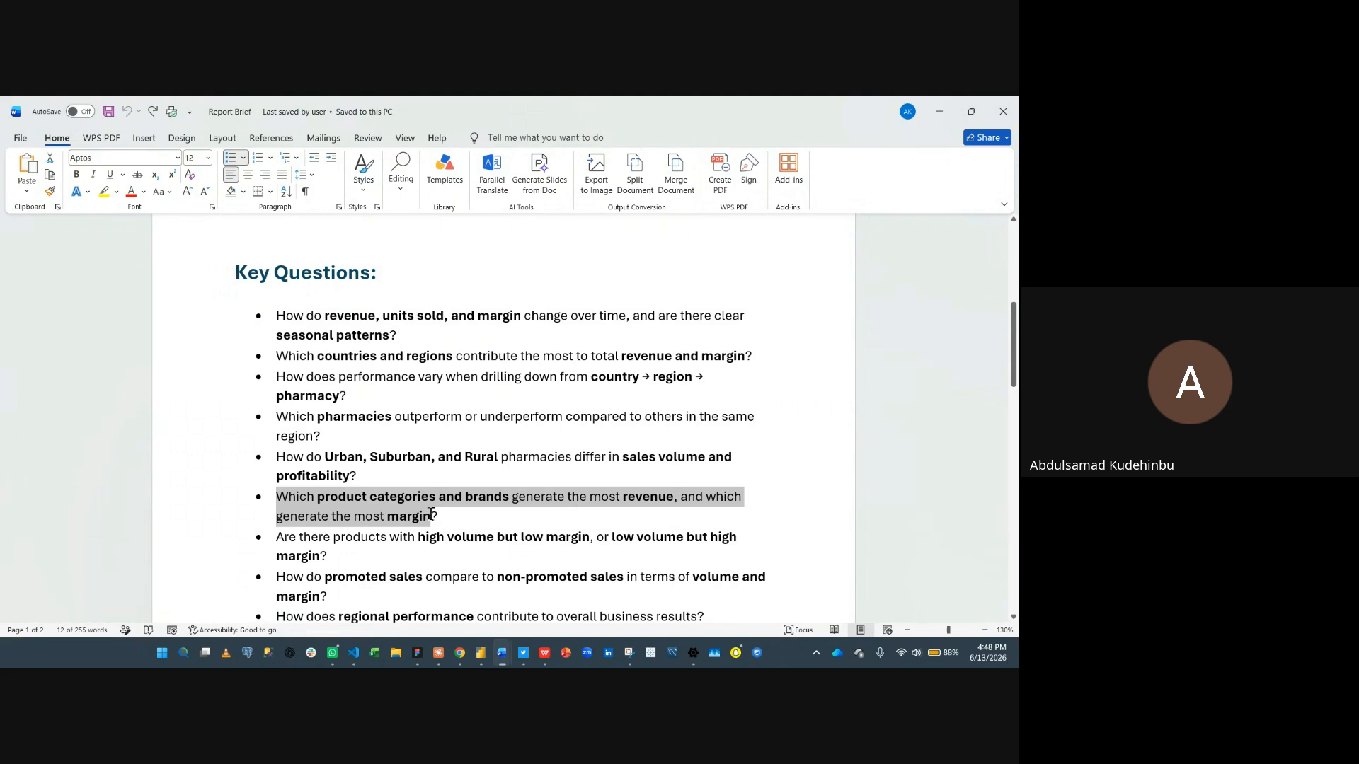
- Scroll through the report brief to review the stakeholder goals and key questions
scroll(424, 524, "down", 3)
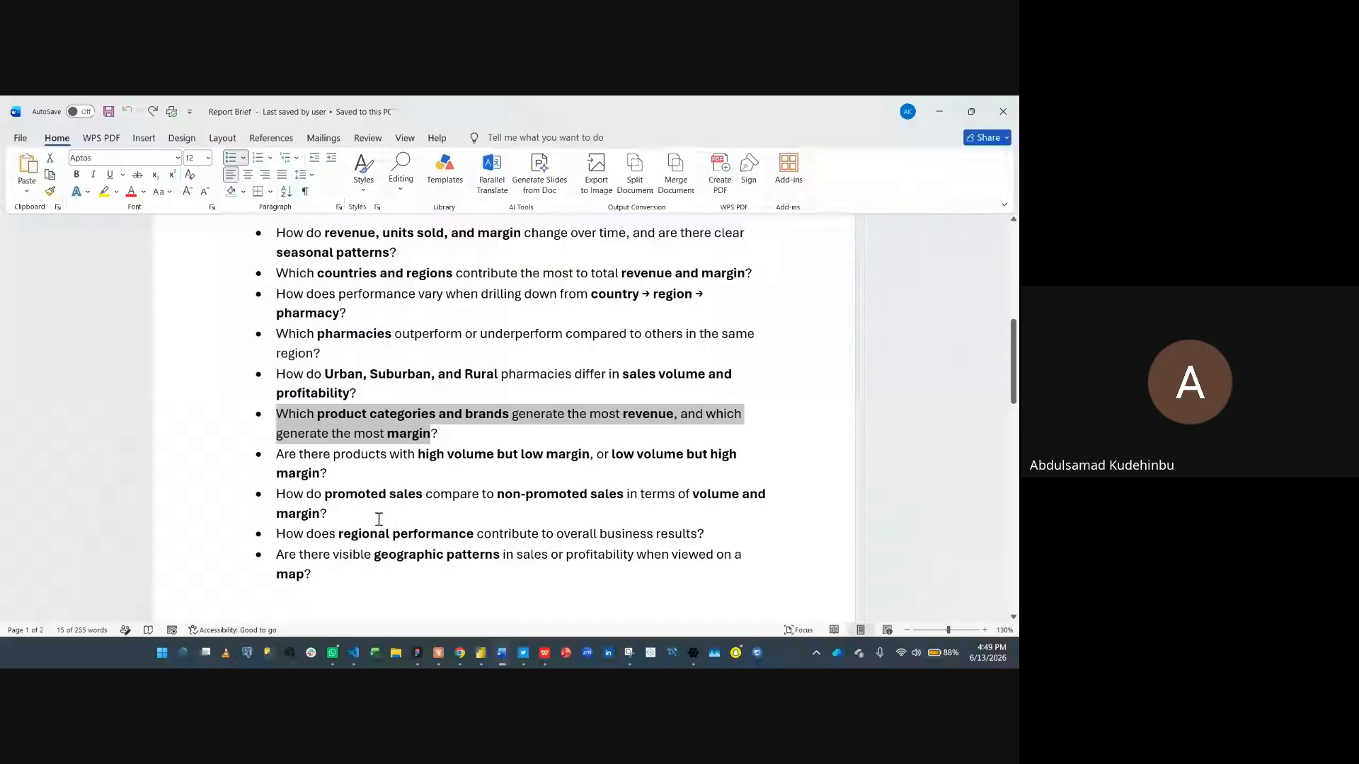
scroll(377, 523, "up", 2)
scroll(400, 487, "up", 3)
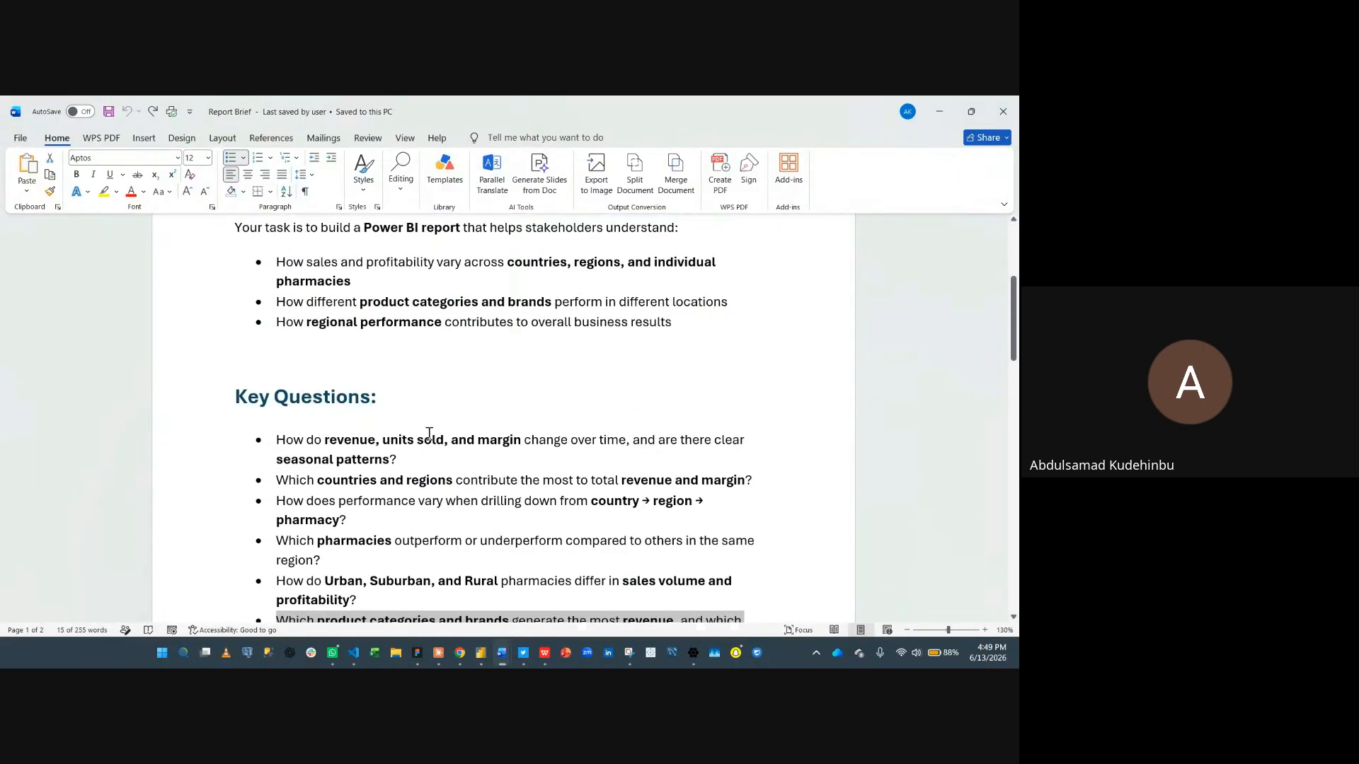
- Switch to the untitled Power BI Desktop window
mouse_move(482, 656)
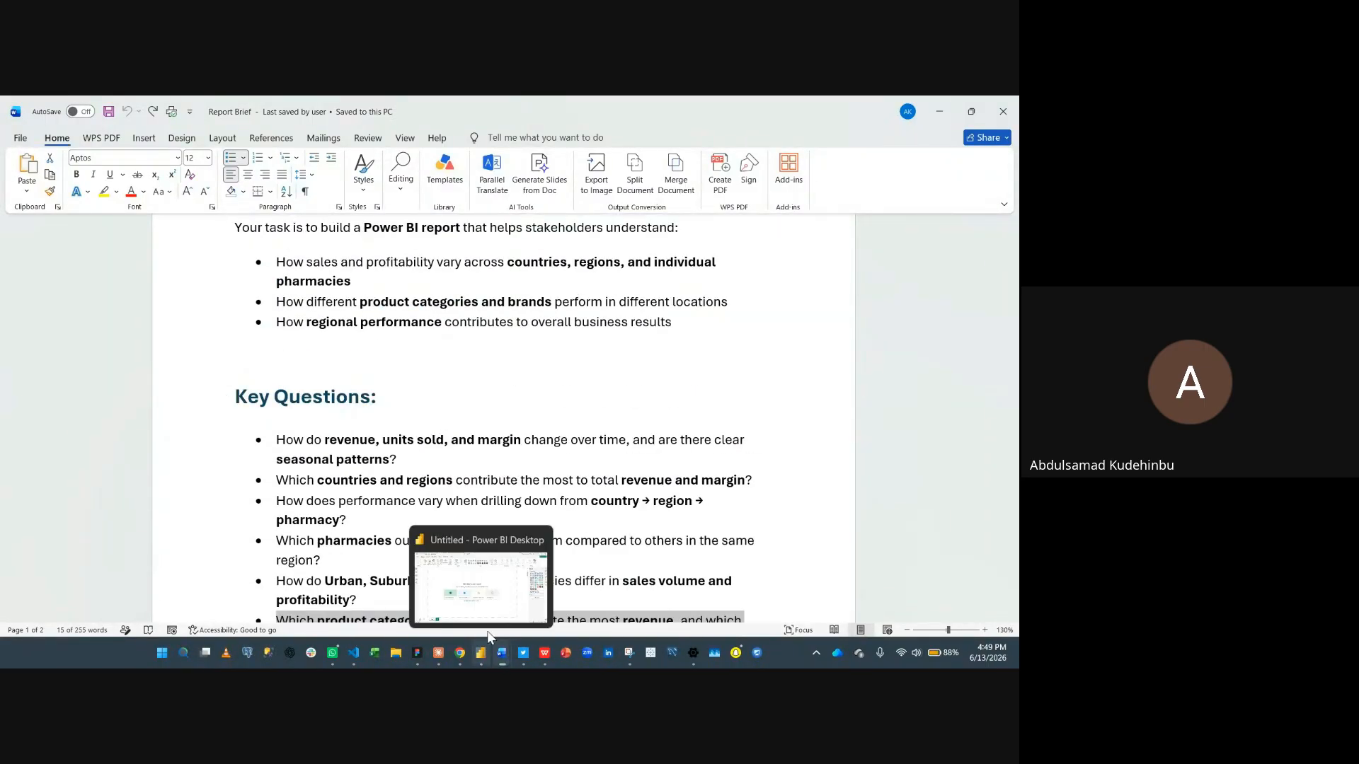
mouse_move(493, 600)
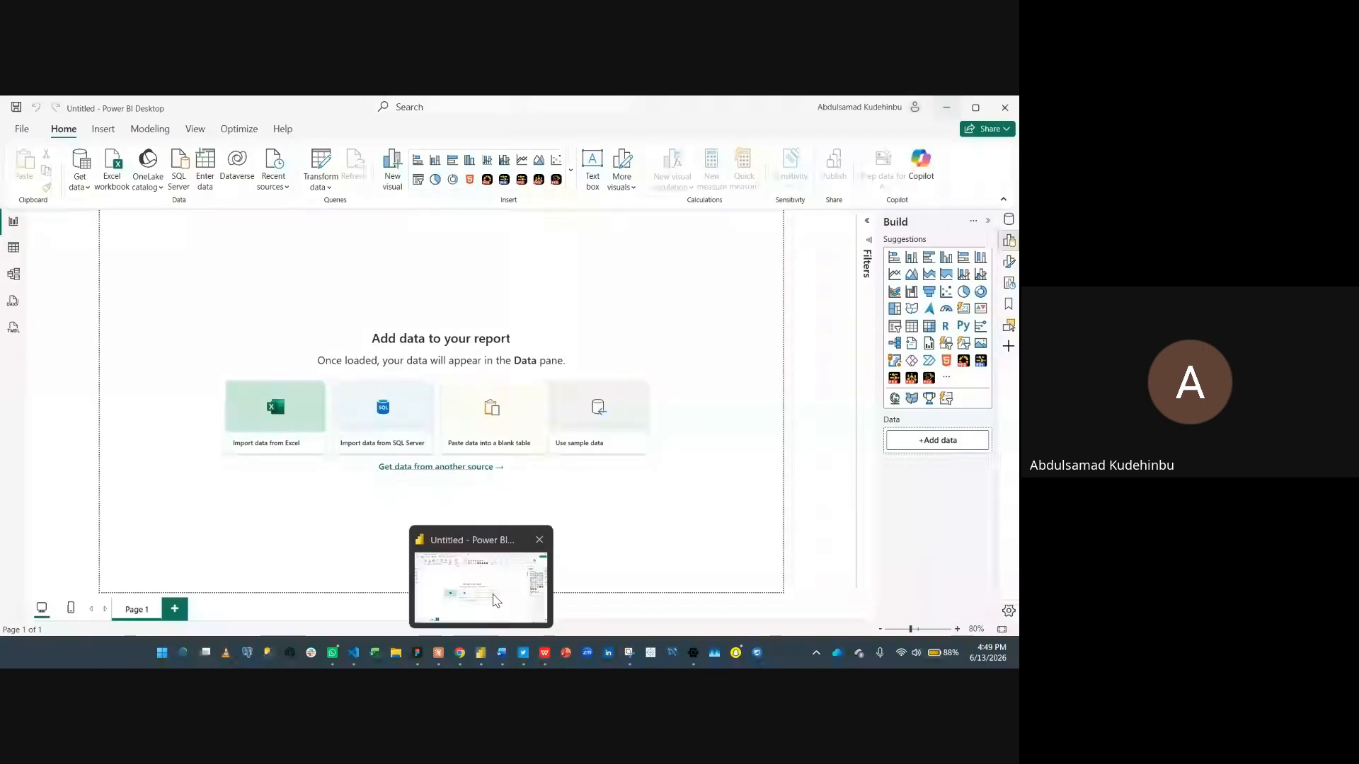
left_click(493, 600)
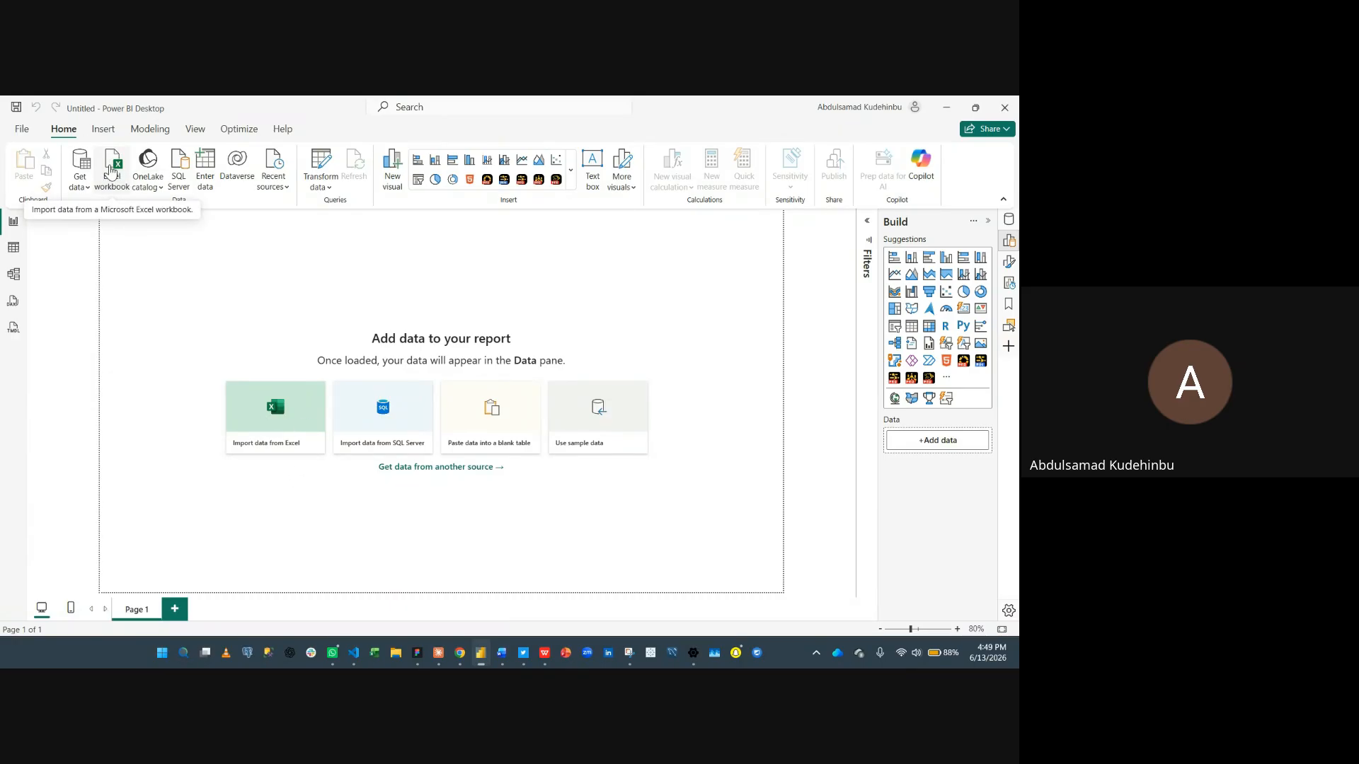
- Import the Excel workbook European Pharmacy Sales and Profitability Analysis from the CodesphereHub Masterclass folder
left_click(112, 170)
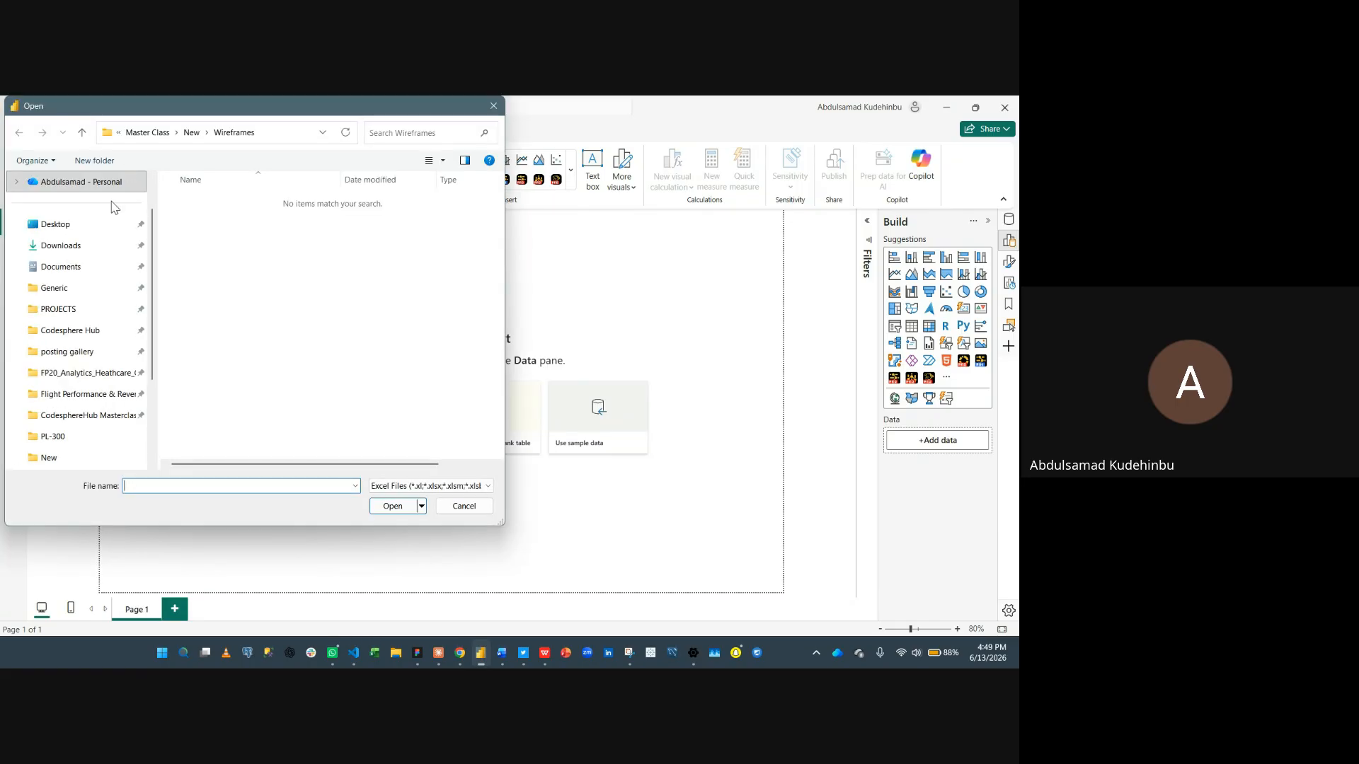
scroll(91, 283, "down", 1)
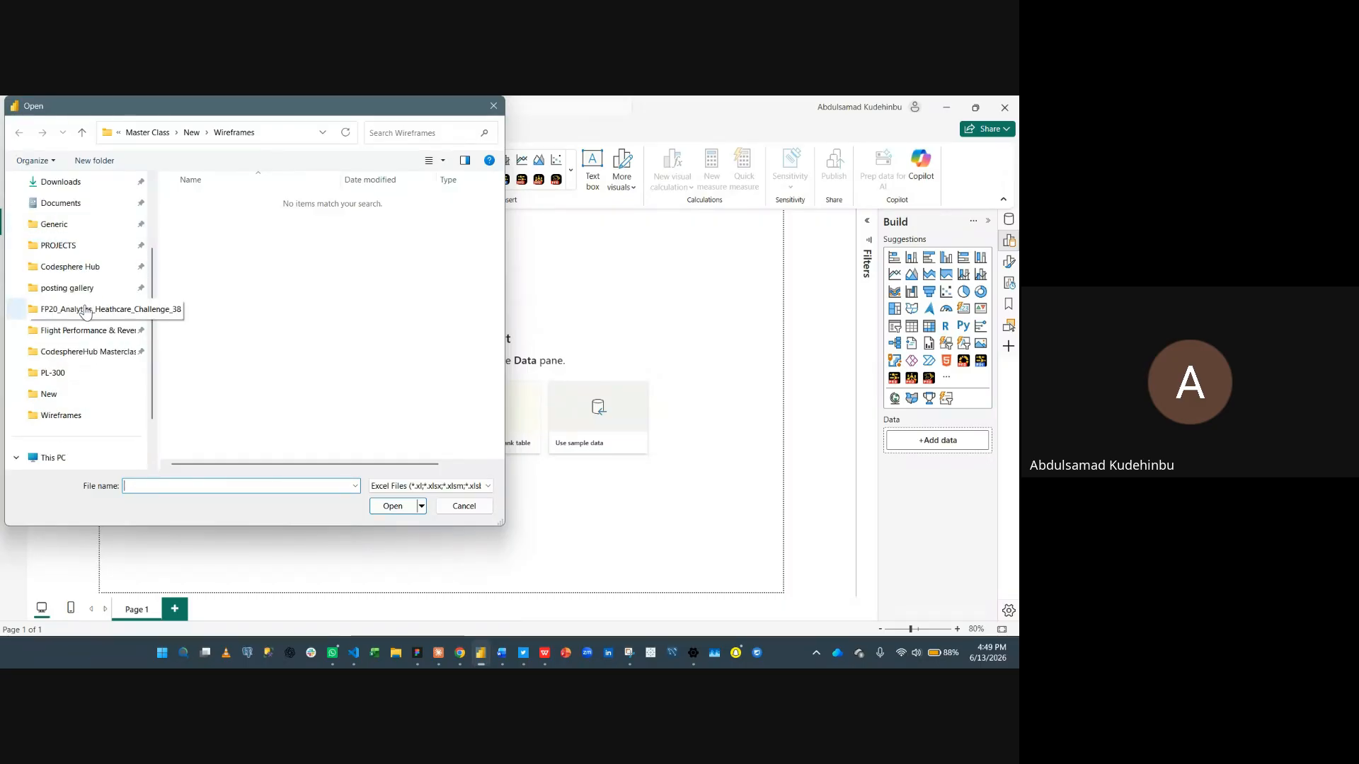
left_click(81, 356)
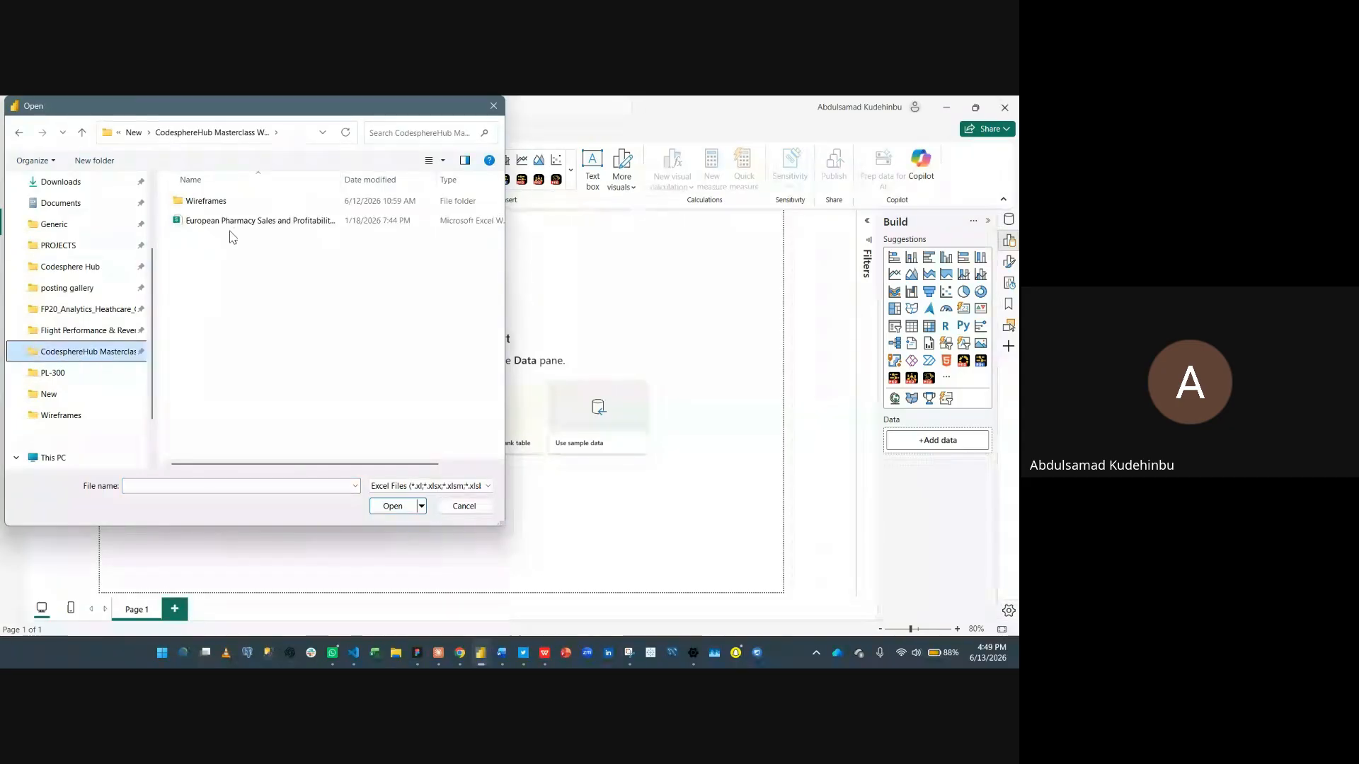
left_click(290, 222)
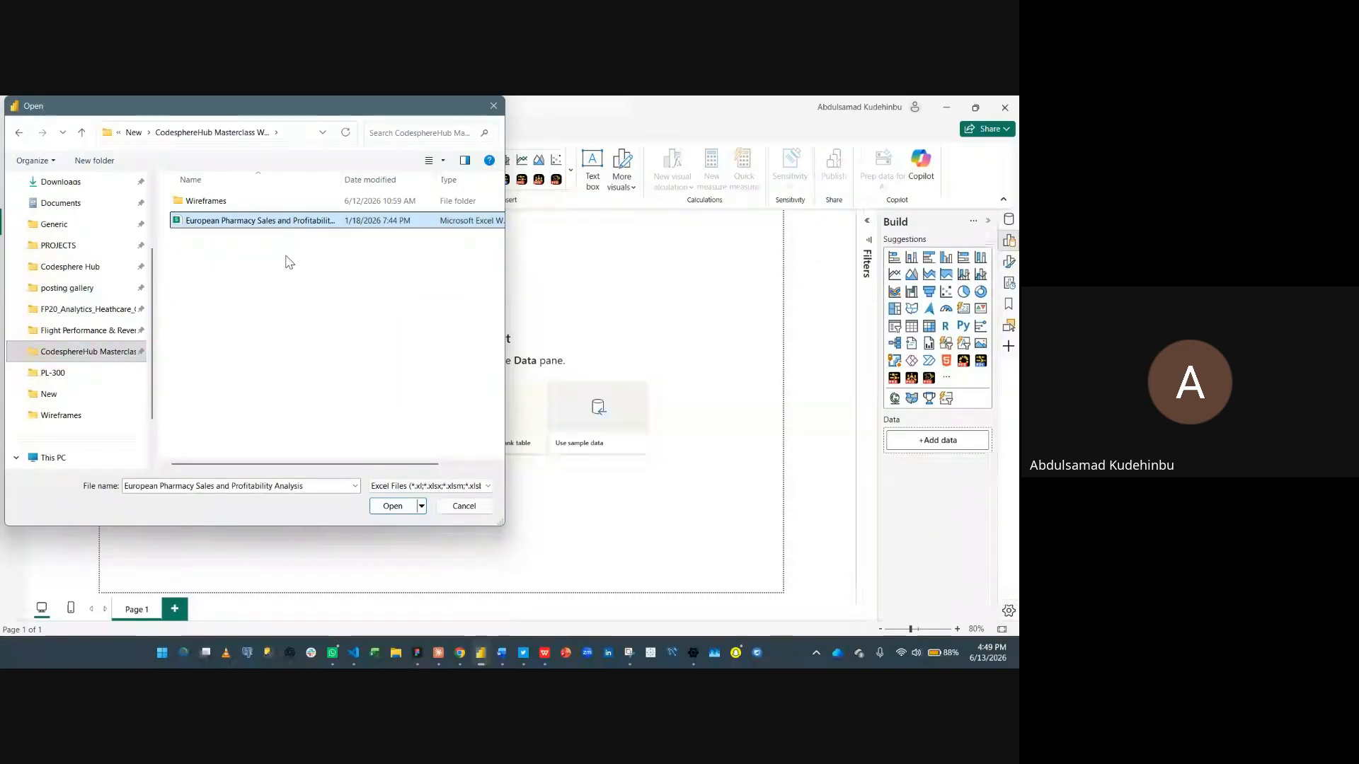
left_click(393, 508)
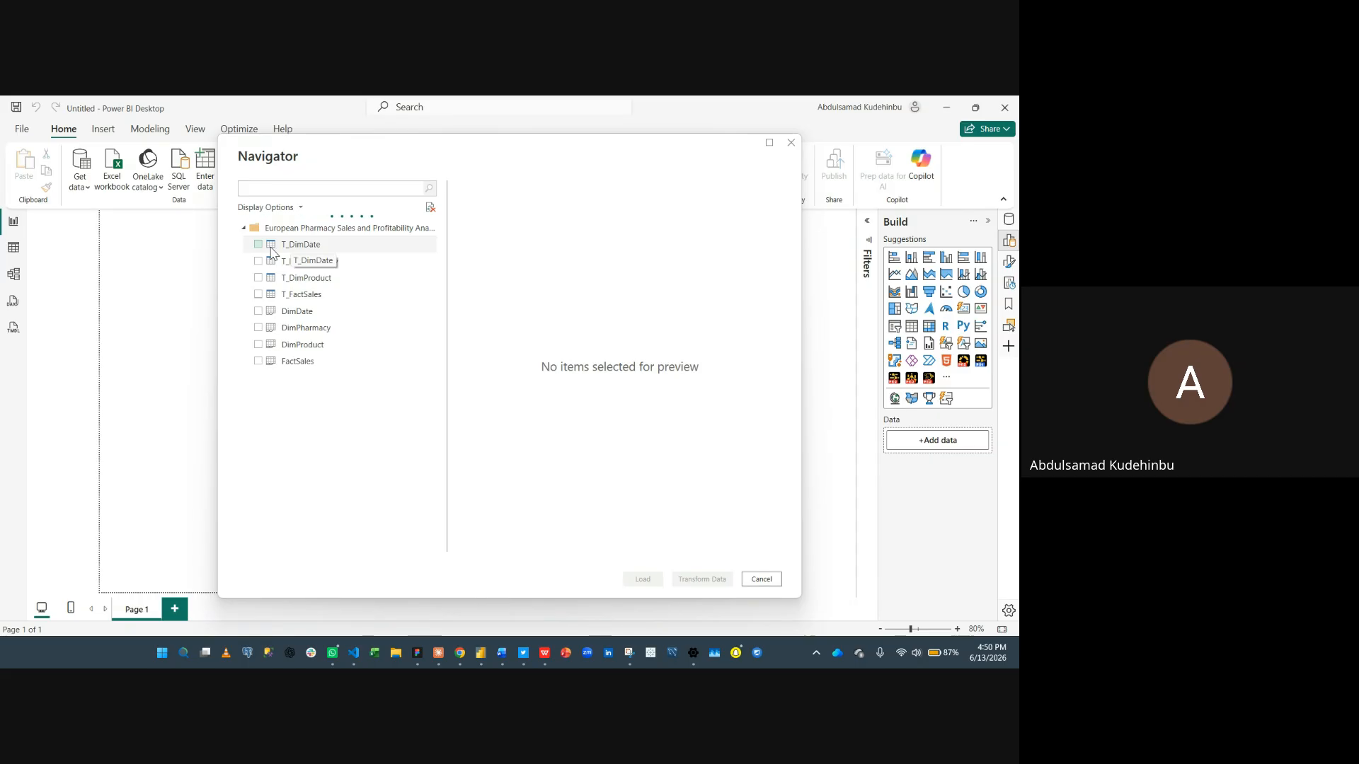
- Select the DimDate, DimPharmacy, DimProduct and FactSales tables and open them for transformation in Power Query
left_click(259, 311)
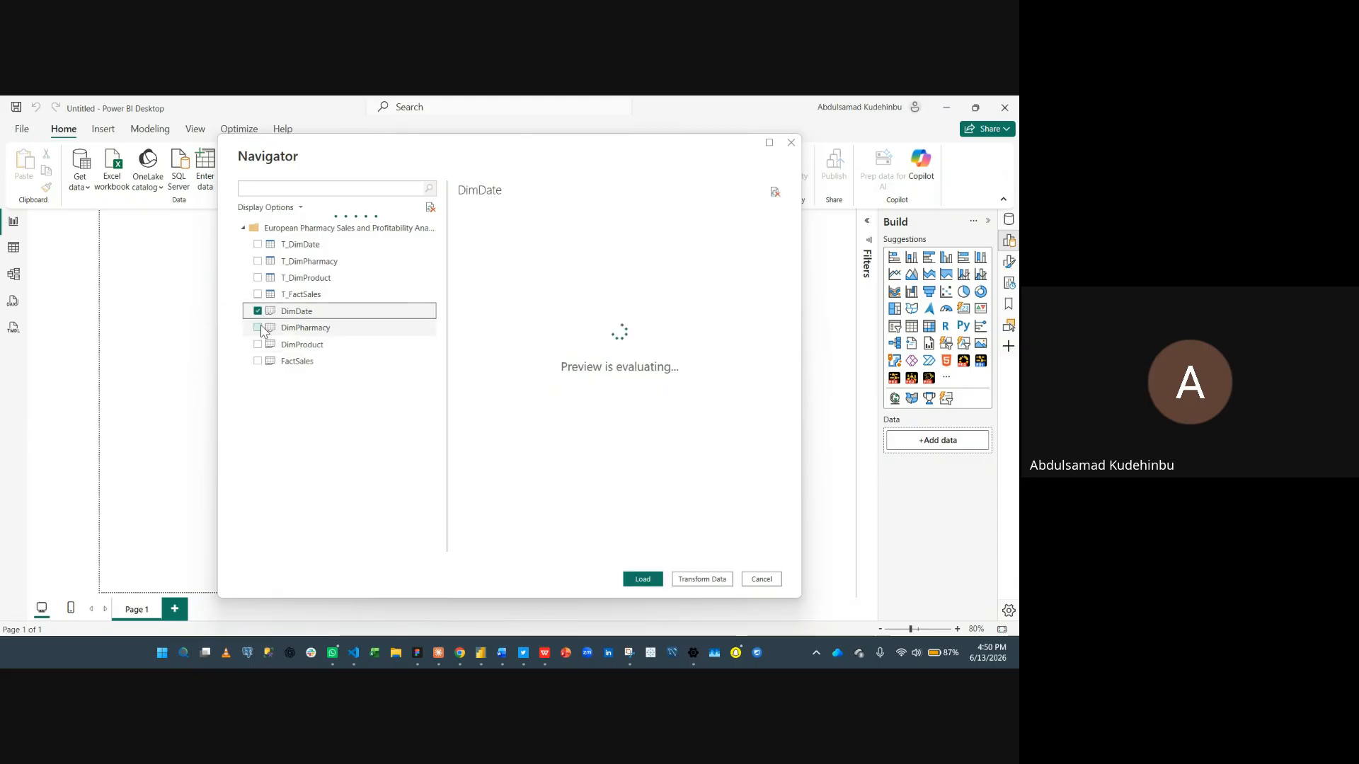
left_click(259, 328)
left_click(258, 345)
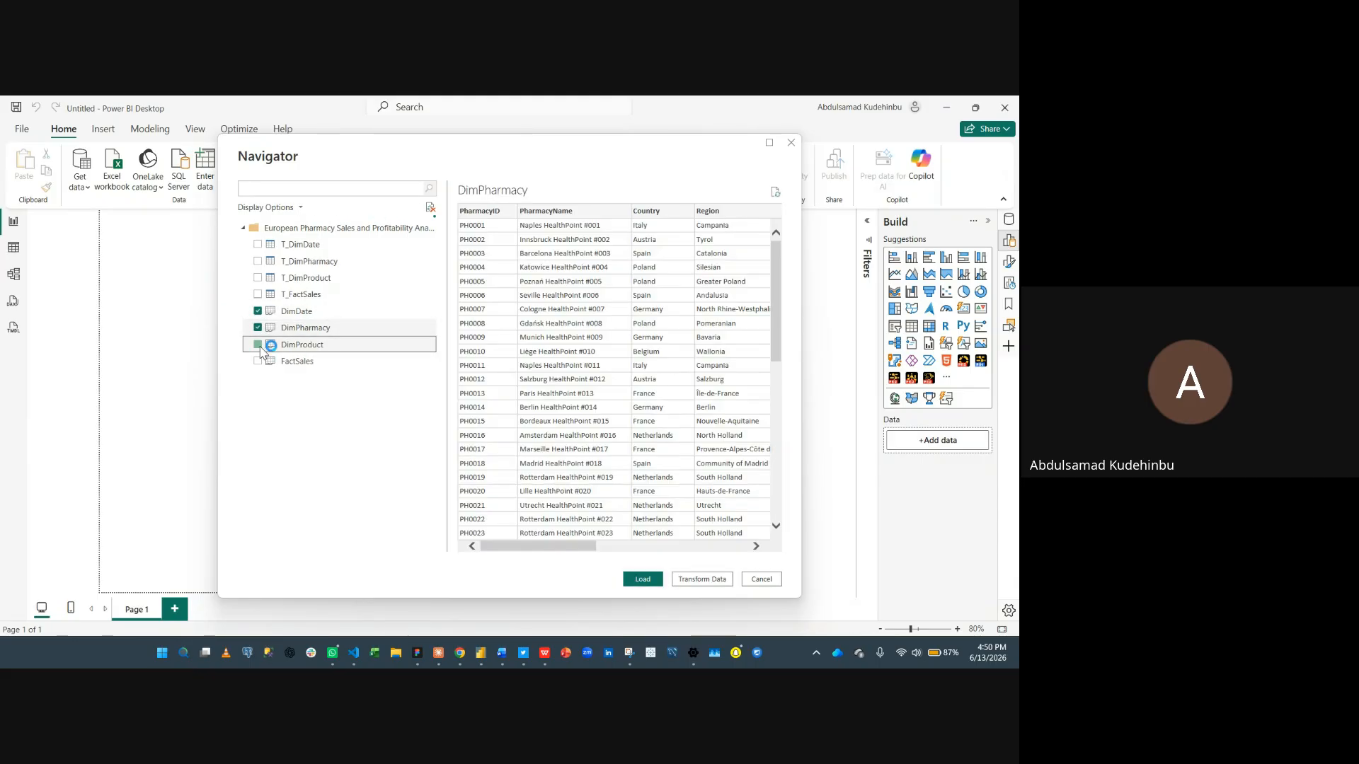
left_click(258, 362)
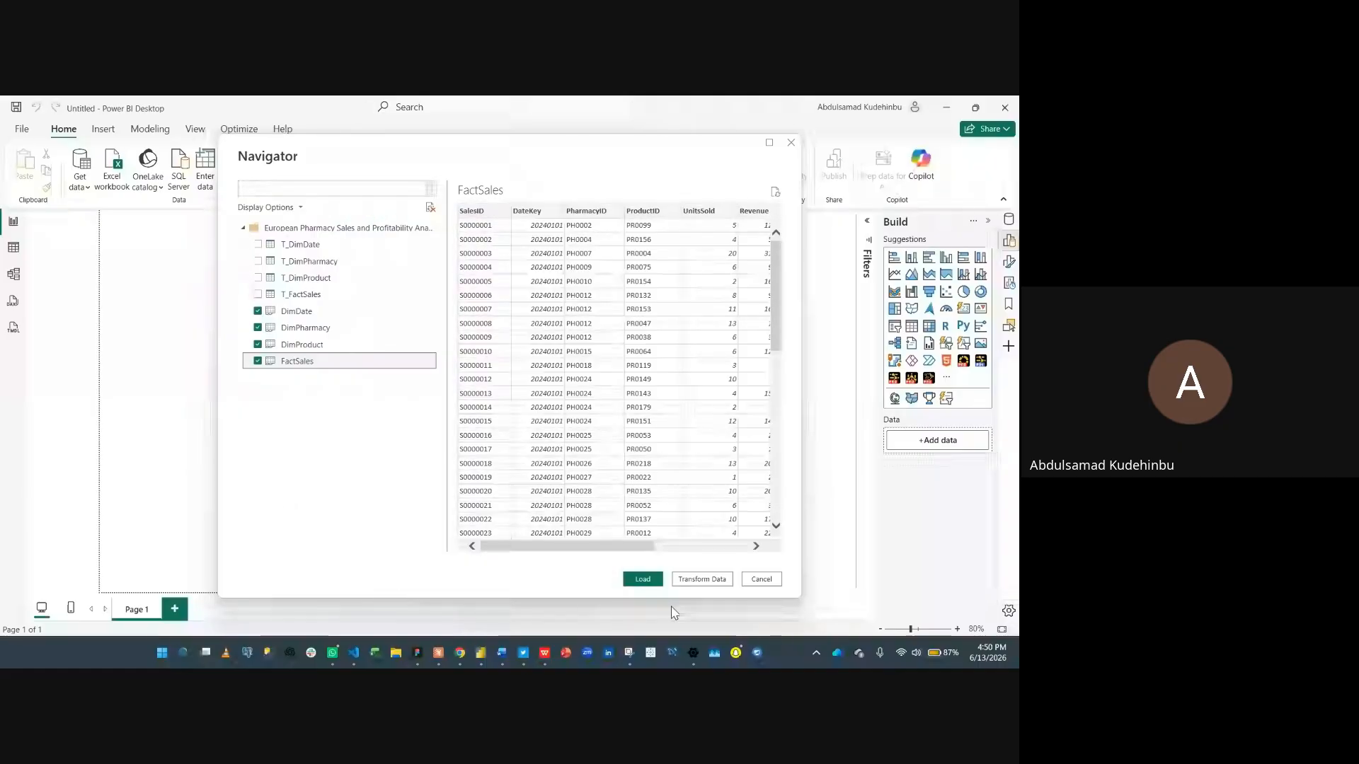
left_click(710, 580)
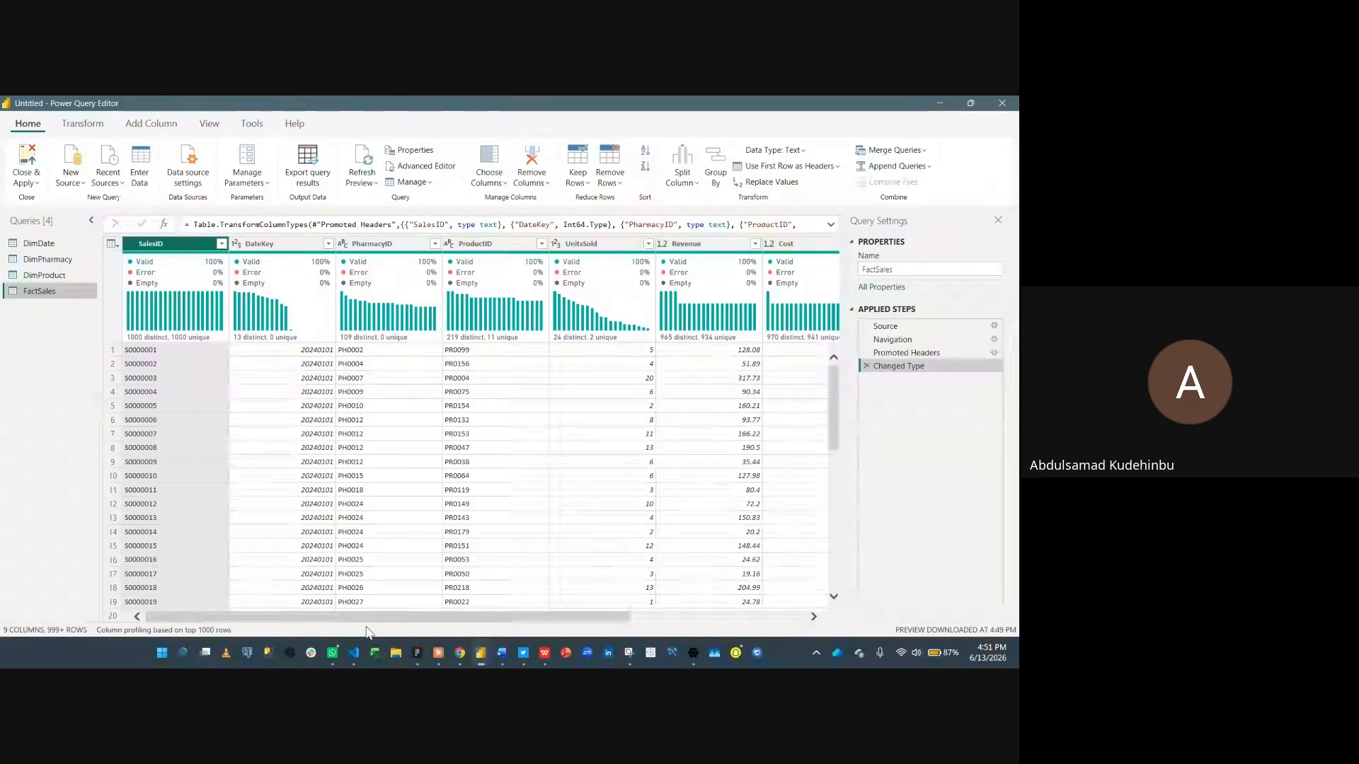
- Change the FactSales Revenue column's data type to Fixed decimal number
left_click_drag(379, 616, 350, 613)
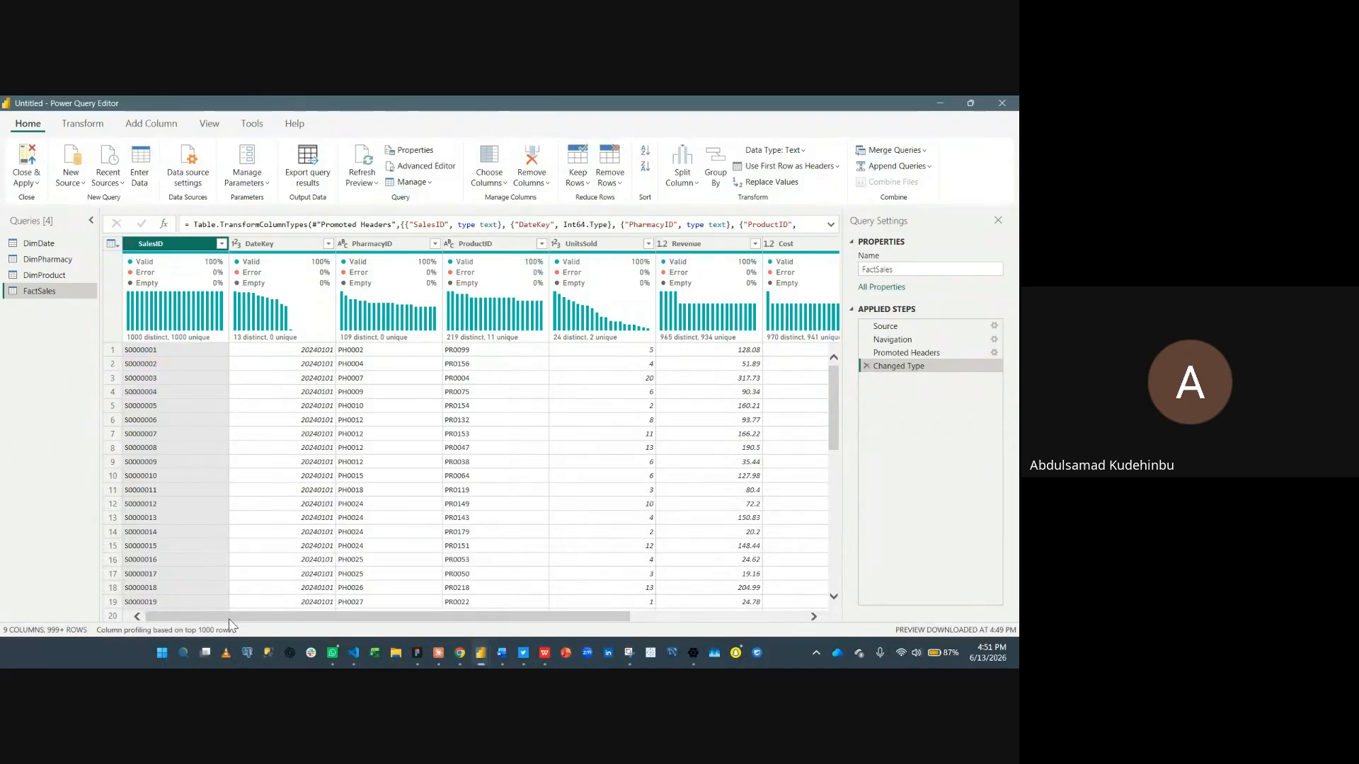
left_click_drag(227, 619, 443, 629)
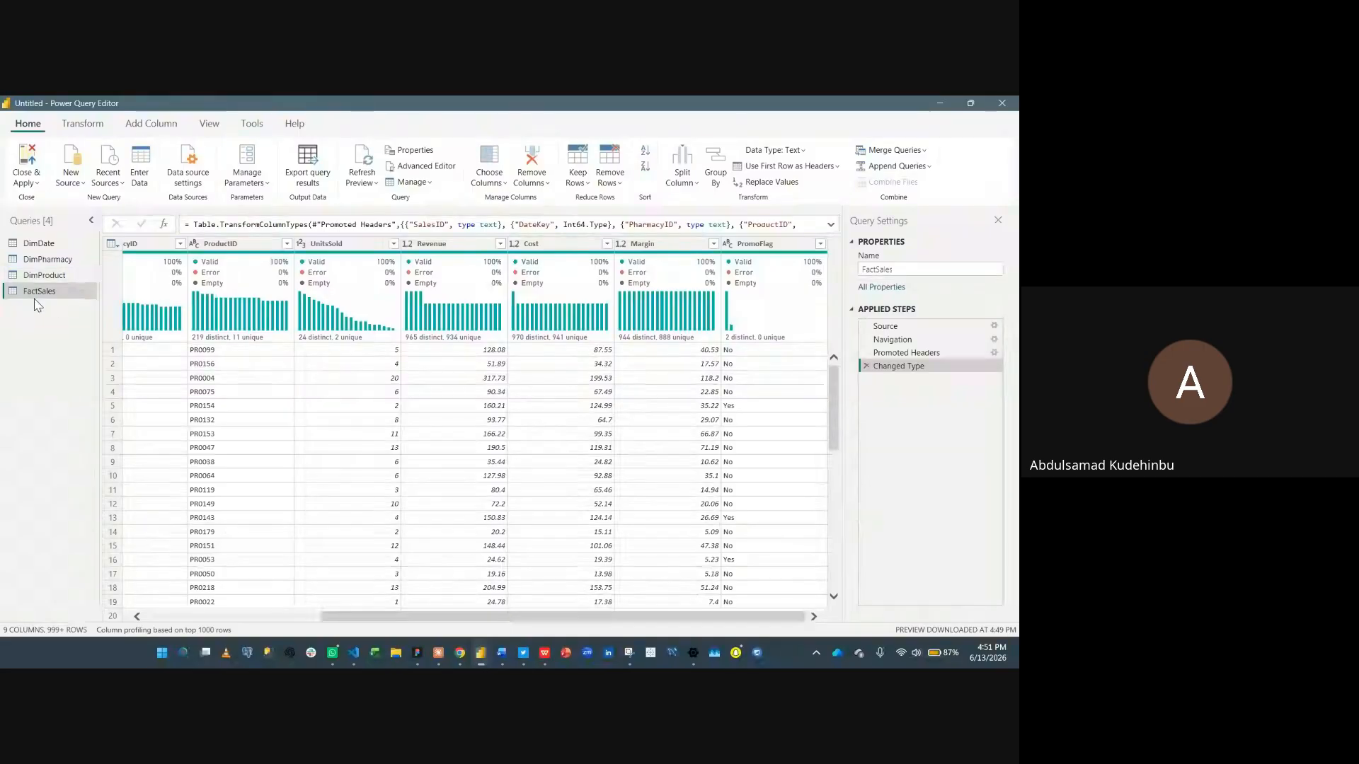
left_click(434, 245)
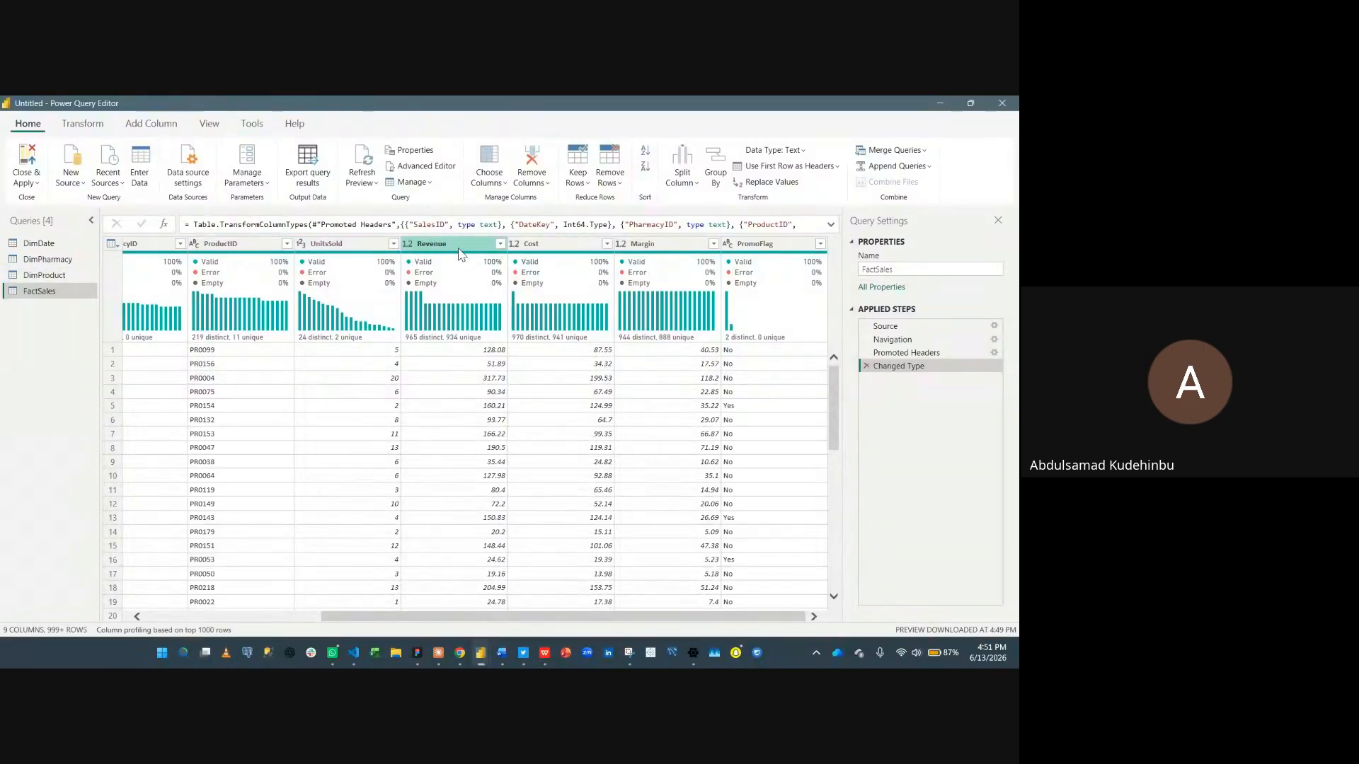
left_click(409, 244)
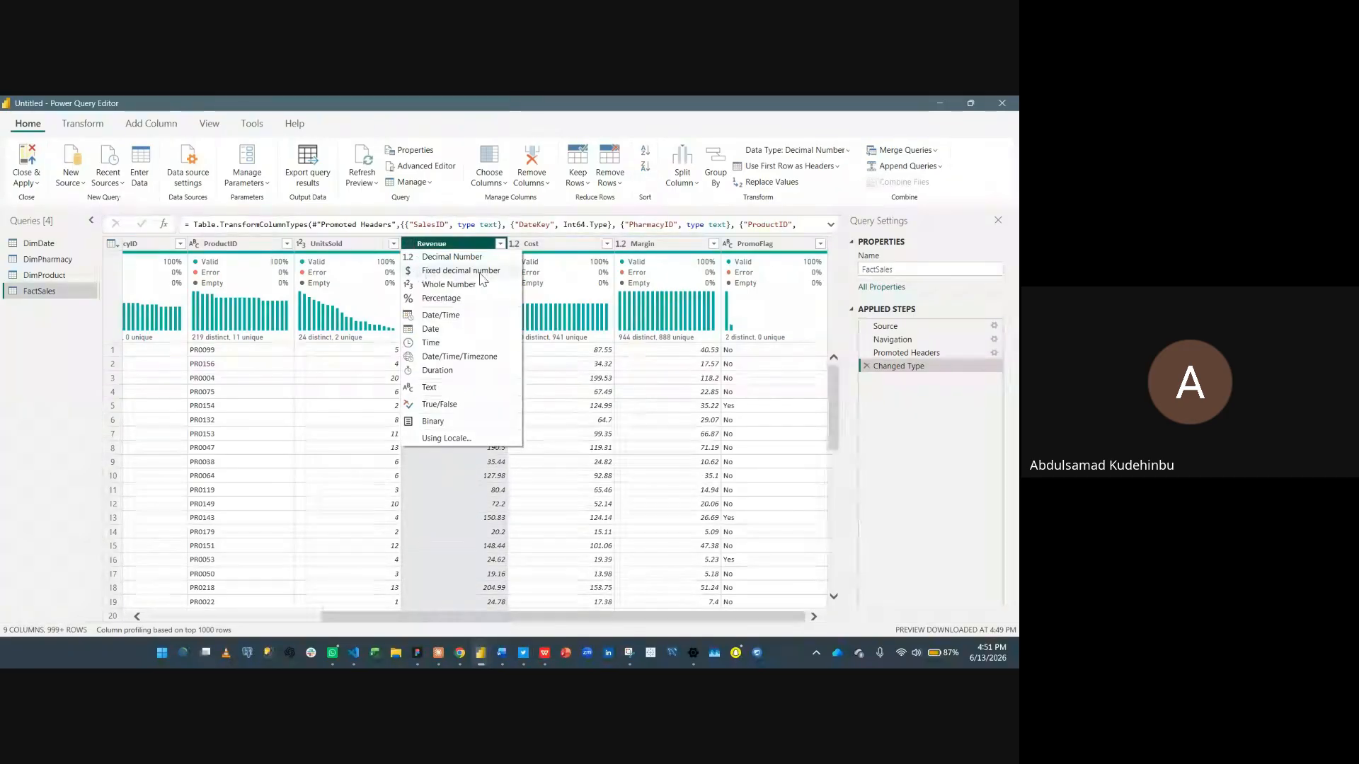
left_click(414, 271)
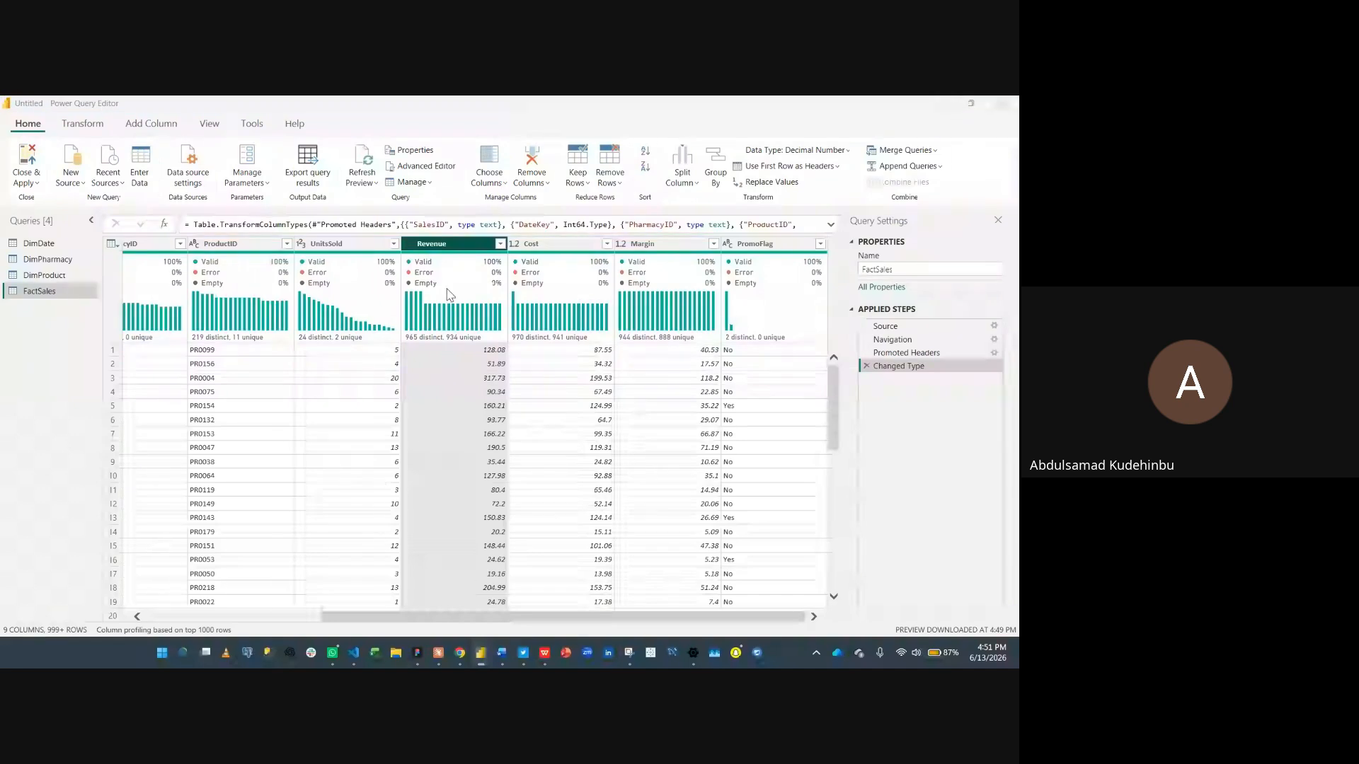
left_click(589, 400)
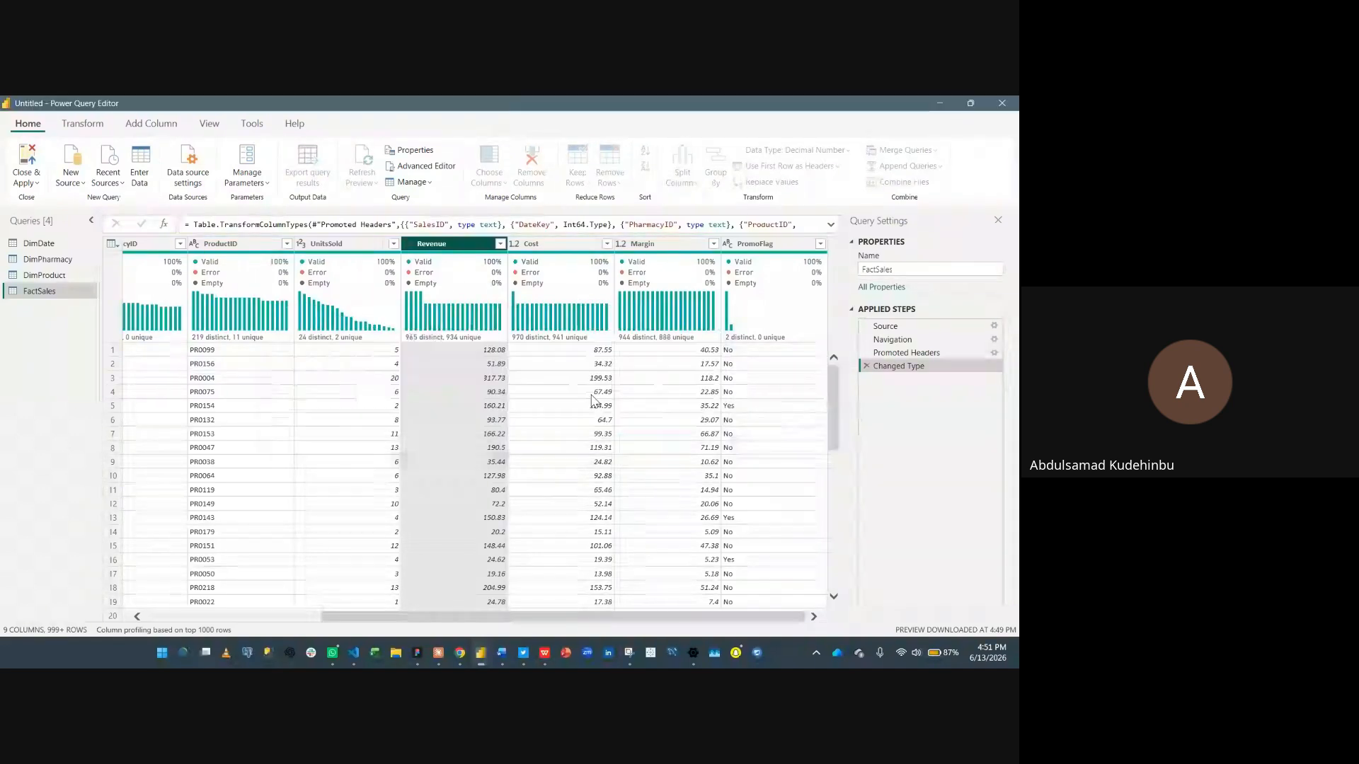
- Change the Cost and Margin columns' data types to Fixed decimal number as well
left_click(524, 244)
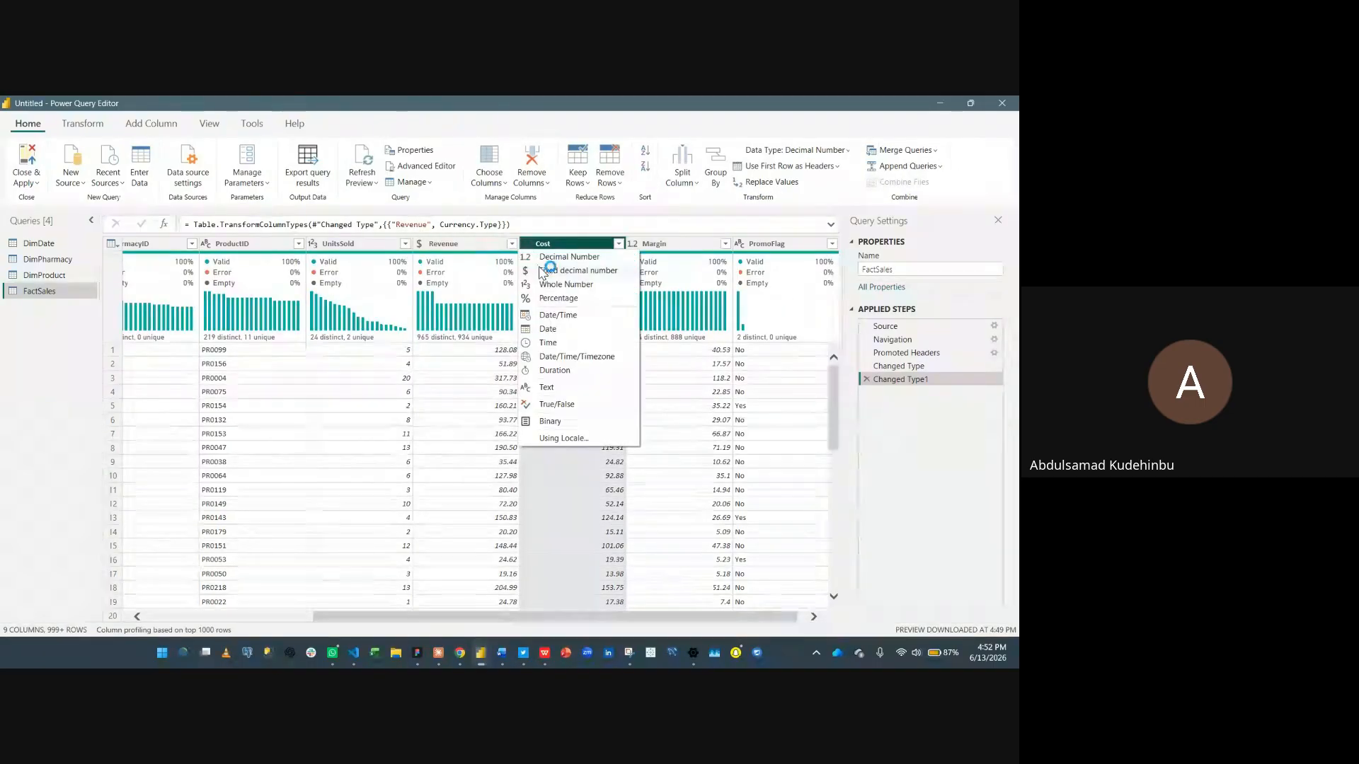
left_click(549, 271)
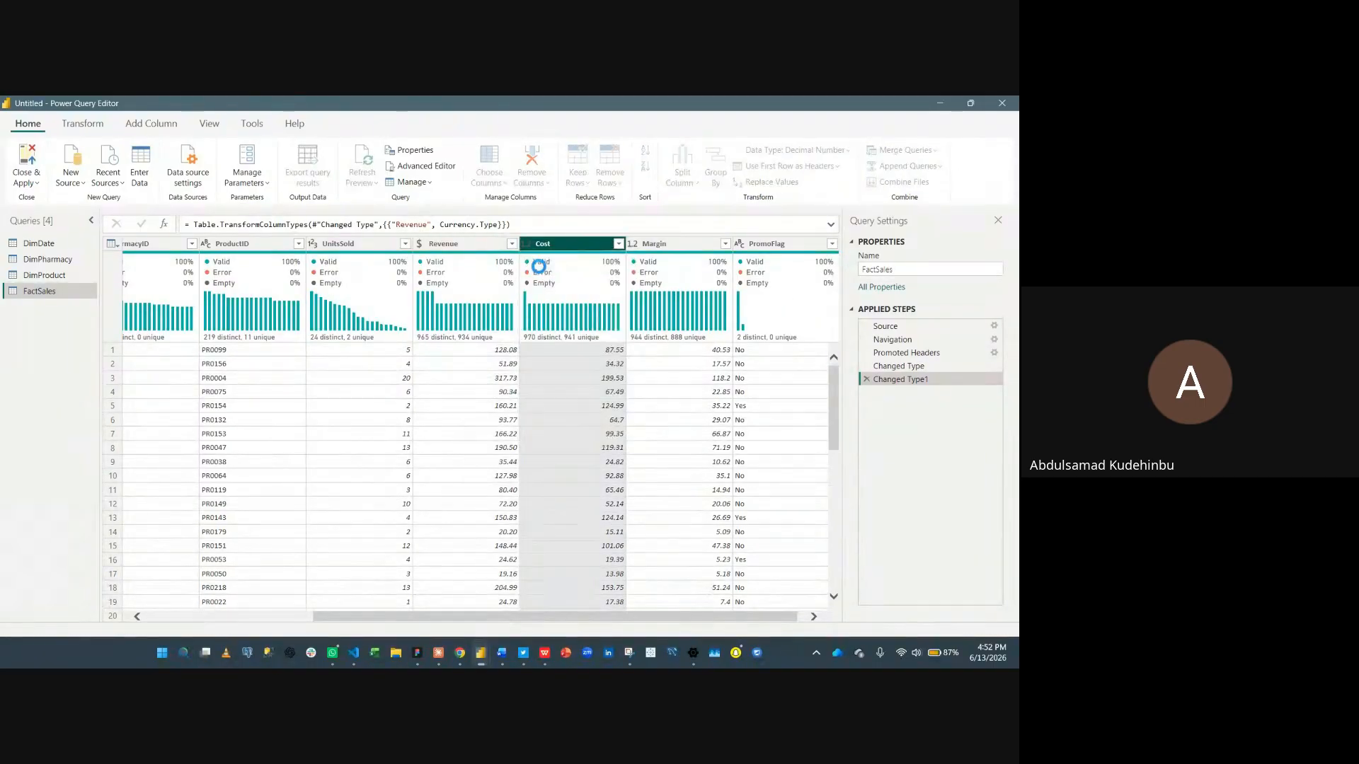
left_click(636, 247)
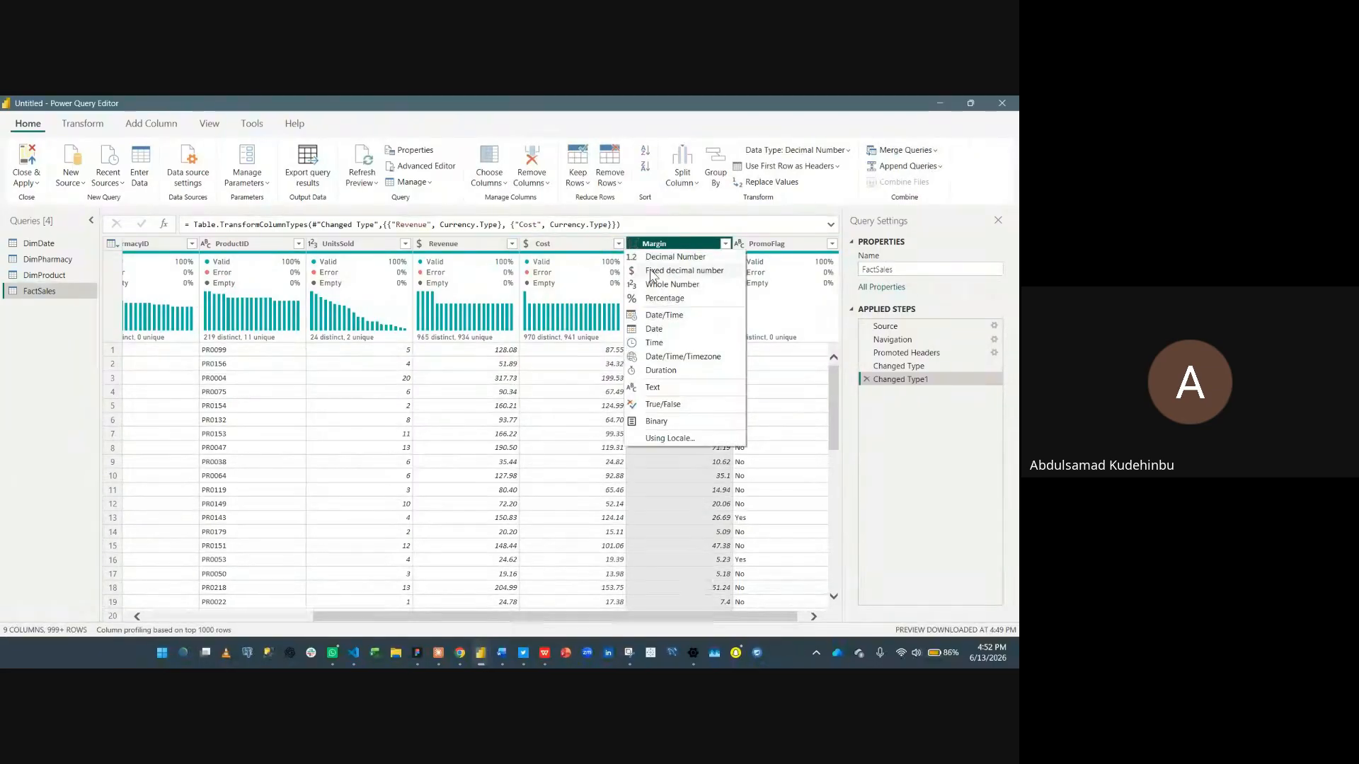
left_click(651, 272)
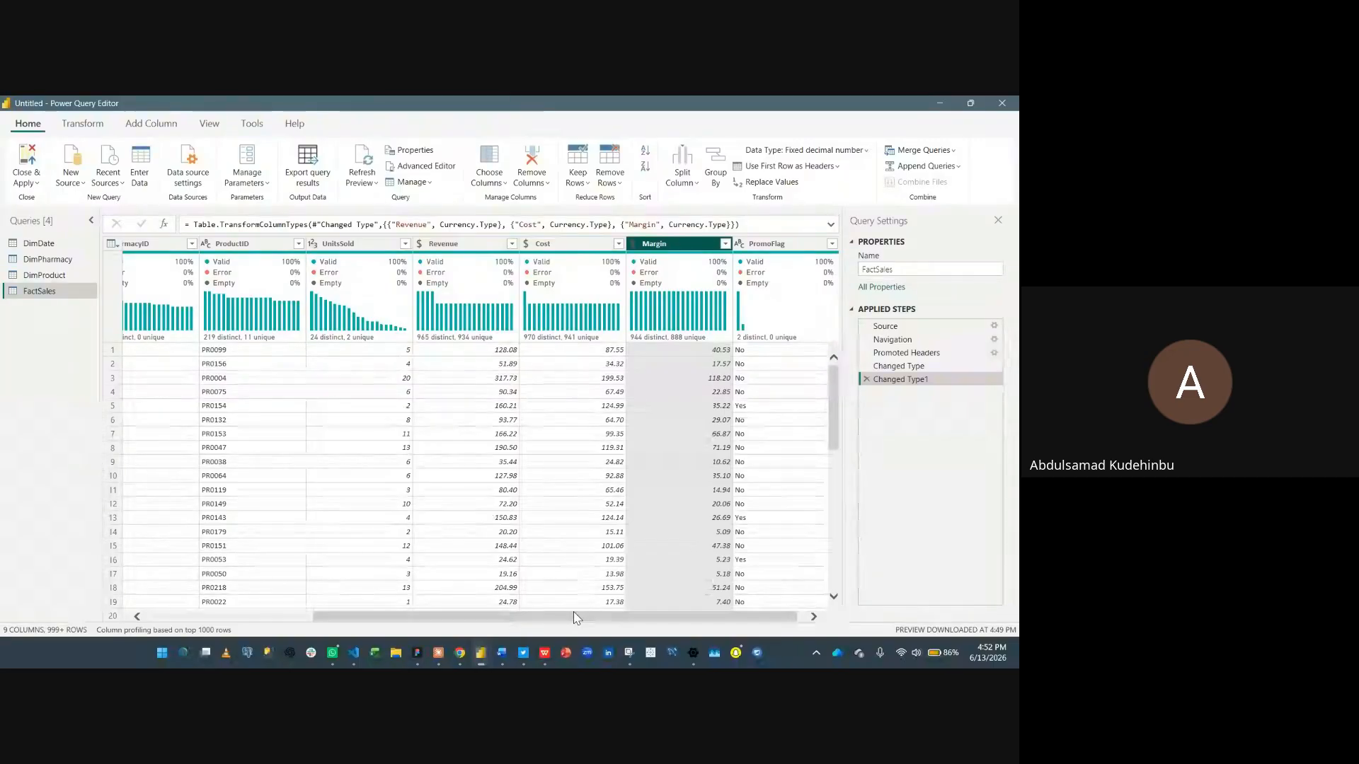
- Browse the columns of the DimProduct, DimPharmacy and DimDate queries
left_click_drag(577, 618, 670, 601)
left_click(55, 277)
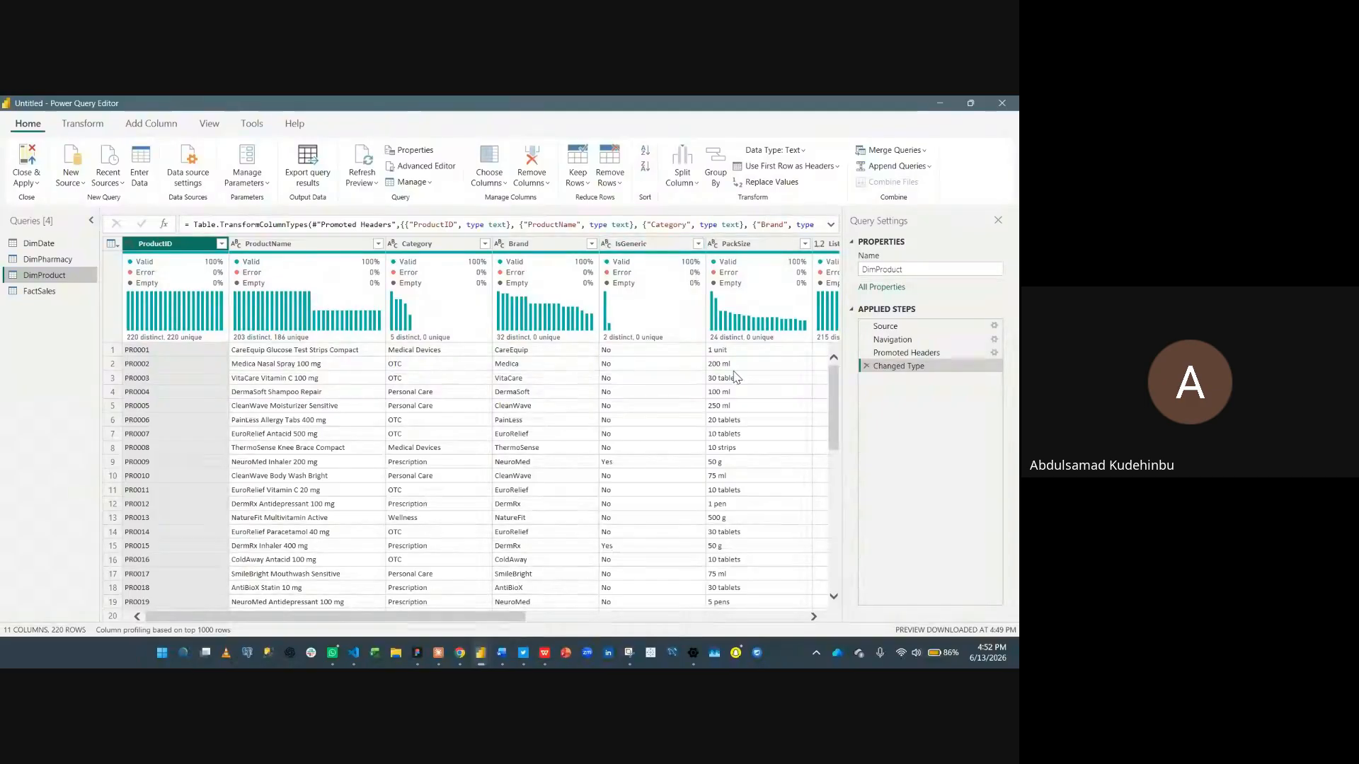
scroll(733, 375, "right", 5)
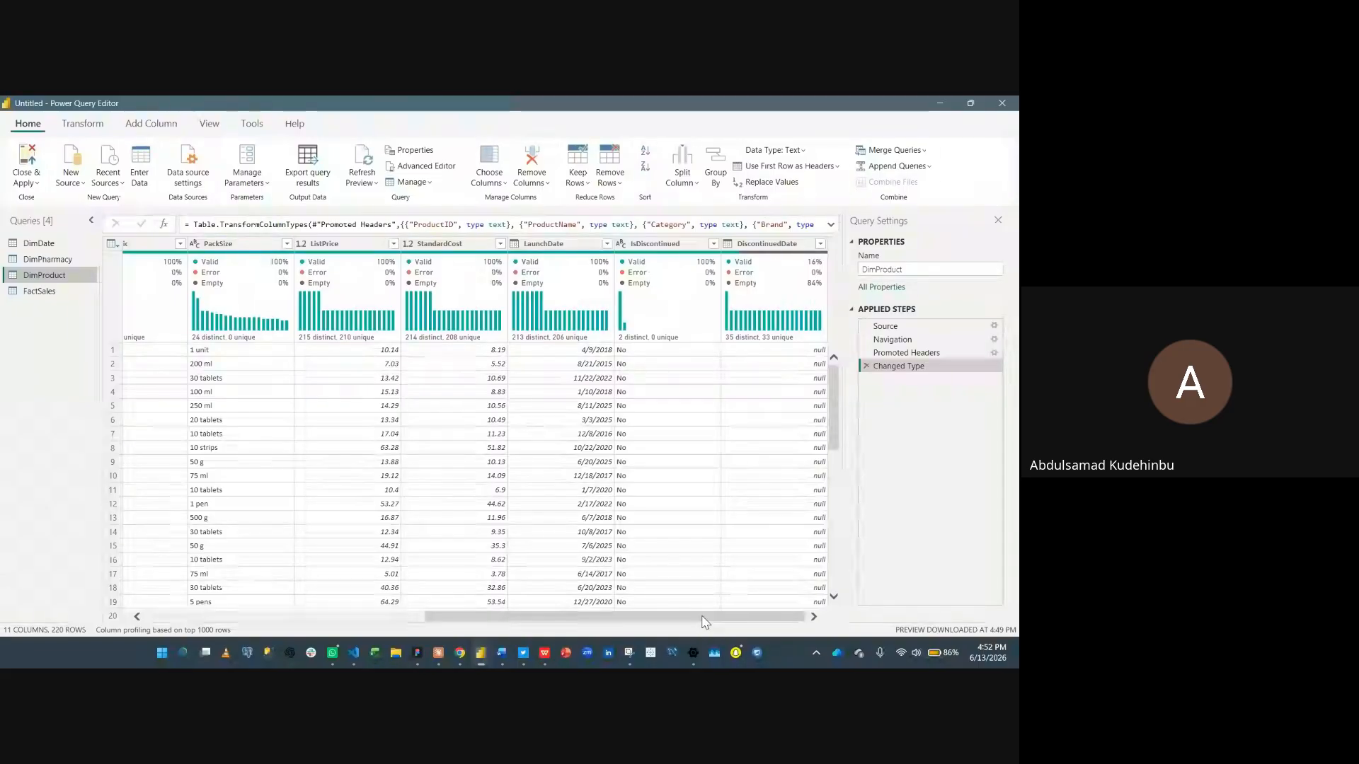
left_click_drag(704, 622, 211, 617)
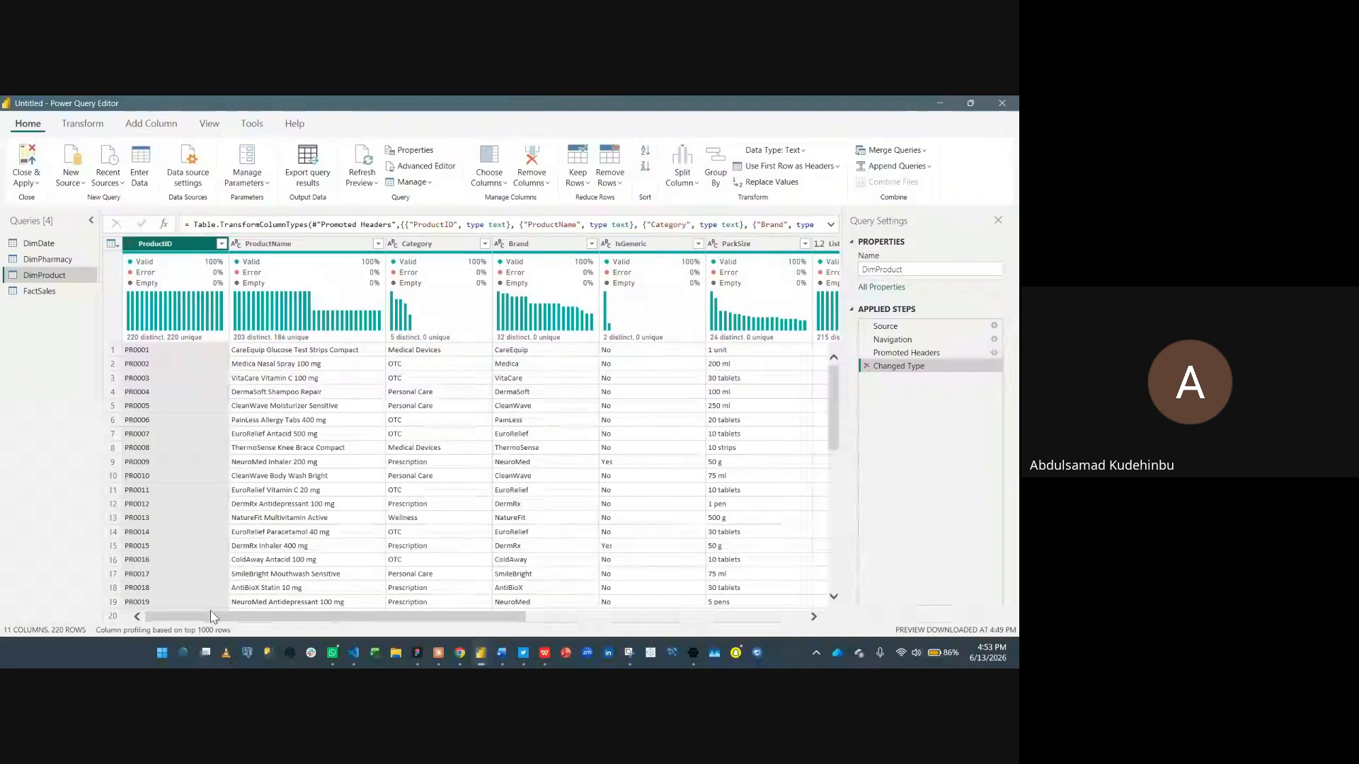
left_click(65, 260)
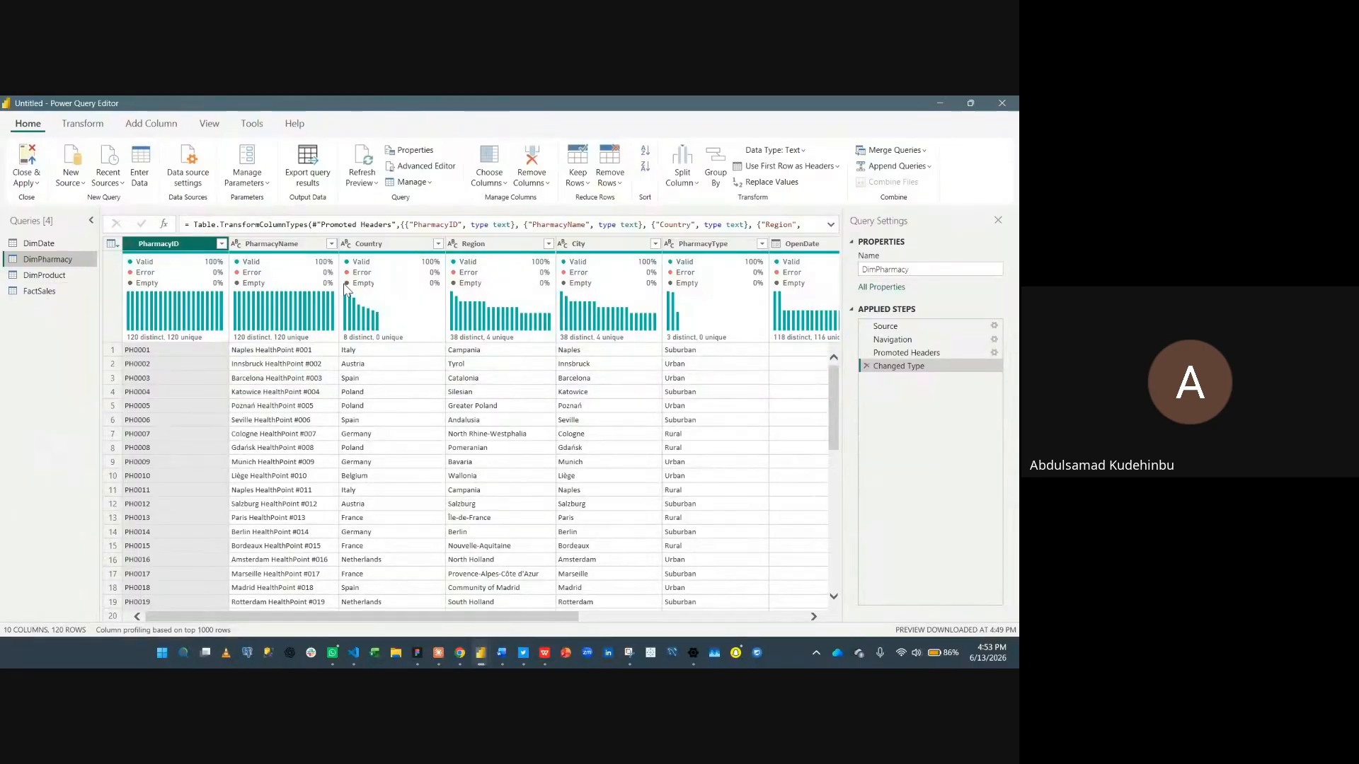
scroll(375, 617, "right", 3)
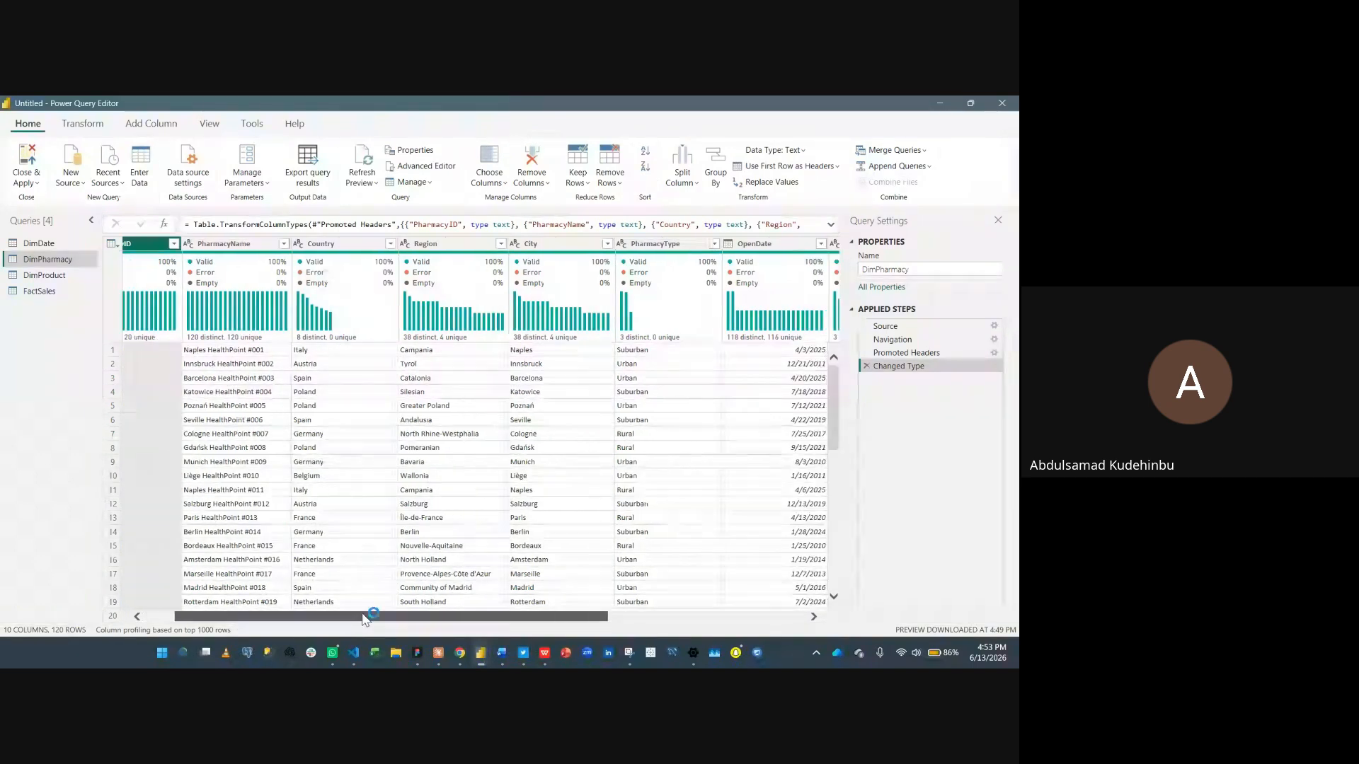
left_click_drag(375, 617, 249, 607)
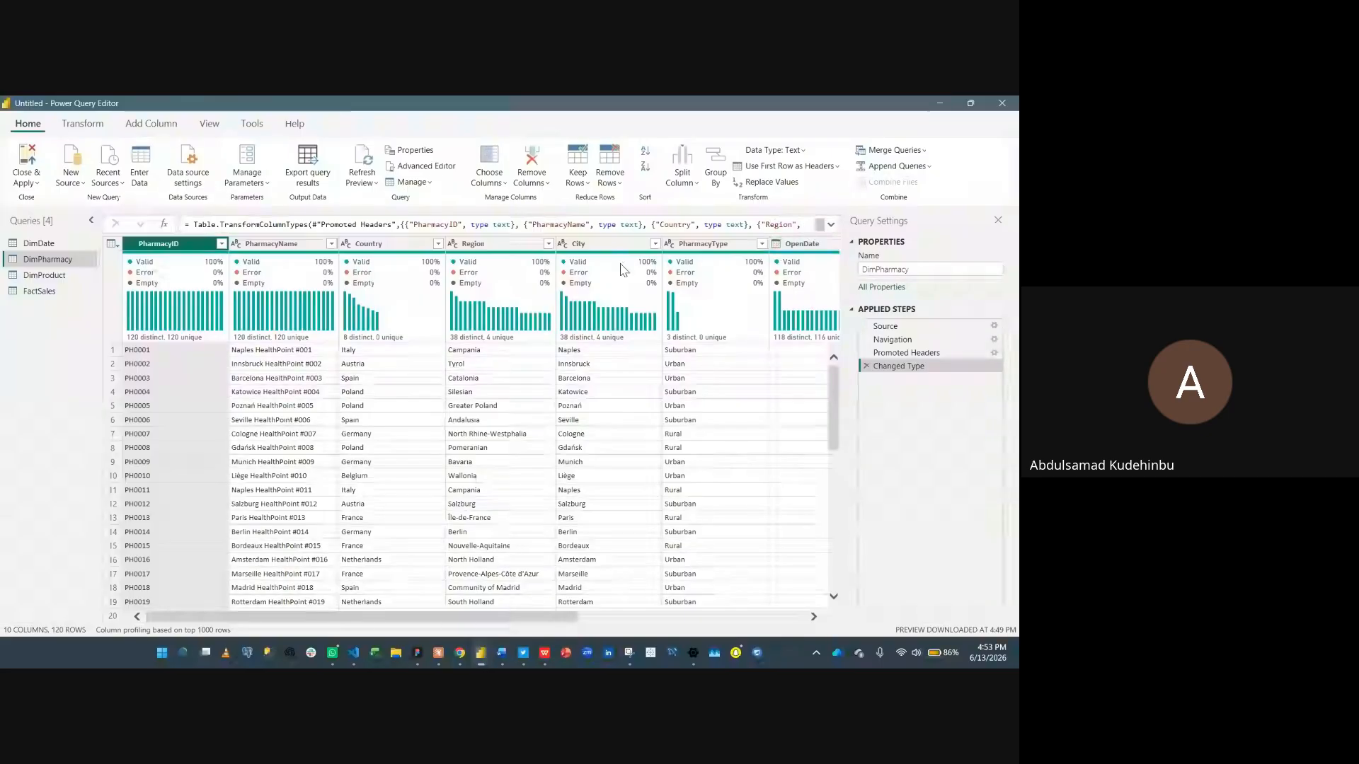
left_click(93, 247)
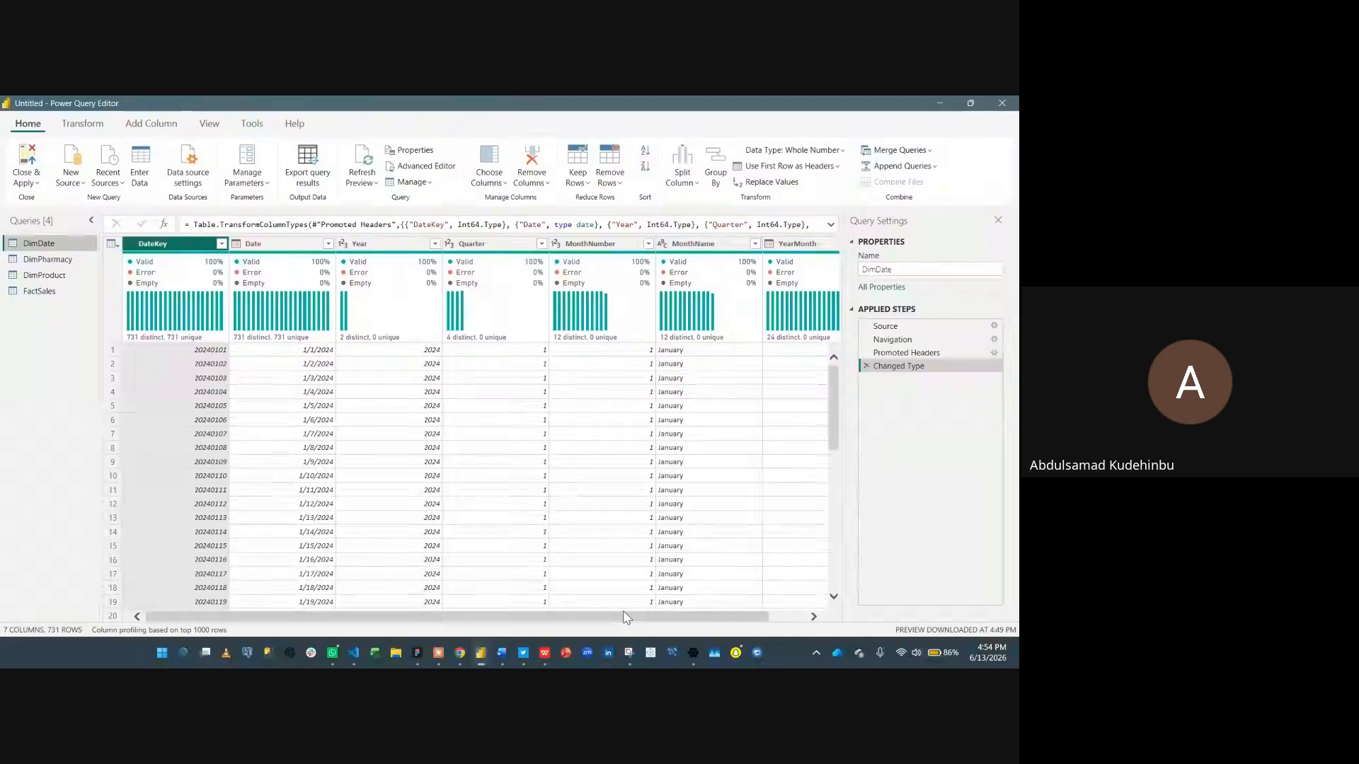
- Rename the DimDate MonthName column to Month
left_click_drag(628, 617, 709, 618)
left_click(688, 243)
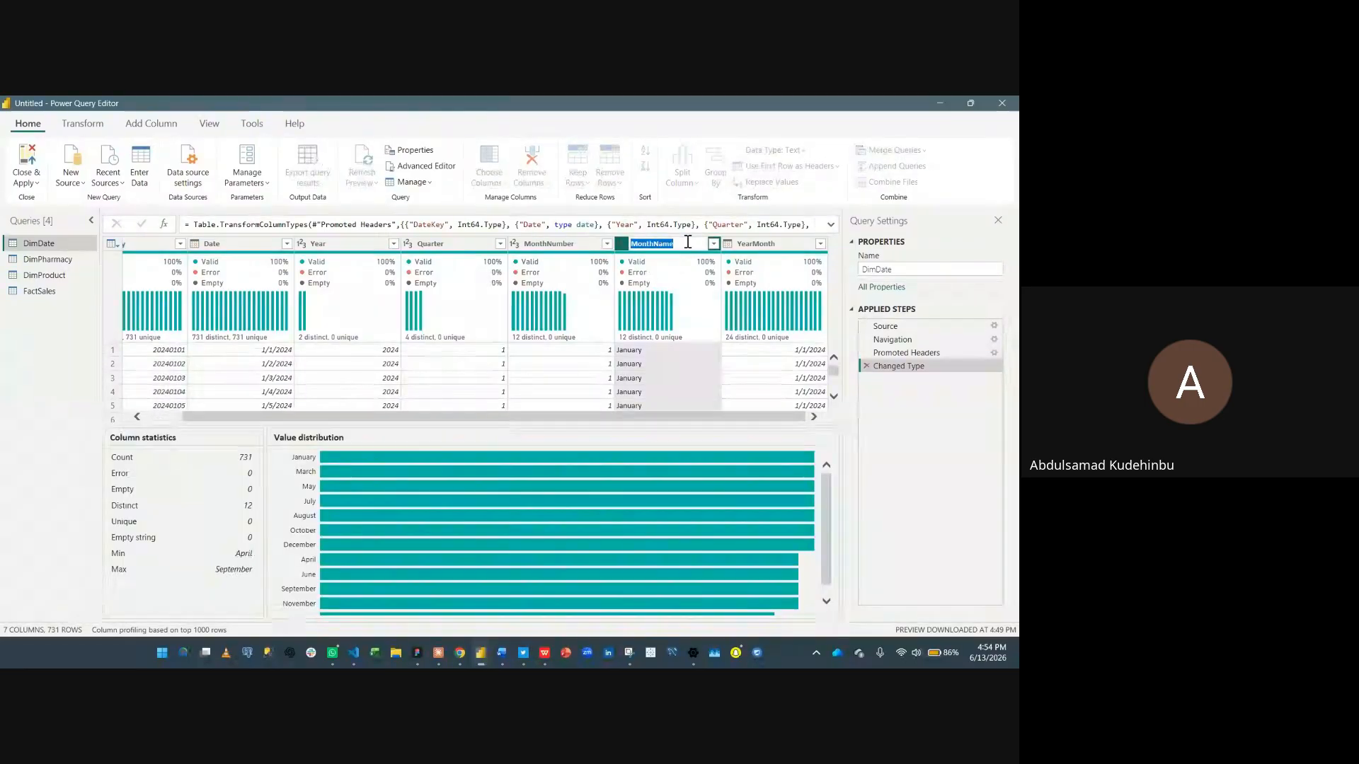
double_click(687, 243)
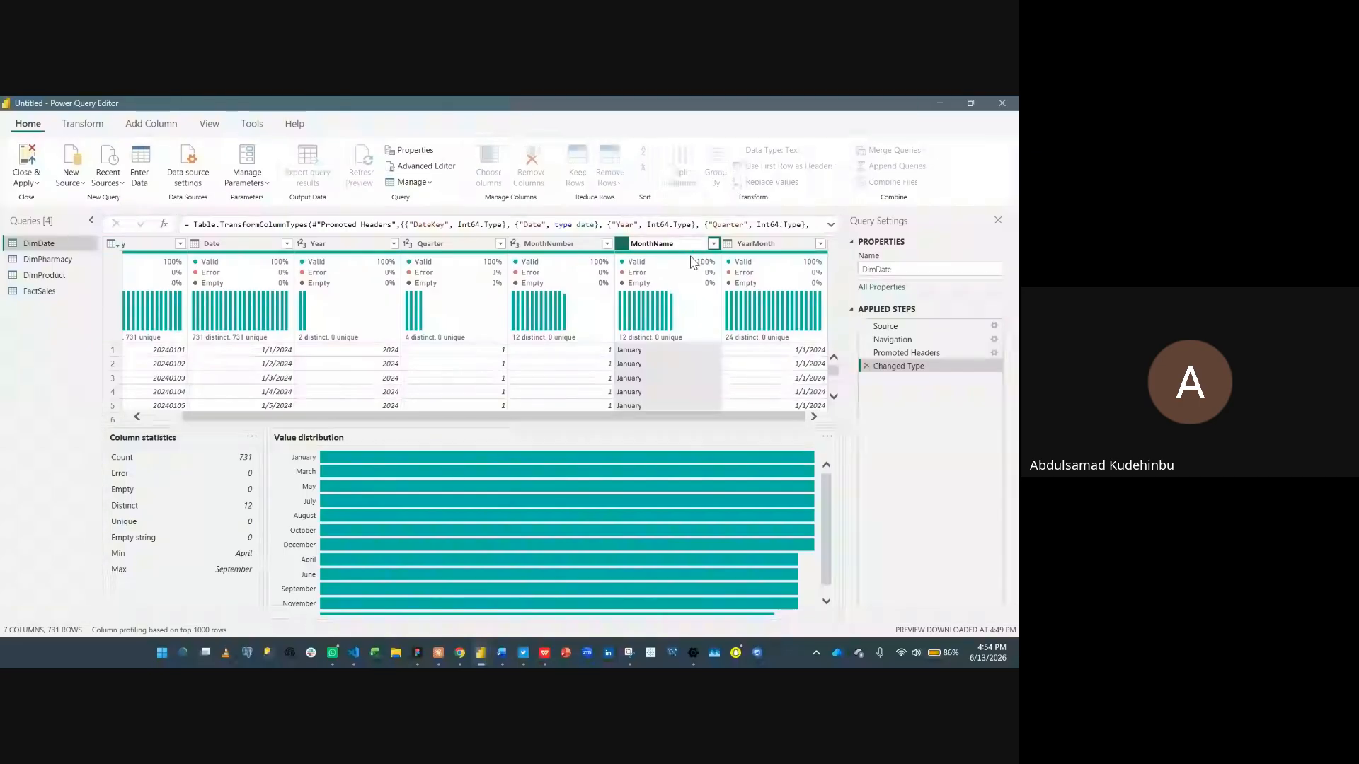
key("BackSpace")
key("BackSpace")
key("BackSpace")
key("BackSpace")
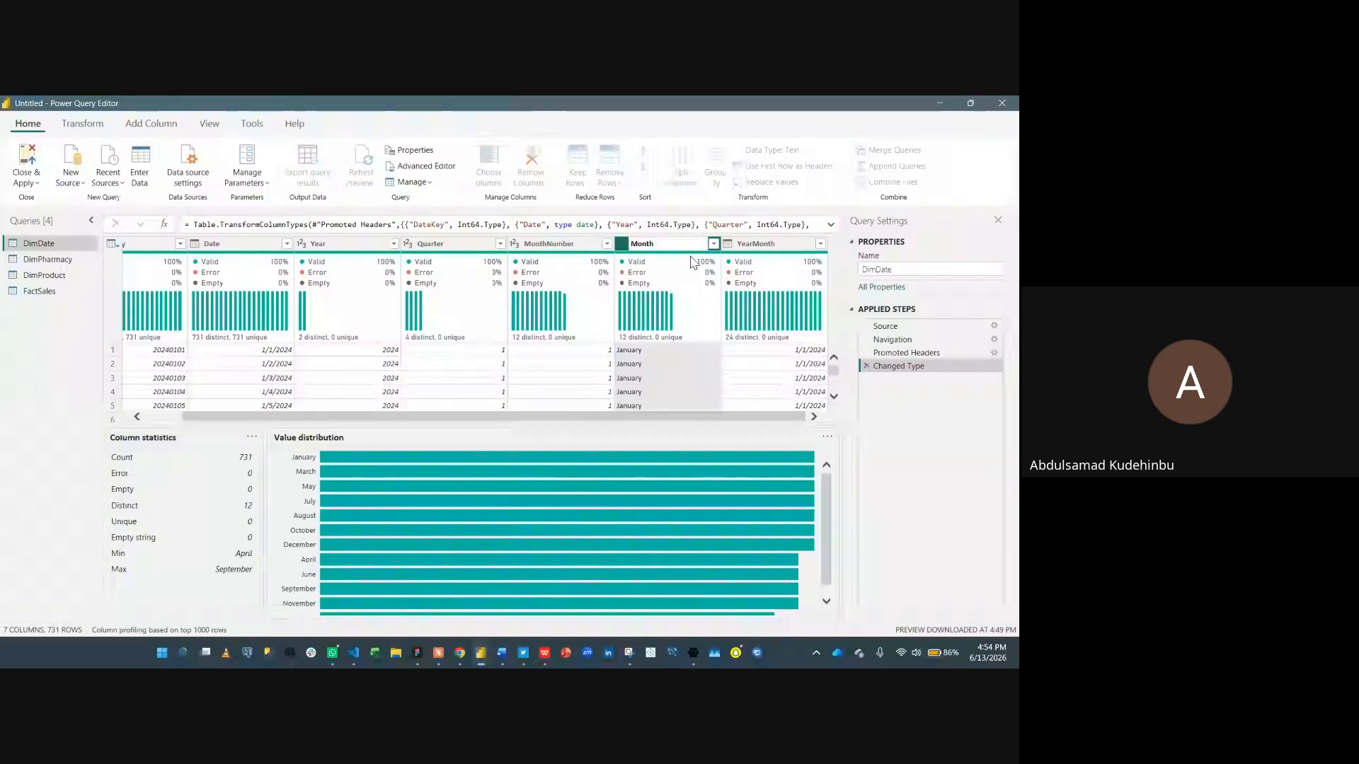
key("Return")
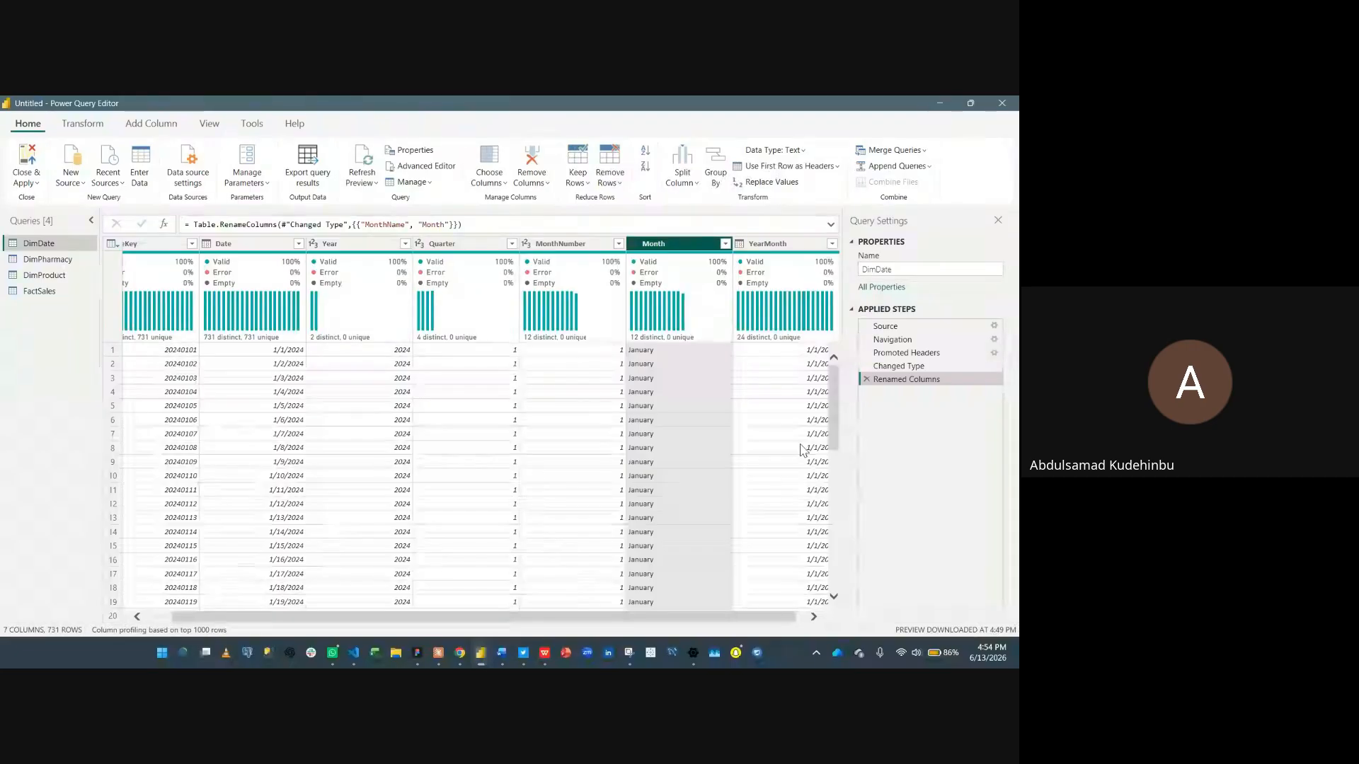
- Close the Power Query Editor and apply the pending query changes to the report
left_click_drag(629, 614, 351, 631)
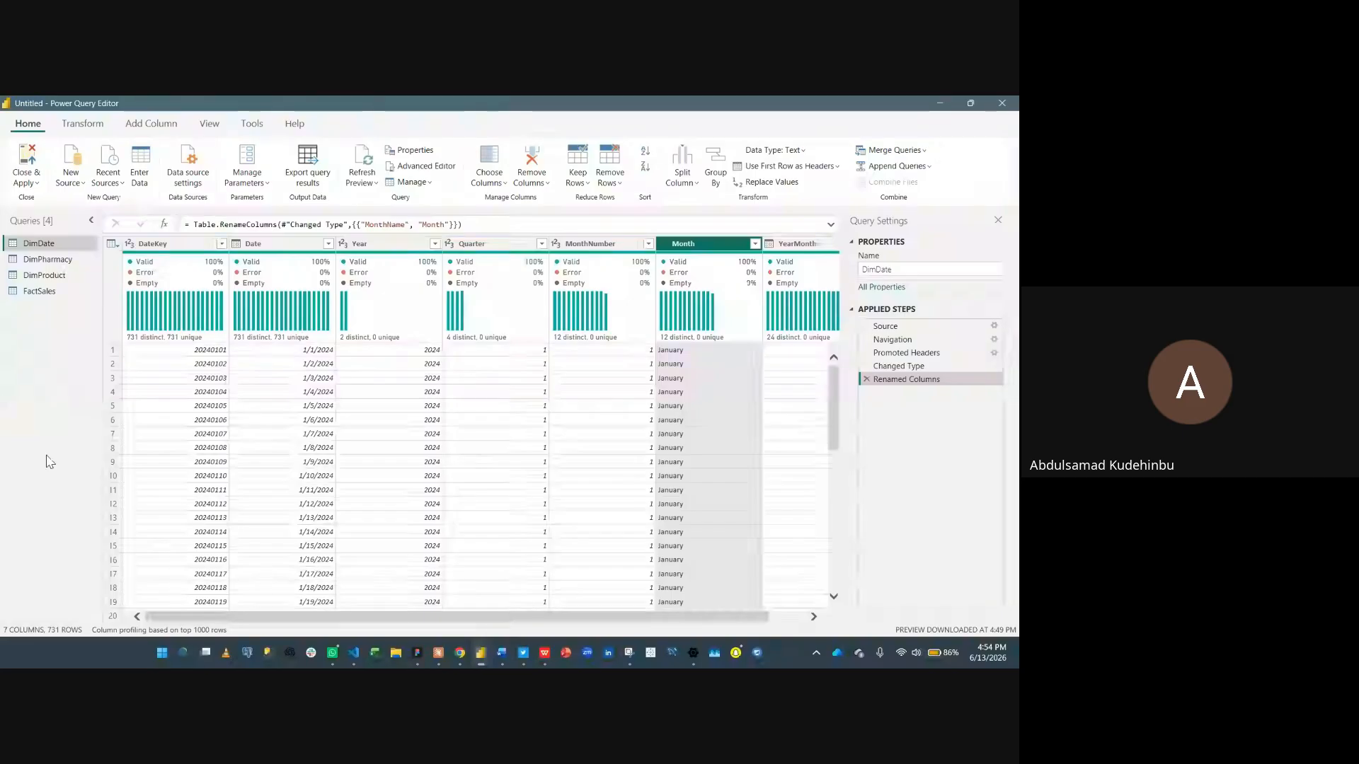
left_click(39, 155)
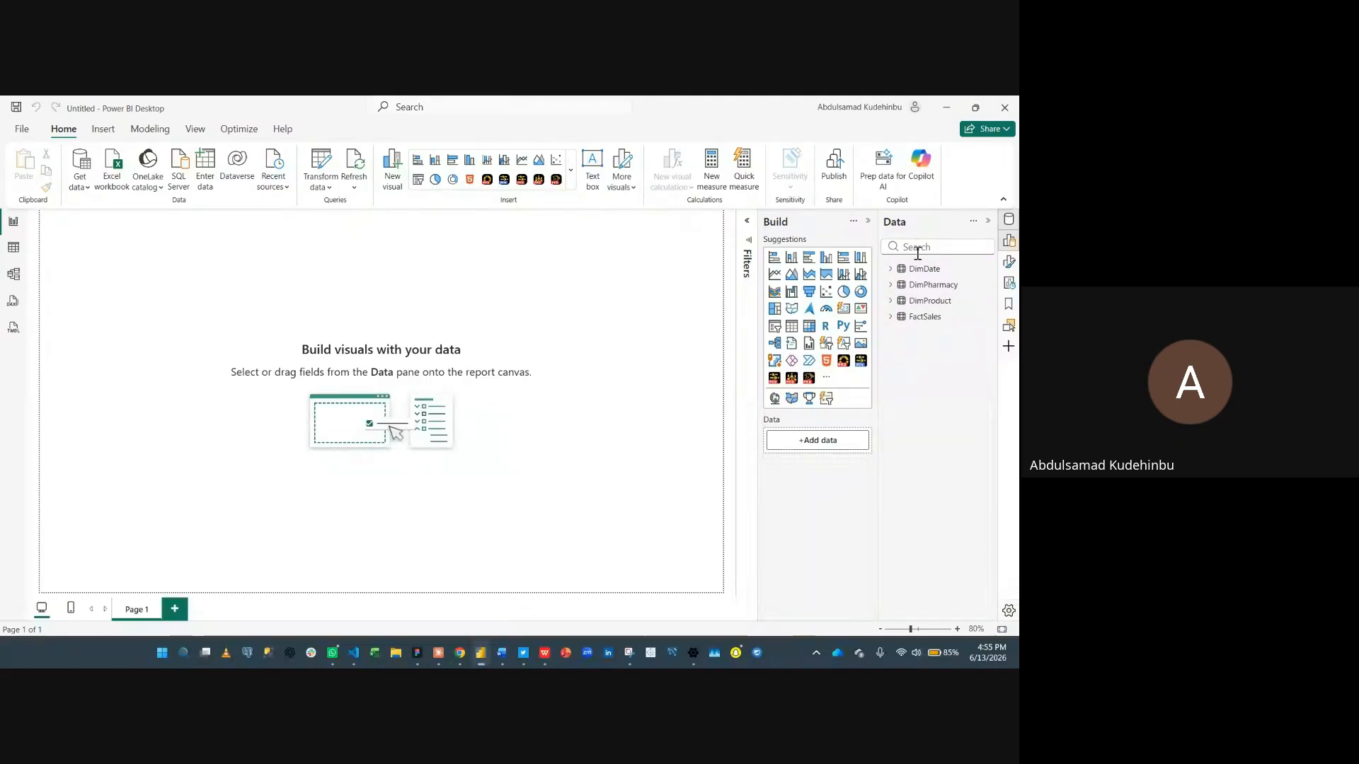
- Save the report as European_Pharmacy_Sales _&_Profitability_Analysis in the CodesphereHub Masterclass Weekend One folder
left_click(21, 131)
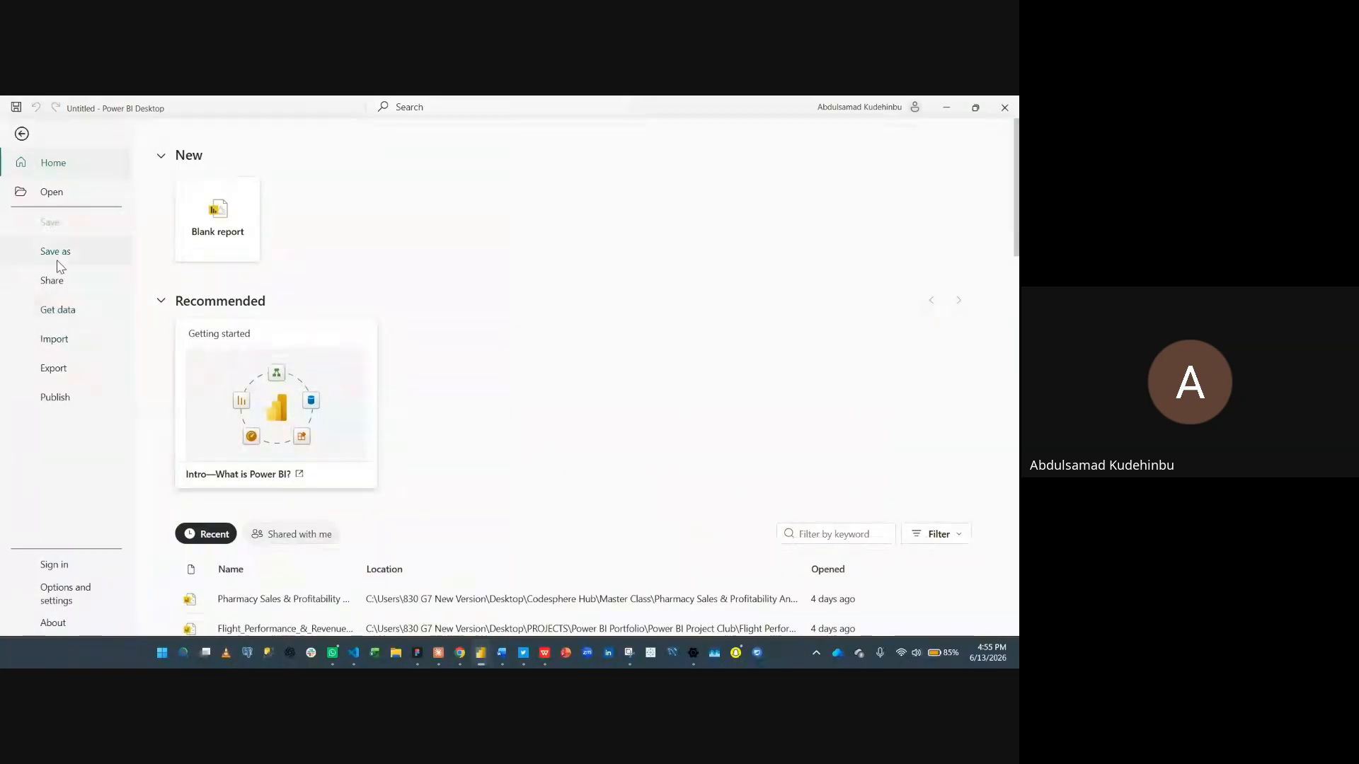
left_click(56, 252)
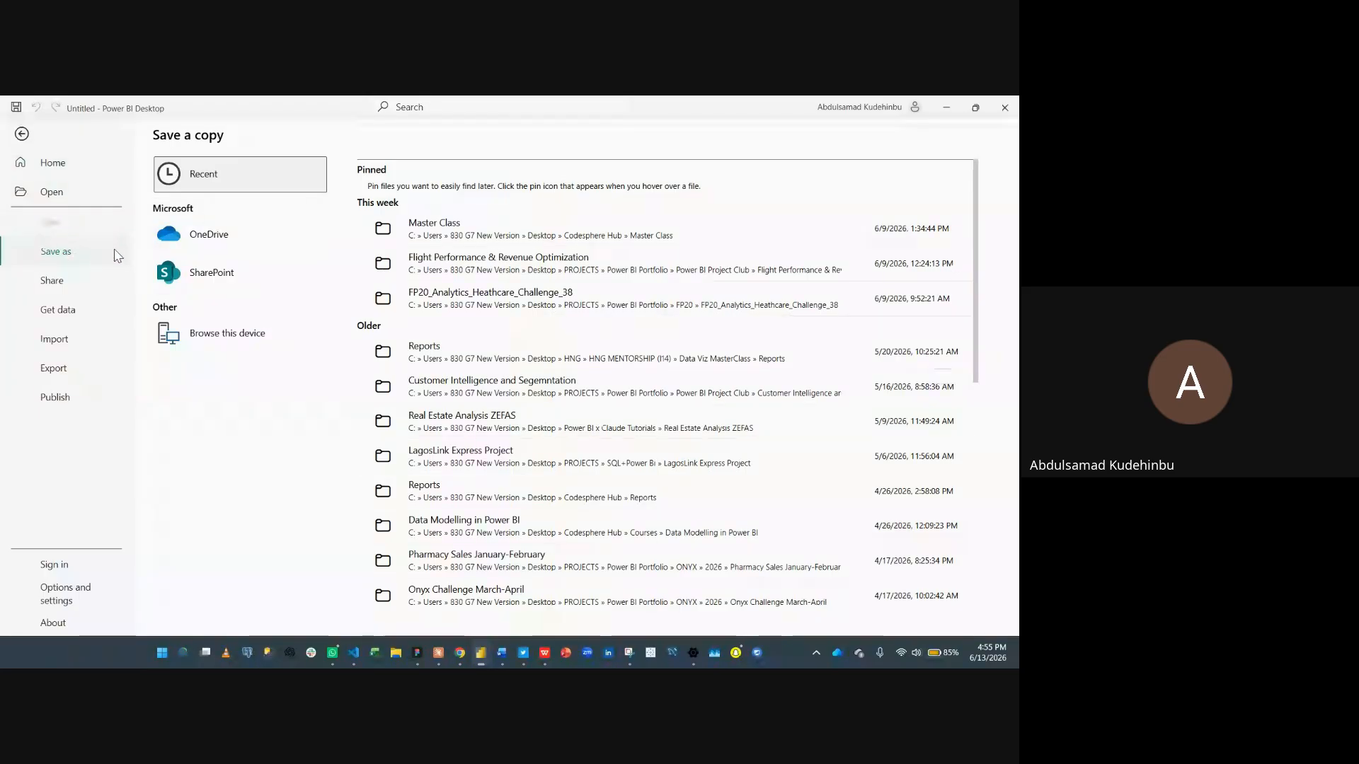
left_click(198, 345)
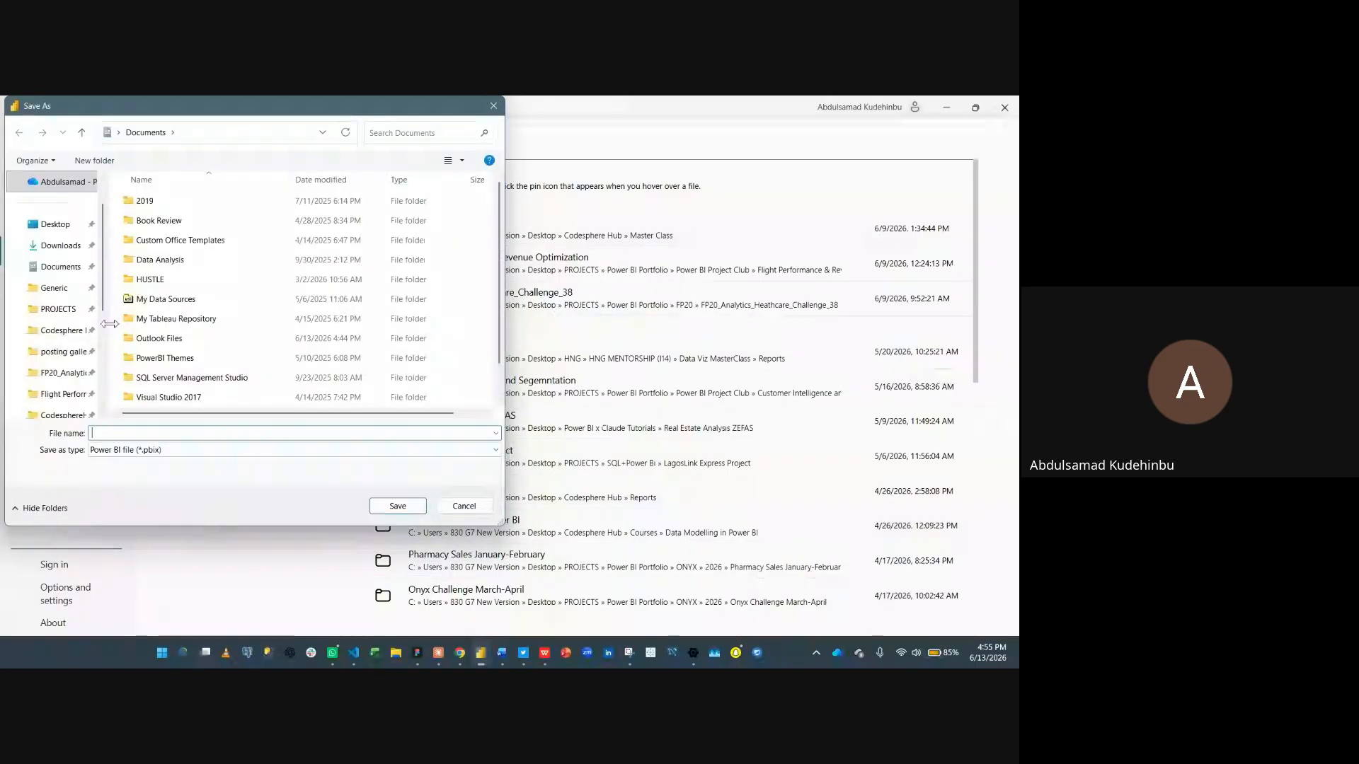
scroll(46, 382, "down", 1)
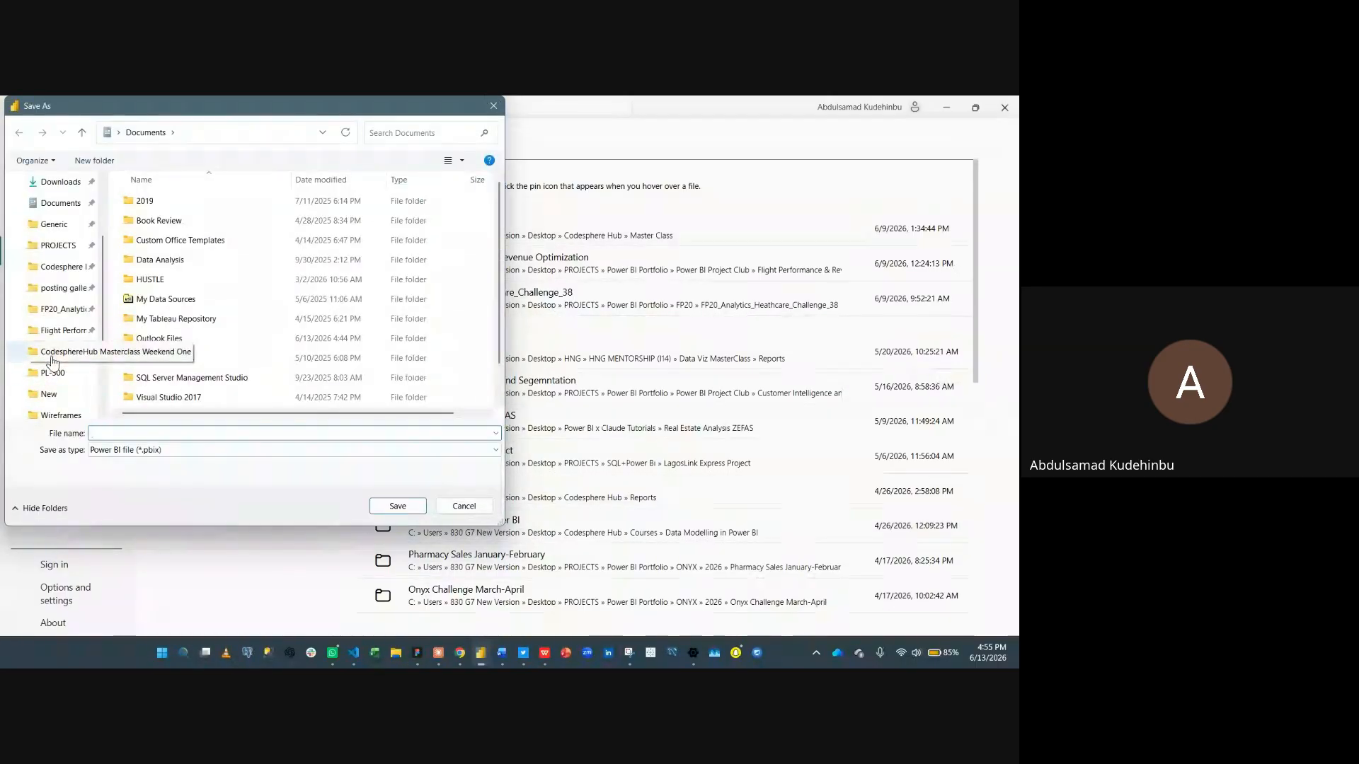
left_click(131, 432)
type("Eur")
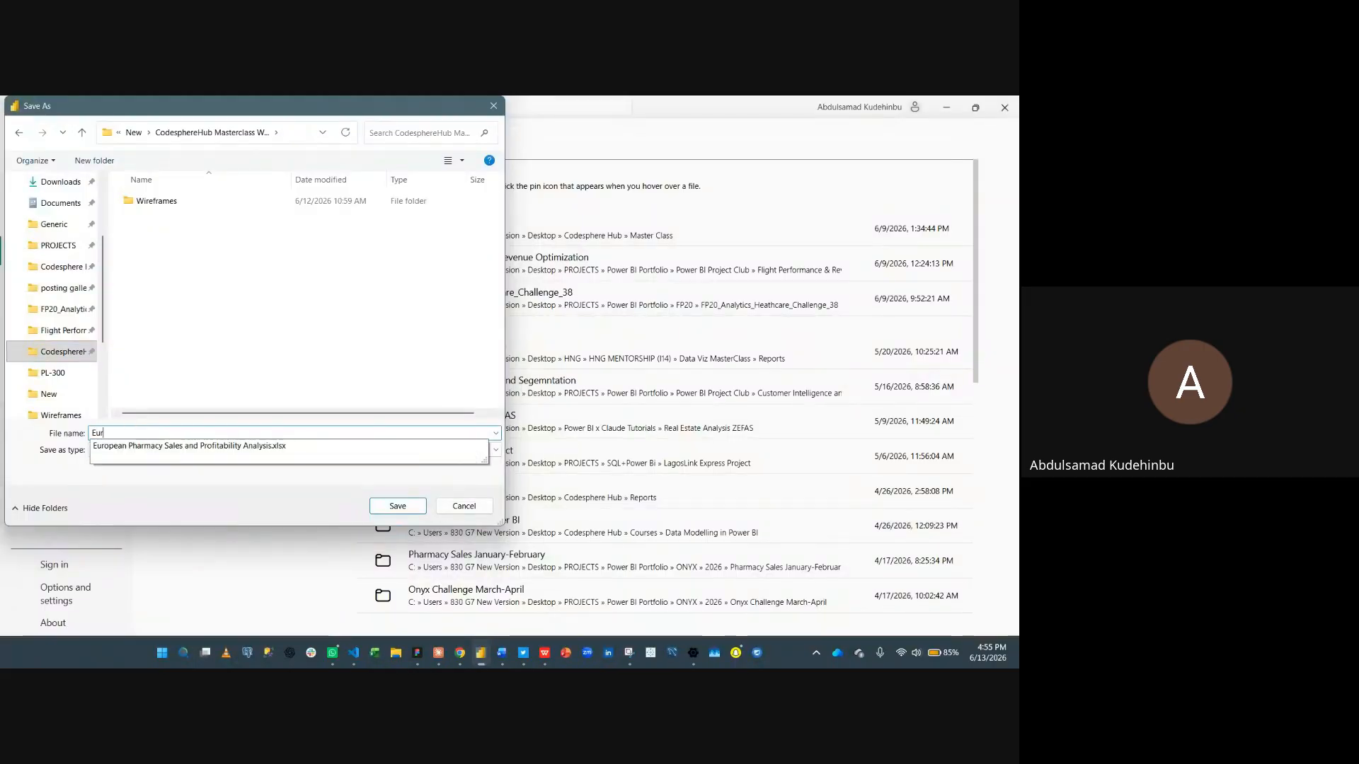
type("opean")
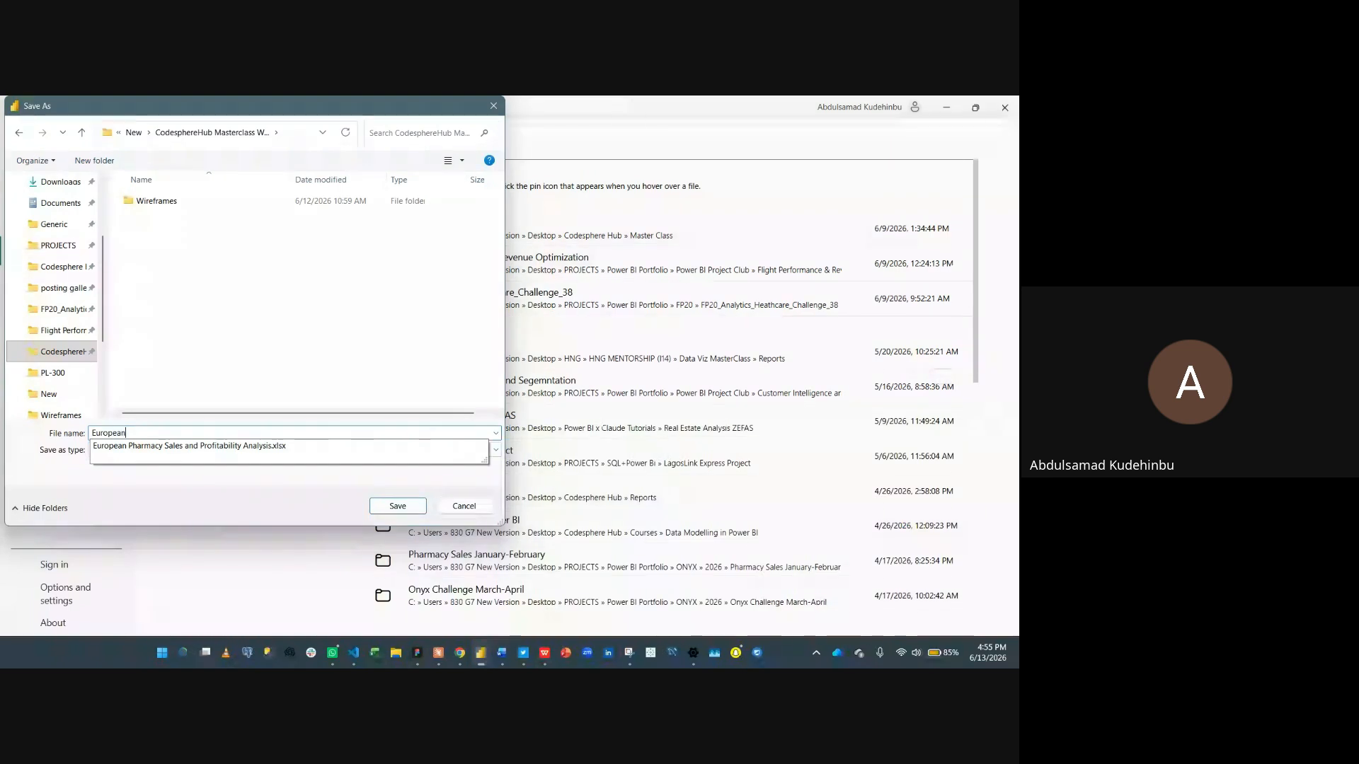
type("_Sales a")
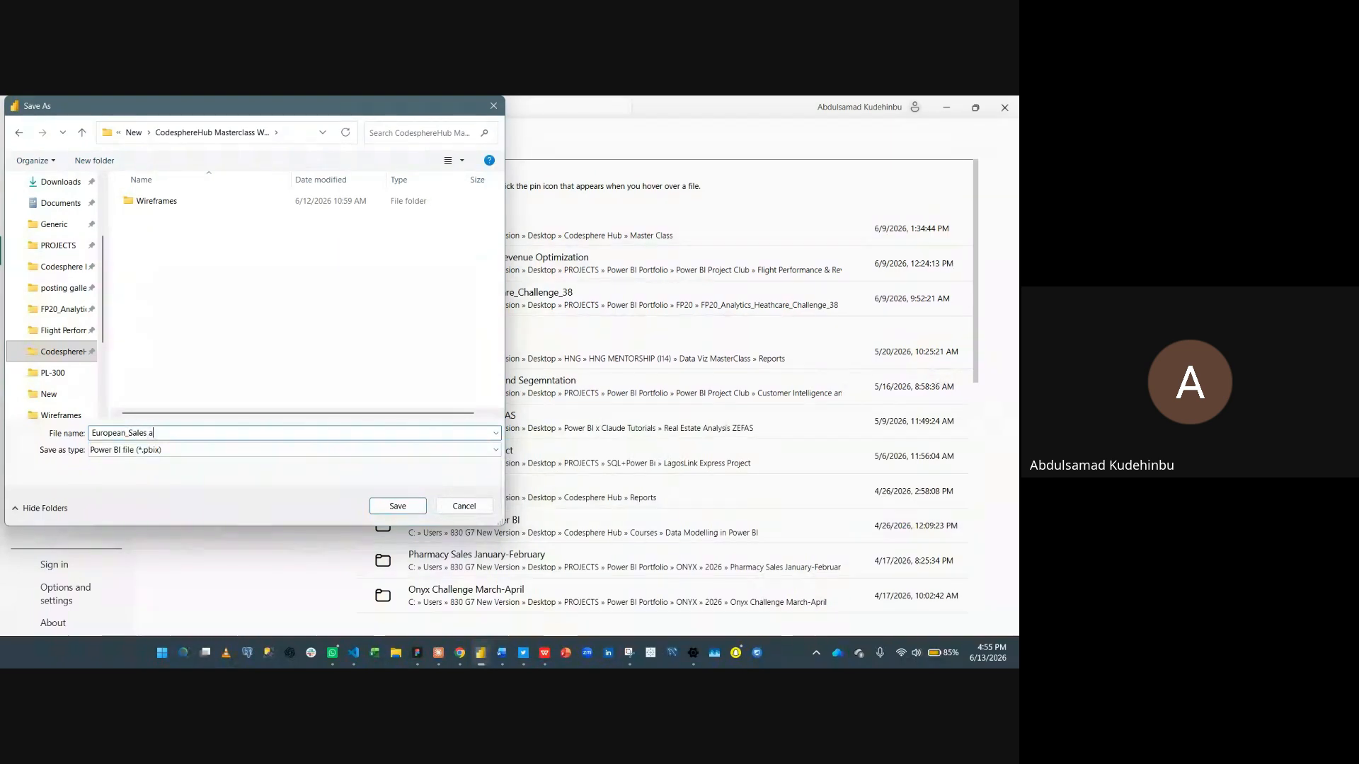
key("BackSpace")
type("_&")
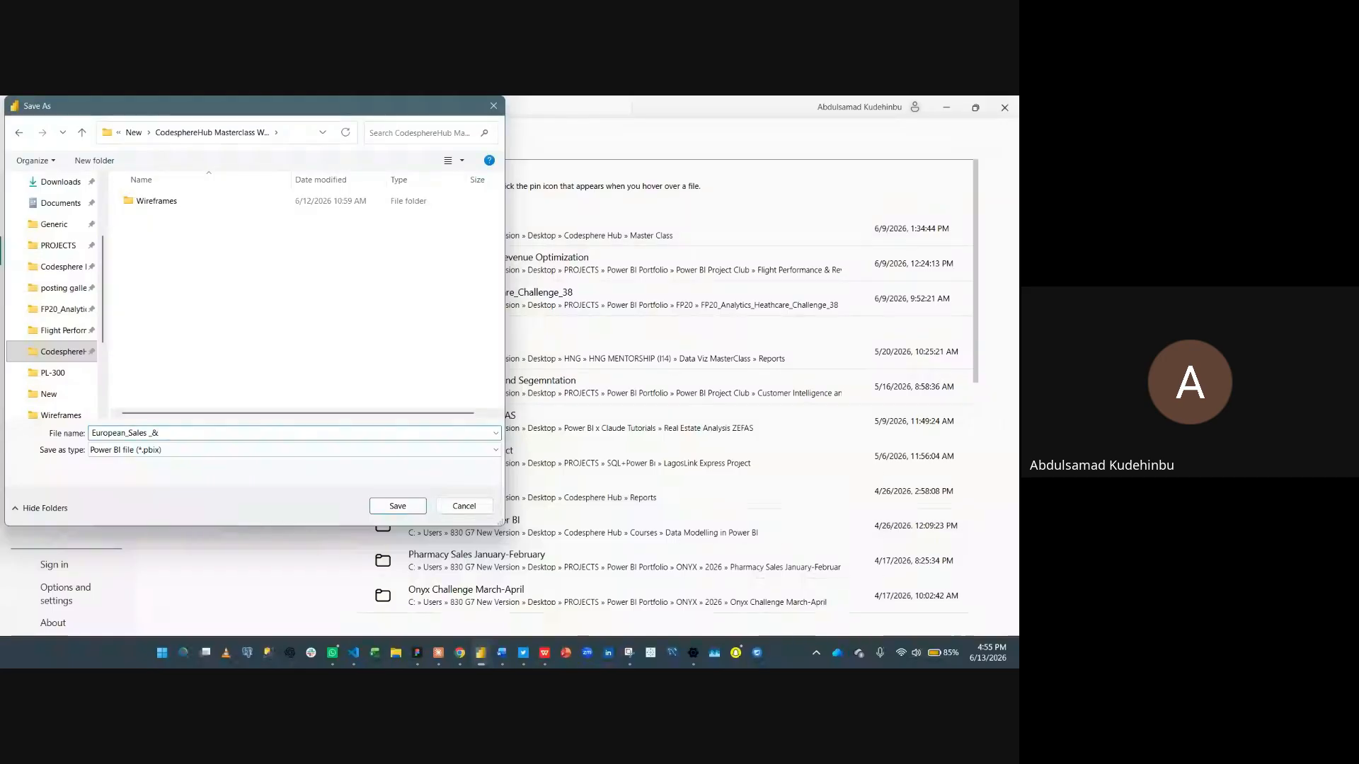
type("_Profitabil")
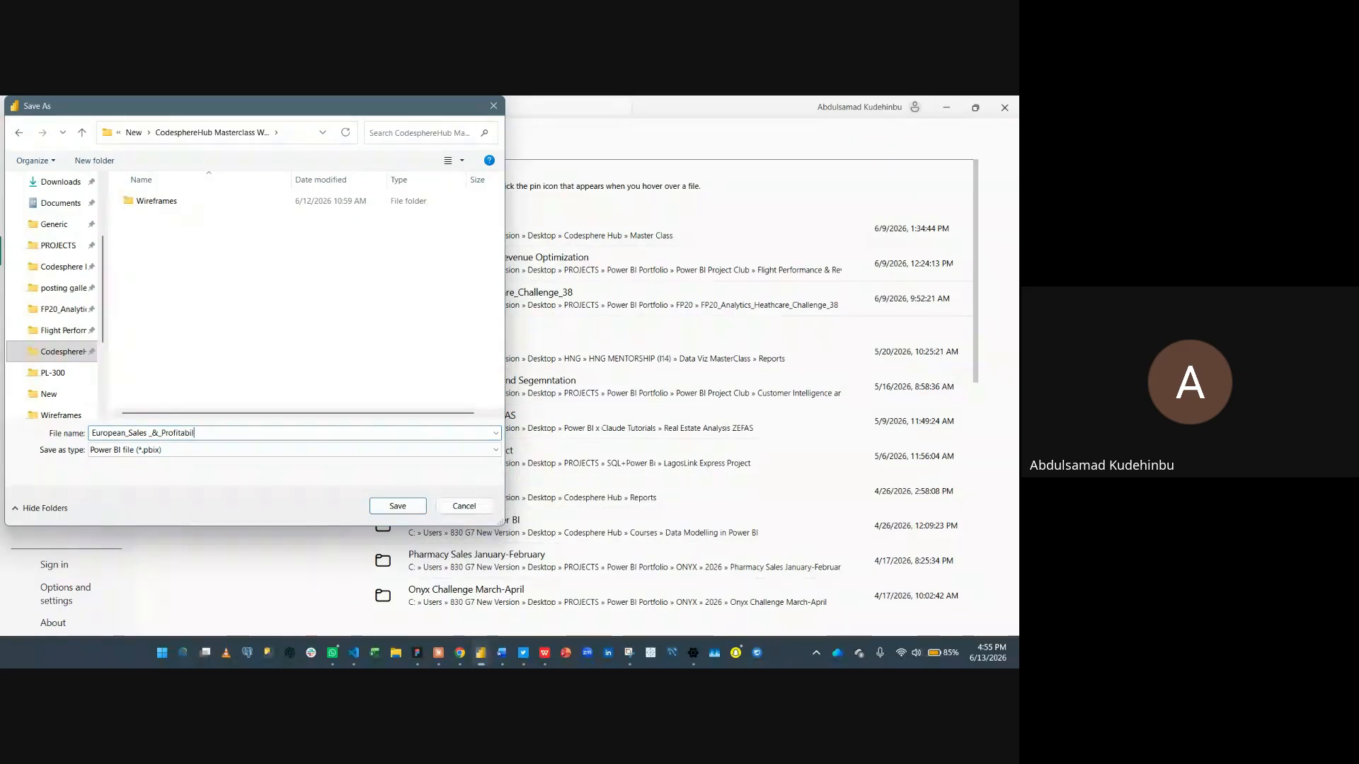
type("ity_")
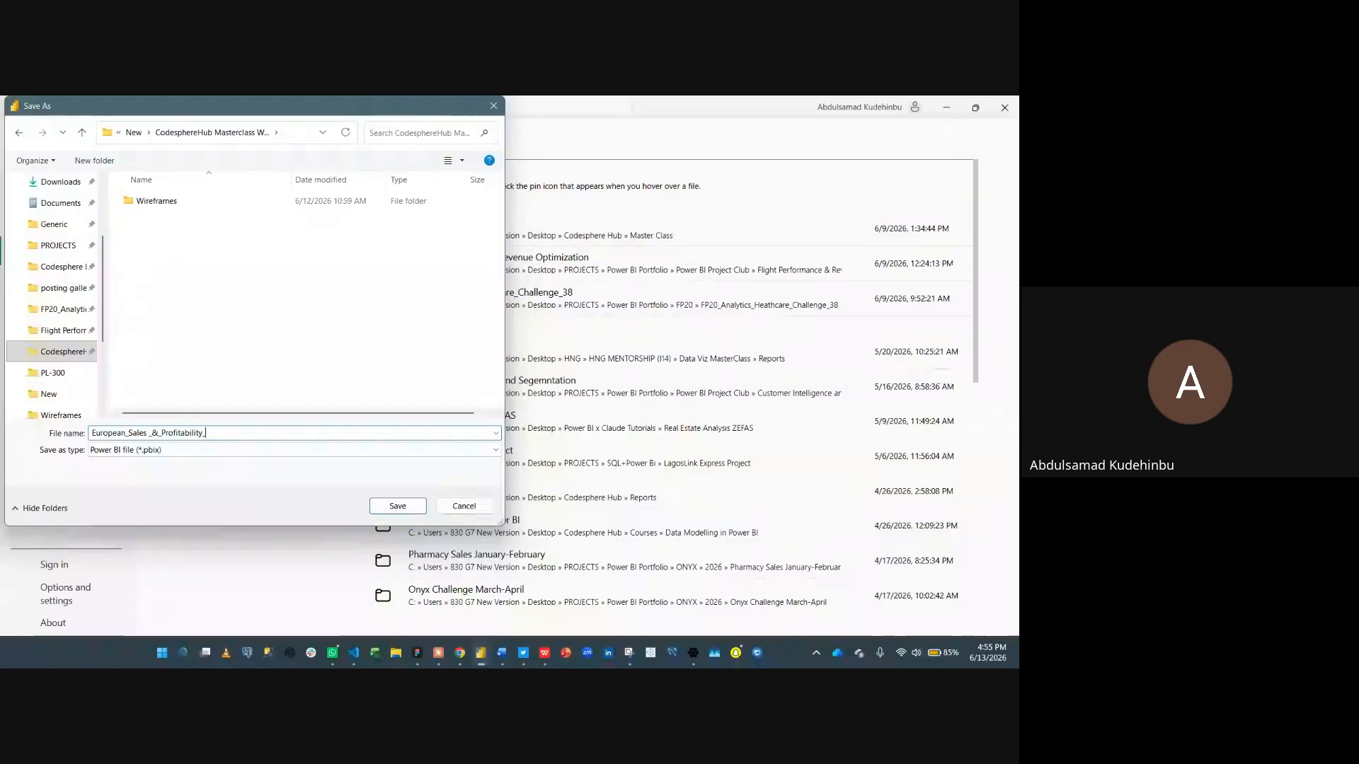
type("NAnaly")
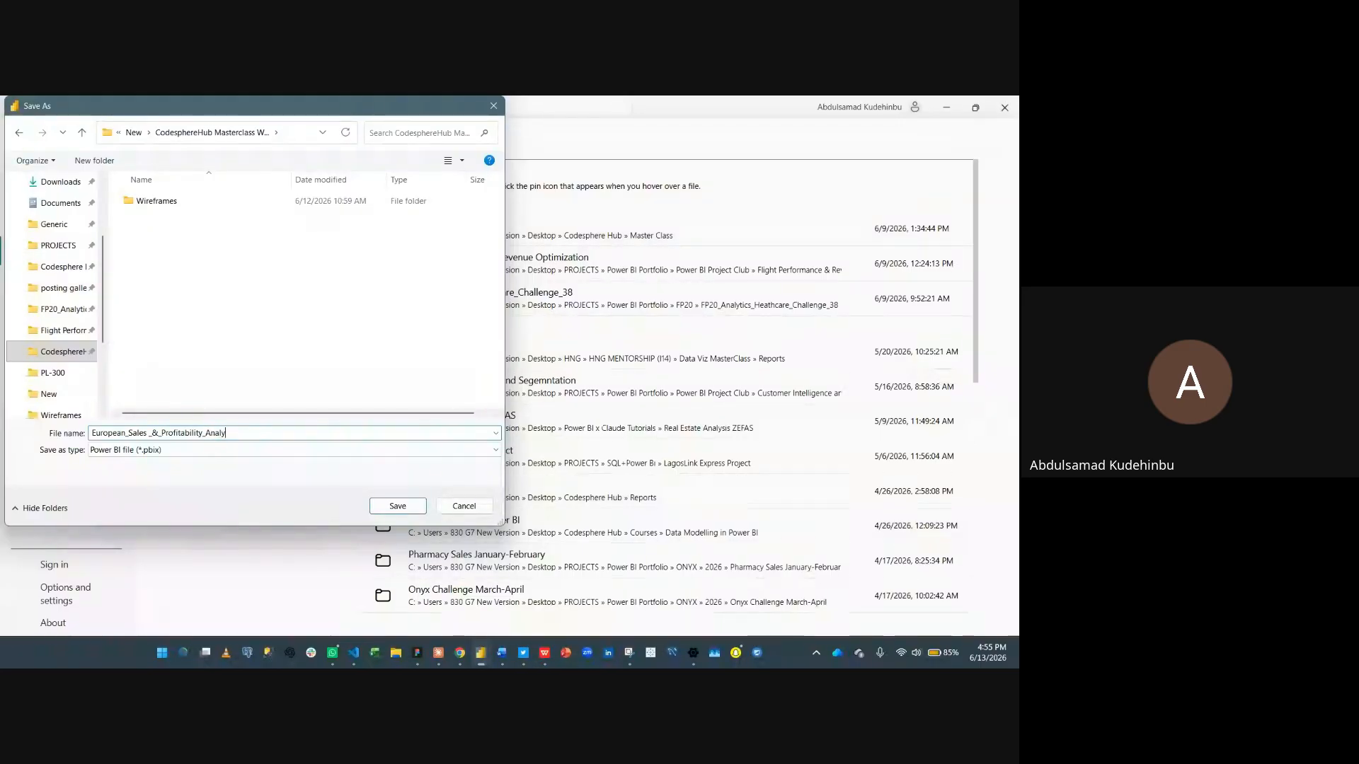
type("sis")
left_click(127, 432)
type("_")
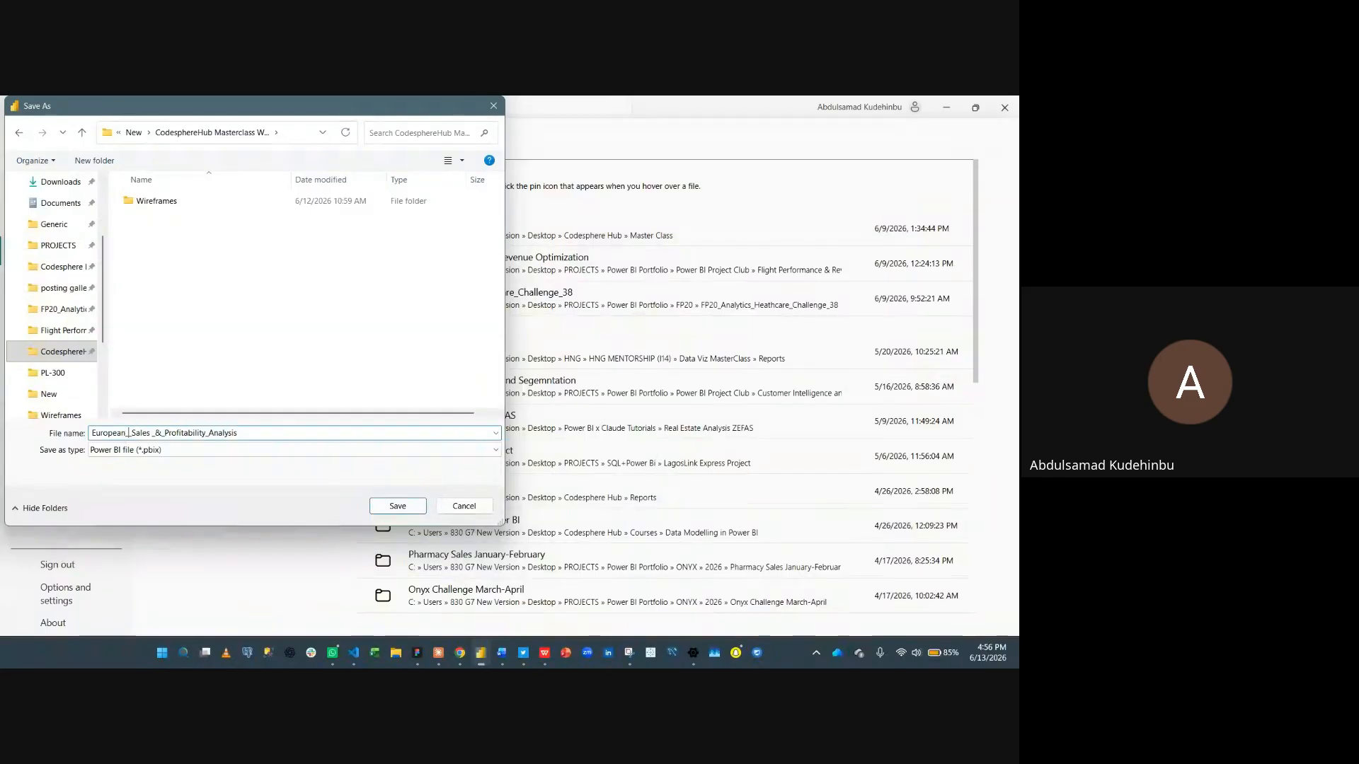
type("Pharmac")
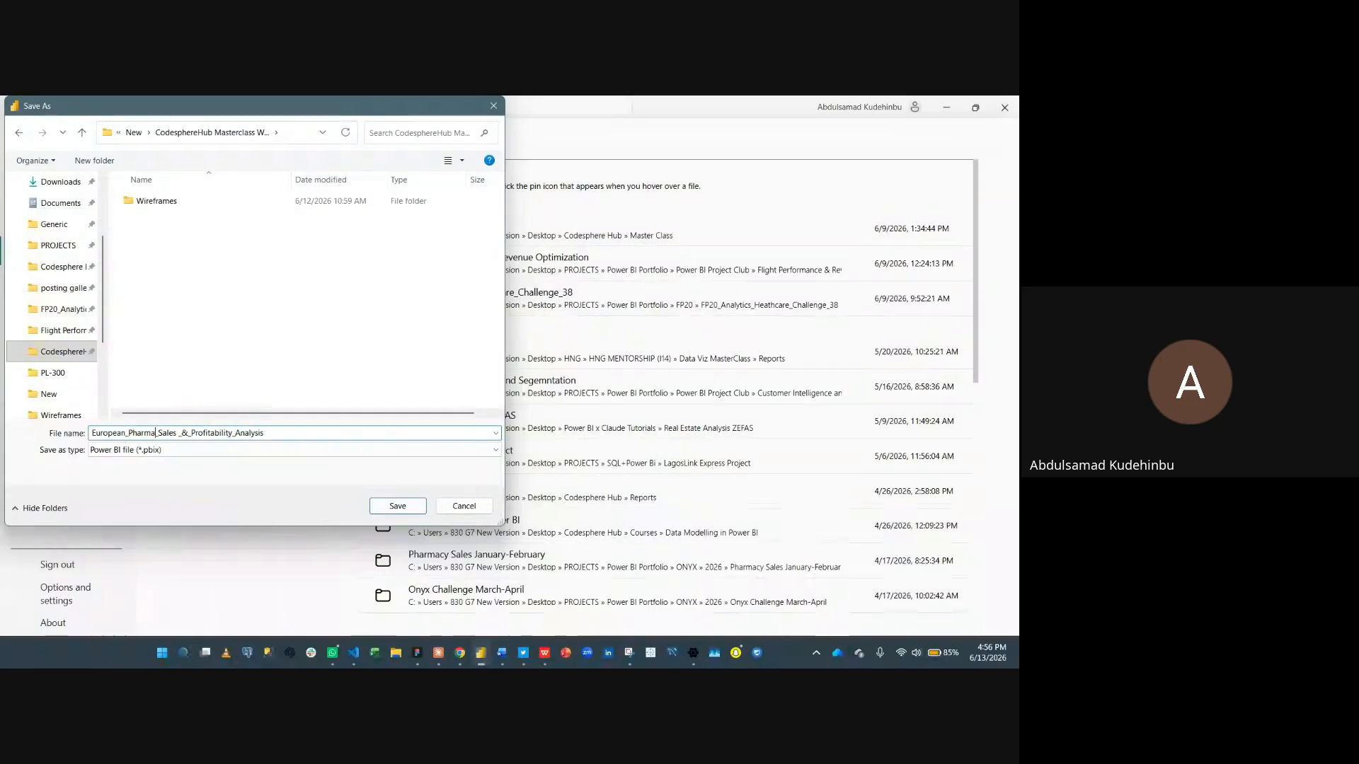
type("y")
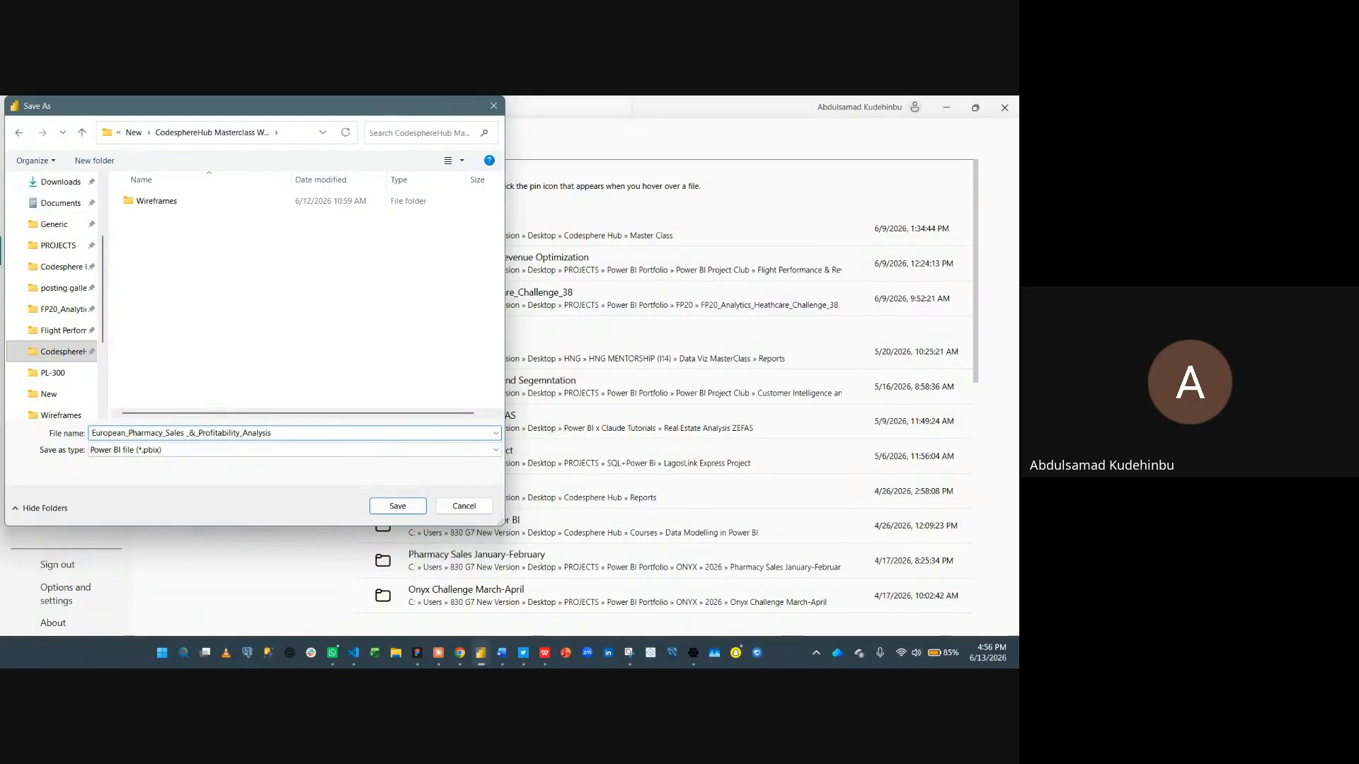
left_click(398, 506)
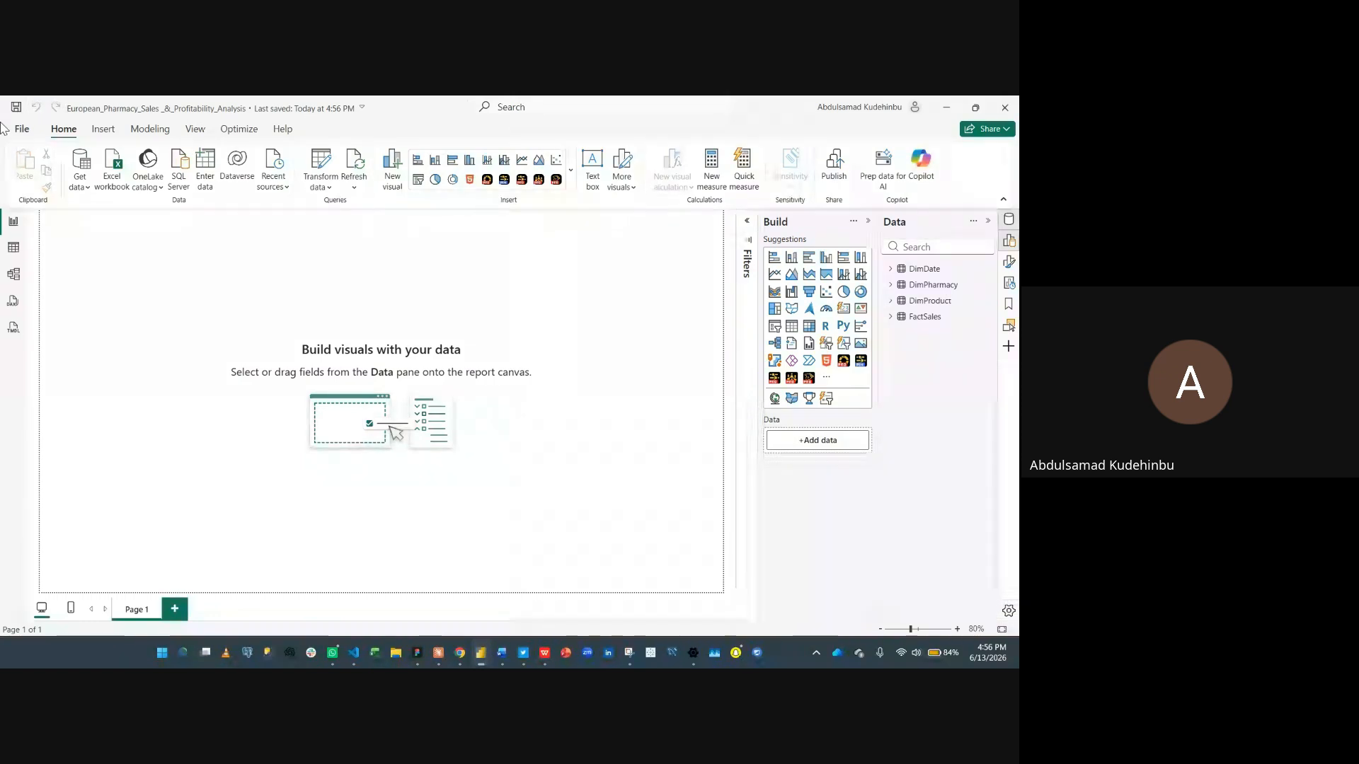
- Switch to the model view and collapse the Properties and Data panes to widen the diagram
left_click(13, 276)
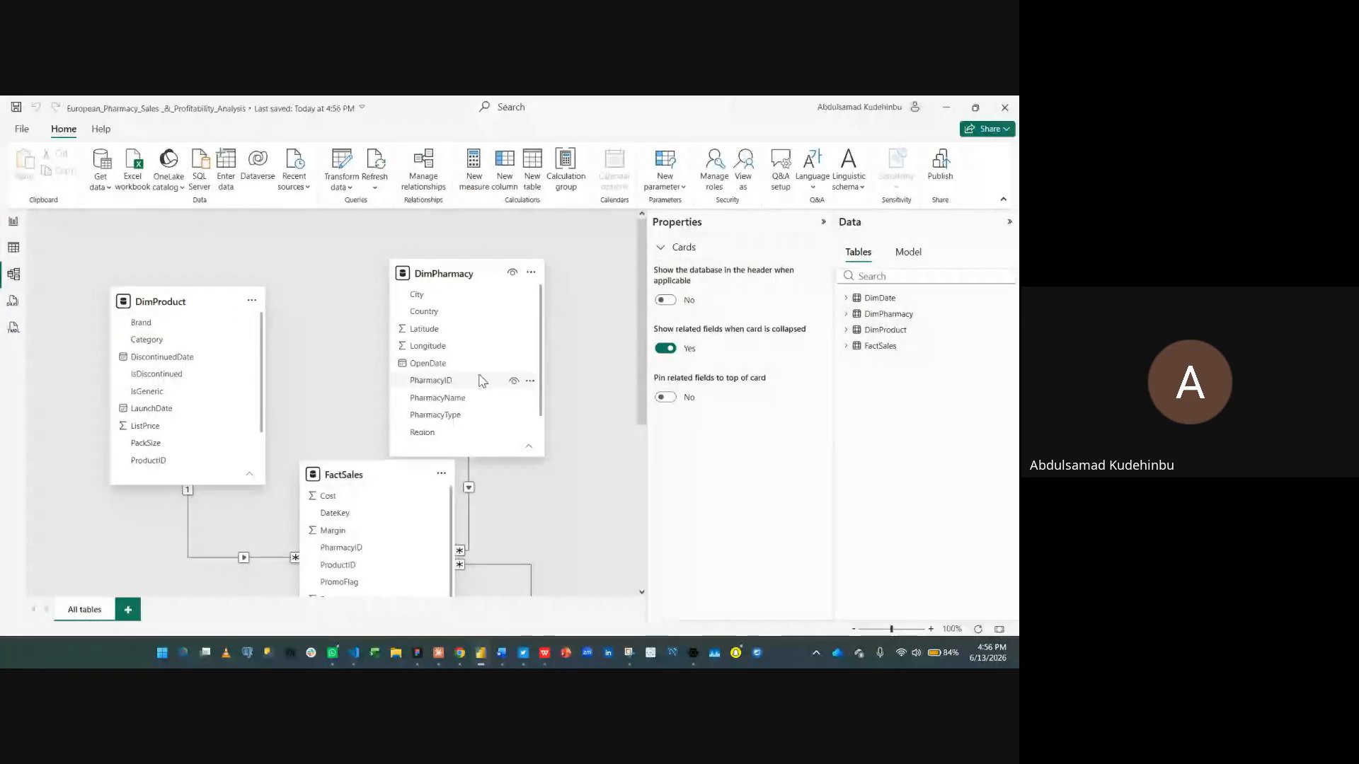
left_click(823, 221)
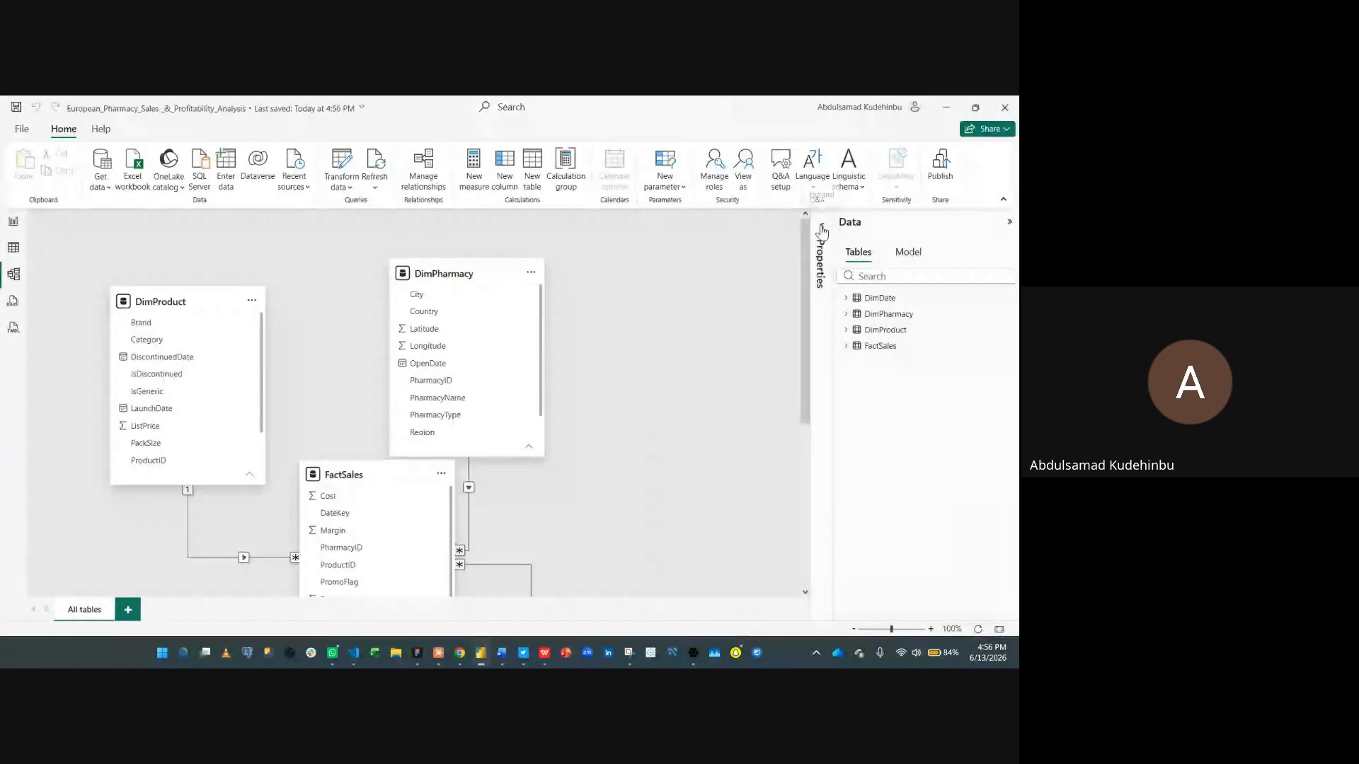
left_click(1010, 222)
scroll(668, 346, "down", 5)
scroll(659, 379, "up", 3)
scroll(660, 378, "up", 2)
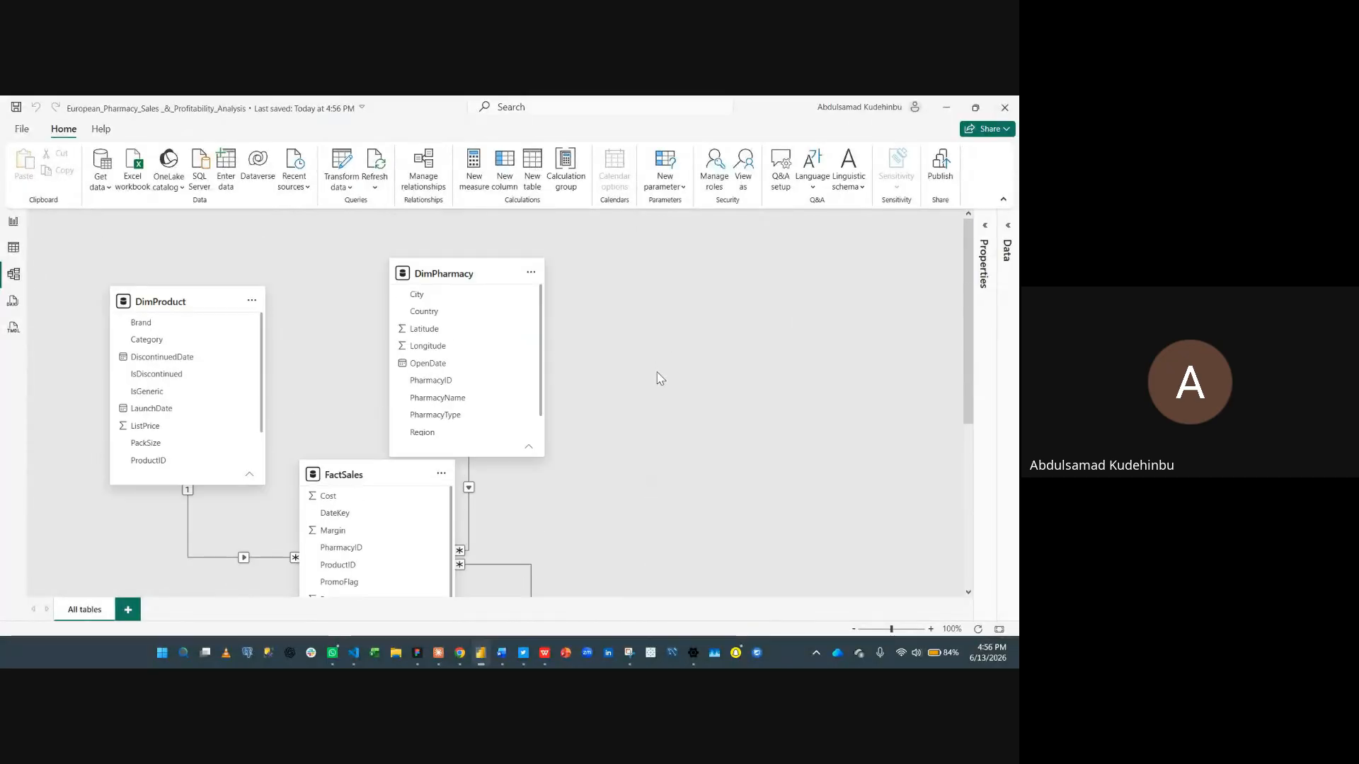
- Rearrange the DimPharmacy, FactSales and DimProduct cards in the model diagram and lengthen the DimProduct card to show all fields
left_click_drag(467, 276, 655, 276)
scroll(506, 368, "down", 1)
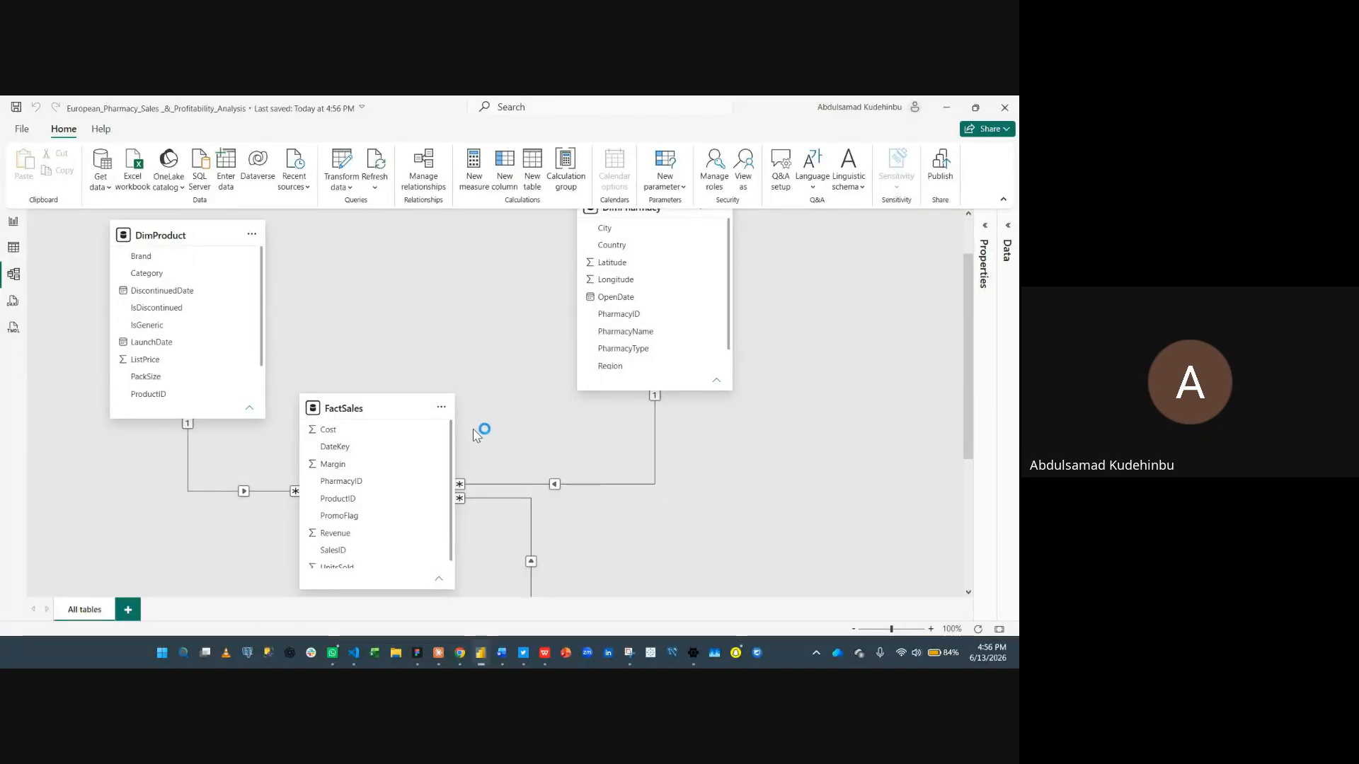
scroll(476, 434, "down", 2)
scroll(479, 443, "up", 2)
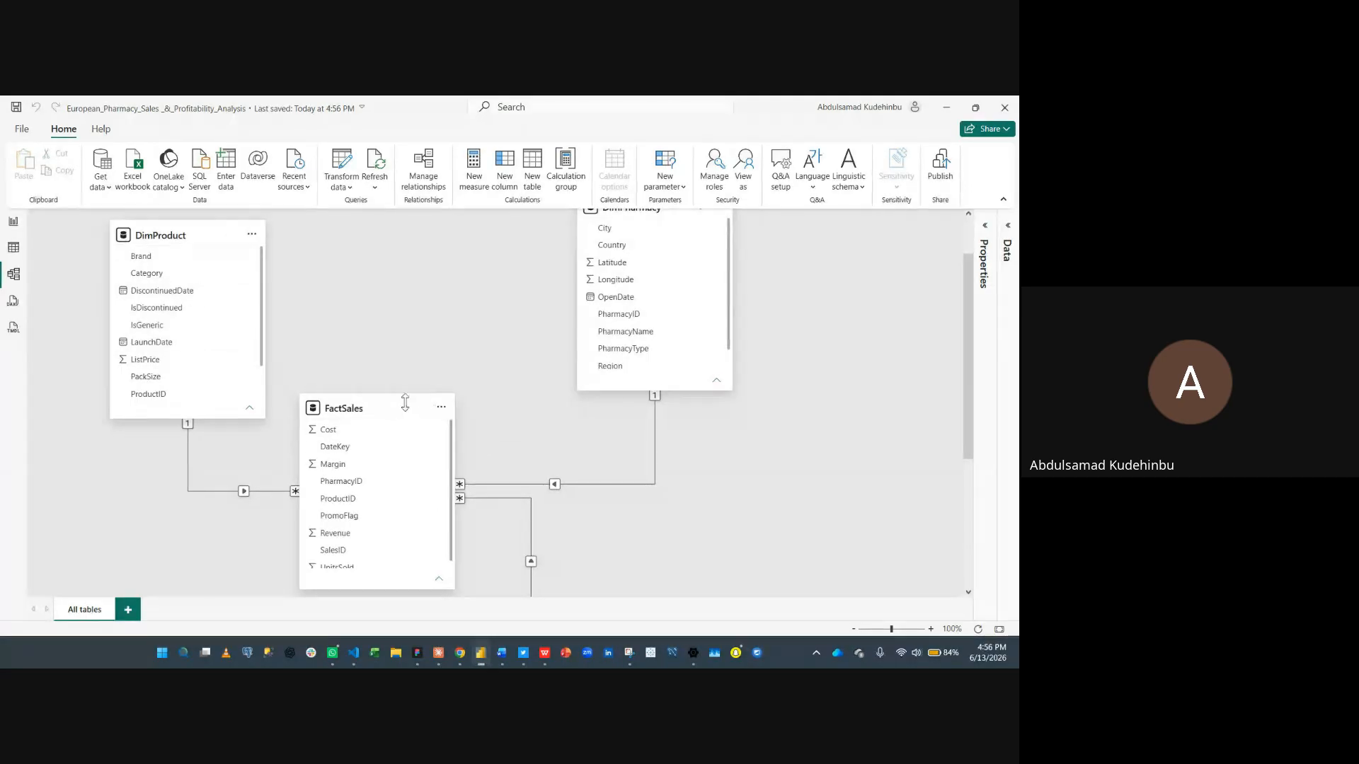
left_click_drag(377, 406, 398, 287)
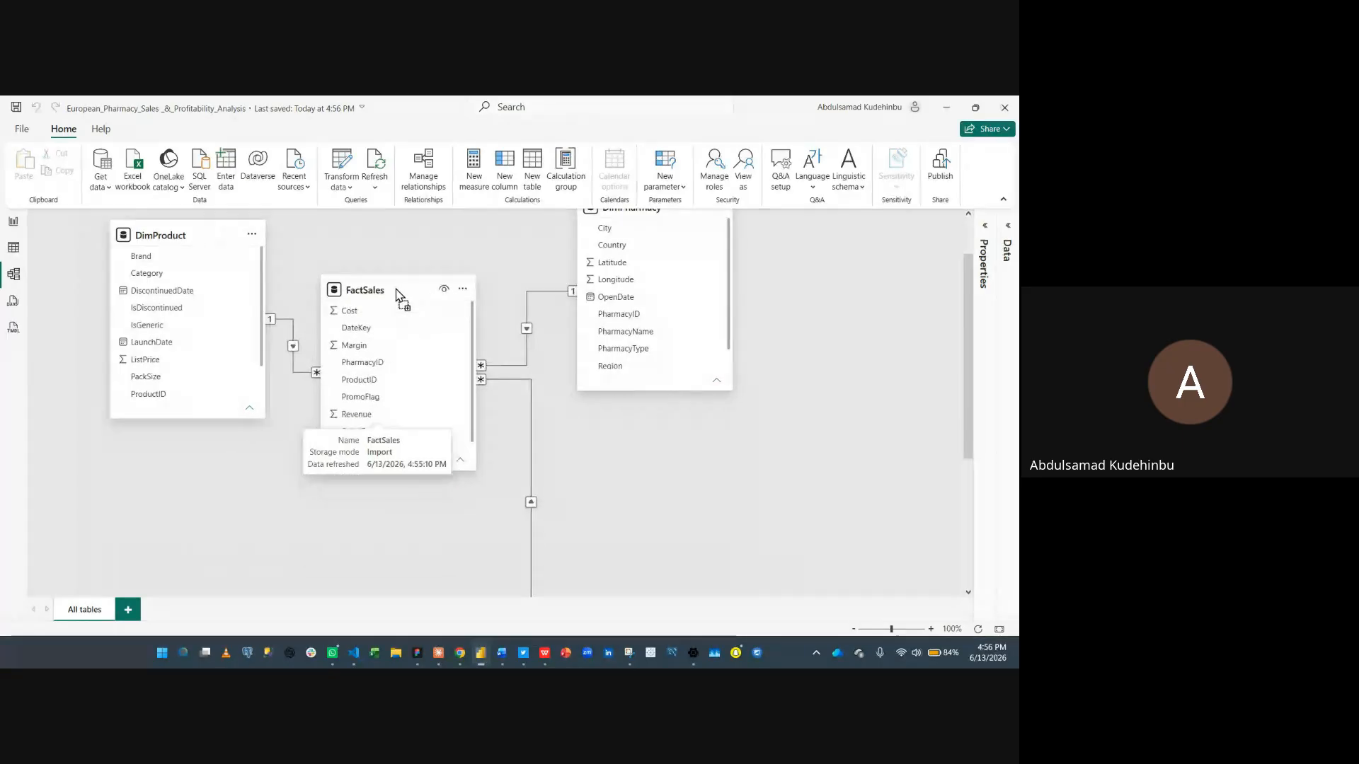
scroll(522, 487, "down", 3)
left_click_drag(525, 445, 322, 460)
scroll(207, 284, "up", 3)
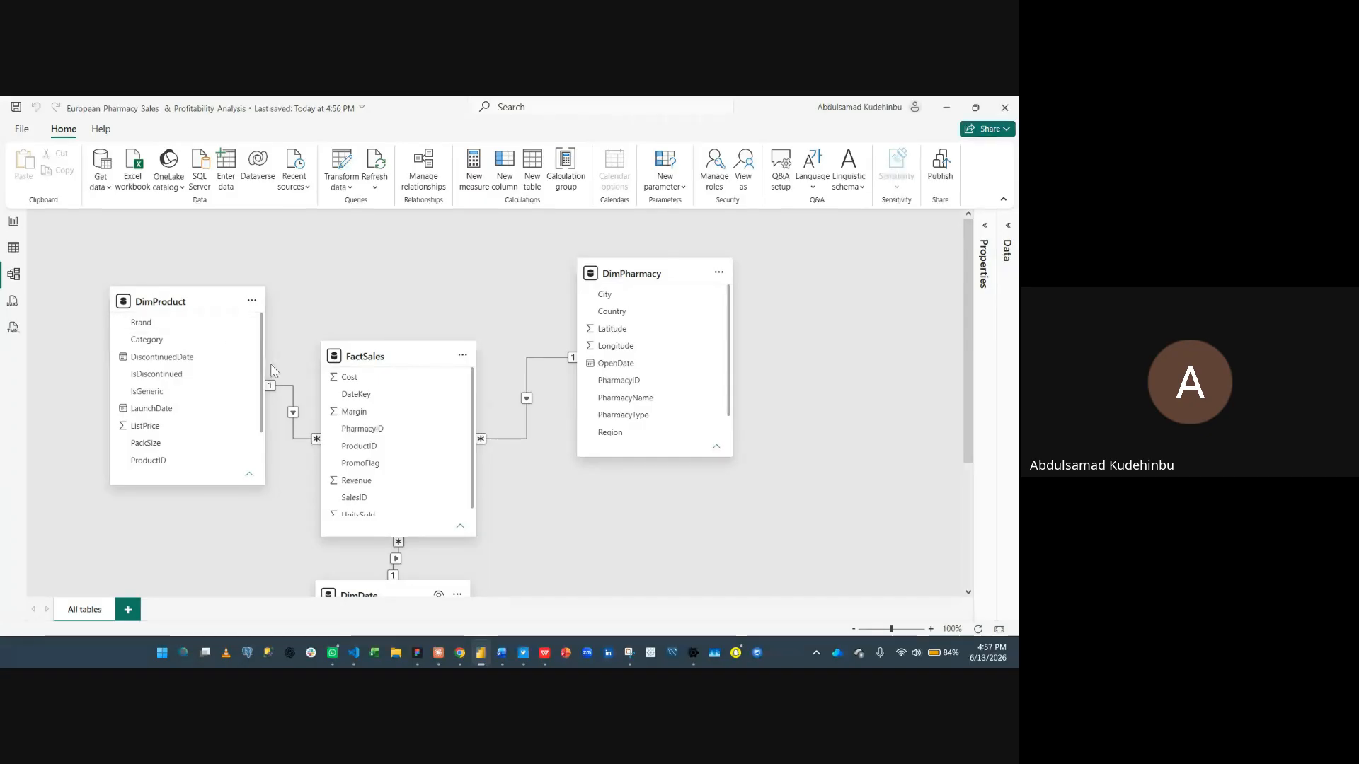
left_click_drag(194, 483, 194, 550)
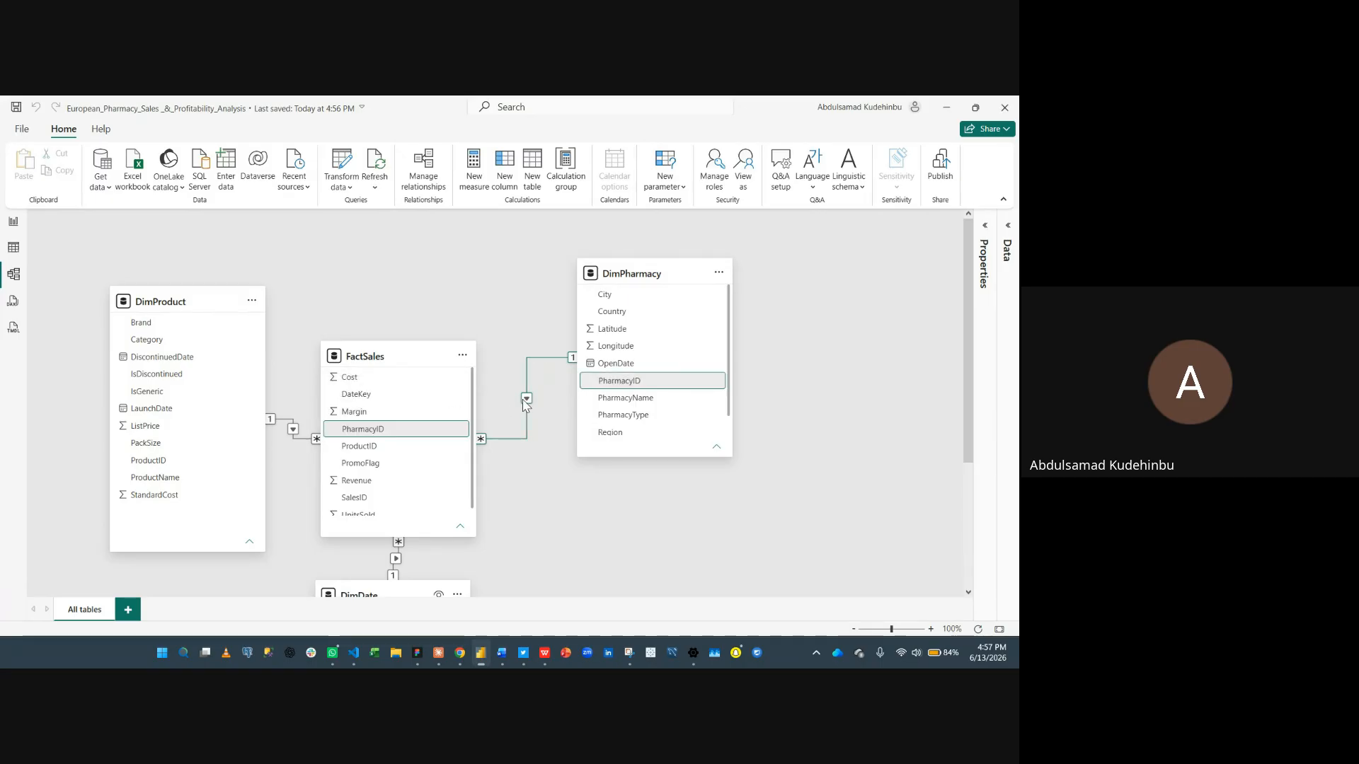
- Select the DimDate table and reopen the Properties and Data panes to review its general and advanced settings
scroll(524, 407, "down", 3)
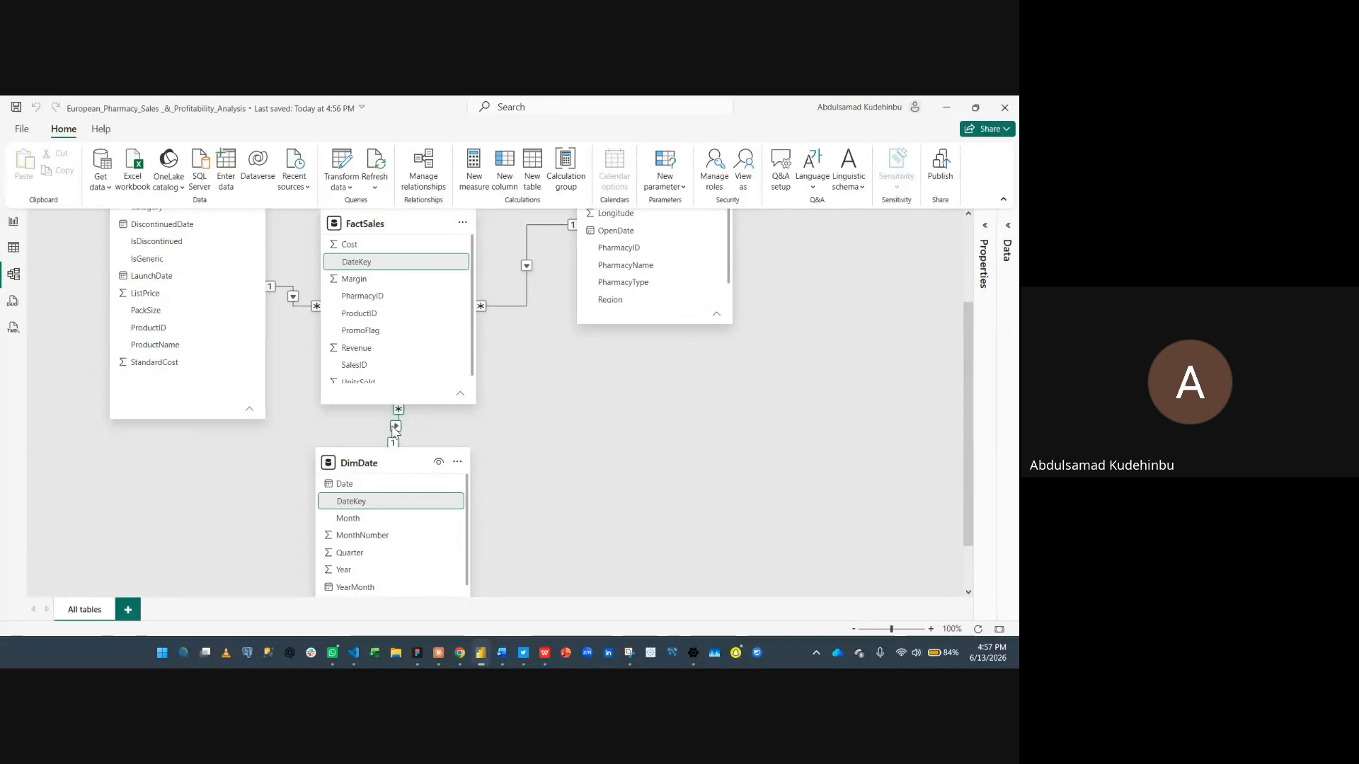
scroll(424, 430, "up", 3)
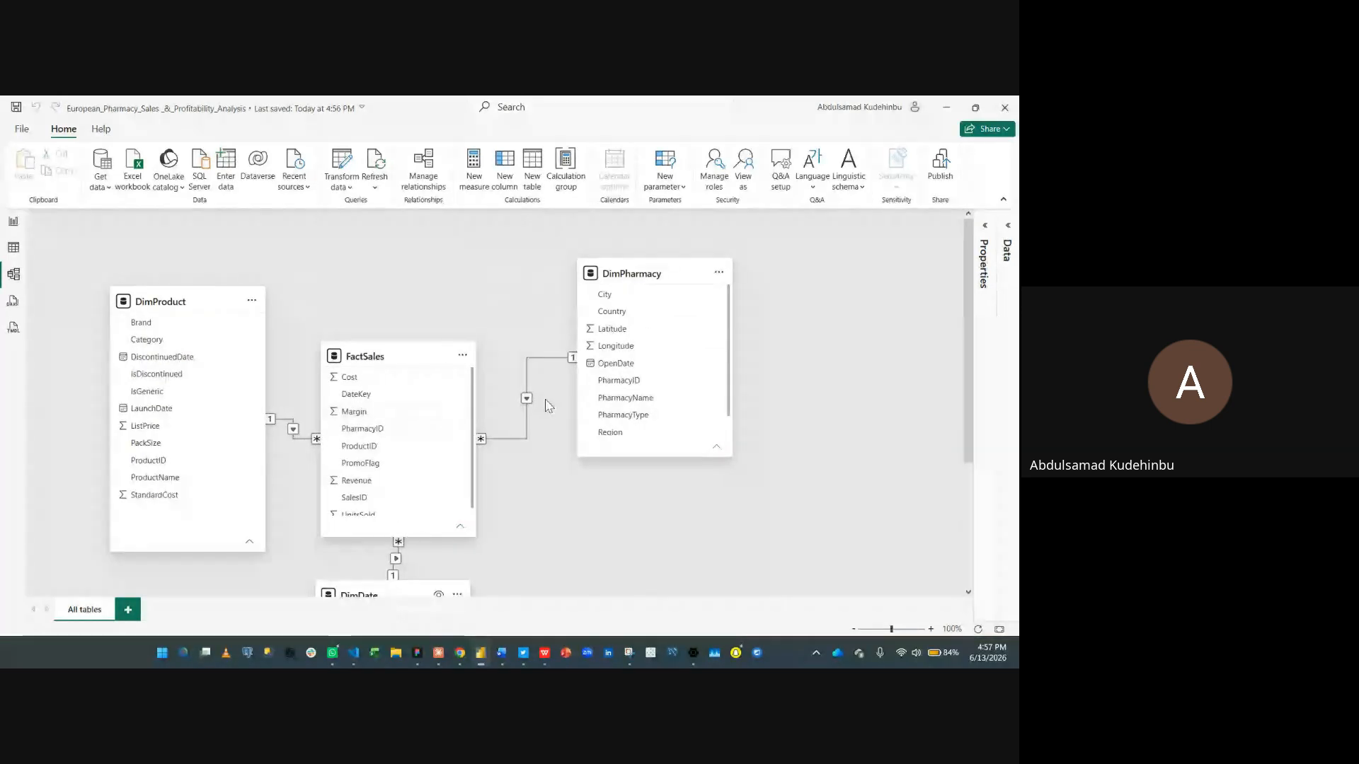
scroll(544, 409, "down", 3)
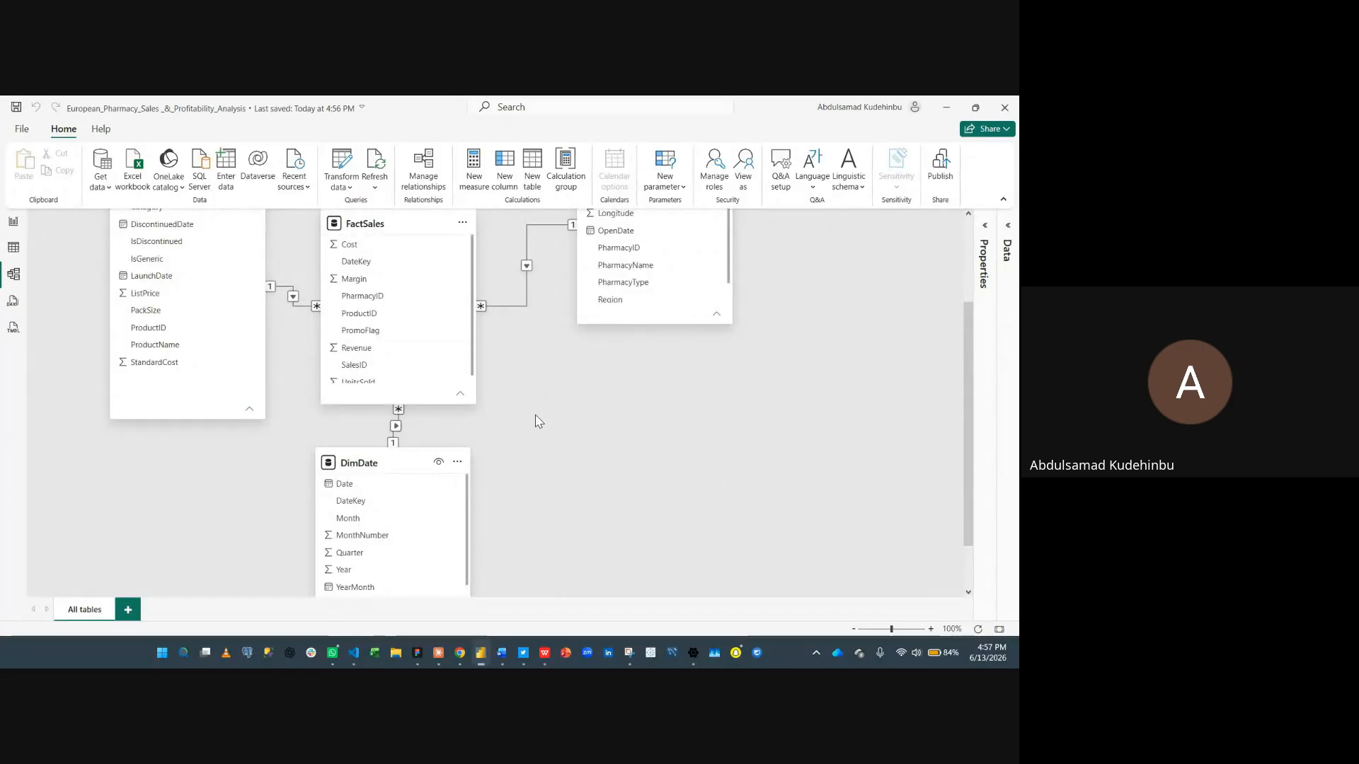
scroll(538, 422, "down", 2)
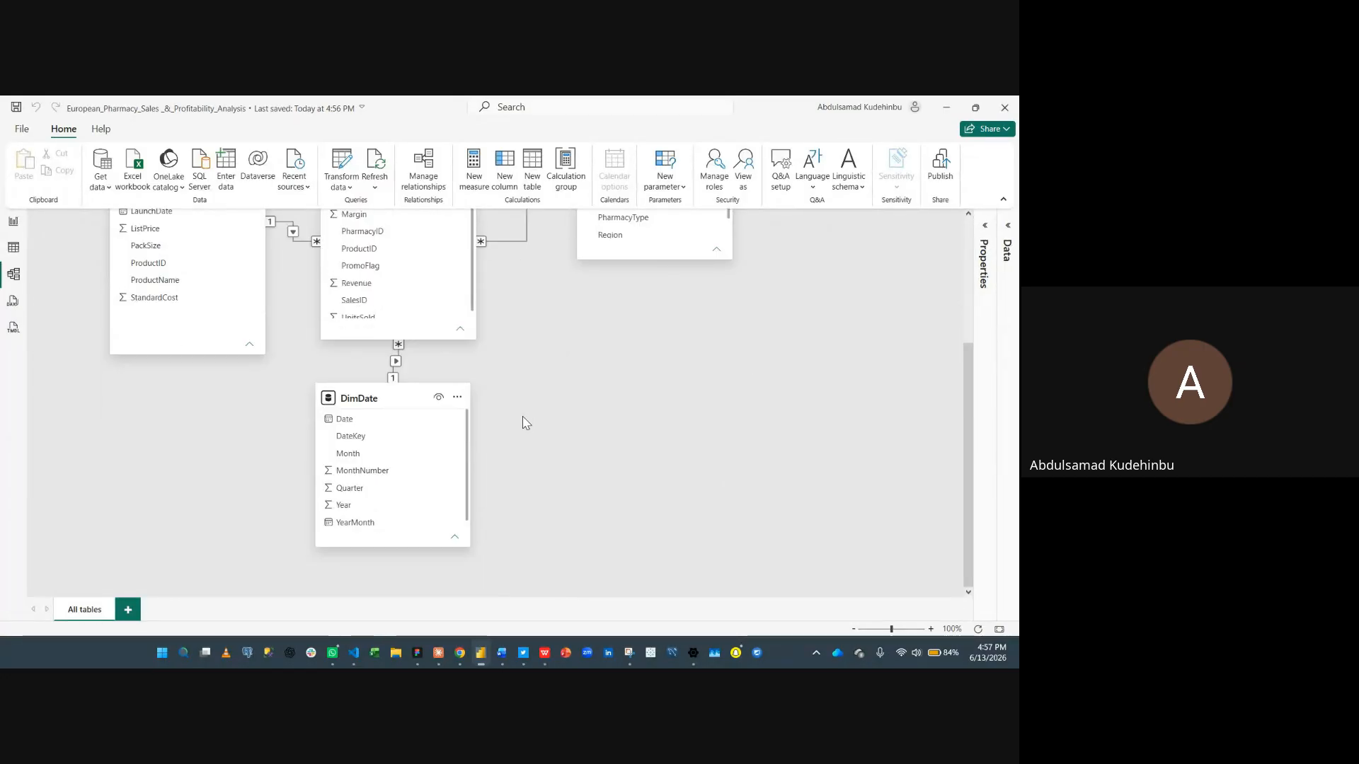
left_click(375, 457)
scroll(590, 411, "up", 2)
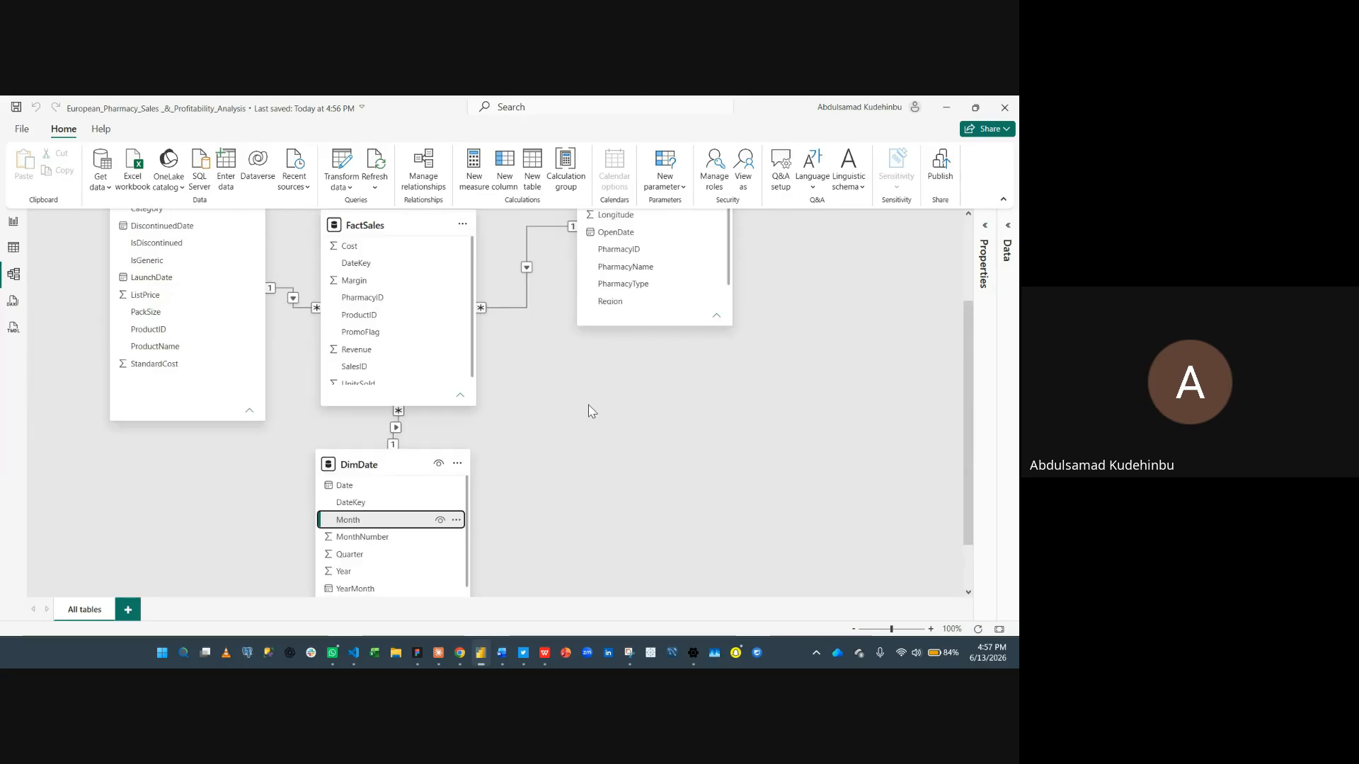
left_click(457, 463)
left_click(995, 322)
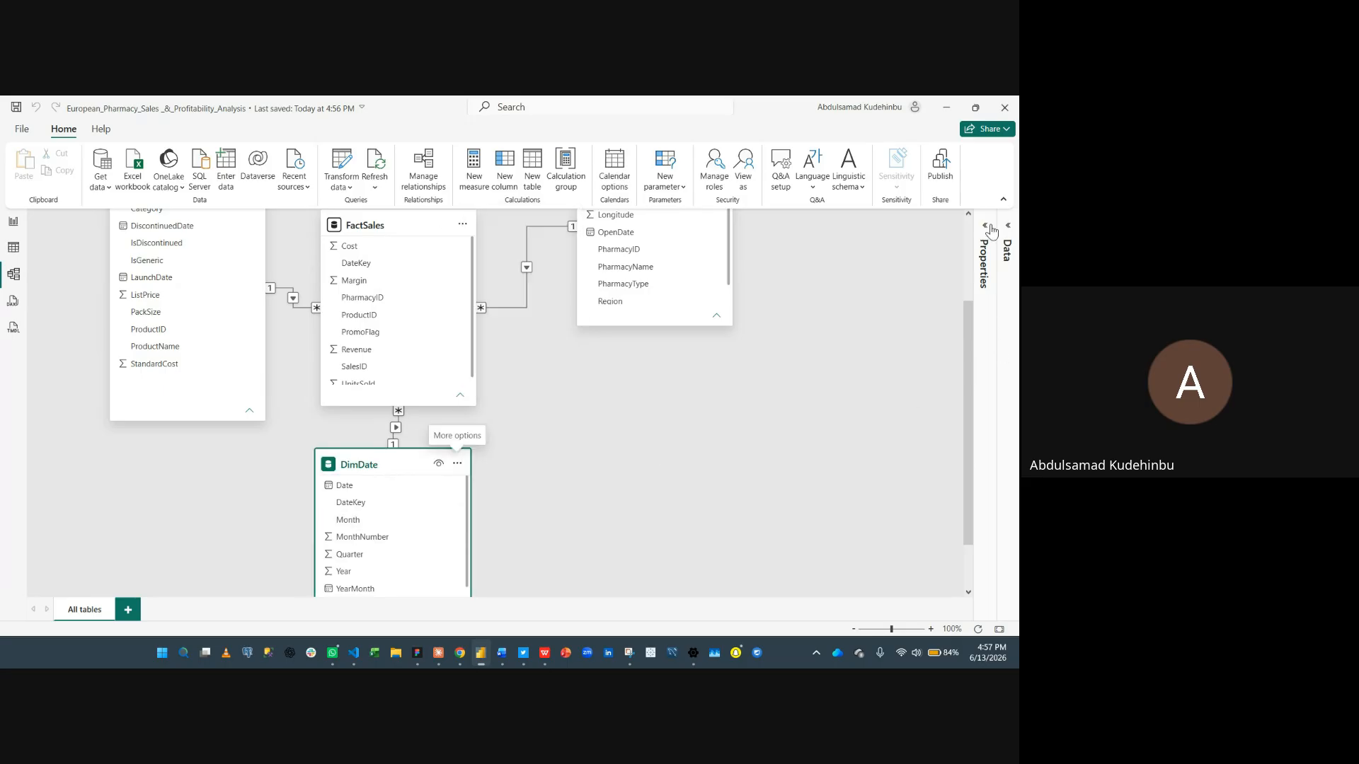
left_click(984, 225)
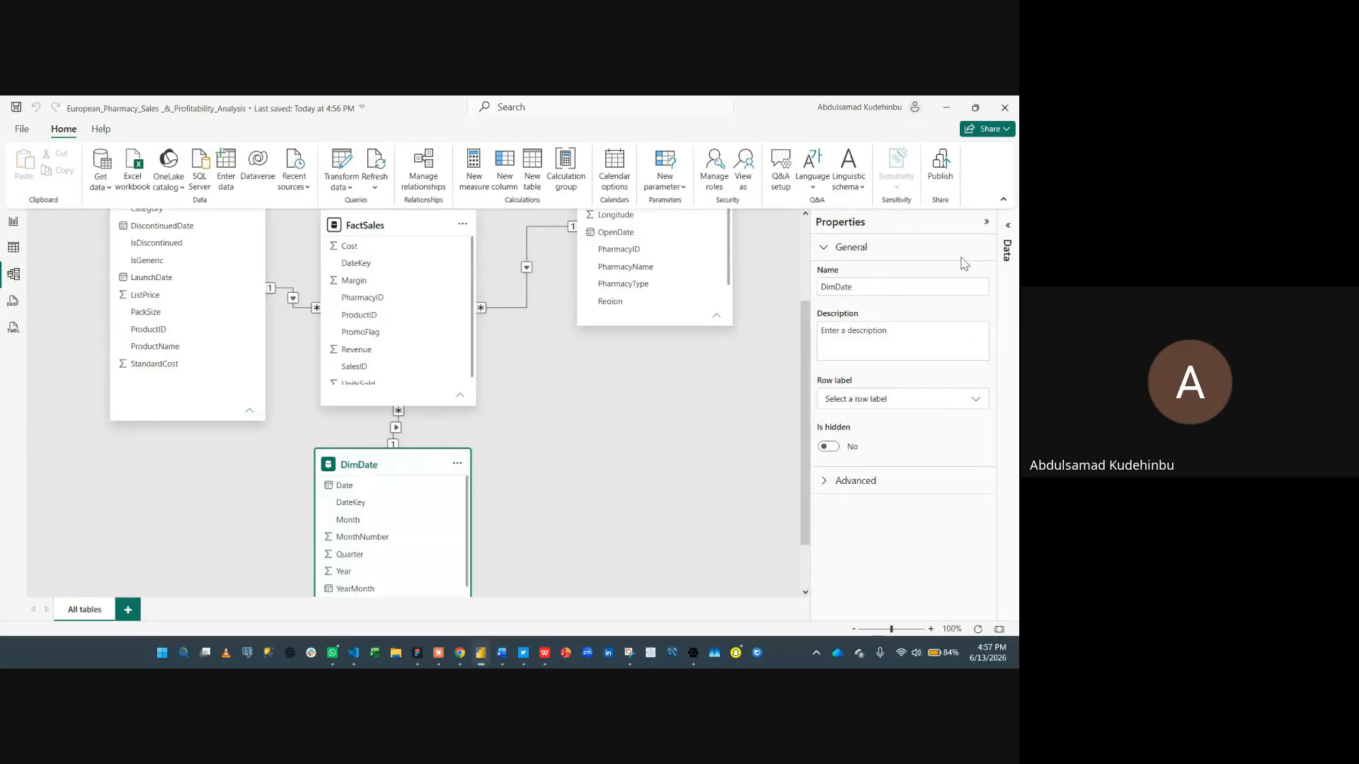
left_click(1007, 249)
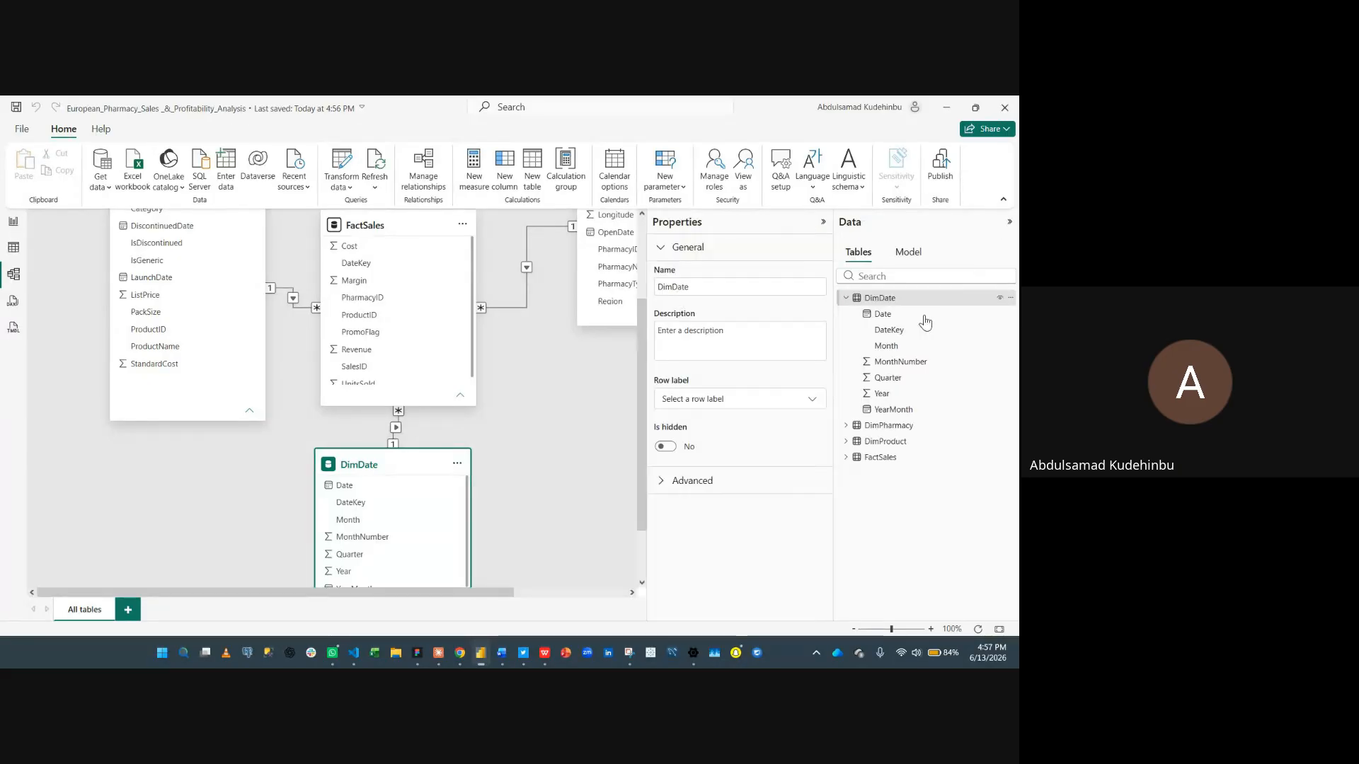
left_click(700, 483)
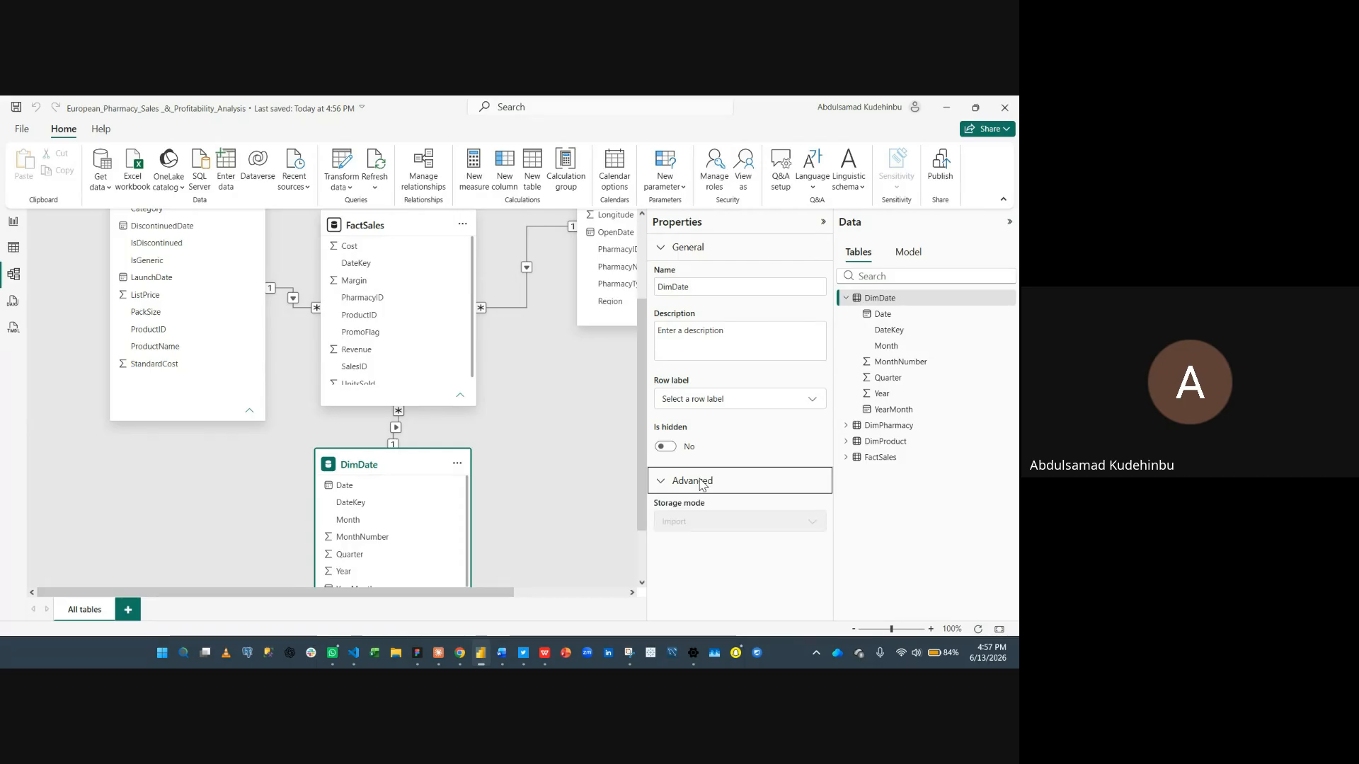
left_click(702, 484)
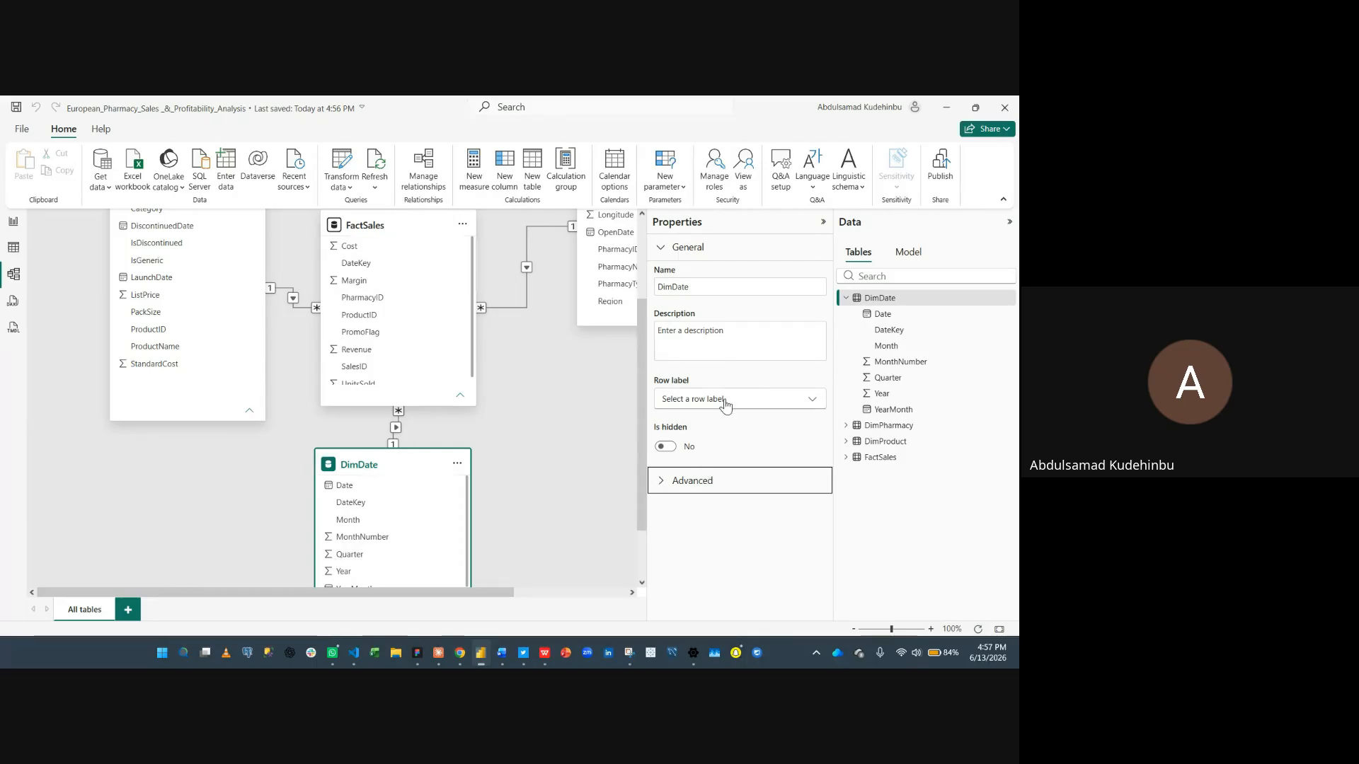
- Set the DimDate Month column to sort by the MonthNumber column
left_click(366, 526)
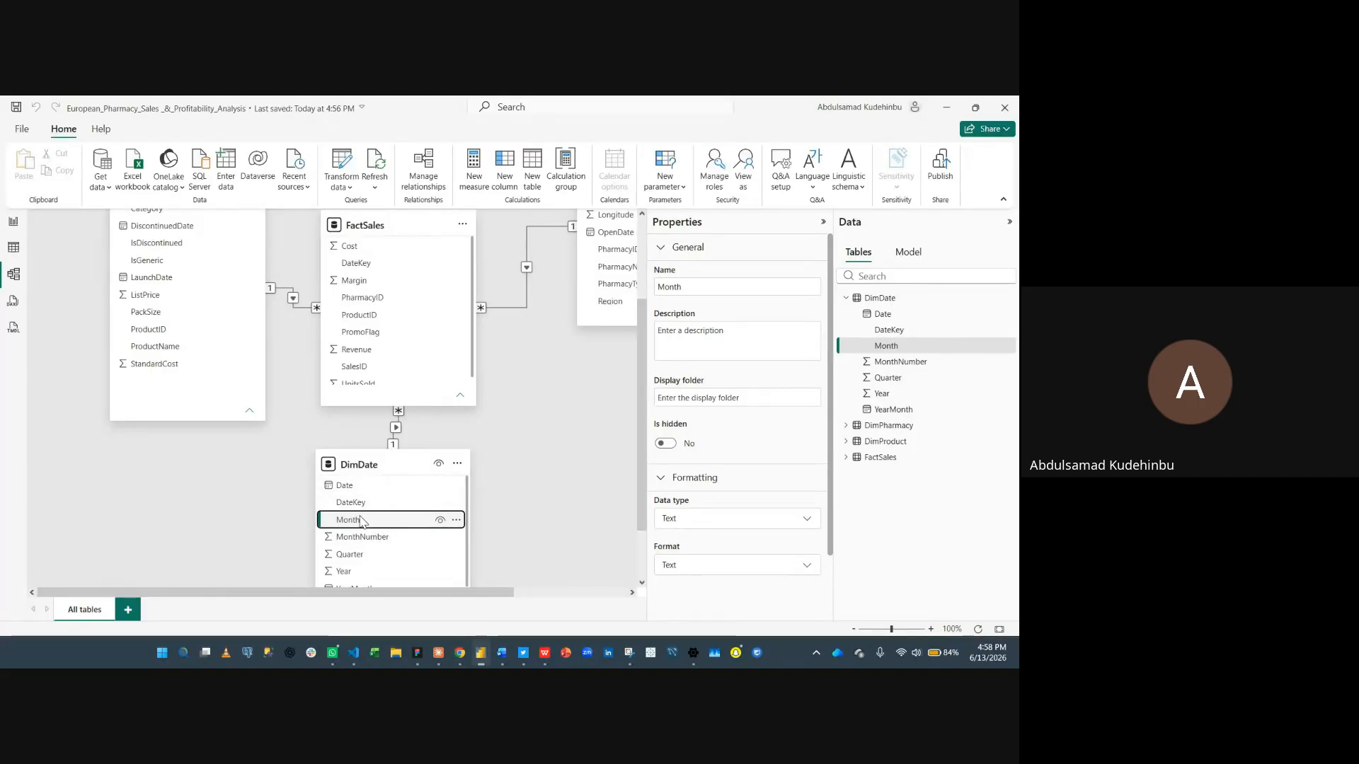
scroll(772, 446, "down", 1)
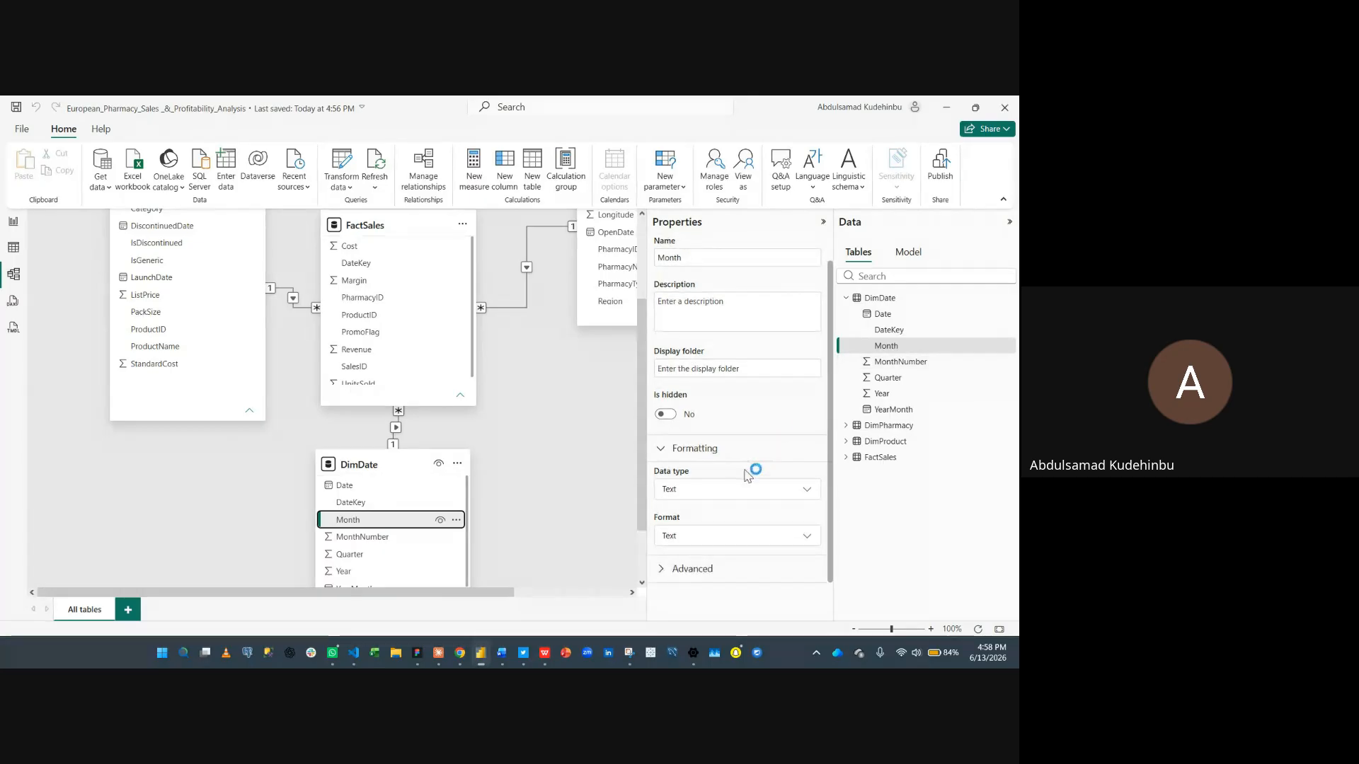
left_click(708, 568)
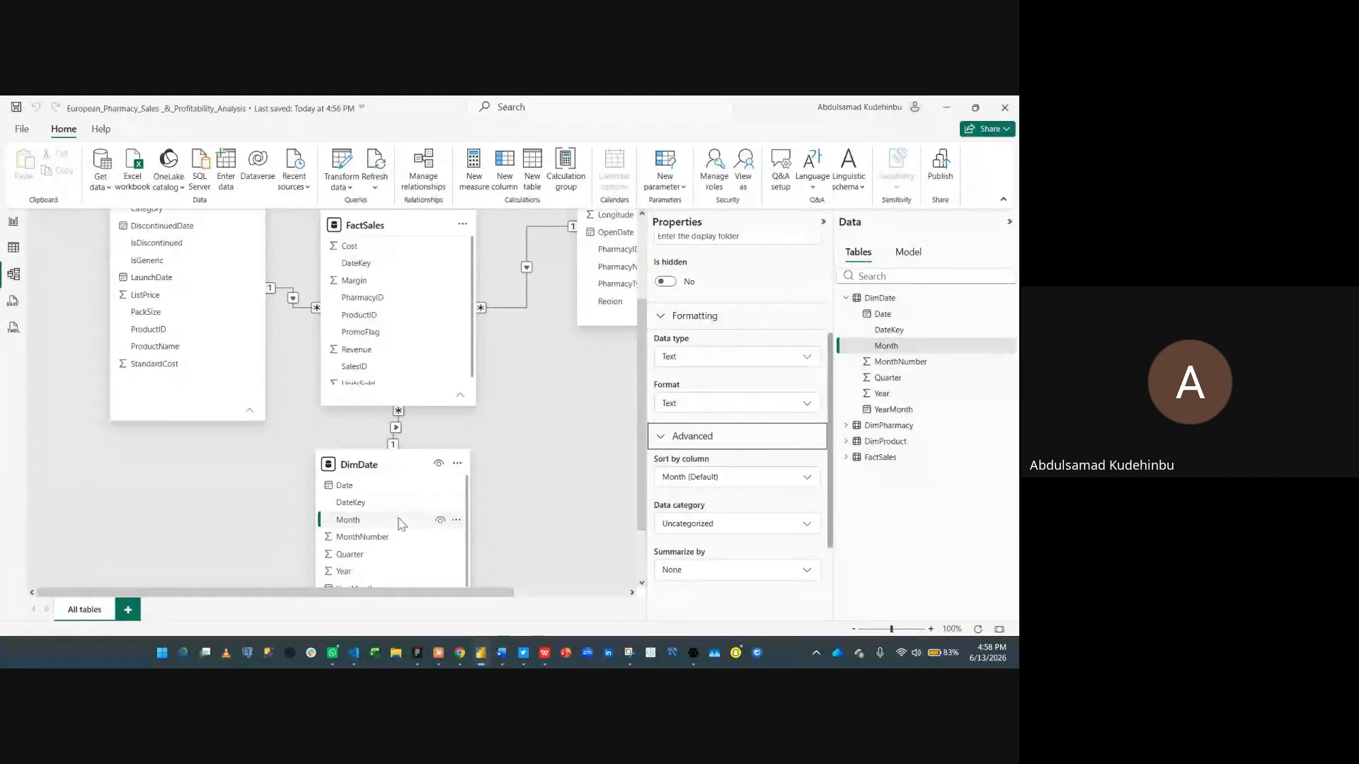
left_click(712, 480)
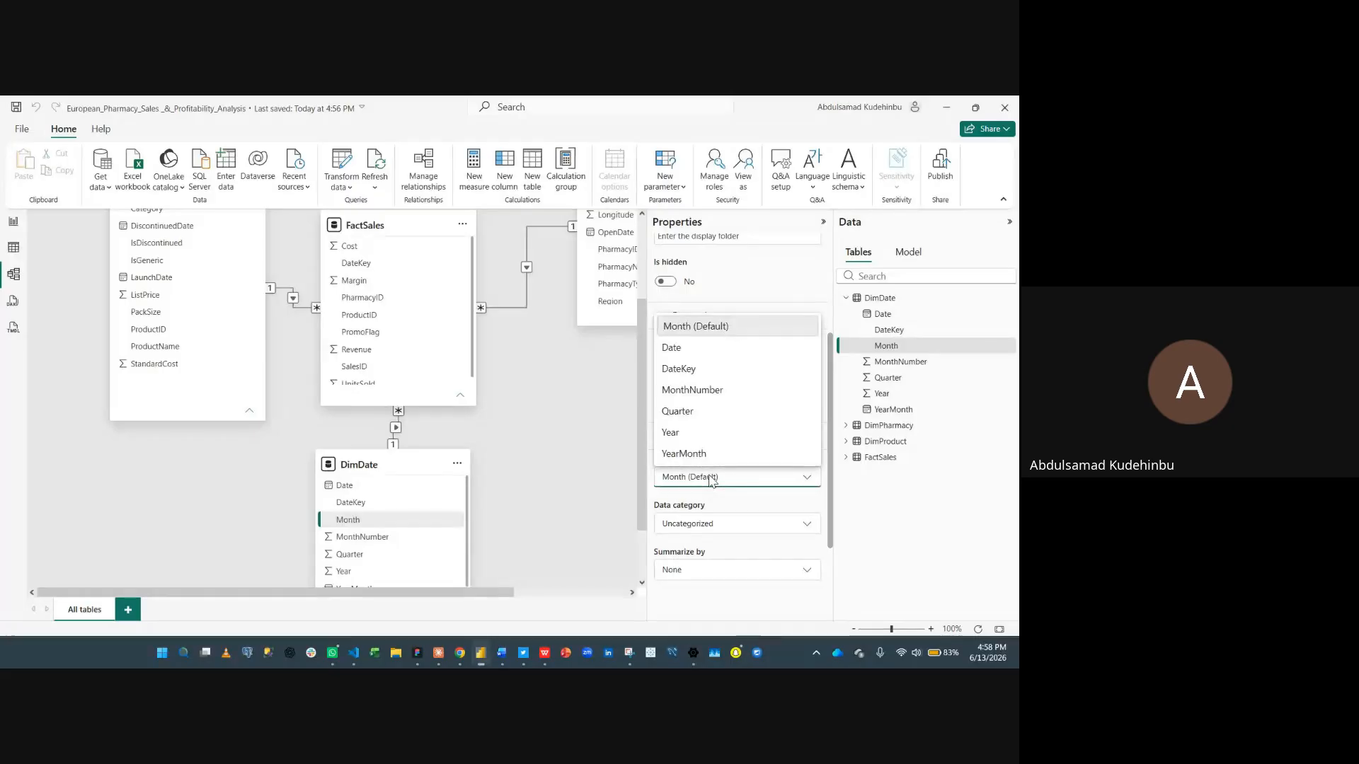
left_click(698, 395)
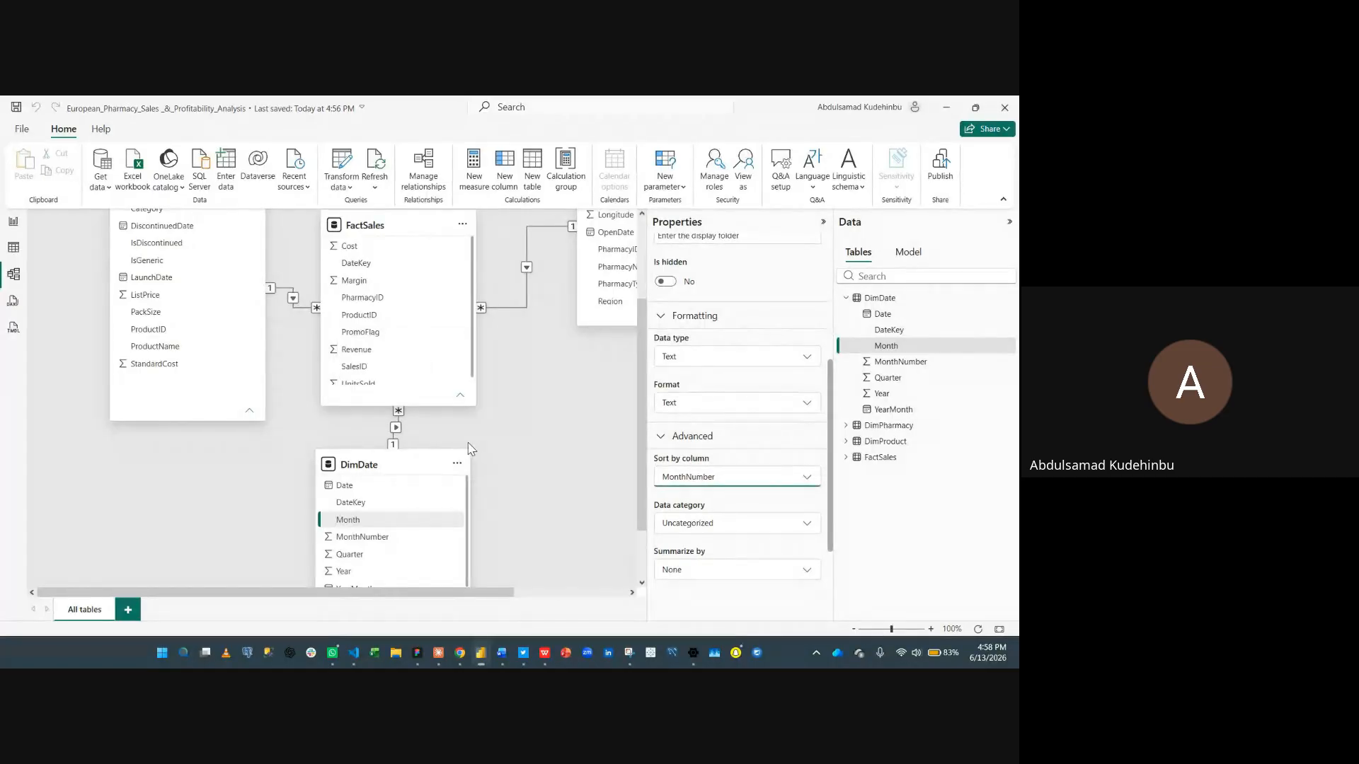
- Collapse the Properties and Data panes to widen the model diagram
left_click(546, 460)
scroll(546, 460, "down", 1)
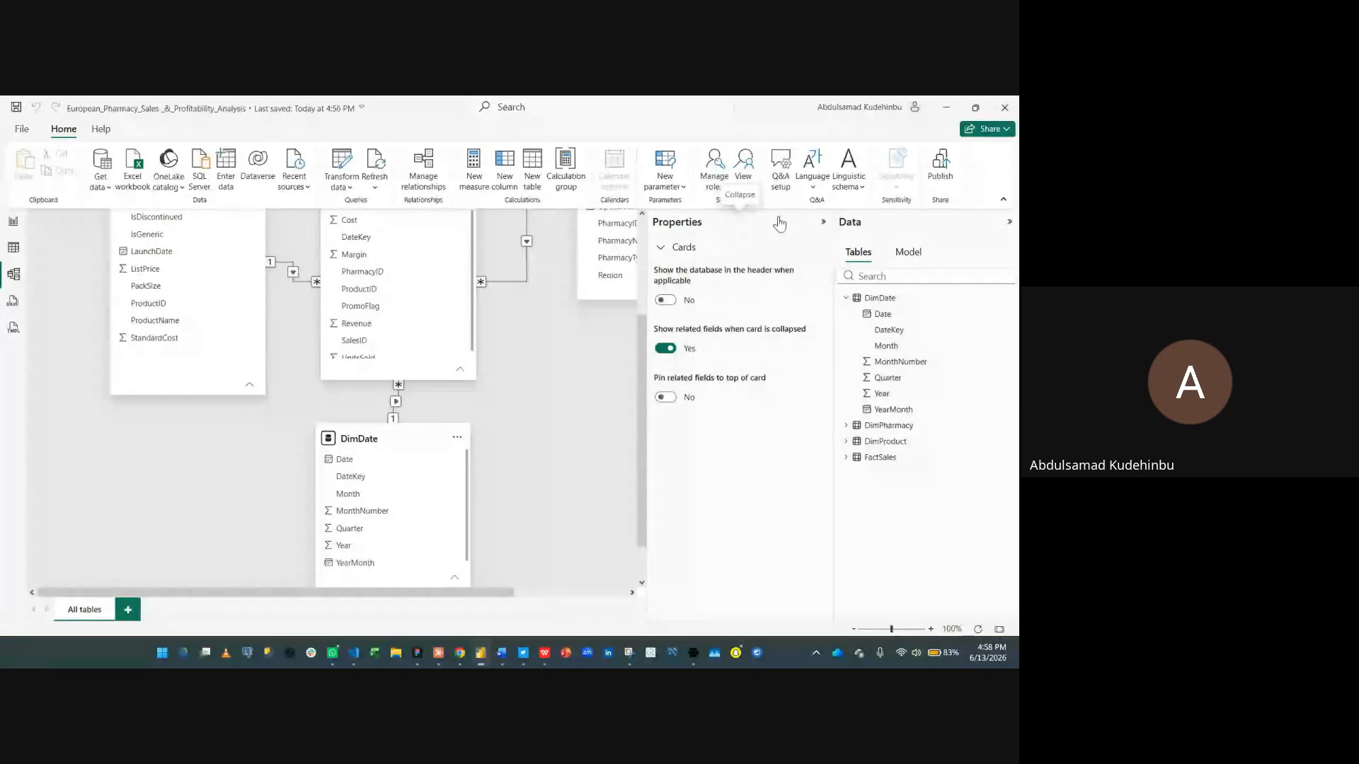
left_click(822, 222)
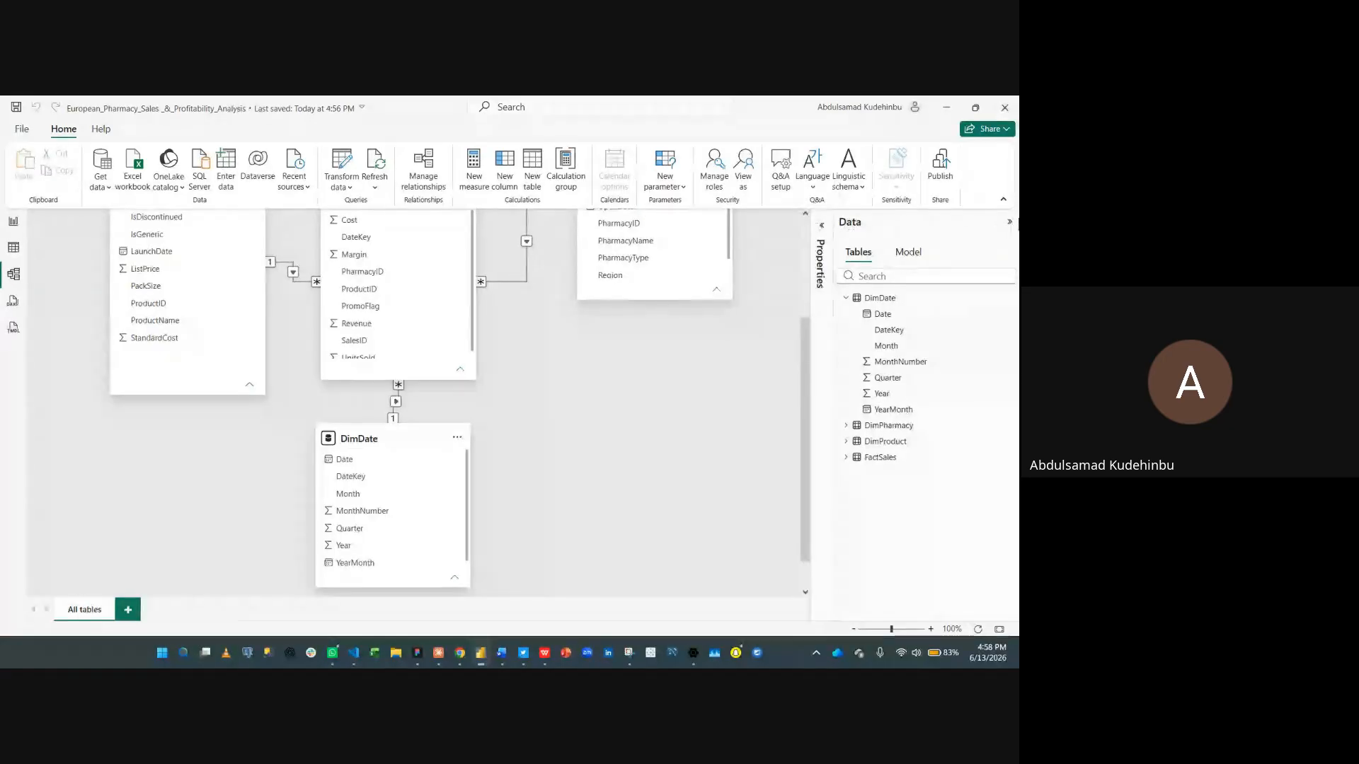
left_click(1008, 221)
scroll(734, 483, "up", 3)
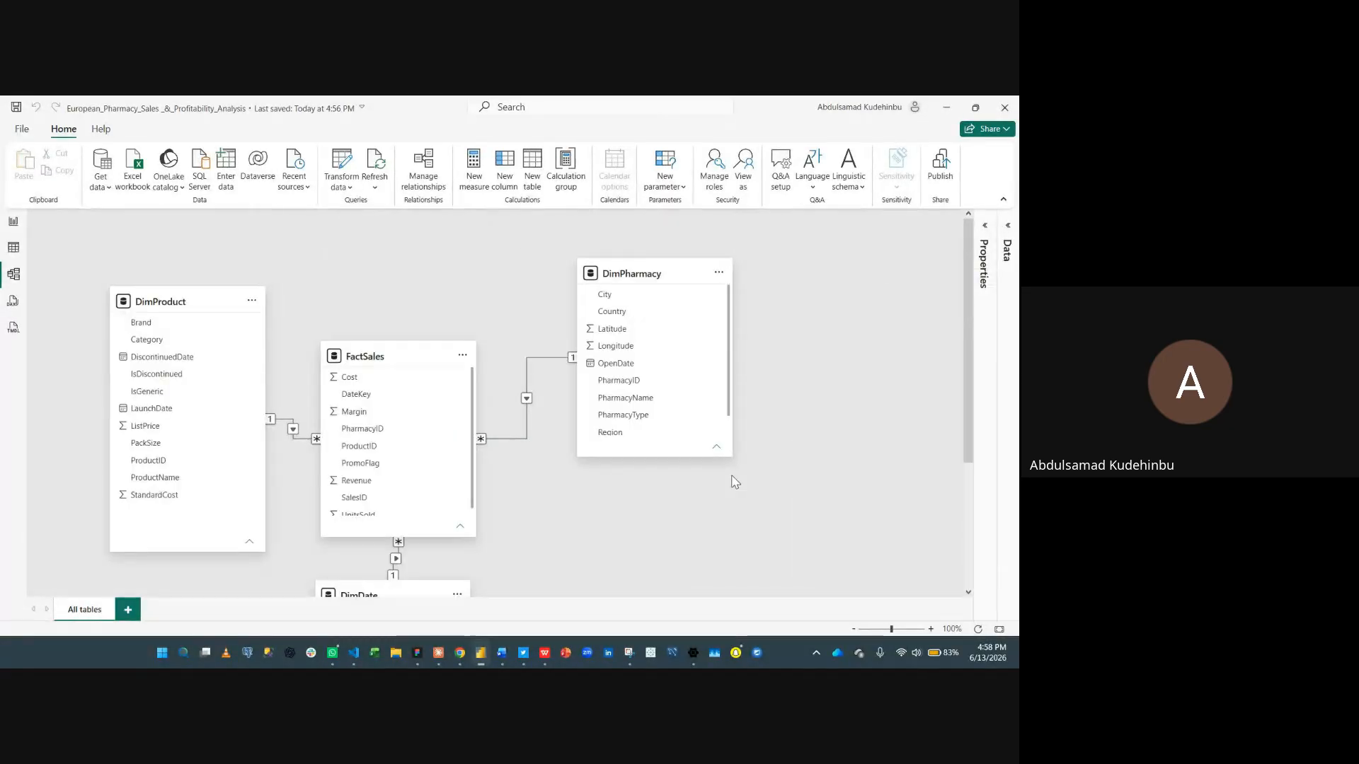
scroll(722, 513, "down", 3)
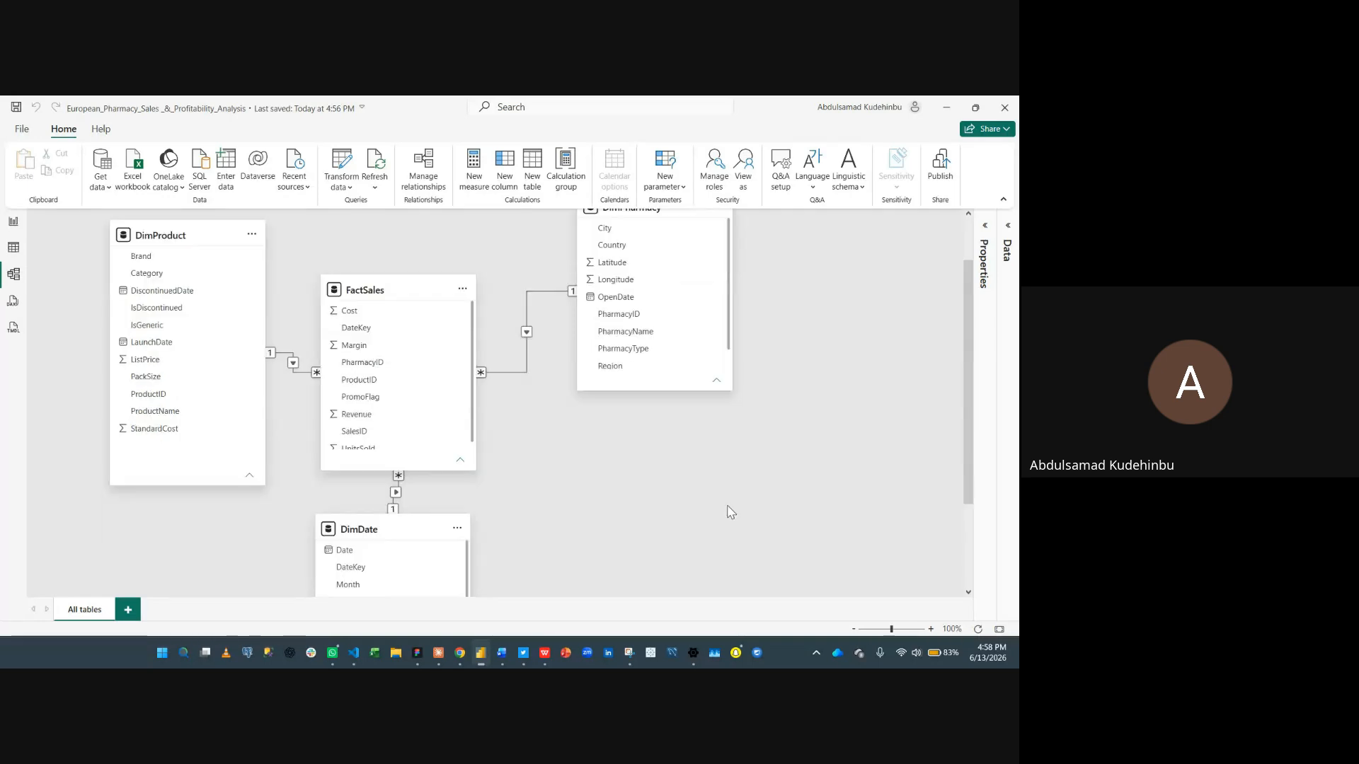
scroll(725, 511, "up", 3)
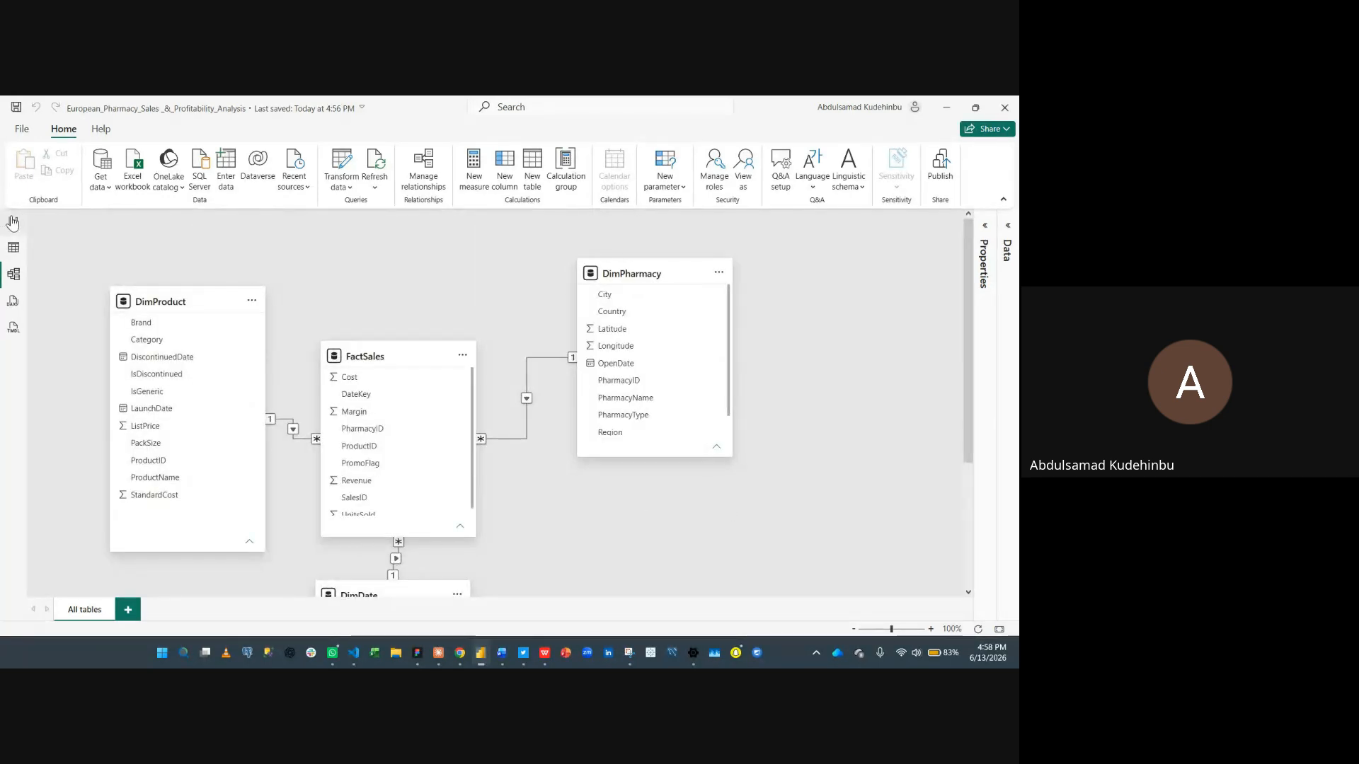
- Switch to the report view and create an empty entered-data table named _Measures
left_click(31, 227)
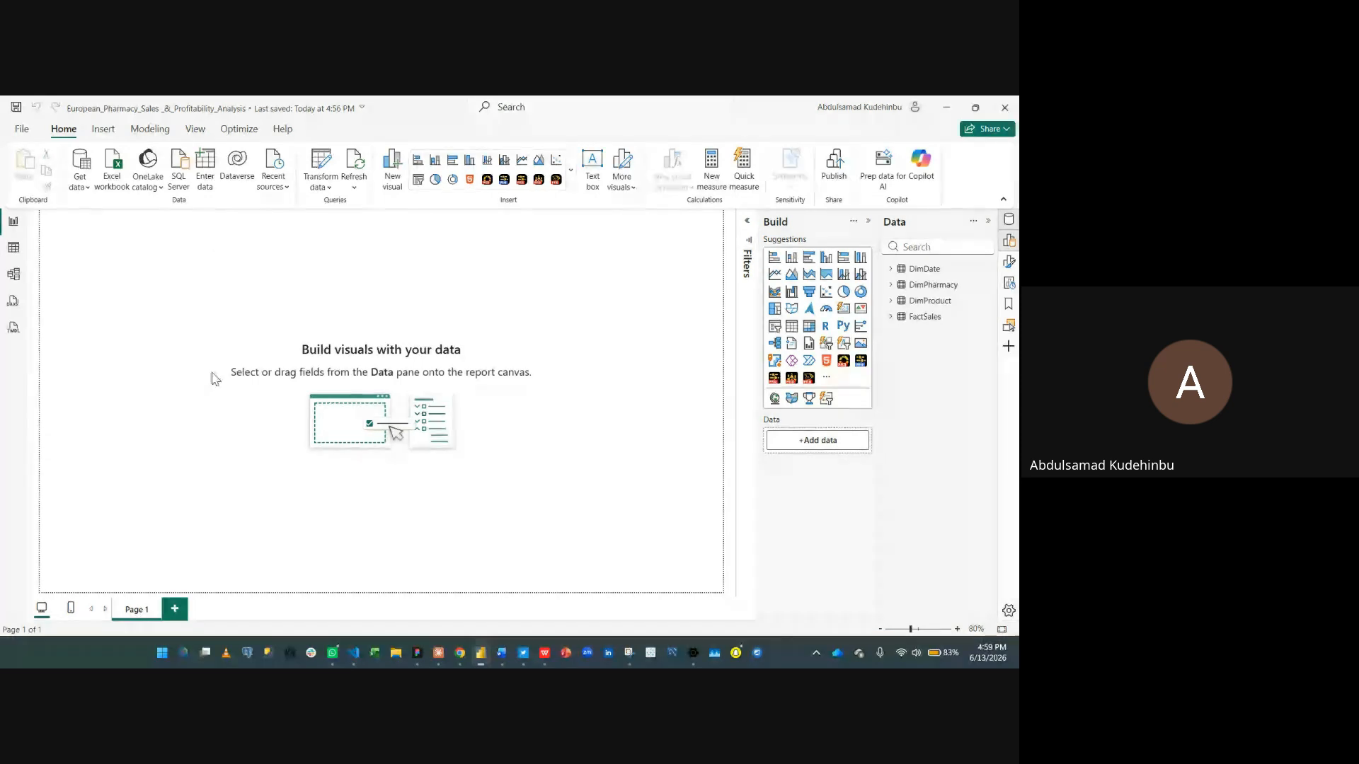
left_click(207, 177)
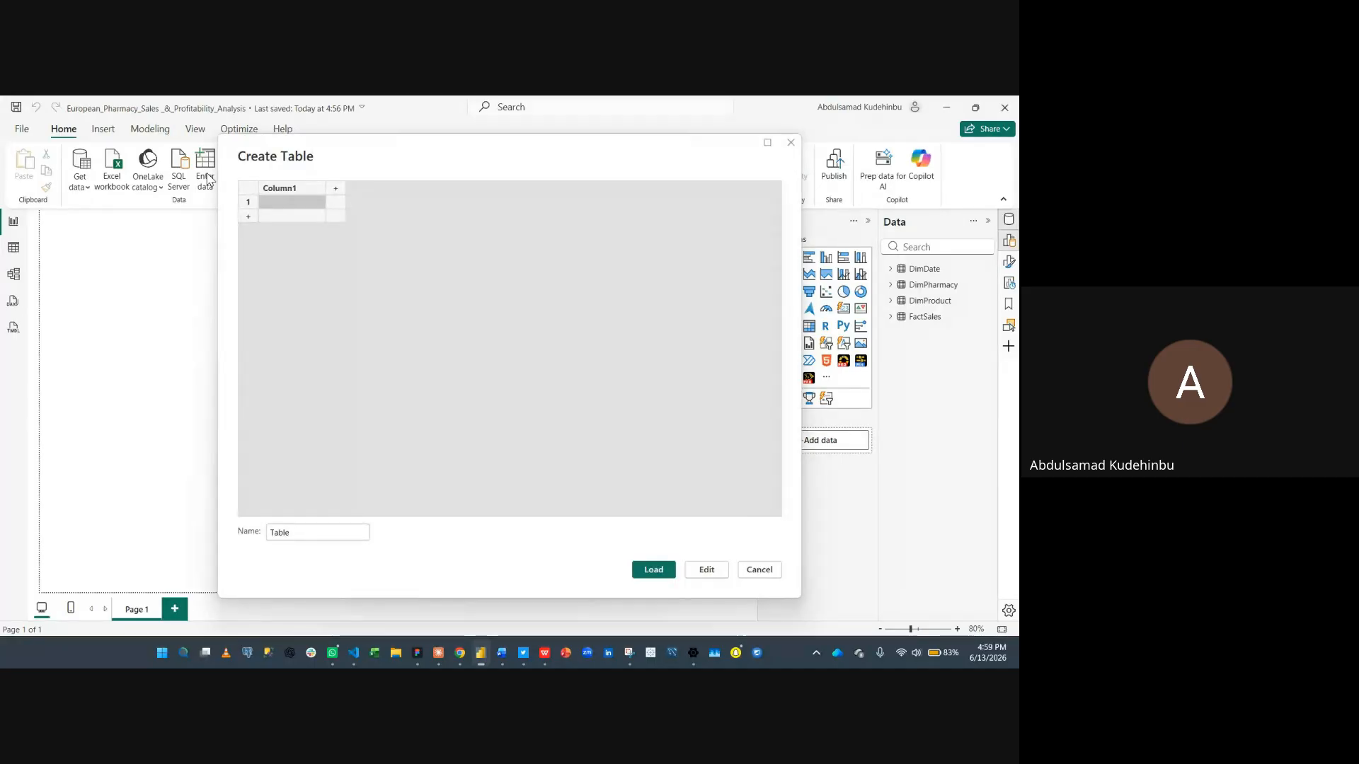
left_click(326, 538)
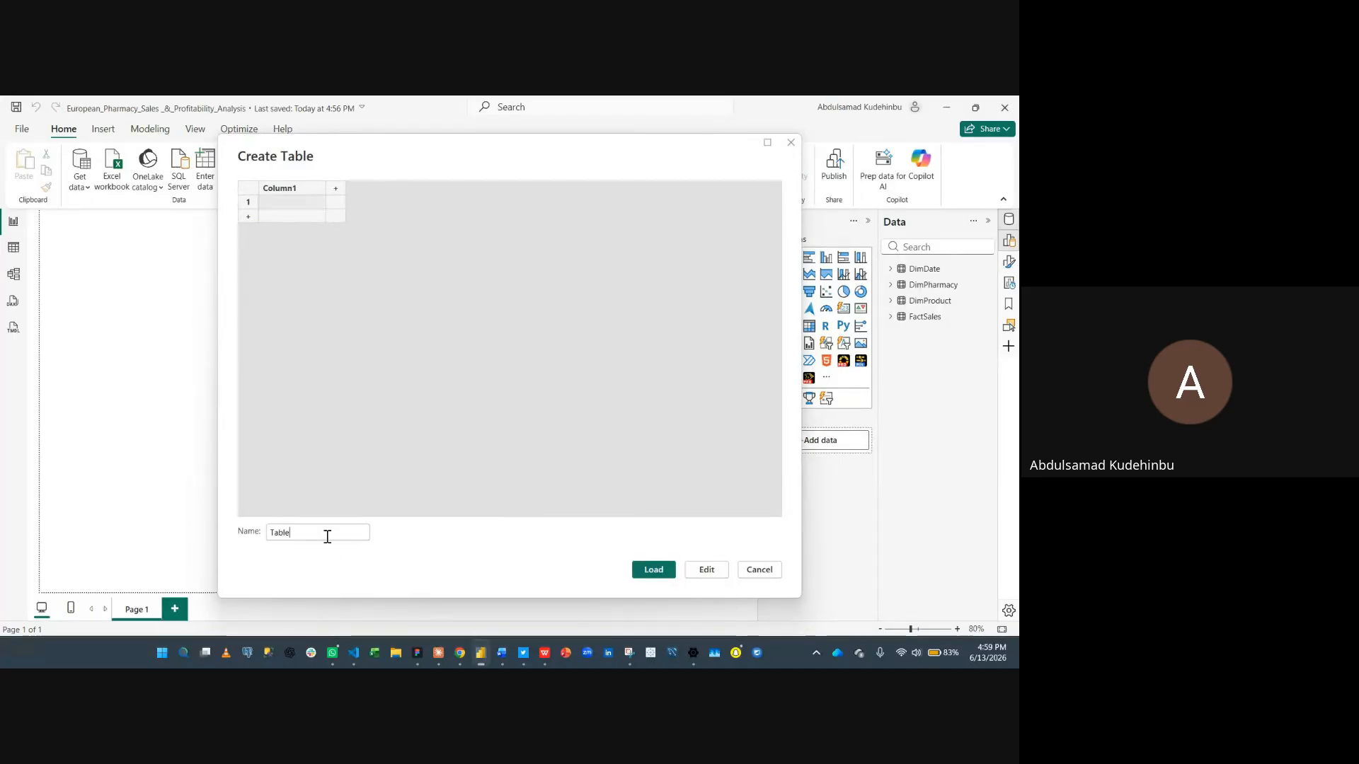
double_click(327, 538)
type("_")
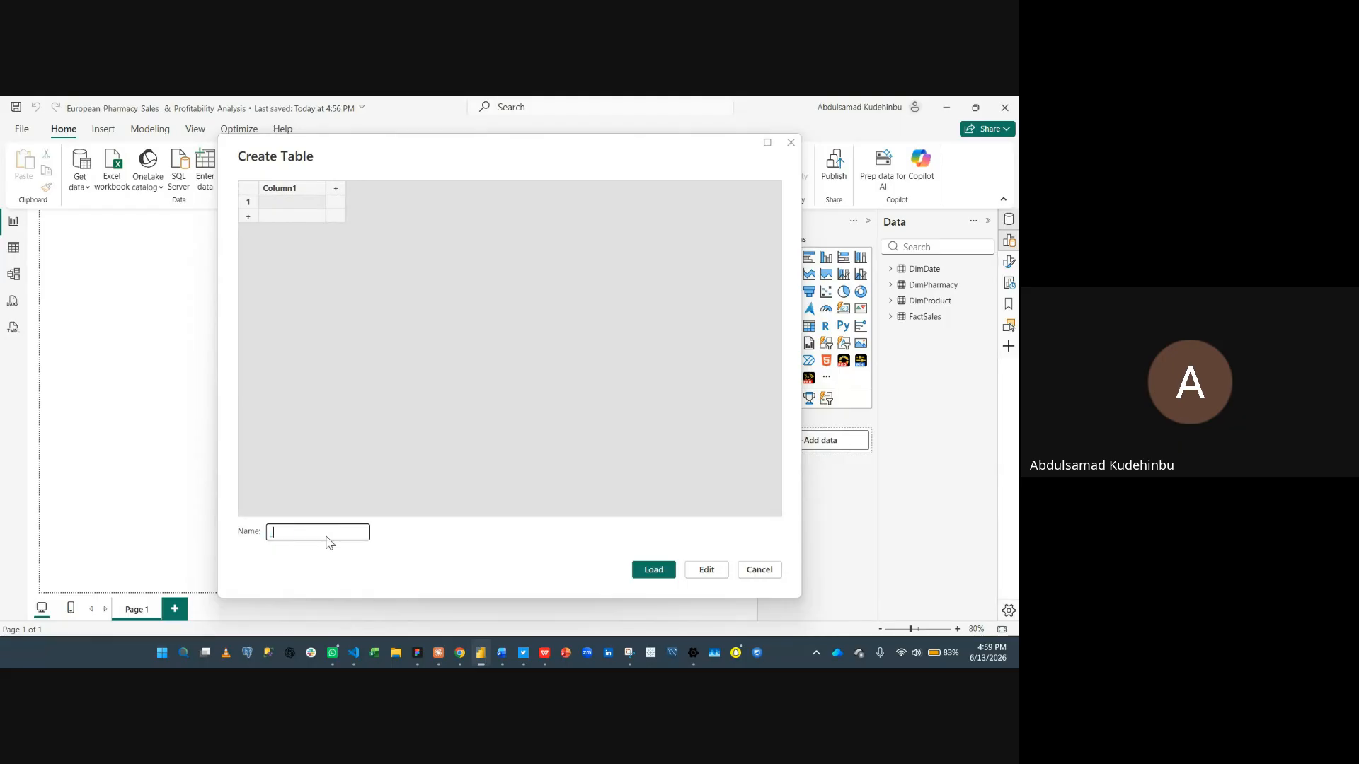
type("Measures")
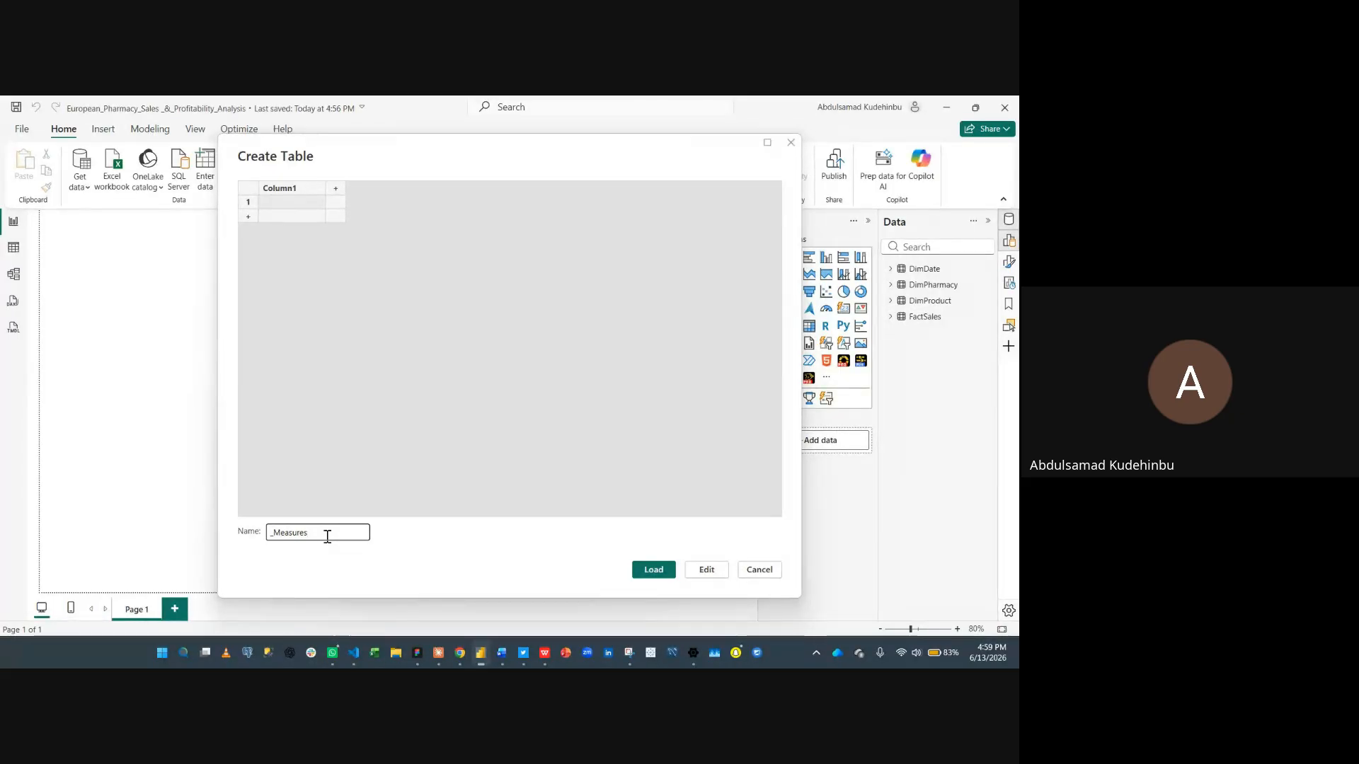
left_click(671, 573)
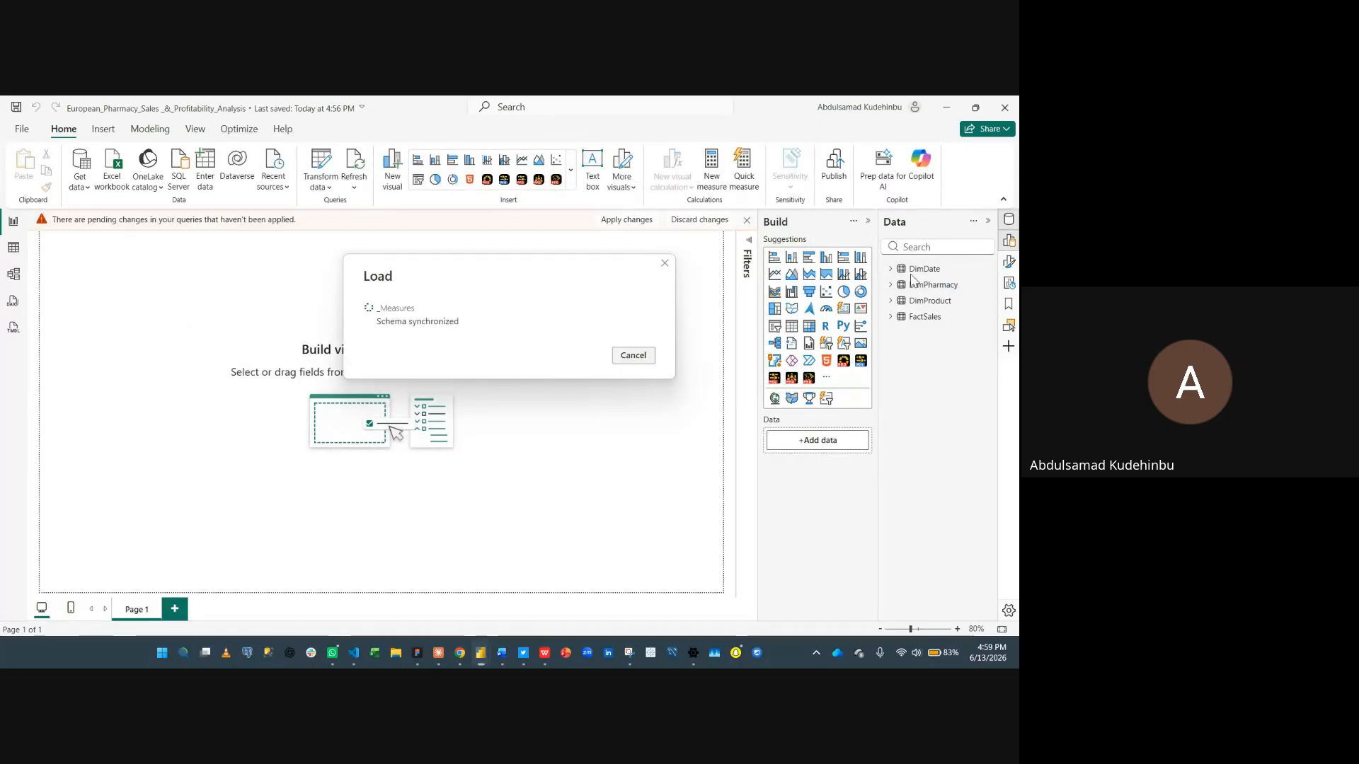
- Expand the _Measures table in the Data pane to show its column
key("alt+Tab")
key("alt+Tab")
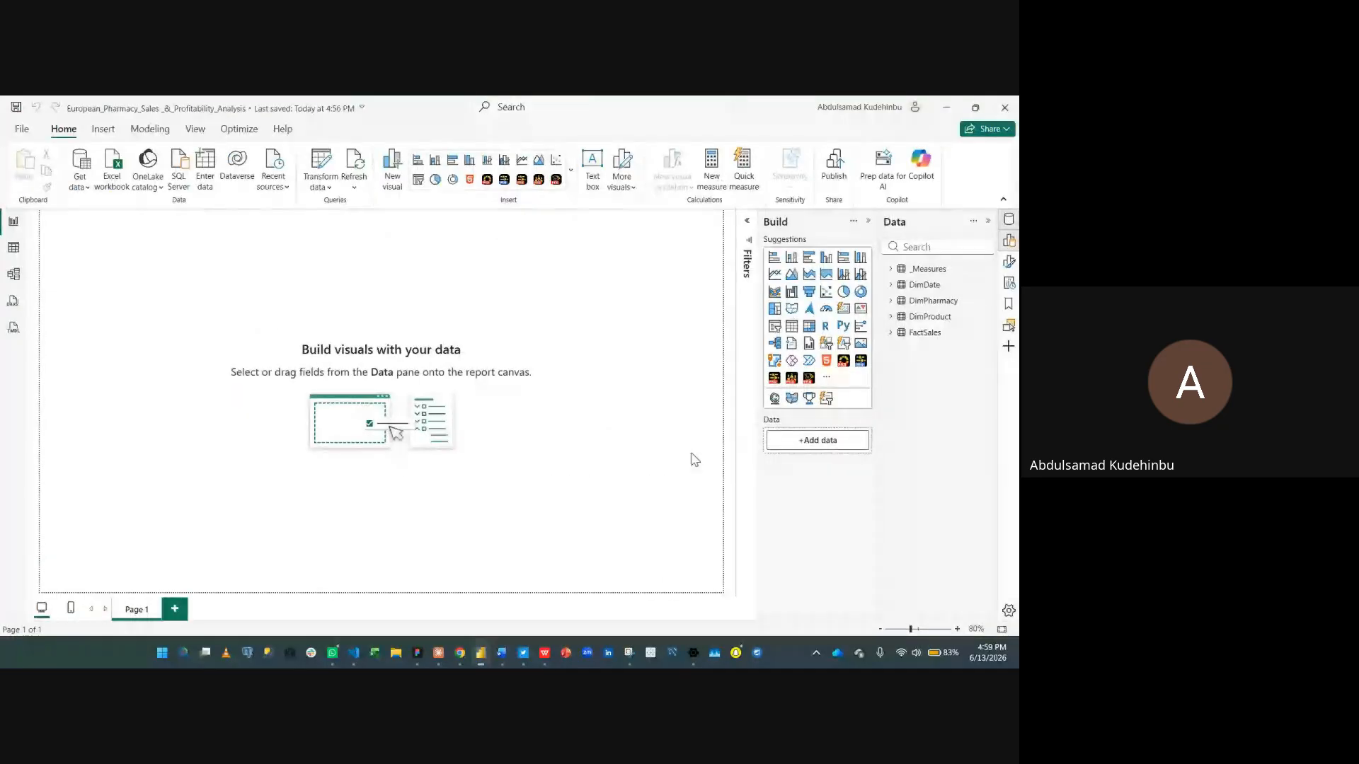
left_click(893, 270)
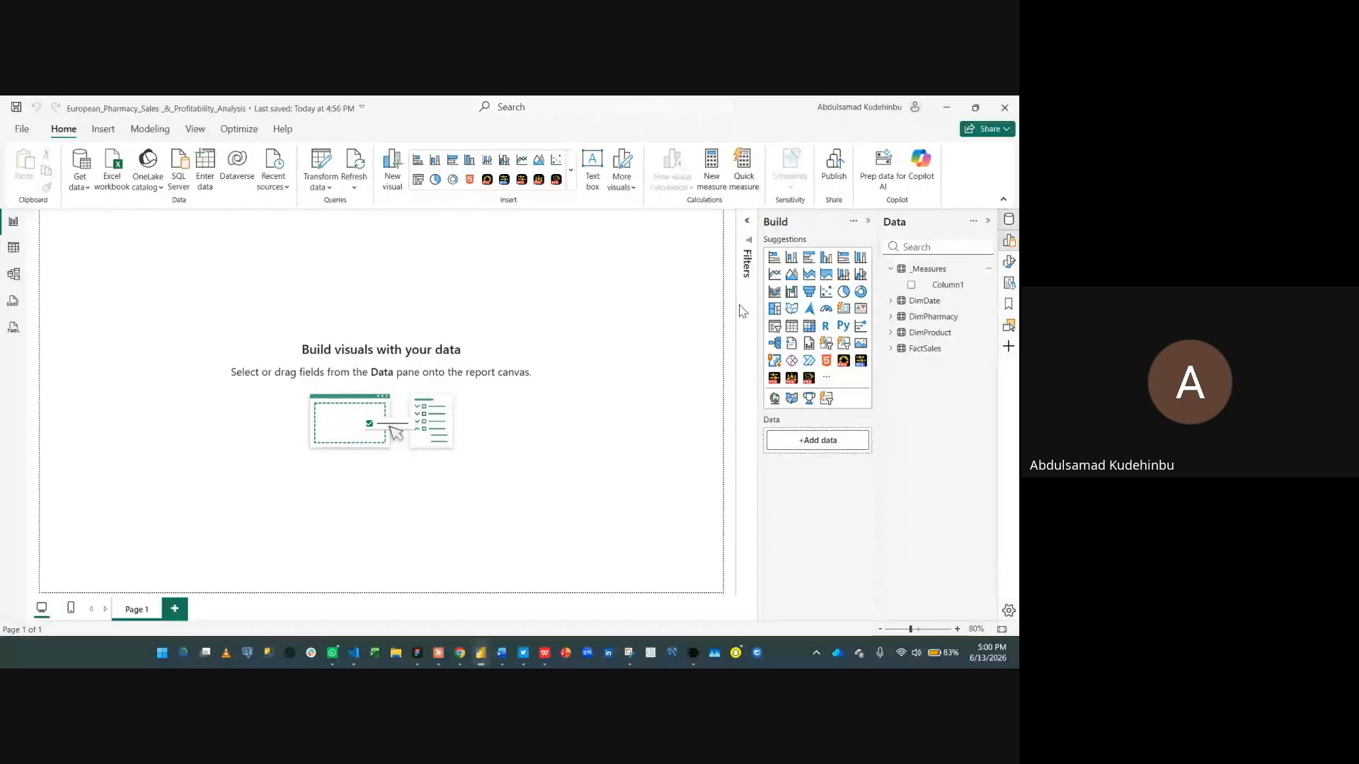
- Switch to the Report Brief document in Word and read through the Key Questions list
mouse_move(507, 663)
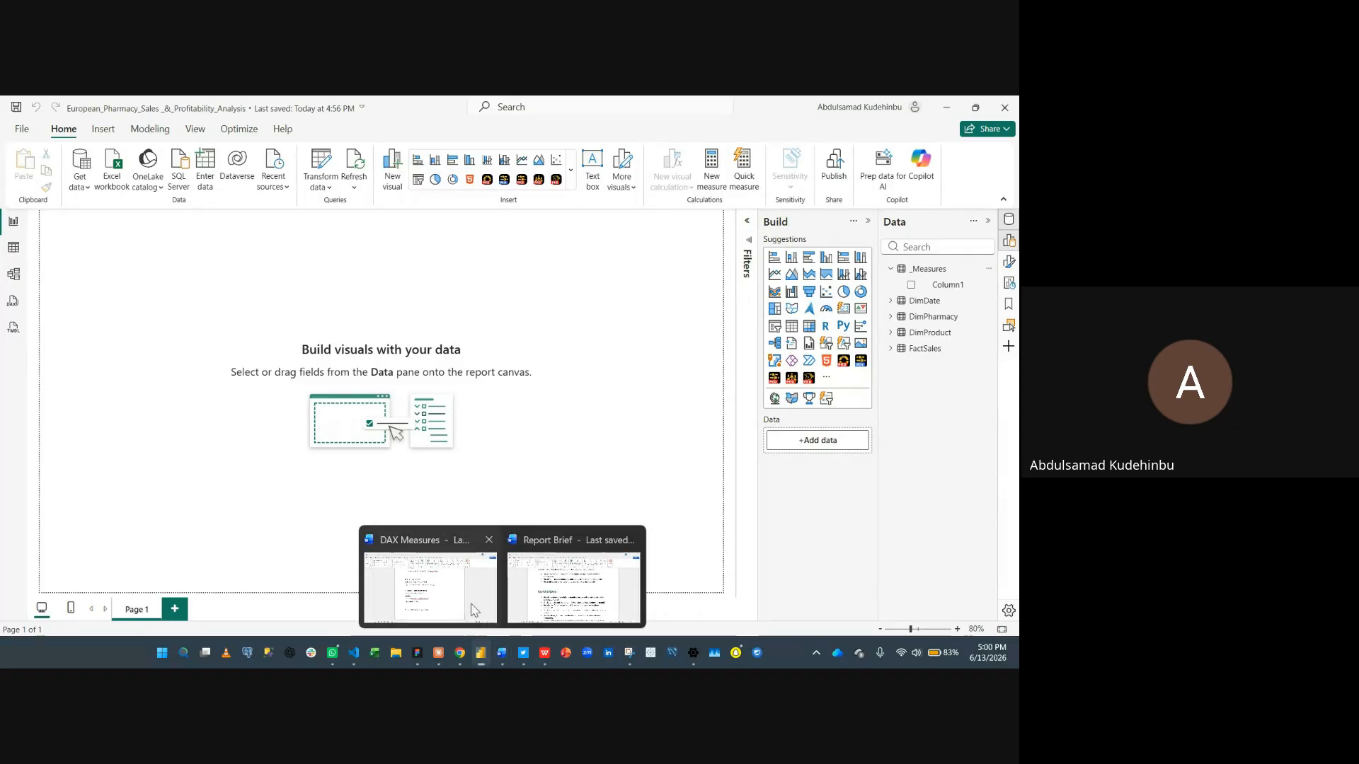
mouse_move(467, 605)
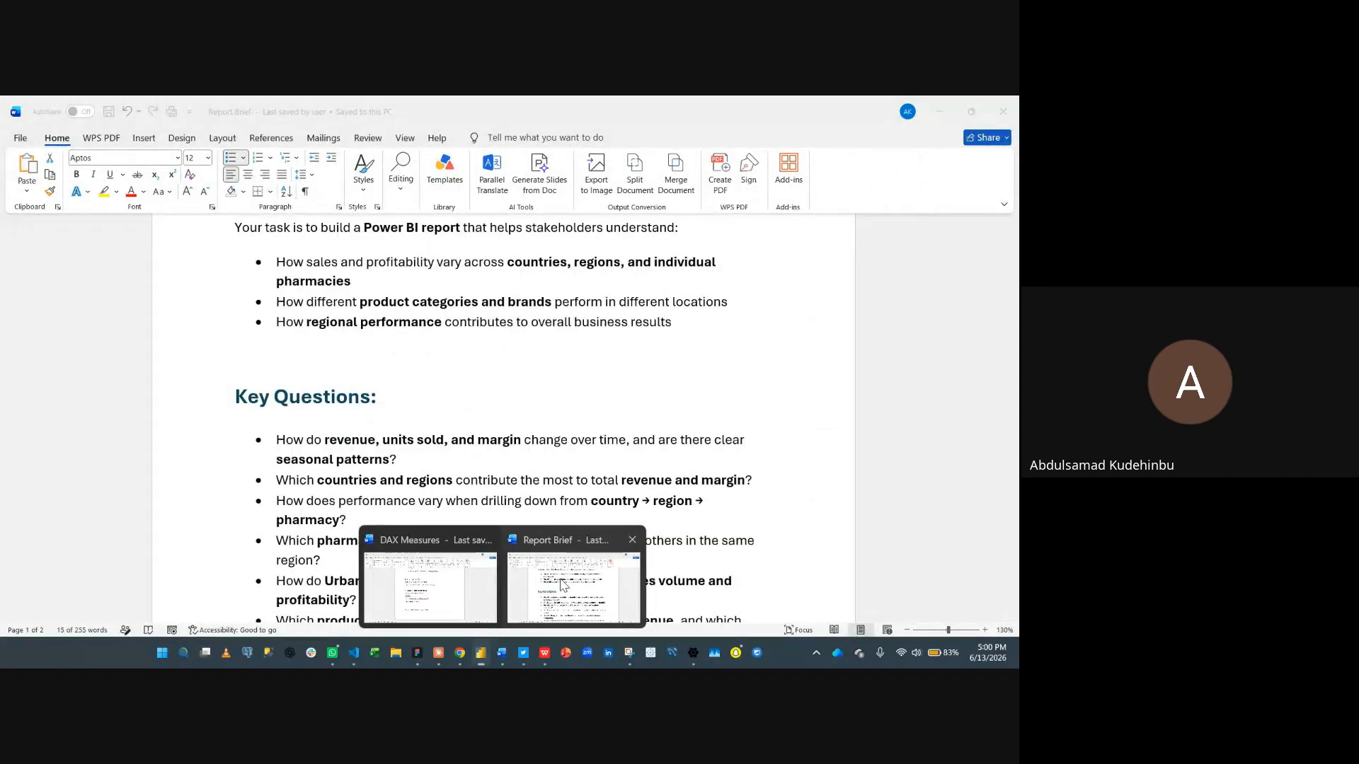
left_click(562, 584)
scroll(453, 439, "down", 1)
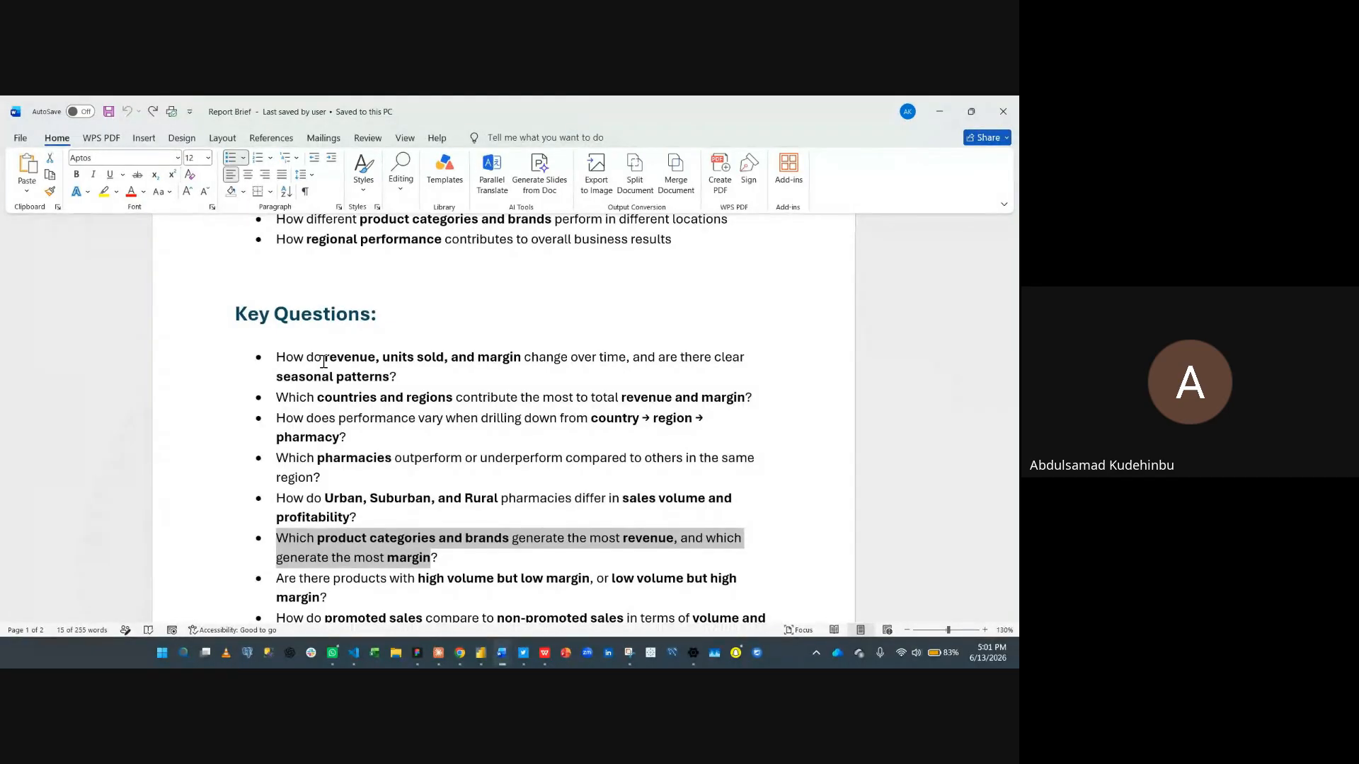
left_click(327, 359)
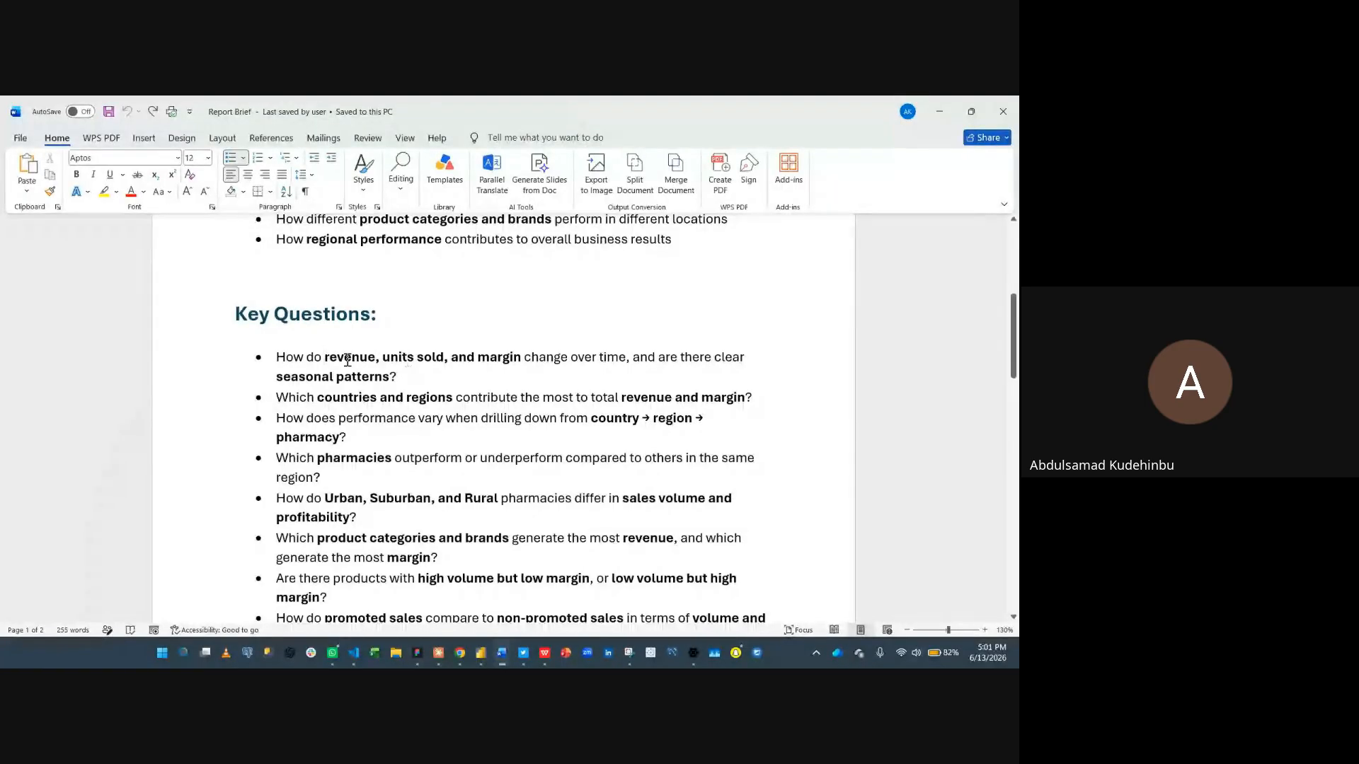
left_click_drag(324, 358, 440, 373)
left_click(485, 369)
scroll(483, 543, "down", 1)
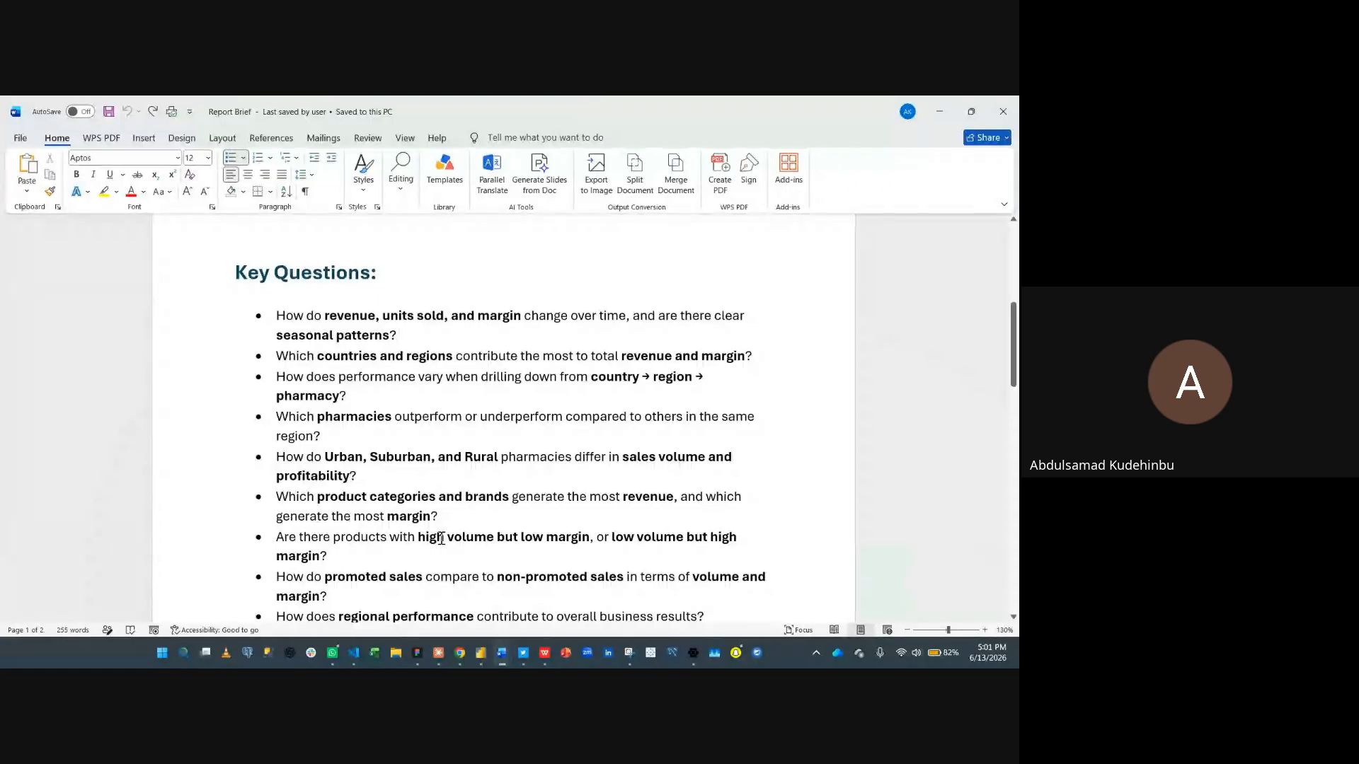
left_click(452, 538)
scroll(451, 537, "down", 1)
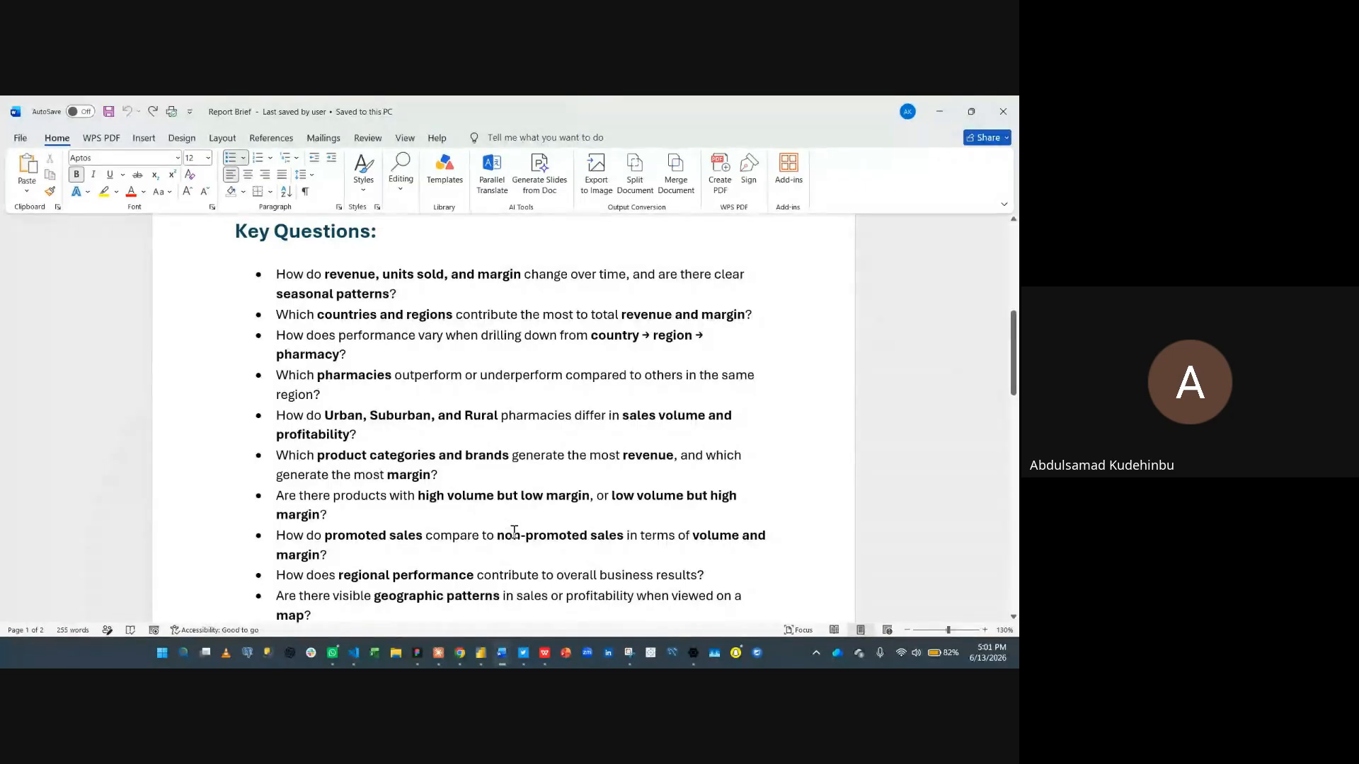
scroll(452, 491, "down", 1)
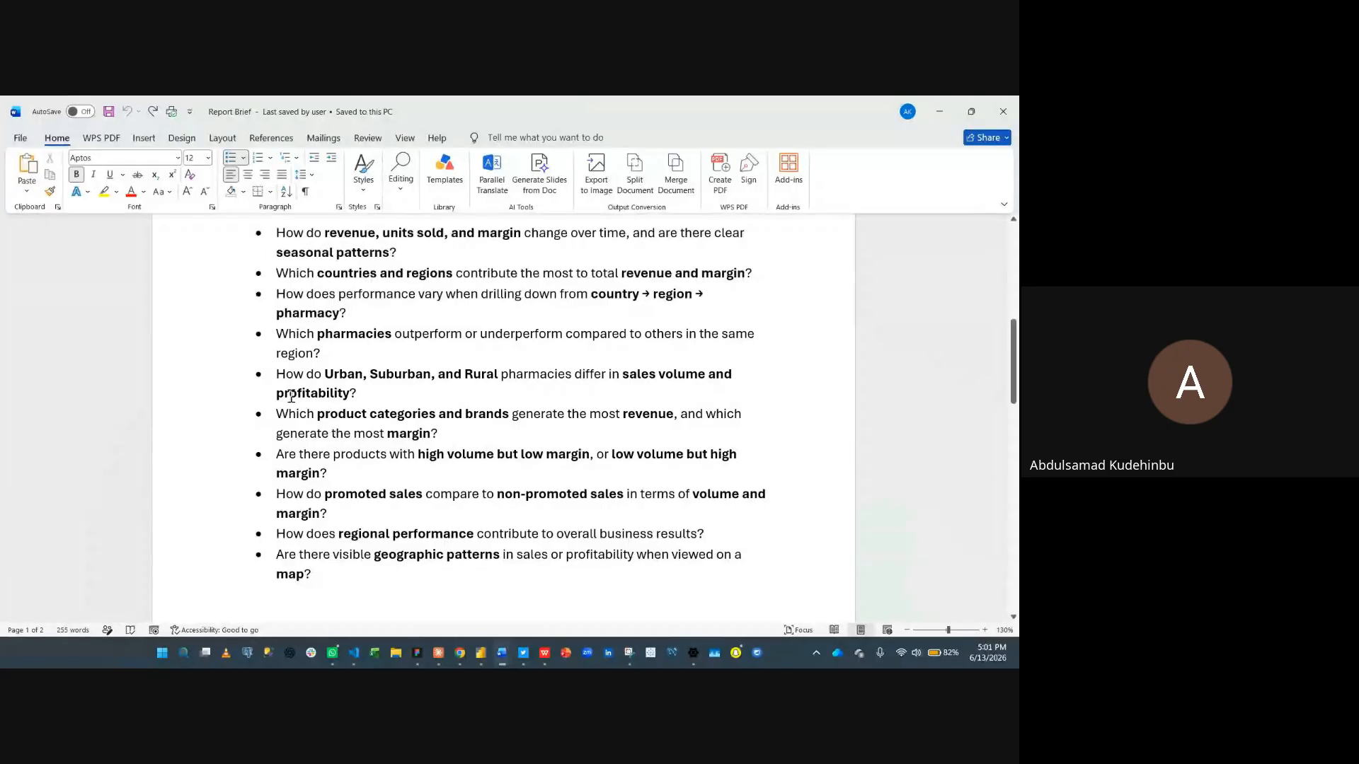
left_click_drag(274, 393, 351, 394)
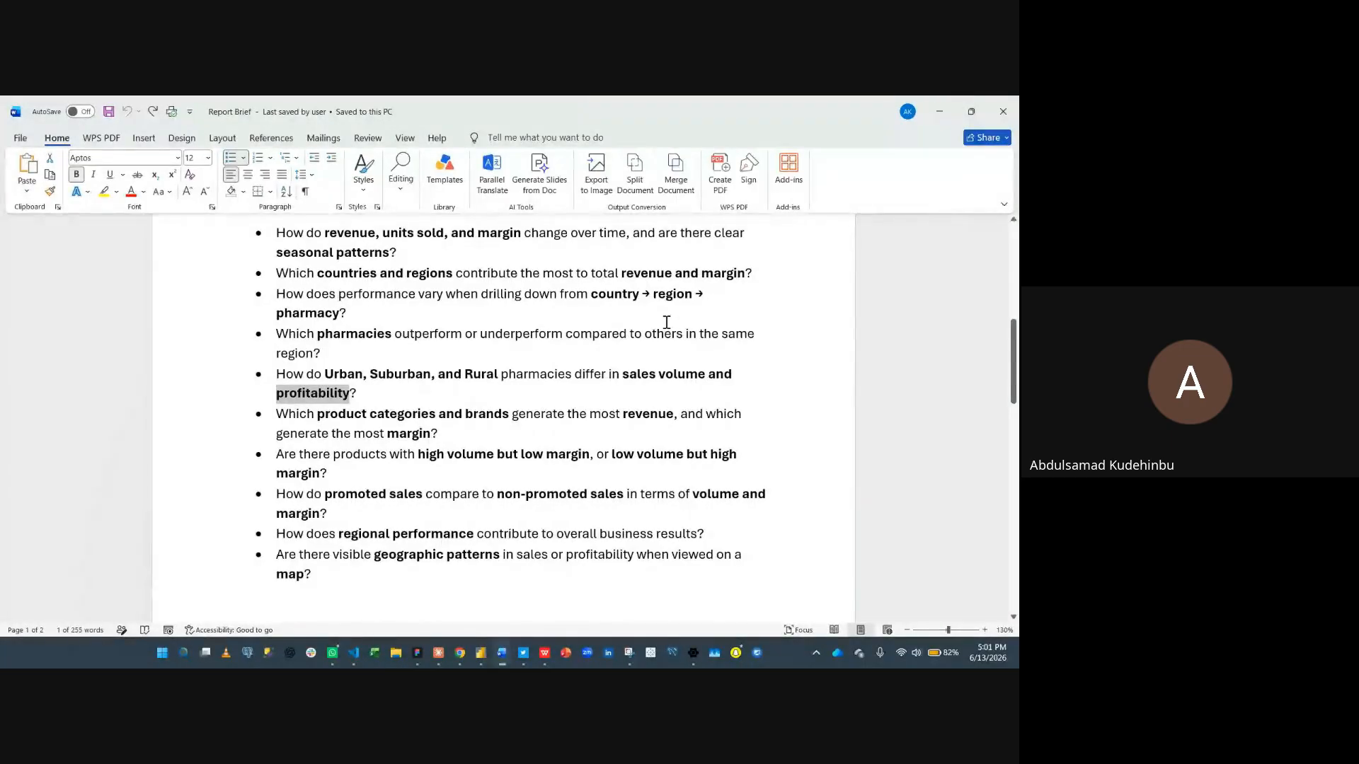
left_click(730, 304)
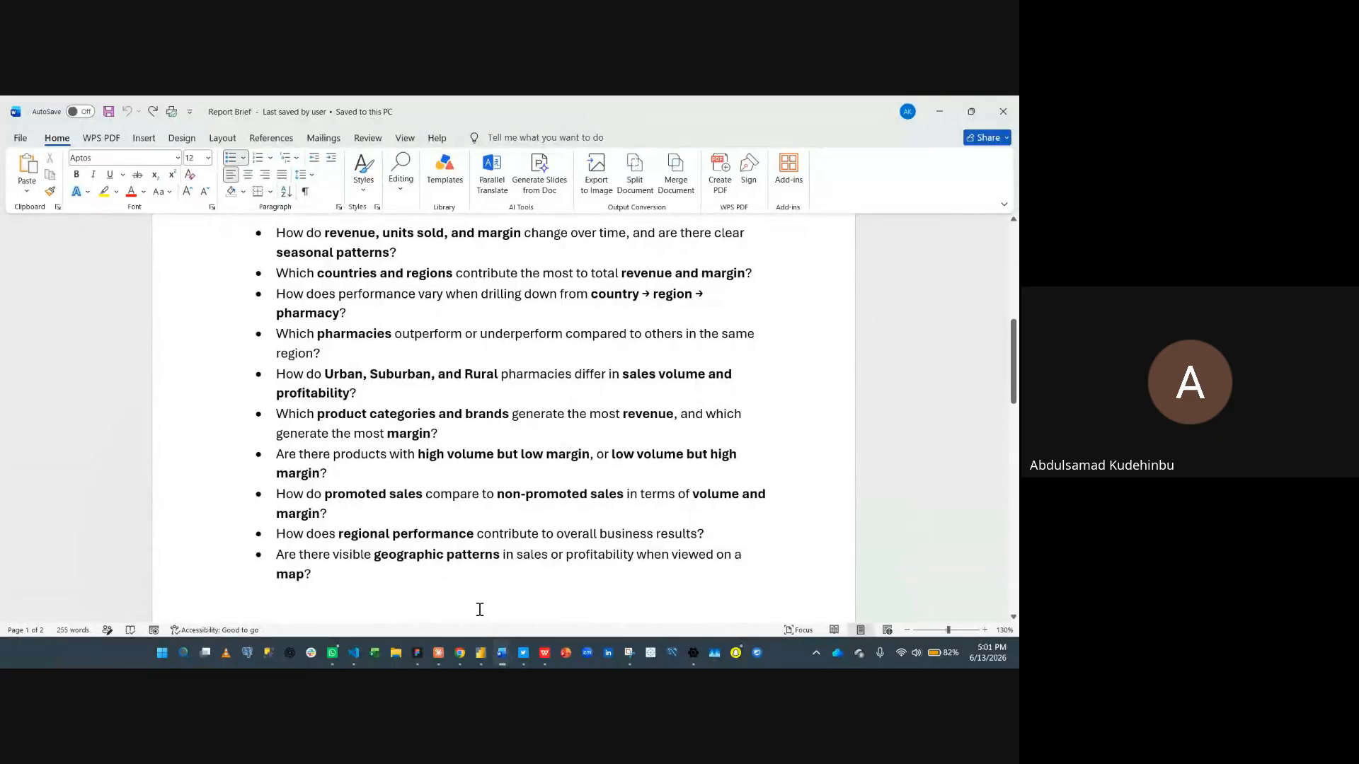
- Switch to the DAX Measures document and scroll back through the measure definitions
mouse_move(507, 650)
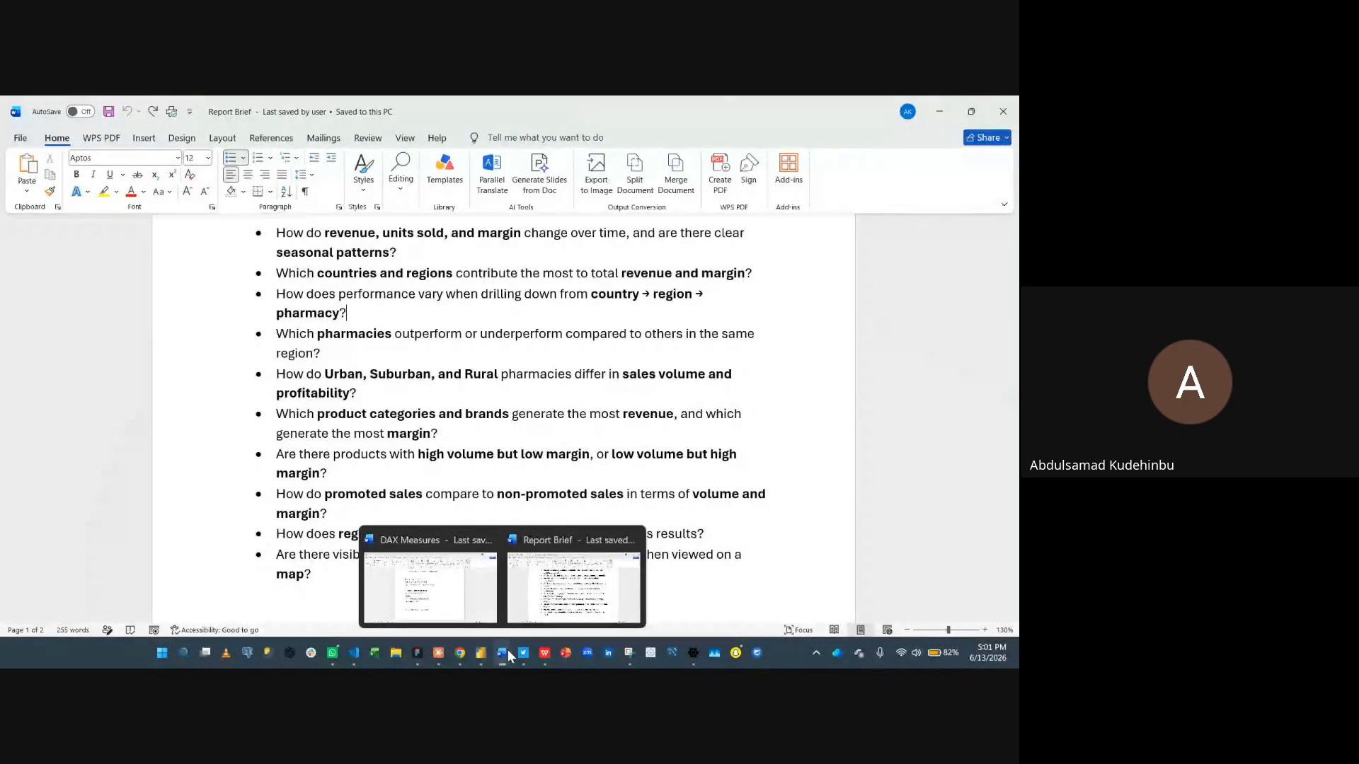
mouse_move(471, 613)
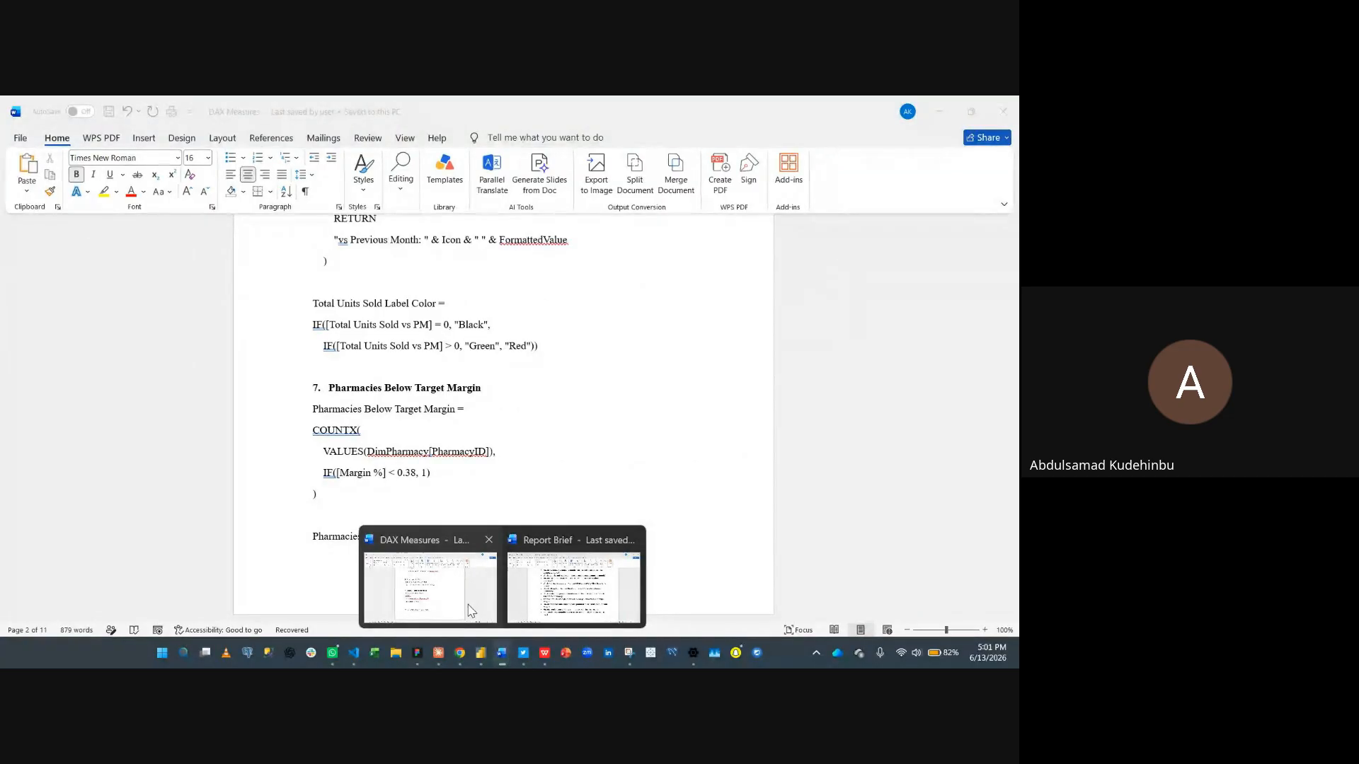
mouse_move(518, 607)
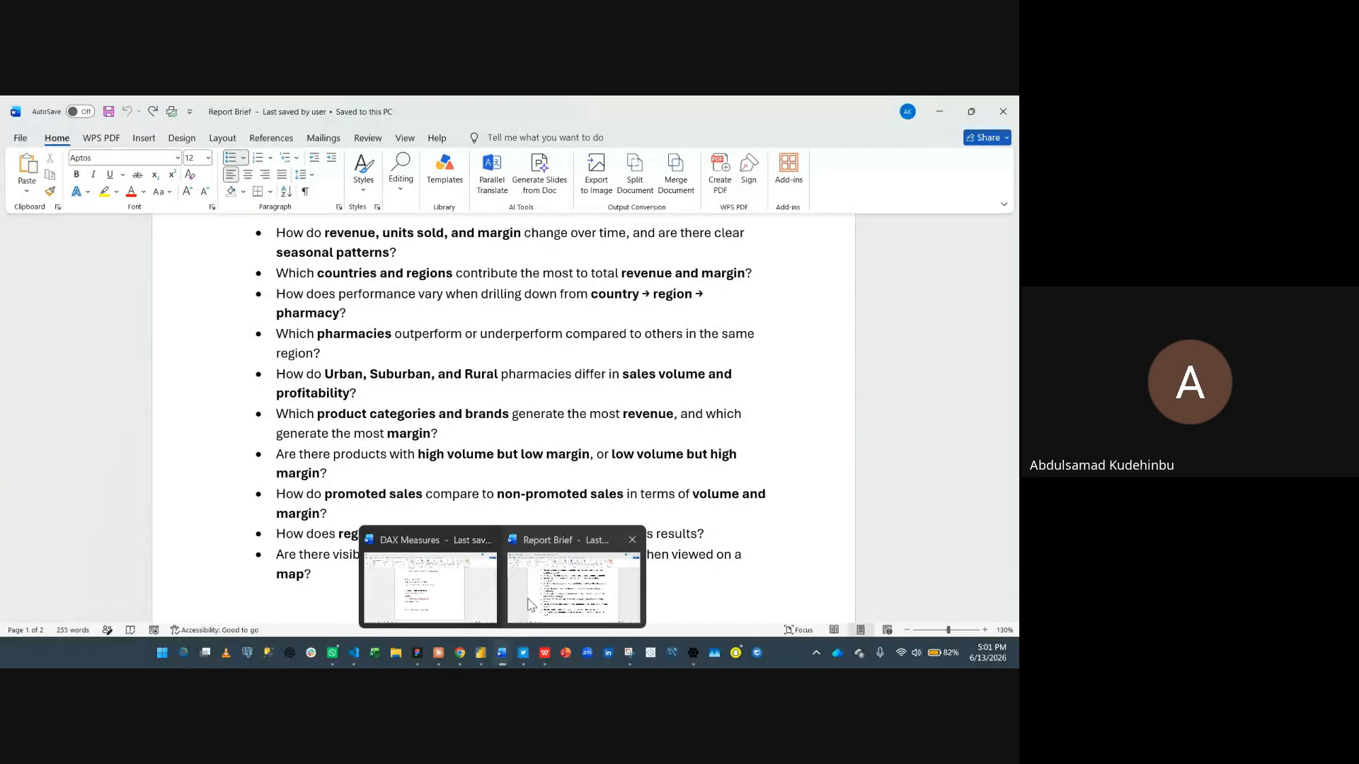
left_click(461, 602)
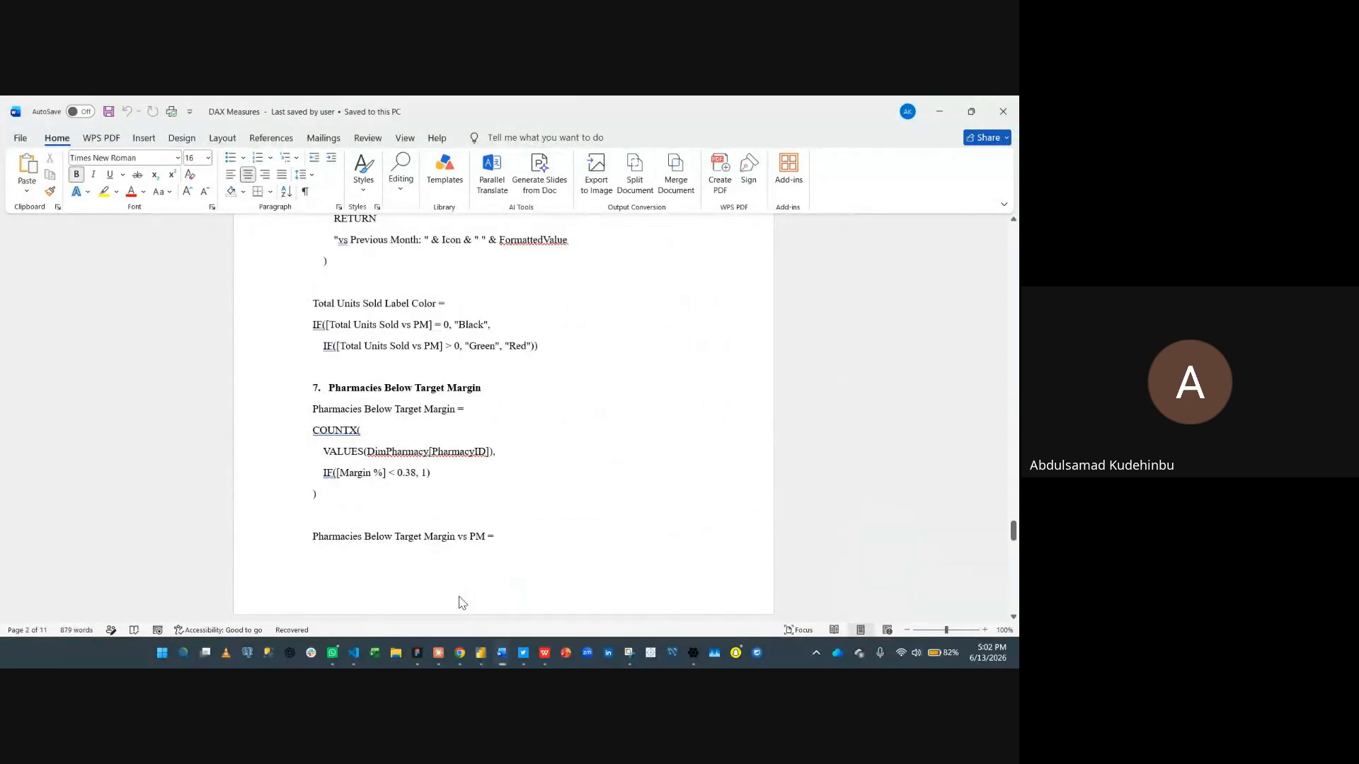
scroll(513, 476, "up", 4)
scroll(515, 478, "up", 20)
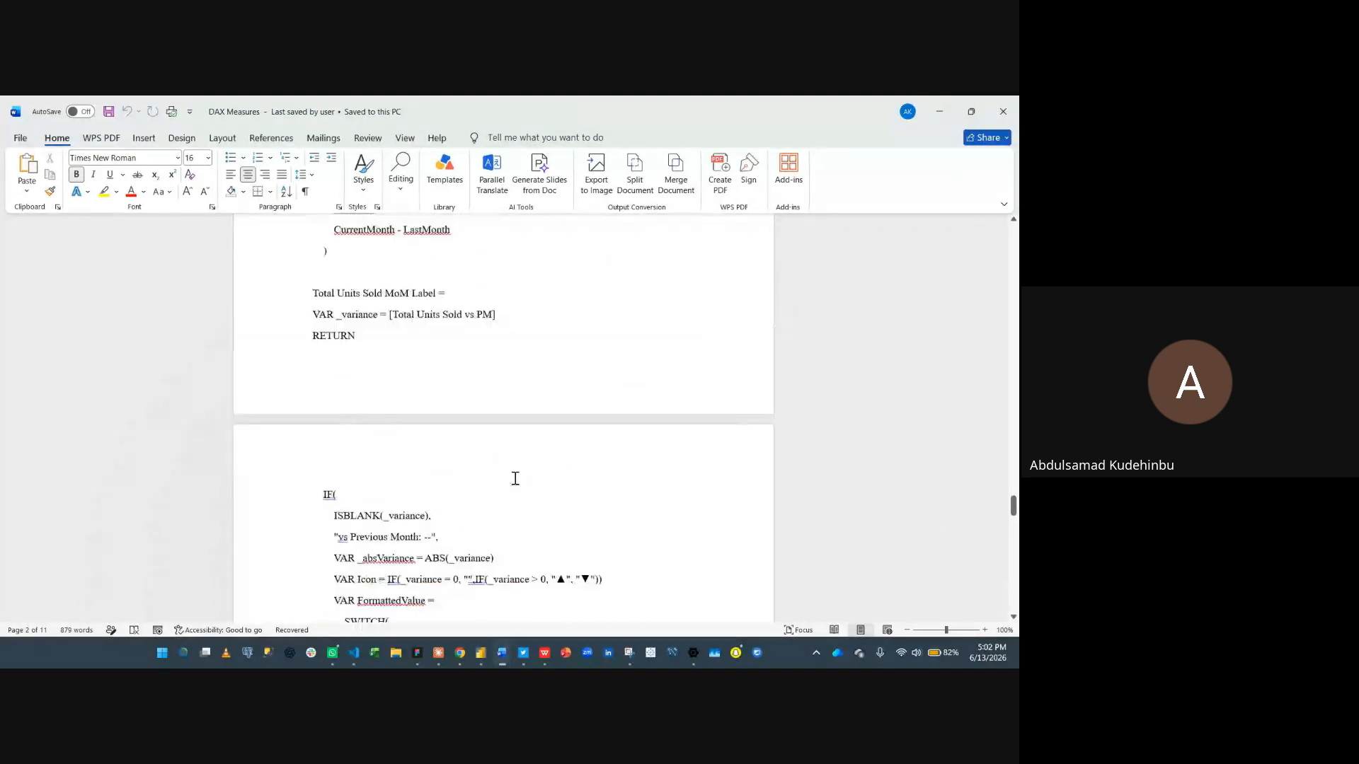
scroll(518, 479, "up", 15)
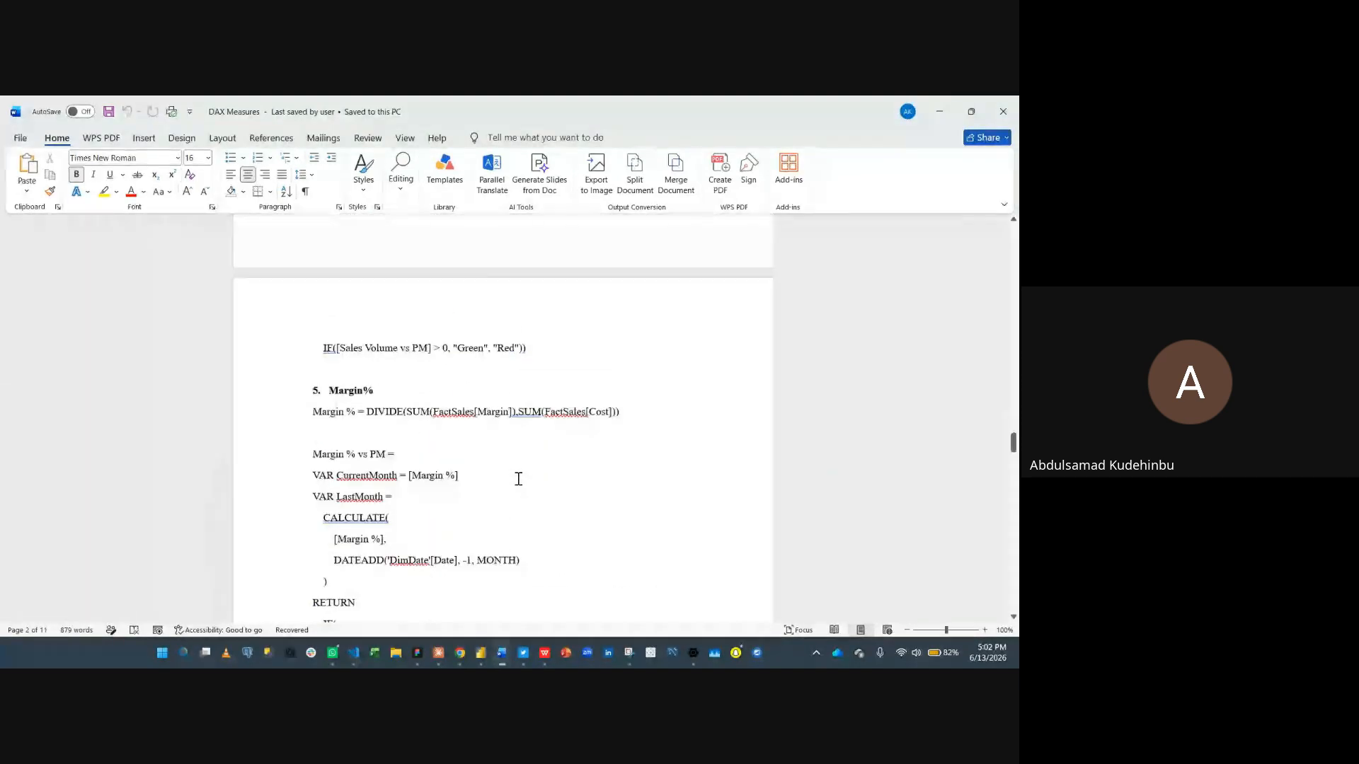
scroll(518, 479, "up", 15)
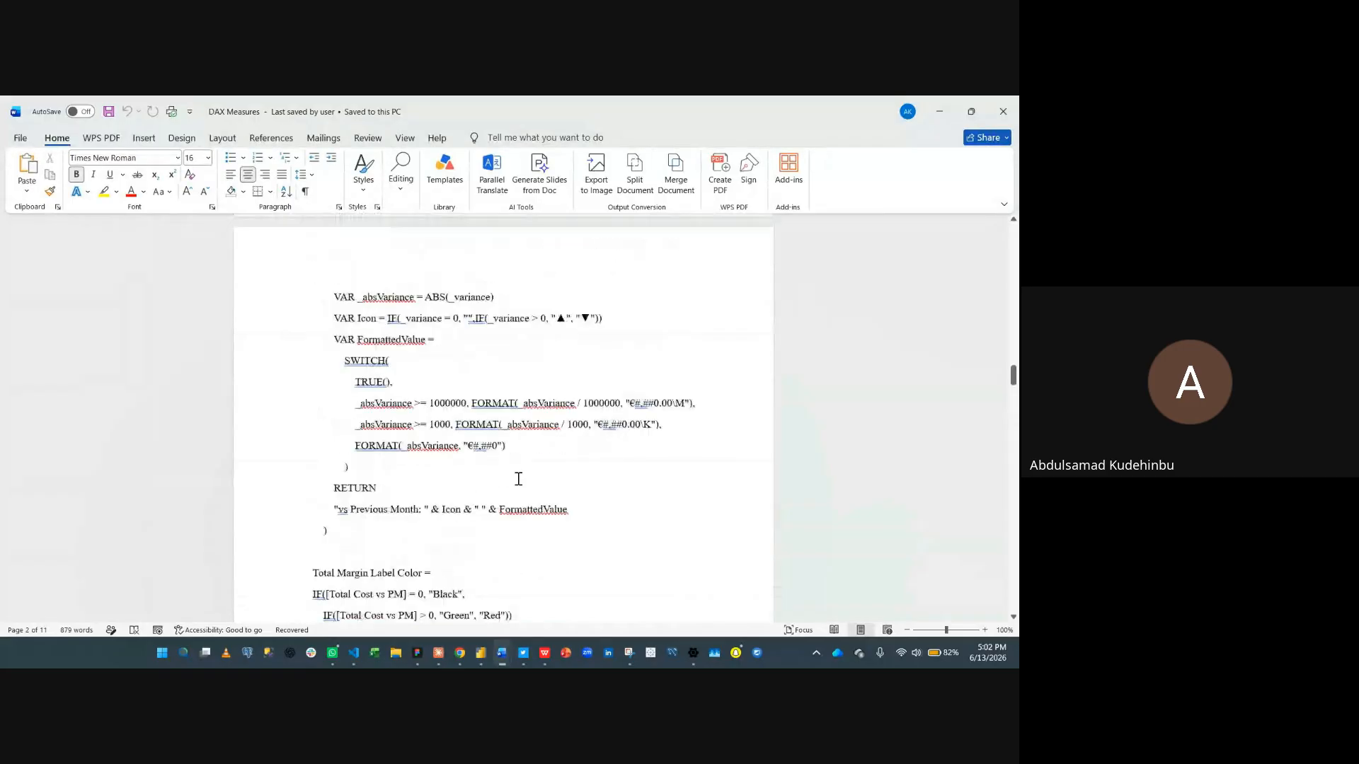
scroll(518, 479, "up", 12)
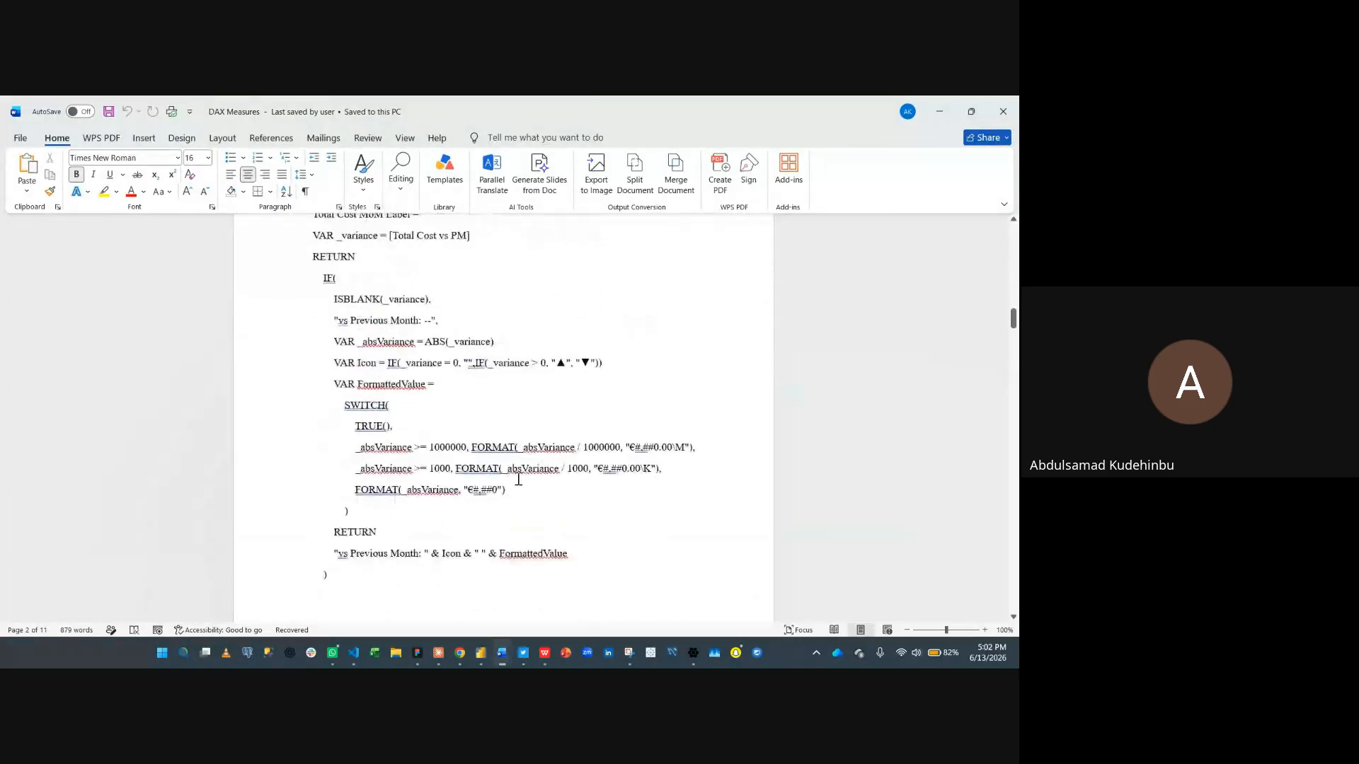
- Copy the Total Revenue and Total Revenue PM definitions from the DAX Measures document
scroll(518, 479, "up", 15)
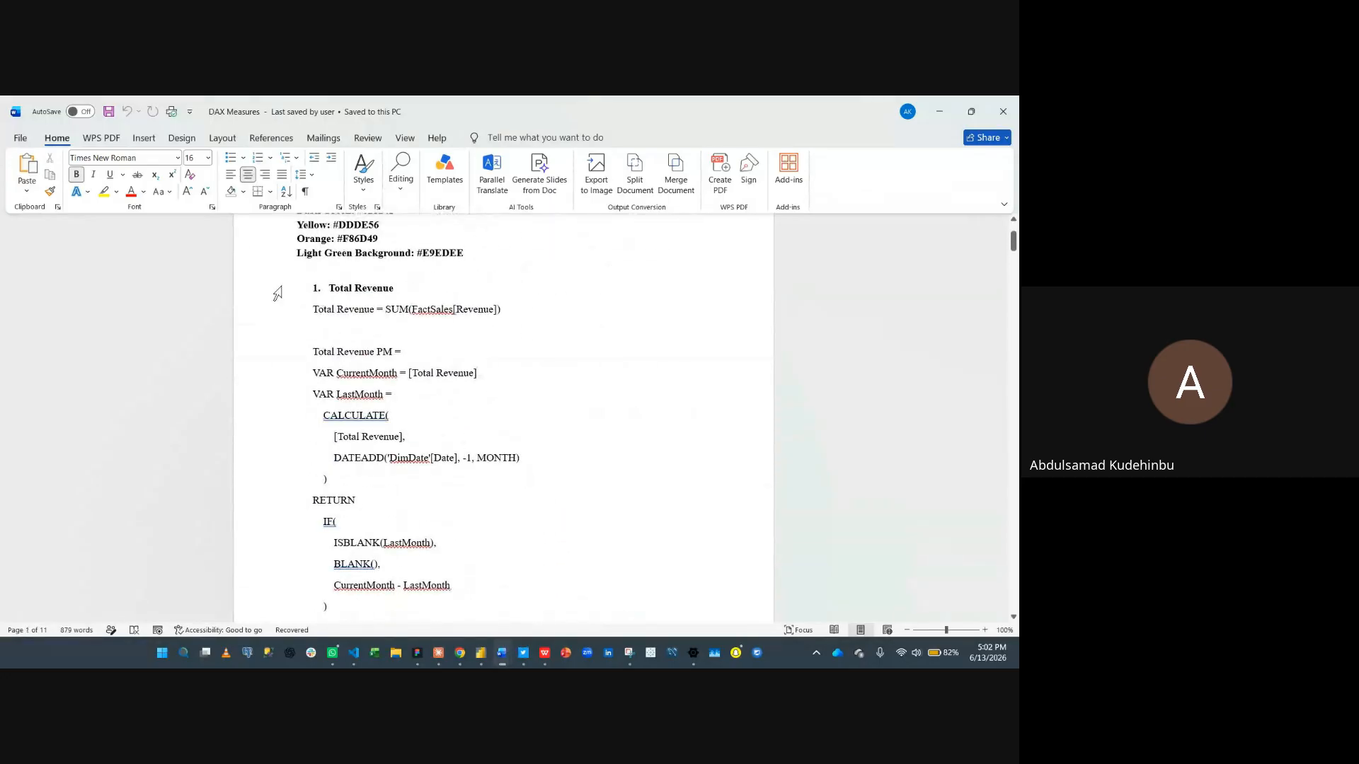
left_click_drag(312, 310, 507, 307)
key("super+c")
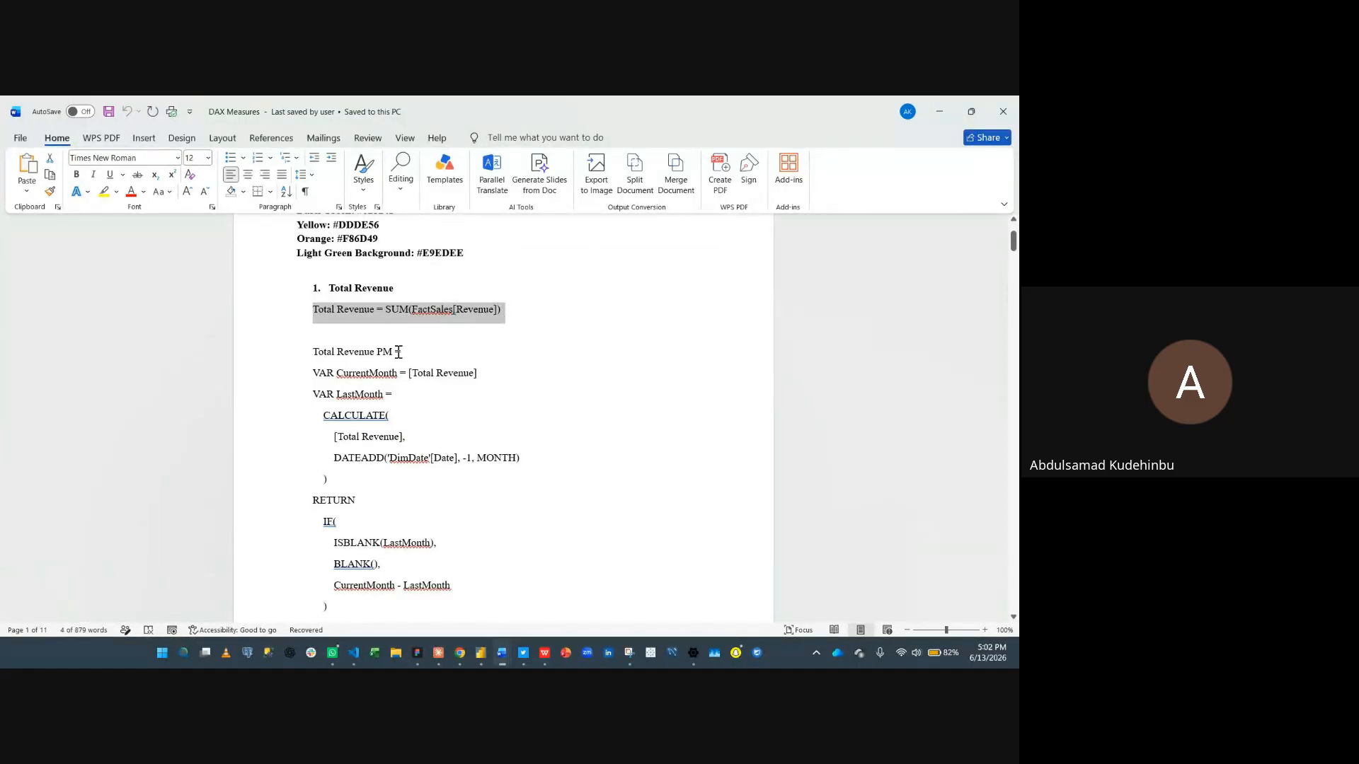
left_click(399, 352)
left_click_drag(307, 352, 395, 532)
- Copy the Total Revenue MoM Label and Total Revenue Label Color definitions from the document
scroll(354, 479, "down", 2)
left_click(311, 470)
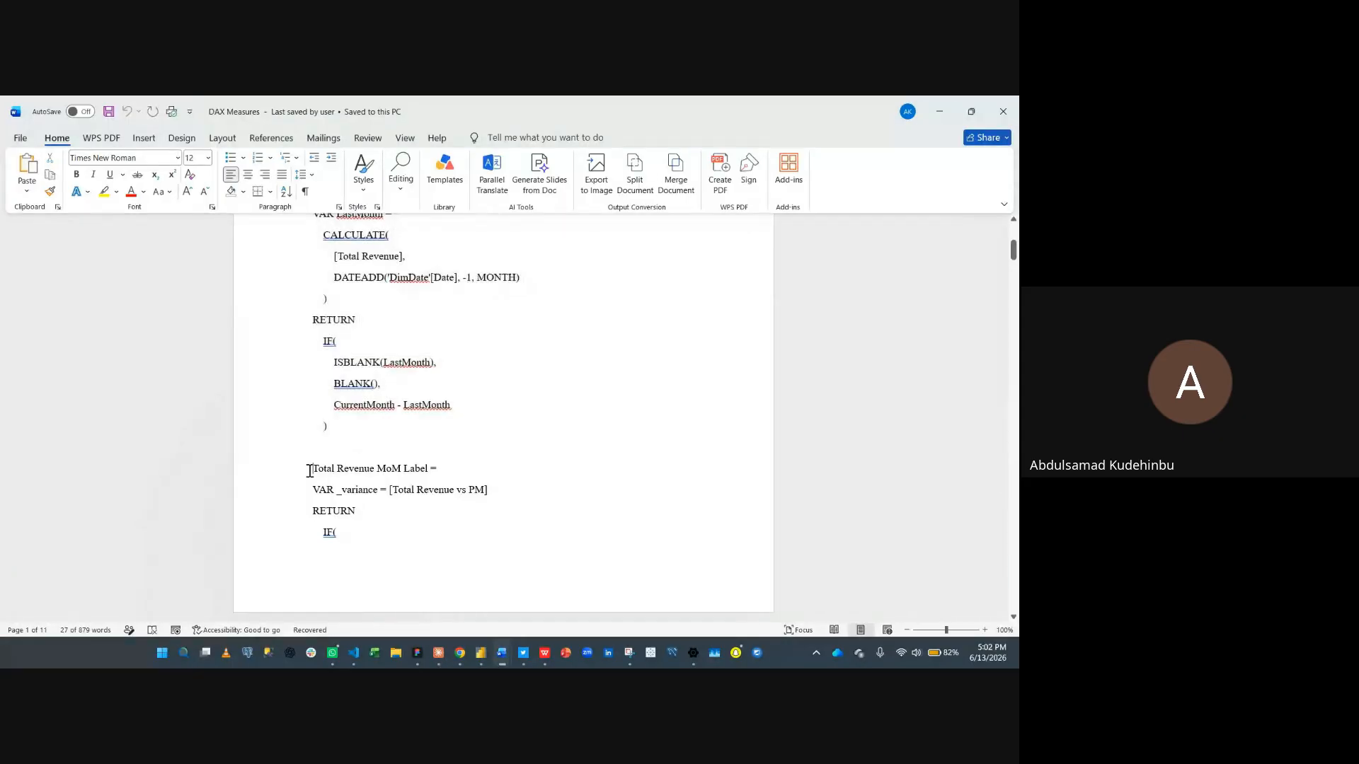
left_click_drag(315, 470, 346, 564)
scroll(350, 581, "down", 1)
scroll(350, 582, "down", 5)
scroll(350, 582, "down", 5)
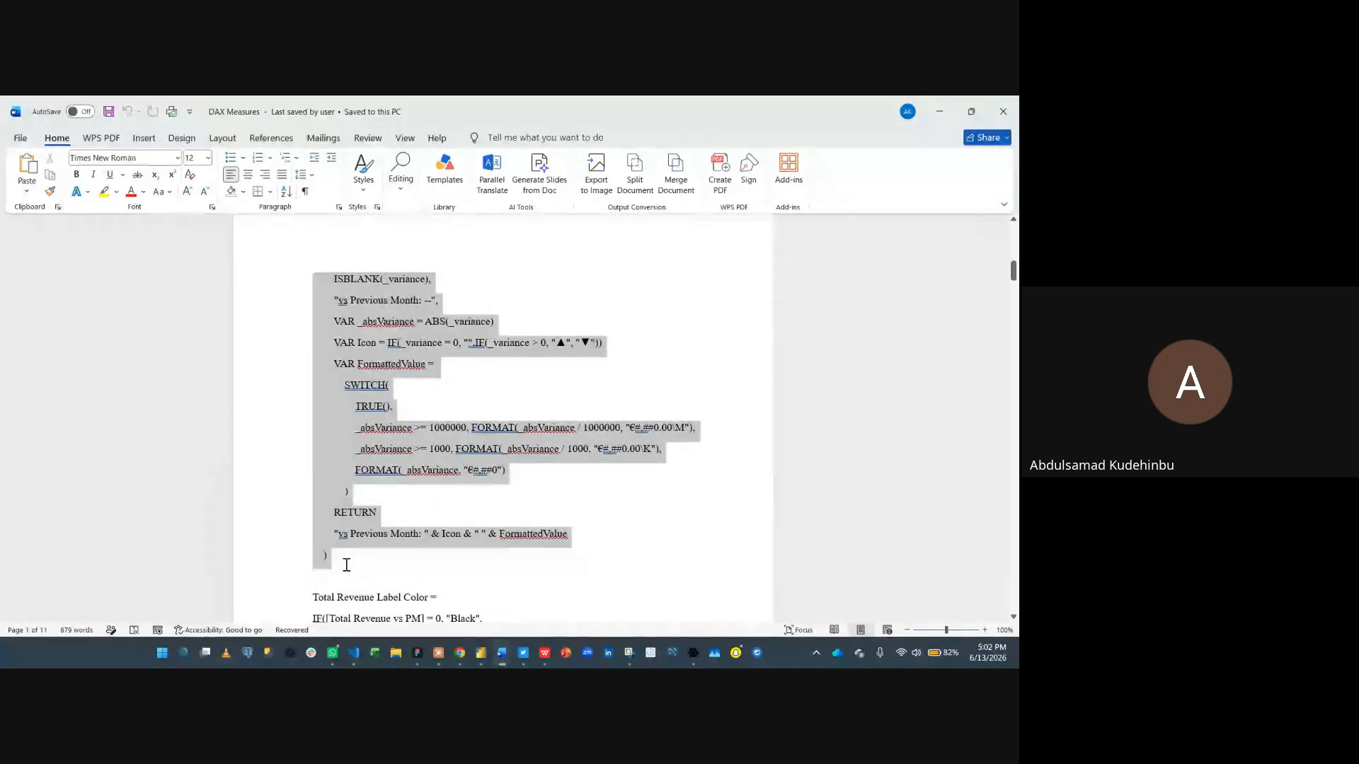
scroll(370, 555, "down", 2)
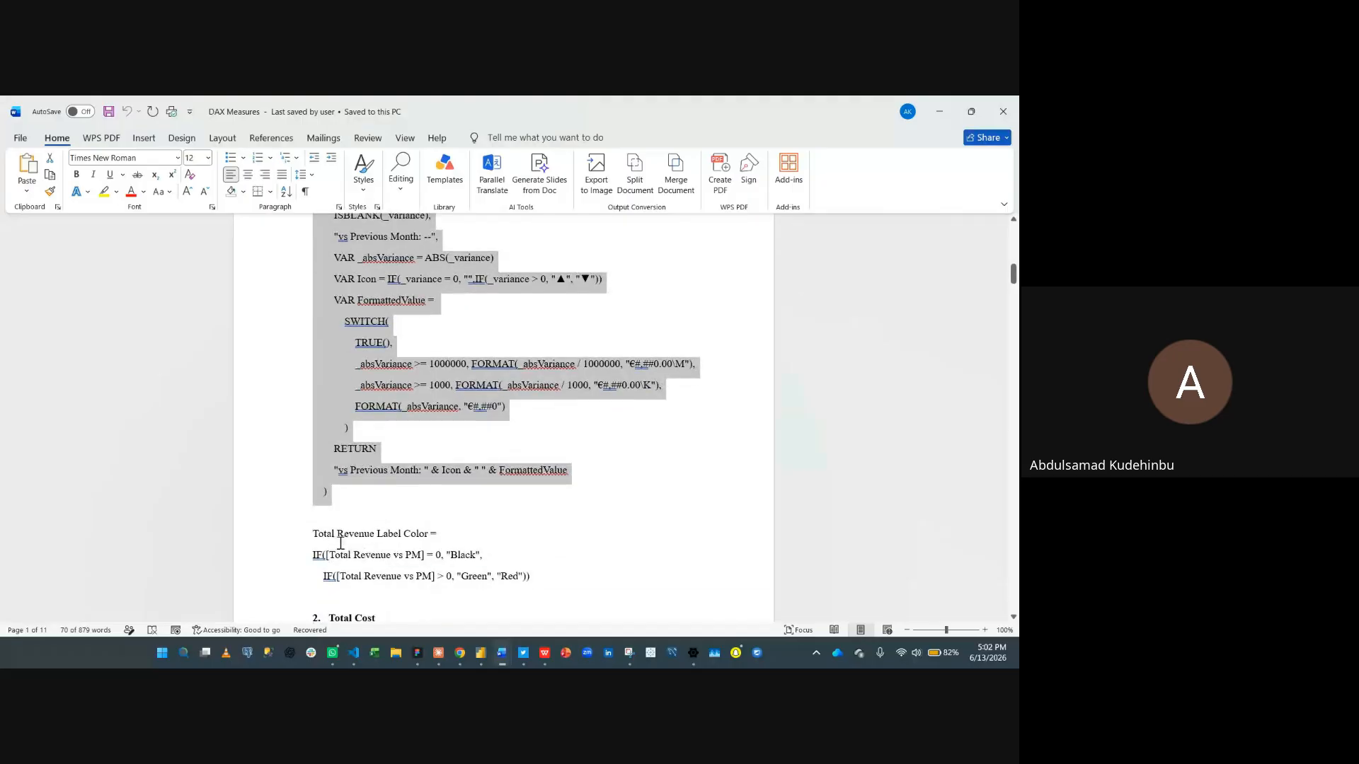
left_click_drag(309, 532, 558, 586)
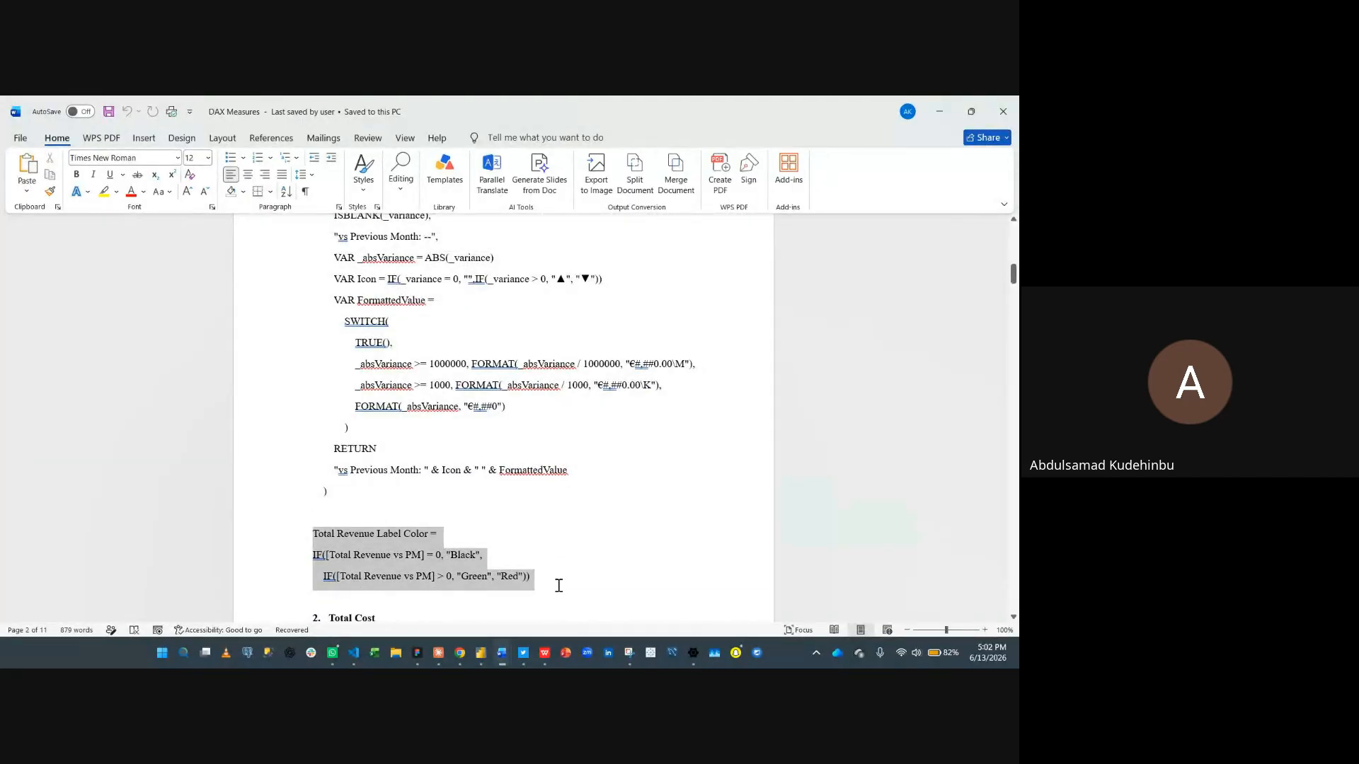
- Switch back to the European_Pharmacy_Sales_&_Profitability_Analysis report
left_click(936, 112)
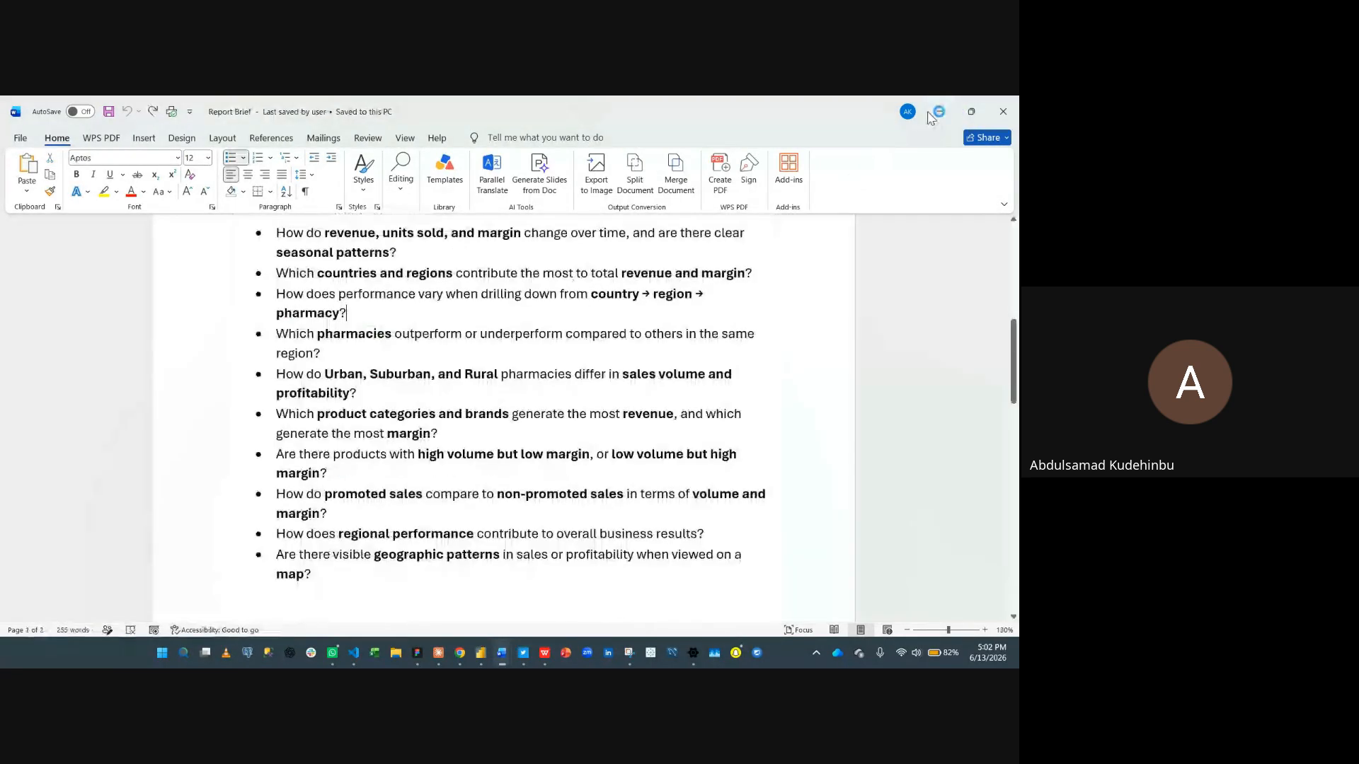
mouse_move(481, 652)
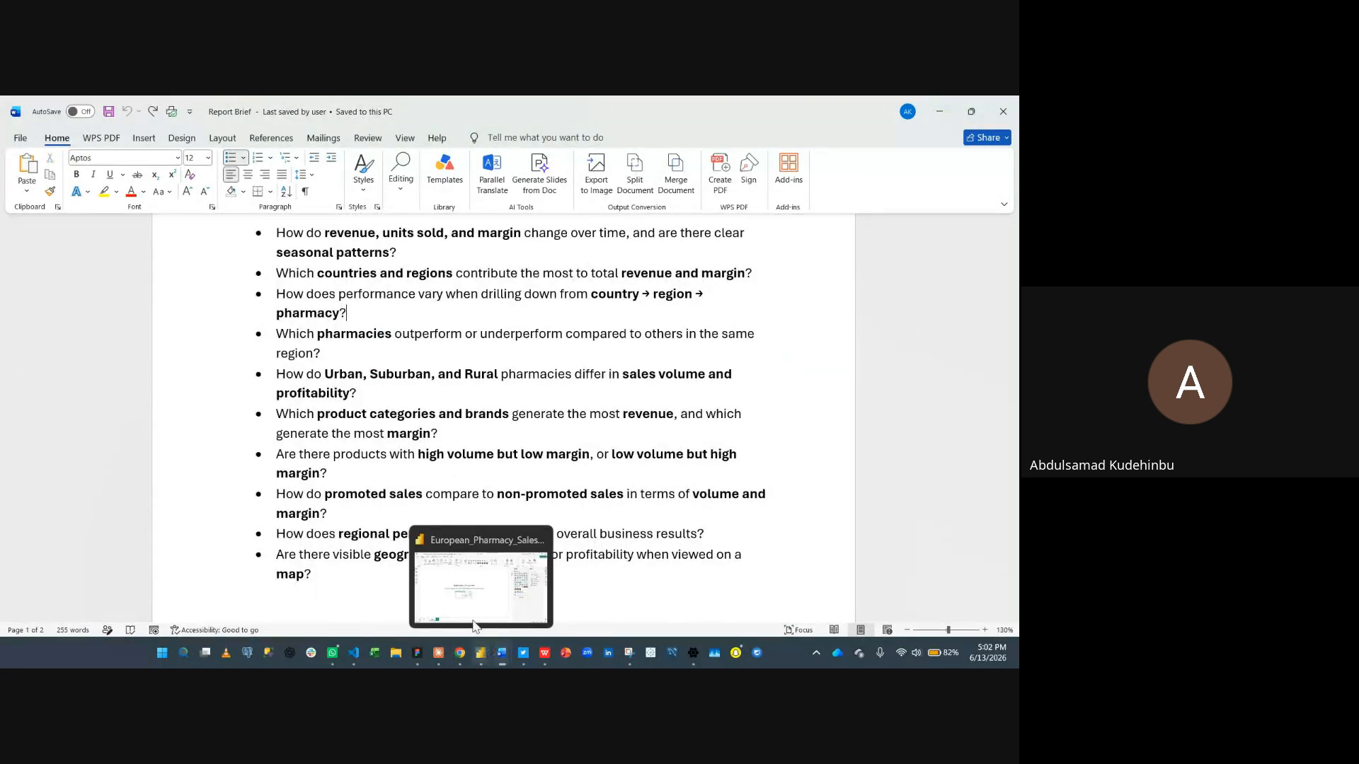
left_click(473, 623)
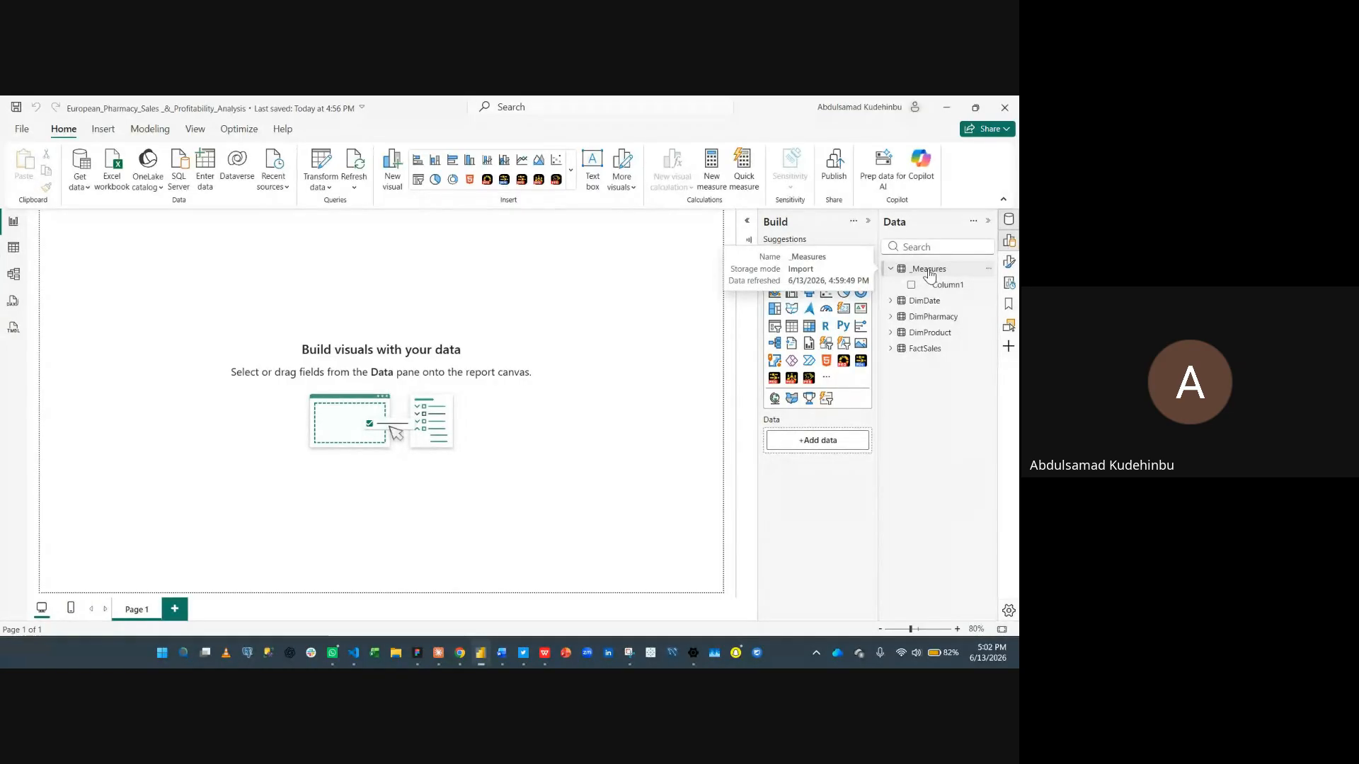
left_click(929, 271)
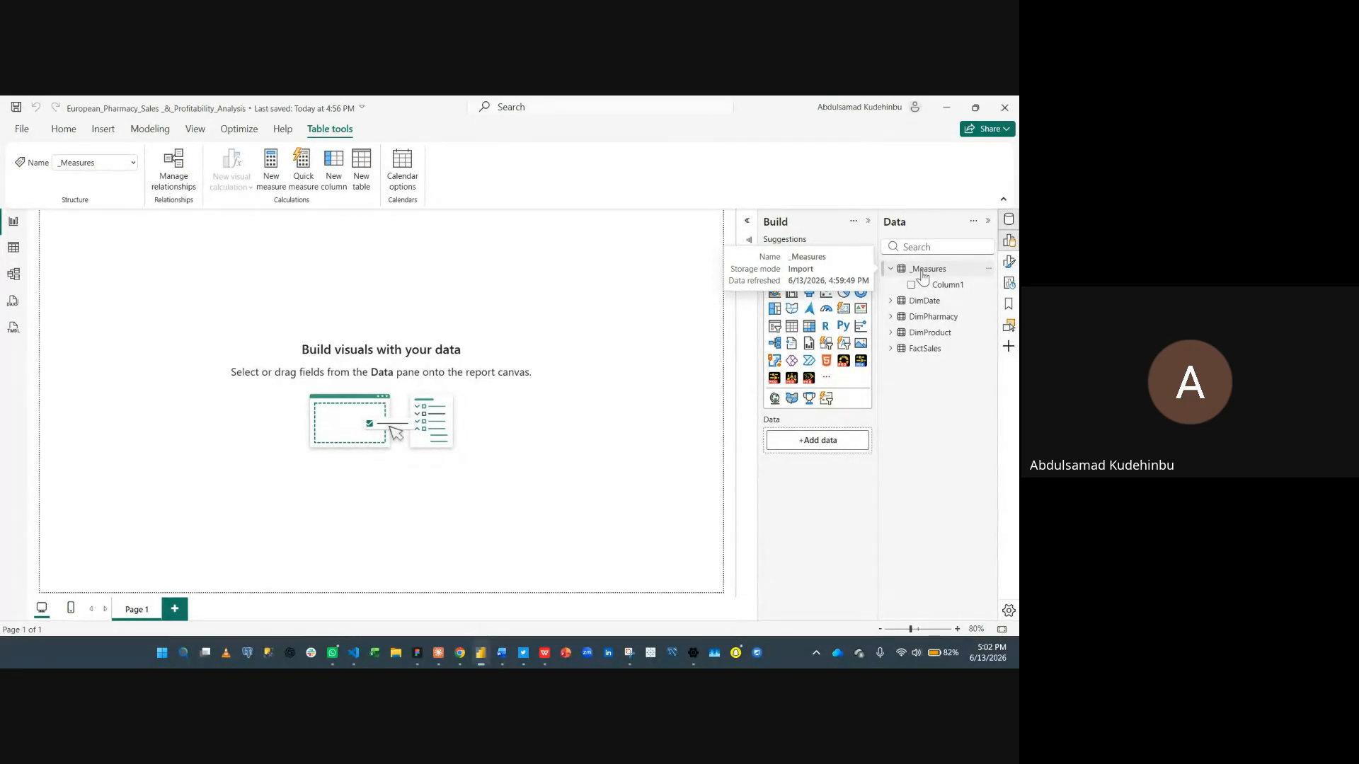
left_click(283, 173)
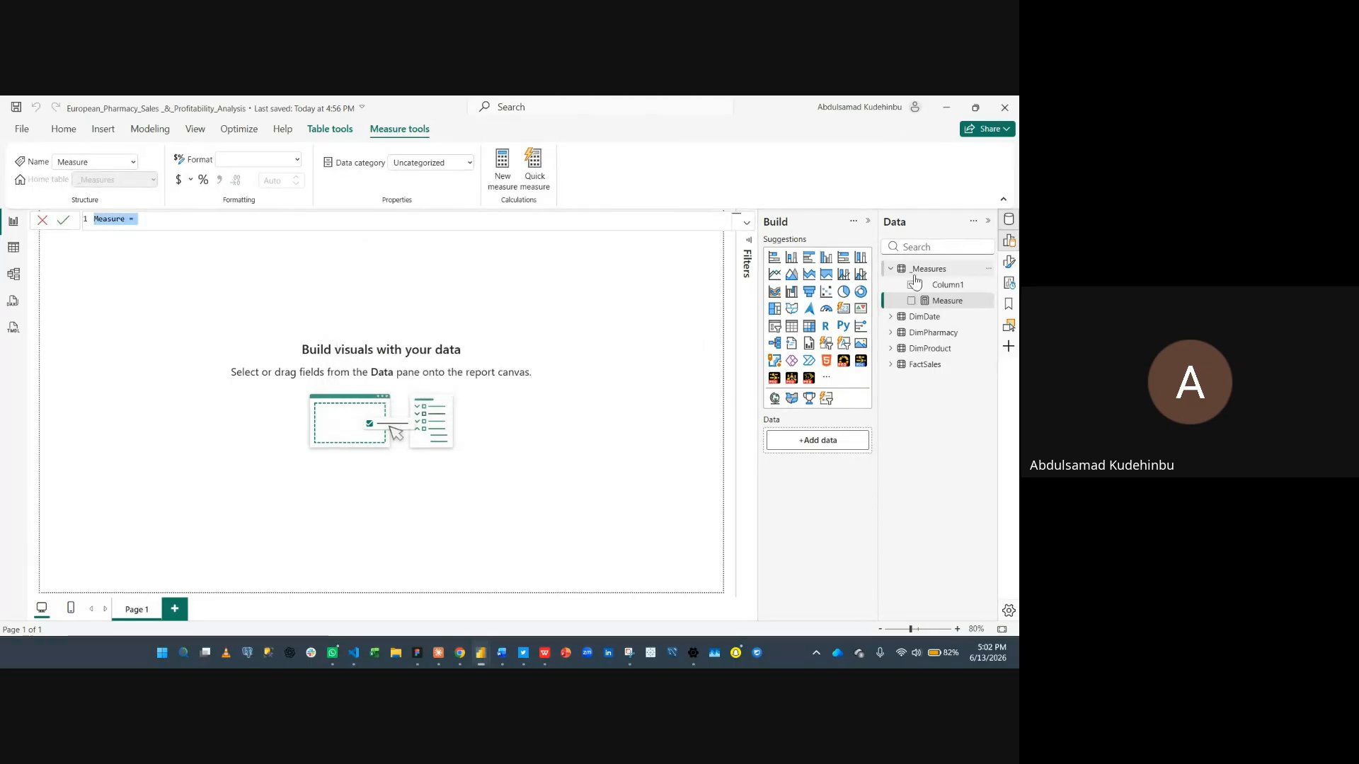
left_click(739, 298)
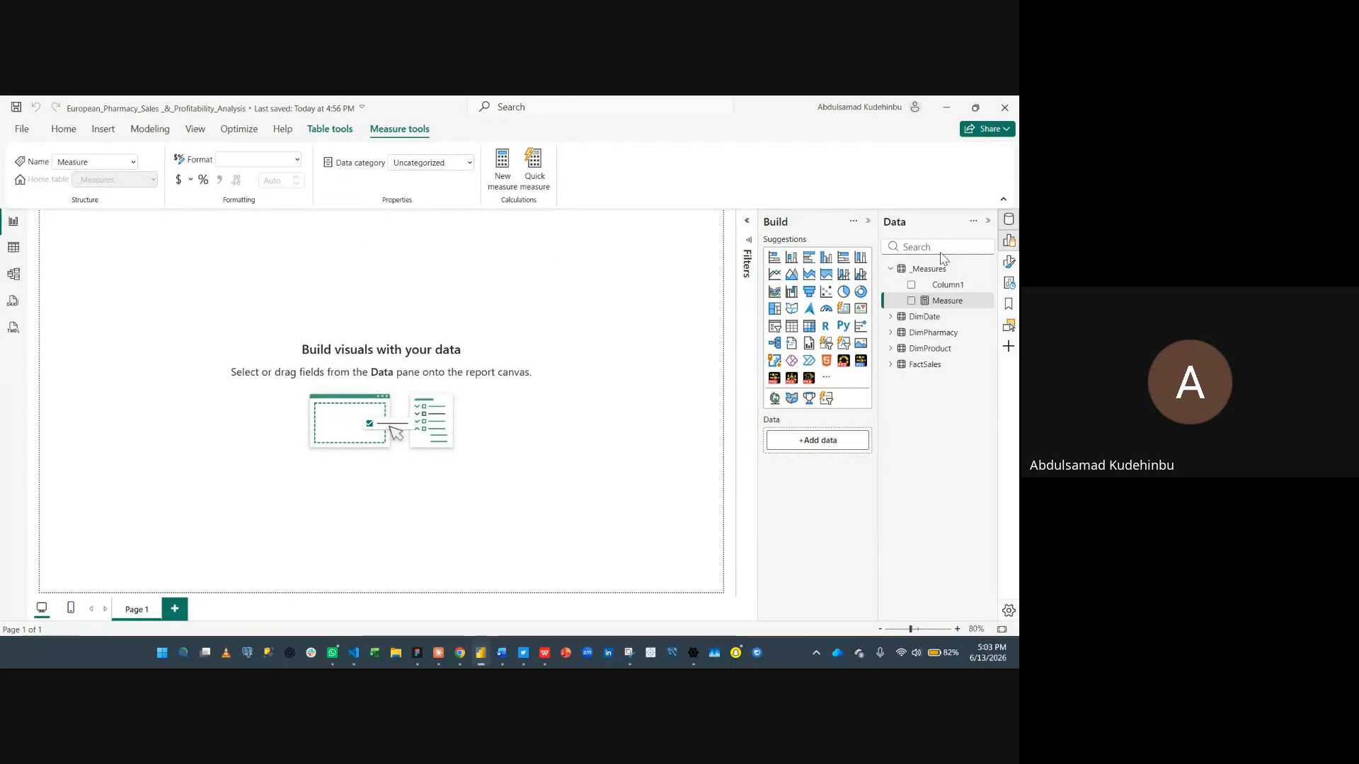
left_click(933, 270)
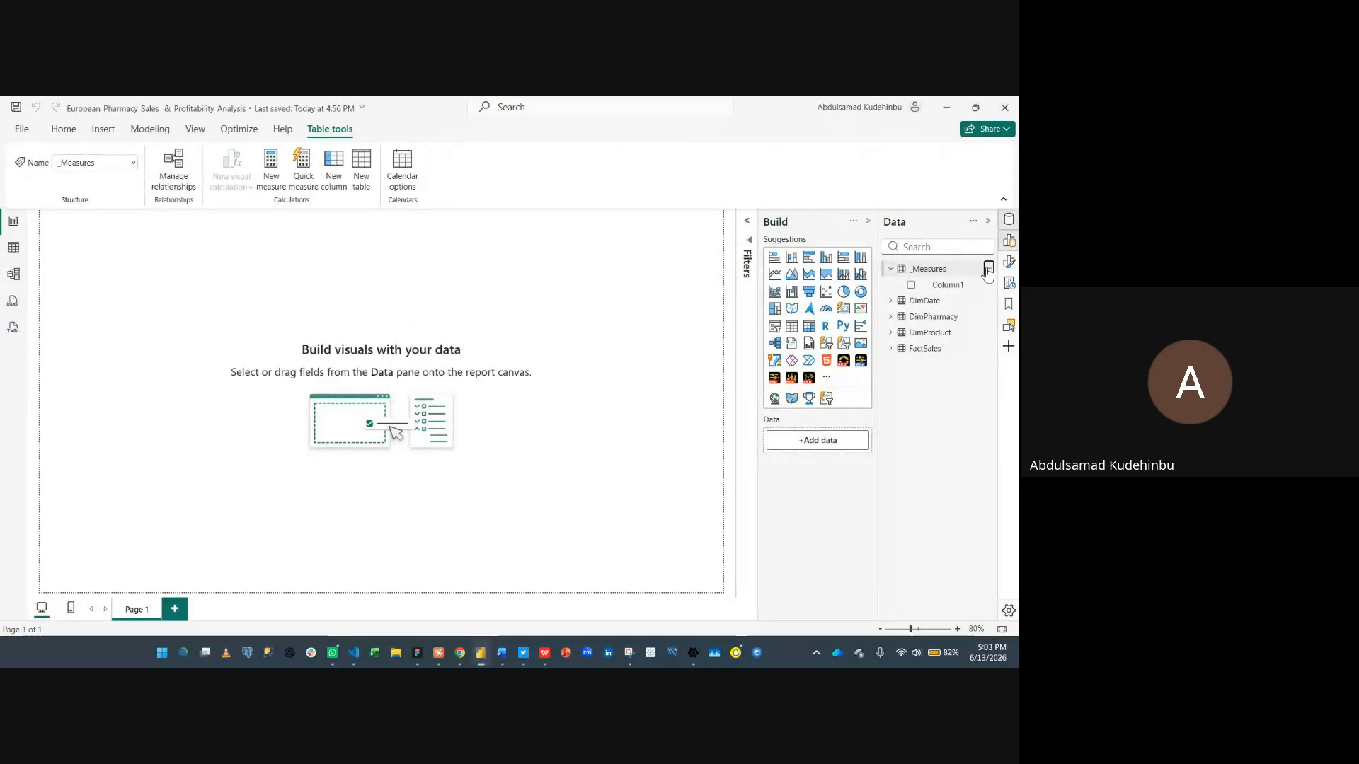
- Create a new measure in _Measures and paste the Total Revenue = SUM(FactSales[Revenue]) definition from clipboard history
right_click(920, 270)
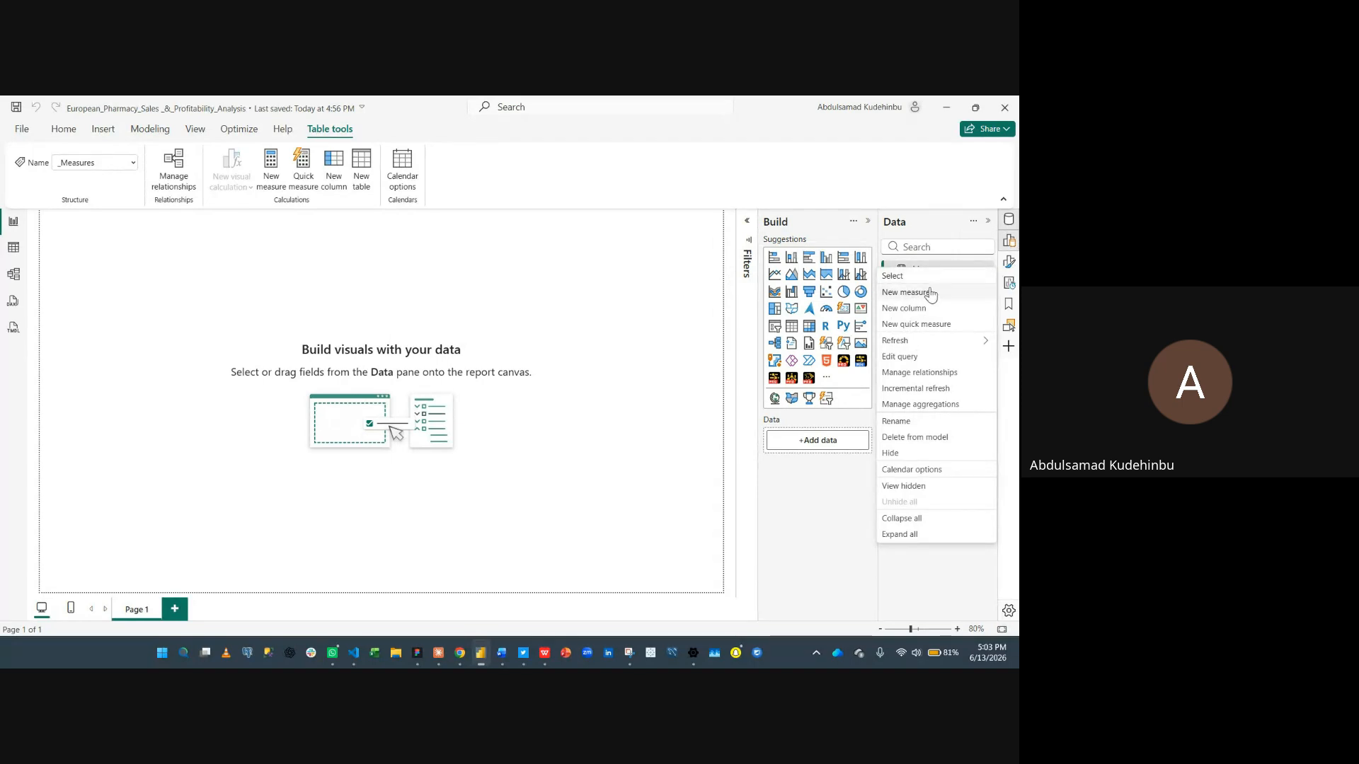
left_click(928, 292)
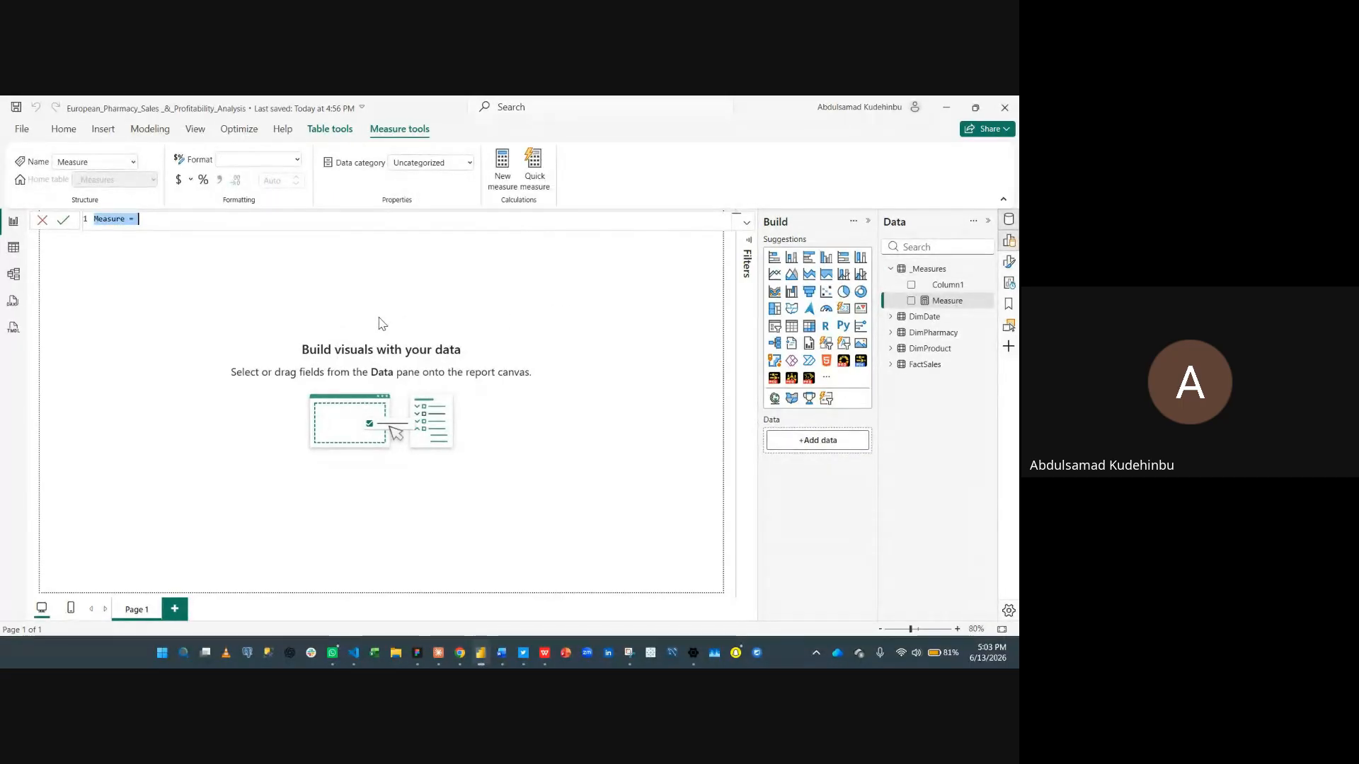
key("super+v")
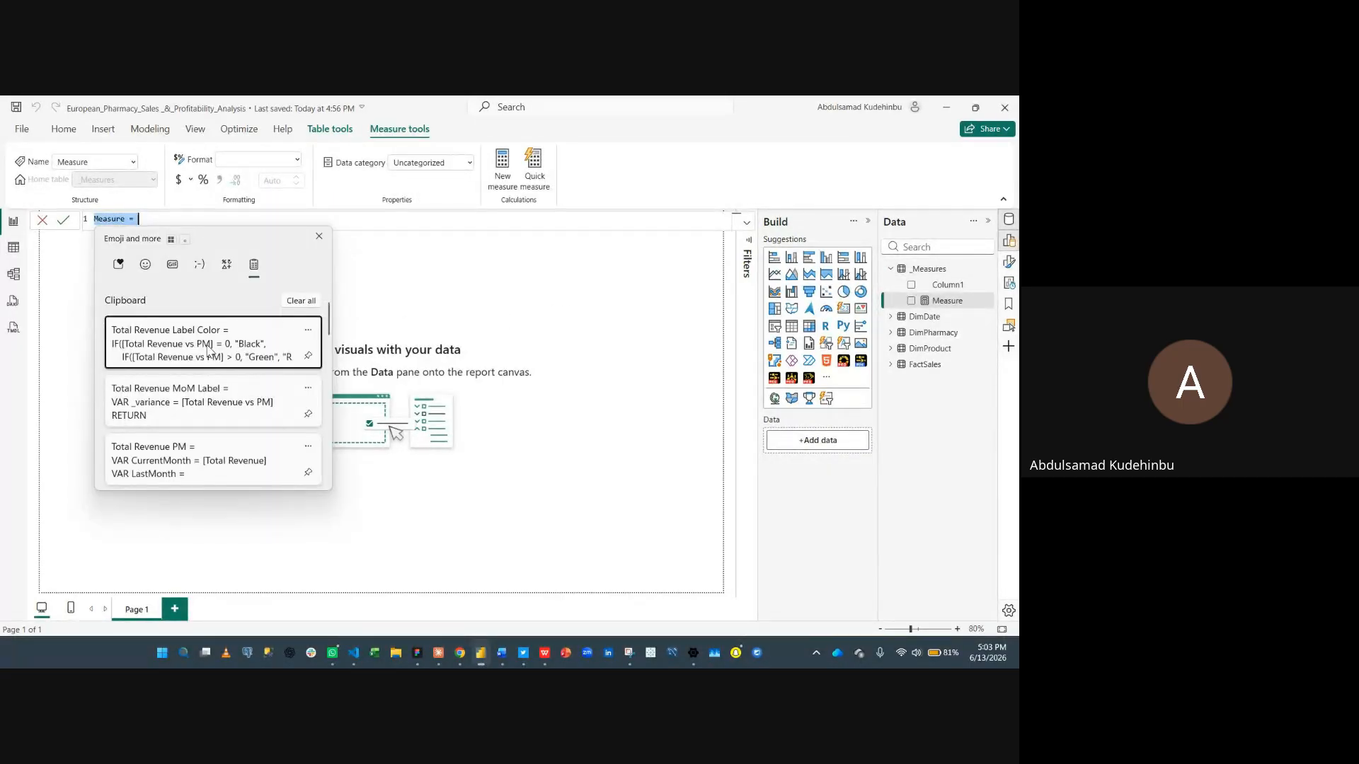
scroll(207, 347, "down", 2)
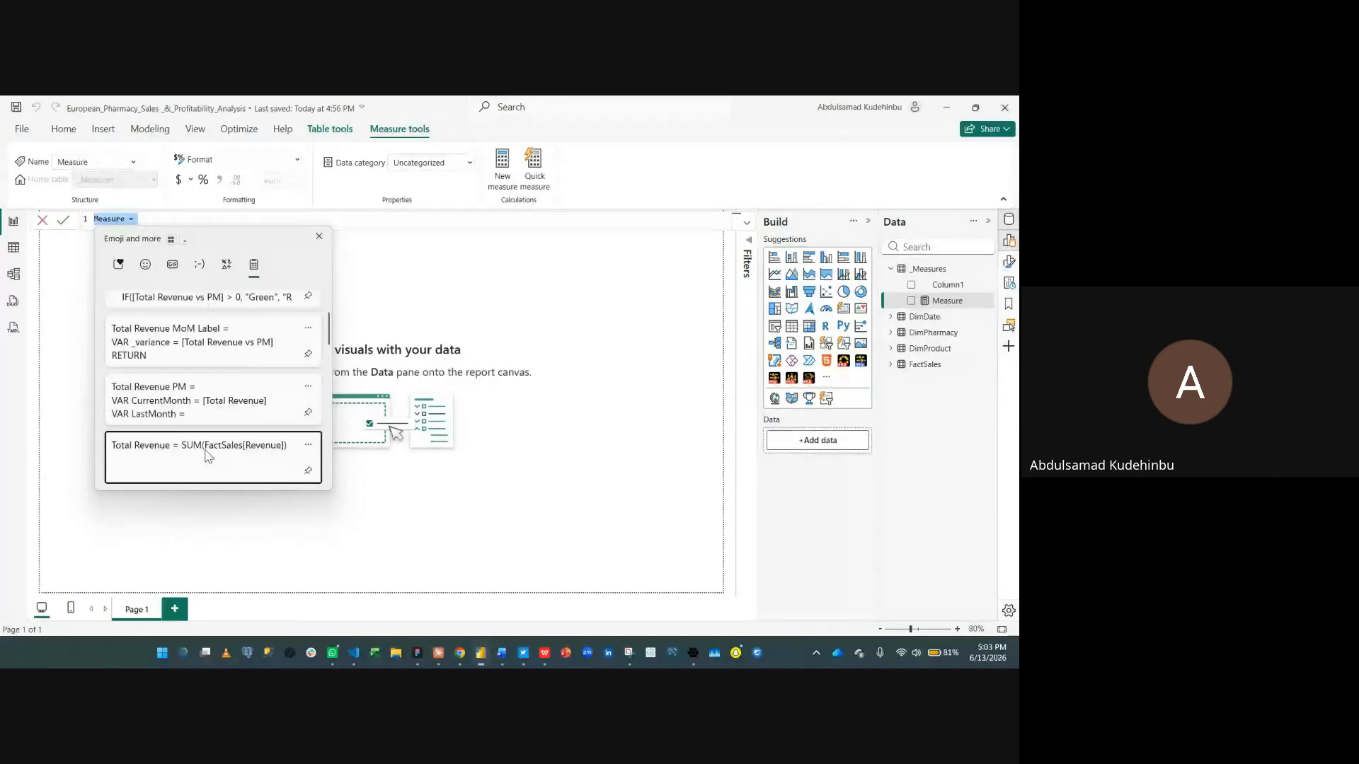
left_click(207, 455)
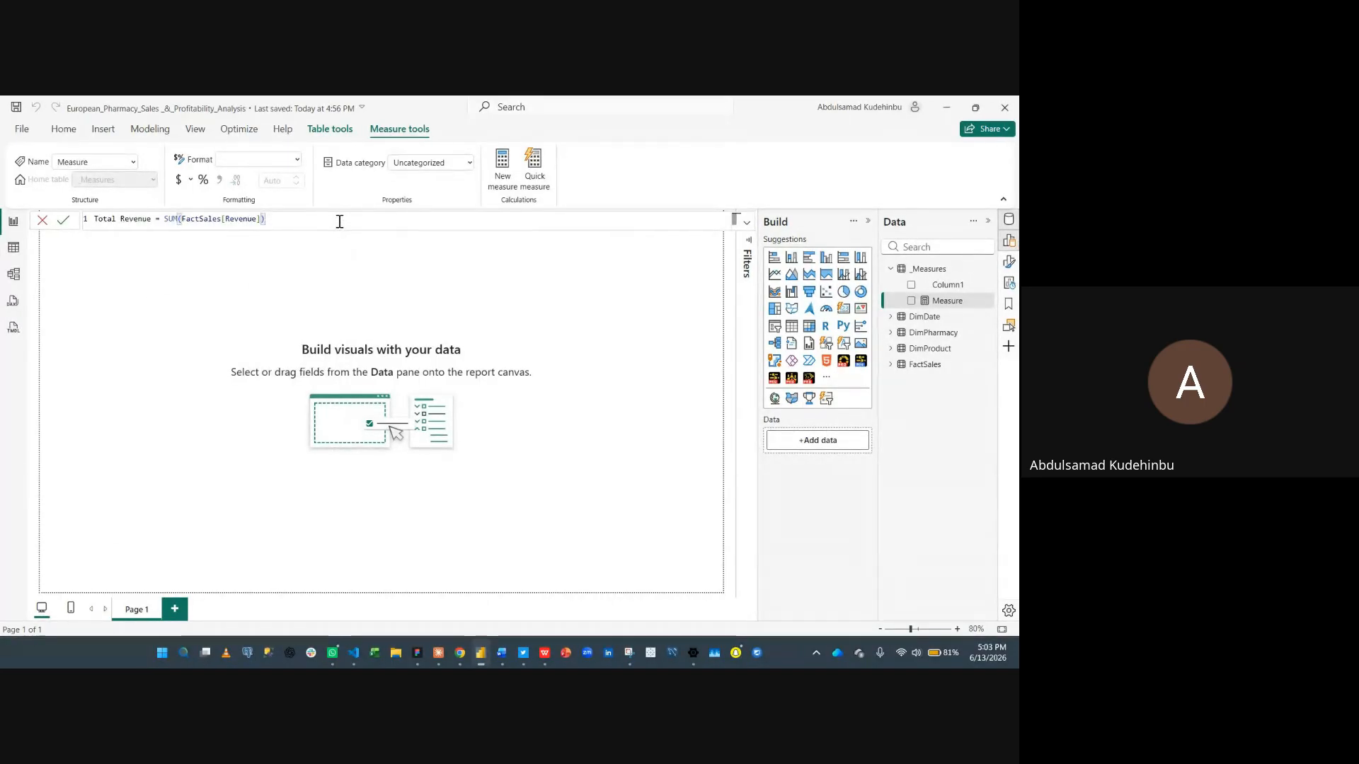
scroll(339, 221, "up", 8)
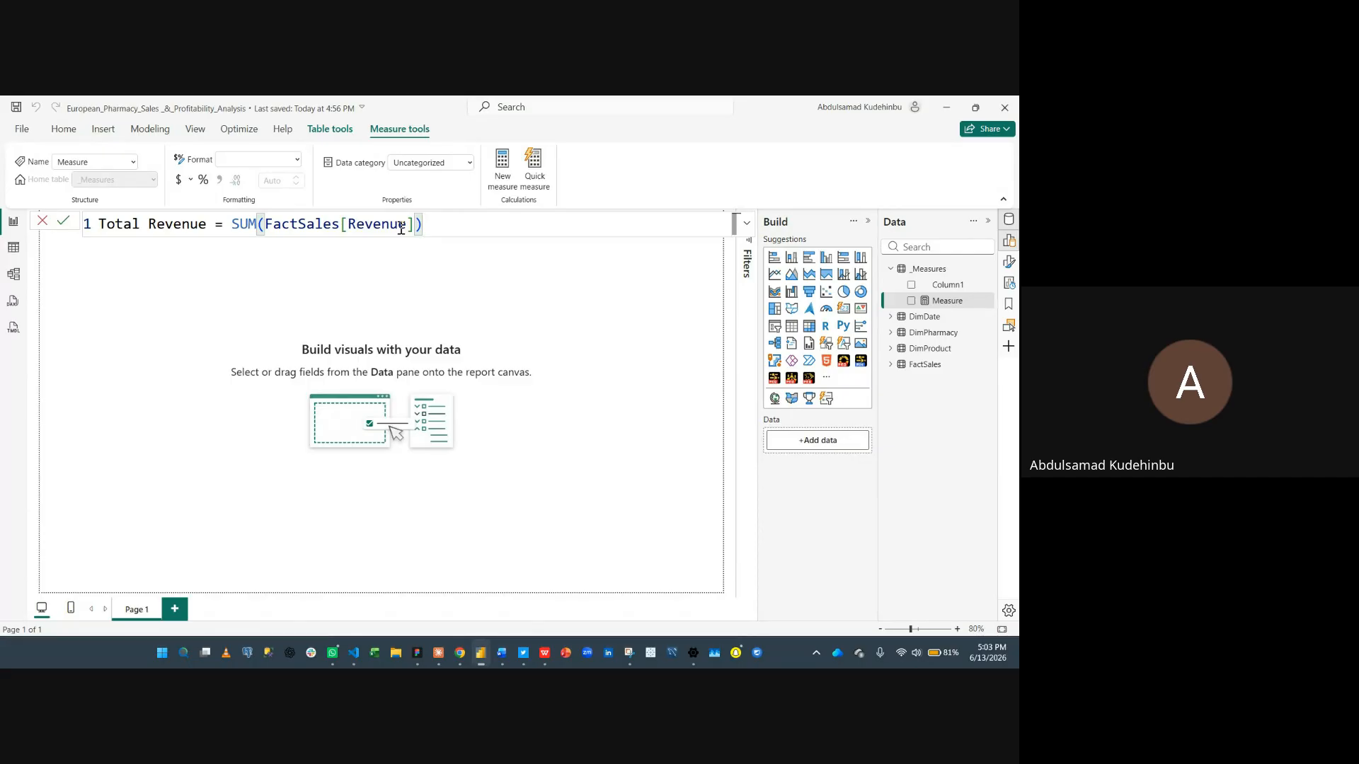
left_click(65, 222)
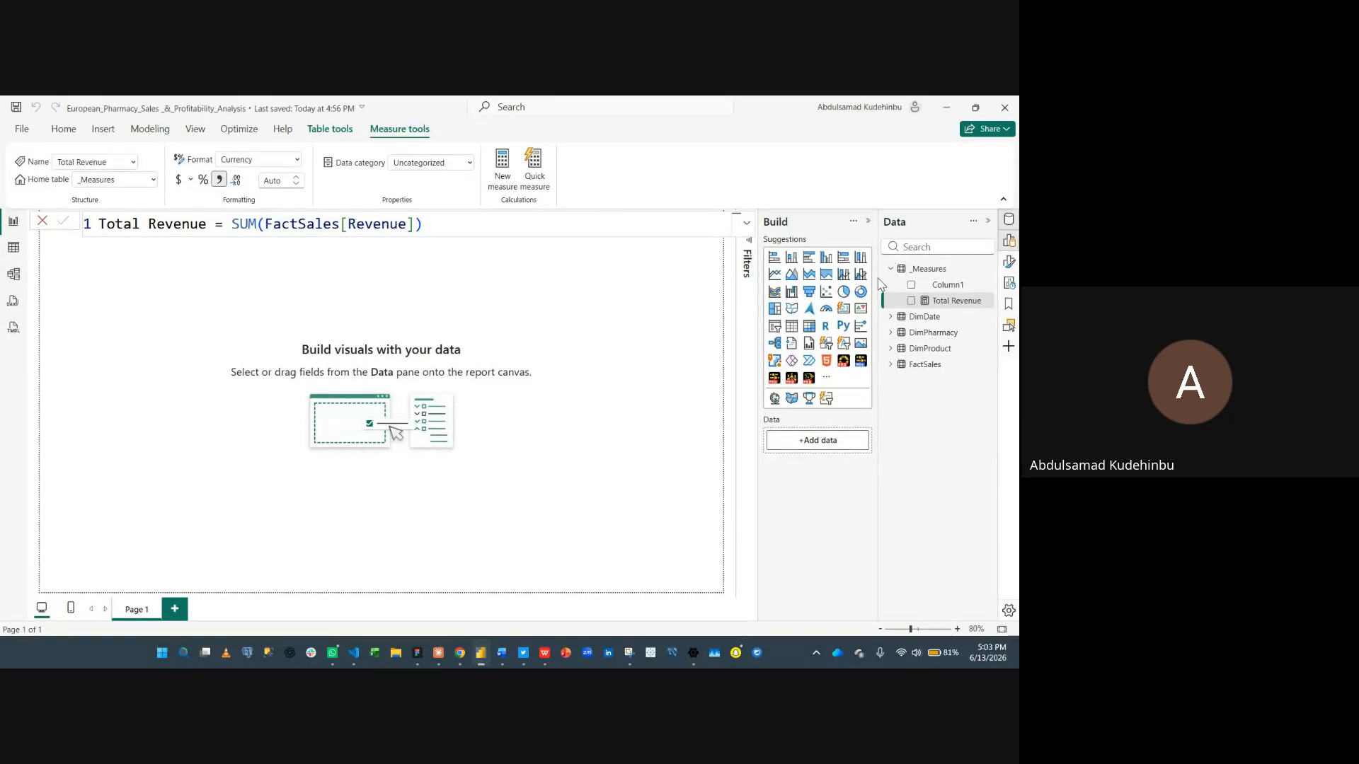
- Narrow and collapse the Build pane
left_click_drag(878, 276, 845, 275)
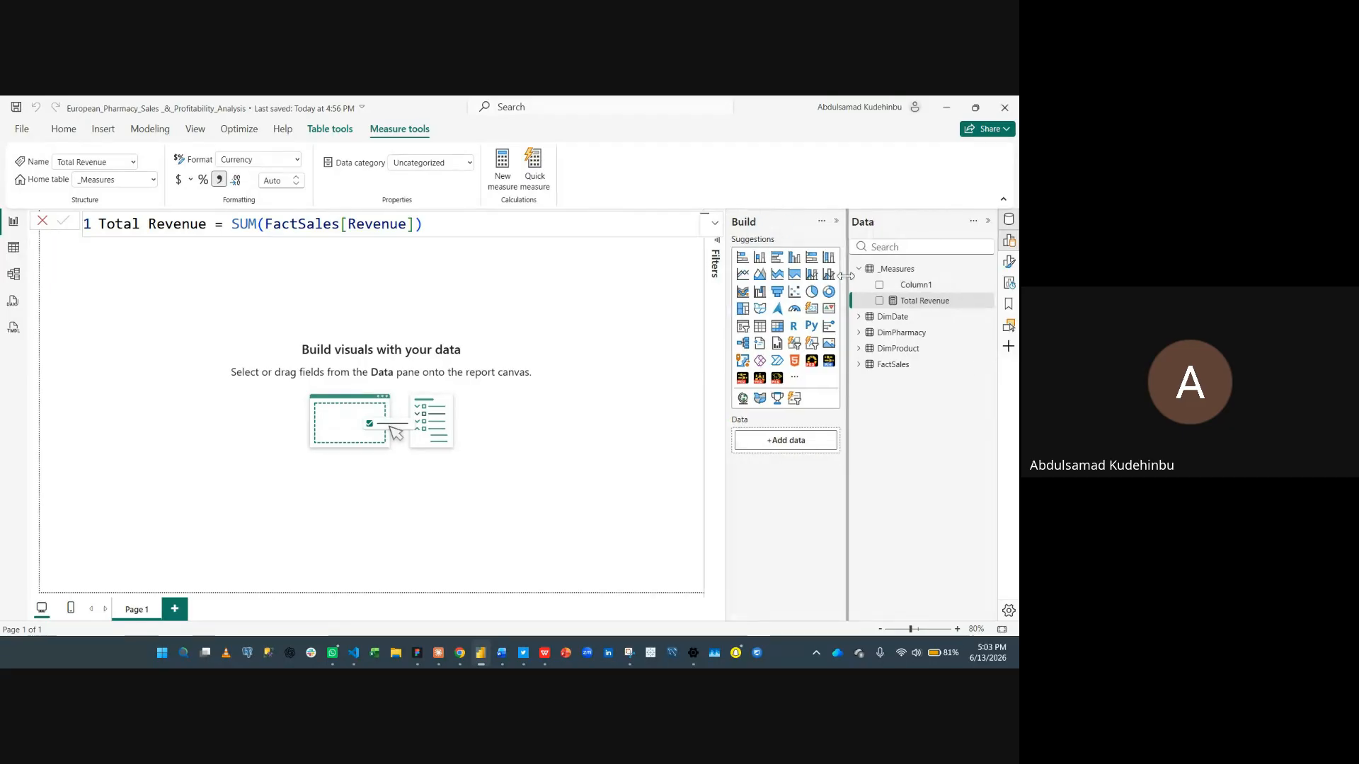
left_click(837, 221)
- Create a new measure in _Measures by pasting the Total Revenue PM definition from clipboard history, review its CALCULATE block, and commit it
right_click(897, 271)
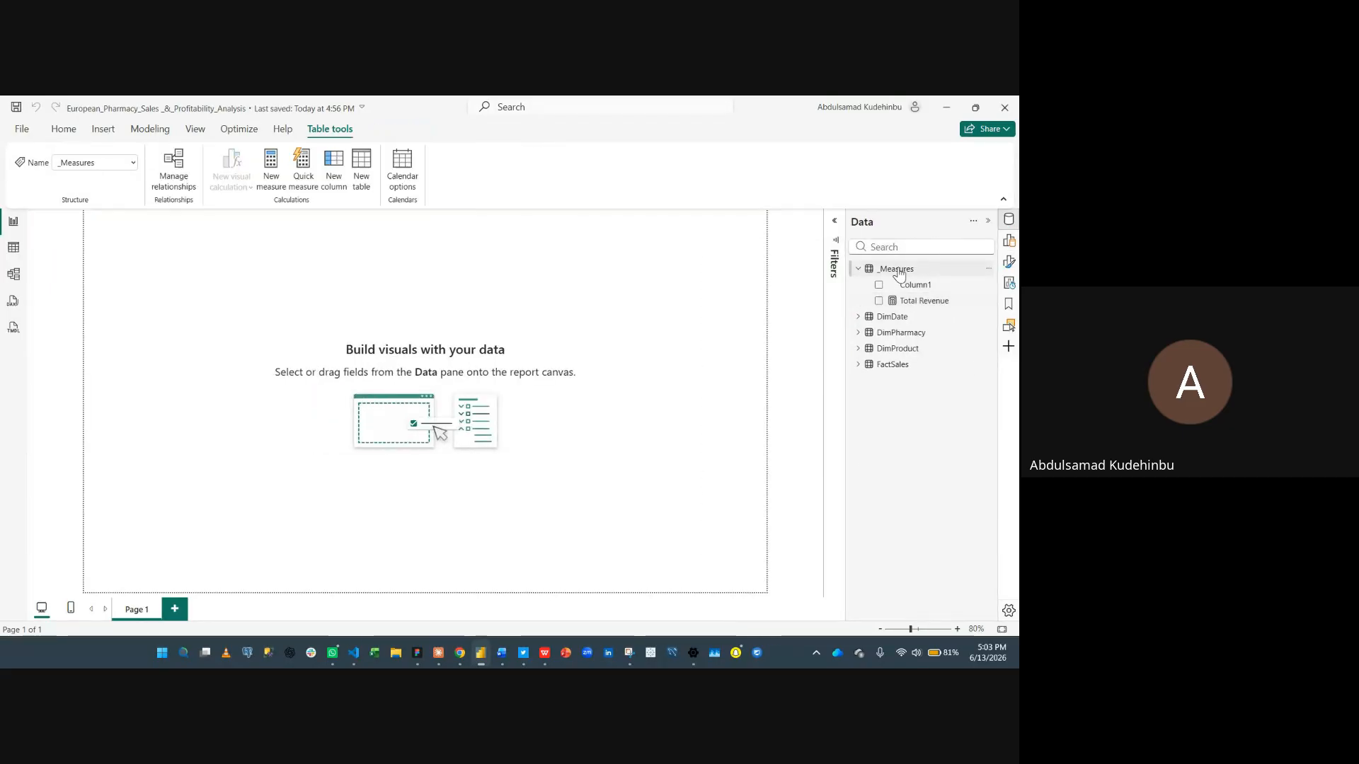
left_click(850, 298)
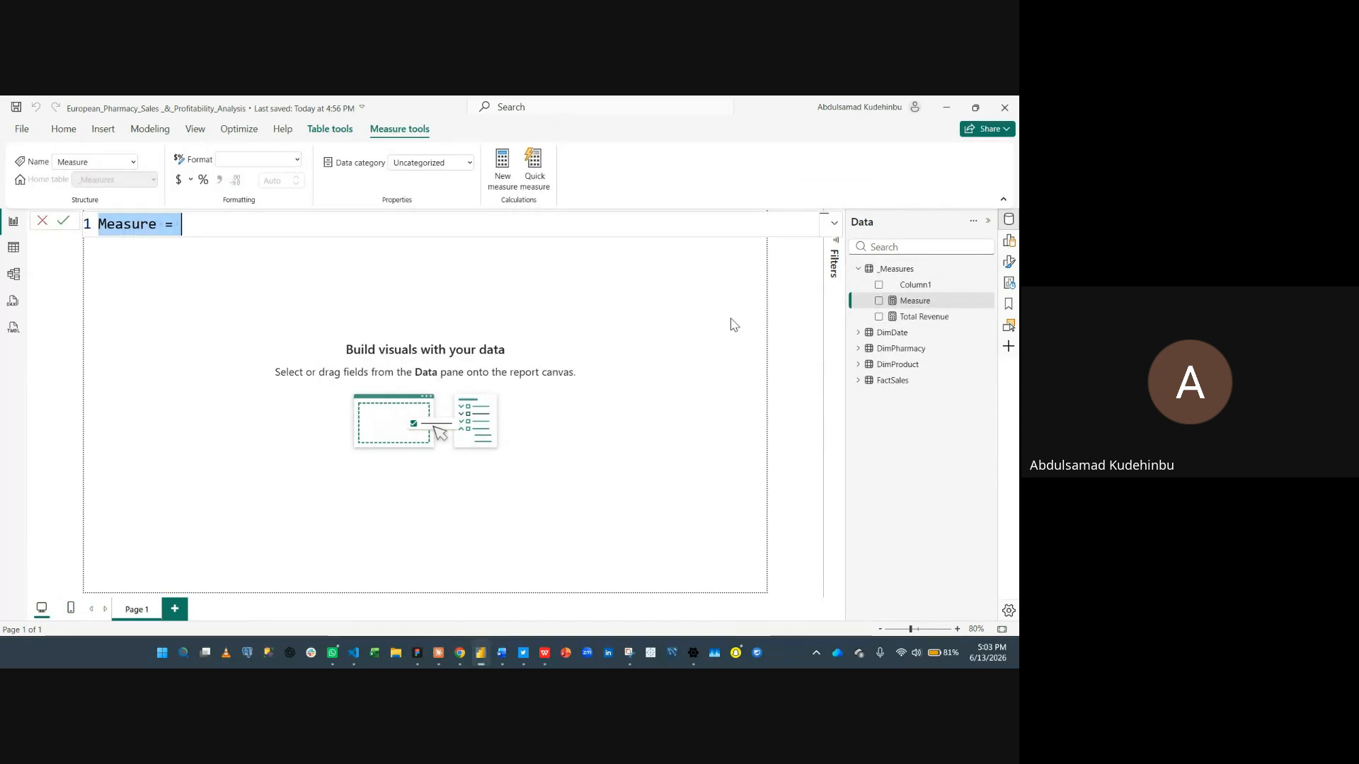
key("super+v")
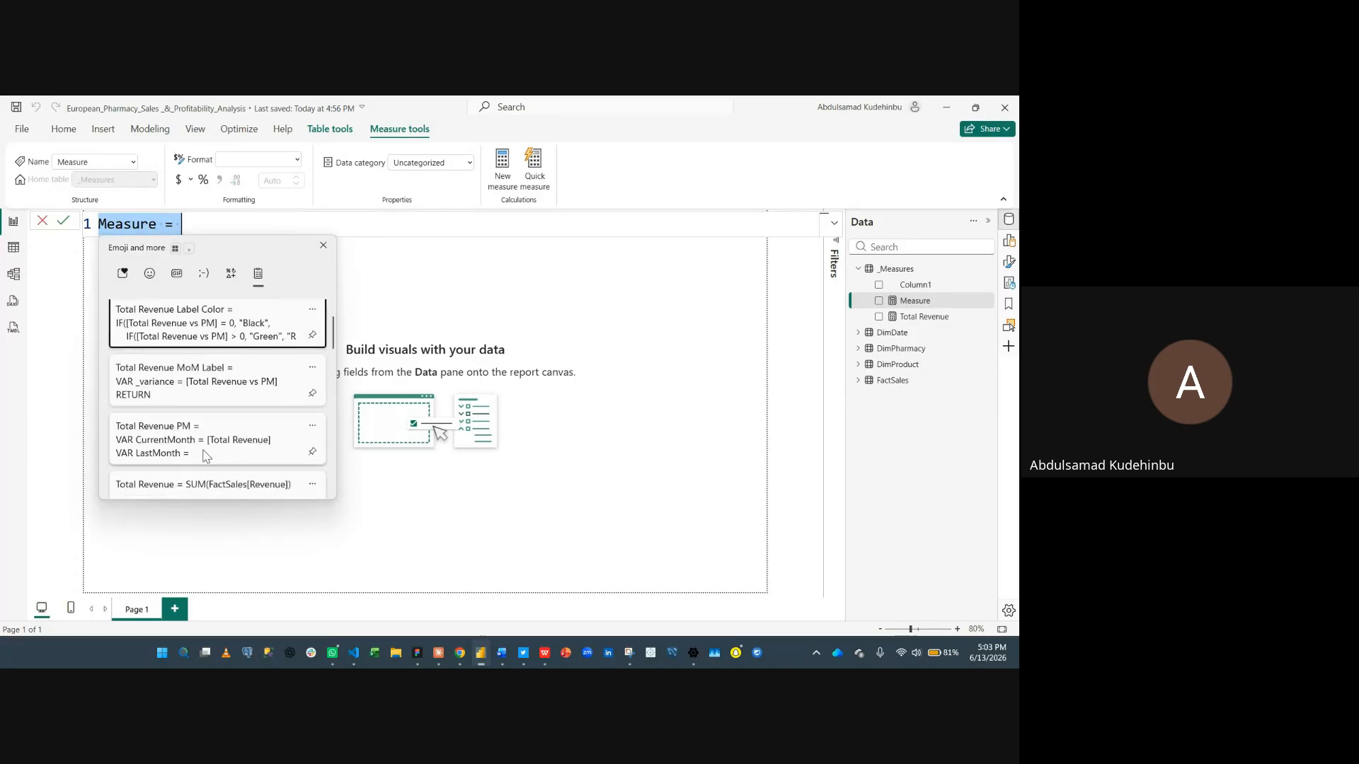
scroll(207, 453, "down", 1)
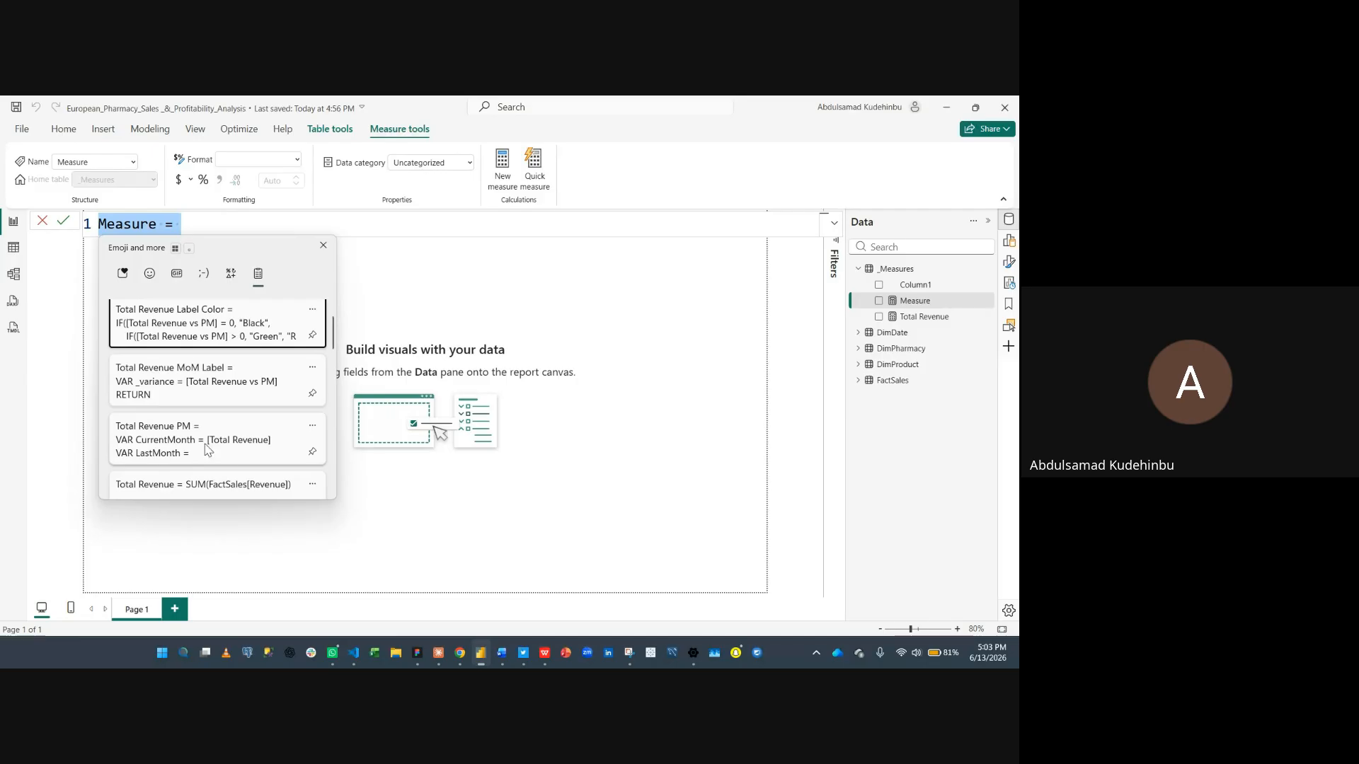
left_click(251, 435)
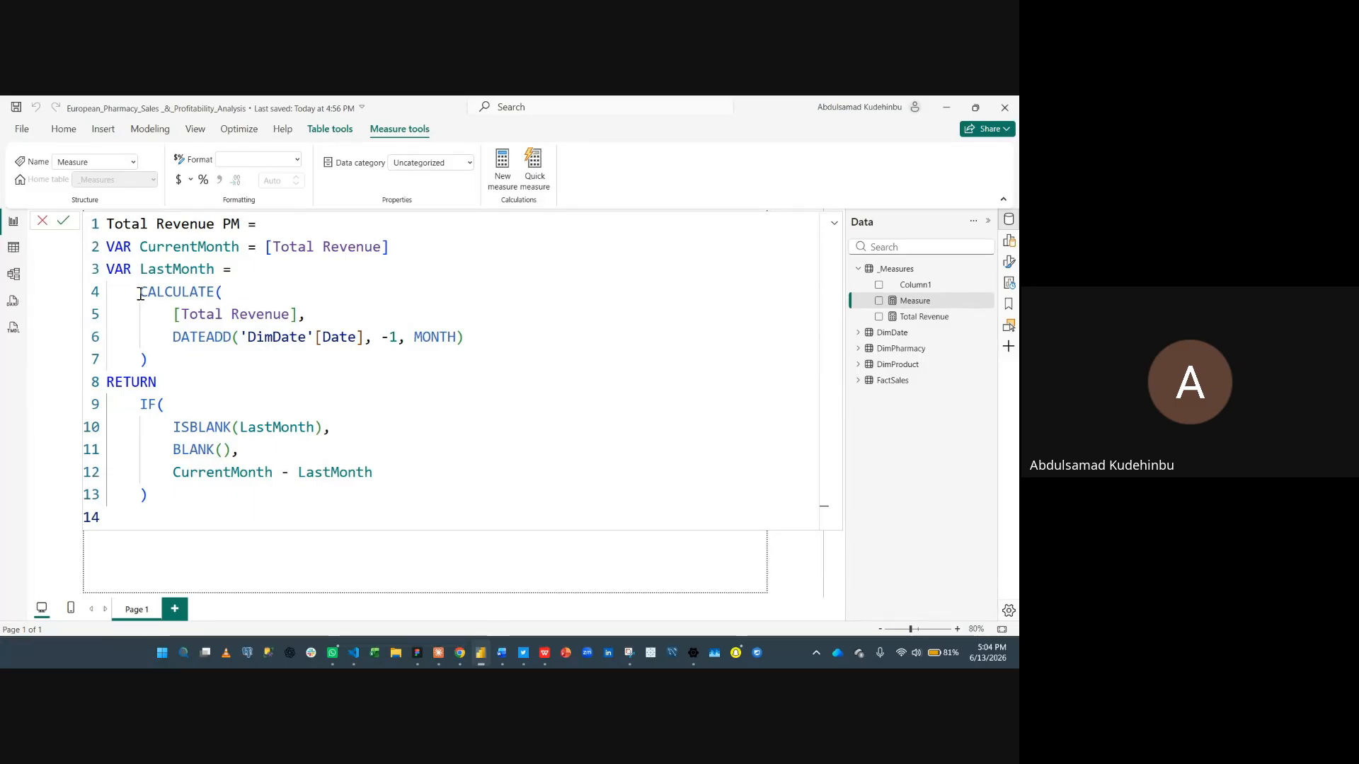
double_click(188, 290)
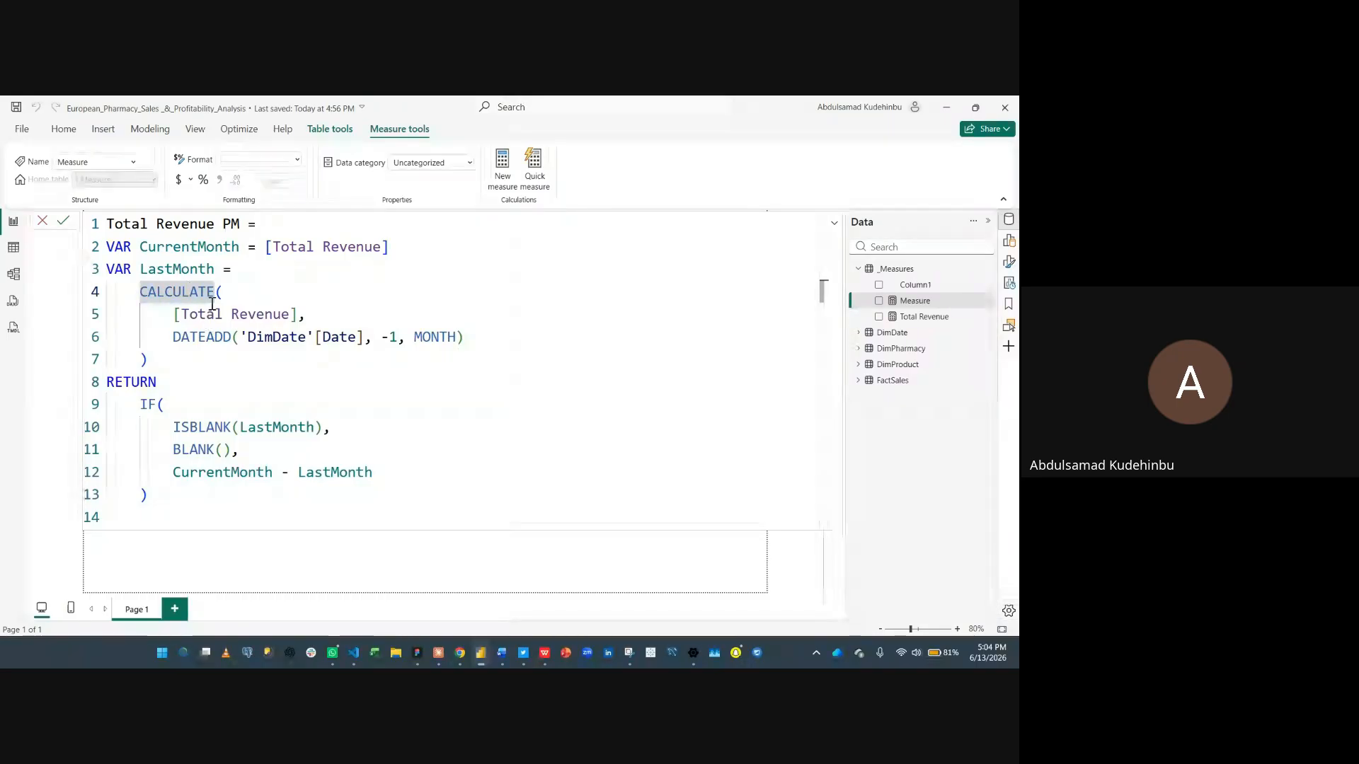
left_click(214, 313)
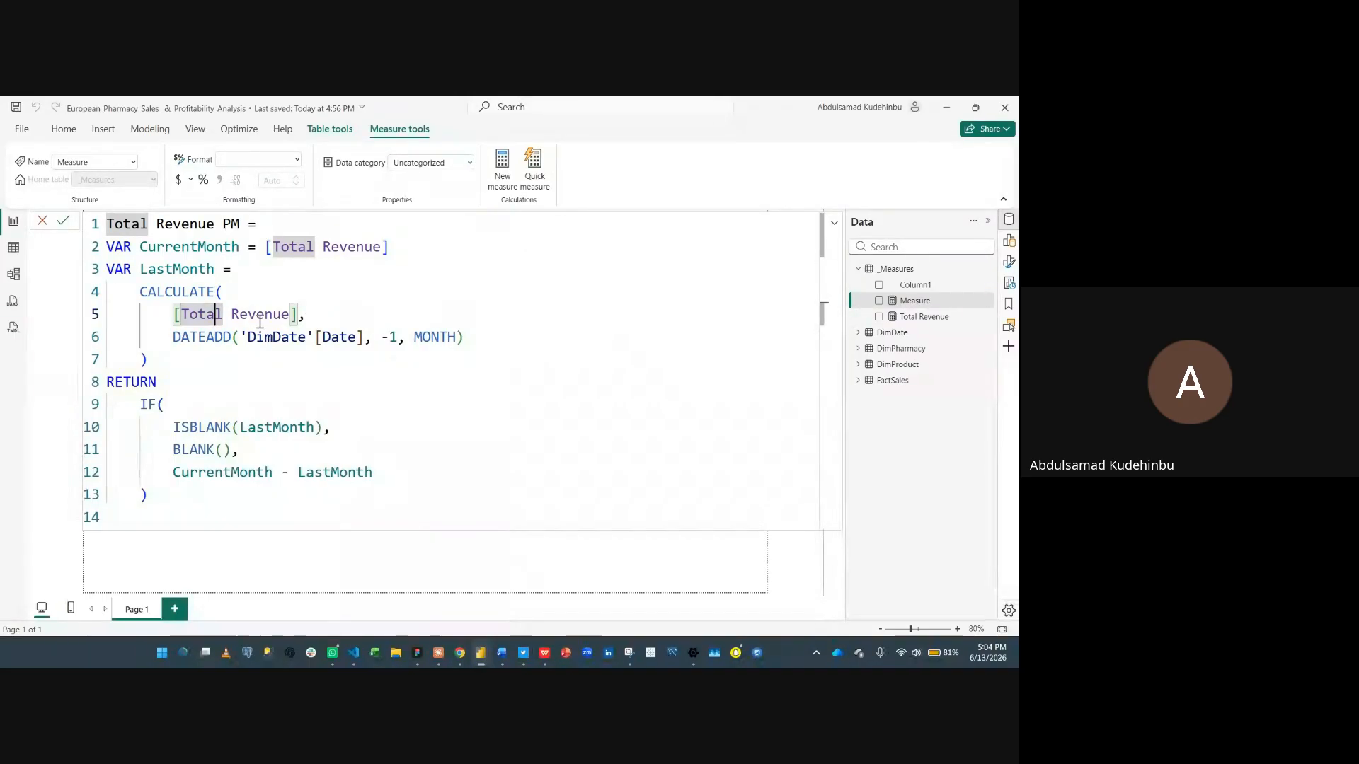
left_click(305, 313)
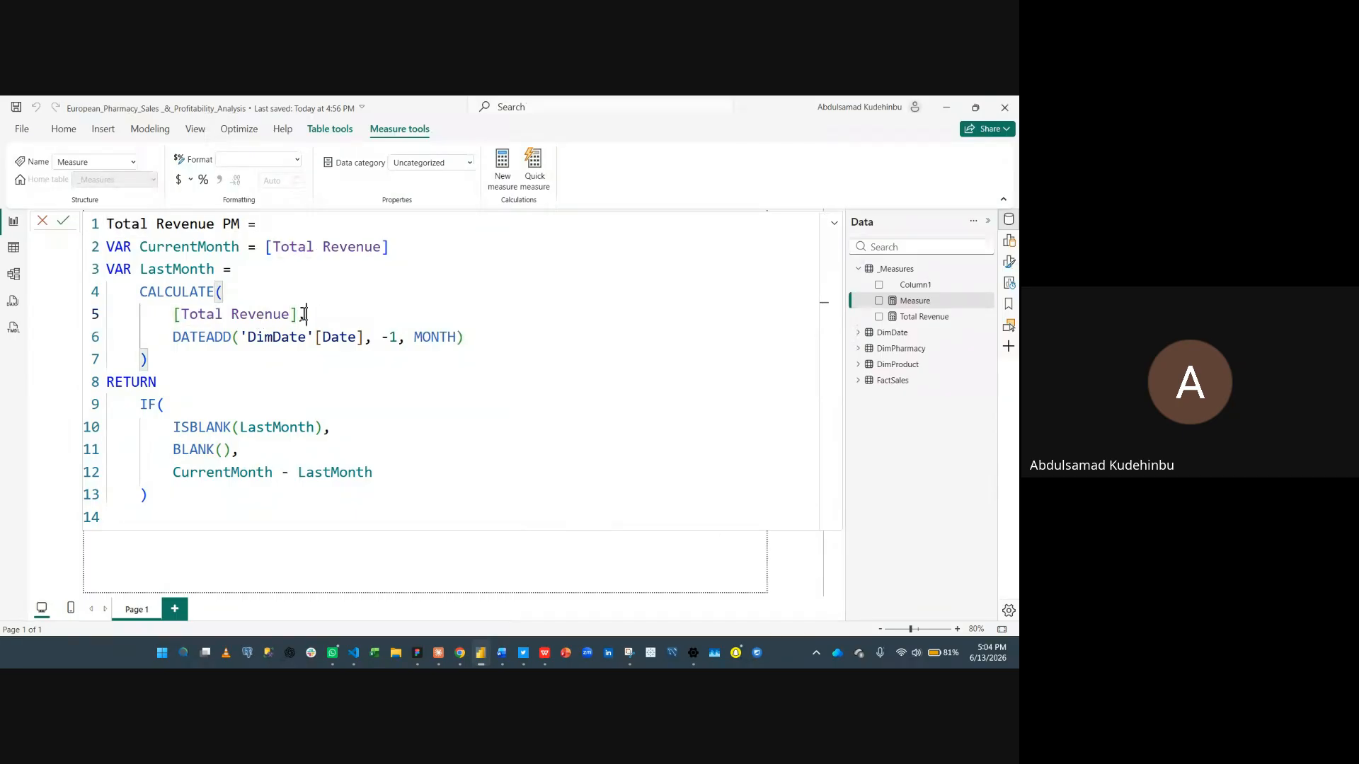
double_click(178, 337)
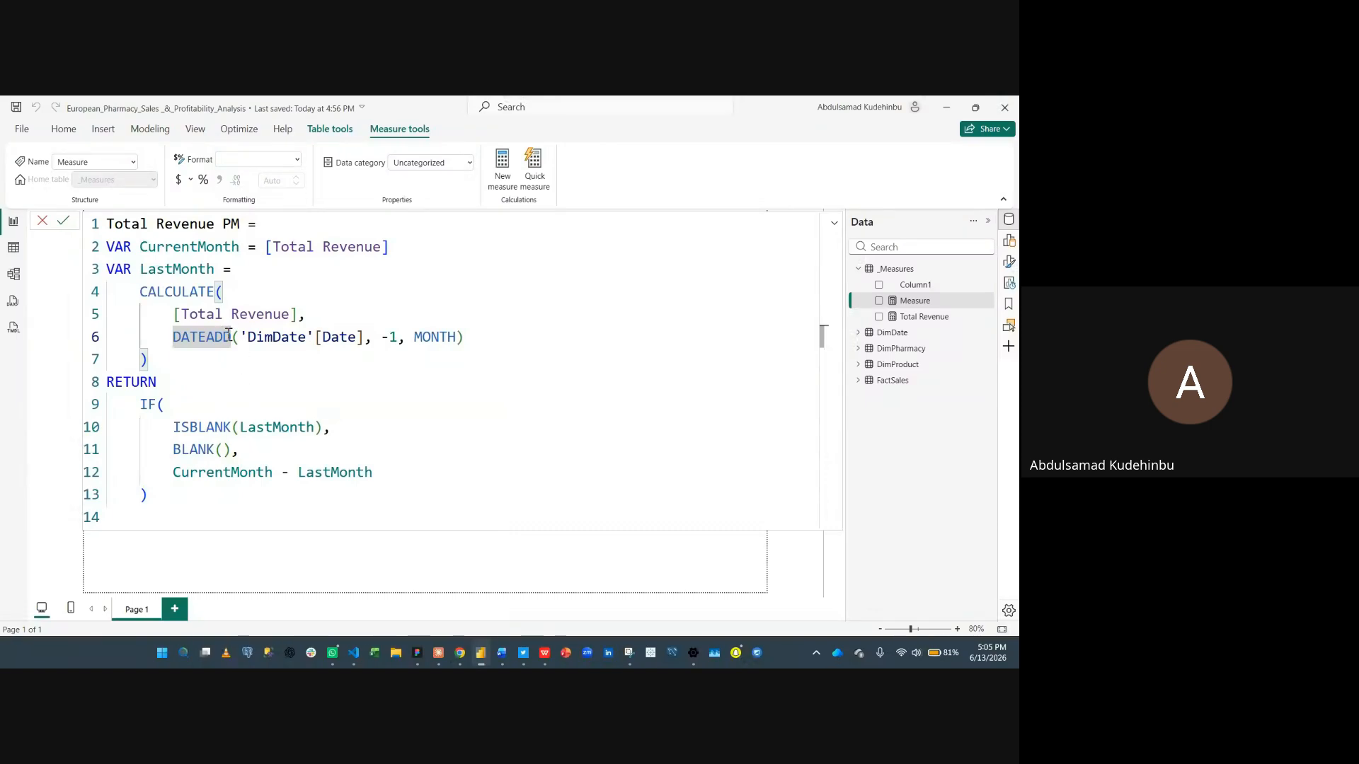
left_click_drag(107, 269, 191, 360)
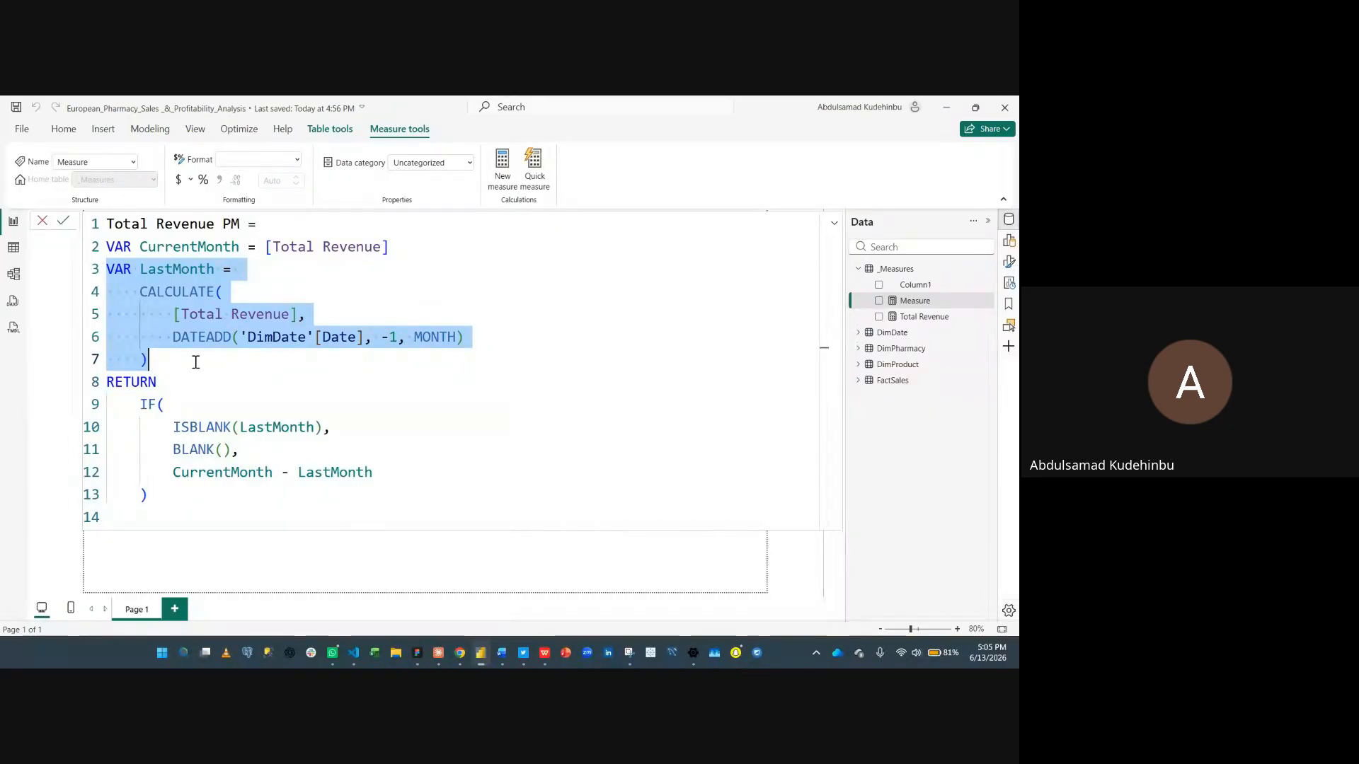
left_click(196, 362)
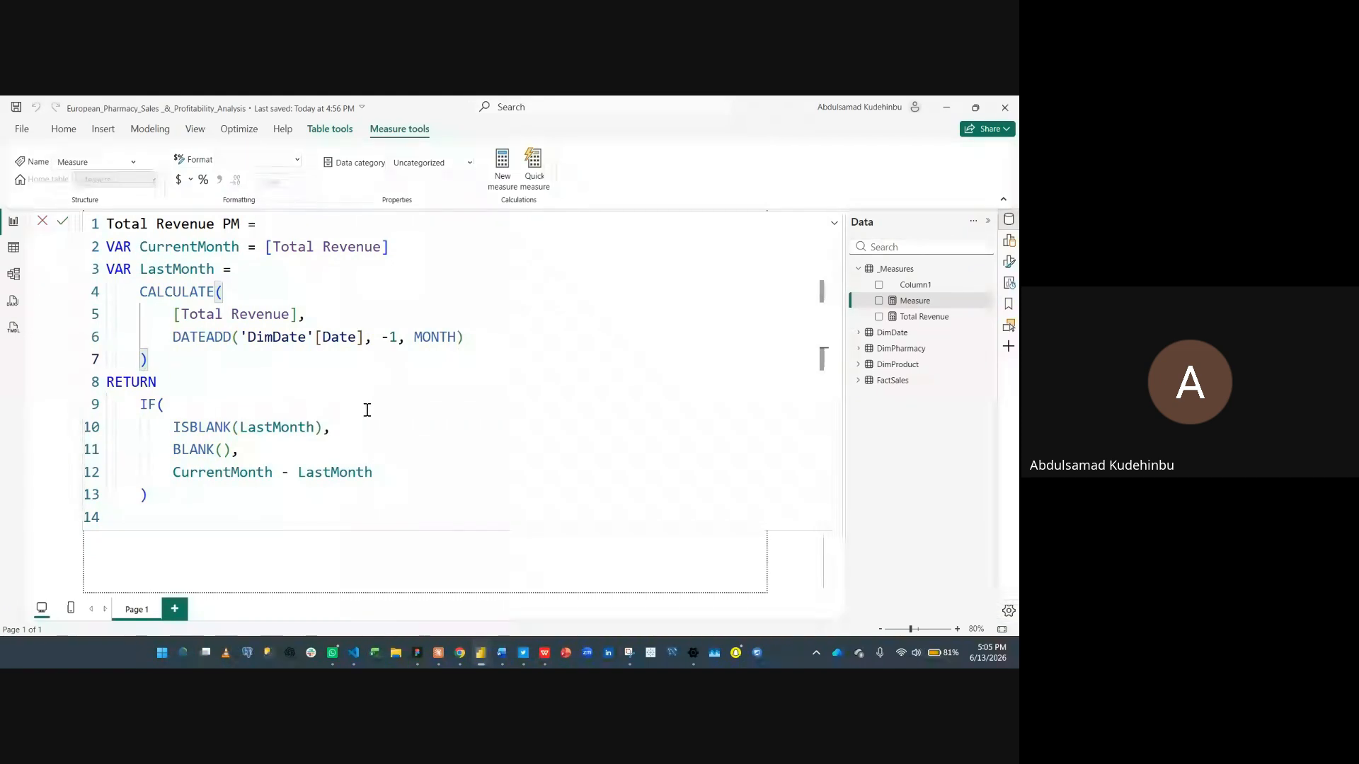
key("Return")
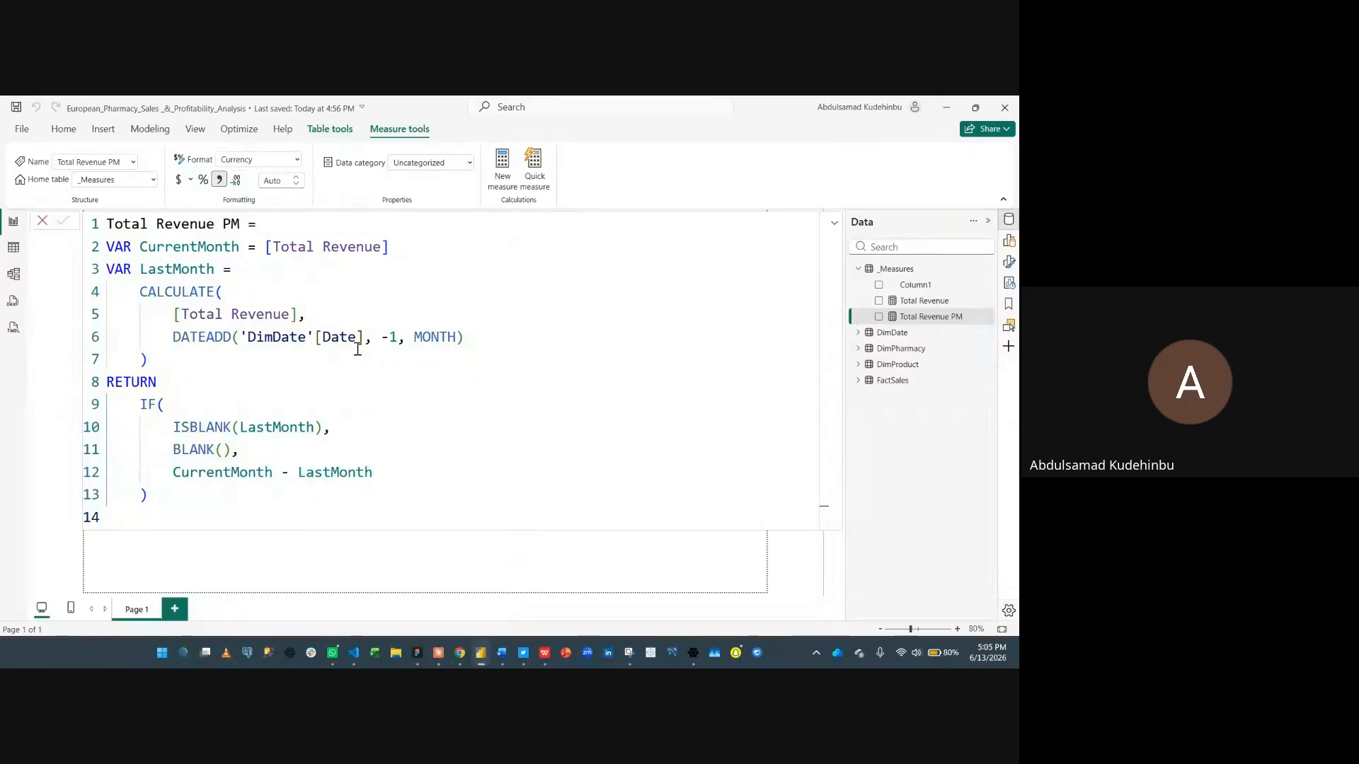
- Review the RETURN IF block of the Total Revenue PM formula and leave the formula editor
left_click_drag(139, 404, 206, 491)
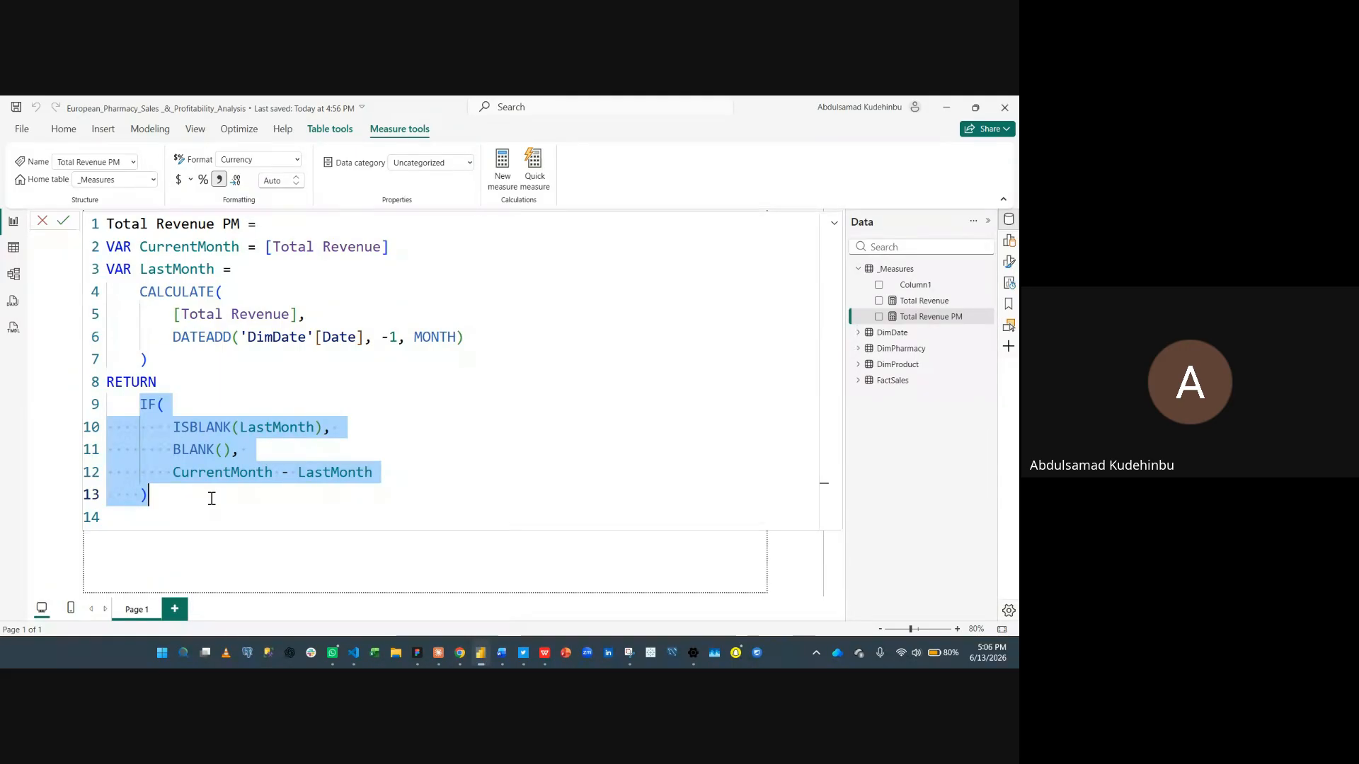
left_click(44, 249)
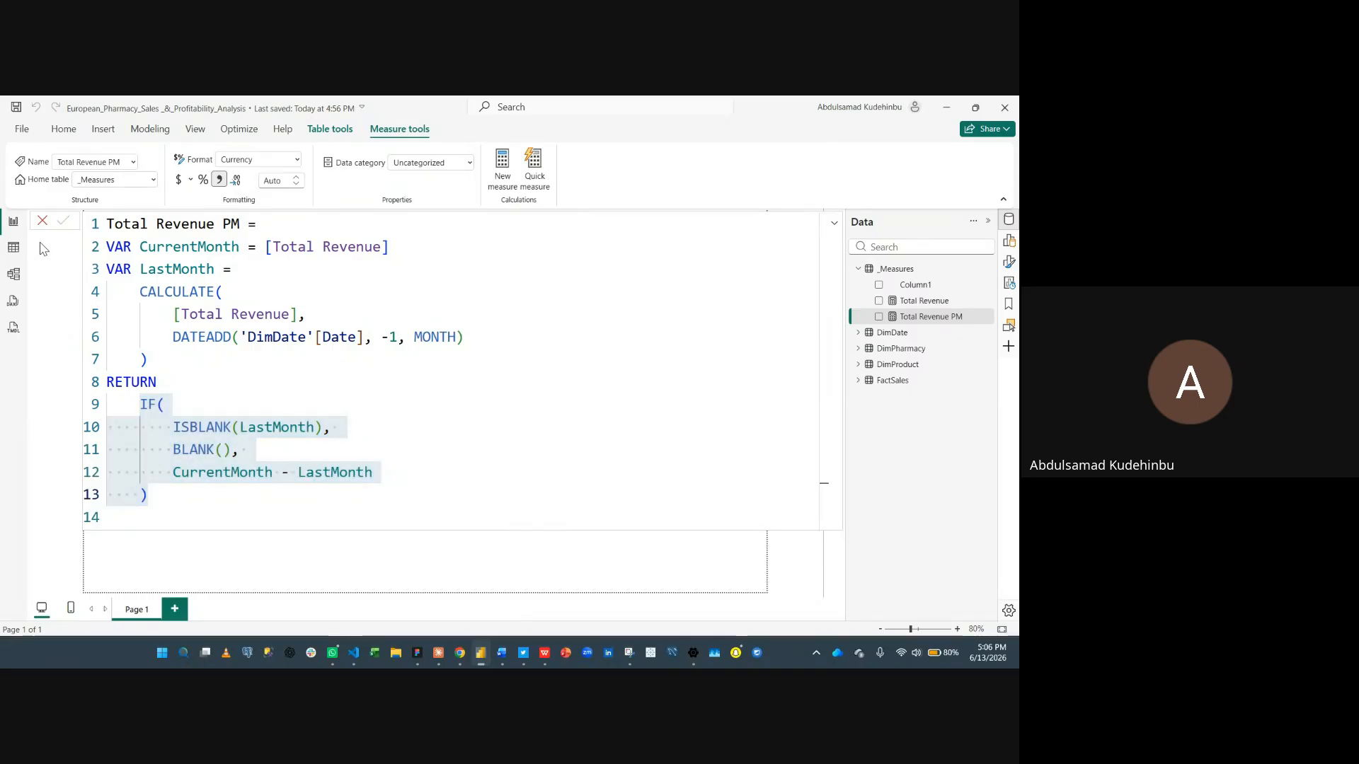
left_click(924, 270)
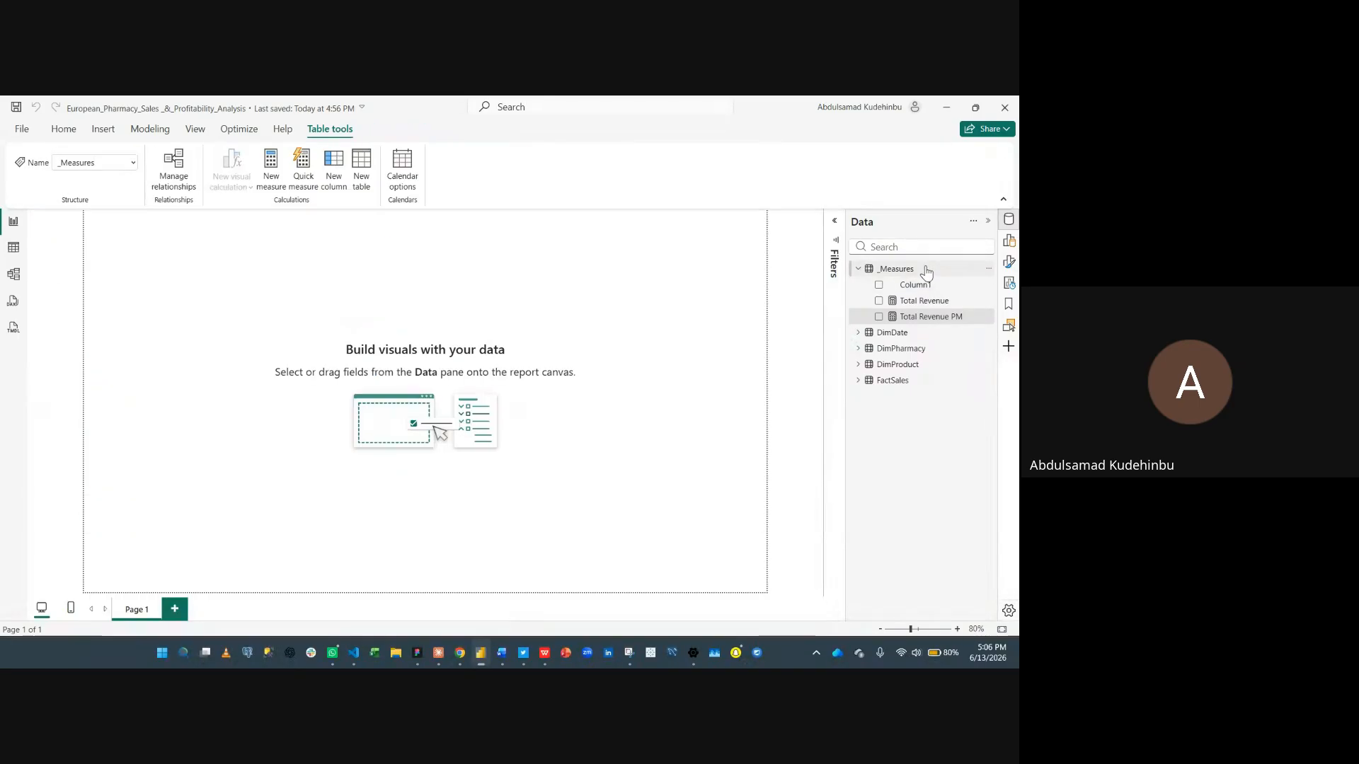
- Create a new measure in _Measures by pasting the Total Revenue MoM Label definition from clipboard history, and commit it
right_click(925, 271)
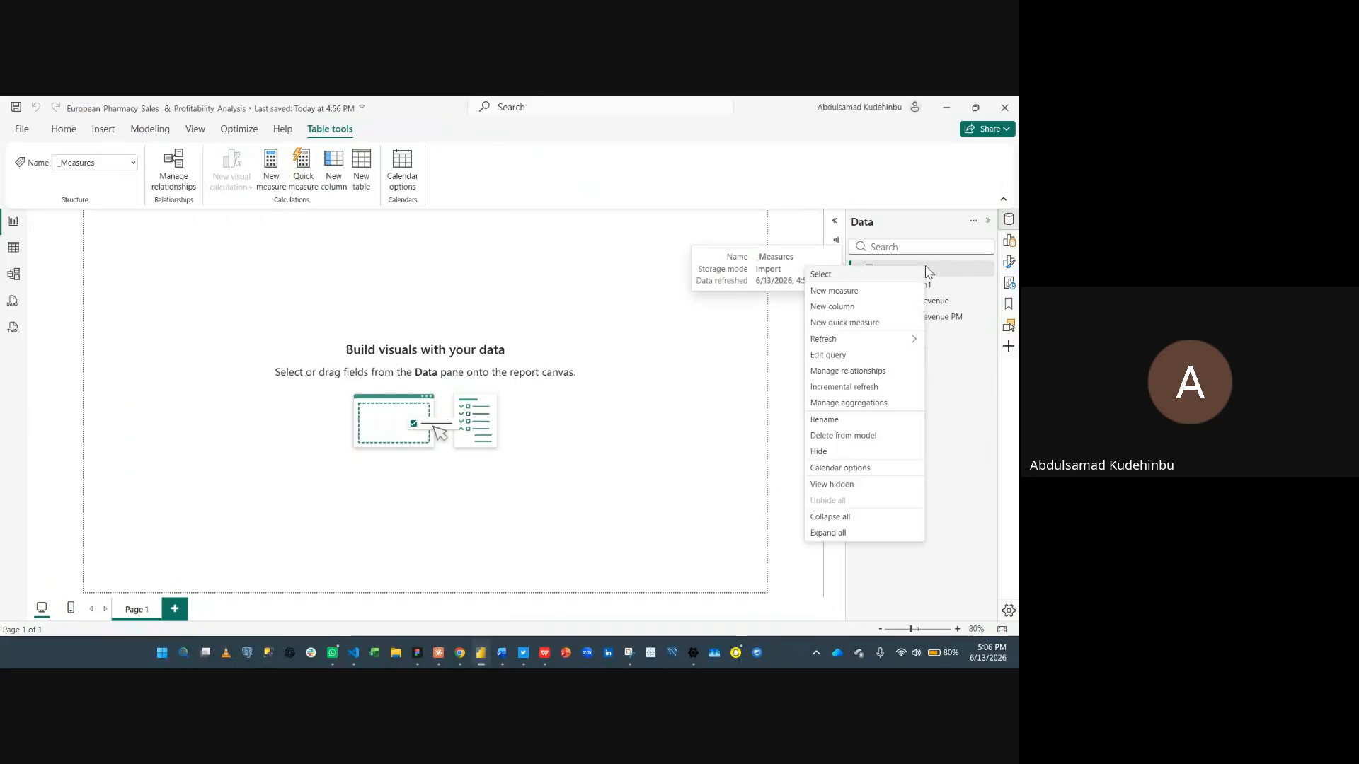
left_click(861, 298)
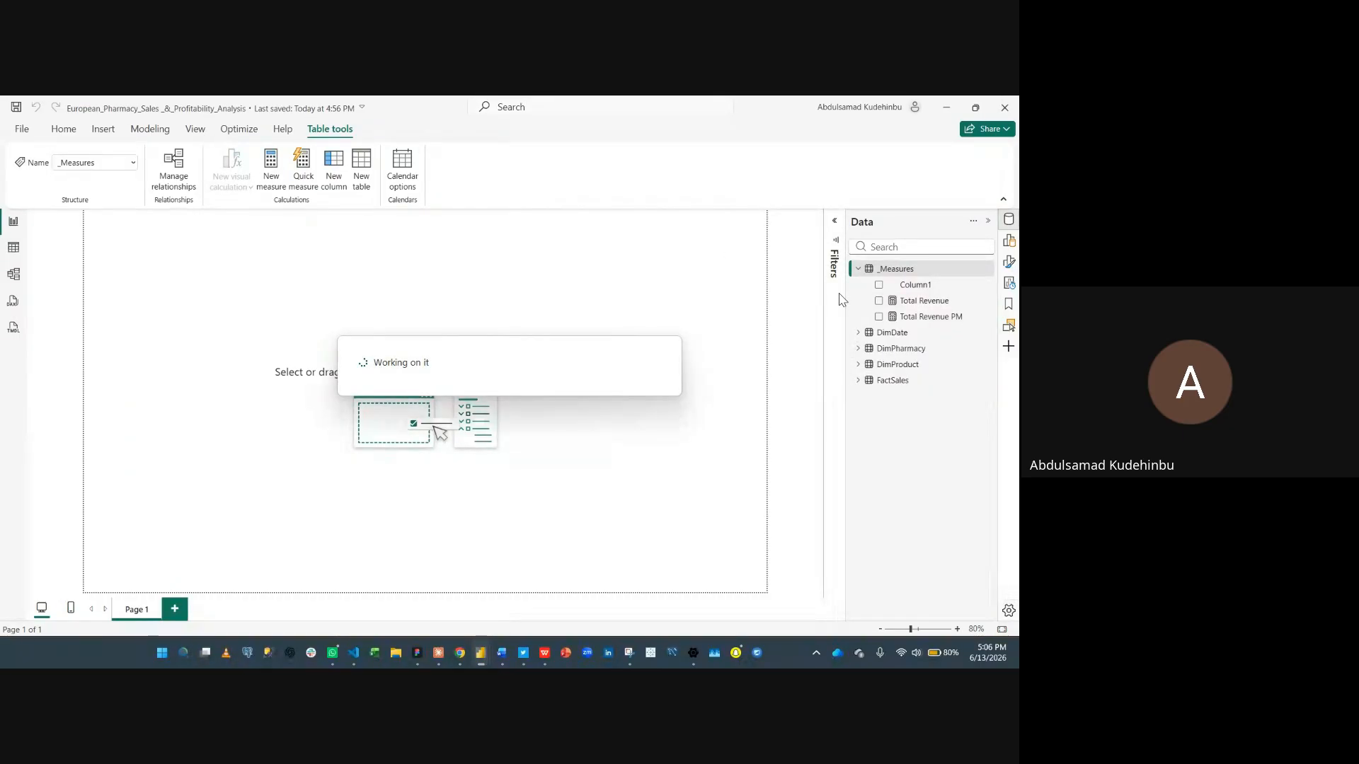
key("super+v")
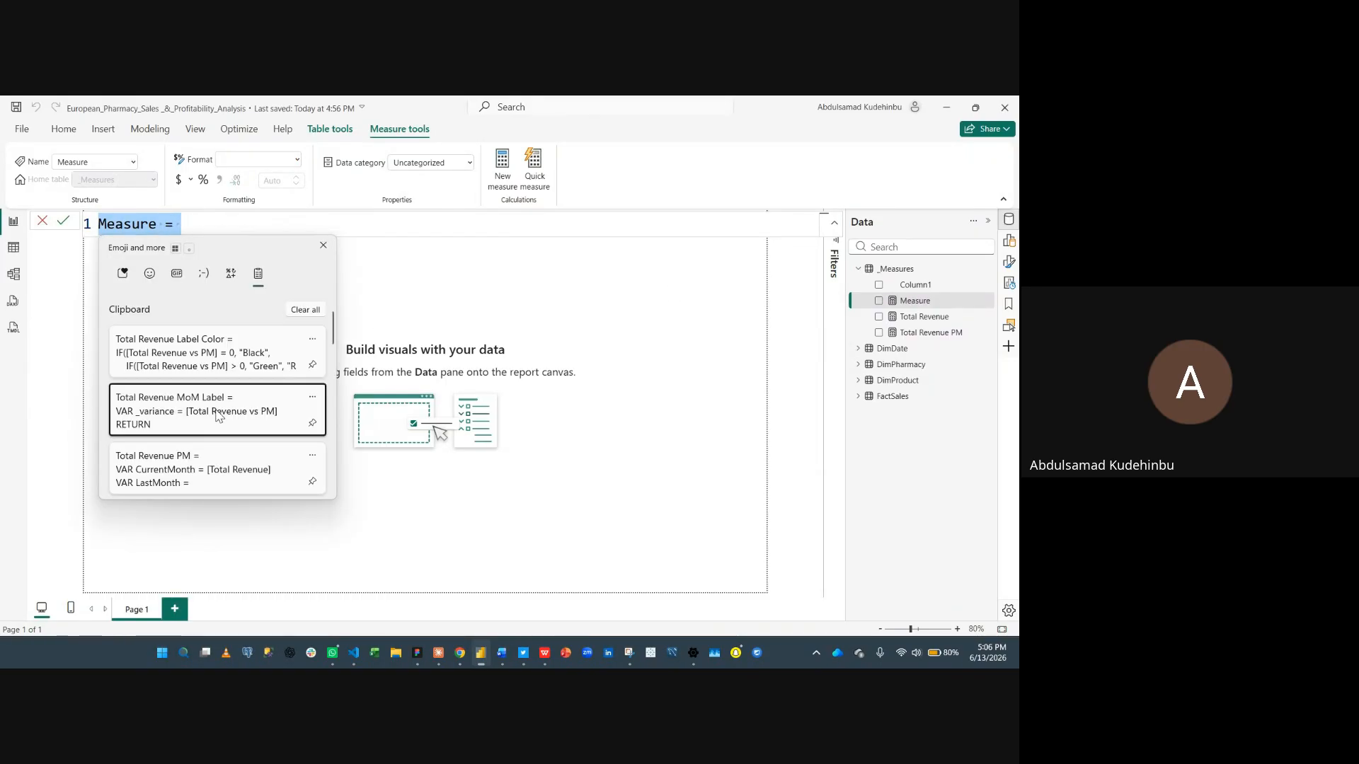
left_click(218, 414)
scroll(314, 378, "up", 3)
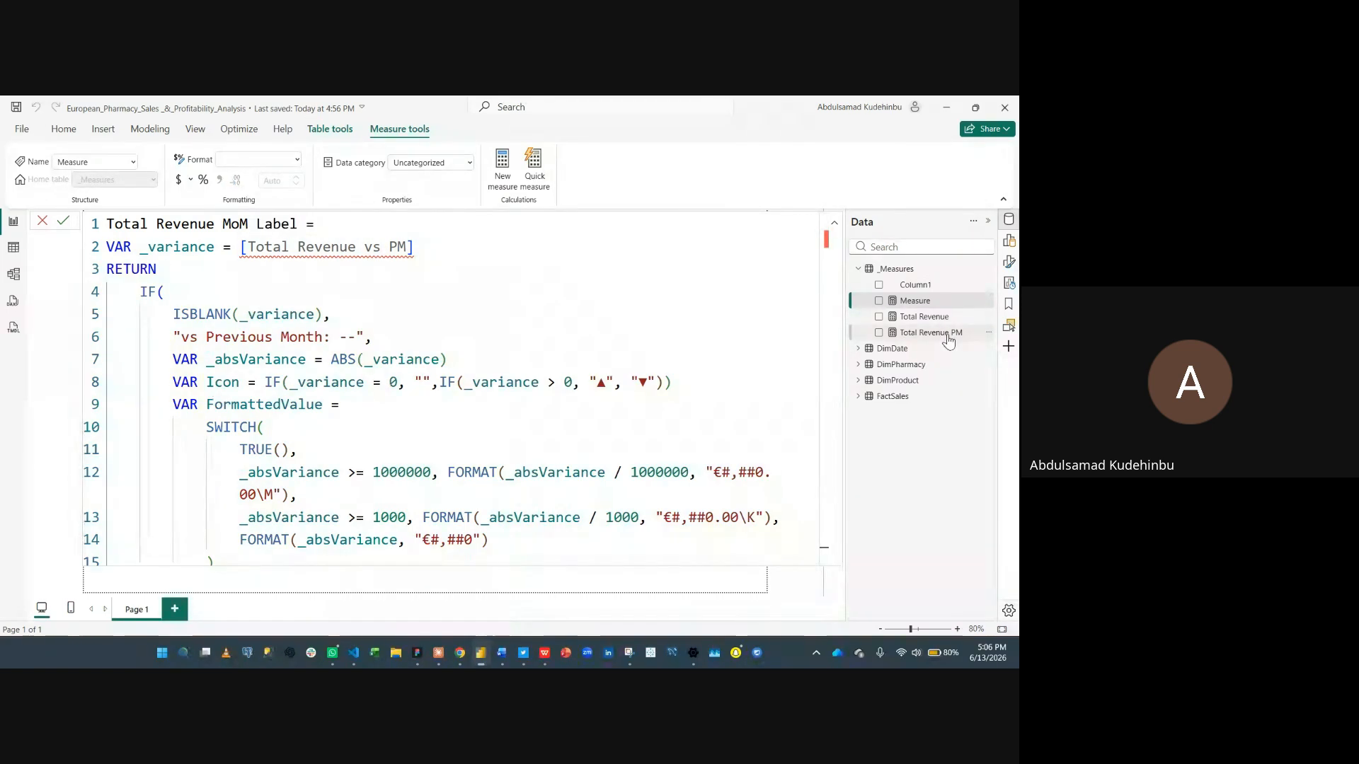
left_click(63, 220)
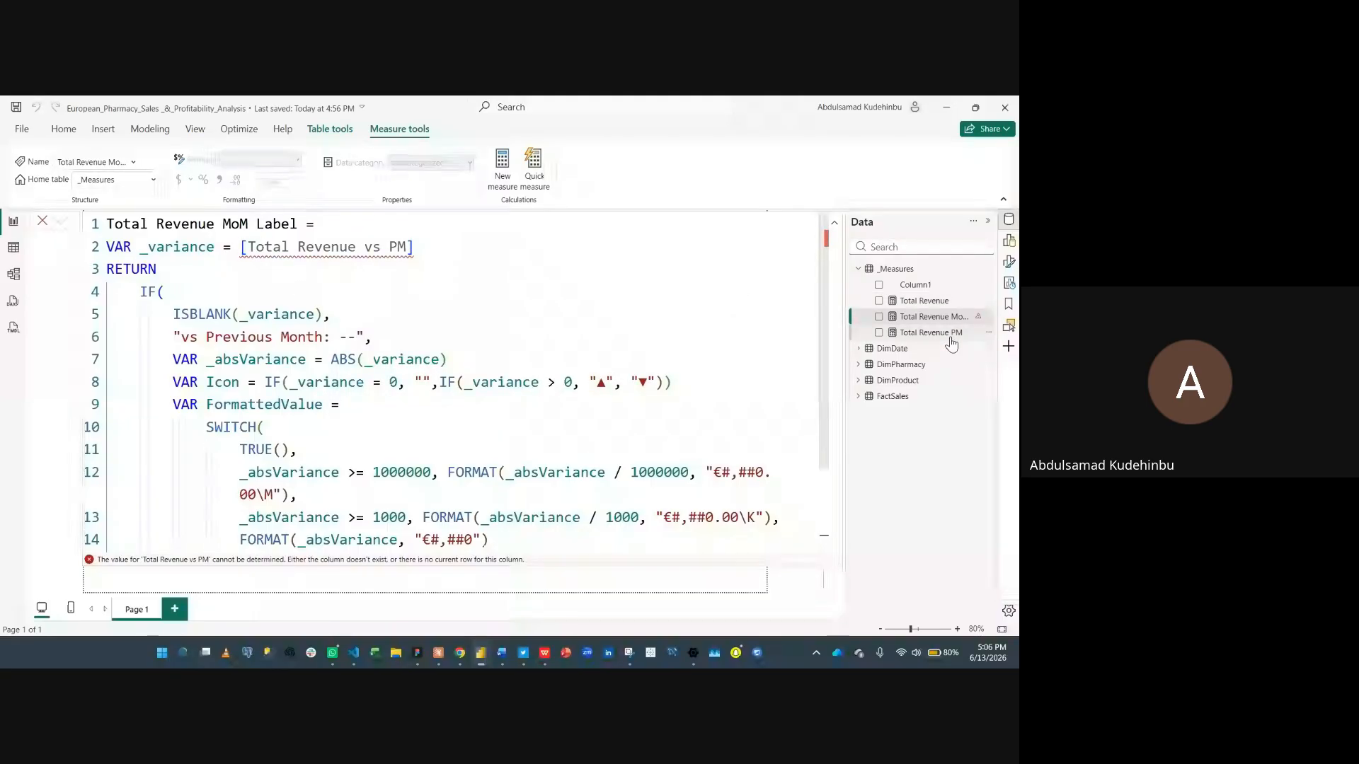
- Rename the Total Revenue PM measure to Total Revenue vs PM in its formula and commit the change
left_click(894, 335)
left_click(226, 224)
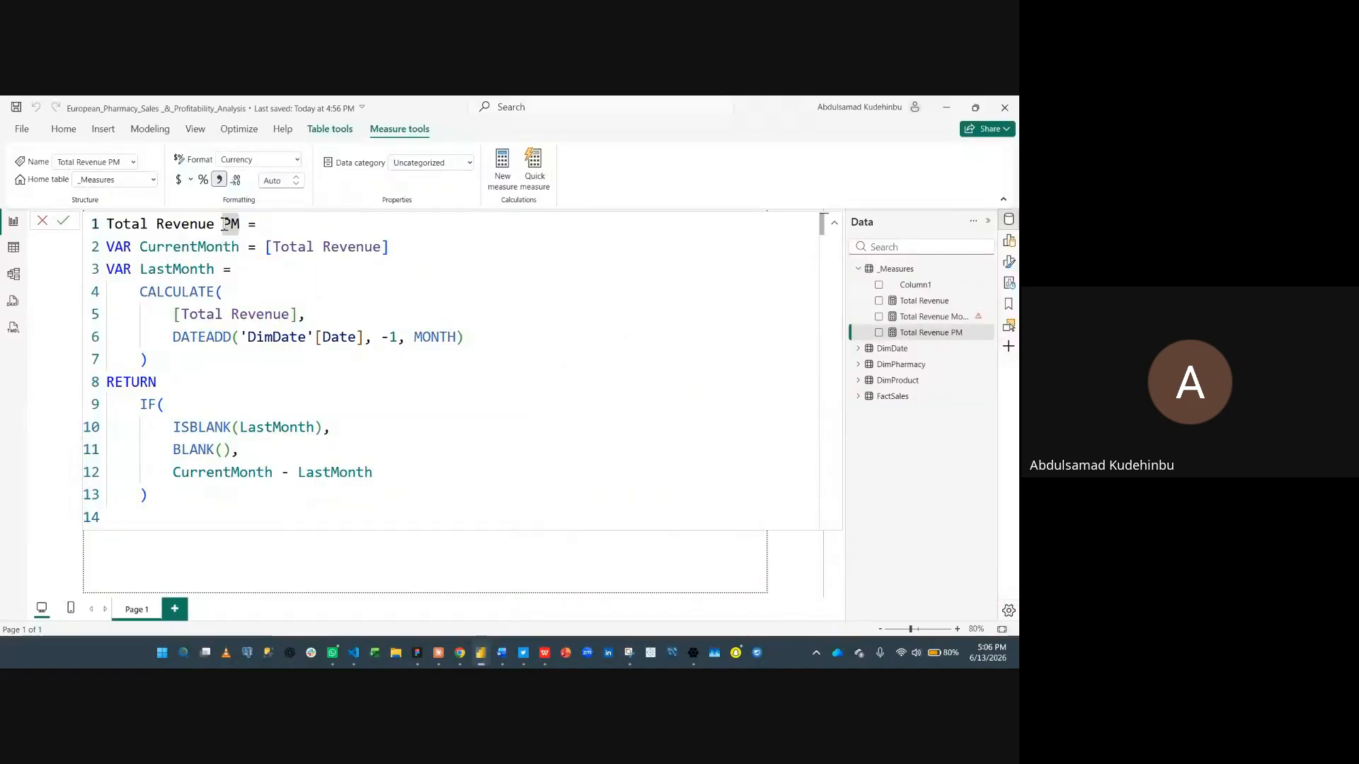
type("vs PM")
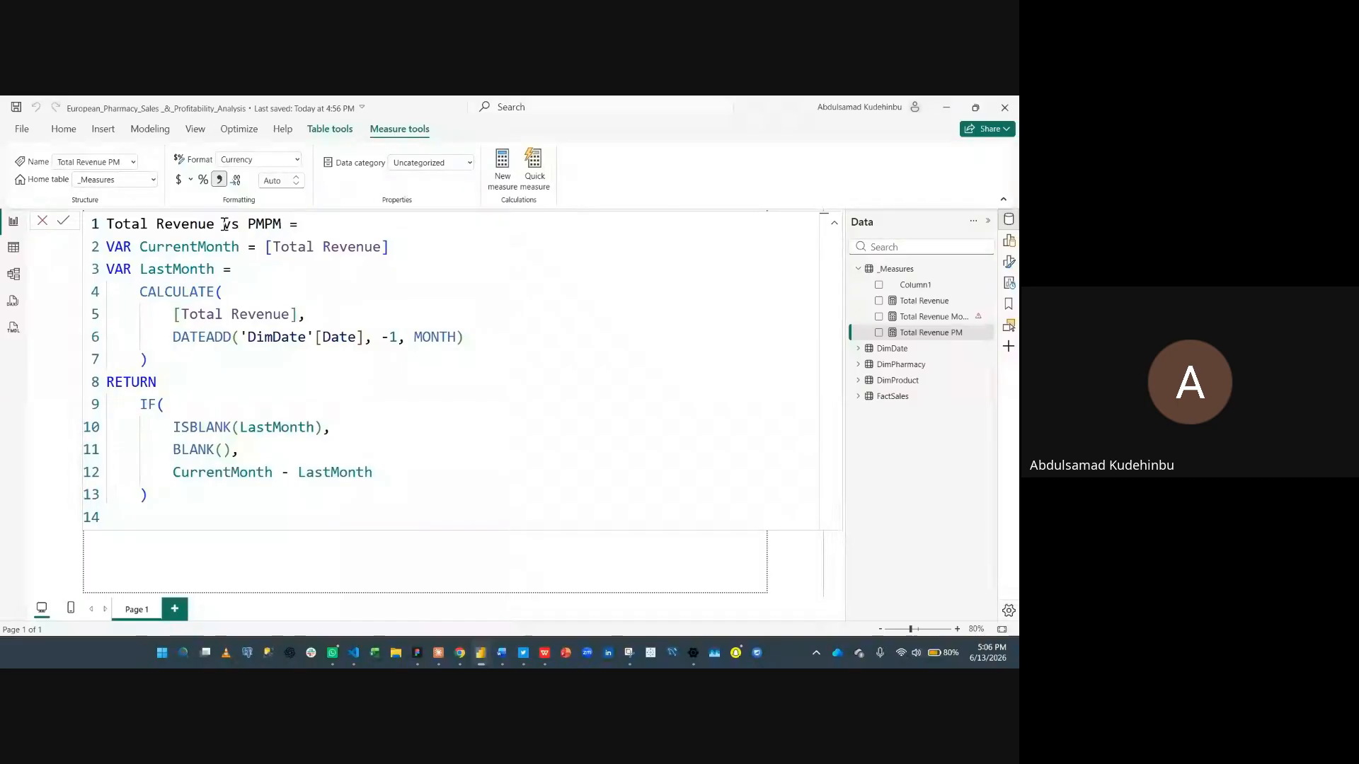
key("BackSpace")
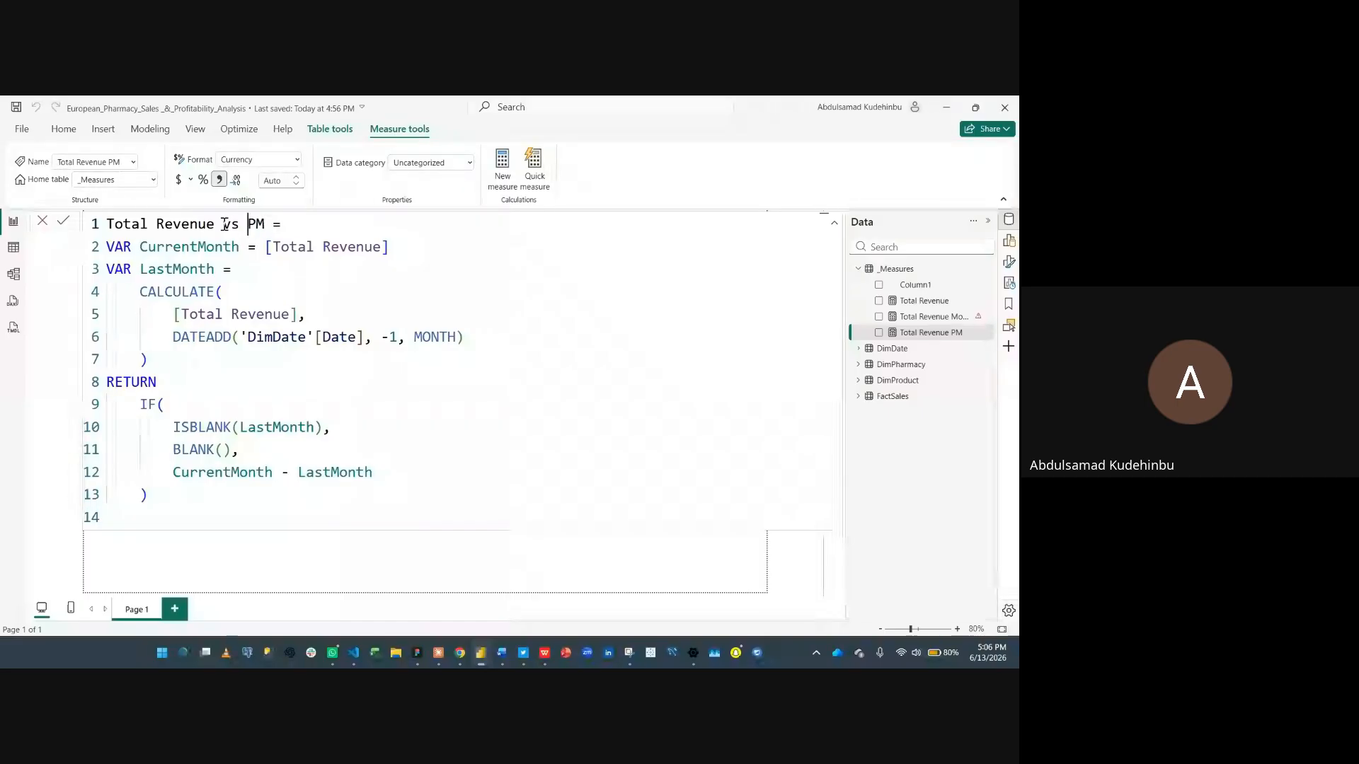
key("Return")
- Open the Total Revenue MoM Label formula and review its variance, absolute variance and icon variables
left_click(941, 317)
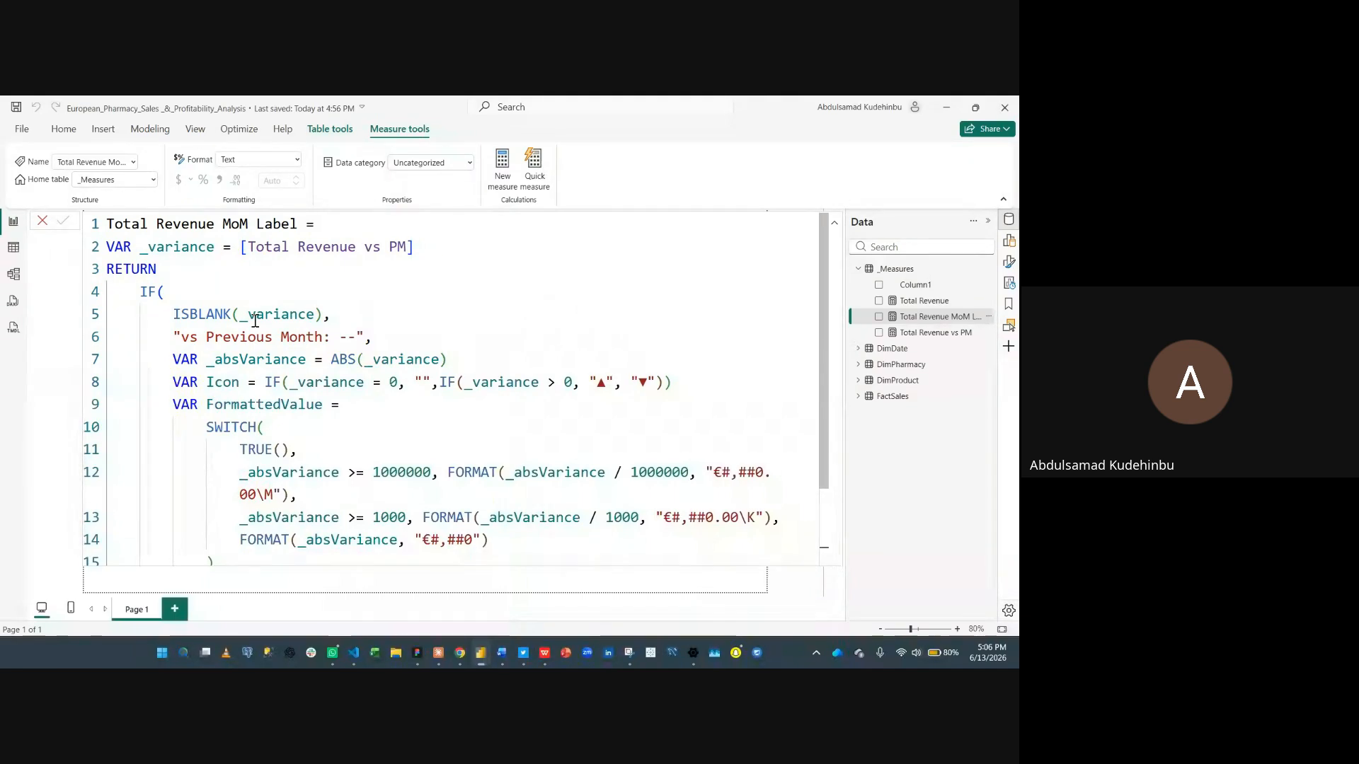
scroll(233, 318, "down", 2)
scroll(257, 324, "up", 2)
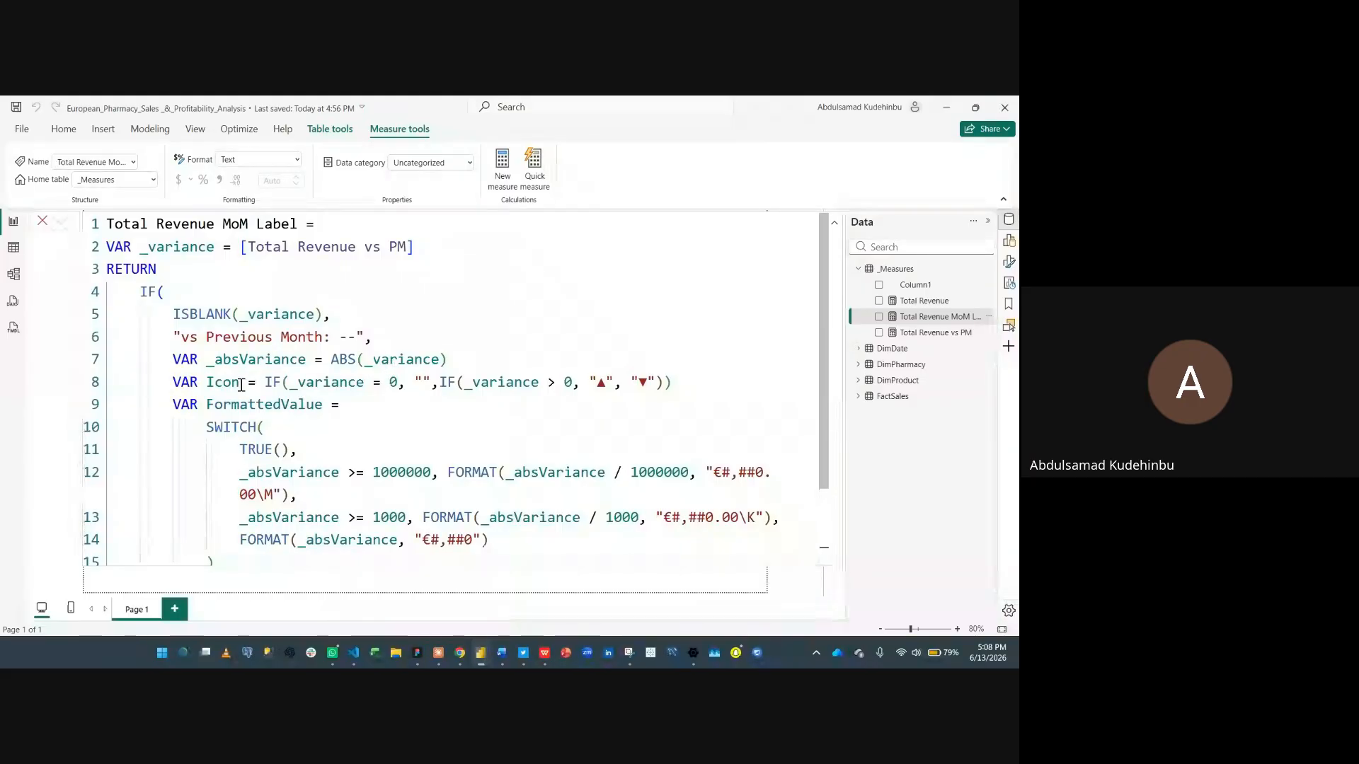
left_click(435, 385)
type(",")
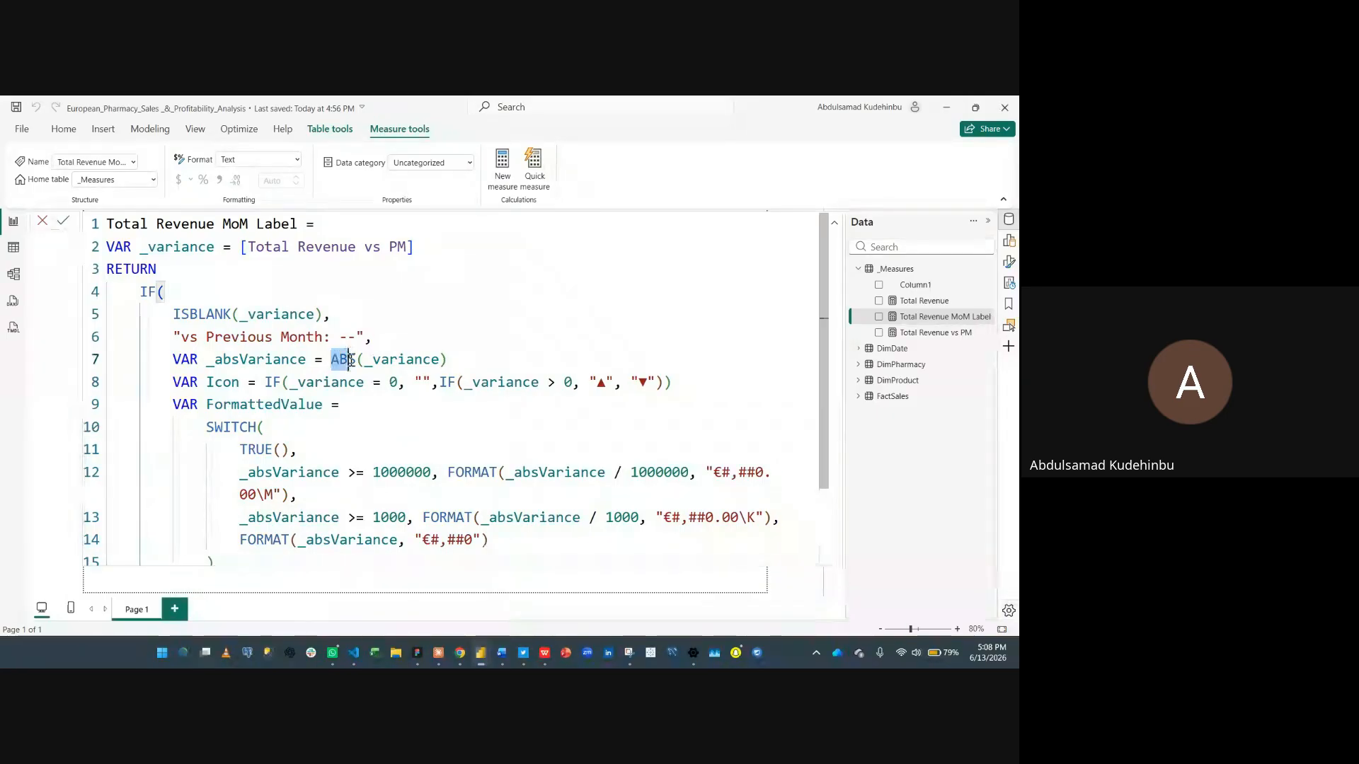
left_click_drag(332, 357, 352, 360)
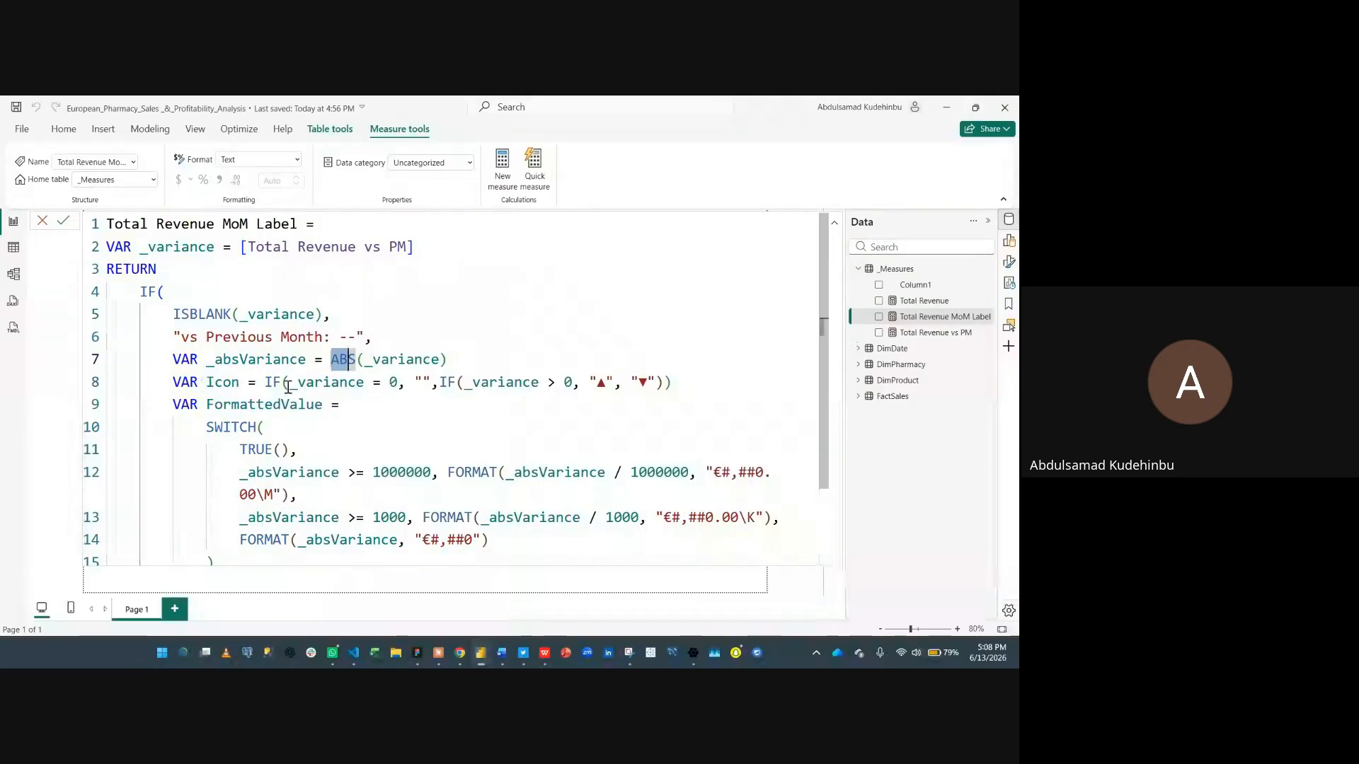
left_click(311, 385)
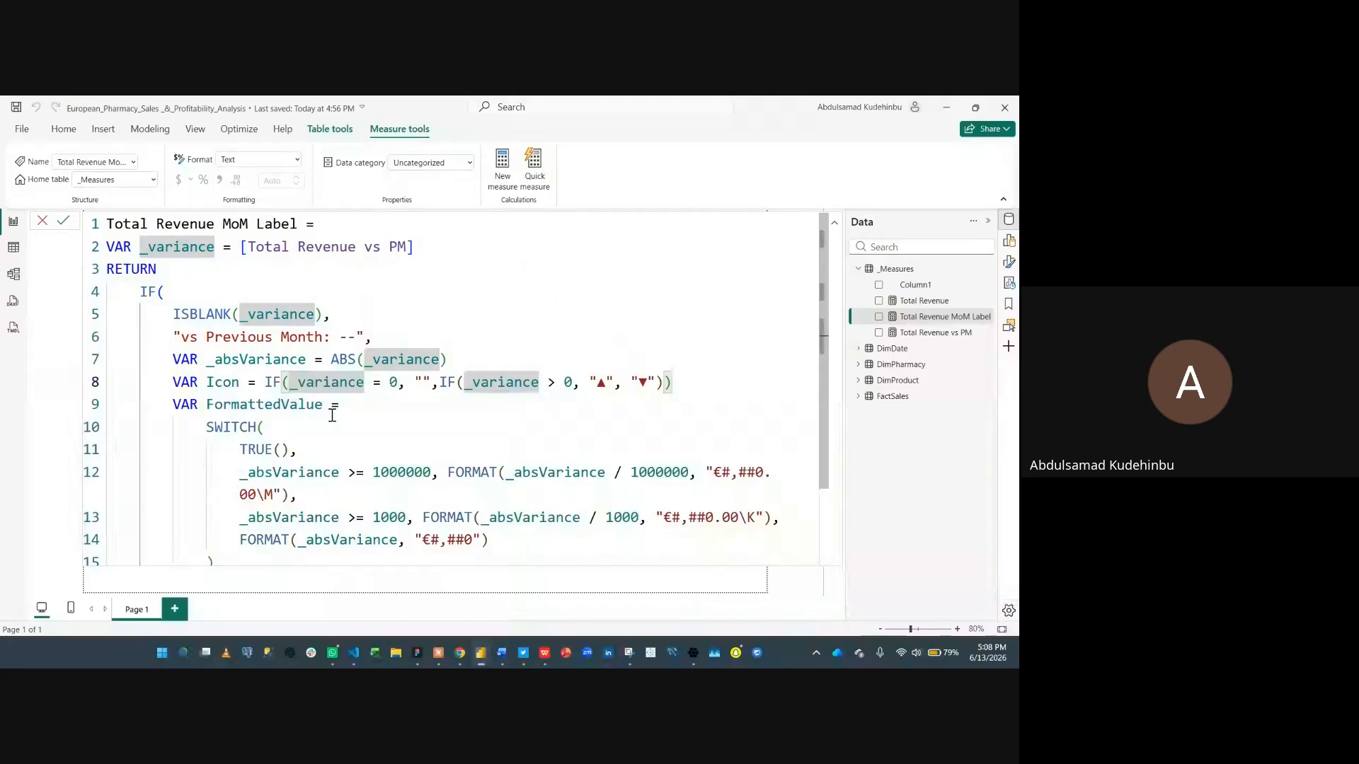
left_click(395, 383)
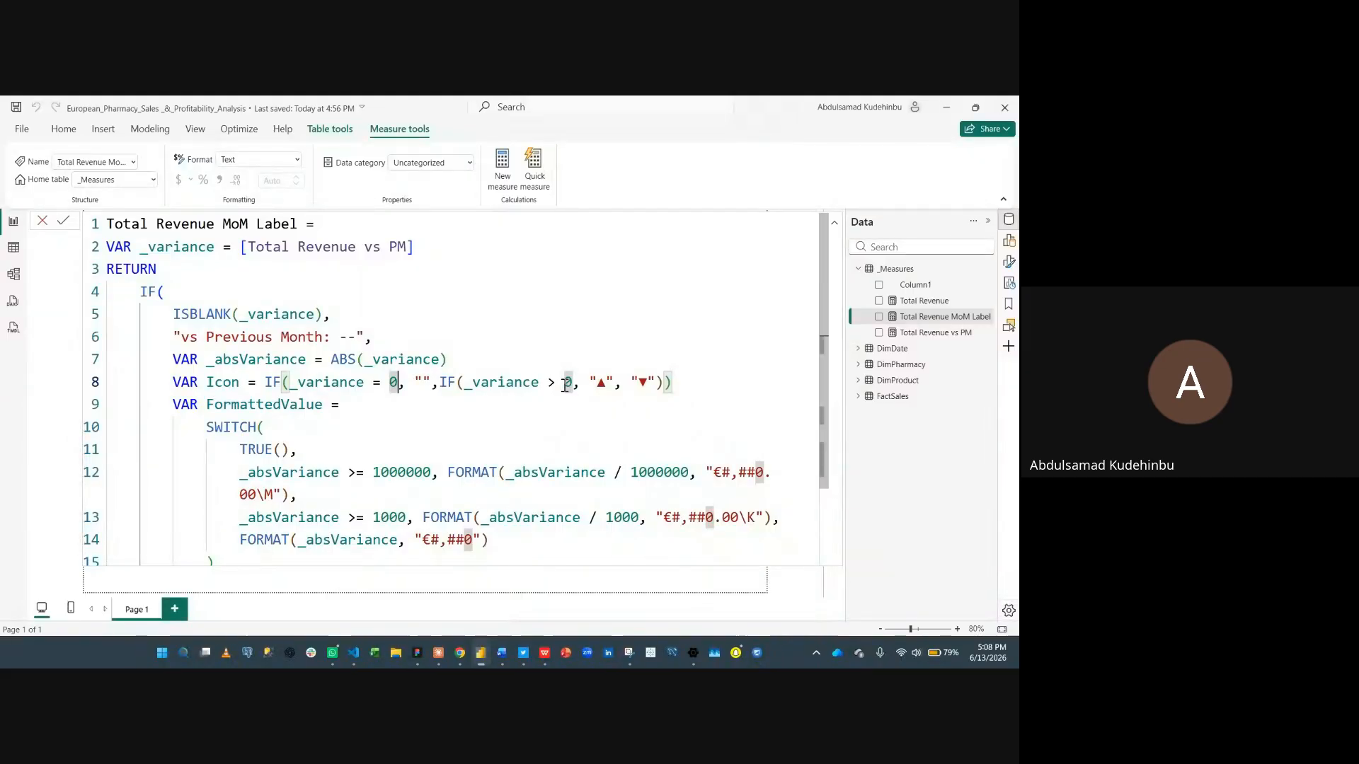
left_click(602, 383)
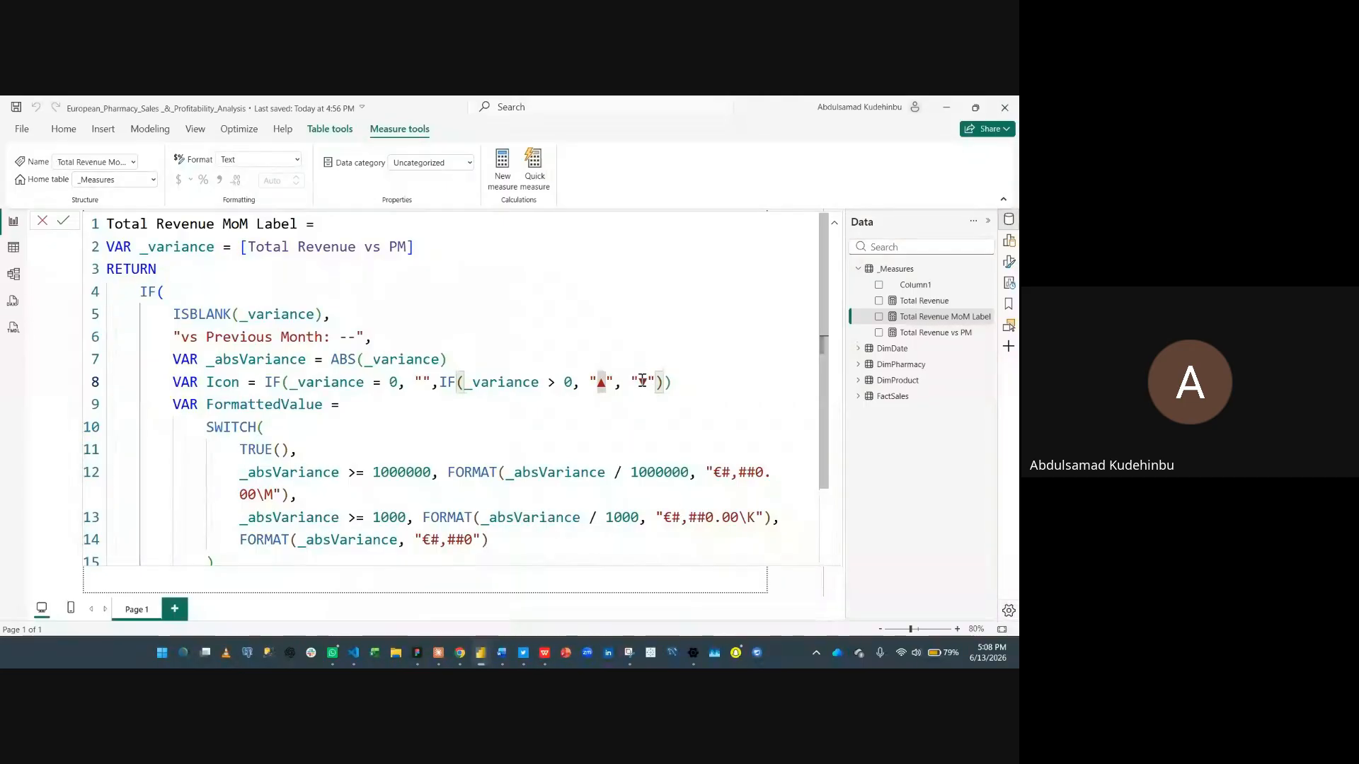
scroll(641, 381, "down", 1)
scroll(641, 382, "down", 1)
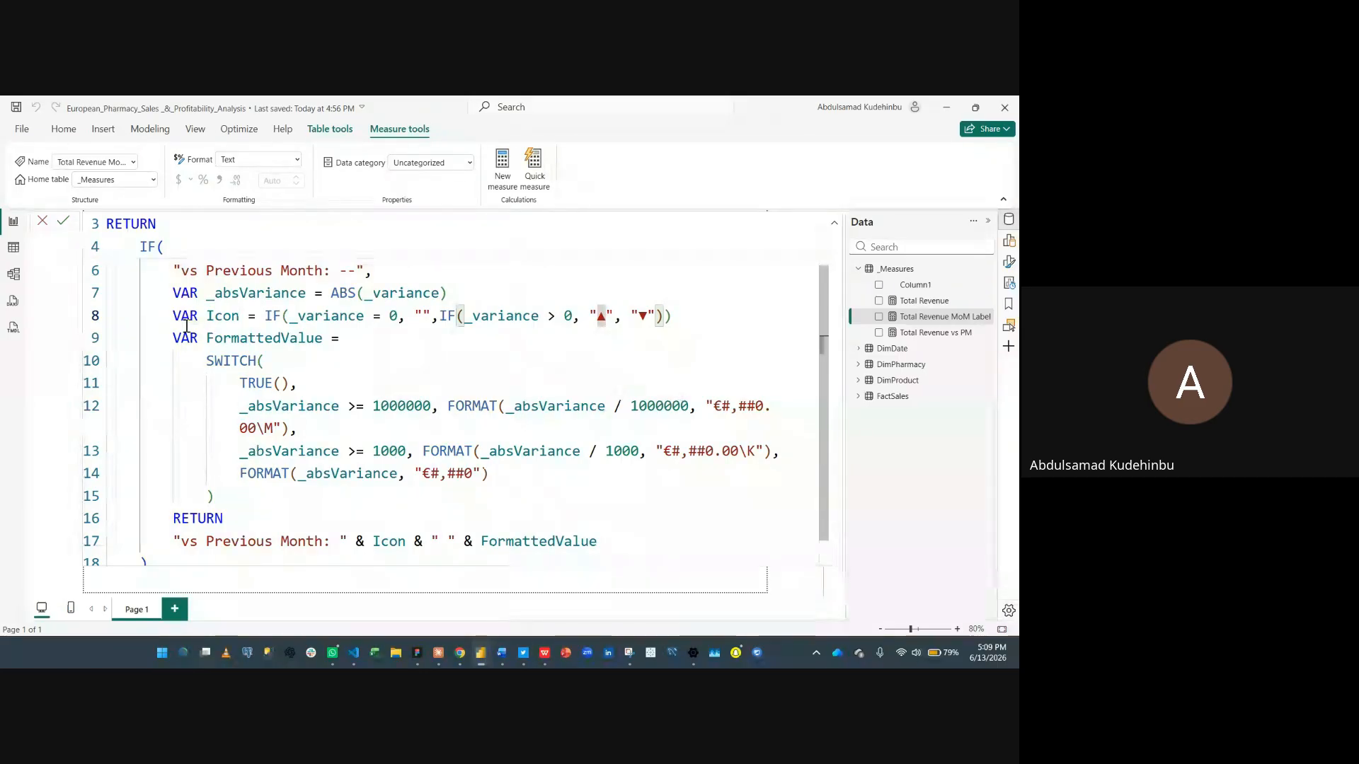
- Review the SWITCH formatting block of the Total Revenue MoM Label formula and commit the formula
left_click_drag(174, 338, 276, 510)
left_click(326, 444)
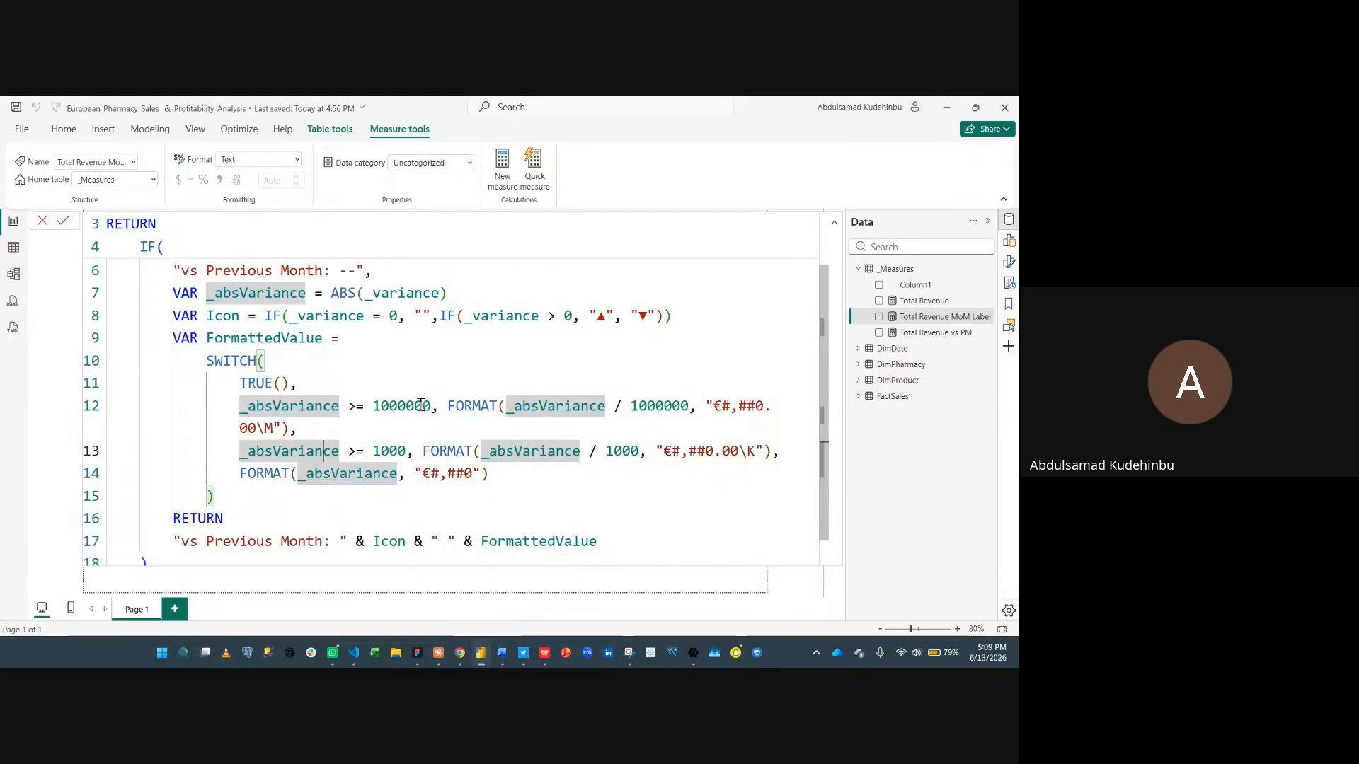
left_click_drag(449, 409, 274, 410)
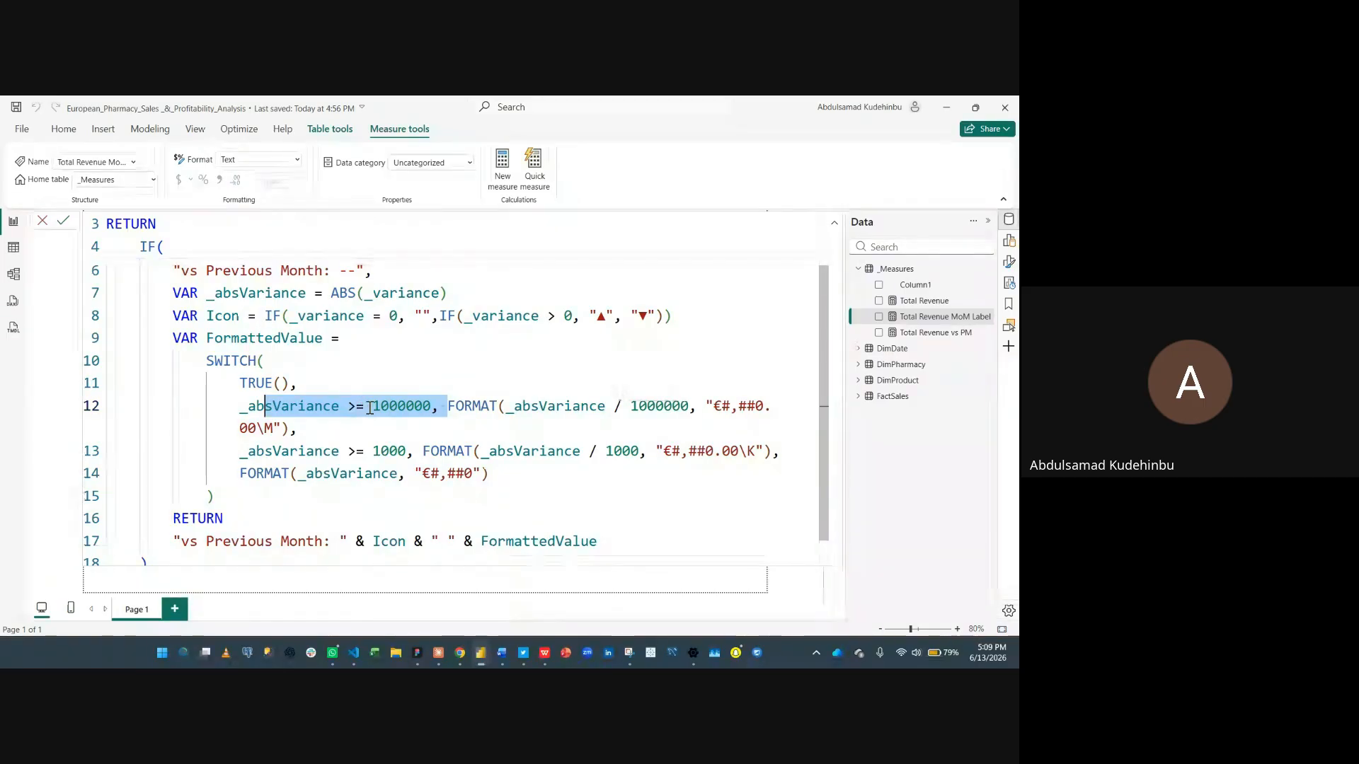
left_click(370, 408)
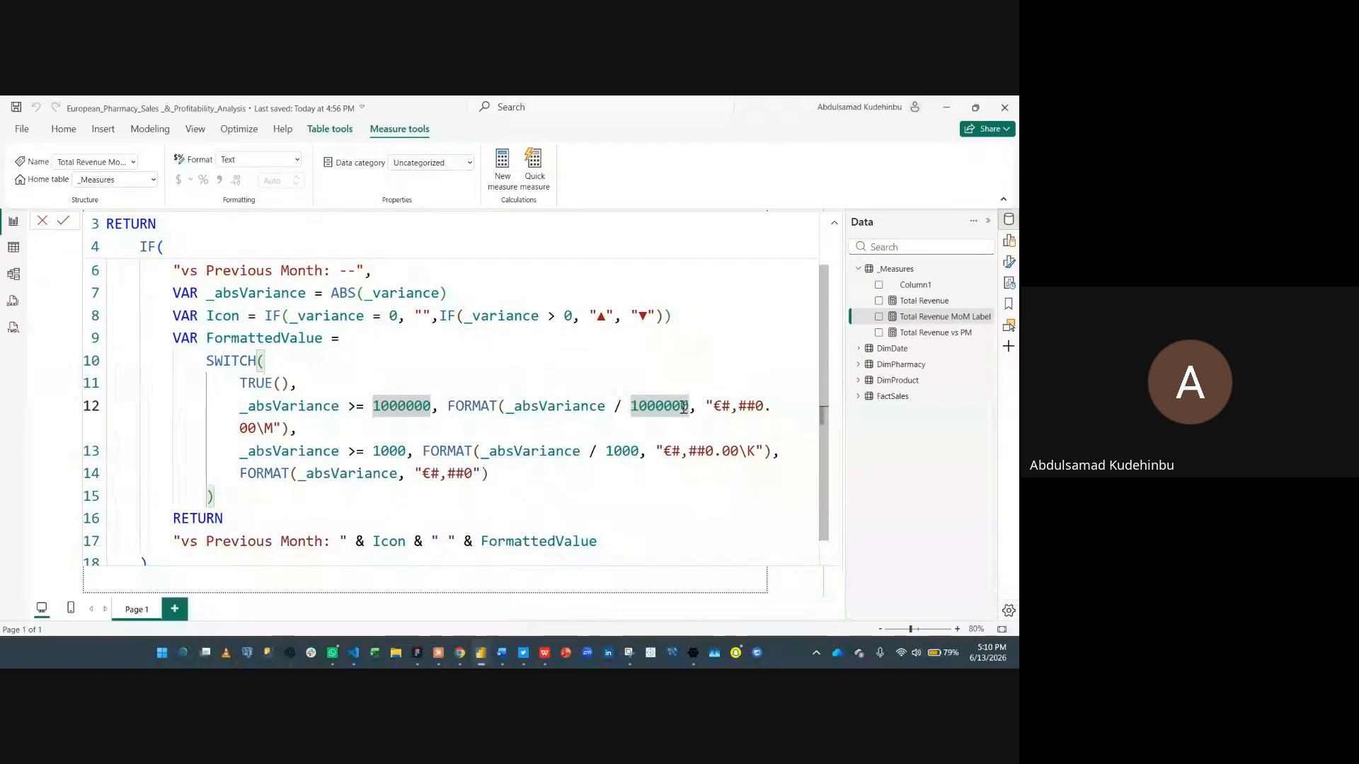
left_click_drag(707, 406, 764, 405)
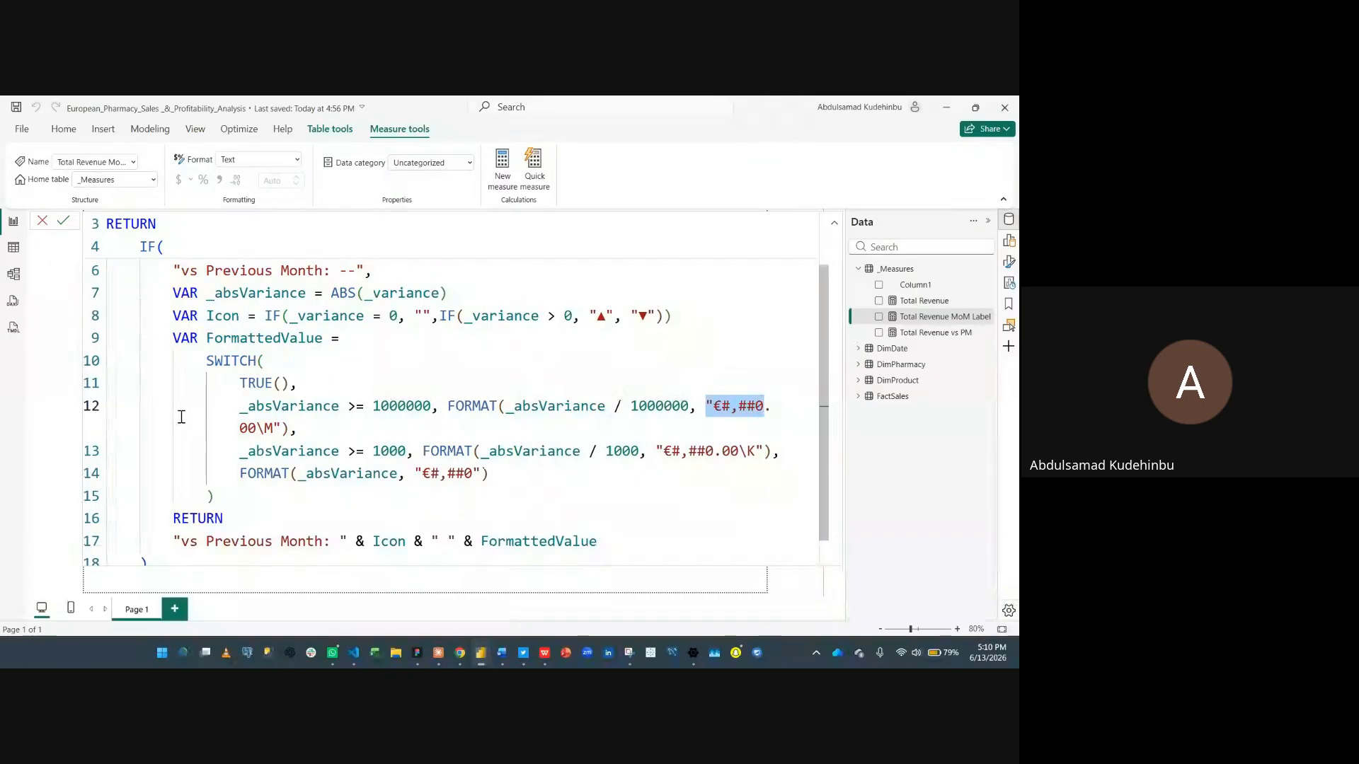
left_click_drag(168, 338, 236, 507)
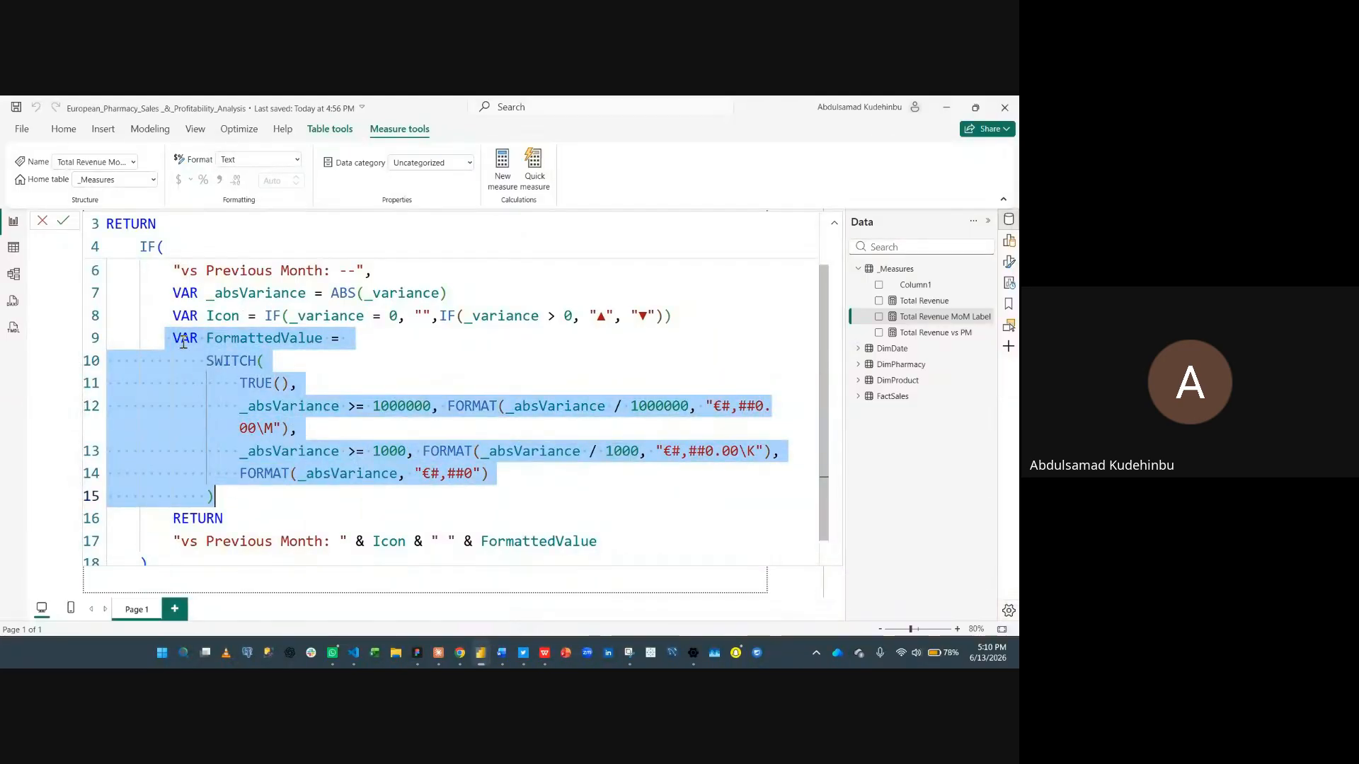
left_click(247, 503)
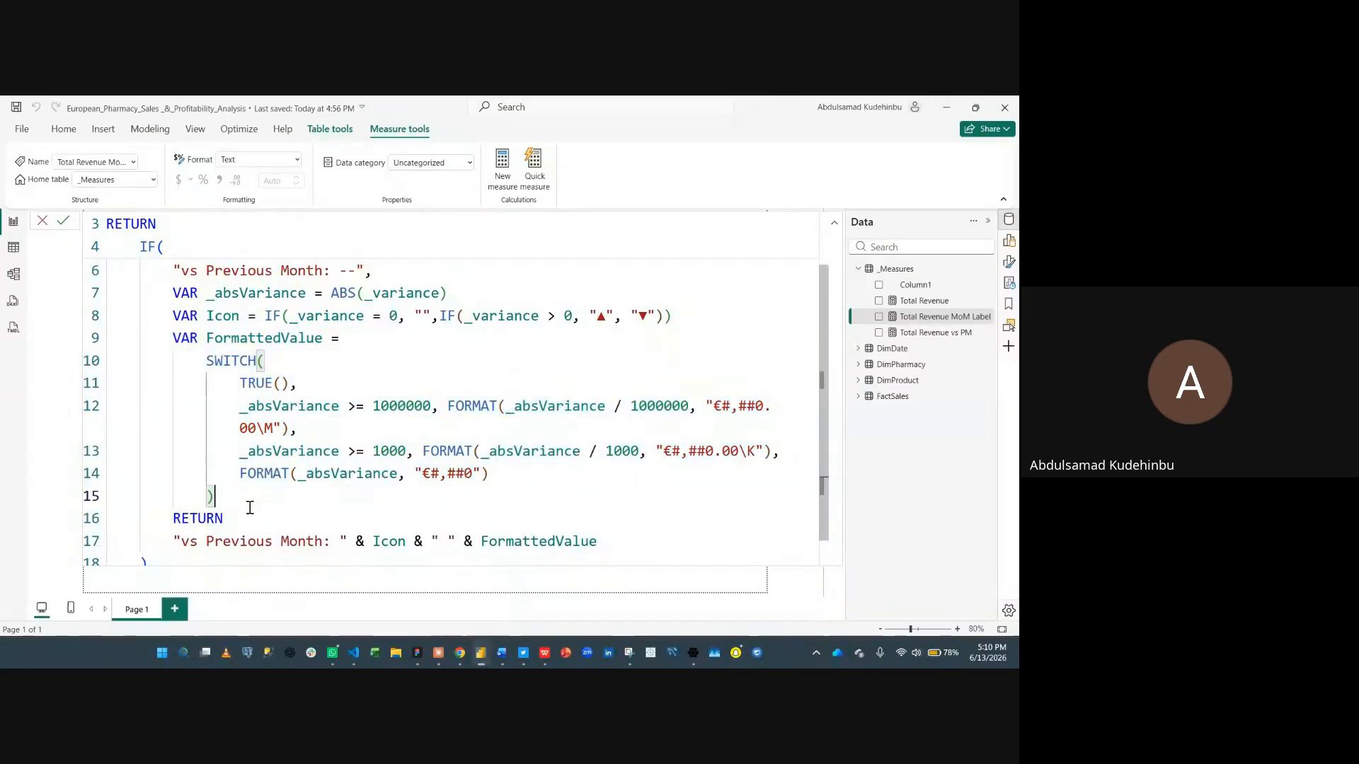
scroll(268, 489, "down", 1)
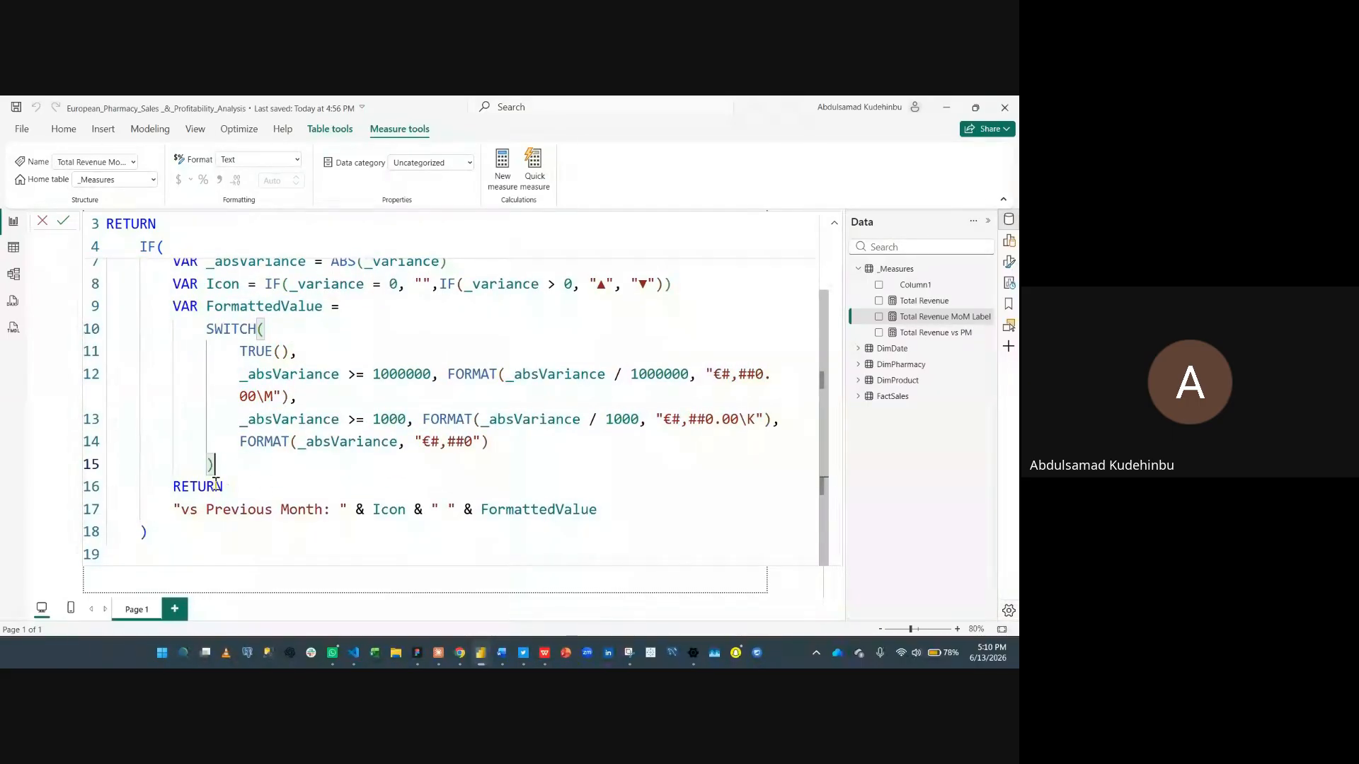
scroll(247, 462, "up", 1)
scroll(256, 440, "down", 1)
scroll(369, 437, "up", 2)
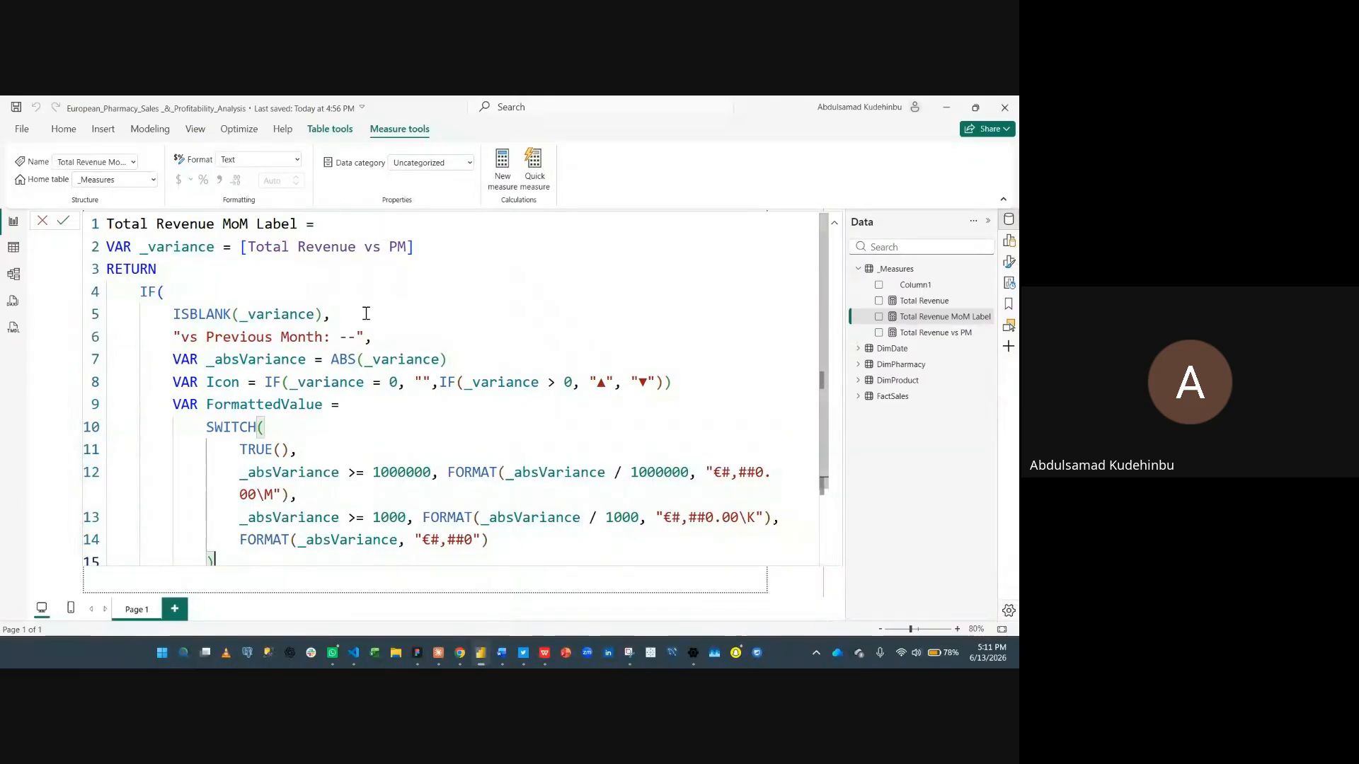
scroll(339, 400, "down", 2)
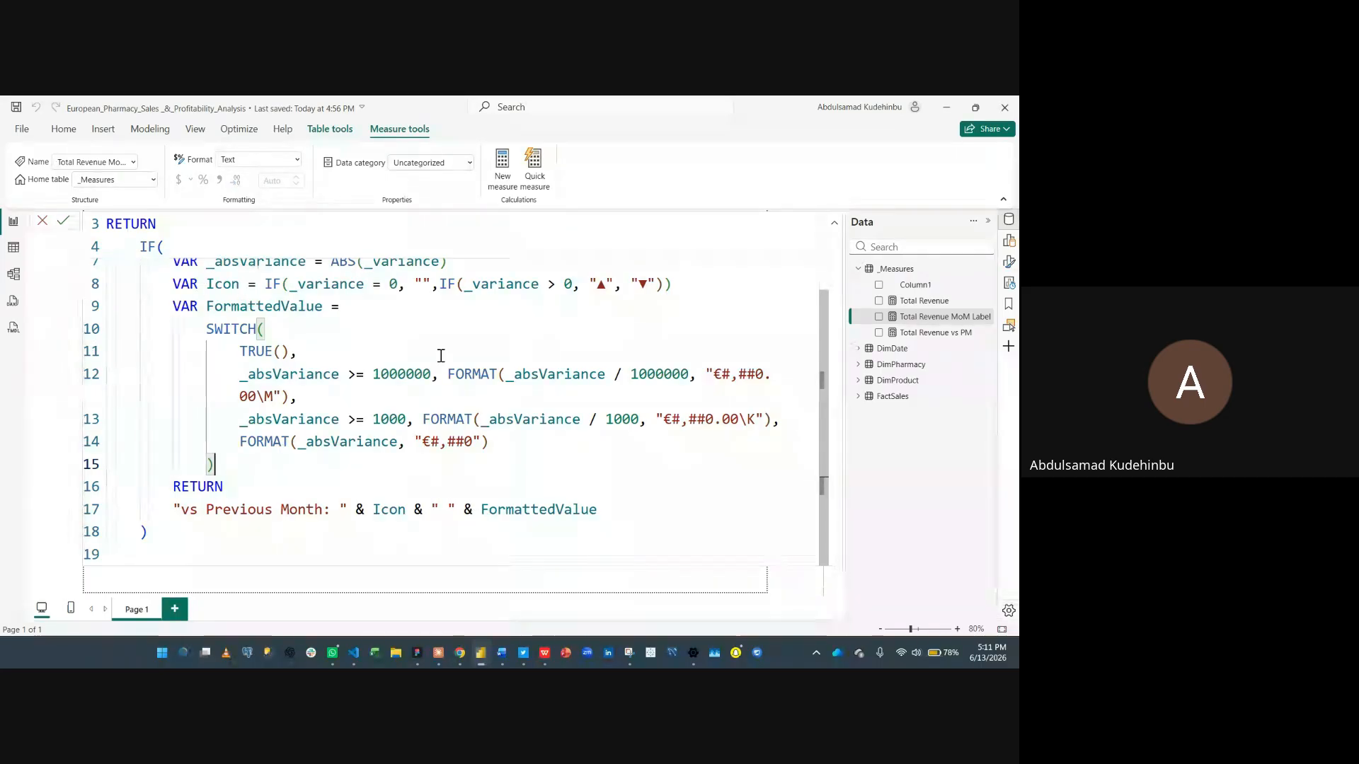
left_click(65, 223)
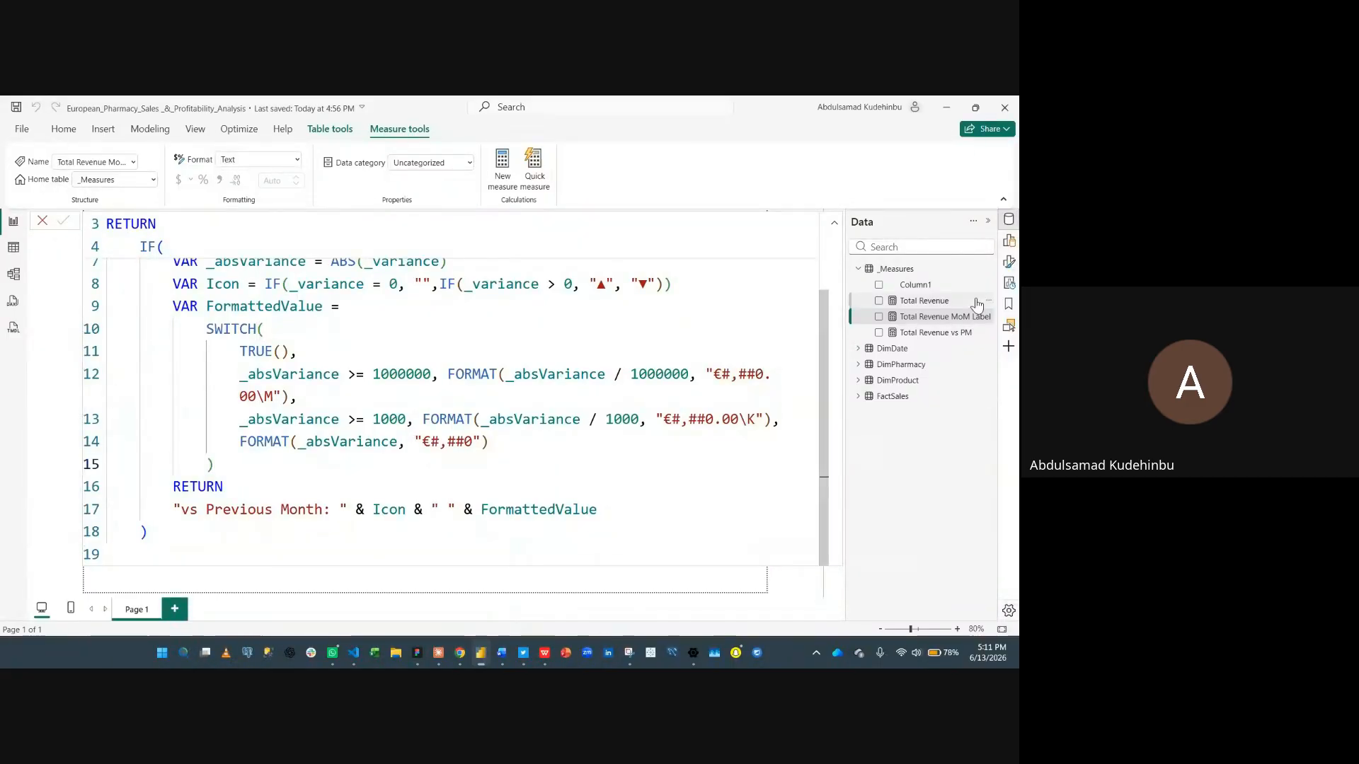
- Create a new measure in _Measures by pasting the Total Revenue Label Color definition from clipboard history, remove the trailing blank line, and commit
left_click(894, 270)
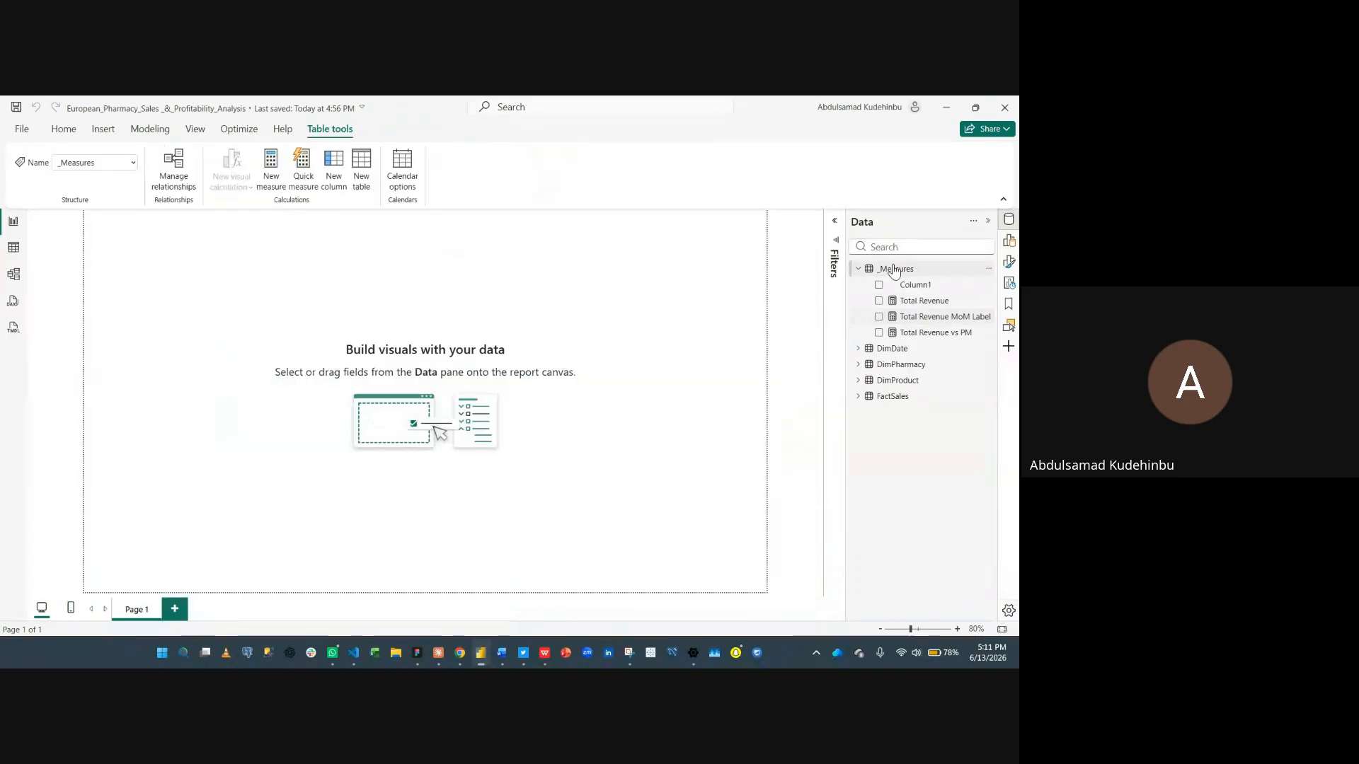
right_click(893, 269)
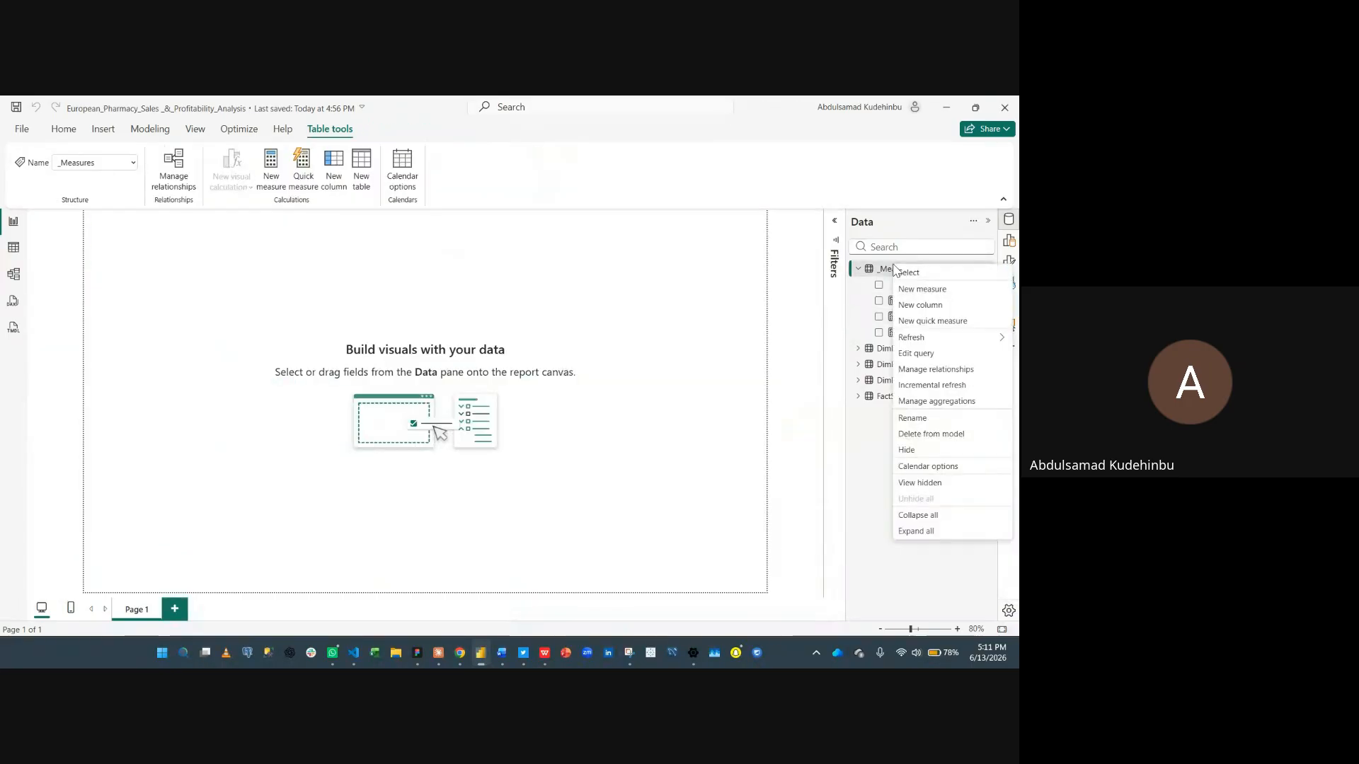
left_click(919, 304)
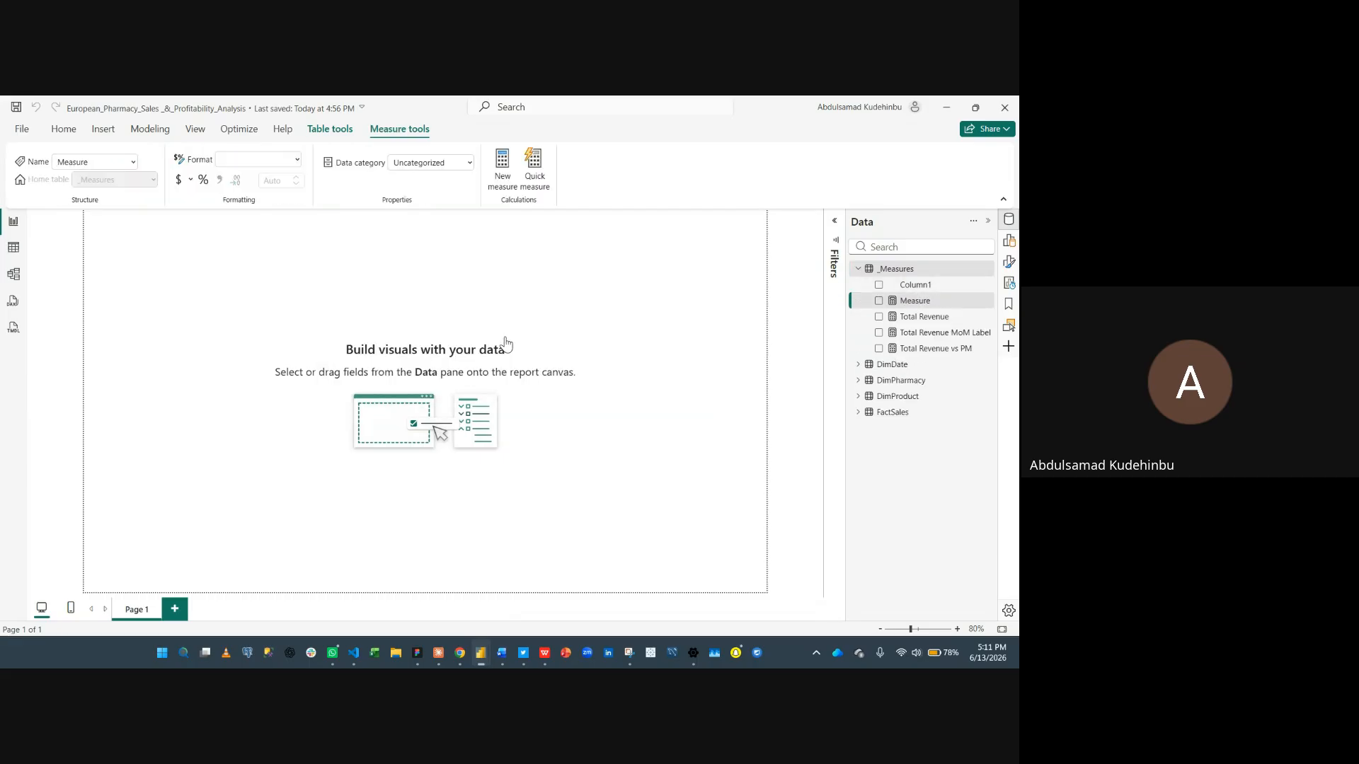
key("super+v")
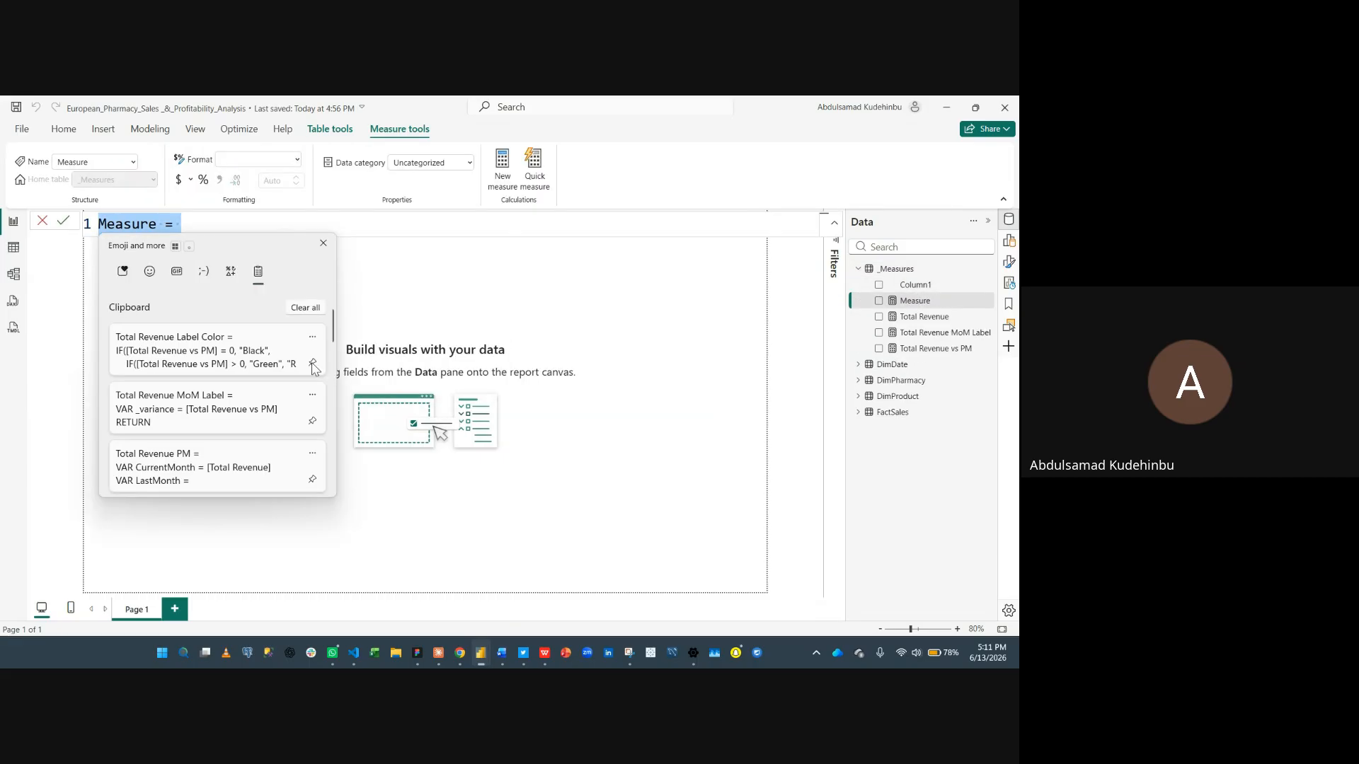
left_click(215, 360)
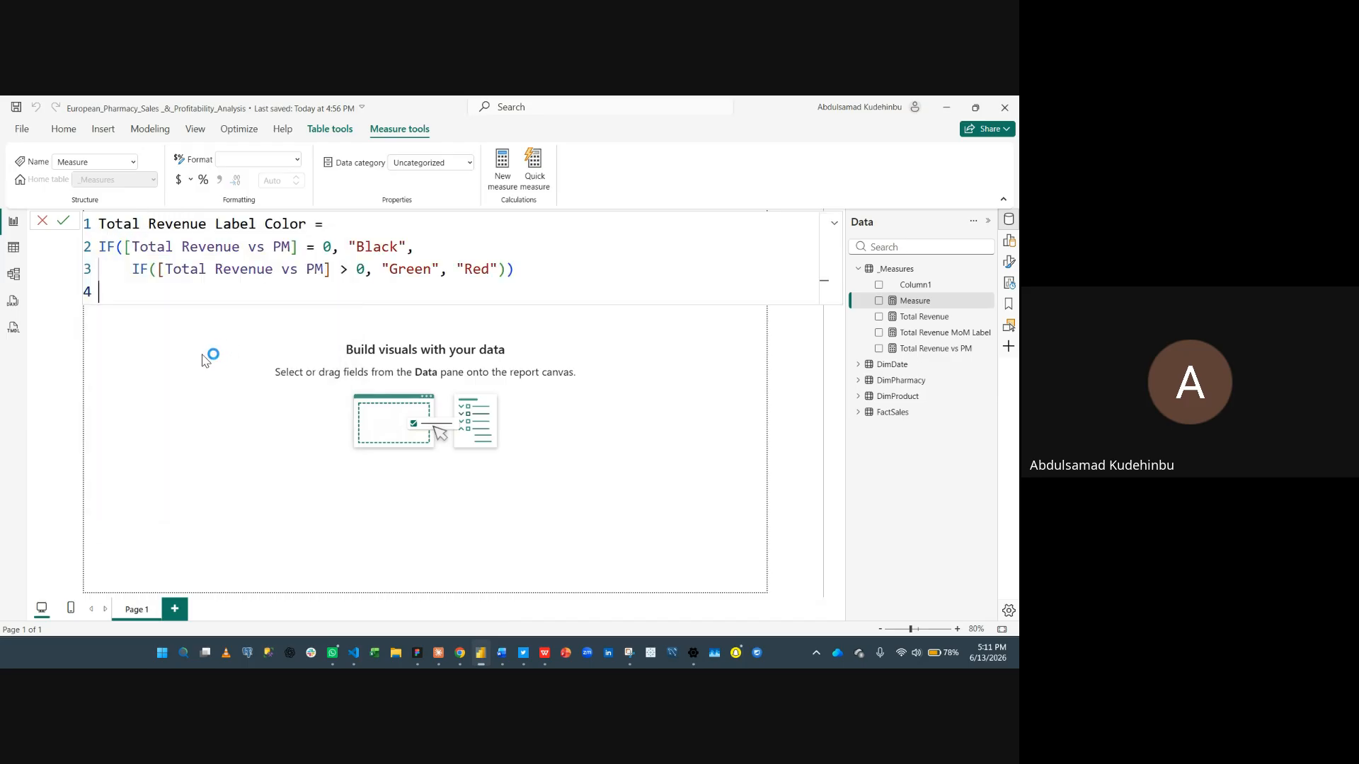
key("BackSpace")
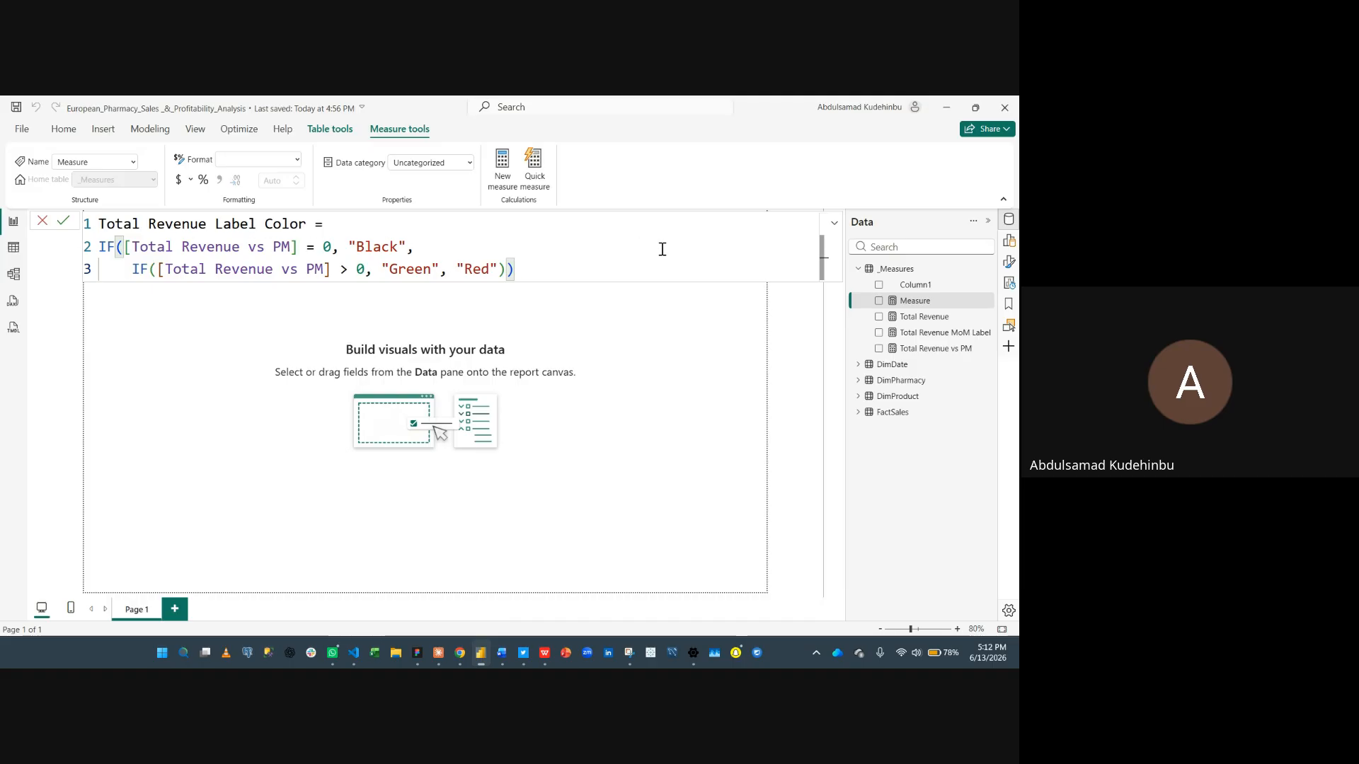
left_click(68, 224)
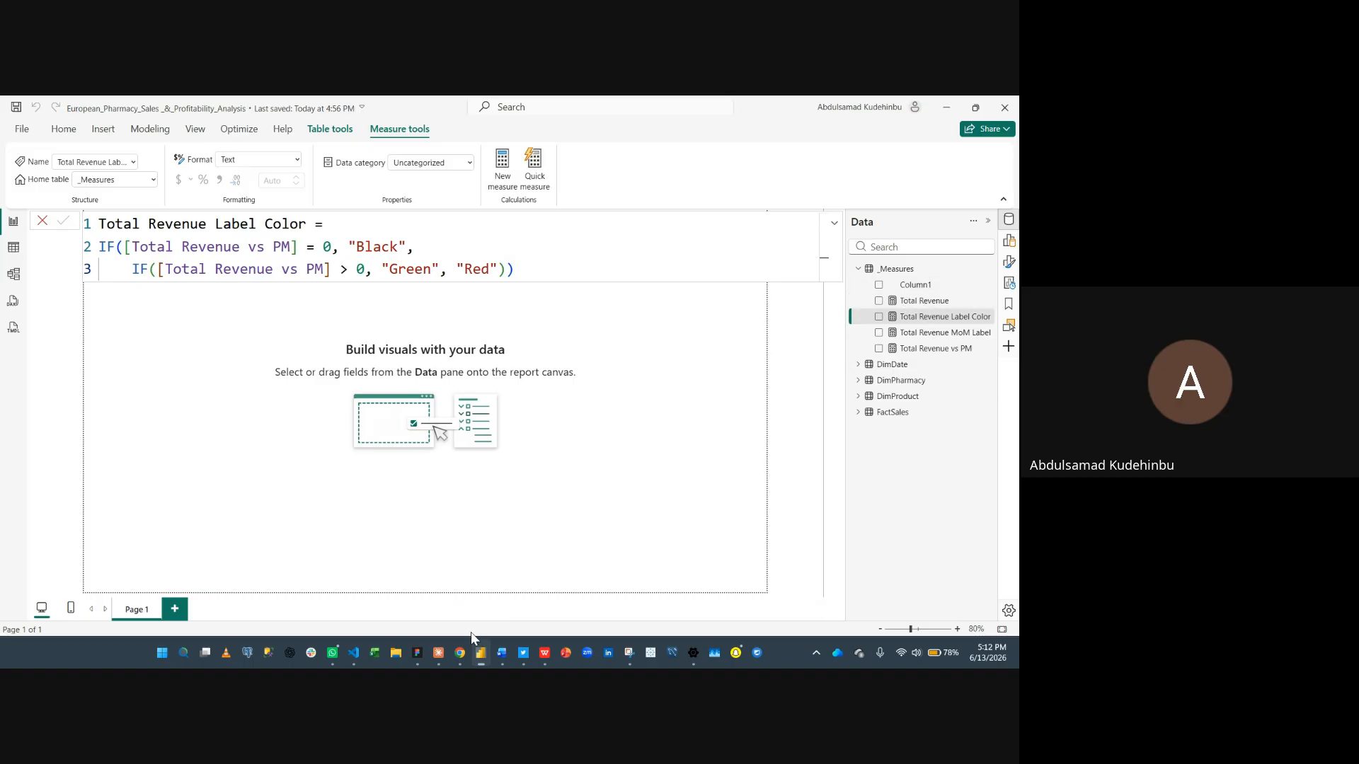
- Switch to the DAX Measures Word document and scroll to the Total Cost measure definitions
mouse_move(493, 651)
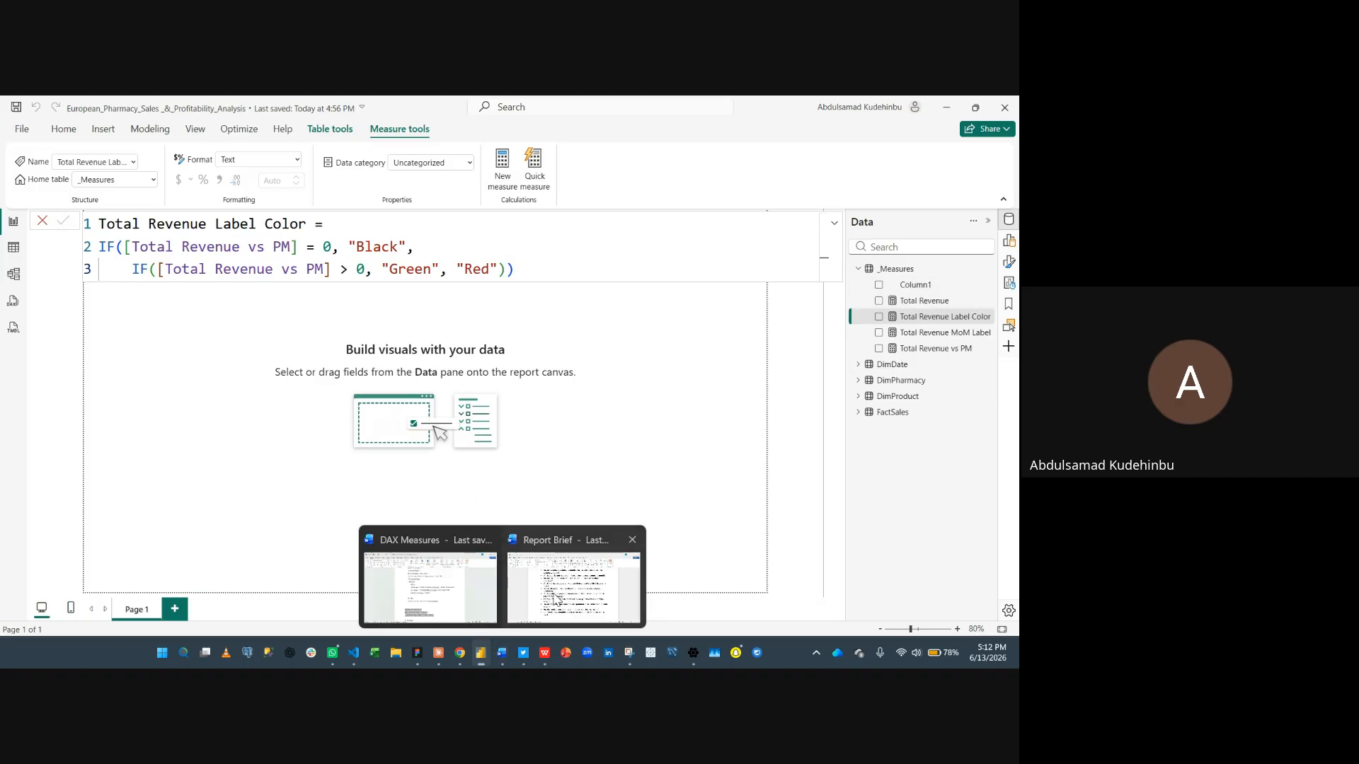
left_click(435, 594)
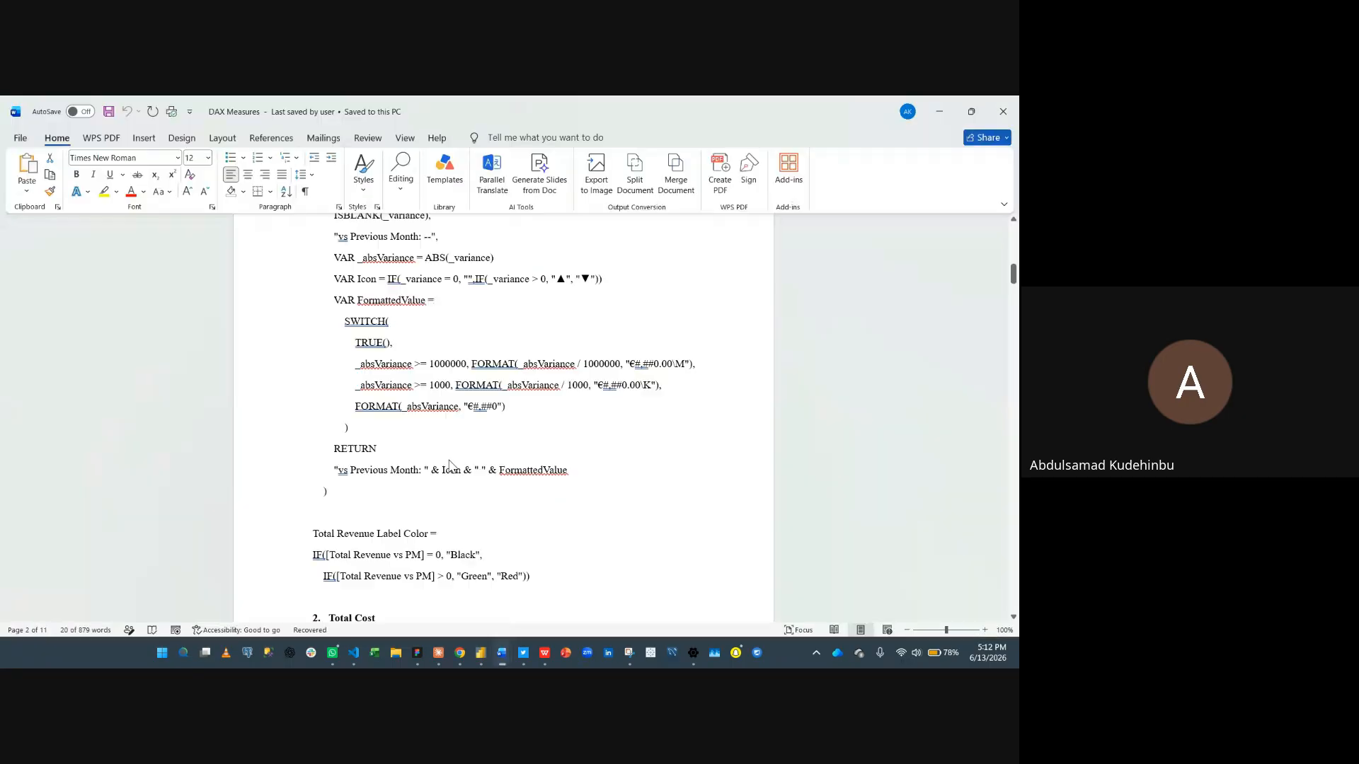
scroll(479, 434, "down", 3)
scroll(479, 431, "down", 1)
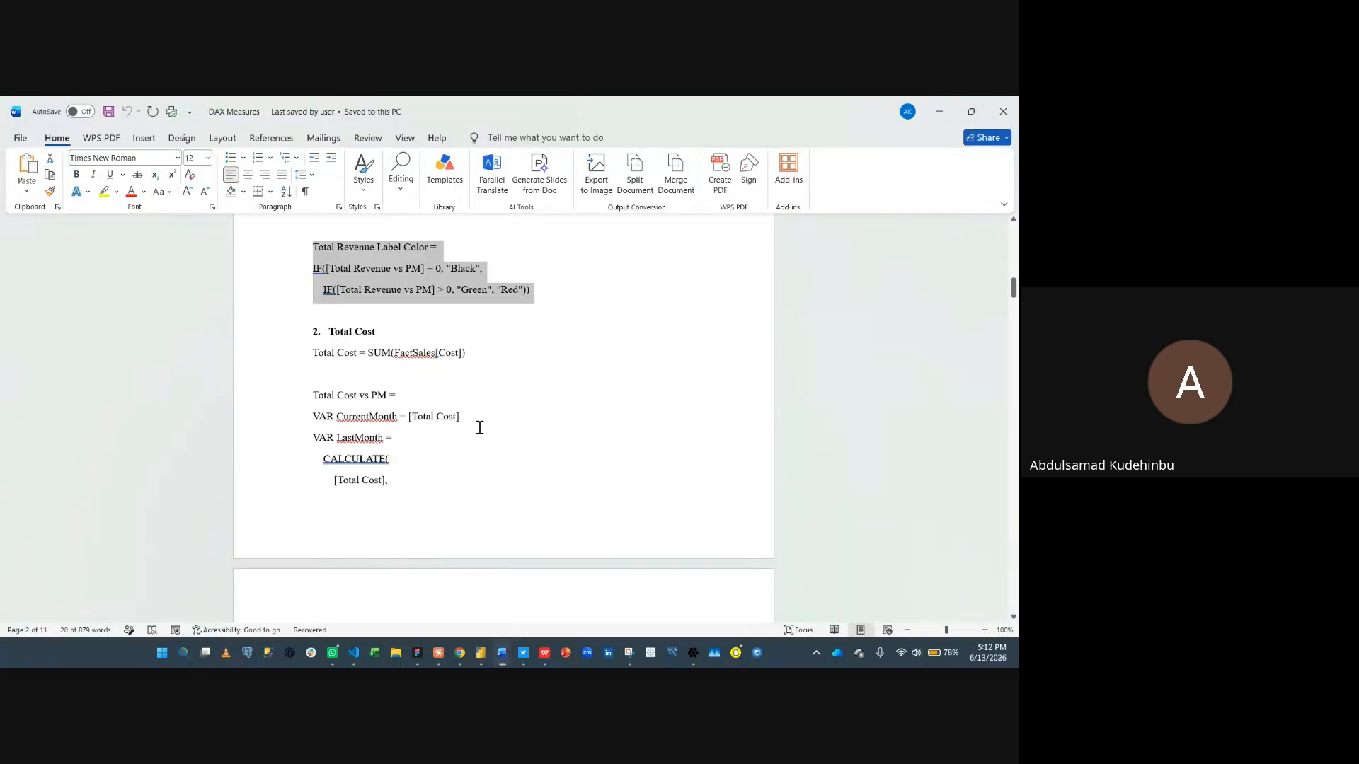
- Copy the Total Cost and Total Cost vs PM definitions from the DAX Measures document
left_click(467, 374)
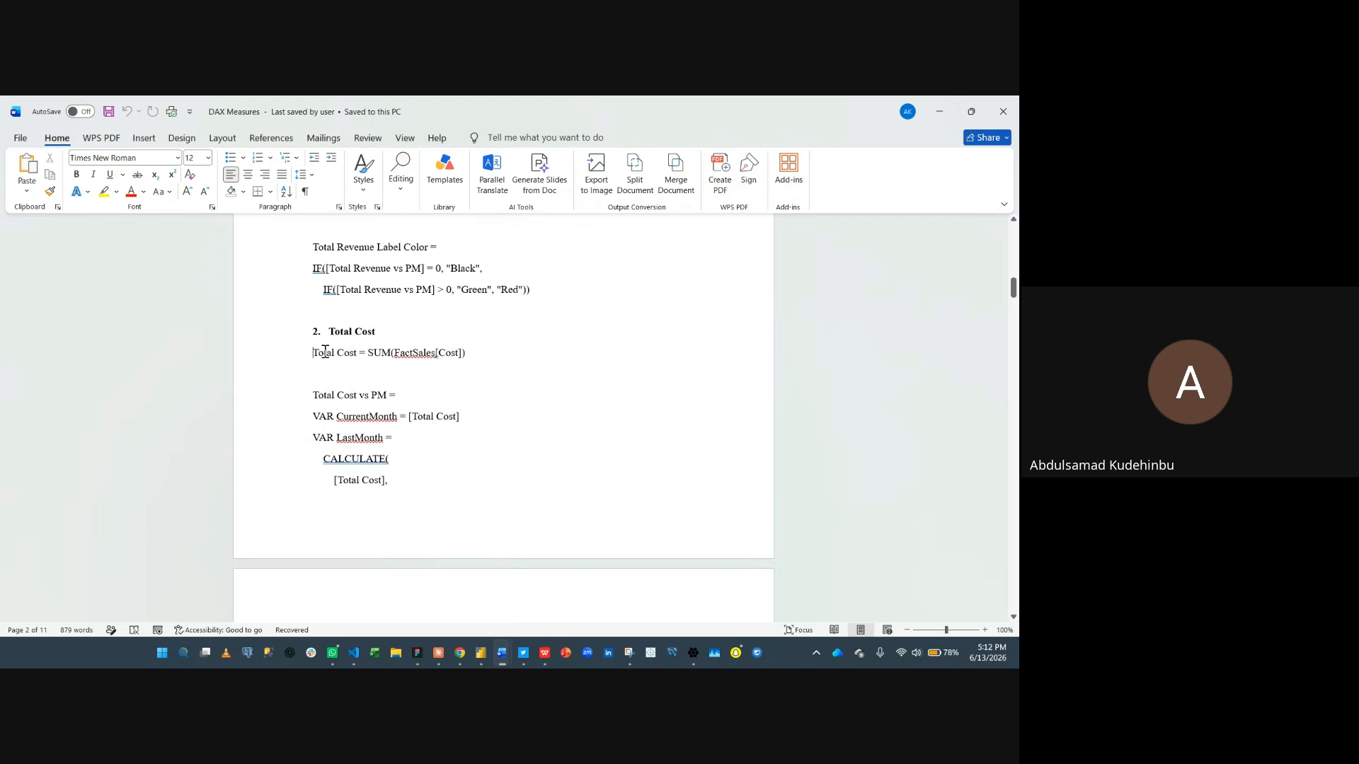
left_click_drag(325, 352, 474, 361)
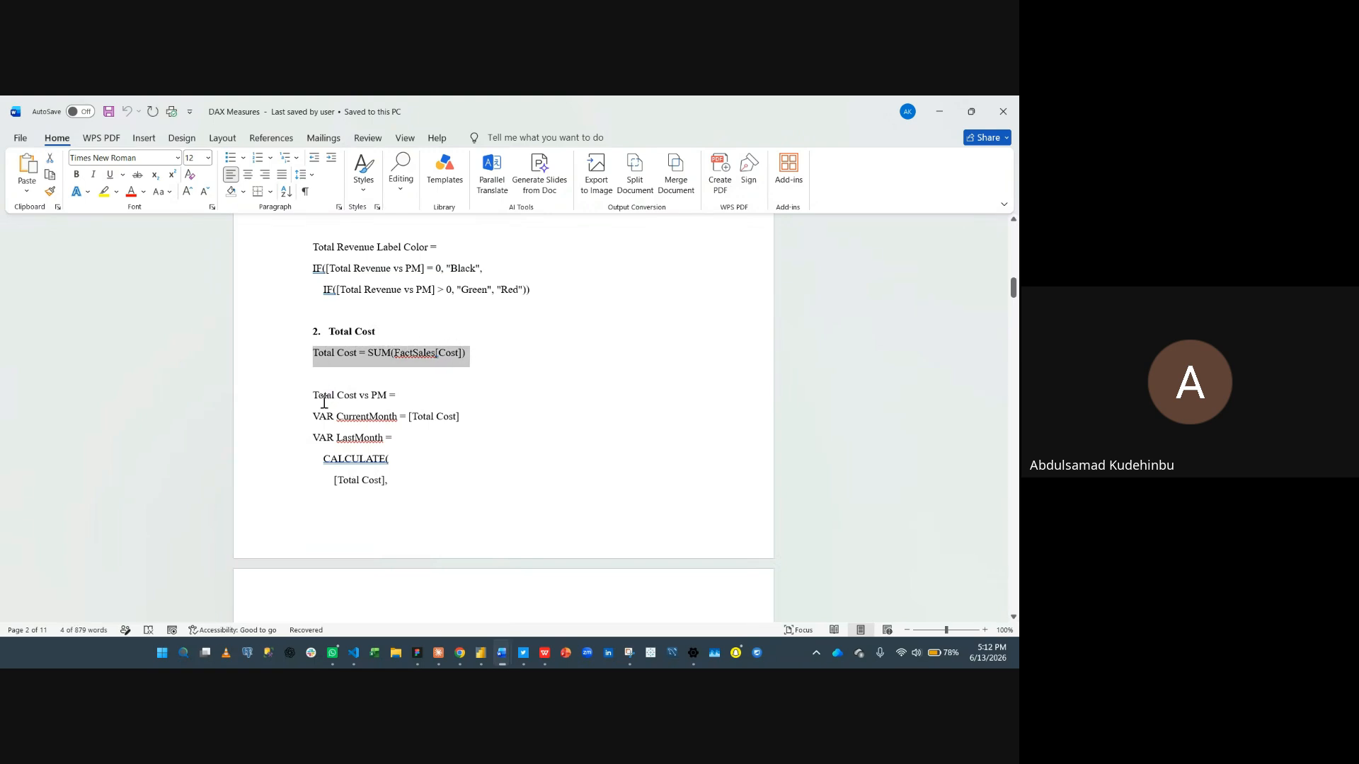
left_click_drag(310, 396, 407, 478)
left_click_drag(421, 601, 449, 562)
- Copy the Total Cost MoM Label and Total Cost Label Color definitions from the document
scroll(425, 559, "down", 3)
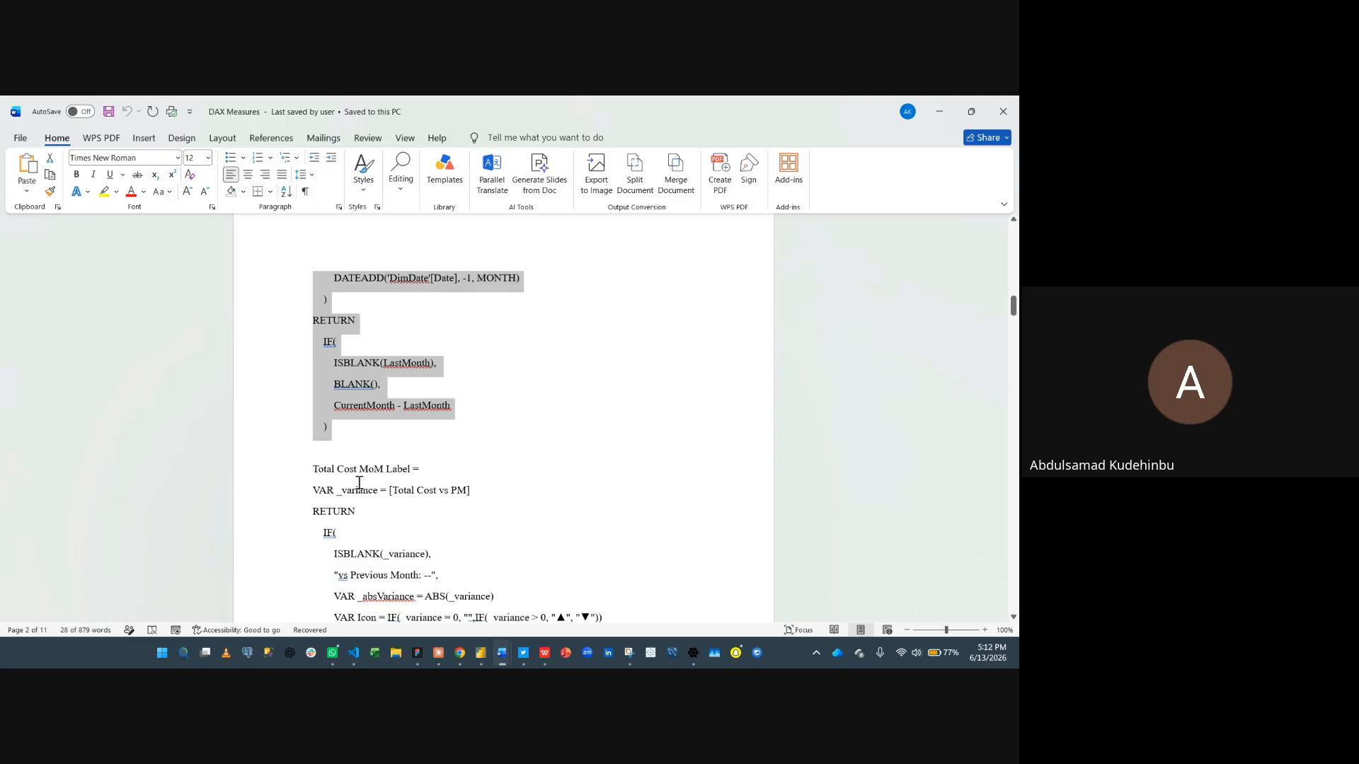
left_click_drag(309, 470, 414, 550)
scroll(414, 550, "down", 6)
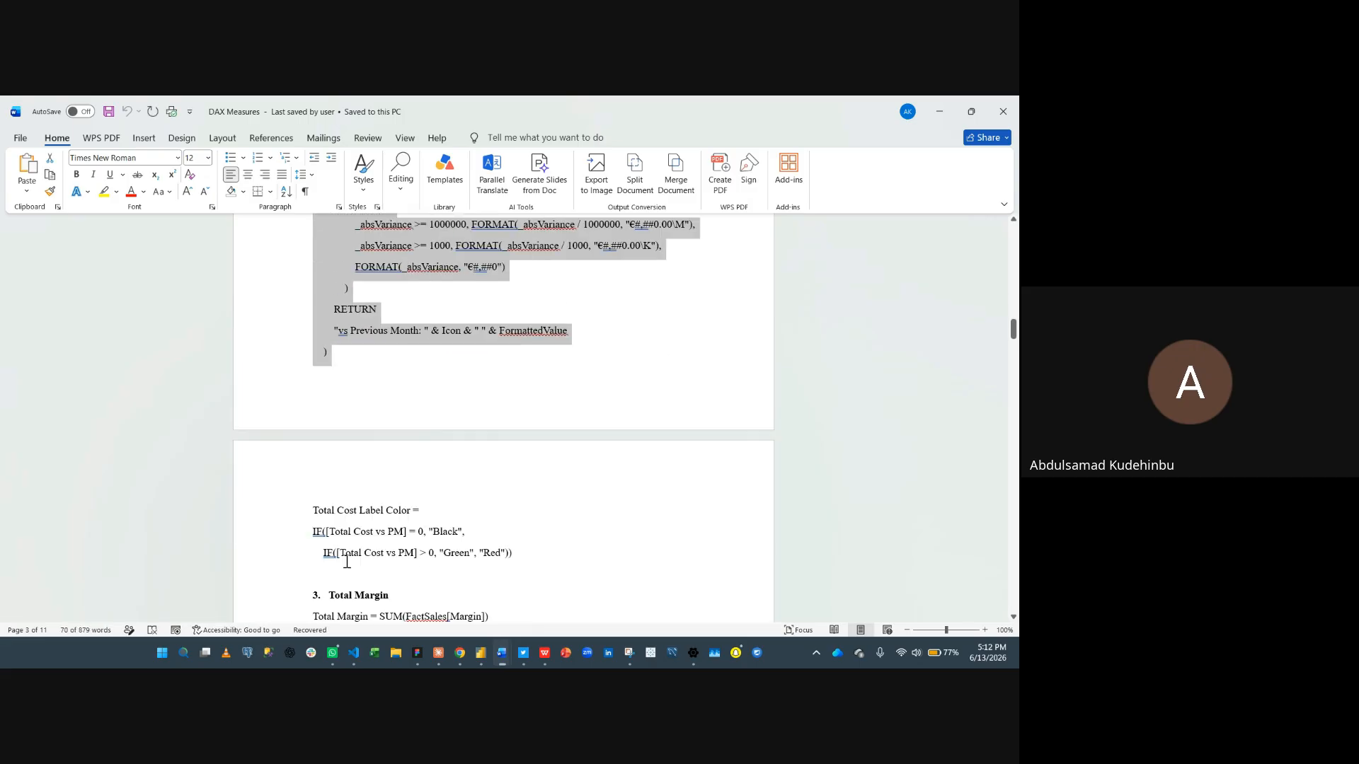
left_click_drag(313, 477, 566, 519)
key("super+c")
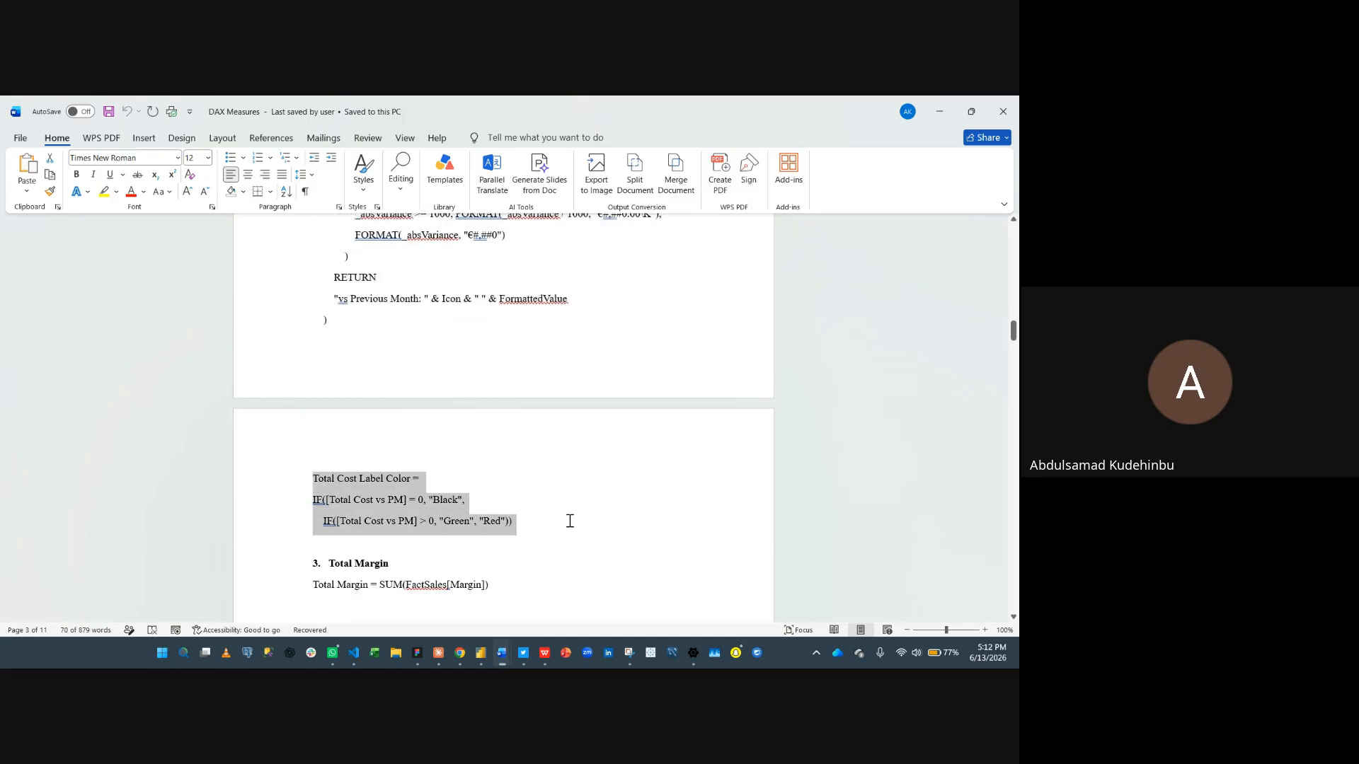
- Return to Power BI, close the open formula, and create the Total Cost measure in _Measures from clipboard history
left_click(939, 112)
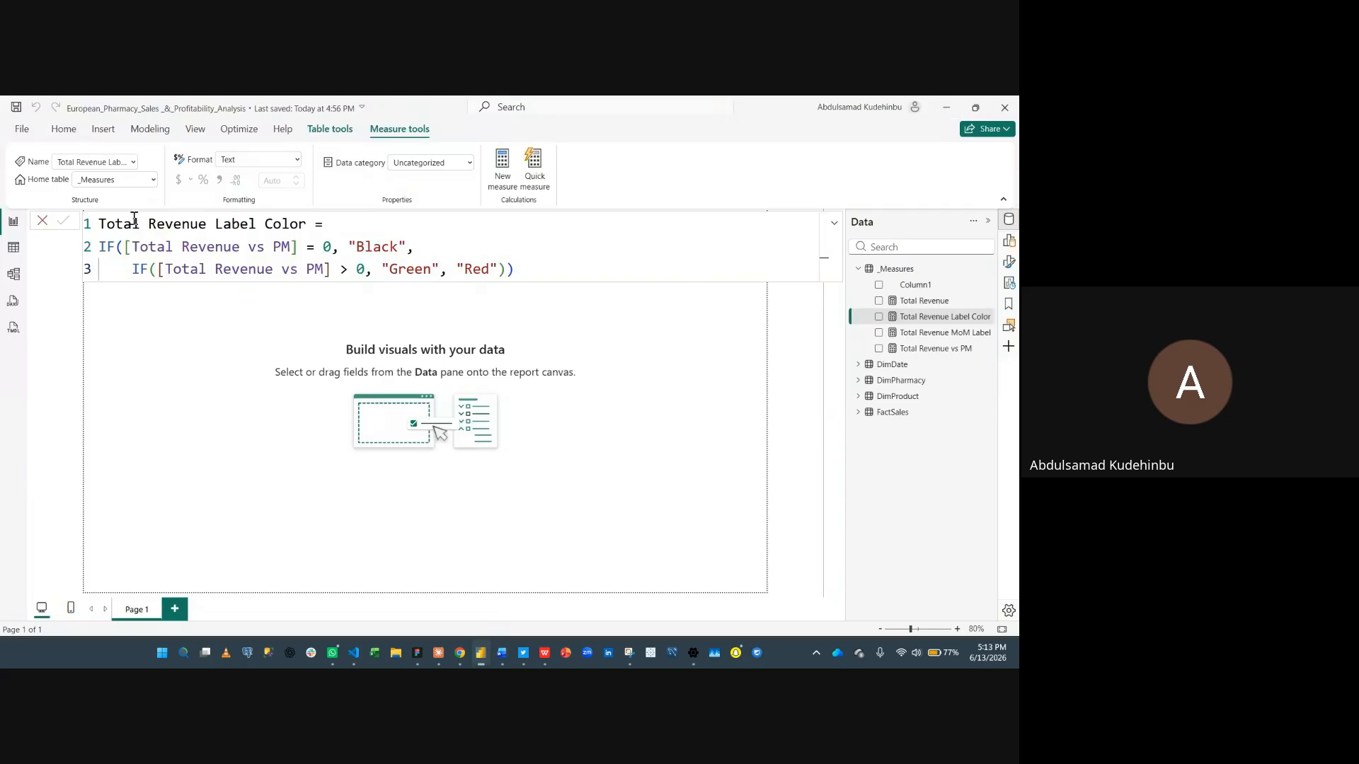
left_click(46, 224)
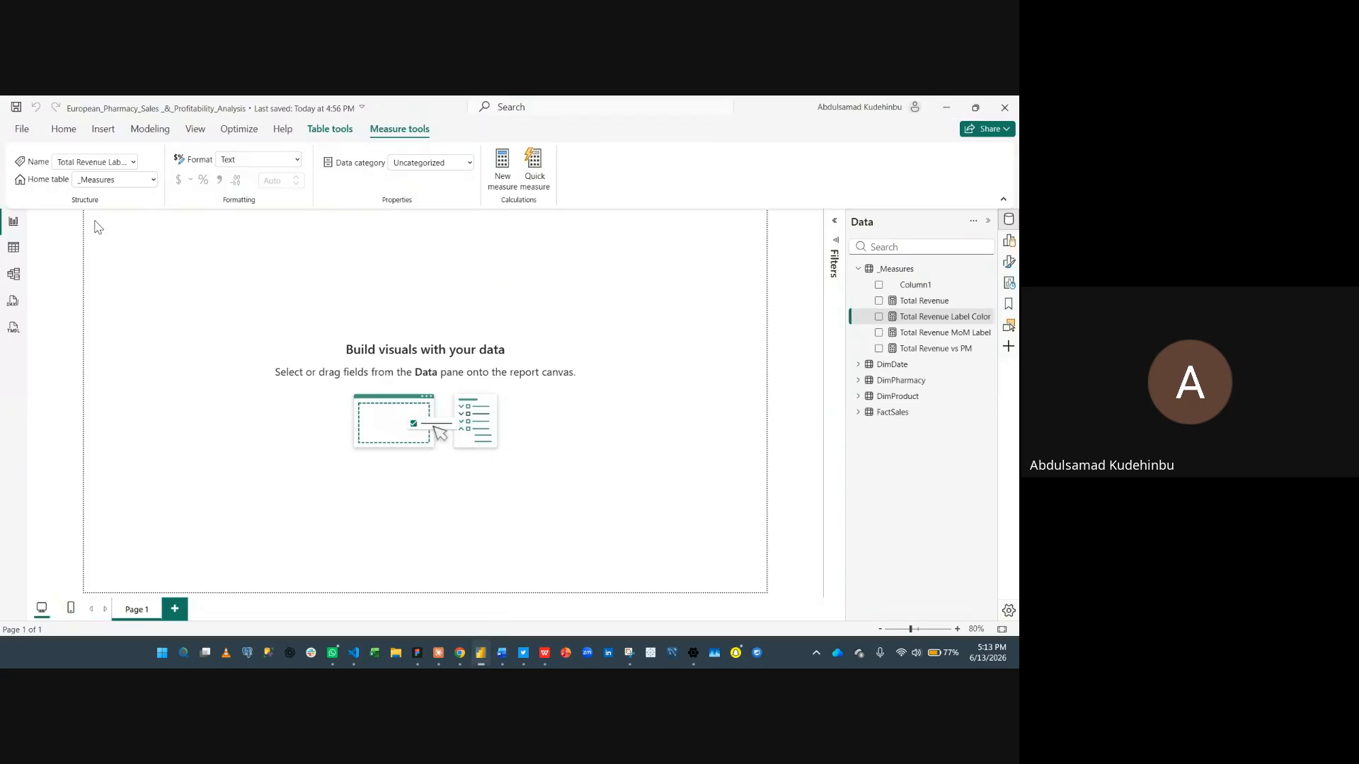
left_click(934, 275)
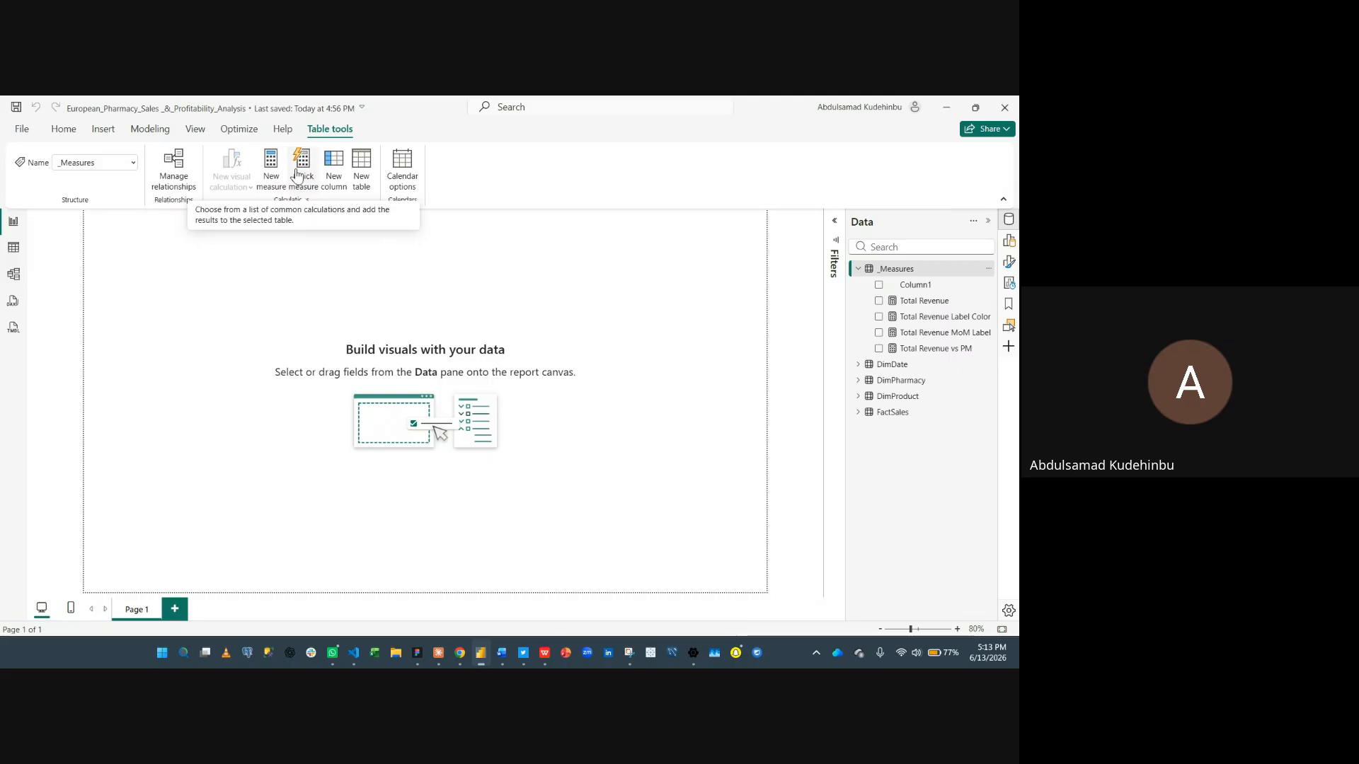
left_click(275, 169)
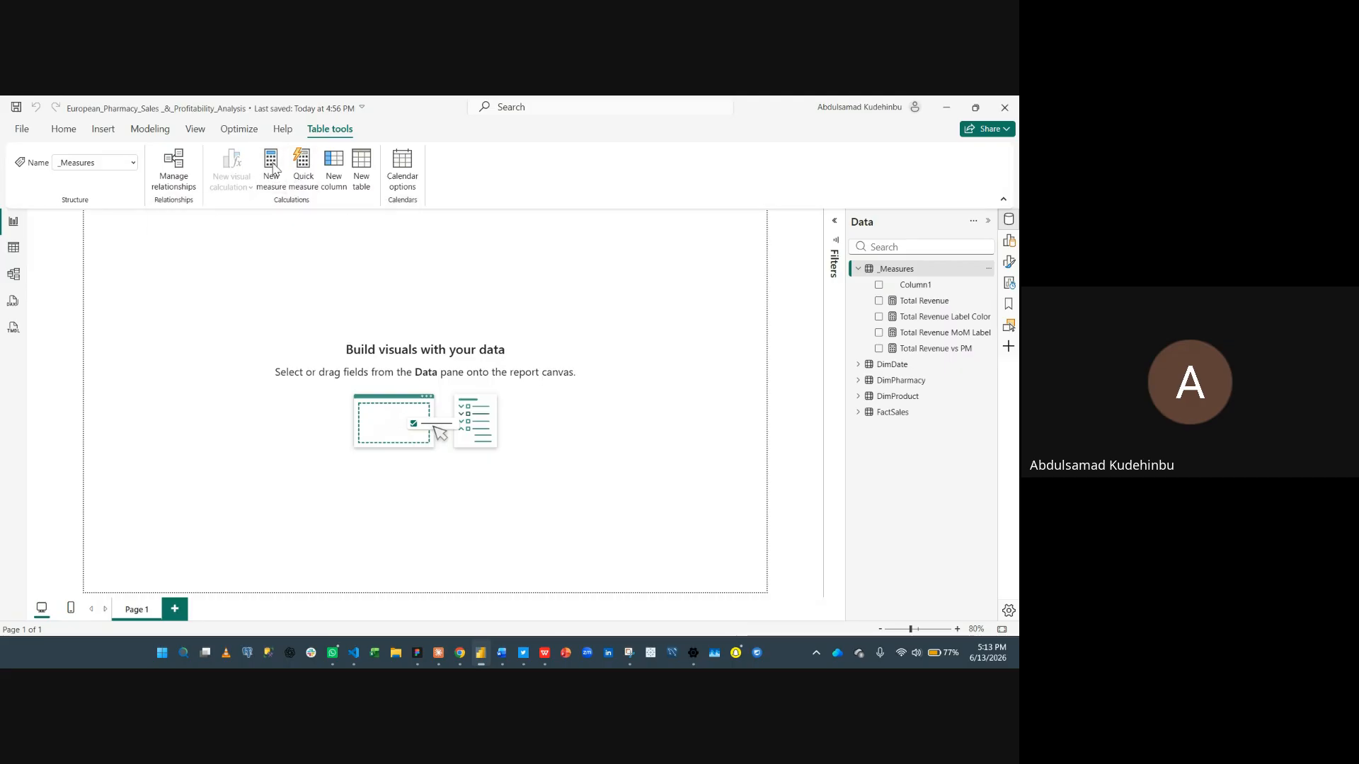
key("super+v")
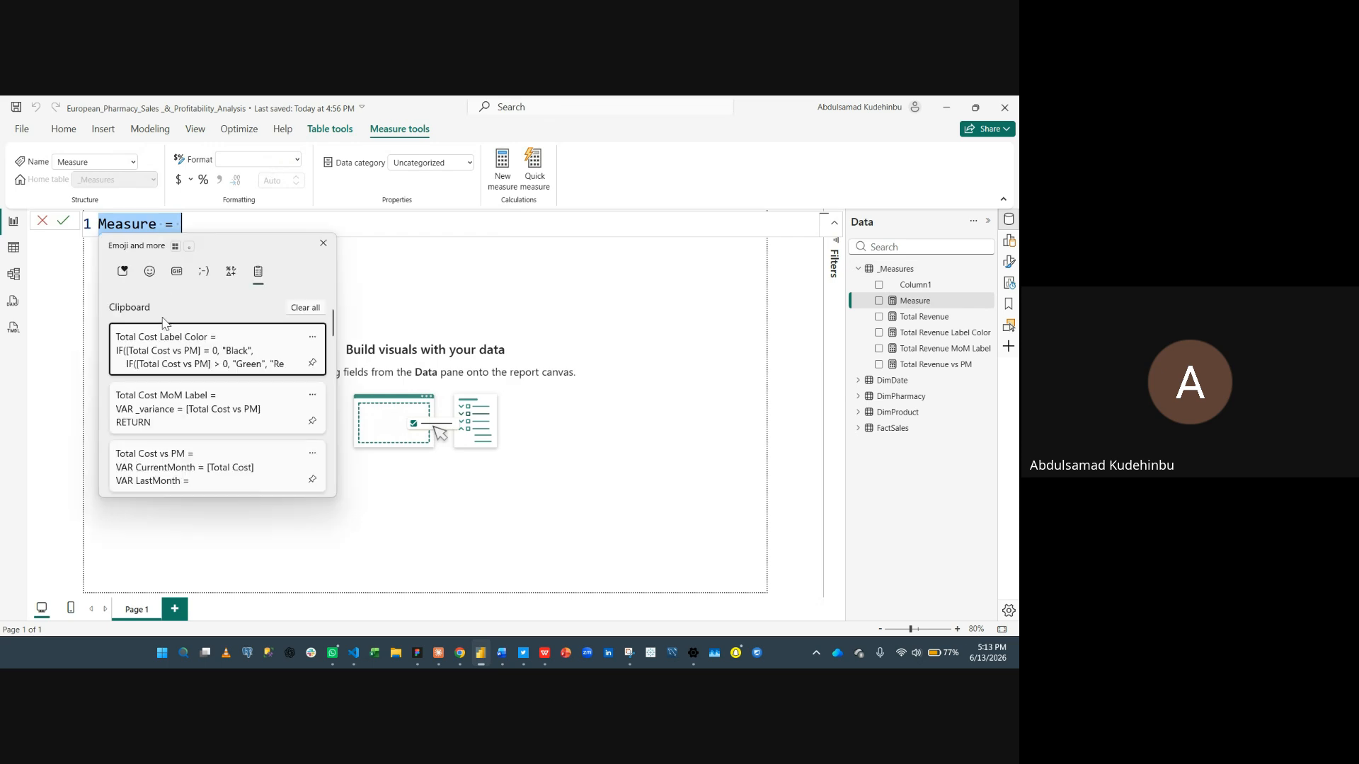
scroll(207, 419, "down", 1)
left_click(218, 468)
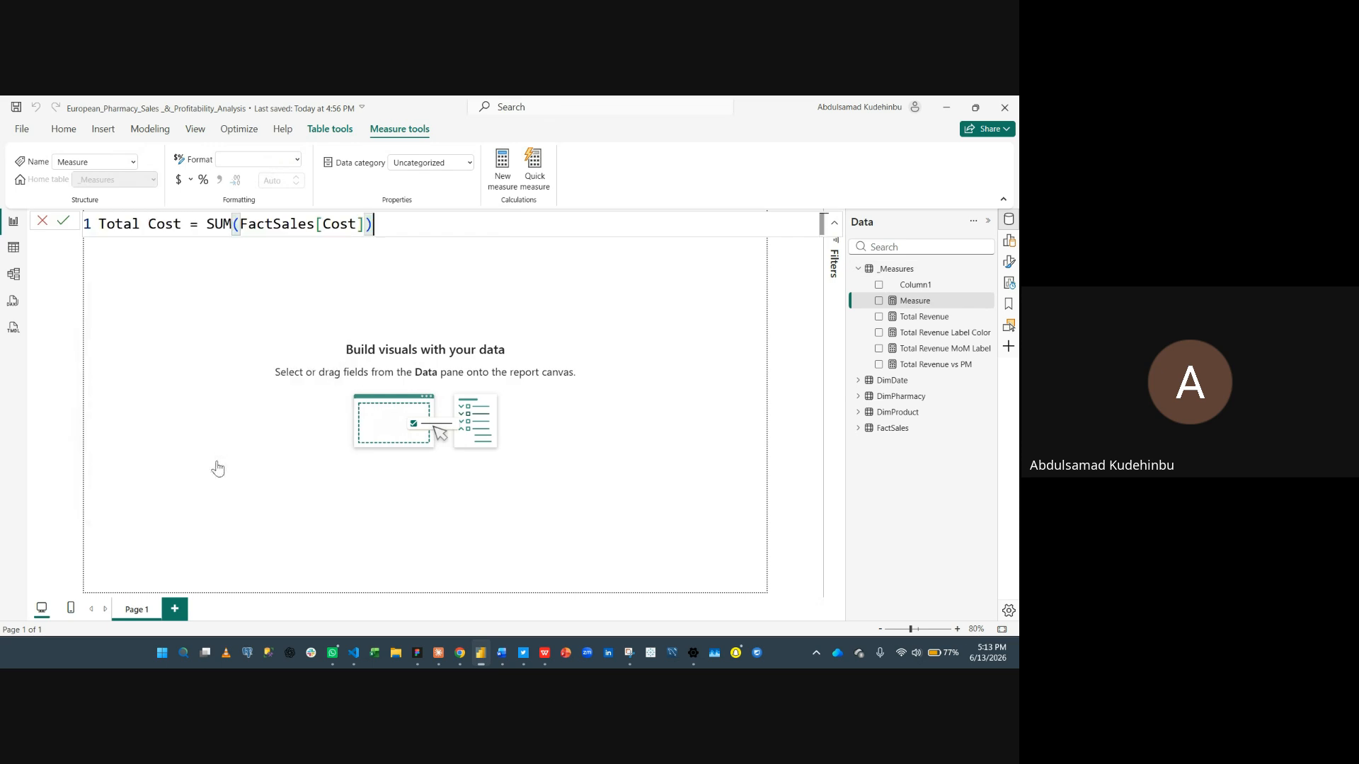
key("Return")
- Create the Total Cost vs PM measure by pasting its definition from clipboard history and commit it
left_click(505, 173)
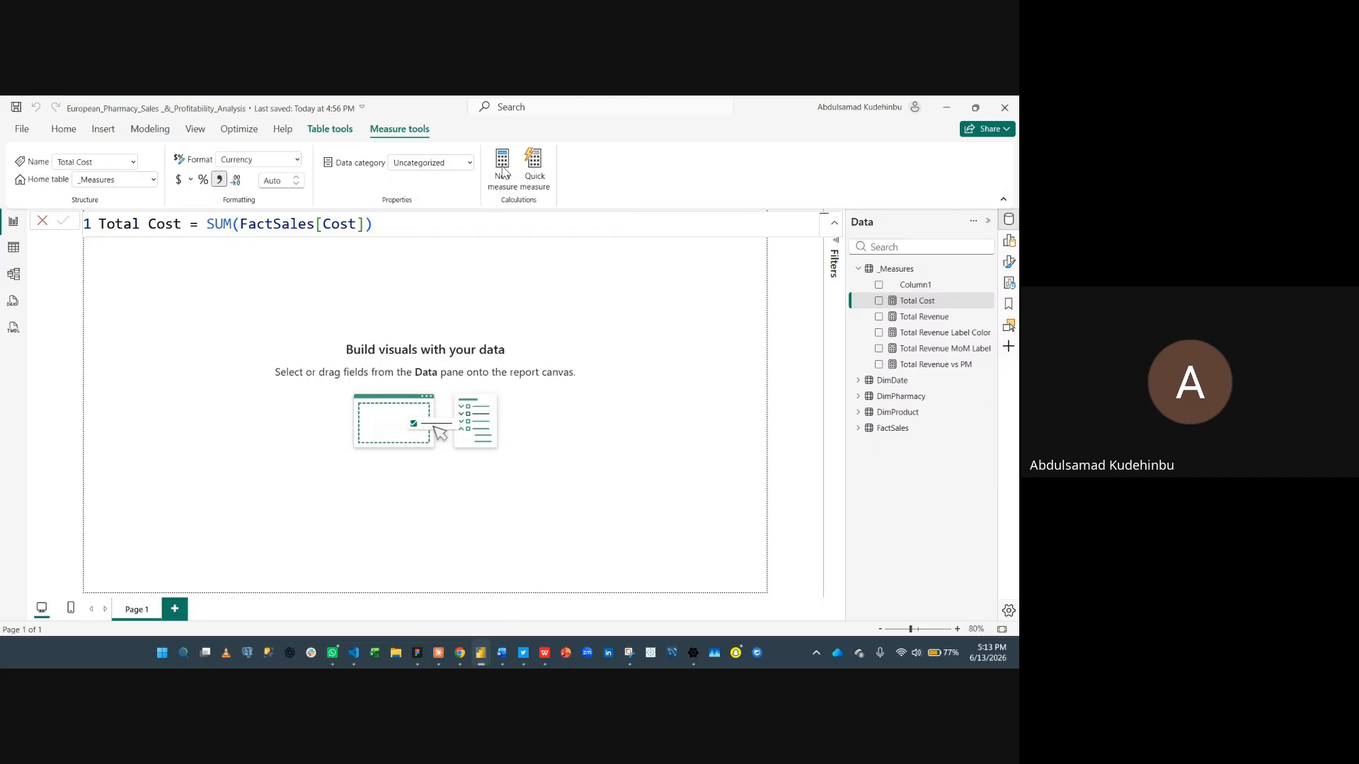
key("super+v")
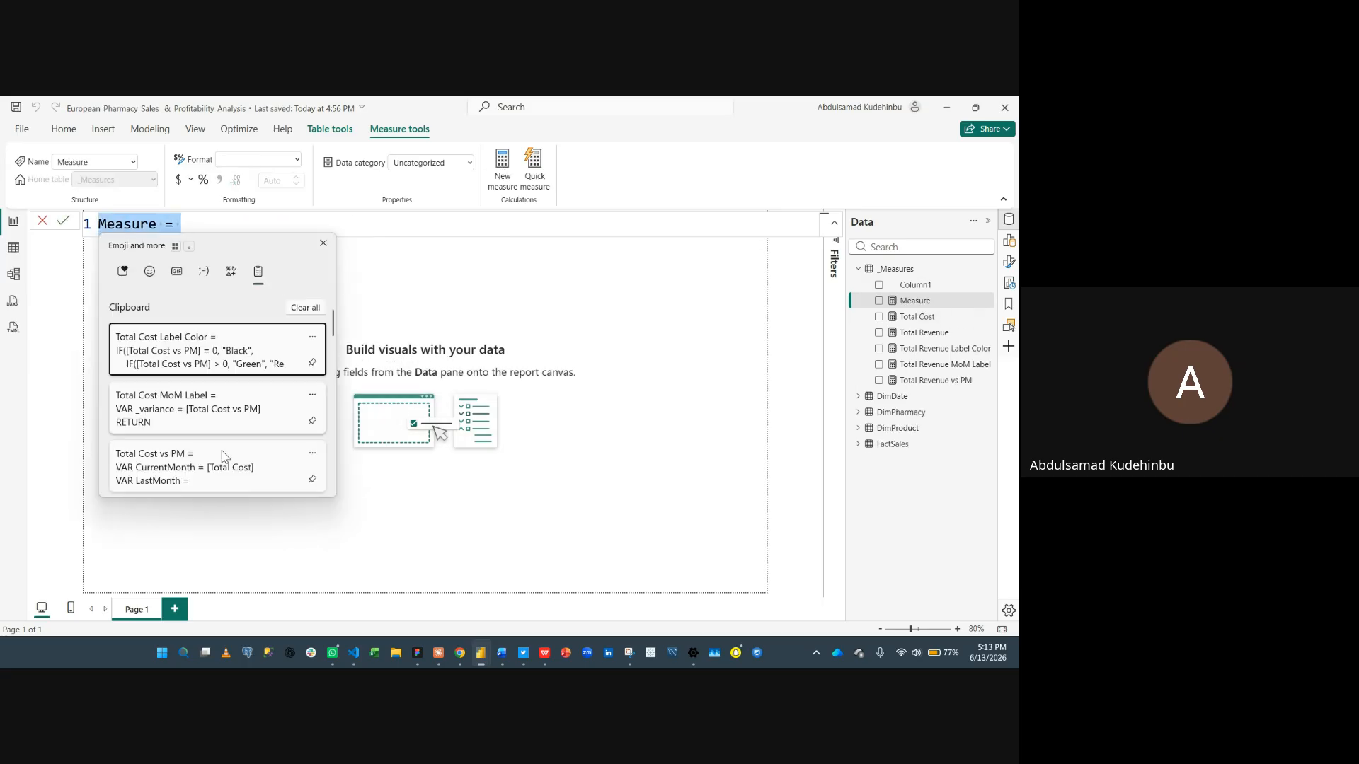
left_click(235, 464)
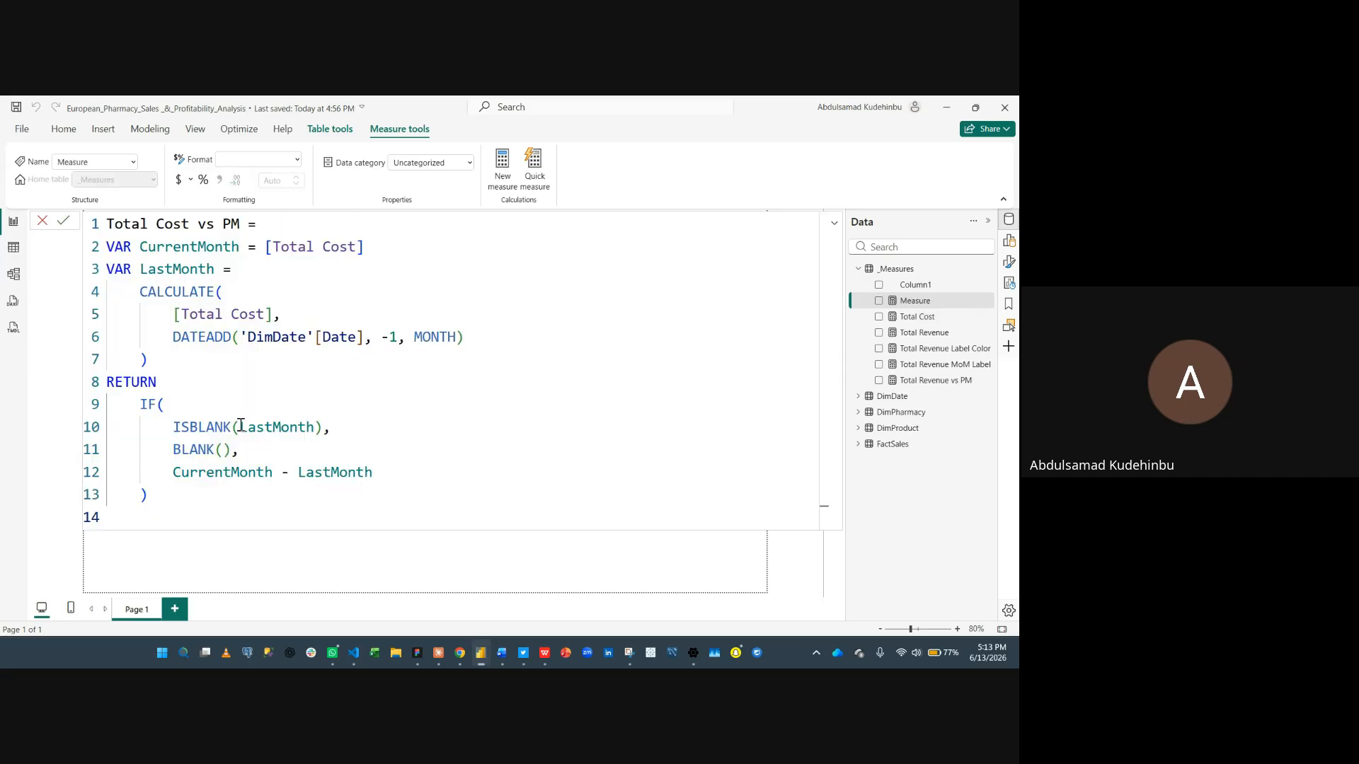
key("Return")
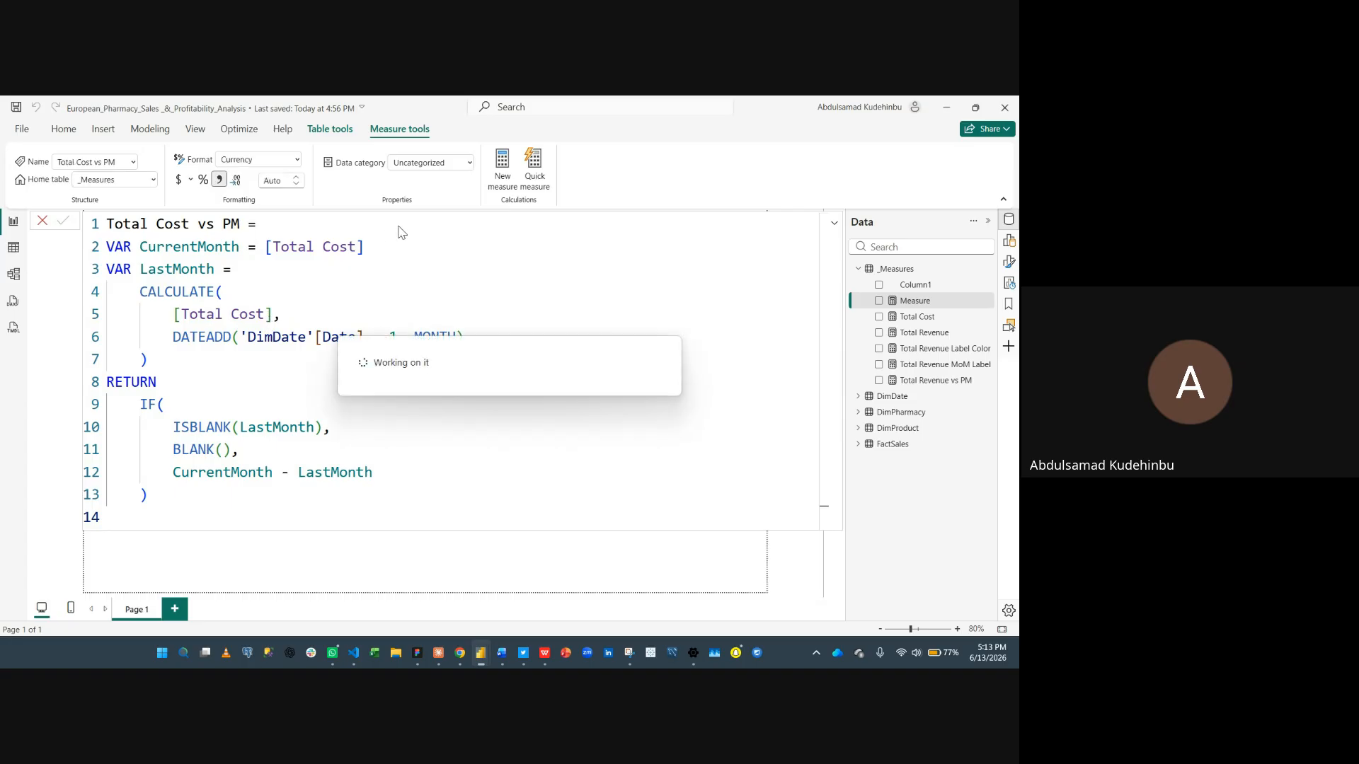
- Create the Total Cost MoM Label measure by pasting its definition from clipboard history and commit it
left_click(499, 178)
left_click(499, 178)
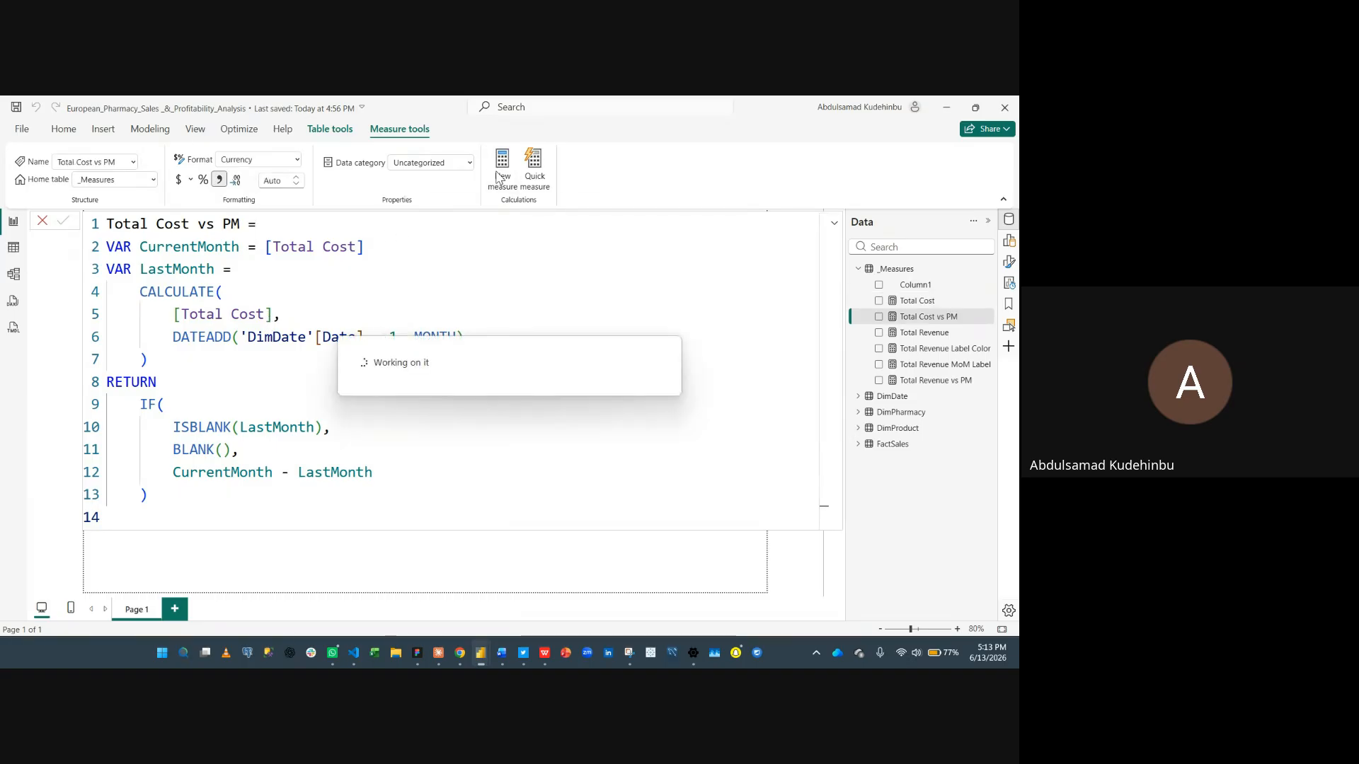
key("super+v")
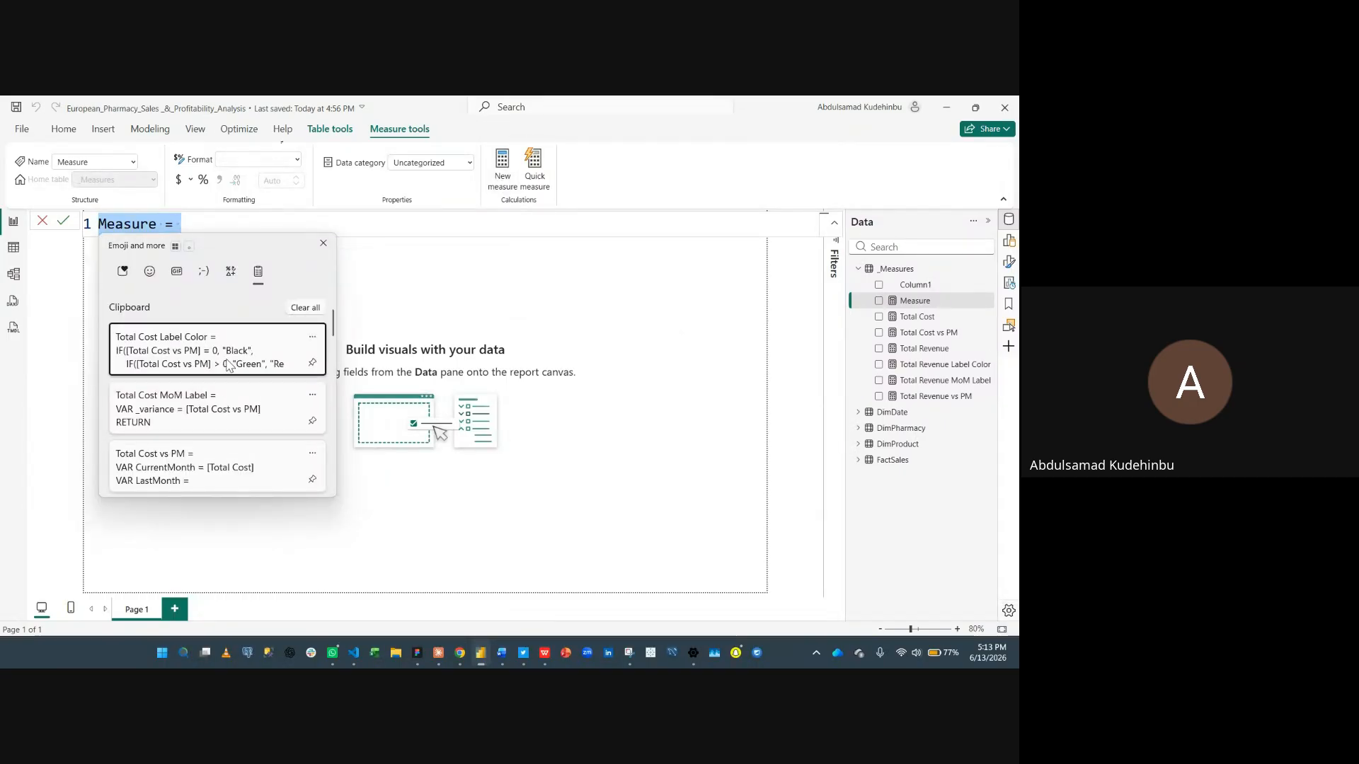
left_click(223, 416)
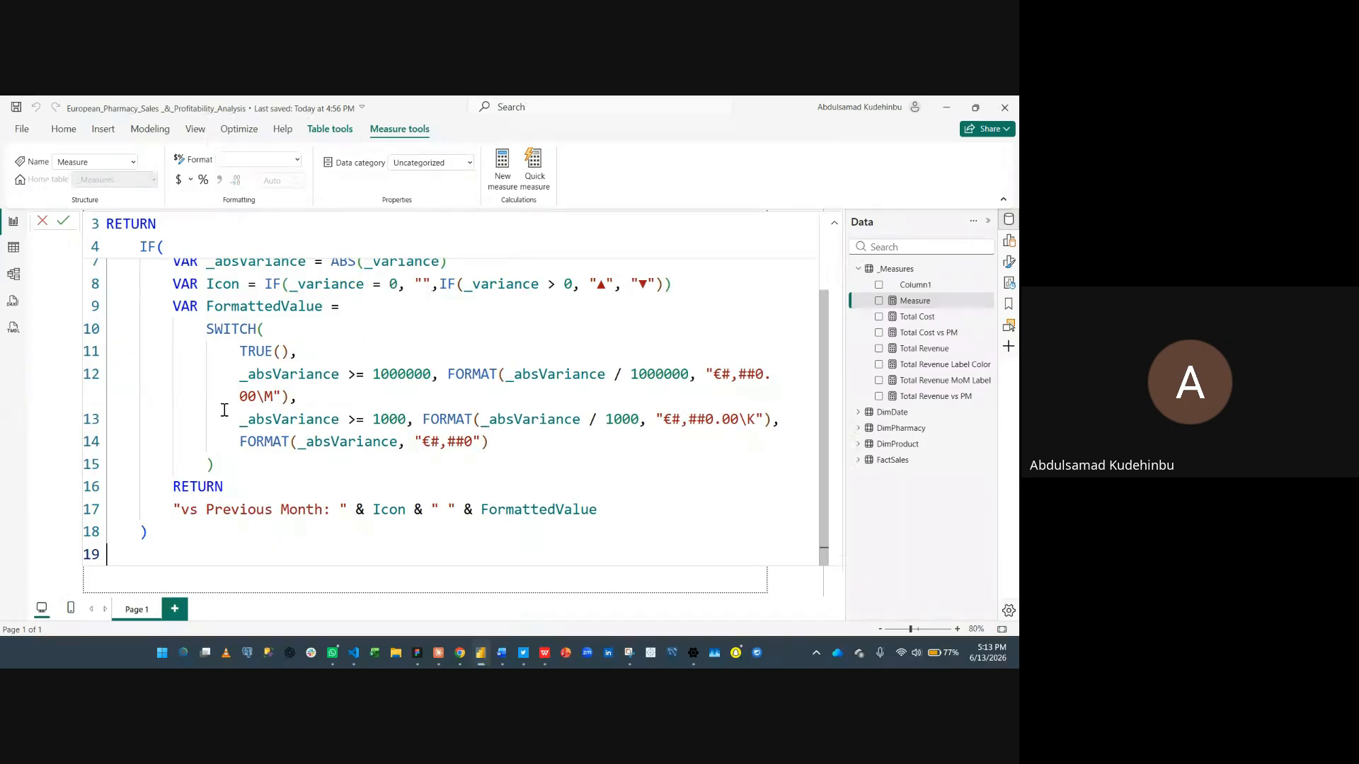
left_click(501, 166)
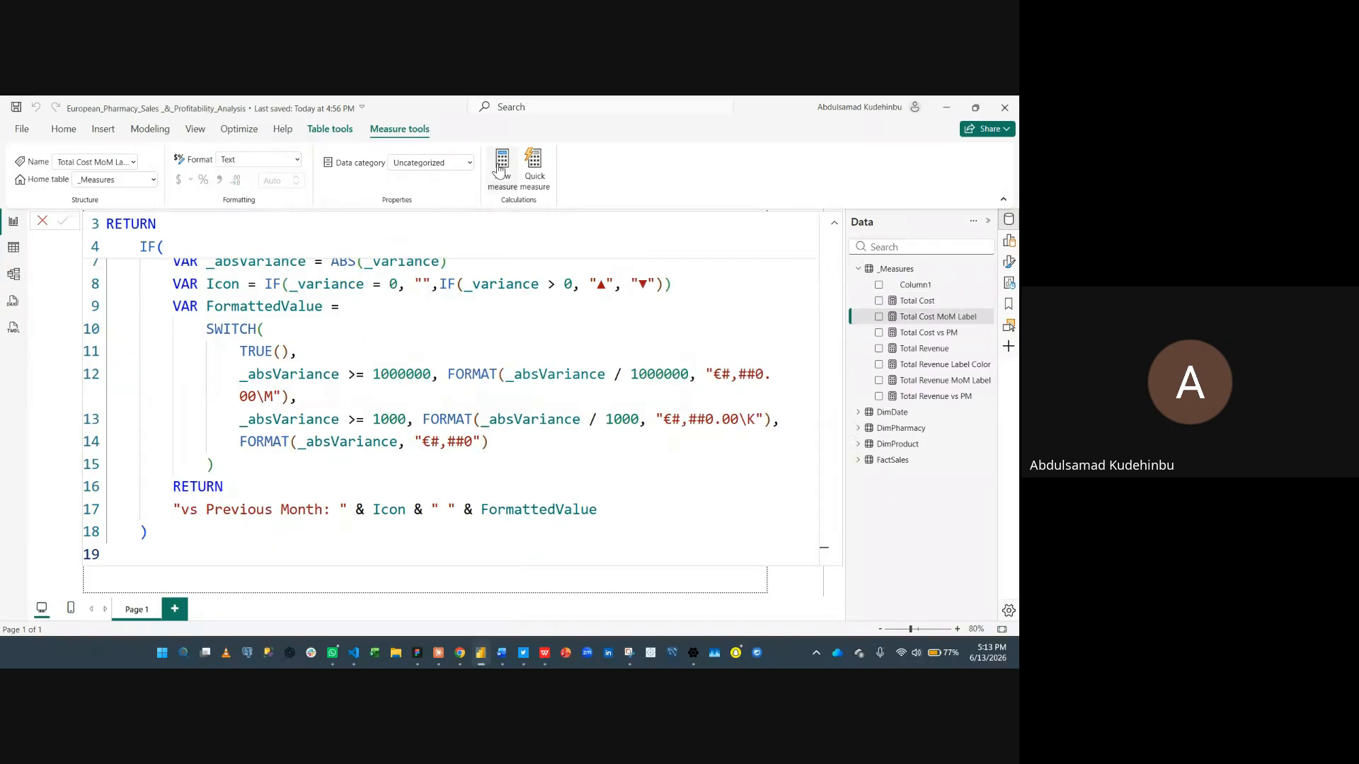
- Create the Total Cost Label Color measure by pasting its definition from clipboard history and commit it
left_click(501, 167)
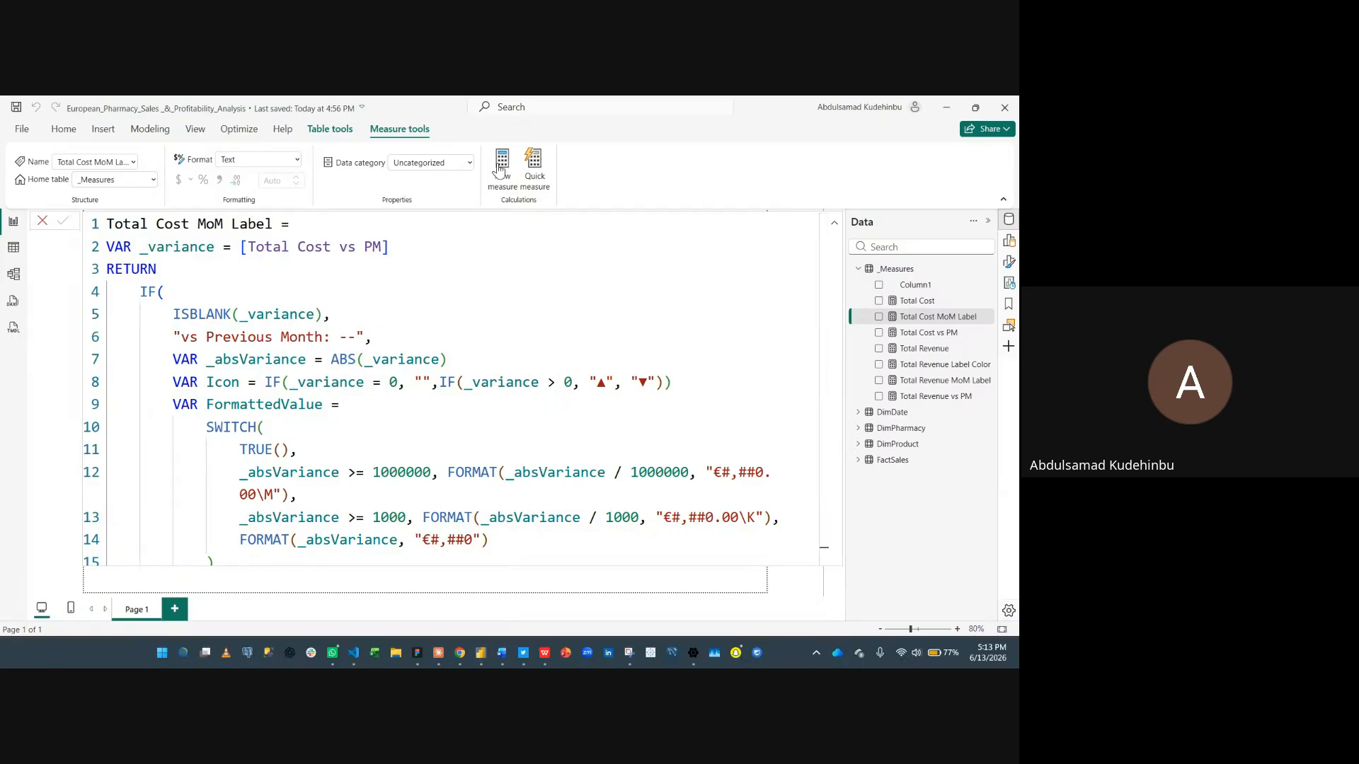
key("super+v")
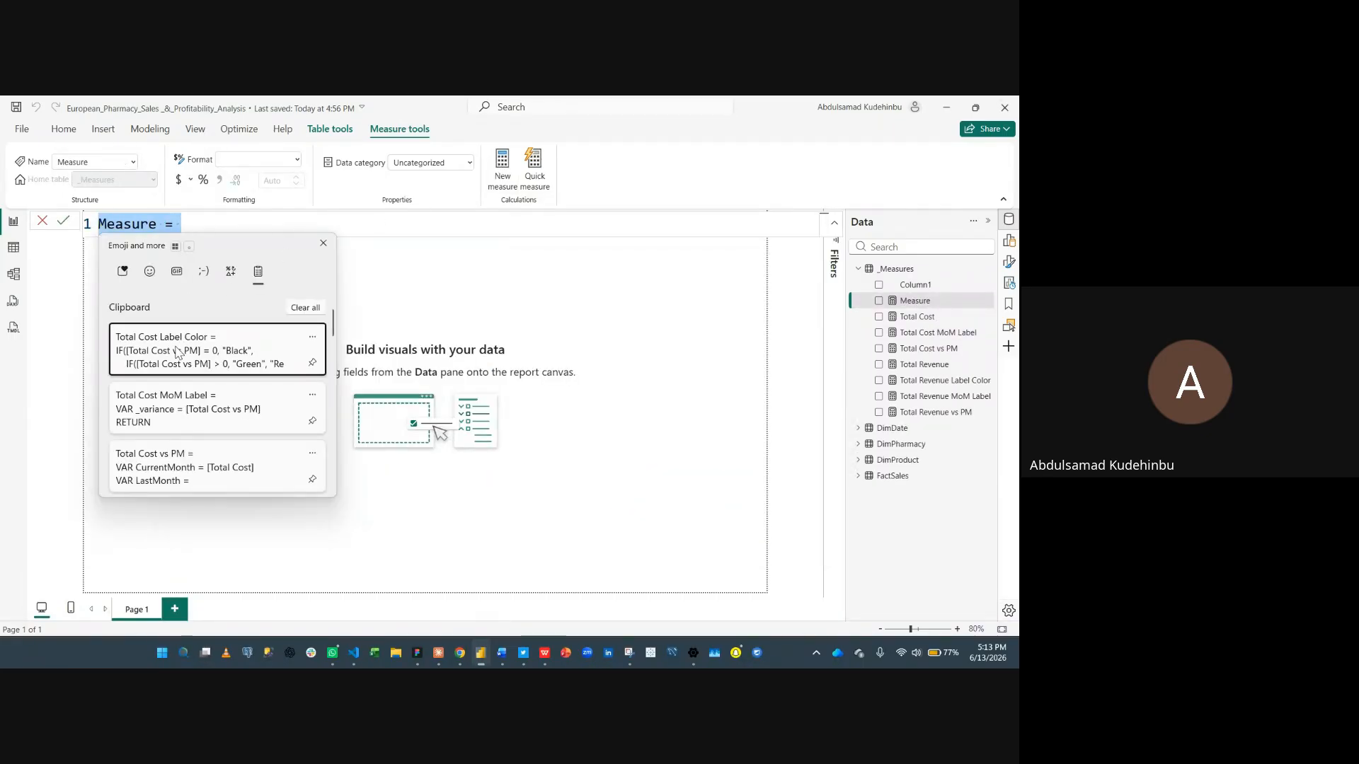
left_click(190, 354)
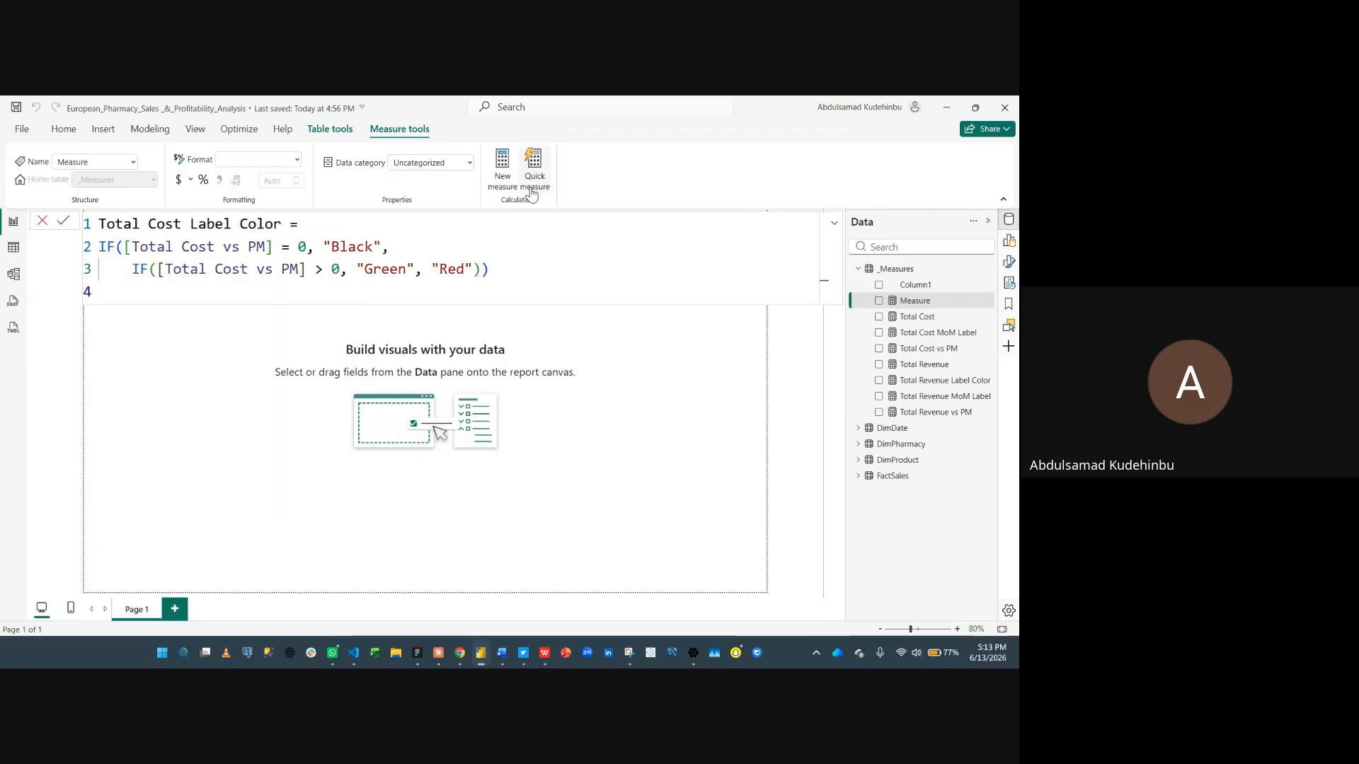
left_click(63, 222)
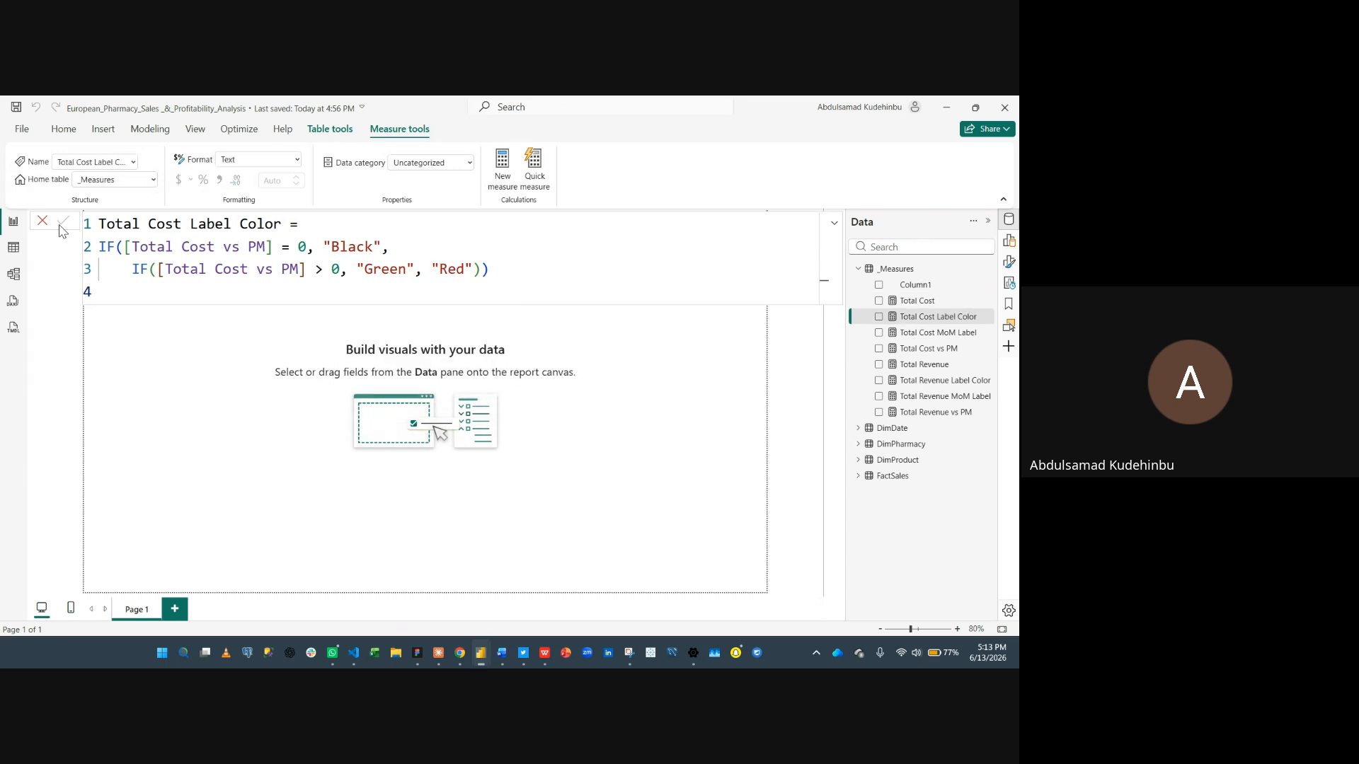
- Clear all entries from the clipboard history
key("super+v")
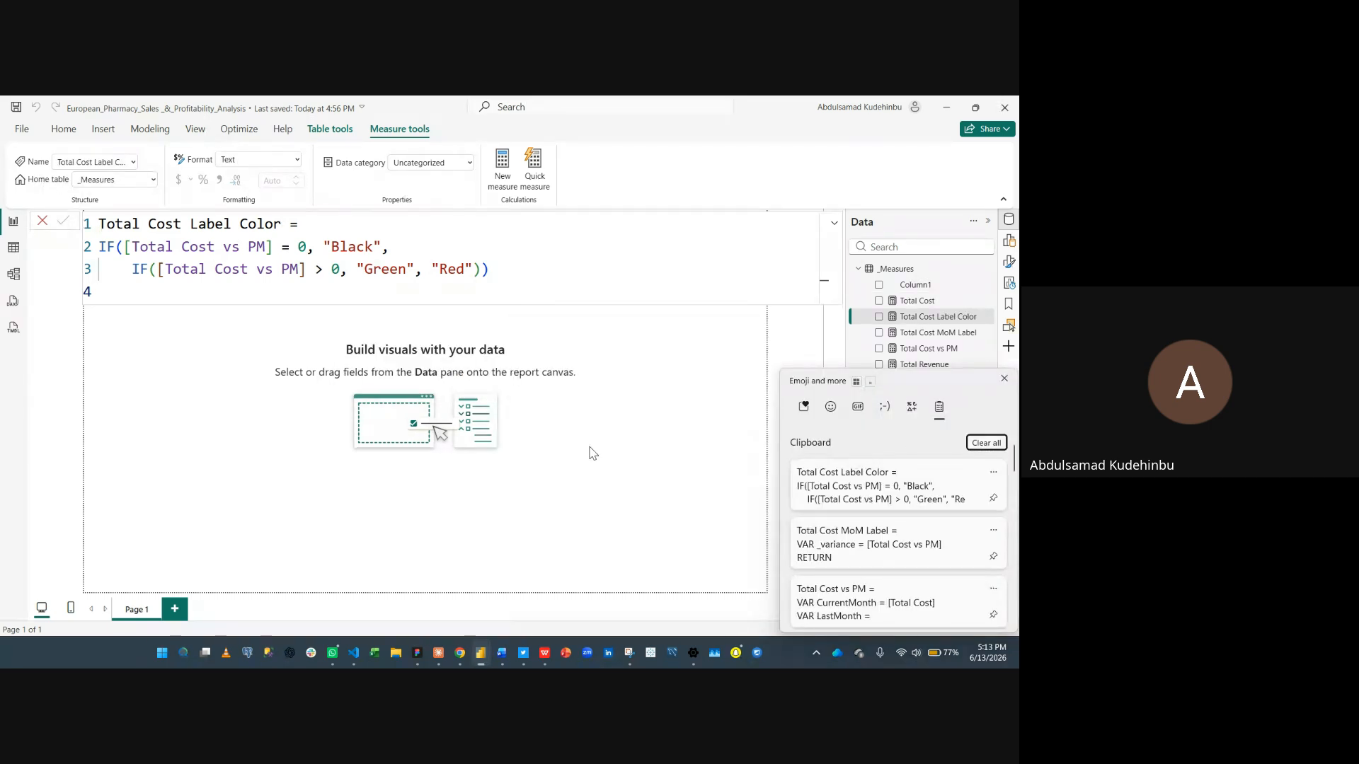
left_click(998, 446)
left_click(592, 455)
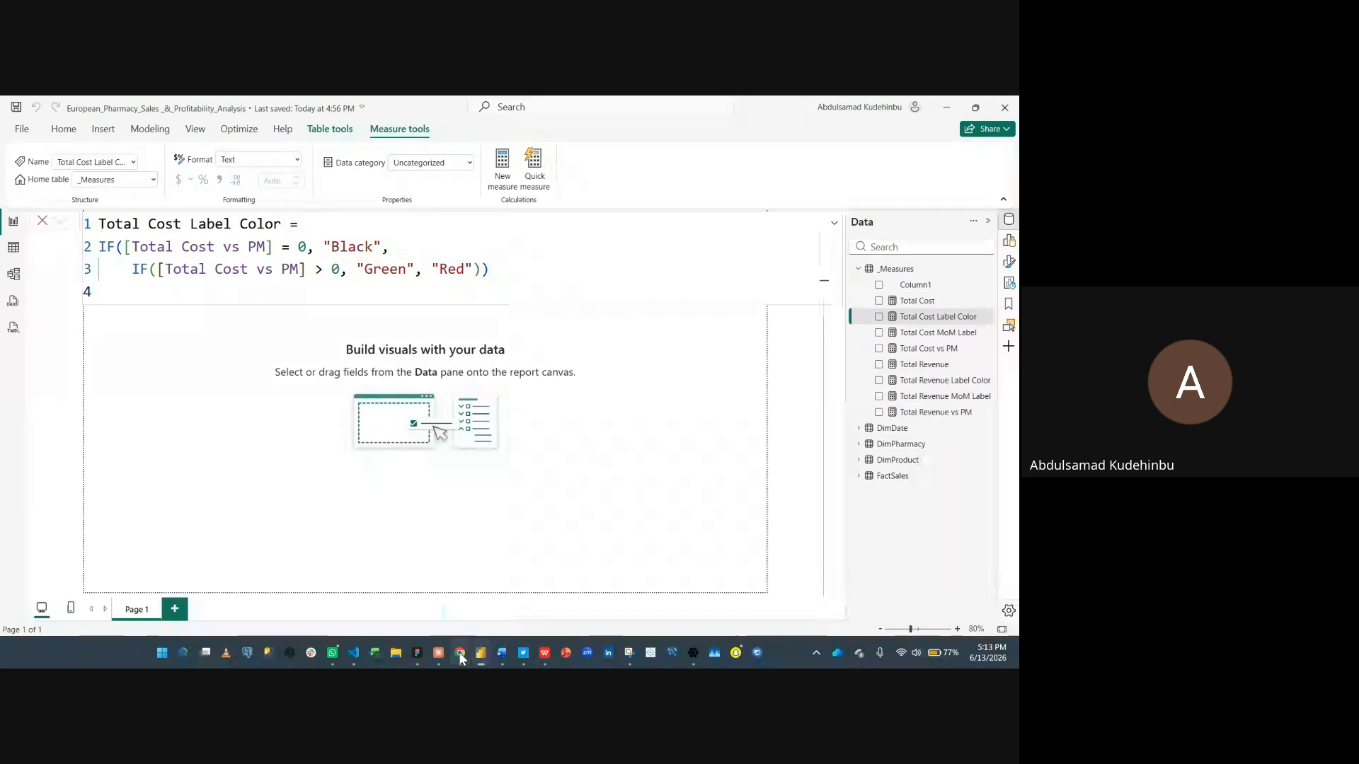
- Switch to the DAX Measures document and copy the Total Margin measure definition
mouse_move(501, 652)
left_click(465, 599)
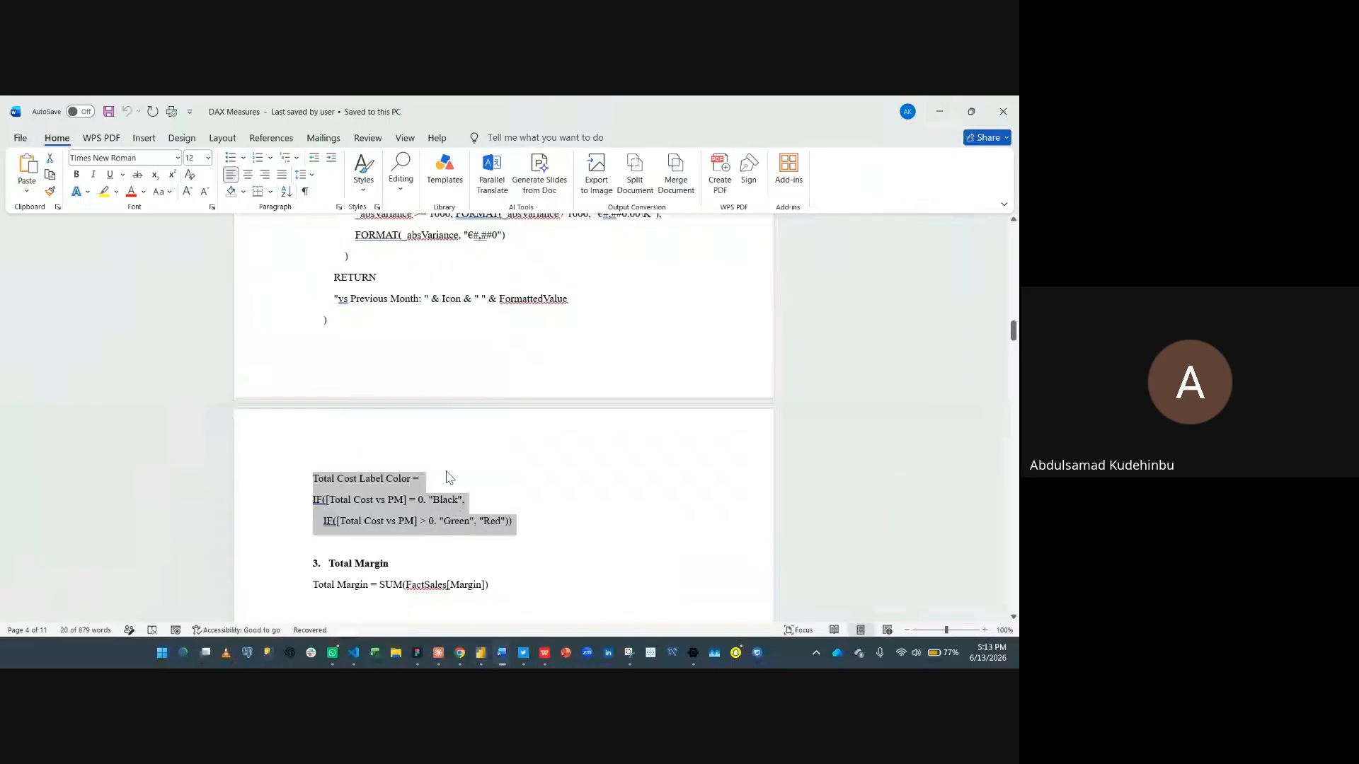
scroll(443, 443, "down", 4)
left_click(550, 413)
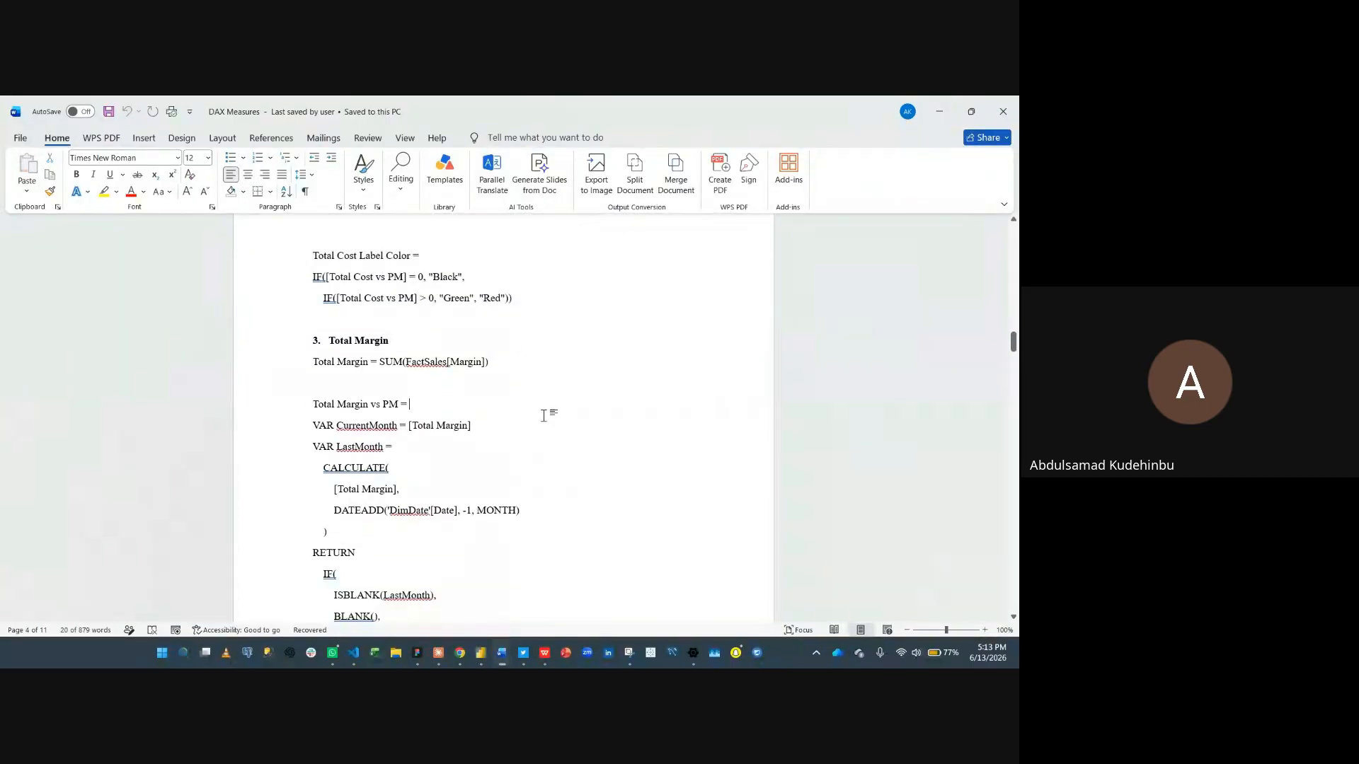
left_click_drag(314, 363, 493, 365)
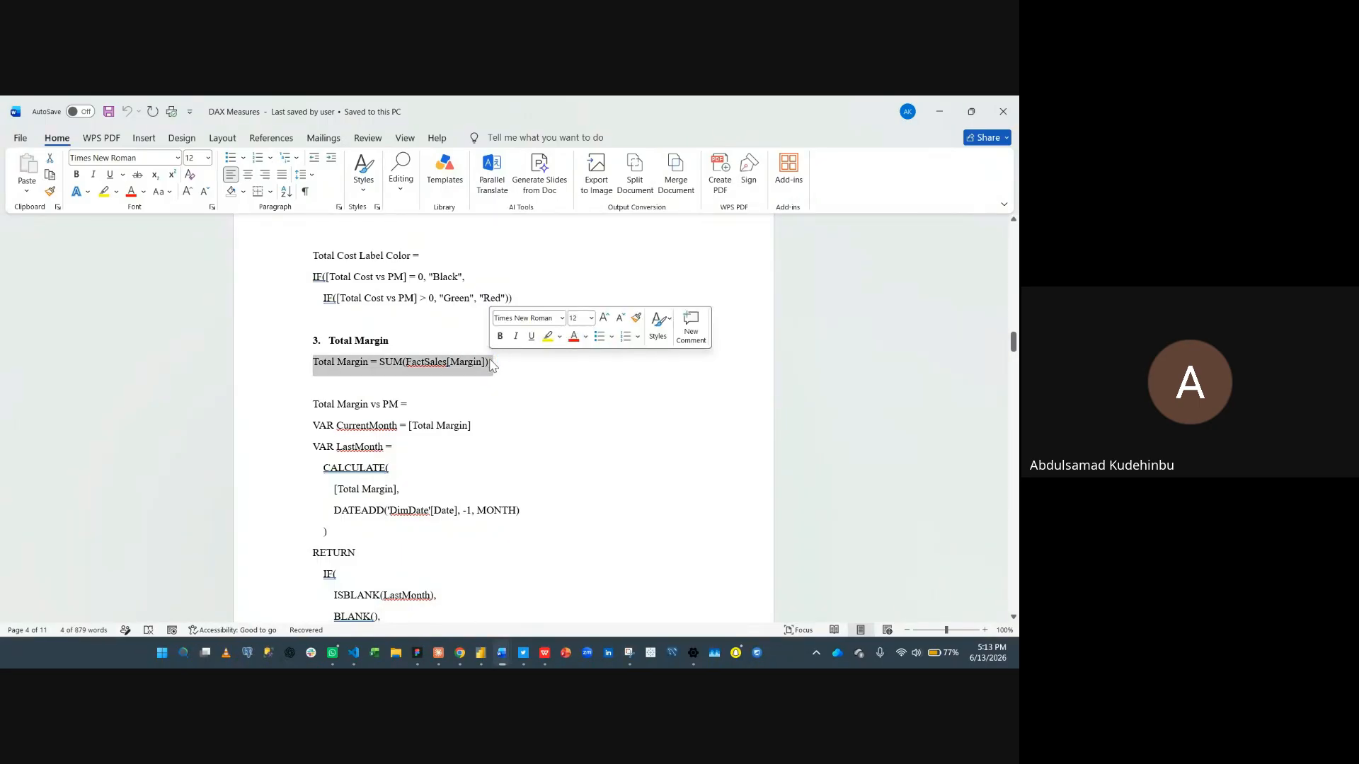
key("ctrl+c")
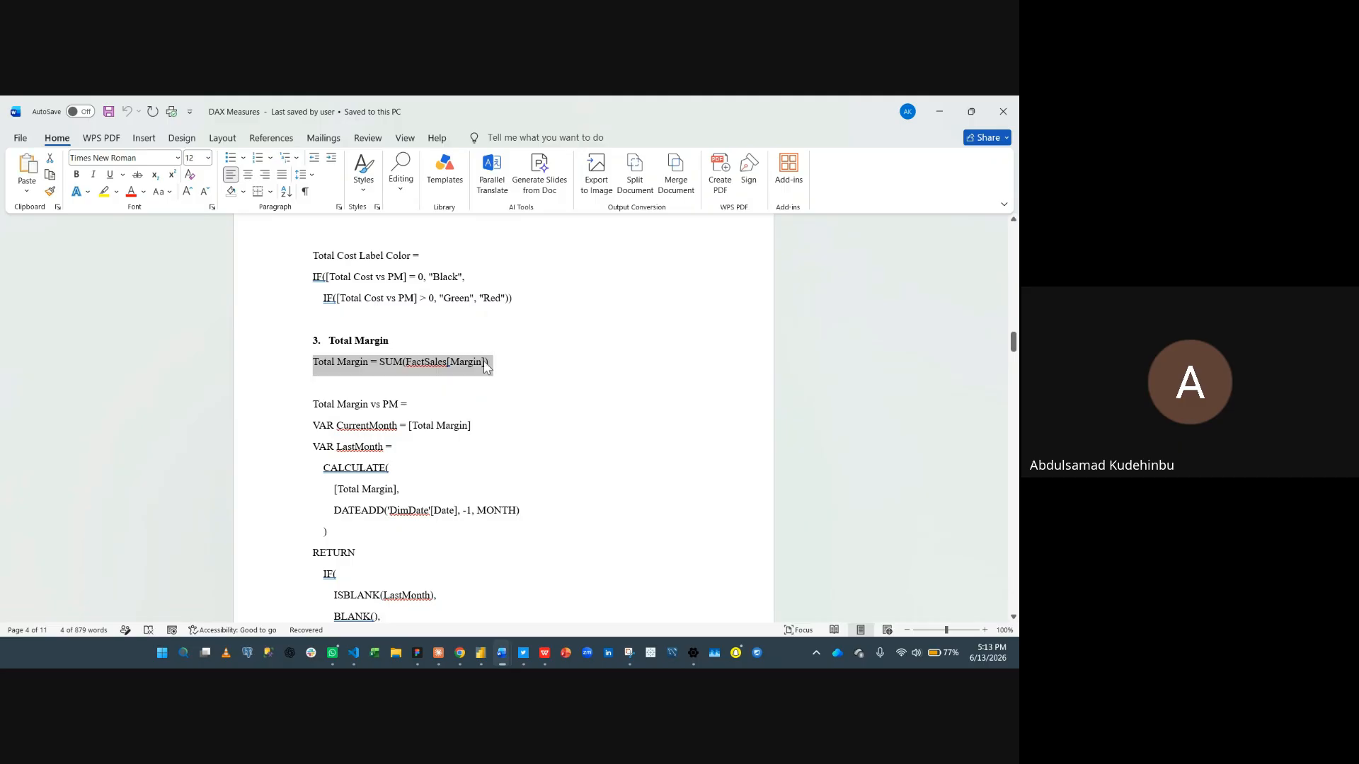
- Copy the Total Margin vs PM definition from the document
left_click_drag(305, 405, 424, 585)
scroll(427, 589, "down", 1)
scroll(427, 589, "down", 1)
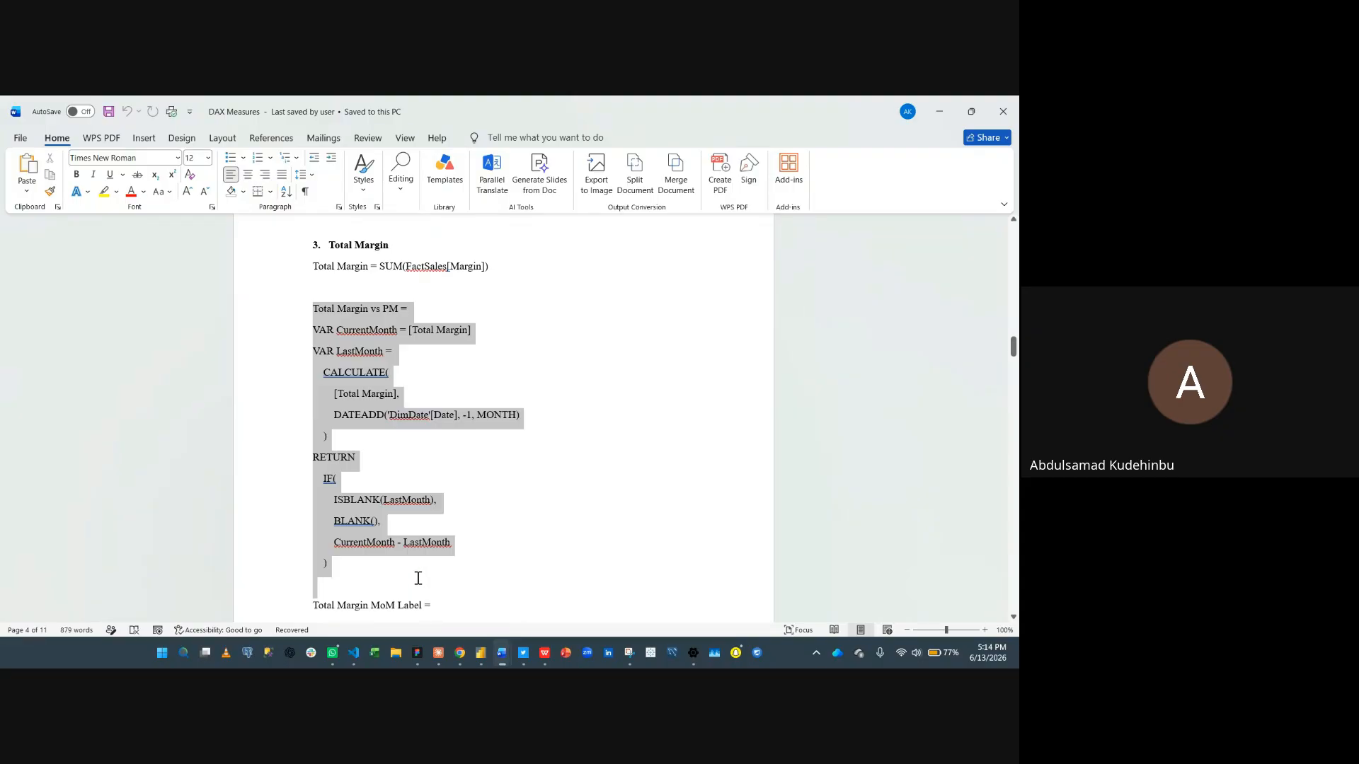
key("ctrl+c")
- Copy the Total Margin MoM Label and Total Margin Label Color definitions from the document
scroll(420, 566, "down", 3)
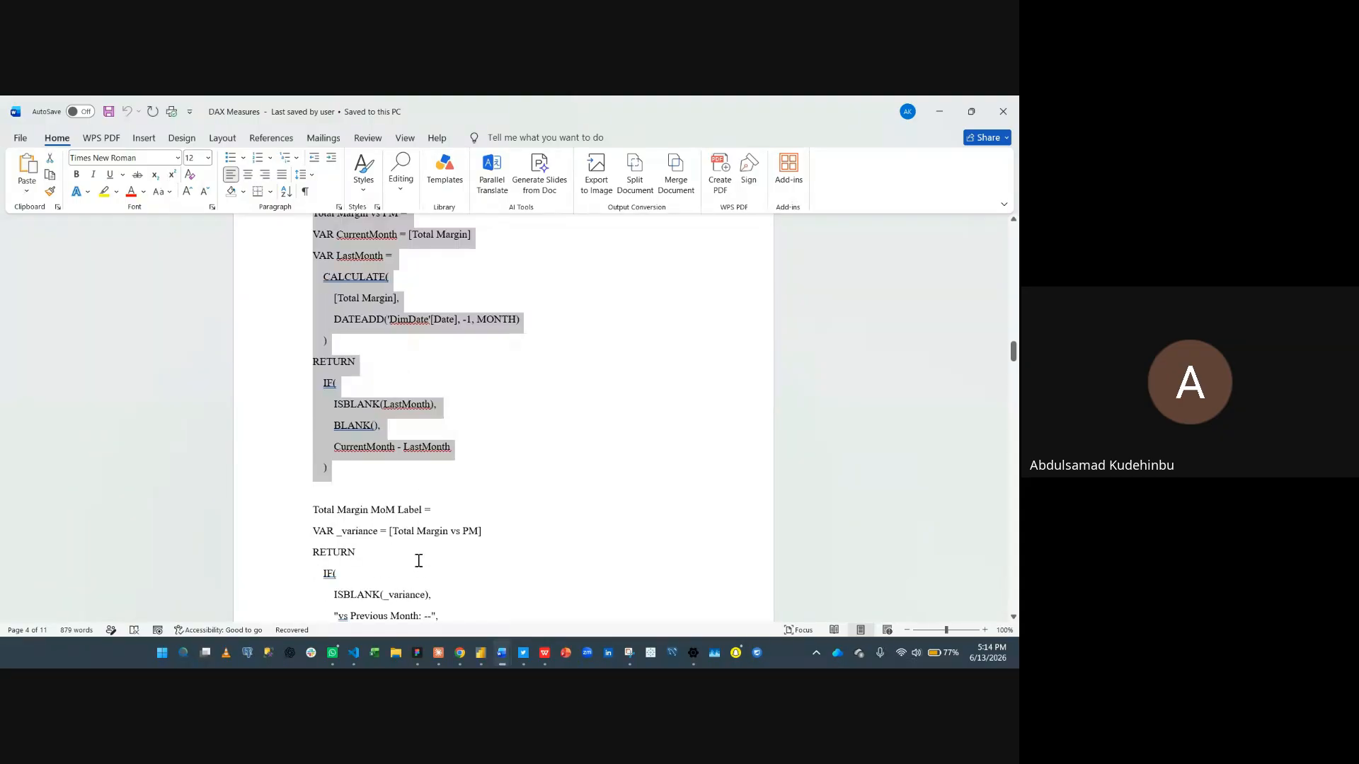
left_click(428, 510)
left_click_drag(341, 527, 457, 388)
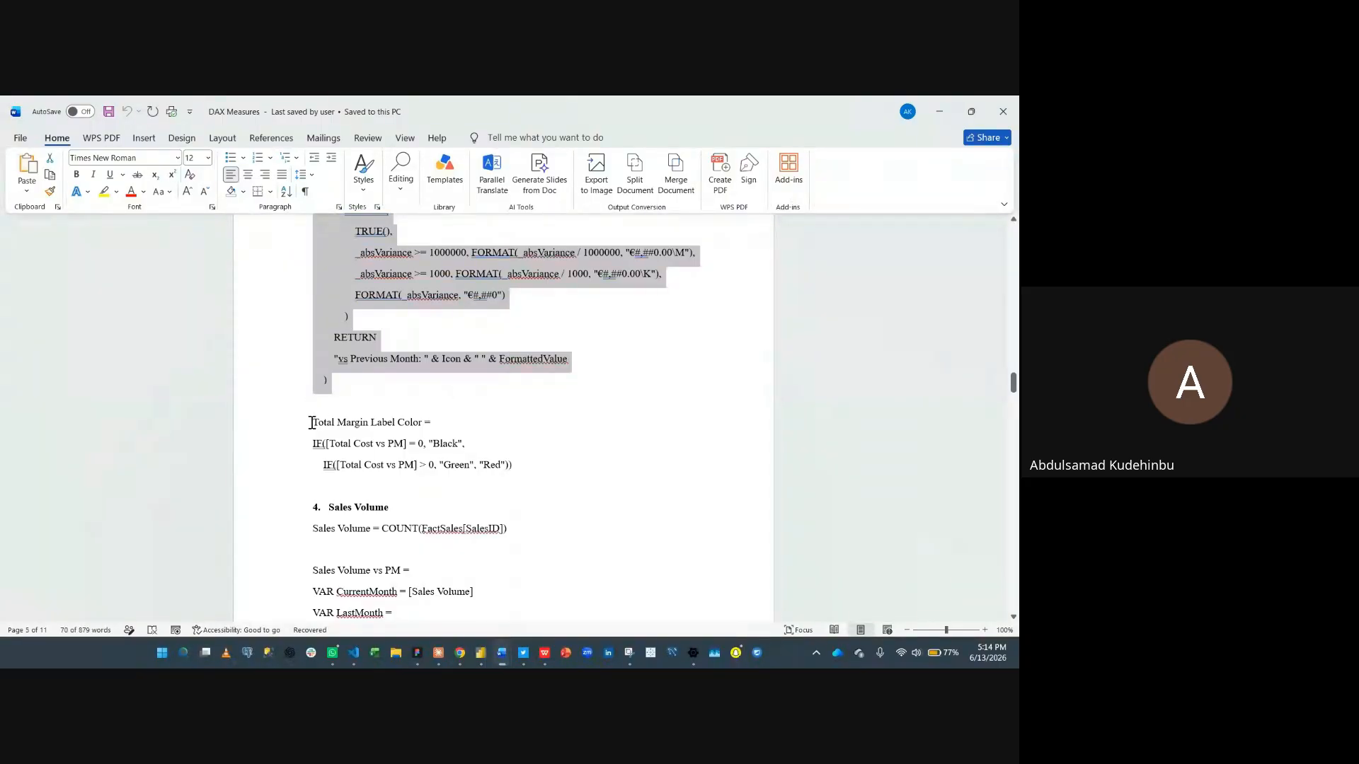
left_click_drag(320, 422, 565, 471)
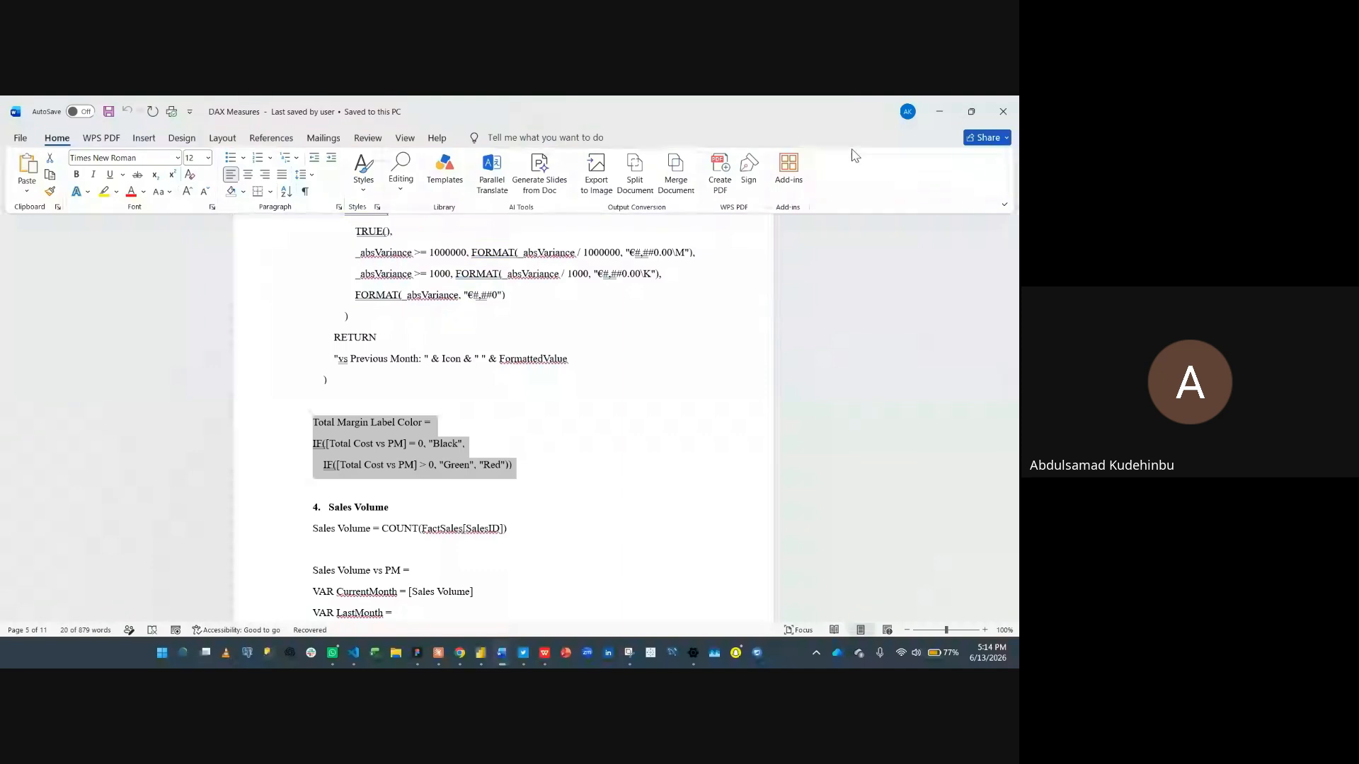
- Switch to Power BI and create a new measure in _Measures by pasting the Total Margin definition from clipboard history
key("alt+Tab")
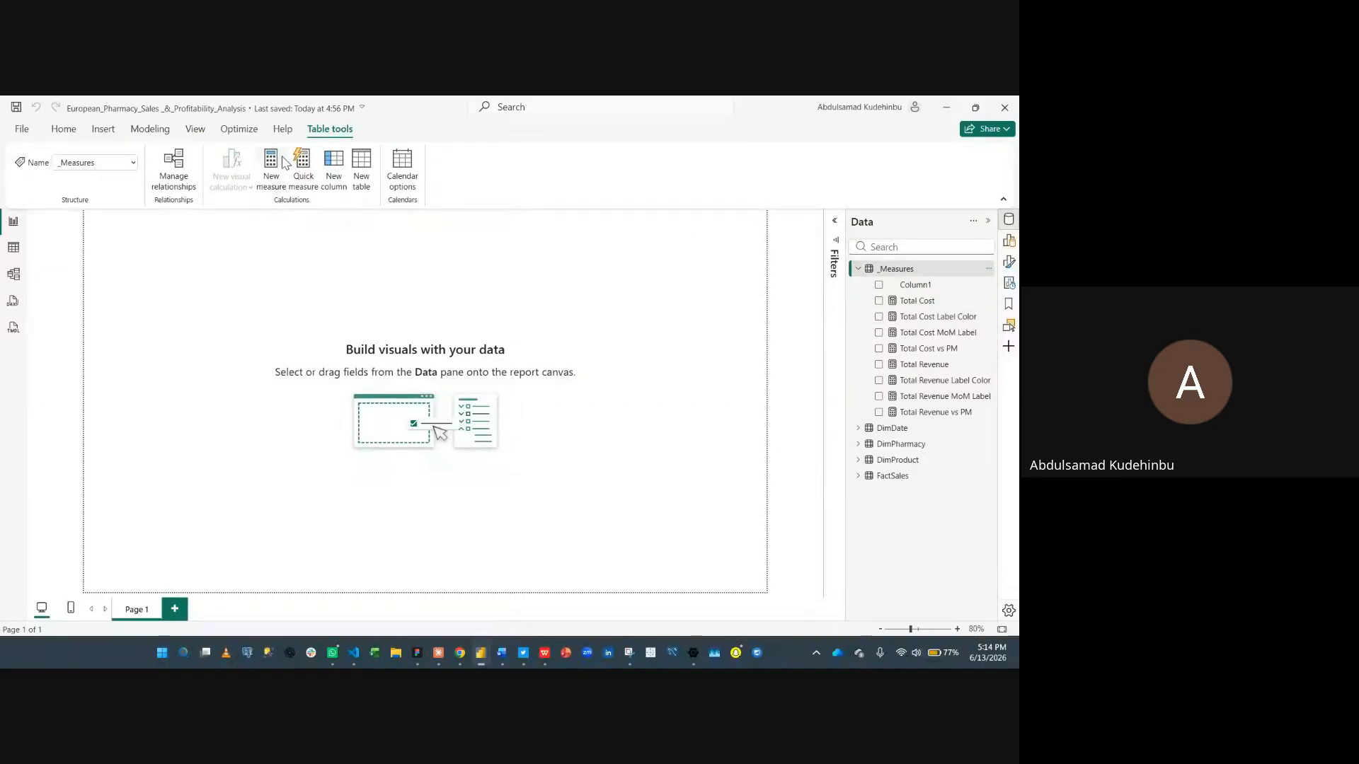
left_click(271, 163)
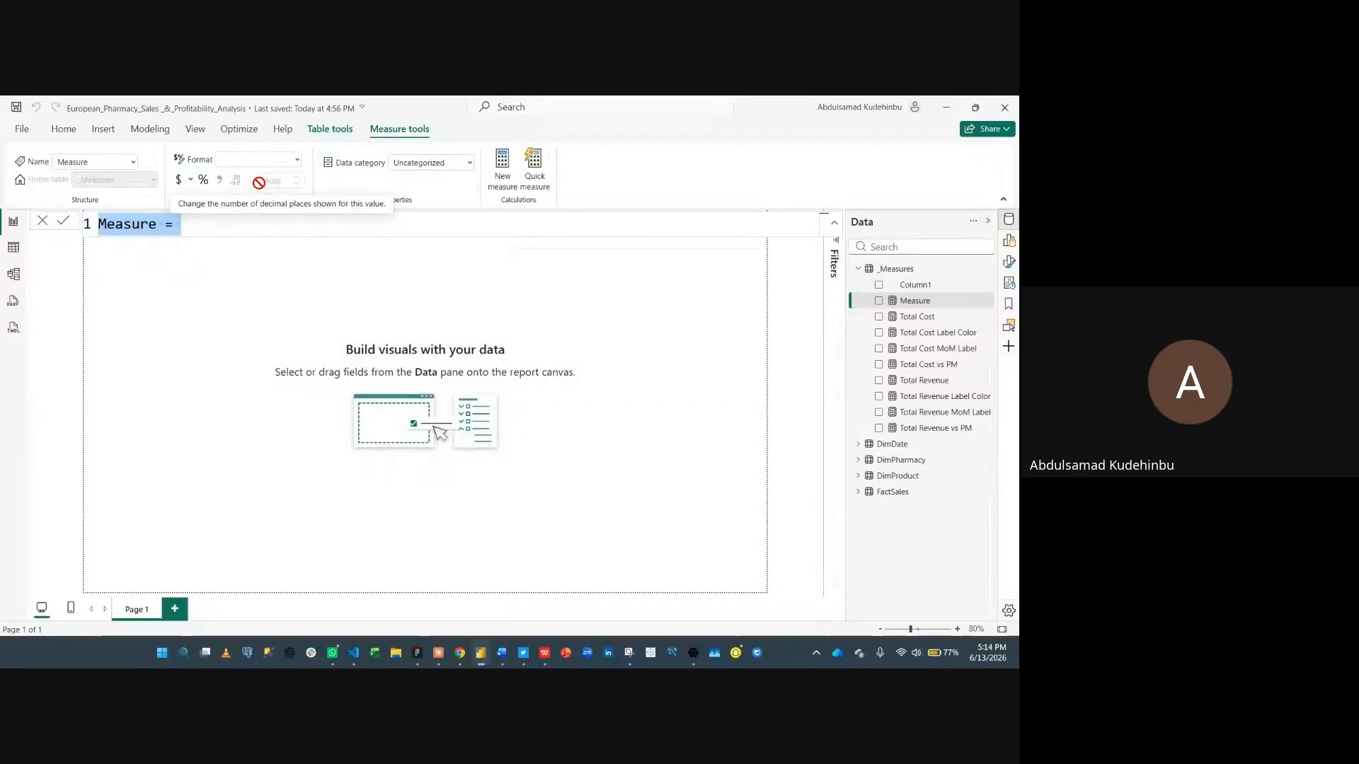
key("super+v")
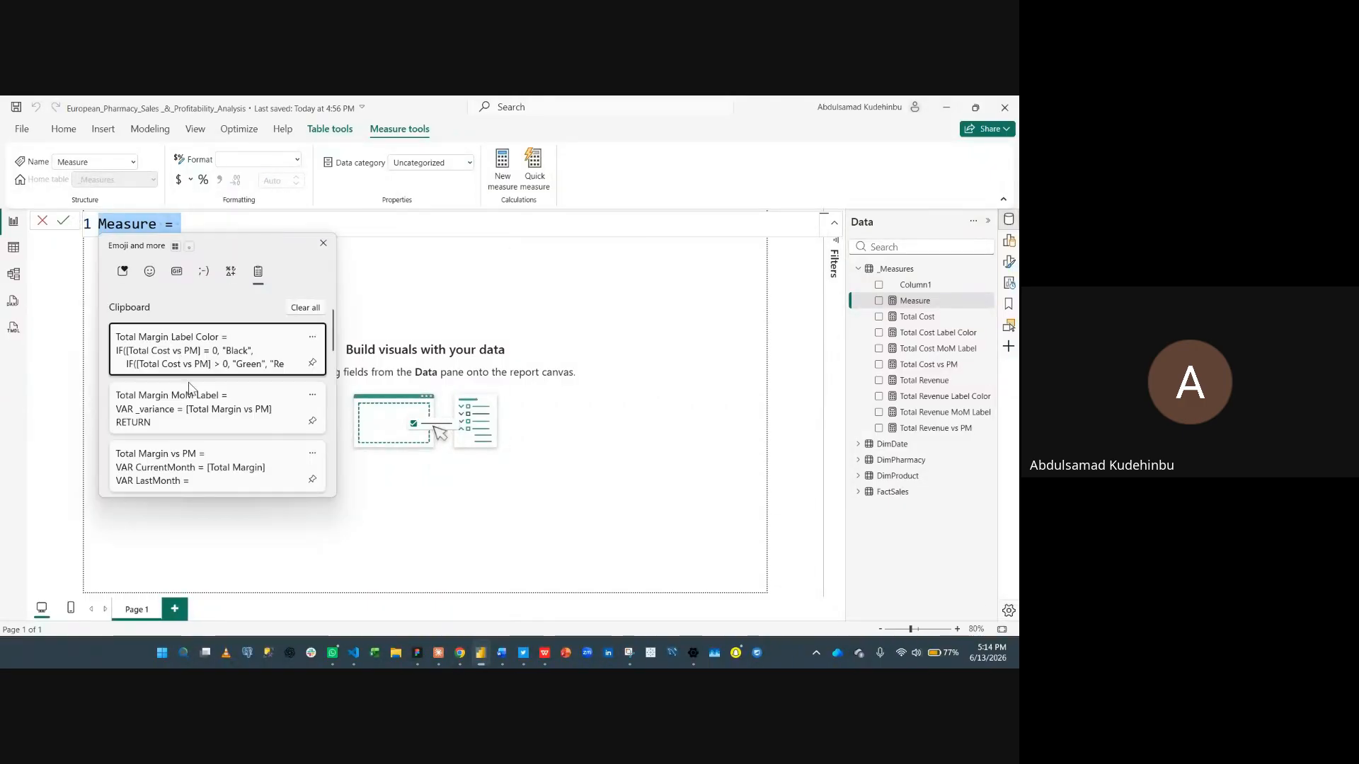
scroll(190, 389, "down", 1)
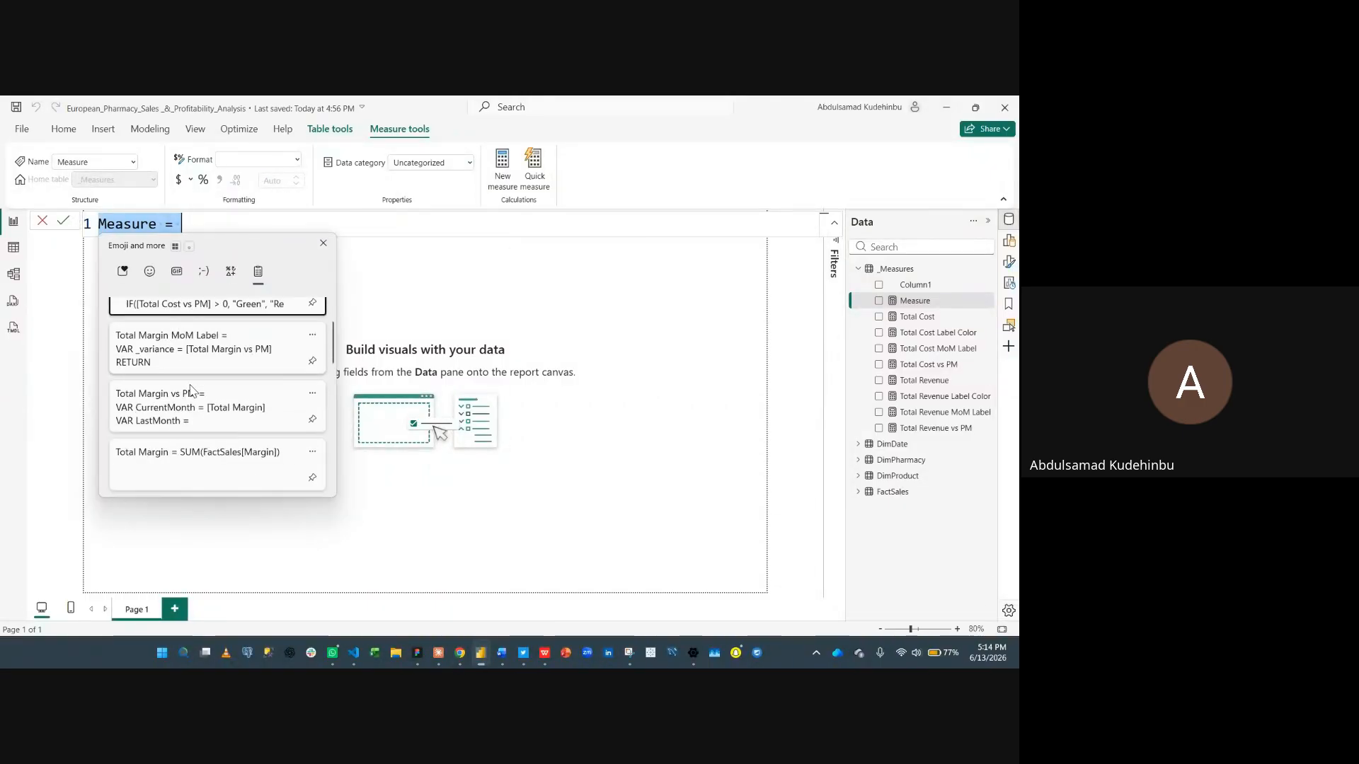
left_click(189, 462)
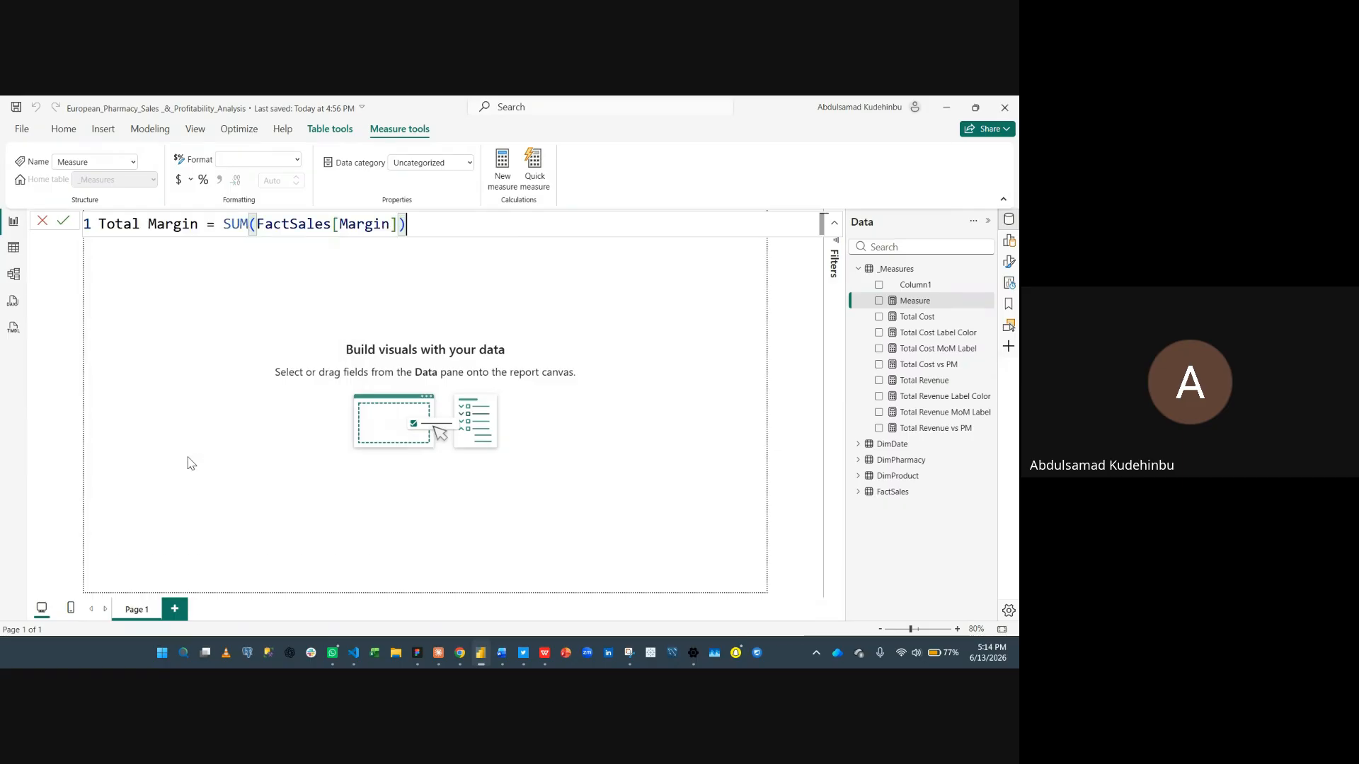
left_click(61, 220)
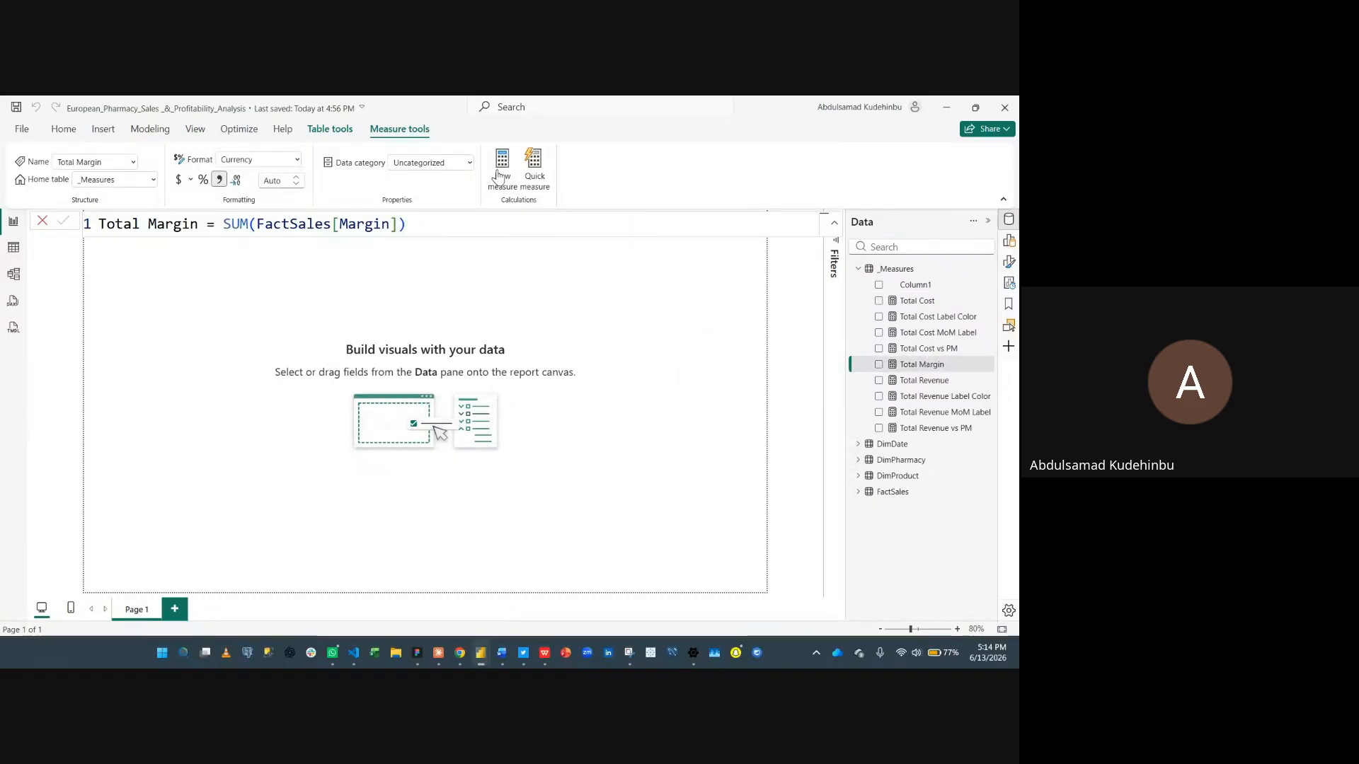
- Create the Total Margin vs PM measure by pasting its definition from clipboard history
left_click(499, 176)
key("super+v")
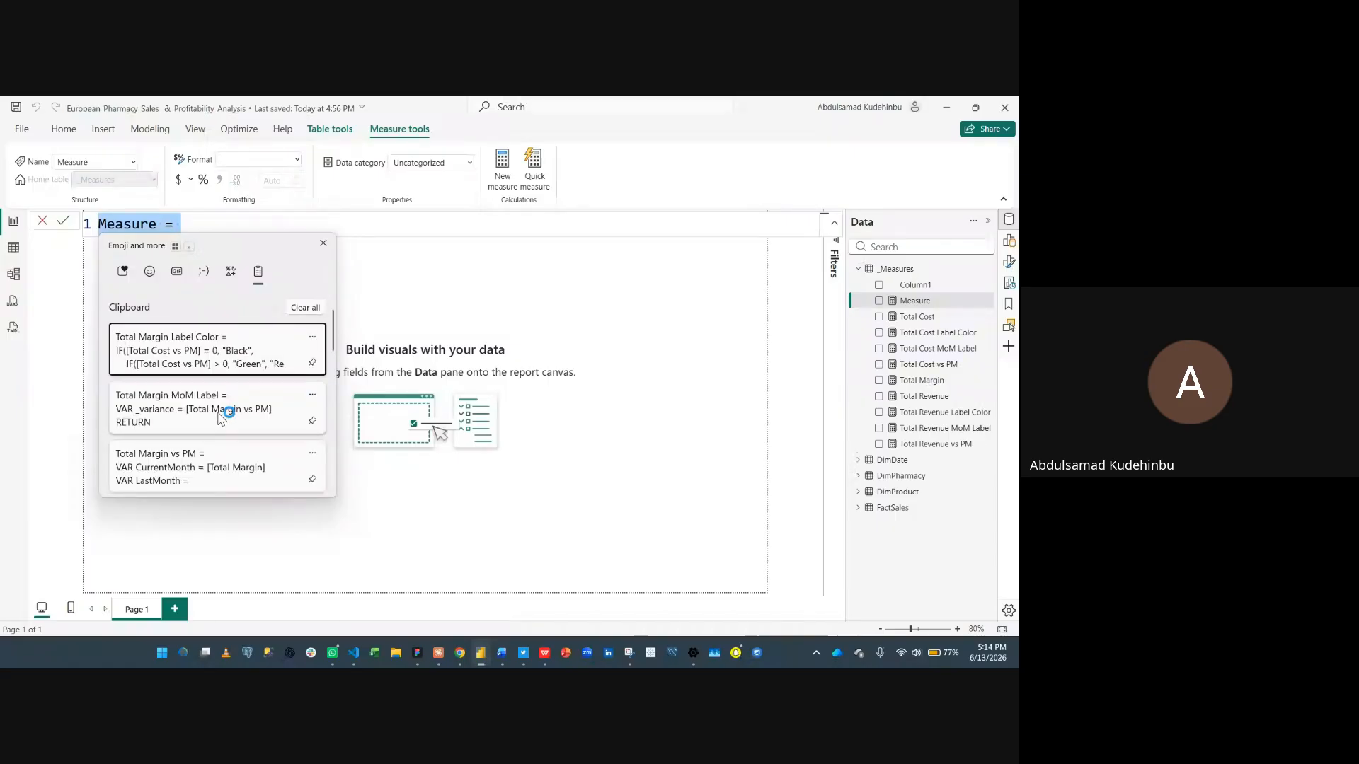
left_click(223, 464)
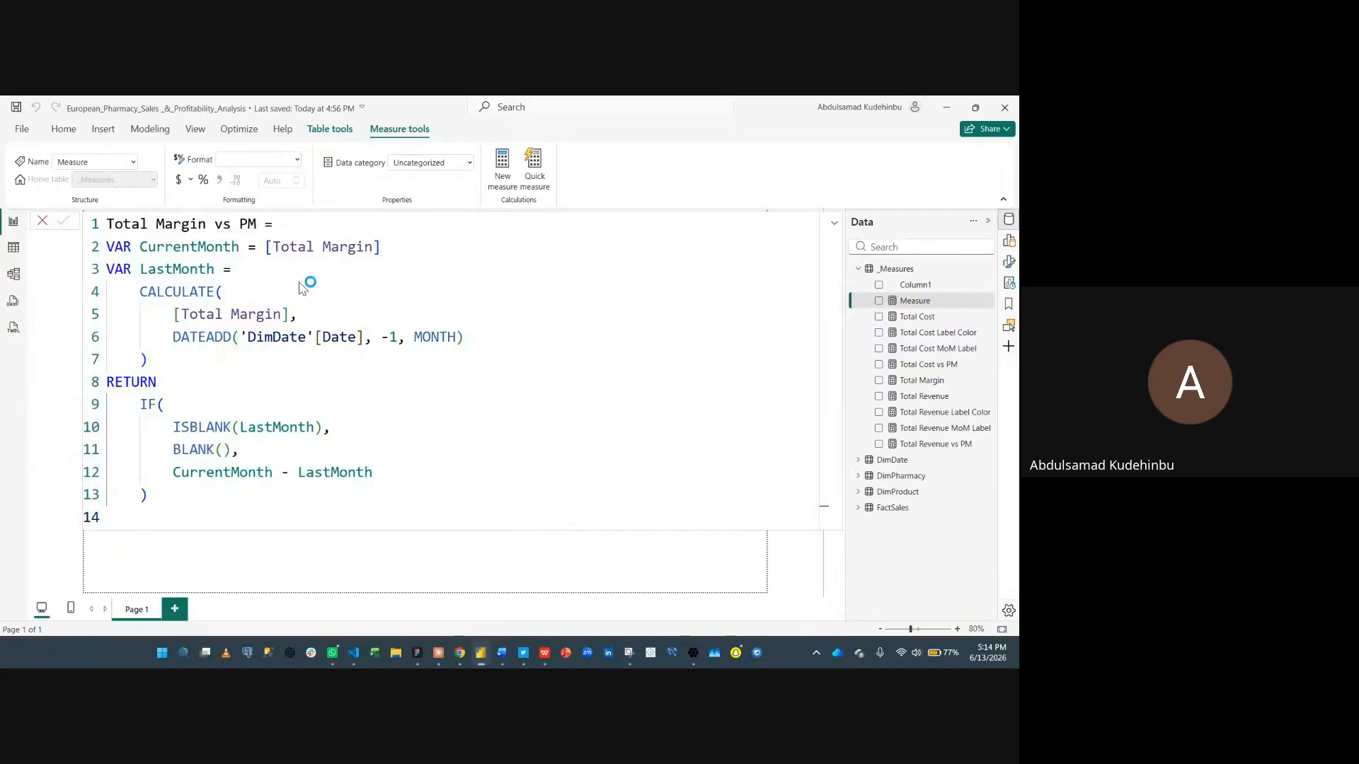
left_click(501, 172)
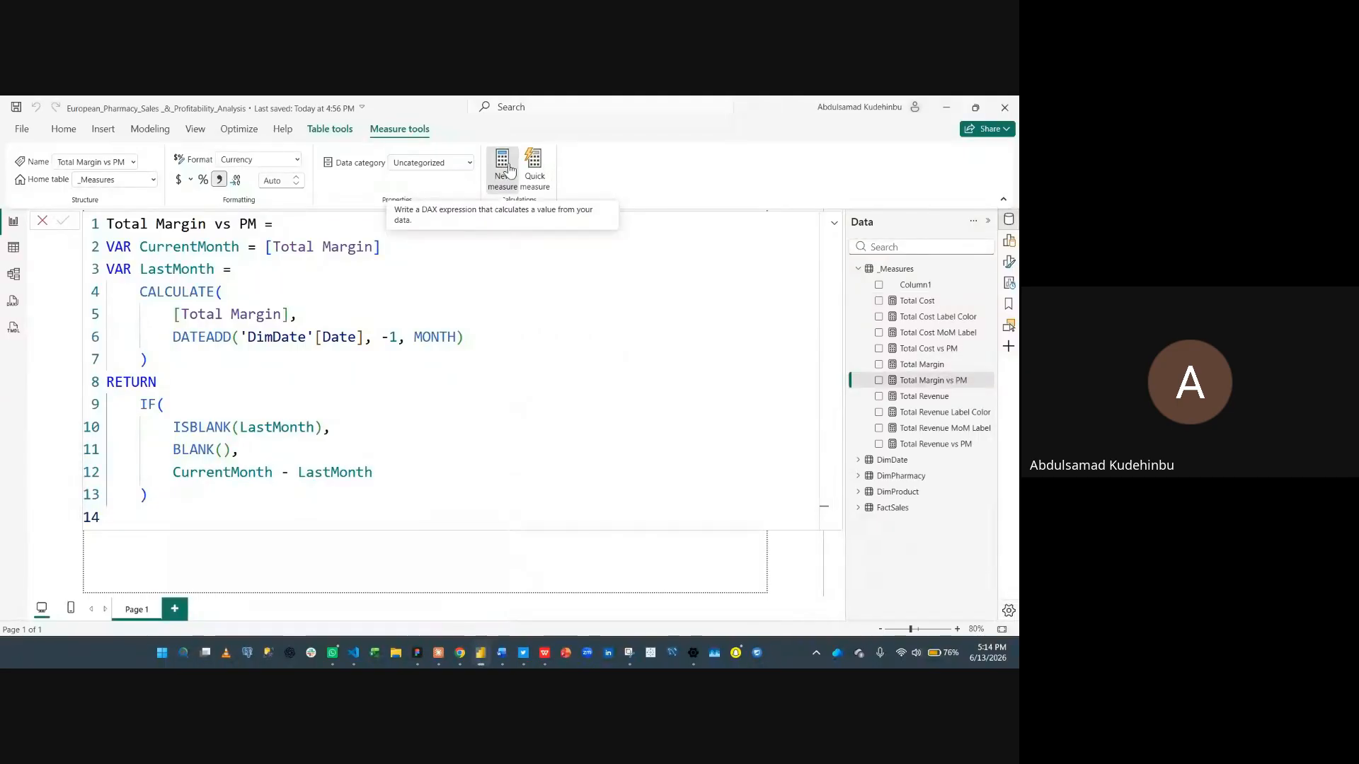
- Create the Total Margin MoM Label measure by pasting its definition from clipboard history
left_click(510, 170)
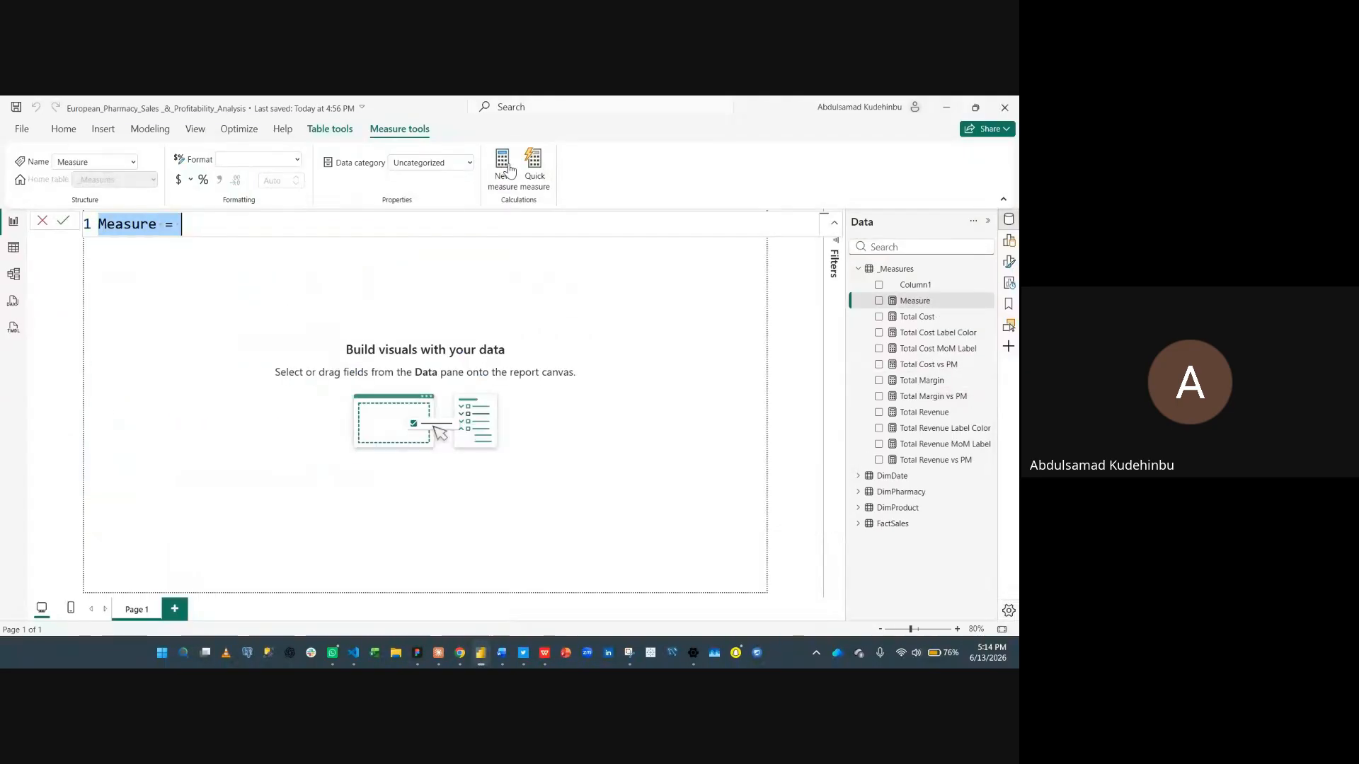
key("super+v")
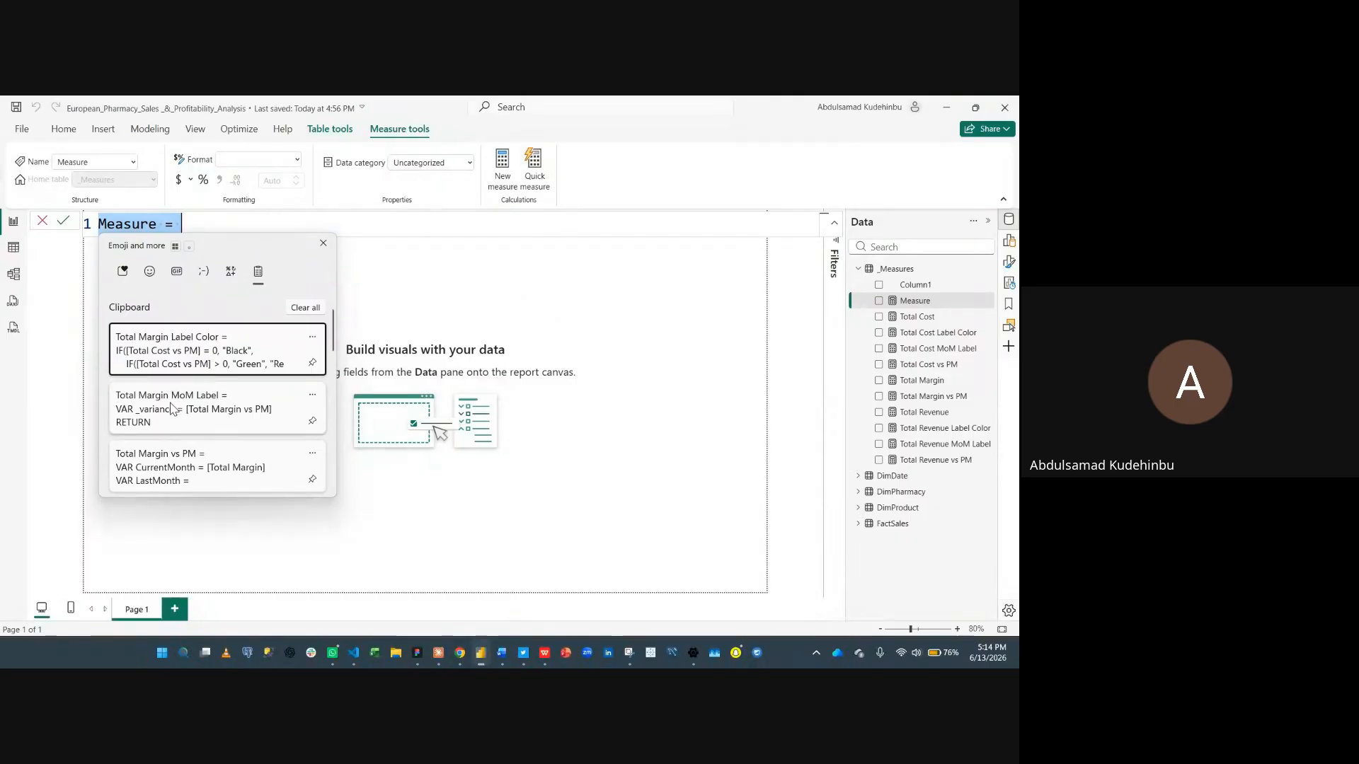
left_click(171, 408)
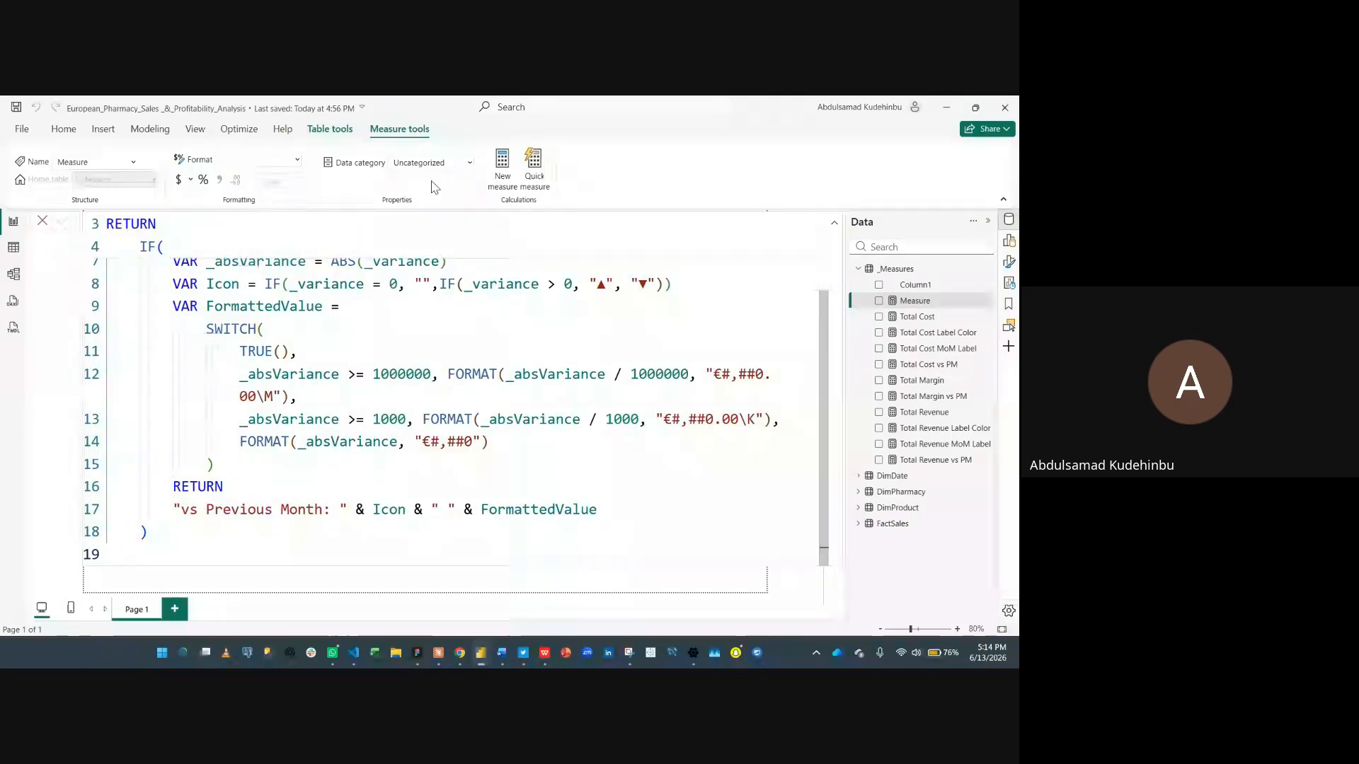
key("Return")
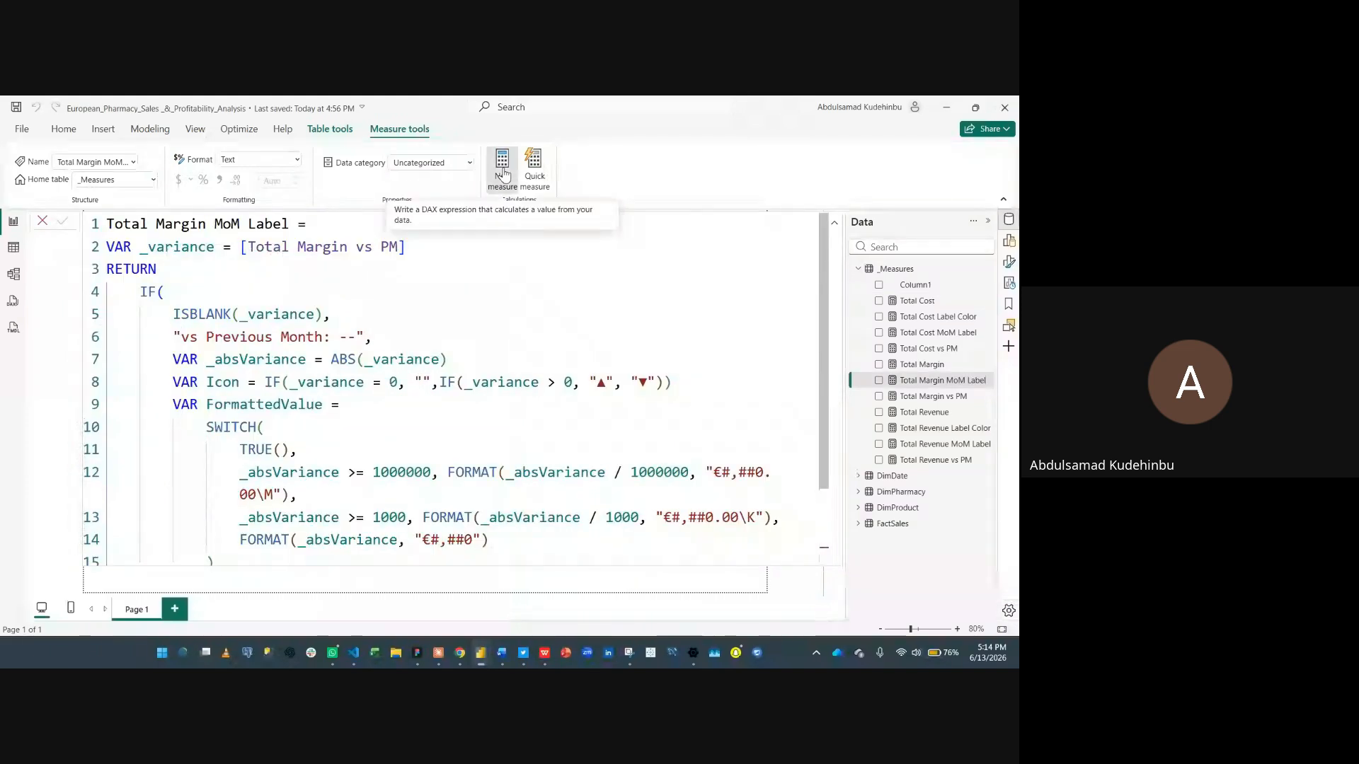
- Create the Total Margin Label Color measure by pasting its definition from clipboard history
left_click(502, 173)
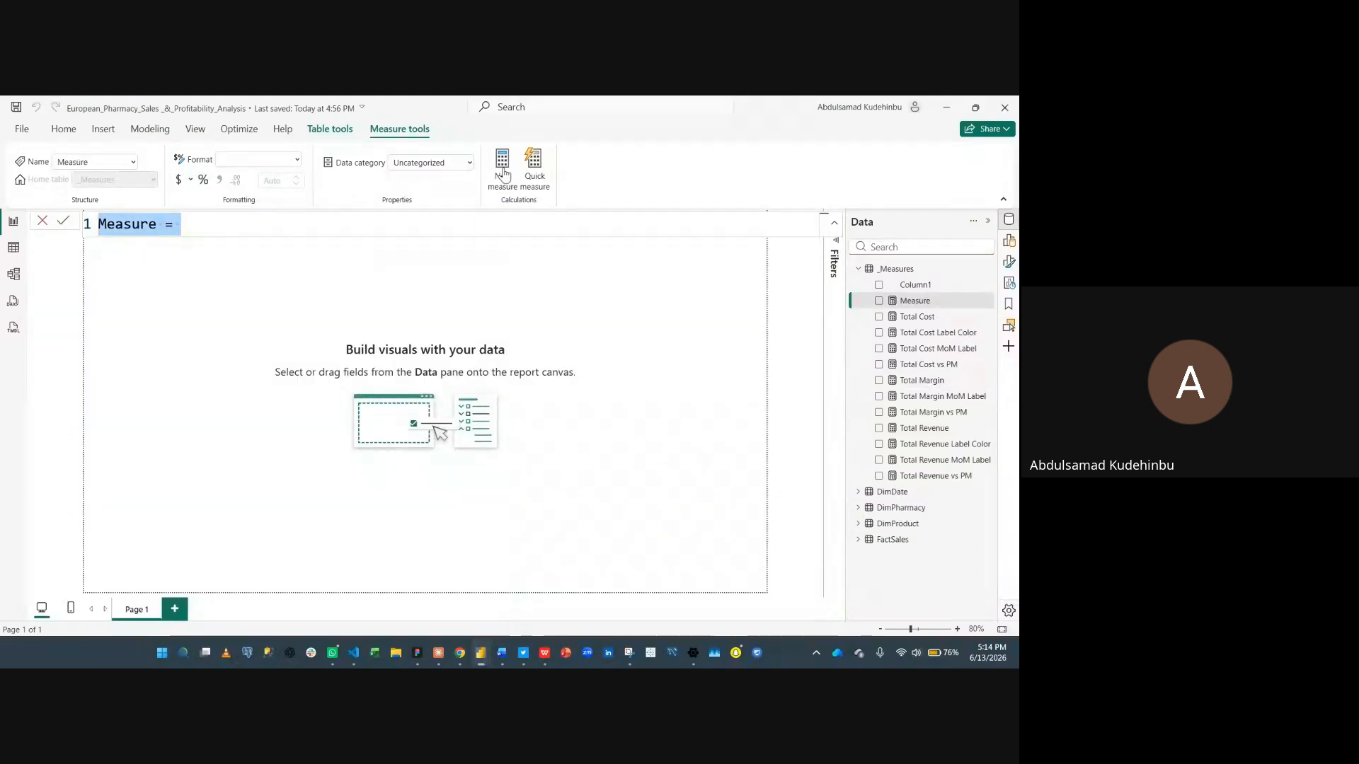
key("super+v")
left_click(267, 351)
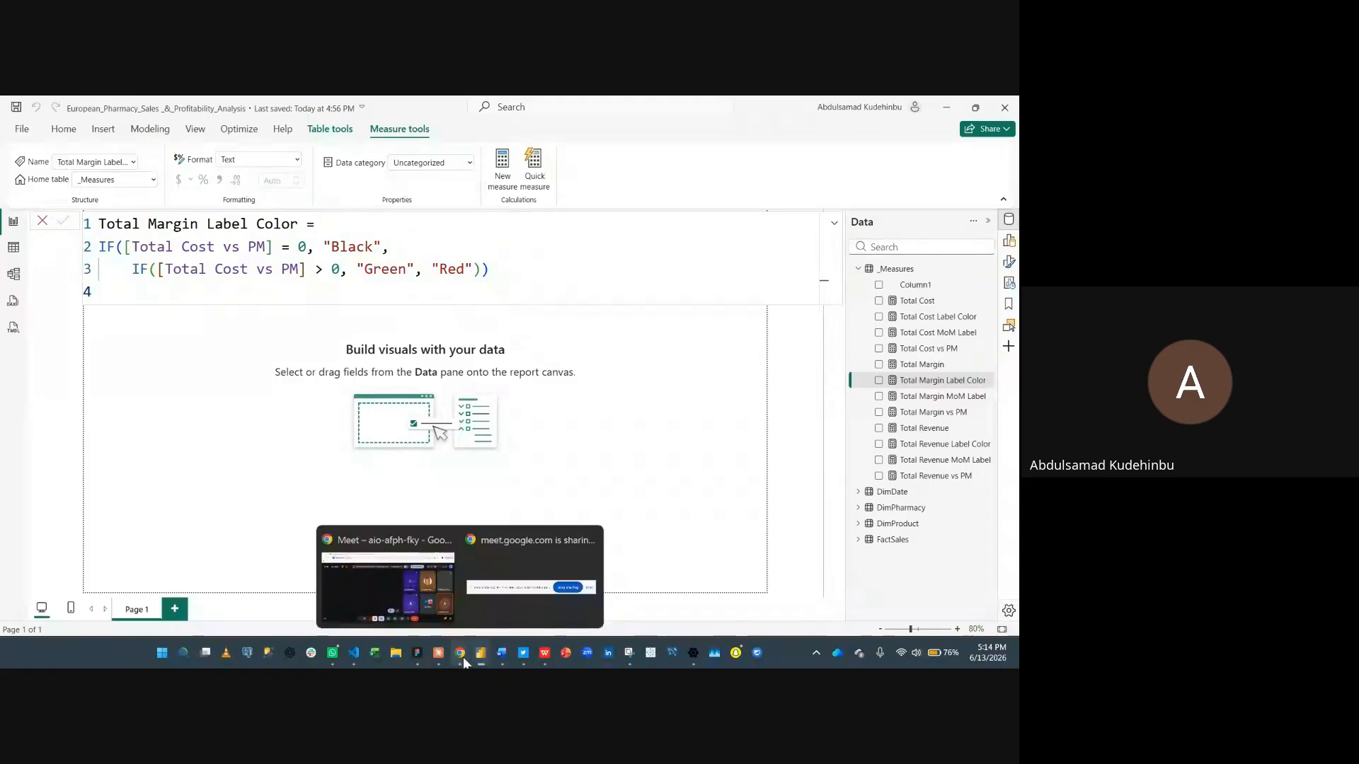
- Switch to the DAX Measures document and copy the Sales Volume measure definition
mouse_move(501, 655)
left_click(430, 584)
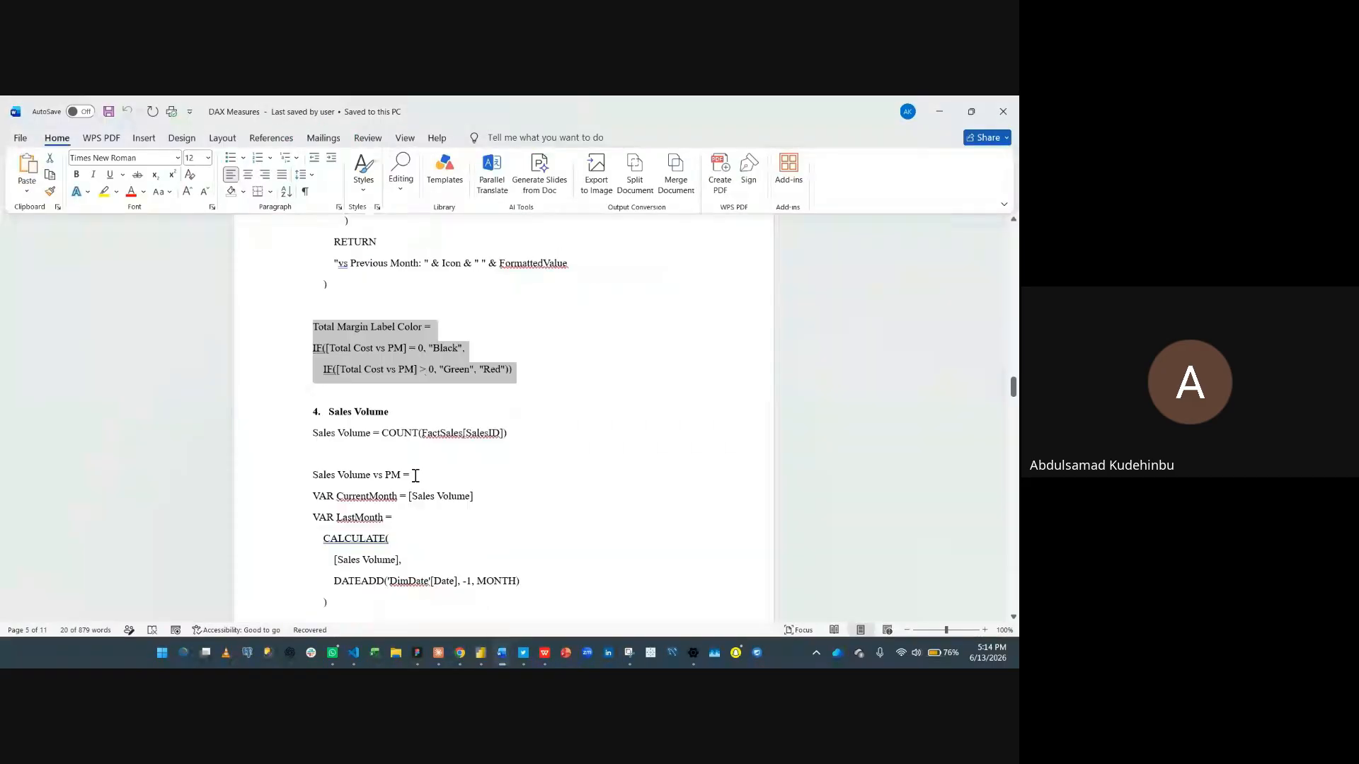
scroll(443, 403, "down", 1)
left_click(462, 401)
left_click_drag(304, 401, 546, 400)
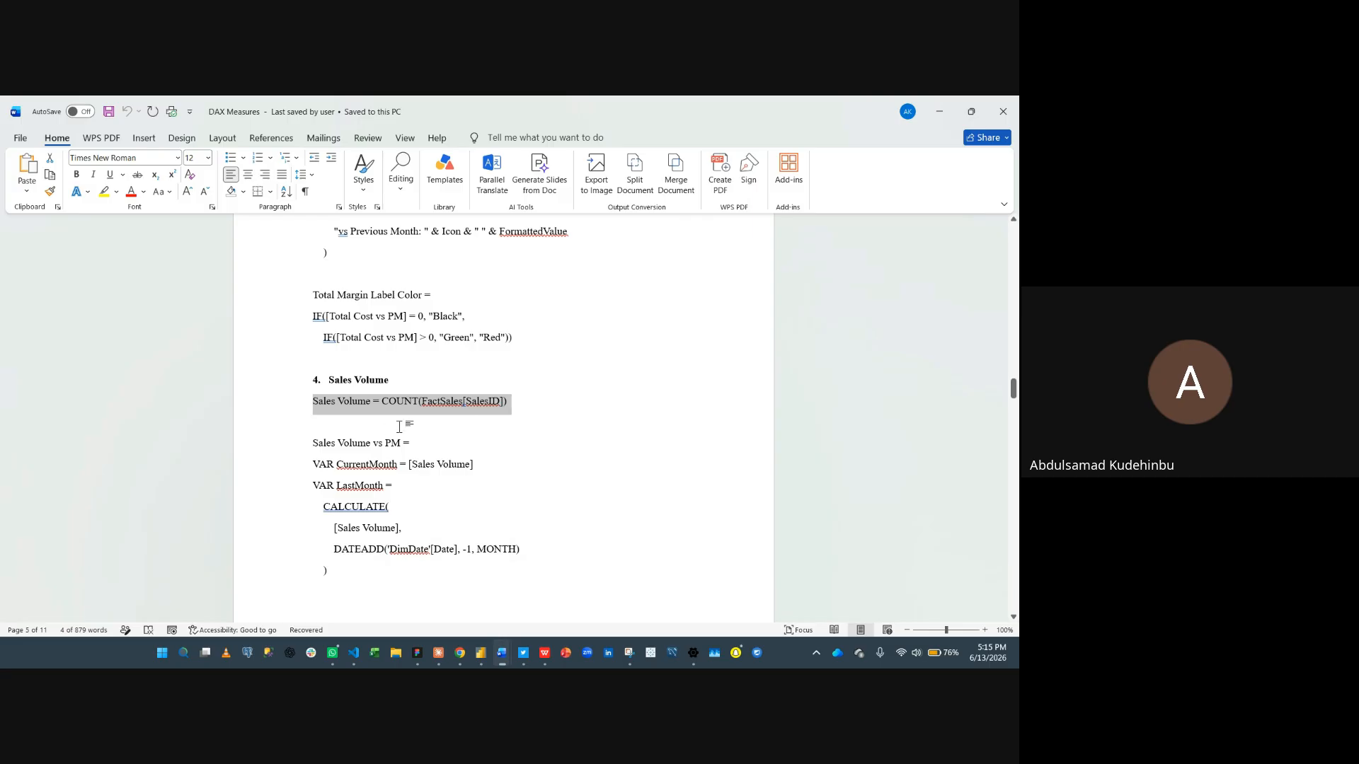
left_click(315, 443)
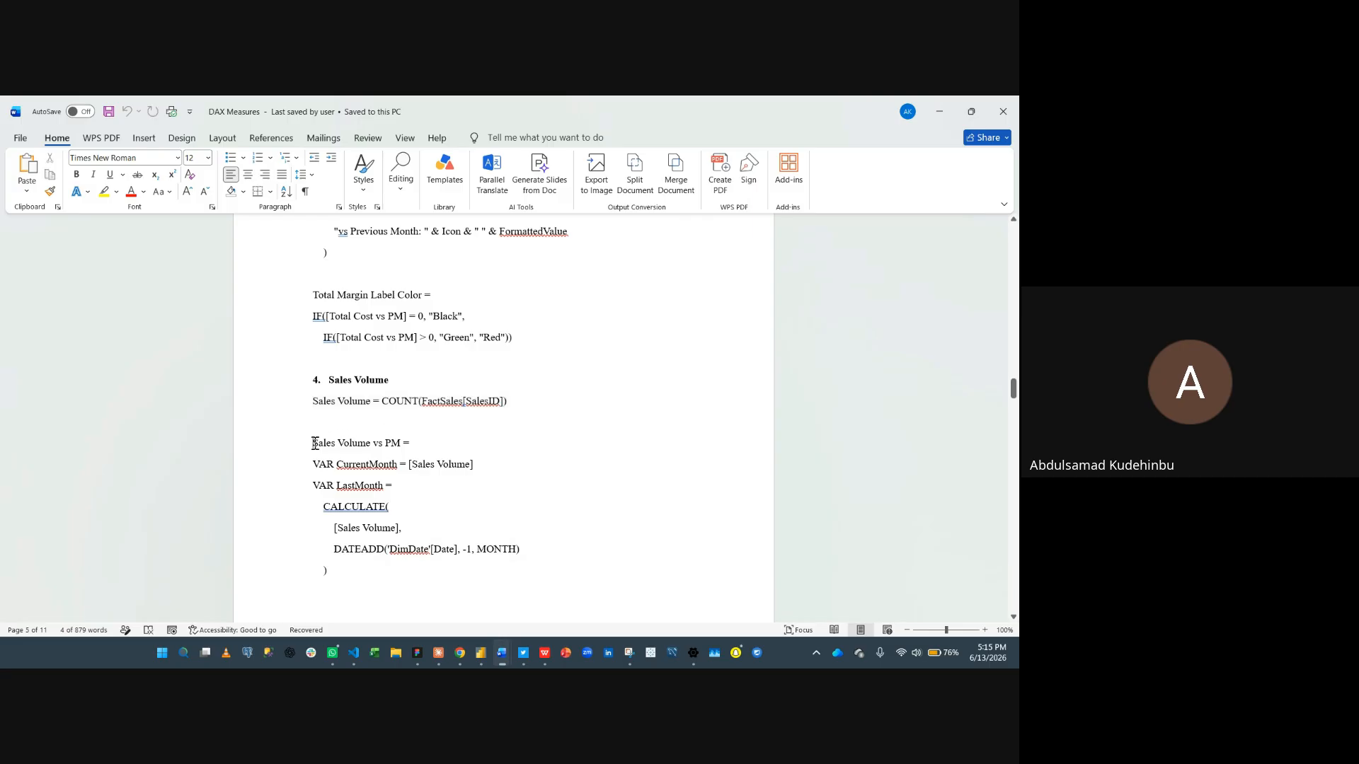
left_click_drag(316, 443, 348, 497)
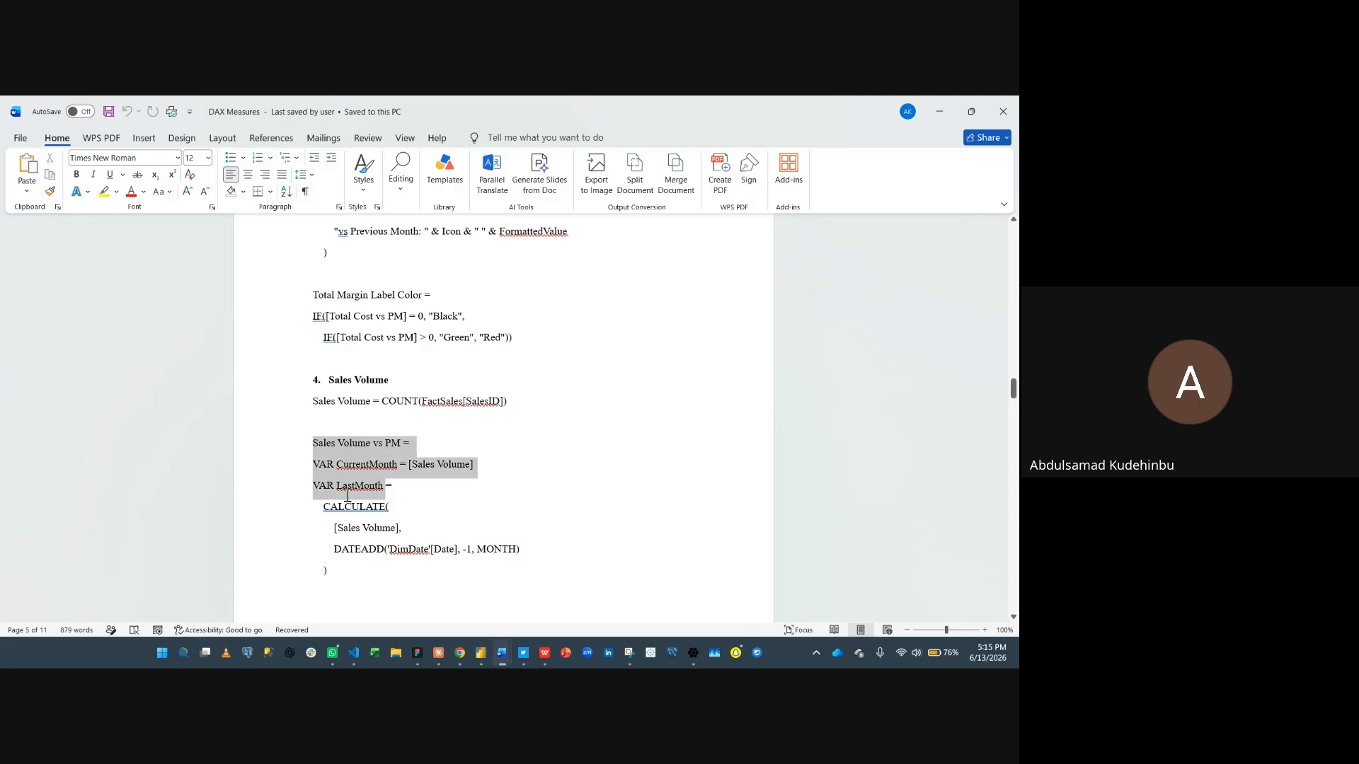
left_click(316, 400)
left_click(500, 401, "shift")
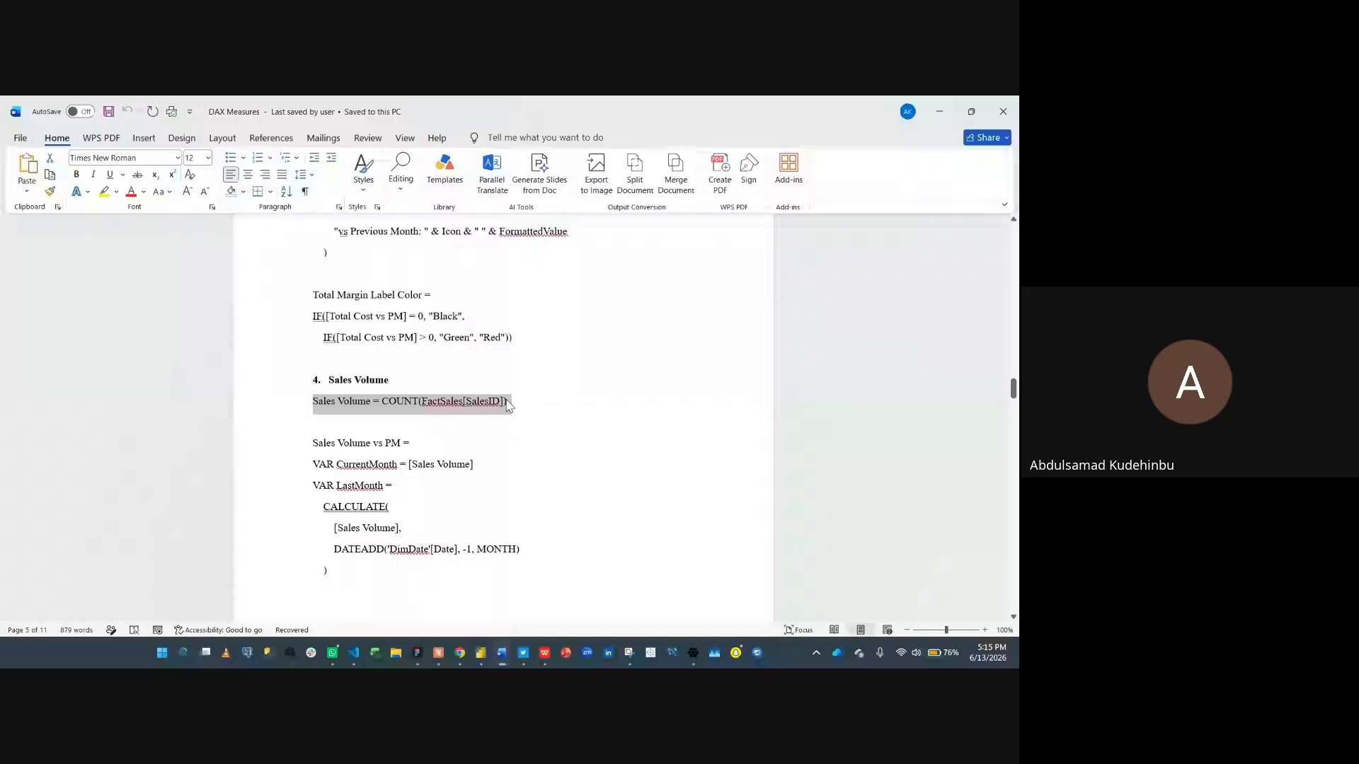
key("super")
key("super")
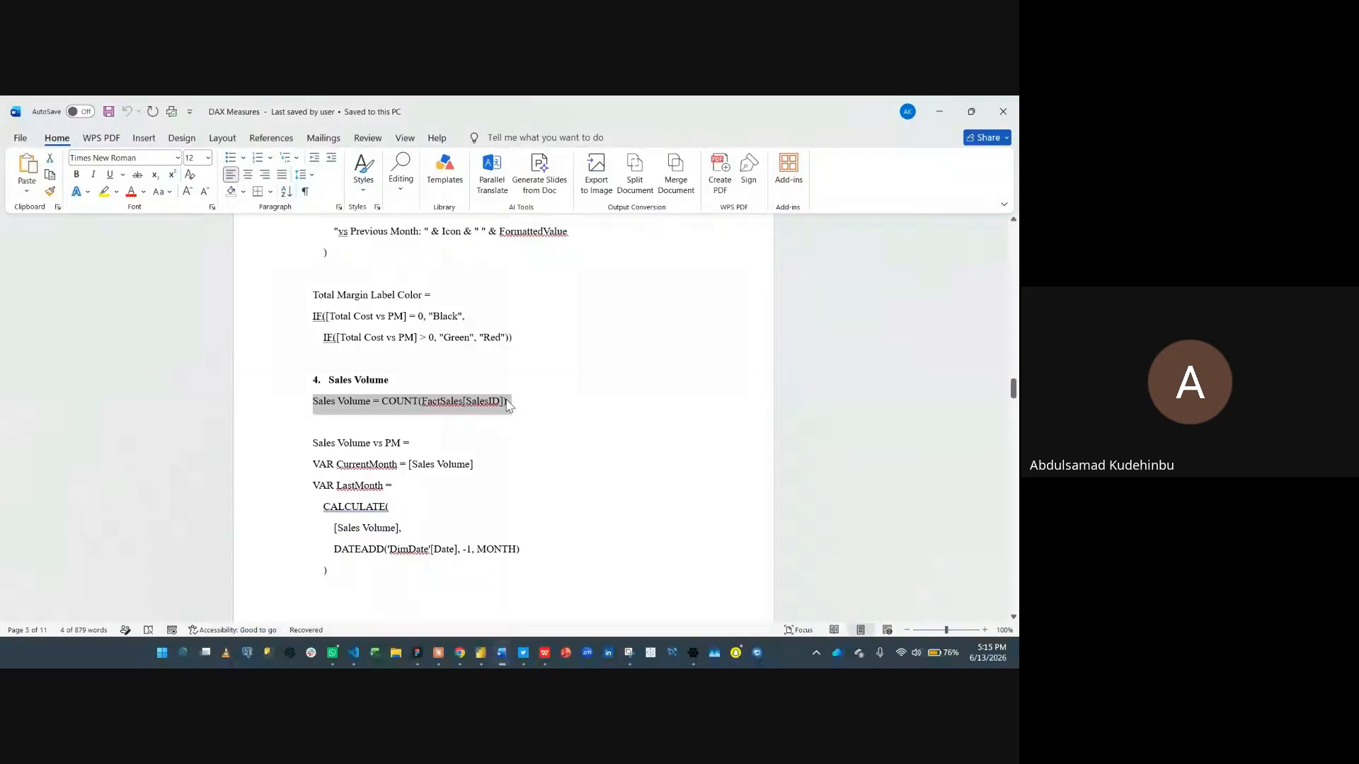
- Copy the Sales Volume vs PM and Sales Volume MoM Label definitions from the document
left_click(414, 445)
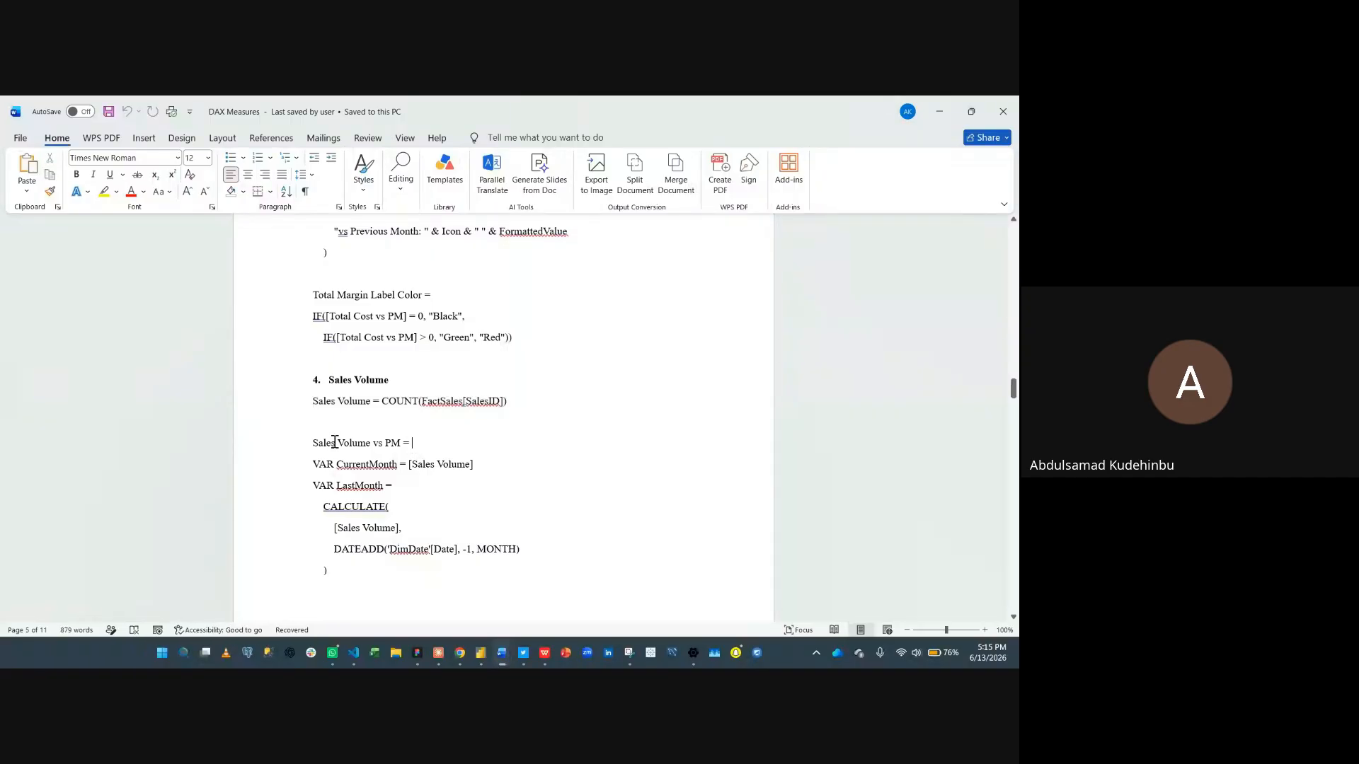
left_click_drag(315, 442, 393, 528)
scroll(395, 534, "down", 2)
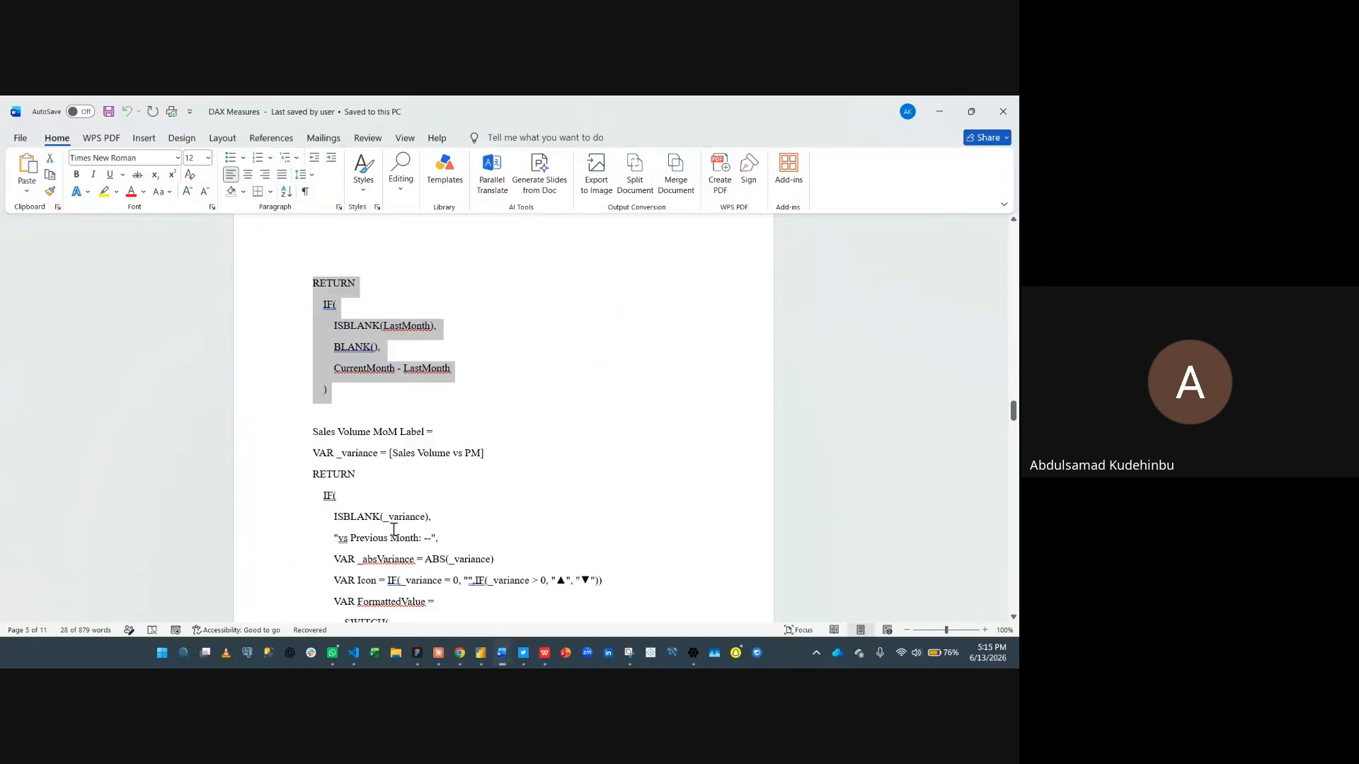
left_click_drag(316, 431, 435, 450)
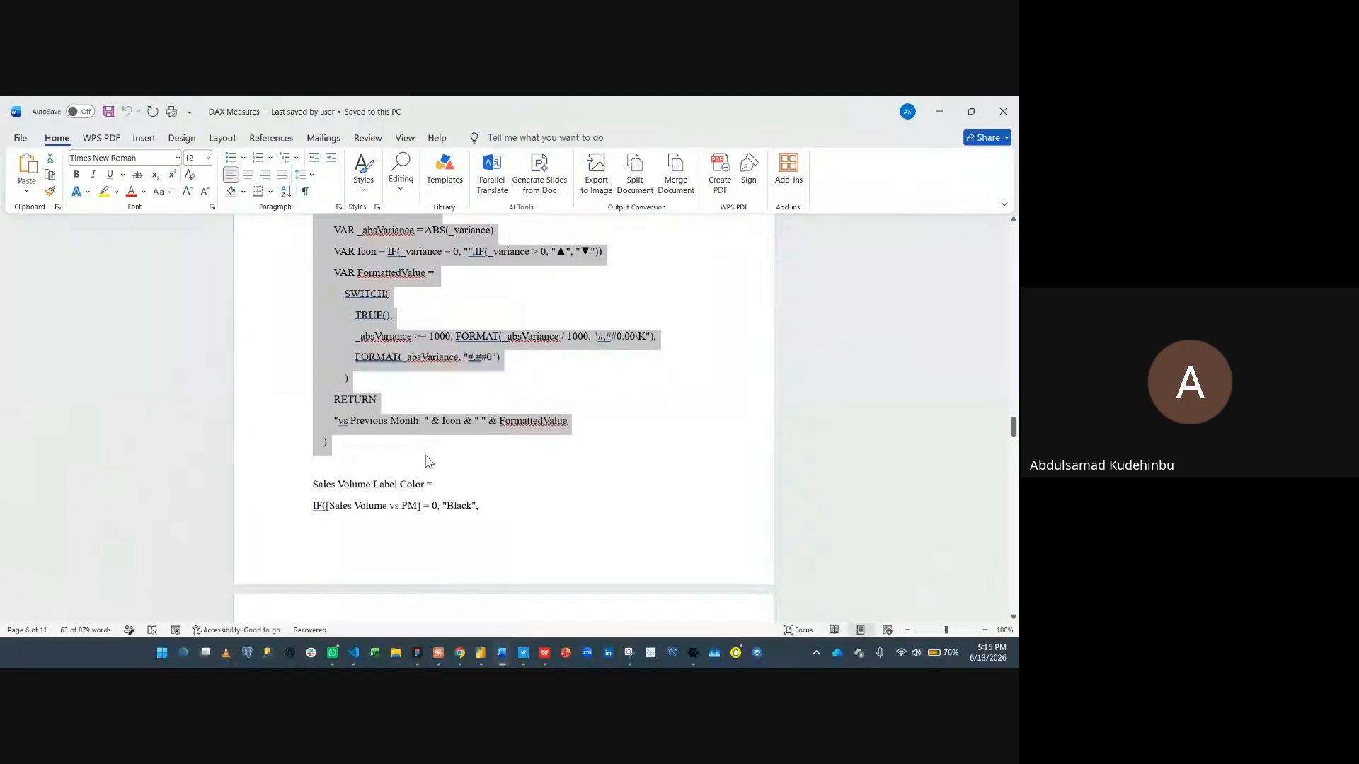
- Copy the Sales Volume Label Color definition from the document
left_click(403, 471)
left_click_drag(315, 485, 365, 533)
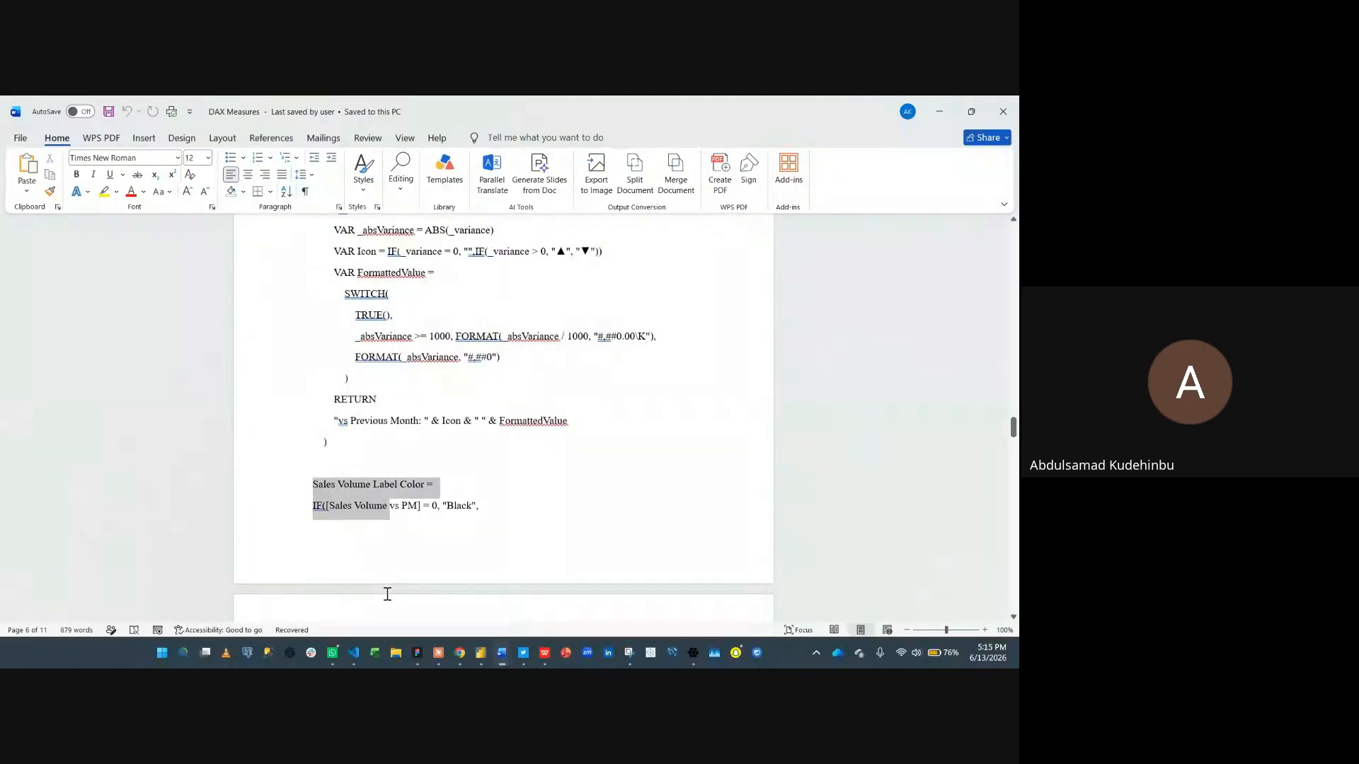
left_click_drag(387, 594, 535, 541)
key("super+c")
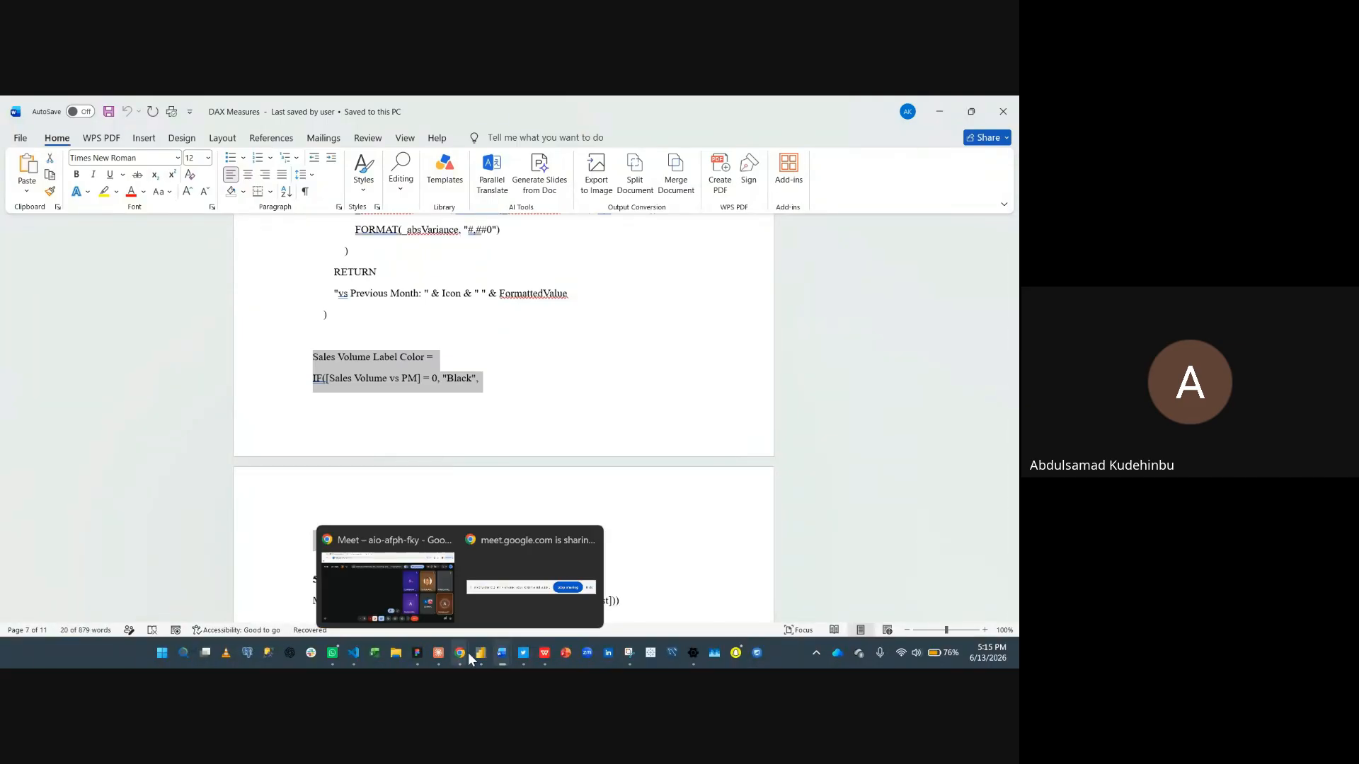
- Switch to Power BI and create the Sales Volume measure in _Measures by pasting its definition from clipboard history
mouse_move(485, 657)
left_click(473, 587)
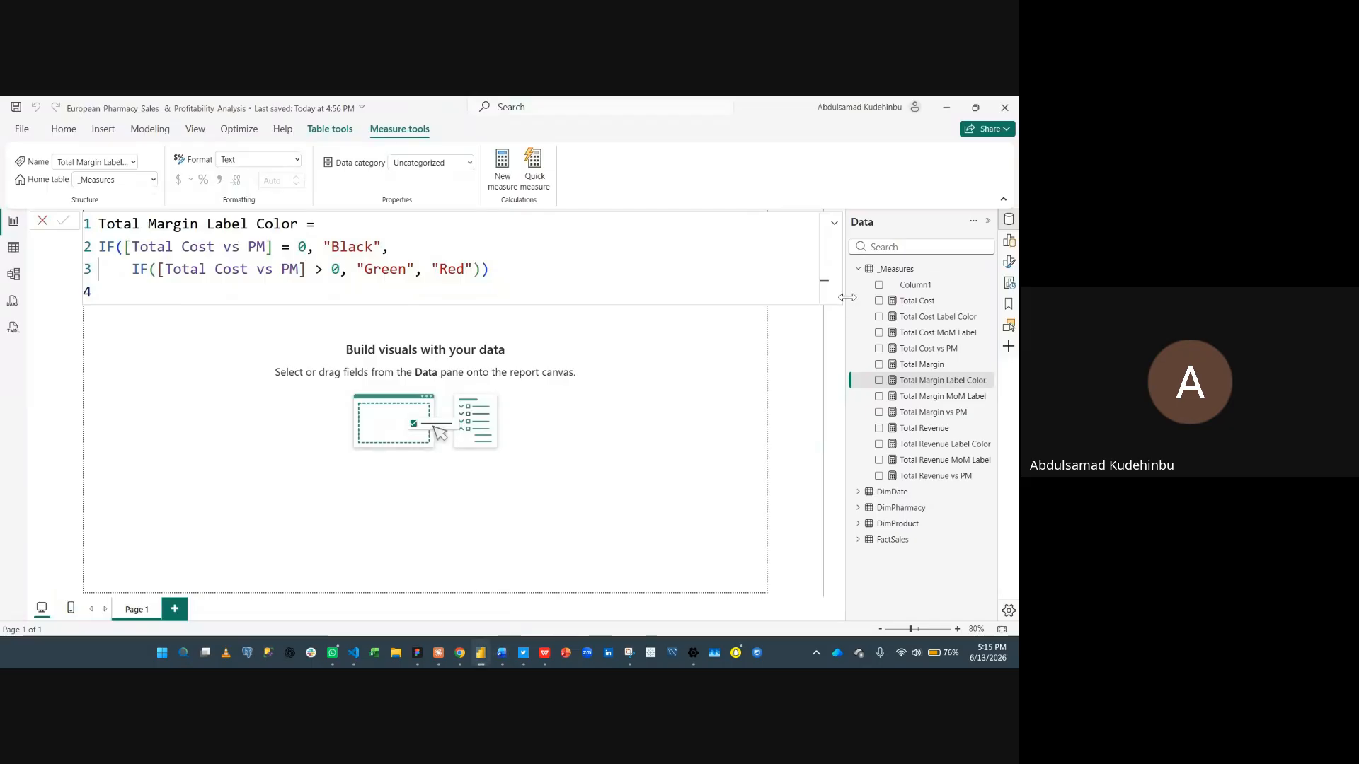
left_click(895, 269)
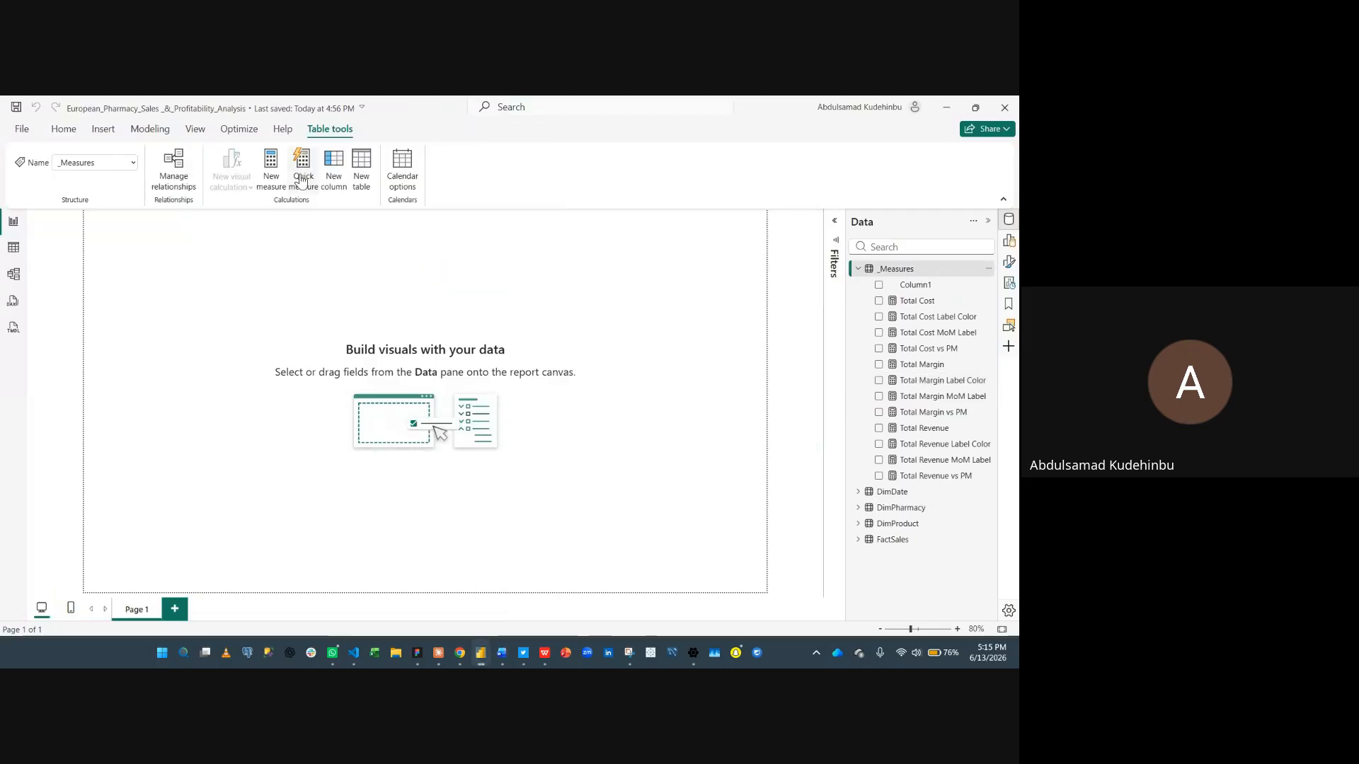
left_click(268, 165)
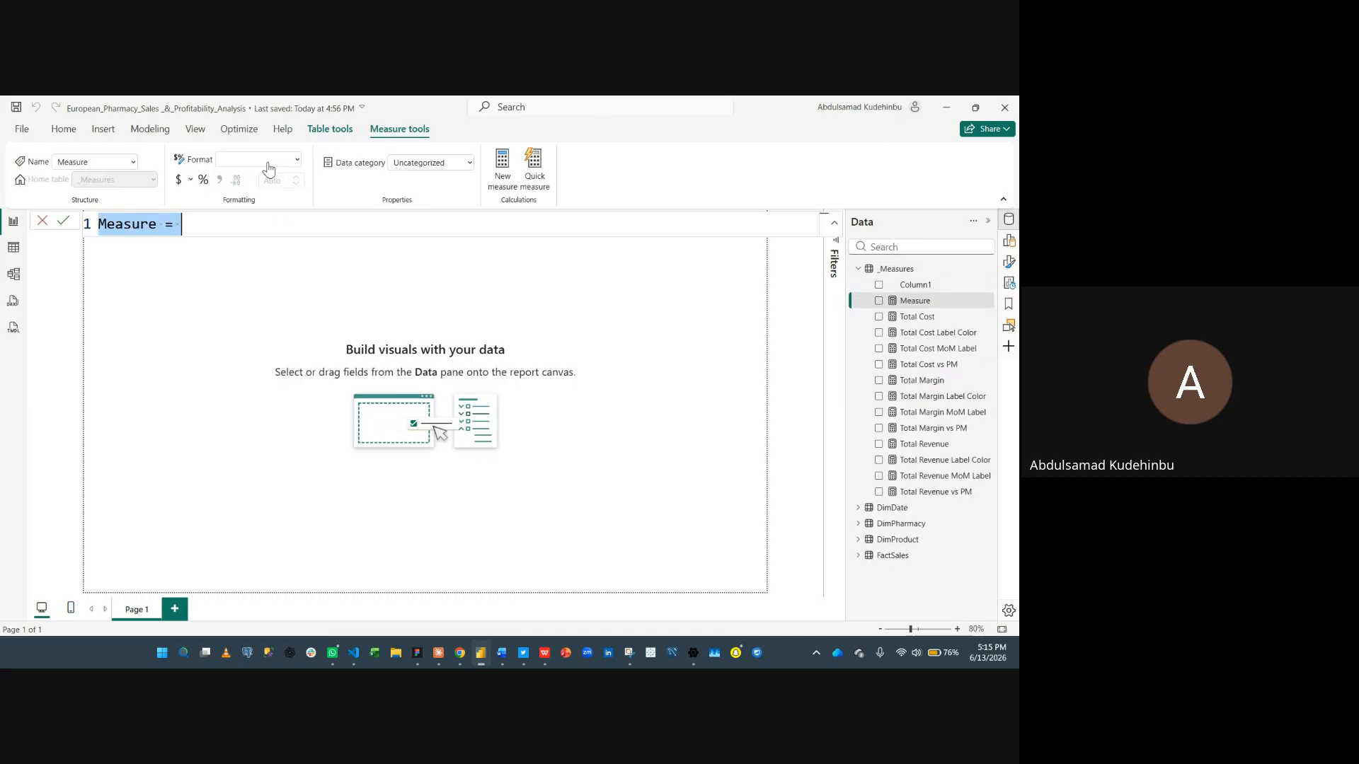
key("super+v")
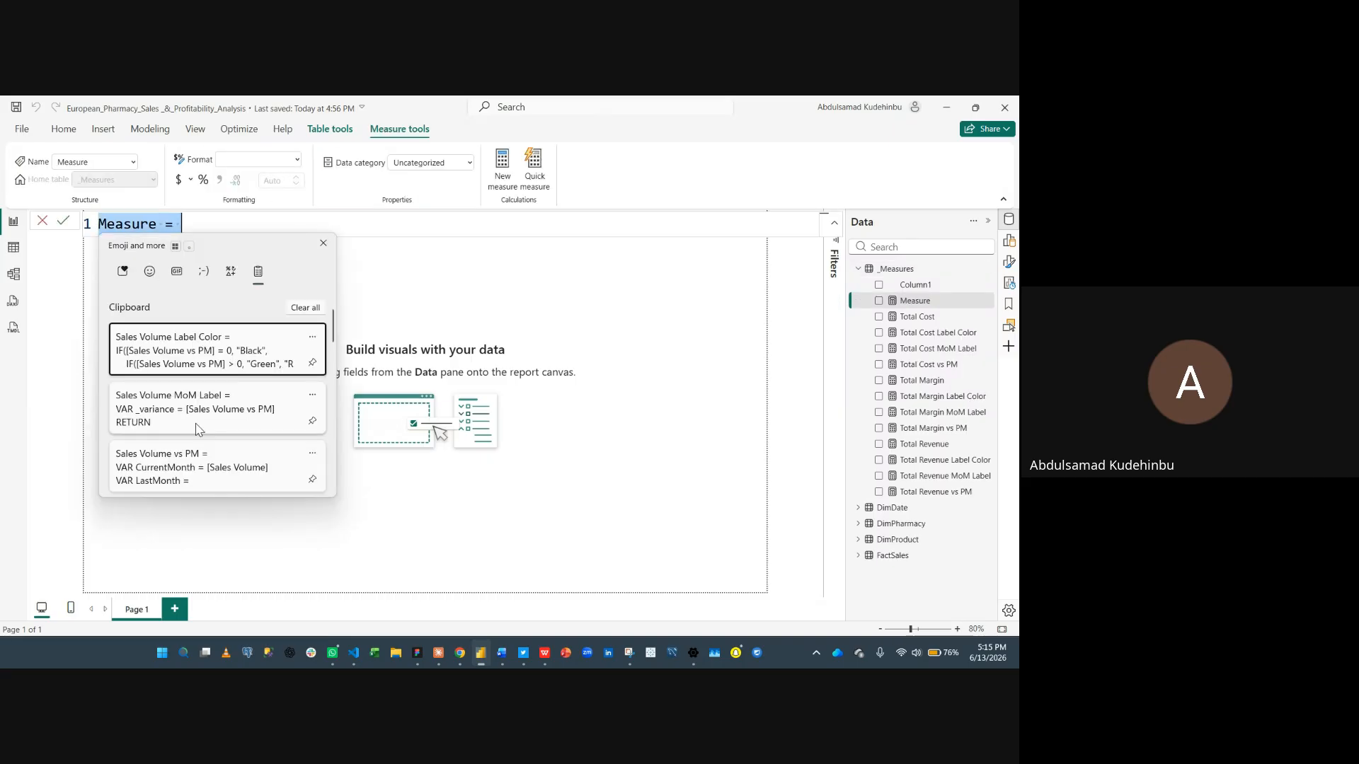
scroll(198, 433, "down", 1)
scroll(197, 439, "down", 1)
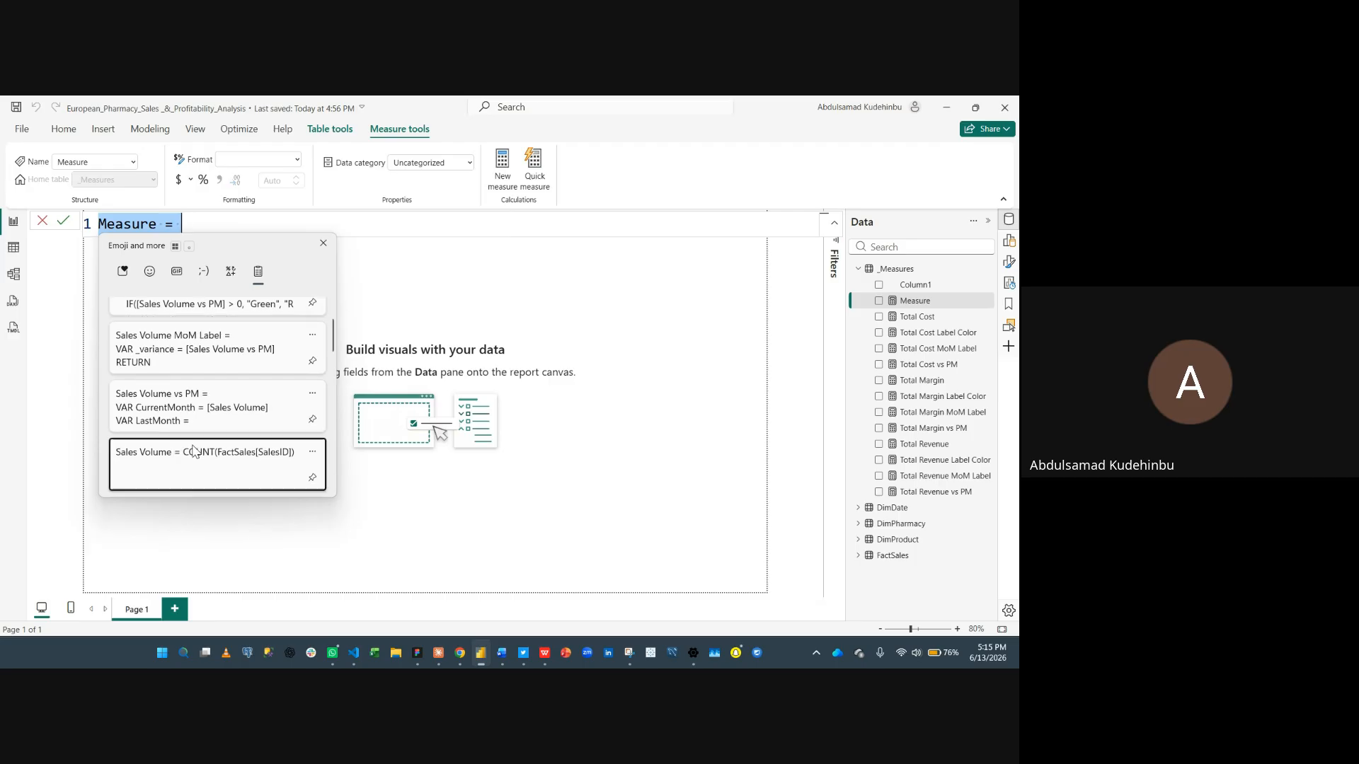
left_click(196, 451)
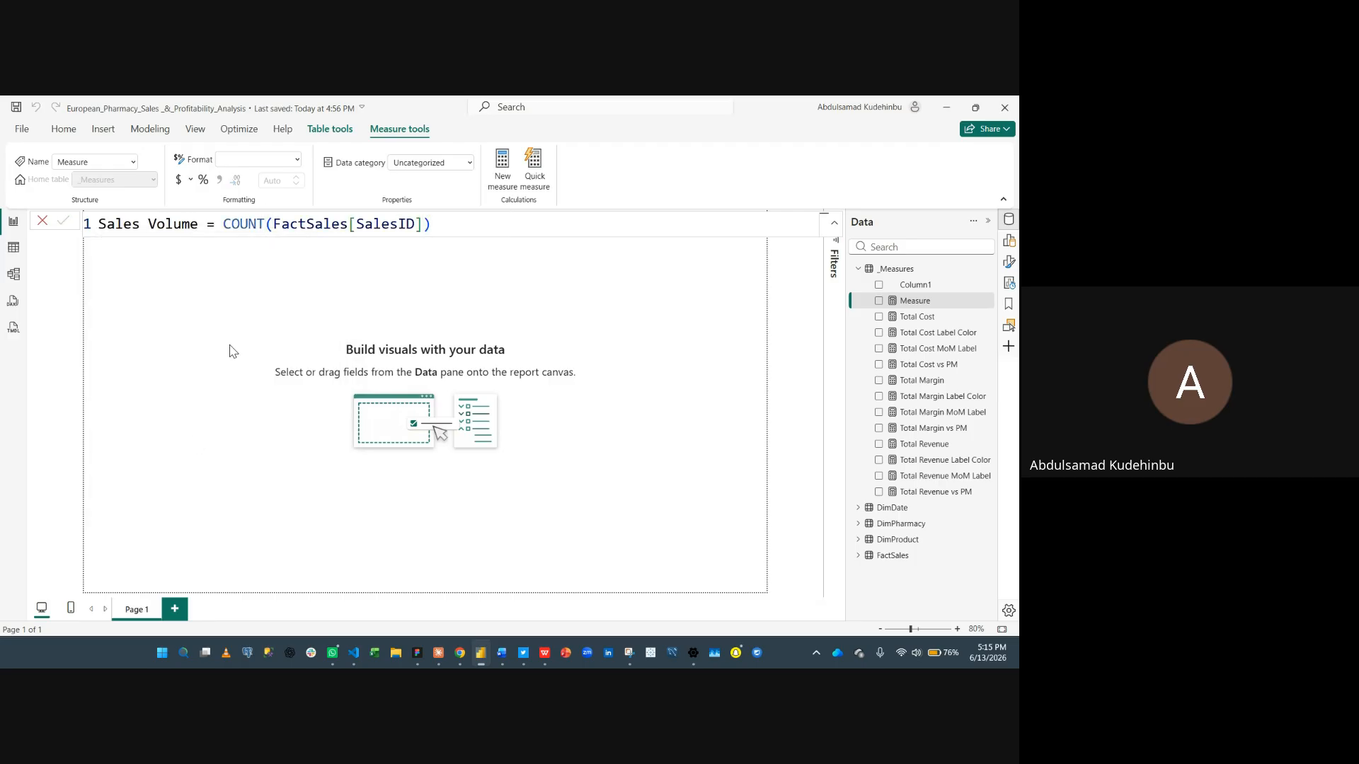
key("Return")
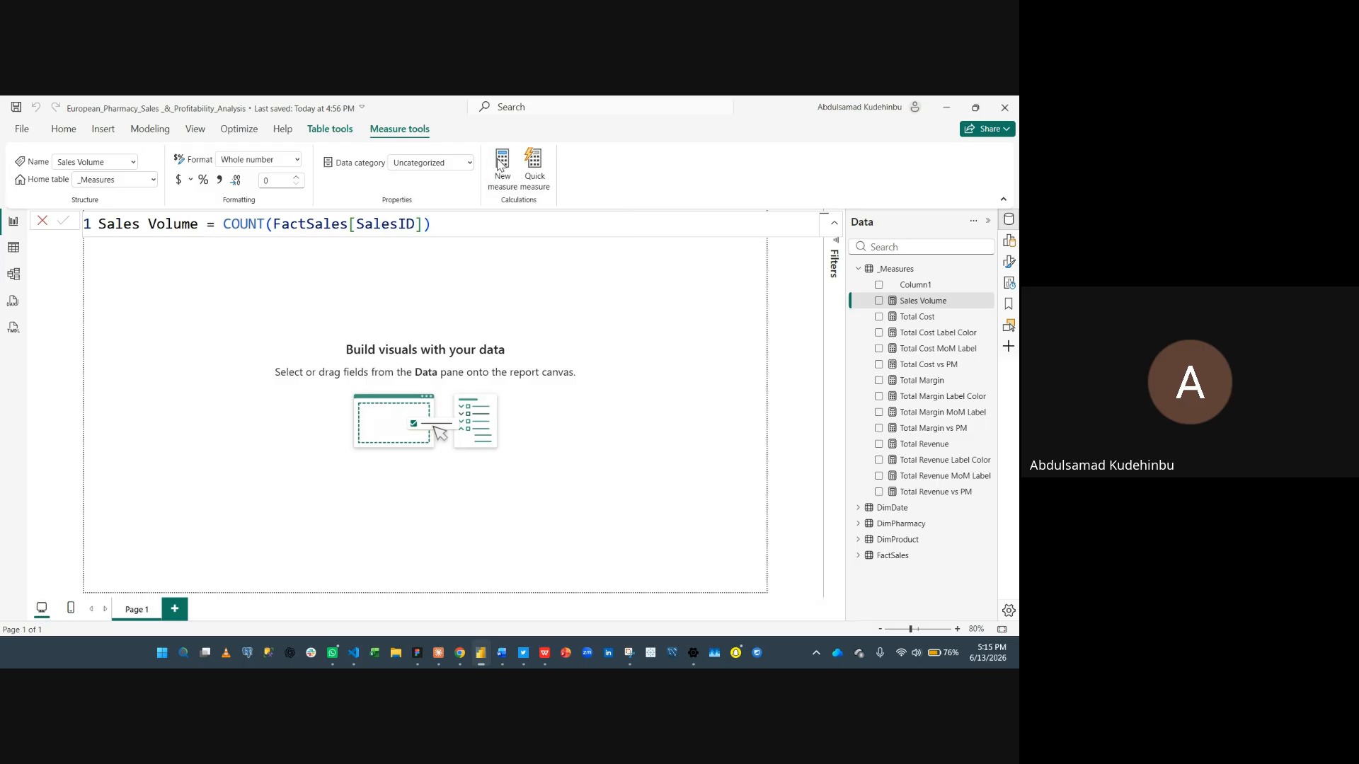
- Create a new measure in _Measures by pasting the Sales Volume vs PM definition from clipboard history
left_click(500, 164)
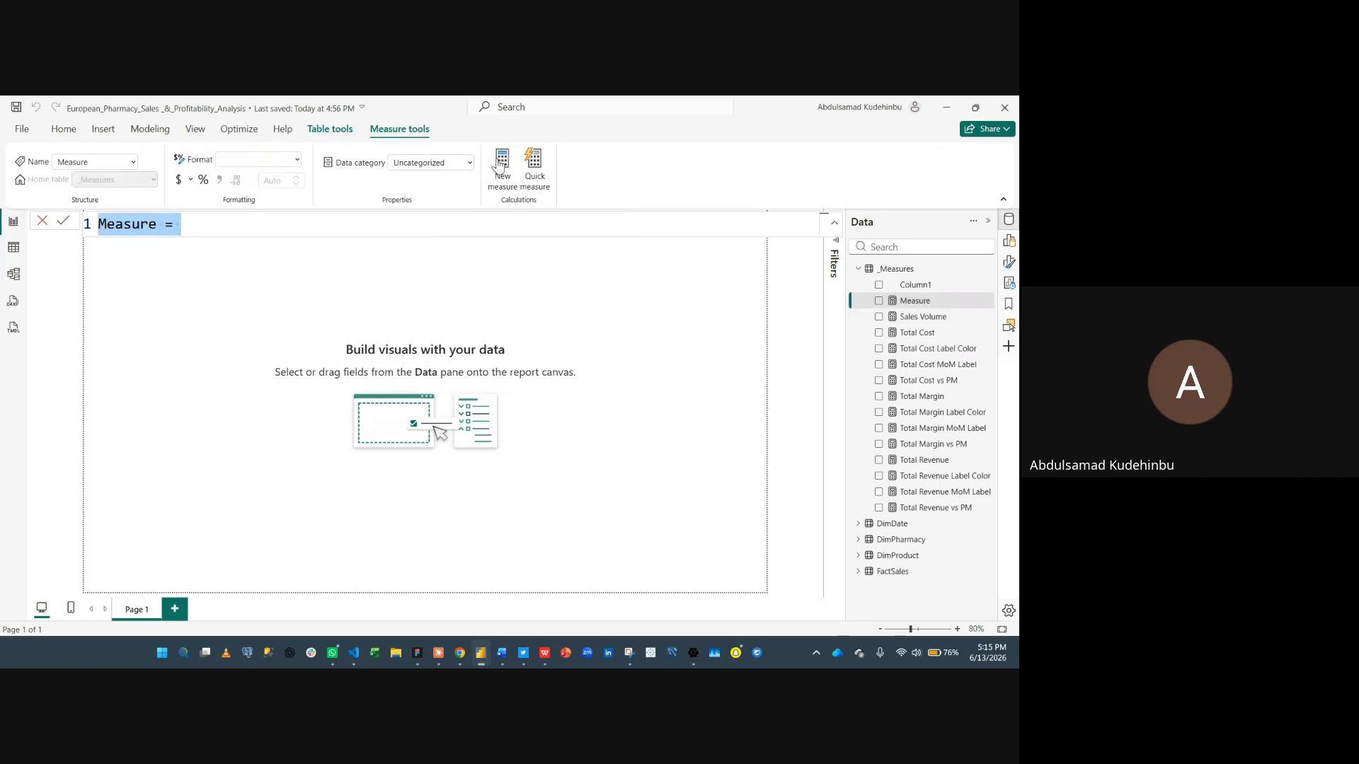
key("super+v")
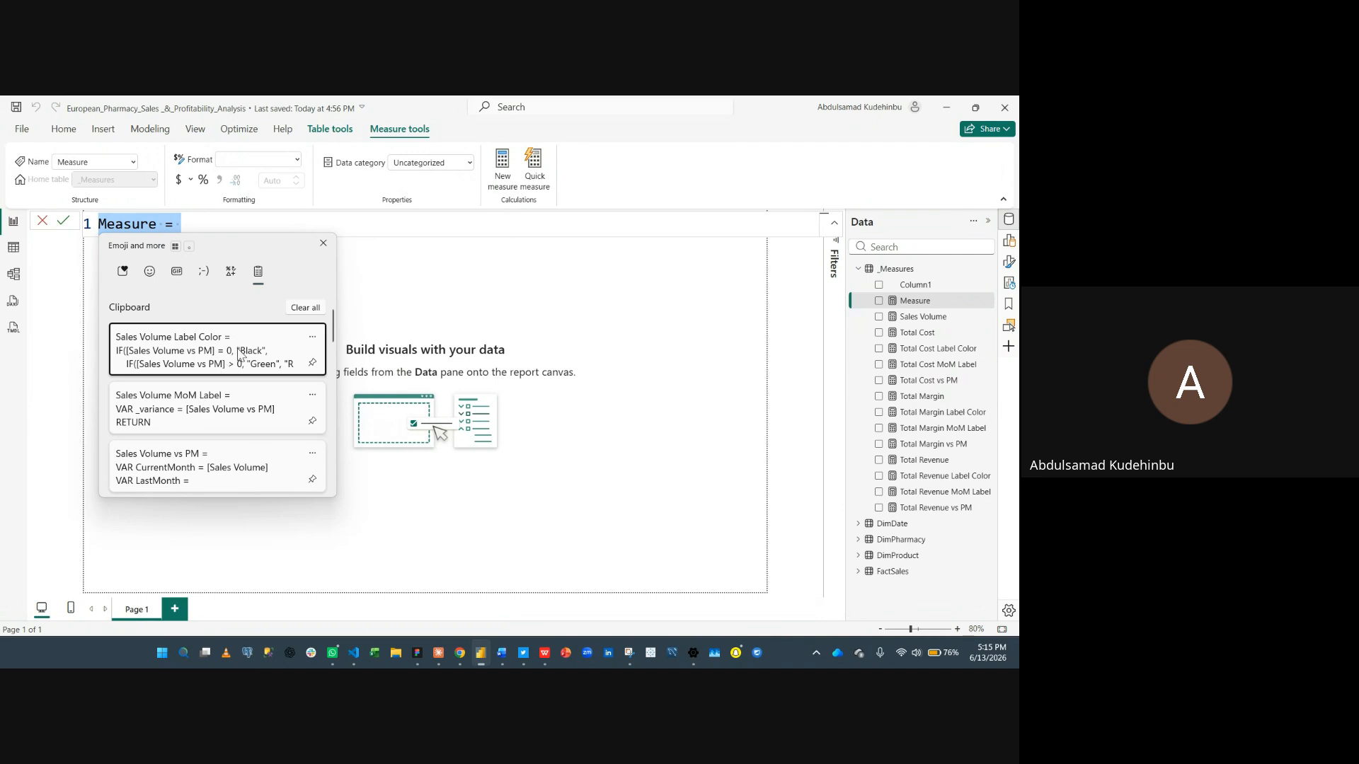
left_click(217, 460)
left_click(511, 174)
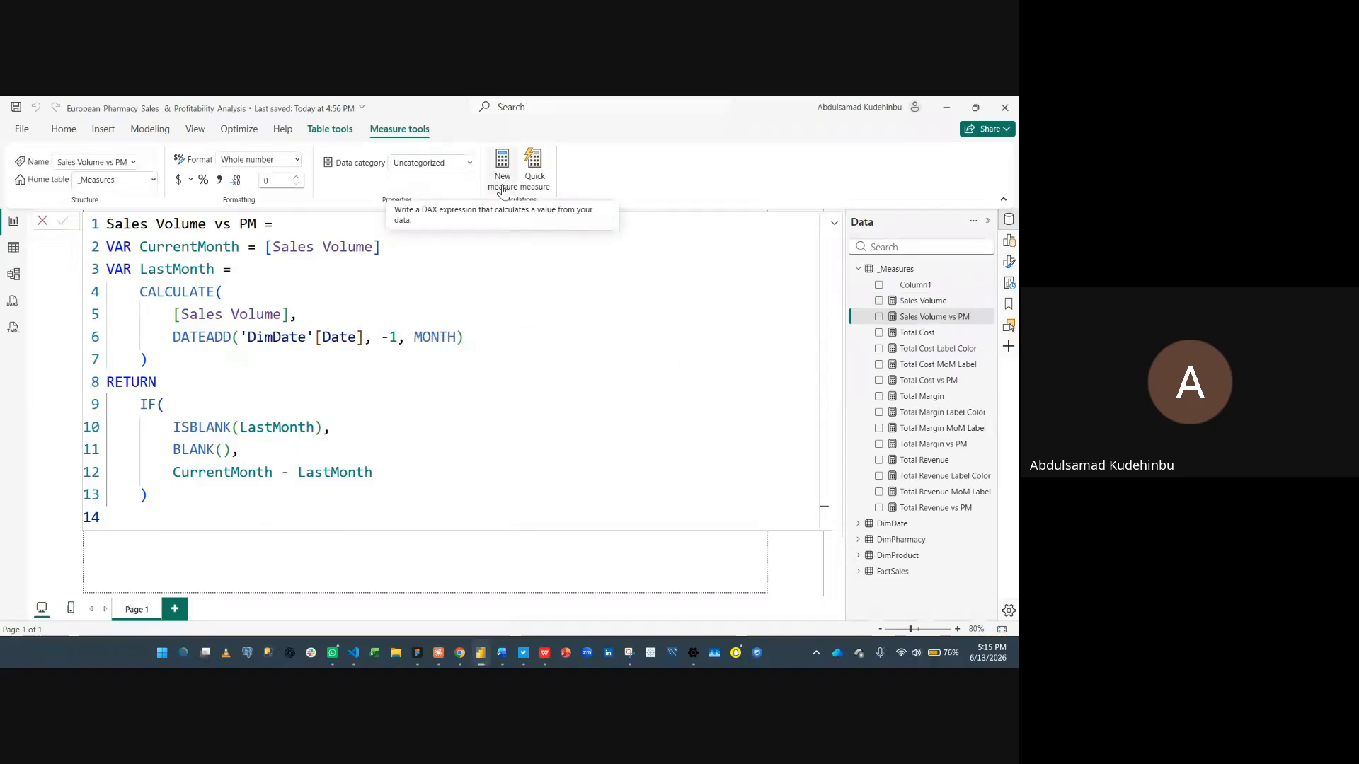
- Create another new measure and paste the Sales Volume MoM Label definition from clipboard history
key("super+v")
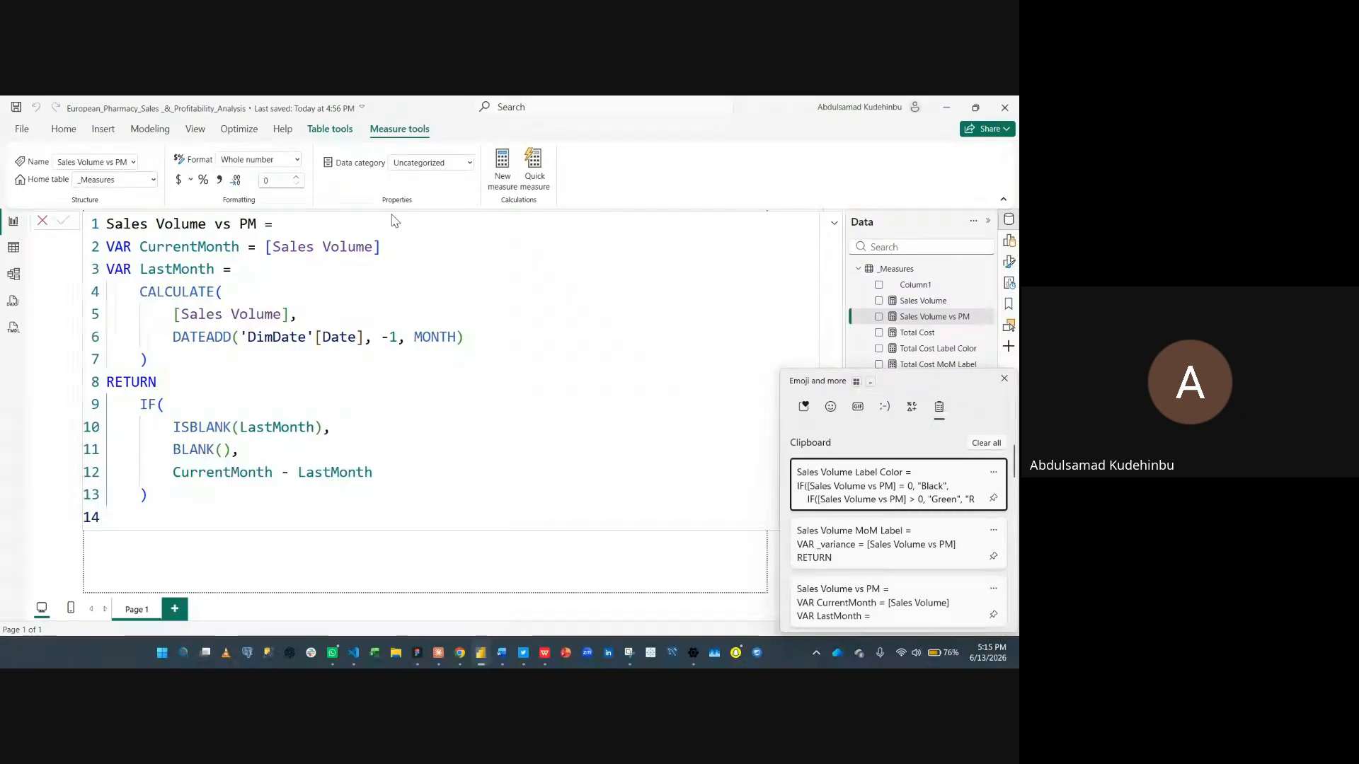
left_click(503, 172)
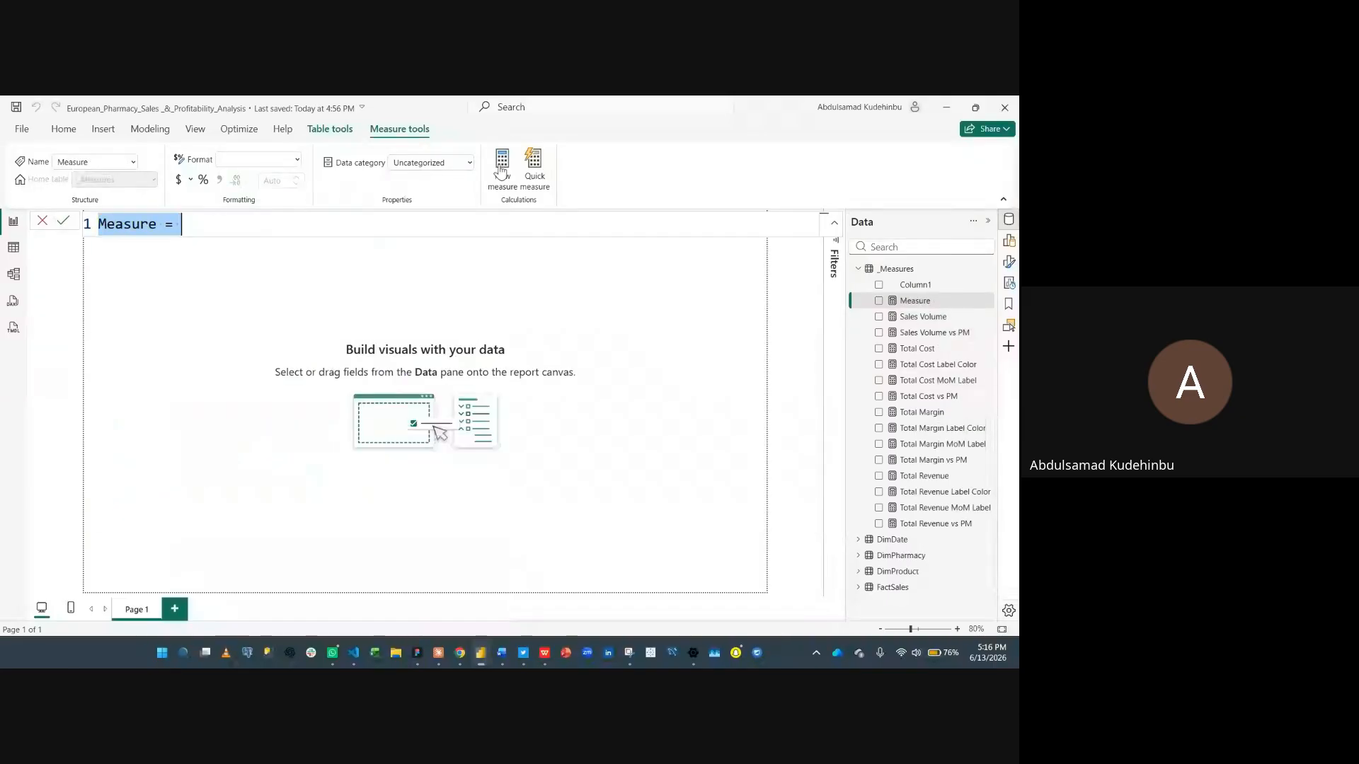
key("super+v")
scroll(207, 382, "down", 1)
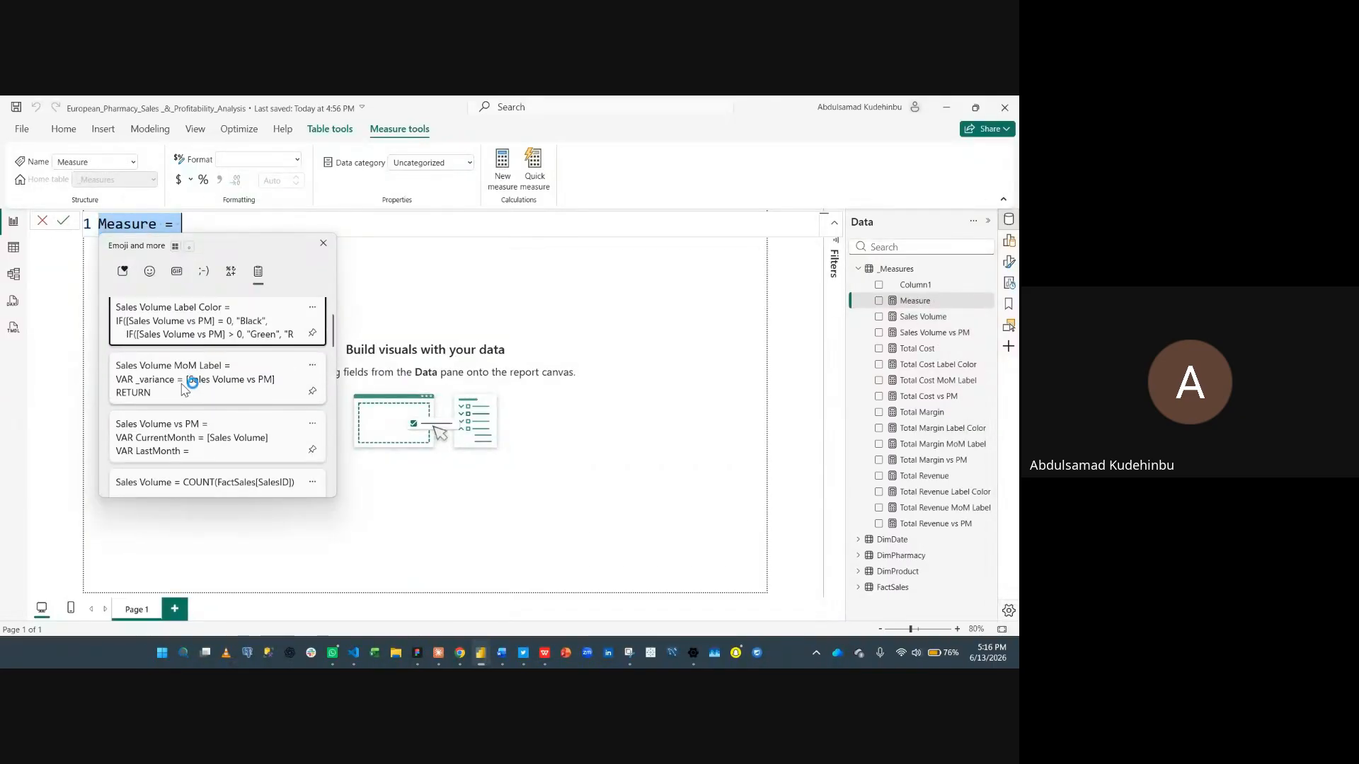
left_click(188, 380)
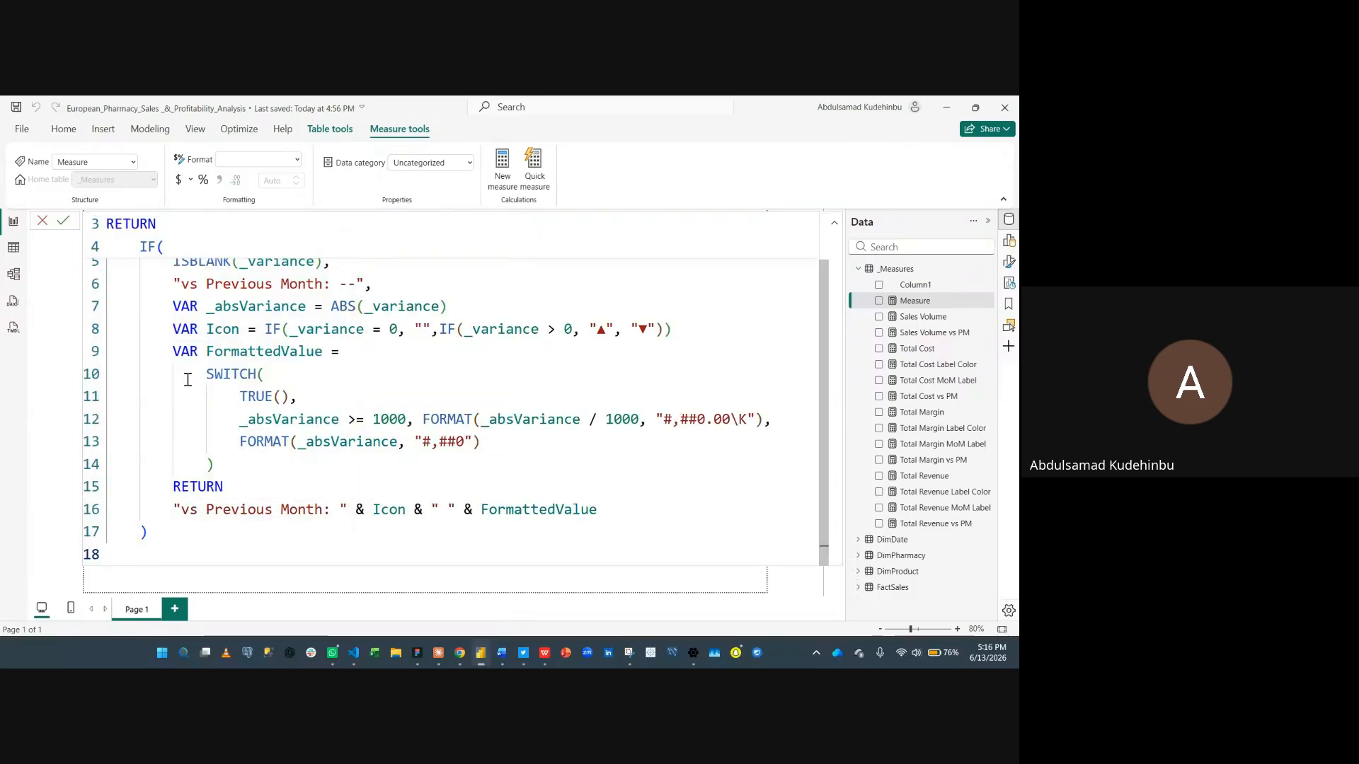
left_click(501, 160)
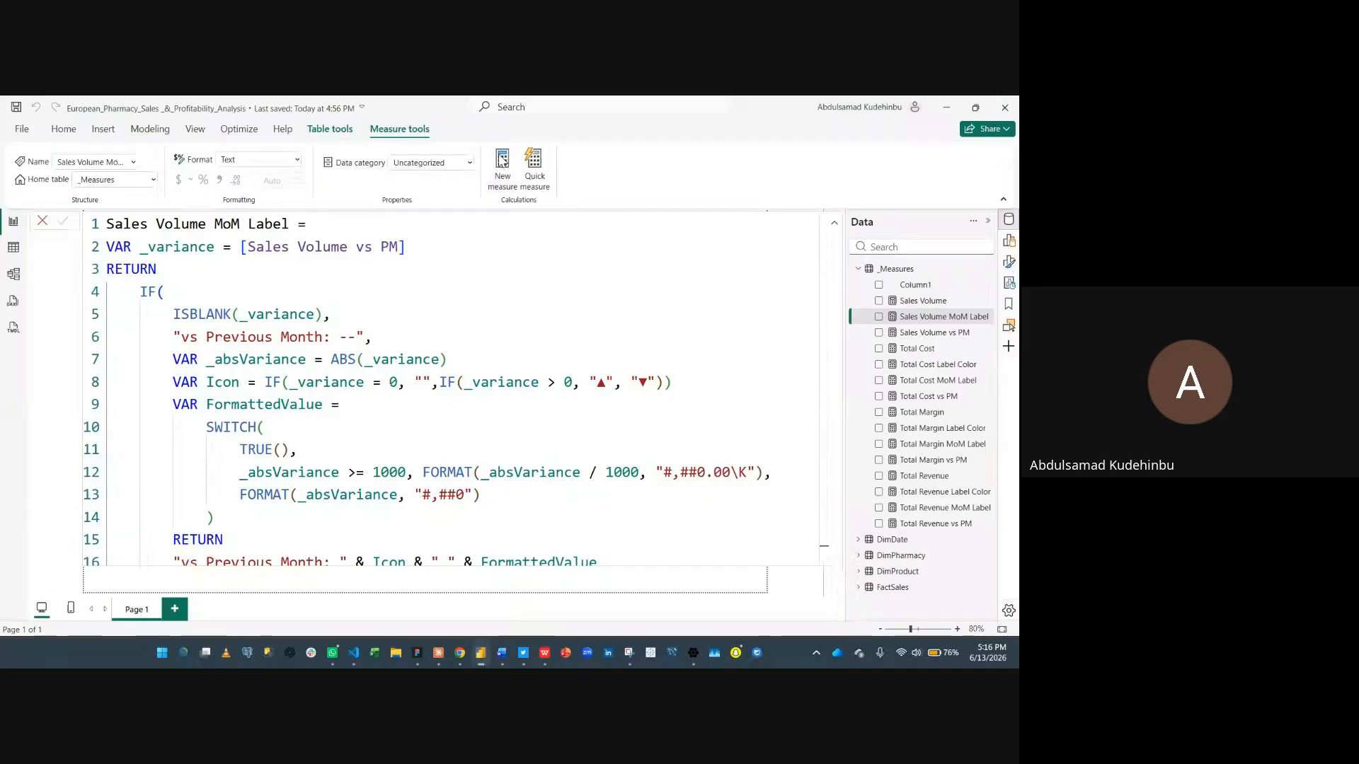
- Create a new measure by pasting the Sales Volume Label Color definition from clipboard history and commit it
left_click(502, 158)
key("super+v")
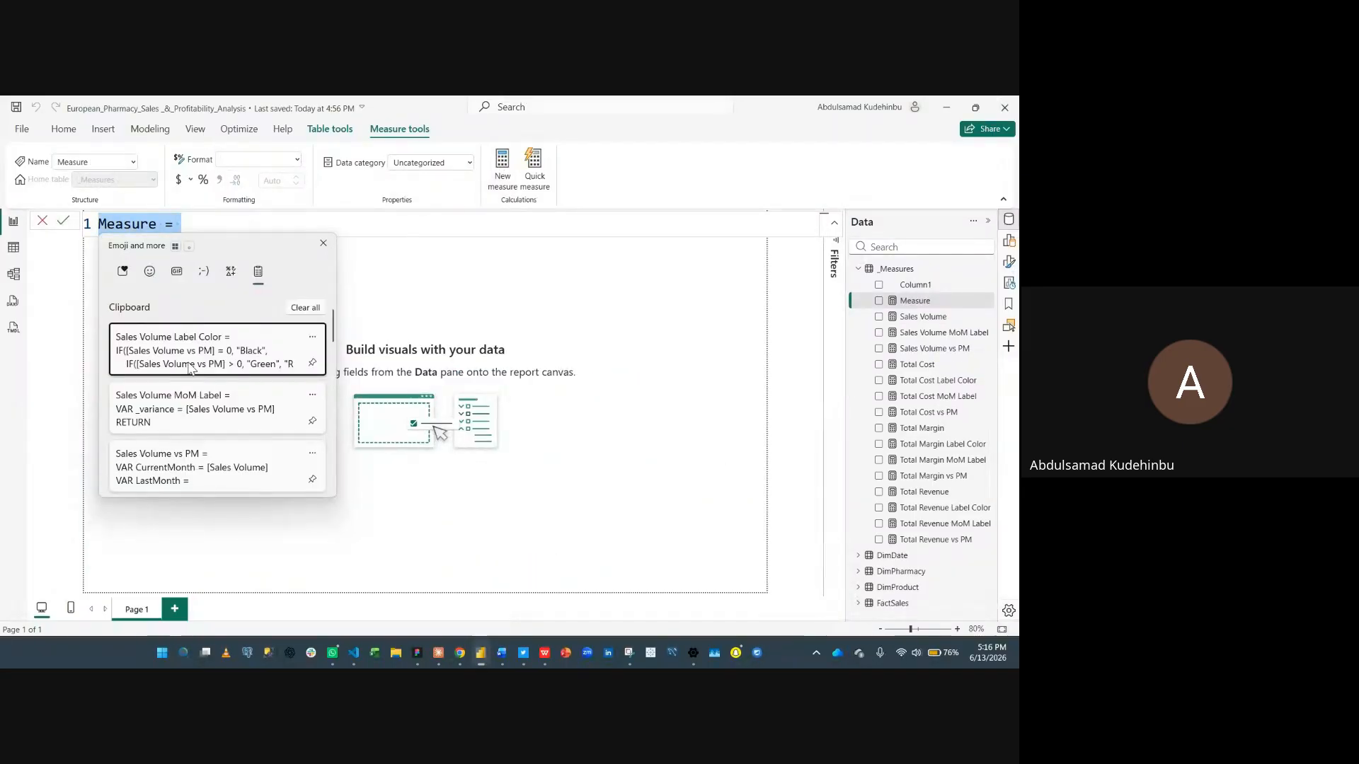
left_click(202, 357)
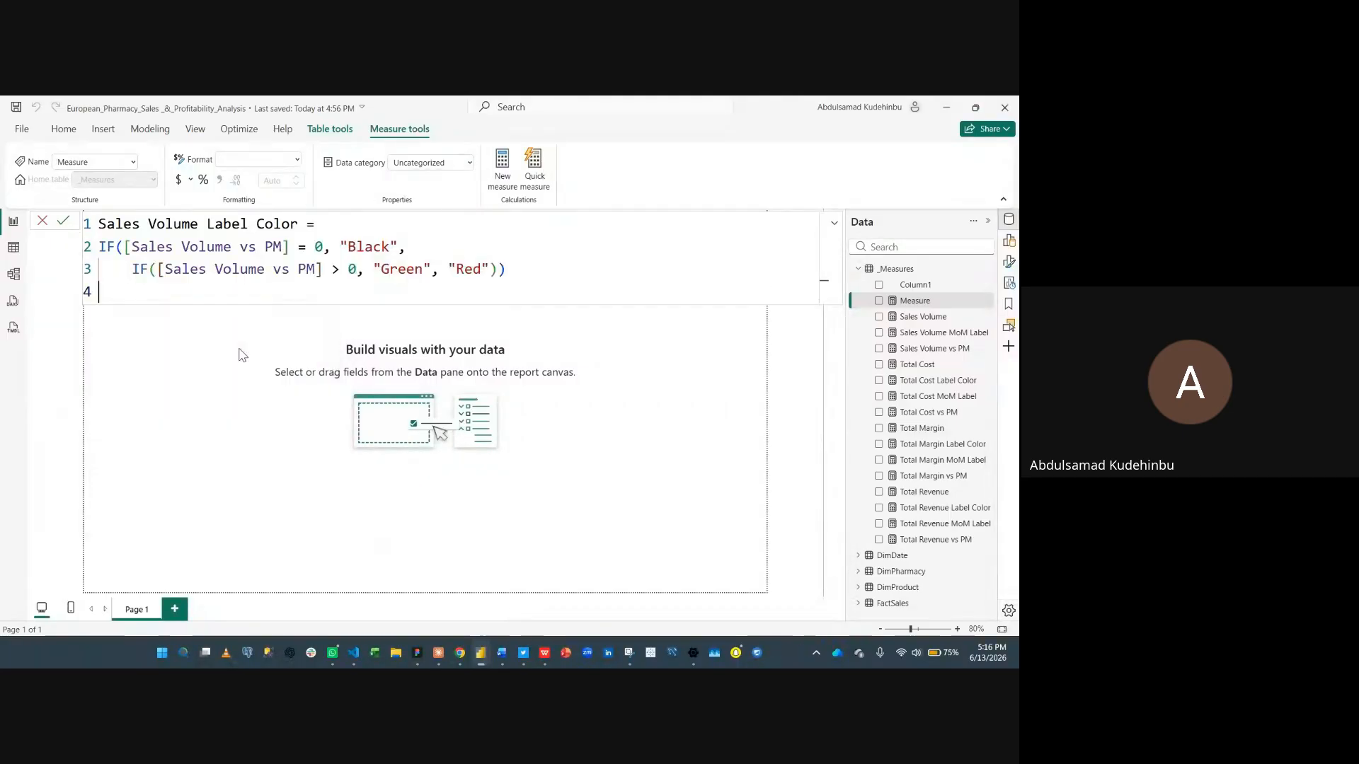
key("Return")
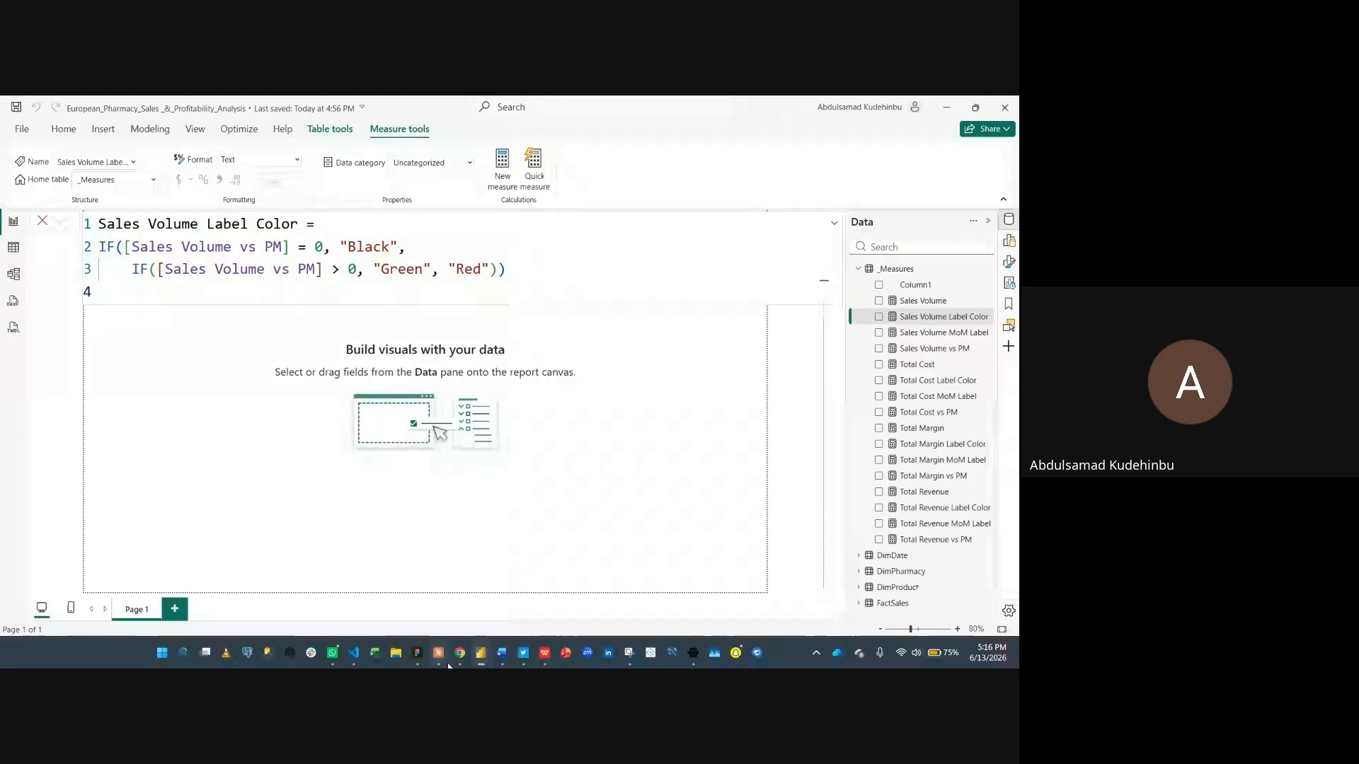
- Switch to the DAX Measures document and select the Margin % measure definition under section 5
mouse_move(502, 652)
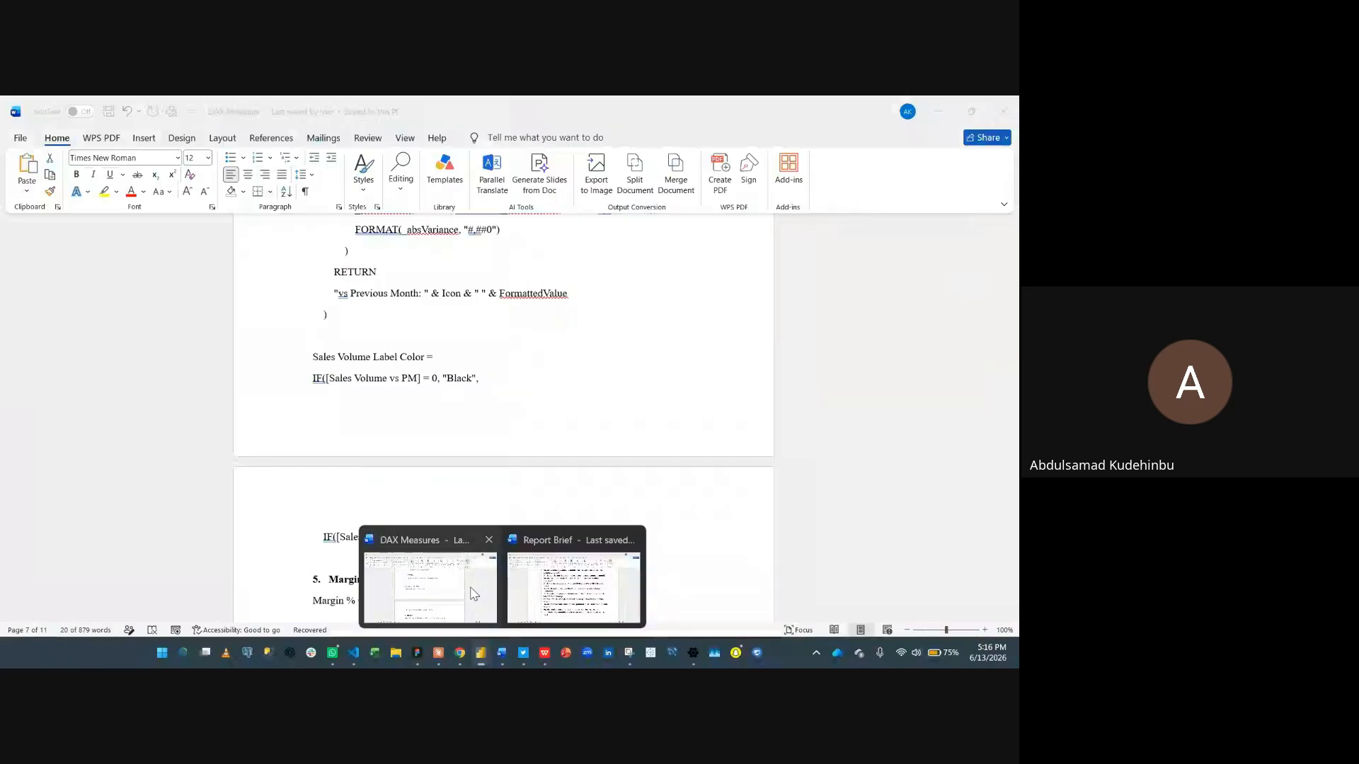
left_click(473, 593)
scroll(423, 496, "down", 4)
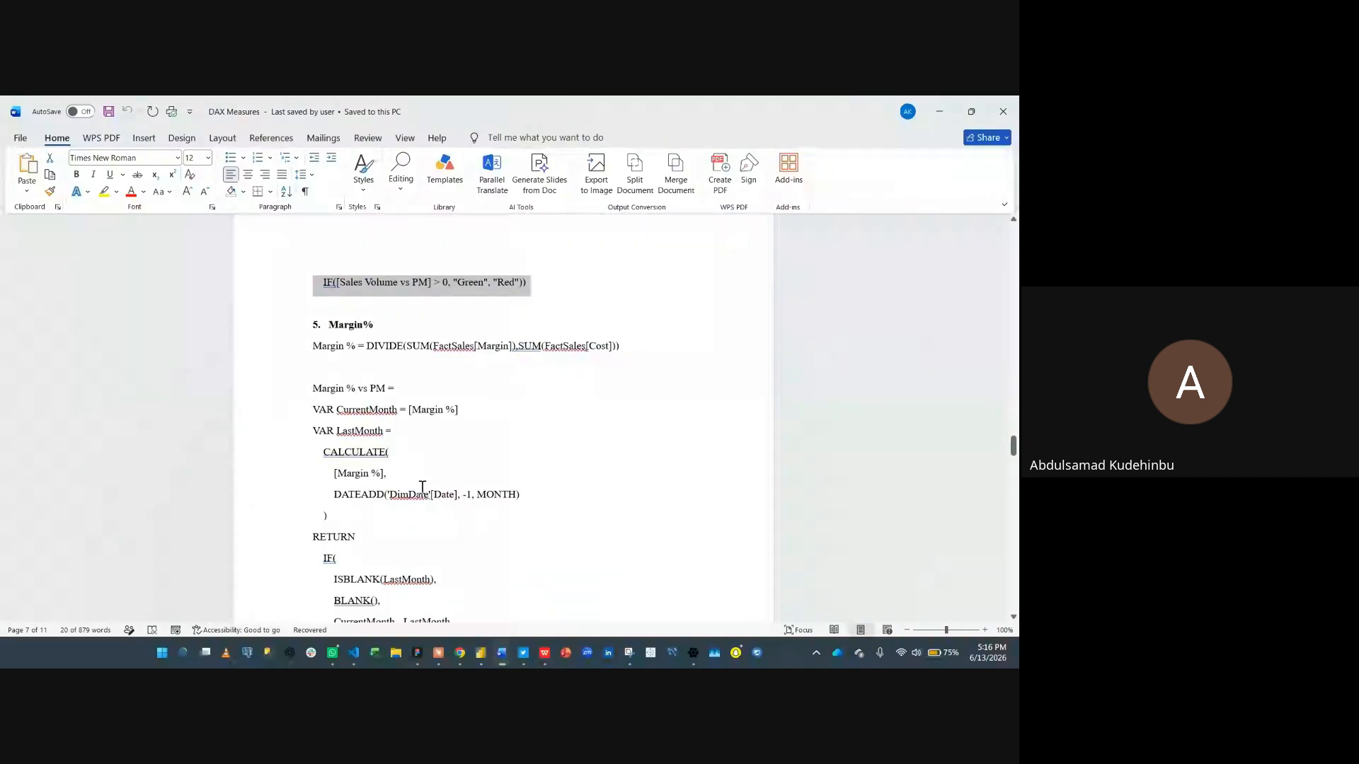
left_click(330, 326)
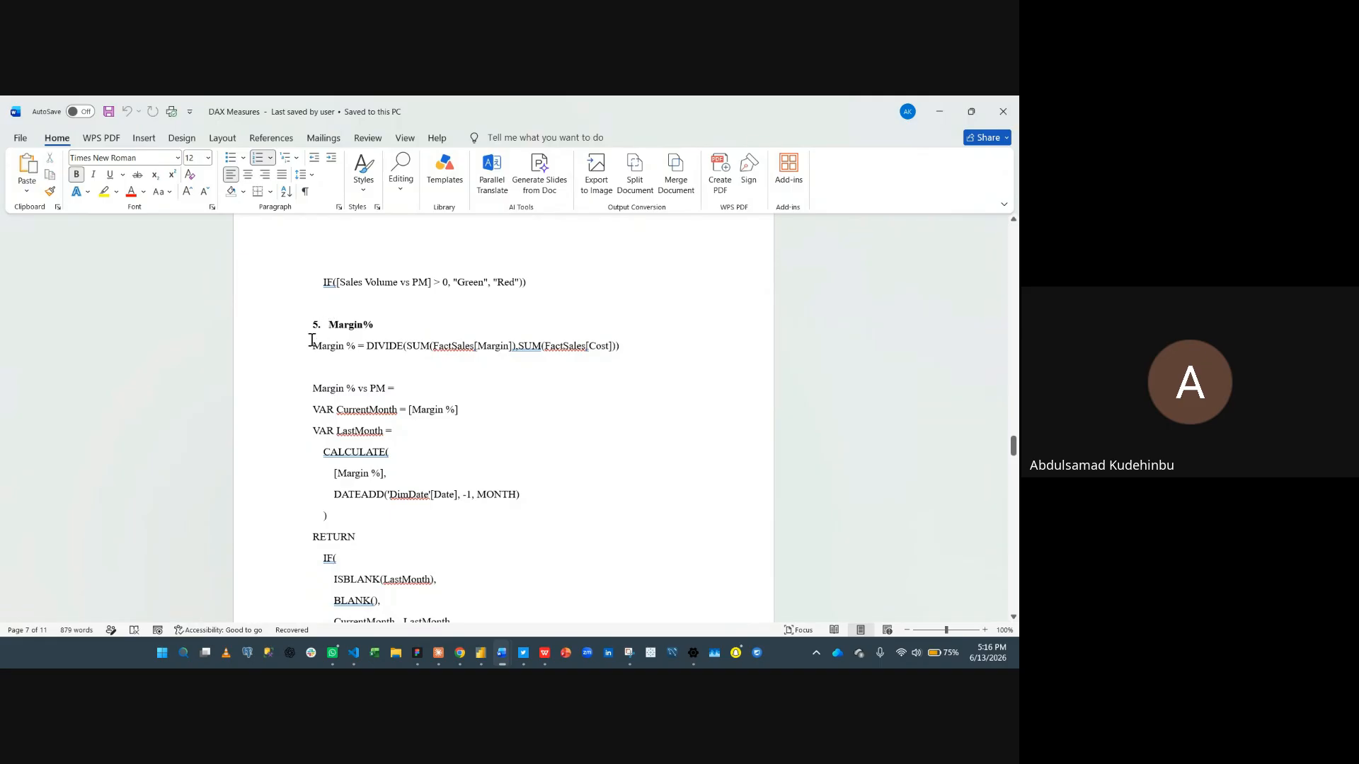
left_click_drag(310, 352, 626, 352)
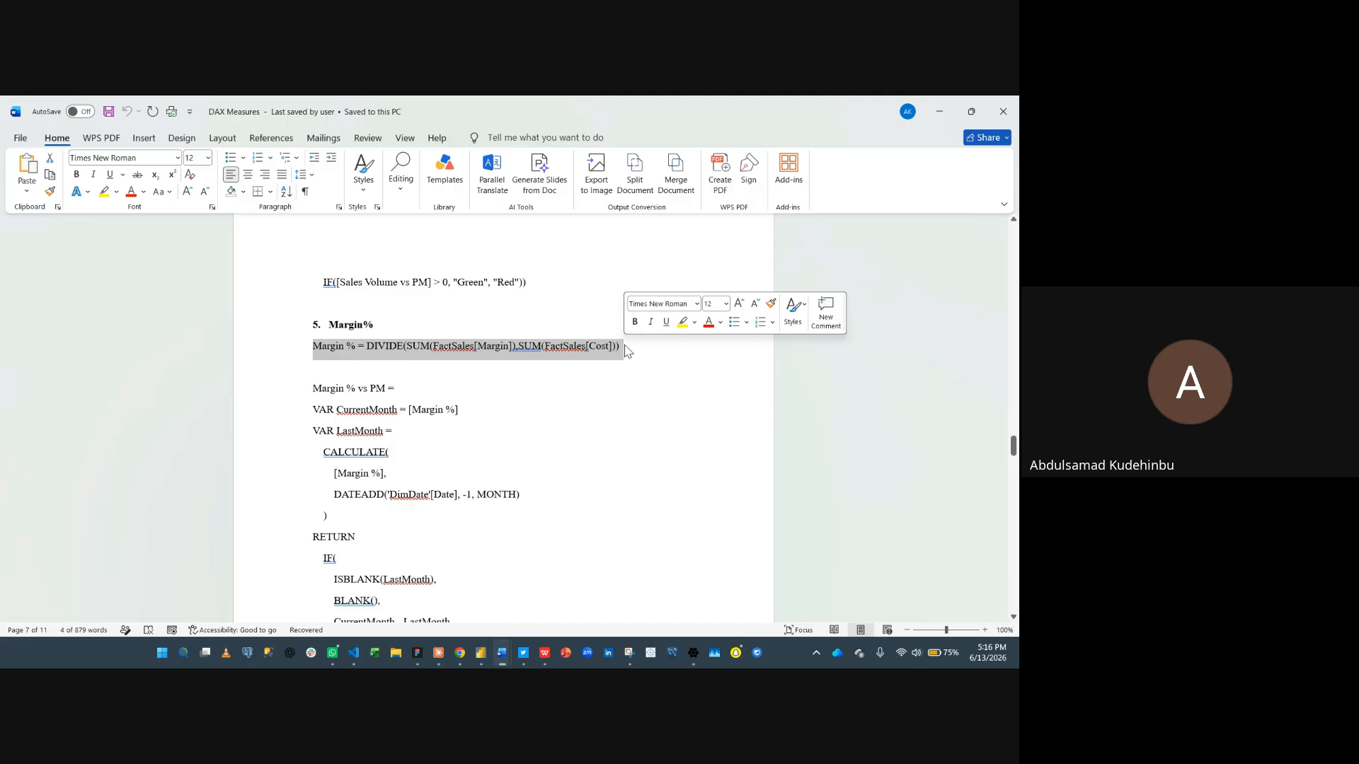
left_click(543, 365)
scroll(543, 366, "up", 2, "ctrl")
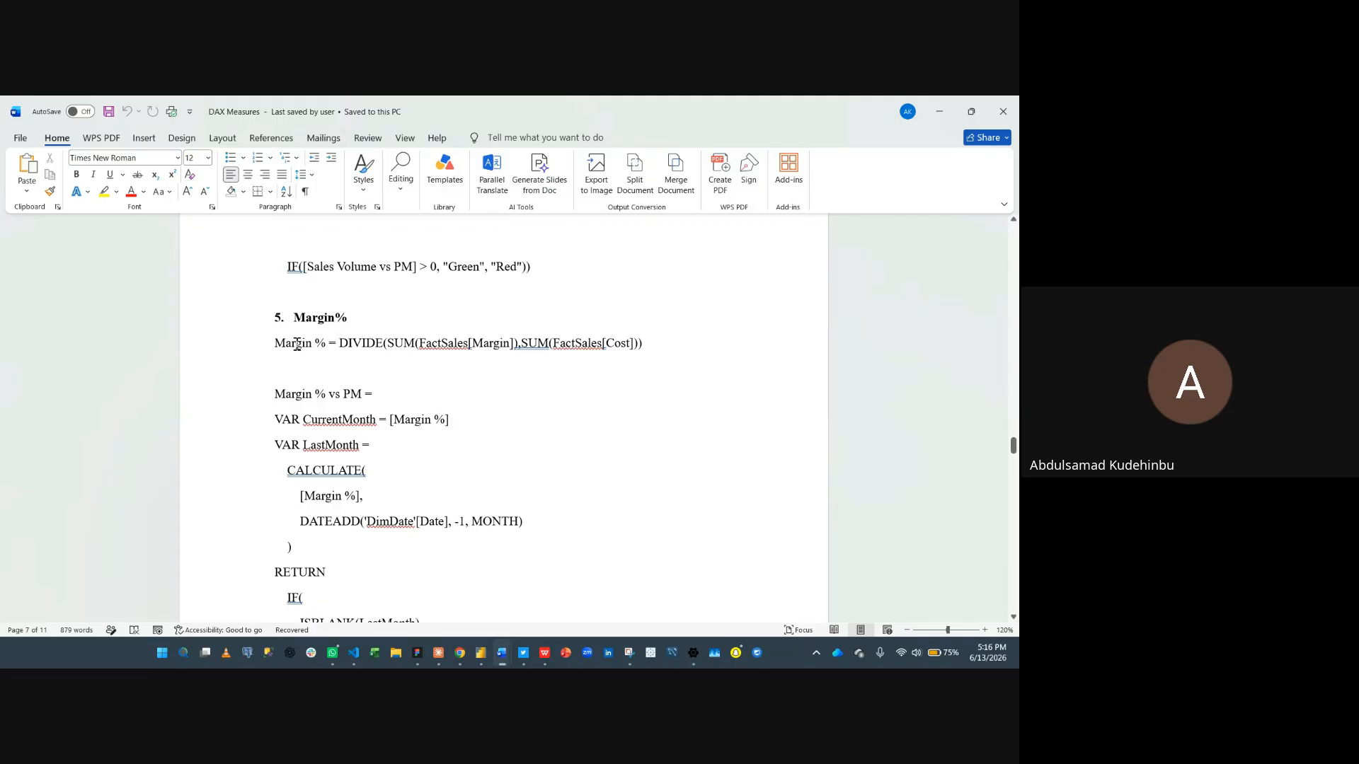
- Copy the Margin % definition and then the Margin % vs PM definition from the DAX Measures document
left_click_drag(275, 342, 604, 336)
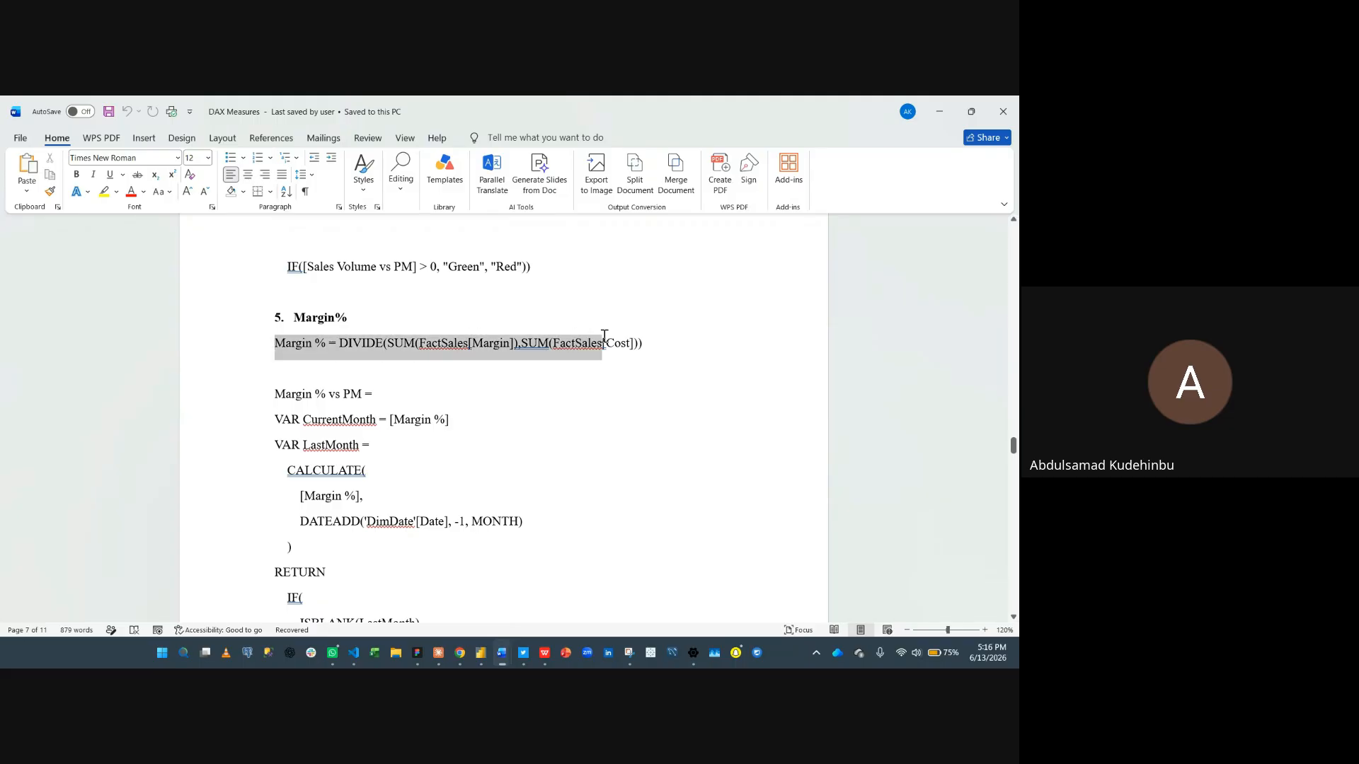
triple_click(662, 337)
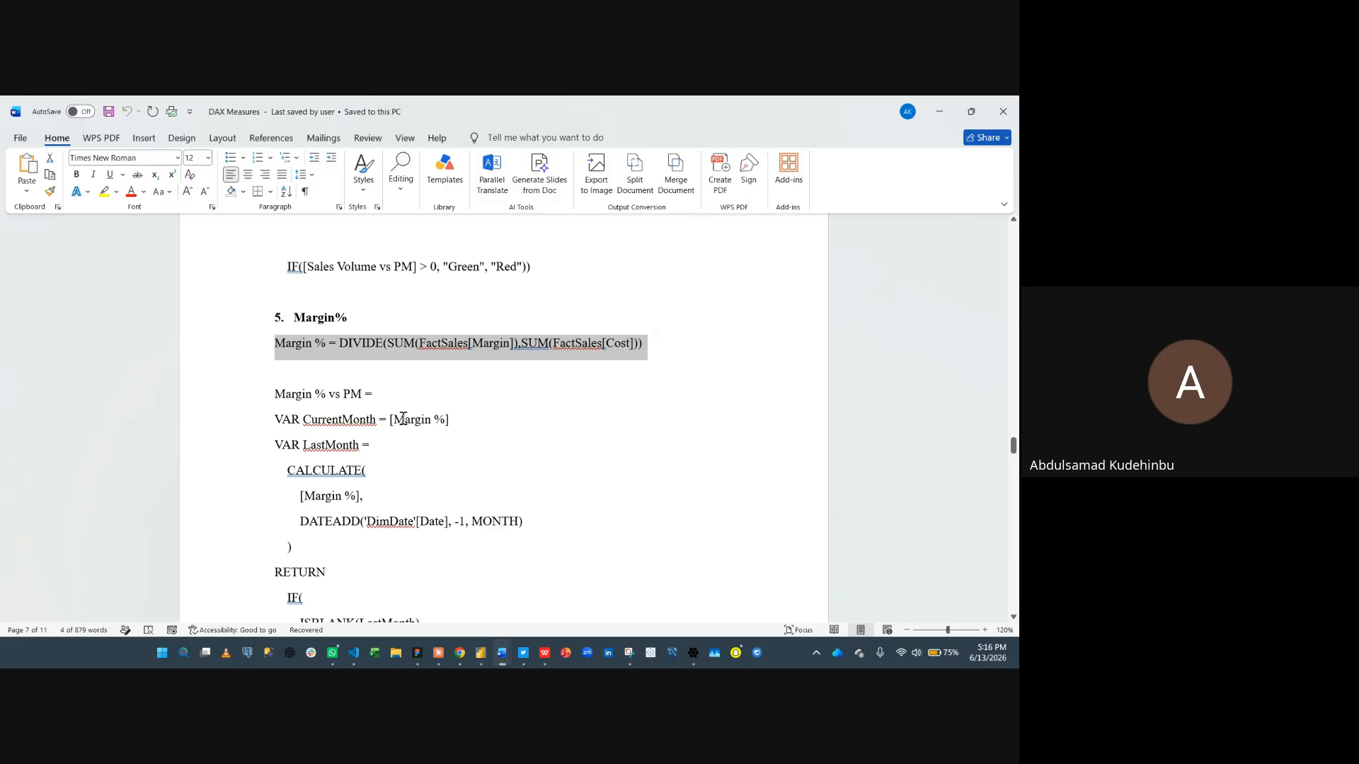
left_click(271, 394)
left_click_drag(295, 409, 340, 556)
scroll(343, 559, "down", 2)
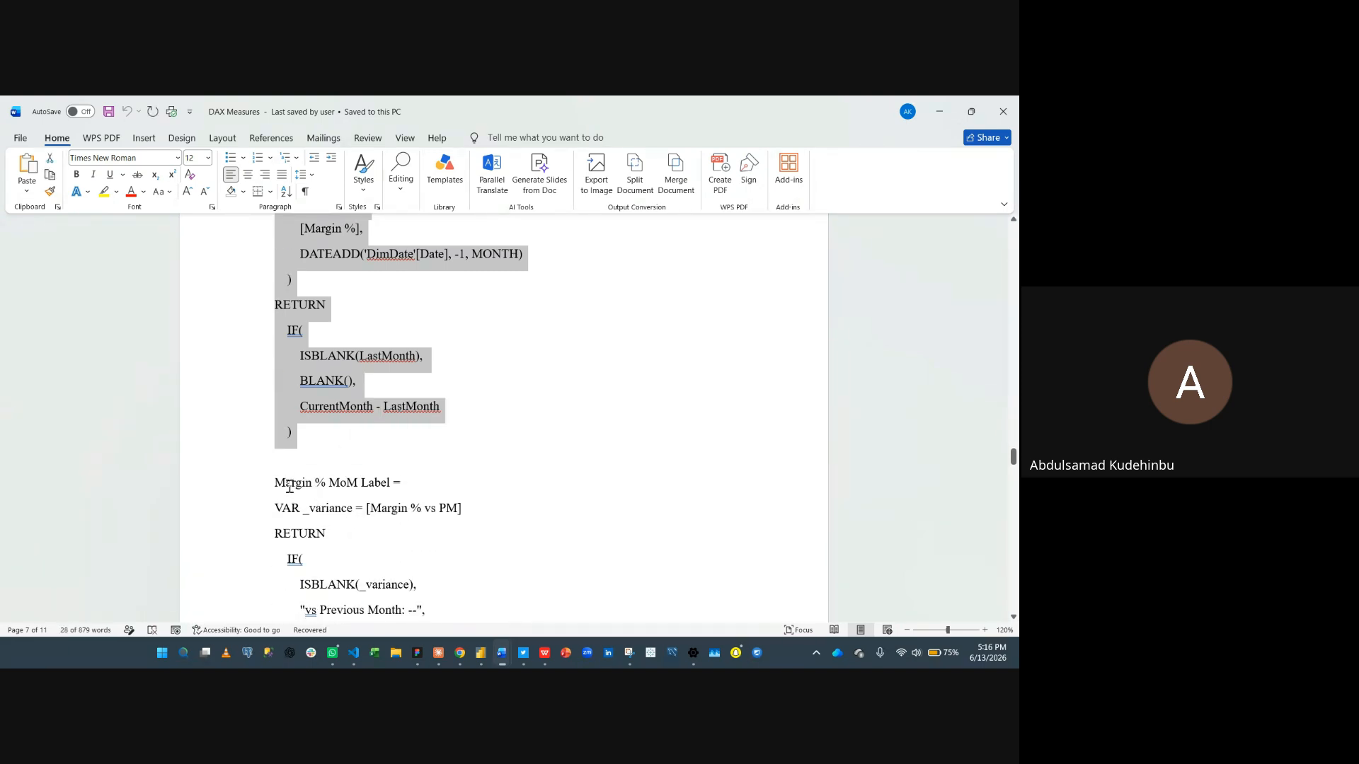
left_click_drag(269, 482, 531, 500)
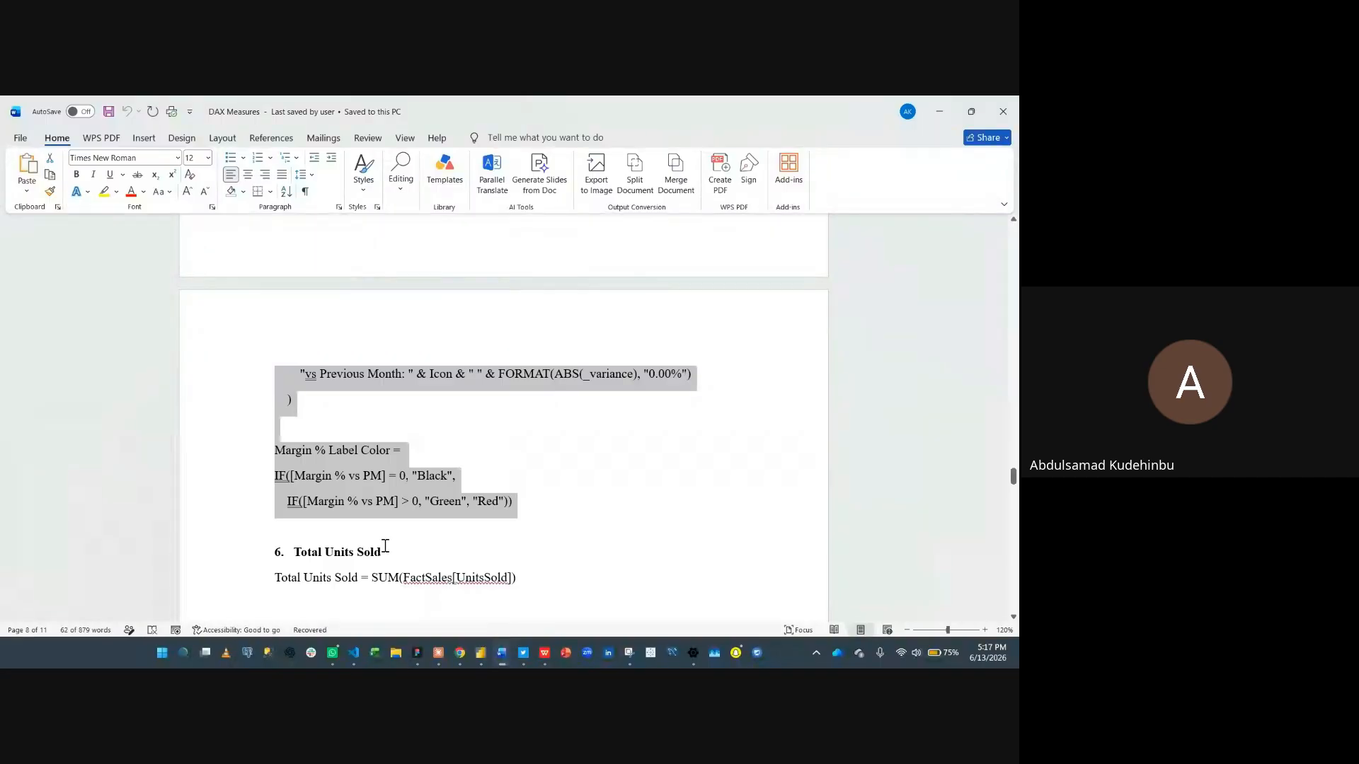
left_click(379, 461)
scroll(268, 384, "up", 3)
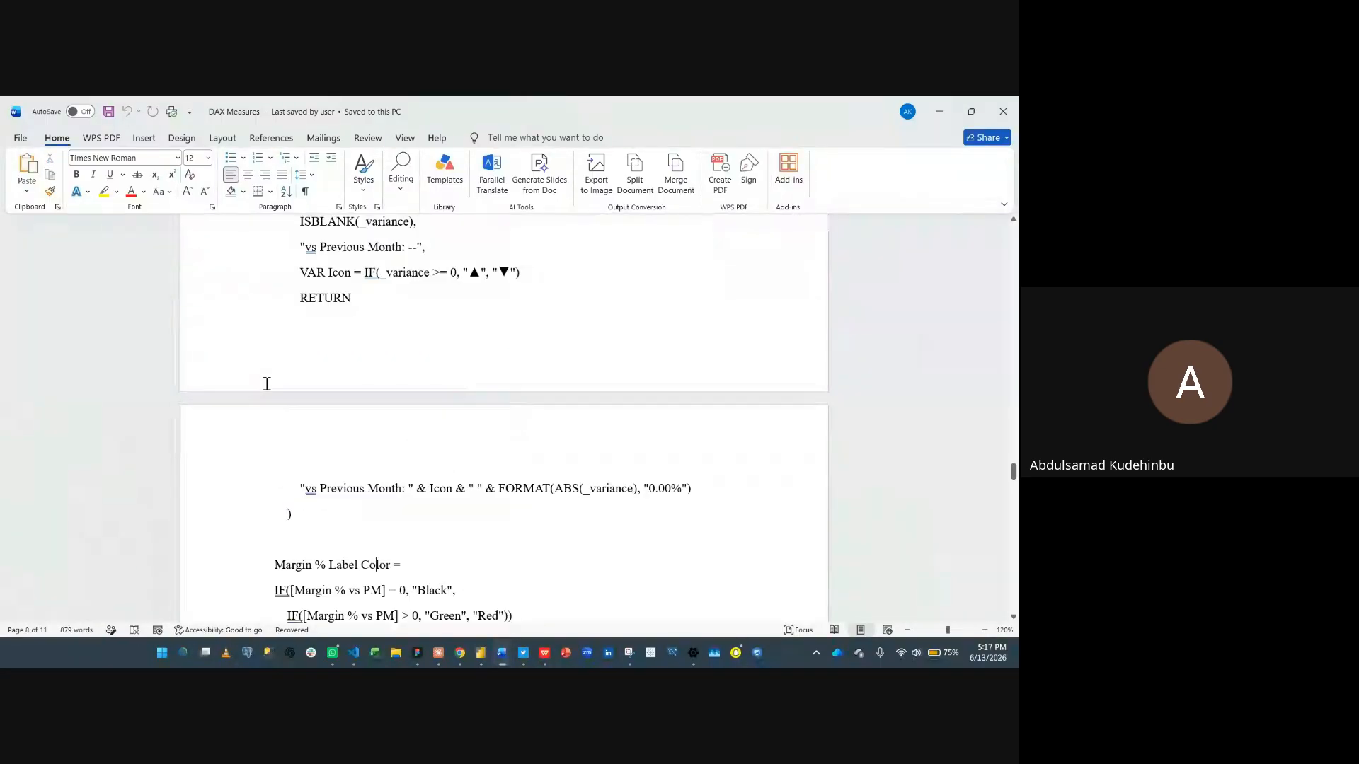
key("super+v")
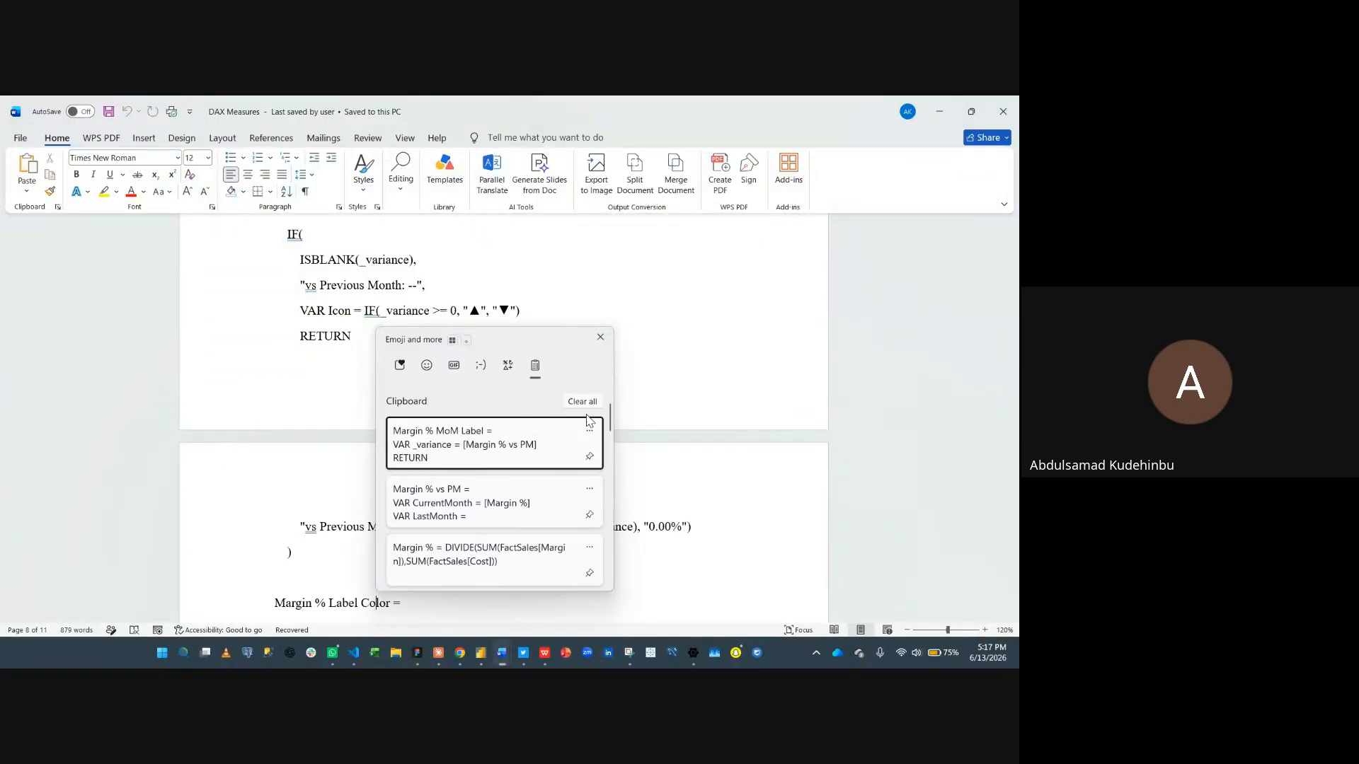
left_click(589, 430)
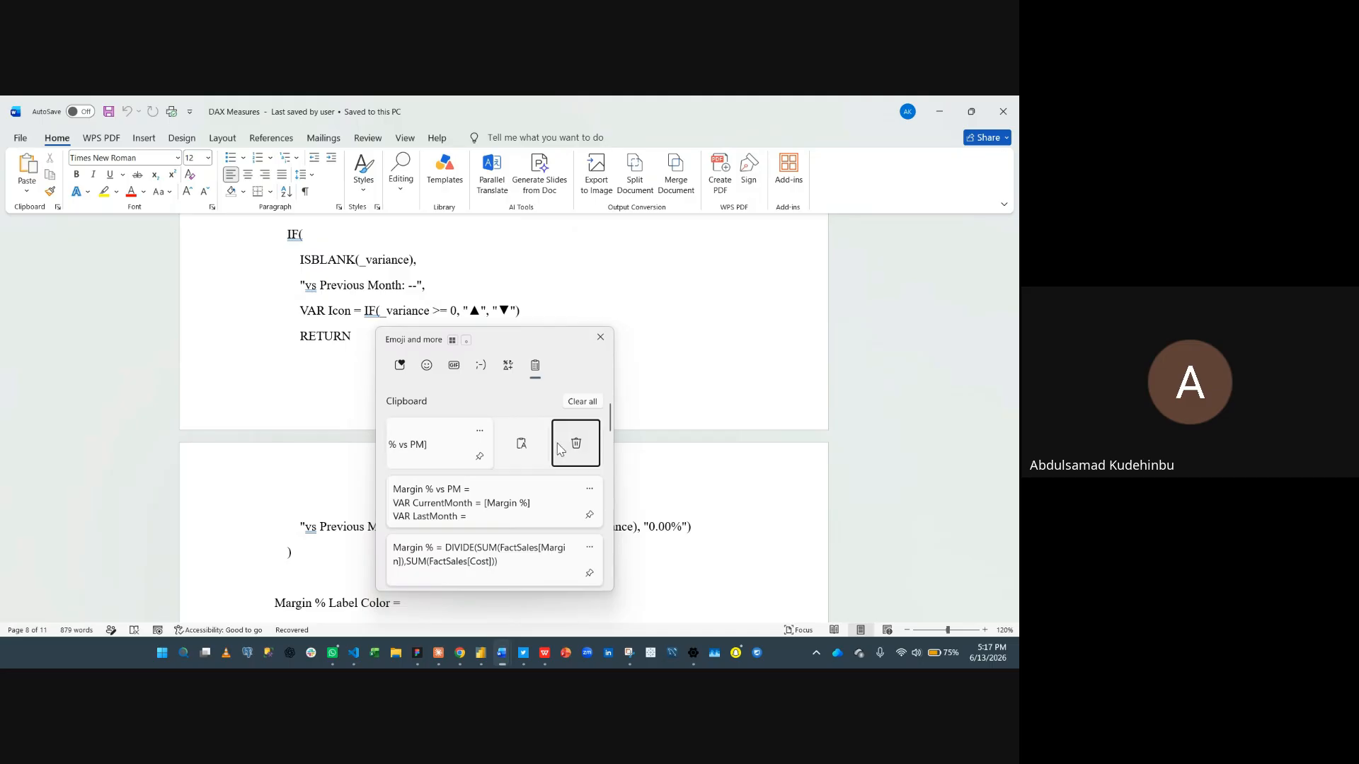
left_click(576, 443)
left_click(578, 286)
scroll(306, 355, "up", 3)
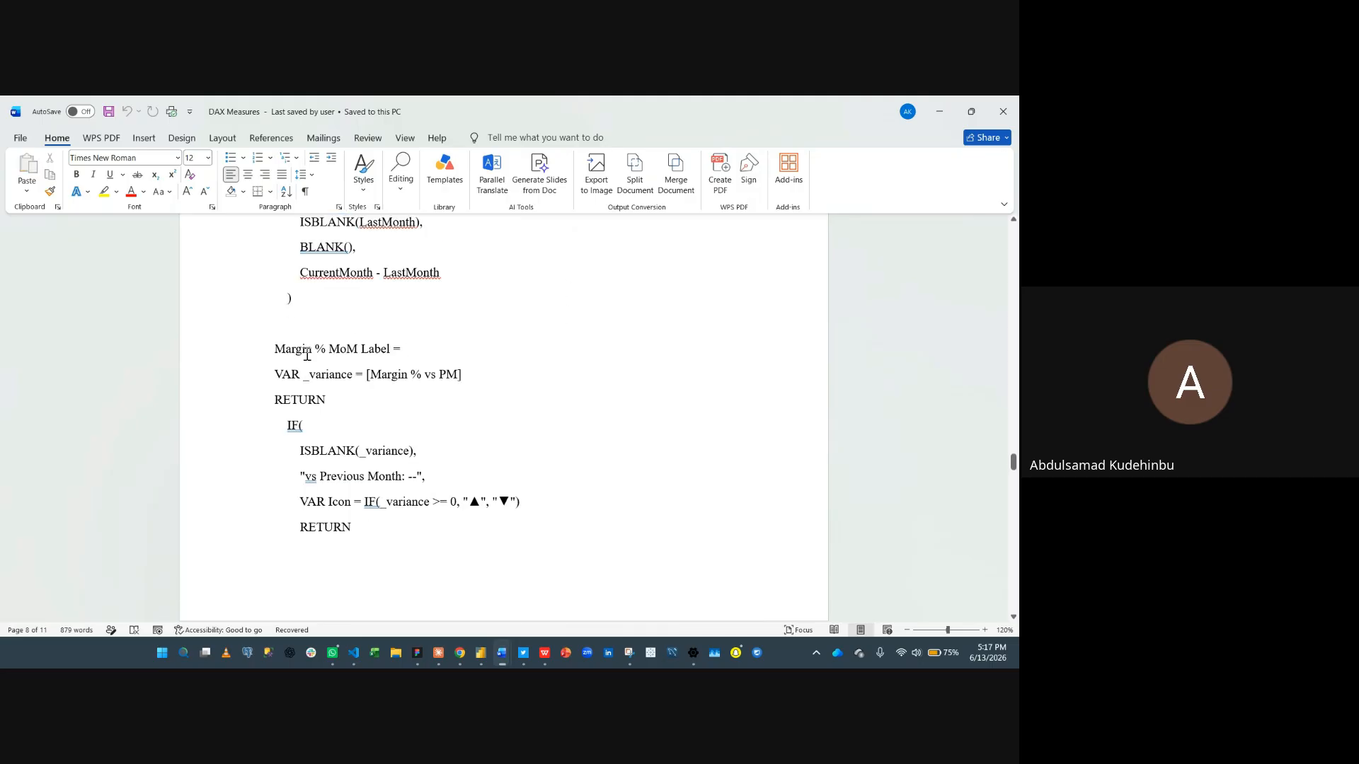
- Copy the complete Margin % MoM Label definition and then the Margin % Label Color definition
left_click_drag(274, 348, 376, 595)
scroll(377, 572, "down", 2)
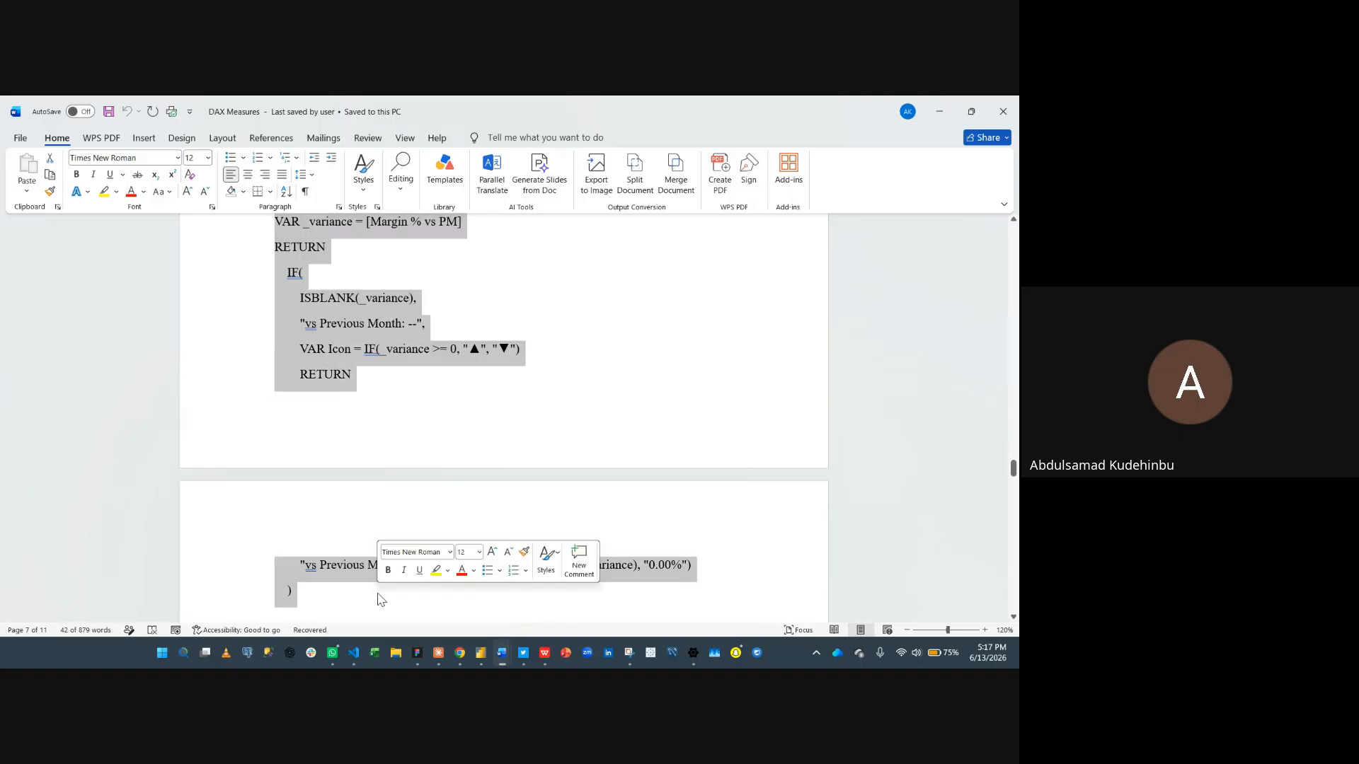
scroll(430, 467, "down", 3)
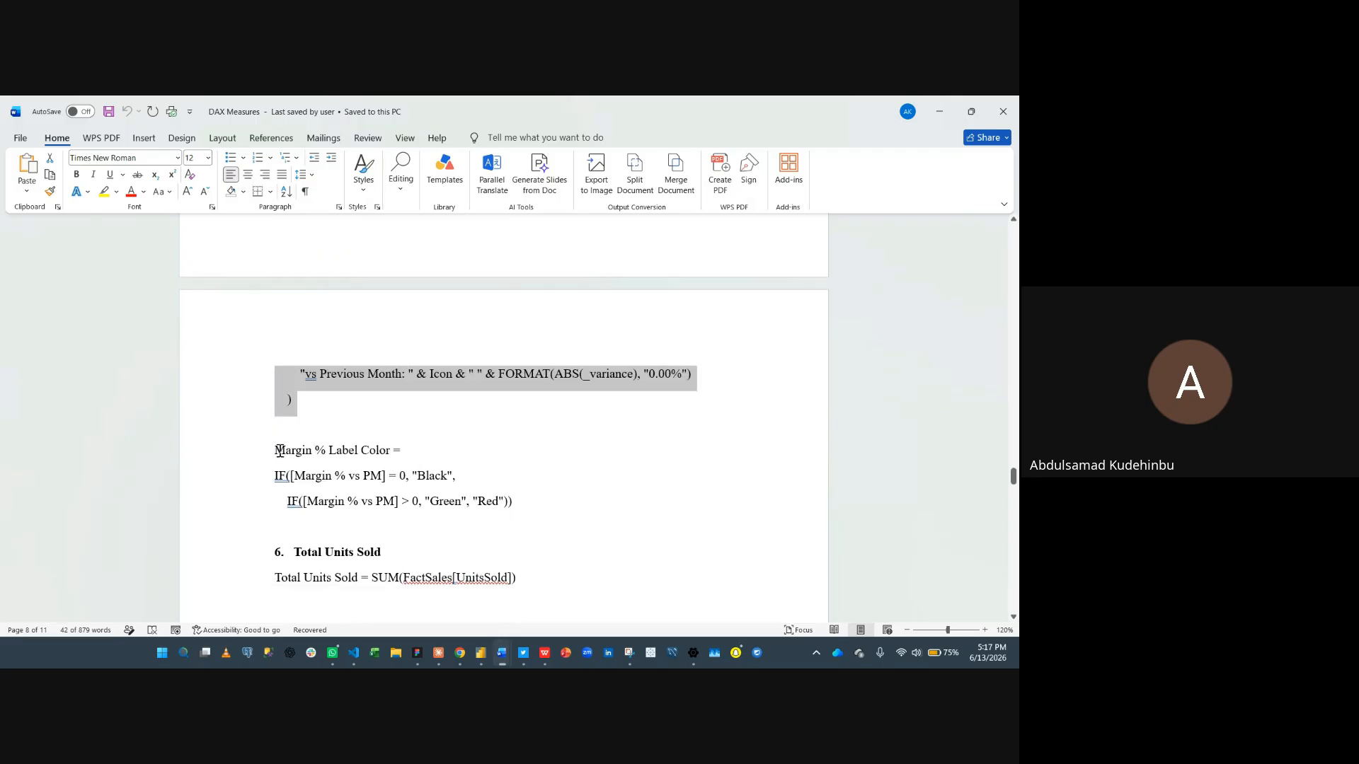
left_click_drag(280, 450, 563, 495)
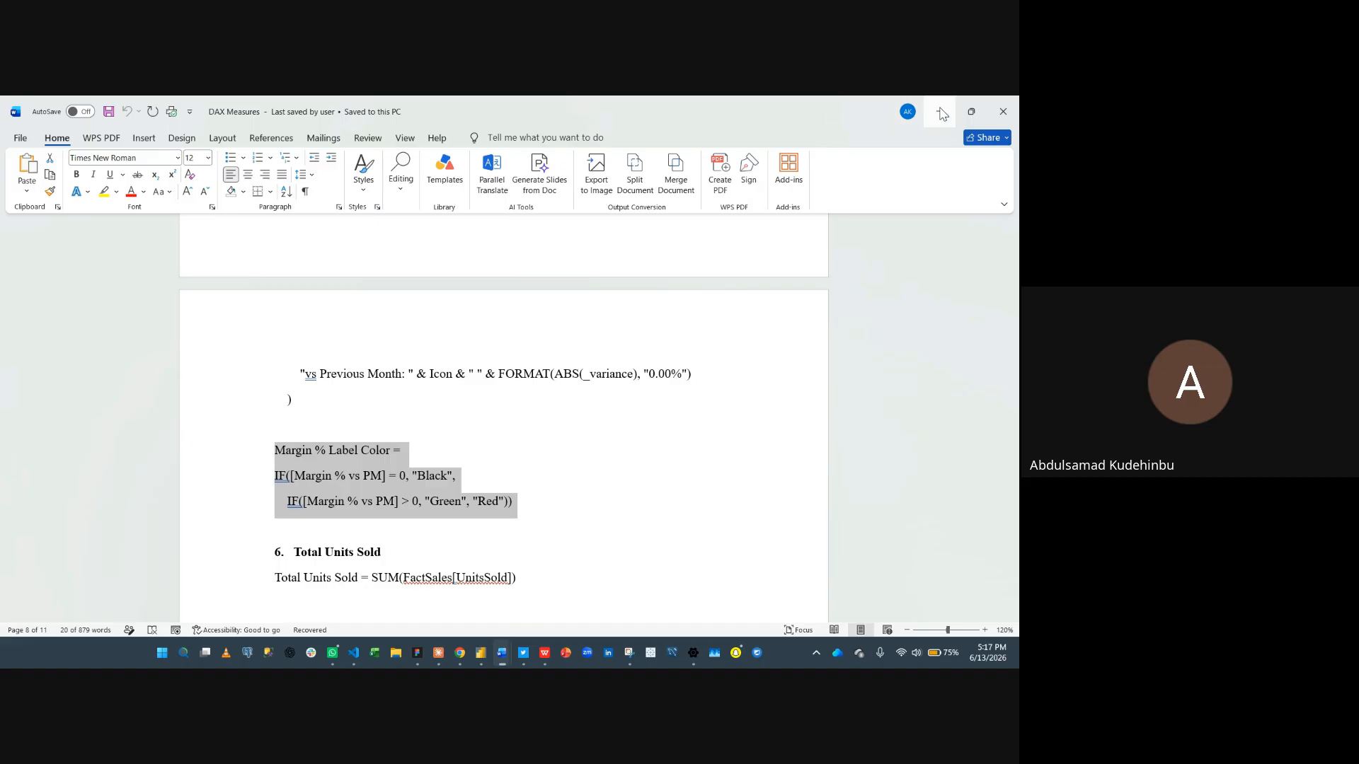
key("alt+Tab")
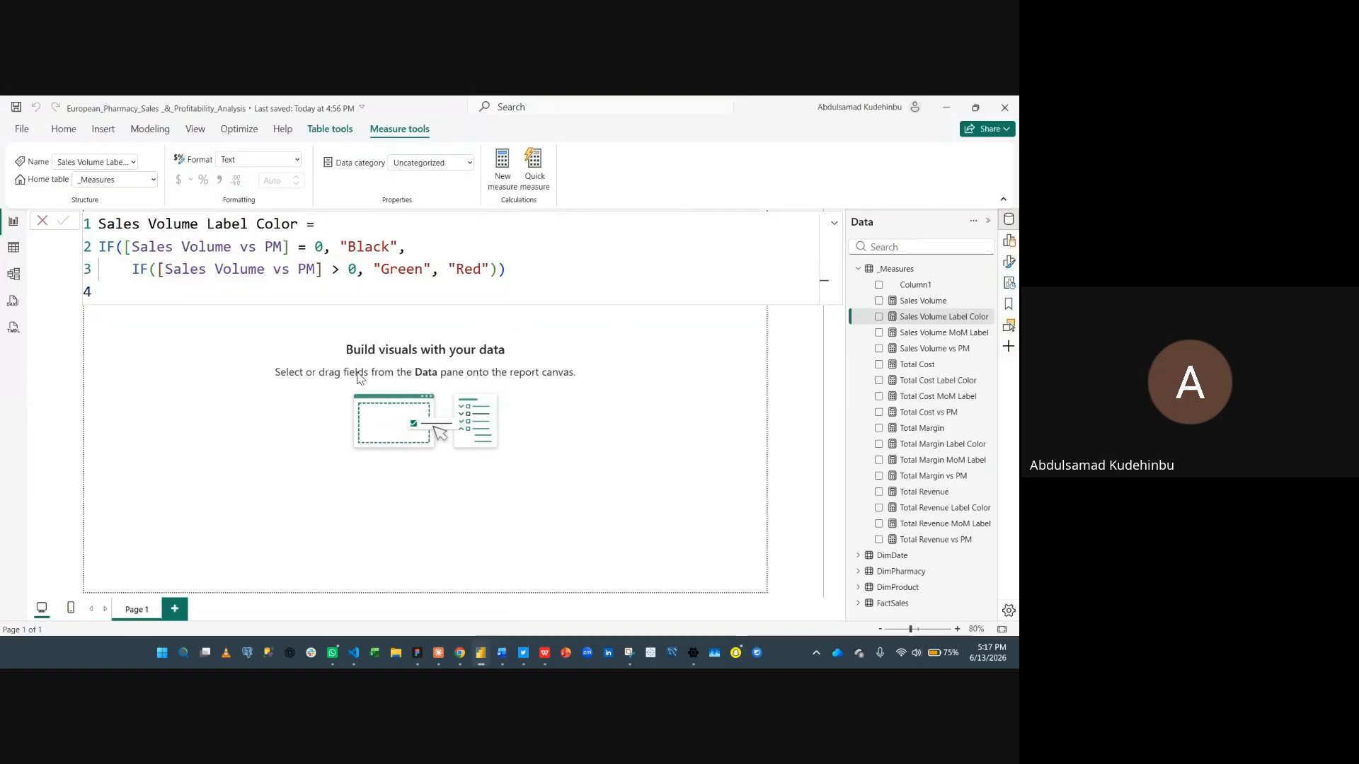
mouse_move(481, 658)
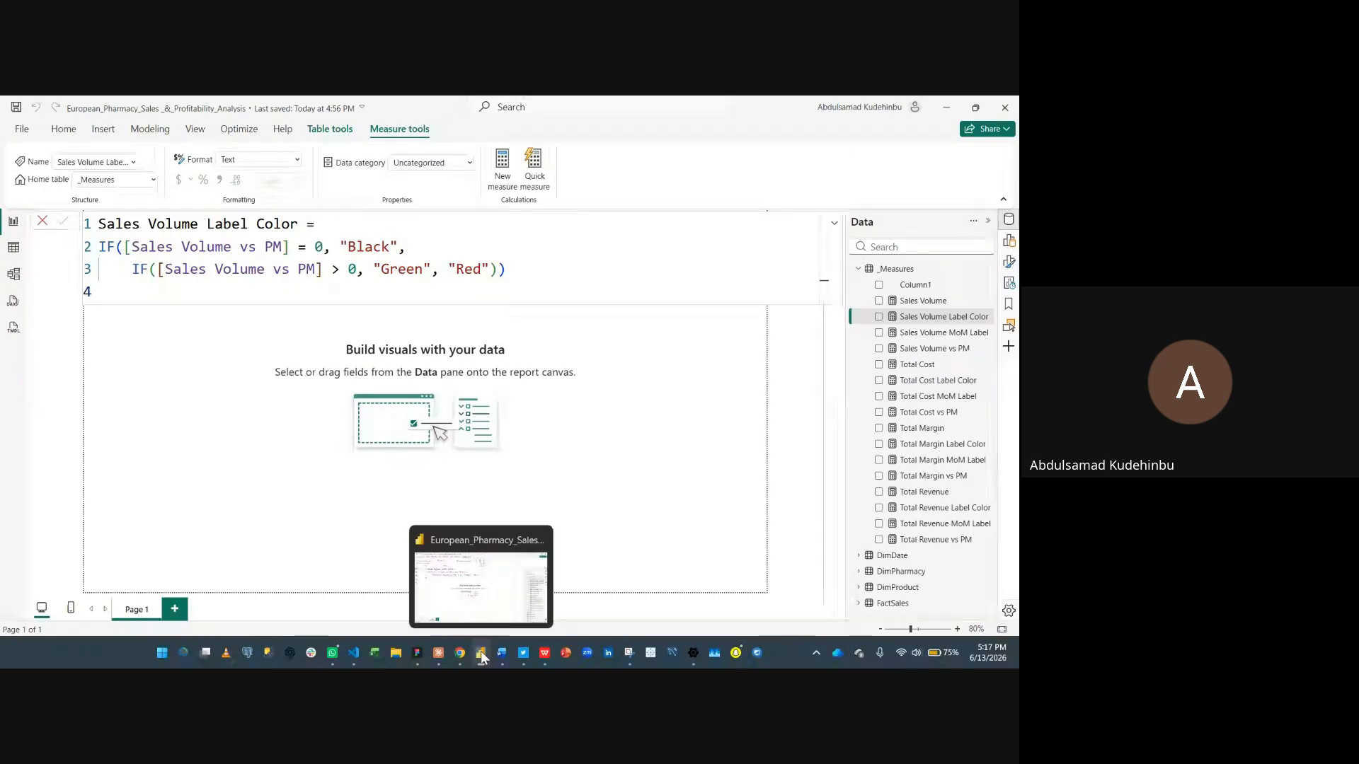
left_click(449, 605)
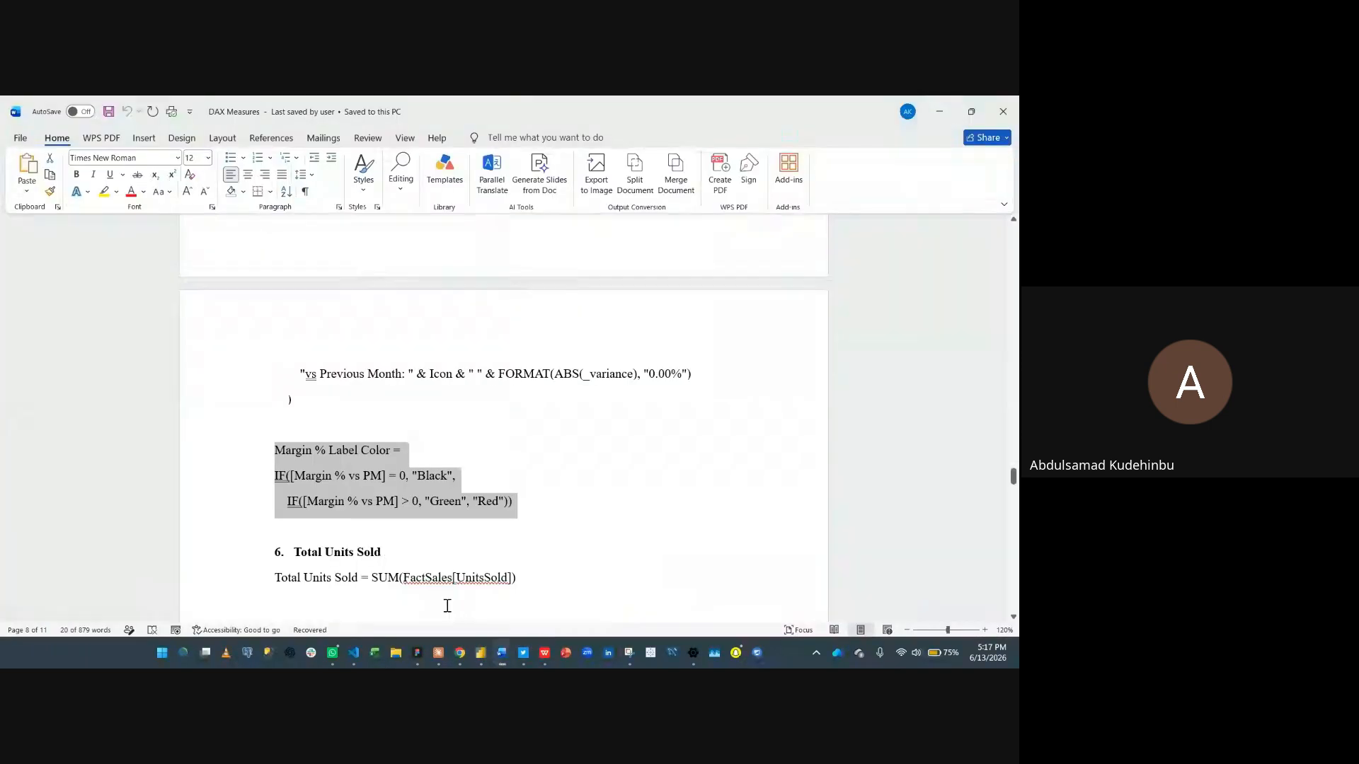
- Copy the Total Units Sold definition and then the Pharmacies Below Target Margin definition from section 7
scroll(415, 509, "down", 1)
scroll(415, 510, "down", 2)
left_click_drag(273, 461, 528, 462)
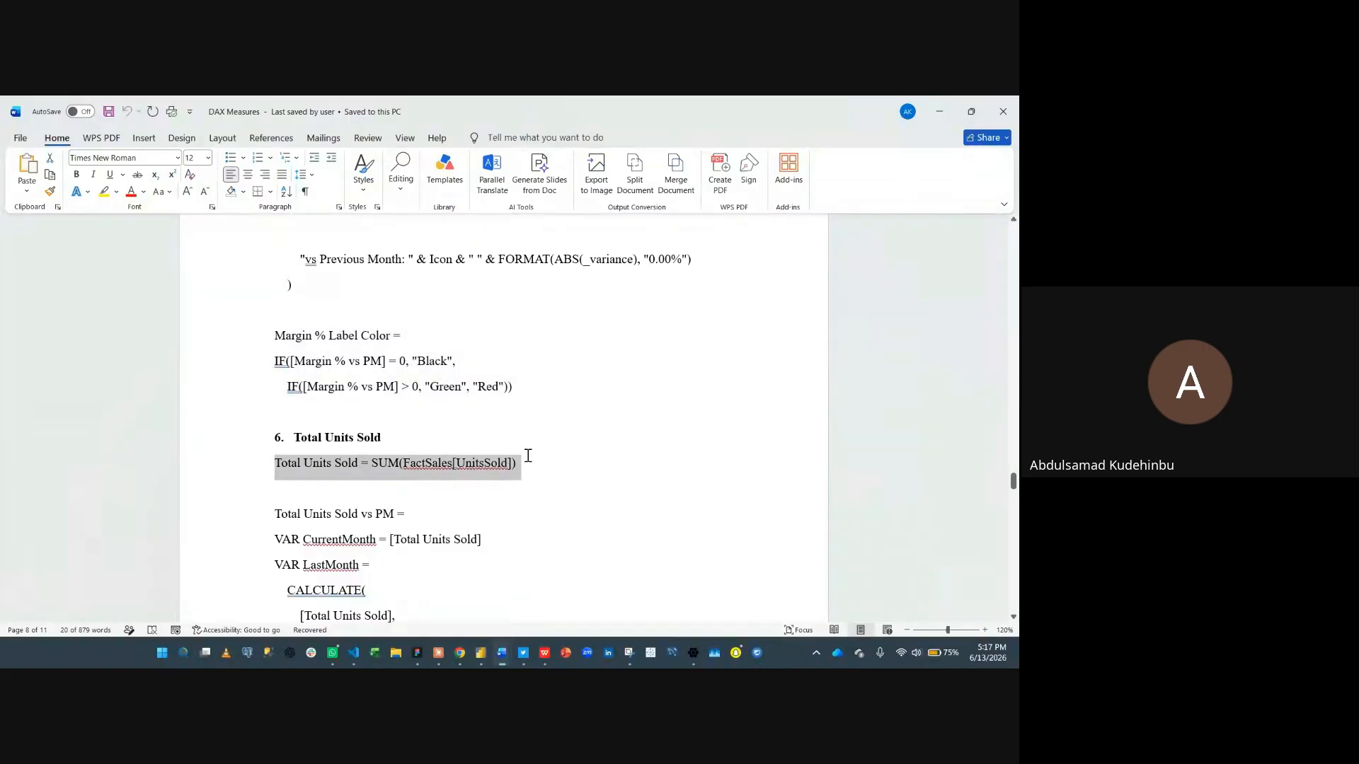
scroll(439, 469, "down", 13)
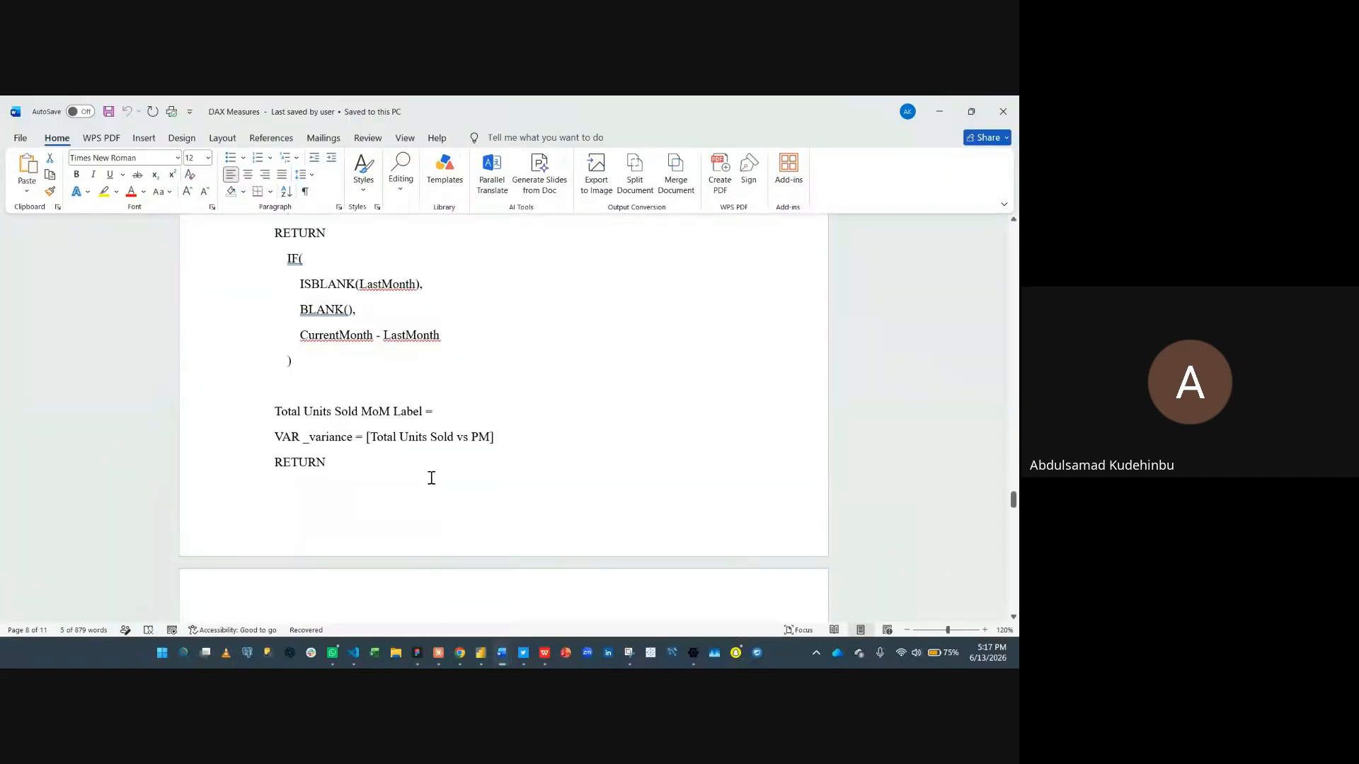
scroll(431, 476, "down", 20)
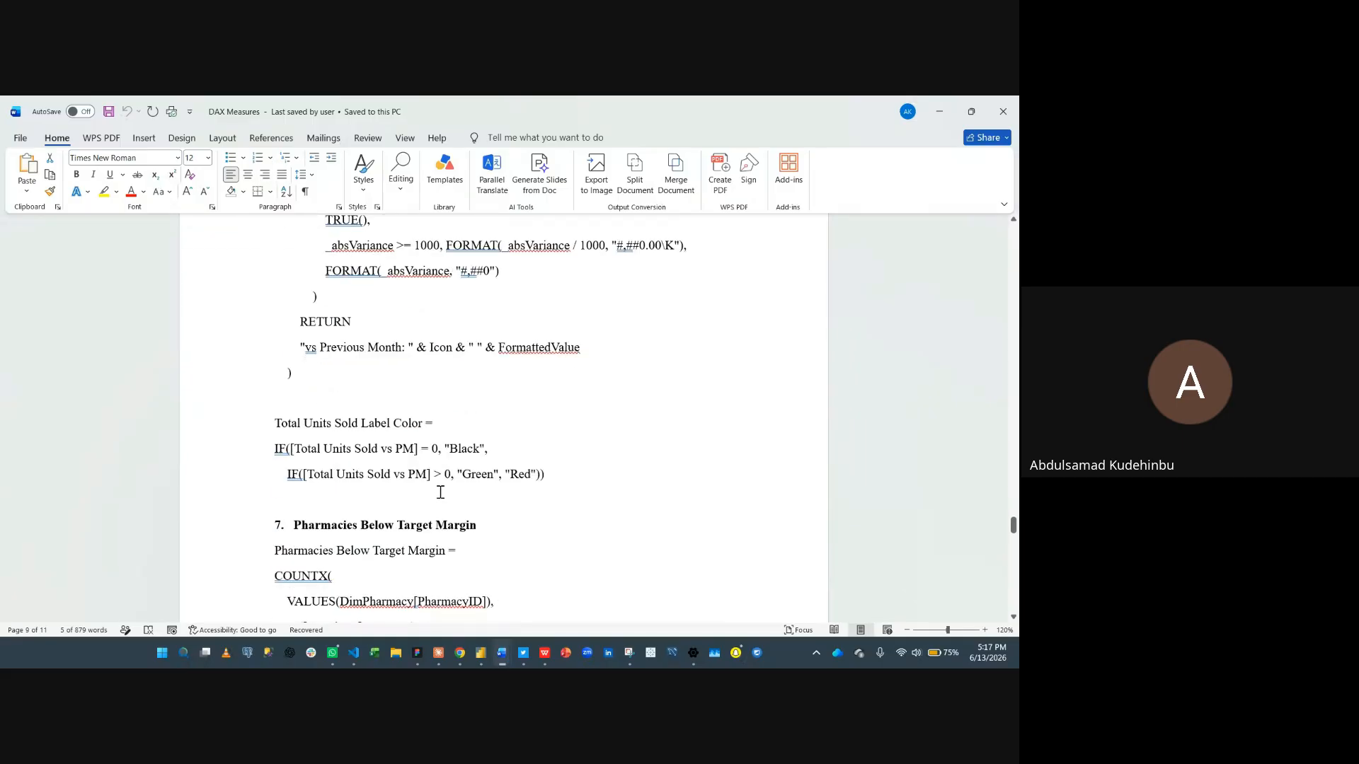
left_click_drag(273, 436, 315, 535)
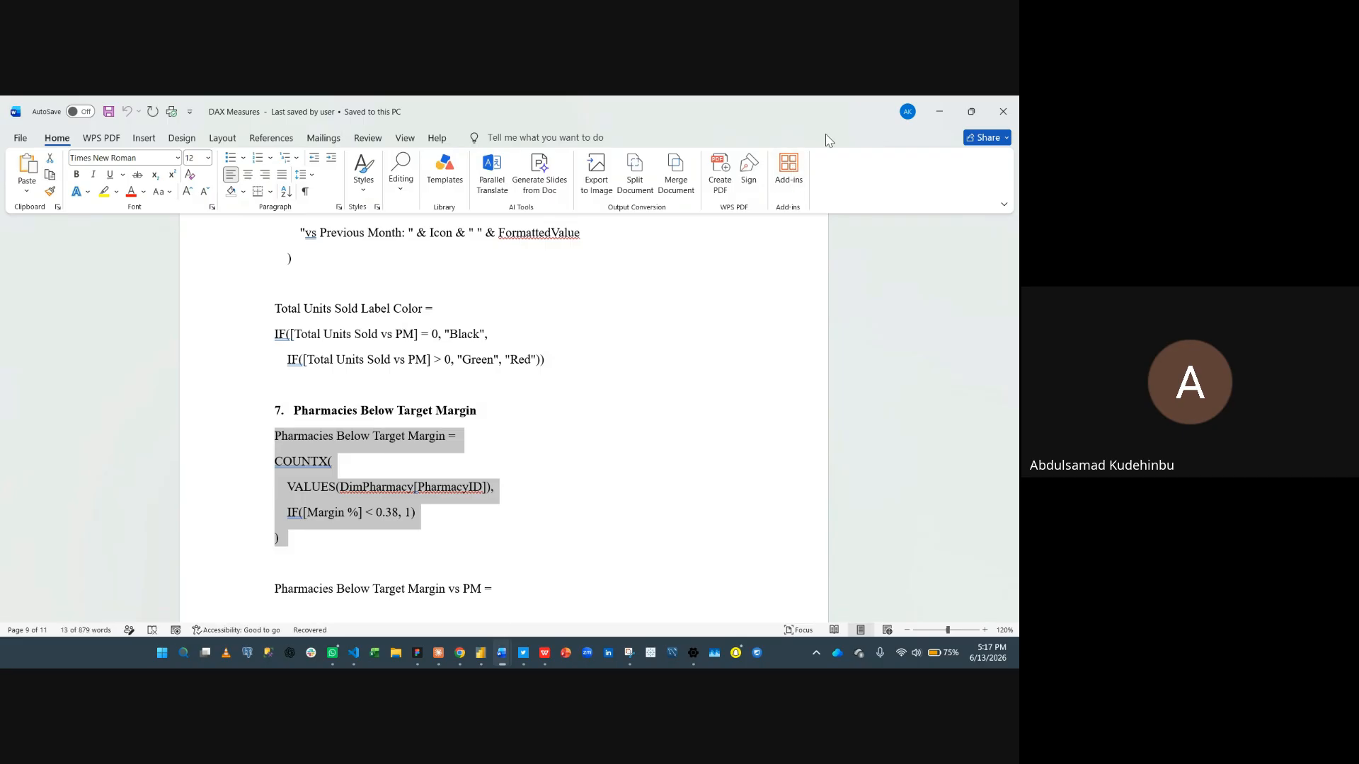
- Switch to Power BI and create a new measure by pasting the Margin % definition from clipboard history, then commit it
key("alt+Tab")
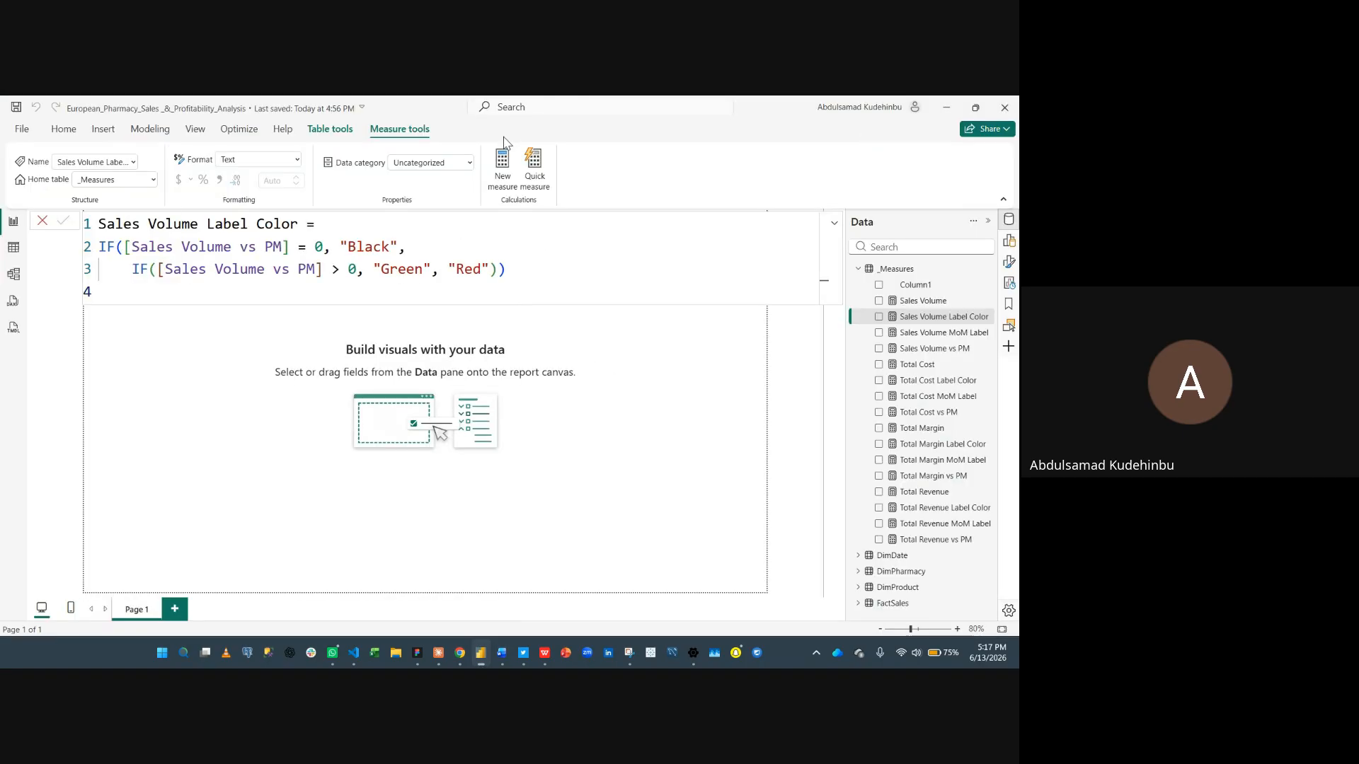
left_click(499, 183)
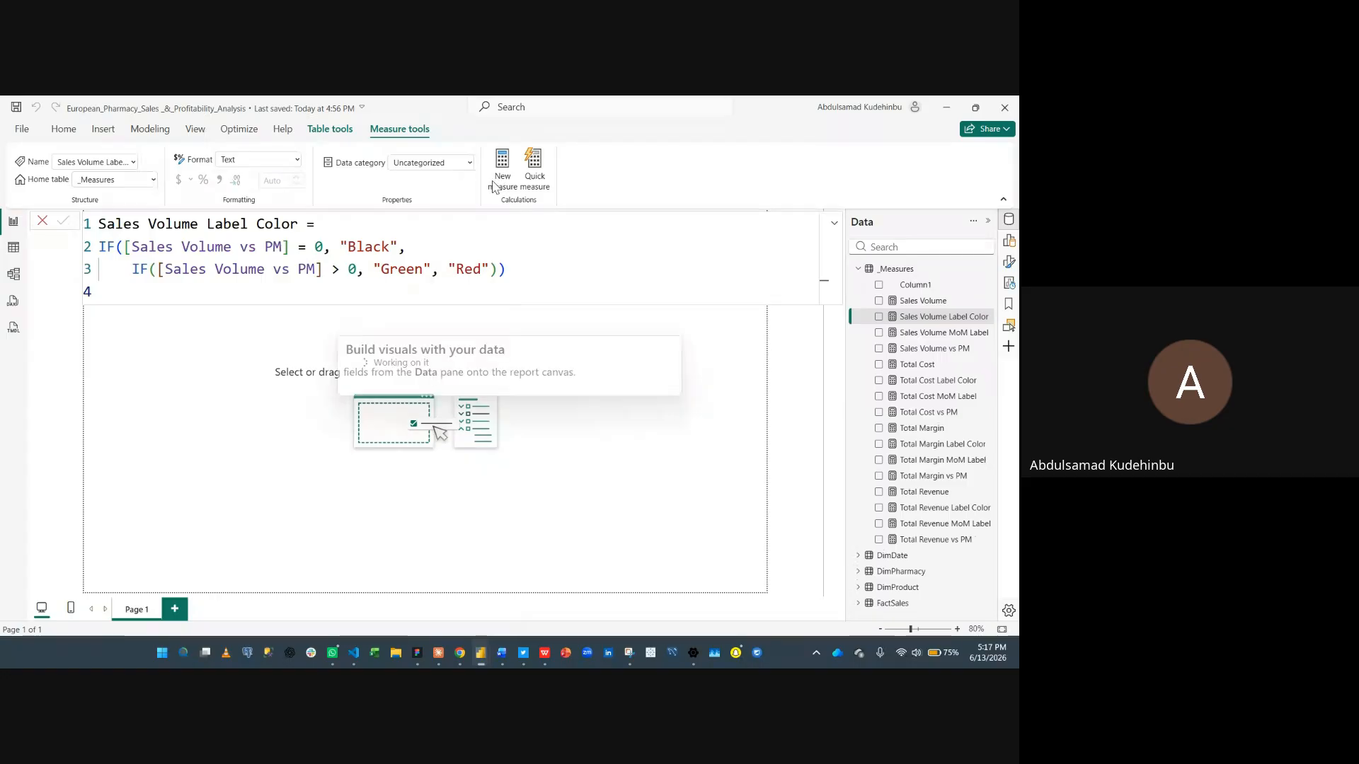
key("super+period")
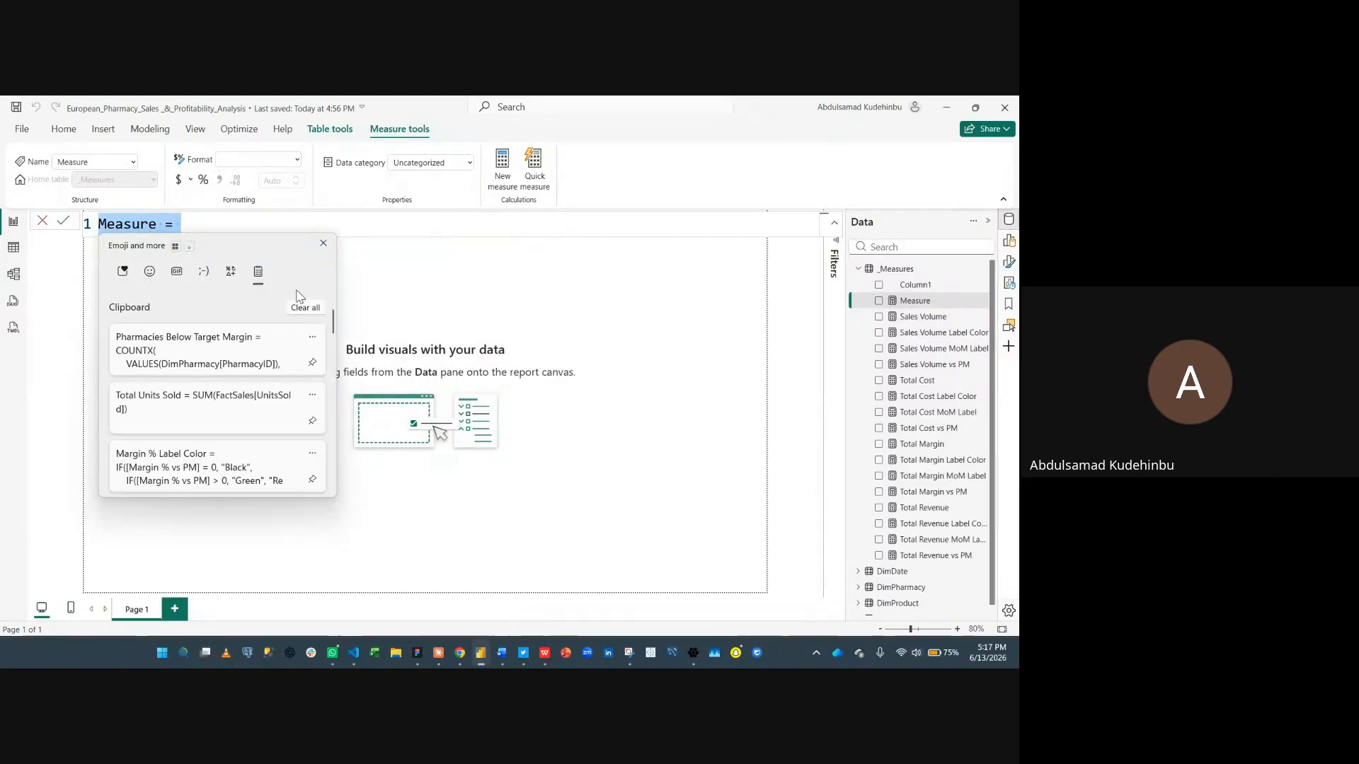
scroll(236, 385, "down", 5)
scroll(235, 385, "down", 4)
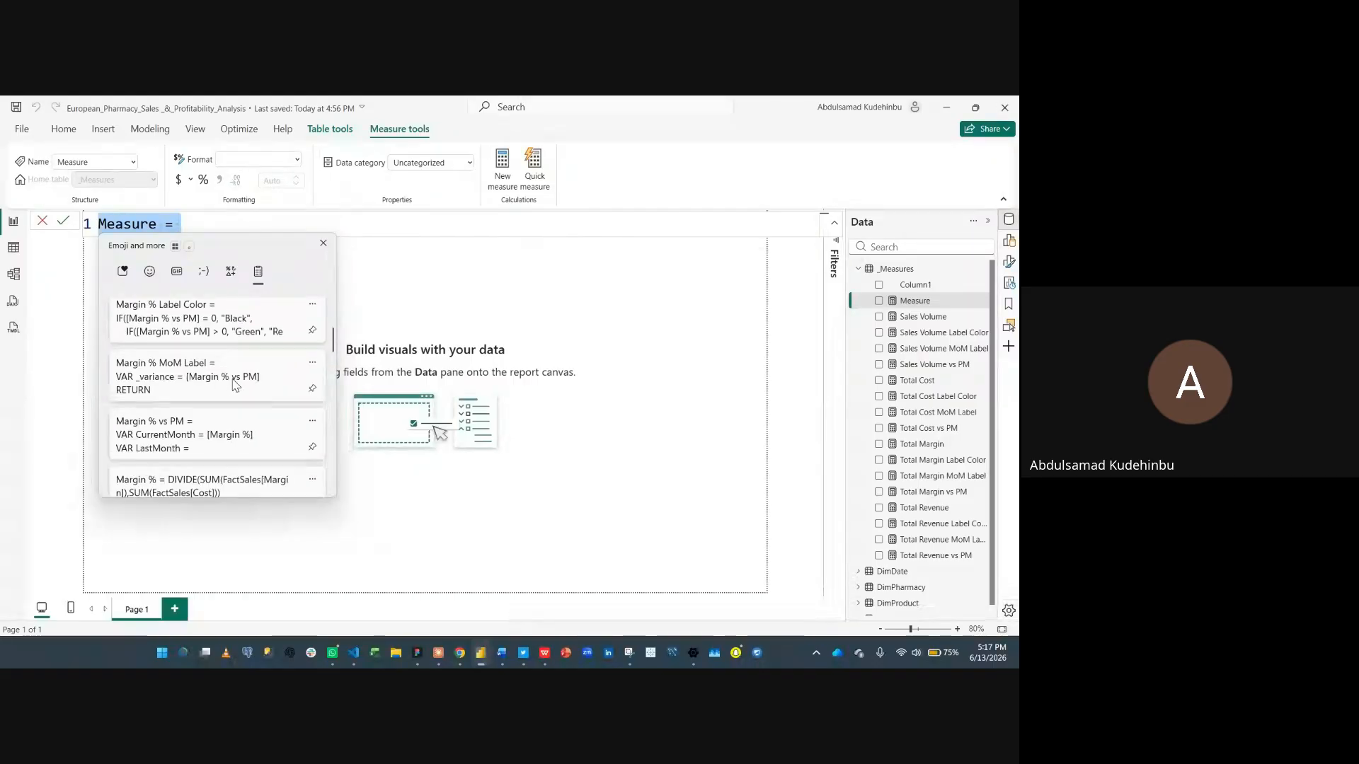
left_click(216, 474)
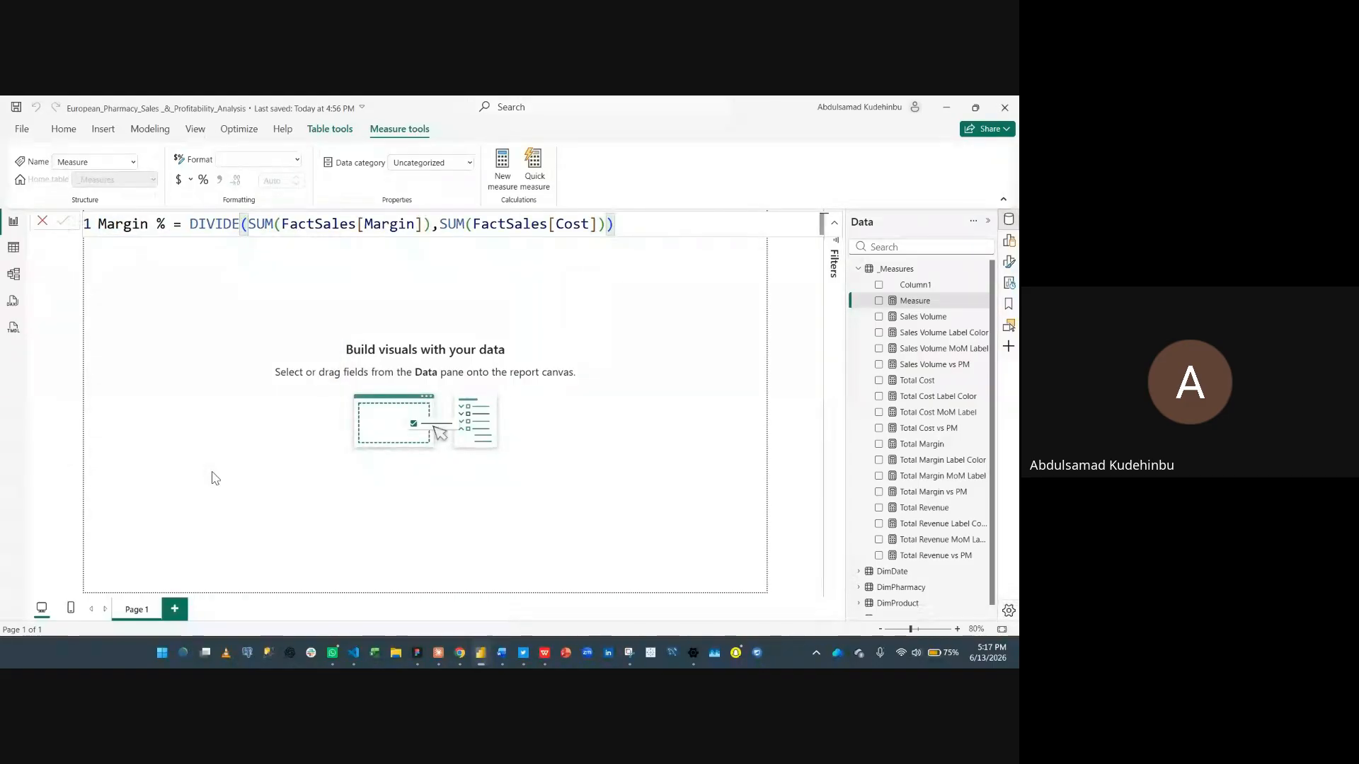
key("Return")
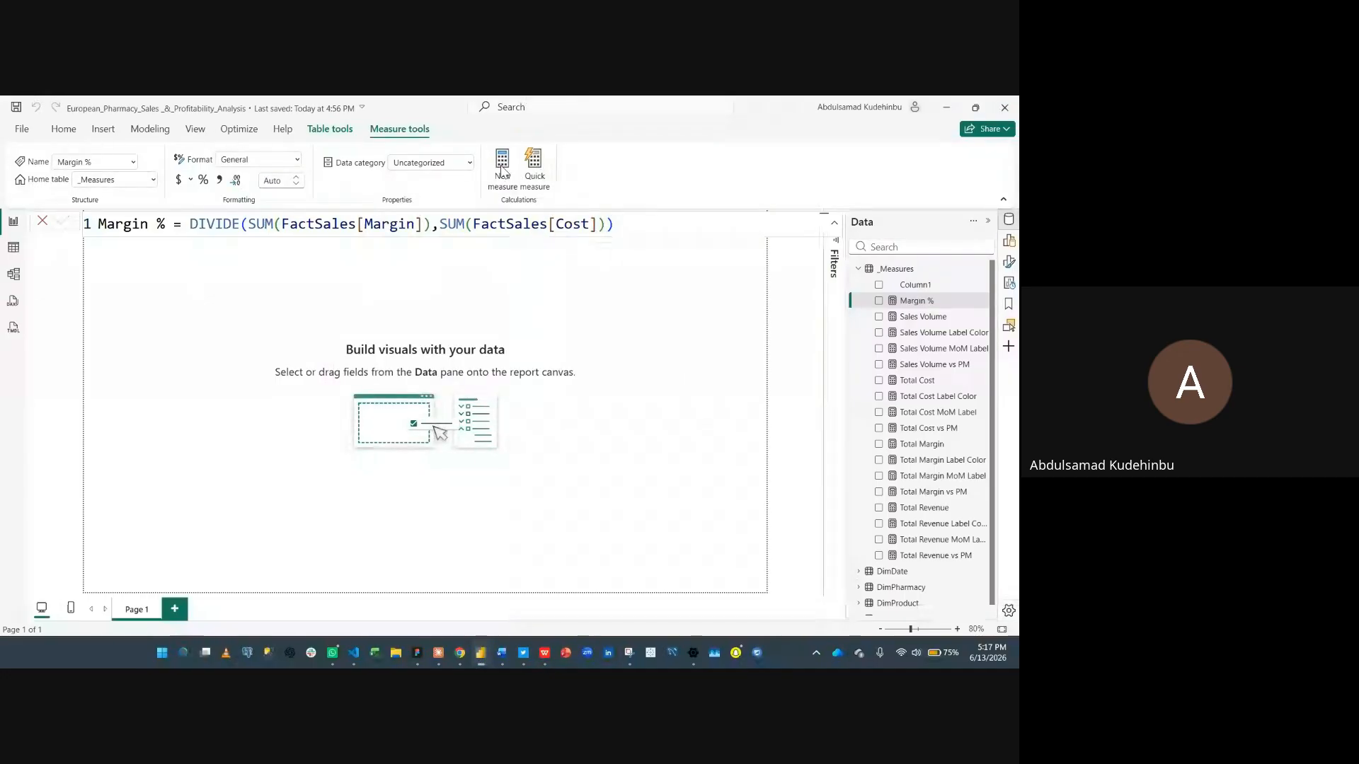
- Create a new measure by pasting the Margin % vs PM definition from clipboard history and commit it
left_click(502, 169)
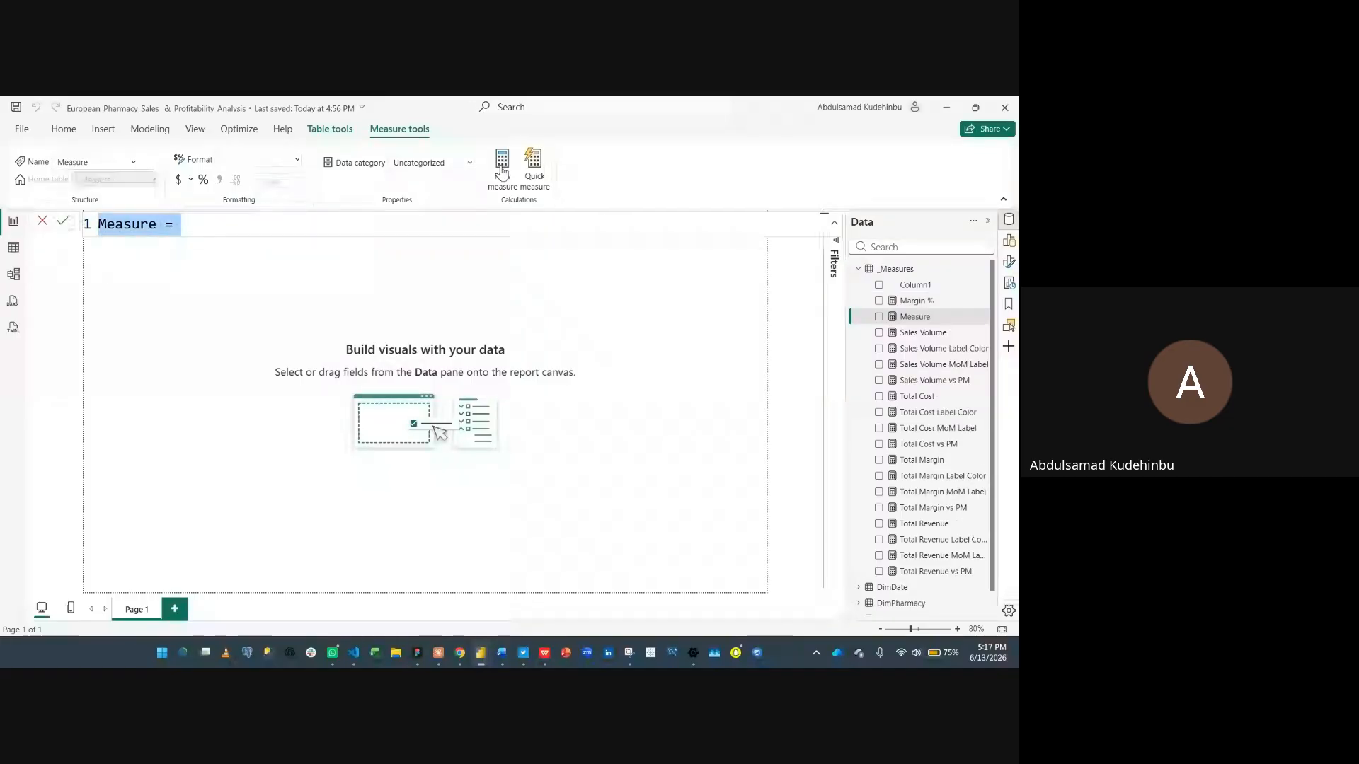
key("super+v")
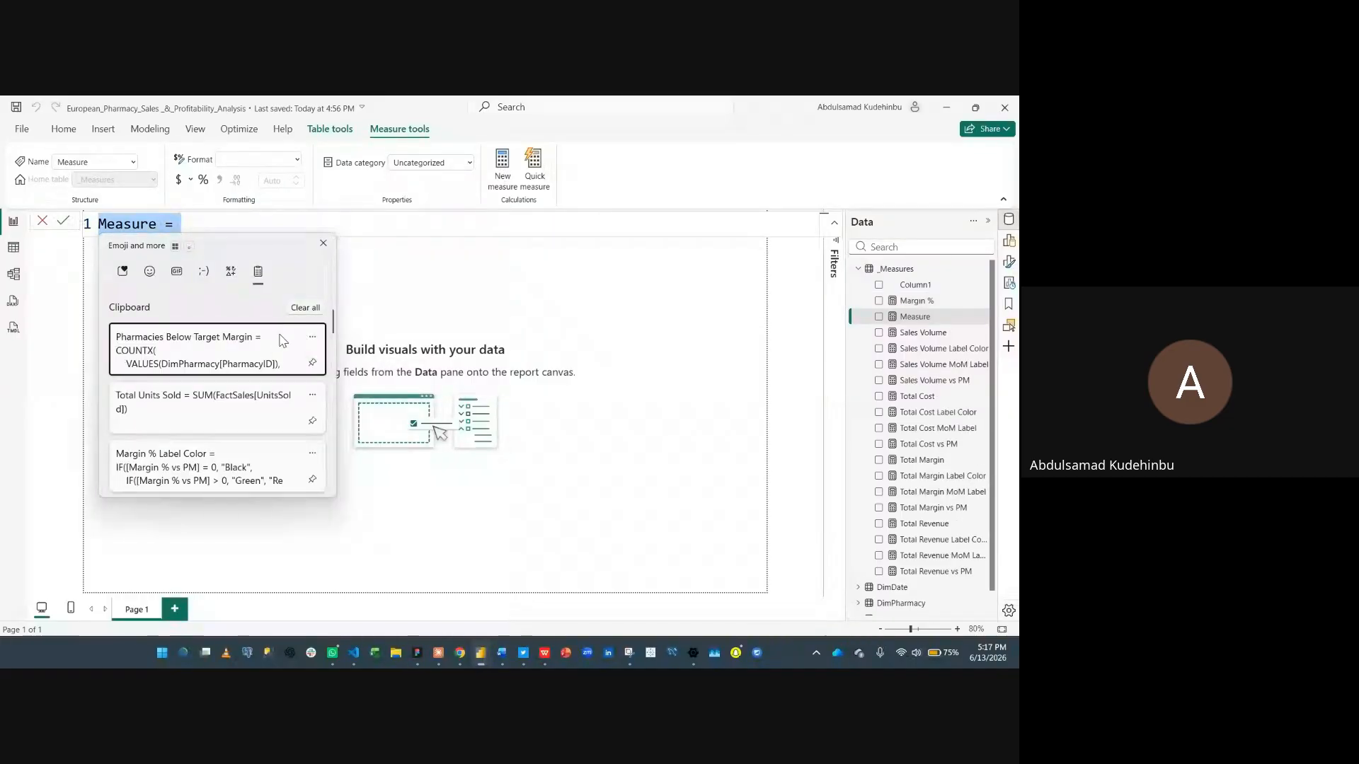
scroll(263, 397, "down", 1)
scroll(263, 397, "down", 2)
left_click(252, 433)
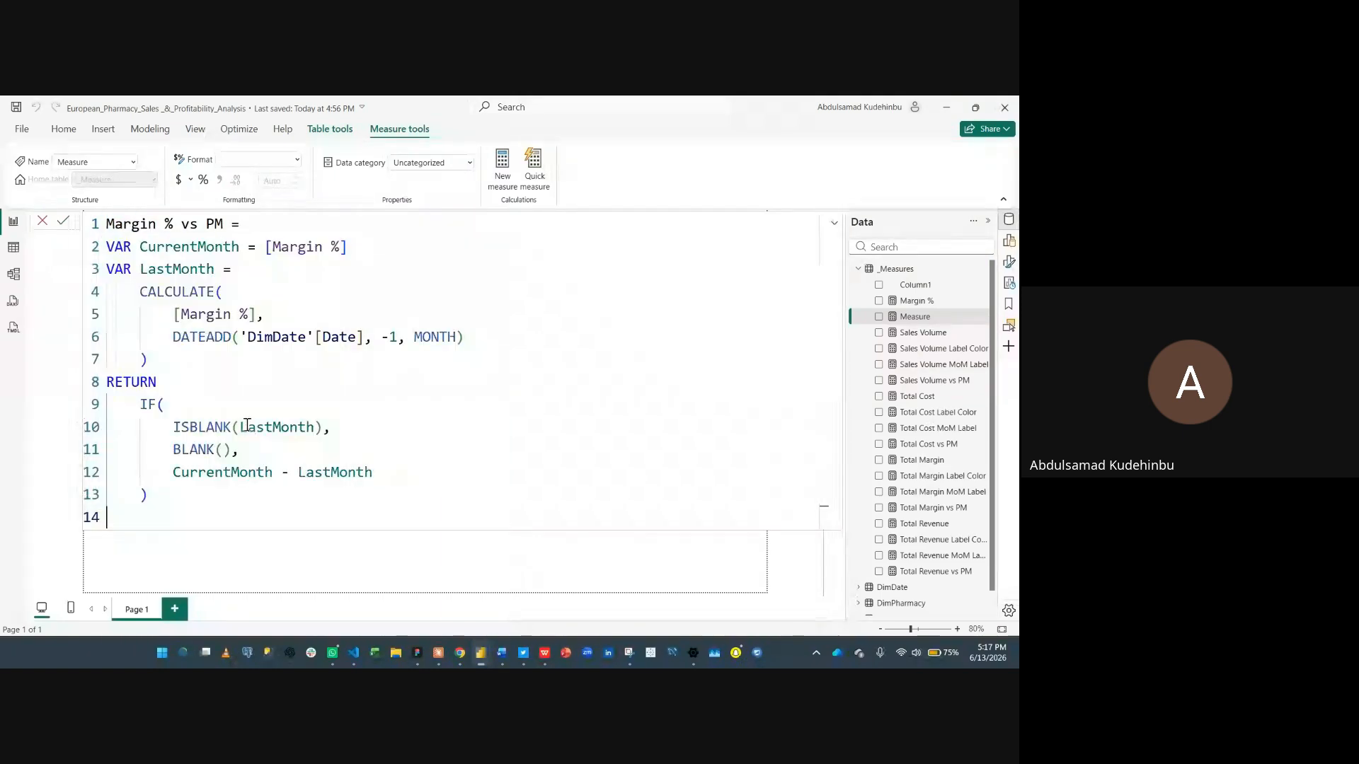
left_click(502, 170)
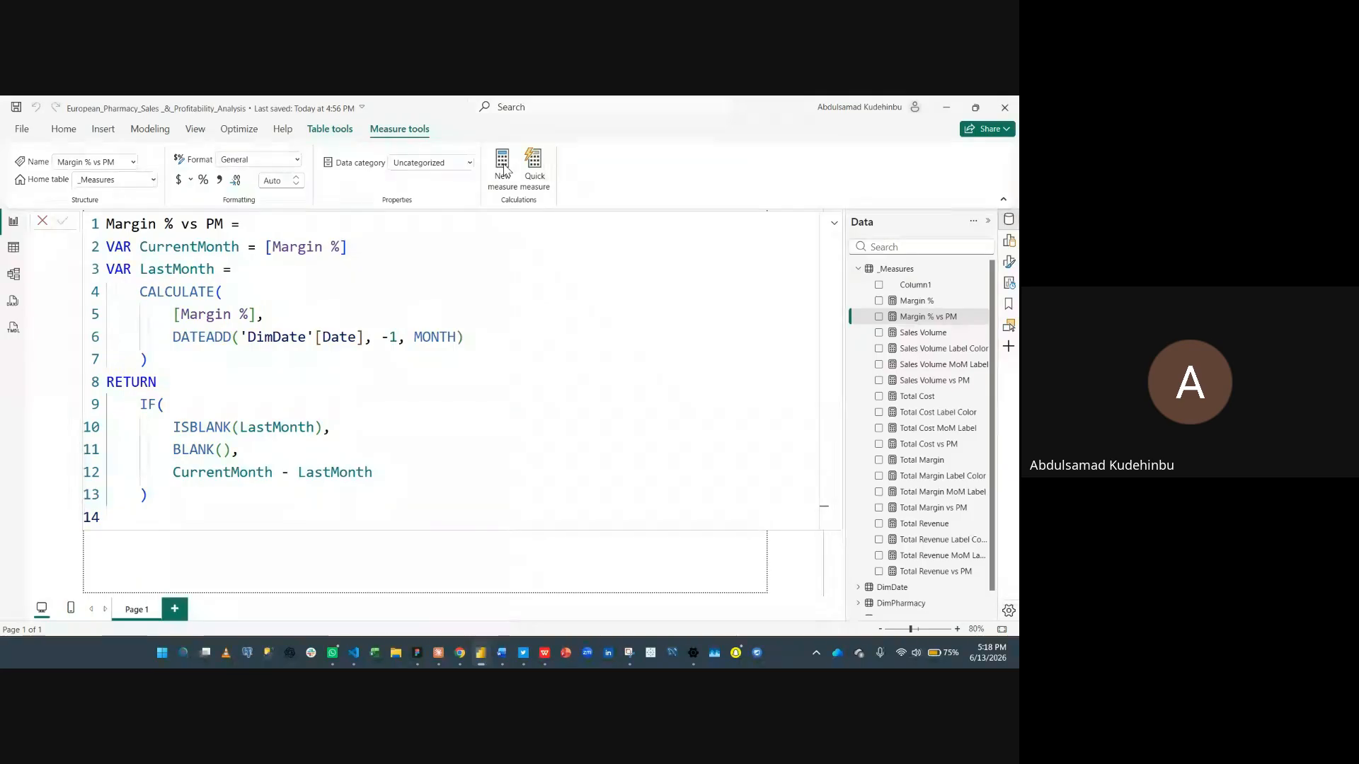
- Create a new measure by pasting the Margin % MoM Label definition from clipboard history and commit it
left_click(503, 170)
key("super+v")
scroll(221, 371, "down", 3)
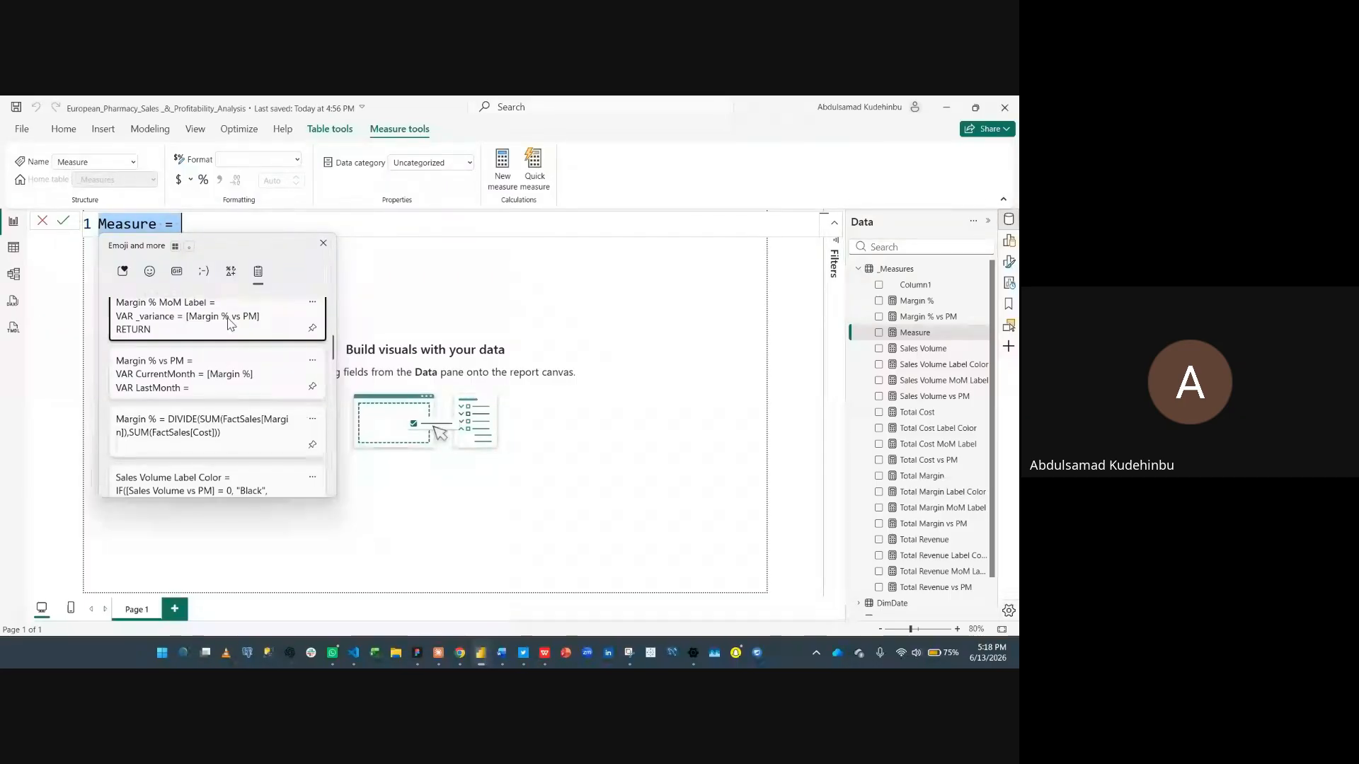
left_click(227, 316)
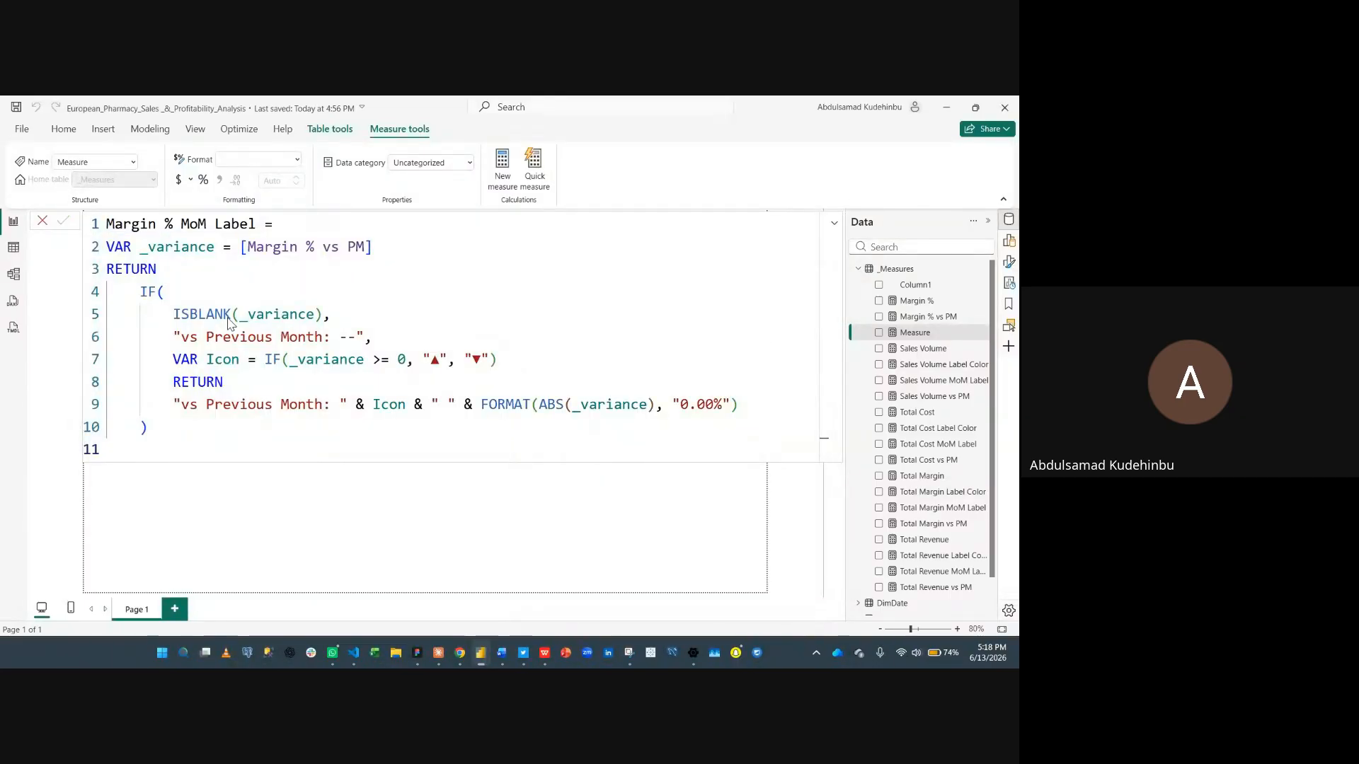
key("Return")
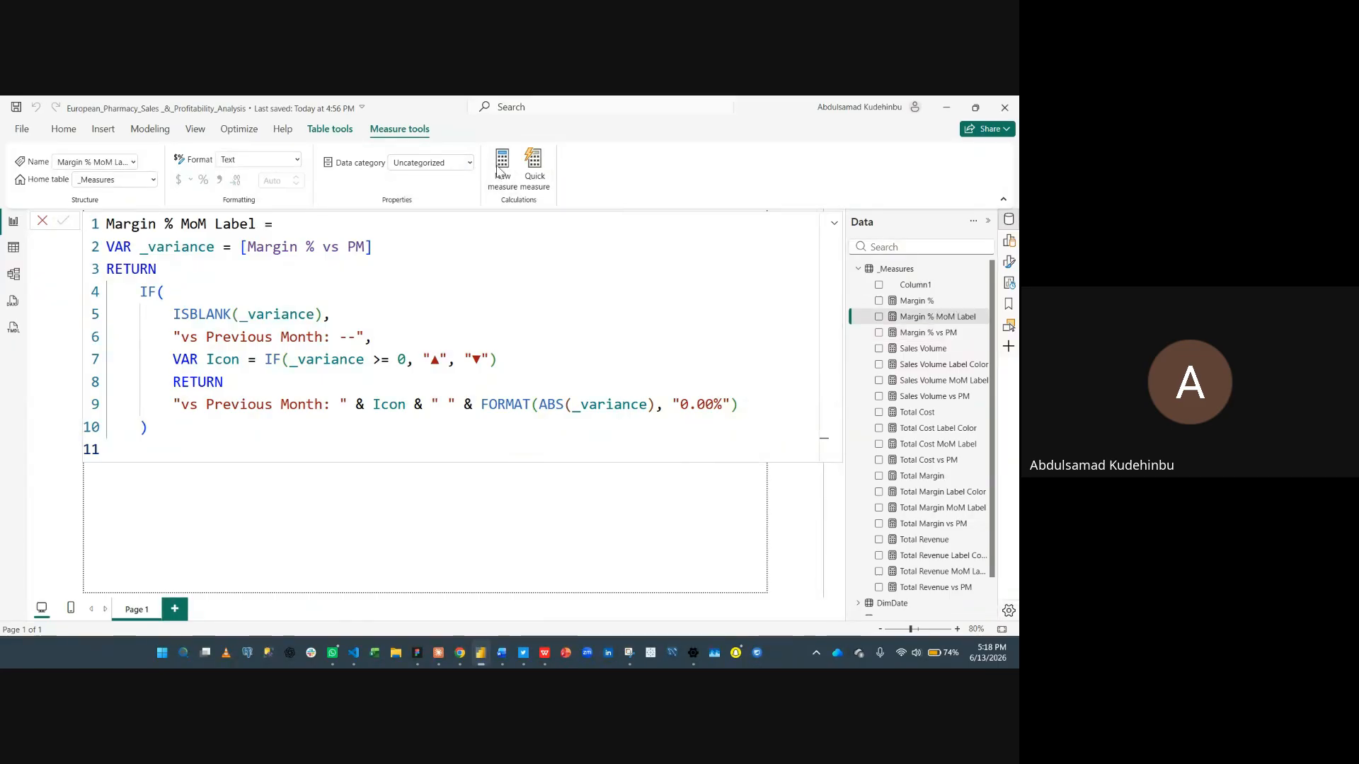
- Create a new measure by pasting the Margin % Label Color definition from clipboard history and commit it
left_click(500, 172)
key("super+v")
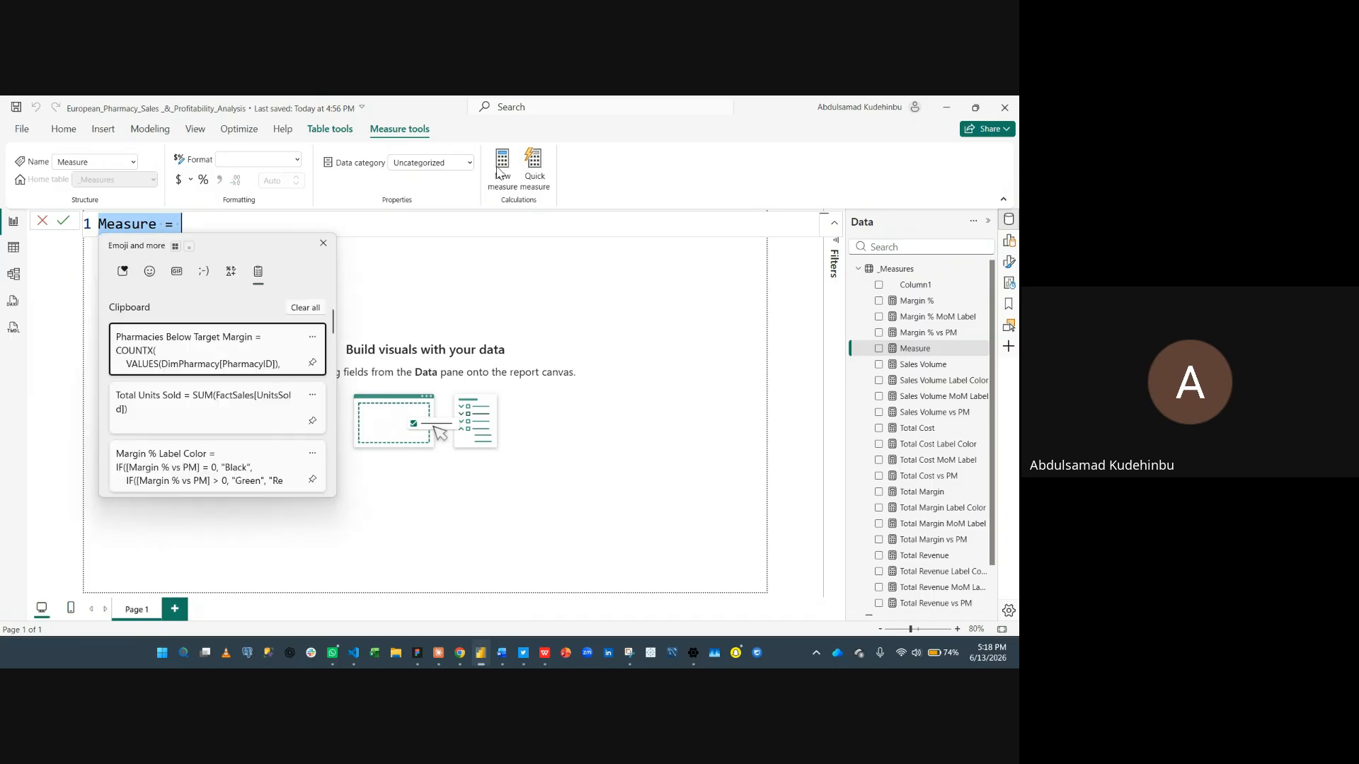
left_click(269, 480)
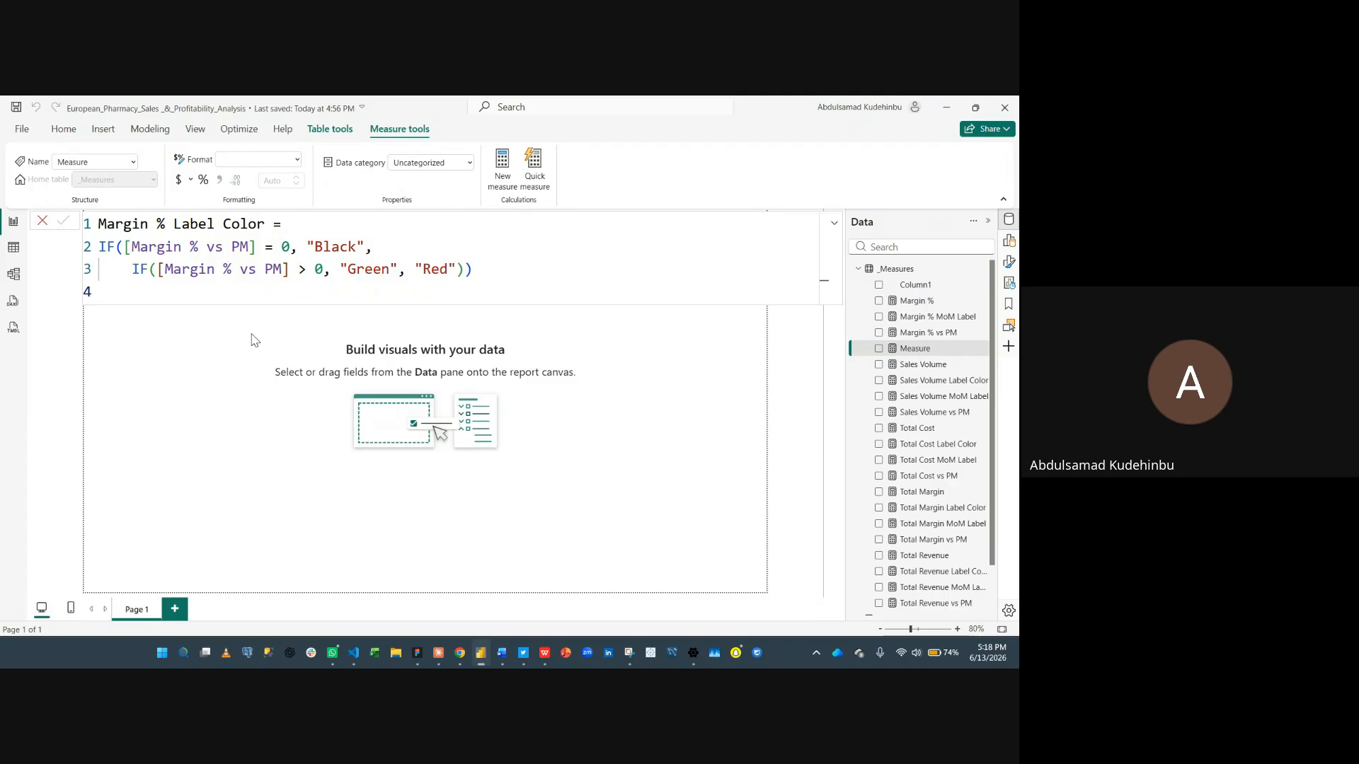
key("Return")
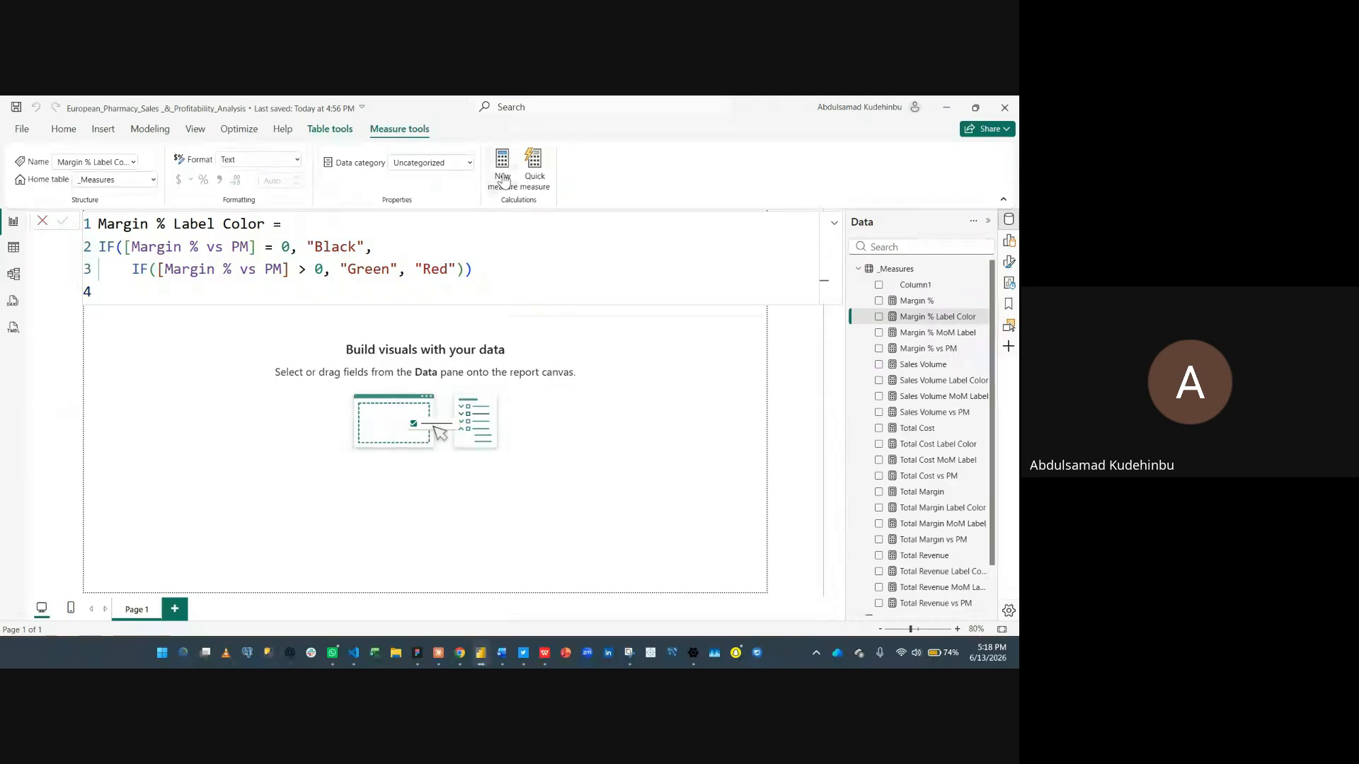
- Create a new measure by pasting the Total Units Sold definition from clipboard history and commit it
left_click(504, 171)
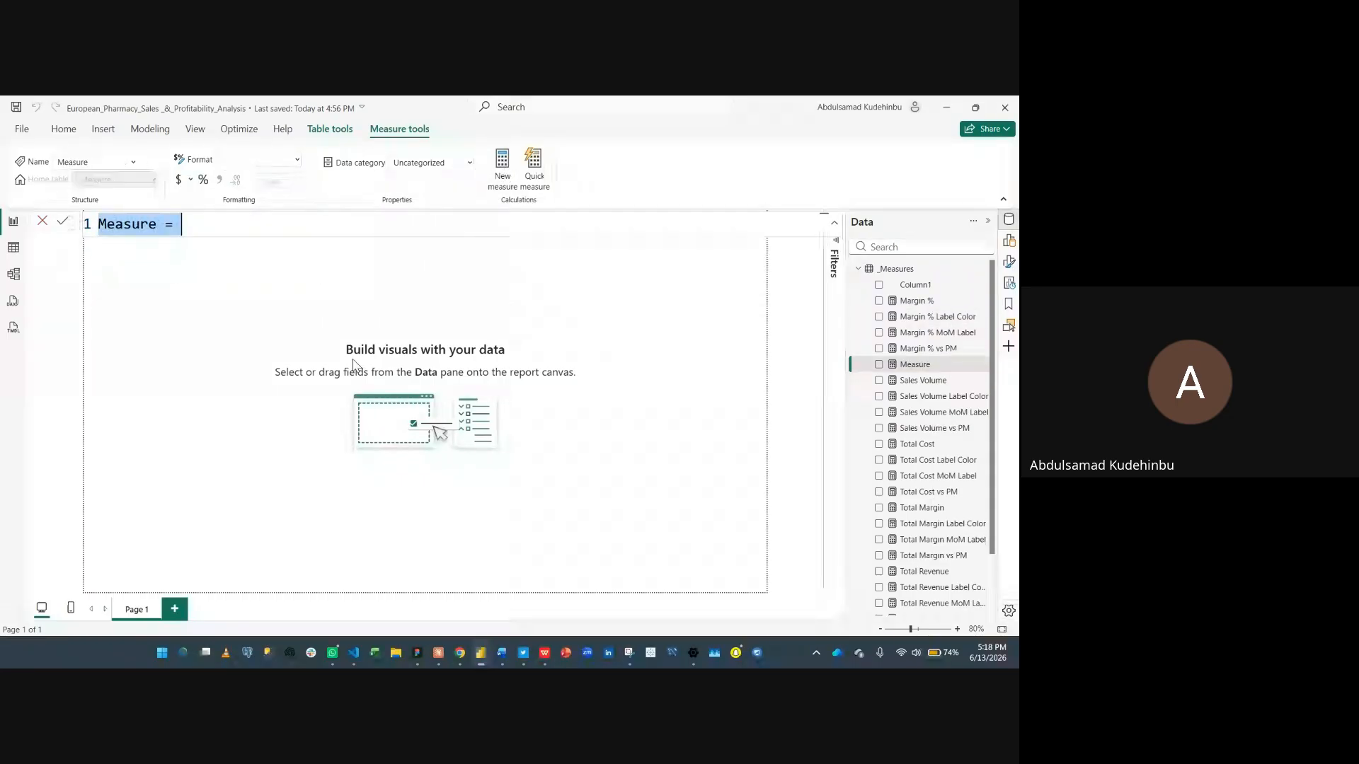
key("super+v")
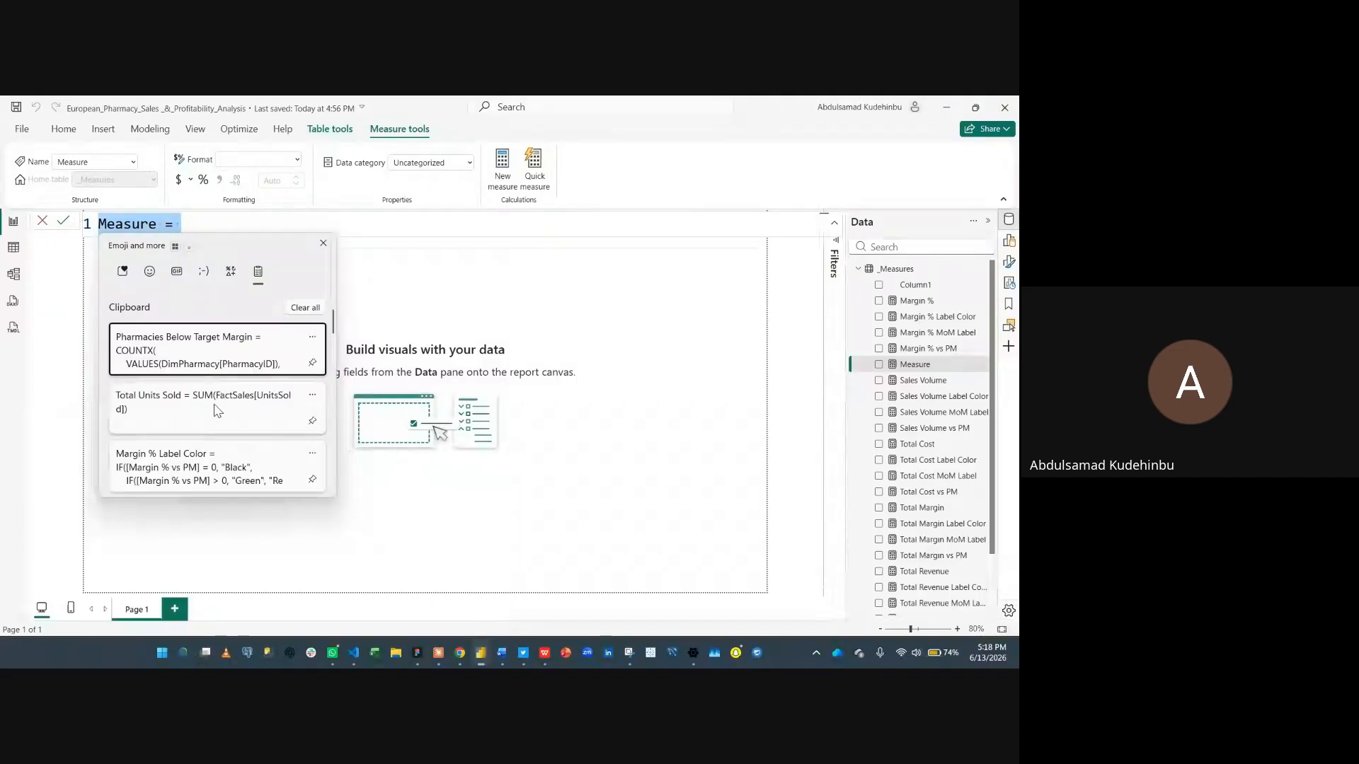
left_click(217, 410)
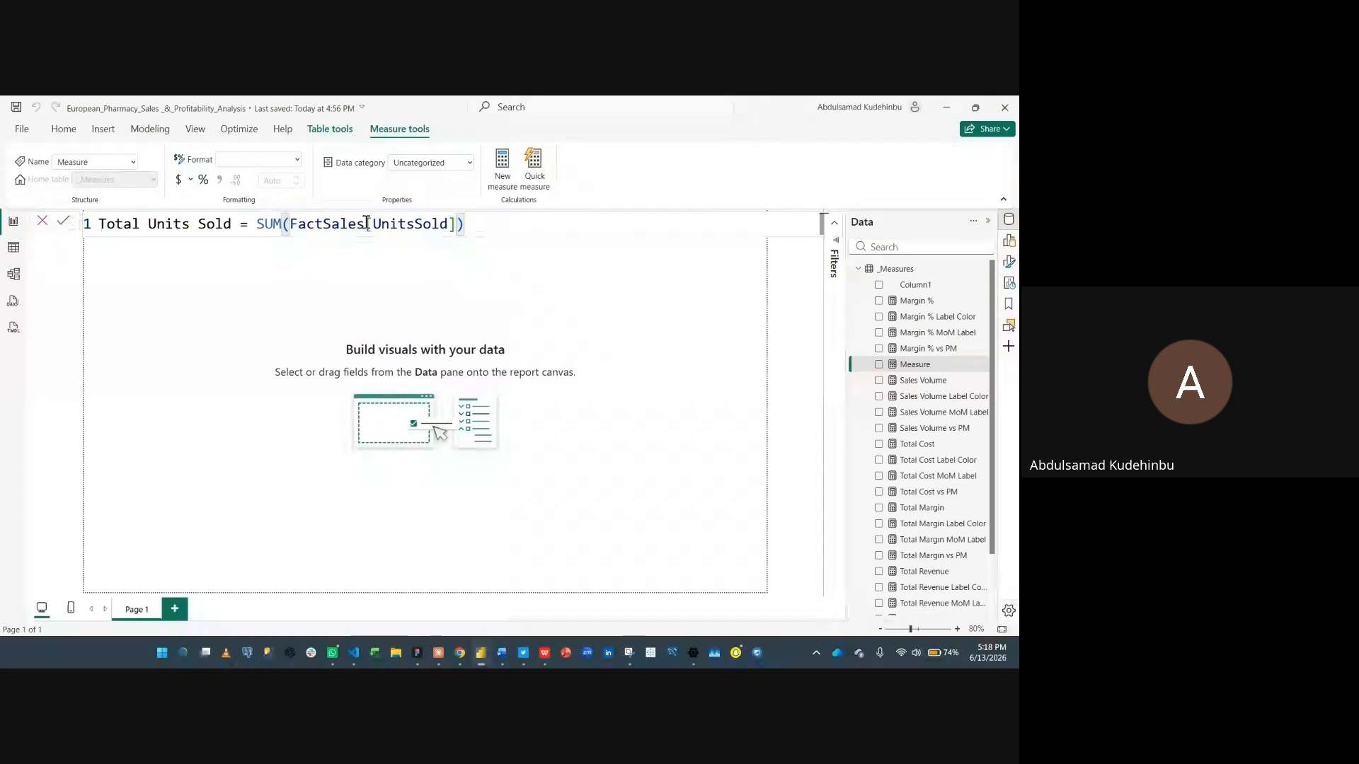
left_click(498, 181)
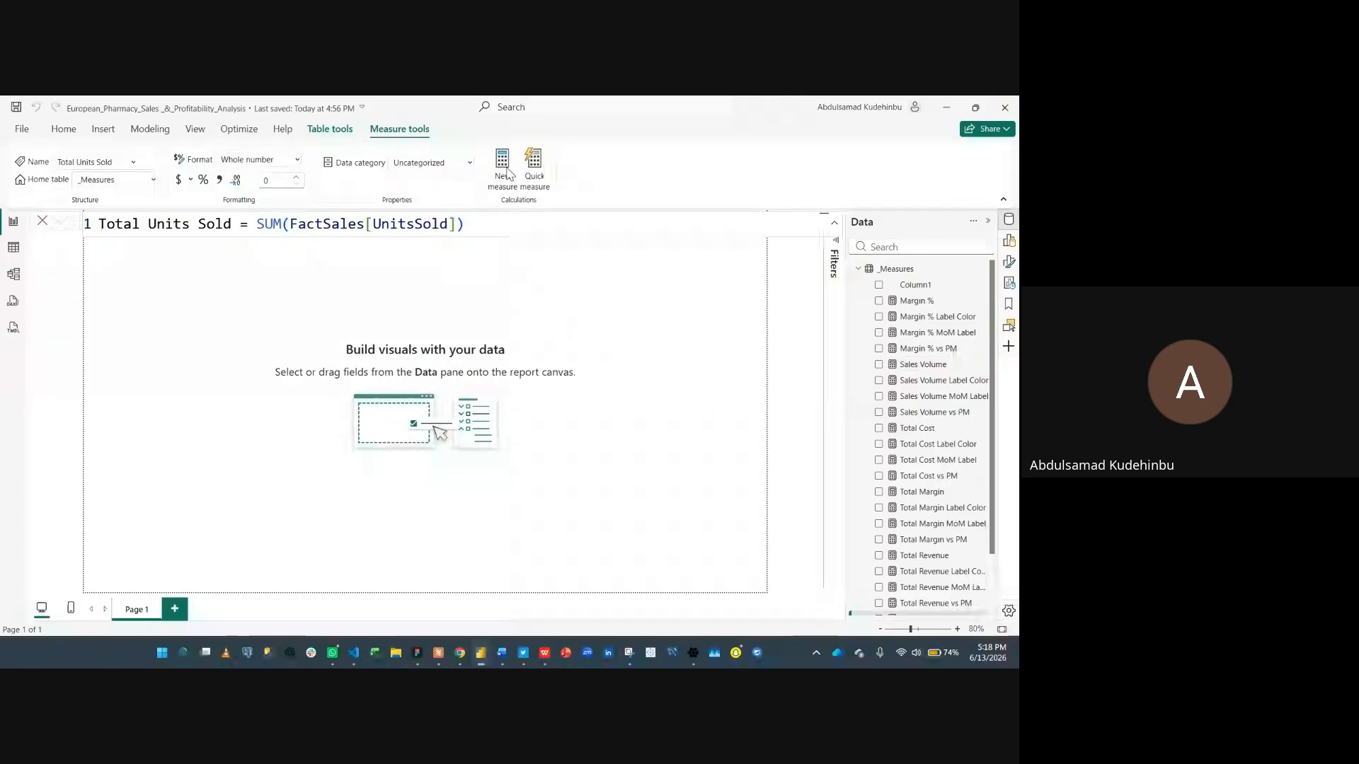
- Create a new measure by pasting the Pharmacies Below Target Margin definition from clipboard history and commit it
left_click(507, 174)
key("ctrl+a")
key("super+v")
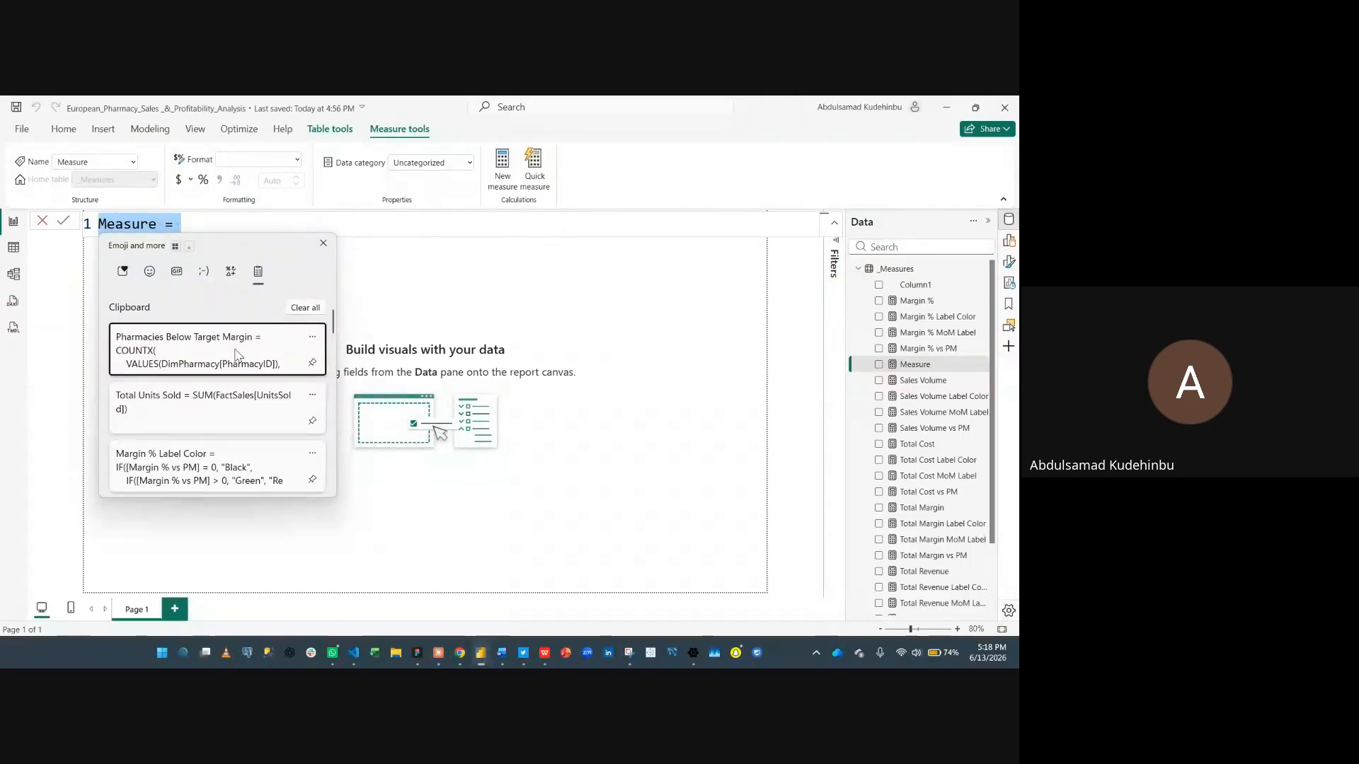
left_click(195, 341)
key("BackSpace")
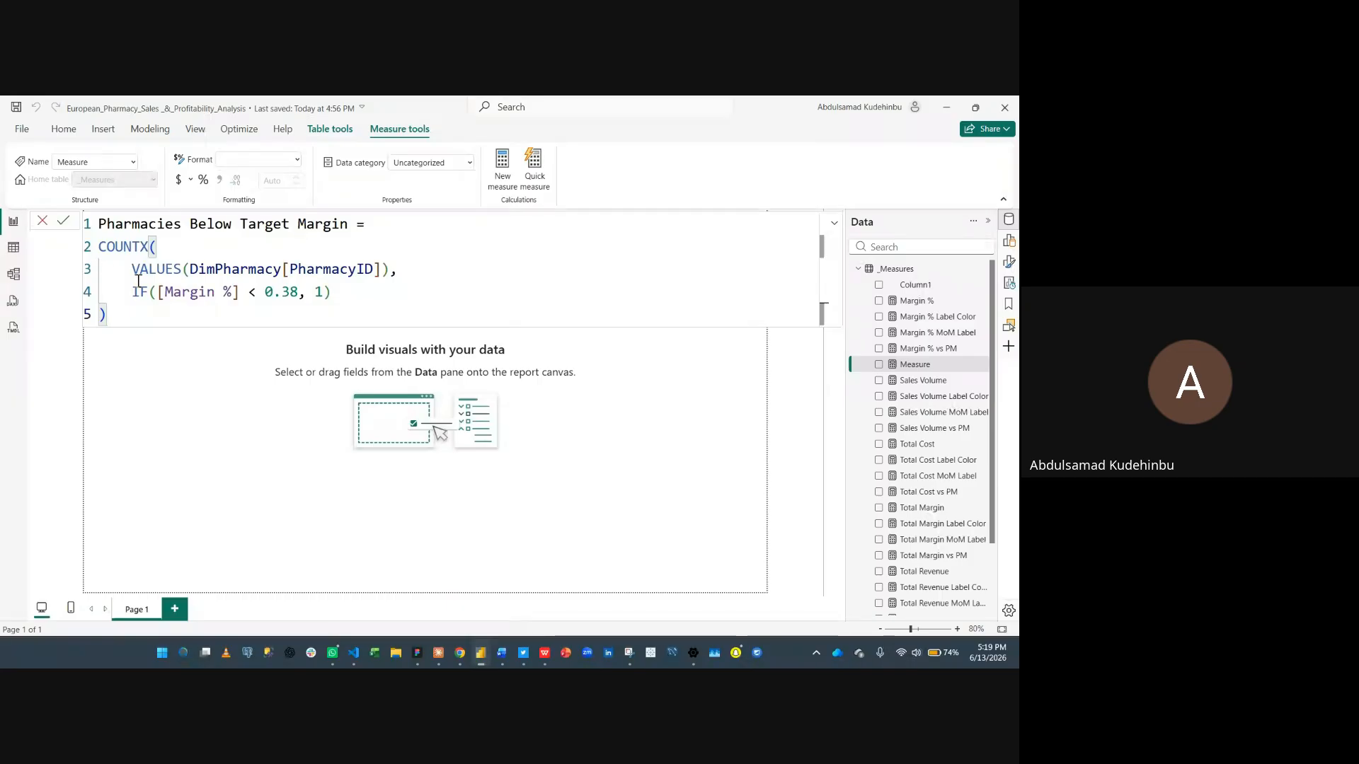
key("Return")
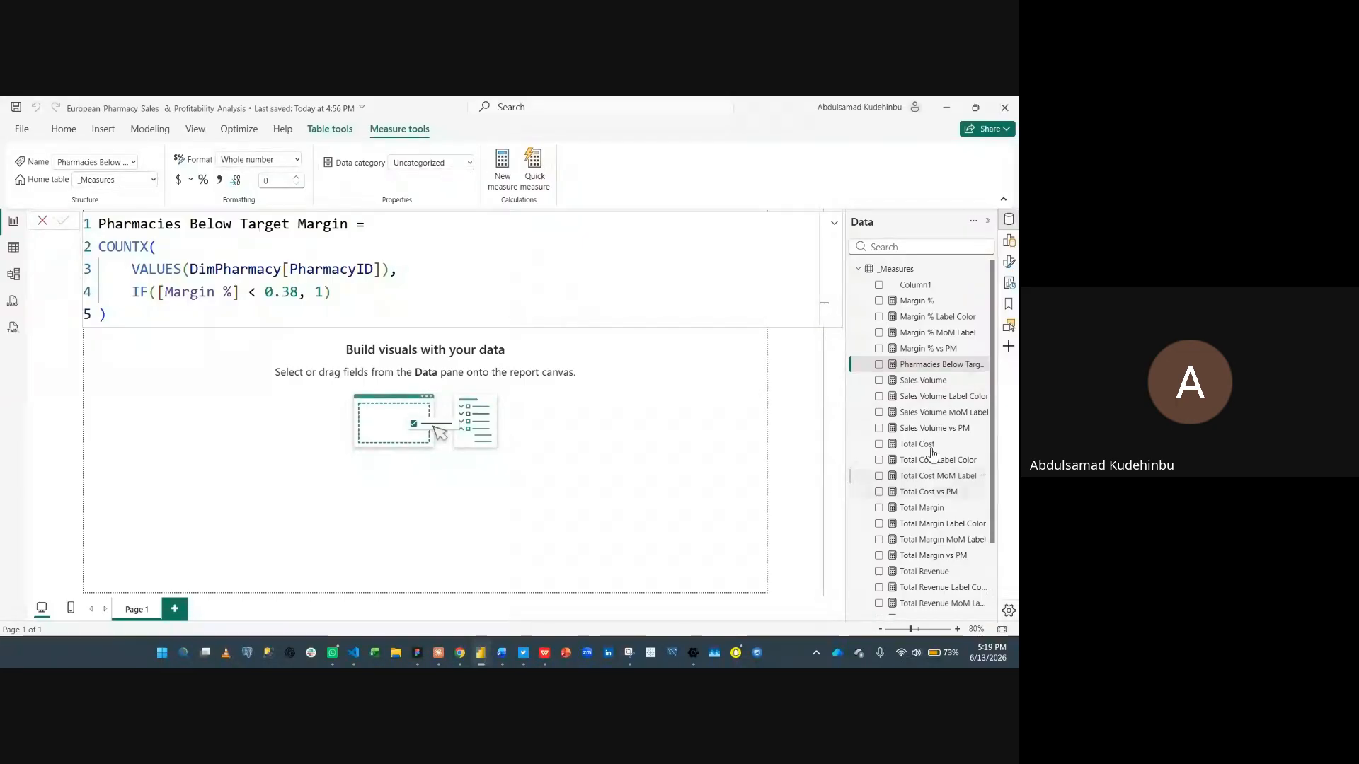
- Copy the Sales Volume vs PM measure's definition and paste it into a new measure
scroll(939, 457, "down", 3)
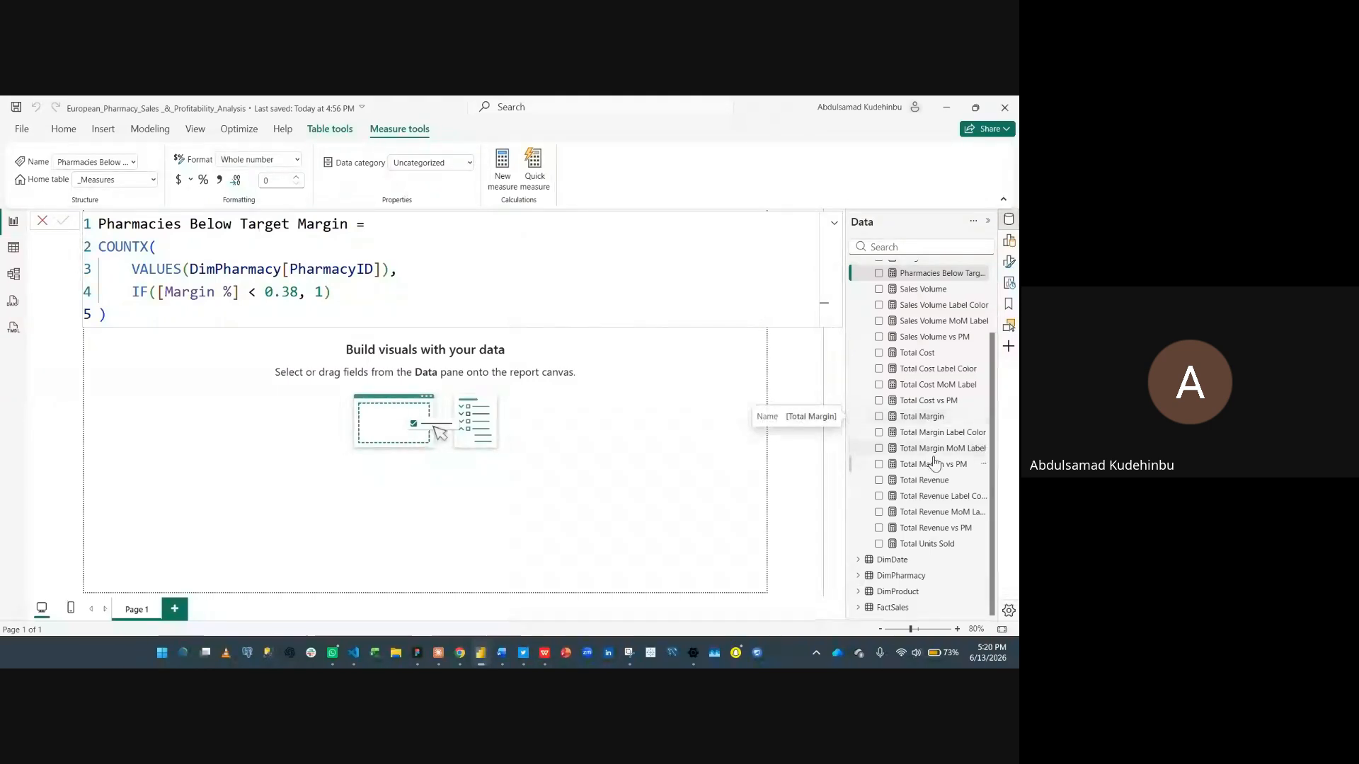
scroll(930, 389, "up", 2)
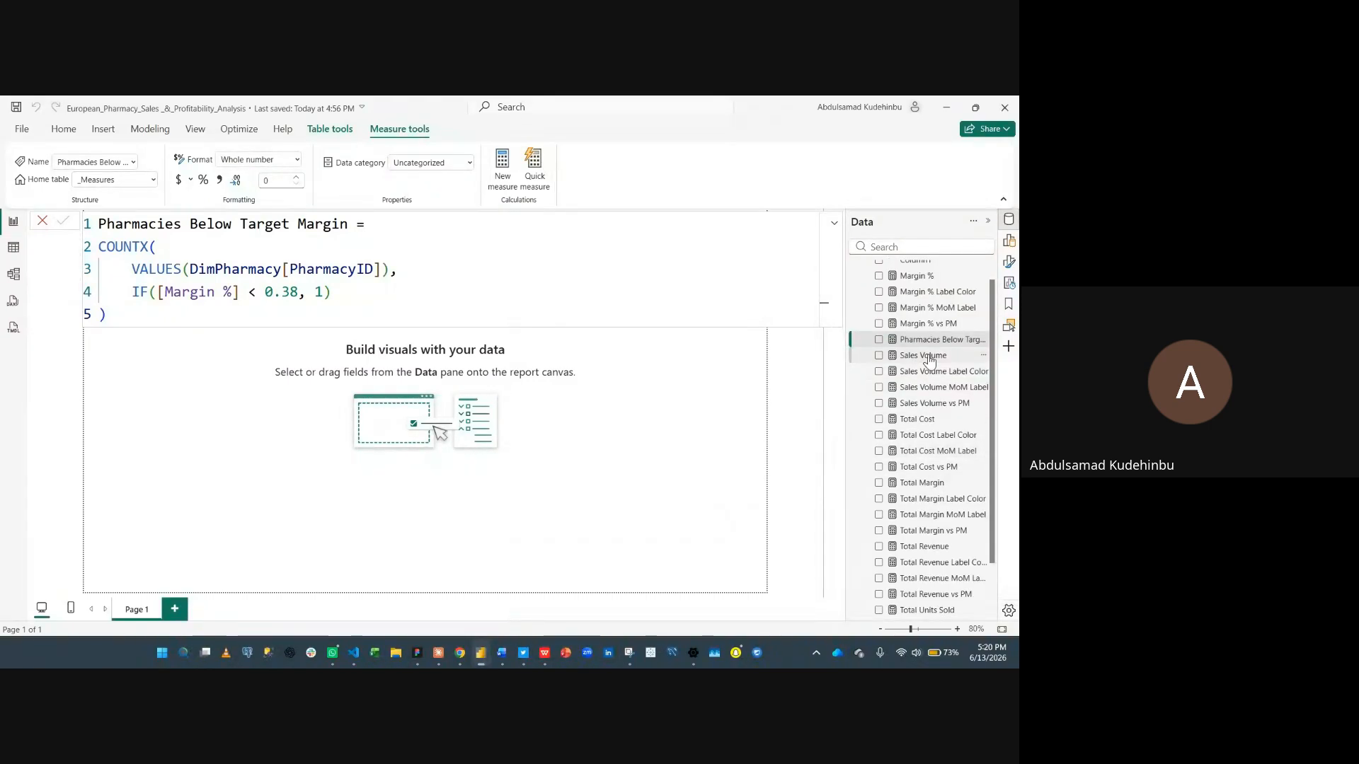
left_click(930, 404)
left_click(550, 404)
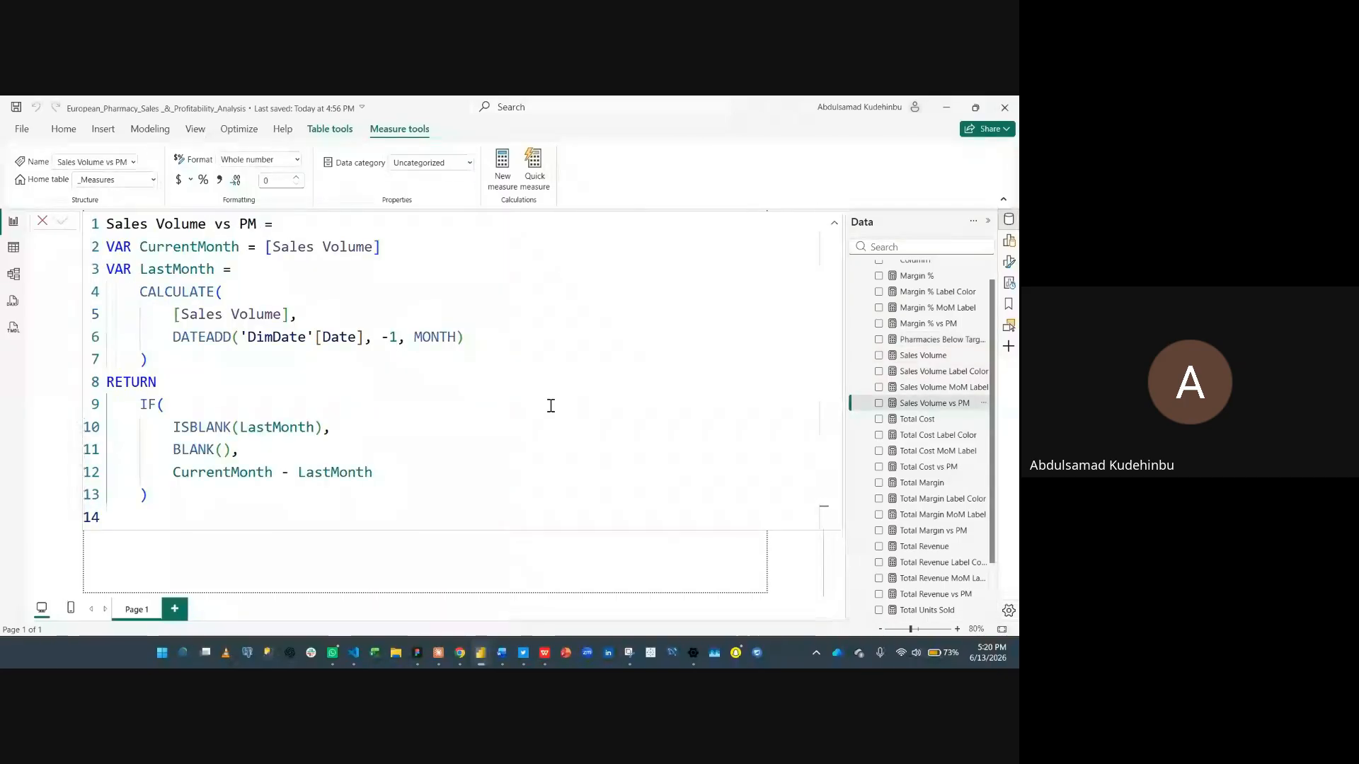
key("ctrl+a")
key("ctrl+c")
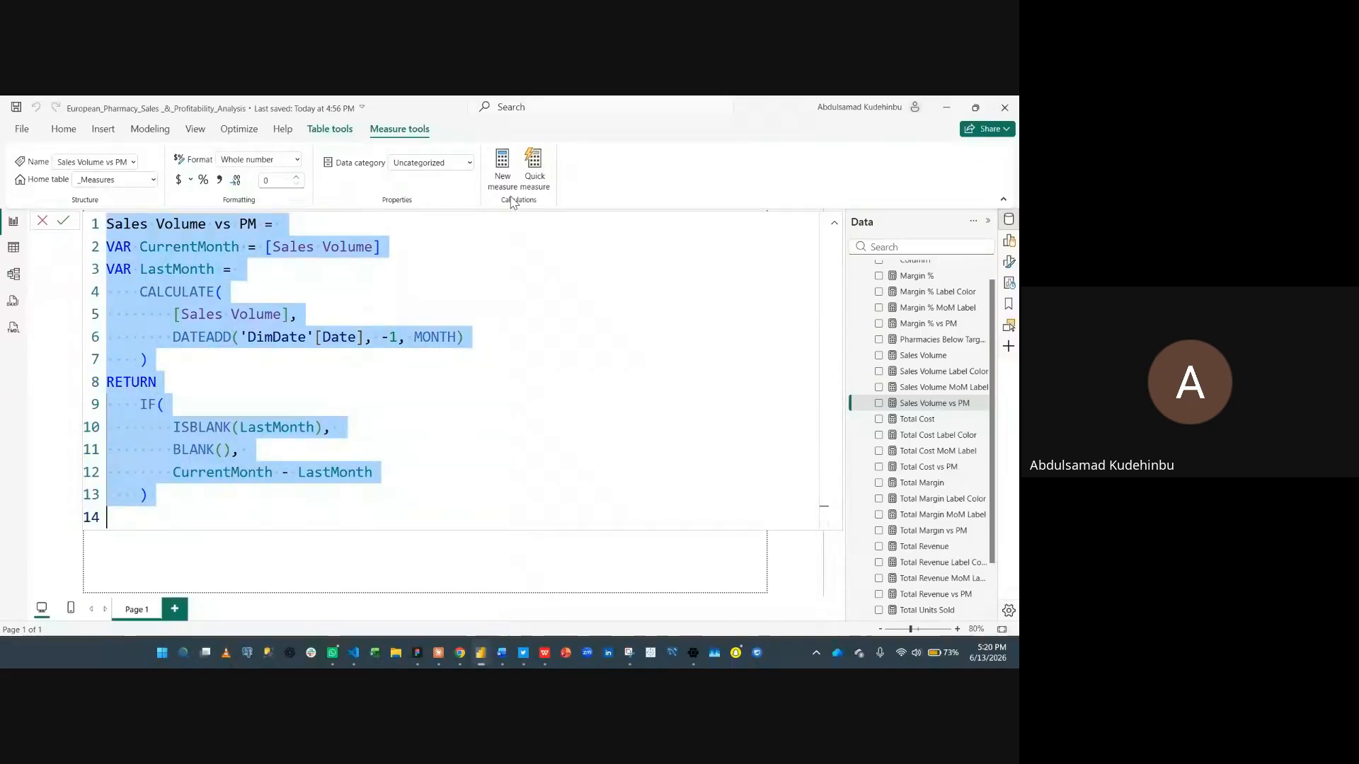
left_click(504, 177)
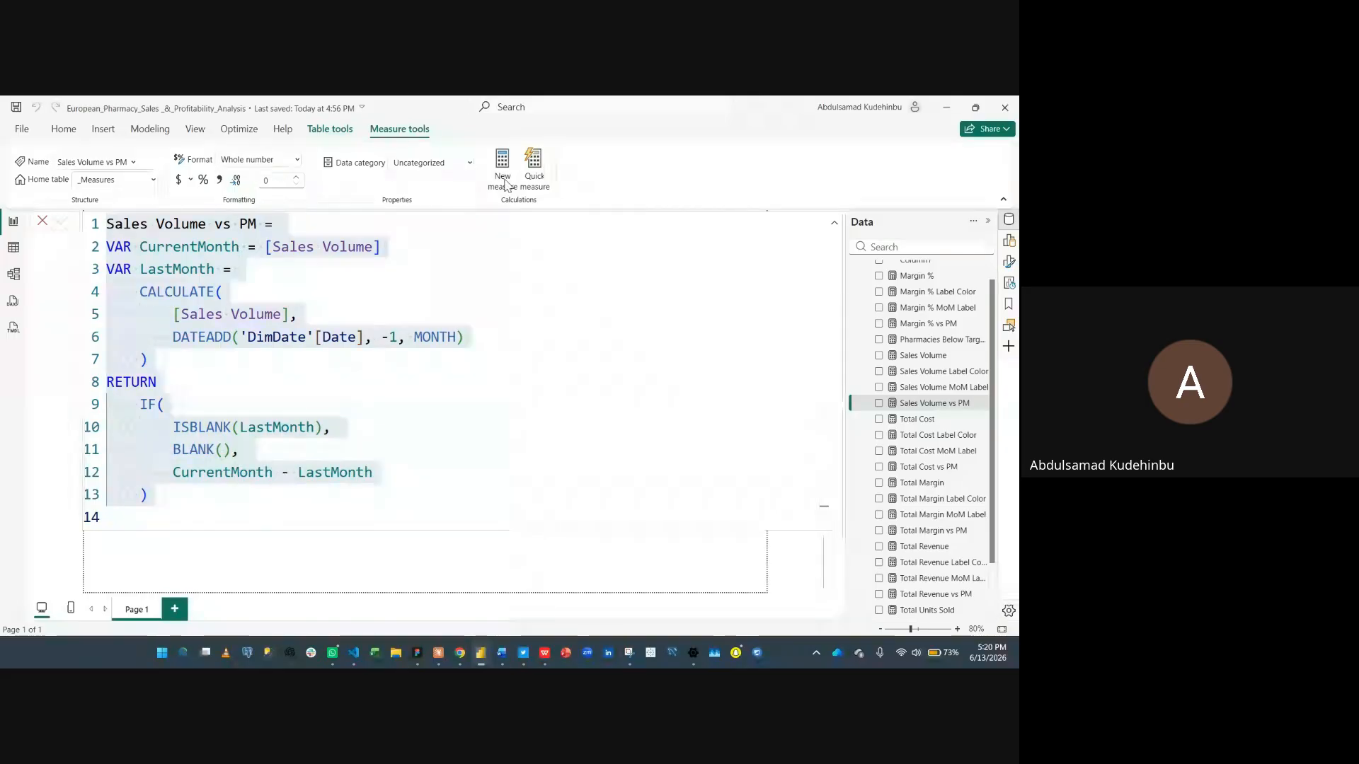
key("ctrl+v")
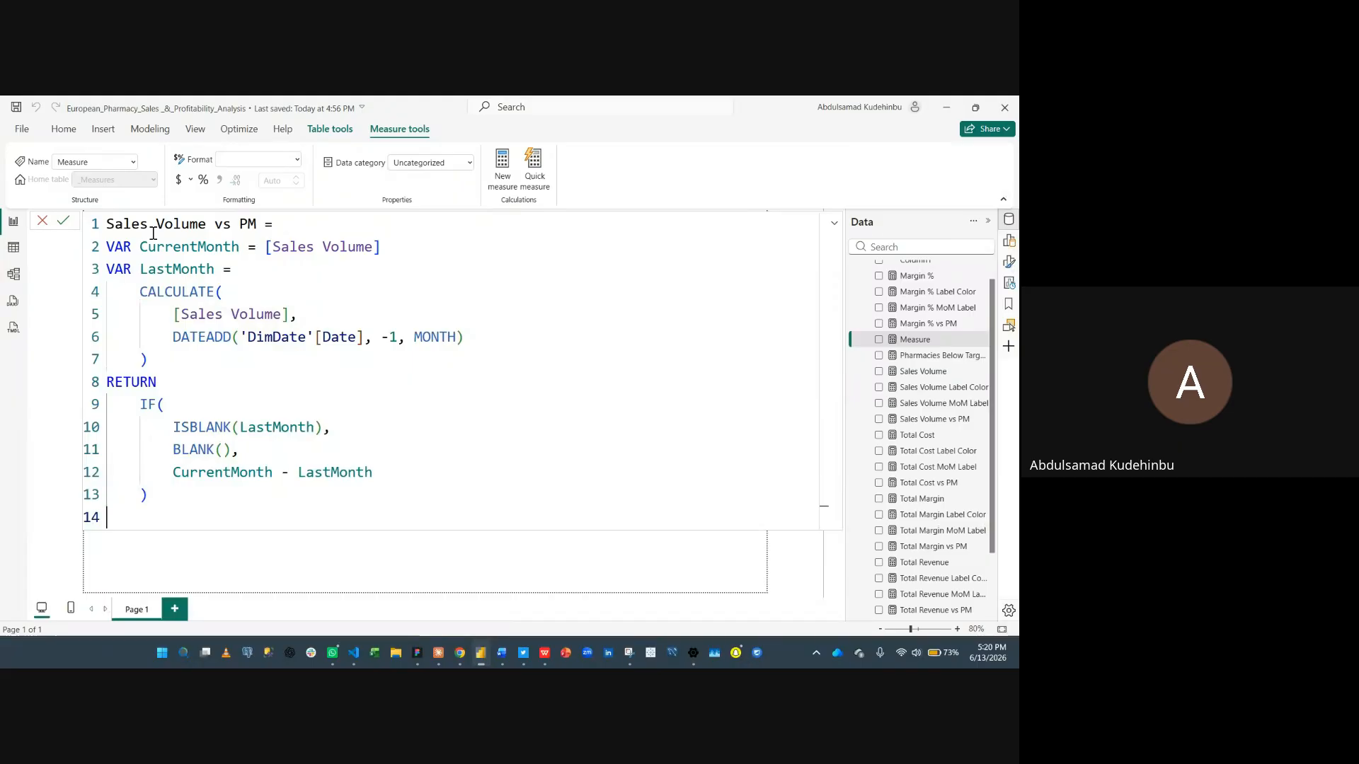
- Replace every Sales Volume reference with Total Units Sold to make the Total Units Sold vs PM measure, and commit it
left_click(108, 224)
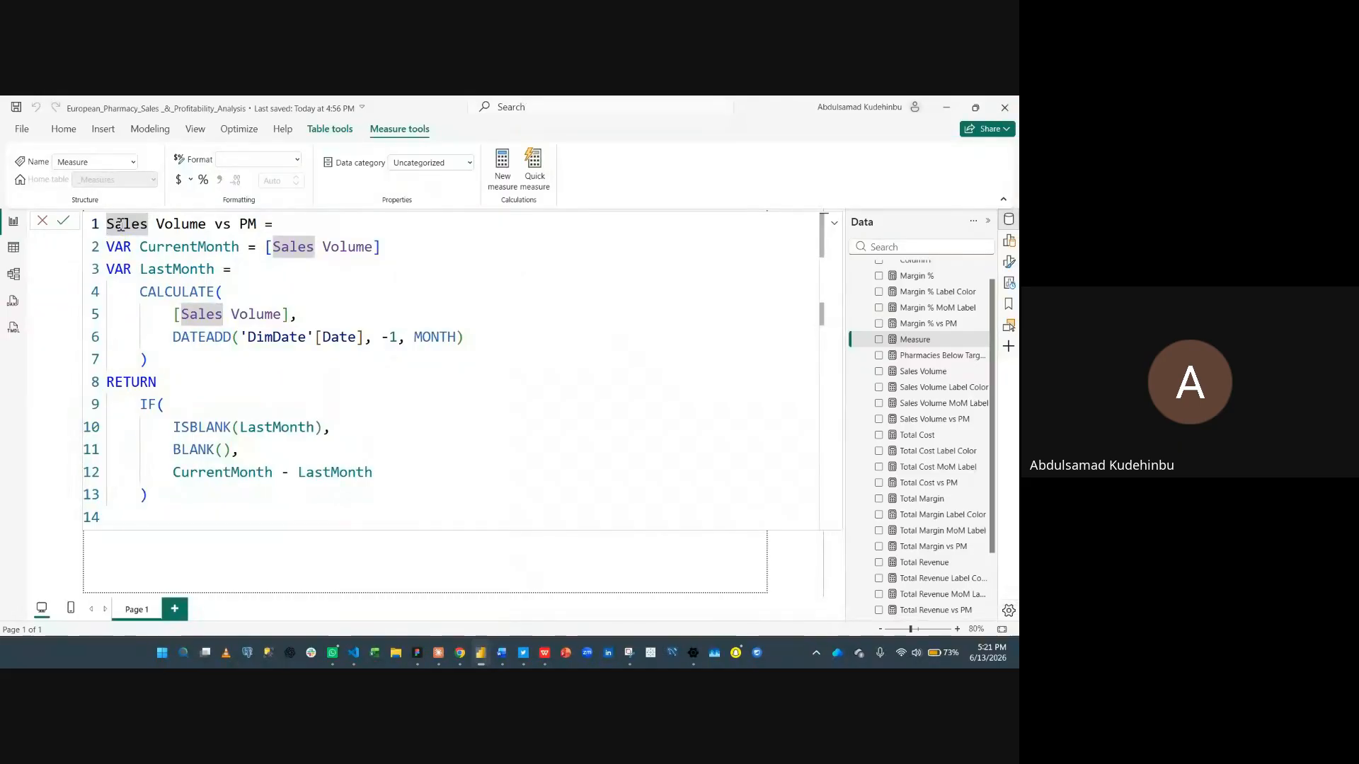
key("ctrl+shift+l")
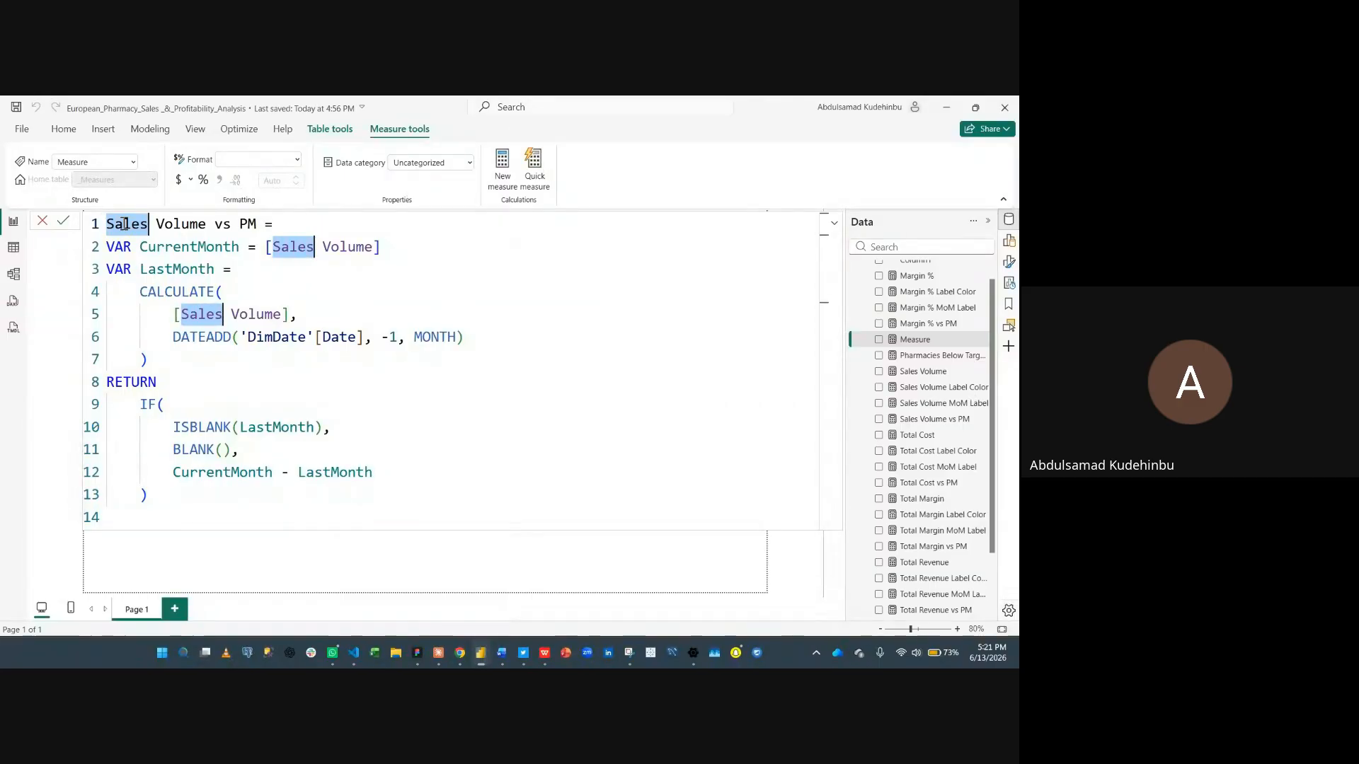
key("ctrl+shift+Right")
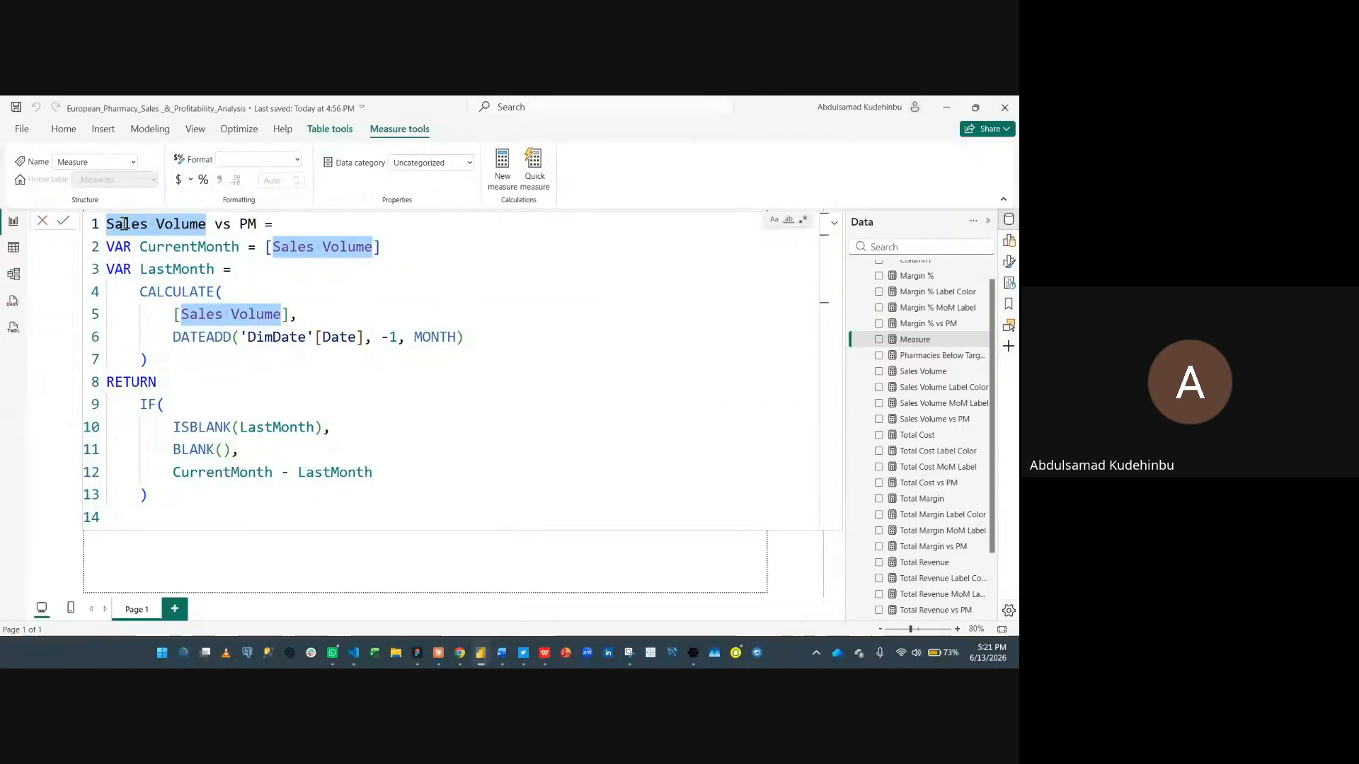
type("Total ")
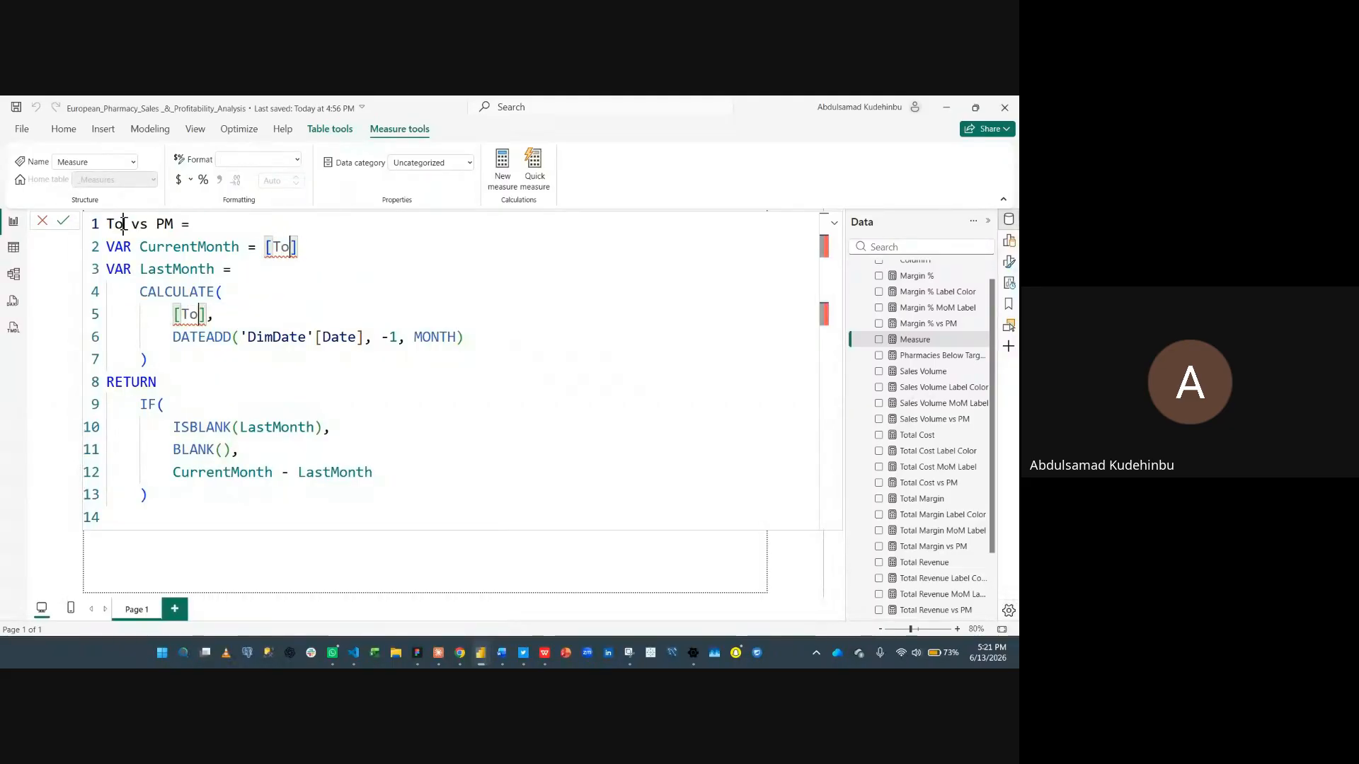
type("Units Sol")
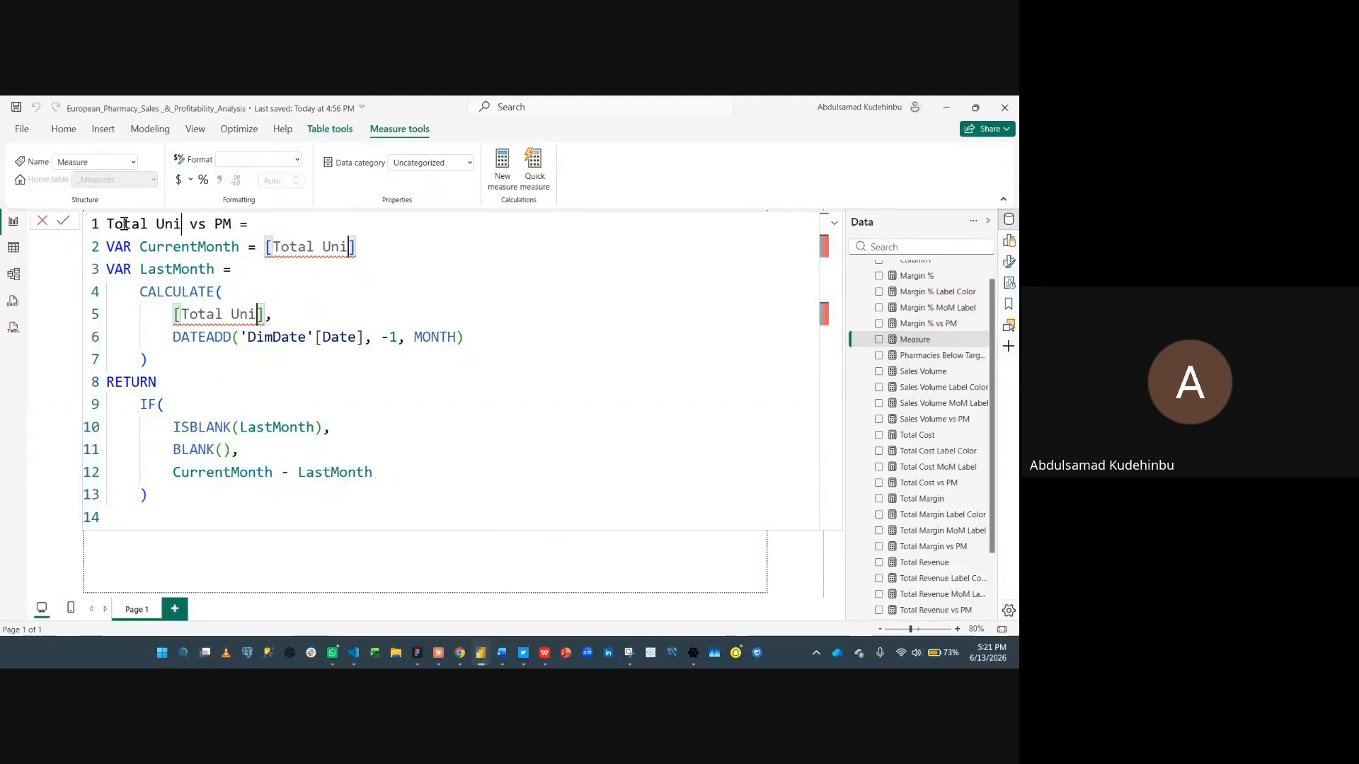
type("d")
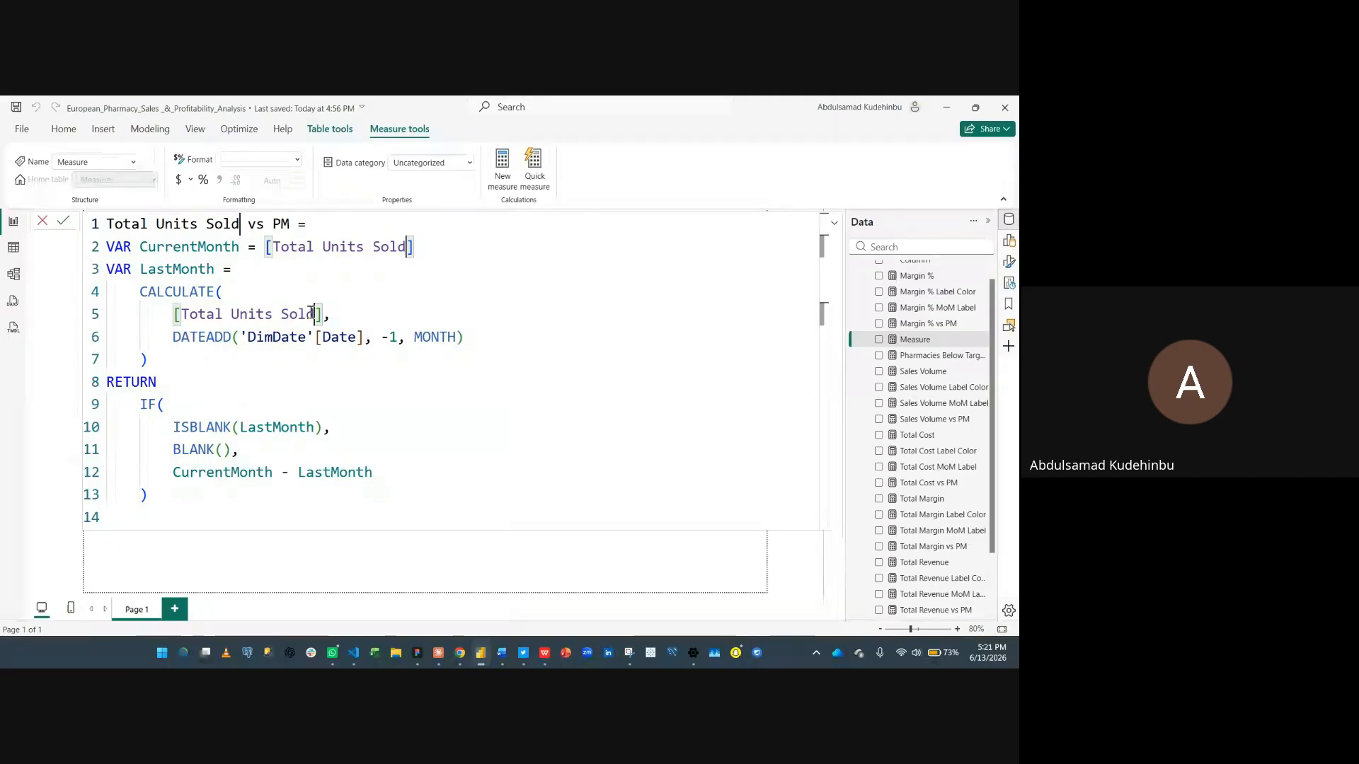
key("Return")
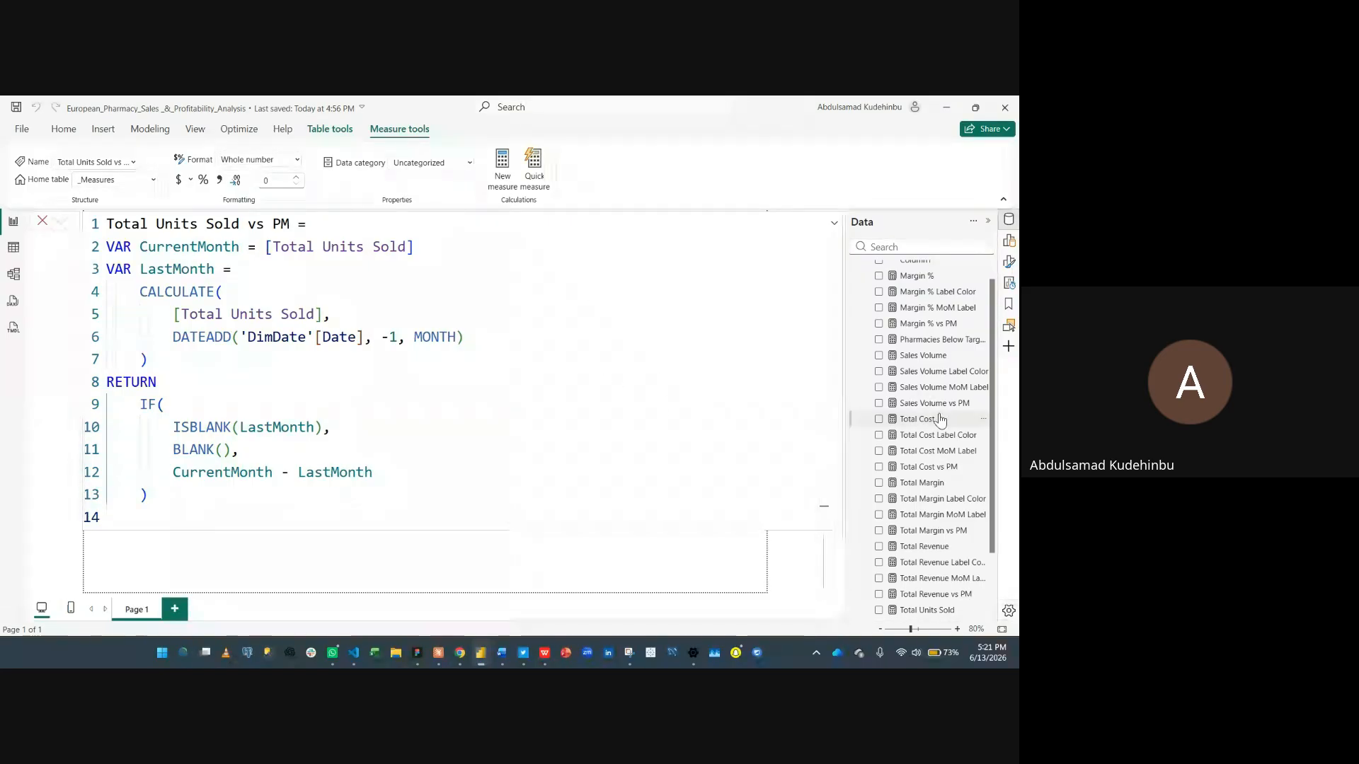
- Paste the Sales Volume vs PM definition into another new measure
scroll(941, 419, "up", 1)
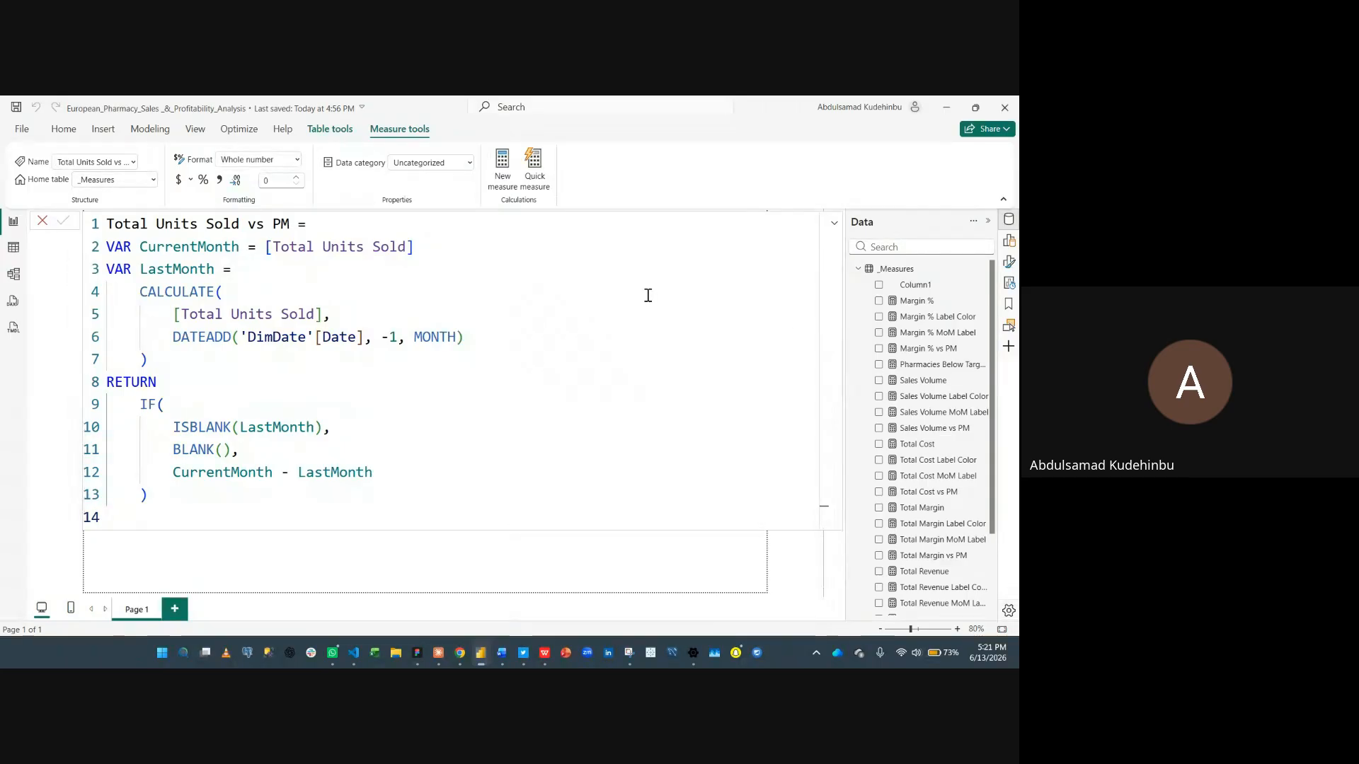
scroll(911, 503, "down", 1)
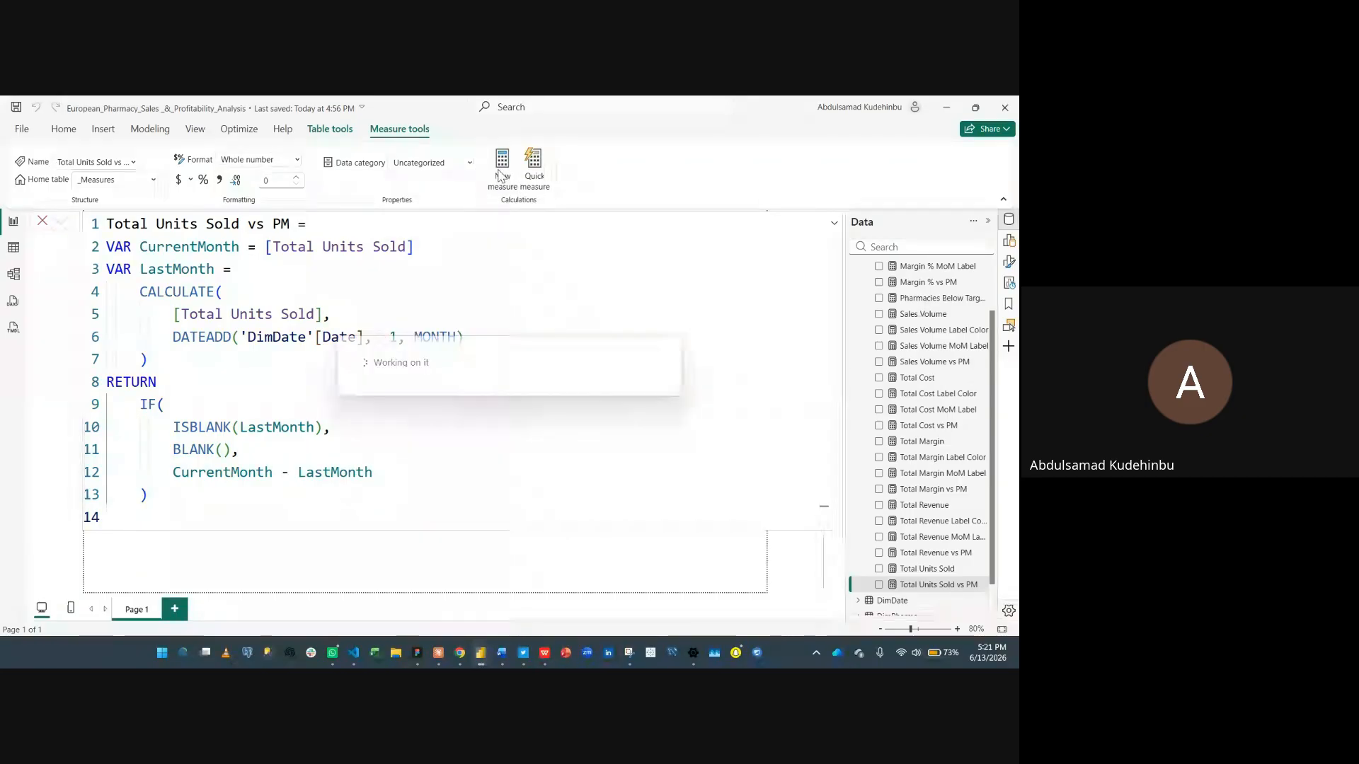
key("ctrl+v")
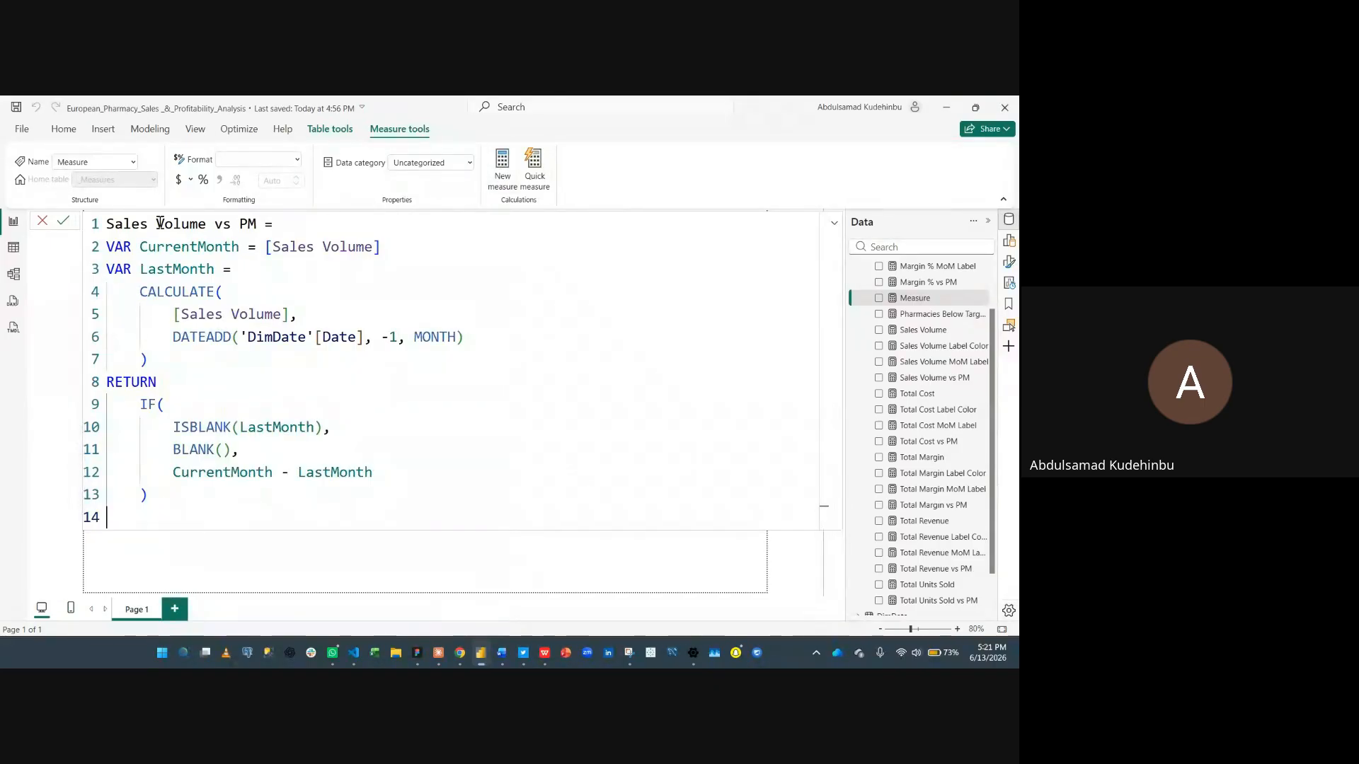
- Replace every Sales Volume reference with Pharmacies Below Target Margin to make the Pharmacies Below Target Margin vs PM measure, and commit it
left_click(109, 225)
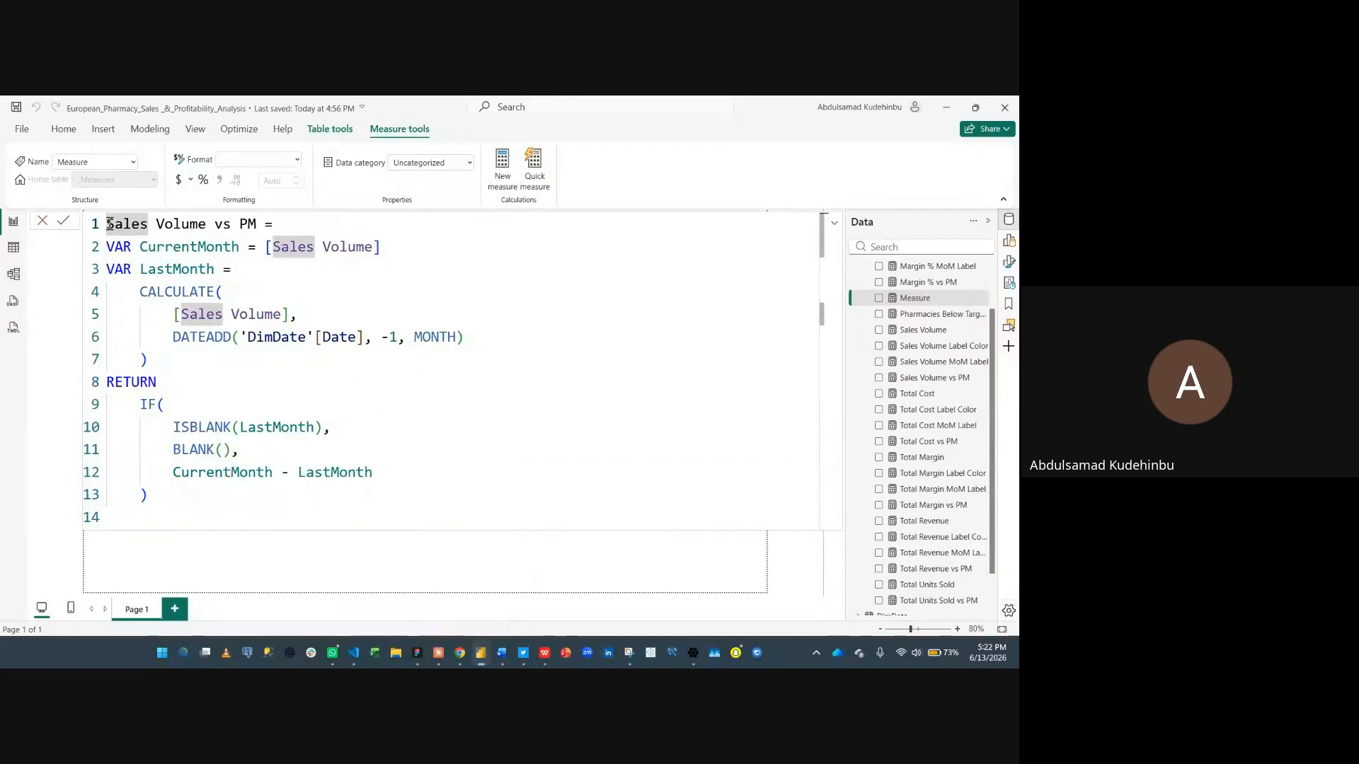
key("ctrl+shift+Right")
key("ctrl+shift+Right")
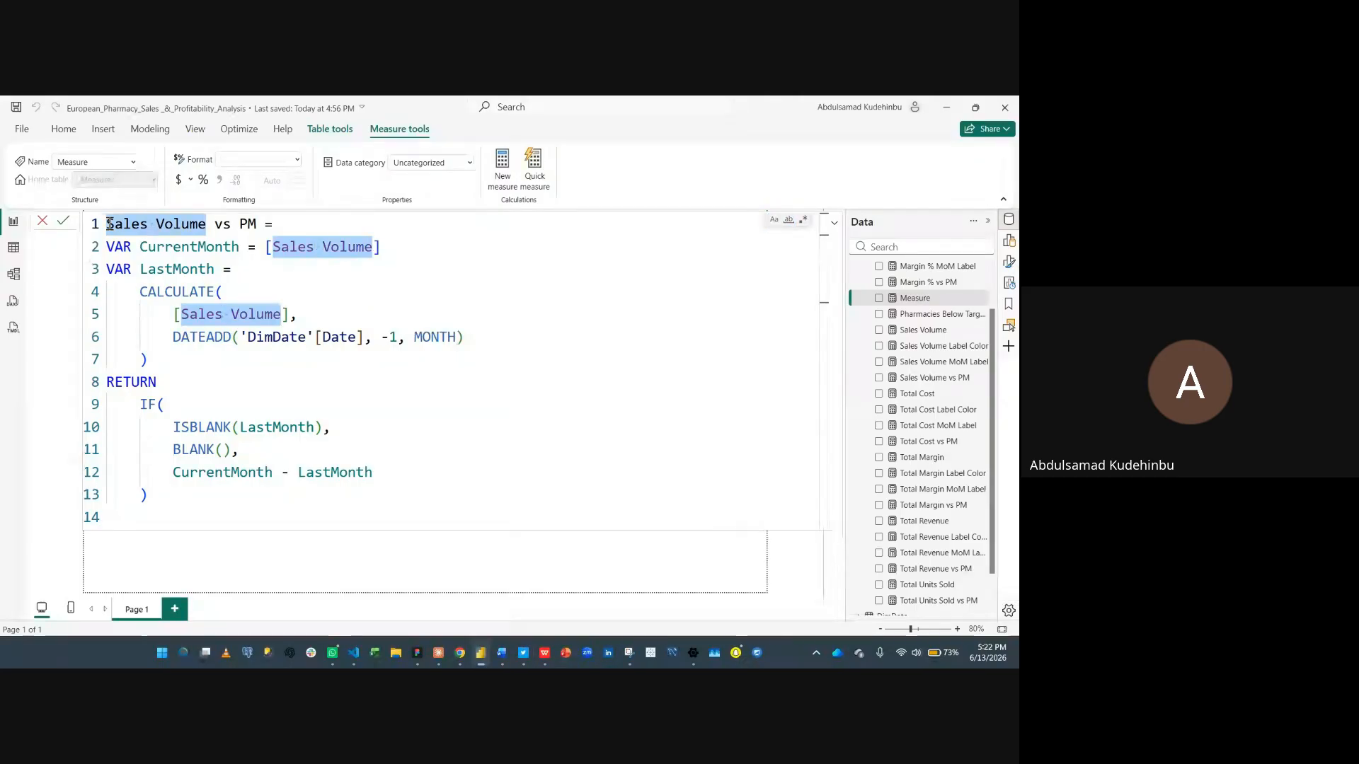
type("Pharma")
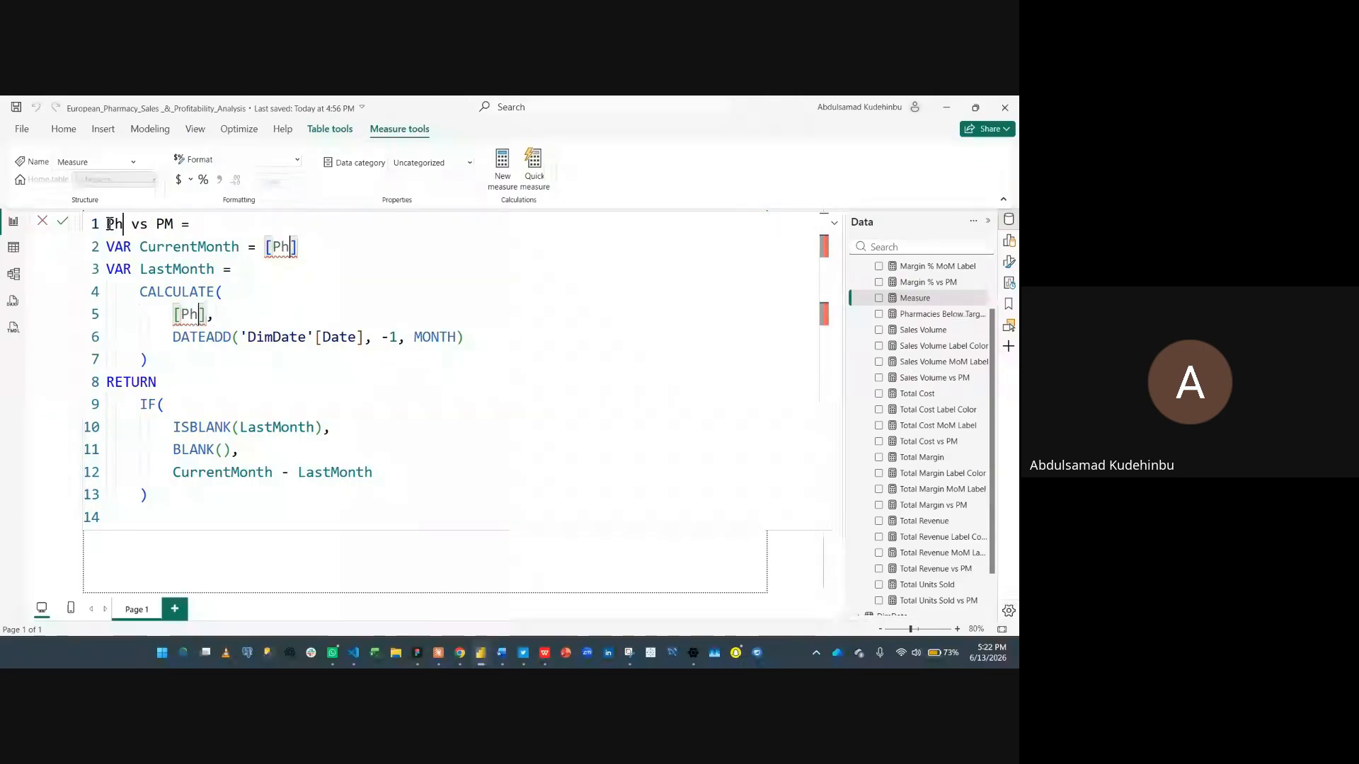
type("s ")
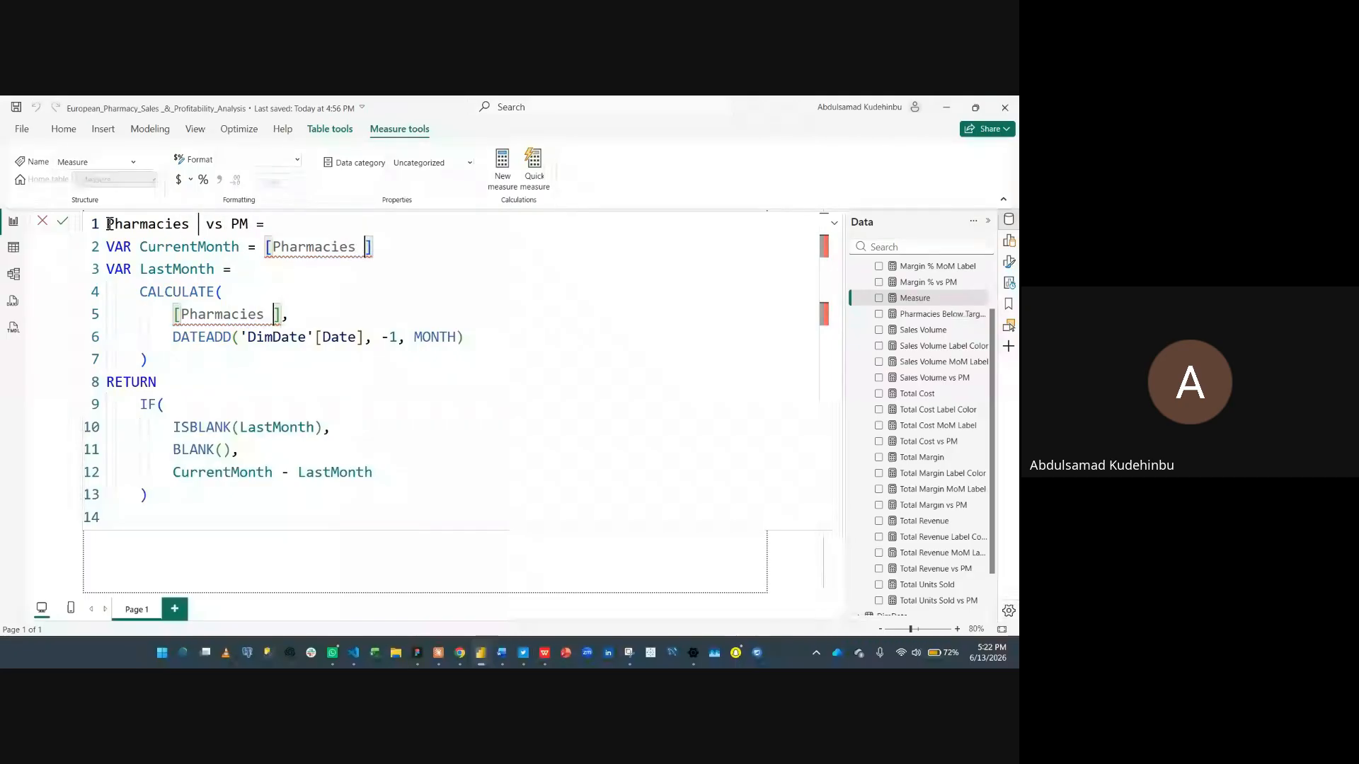
type("B")
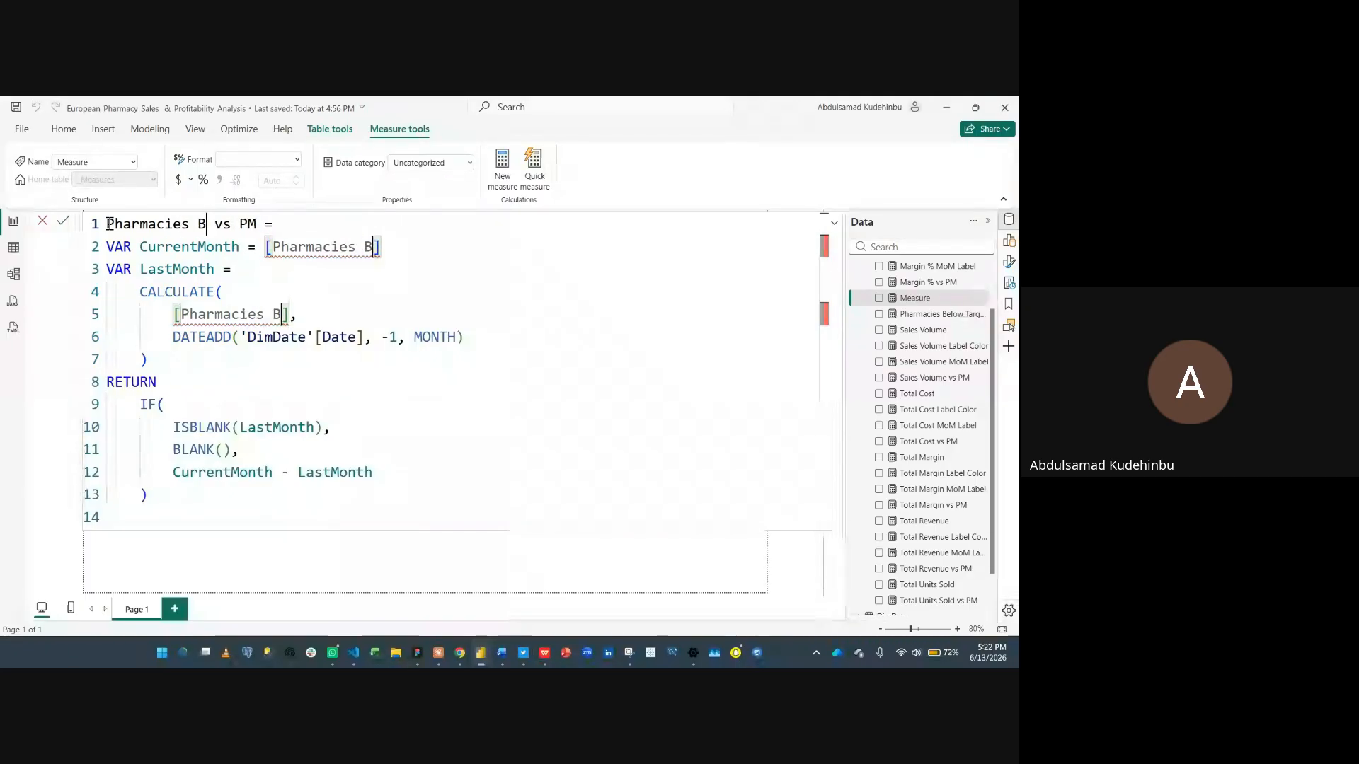
type("elow")
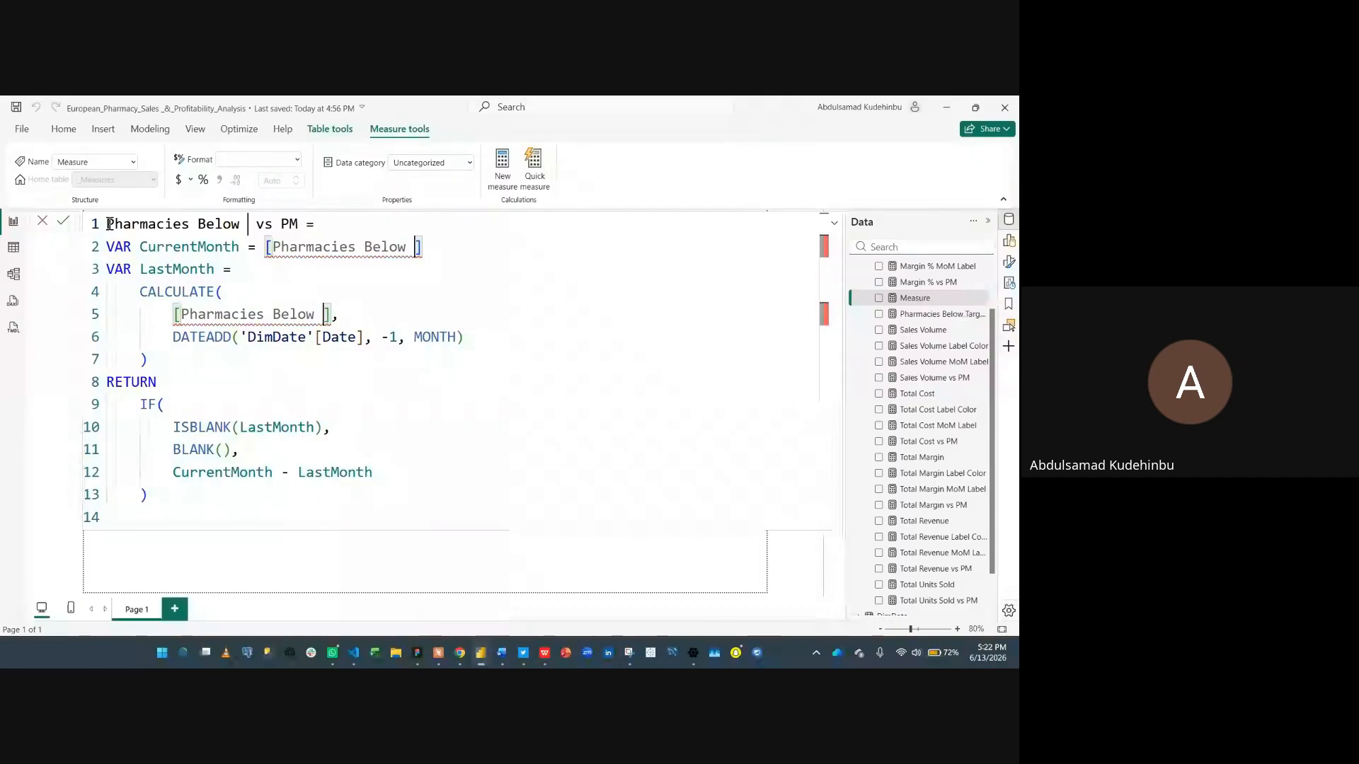
type("Target ")
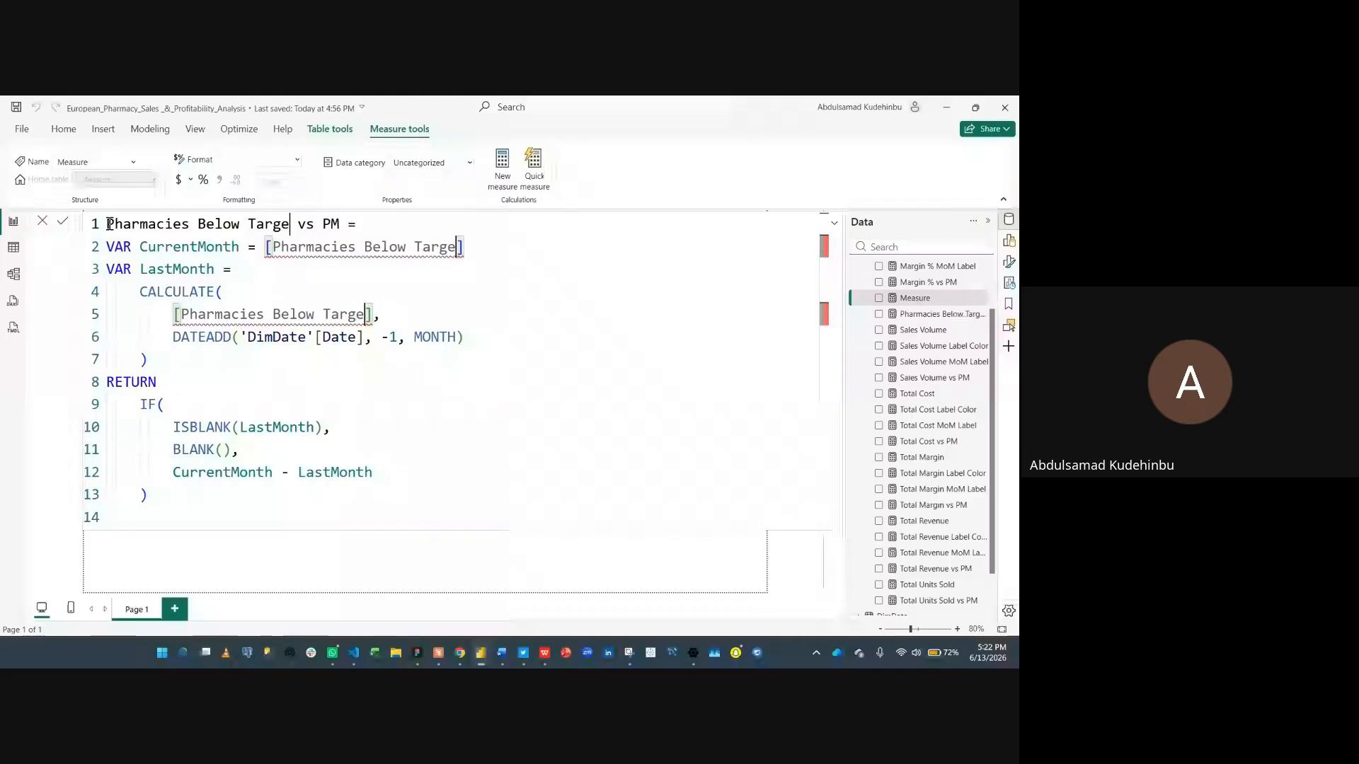
type("Marg")
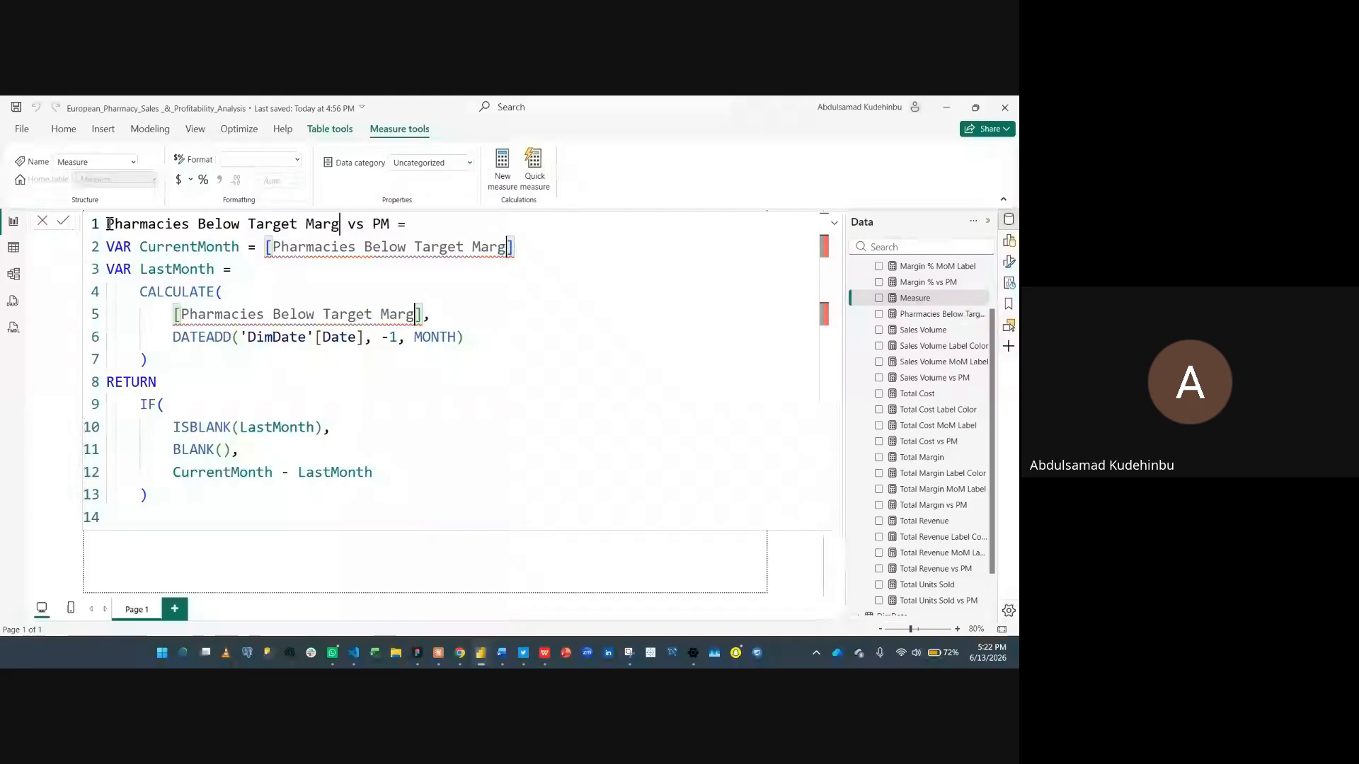
type("in")
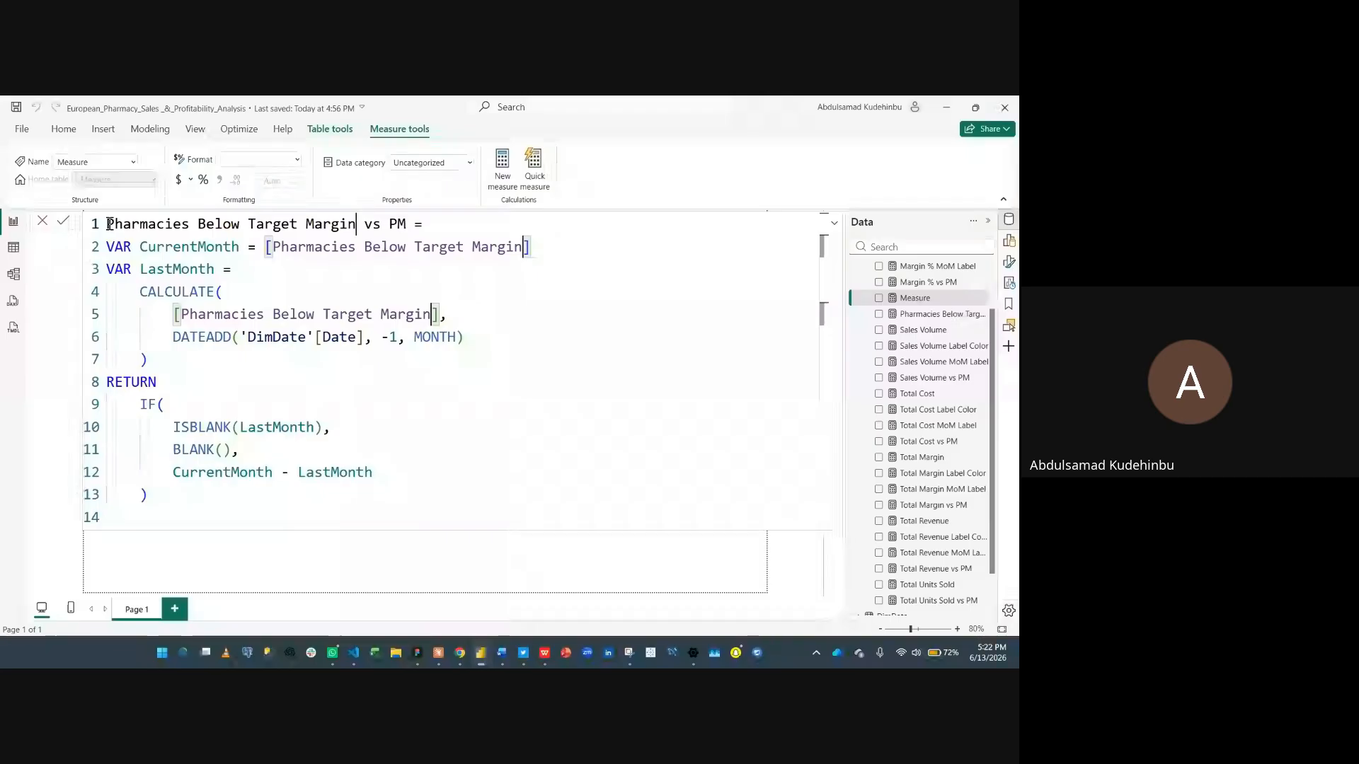
left_click(333, 361)
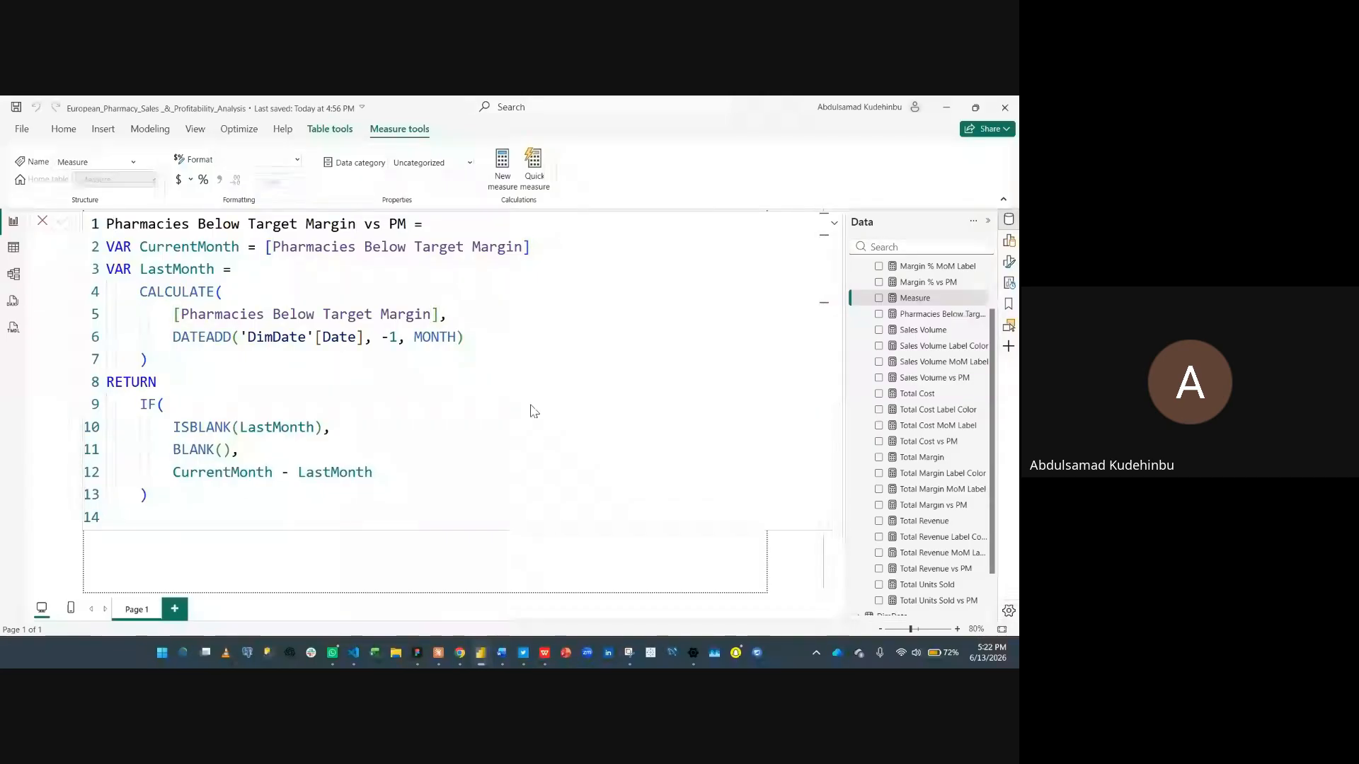
key("Return")
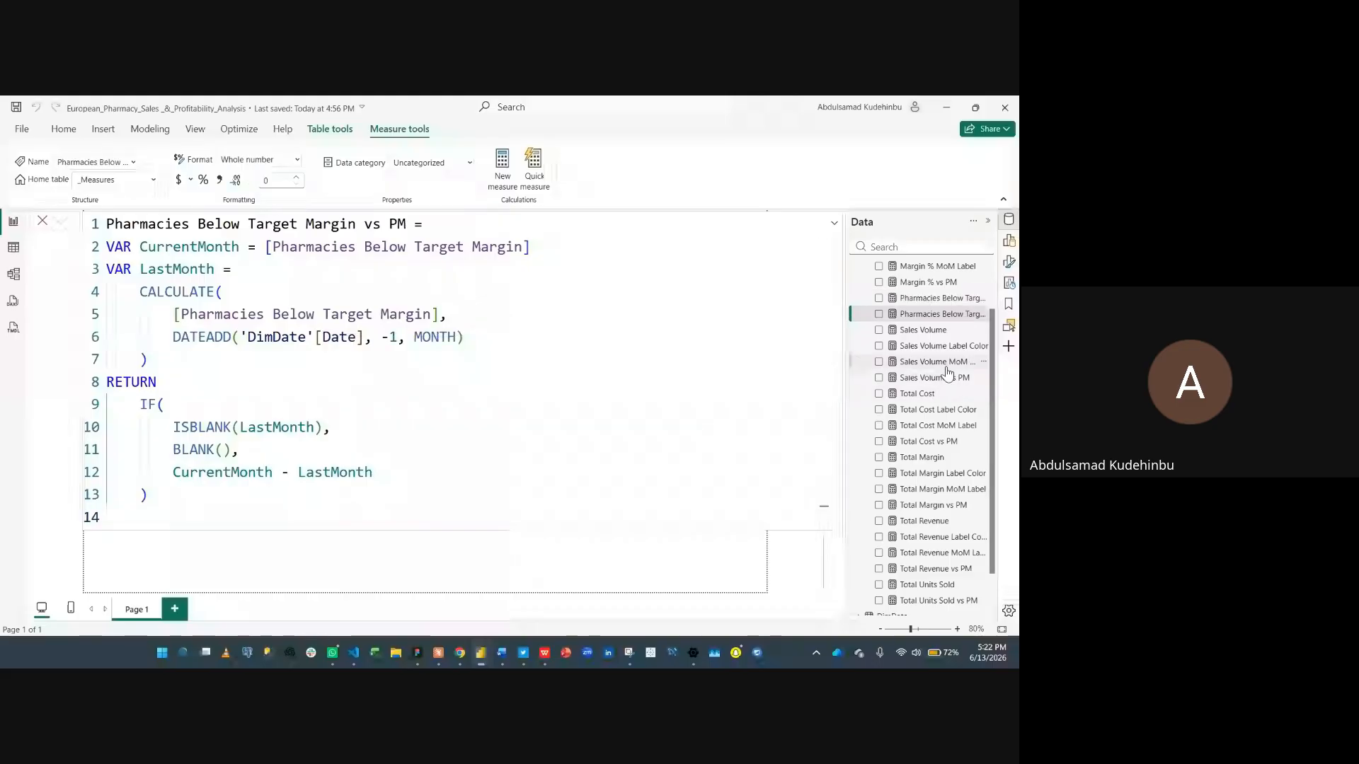
- Copy the Sales Volume MoM Label measure's definition and paste it into a new measure
left_click(947, 363)
left_click(615, 292)
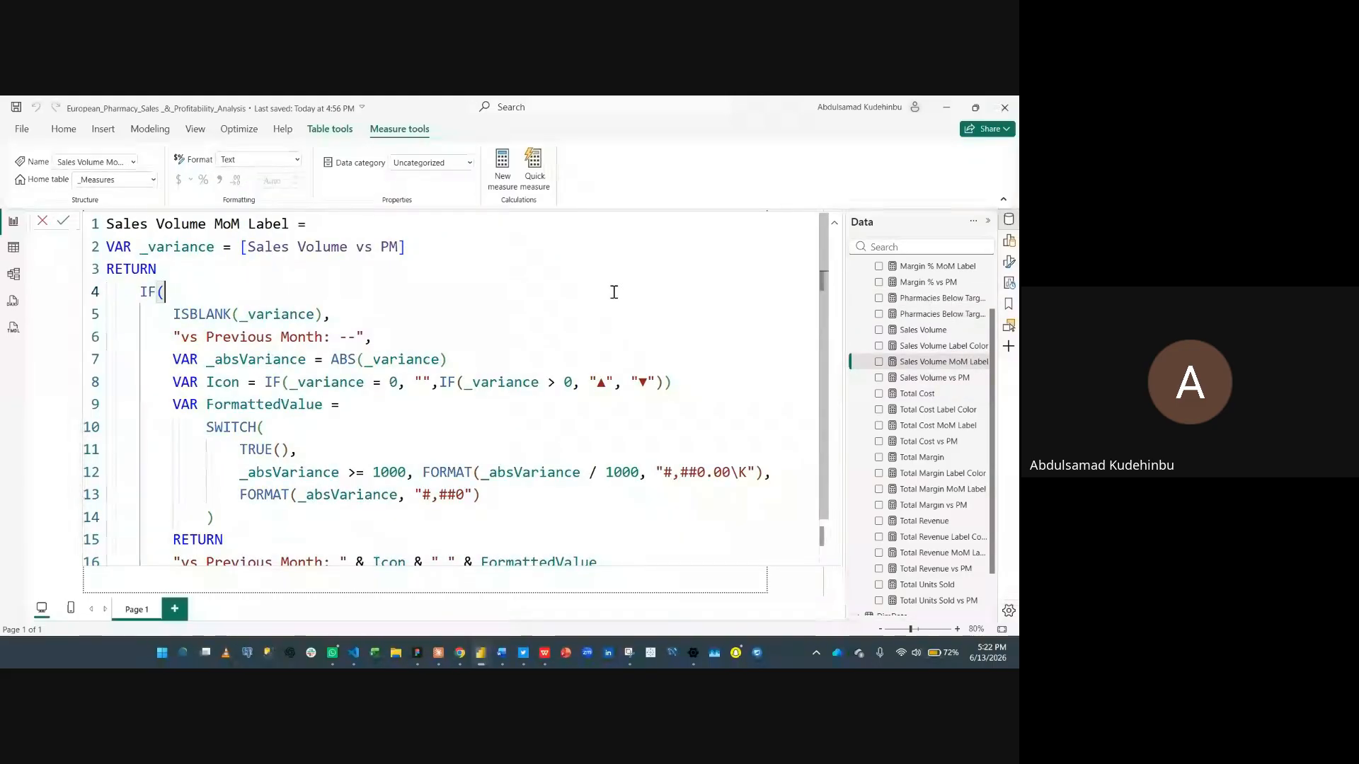
key("ctrl+a")
key("ctrl+c")
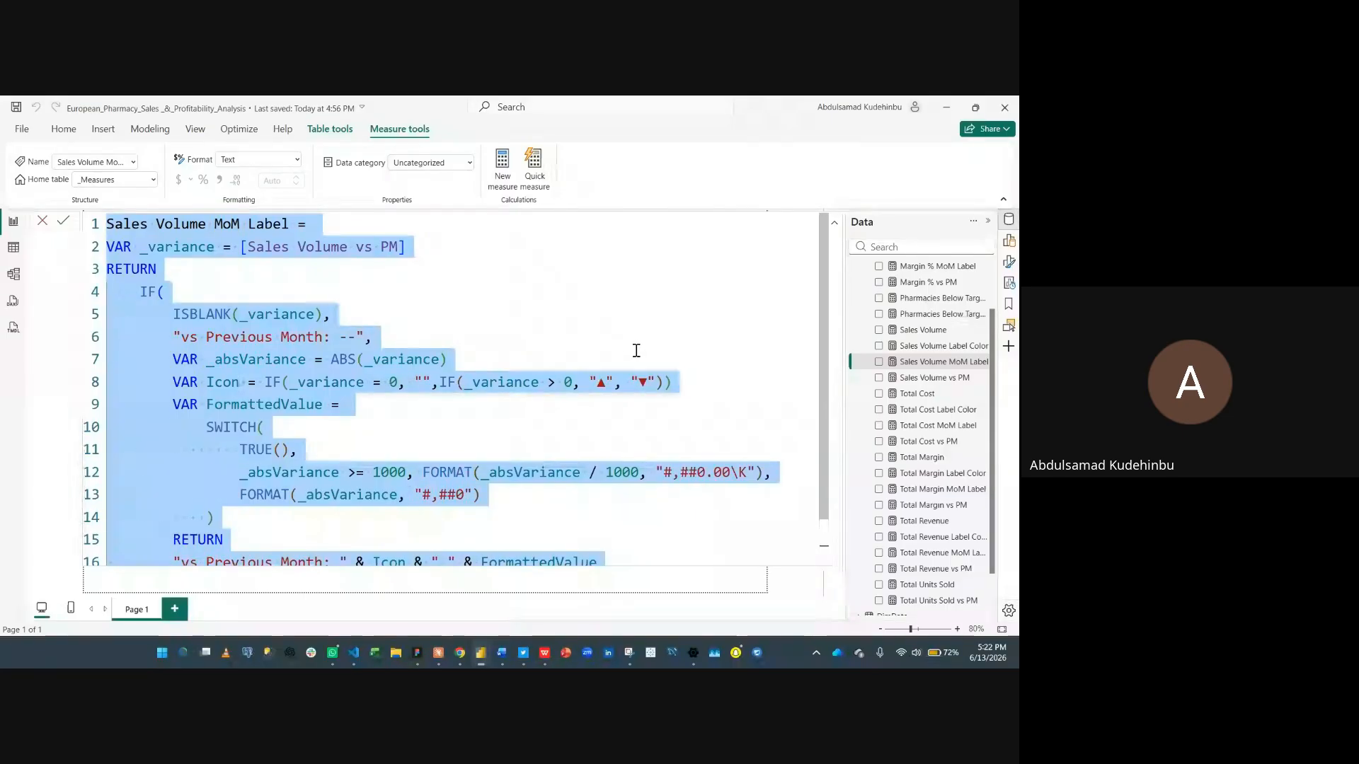
left_click(515, 166)
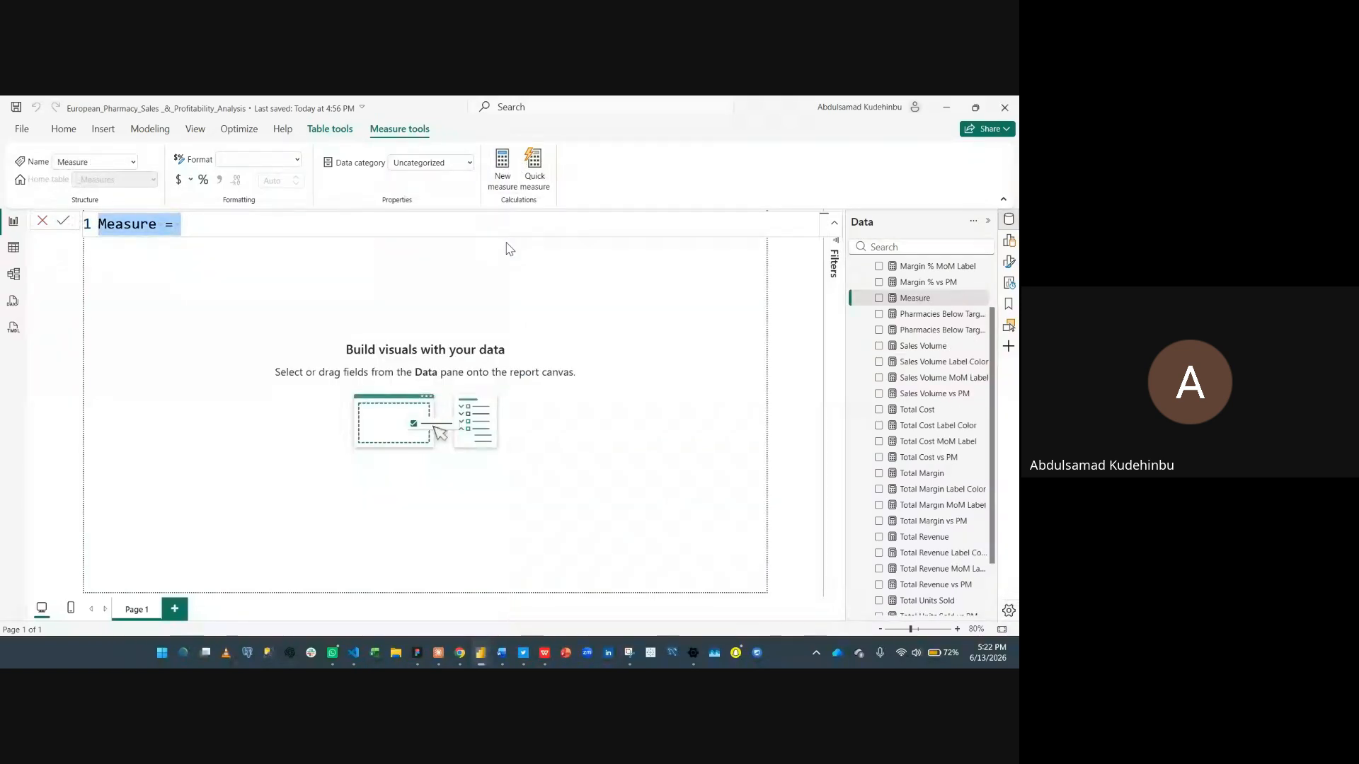
key("ctrl+v")
scroll(419, 320, "up", 1)
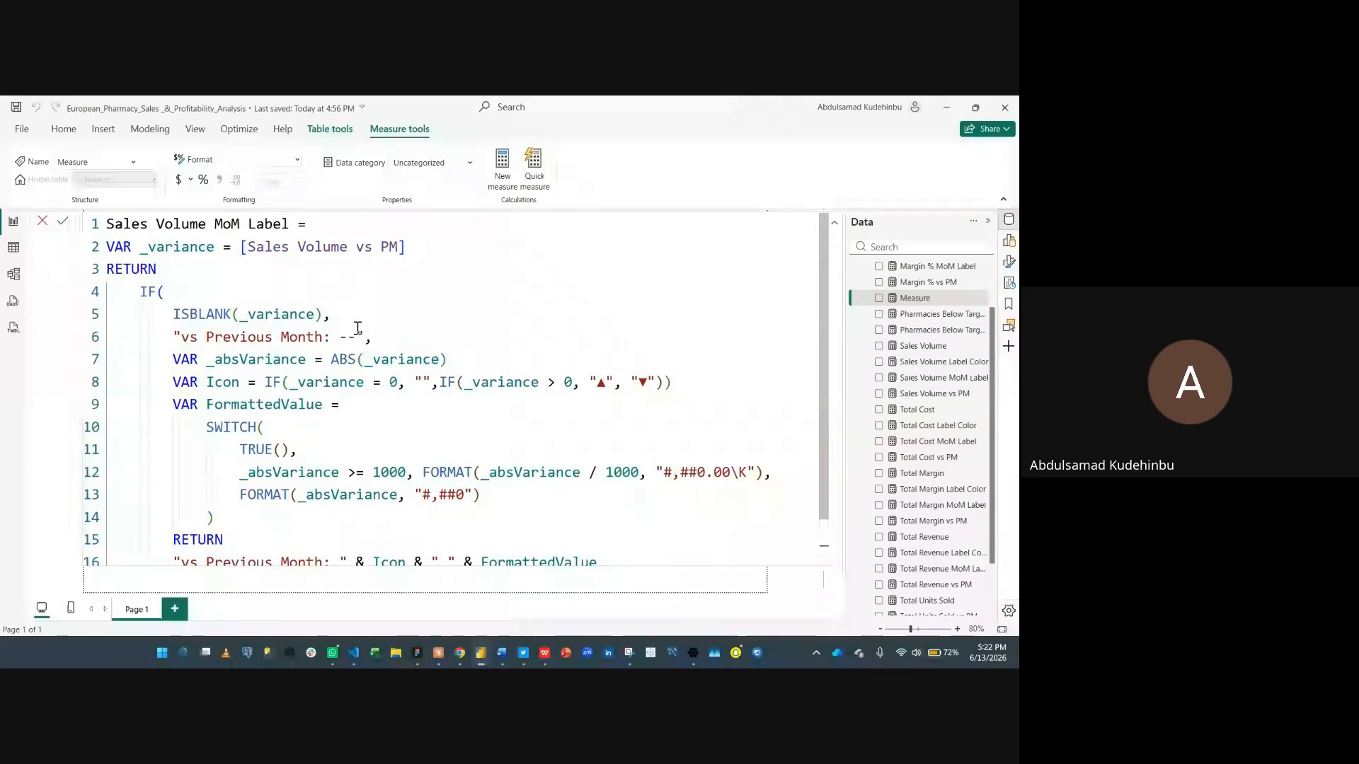
- Replace every Sales Volume reference with Total Units Sold to make the Total Units Sold MoM Label measure, and commit it
double_click(108, 223)
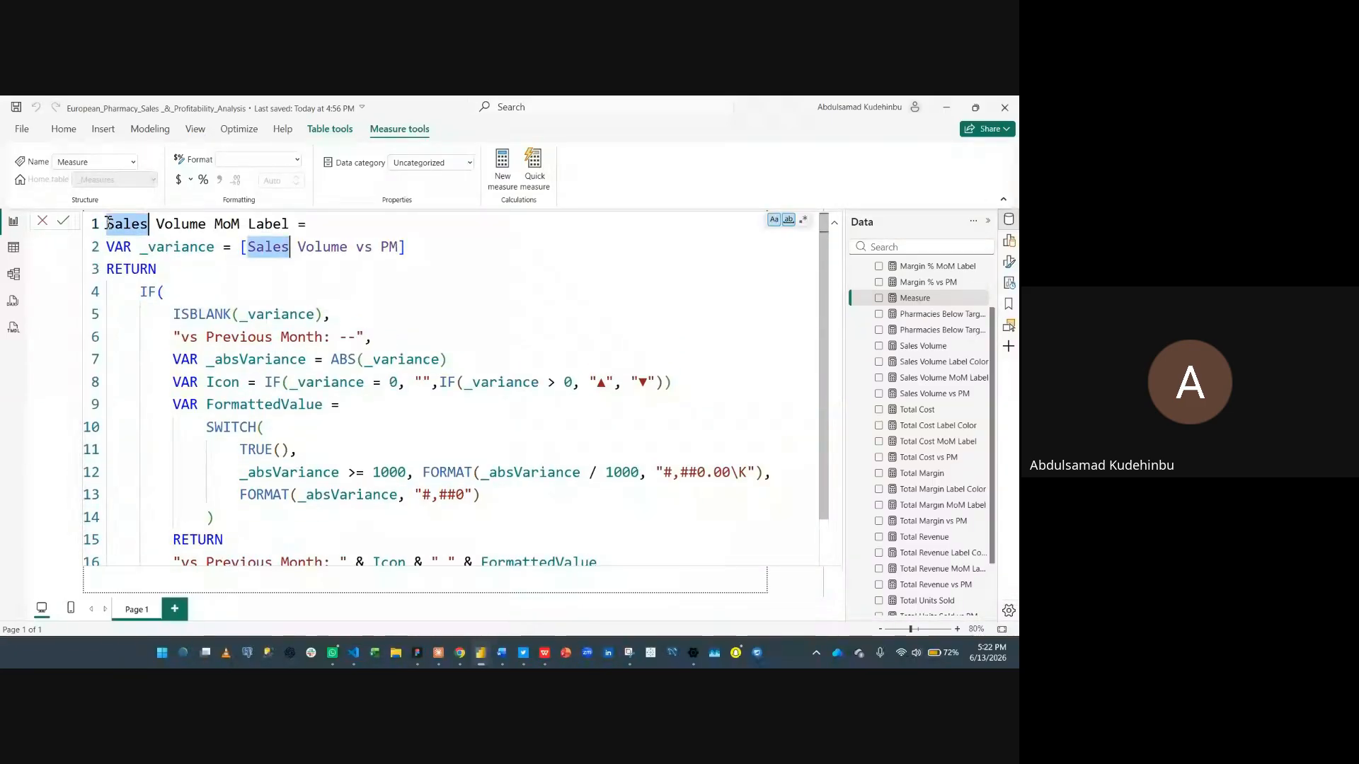
key("ctrl+shift+Right")
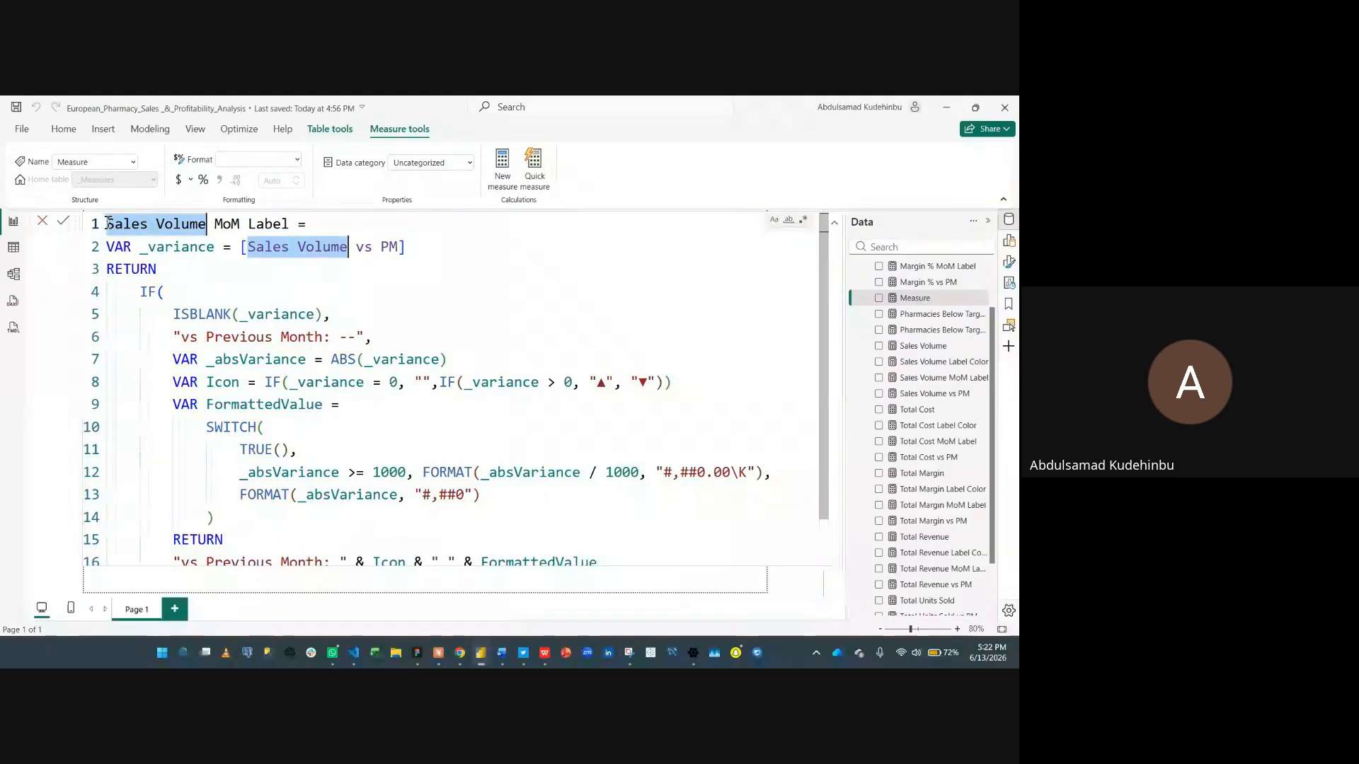
key("BackSpace")
type("Total Units ")
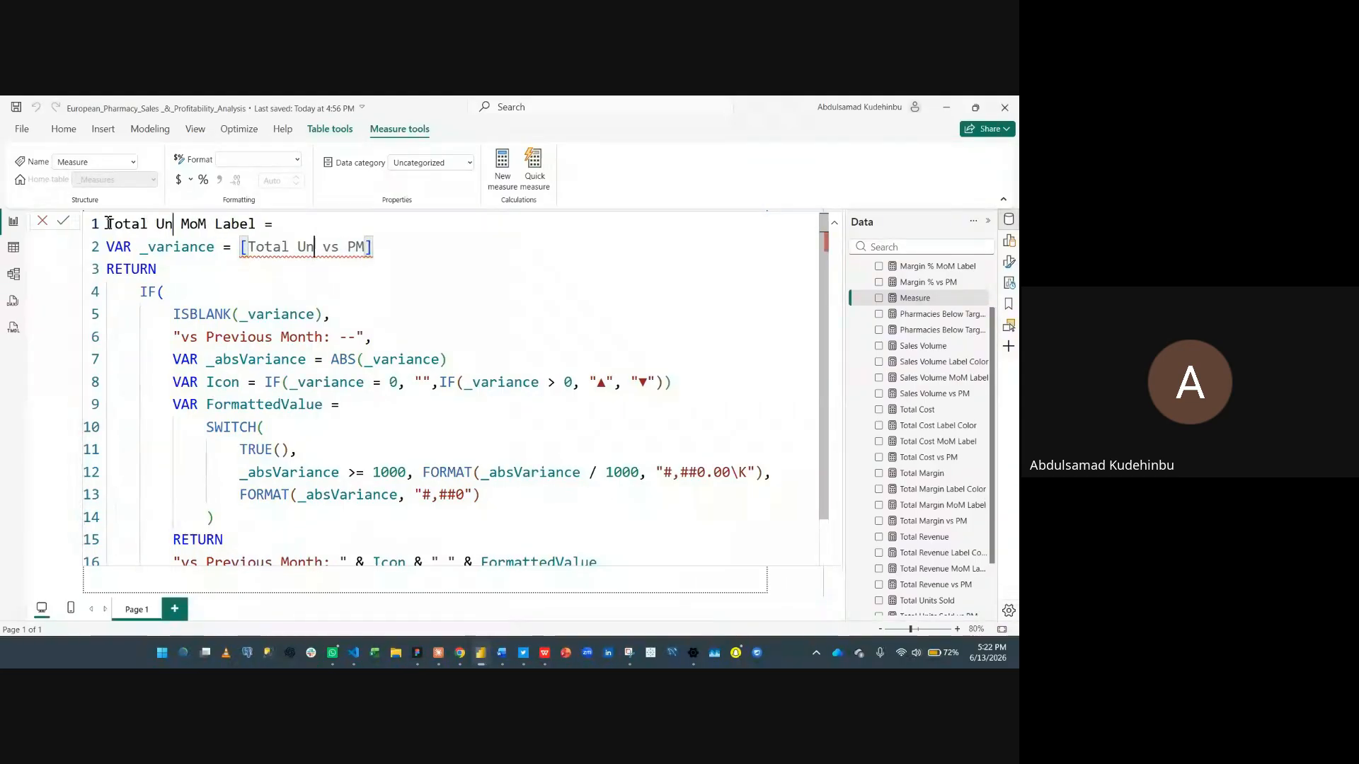
type("Sold")
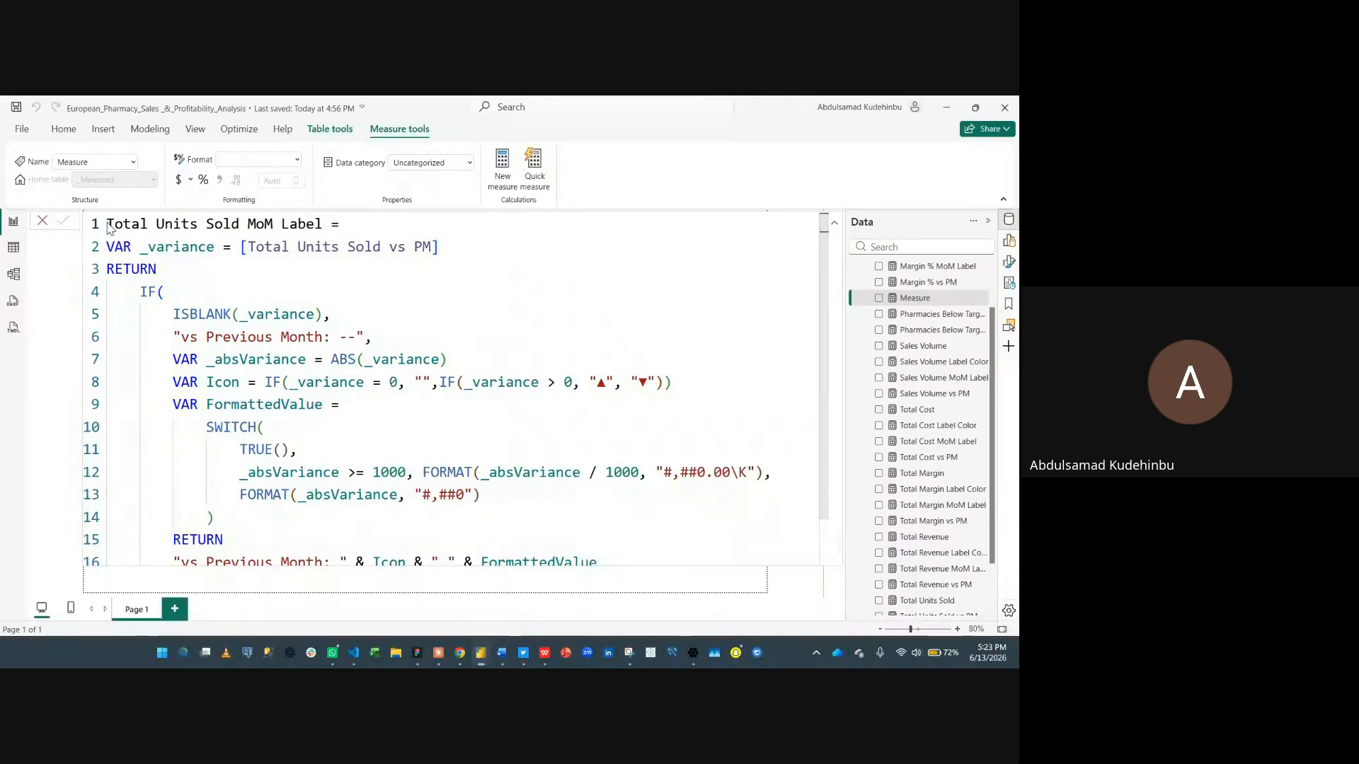
key("Return")
- Paste the Sales Volume MoM Label definition into another new measure
left_click(501, 170)
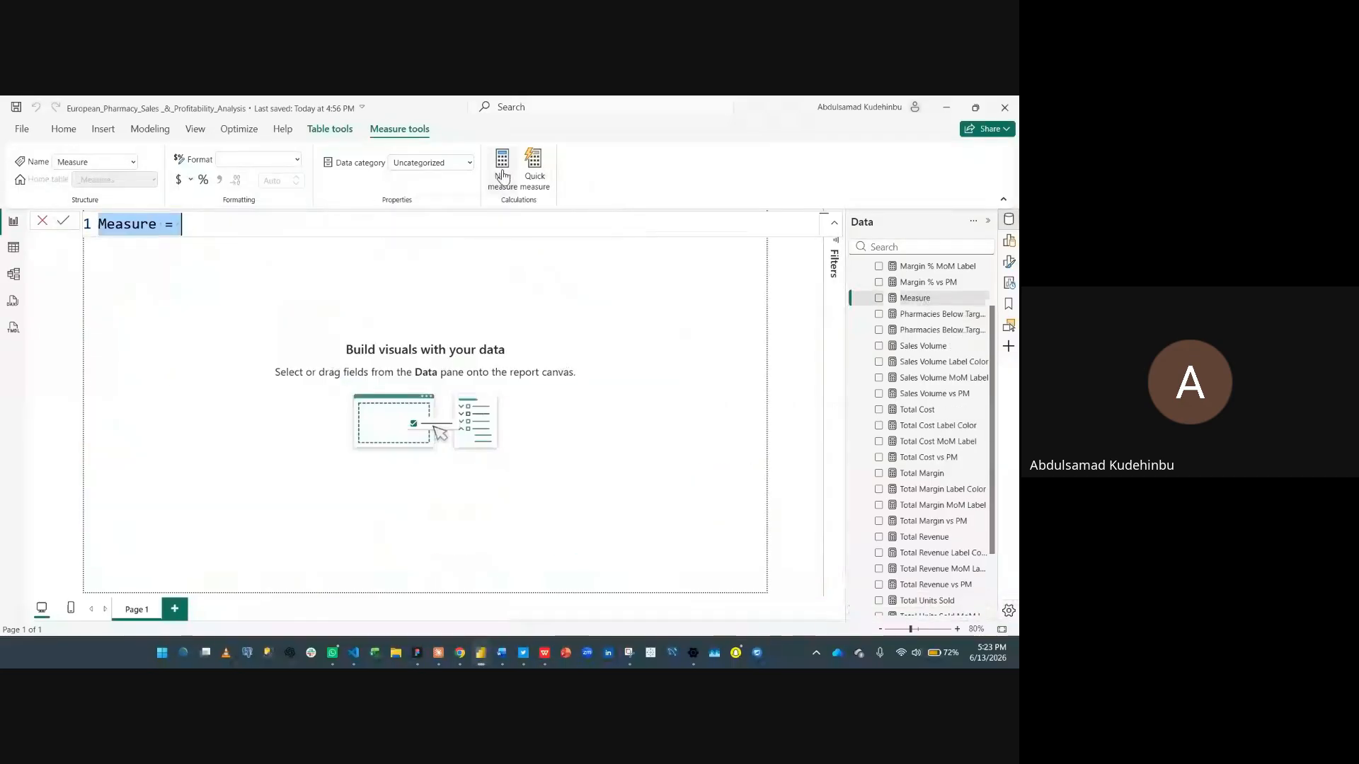
key("ctrl+v")
scroll(329, 261, "up", 1)
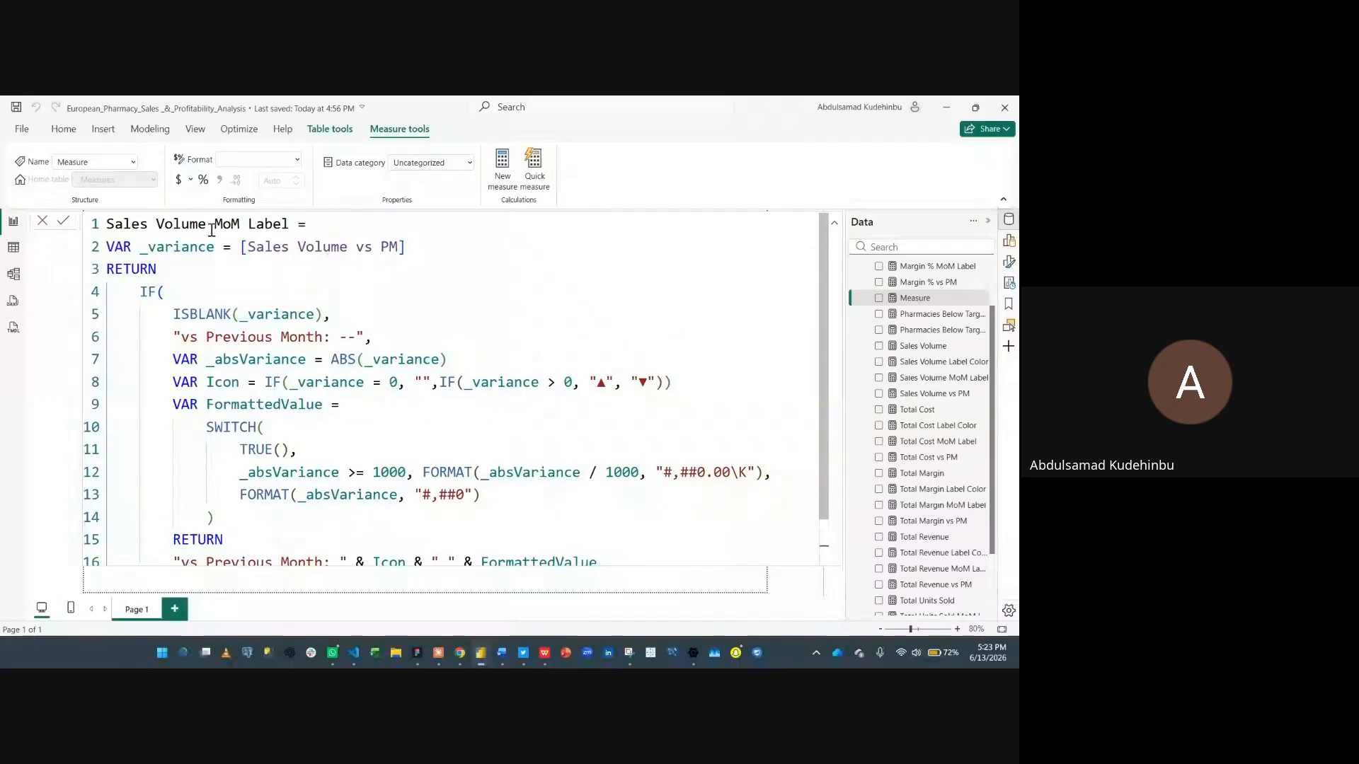
- Replace every Sales Volume reference with Pharmacies Below Target Margin to make the Pharmacies Below Target Margin MoM Label measure, and commit it
double_click(126, 224)
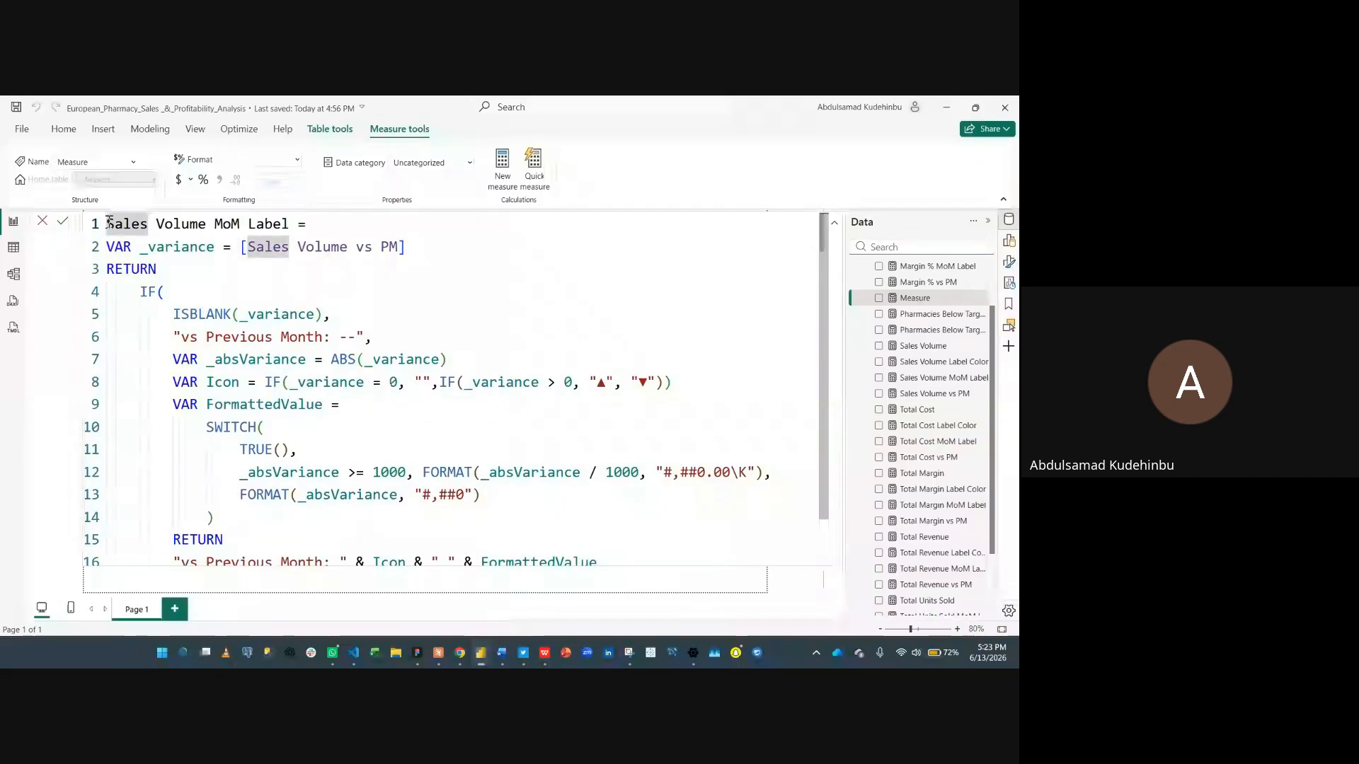
key("ctrl+f")
key("ctrl+shift+Right")
key("BackSpace")
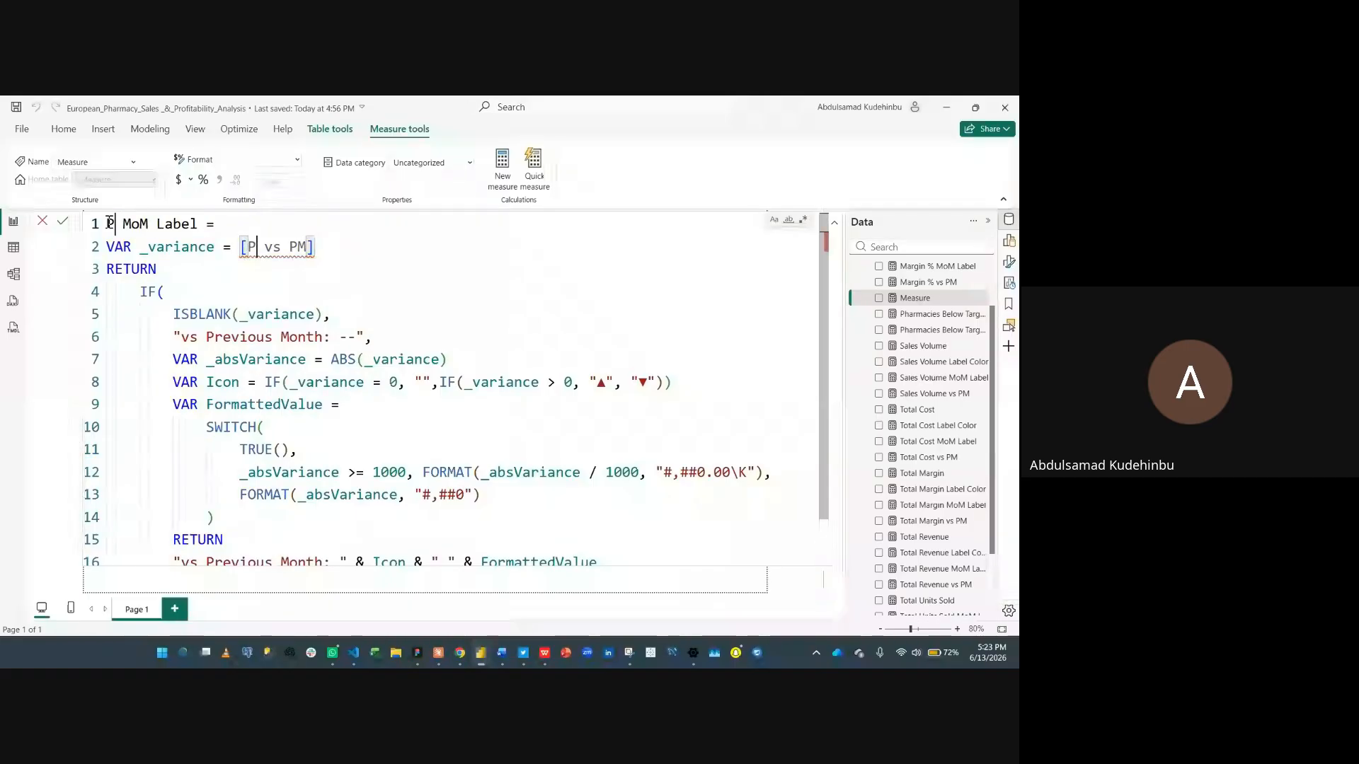
type("Pharmacies Be")
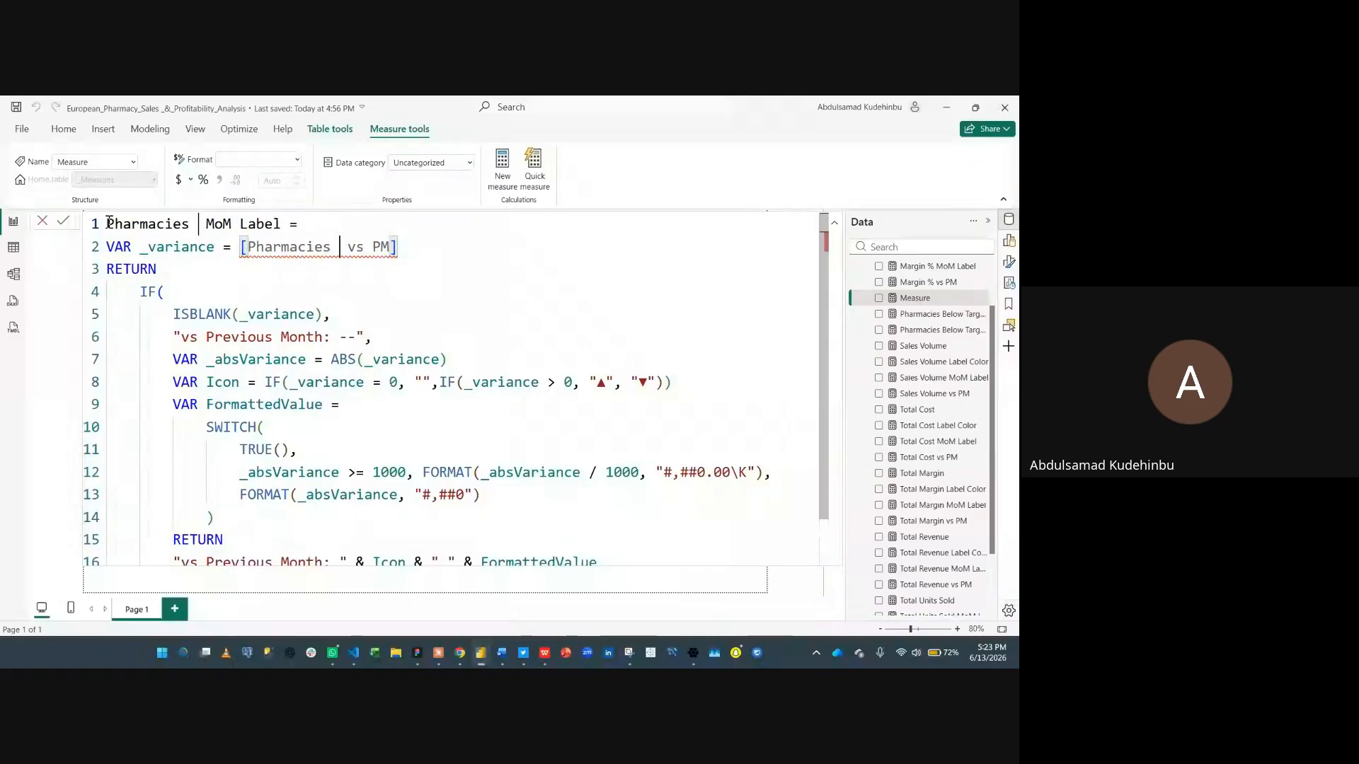
type("low Tar")
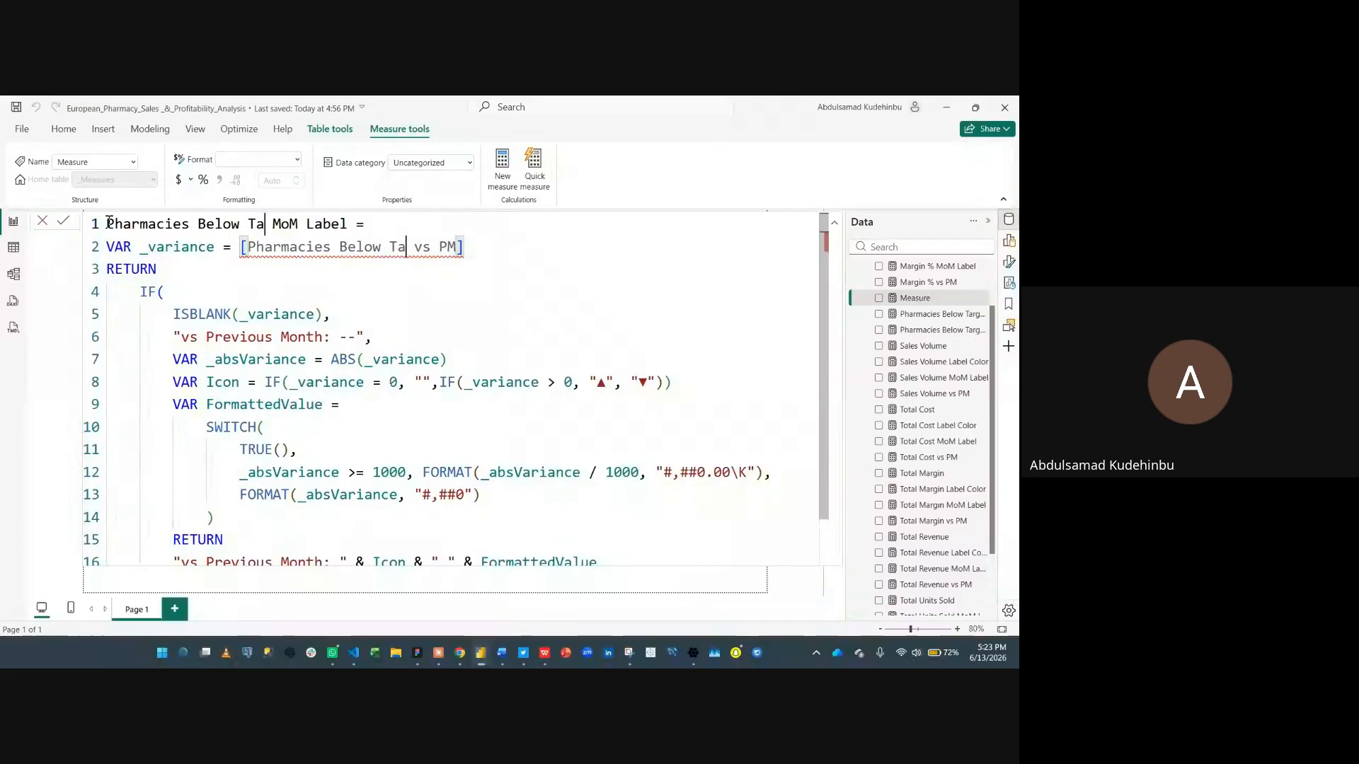
type("get Margi")
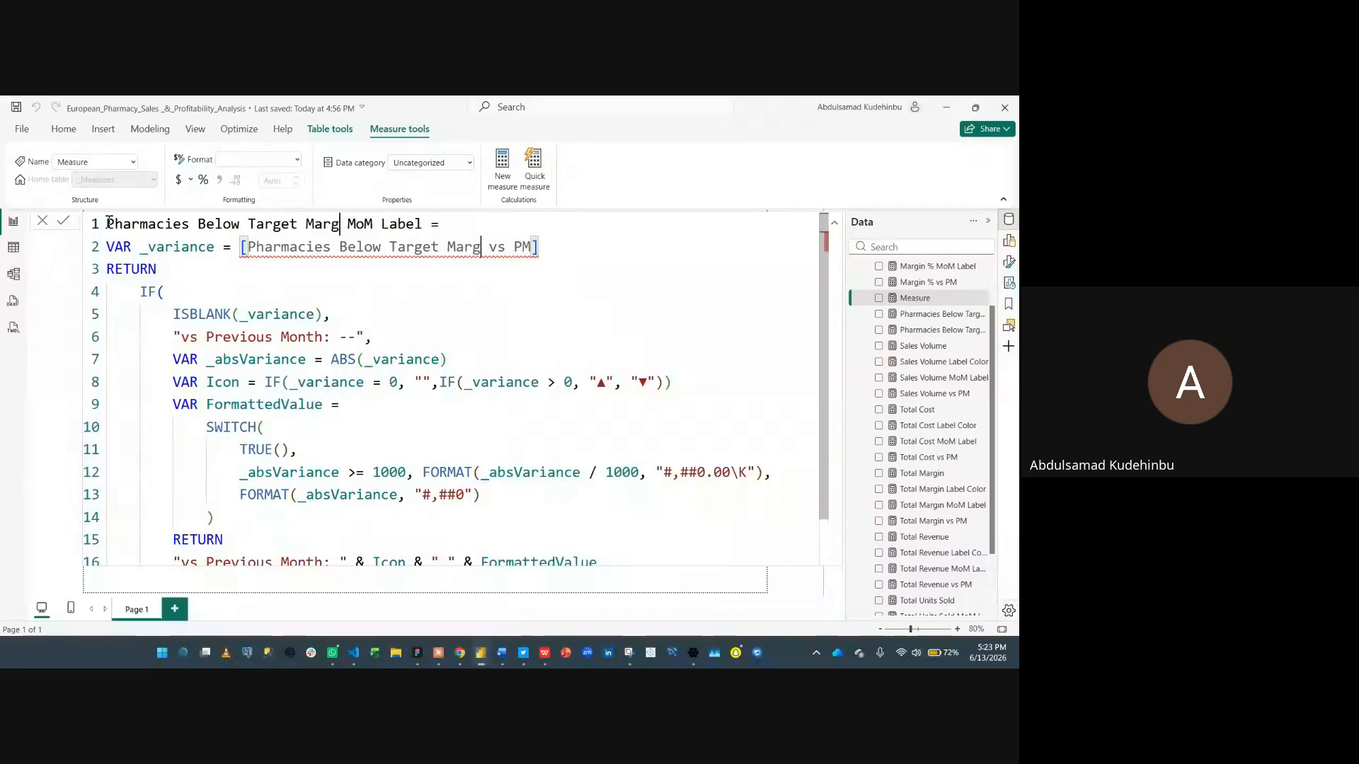
type("n")
key("Return")
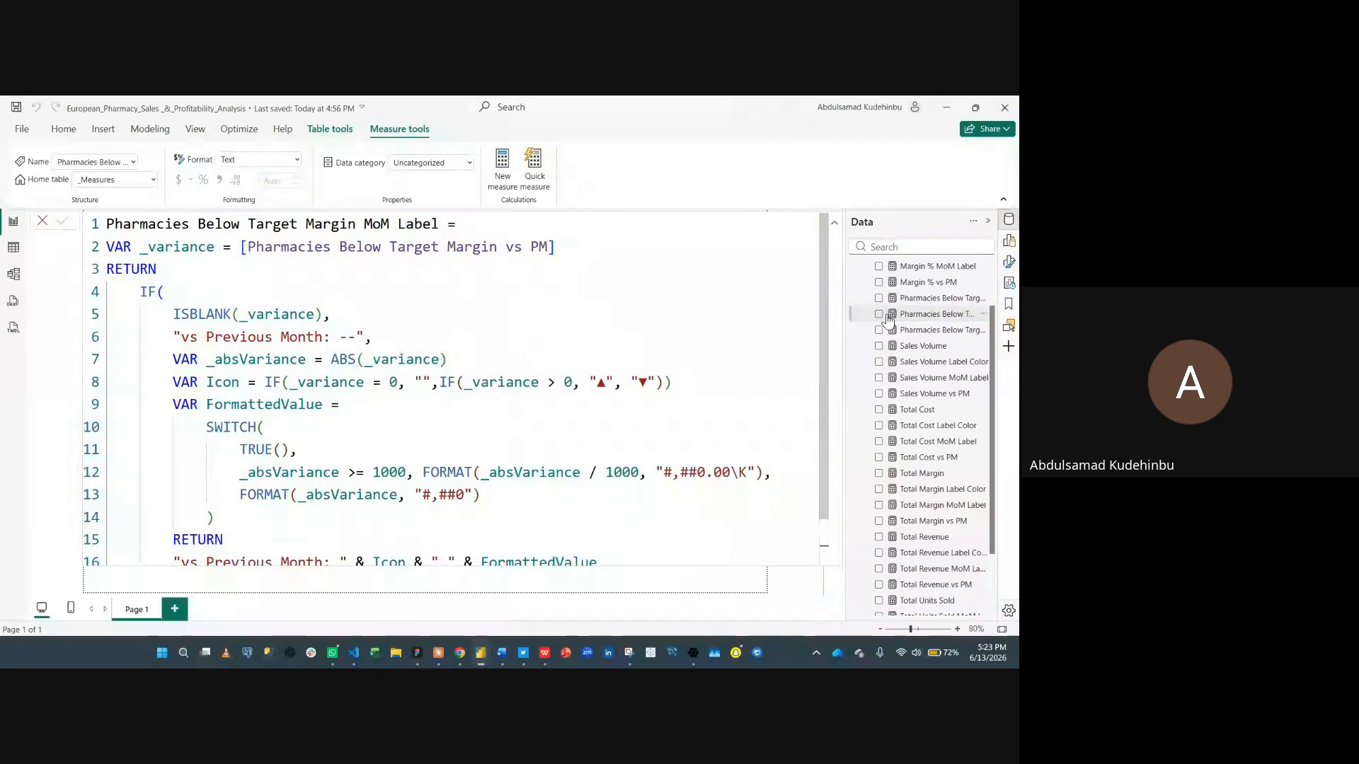
- Copy the Sales Volume Label Color measure's definition and paste it into a new measure
left_click(949, 362)
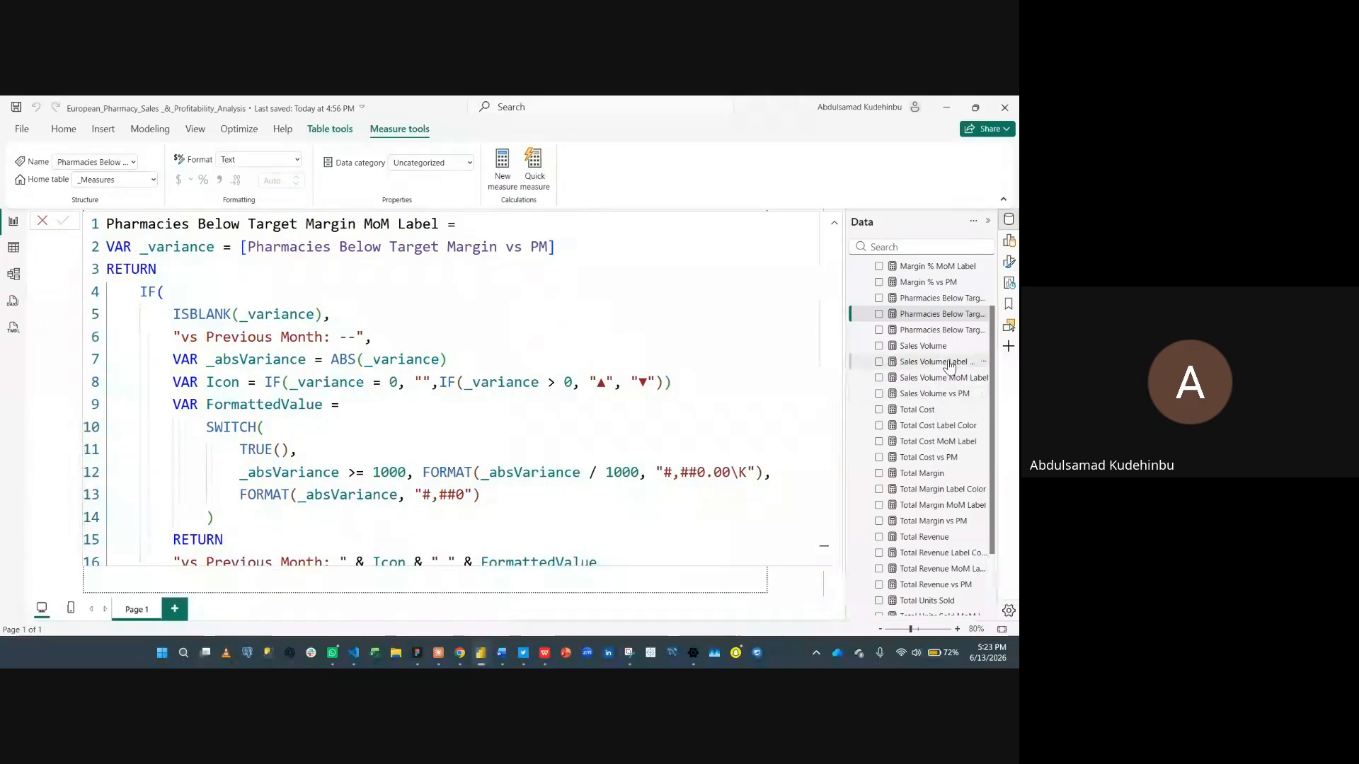
left_click(589, 267)
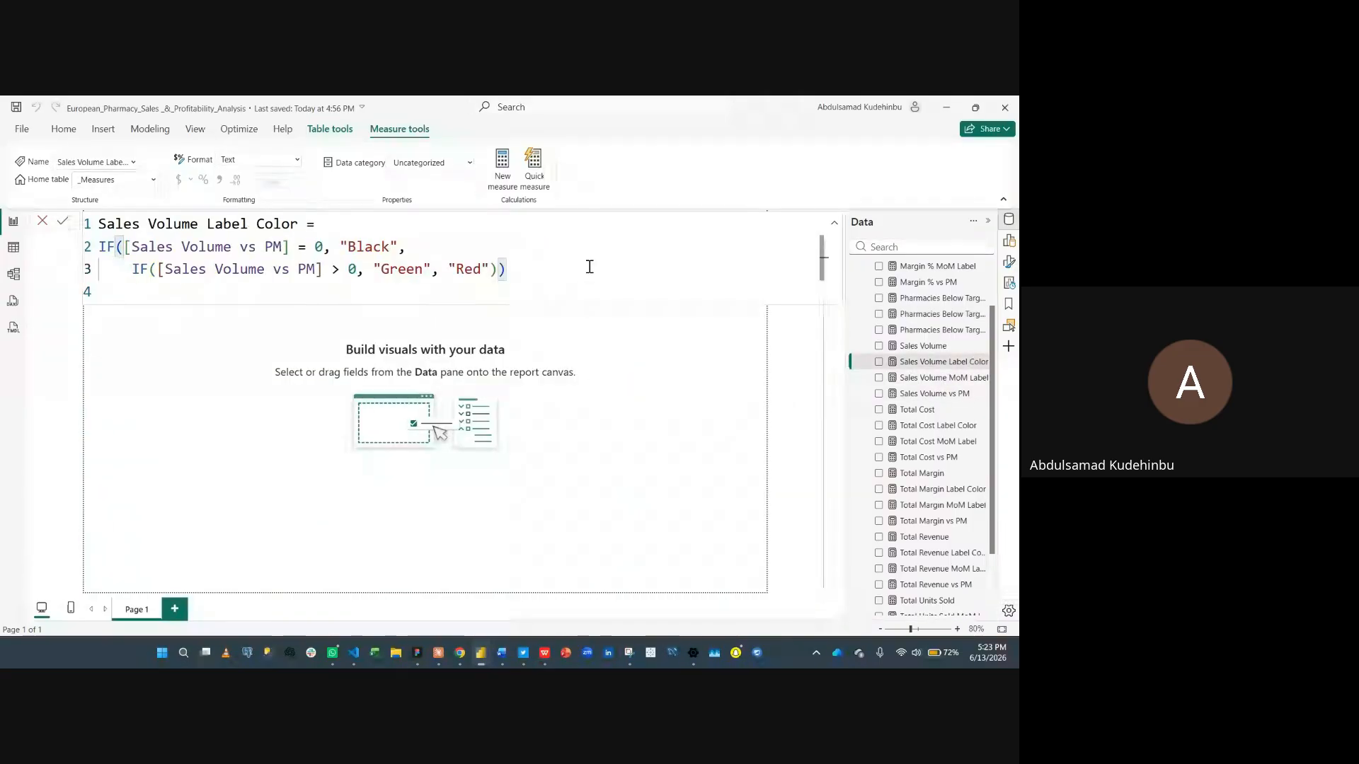
key("ctrl+a")
key("ctrl+c")
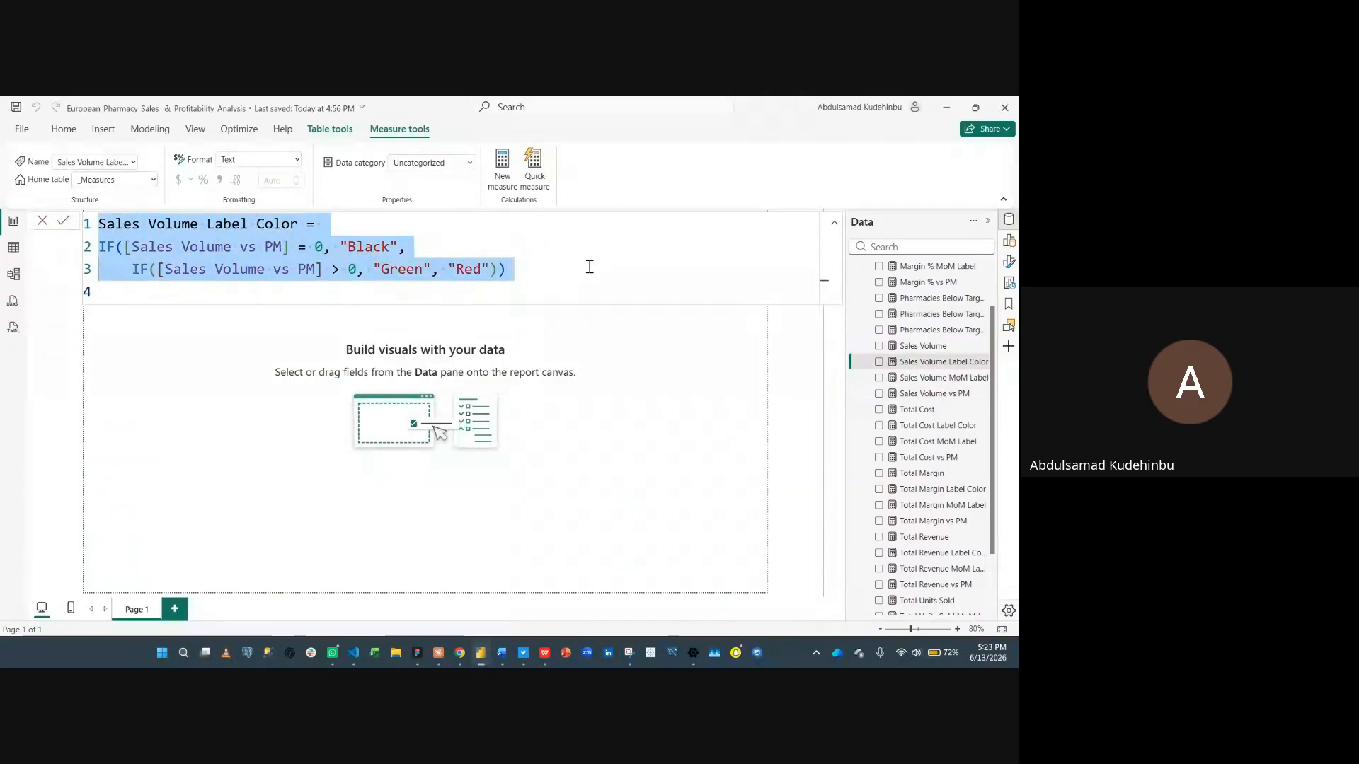
left_click(507, 175)
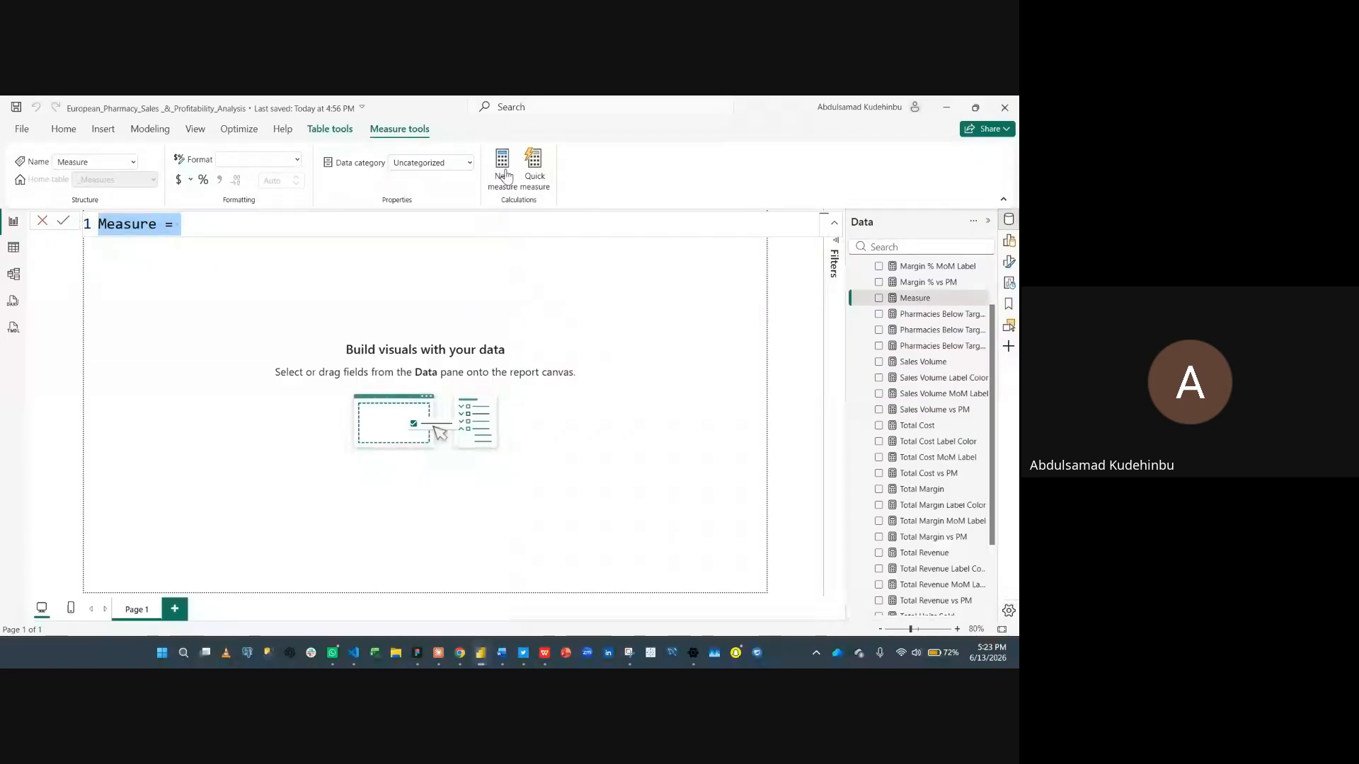
key("ctrl+v")
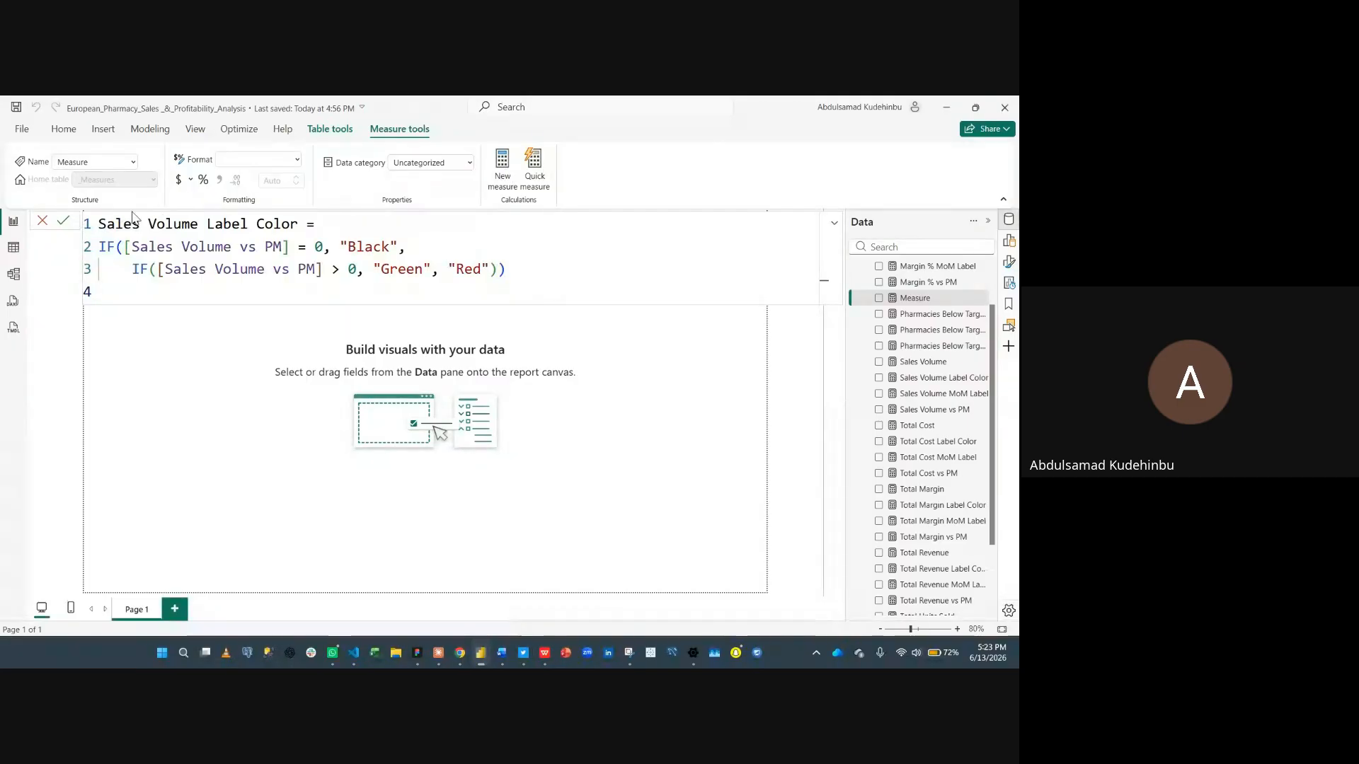
- Replace every Sales Volume reference with Total Units Sold to make the Total Units Sold Label Color measure, and commit it
left_click(101, 224)
key("ctrl+shift+l")
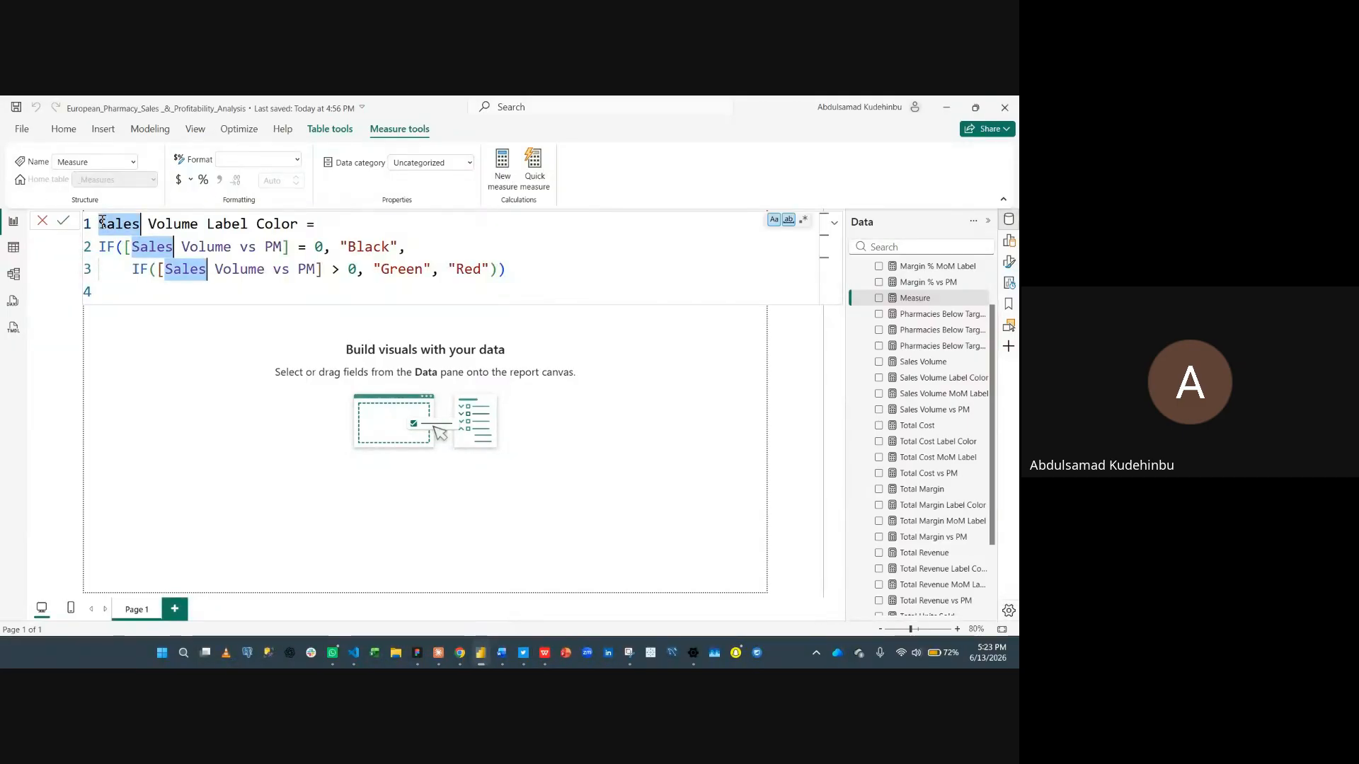
key("ctrl+shift+Right")
type("Total ")
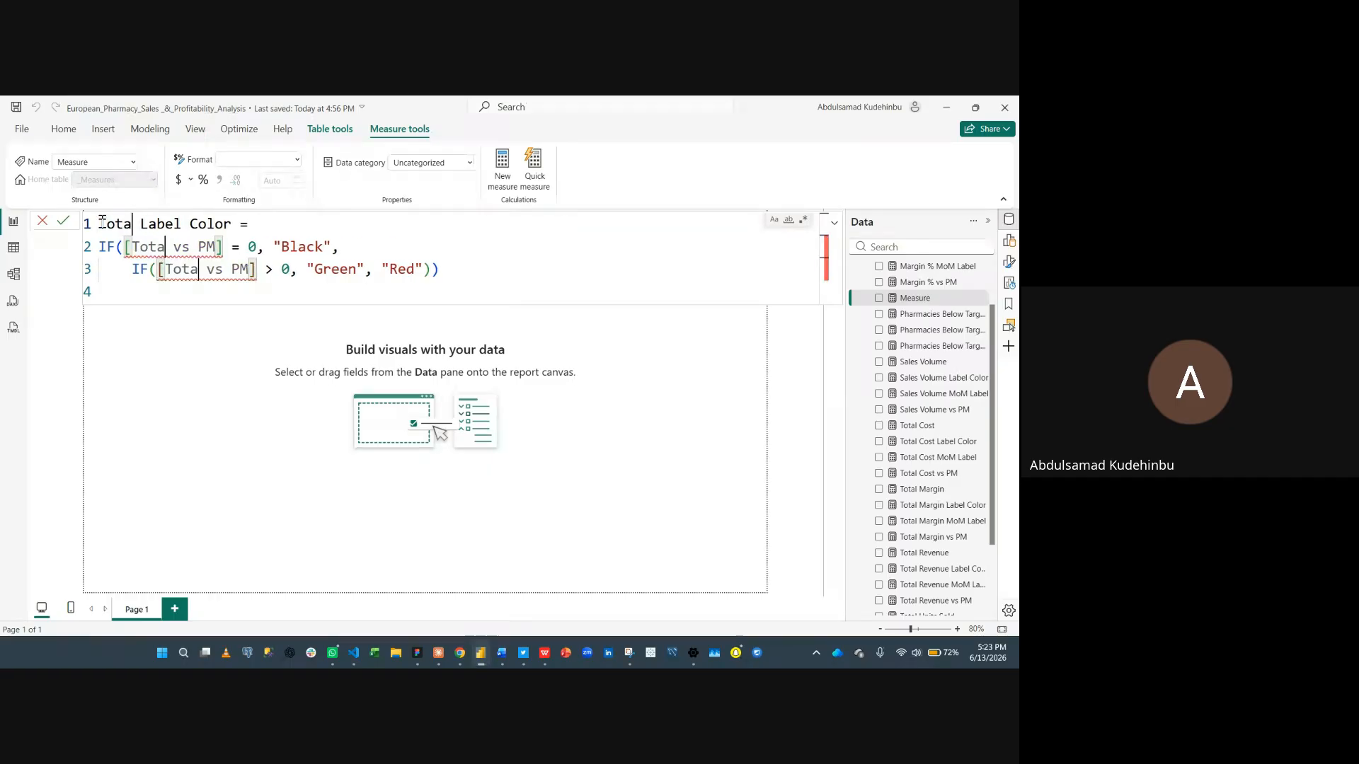
type("Units Sold")
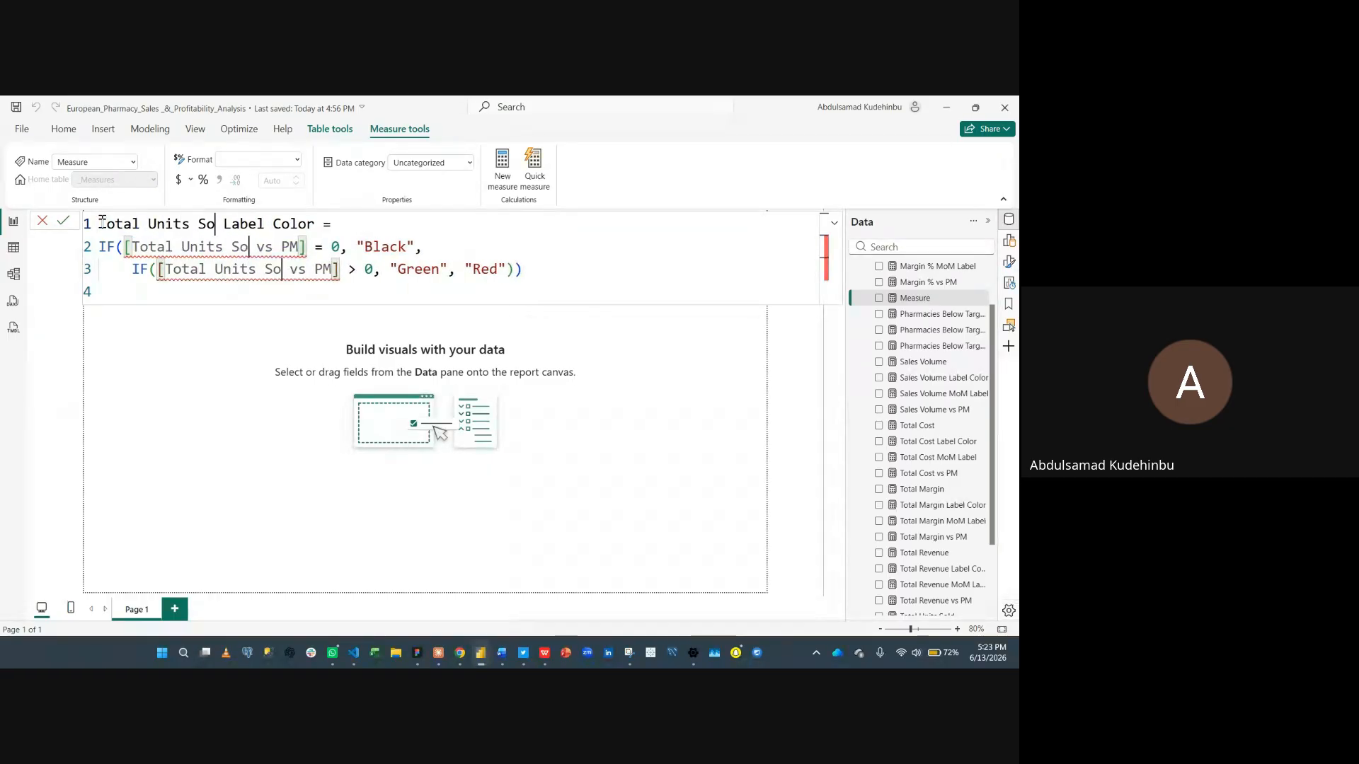
left_click(382, 488)
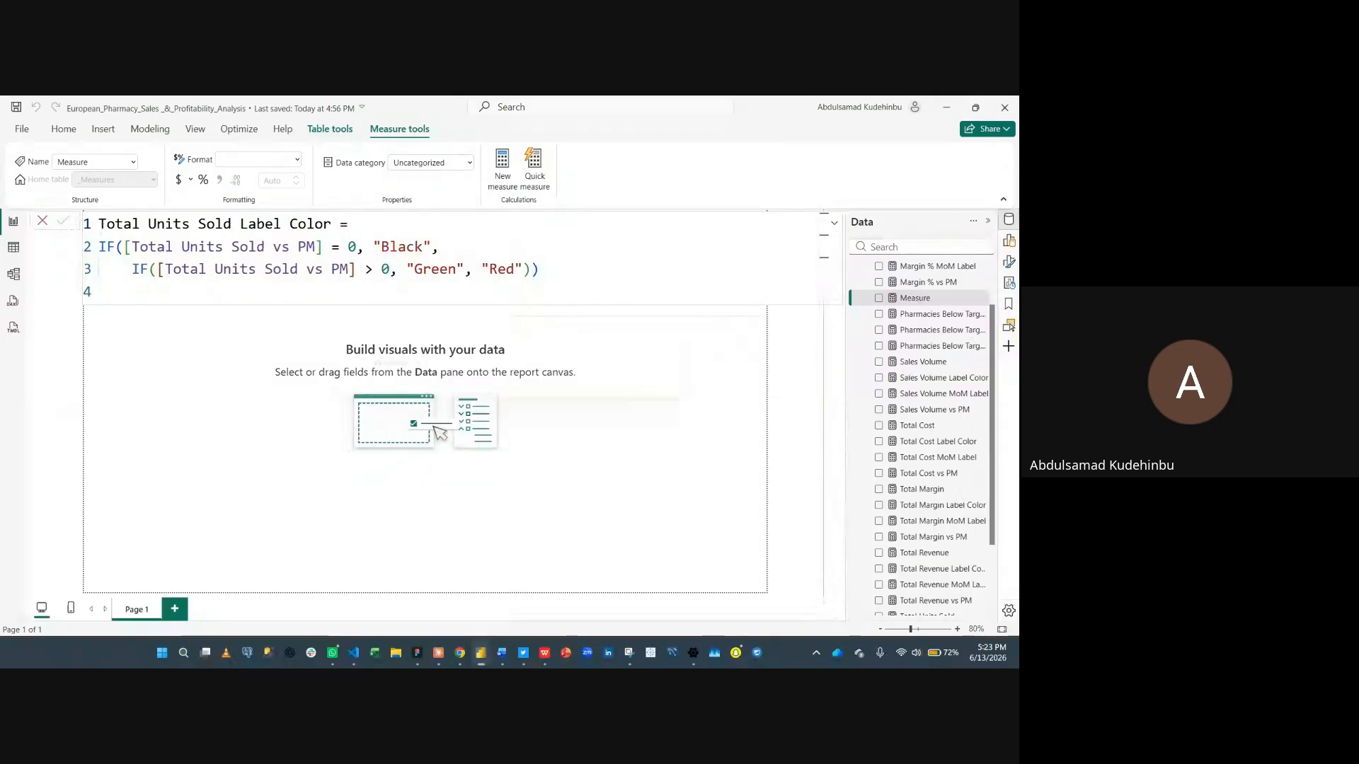
- Paste the Sales Volume Label Color definition into another new measure
left_click(489, 176)
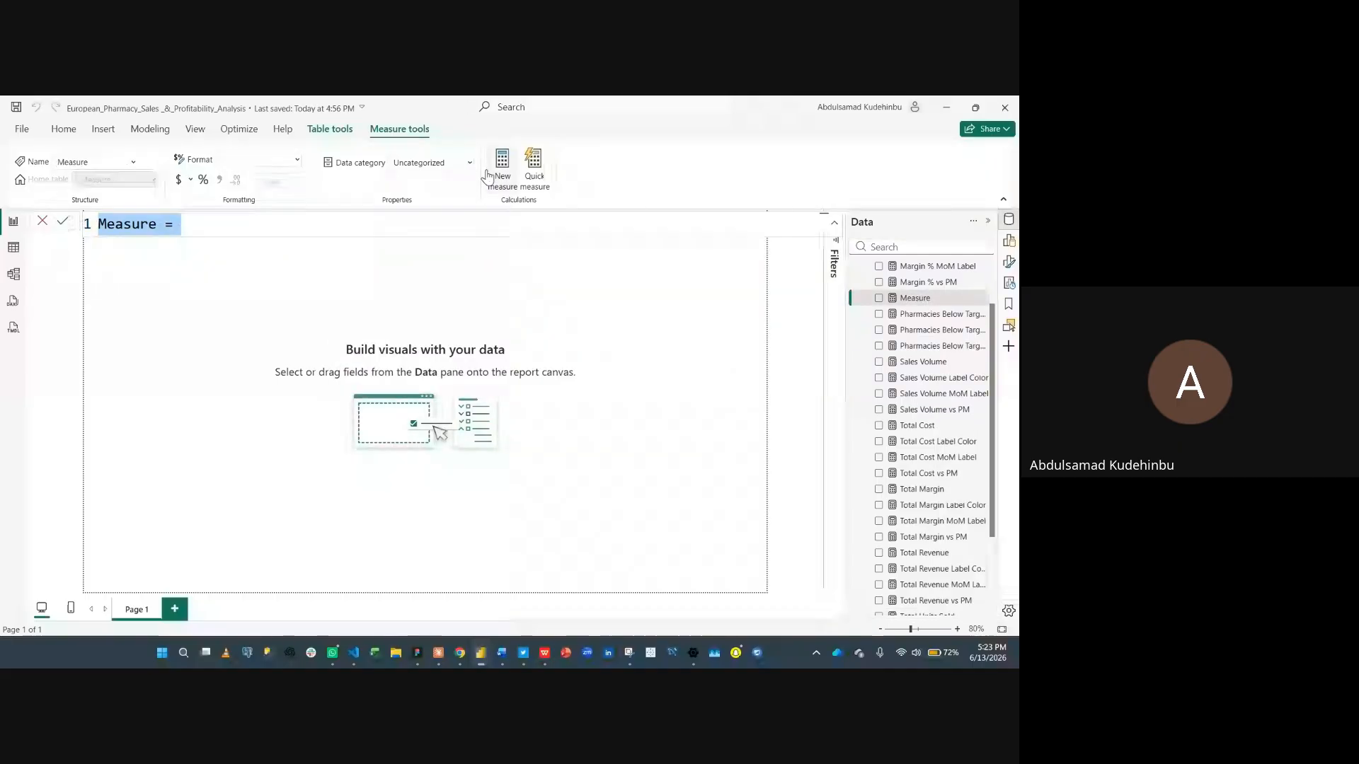
key("ctrl+a")
key("ctrl+v")
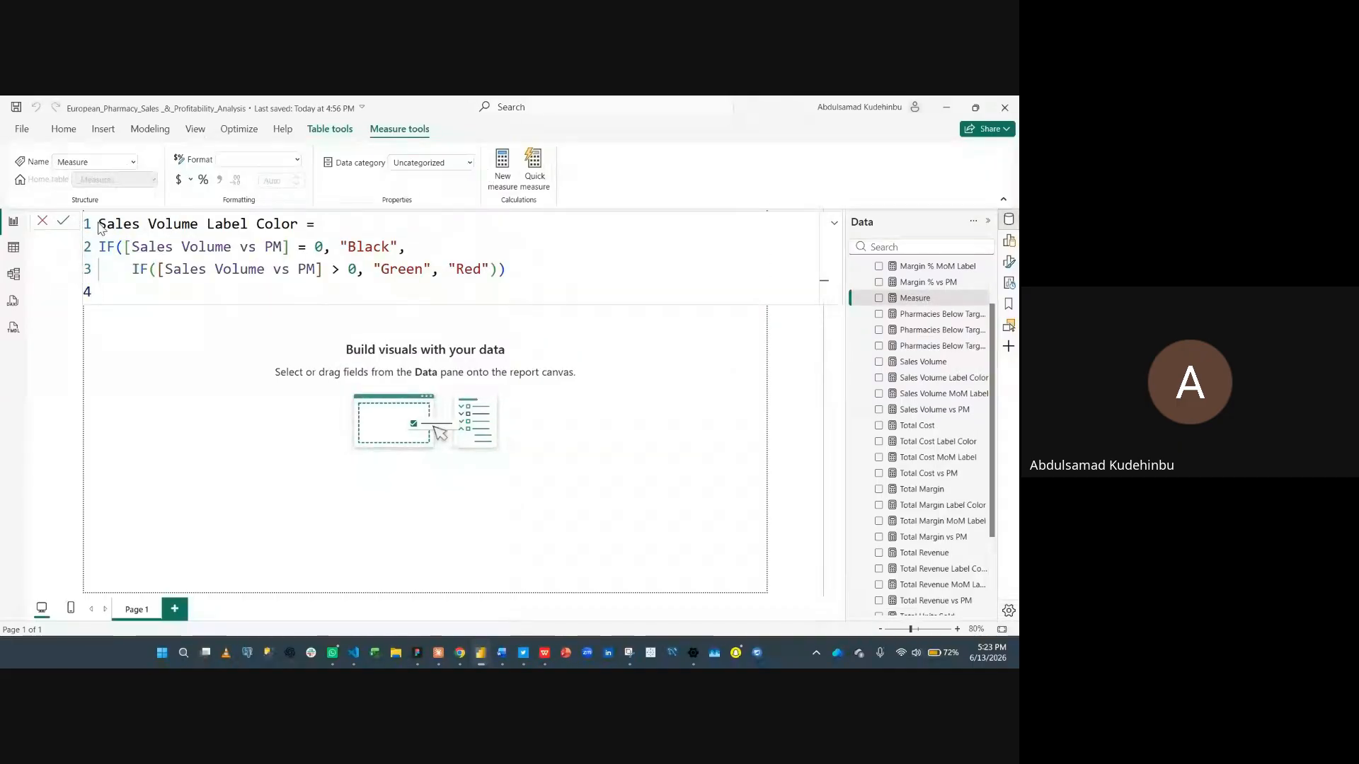
- Replace every Sales Volume reference with Pharmacies Below Target Margin to name it Pharmacies Below Target Margin Label Color
double_click(102, 224)
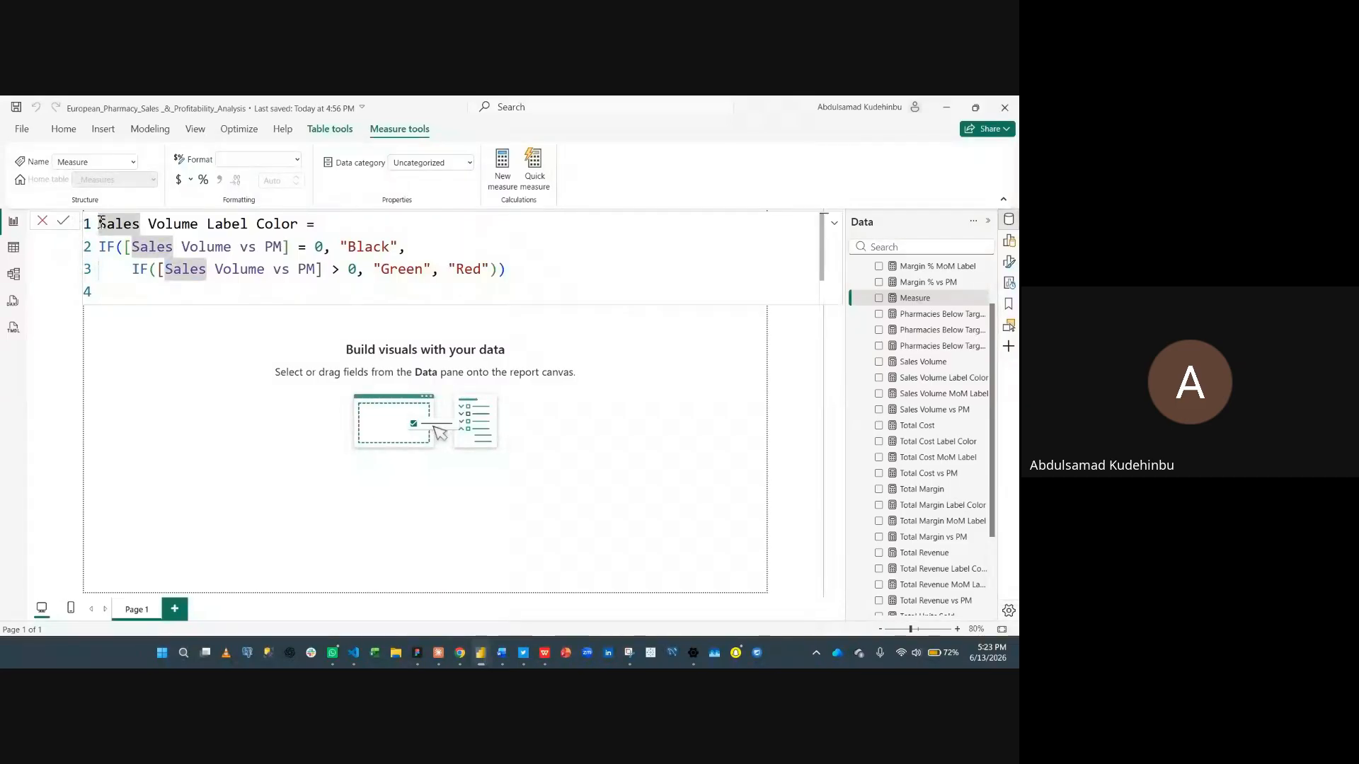
key("ctrl+shift+Right")
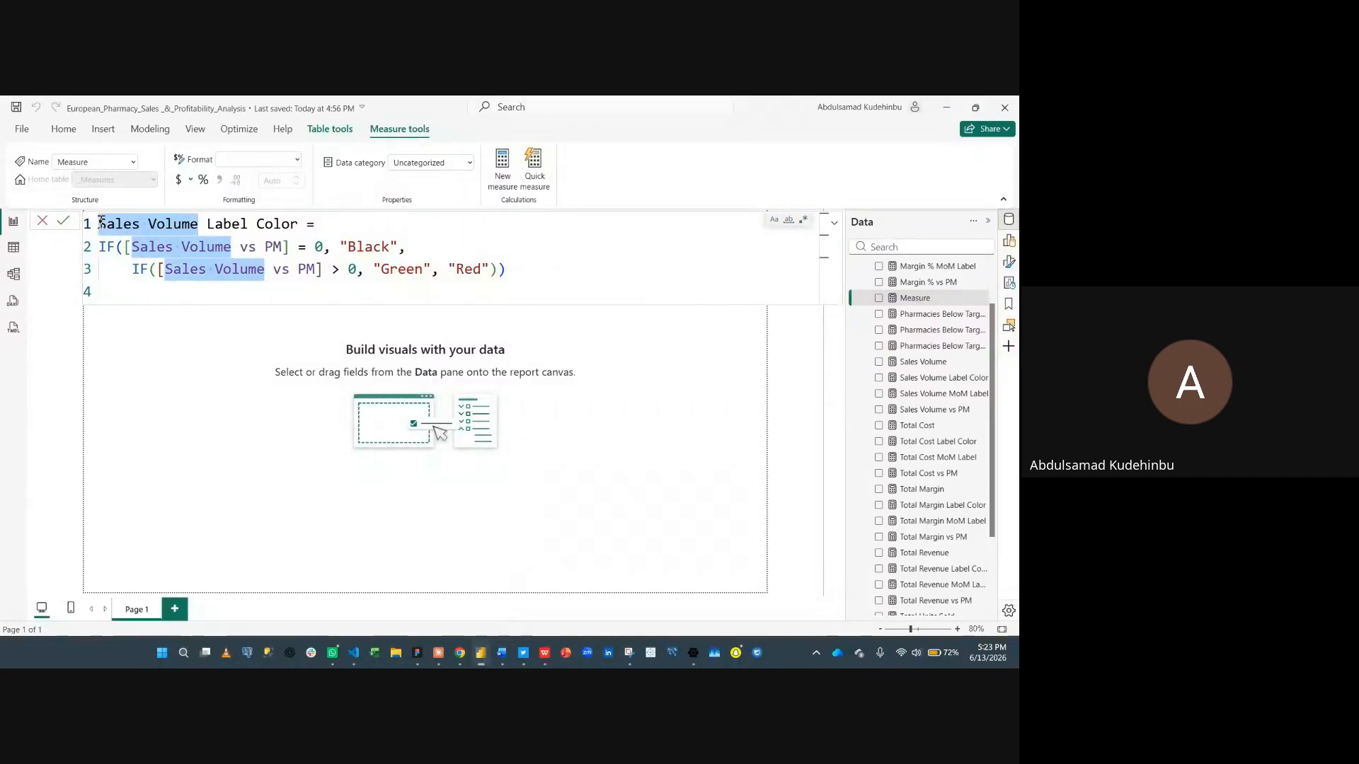
type("Pharma")
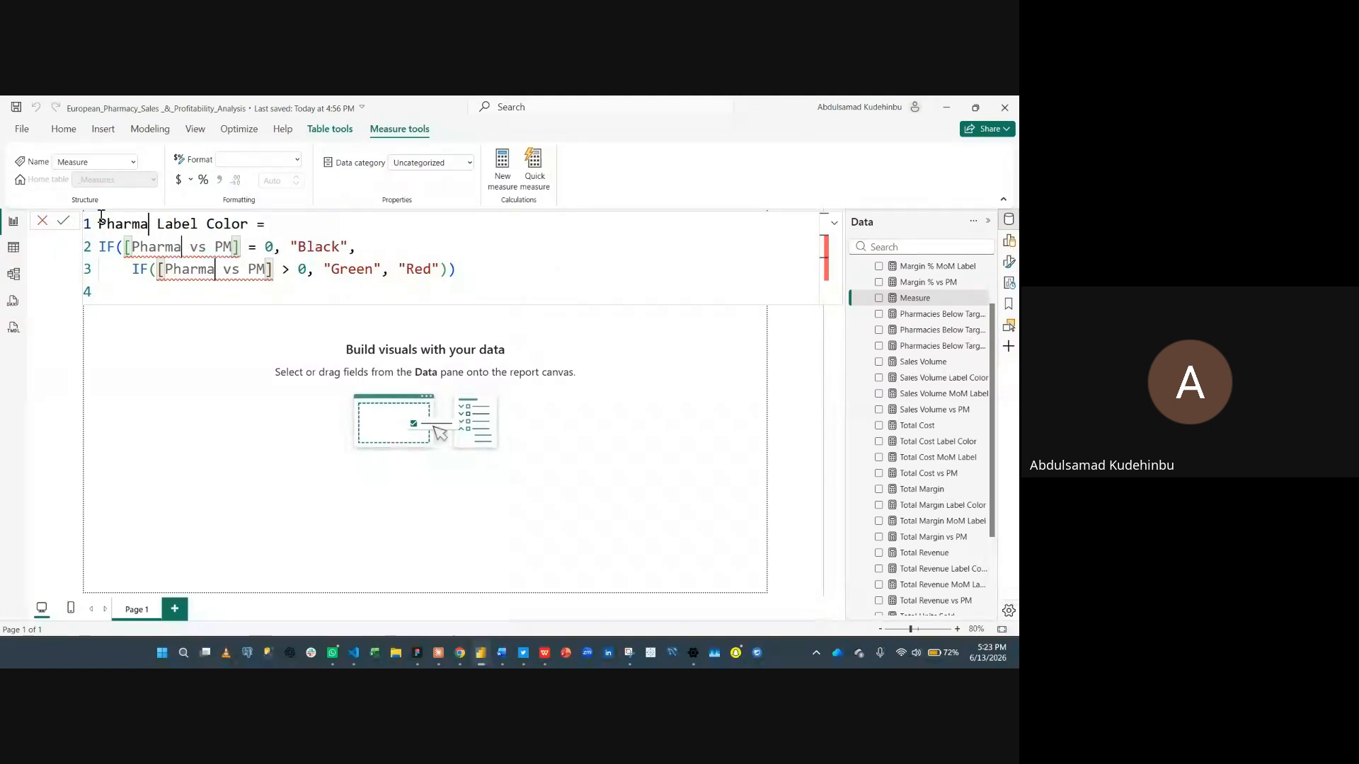
type("cies Be")
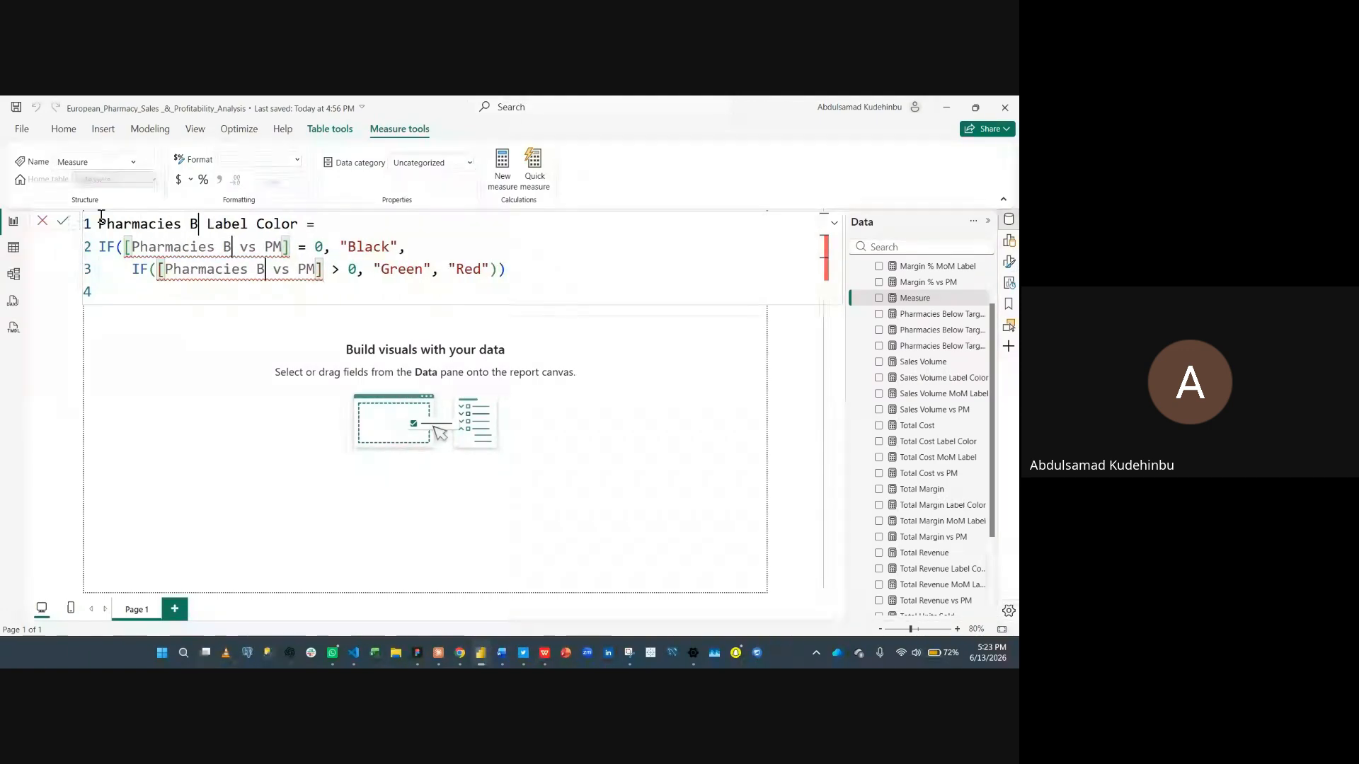
type("low Ta")
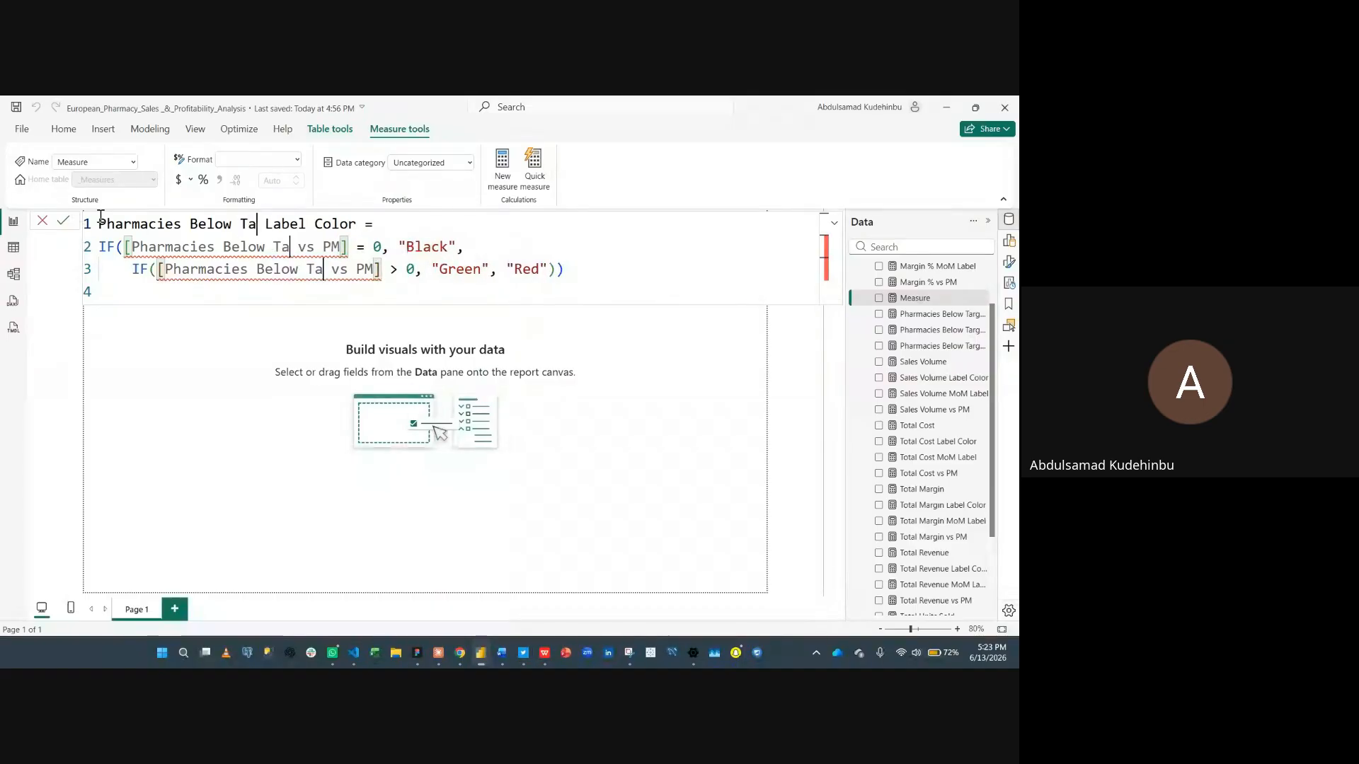
type("rget Marg")
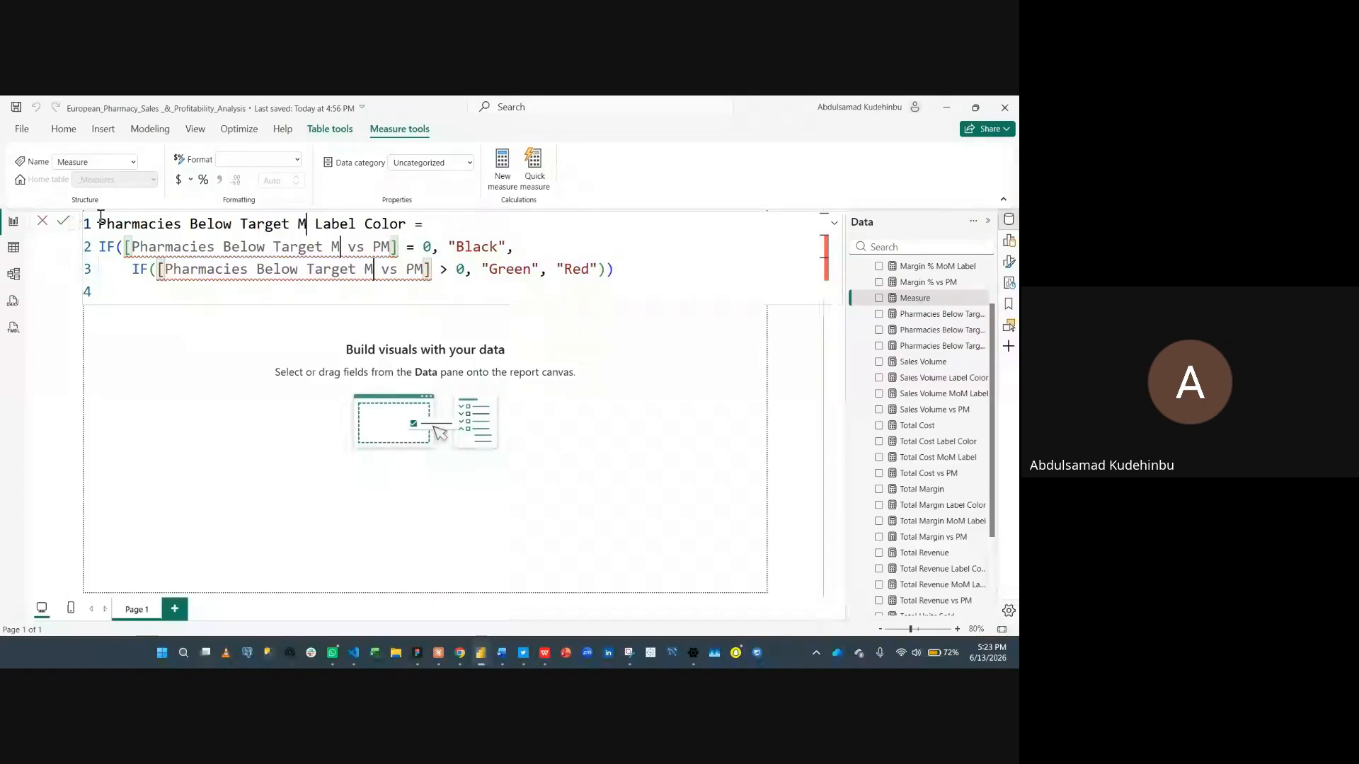
type("in")
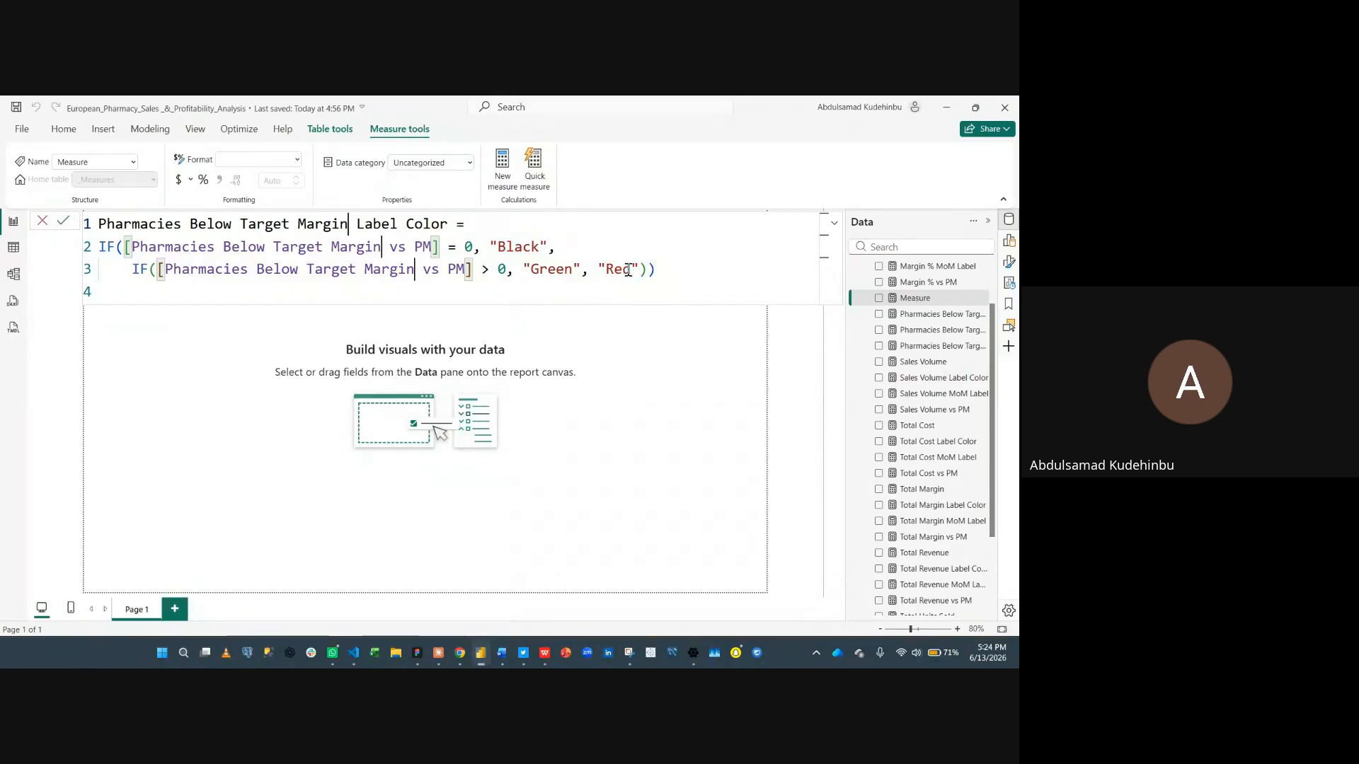
- Make the nested condition test whether Pharmacies Below Target Margin vs PM is less than 0, returning Green
left_click(494, 274)
key("BackSpace")
type("<")
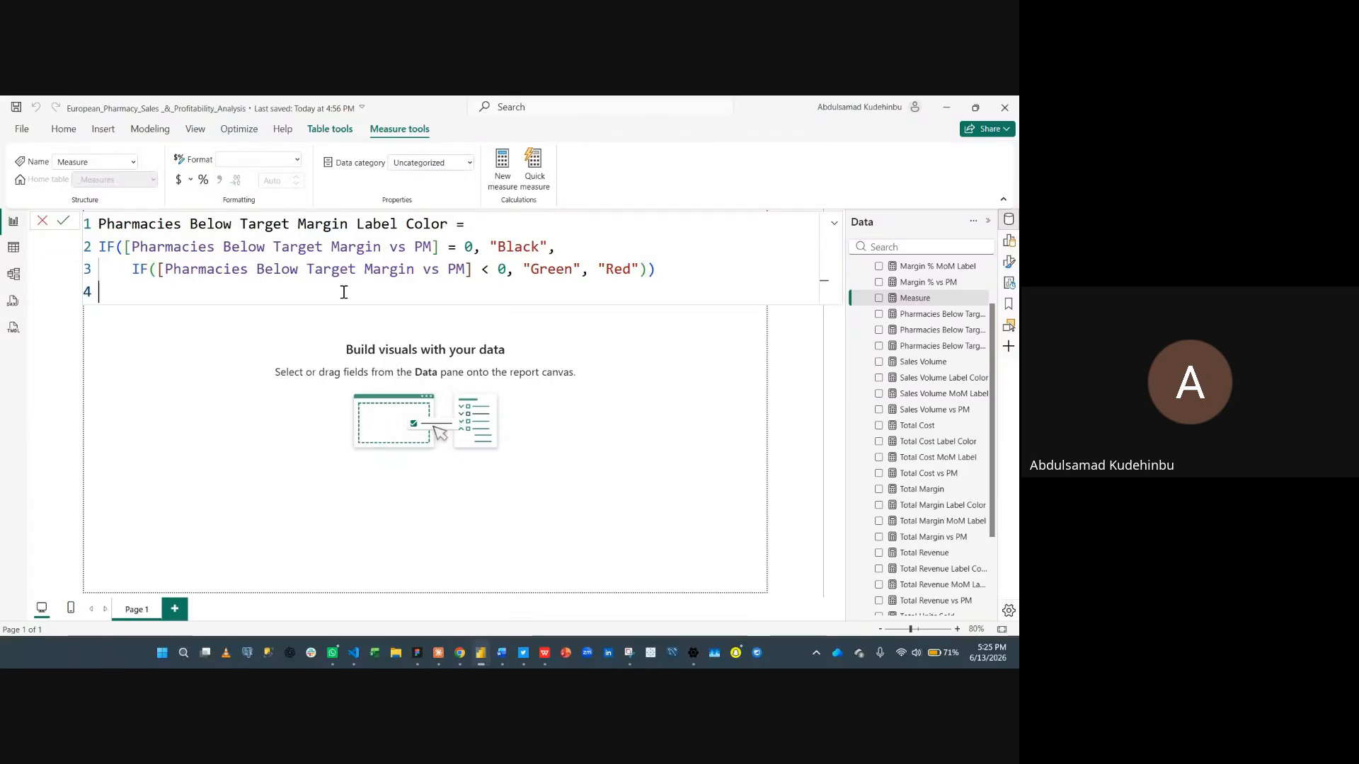
- Remove the trailing blank line and commit the Pharmacies Below Target Margin Label Color measure
key("BackSpace")
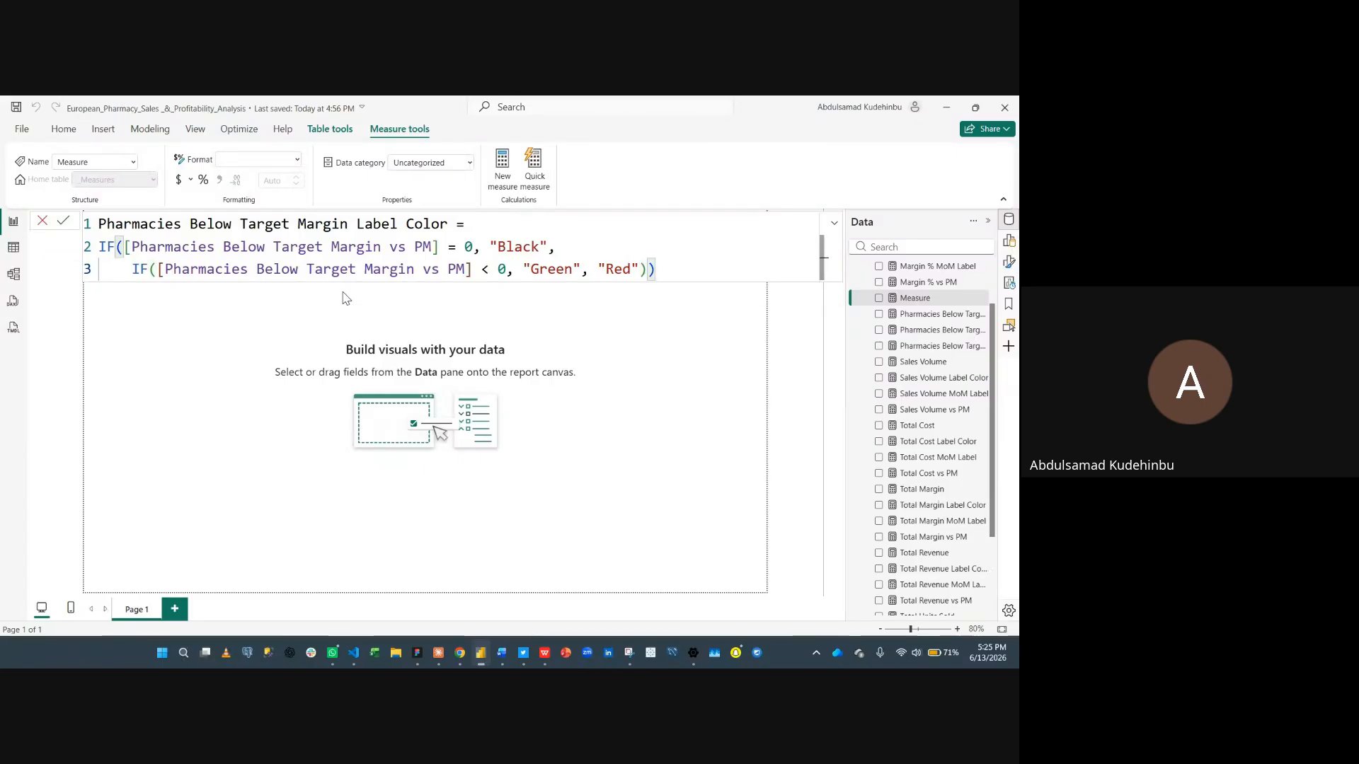
key("Return")
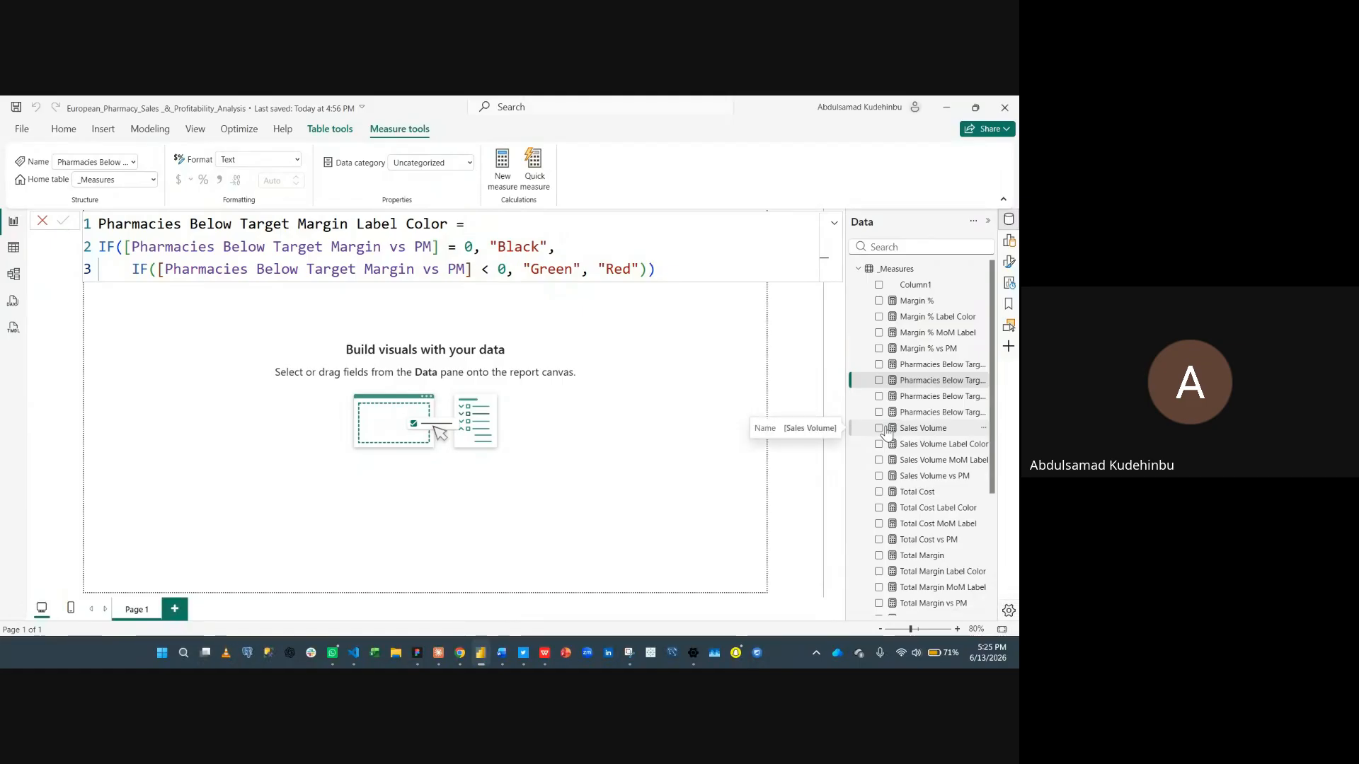
left_click(43, 222)
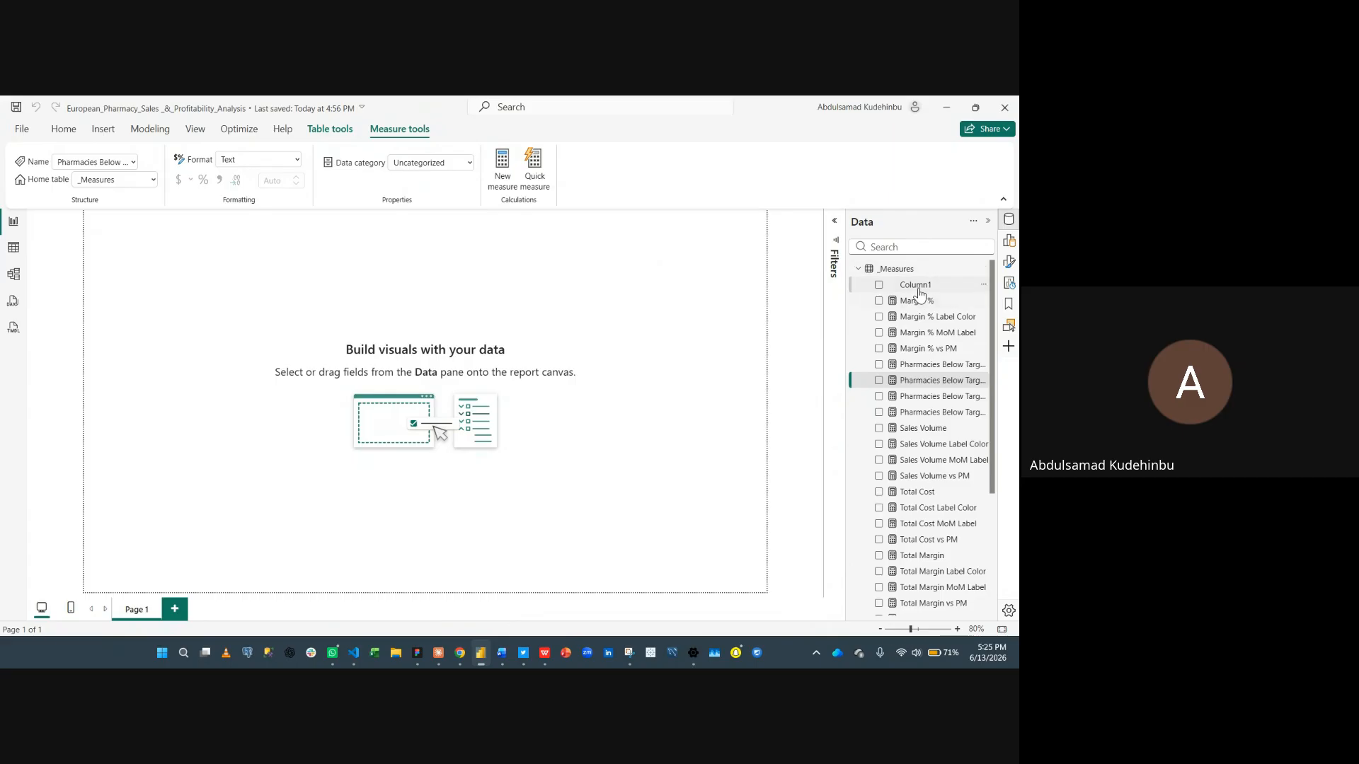
- Delete the placeholder Column1 from the _Measures table
left_click(983, 286)
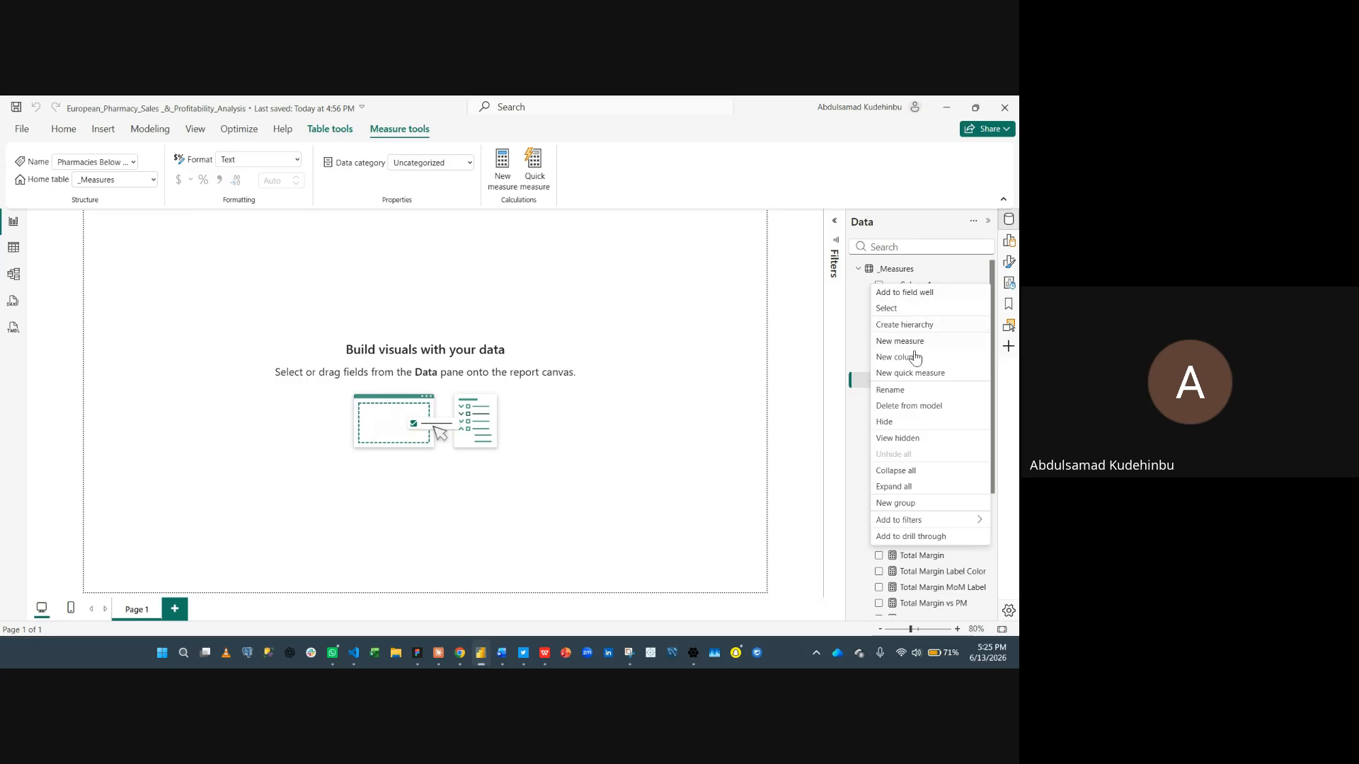
left_click(916, 407)
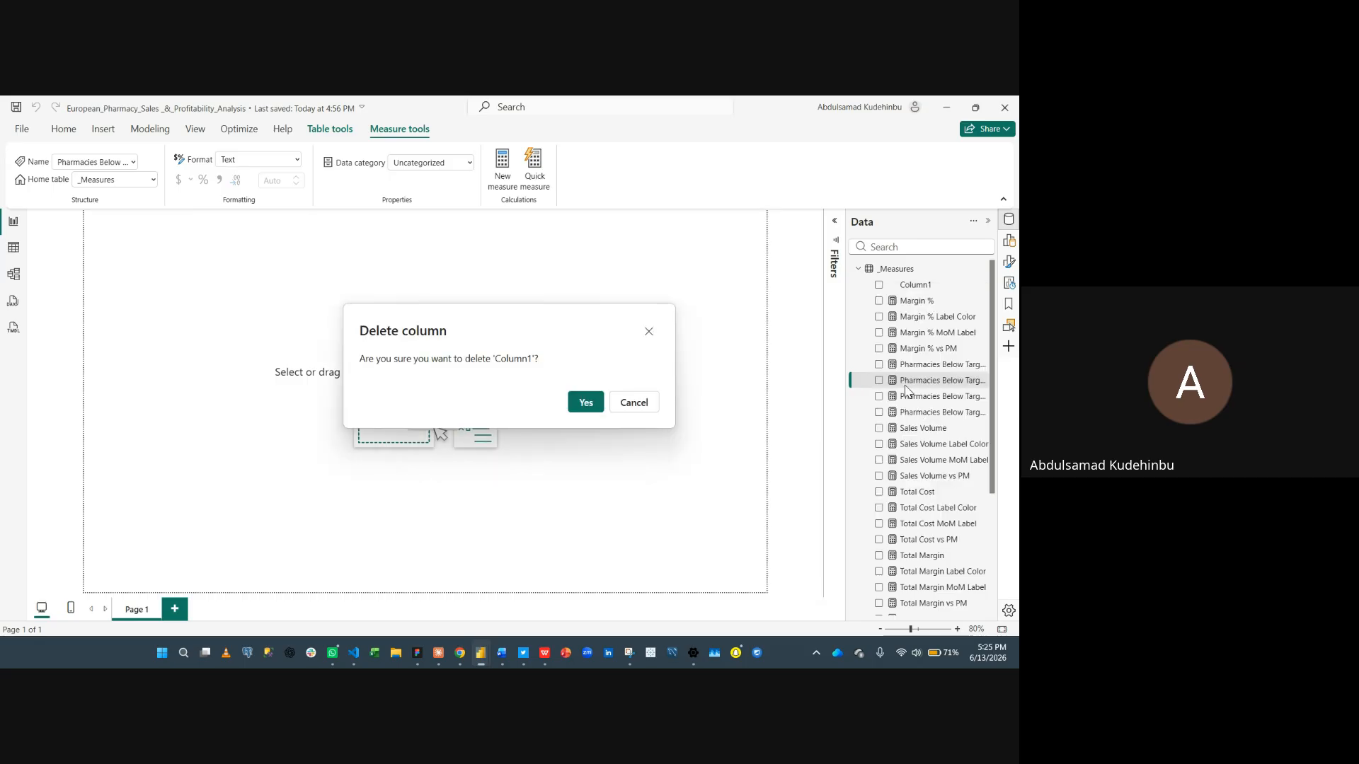
left_click(585, 404)
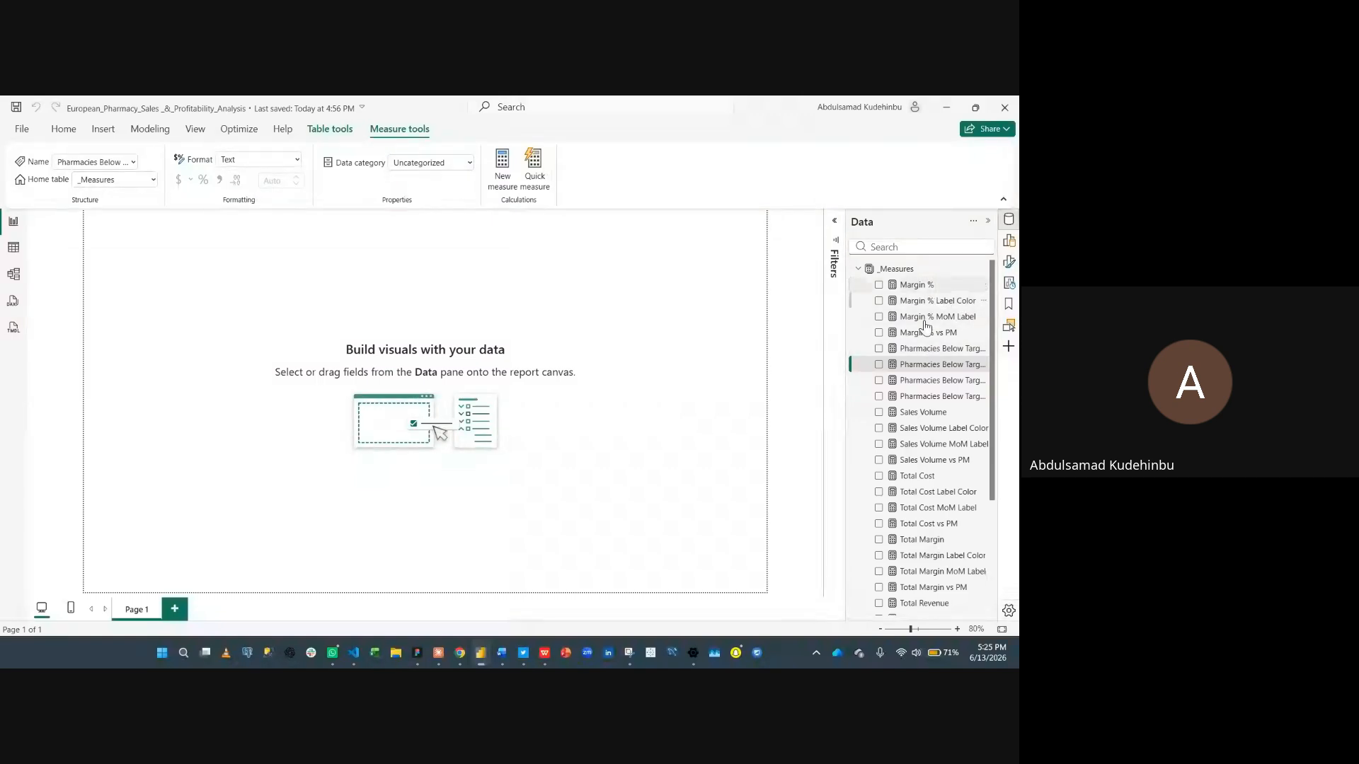
- In Model view, select the four Margin % measures and group them into a display folder named Margin %
left_click(13, 273)
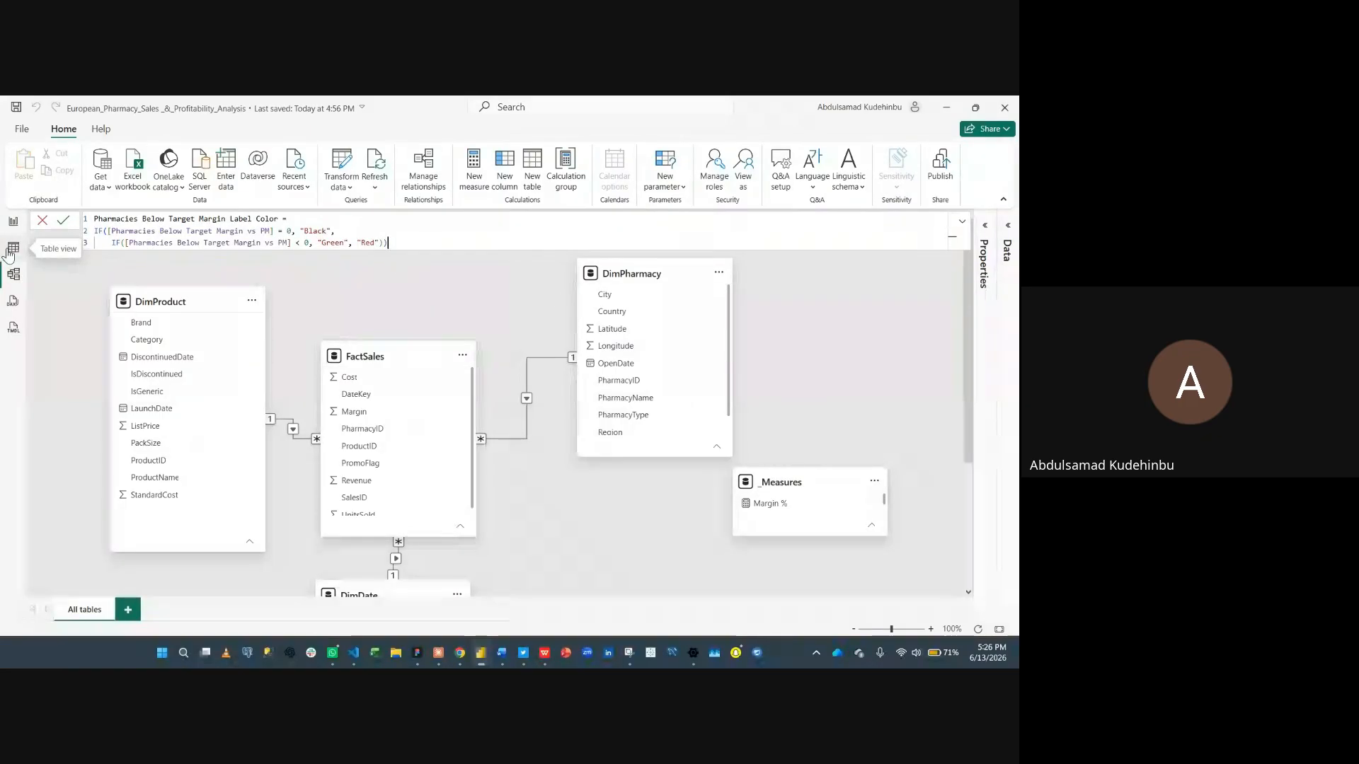
left_click(1008, 226)
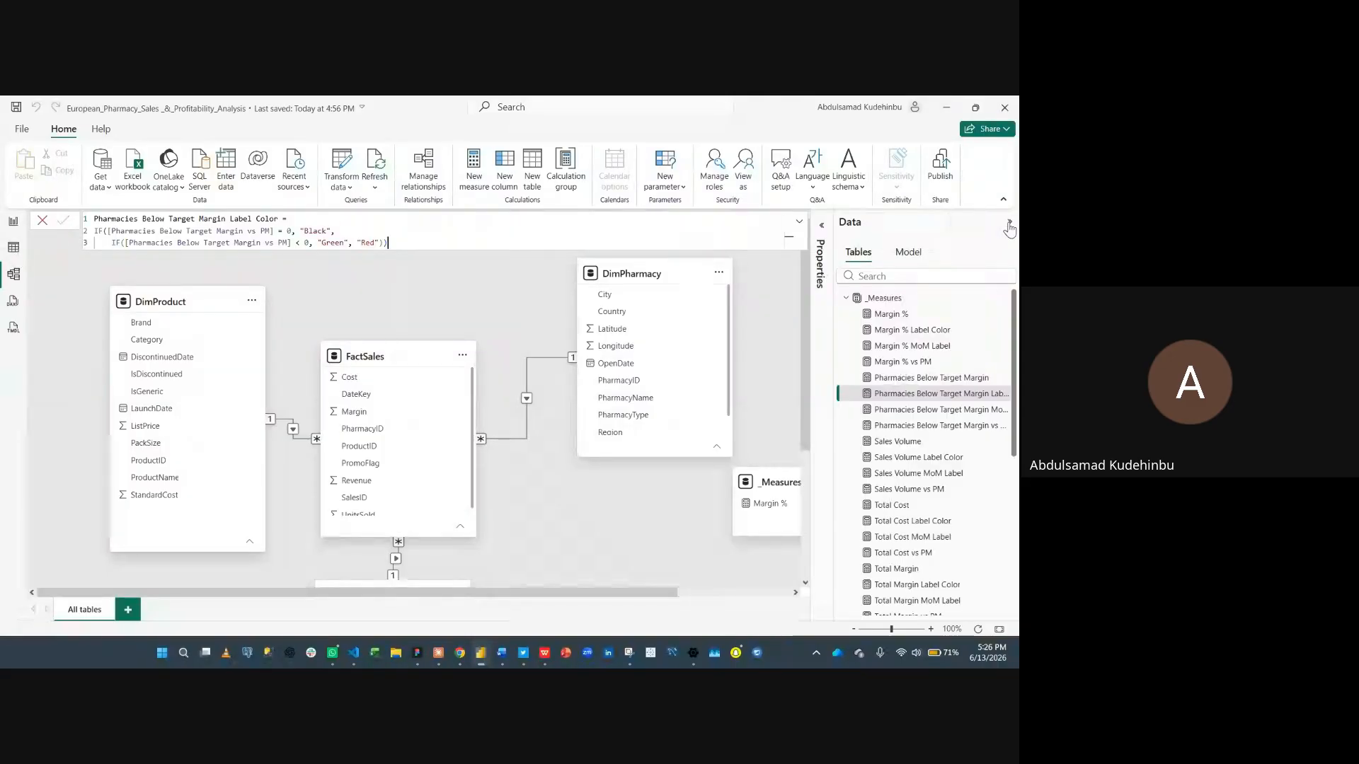
left_click(822, 227)
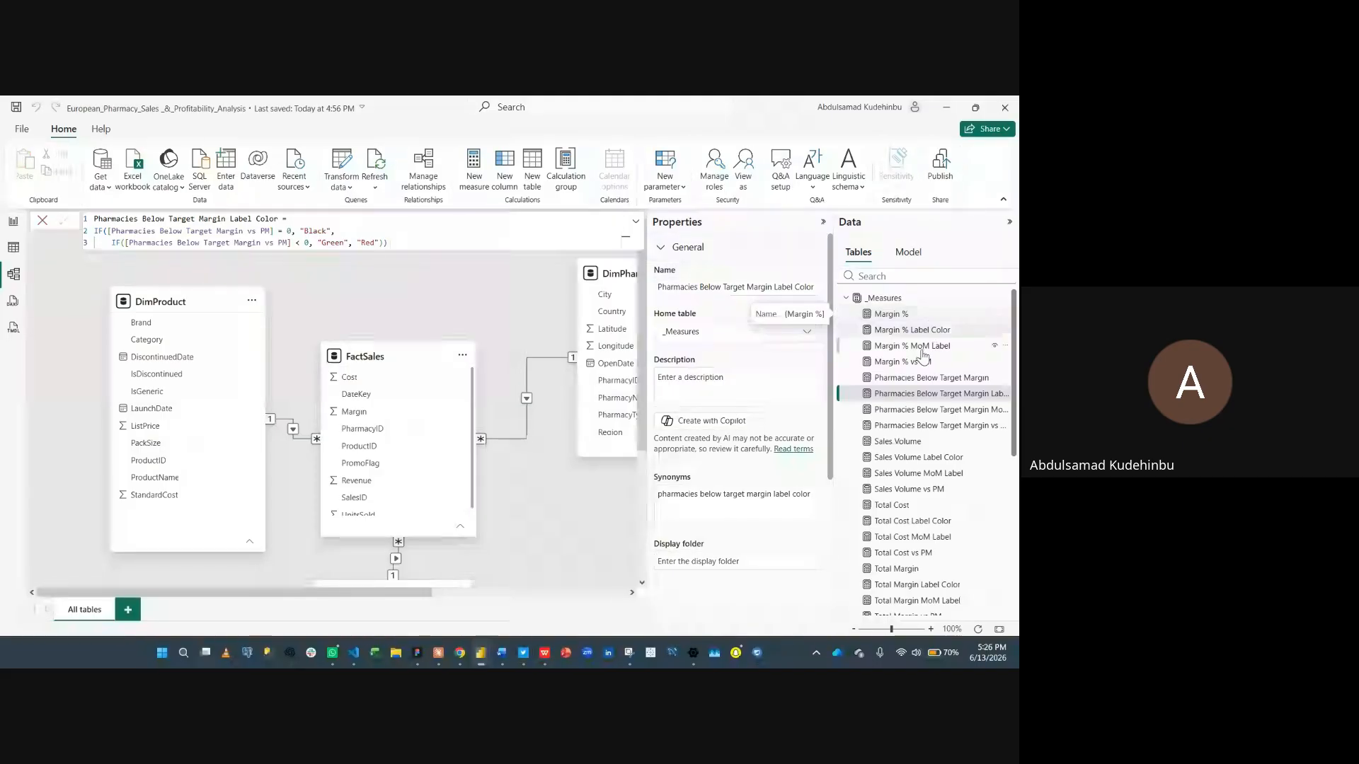
scroll(911, 462, "down", 2)
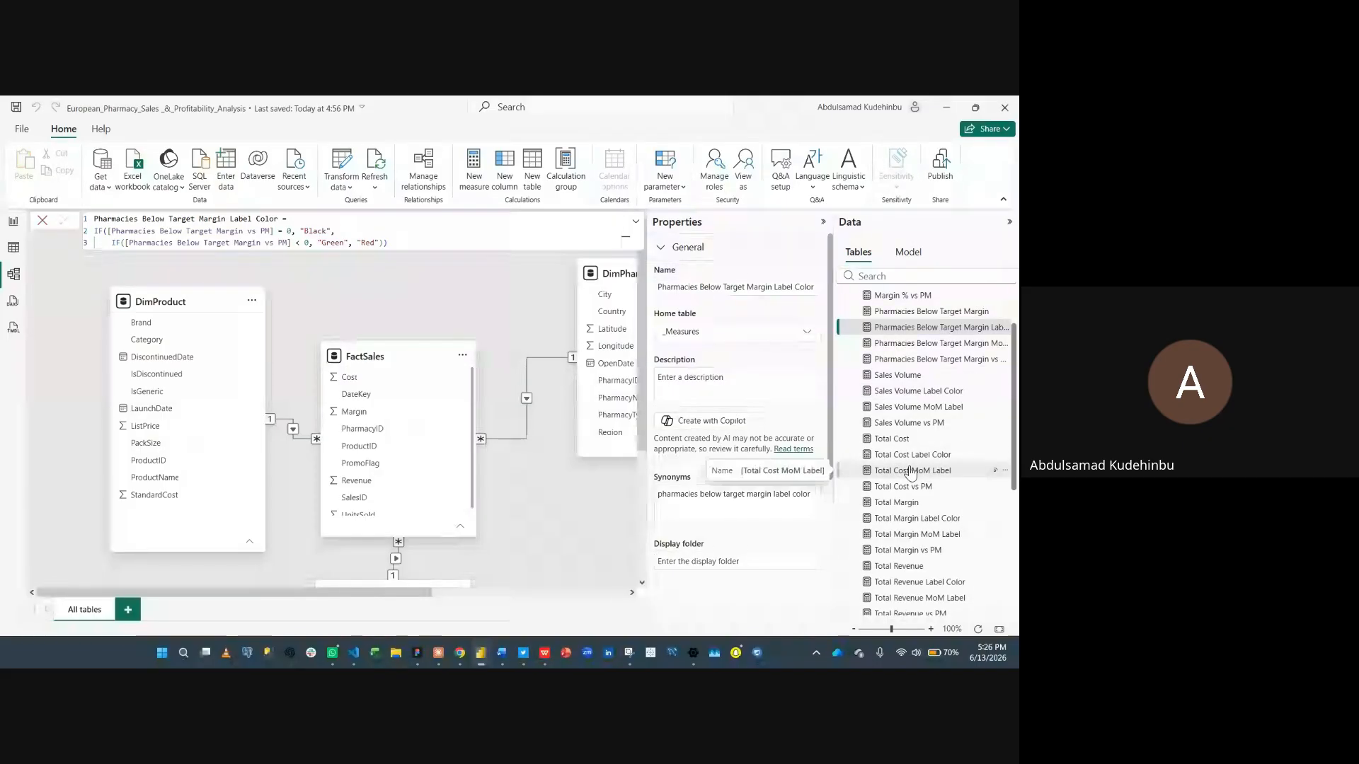
scroll(918, 459, "up", 2)
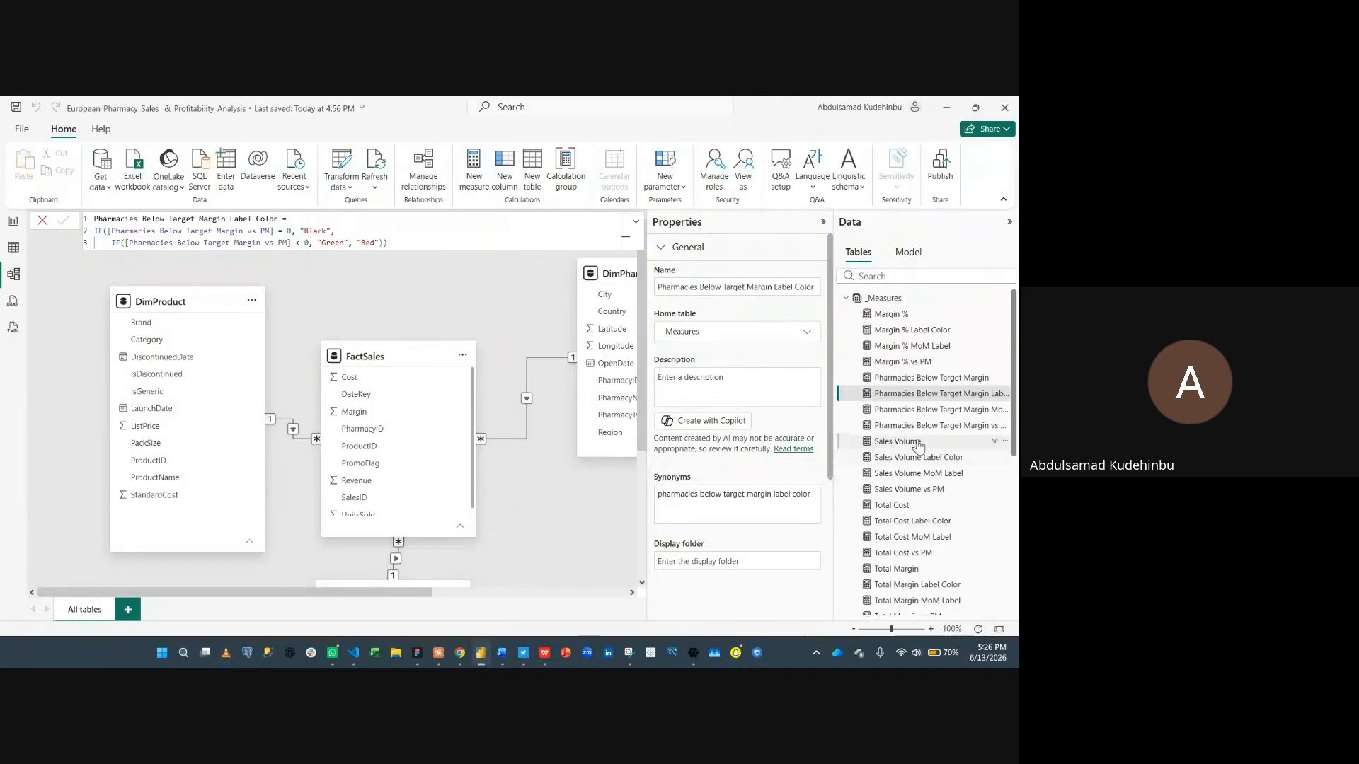
left_click(929, 316)
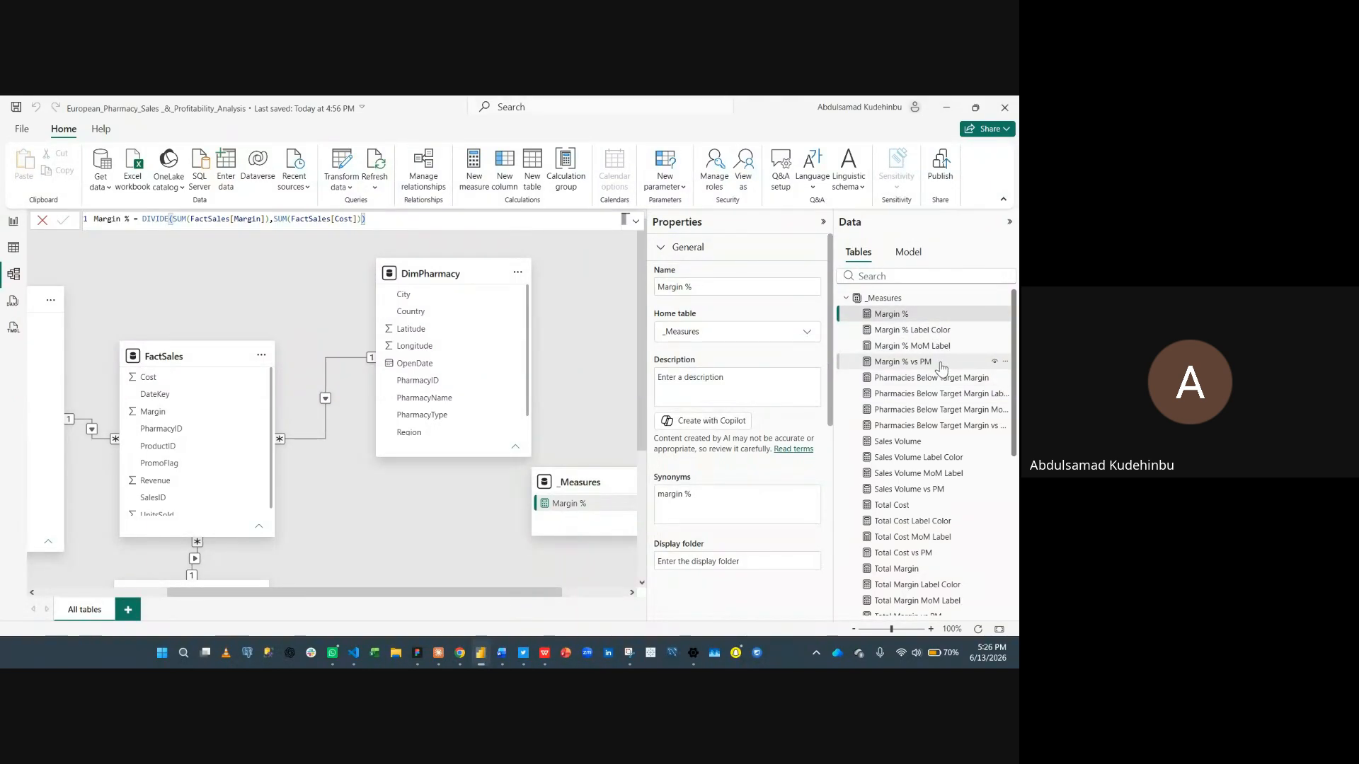
left_click(941, 362, "shift")
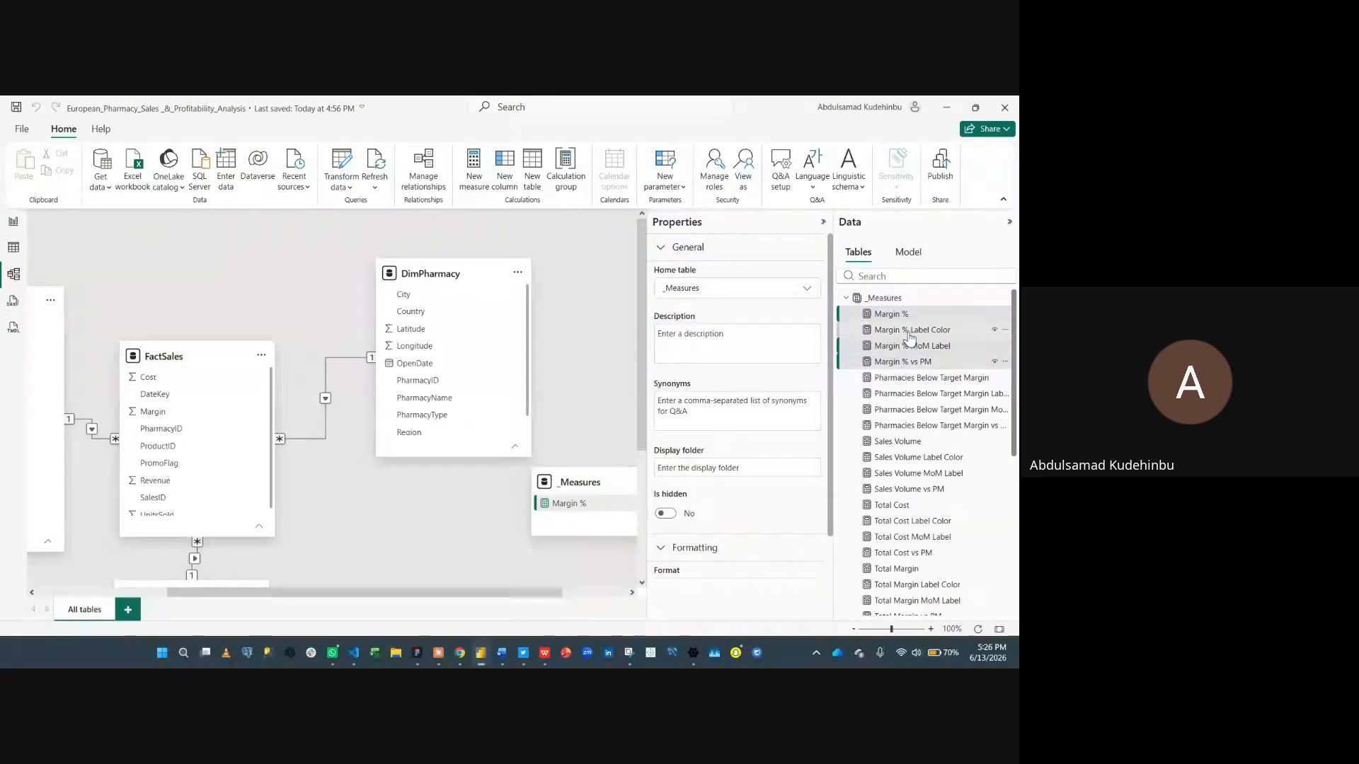
left_click(751, 469)
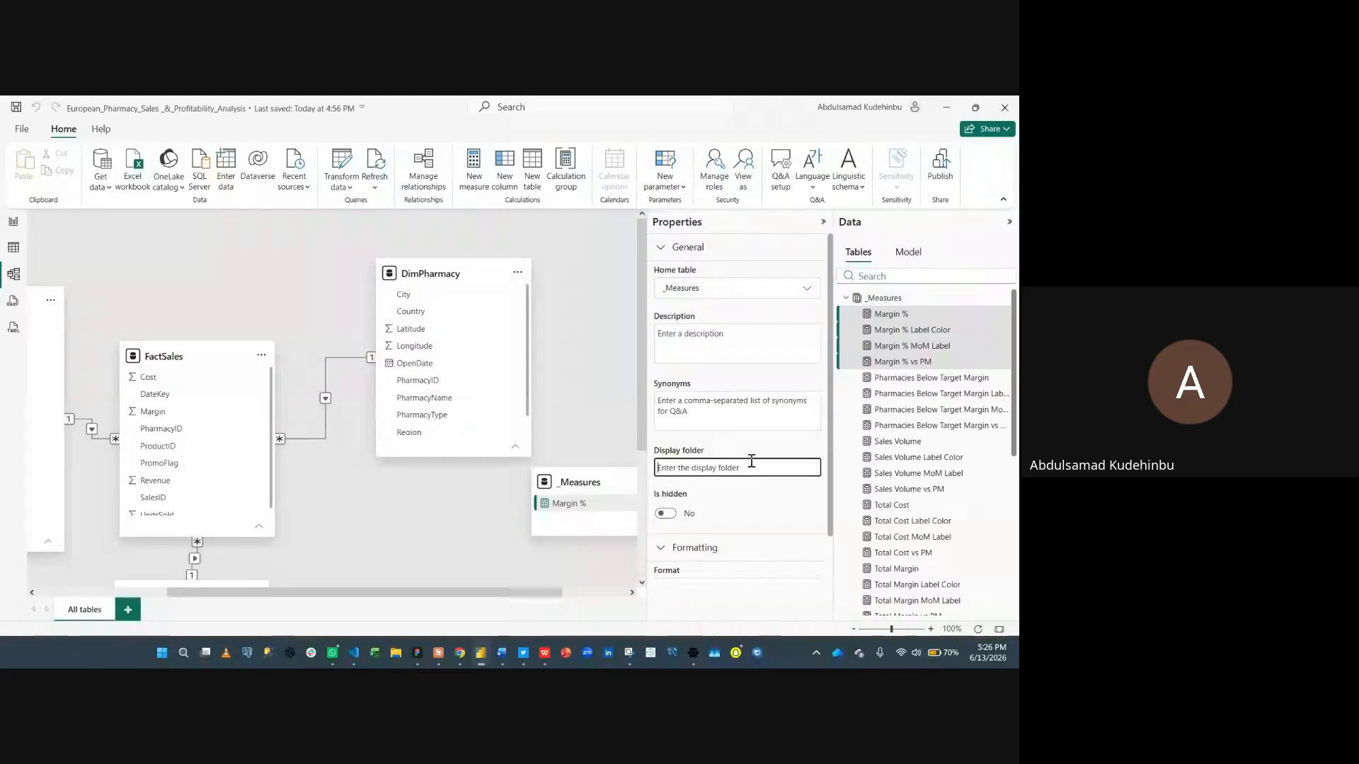
type("Ma")
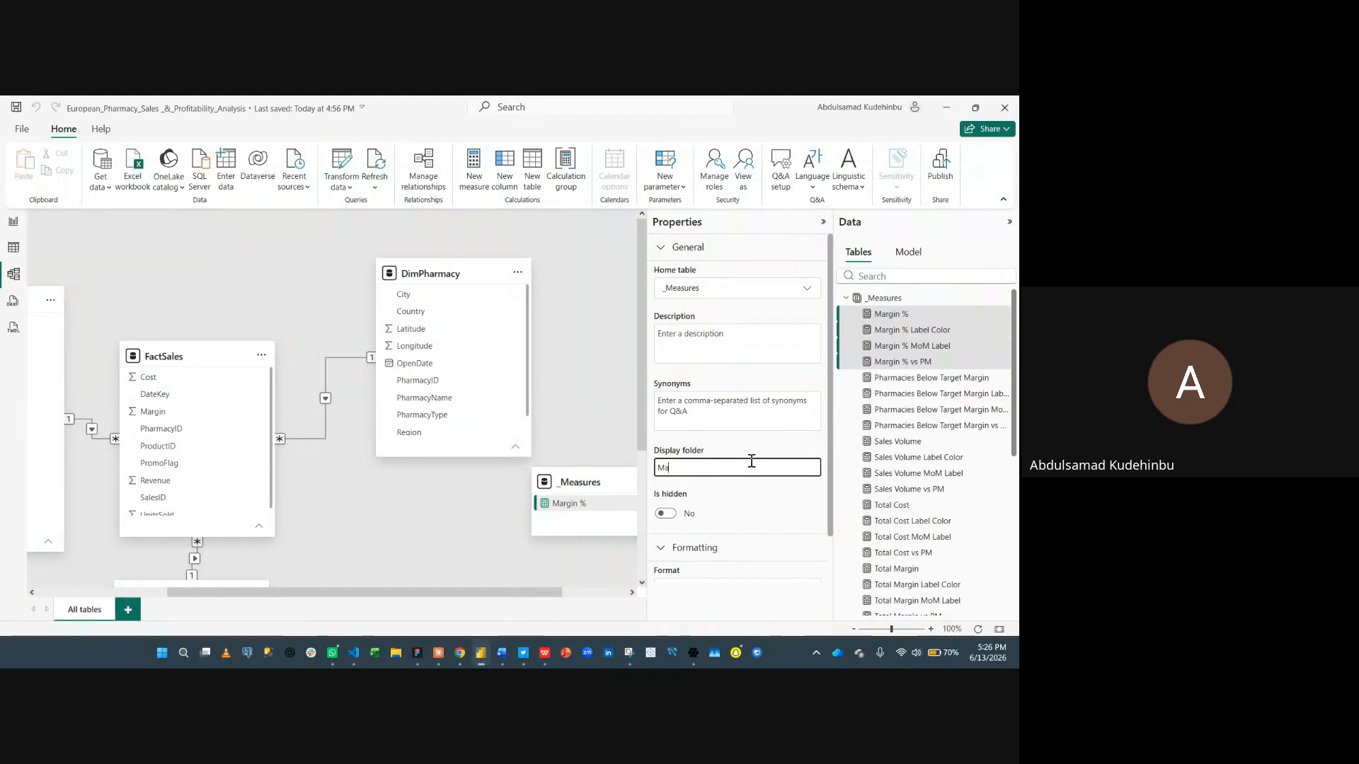
type("rgin %")
key("Return")
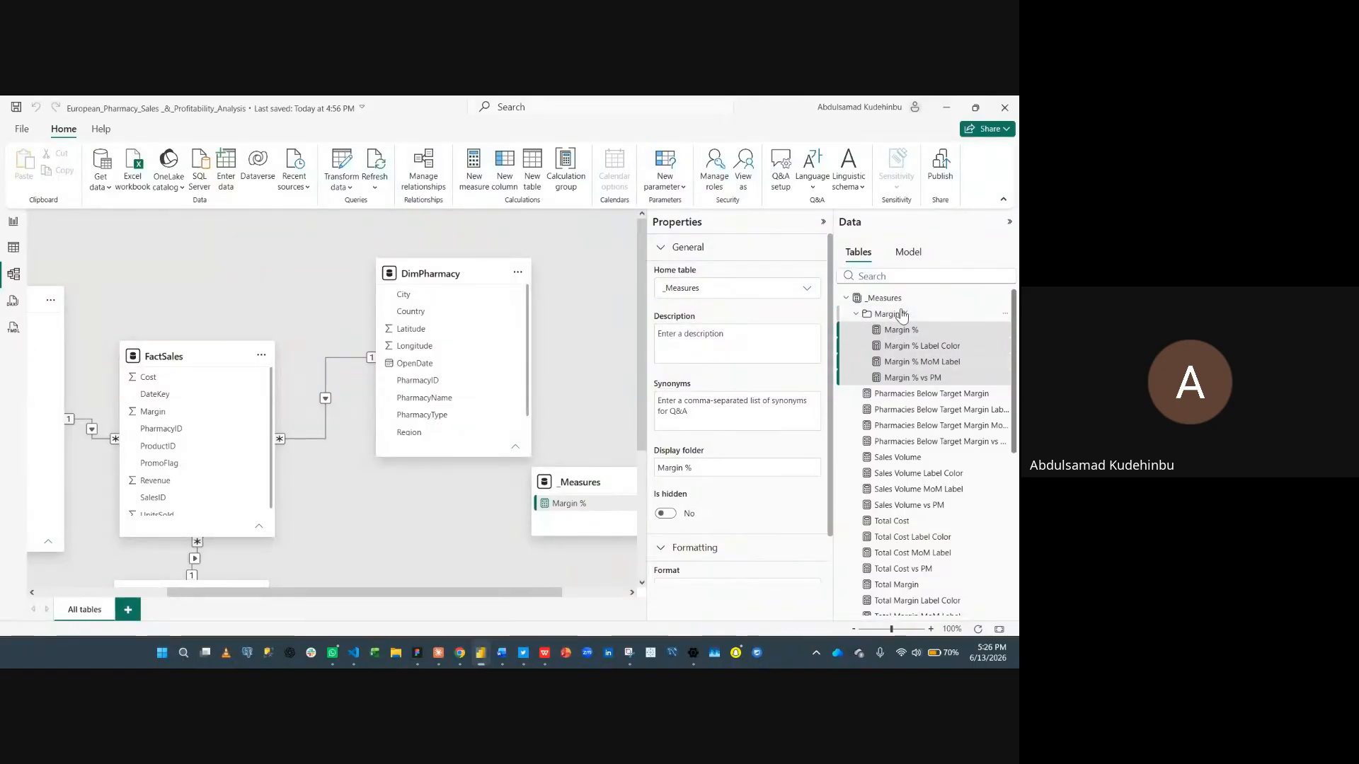
- Select the four Pharmacies Below Target Margin measures and put them in a display folder named Pharmacies Below Target Margin
left_click(856, 315)
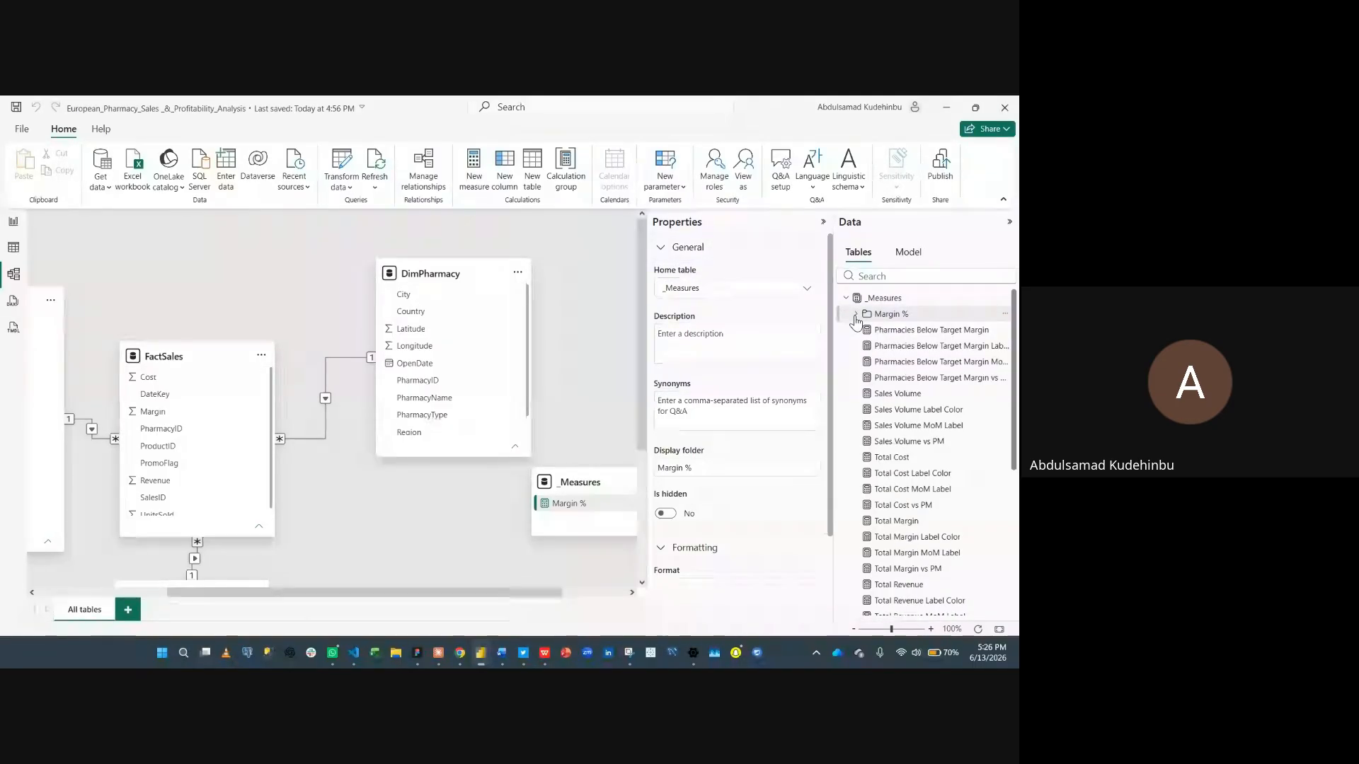
left_click(856, 315)
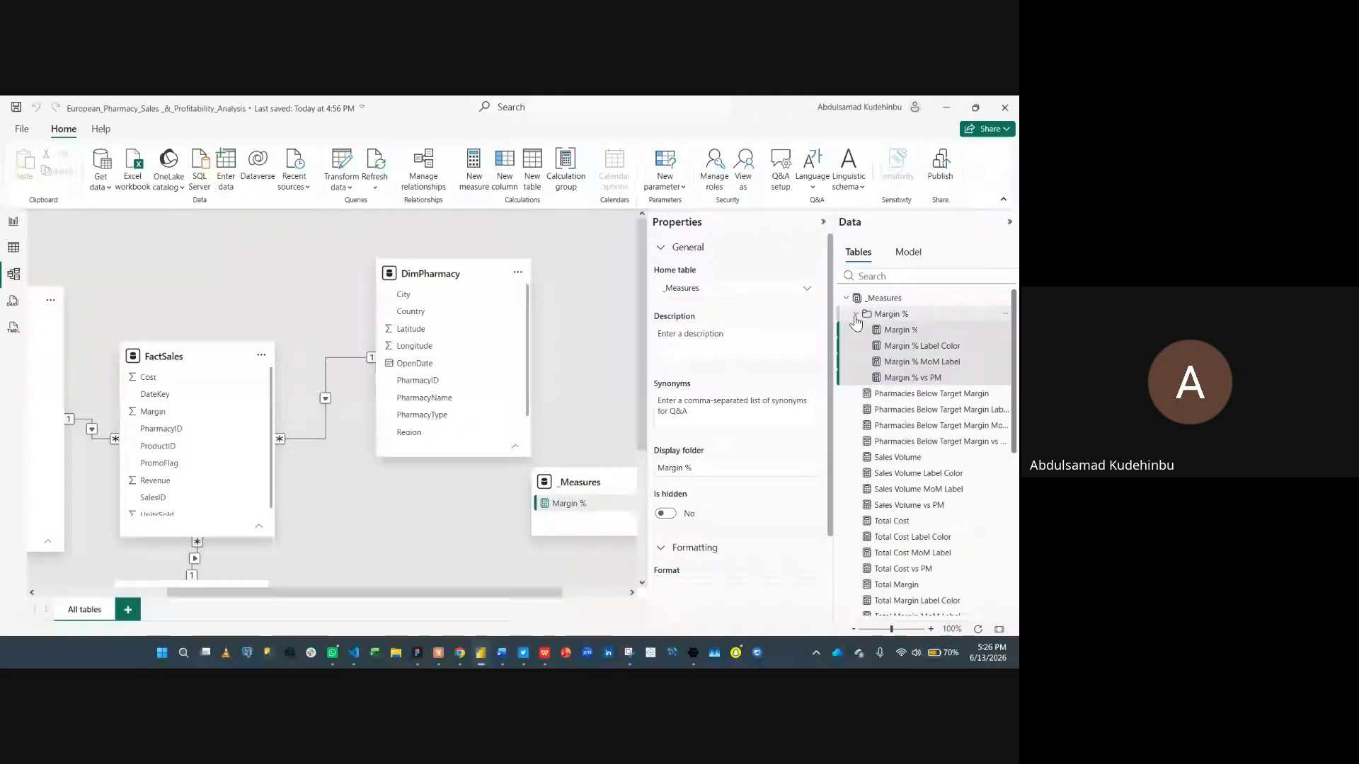
left_click(855, 317)
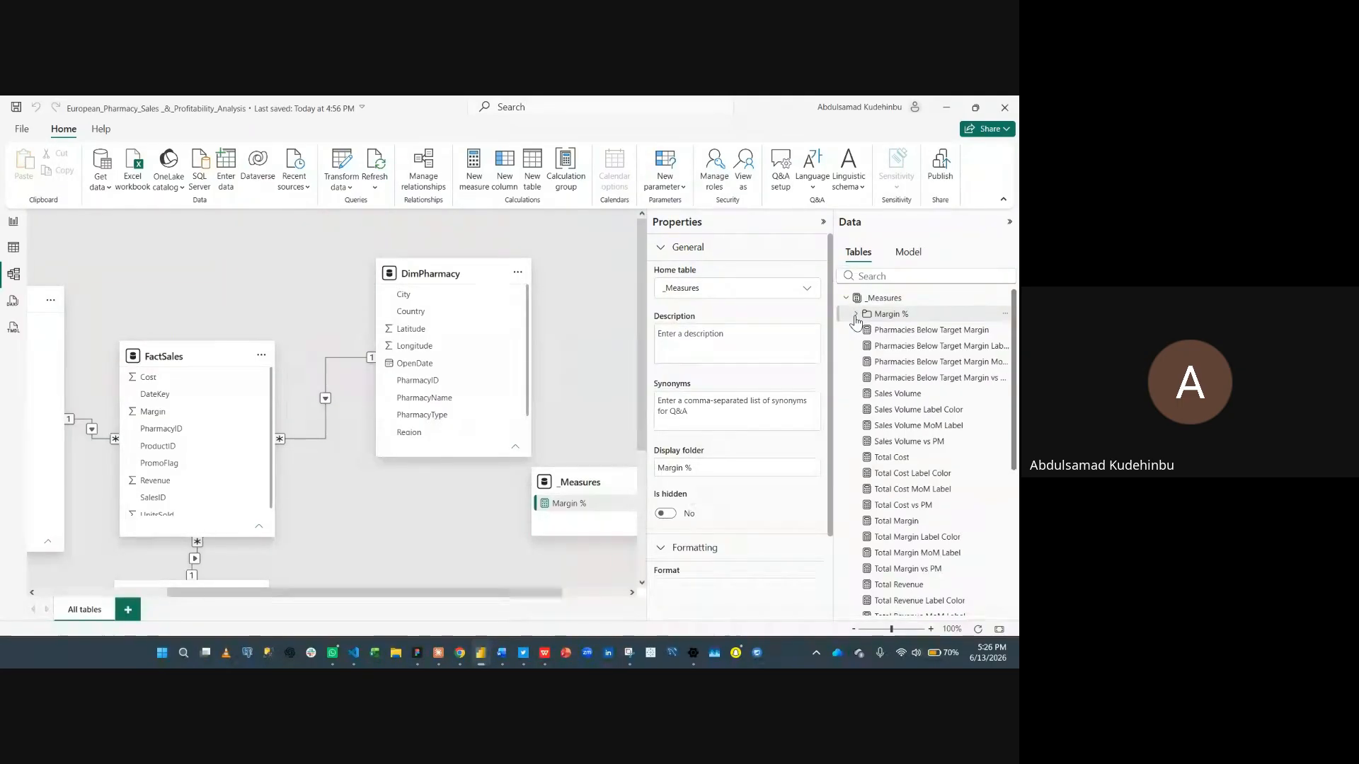
left_click(898, 331)
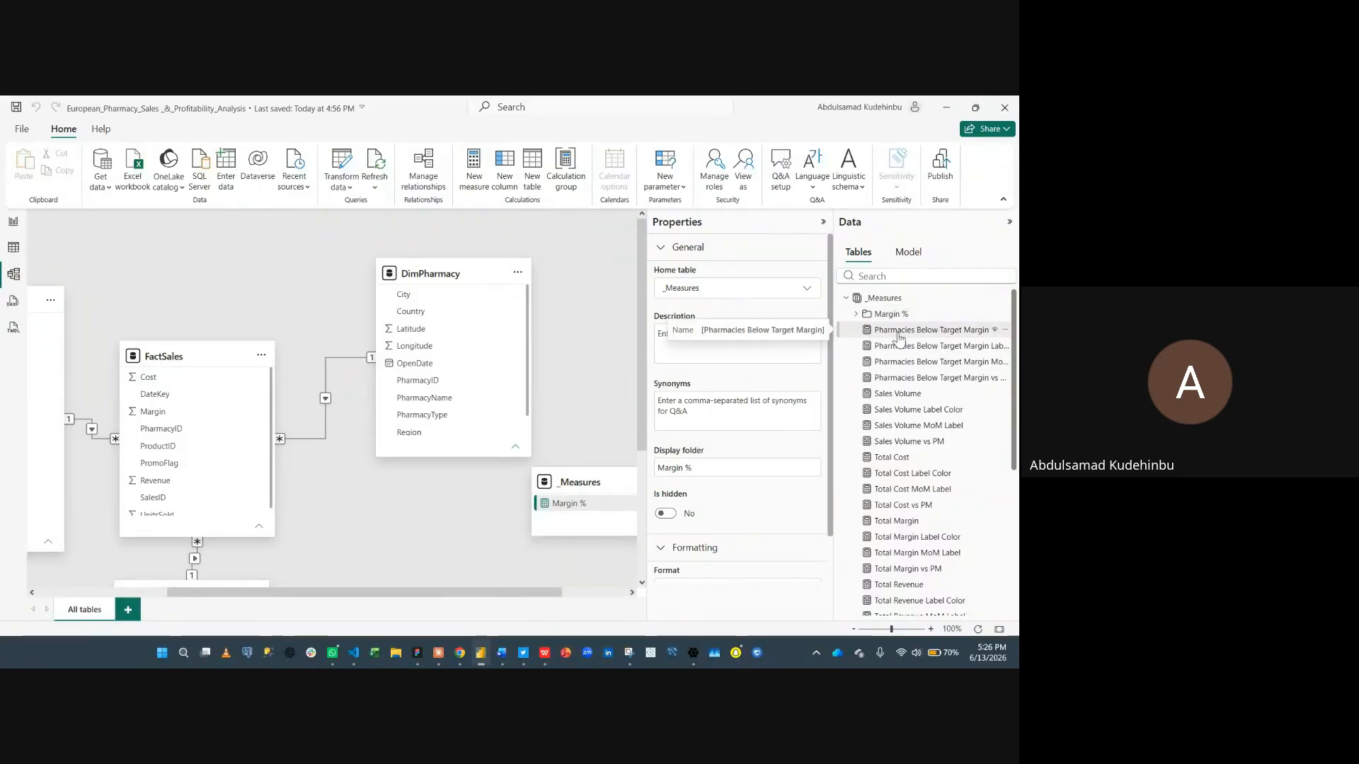
left_click(893, 379, "shift")
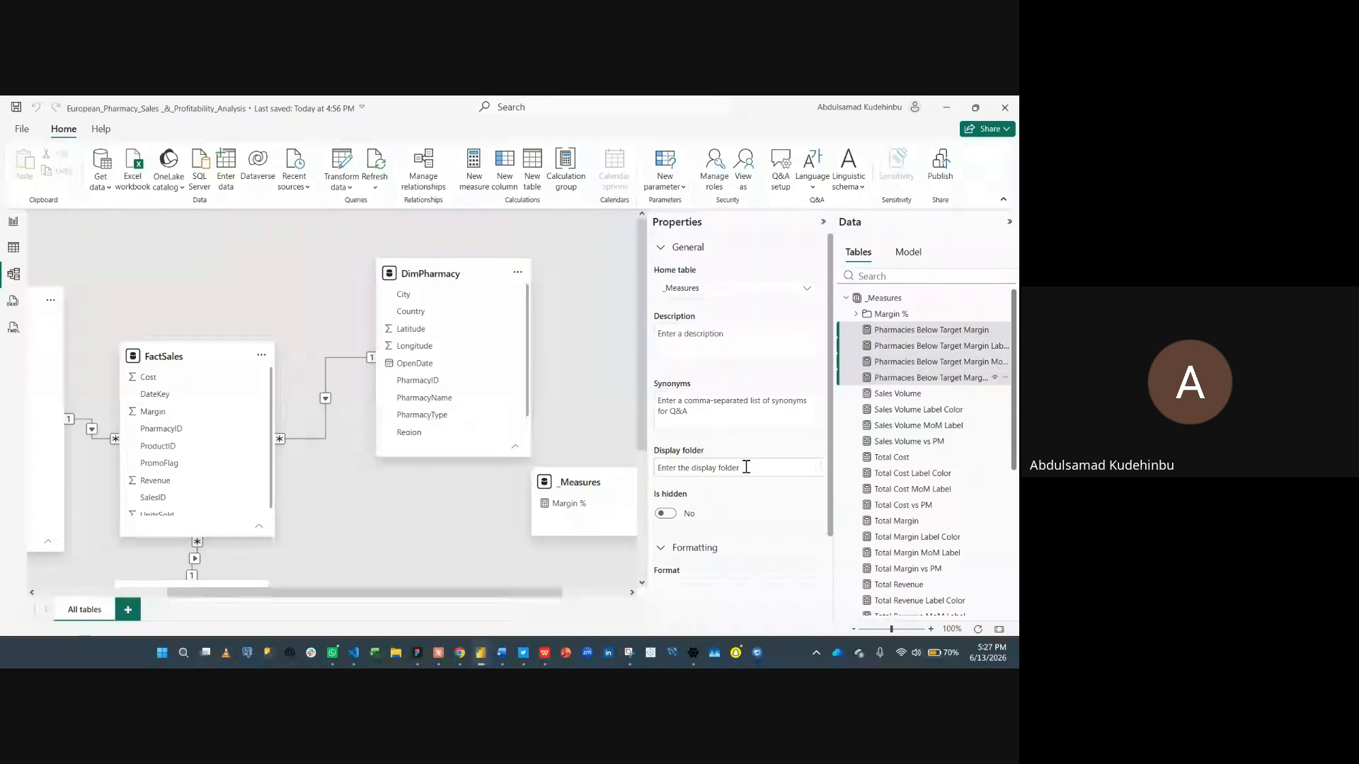
left_click(746, 467)
type("Pah")
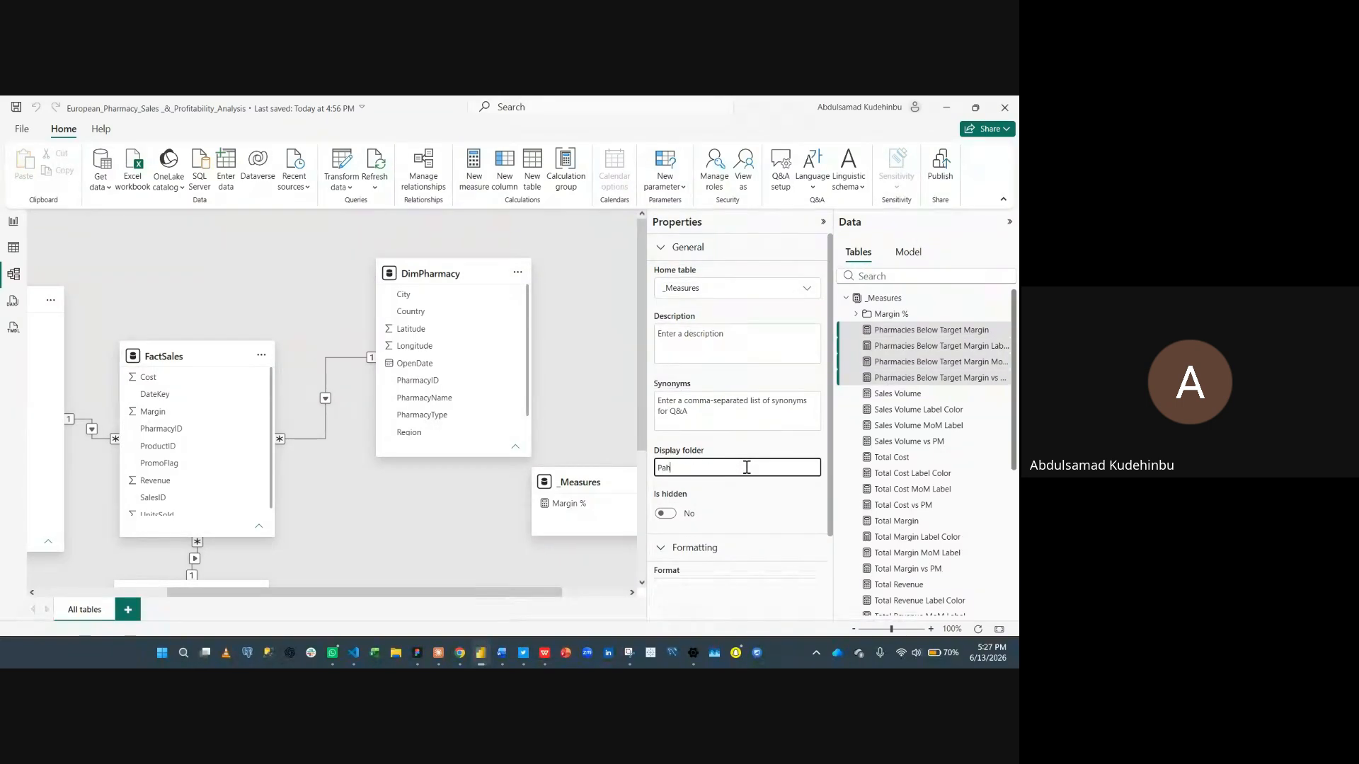
key("BackSpace")
key("BackSpace")
type("harmacies Below Ta")
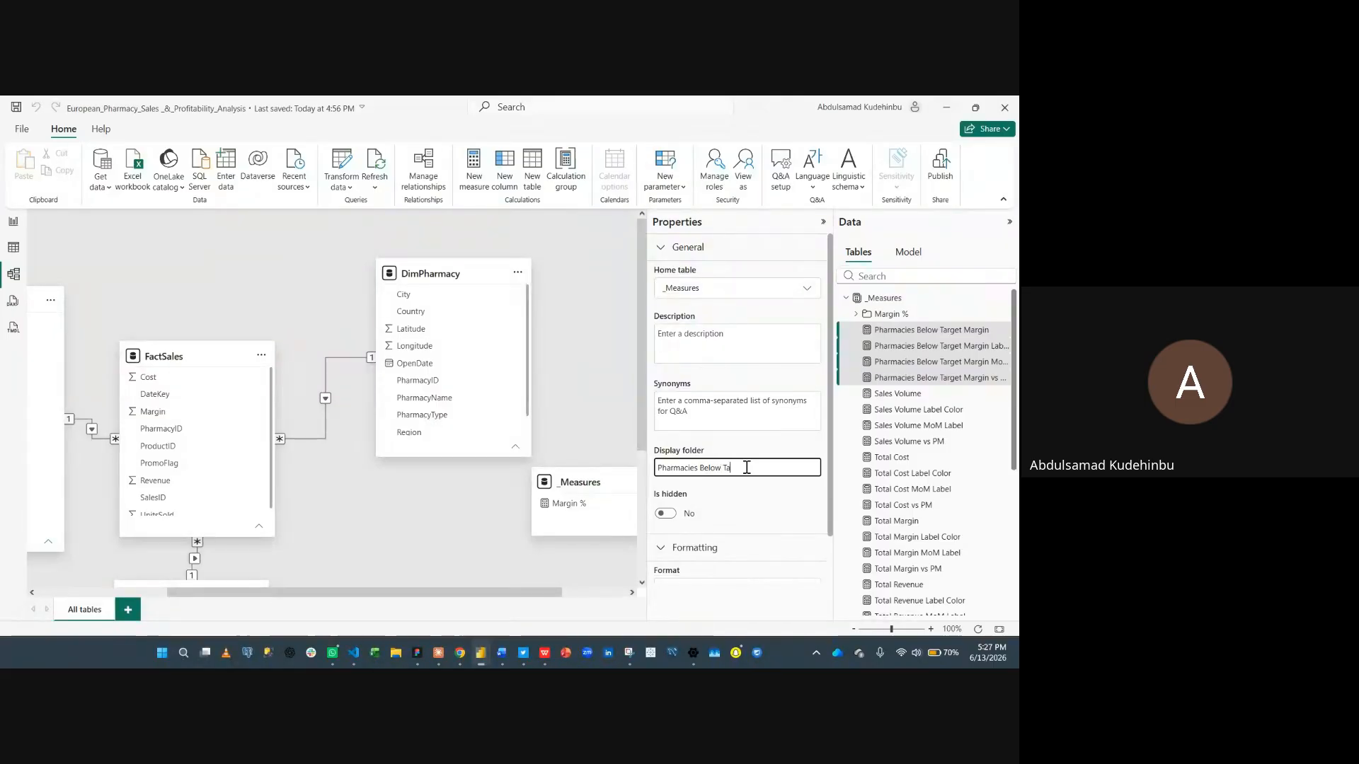
type("rget Margin")
key("Return")
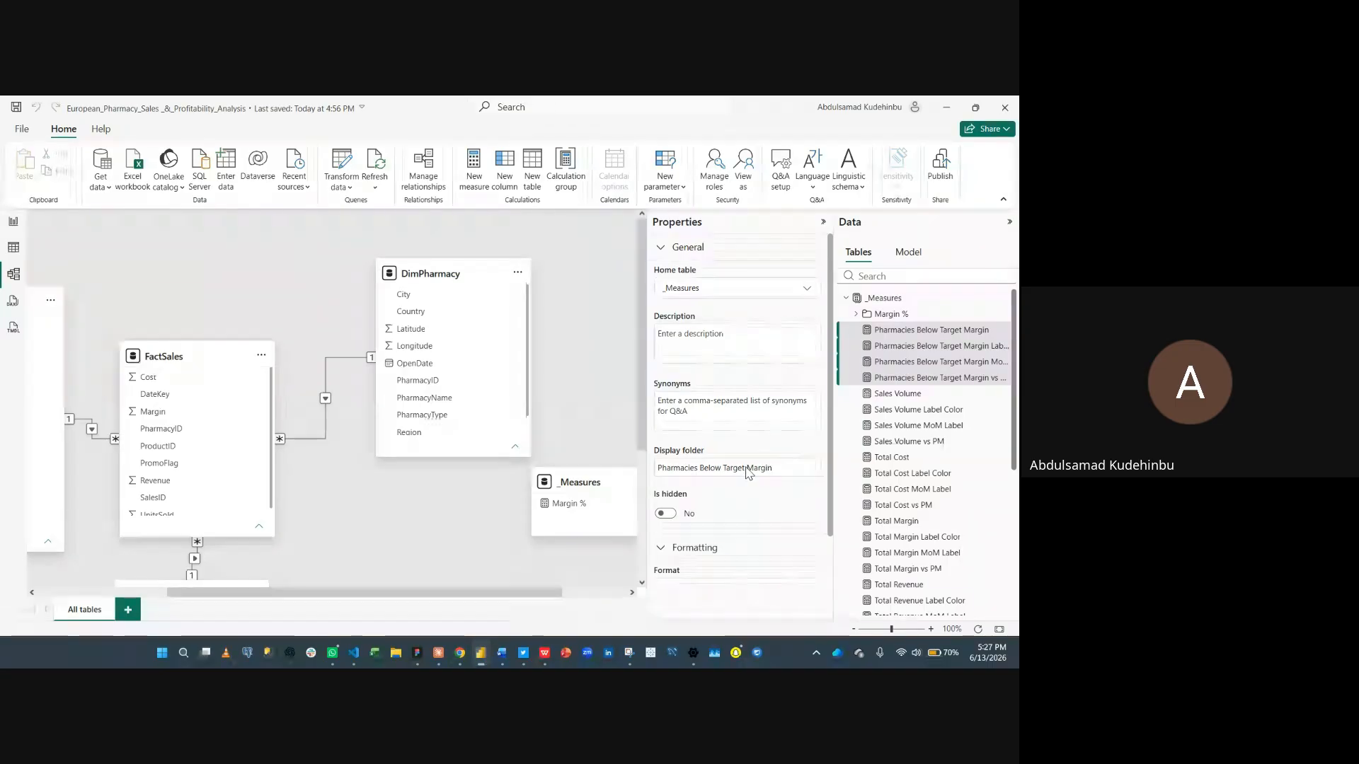
- Select the four Sales Volume measures and put them in a display folder named Sales Volume
left_click(854, 331)
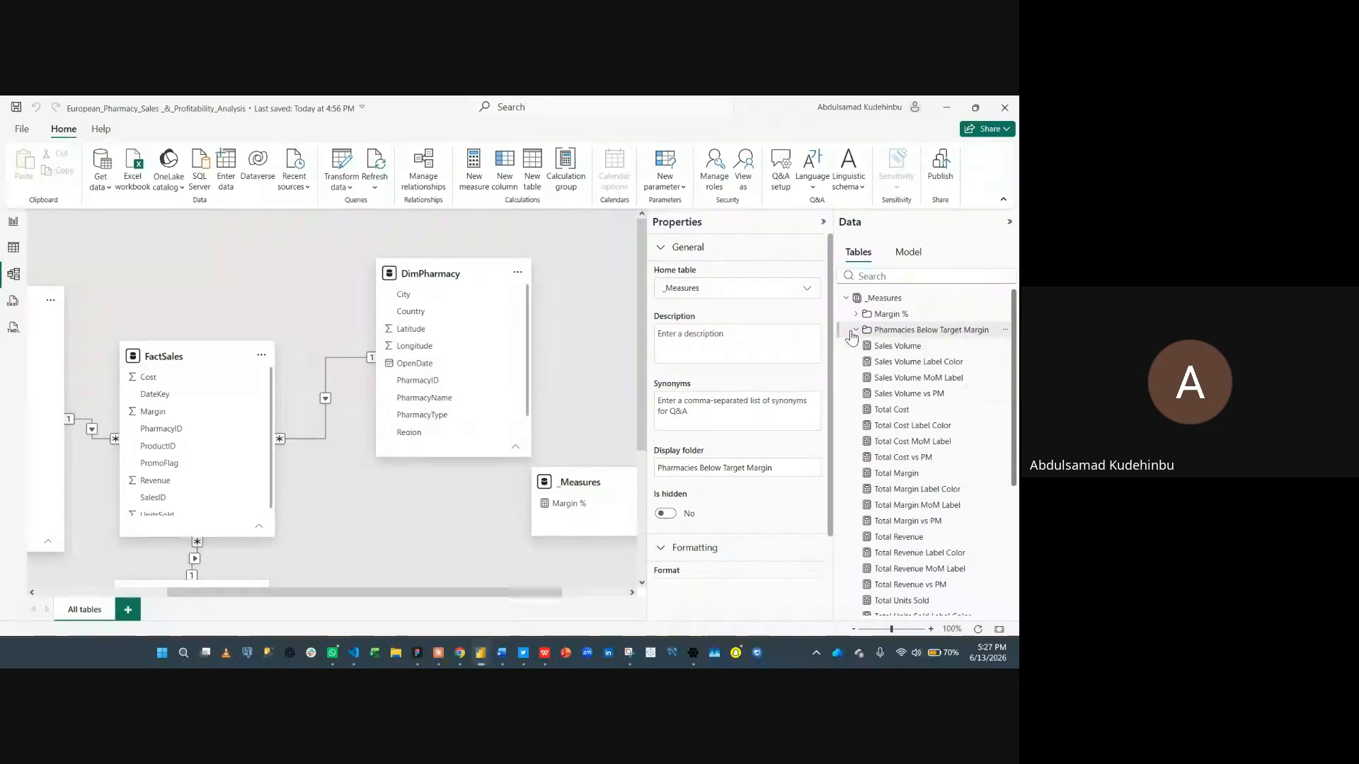
left_click(857, 350)
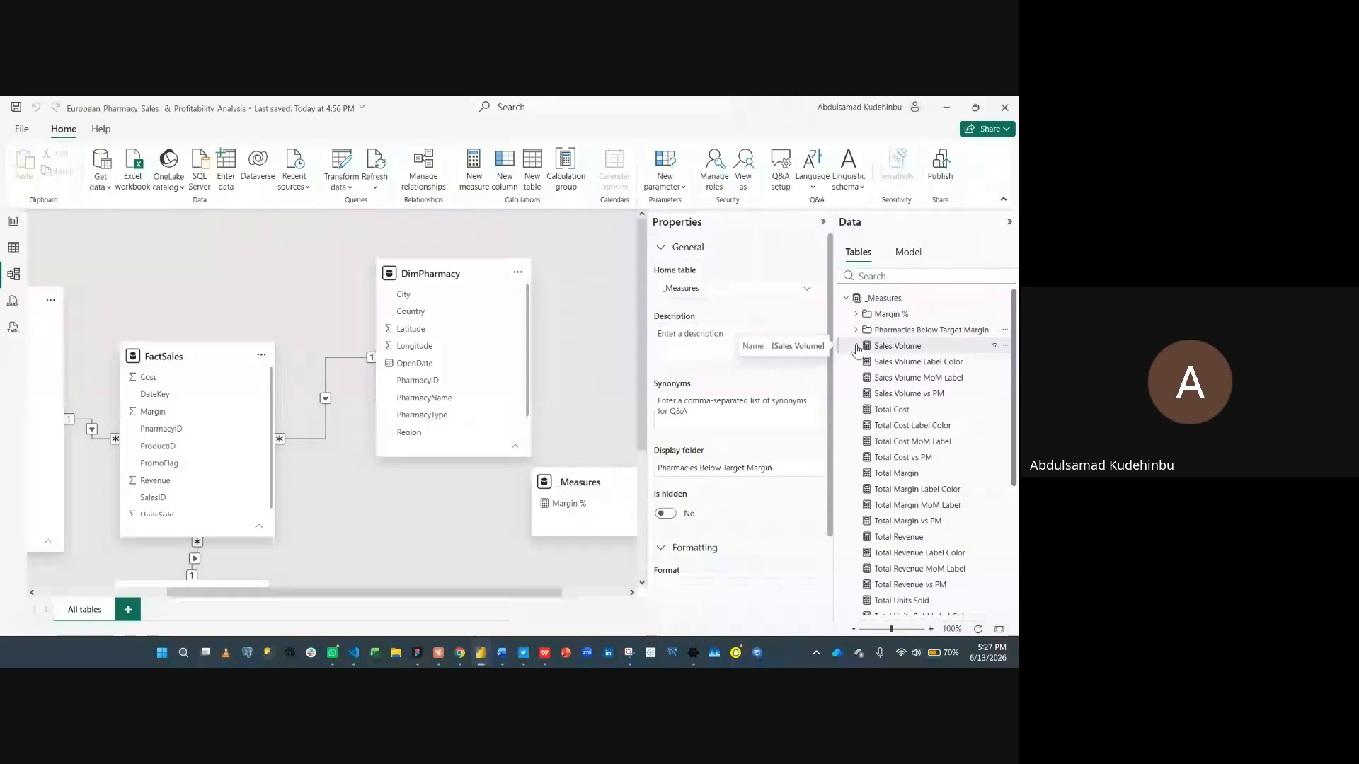
left_click(907, 400, "shift")
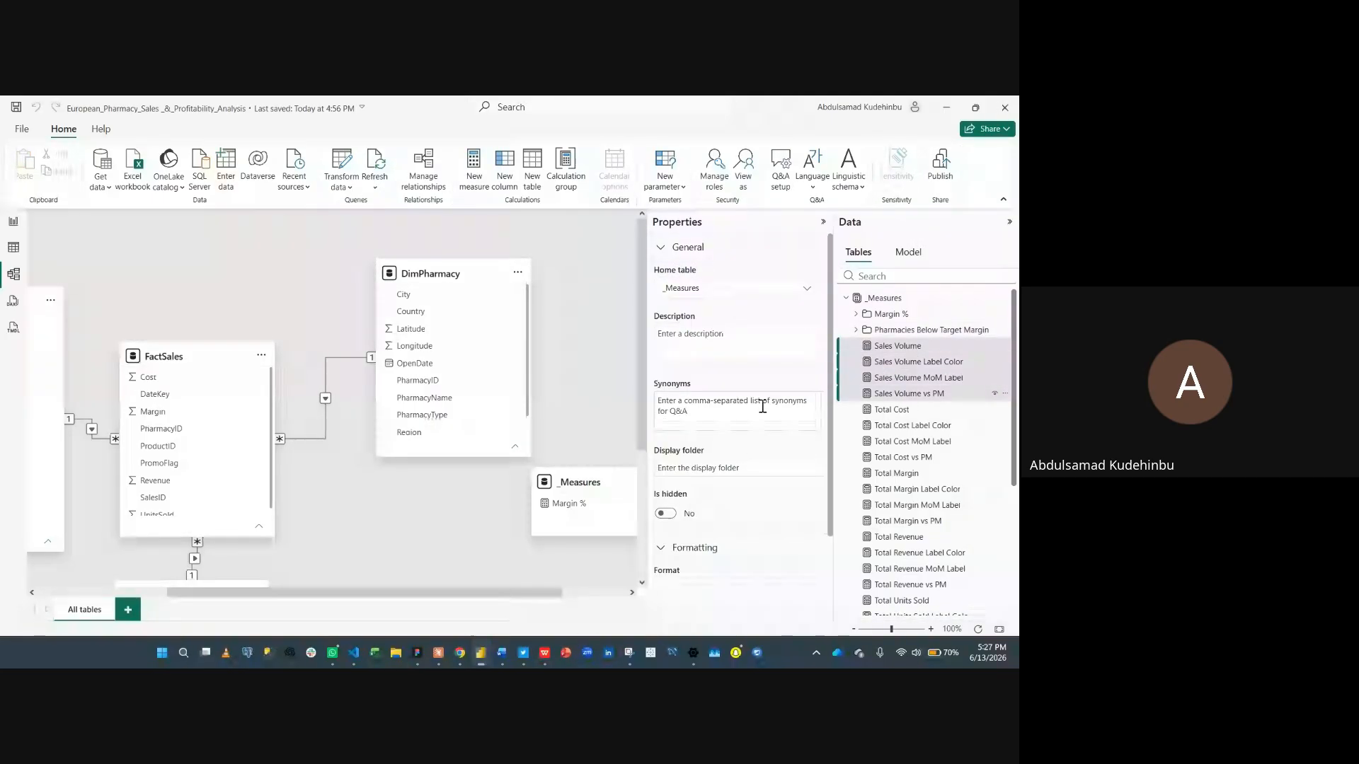
left_click(740, 465)
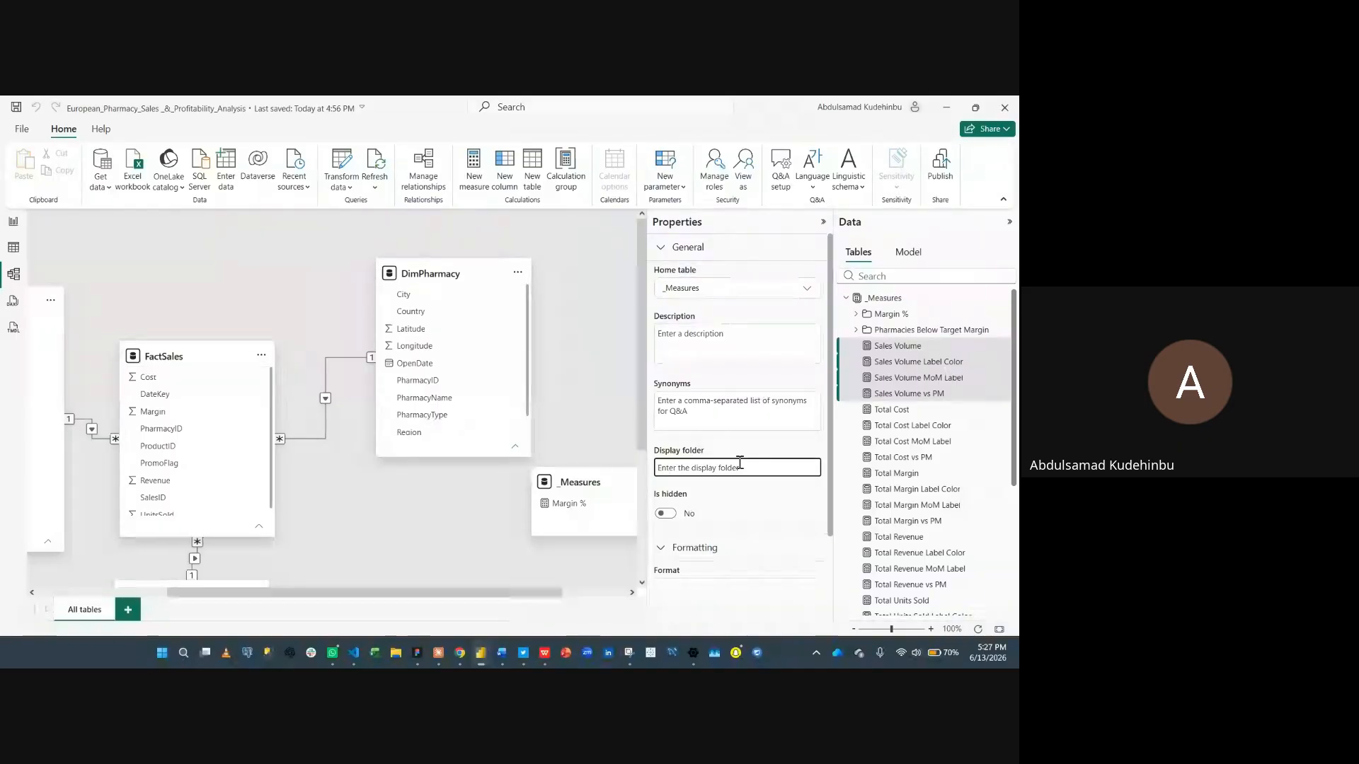
type("Sales Vol")
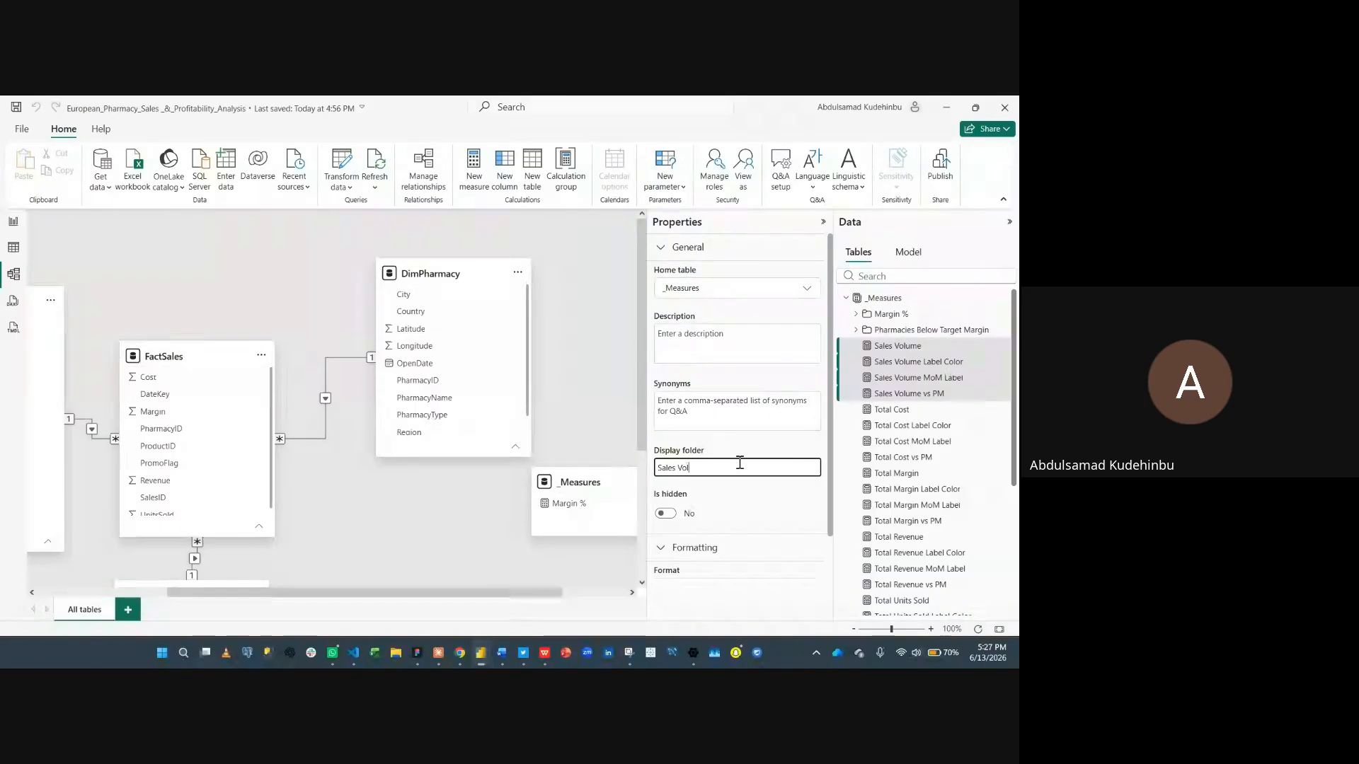
type("ume")
key("Return")
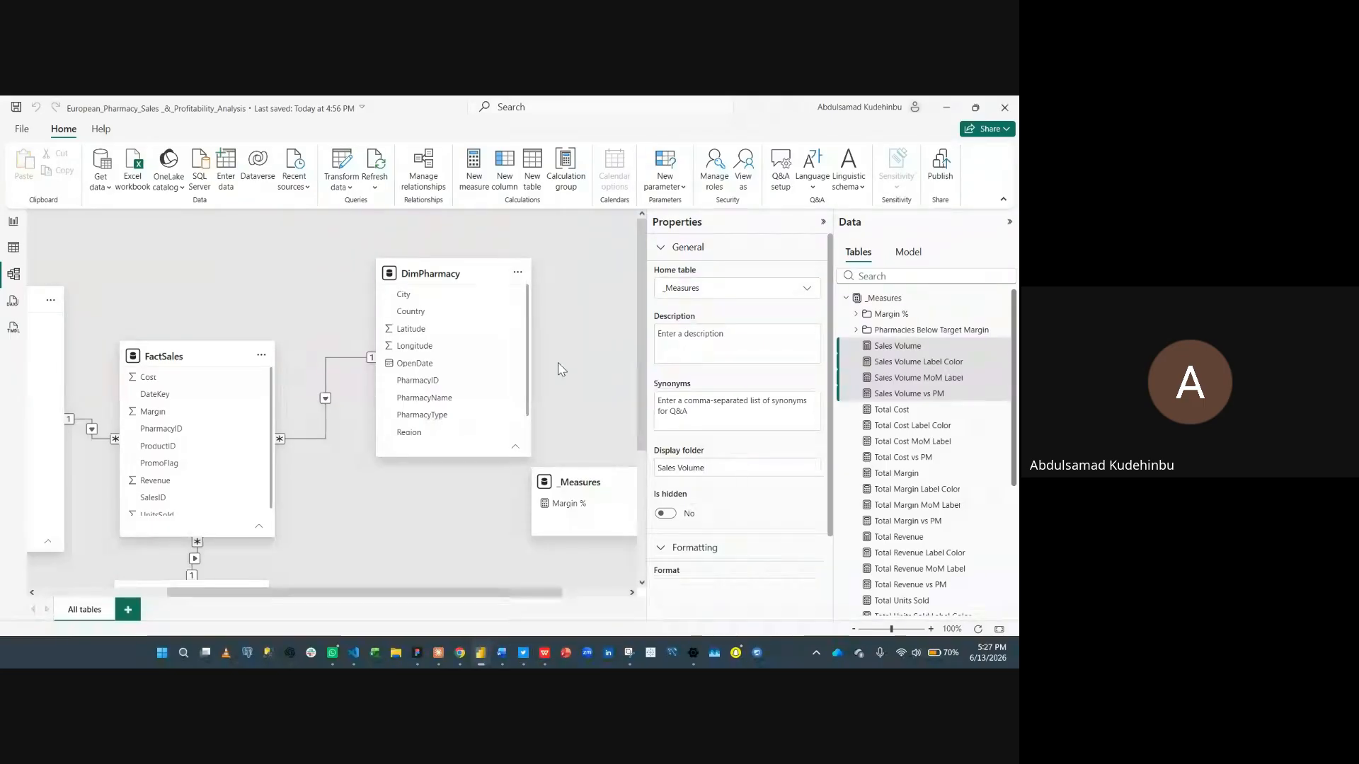
- Select the four Total Cost measures and put them in a display folder named Total Cost
left_click(857, 347)
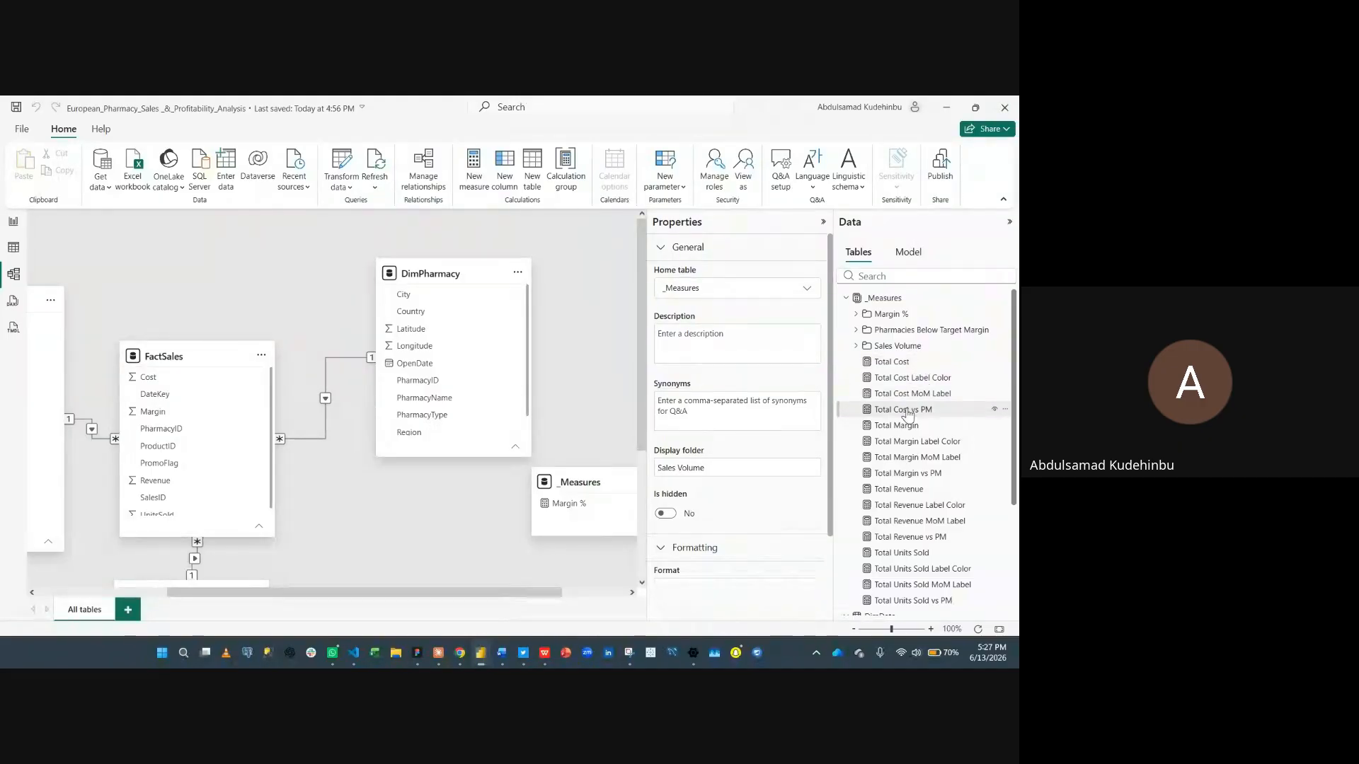
left_click(913, 363)
left_click(900, 413, "shift")
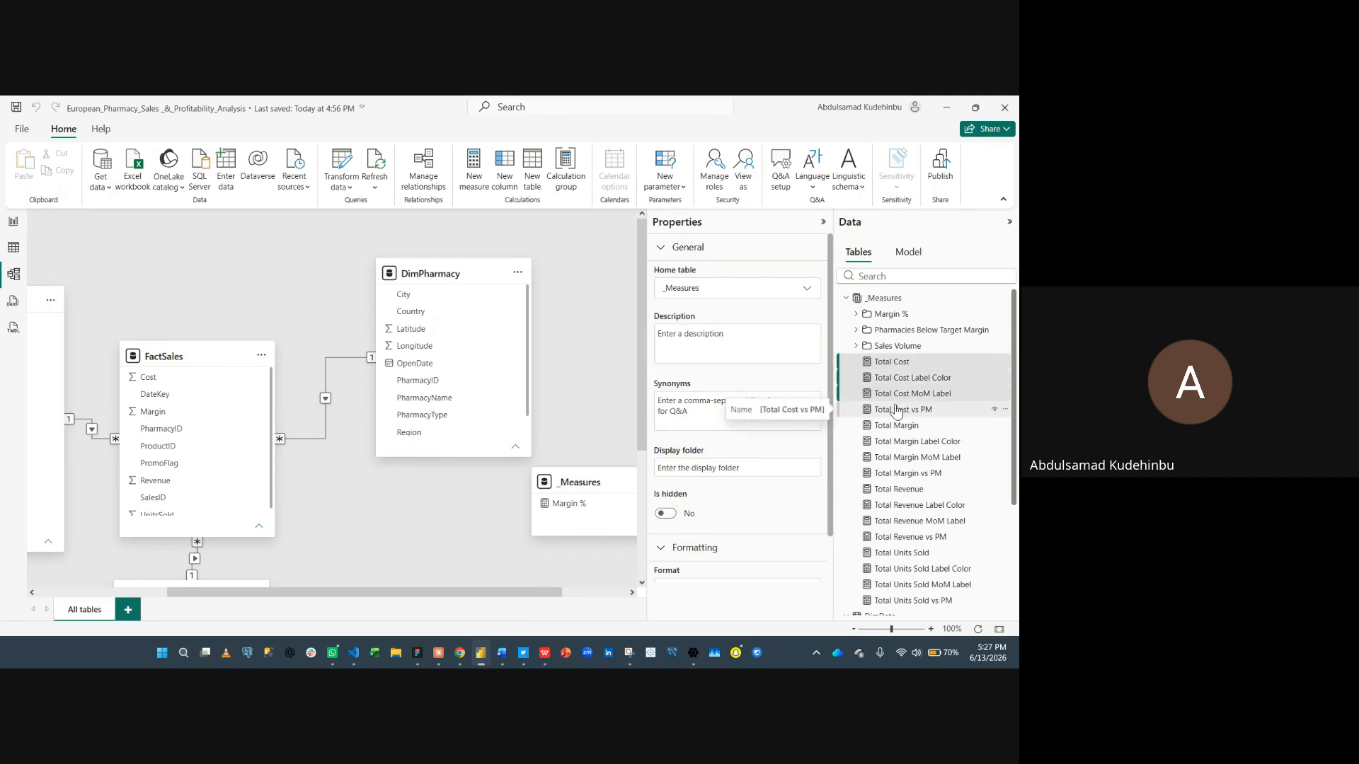
left_click(725, 468)
type("T")
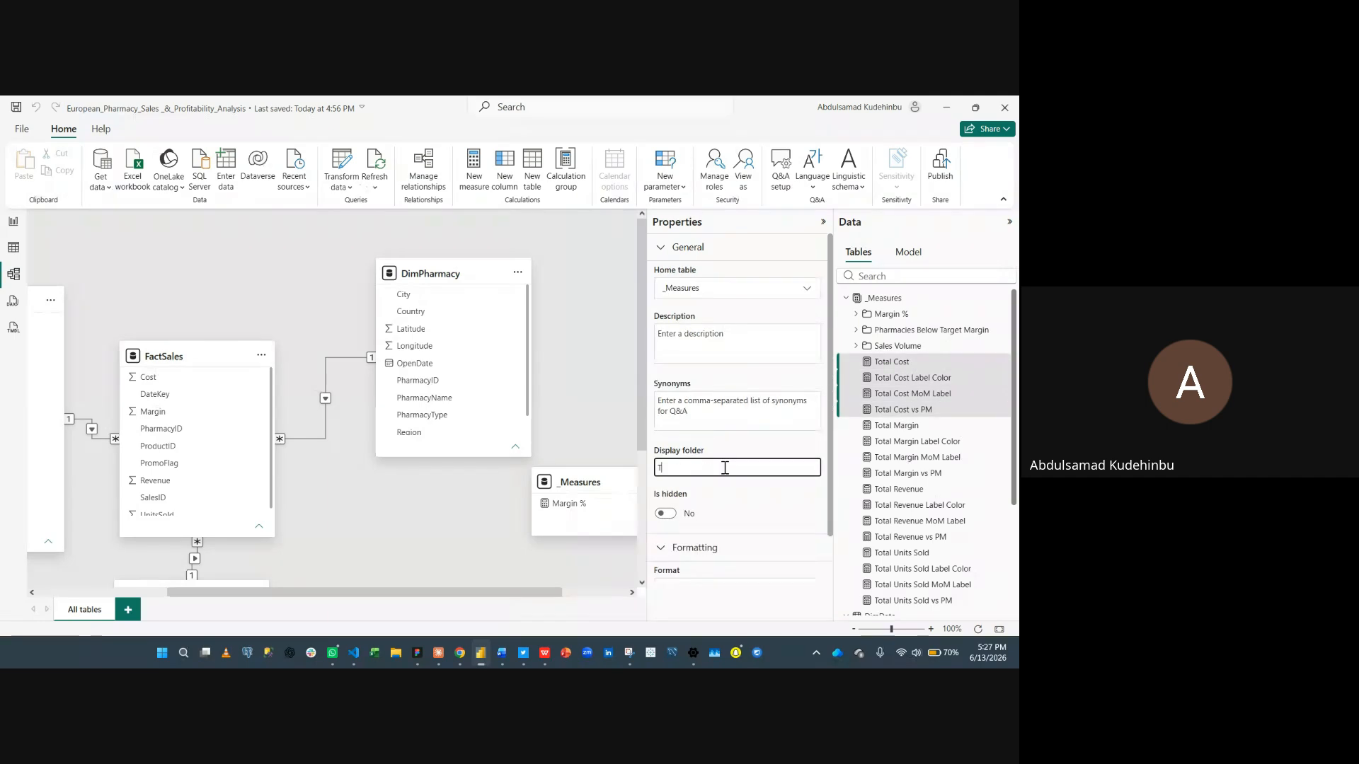
type("otal Cost")
key("Return")
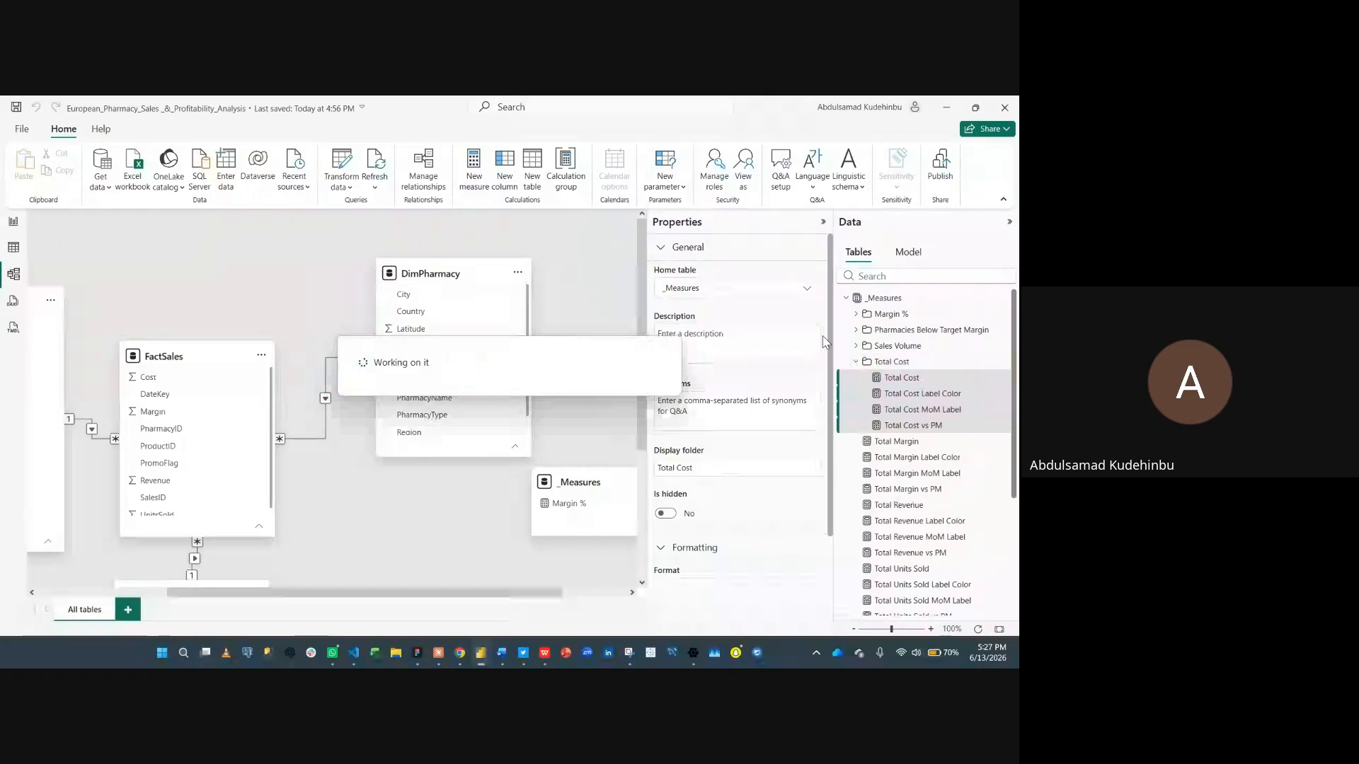
left_click(856, 363)
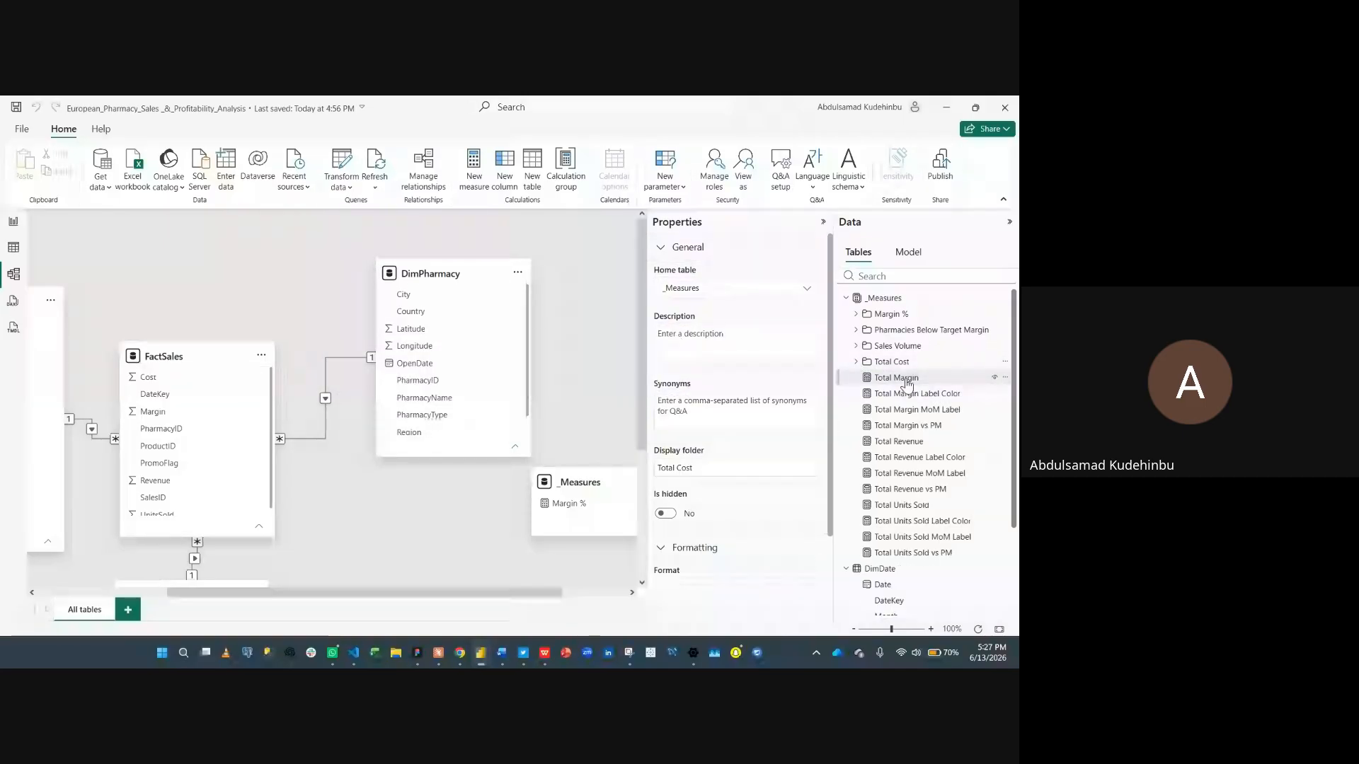
- Select the four Total Margin measures and put them in a display folder named Total Margin
left_click(902, 378)
left_click(907, 425, "shift")
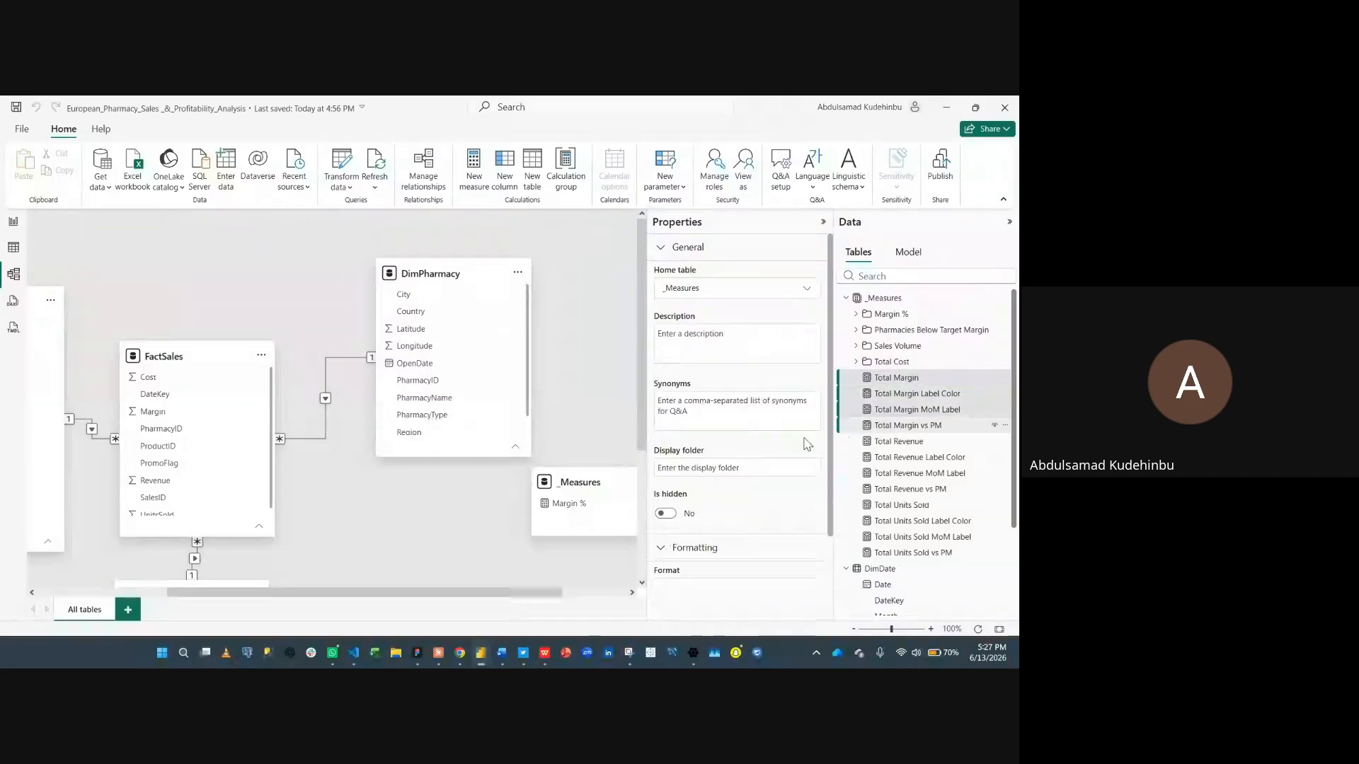
left_click(732, 467)
type("Tot")
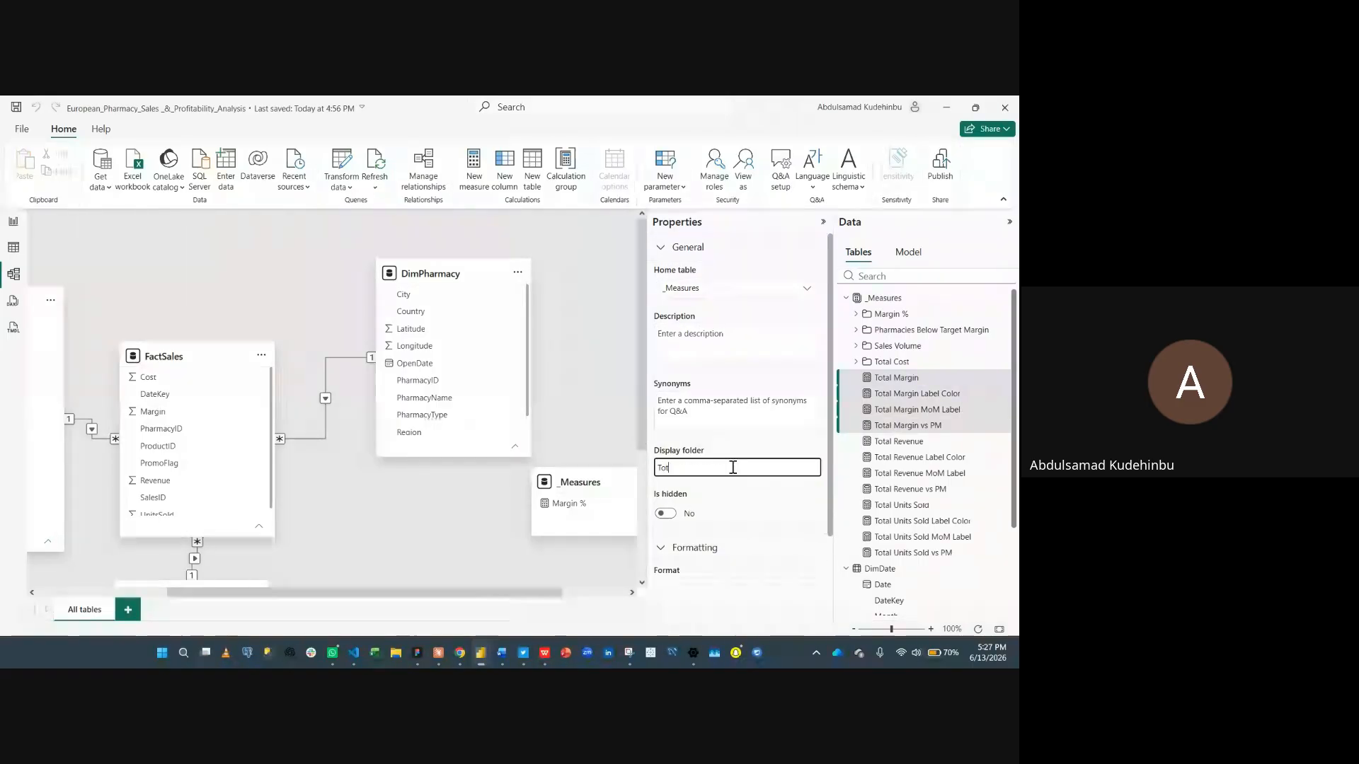
type("al Margin")
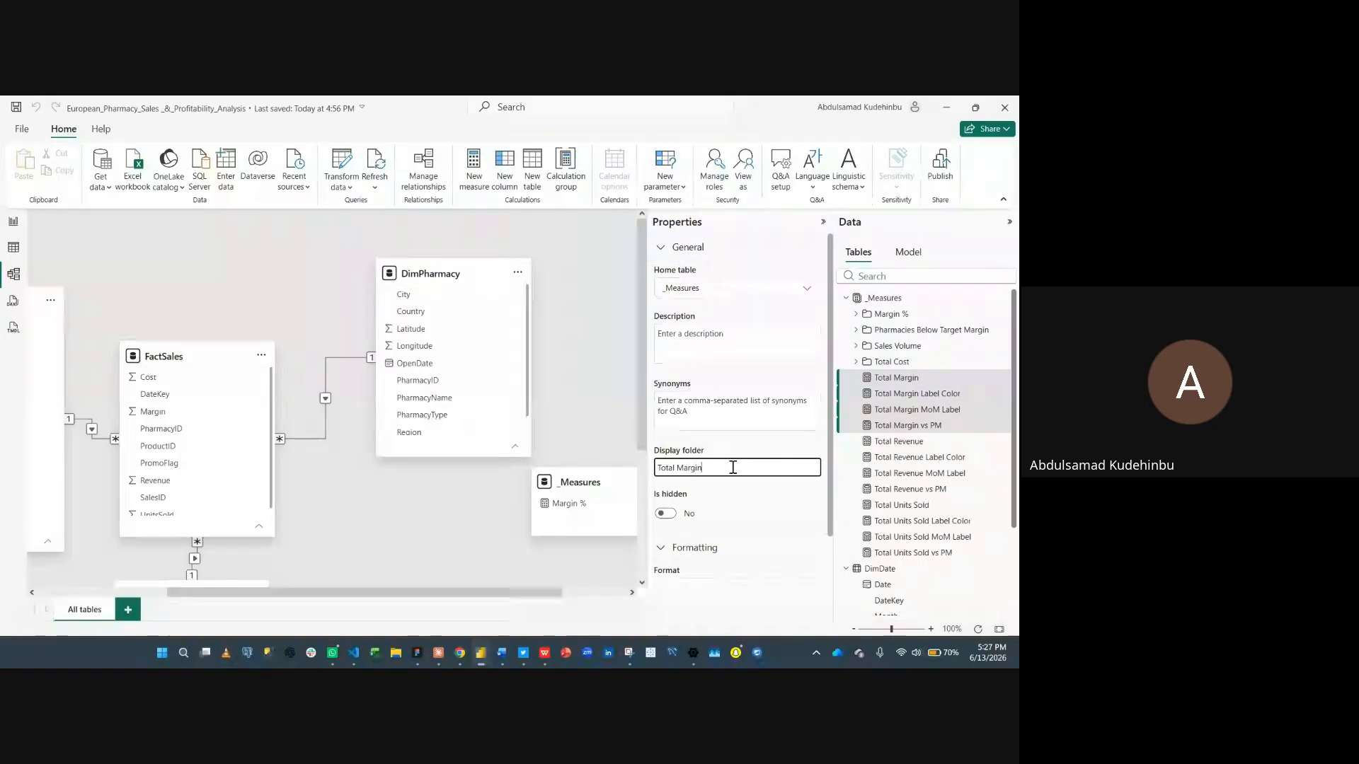
key("Return")
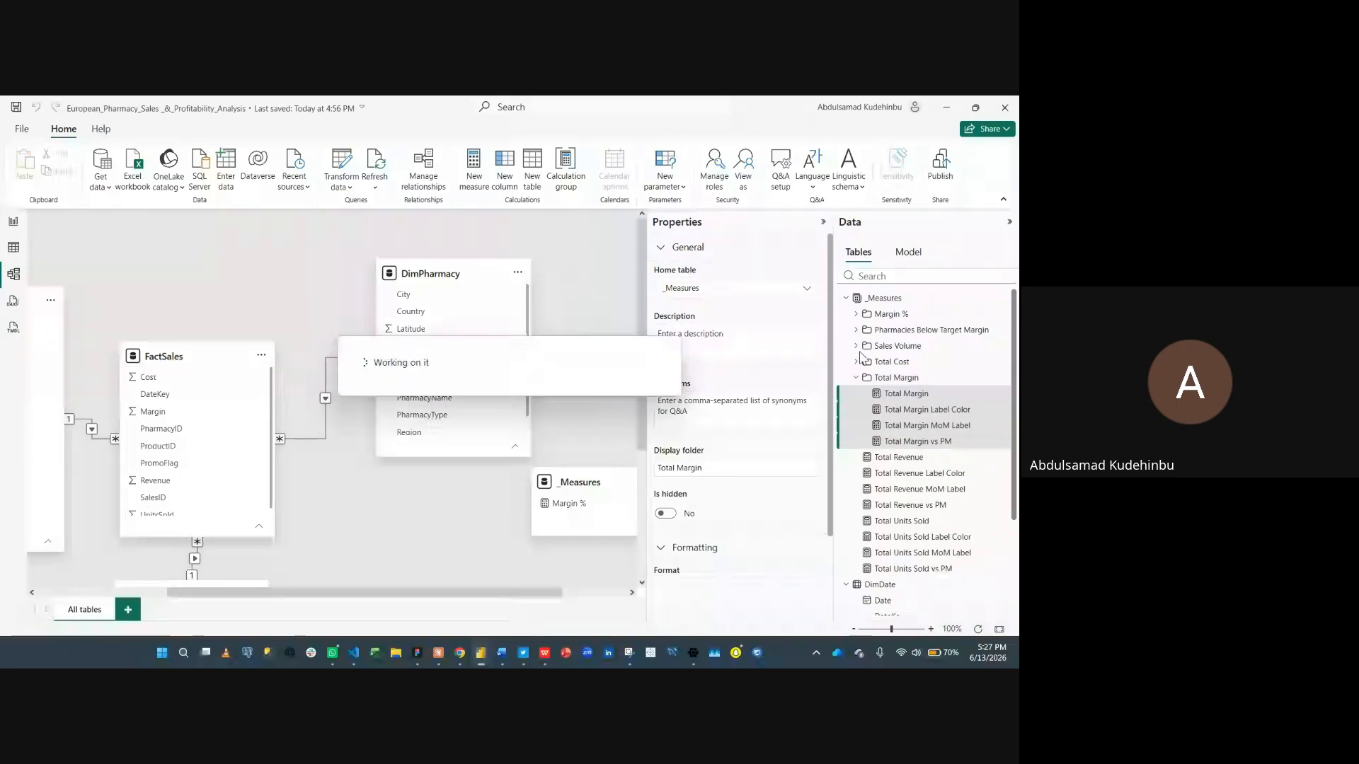
- Select the four Total Revenue measures and put them in a display folder named Total Revenue
left_click(897, 394)
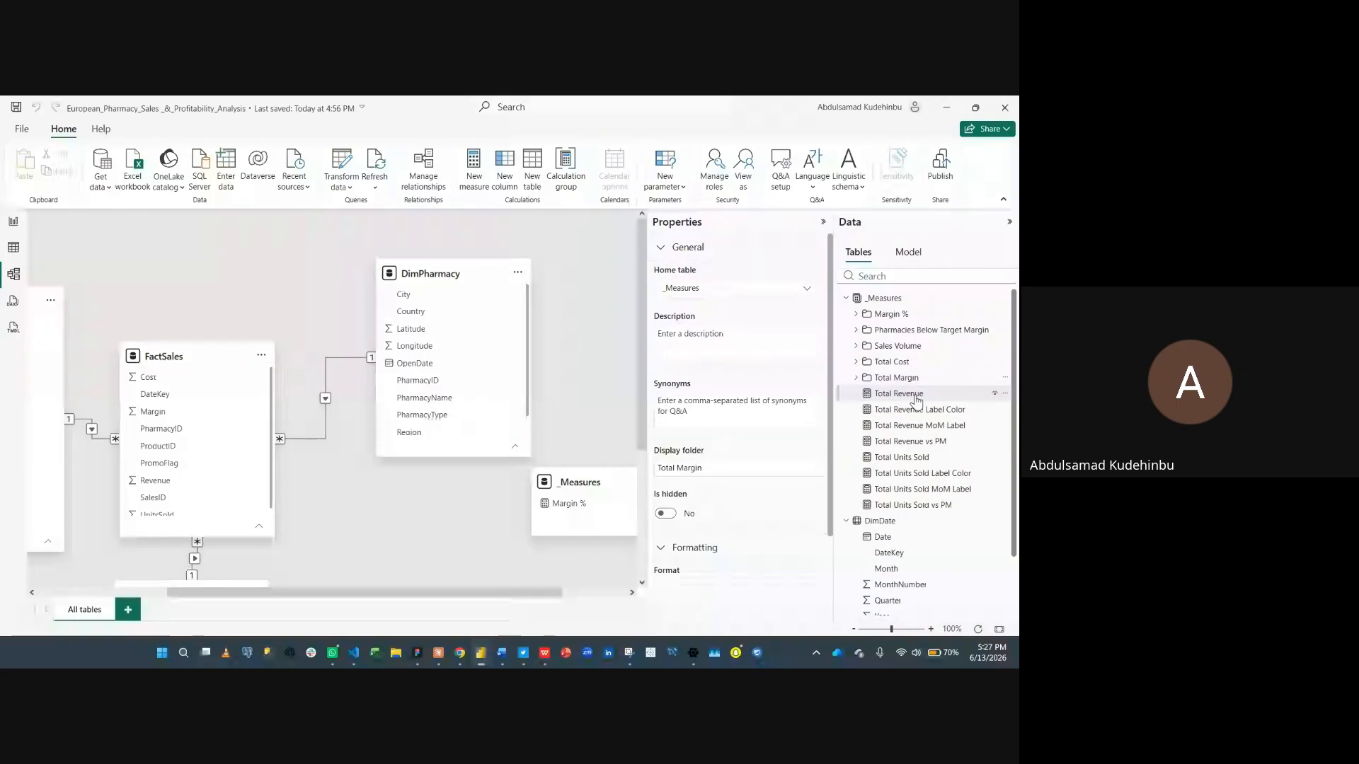
left_click(909, 425, "shift")
left_click(908, 440, "shift")
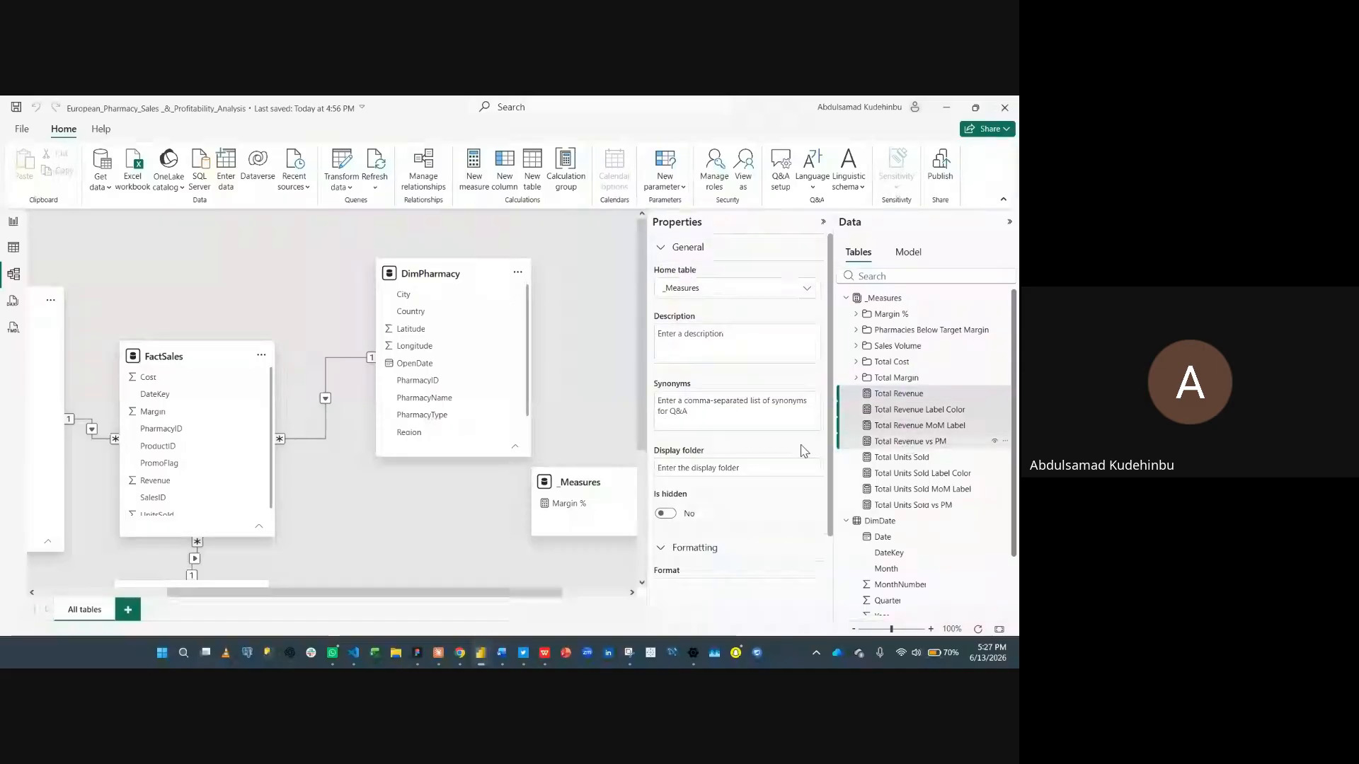
left_click(764, 468)
type("Tot")
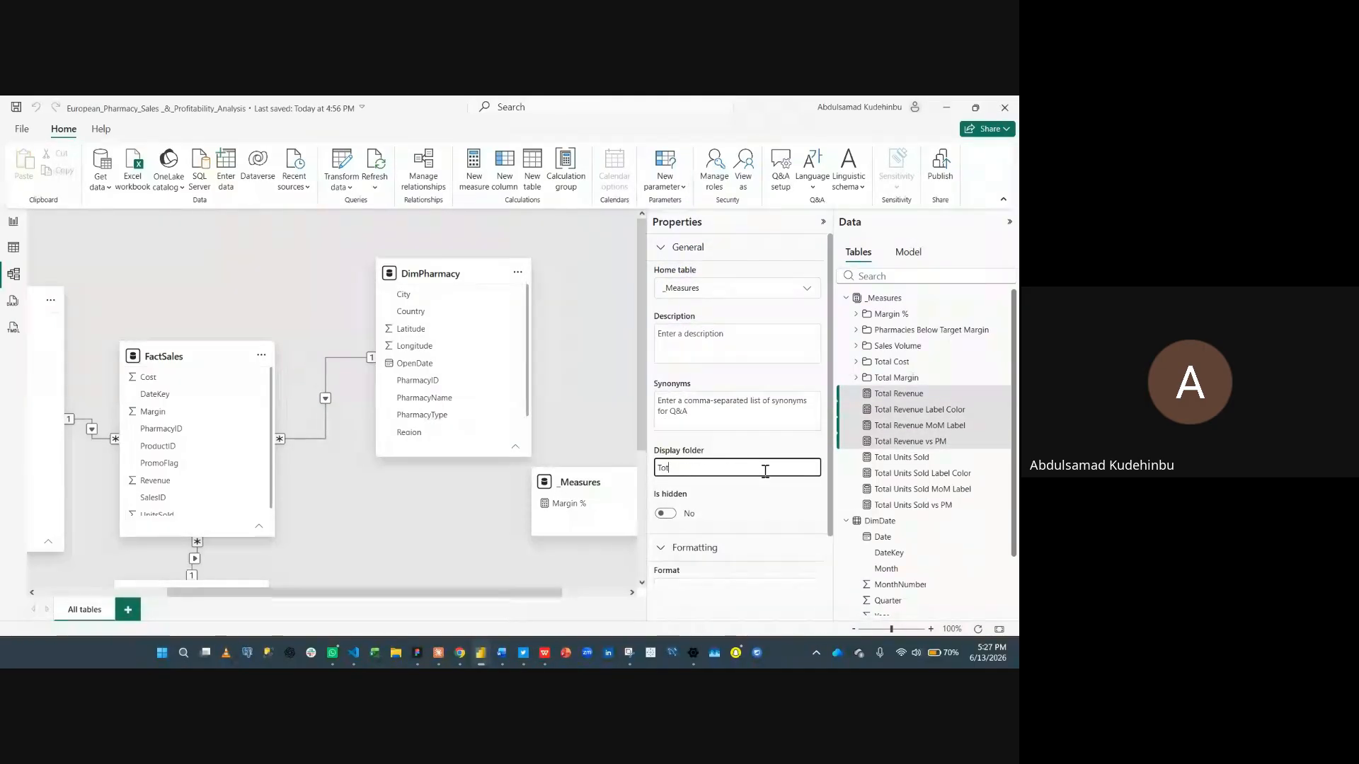
type("al Revenue")
key("Return")
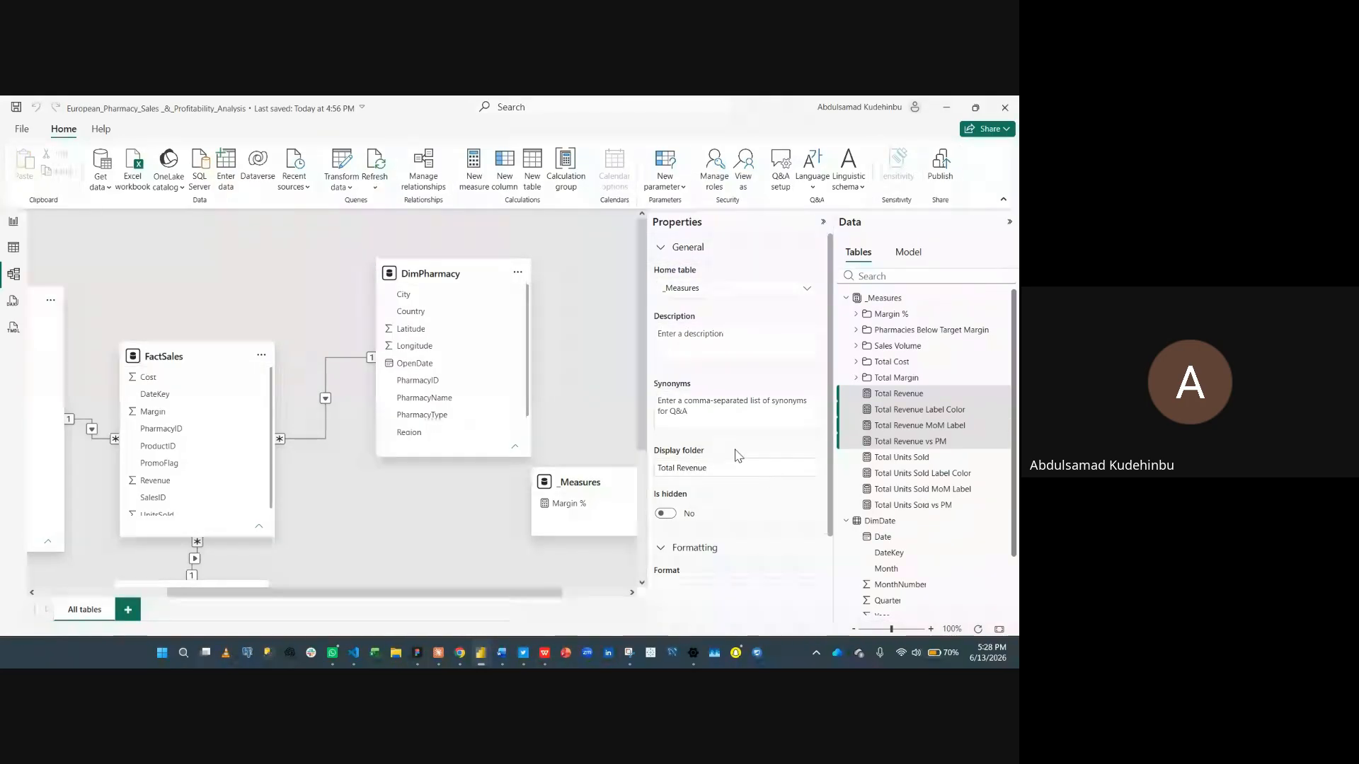
- Select the four Total Units Sold measures and put them in a display folder named Total Units Sold
left_click(855, 394)
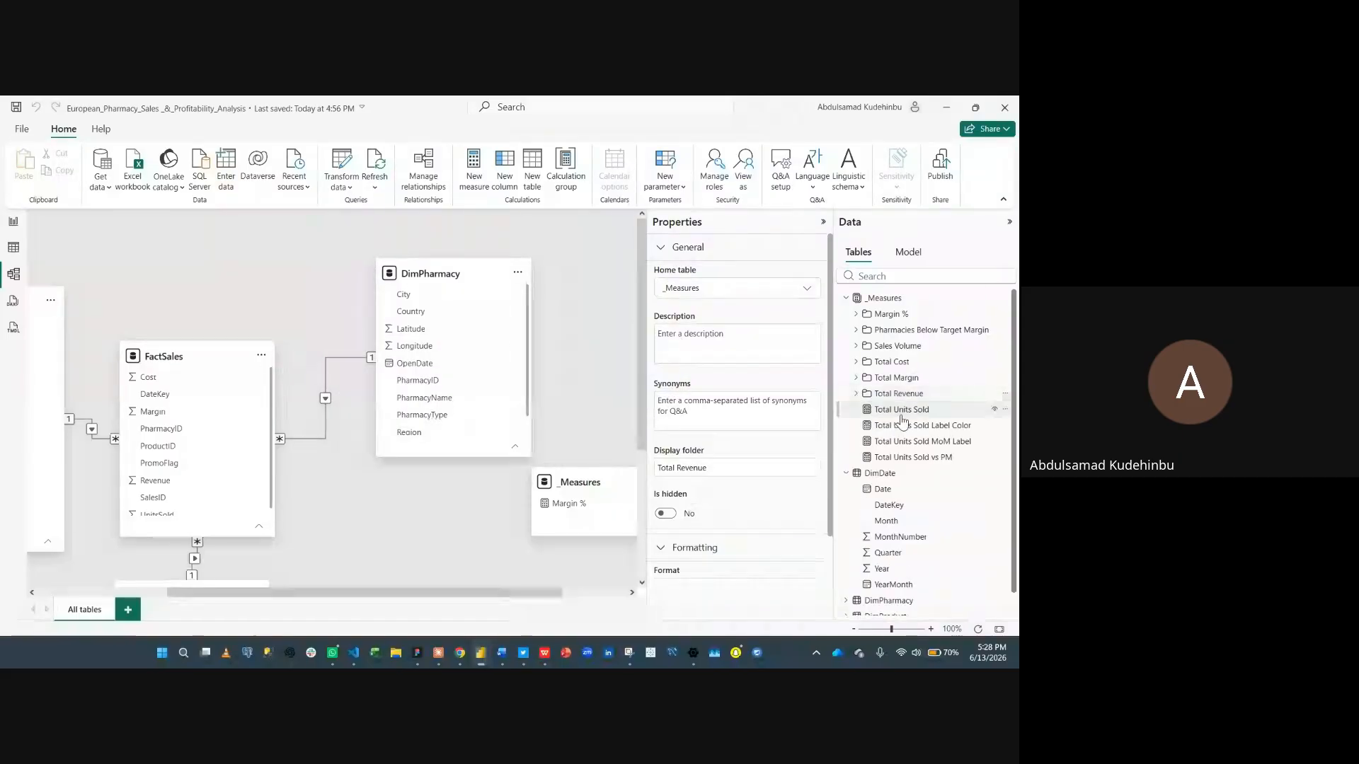
left_click(904, 411)
left_click(902, 458, "shift")
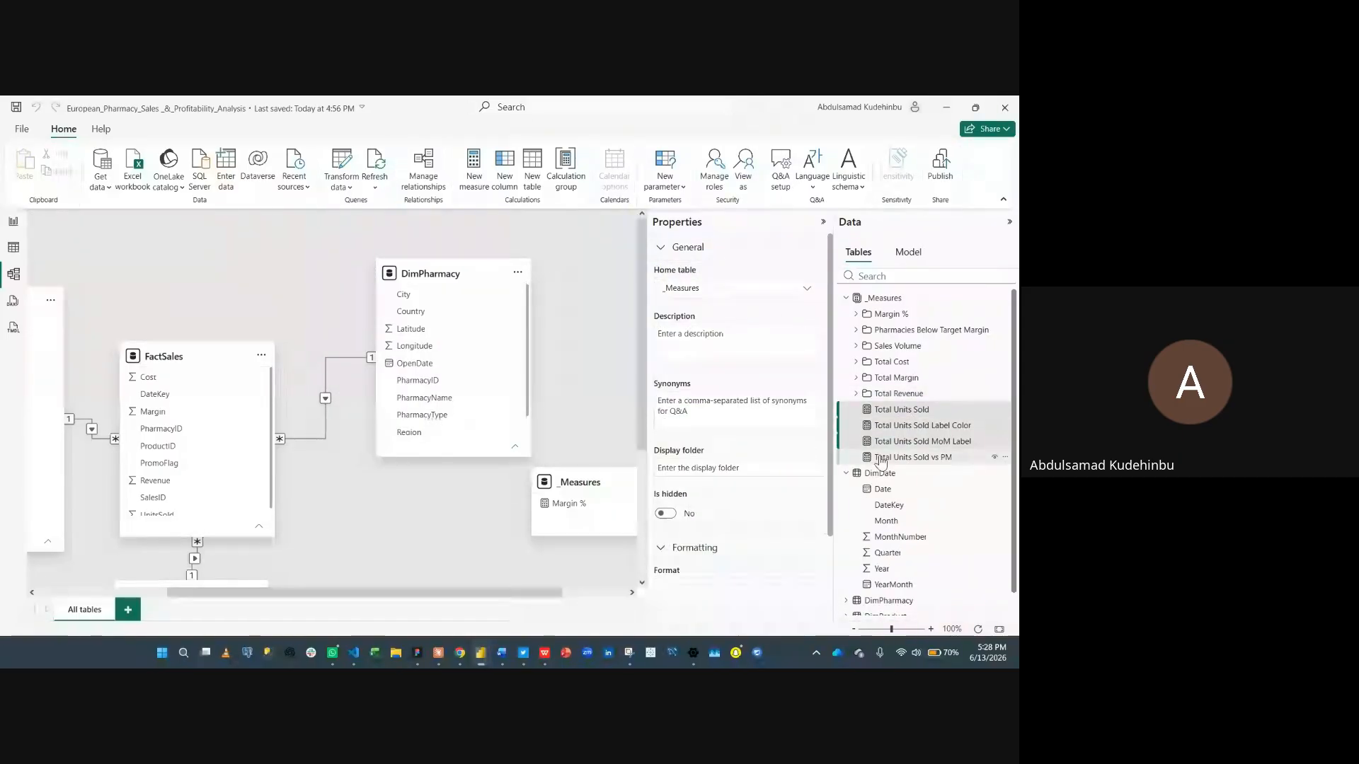
left_click(697, 469)
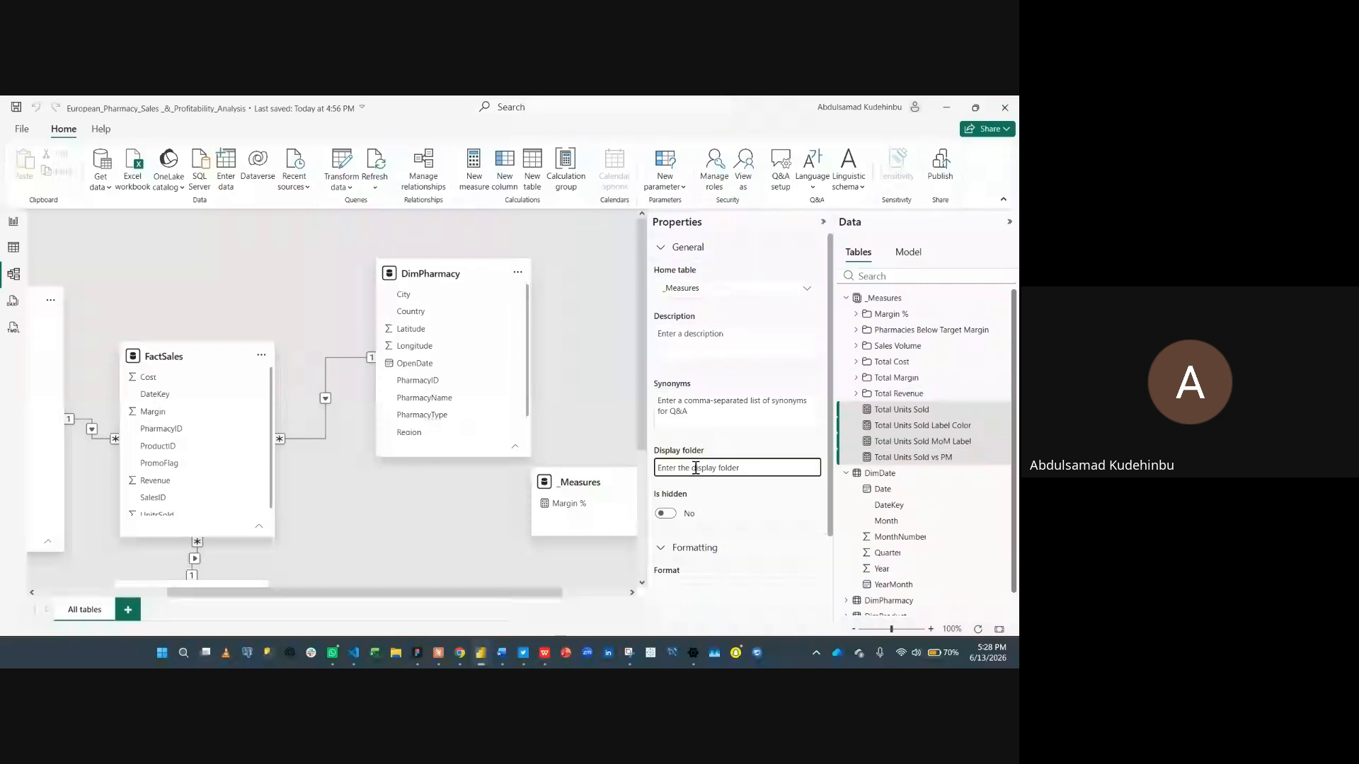
type("Total U")
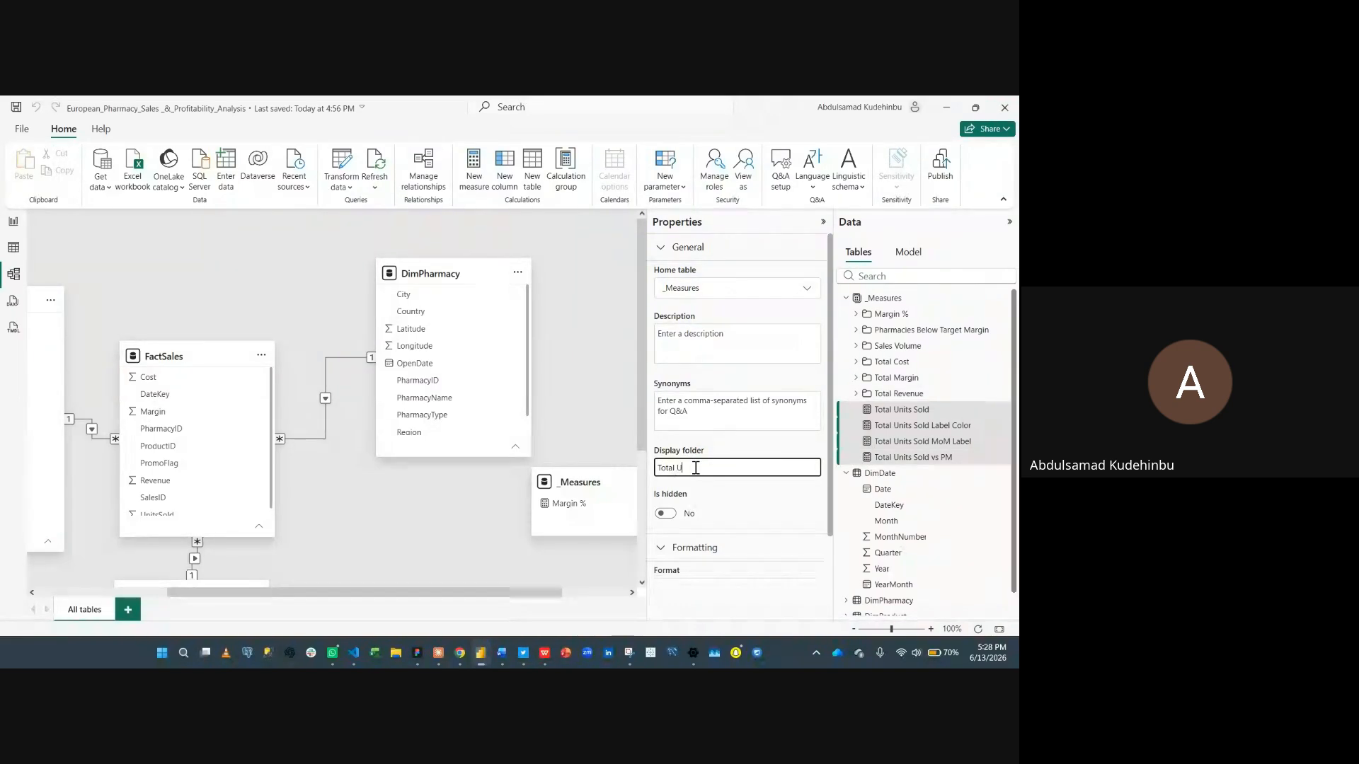
type("nits")
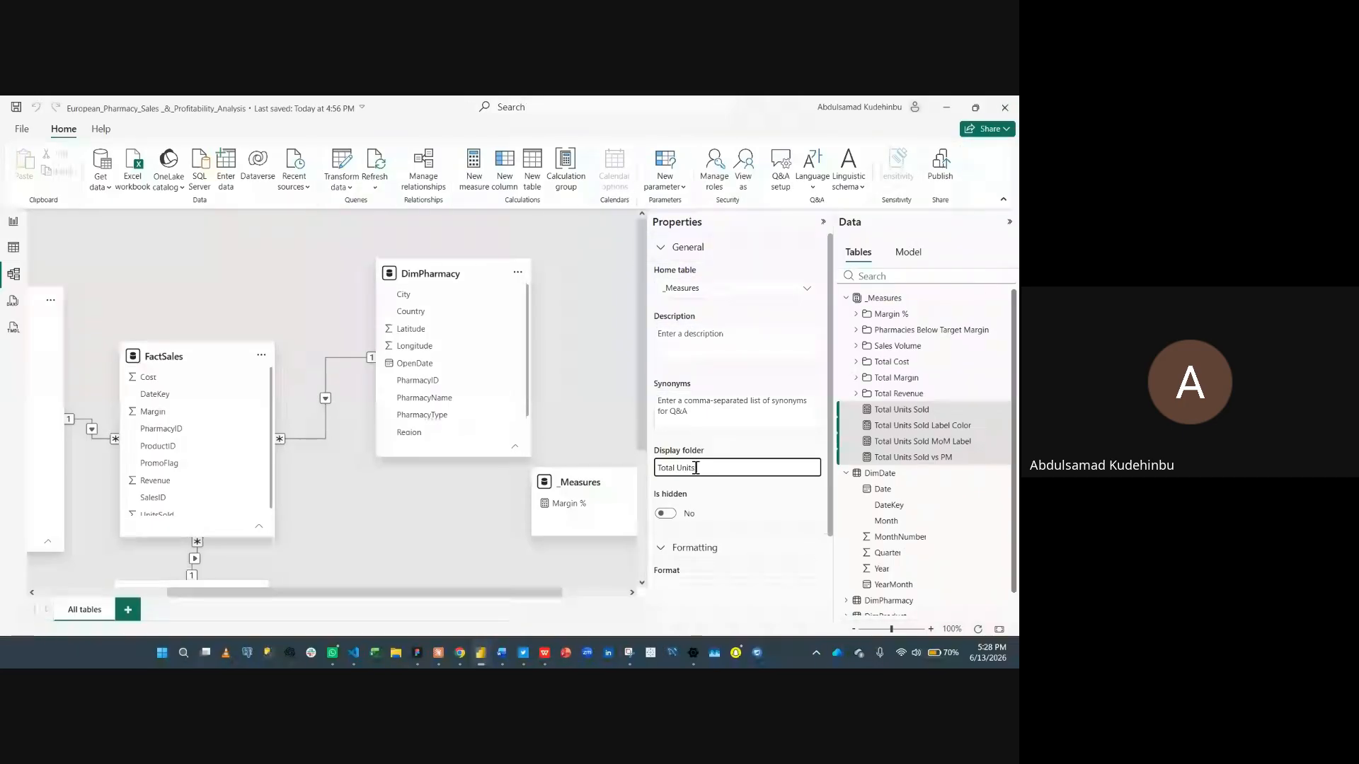
type(" Sold")
key("Return")
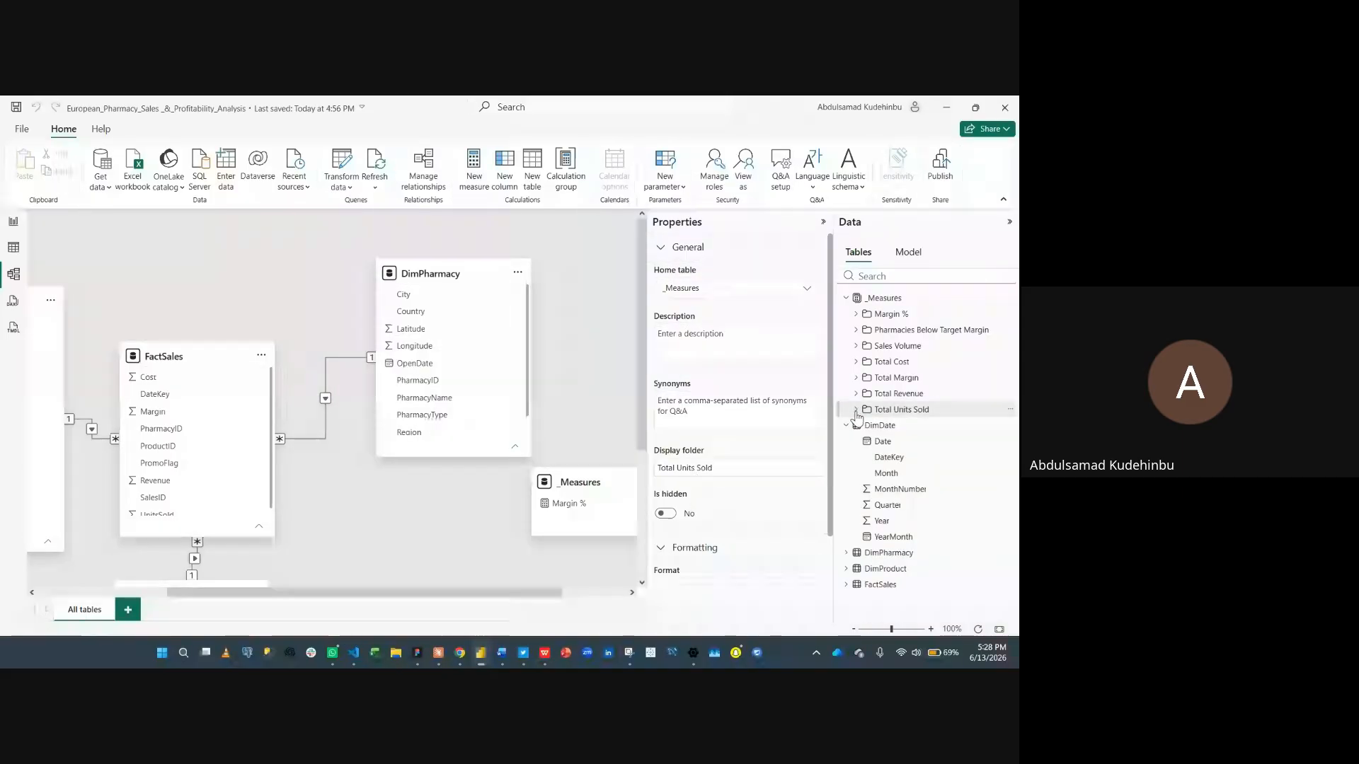
- Switch to Report view and review the _Measures display folders in the Data pane
left_click(846, 425)
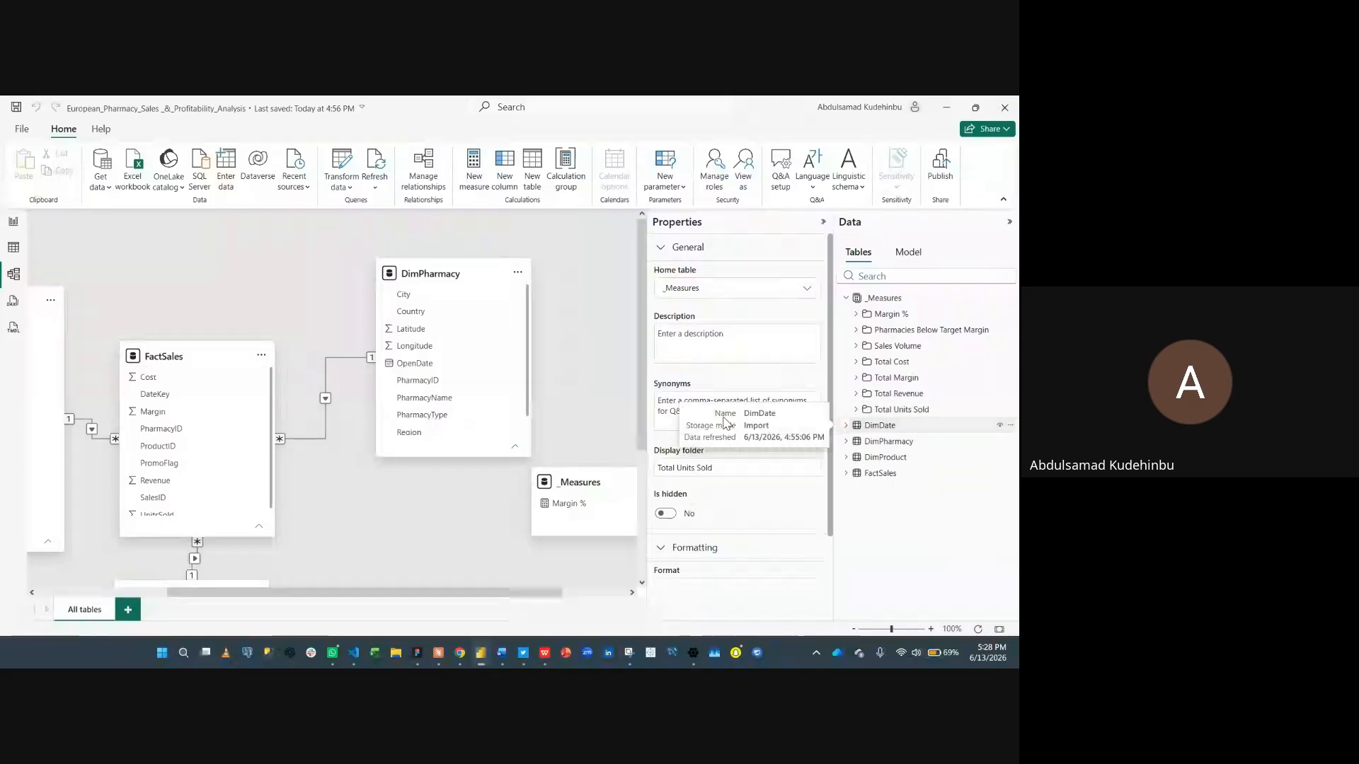
left_click(12, 221)
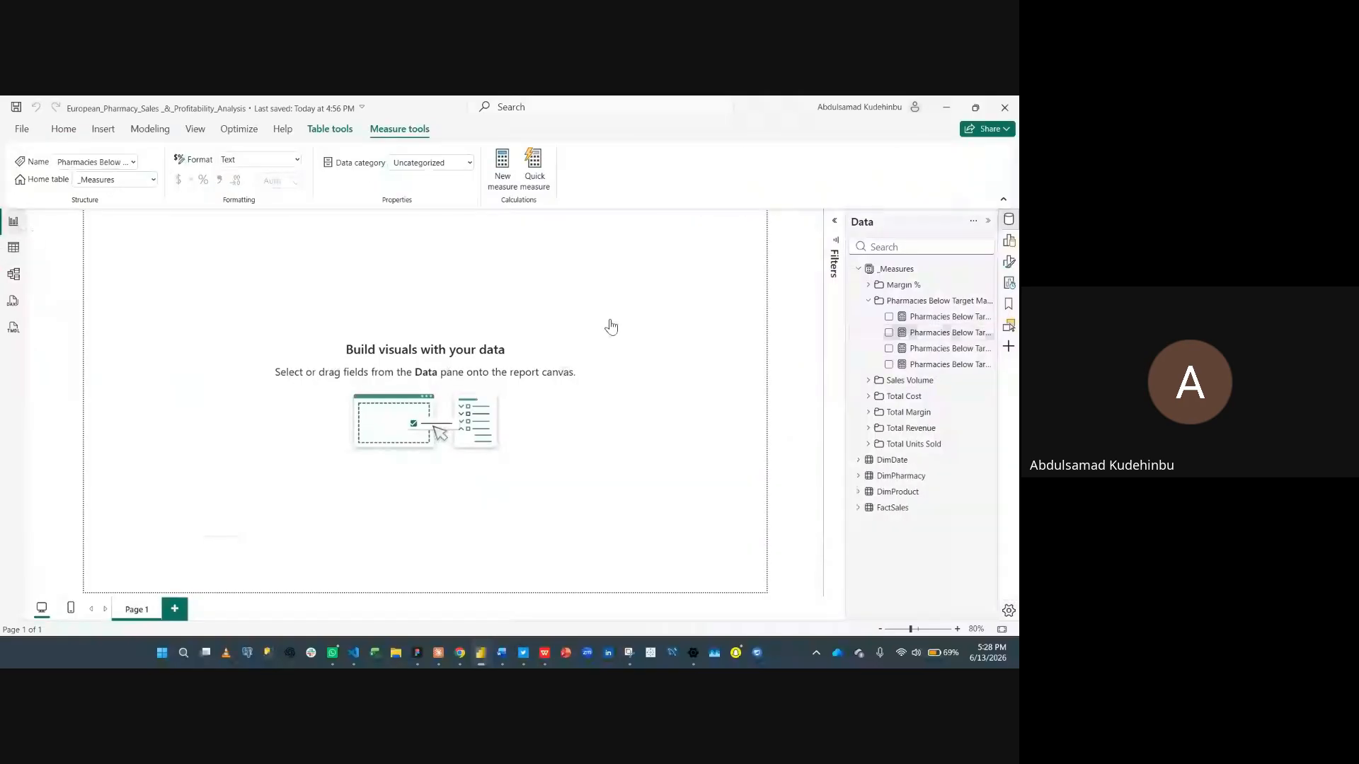
left_click(866, 301)
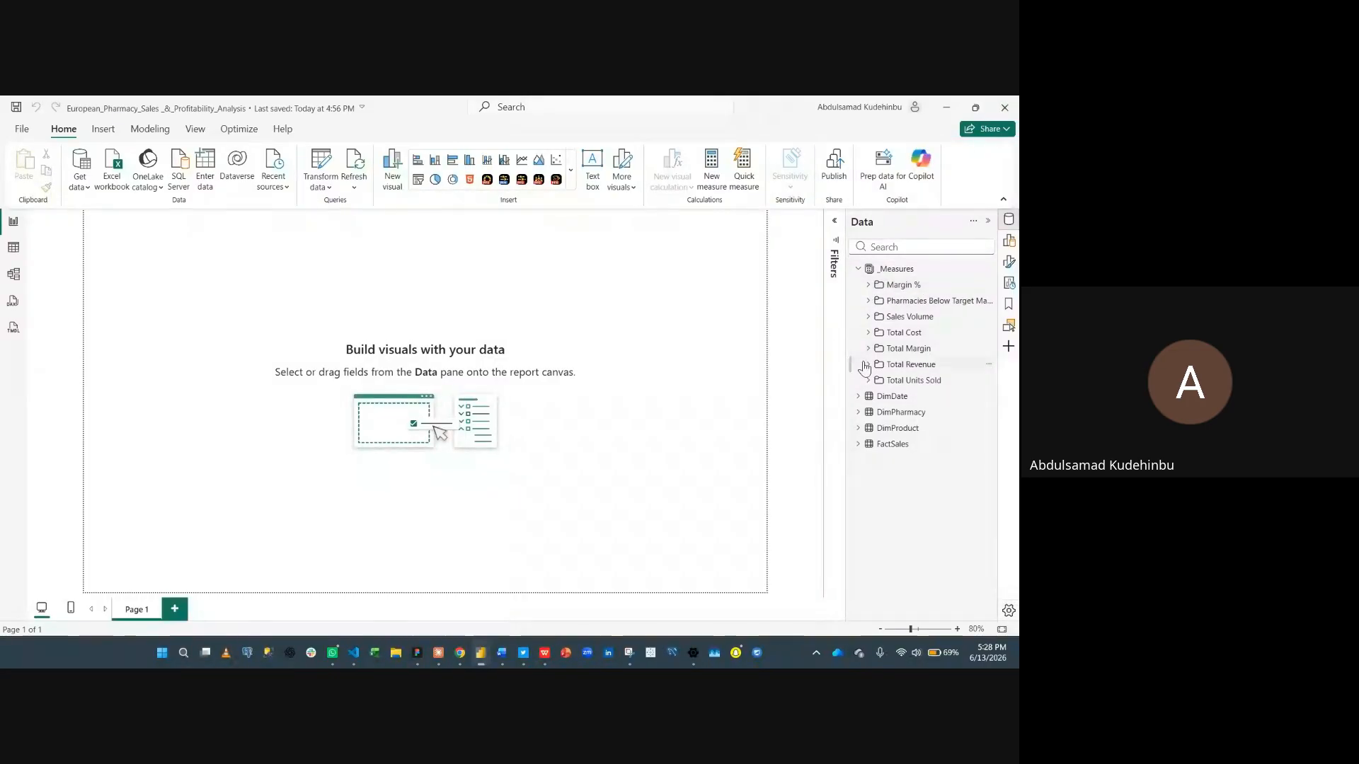
left_click(870, 286)
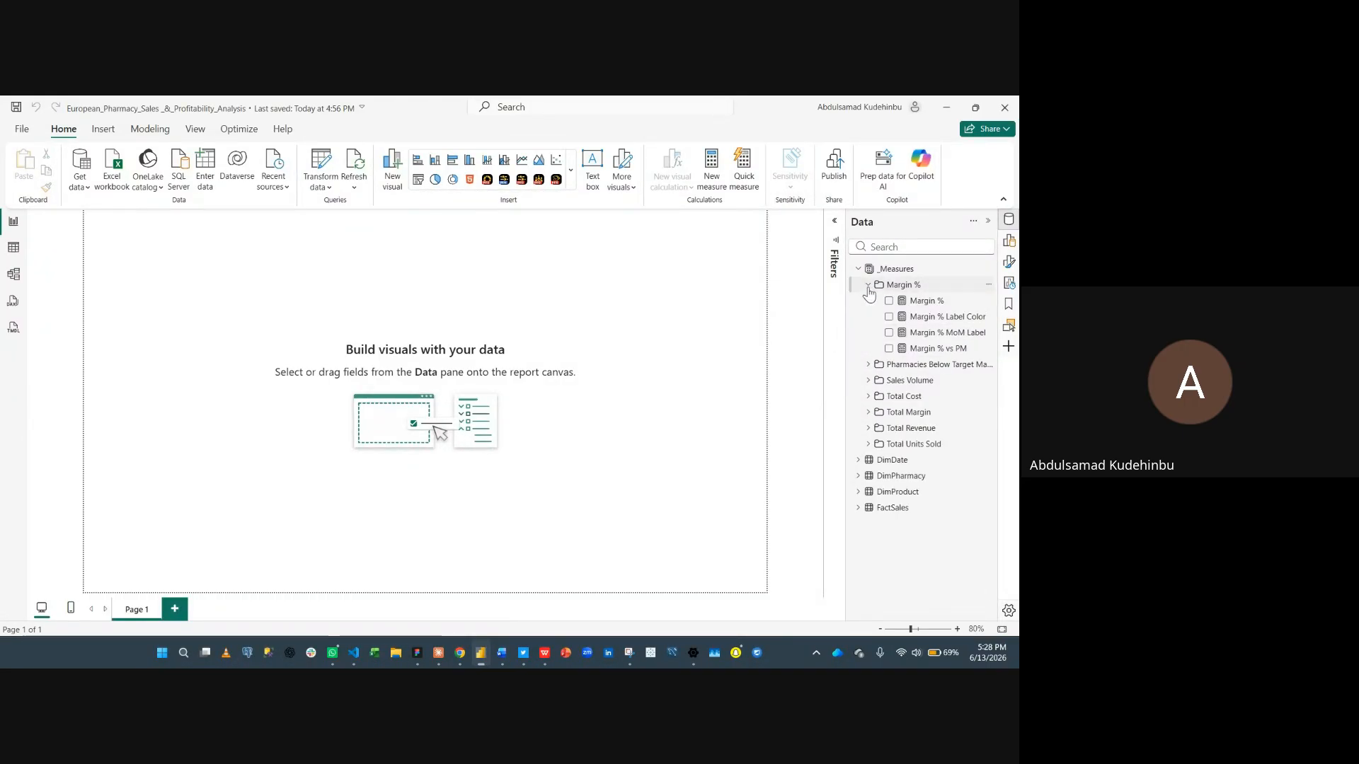
left_click(869, 287)
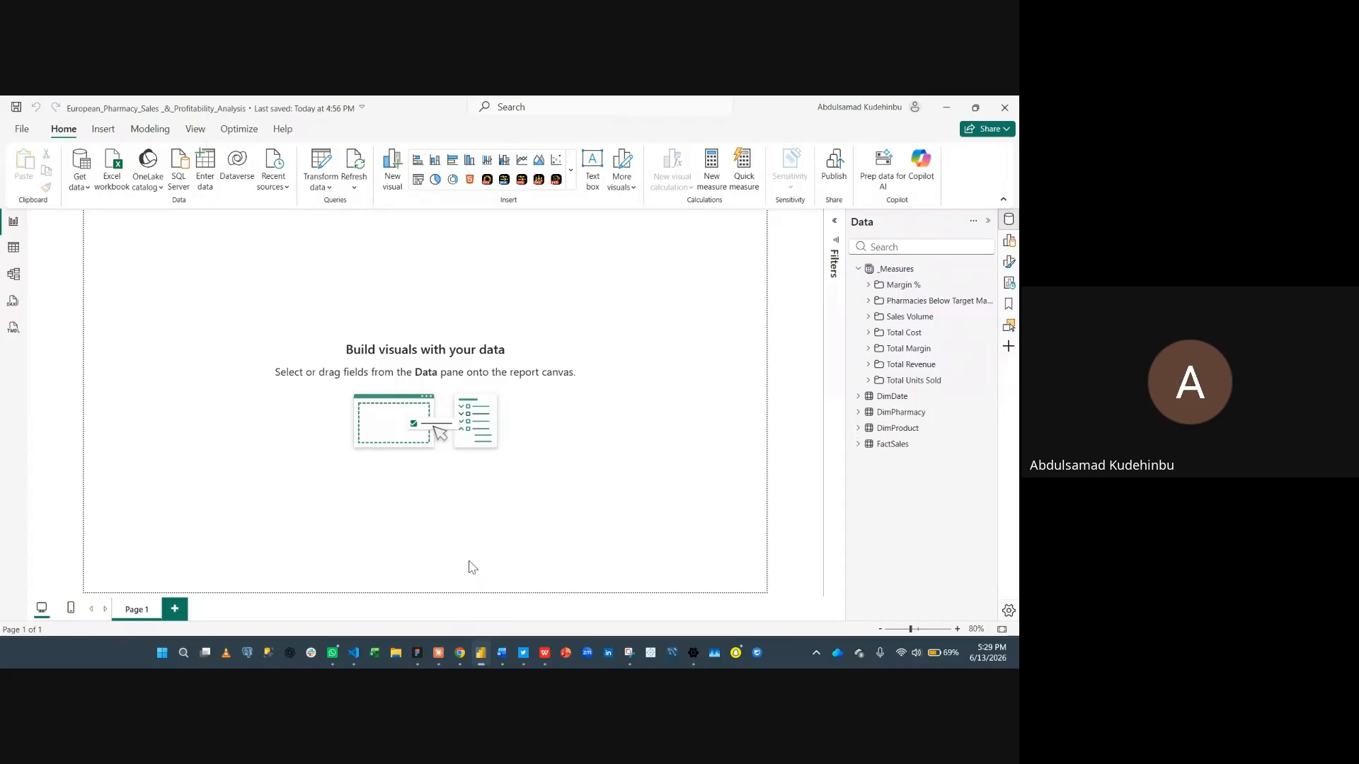
- Switch to the Power BI Wireframes file in Figma and browse the three European Pharmacy Sales page wireframes
mouse_move(417, 653)
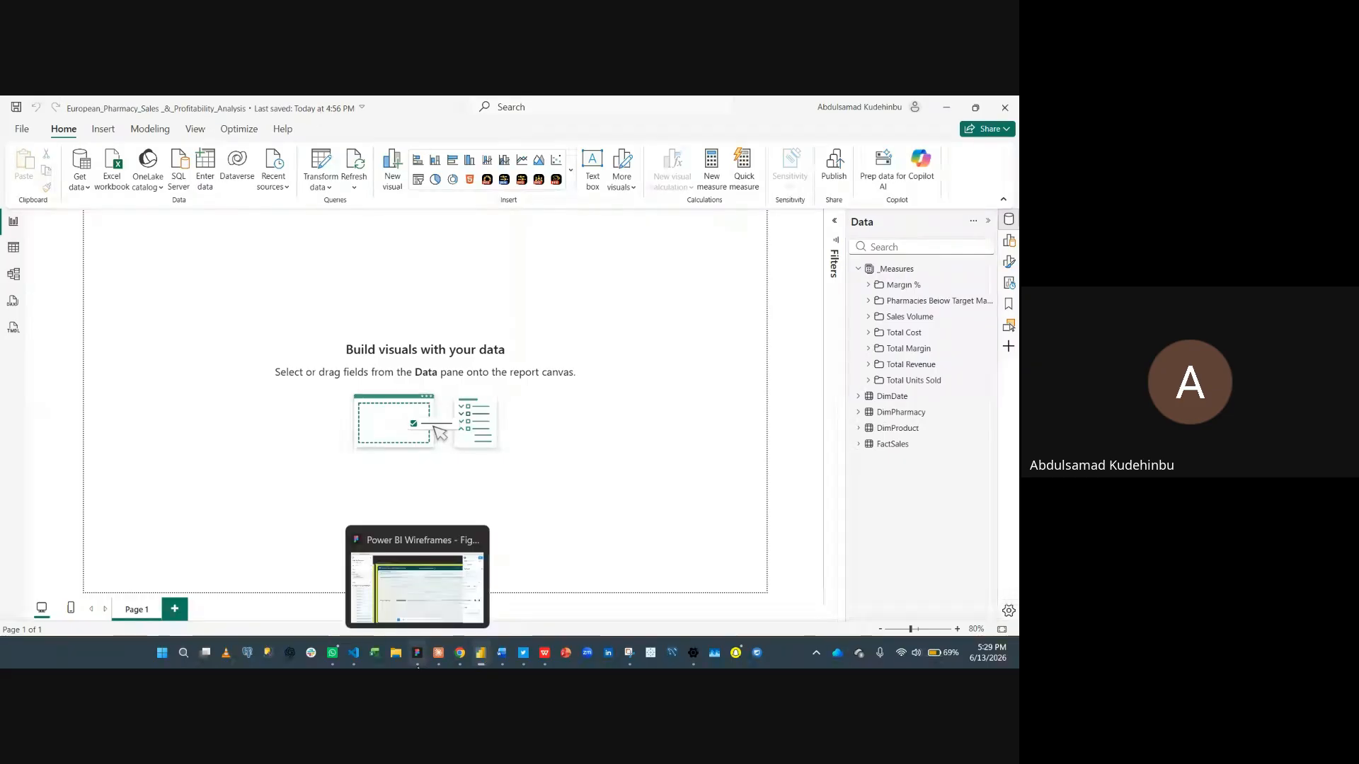
left_click(426, 607)
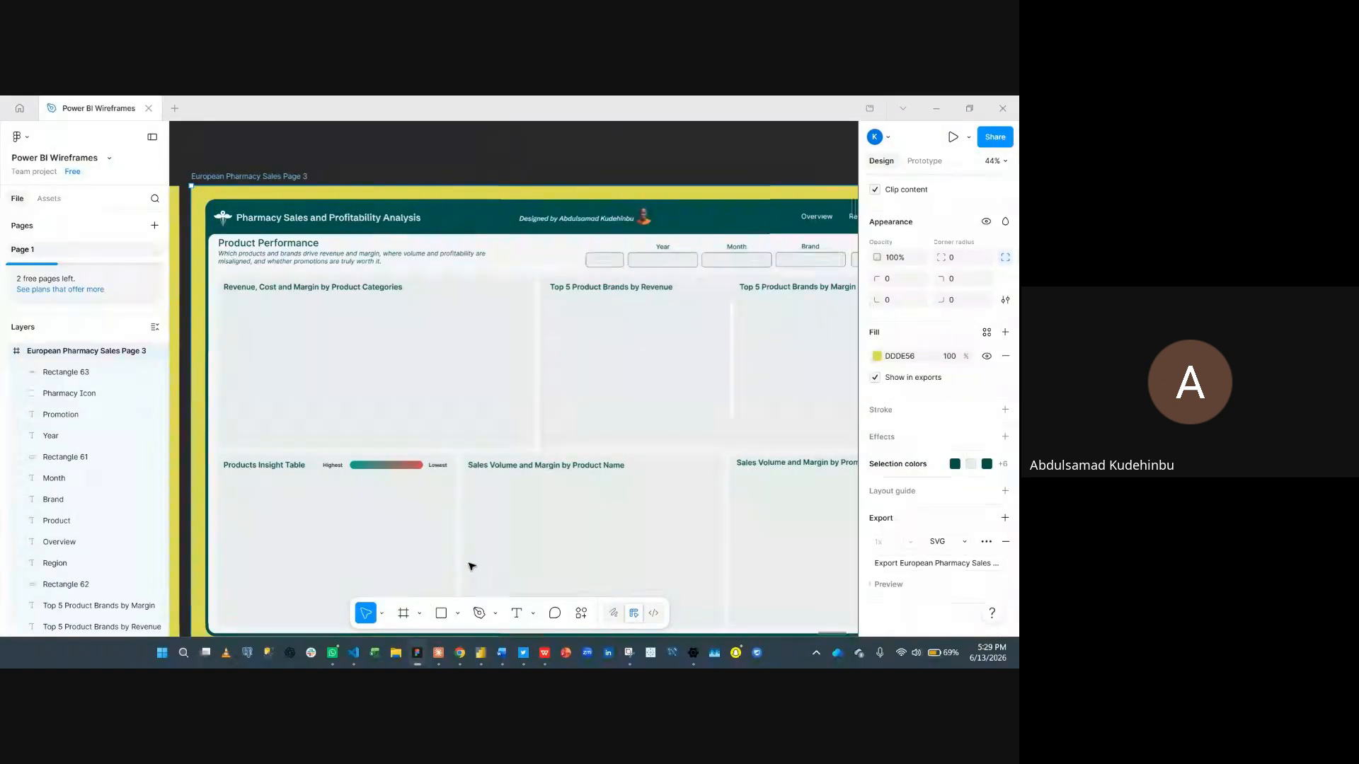
scroll(461, 527, "down", 3)
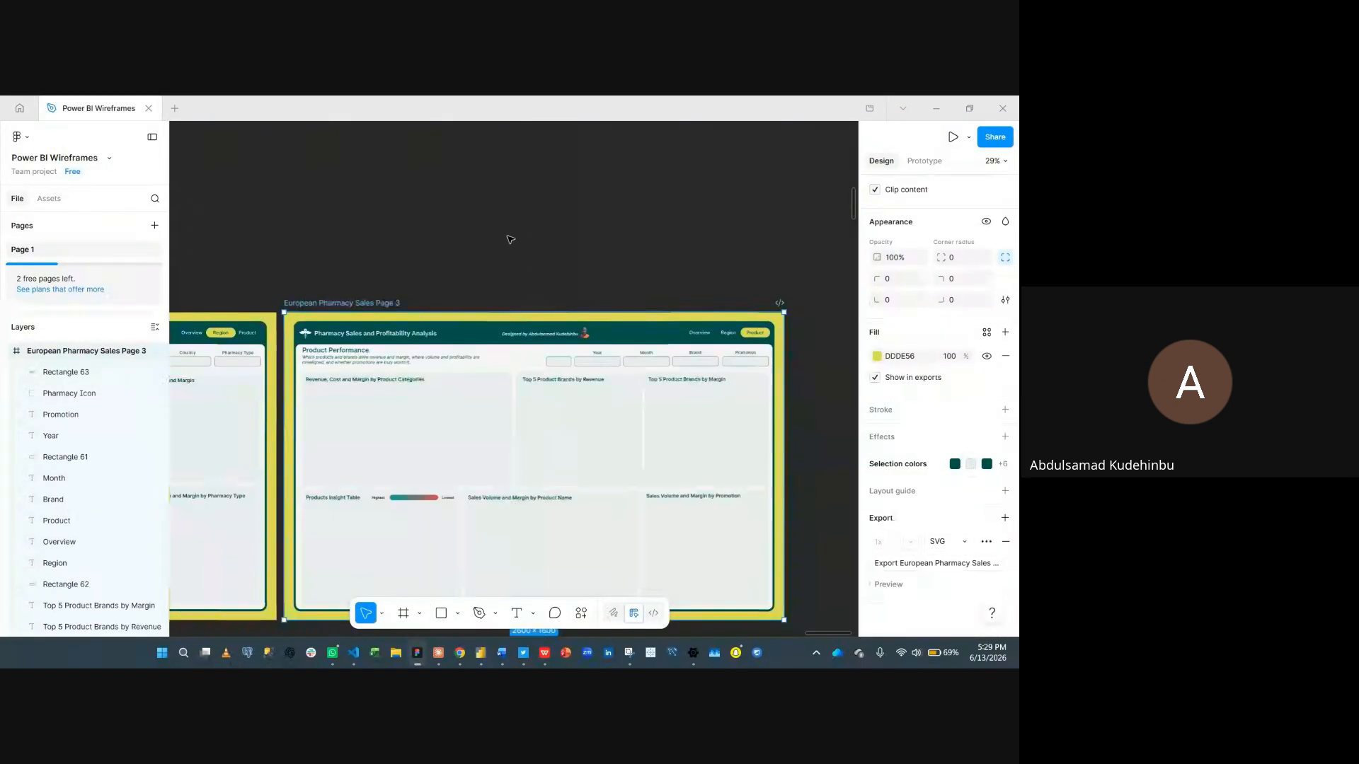
scroll(509, 226, "left", 3)
scroll(509, 227, "left", 10)
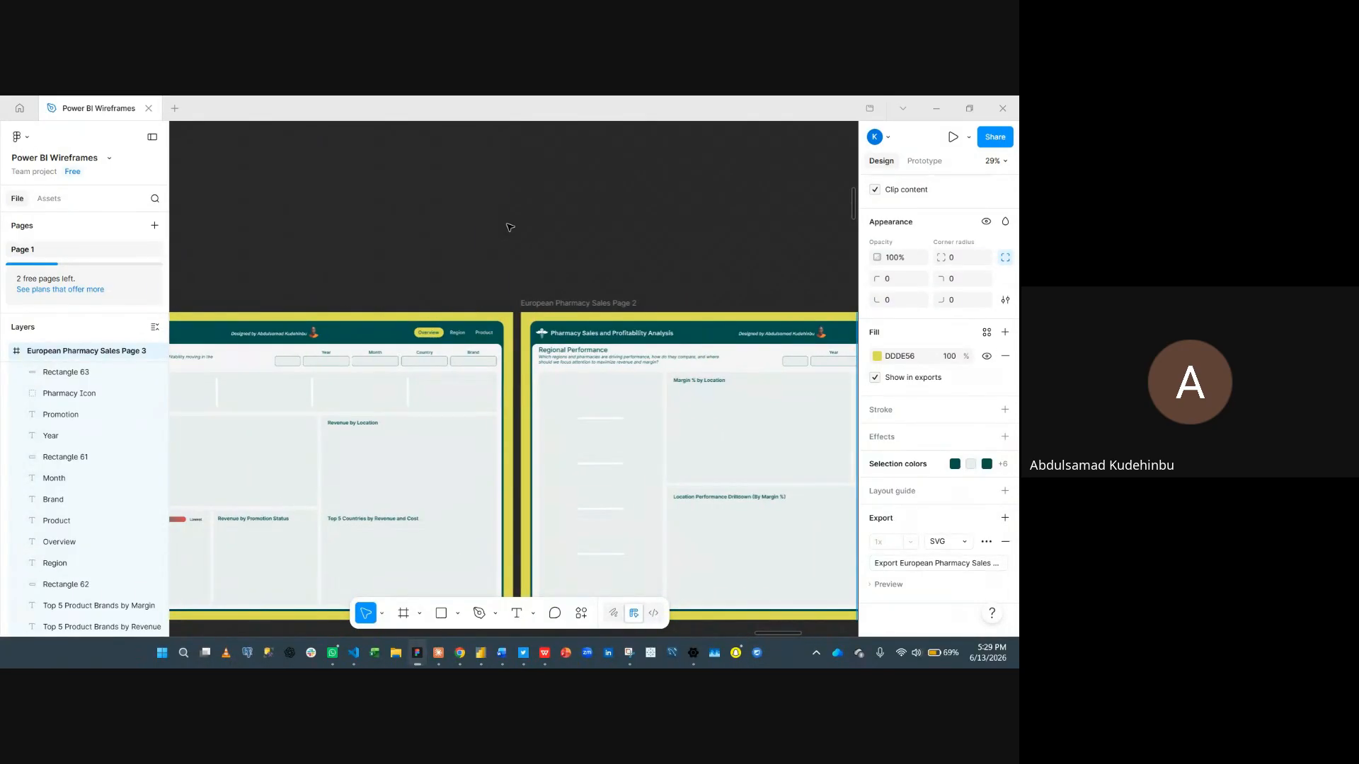
scroll(509, 226, "left", 8)
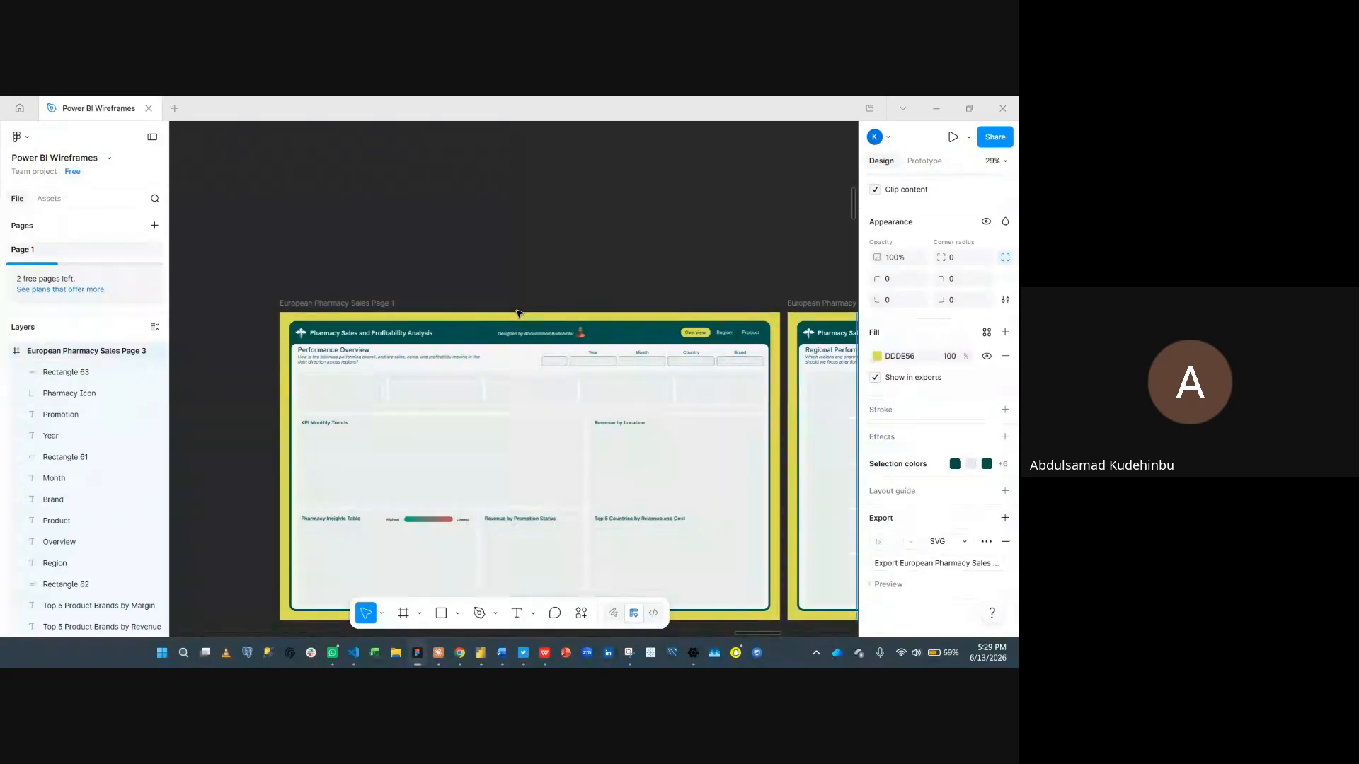
scroll(517, 313, "right", 5)
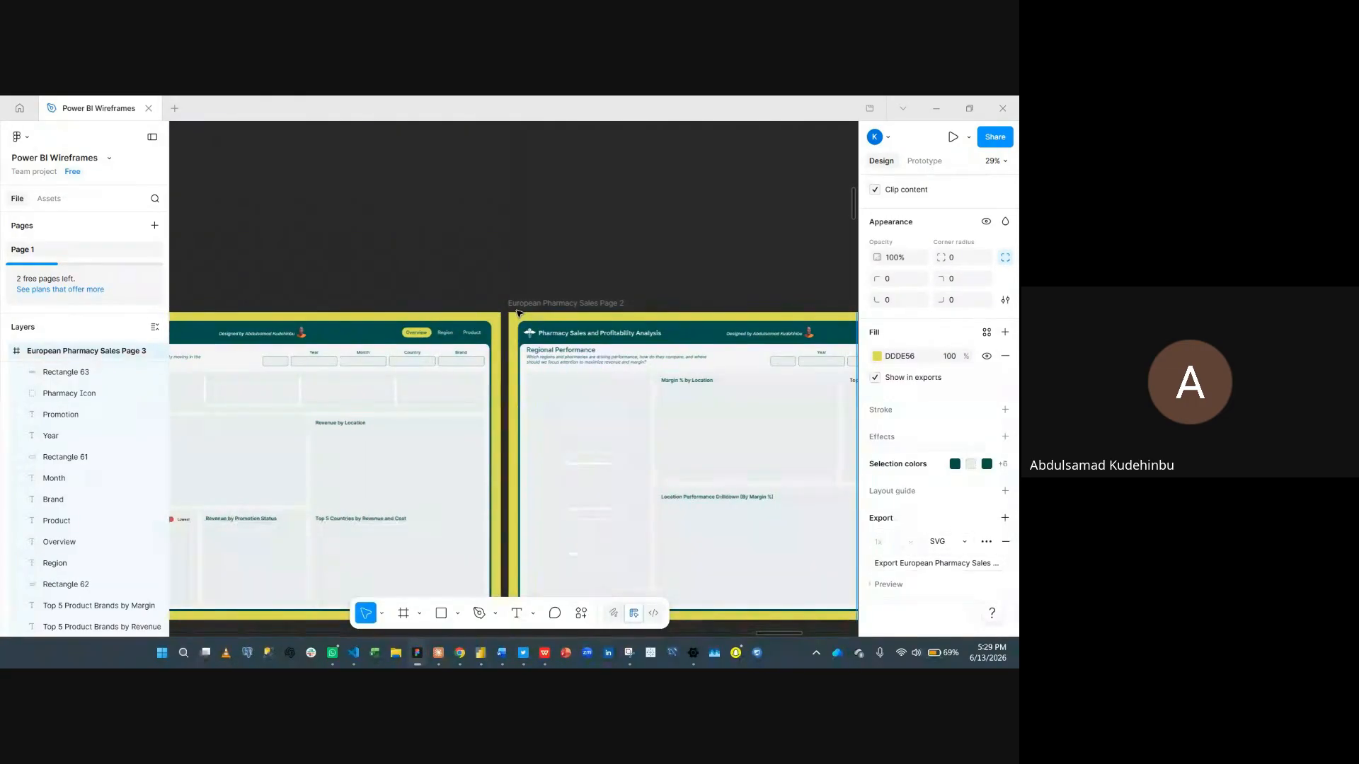
scroll(354, 295, "left", 8)
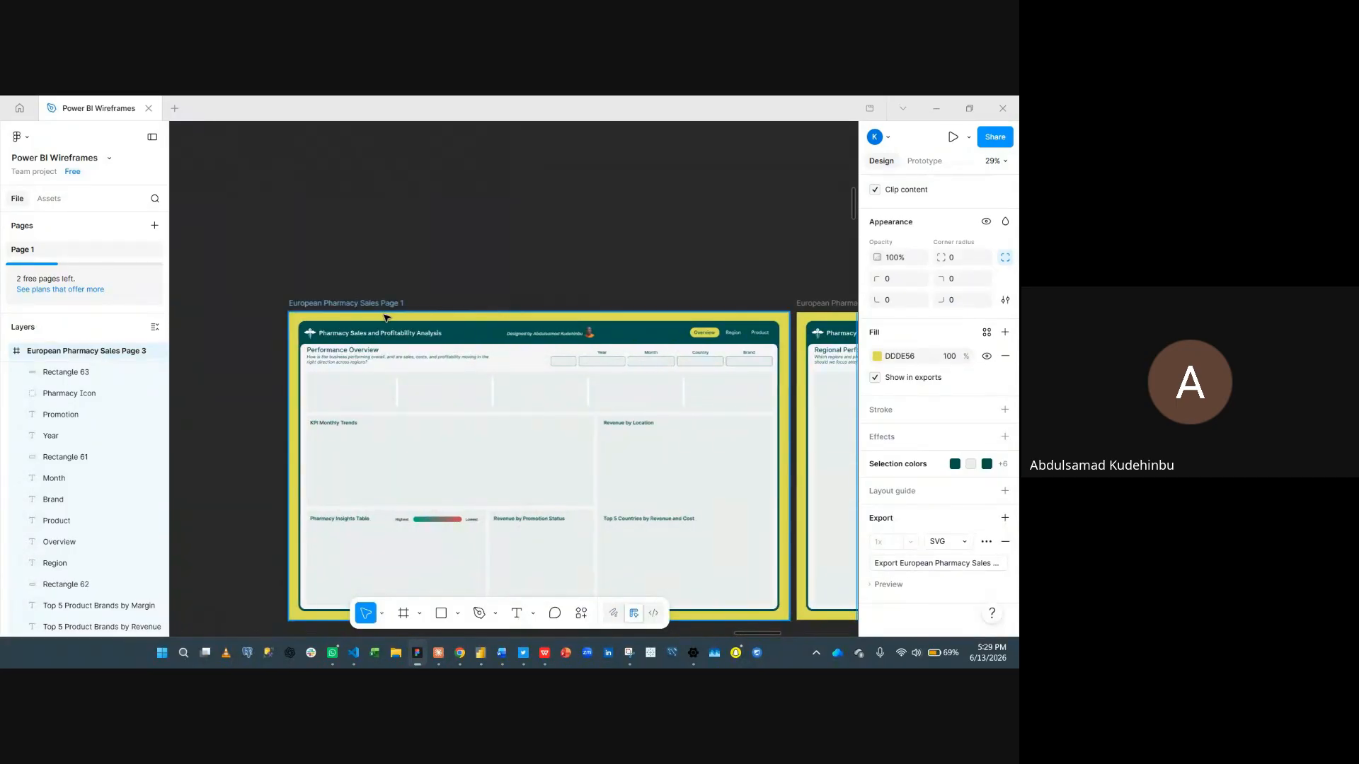
scroll(633, 300, "right", 3)
scroll(633, 300, "left", 3)
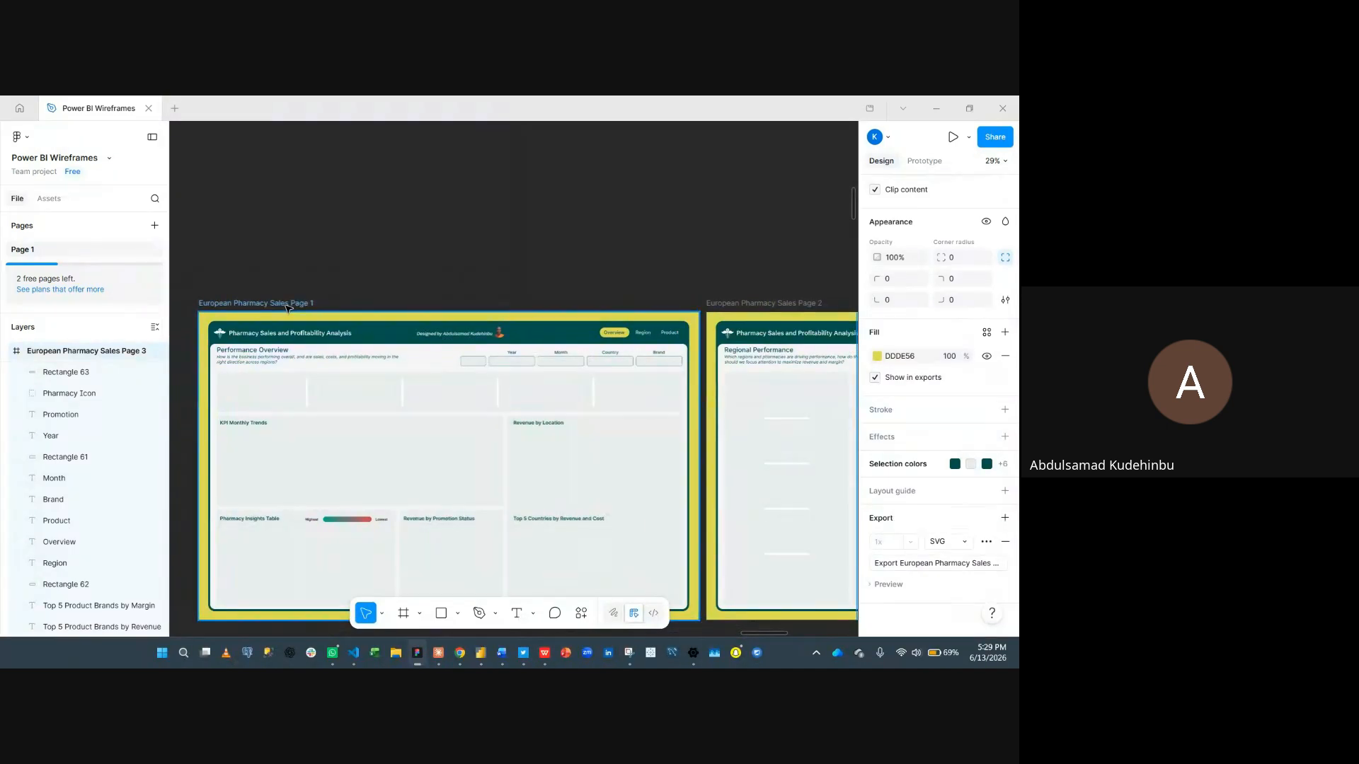
- Select the European Pharmacy Sales Page 1 frame and begin exporting it as SVG, cancelling the save dialog
left_click(288, 305)
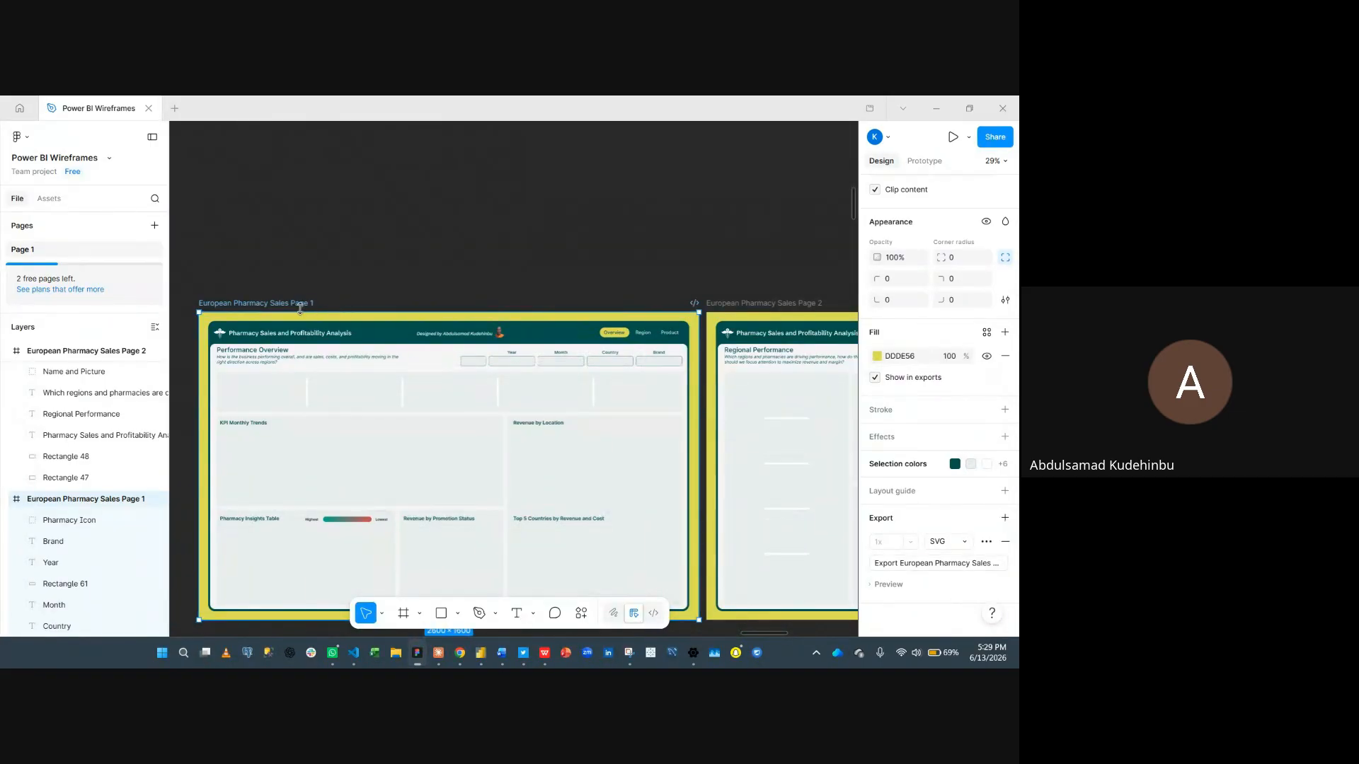
left_click(962, 543)
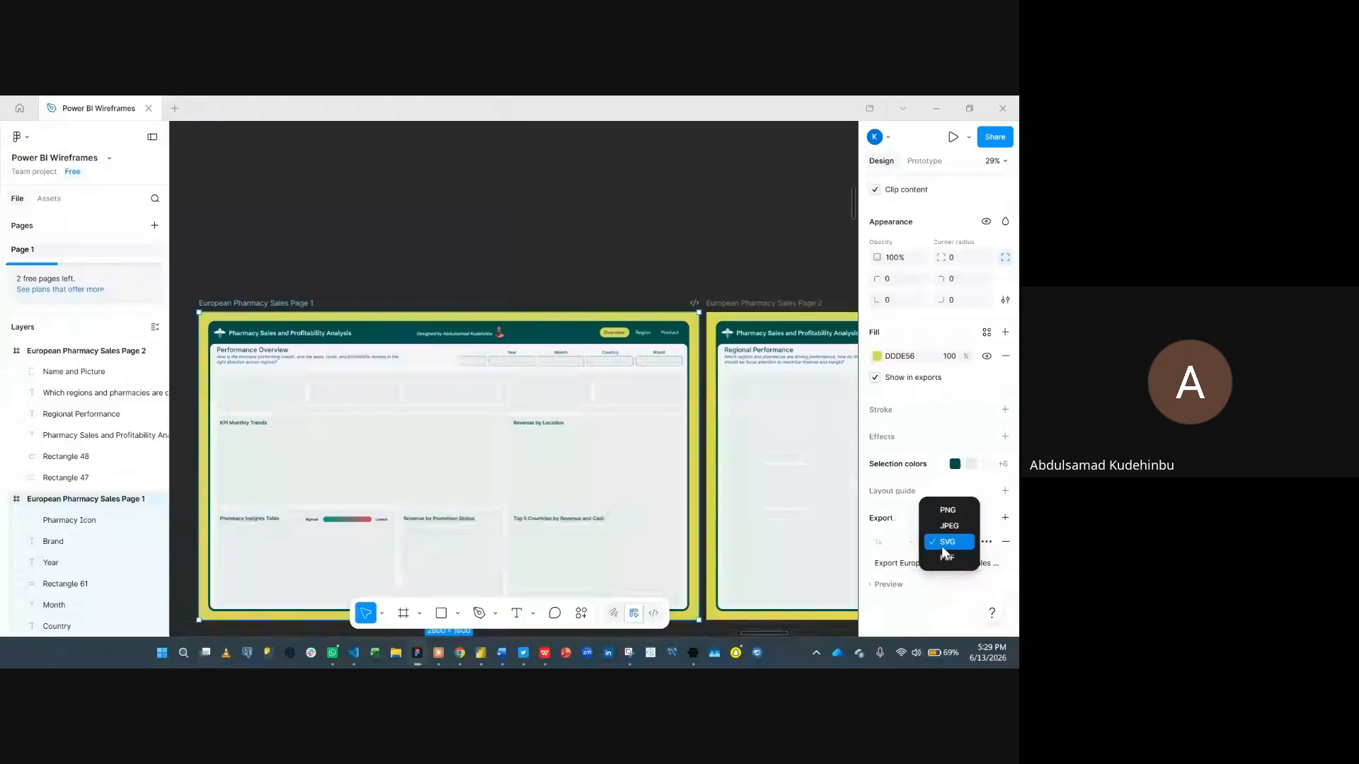
left_click(945, 598)
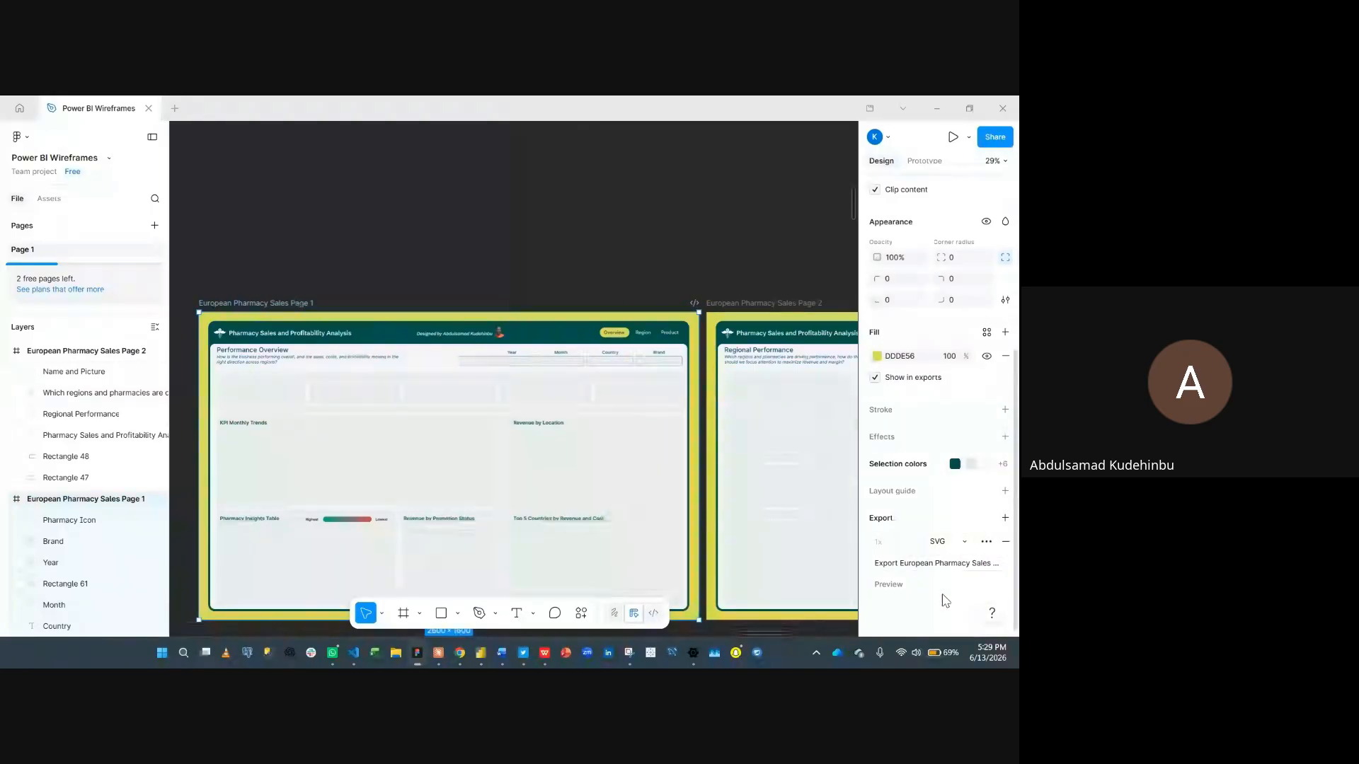
left_click(959, 549)
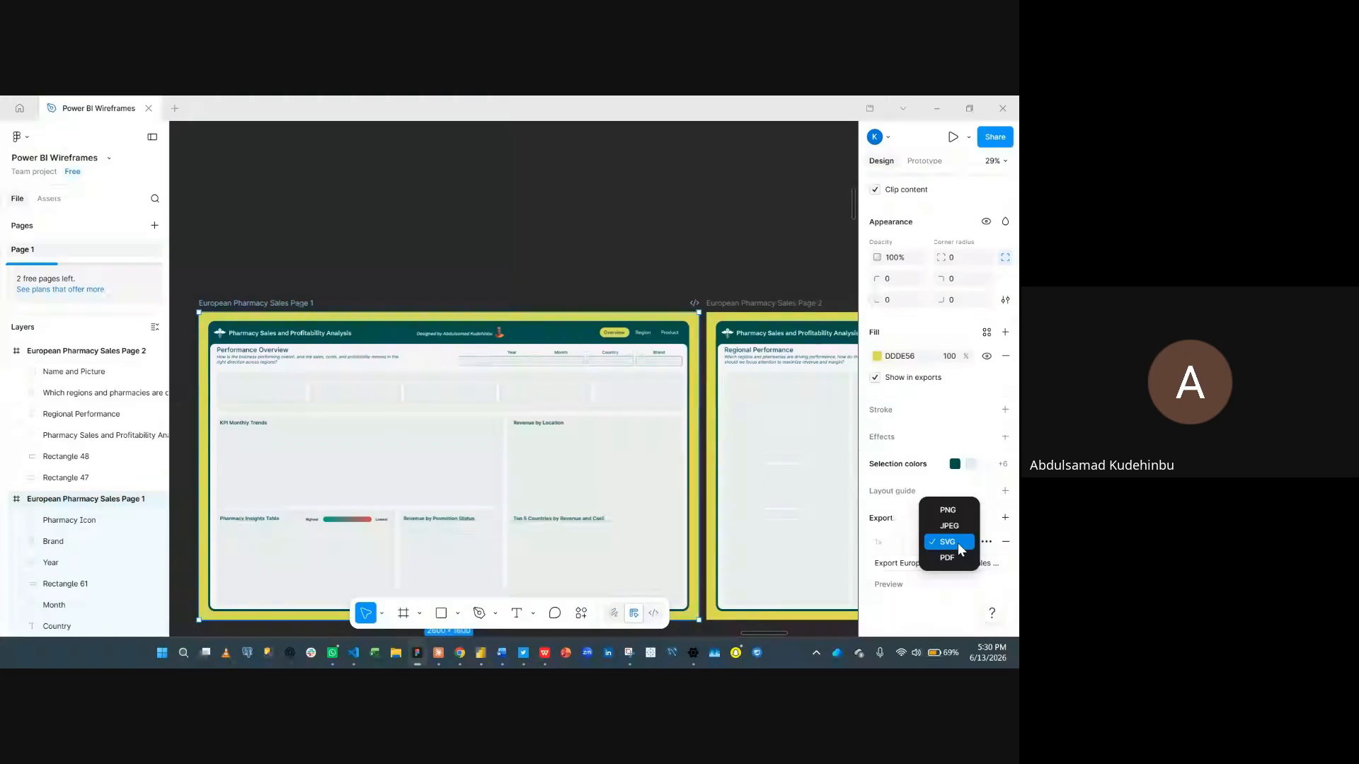
left_click(947, 595)
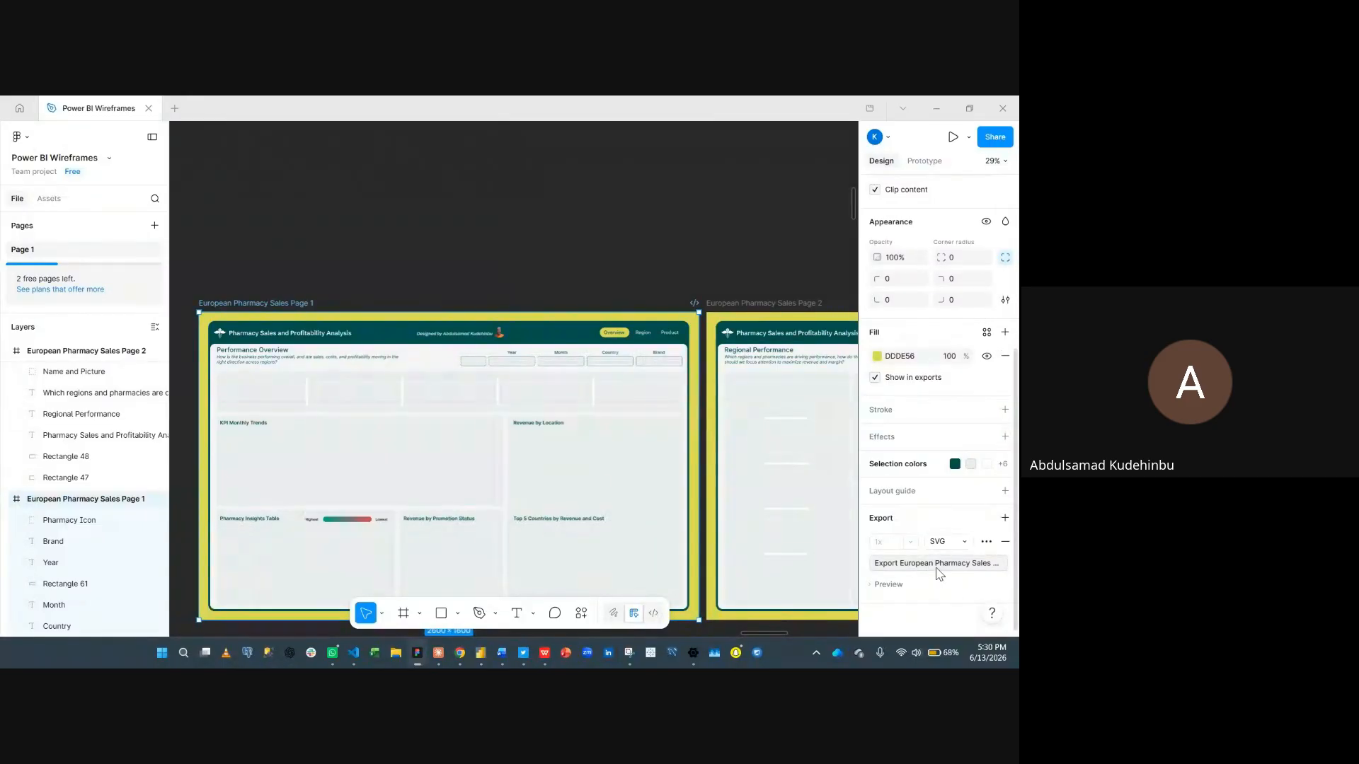
left_click(939, 566)
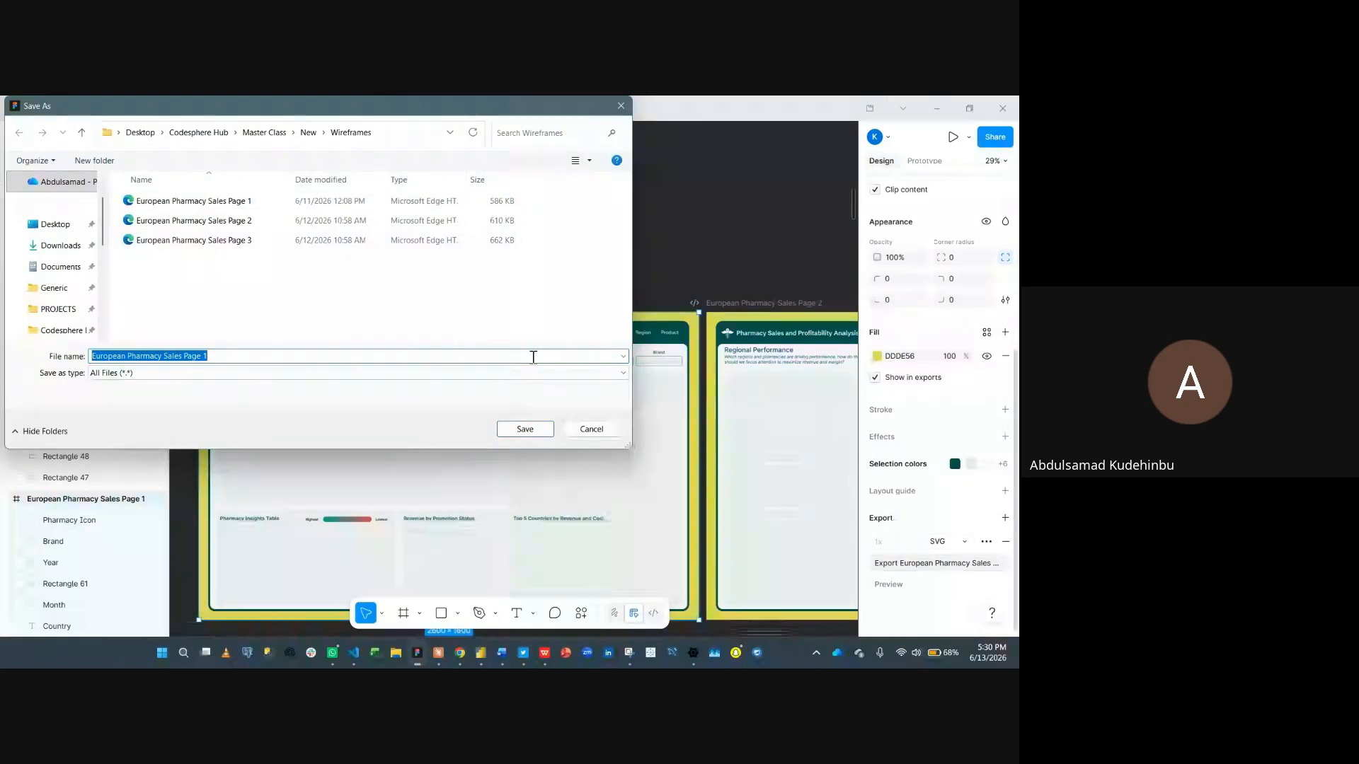
left_click(591, 429)
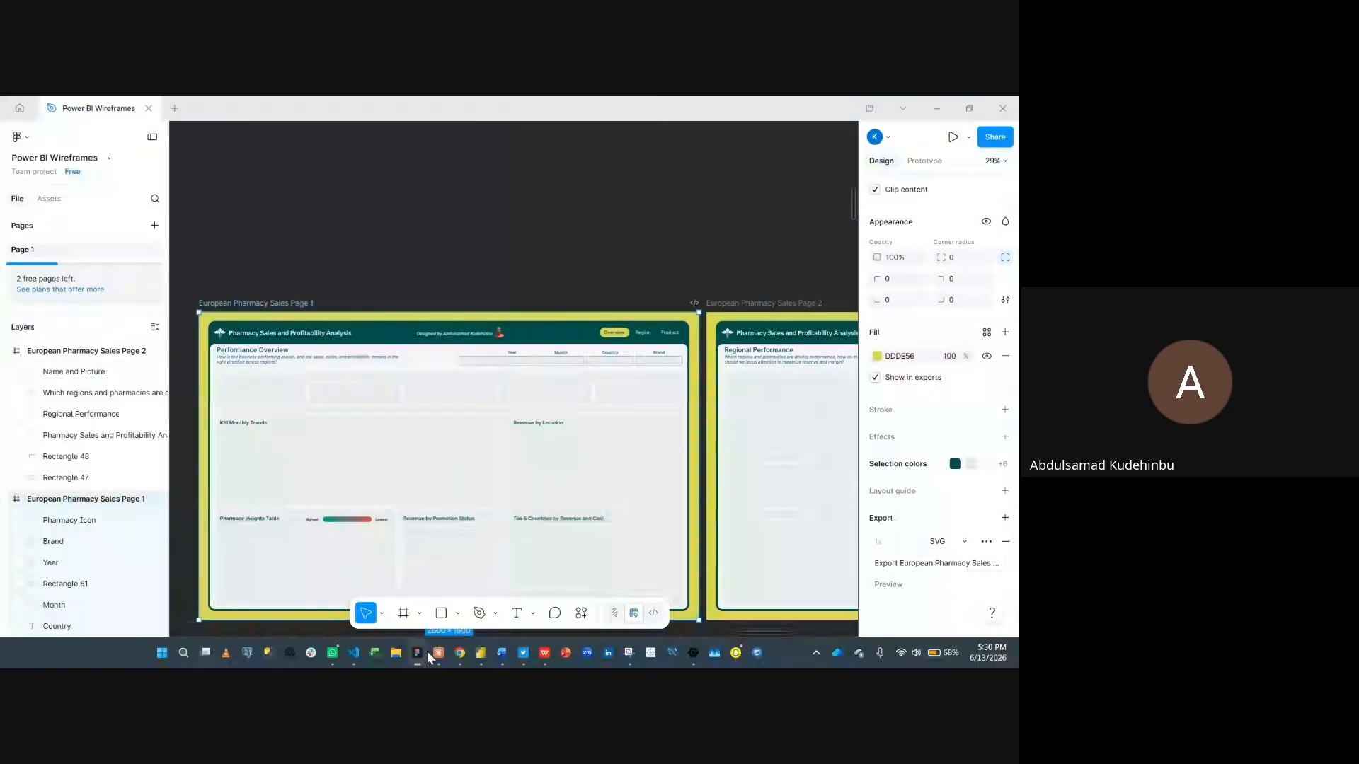
- Scroll the frame's design properties up to view its position and dimensions
mouse_move(429, 658)
scroll(927, 467, "up", 4)
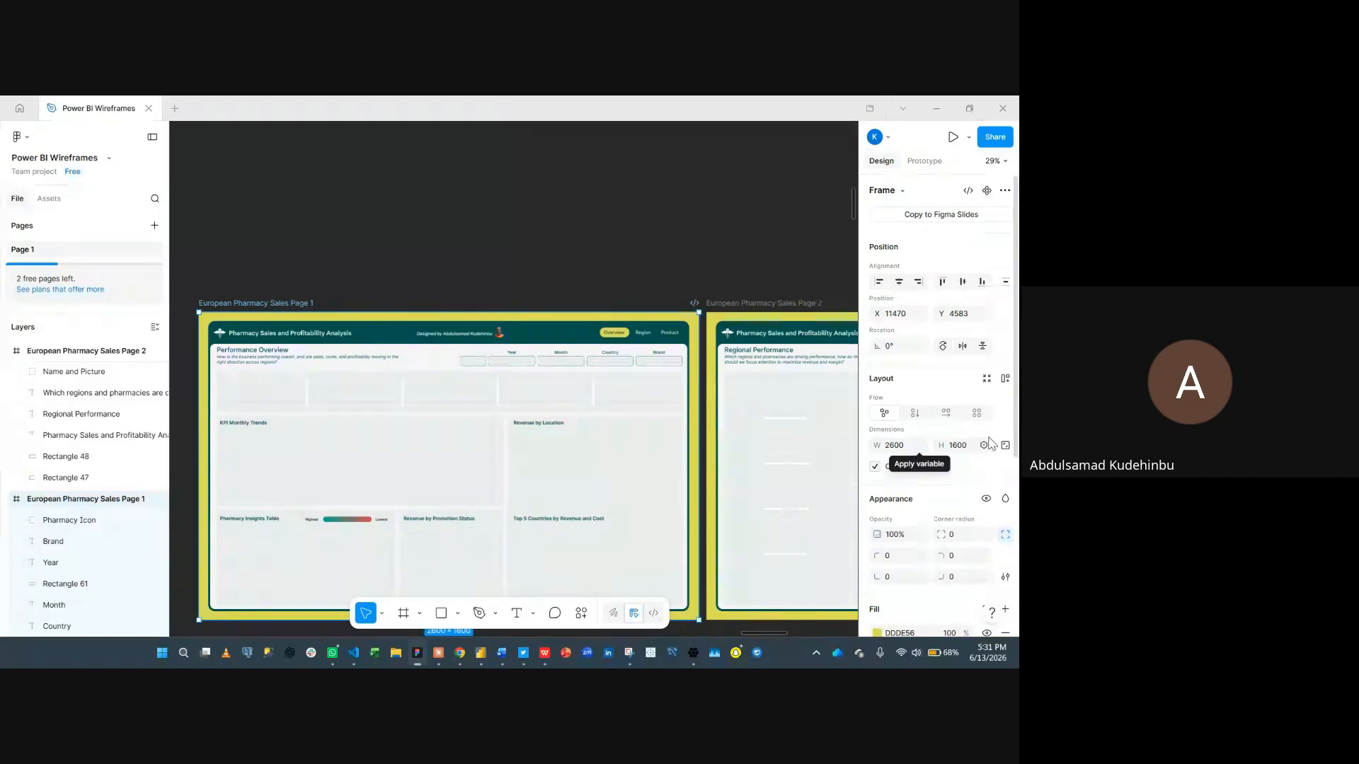
- Switch back to Power BI, open the page format settings and set the canvas type to Custom
left_click(480, 657)
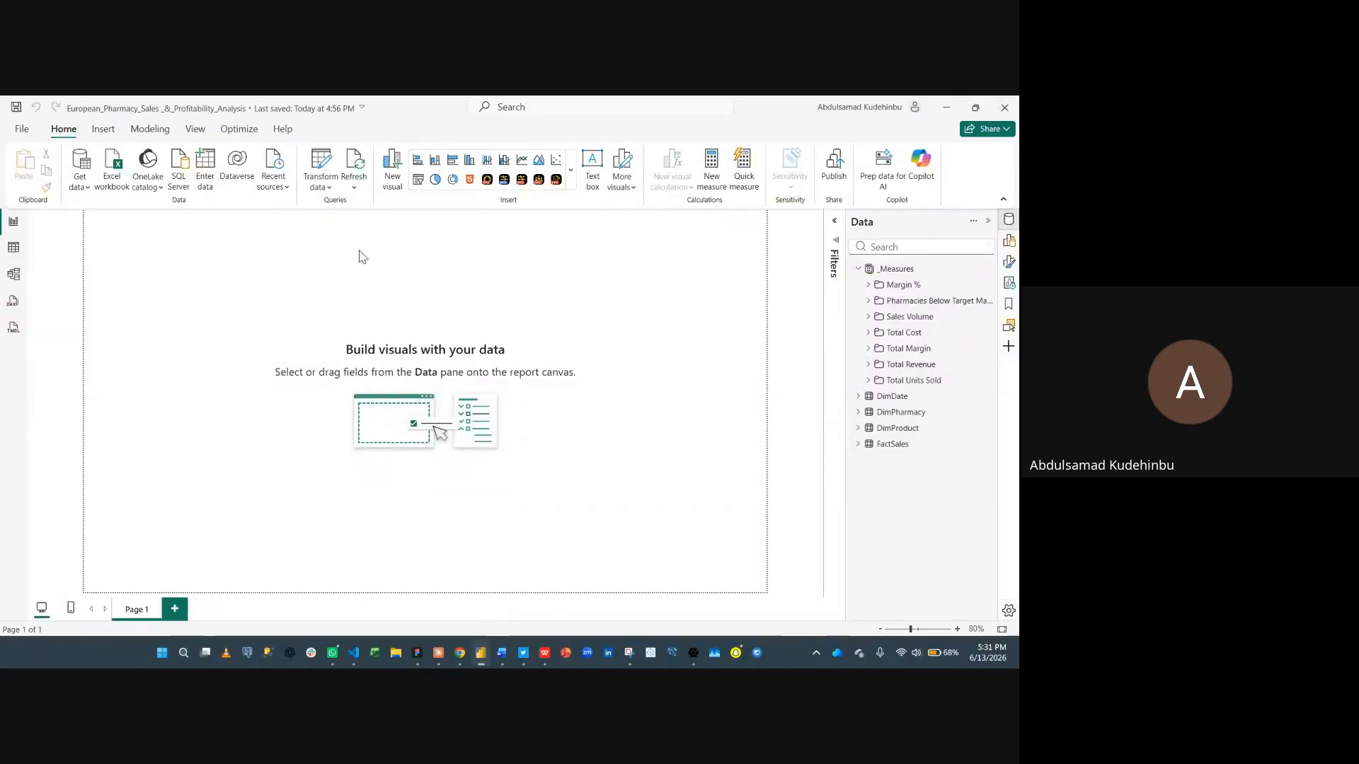
left_click(986, 225)
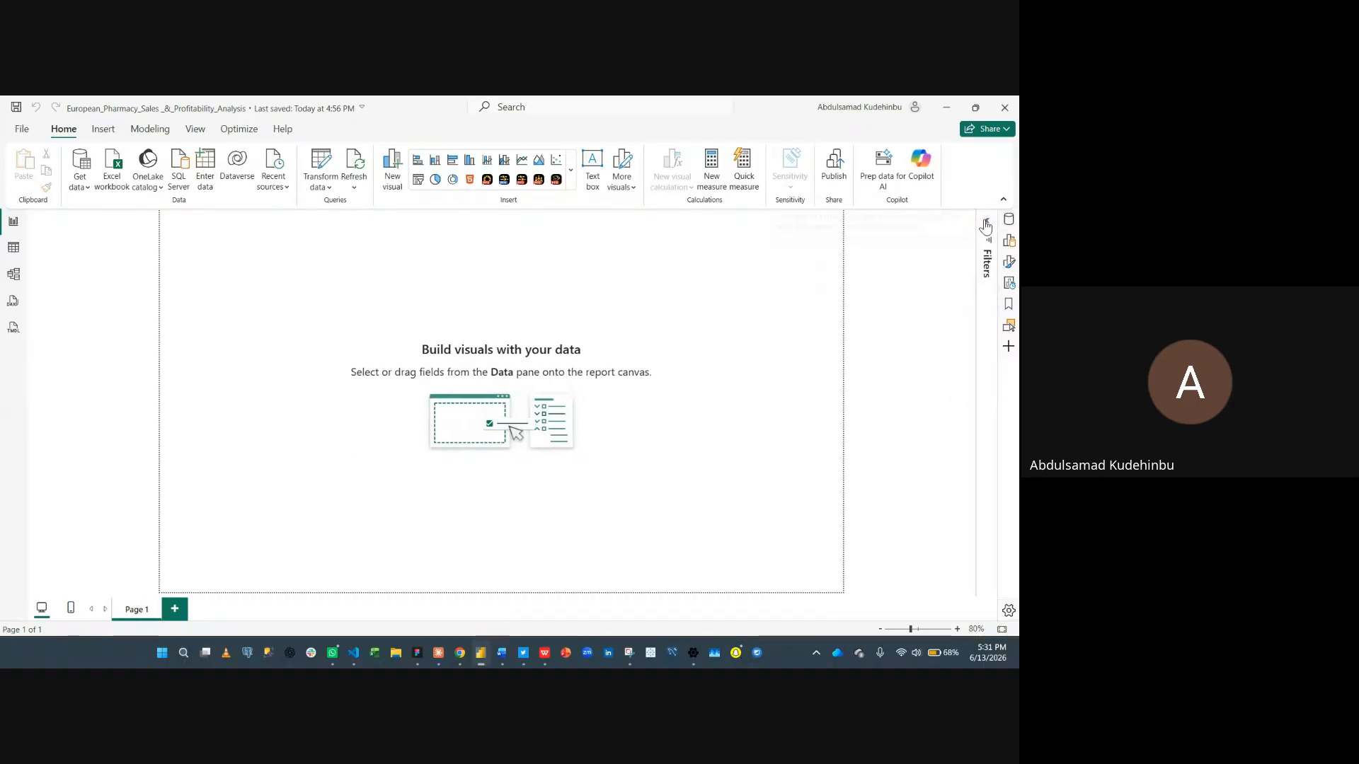
left_click(1010, 262)
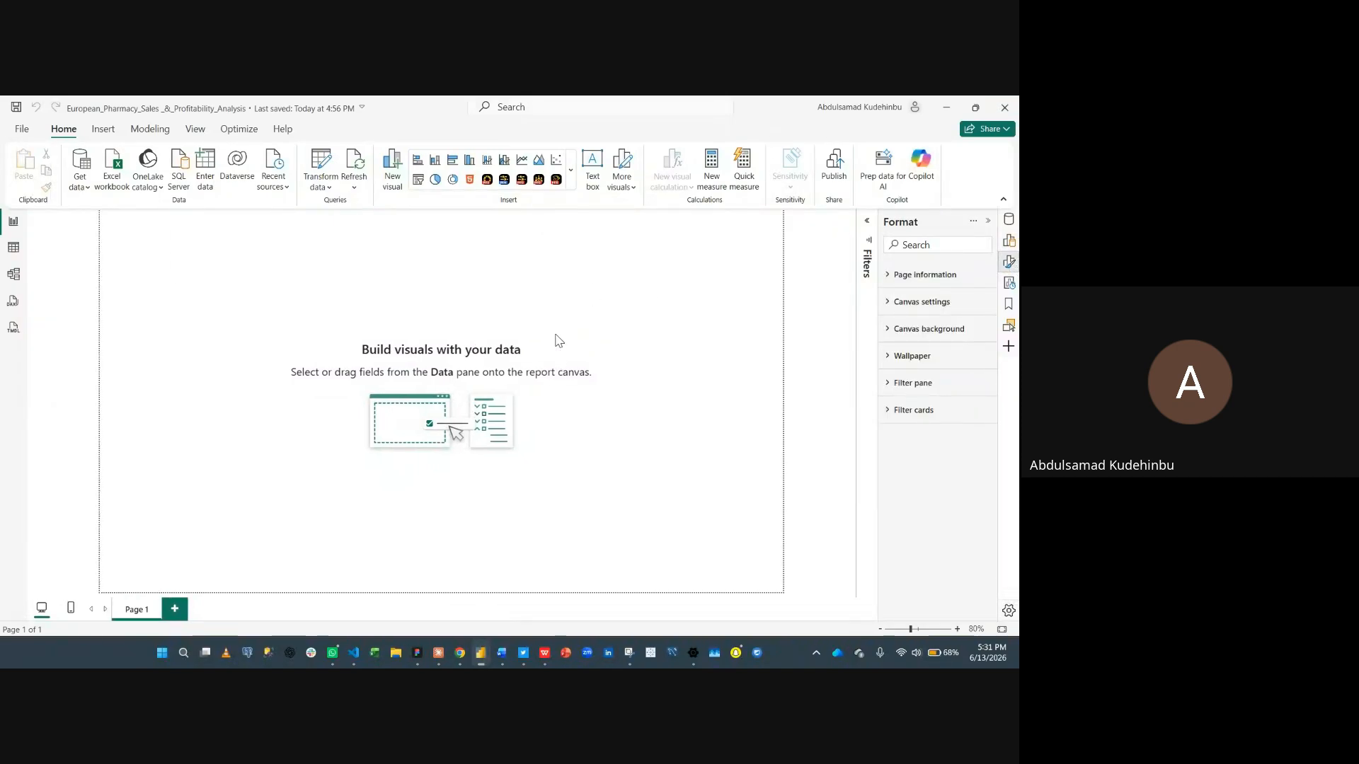
left_click(923, 303)
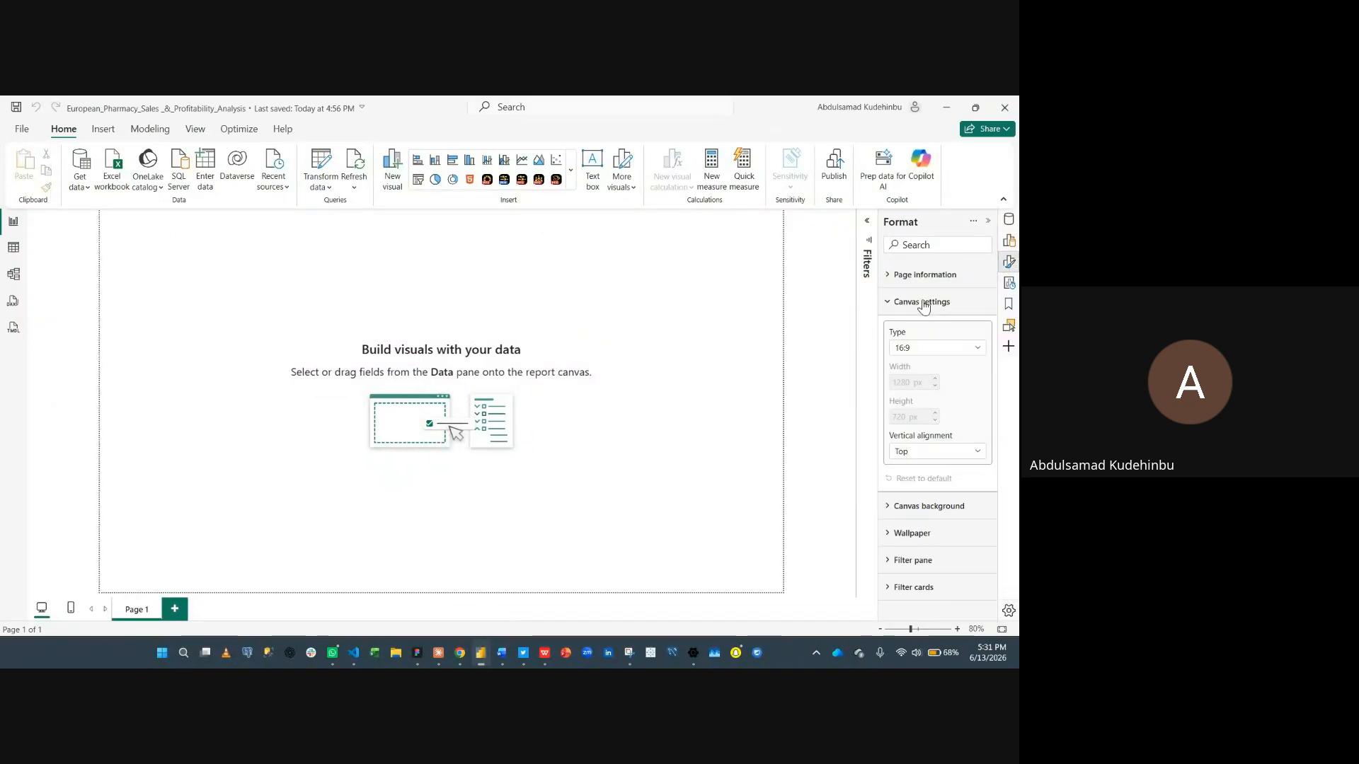
left_click(927, 351)
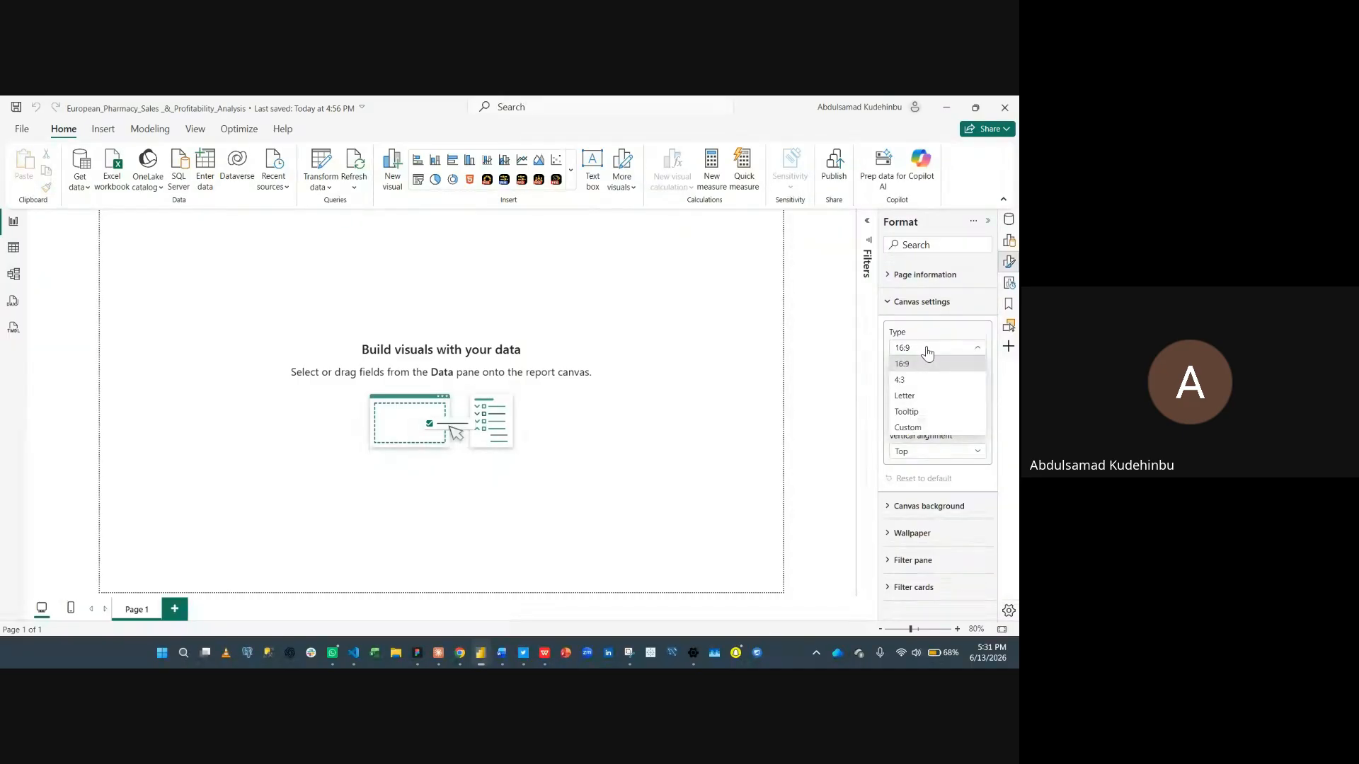
left_click(906, 427)
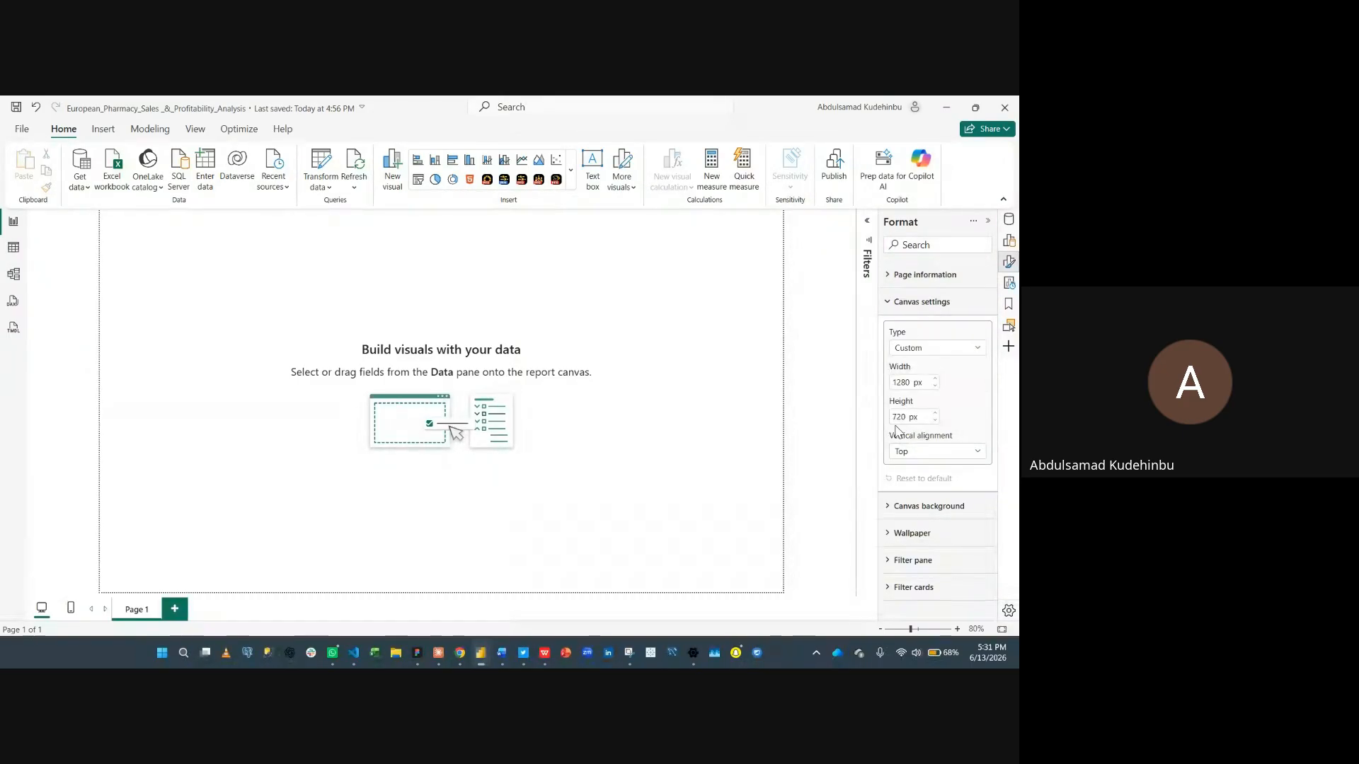
- Set the canvas size to 2600 by 1600 px with Middle vertical alignment
double_click(903, 382)
type("2000")
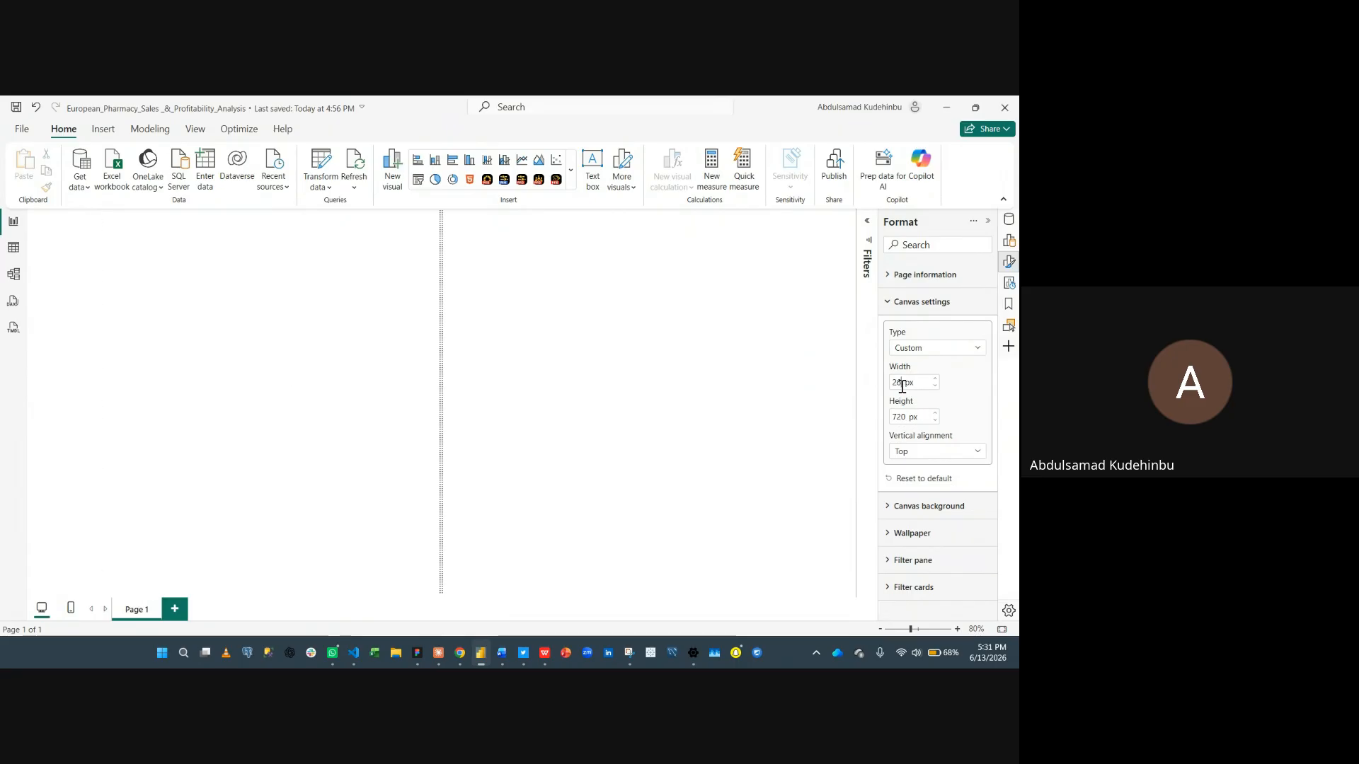
key("Tab")
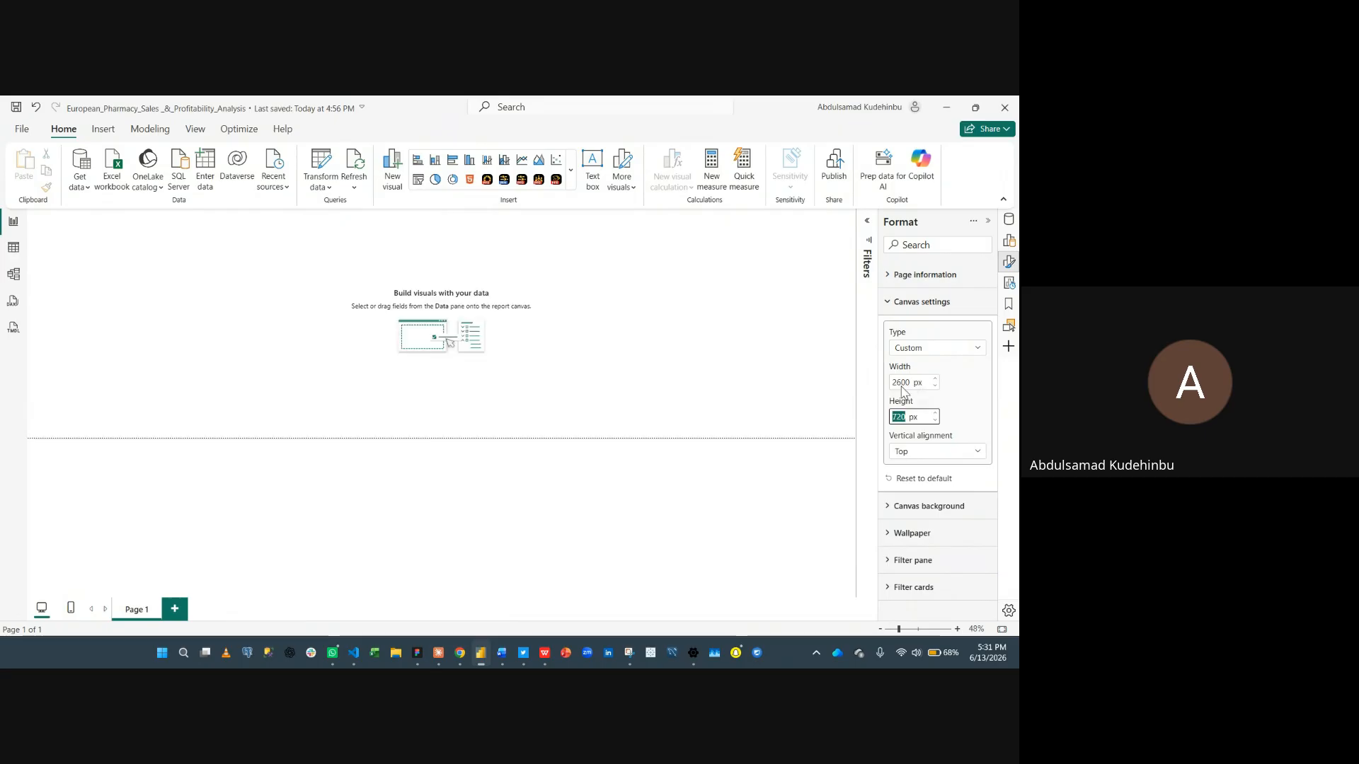
type("1600")
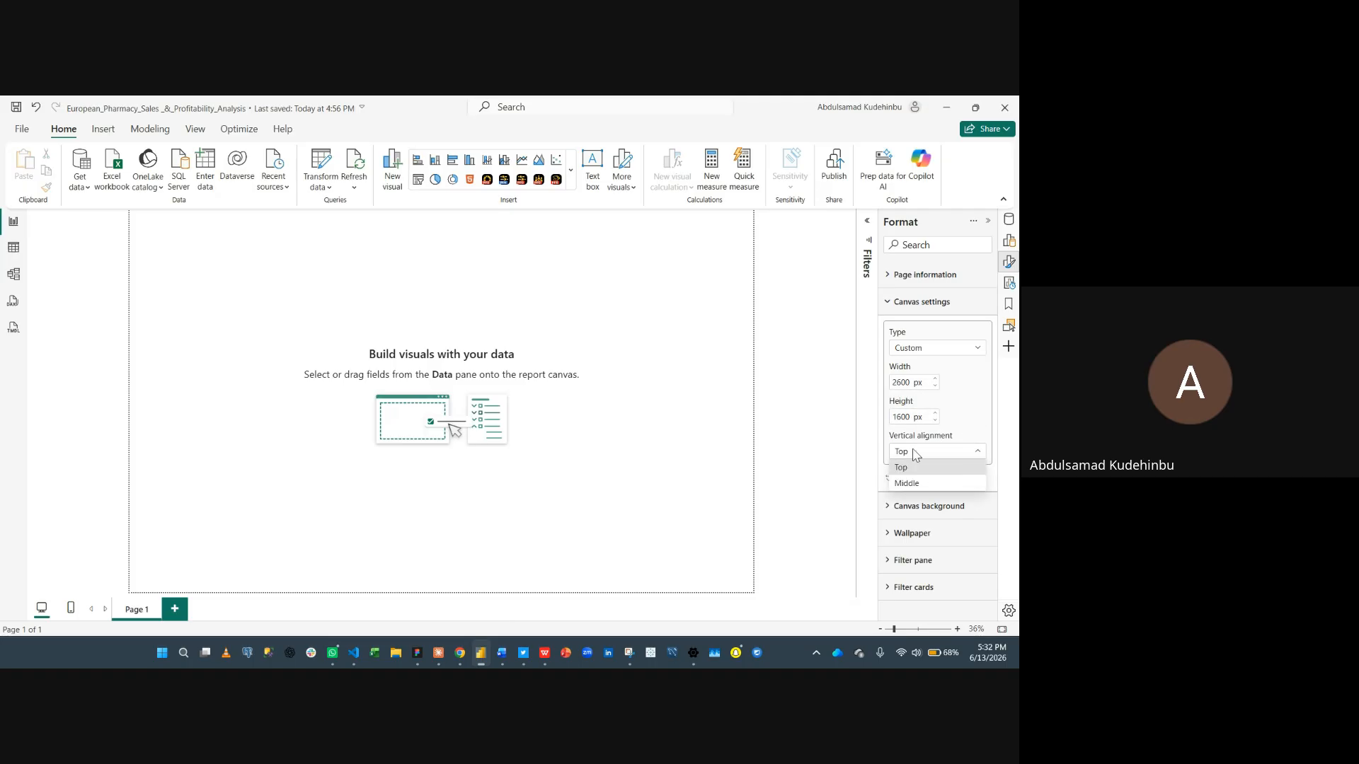
left_click(897, 483)
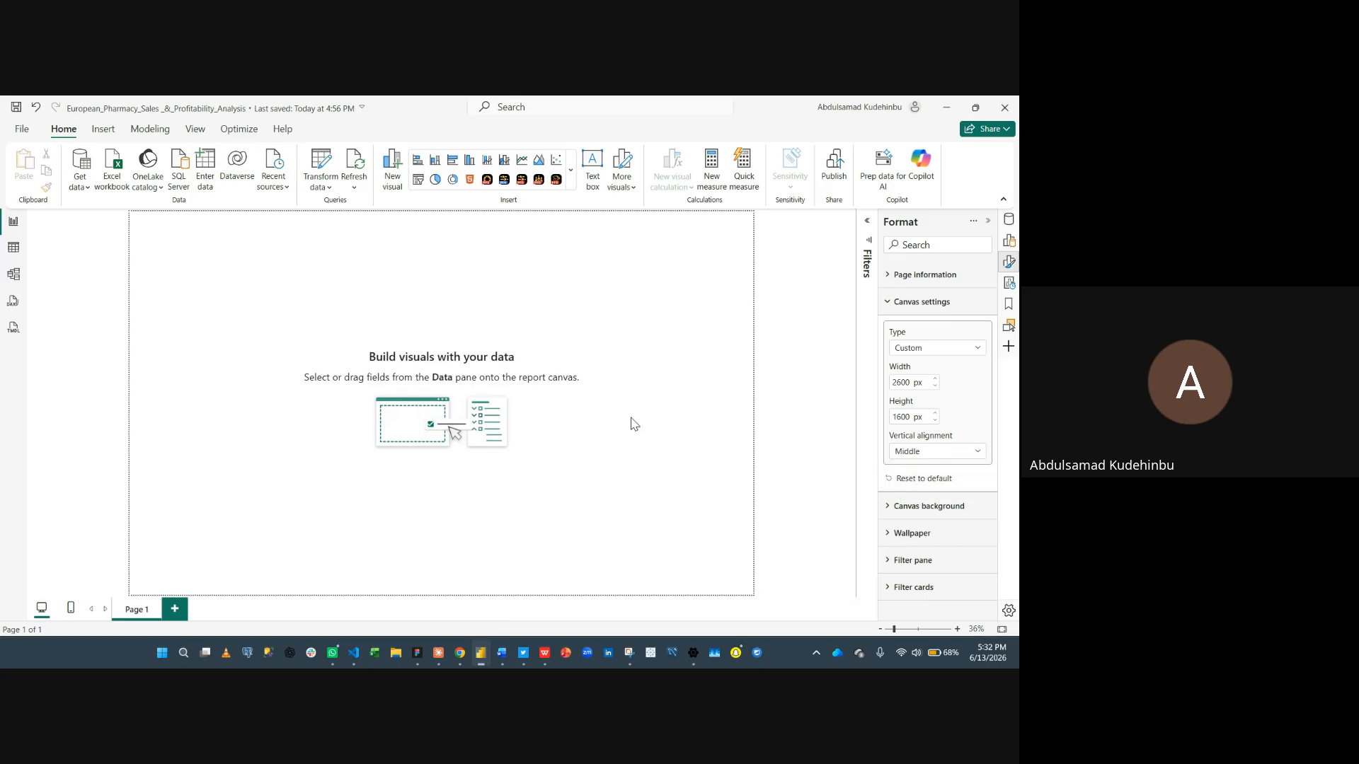
- Set the canvas background image to the European Pharmacy Sales Page 1 wireframe with 0% transparency
left_click(928, 302)
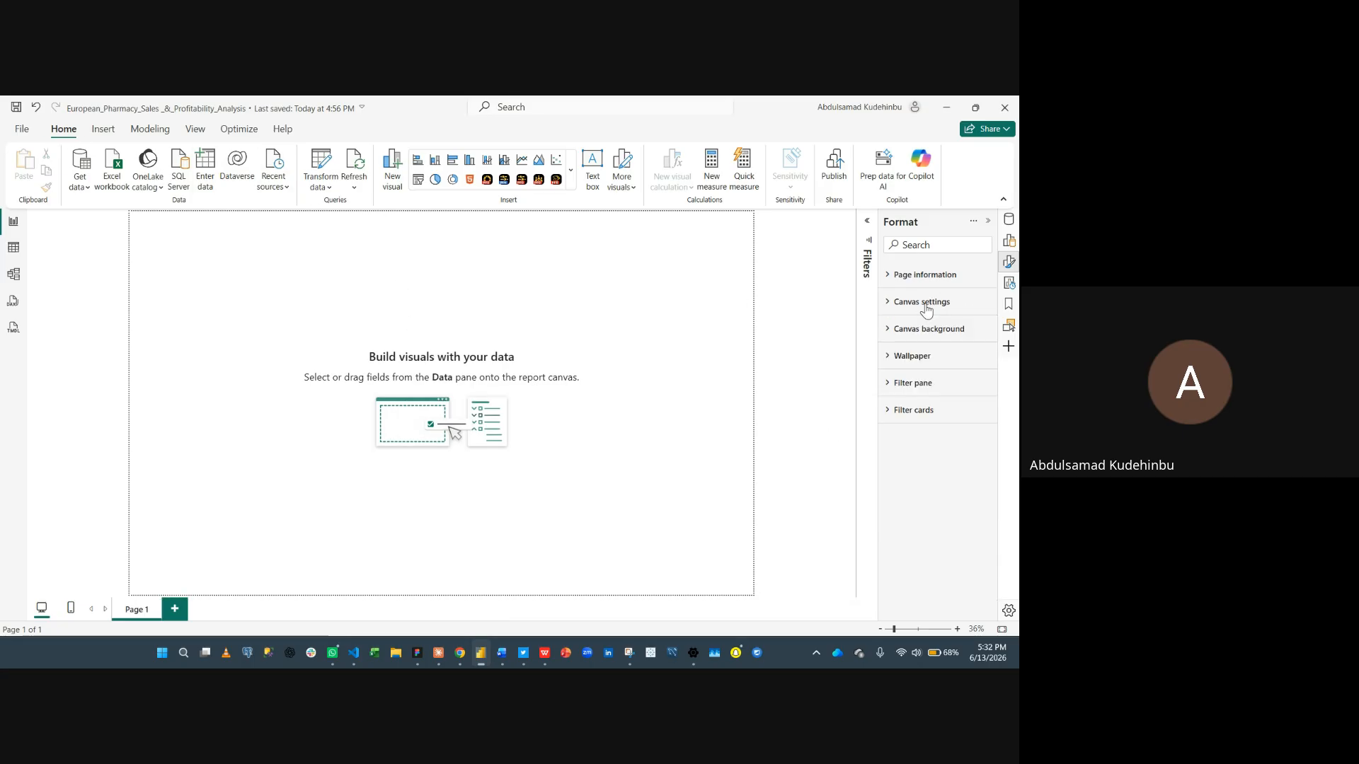
left_click(920, 330)
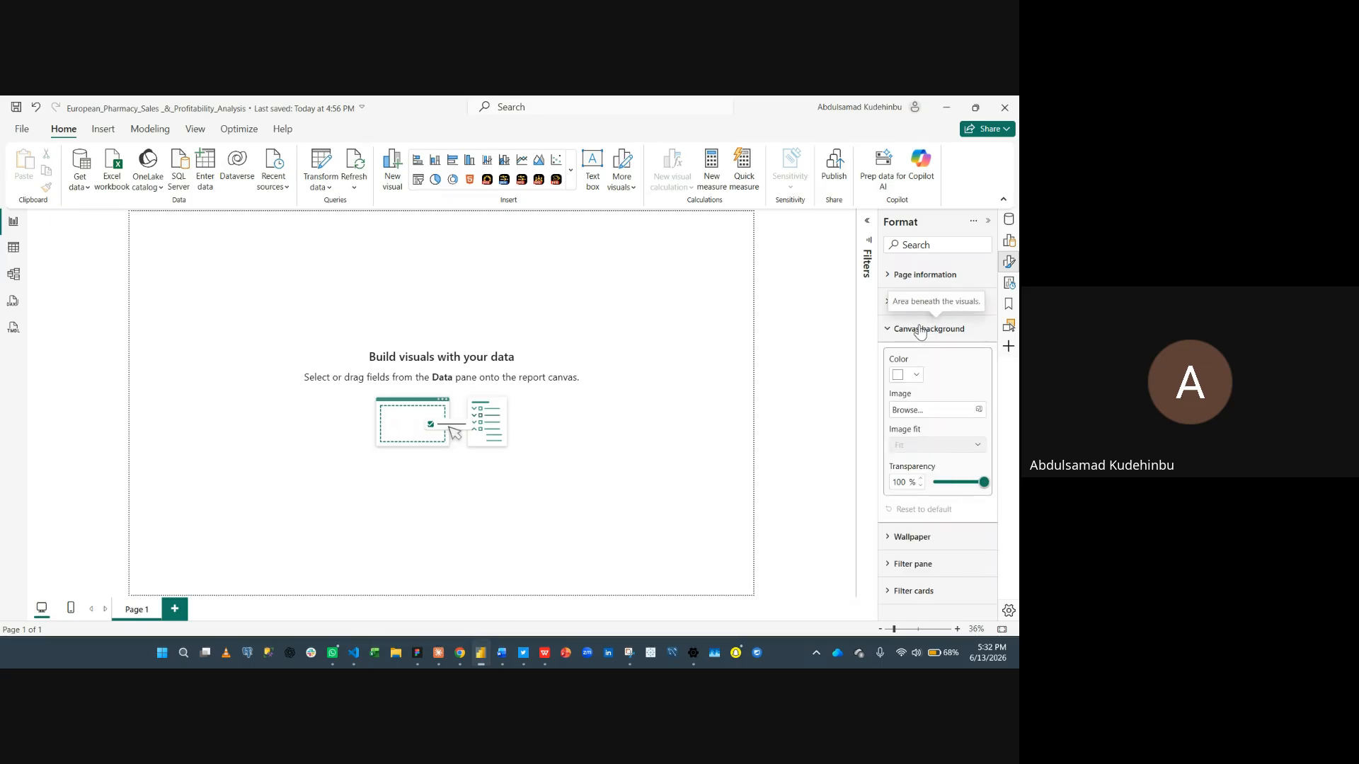
left_click(922, 410)
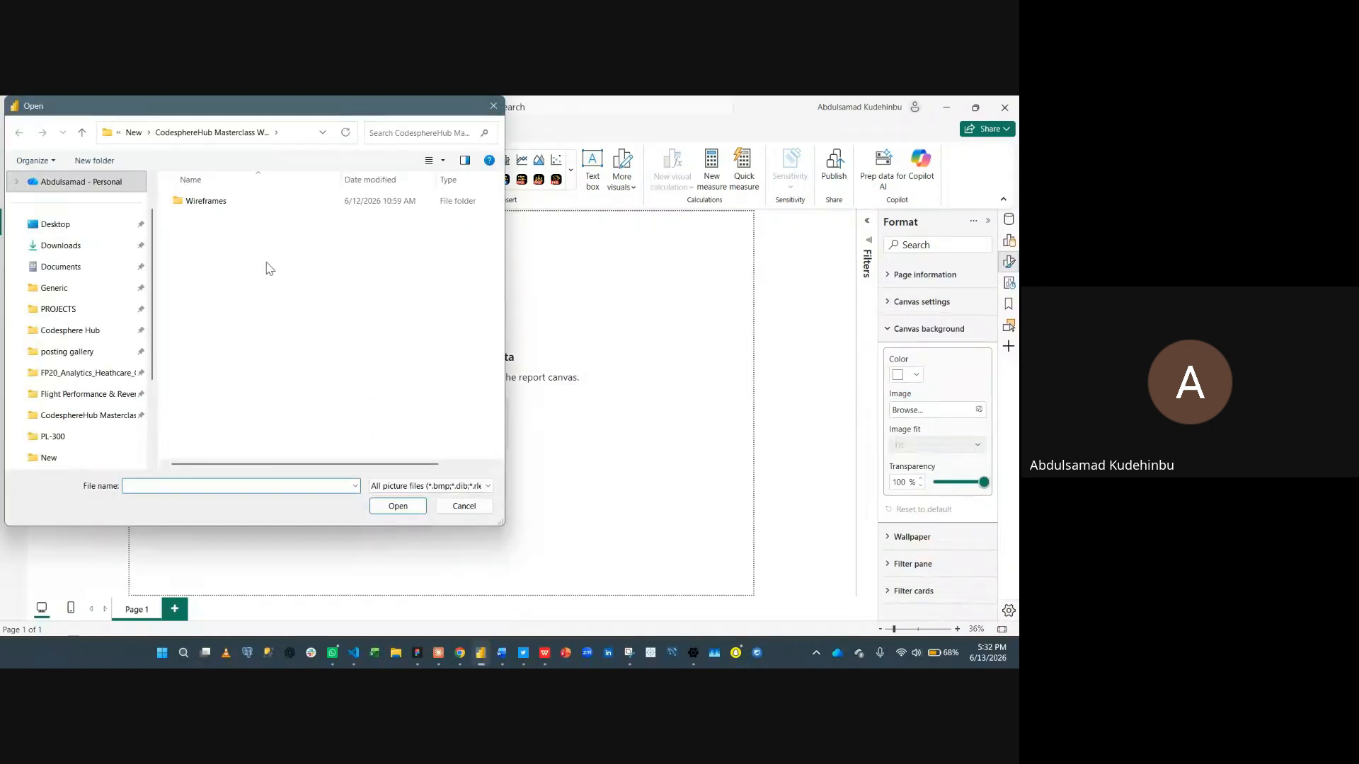
double_click(239, 202)
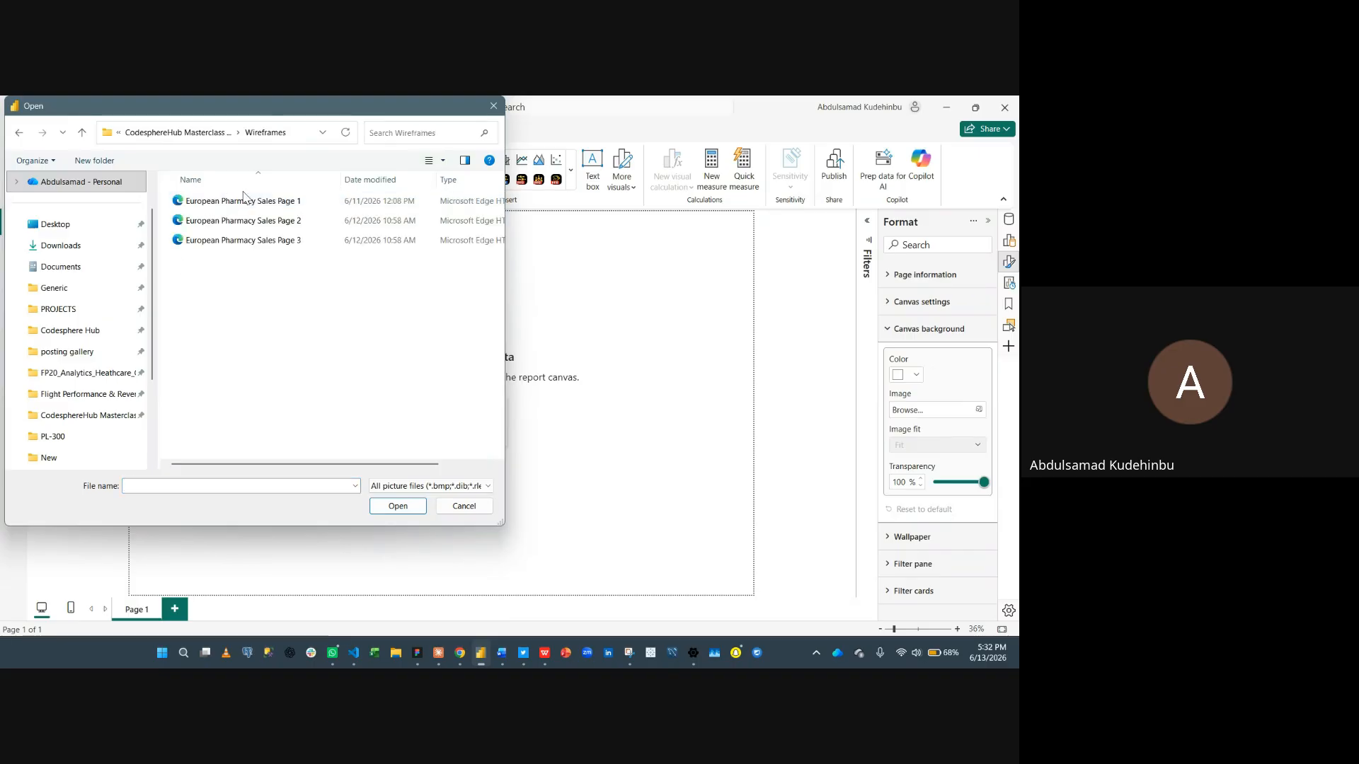
left_click(269, 203)
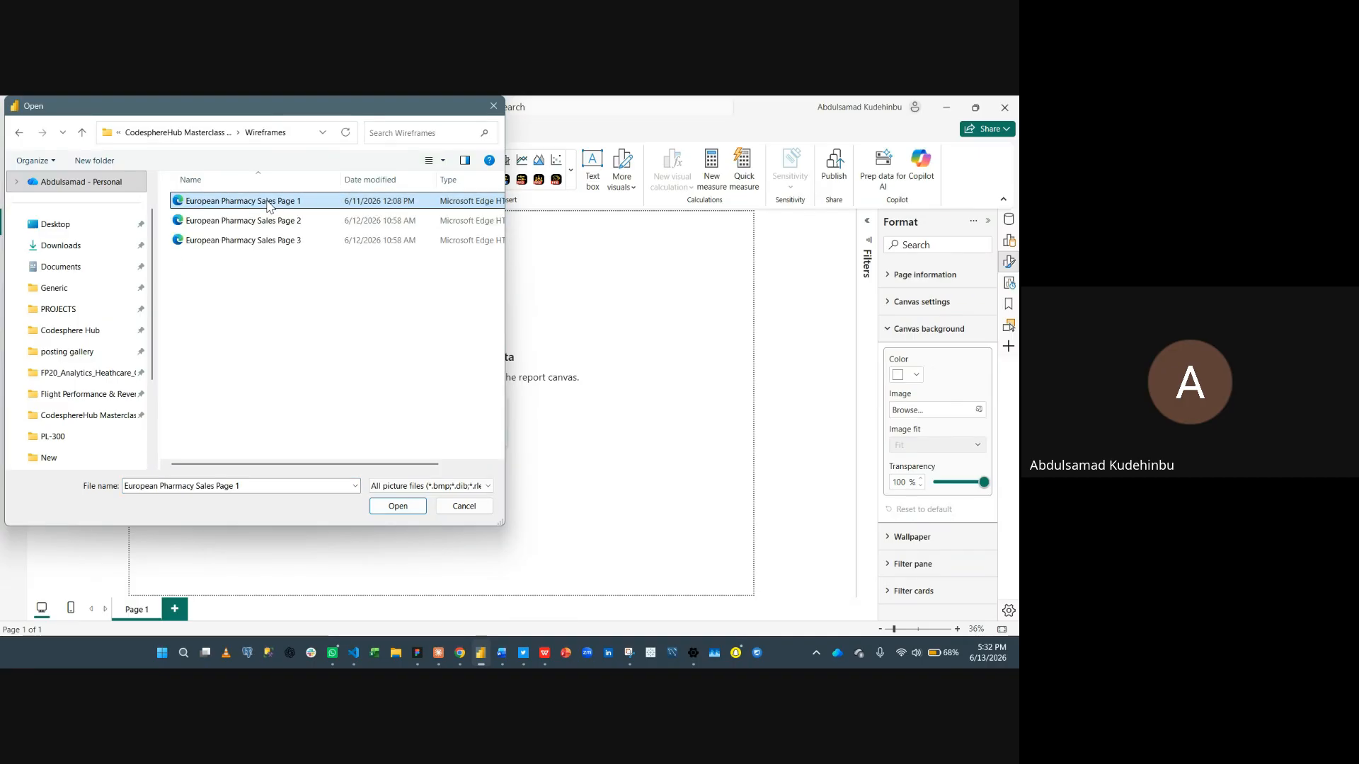
left_click(382, 507)
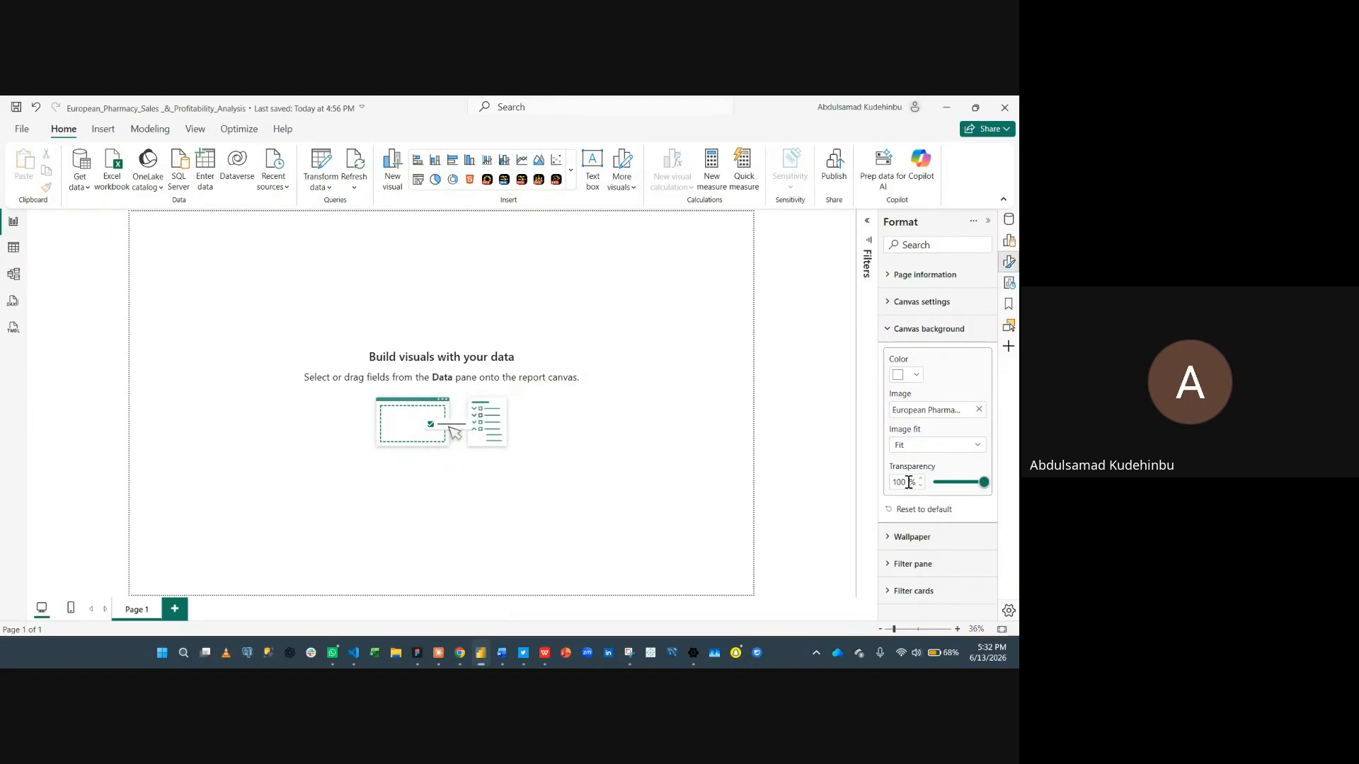
left_click_drag(986, 483, 897, 494)
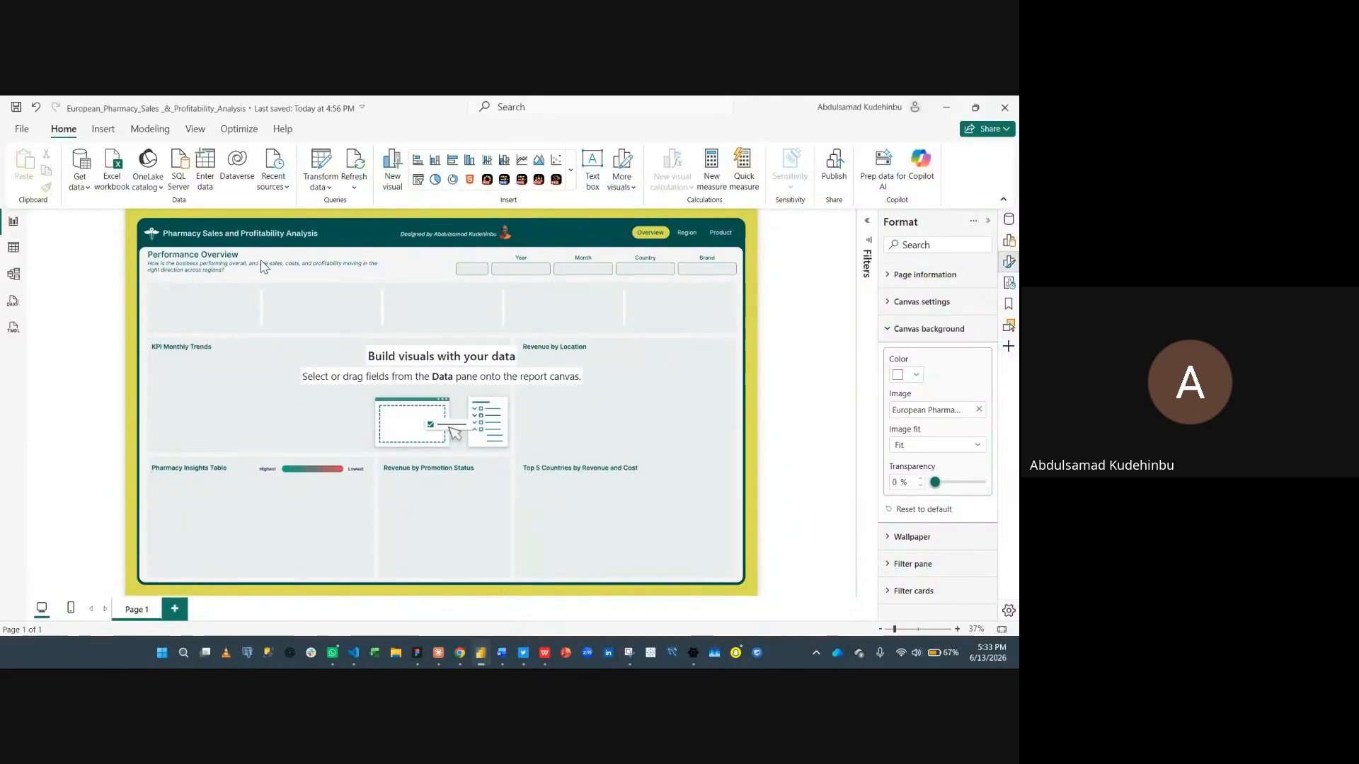
- Rename the report page to Overview
double_click(141, 608)
type("Overview")
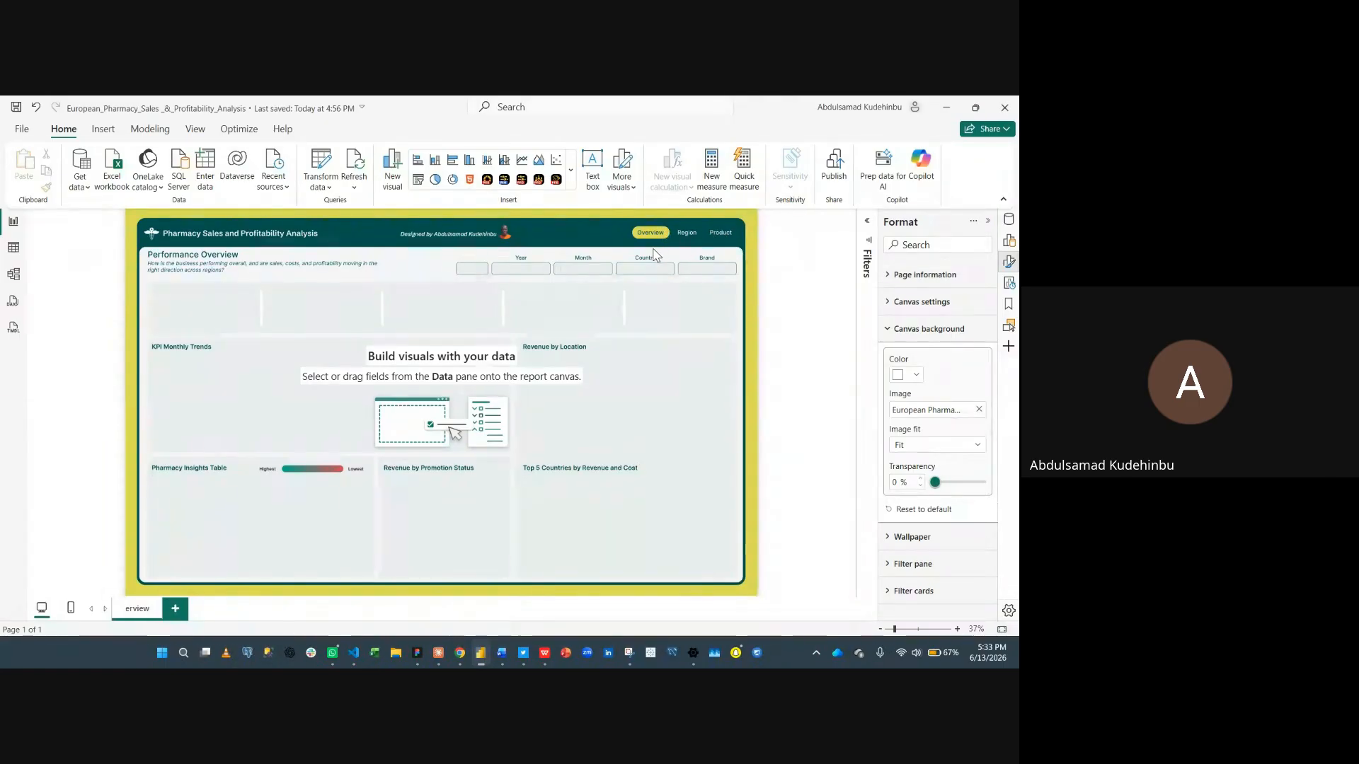
key("Return")
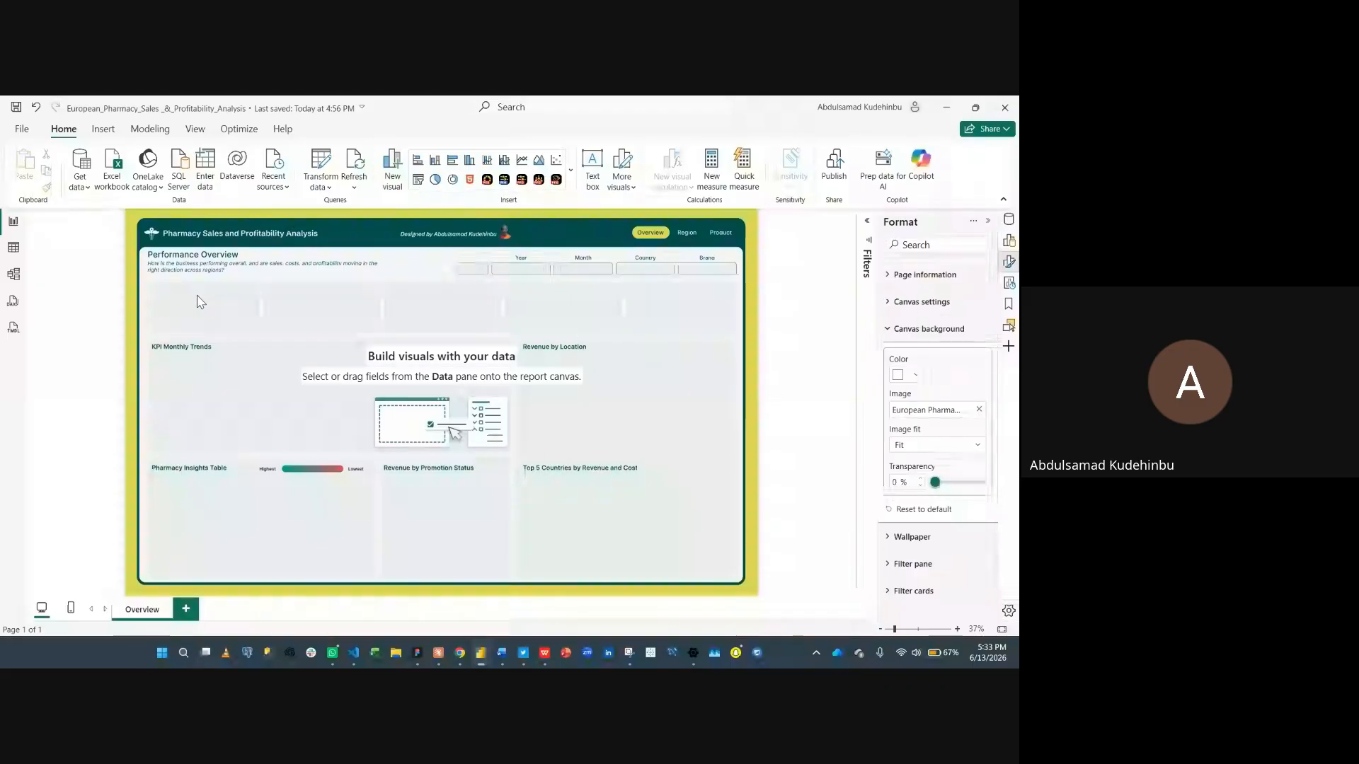
- Open the Customize current theme dialog from the report themes gallery
left_click(162, 131)
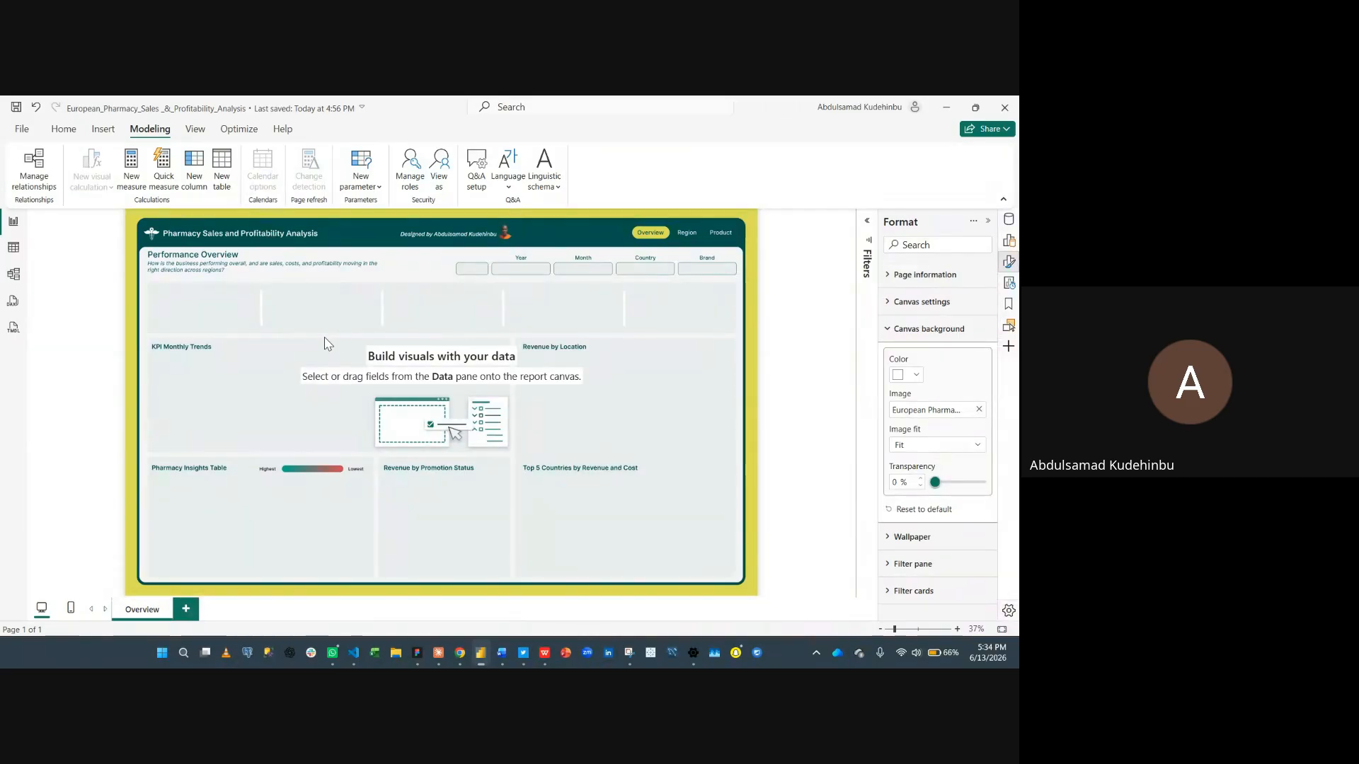
left_click(195, 131)
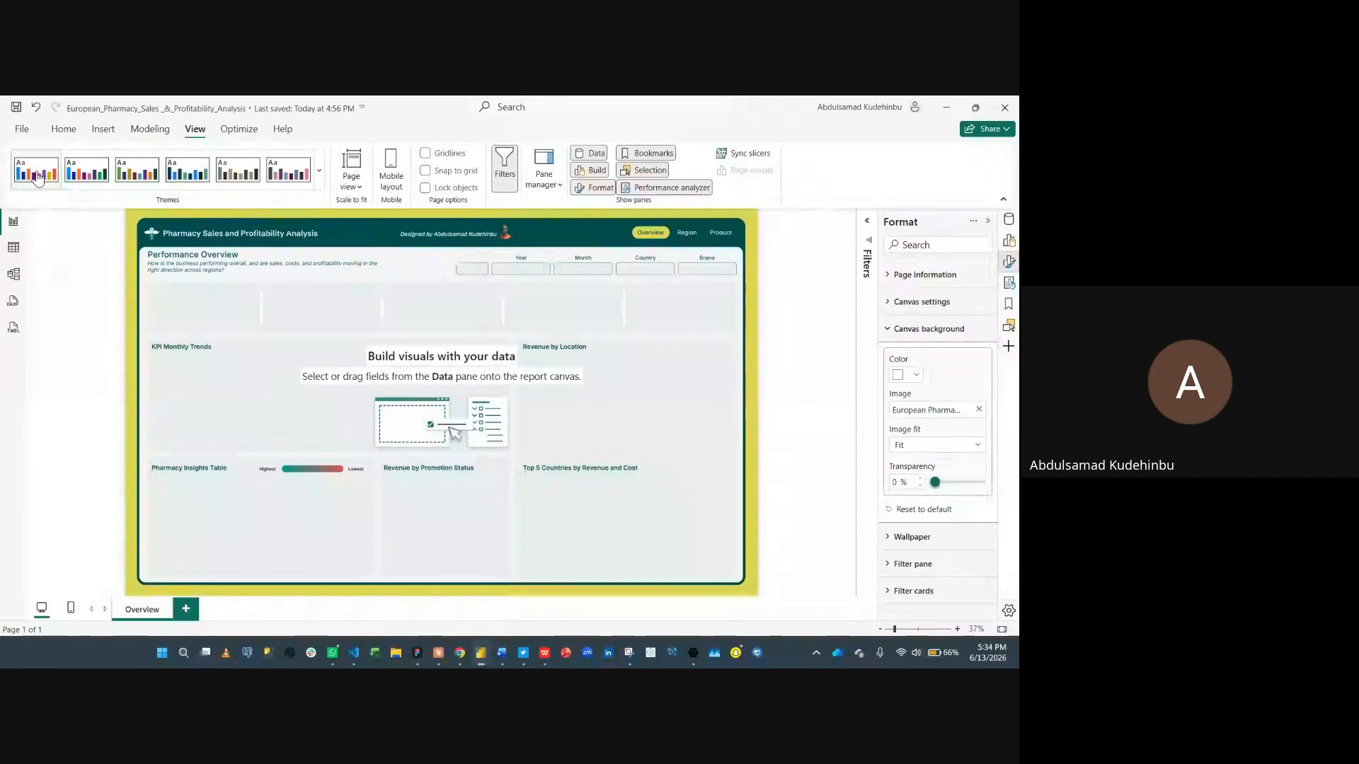
left_click(321, 176)
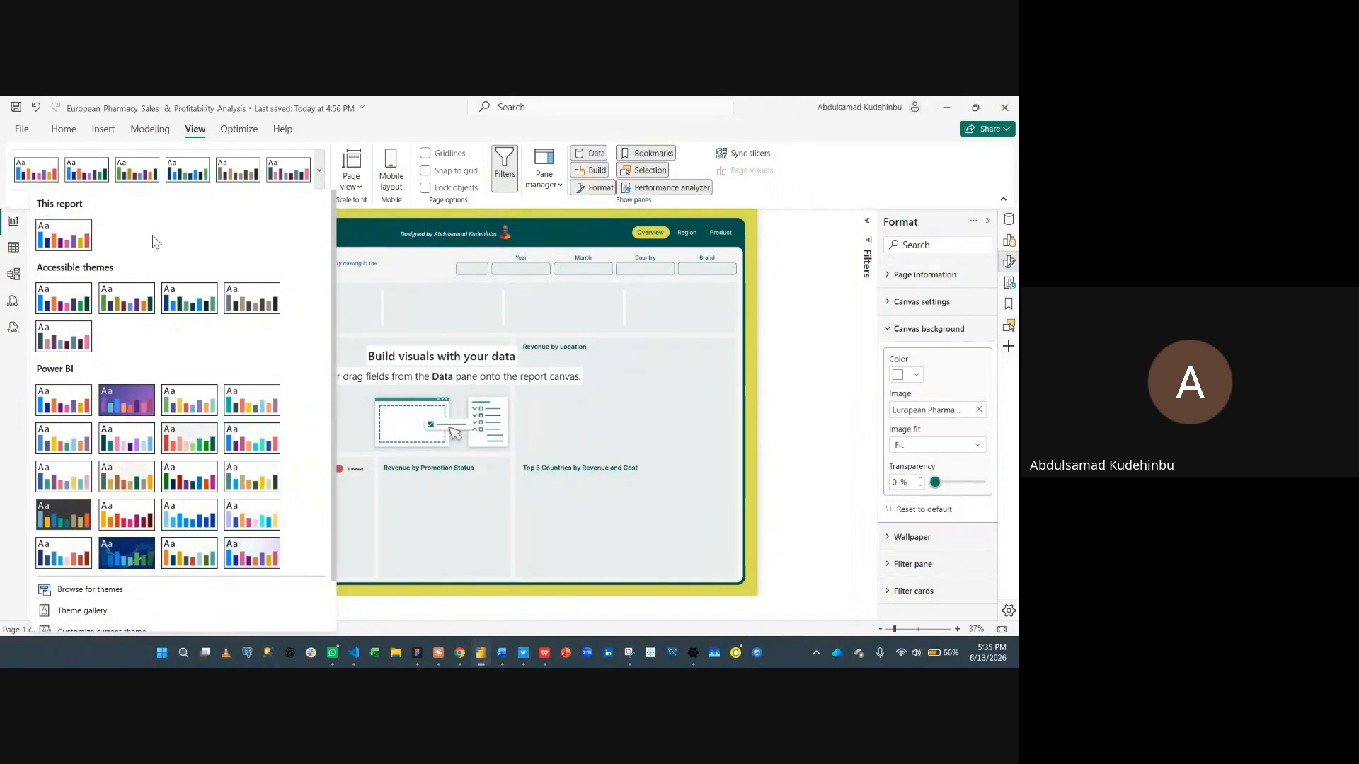
scroll(156, 242, "down", 2)
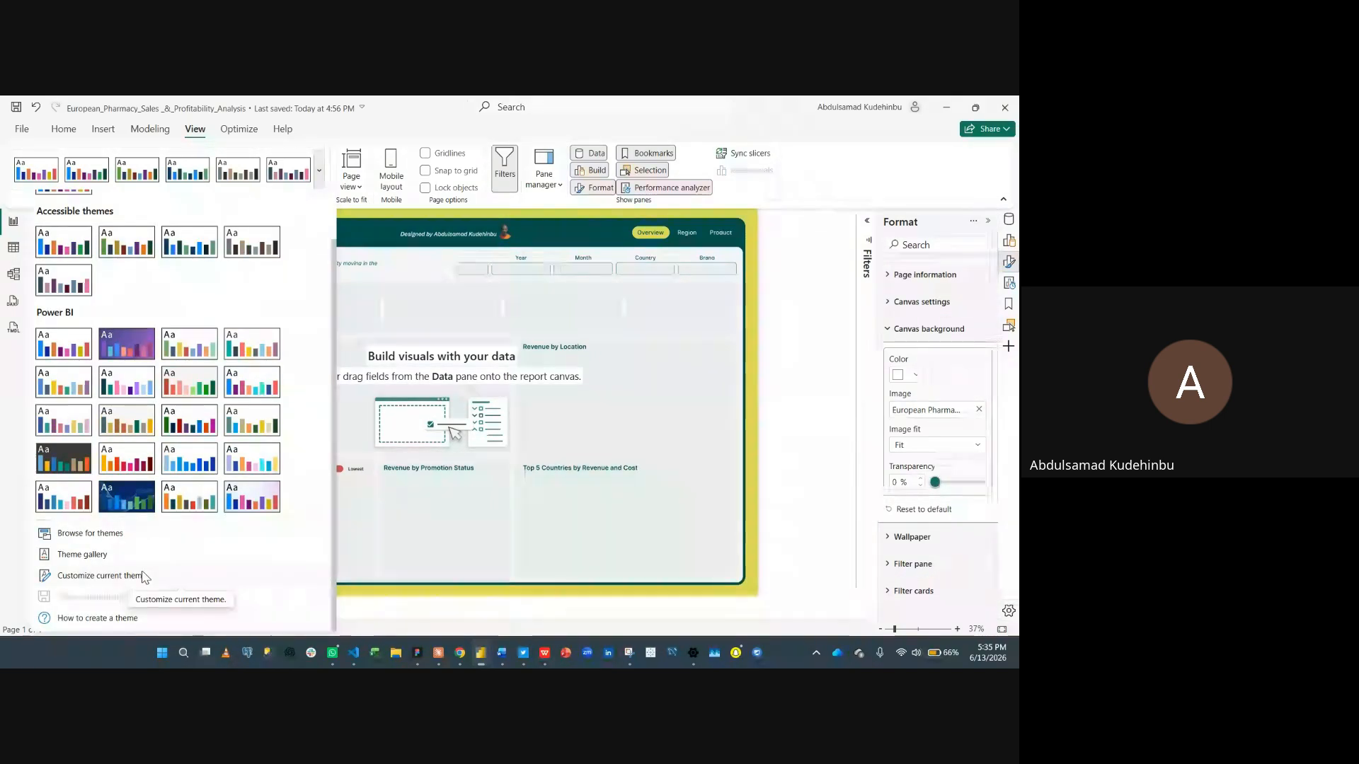
left_click(108, 582)
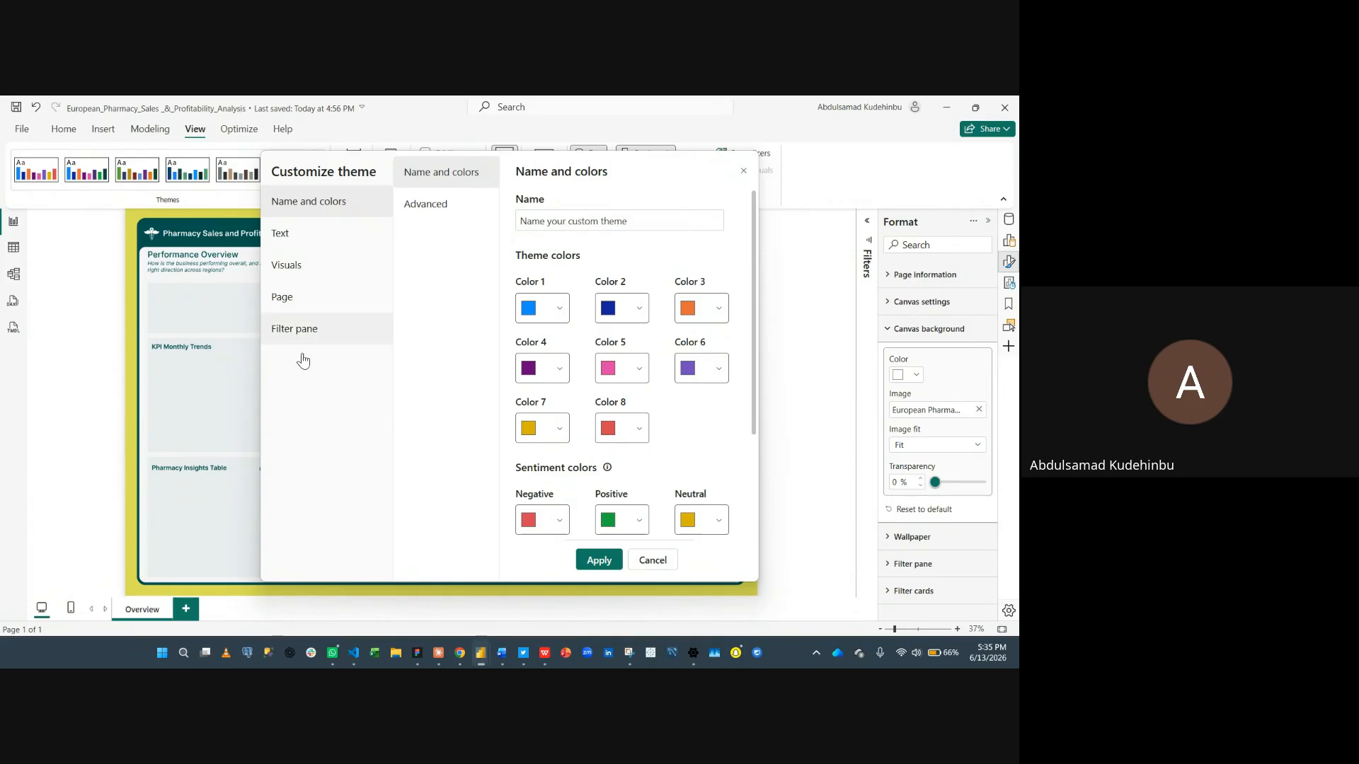
- Switch to the DAX Measures document and copy the Dark Green color code #02524F
mouse_move(502, 653)
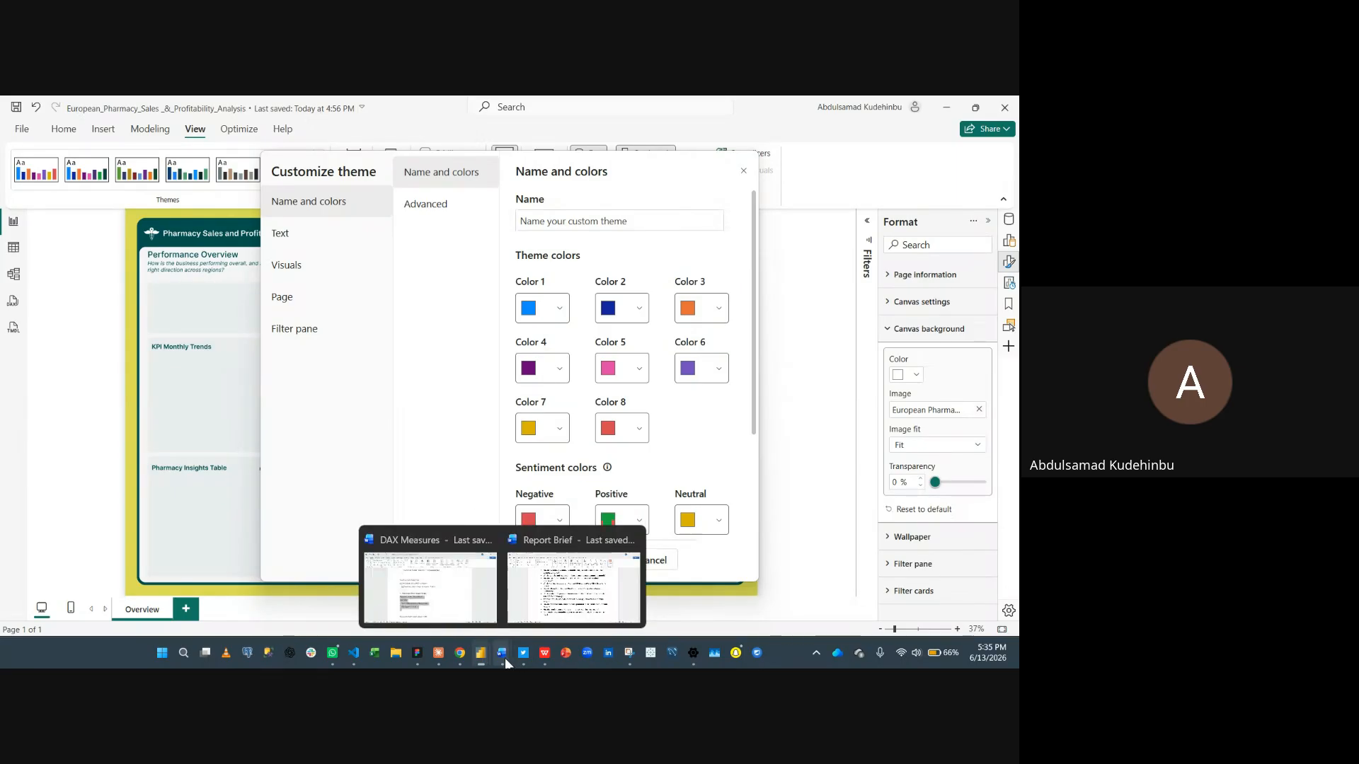
mouse_move(469, 586)
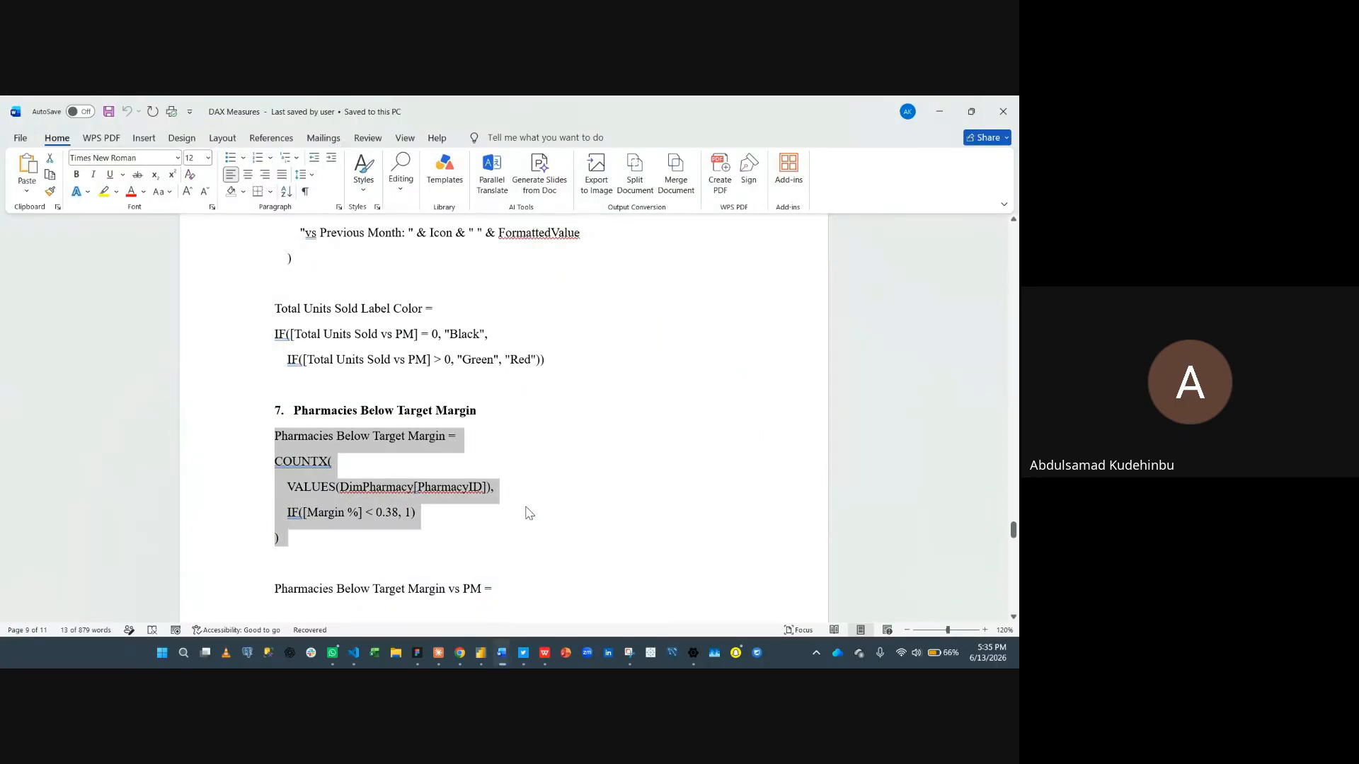
scroll(526, 512, "up", 20)
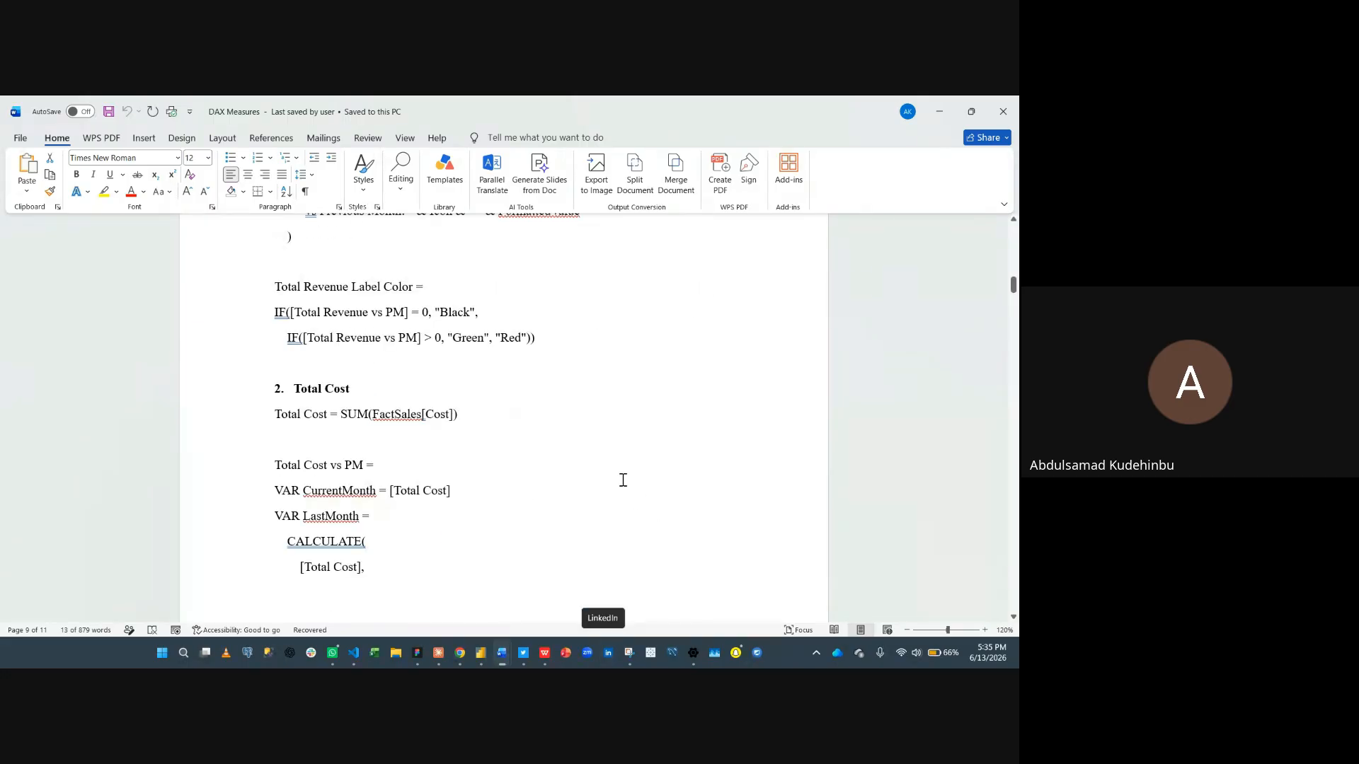
scroll(621, 479, "up", 15)
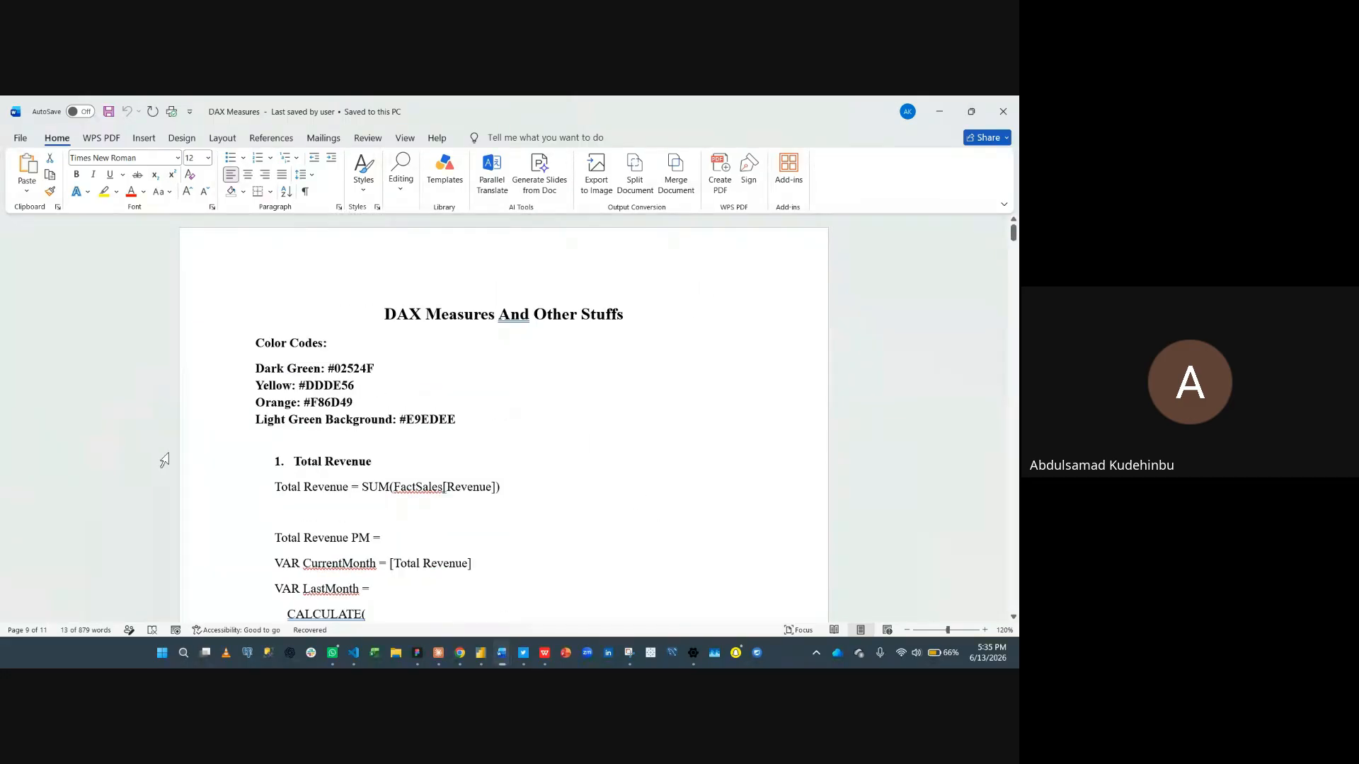
left_click_drag(330, 362, 383, 364)
key("ctrl+c")
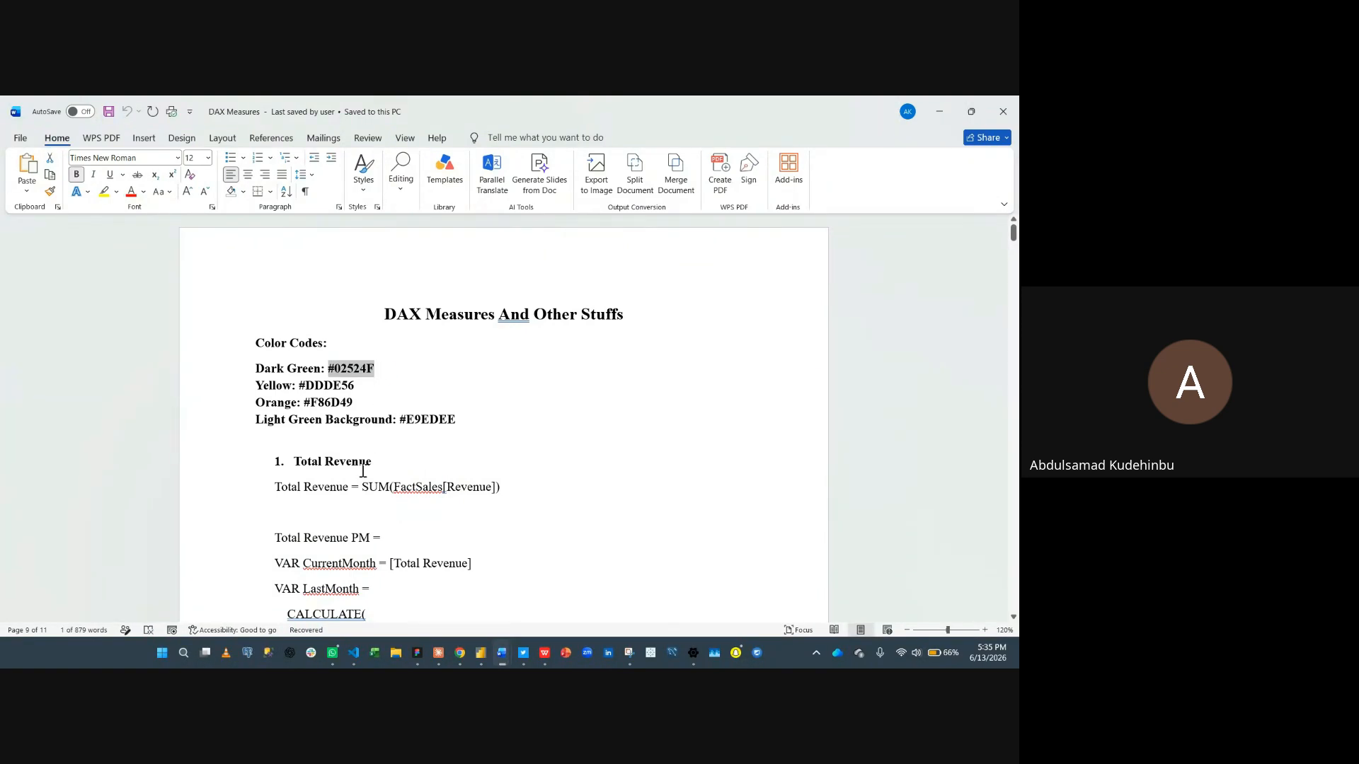
- Return to the theme dialog and set Color 1 to the hex value #02524F
mouse_move(477, 656)
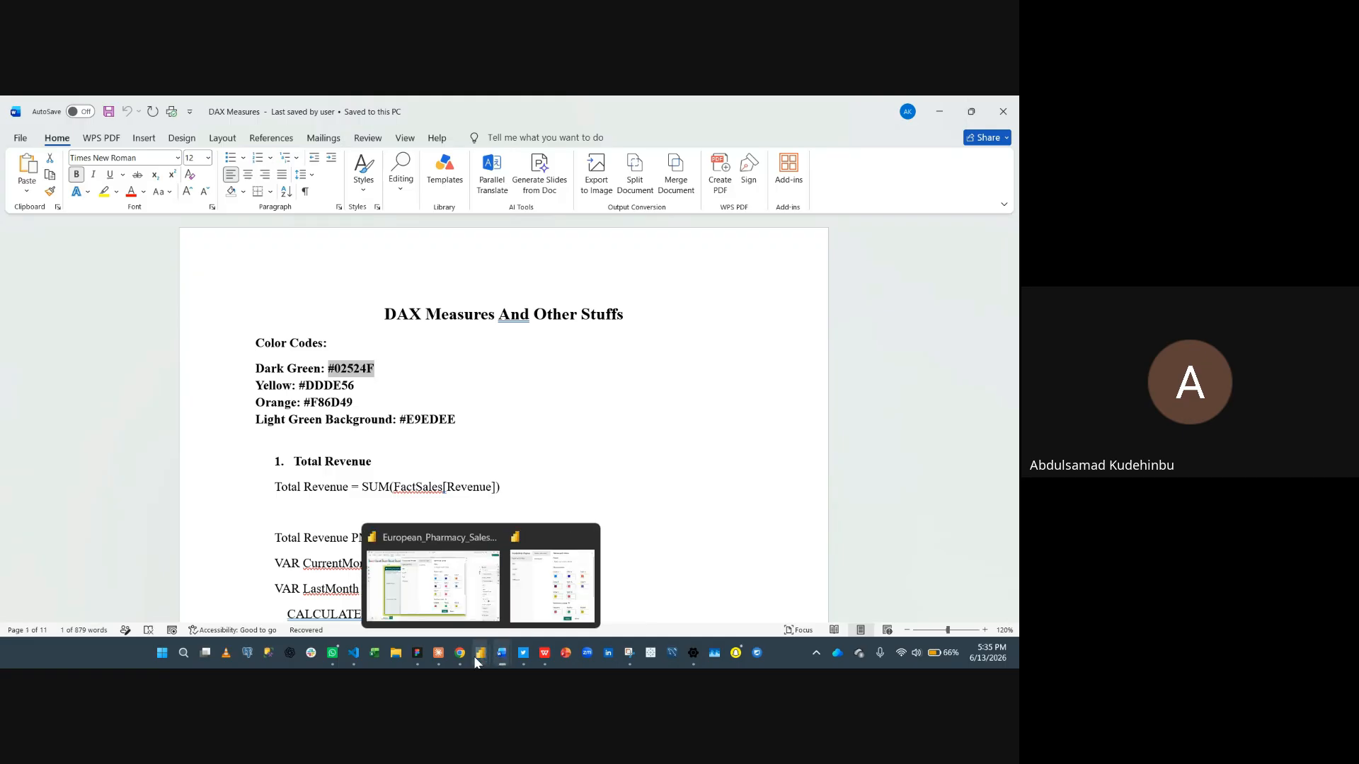
left_click(453, 594)
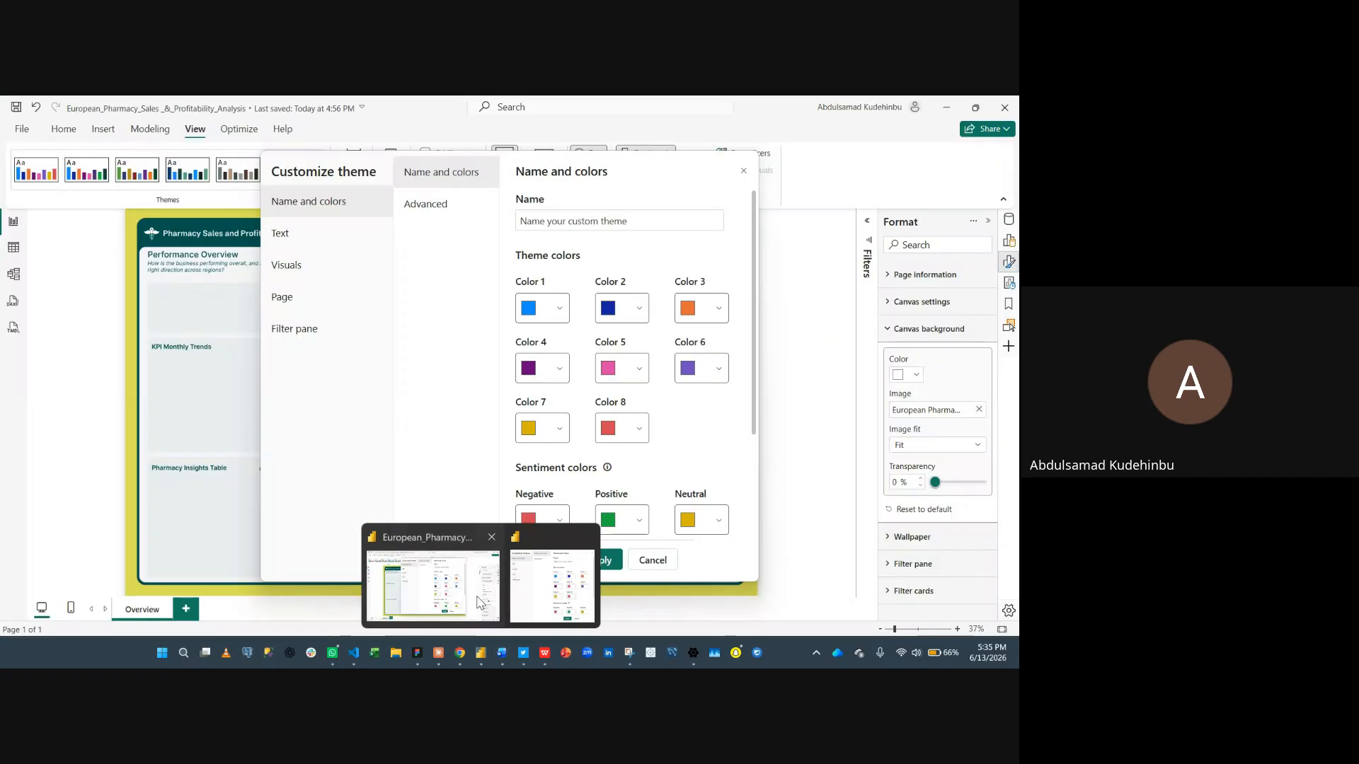
left_click(559, 309)
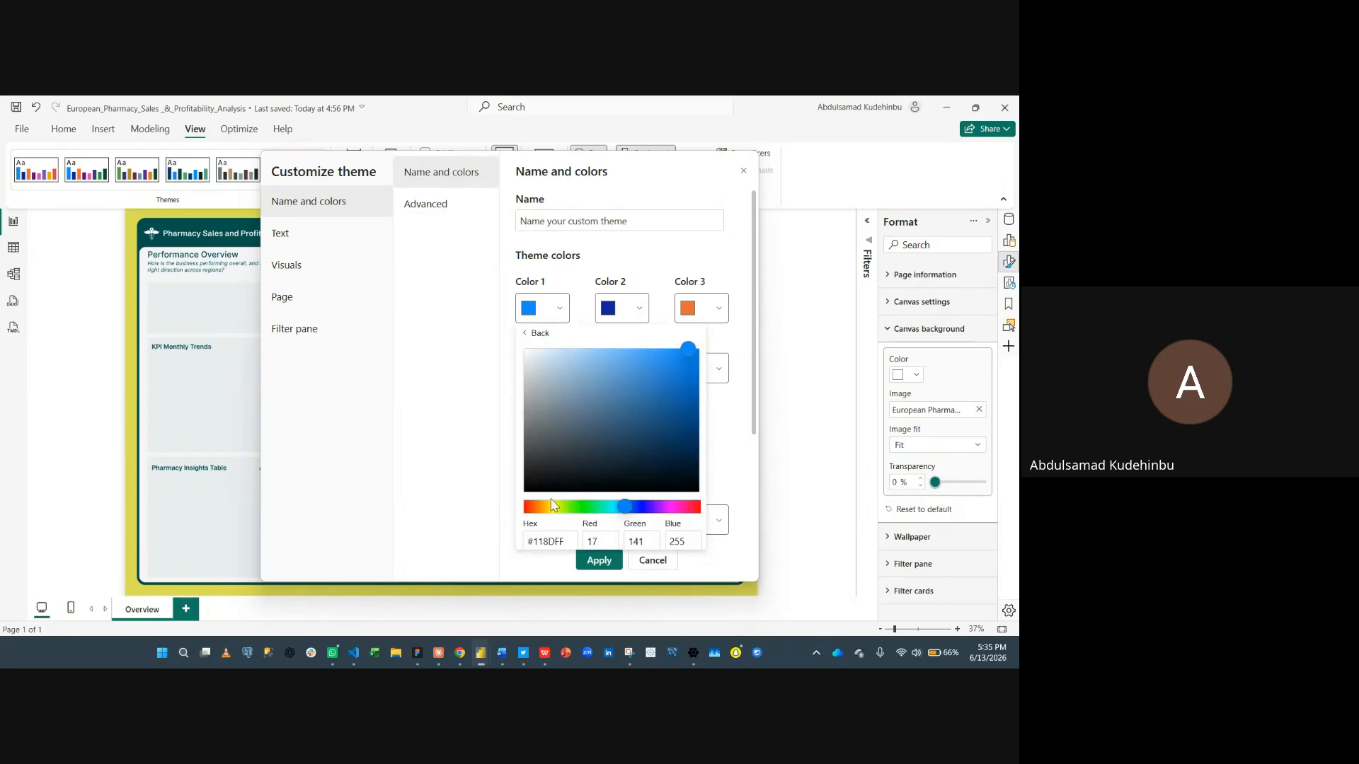
triple_click(576, 541)
key("ctrl+v")
left_click(460, 466)
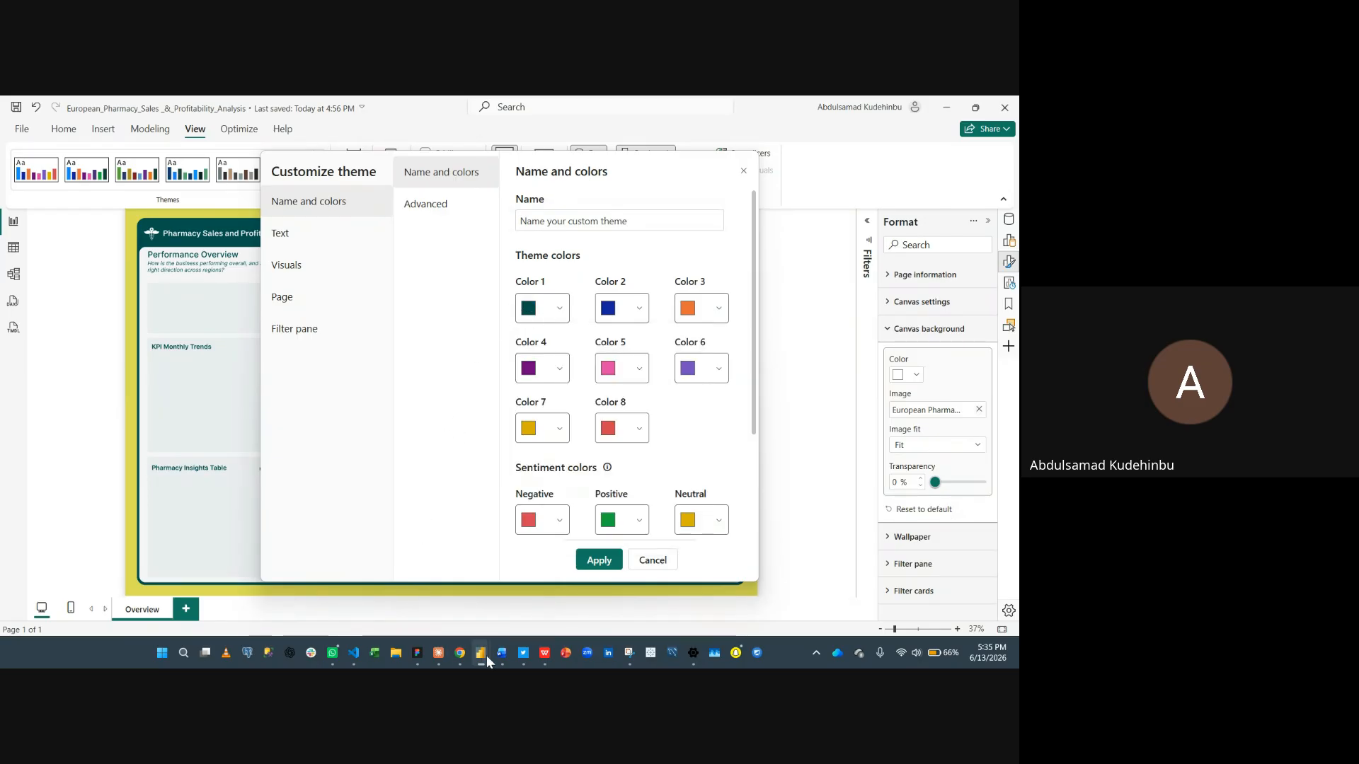
- Switch to the DAX Measures document and copy the Yellow color code #DDDE56
mouse_move(486, 655)
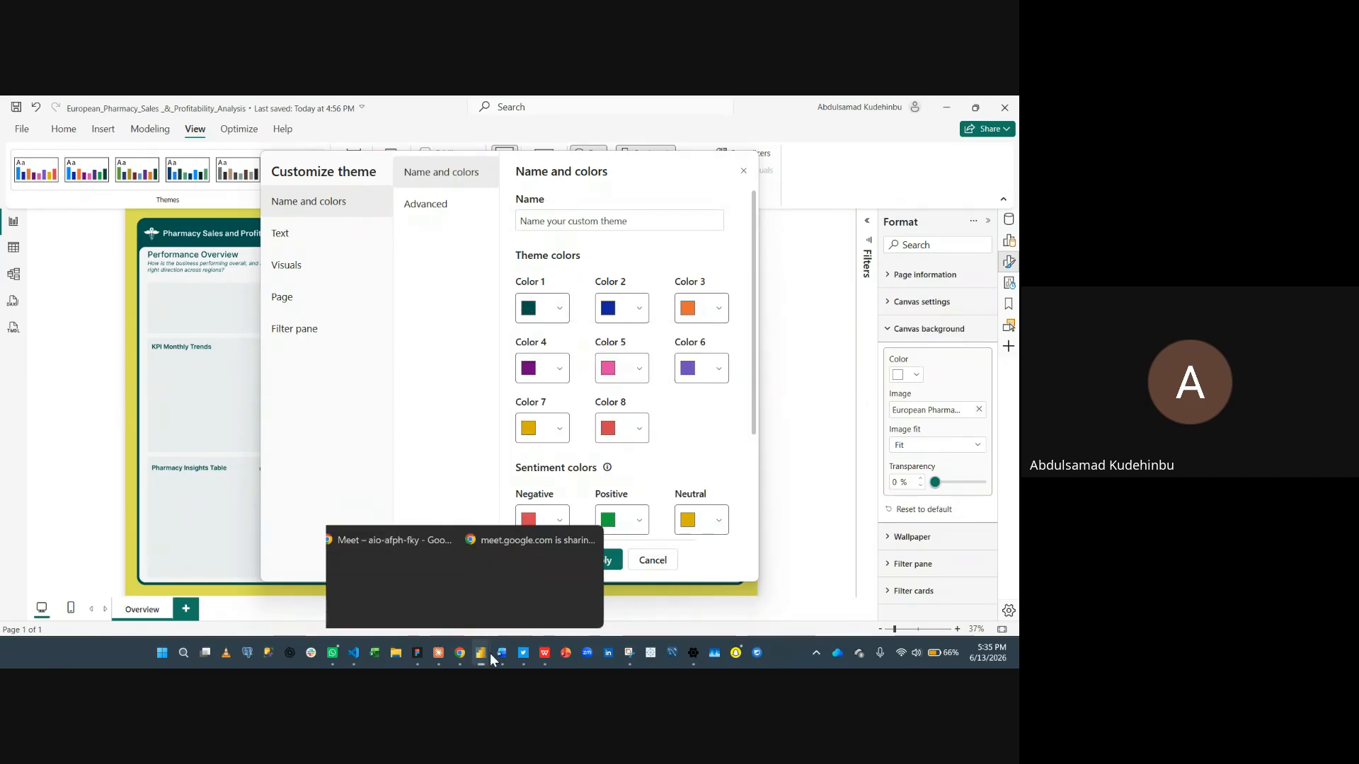
left_click(473, 596)
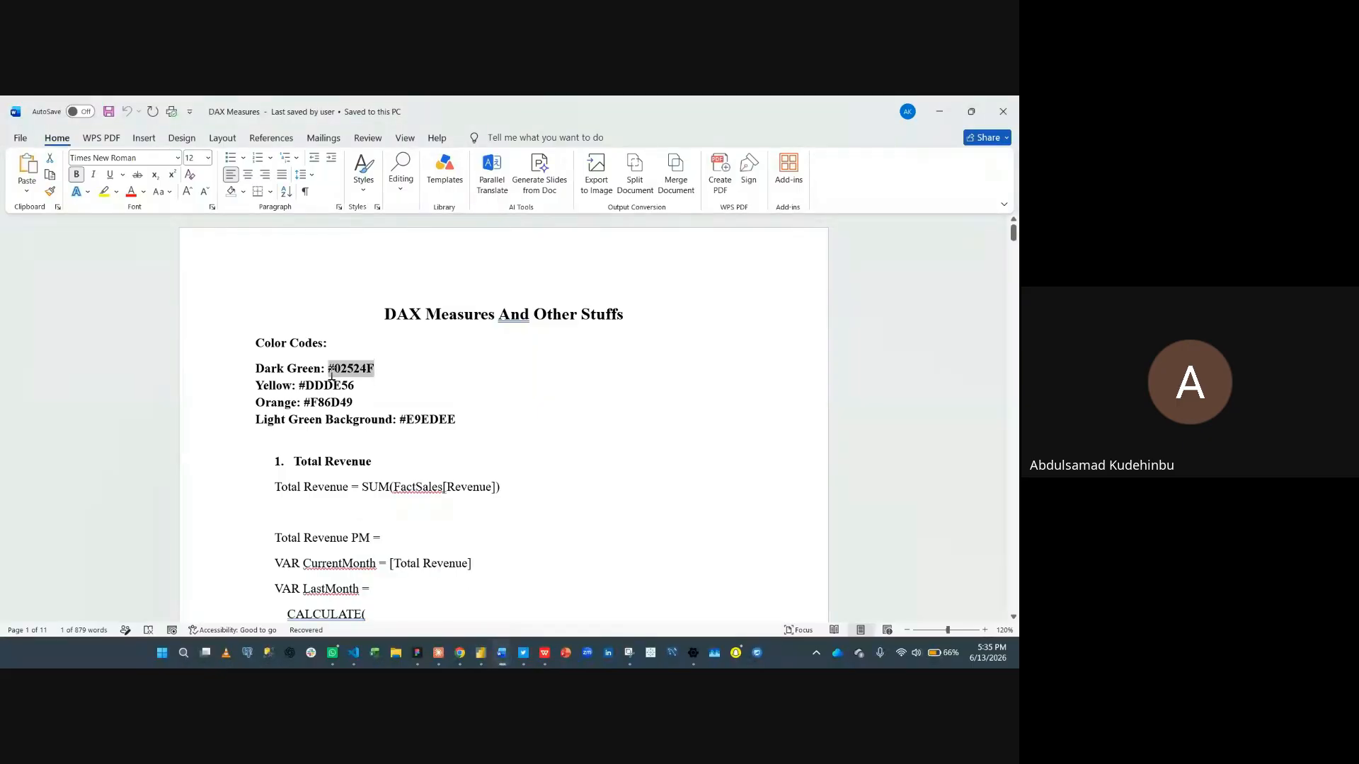
left_click_drag(368, 387, 305, 386)
key("ctrl+c")
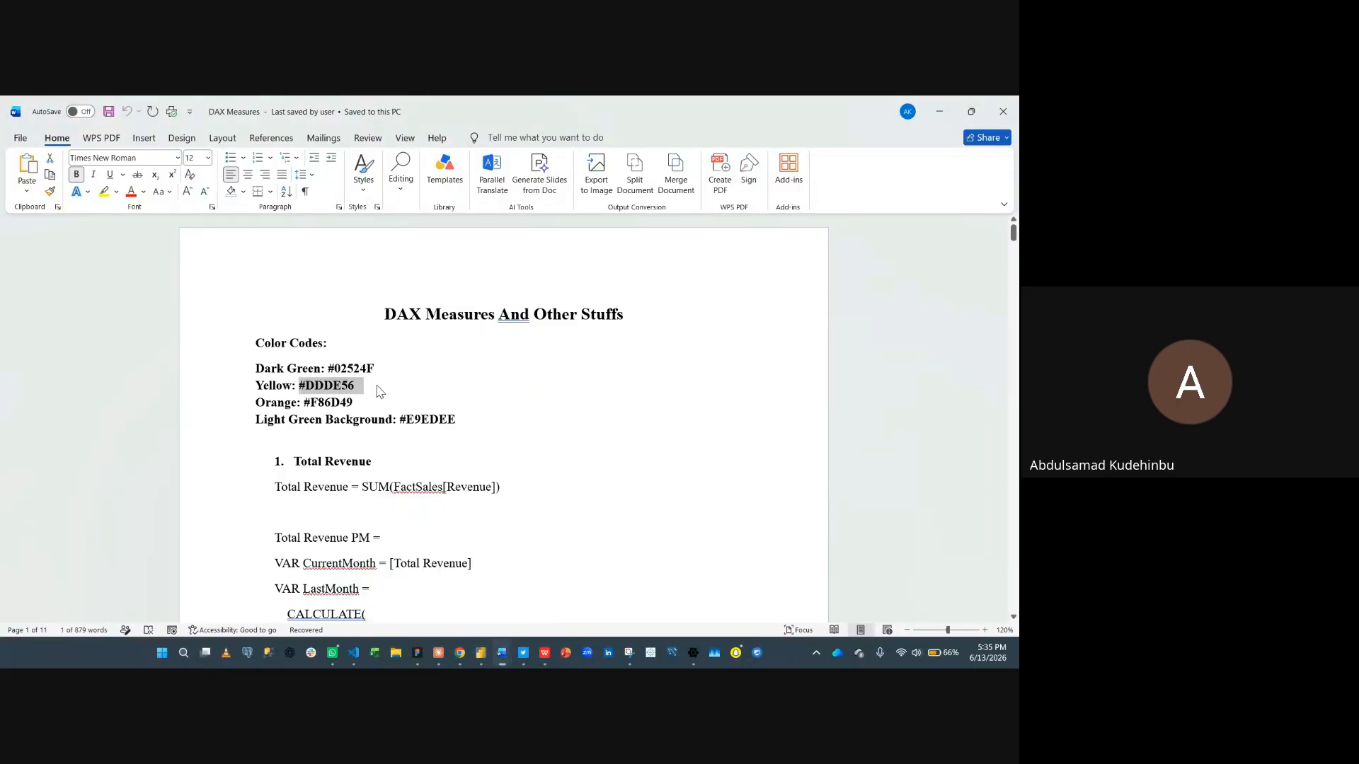
left_click(933, 116)
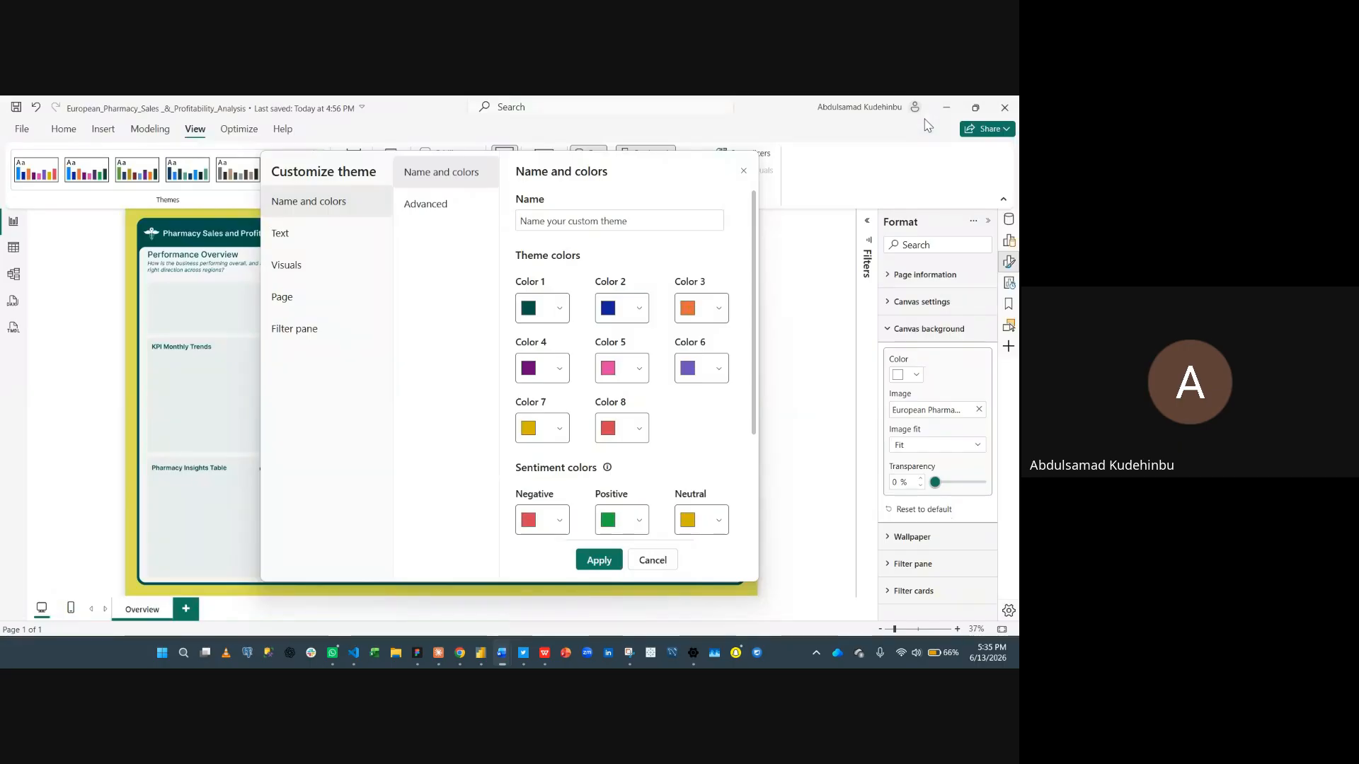
- Back in the theme dialog, set Color 2 to the hex value #DDDE56
left_click(636, 322)
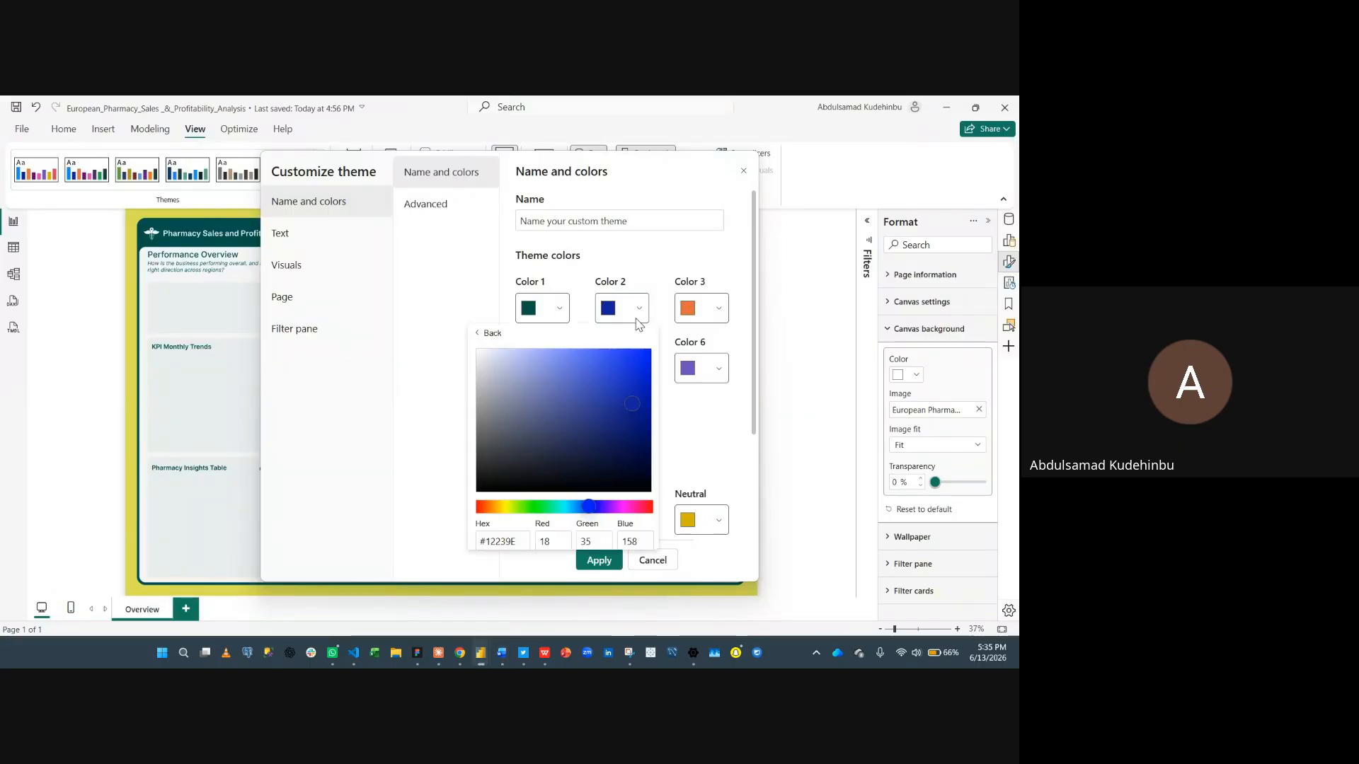
left_click(525, 540)
key("ctrl+v")
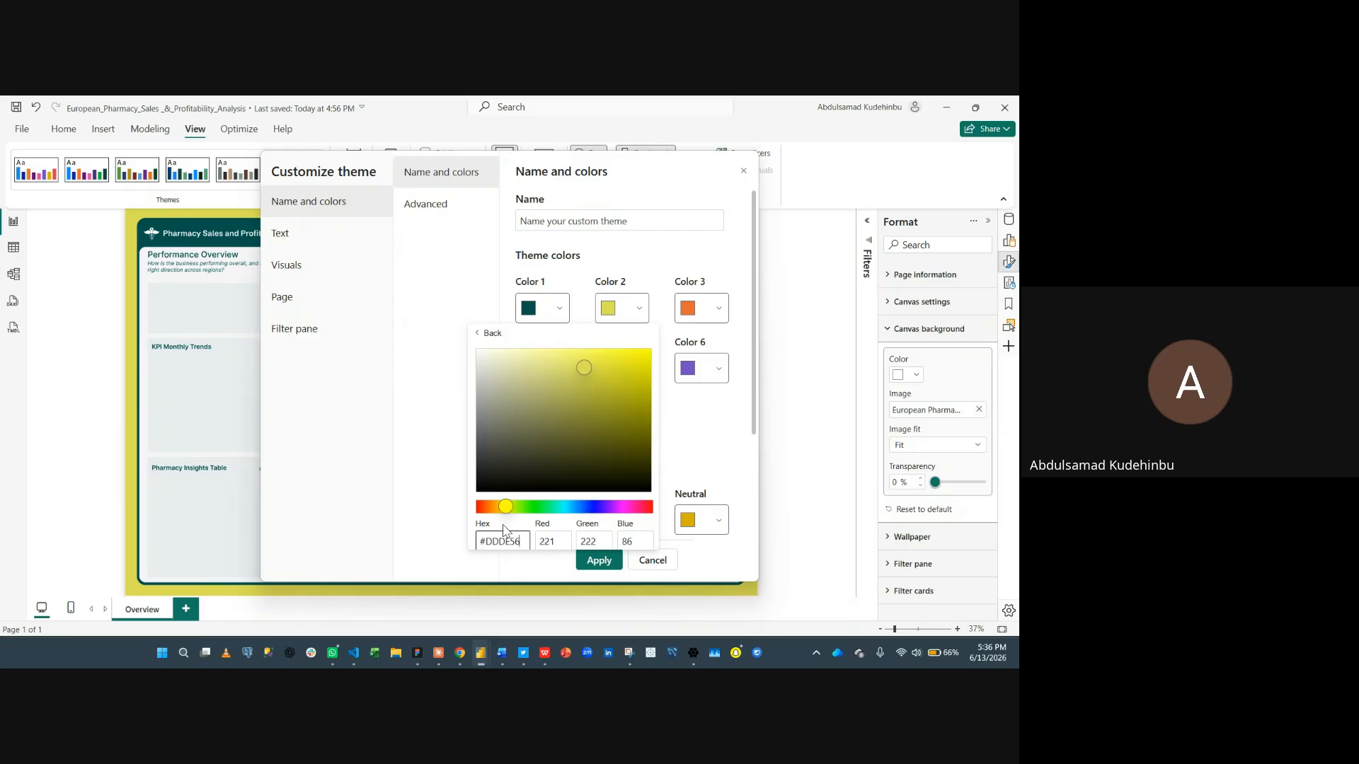
left_click(746, 267)
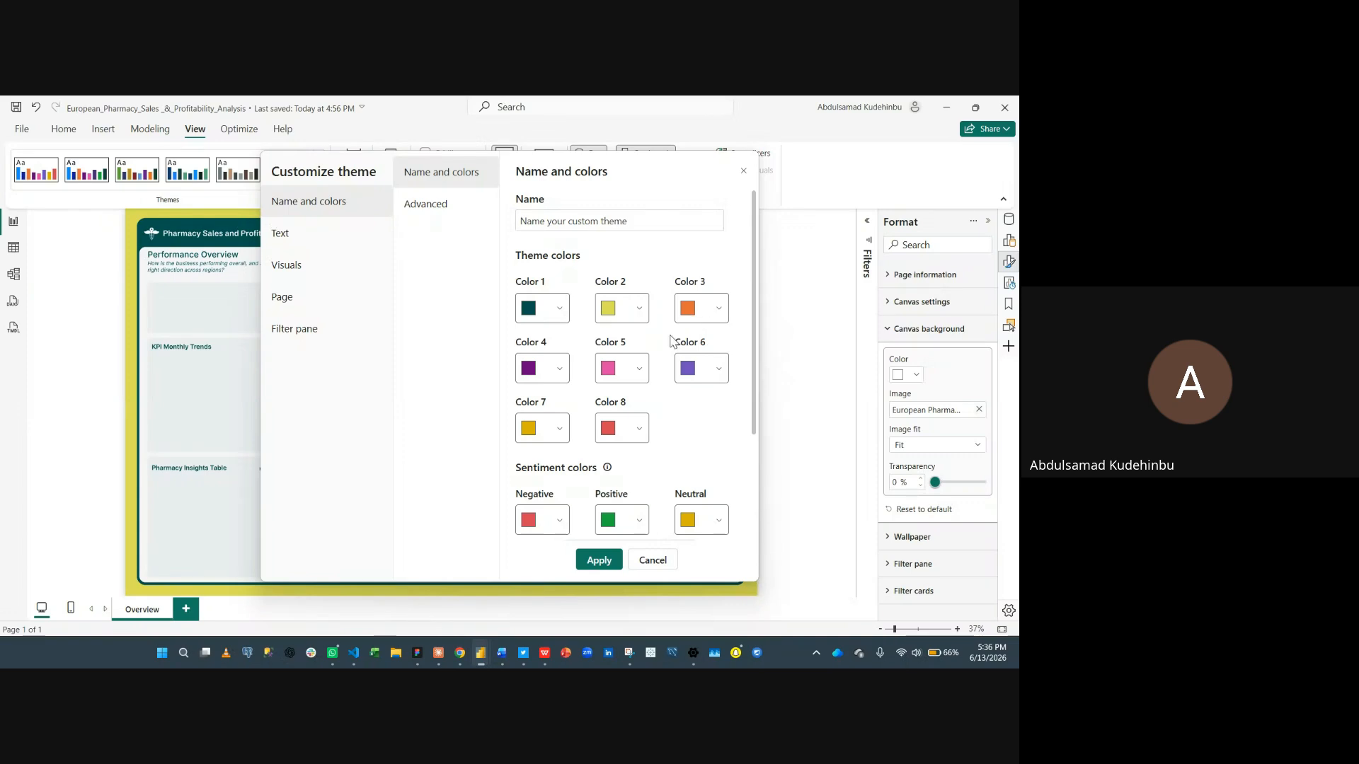
- Copy the Orange #F86D49 and Light Green Background #E9EDEE codes from the DAX Measures document
mouse_move(484, 656)
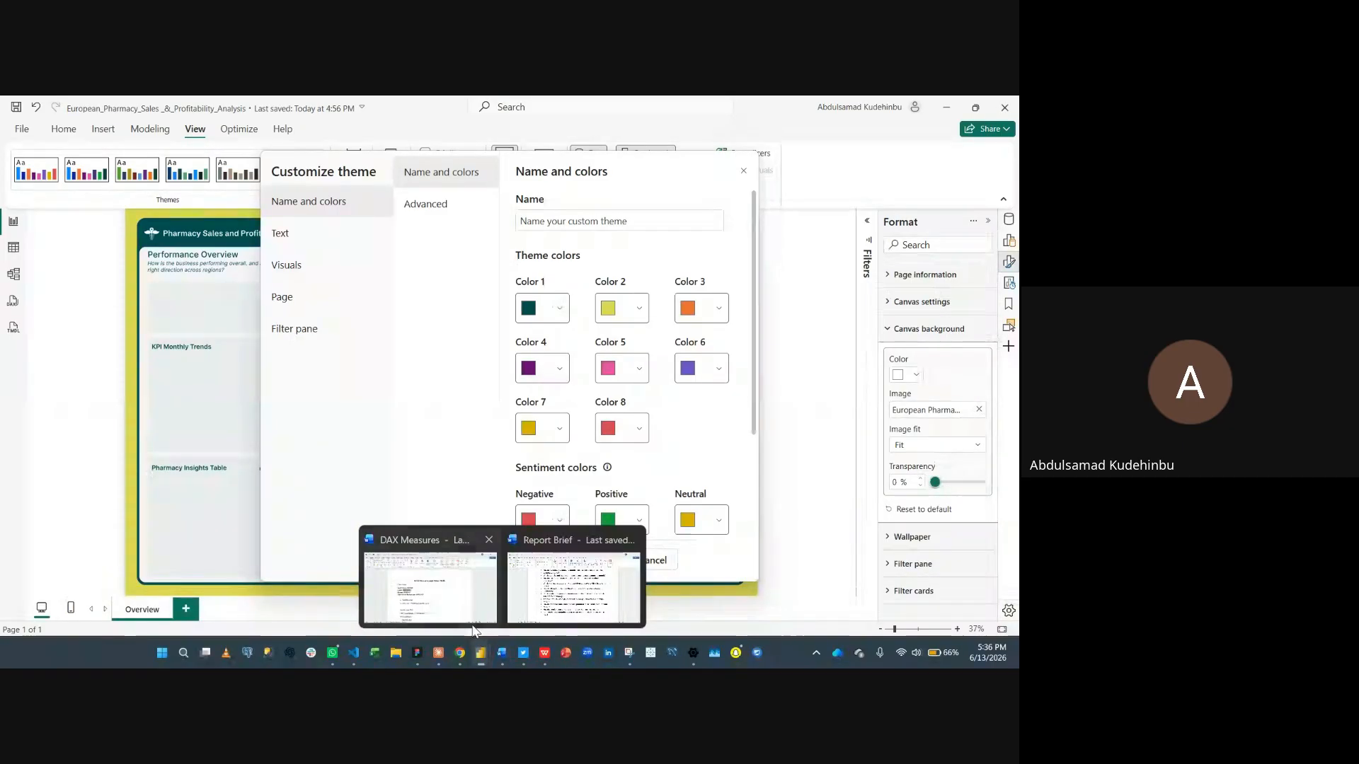
left_click(469, 608)
left_click_drag(353, 403, 304, 403)
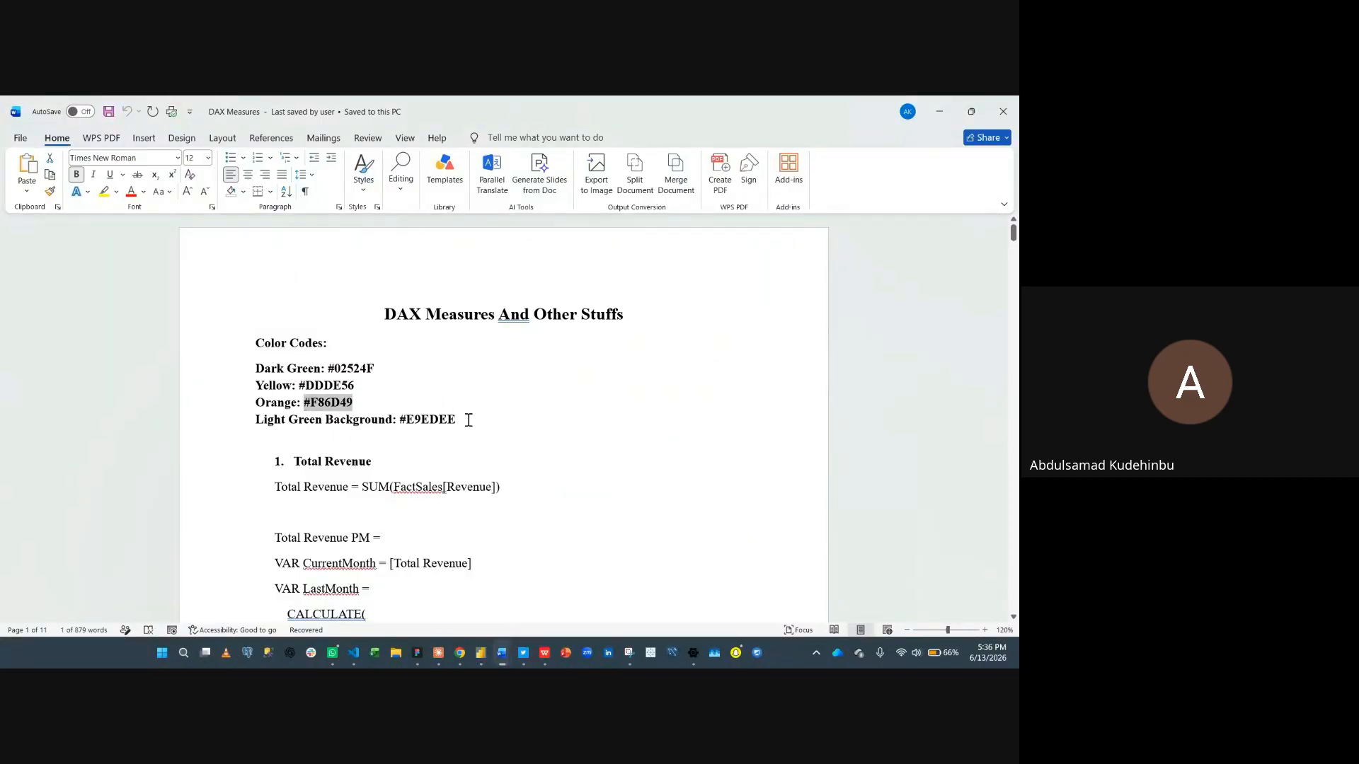
left_click_drag(467, 419, 403, 420)
key("super+c")
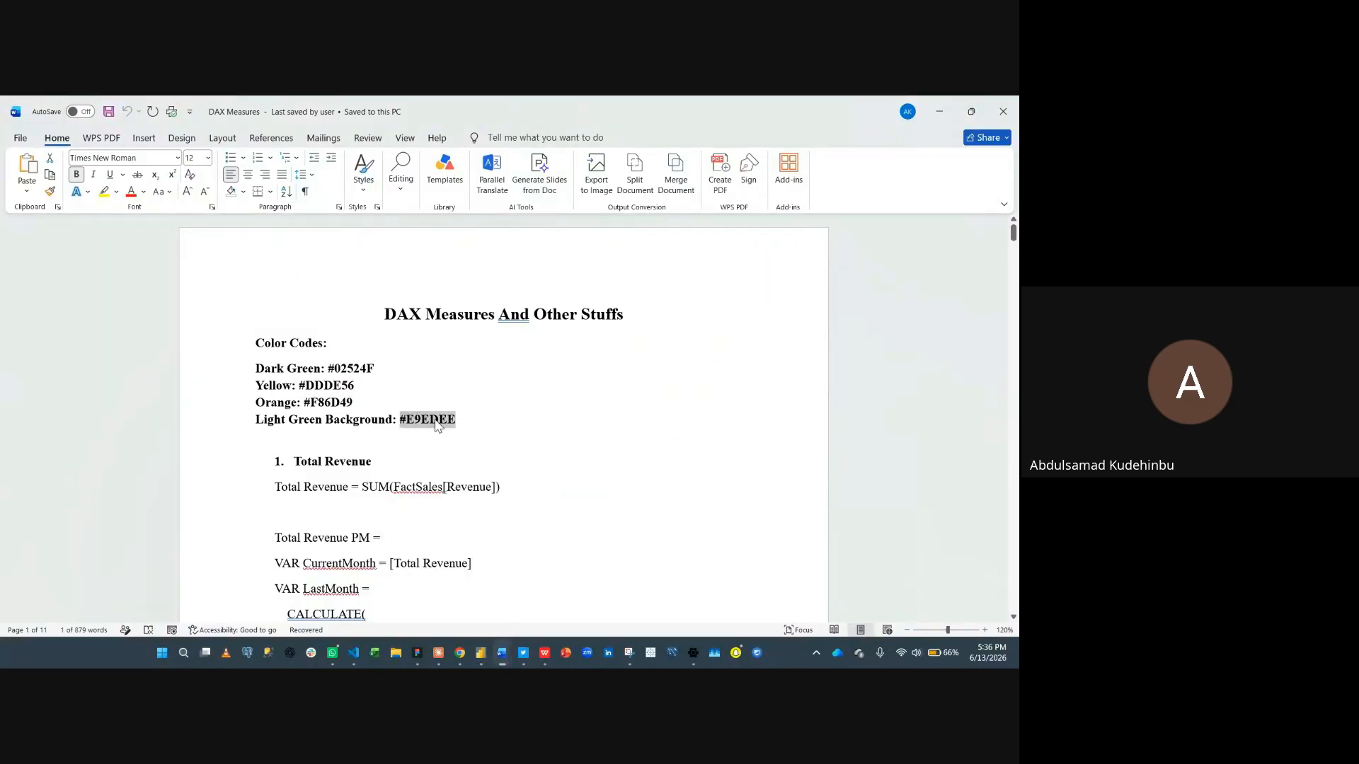
key("alt+Tab")
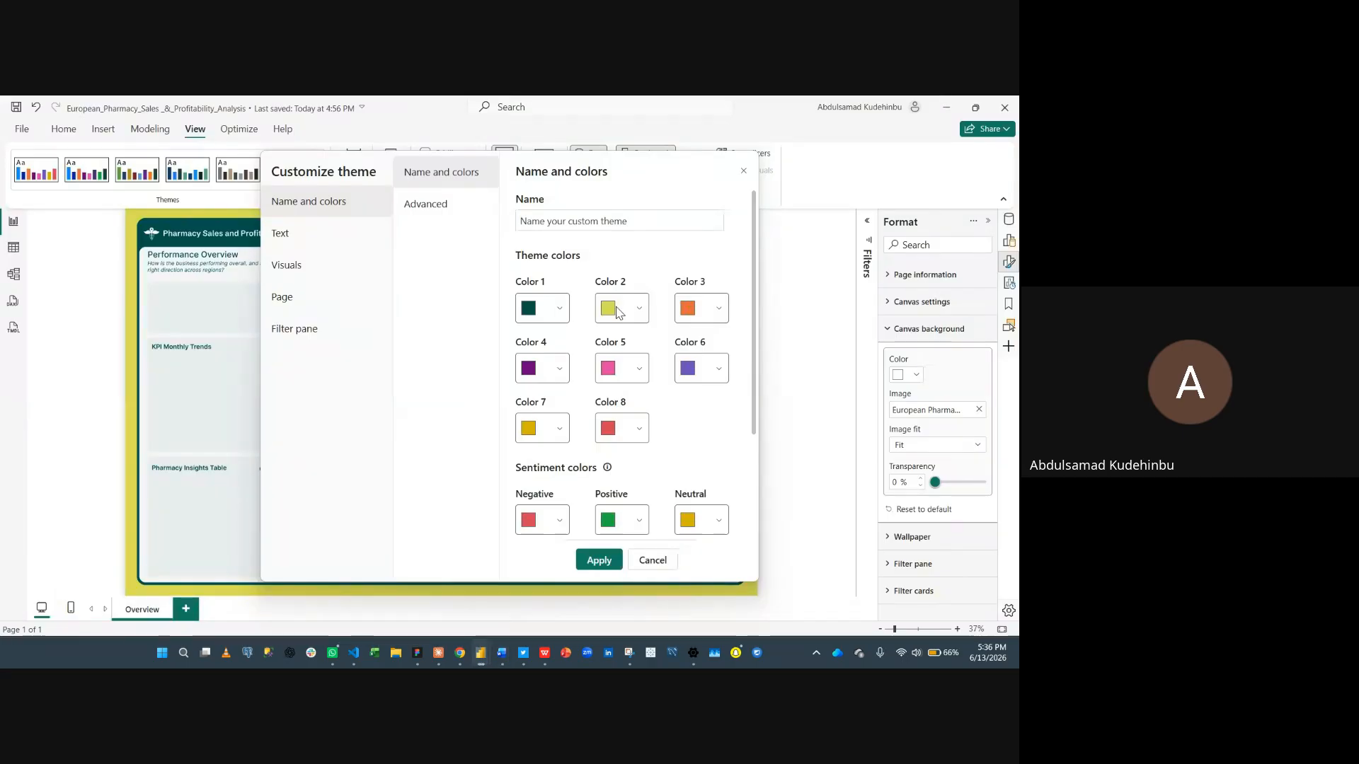
- Set Color 3 to #F86D49 by pasting it from the clipboard history
left_click(686, 309)
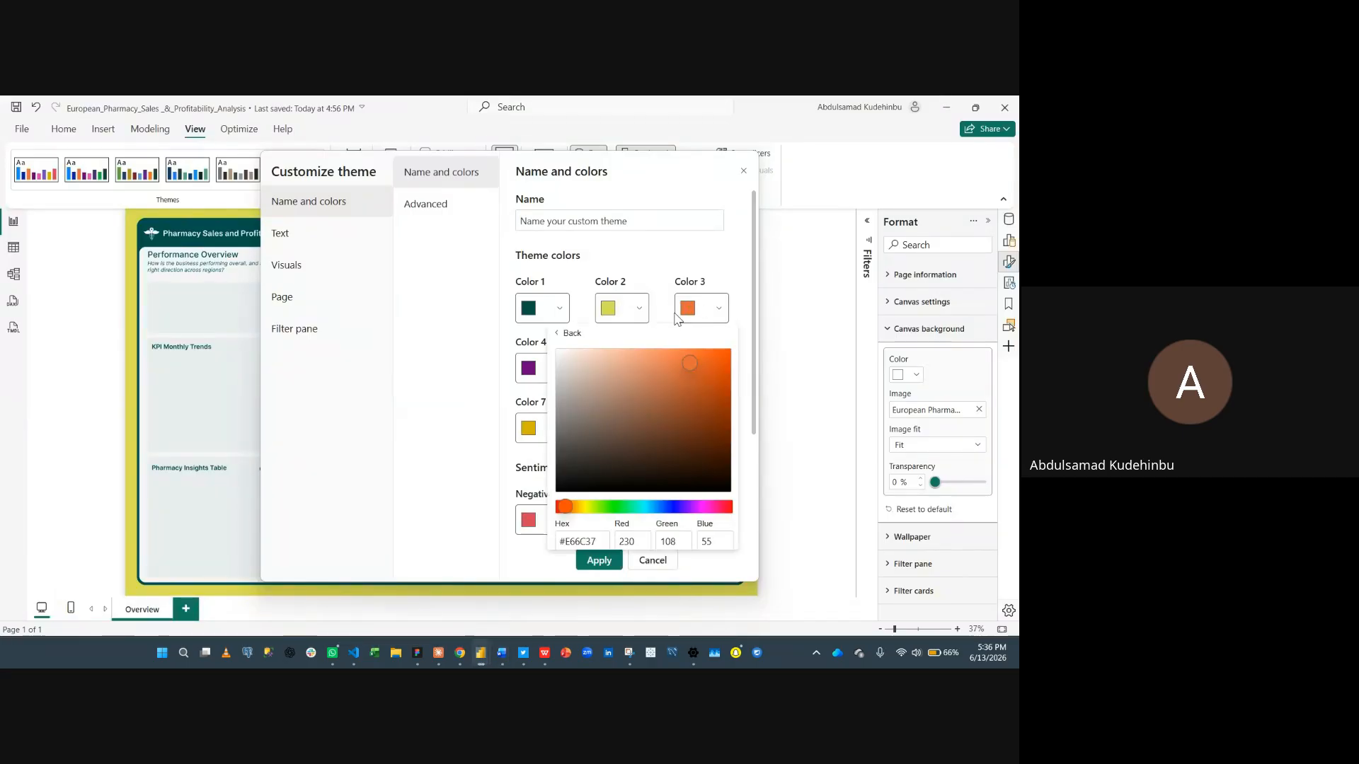
left_click(596, 539)
key("super+v")
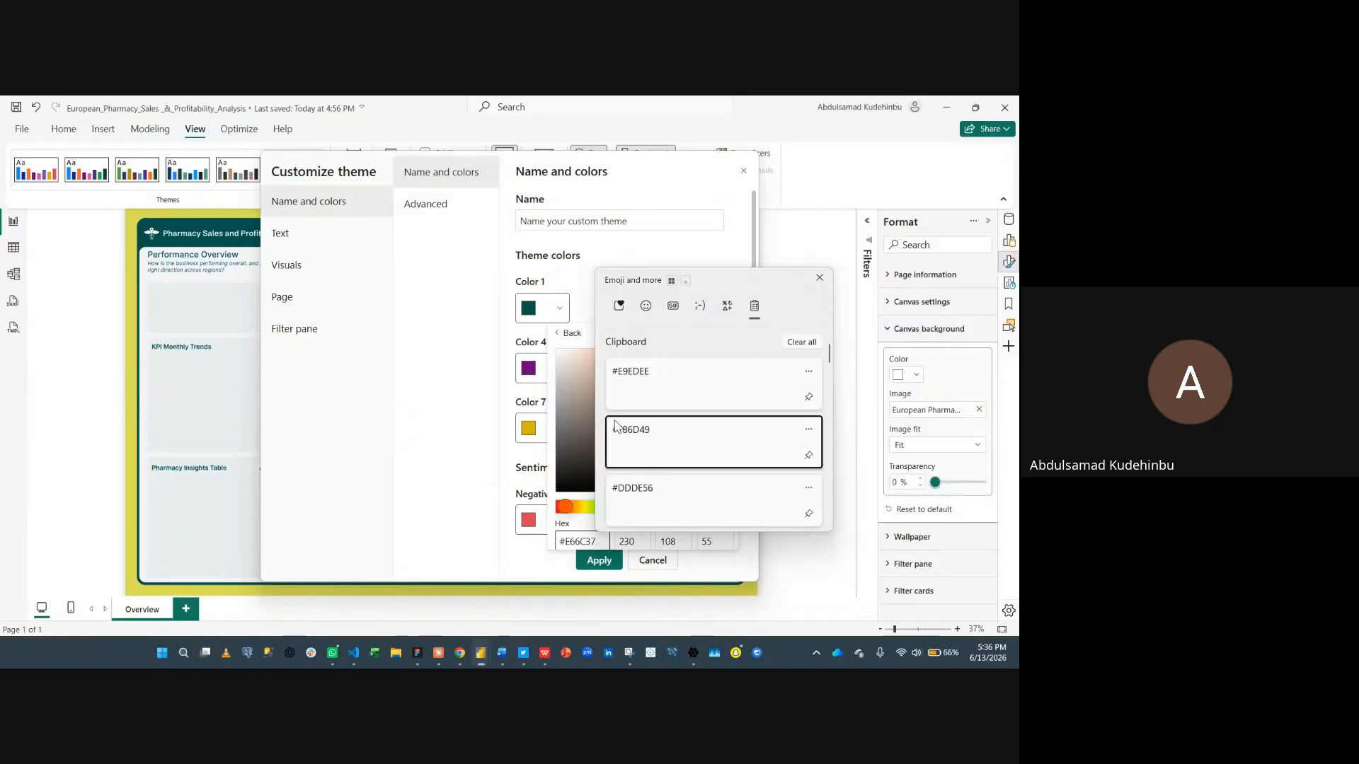
left_click(614, 429)
left_click(469, 400)
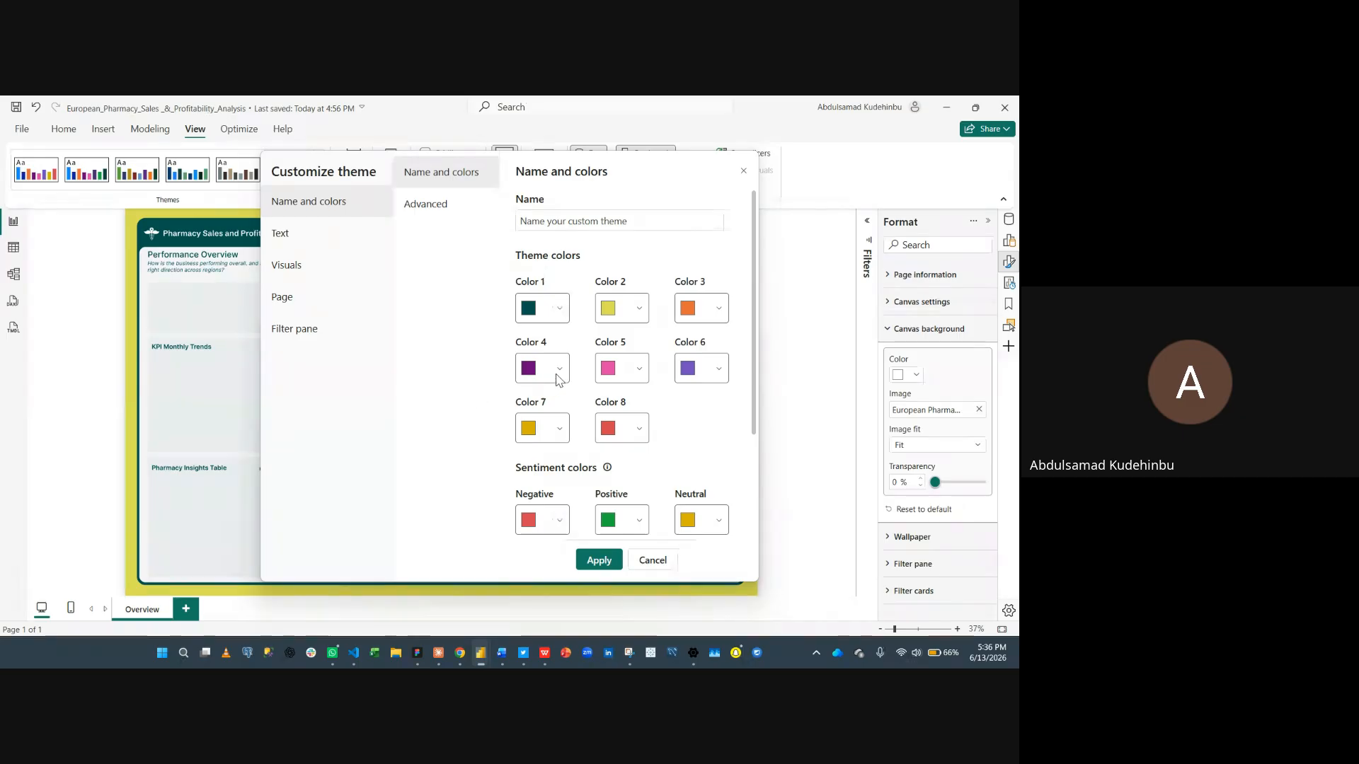
- Set Color 6 to #E9EDEE by pasting it from the clipboard history
left_click(557, 377)
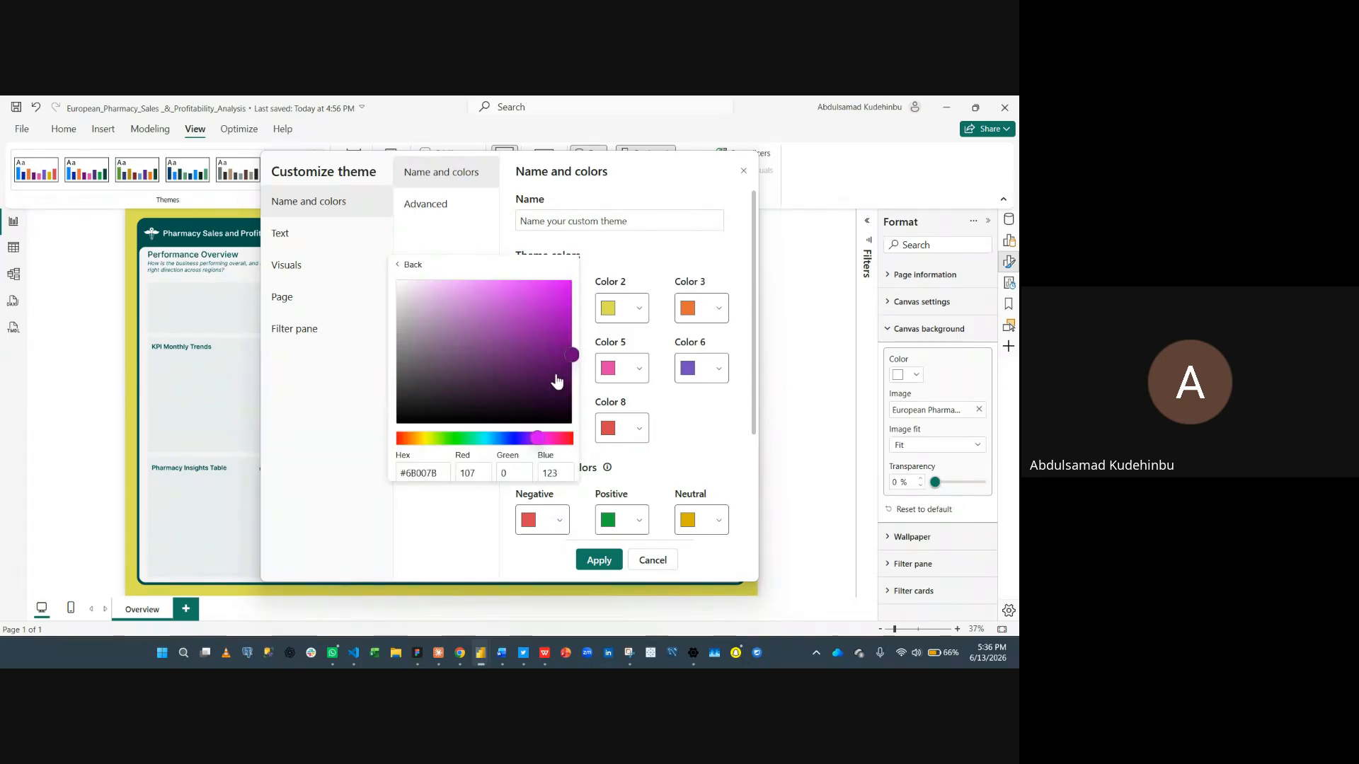
left_click(717, 422)
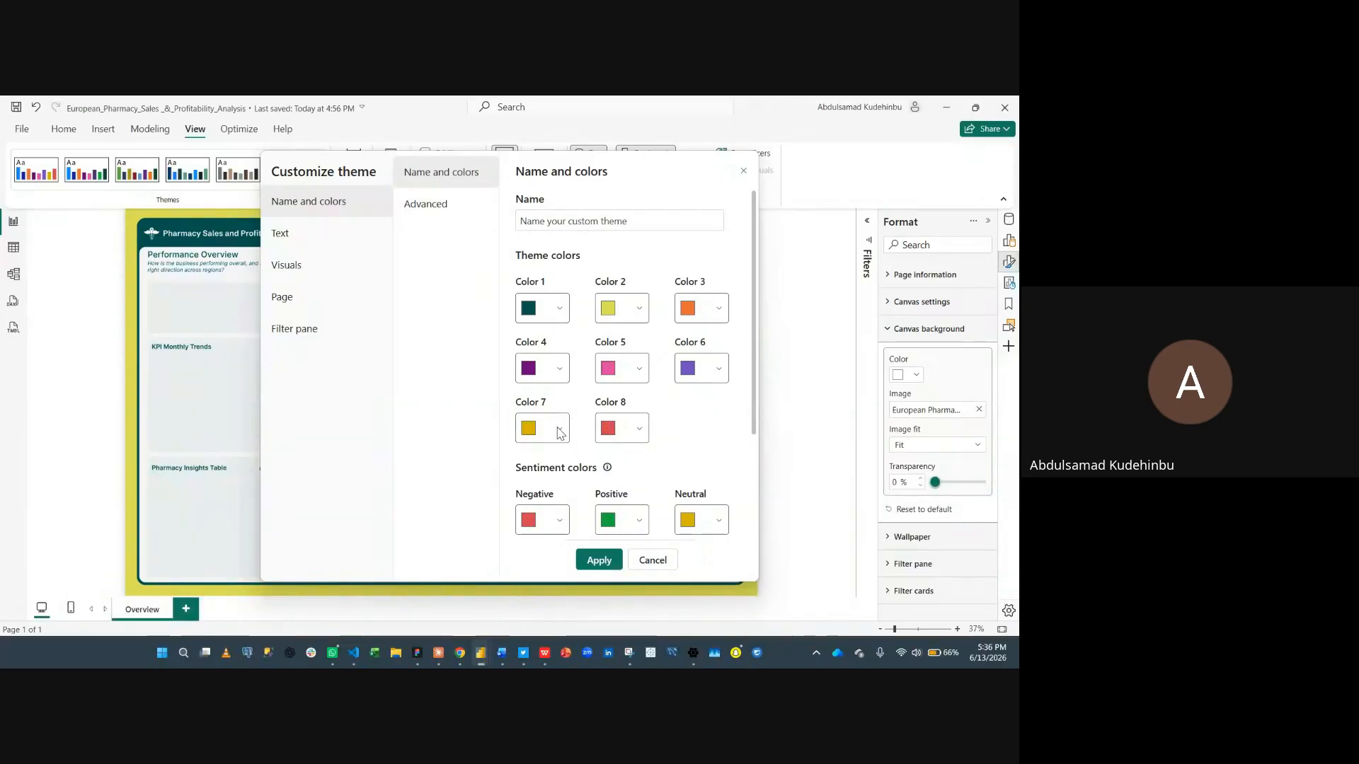
left_click(691, 377)
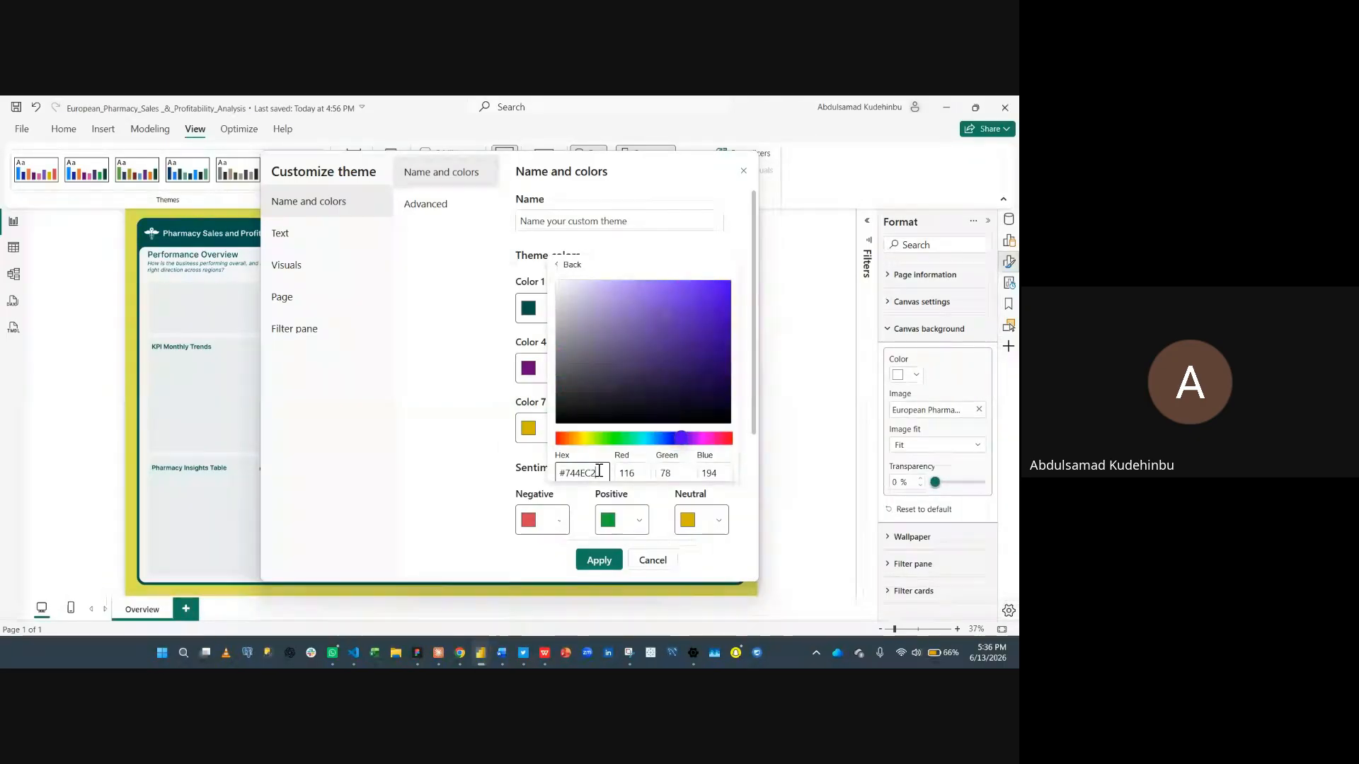
key("super+v")
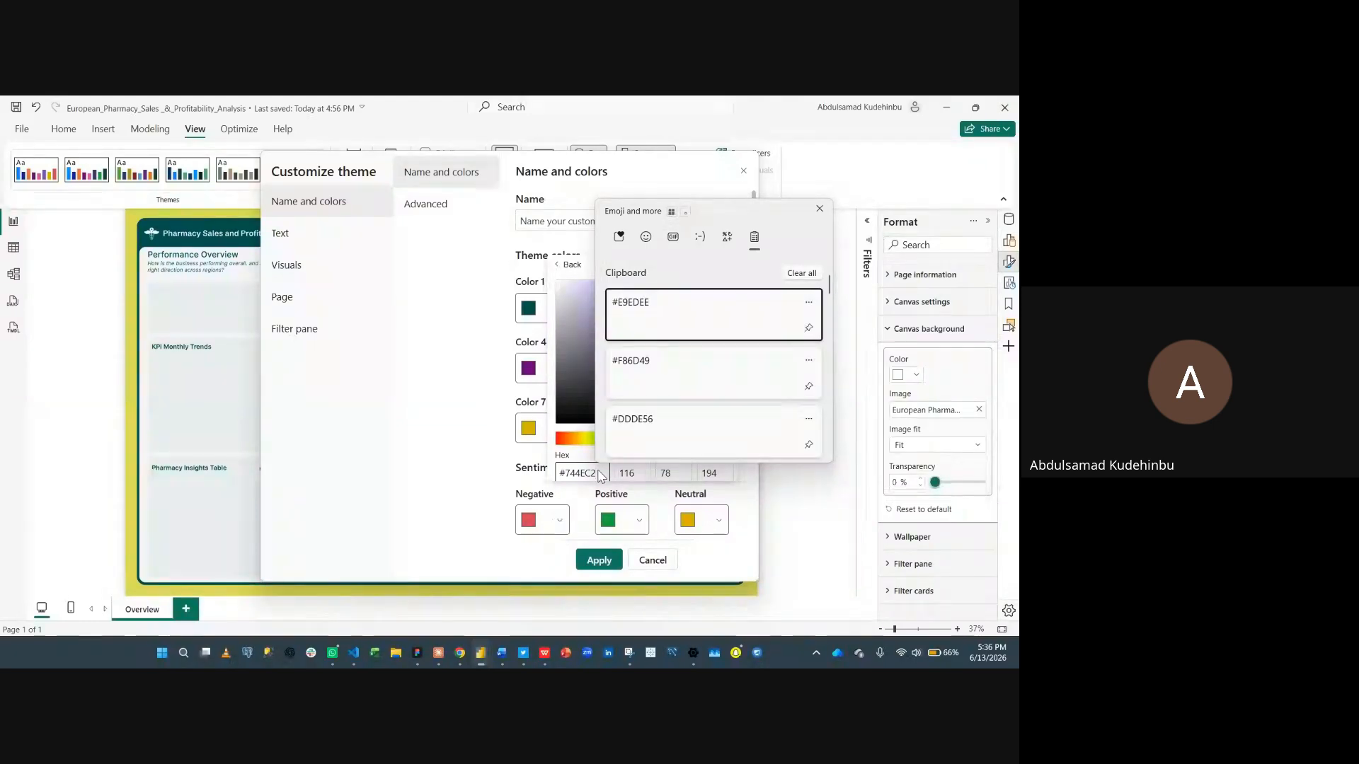
left_click(599, 474)
double_click(599, 472)
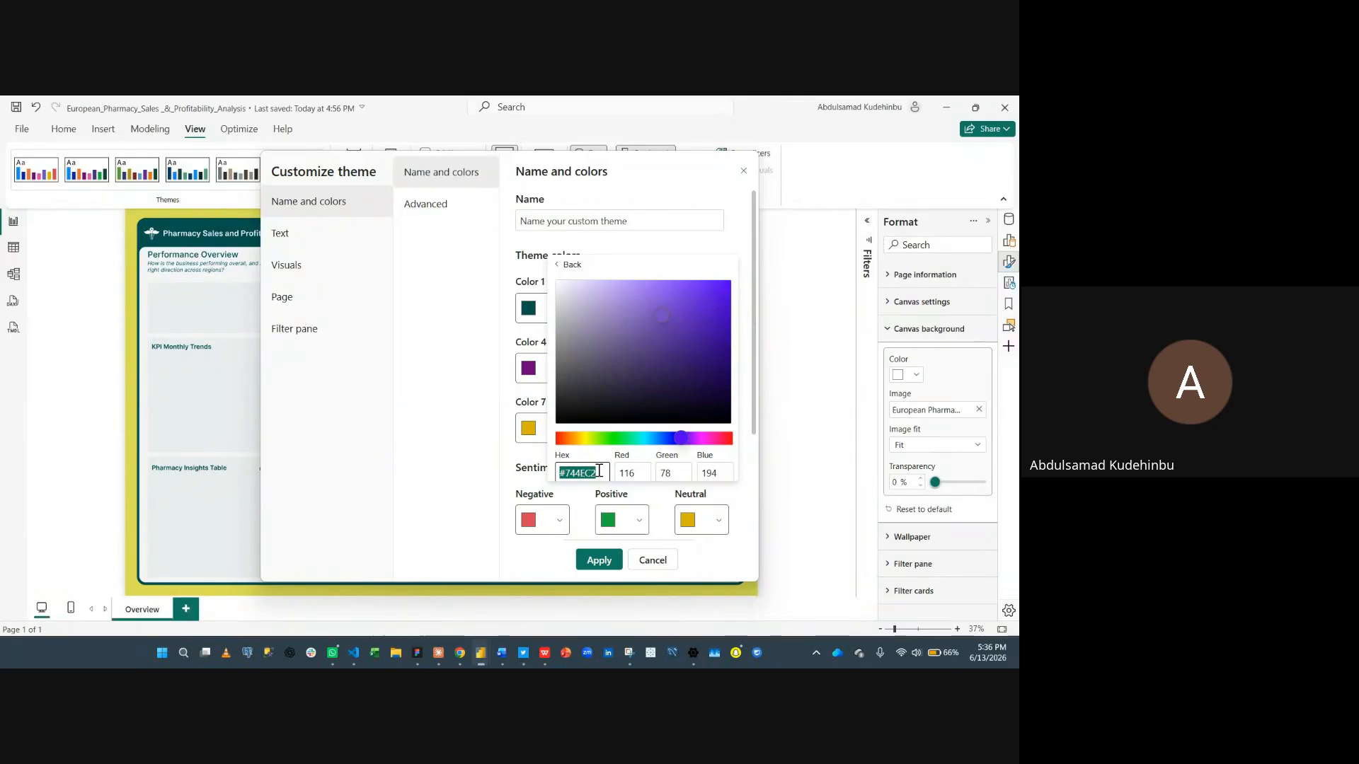
key("super+v")
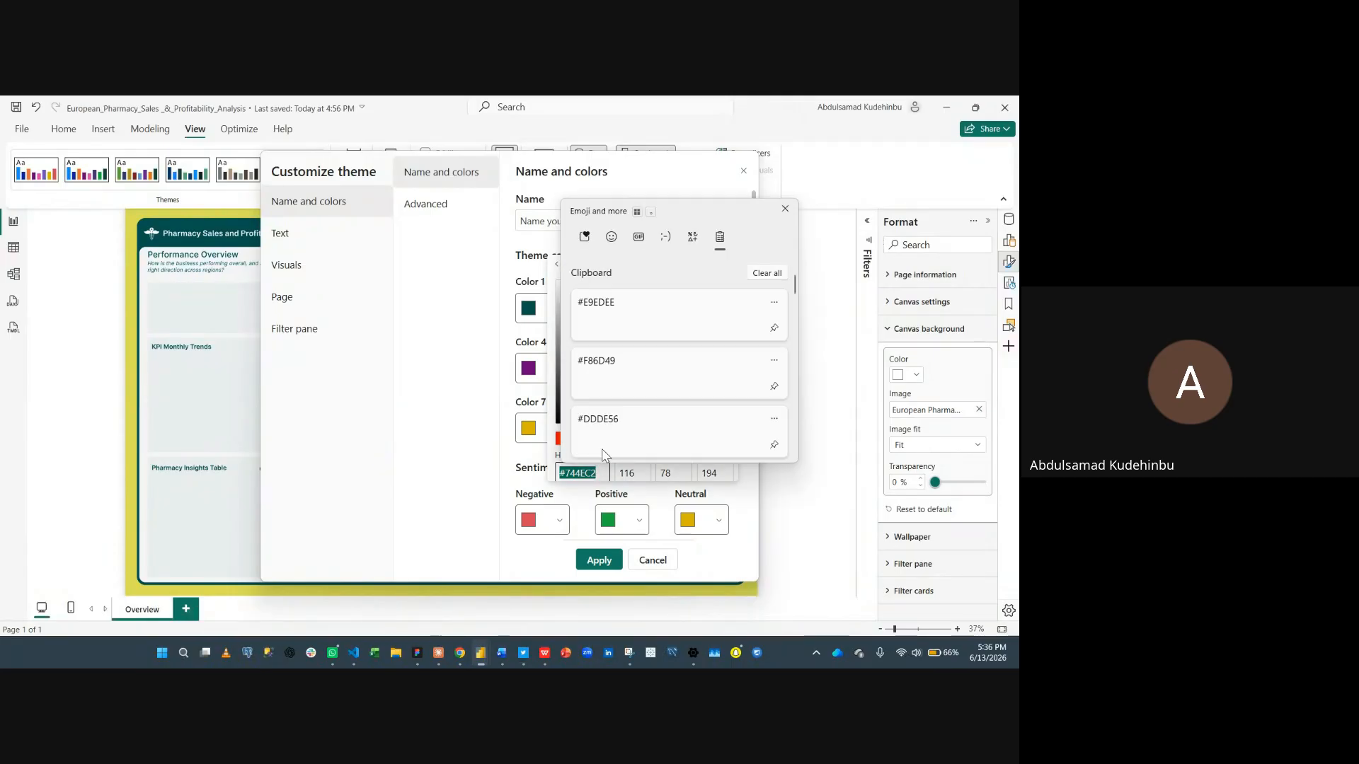
left_click(661, 318)
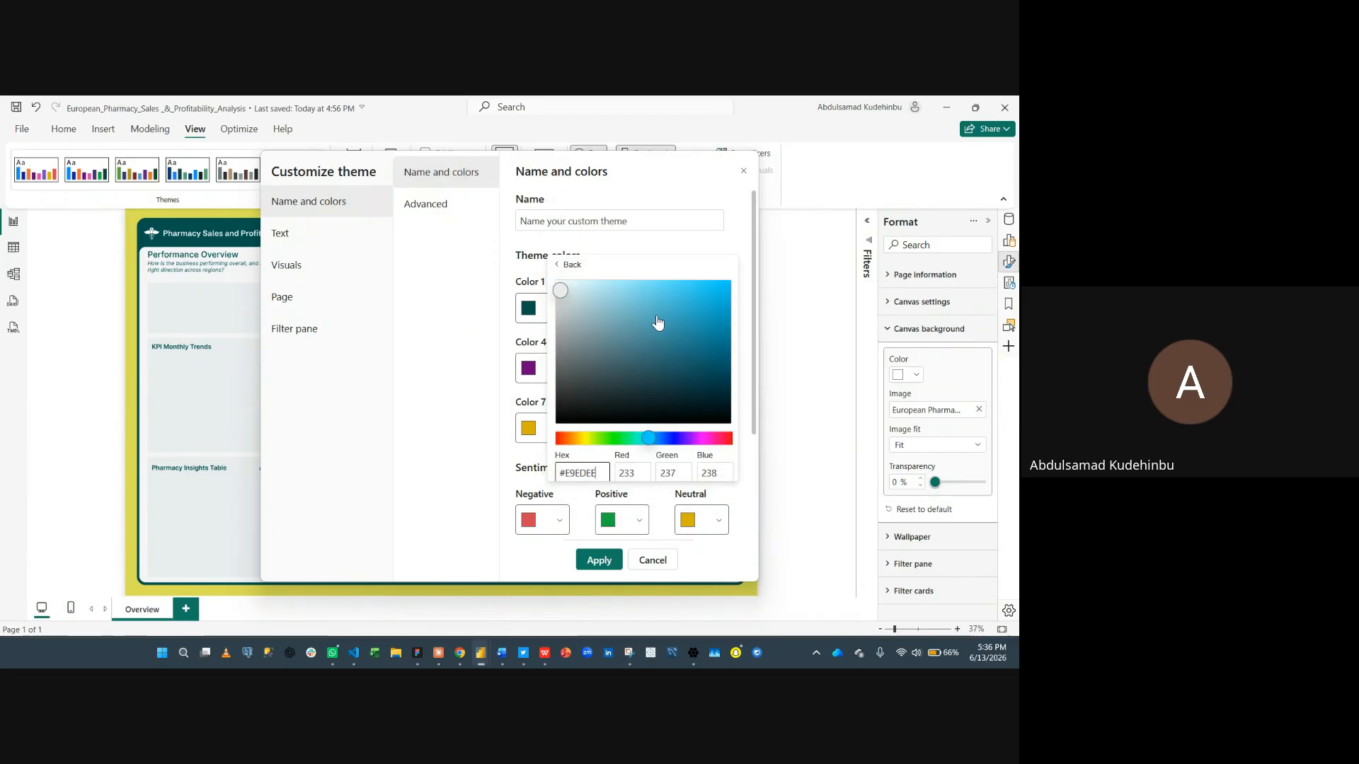
left_click(449, 350)
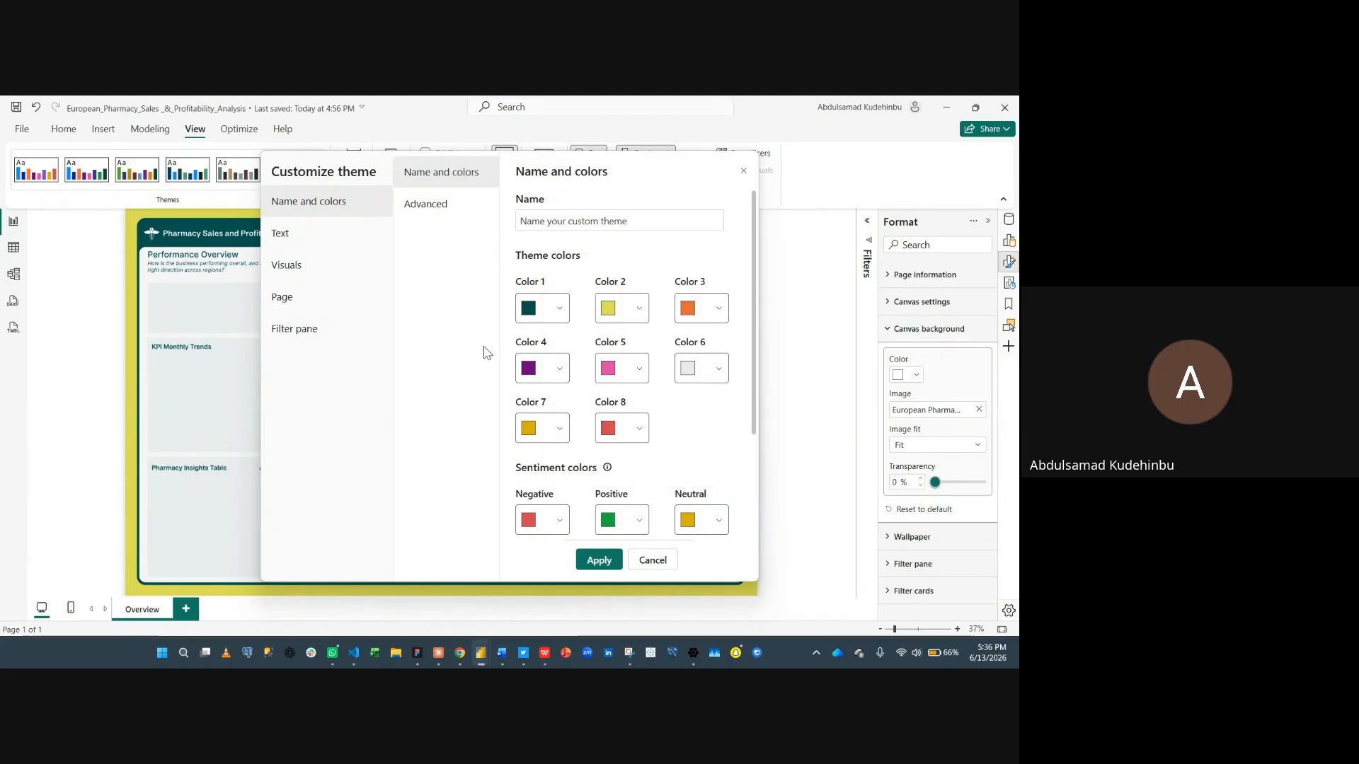
- Change Color 4 to a dark blue, #00297A, using the hue slider
left_click(553, 373)
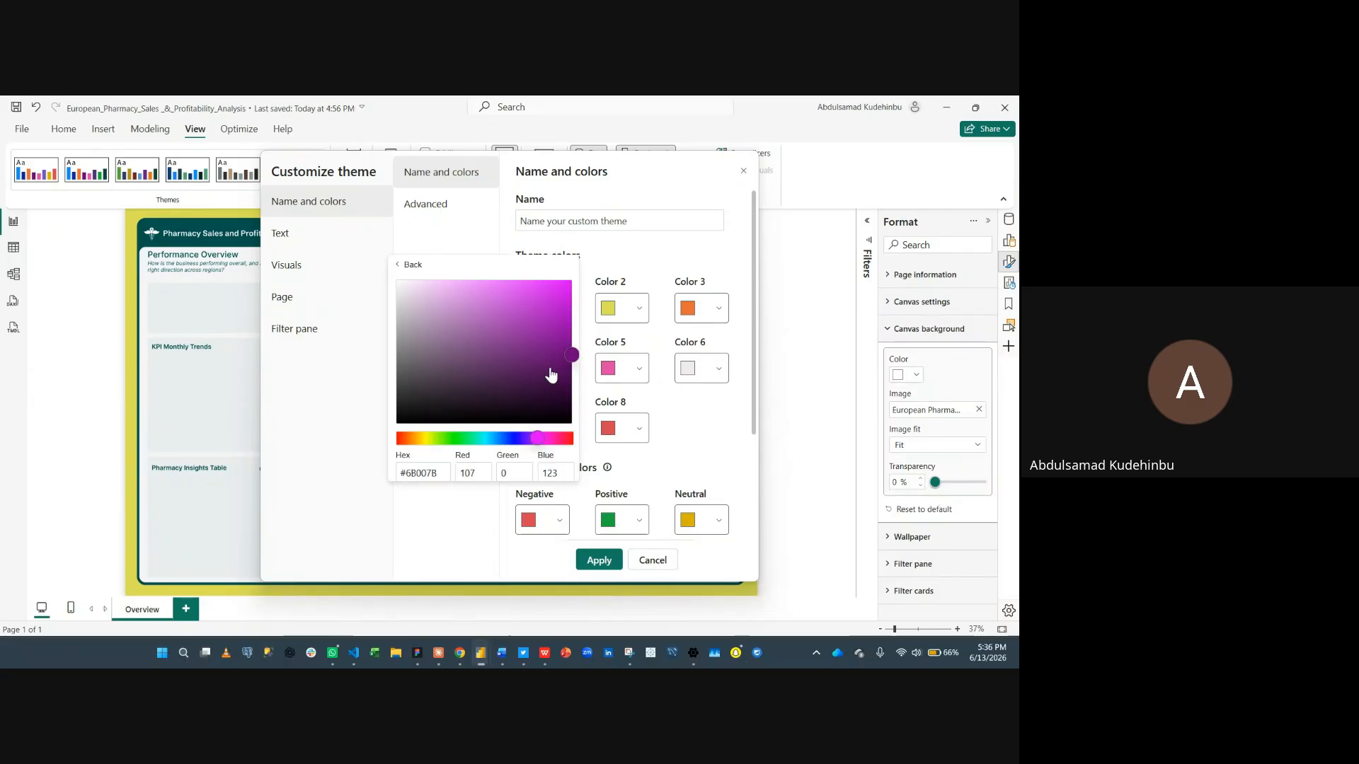
left_click(501, 438)
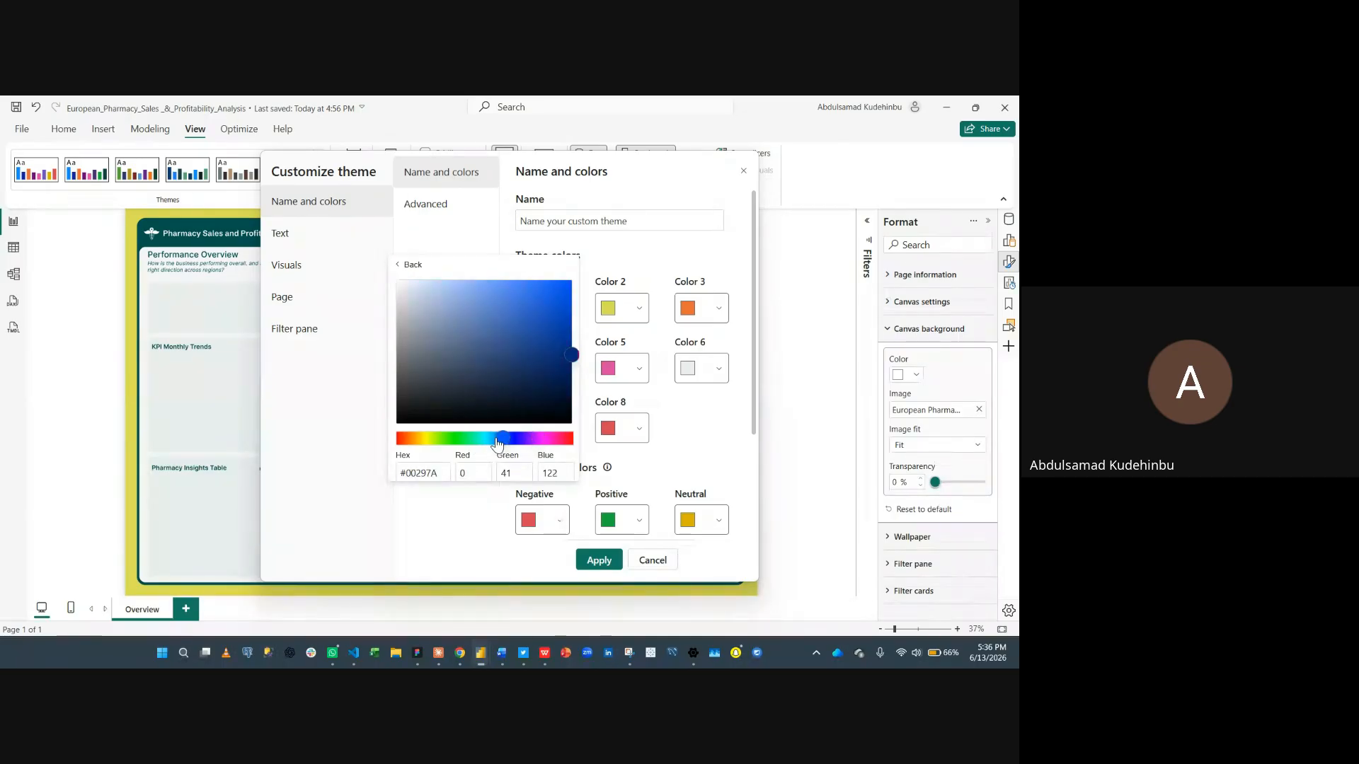
left_click(684, 423)
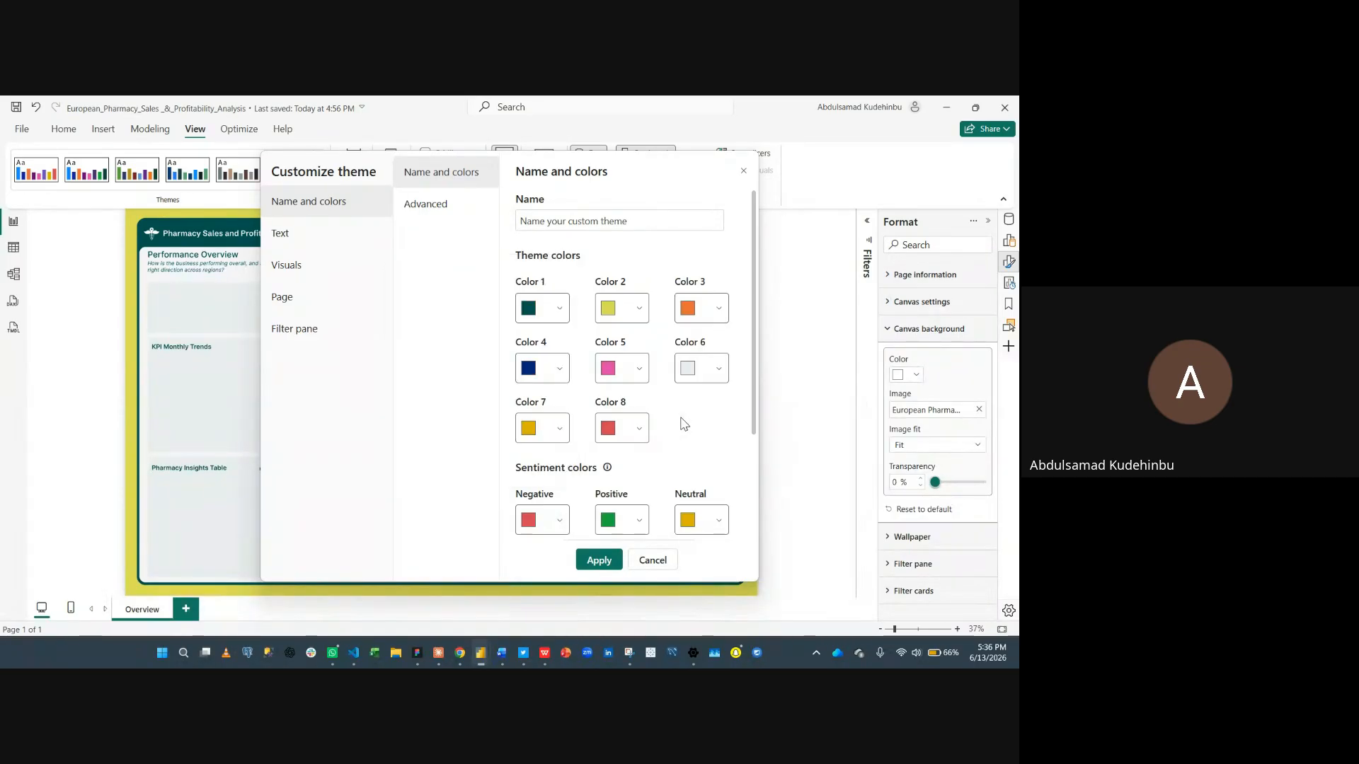
- Change Color 5 to a light cyan, #43D0E0, using the hue slider
left_click(635, 379)
left_click(558, 441)
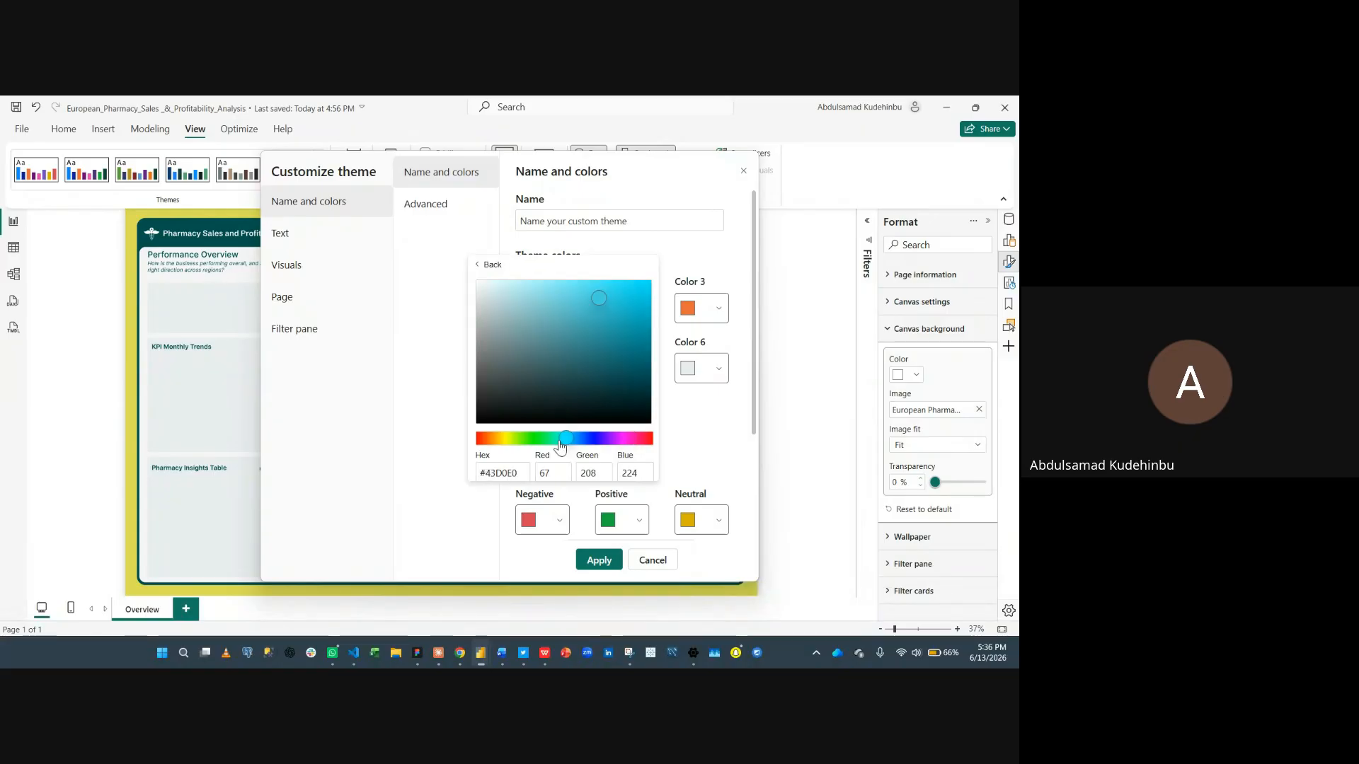
left_click(431, 401)
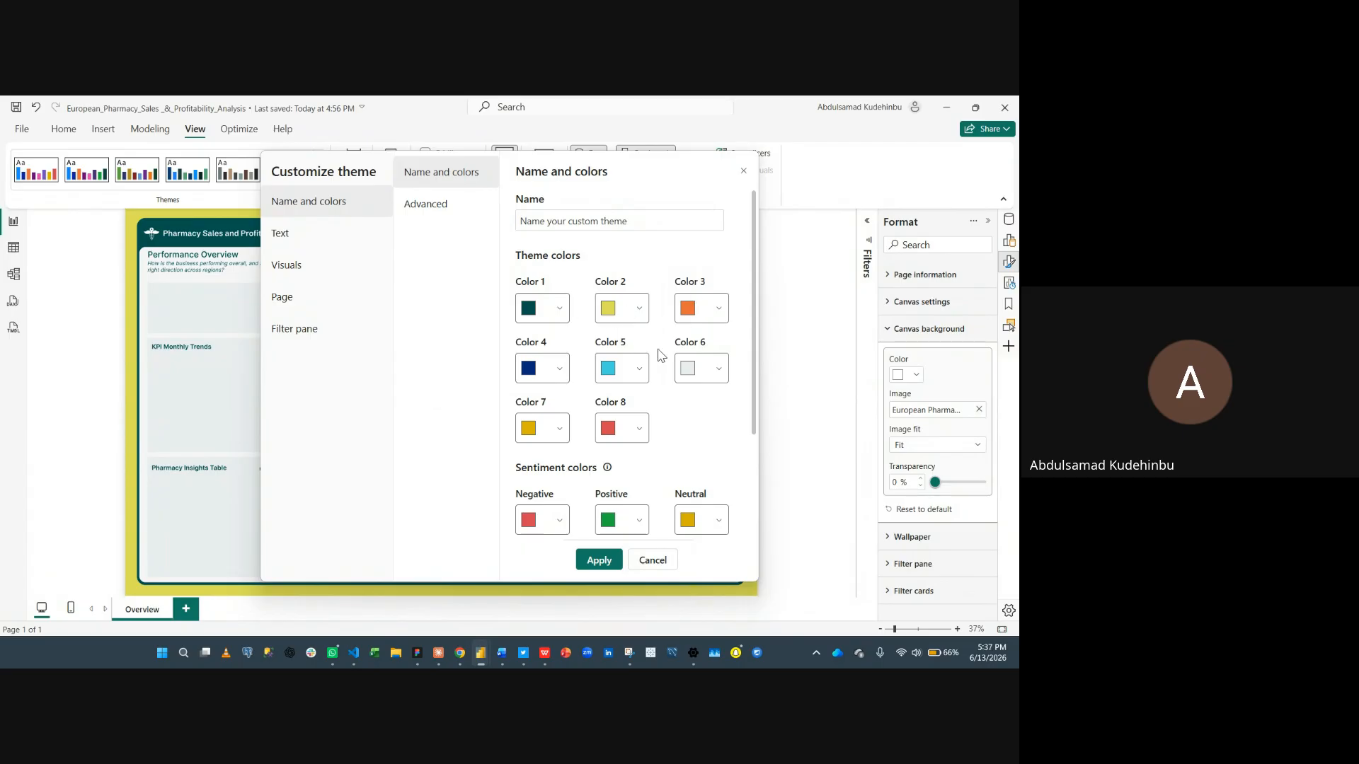
- Name the custom theme Project Theme
left_click(651, 221)
type("Project The")
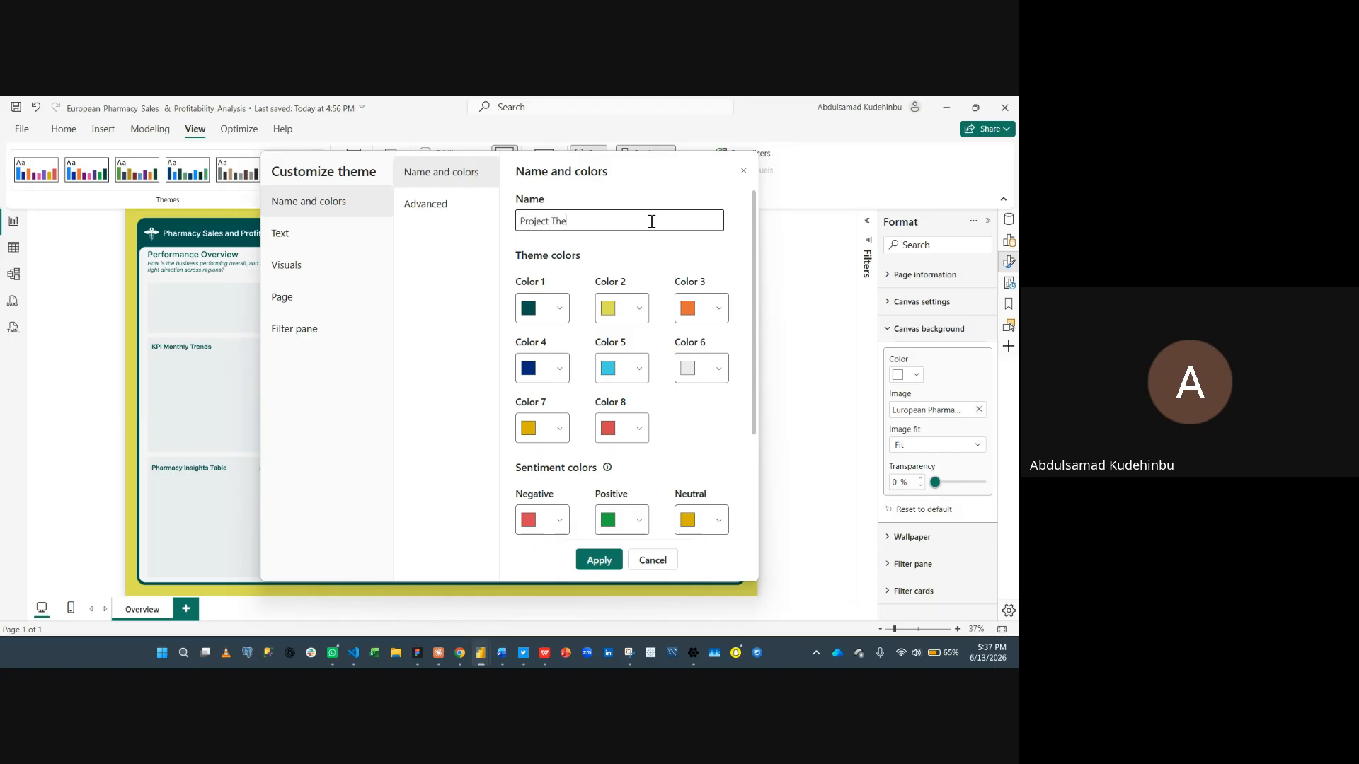
type("me")
- Review the Advanced element color settings of the theme
left_click(449, 210)
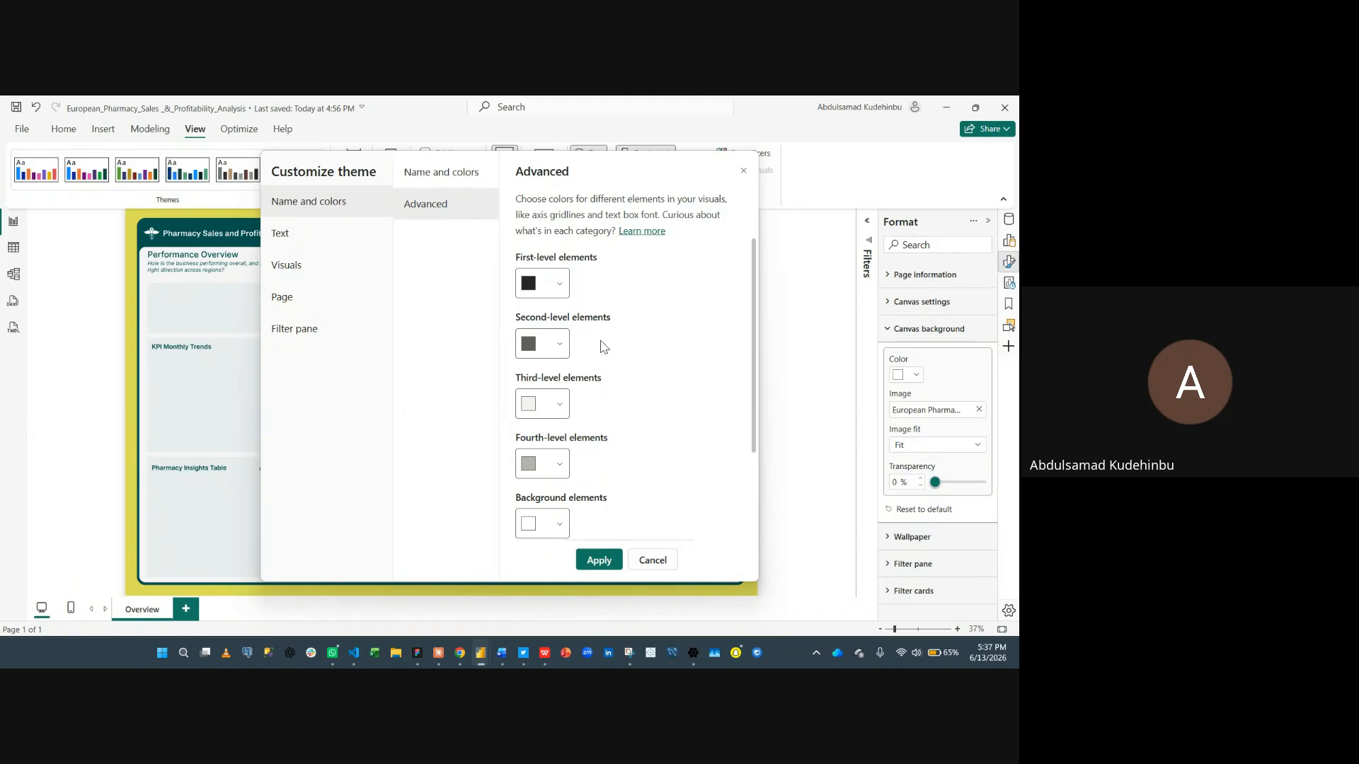
scroll(574, 394, "down", 2)
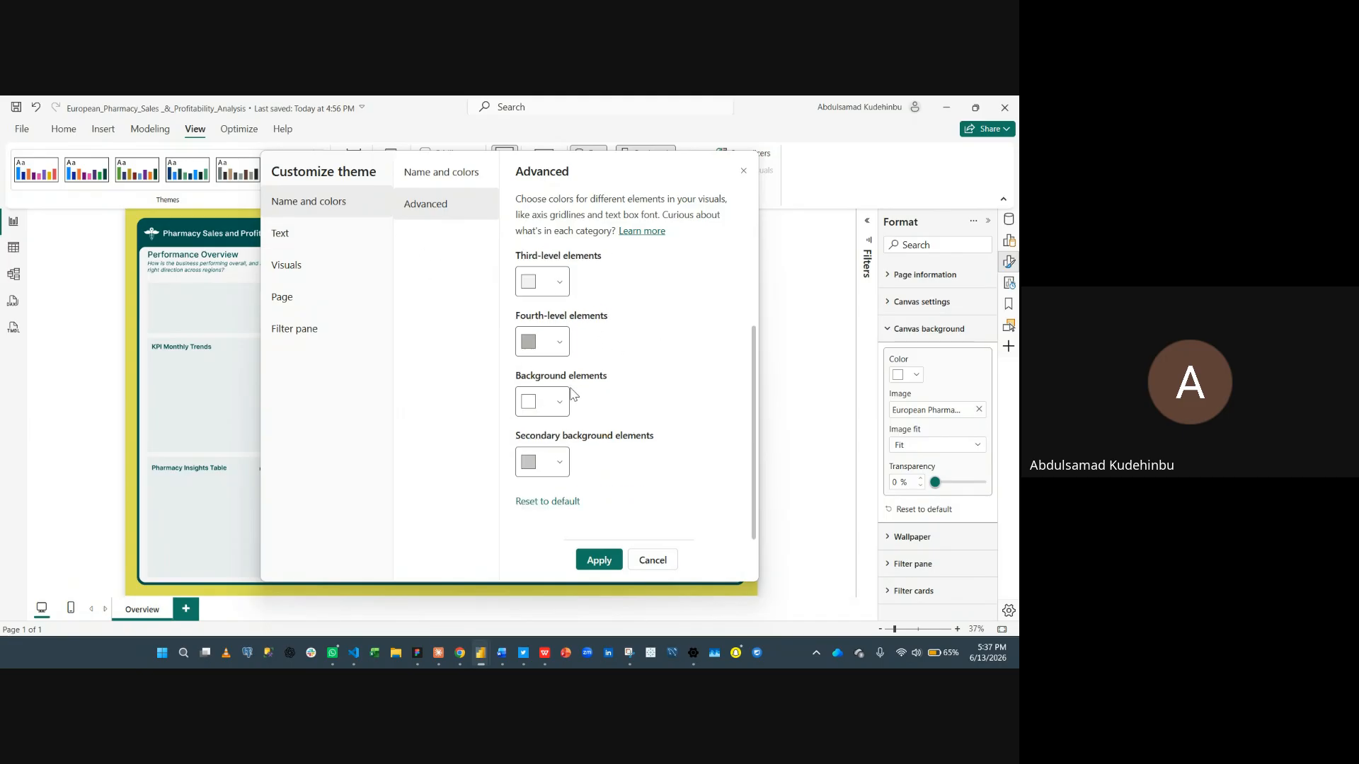
scroll(573, 394, "up", 2)
- Set the general text font family of the theme to Segoe UI Semibold
left_click(343, 234)
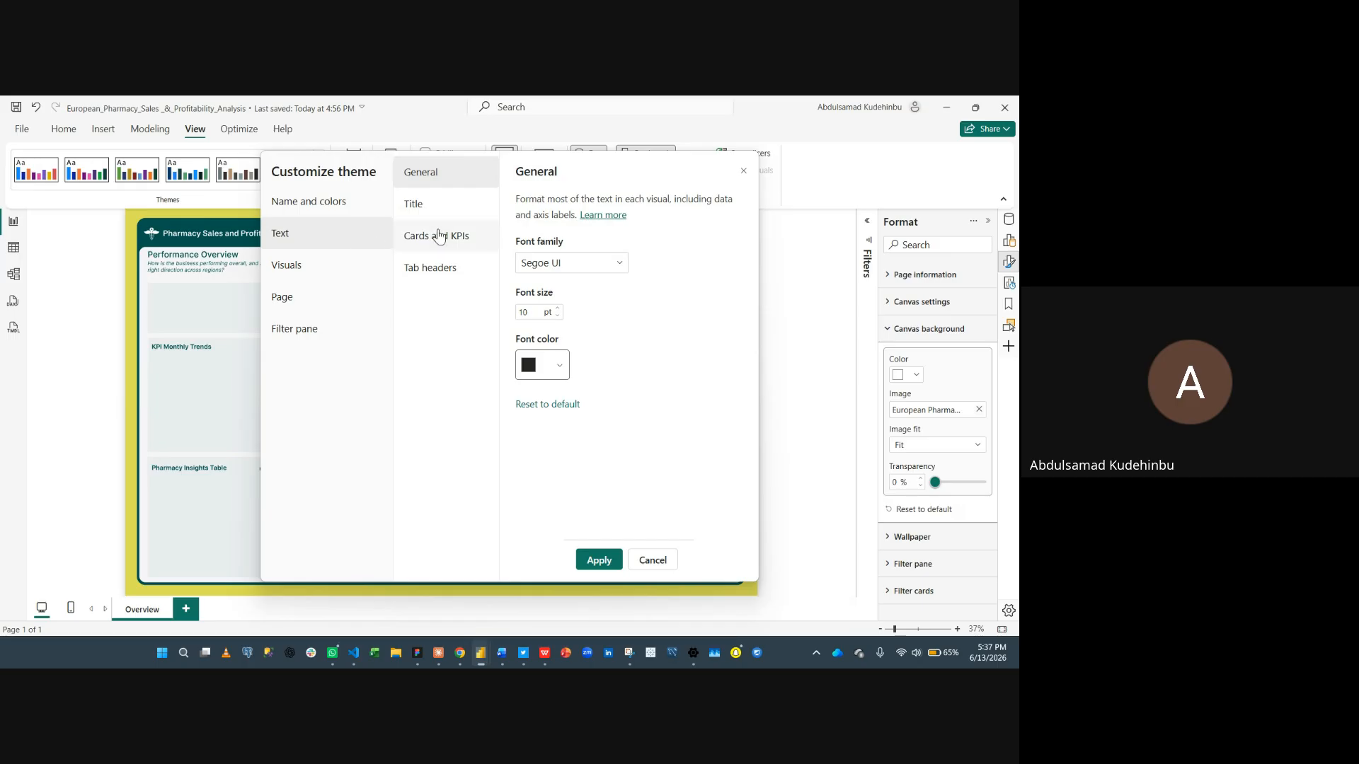
left_click(547, 265)
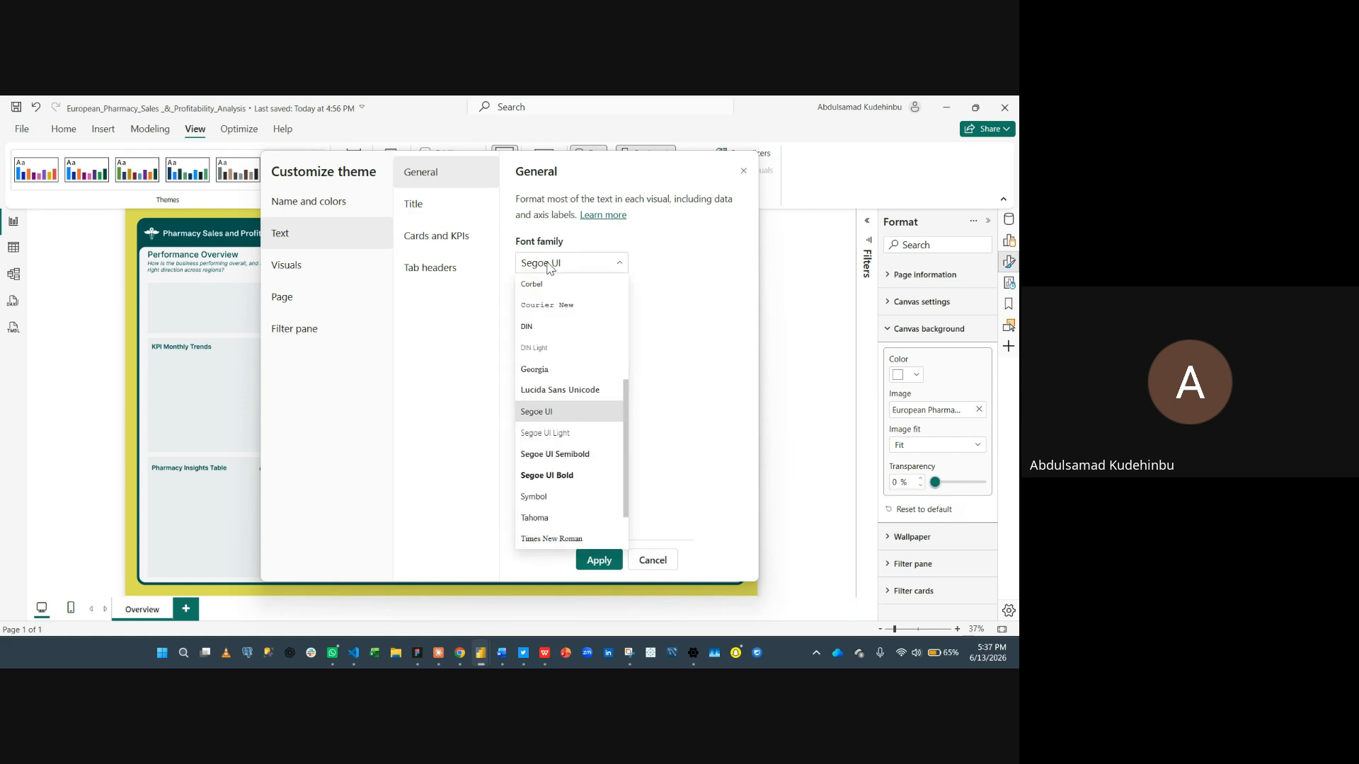
left_click(561, 459)
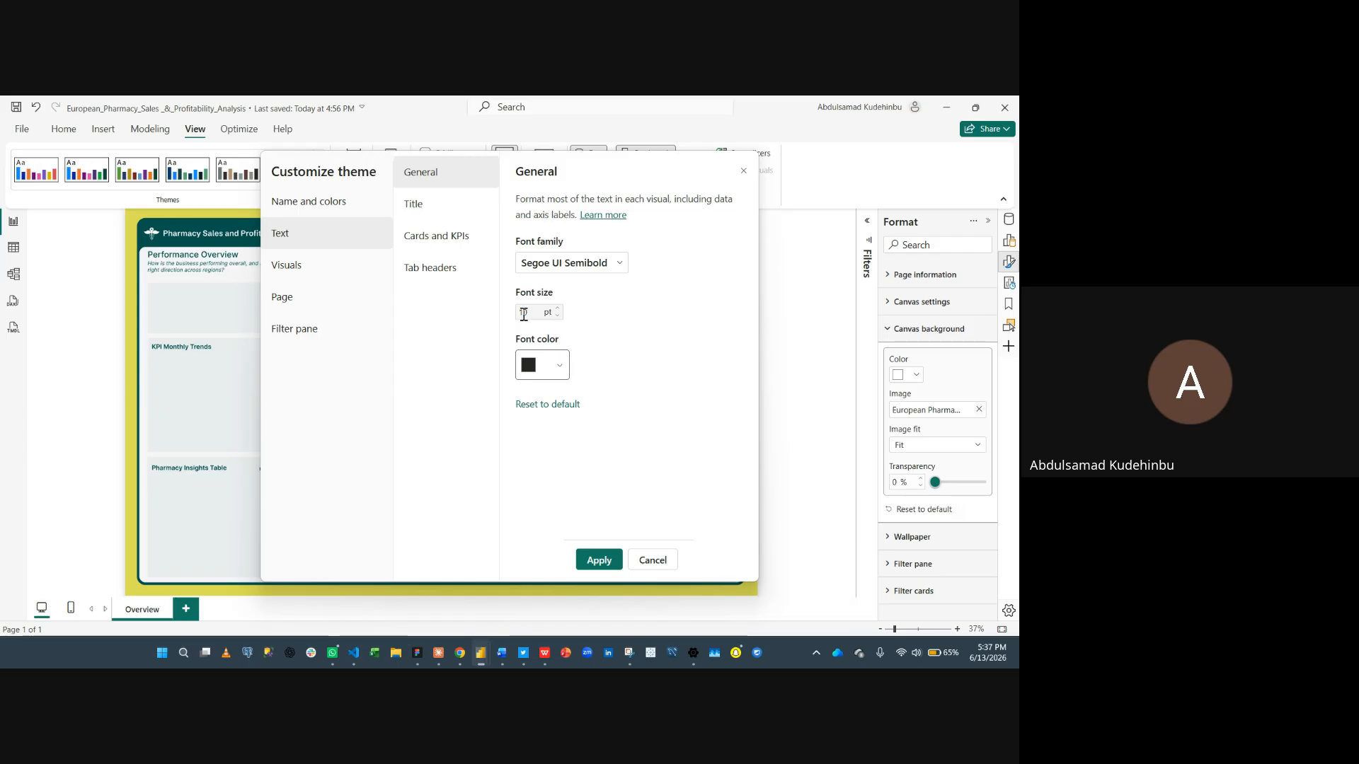
left_click(559, 368)
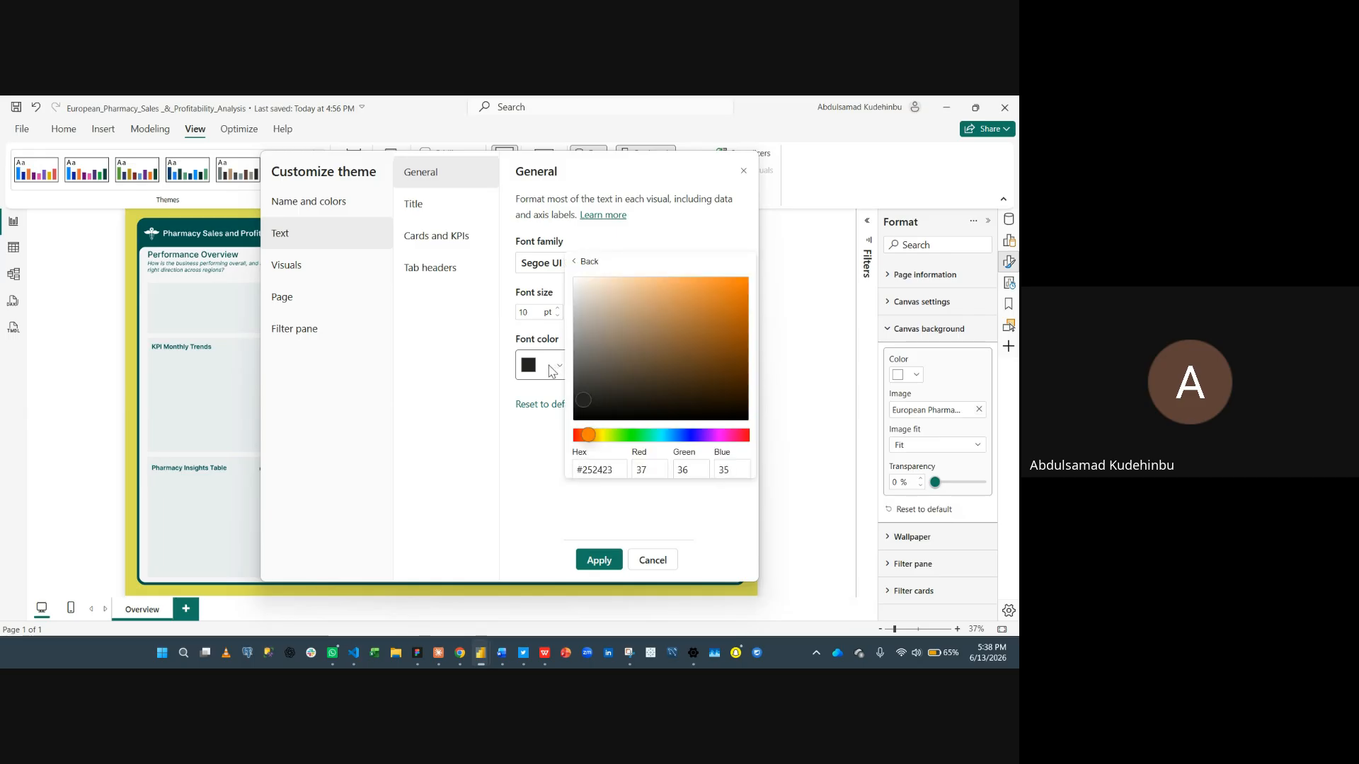
left_click(552, 370)
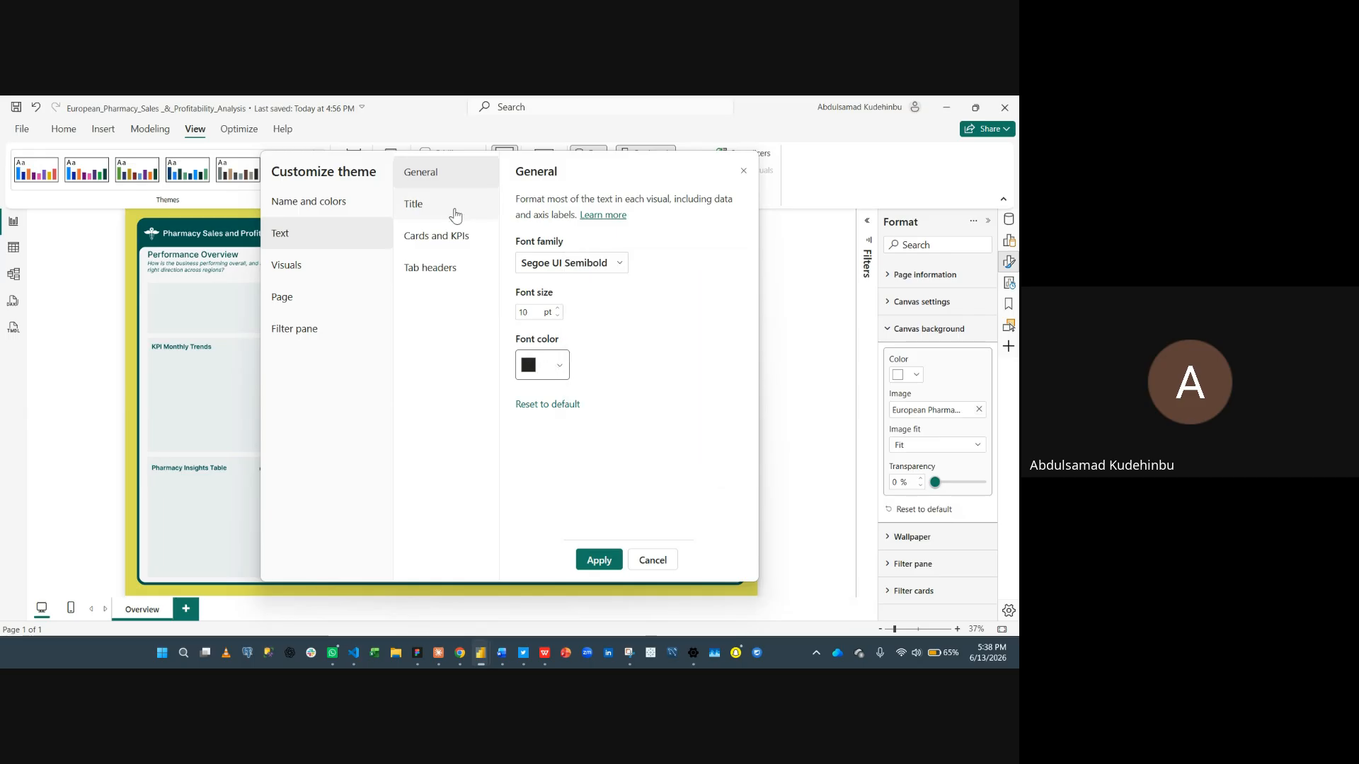
left_click(547, 369)
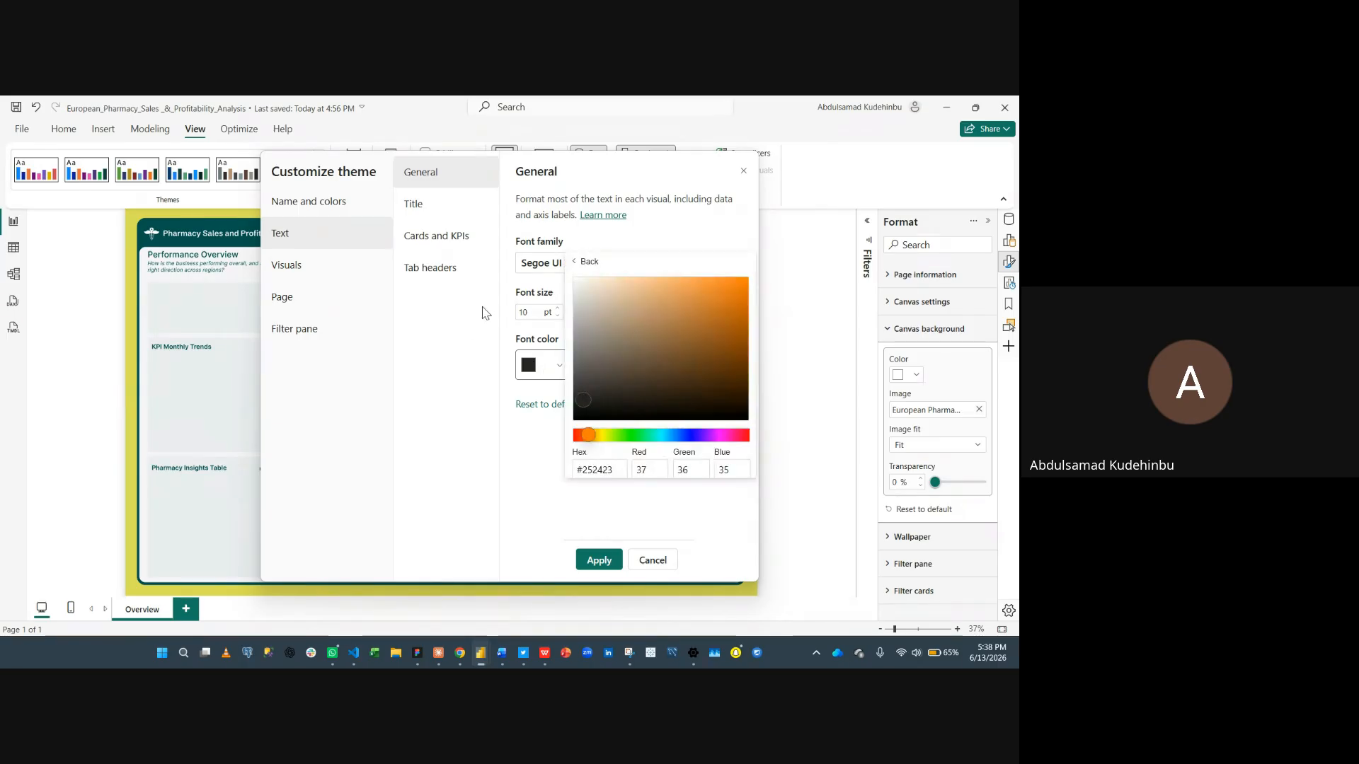
- Set the title font family to Segoe UI Semibold
left_click(440, 233)
left_click(435, 207)
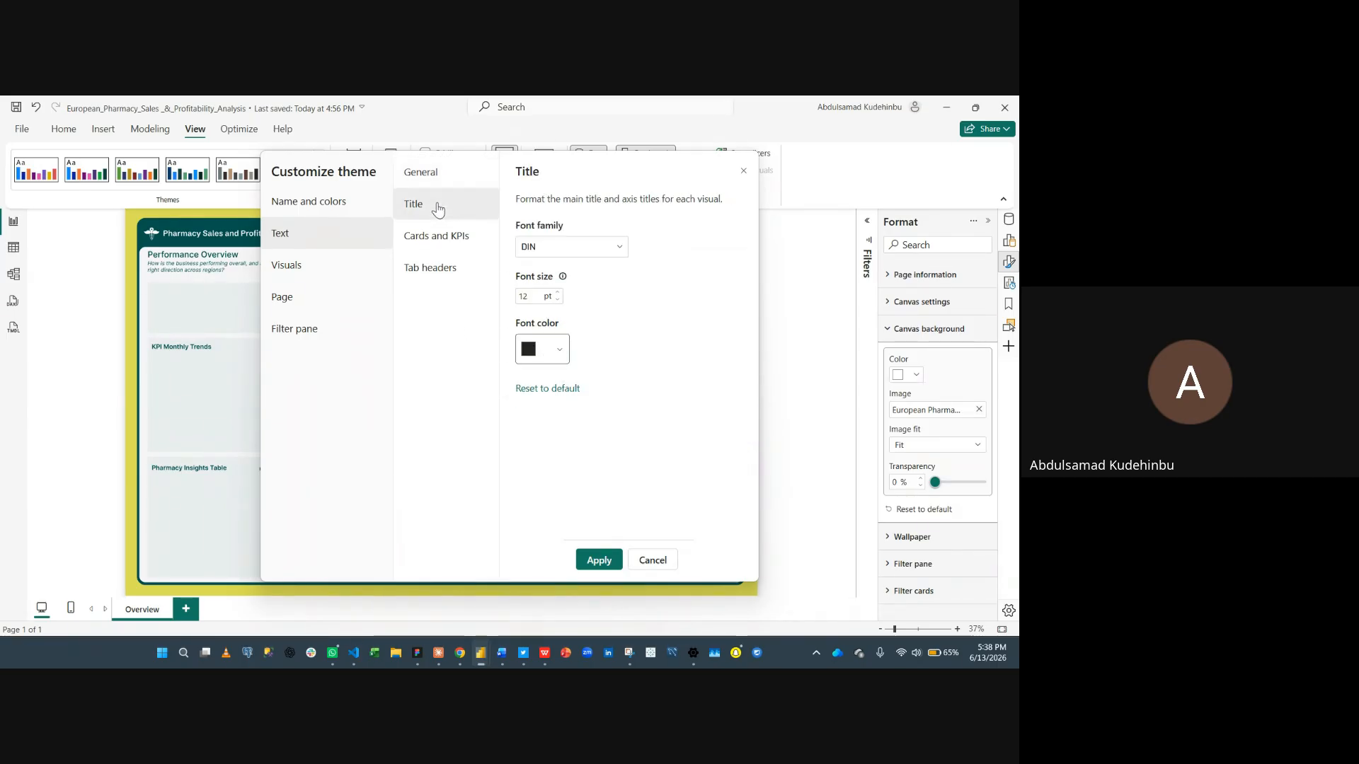
left_click(557, 249)
scroll(570, 356, "down", 3)
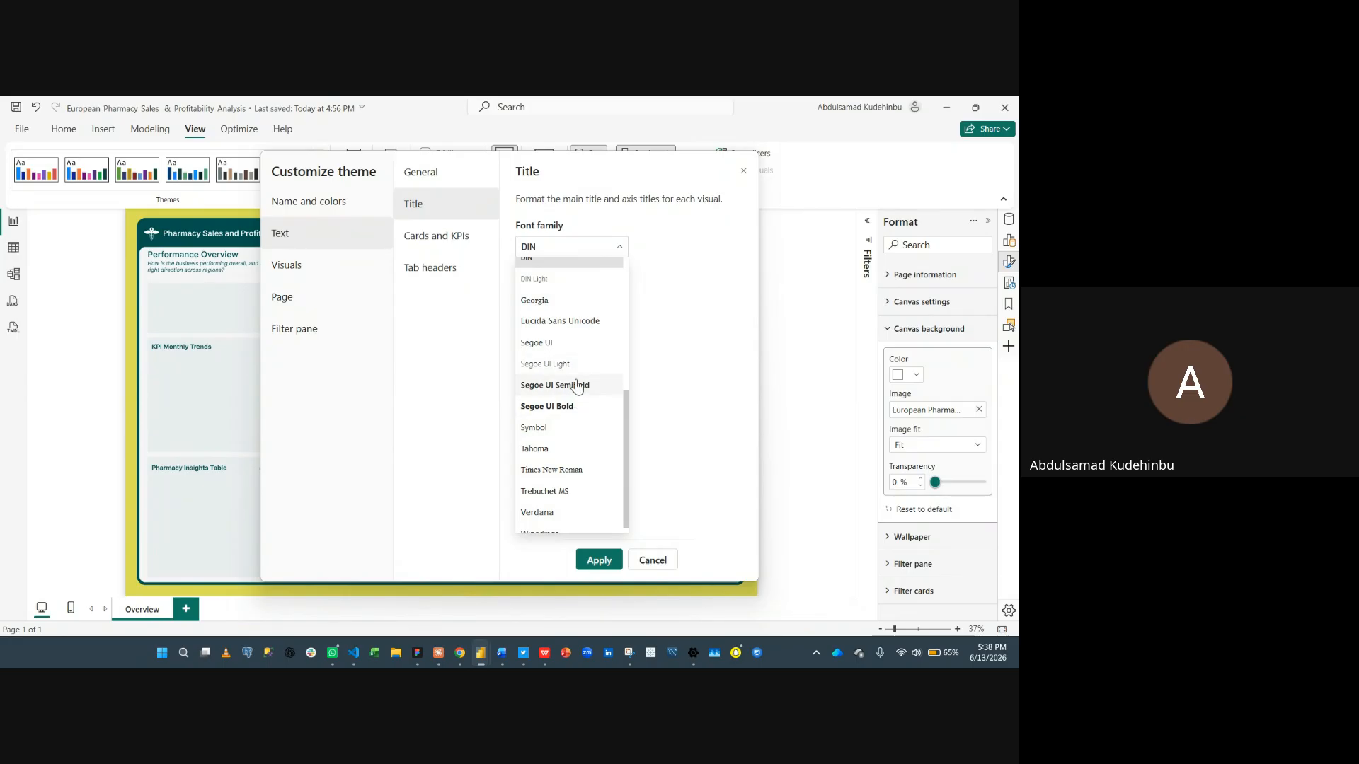
left_click(577, 386)
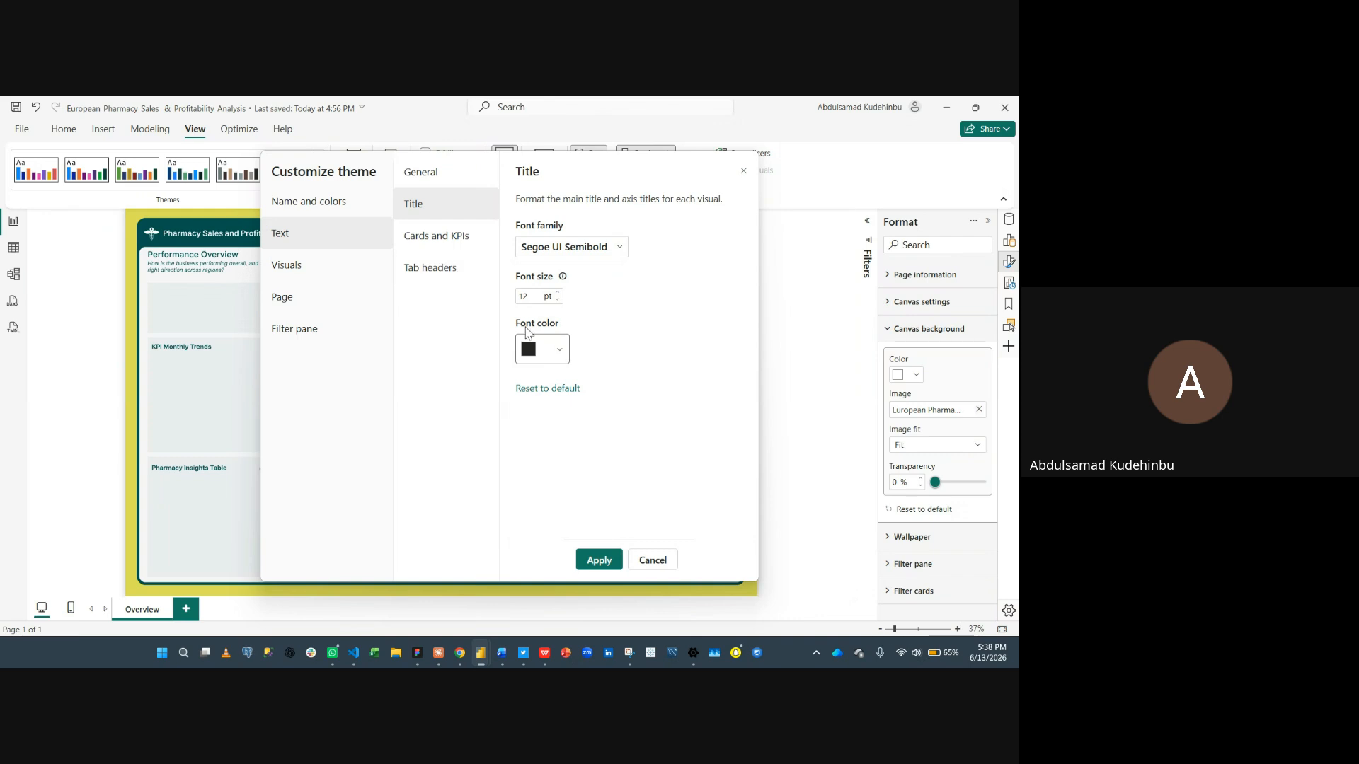
- Set the Cards and KPIs font family to Segoe UI Semibold
left_click(456, 241)
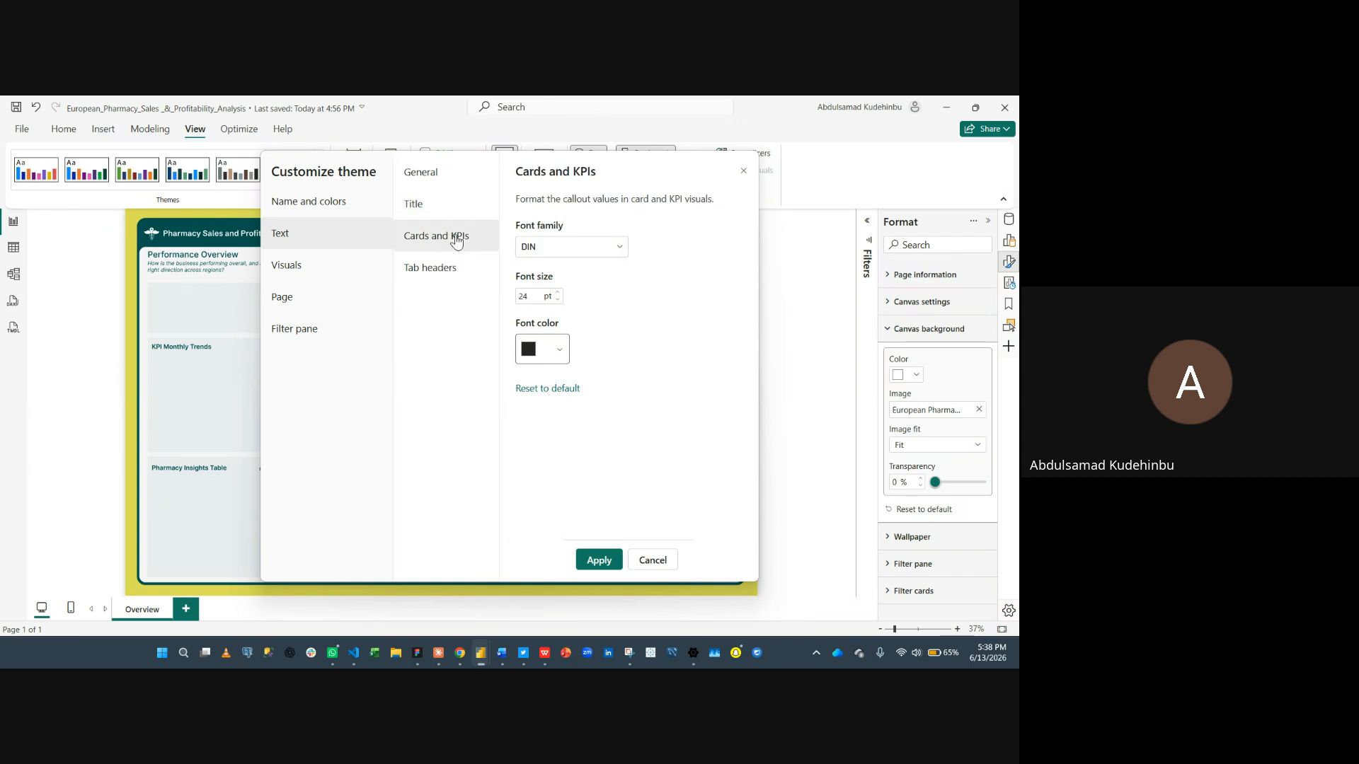
left_click(605, 248)
scroll(559, 435, "down", 2)
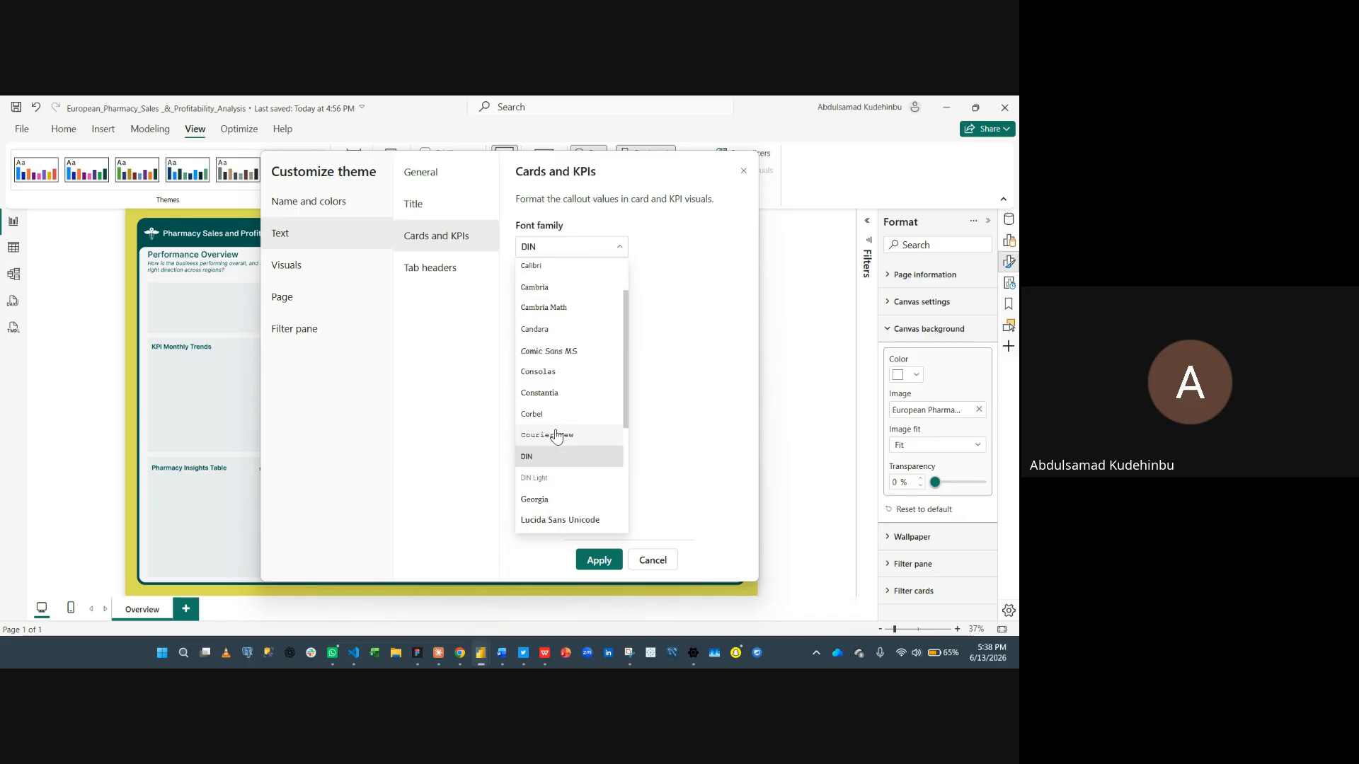
left_click(563, 519)
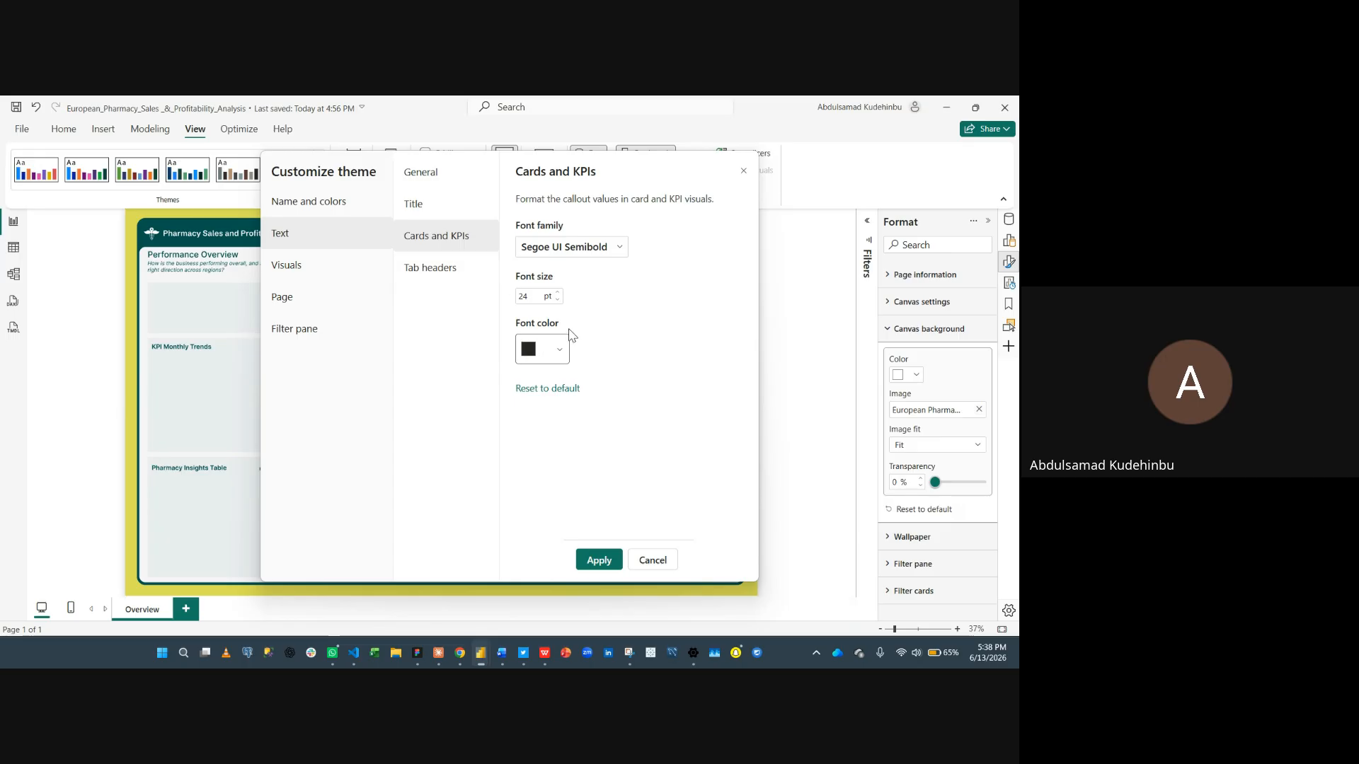
- Review the tab header font and the visual background, border and header settings of the theme
left_click(459, 274)
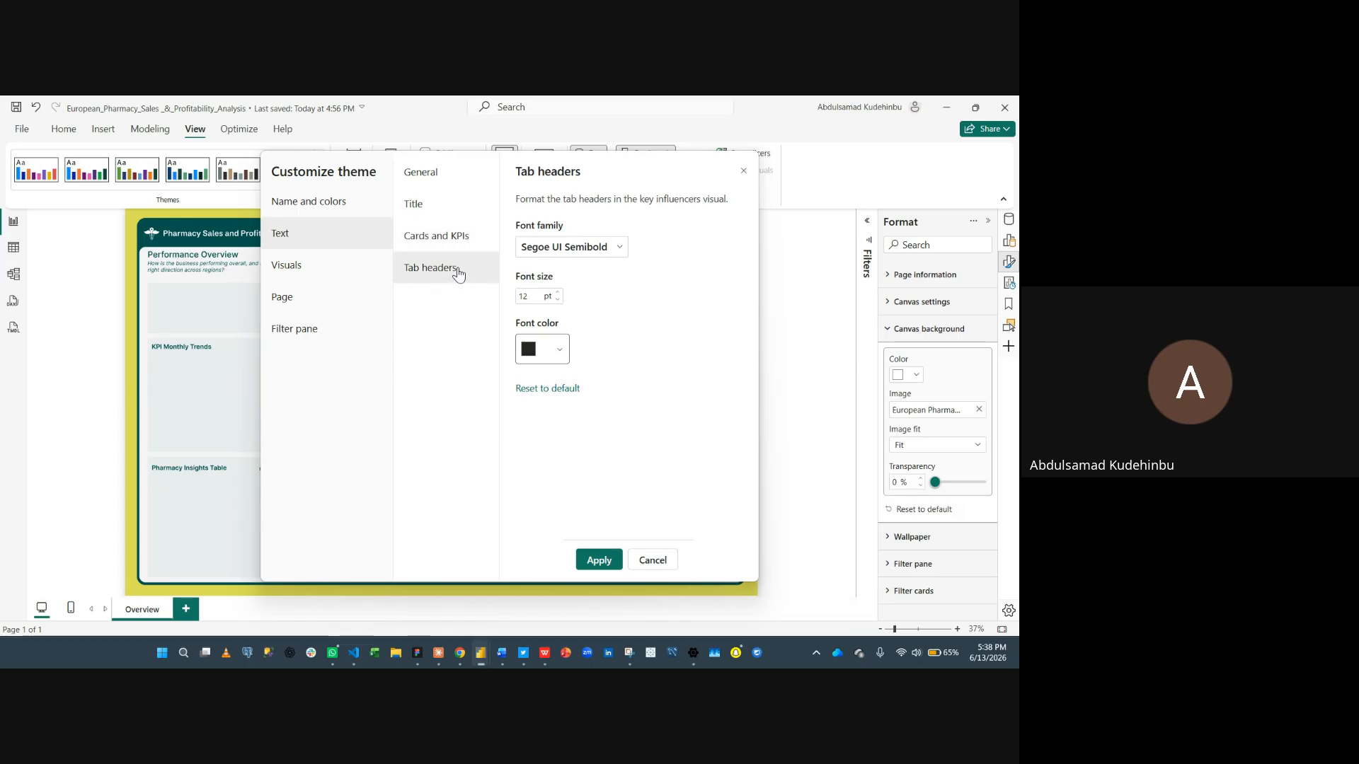
left_click(343, 276)
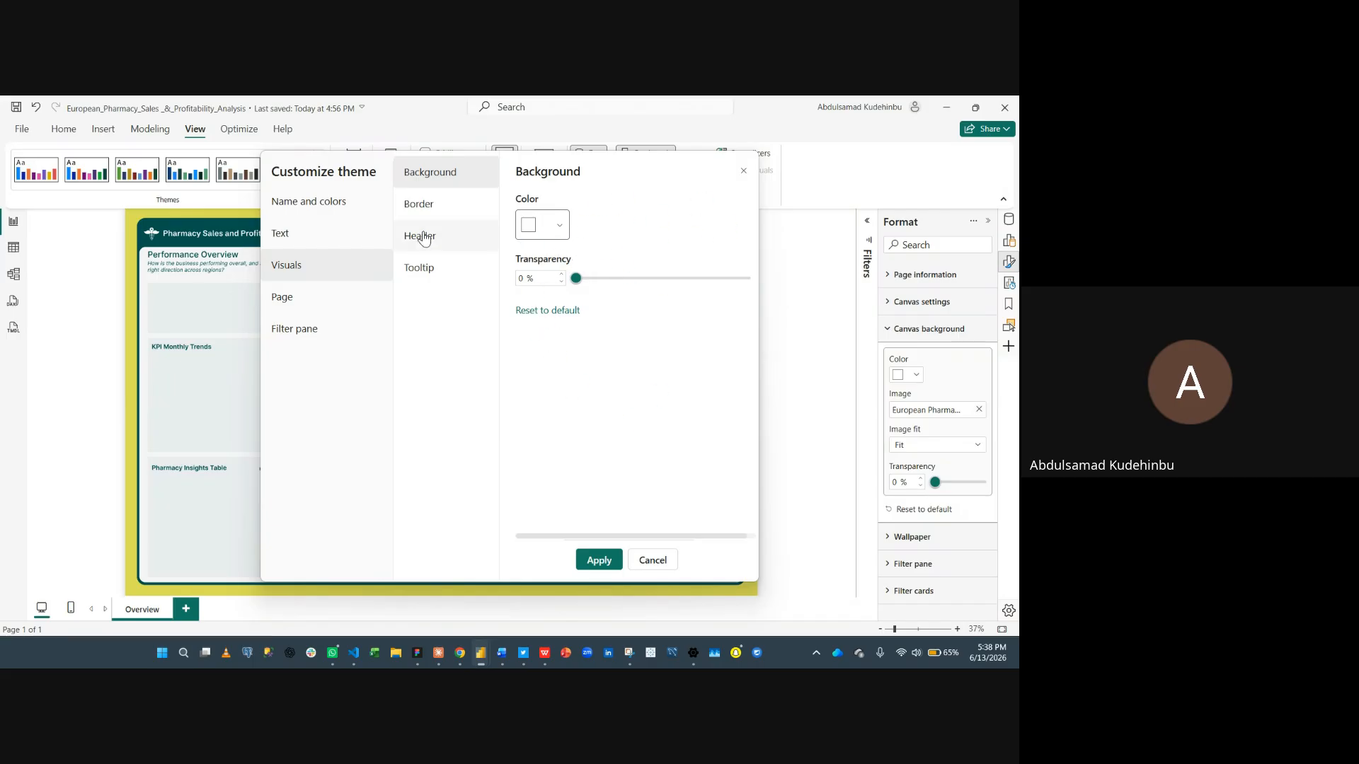
left_click(461, 208)
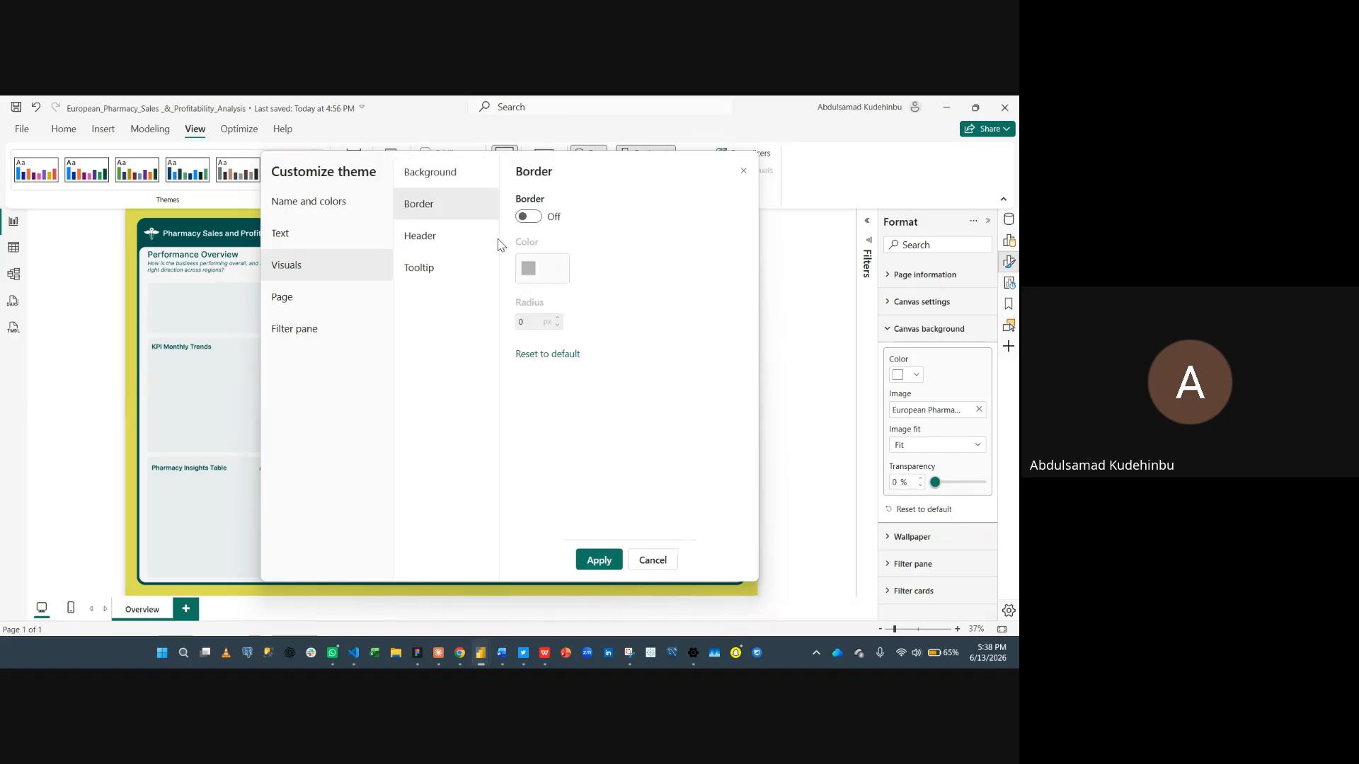
left_click(462, 253)
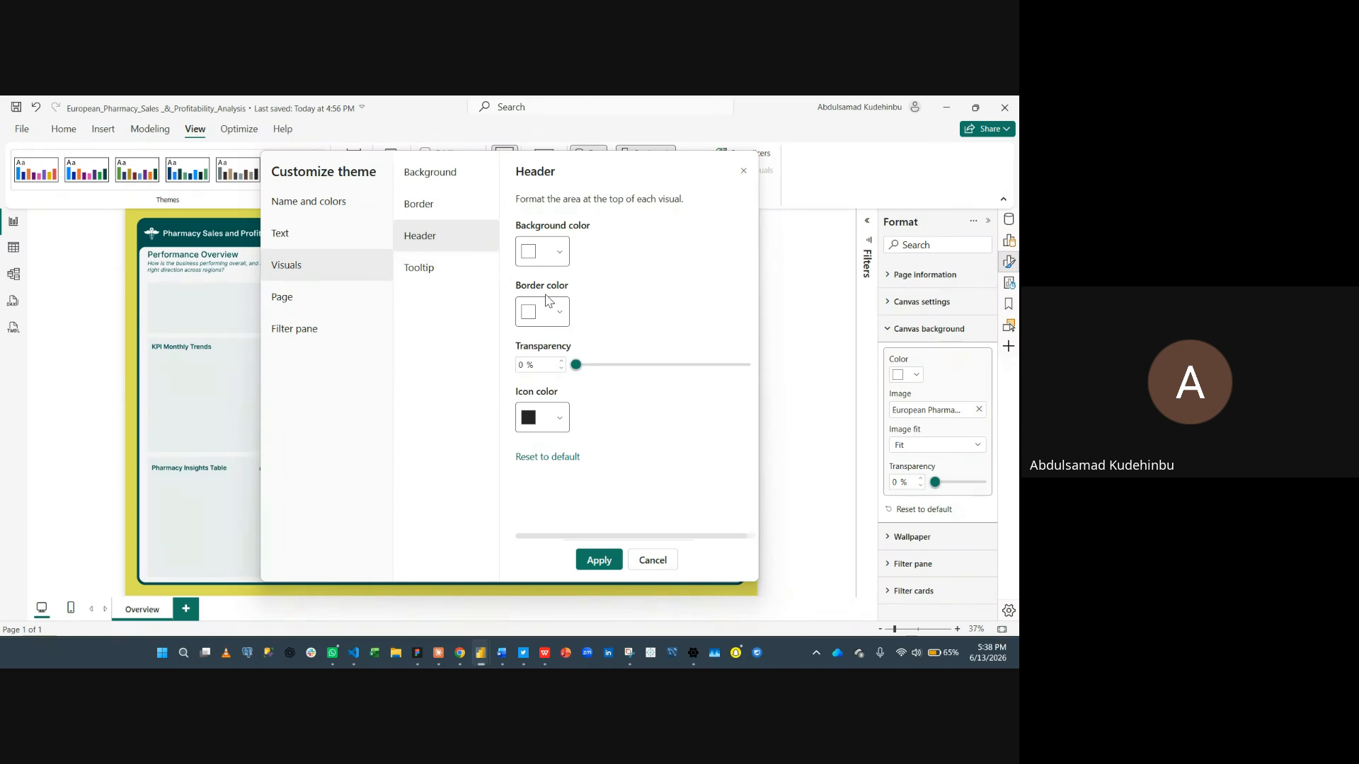
left_click(434, 279)
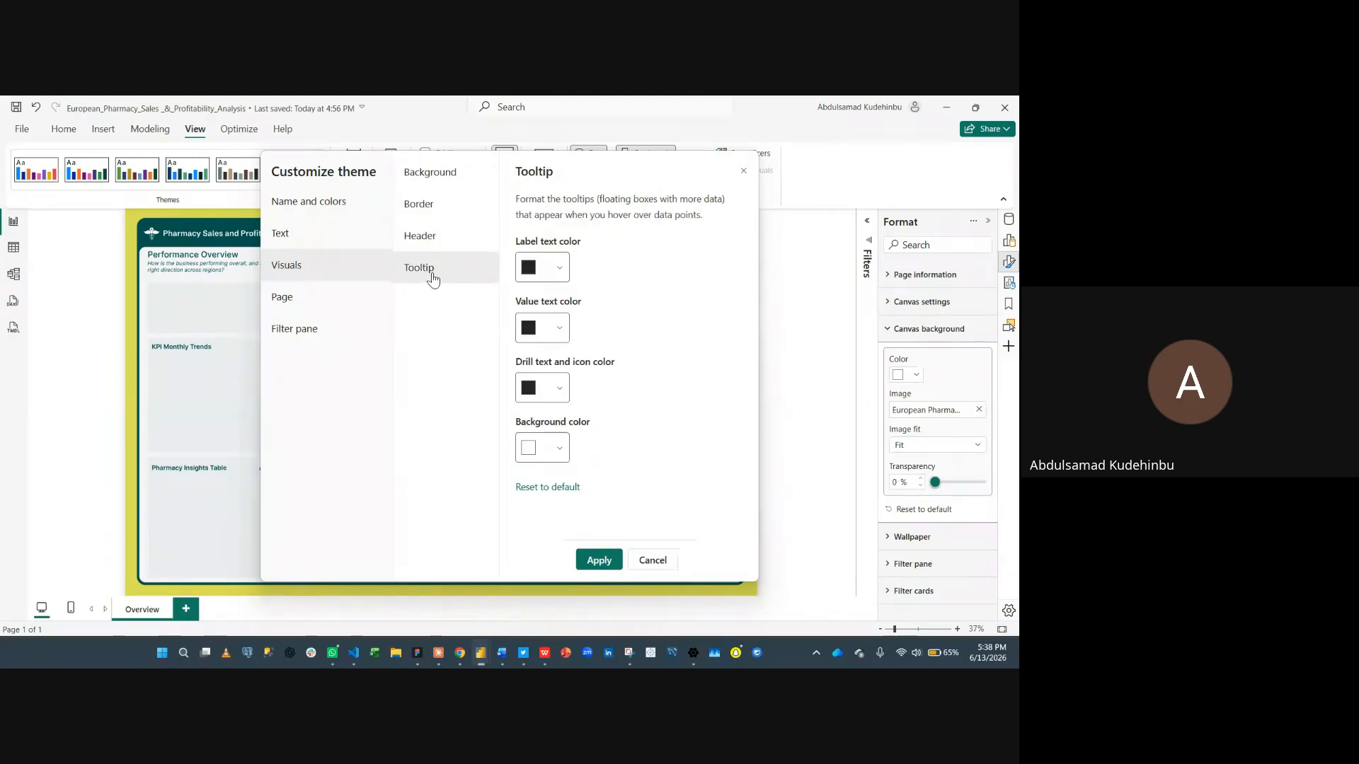
- Set the tooltip label text color to #02524F pasted from the clipboard history
left_click(543, 274)
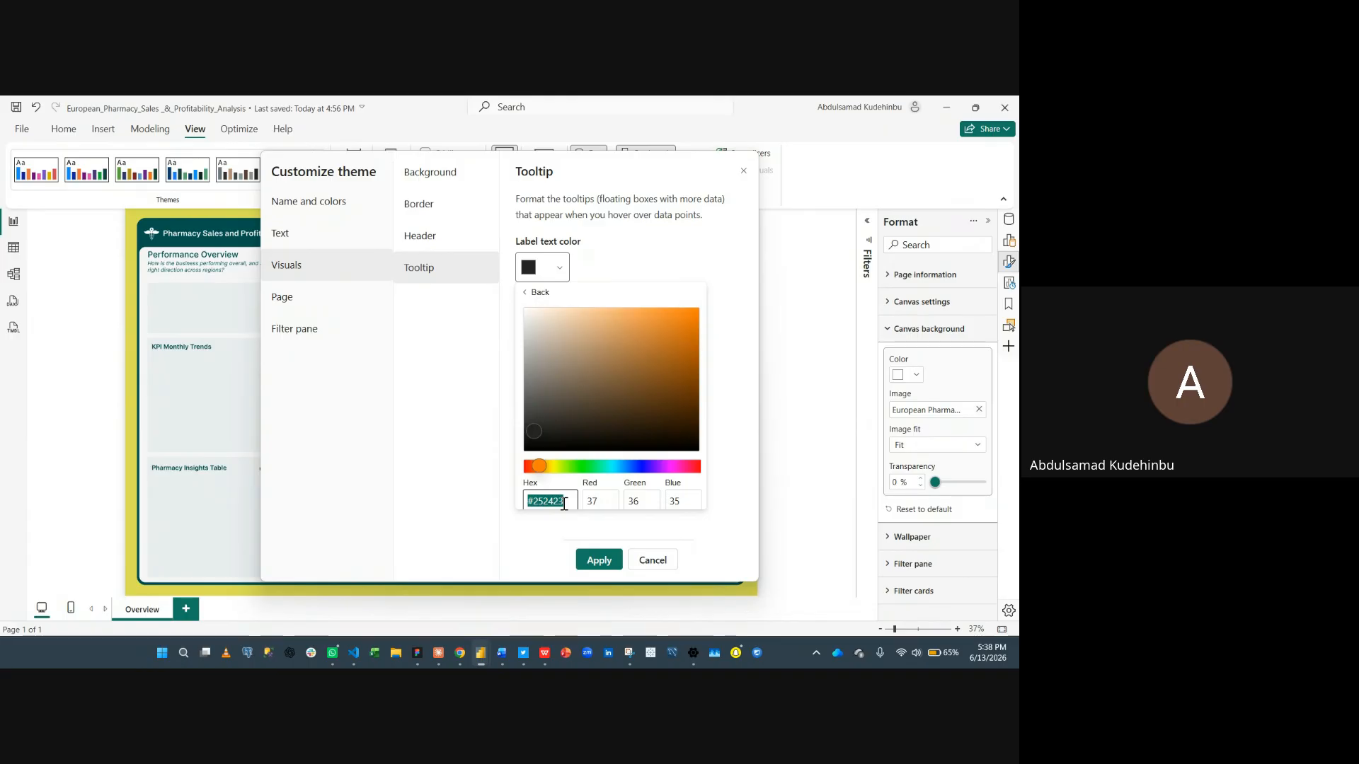
key("super+v")
scroll(644, 396, "down", 1)
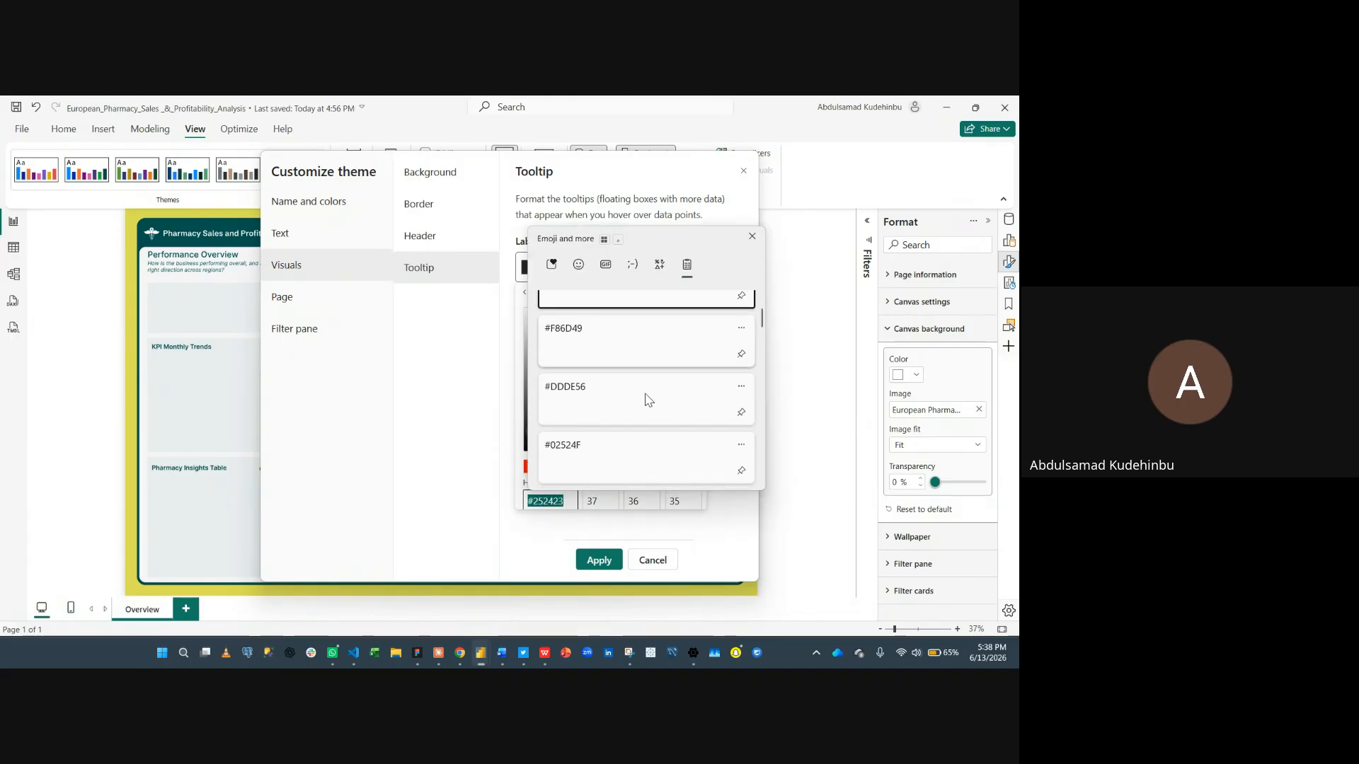
scroll(644, 403, "down", 1)
left_click(591, 428)
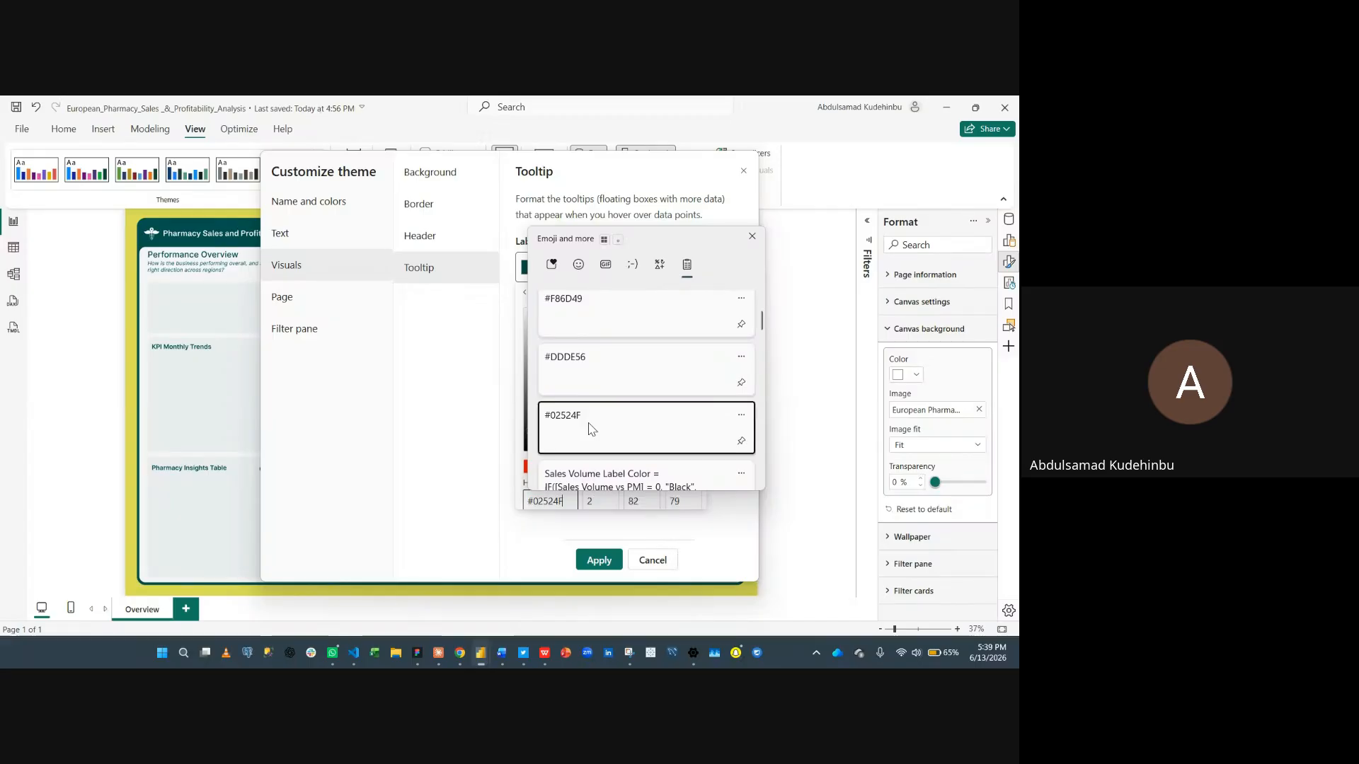
left_click(488, 400)
- Set the tooltip value text color to #02524F from the clipboard history
left_click(551, 329)
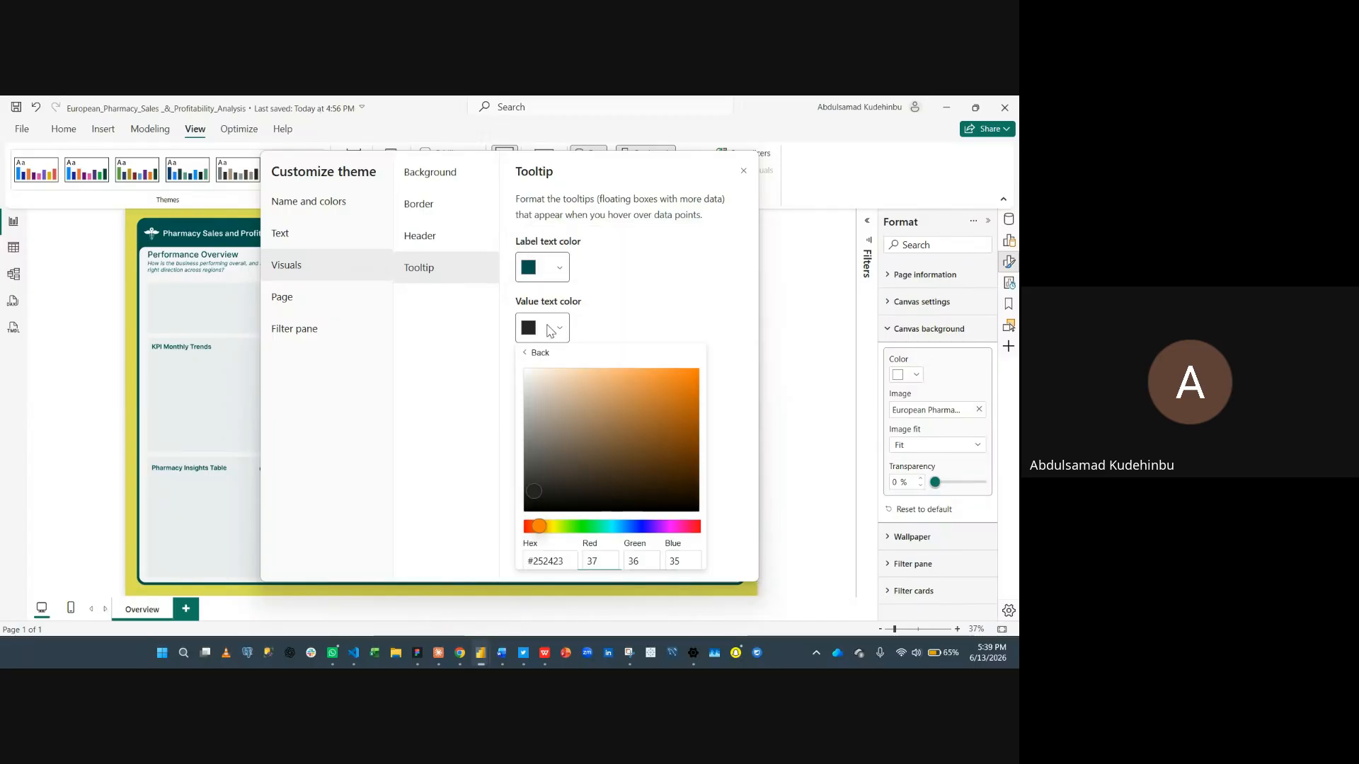
left_click(564, 554)
key("ctrl+a")
key("super+v")
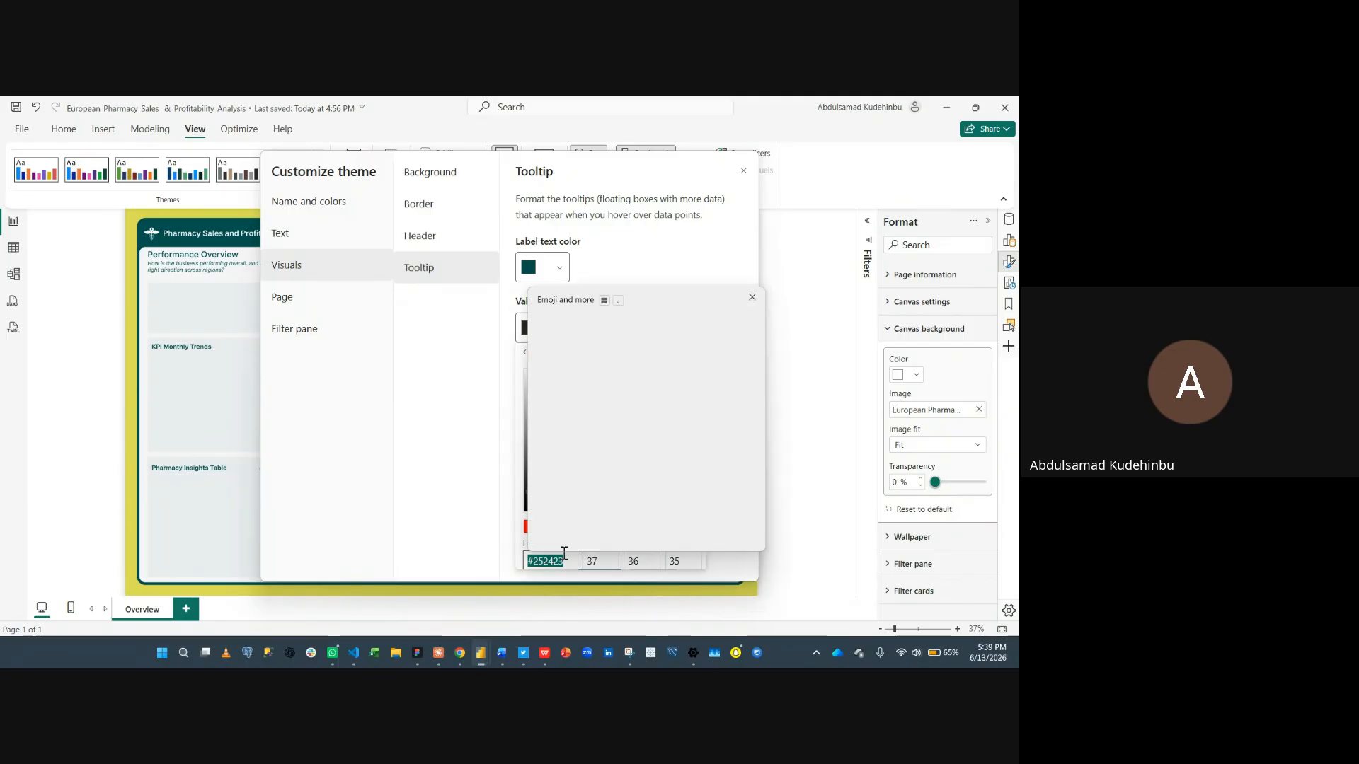
scroll(607, 467, "down", 1)
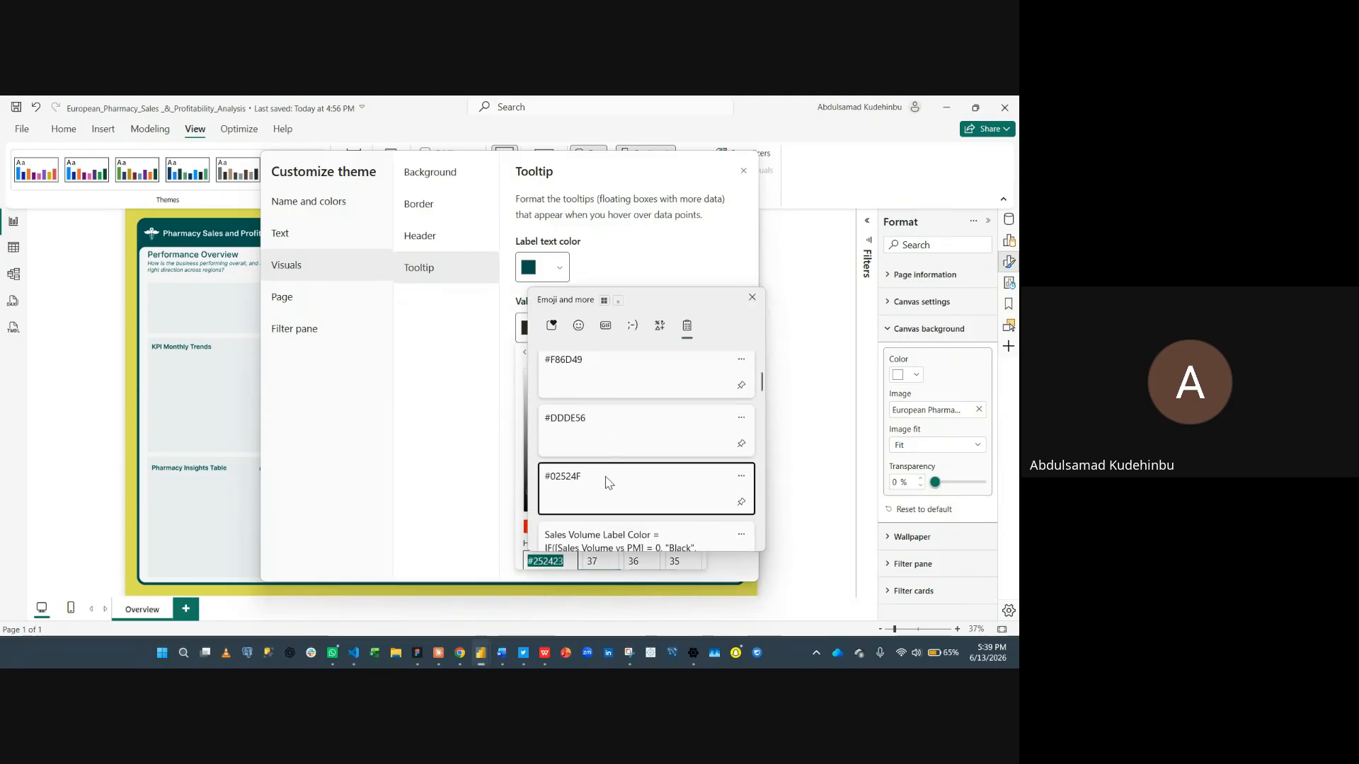
left_click(607, 479)
- Set the tooltip drill text and icon color to #02524F
left_click(559, 388)
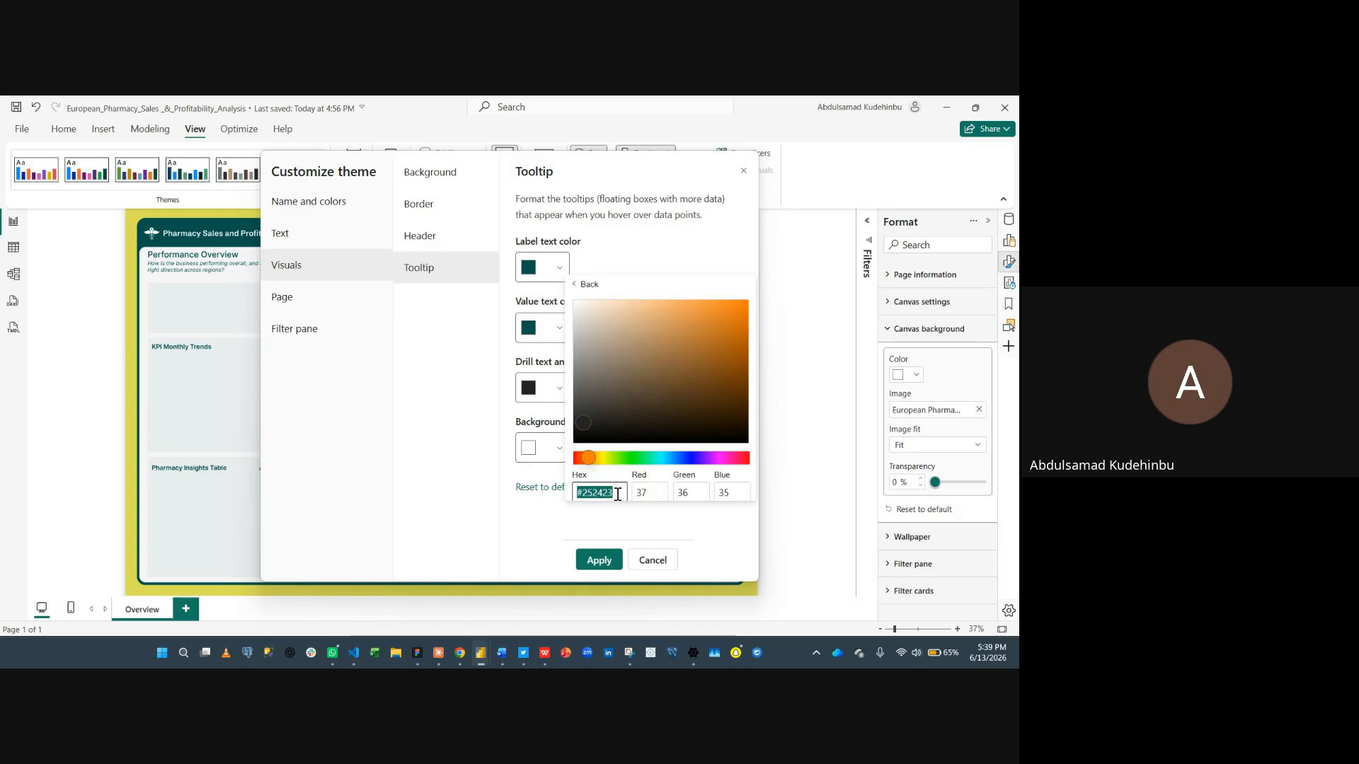
key("super+v")
scroll(635, 432, "down", 2)
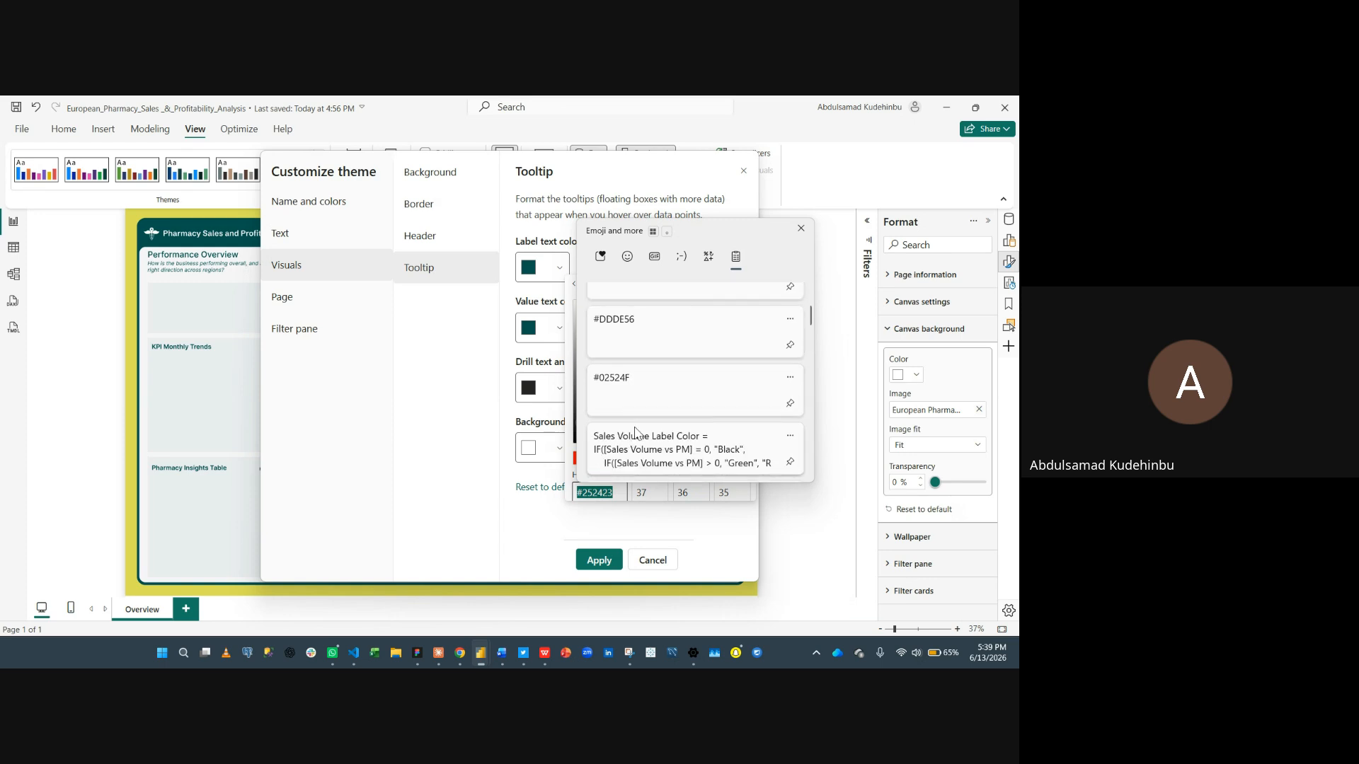
left_click(616, 390)
left_click(499, 458)
- Set the tooltip background color to #DDDE56 from the clipboard history
left_click(553, 449)
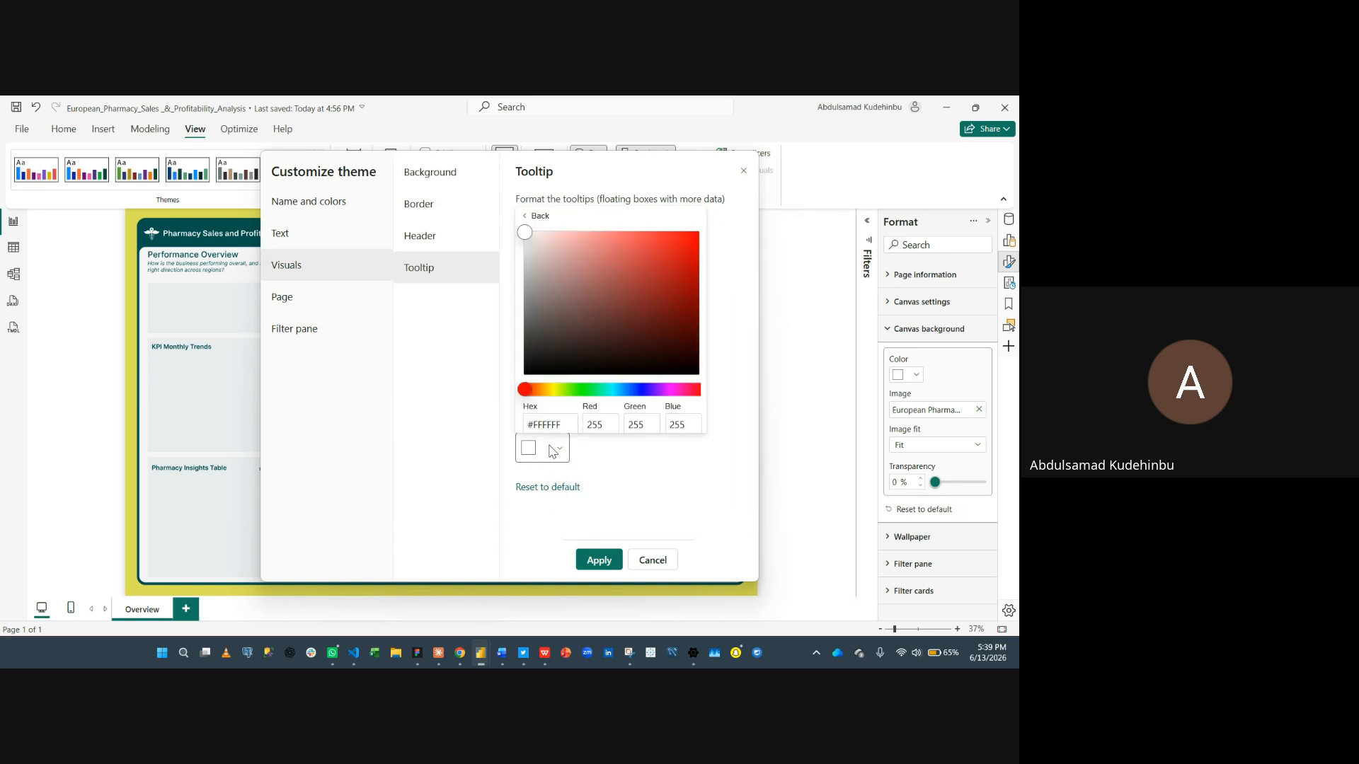
left_click(563, 424)
key("super+v")
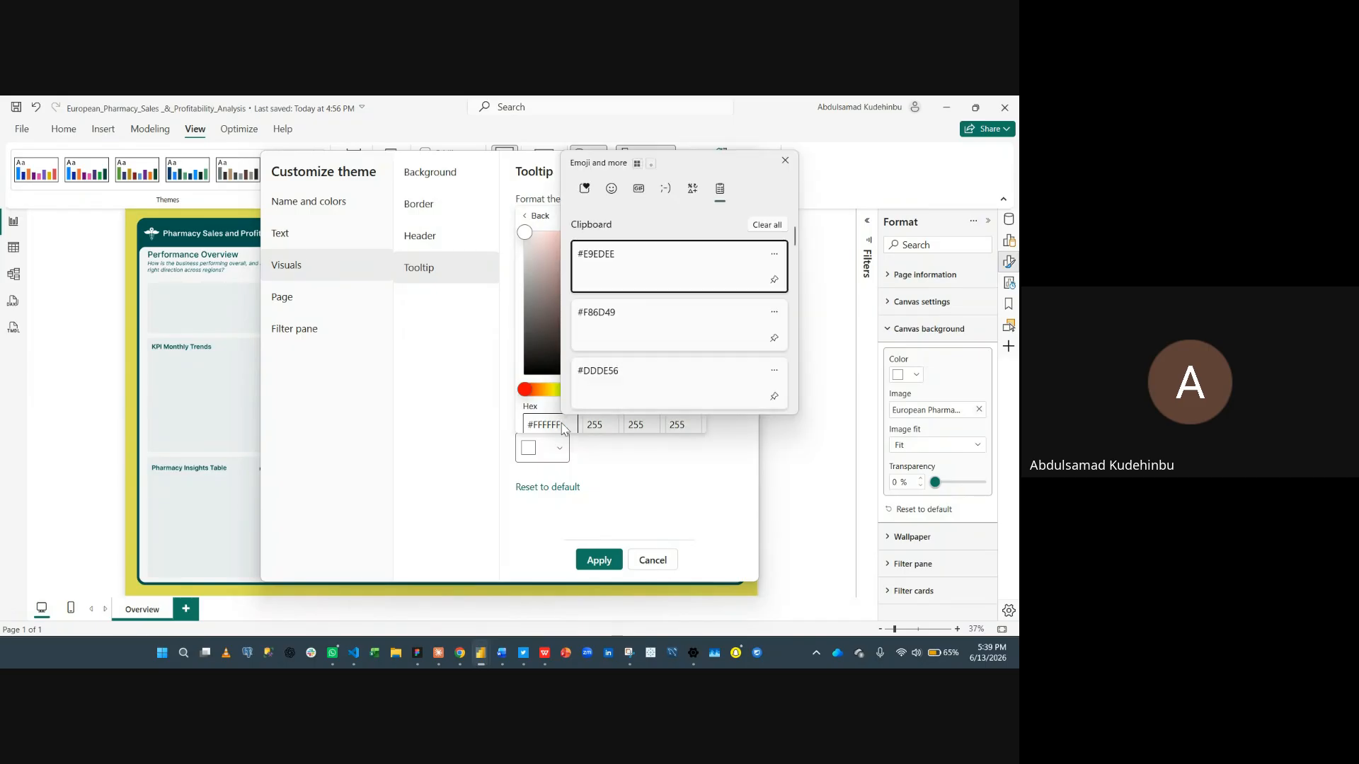
left_click(563, 423)
key("super+v")
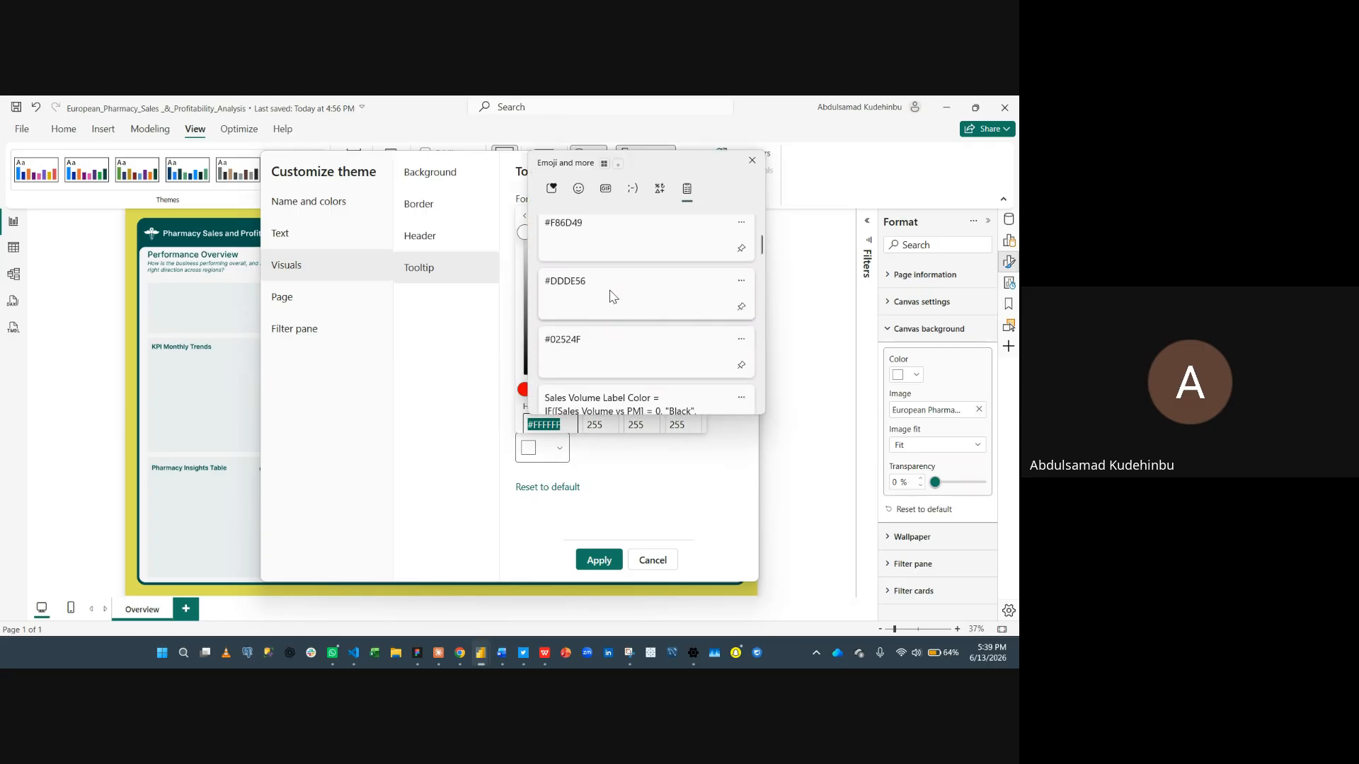
left_click(609, 295)
left_click(482, 413)
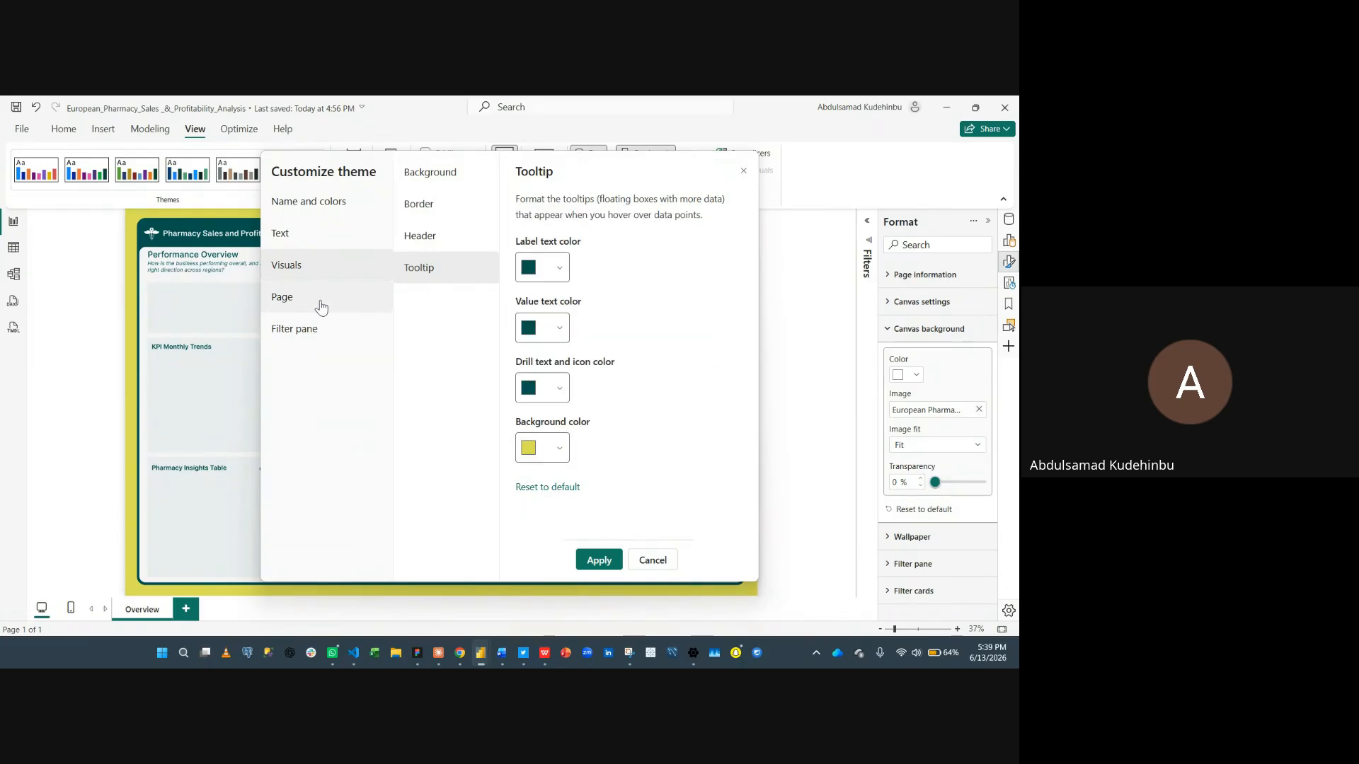
- Set the page background transparency to 0%
left_click(338, 312)
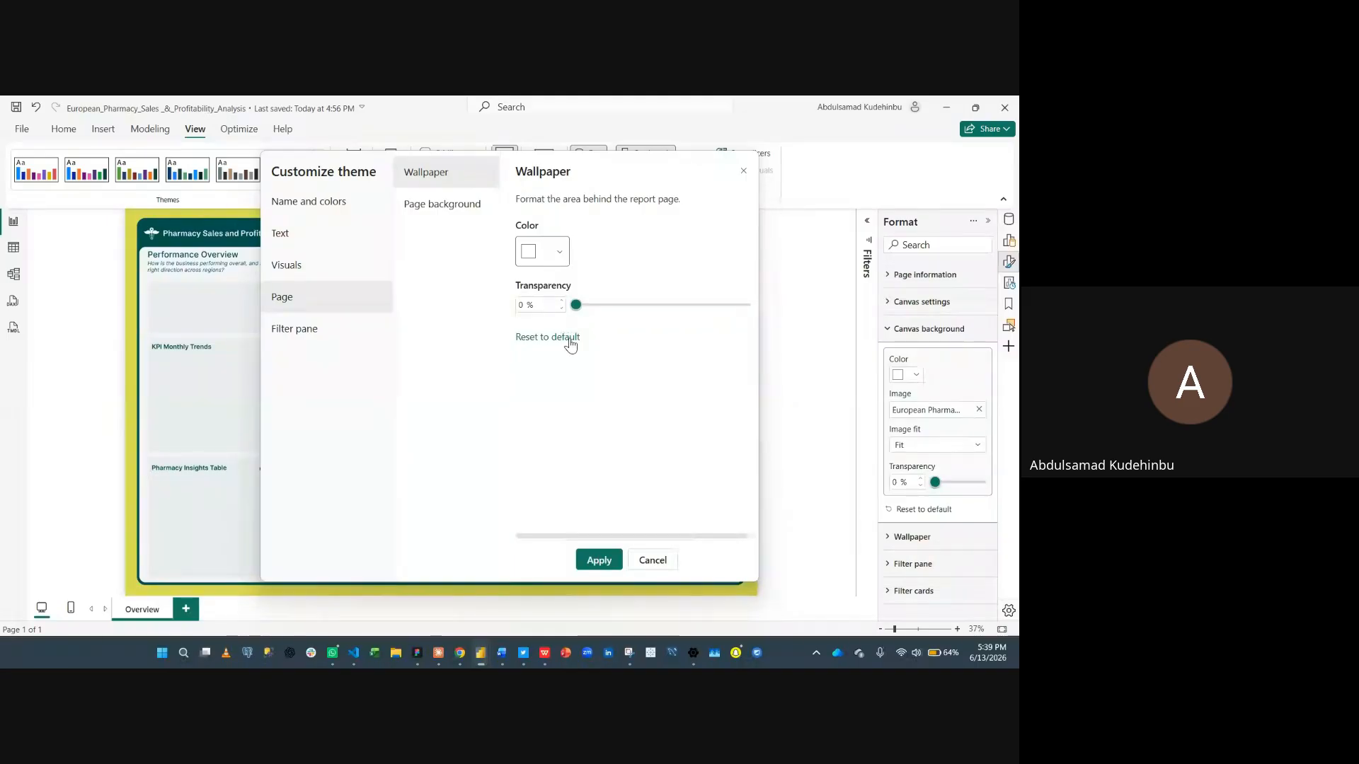
left_click(453, 210)
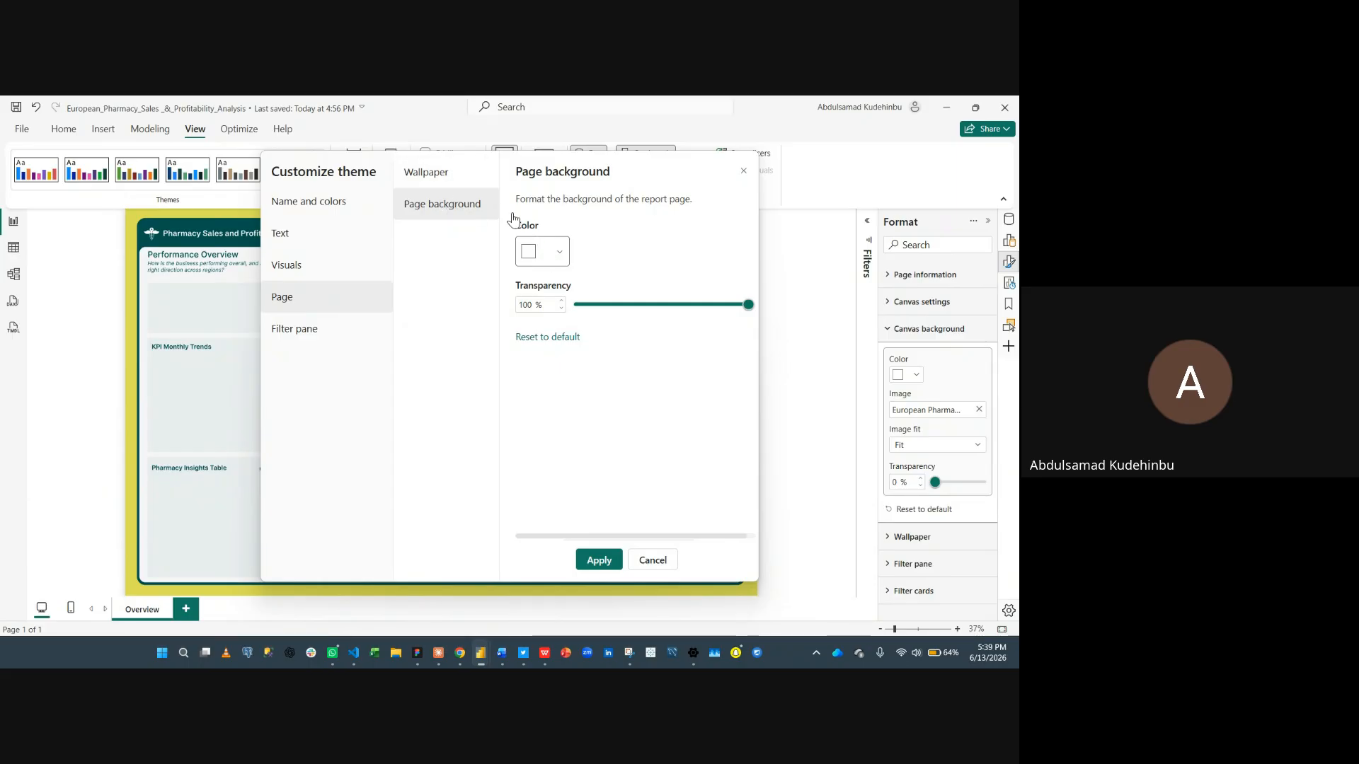
left_click_drag(745, 309, 576, 315)
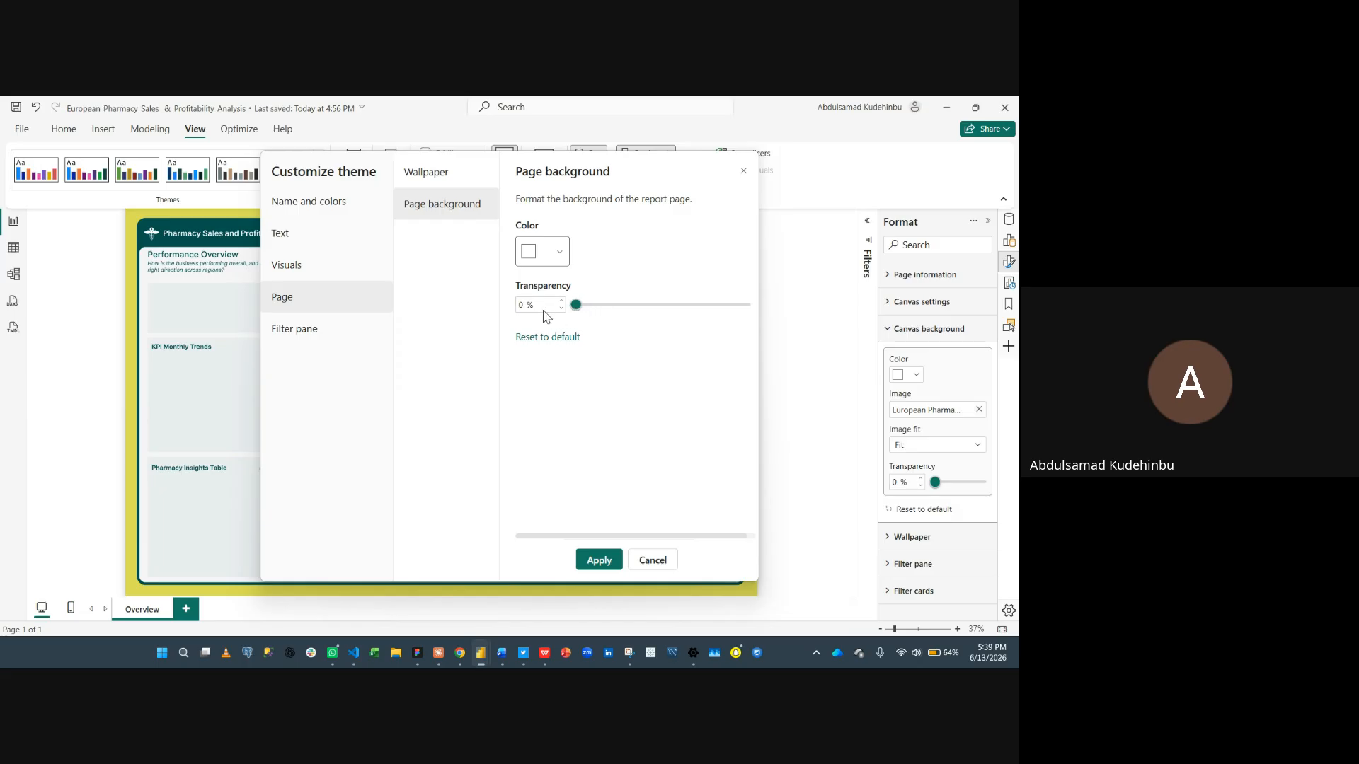
- Apply the customized theme and open the theme gallery
left_click(360, 346)
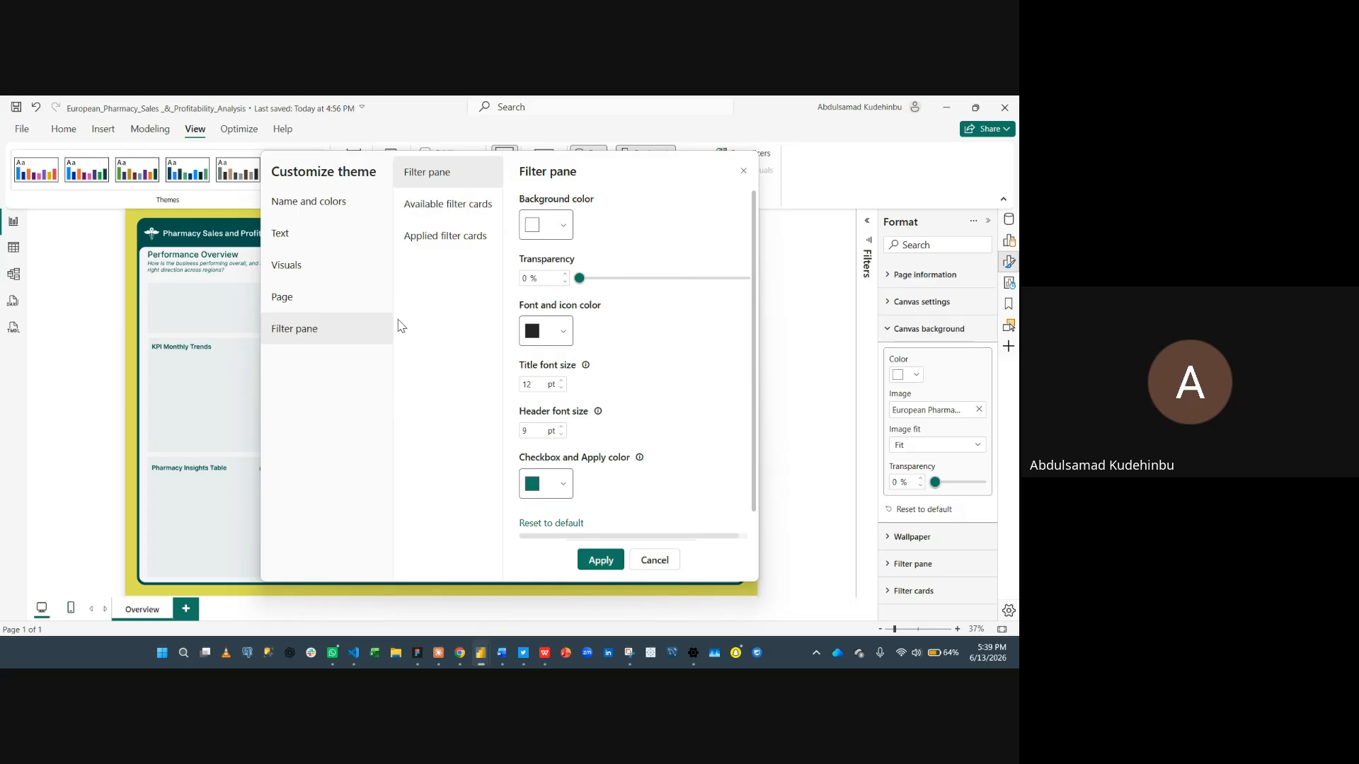
left_click(600, 560)
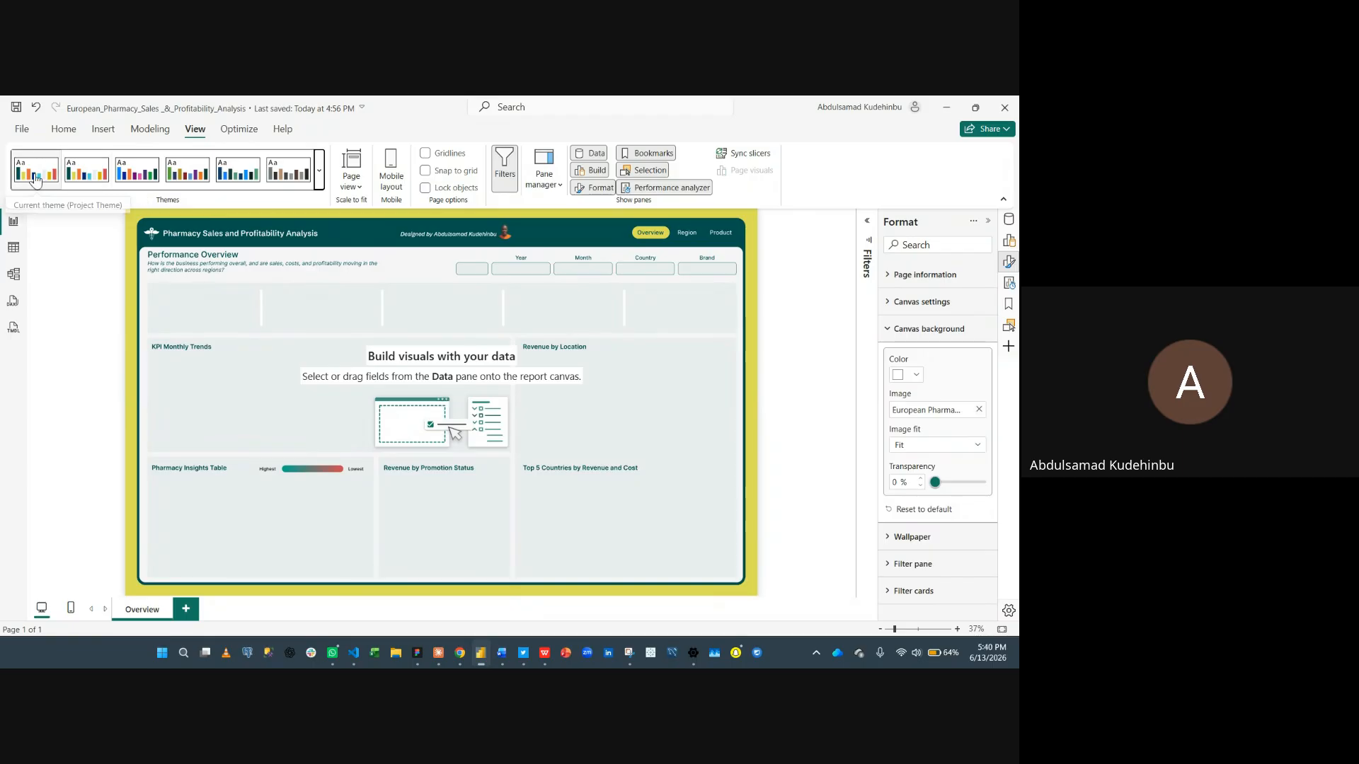
left_click(319, 170)
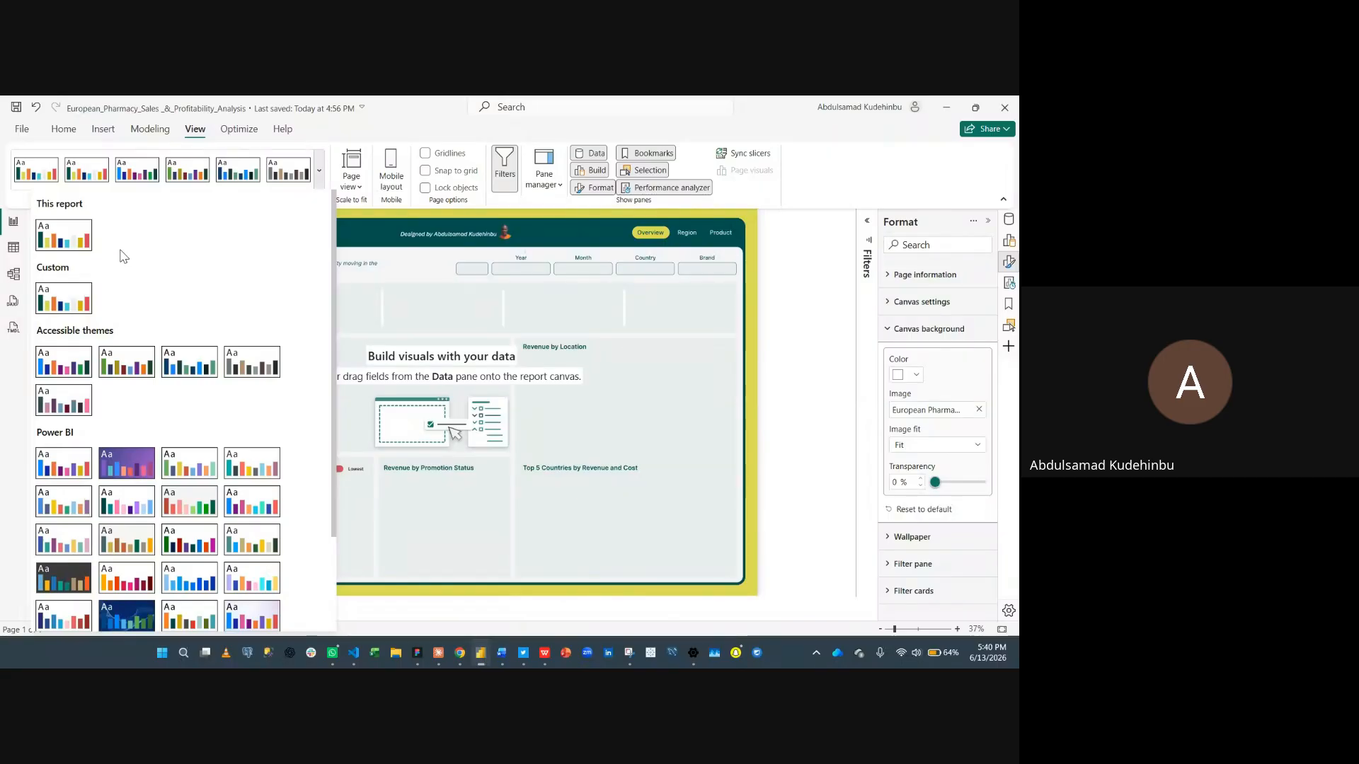
scroll(121, 256, "down", 3)
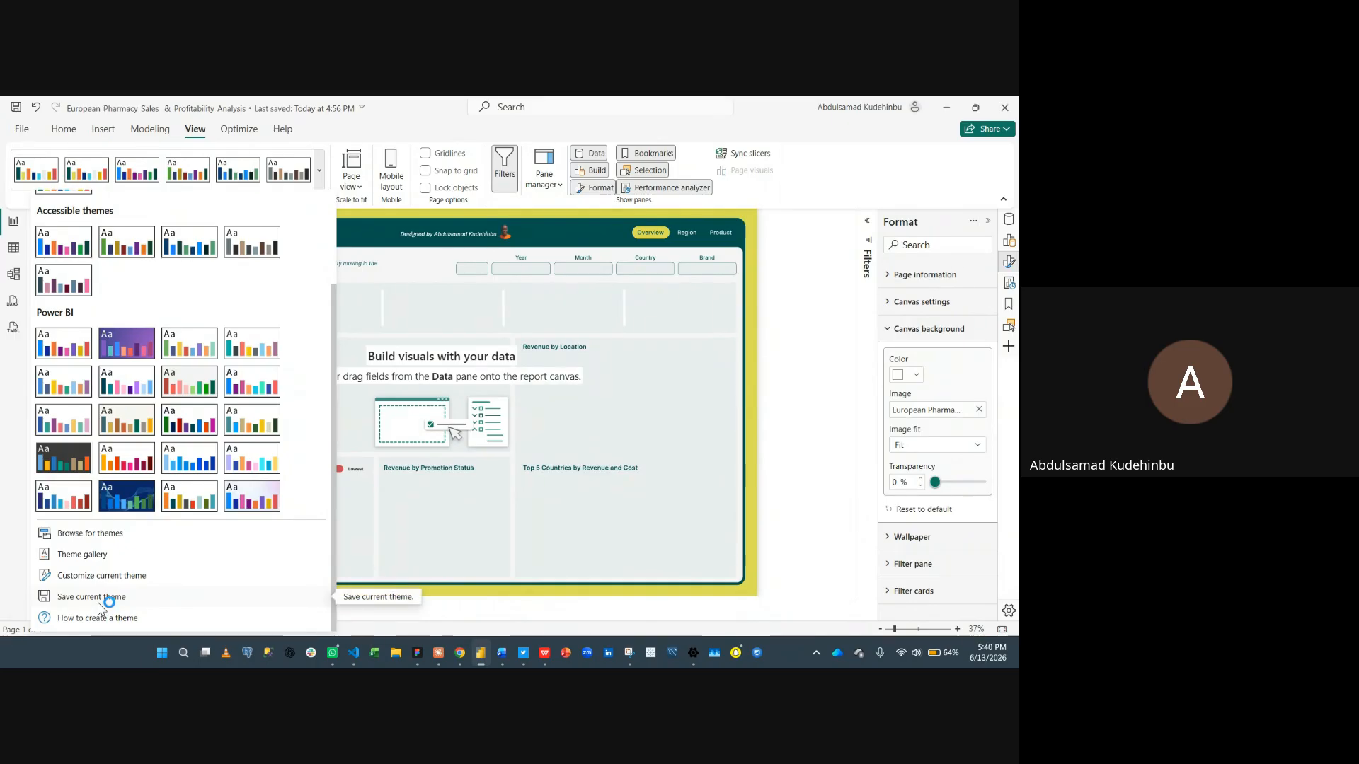
left_click(102, 598)
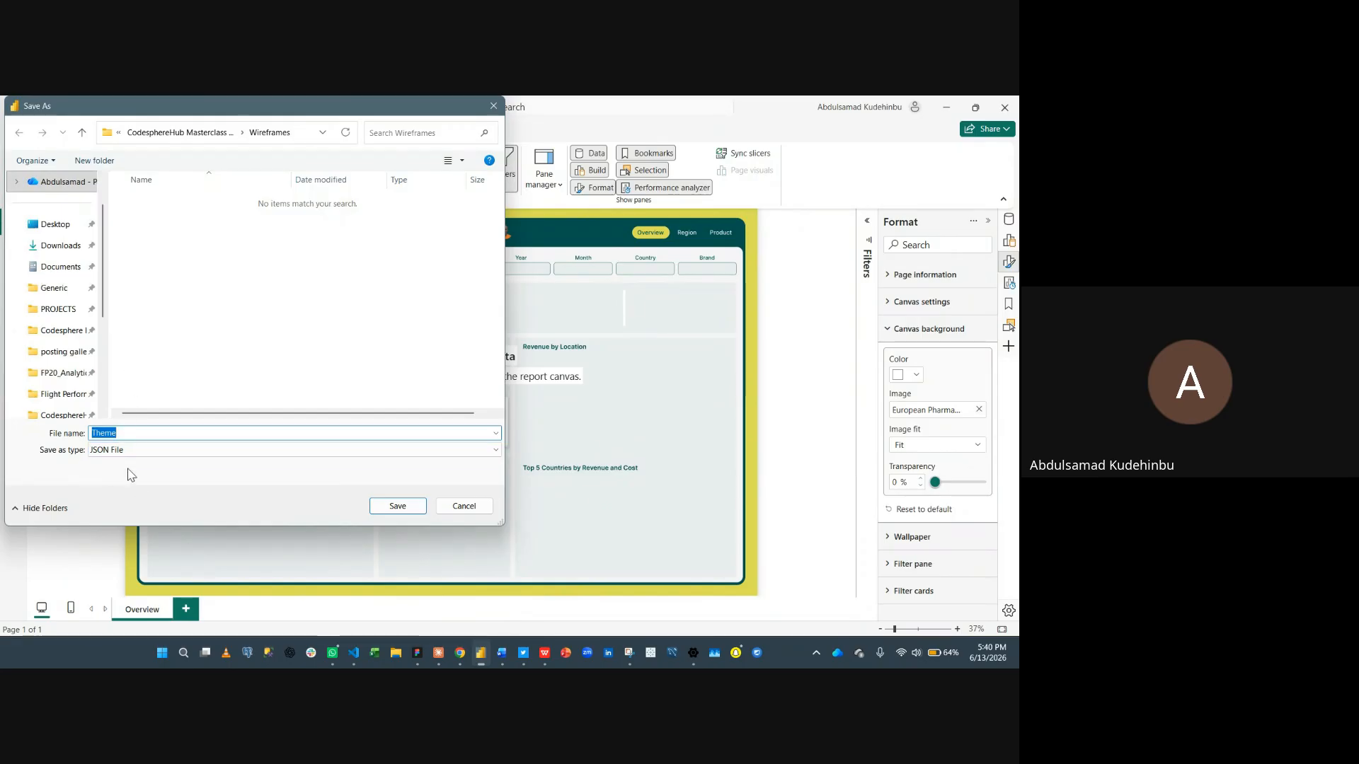
left_click(464, 506)
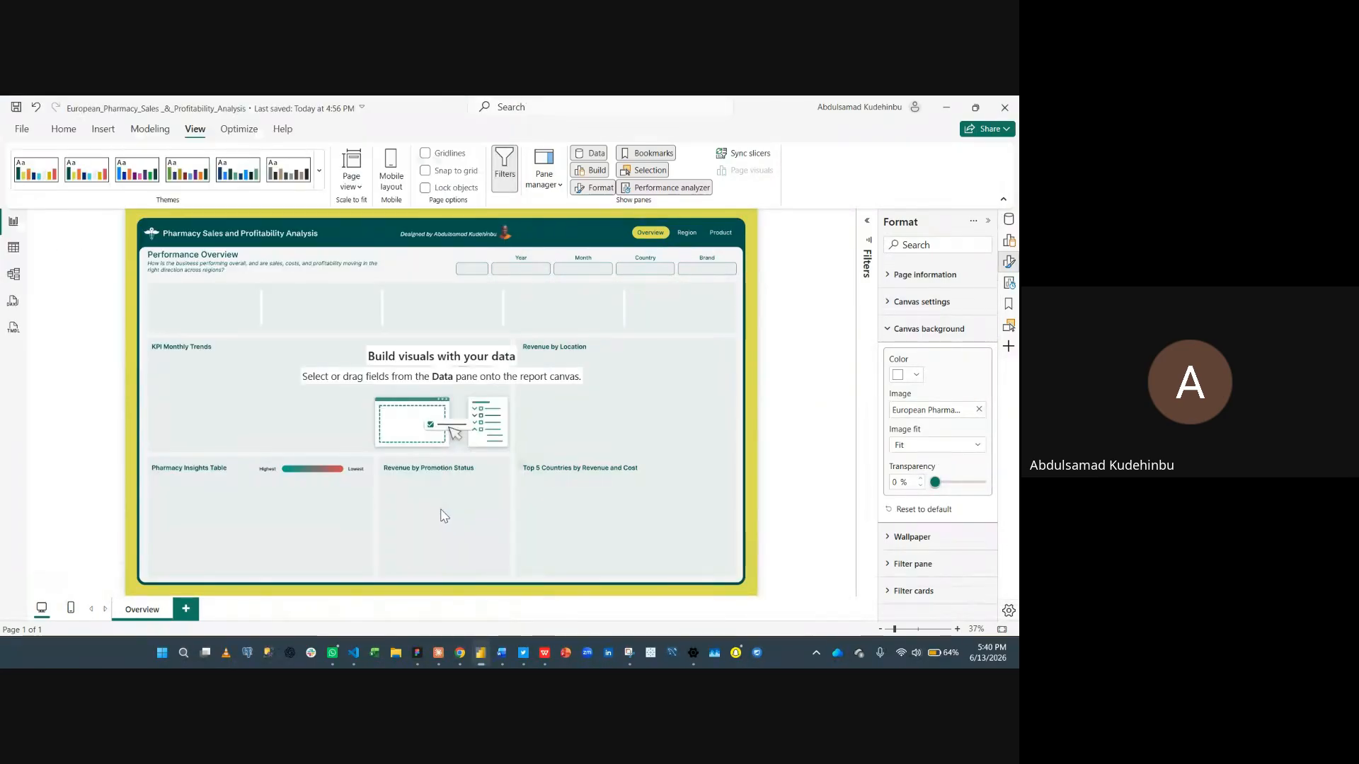
left_click(319, 169)
scroll(289, 437, "down", 2)
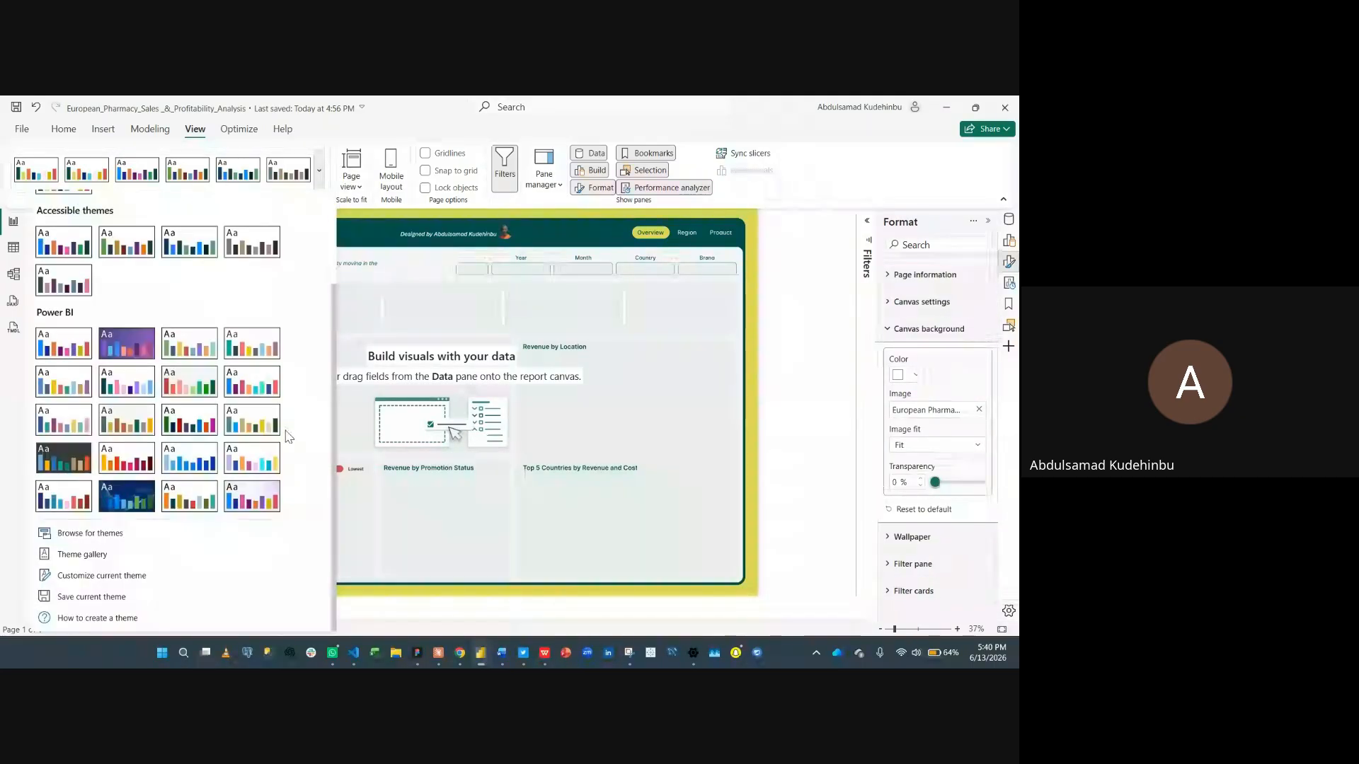
left_click(90, 533)
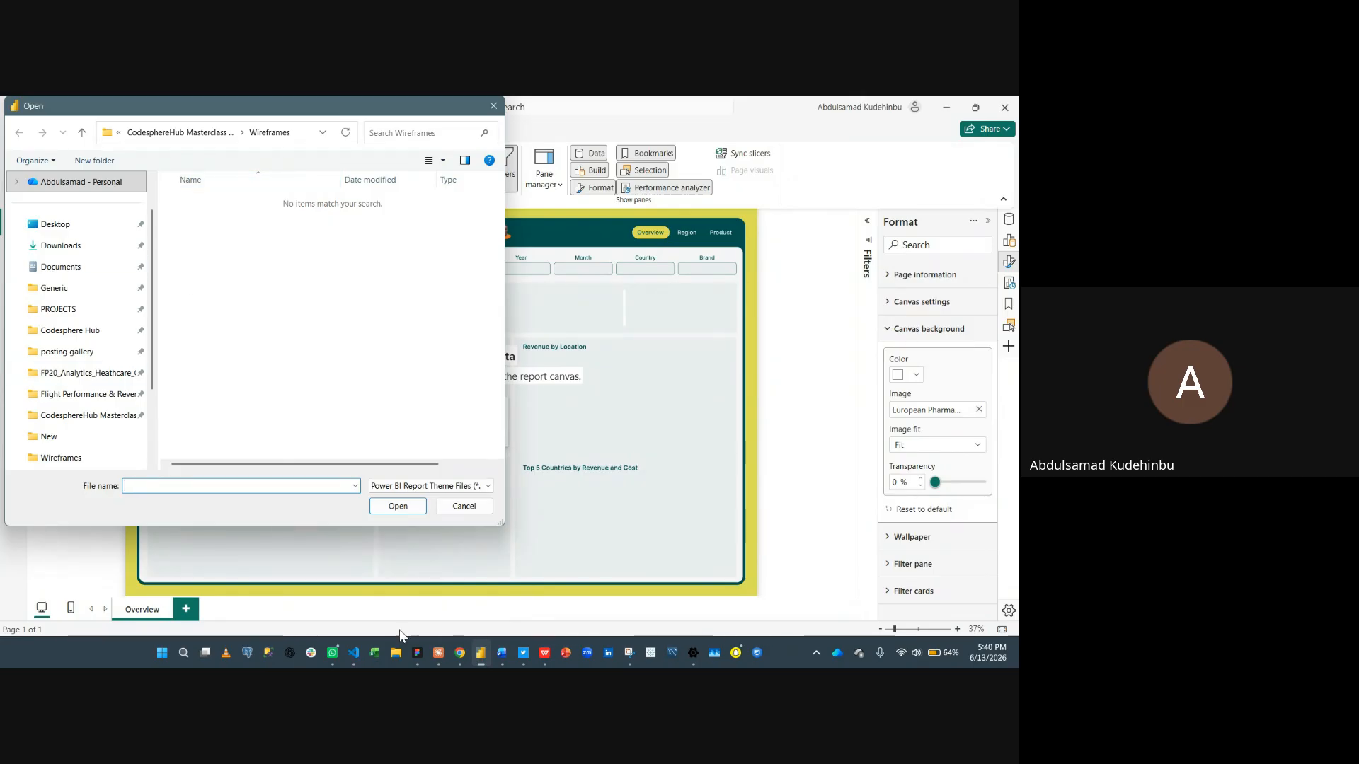
left_click(464, 505)
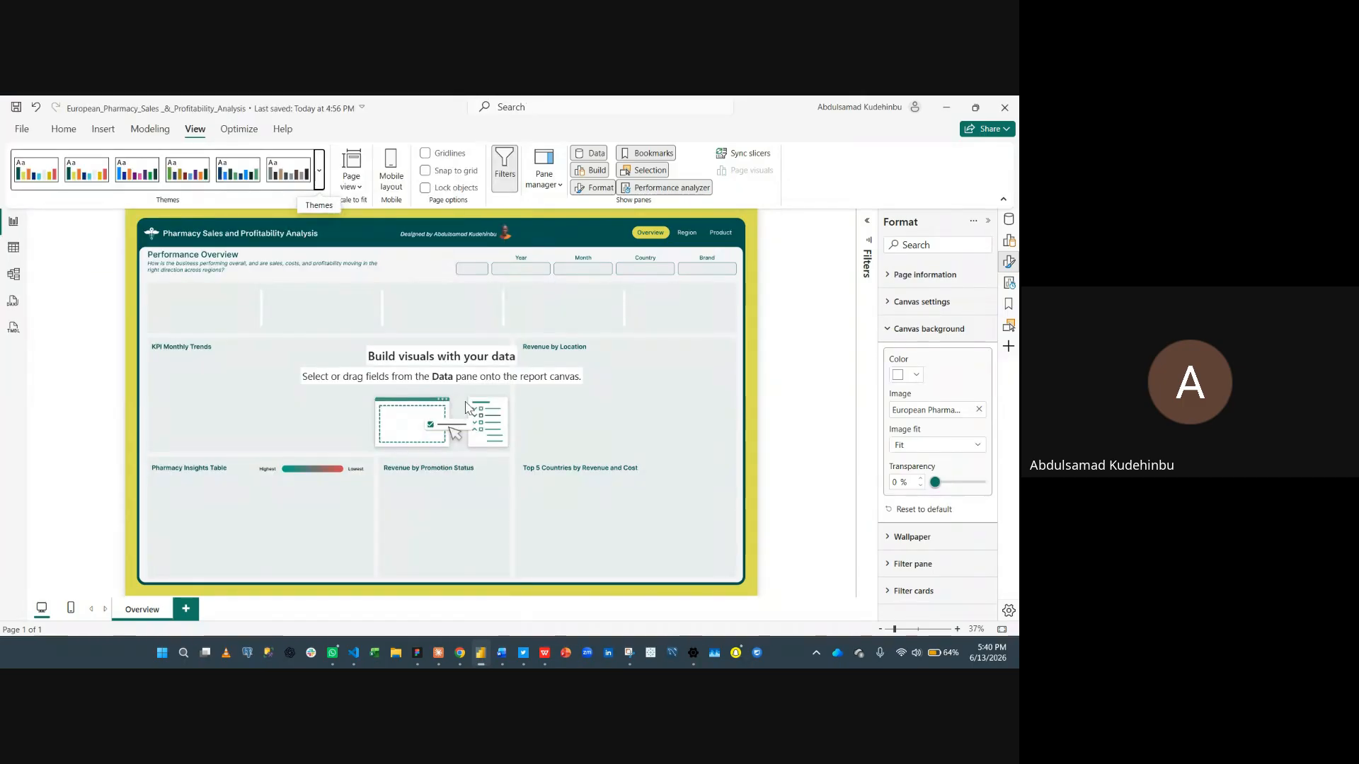
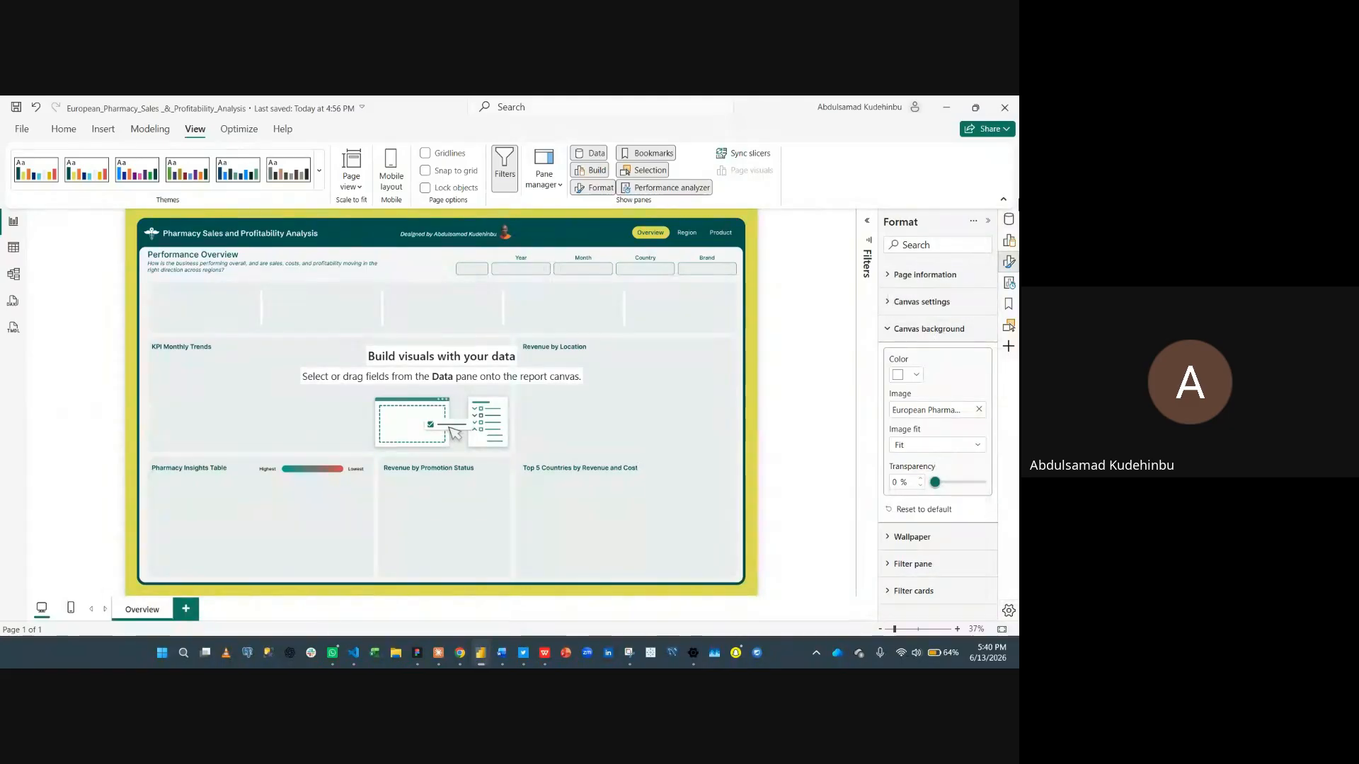
- Insert a card visual and position and resize it in the first KPI slot of the Performance Overview section
left_click(988, 221)
left_click(1008, 240)
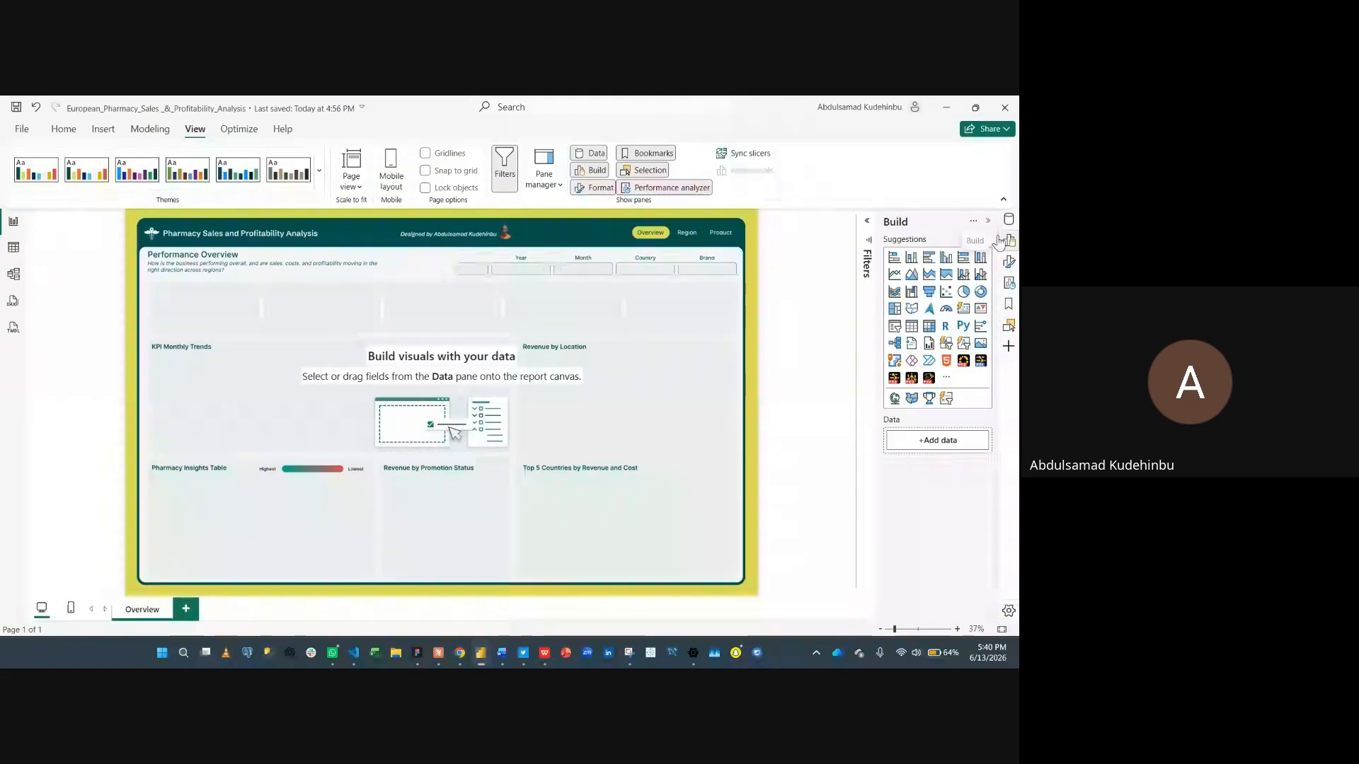
left_click(964, 309)
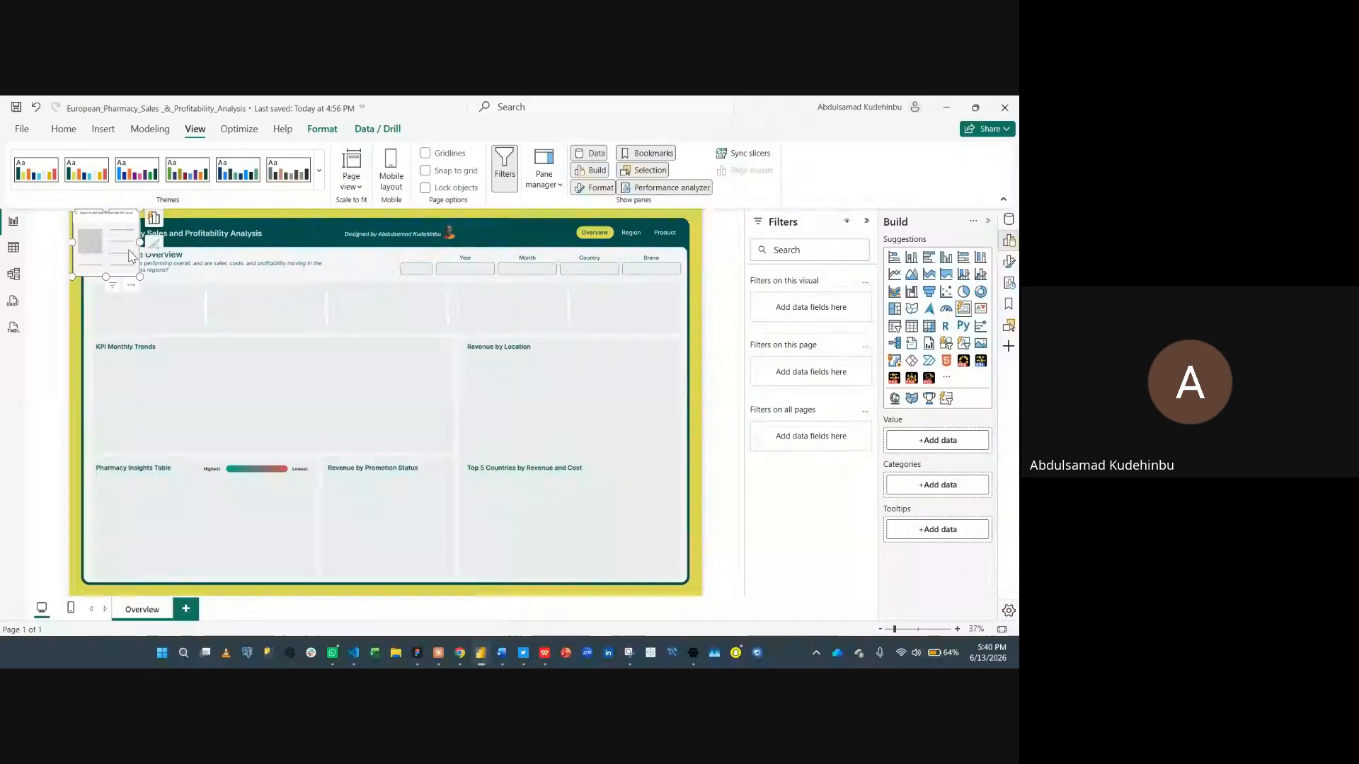
left_click_drag(149, 304, 151, 358)
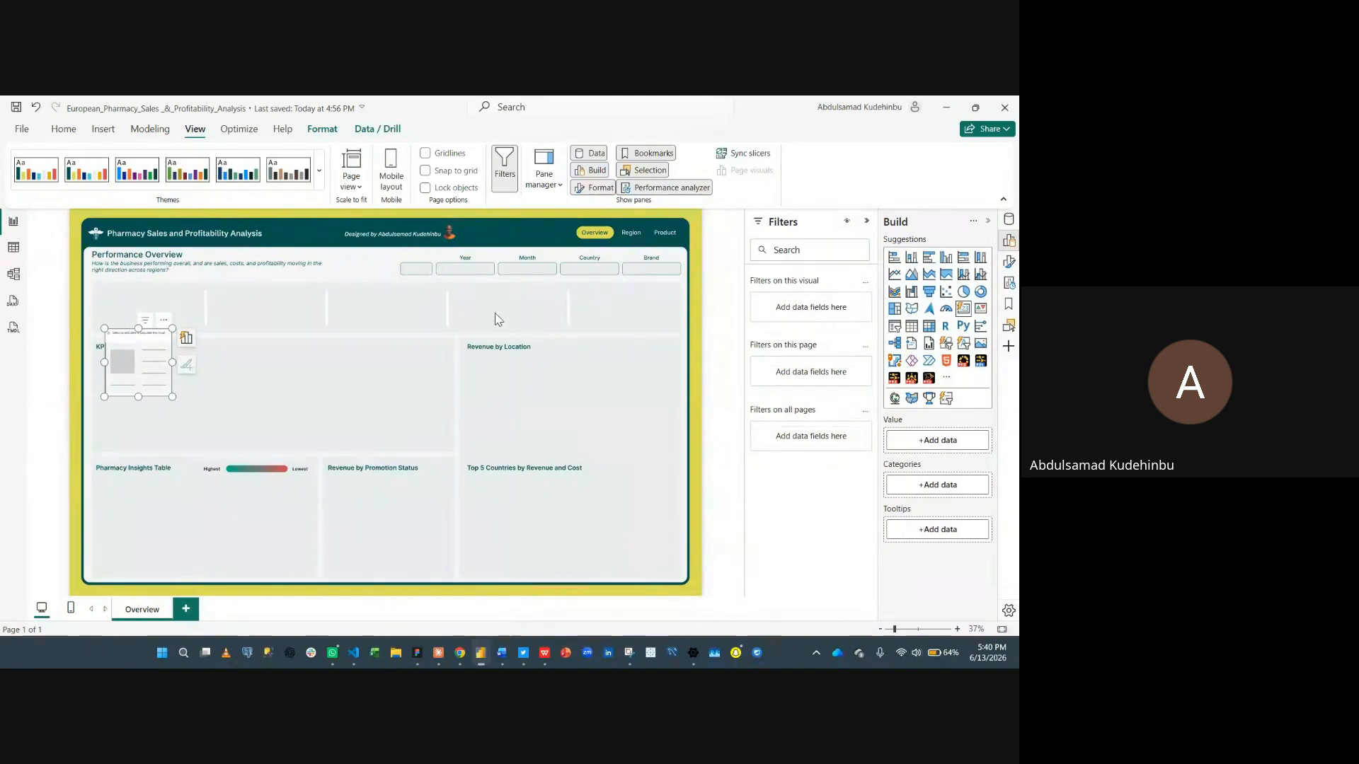
left_click_drag(108, 346, 204, 324)
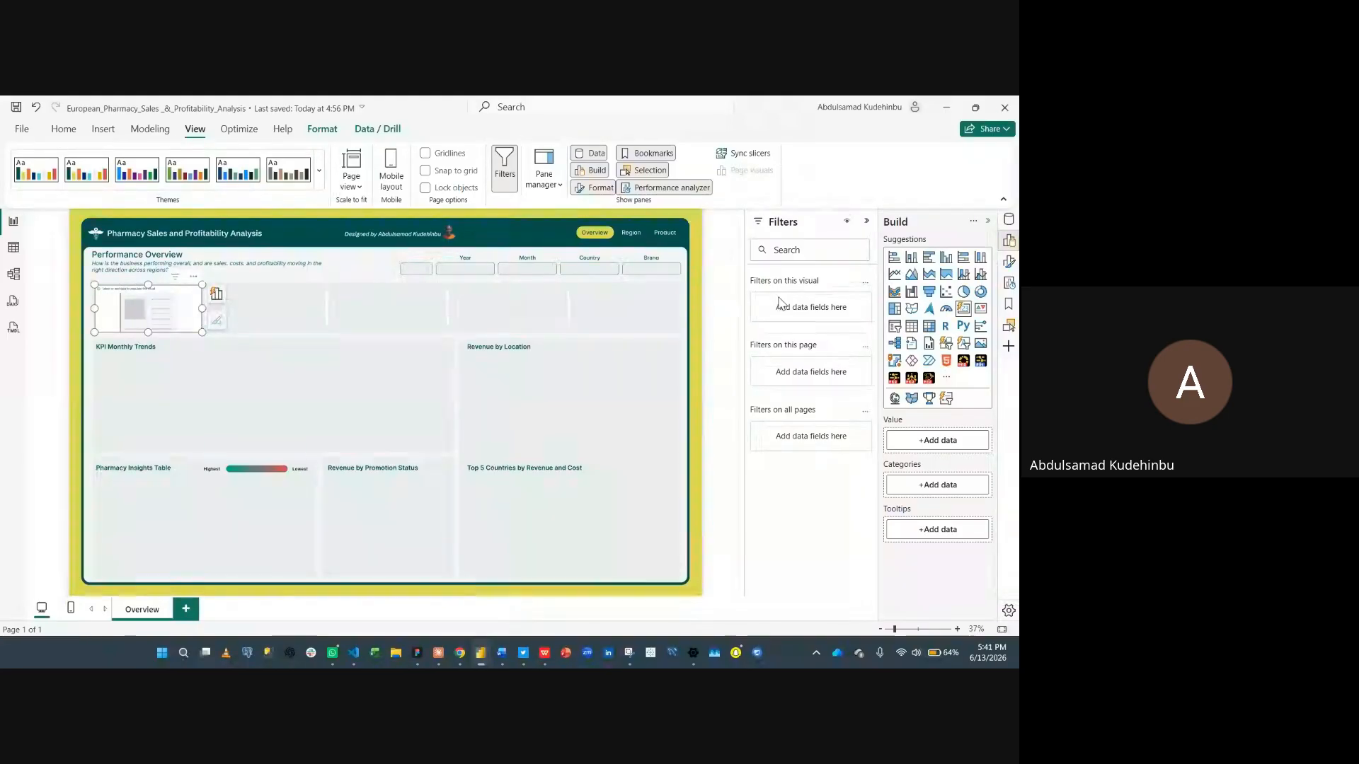
- Search the data for revenue and add the Total Revenue measure to the card
left_click(864, 221)
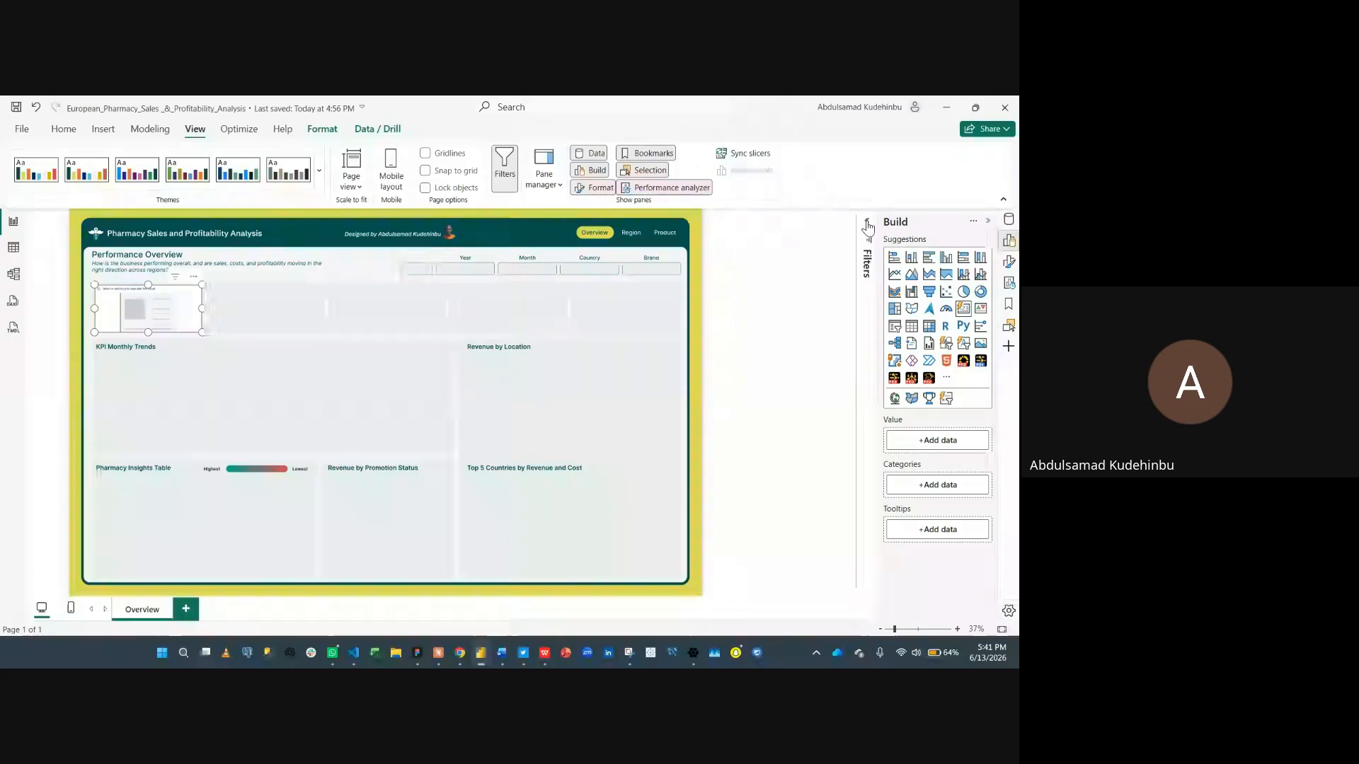
left_click(1008, 224)
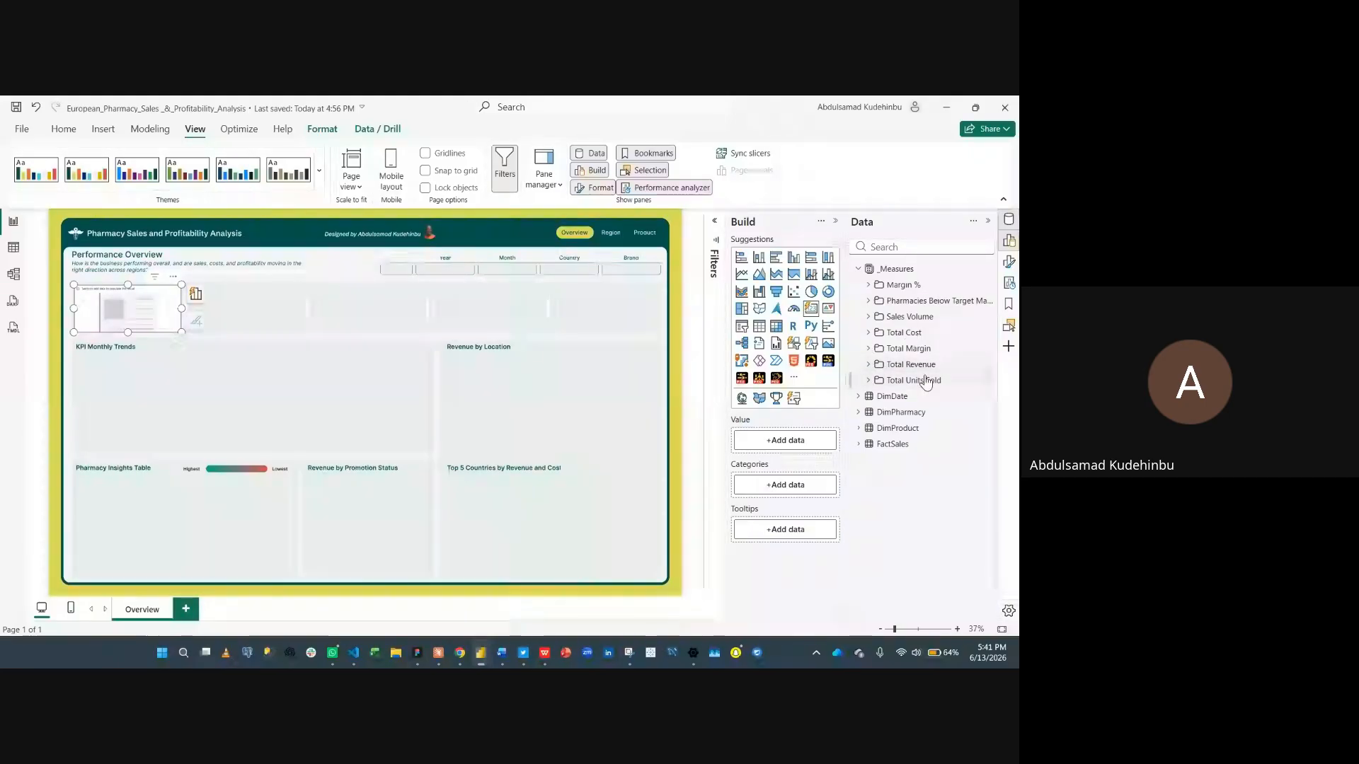
left_click(911, 247)
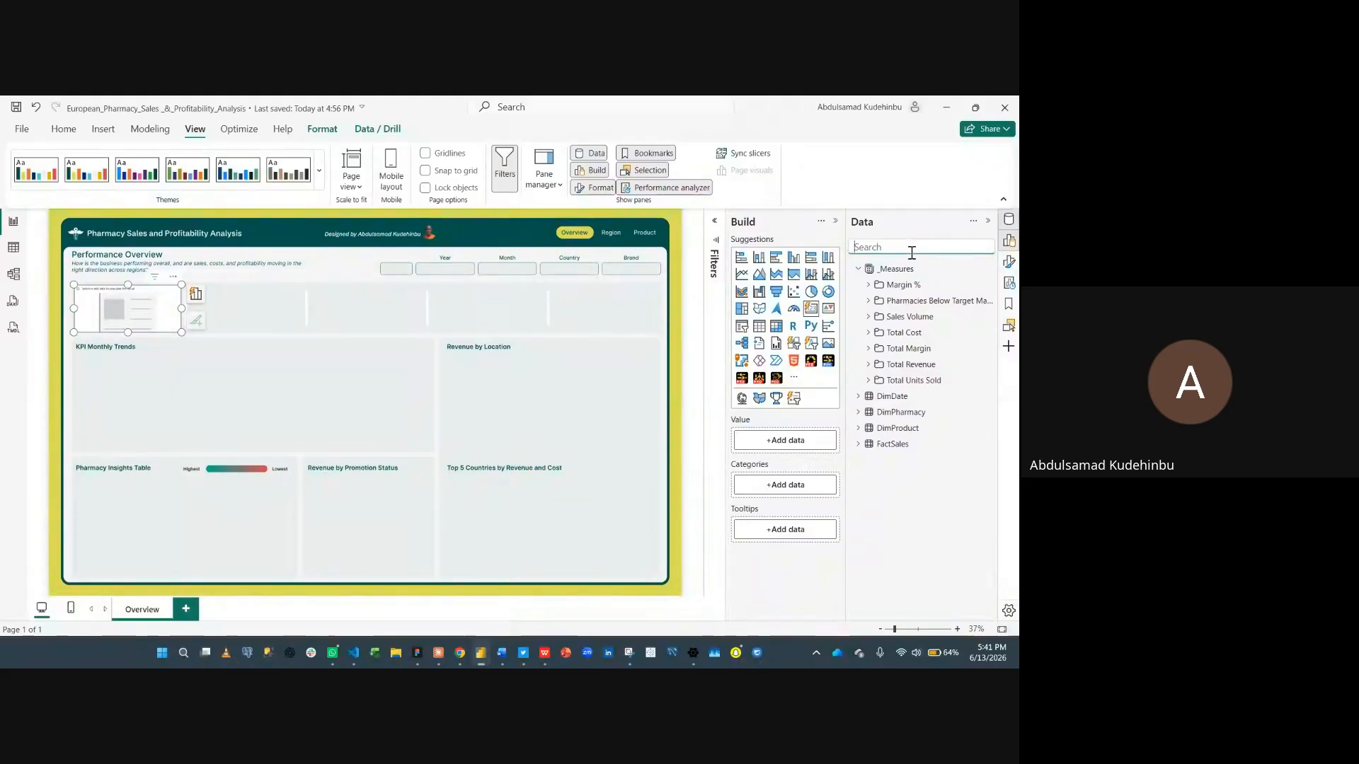
type("reve")
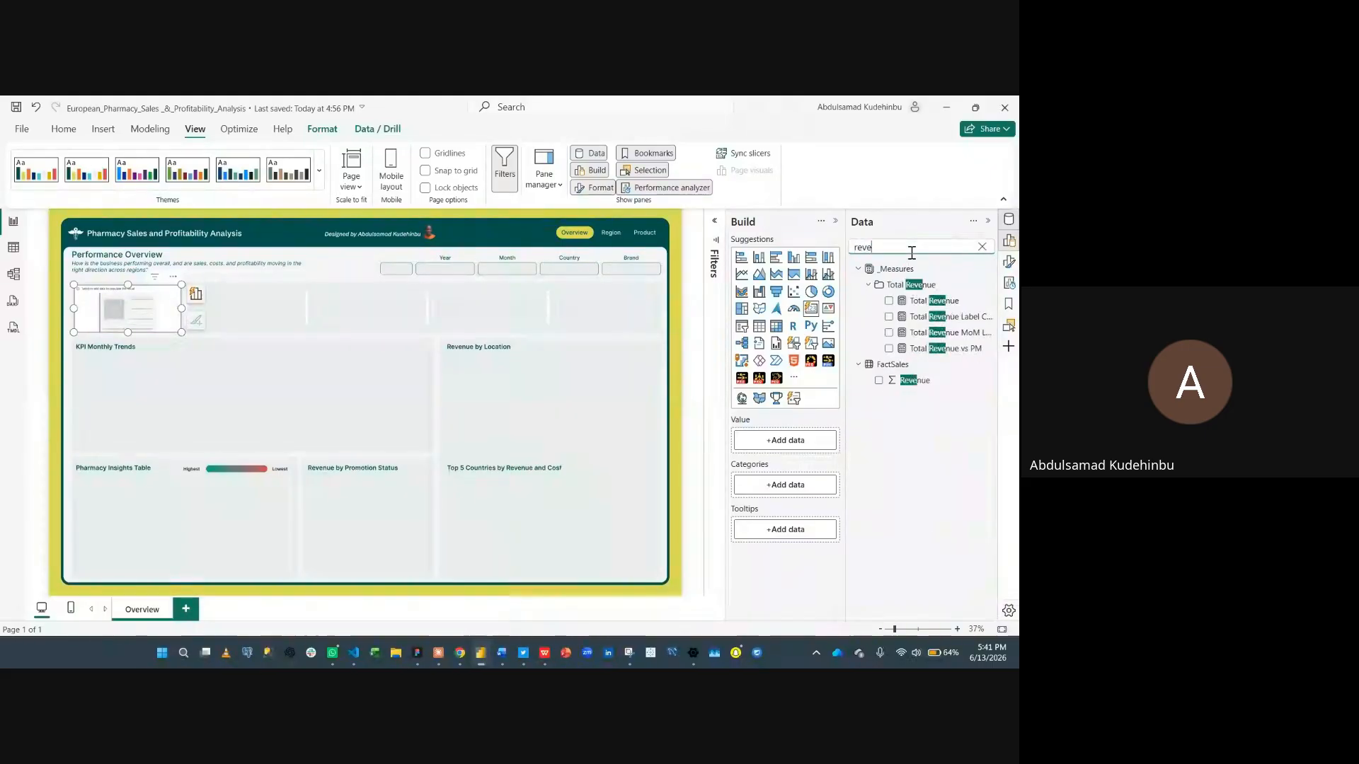
left_click(889, 301)
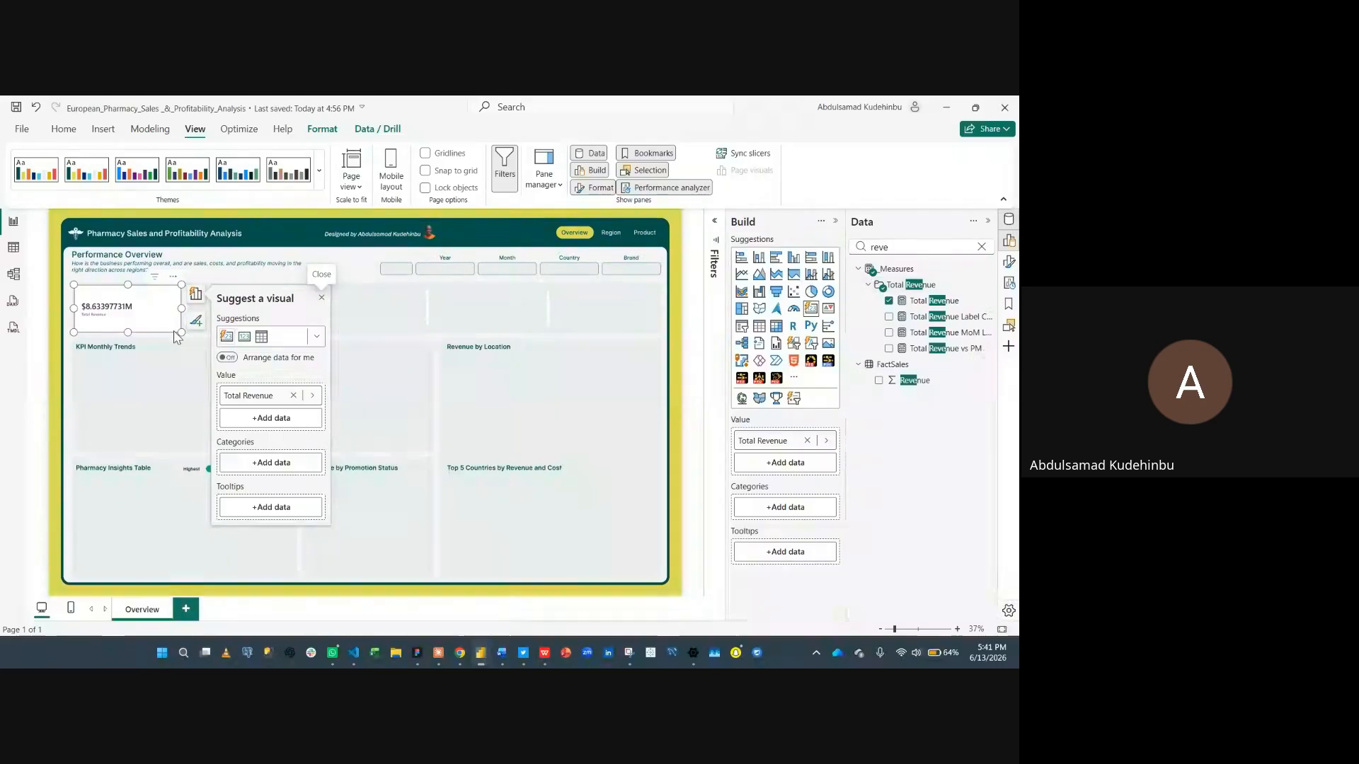
- Format the Total Revenue measure as Euro currency (€ 123)
left_click(933, 301)
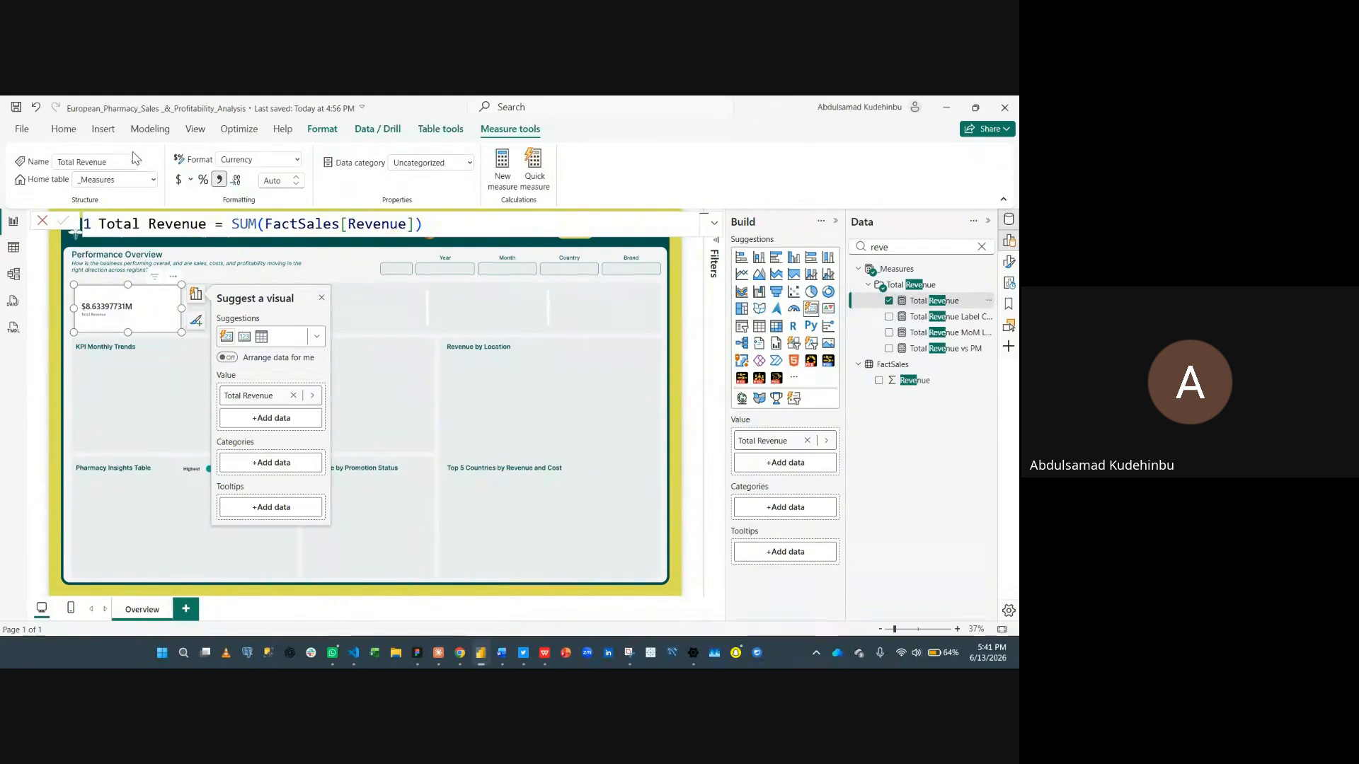
left_click(192, 180)
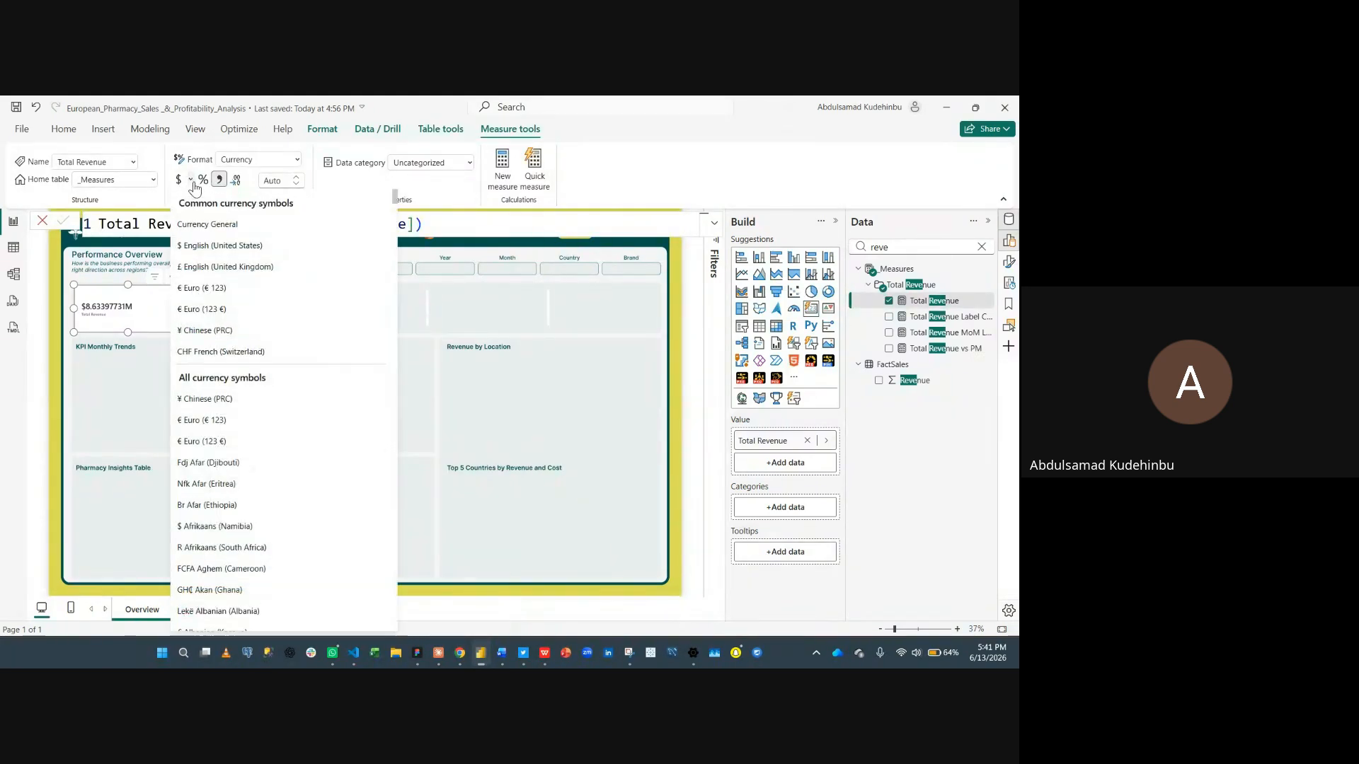
left_click(210, 289)
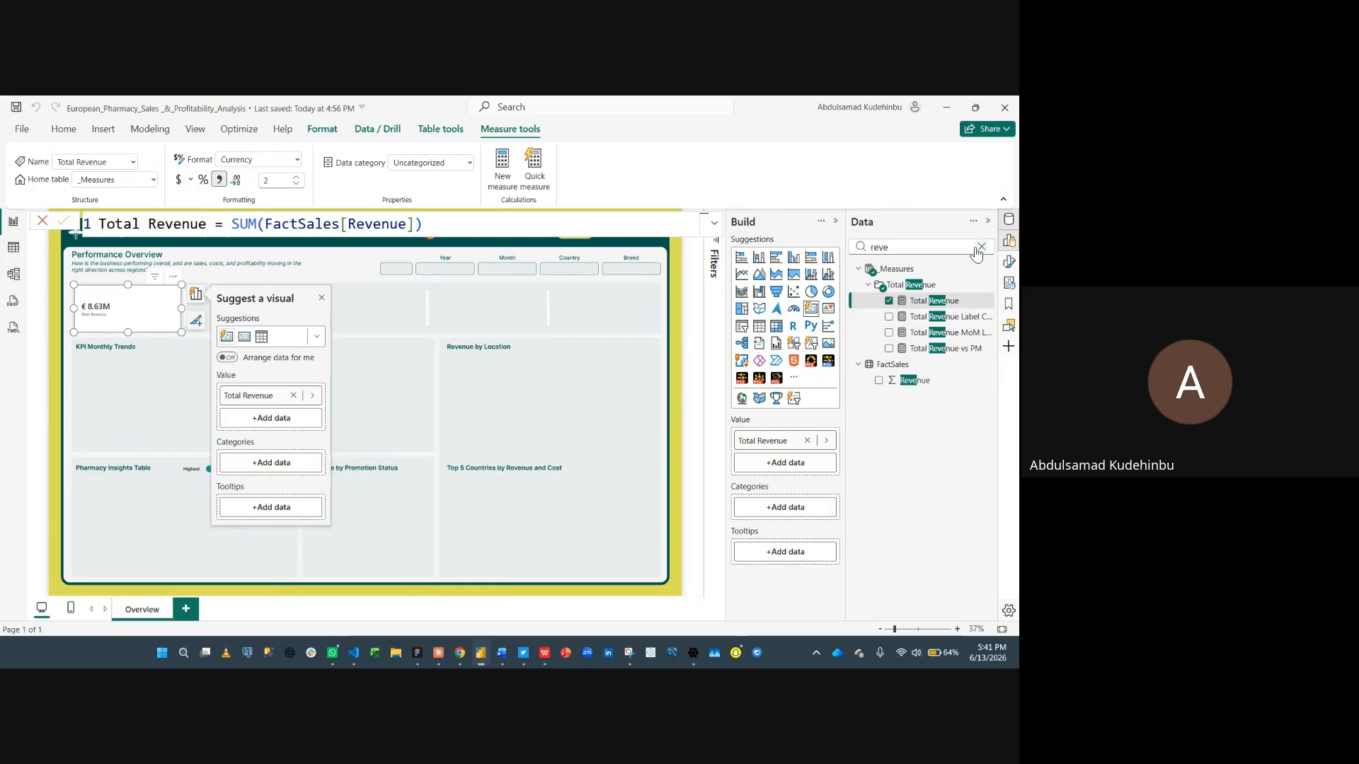
- Add the Total Revenue MoM label measure as a reference label on the card
left_click(1007, 267)
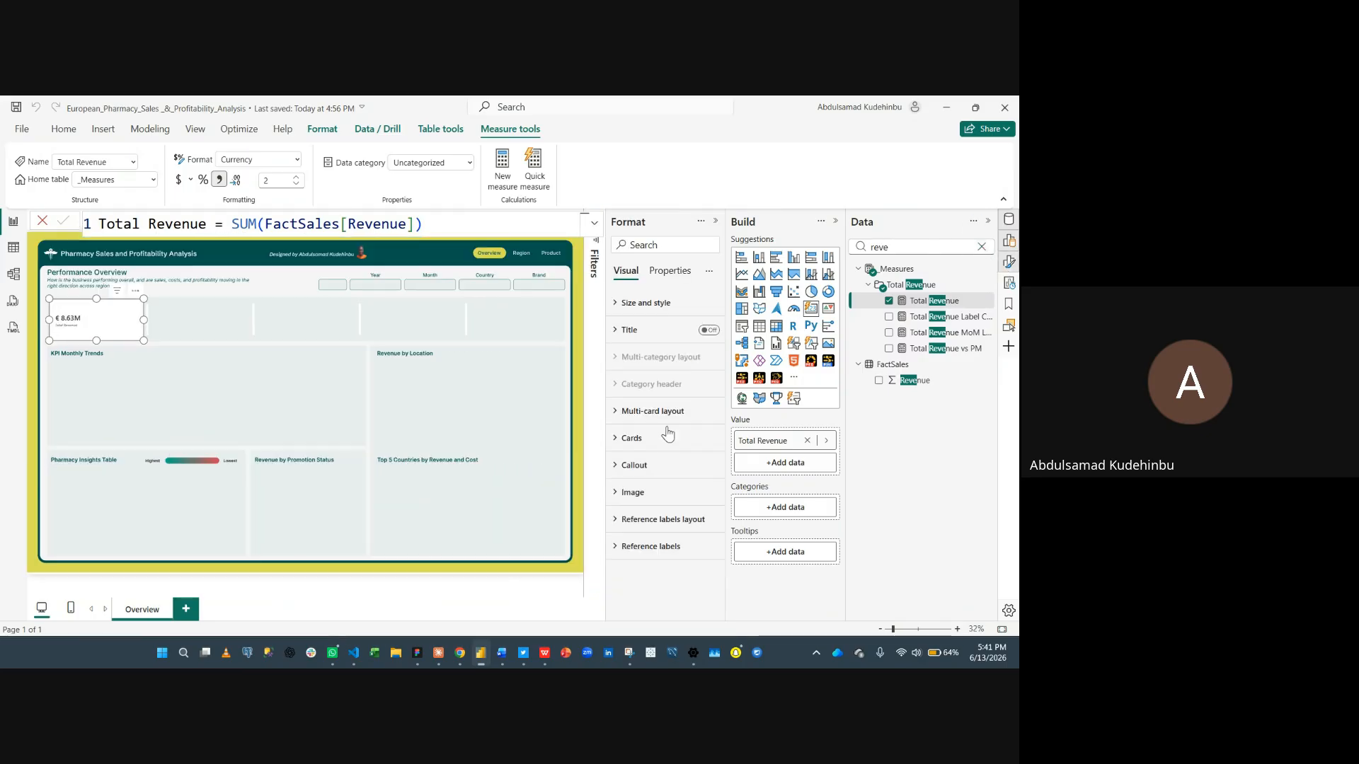
left_click(678, 550)
scroll(679, 559, "down", 3)
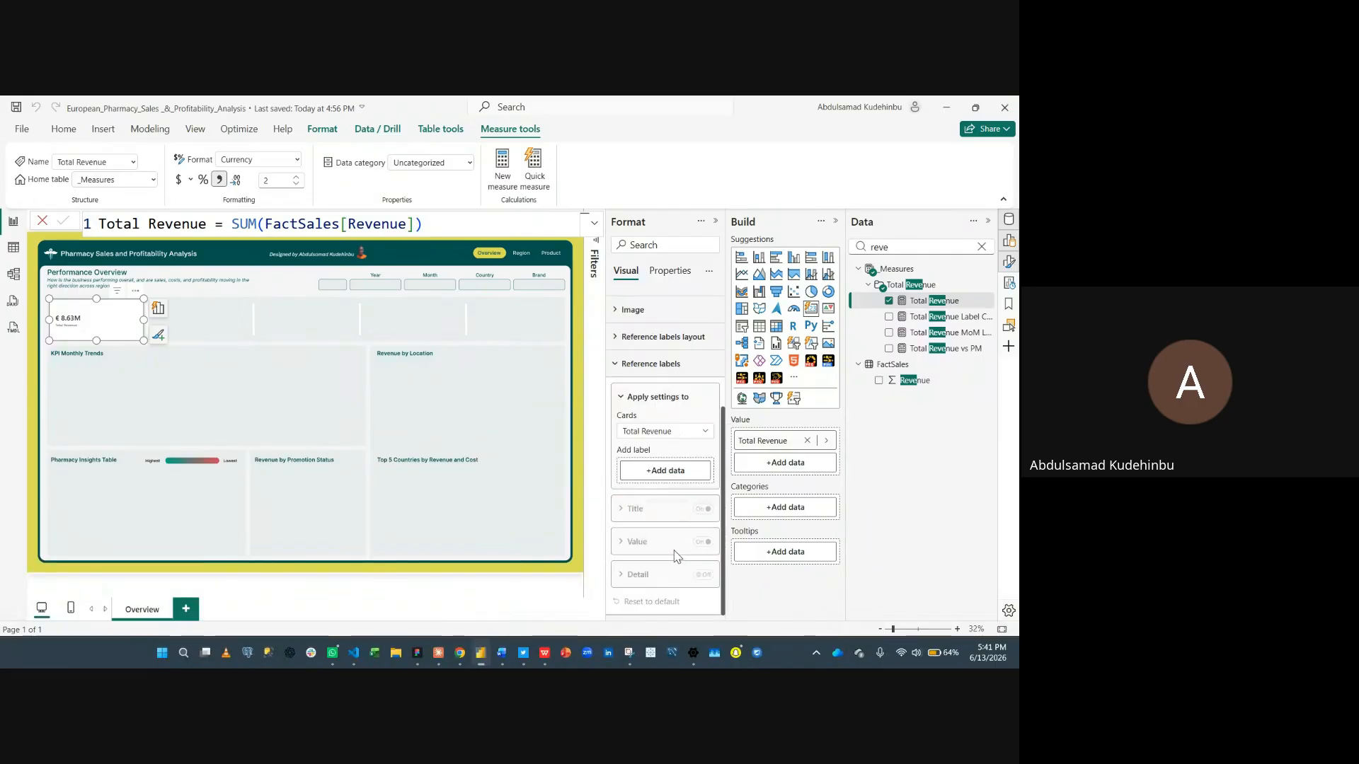
left_click(674, 470)
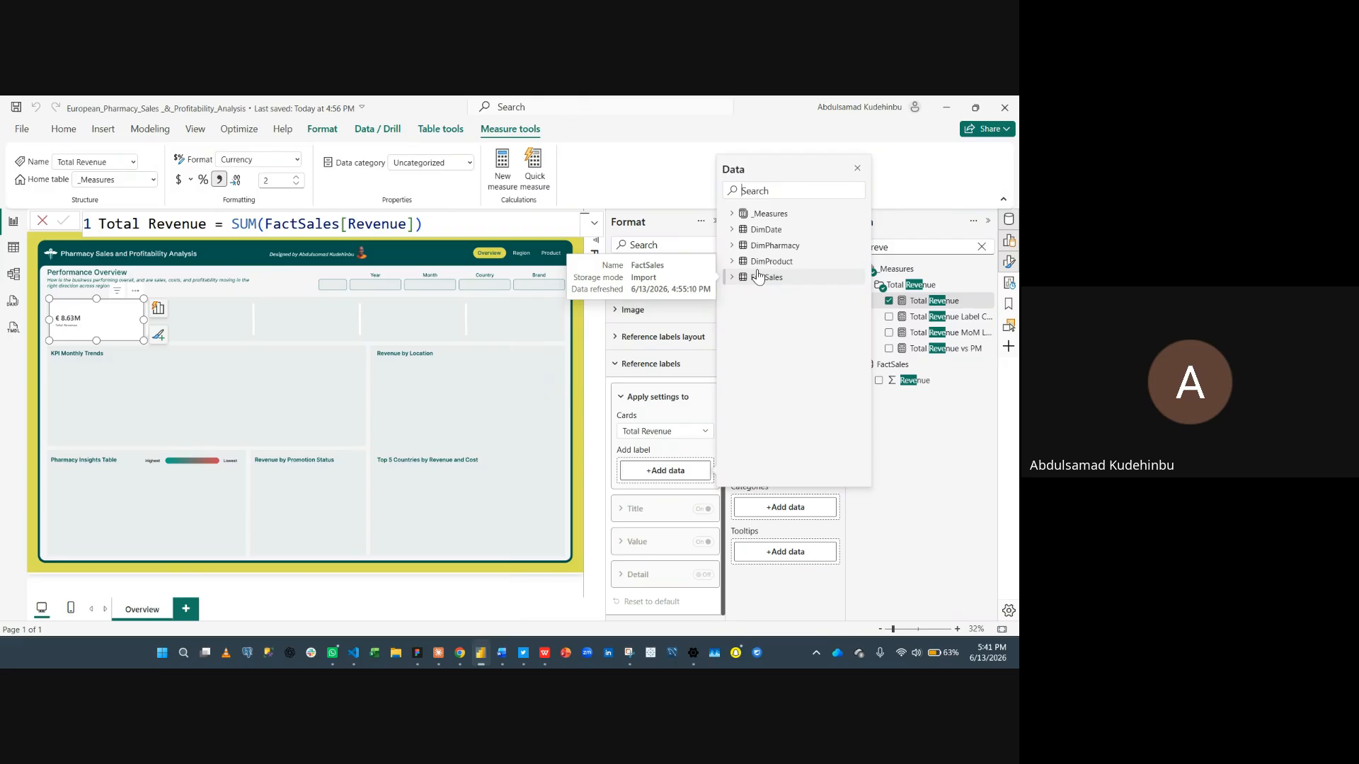
type("la")
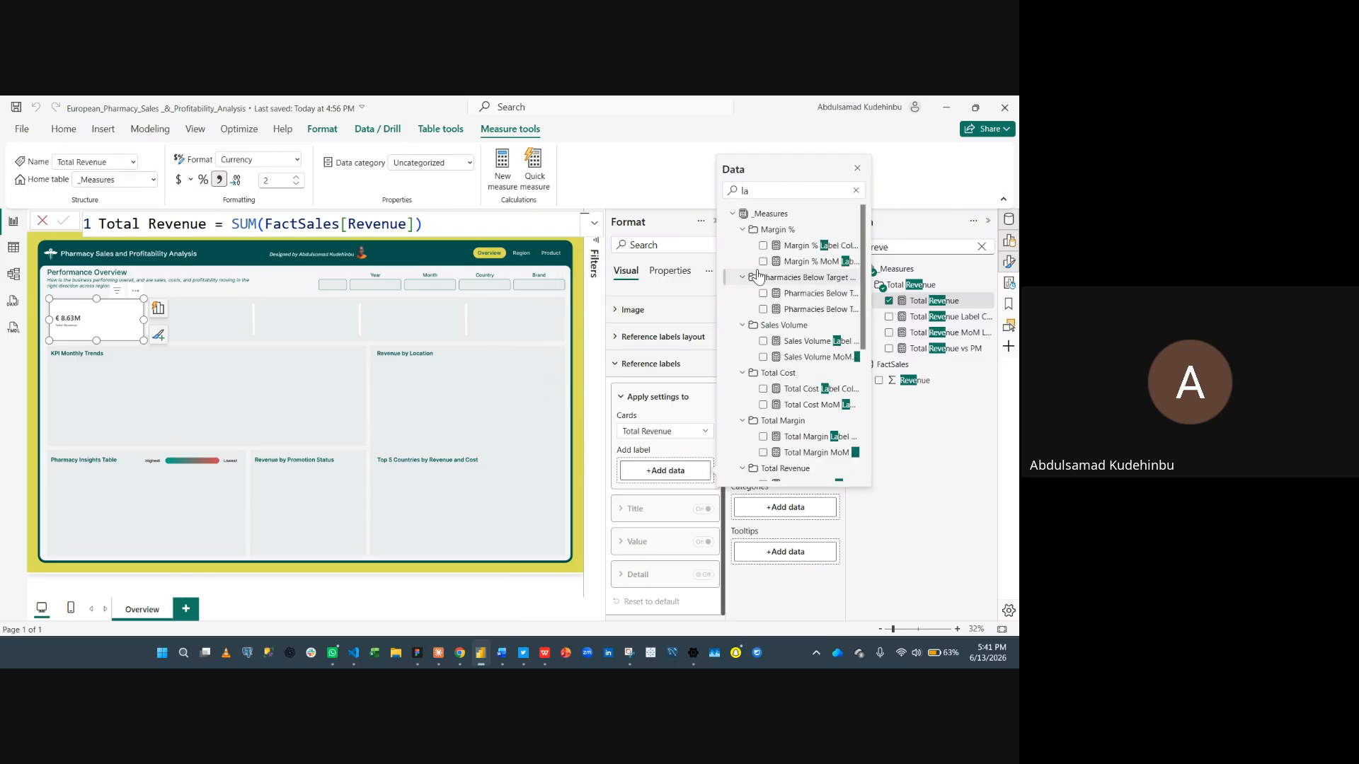
type("be")
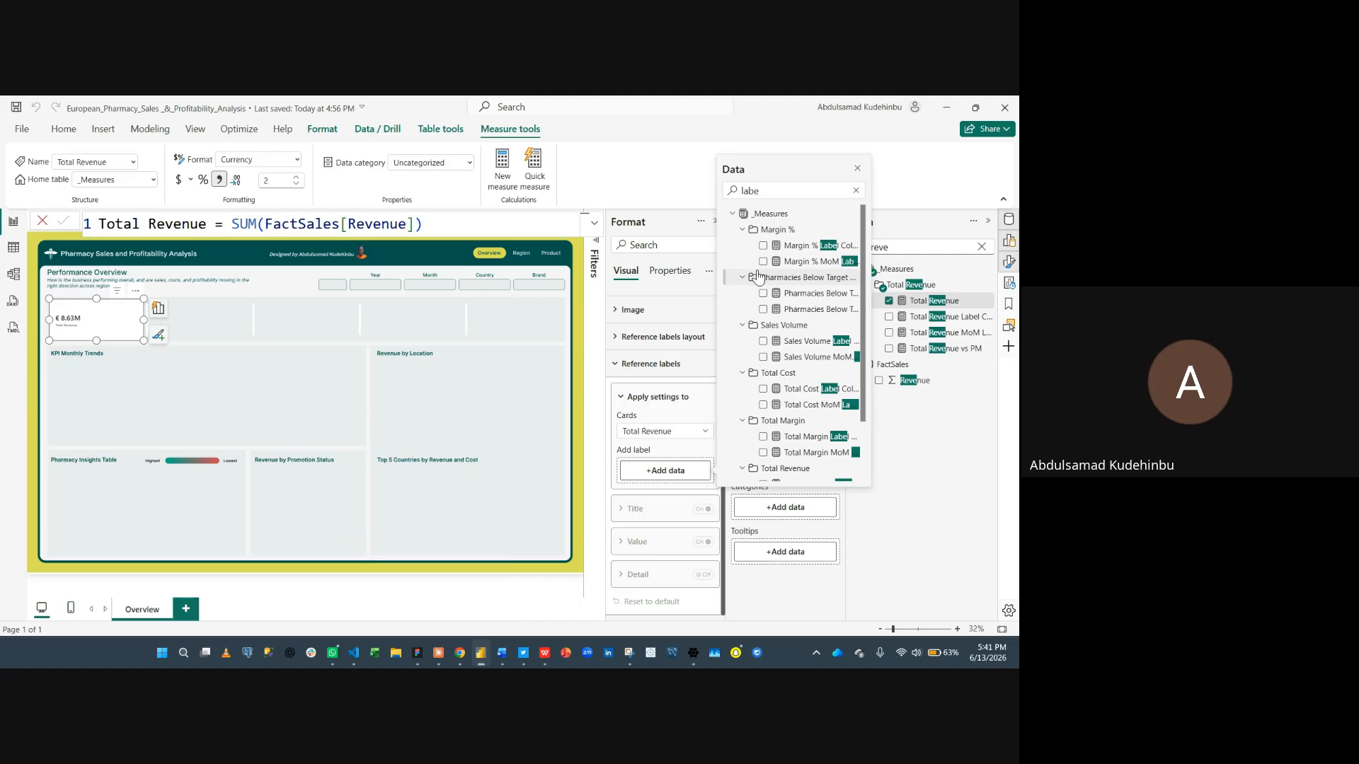
scroll(756, 276, "down", 2)
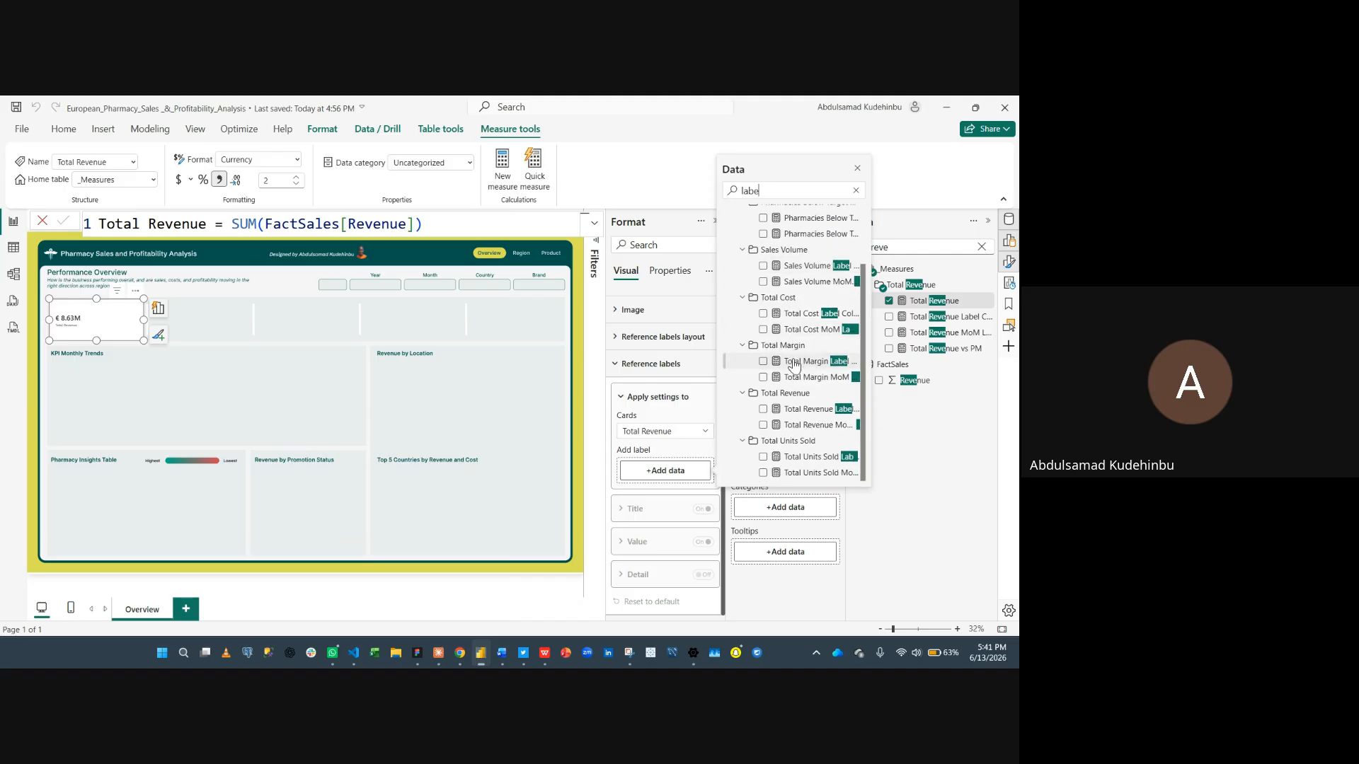
left_click(765, 428)
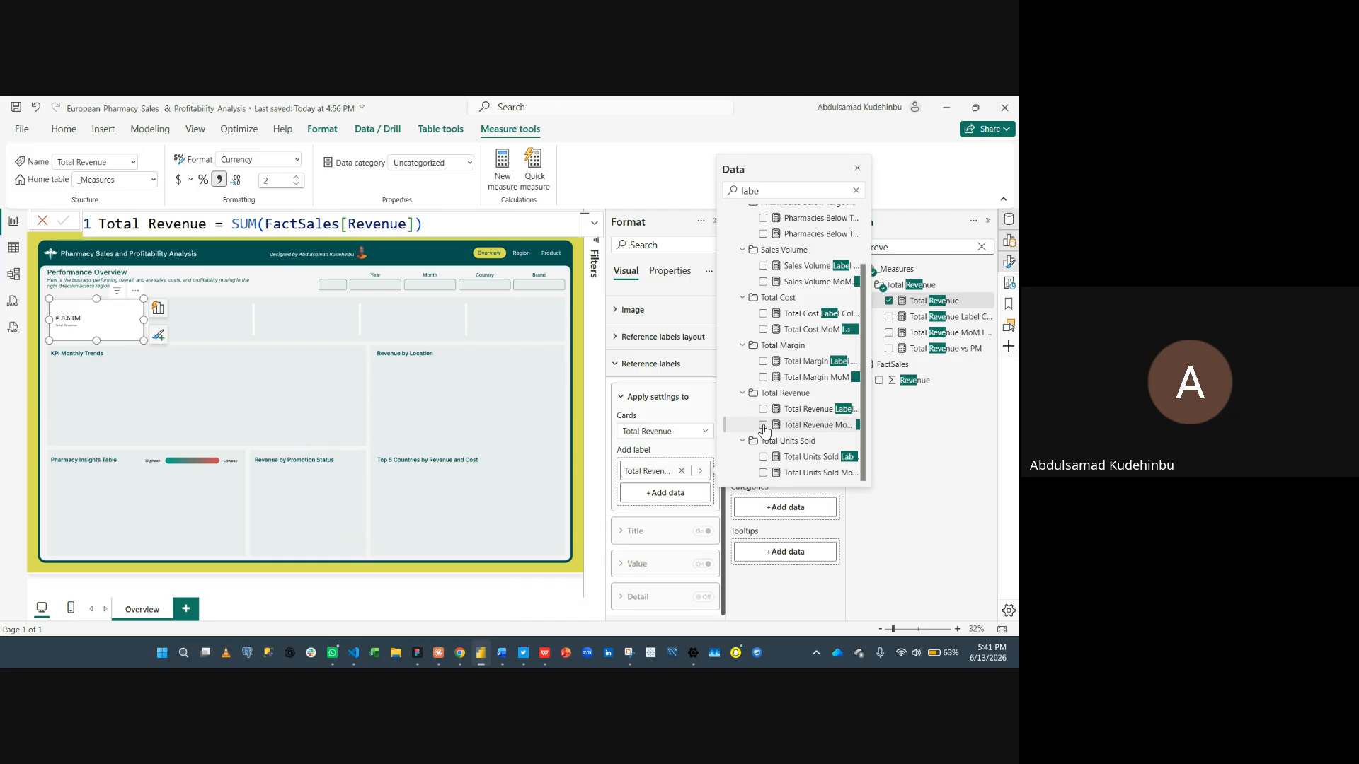
left_click(857, 171)
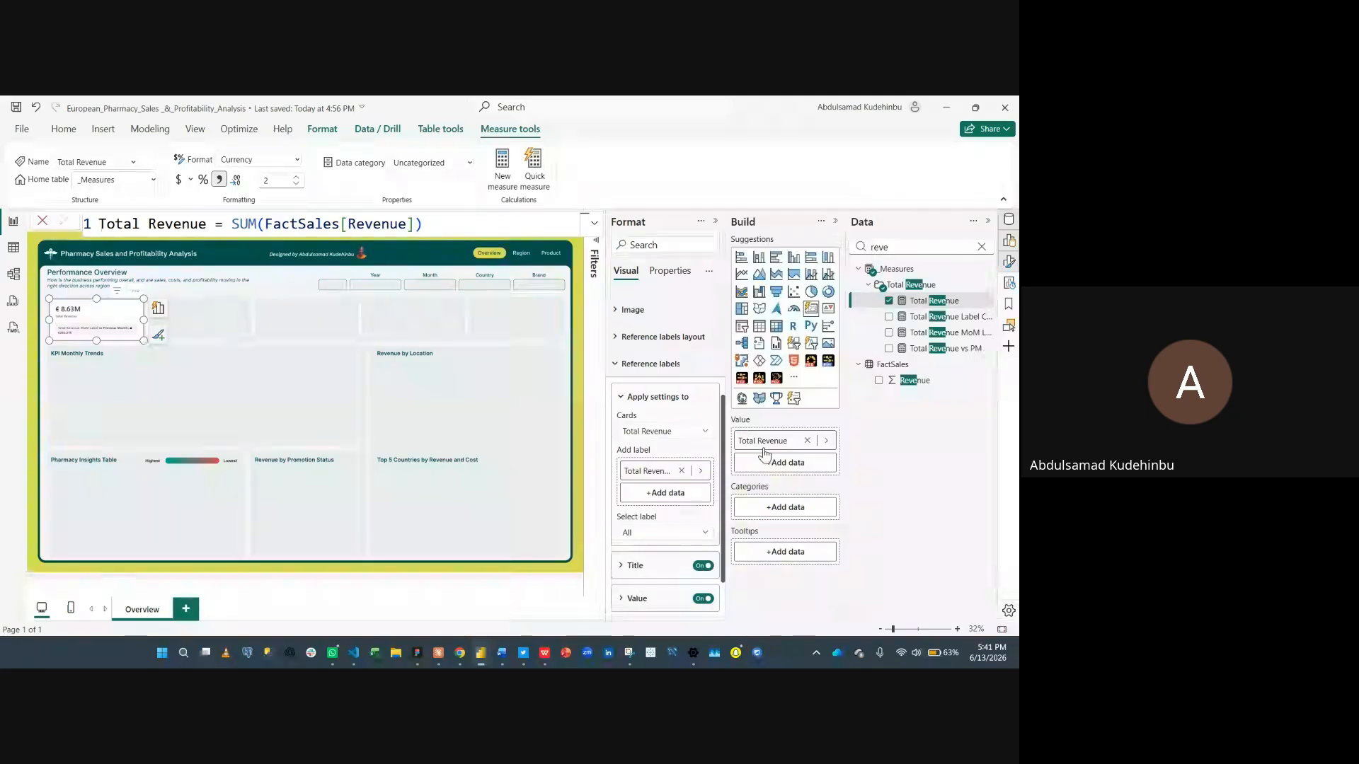
- Turn off the reference label title on the card
left_click(703, 566)
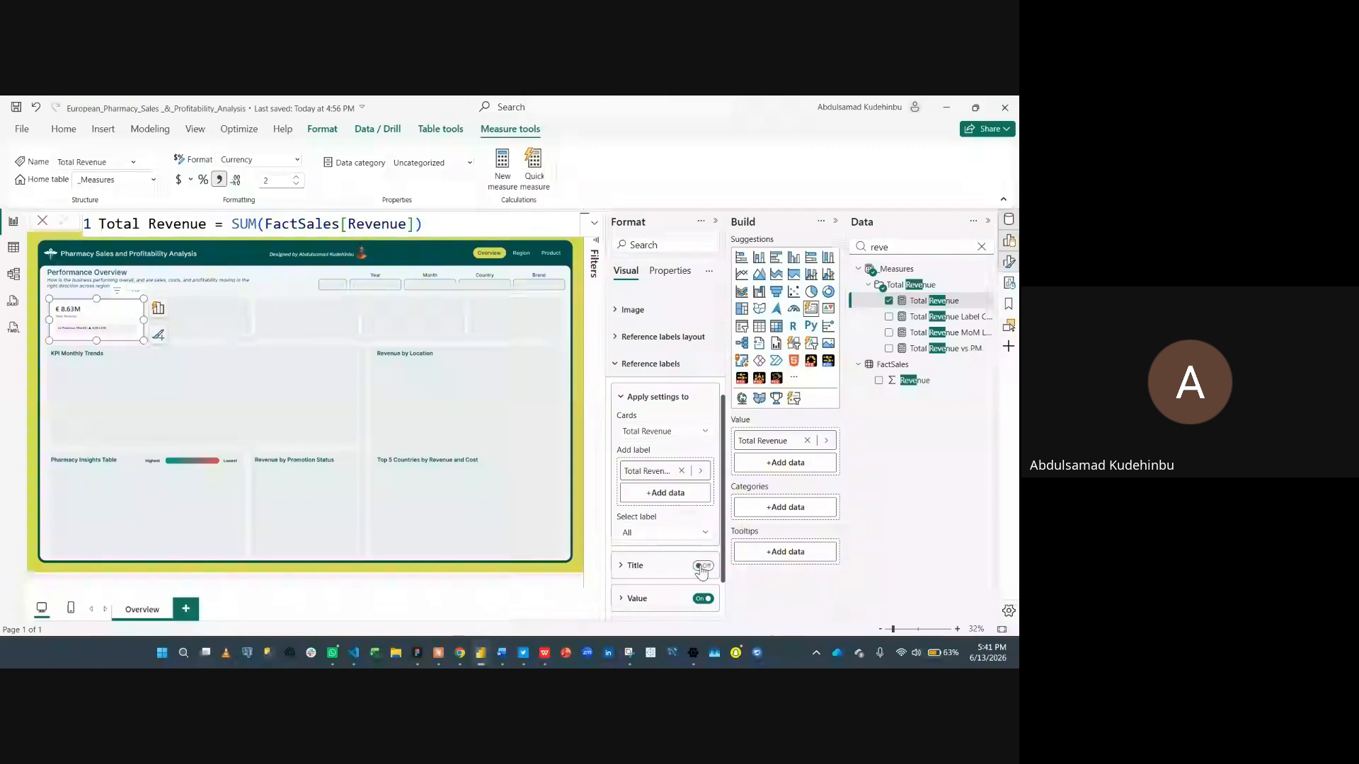
left_click(715, 222)
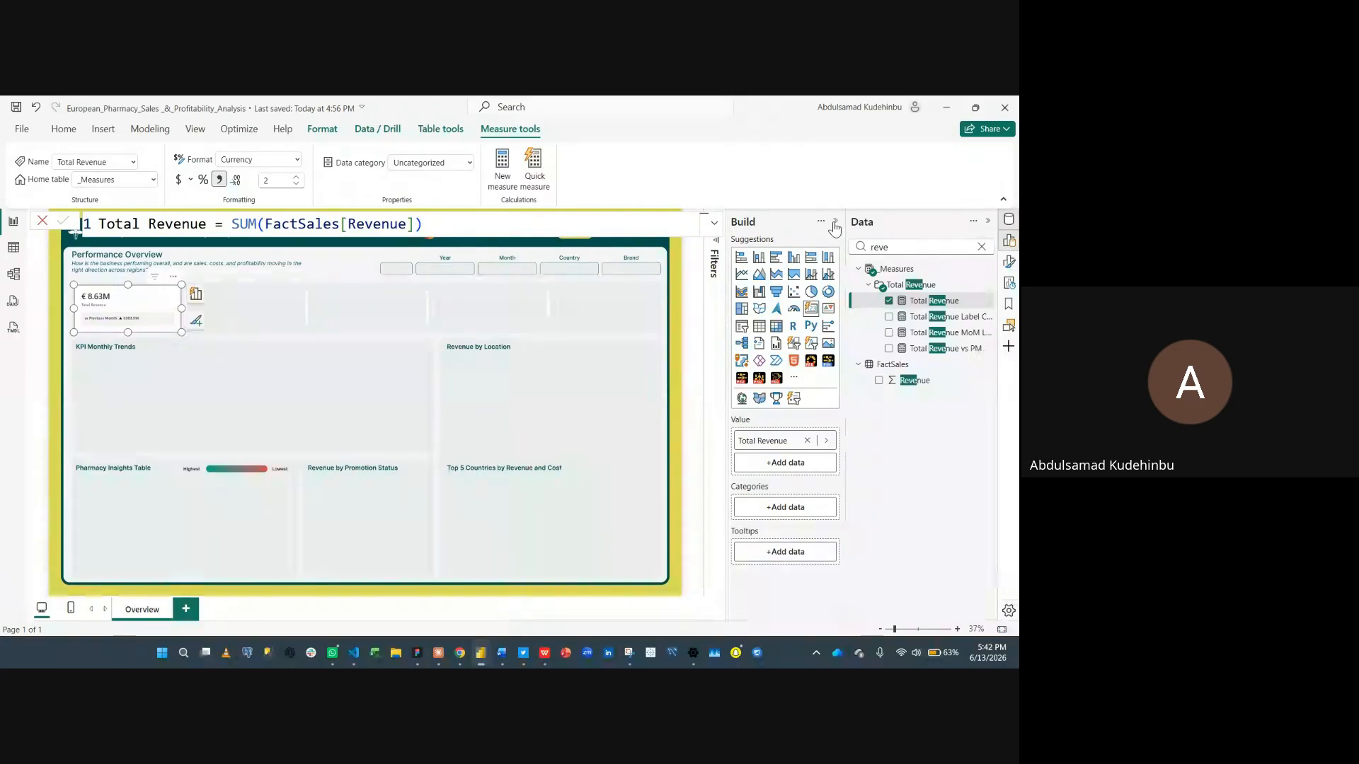
left_click(834, 223)
left_click(987, 224)
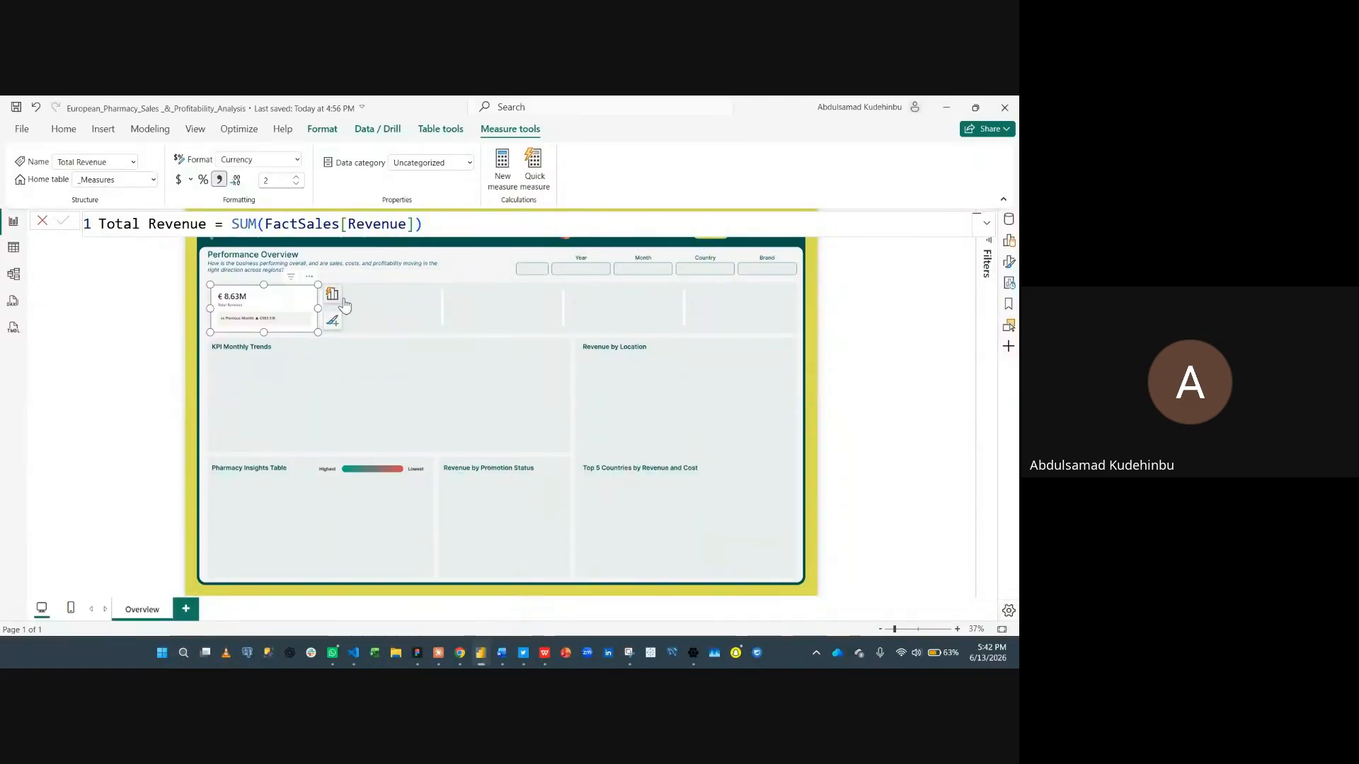
- Turn off the card visual's background under size and style
left_click(1008, 262)
left_click(919, 309)
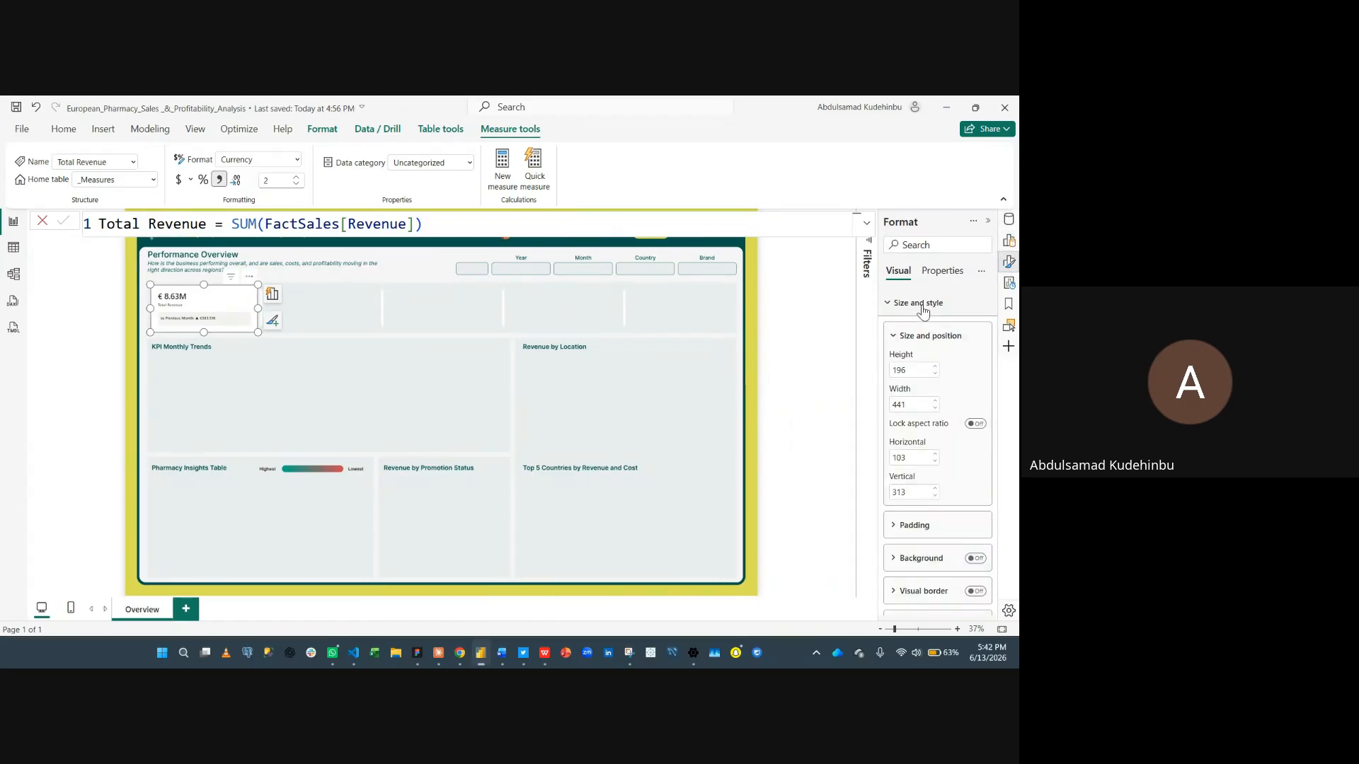
left_click(973, 559)
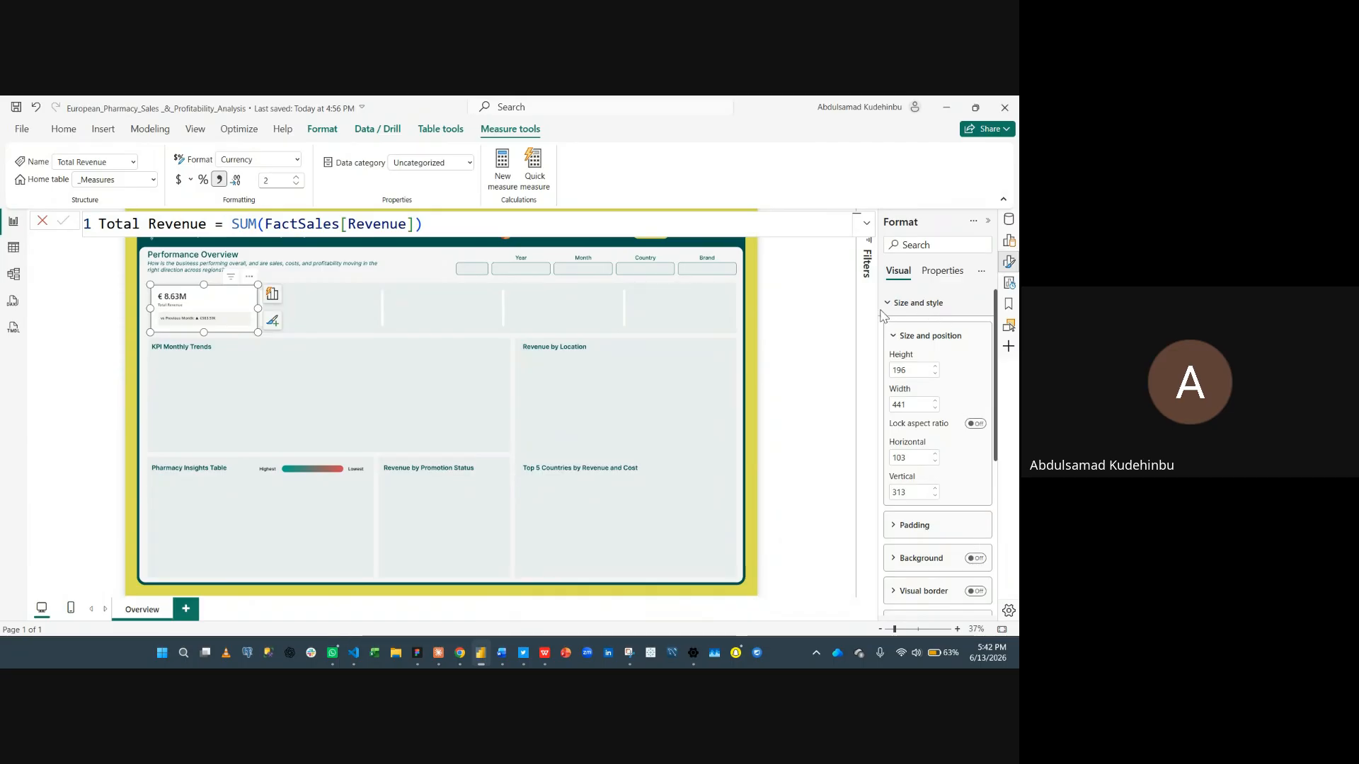
left_click(938, 310)
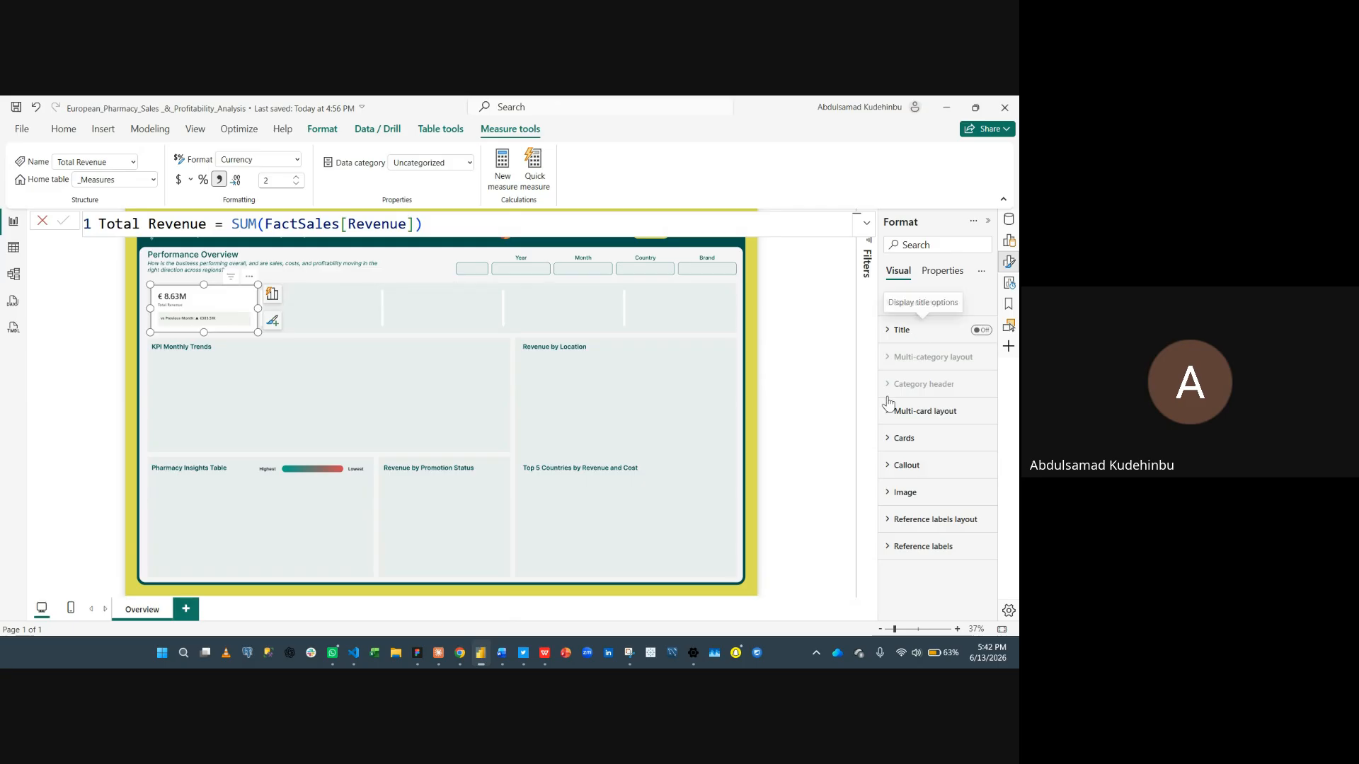
- Turn off the multi-card layout background
left_click(891, 419)
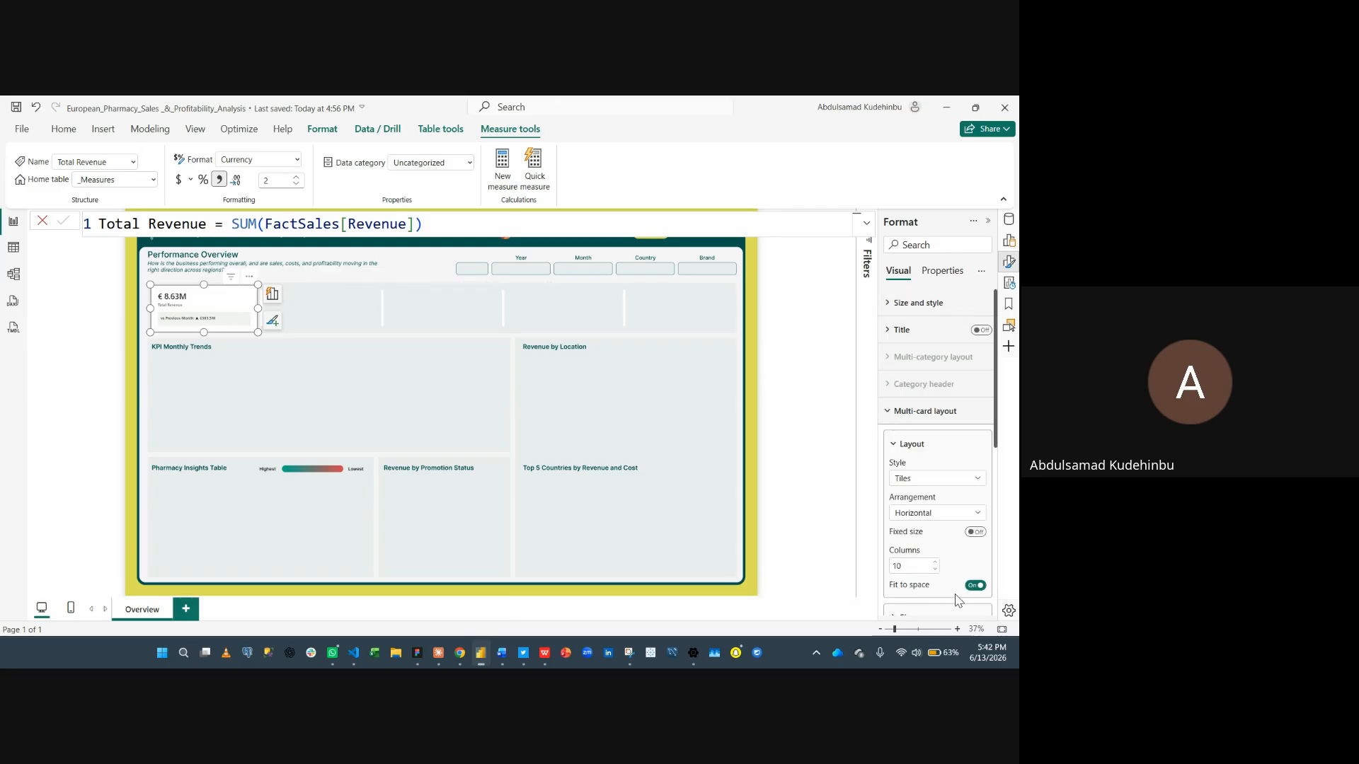
scroll(955, 559, "down", 3)
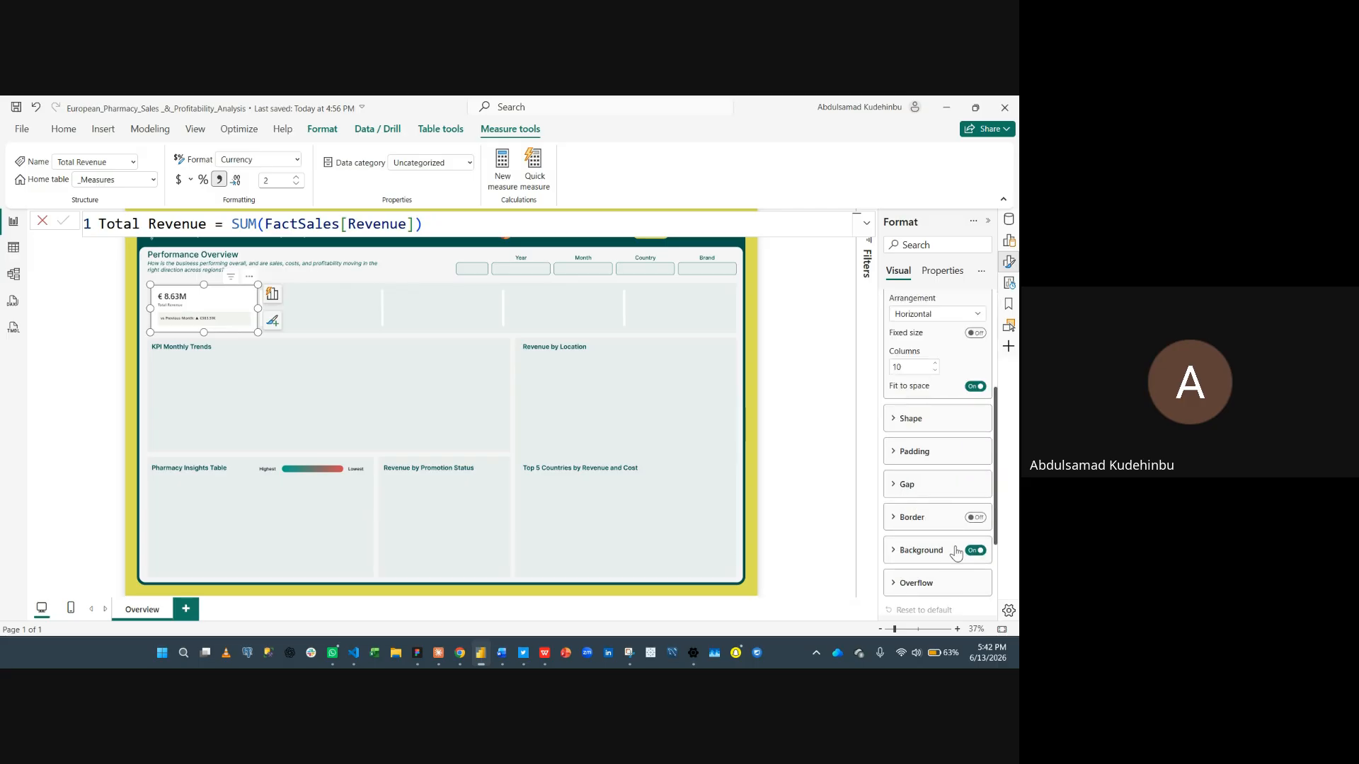
left_click(974, 551)
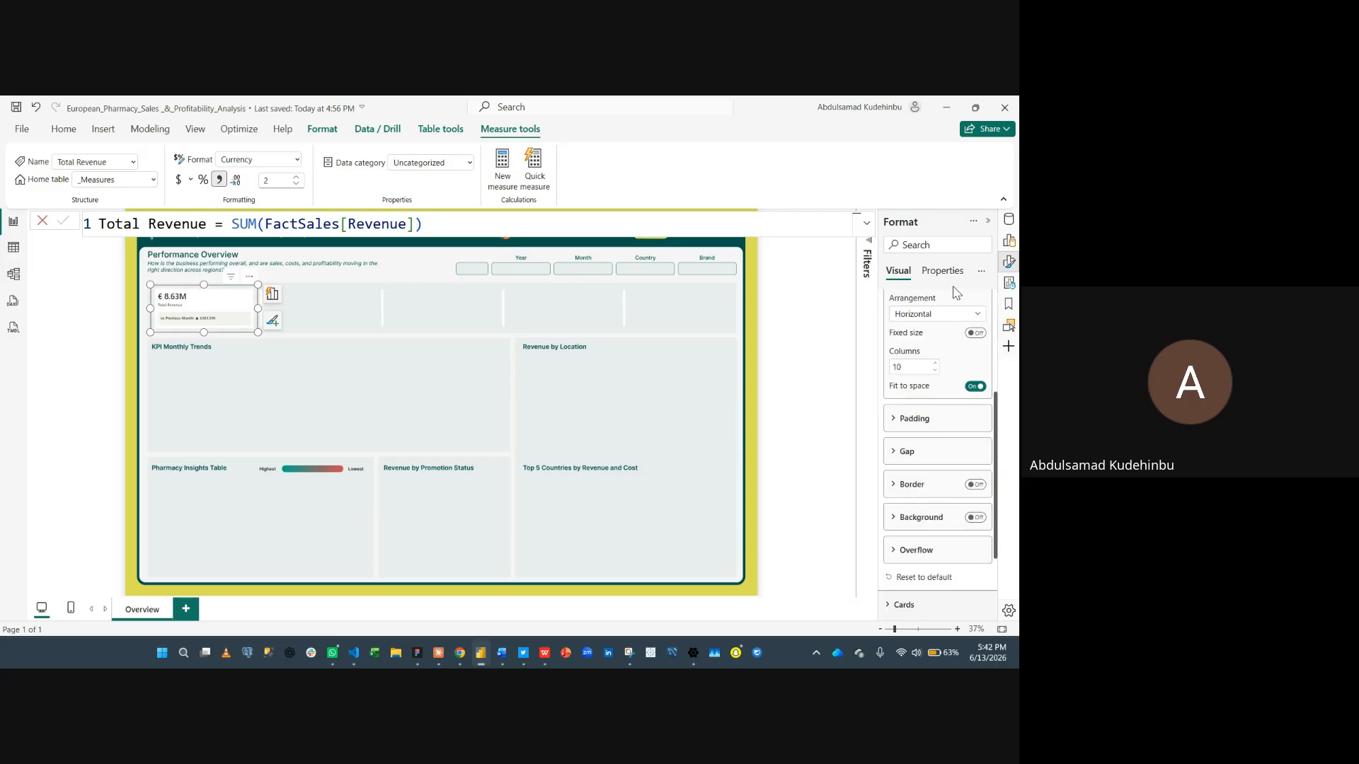
scroll(941, 340, "up", 5)
left_click(895, 410)
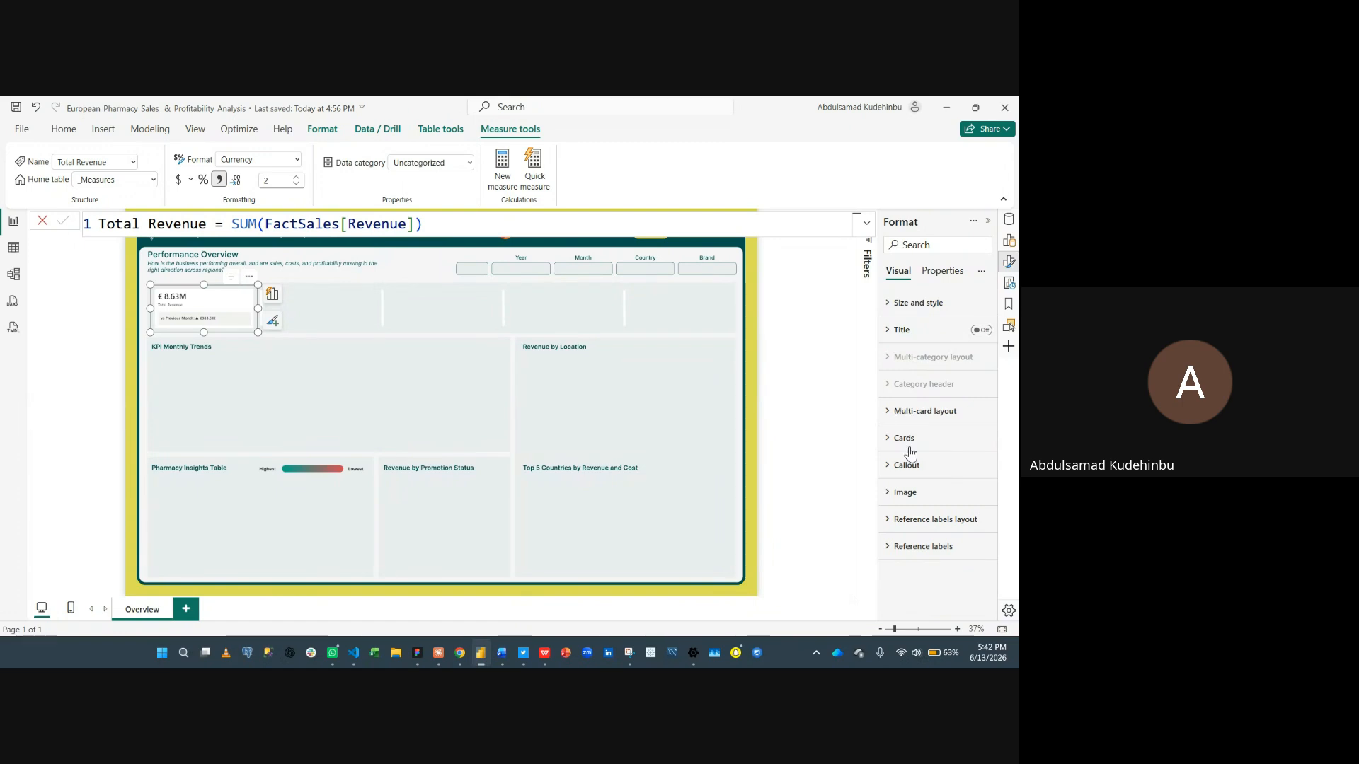
- Turn off the divider, border and background of the individual cards
left_click(907, 441)
scroll(911, 495, "down", 3)
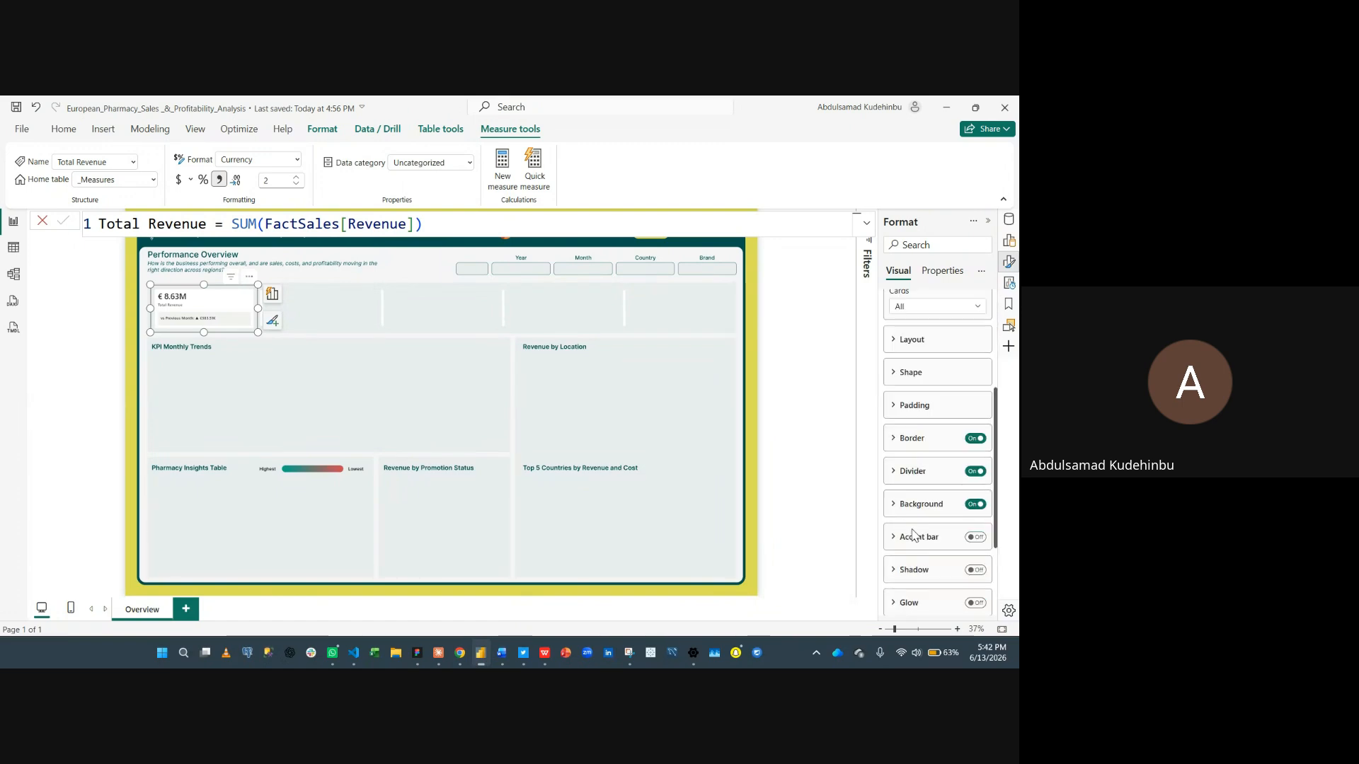
left_click(975, 472)
left_click(975, 439)
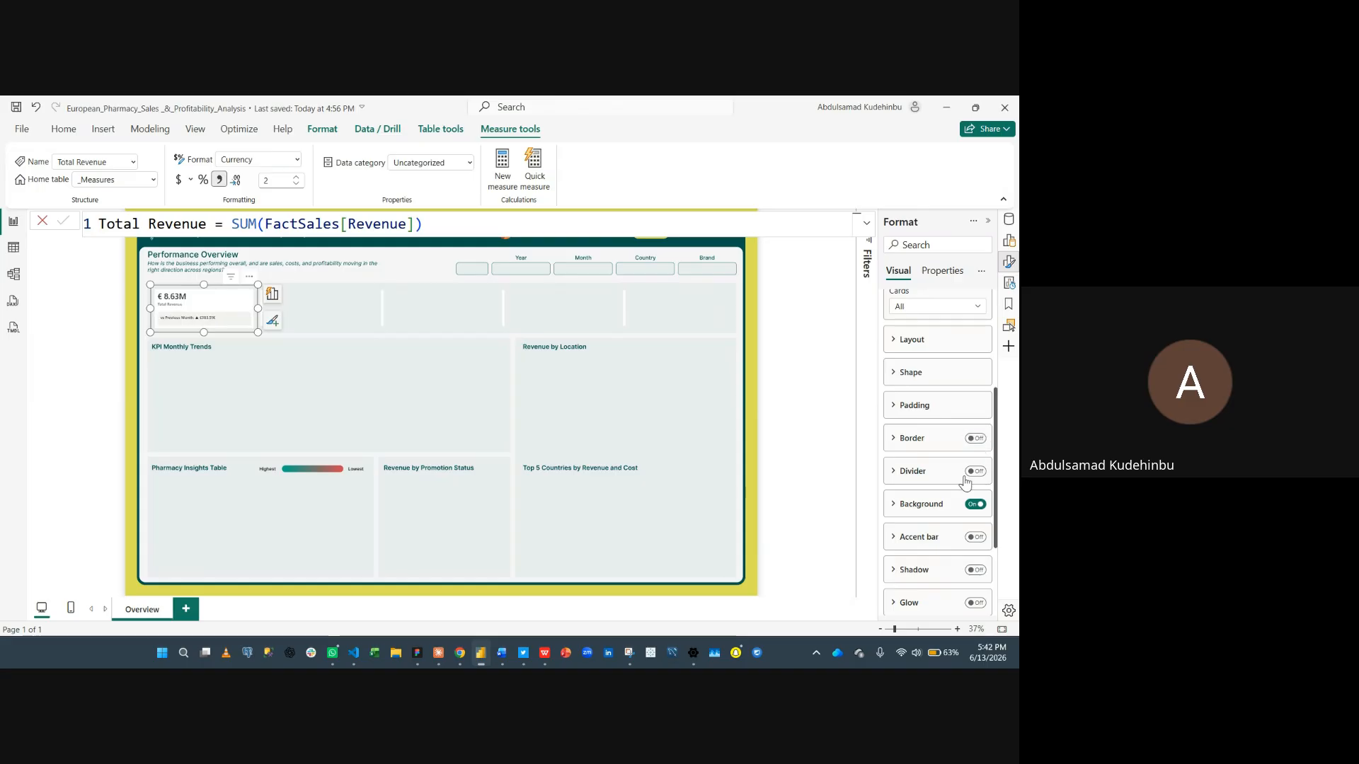
left_click(975, 505)
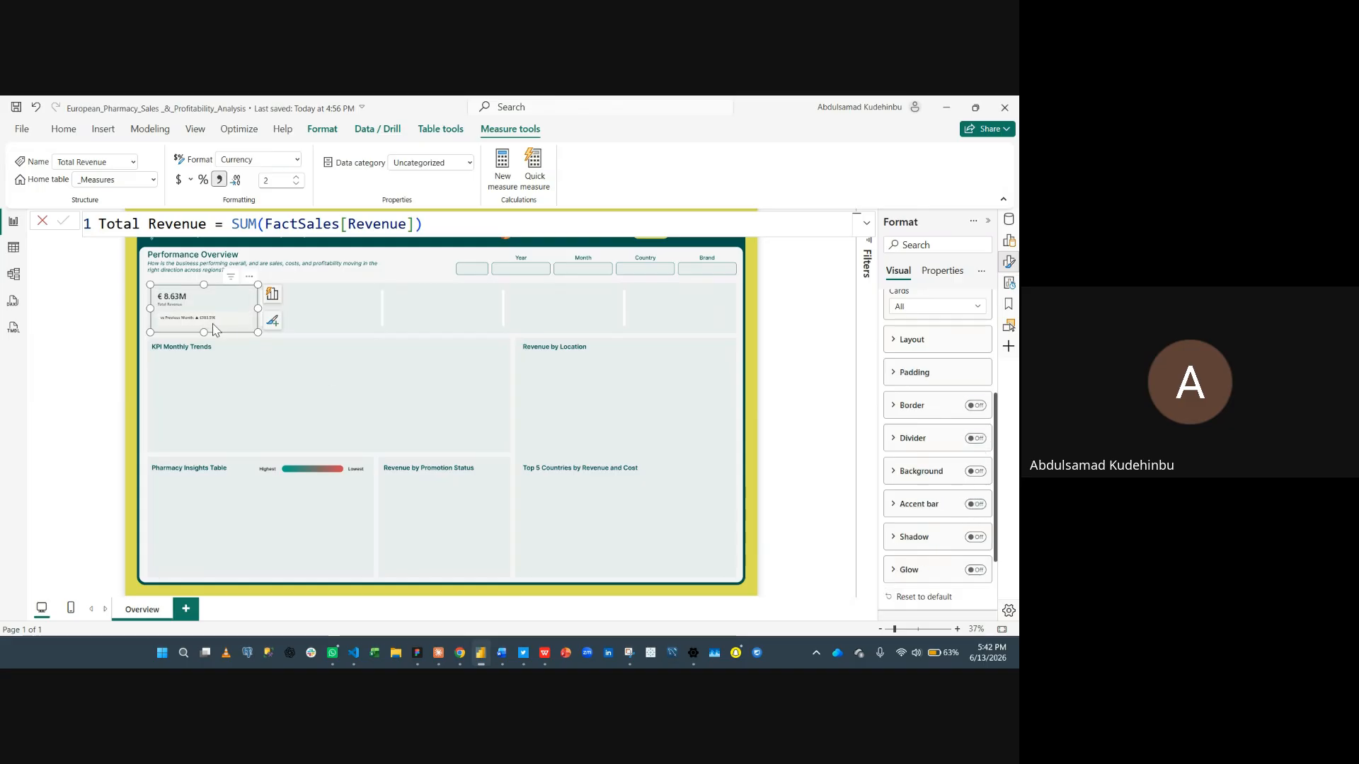
scroll(919, 406, "up", 3)
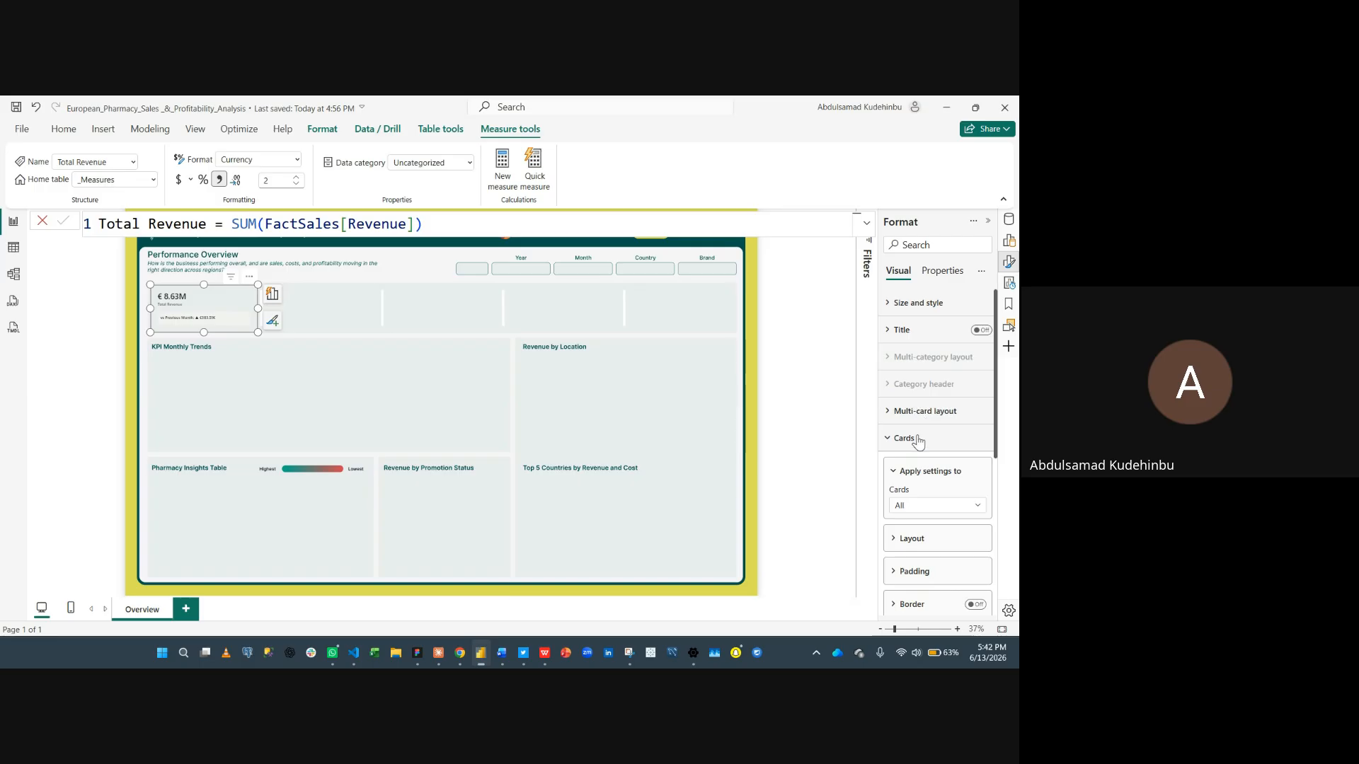
left_click(906, 438)
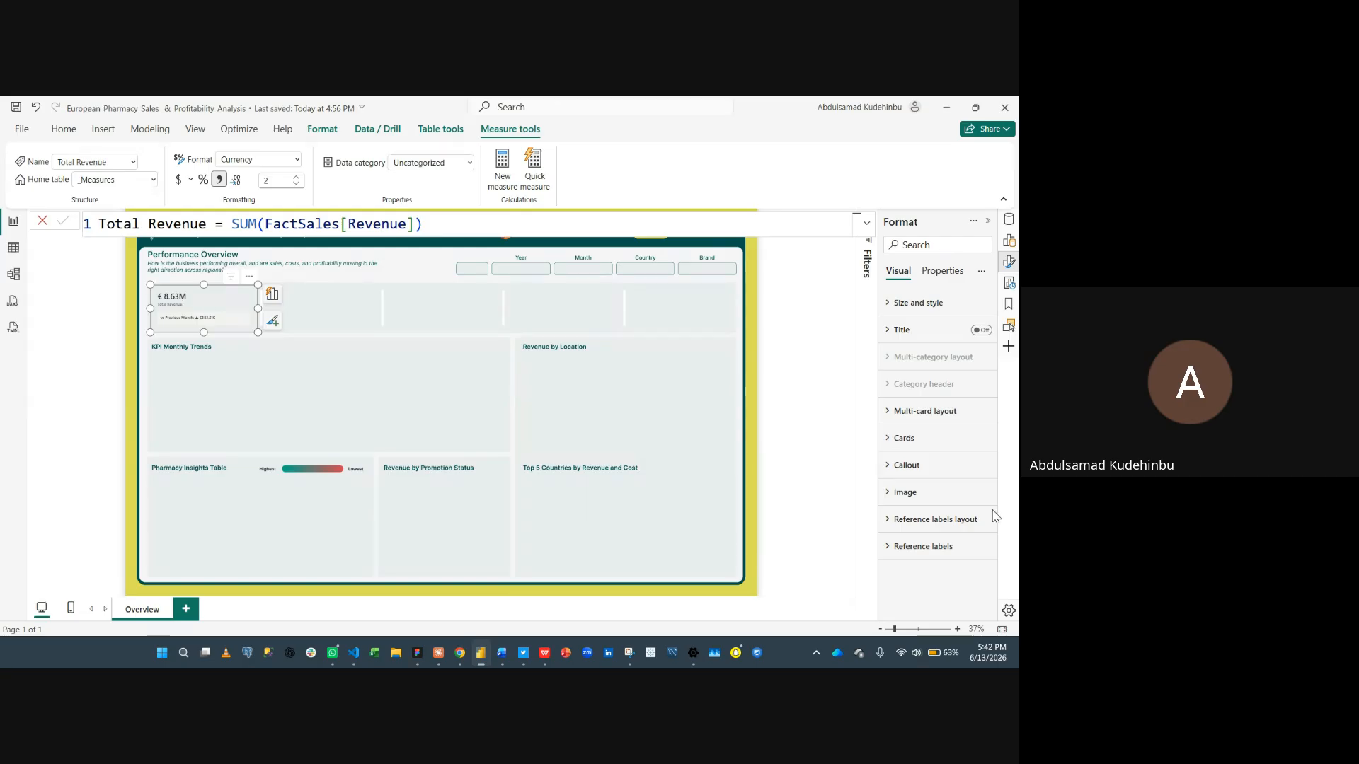
- Set the callout value font size of the Total Revenue card to 35
left_click(906, 465)
scroll(913, 453, "down", 3)
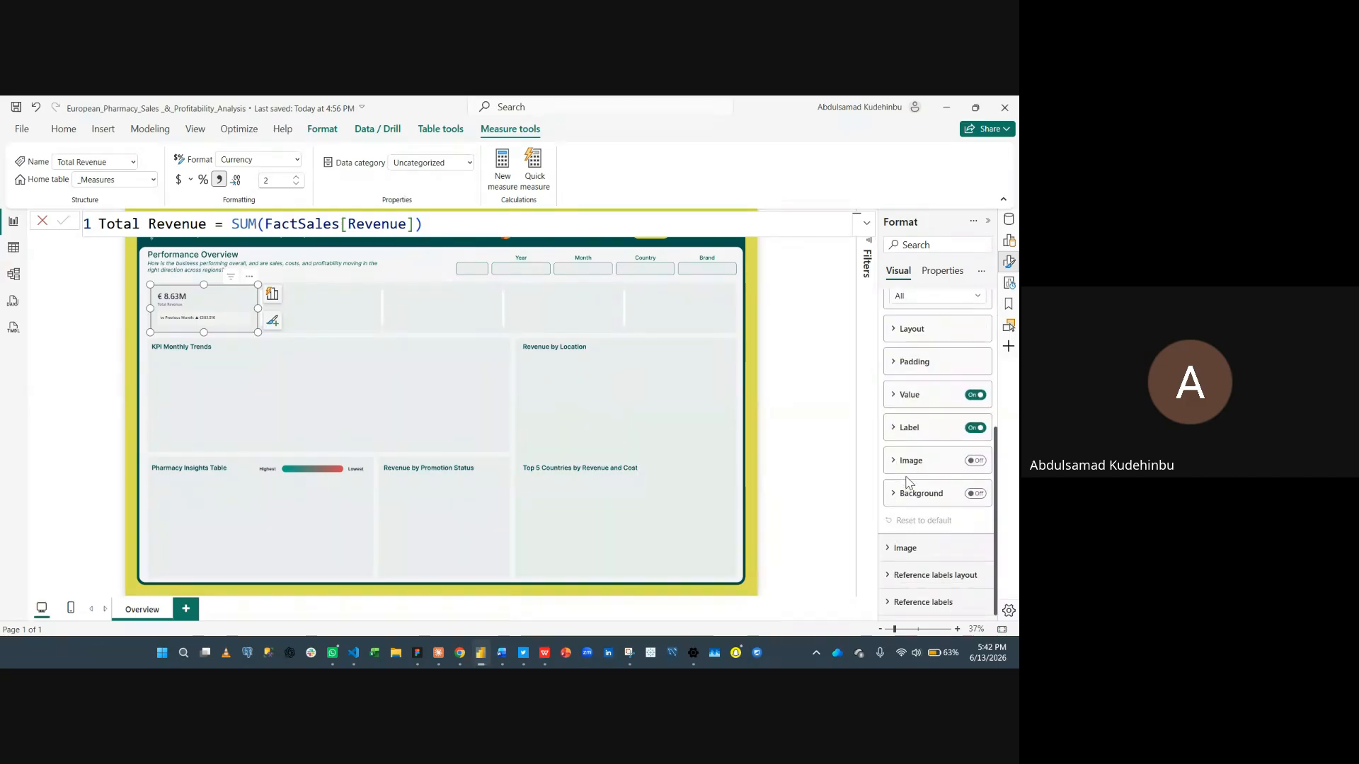
left_click(910, 394)
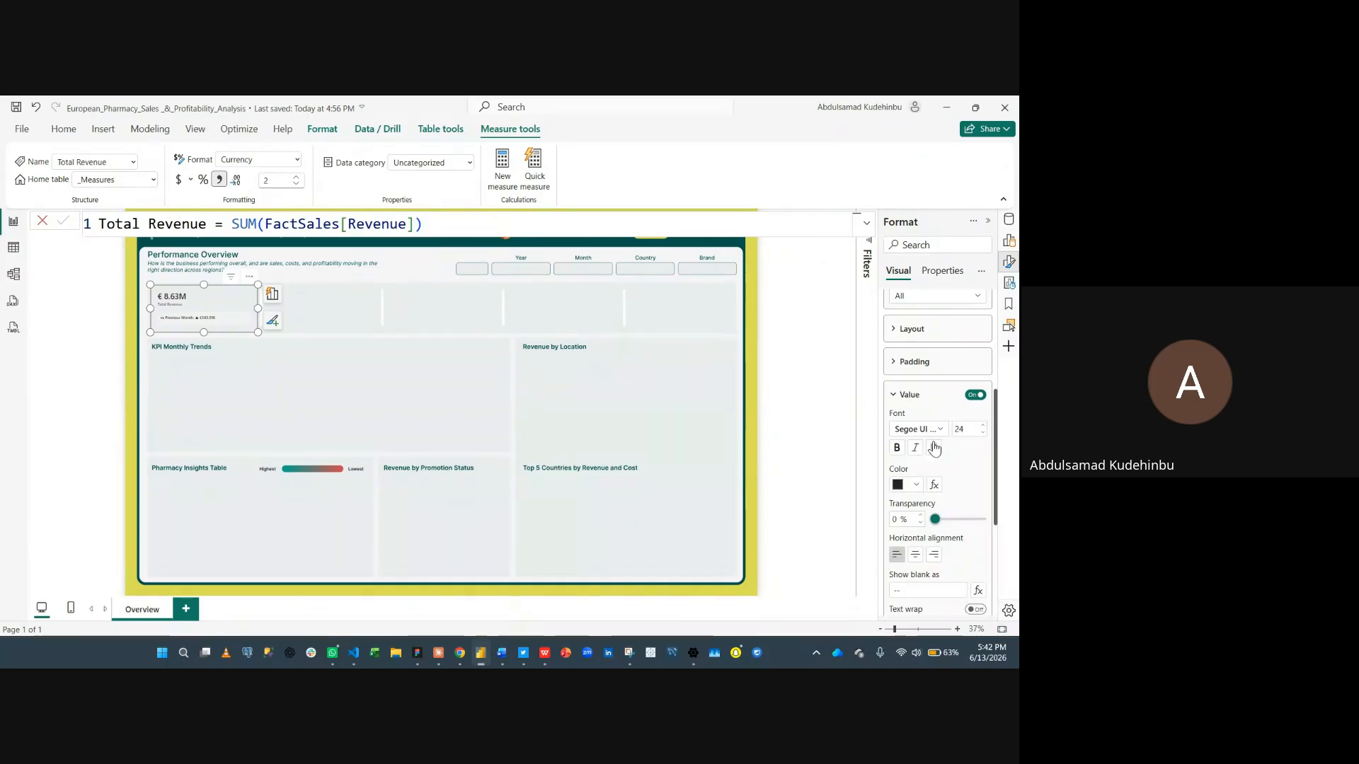
double_click(966, 430)
type("35")
key("Return")
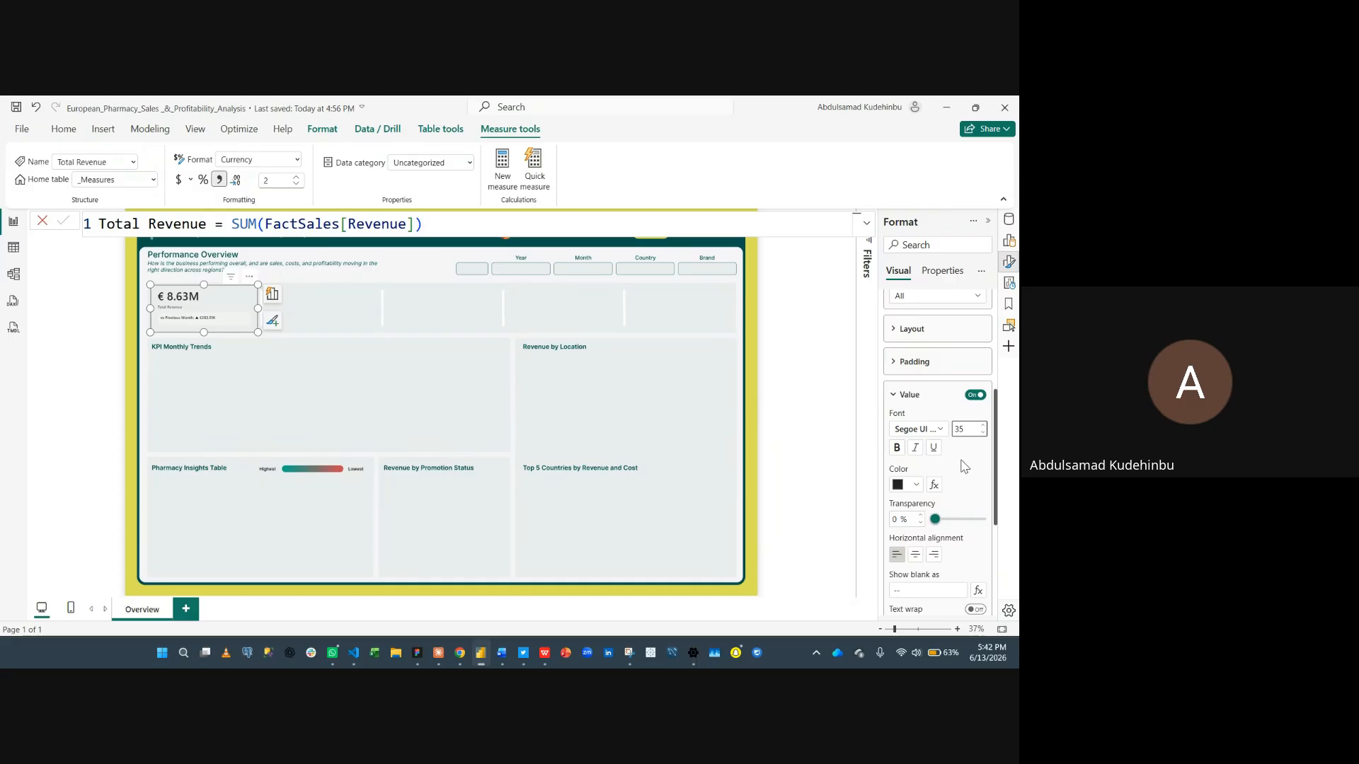
- Set the callout label font size to 18 and its colour to the dark teal theme colour
scroll(961, 474, "down", 3)
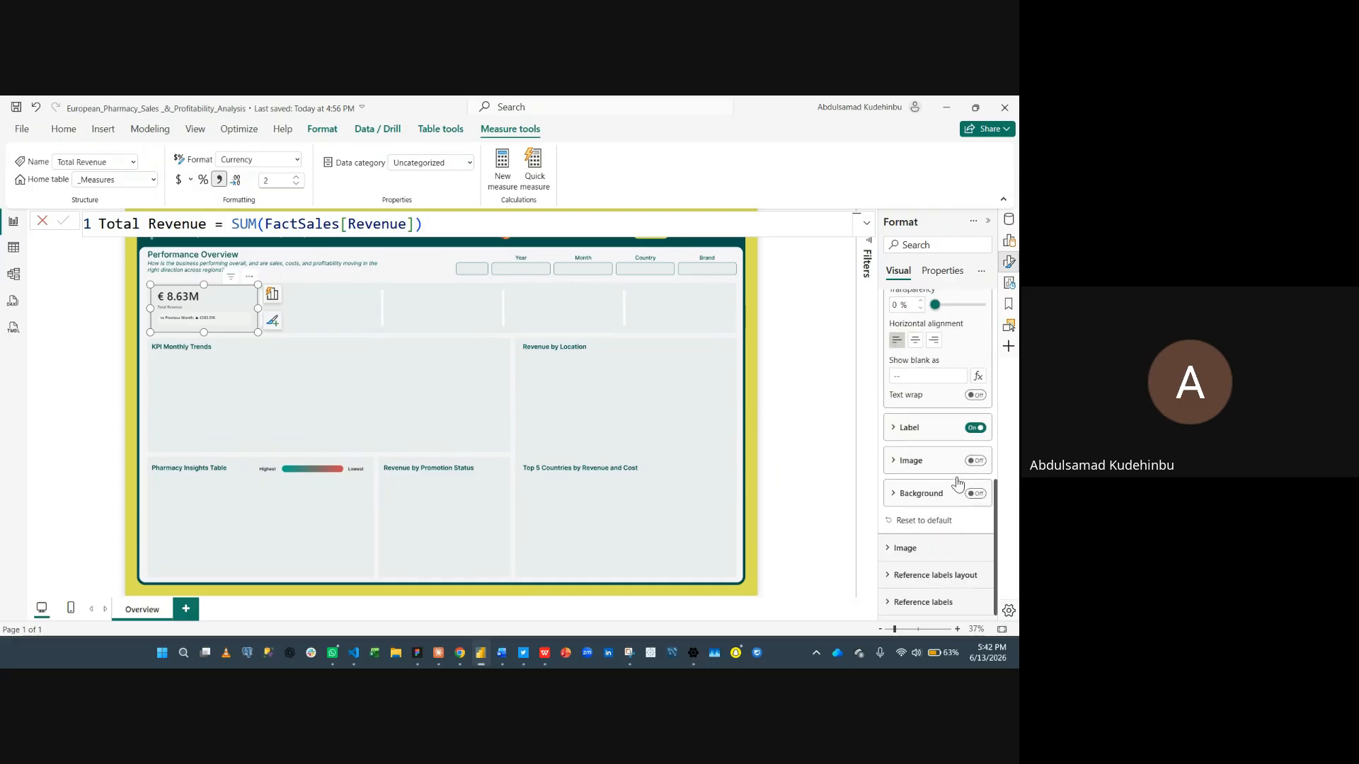
left_click(910, 429)
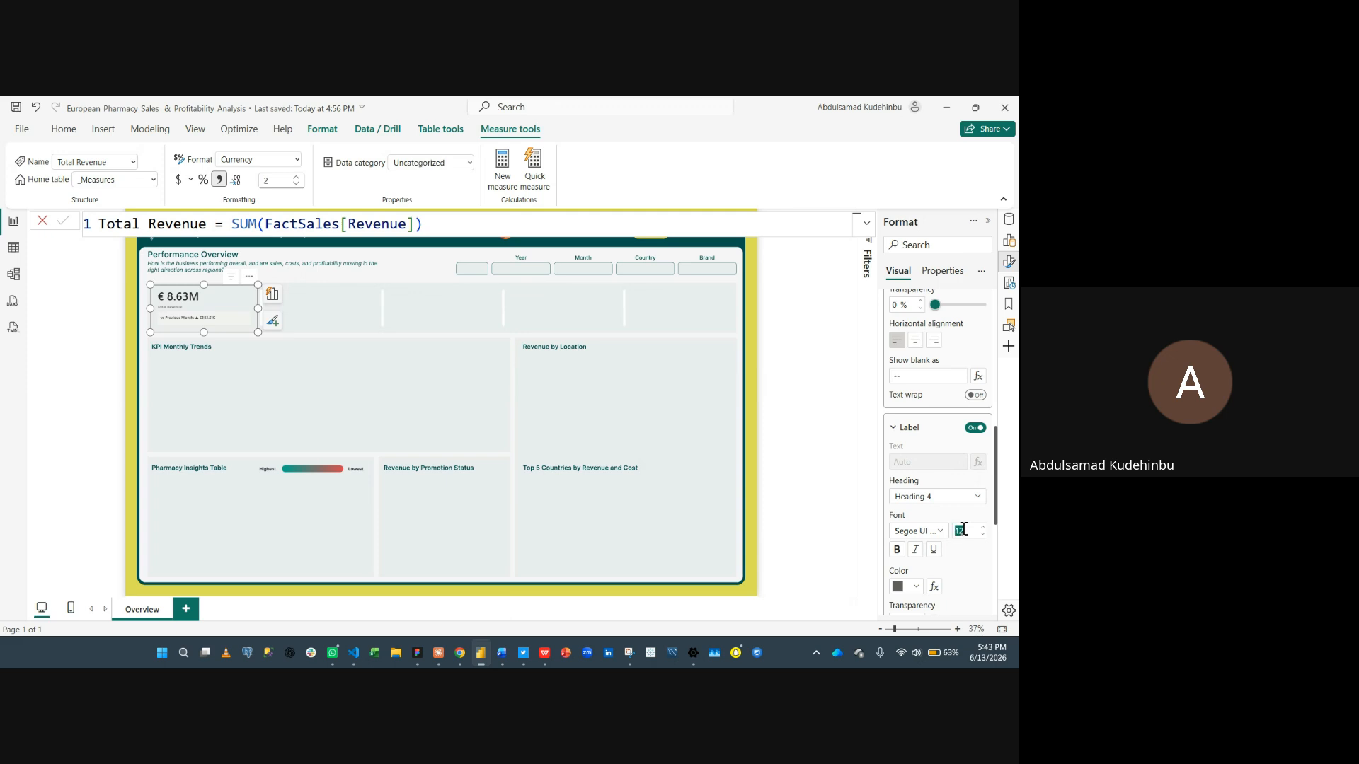
type("18")
left_click(916, 586)
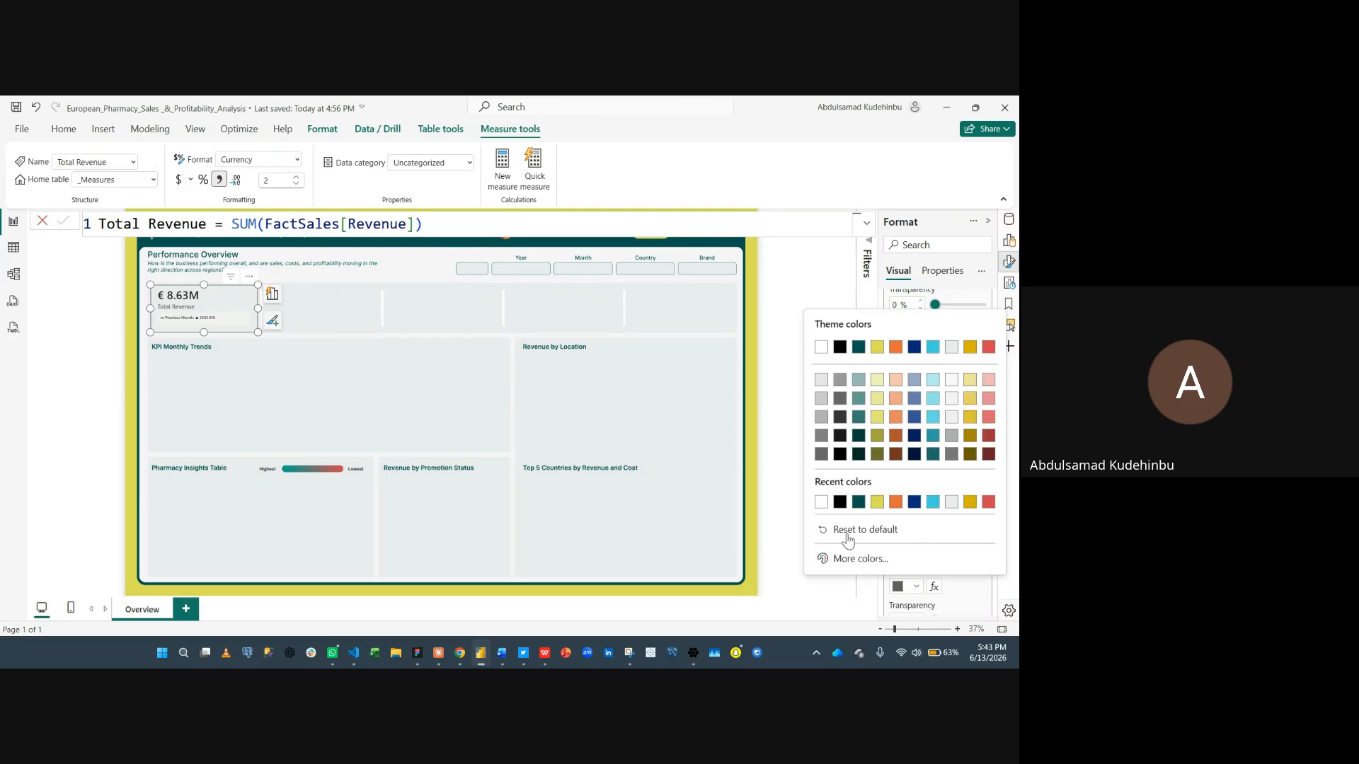
left_click(858, 346)
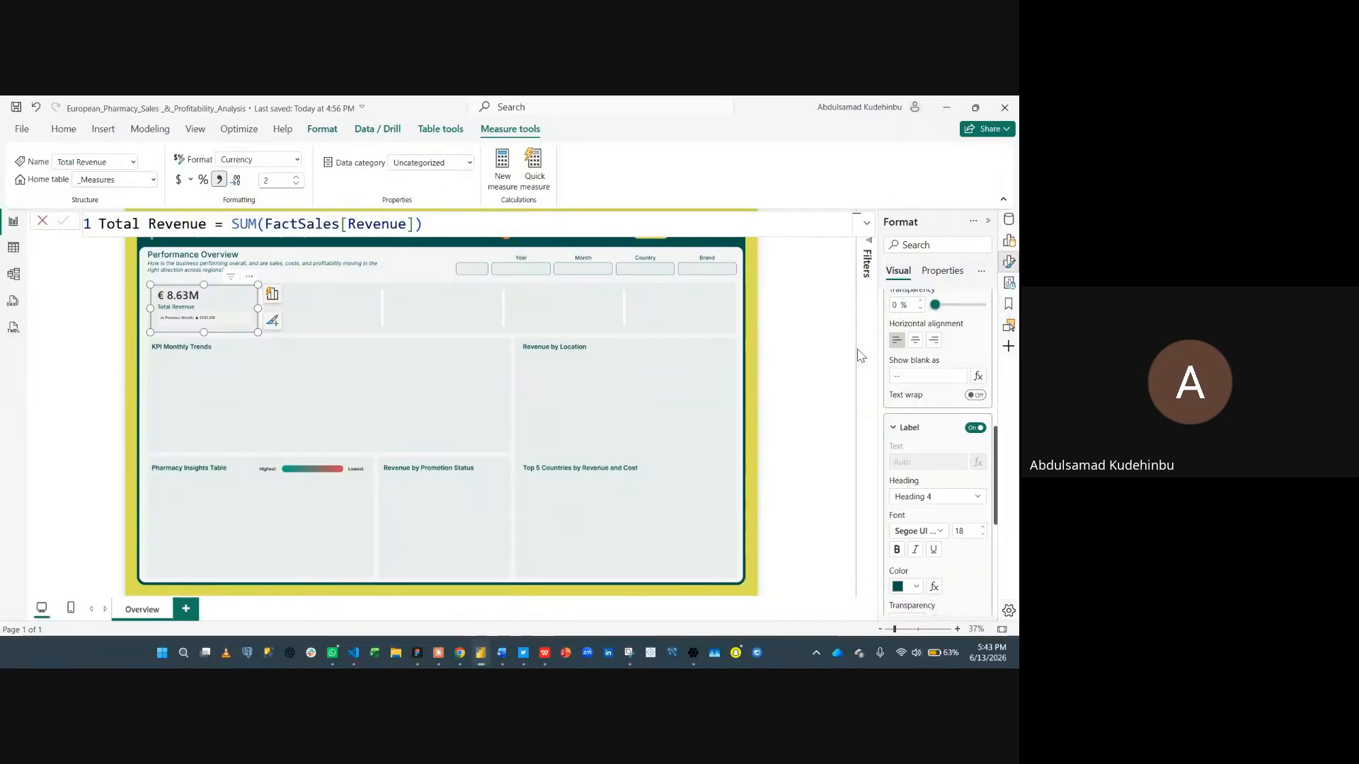
- Move the callout label position to Top
left_click(934, 534)
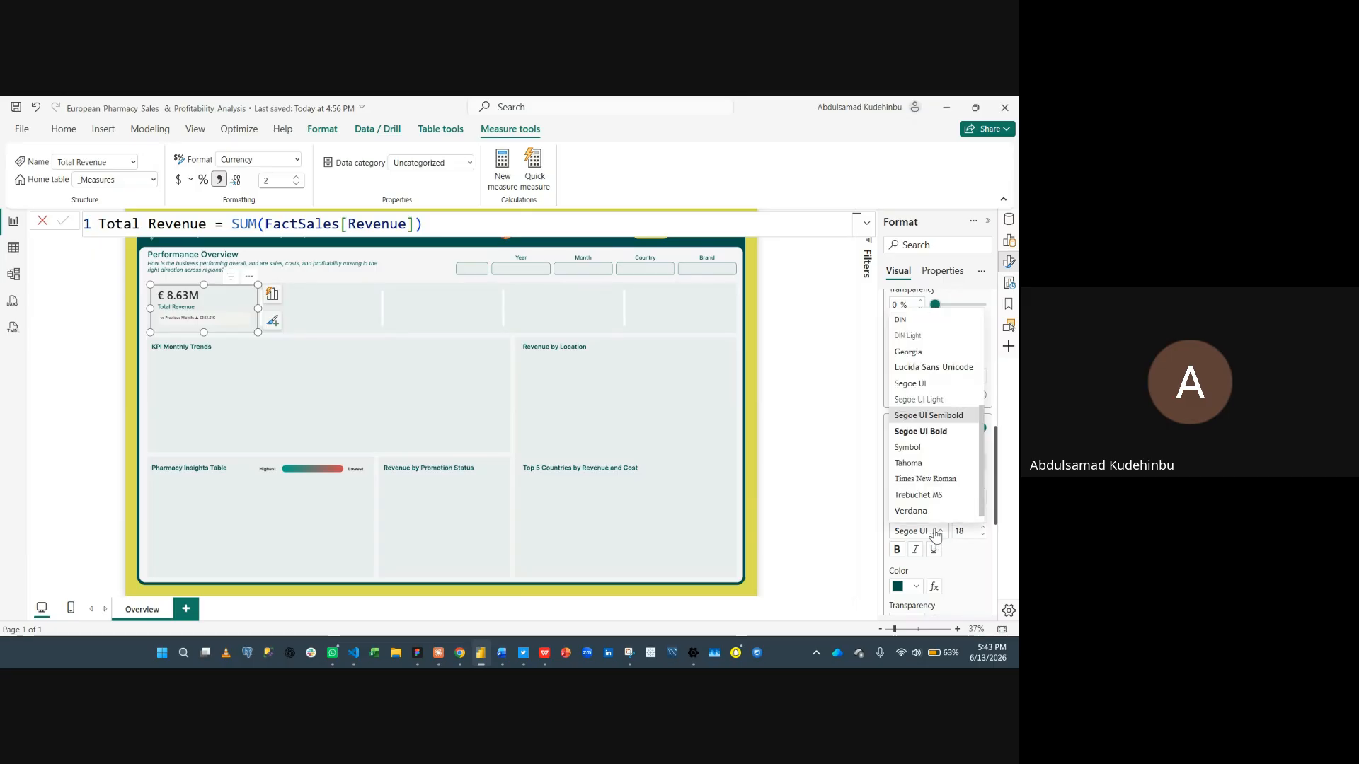
left_click(964, 557)
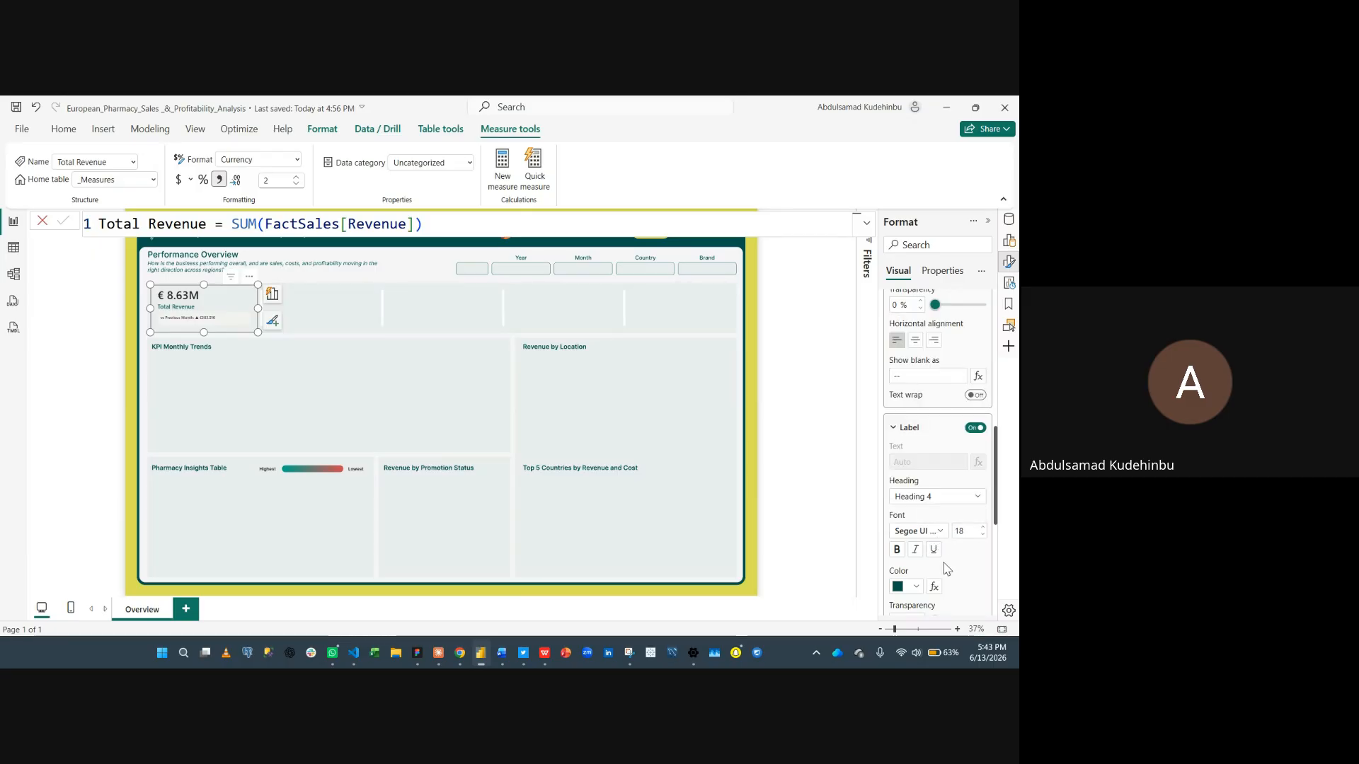
scroll(946, 568, "down", 3)
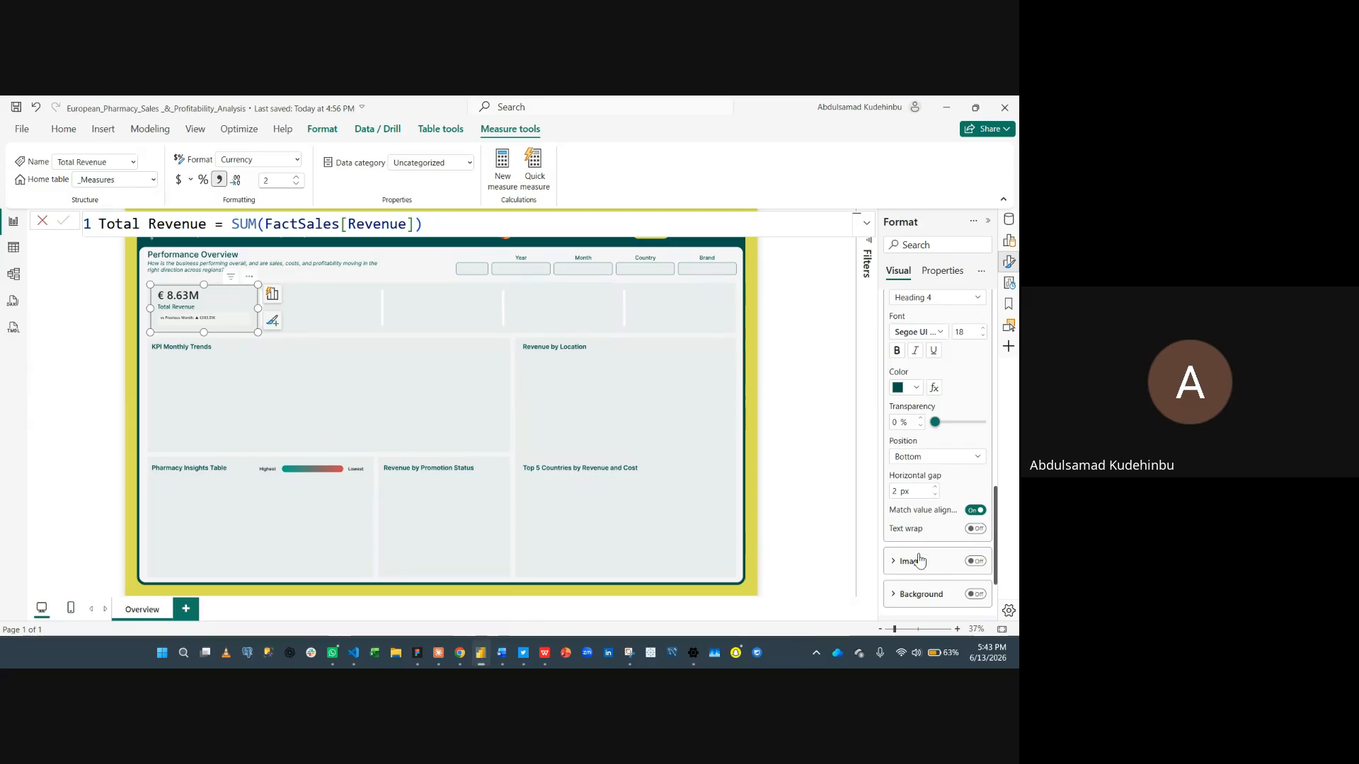
left_click(934, 458)
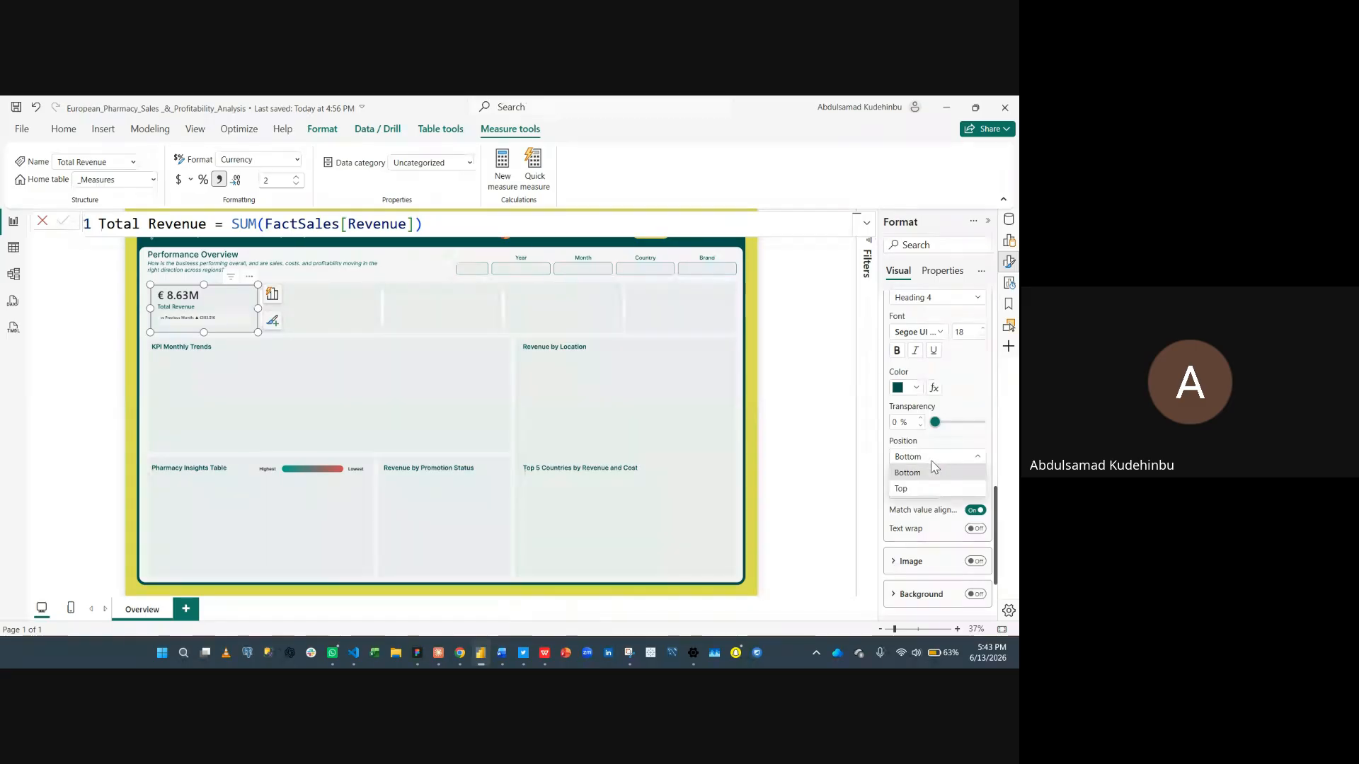
left_click(931, 488)
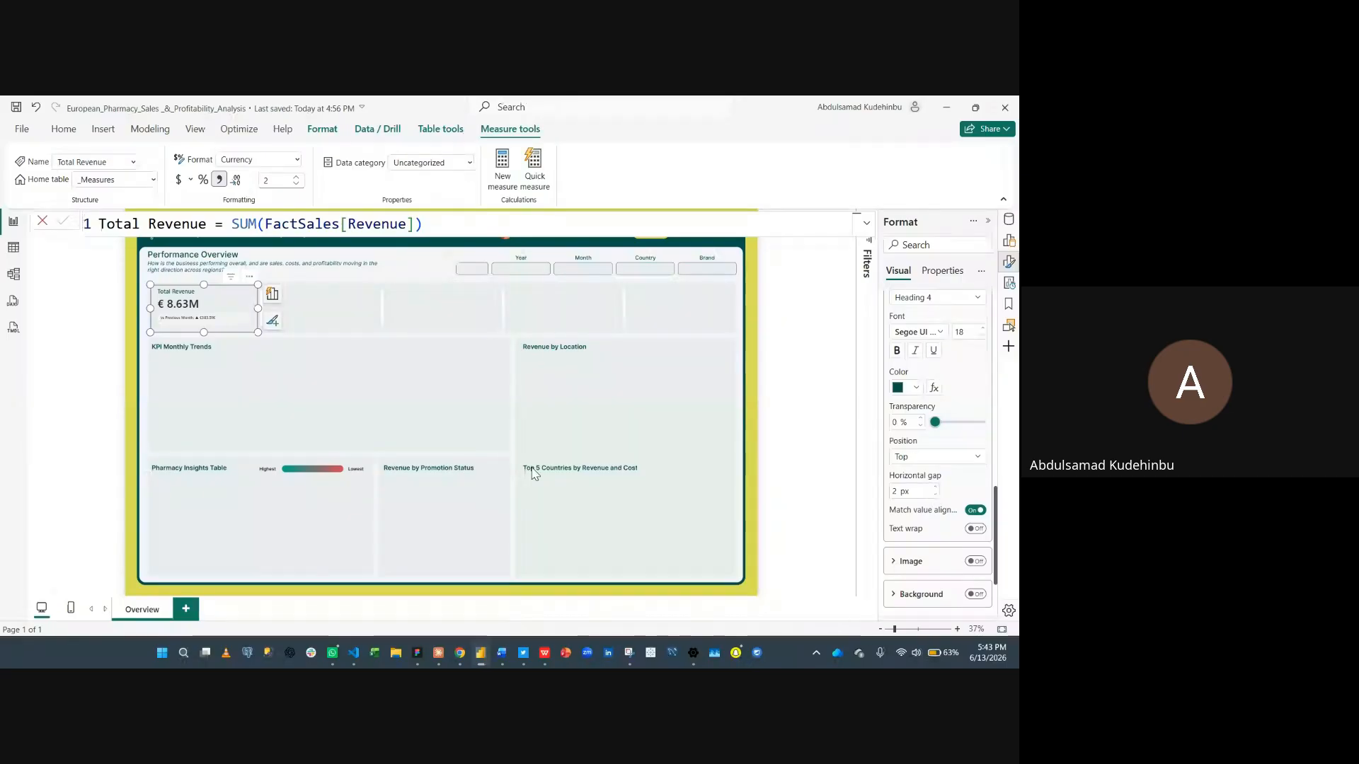
- Turn off the background of the reference labels layout
scroll(949, 388, "up", 5)
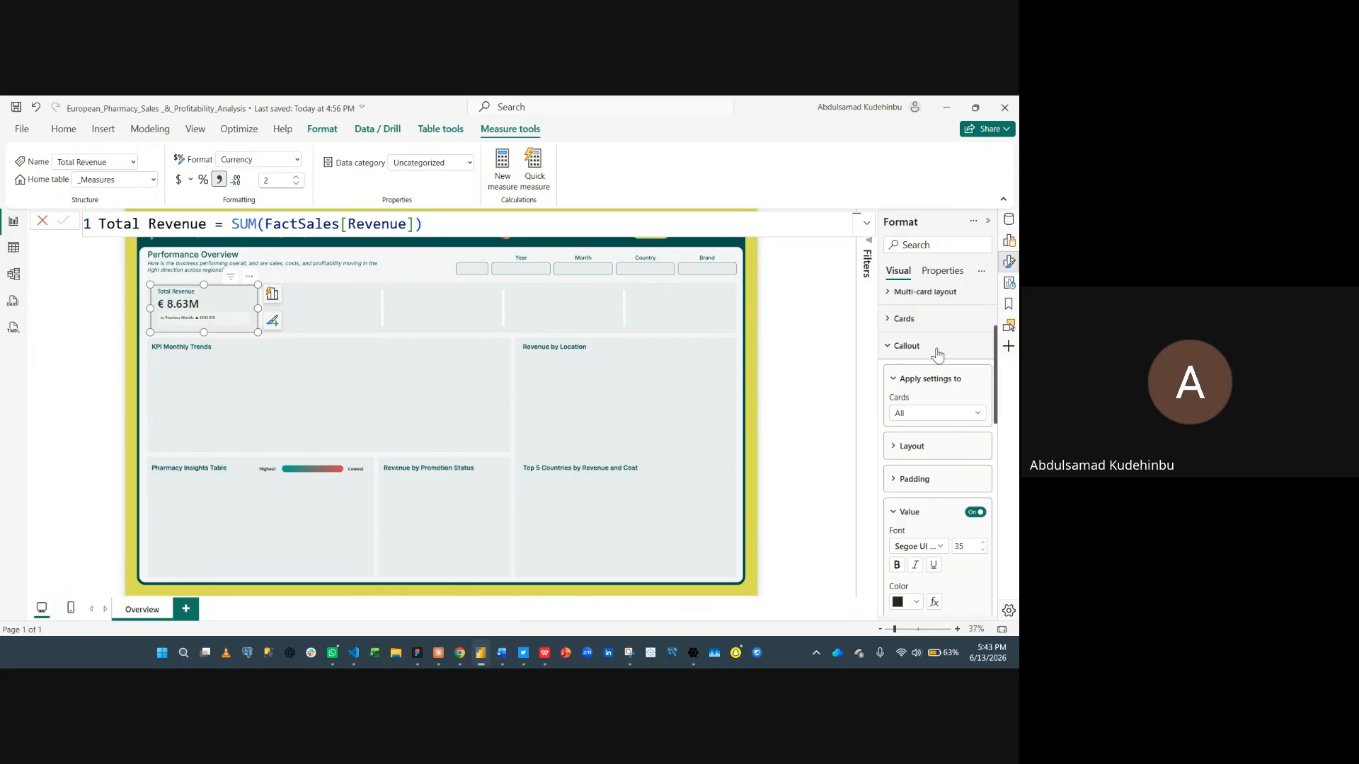
left_click(937, 352)
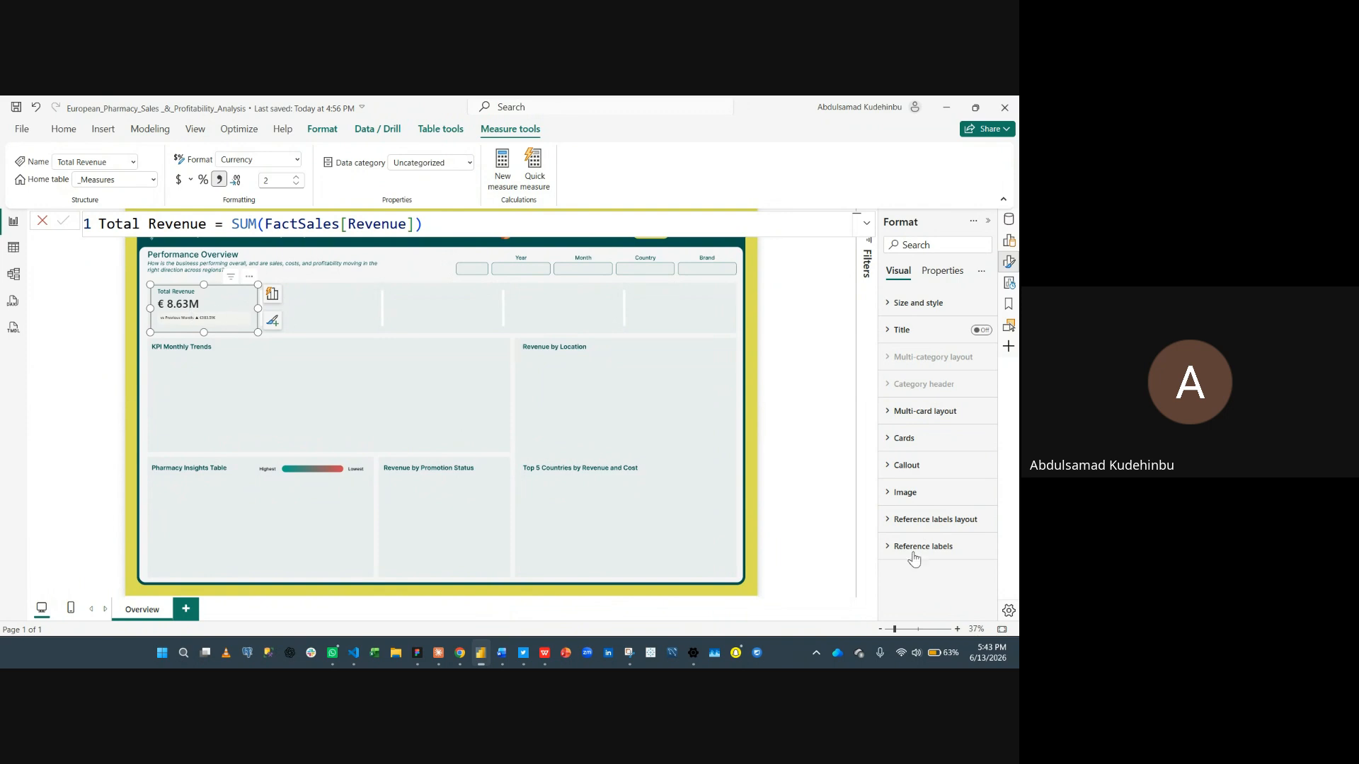
left_click(947, 555)
scroll(947, 556, "down", 4)
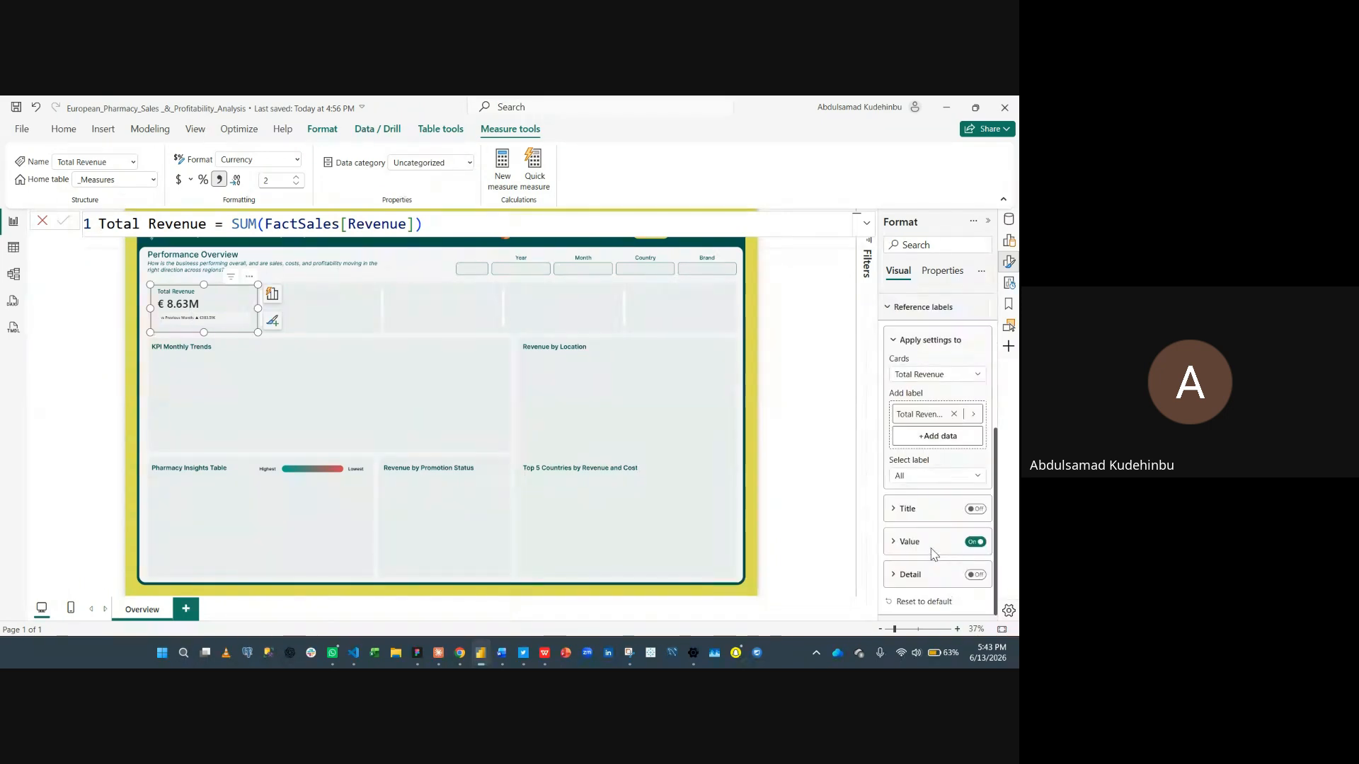
scroll(931, 548, "up", 3)
scroll(931, 547, "up", 1)
left_click(926, 521)
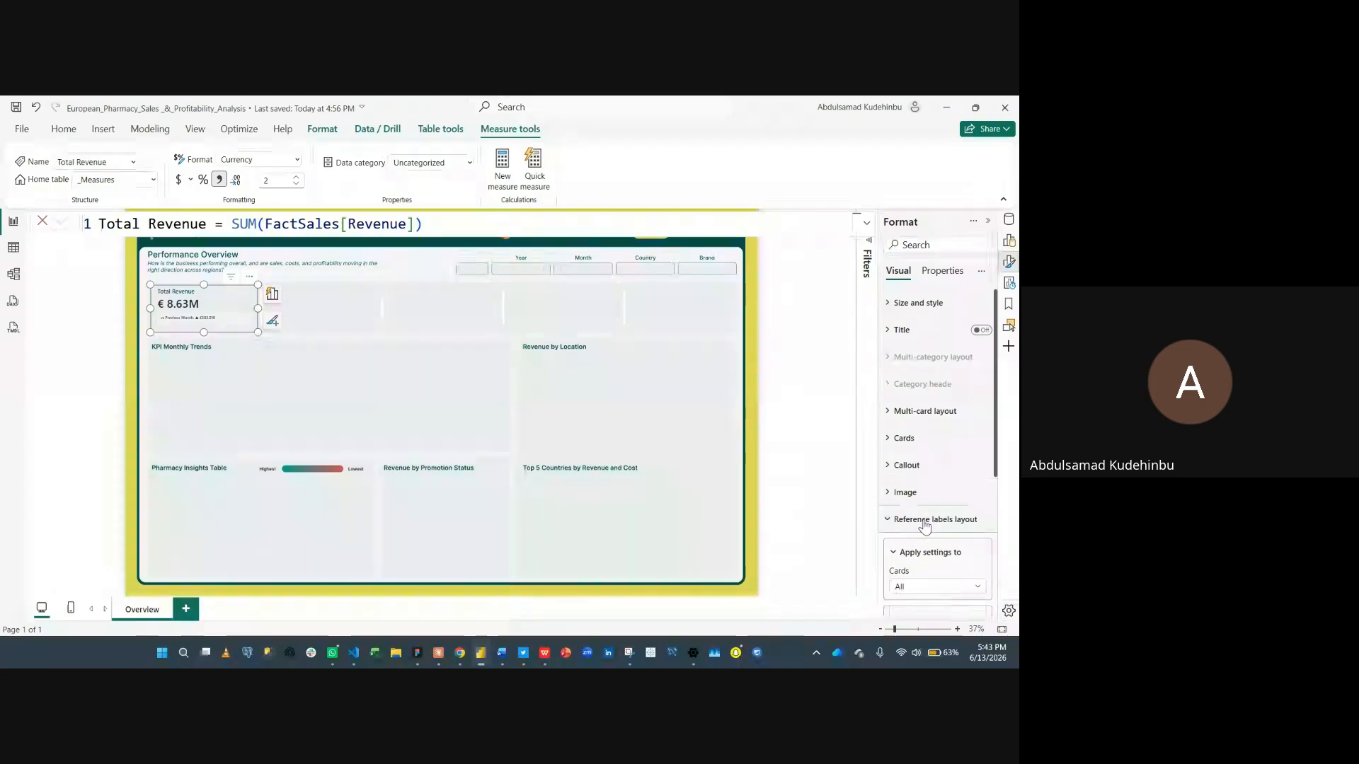
scroll(927, 539, "down", 3)
scroll(927, 539, "up", 3)
scroll(959, 492, "down", 3)
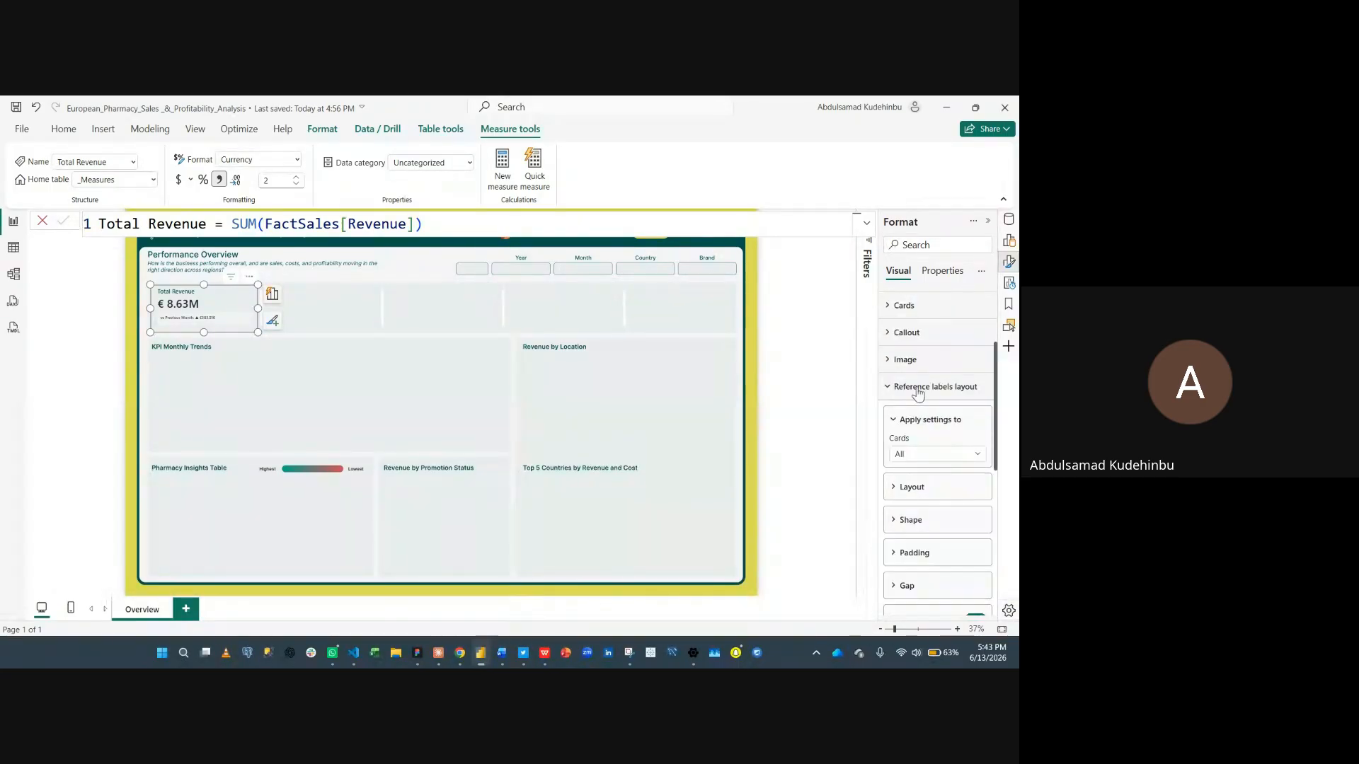
scroll(967, 474, "down", 3)
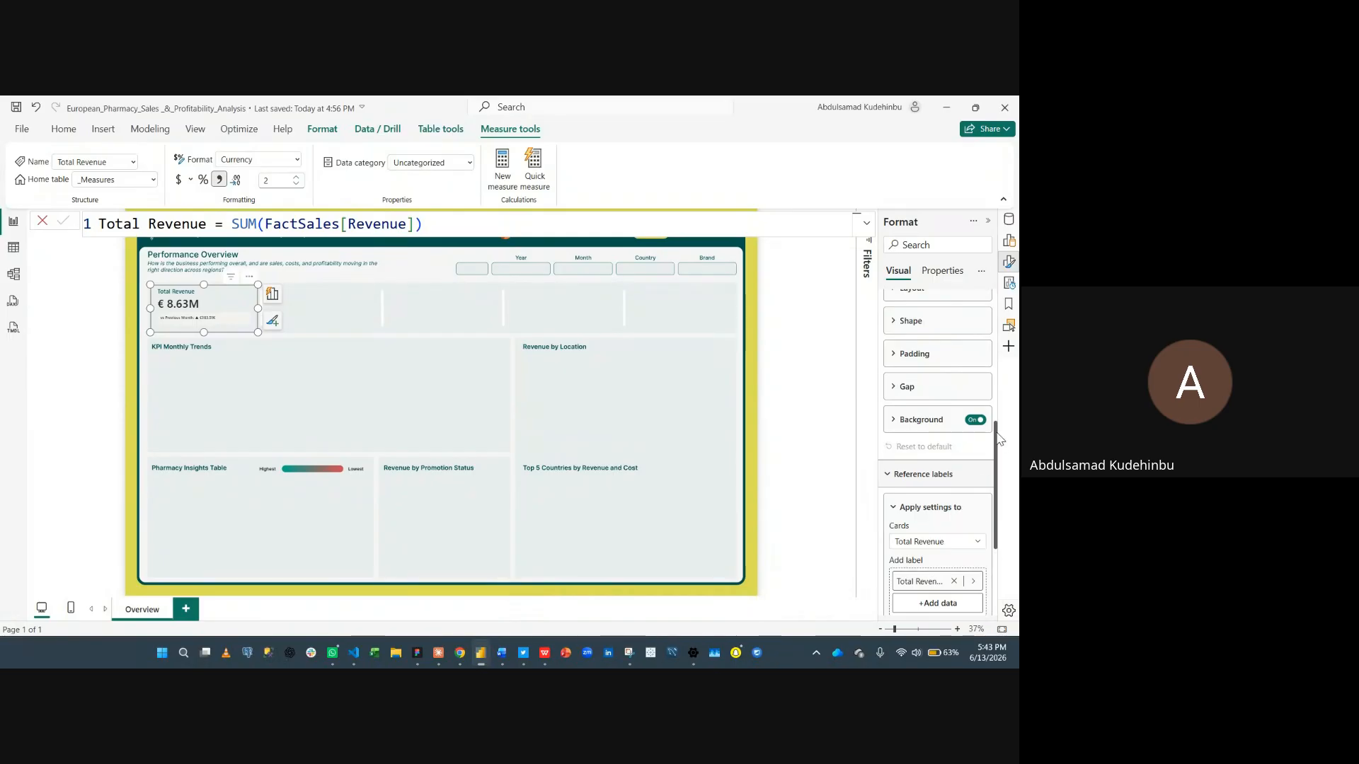
left_click(979, 422)
scroll(970, 429, "up", 3)
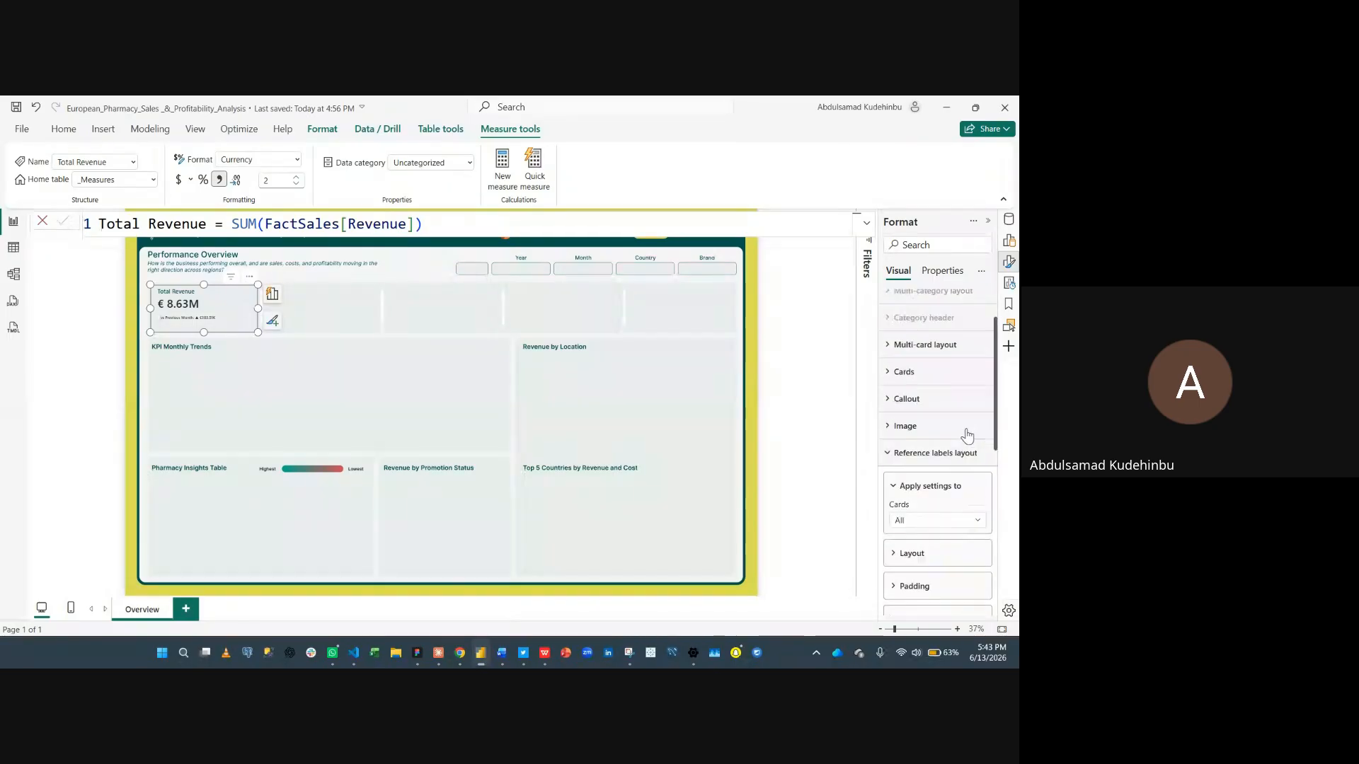
left_click(907, 453)
- Set the reference label value font size to 16
scroll(913, 488, "down", 3)
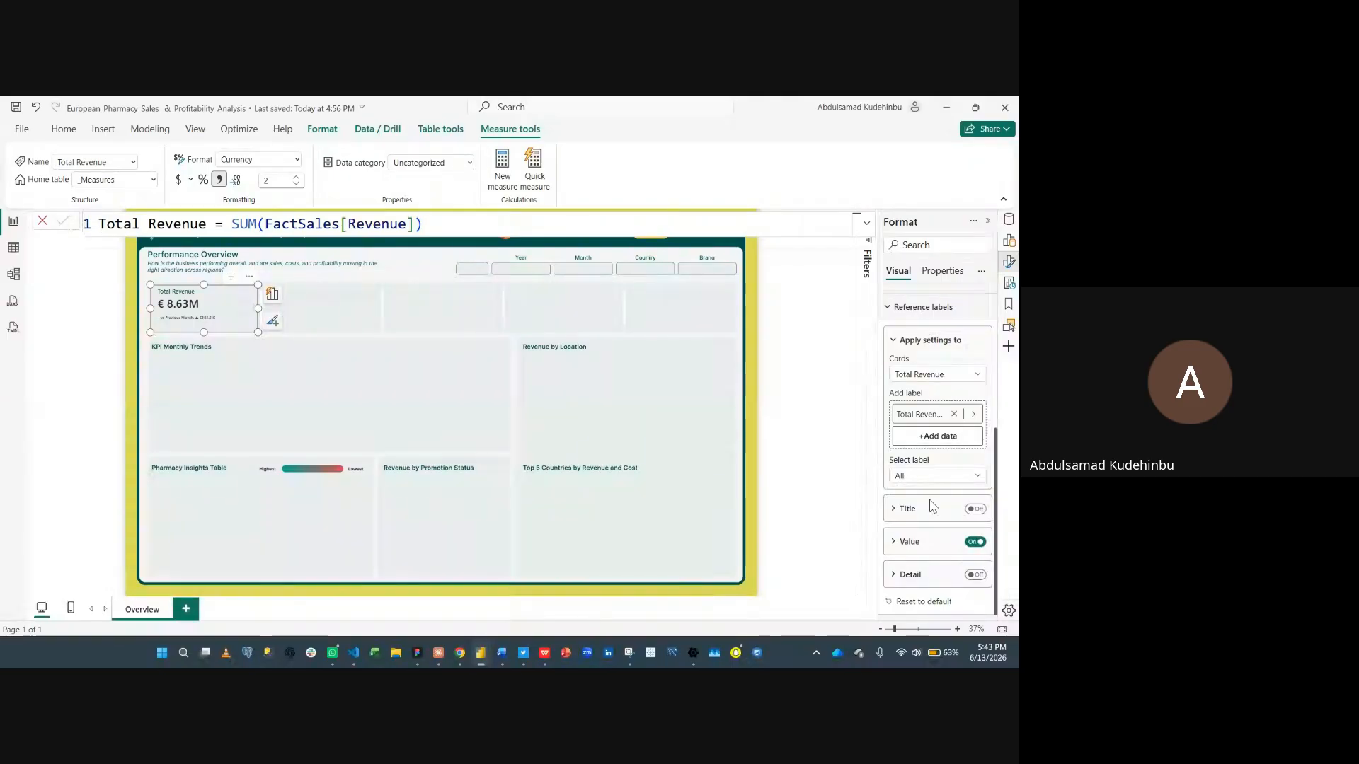
left_click(909, 541)
scroll(923, 509, "down", 3)
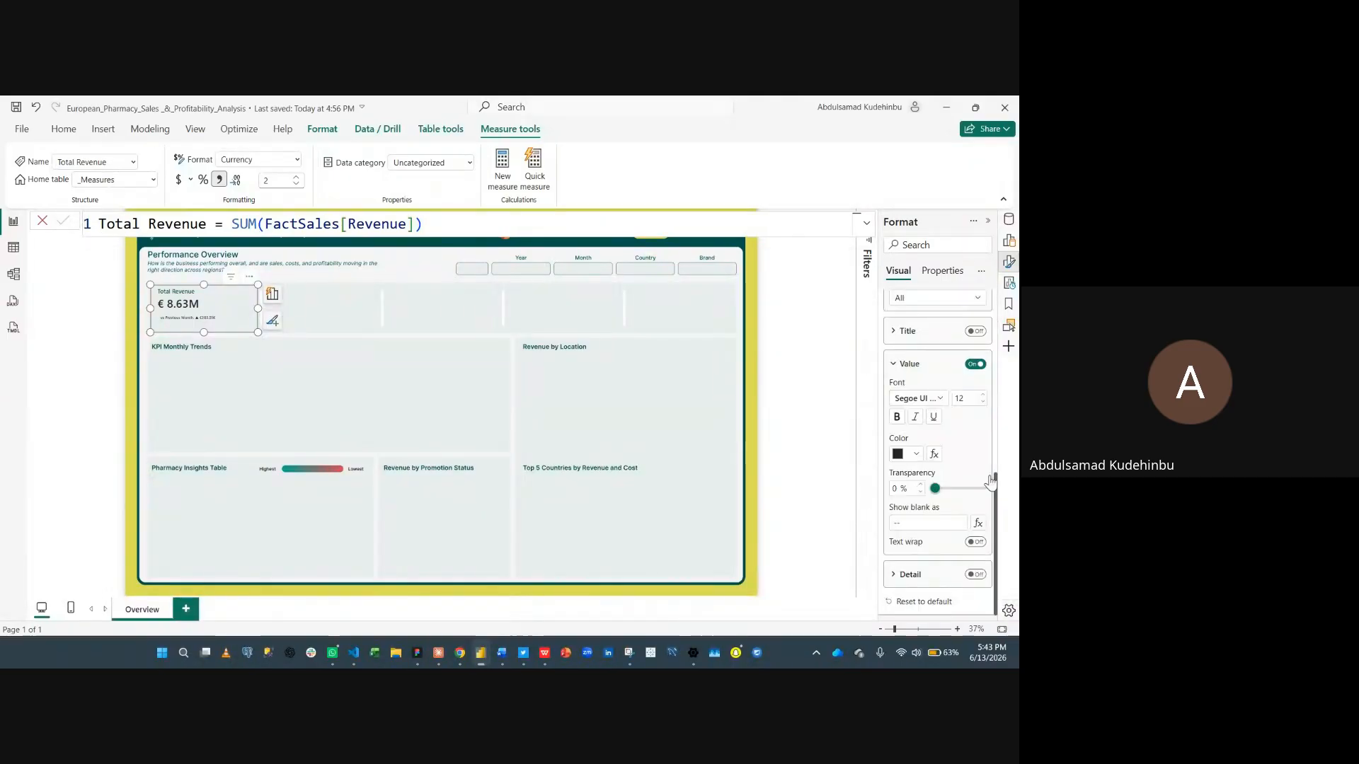
double_click(971, 400)
type("16")
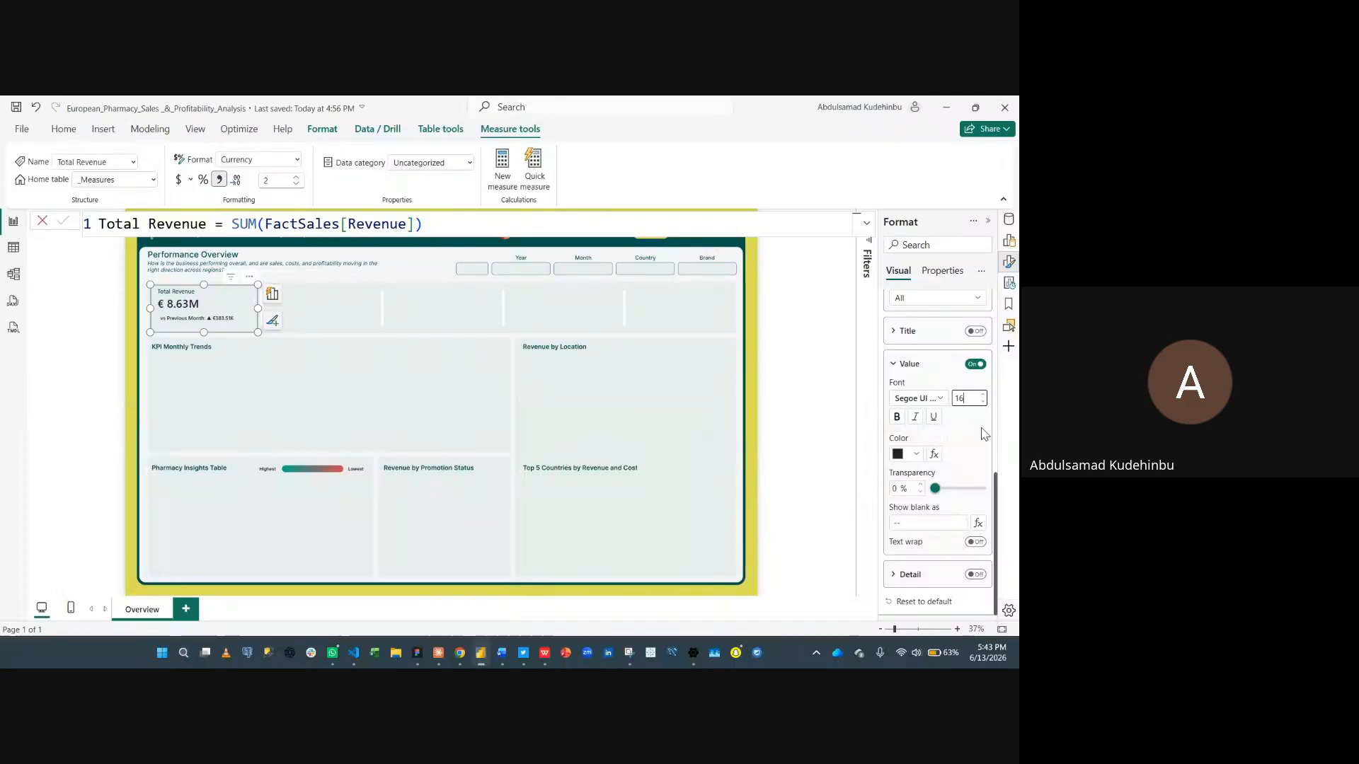
left_click(984, 434)
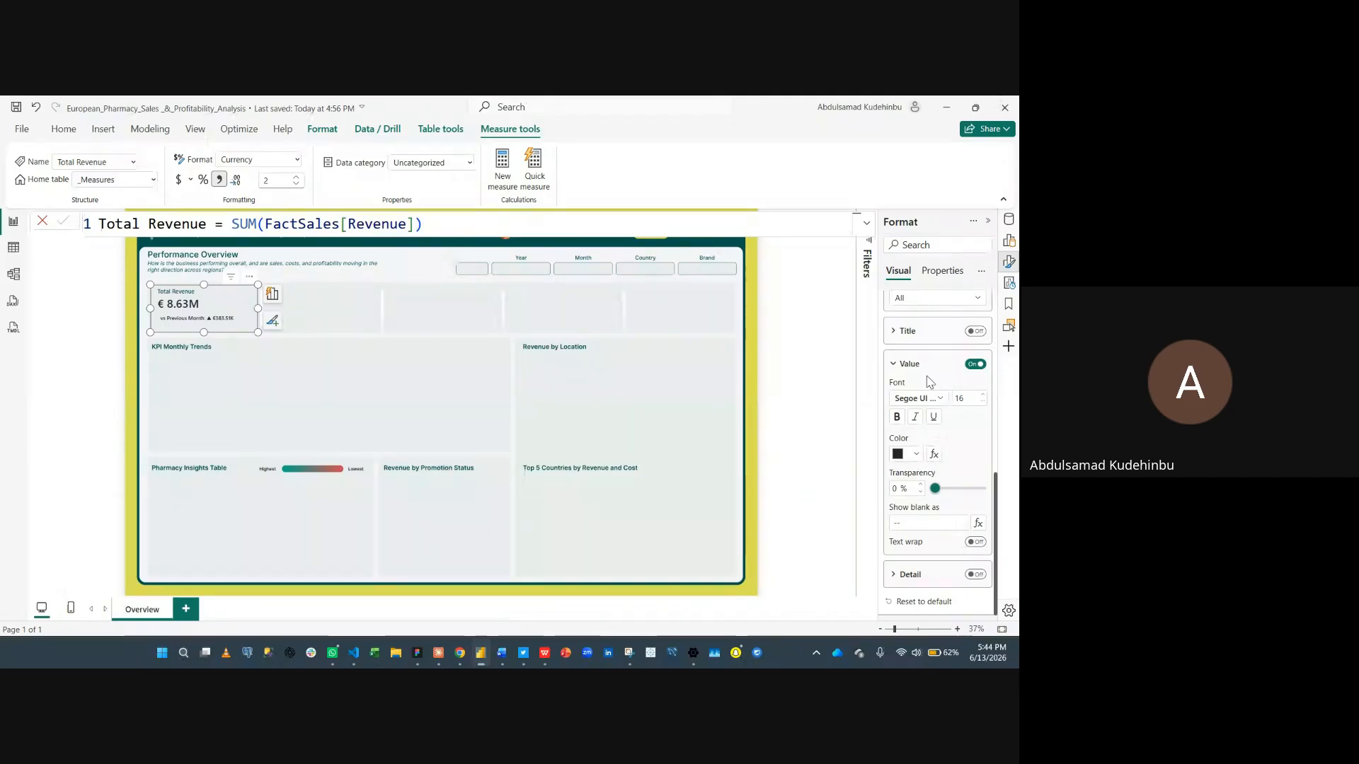
- Apply conditional colour to the reference label value by field value, based on Total Revenue Label Color
left_click(934, 454)
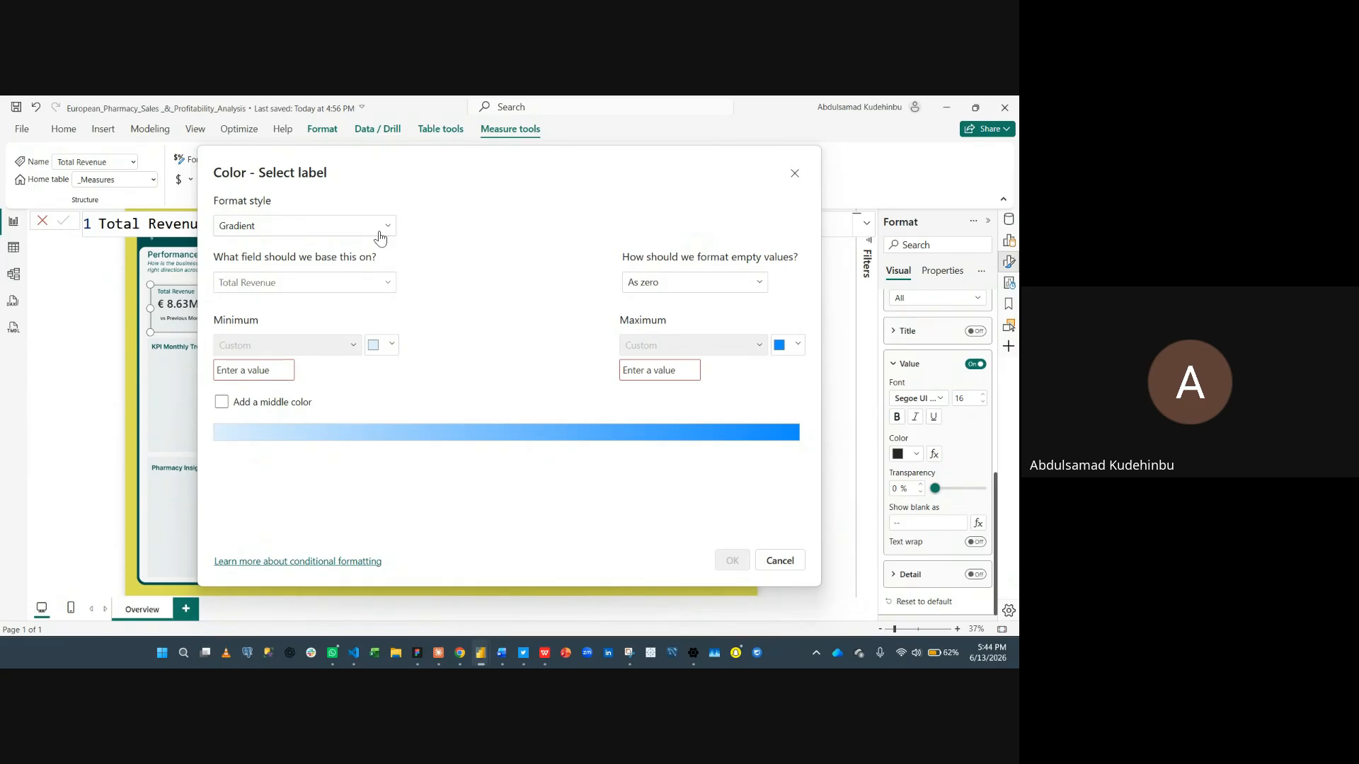
left_click(380, 236)
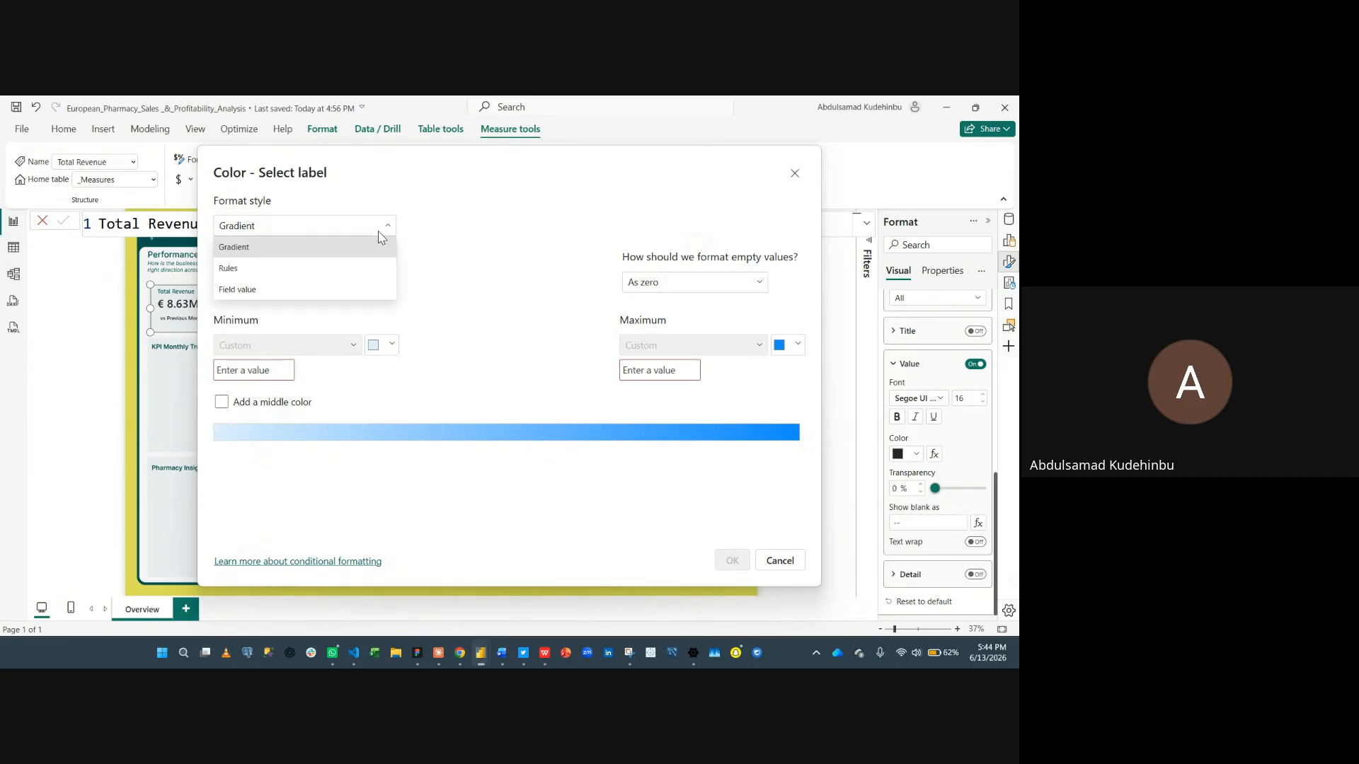
left_click(270, 290)
left_click(273, 284)
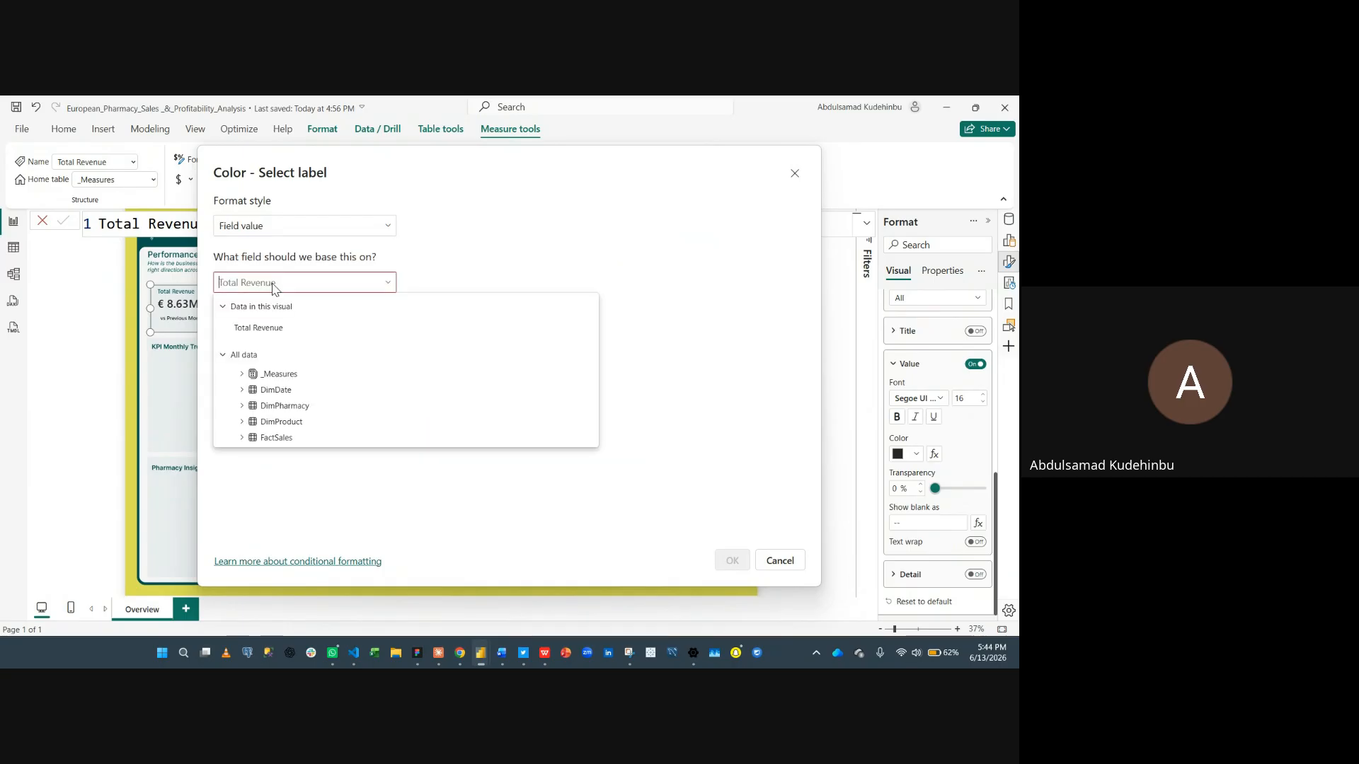
type("label")
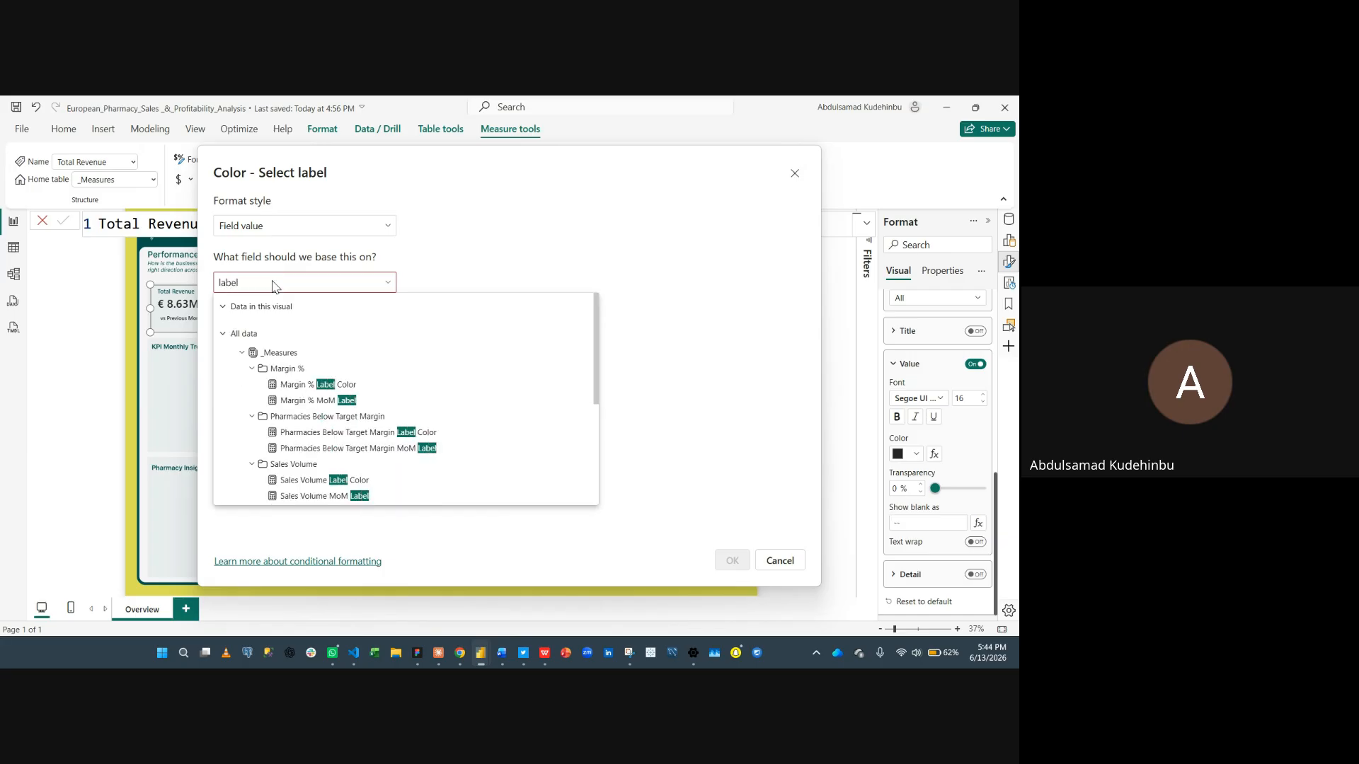
type("r")
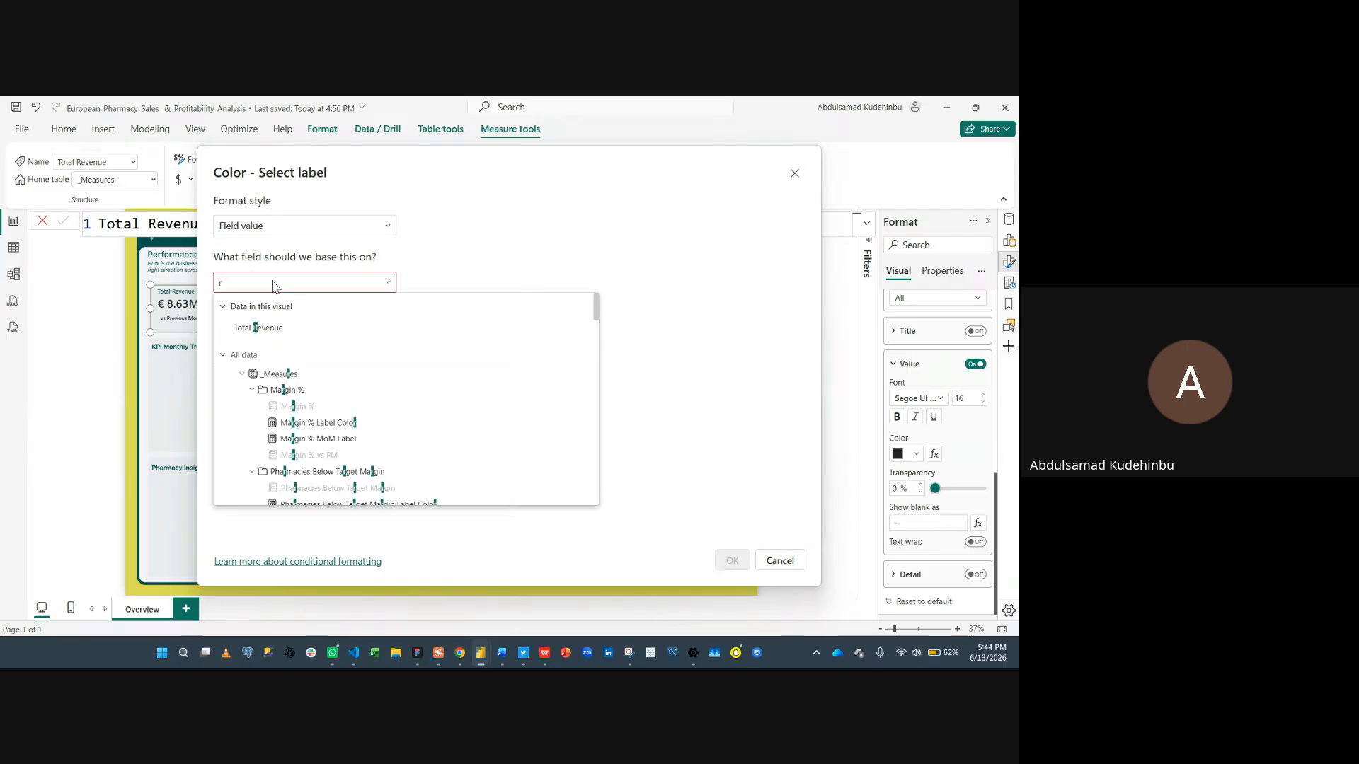
type("eve")
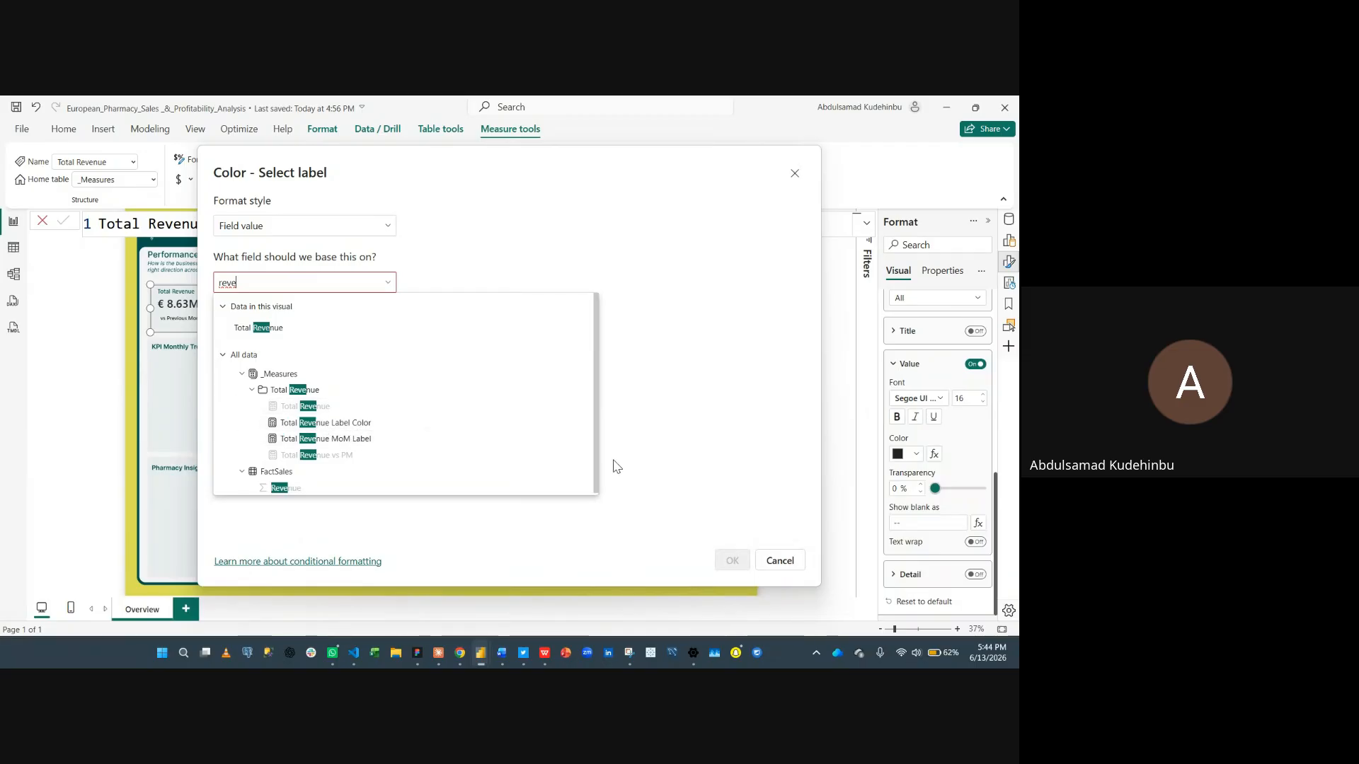
left_click(385, 423)
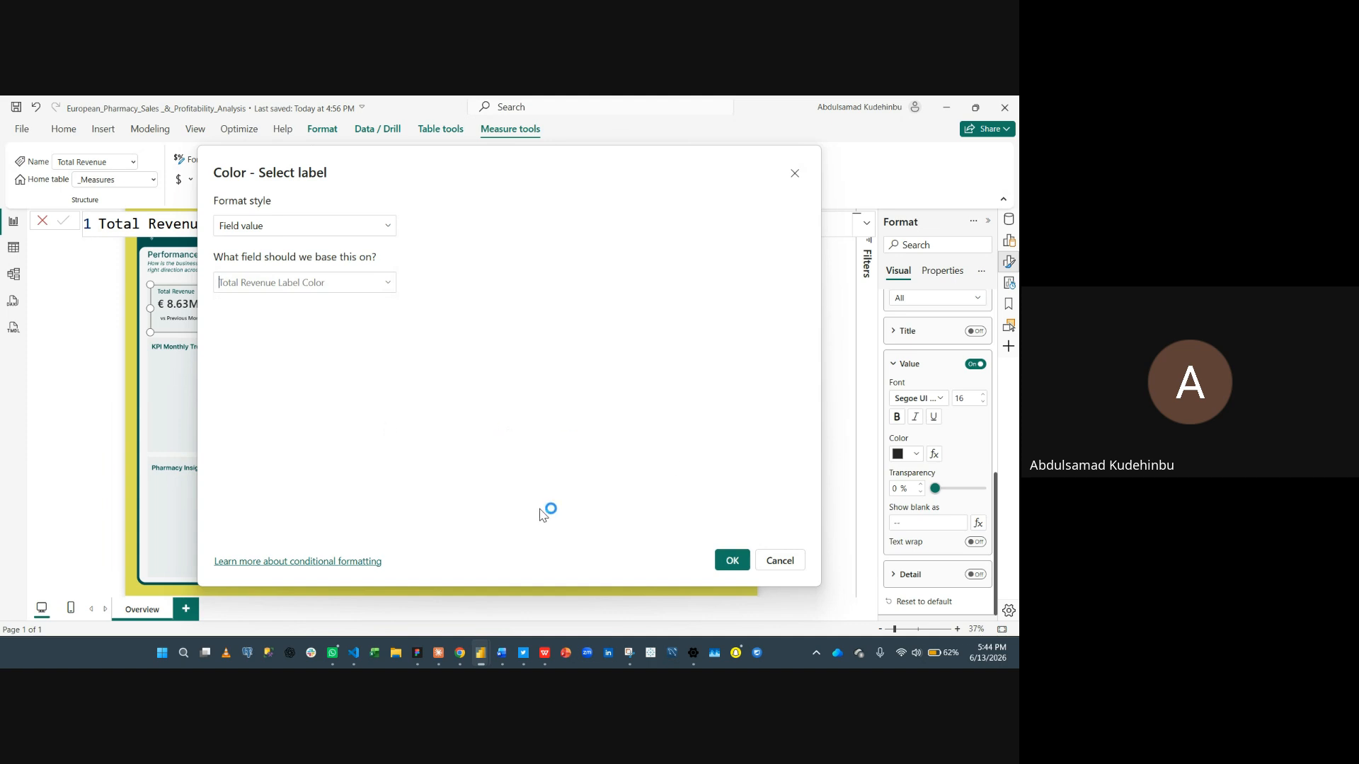
left_click(731, 560)
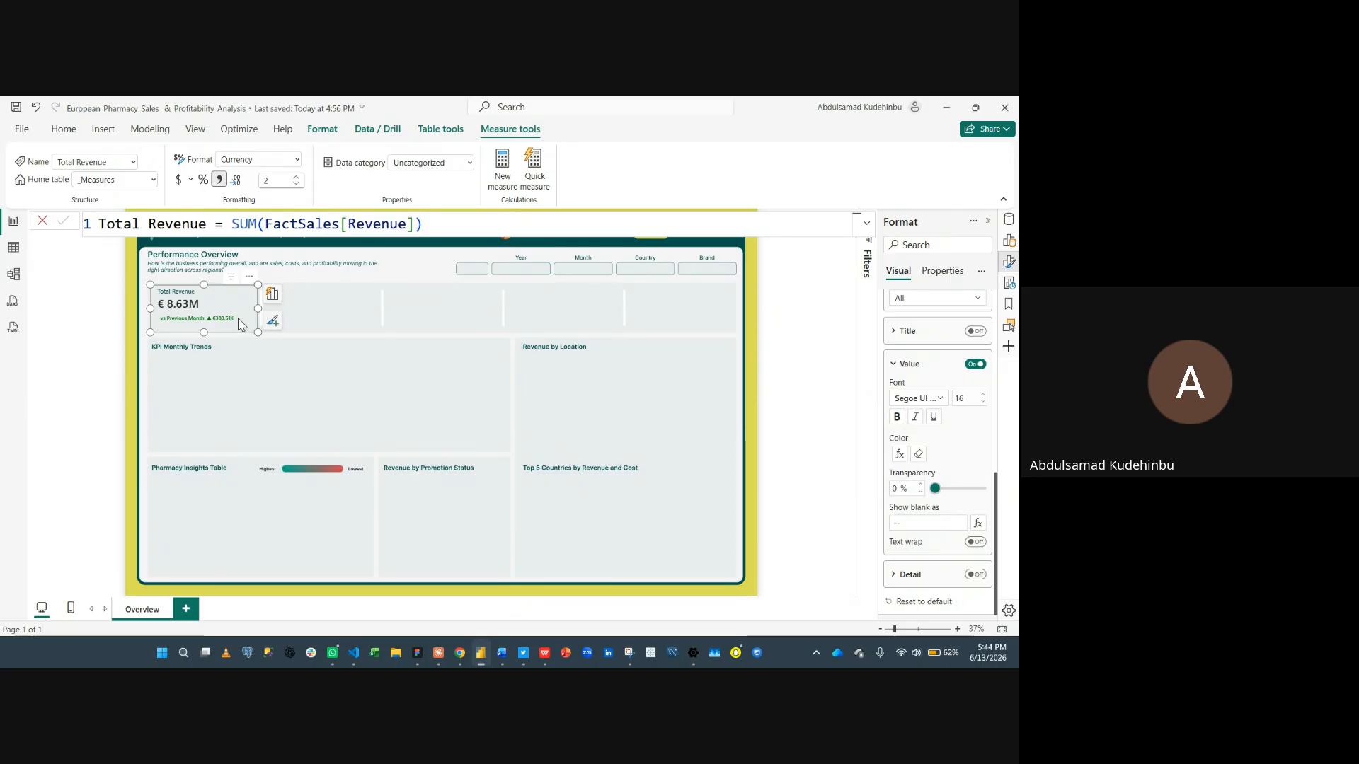
scroll(241, 324, "up", 2)
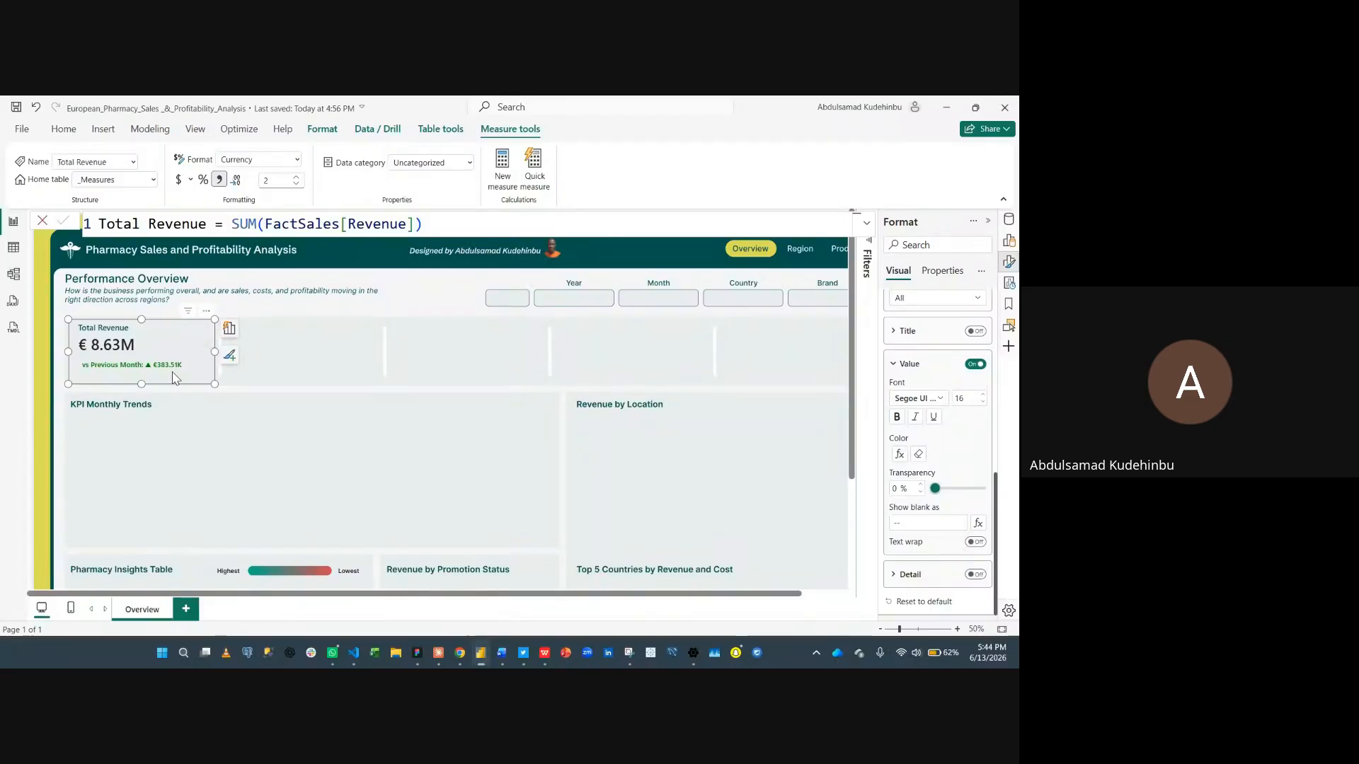
left_click(218, 362)
left_click(128, 357)
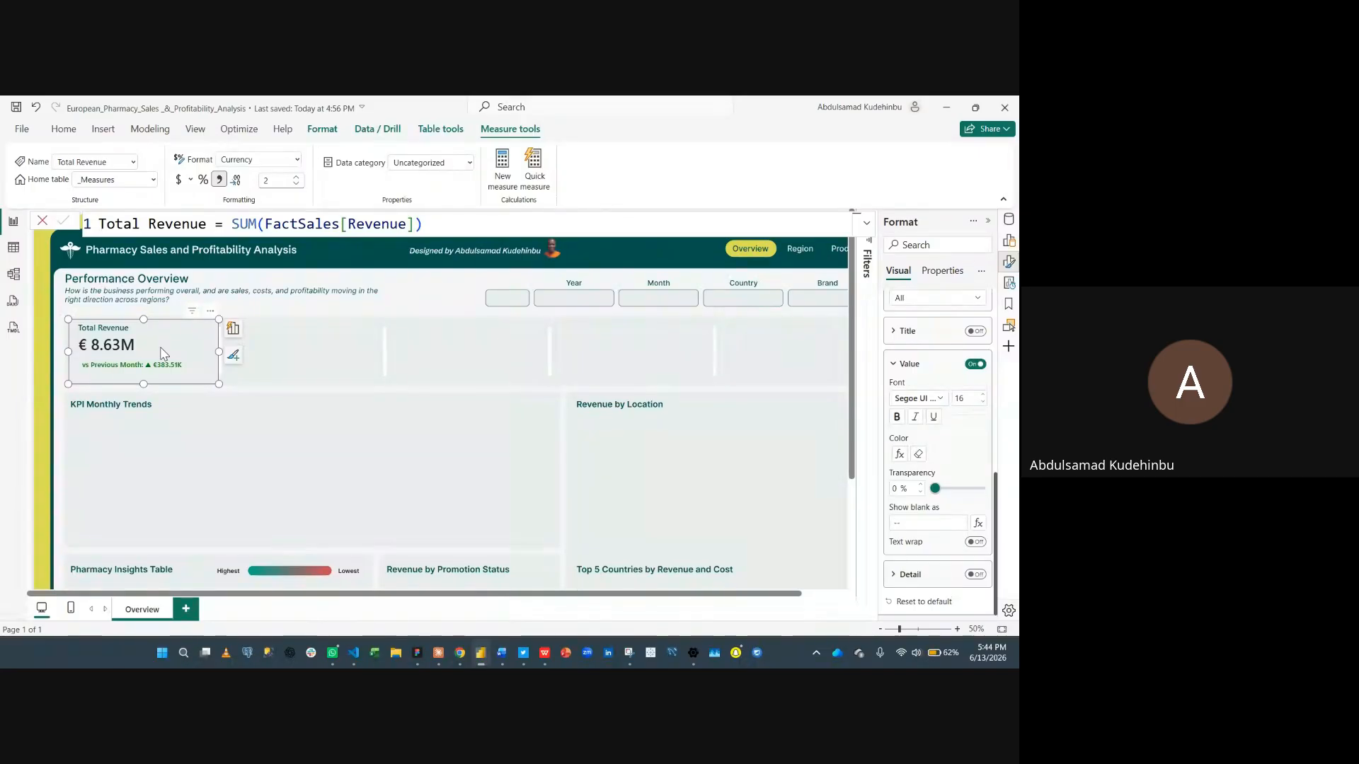
scroll(311, 394, "right", 2)
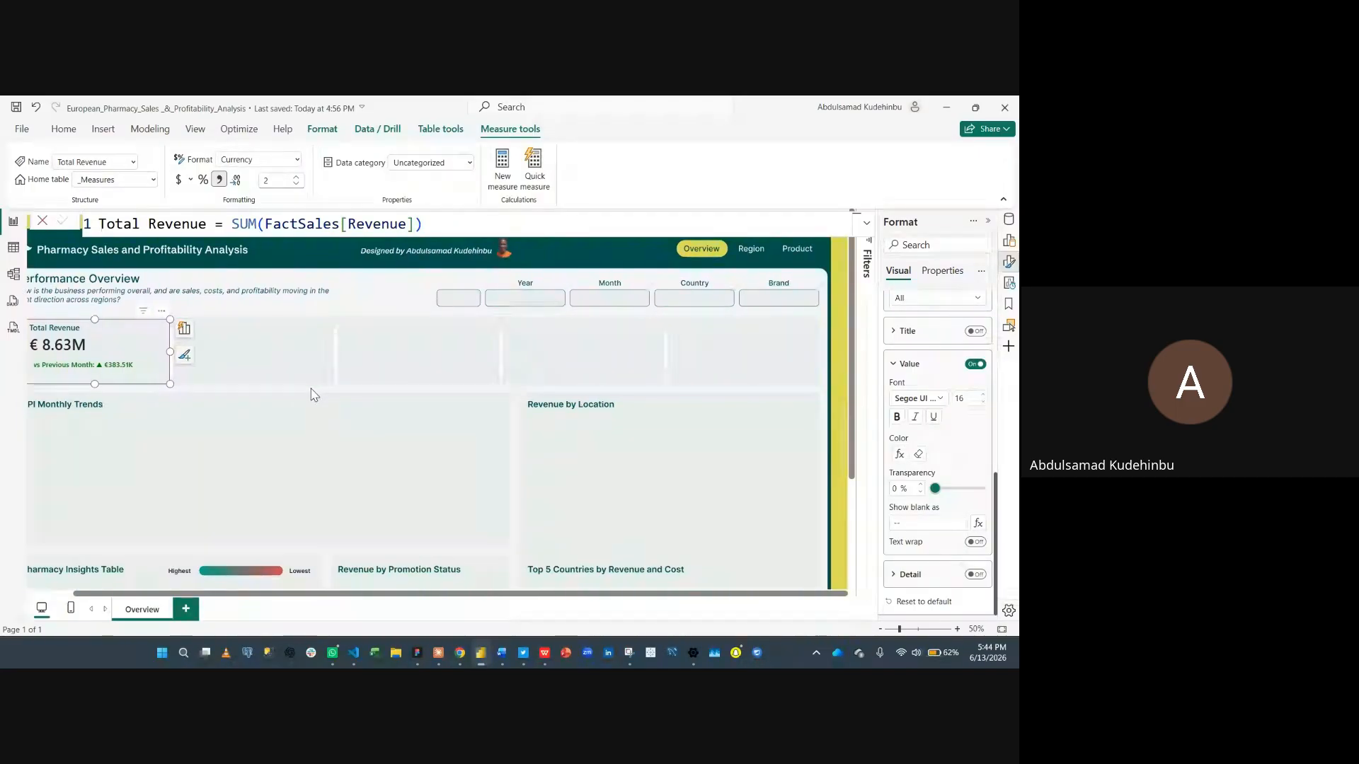
scroll(314, 383, "left", 1)
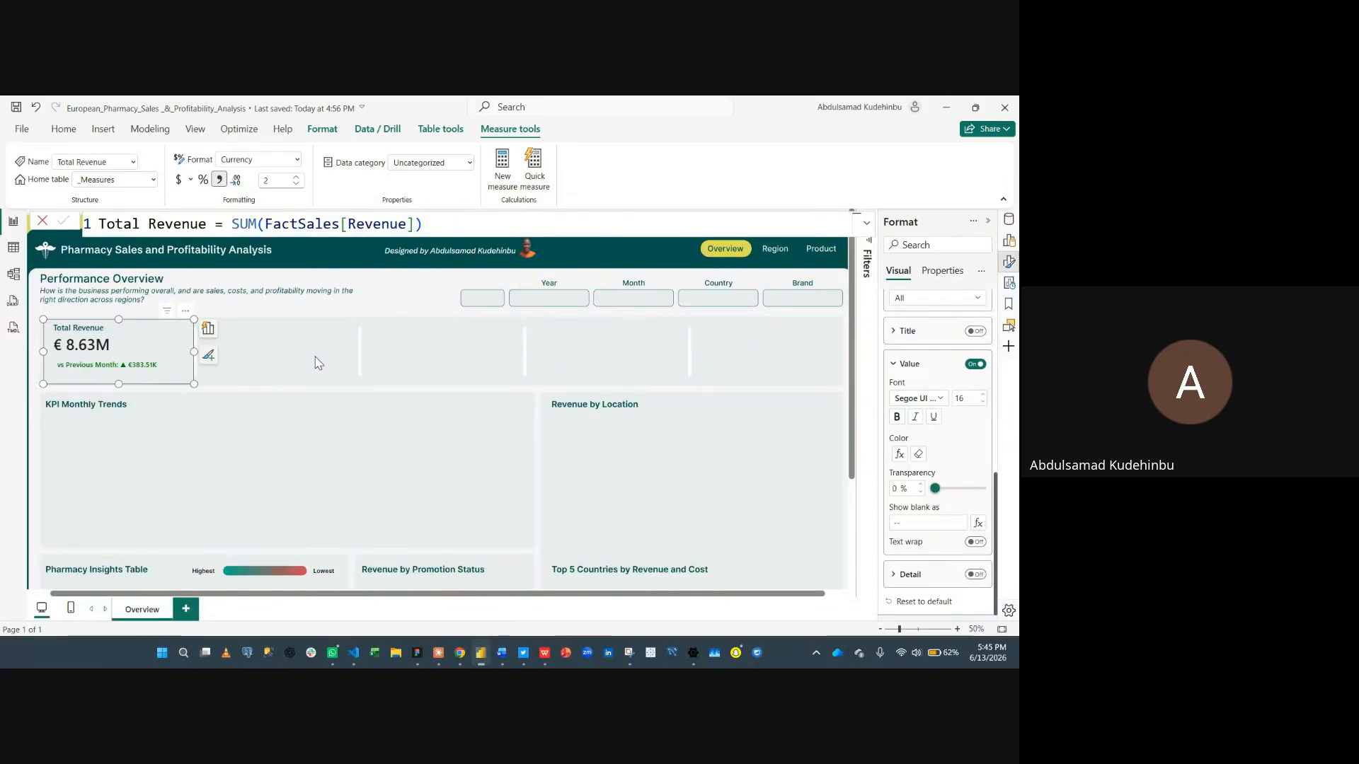
- Duplicate the Total Revenue card and place the copy in the second KPI slot
left_click(314, 362)
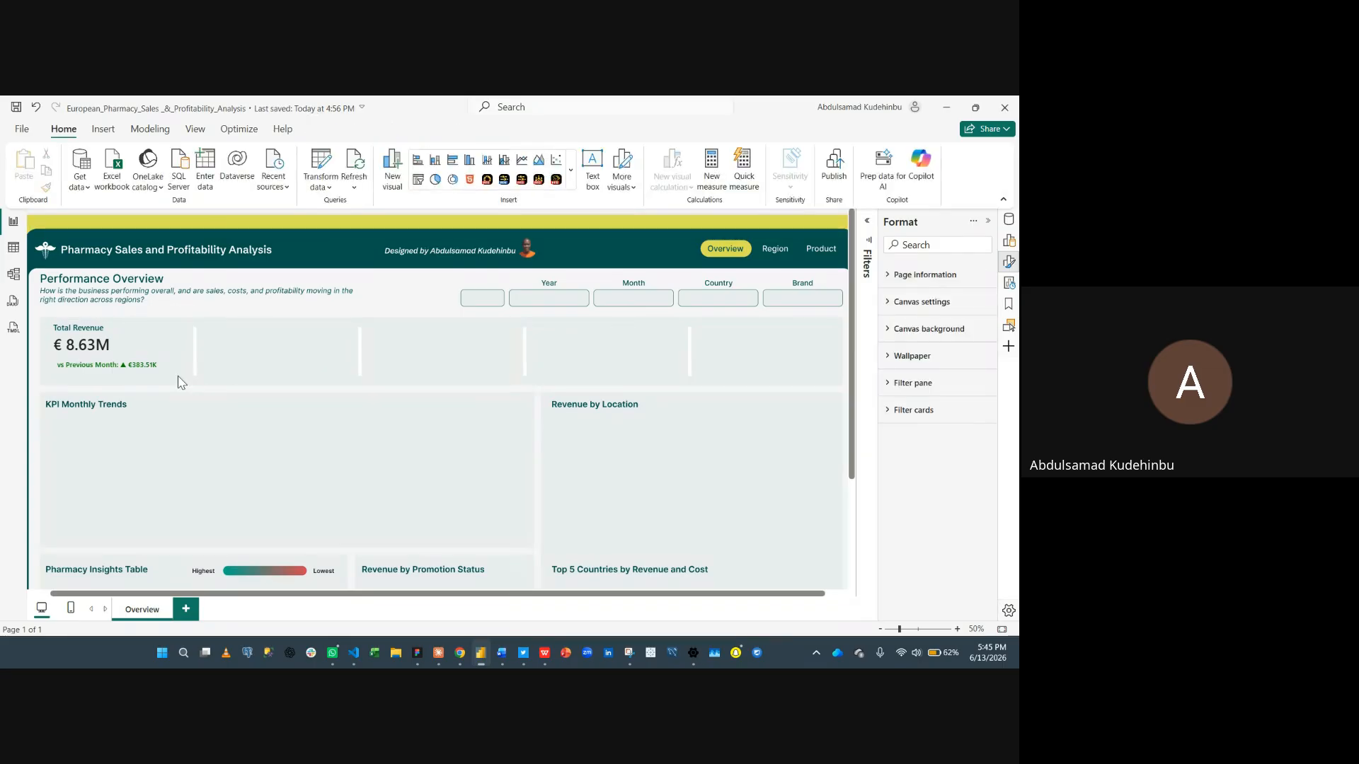
left_click(176, 340)
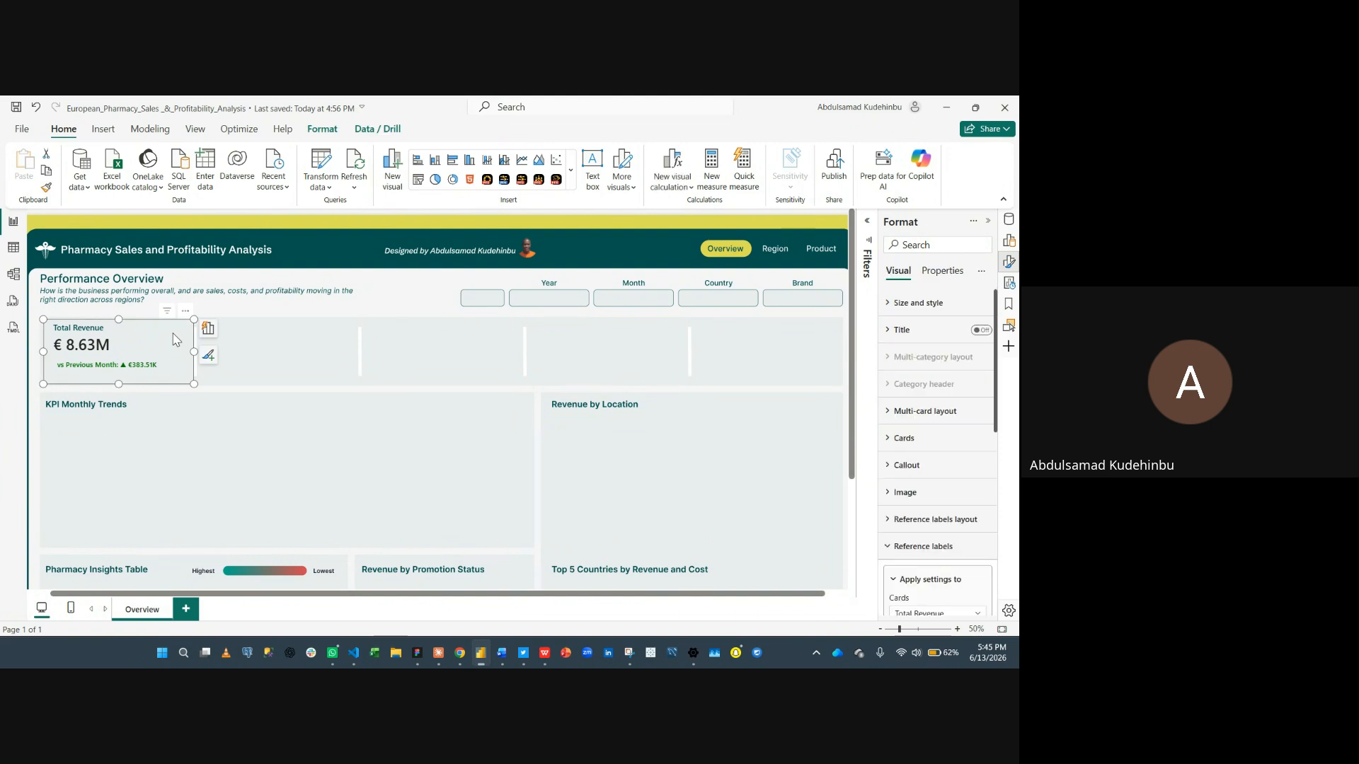
key("ctrl+c")
key("ctrl+v")
left_click_drag(177, 340, 331, 339)
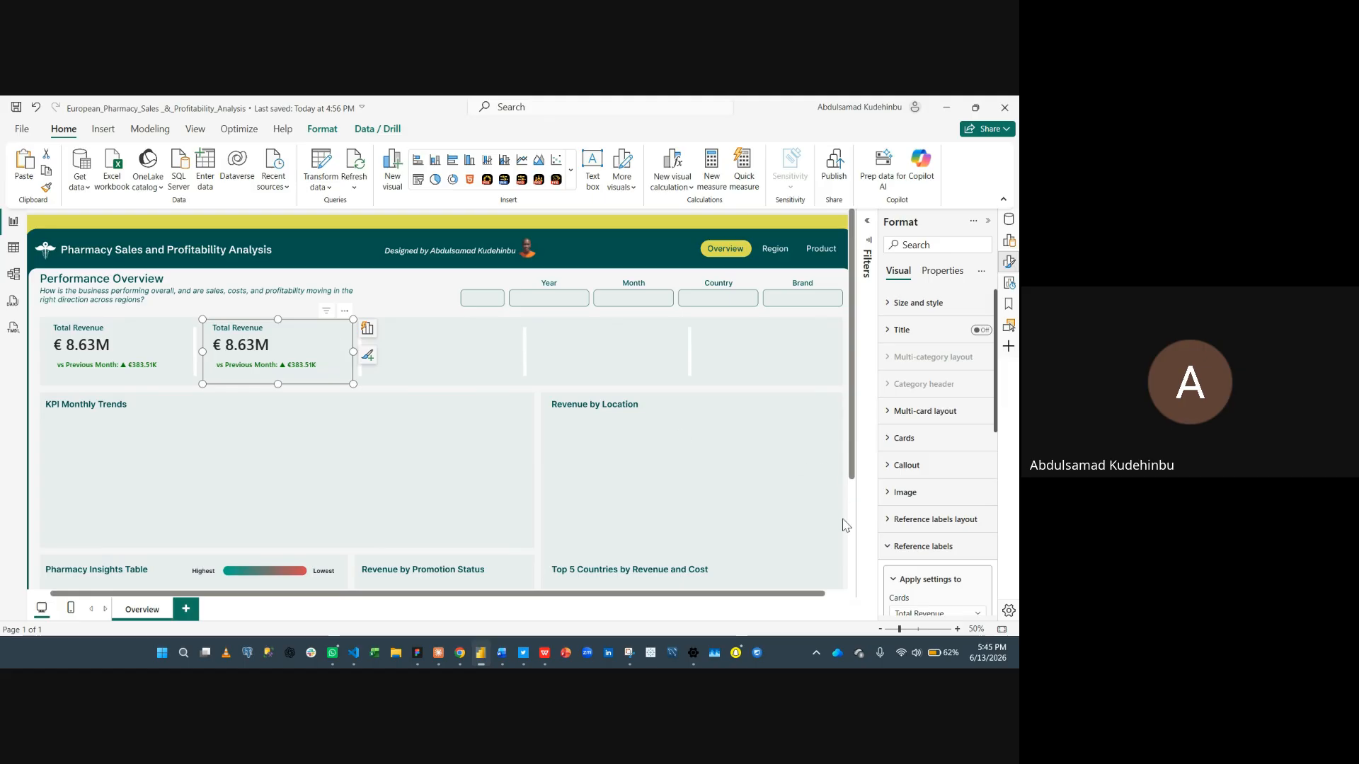
- Replace the copied card's value field Total Revenue with the Total Cost measure
left_click(1009, 240)
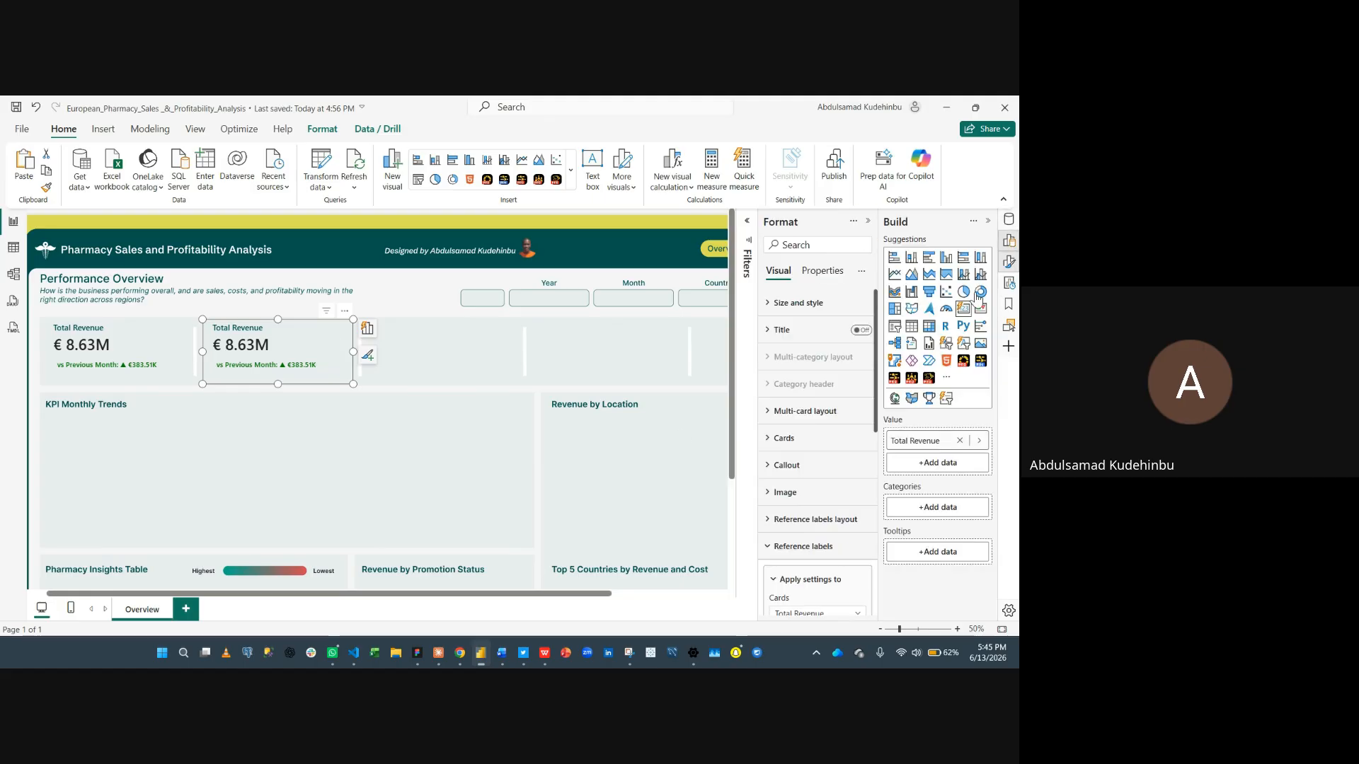
left_click(959, 441)
left_click(926, 441)
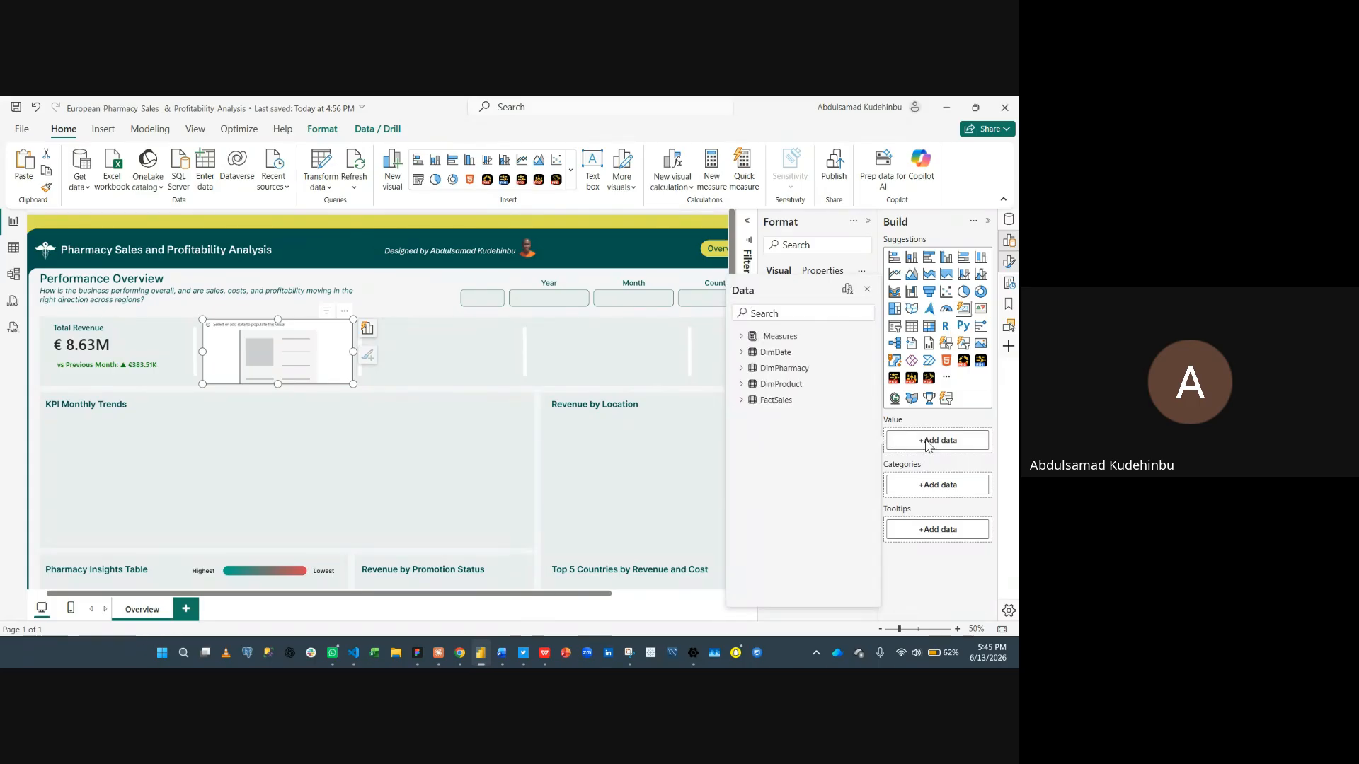
type("cost")
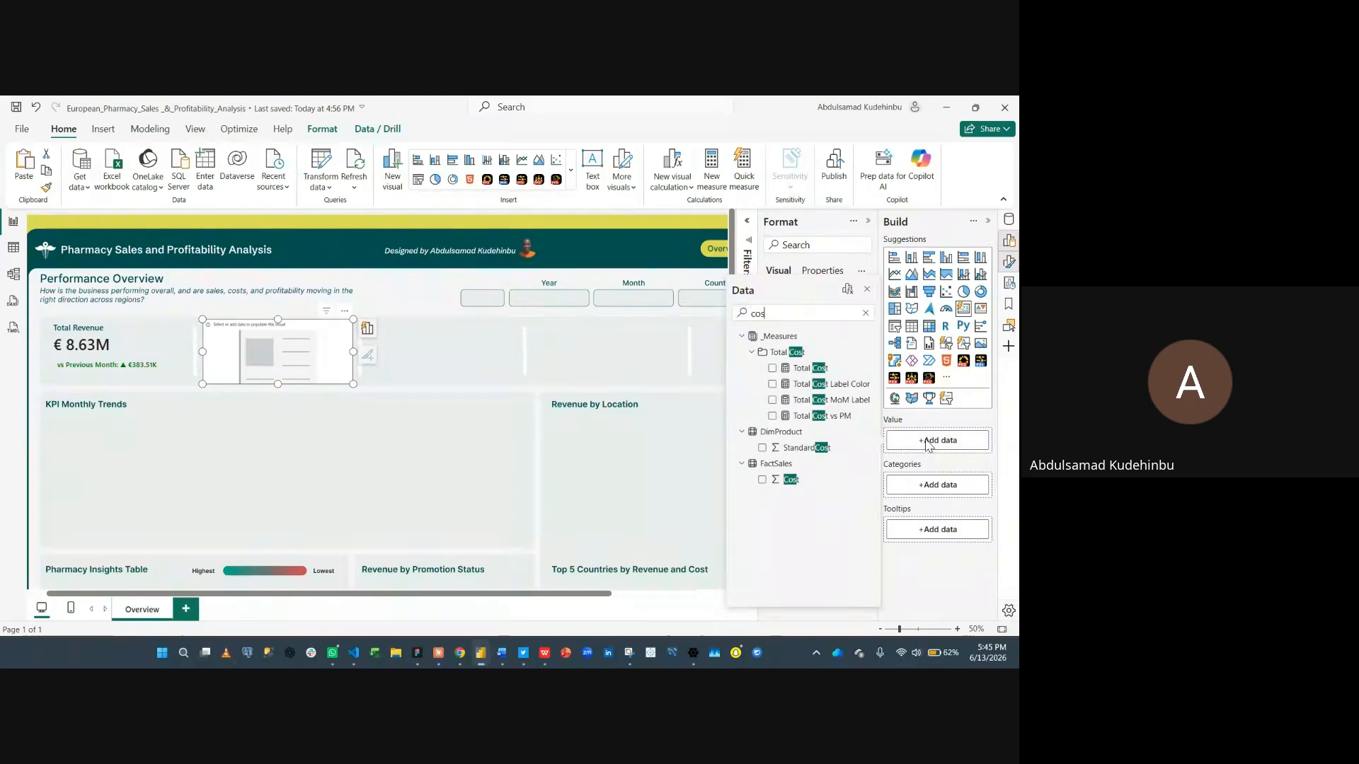
left_click(773, 368)
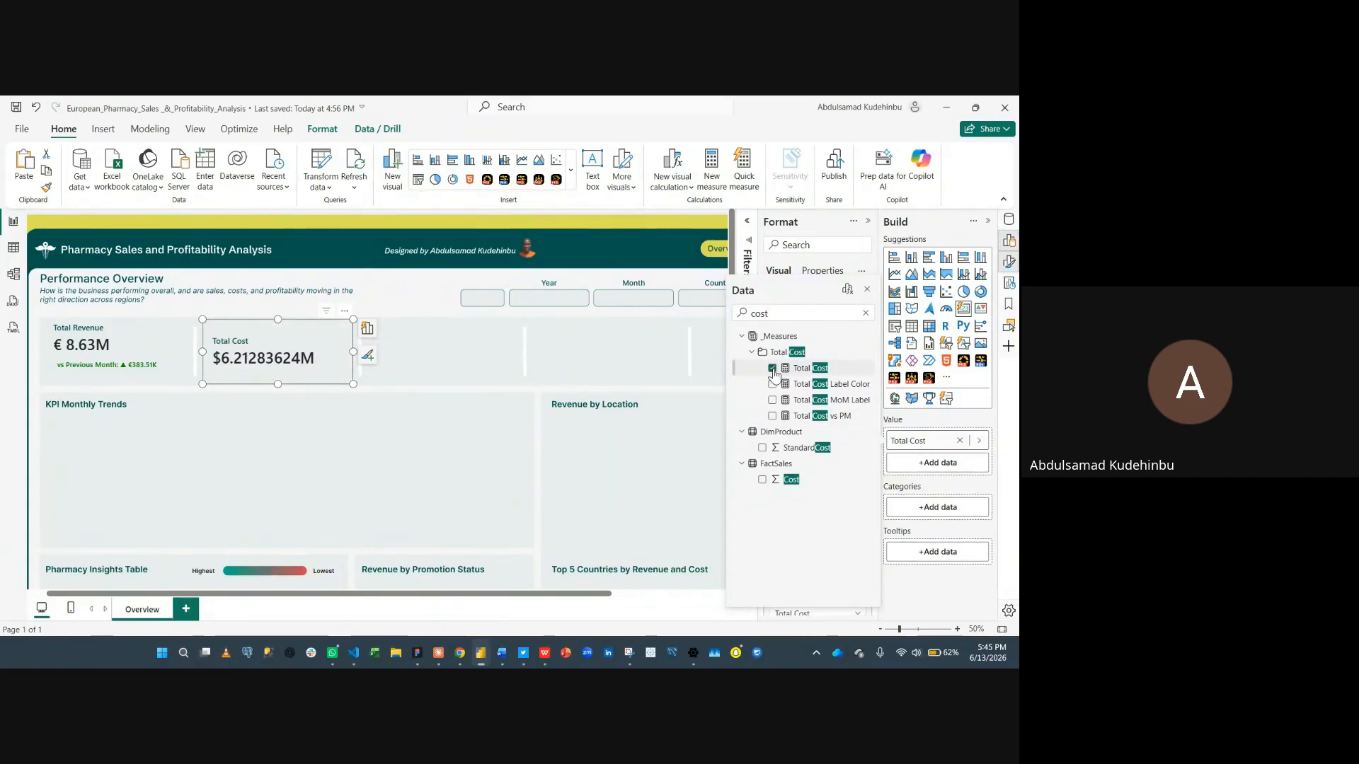
- Format the Total Cost measure as Euro currency (€ 123)
left_click(1010, 221)
left_click(1010, 221)
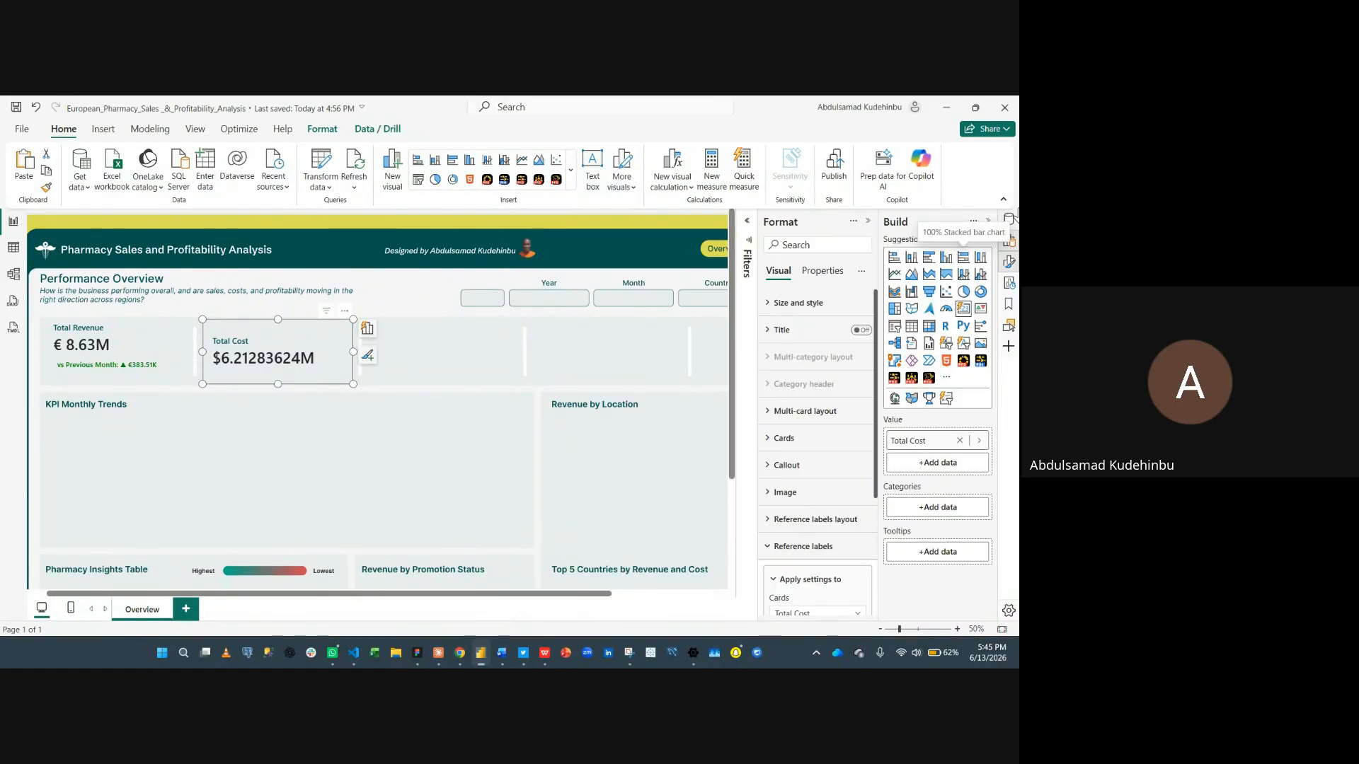
left_click(1009, 220)
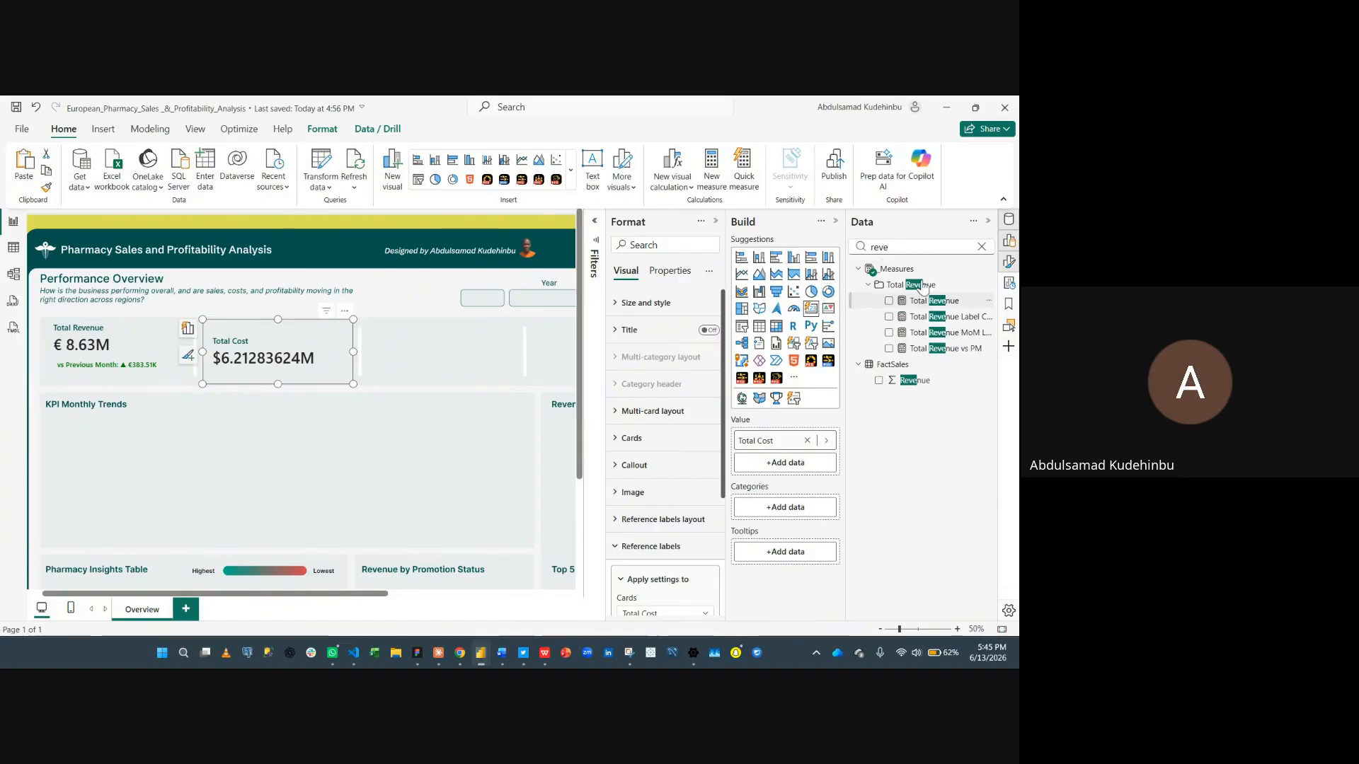
left_click(981, 247)
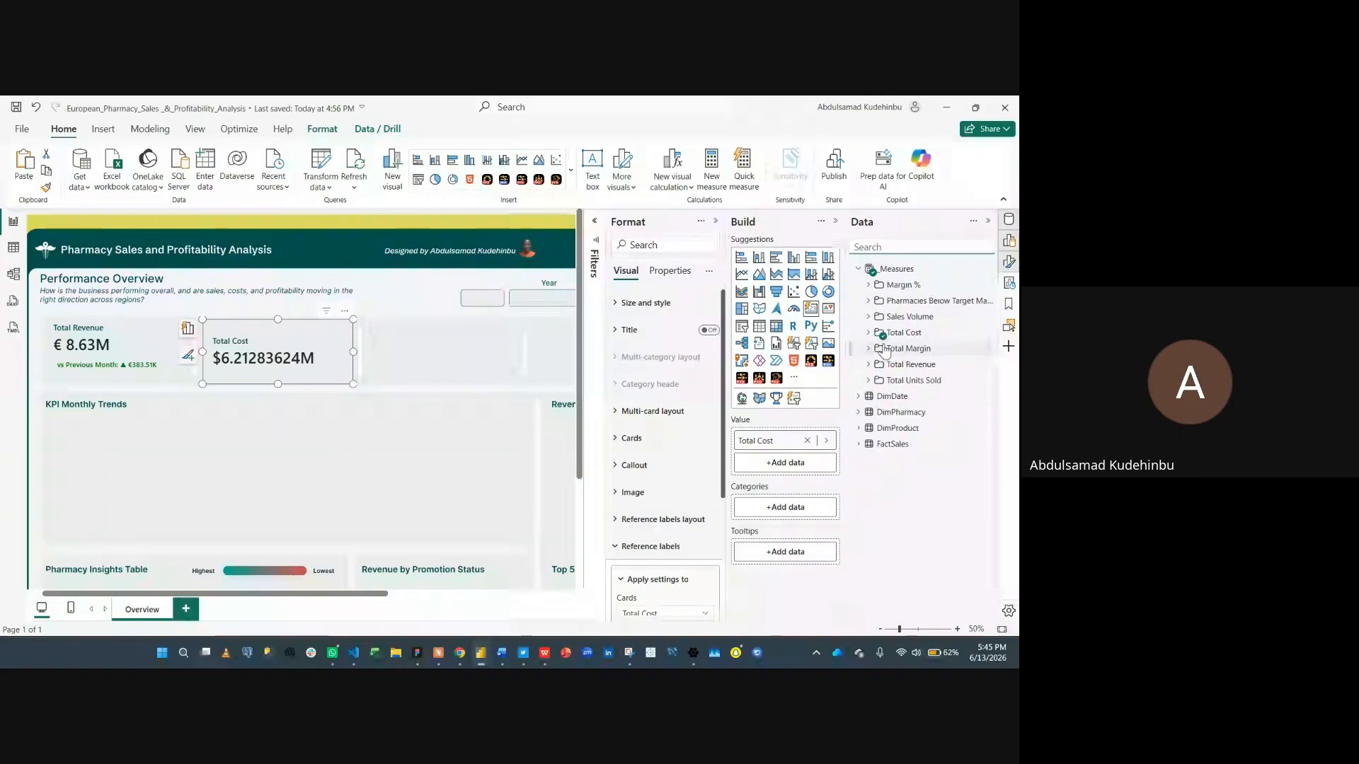
left_click(876, 333)
left_click(934, 349)
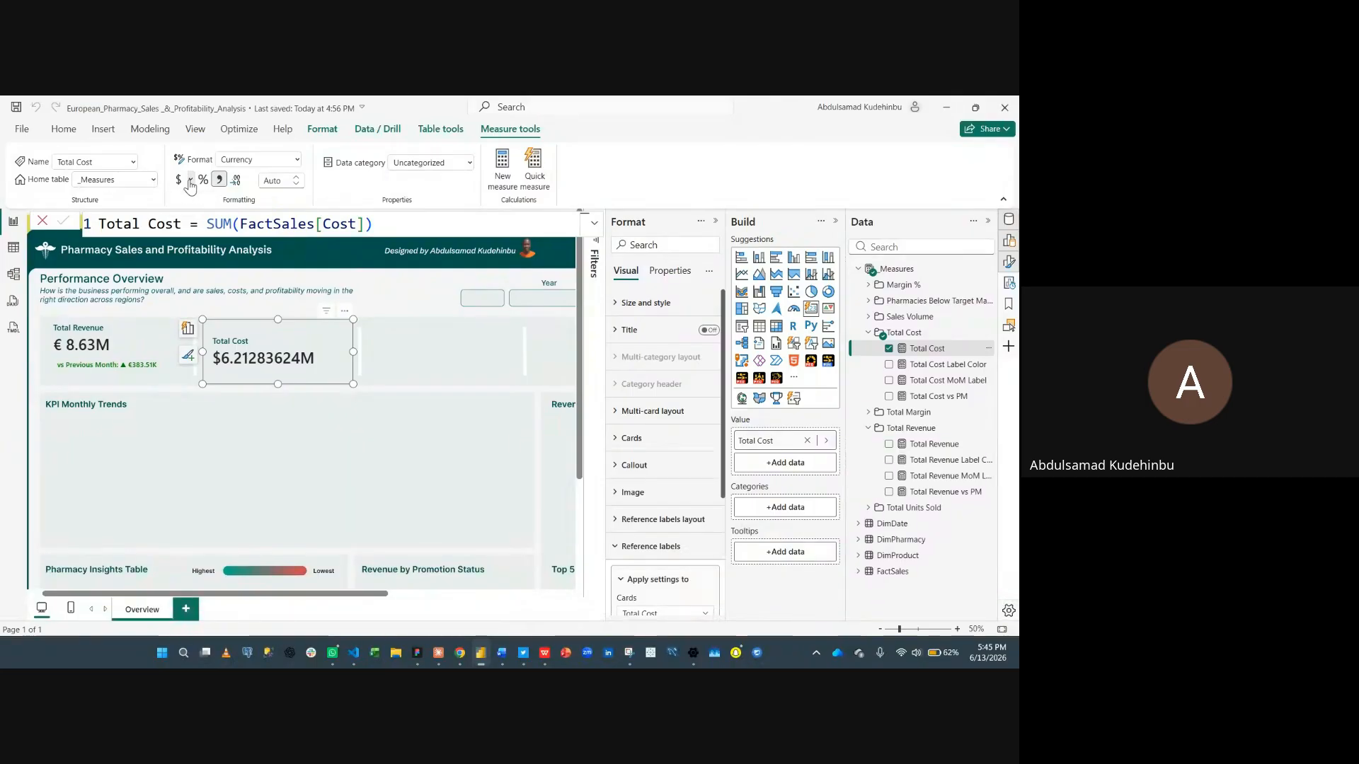
left_click(190, 181)
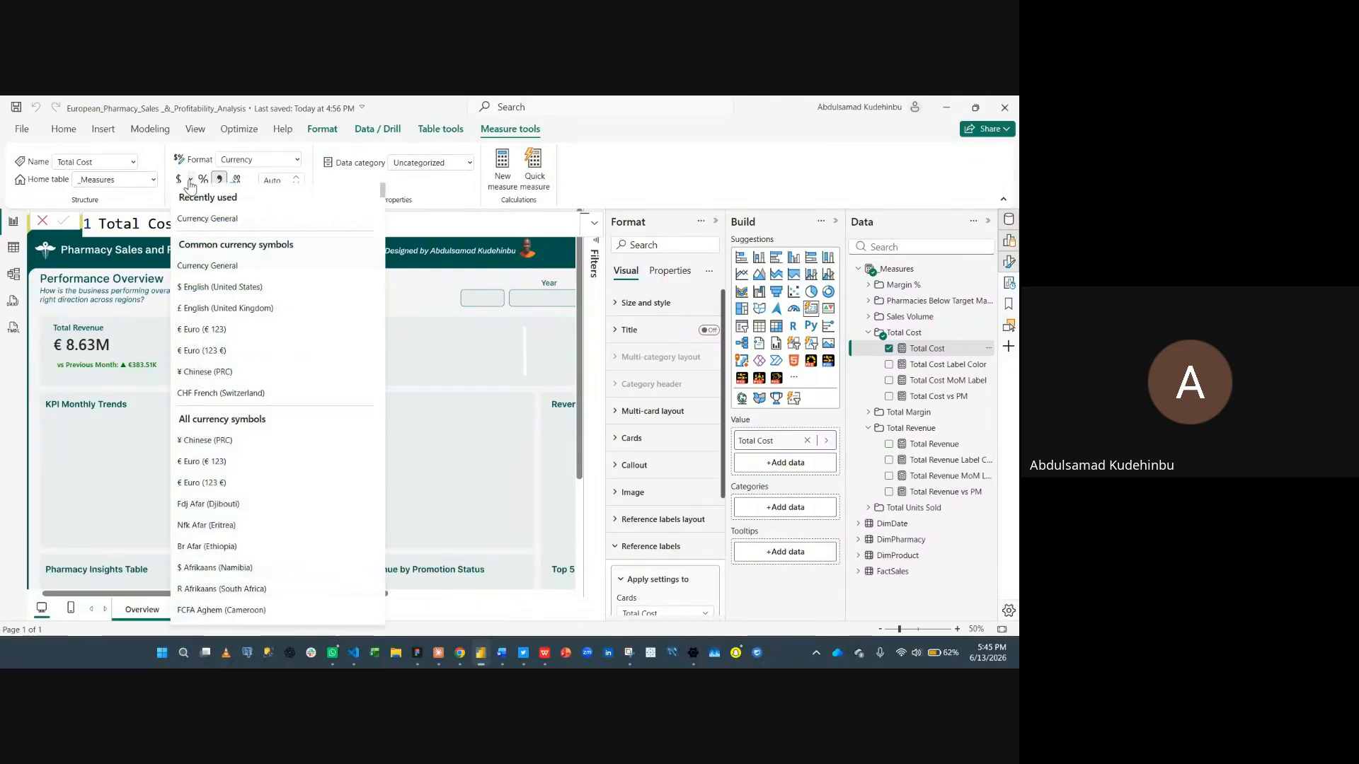
left_click(216, 337)
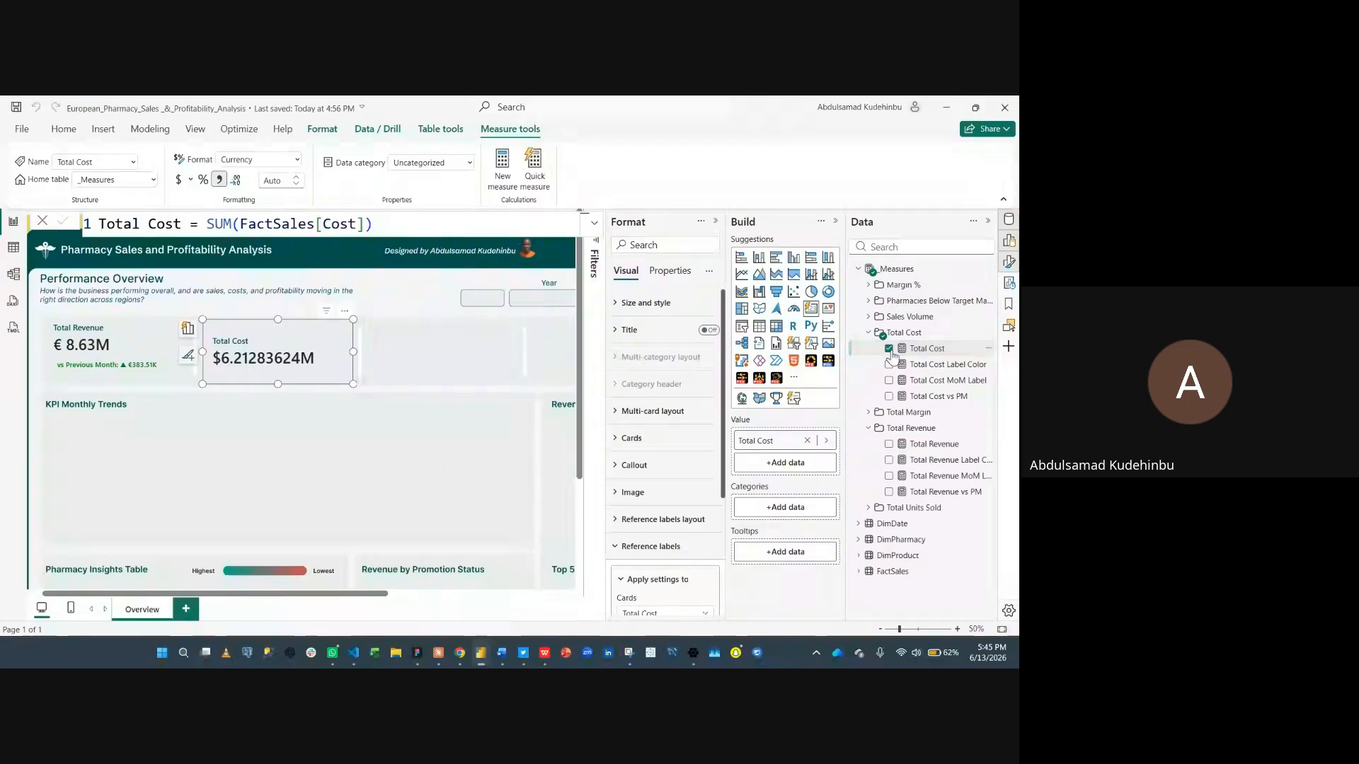
- Apply the recently used Euro currency format to the Total Margin measure
left_click(868, 413)
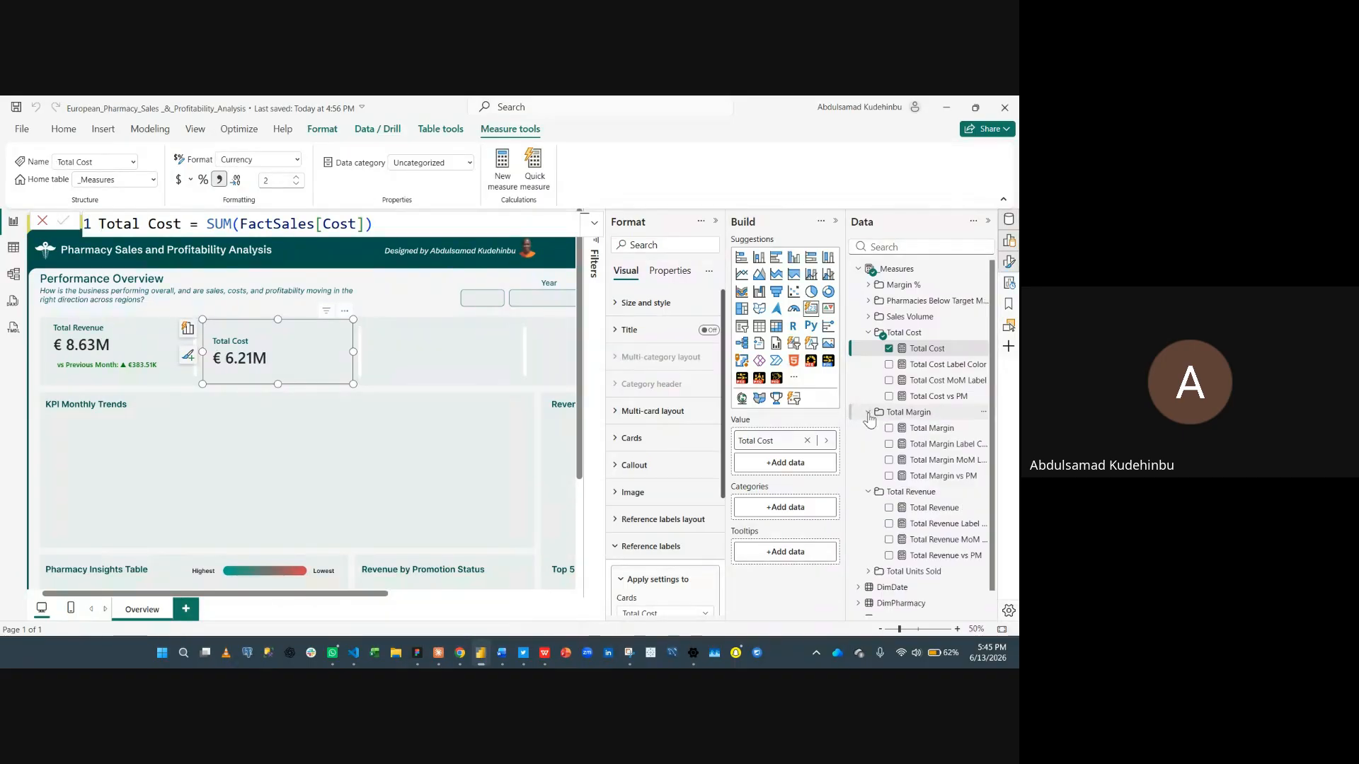
left_click(932, 429)
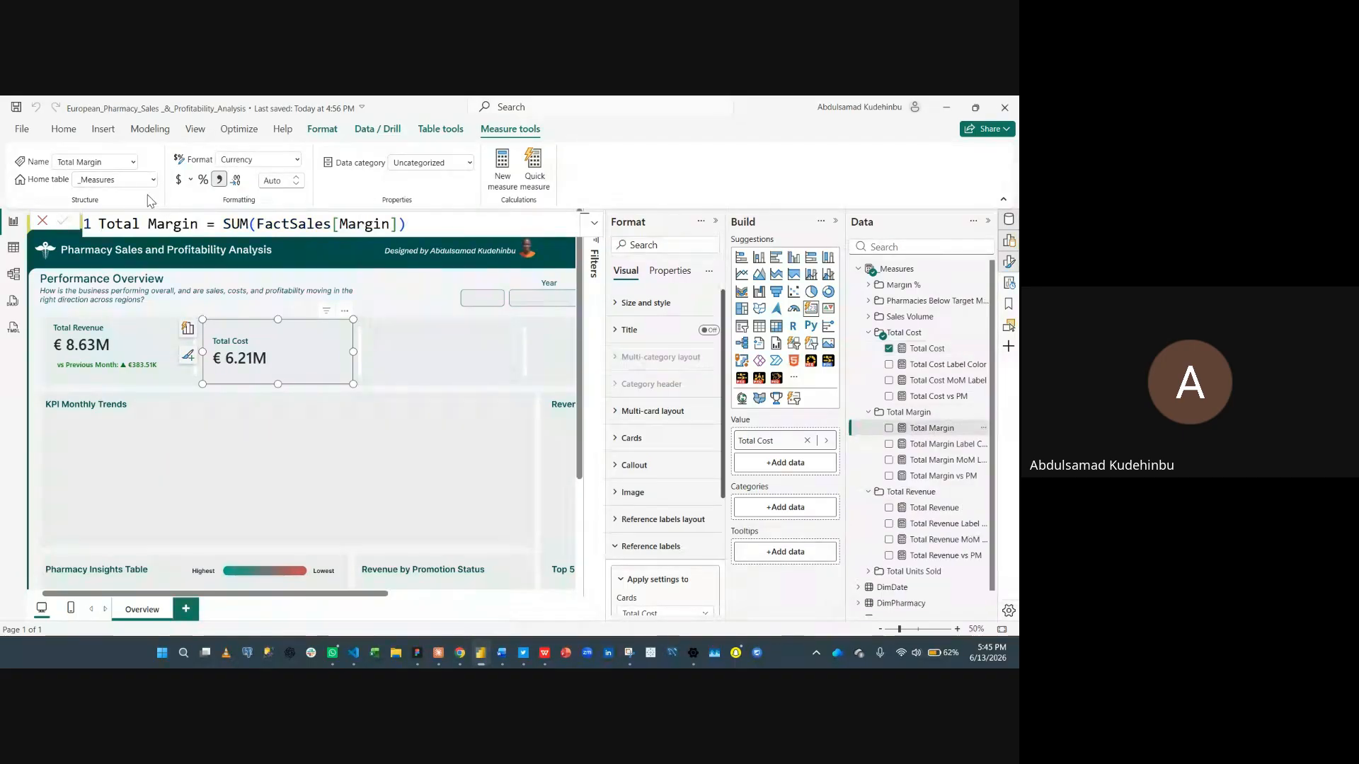
left_click(191, 180)
left_click(202, 225)
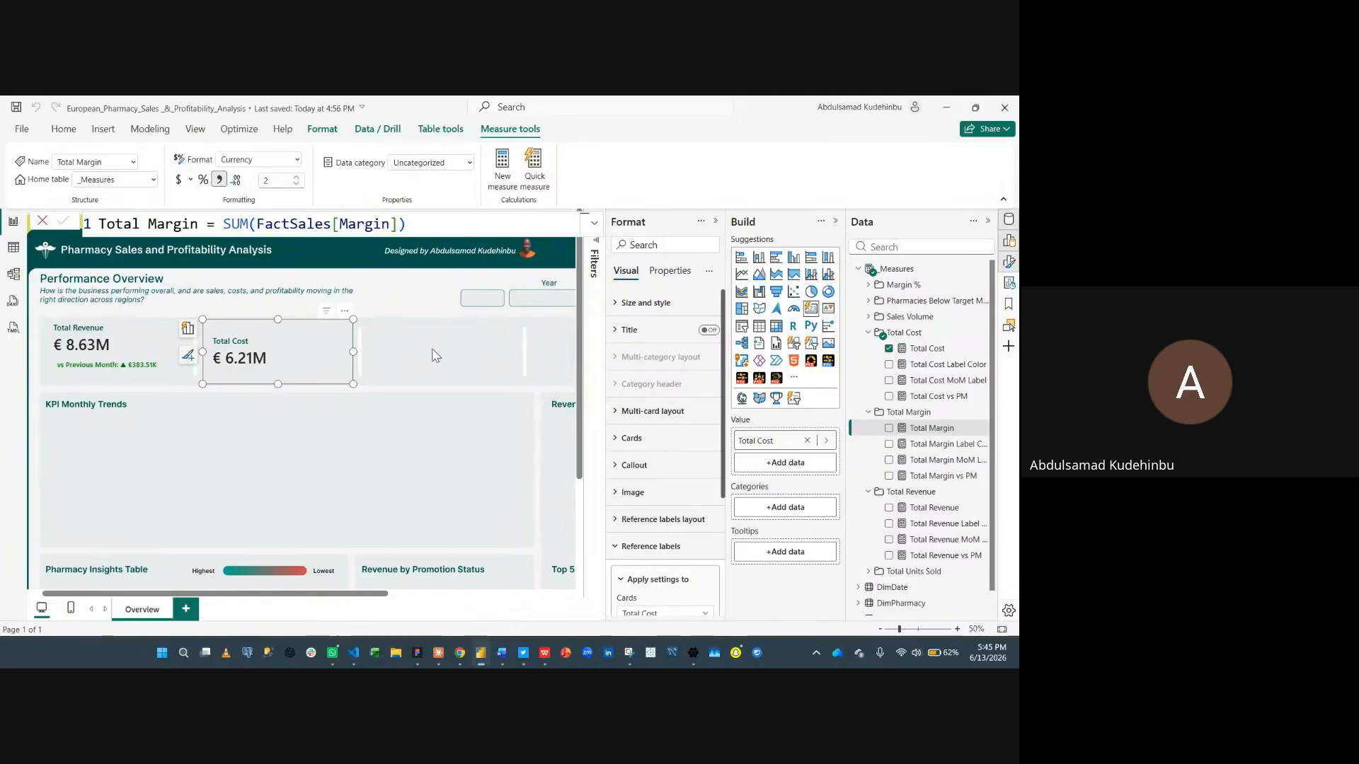
key("Escape")
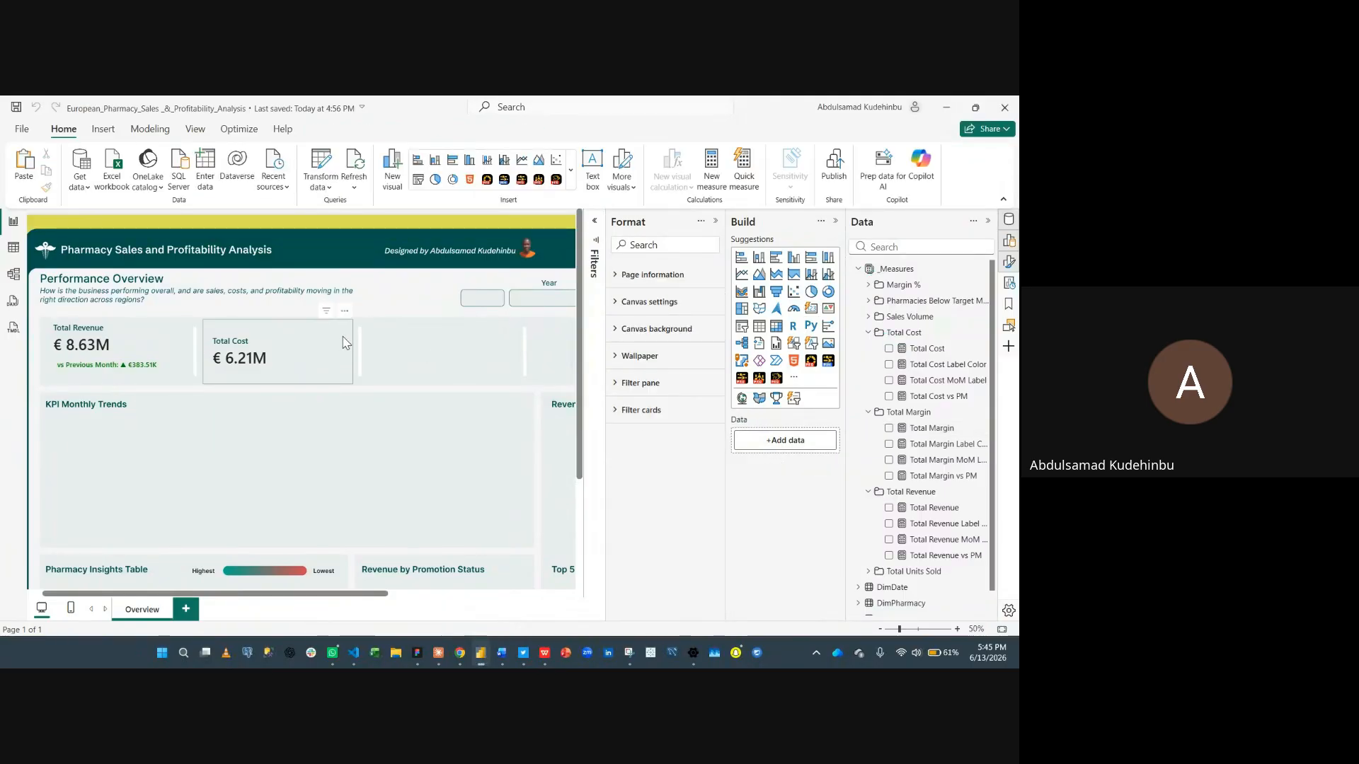
- Add Total Cost MoM Label as a reference label on the Total Cost card
left_click(346, 342)
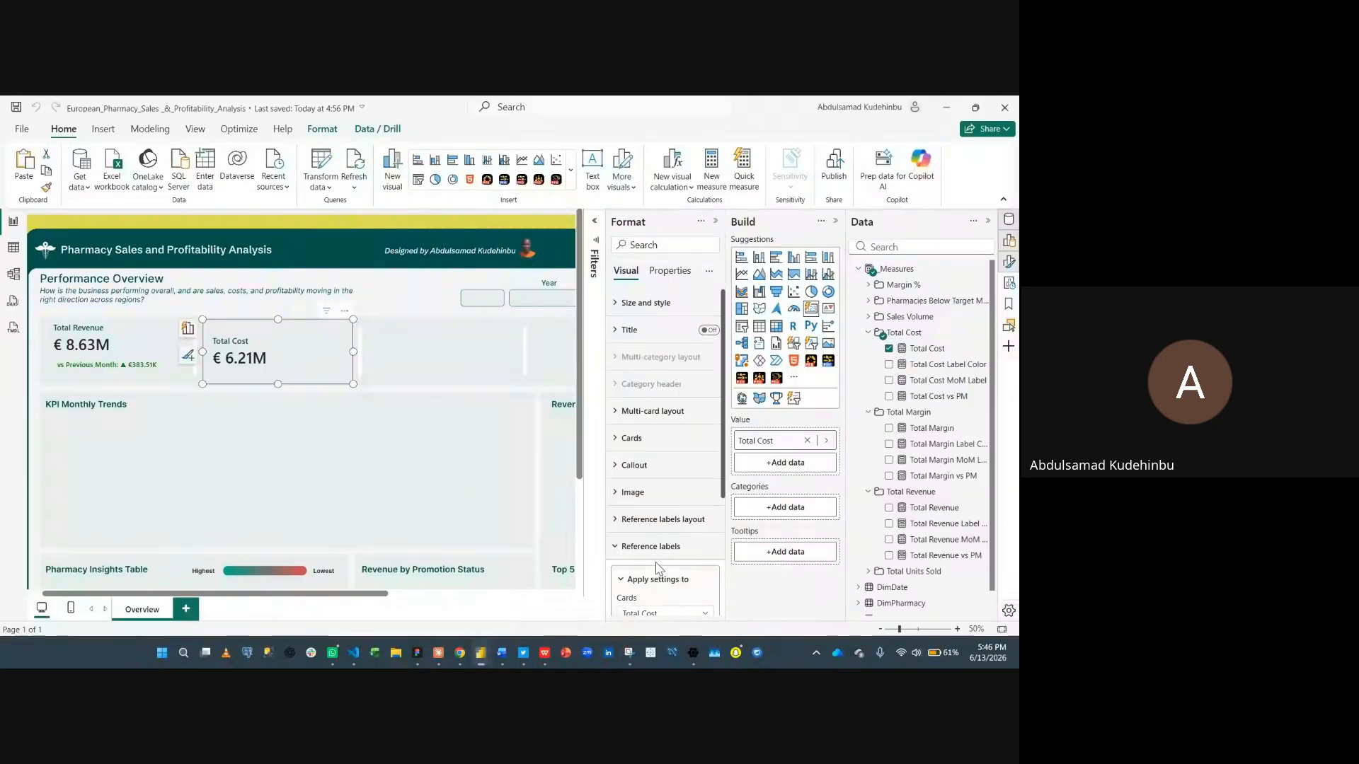
scroll(665, 538, "down", 4)
left_click(666, 521)
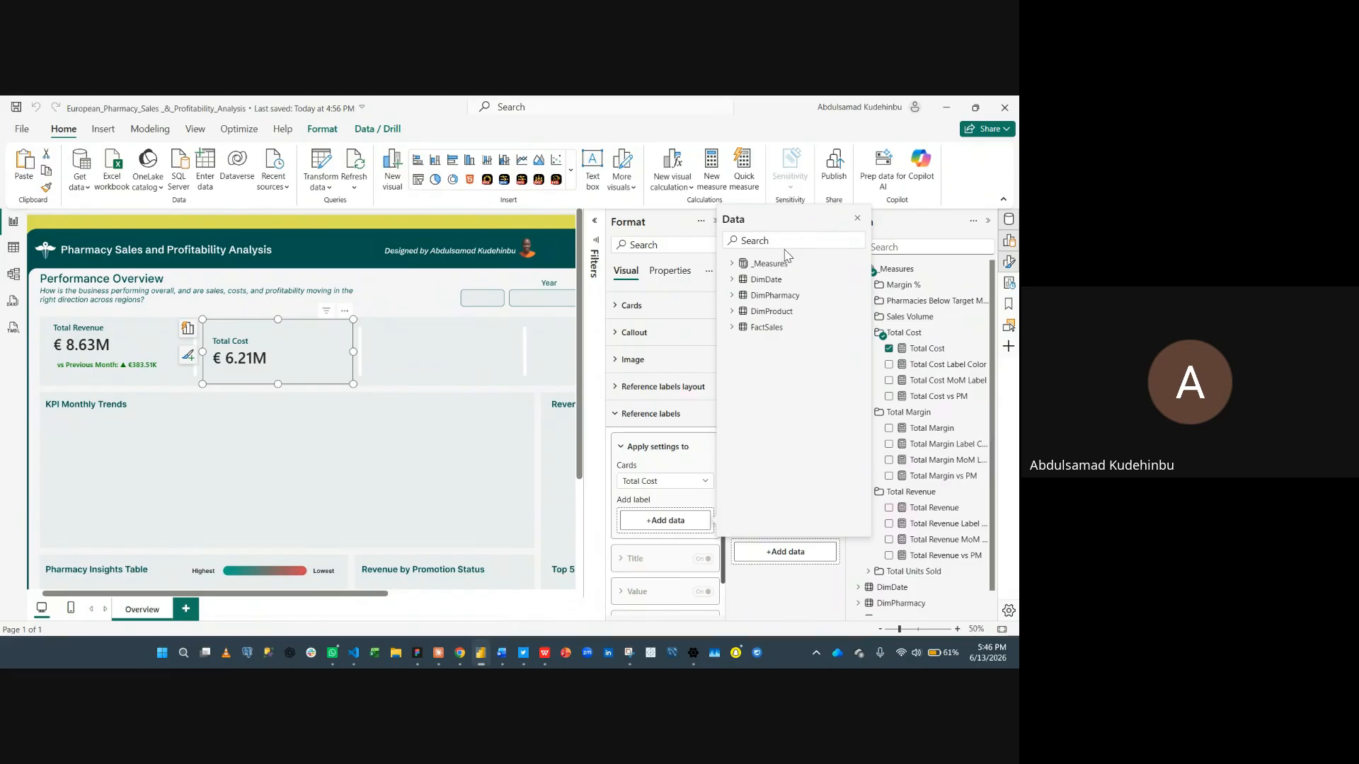
type("cost")
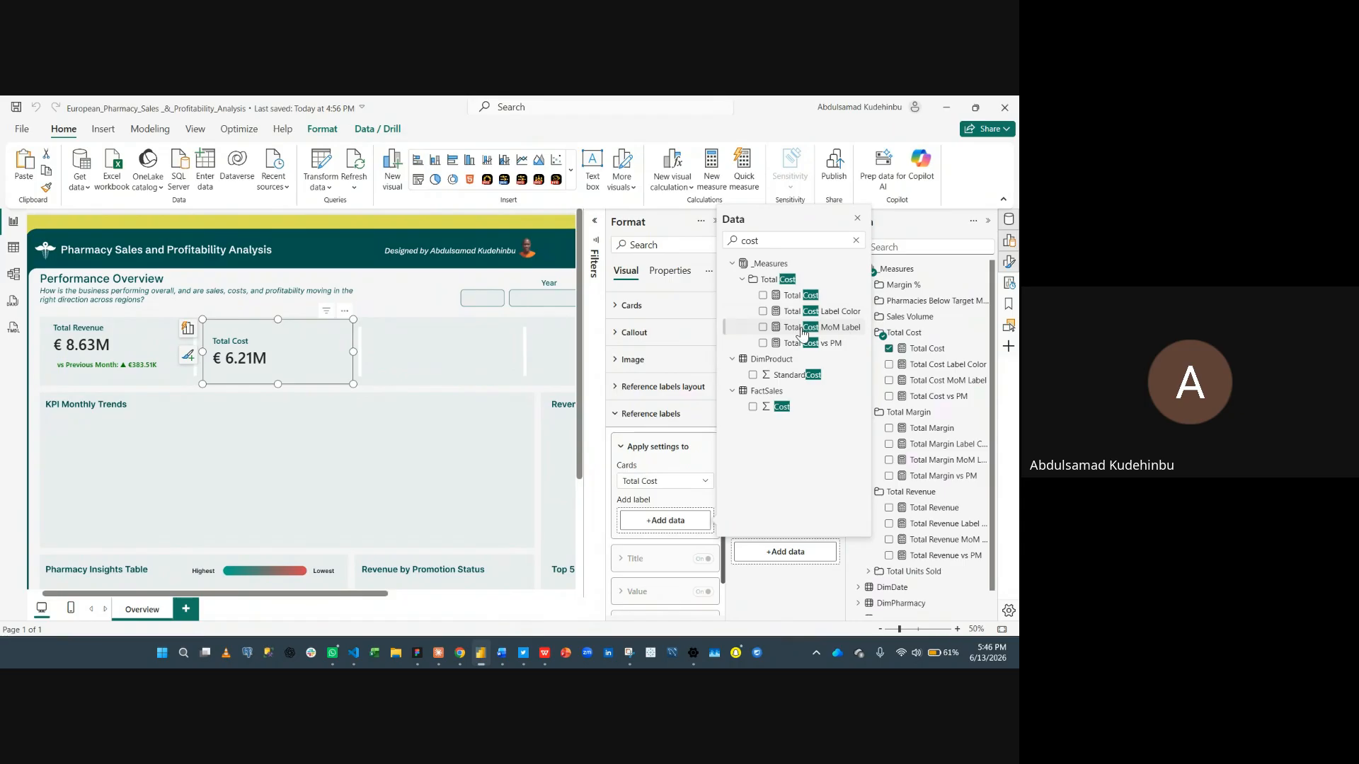
left_click(763, 327)
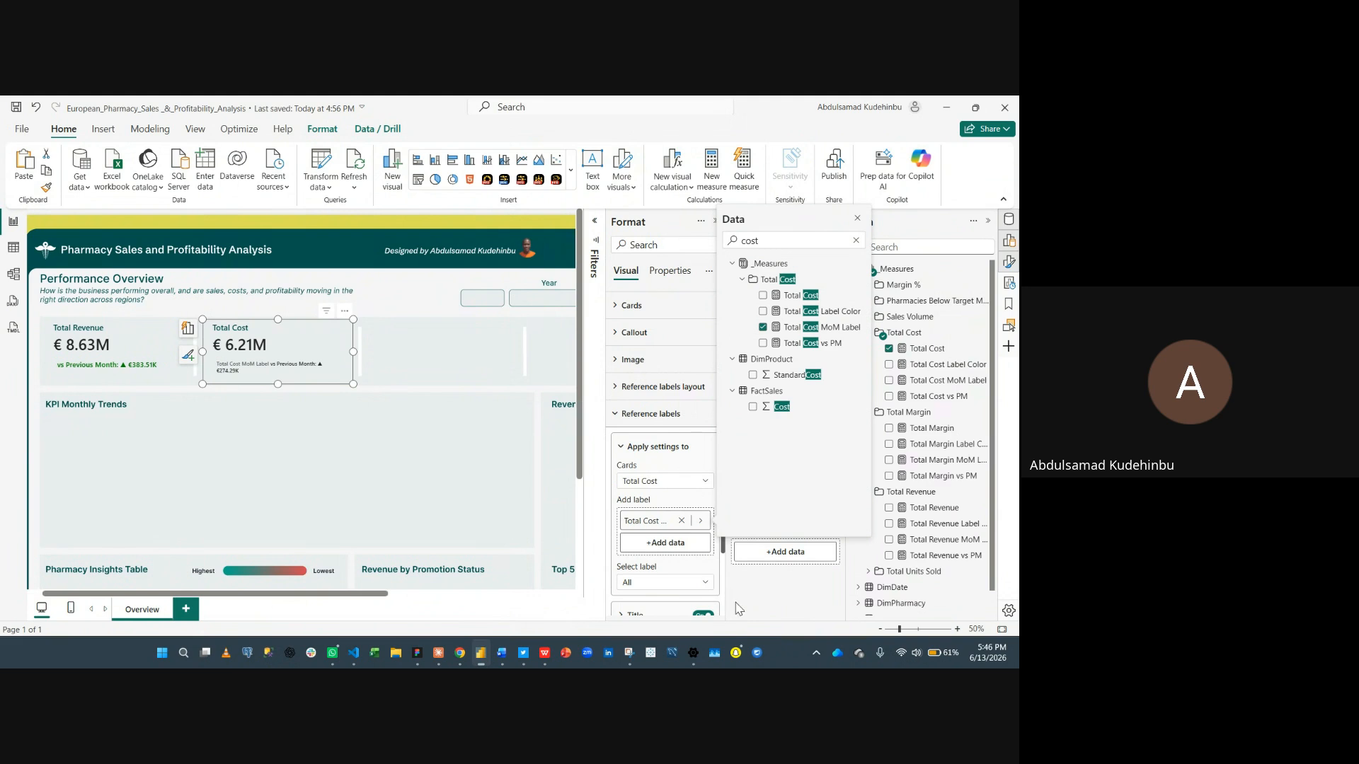
- Turn off the reference label title and set the reference label value font size to 16
left_click(729, 591)
scroll(676, 559, "down", 2)
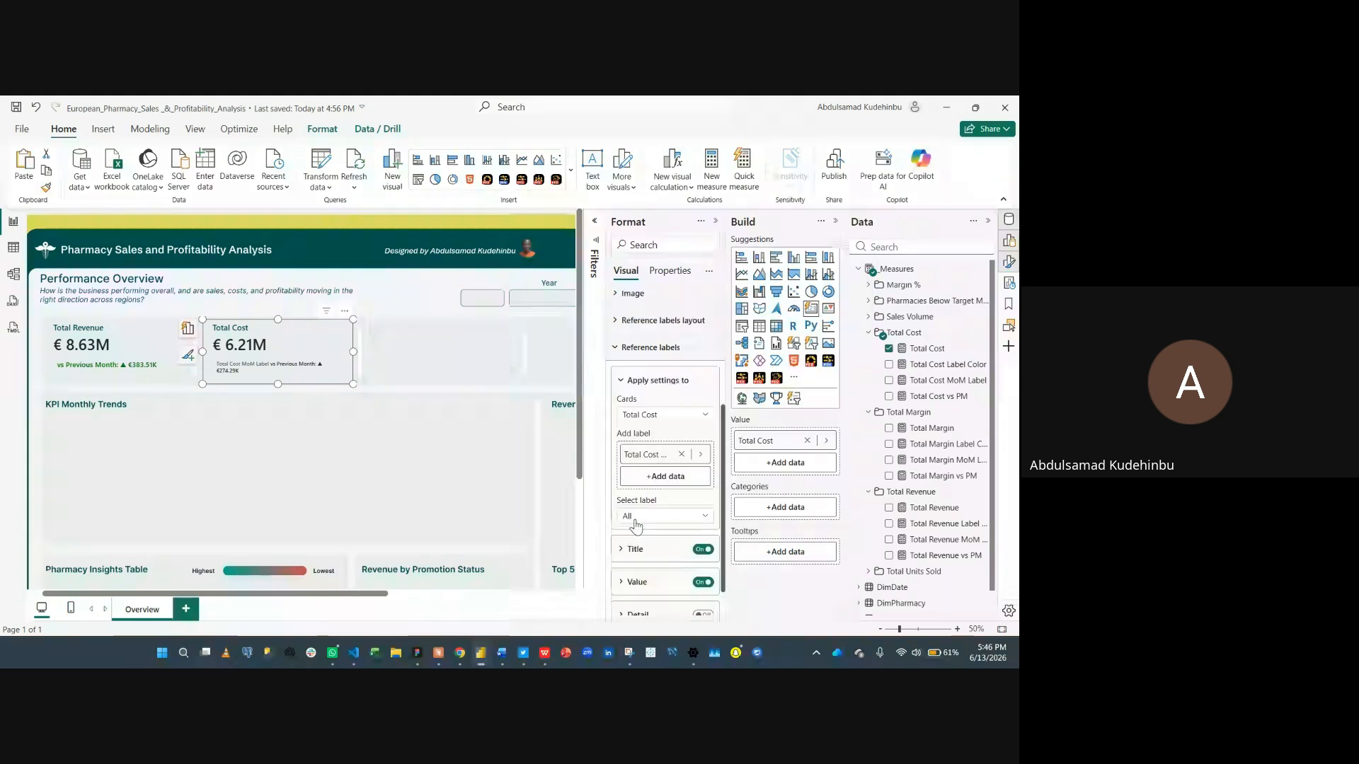
left_click(703, 550)
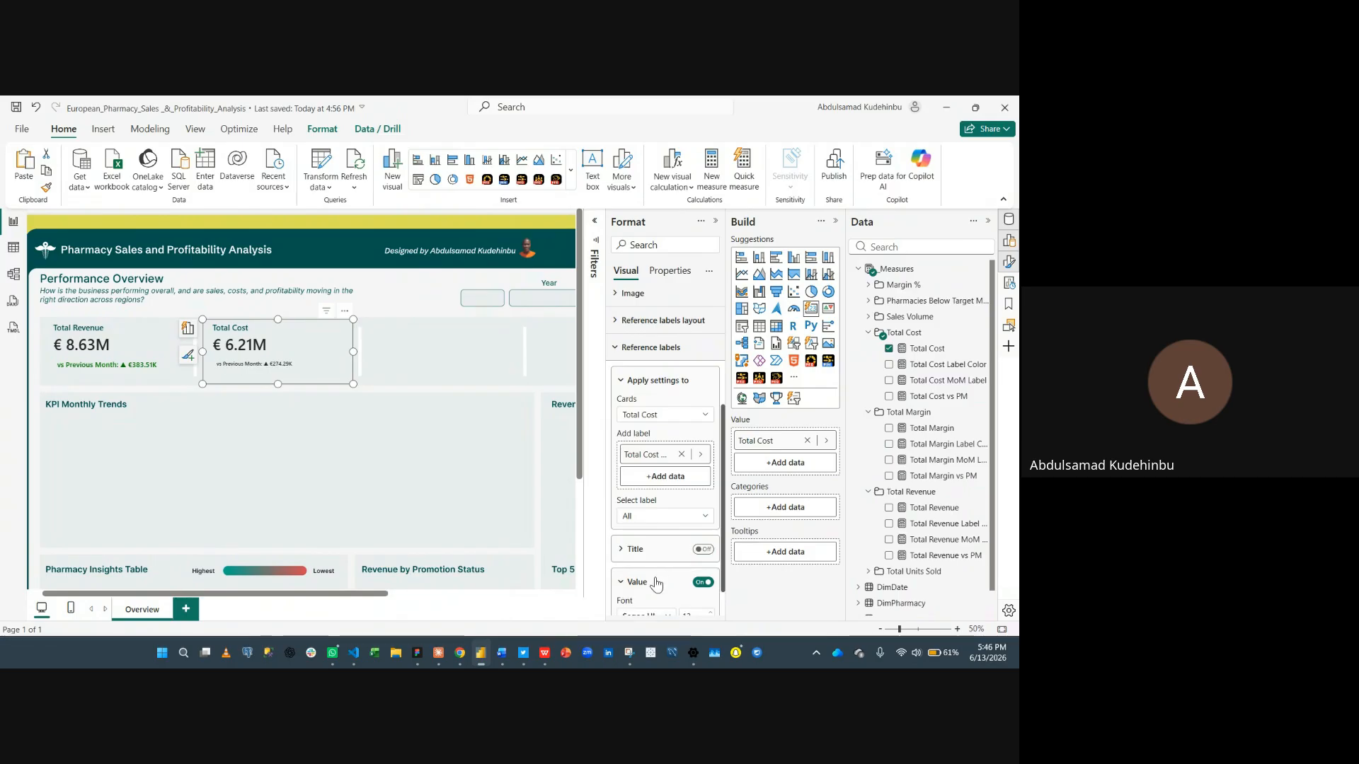
scroll(658, 573, "down", 6)
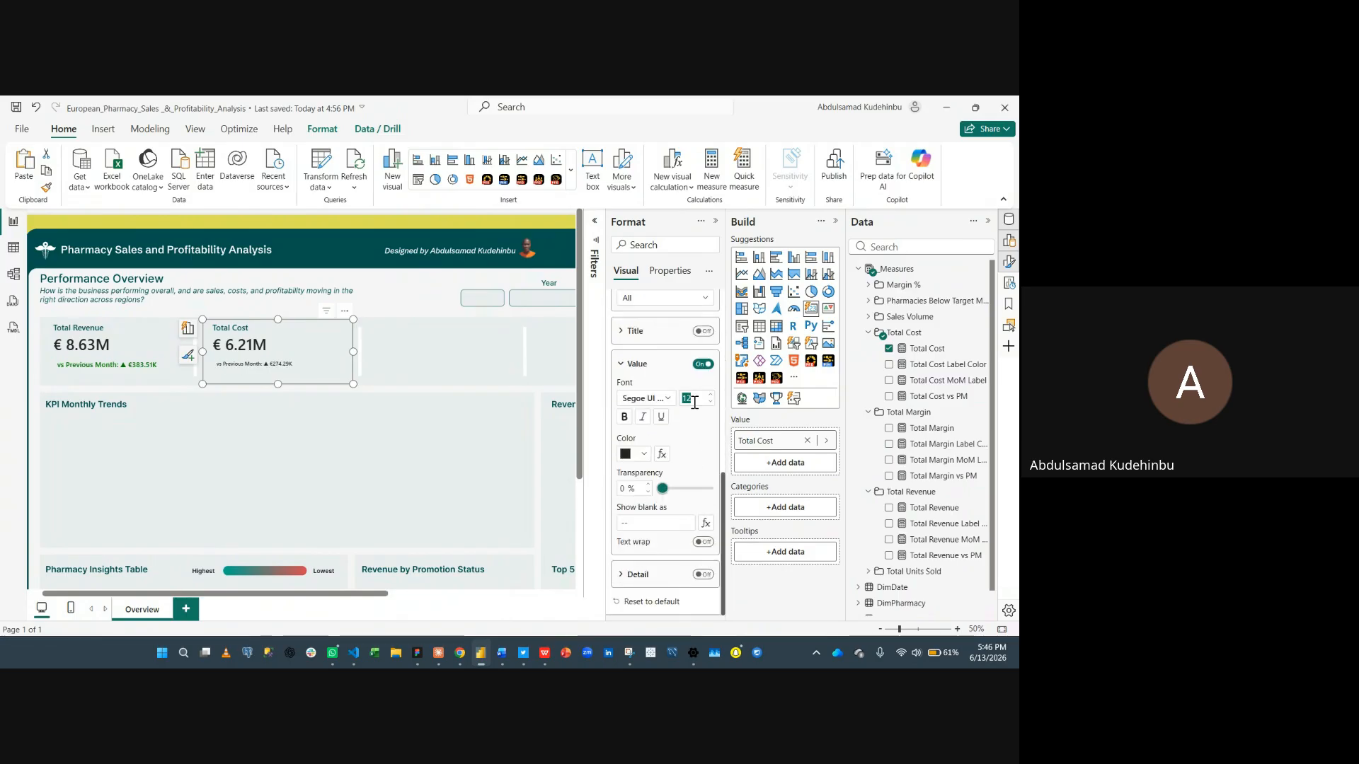
type("16")
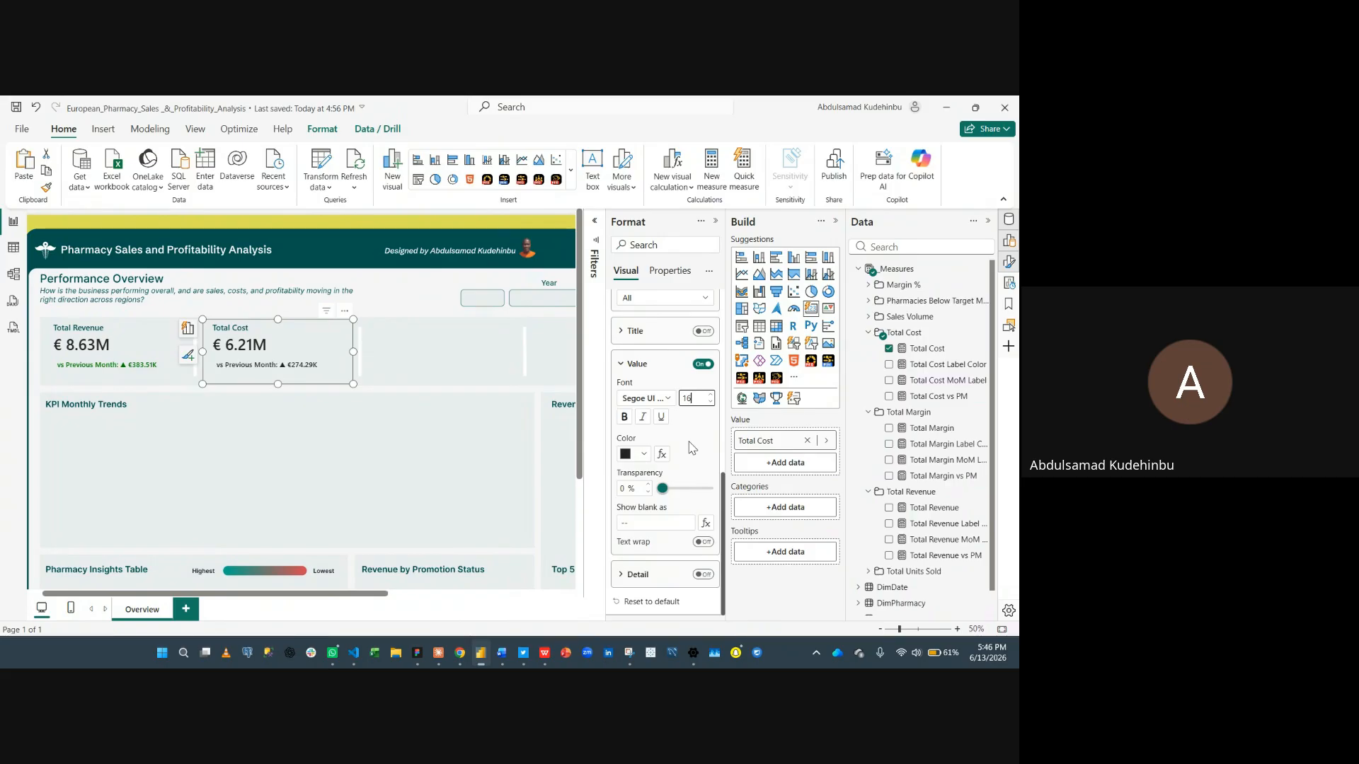
- Apply conditional colour to the reference label value by field value, based on Total Cost Label Color
left_click(659, 458)
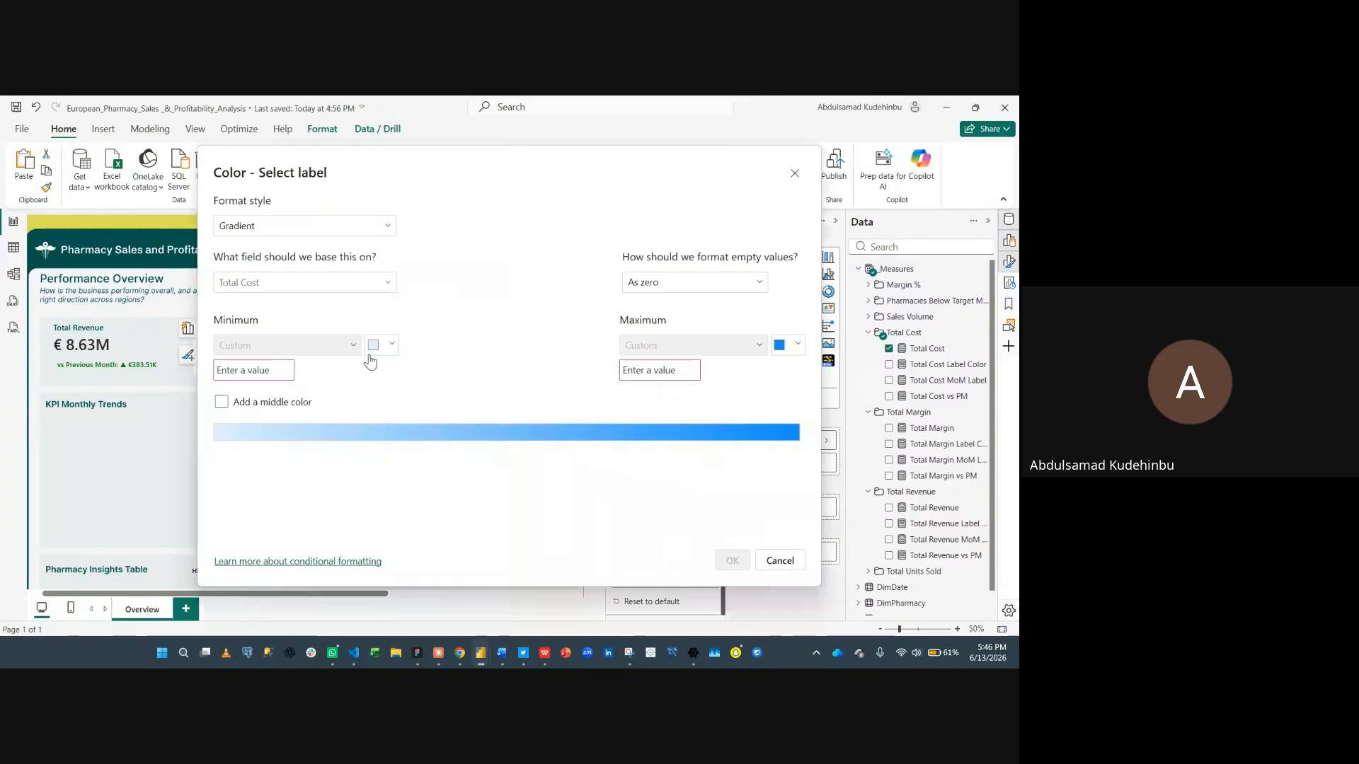
left_click(361, 227)
left_click(313, 290)
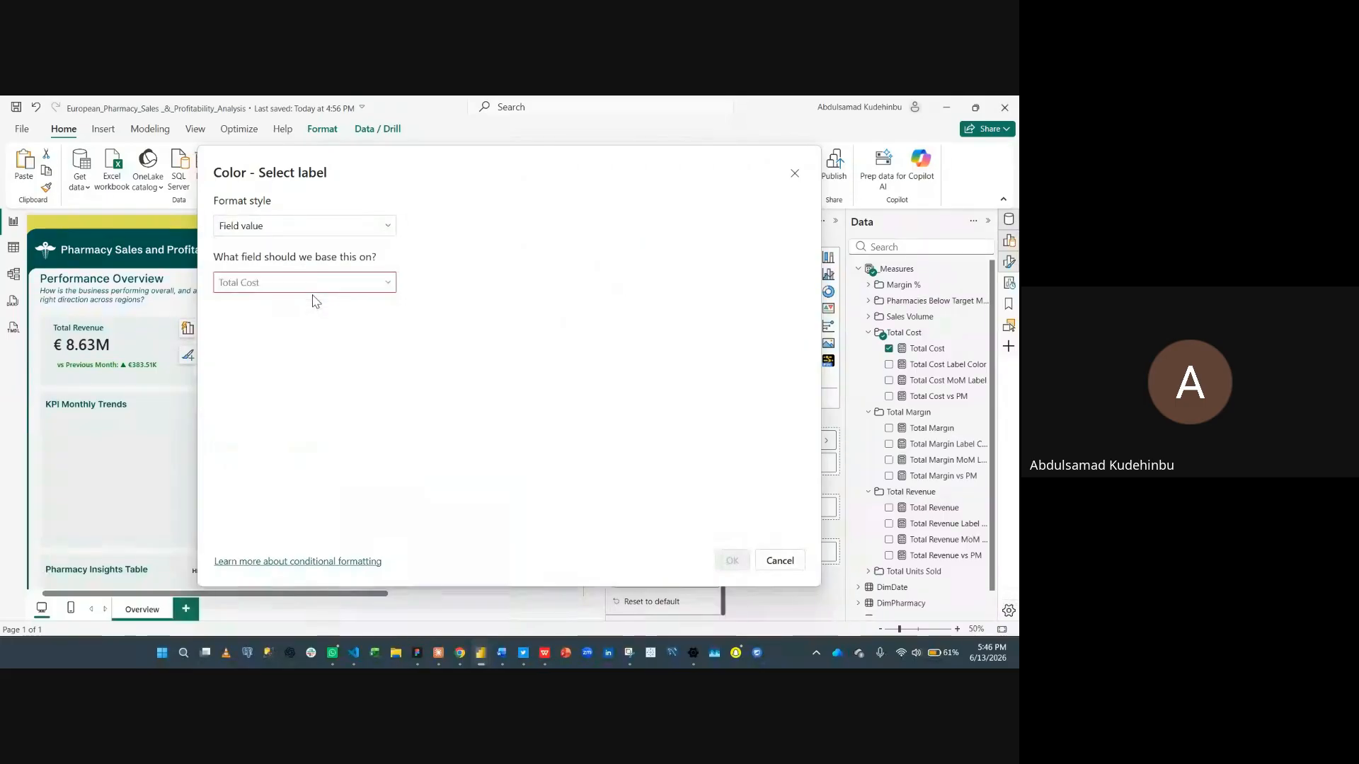
left_click(332, 282)
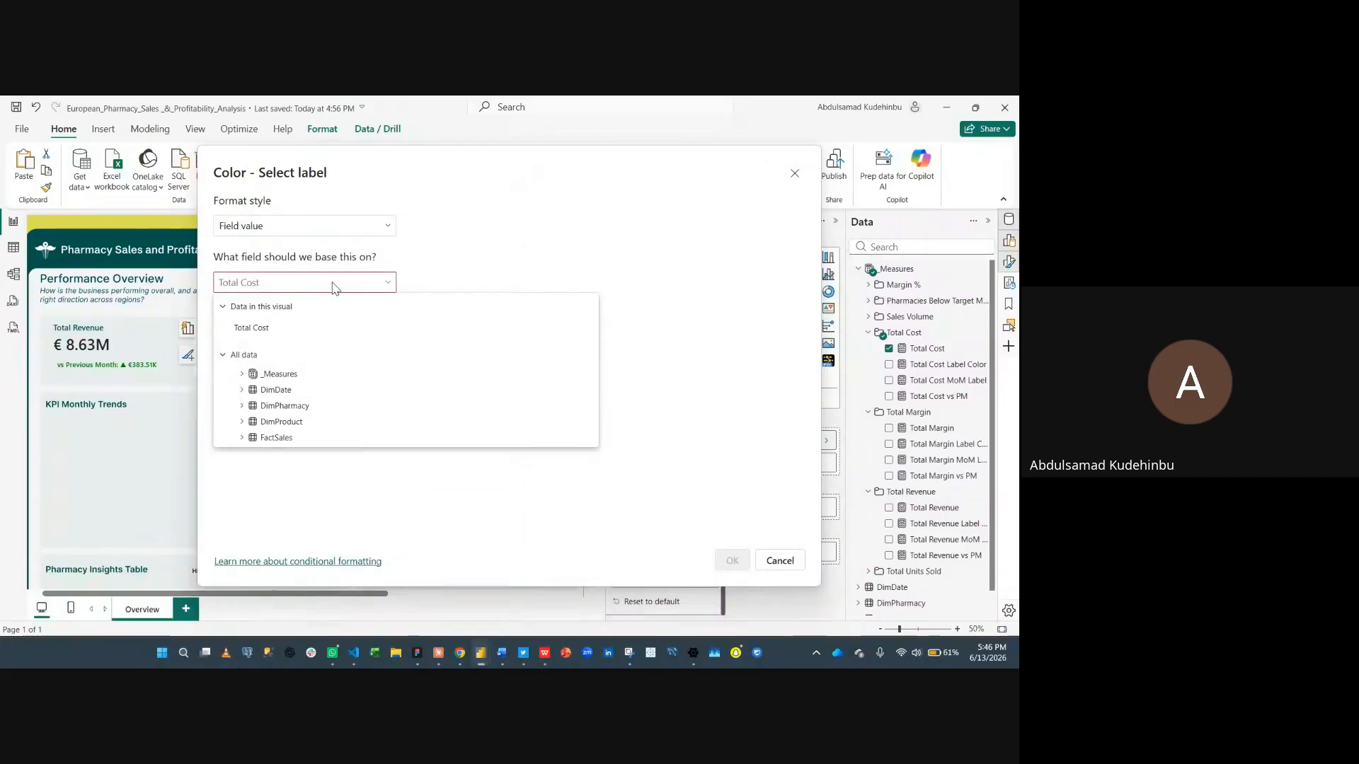
type("cost")
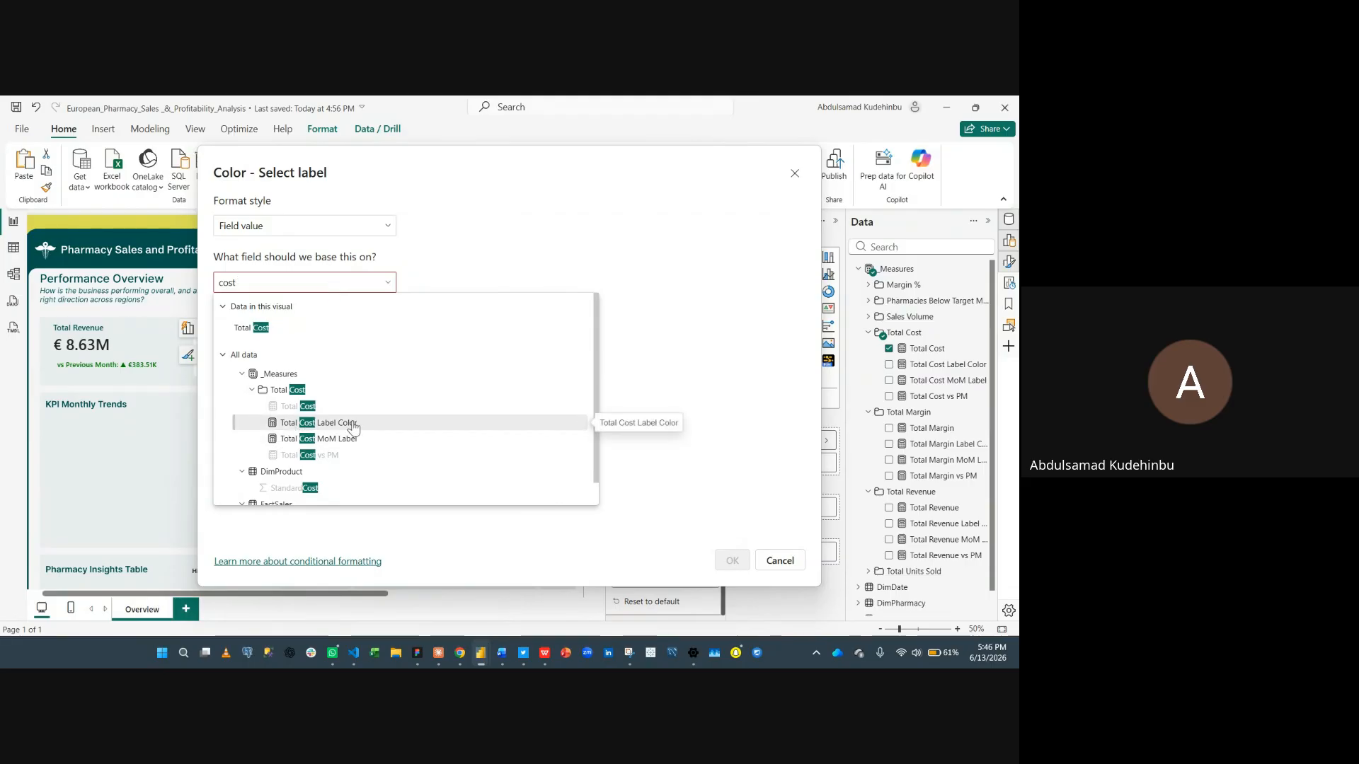
left_click(353, 424)
left_click(732, 561)
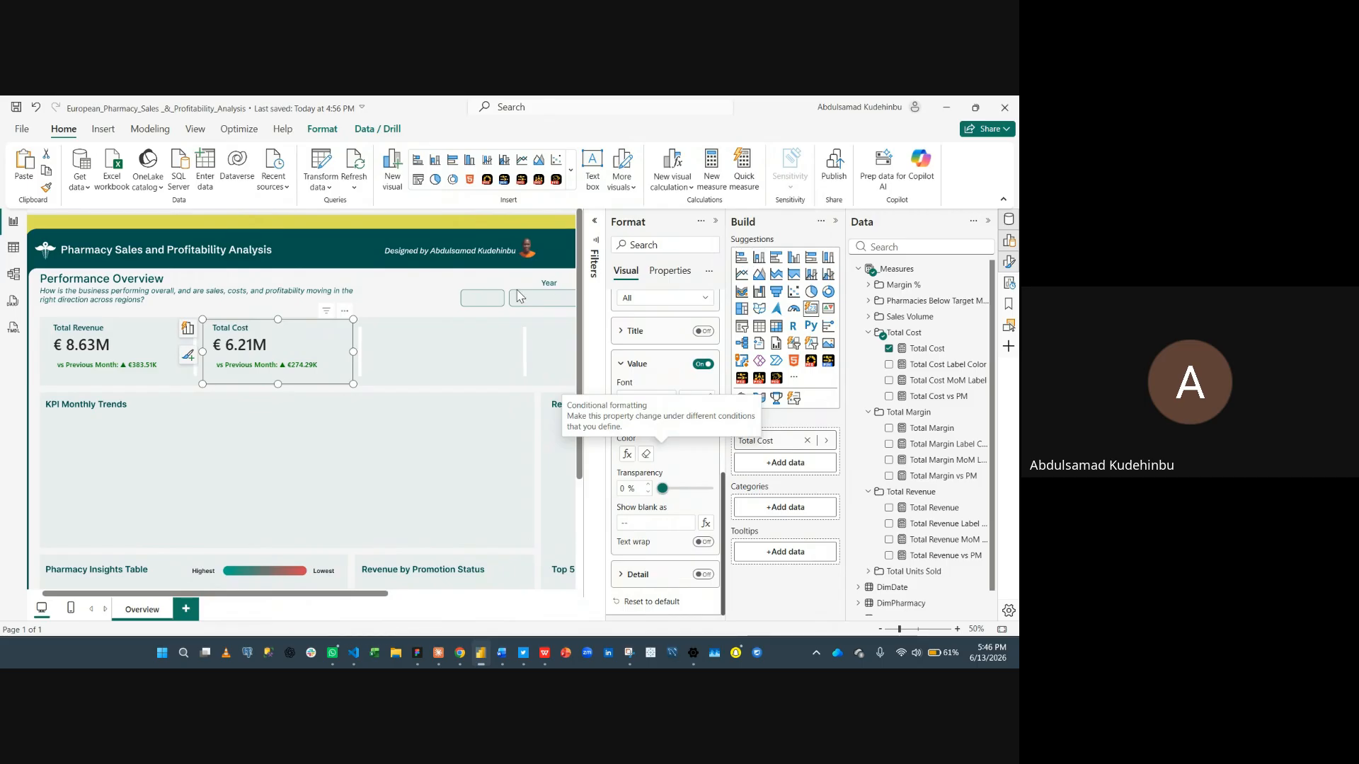
- Paste two copies of the Total Cost card into the third and fourth KPI slots
scroll(494, 398, "right", 3)
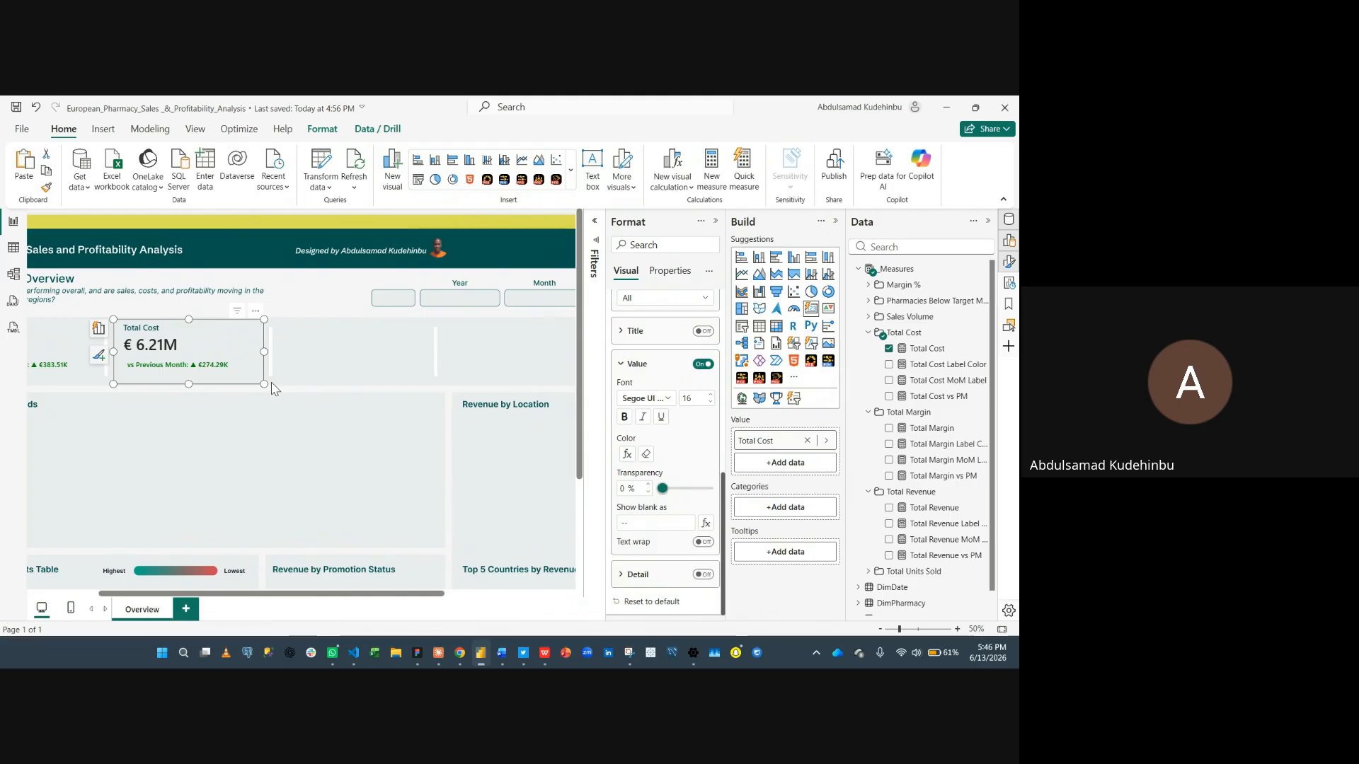
key("ctrl+c")
key("ctrl+v")
left_click_drag(317, 344, 395, 340)
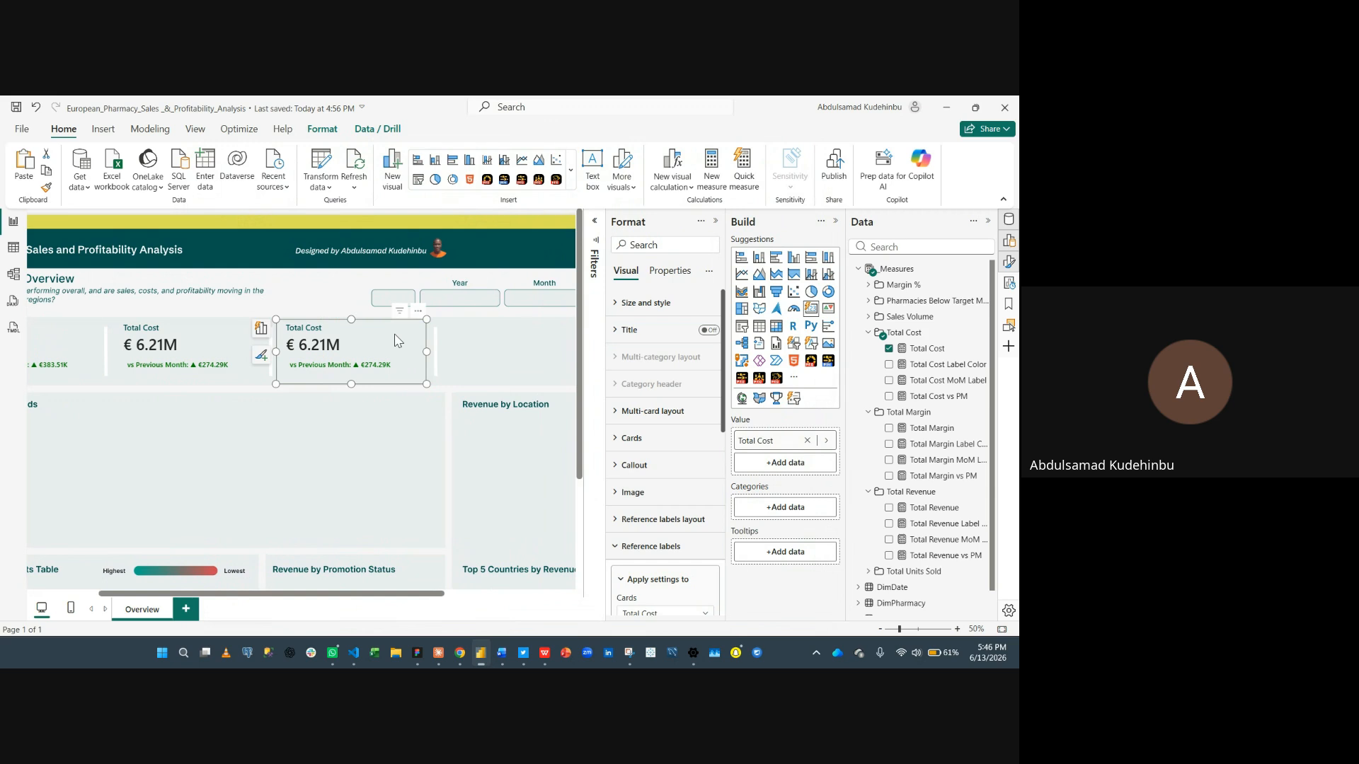
key("ctrl+v")
left_click_drag(170, 354, 505, 354)
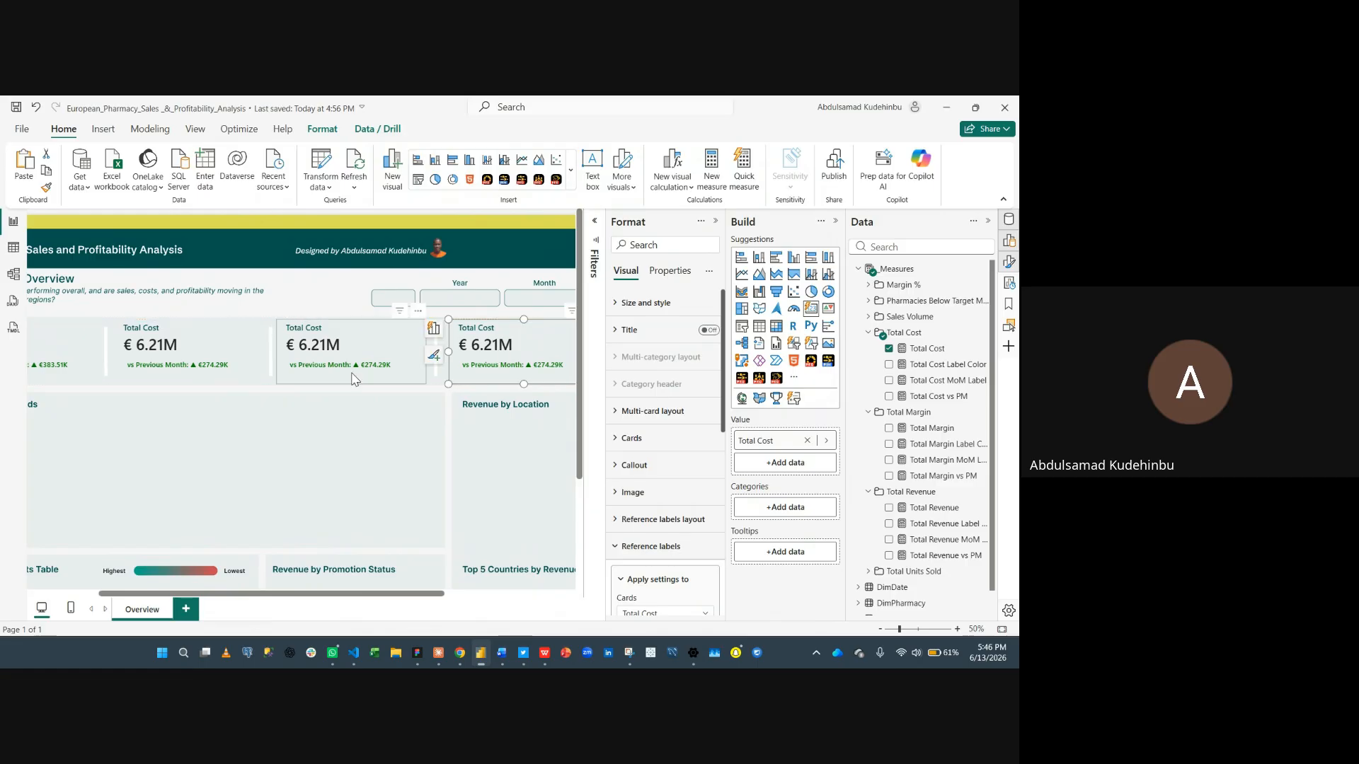
- Paste another copy of the Total Cost card and move it into the fifth KPI slot
key("ctrl+v")
left_click_drag(198, 351, 393, 425)
scroll(383, 424, "right", 3)
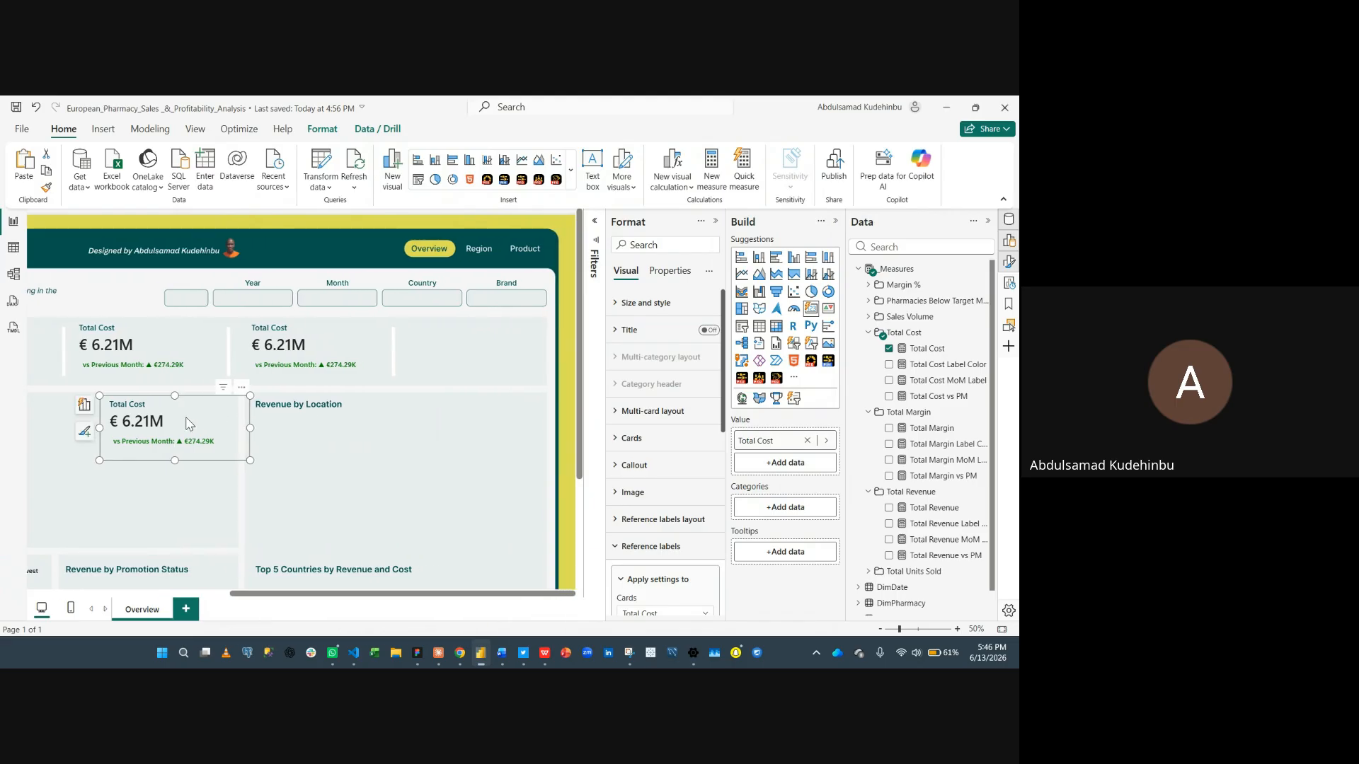
left_click_drag(189, 423, 479, 348)
scroll(405, 444, "left", 2)
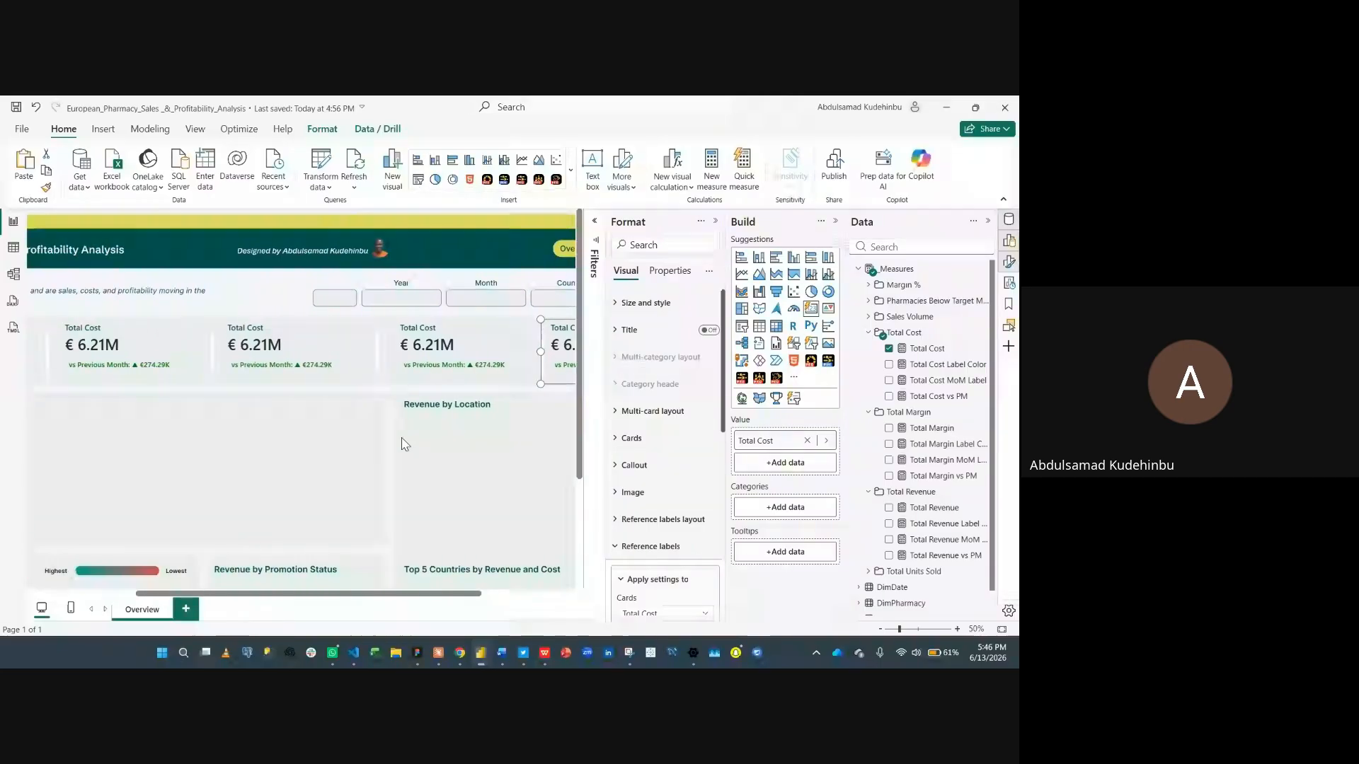
- Replace the field of the third KPI card with the Total Margin measure
scroll(405, 444, "left", 1)
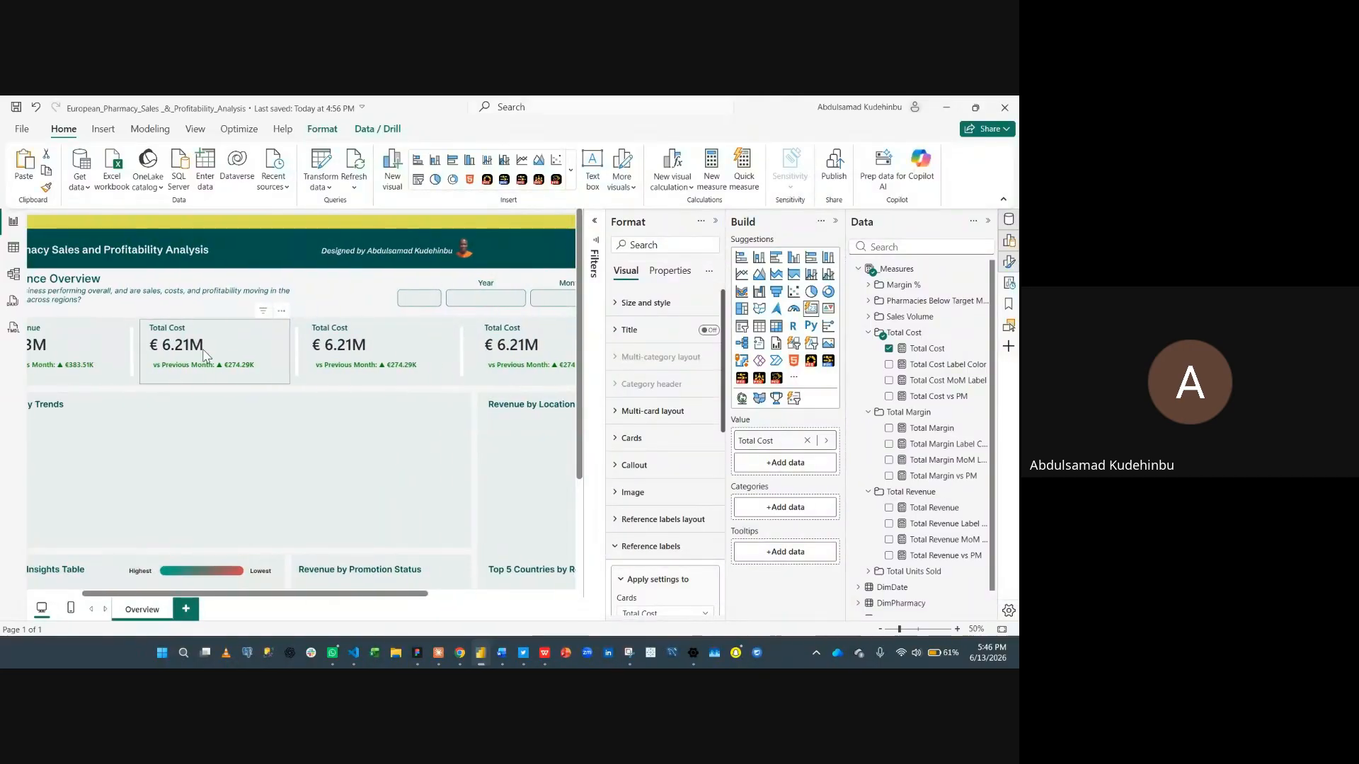
scroll(205, 352, "left", 1)
scroll(233, 360, "right", 1)
right_click(363, 337)
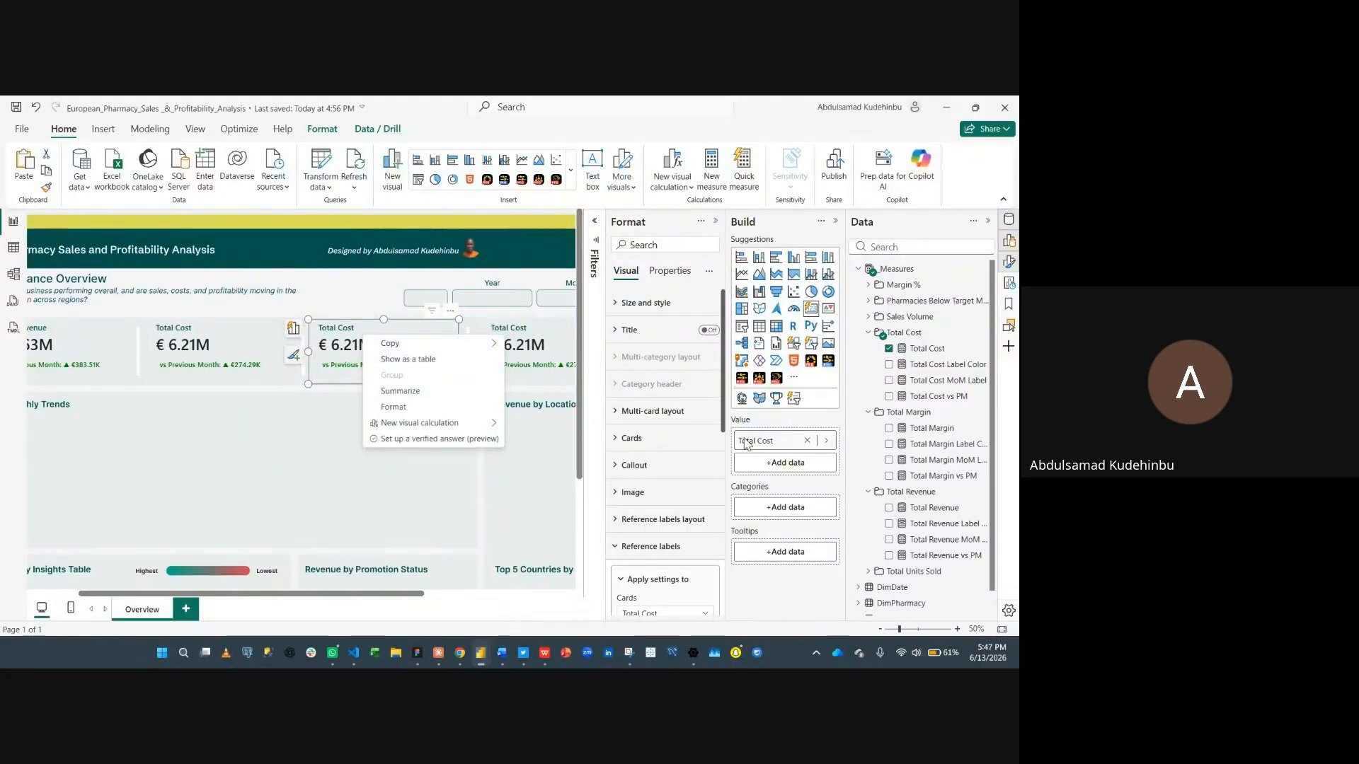
left_click(807, 442)
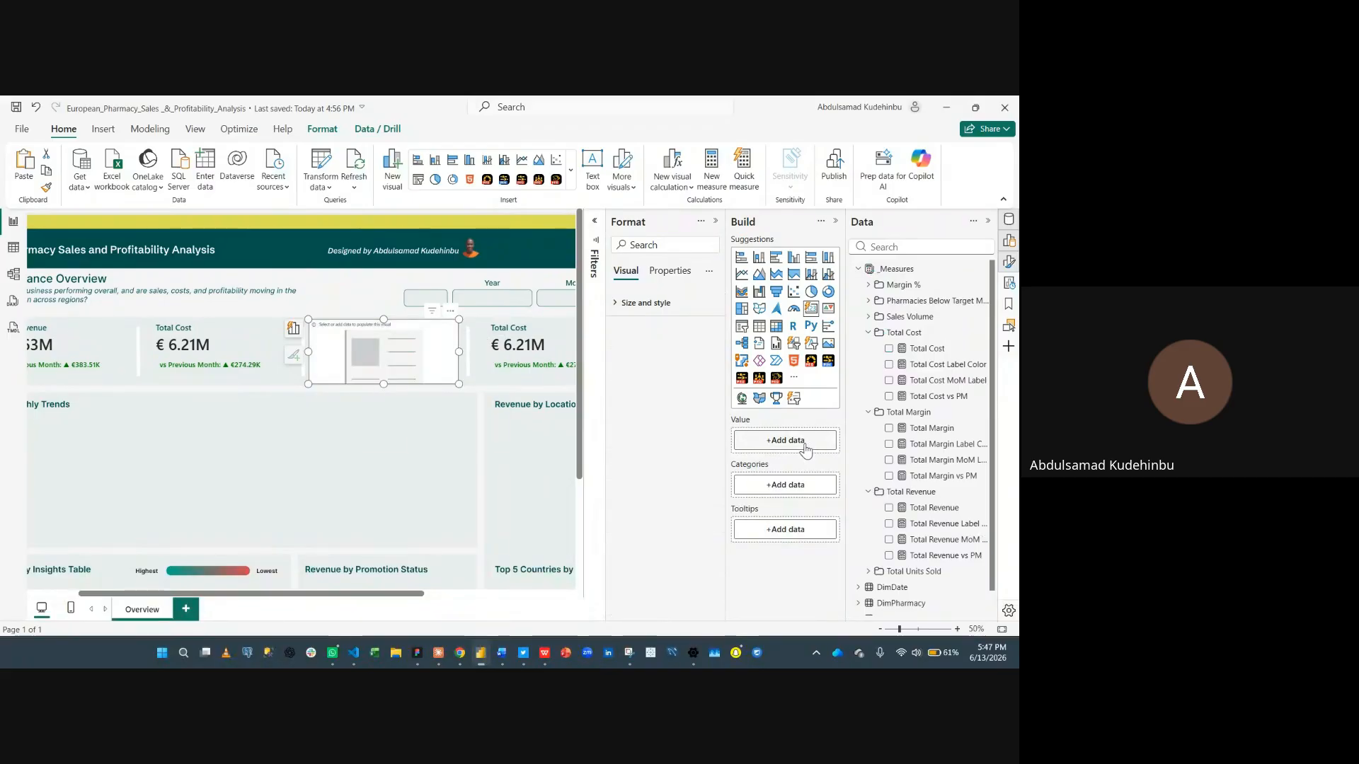
left_click(807, 443)
type("marg")
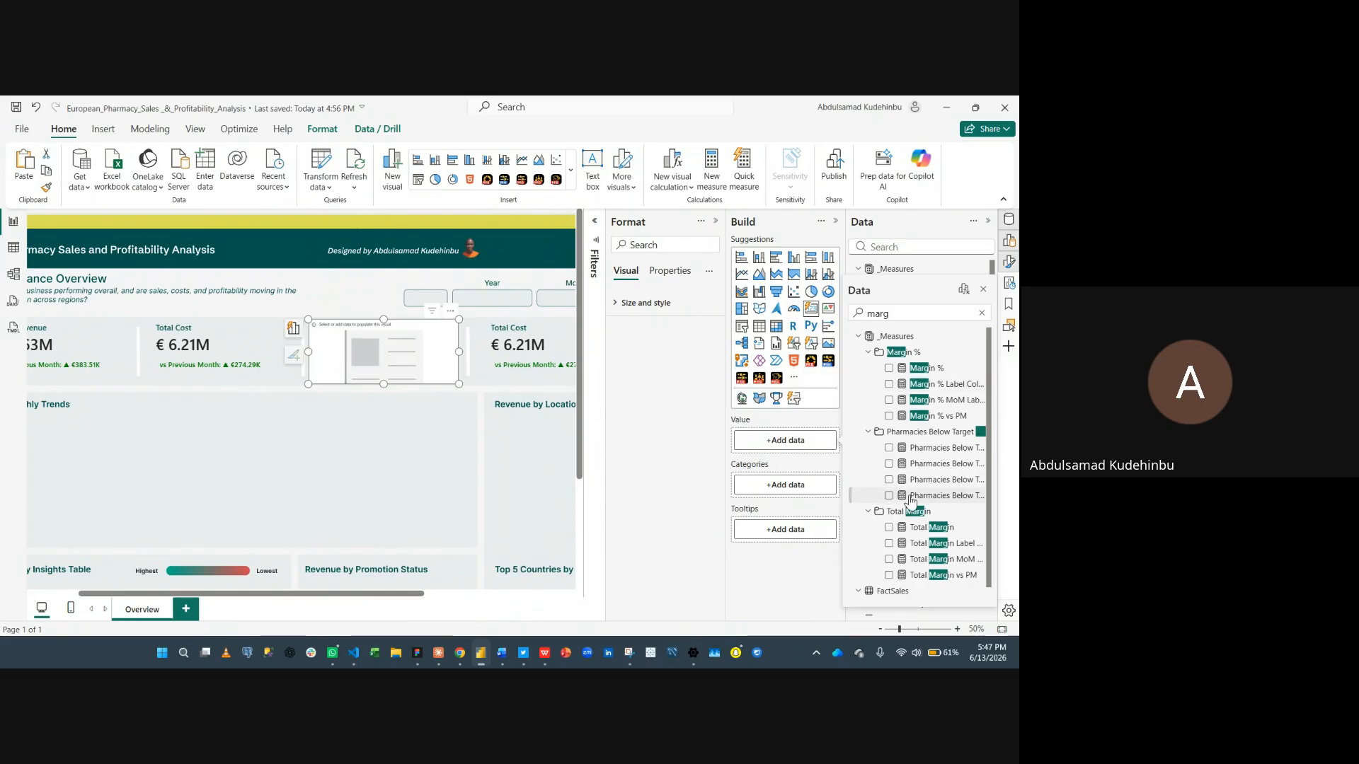
scroll(890, 510, "down", 1)
left_click(889, 514)
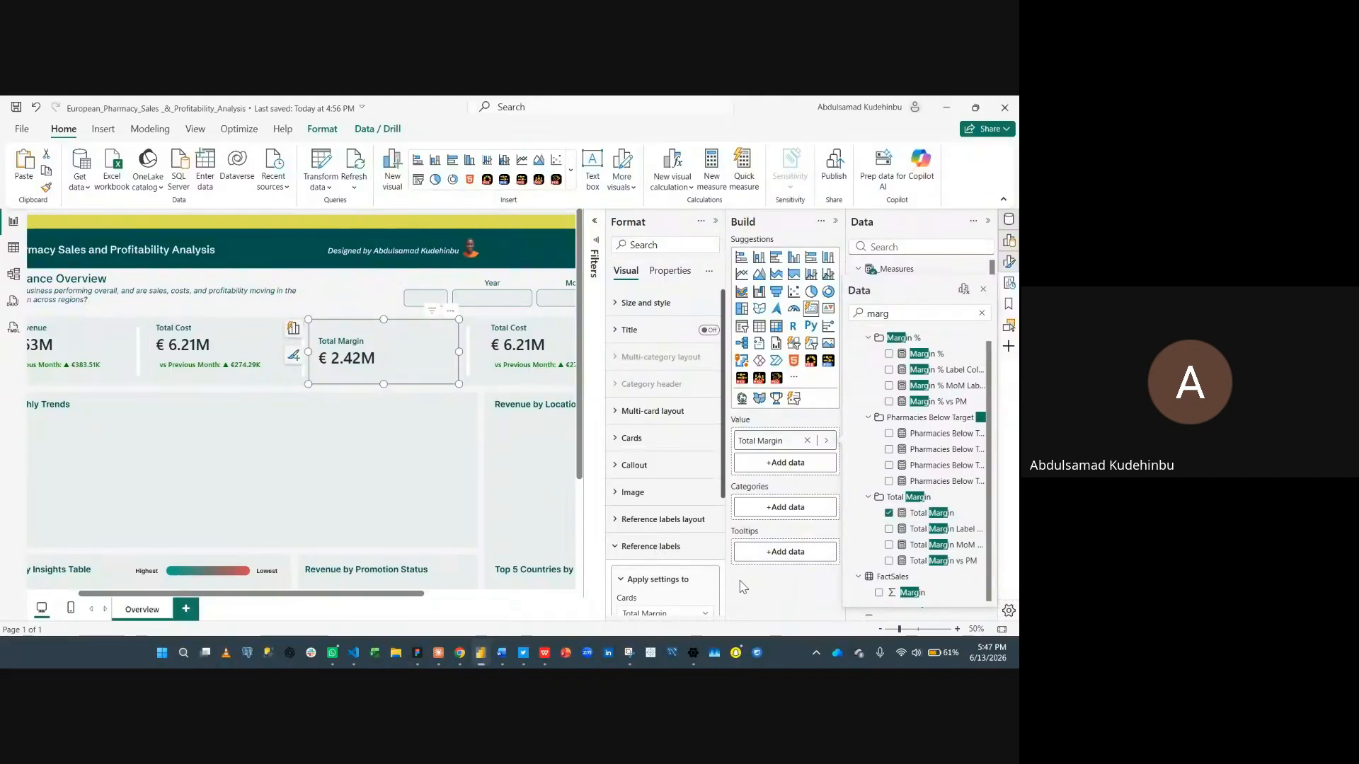
- Add Total Margin MoM Label as the reference label of the Total Margin card
scroll(671, 569, "down", 3)
left_click(681, 472)
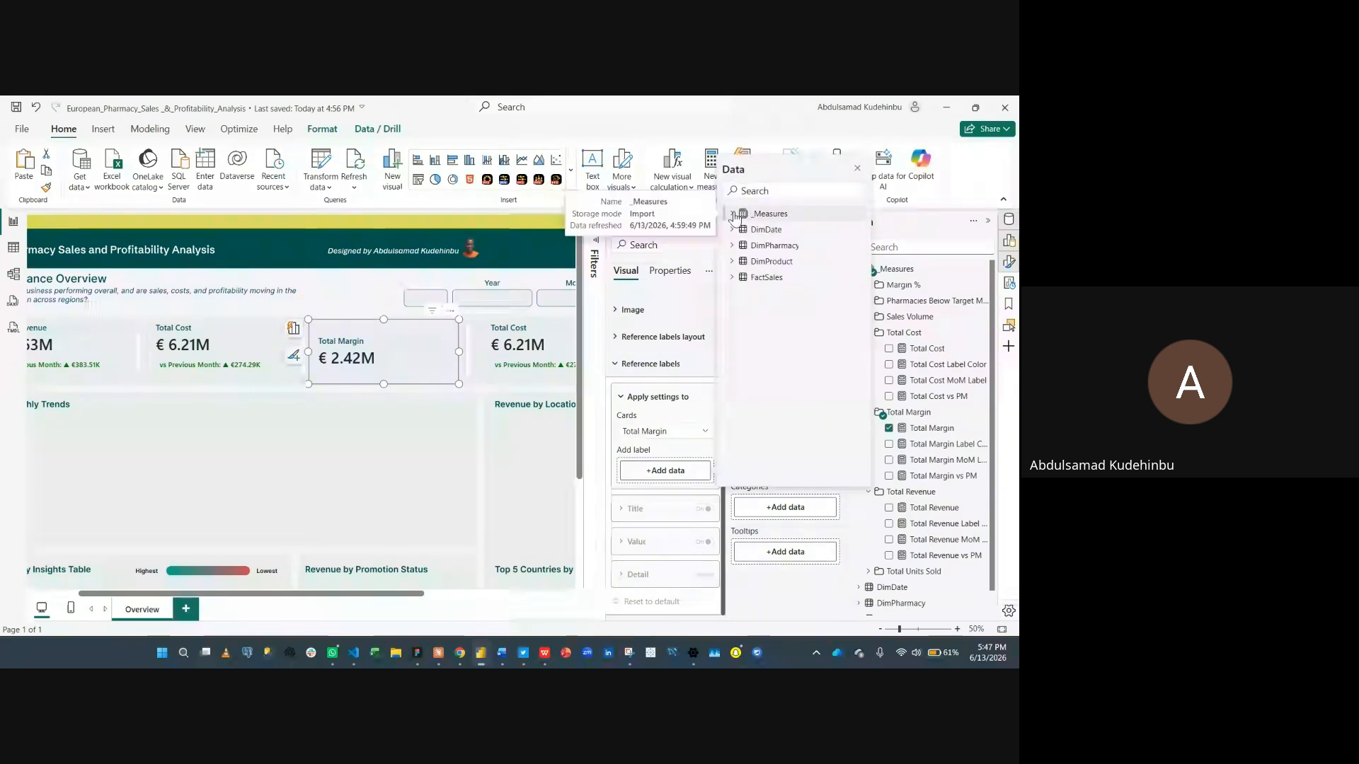
type("l")
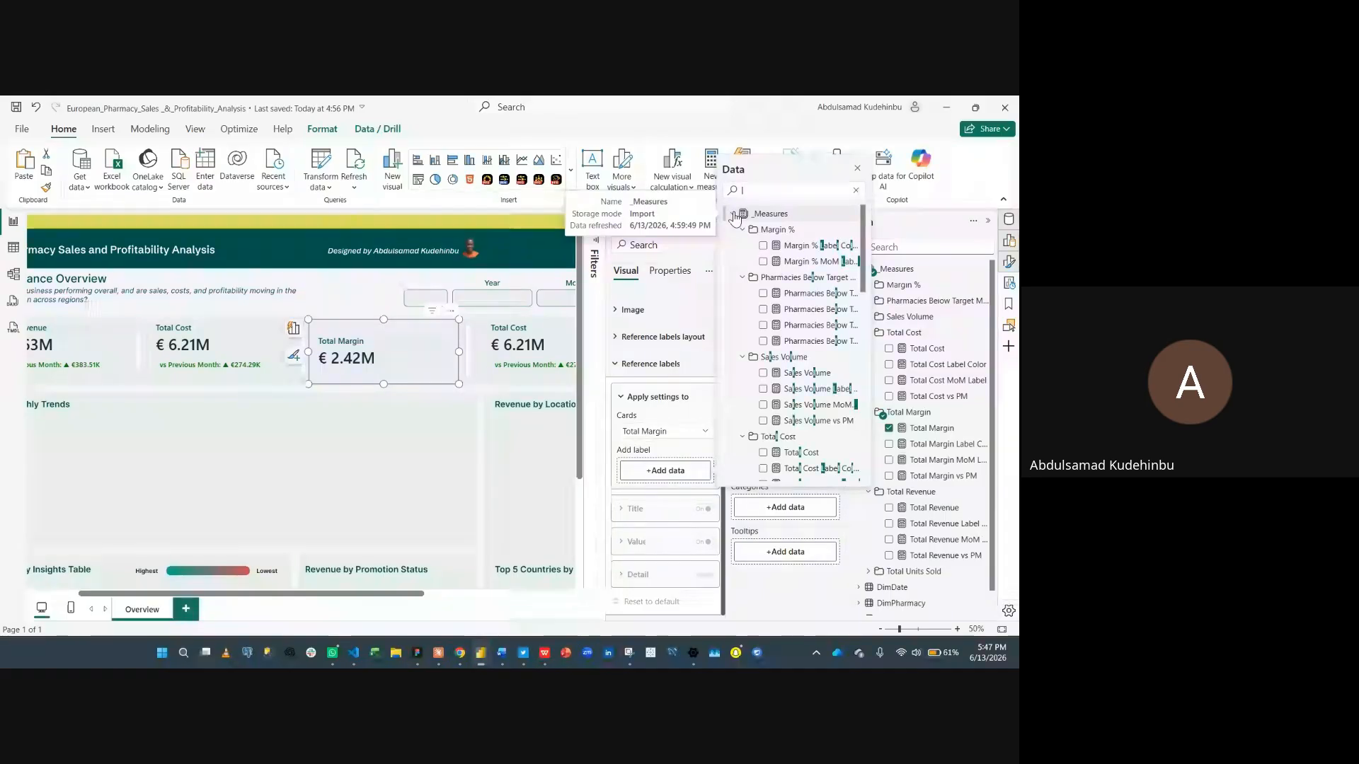
type("abe")
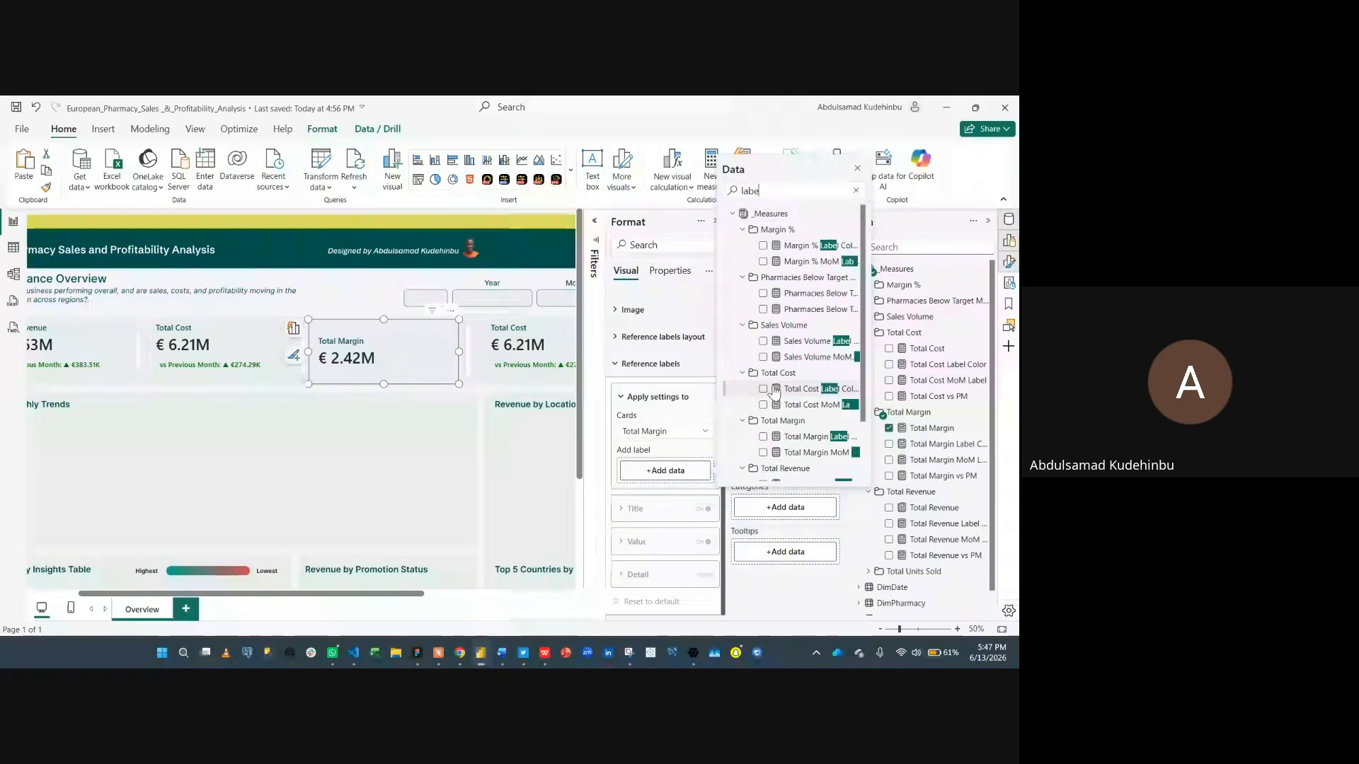
scroll(757, 354, "down", 2)
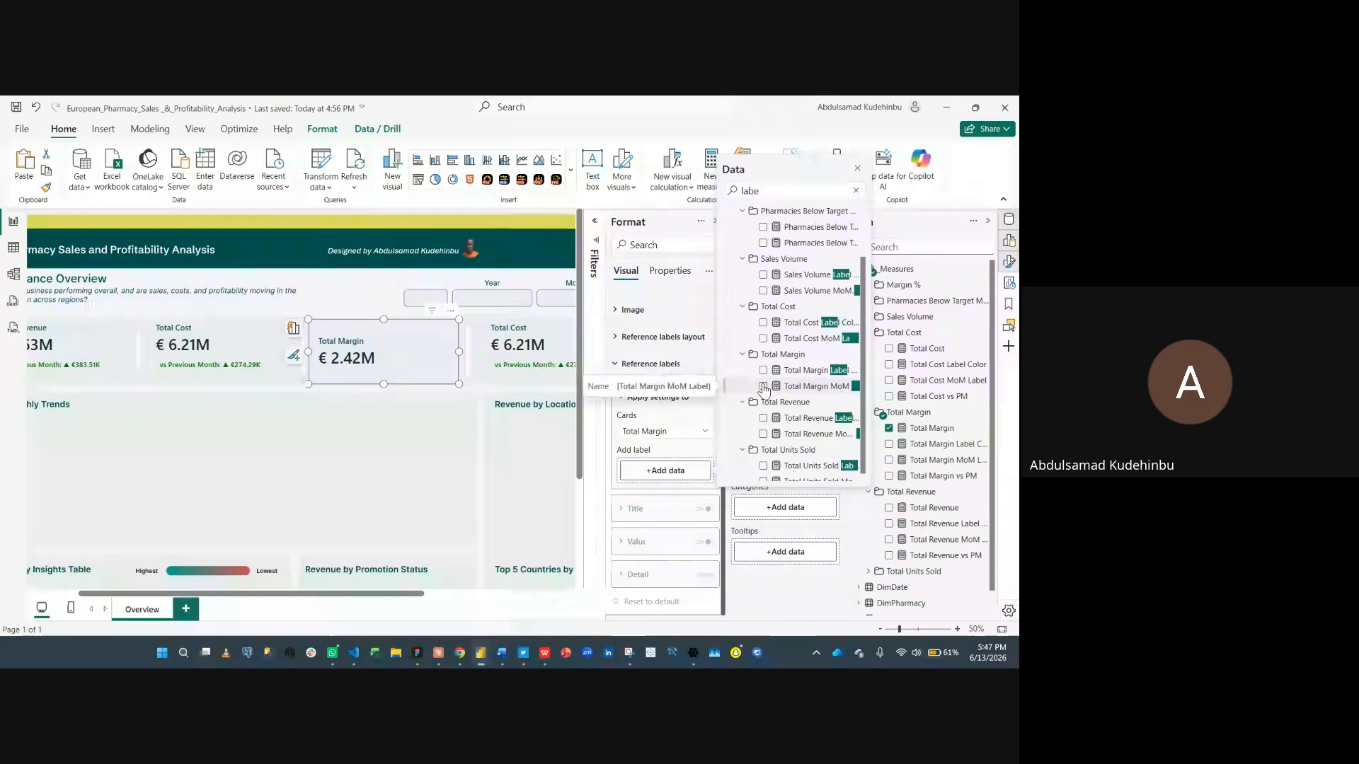
left_click(763, 386)
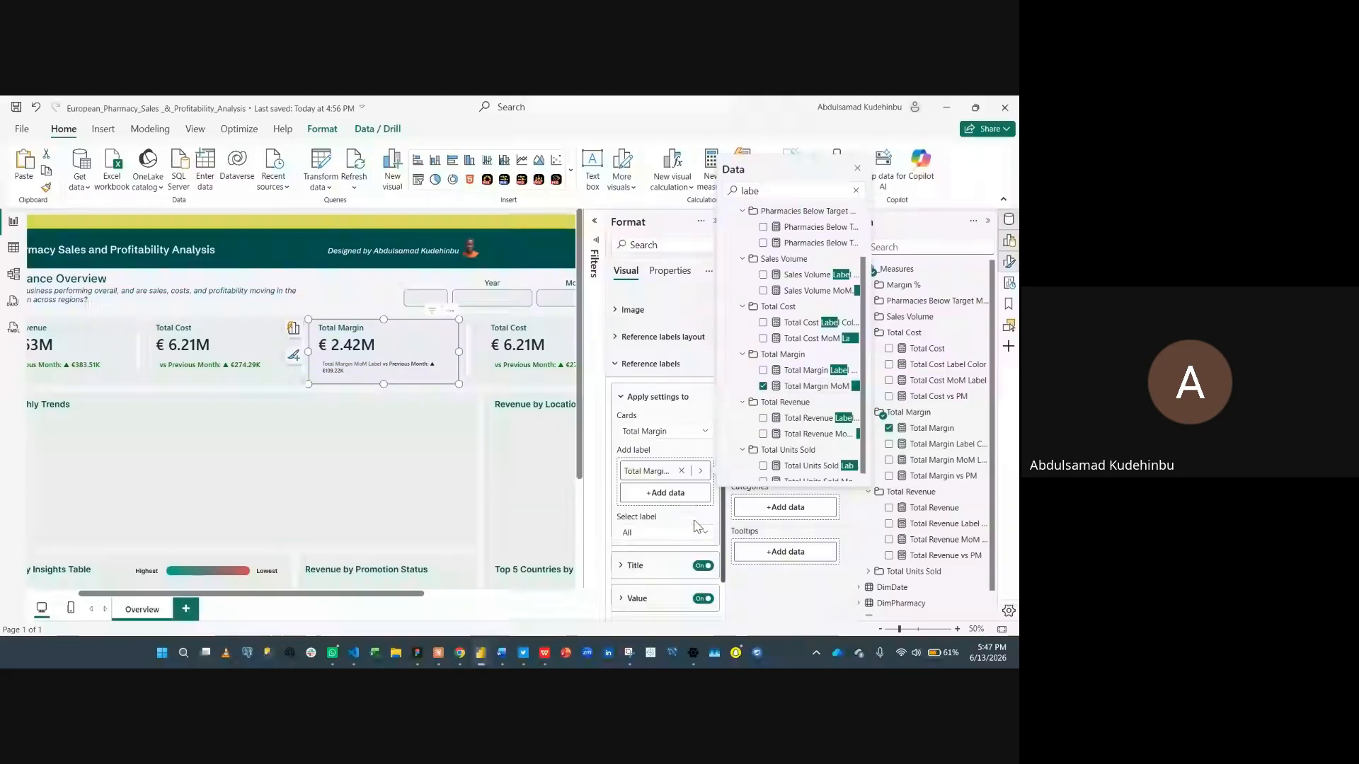
- Turn off the reference label title and set the reference label value font size to 16
left_click(703, 566)
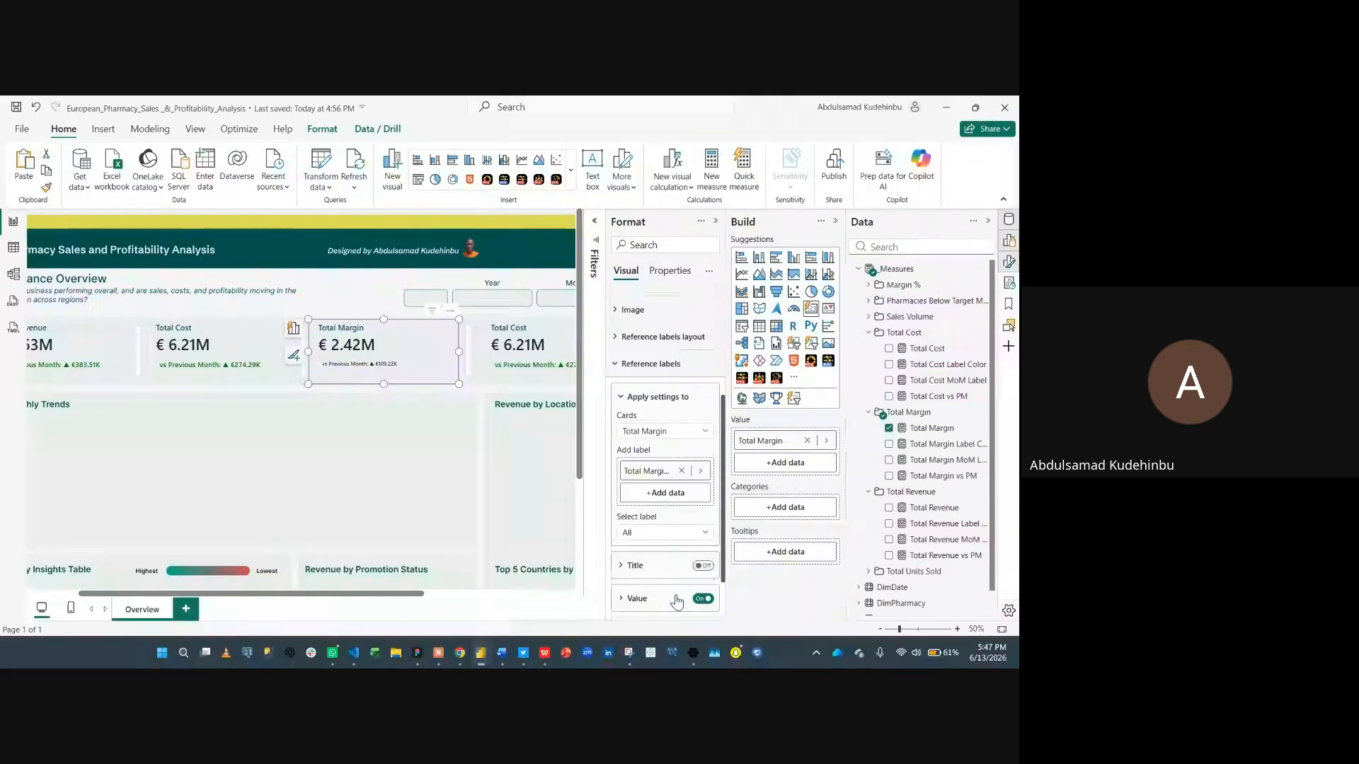
left_click(637, 599)
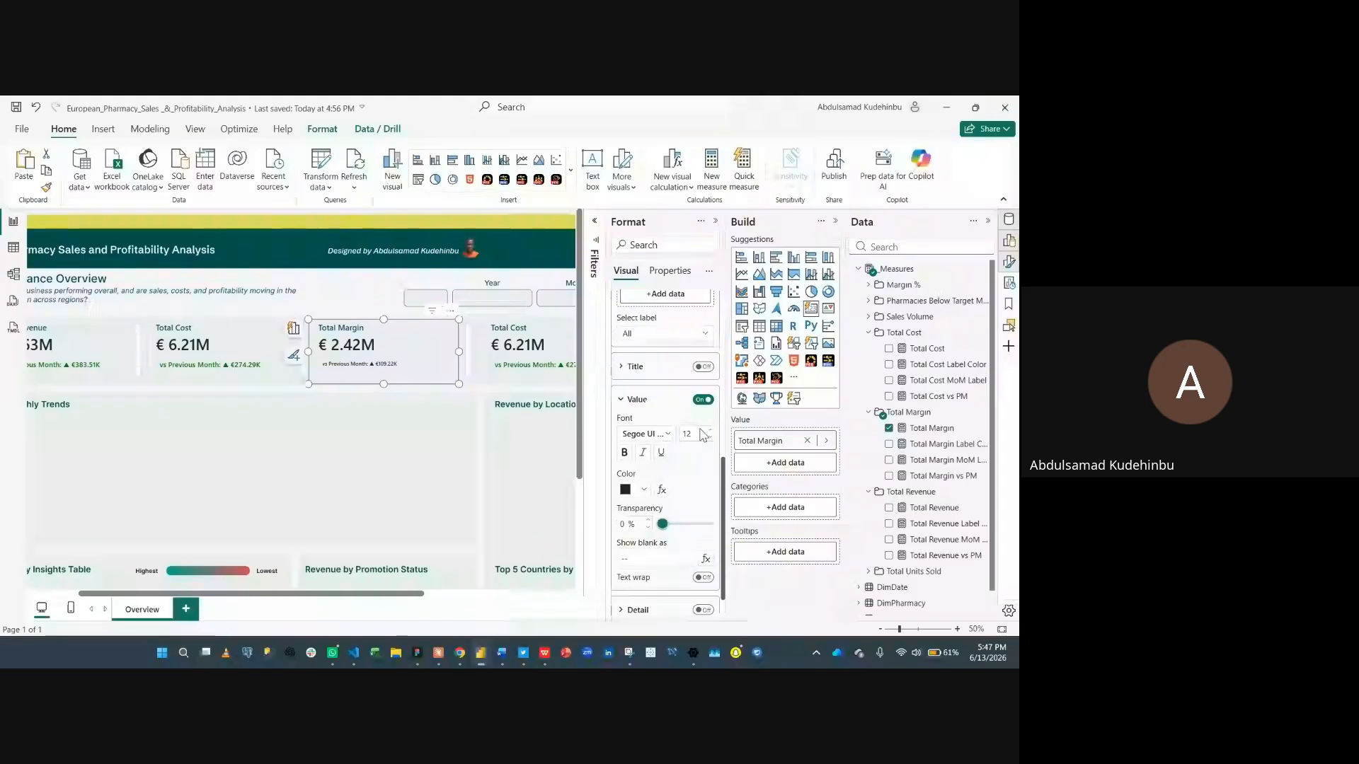
type("16")
- Apply conditional colour to the reference label value by field value, based on Total Margin Label Color
left_click(661, 489)
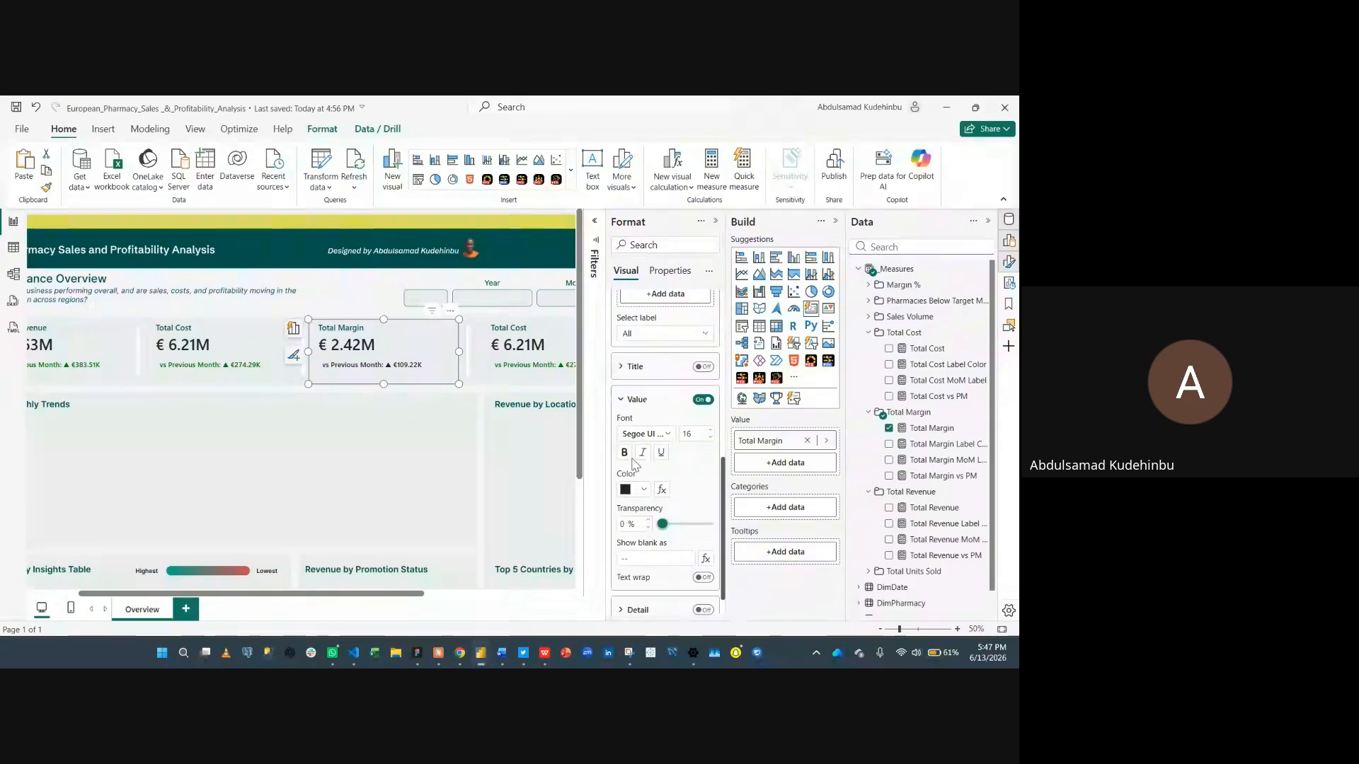
left_click(241, 227)
left_click(264, 289)
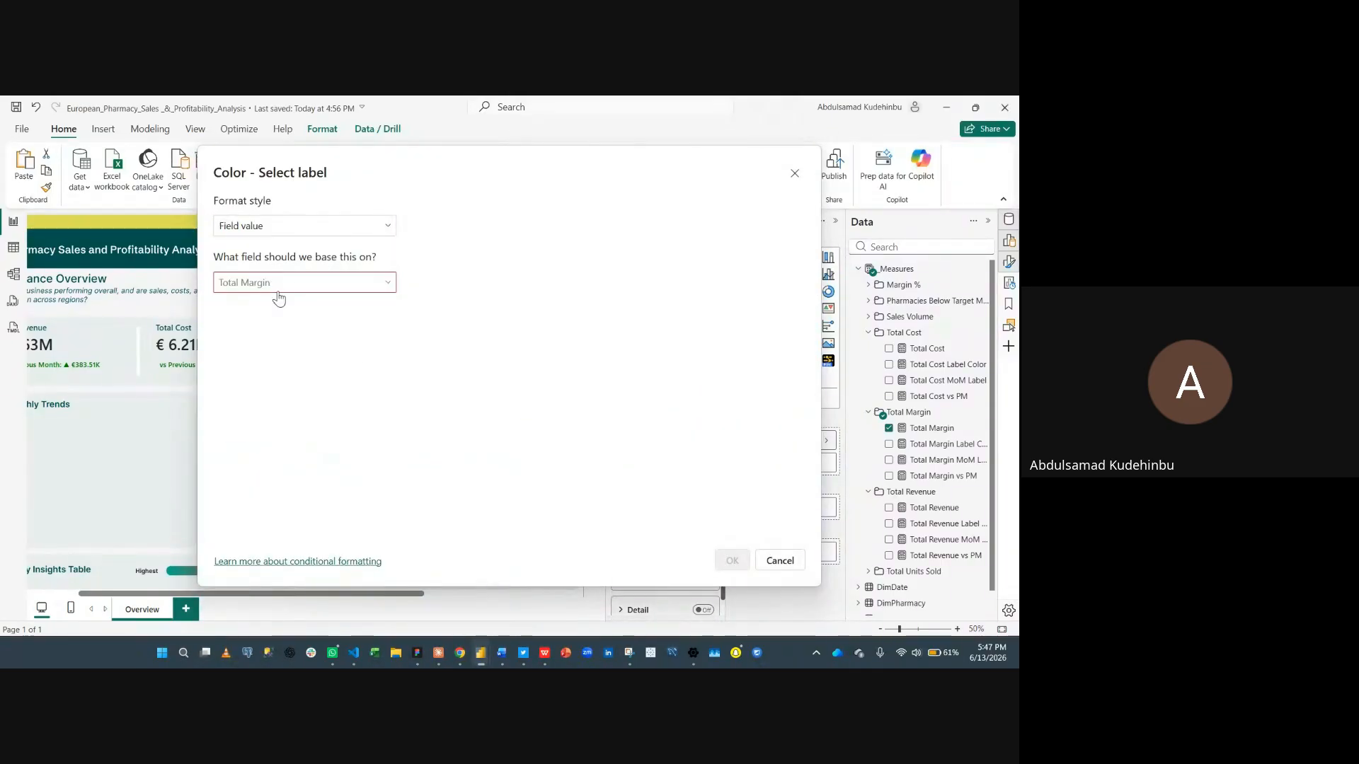
left_click(289, 285)
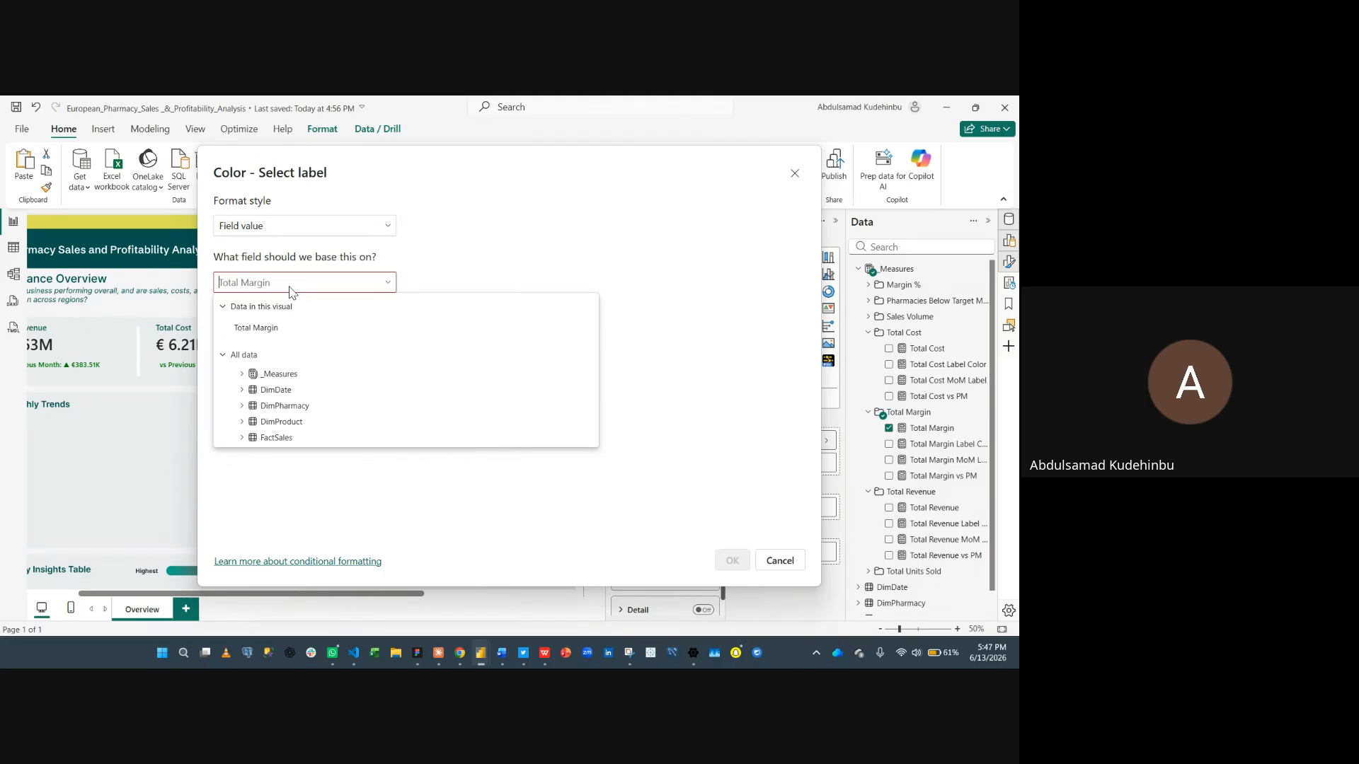
type("marg")
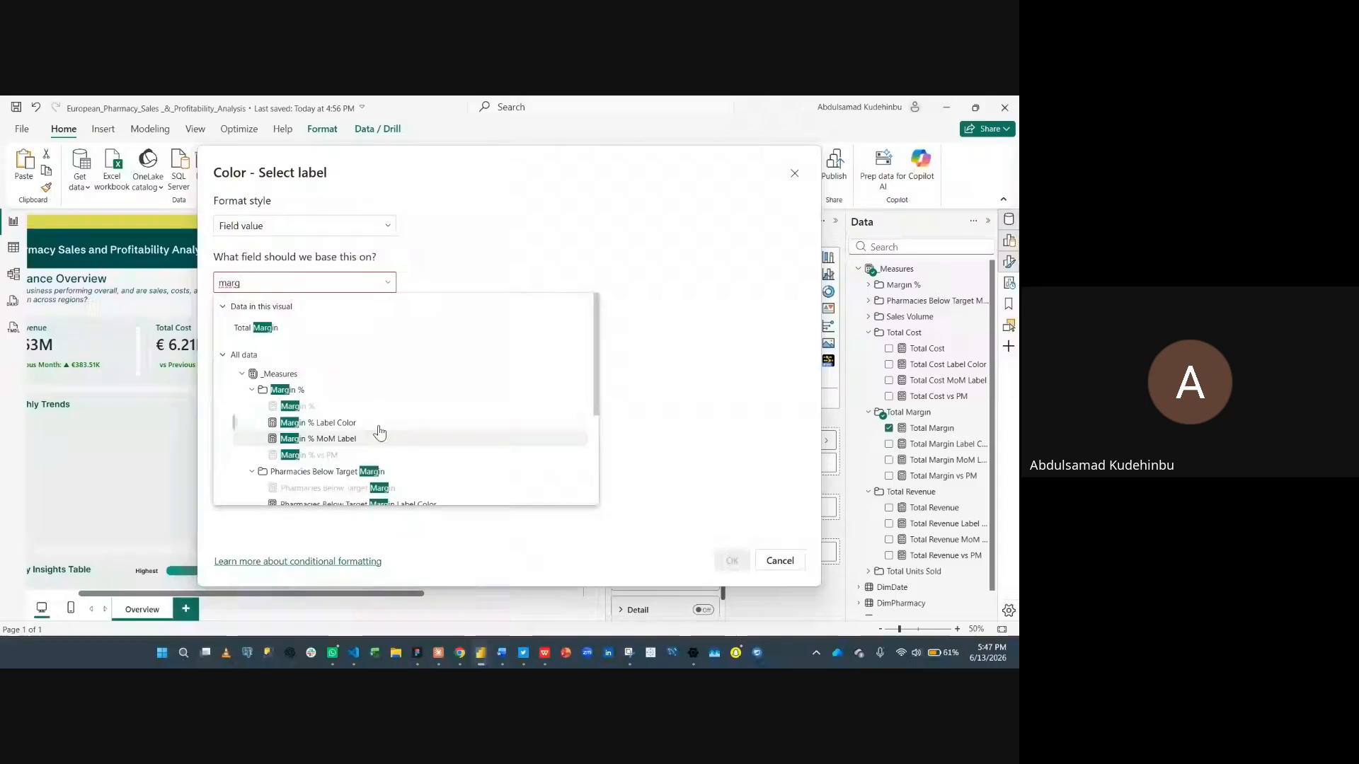
scroll(375, 428, "down", 3)
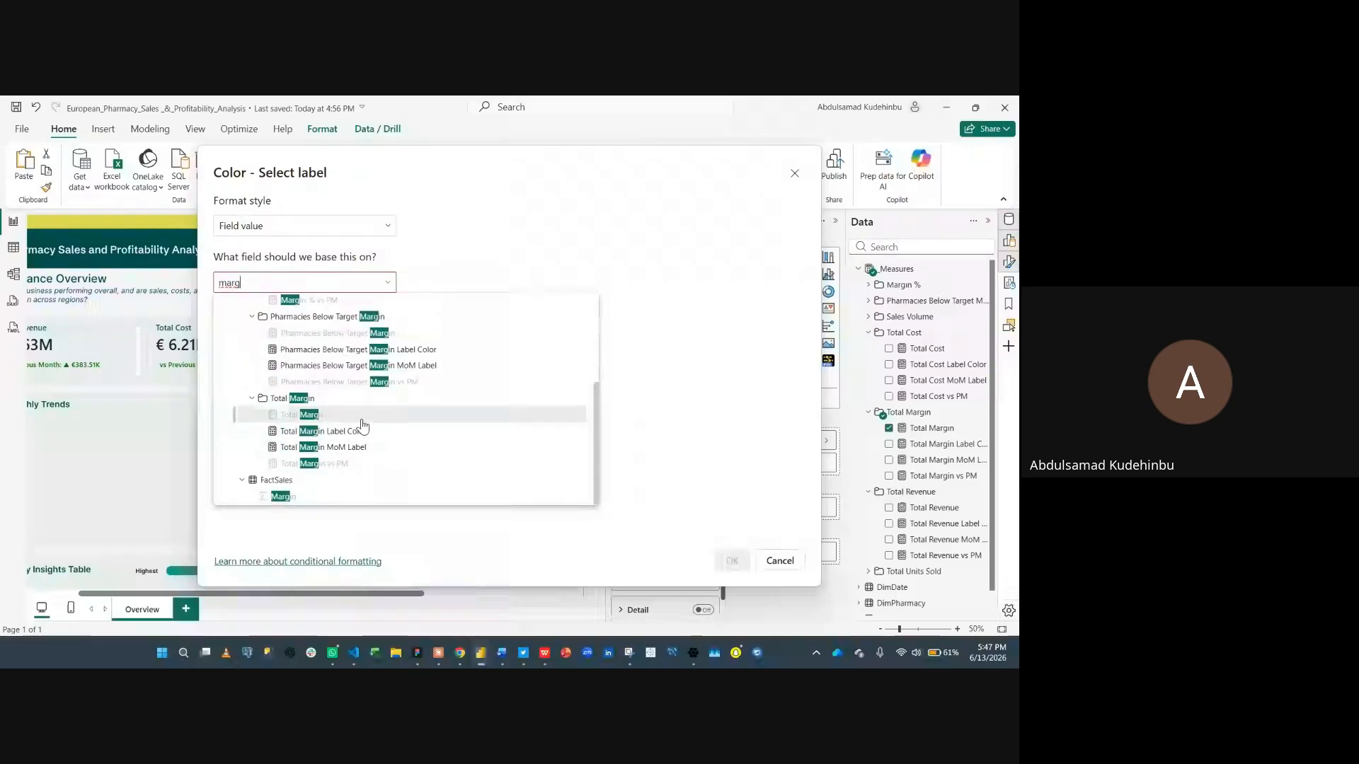
left_click(306, 430)
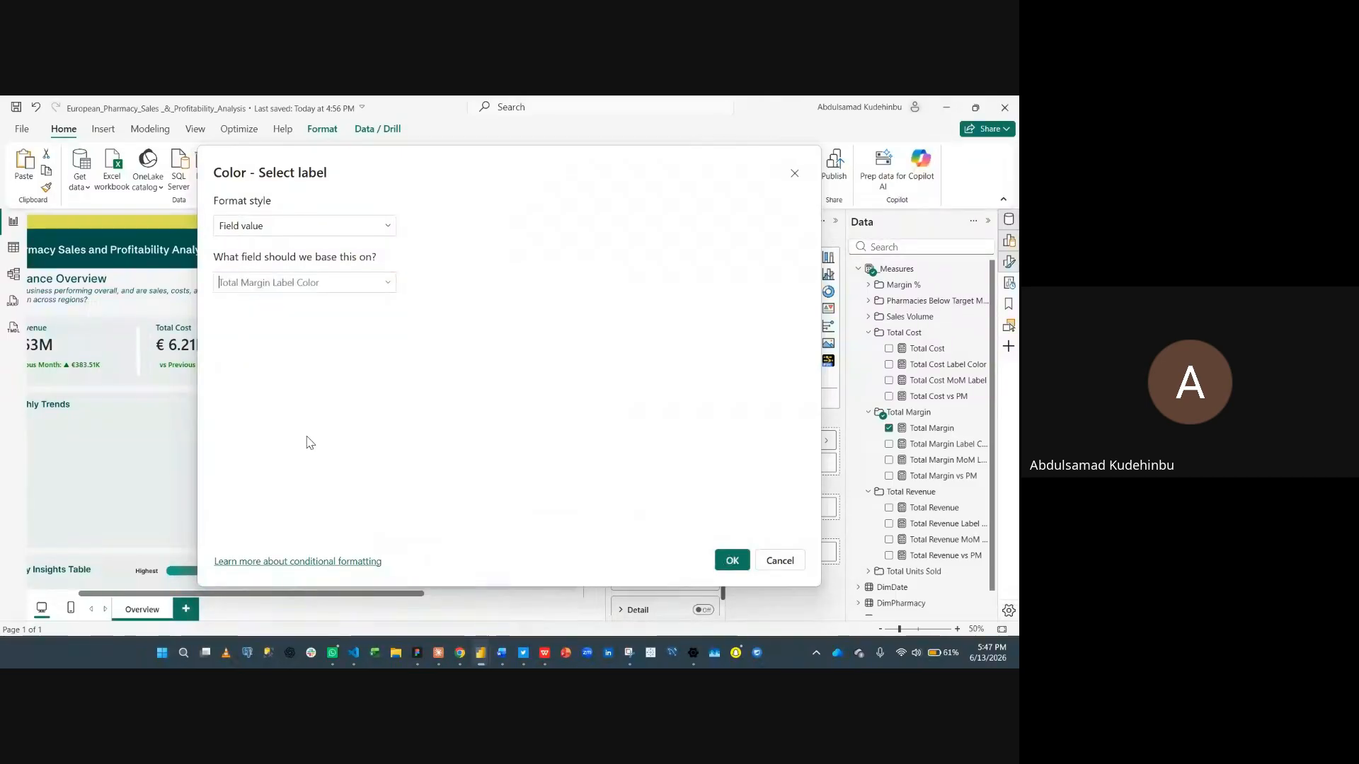
left_click(732, 560)
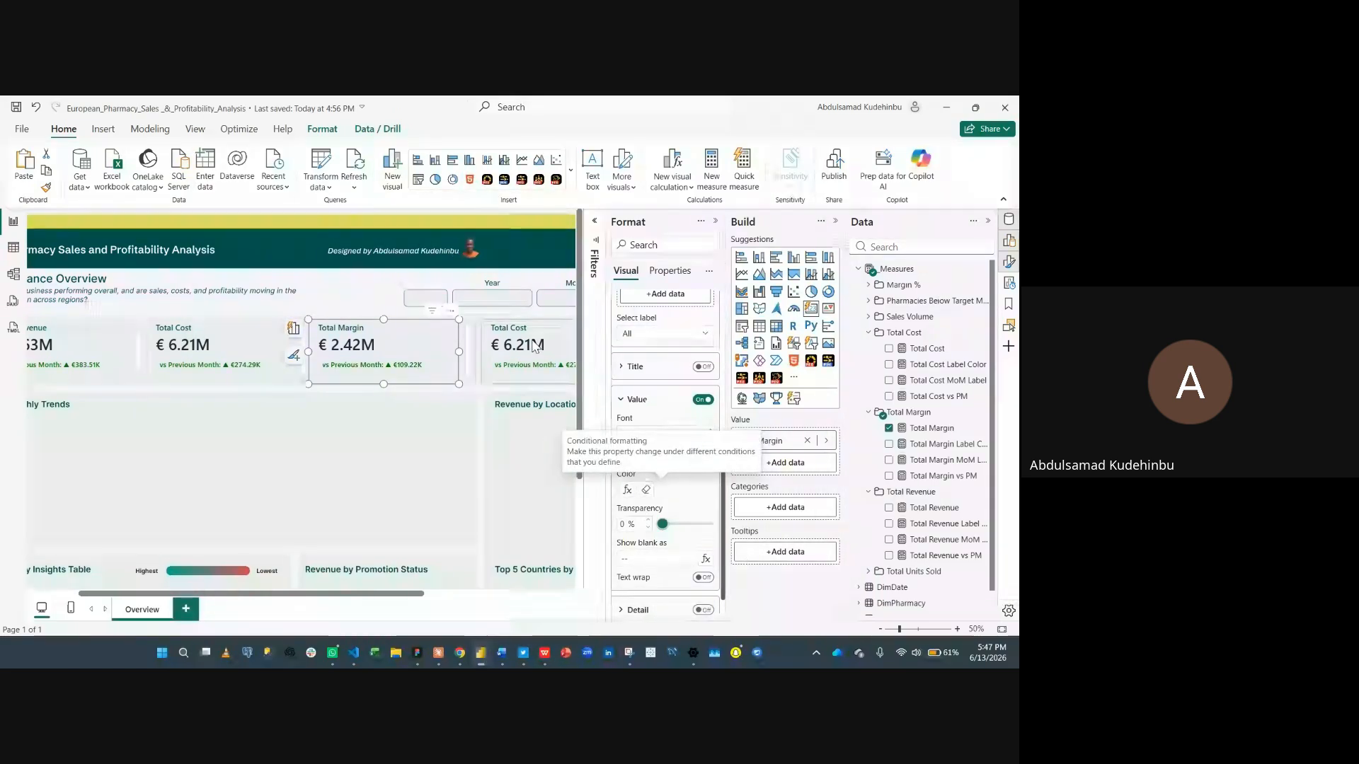
- Replace the field of the fourth KPI card with the Sales Volume measure
scroll(534, 347, "right", 5)
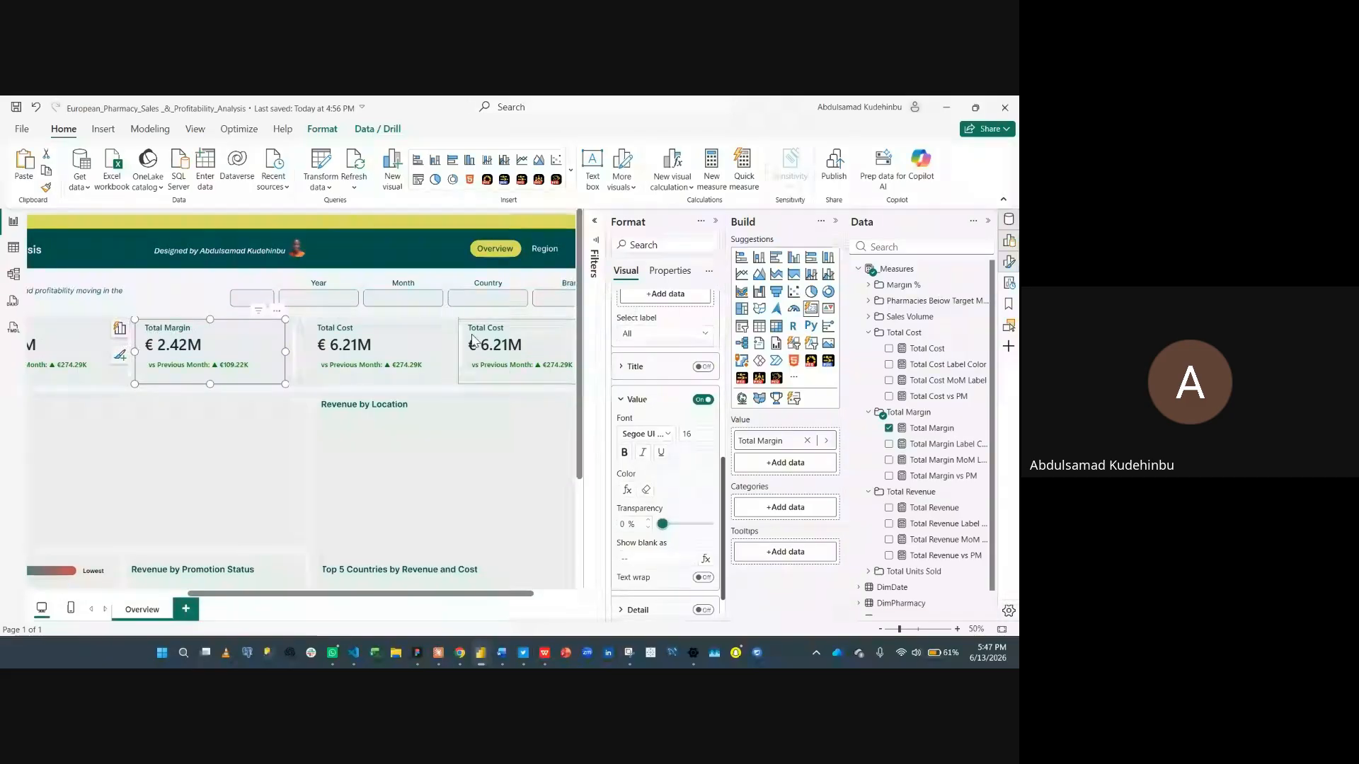
left_click(398, 332)
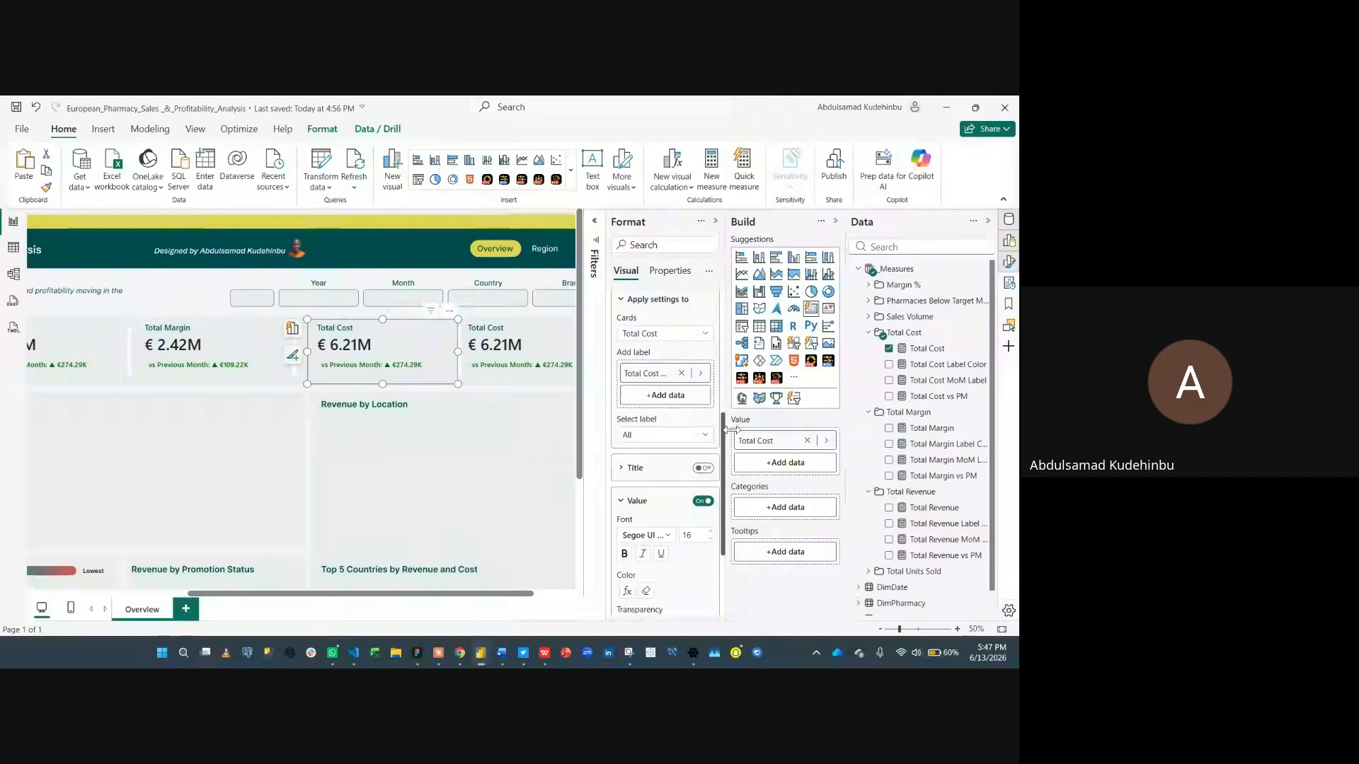
left_click(808, 441)
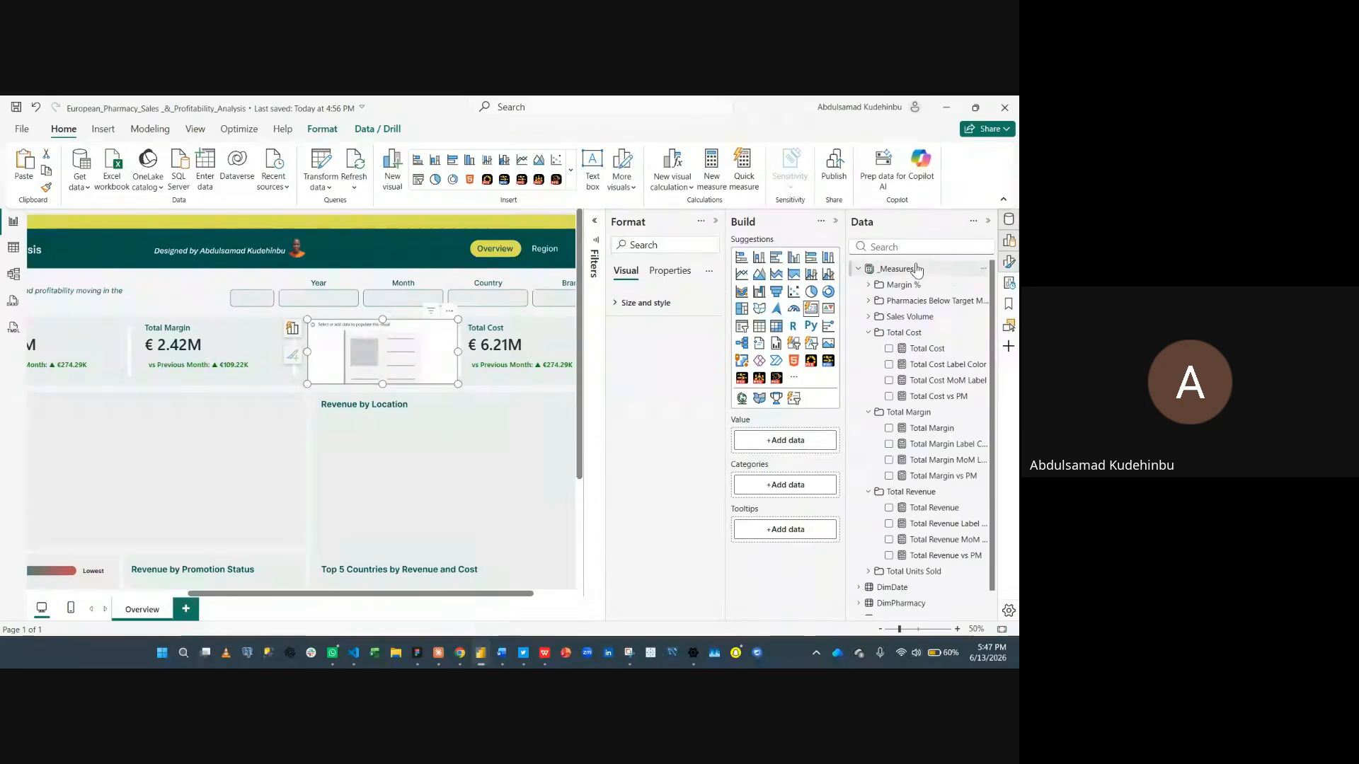
left_click(791, 442)
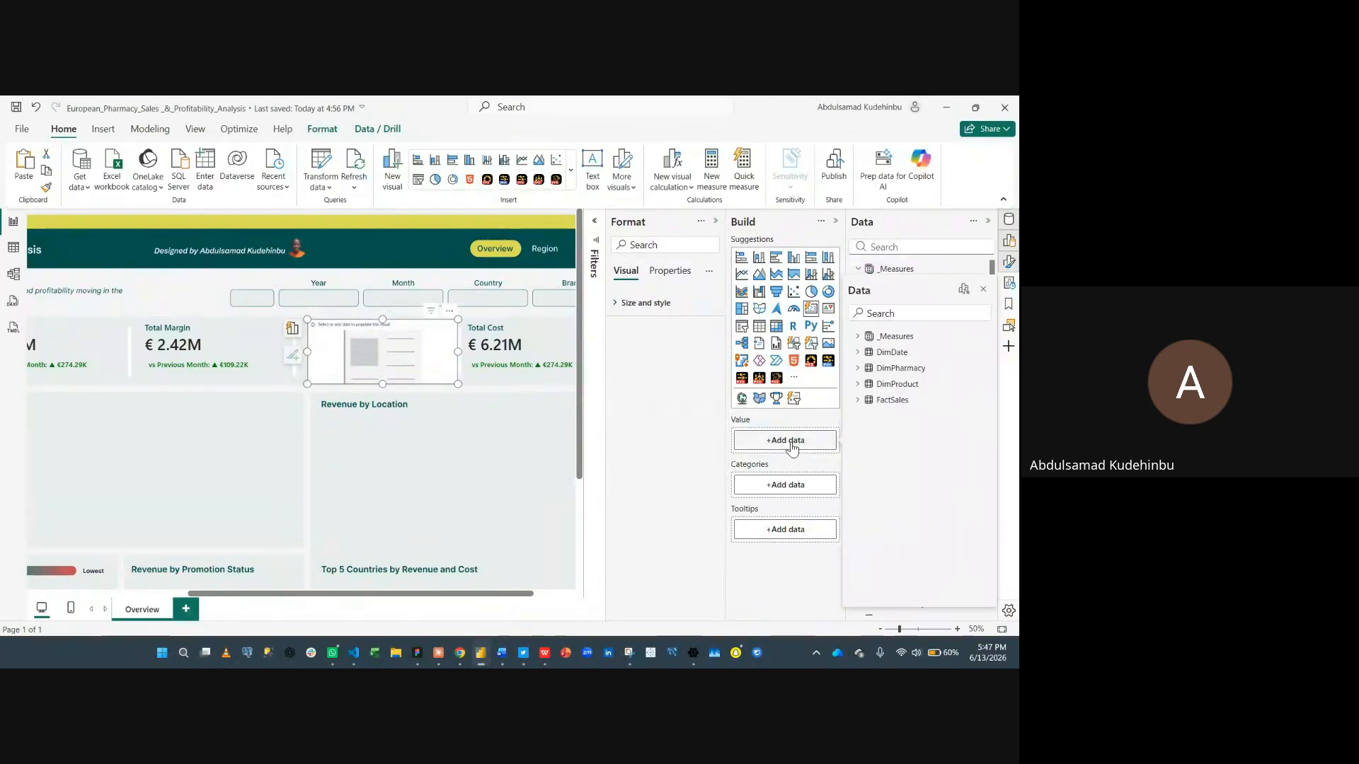
type("s")
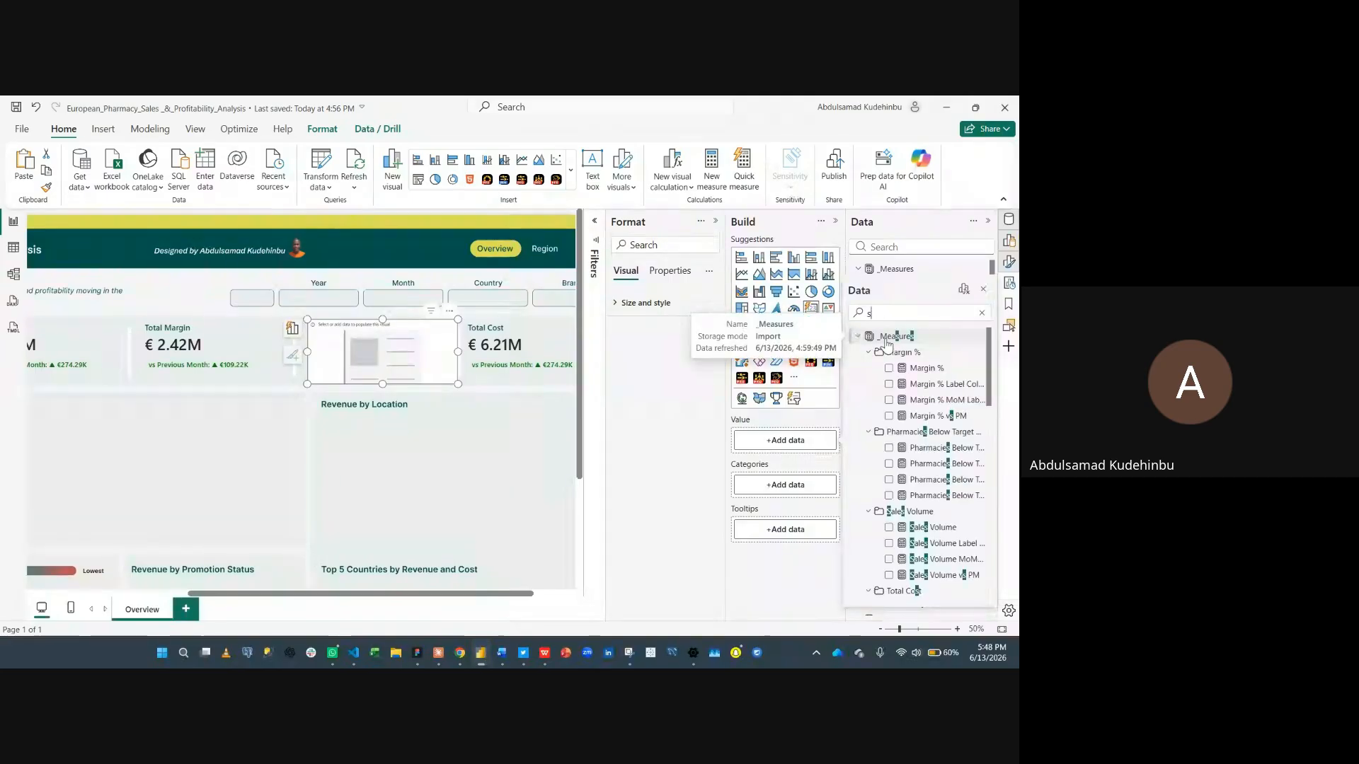
key("BackSpace")
type("vol")
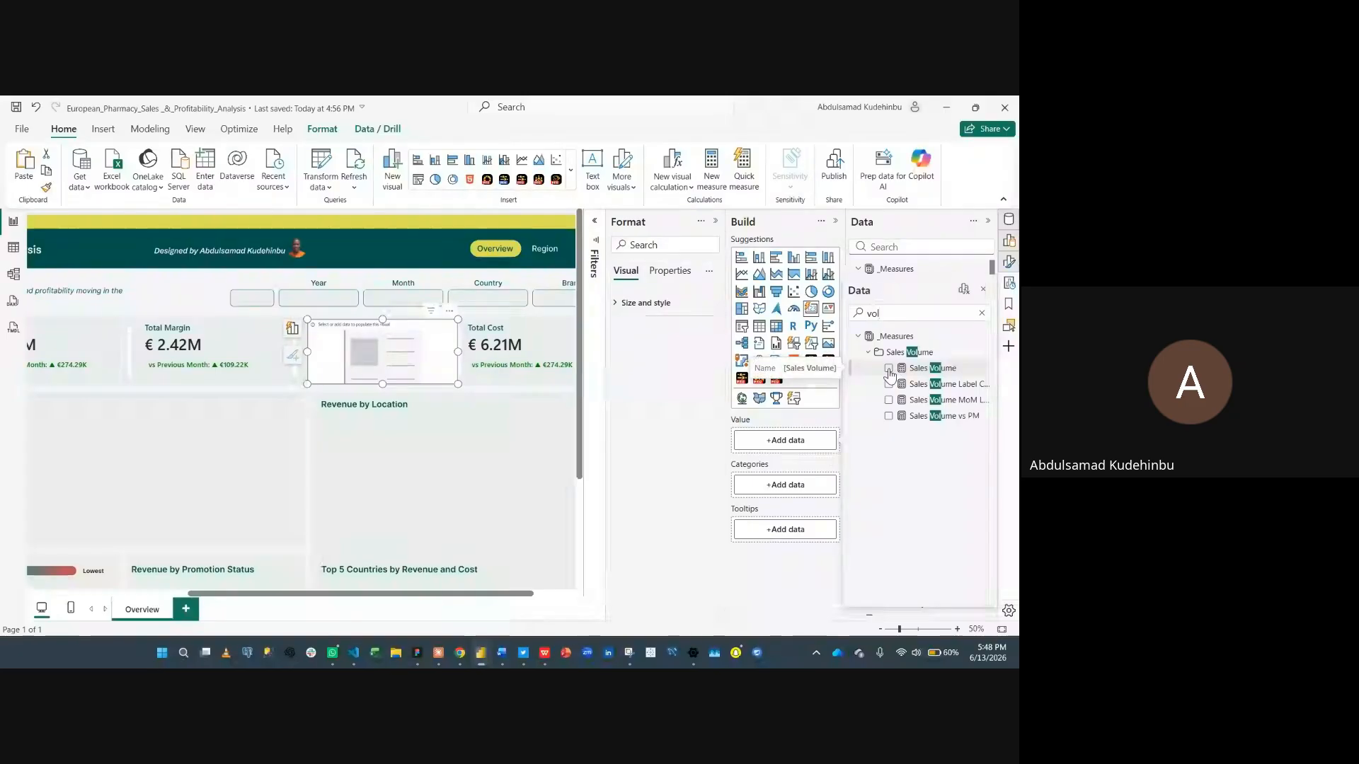
left_click(888, 368)
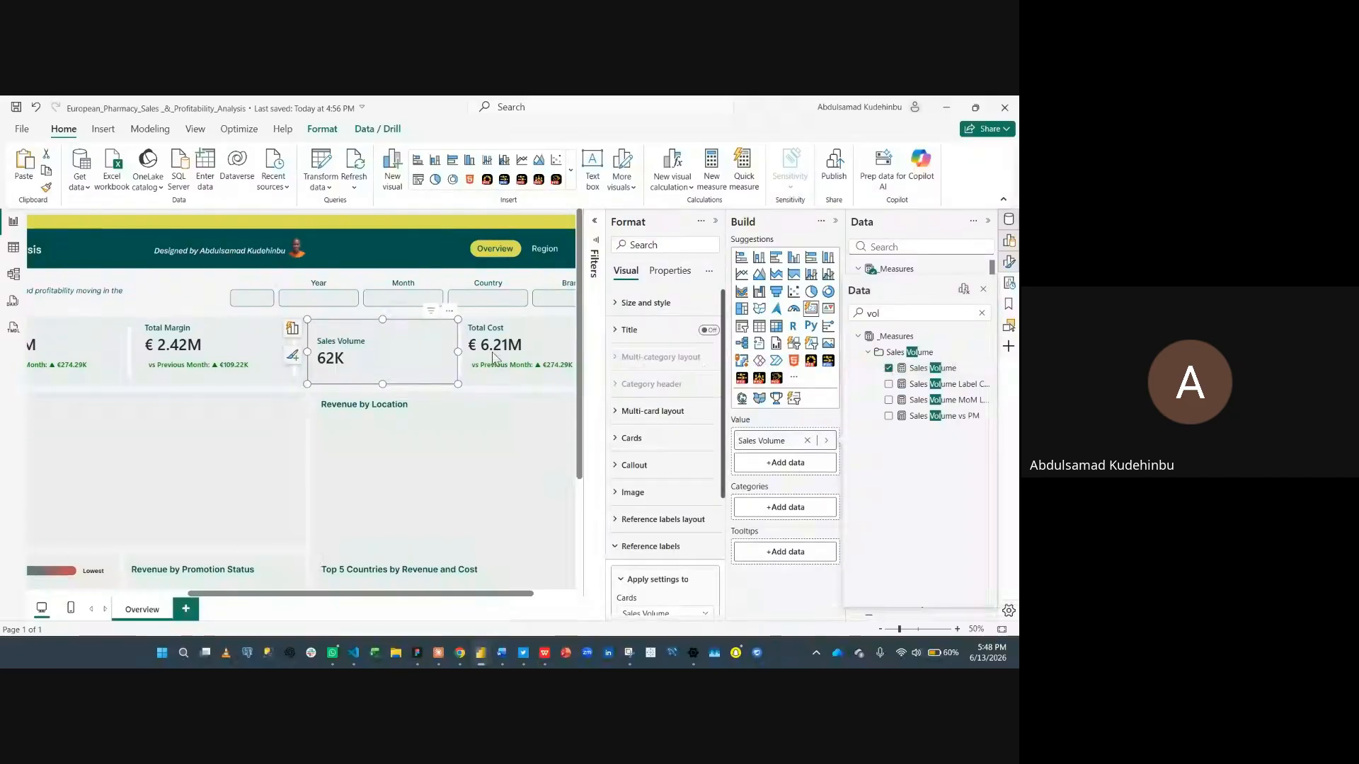
left_click(952, 368)
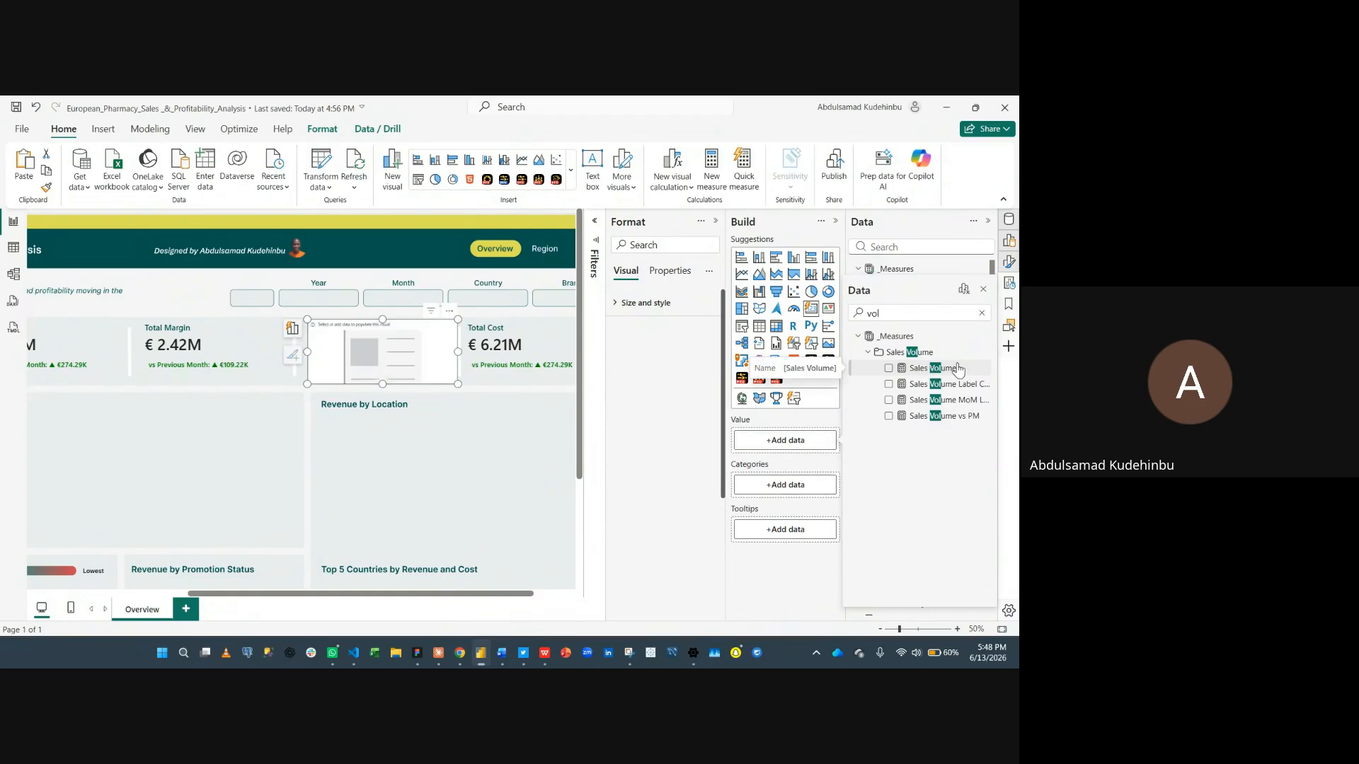
left_click(888, 369)
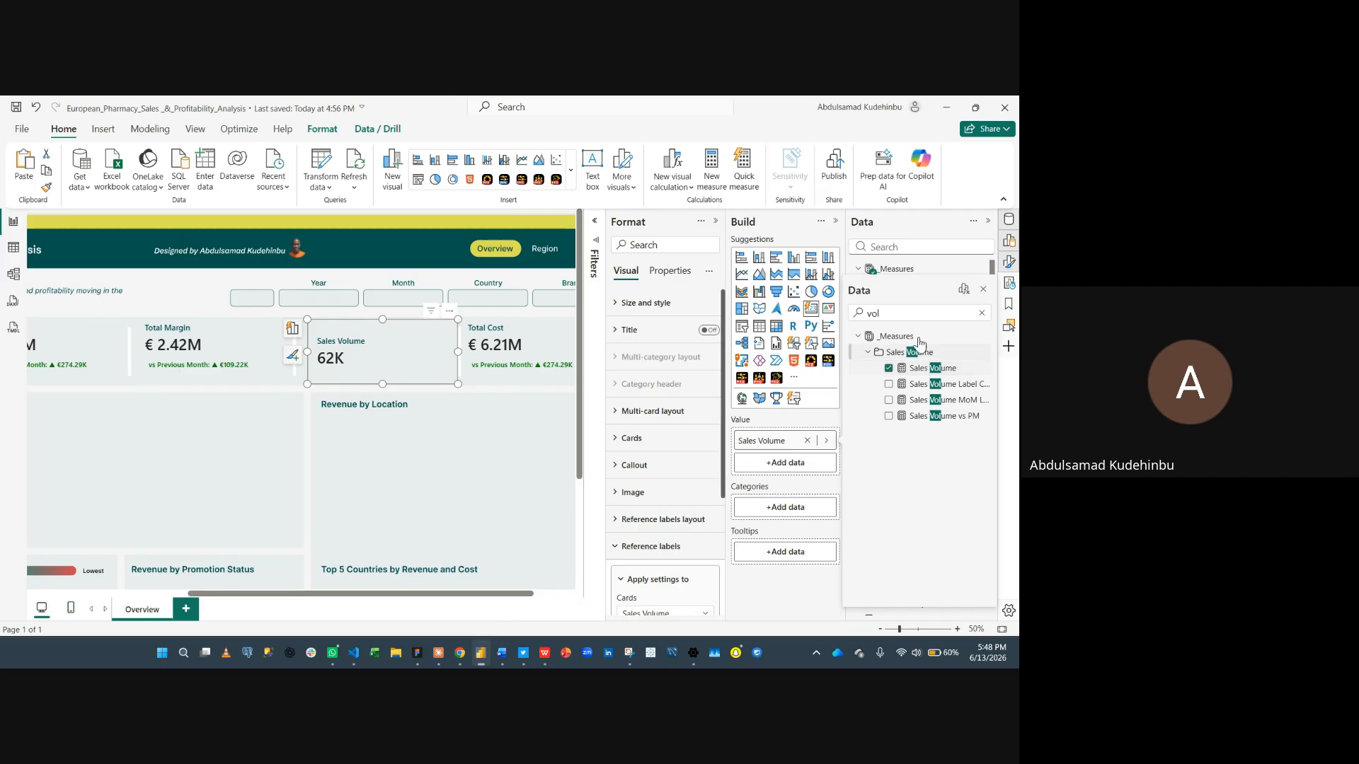
left_click(982, 291)
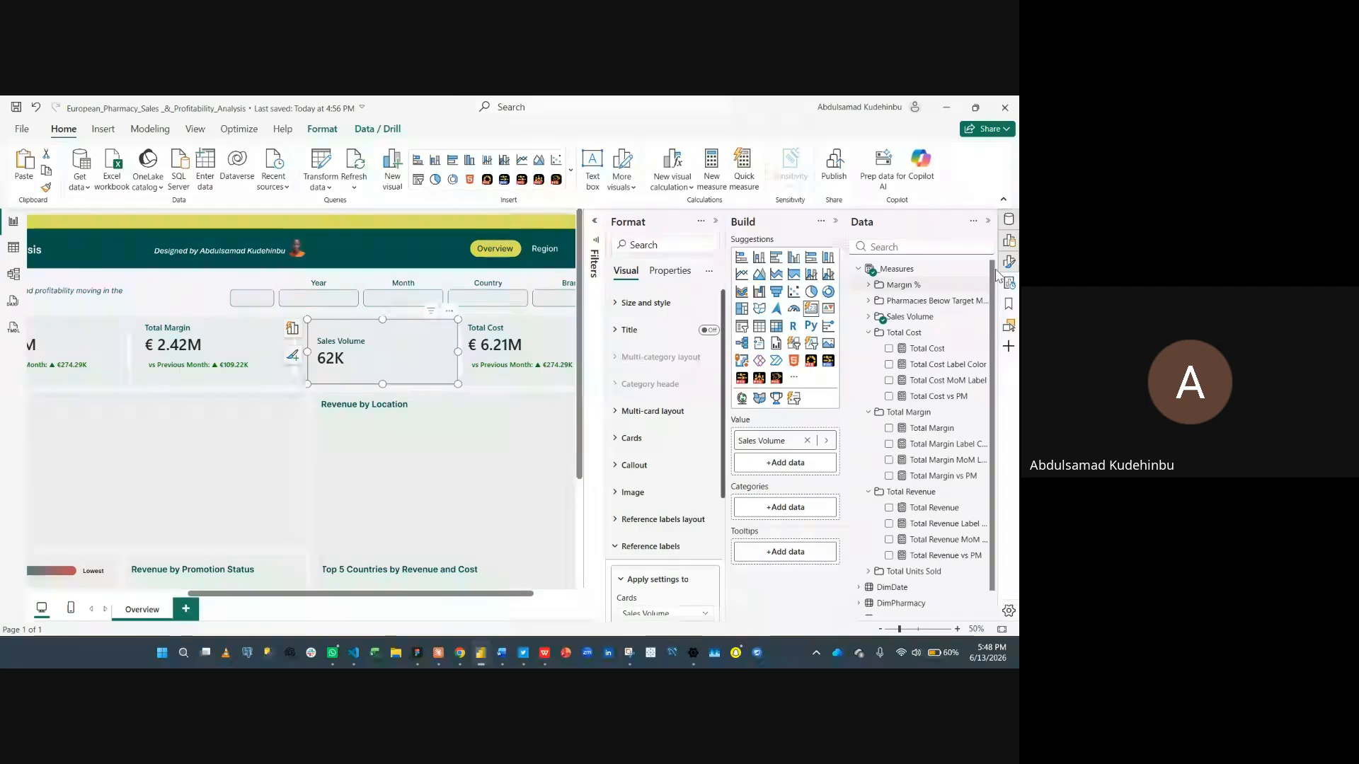
- Format the Sales Volume measure as a decimal number with two decimal places
left_click(1010, 219)
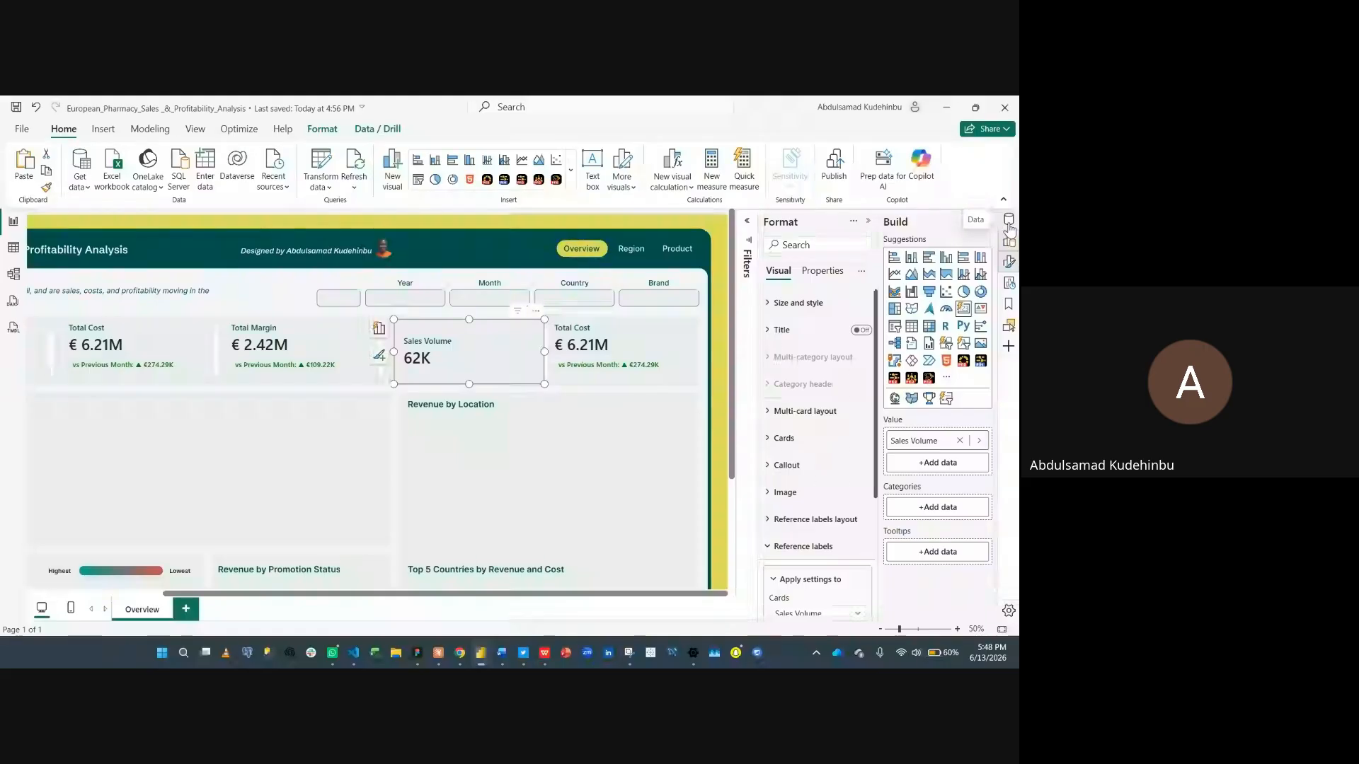
left_click(1009, 223)
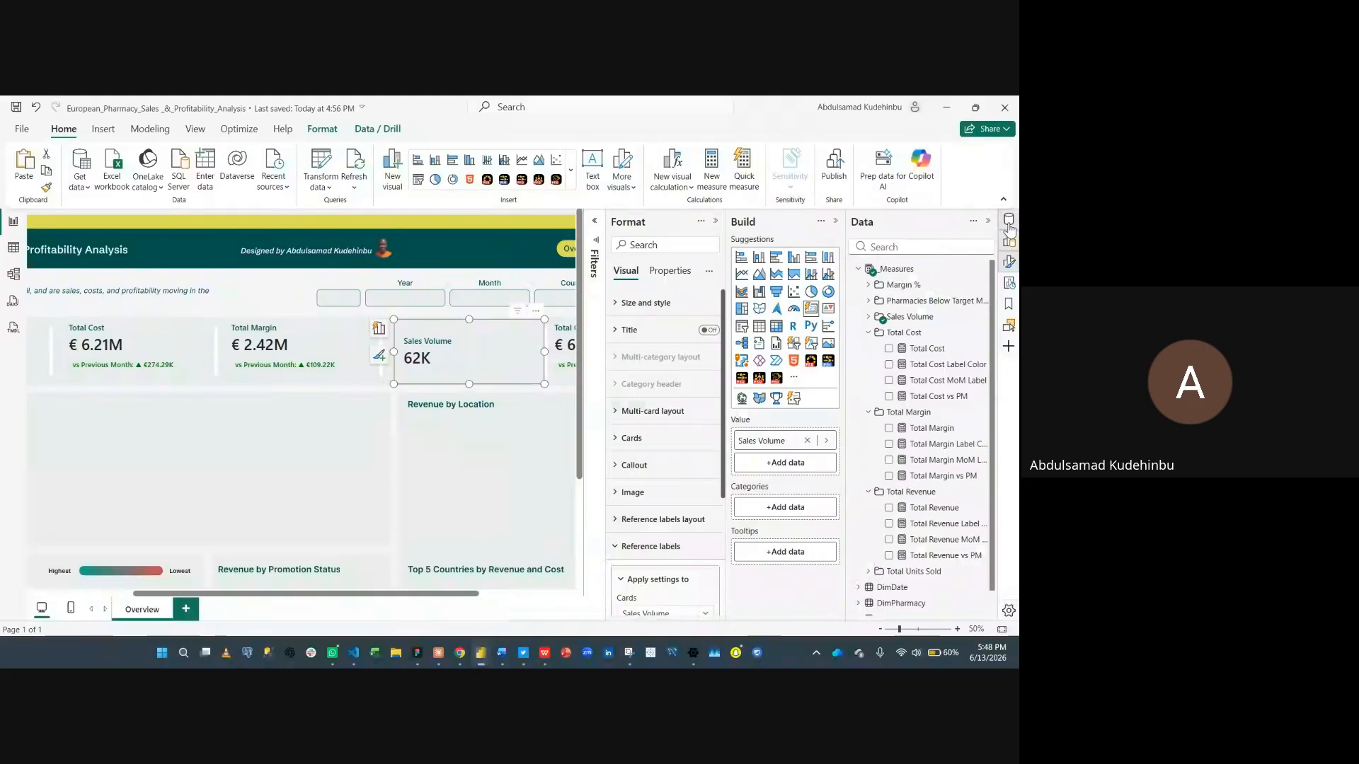
left_click(868, 316)
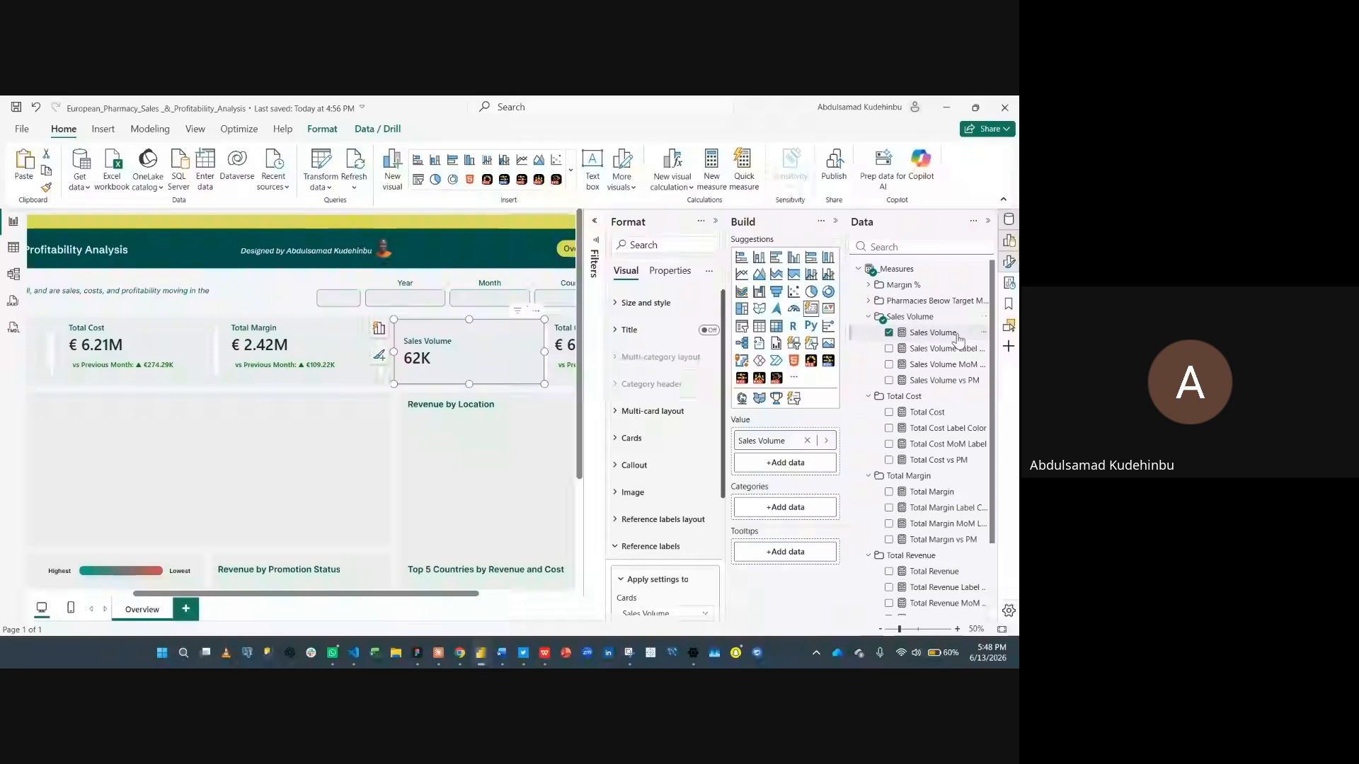
left_click(956, 334)
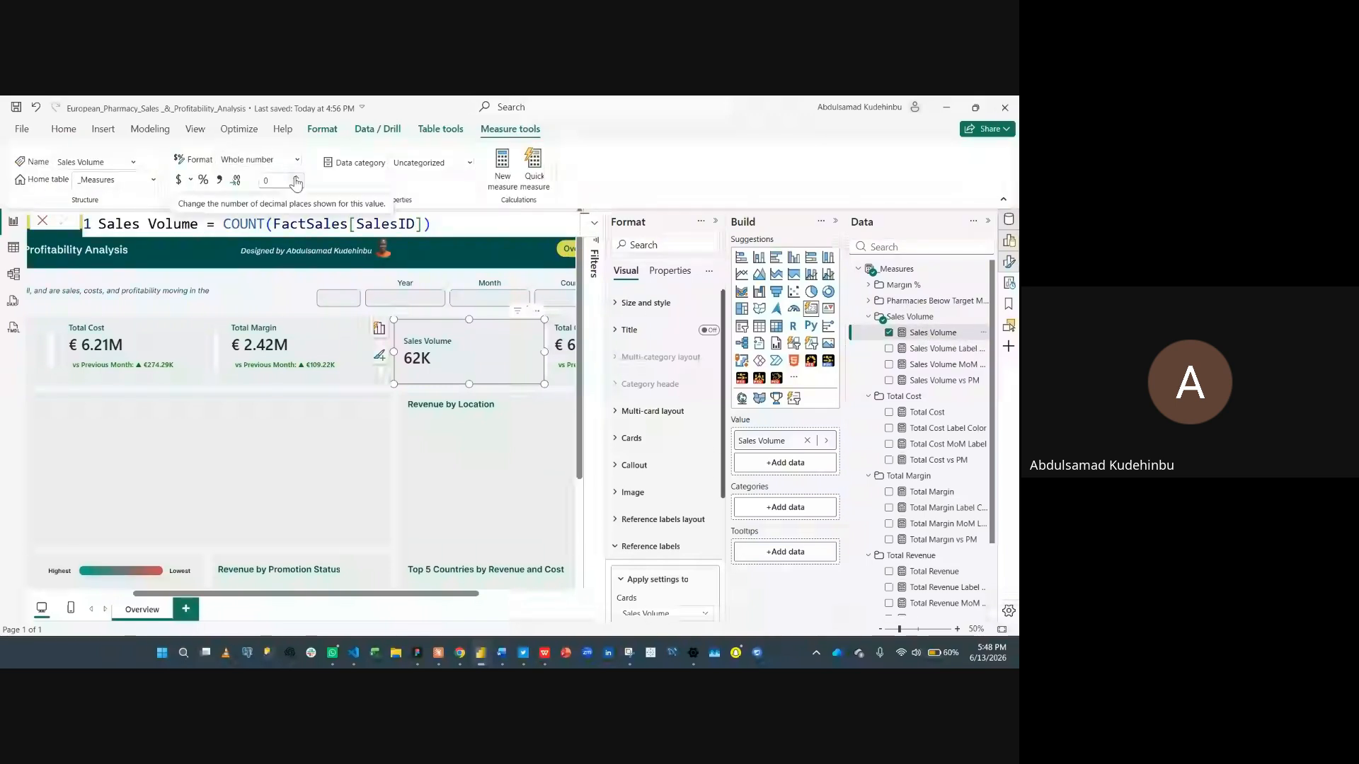
left_click(296, 179)
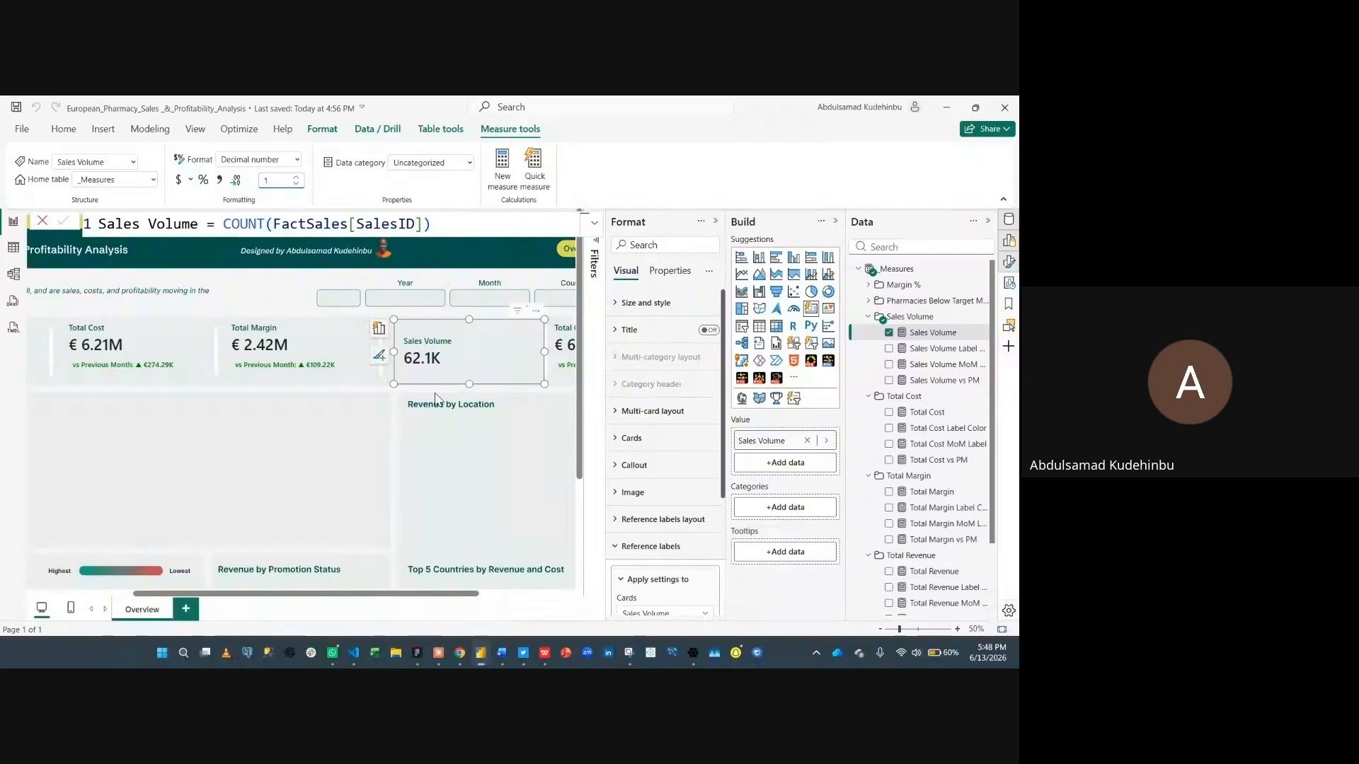
left_click(296, 177)
- Add the Sales Volume MoM Label measure as a reference label on the Sales Volume card
left_click(988, 222)
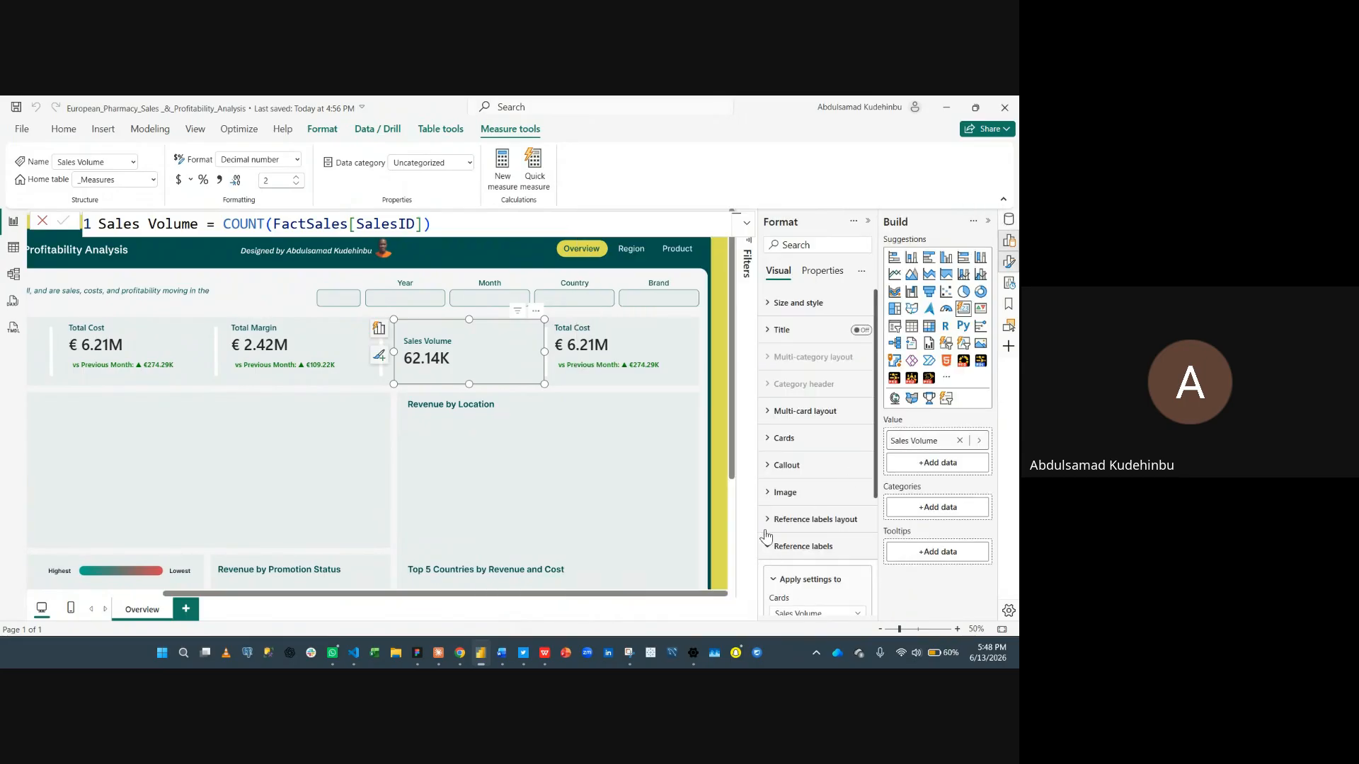
left_click(796, 544)
scroll(799, 544, "down", 3)
left_click(832, 472)
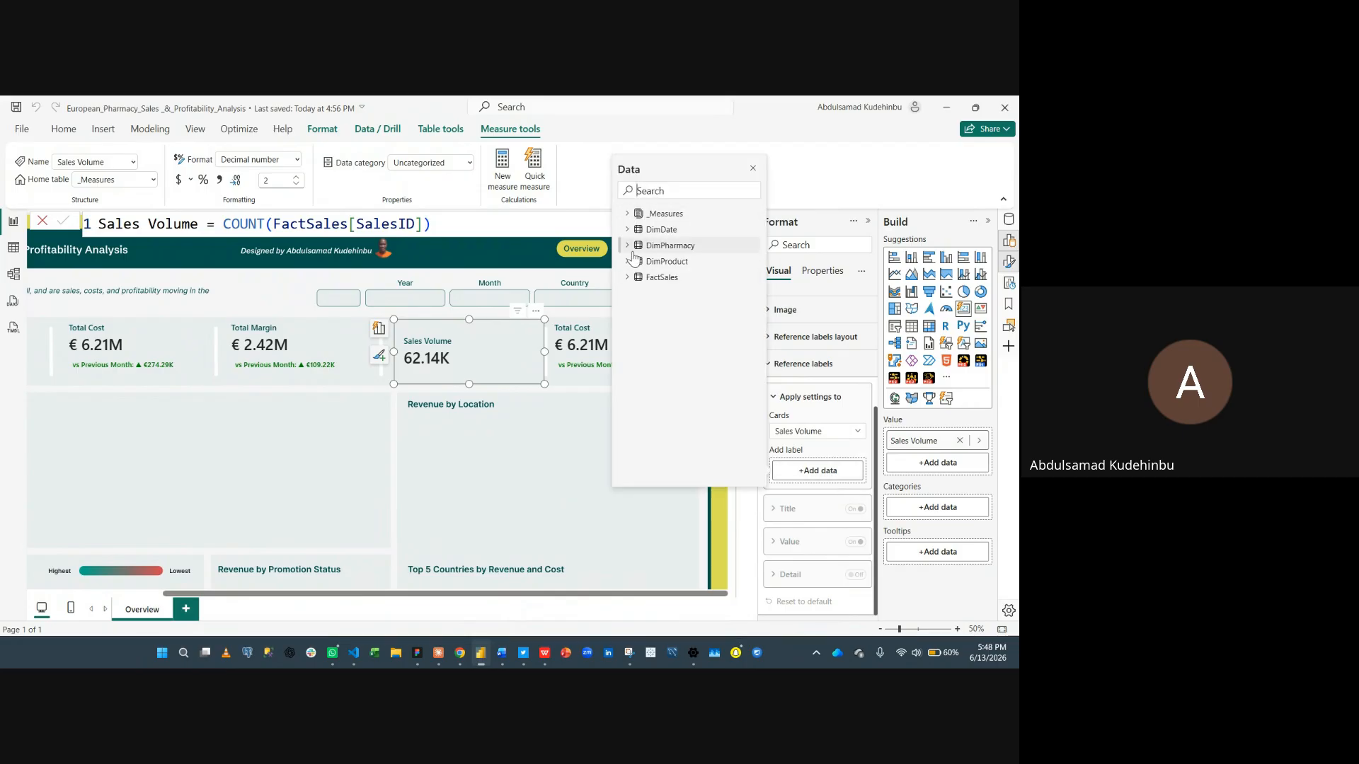
type("sale")
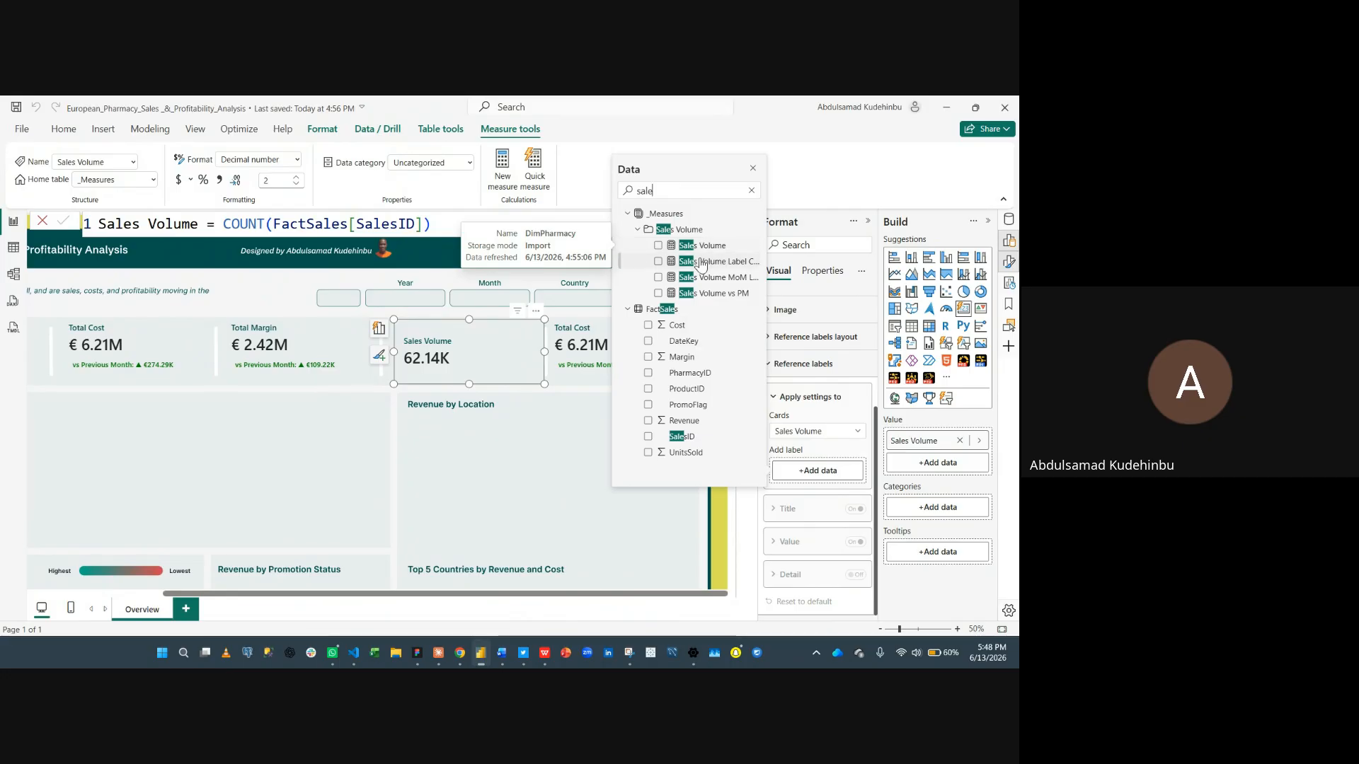
left_click(658, 278)
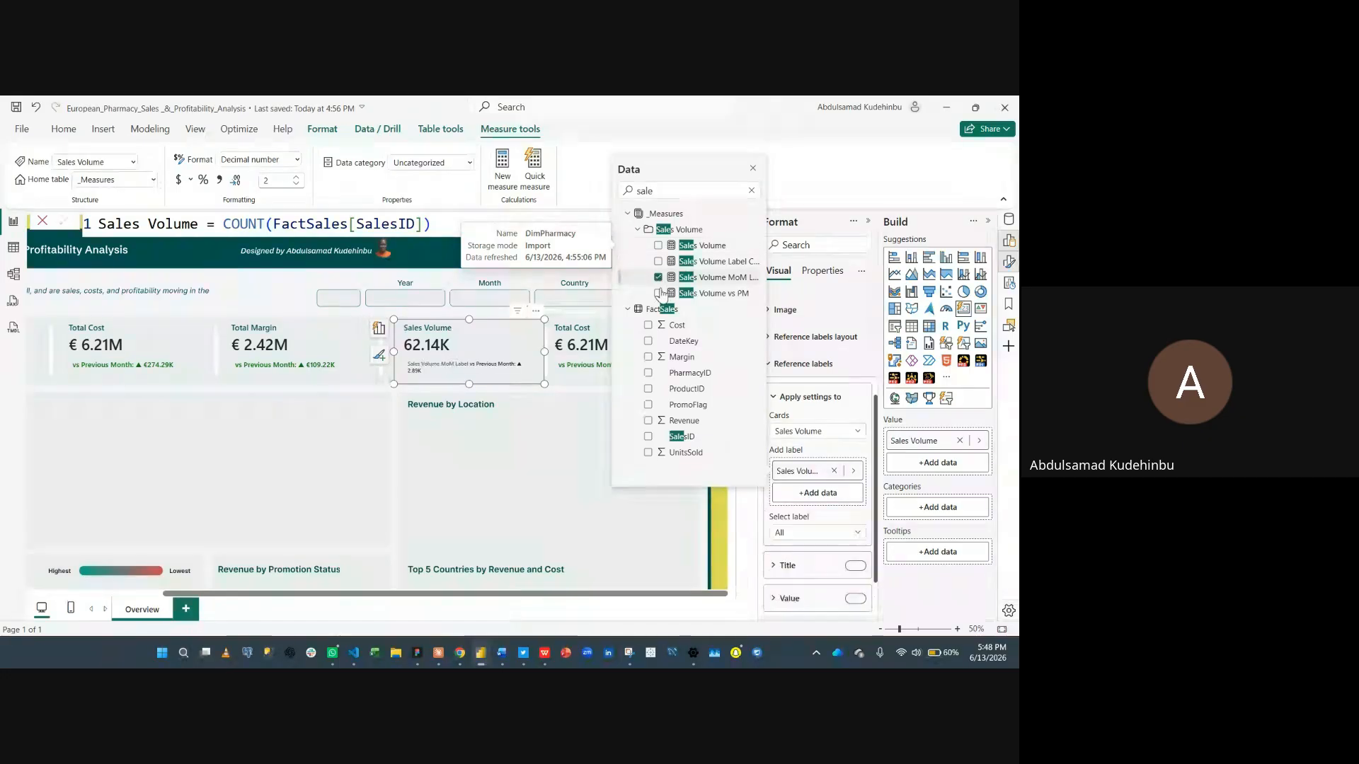
- Turn off the reference label title and set the reference label value font size to 16
left_click(809, 568)
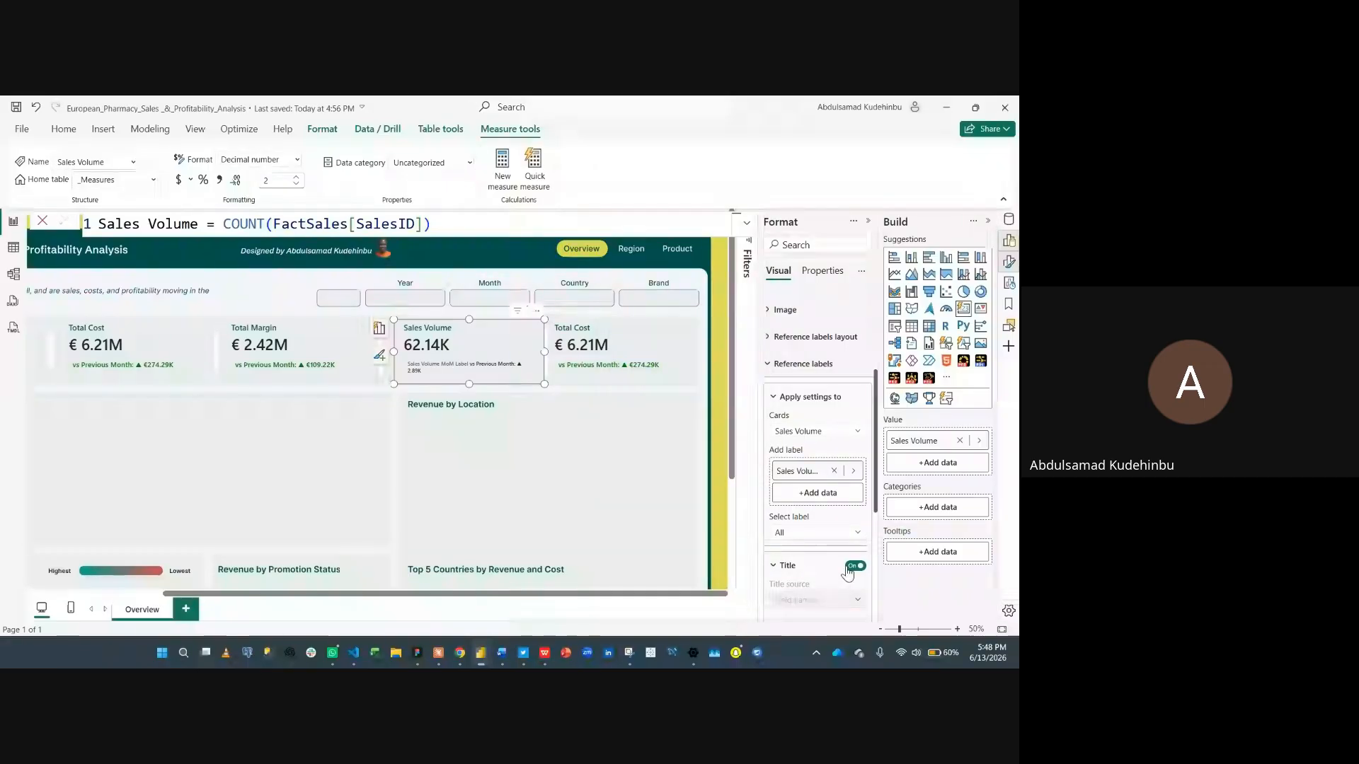
left_click(852, 567)
left_click(820, 570)
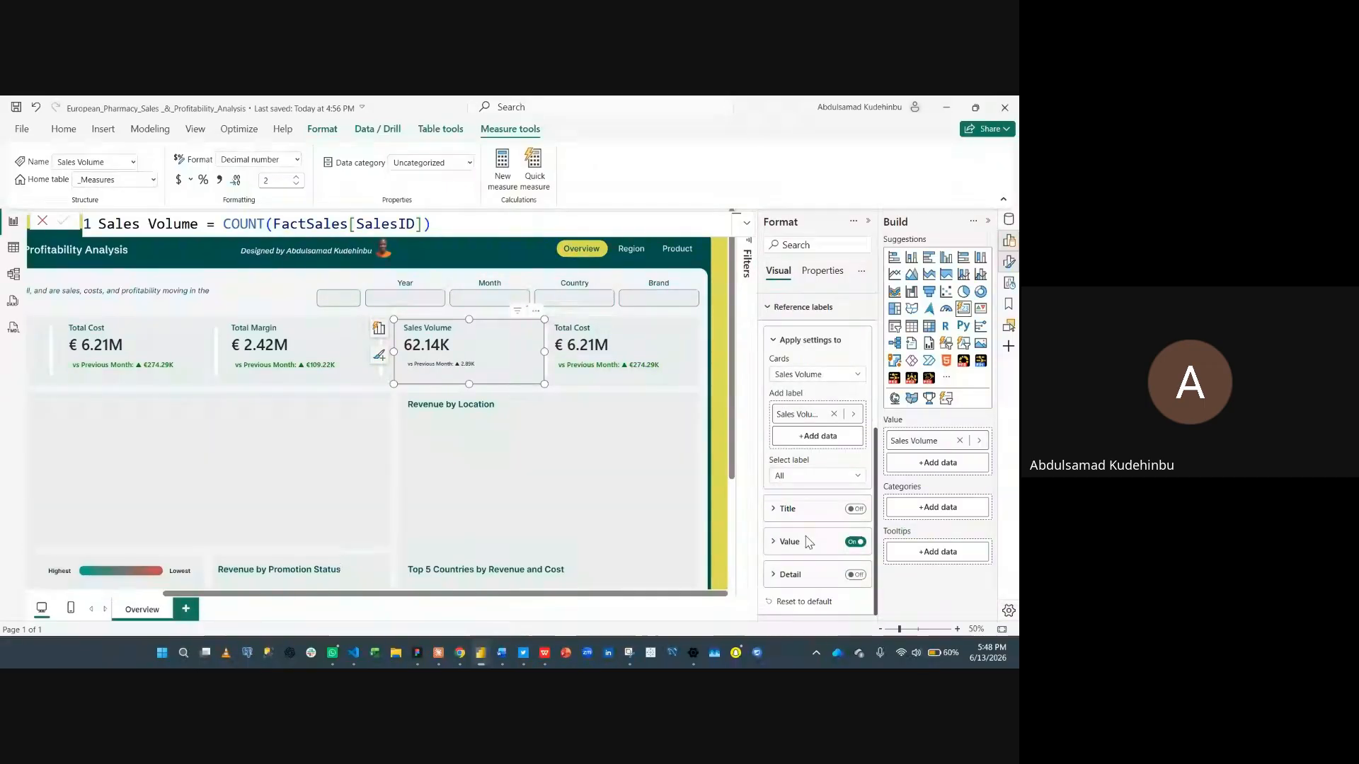
scroll(826, 576, "down", 1)
double_click(836, 576)
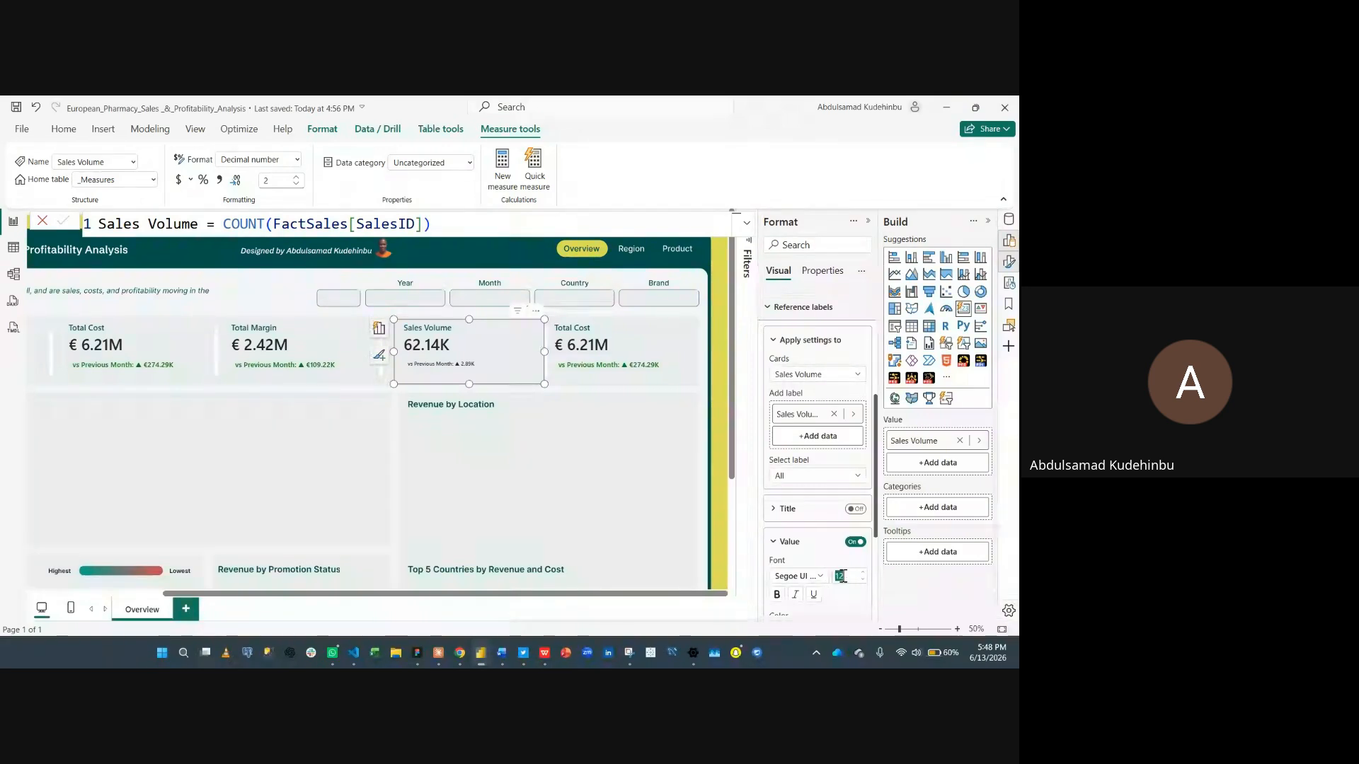
type("16")
scroll(835, 580, "down", 3)
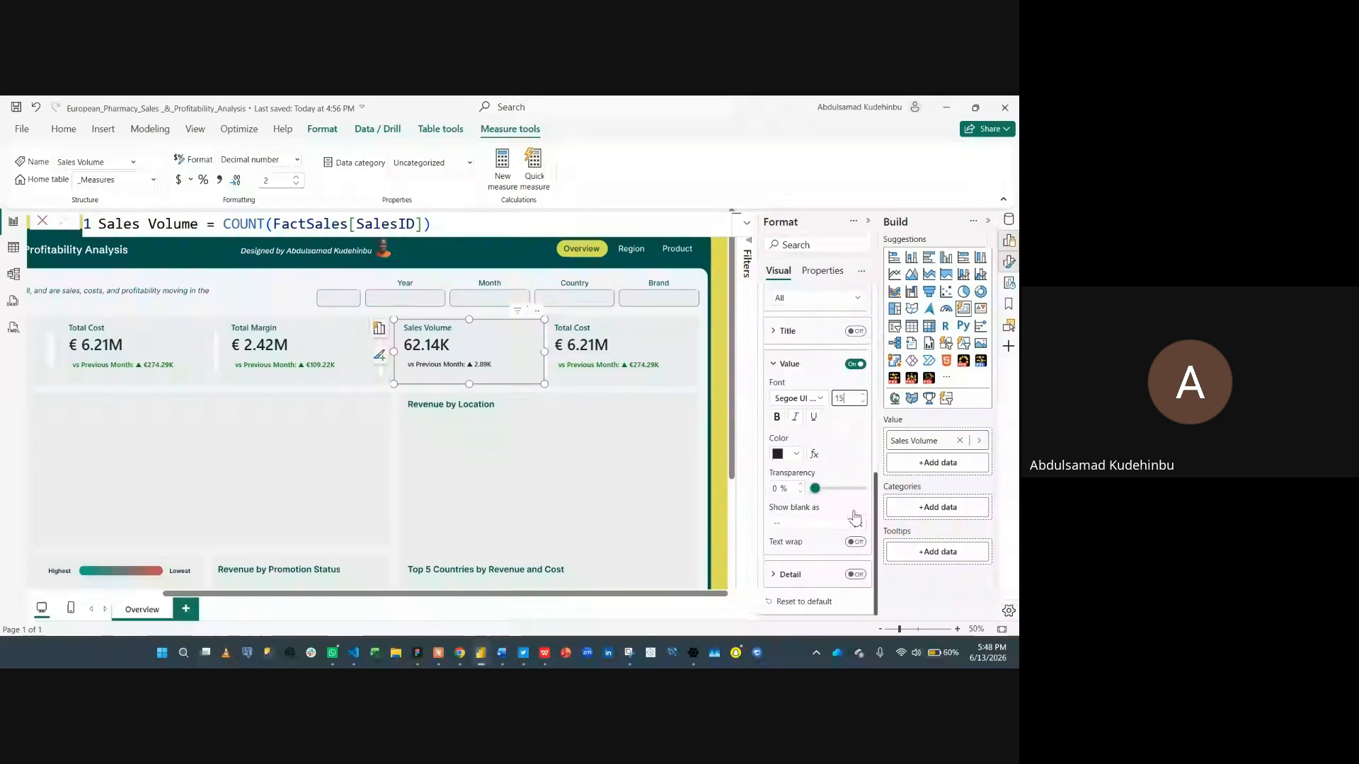
left_click(863, 395)
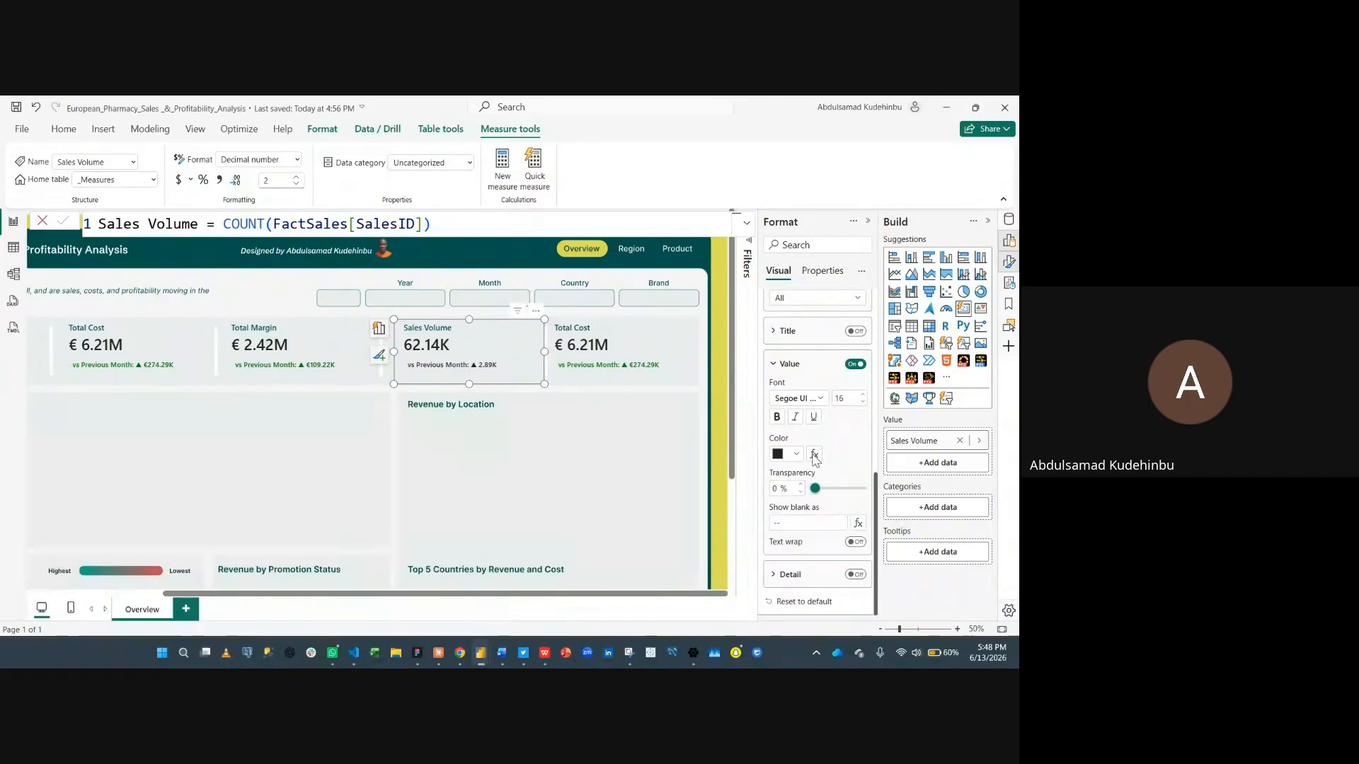
- Apply conditional colour to the reference label value by field value, based on Sales Volume Label Color
left_click(815, 455)
left_click(273, 227)
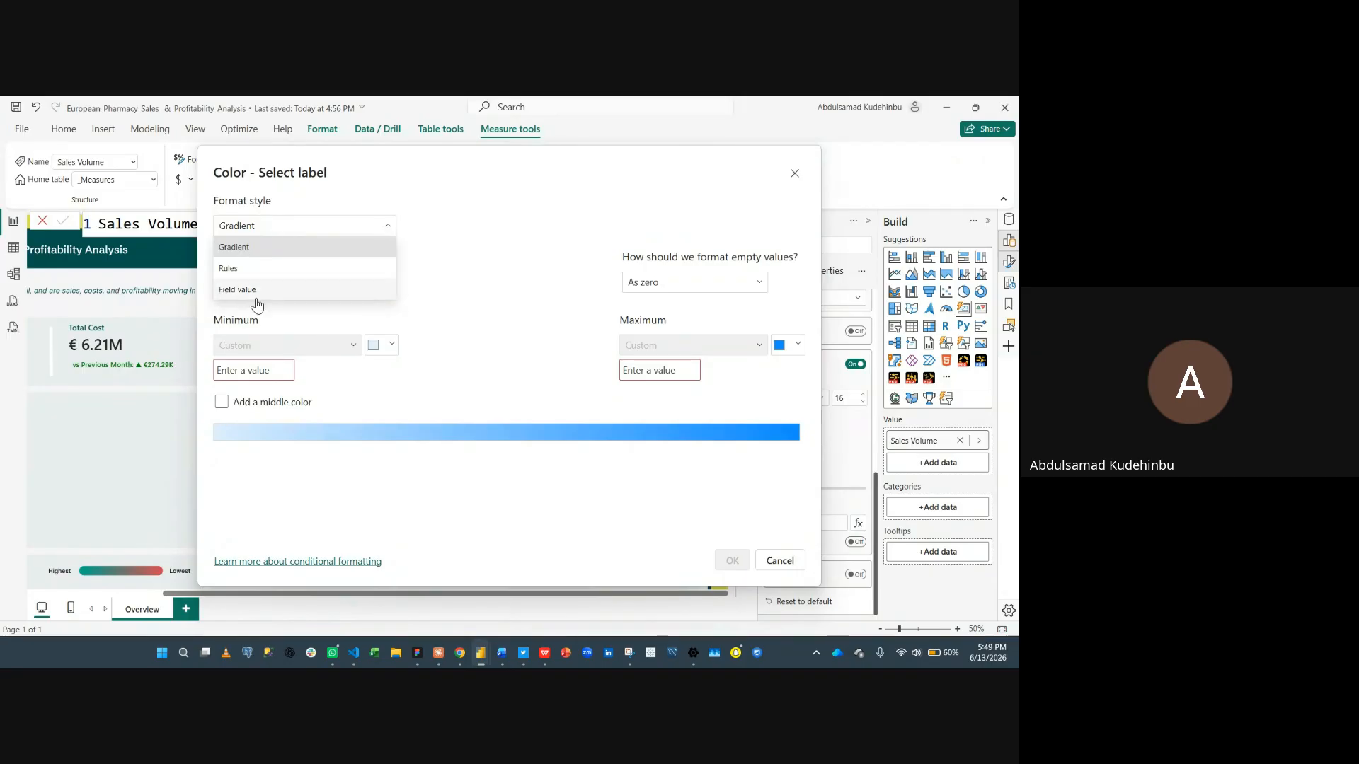
left_click(255, 295)
left_click(306, 285)
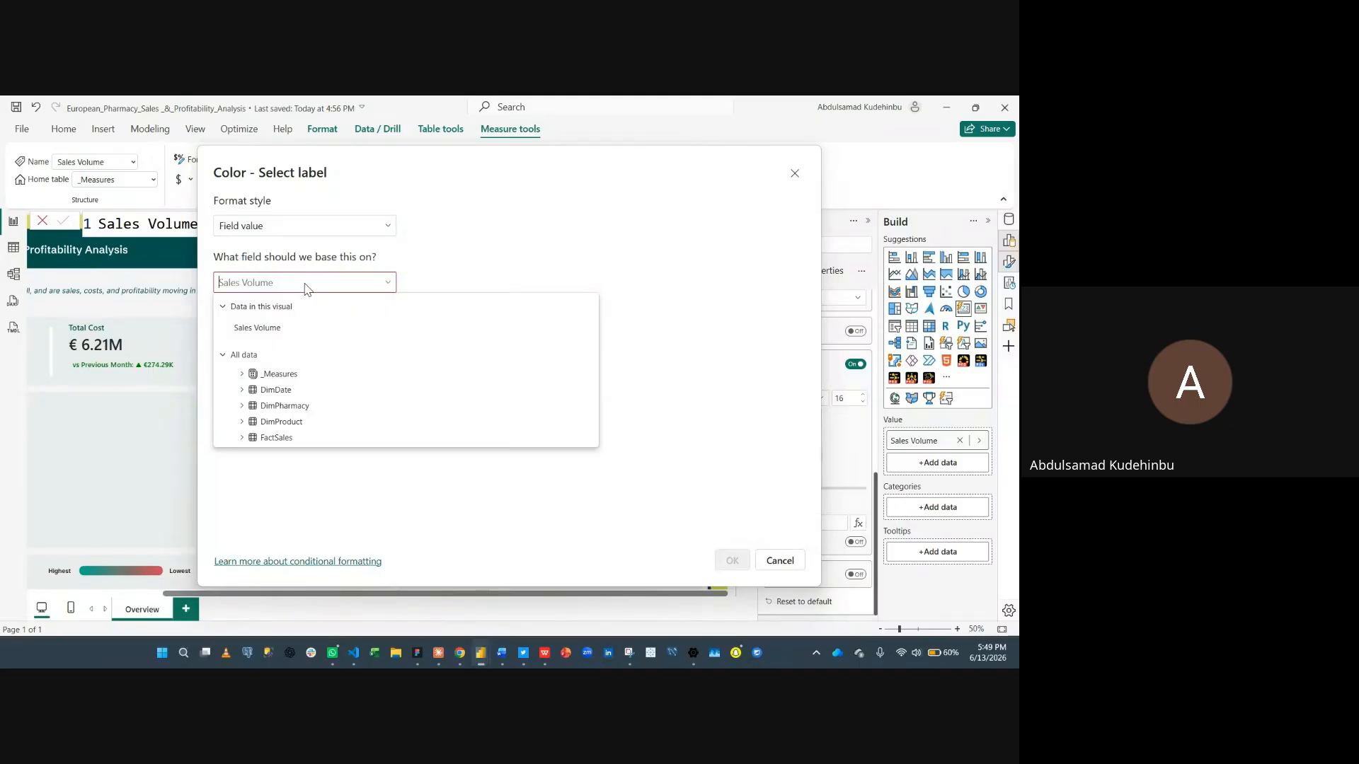
type("vol")
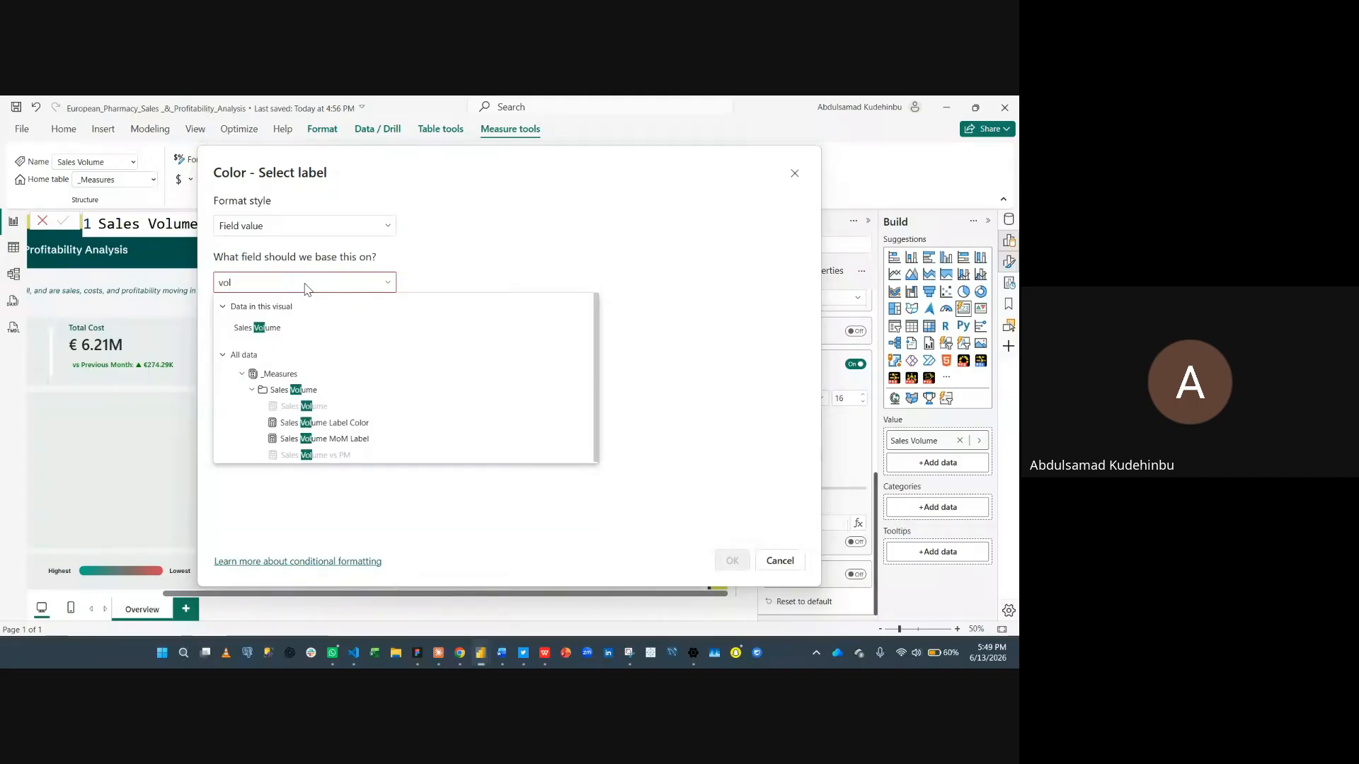
left_click(361, 423)
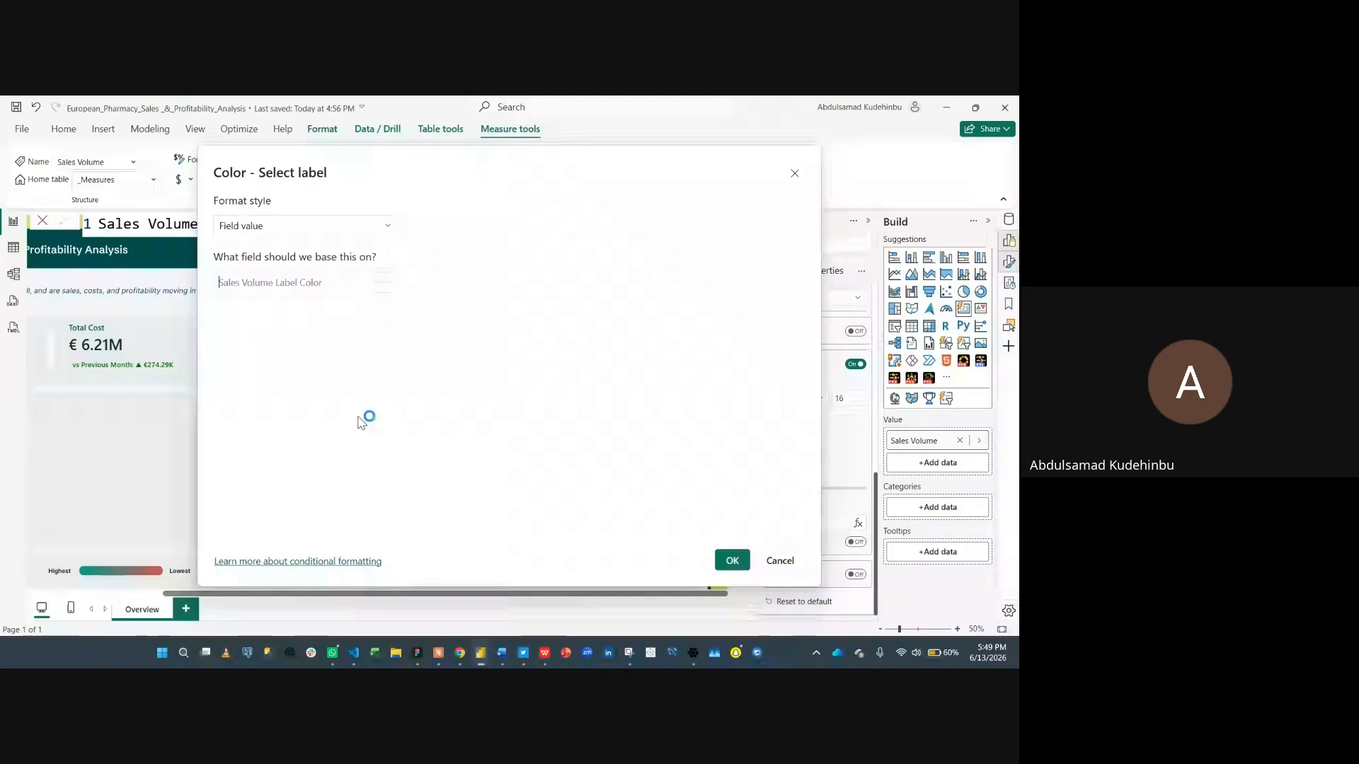
left_click(732, 560)
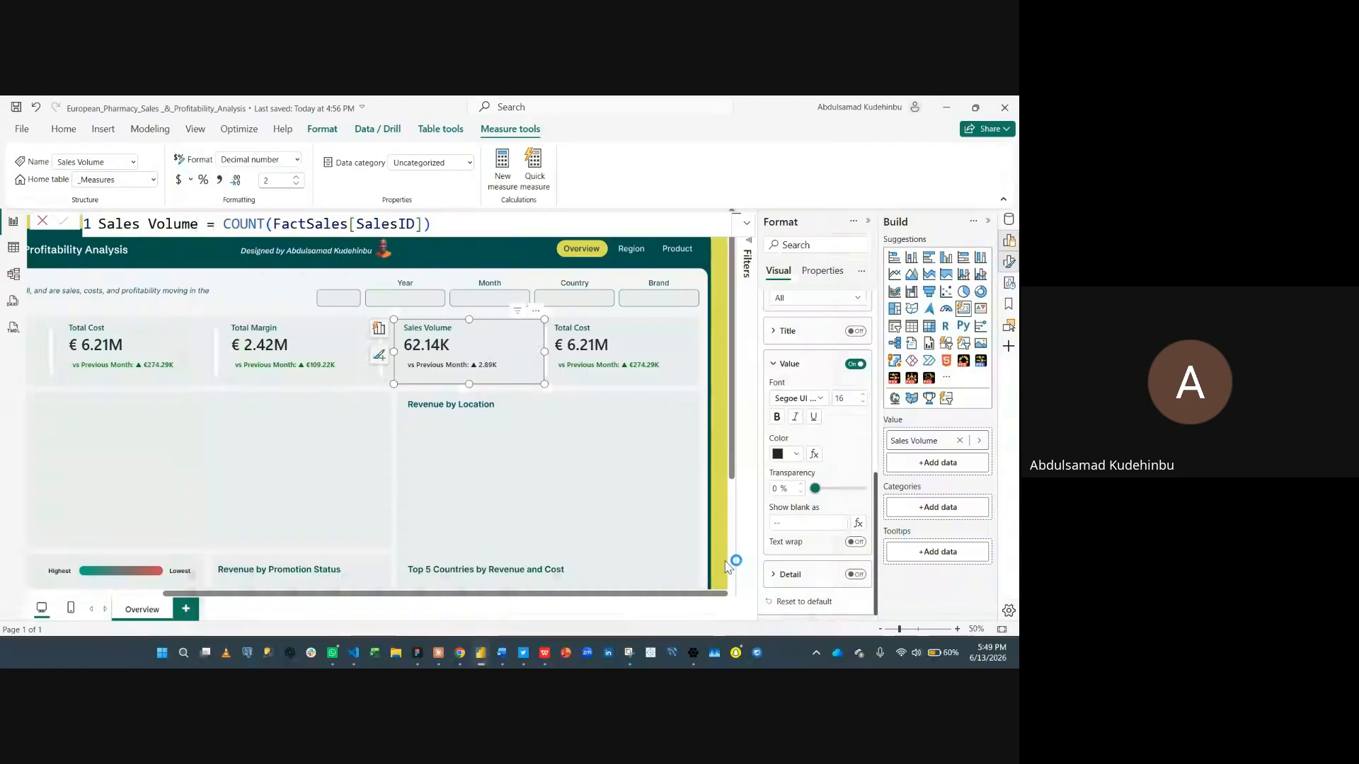
- Select the fifth KPI card and nudge it slightly to the right
left_click(637, 343)
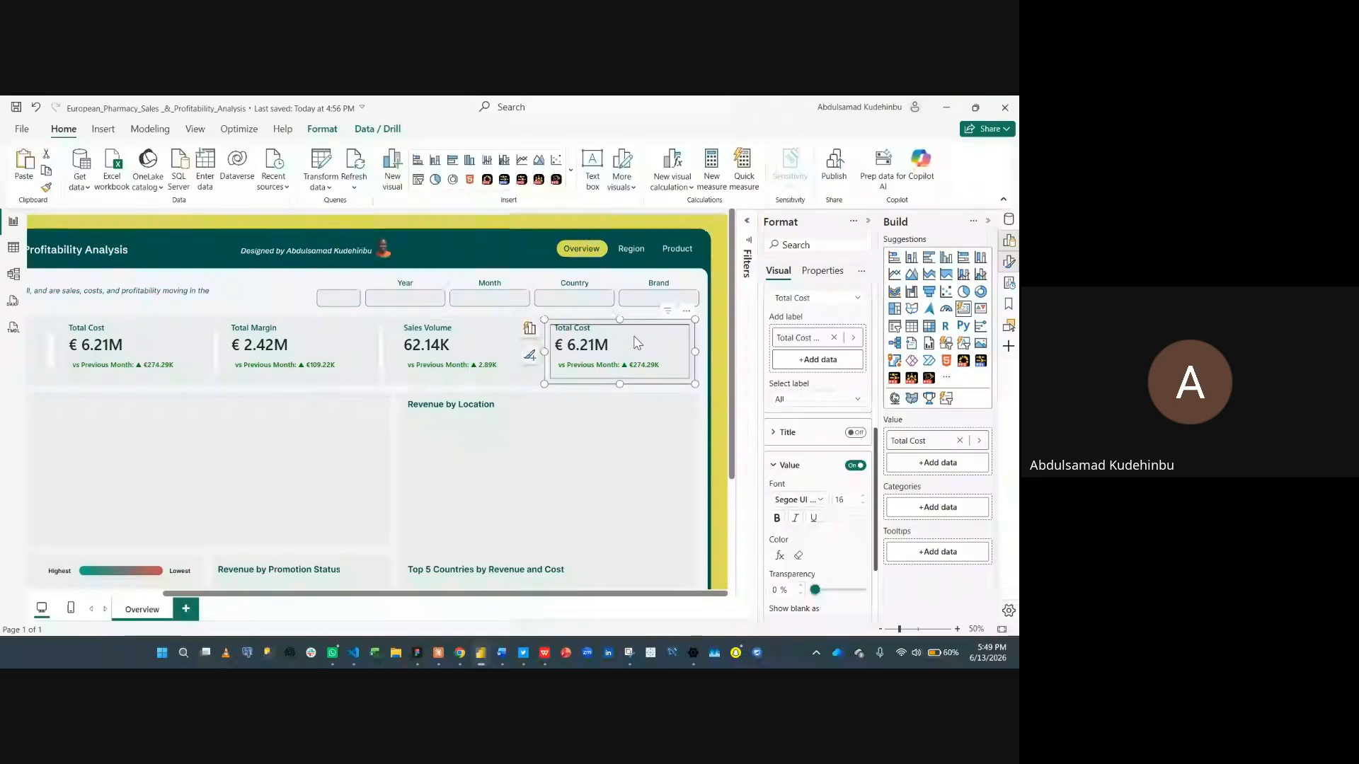
key("Right")
key("Right")
key("Right")
key("Right")
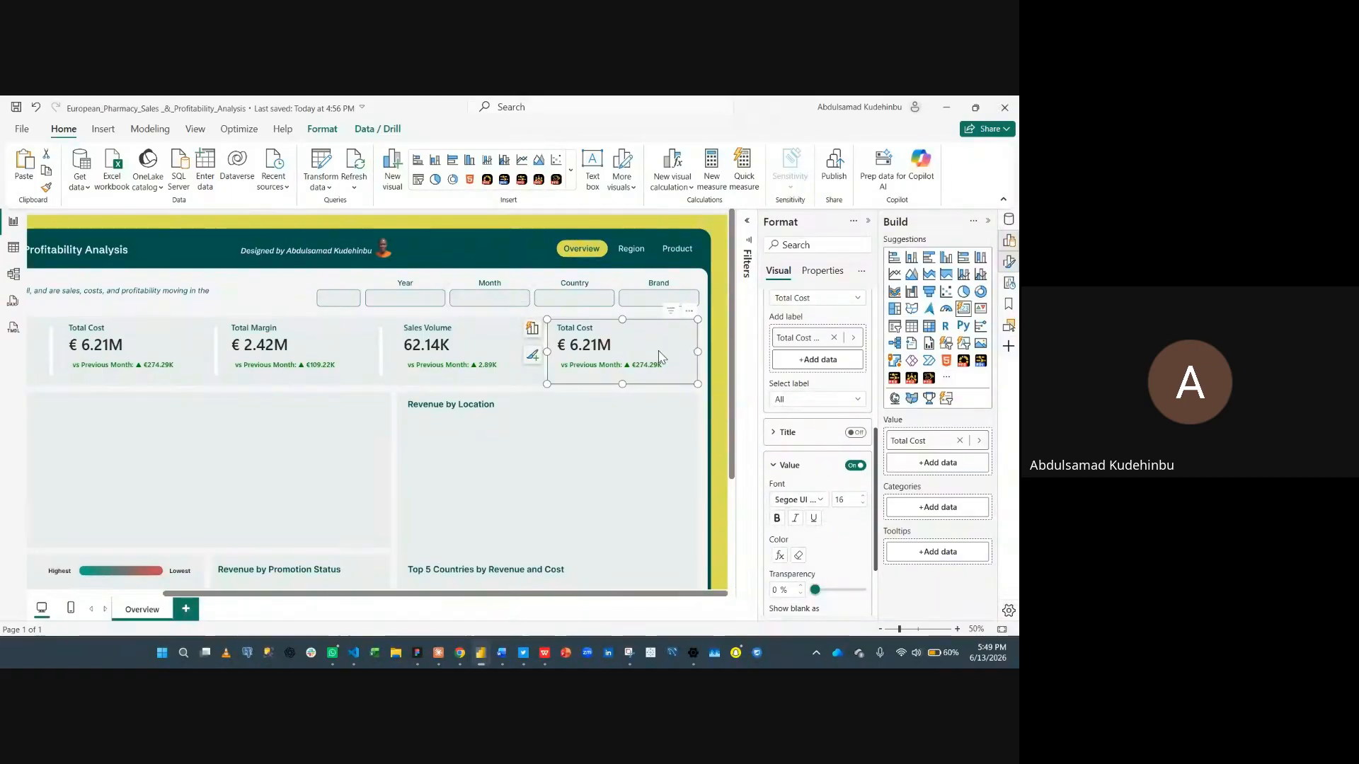
- Replace the fifth KPI card's field with the Total Units Sold measure
left_click(959, 440)
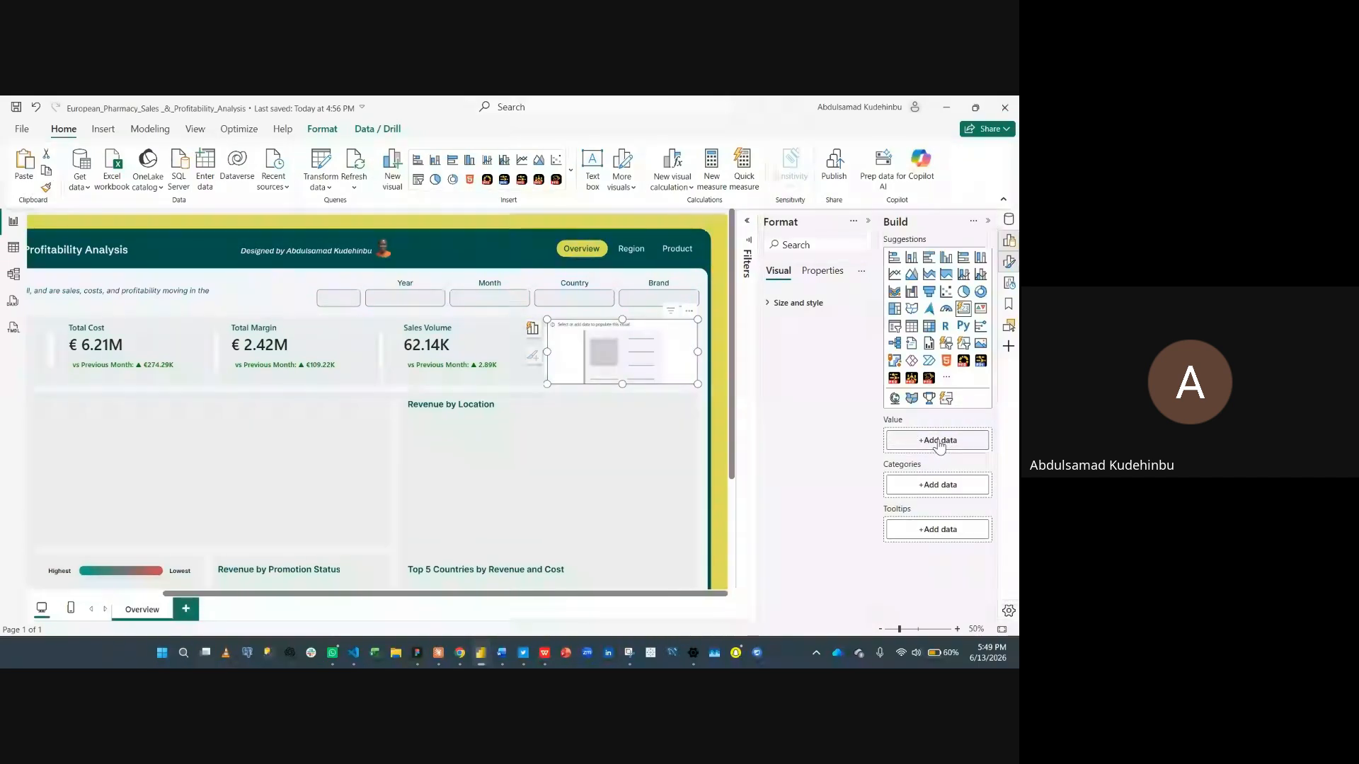
left_click(941, 440)
type("units")
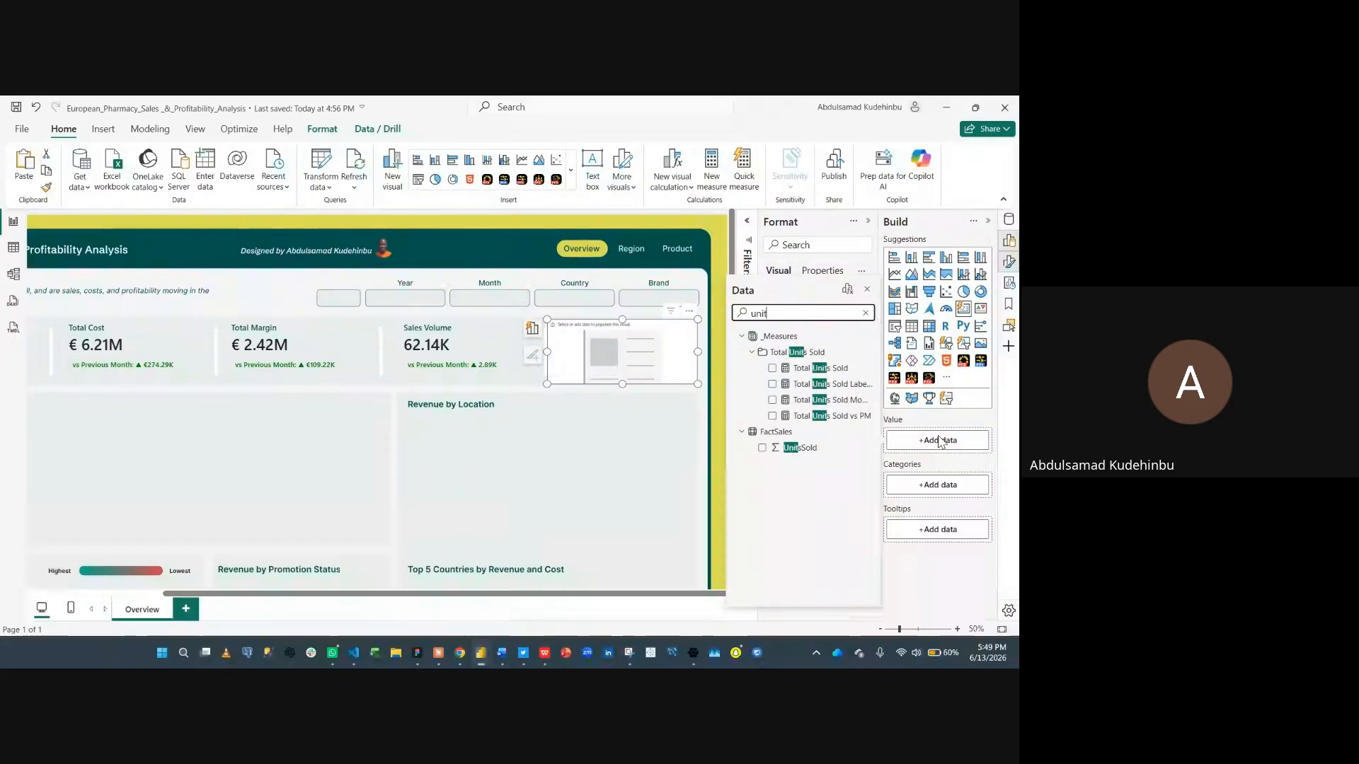
left_click(773, 369)
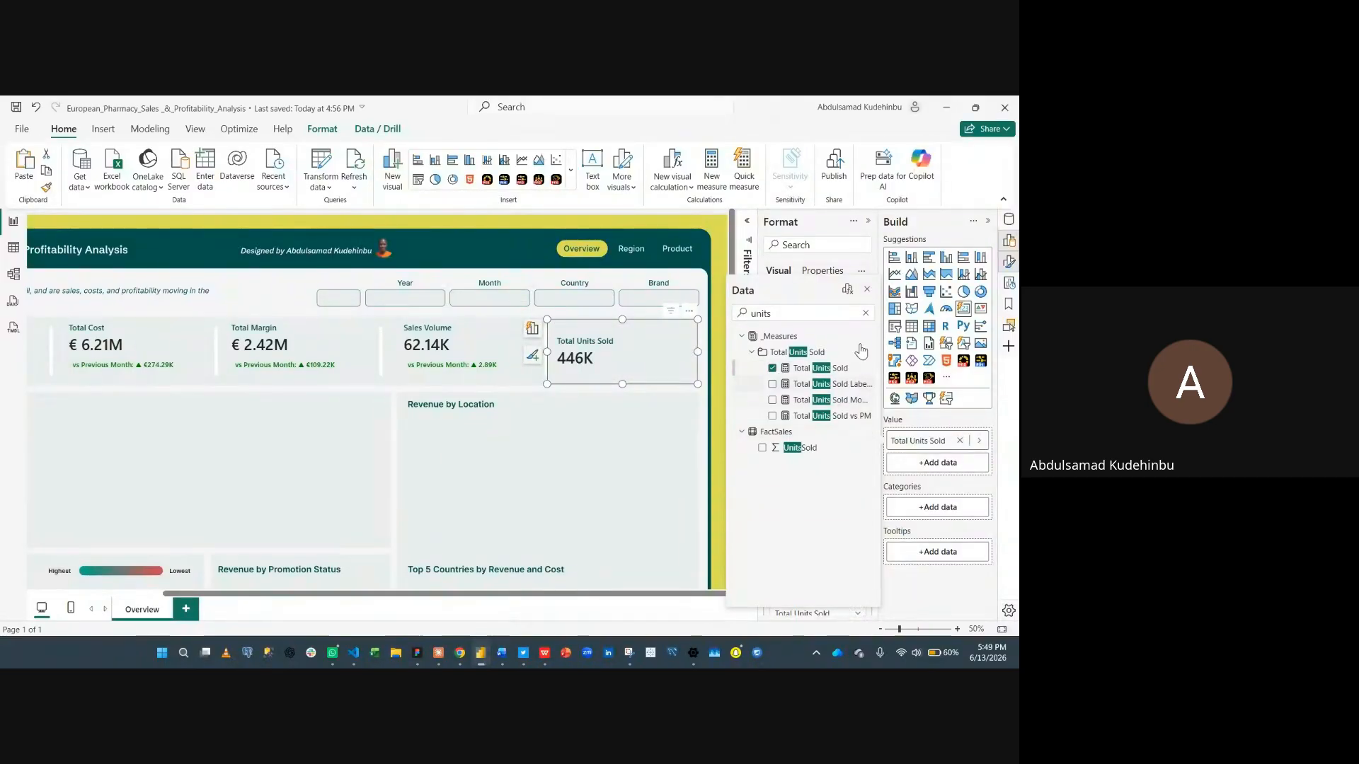
left_click(868, 292)
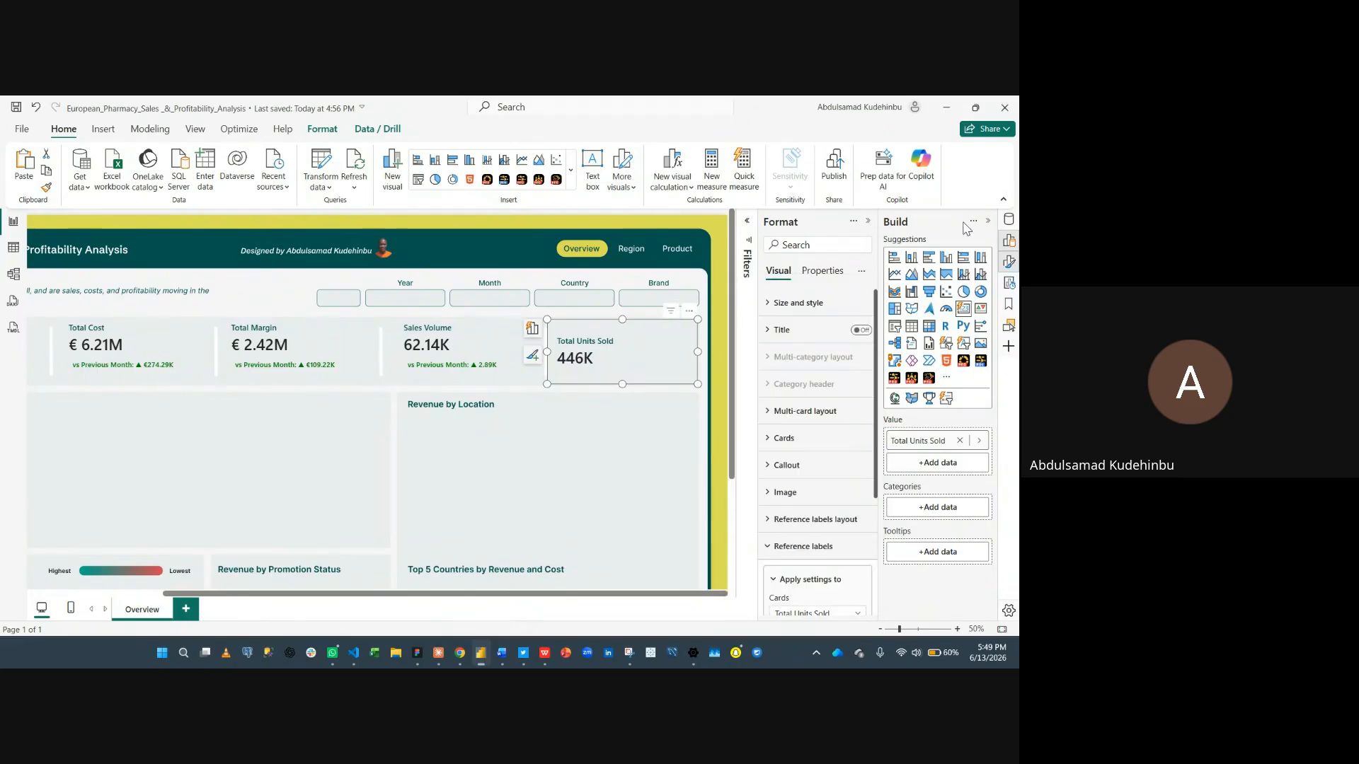
- Format the Total Units Sold measure as a decimal number with two decimal places
left_click(1008, 219)
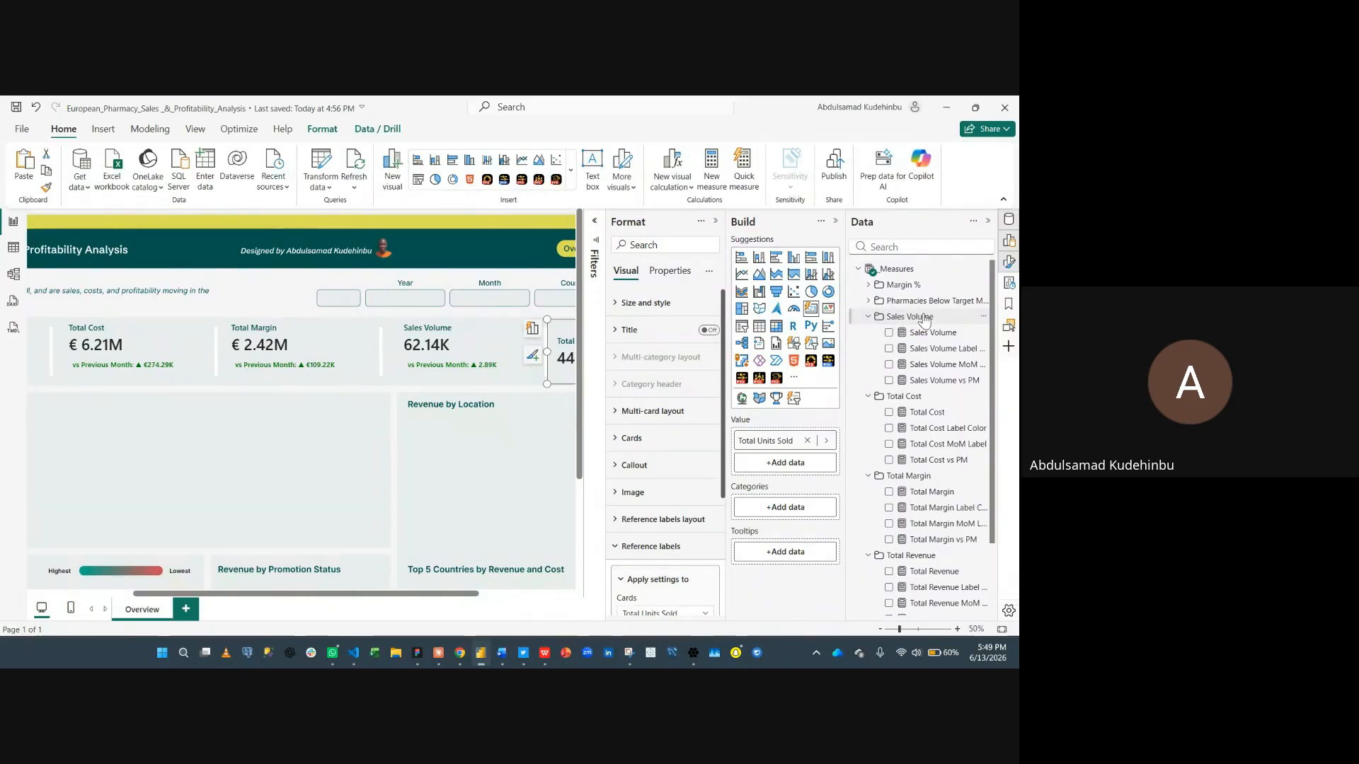
scroll(919, 481, "down", 2)
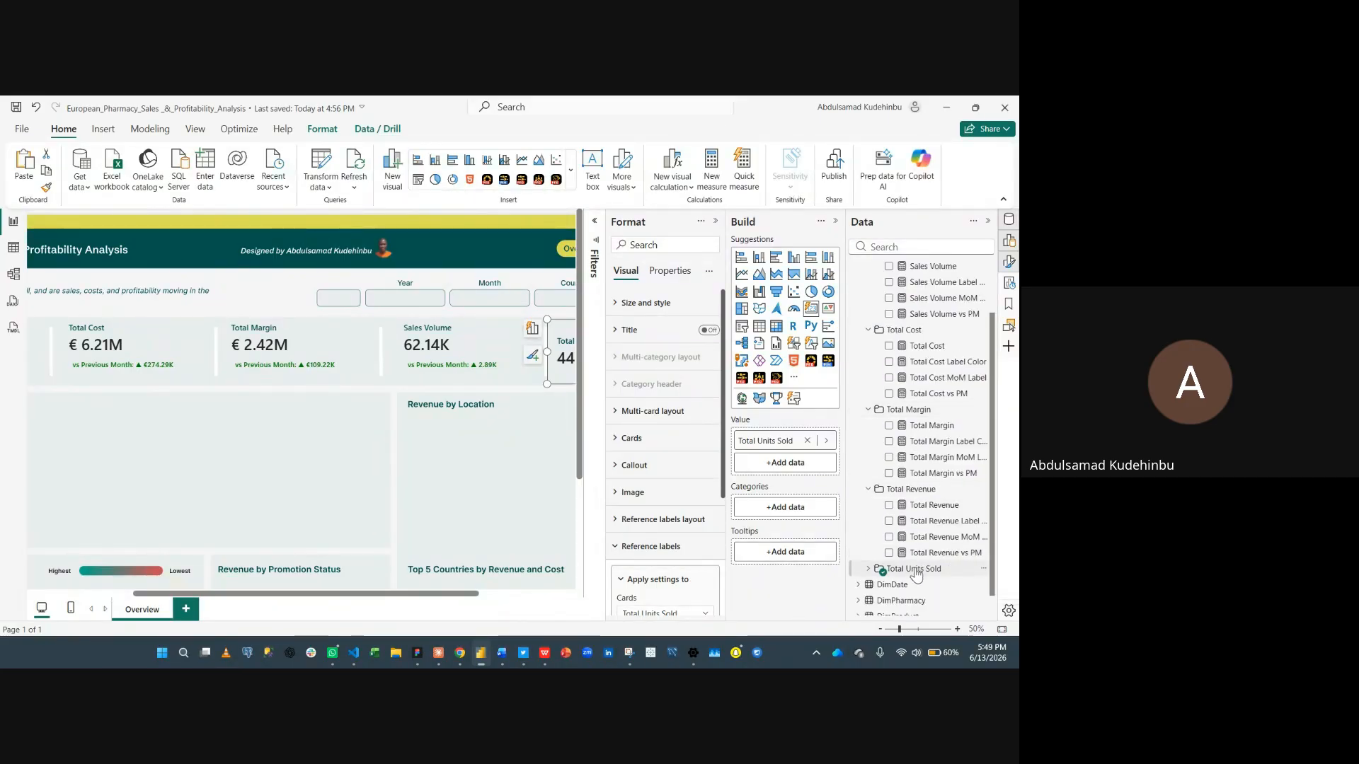
scroll(917, 573, "down", 1)
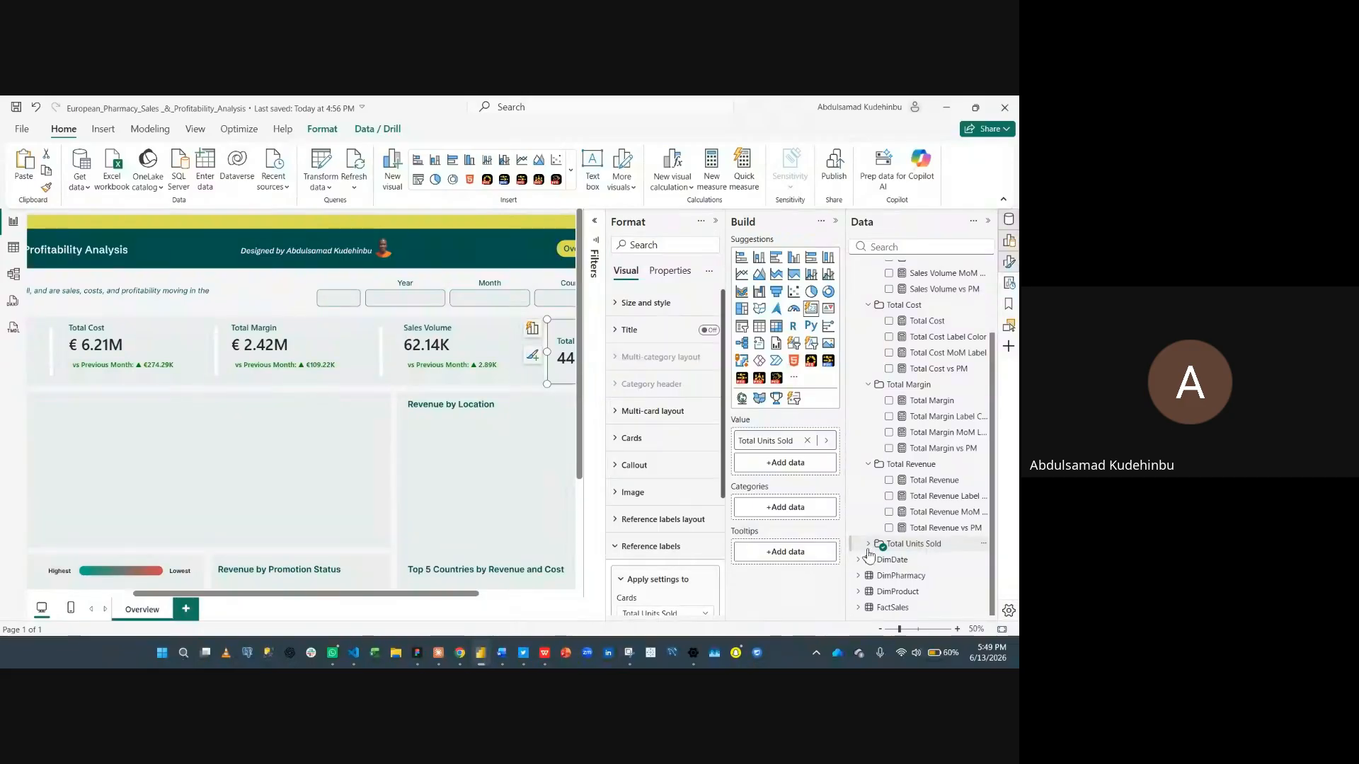
left_click(917, 545)
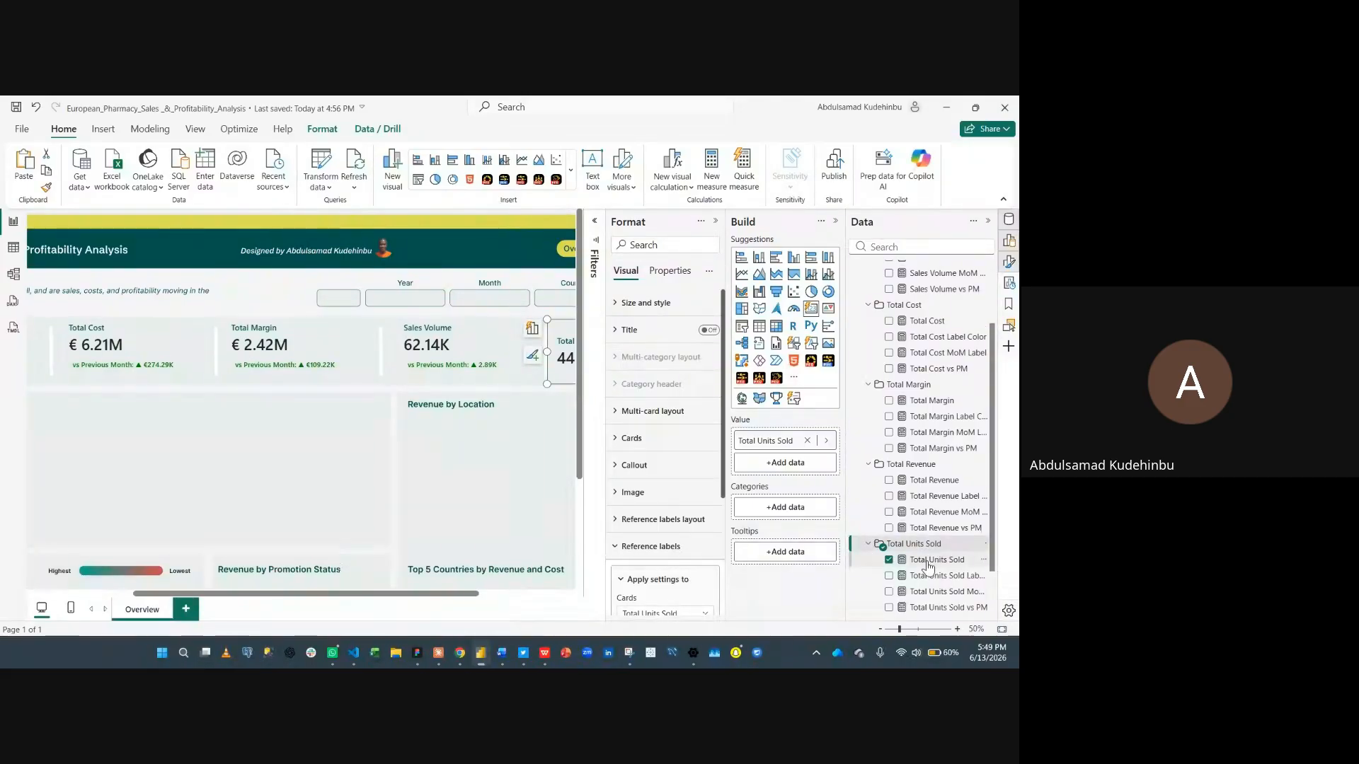
left_click(933, 560)
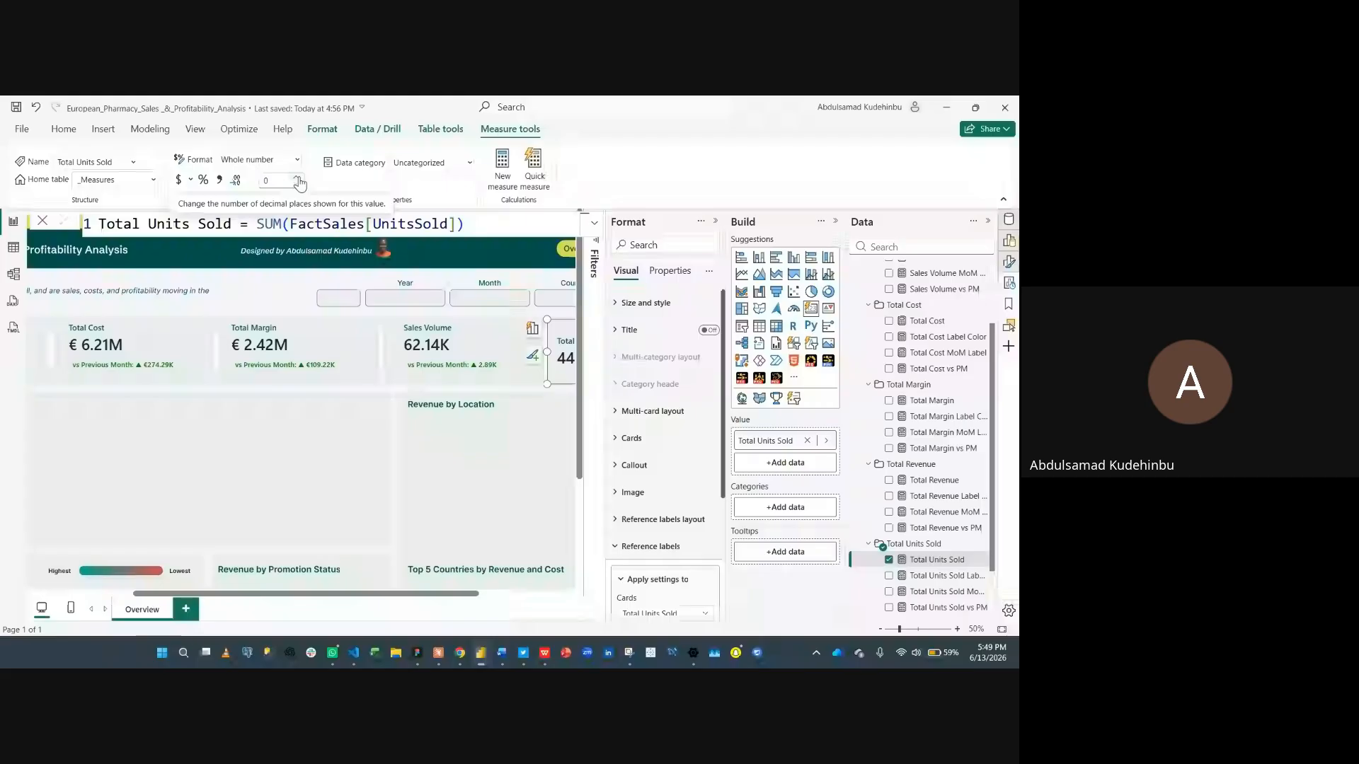
left_click(297, 178)
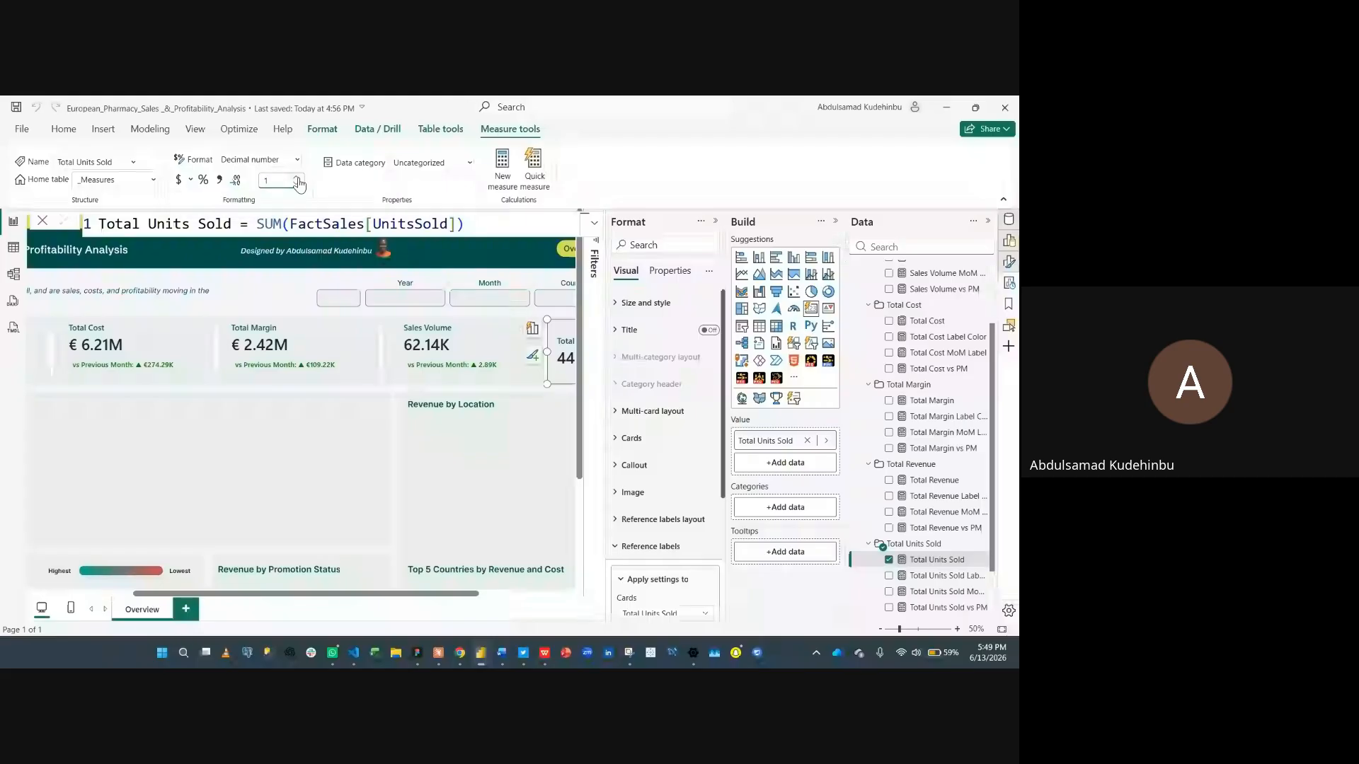
left_click(297, 177)
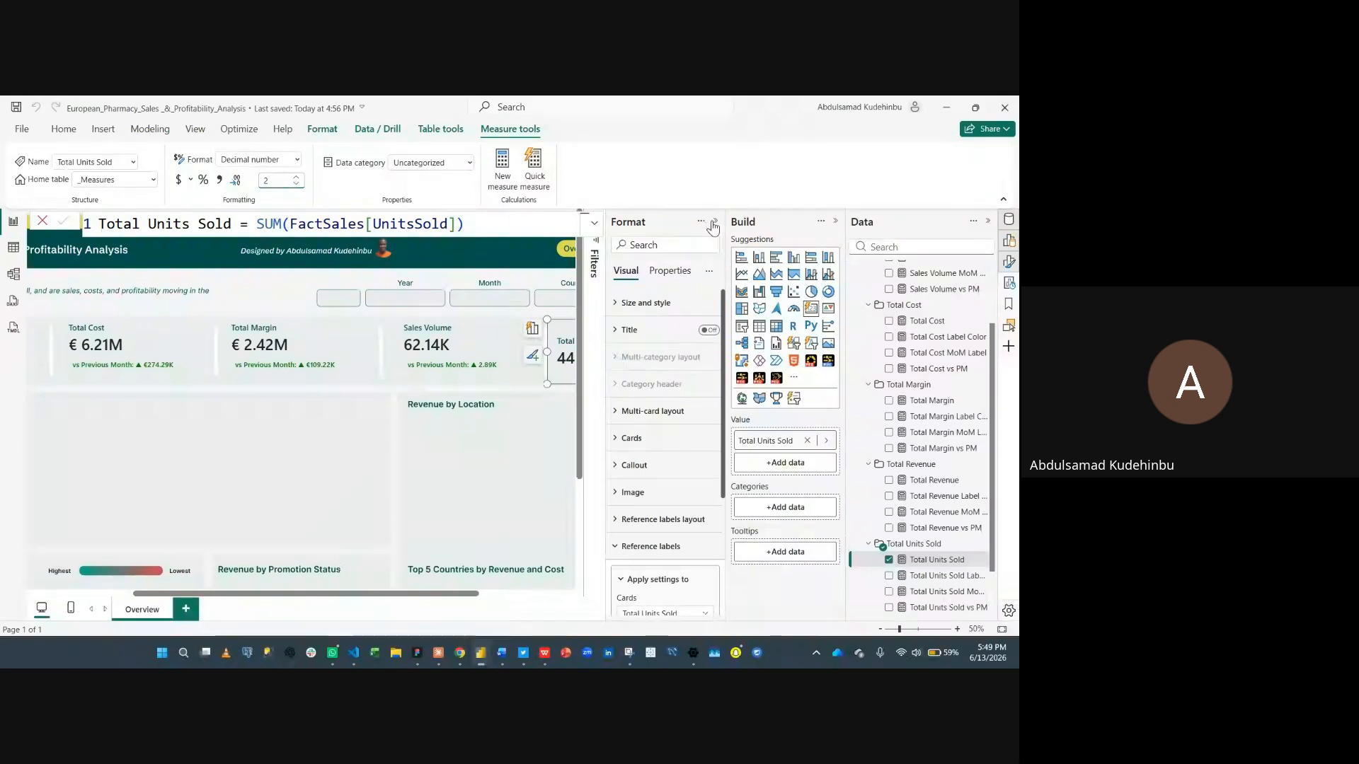
- Add the Total Units Sold MoM Label measure as a reference label on the Total Units Sold card
left_click(713, 223)
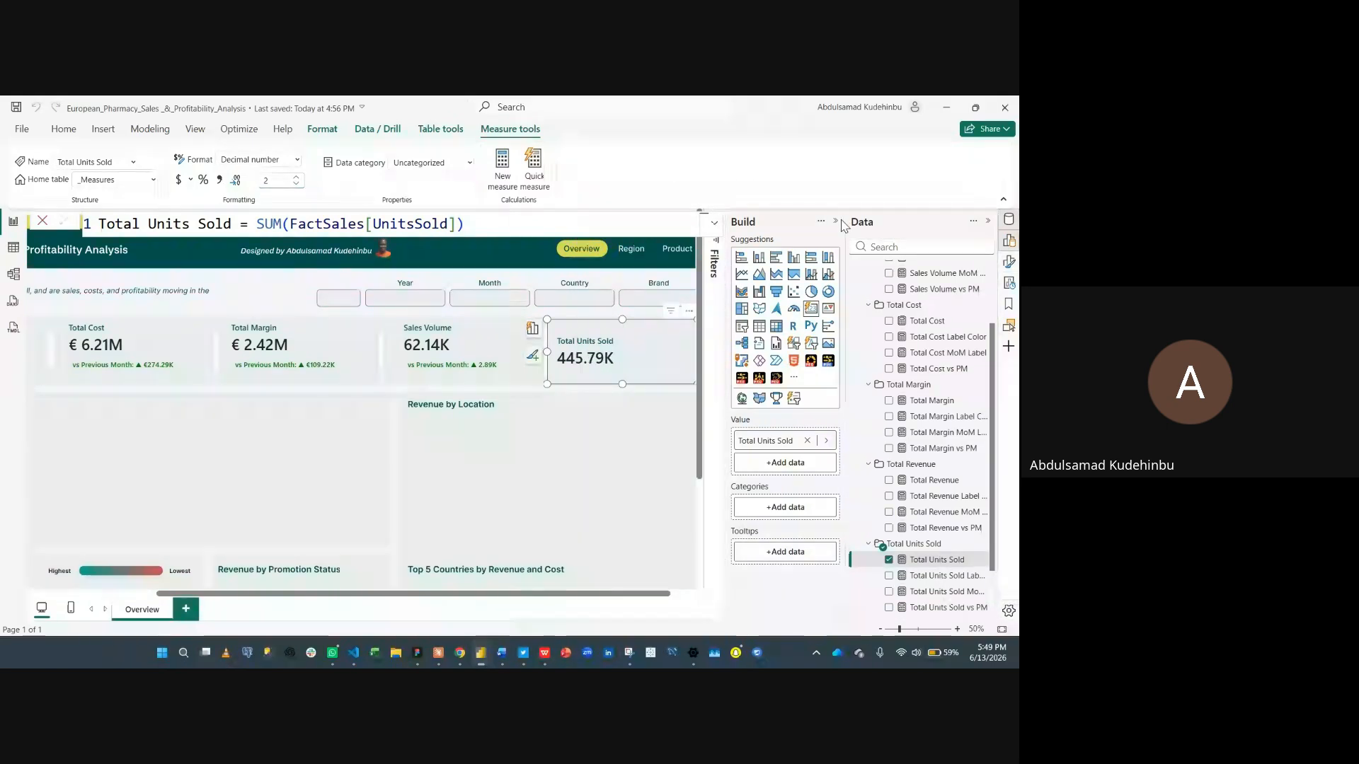
left_click(836, 221)
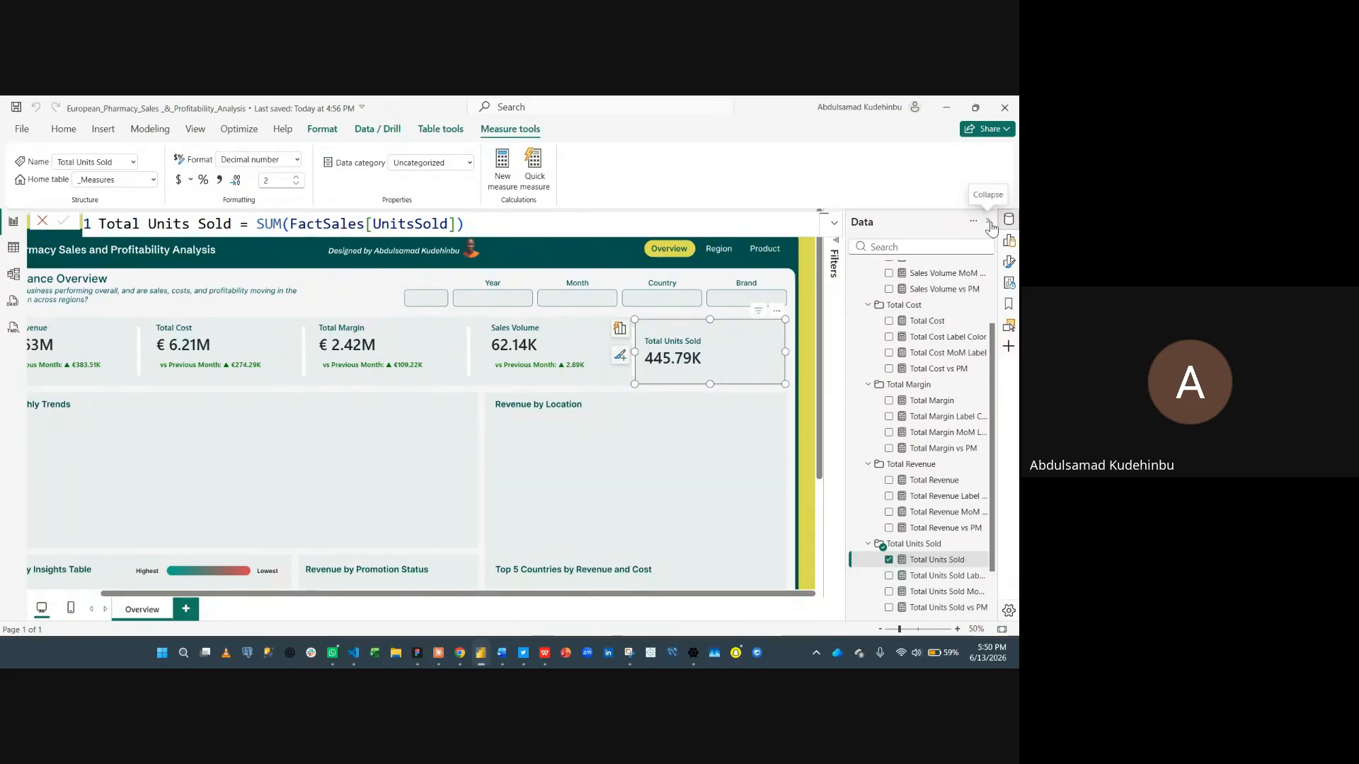
left_click(1002, 265)
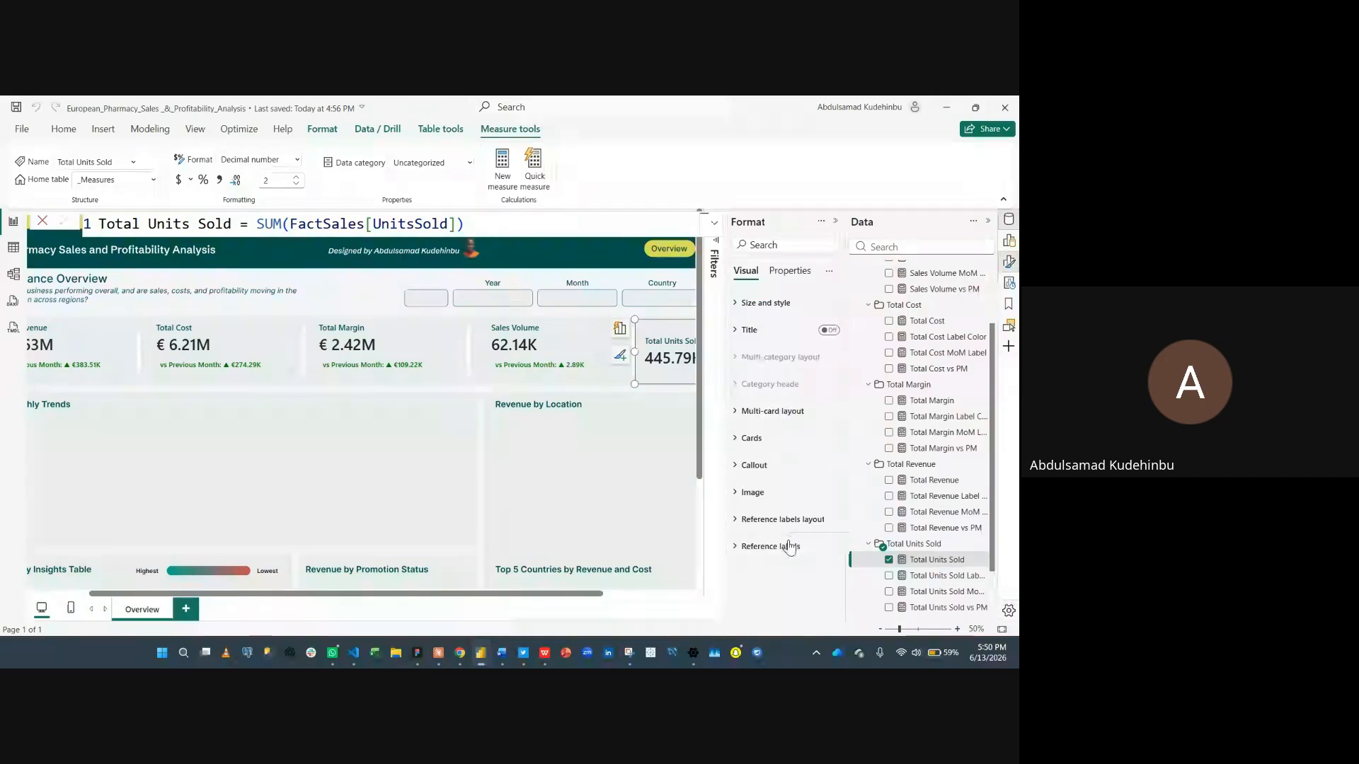
left_click(789, 545)
left_click(778, 472)
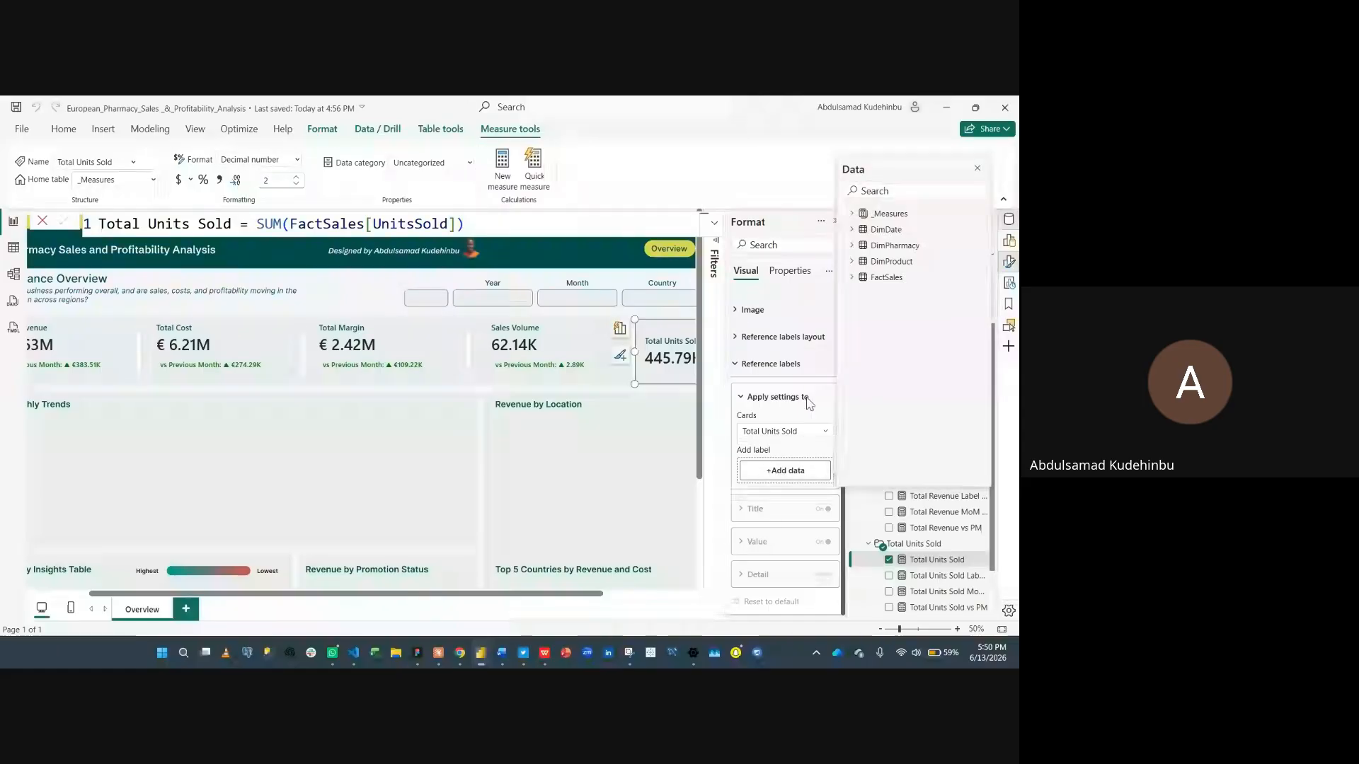
left_click(853, 278)
left_click(853, 278)
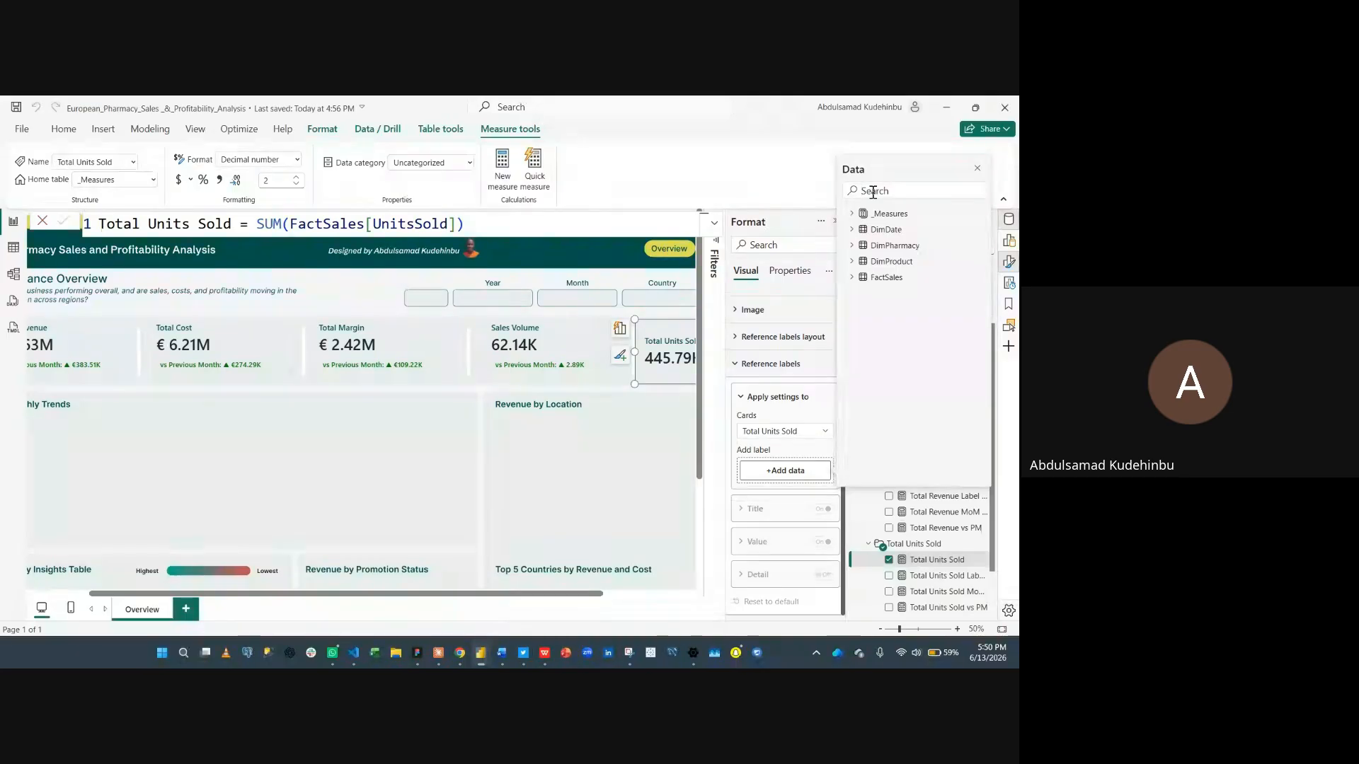
type("units")
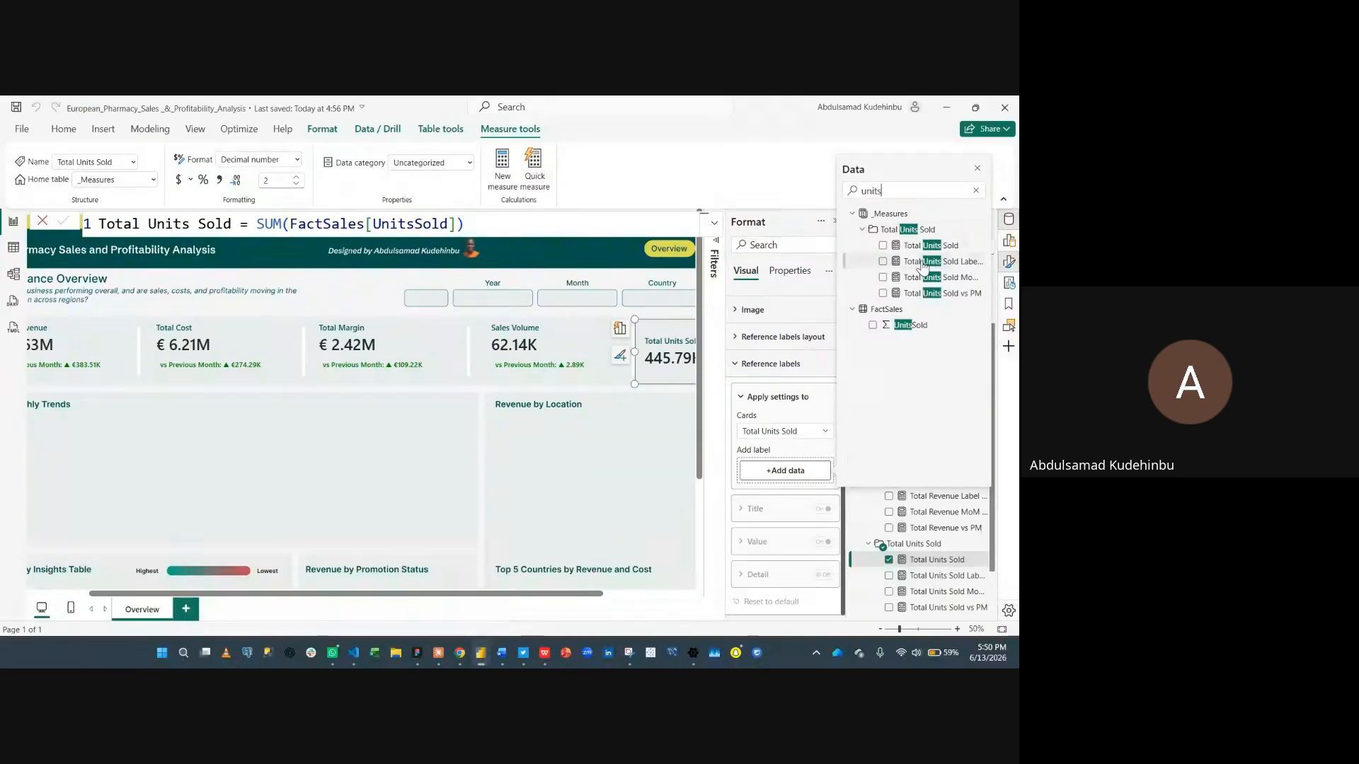
left_click(883, 277)
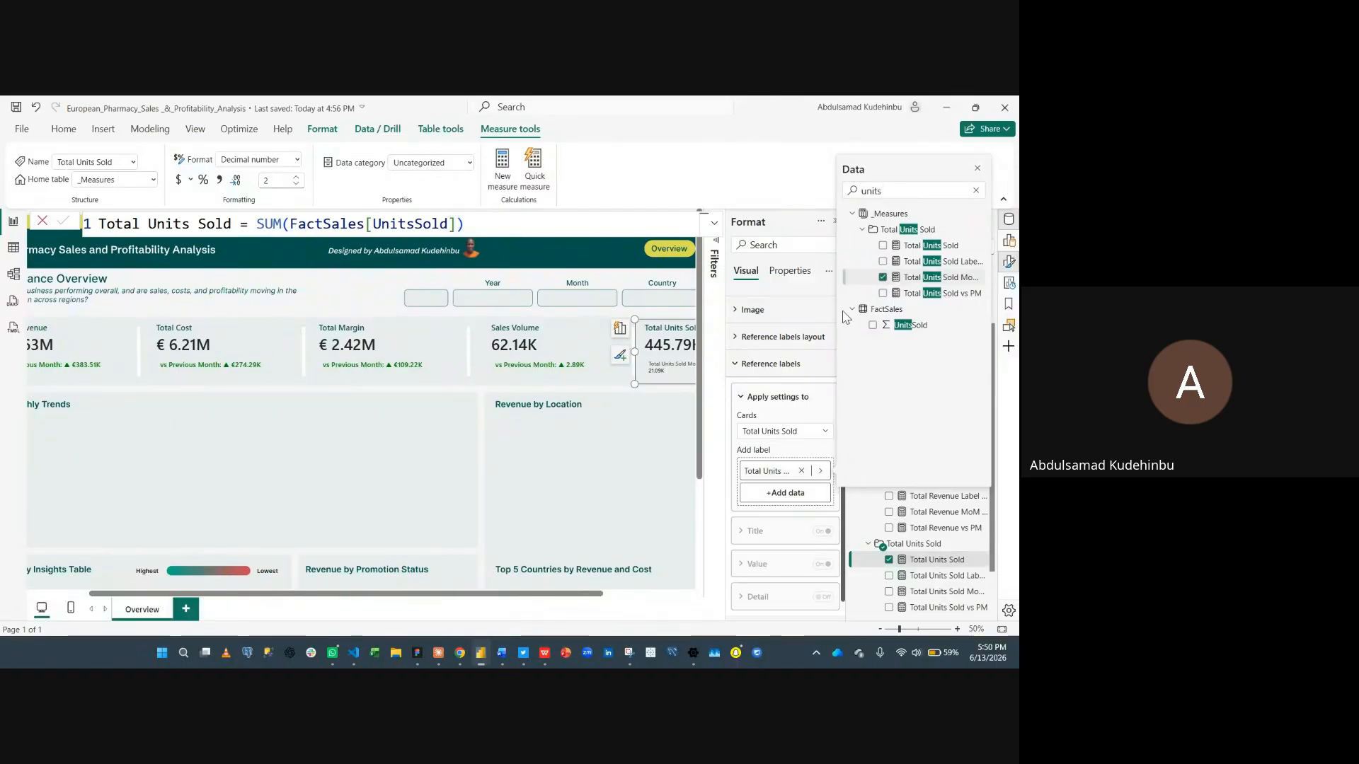
left_click(978, 170)
- Turn off the Total Units Sold card's title and set its value font size to 16
left_click(820, 566)
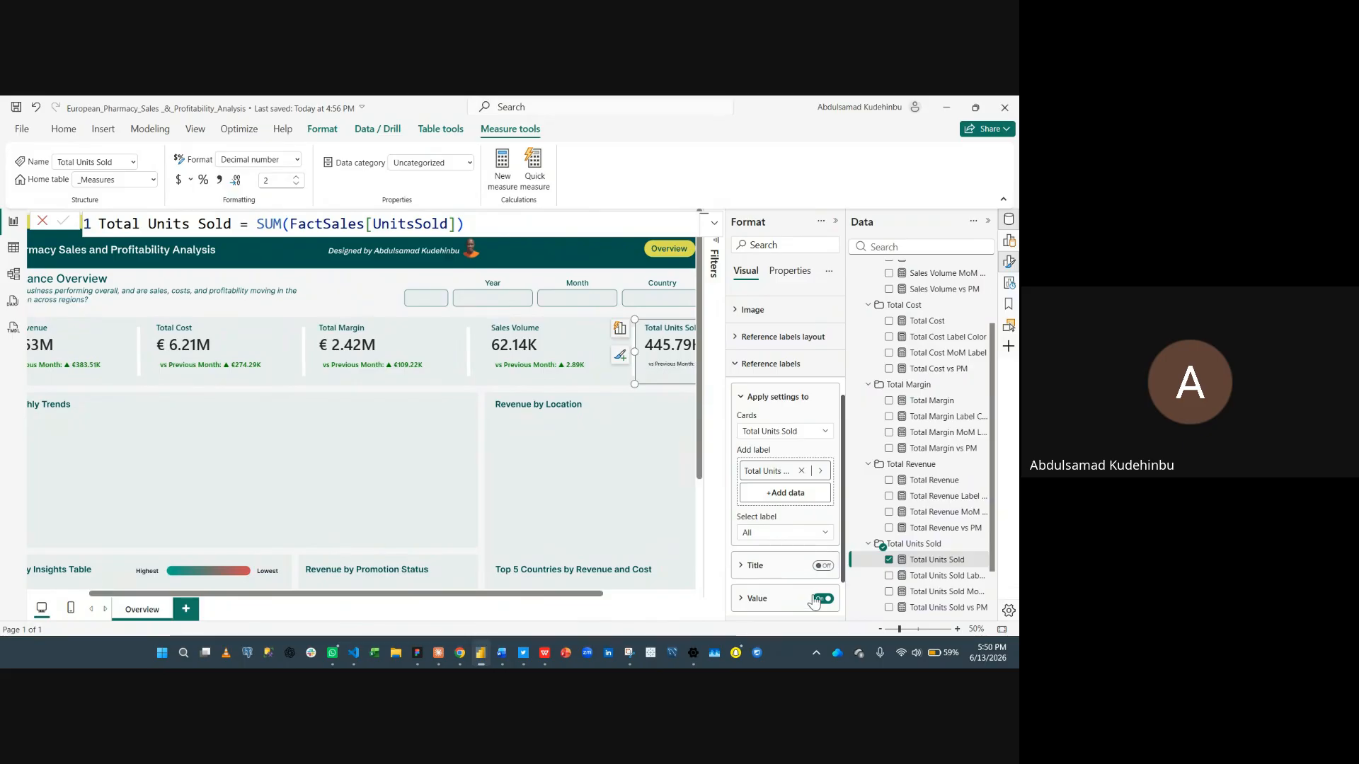
left_click(800, 598)
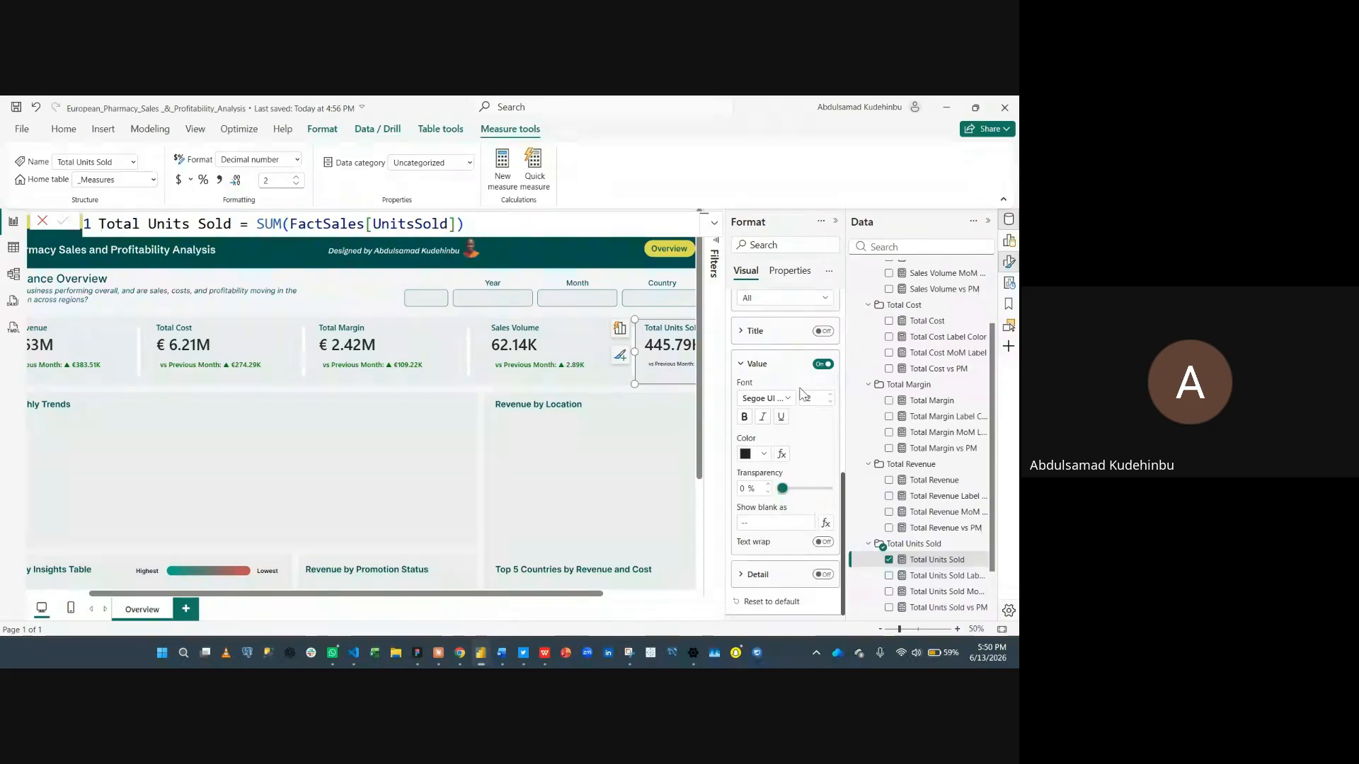
double_click(824, 400)
type("1")
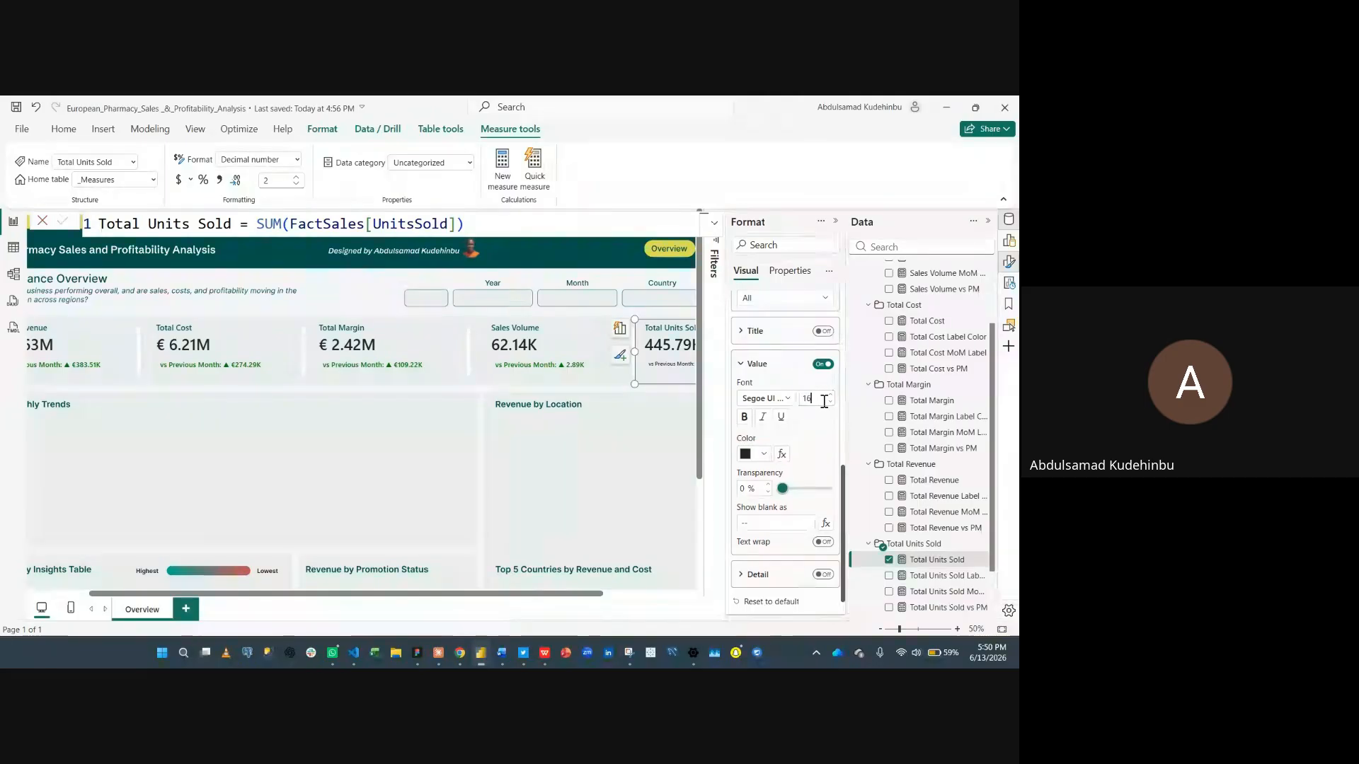
type("6")
- Apply conditional colour to the card's value by field value, based on the Total Units Sold Label Color measure
left_click(782, 454)
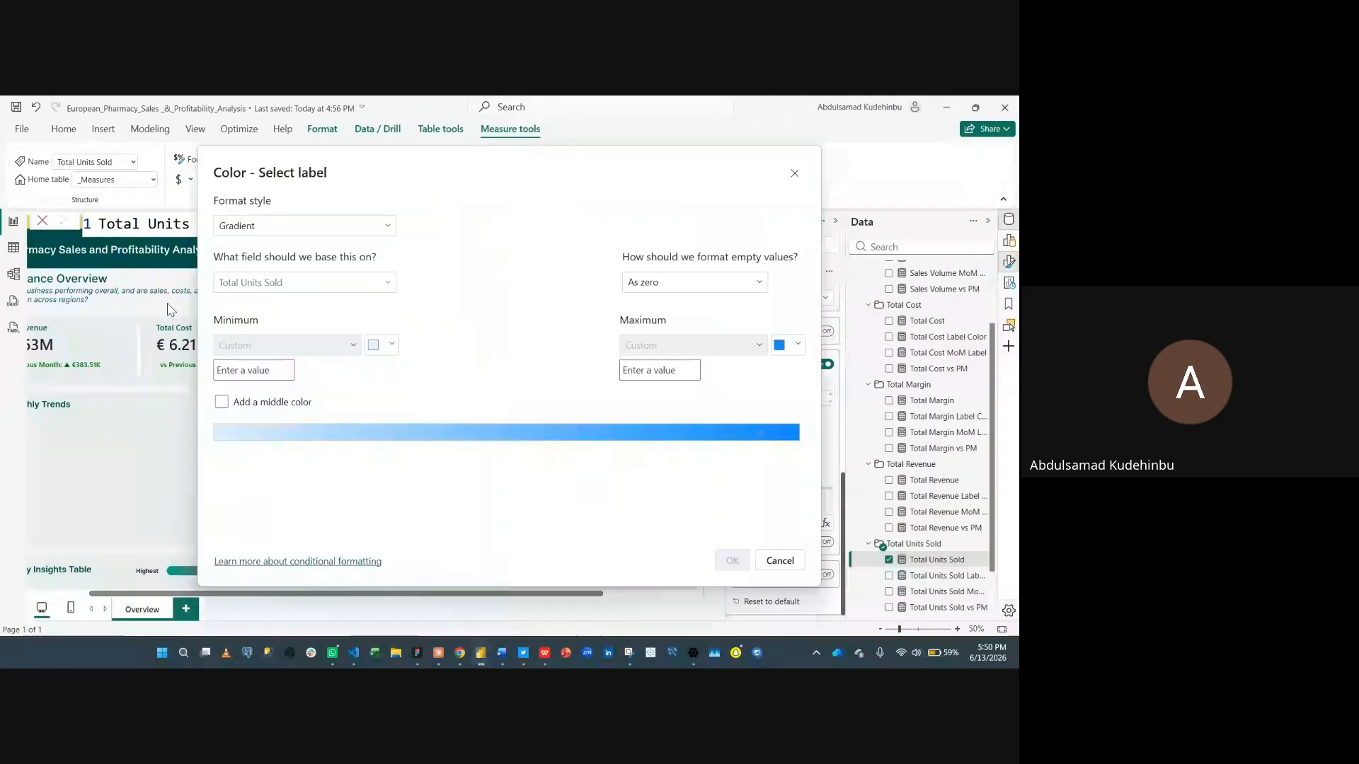
left_click(322, 228)
left_click(293, 290)
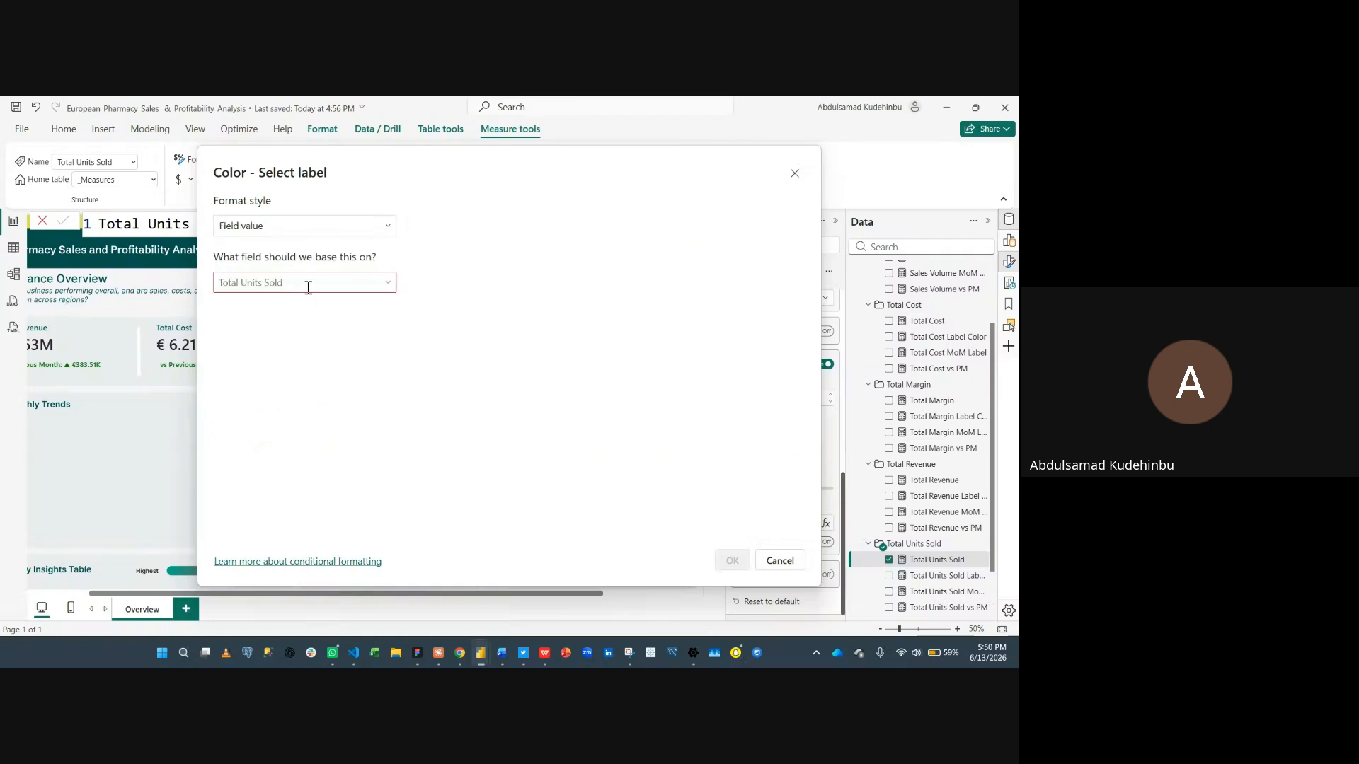
left_click(346, 285)
type("units")
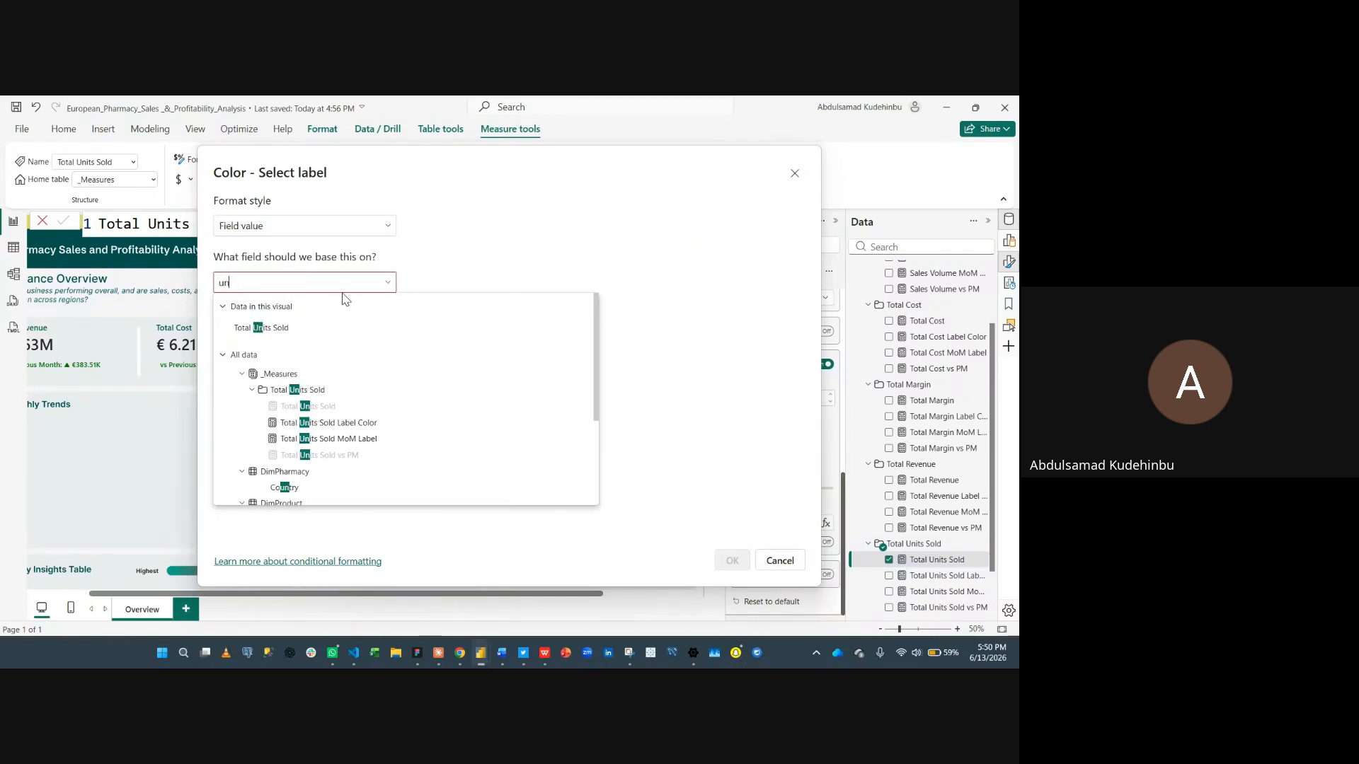
left_click(315, 423)
left_click(732, 560)
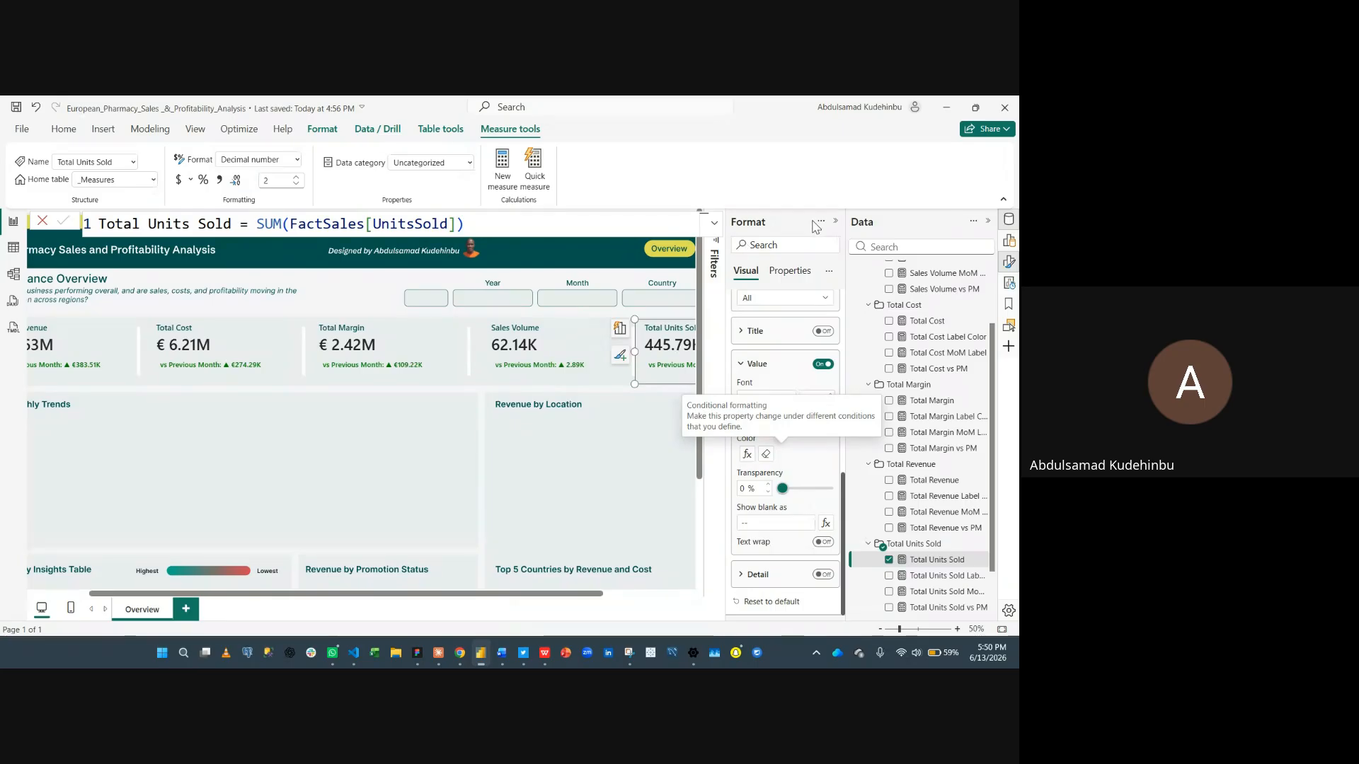
- Select all five KPI cards and align them to the middle
left_click(836, 220)
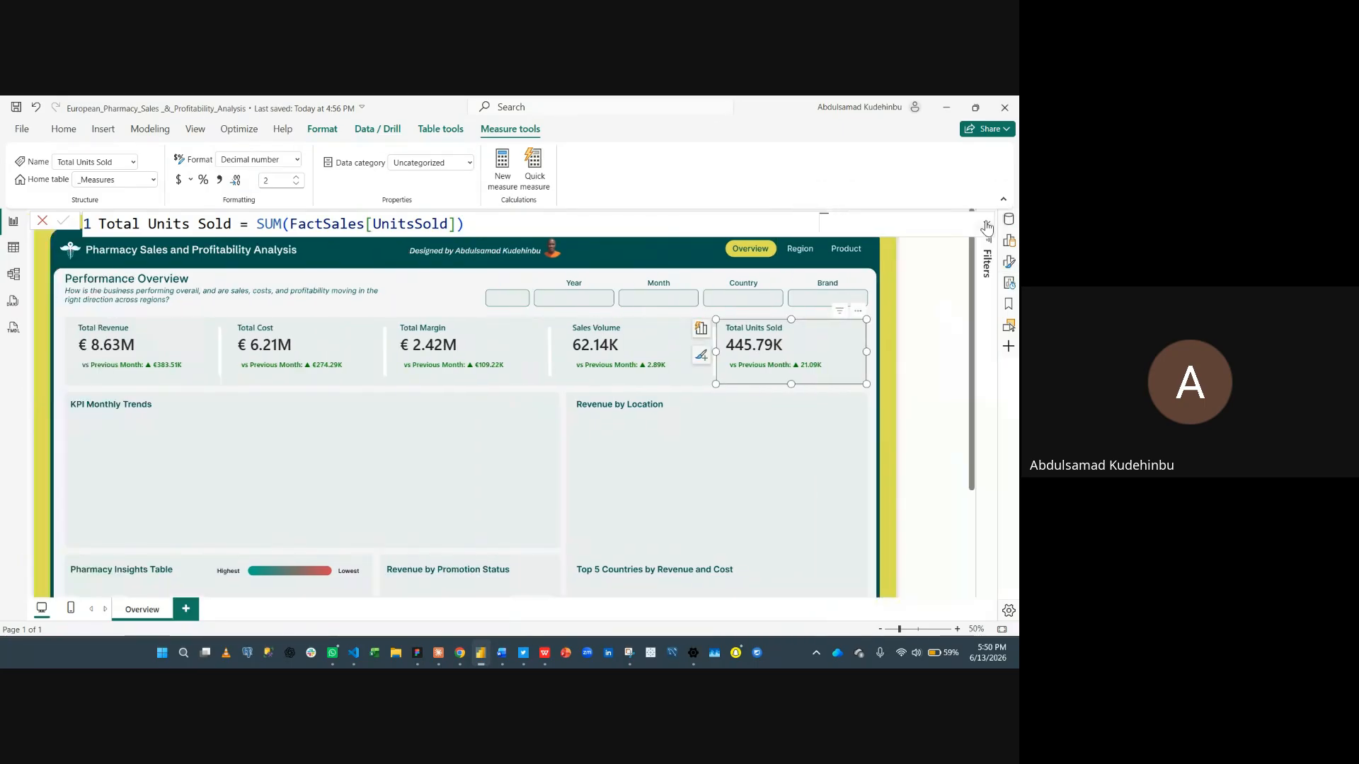
left_click(988, 221)
left_click(820, 434)
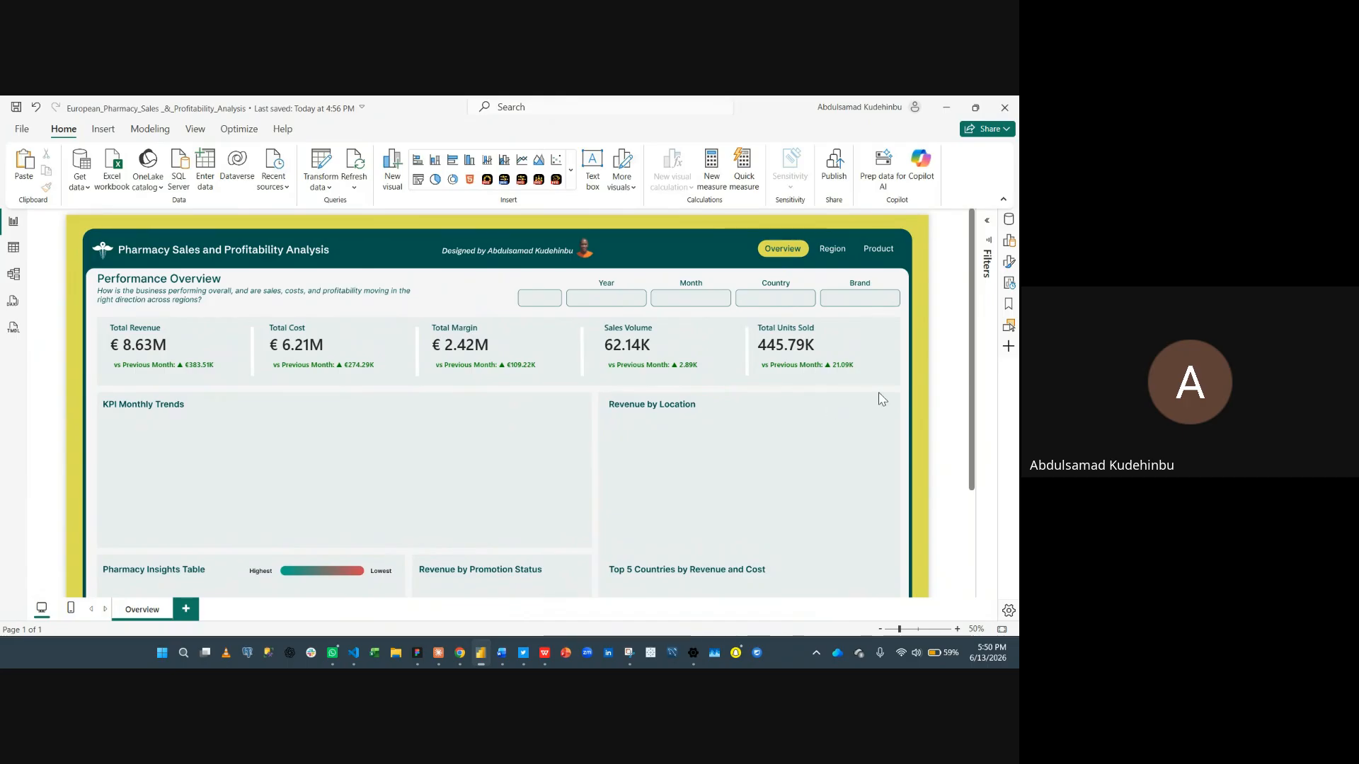
left_click(884, 356)
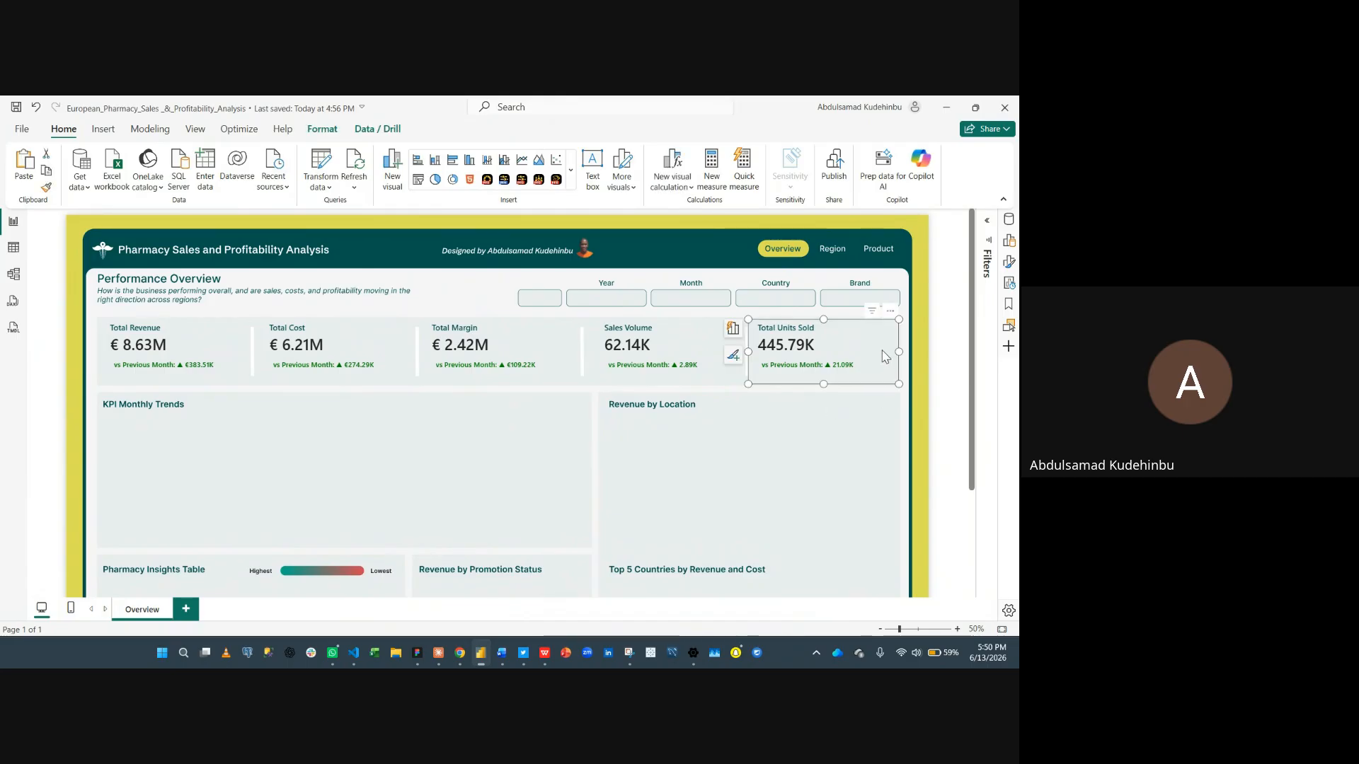
left_click(642, 362, "ctrl")
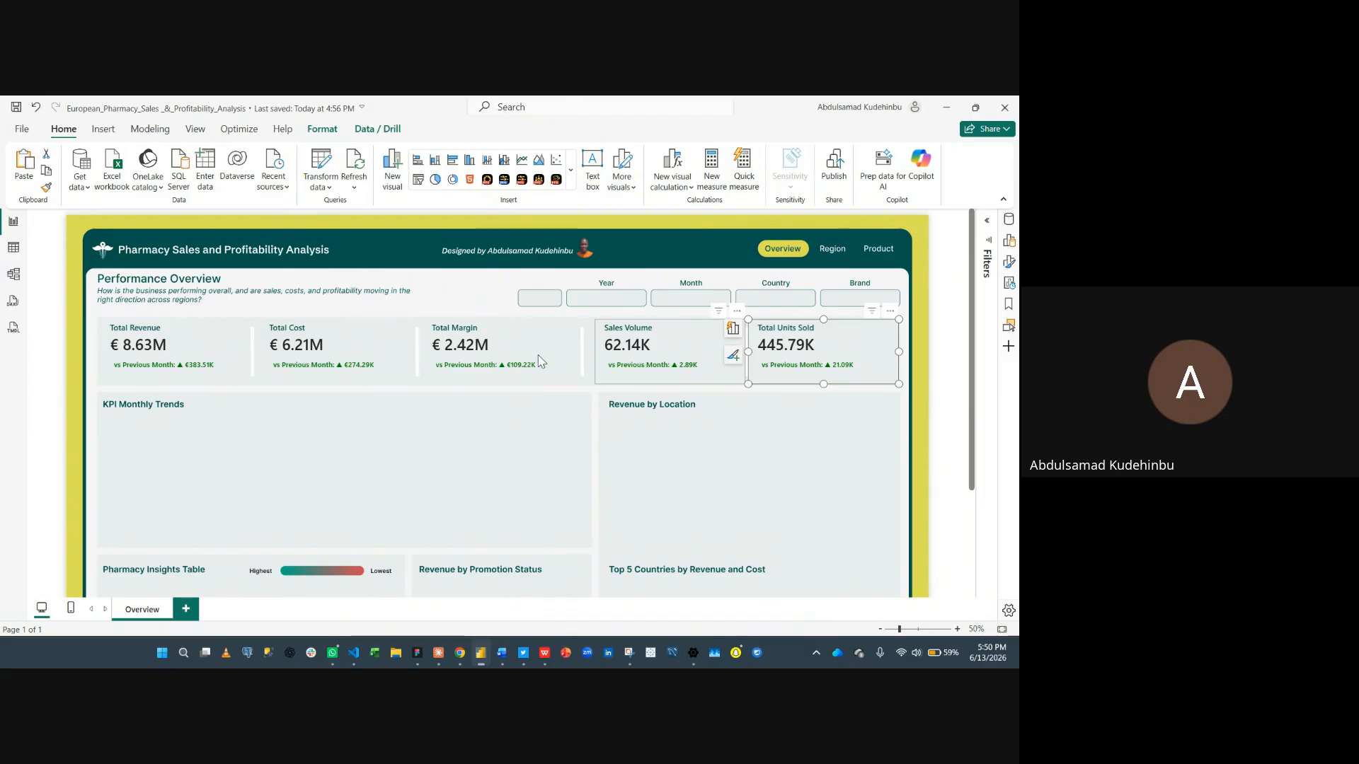
left_click(542, 361, "ctrl")
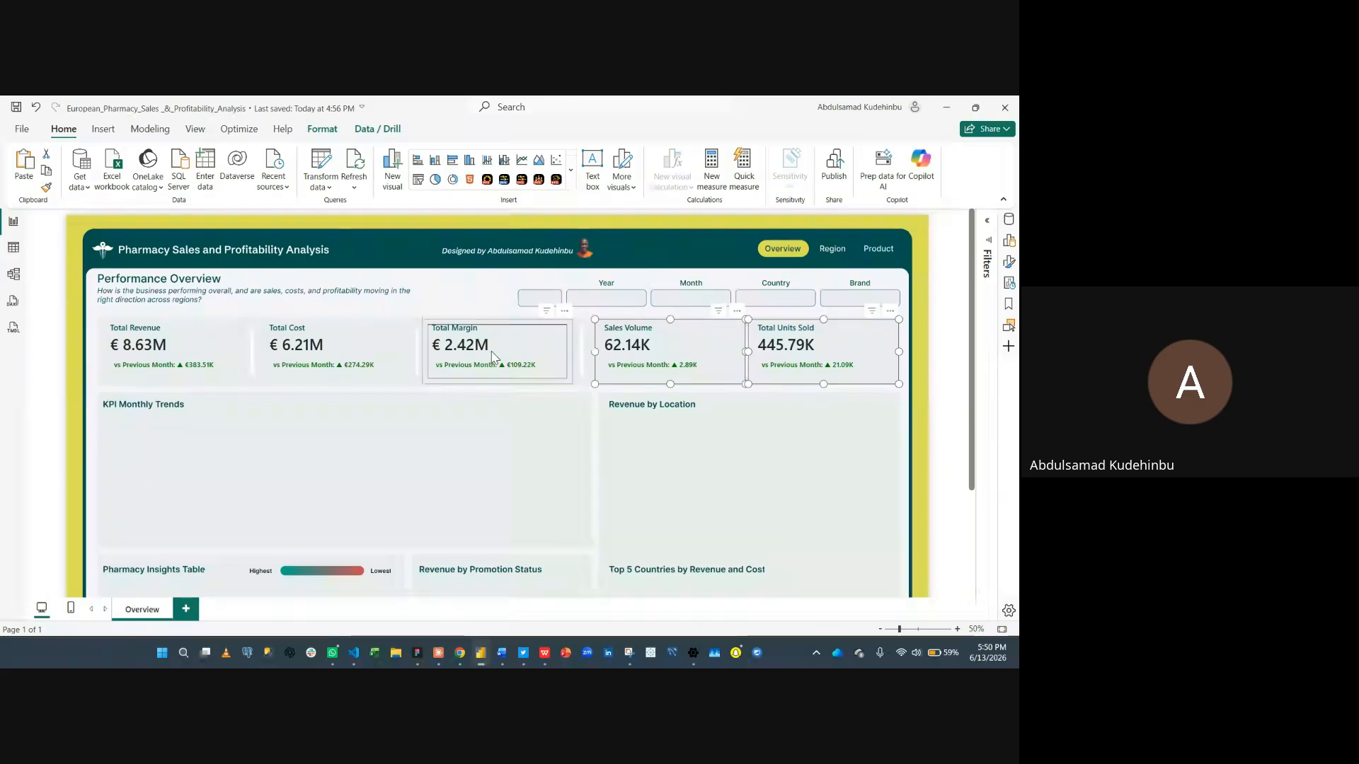
left_click(367, 353, "ctrl")
left_click(228, 354, "ctrl")
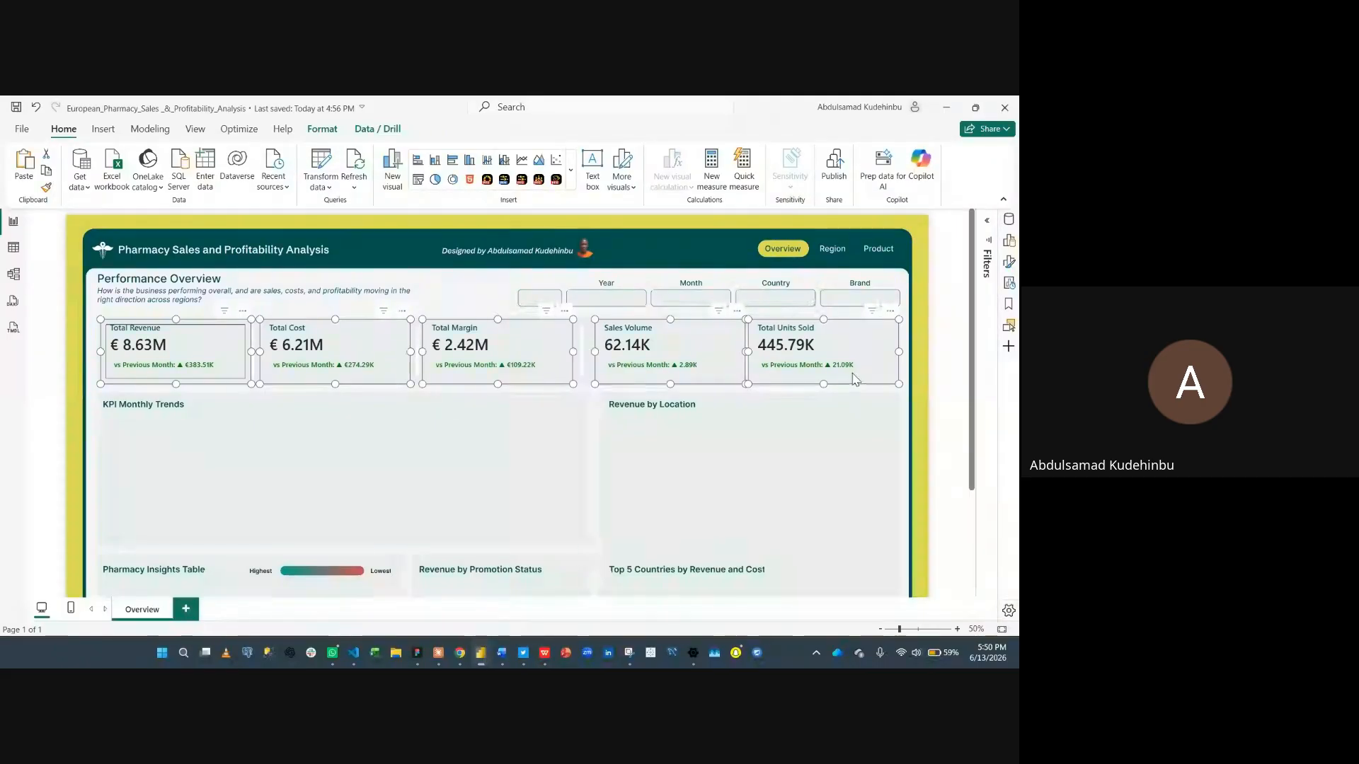
left_click(324, 130)
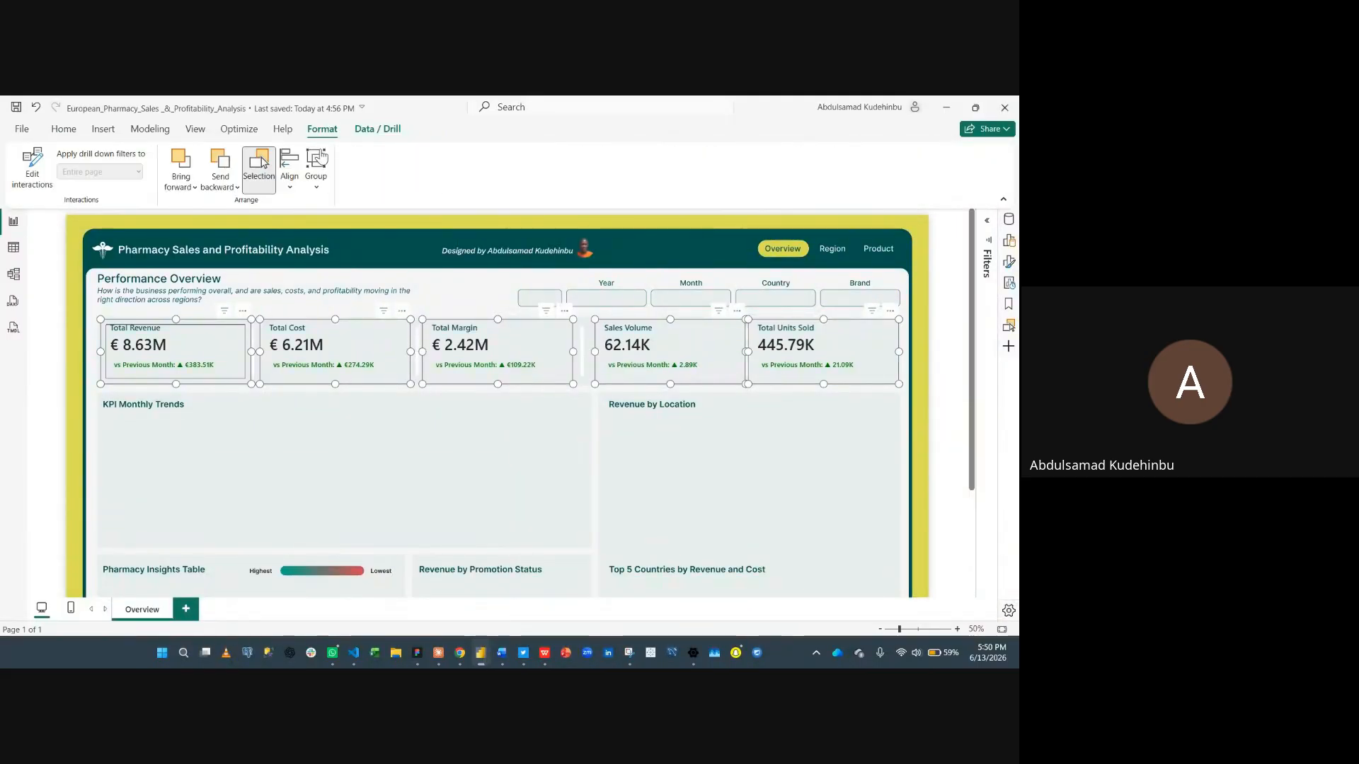
left_click(289, 185)
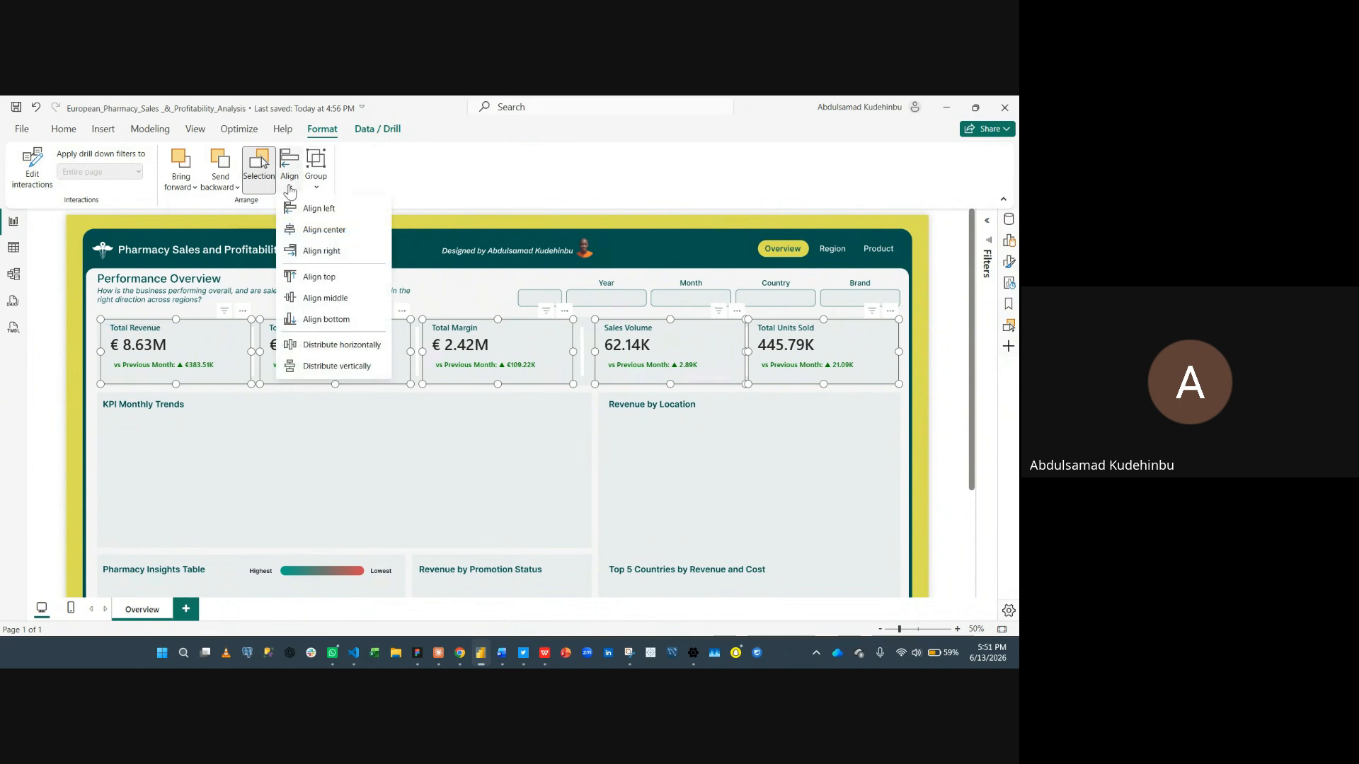
left_click(304, 299)
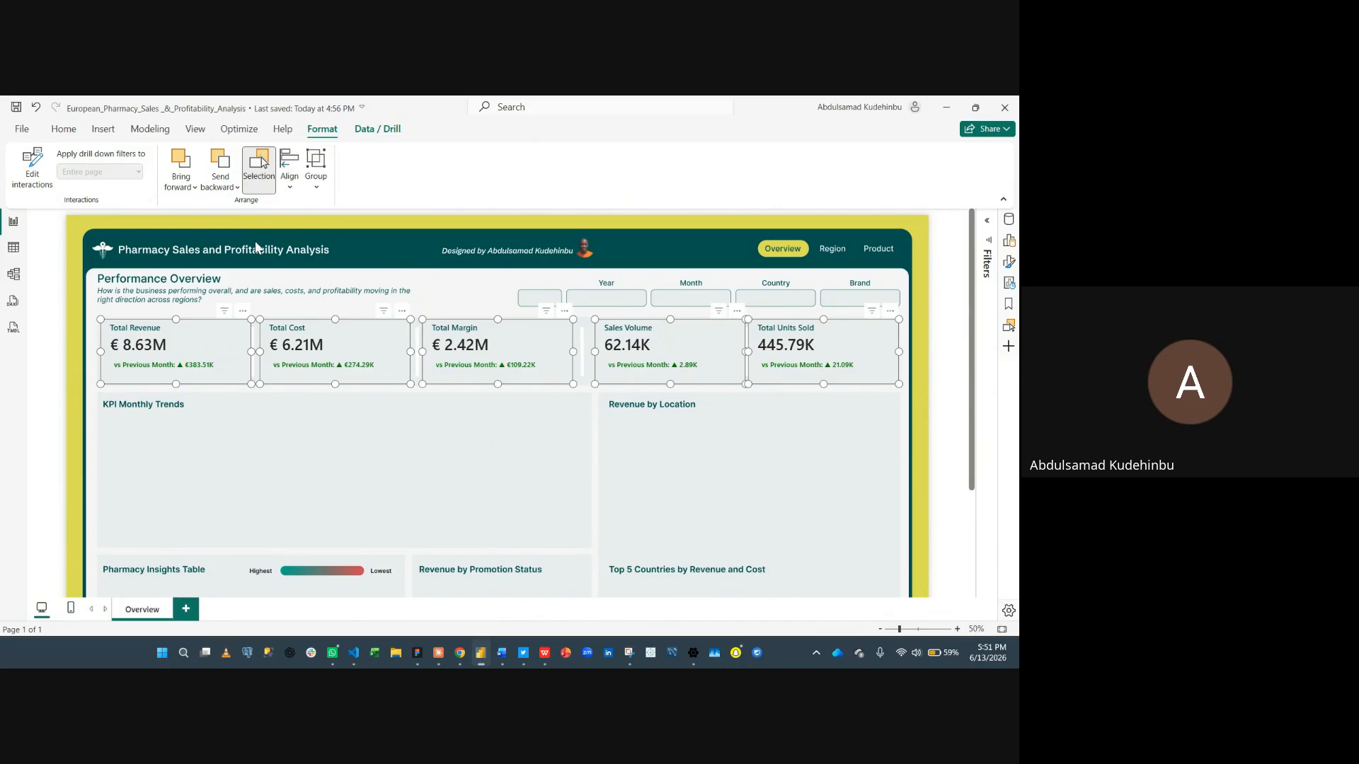
- Distribute the five selected KPI cards horizontally
left_click(289, 185)
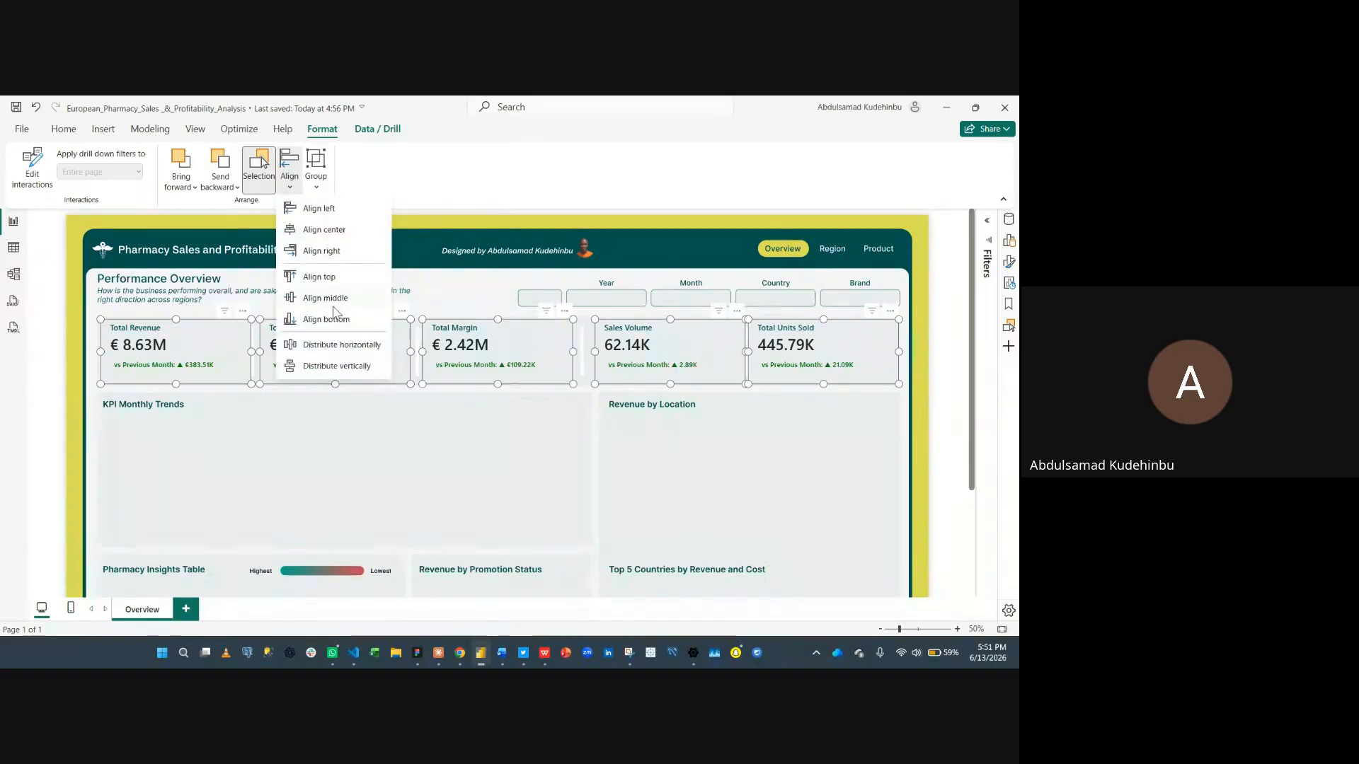
left_click(343, 346)
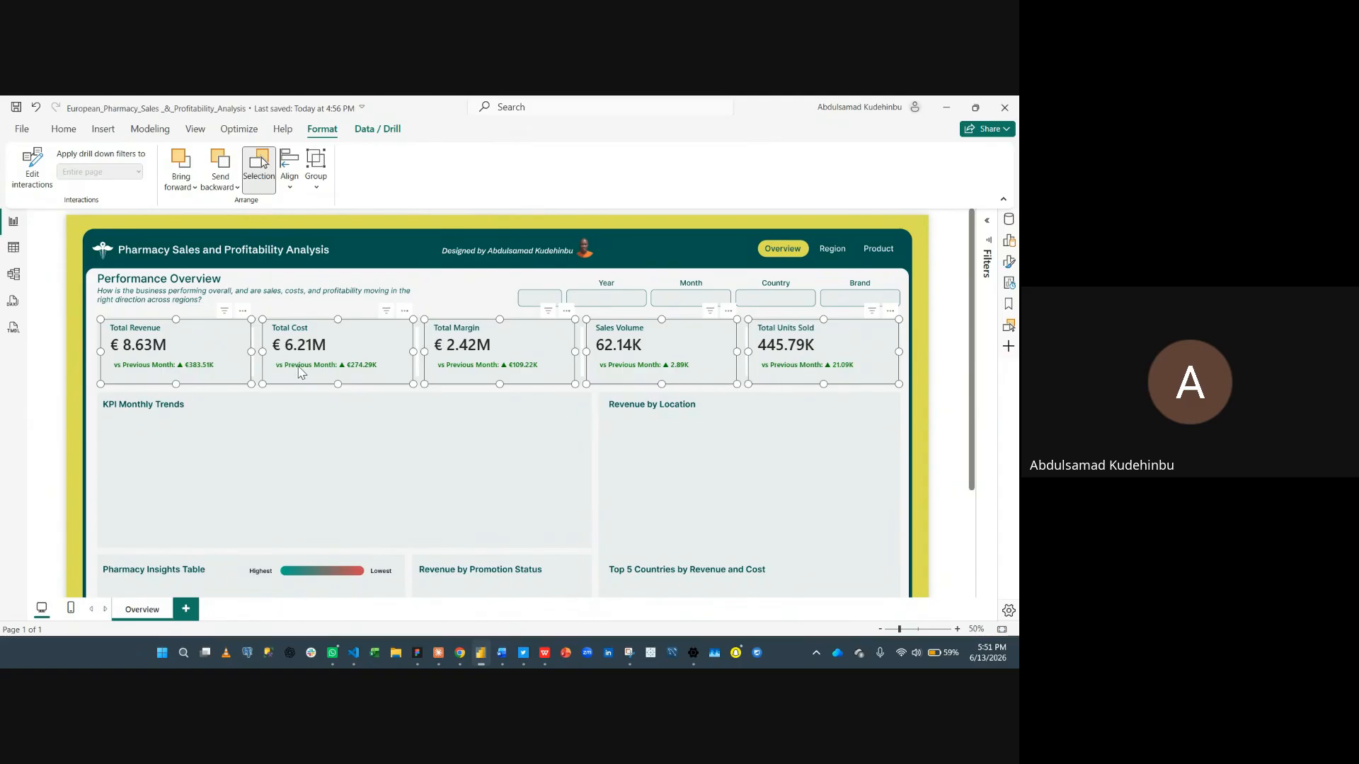
left_click(820, 436)
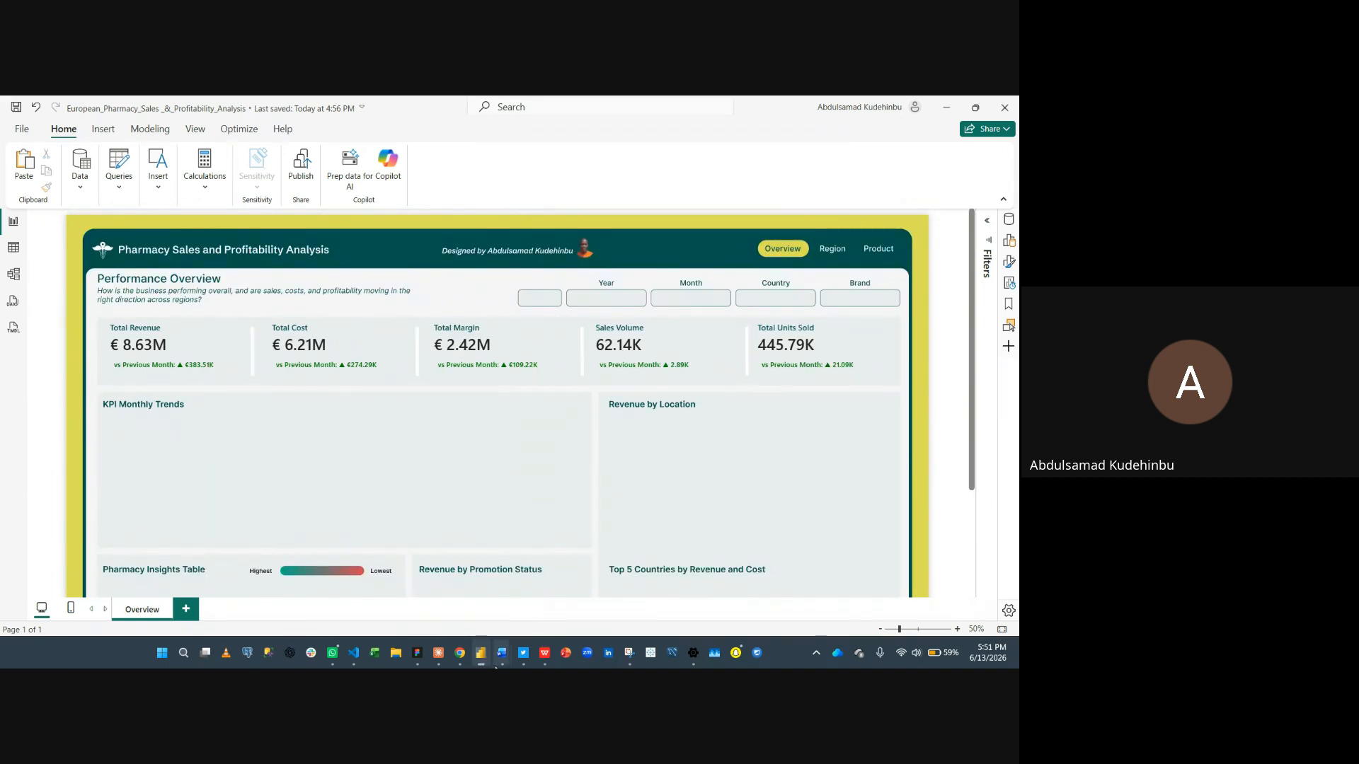
- Review the key questions listed in the Report Brief document
mouse_move(497, 664)
left_click(559, 596)
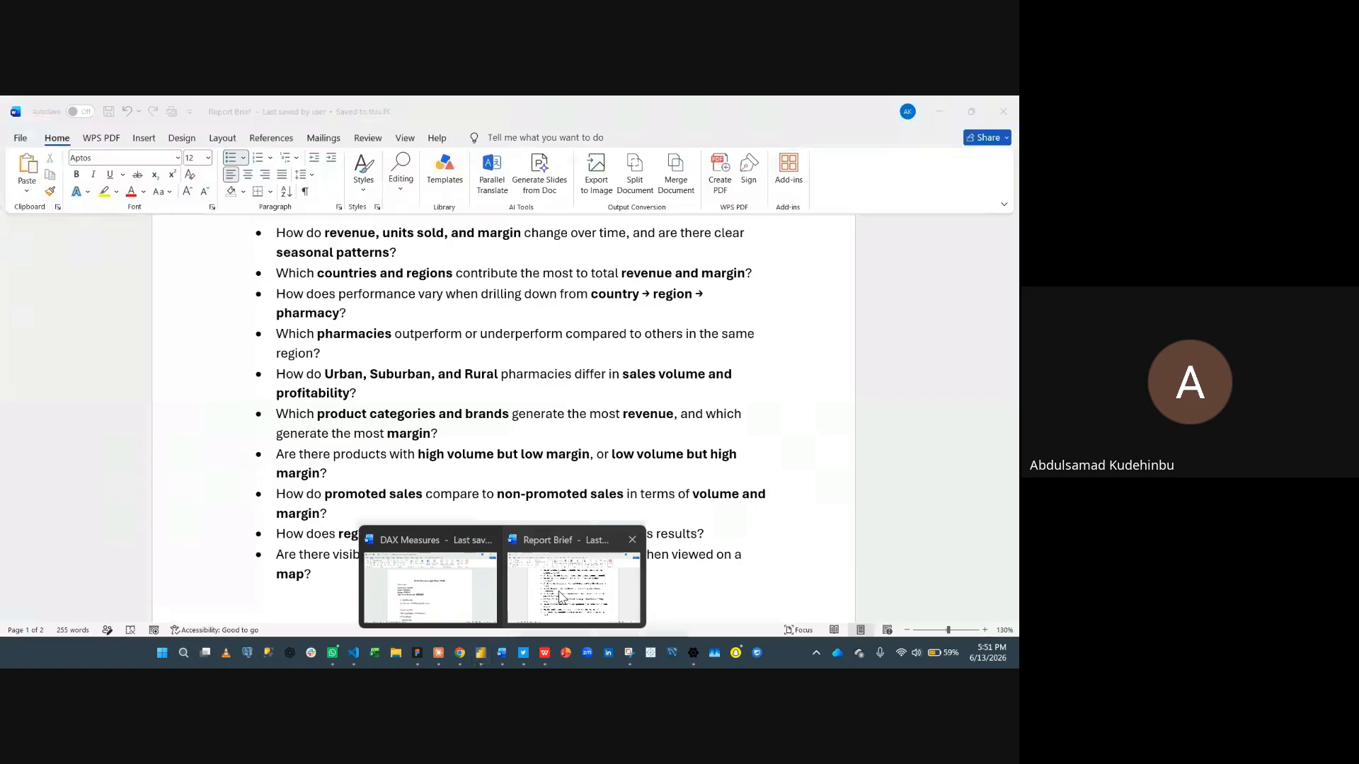
scroll(485, 491, "up", 2)
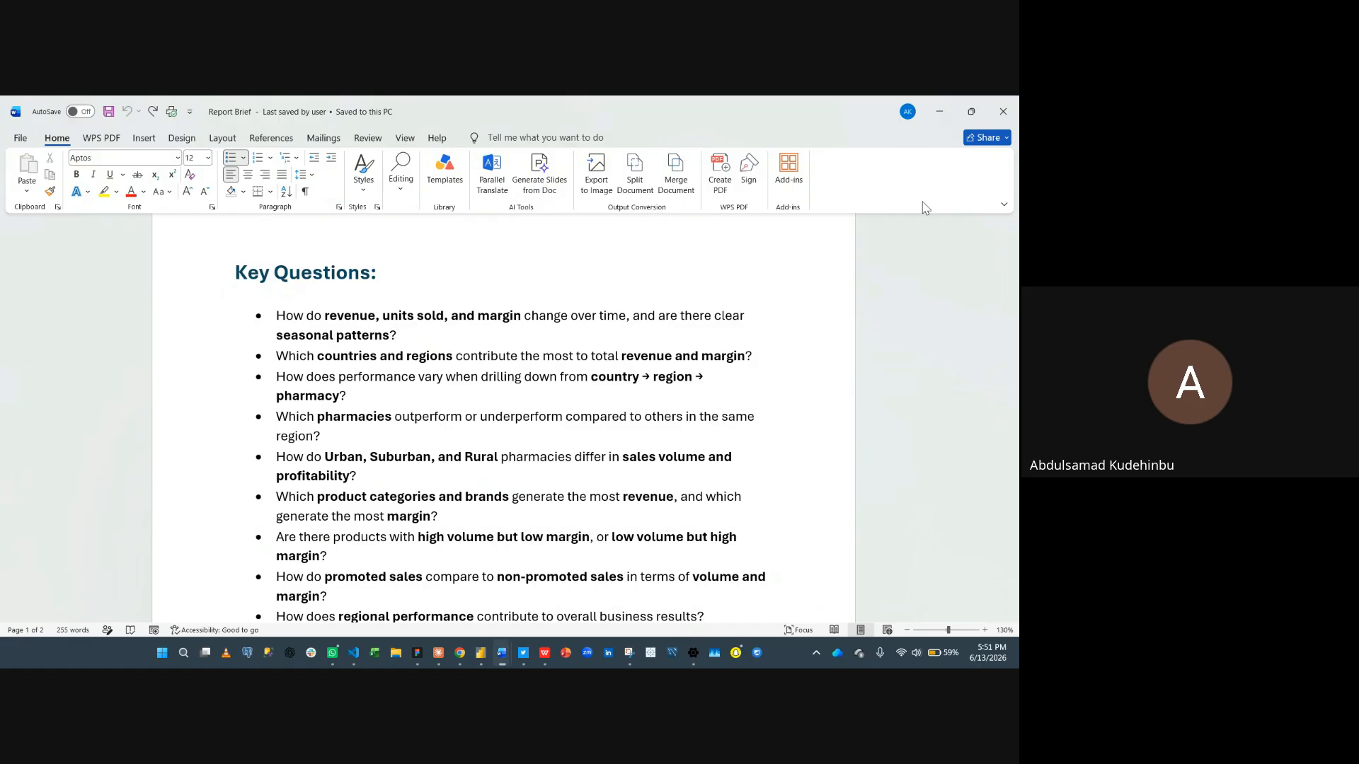
left_click(939, 111)
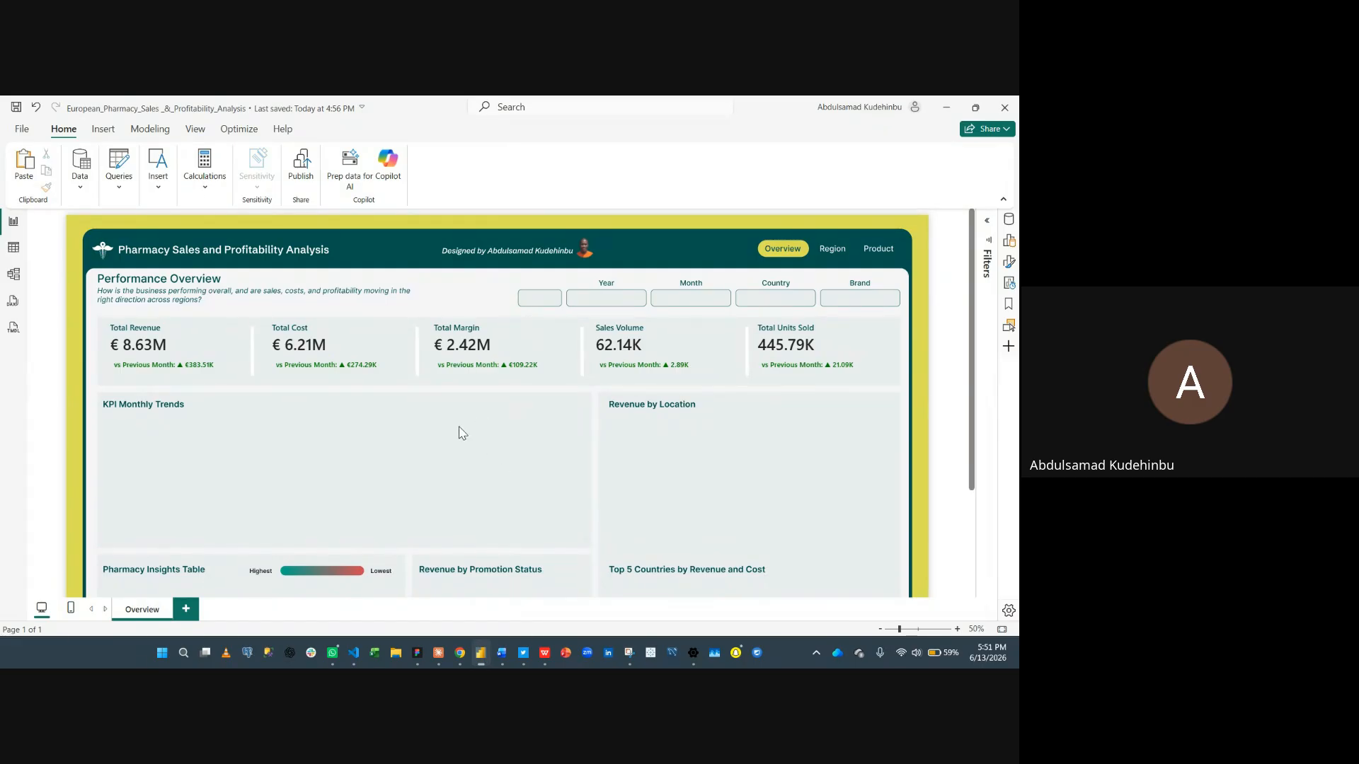
- Insert an area chart sized to fill the KPI Monthly Trends panel
left_click(1008, 240)
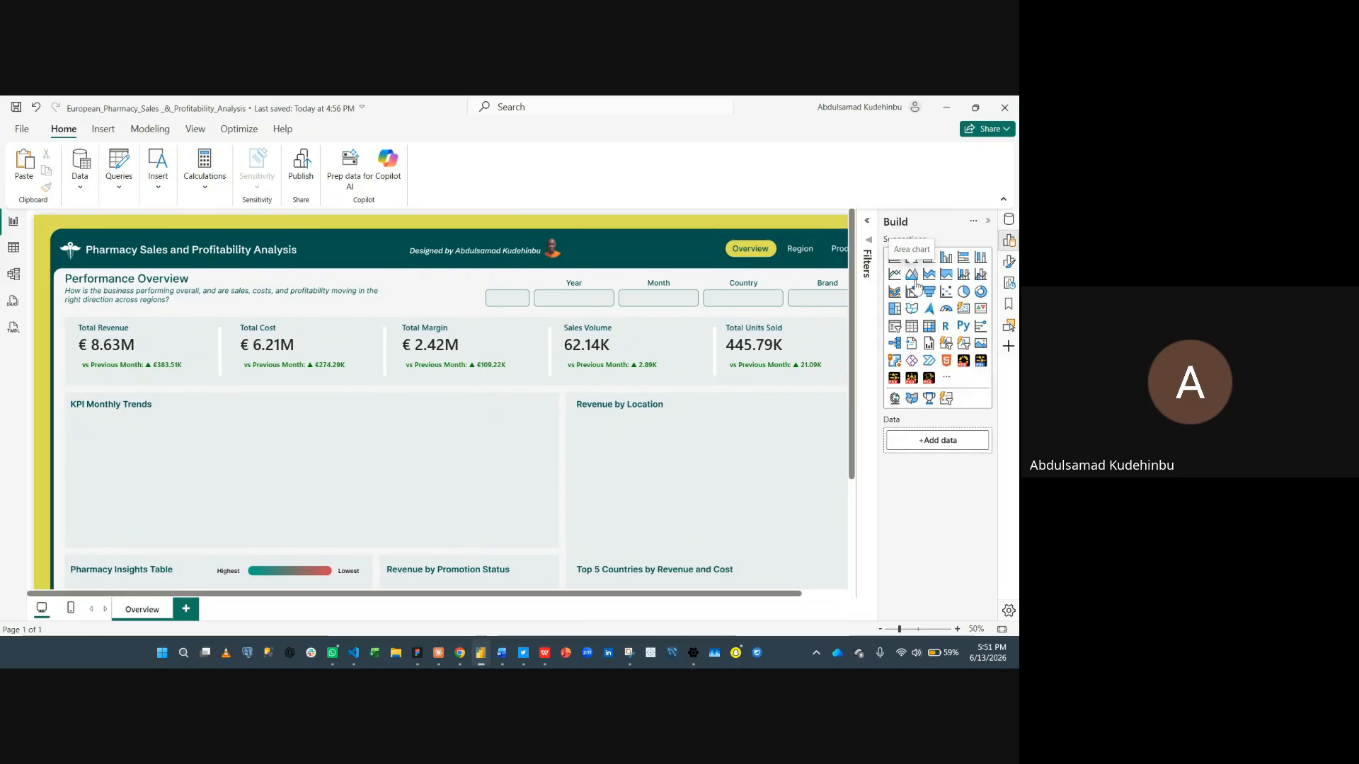
left_click(911, 275)
left_click_drag(141, 265, 555, 542)
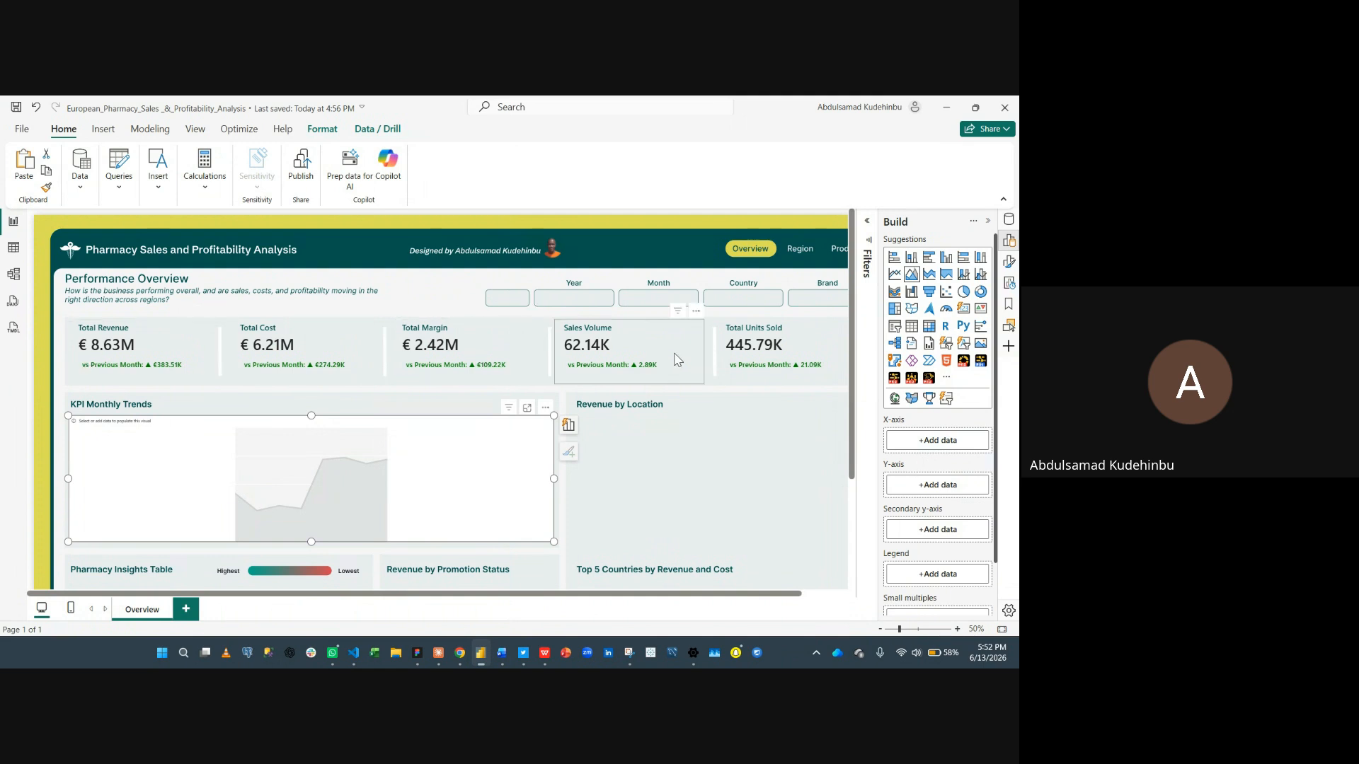
left_click(714, 486)
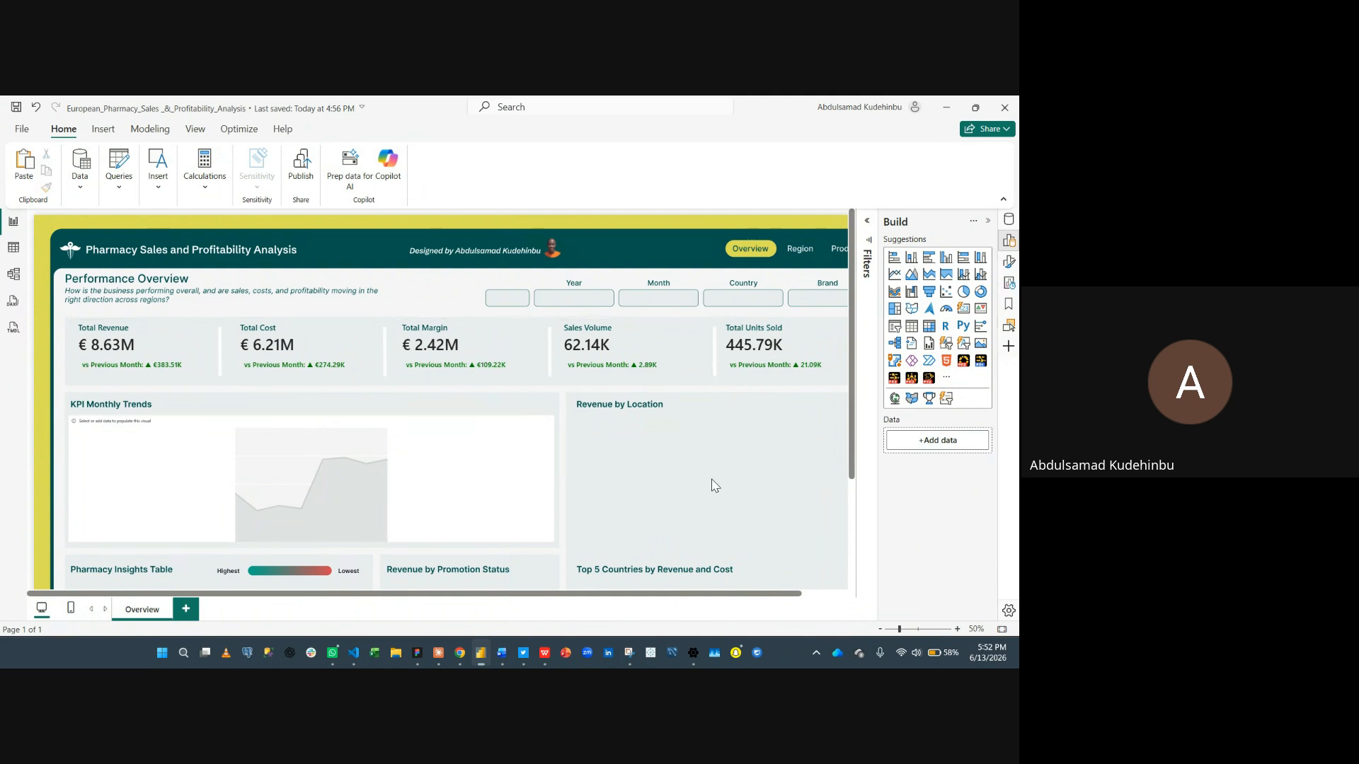
- Create a new fields parameter and name it KPIs
left_click(157, 132)
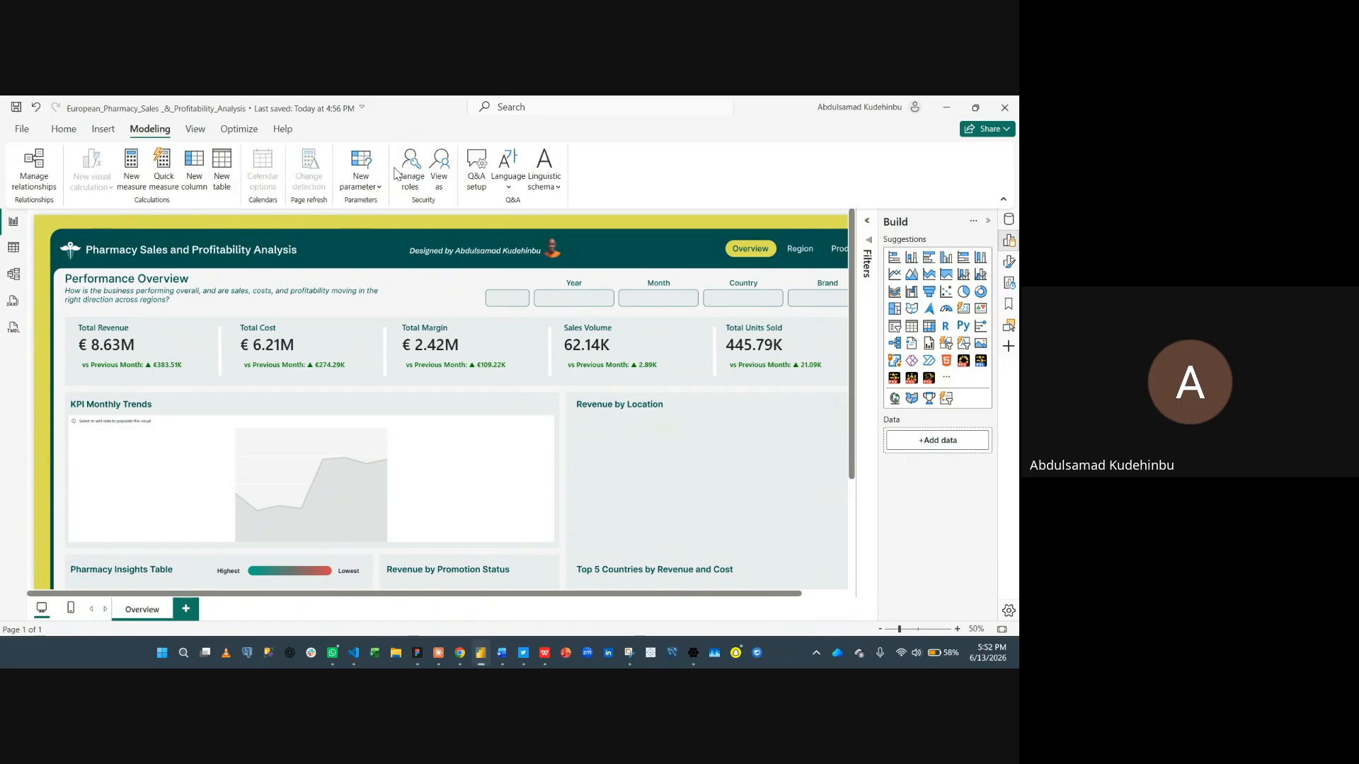
left_click(361, 174)
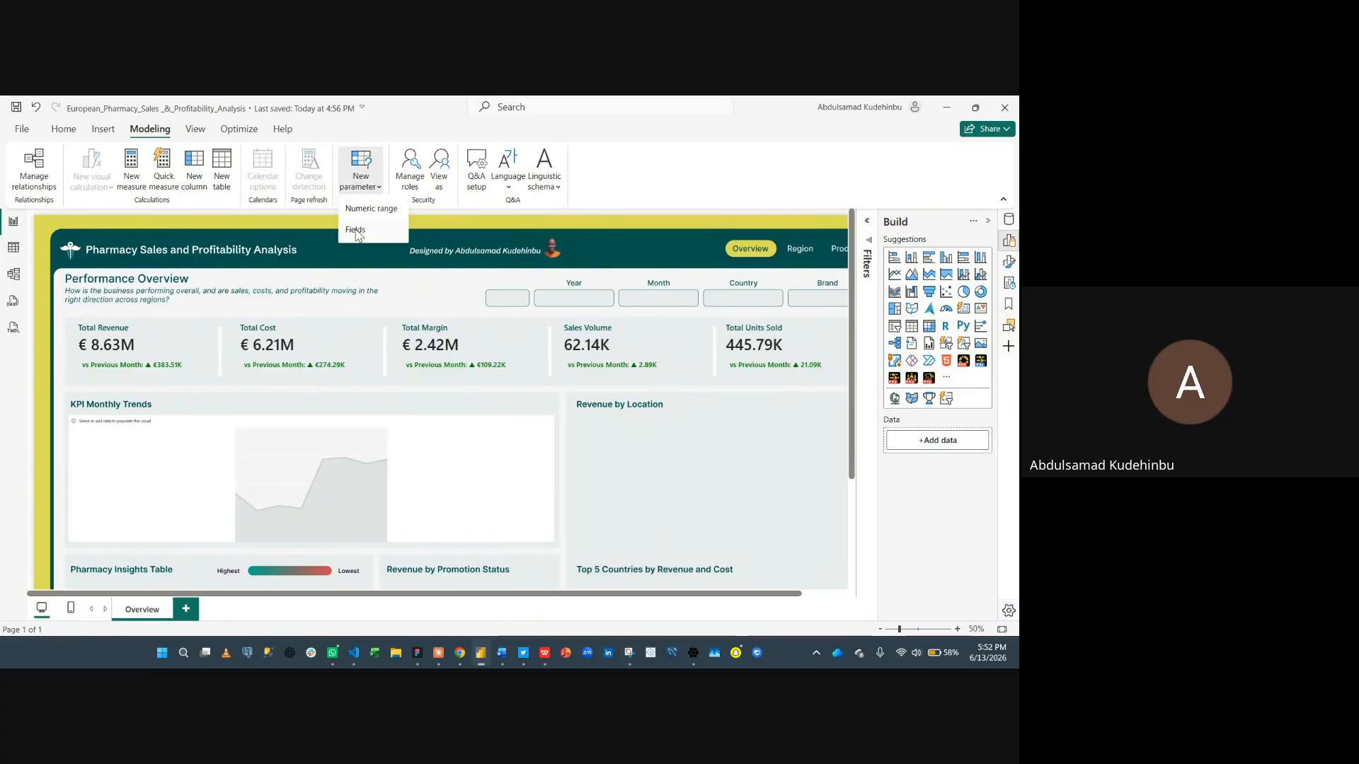
left_click(356, 231)
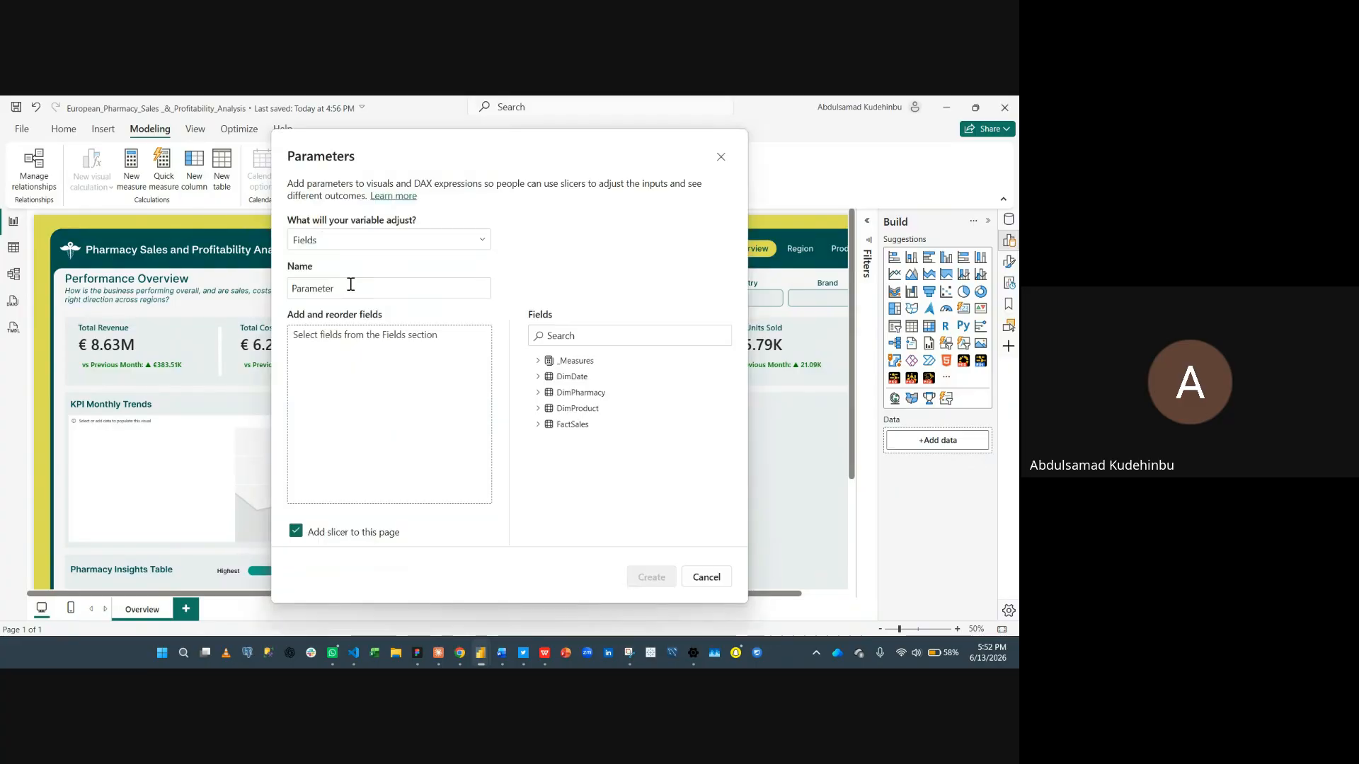
left_click(350, 284)
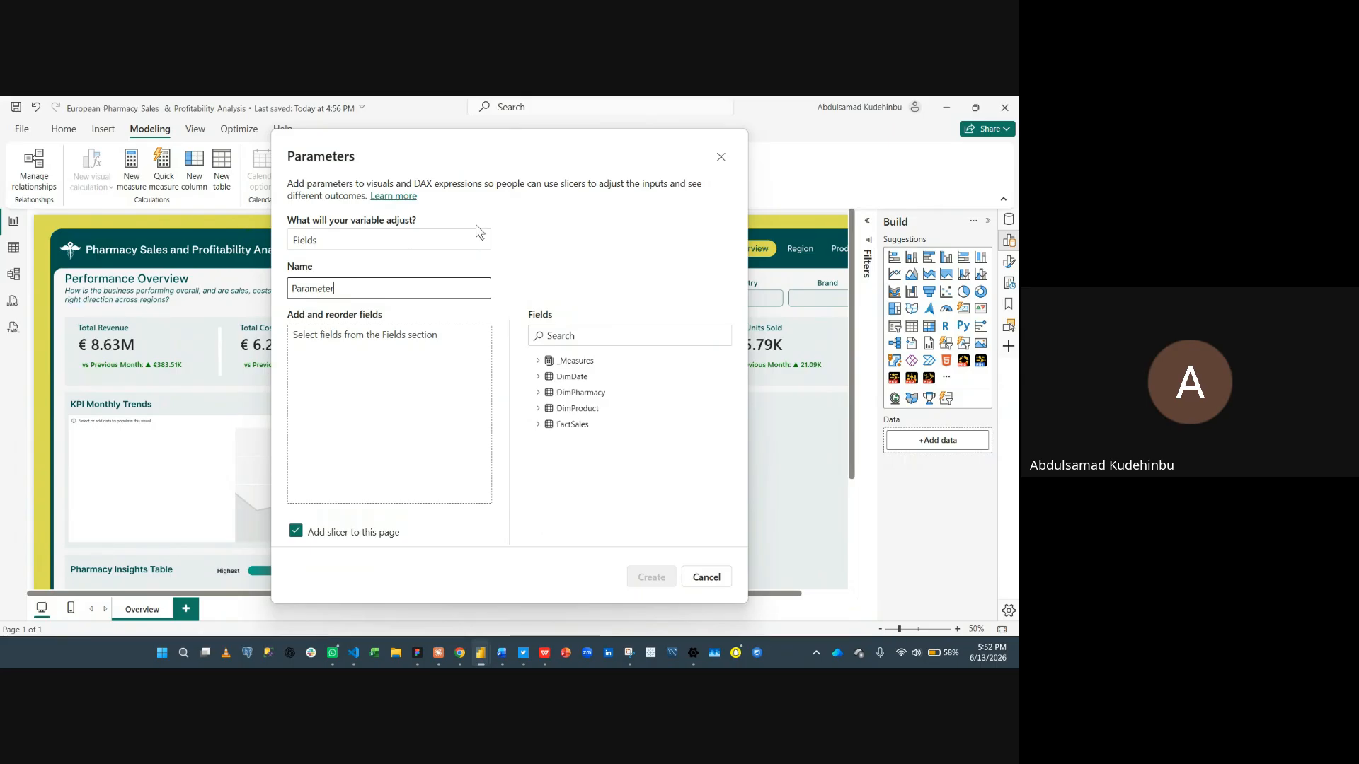
key("ctrl+a")
type("KP")
left_click(433, 356)
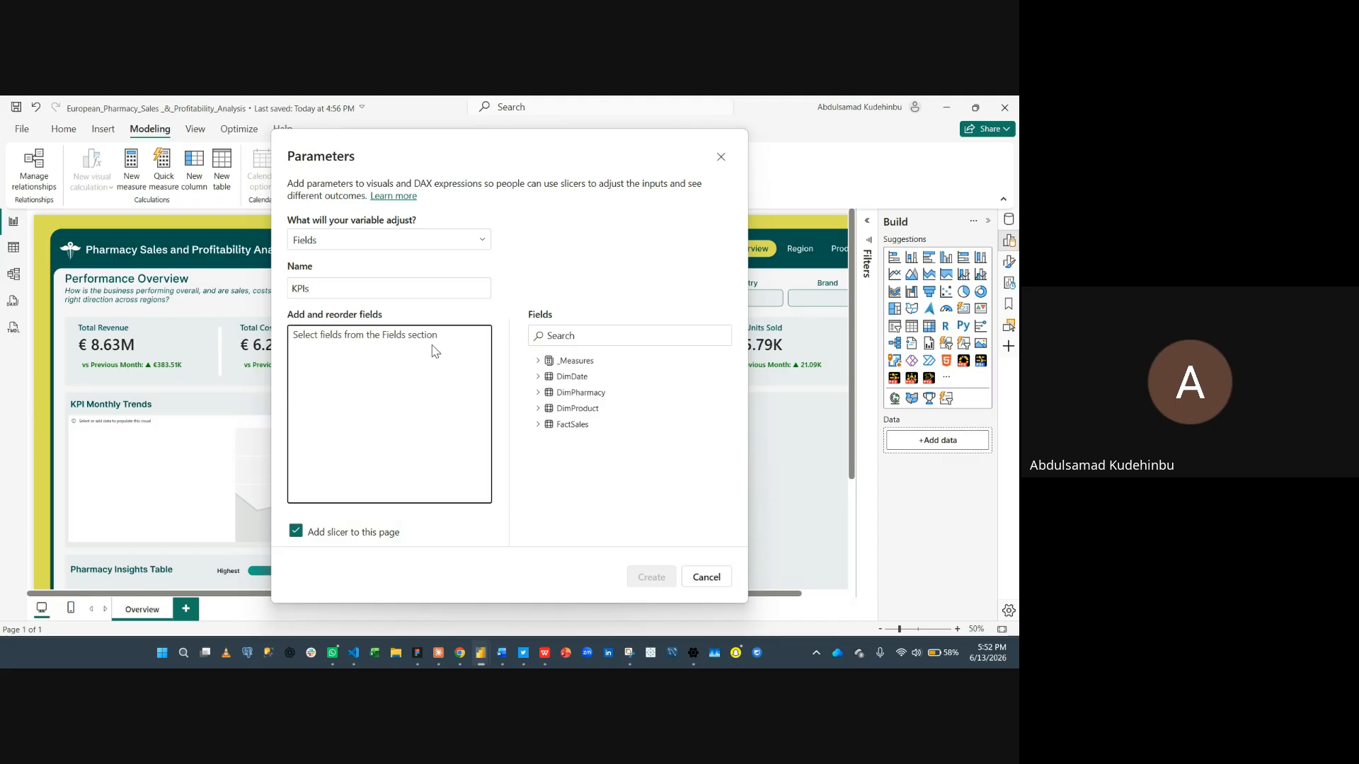
- Add the Total Revenue measure to the KPIs parameter's fields
left_click(537, 362)
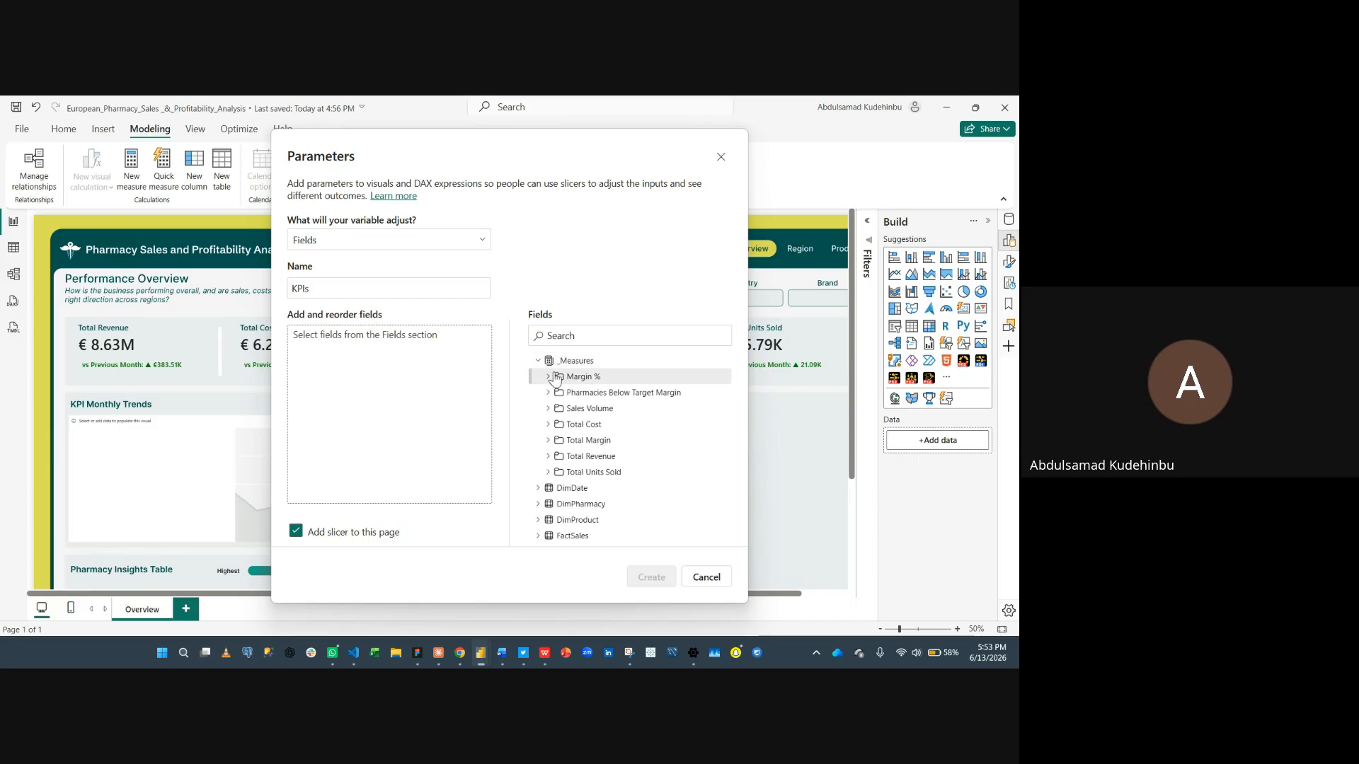
left_click(547, 457)
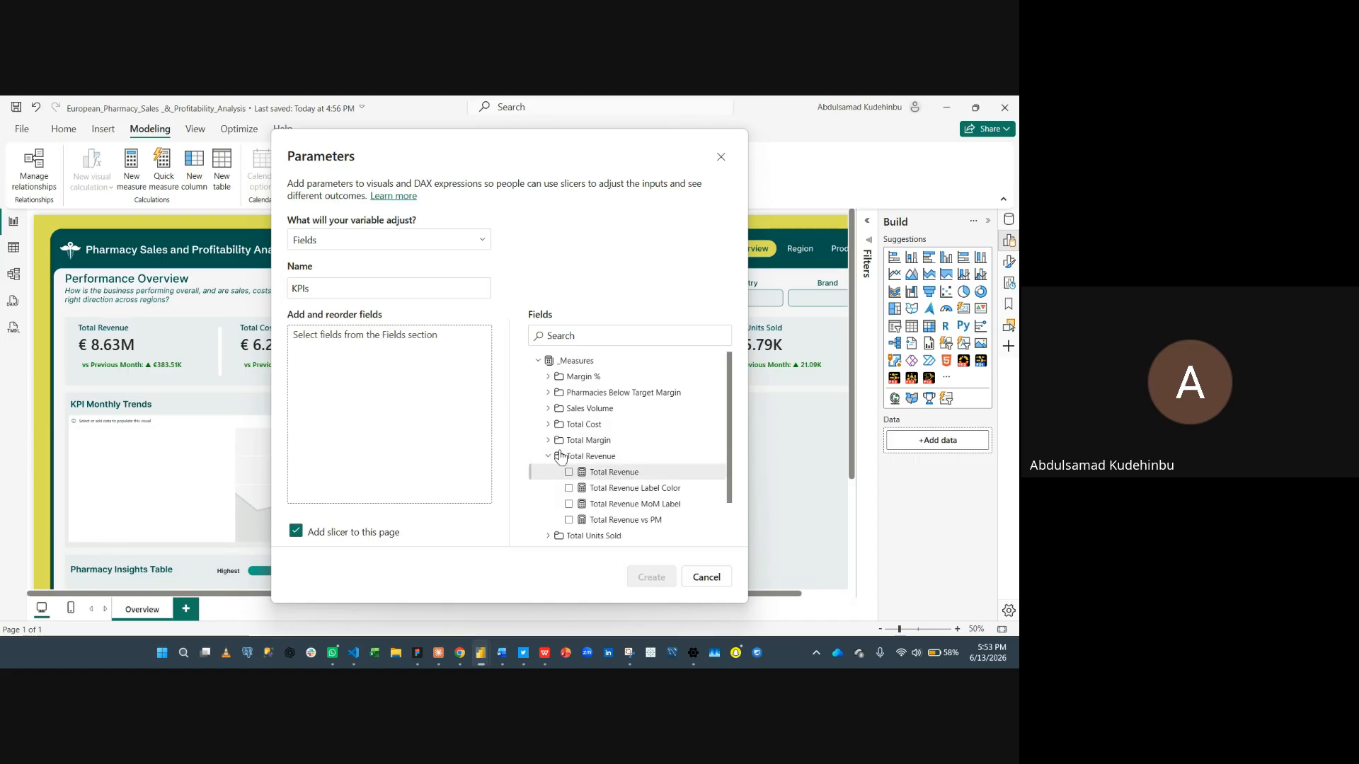
left_click_drag(566, 471, 394, 363)
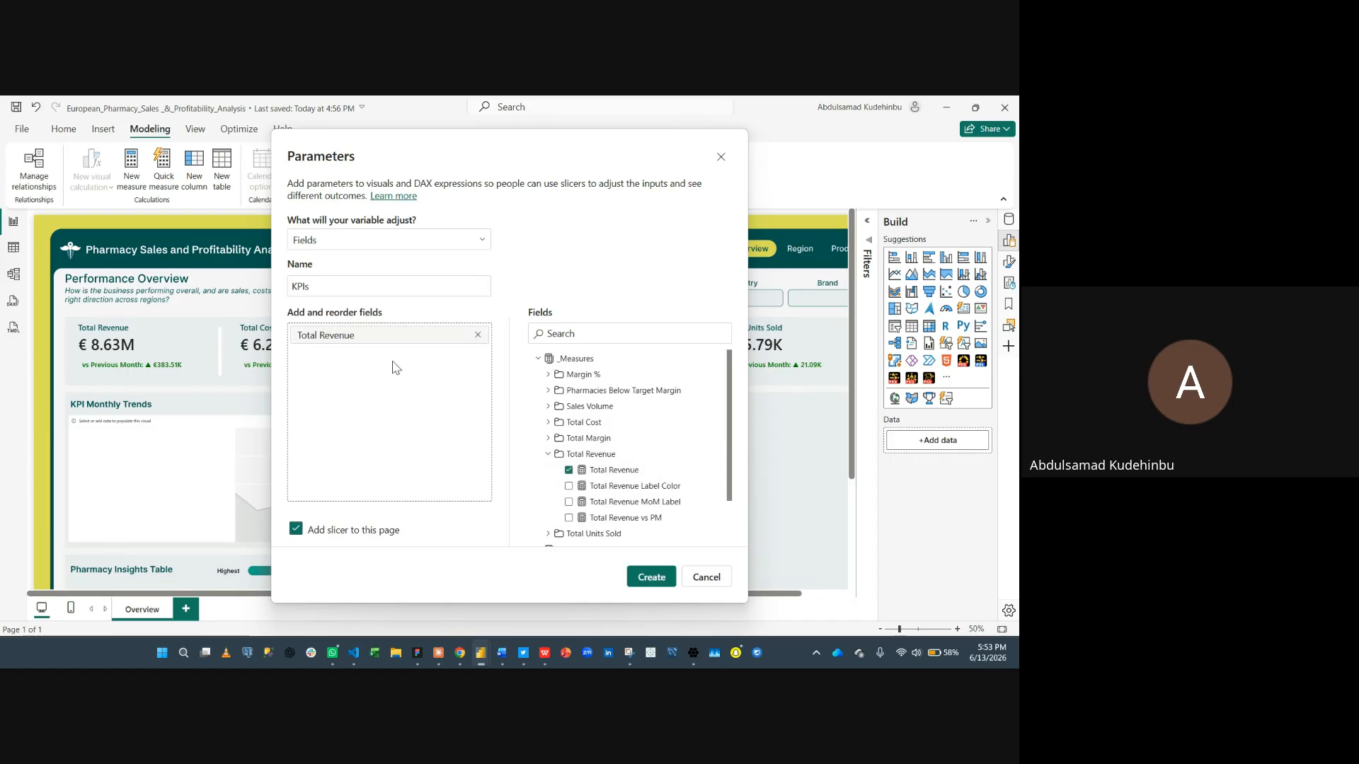
left_click(547, 454)
- Add the Total Cost and Total Margin measures to the KPIs parameter's fields
left_click(612, 340)
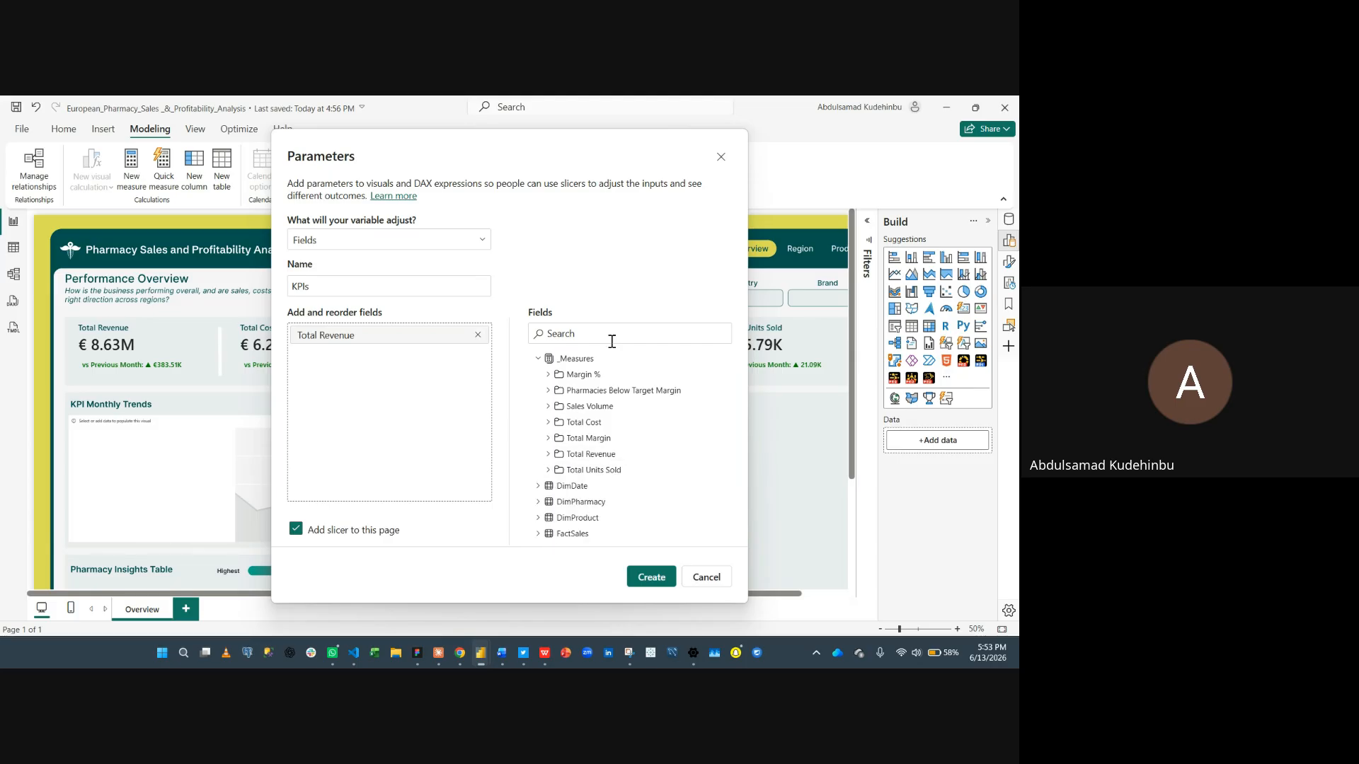
type("Cost")
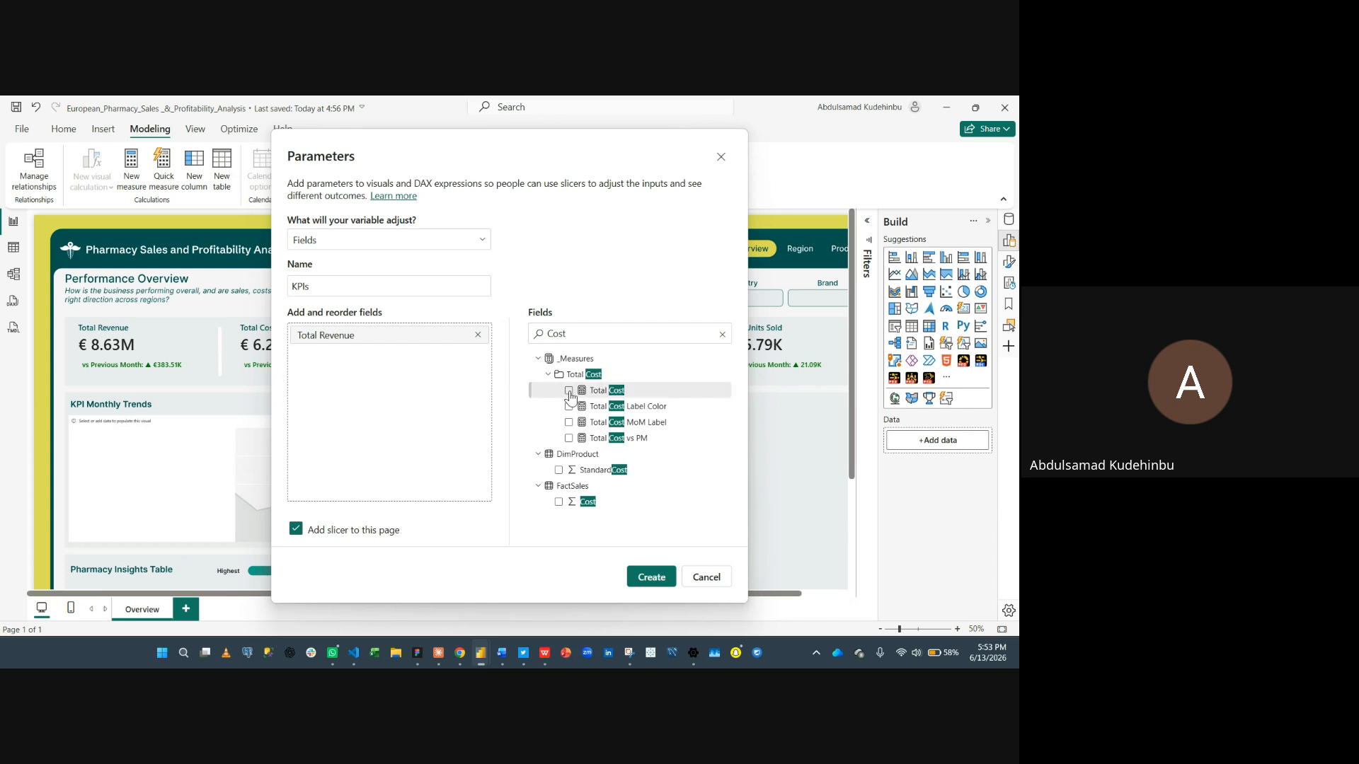
left_click(569, 392)
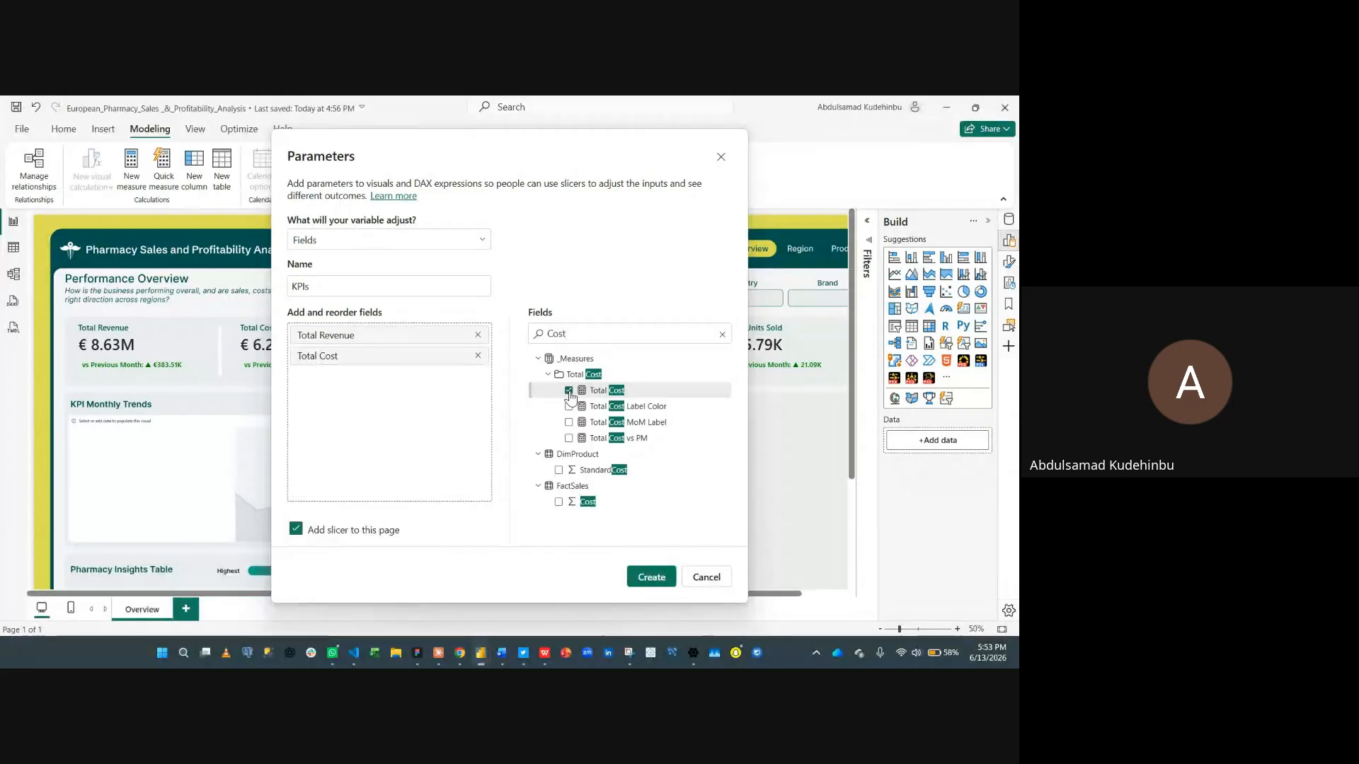
left_click(723, 335)
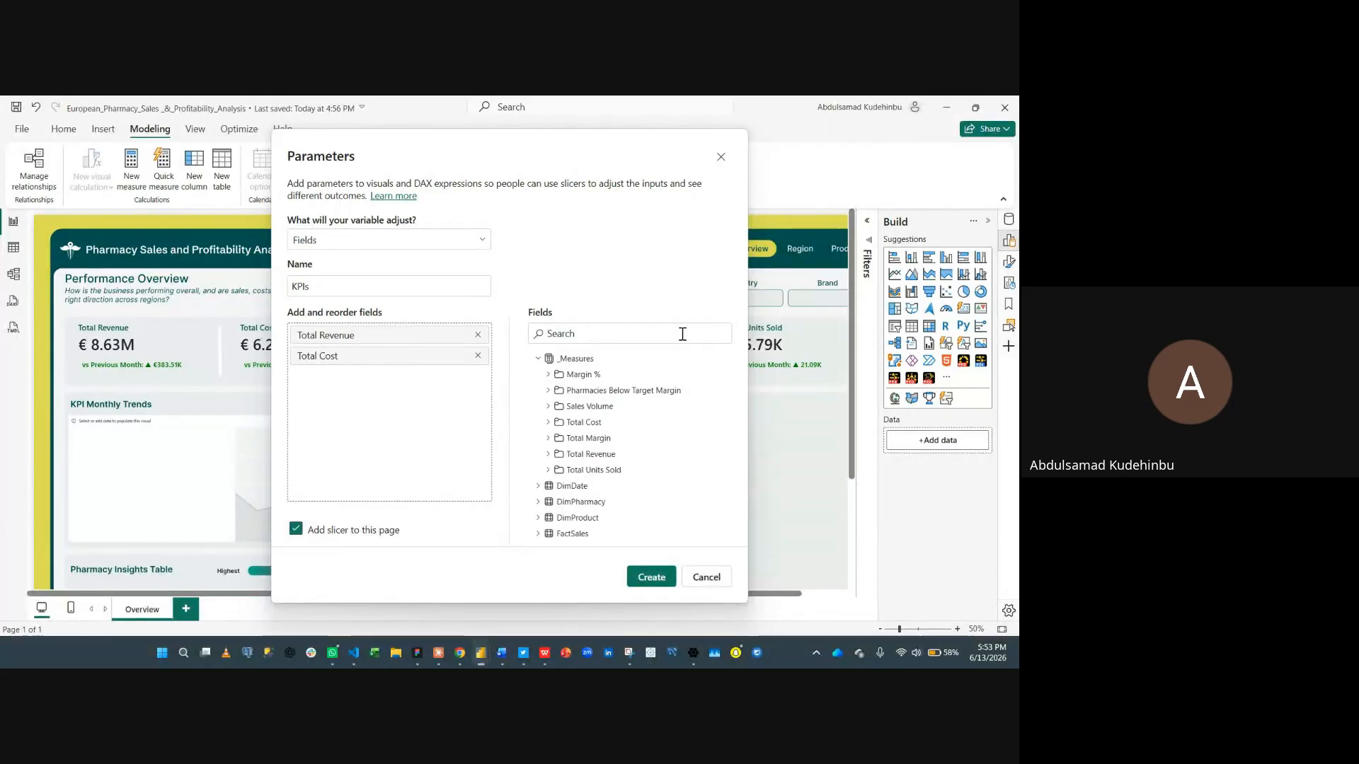
type("Marg")
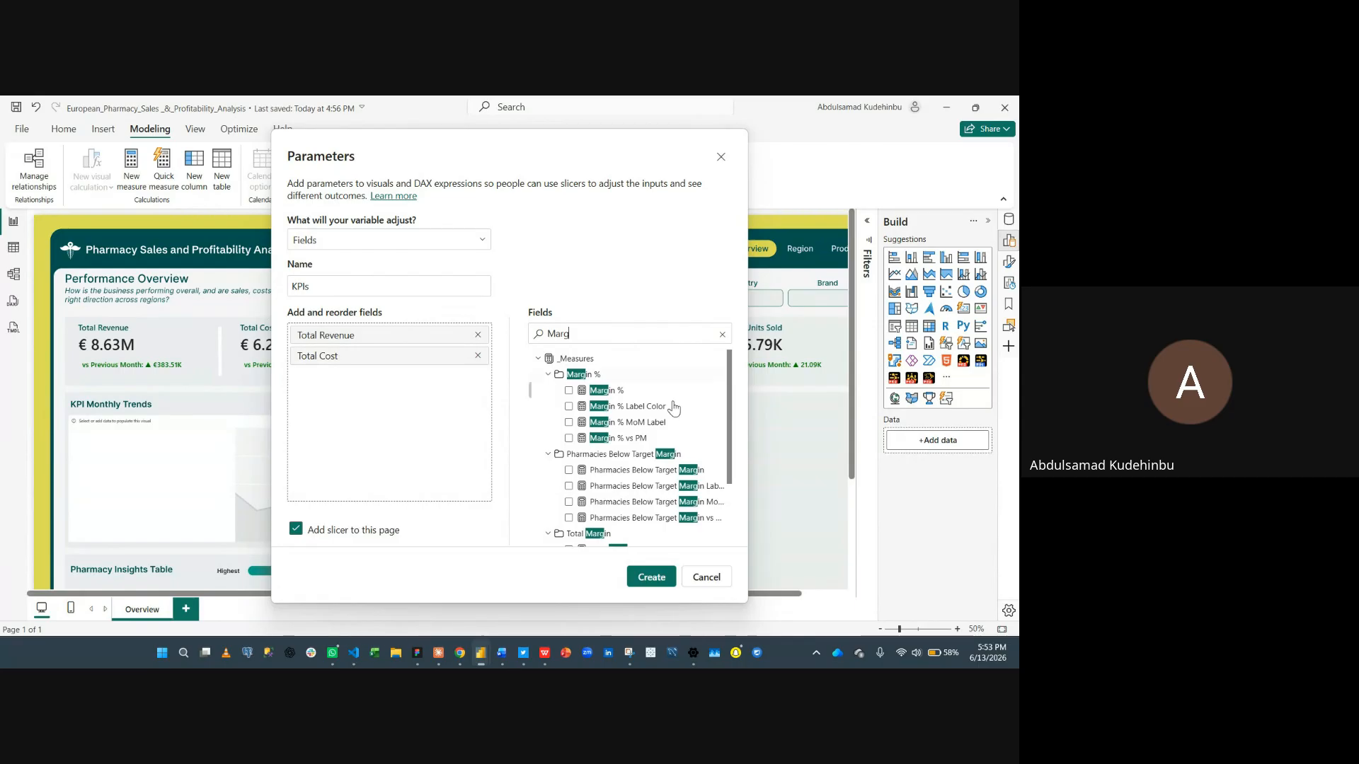
scroll(623, 446, "down", 1)
left_click(568, 483)
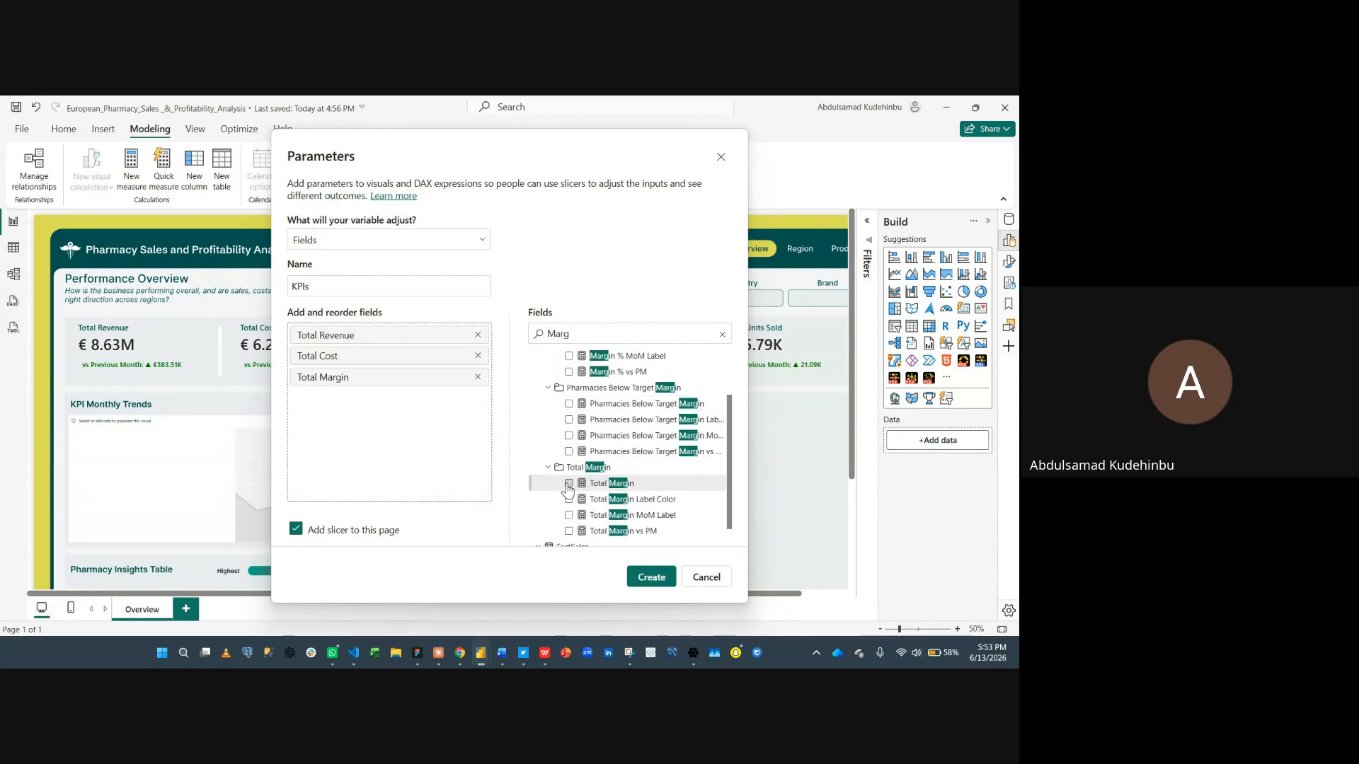
- Add the Sales Volume and Total Units Sold measures to the KPIs parameter and create it
left_click(723, 335)
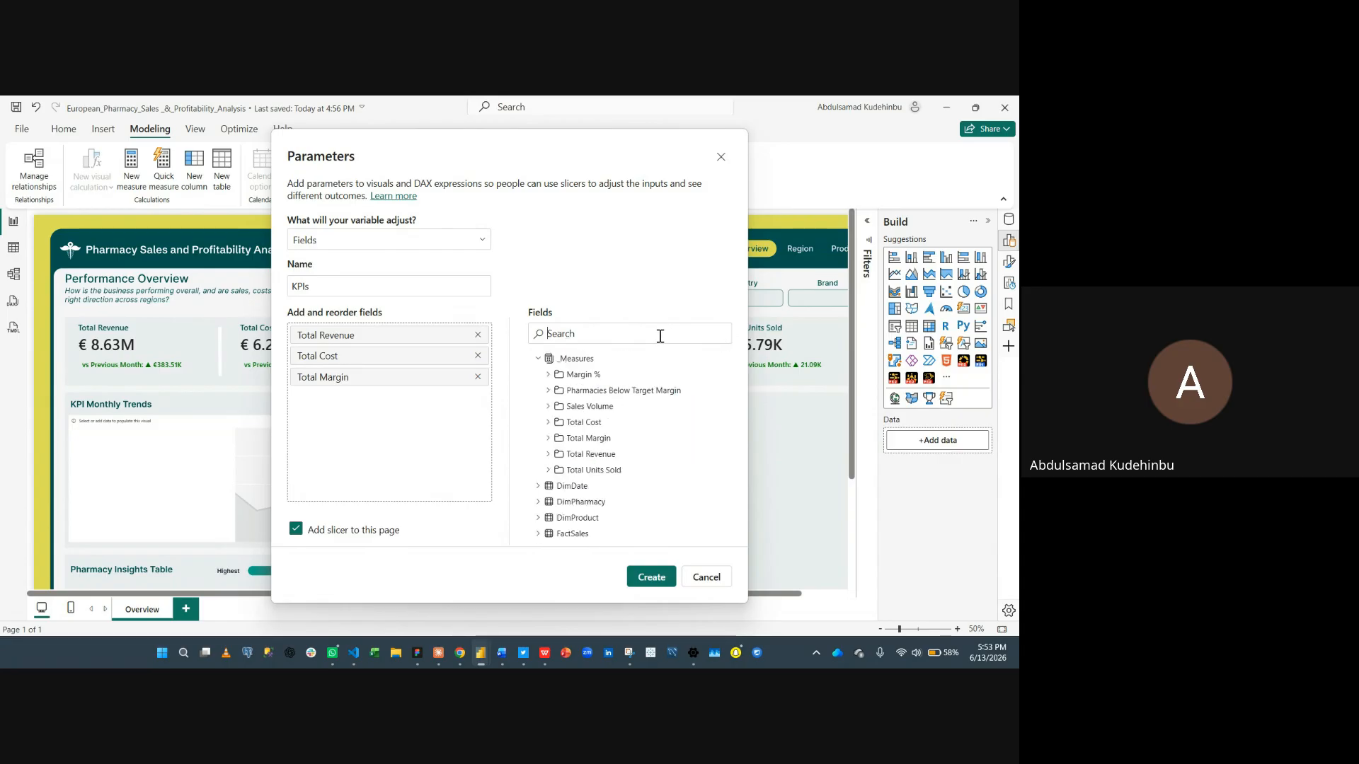
type("Sale")
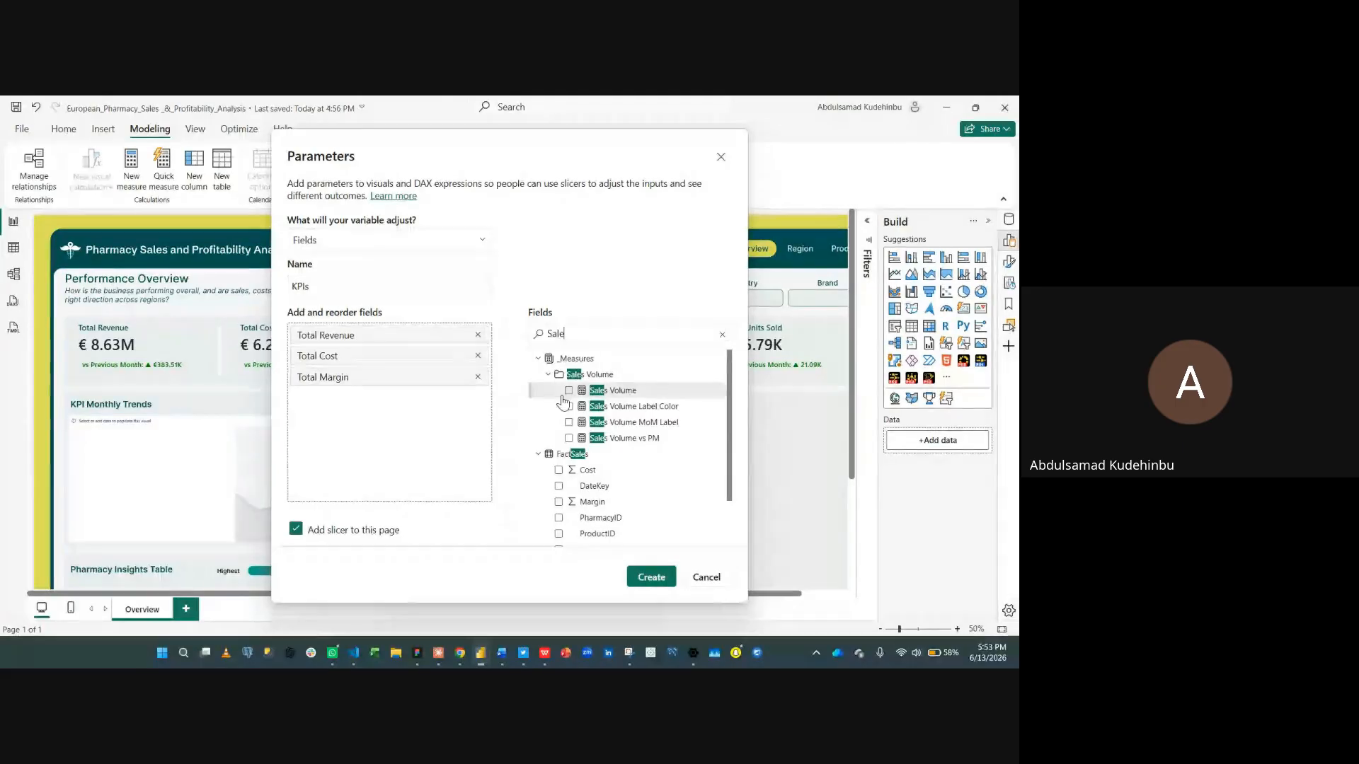
left_click(568, 390)
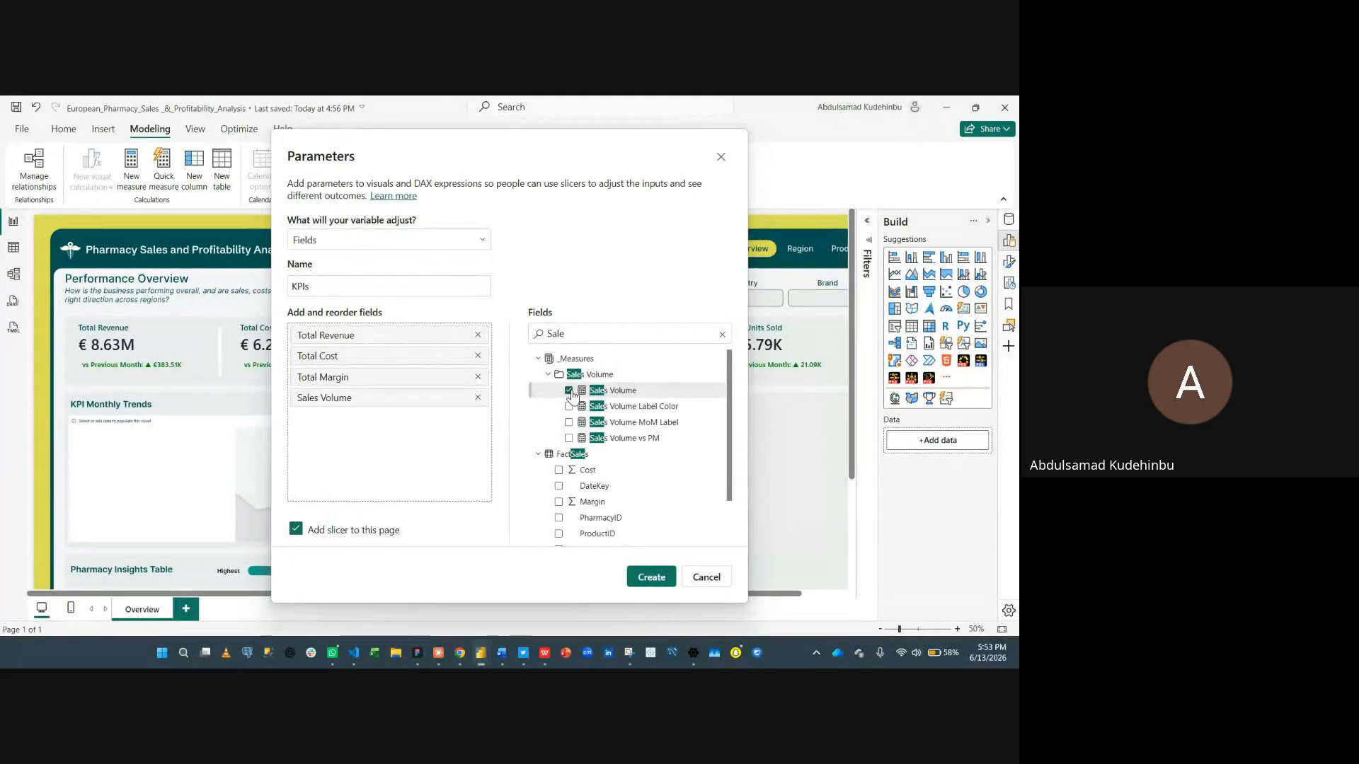
left_click(722, 334)
type("Unit")
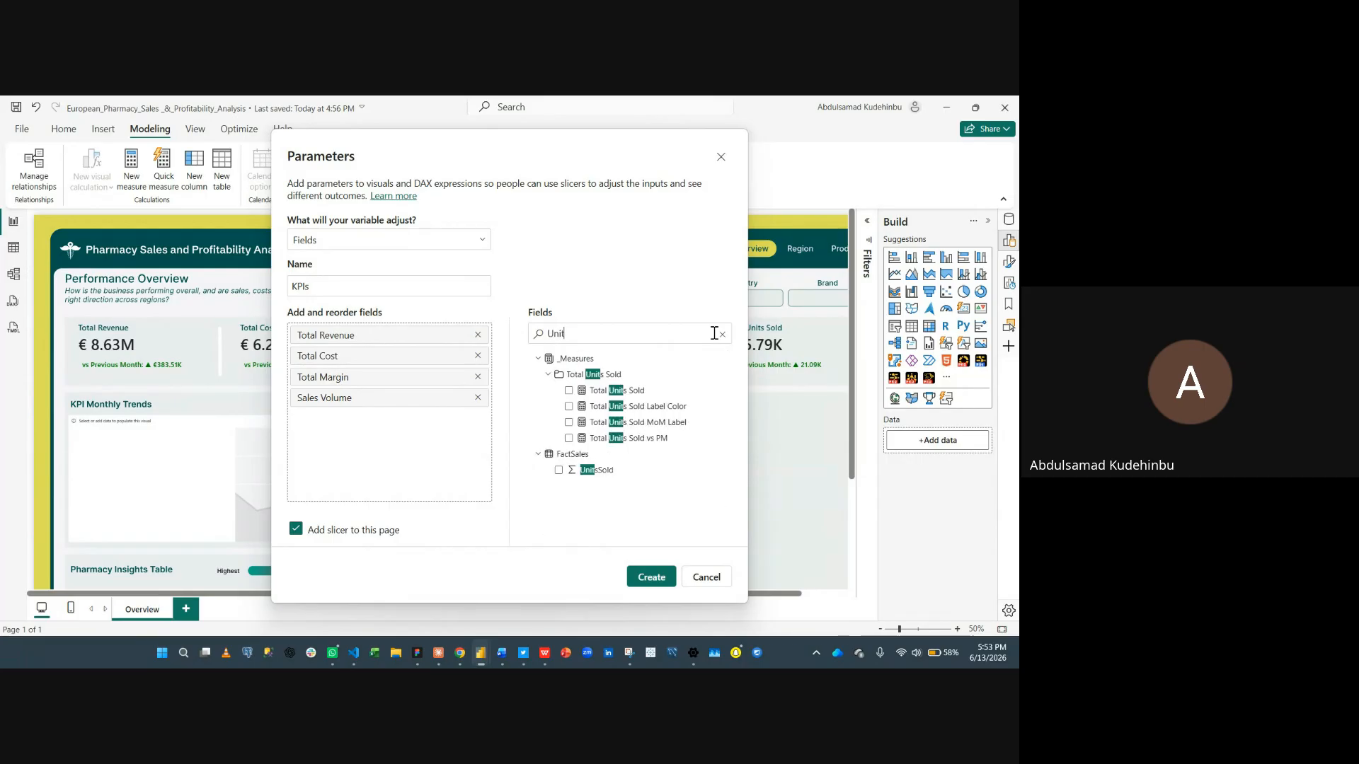
left_click(568, 391)
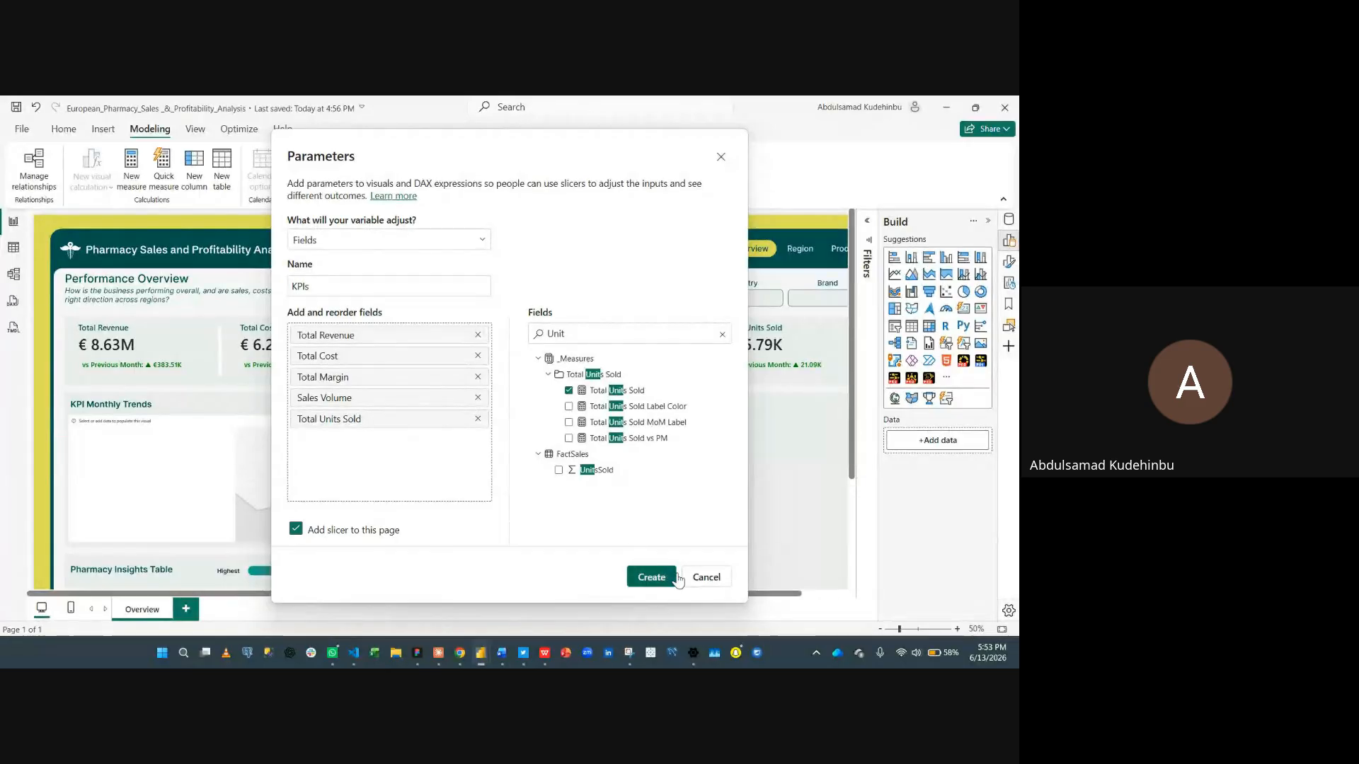
left_click(652, 577)
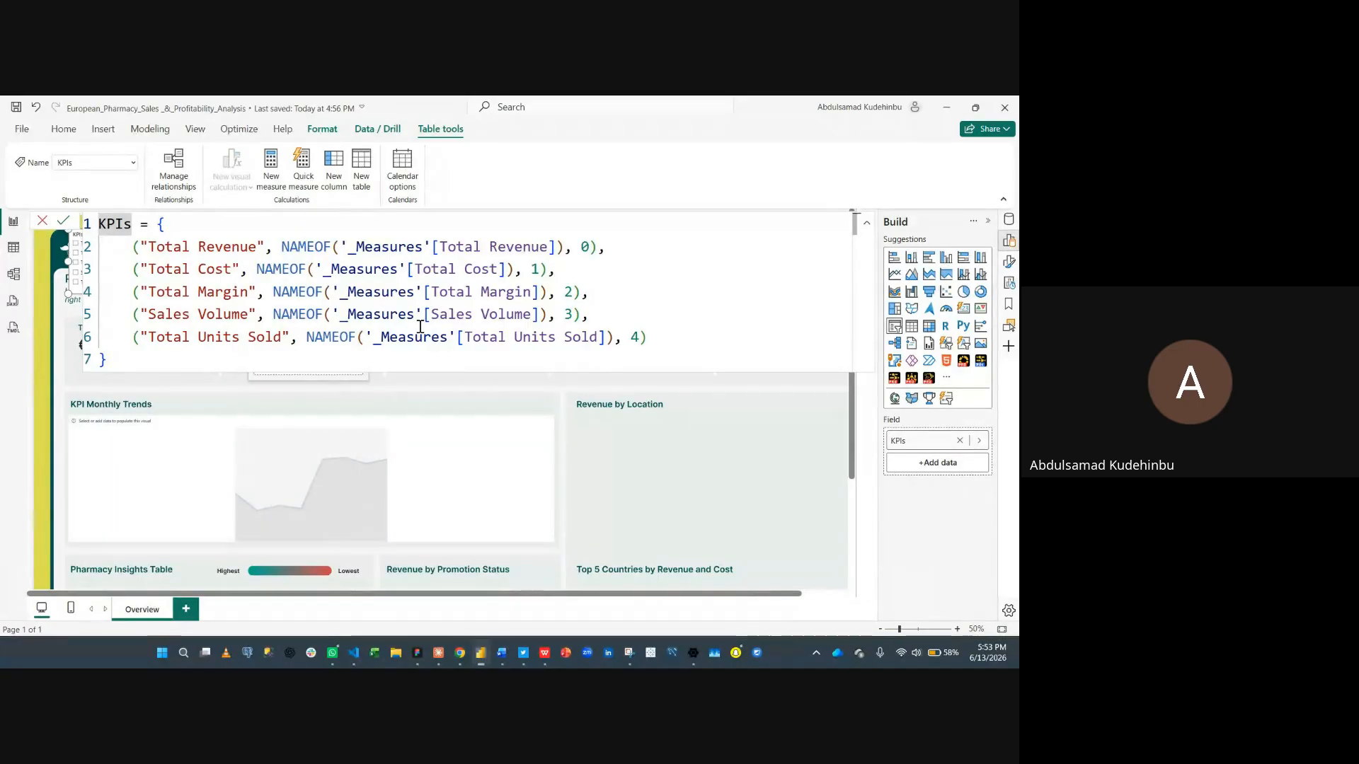
- Close the parameter's formula bar and move the KPIs slicer off the KPI Monthly Trends chart
left_click(42, 221)
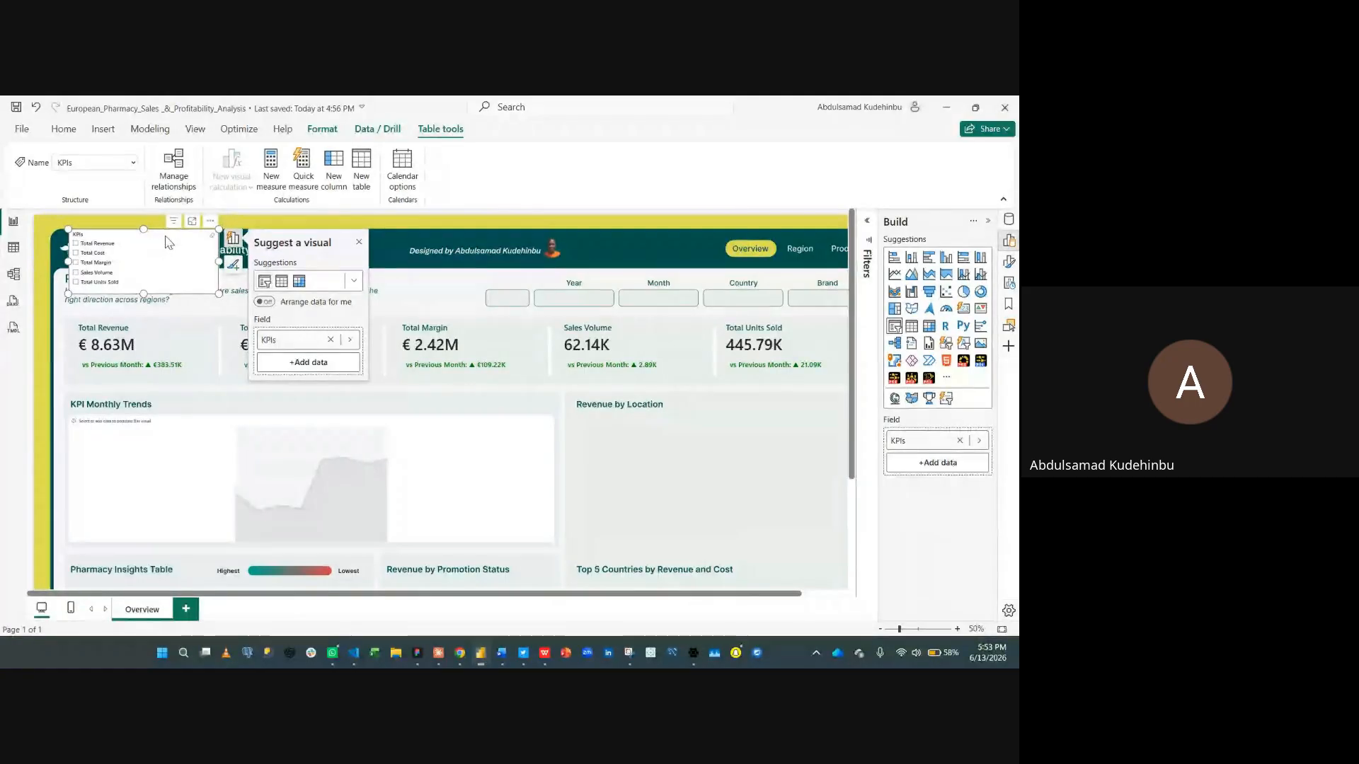
left_click_drag(157, 246, 649, 419)
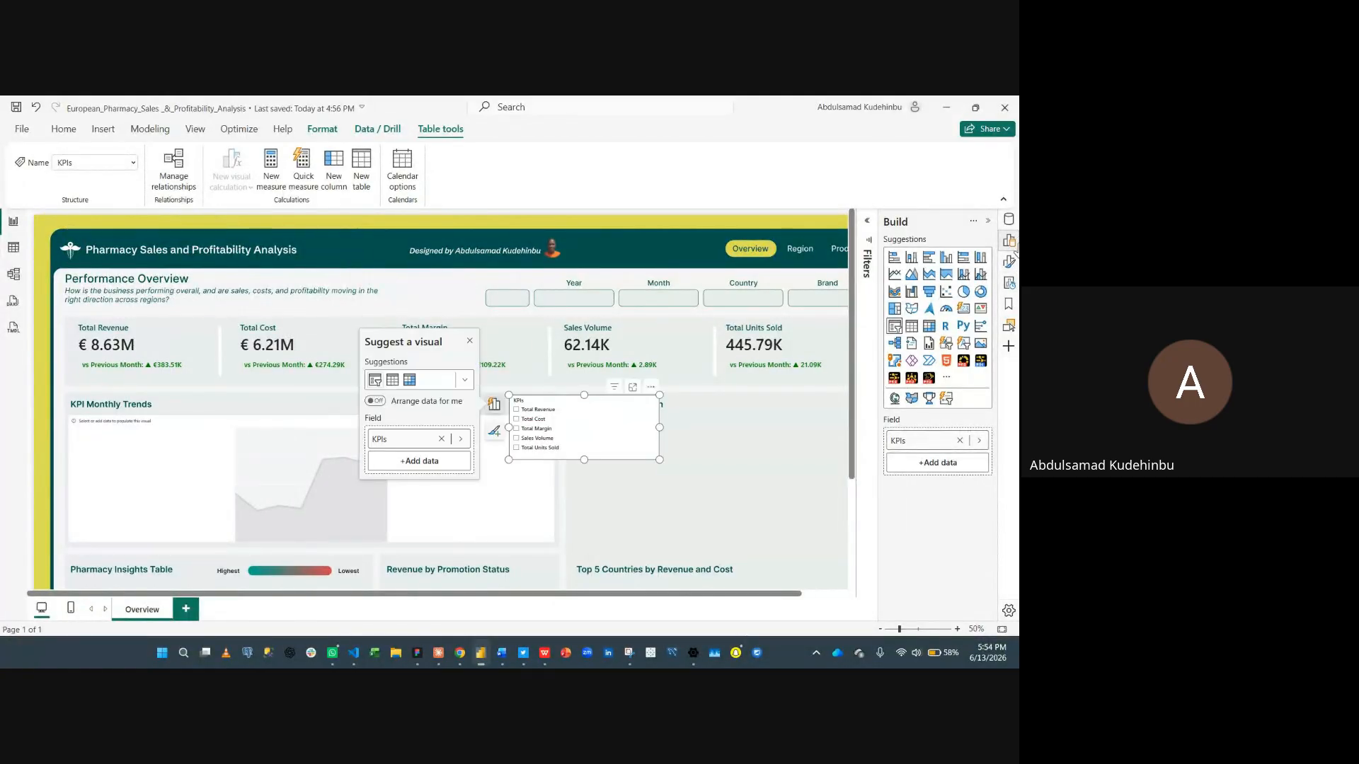
- Open the Data pane and collapse the measure folders to locate the KPIs table
left_click(1008, 219)
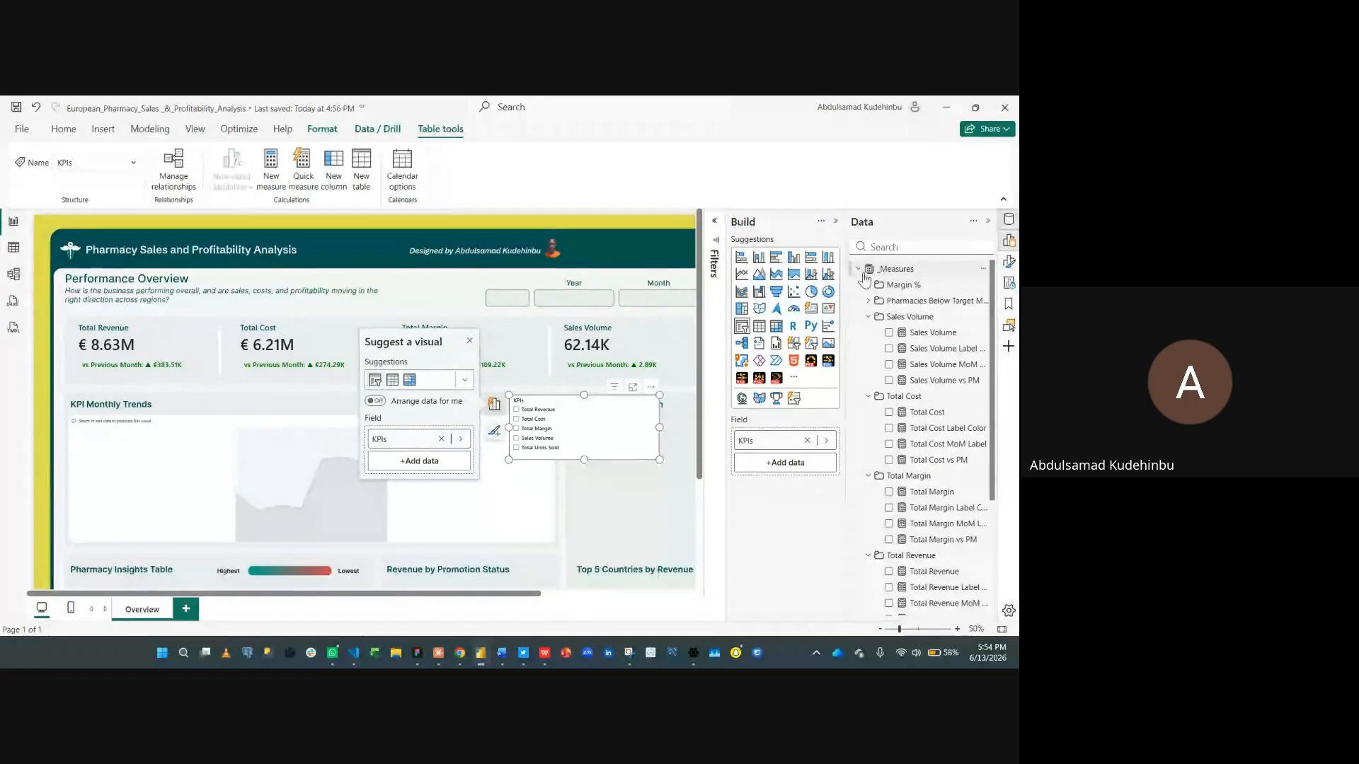
left_click(868, 317)
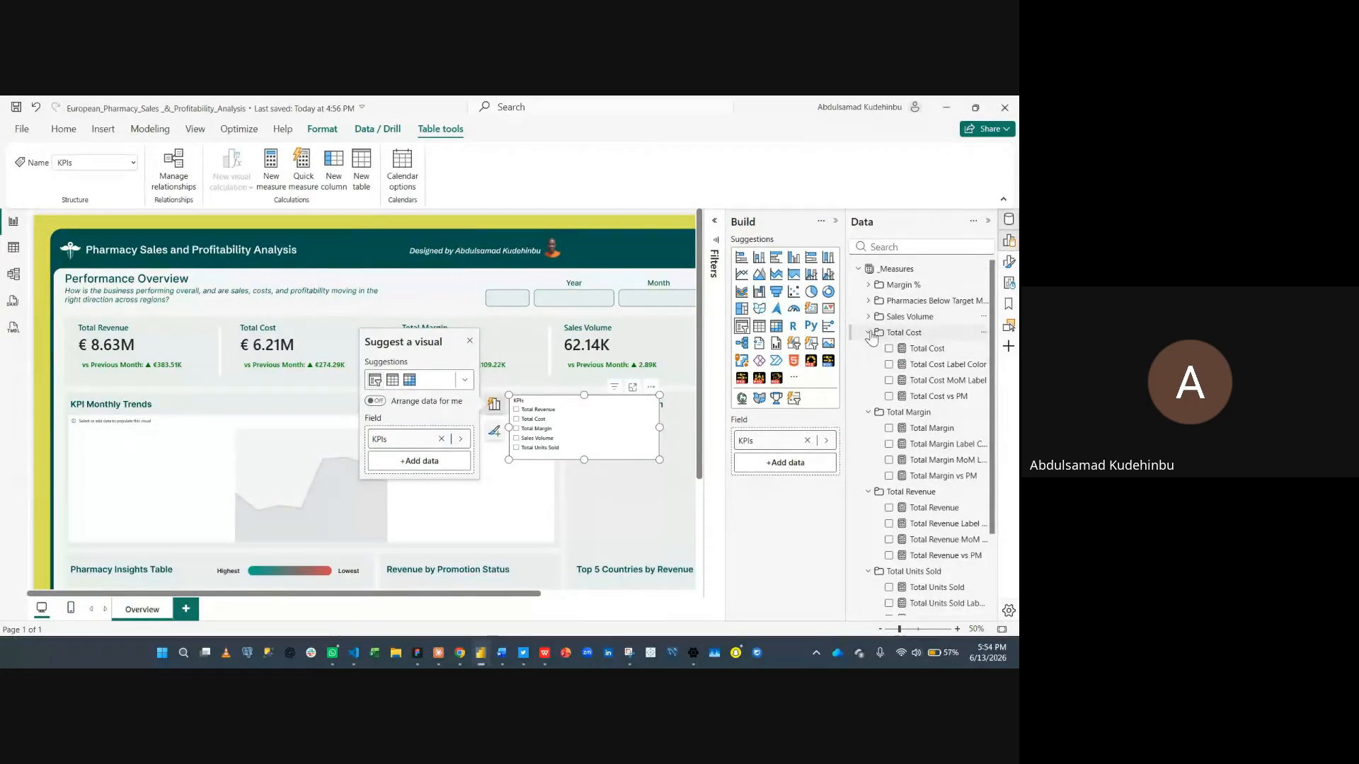
left_click(867, 334)
left_click(867, 349)
left_click(866, 365)
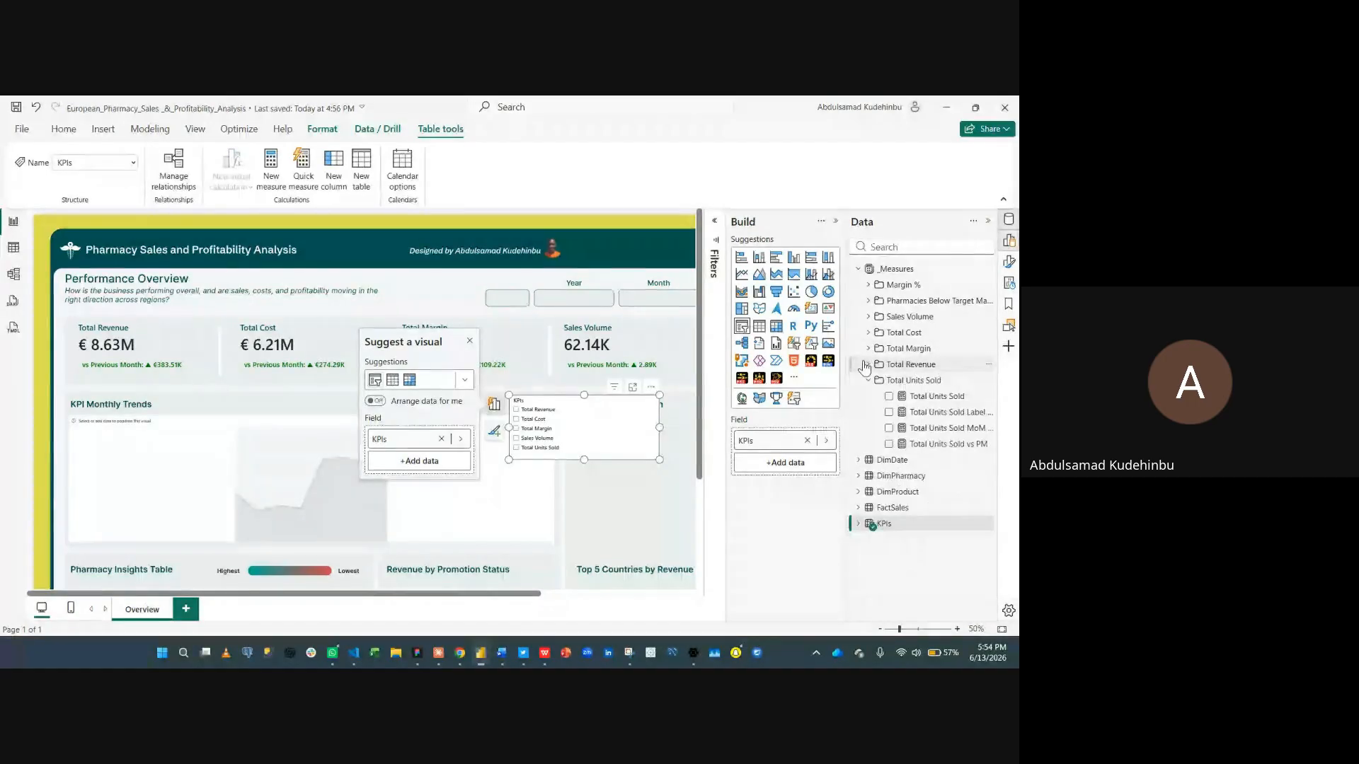
left_click(867, 381)
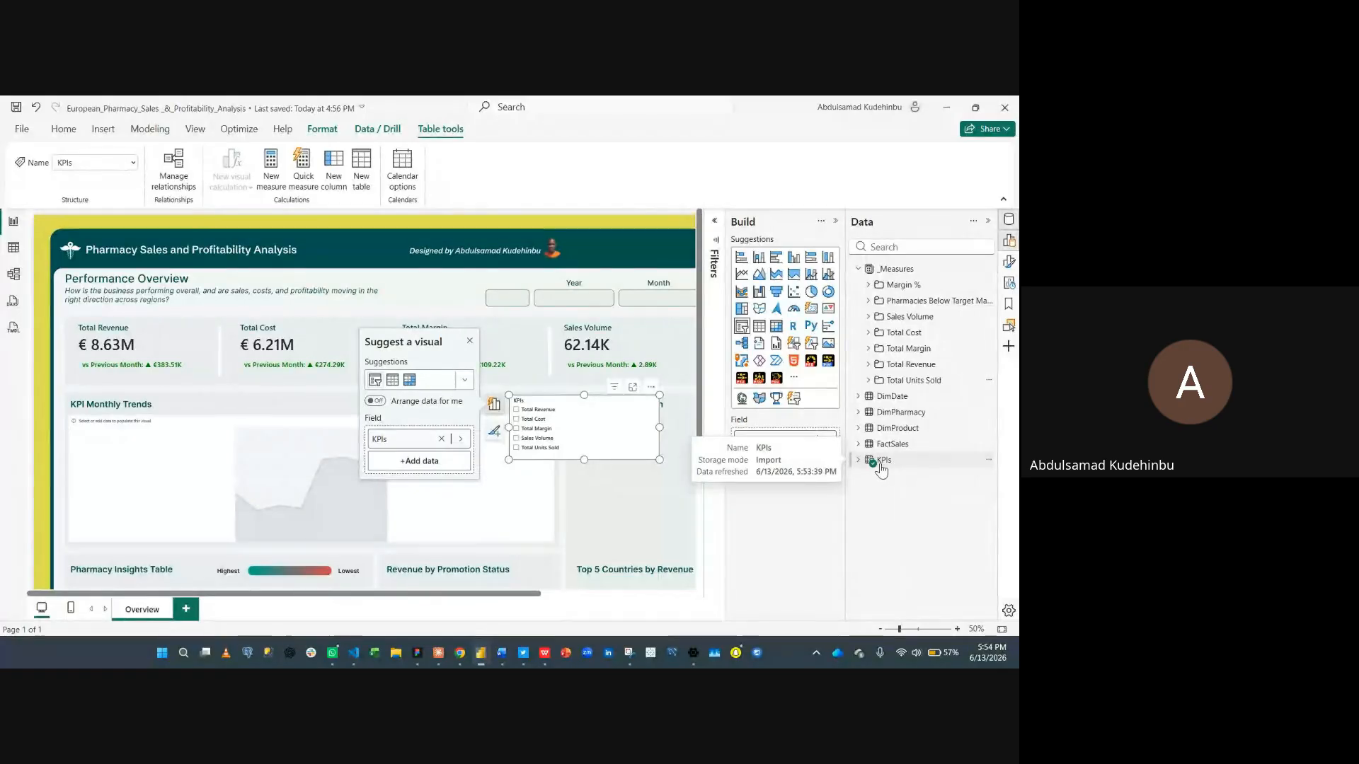
left_click(881, 464)
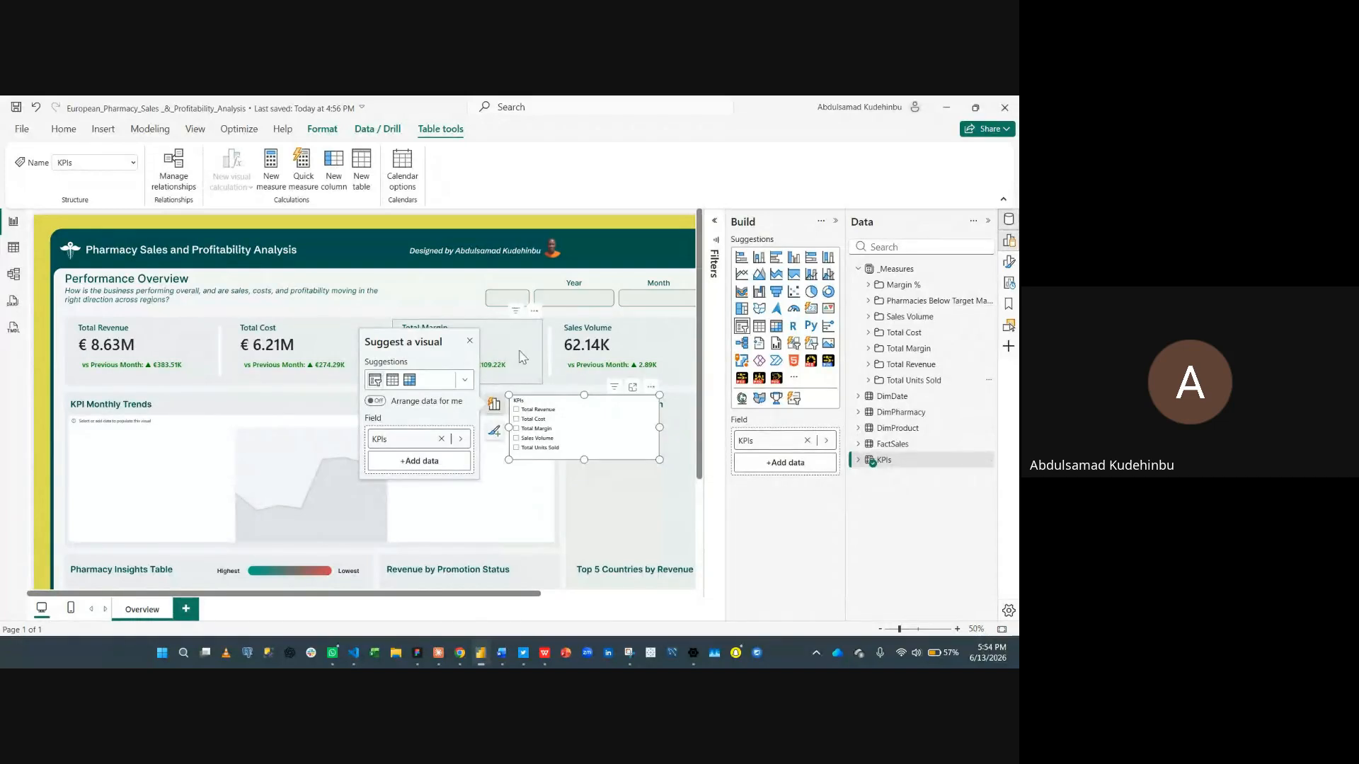
- Move the KPIs slicer up into the header area above the KPI cards
left_click(415, 303)
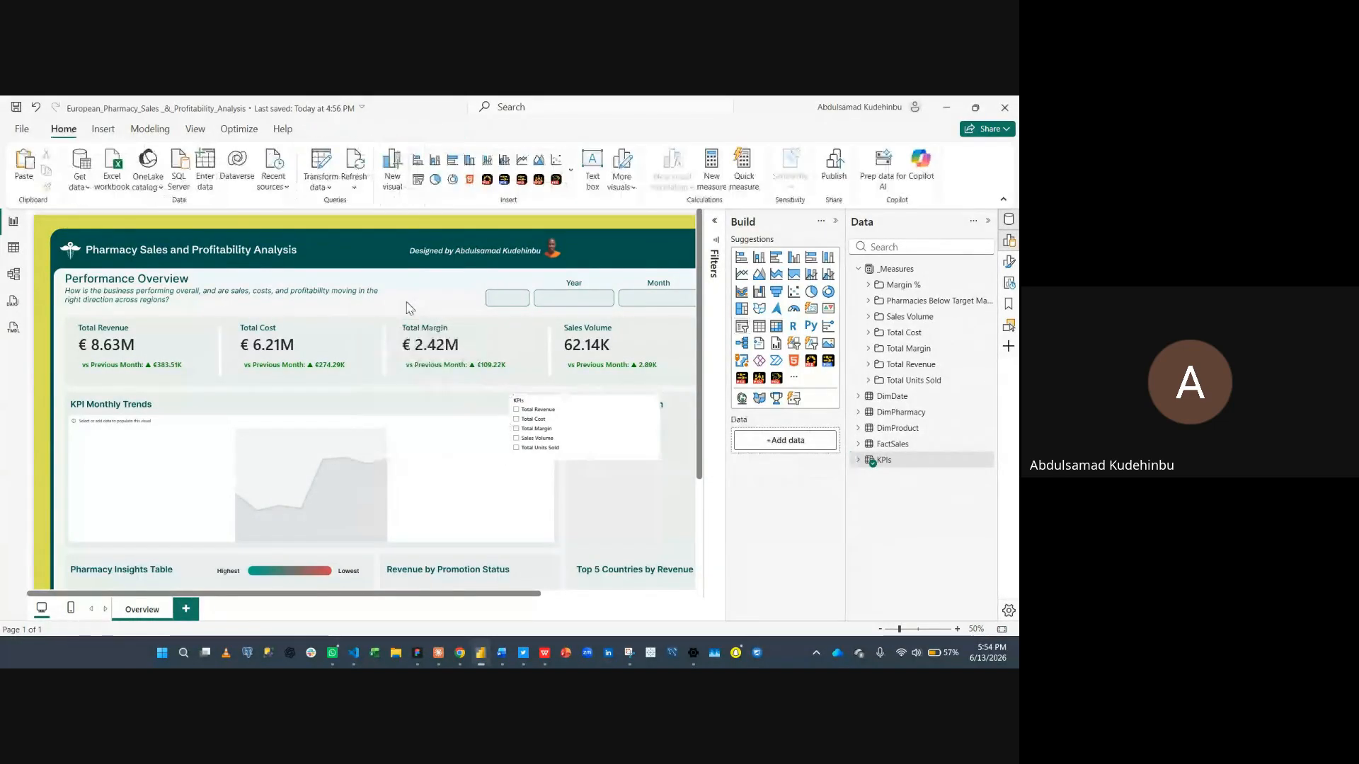
left_click(327, 426)
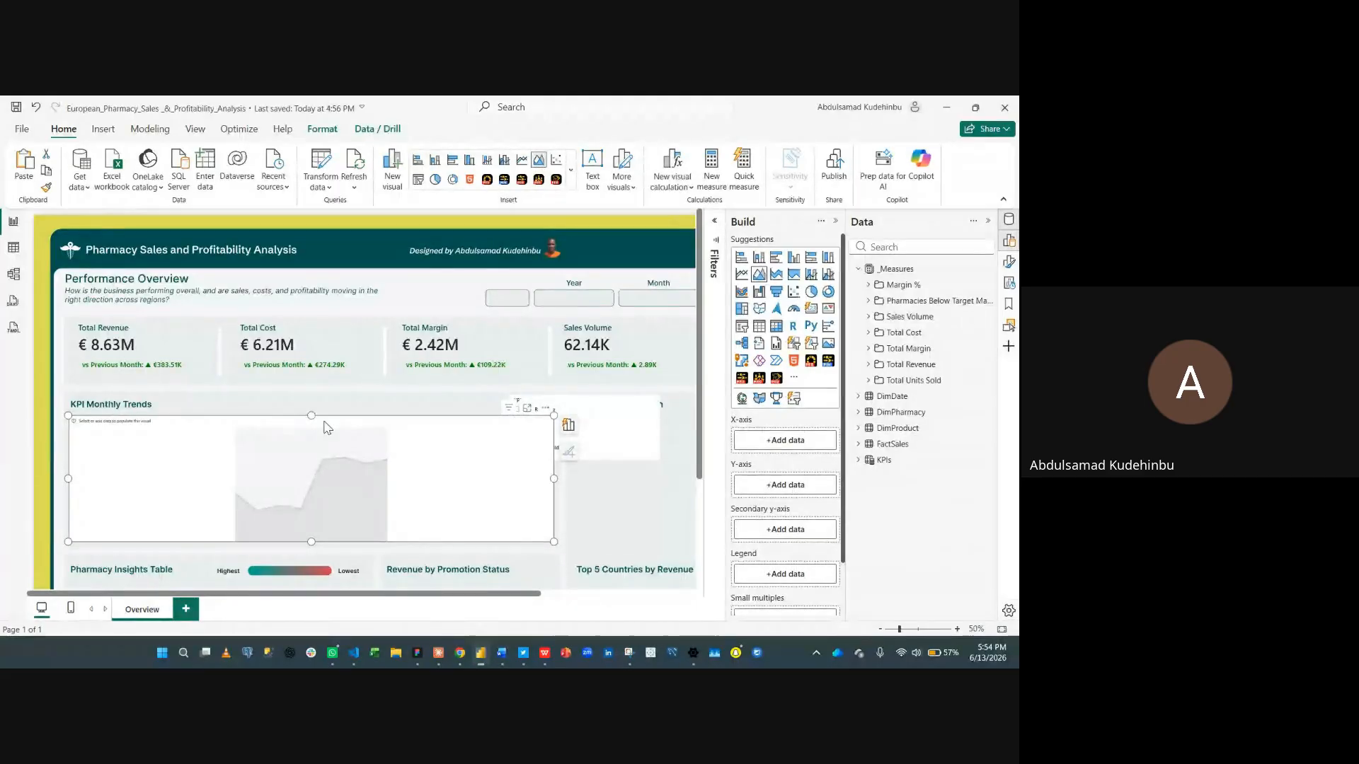
left_click_drag(627, 410, 559, 292)
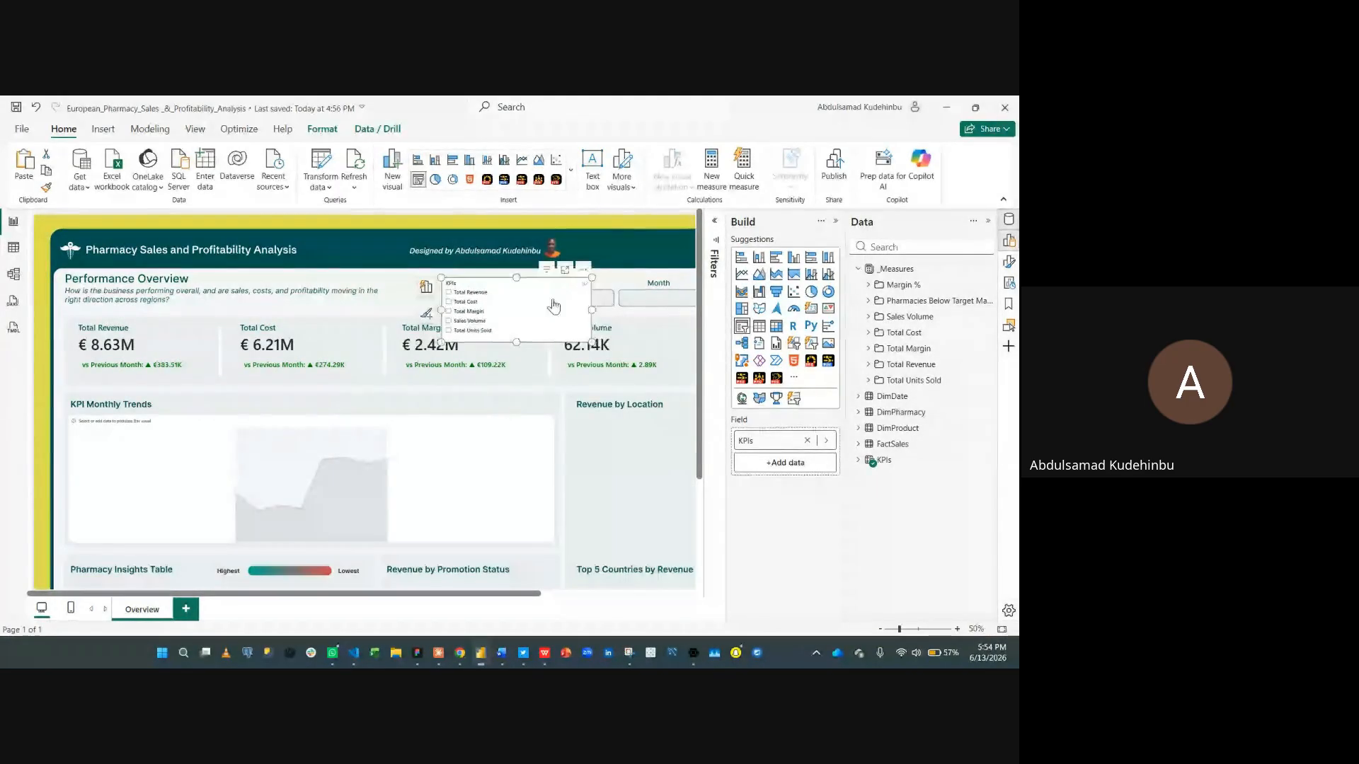
- Put the DimDate Month field on the area chart's X-axis
left_click(508, 441)
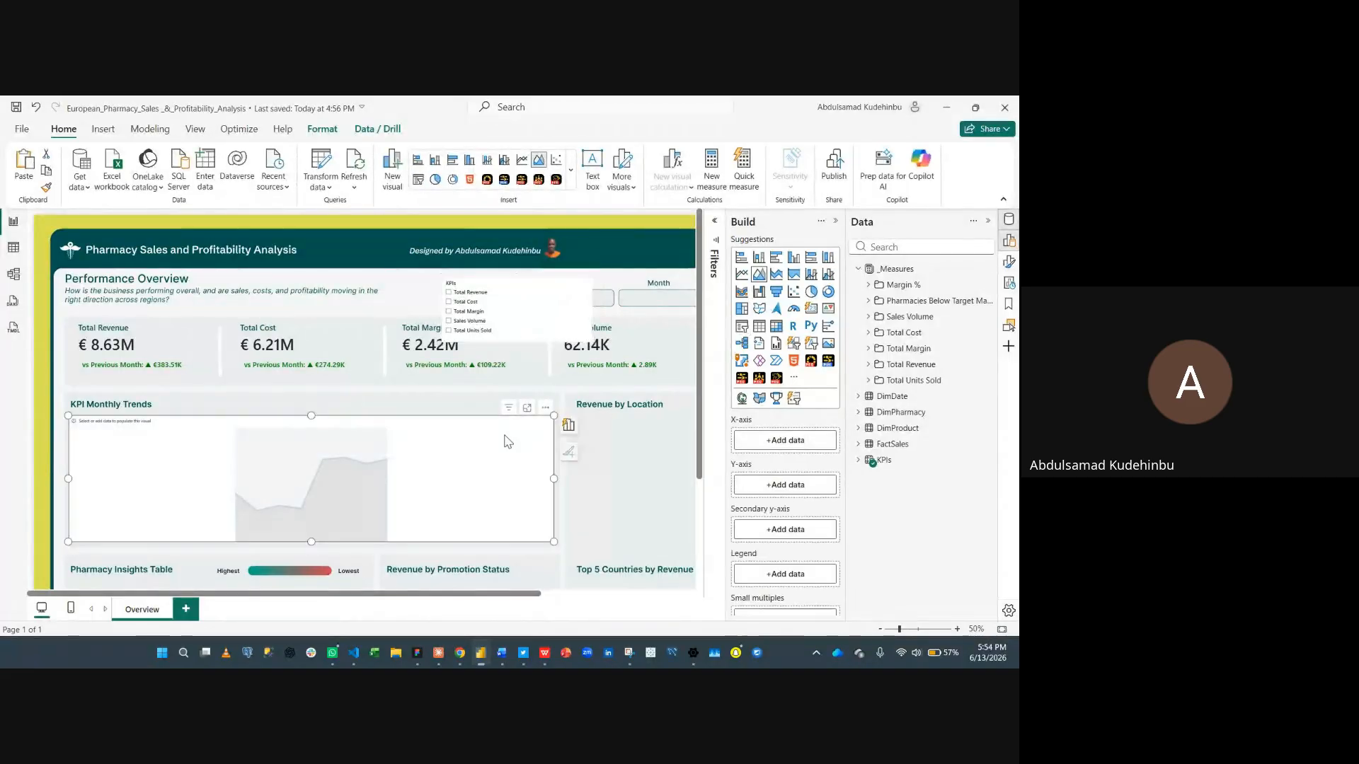
left_click(754, 447)
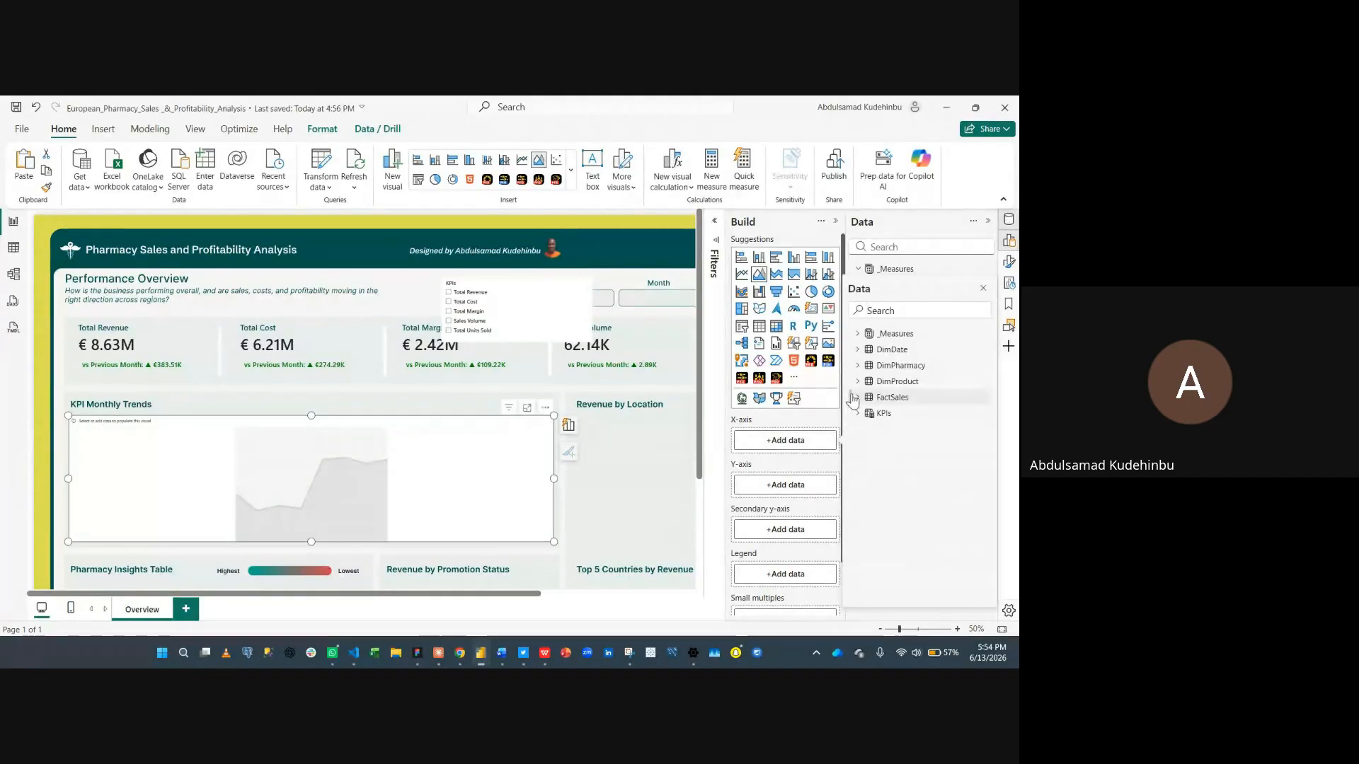
type("month")
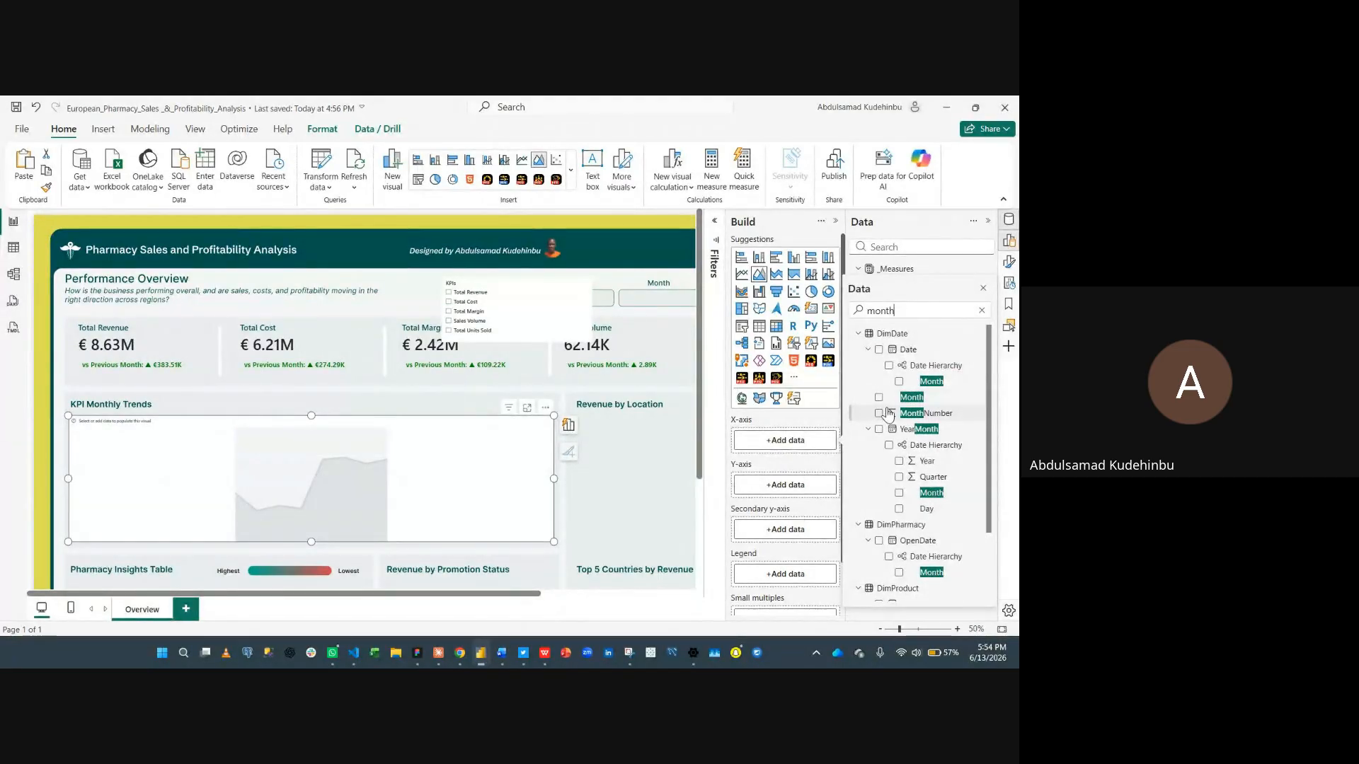
left_click(878, 399)
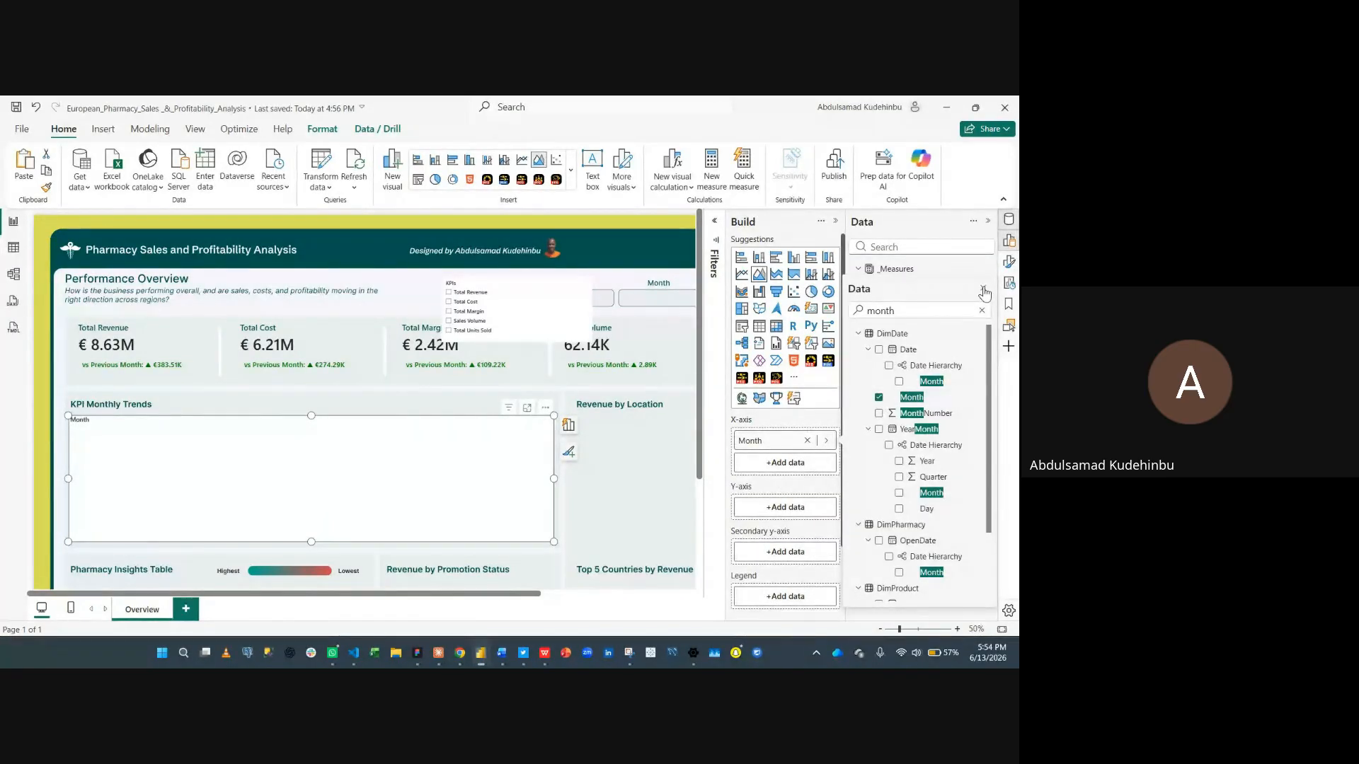
left_click(981, 310)
- Add the KPIs parameter to the area chart's Y-axis
left_click(794, 508)
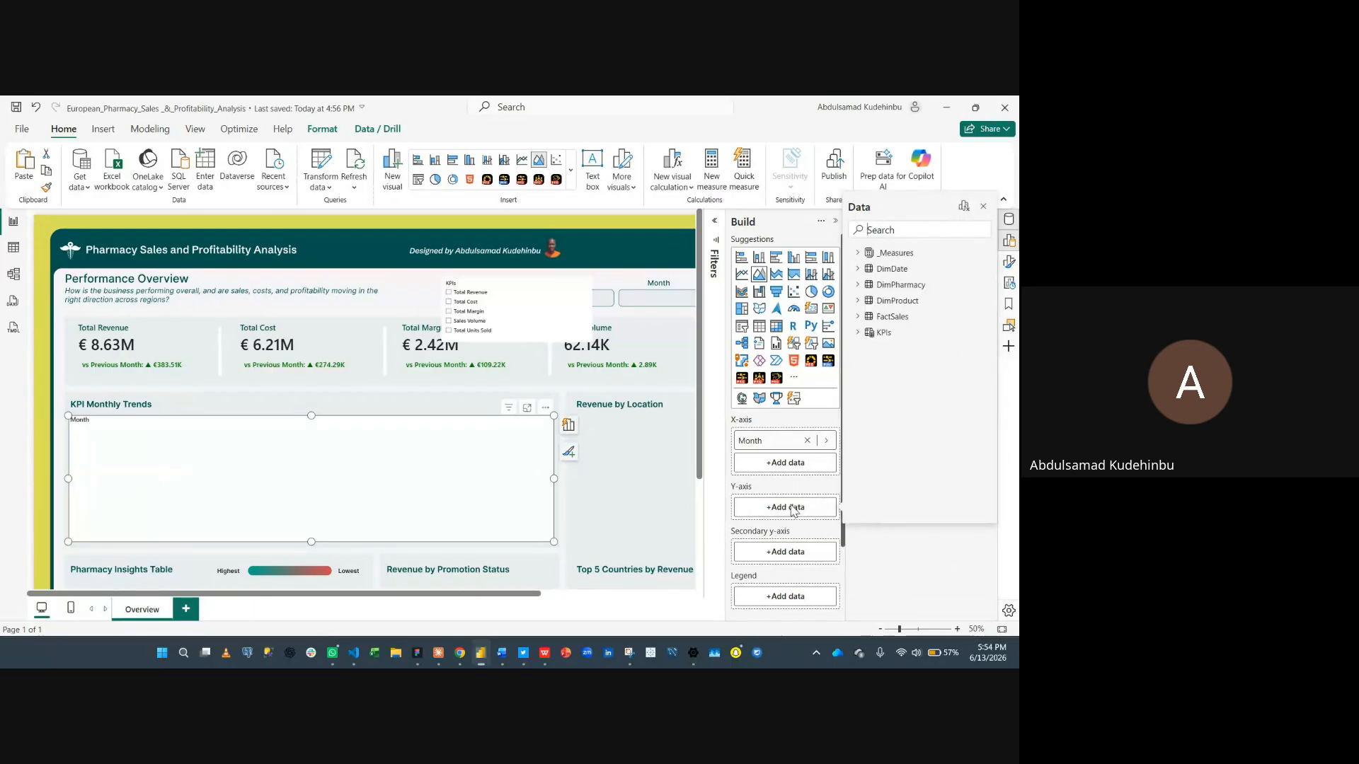
left_click(882, 332)
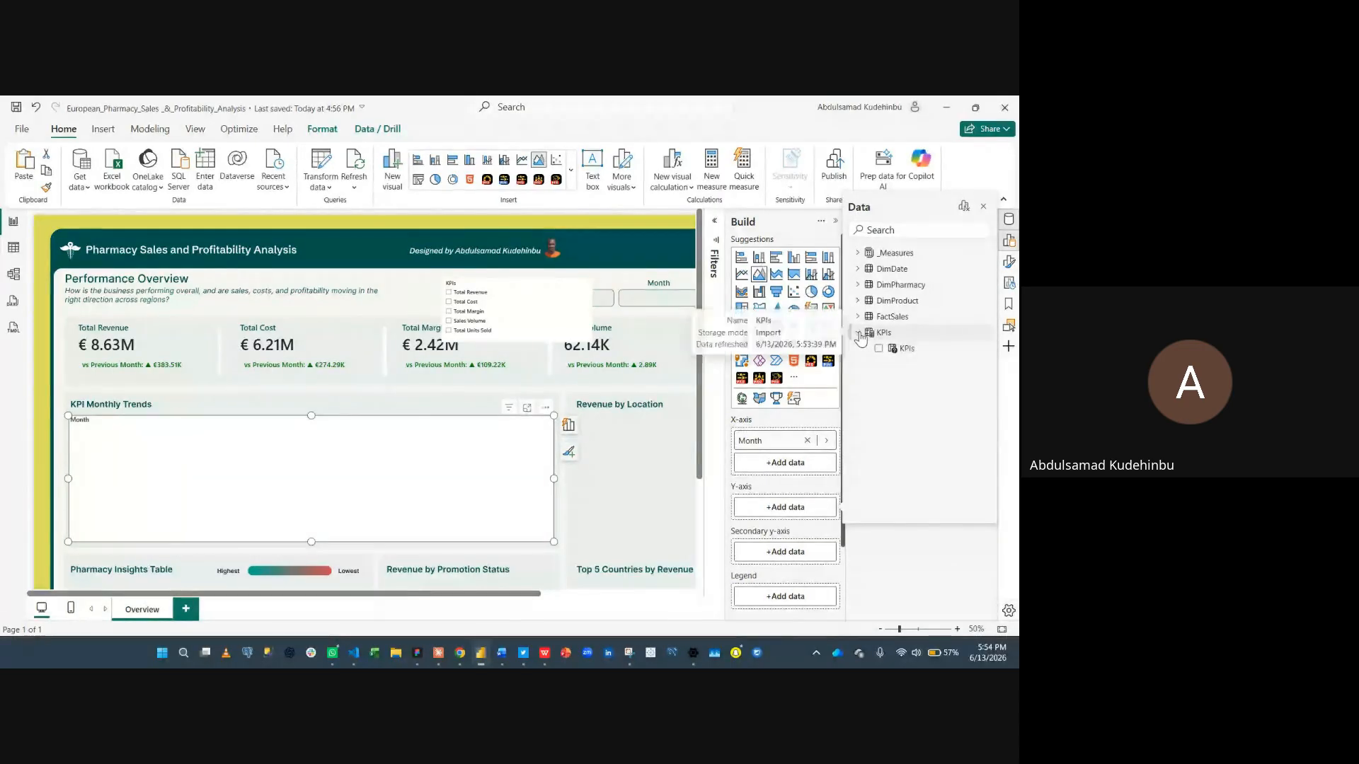
left_click(878, 348)
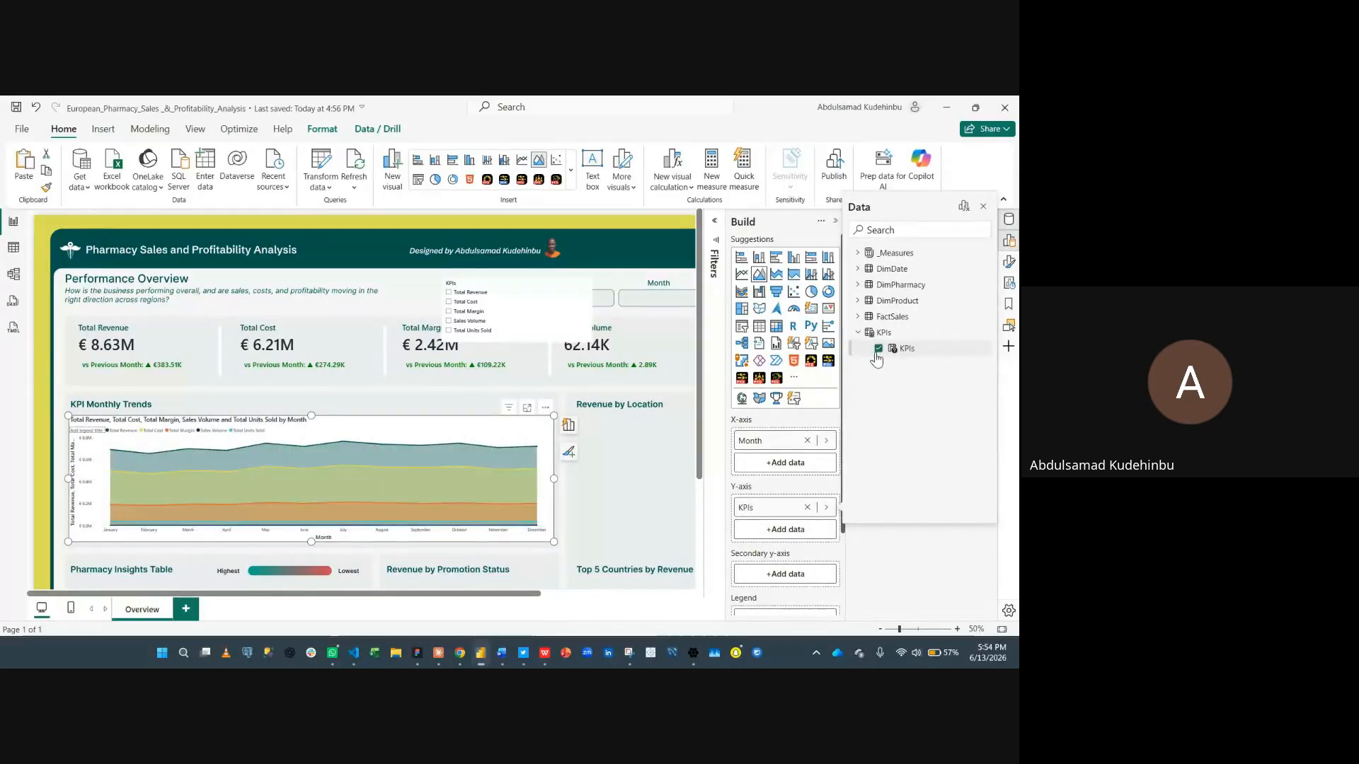
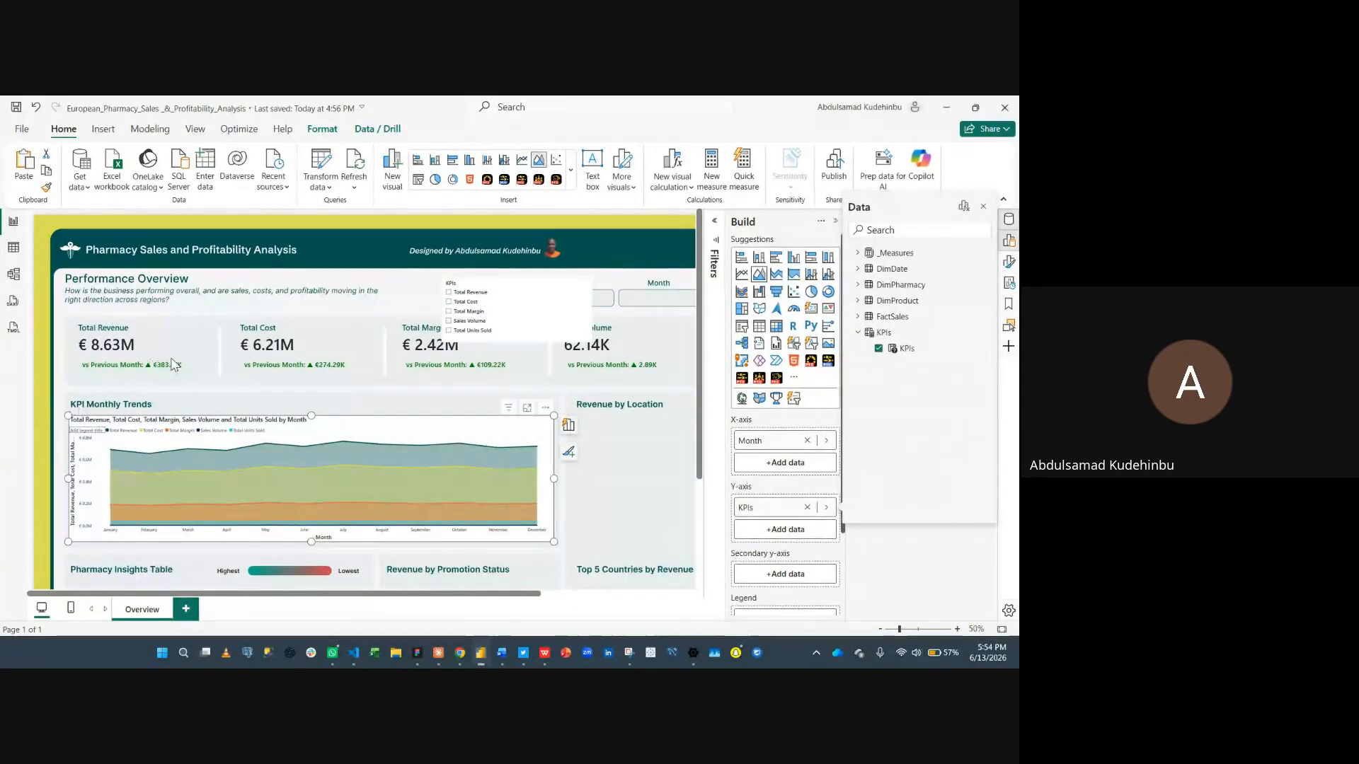
- Nudge the KPIs slicer slightly lower and test it by selecting each KPI in turn, ending on Total Revenue
left_click(522, 293)
left_click_drag(524, 296, 510, 326)
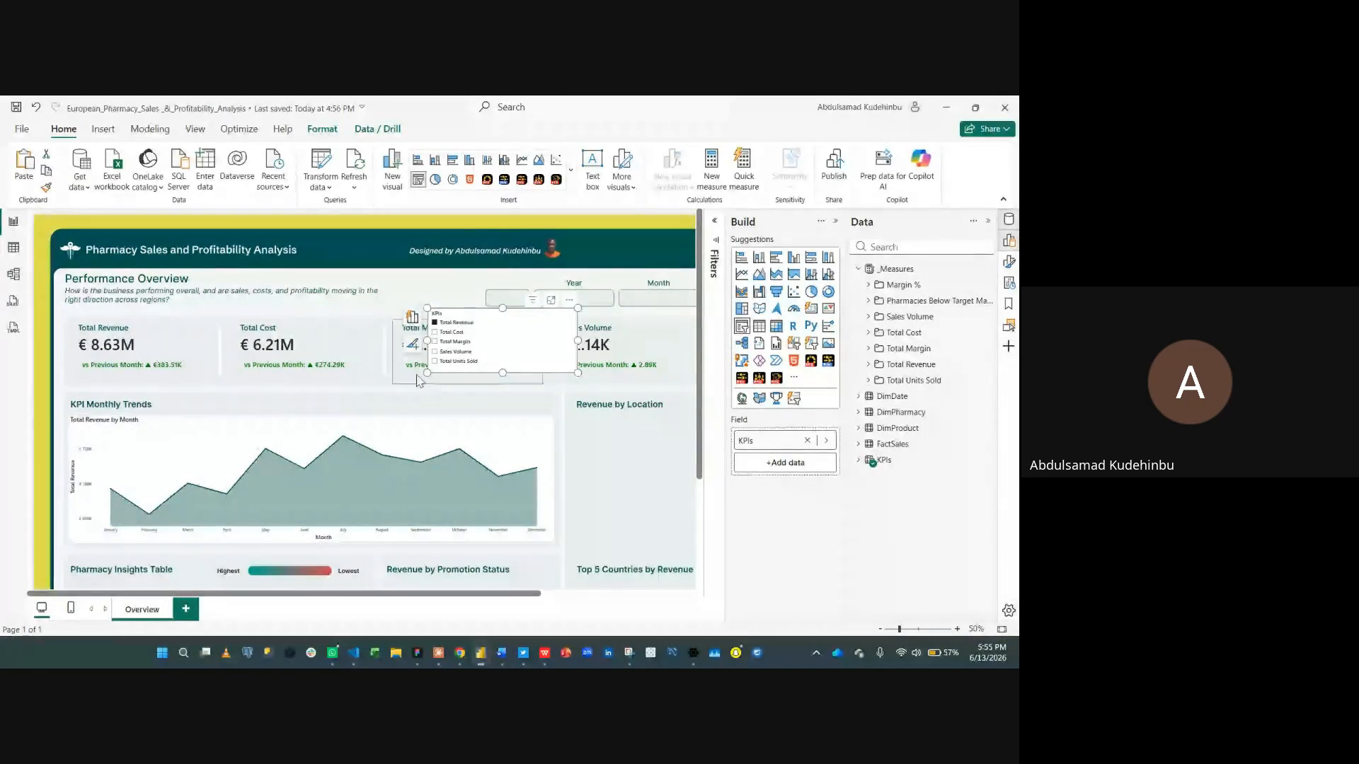
left_click(455, 352)
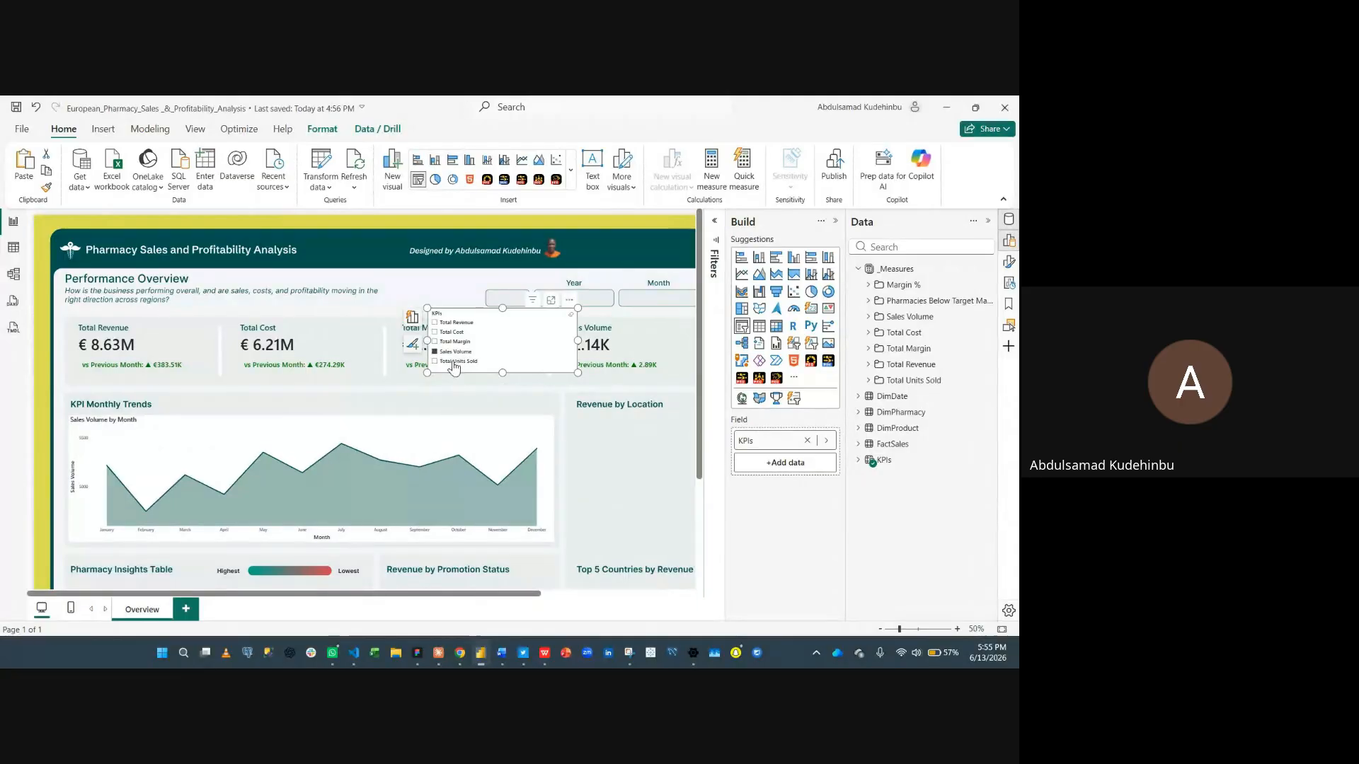
left_click(453, 361)
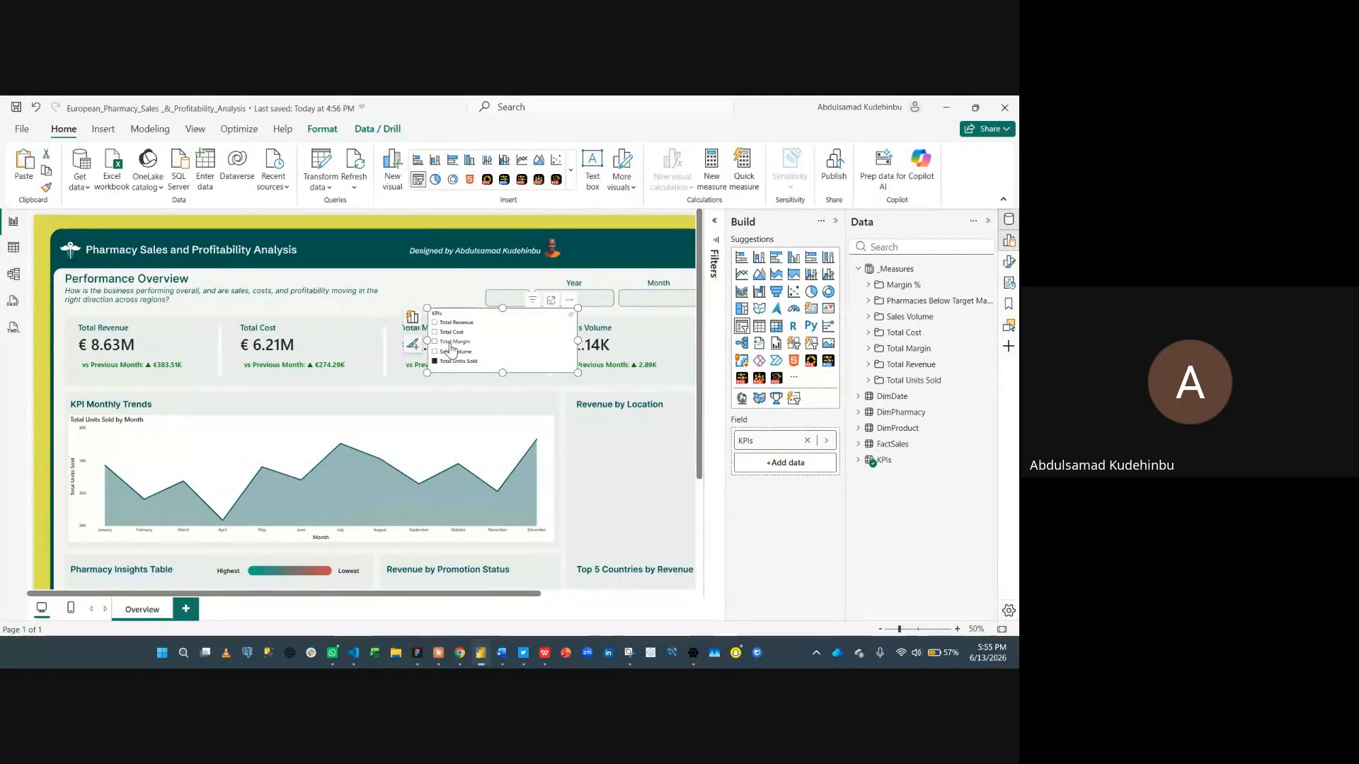
left_click(453, 342)
left_click(451, 332)
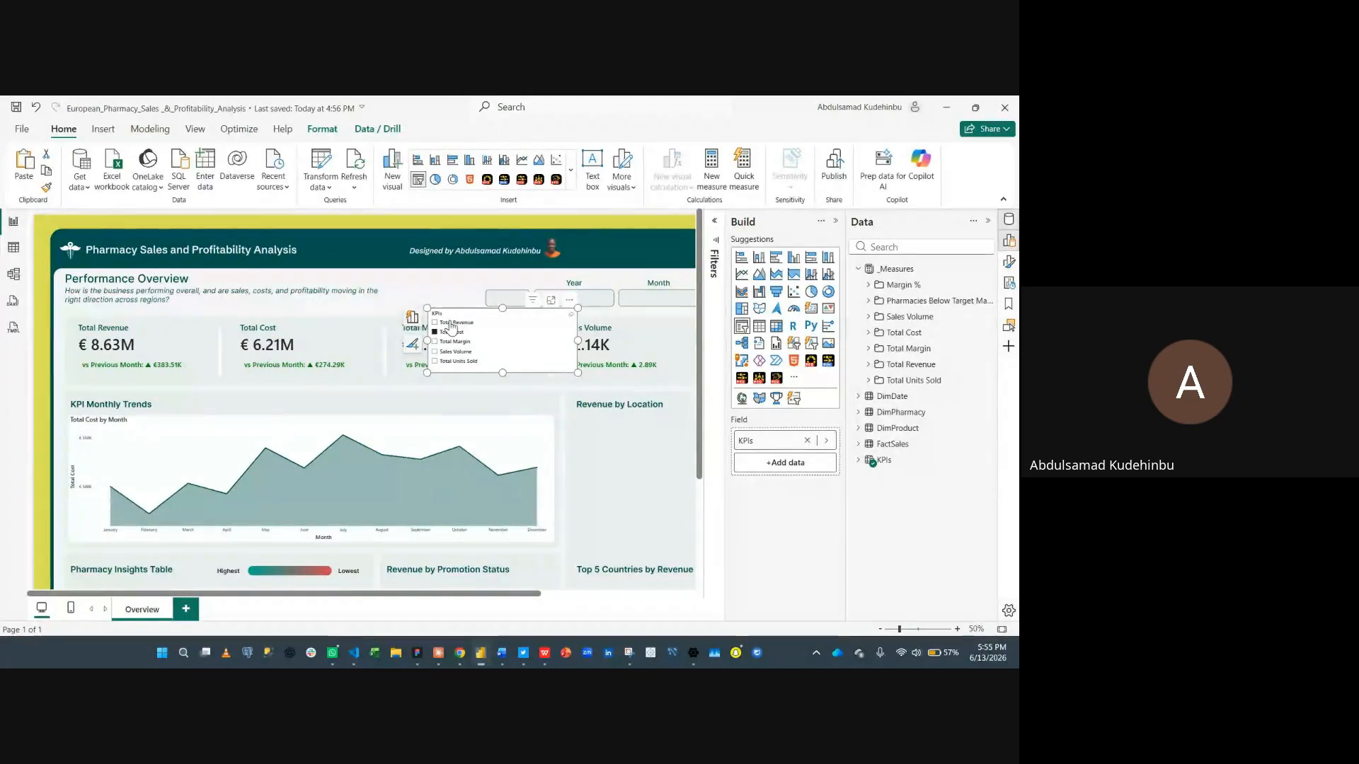
left_click(457, 323)
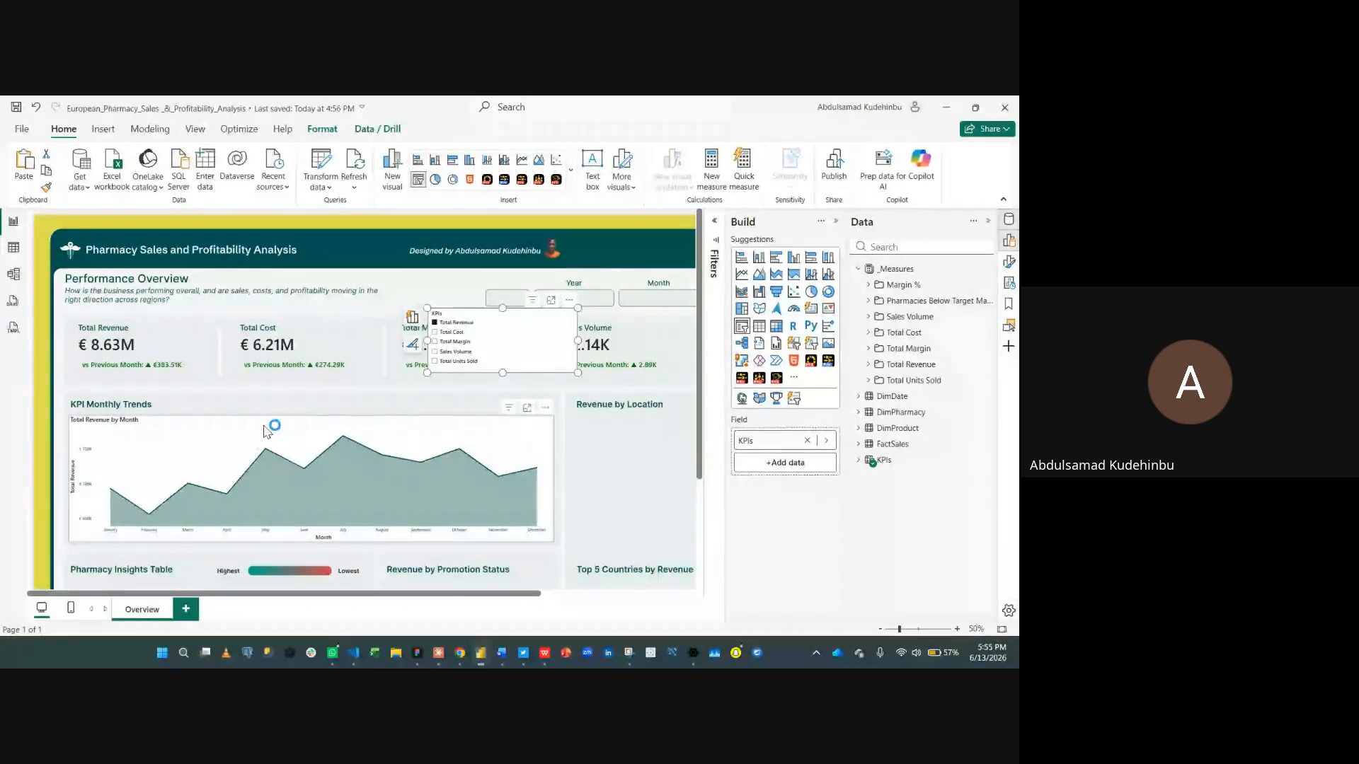
- Nudge the area chart upward slightly and close the Data and Build panes to work in its format settings
left_click(311, 423)
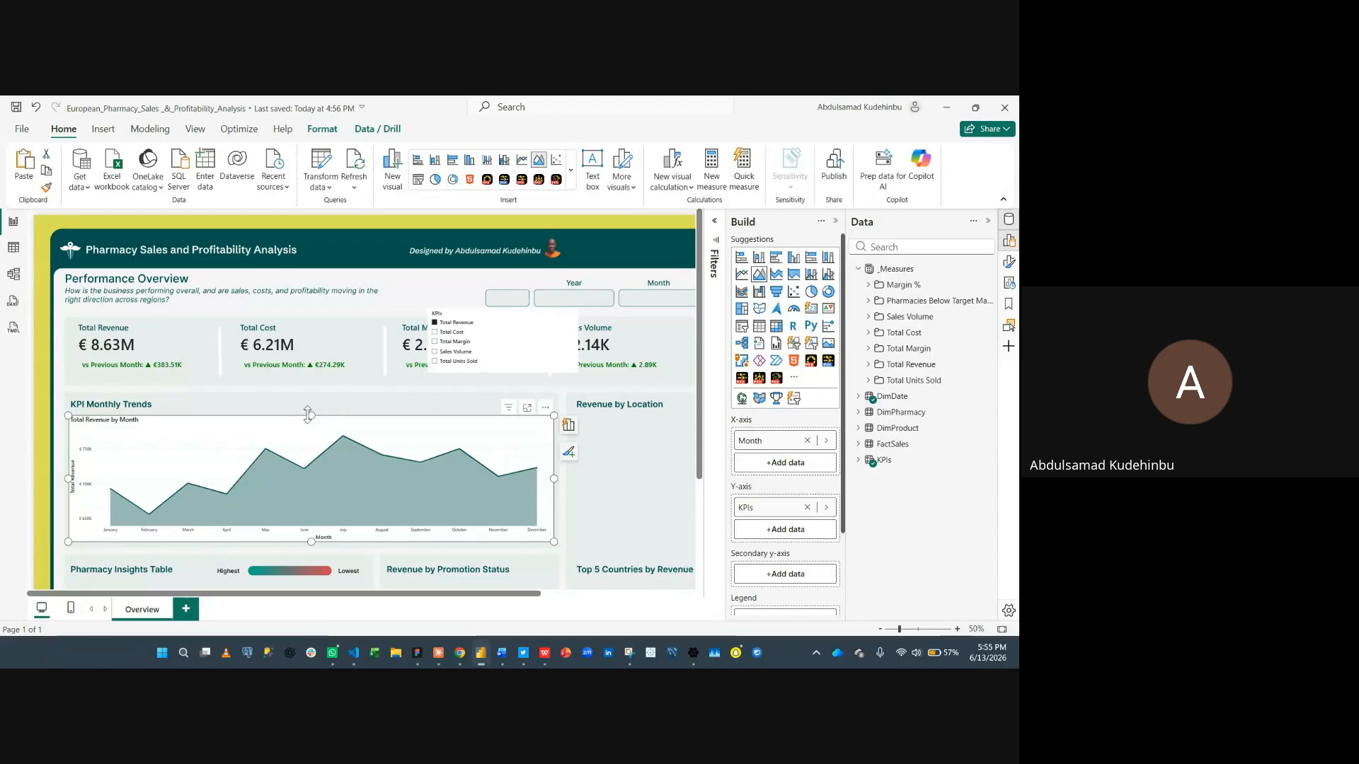
left_click_drag(309, 413, 309, 406)
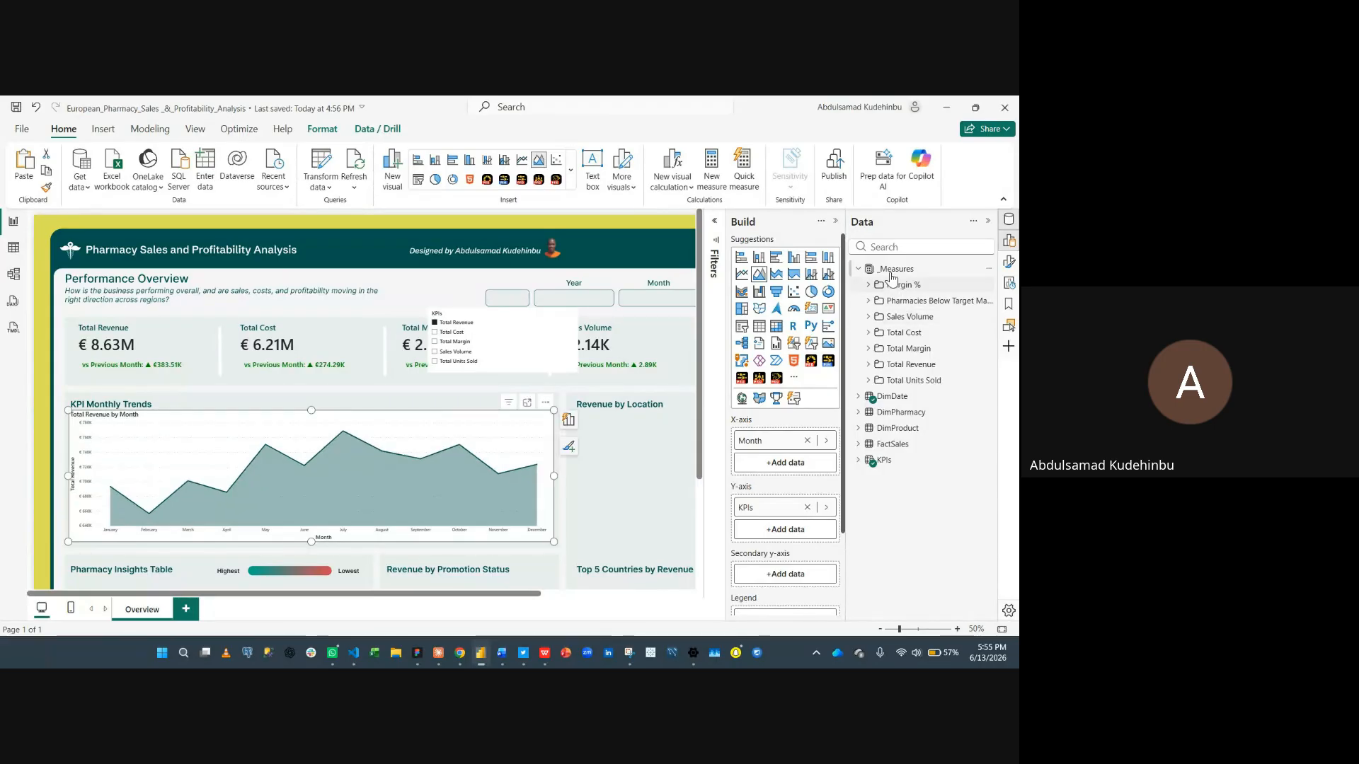
left_click(857, 270)
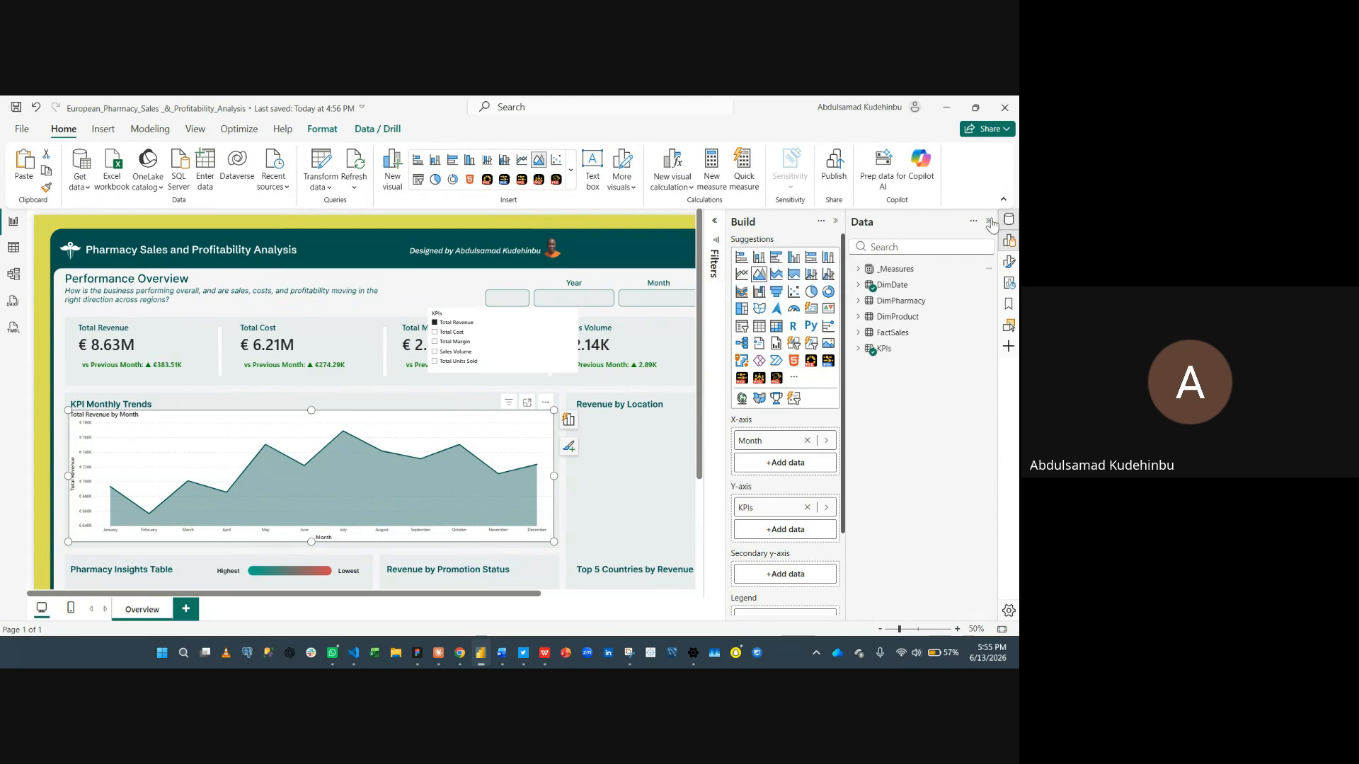
left_click(989, 221)
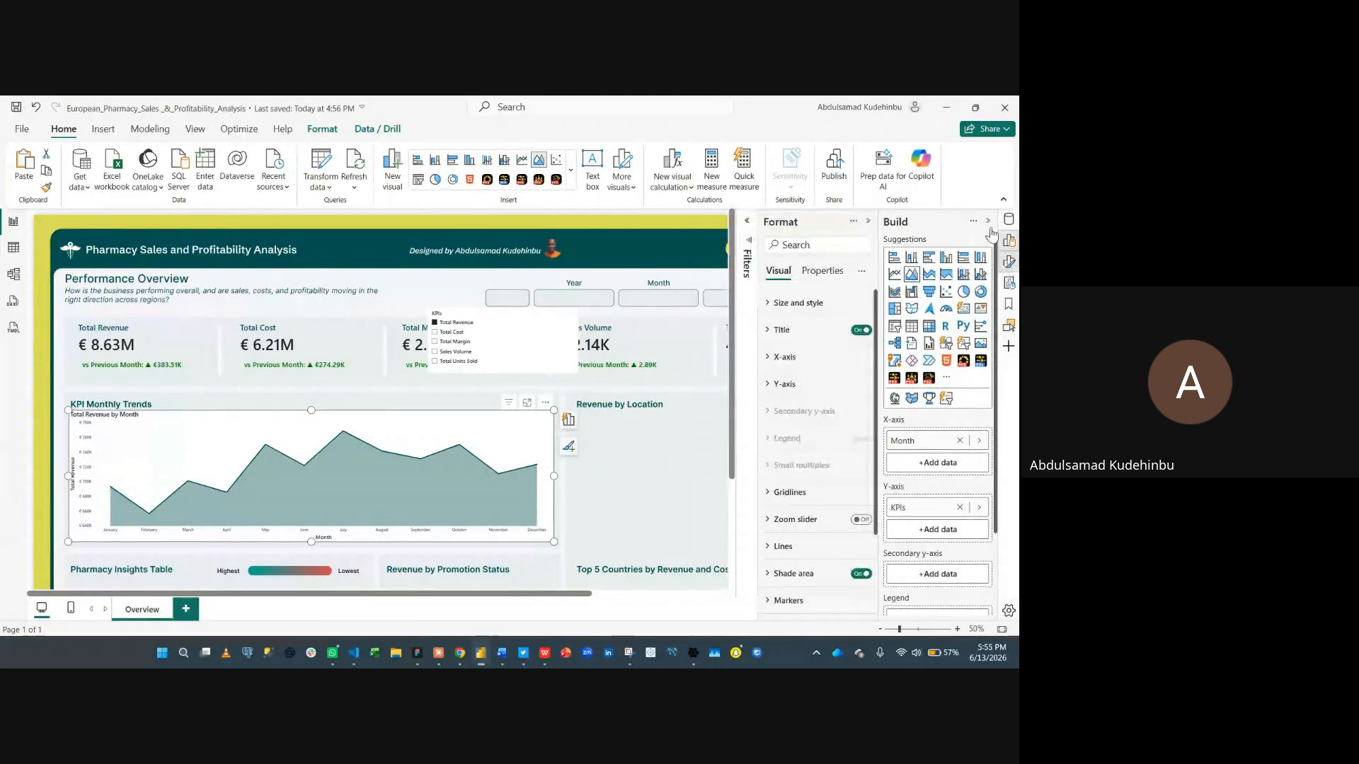
left_click(988, 222)
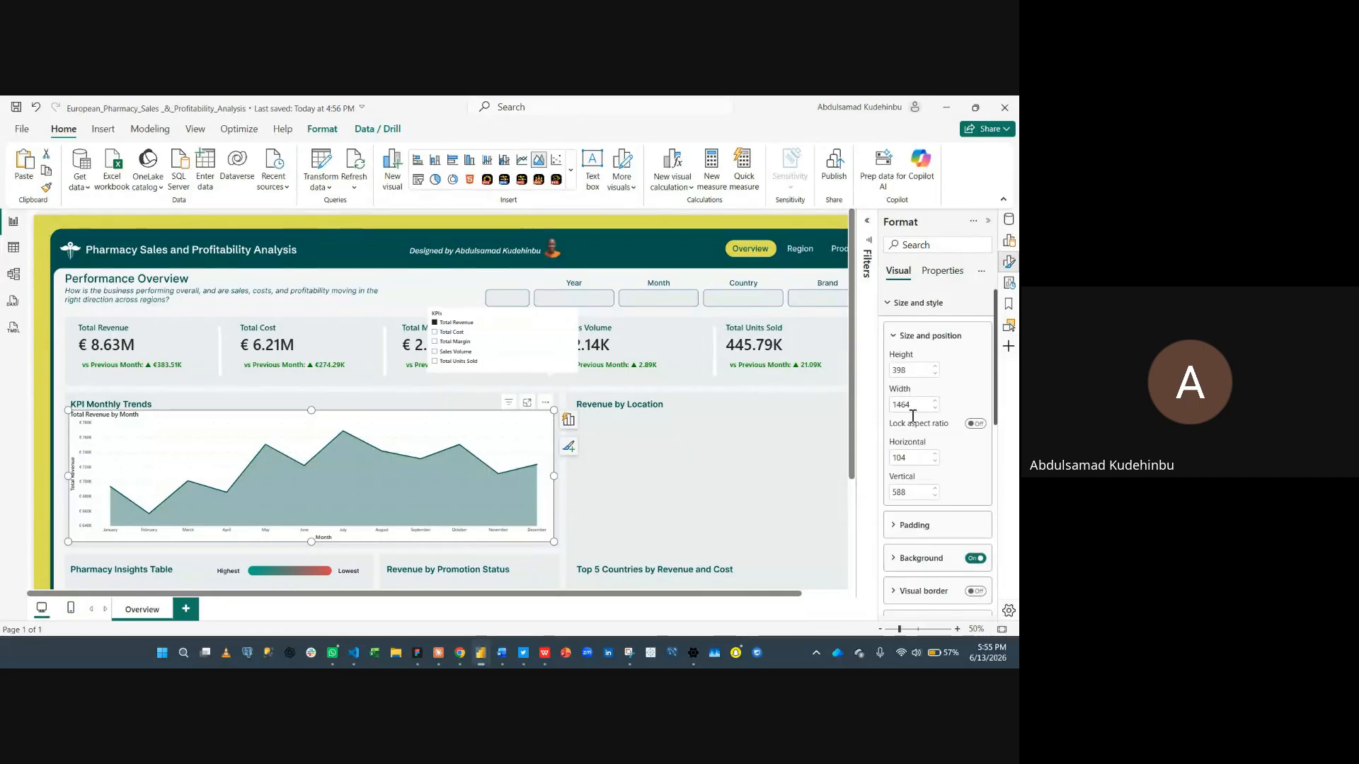
- Turn off the area chart's background and its visual title
left_click(977, 559)
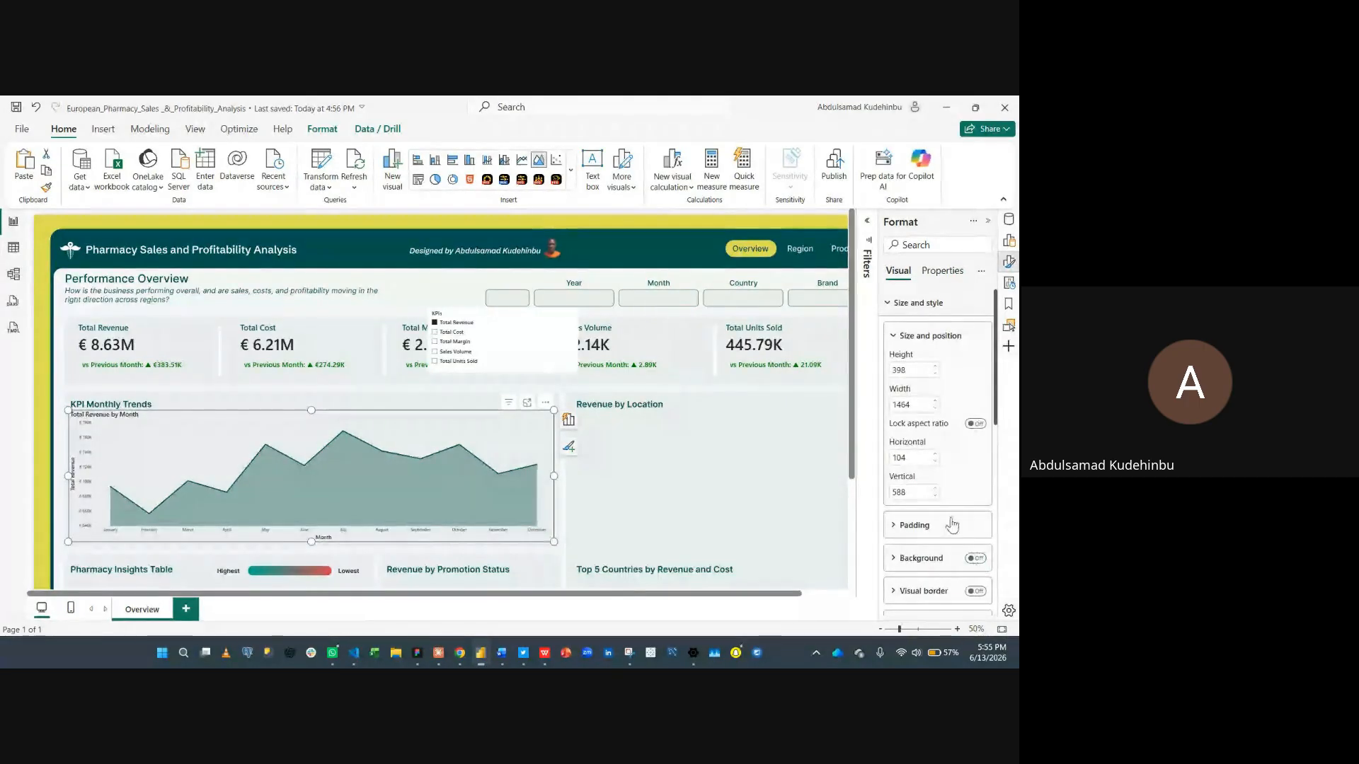
left_click(914, 311)
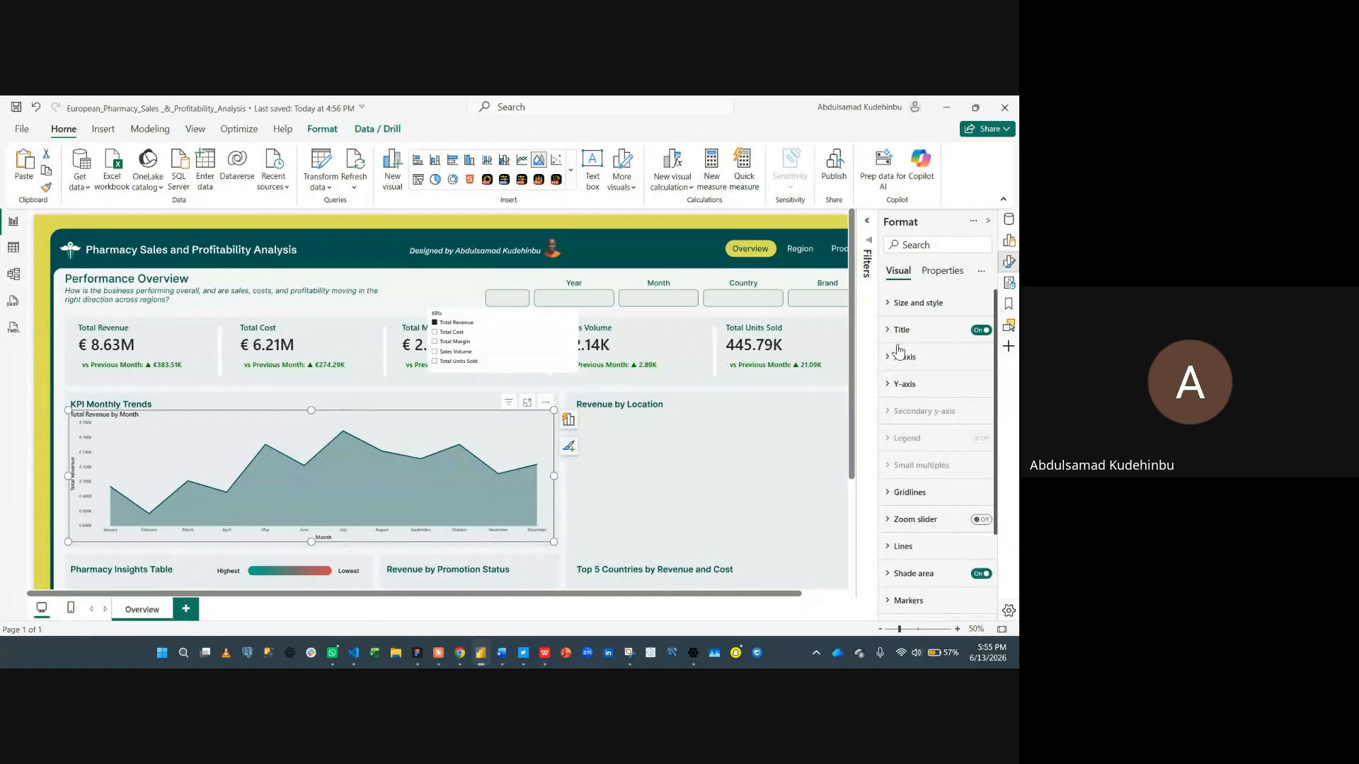
left_click(980, 330)
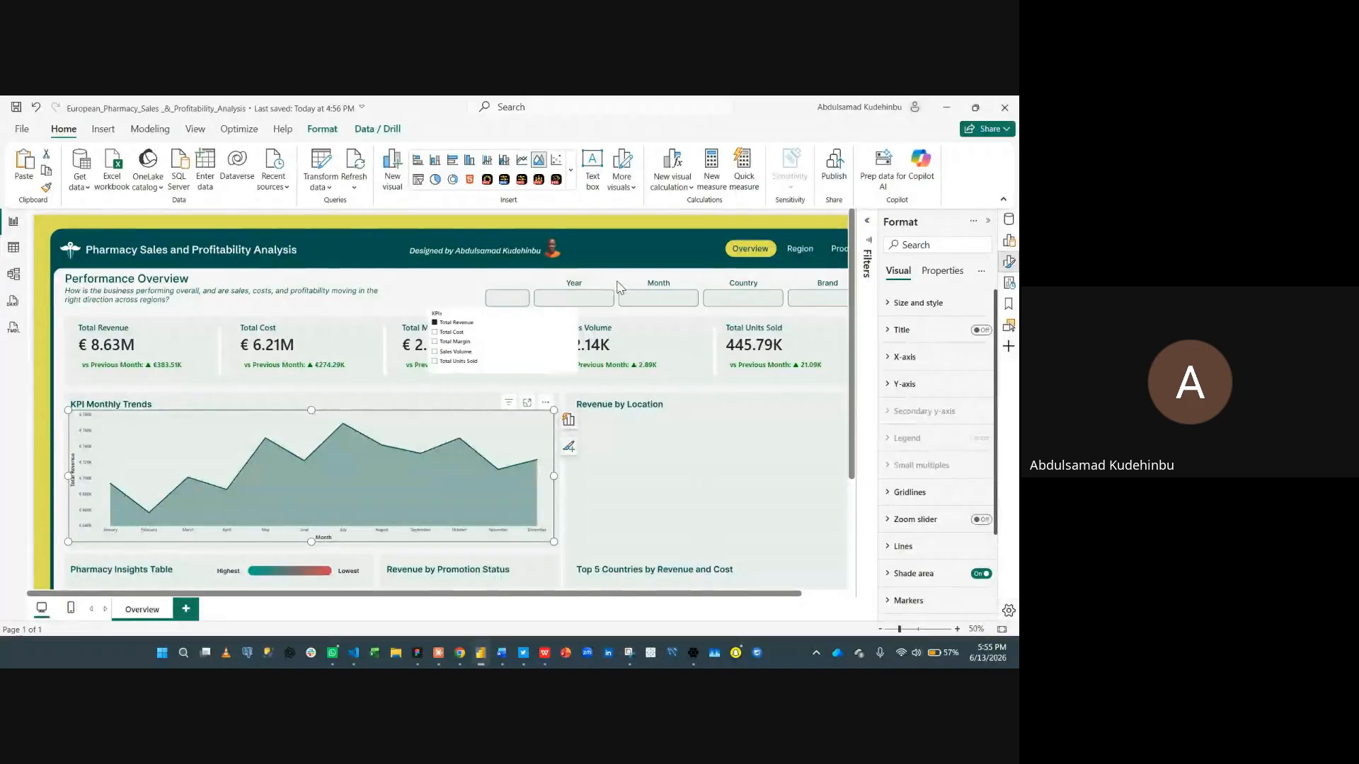
- Set the X-axis values to font size 15 in black and turn off the X-axis title
left_click(902, 357)
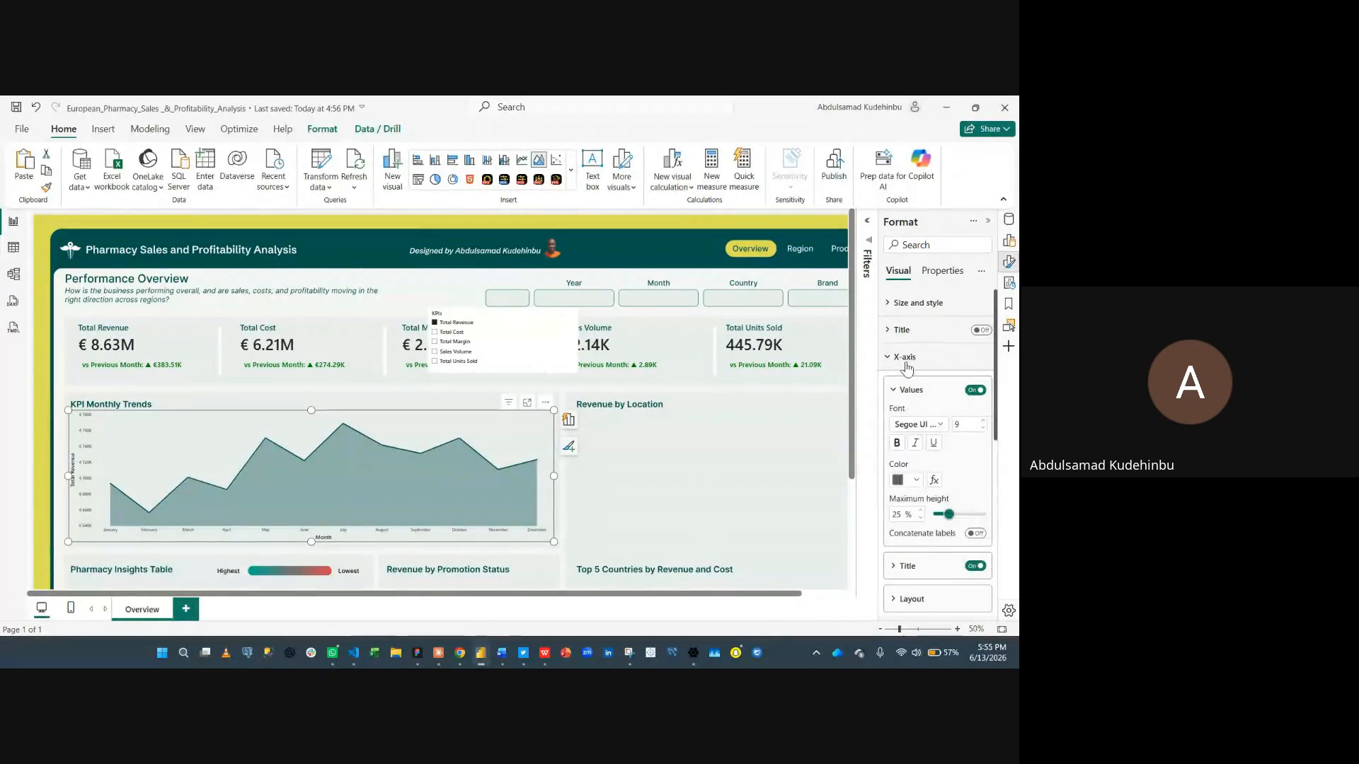
double_click(963, 424)
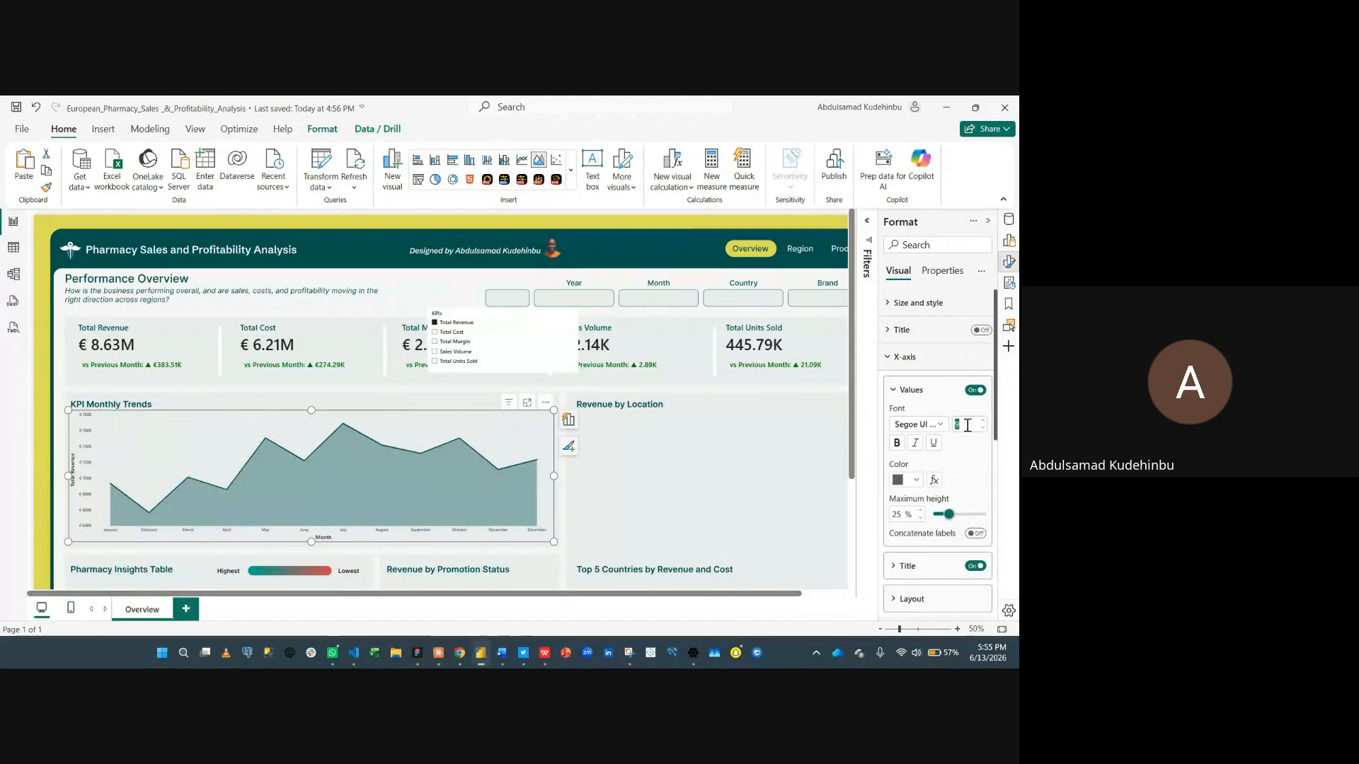
type("15")
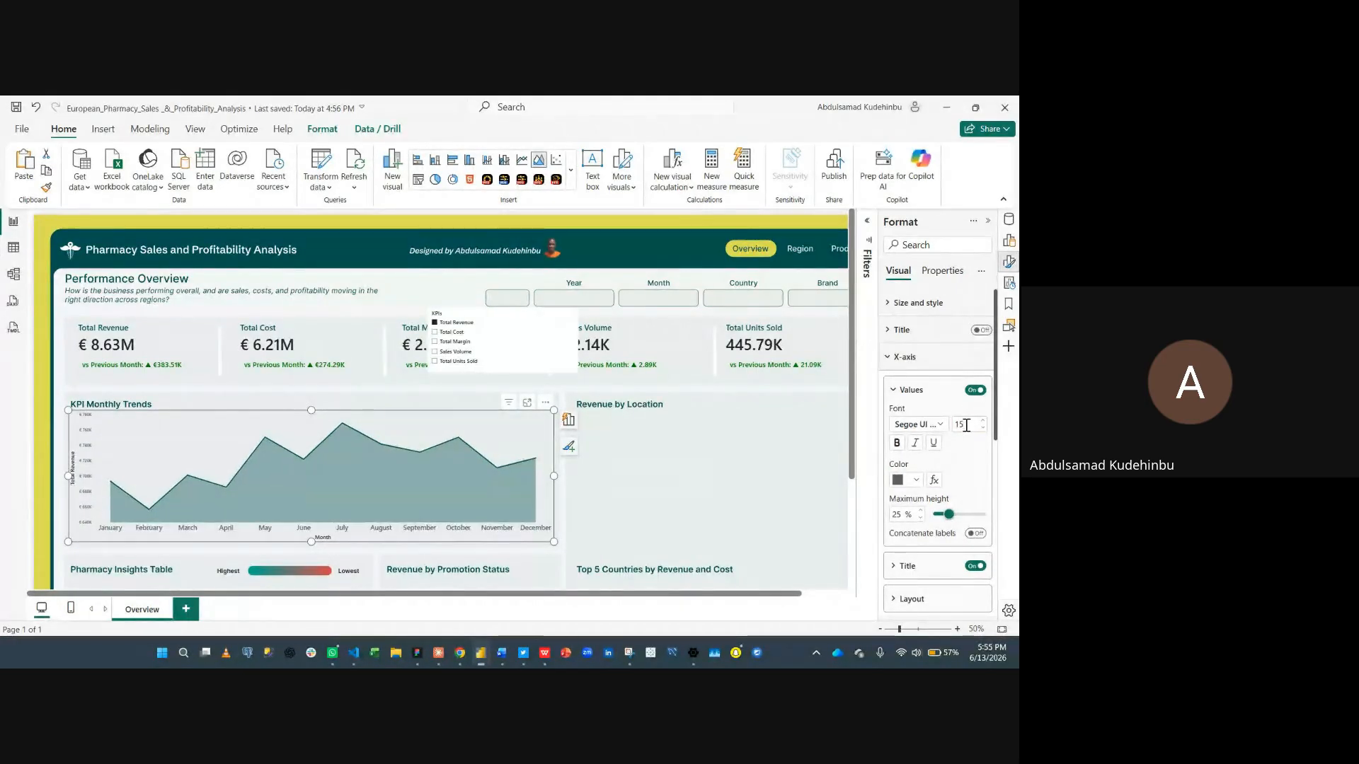
left_click(916, 481)
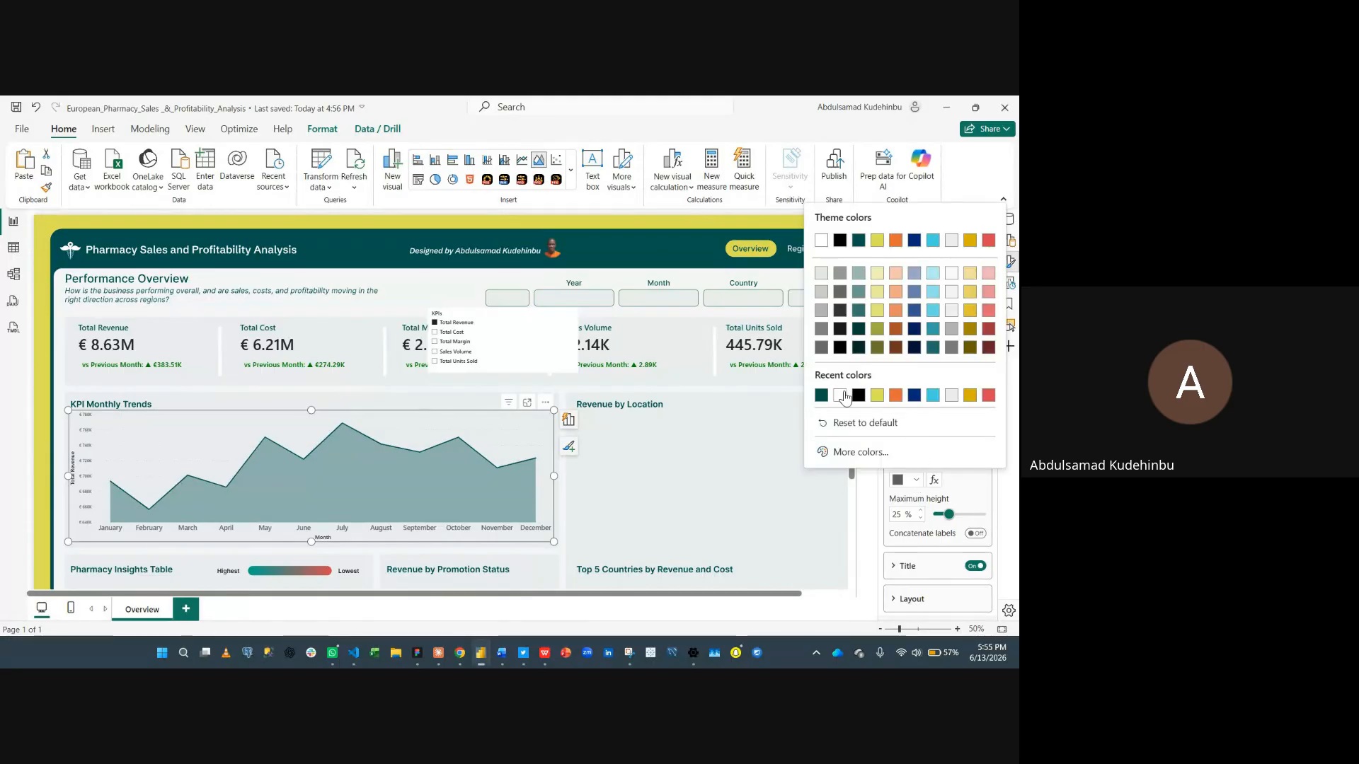
left_click(857, 395)
left_click(920, 425)
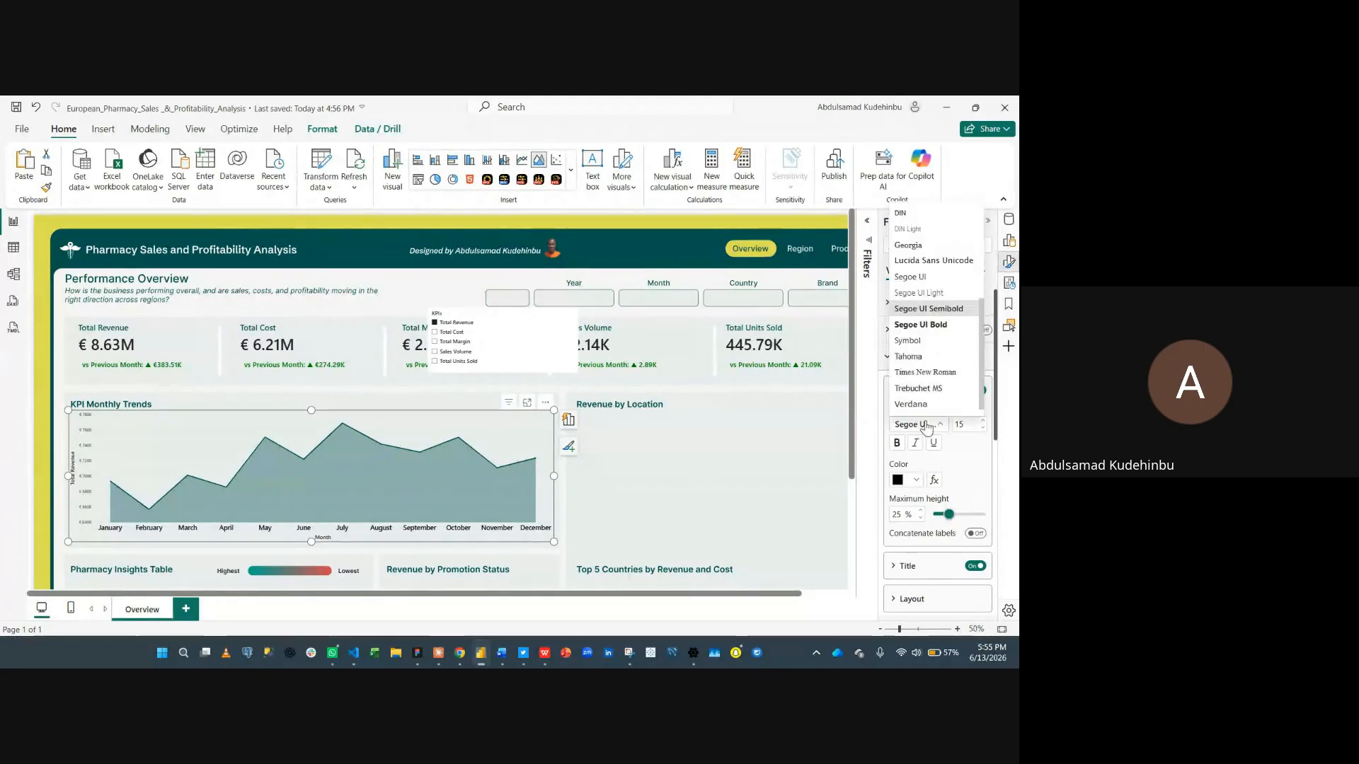
left_click(925, 424)
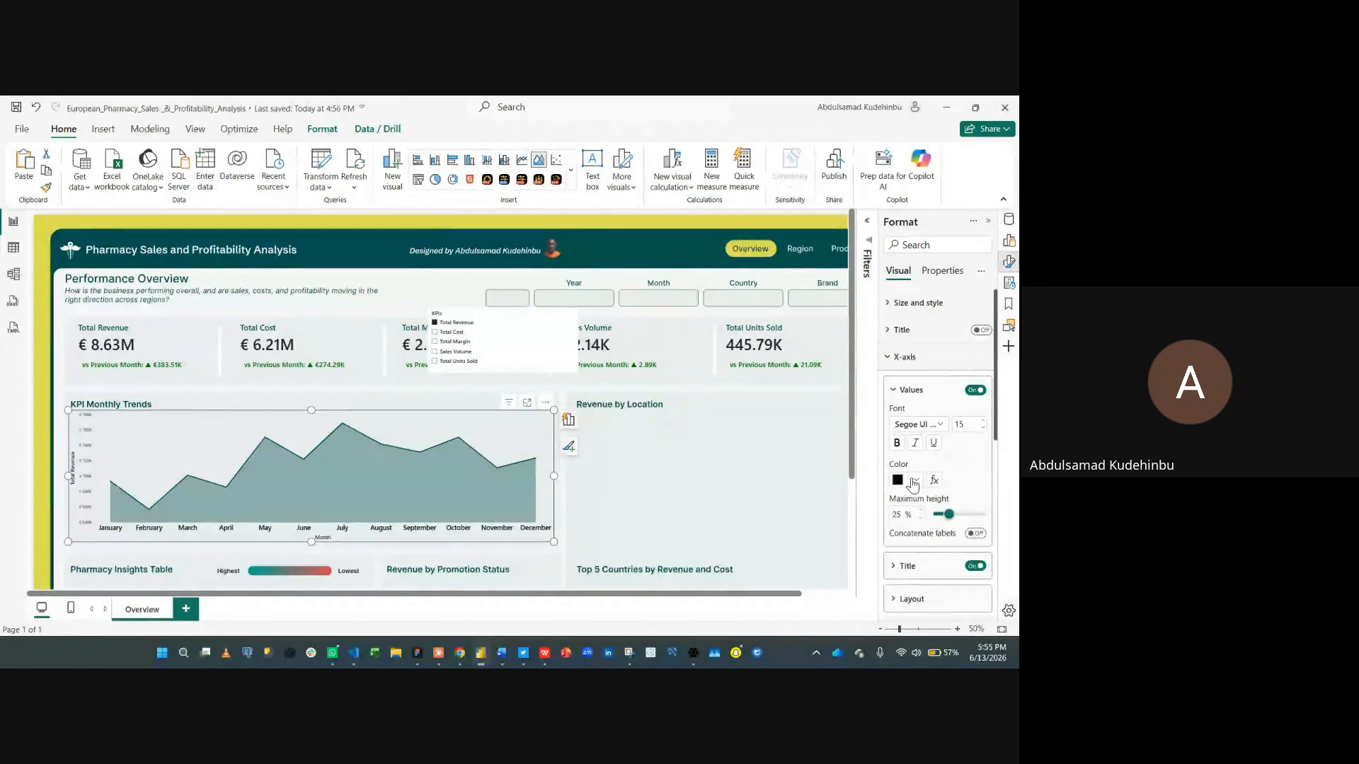
scroll(934, 466, "down", 2)
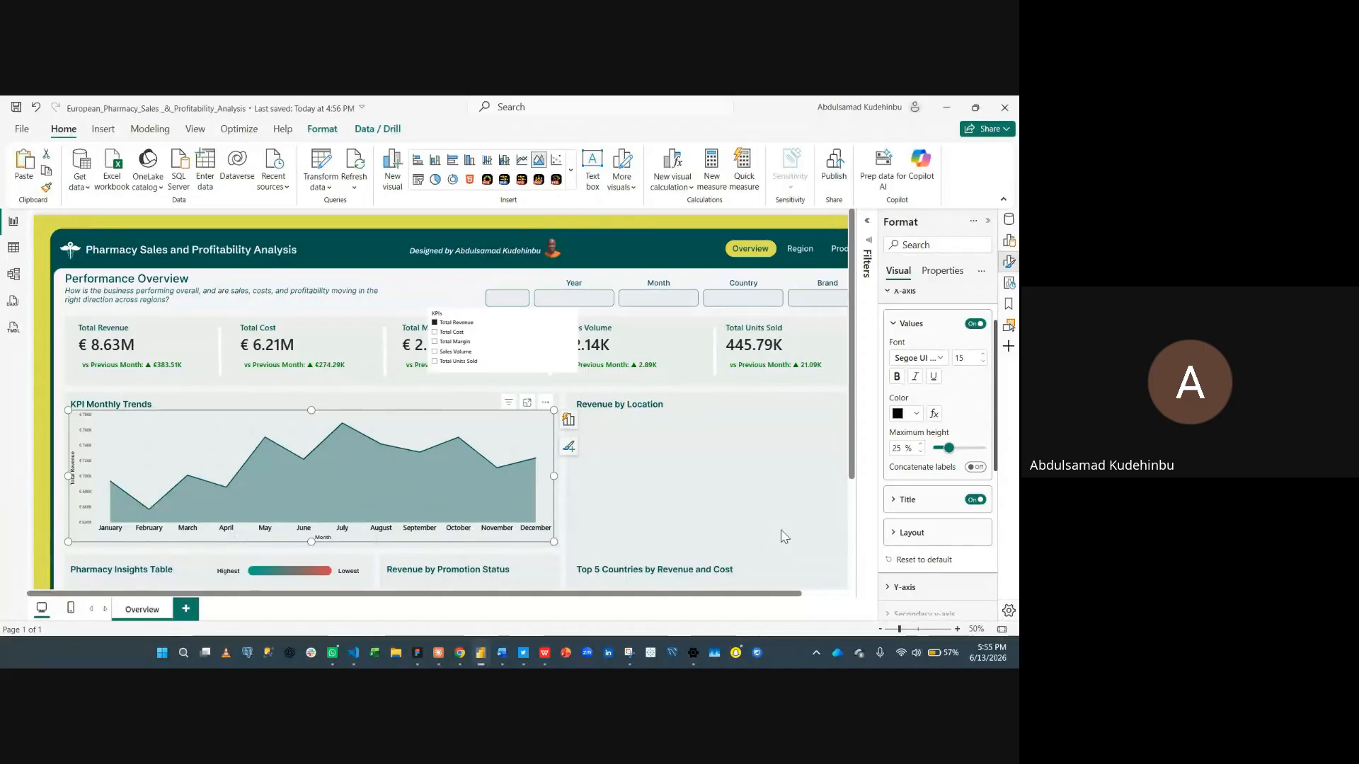
left_click(976, 501)
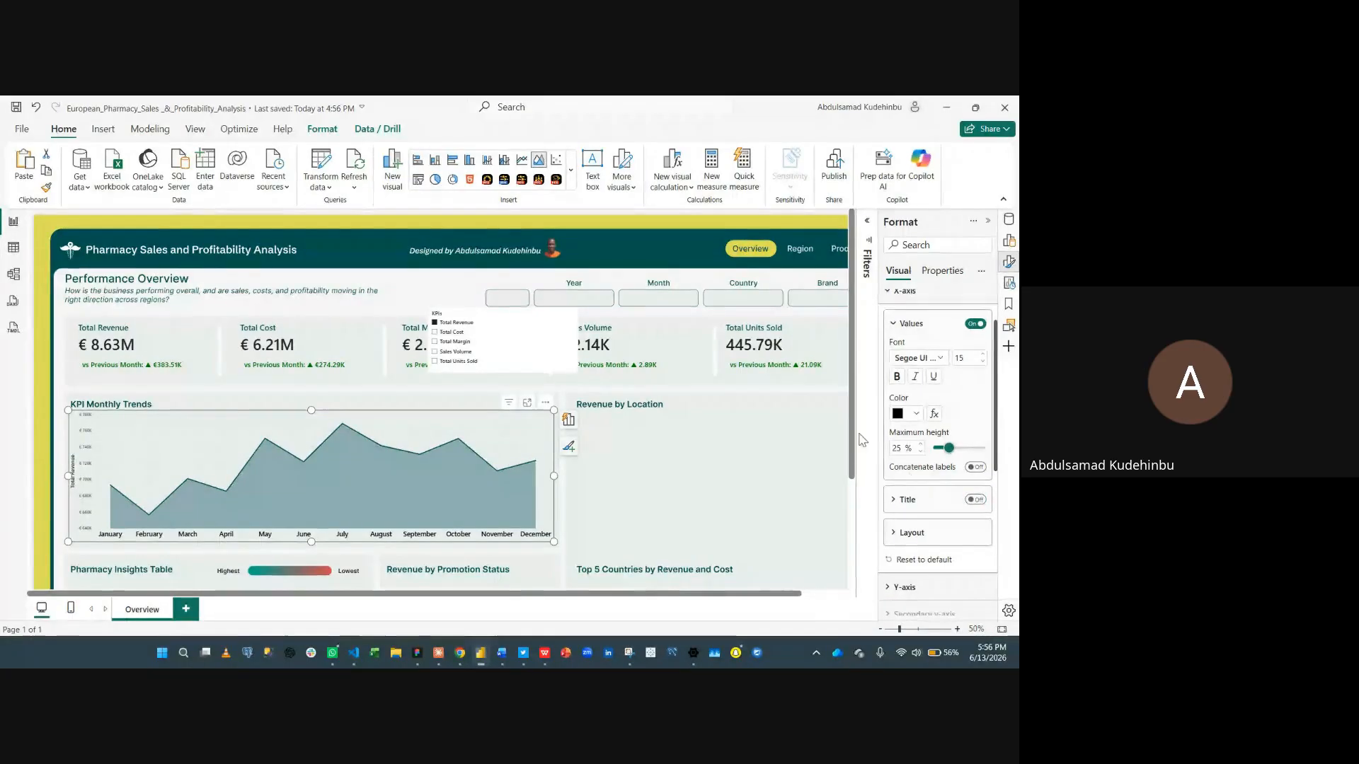
- Set the Y-axis values font size to 15
left_click(913, 291)
left_click(918, 323)
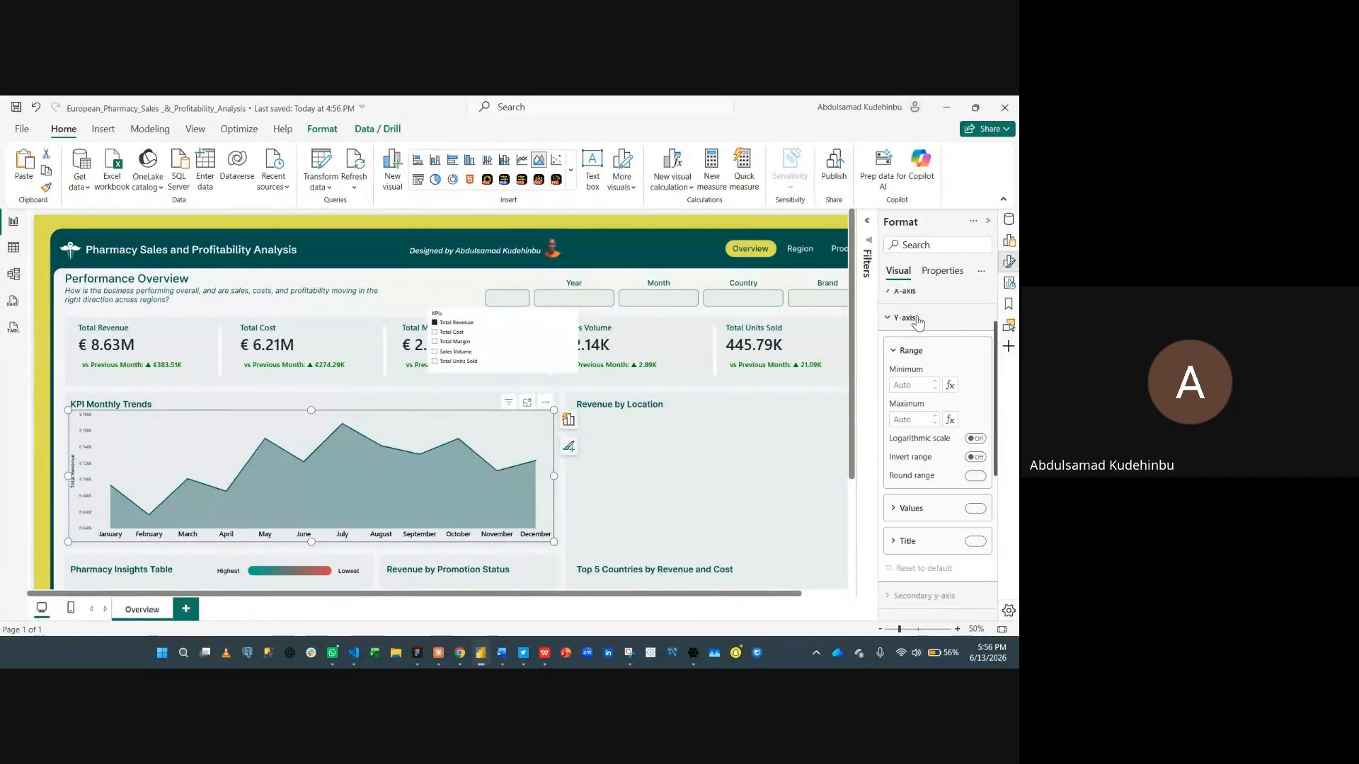
left_click(916, 516)
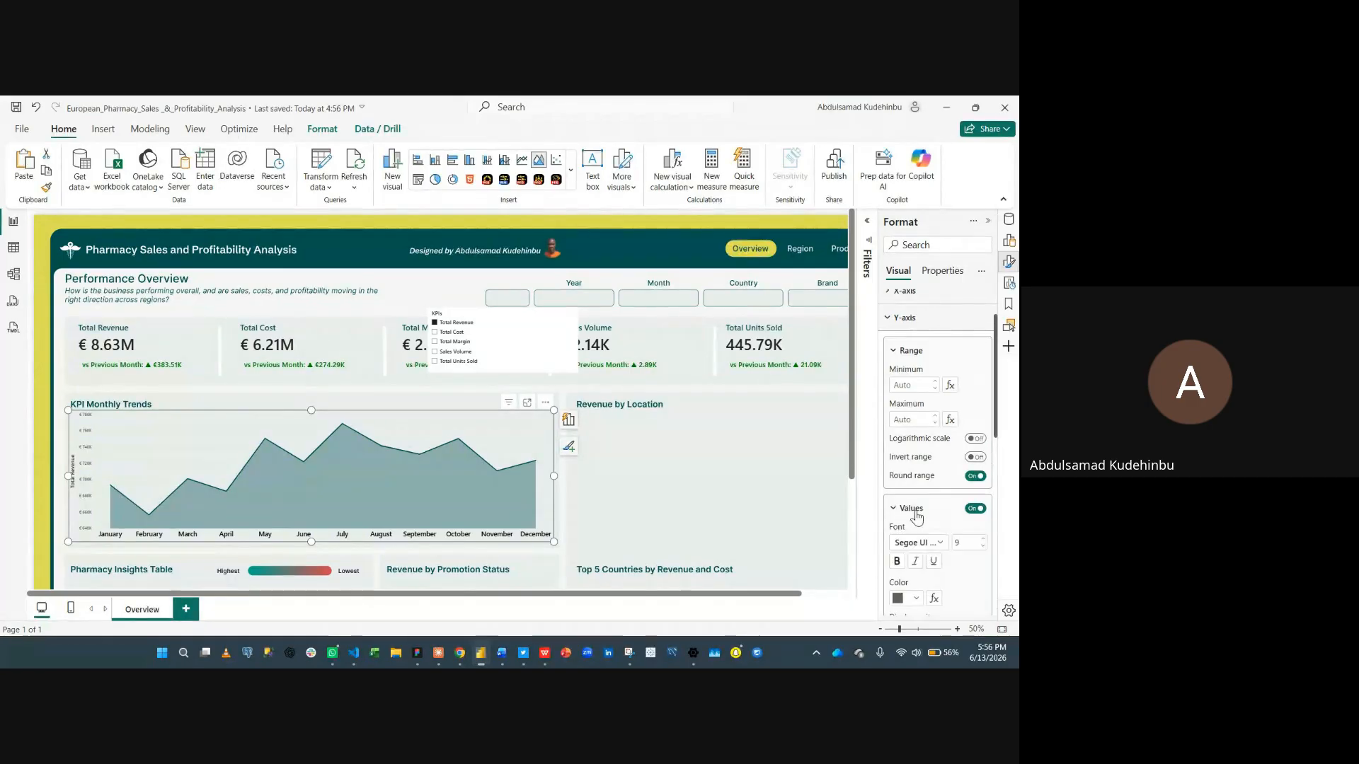
double_click(964, 543)
type("15")
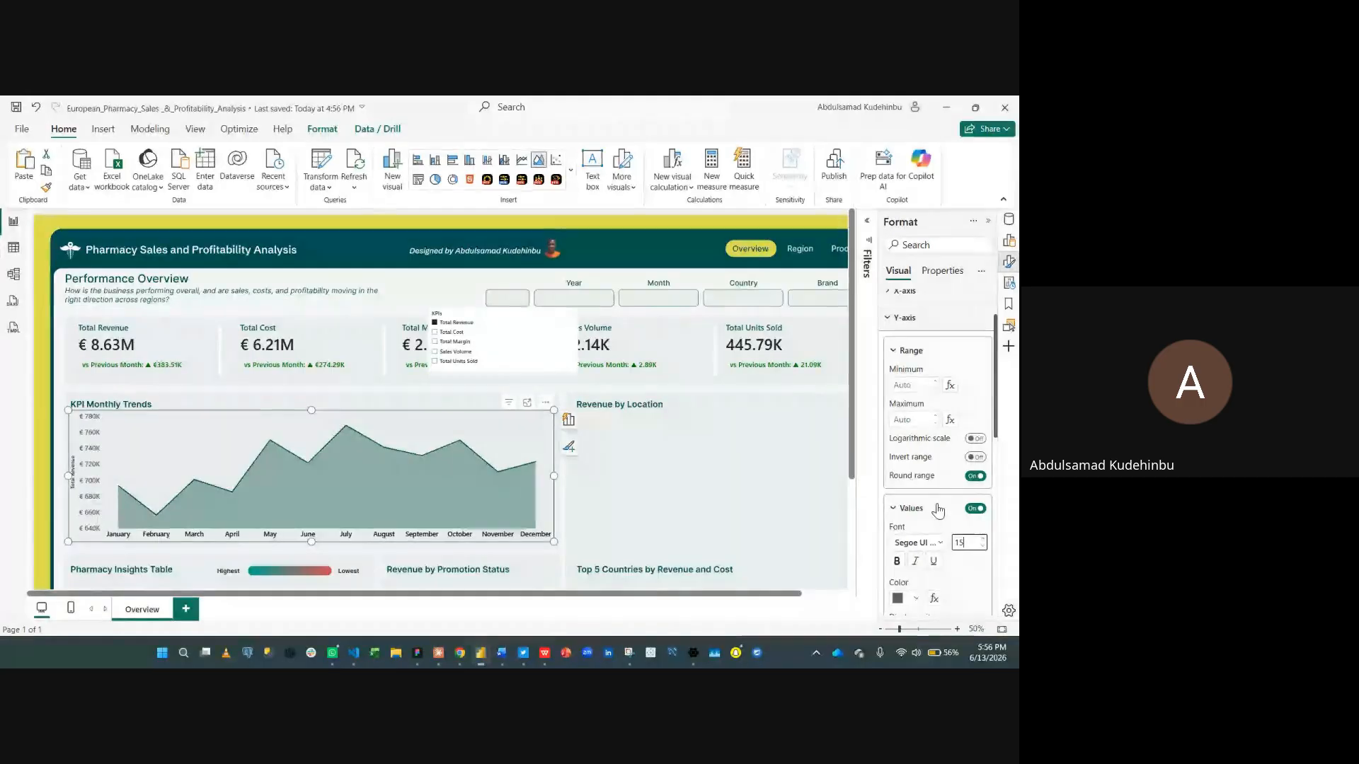
- Set the Y-axis values colour to black
scroll(934, 541, "down", 2)
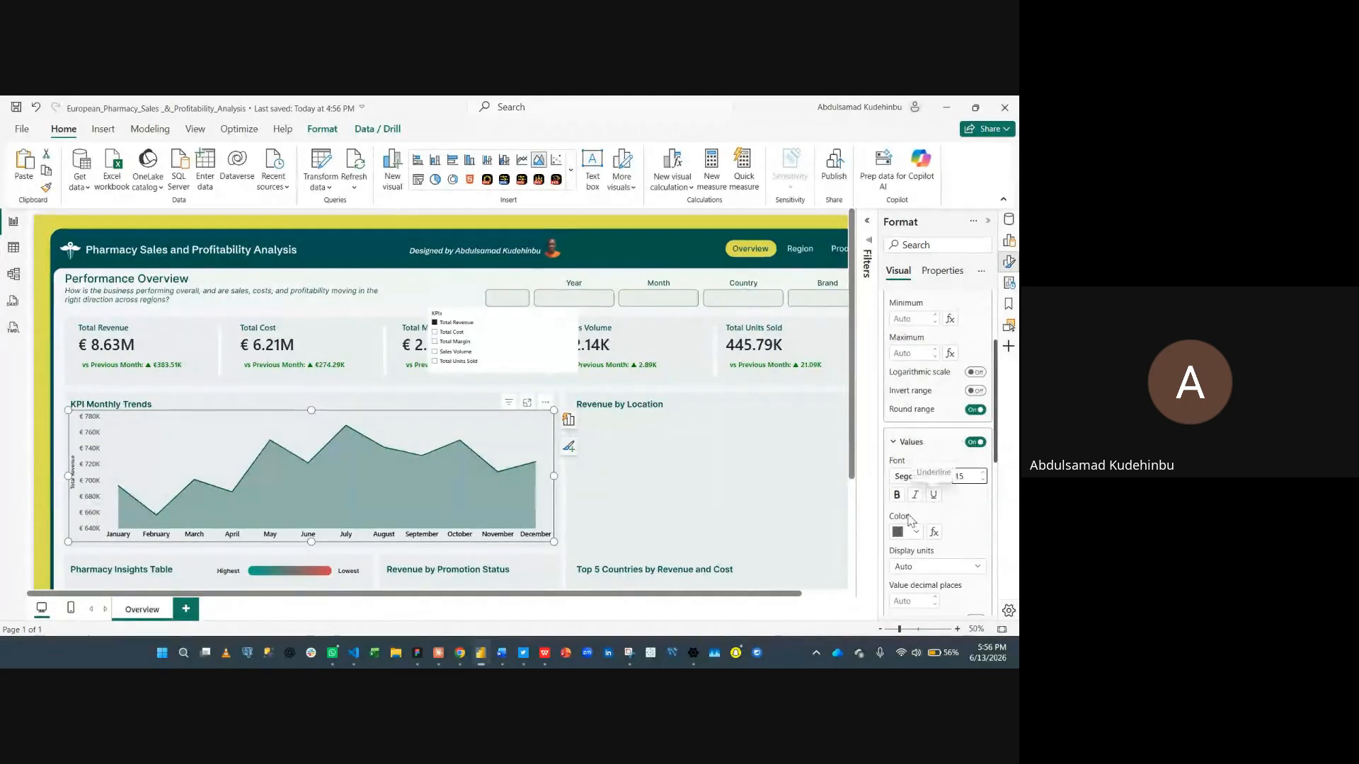
left_click(898, 534)
left_click(819, 453)
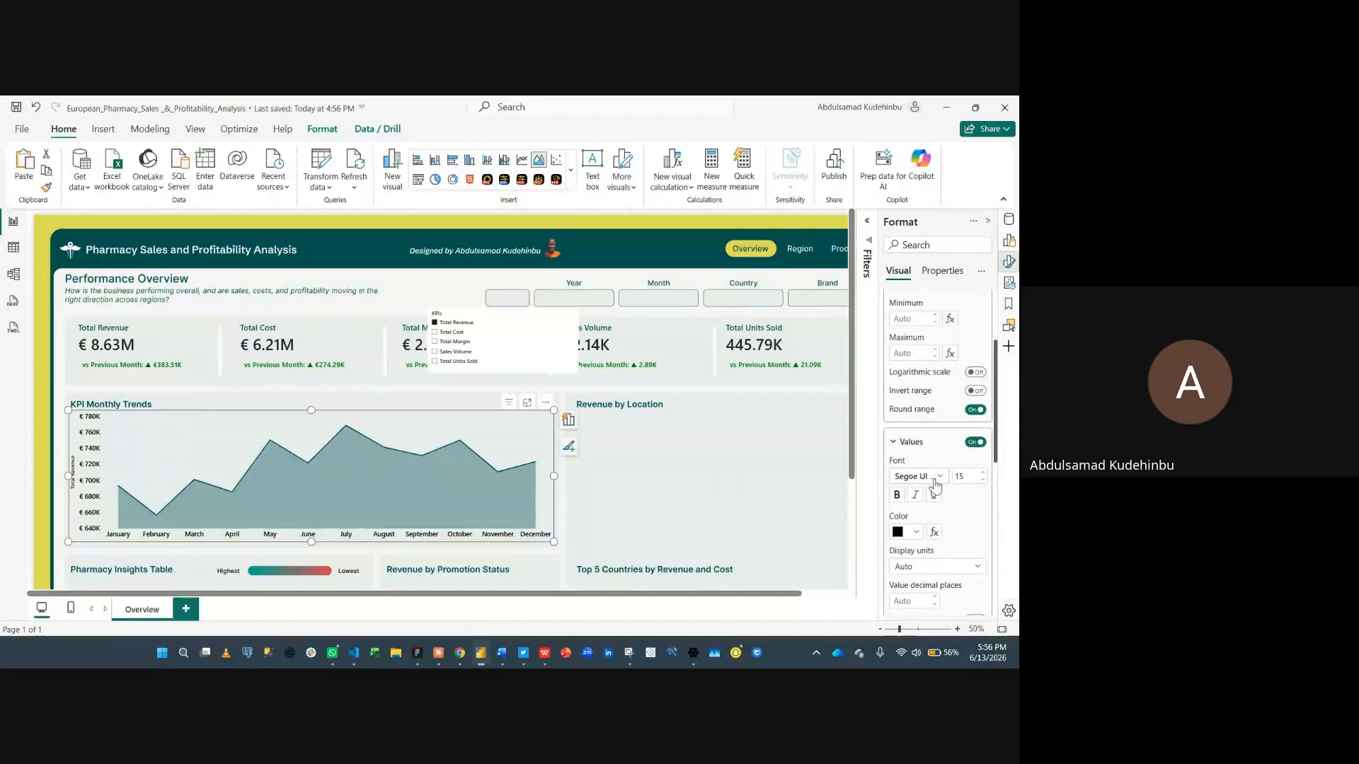
scroll(936, 488, "down", 2)
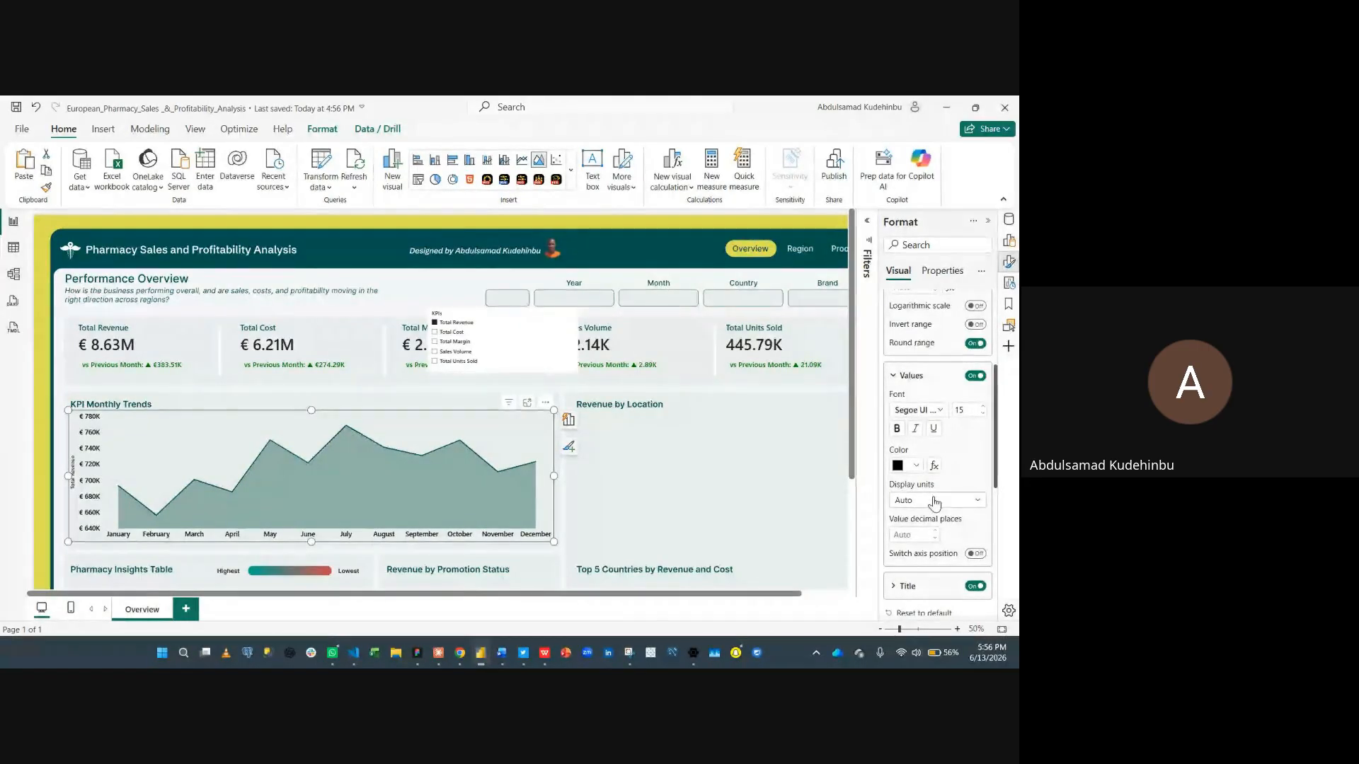
left_click(934, 501)
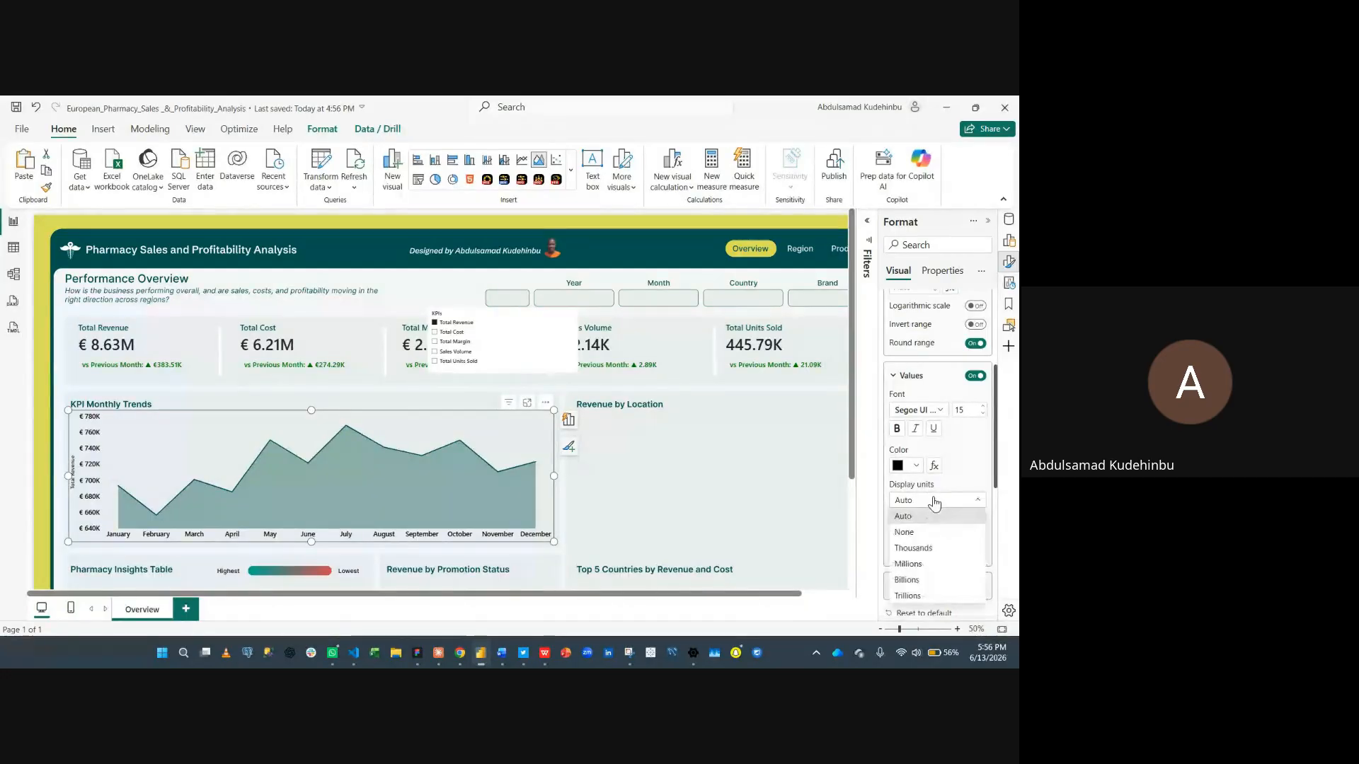
left_click(934, 501)
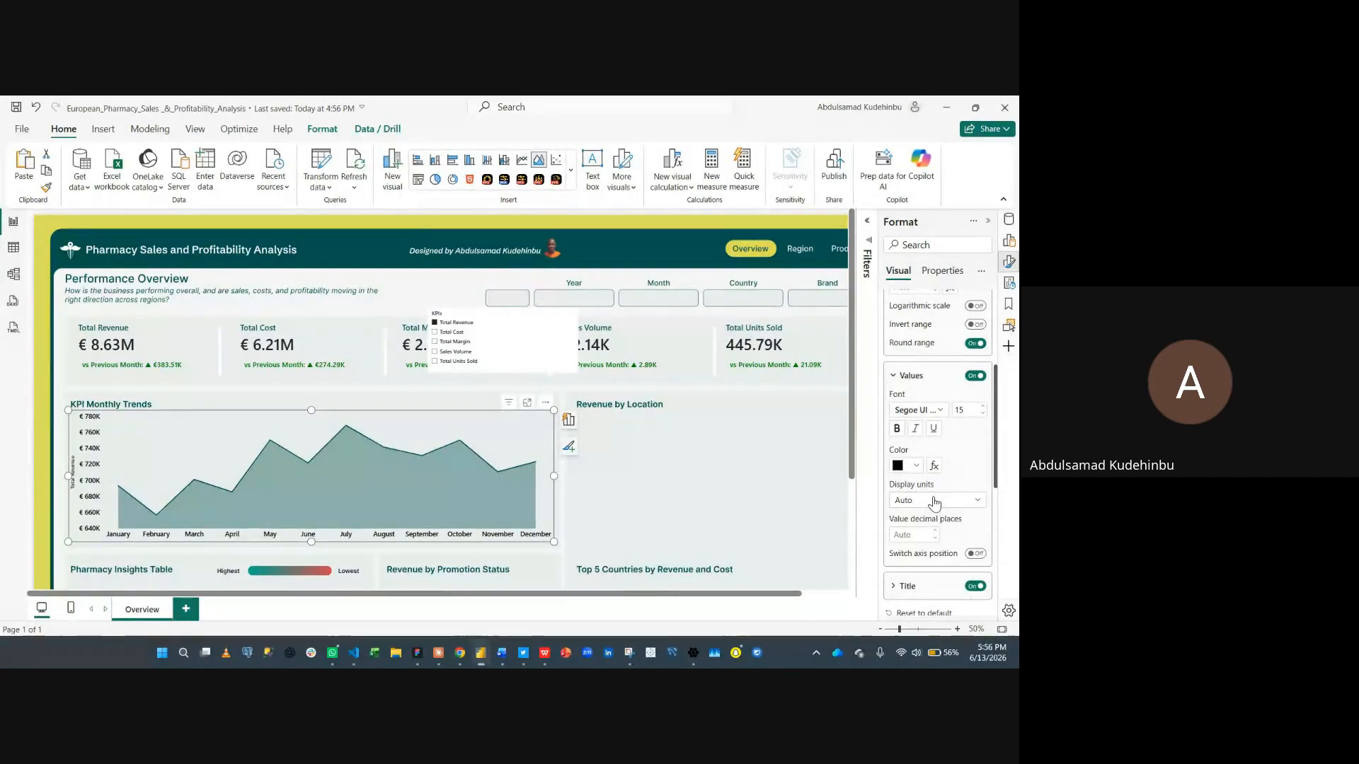
- Set the Y-axis title font size to 15 and deselect the chart
scroll(941, 454, "down", 2)
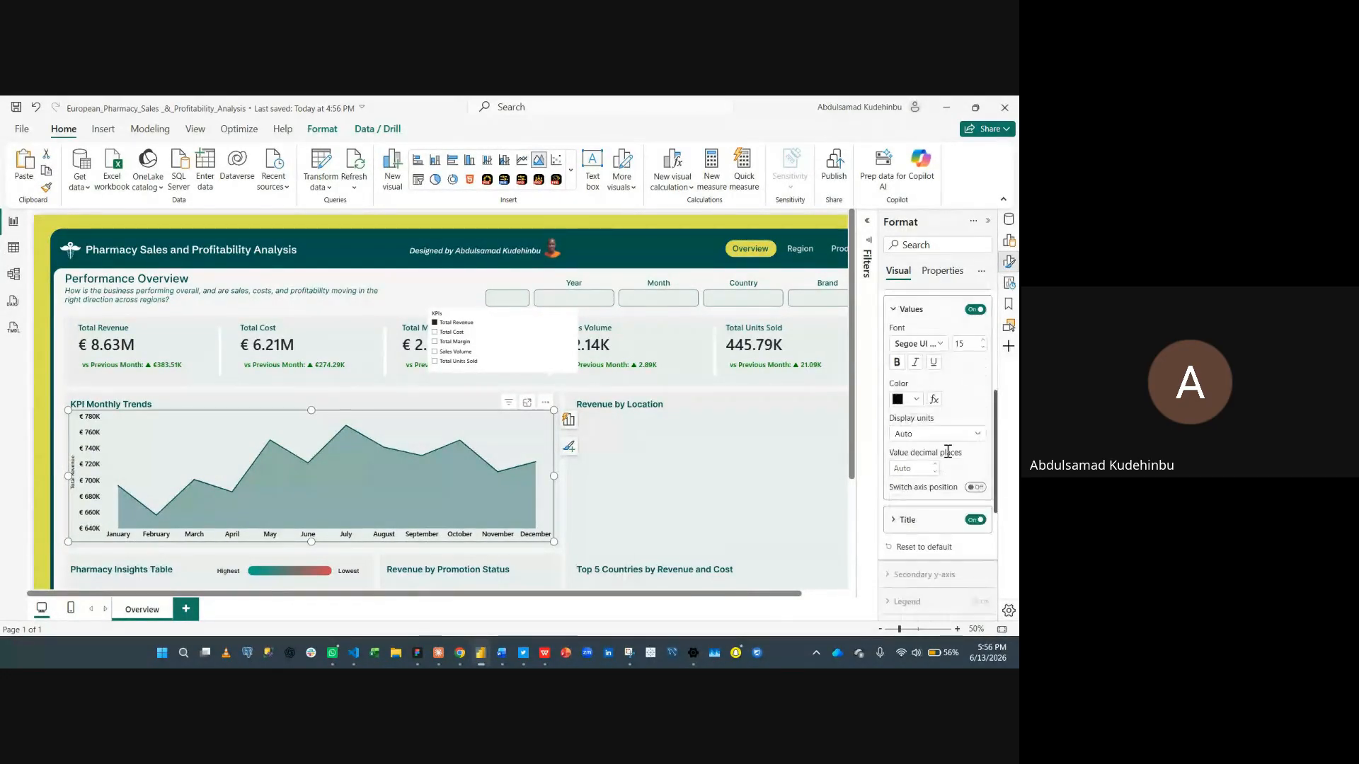
left_click(916, 522)
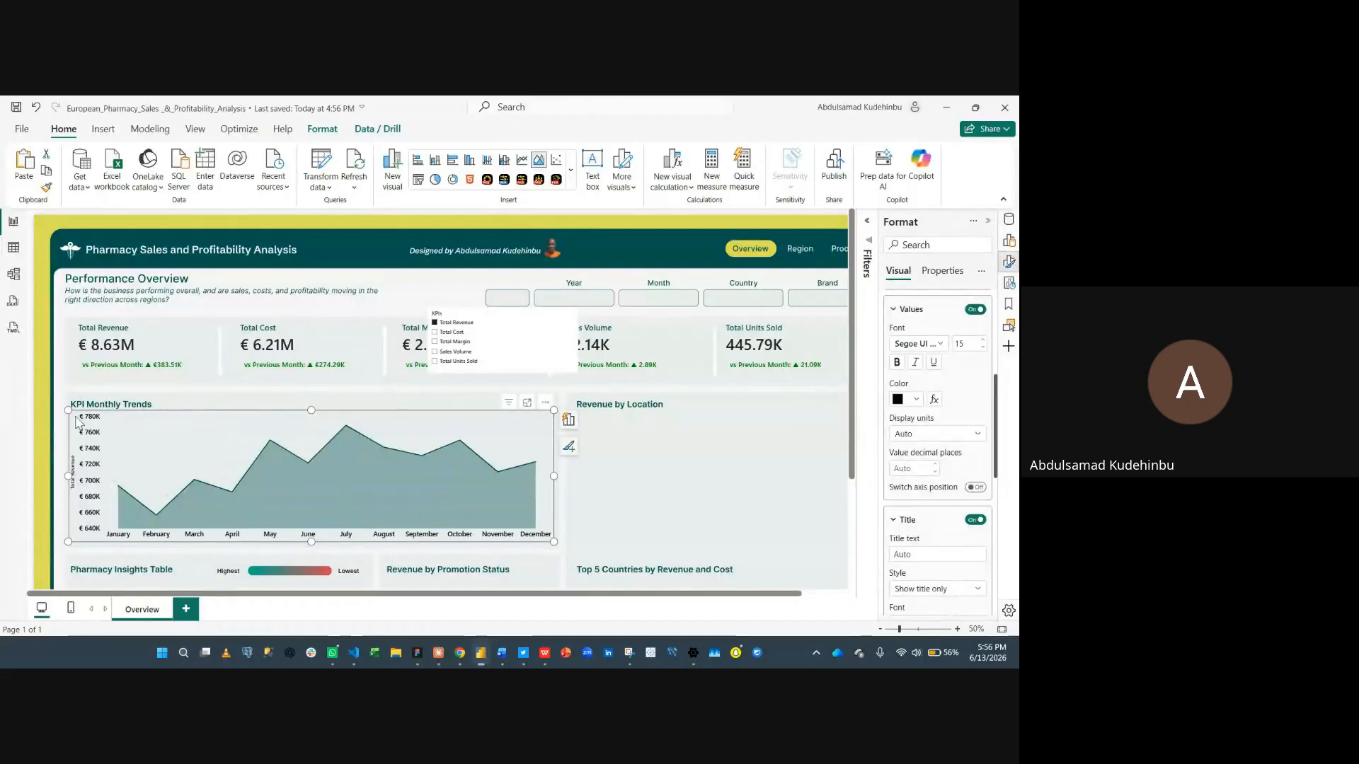
scroll(941, 460, "down", 2)
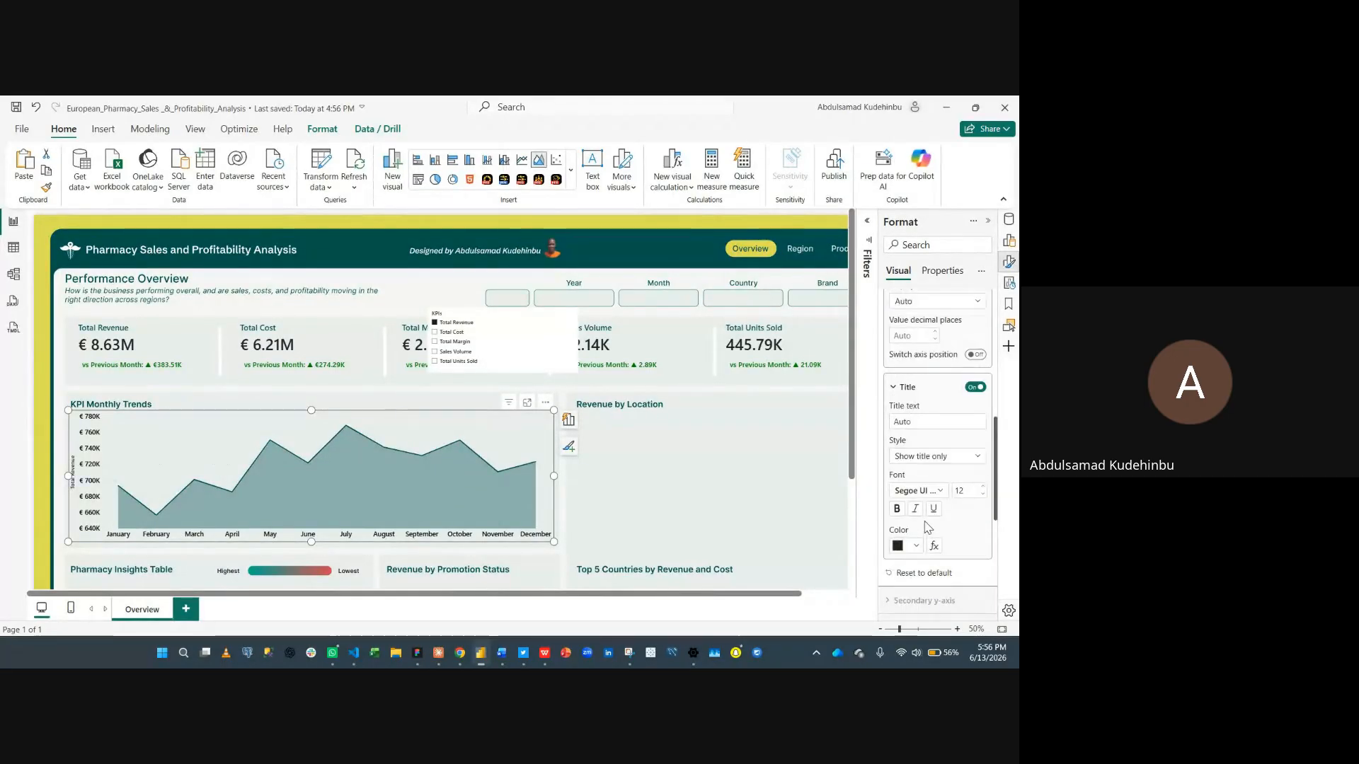
left_click(984, 486)
left_click(984, 487)
left_click(984, 487)
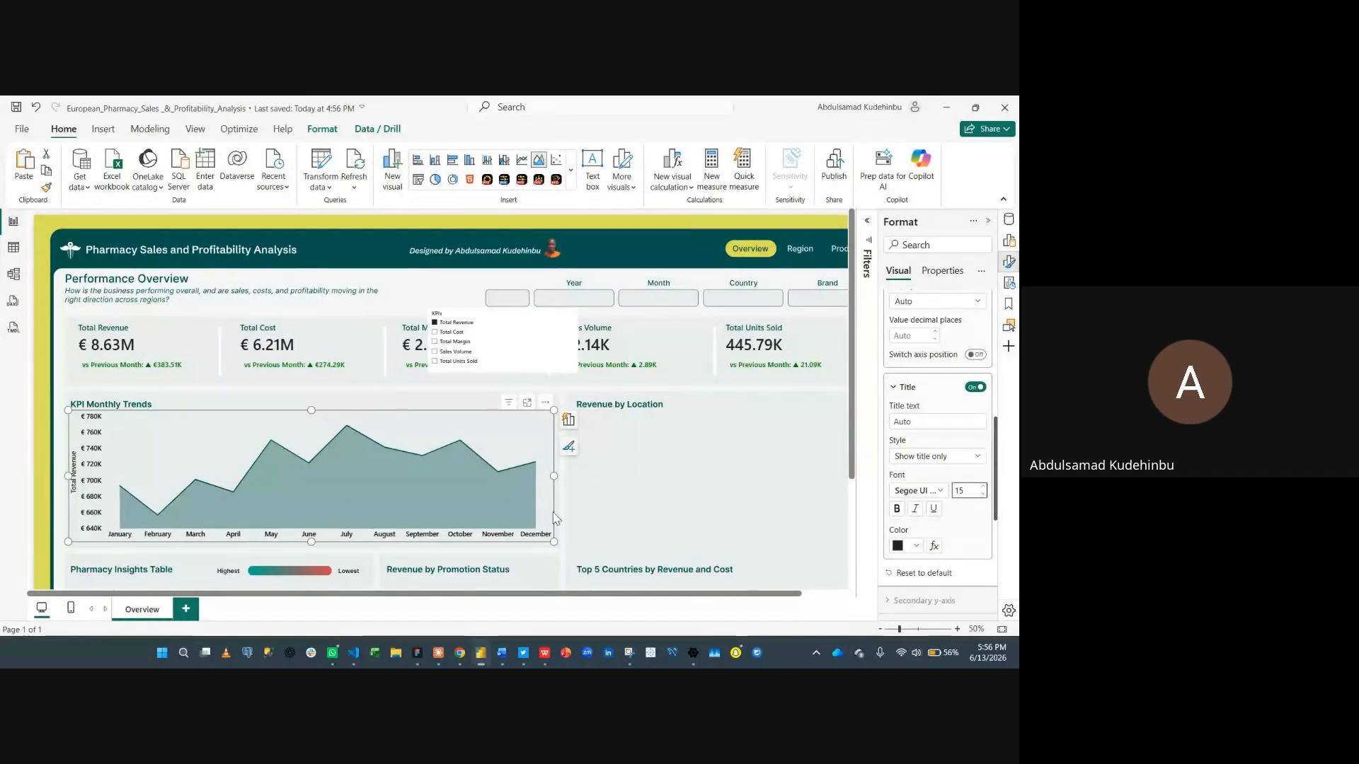
left_click(670, 468)
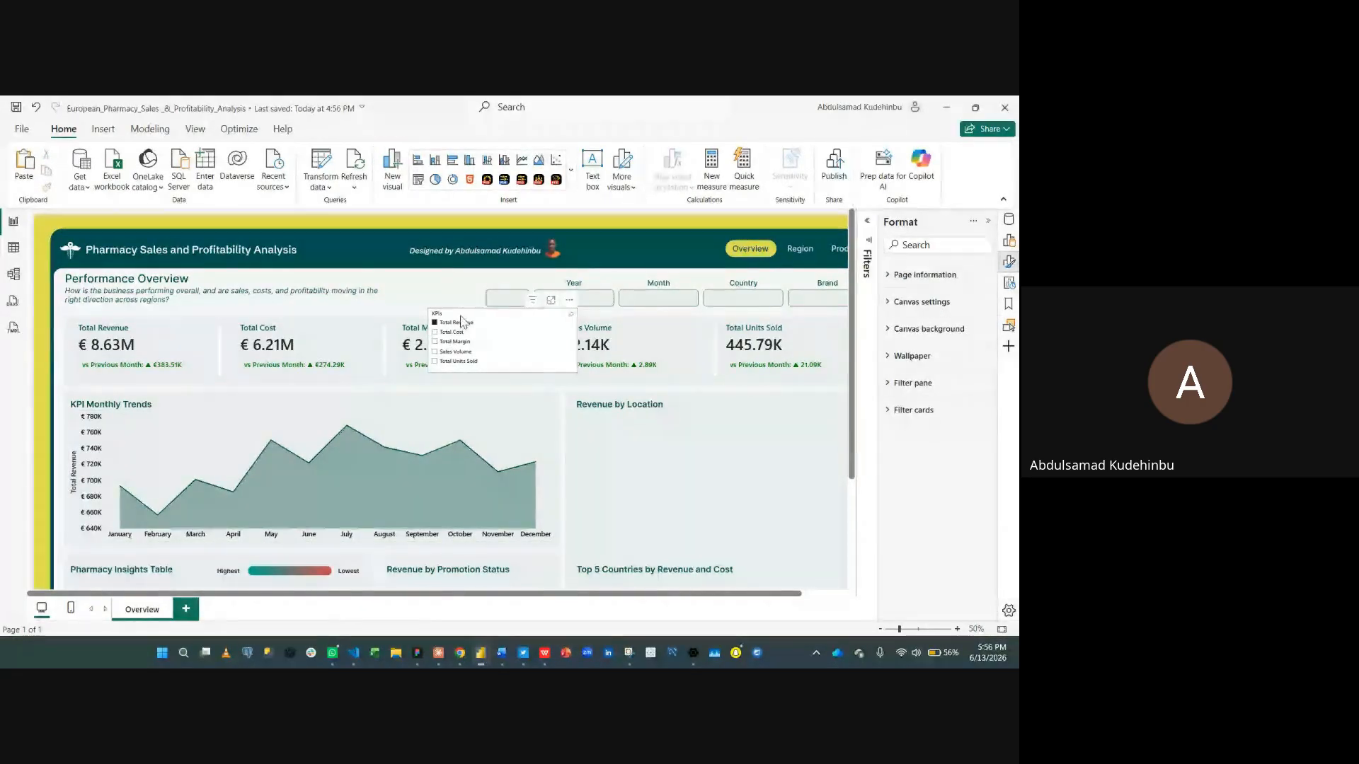
- Choose Total Margin in the KPIs slicer and select the KPI Monthly Trends chart
left_click(455, 343)
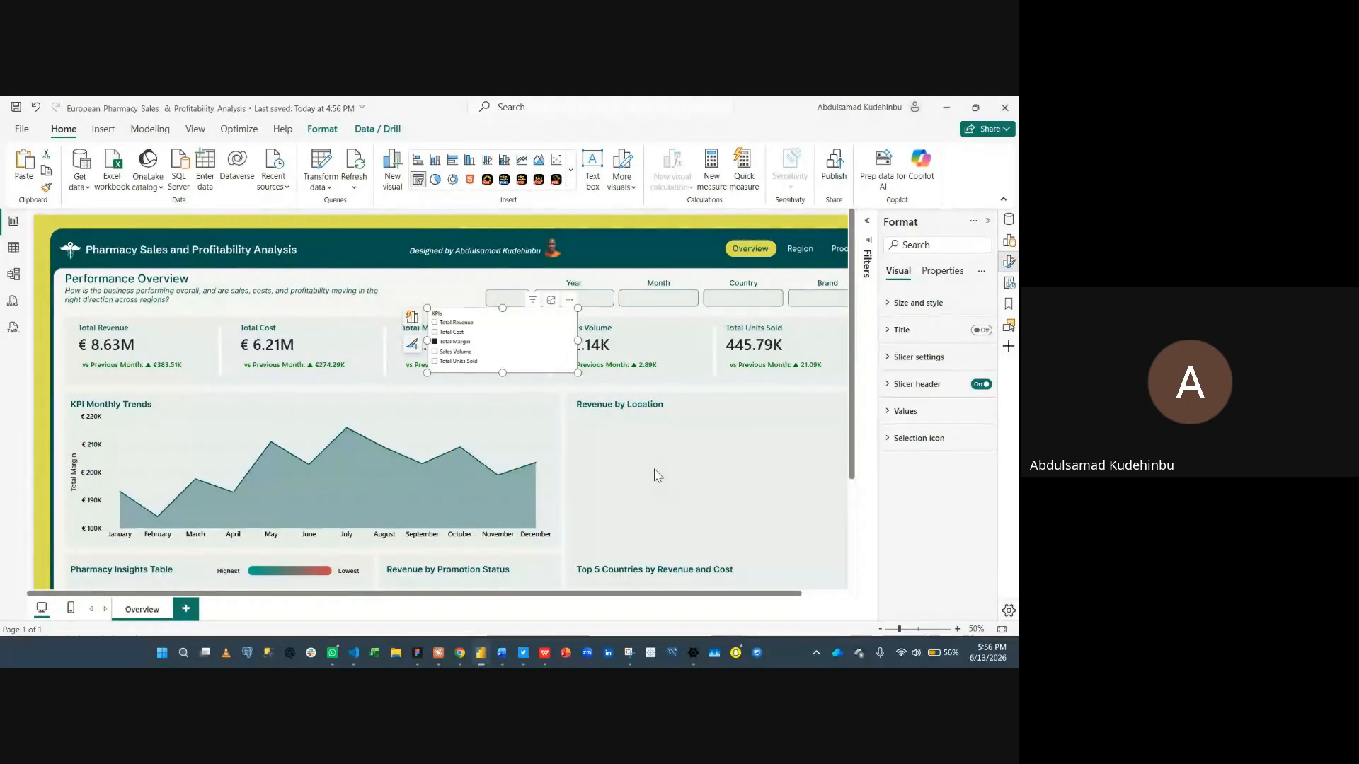
left_click(543, 428)
left_click(533, 418)
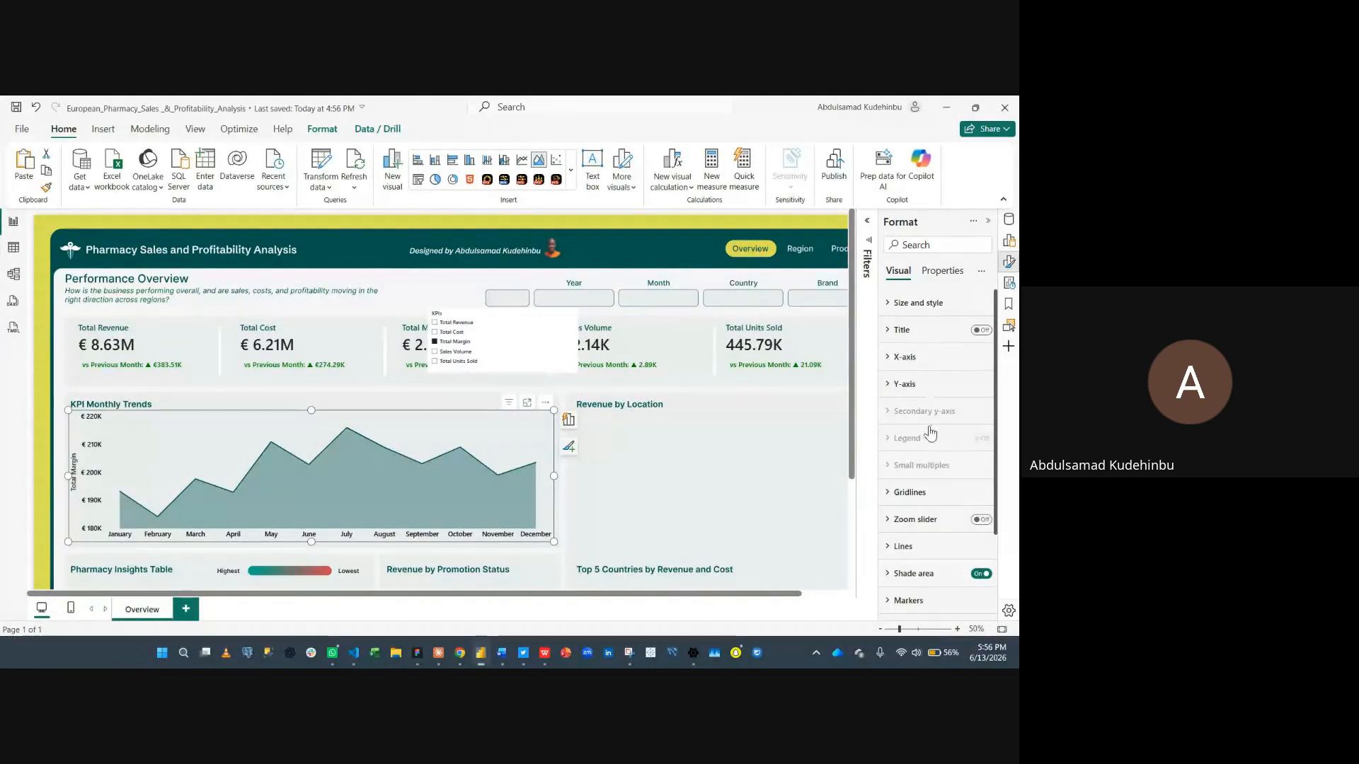
- Inspect the trend chart's horizontal gridline settings
scroll(933, 473, "down", 1)
left_click(930, 427)
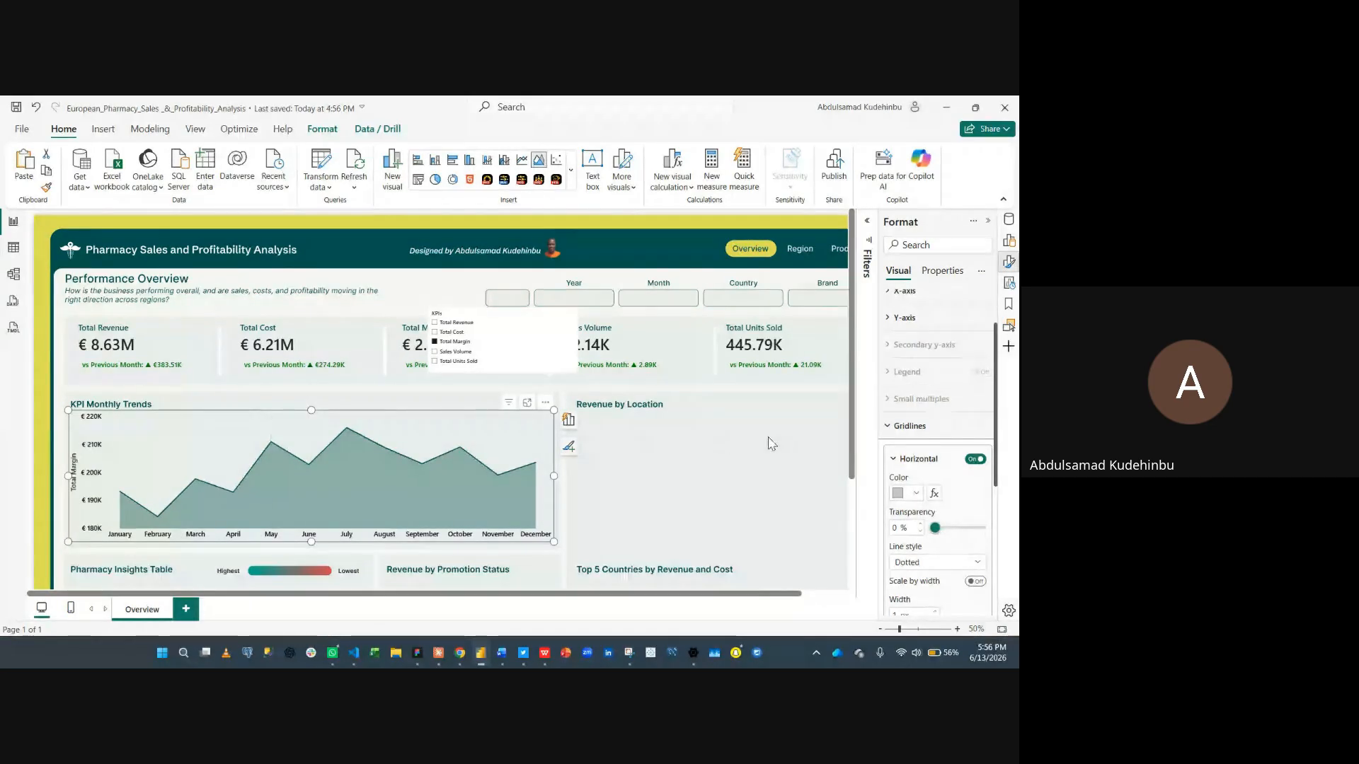
scroll(945, 481, "down", 2)
scroll(941, 467, "up", 1)
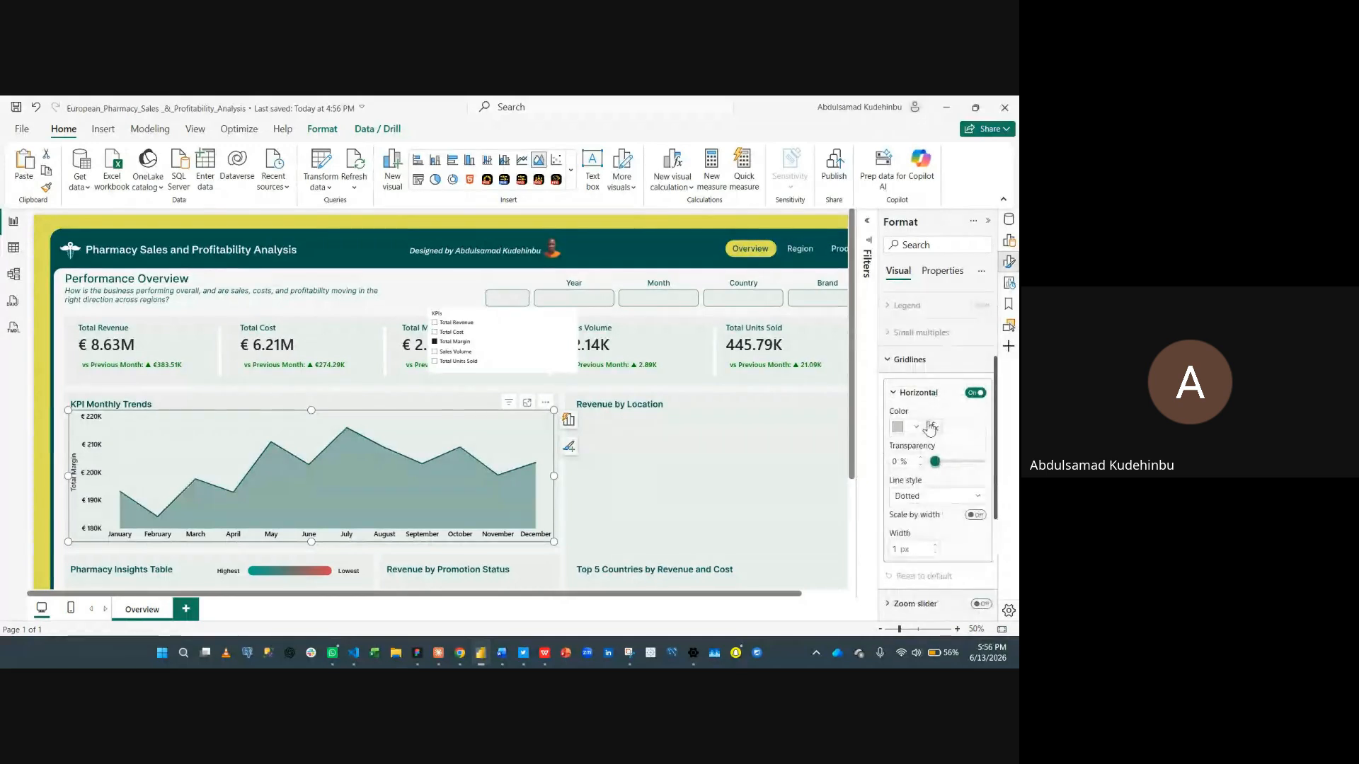
left_click(939, 370)
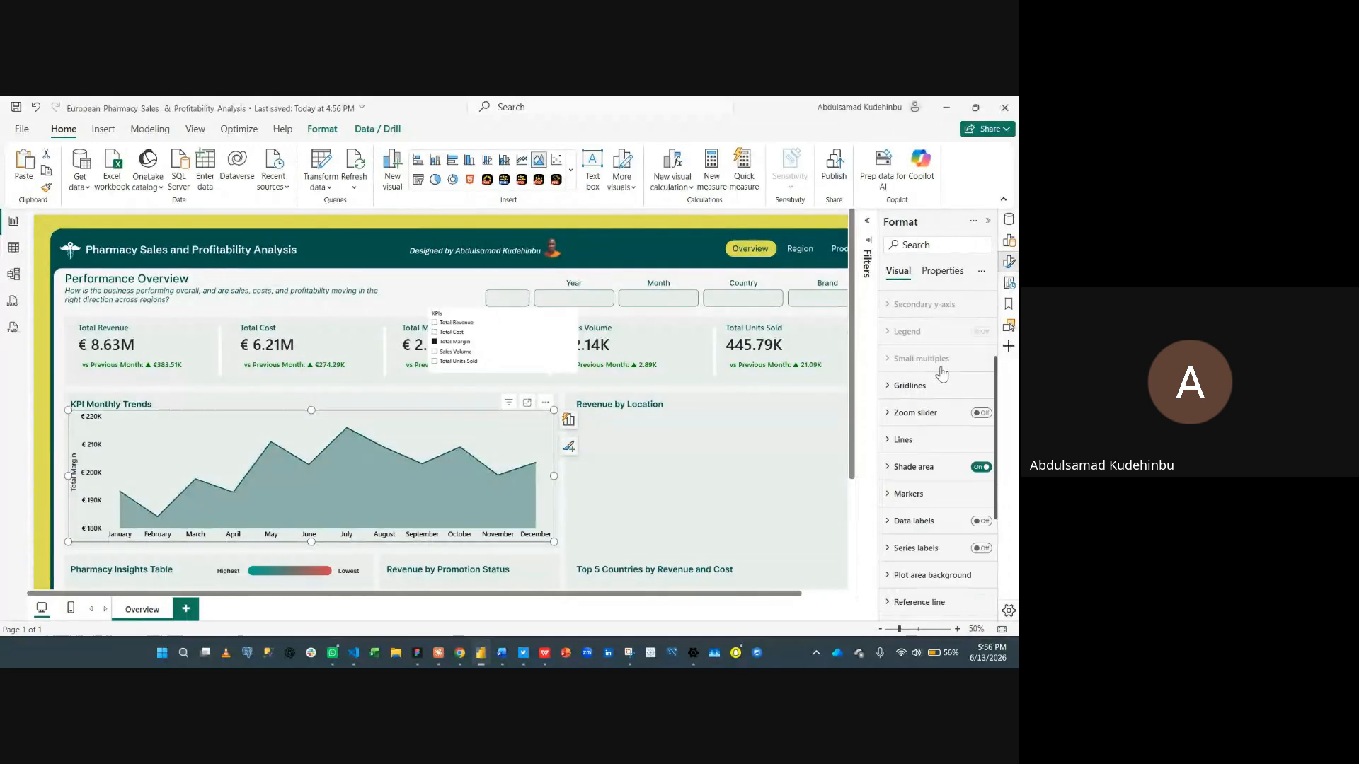
- Set the trend line width to 5 px and its interpolation type to Smooth
left_click(918, 440)
scroll(919, 441, "down", 3)
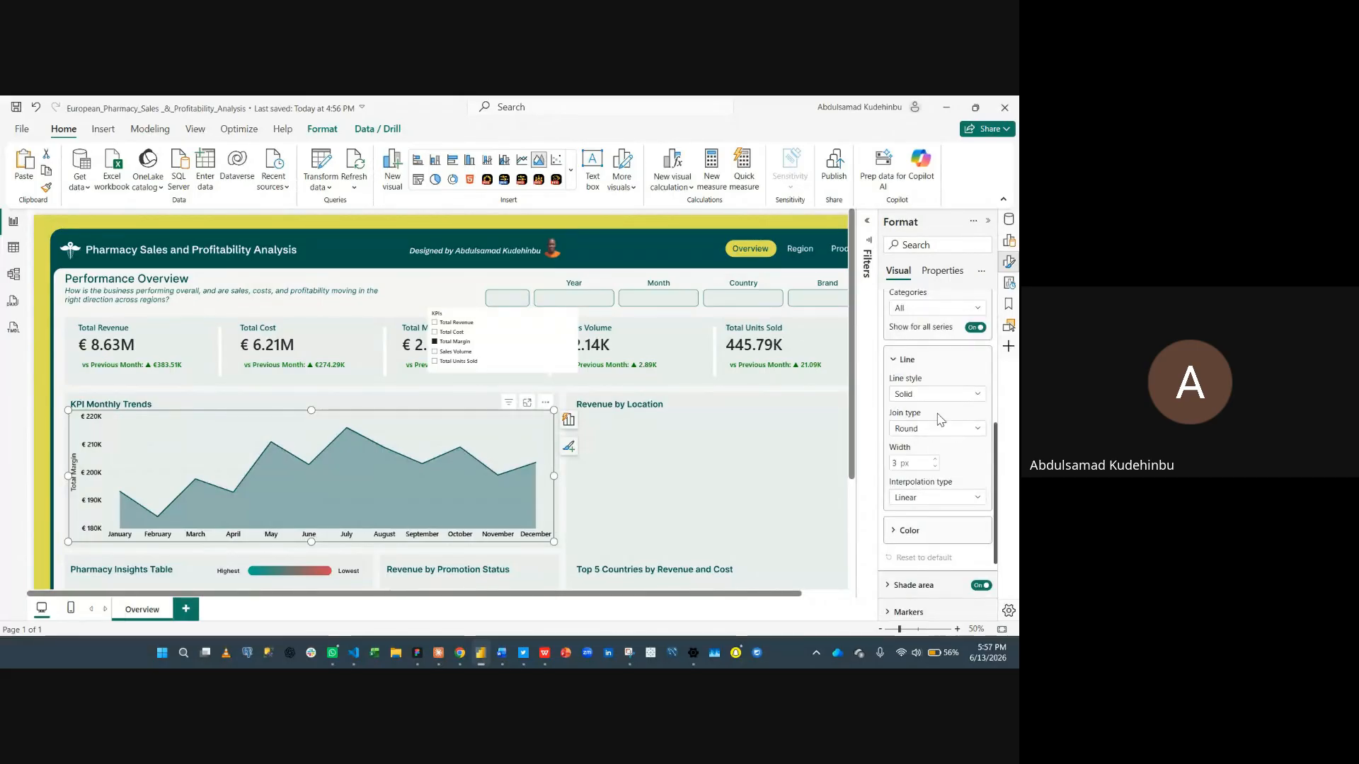
left_click(934, 394)
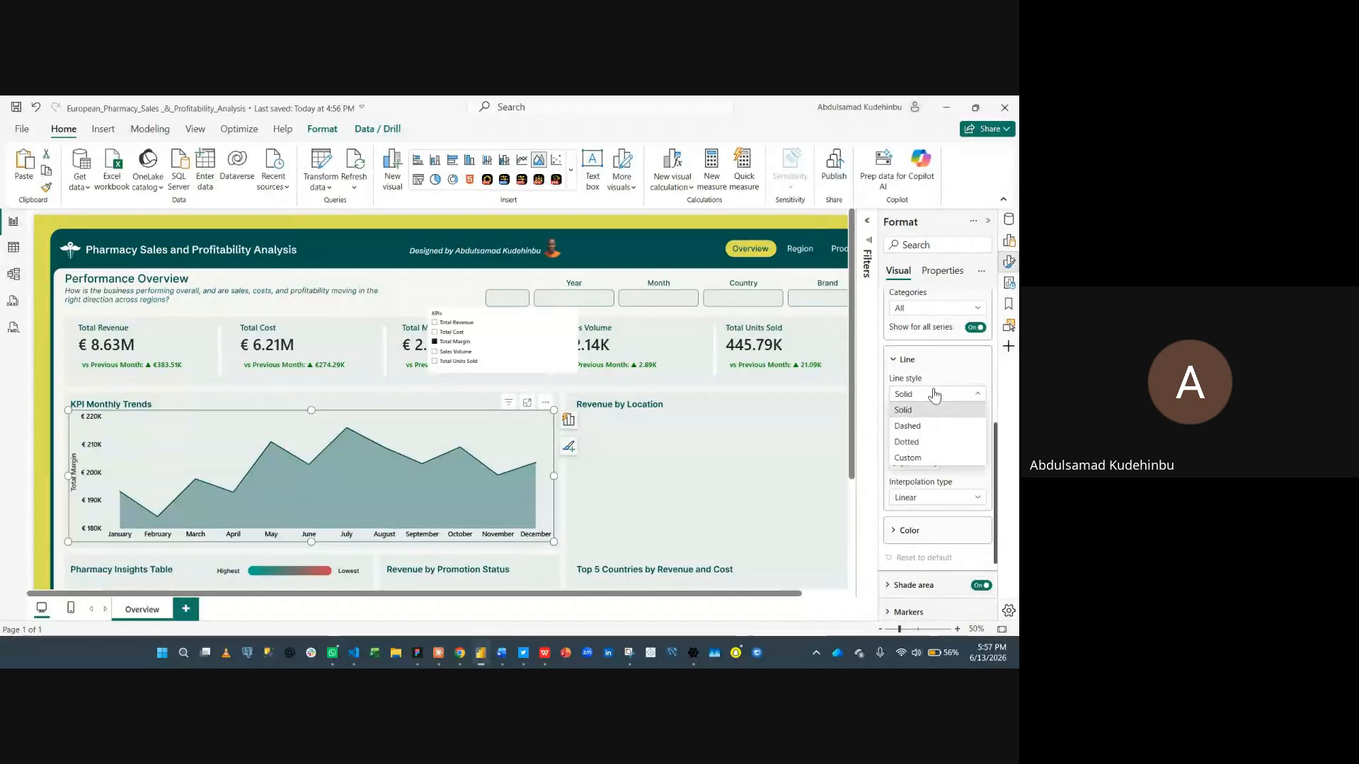
left_click(934, 394)
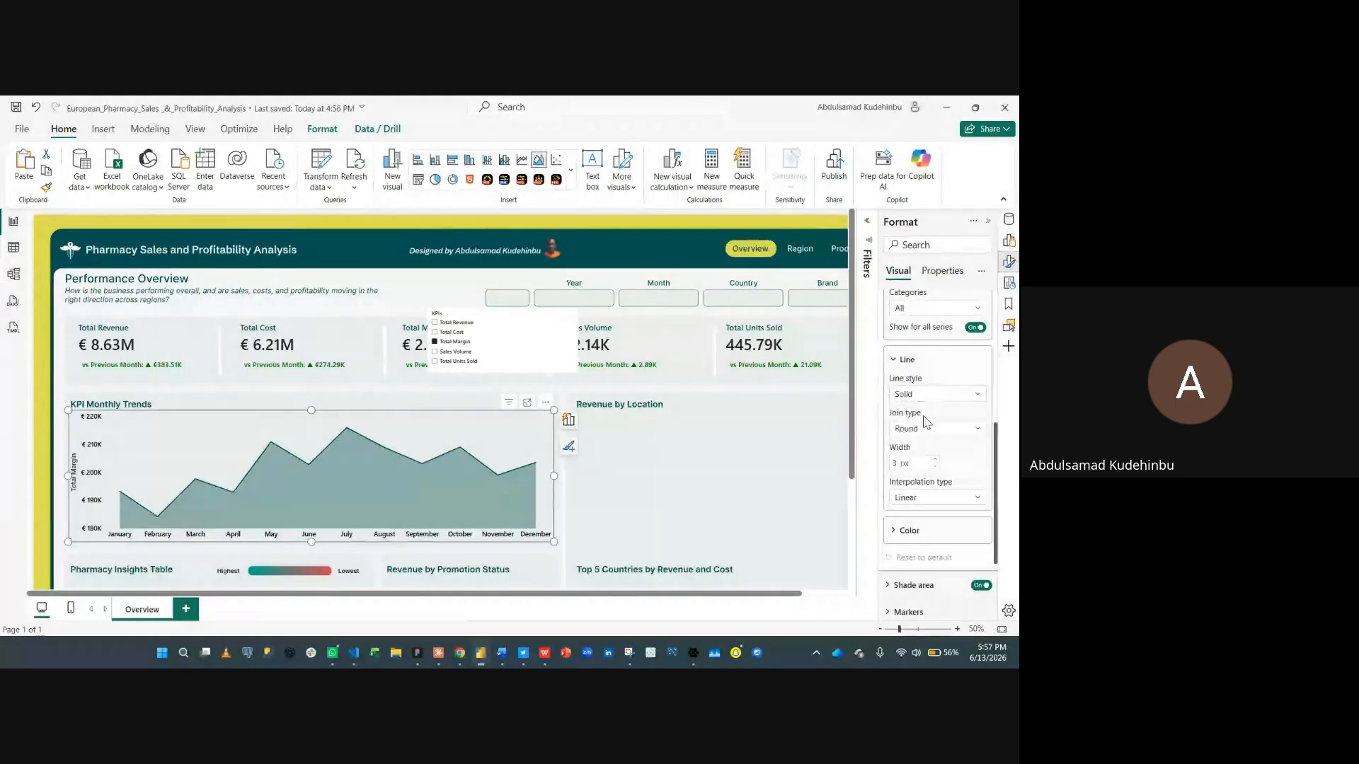
left_click(927, 430)
left_click(924, 459)
left_click(937, 498)
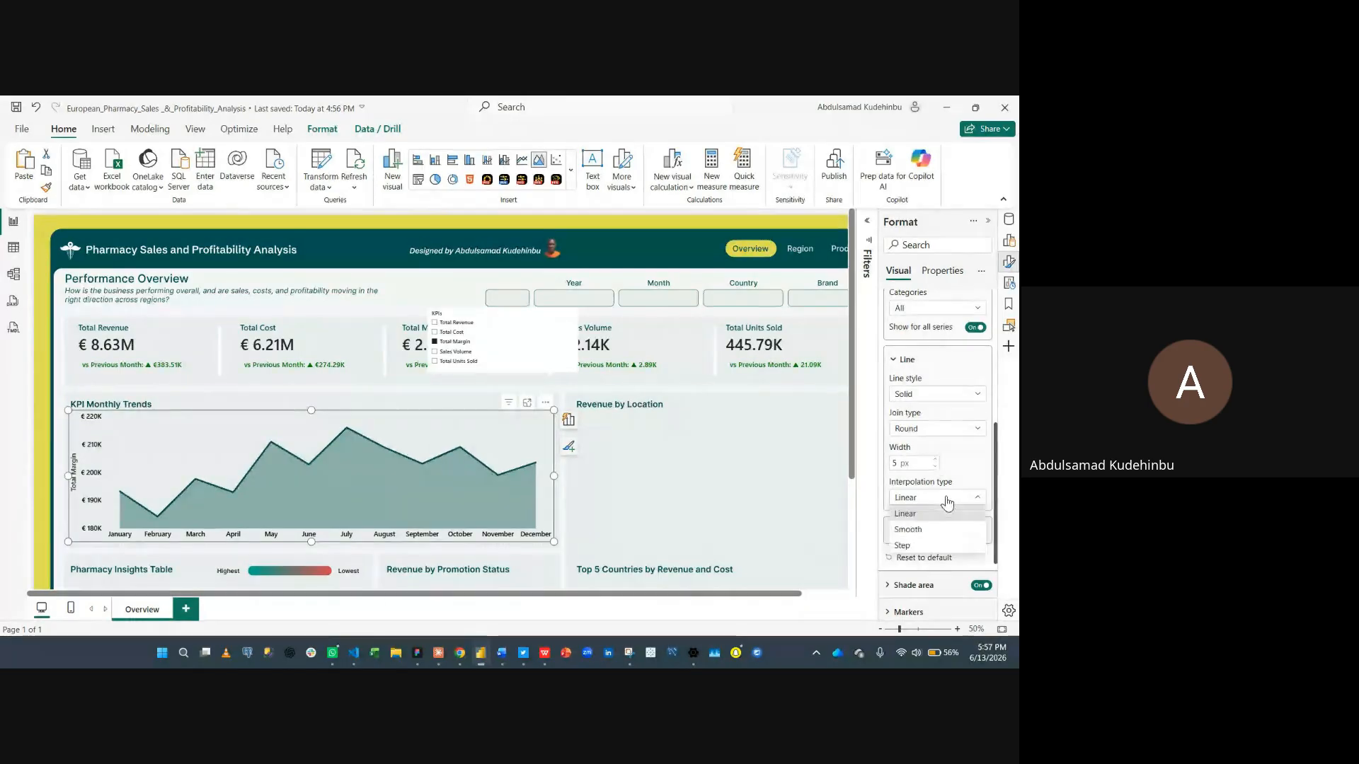
left_click(940, 534)
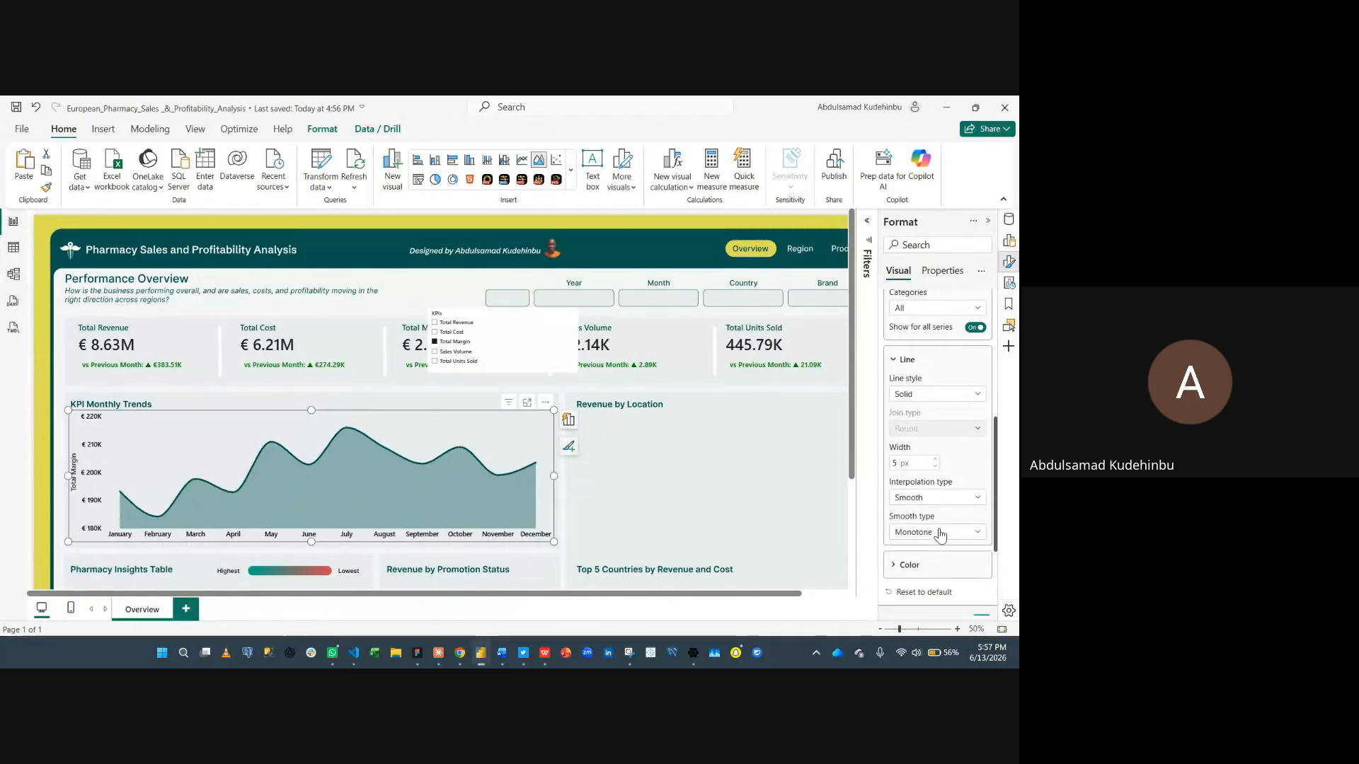
- Set the line's smooth type to Cardinal with 0% tension
left_click(939, 534)
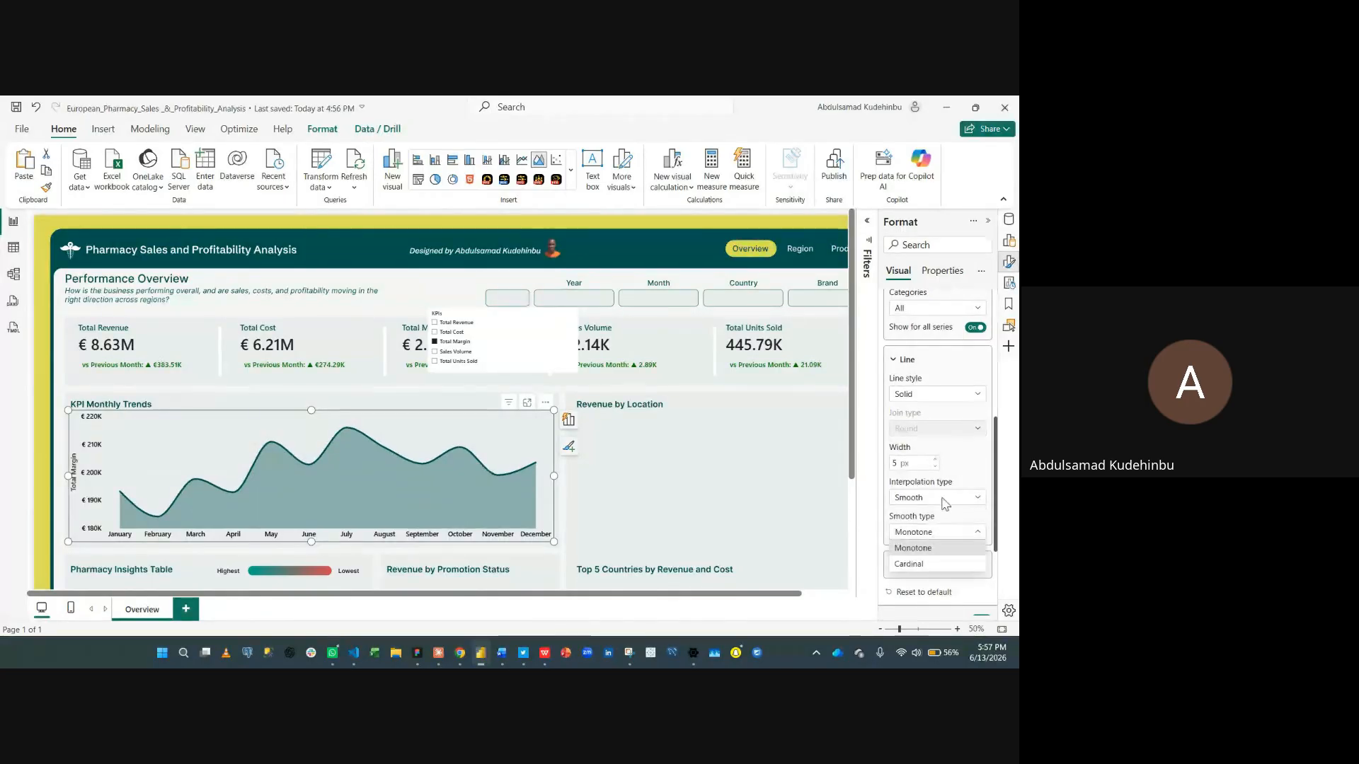
left_click(923, 564)
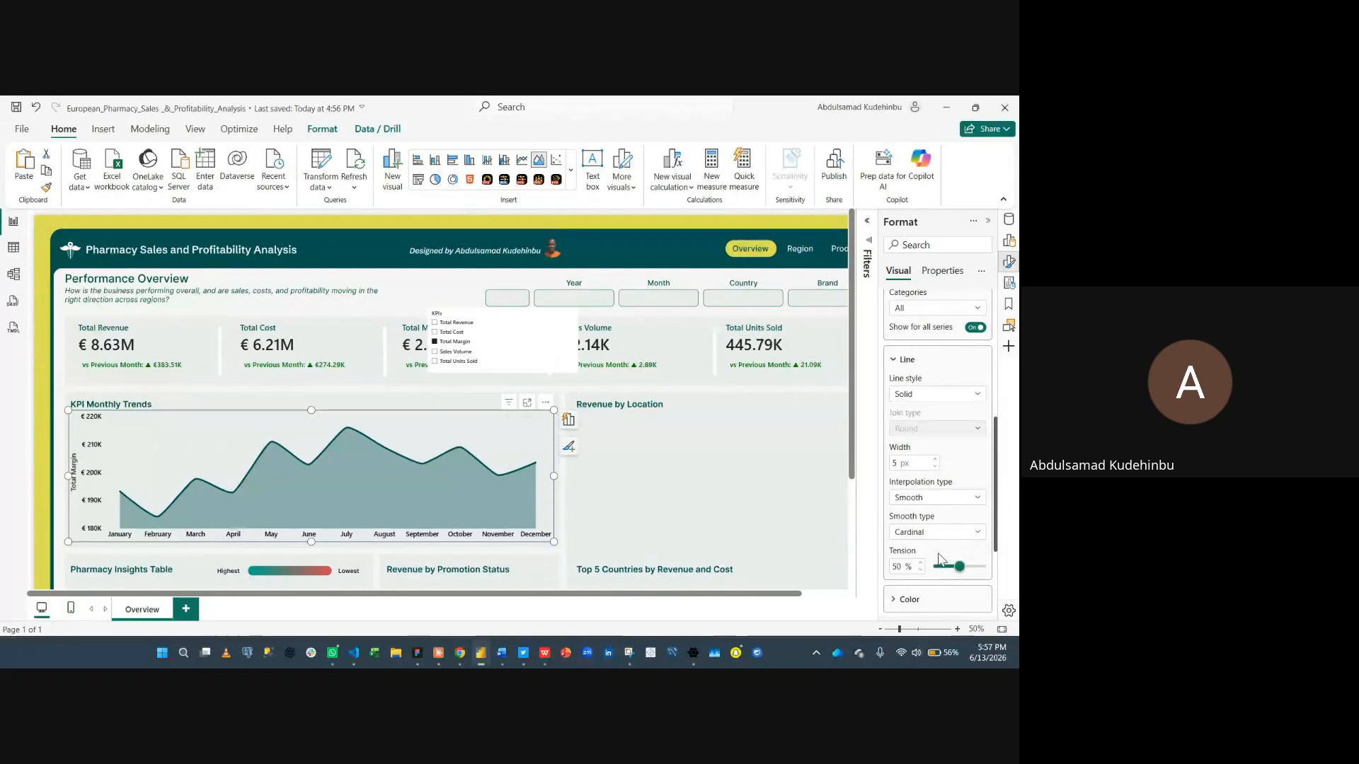
scroll(935, 562, "down", 1)
left_click_drag(958, 501, 906, 508)
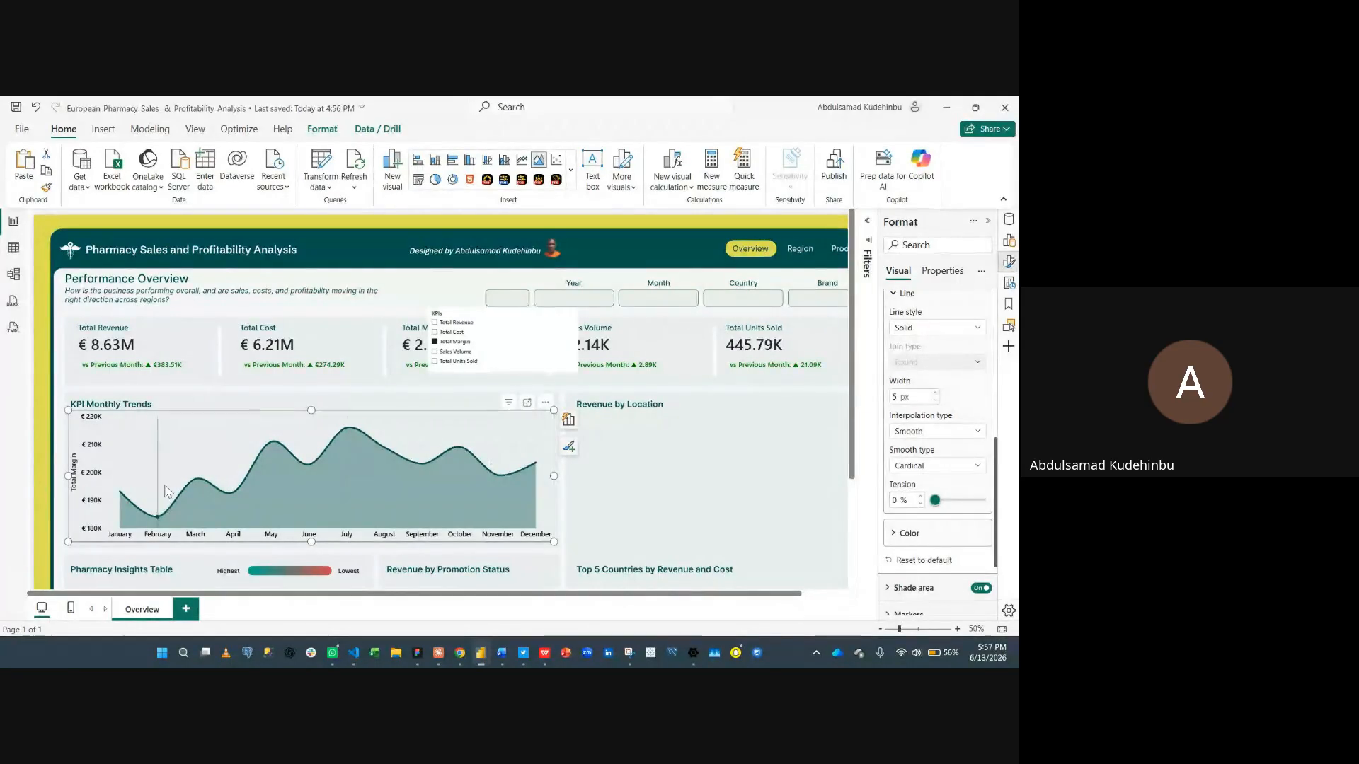
left_click(914, 538)
left_click(915, 538)
scroll(914, 495, "up", 3)
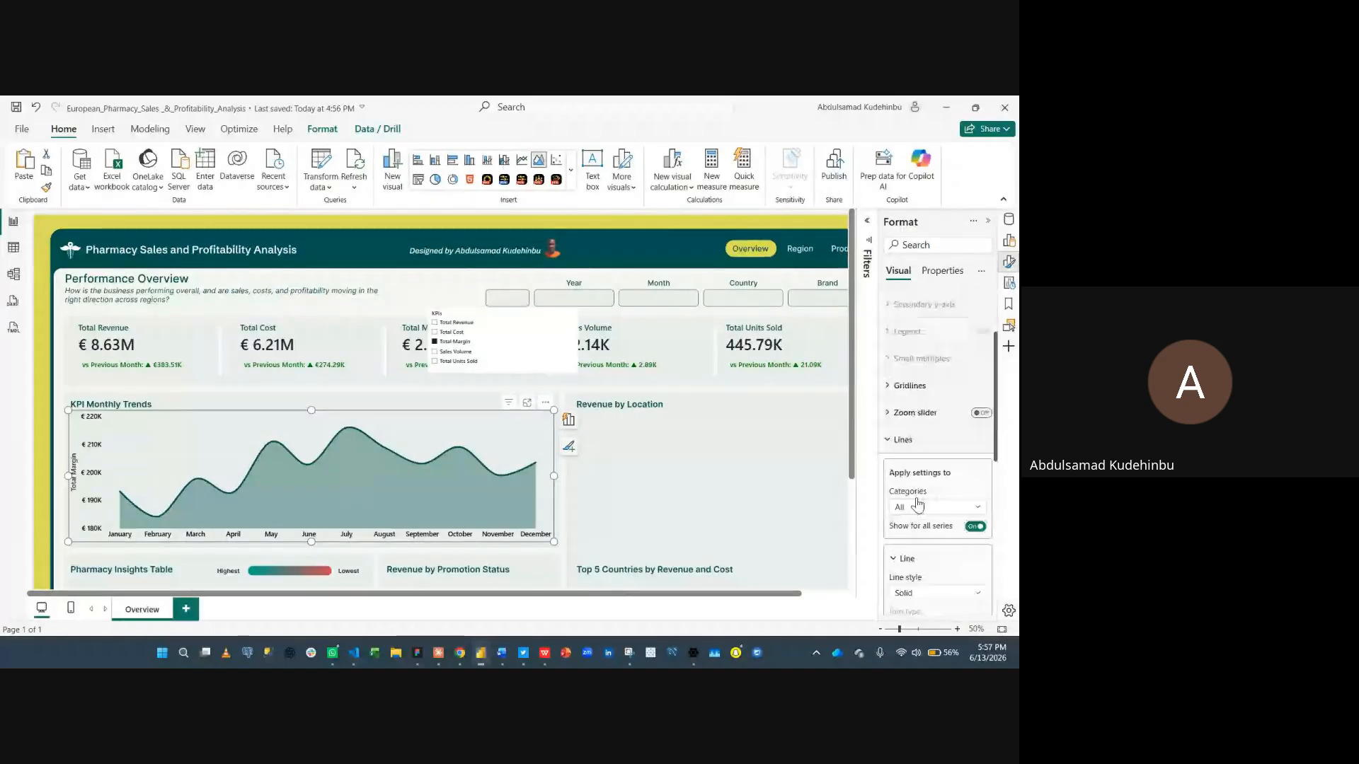
left_click(911, 445)
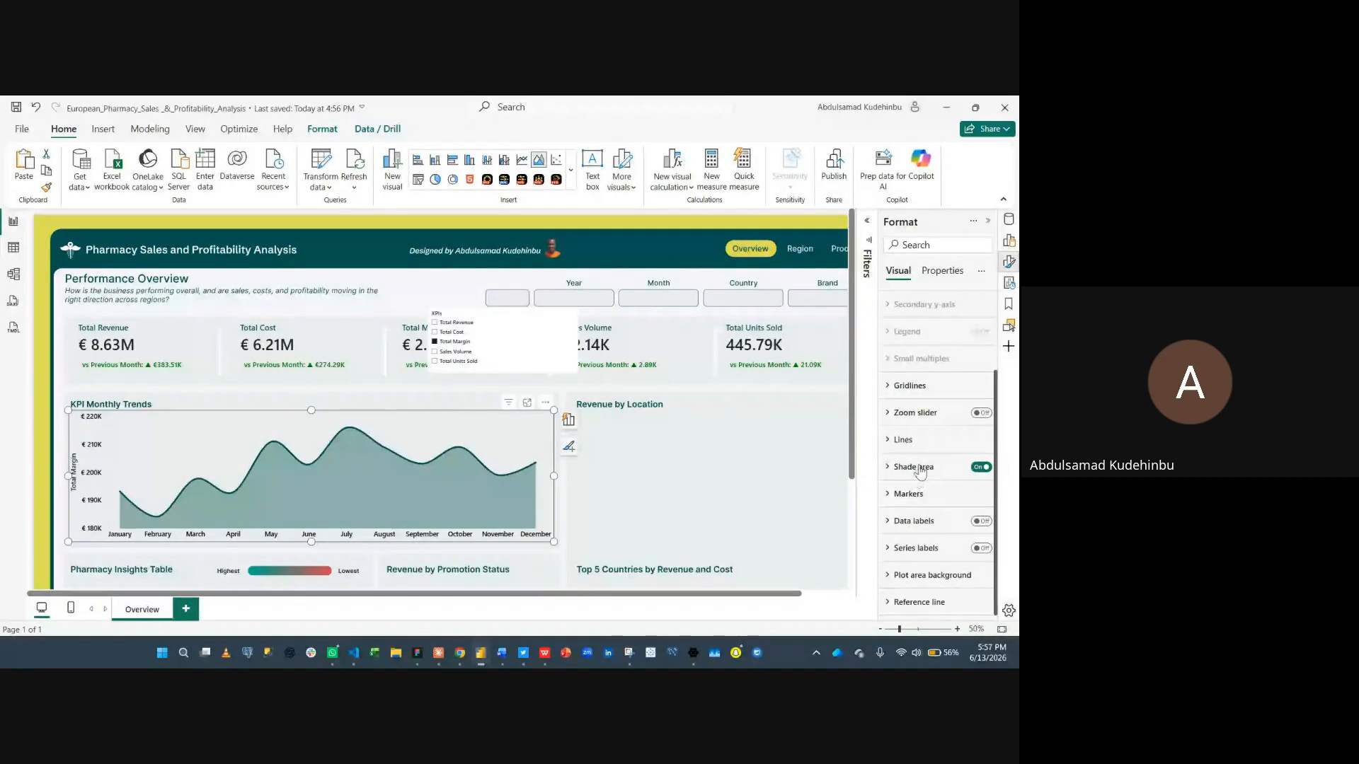
- Turn off line-colour matching for the shade area, colour it yellow #DDDE56 and set its transparency to 70%
left_click(919, 470)
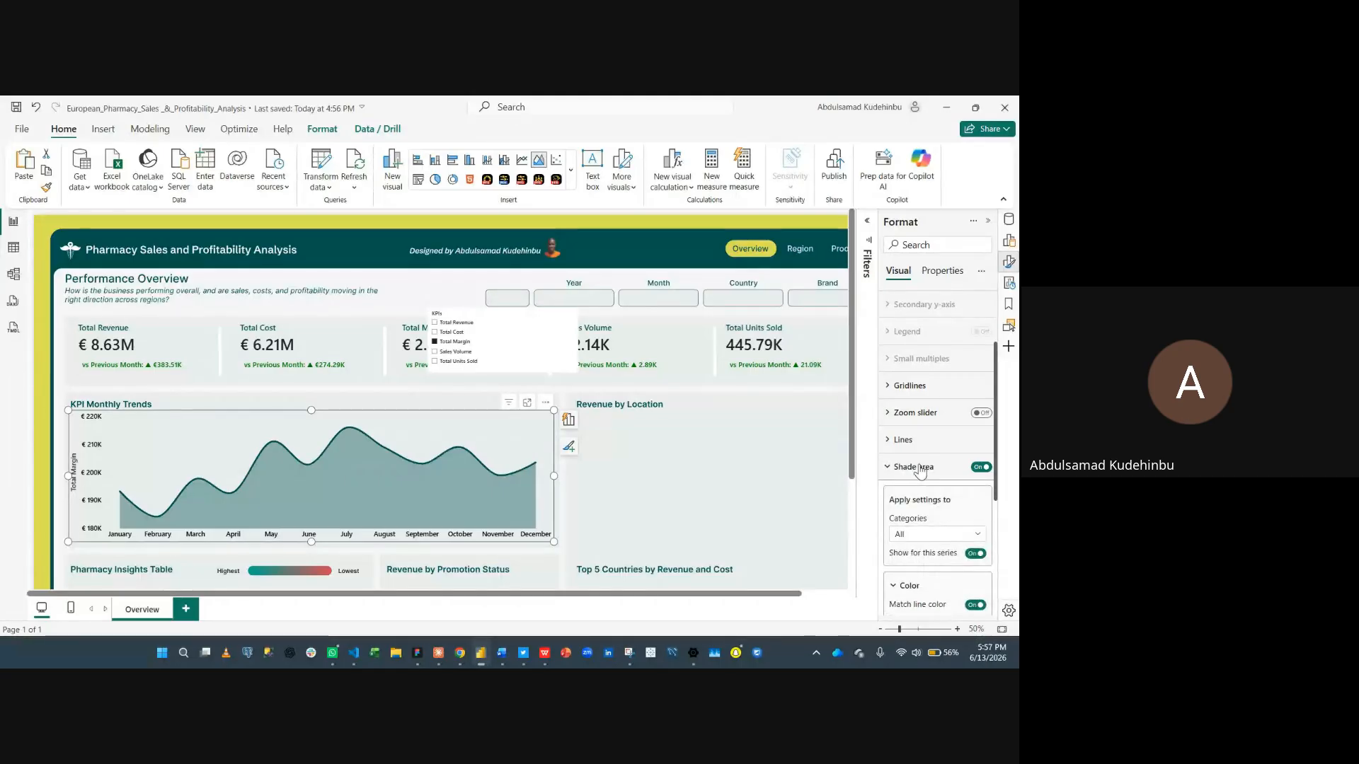
scroll(920, 474, "down", 3)
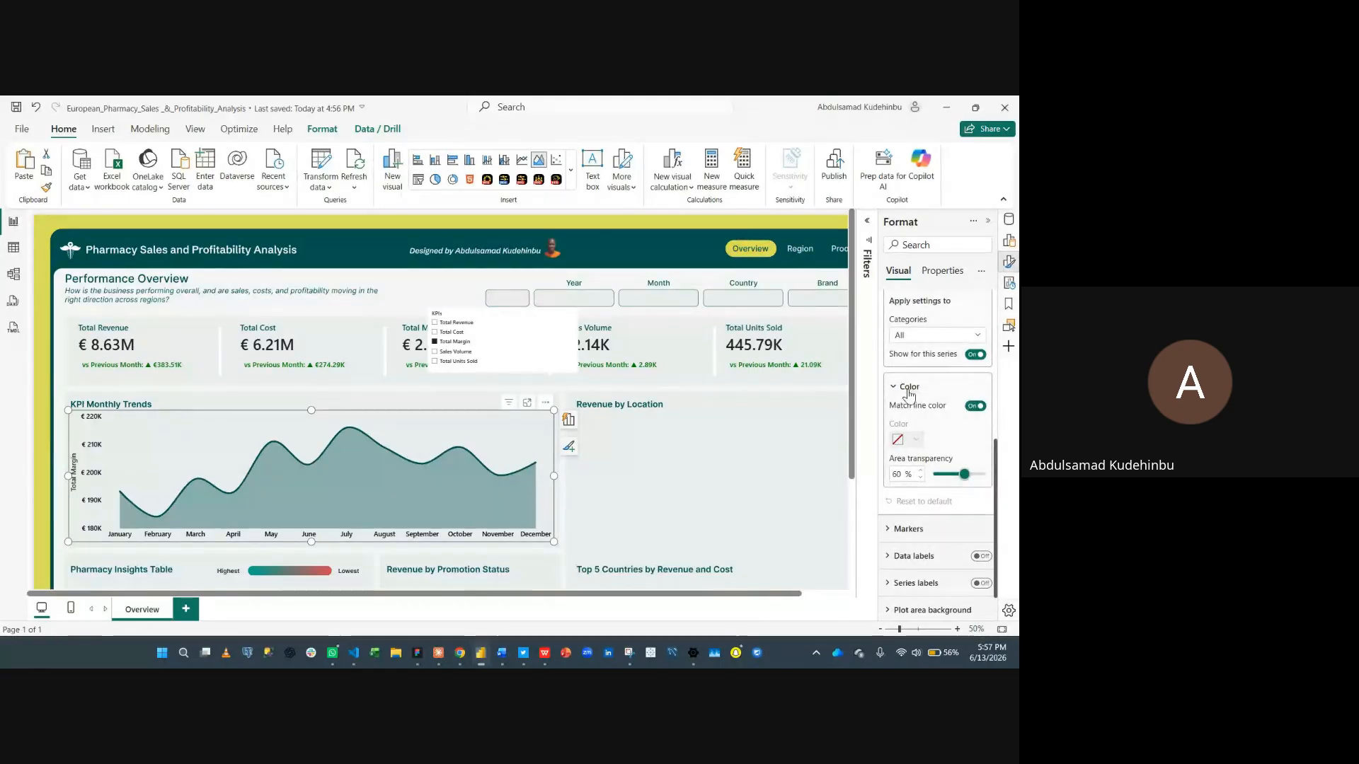
scroll(894, 401, "up", 1)
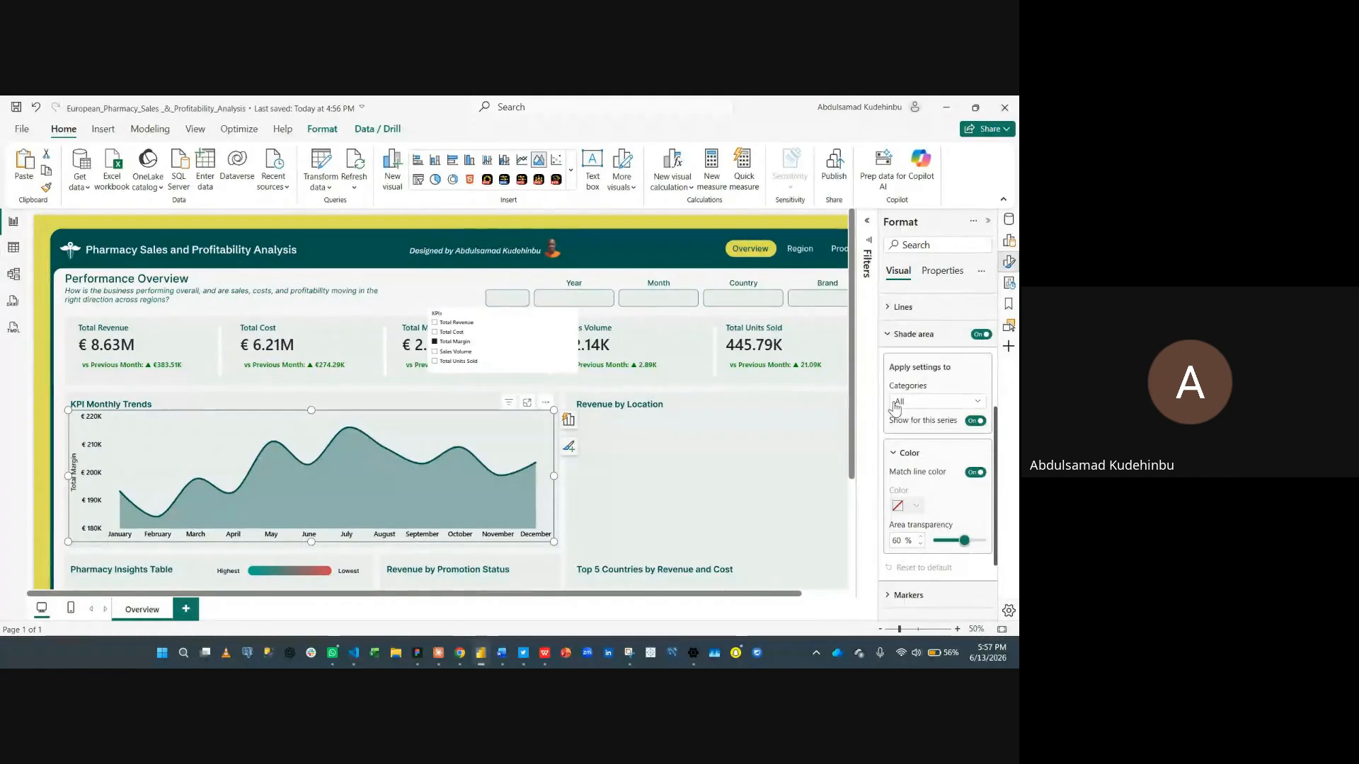
left_click(975, 473)
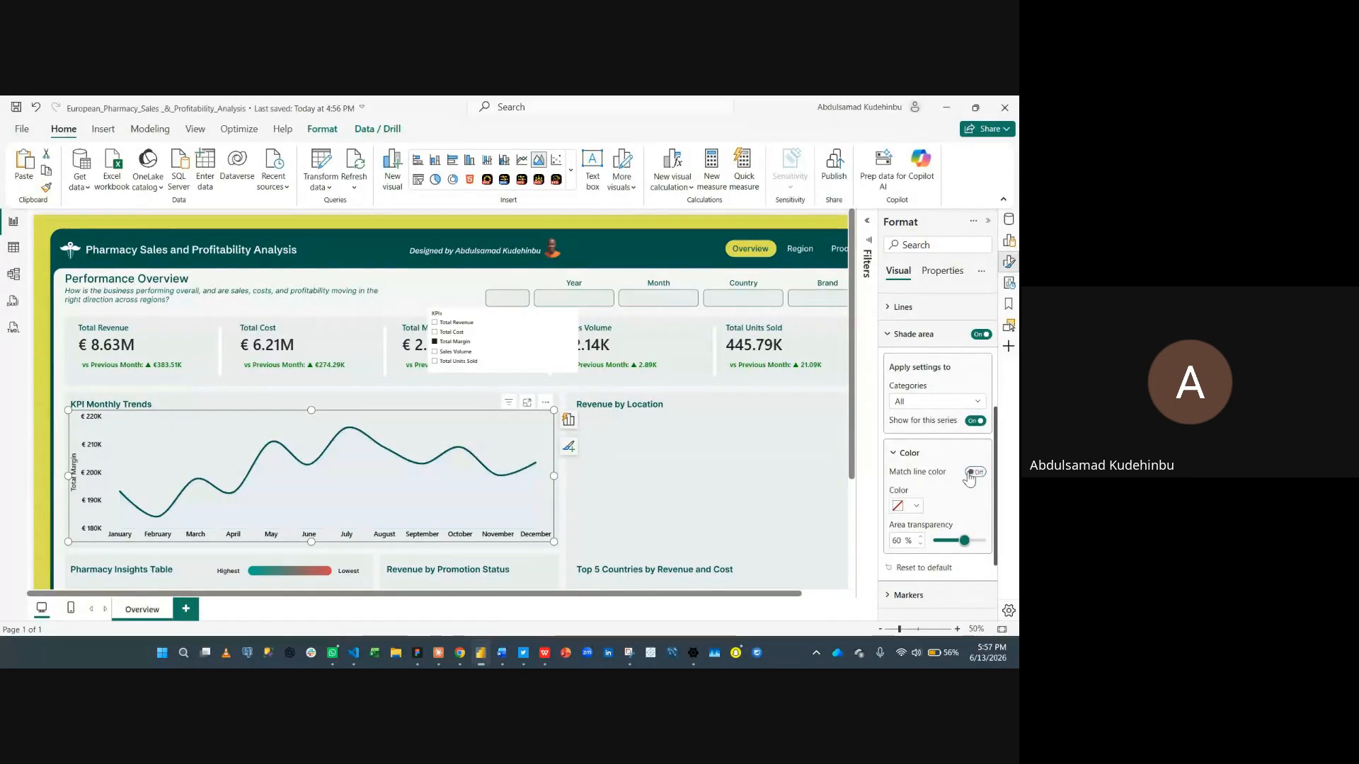
left_click(915, 507)
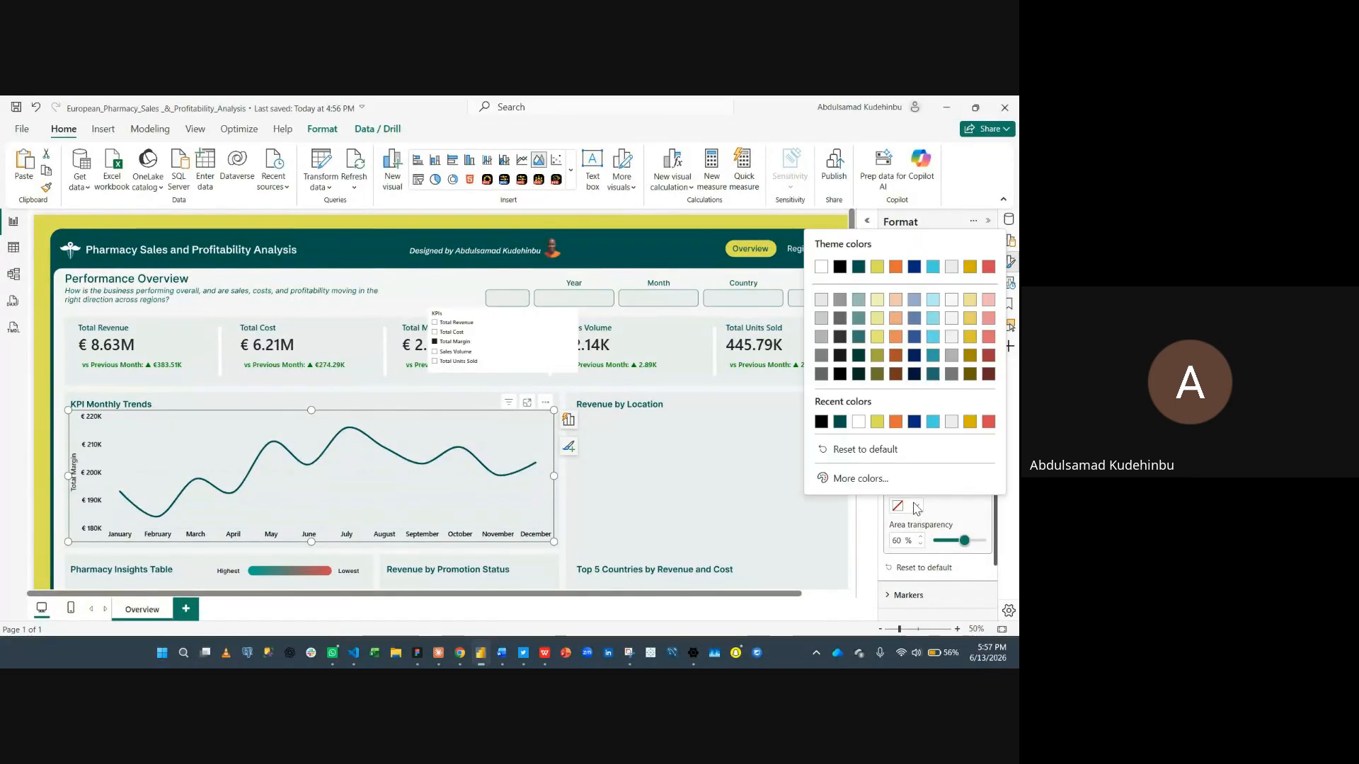
left_click(877, 424)
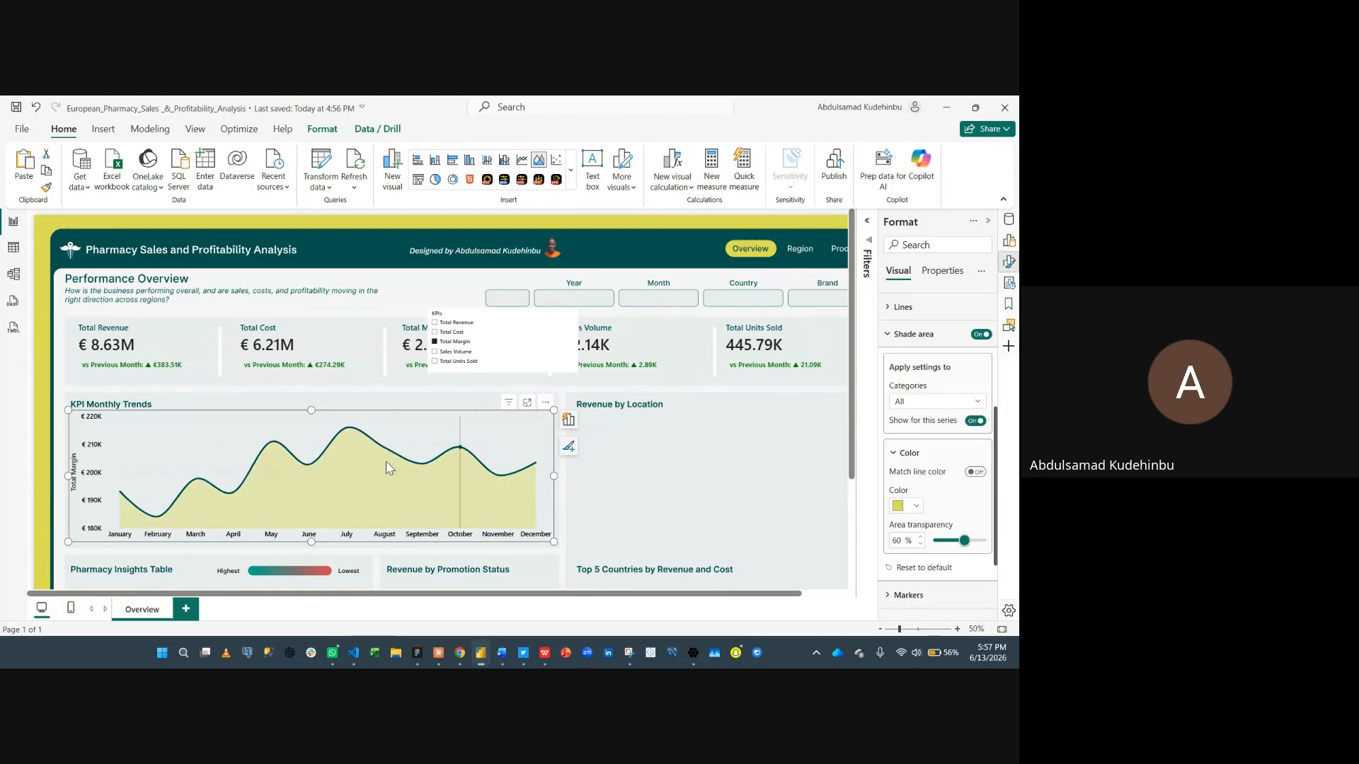
double_click(902, 541)
type("7")
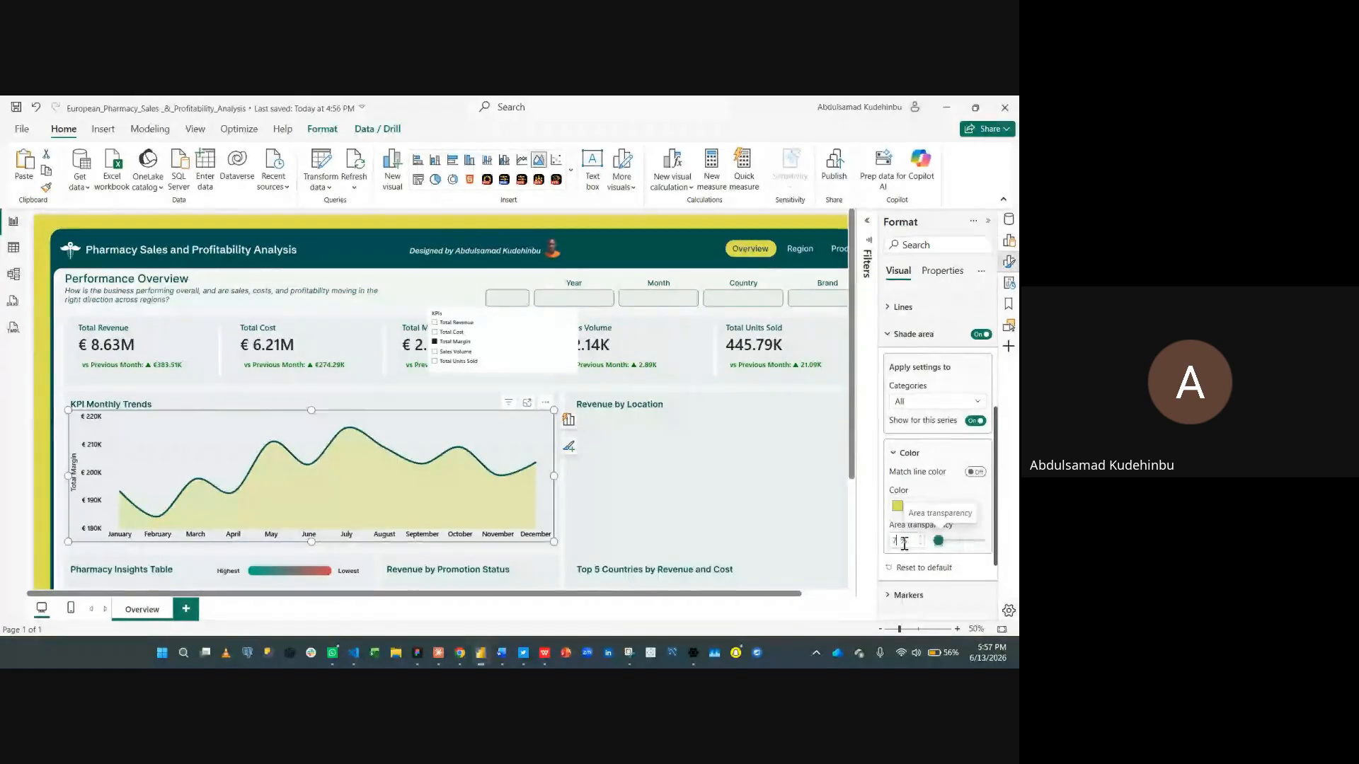
type("0")
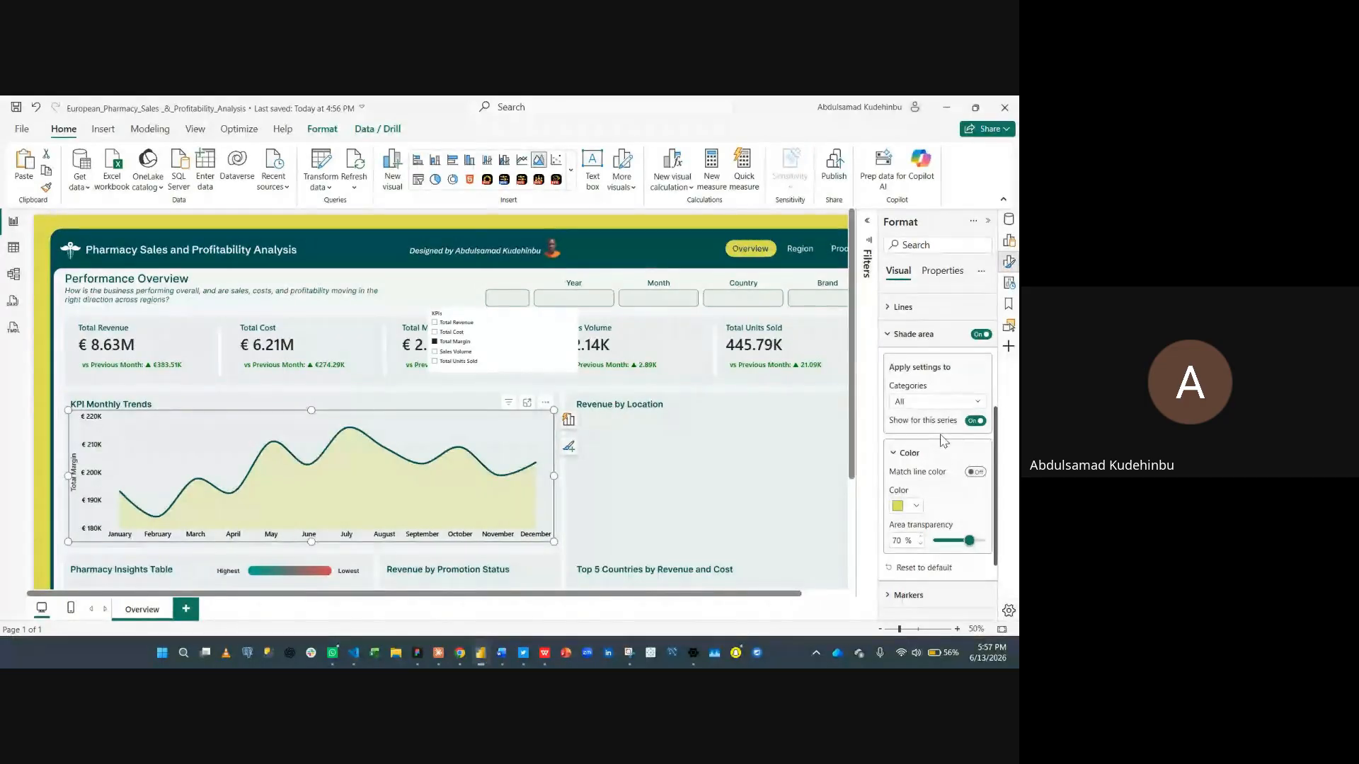
left_click(934, 336)
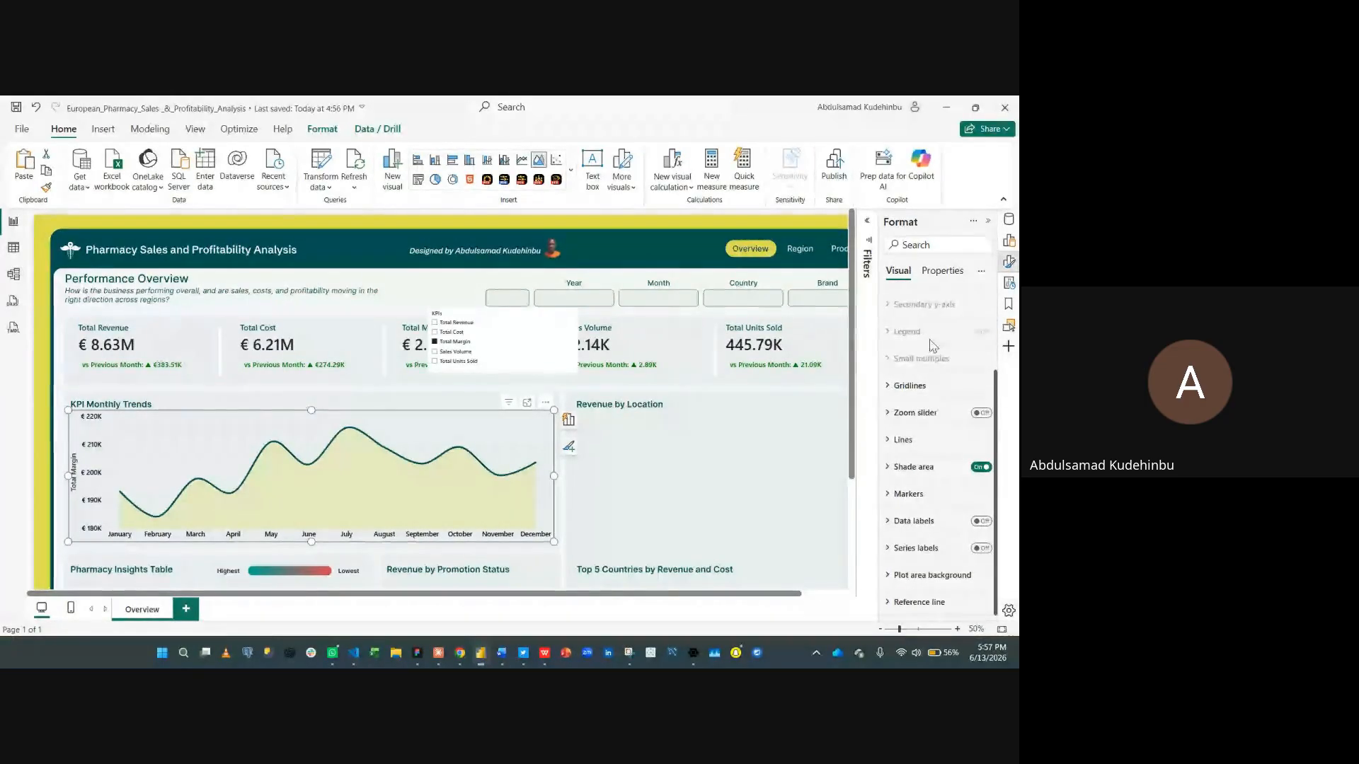
left_click(907, 496)
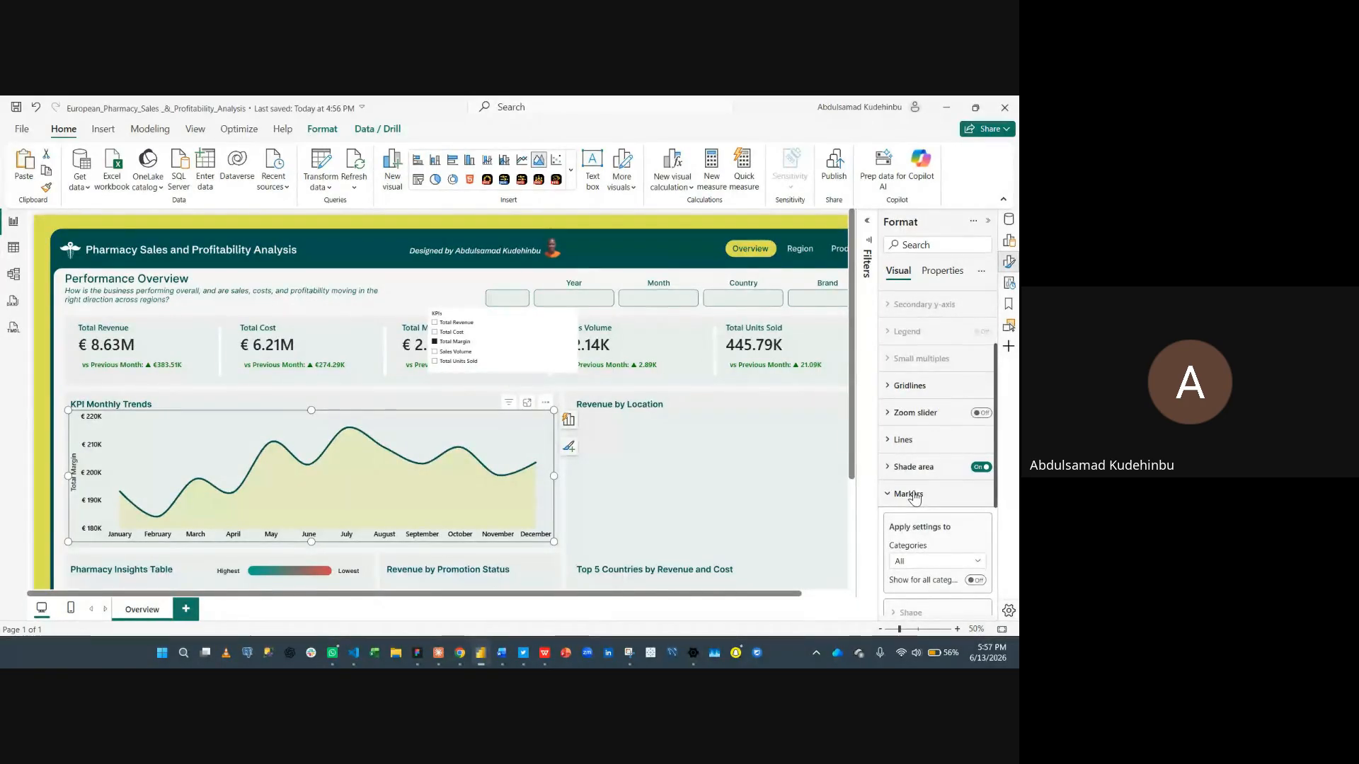
left_click(913, 496)
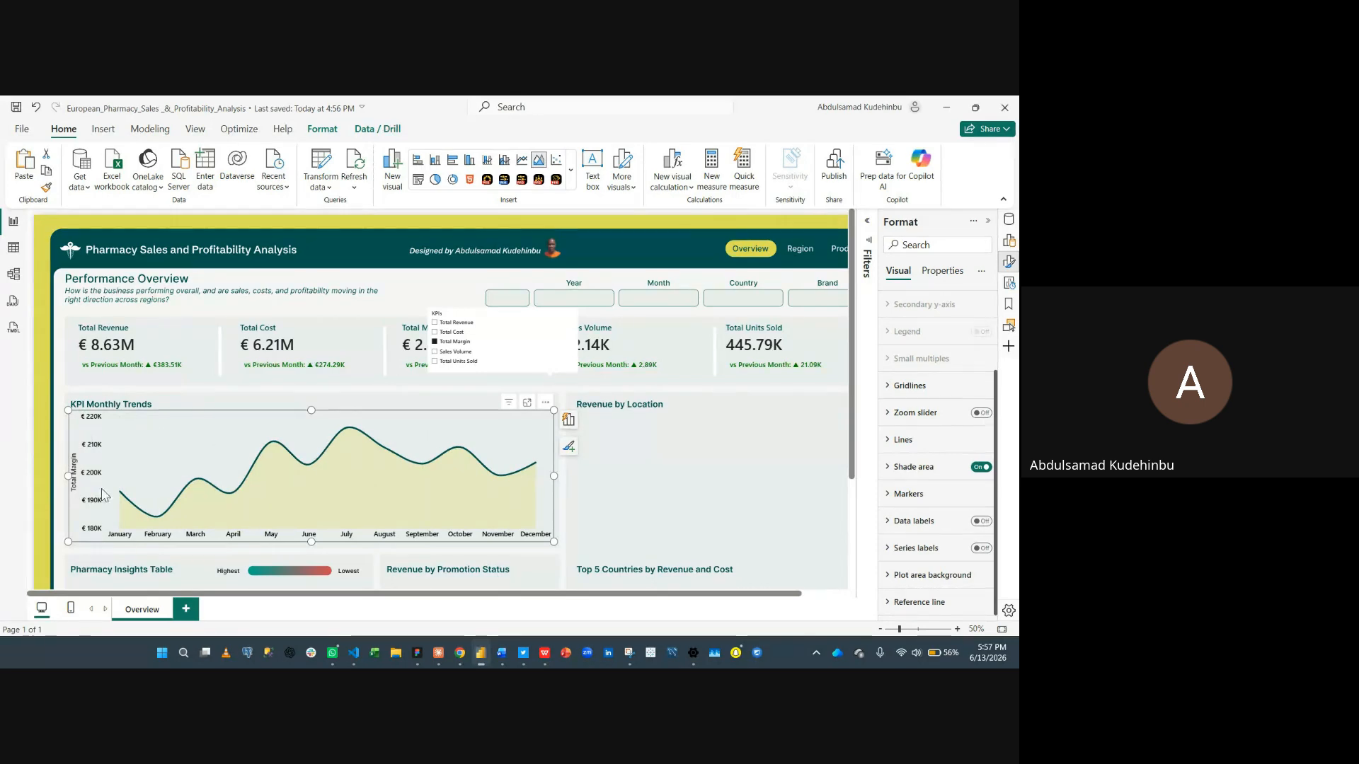
mouse_move(126, 526)
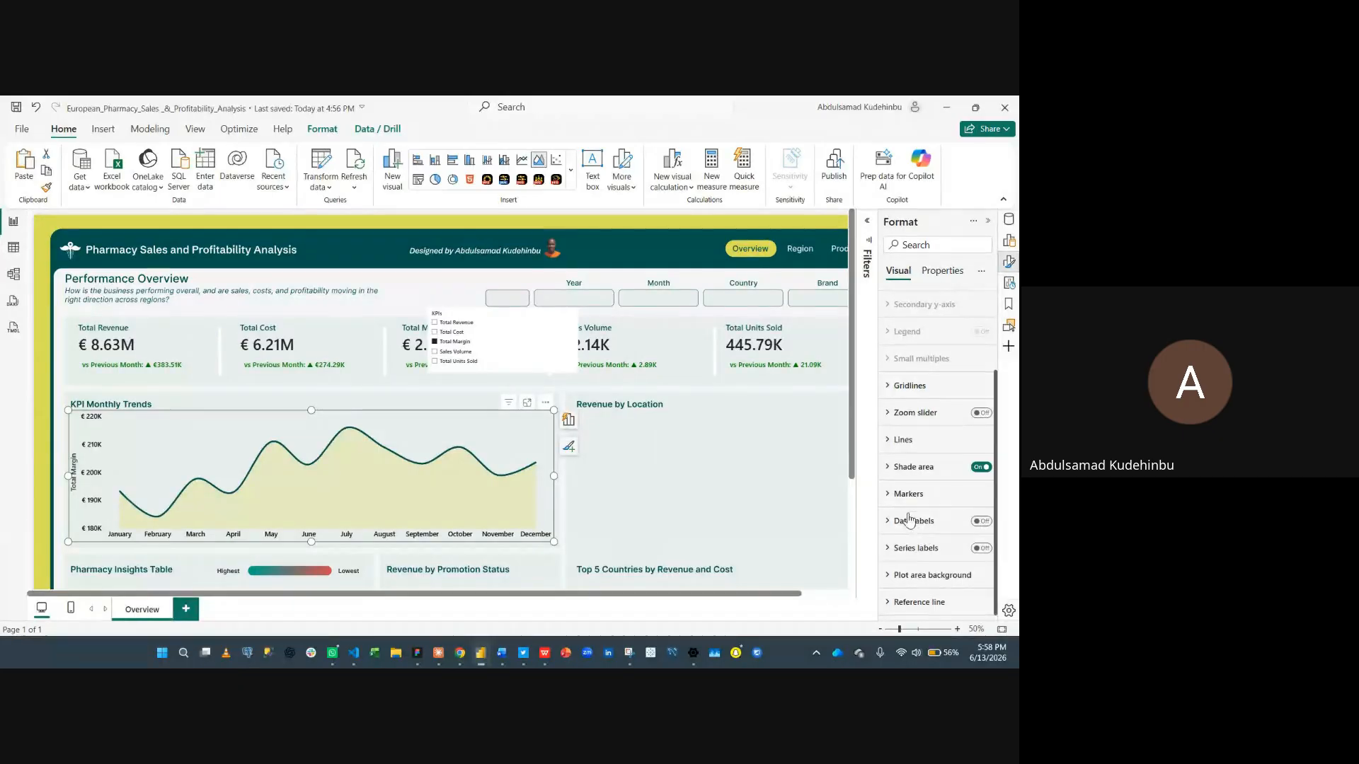
- Switch the KPIs slicer back to Total Revenue and select the slicer
left_click(669, 463)
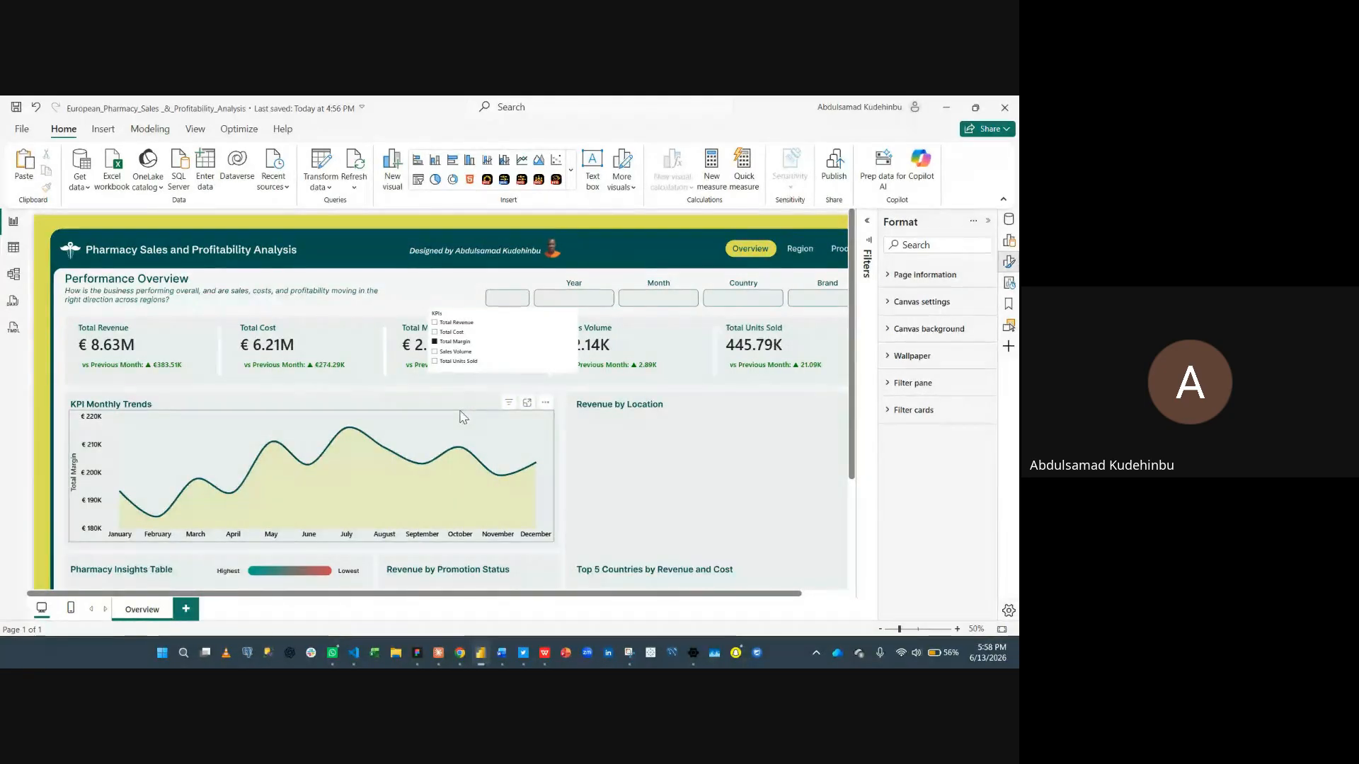
left_click(360, 412)
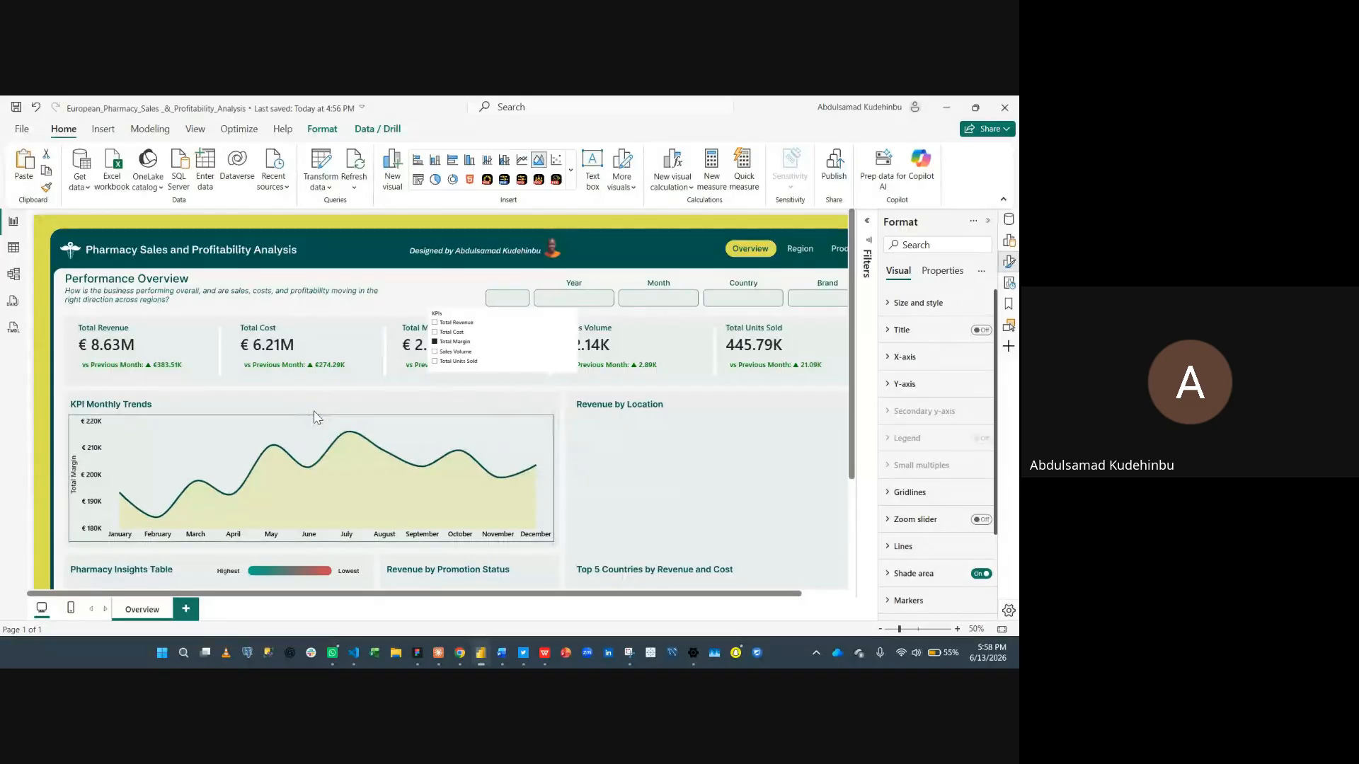
left_click(546, 332)
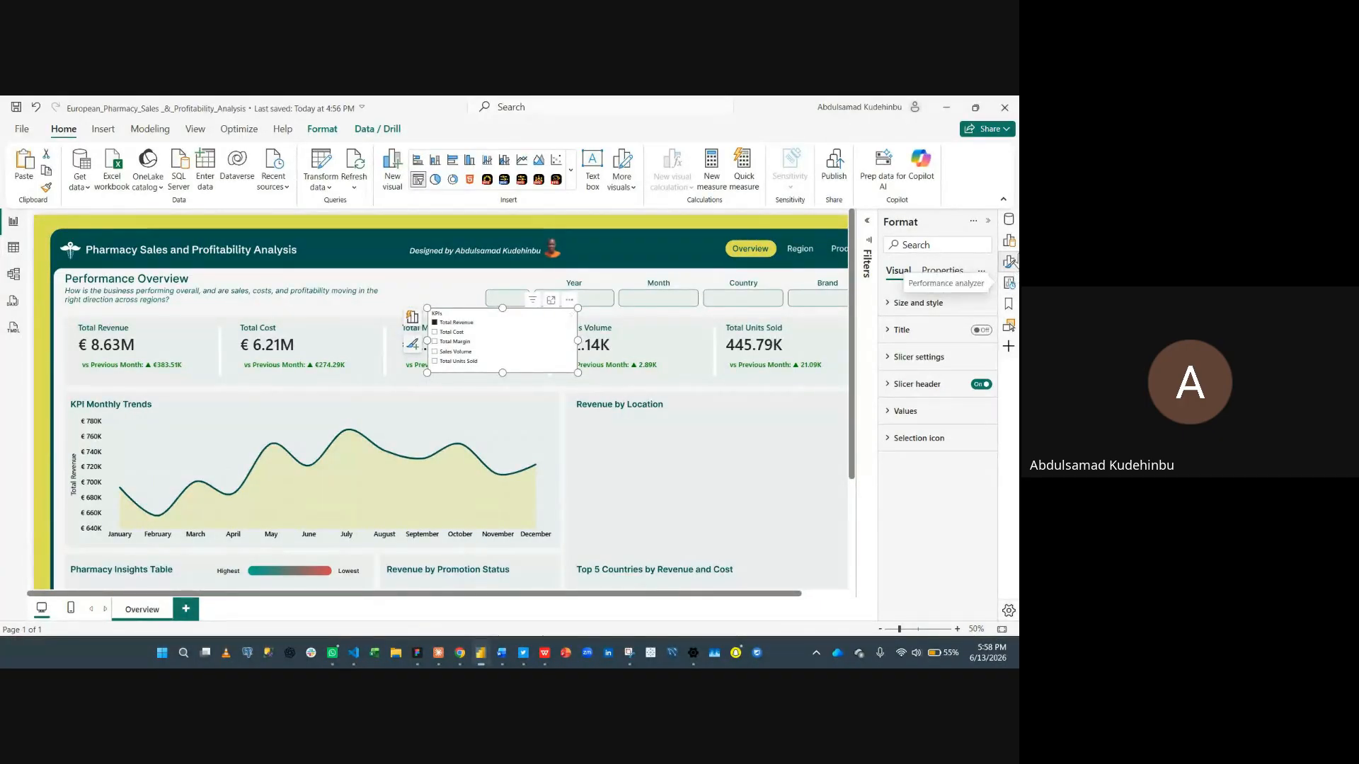
- Show the KPIs slicer as button tiles and shift it left over the KPI cards
left_click(1009, 241)
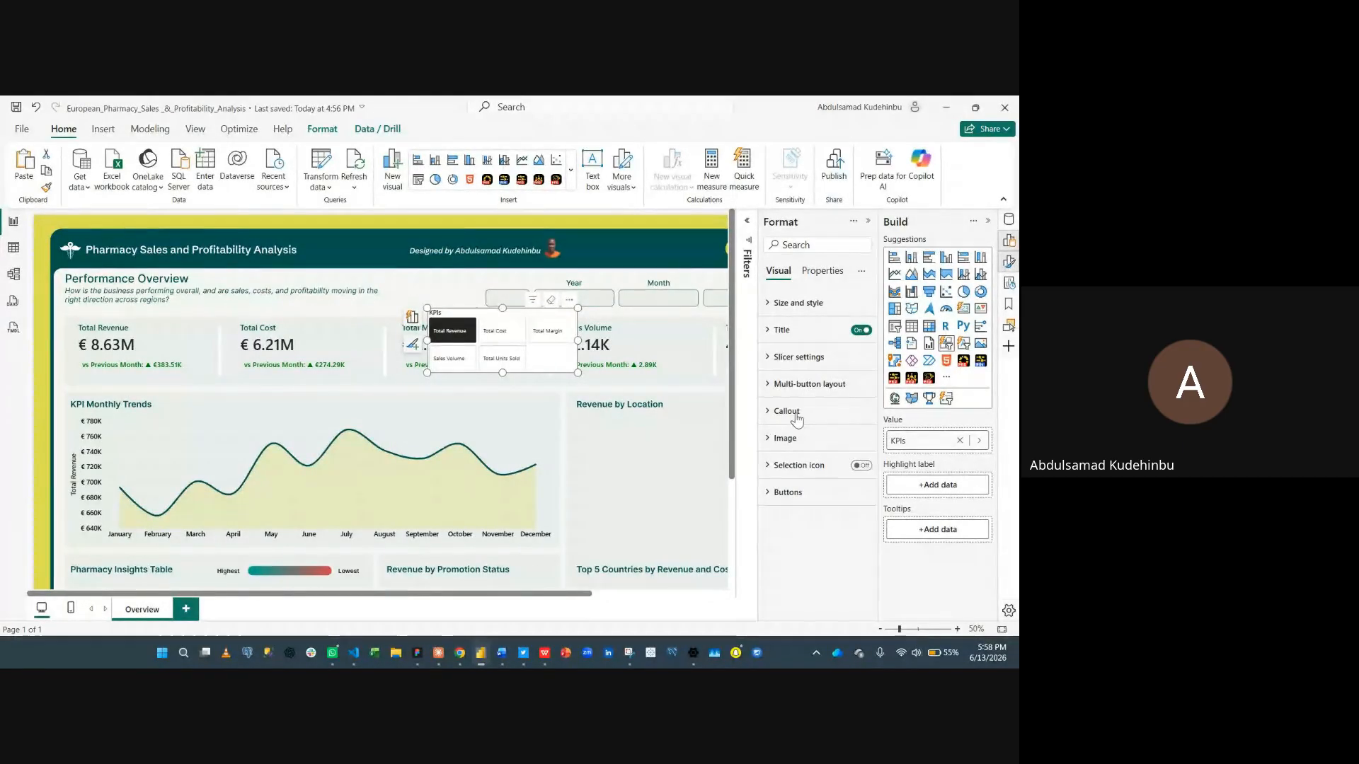
left_click(788, 411)
left_click_drag(428, 342, 292, 344)
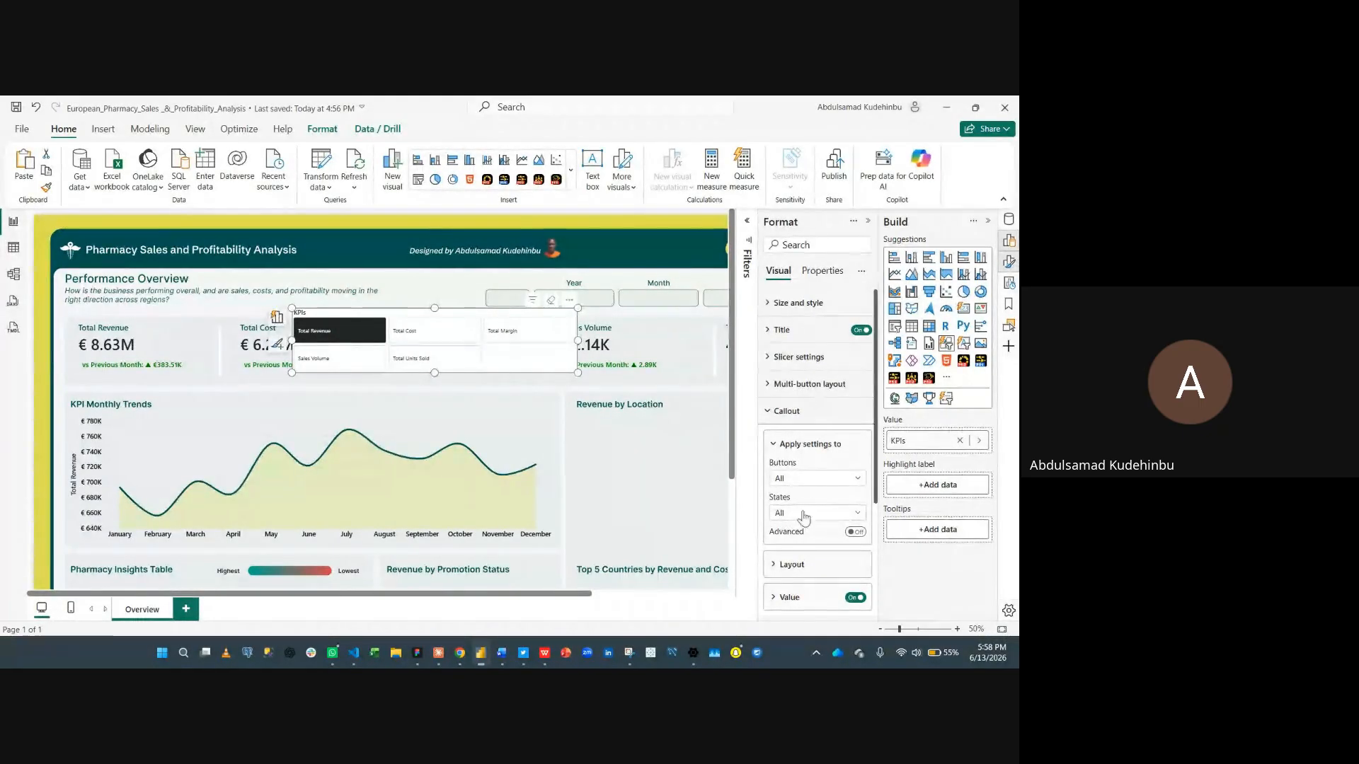
- Move the KPI button slicer onto the trend chart's top area and stretch it across the chart's width
left_click(817, 410)
left_click(818, 387)
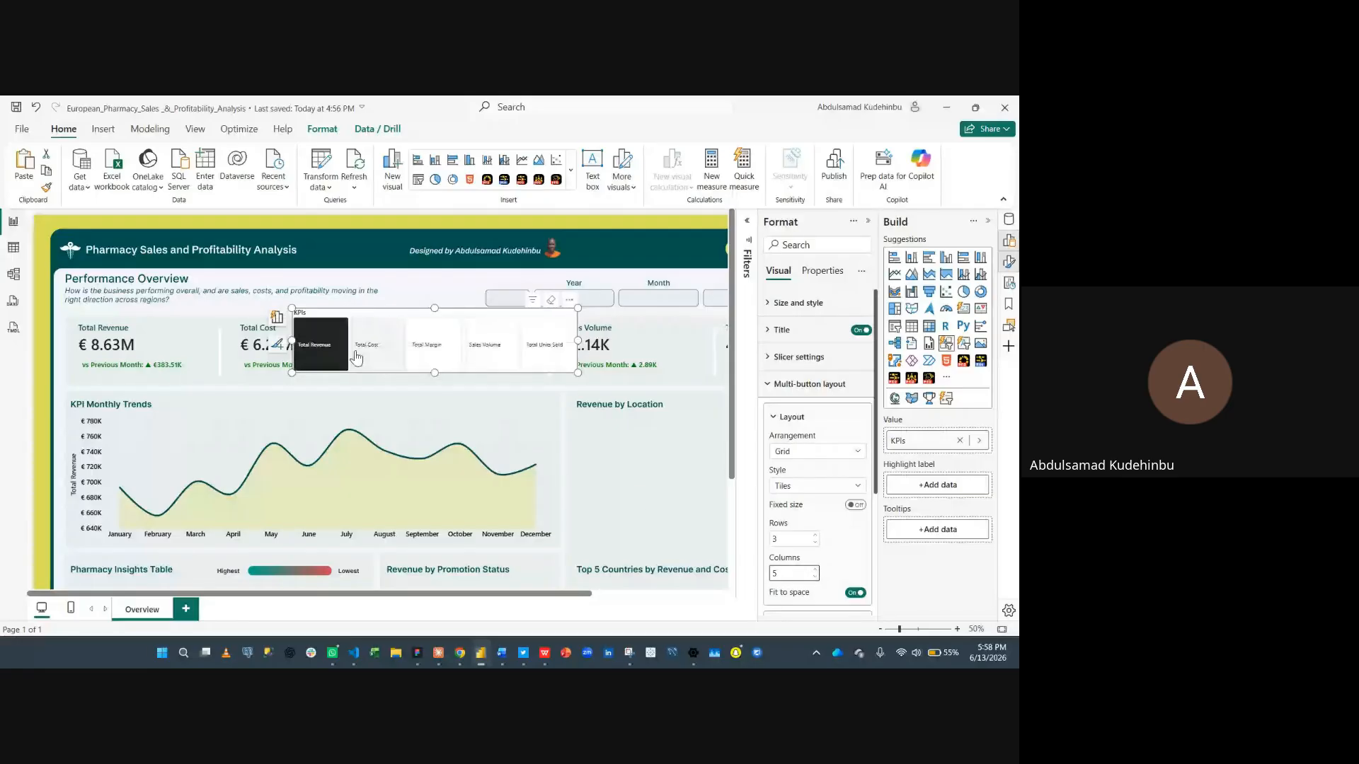
left_click_drag(399, 318, 273, 362)
left_click_drag(442, 389, 554, 402)
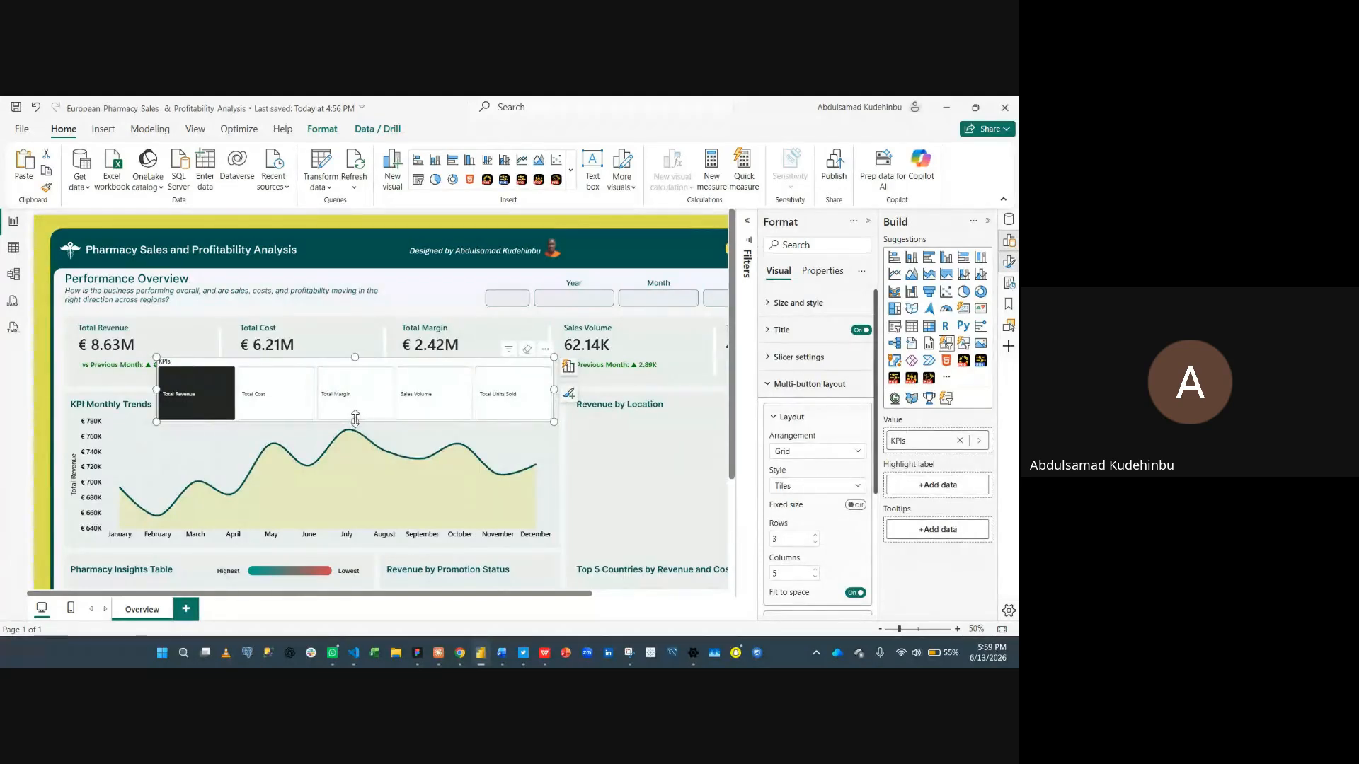
left_click_drag(355, 419, 361, 416)
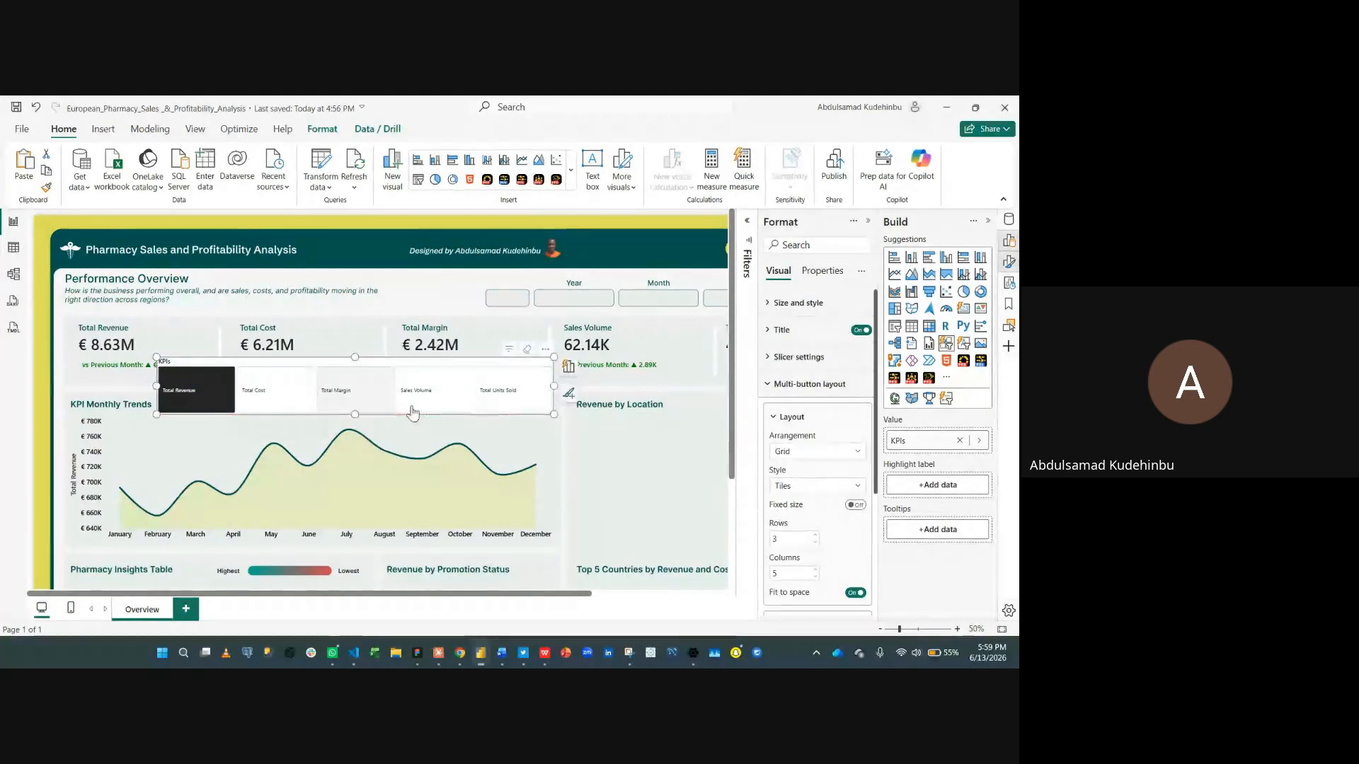
- Turn off the KPI button slicer's title
left_click(807, 386)
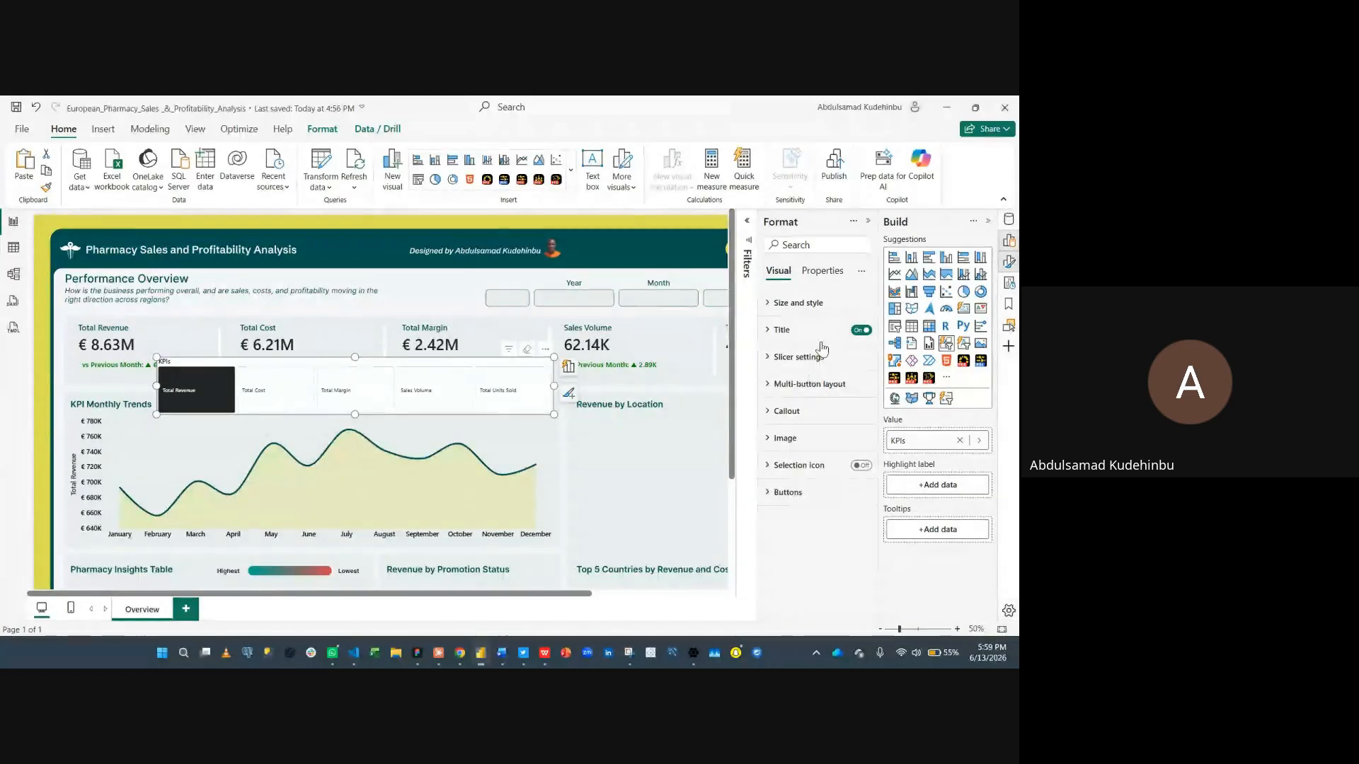
left_click(835, 305)
left_click(855, 558)
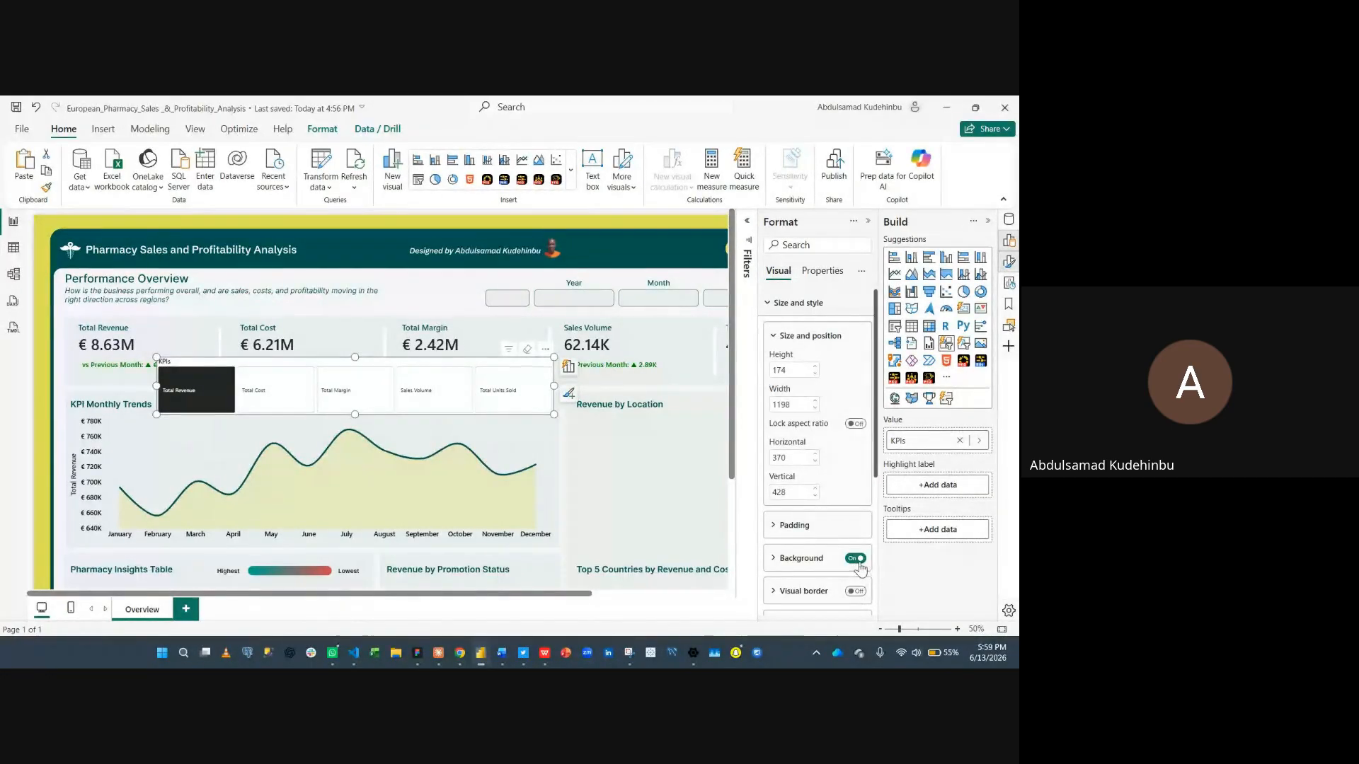
left_click(824, 305)
left_click(856, 330)
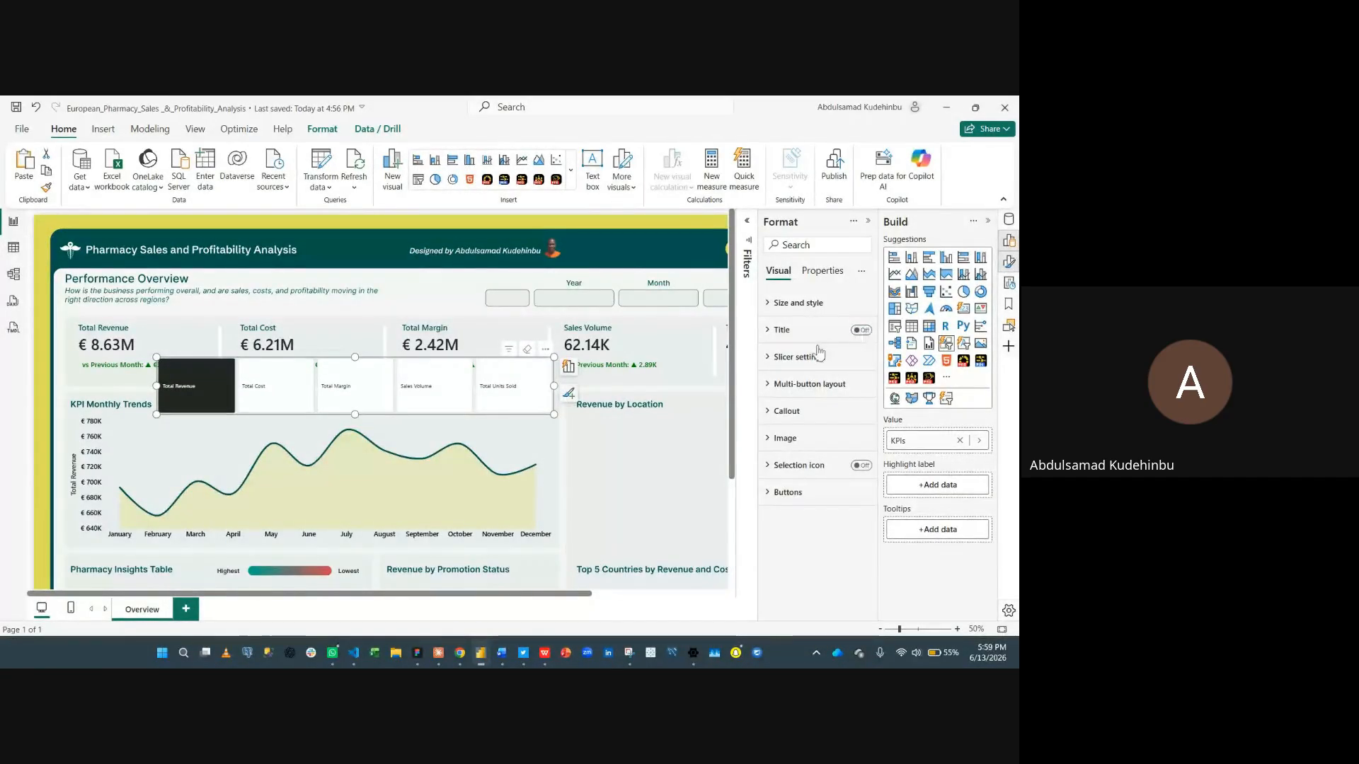
- Reduce the slicer's height to a thin strip along the trend chart's top edge
left_click_drag(354, 357, 362, 401)
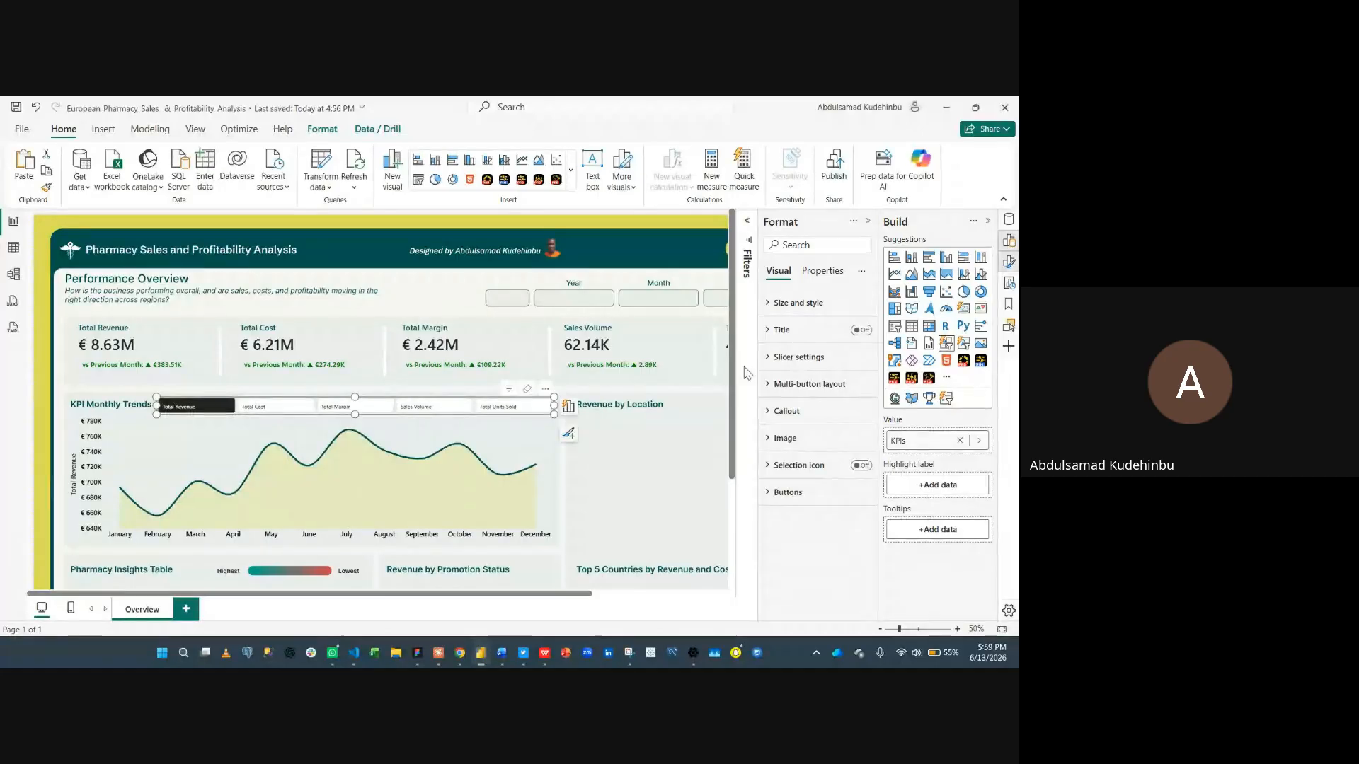
left_click(813, 362)
left_click(794, 389)
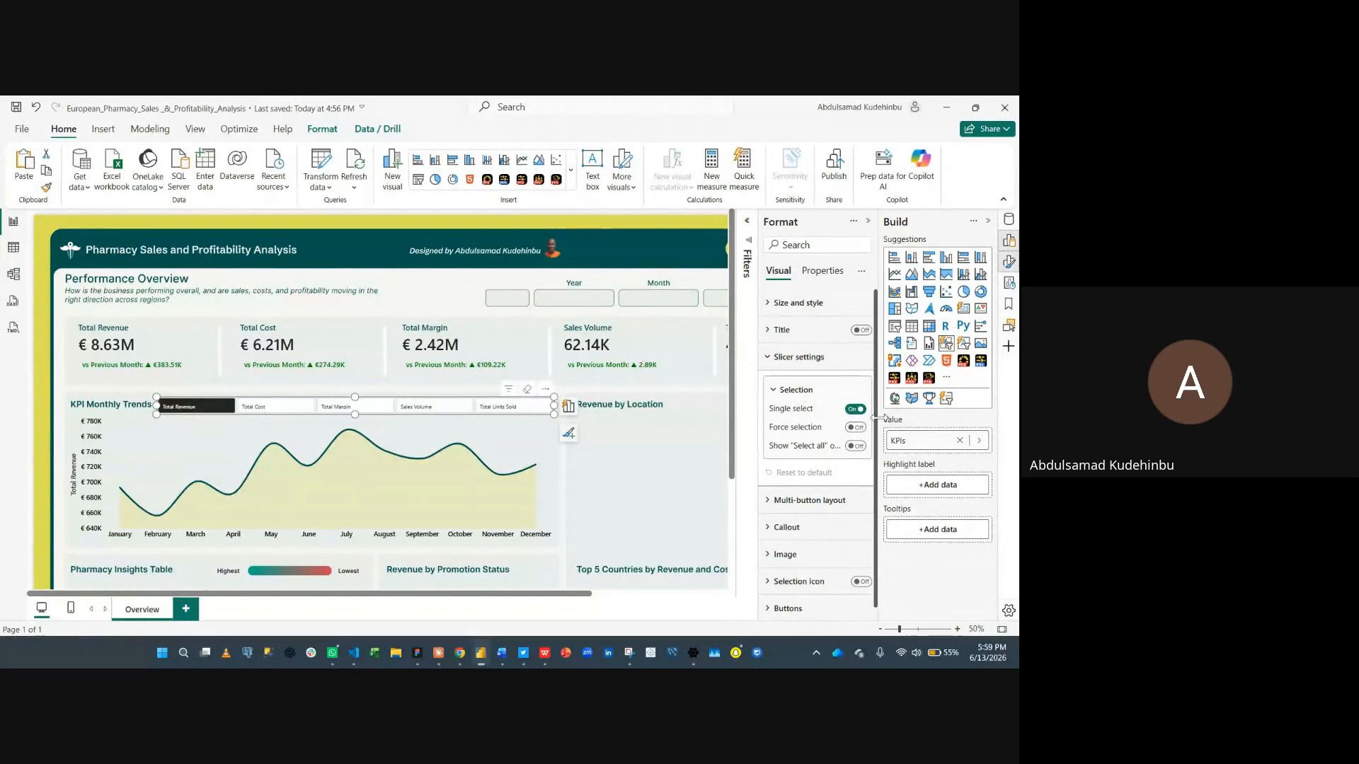
left_click(820, 360)
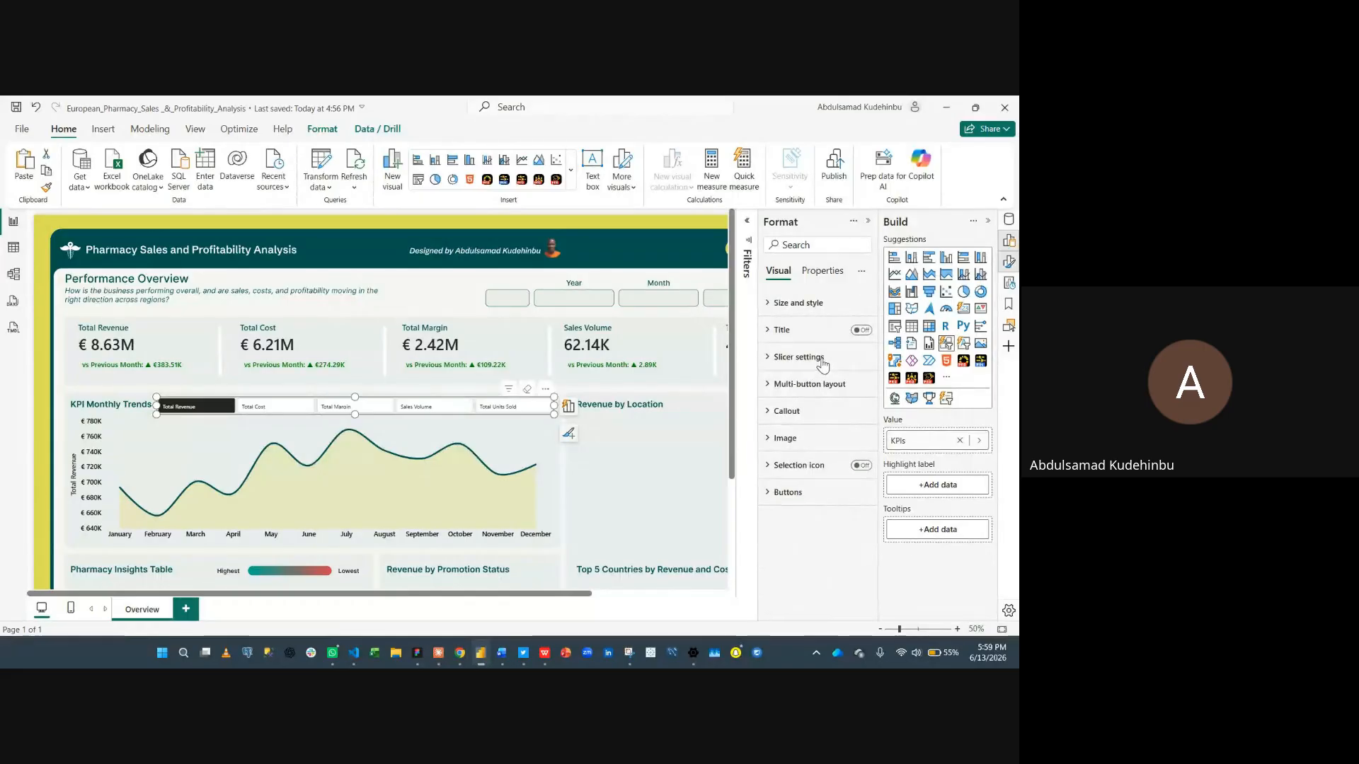
left_click(804, 387)
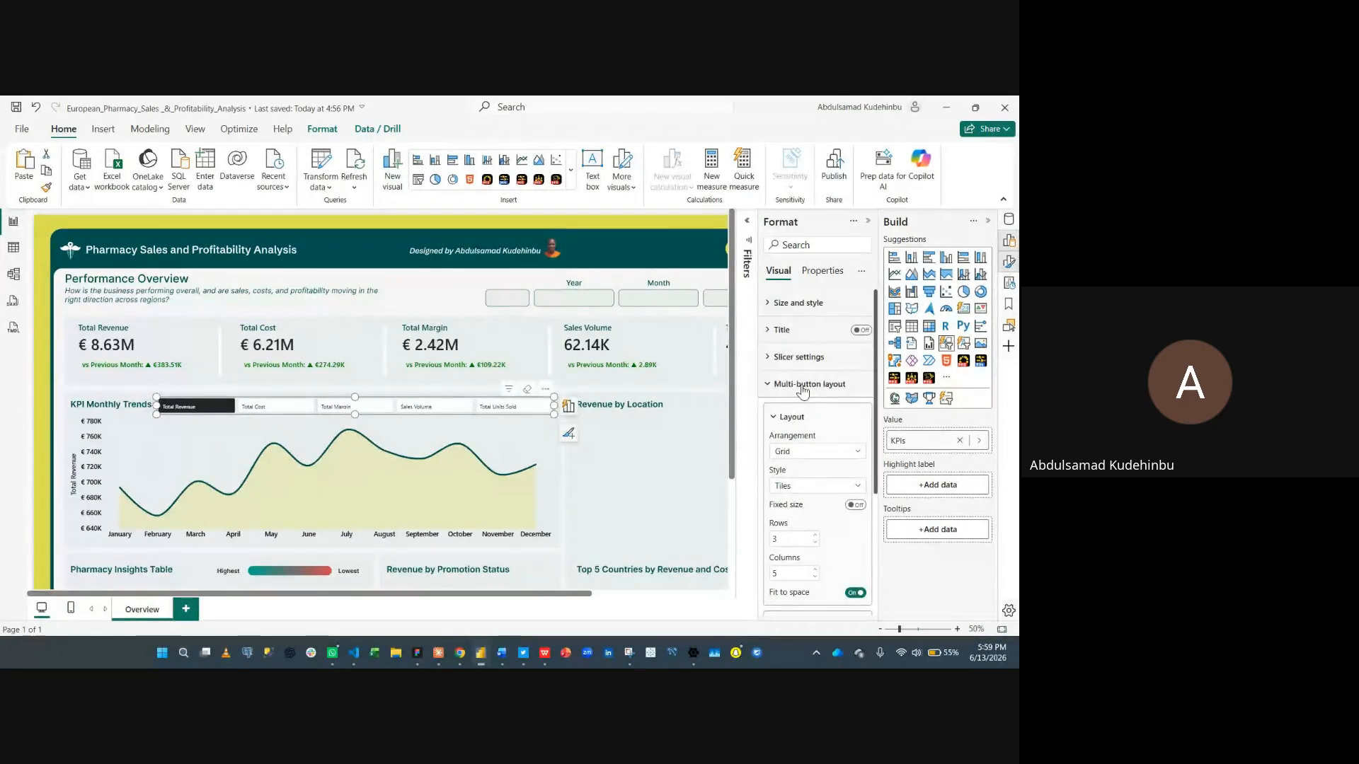
left_click(802, 388)
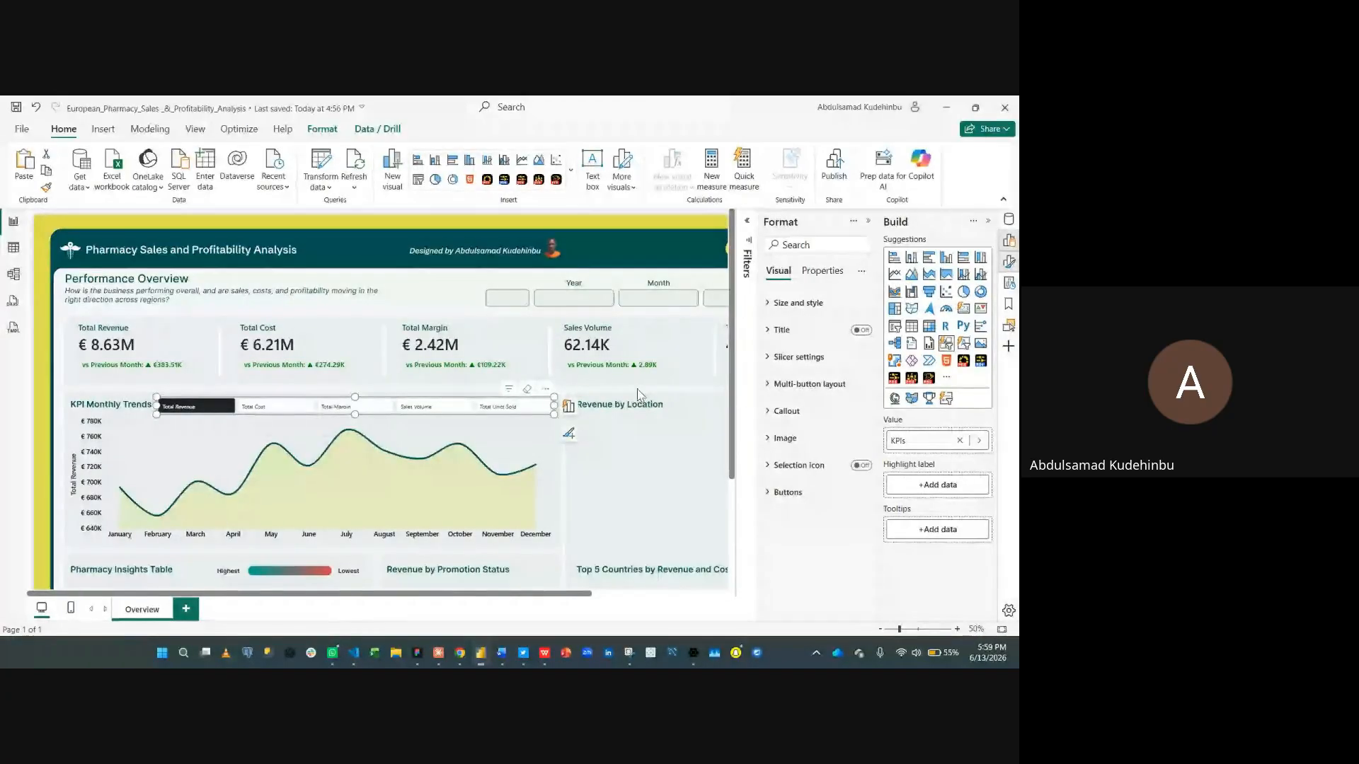
left_click(810, 451)
left_click(809, 450)
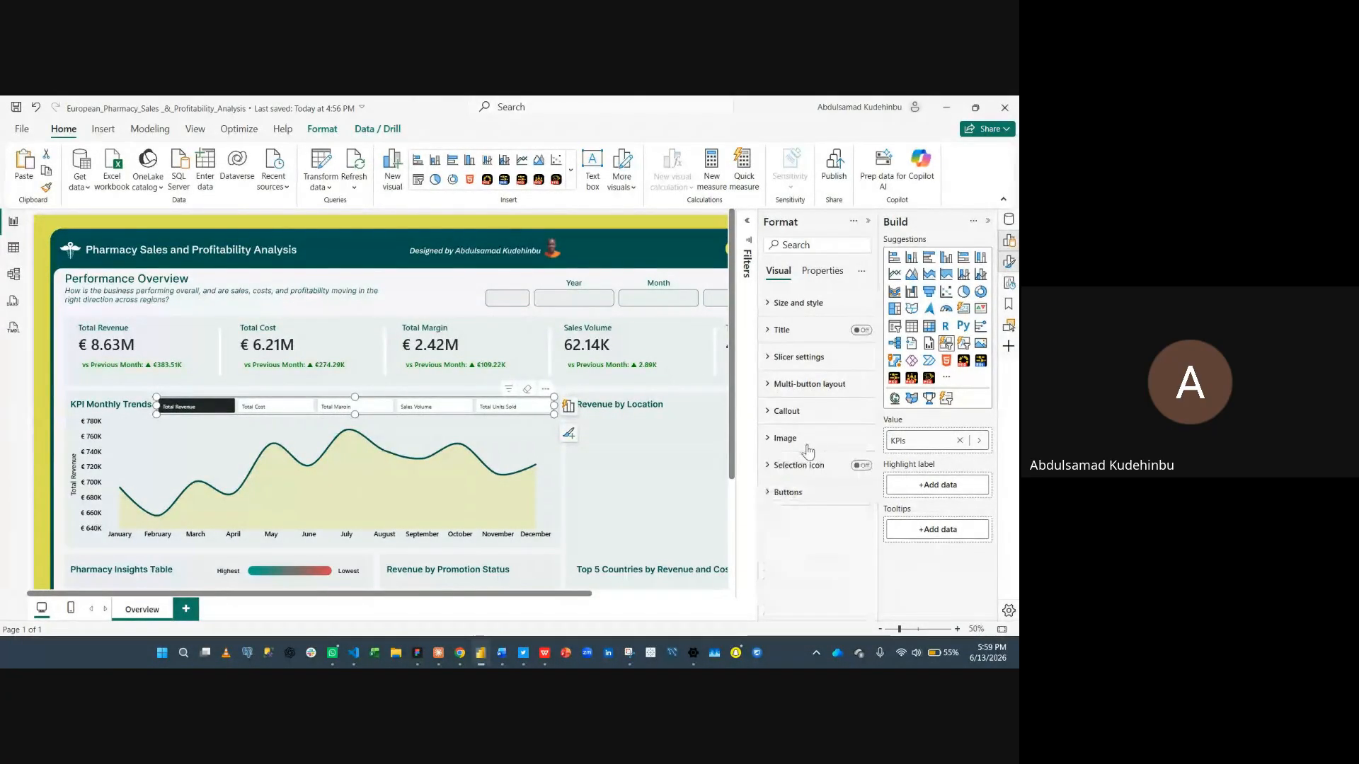
- Turn off the button background for all buttons and states of the KPI slicer
left_click(803, 494)
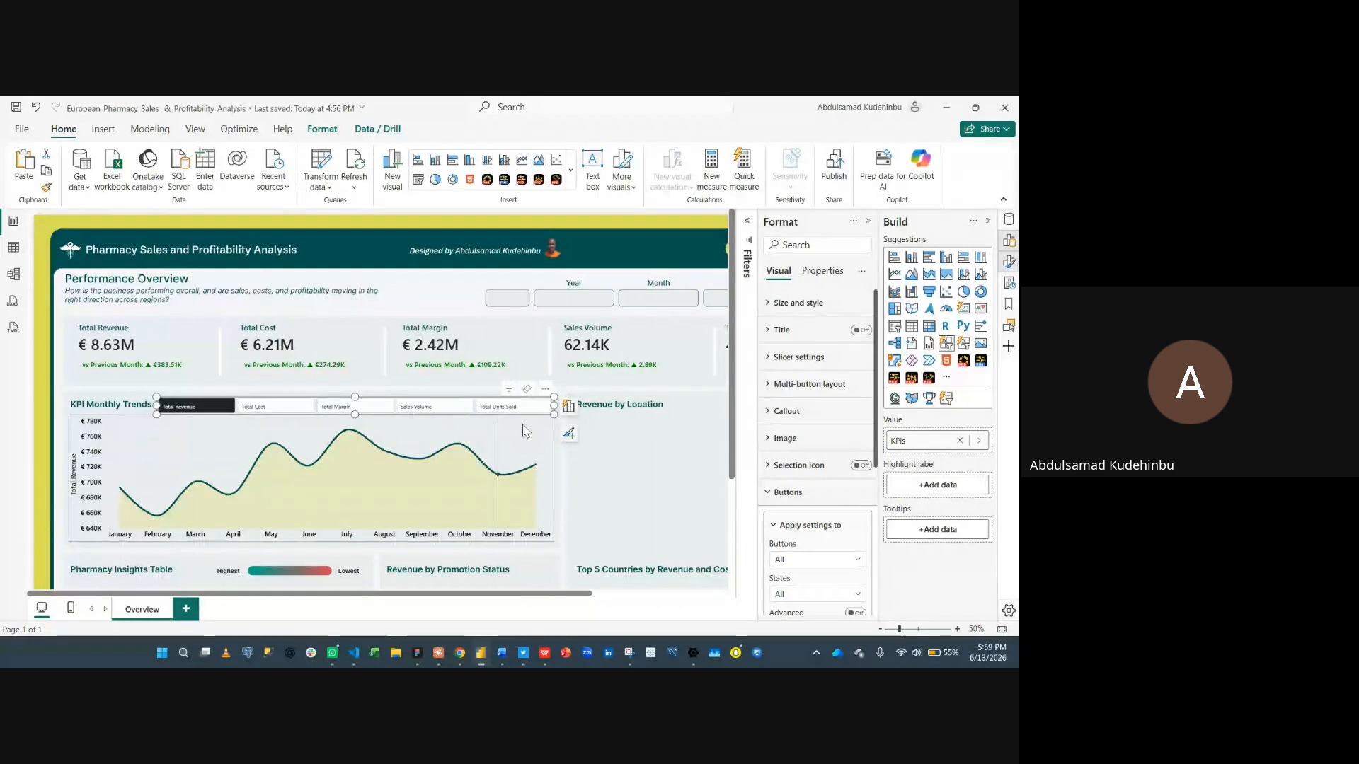
scroll(833, 511, "down", 2)
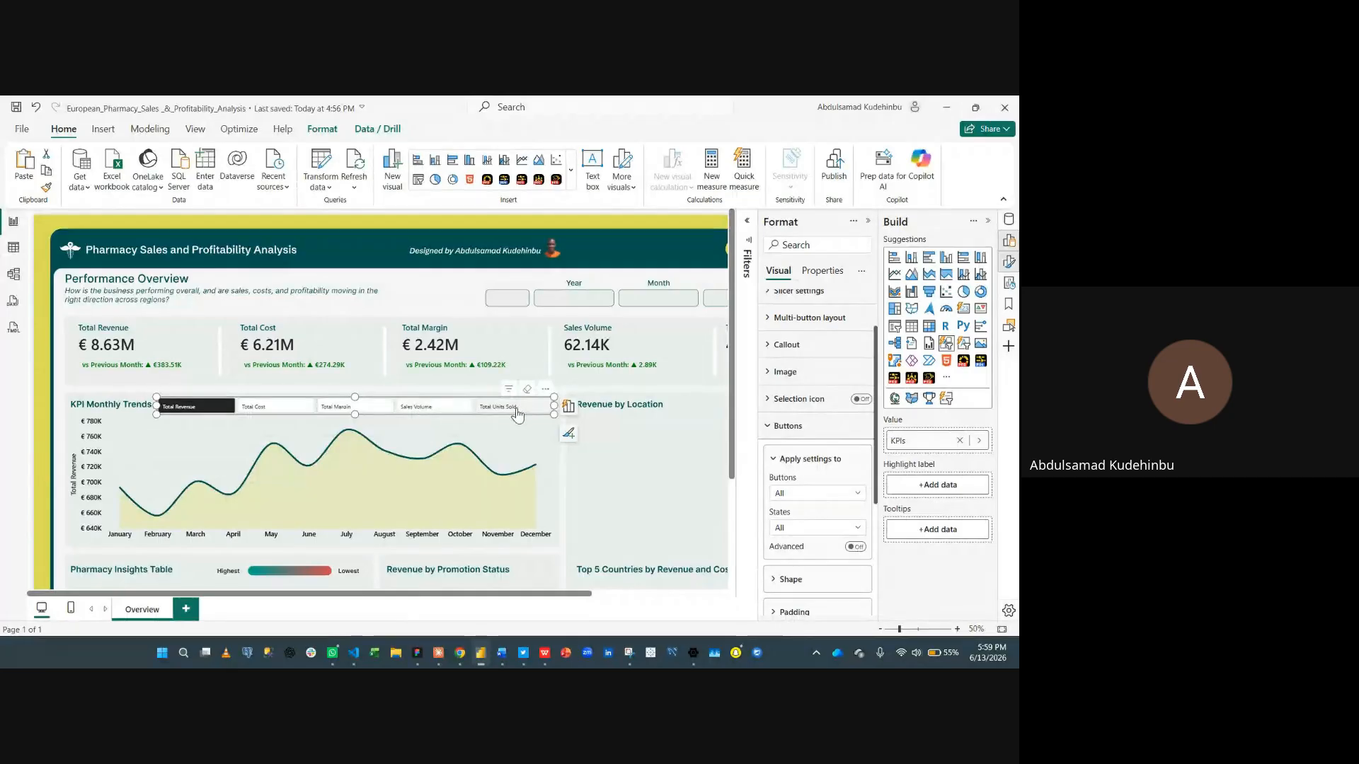
left_click(818, 529)
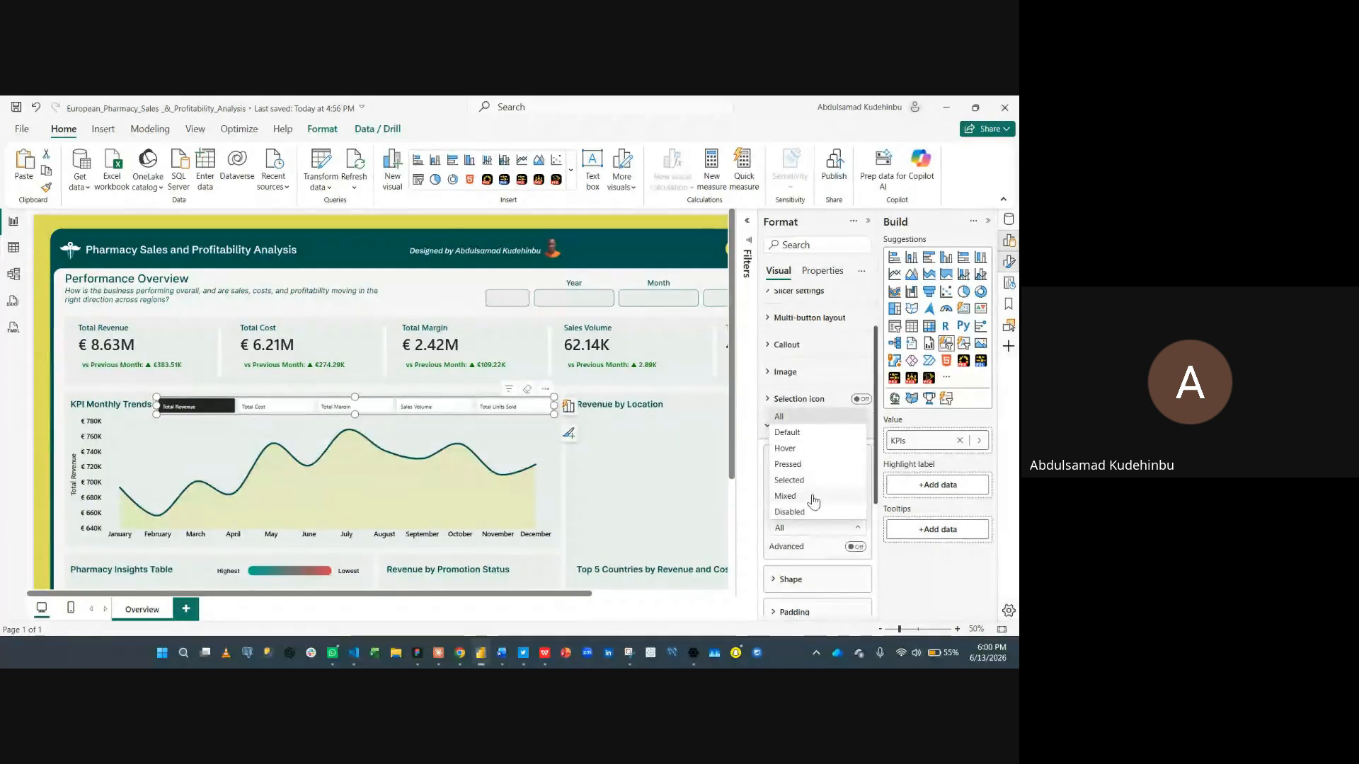
left_click(830, 556)
scroll(809, 486, "down", 2)
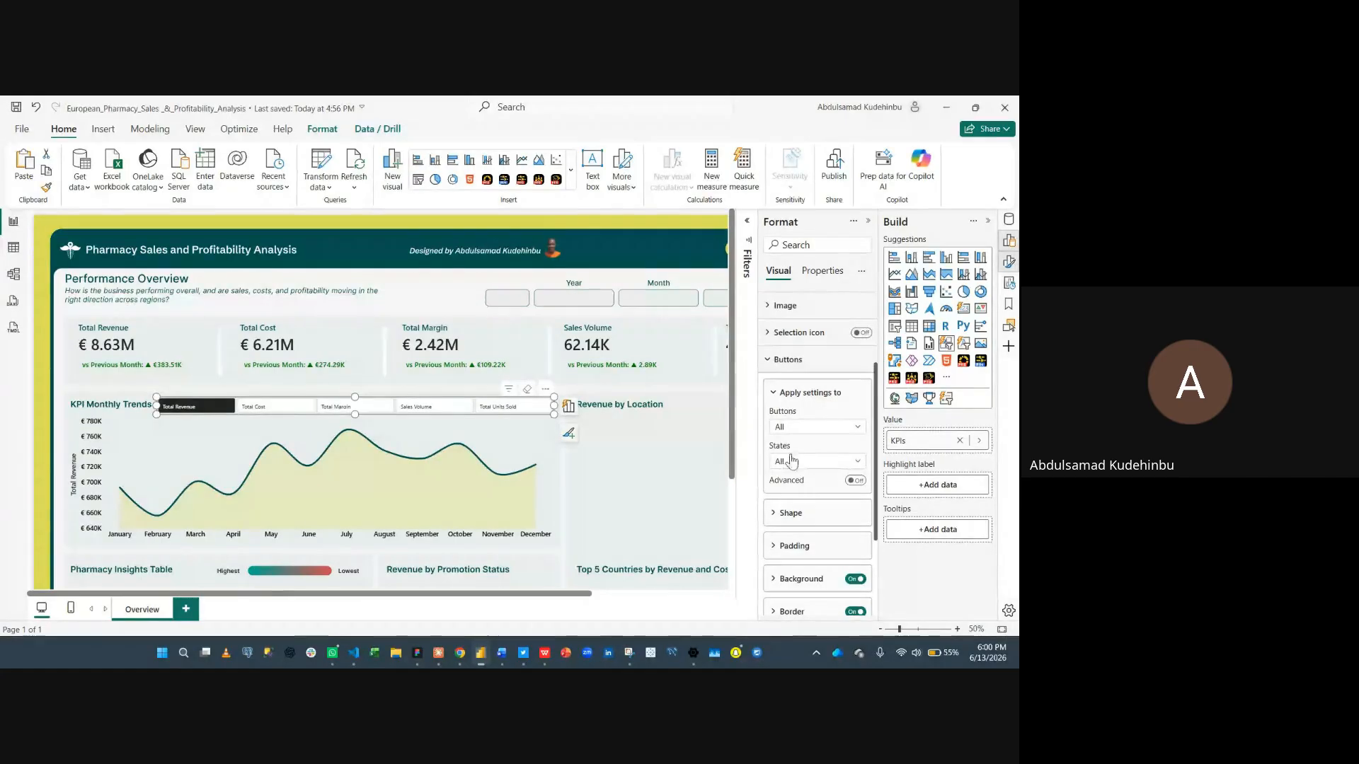
scroll(805, 514, "down", 2)
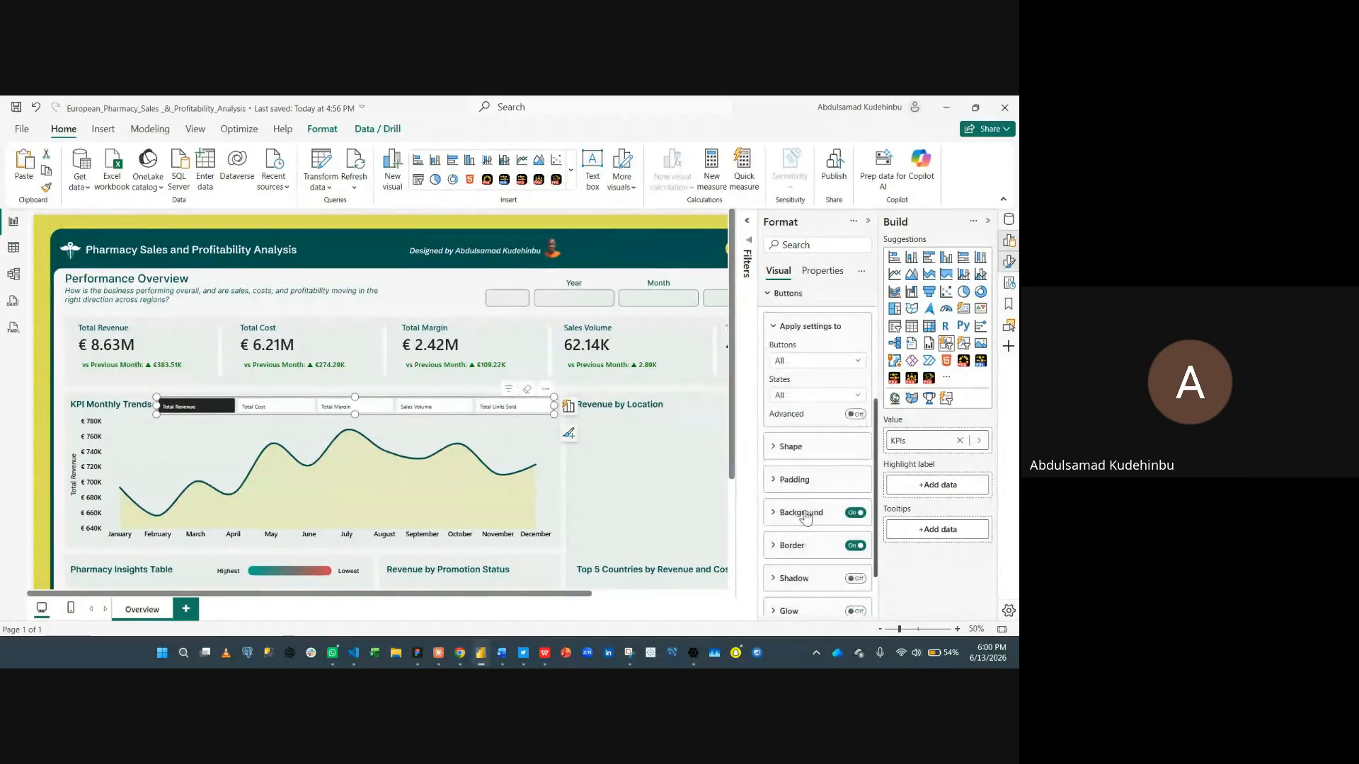
left_click(851, 514)
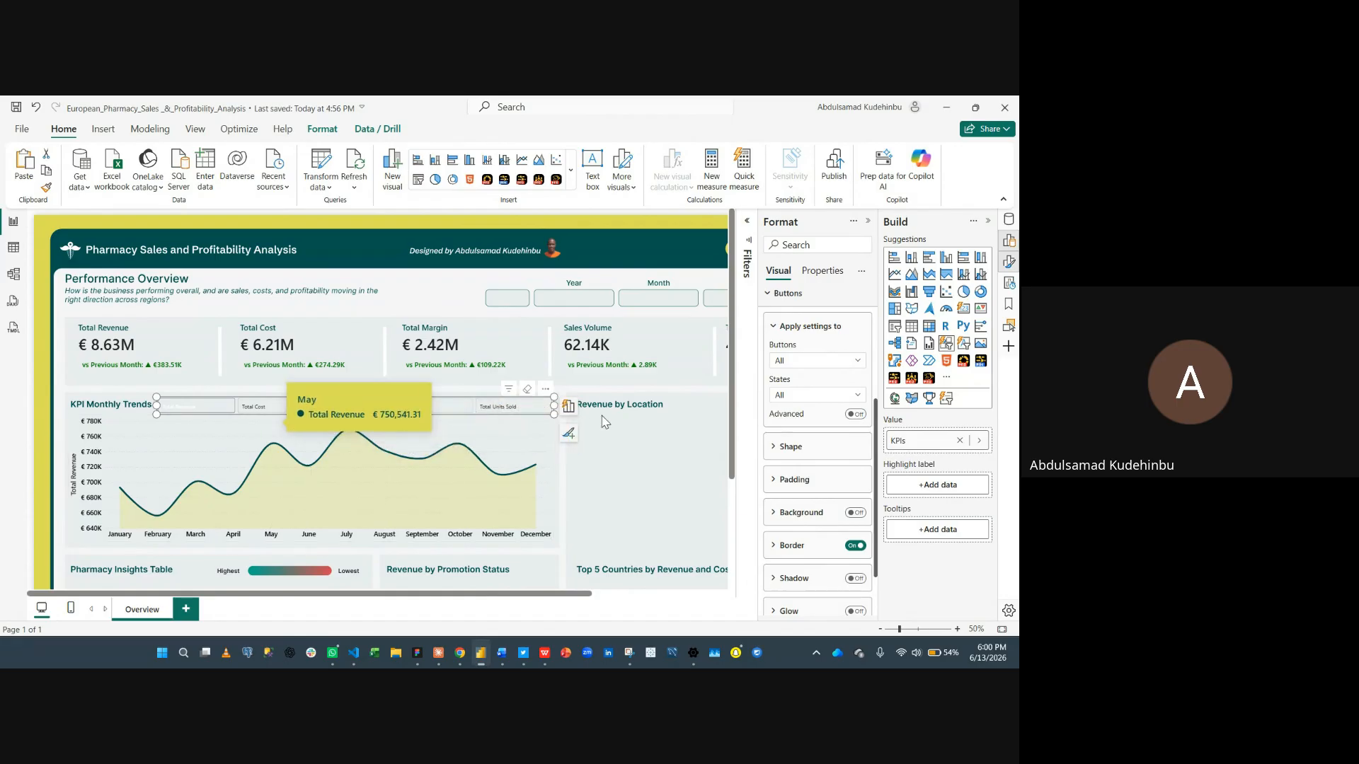
left_click(811, 455)
left_click(818, 482)
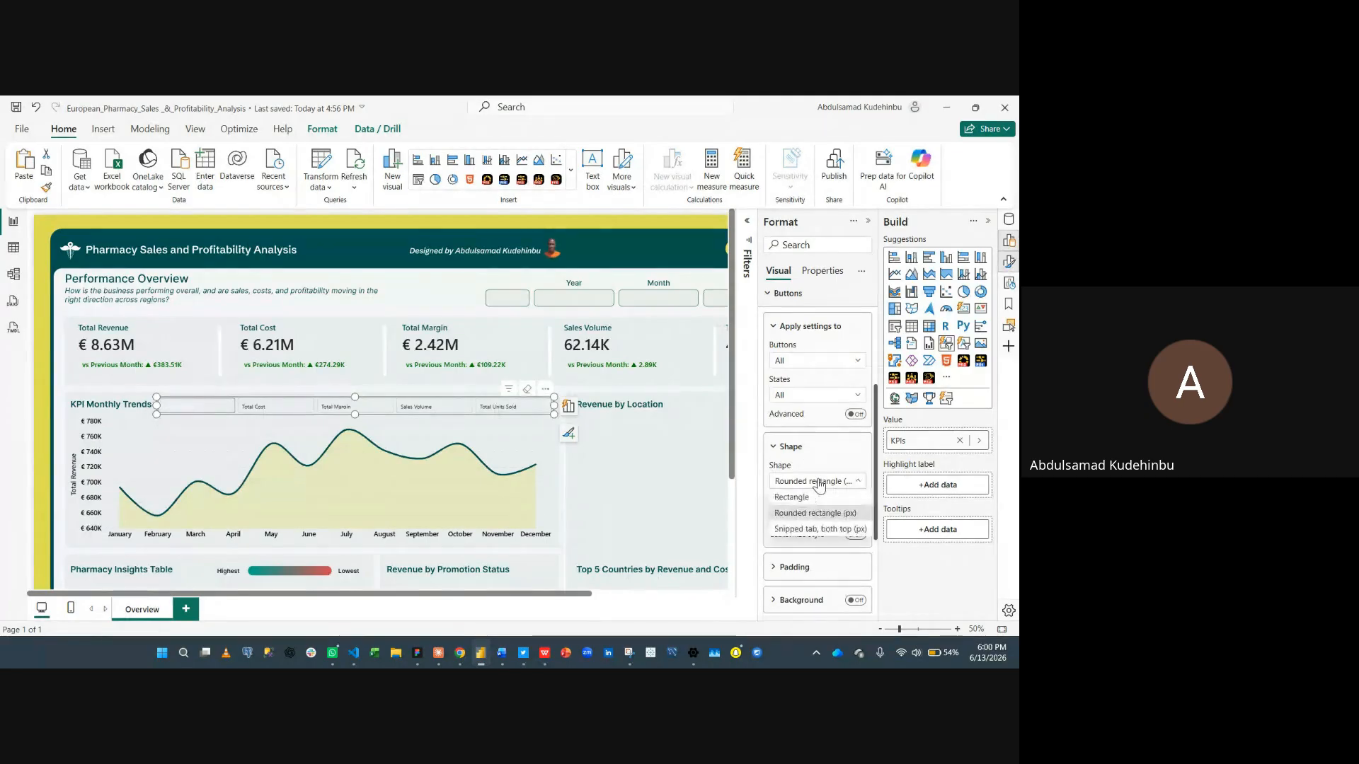
left_click(804, 446)
left_click(806, 447)
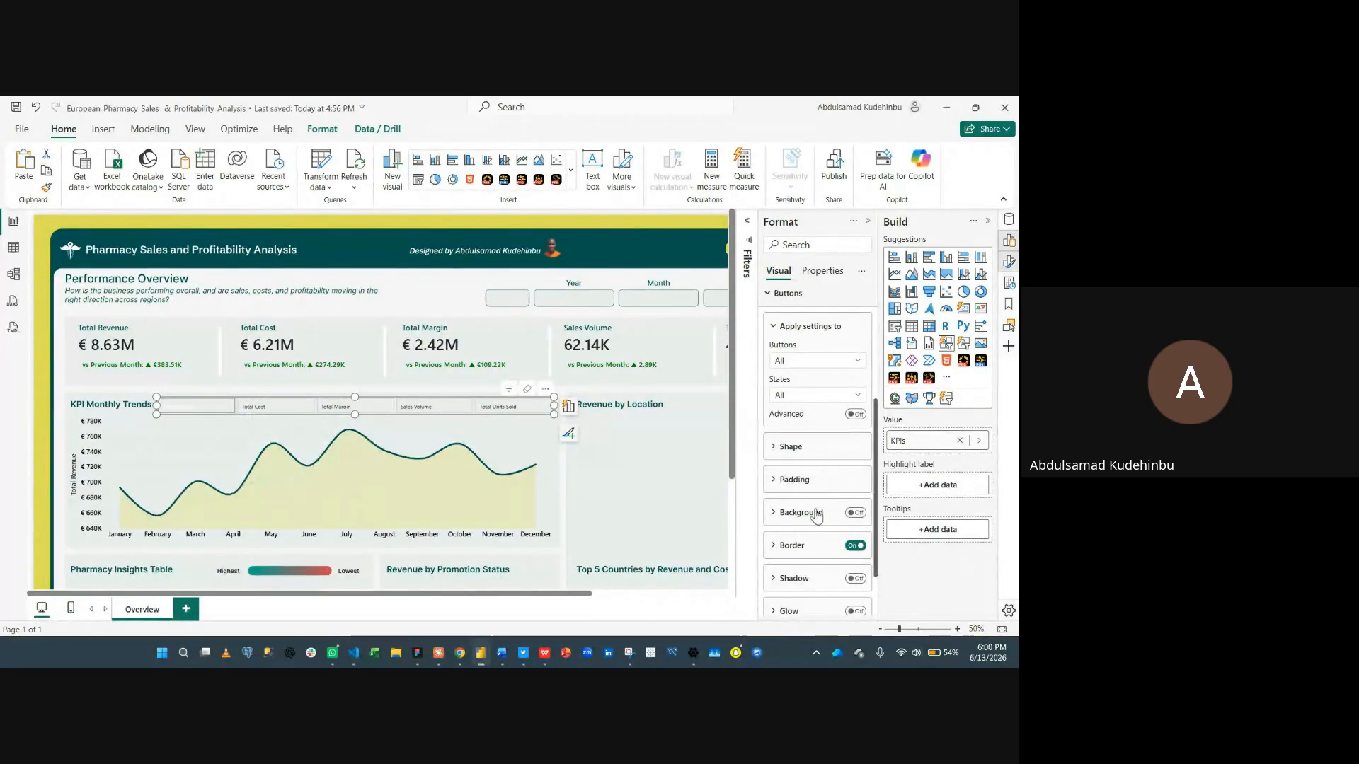
- Turn off the button borders and turn on the accent bar for the slicer buttons
left_click(858, 546)
scroll(829, 506, "down", 2)
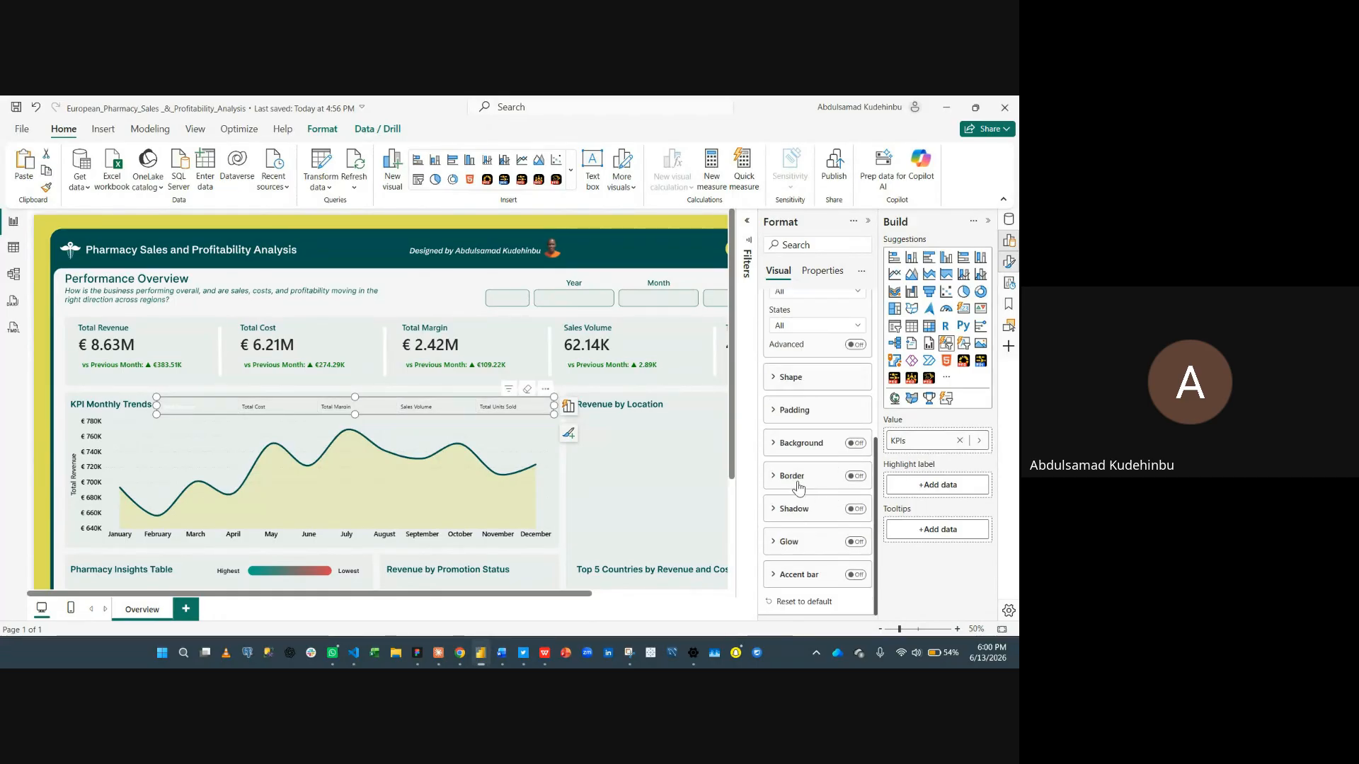
left_click(808, 576)
scroll(821, 552, "down", 4)
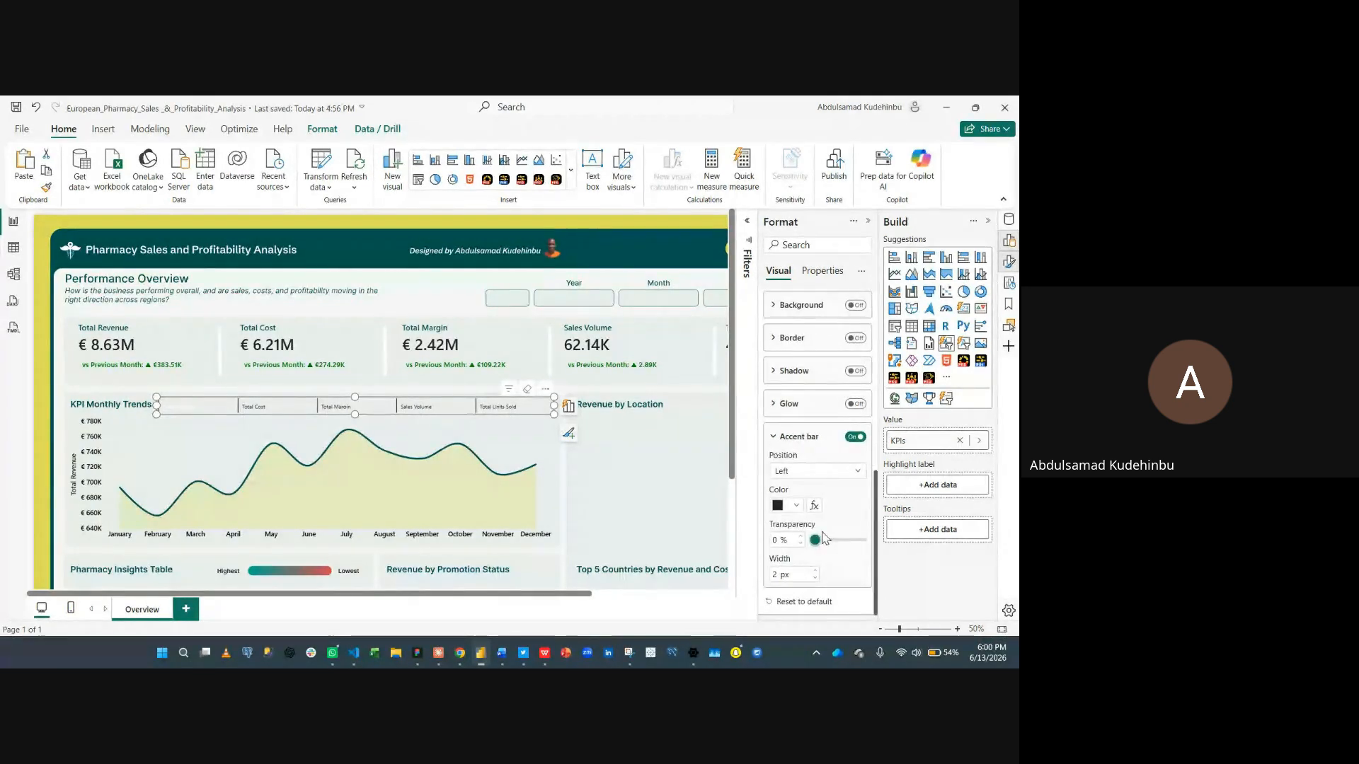
- Place the accent bar at the bottom of the buttons and colour it dark teal
left_click(837, 475)
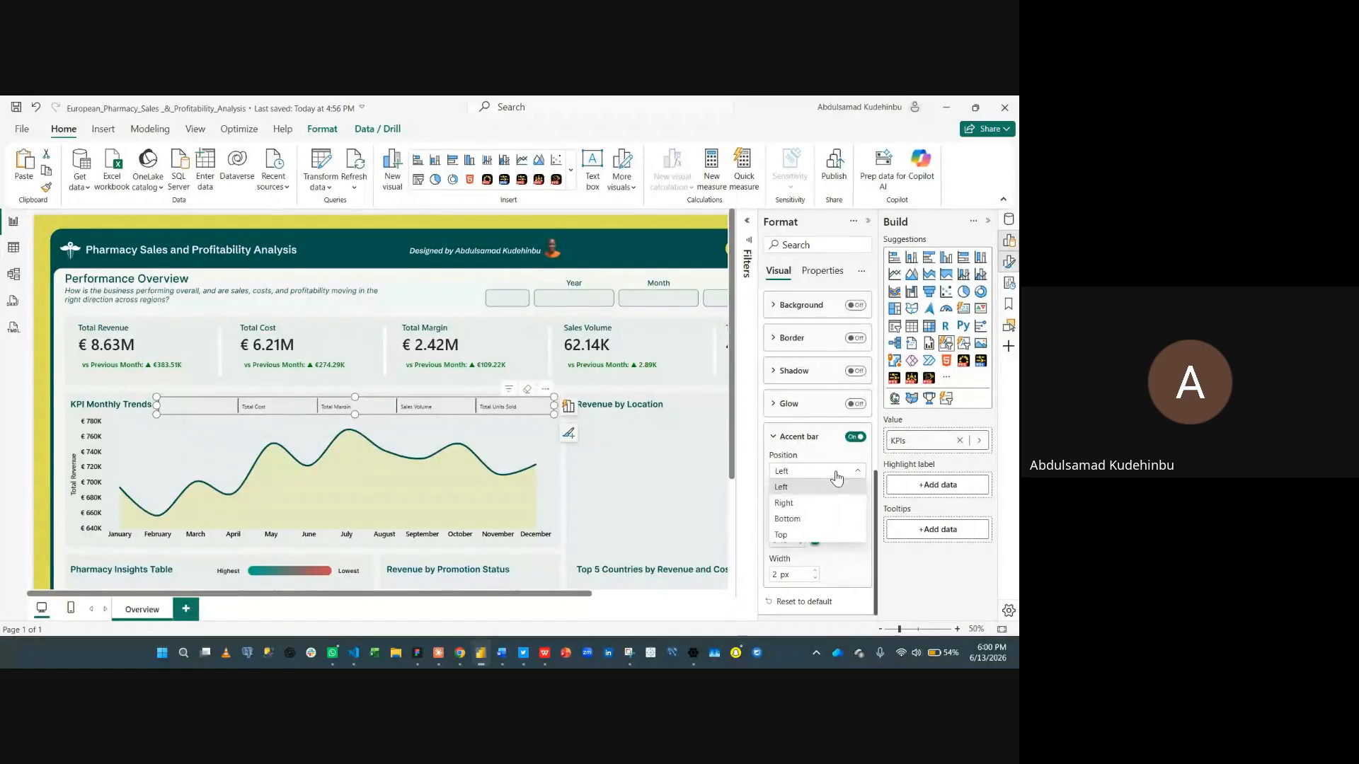
left_click(826, 530)
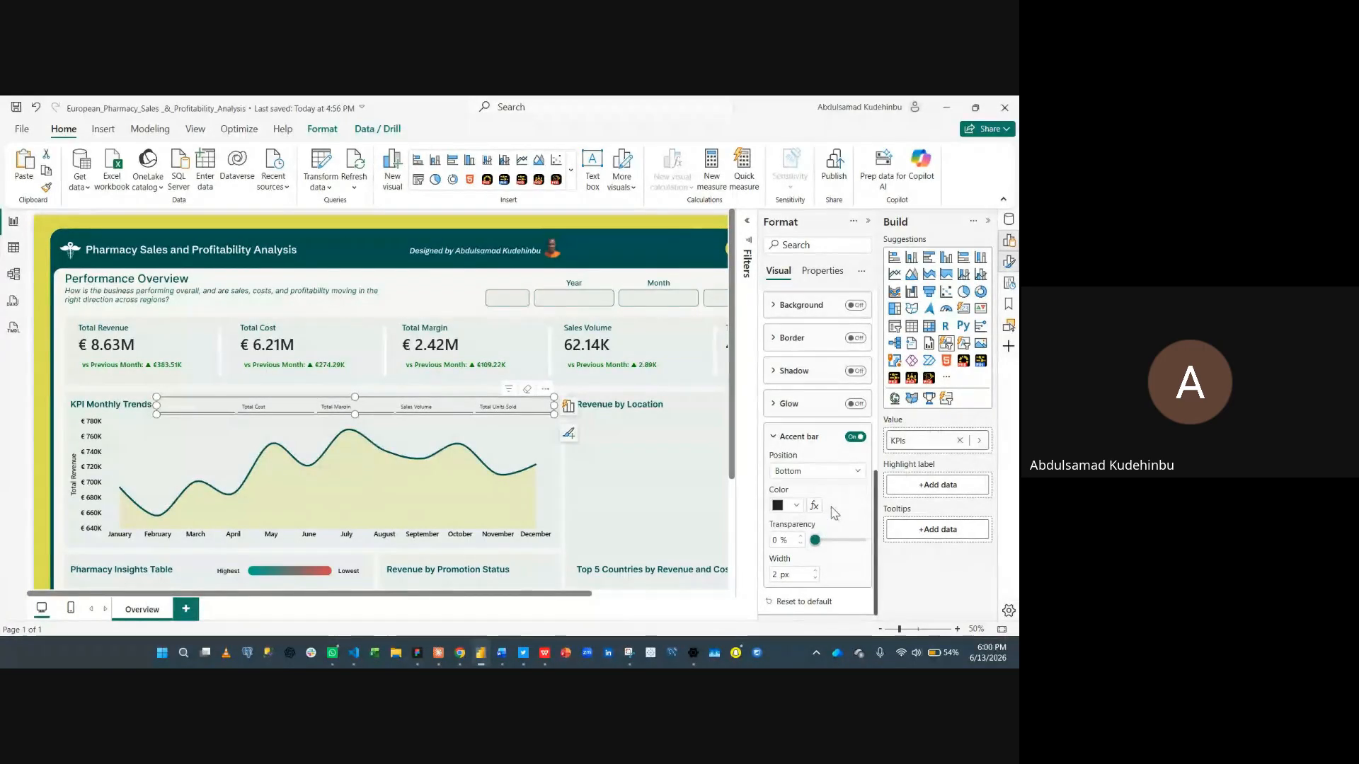
left_click(794, 505)
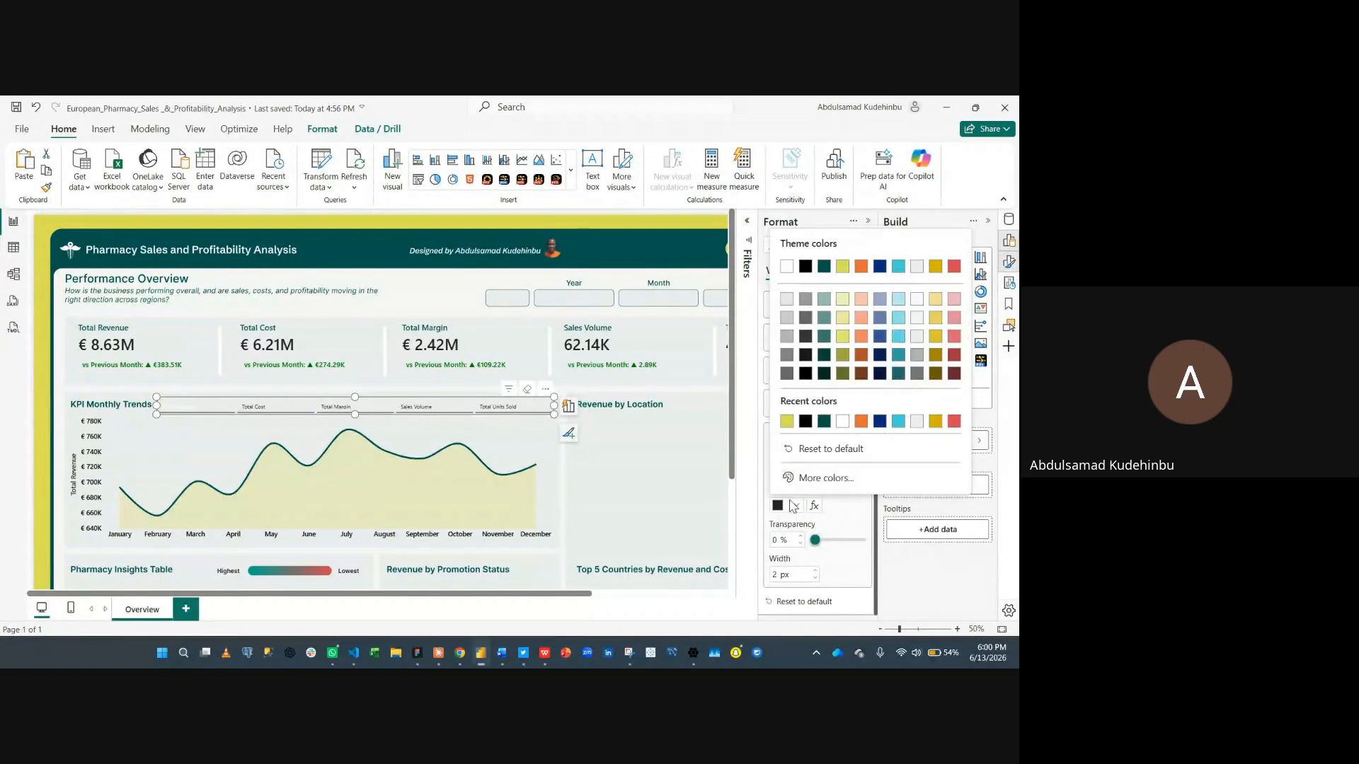
left_click(824, 423)
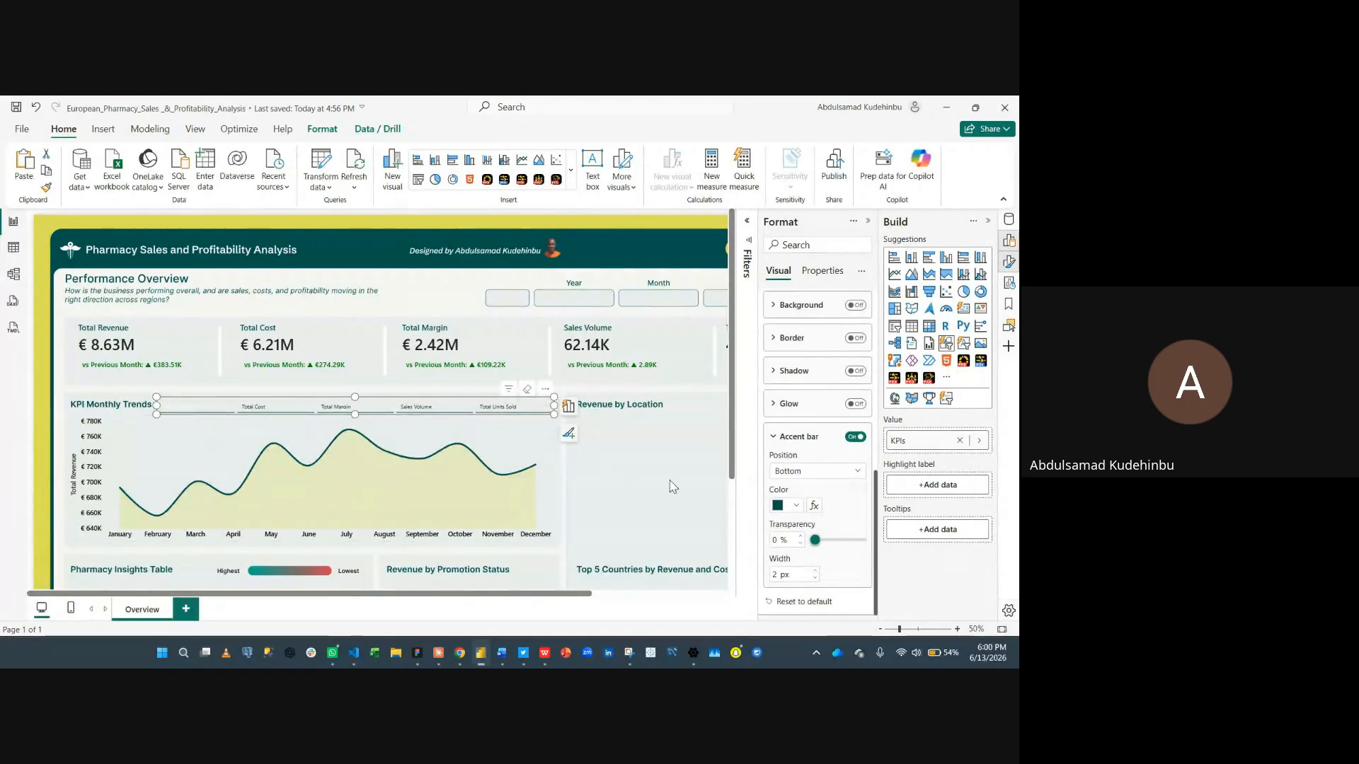
- Set the accent bar width to 3 px
left_click(812, 571)
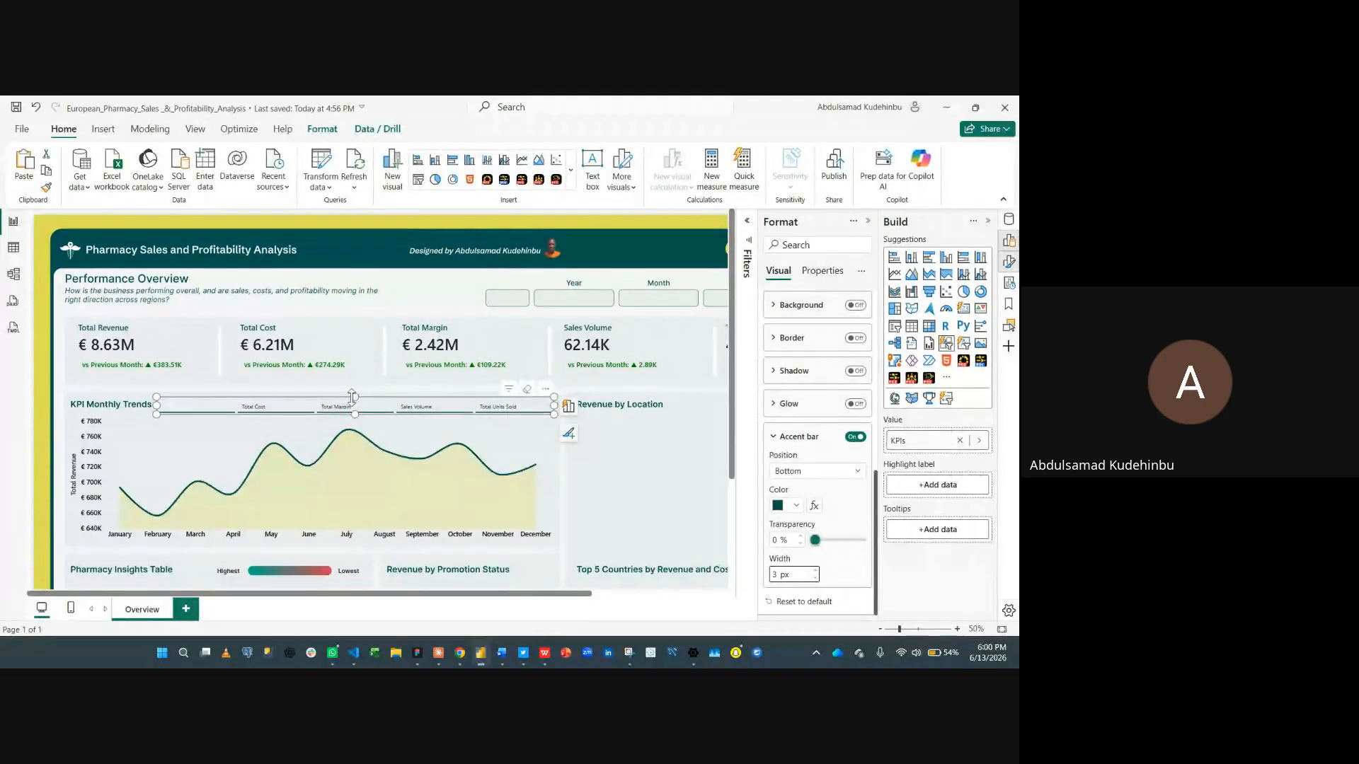
left_click_drag(357, 398, 358, 396)
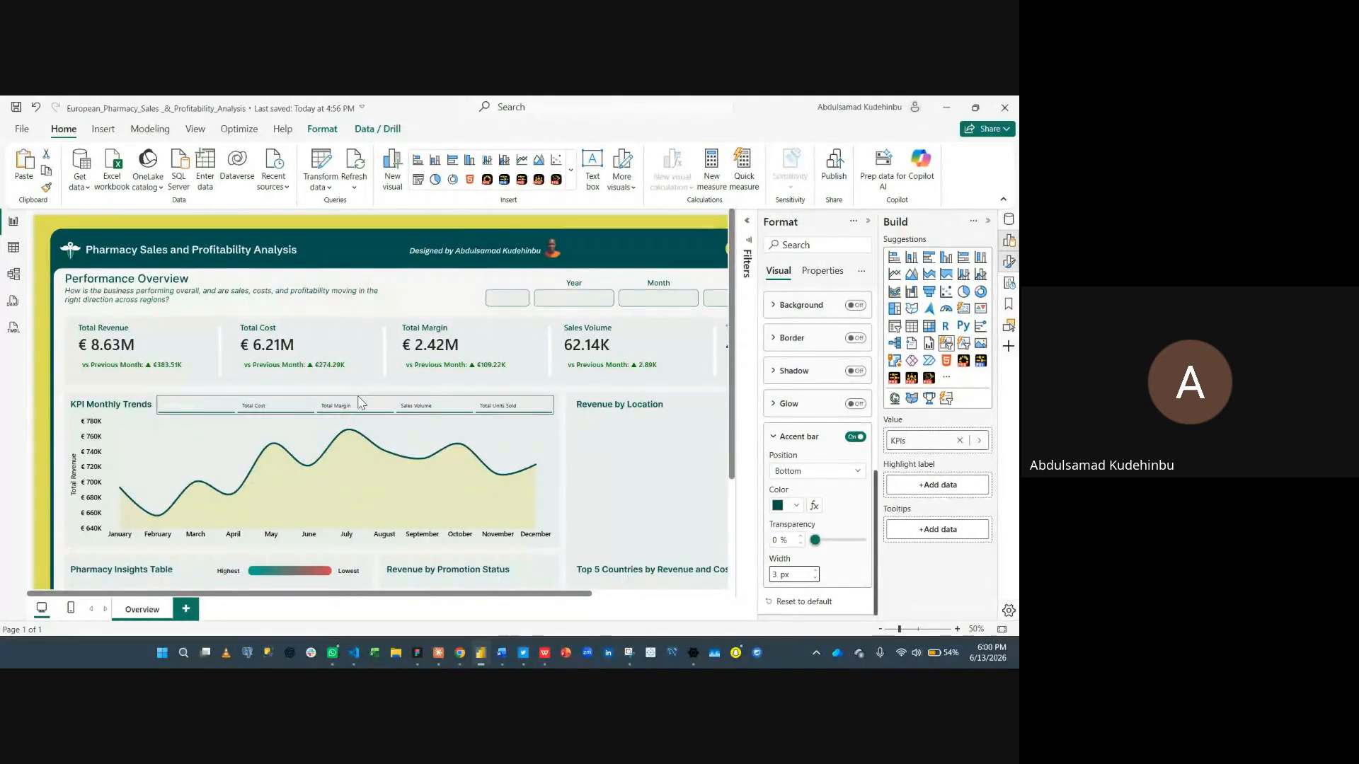
left_click(360, 402)
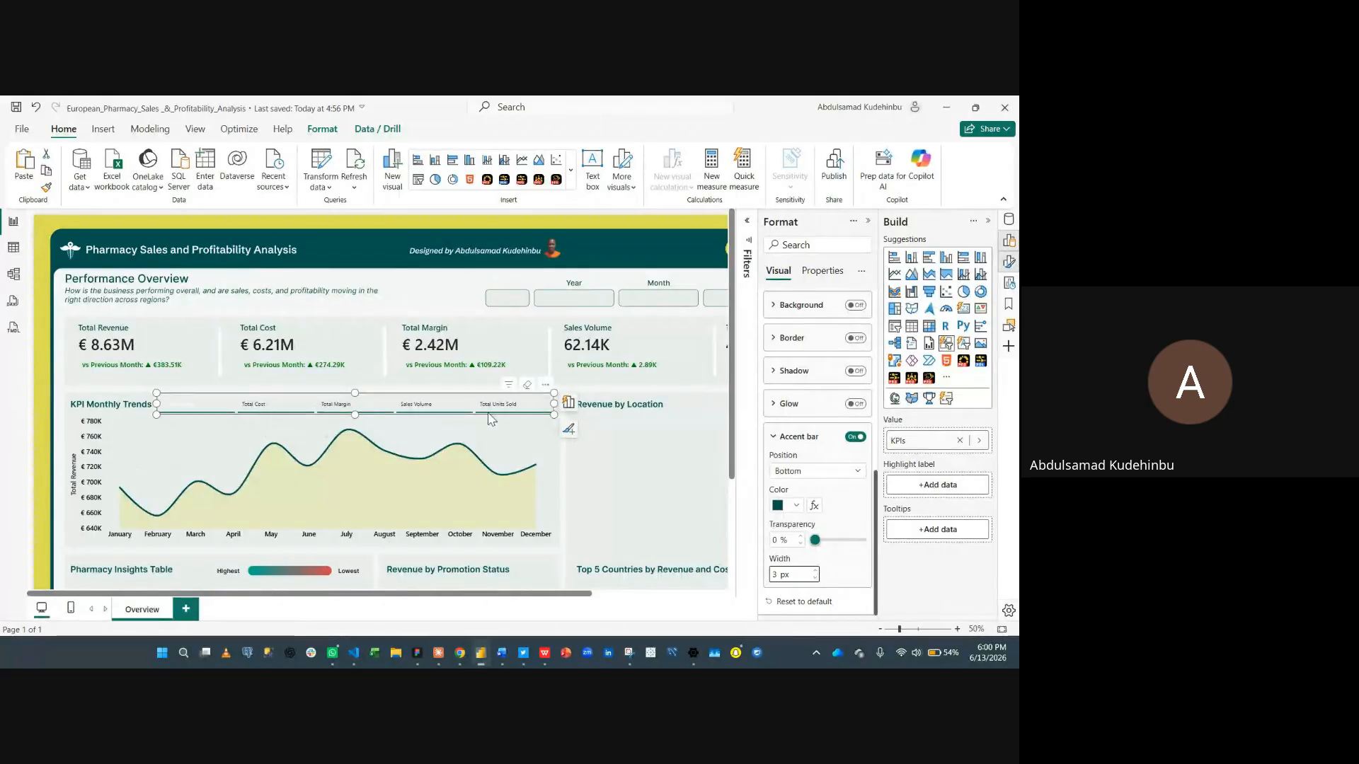
- Switch the button format settings to apply to the Selected state
left_click(811, 448)
scroll(806, 450, "up", 2)
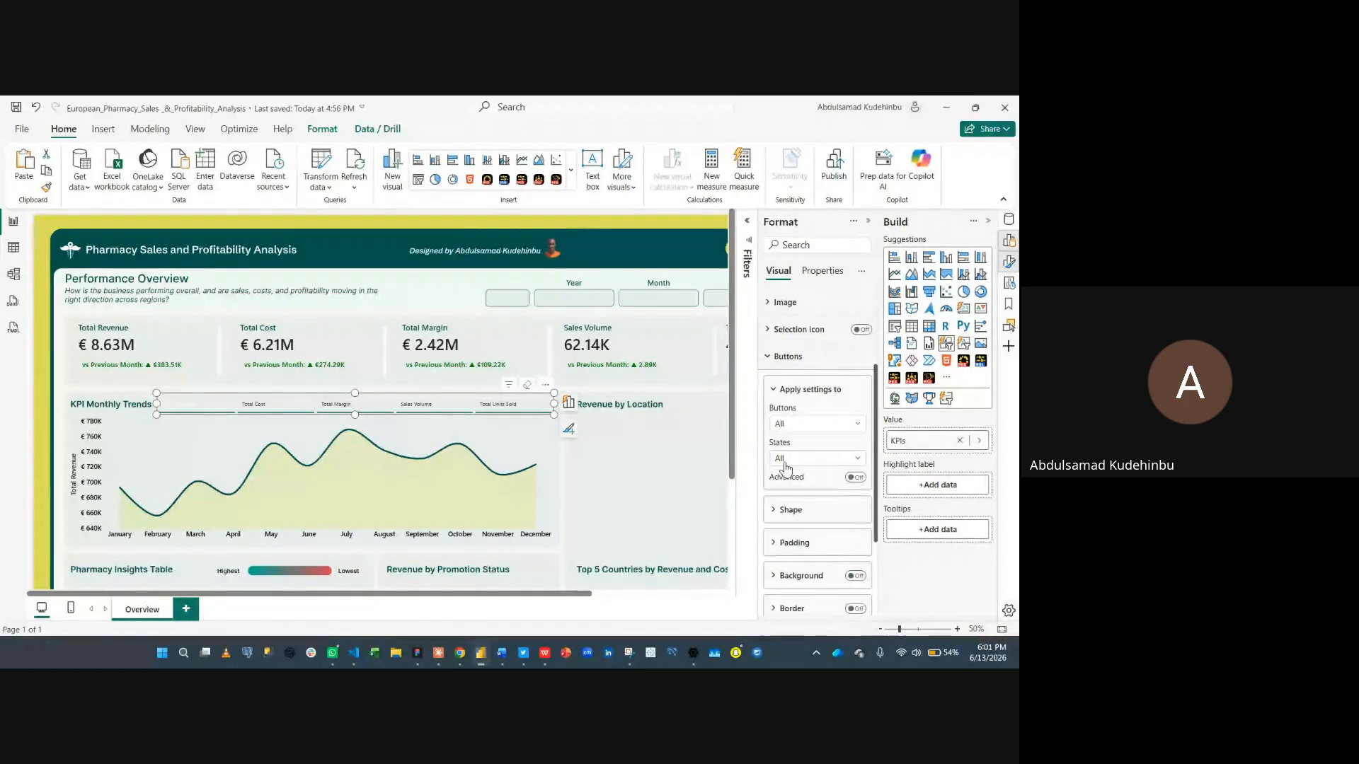
left_click(787, 460)
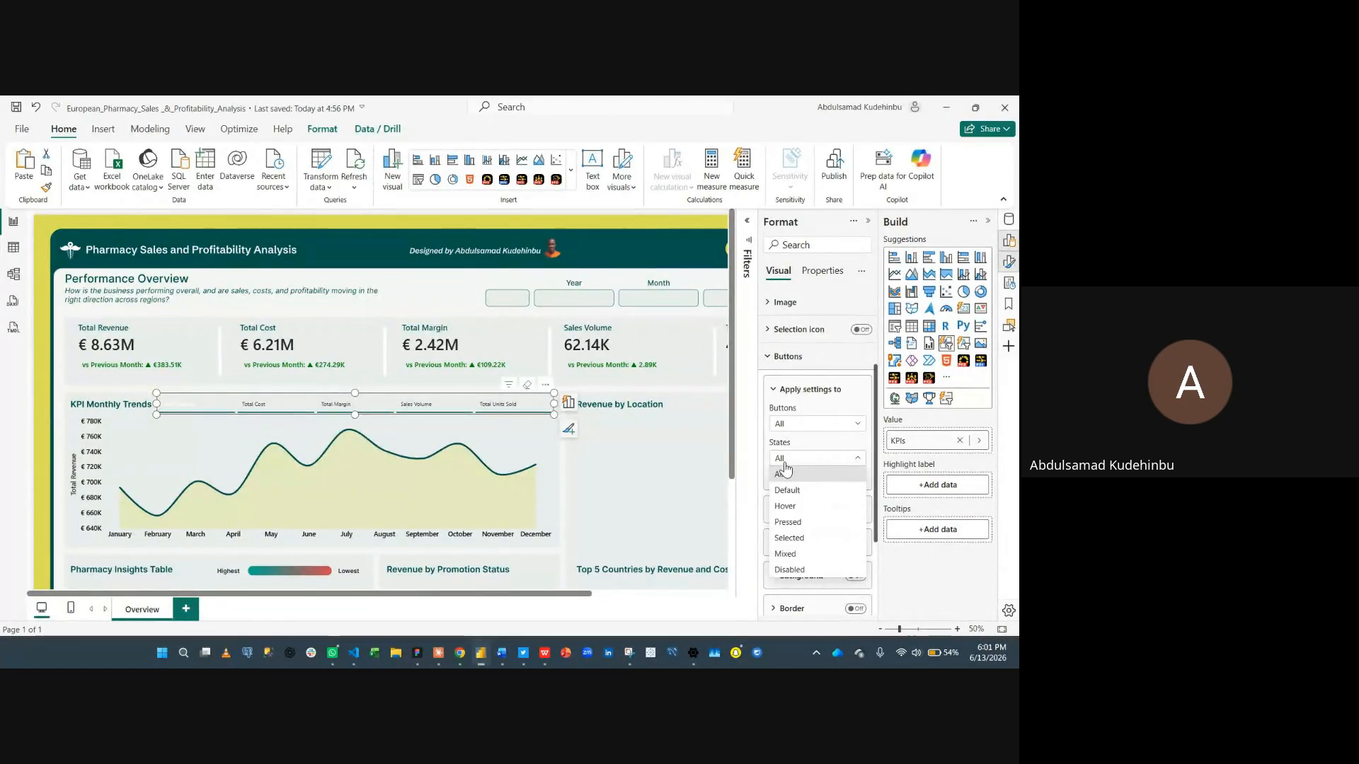
left_click(804, 539)
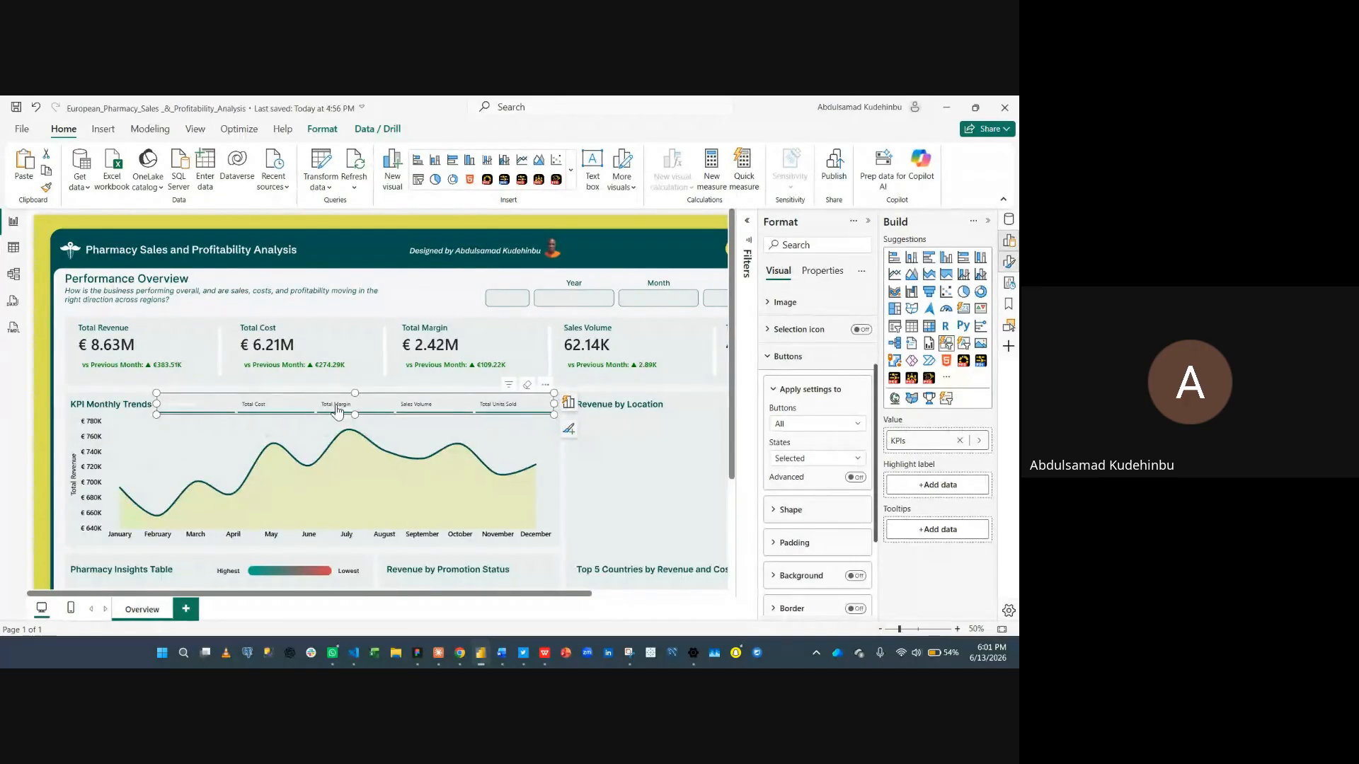
- Set the selected-state accent bar width to 7 px
scroll(805, 503, "down", 3)
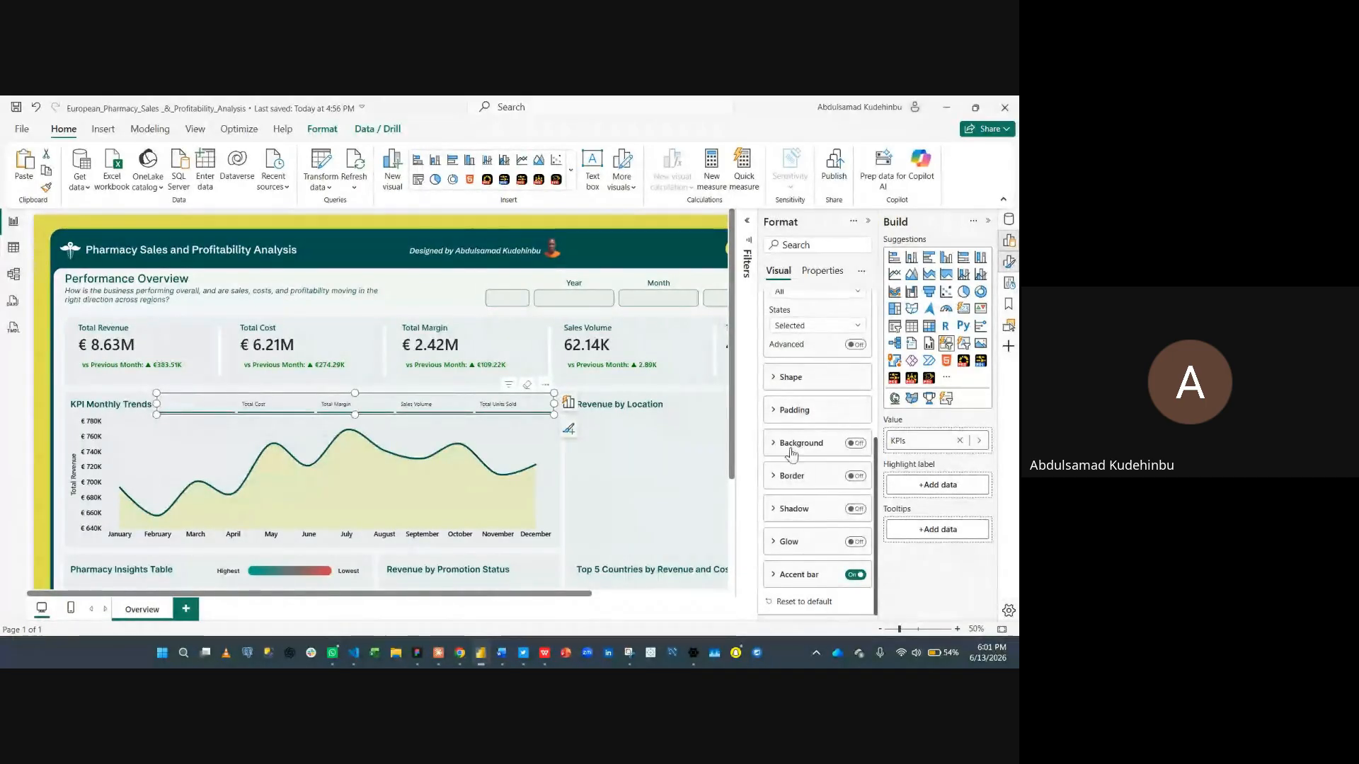
left_click(796, 576)
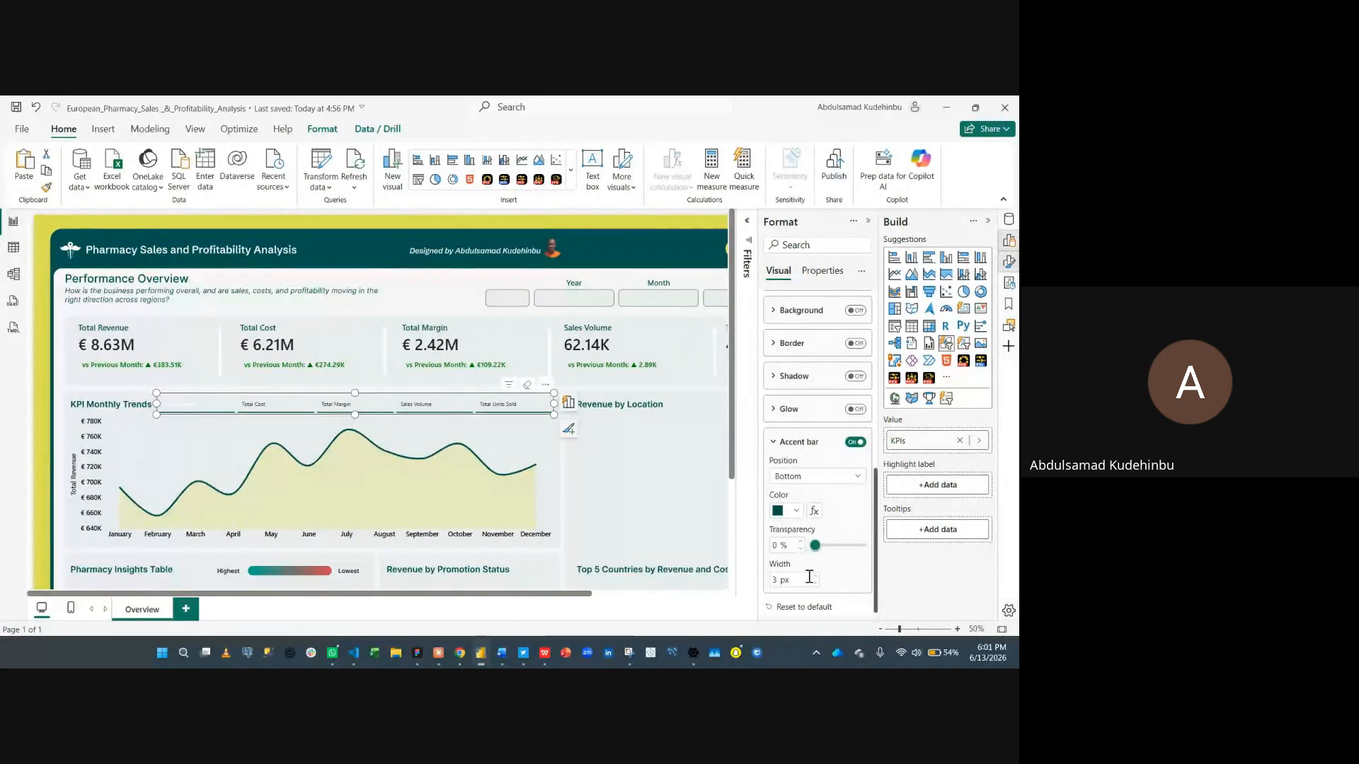
left_click(815, 578)
left_click(815, 576)
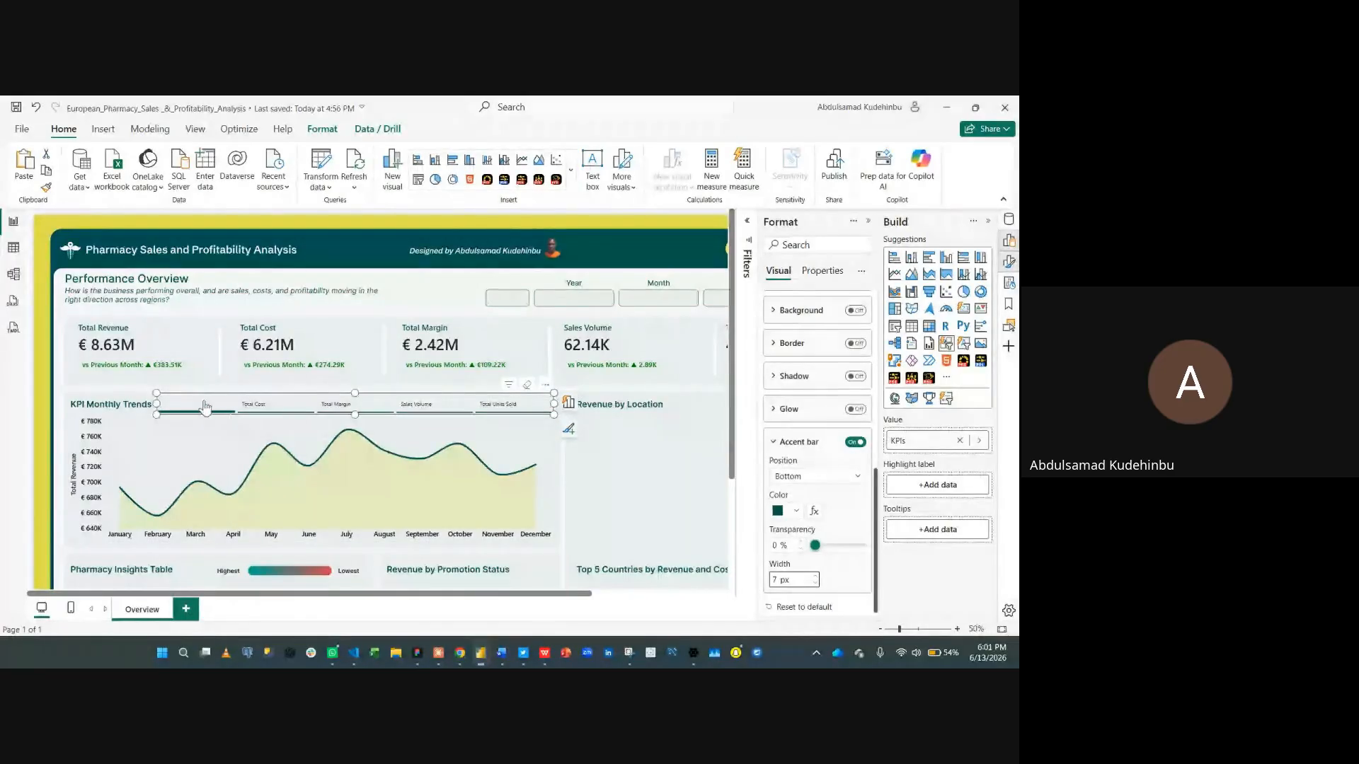
- Open the callout value text settings for all buttons and center-align the button text
left_click(814, 442)
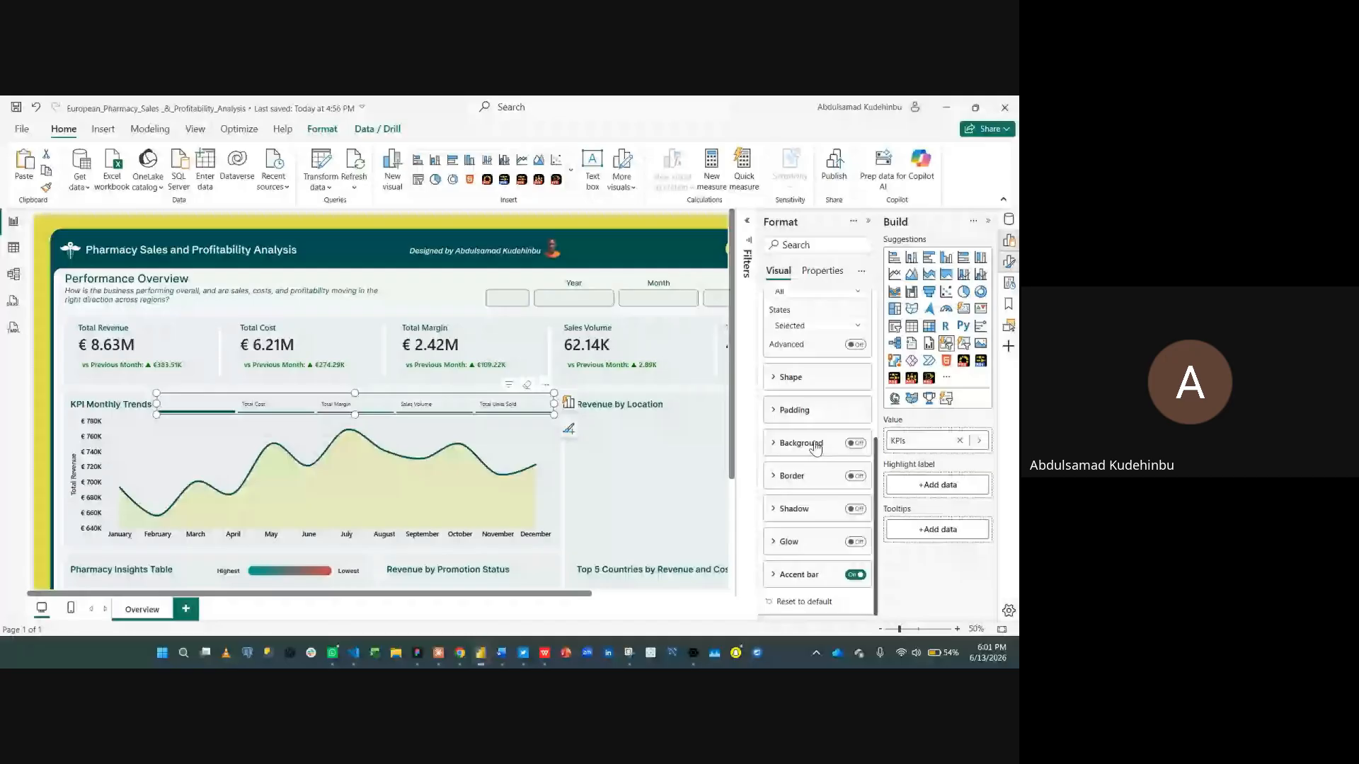
scroll(815, 445, "up", 2)
left_click(816, 372)
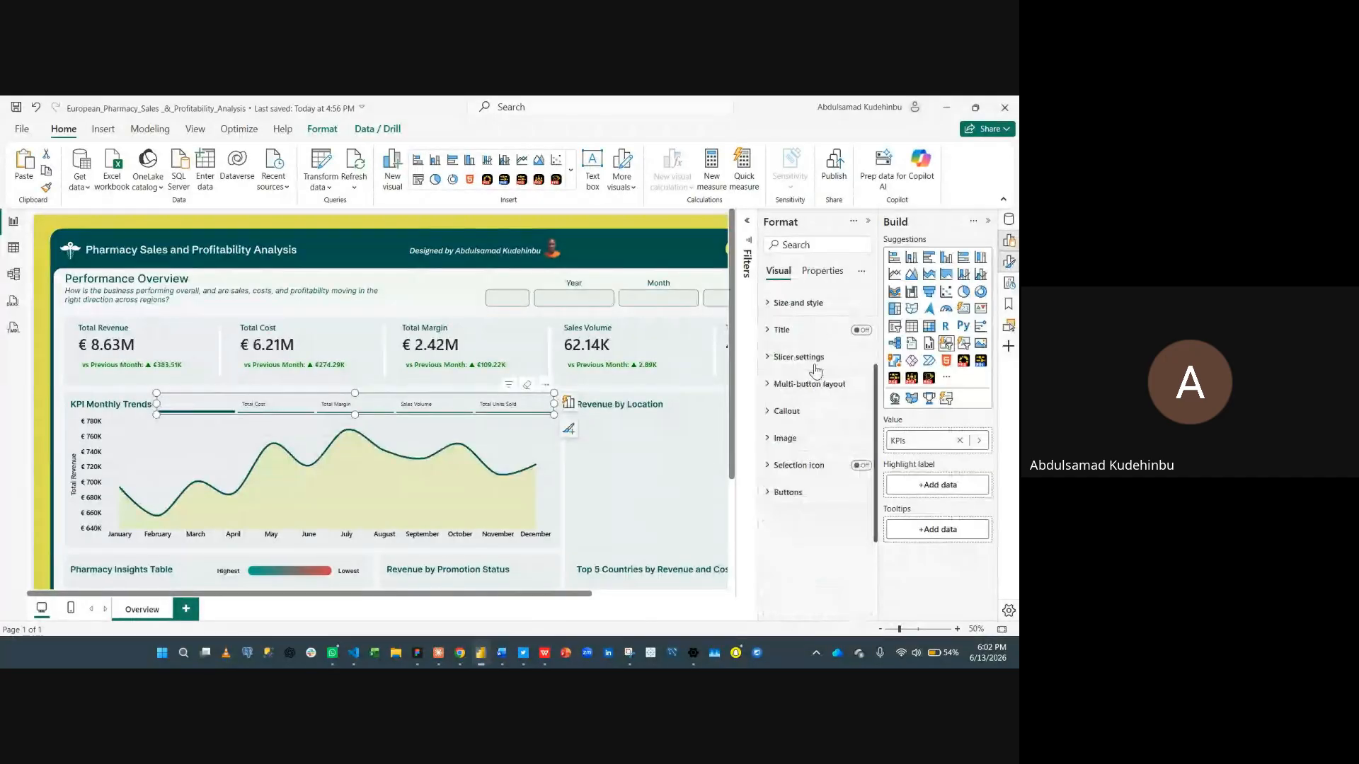
left_click(806, 412)
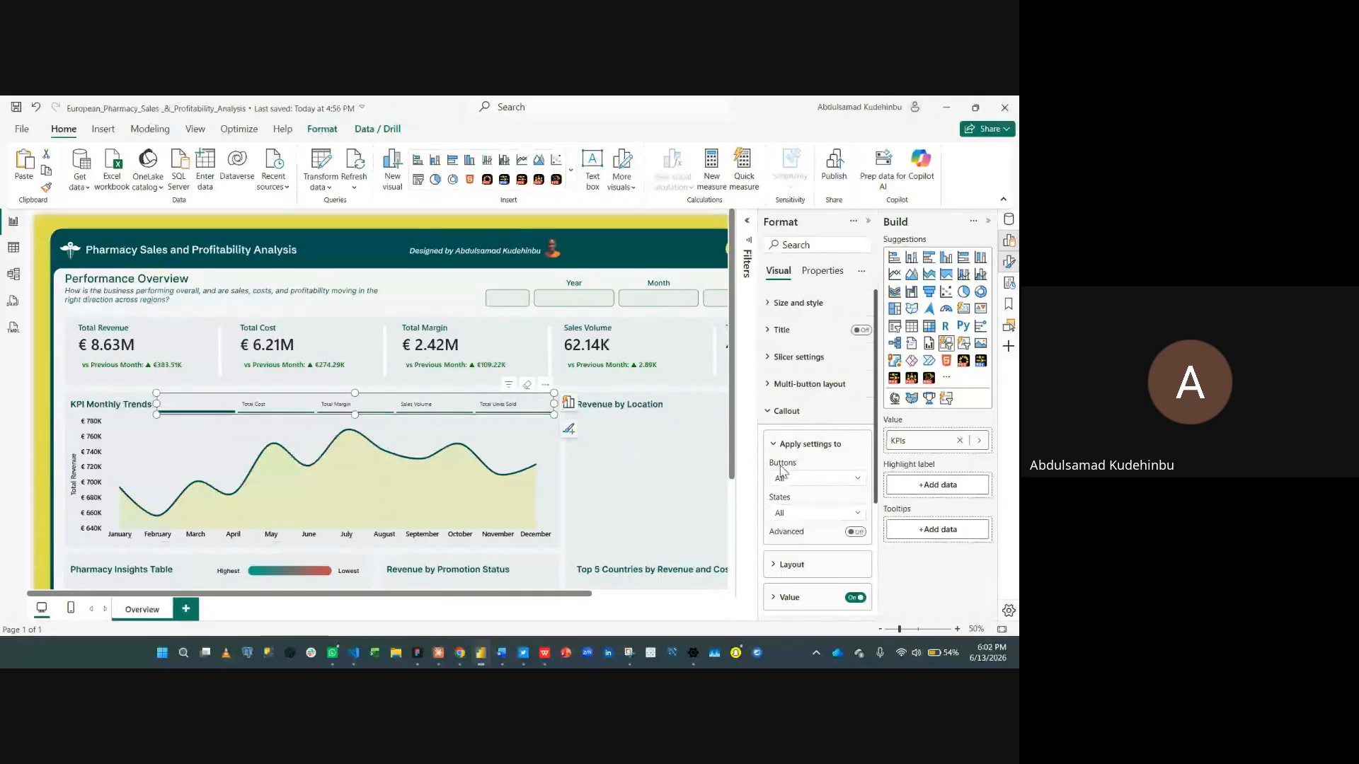
left_click(779, 513)
scroll(814, 506, "down", 1)
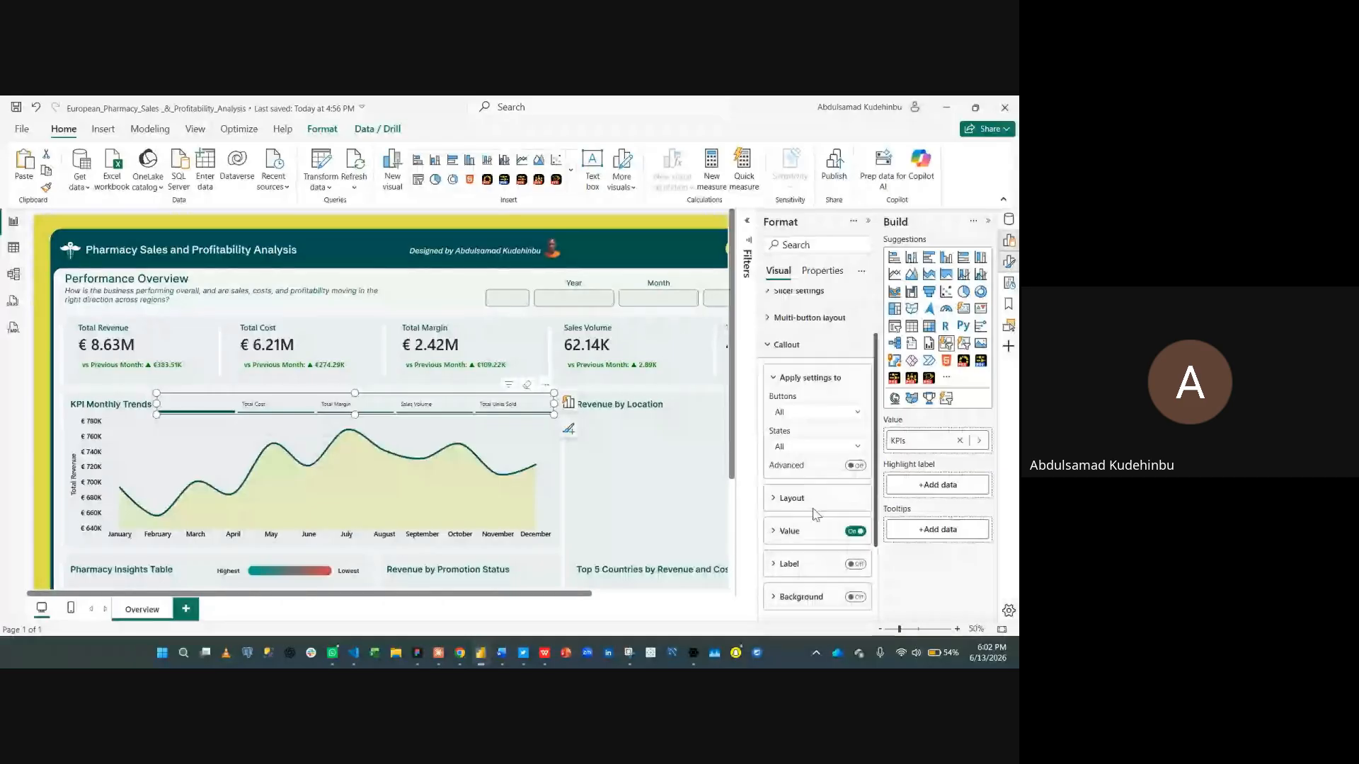
left_click(785, 530)
scroll(791, 524, "down", 3)
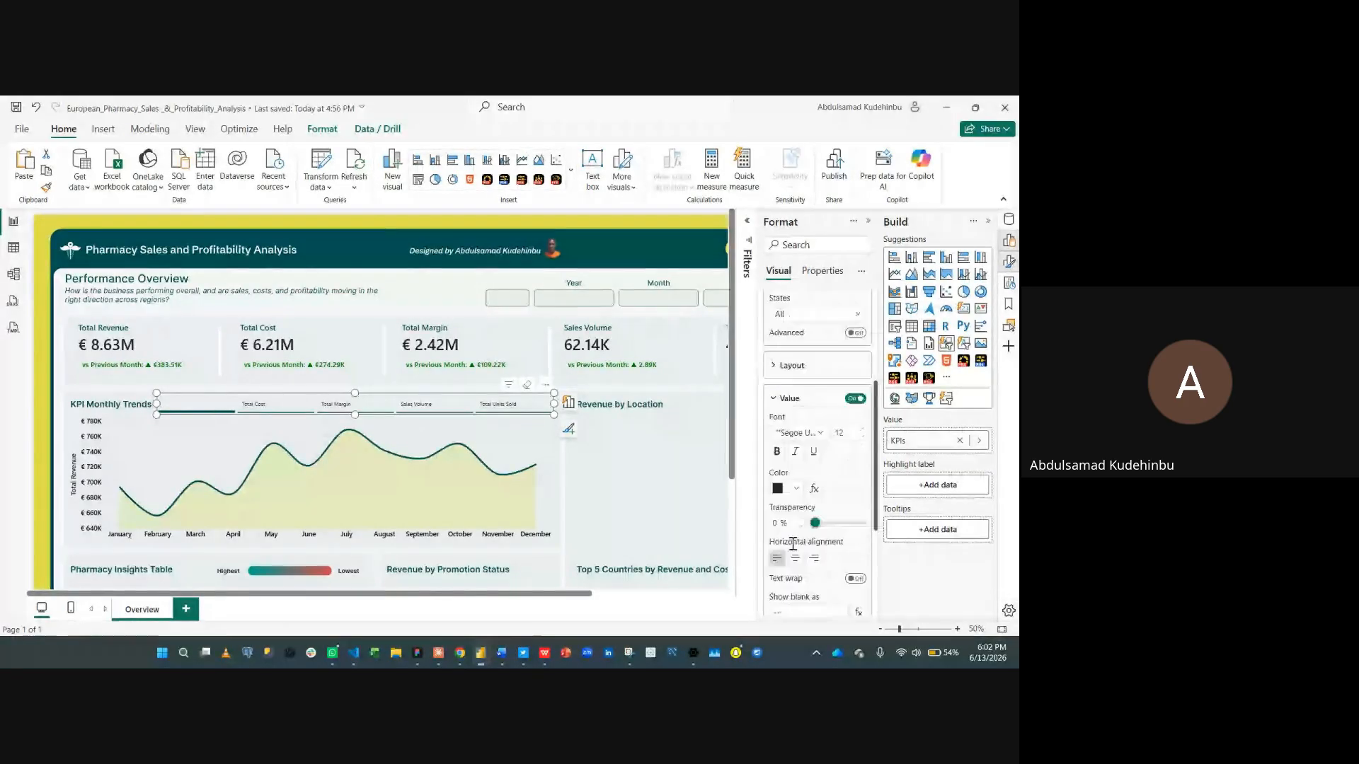
left_click(797, 493)
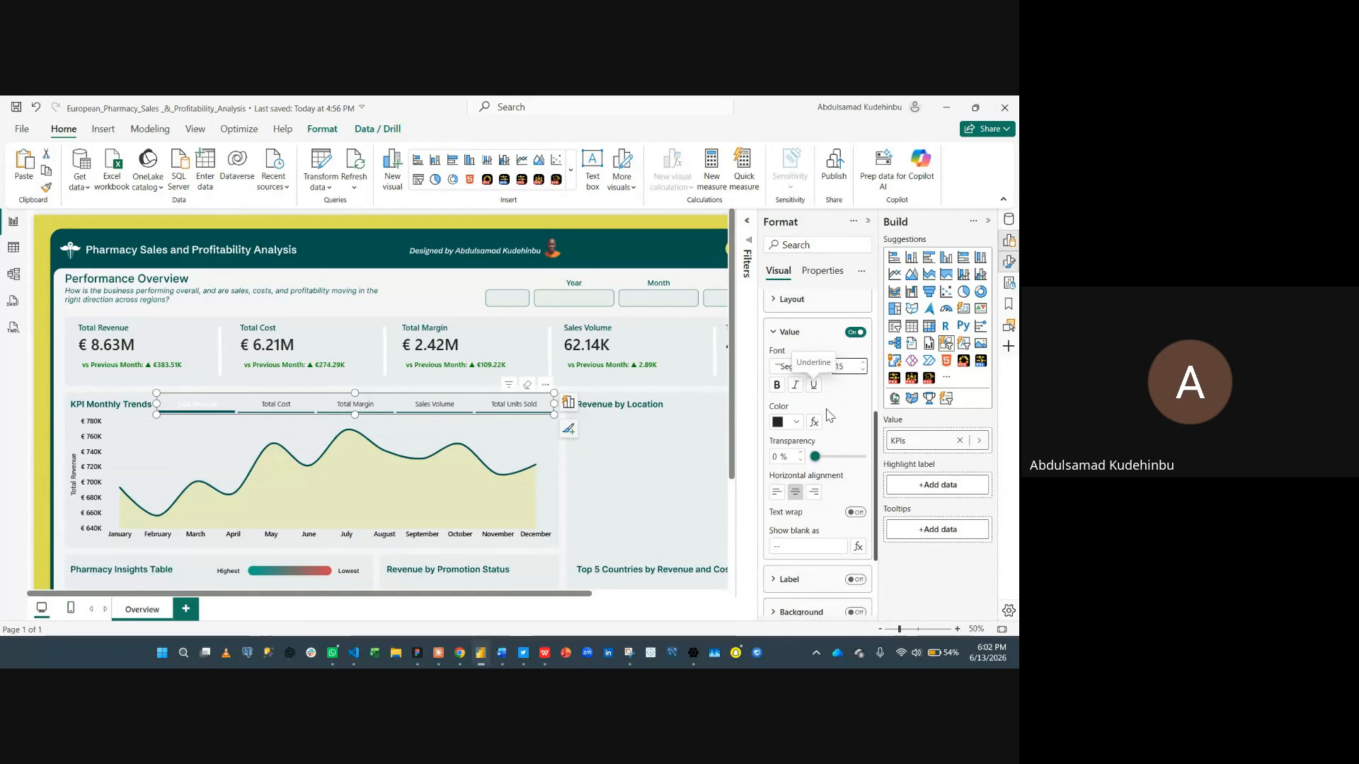
- Set the button text font to Segoe UI Semibold at 14 pt
left_click(801, 366)
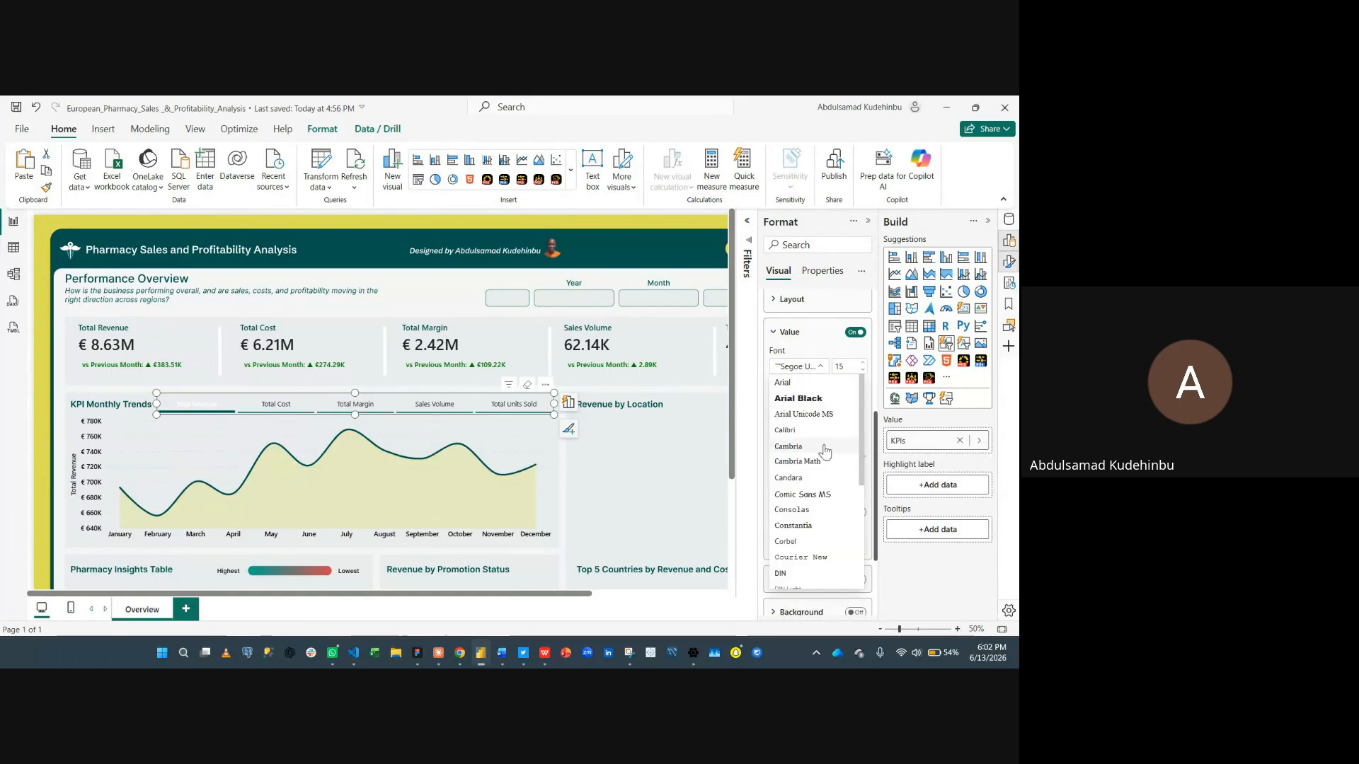
scroll(801, 512, "down", 2)
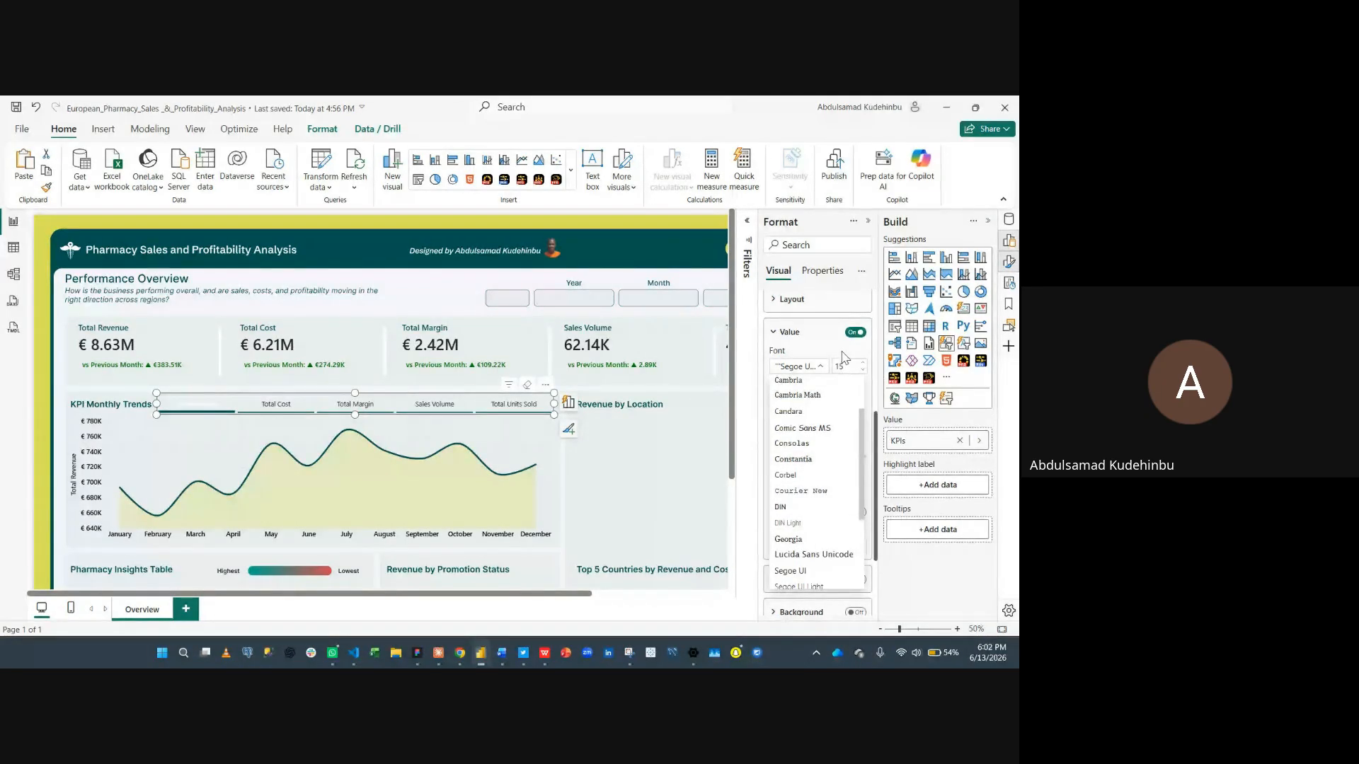
left_click(861, 371)
left_click(862, 371)
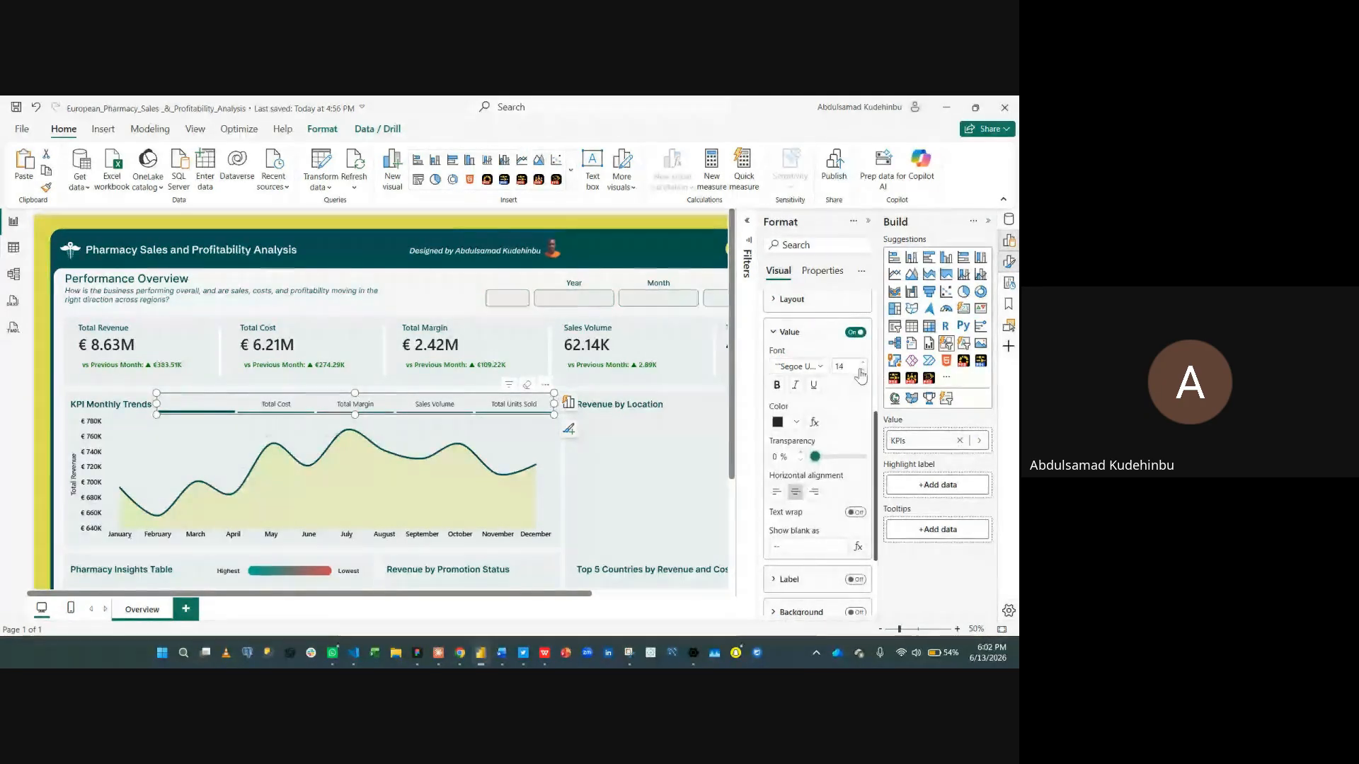
left_click(818, 368)
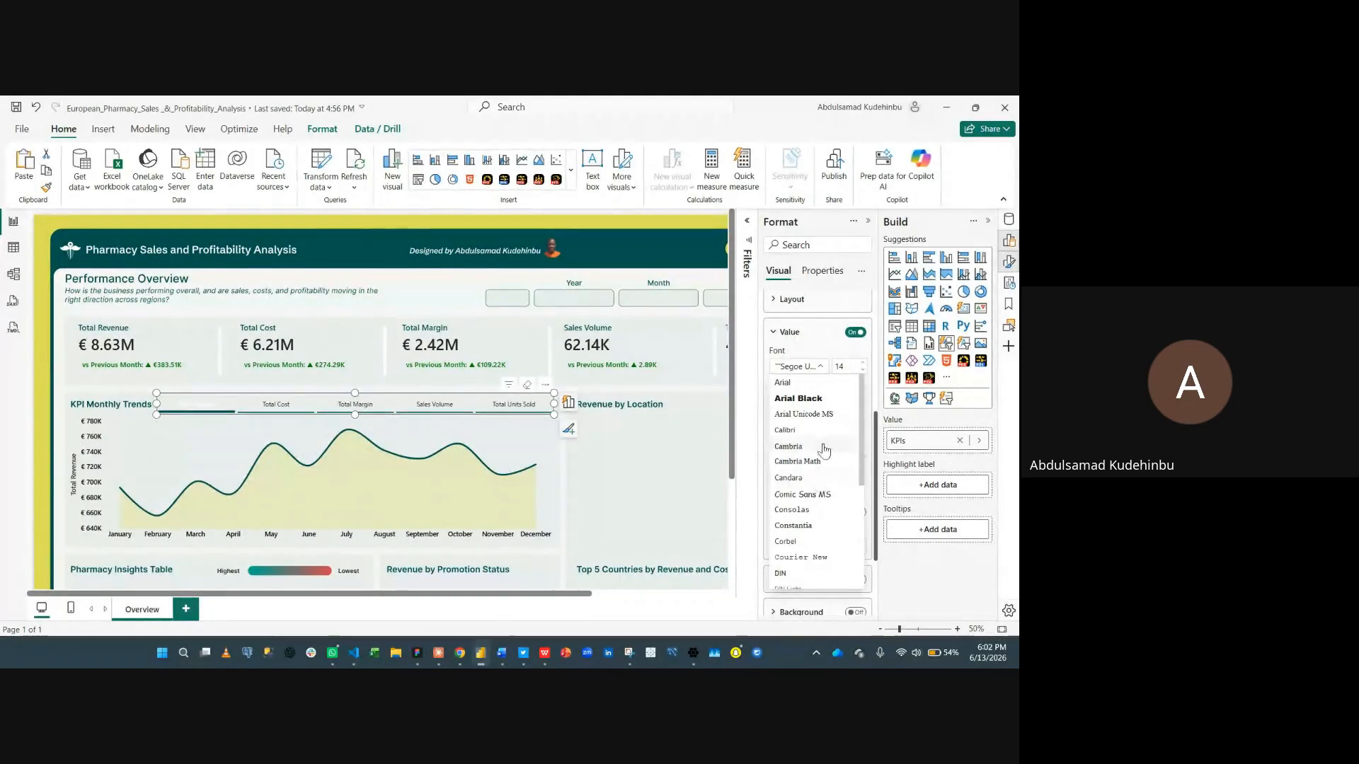
scroll(809, 433, "down", 4)
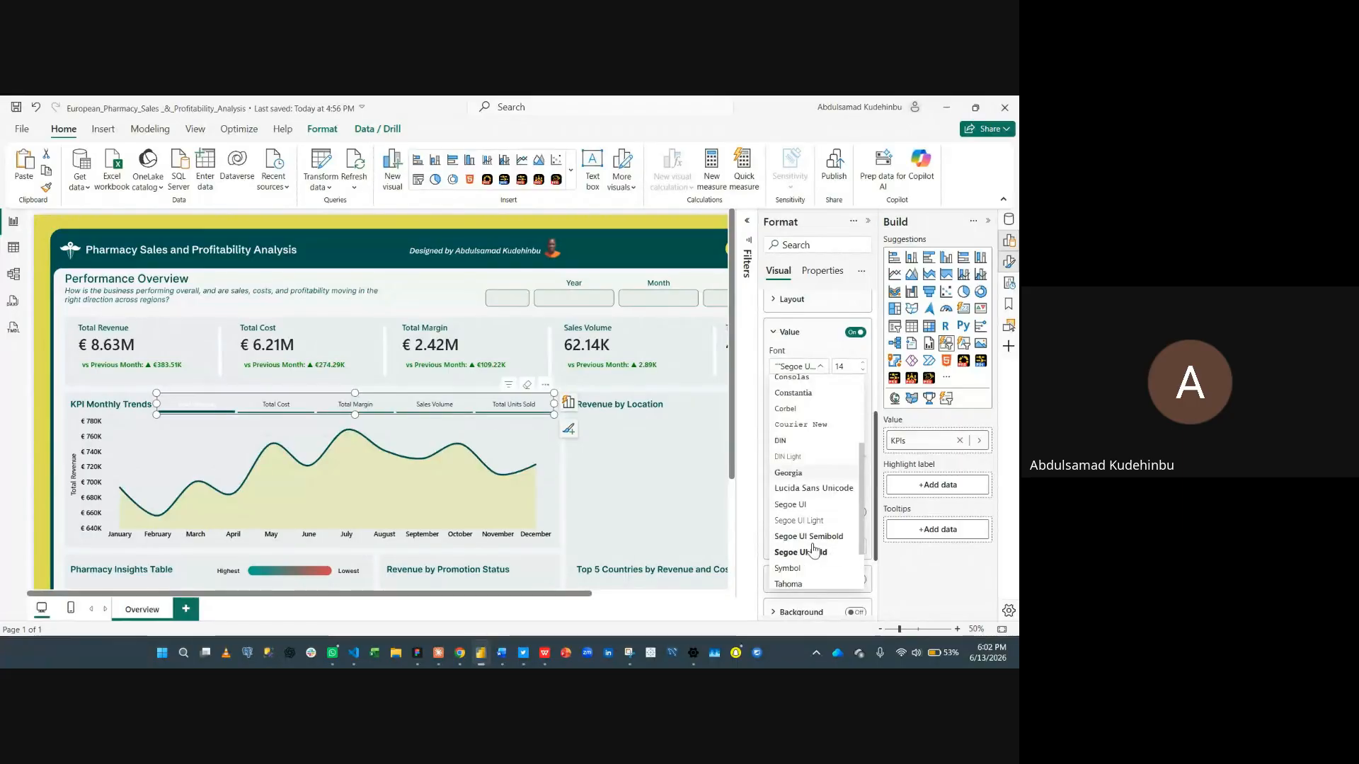
left_click(814, 539)
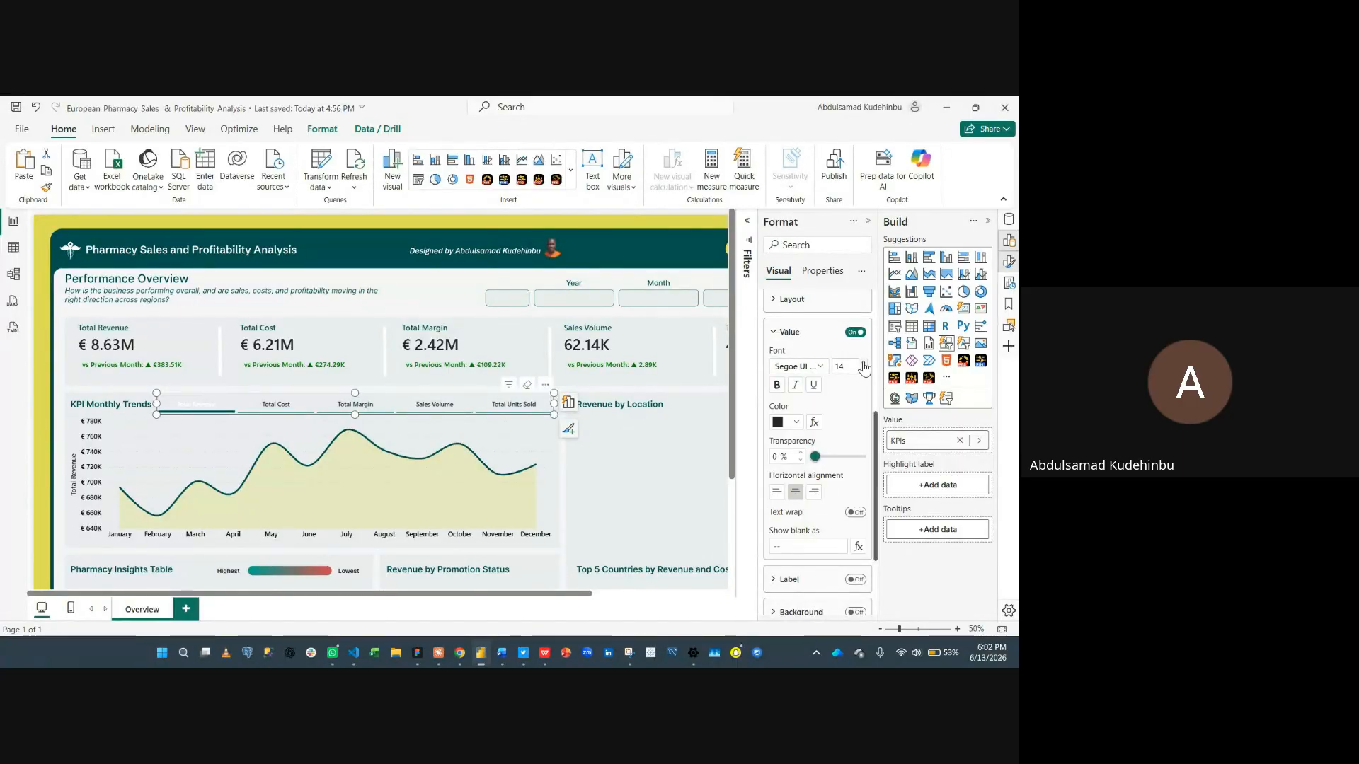
- Colour the button text dark teal and switch its font back to Segoe UI
left_click(795, 423)
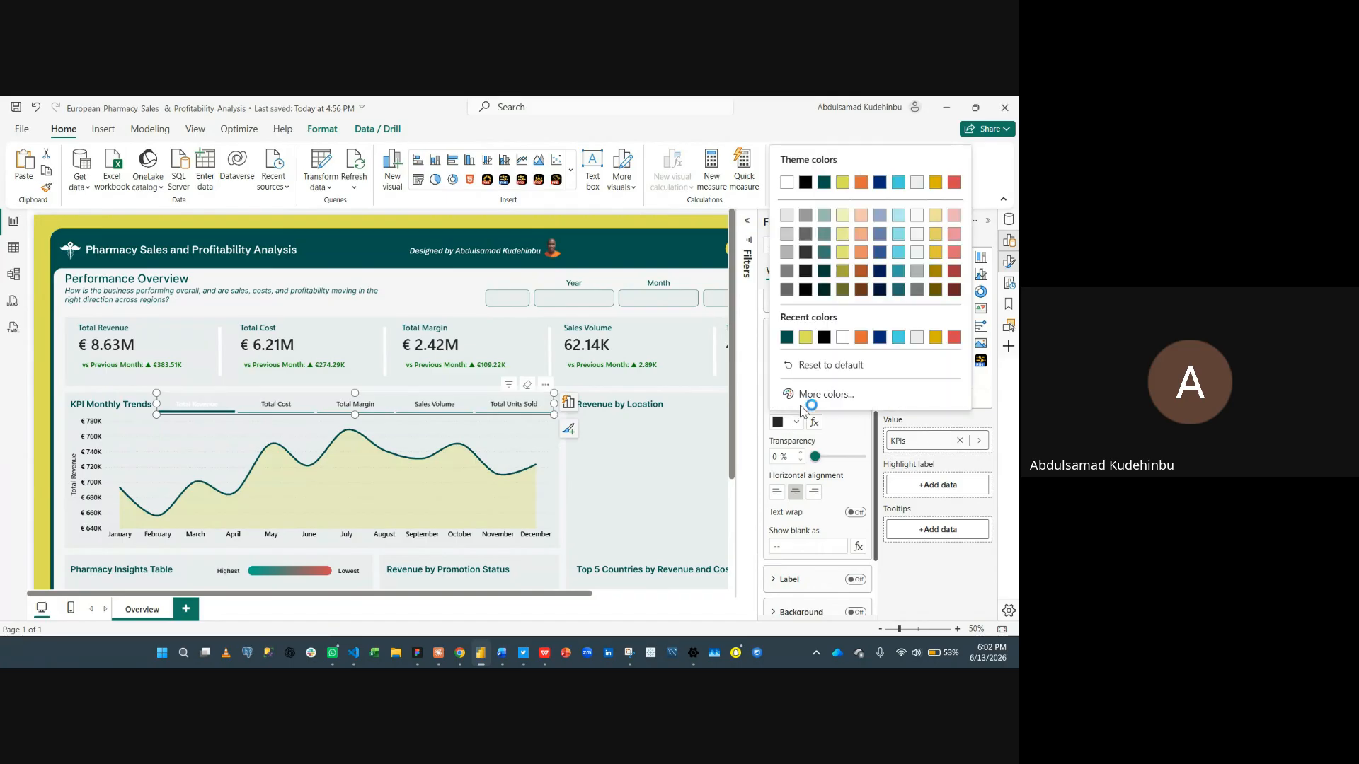
left_click(786, 338)
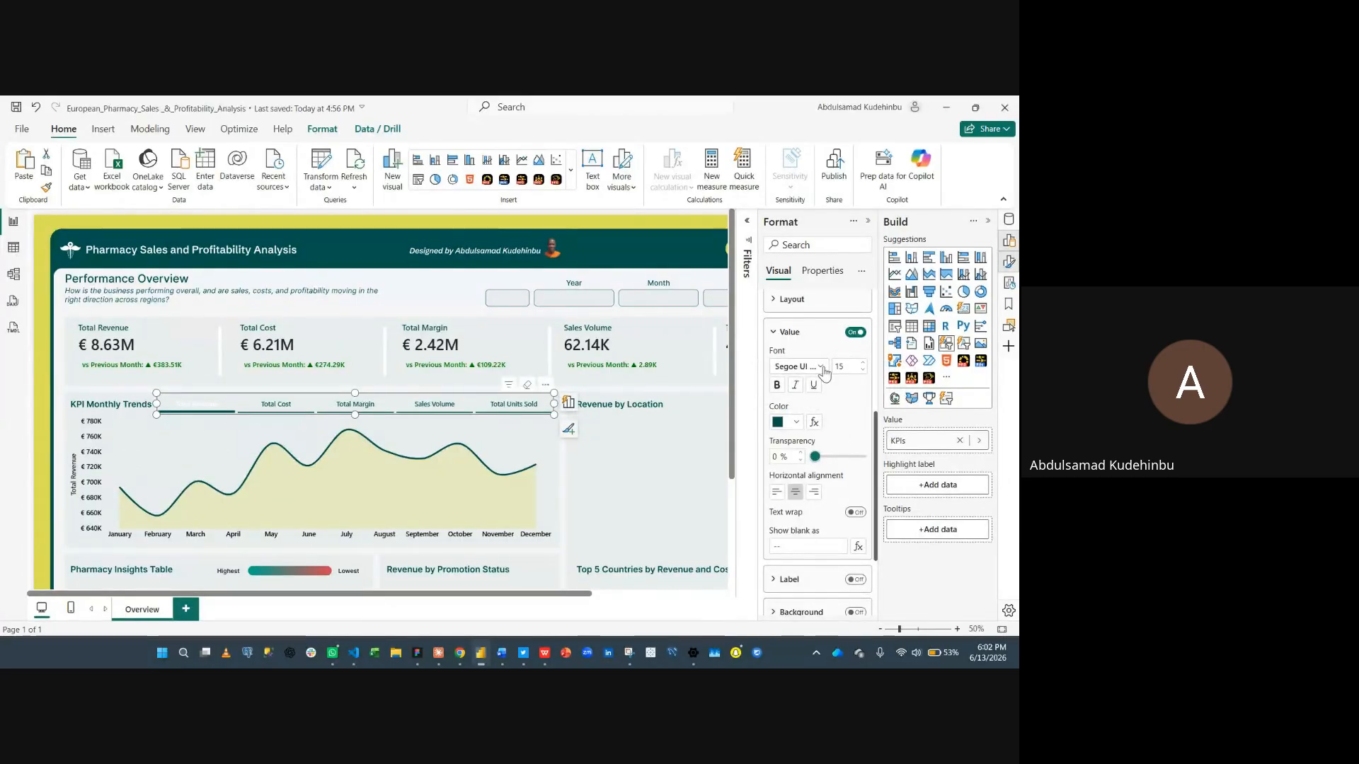
left_click(822, 368)
left_click(814, 447)
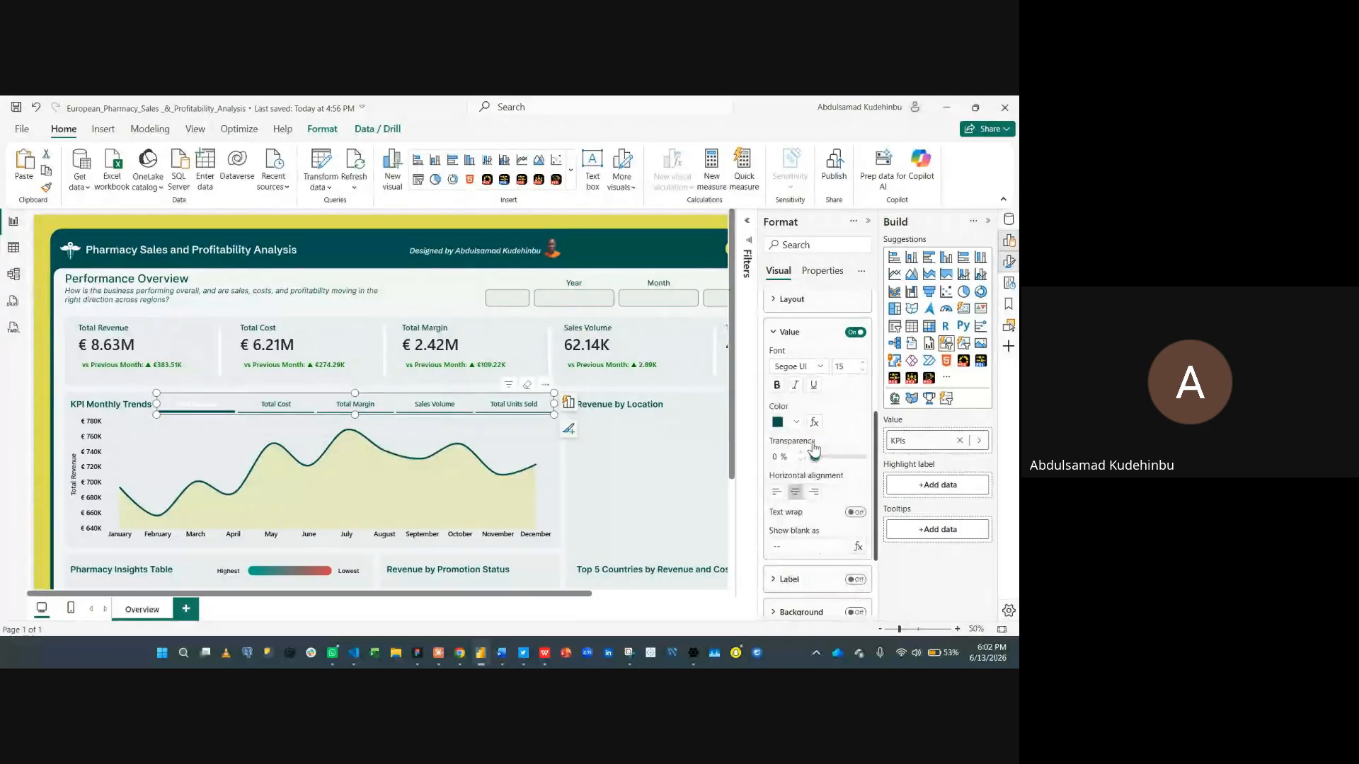
- Switch the text settings to the Hover state and set its font size to 17 pt
left_click(803, 332)
left_click(820, 344)
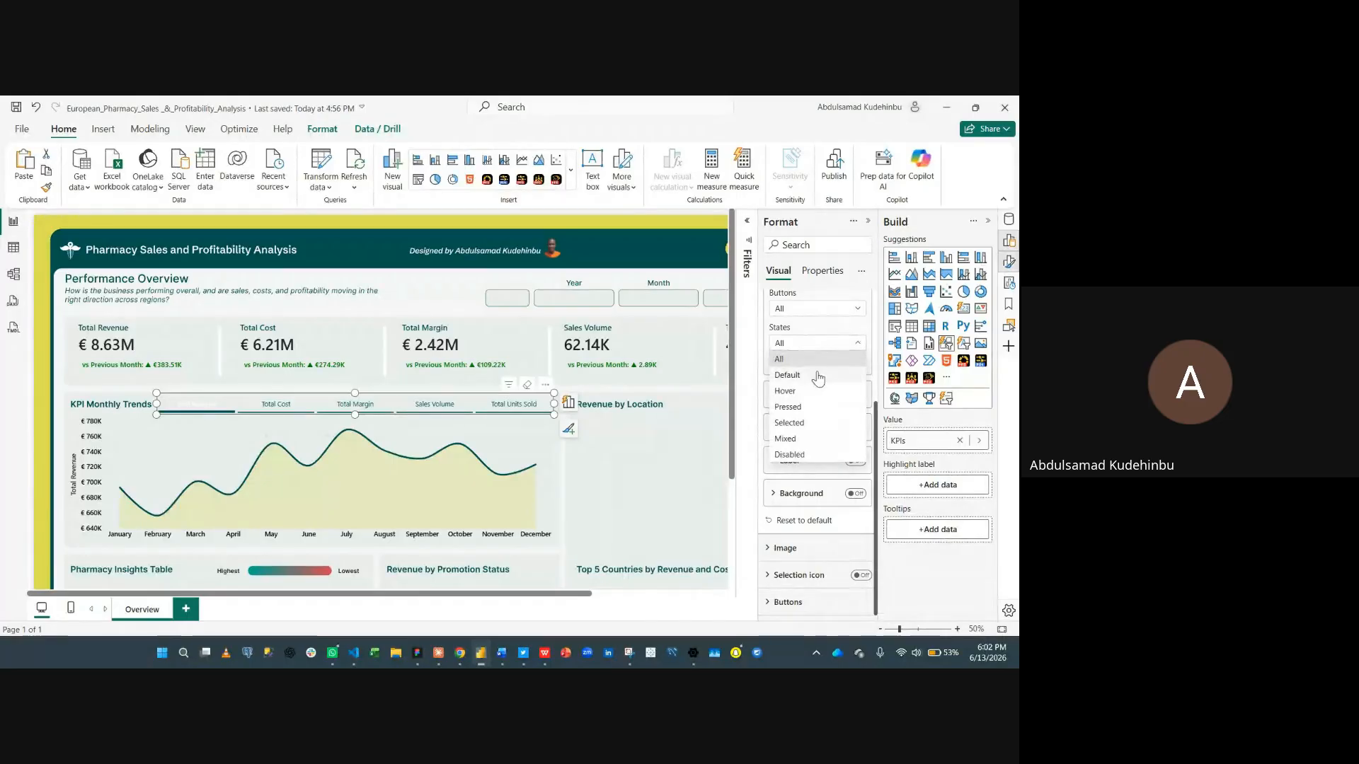
left_click(791, 424)
left_click(814, 344)
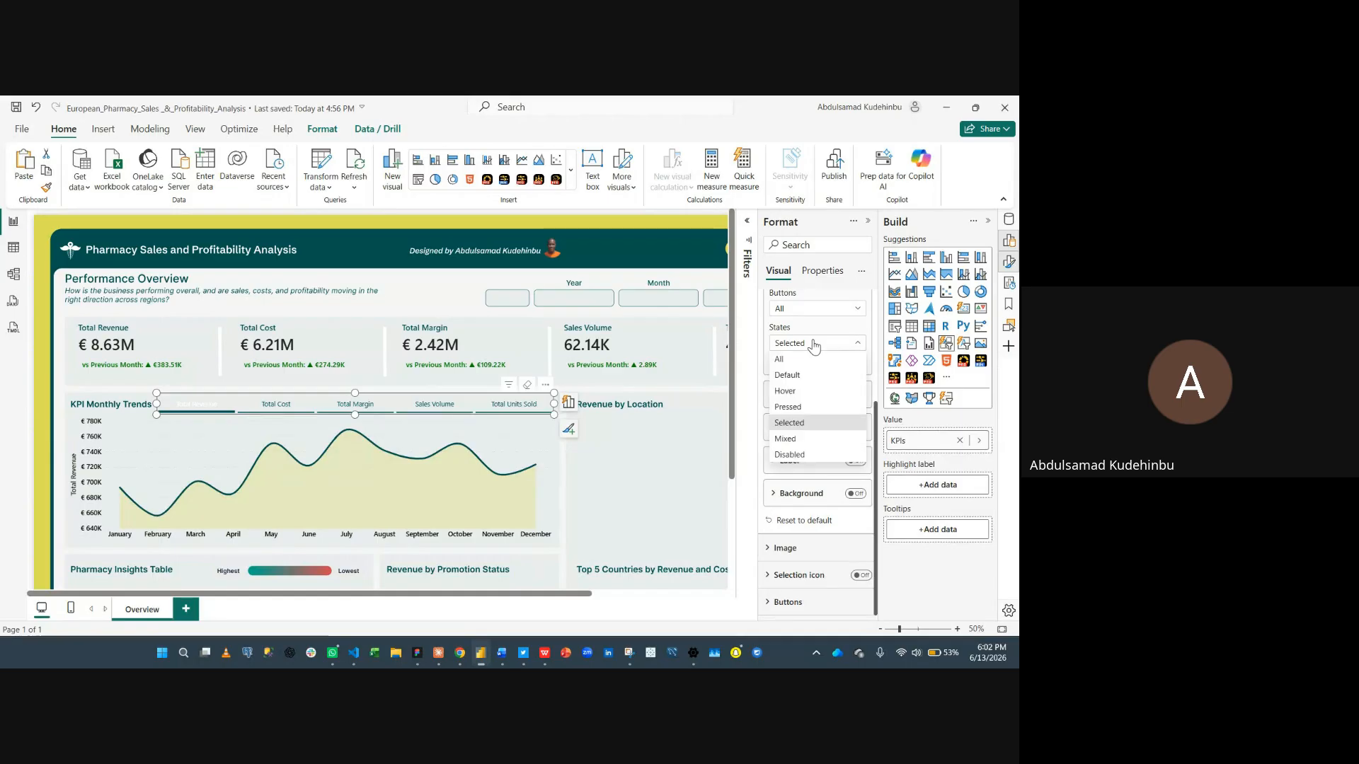
left_click(802, 393)
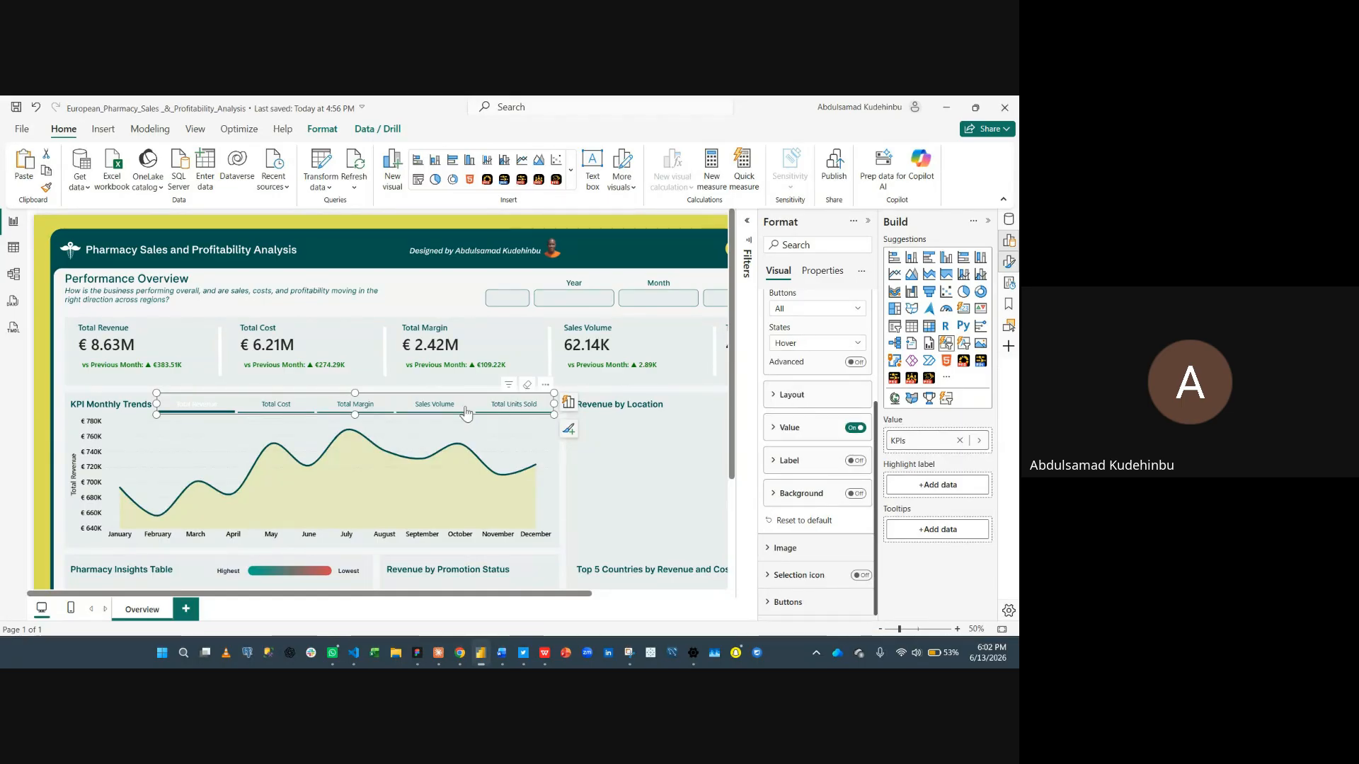
left_click(783, 429)
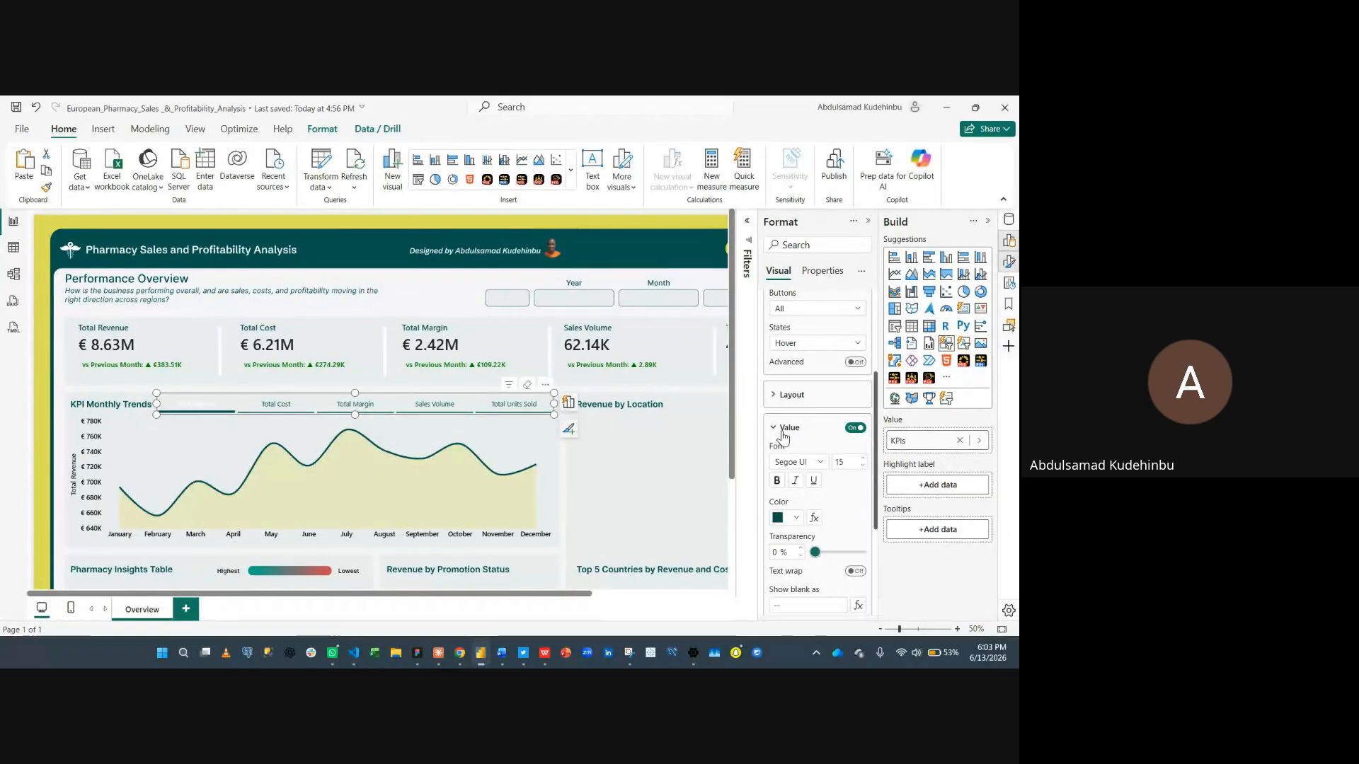
left_click(863, 459)
left_click(863, 459)
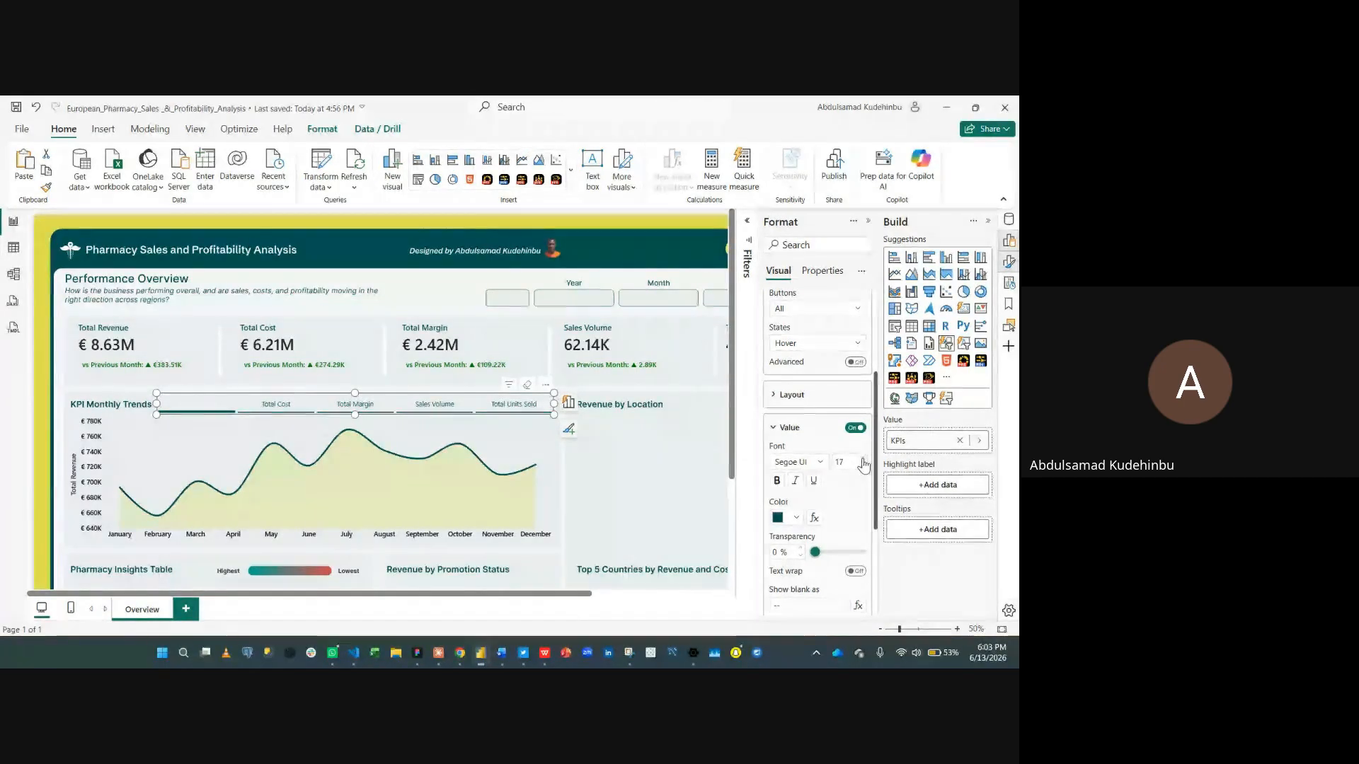
- Set the Hover state text font to Segoe UI Semibold
mouse_move(524, 435)
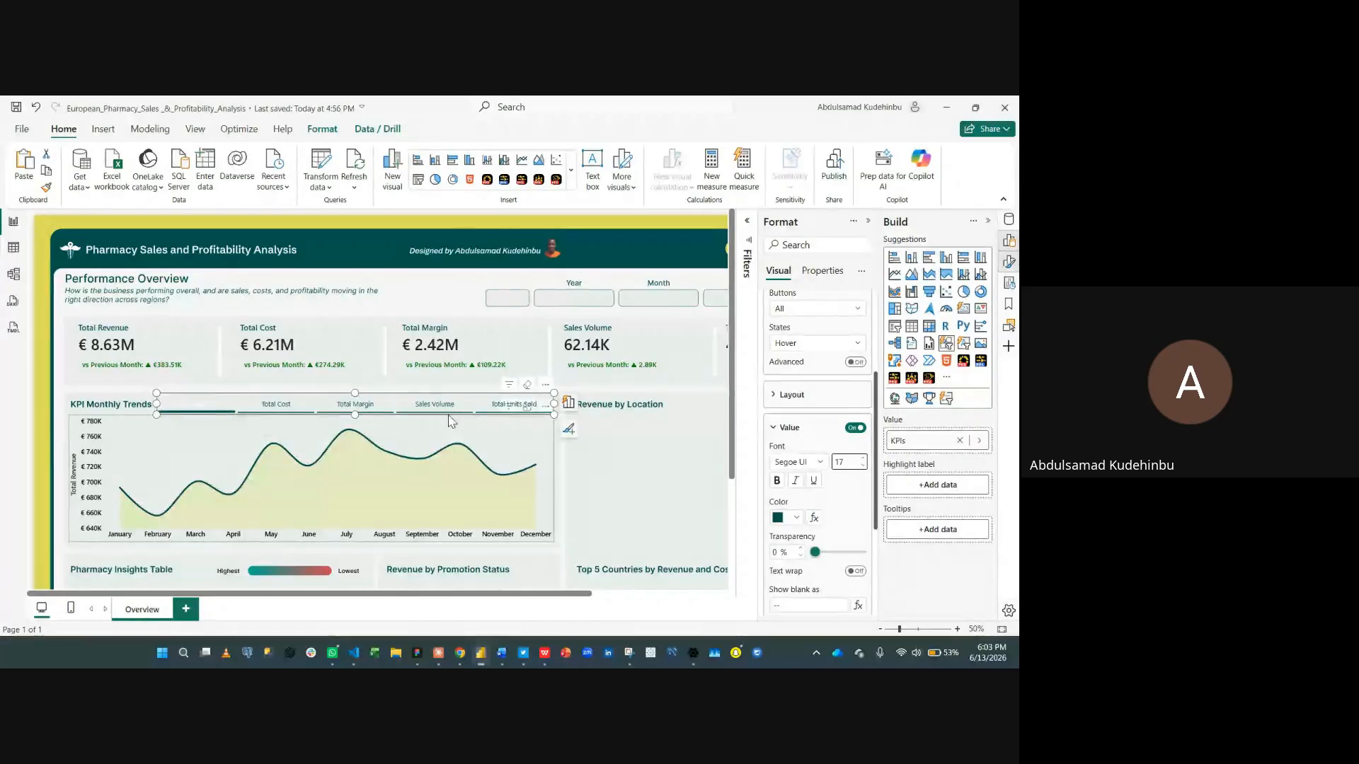
left_click(796, 462)
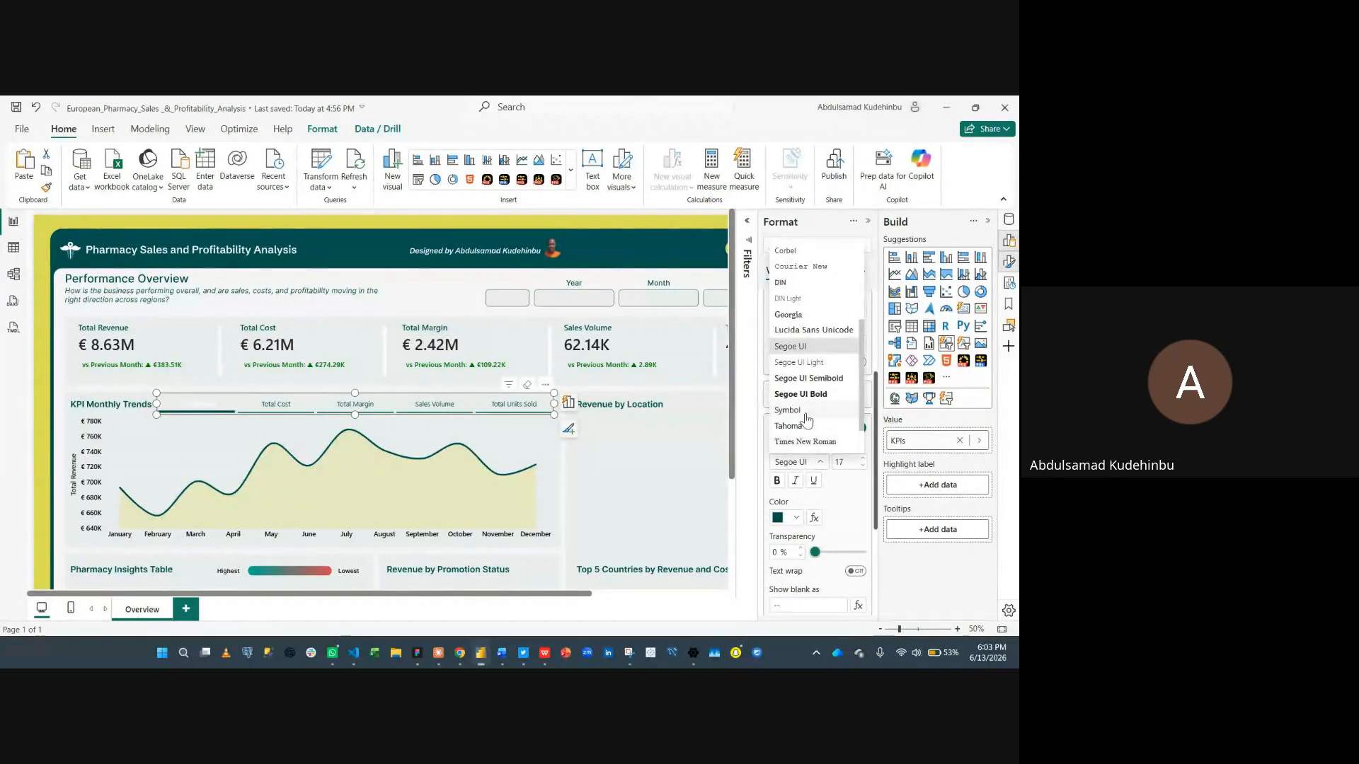
left_click(810, 386)
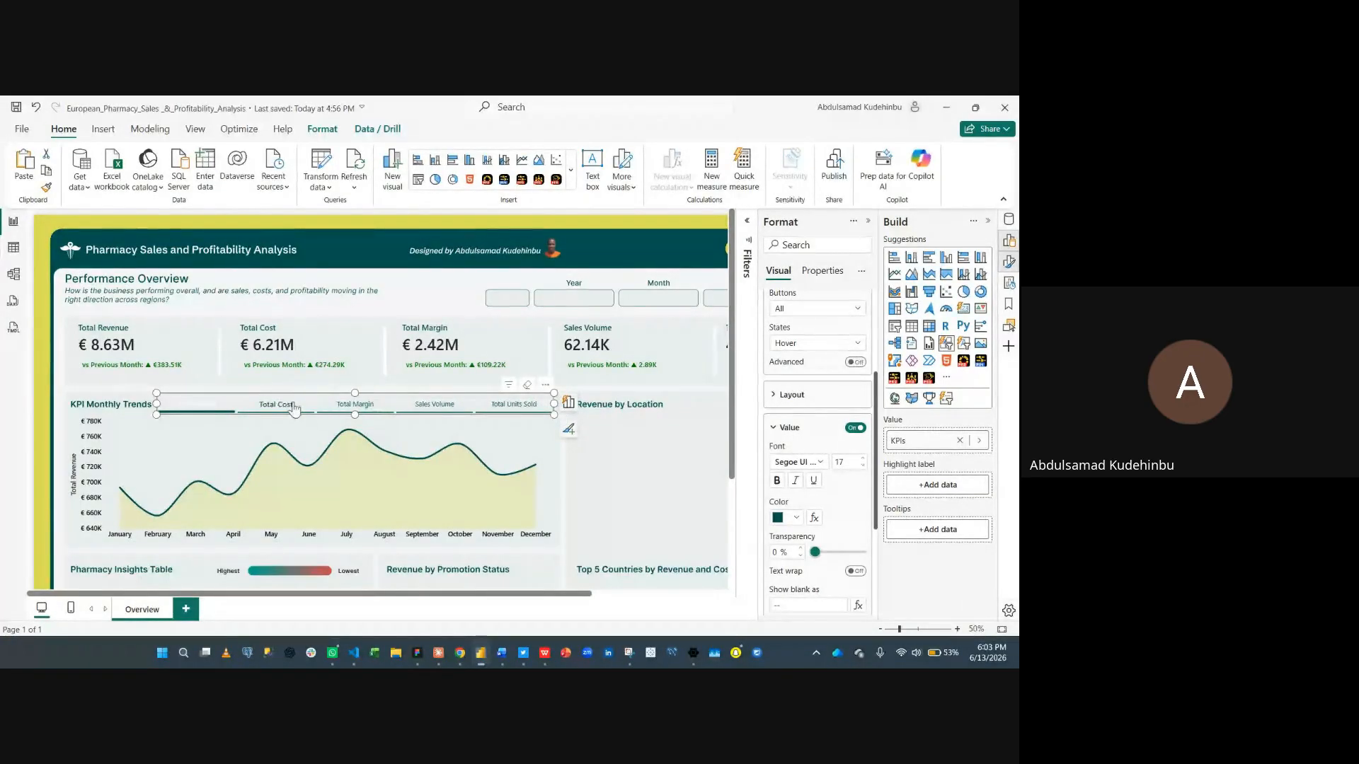
- Switch to the Selected state and style its text dark teal in Segoe UI Bold at 18 pt
left_click(811, 346)
left_click(789, 423)
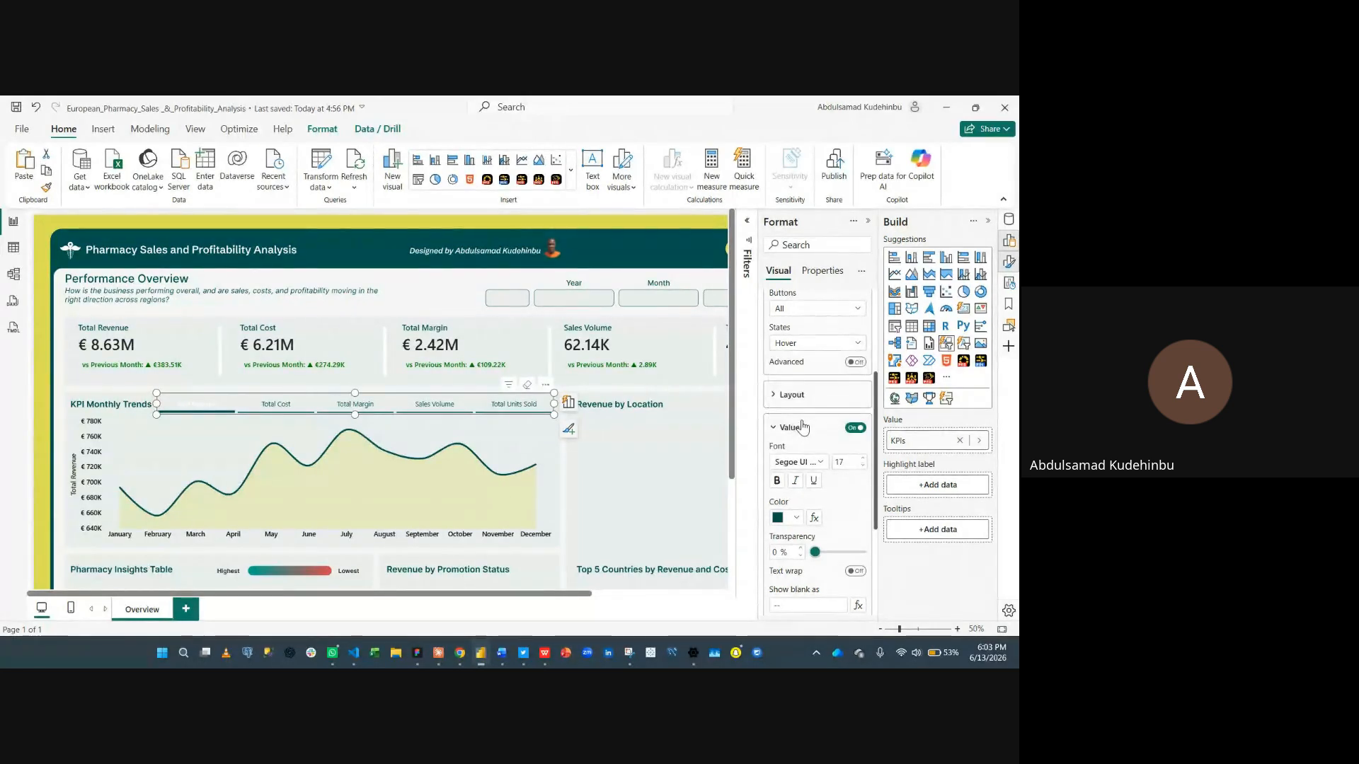
left_click(800, 428)
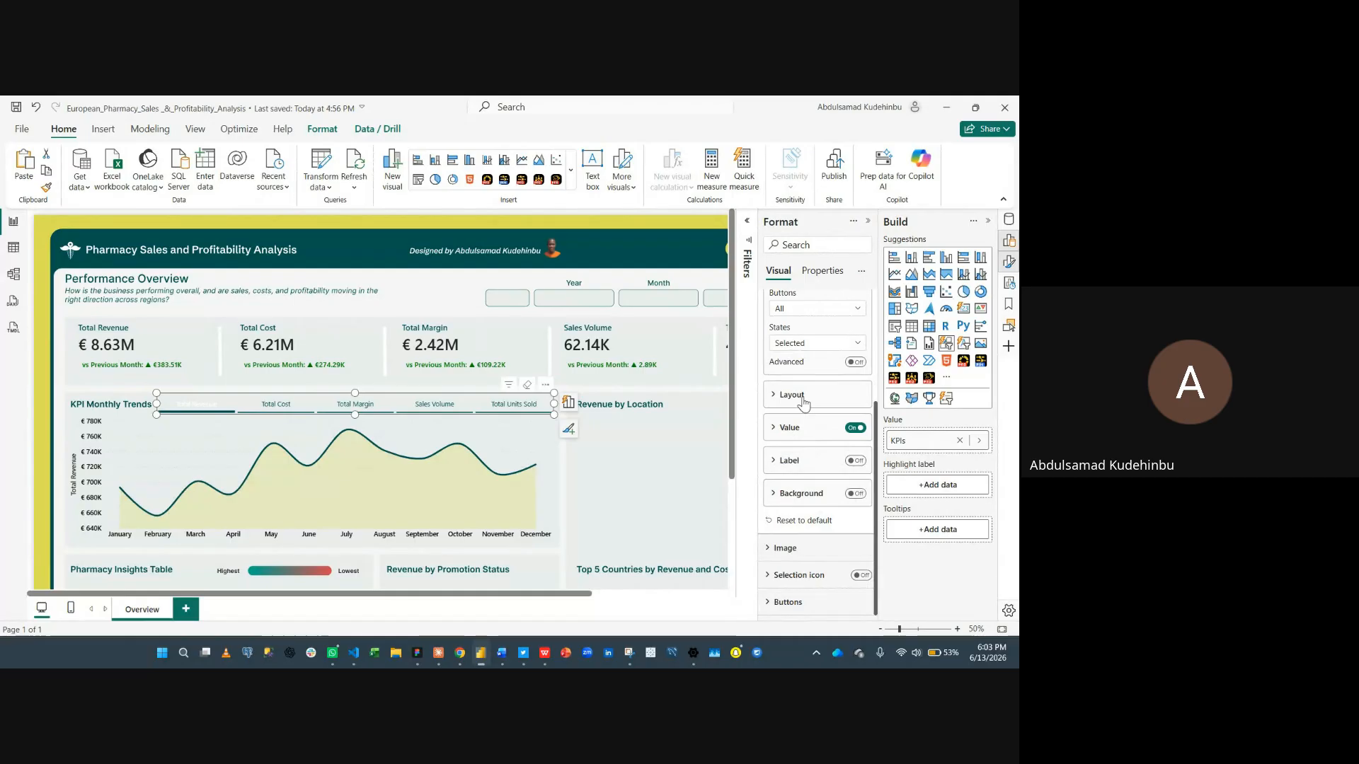
left_click(784, 427)
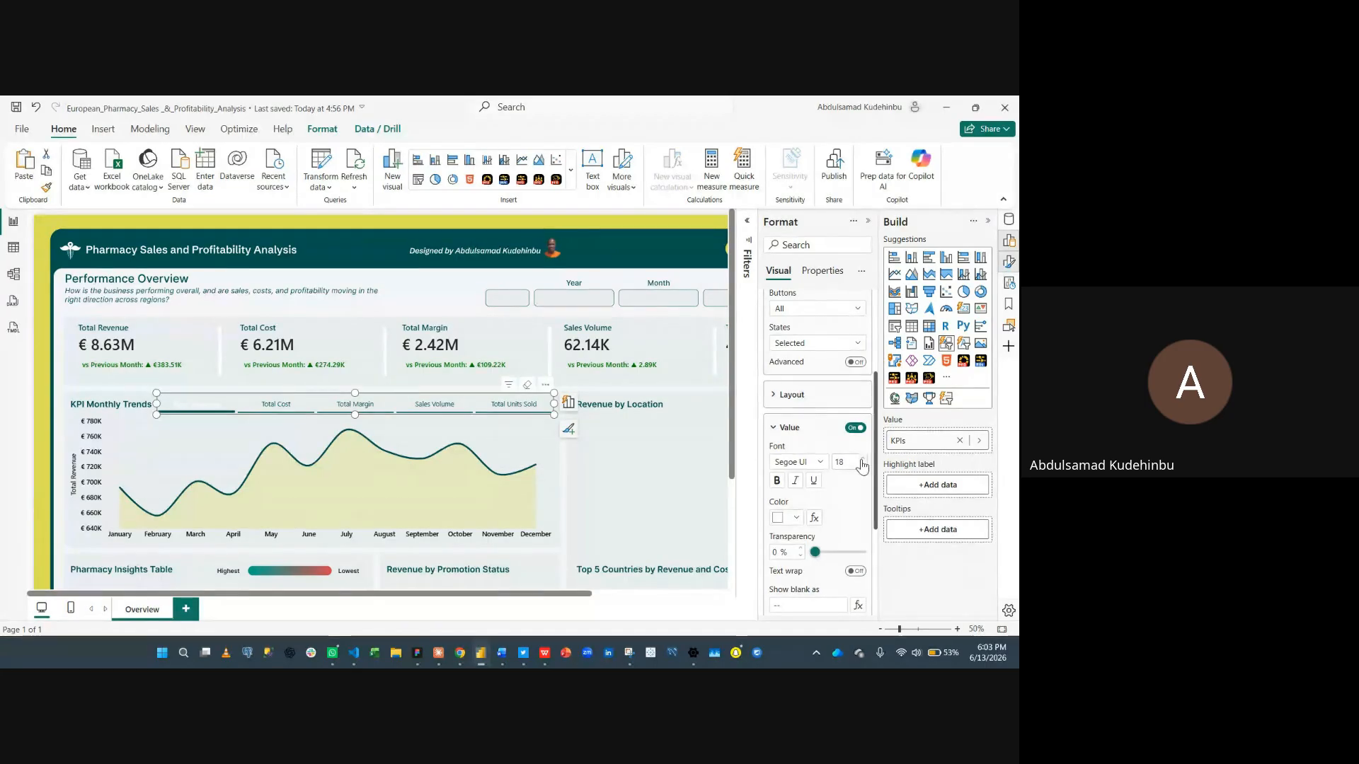
left_click(785, 518)
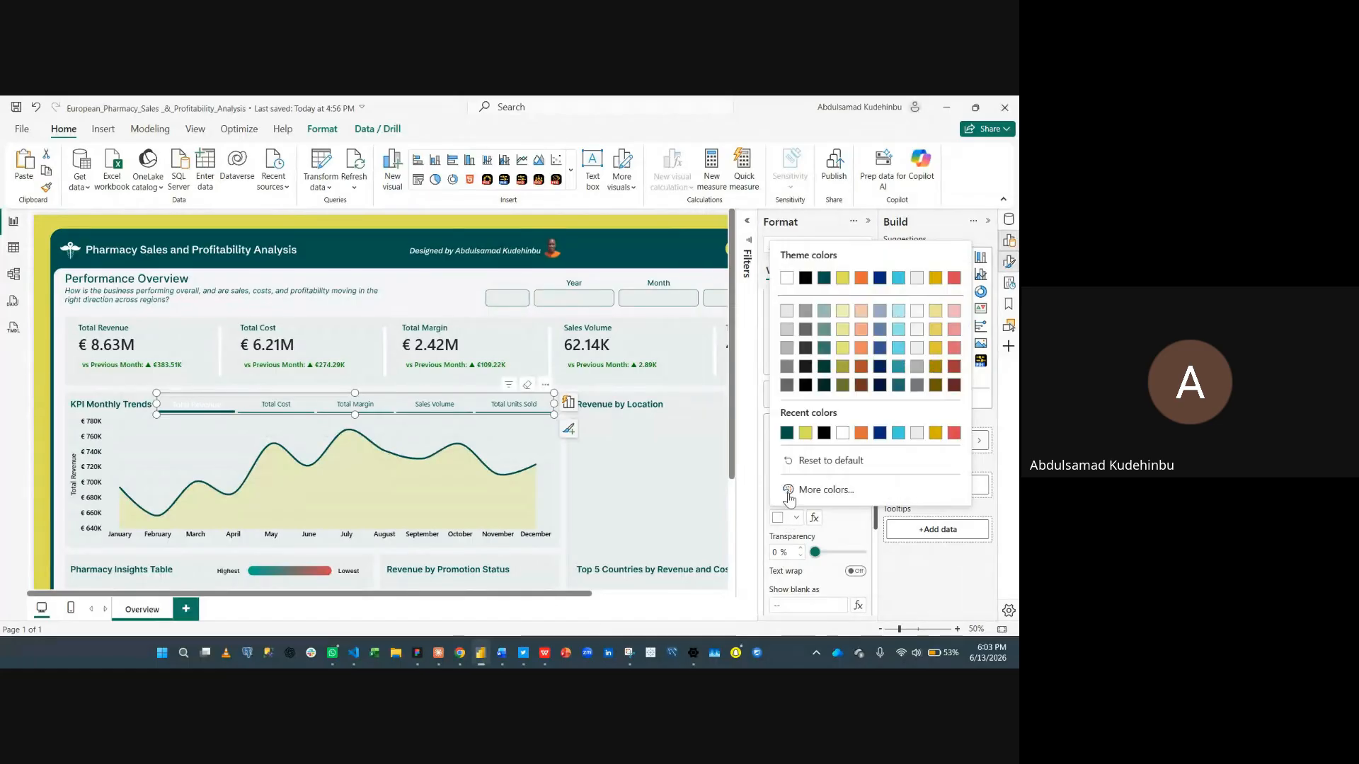
left_click(786, 433)
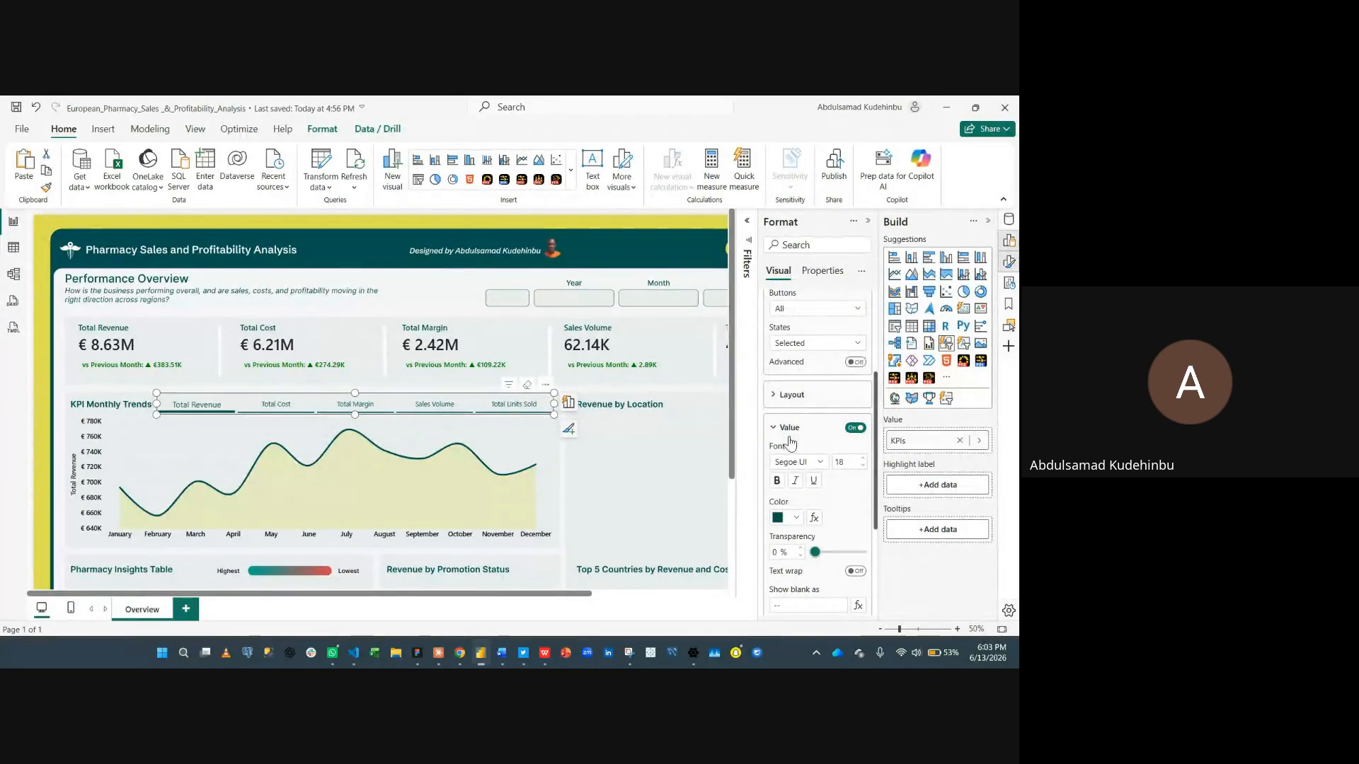
left_click(793, 467)
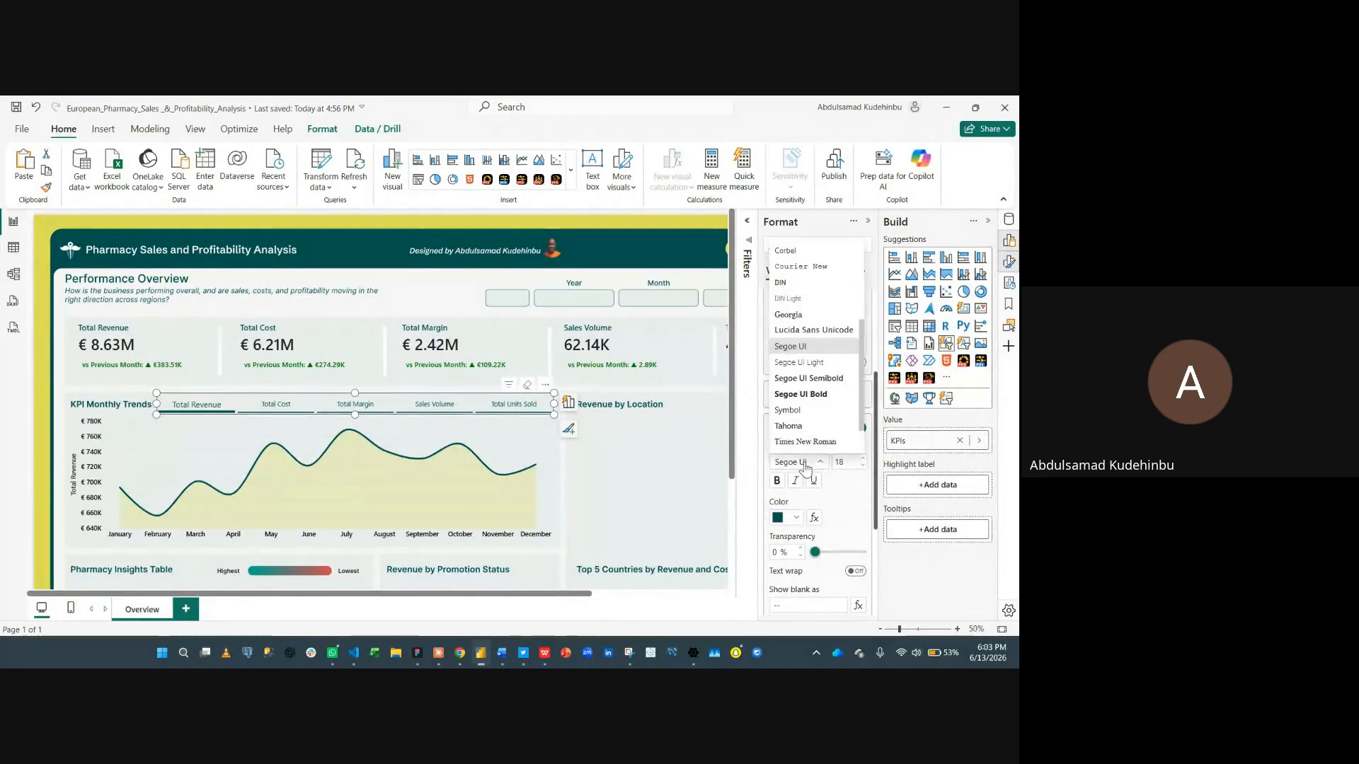
left_click(820, 394)
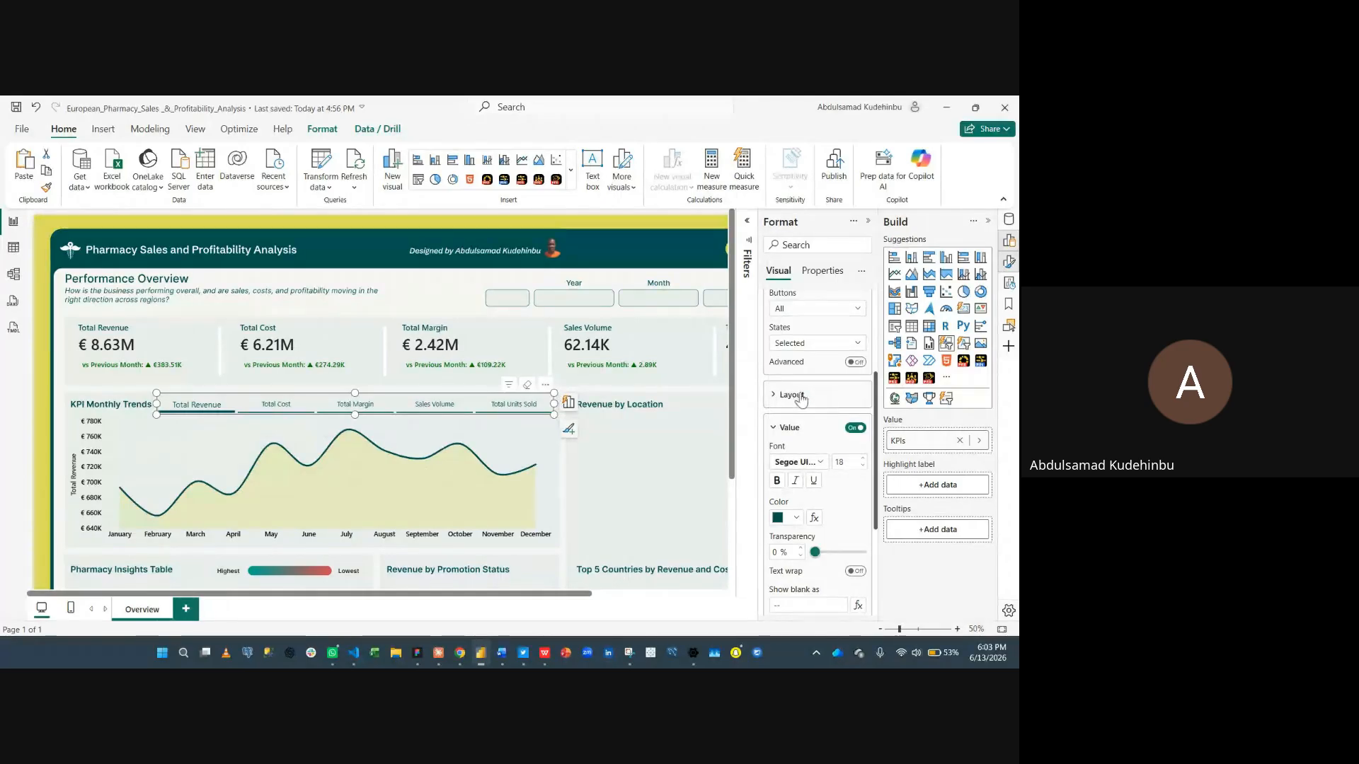
- Deselect the slicer and collapse the Format and Build panes
left_click(437, 294)
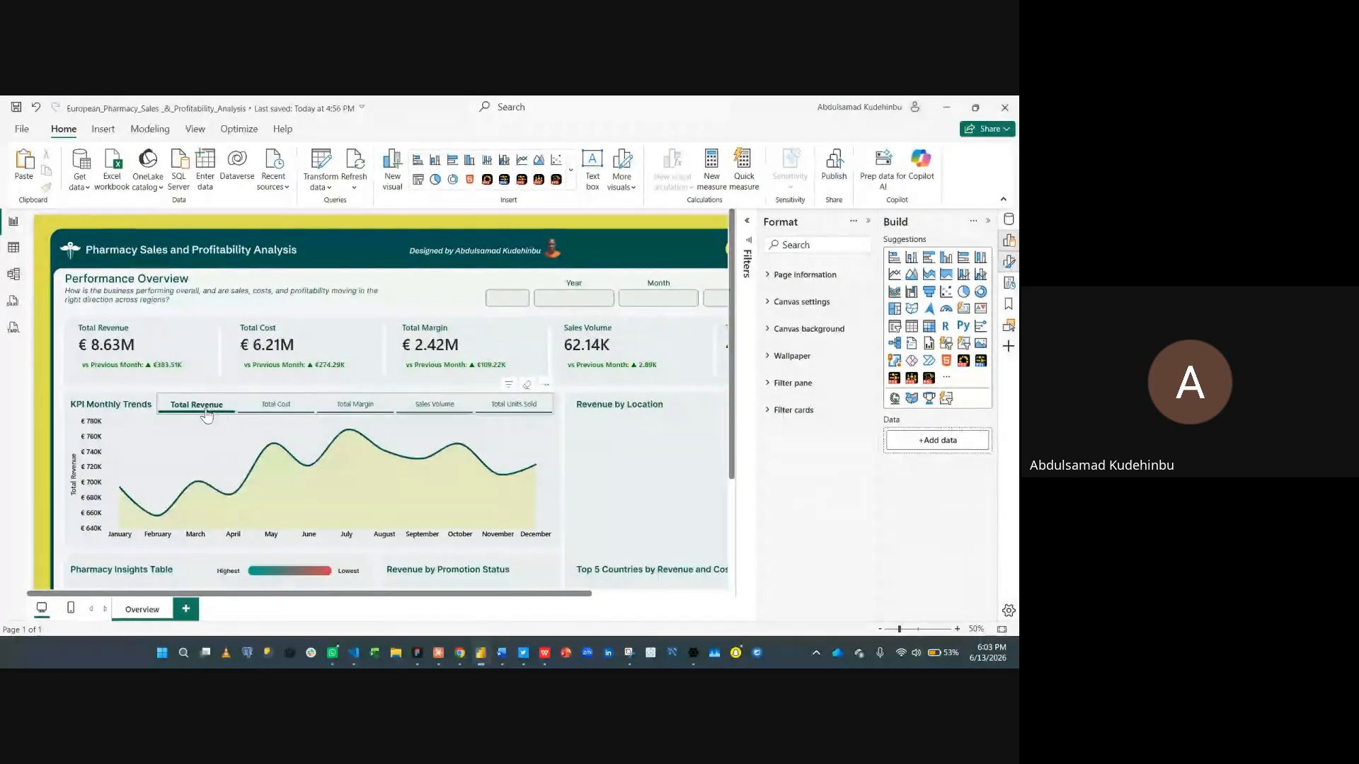
left_click(866, 223)
left_click(990, 223)
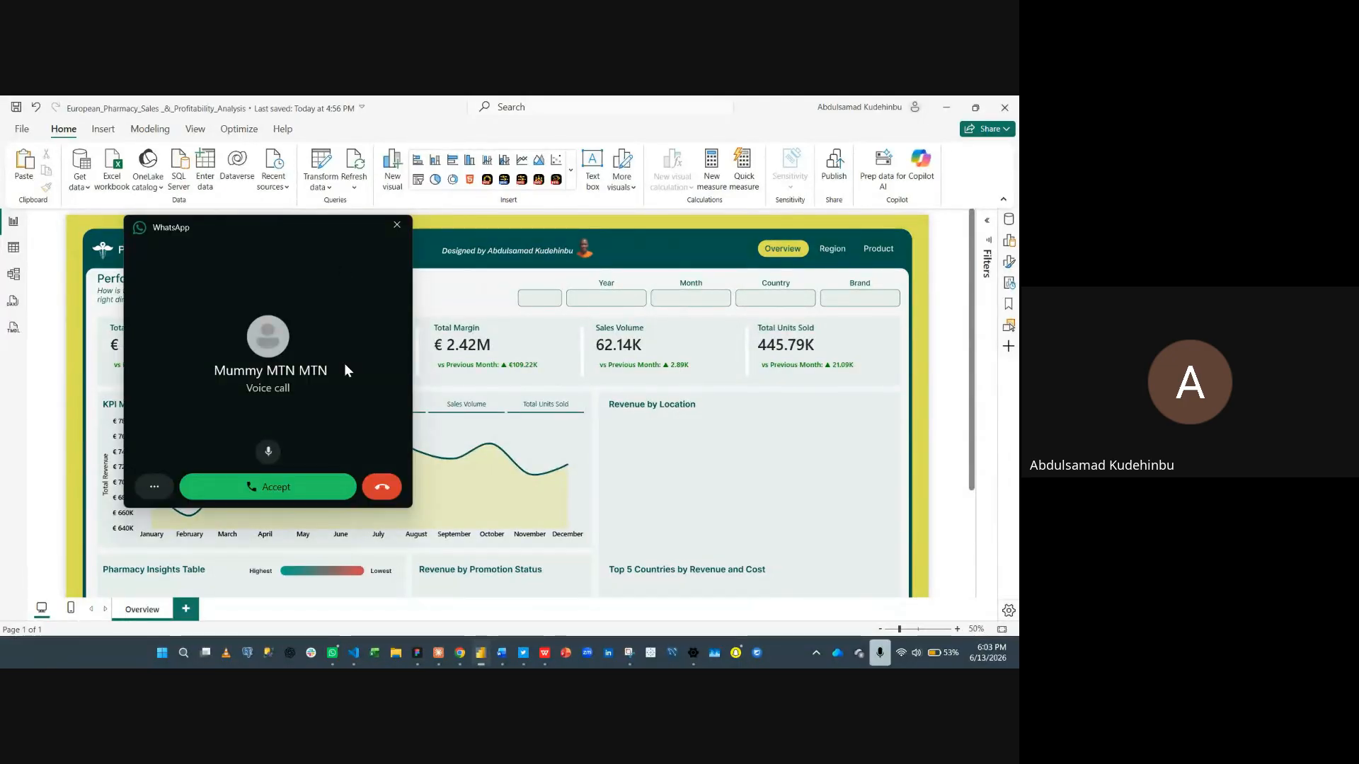
left_click(380, 486)
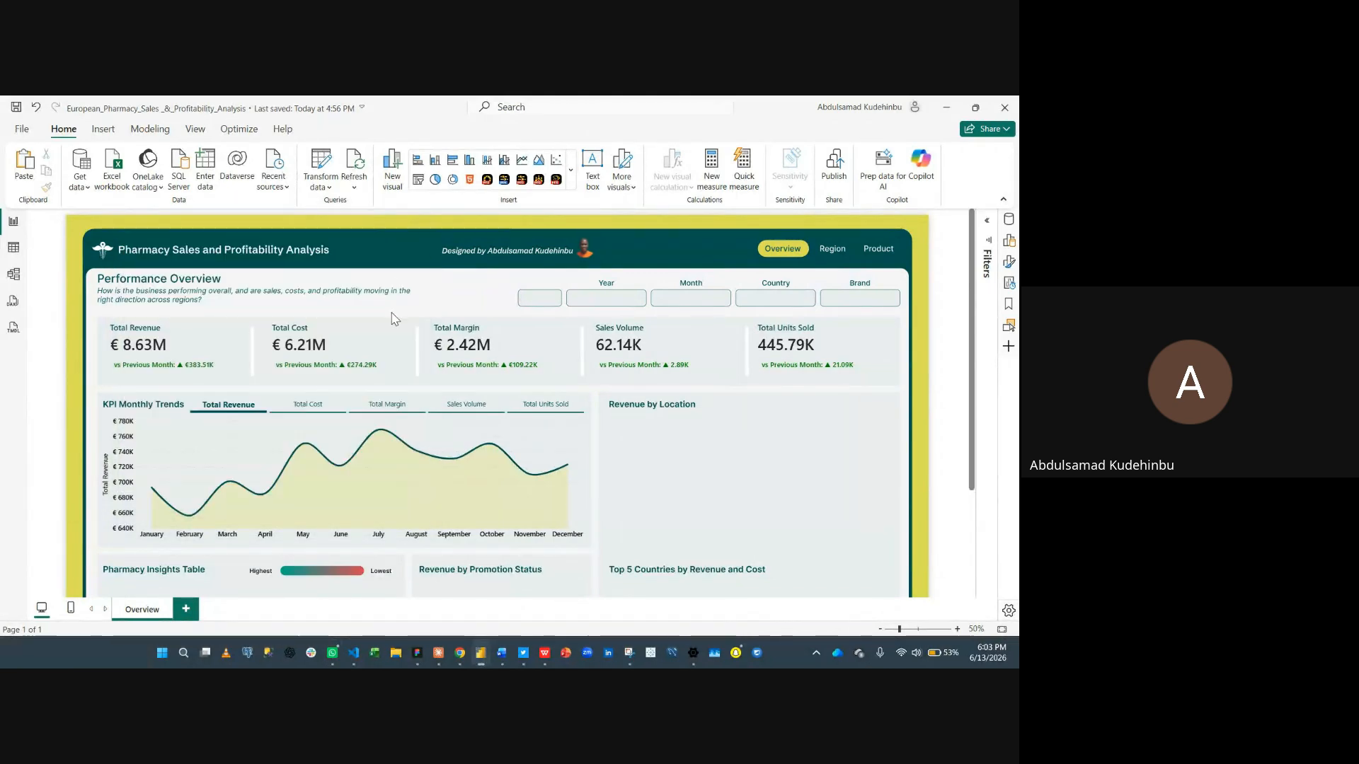
mouse_move(261, 449)
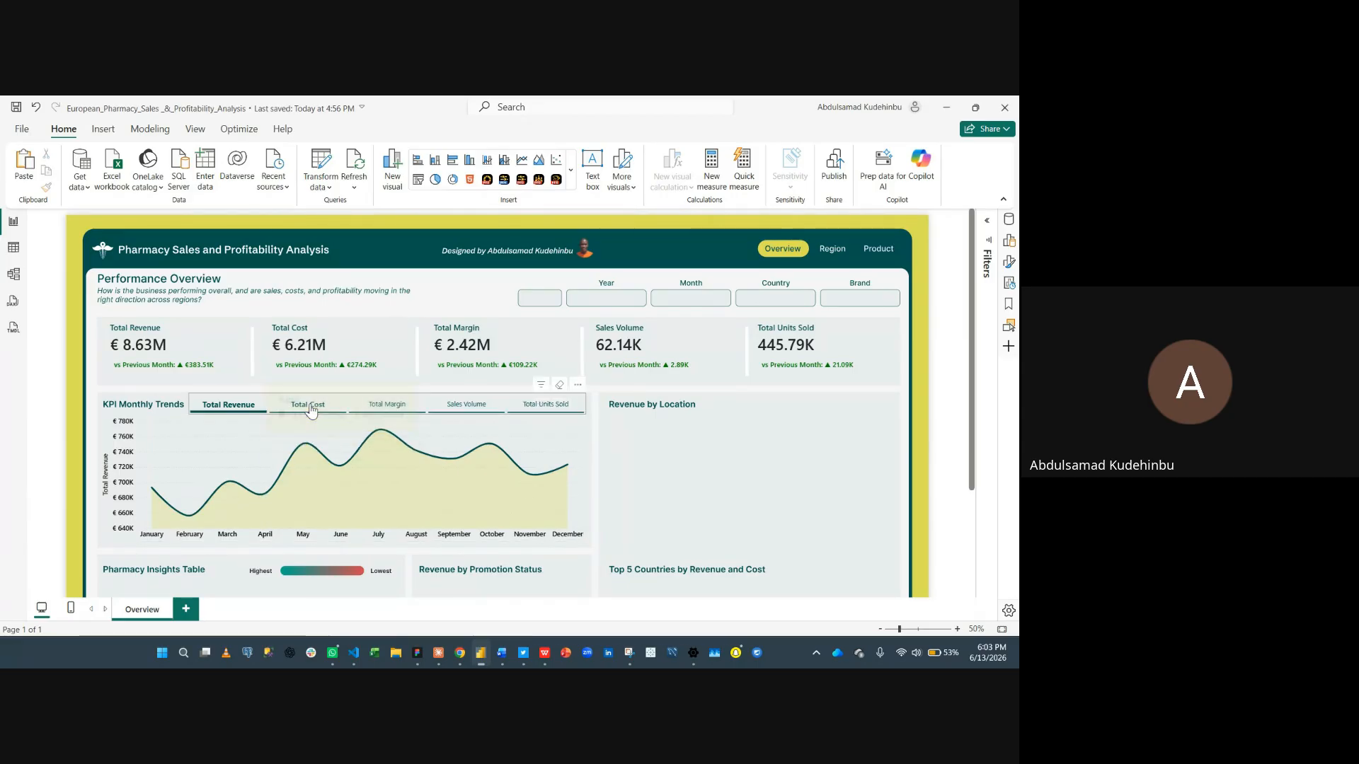
mouse_move(308, 452)
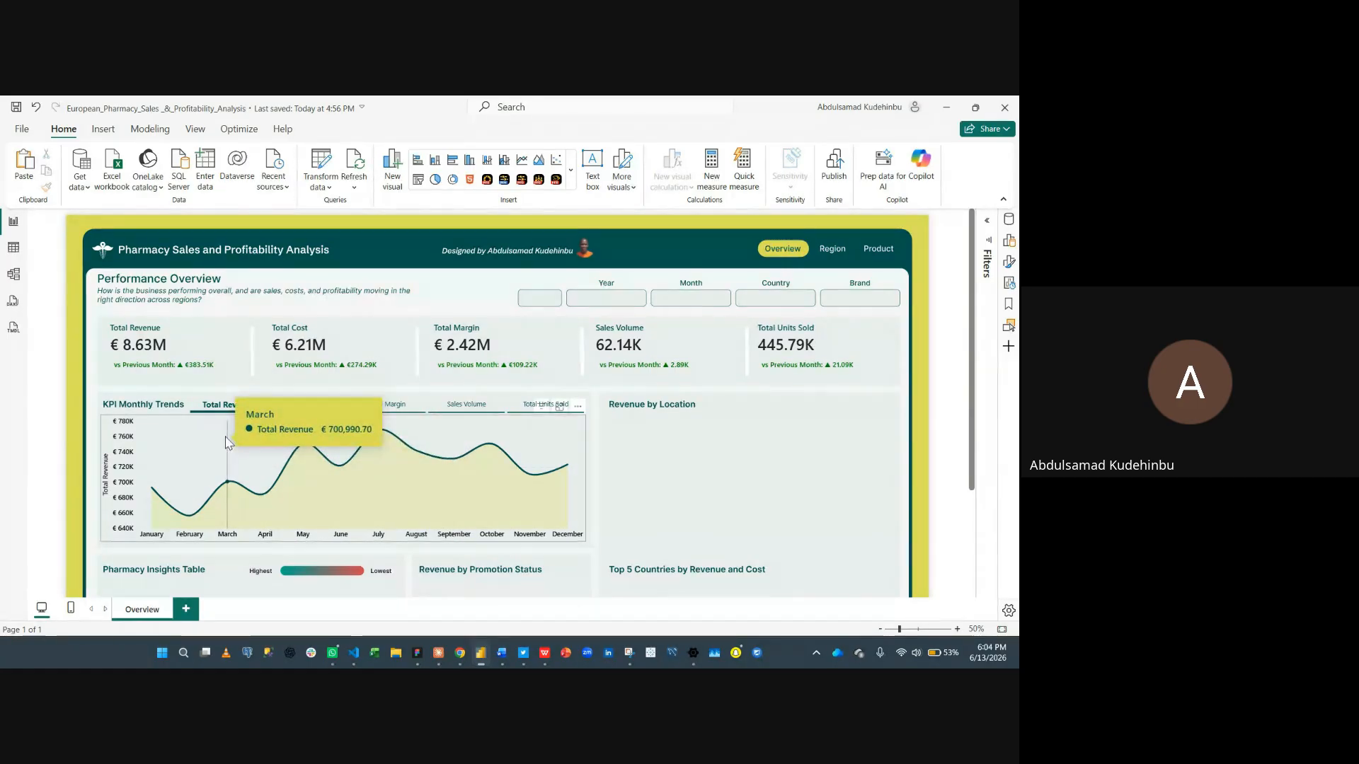
left_click(982, 630)
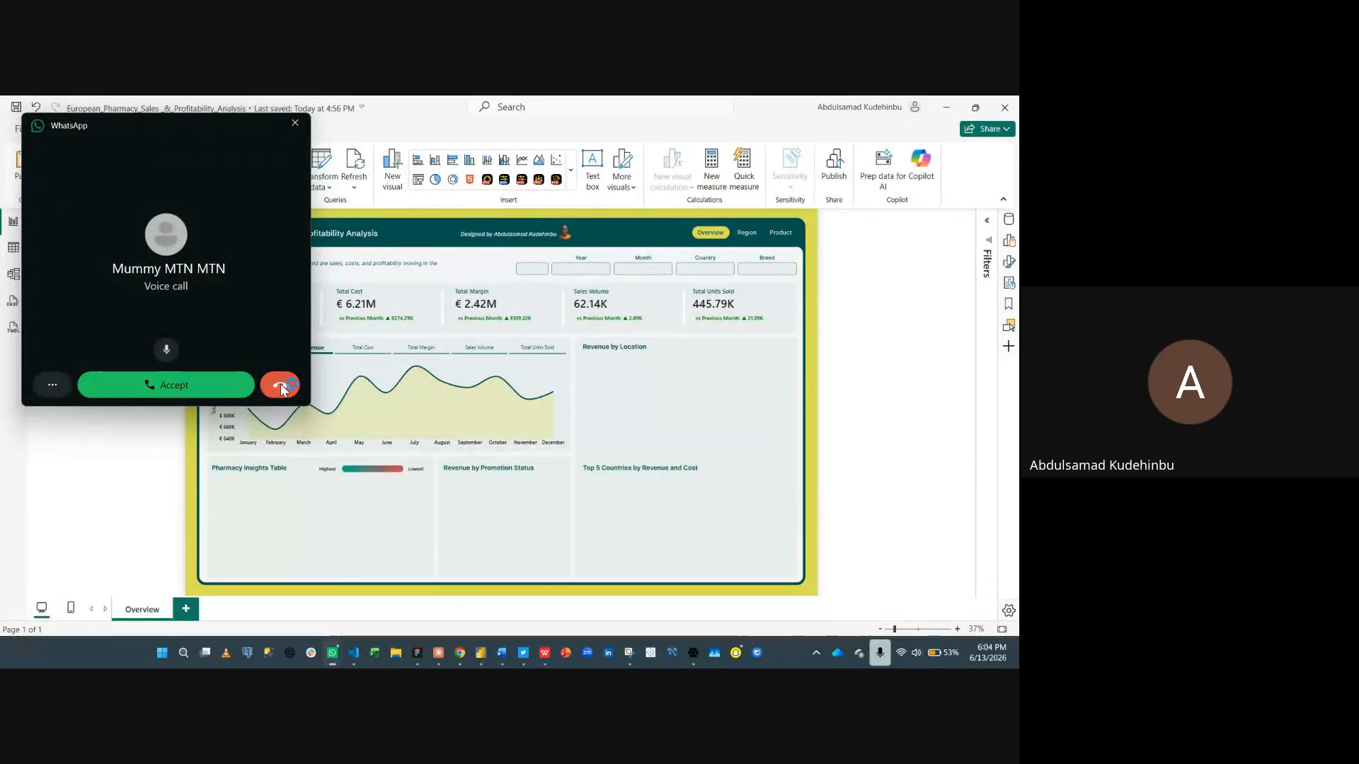
left_click(281, 388)
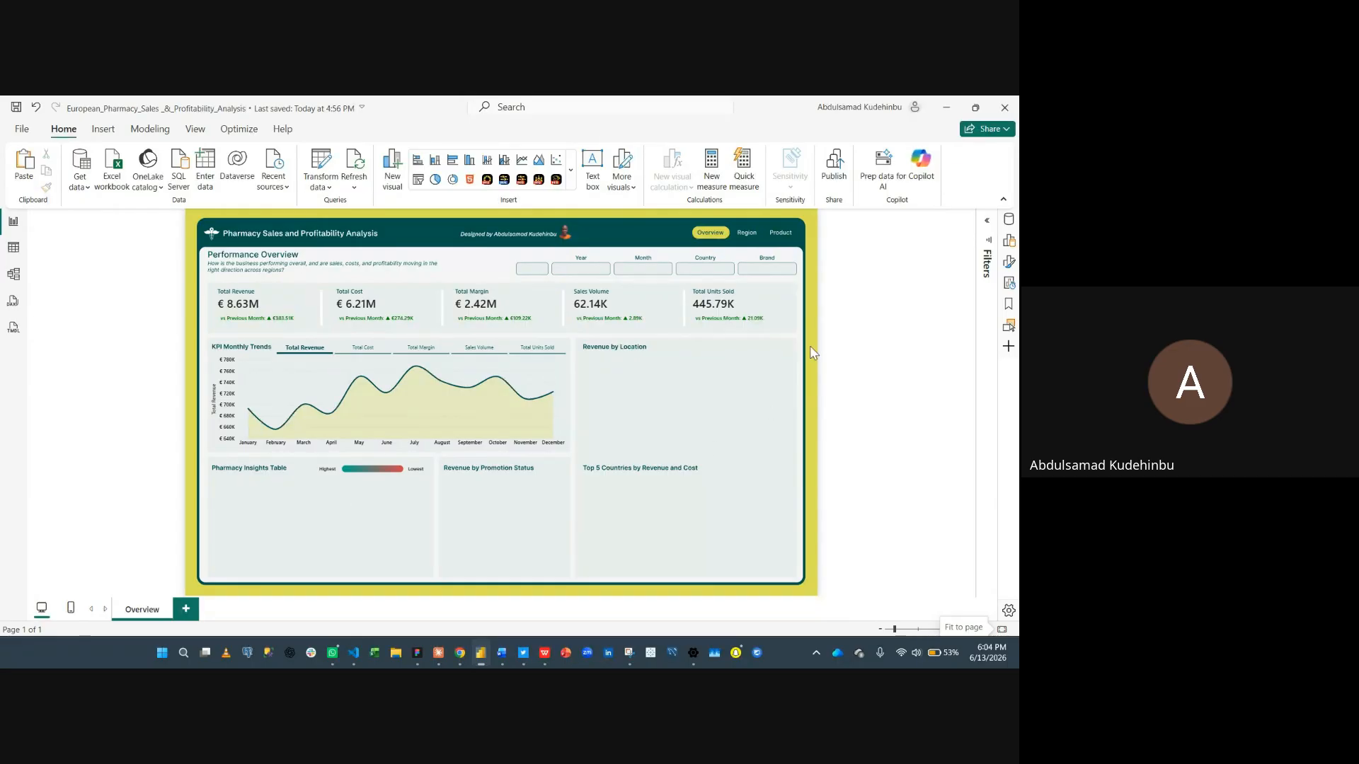
- Insert a table visual sized to fill the Pharmacy Insights Table area of the report
left_click(1009, 242)
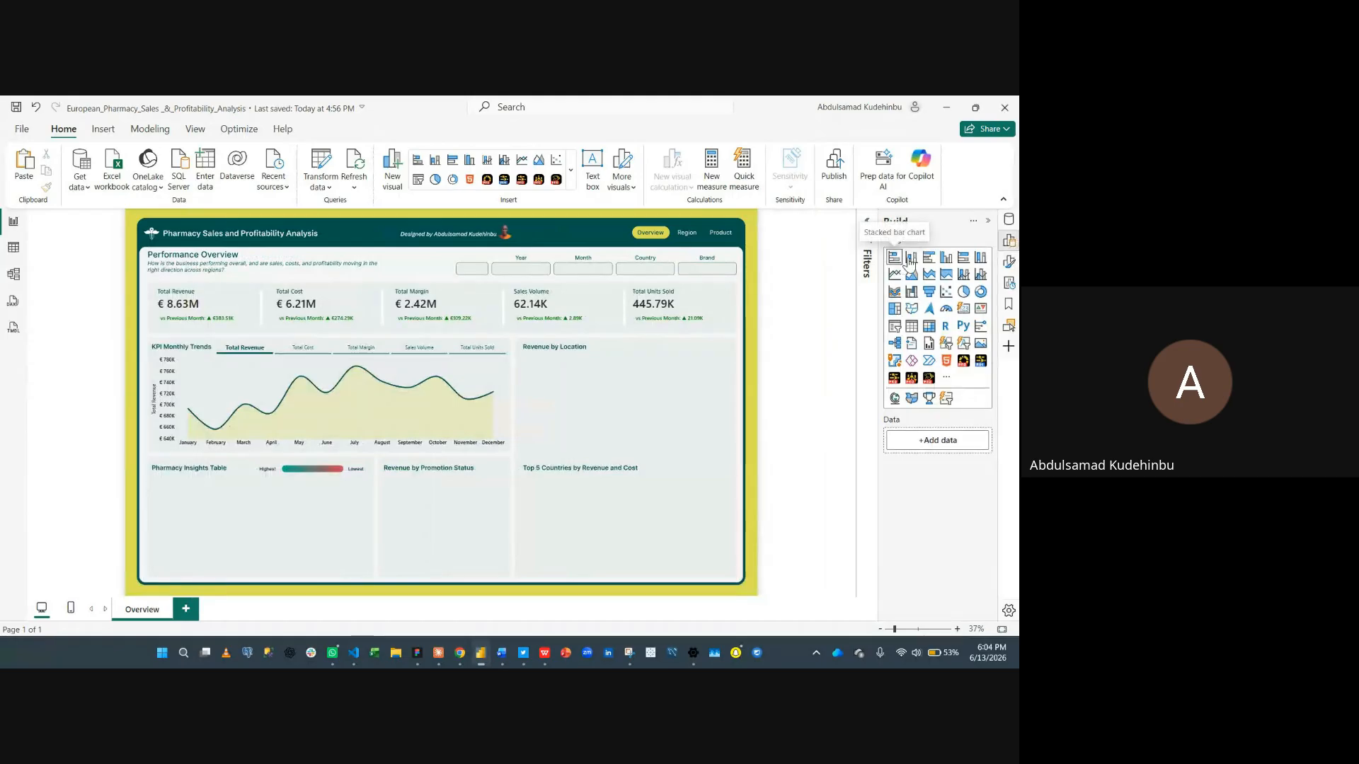
left_click(928, 327)
left_click_drag(203, 243, 366, 576)
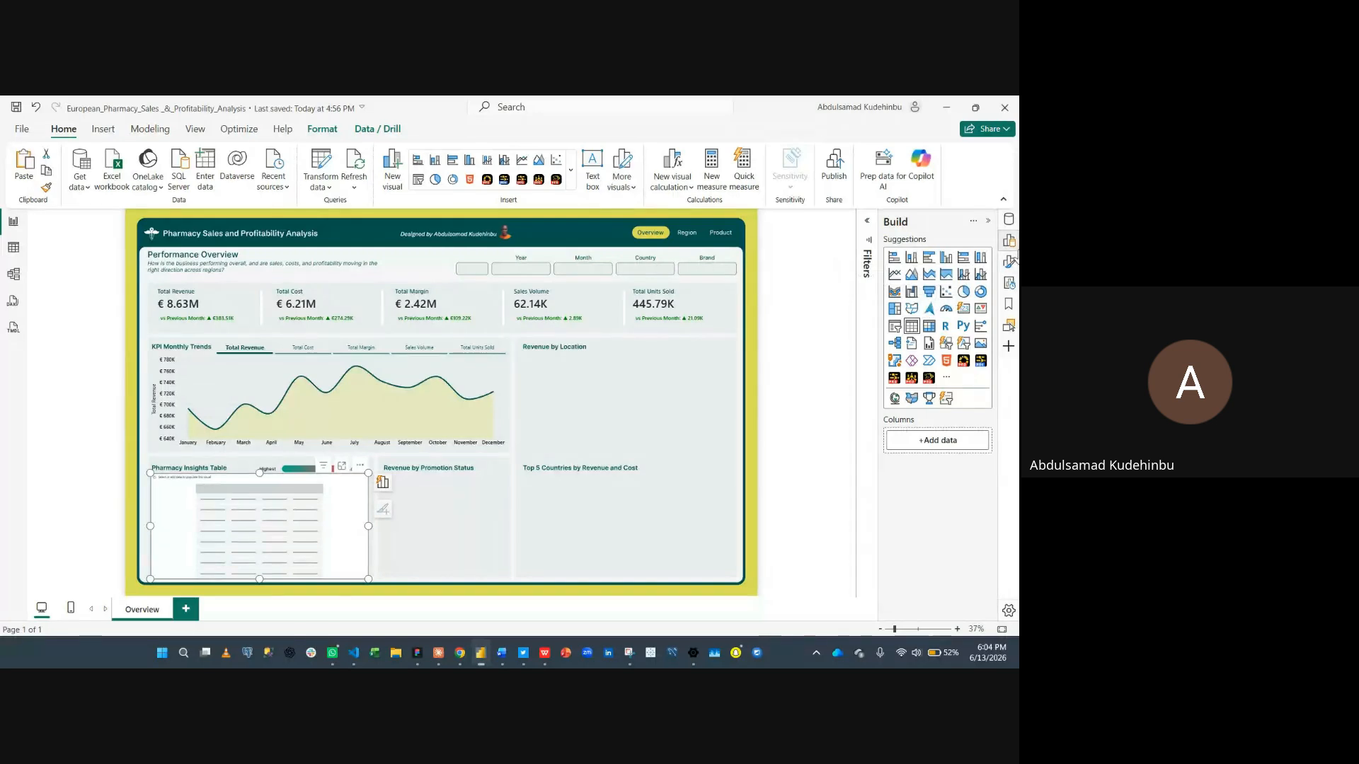
- Add the PharmacyName field from DimPharmacy to the new table's columns
left_click(1011, 221)
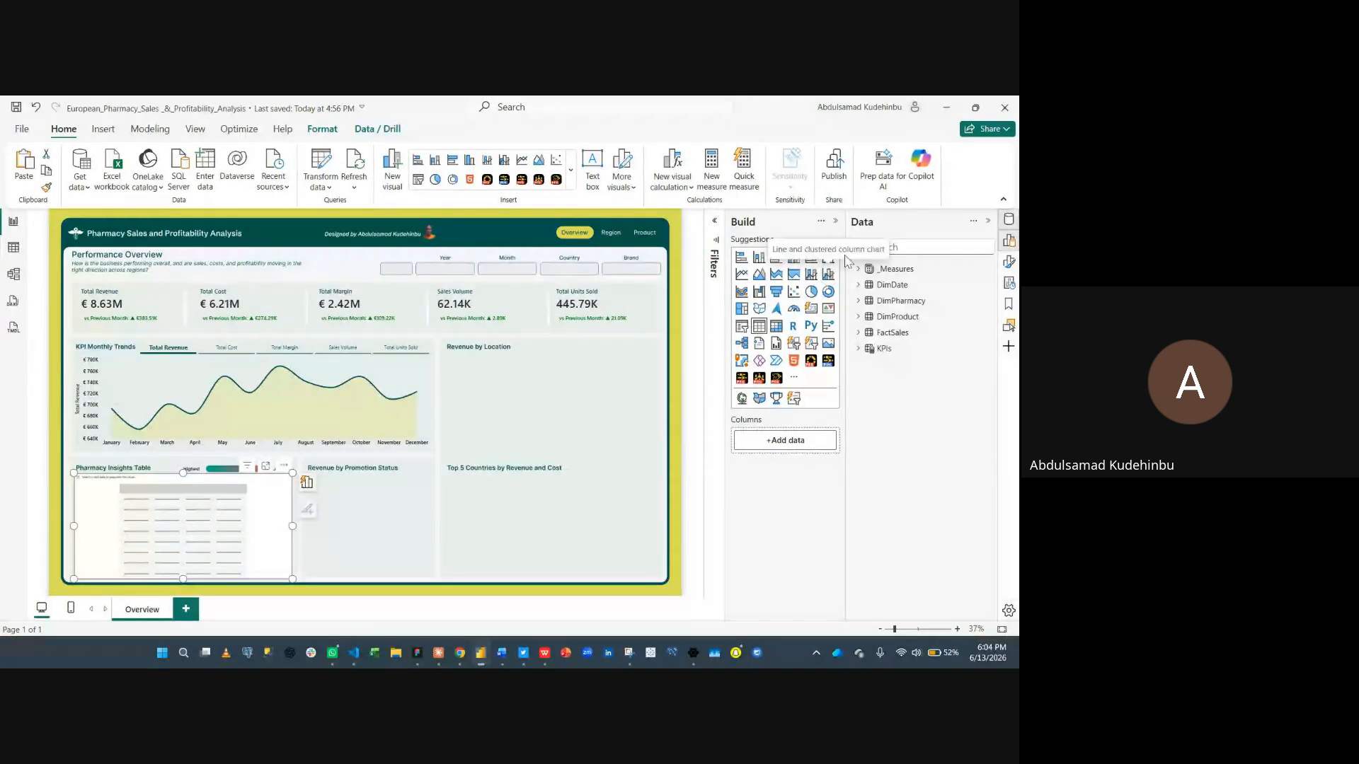
left_click(939, 248)
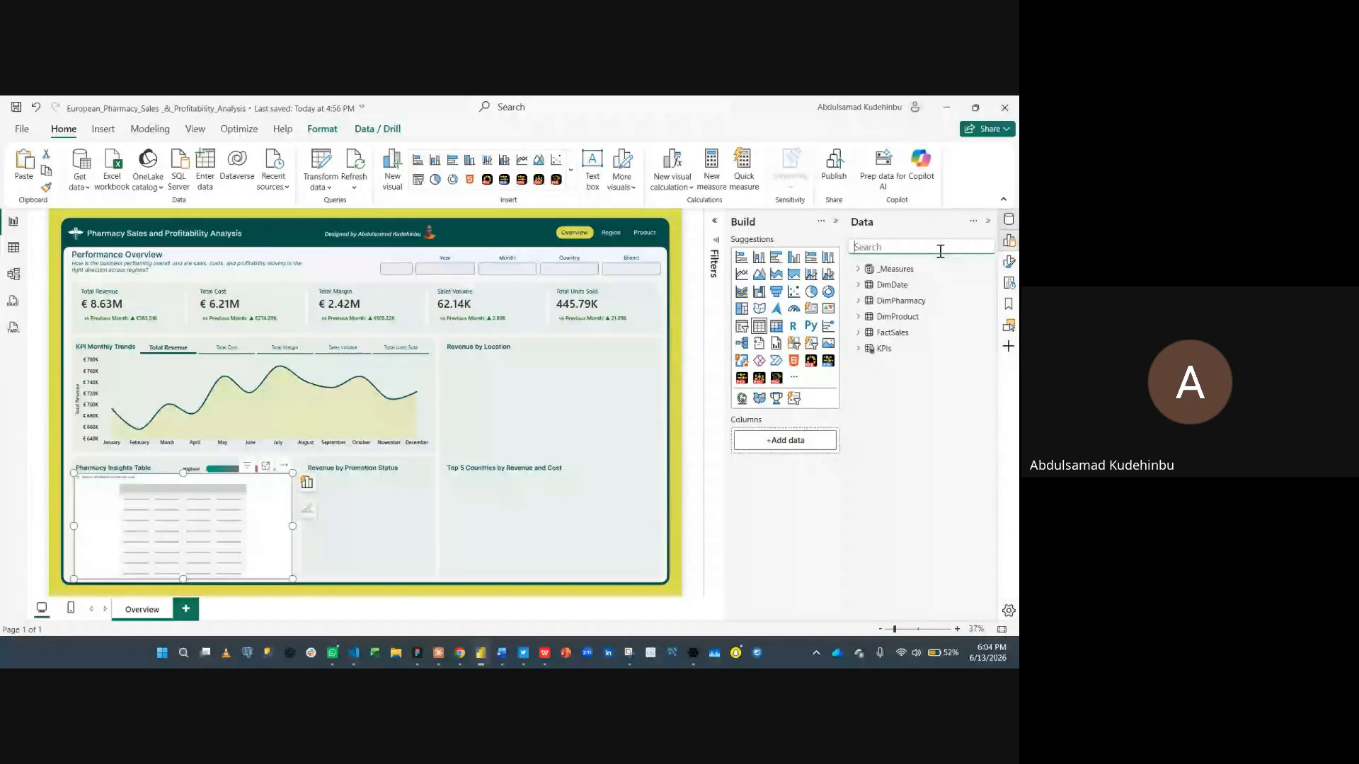
type("phar")
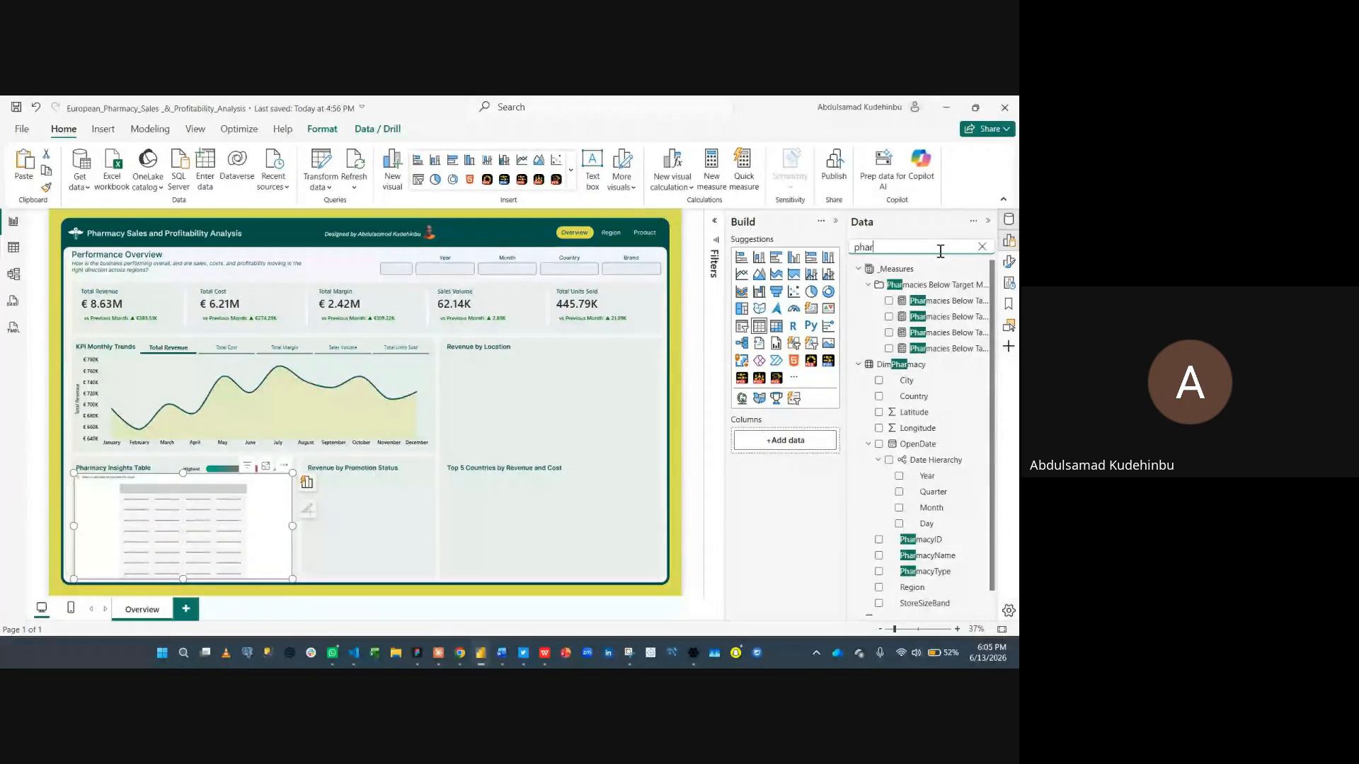
scroll(881, 520, "down", 1)
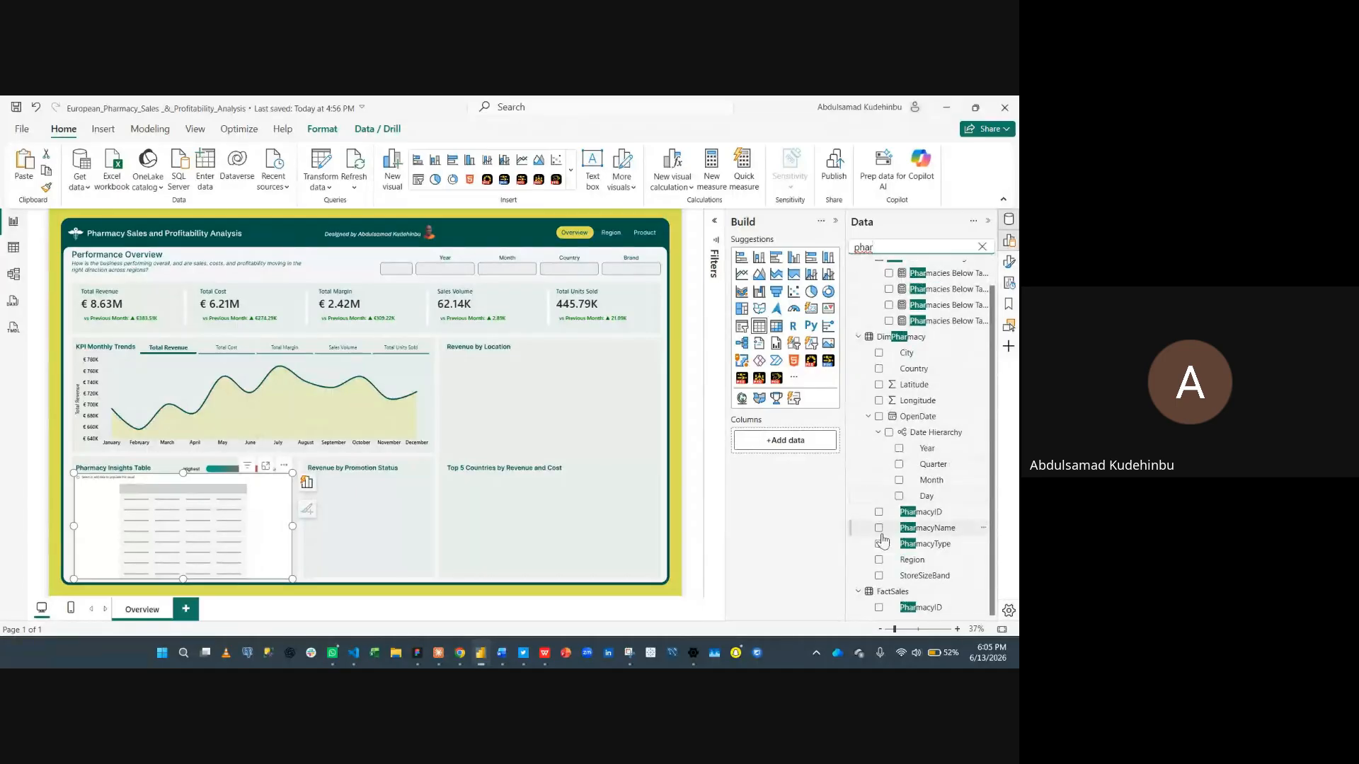
left_click(879, 529)
left_click(307, 482)
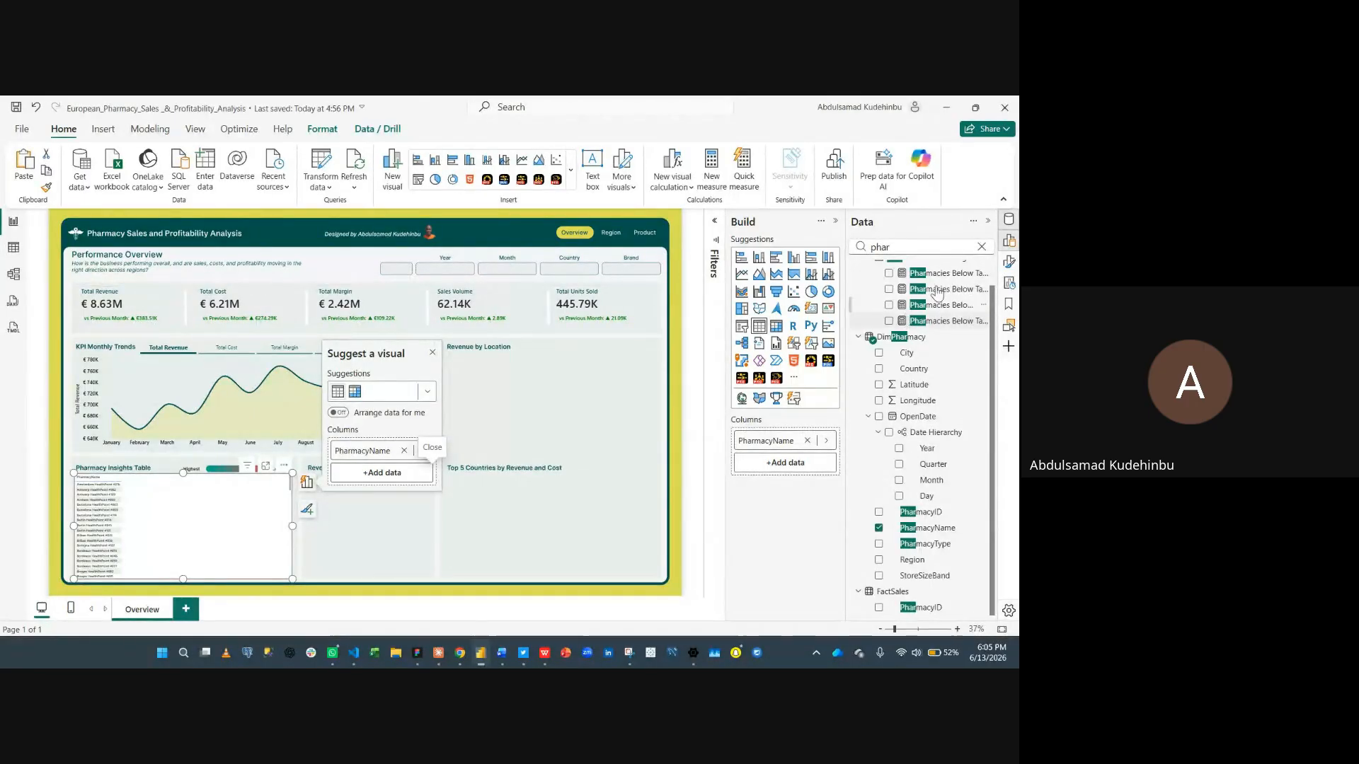
left_click(982, 246)
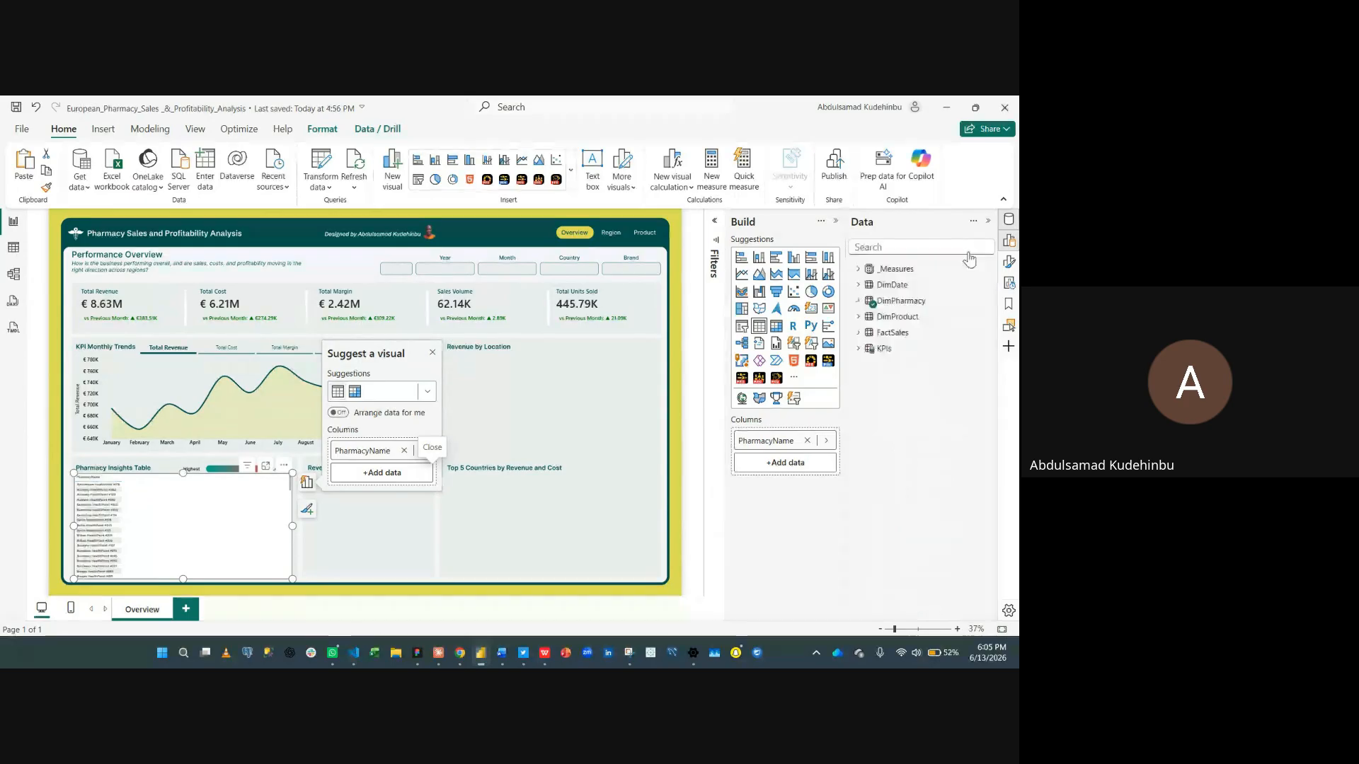
- Add the Total Revenue, Total Cost and Total Margin measures as columns of the table
left_click(766, 465)
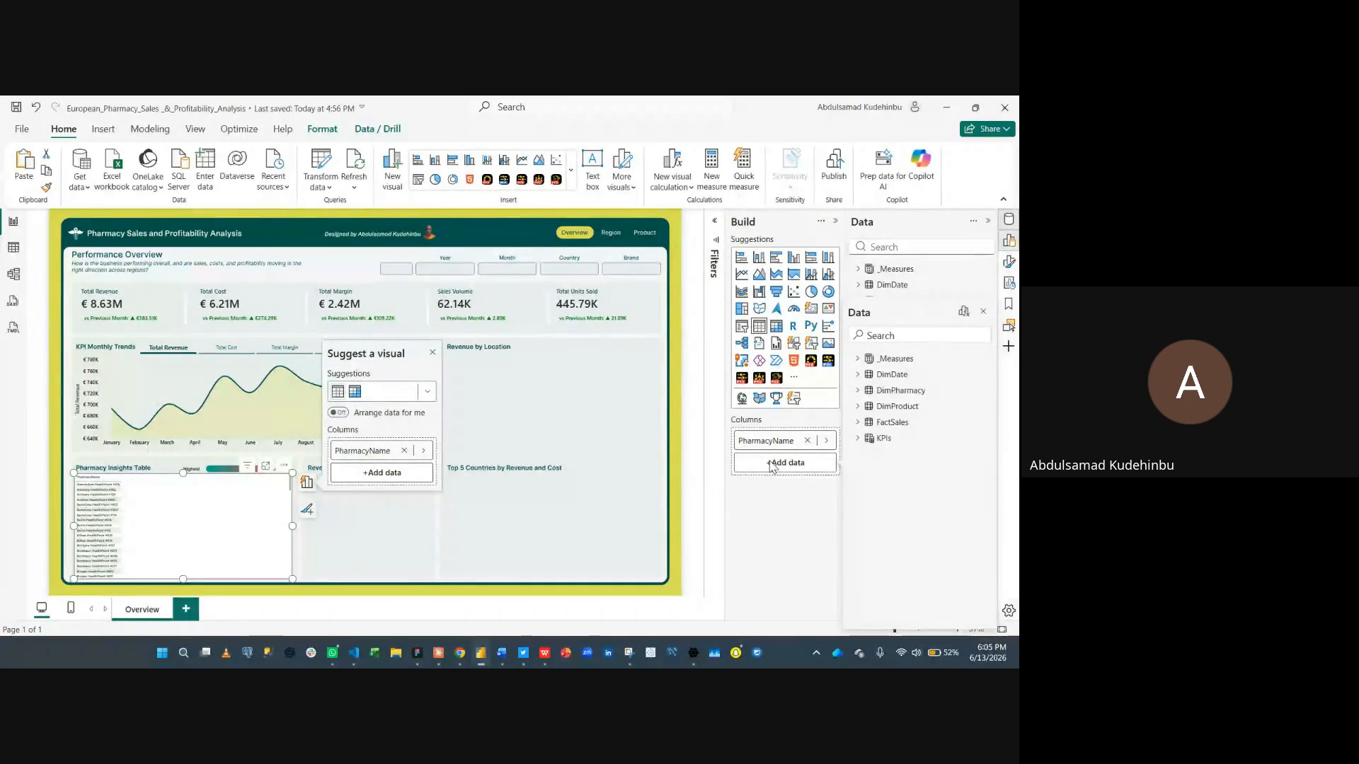
type("reve")
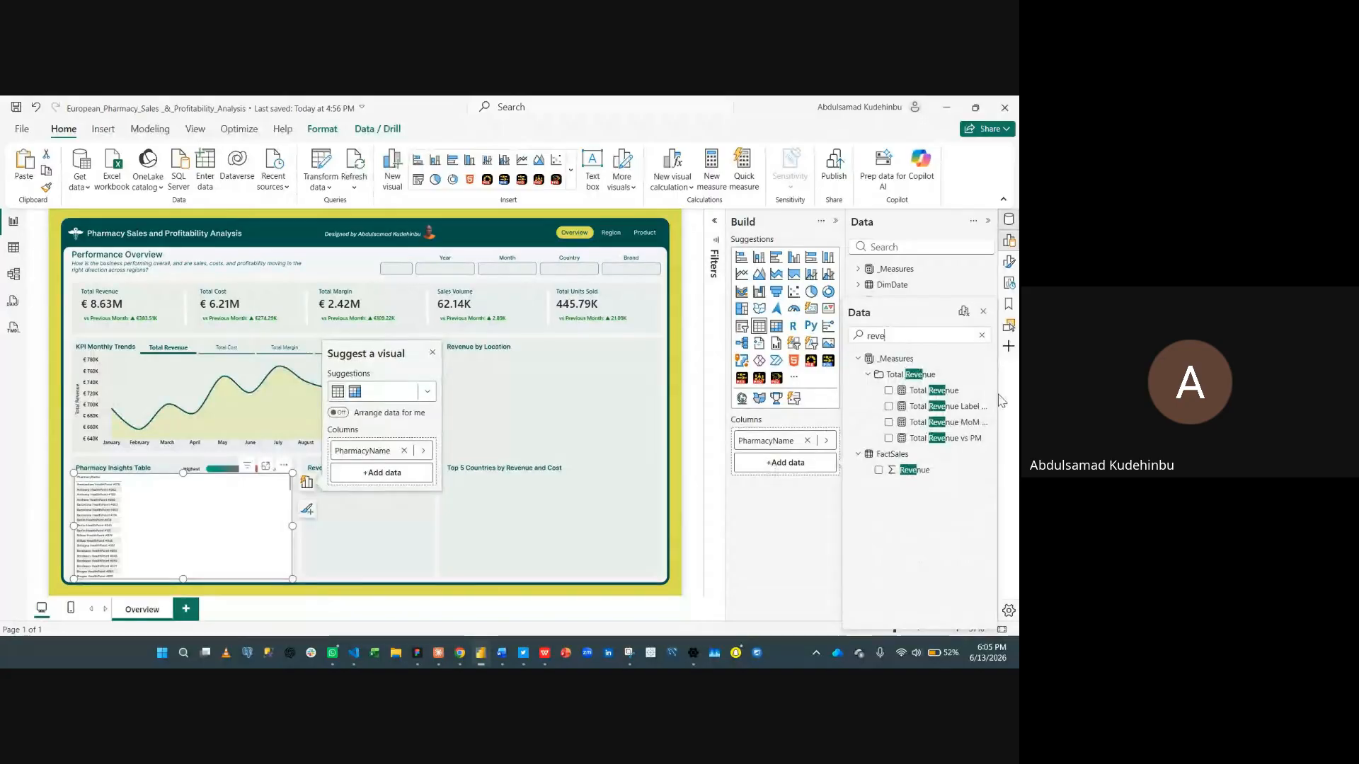
left_click(888, 391)
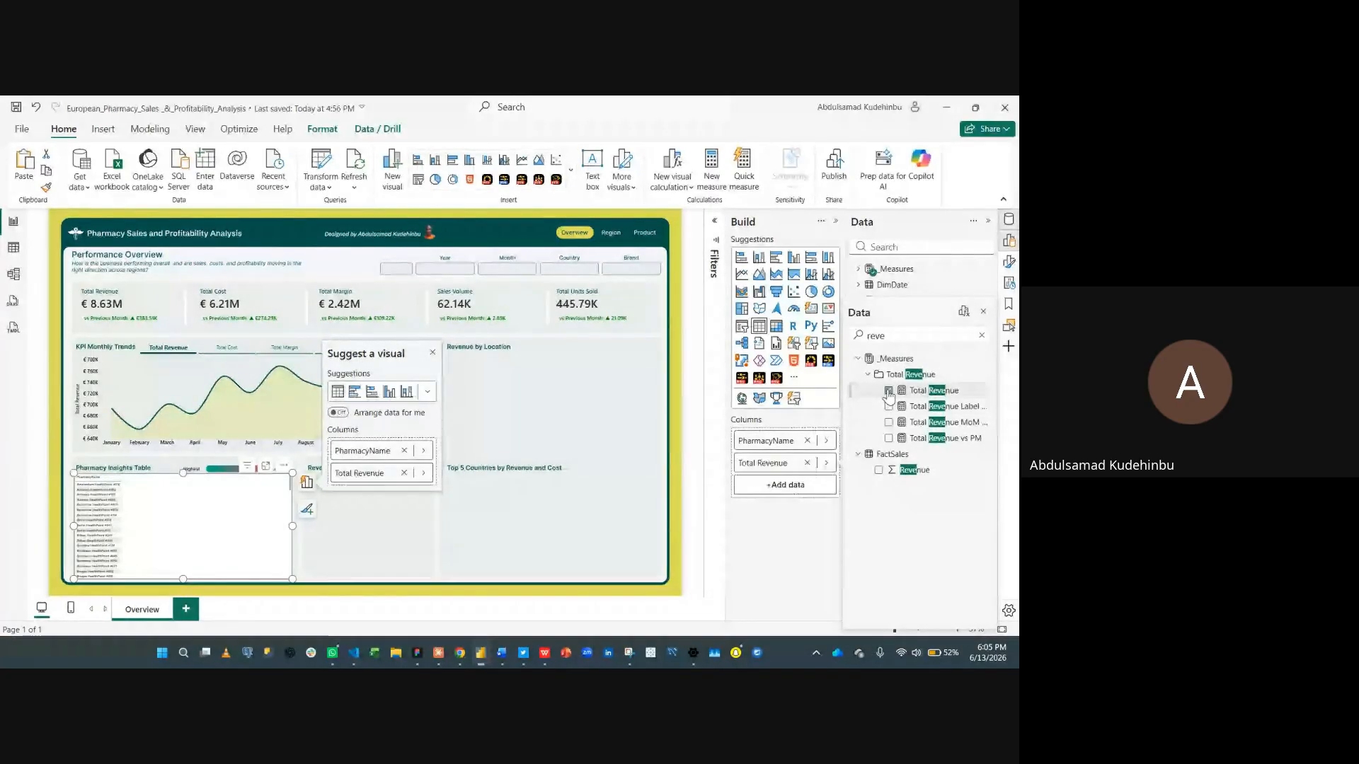
left_click(795, 485)
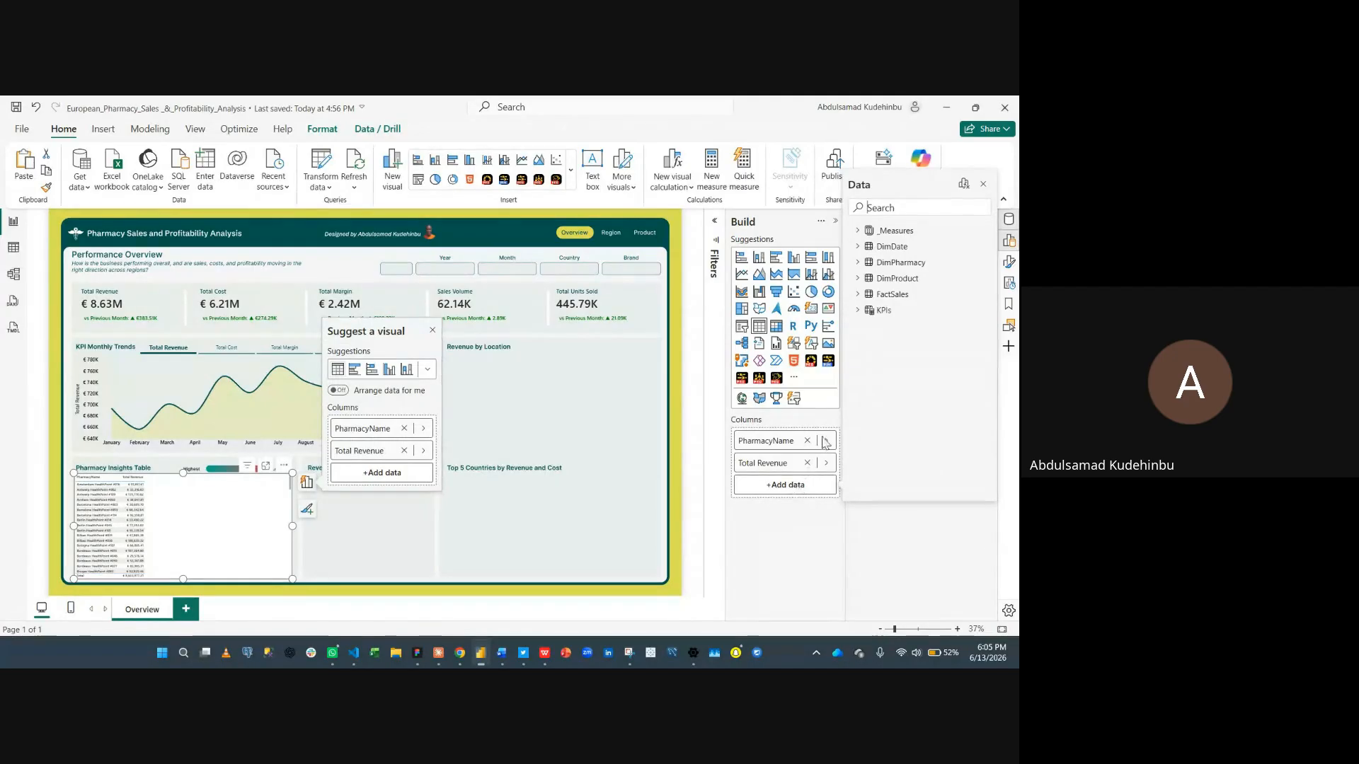
type("cost")
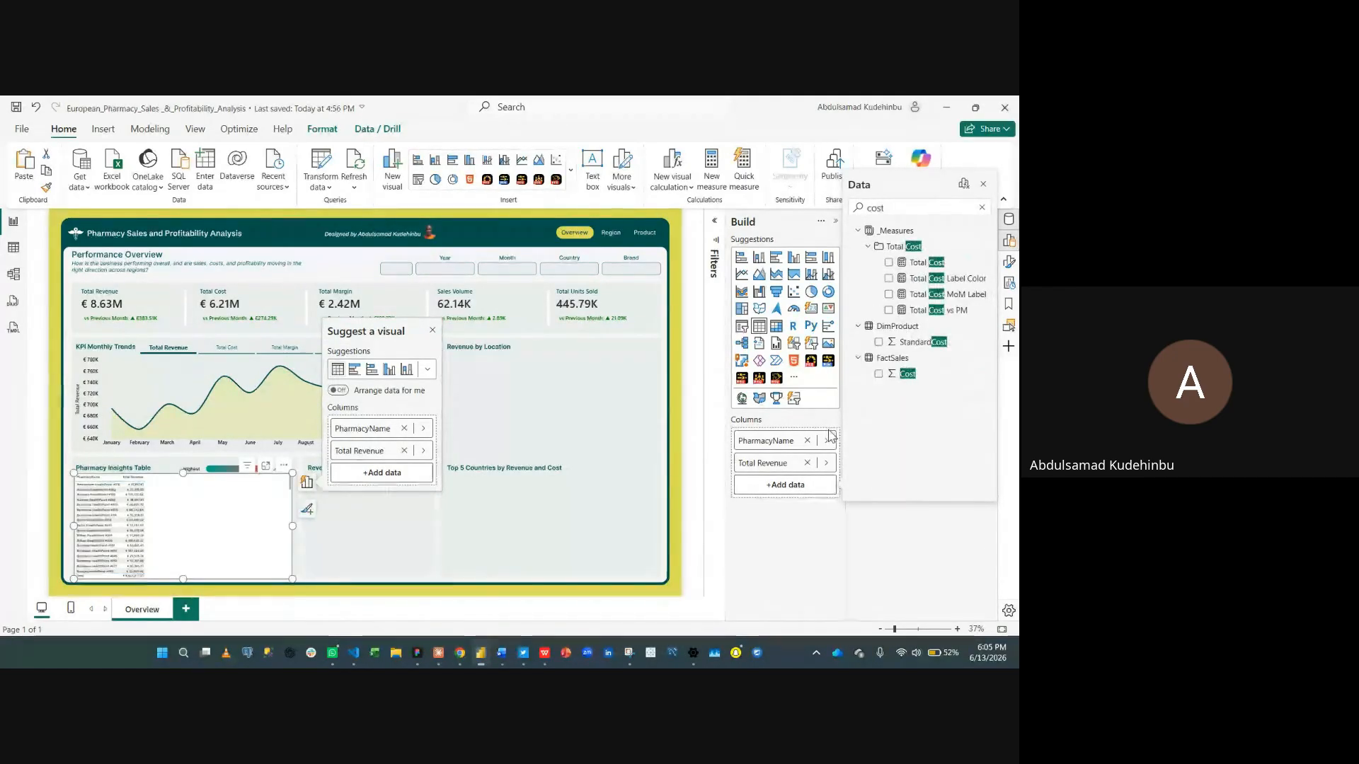
left_click(889, 262)
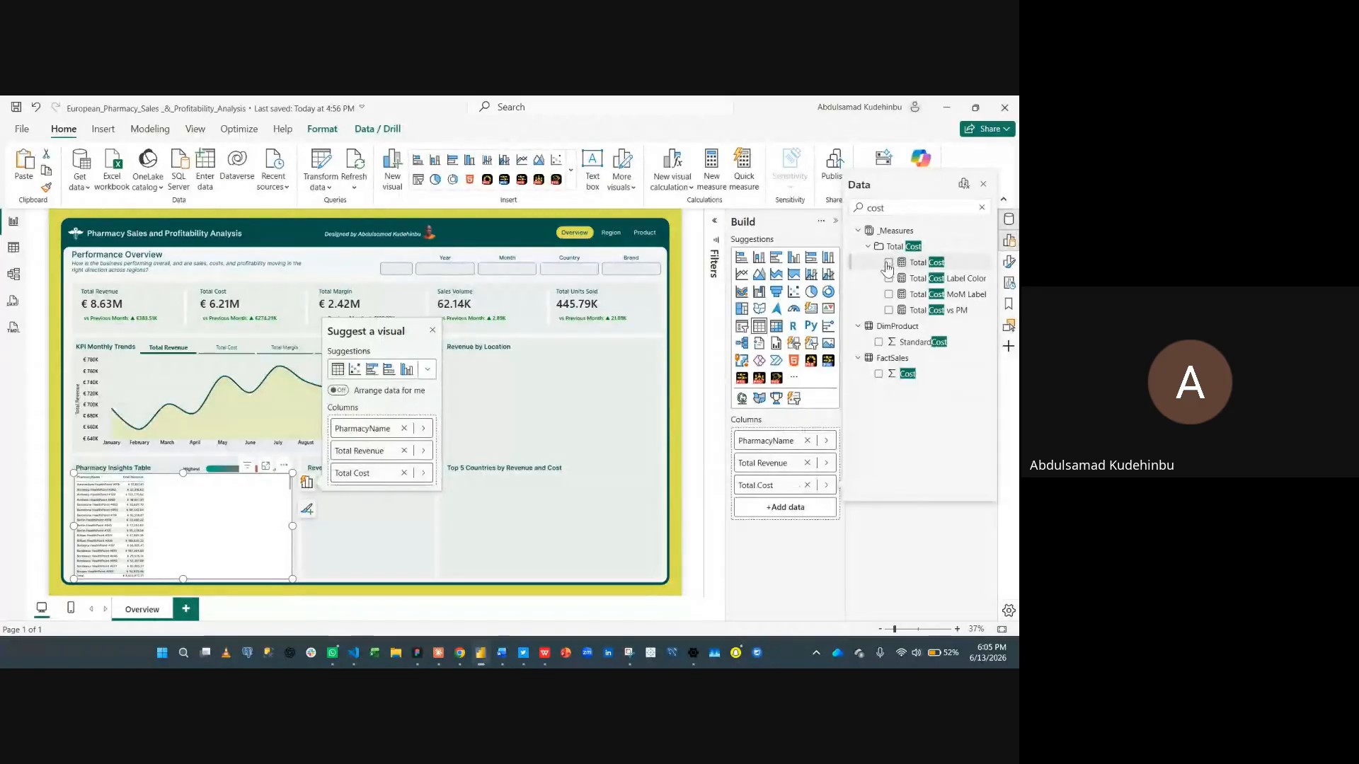
left_click(759, 515)
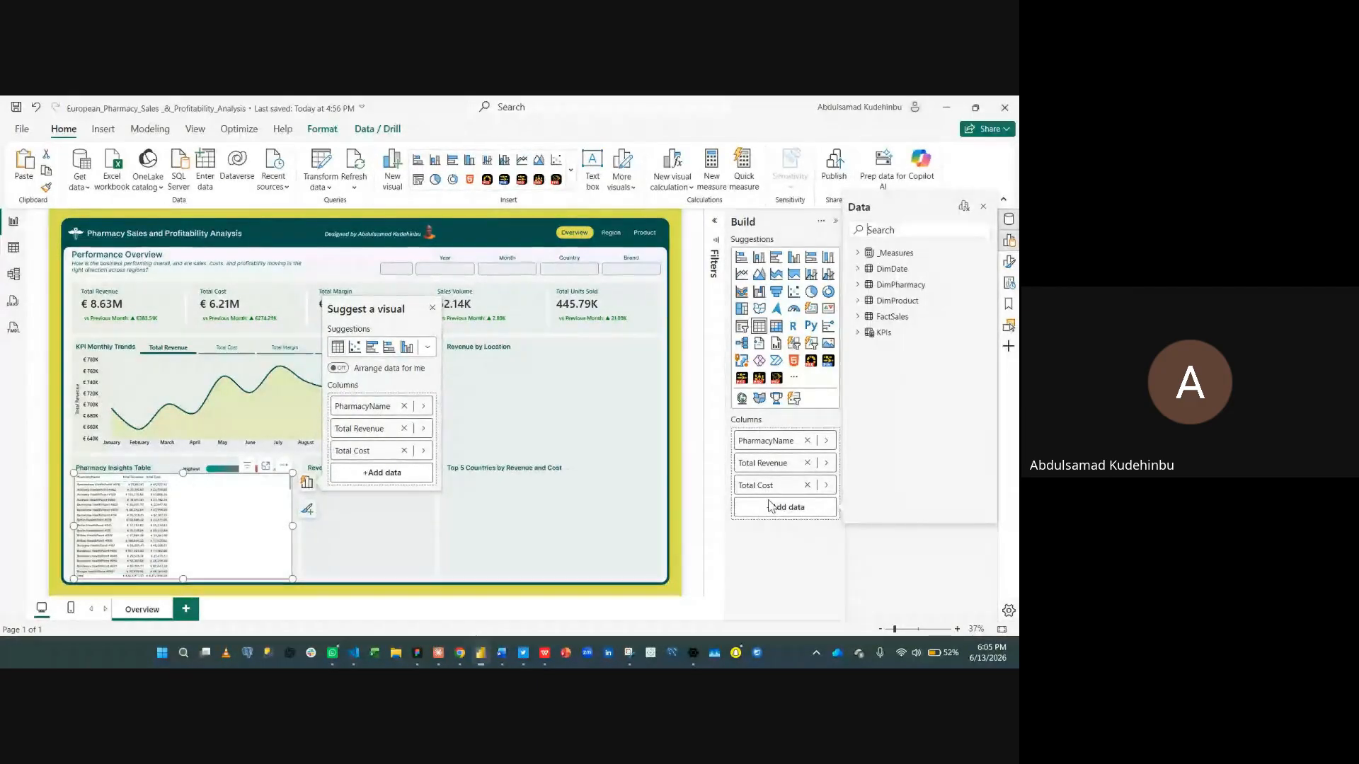
type("marg")
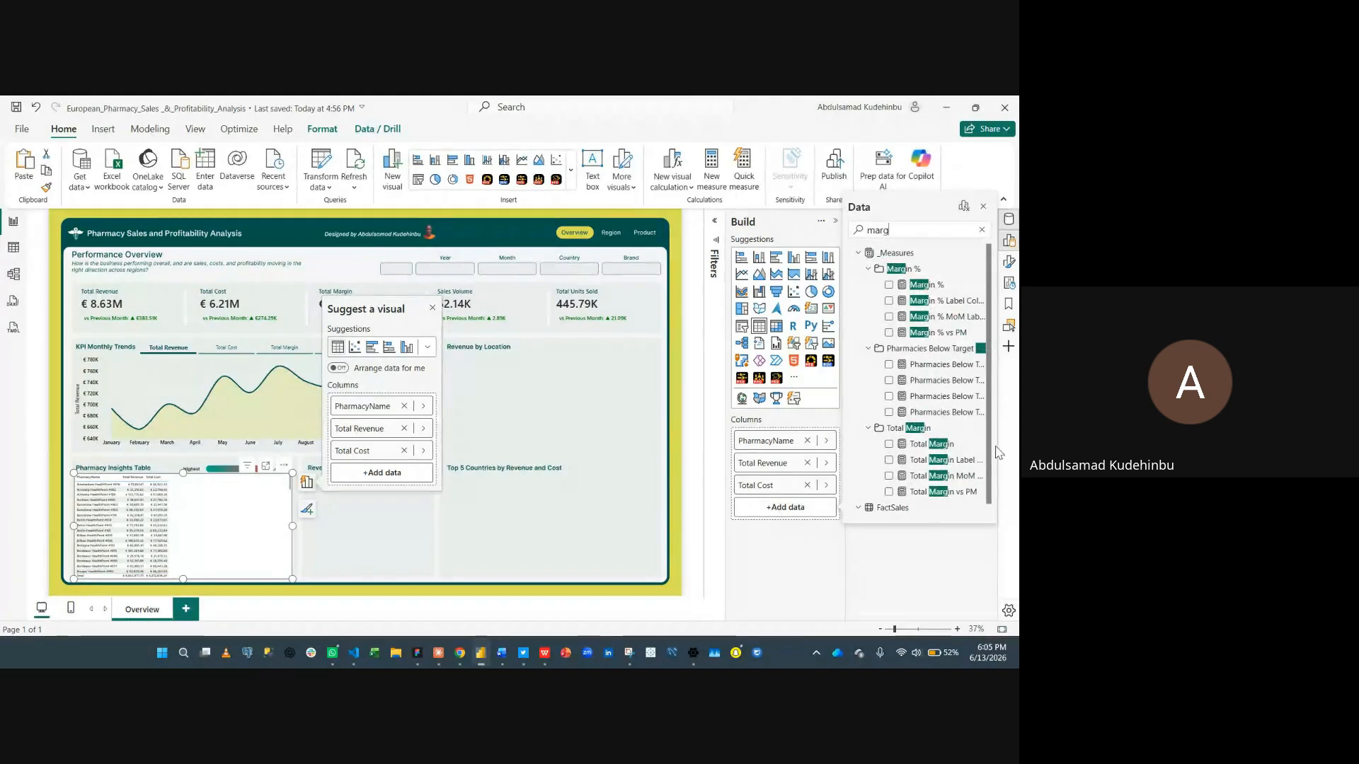
left_click(889, 443)
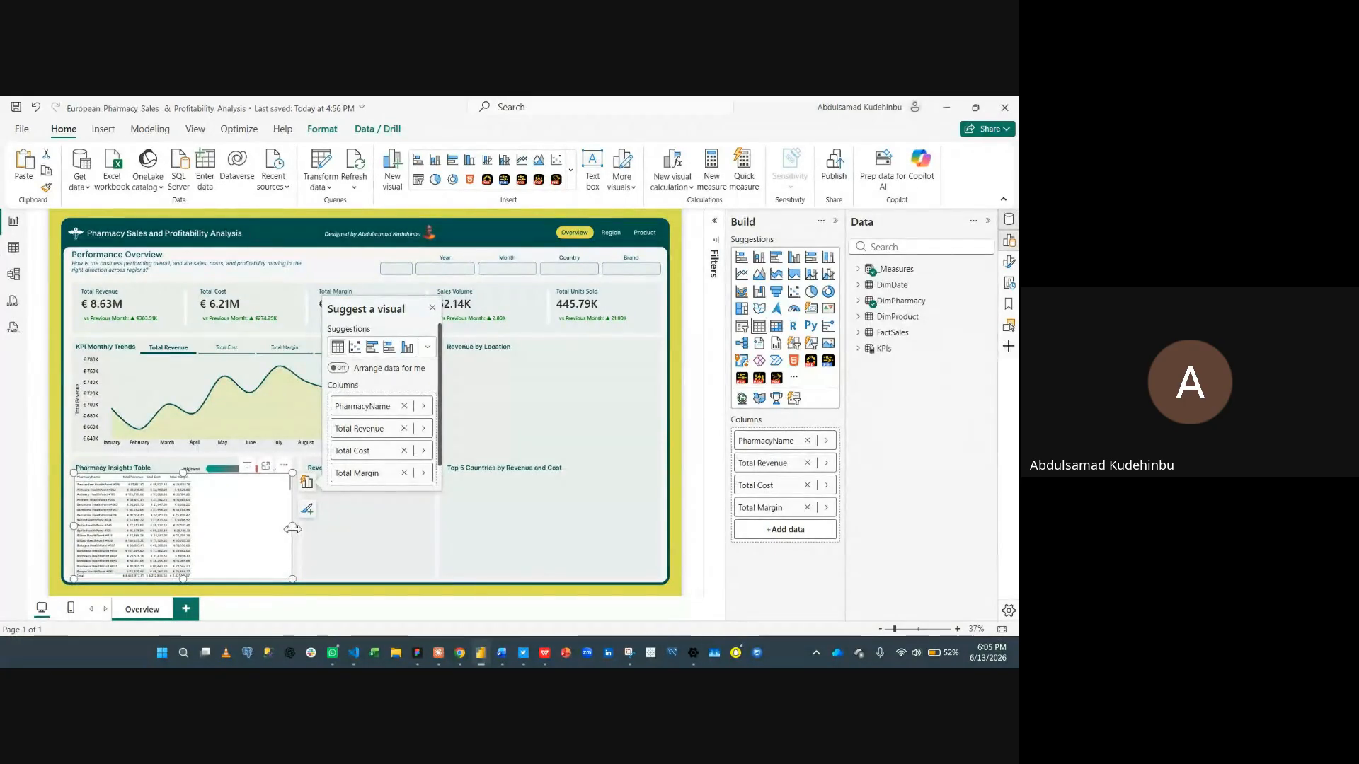
- Rename the table's Total Revenue column to Revenue for this visual only
left_click(365, 542)
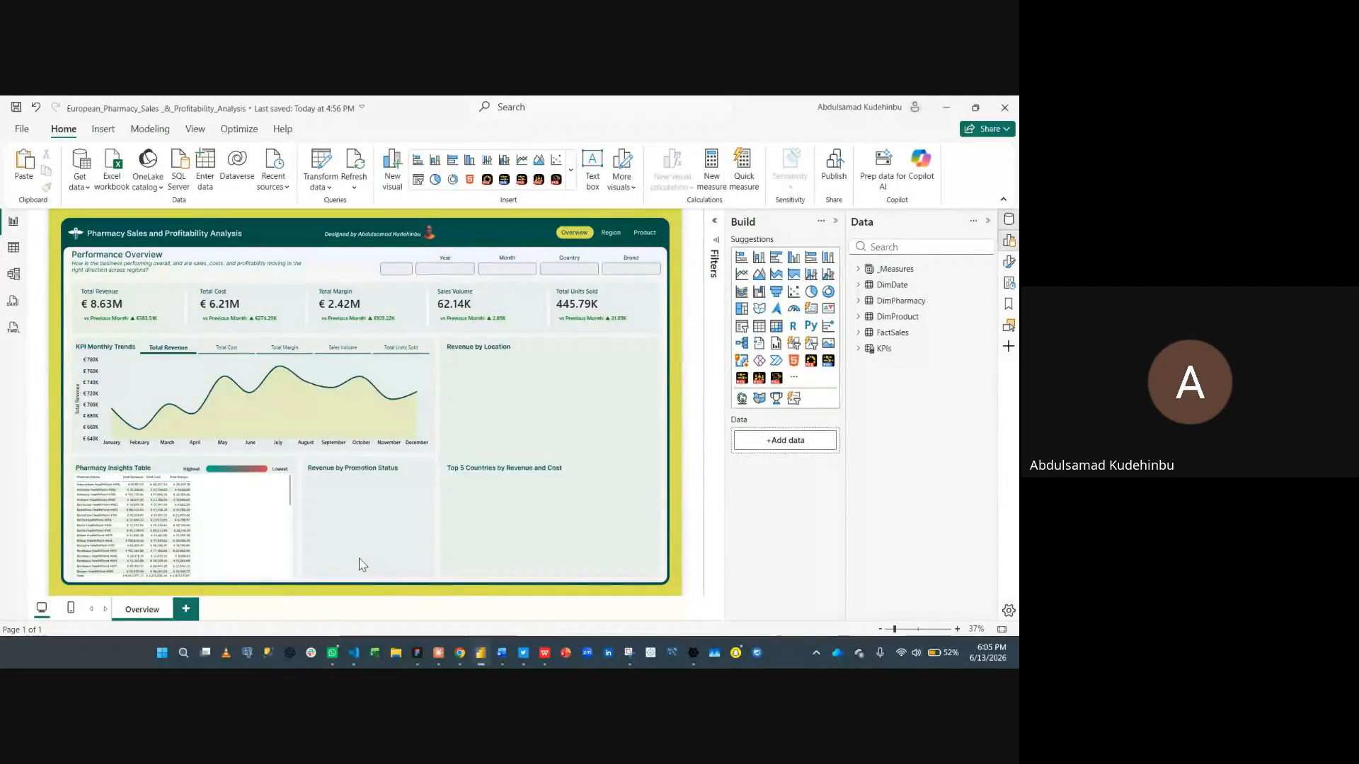
scroll(362, 564, "up", 2)
scroll(368, 510, "down", 2)
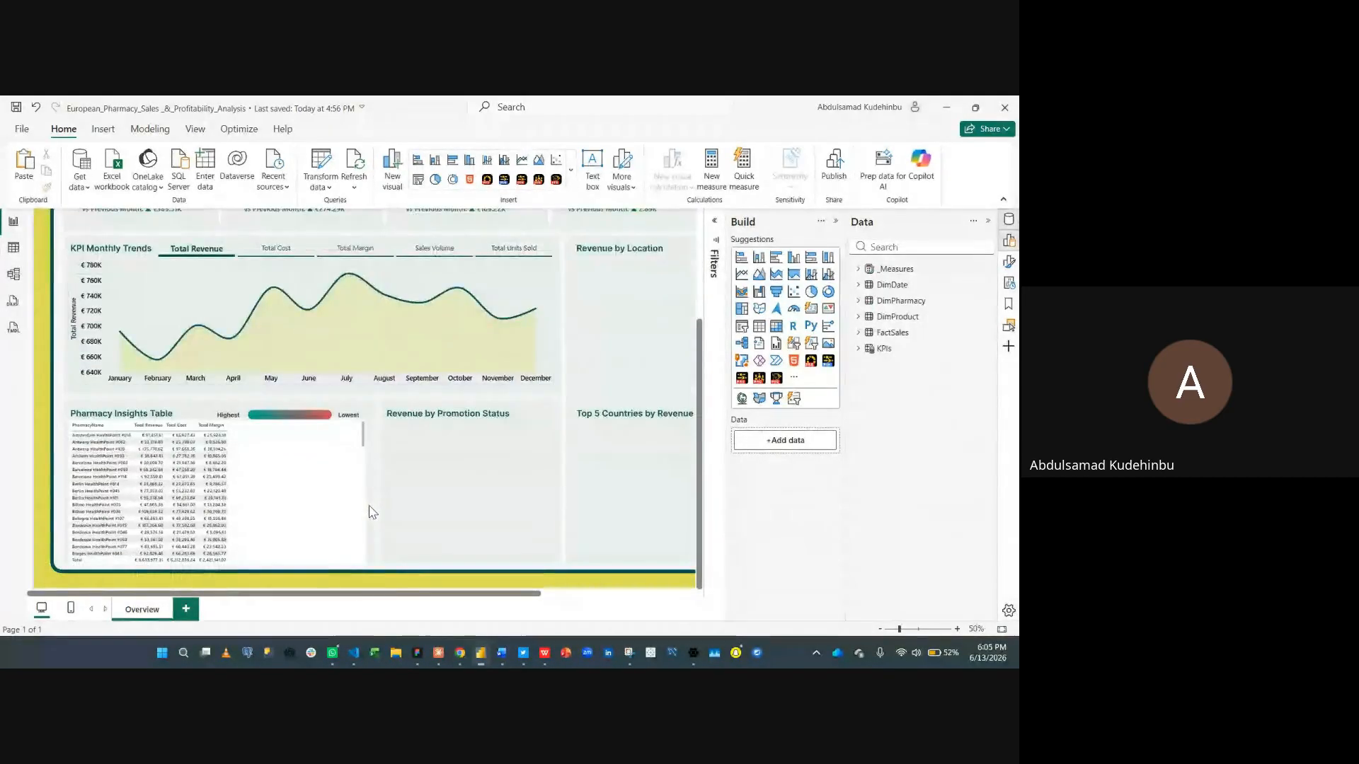
scroll(388, 521, "up", 2)
scroll(388, 519, "down", 2)
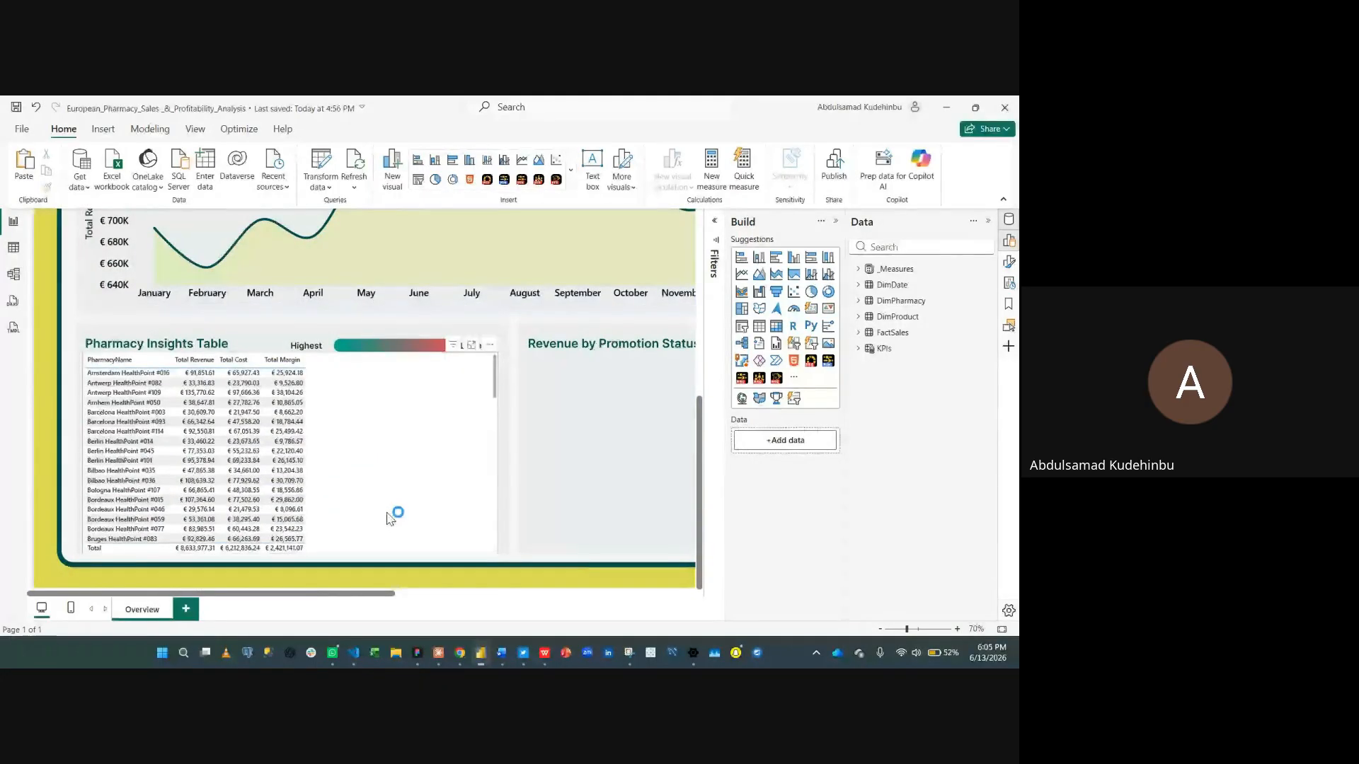
left_click(478, 363)
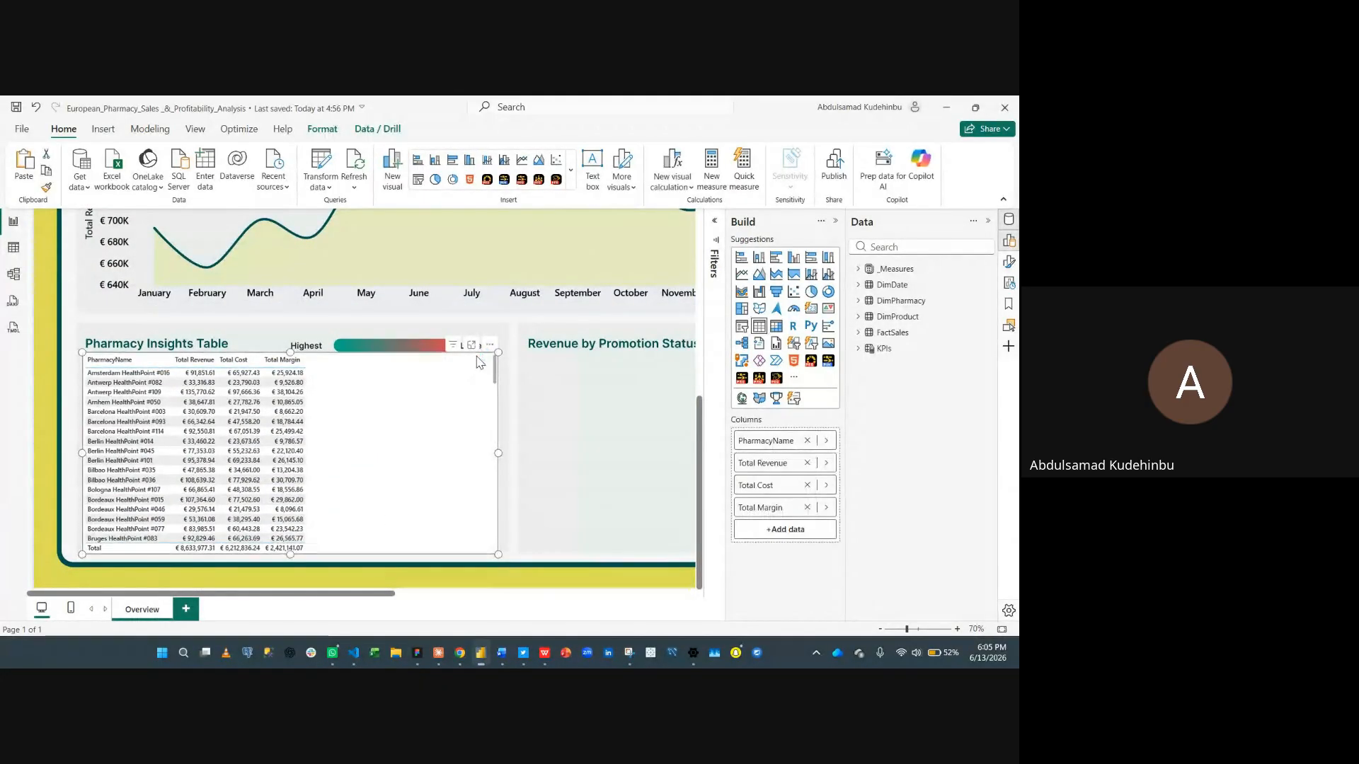
left_click(835, 221)
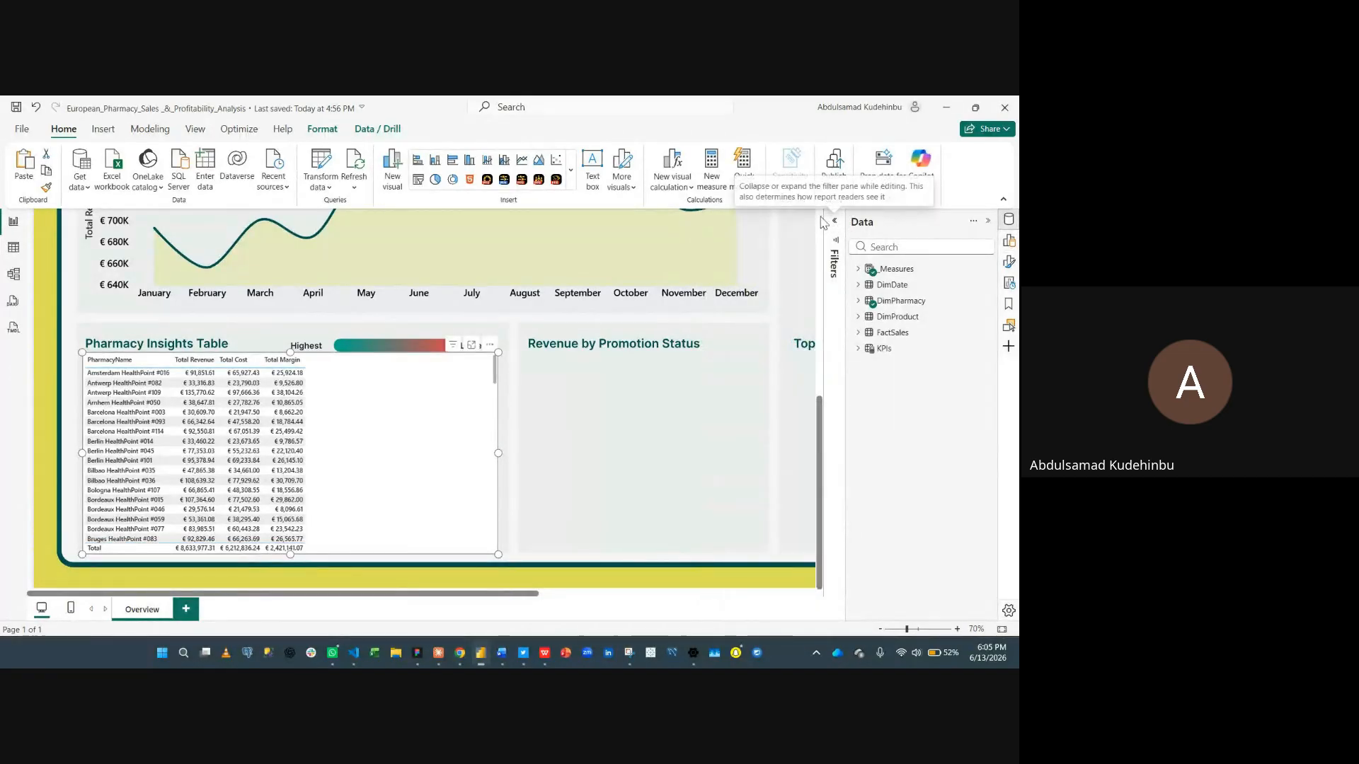
left_click(834, 224)
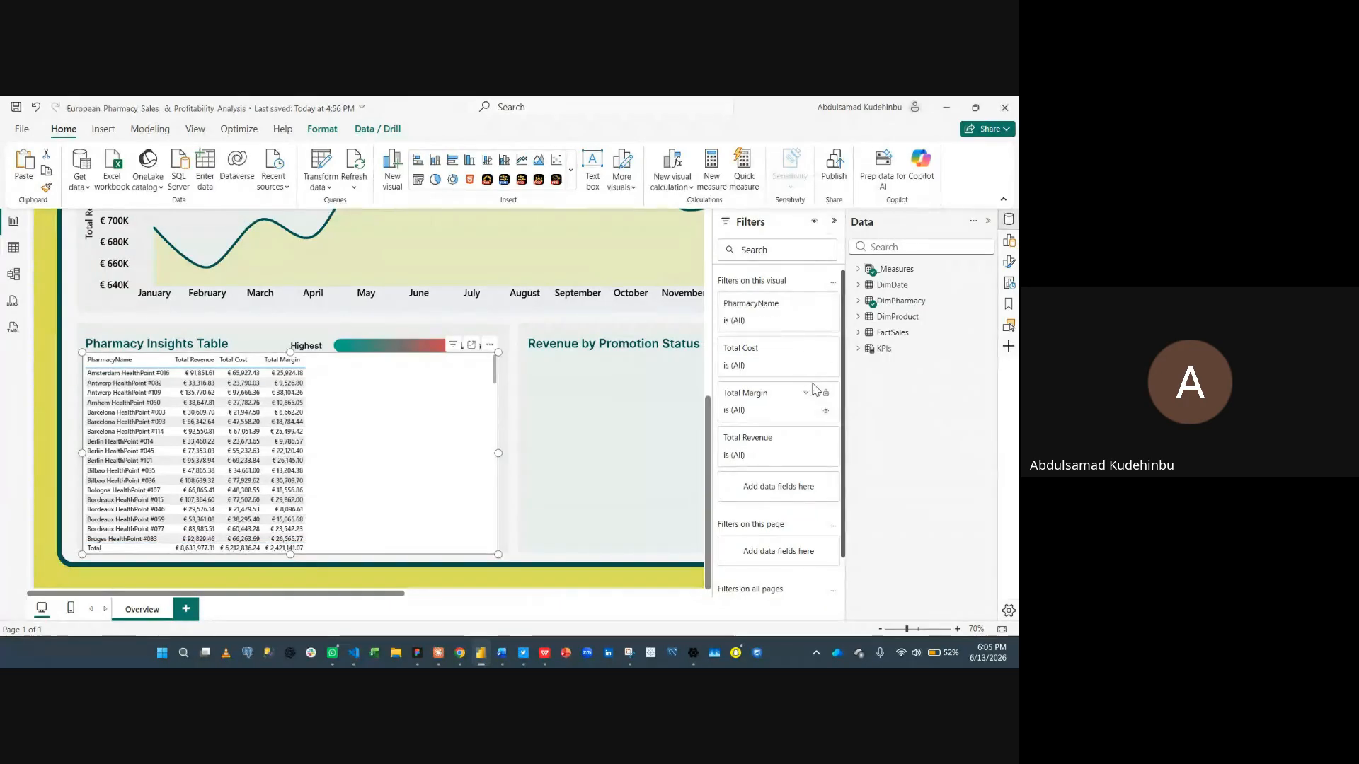
left_click(835, 223)
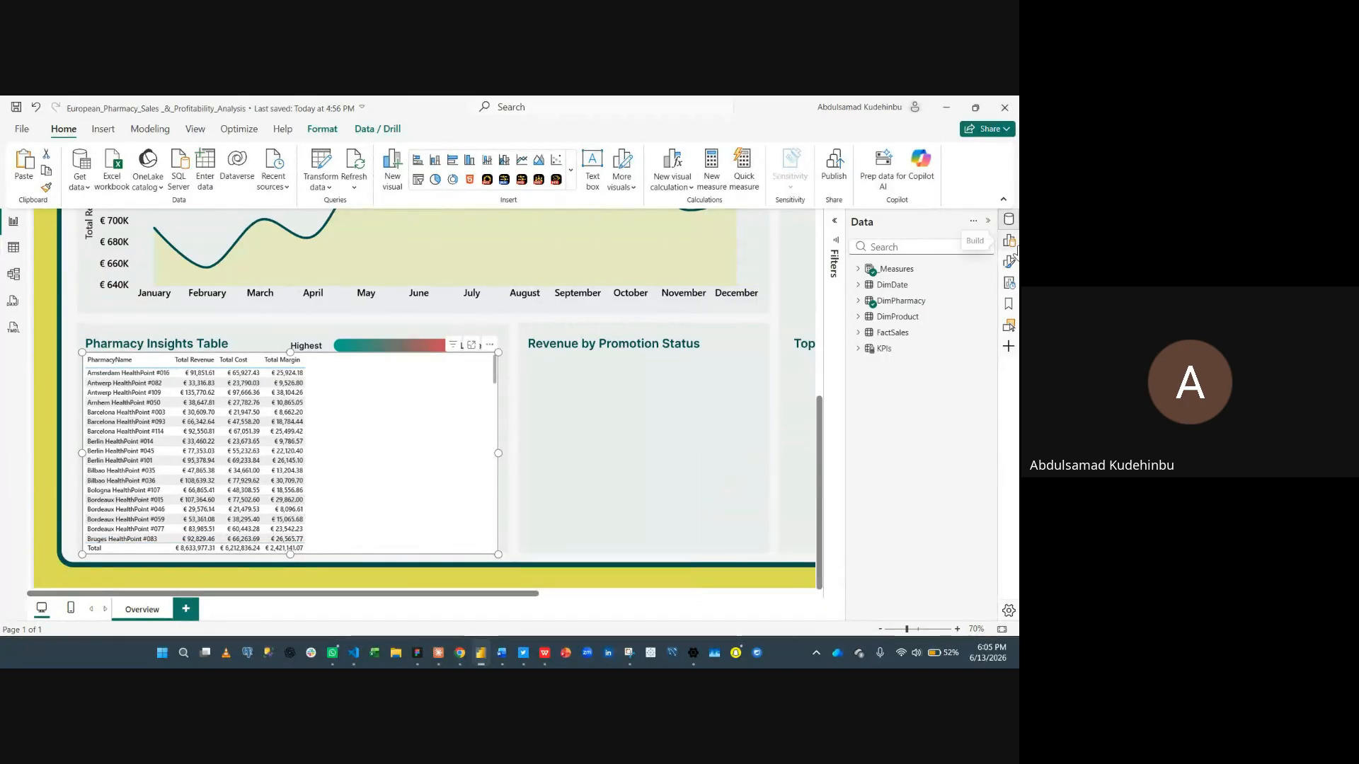
left_click(1010, 244)
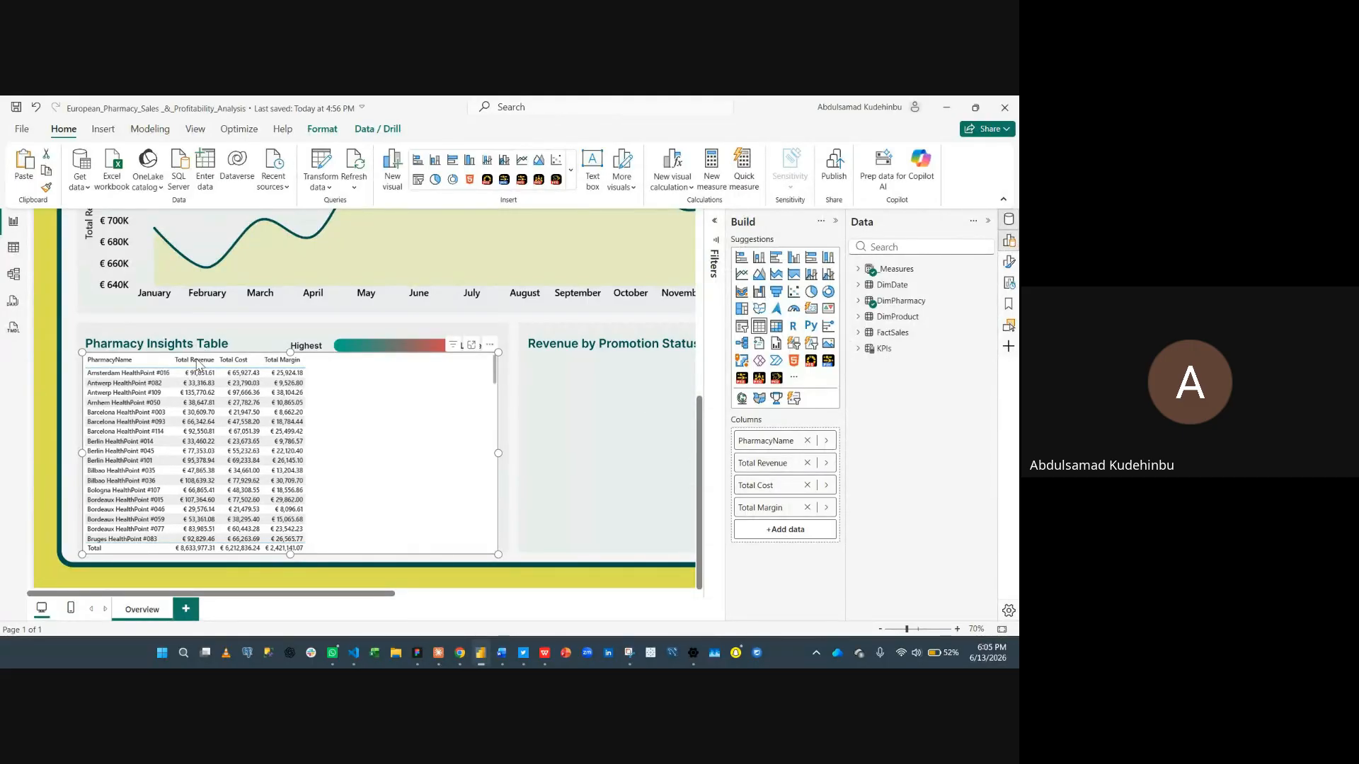
right_click(795, 468)
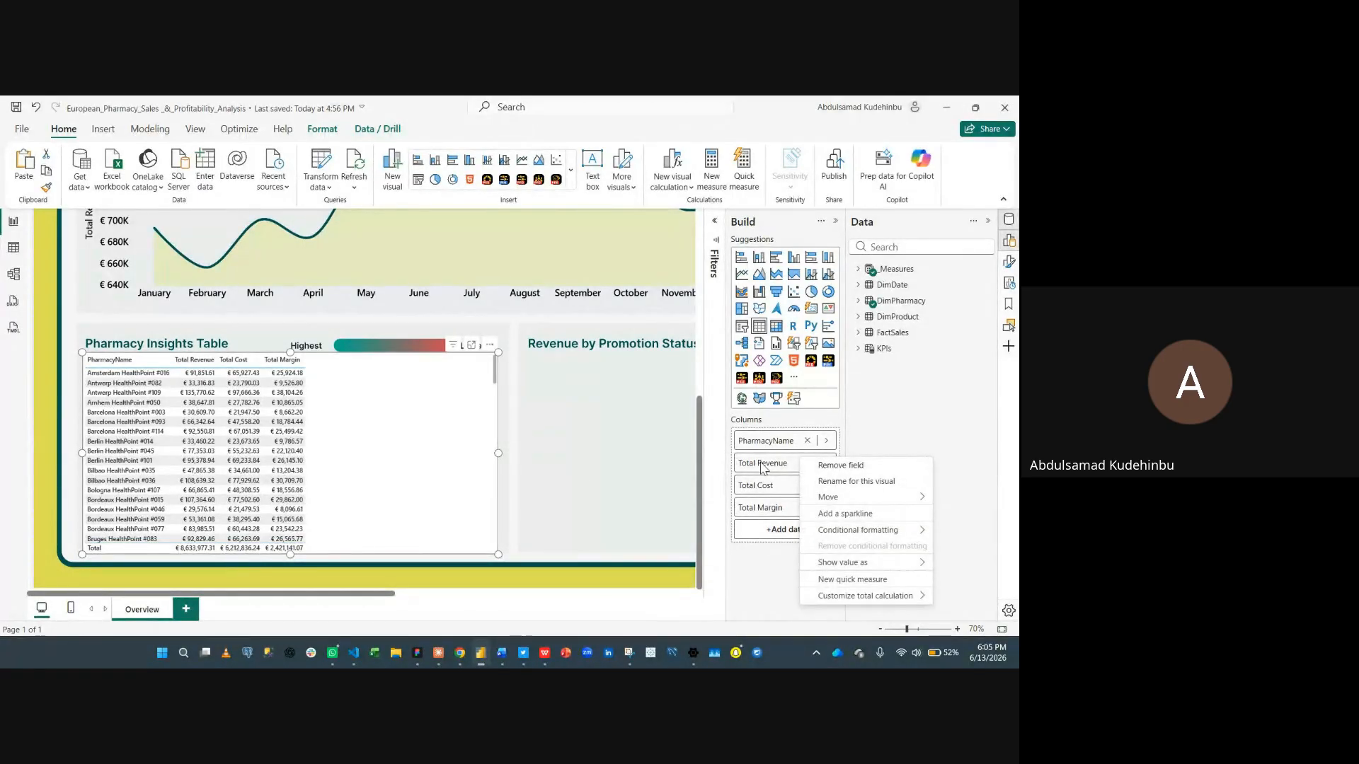
left_click(833, 482)
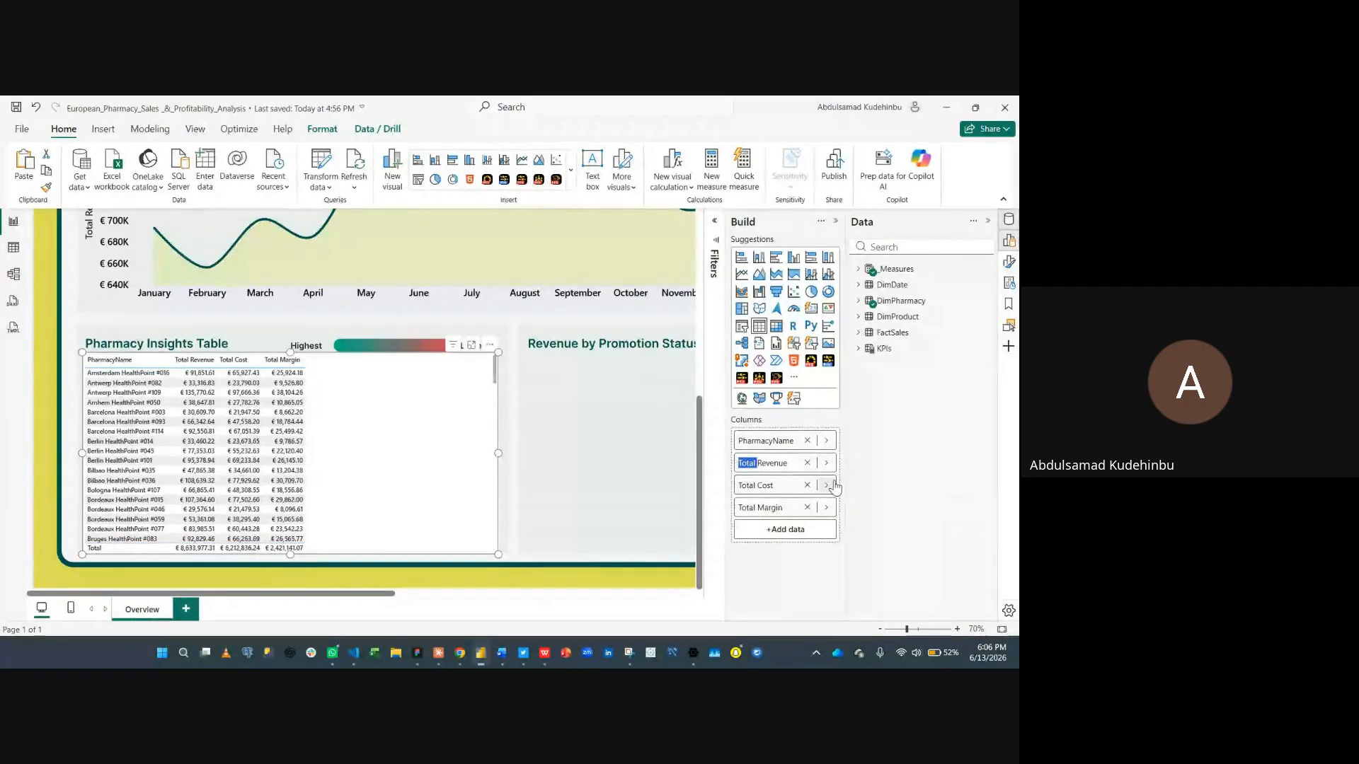
key("BackSpace")
key("BackSpace")
key("BackSpace")
key("BackSpace")
key("BackSpace")
key("BackSpace")
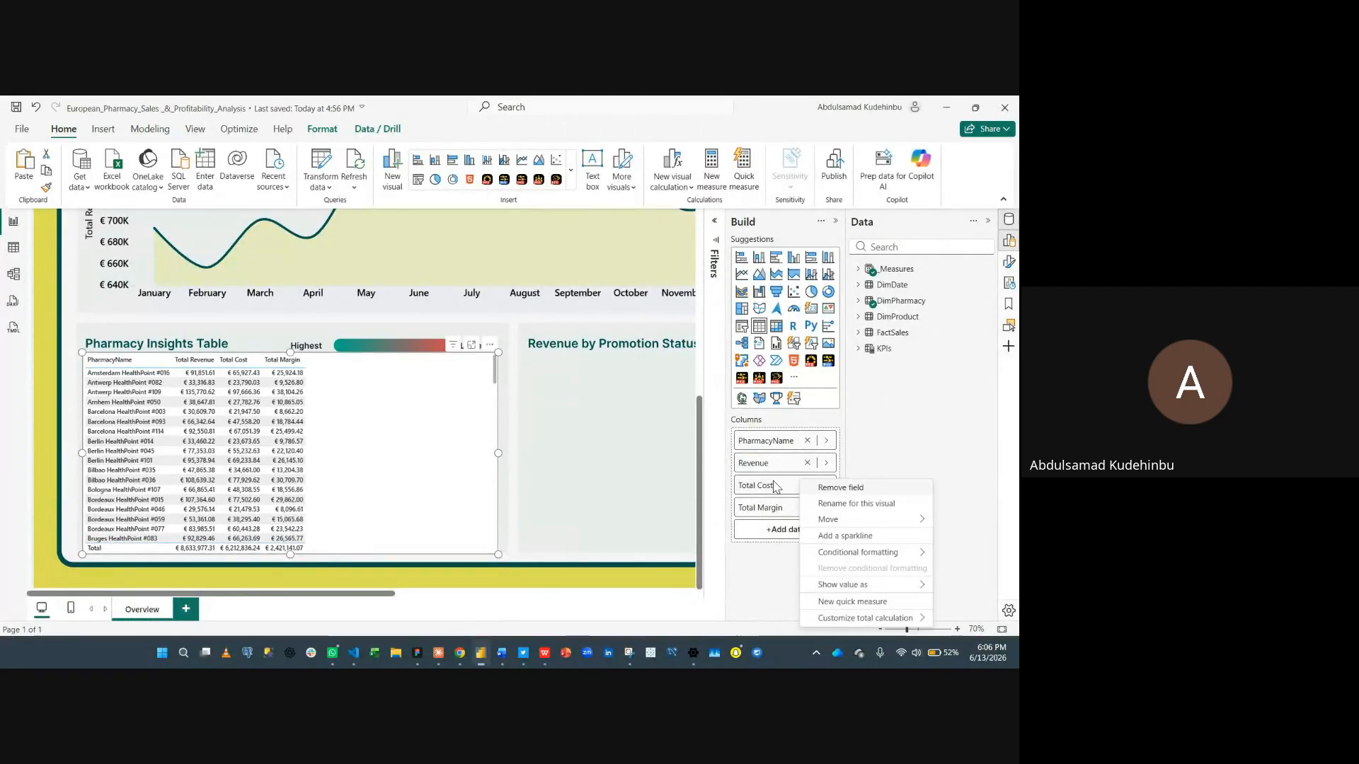
- Rename the table's Total Cost and Total Margin columns to Cost and Margin for this visual only
right_click(798, 483)
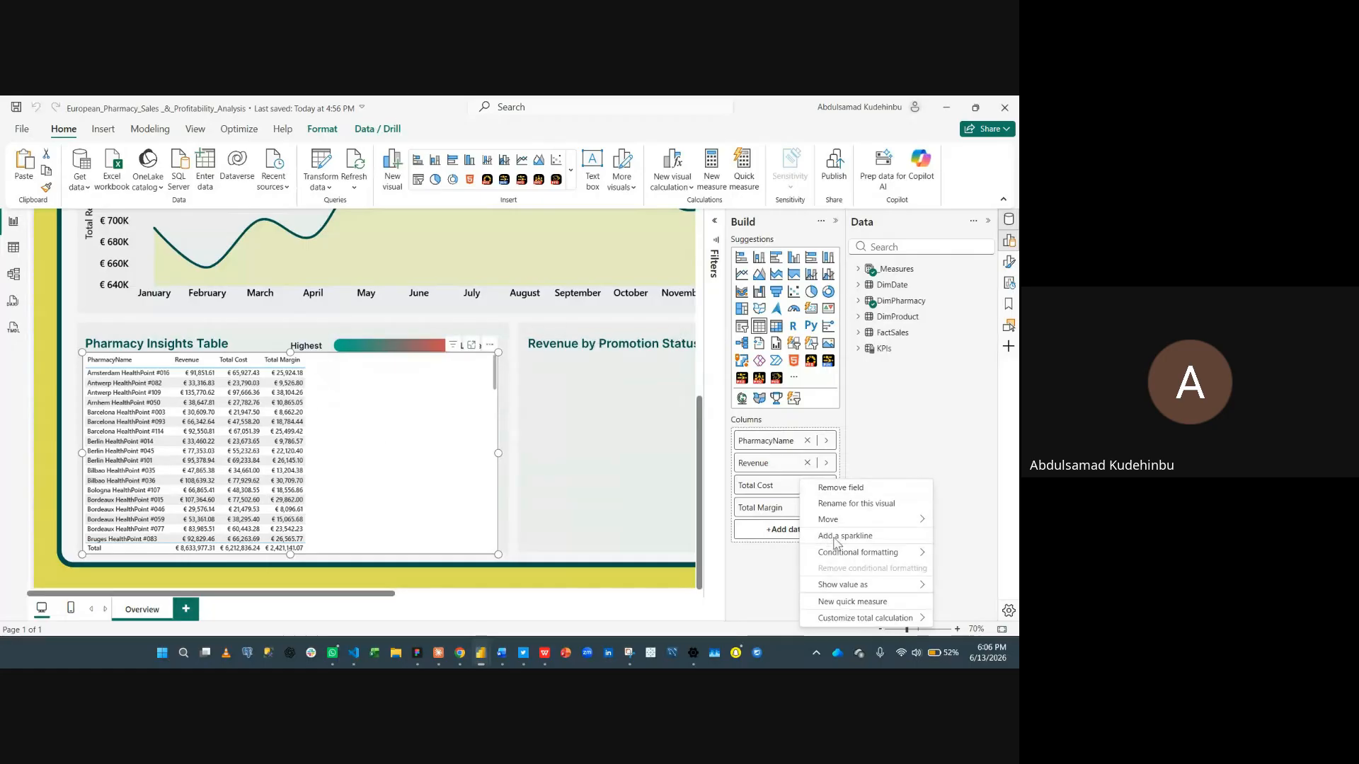
left_click(837, 504)
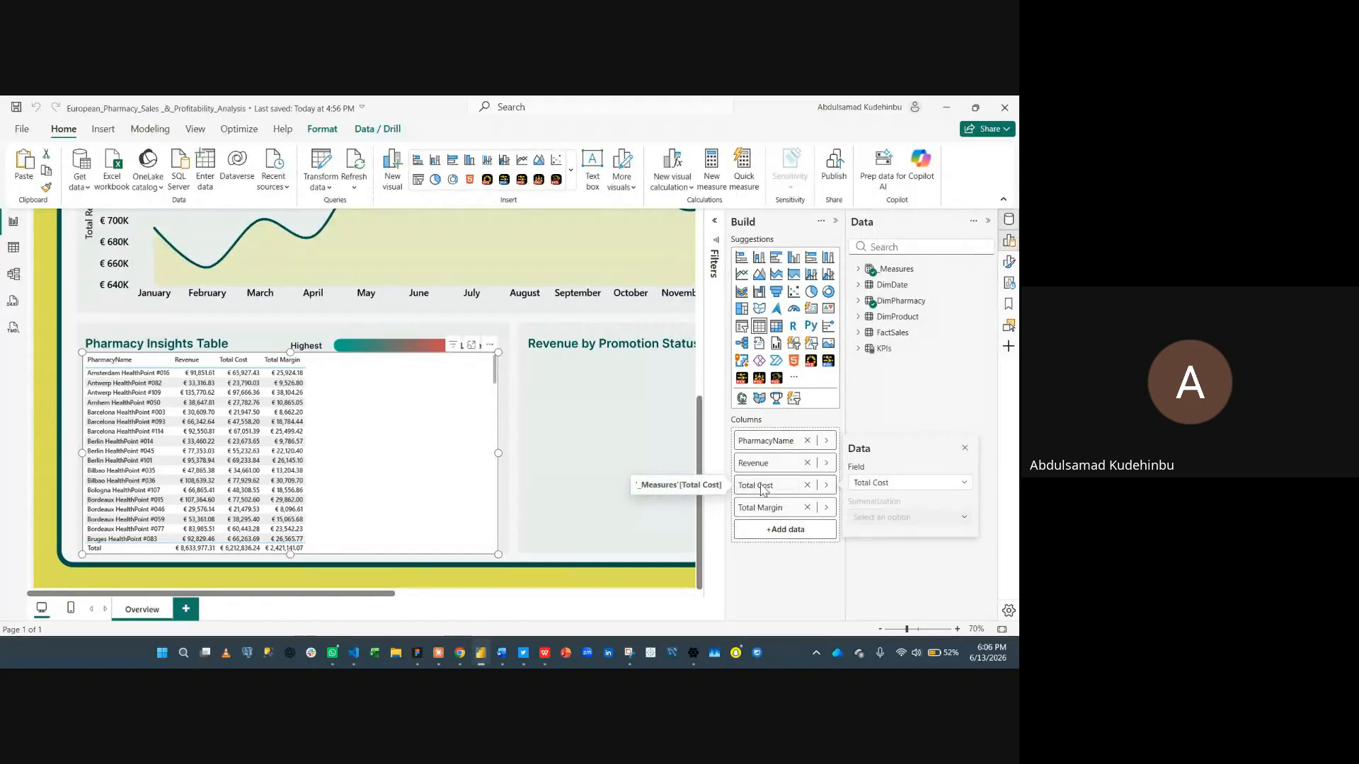
left_click(760, 488)
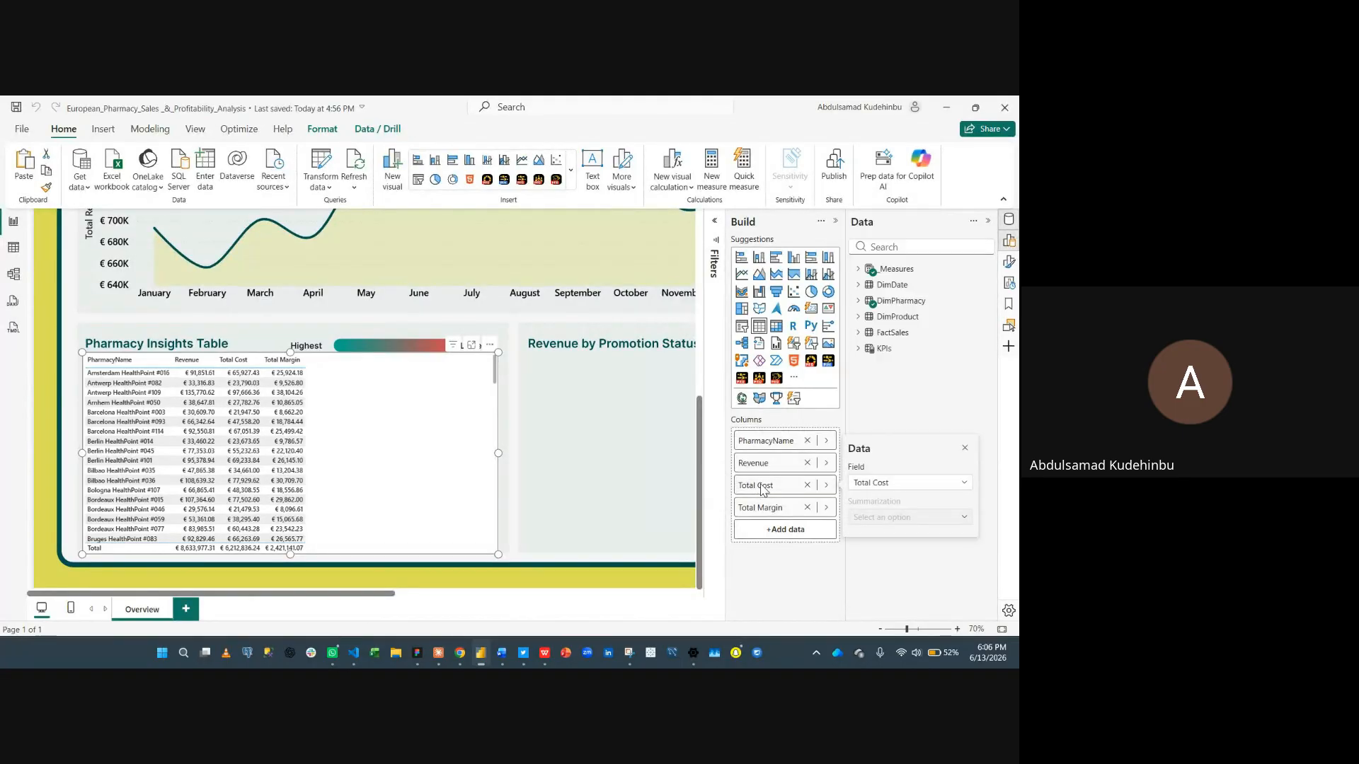
left_click(825, 485)
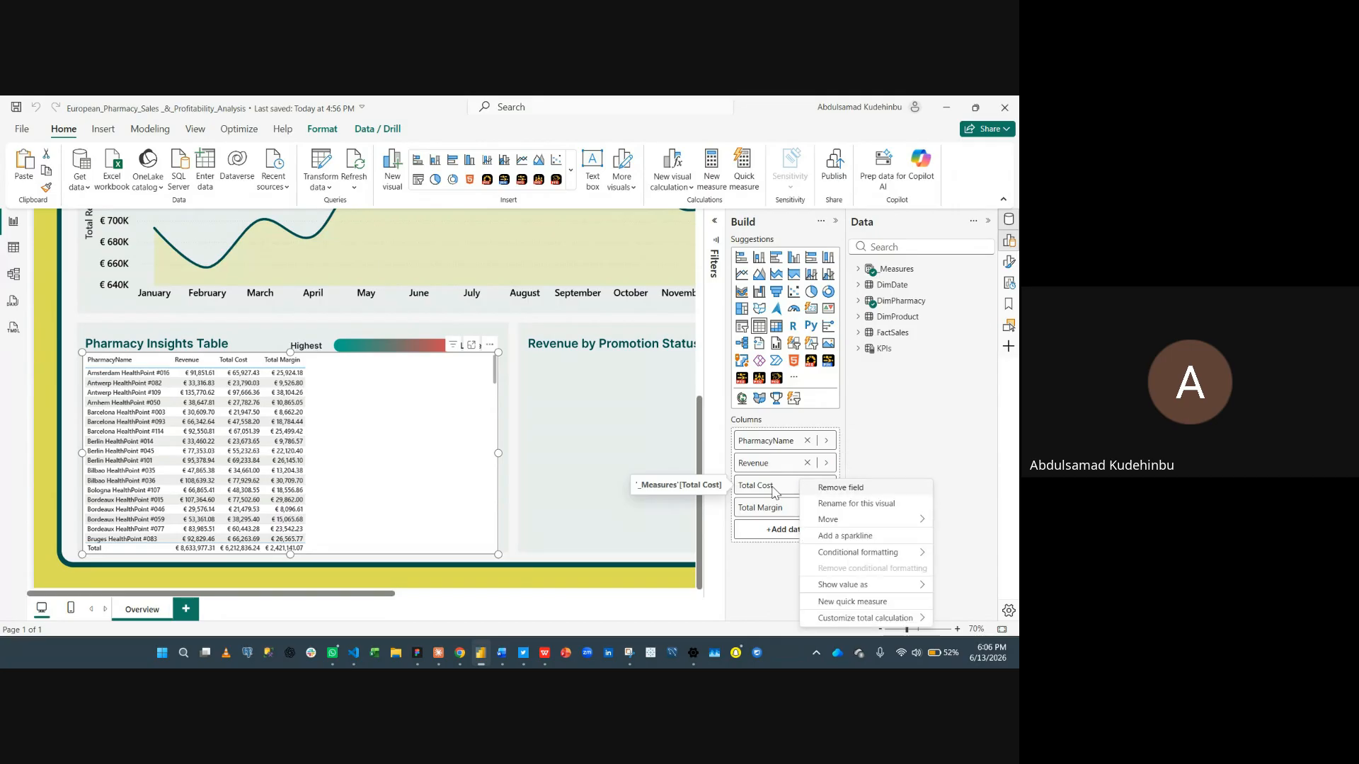
left_click(827, 501)
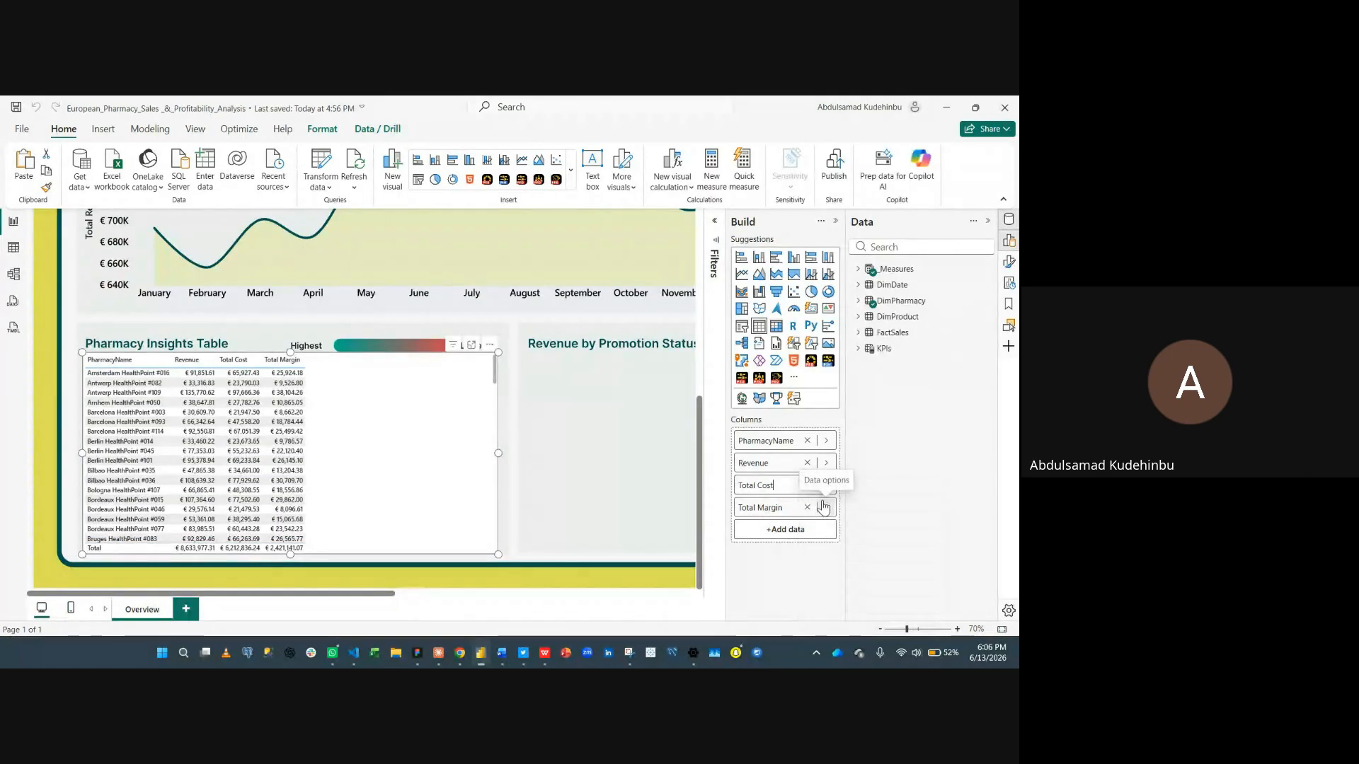
key("Left")
key("Left")
key("Left")
key("ctrl+shift+Left")
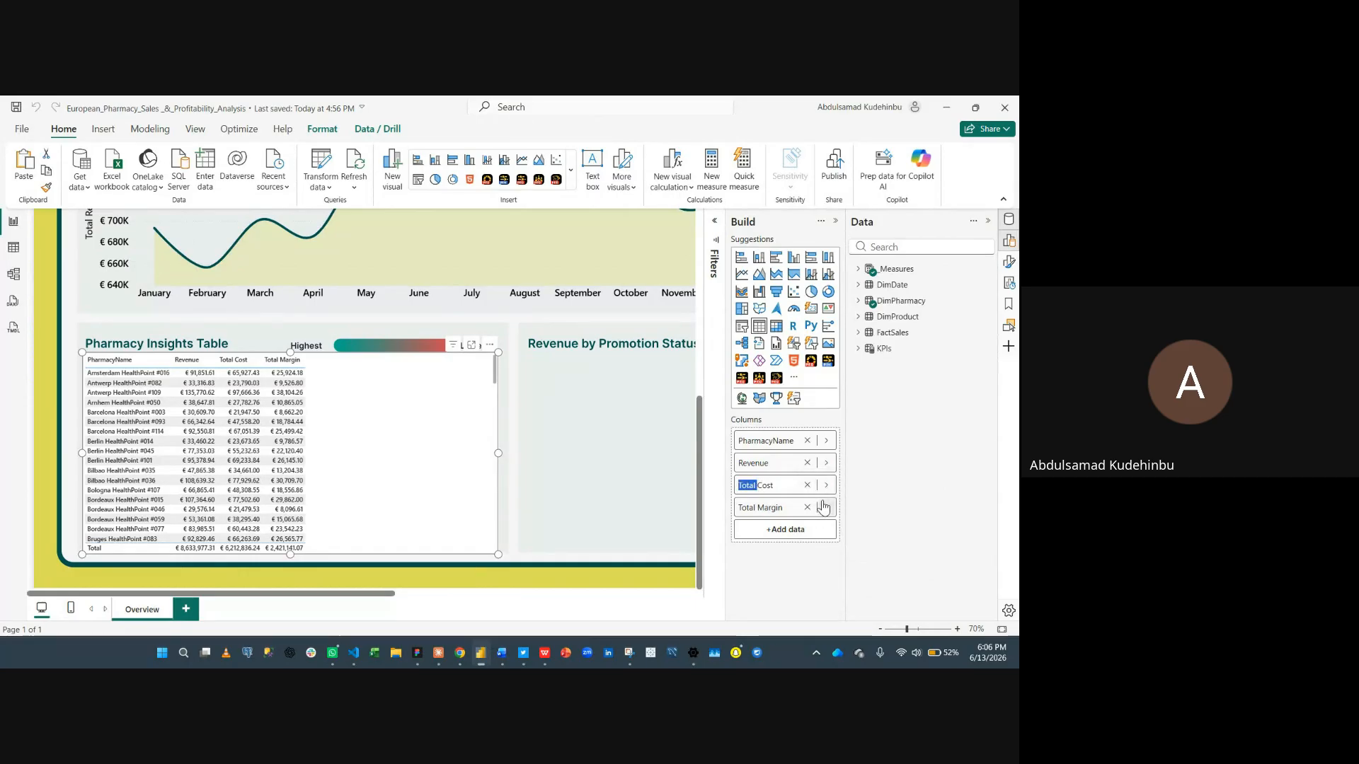
key("BackSpace")
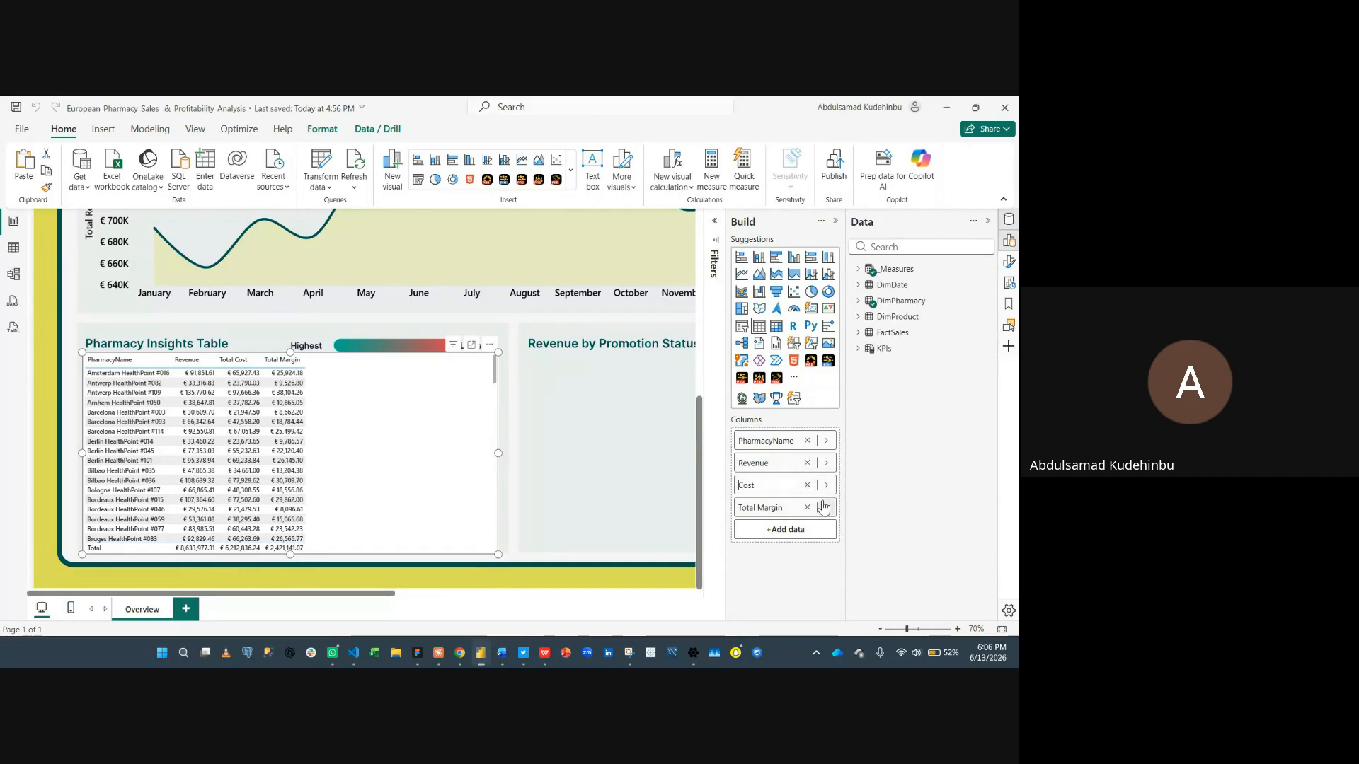
left_click(762, 510)
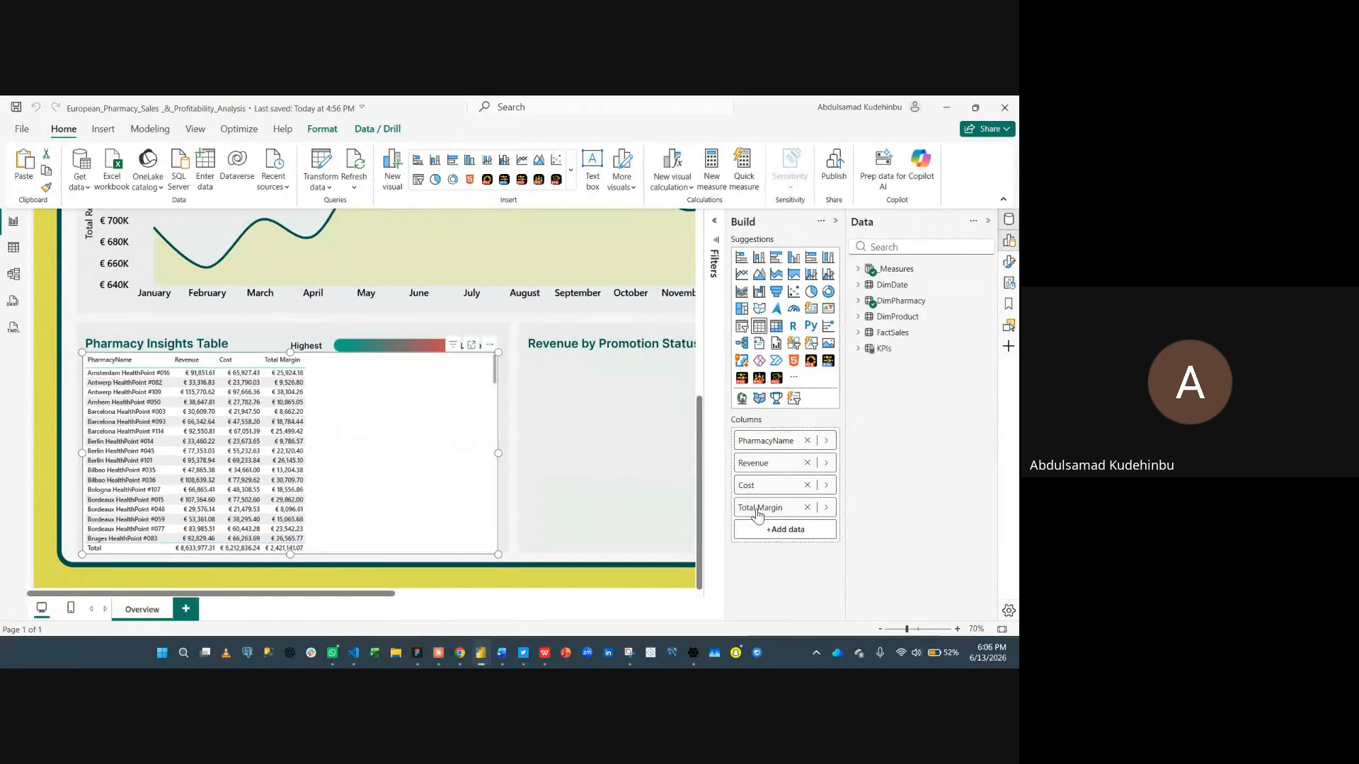
right_click(759, 509)
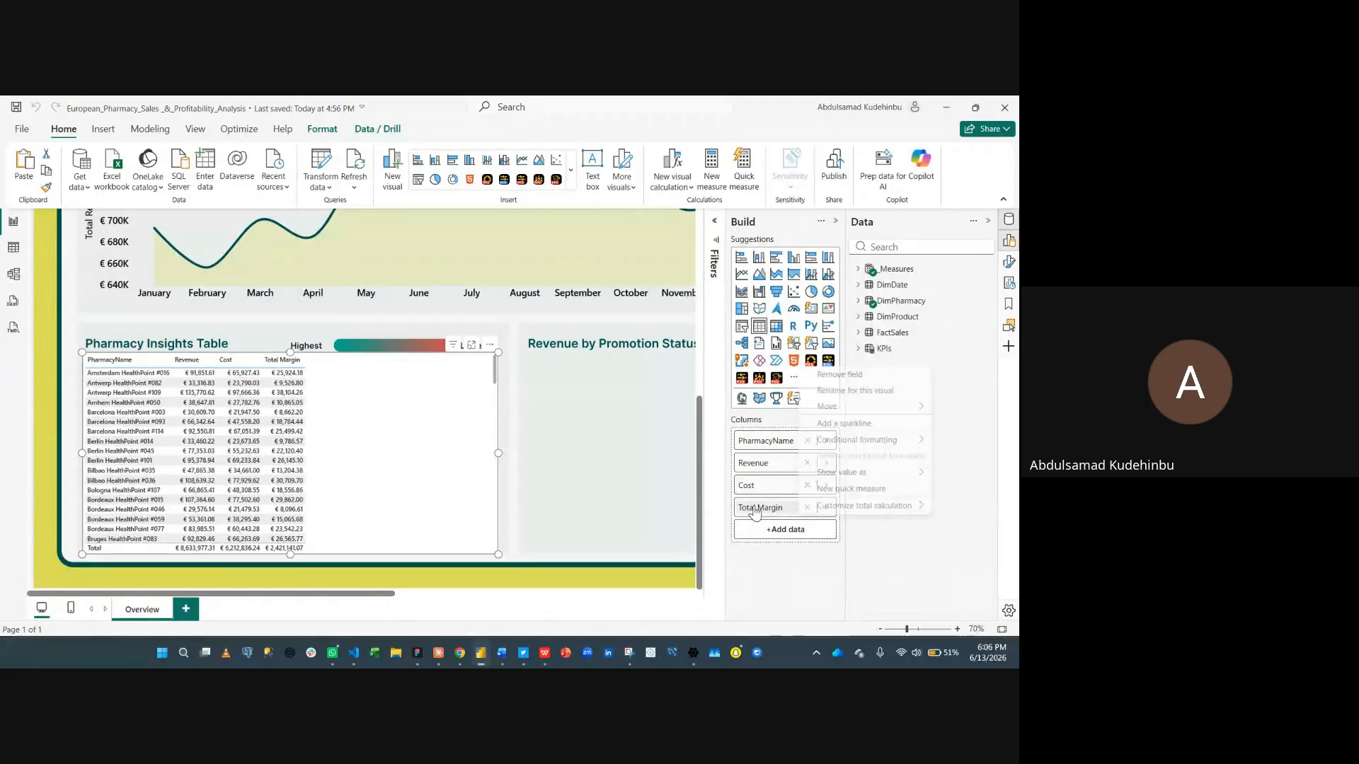
left_click(847, 391)
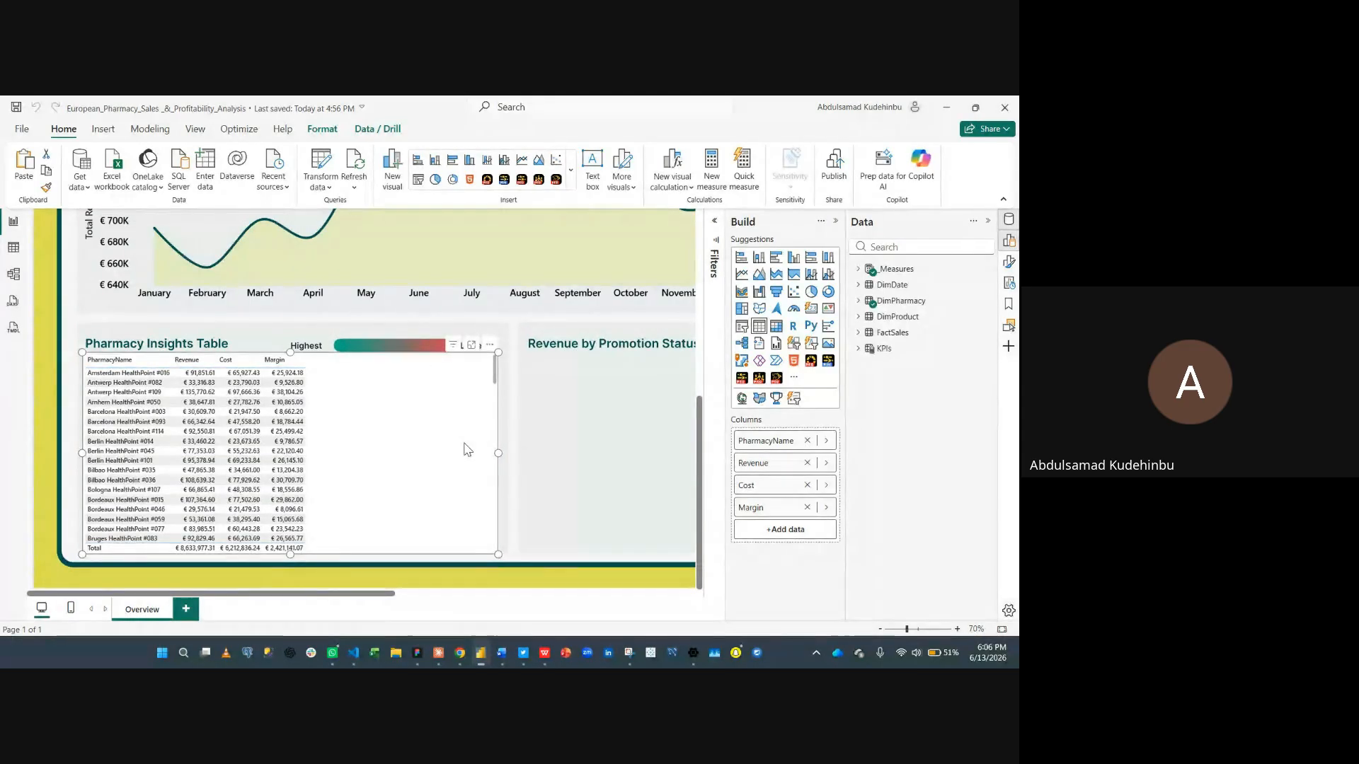
- Turn off the background of the Pharmacy Insights table visual
left_click(835, 221)
left_click(986, 224)
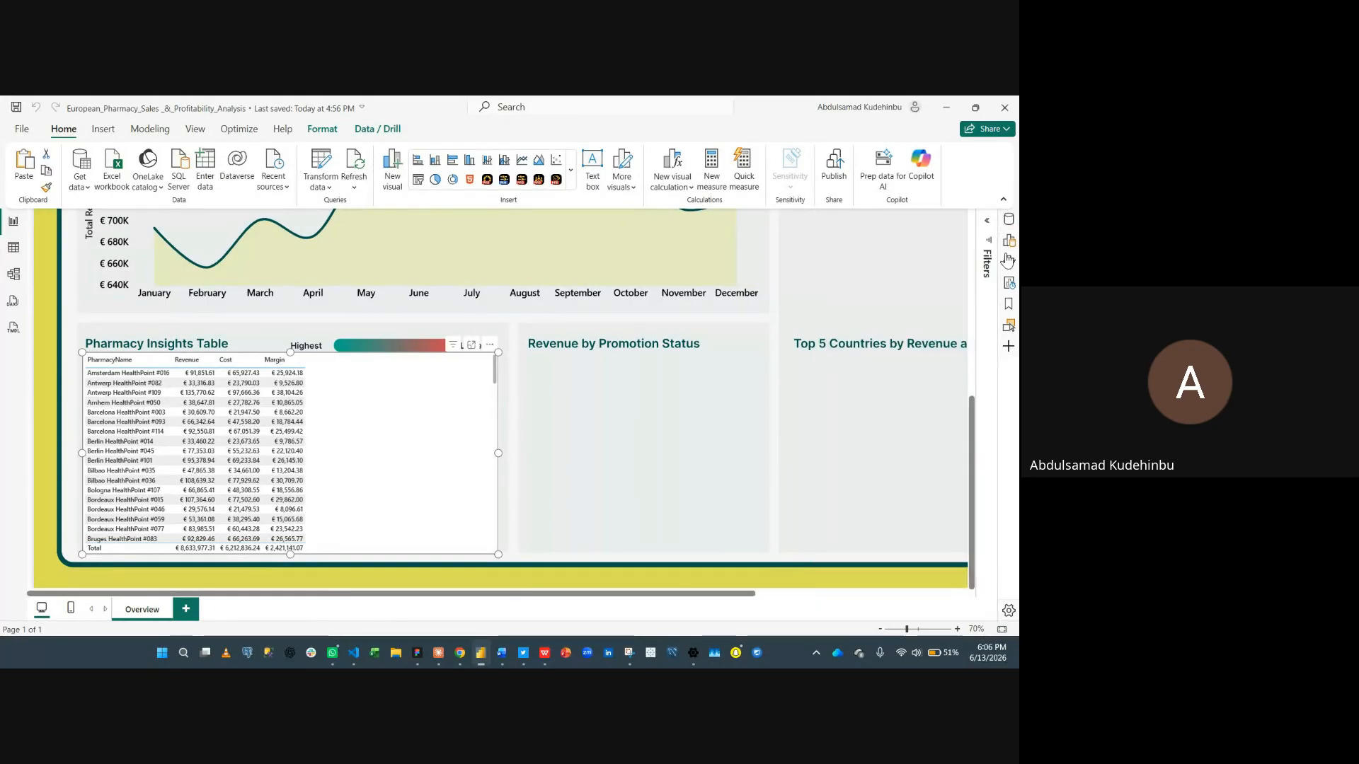
left_click(1009, 262)
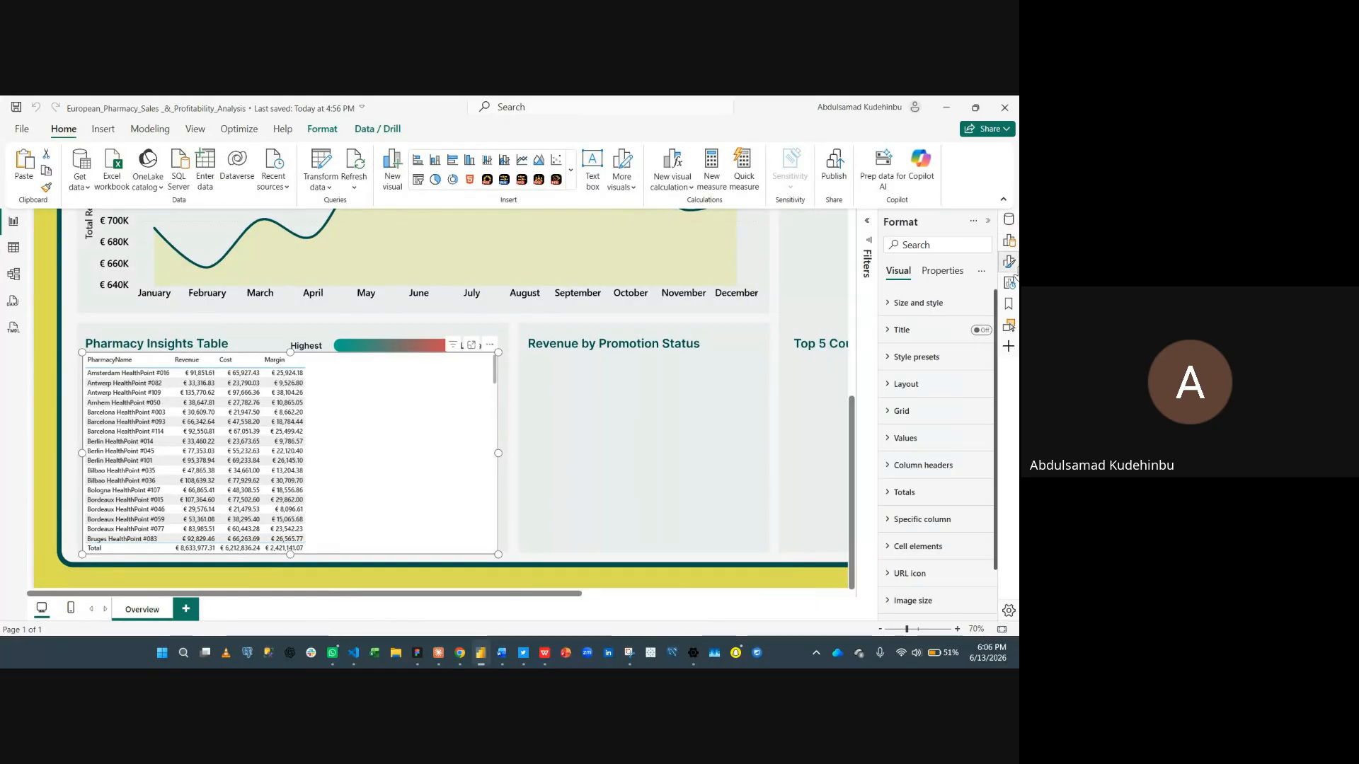
left_click(927, 310)
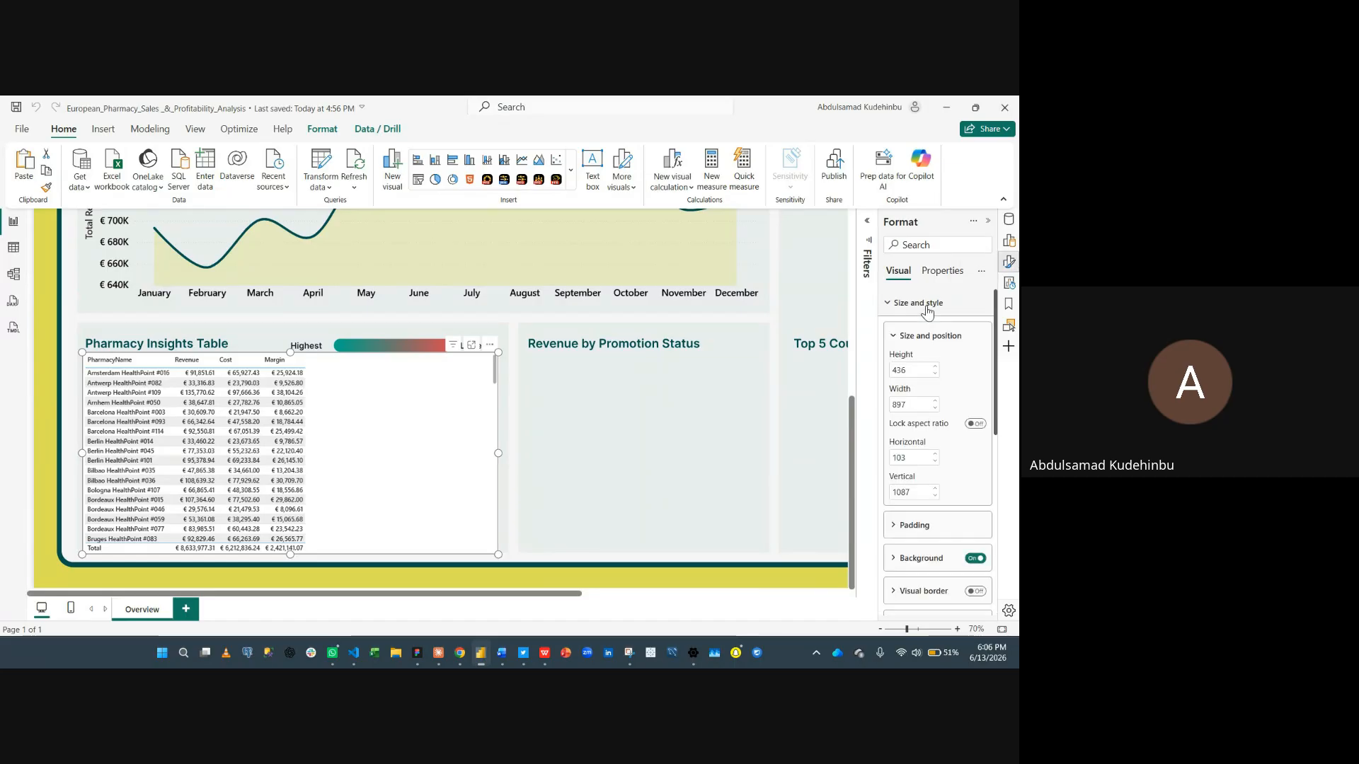
left_click(977, 560)
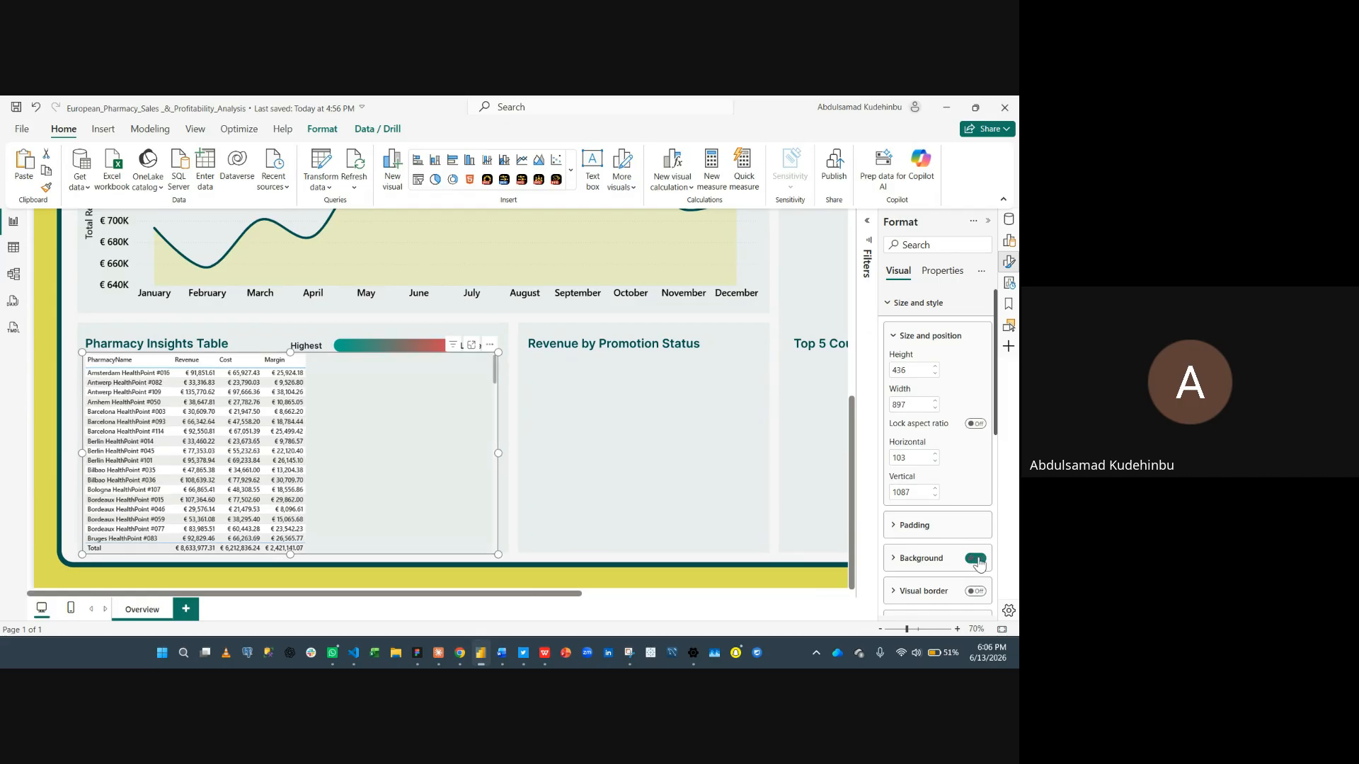
left_click(922, 302)
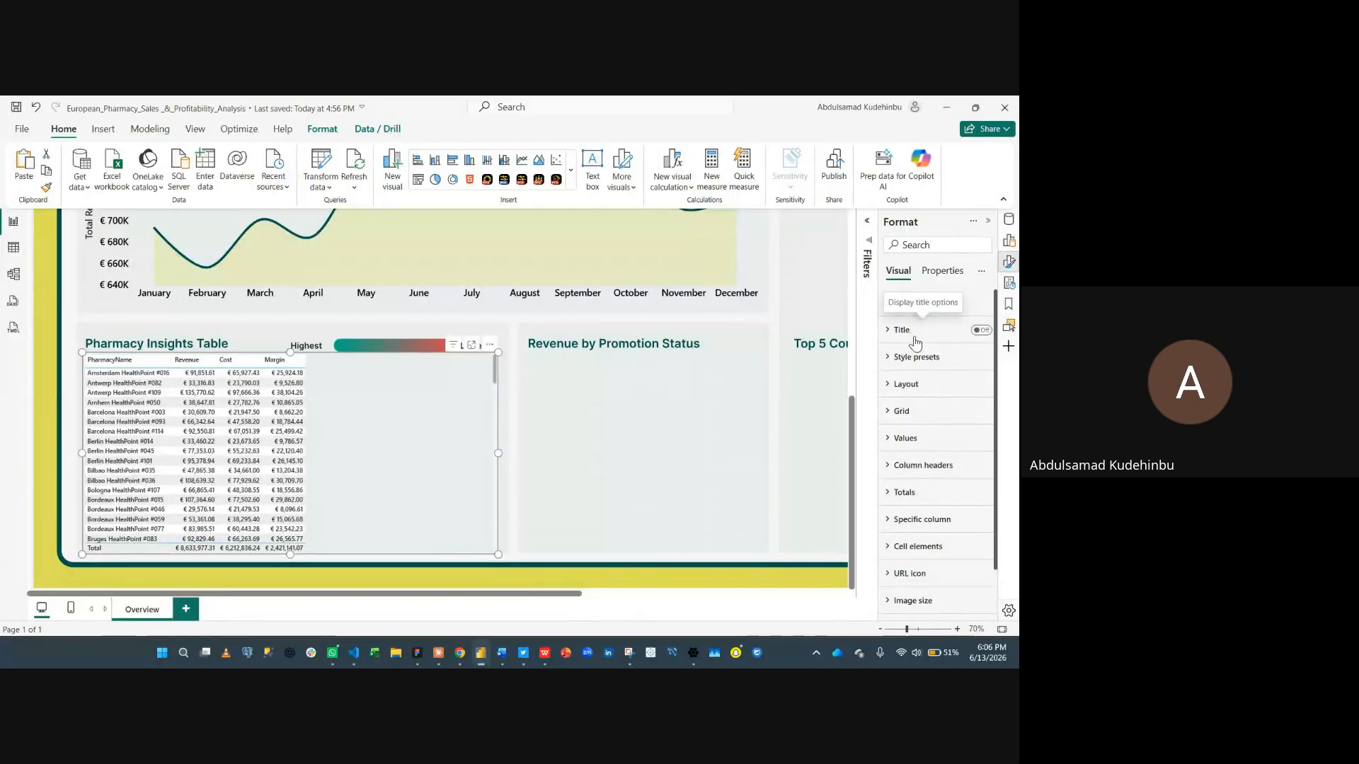
- Apply the Minimal style preset to the table
left_click(900, 361)
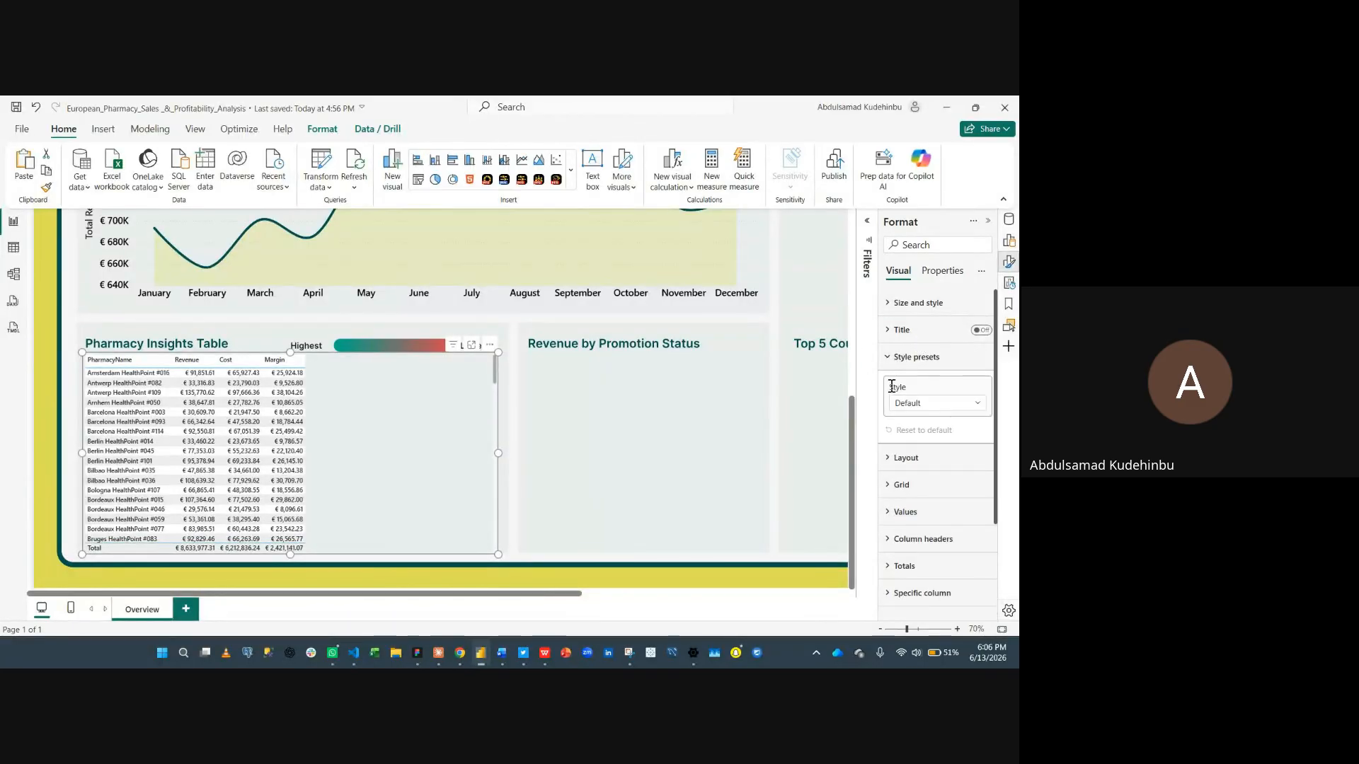
left_click(913, 403)
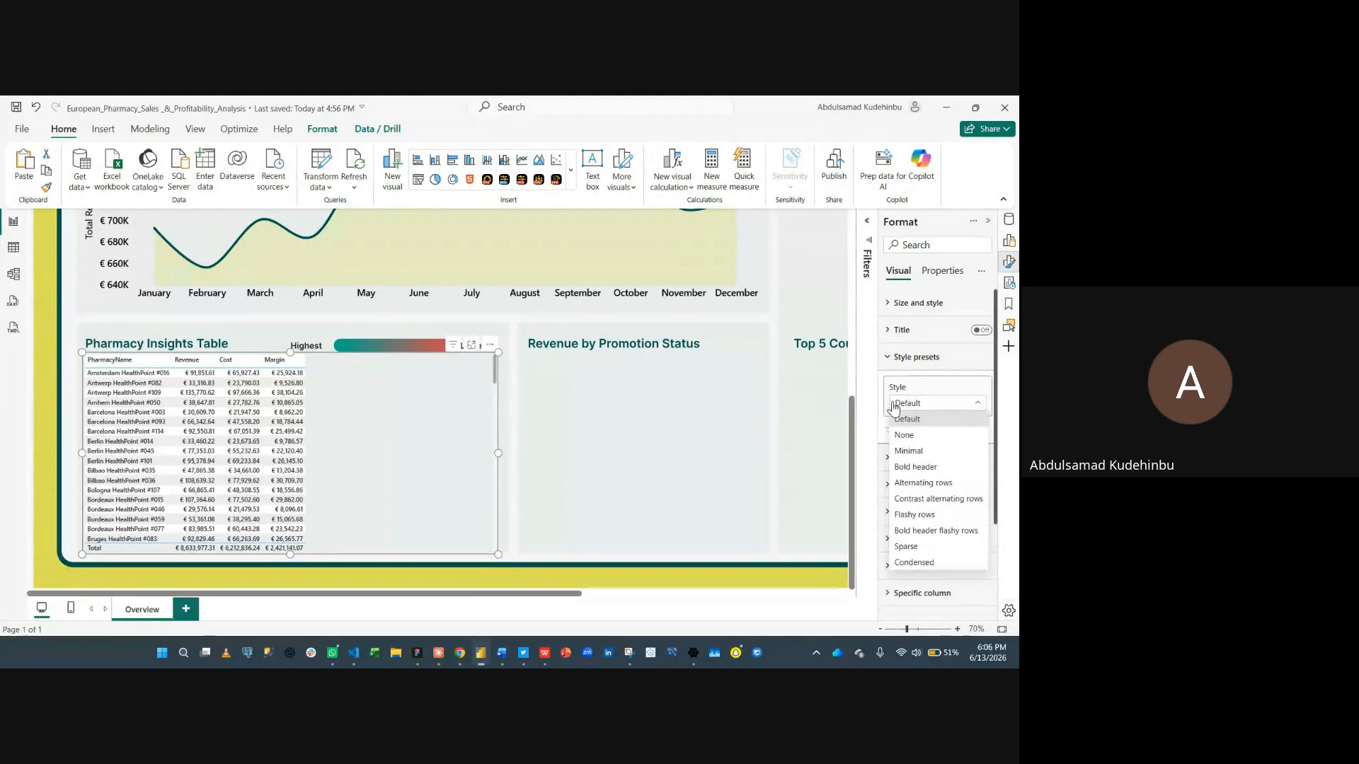
left_click(912, 452)
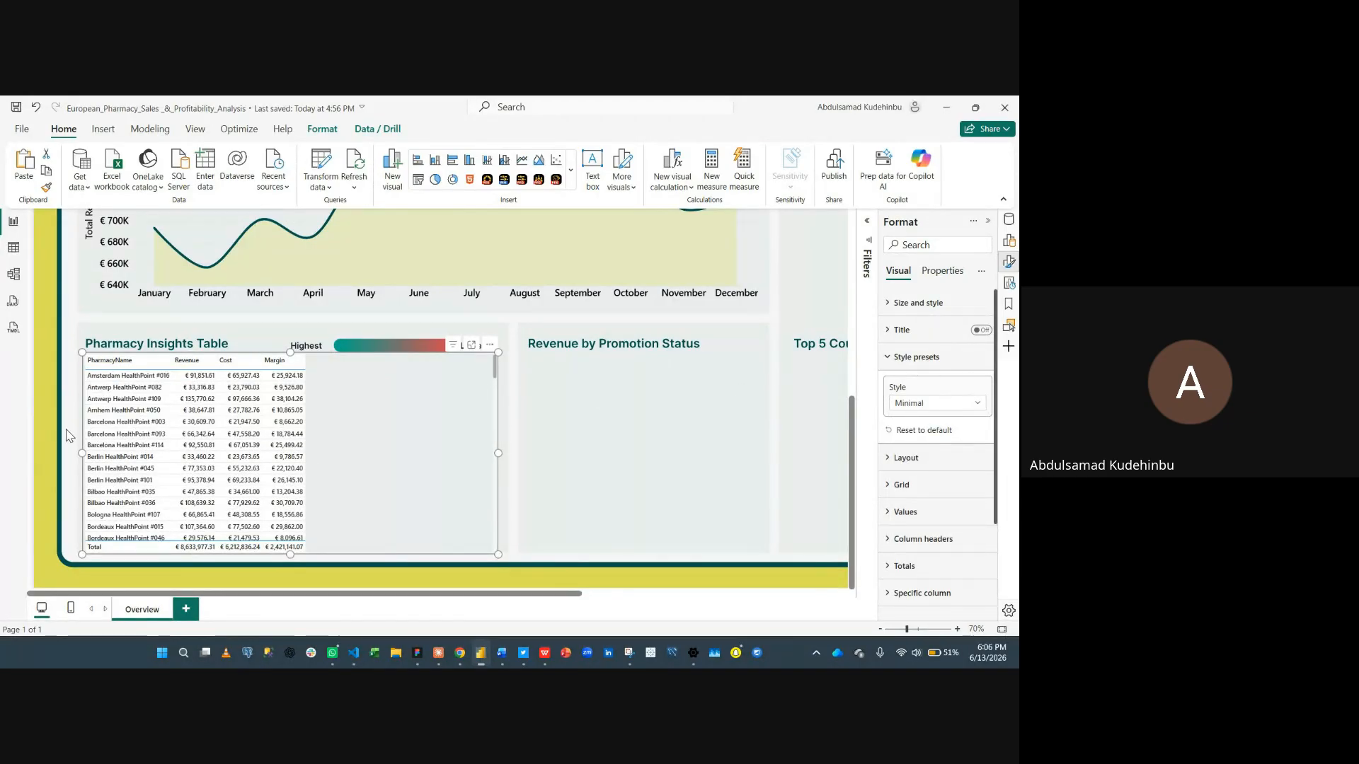
left_click(914, 359)
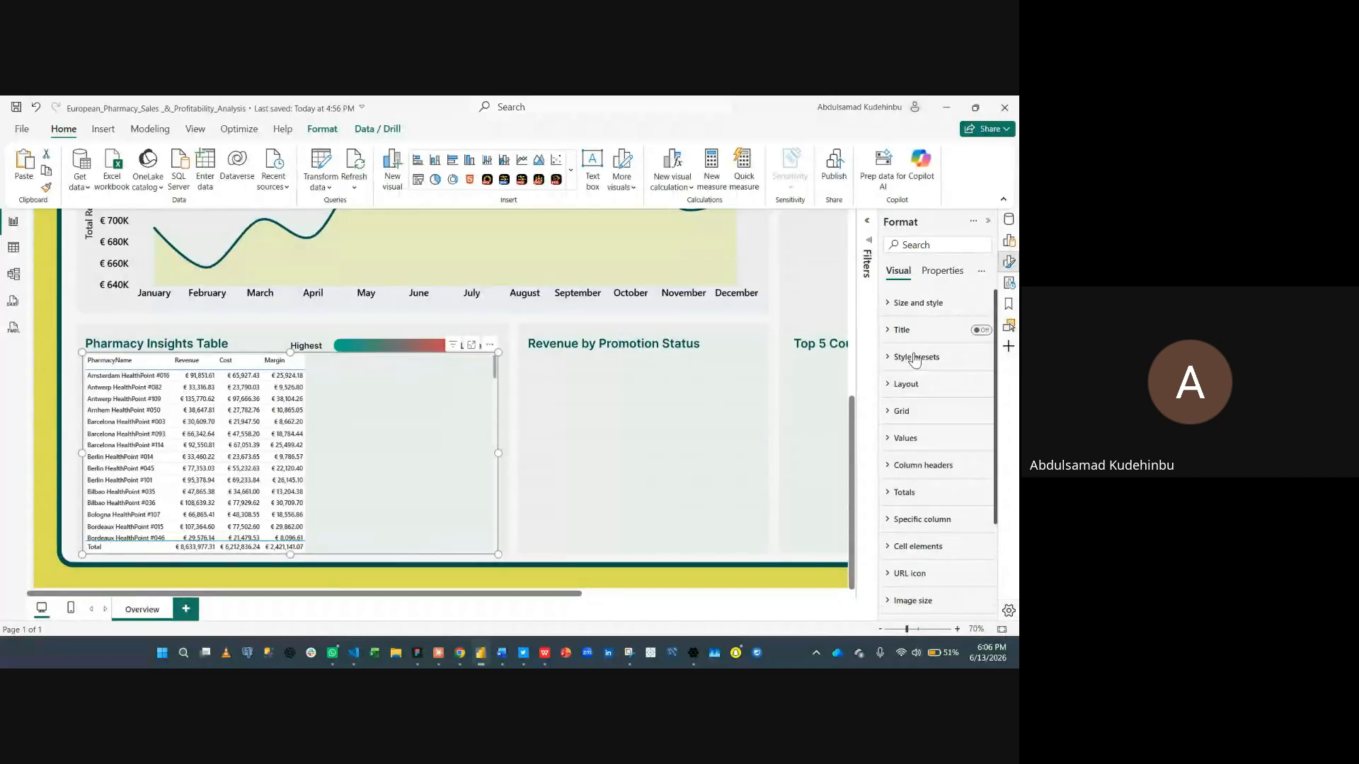
- Set the table's horizontal gridlines to width 5 and color #E9EDEE, Theme color 6
left_click(913, 384)
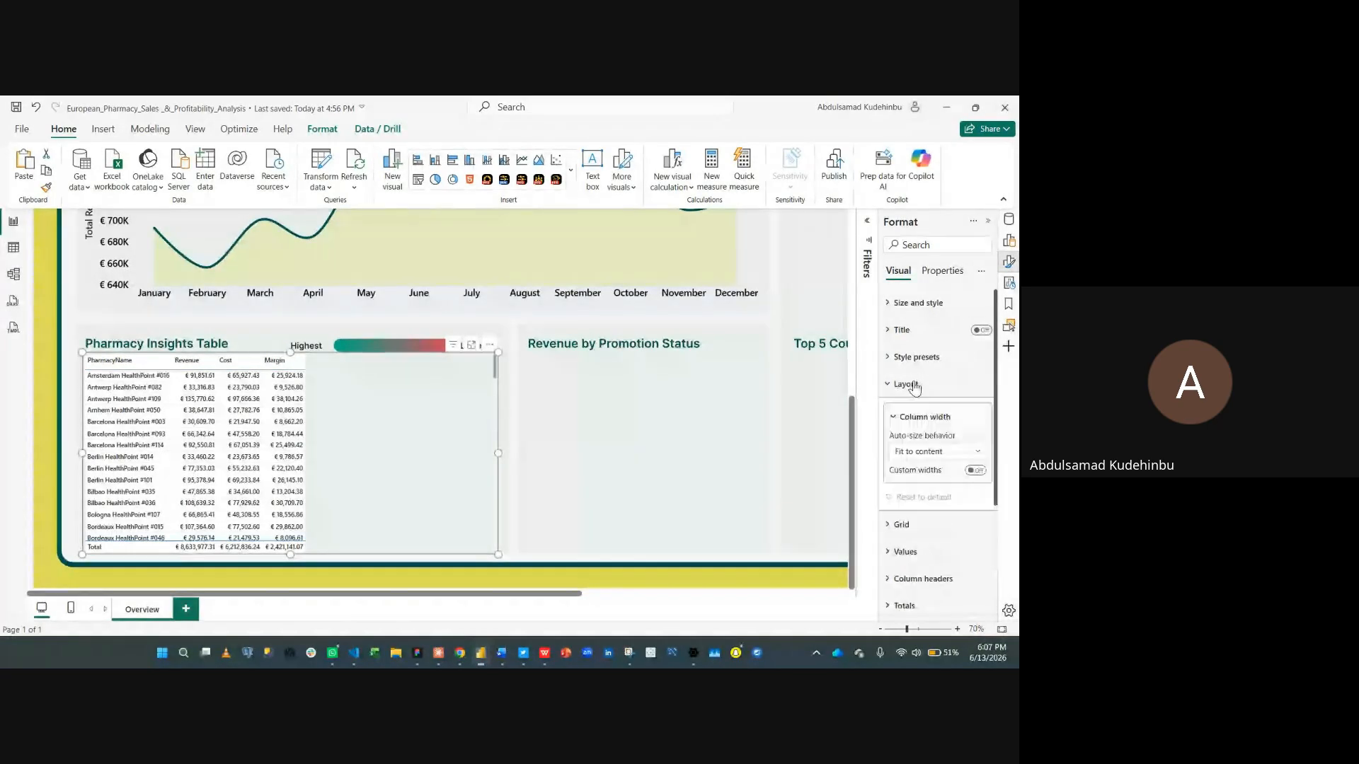
left_click(913, 385)
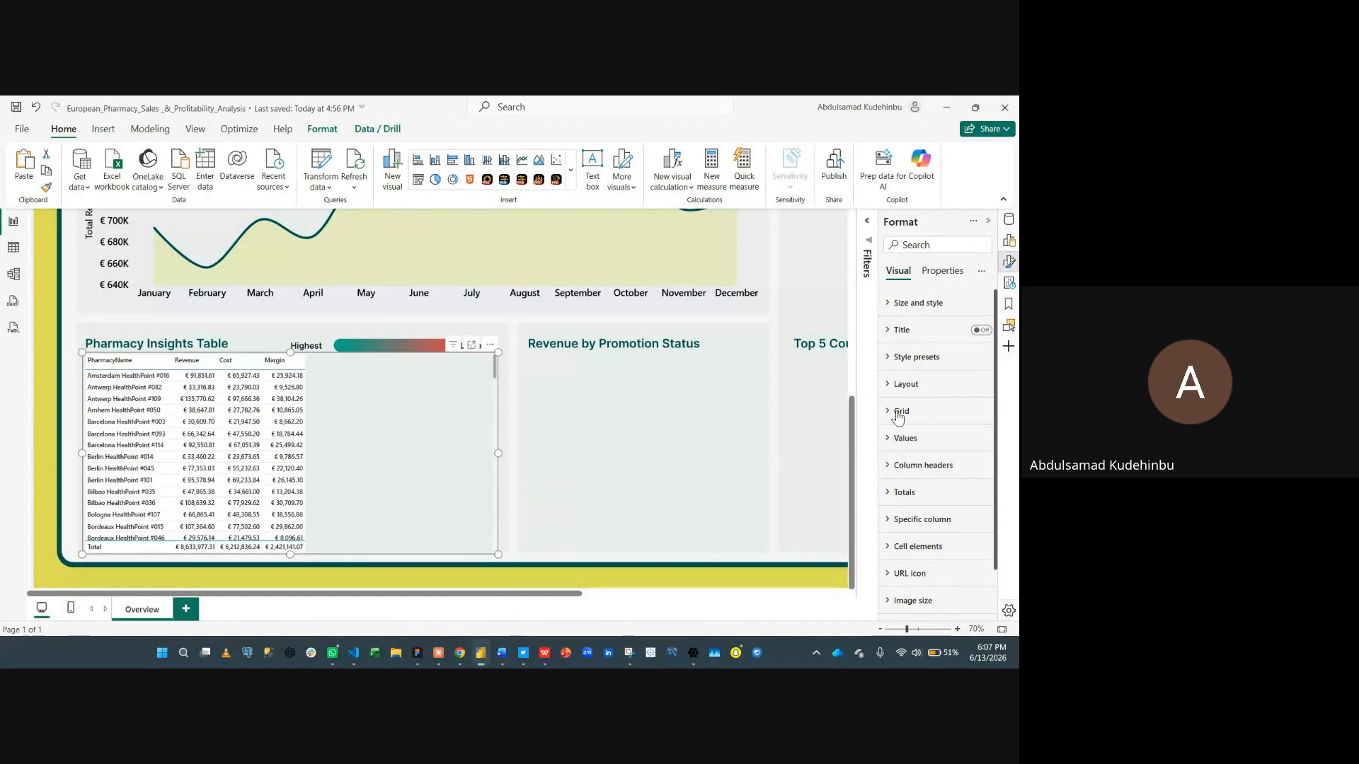
left_click(898, 413)
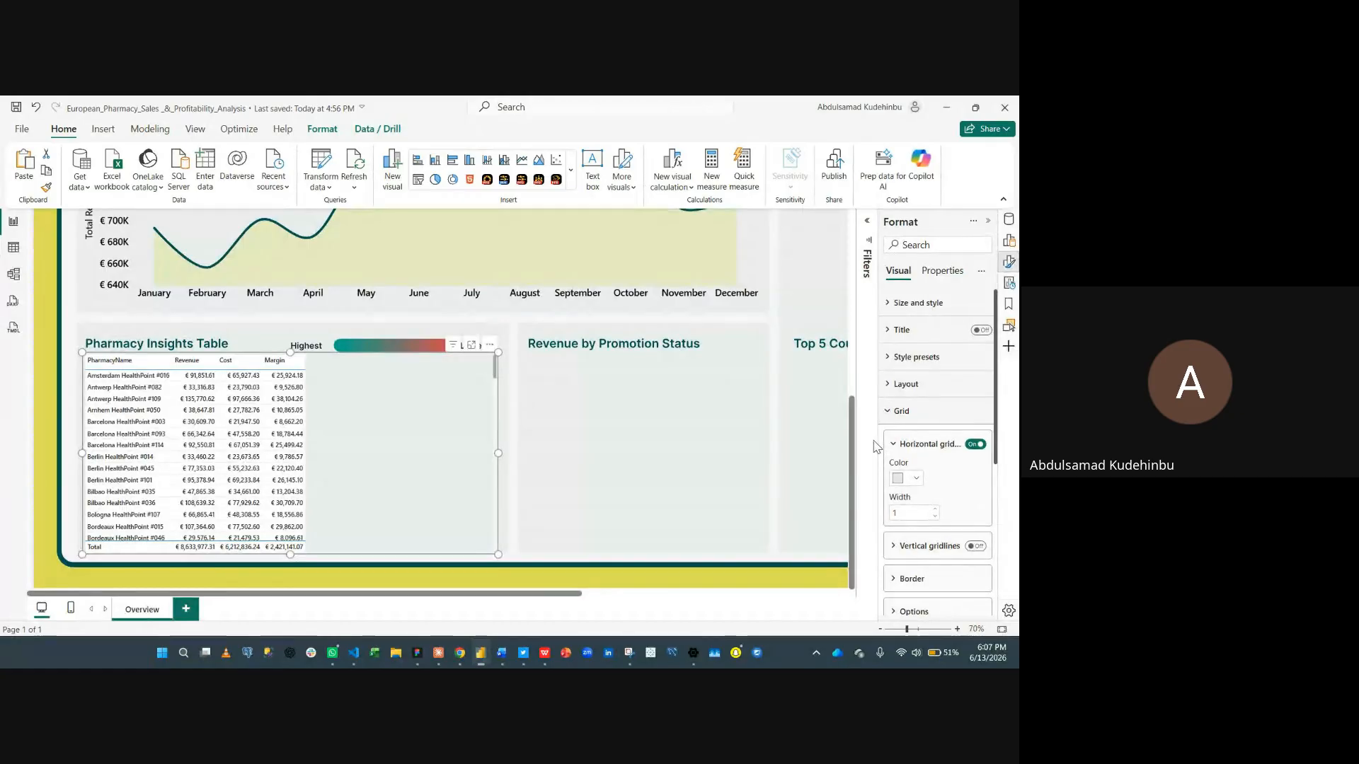
left_click_drag(877, 433, 848, 433)
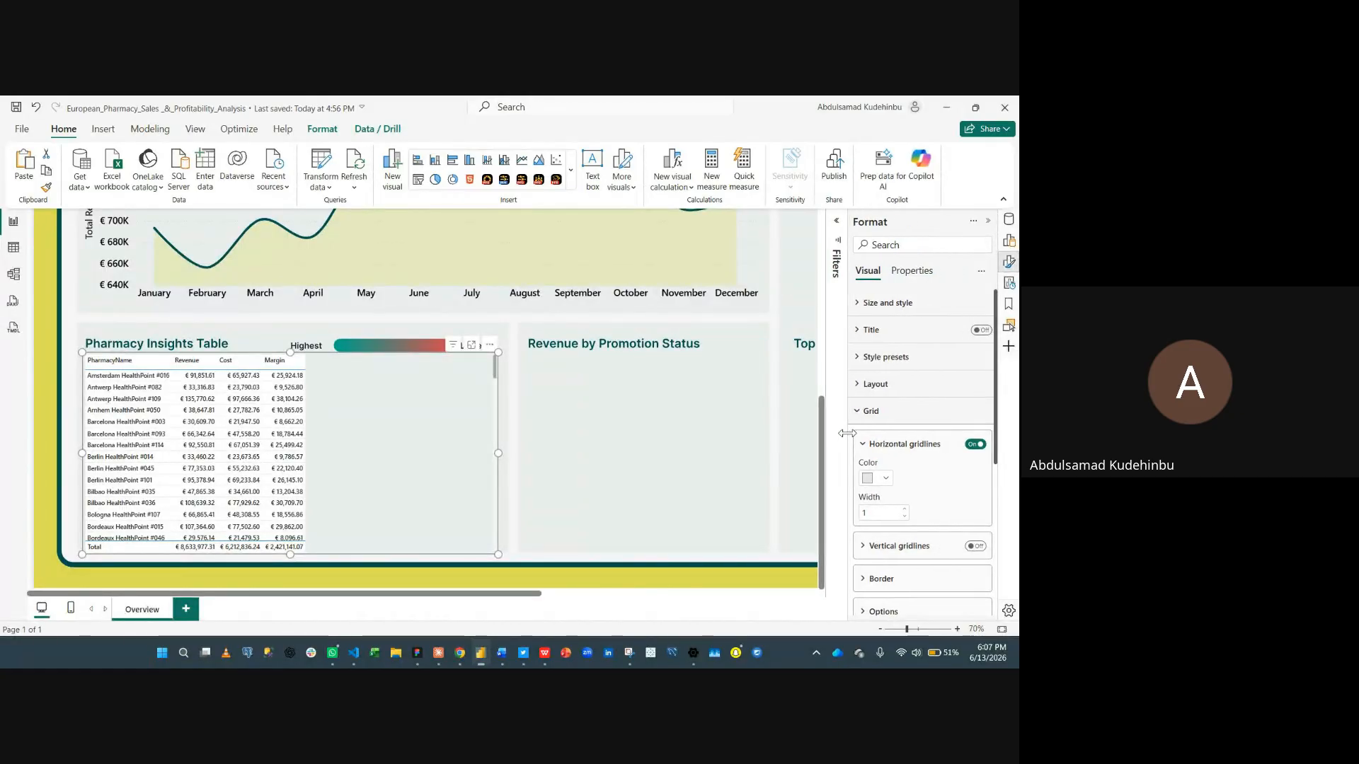
double_click(895, 513)
type("5")
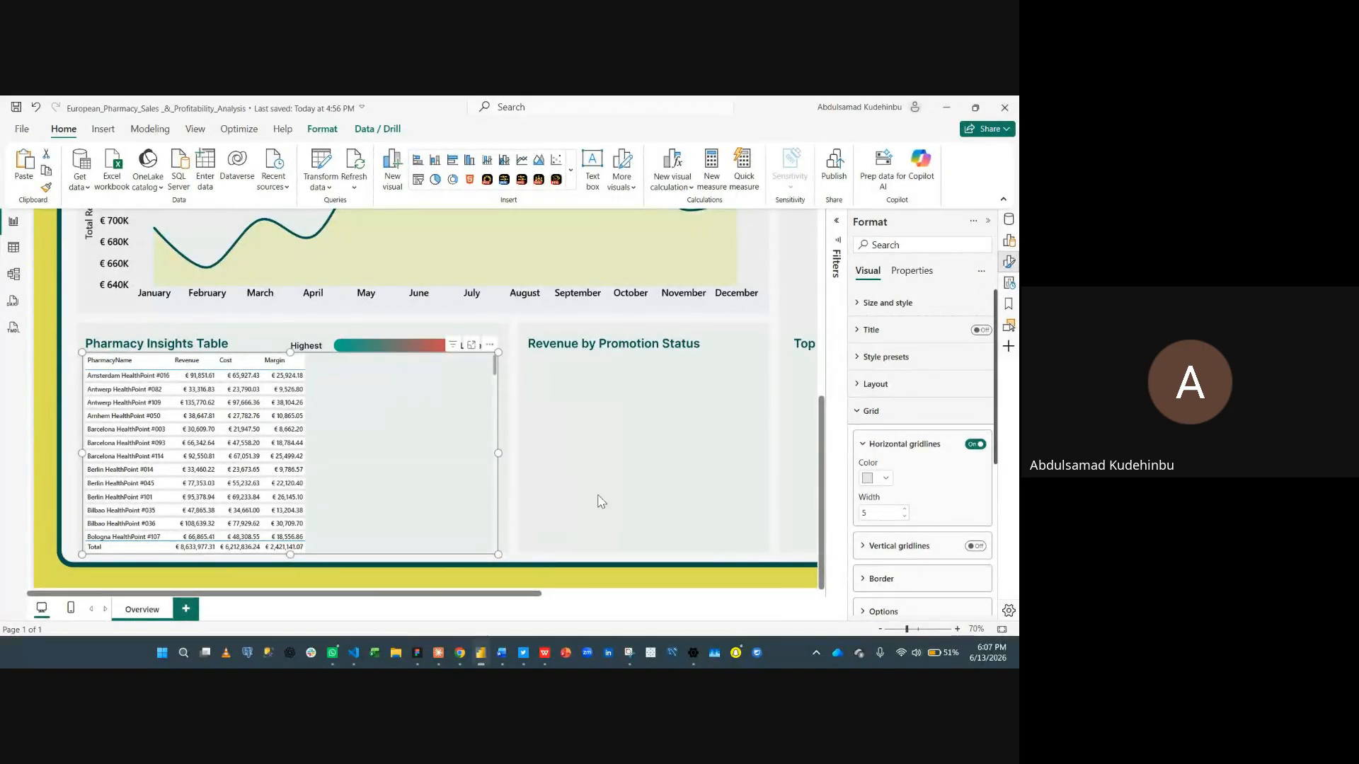
left_click(869, 477)
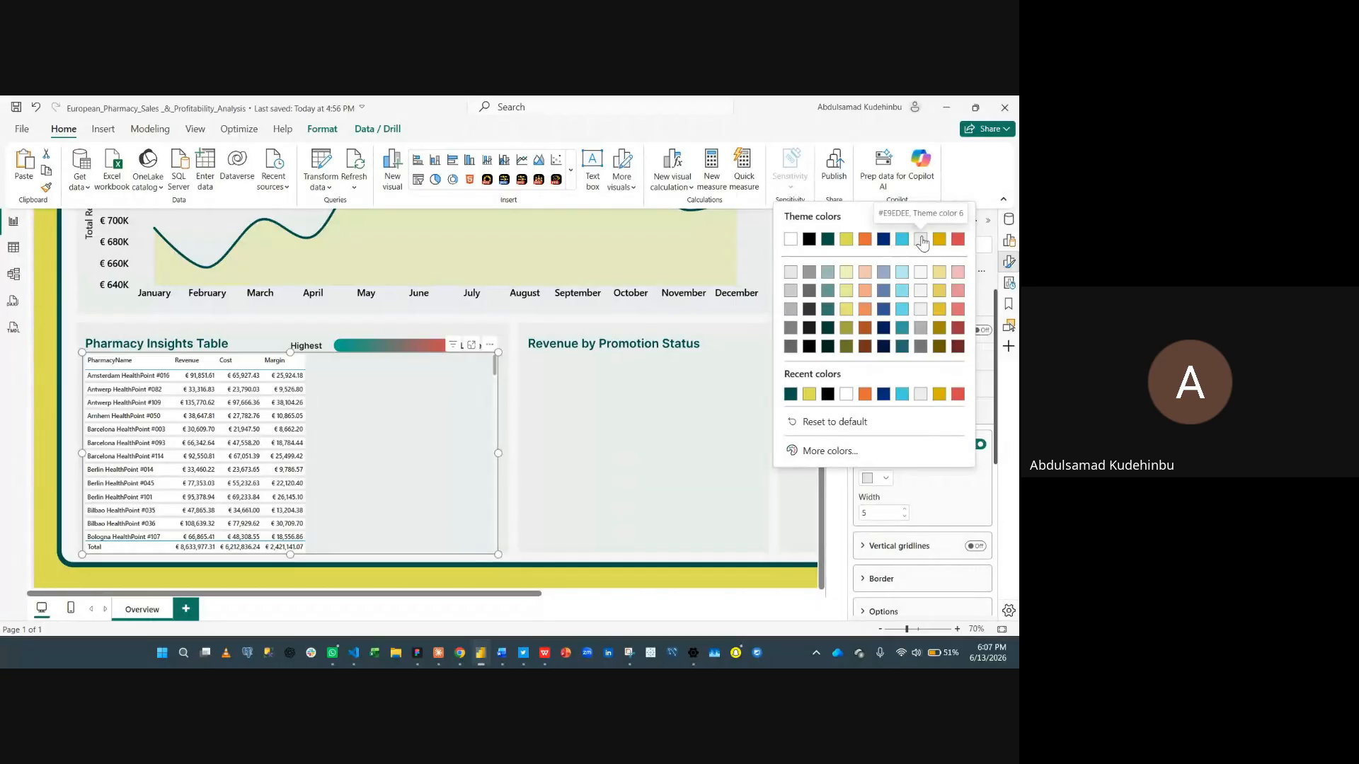
left_click(920, 239)
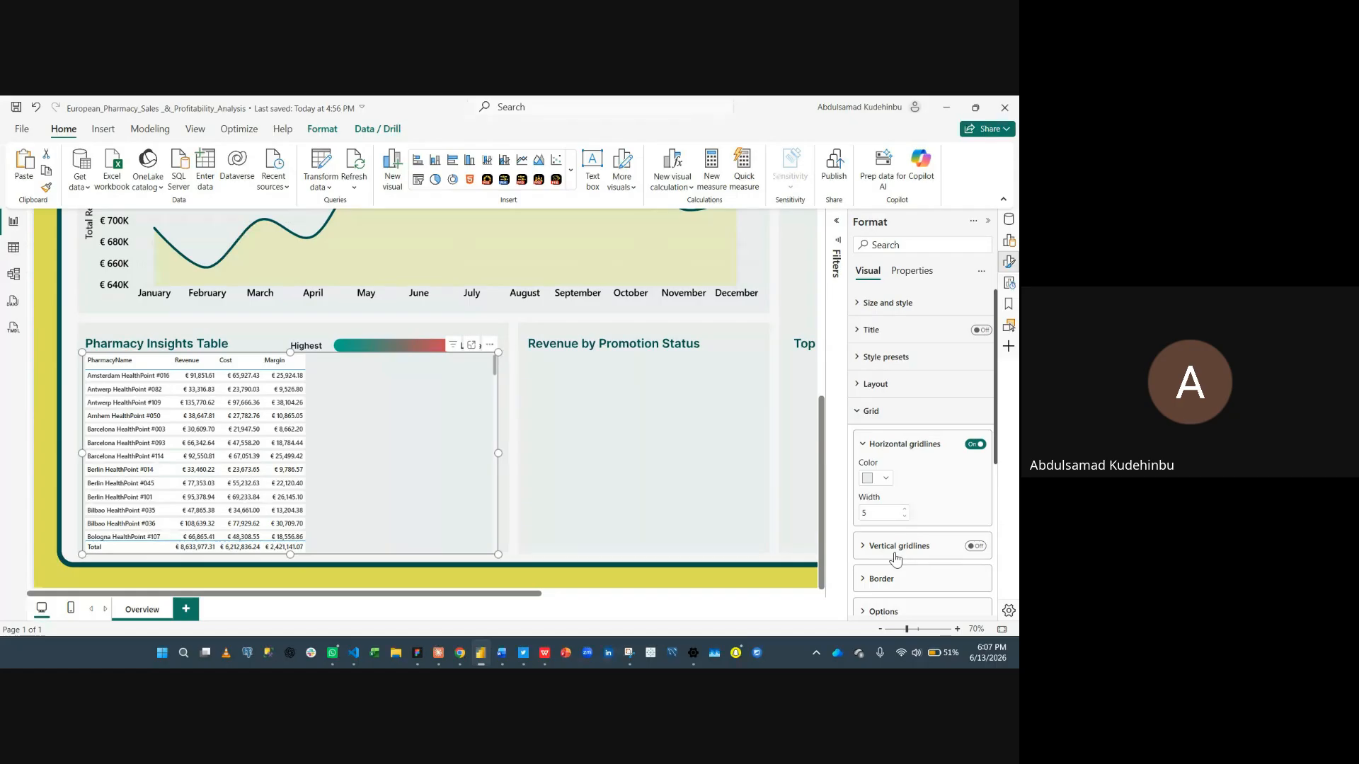
- Give the column header a bottom border of width 3 in dark teal
scroll(895, 558, "down", 1)
left_click(899, 523)
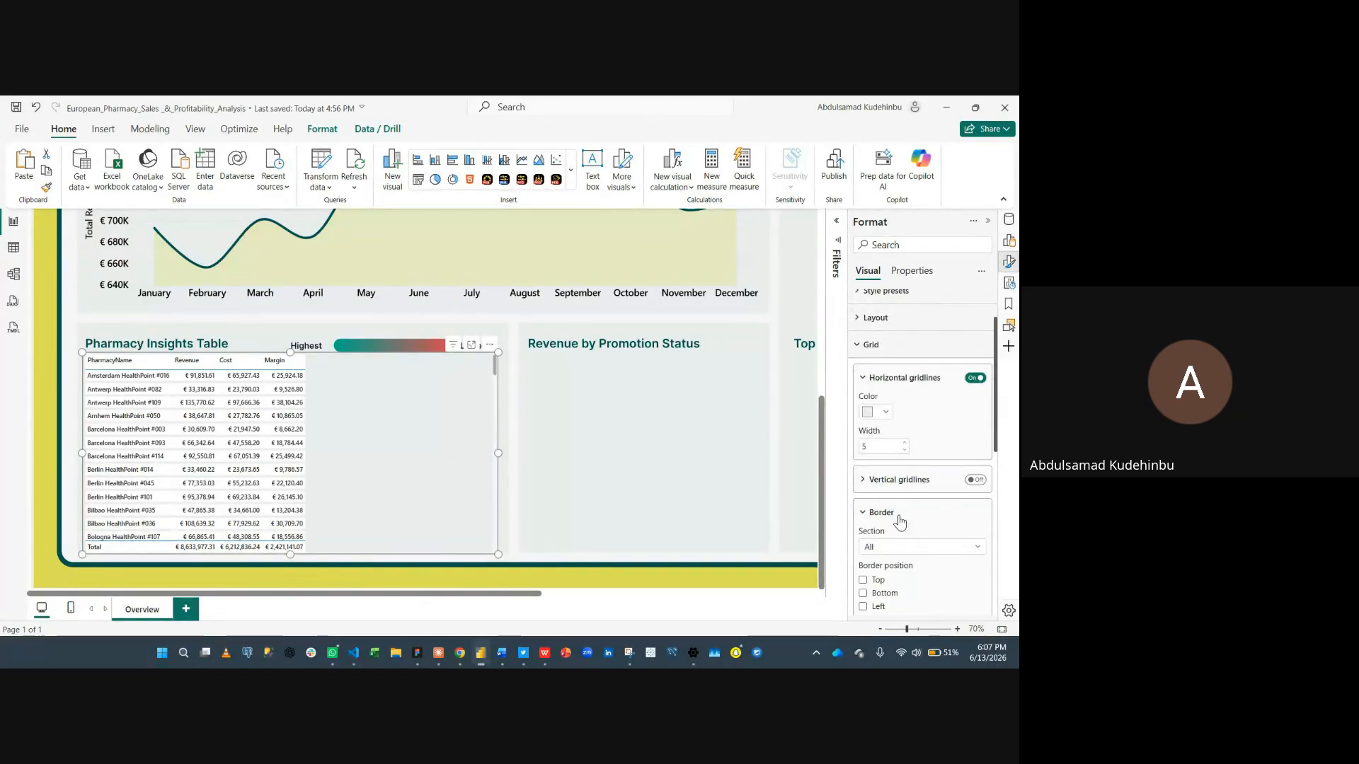
scroll(899, 524, "down", 3)
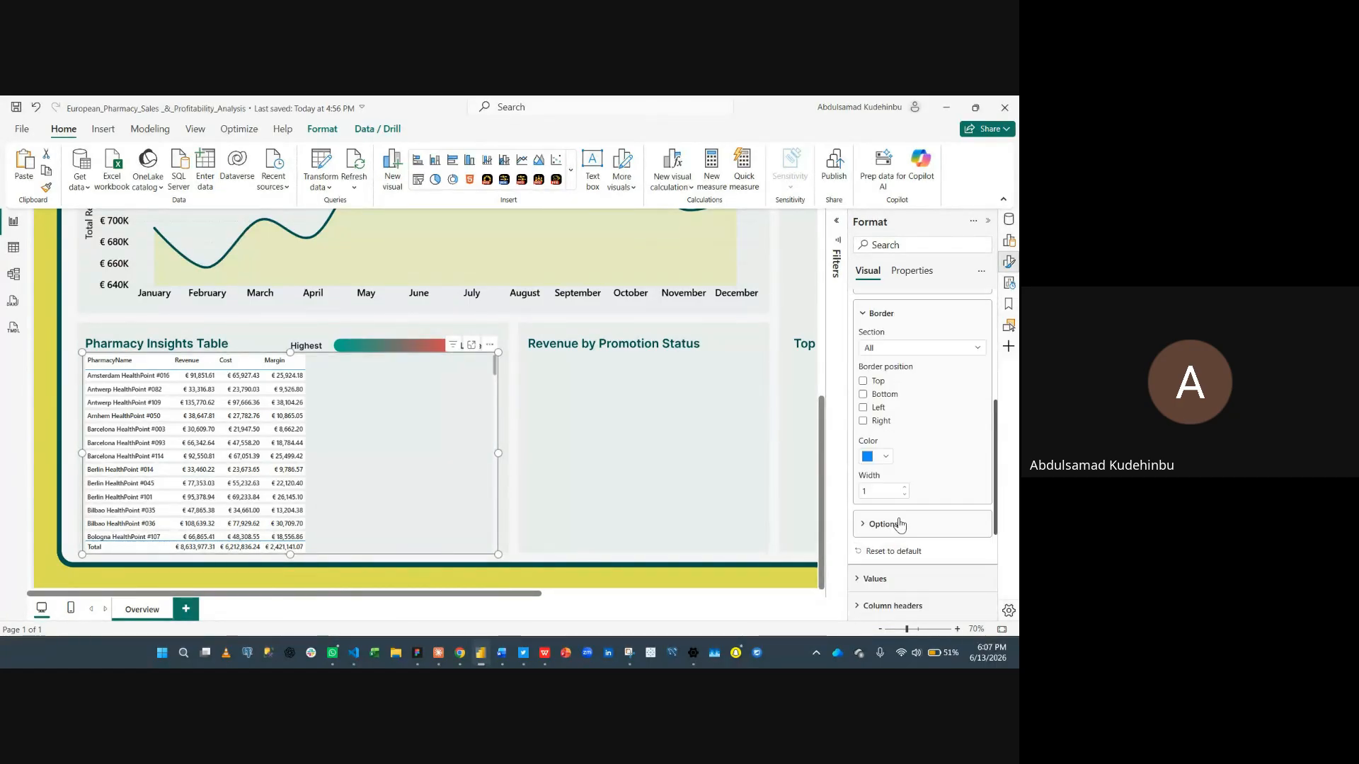
left_click(897, 353)
left_click(921, 384)
left_click(904, 488)
left_click(904, 488)
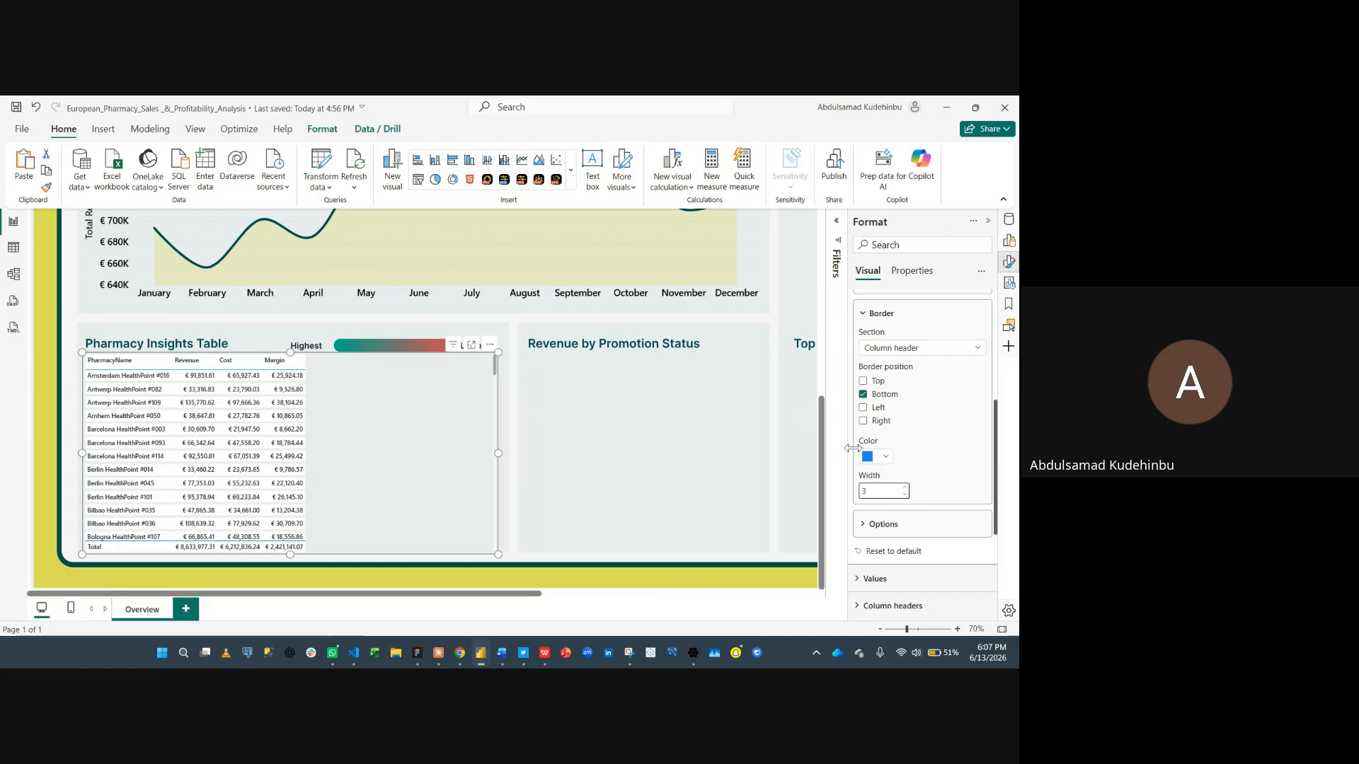
left_click(874, 458)
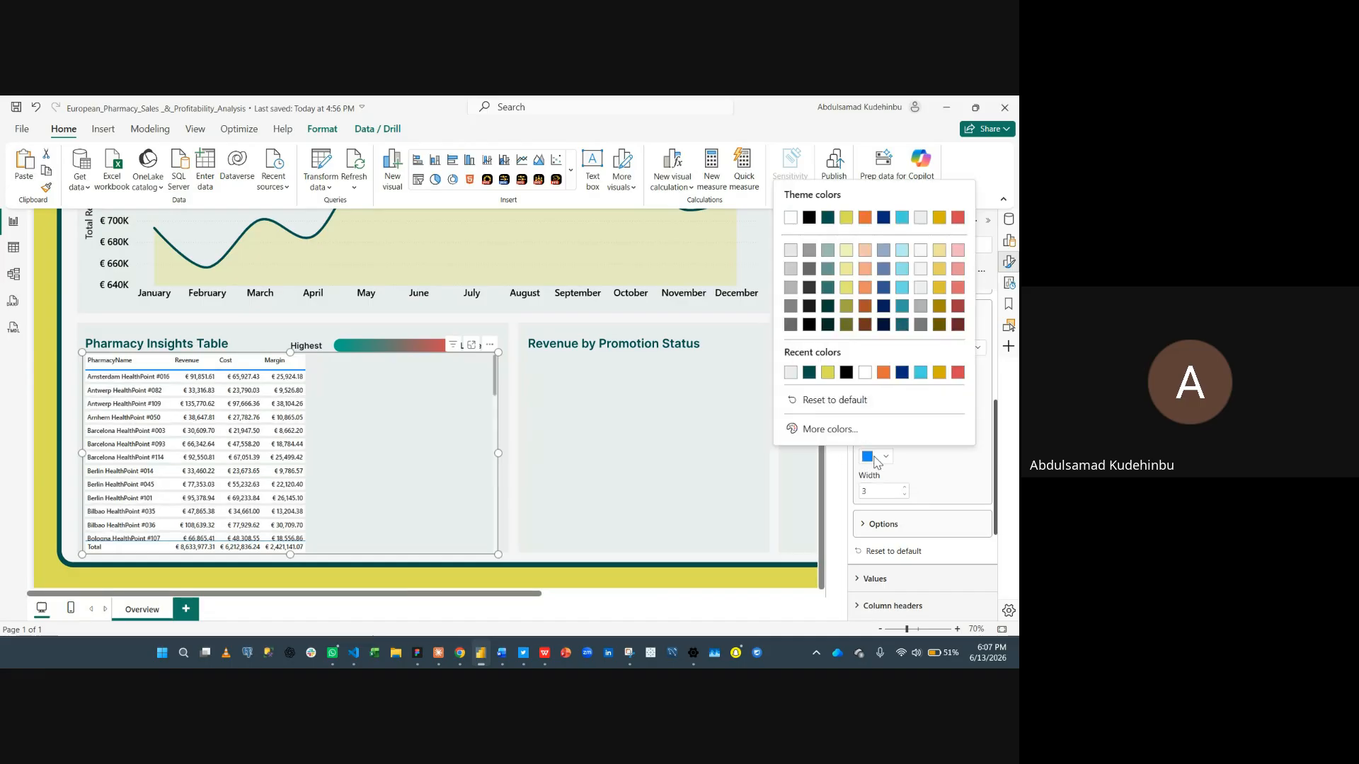
left_click(808, 375)
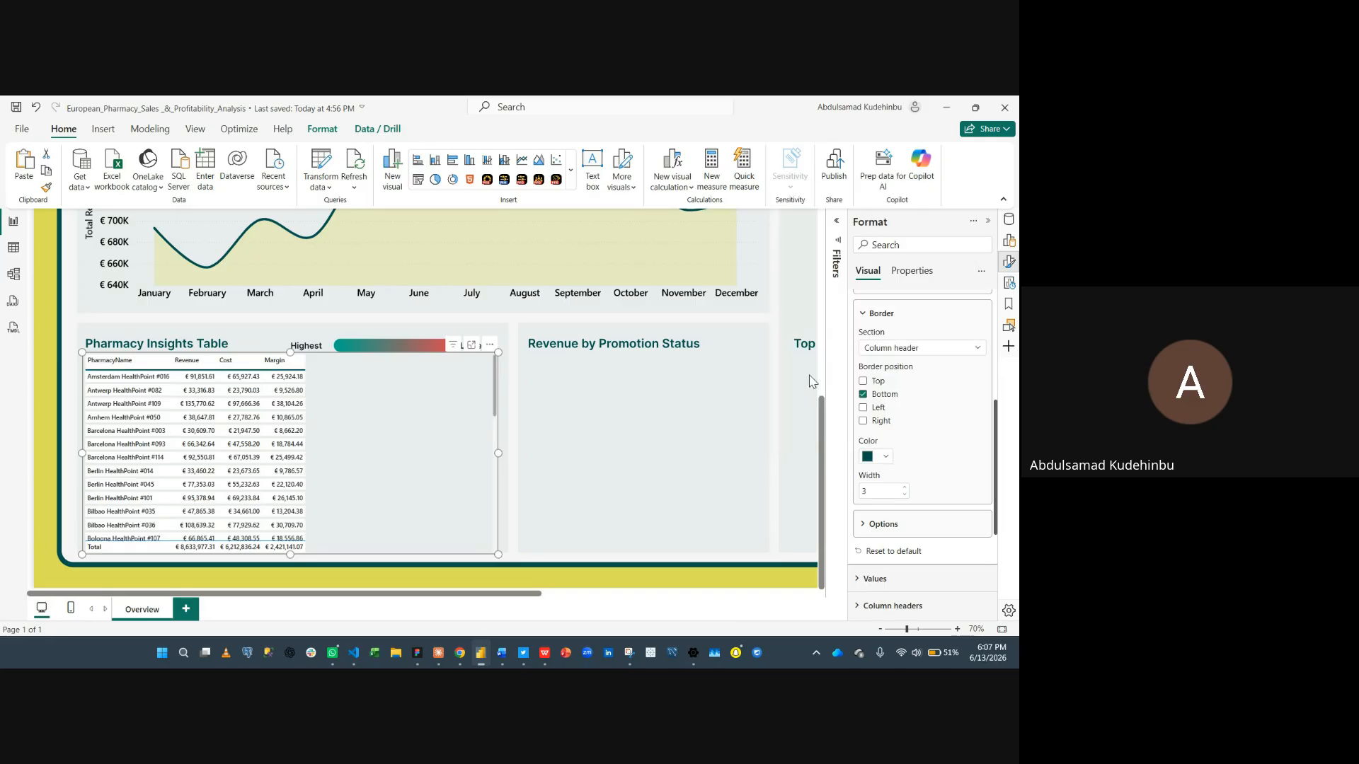
- Set the table's global font size to 14 in the grid options
scroll(903, 362, "up", 3)
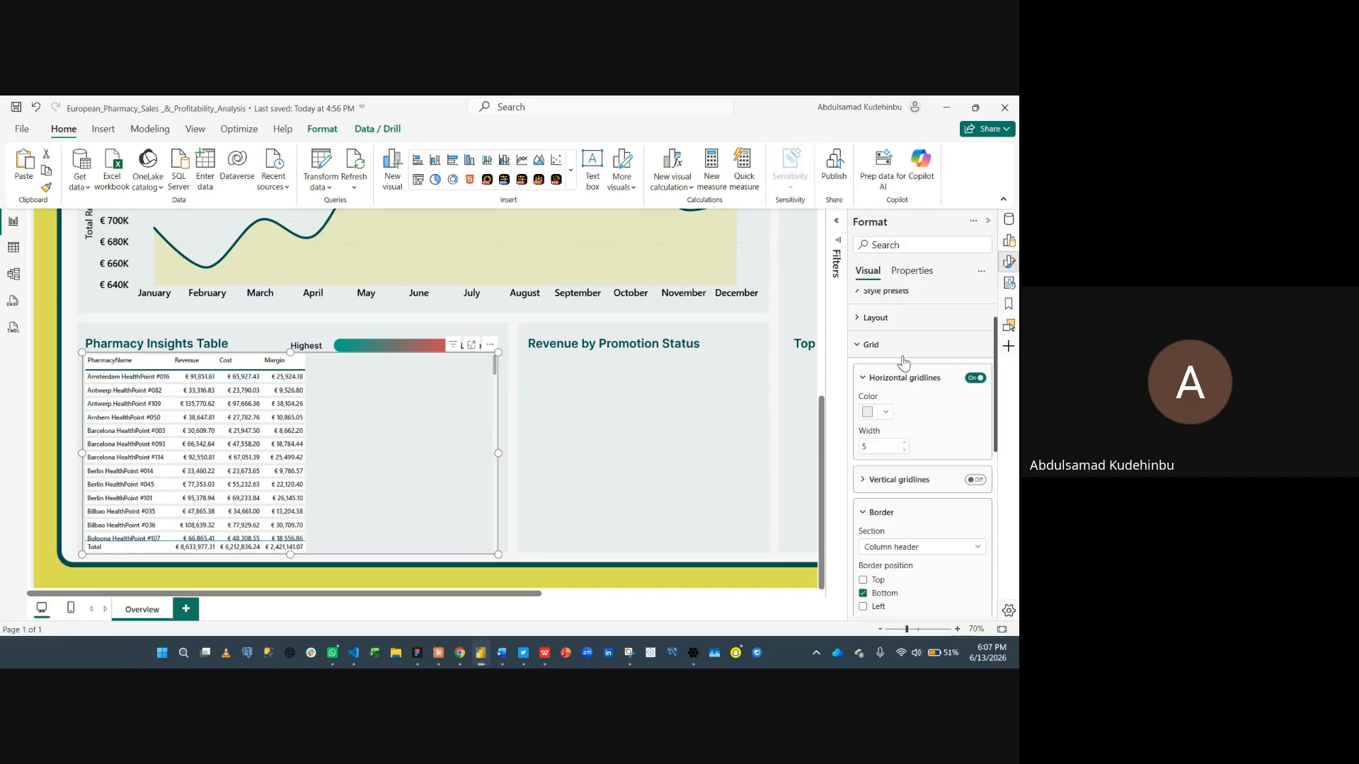
scroll(895, 407, "down", 5)
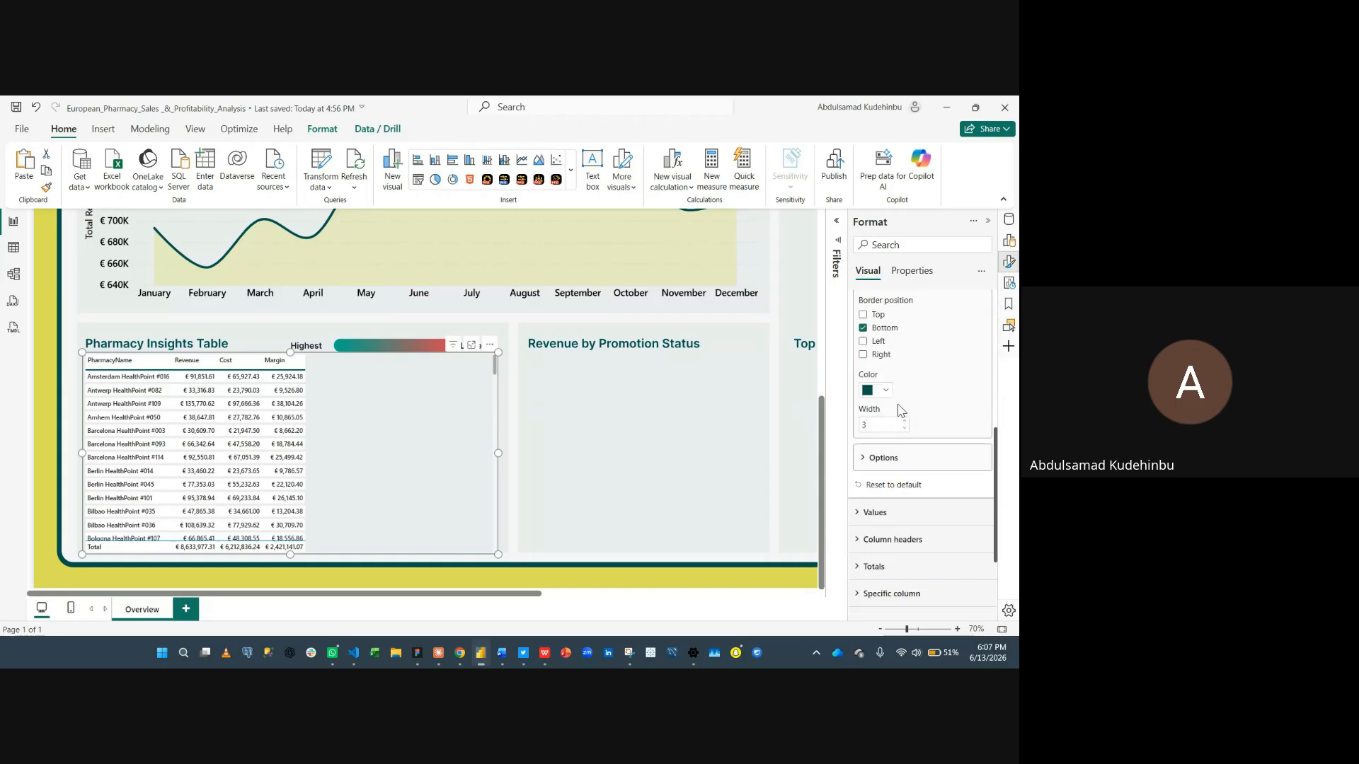
left_click(884, 457)
scroll(883, 460, "down", 2)
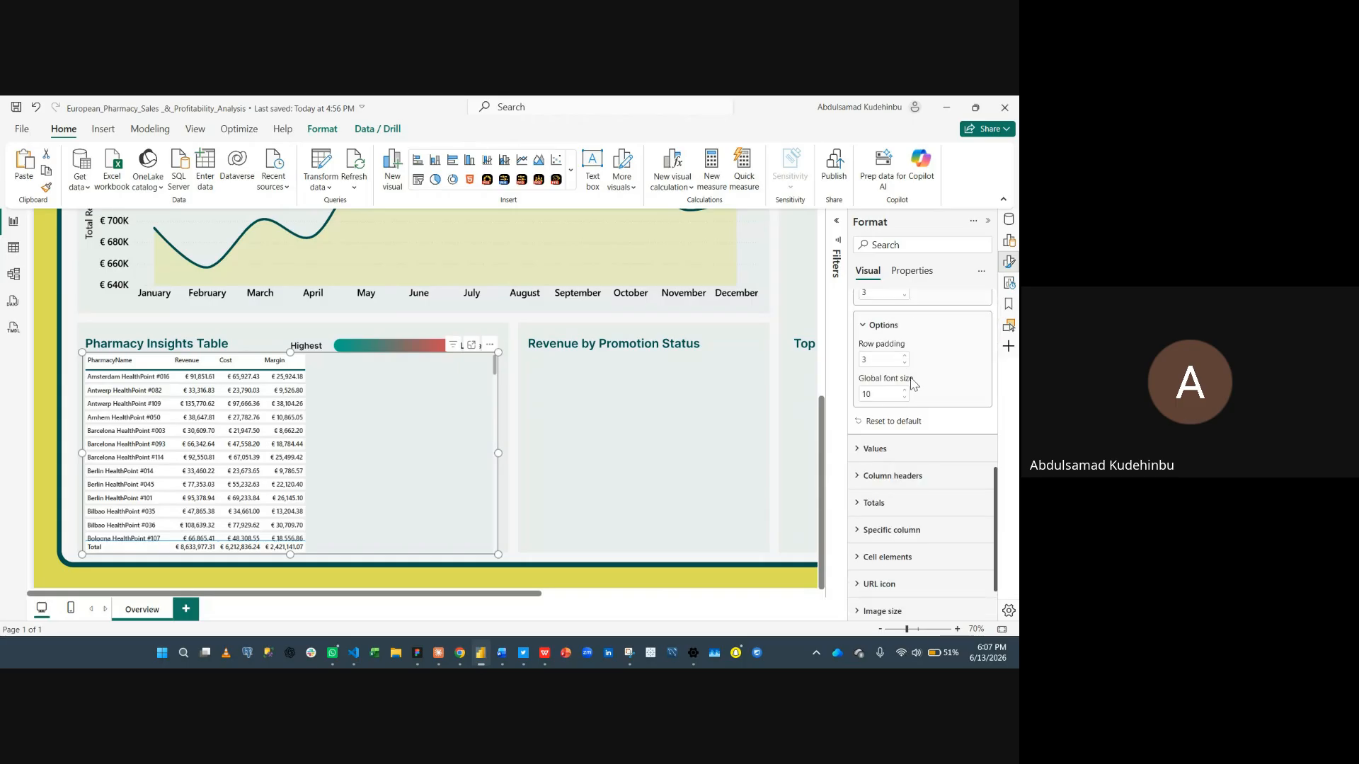
double_click(889, 397)
type("1")
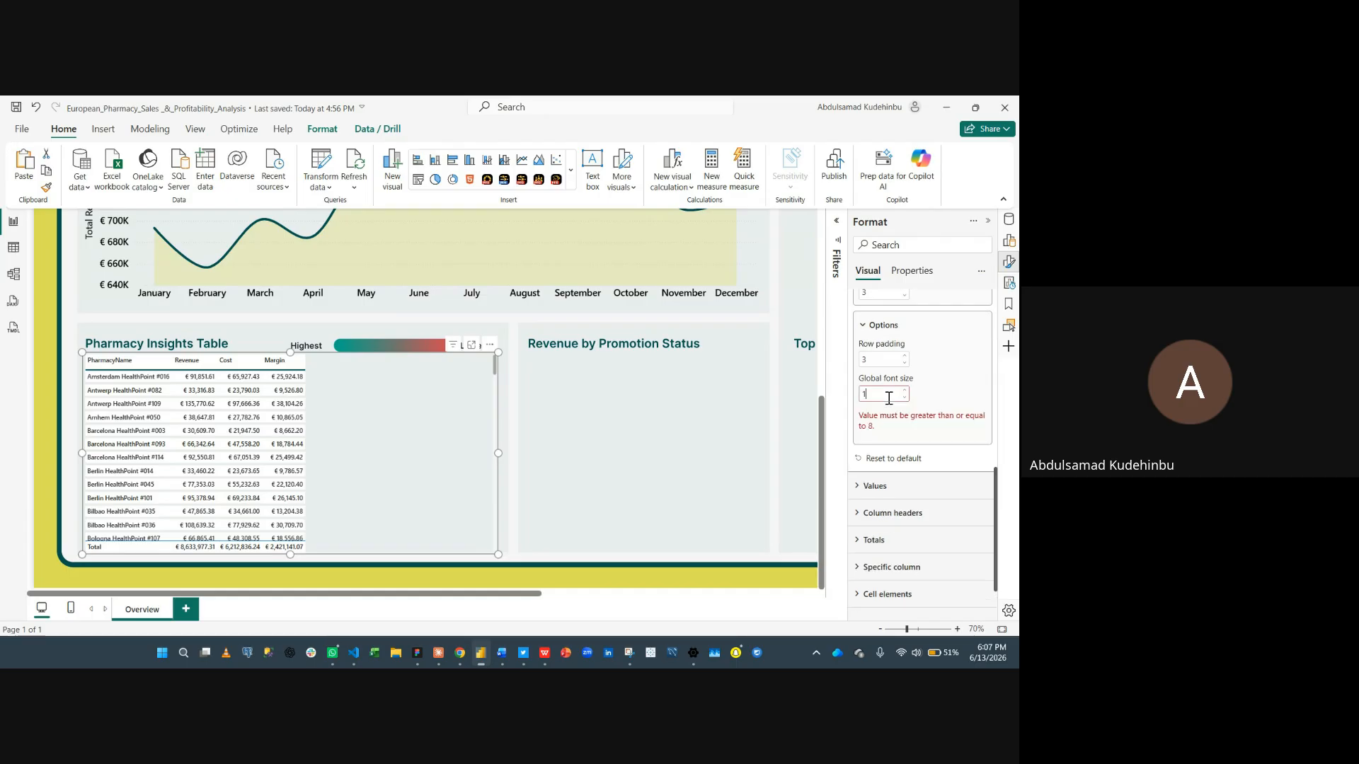
type("5")
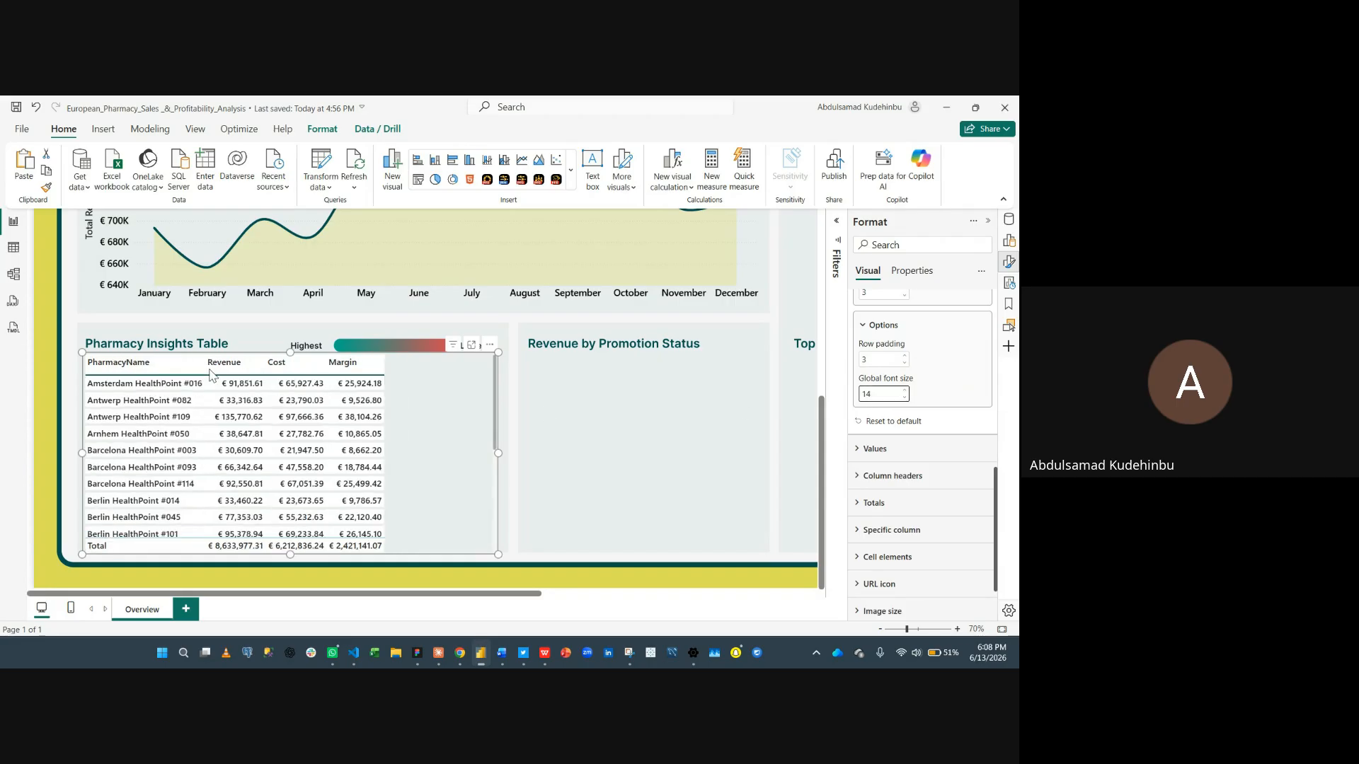
- Sort the table by Cost and widen the Revenue, Cost and Margin columns to fill the table width
left_click_drag(203, 362, 225, 362)
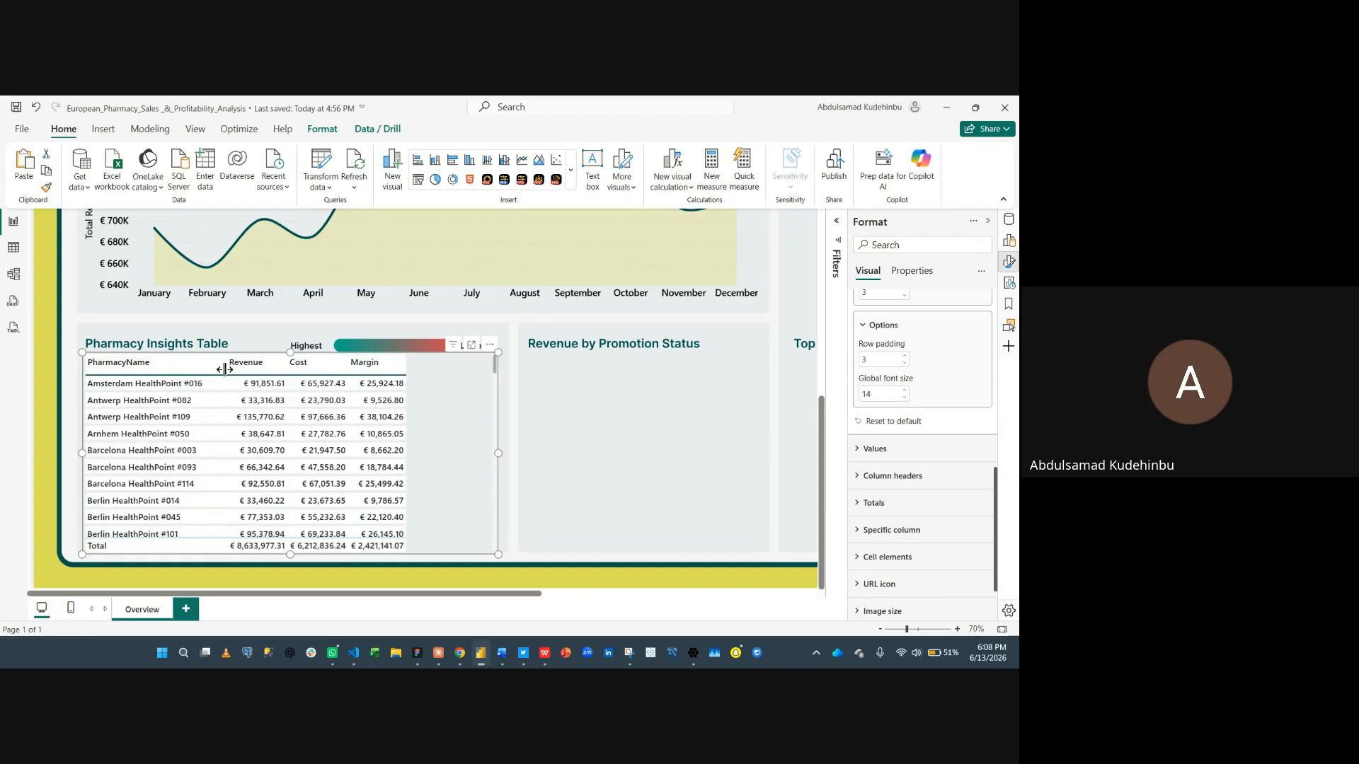
left_click(293, 365)
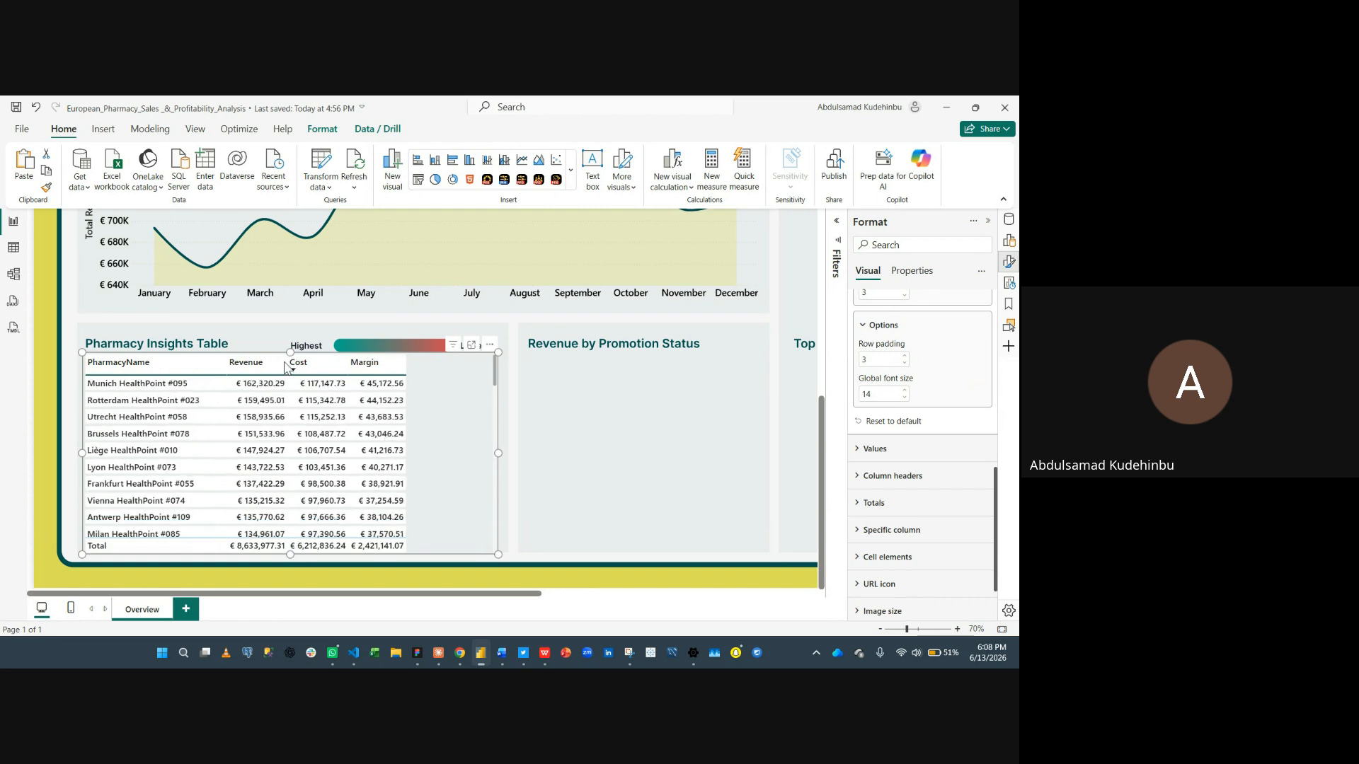
left_click_drag(286, 362, 314, 362)
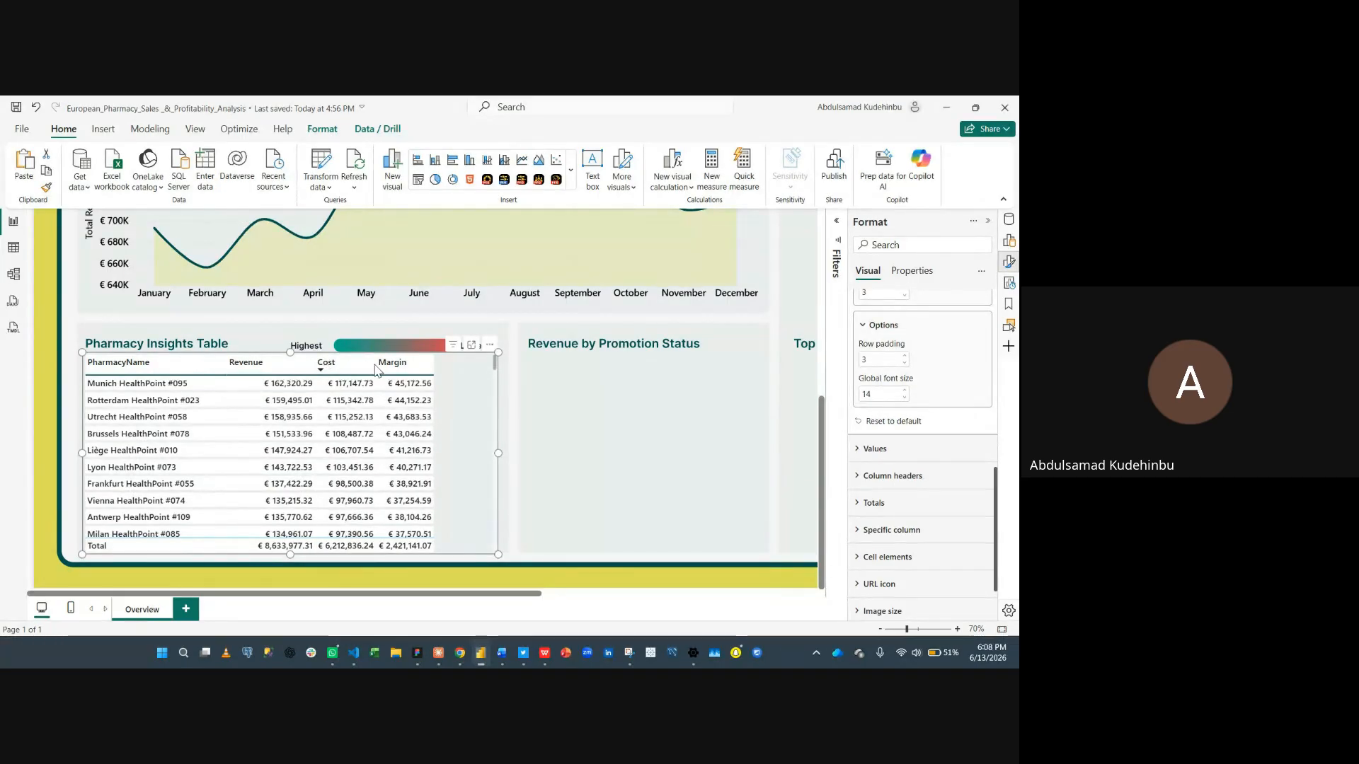
left_click_drag(375, 362, 486, 369)
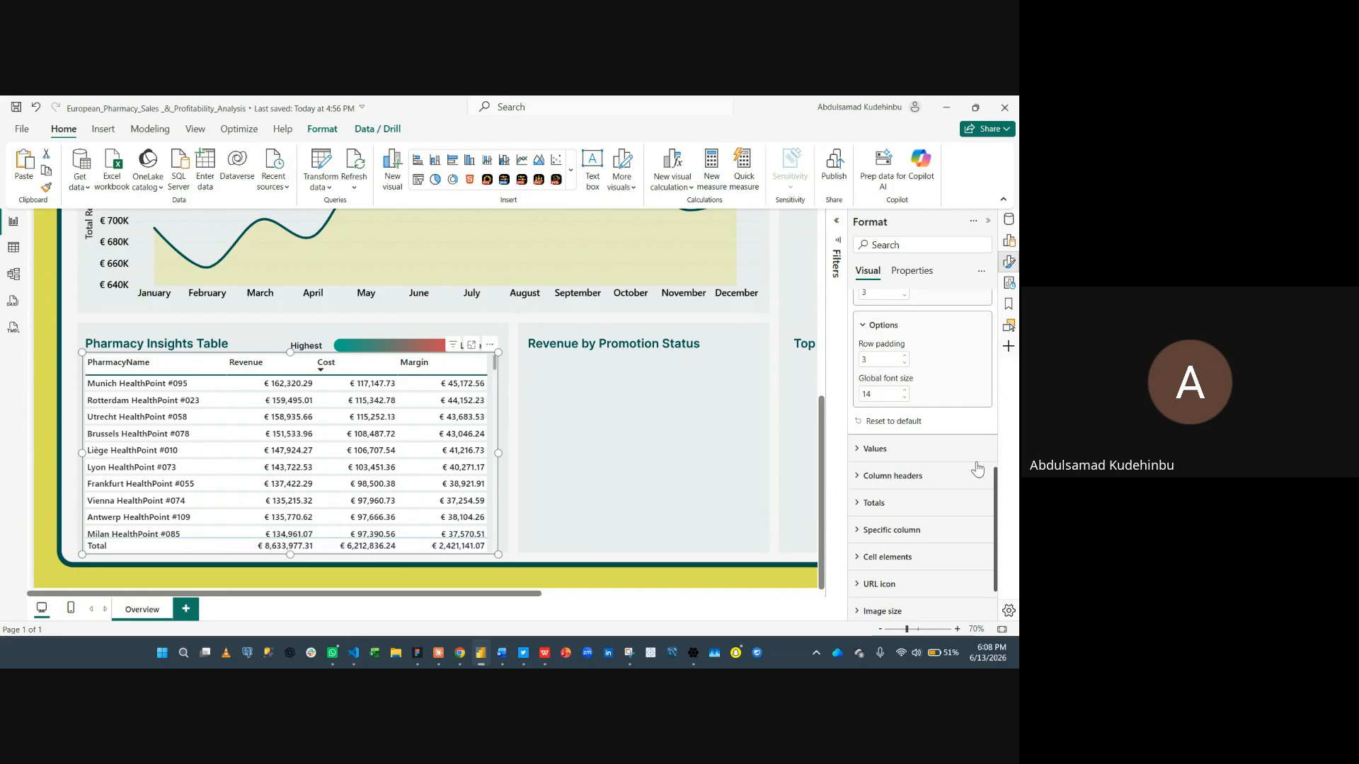
- Set the background color of the table values to light gray
scroll(948, 425, "up", 3)
scroll(933, 382, "up", 2)
left_click(903, 416)
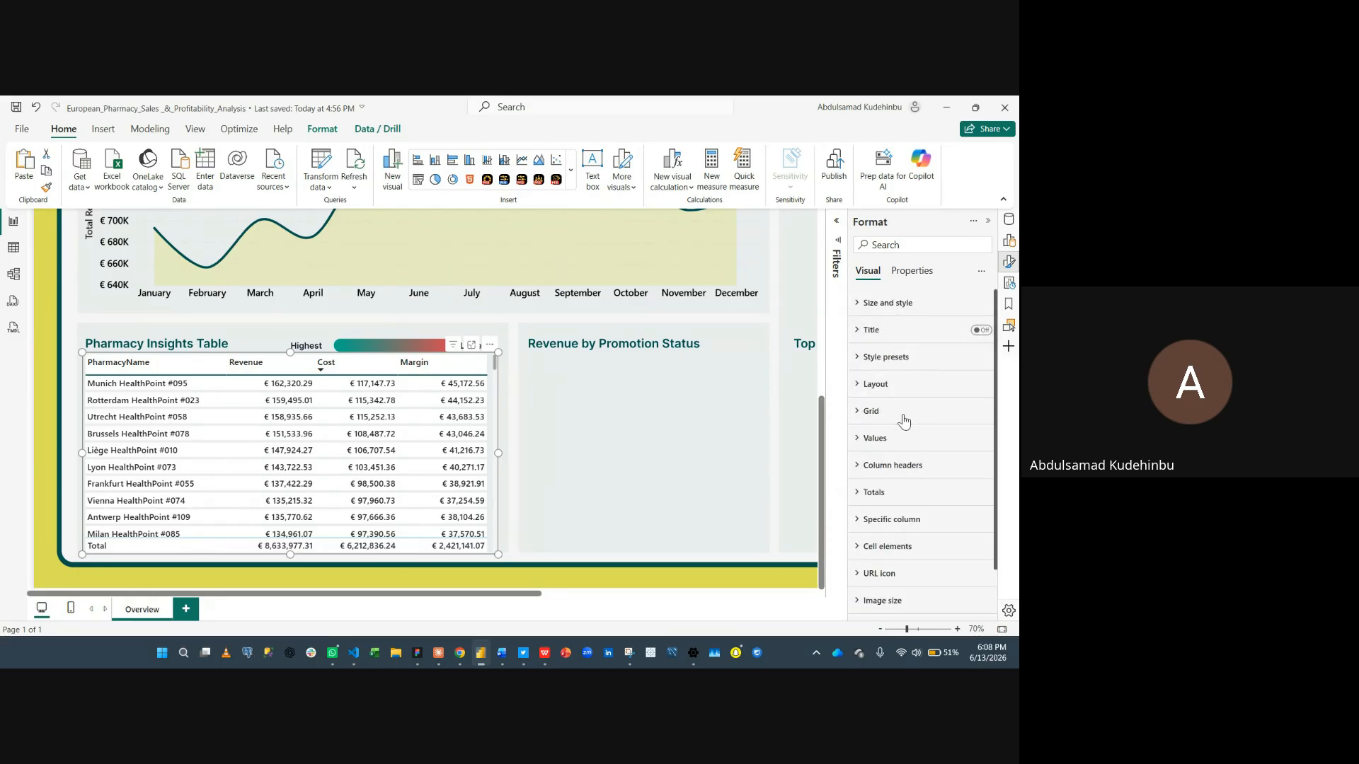
left_click(896, 437)
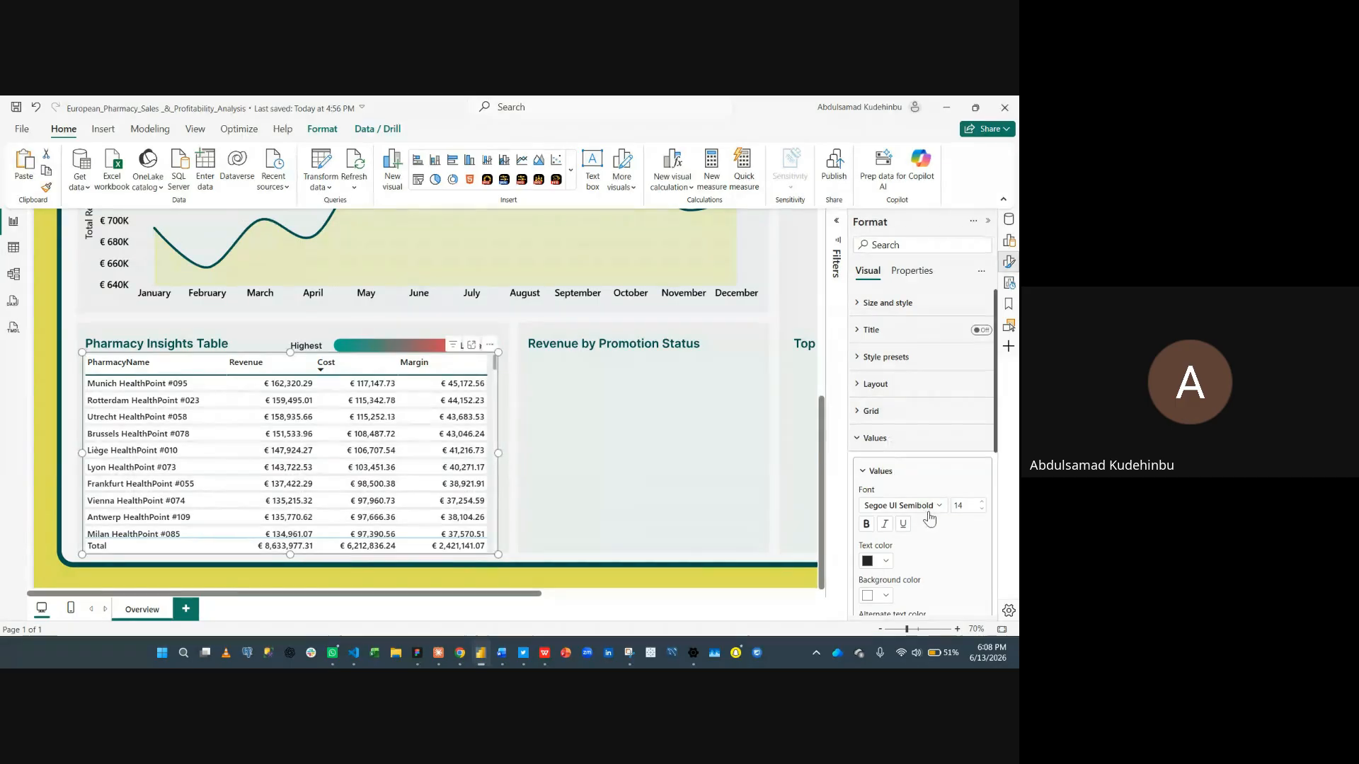
scroll(943, 510, "down", 1)
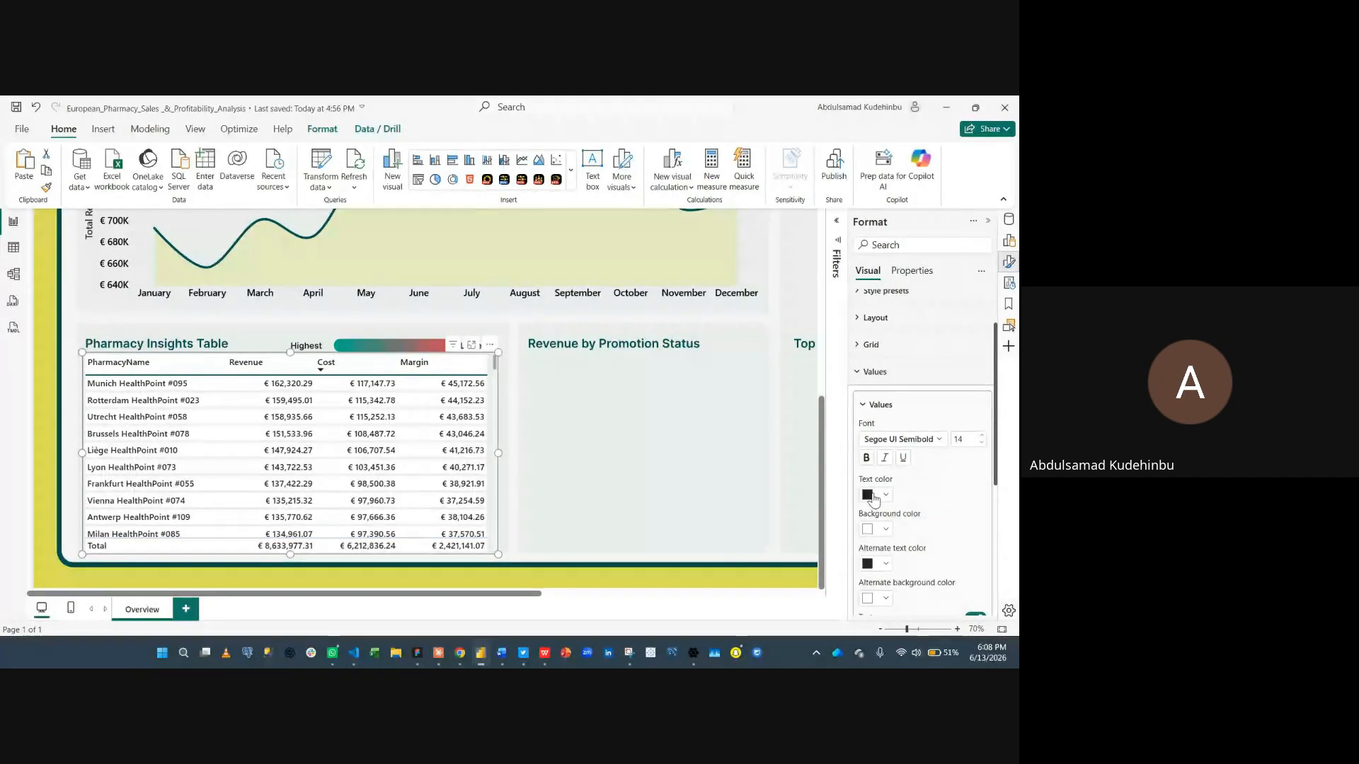
left_click(874, 531)
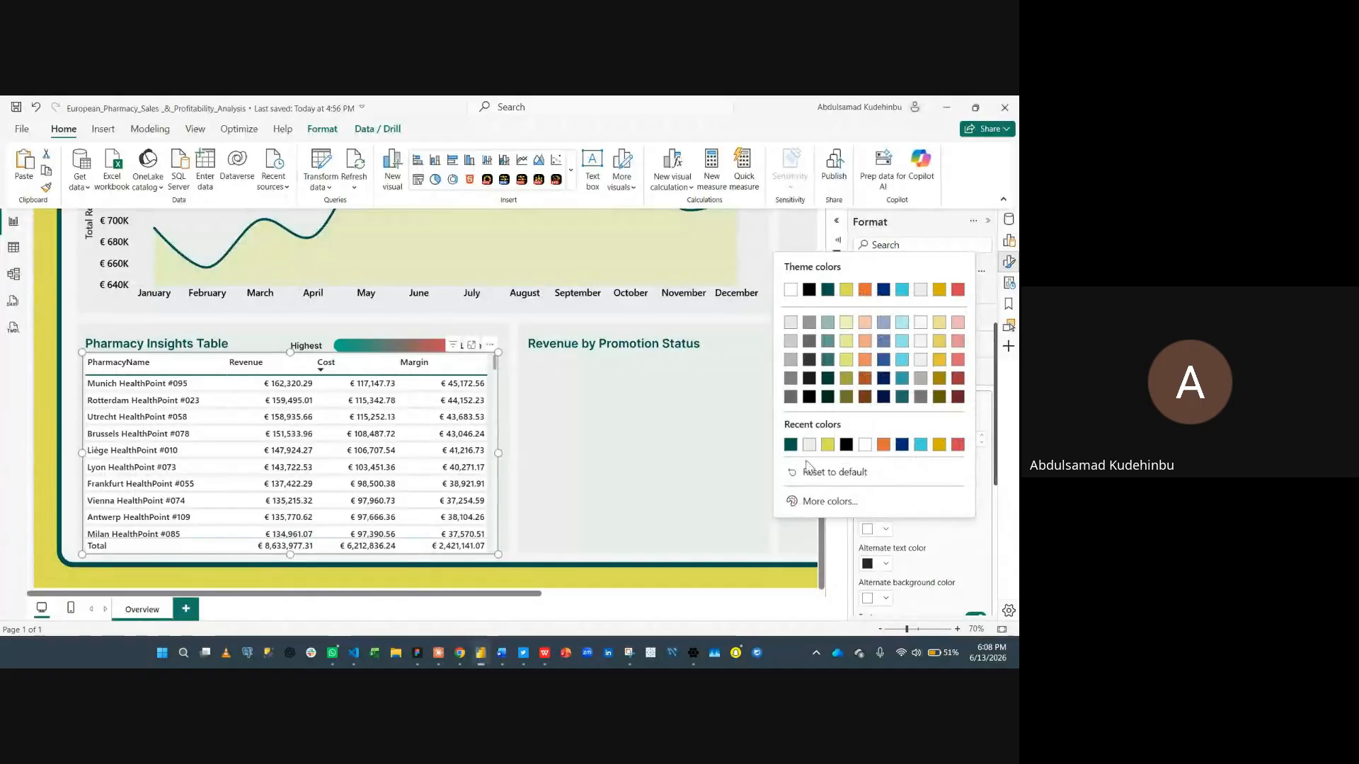
left_click(811, 447)
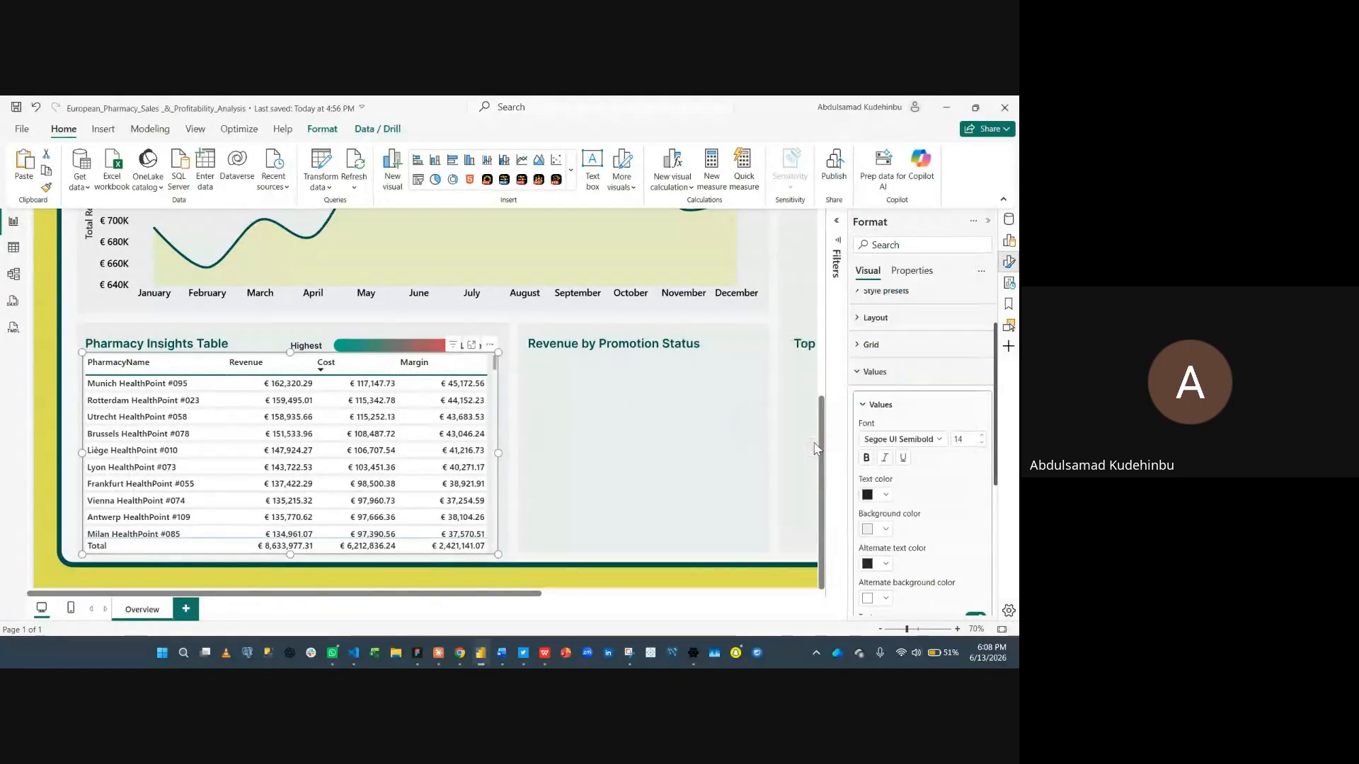
- Set the values' alternate text color to black and alternate background color to light gray
scroll(906, 490, "down", 2)
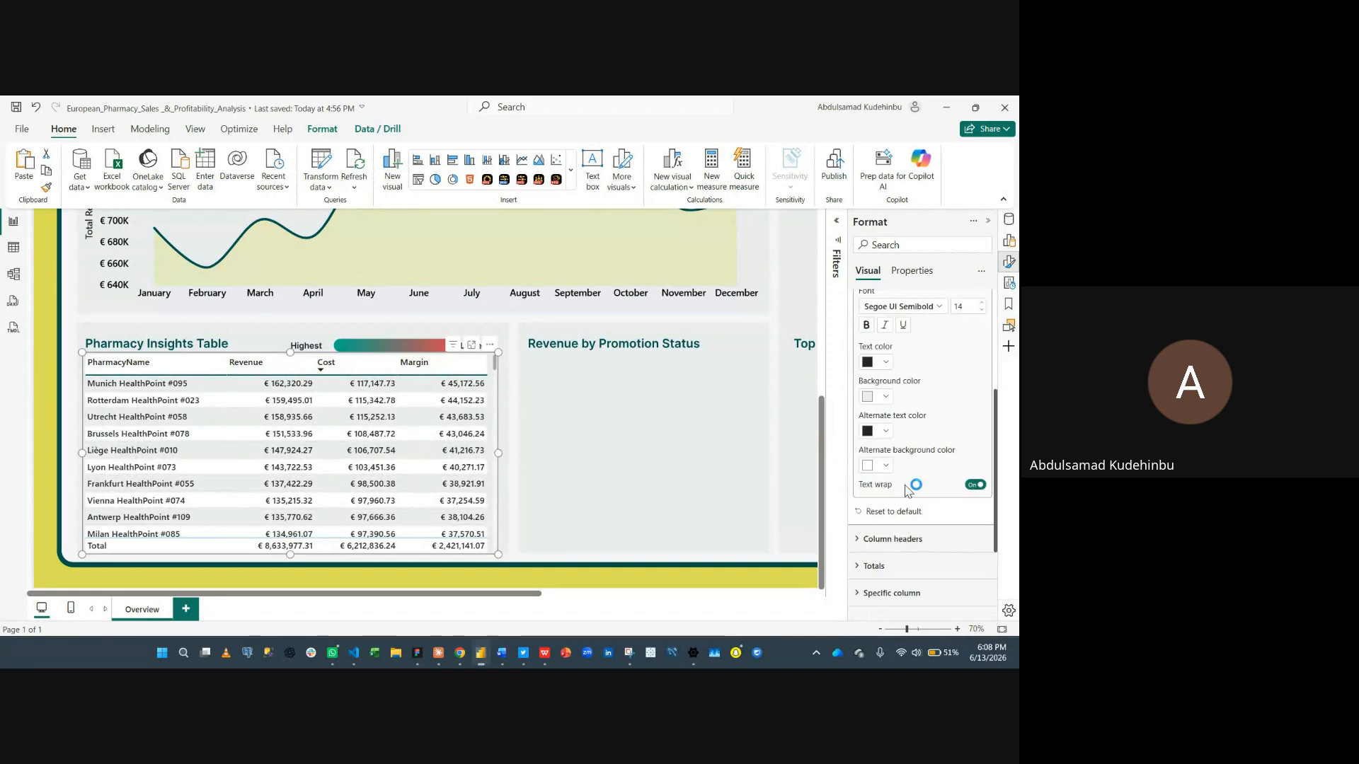
left_click(884, 433)
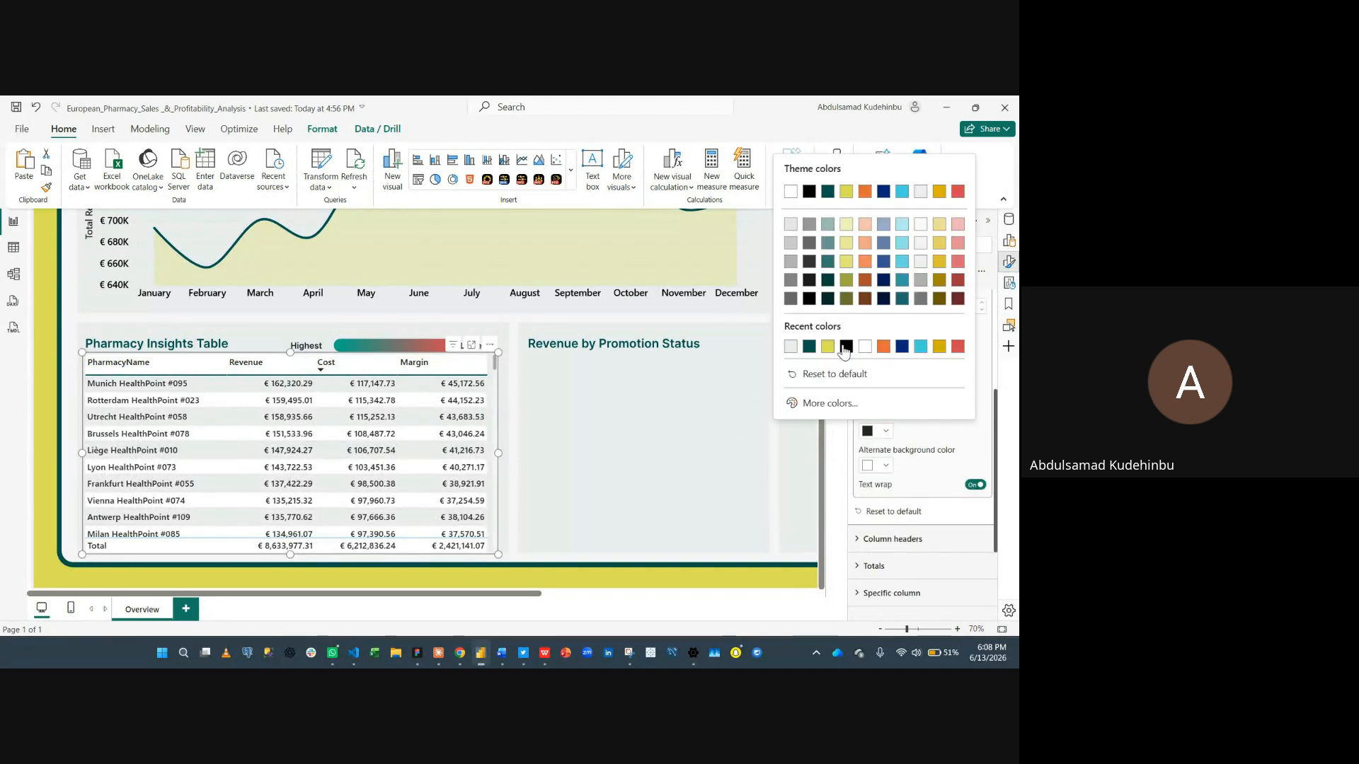
left_click(850, 387)
left_click(866, 467)
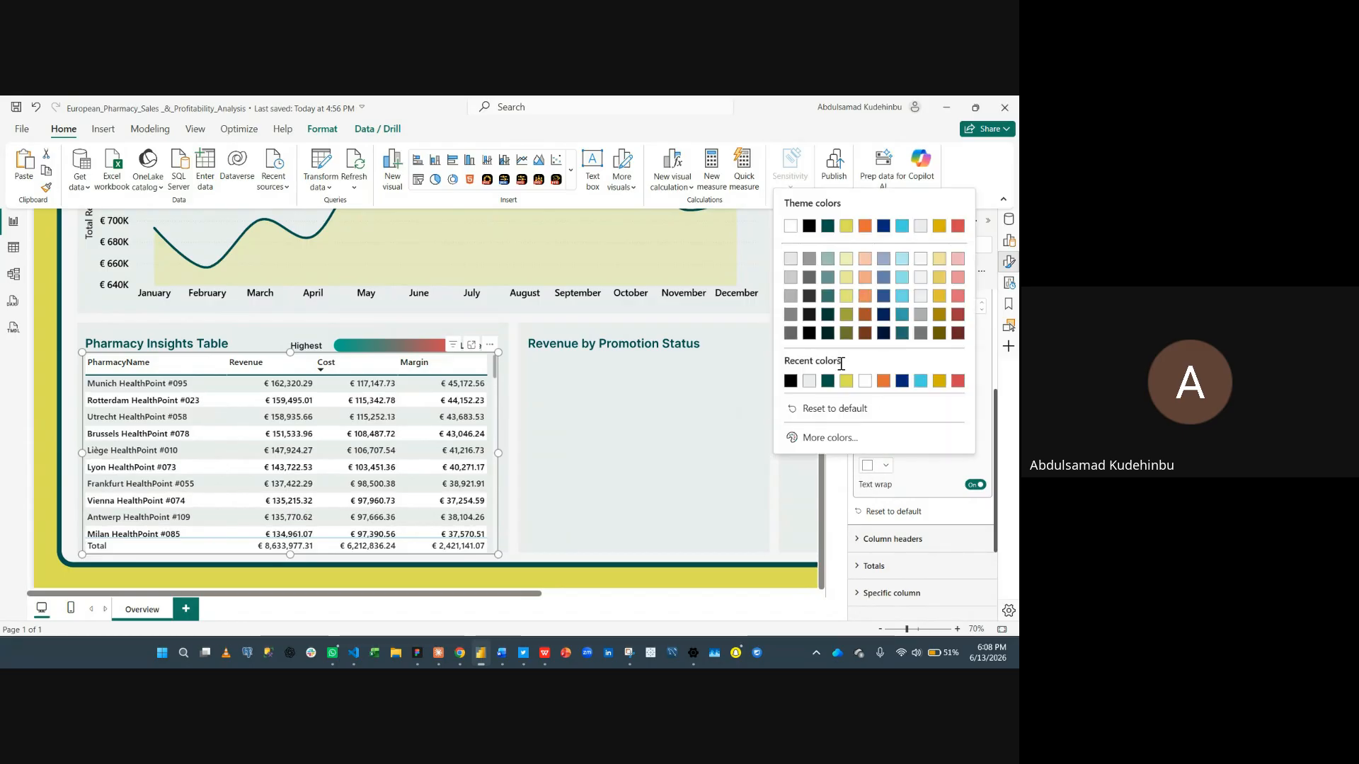
left_click(806, 385)
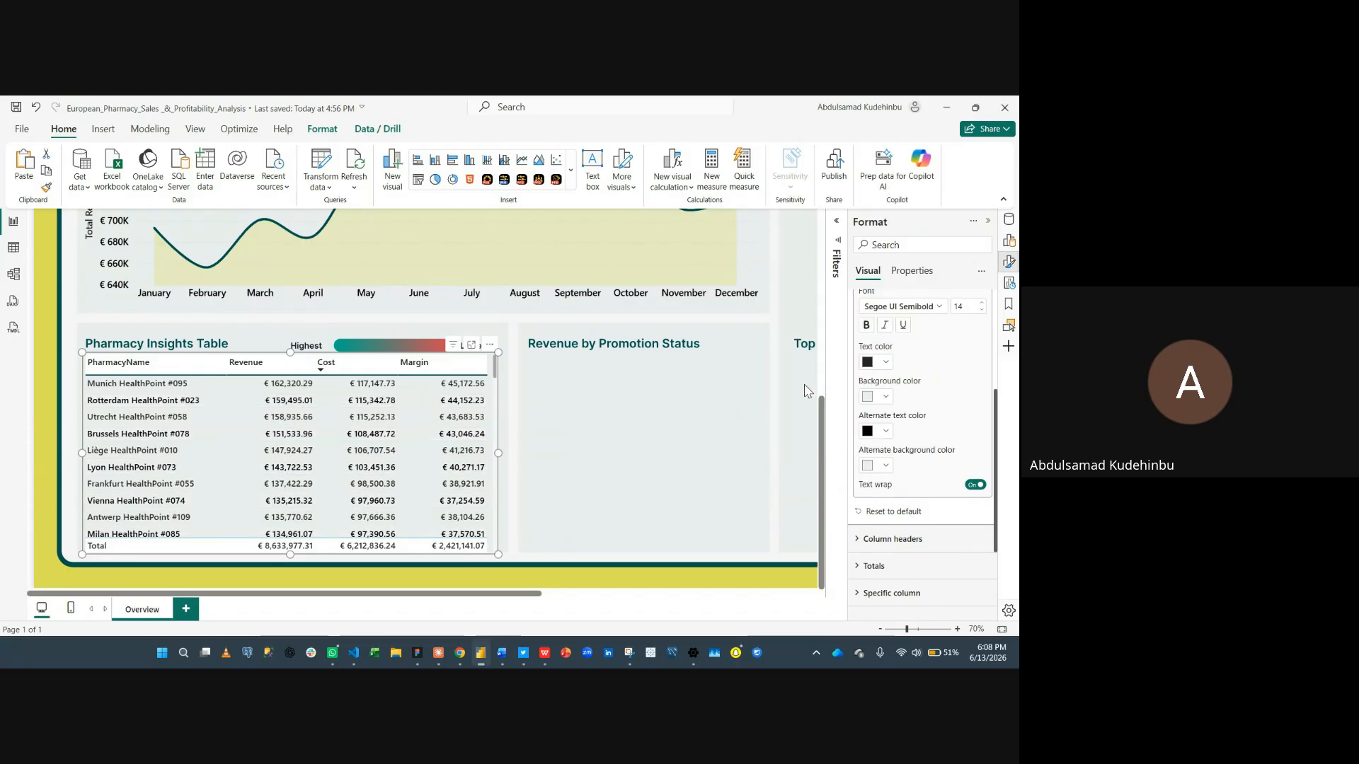
- Increase the column header font size to 15
scroll(923, 459, "up", 2)
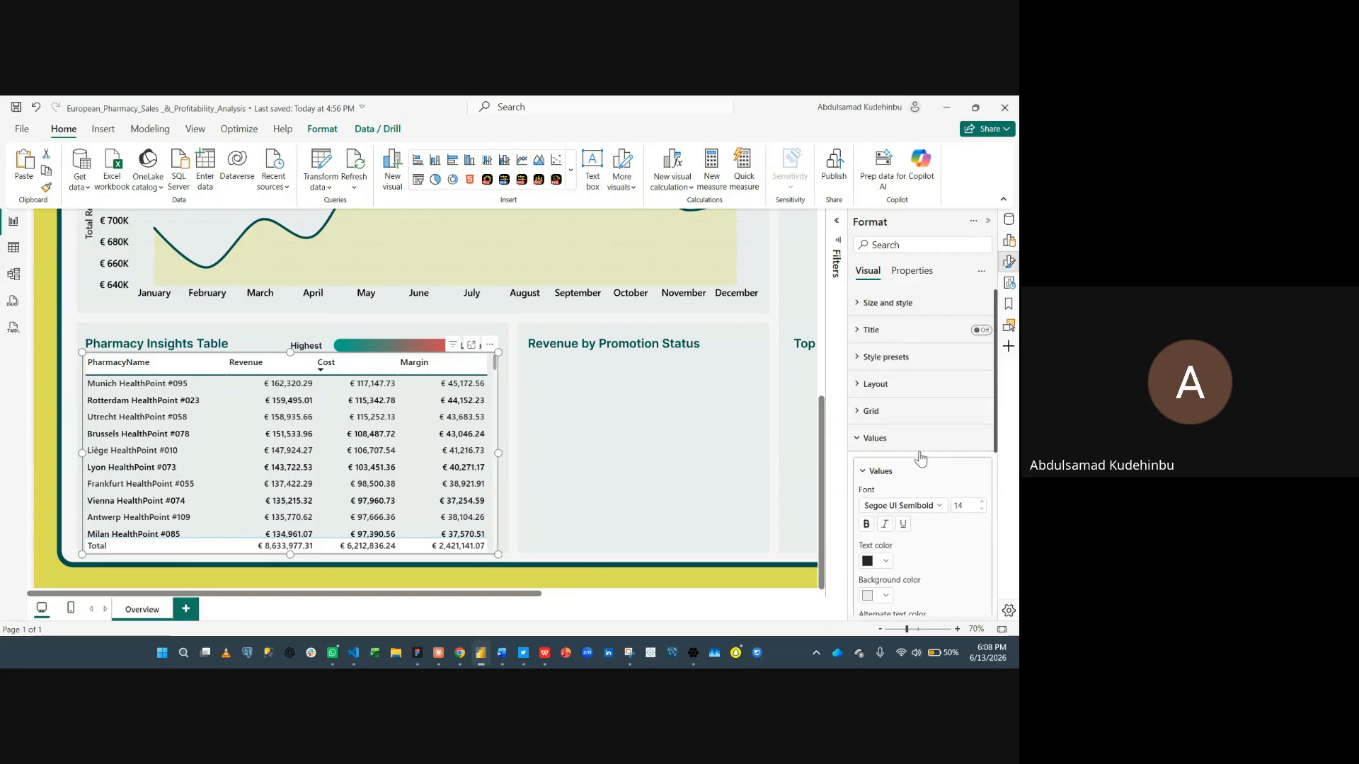
left_click(911, 444)
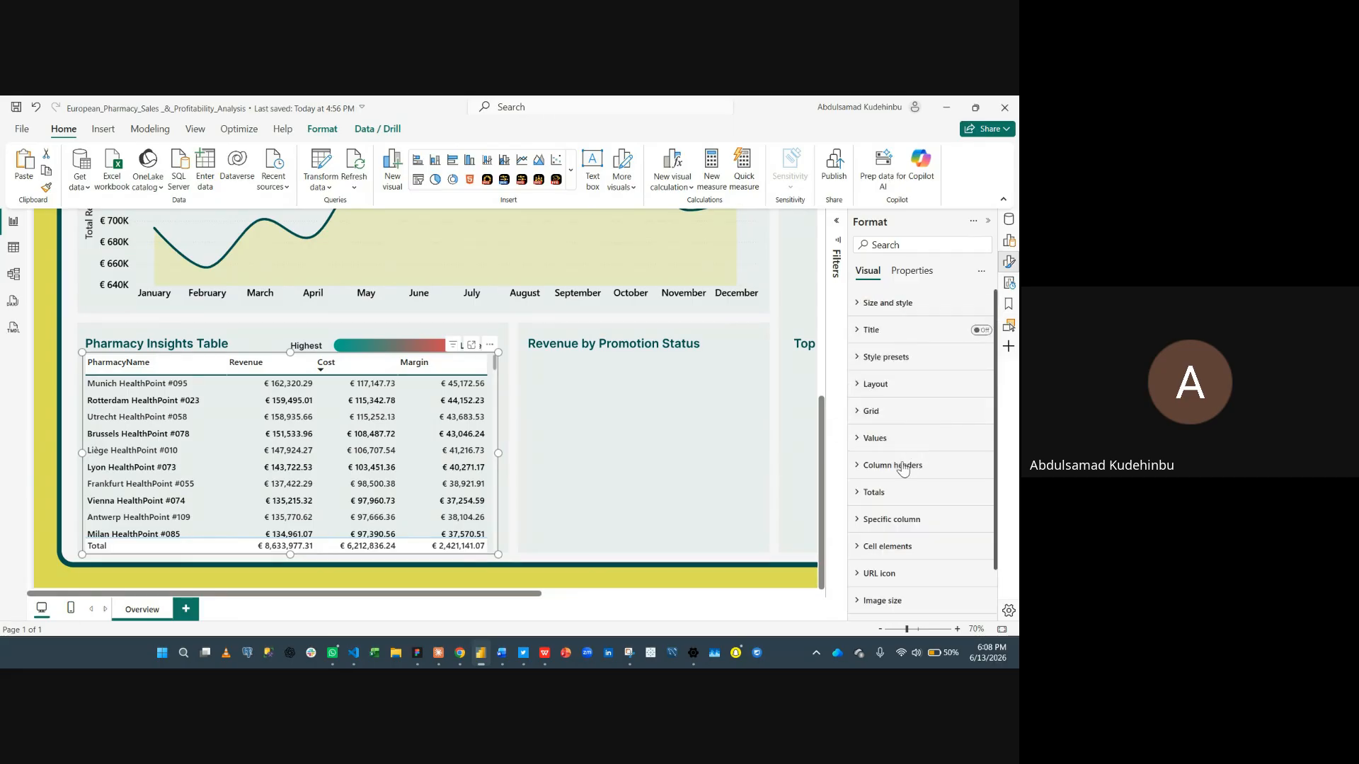
left_click(902, 467)
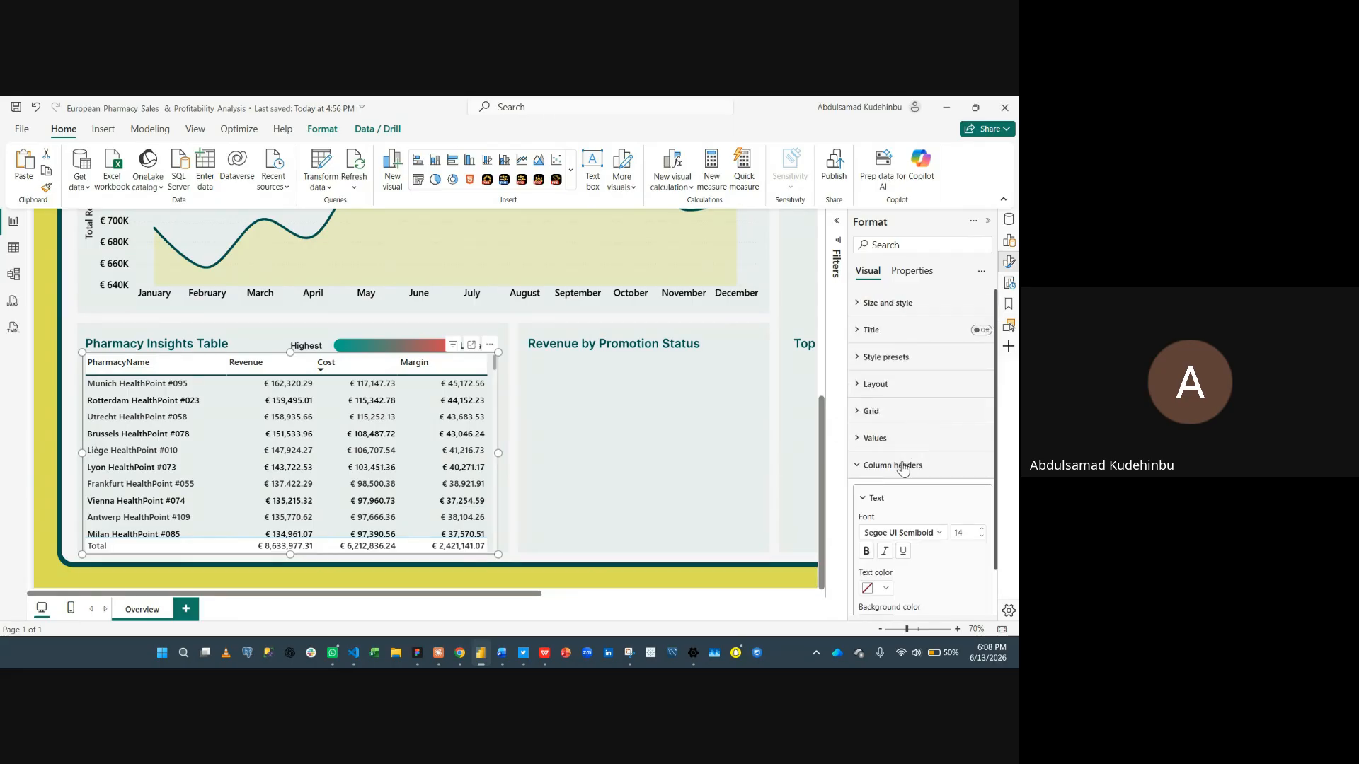
left_click(980, 528)
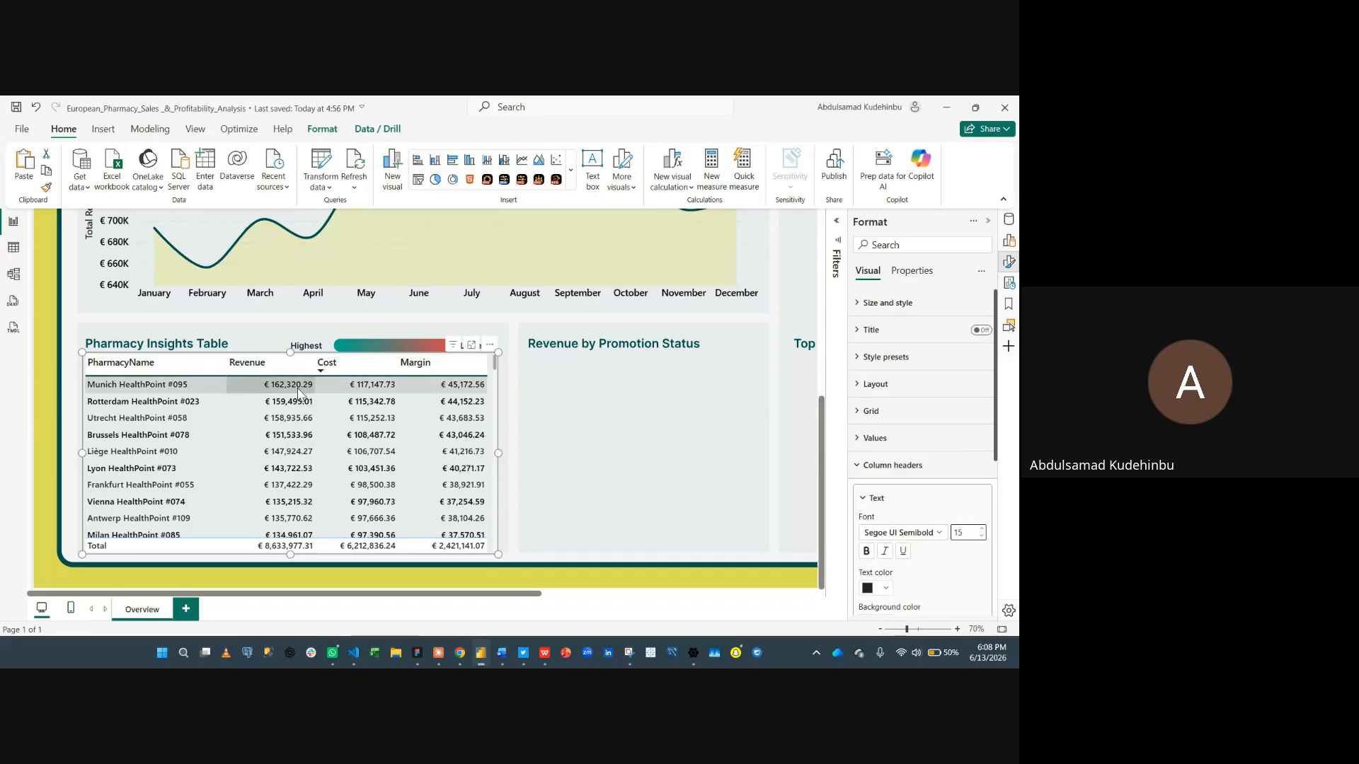
- Change the column header background color and center-align the header text
scroll(919, 495, "down", 2)
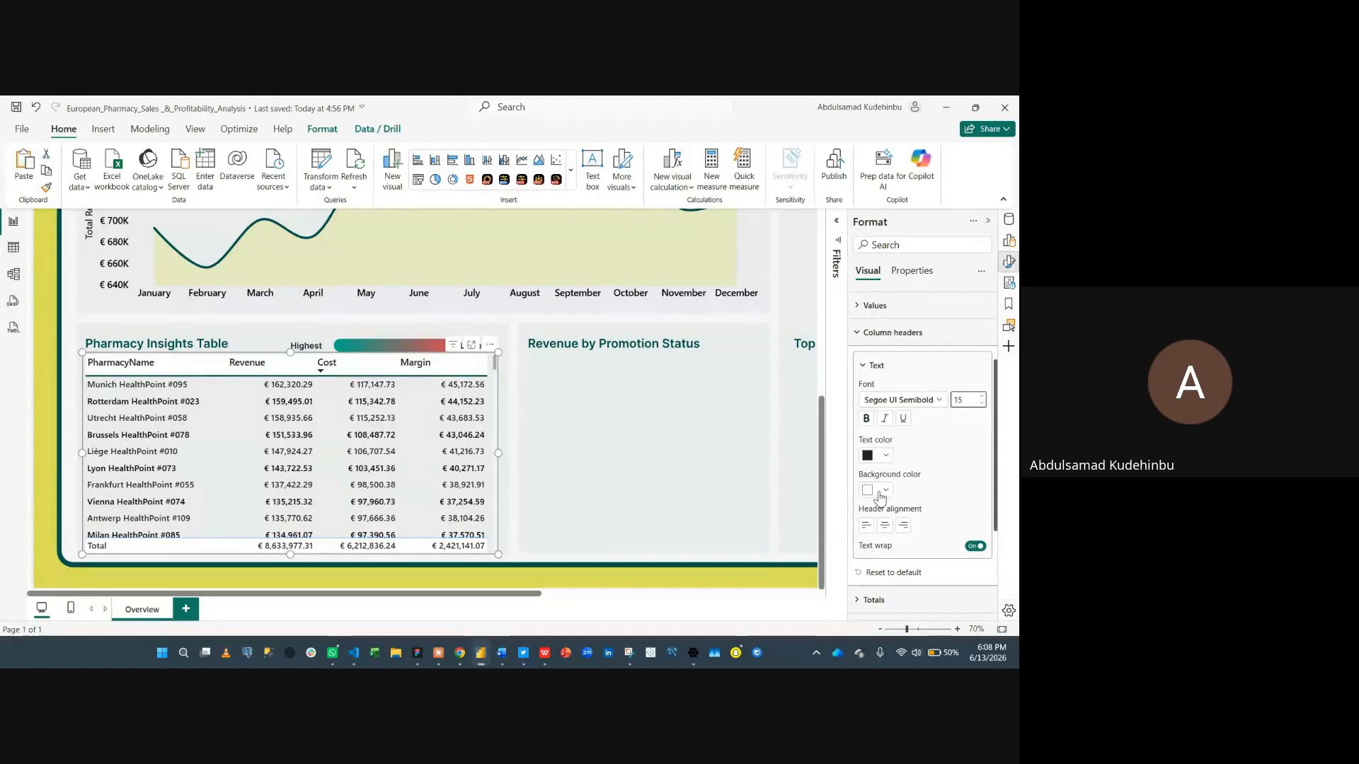
left_click(880, 490)
left_click(790, 406)
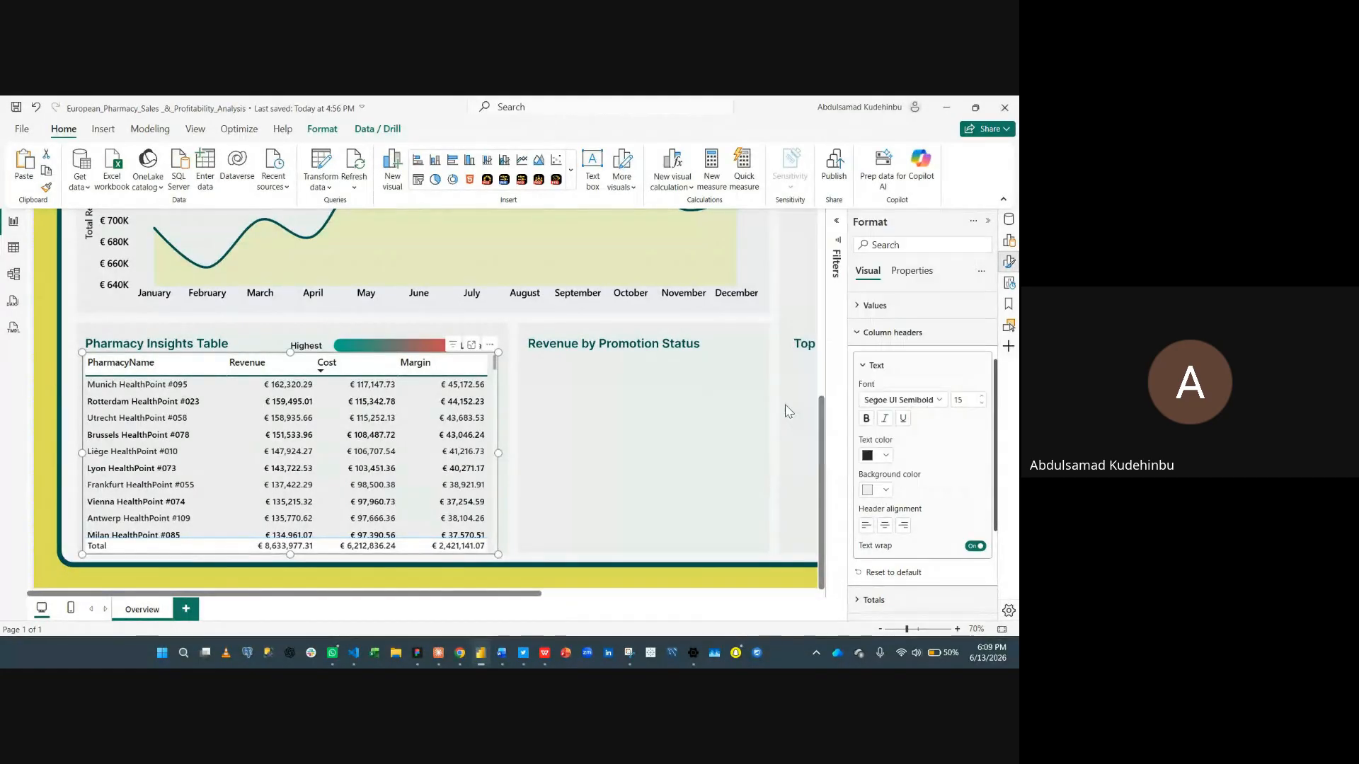
left_click(885, 526)
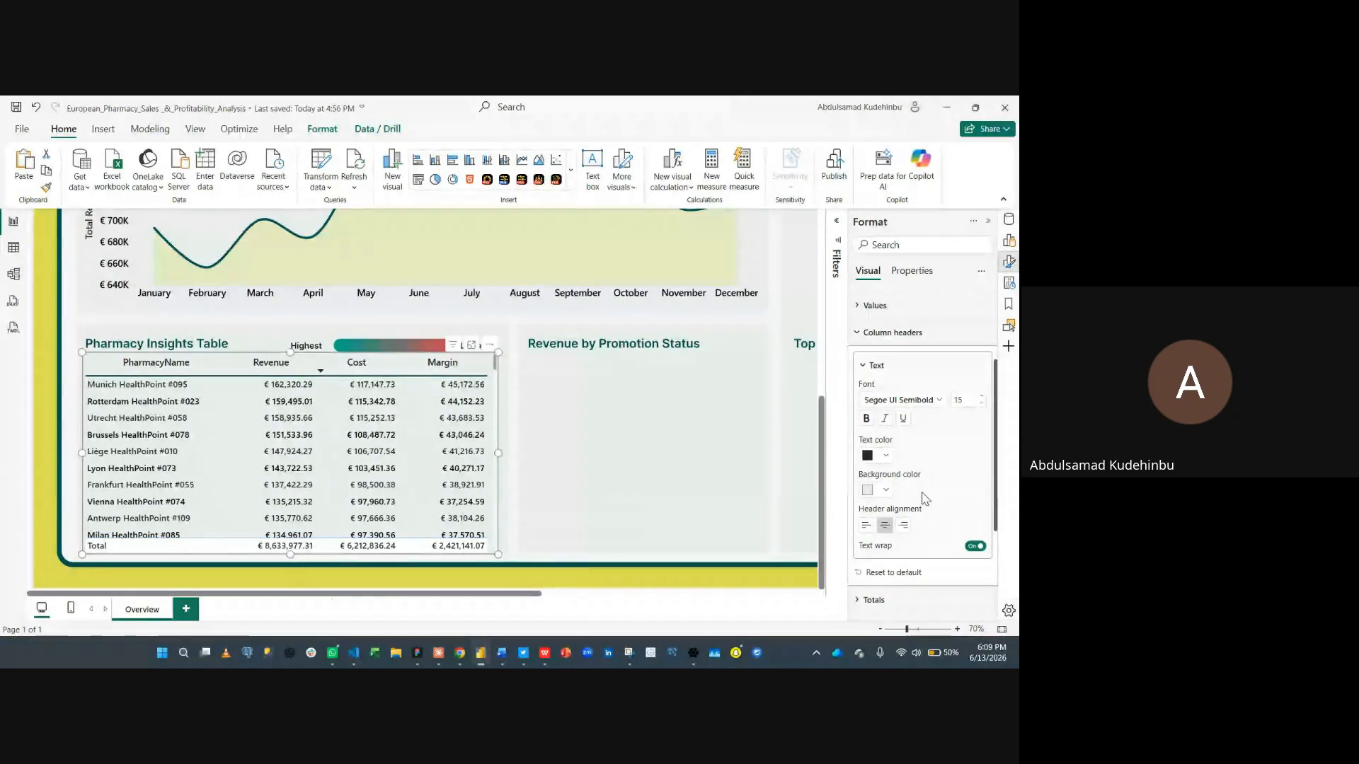
- Turn off the totals row of the table
scroll(899, 467, "up", 3)
left_click(899, 466)
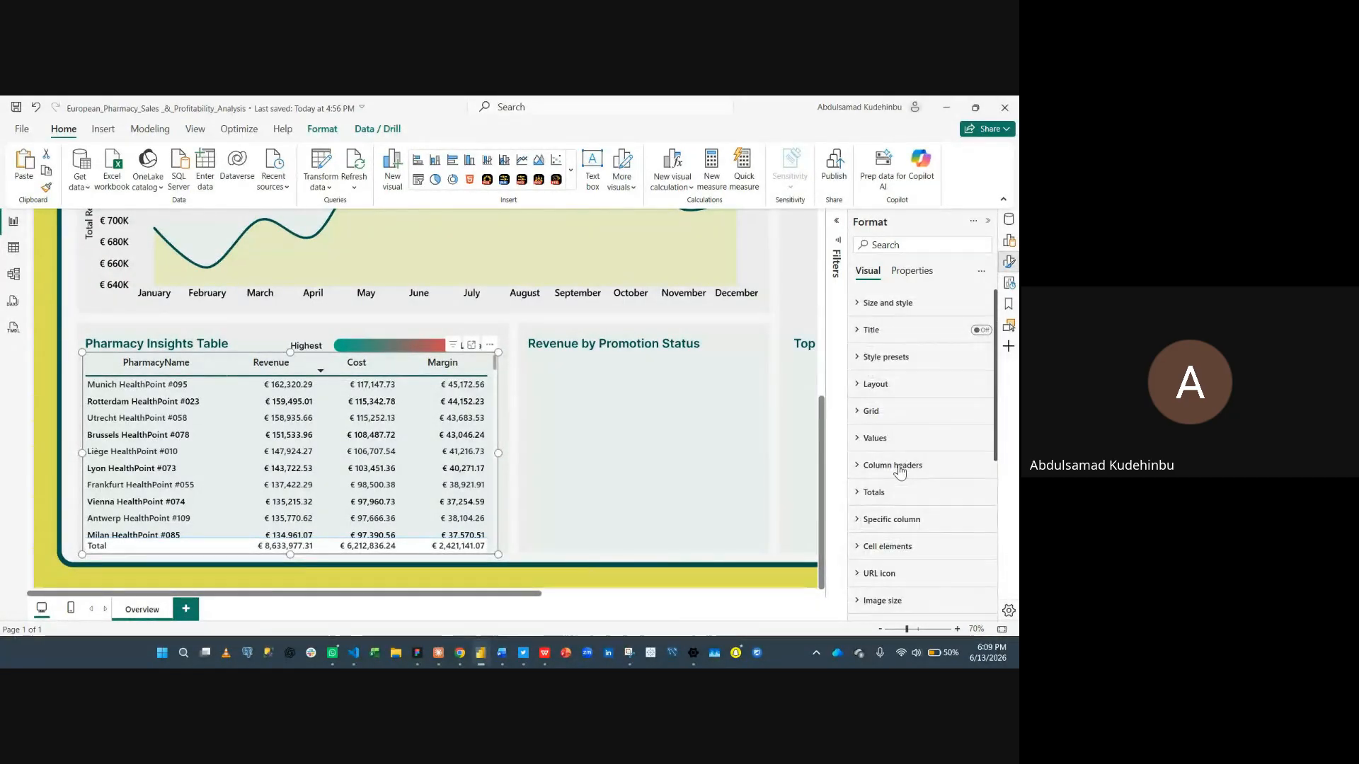
left_click(893, 493)
scroll(952, 531, "down", 2)
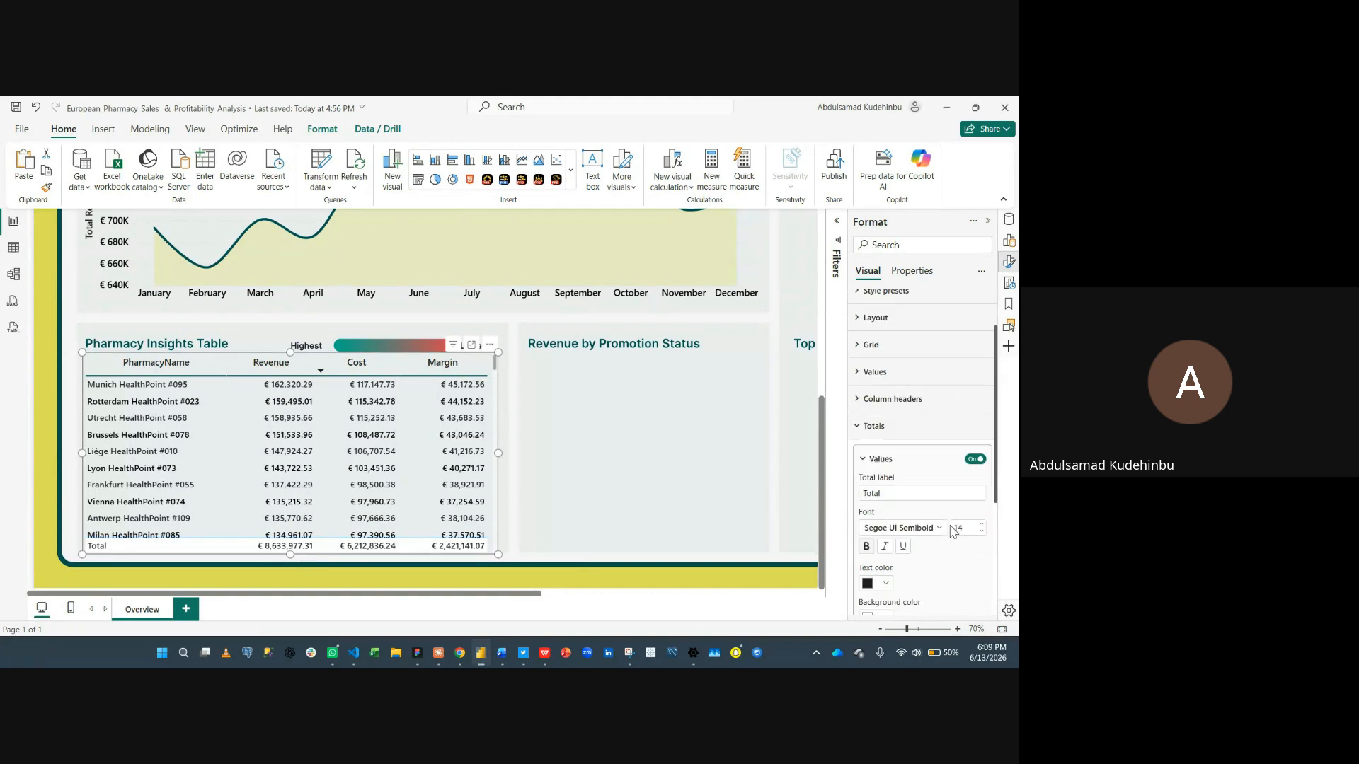
left_click(977, 393)
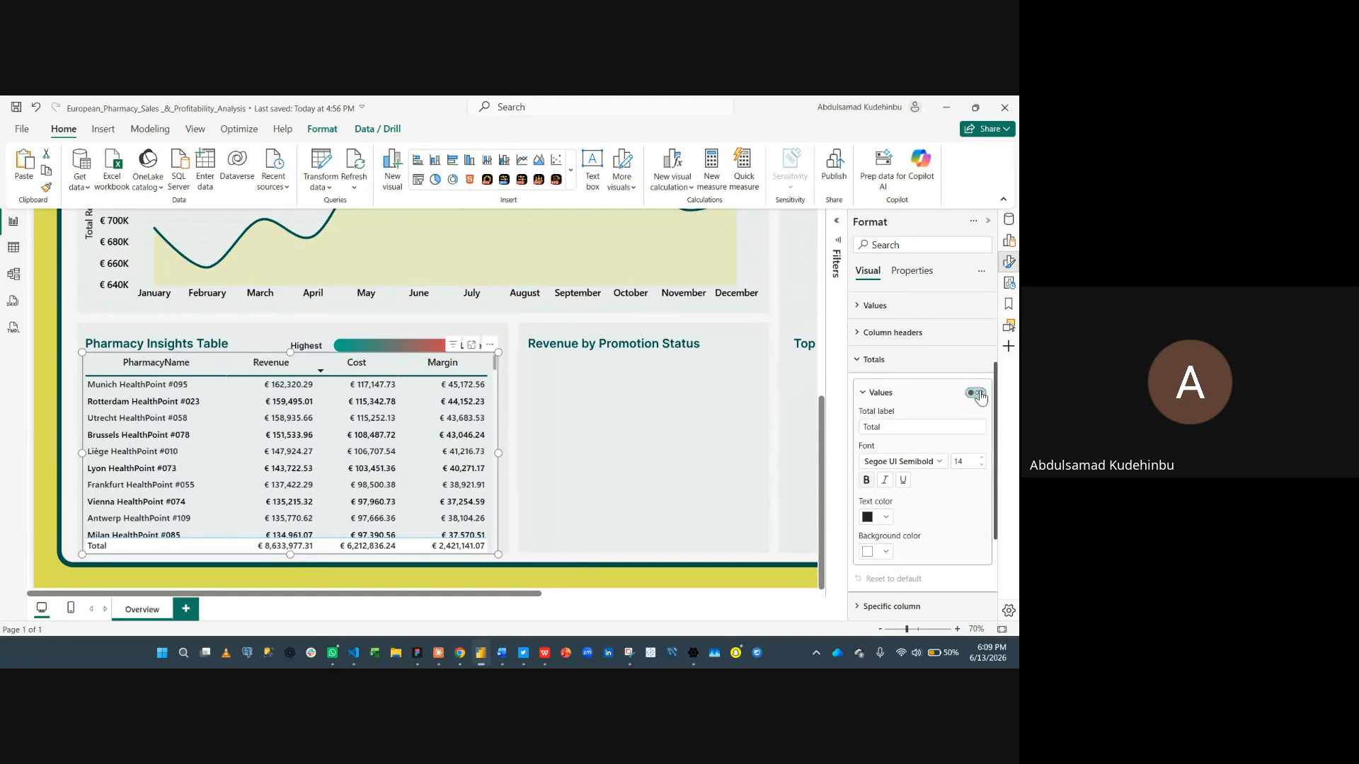
left_click(911, 368)
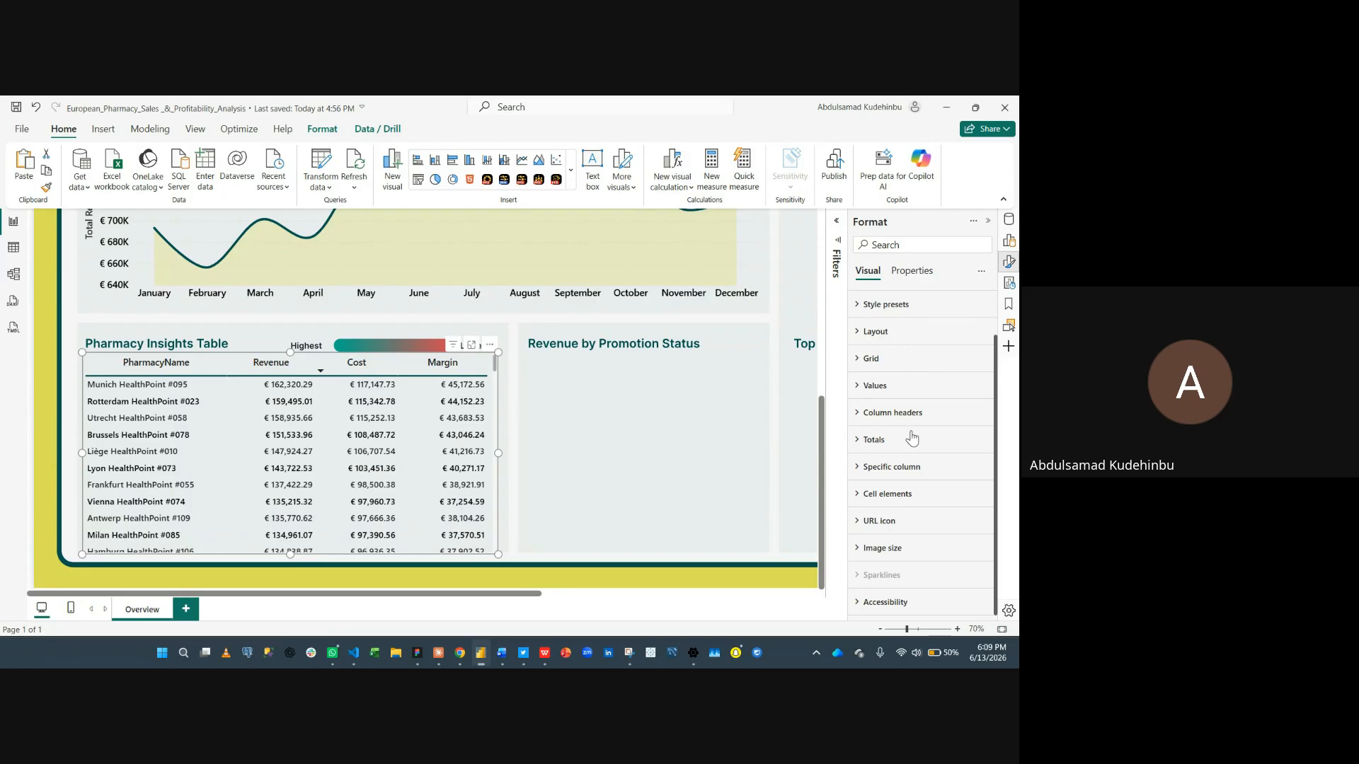
- Center-align the PharmacyName column values using the specific column settings
left_click(904, 469)
scroll(905, 470, "down", 2)
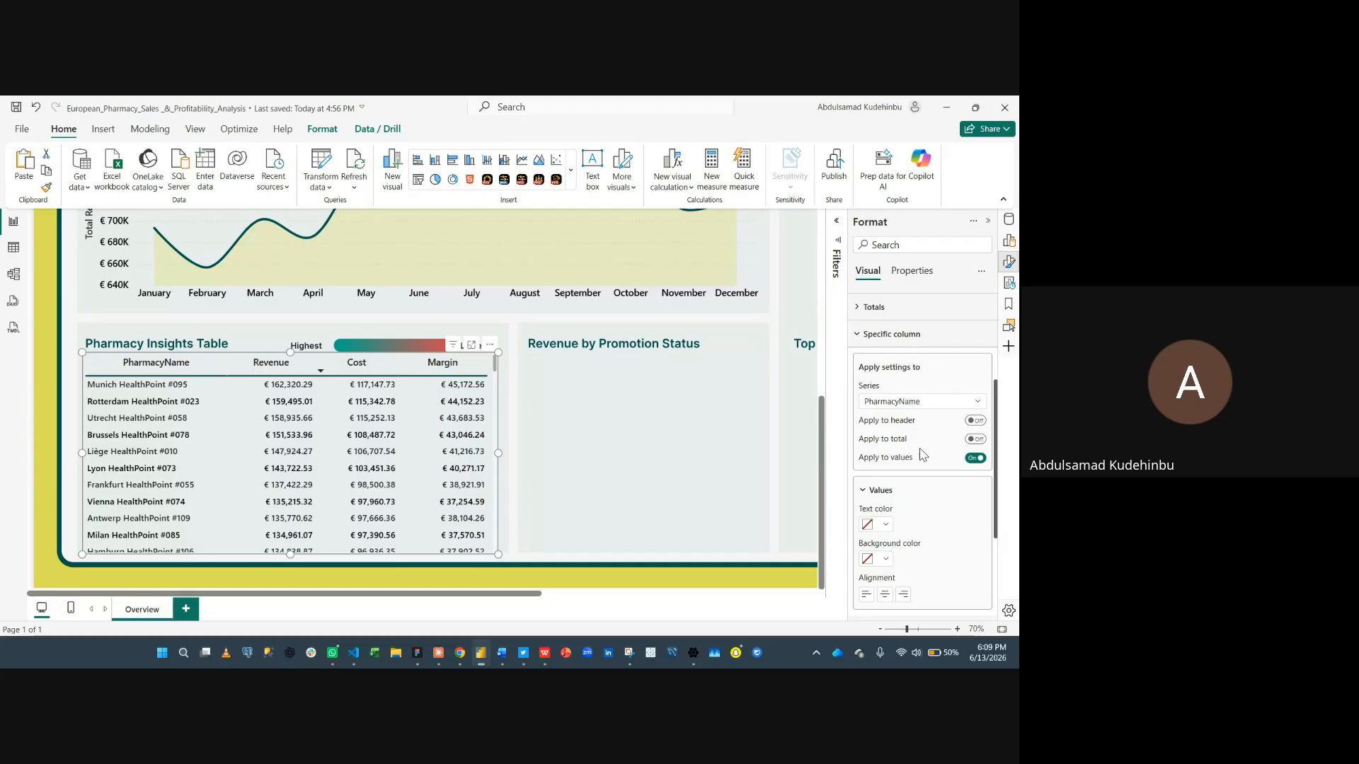
scroll(919, 538, "down", 1)
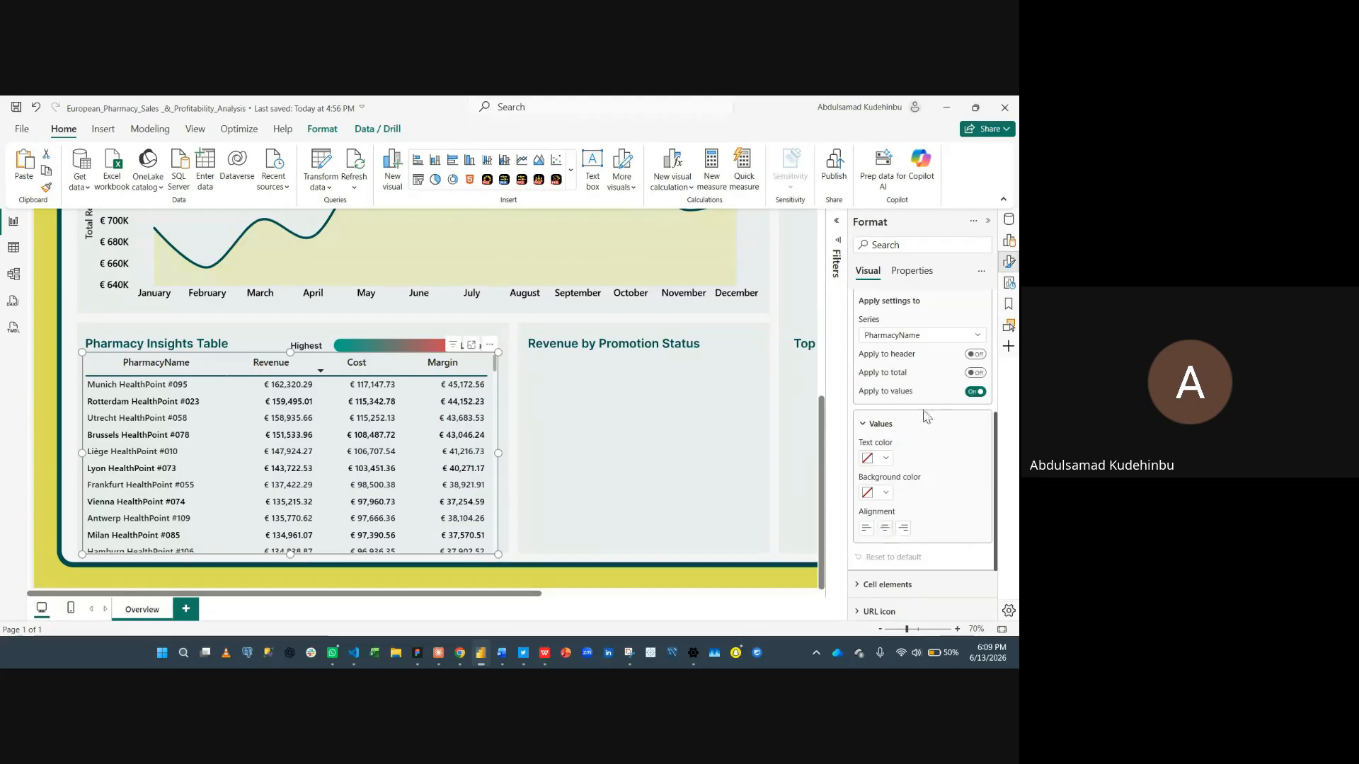
scroll(894, 370, "up", 1)
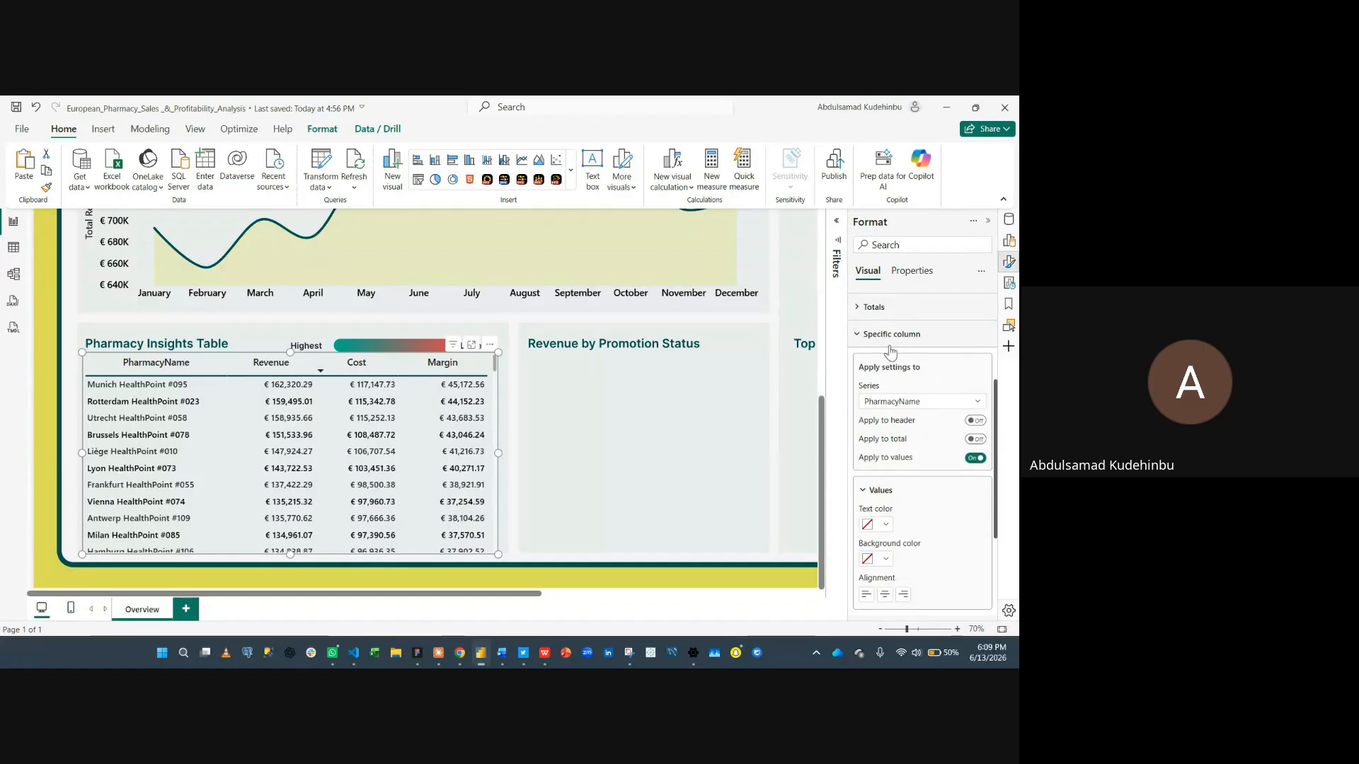
scroll(890, 397, "down", 1)
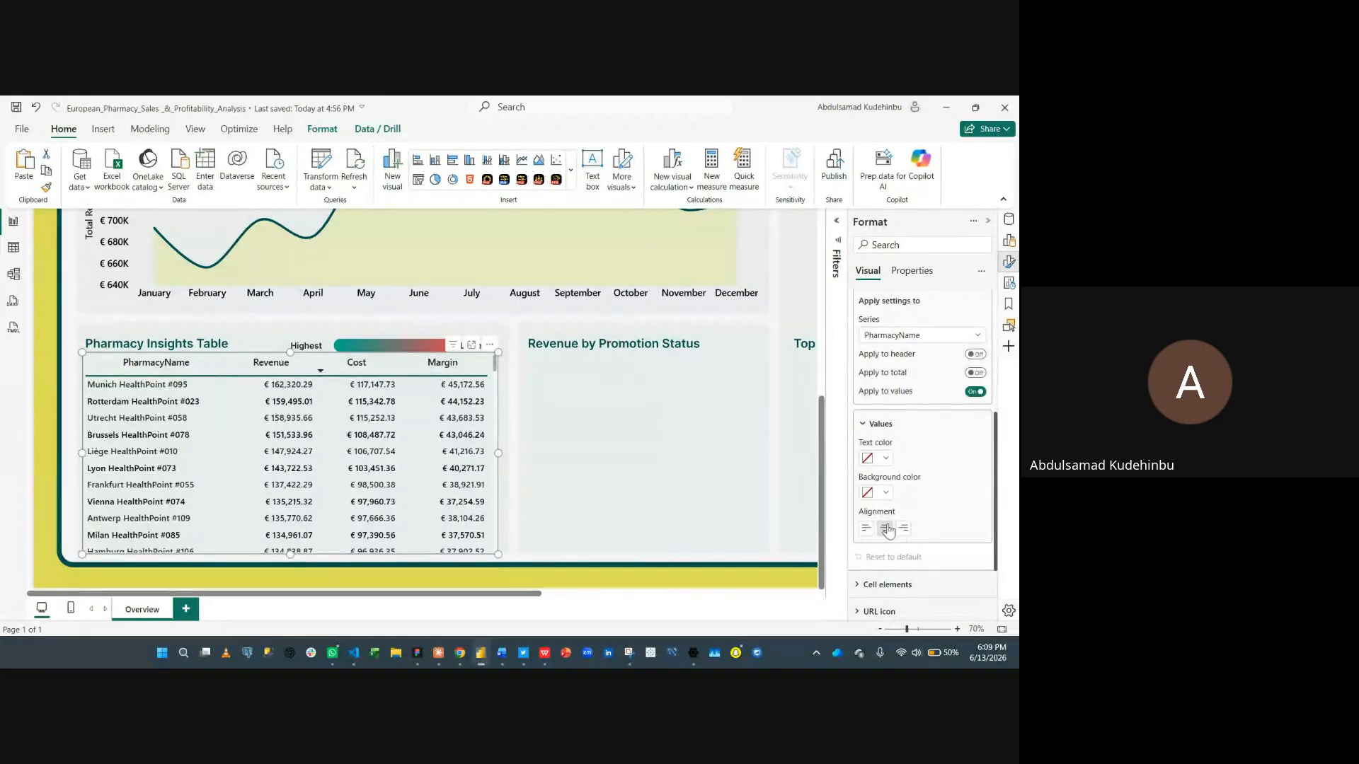
left_click(886, 529)
- Center-align the Revenue column values and display them in thousands with 2 decimal places
left_click(945, 336)
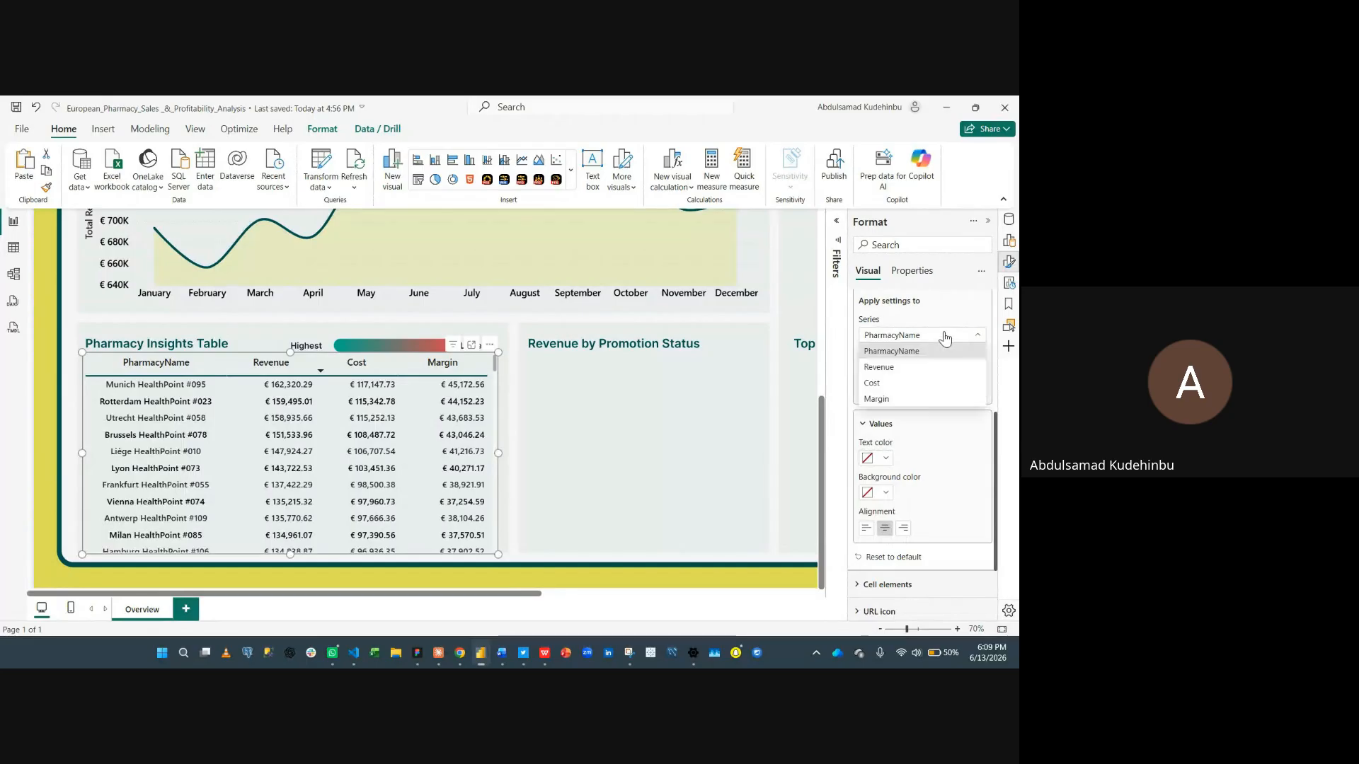
left_click(916, 367)
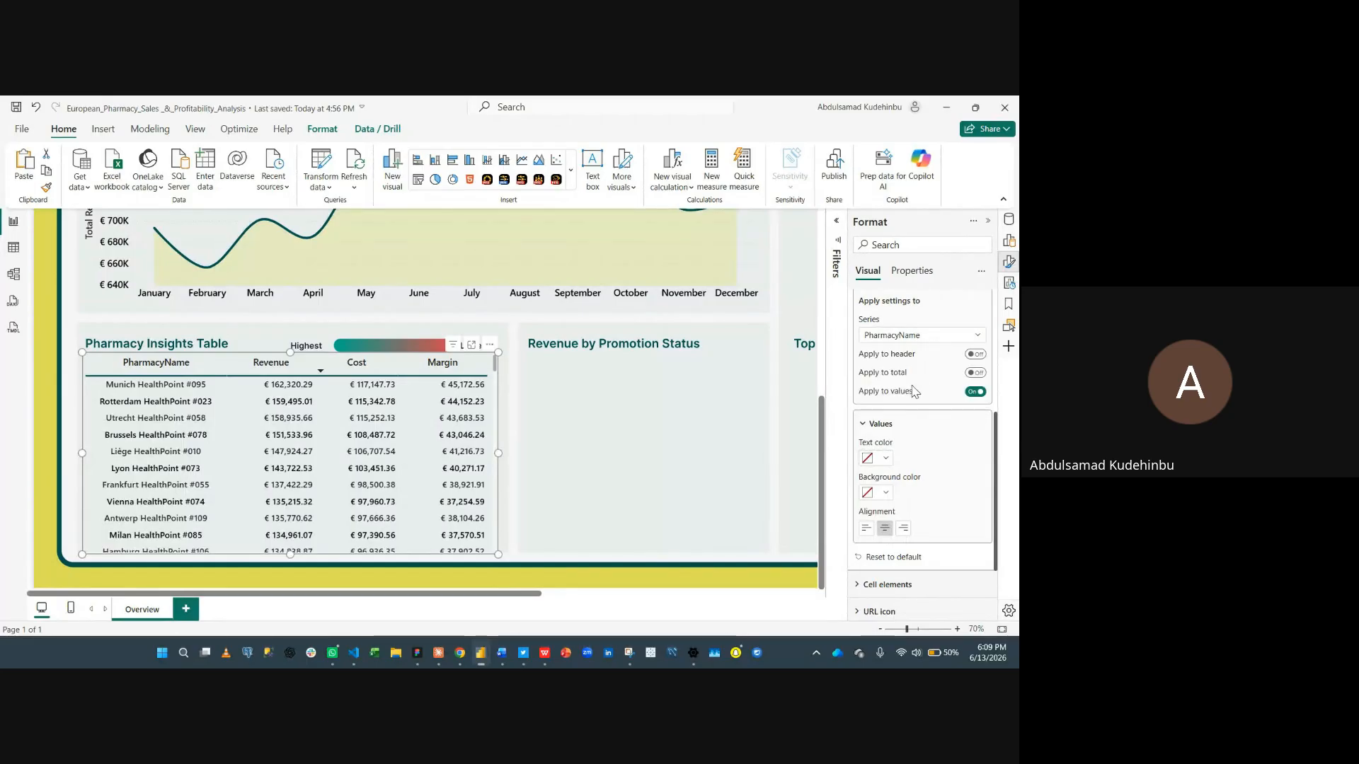
left_click(885, 528)
scroll(926, 491, "down", 3)
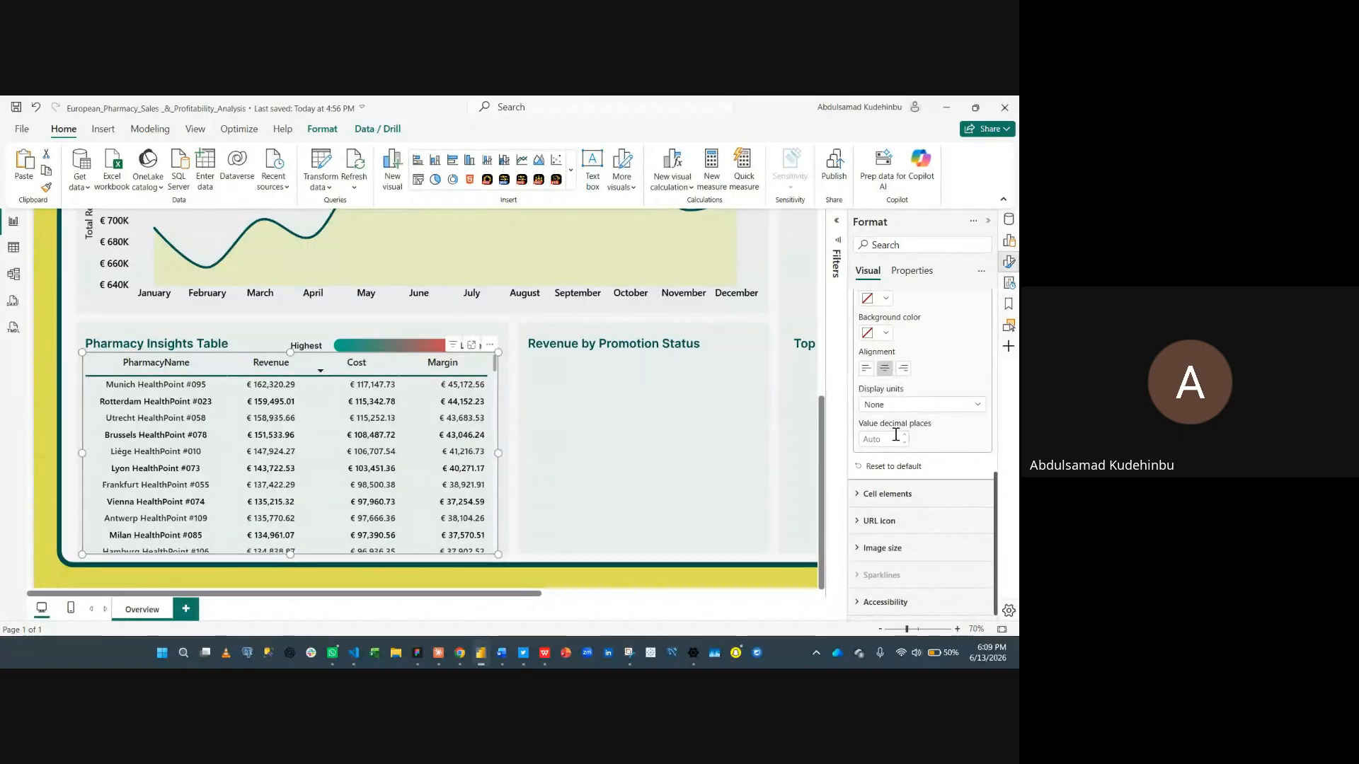
left_click(955, 404)
left_click(927, 440)
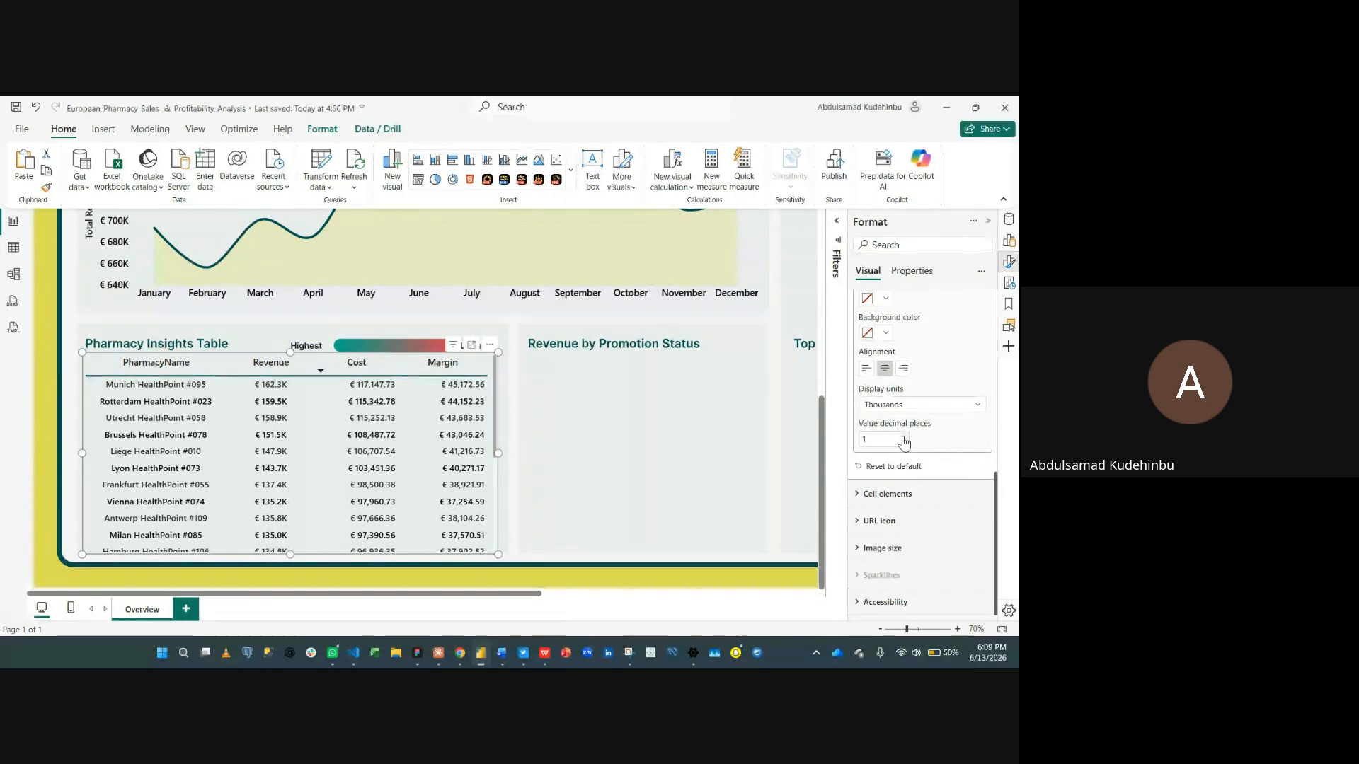
left_click(905, 436)
- Display the Cost column values in thousands with 2 decimal places
scroll(937, 450, "up", 2)
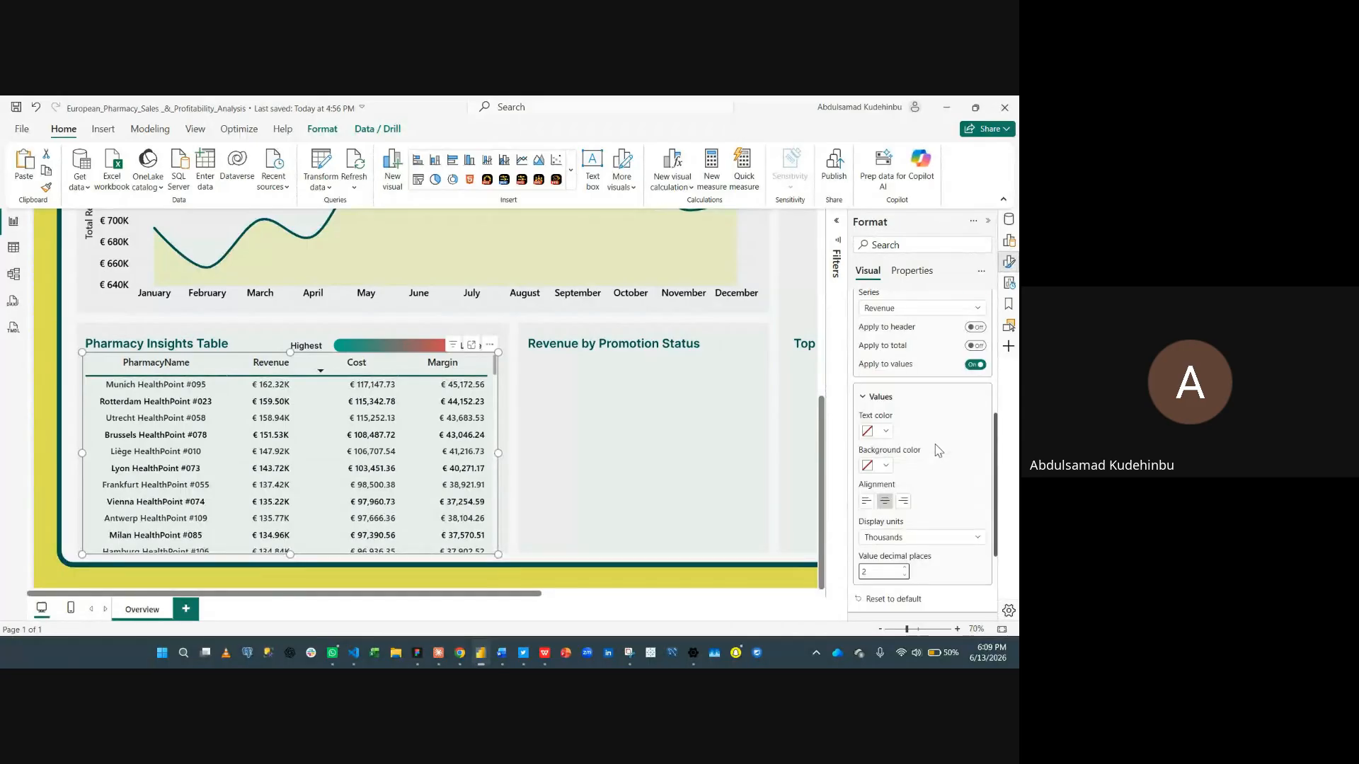
scroll(920, 375, "up", 1)
left_click(920, 375)
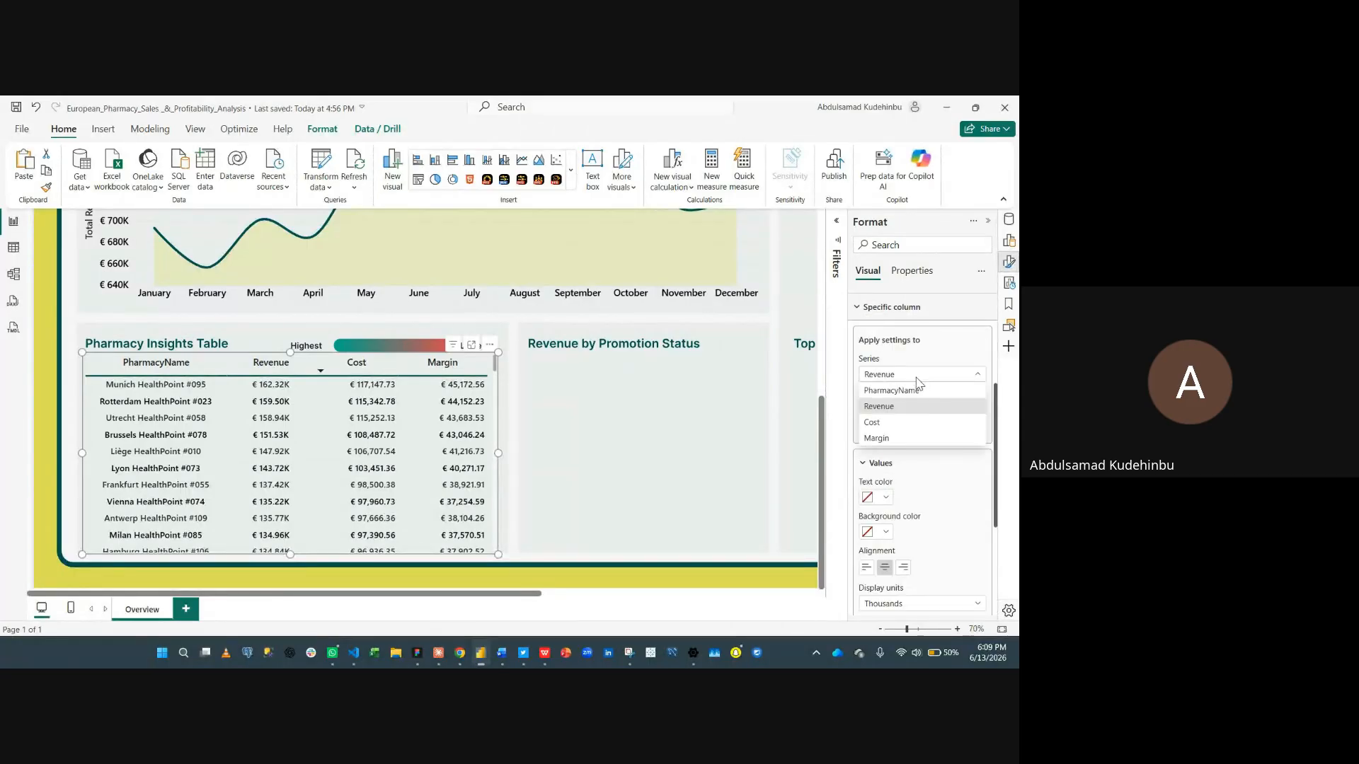
left_click(893, 424)
scroll(920, 545, "down", 2)
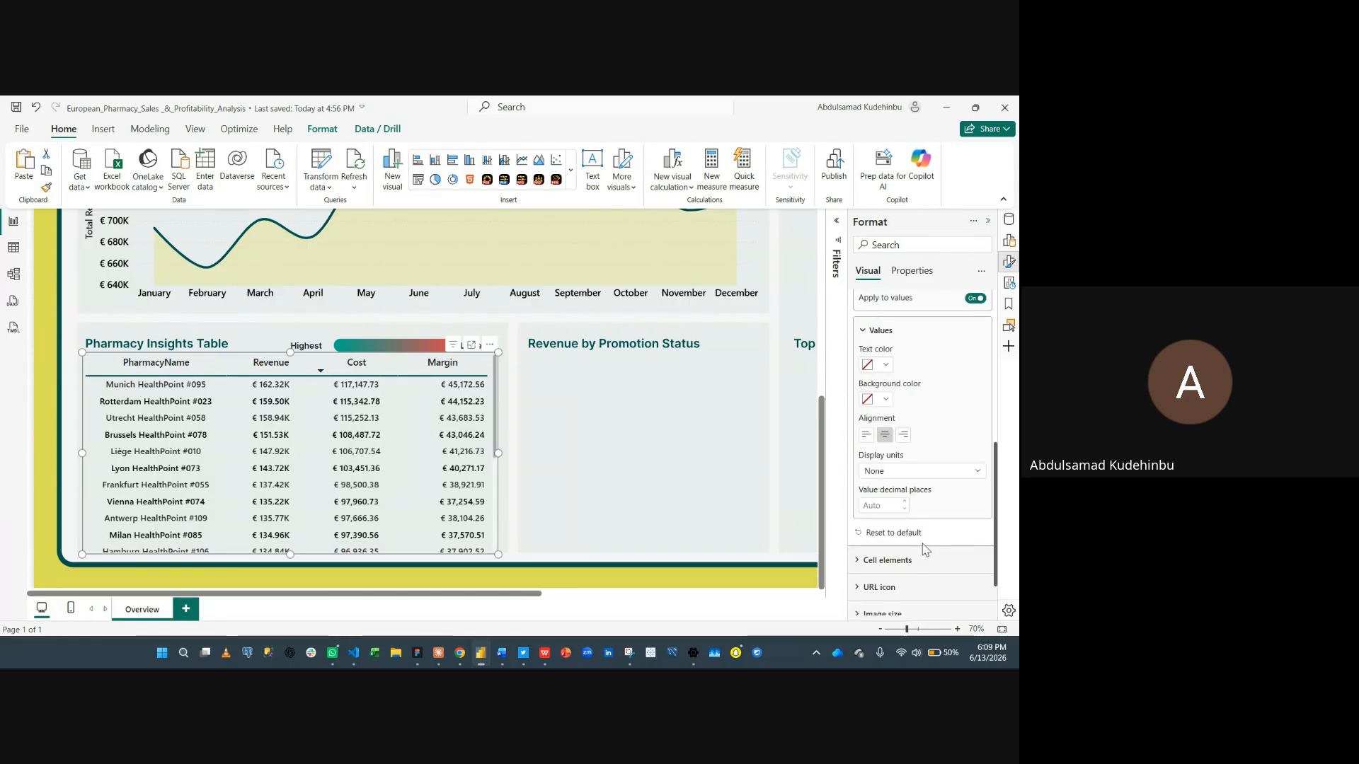
left_click(932, 474)
left_click(927, 501)
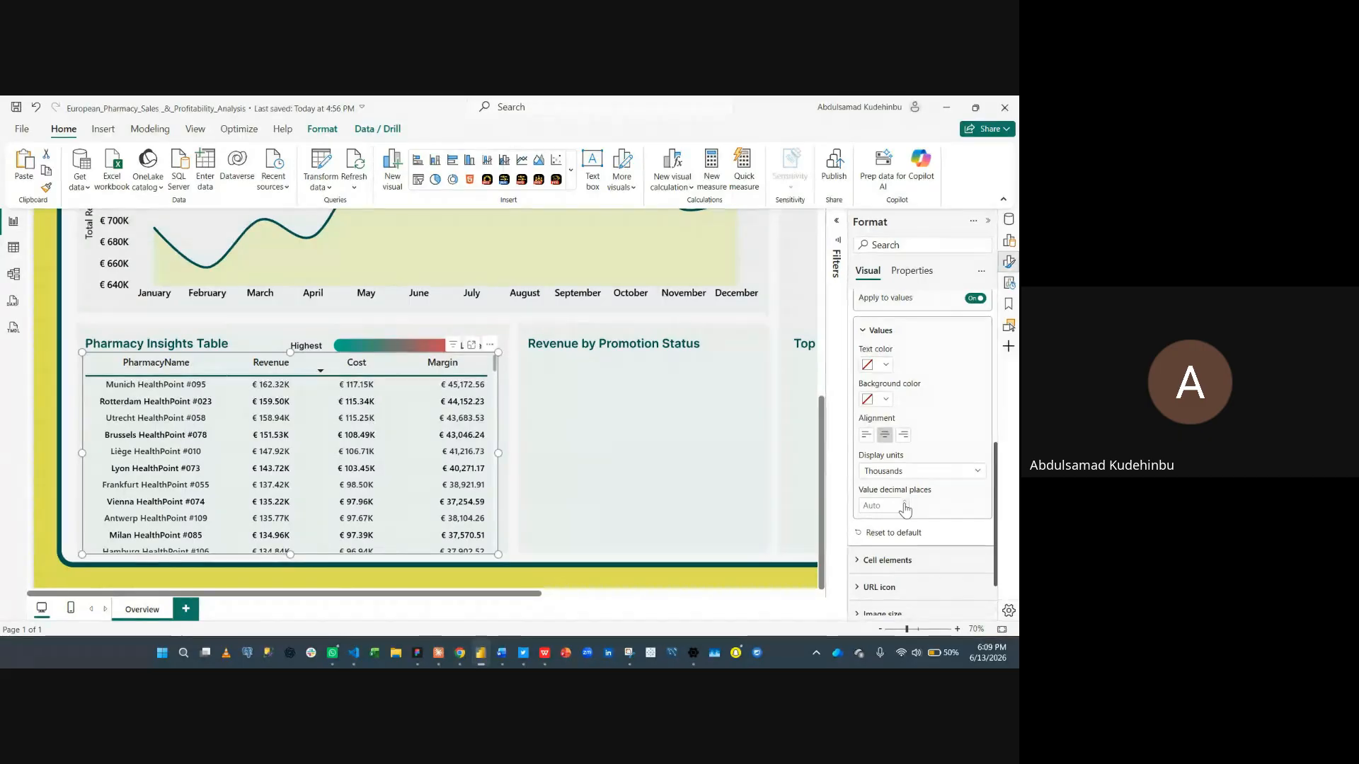
left_click(905, 502)
left_click(904, 503)
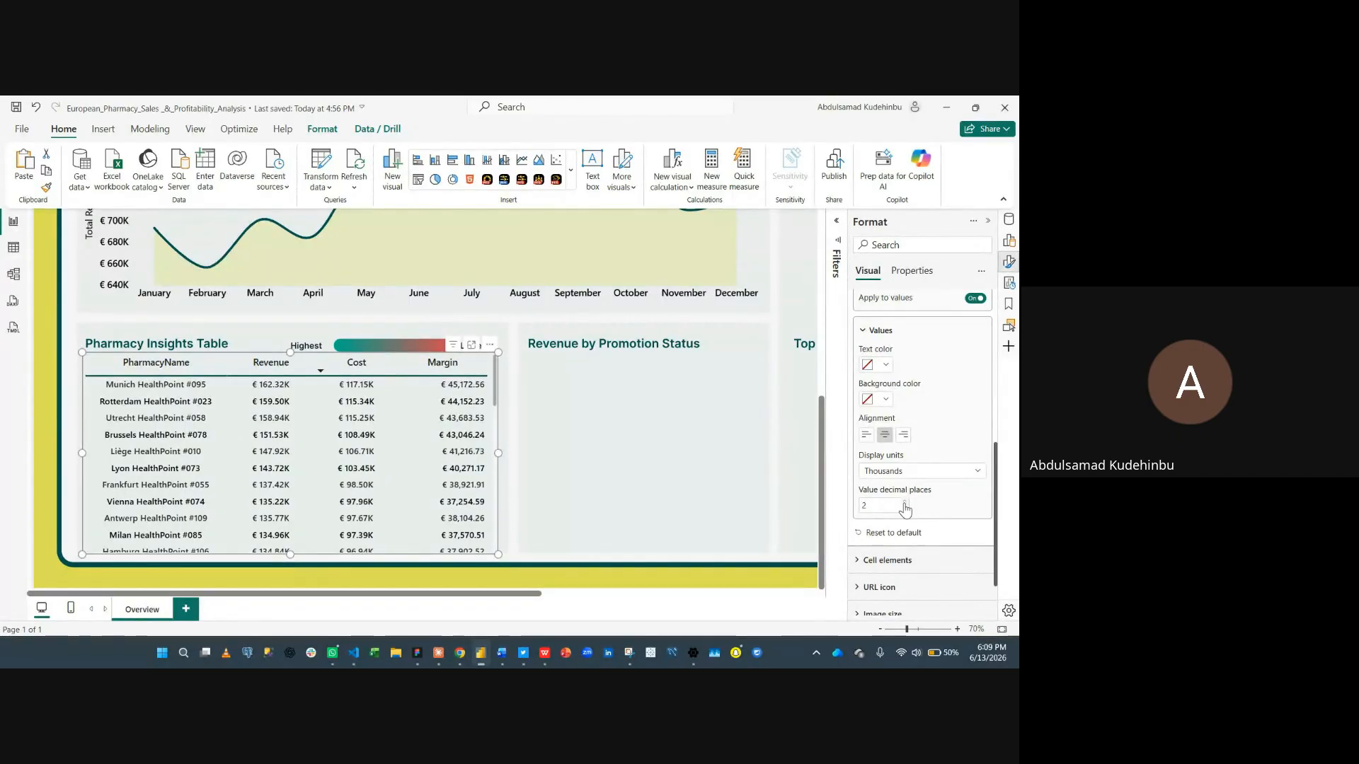
- Display the Margin column values in thousands with 2 decimal places
scroll(912, 338, "up", 1)
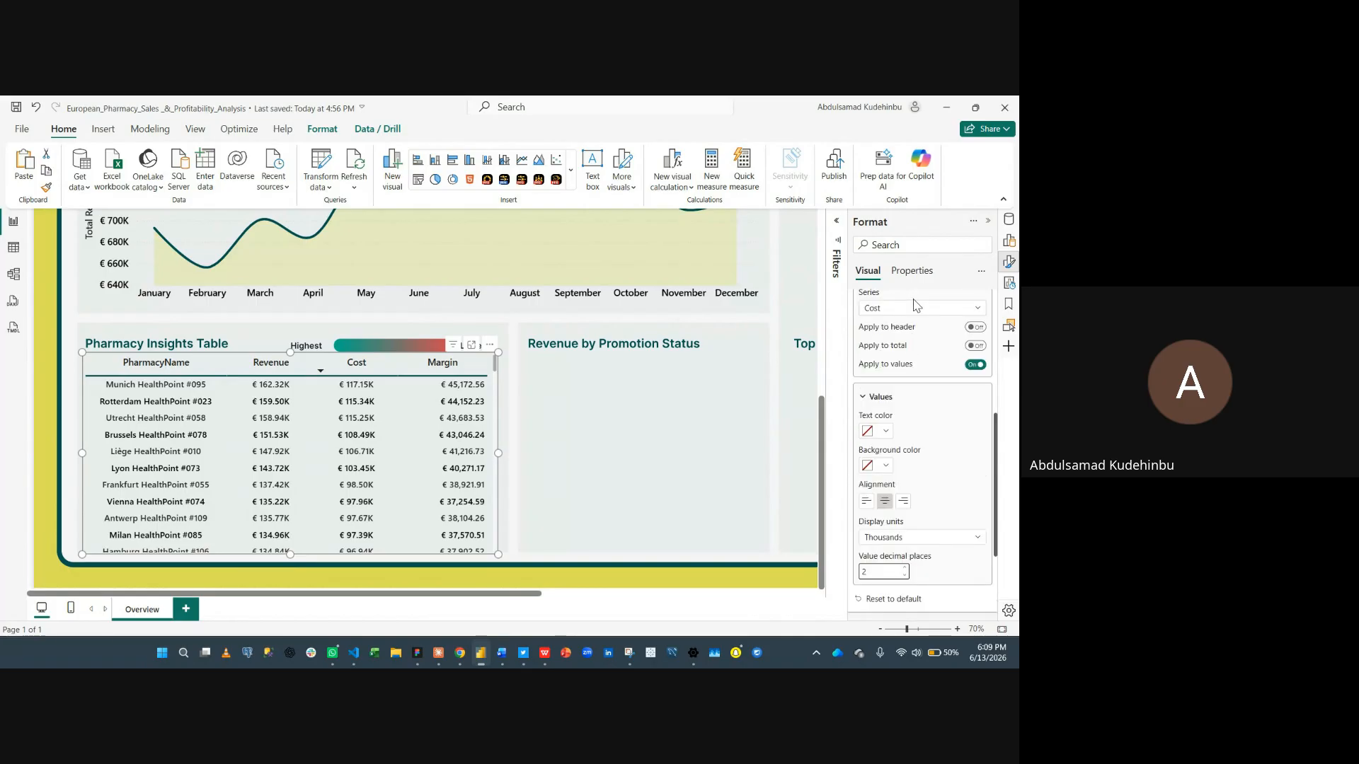
left_click(915, 310)
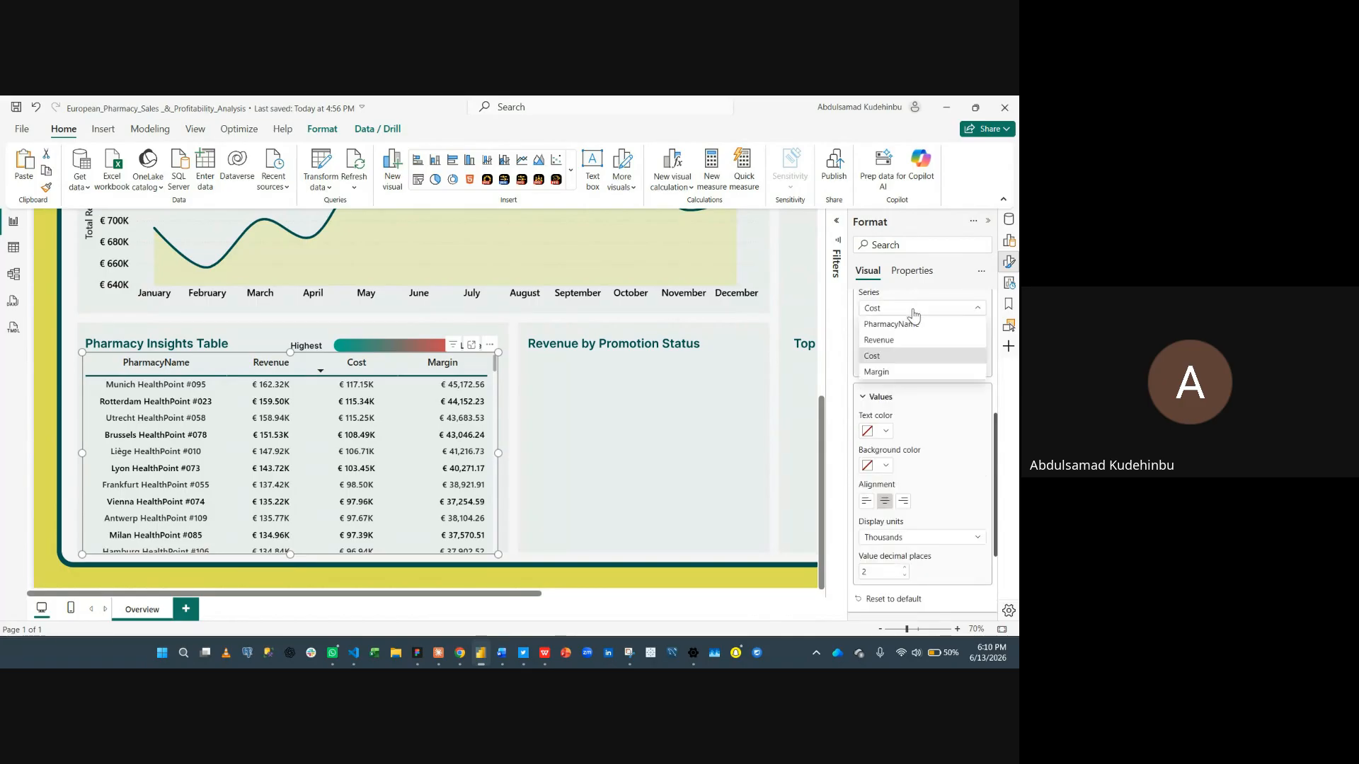
left_click(897, 373)
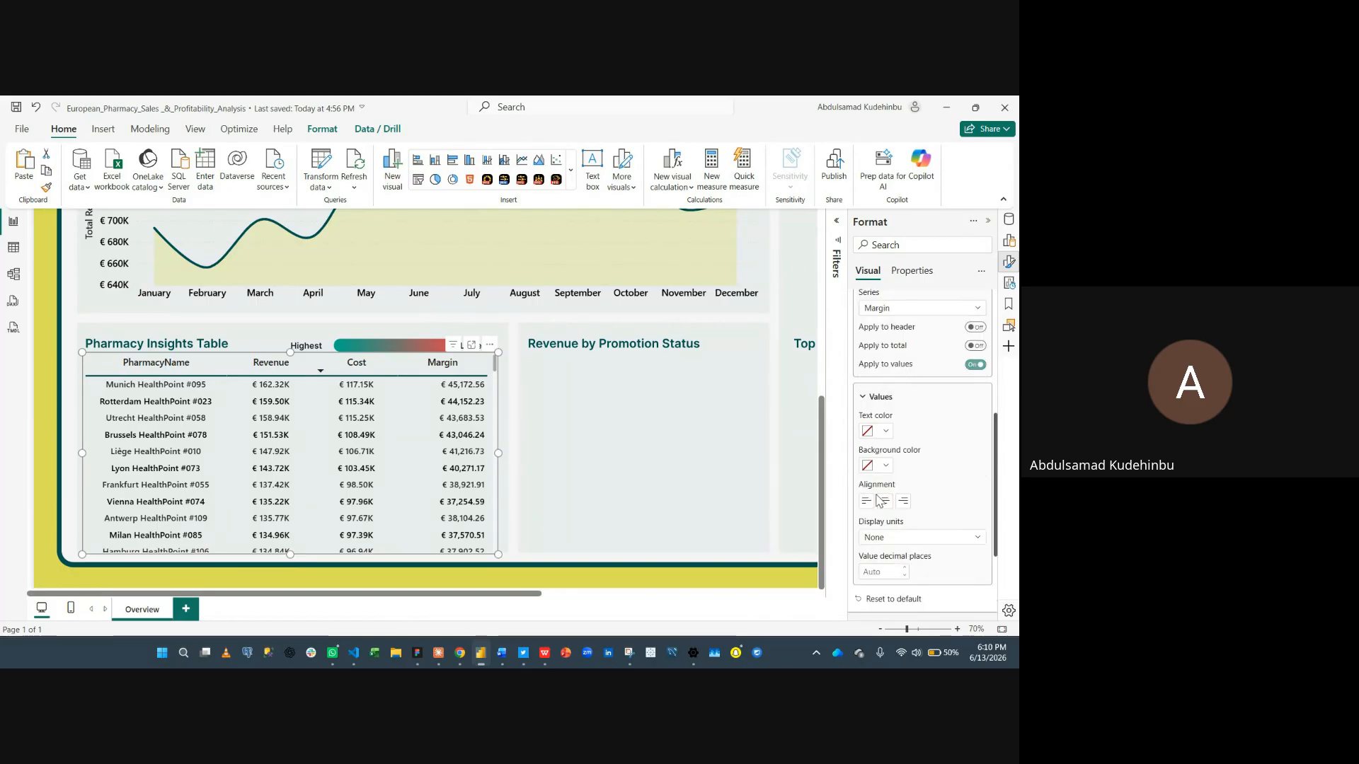
left_click(897, 540)
left_click(900, 571)
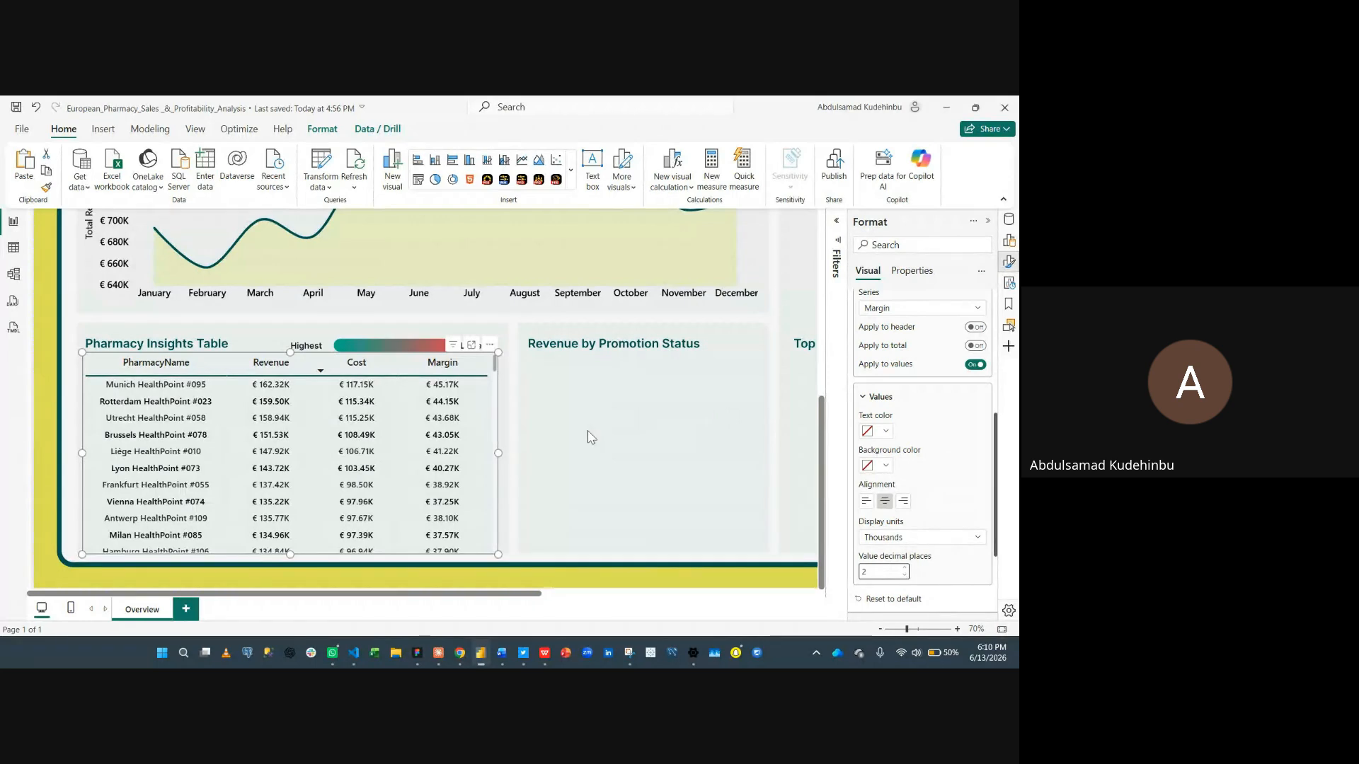
- Scroll through the Pharmacy Insights Table to review the formatted values, then reselect the table
scroll(301, 465, "down", 3)
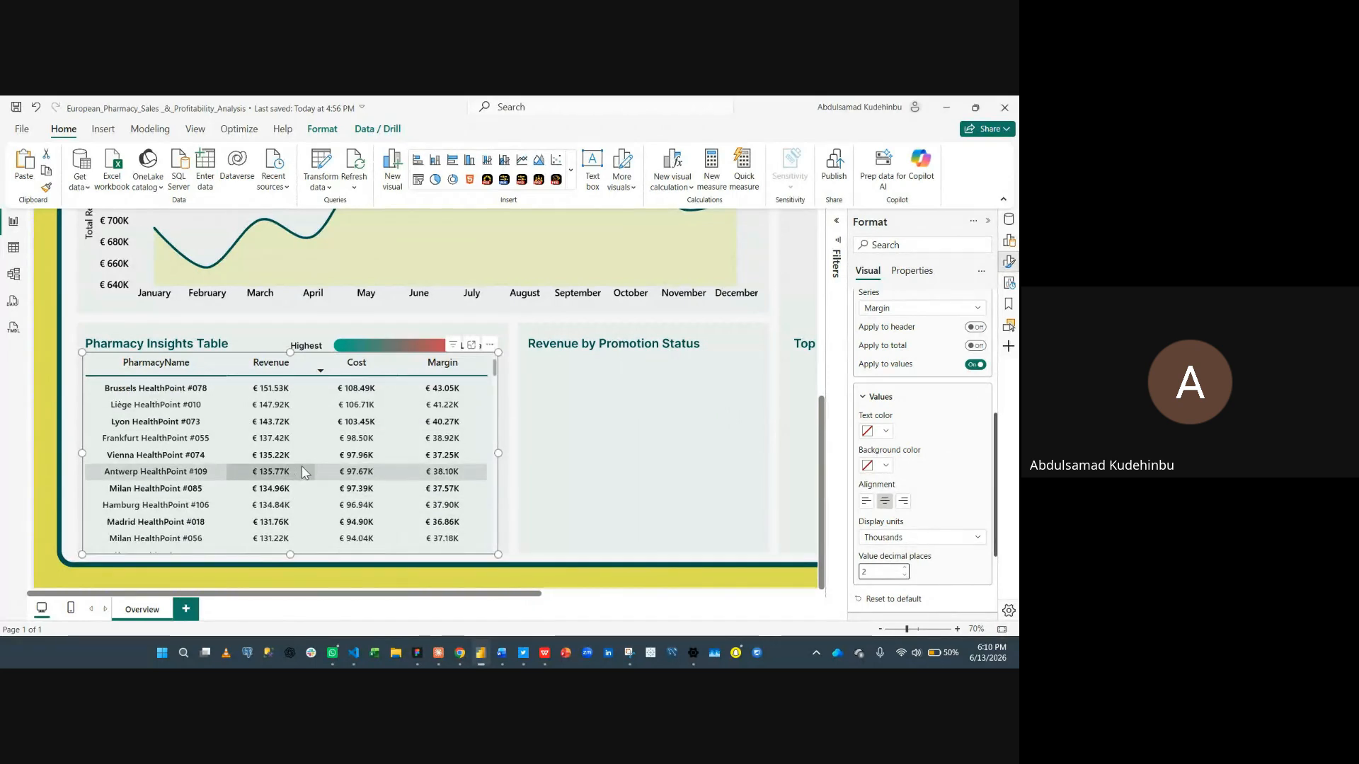
left_click(556, 413)
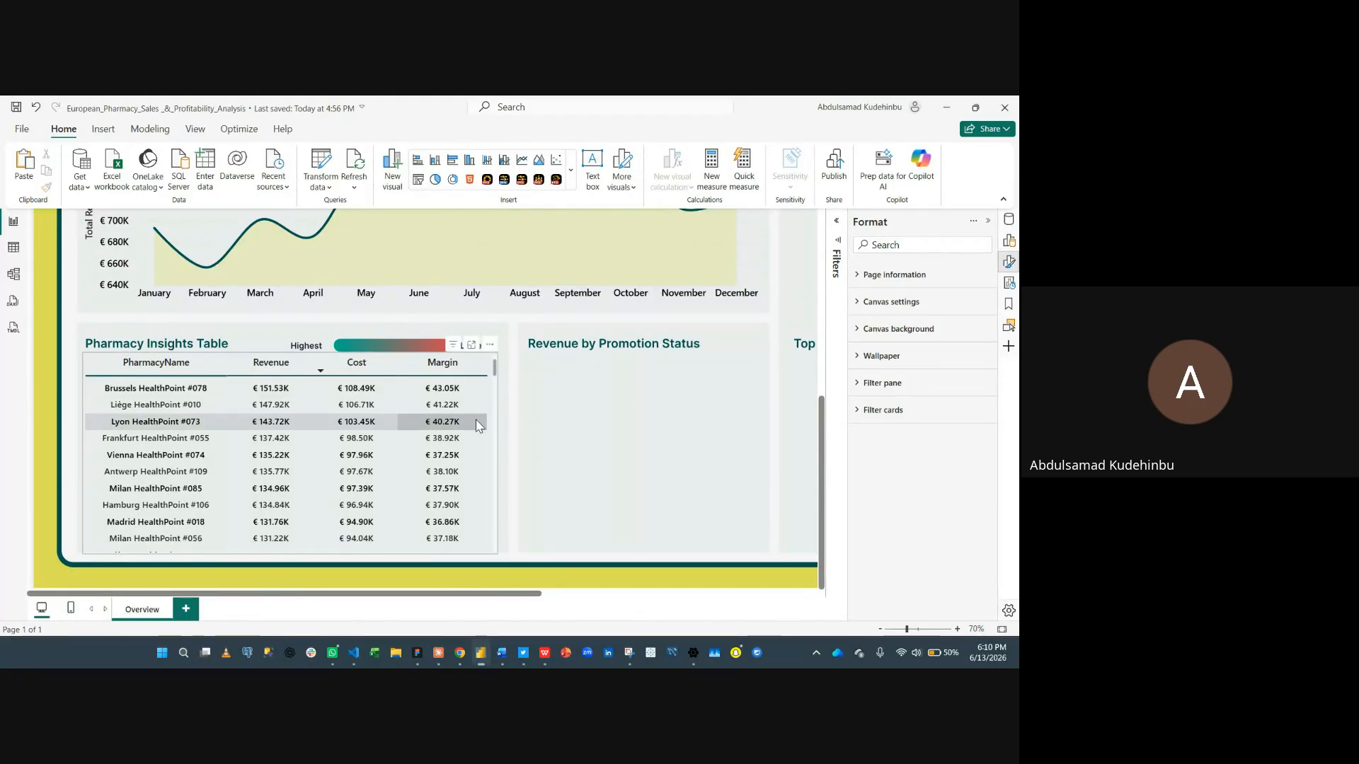
left_click(387, 412)
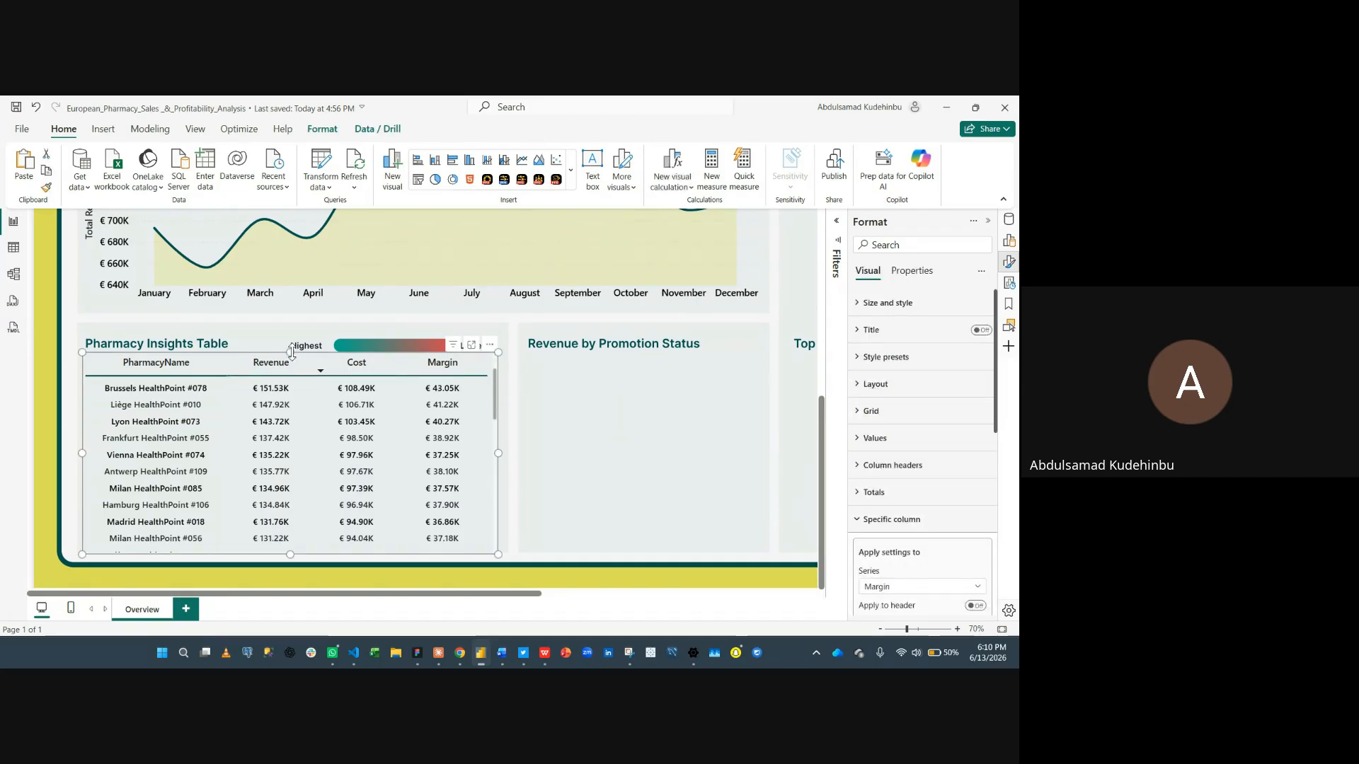
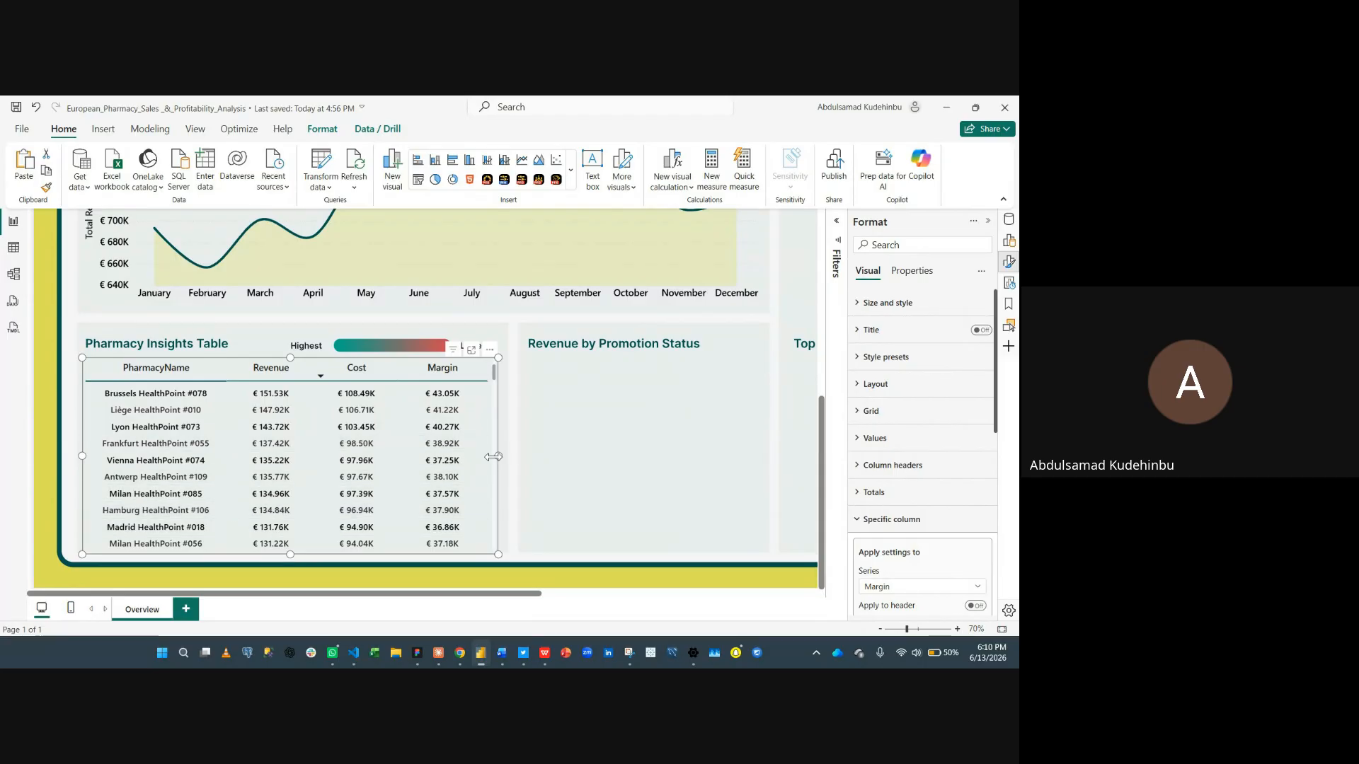
- Widen the Pharmacy Insights Table slightly and scroll through its rows and the report page
scroll(494, 457, "down", 10)
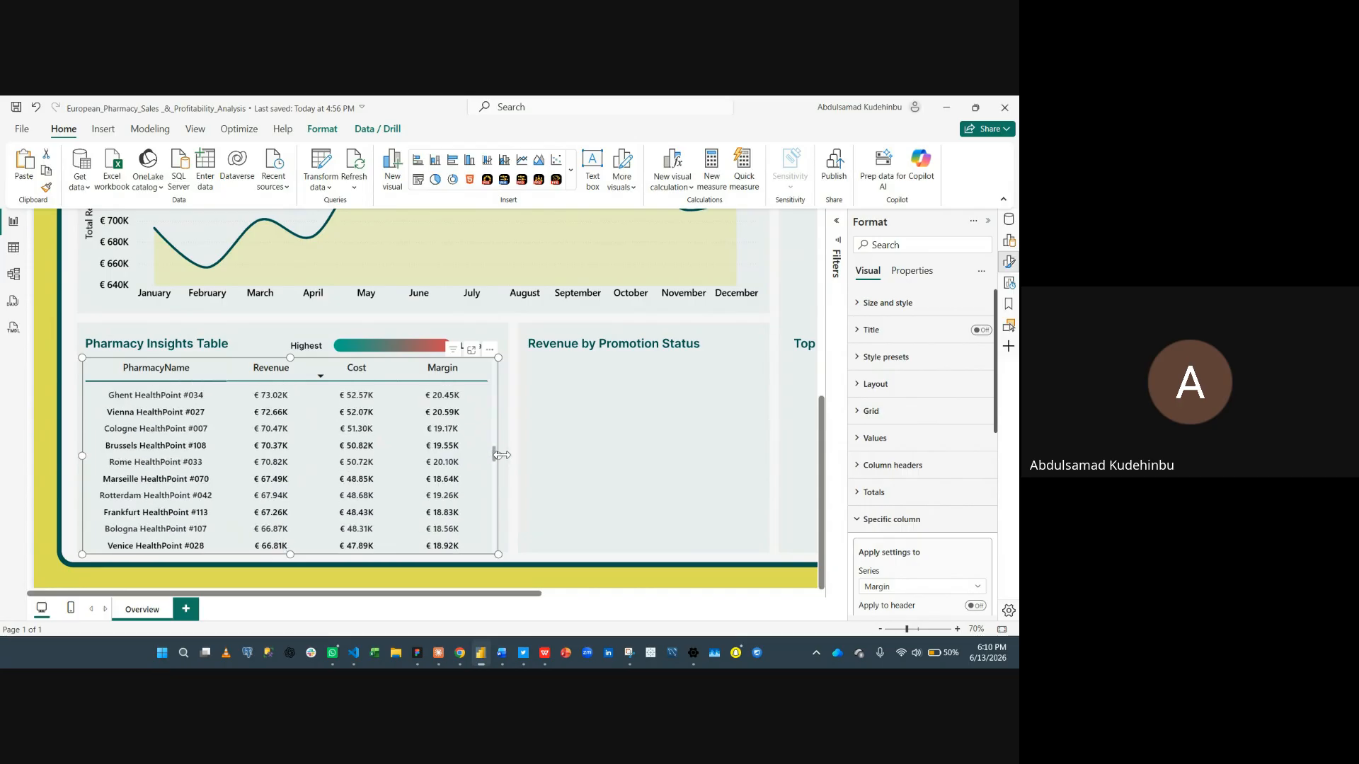
left_click_drag(502, 455, 504, 456)
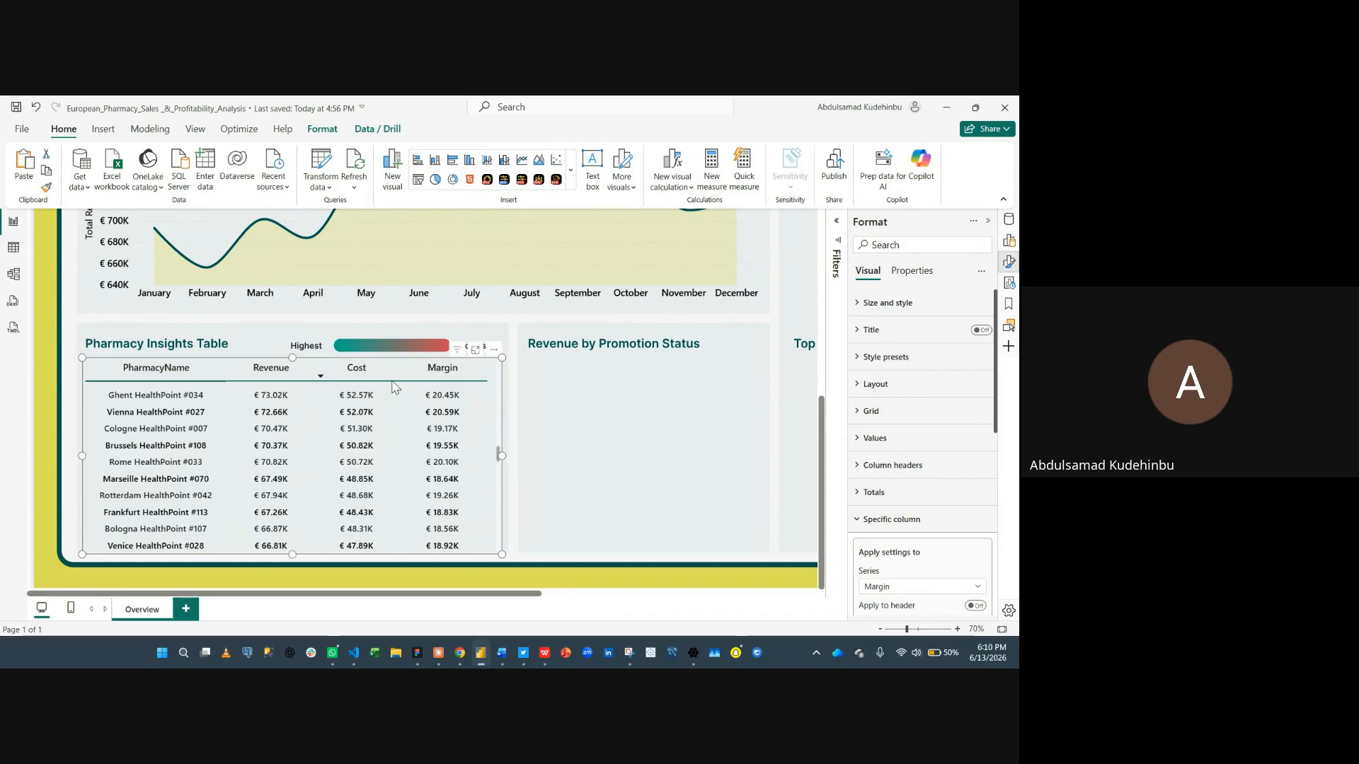
scroll(362, 488, "up", 6)
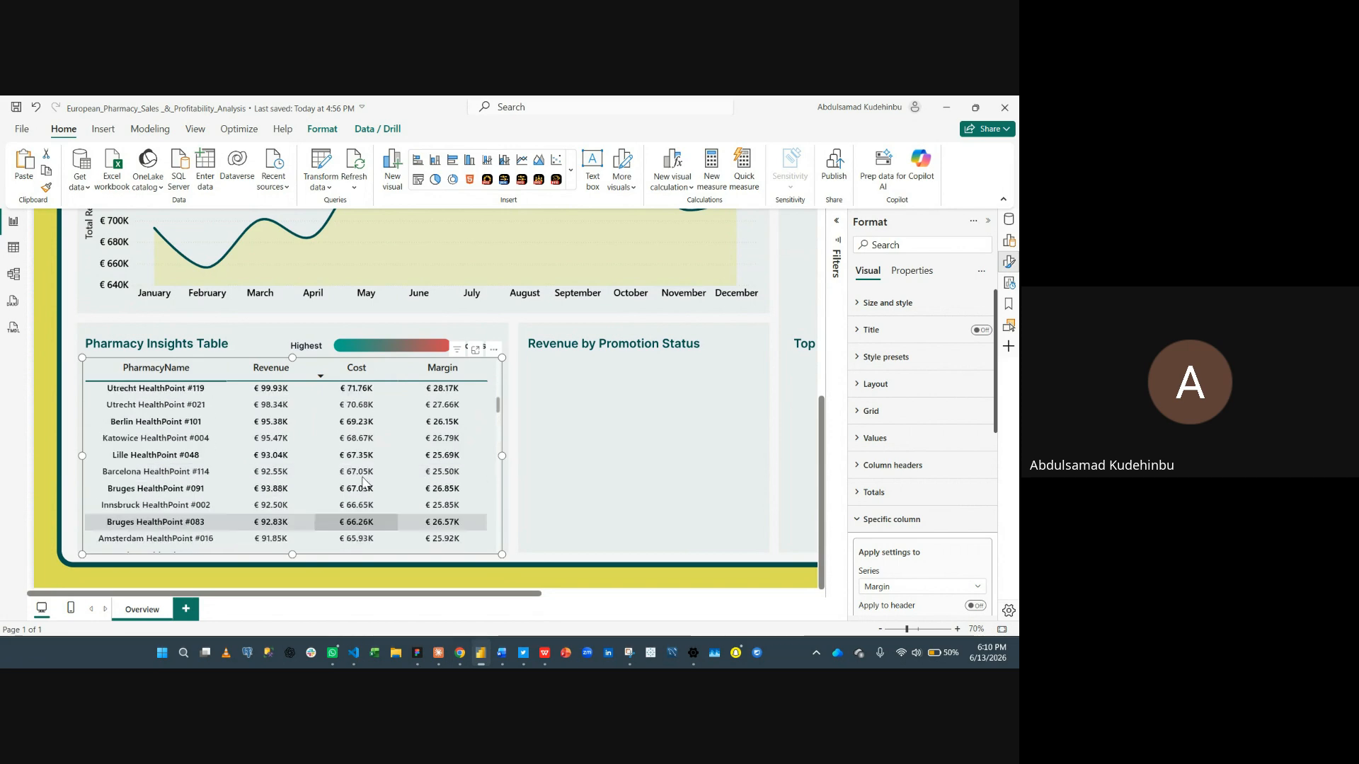
scroll(363, 488, "up", 3)
scroll(414, 417, "up", 5)
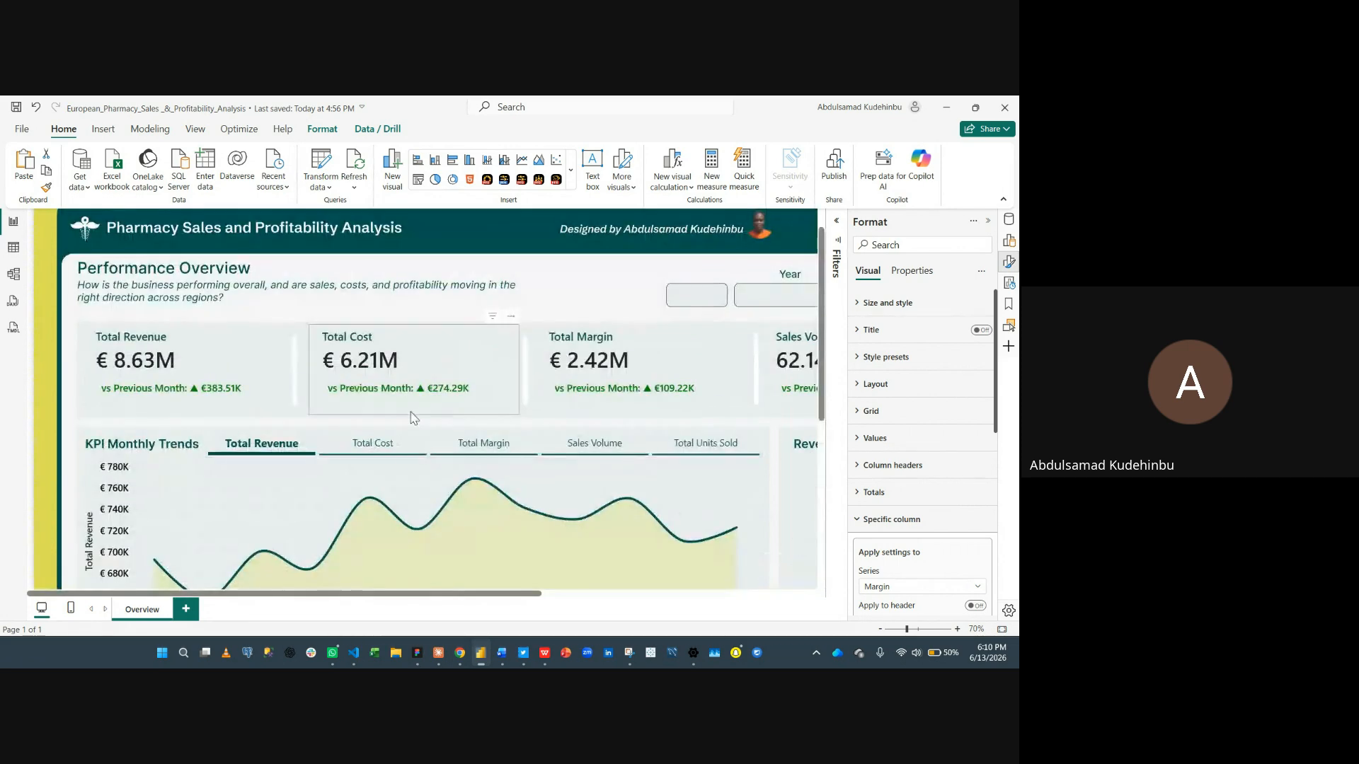
scroll(414, 422, "down", 6)
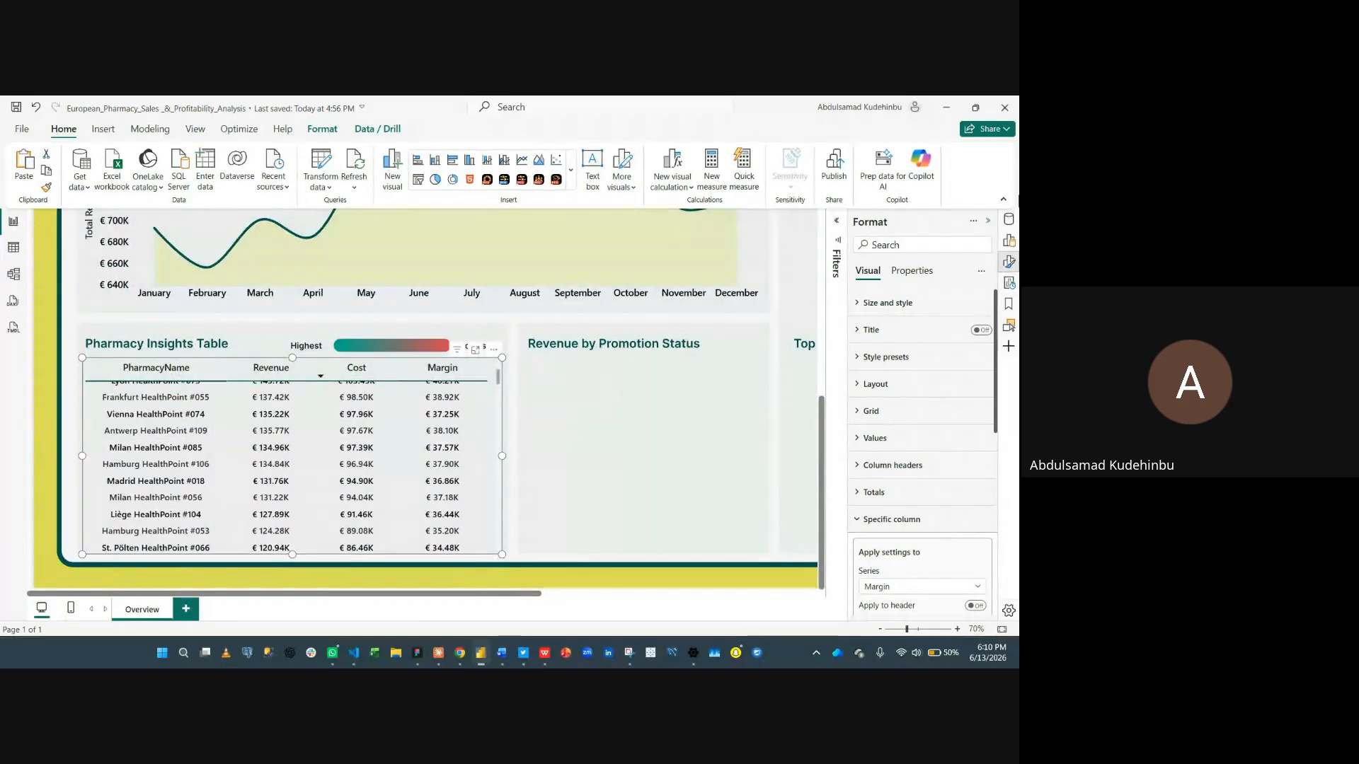
- Open gradient font color conditional formatting for the table's Revenue field and set the minimum color to red #F00000
left_click(1010, 242)
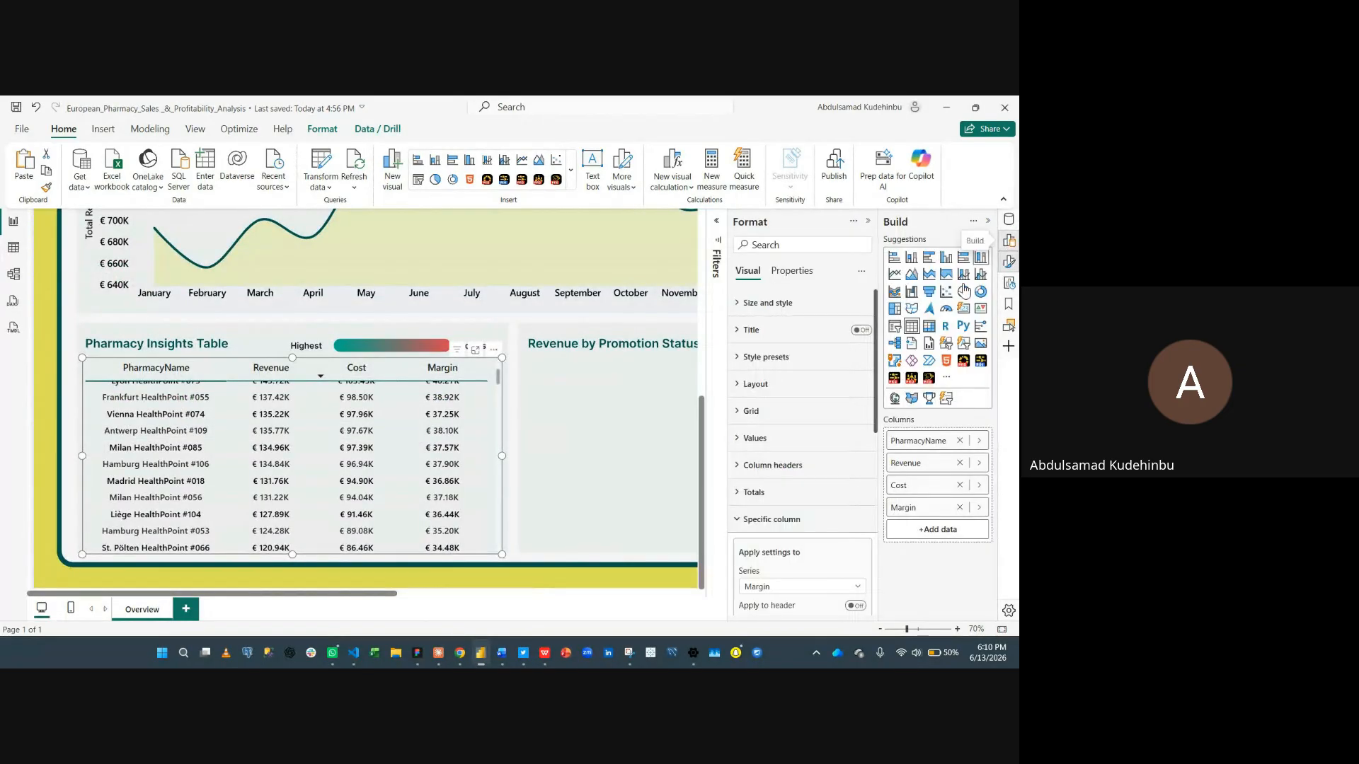
left_click(868, 221)
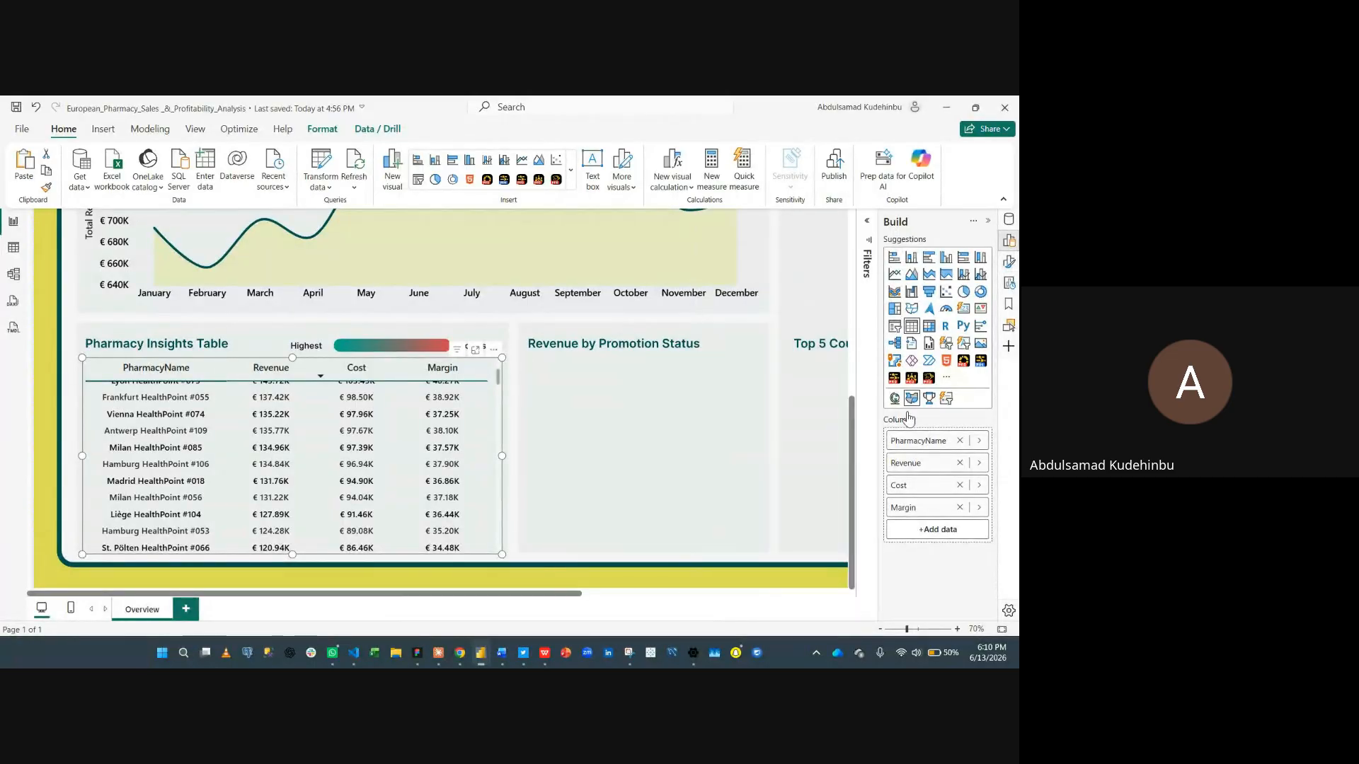
right_click(904, 462)
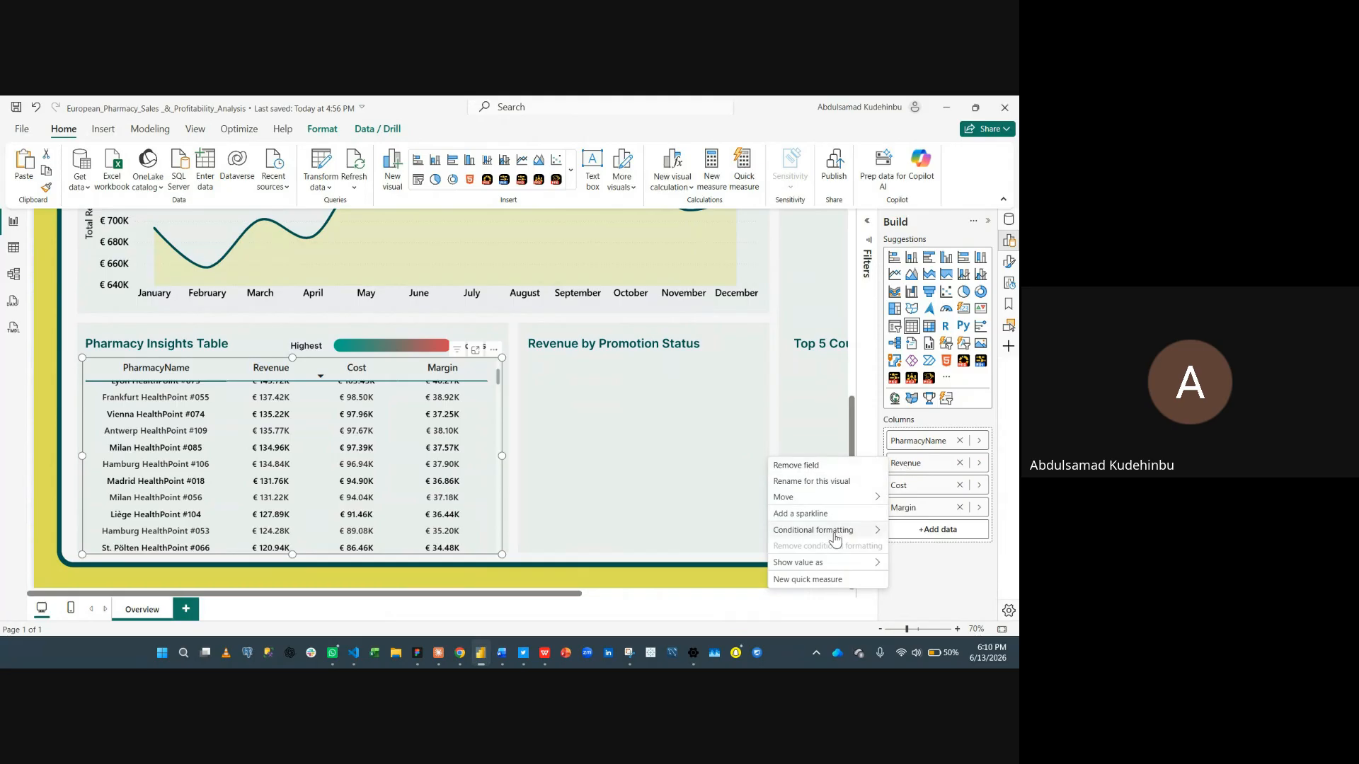
mouse_move(834, 534)
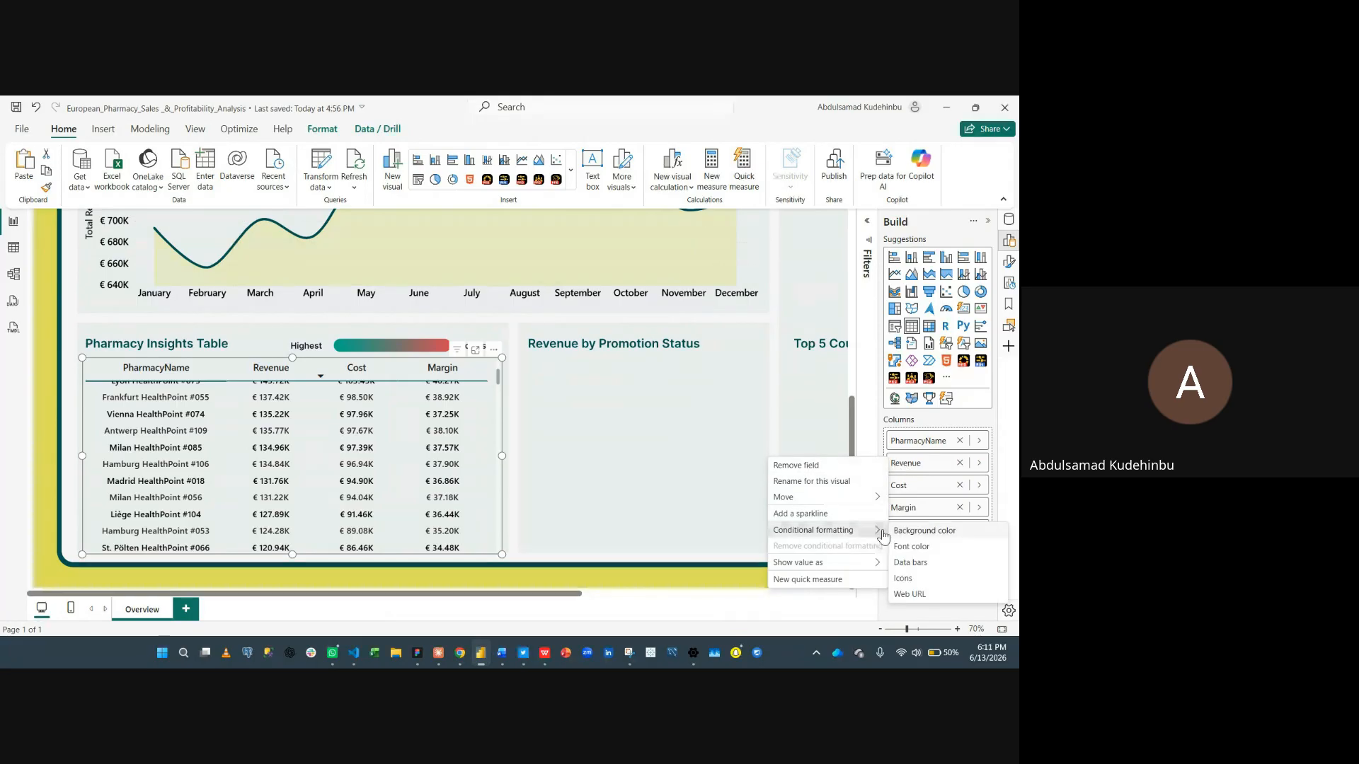
left_click(912, 548)
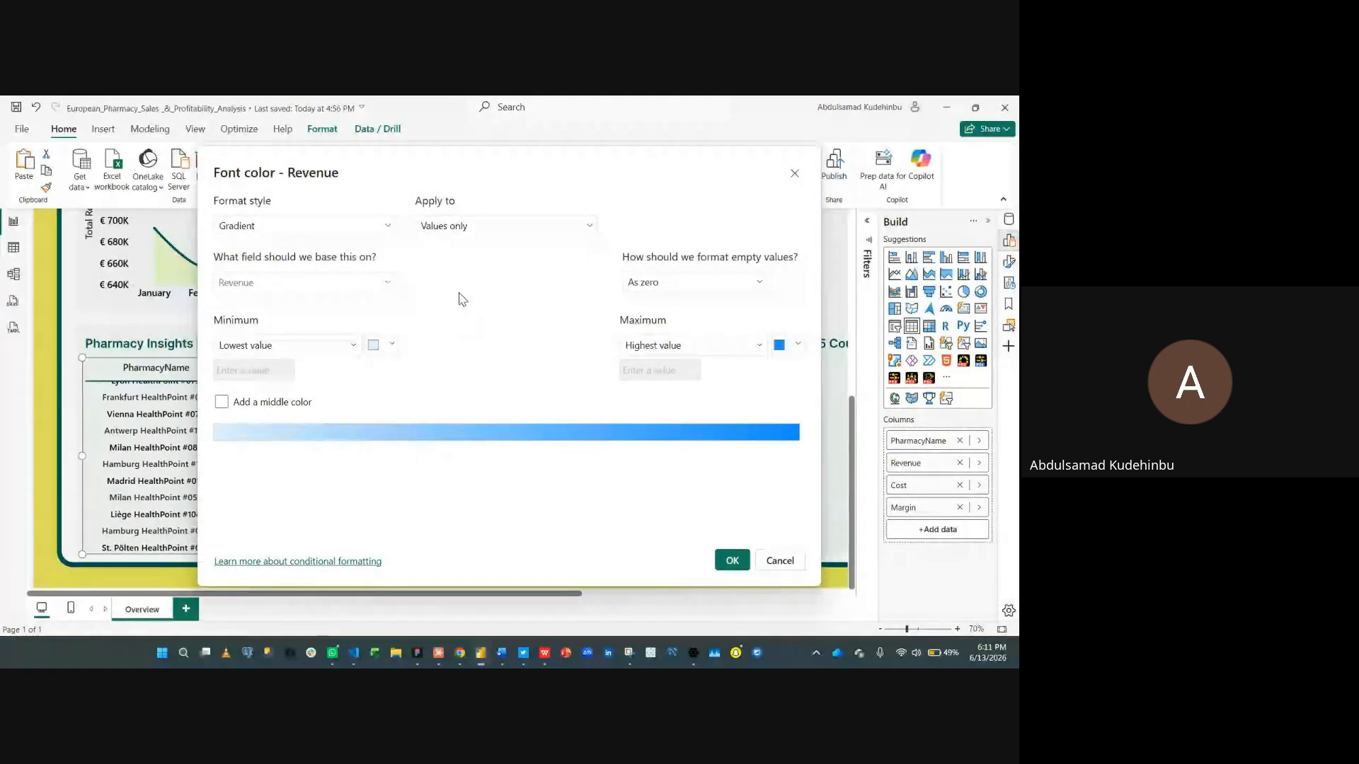
left_click(392, 347)
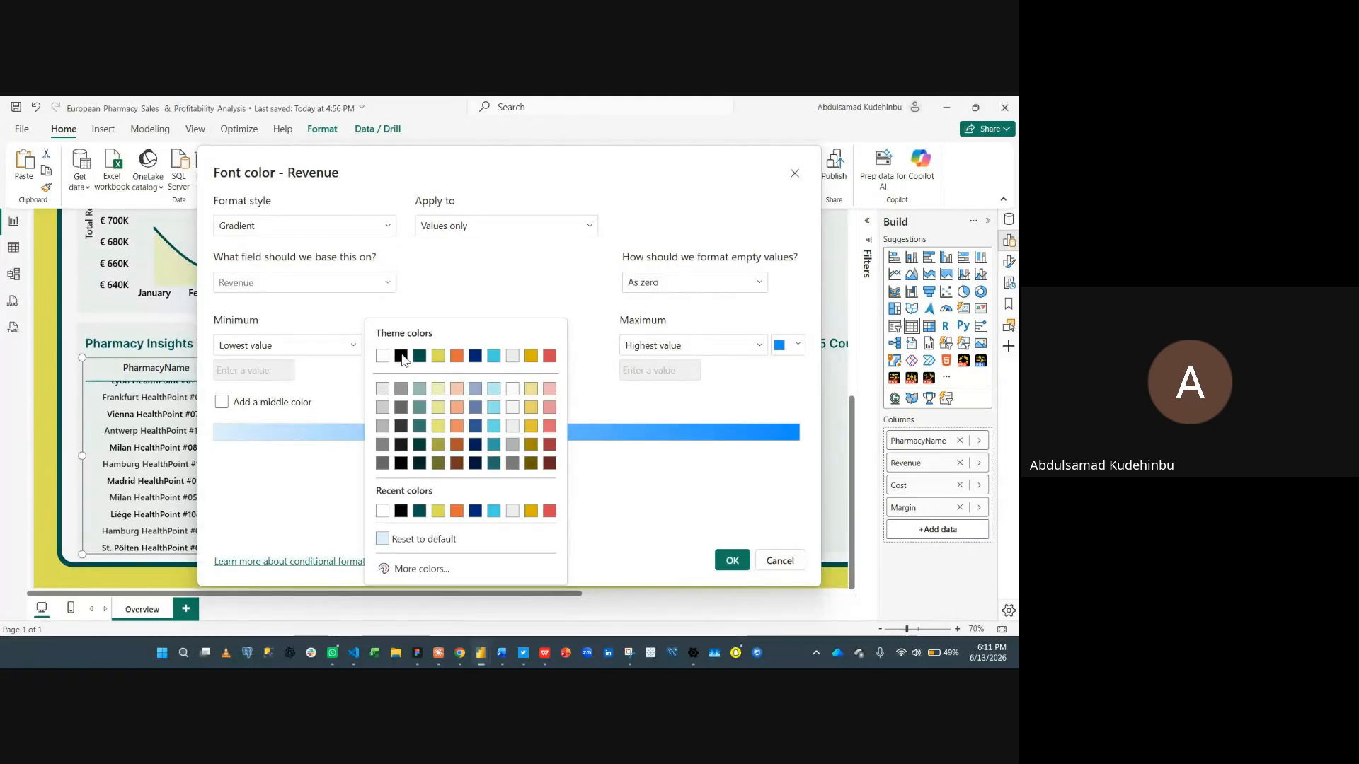
left_click(422, 571)
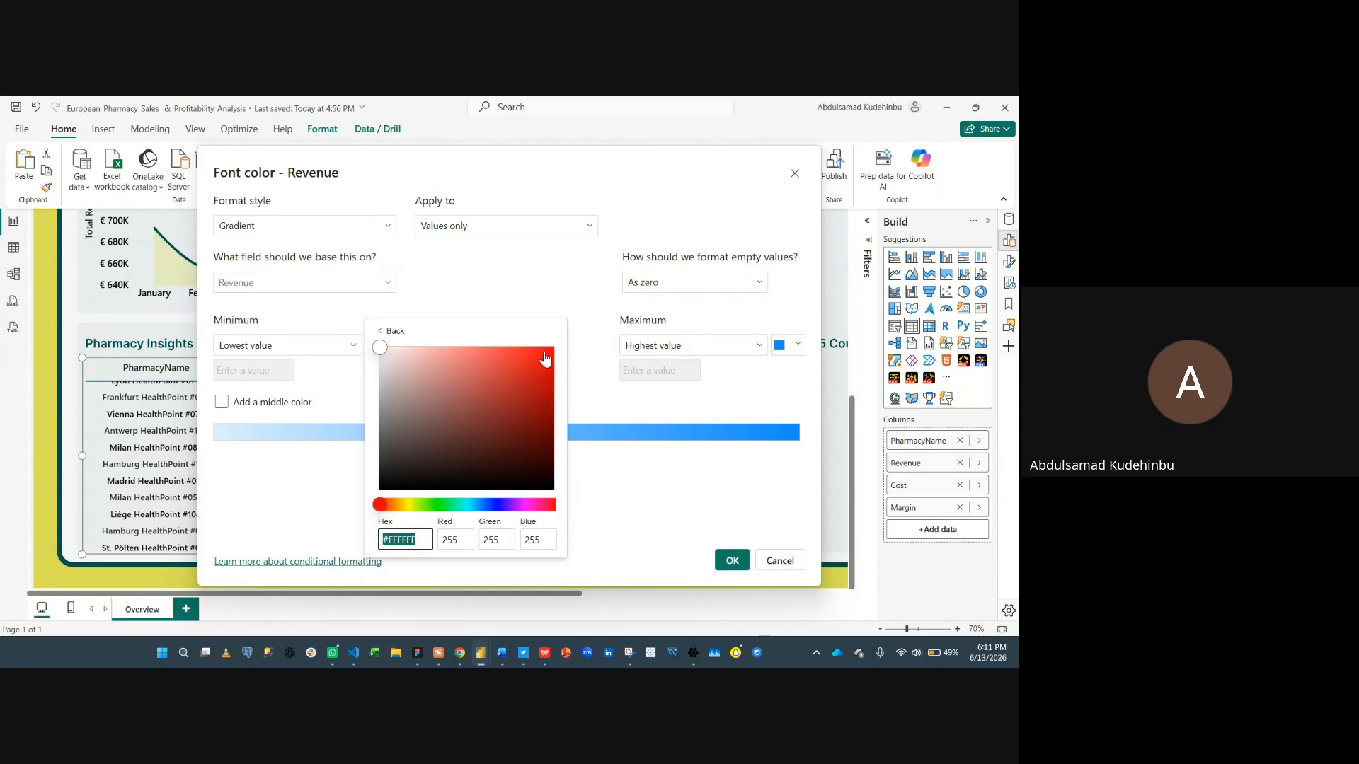
left_click_drag(545, 359, 557, 361)
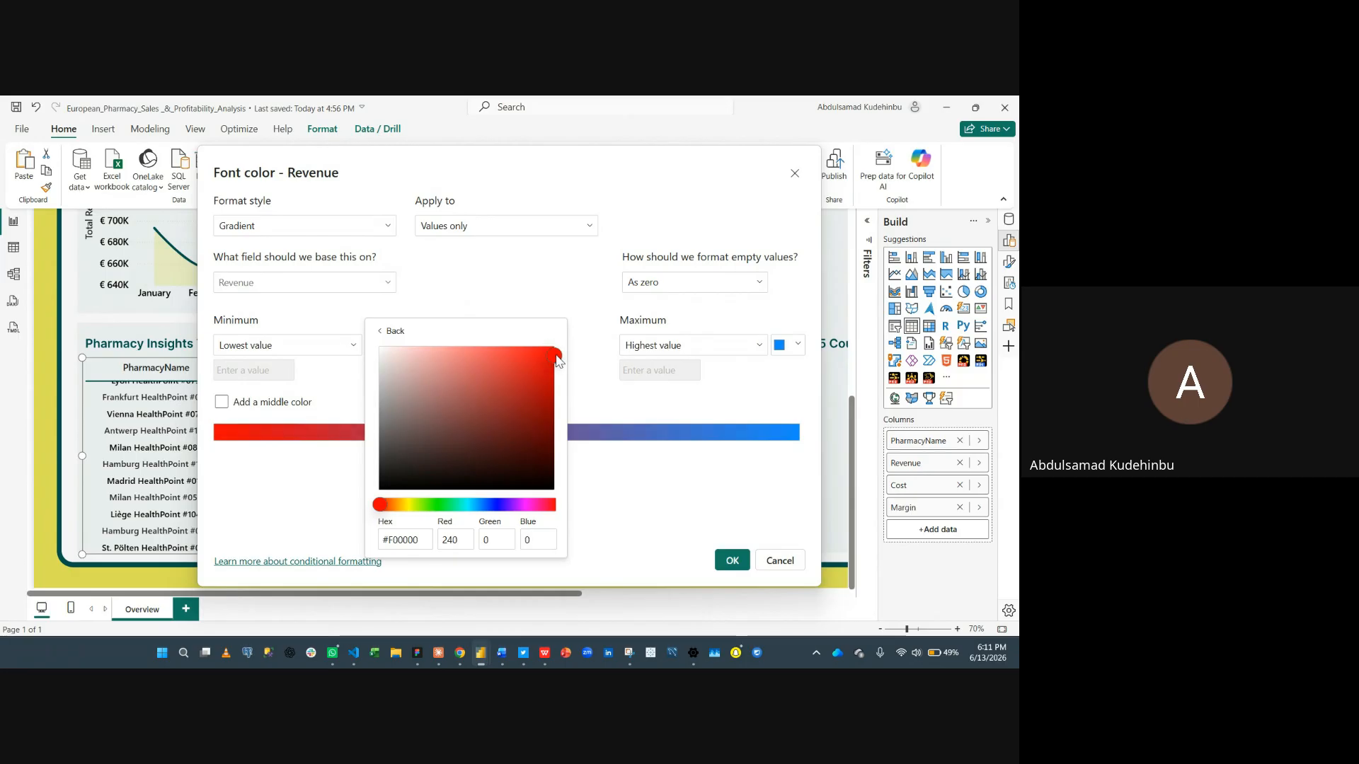
left_click(591, 384)
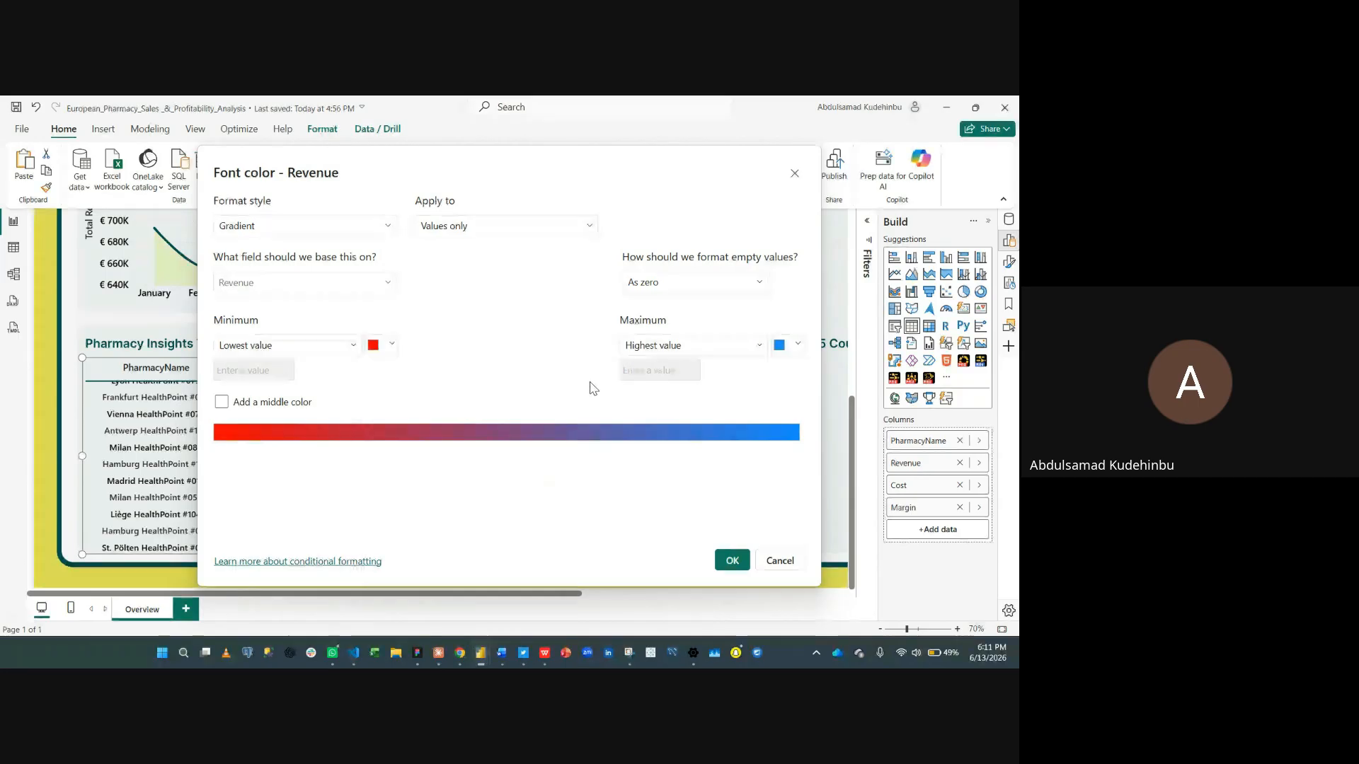
- Set the gradient's maximum color to green #05F54D and apply the Revenue font color formatting
left_click(789, 355)
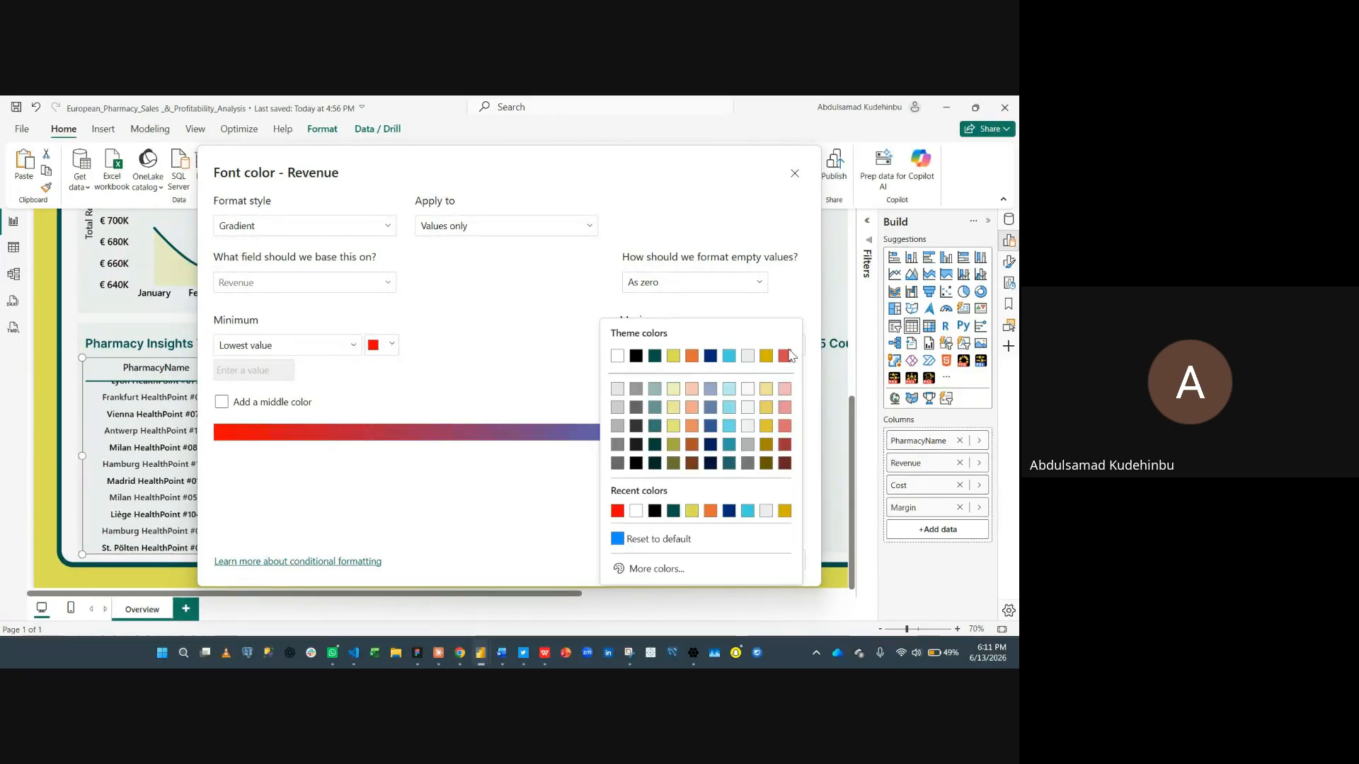
left_click(652, 570)
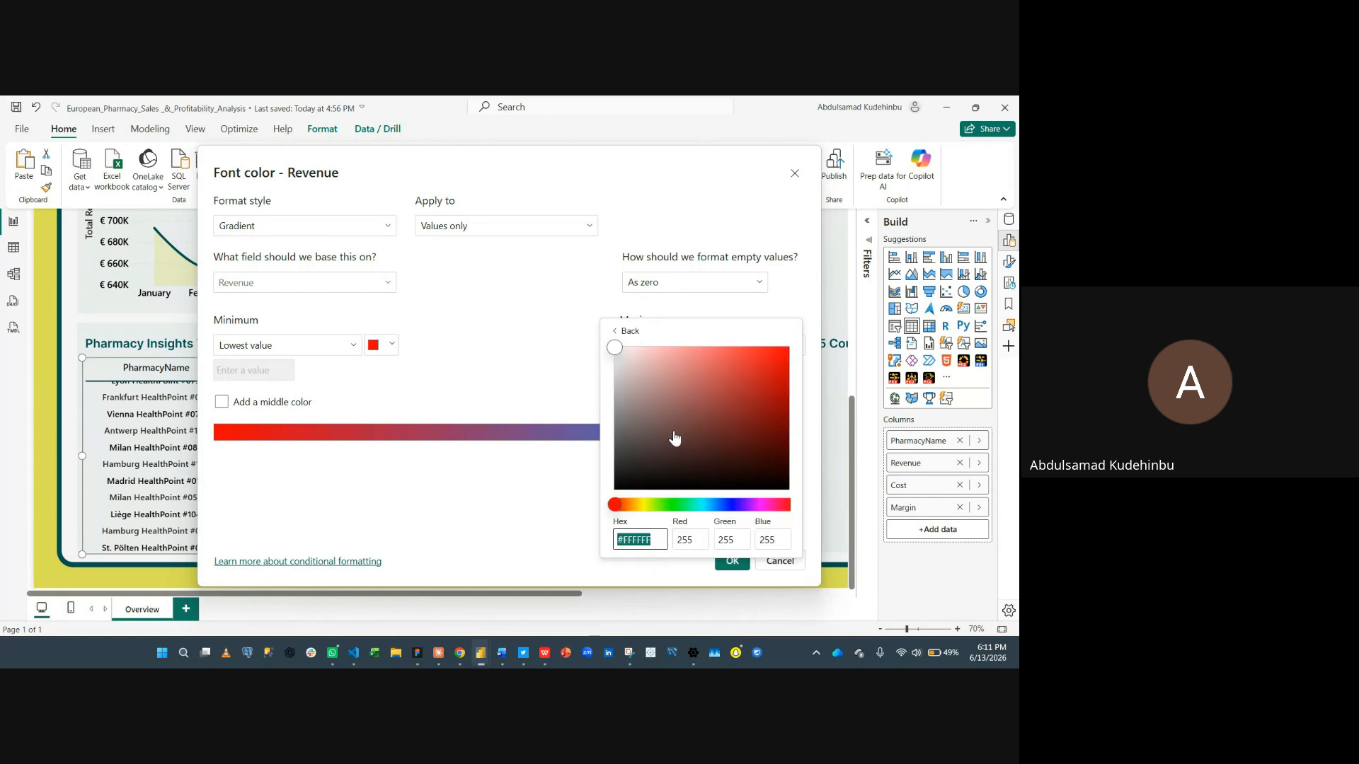
left_click(681, 505)
left_click(552, 487)
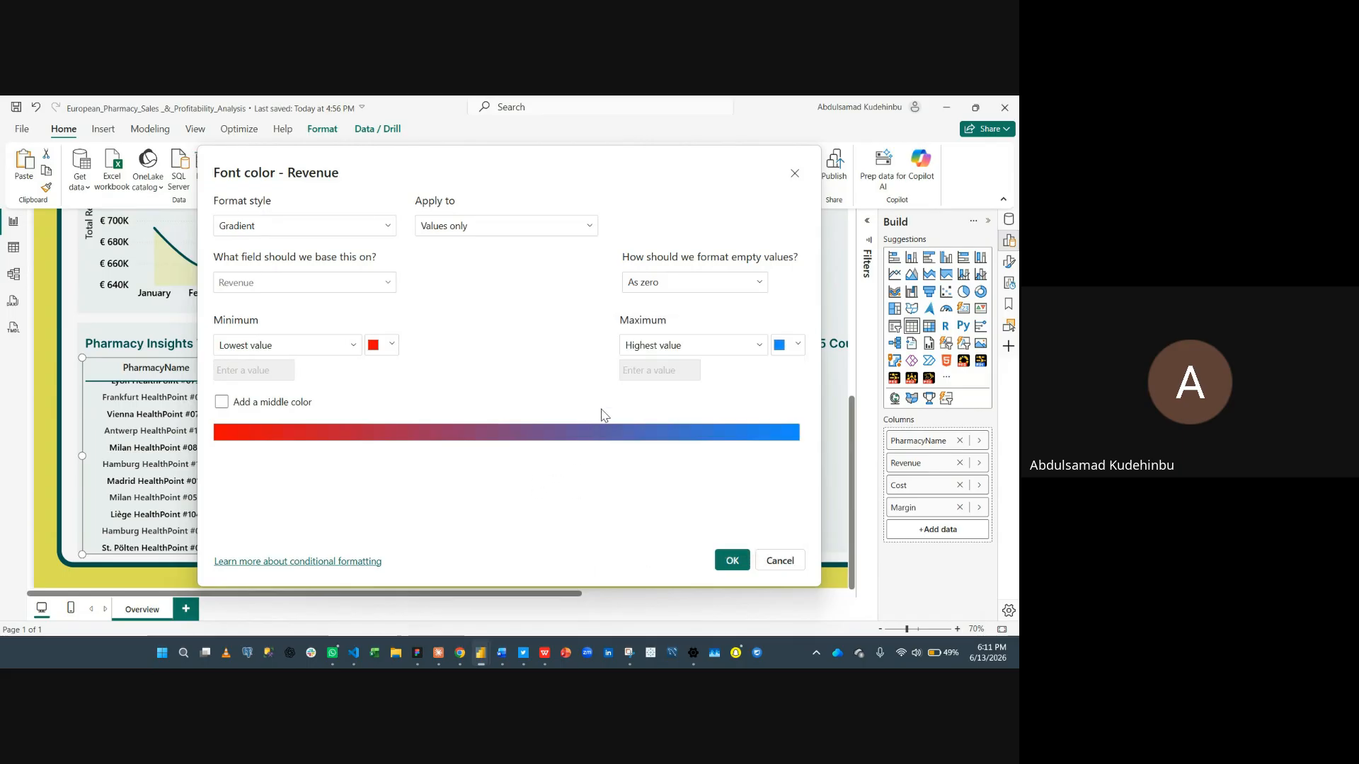
left_click(781, 354)
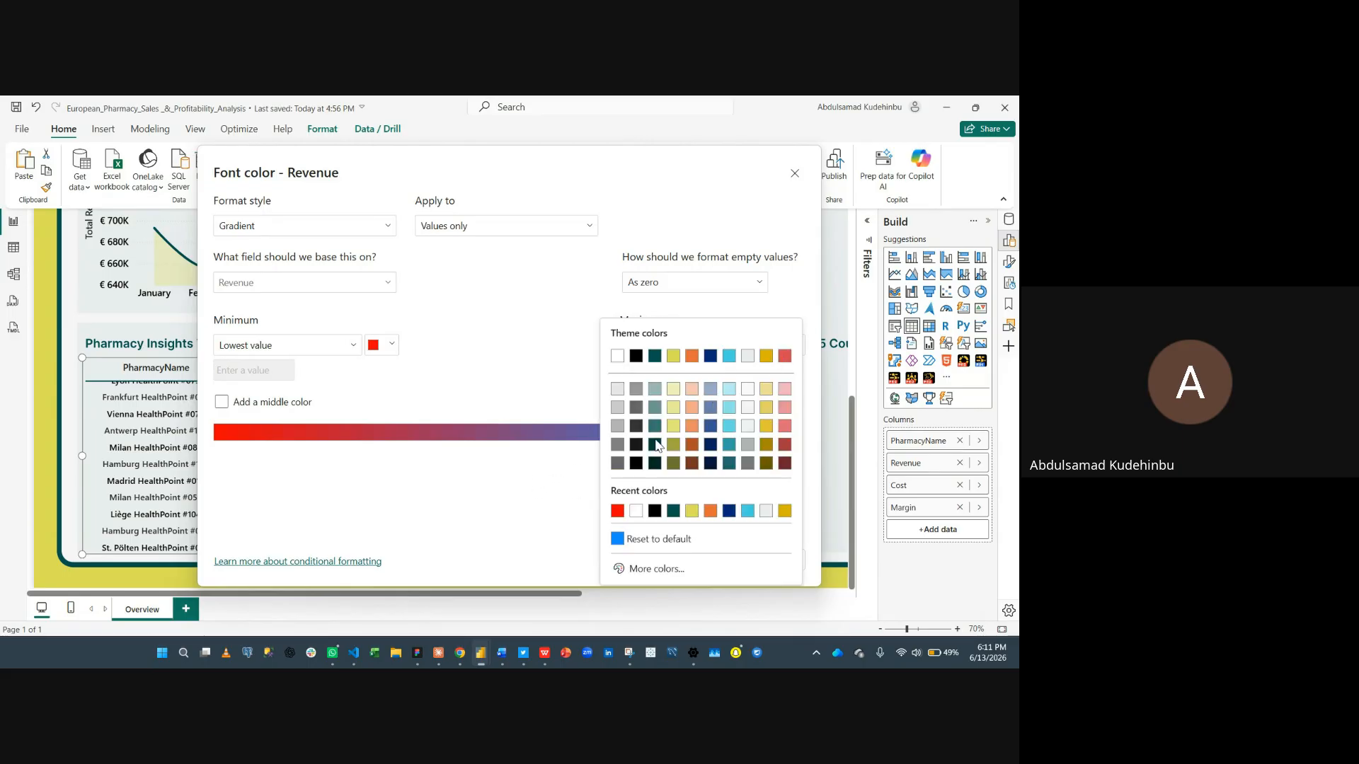
left_click(625, 566)
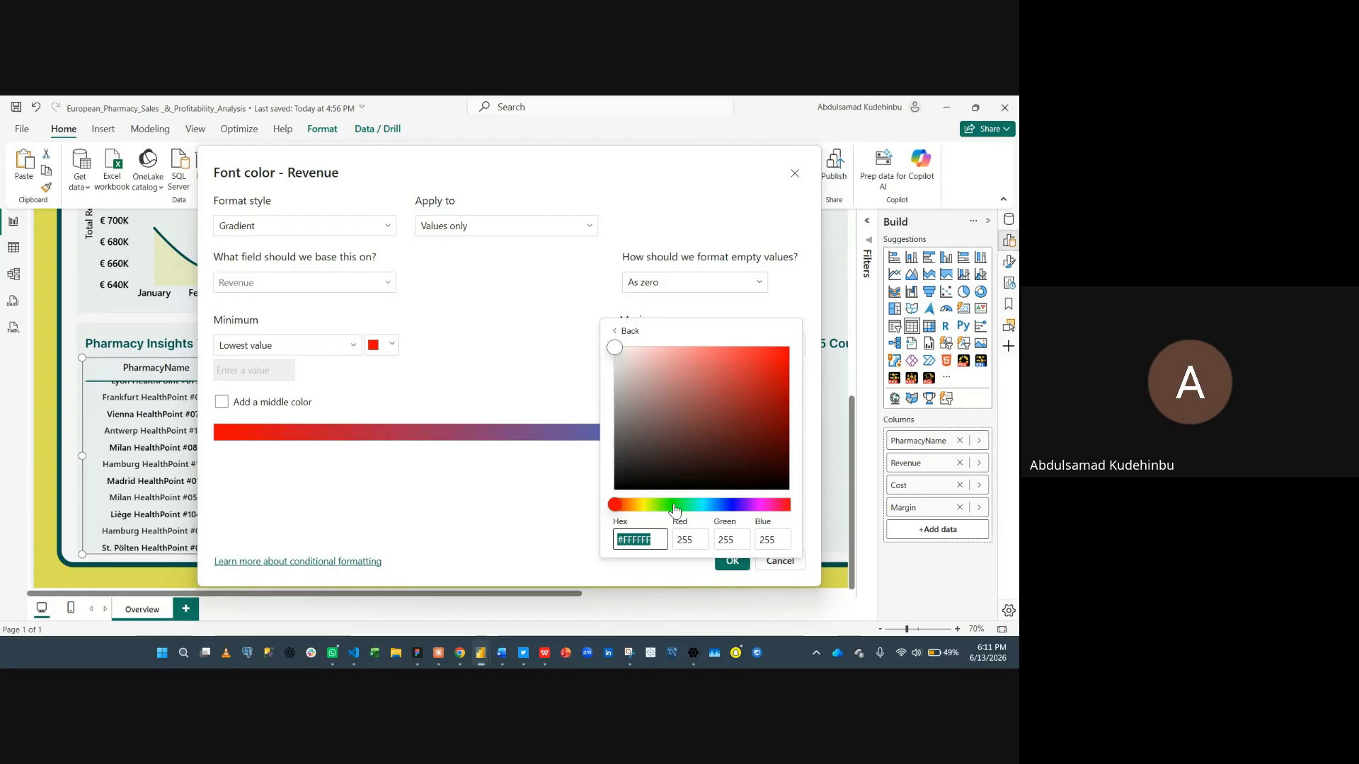
left_click(677, 504)
left_click(784, 354)
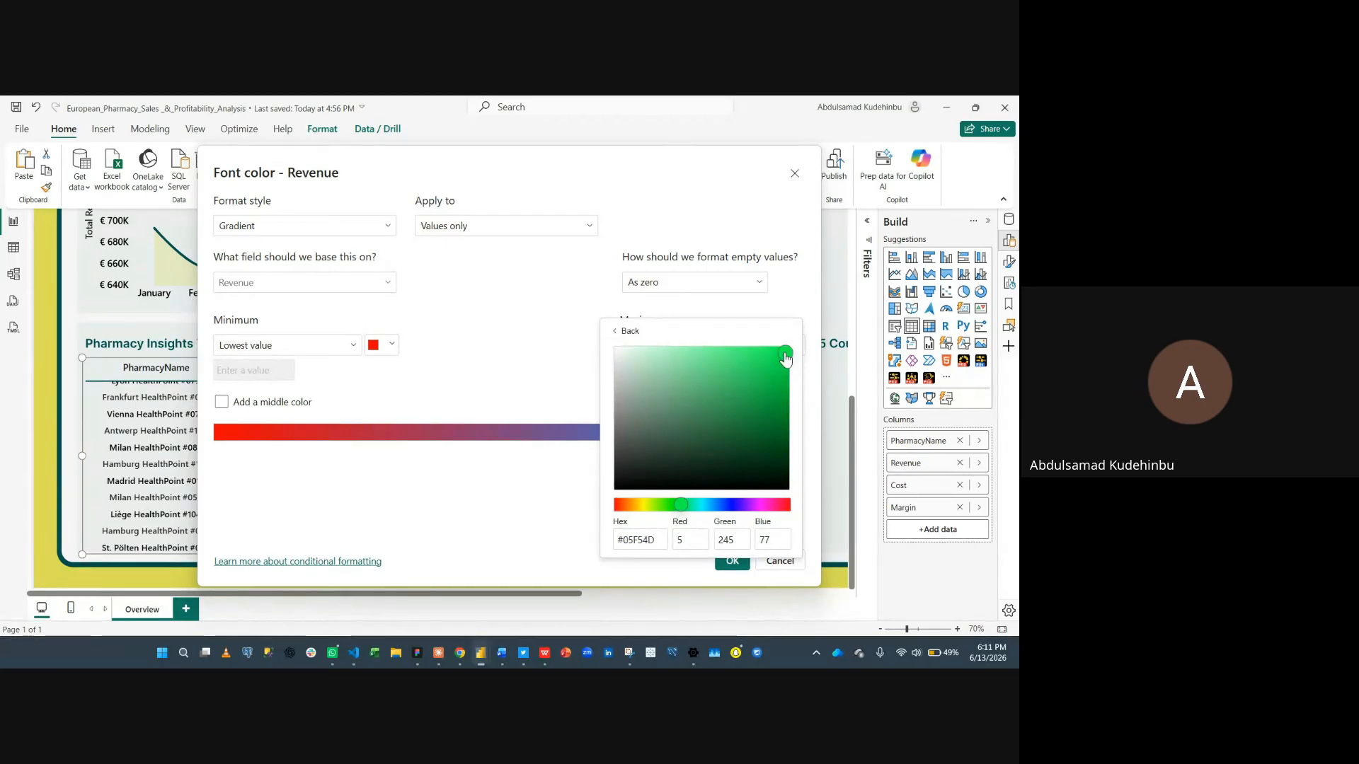
left_click(542, 479)
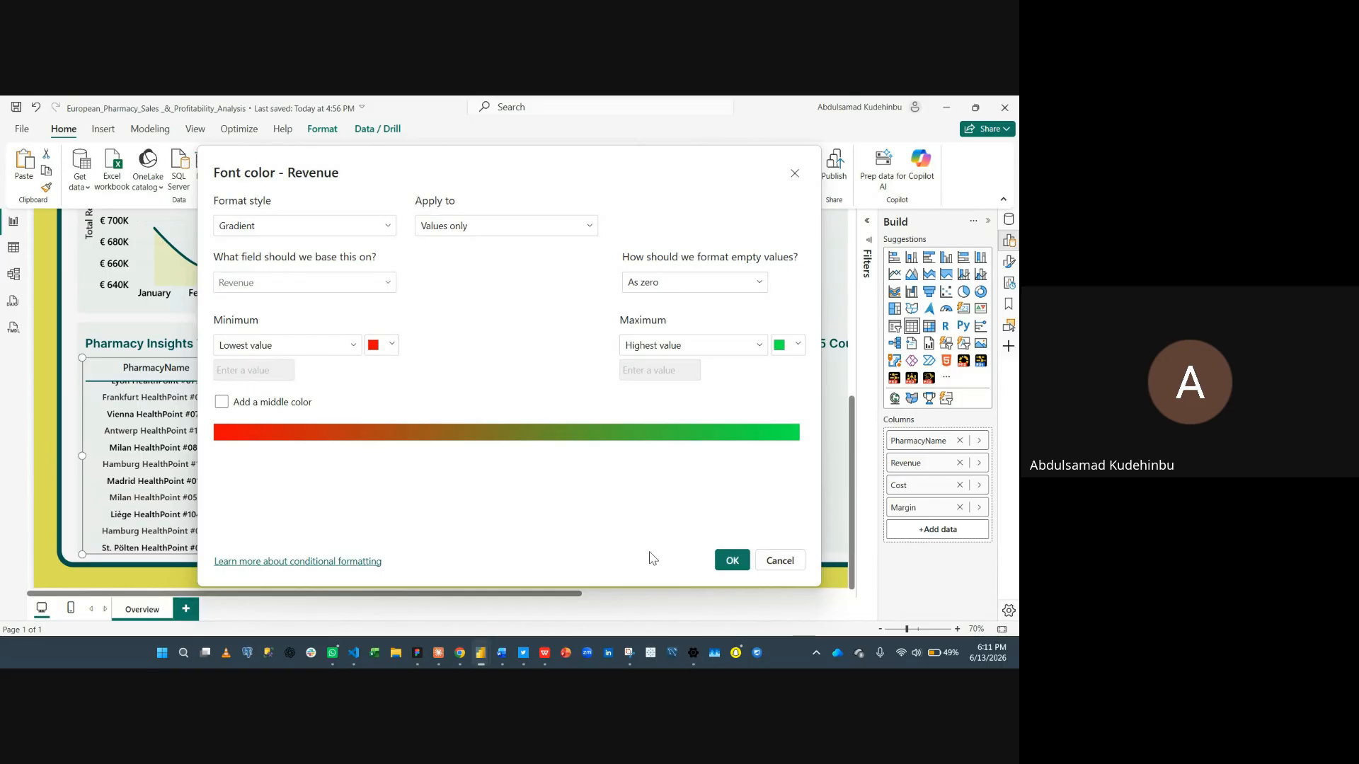
left_click(732, 560)
- Scroll through the Pharmacy Insights Table to review the Revenue font colors from highest to lowest
scroll(278, 482, "up", 2)
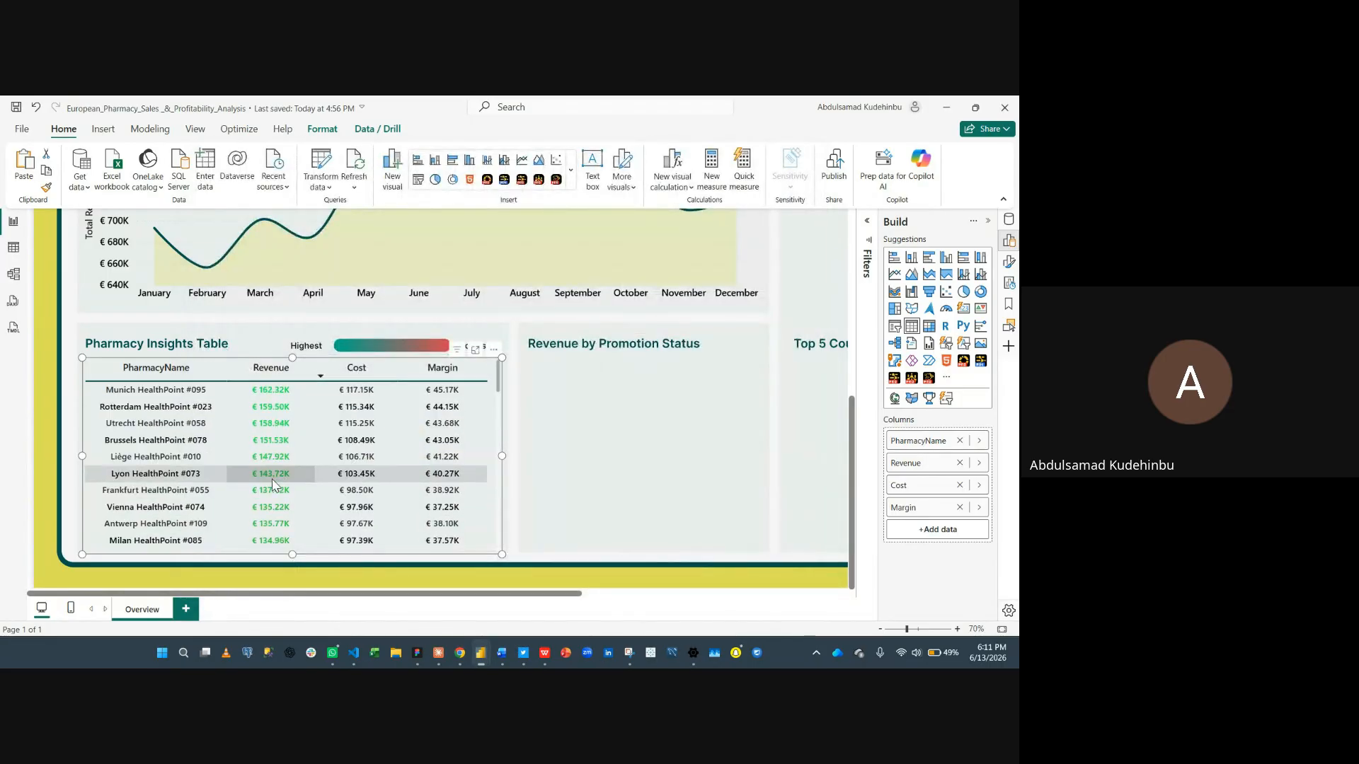
scroll(276, 418, "down", 10)
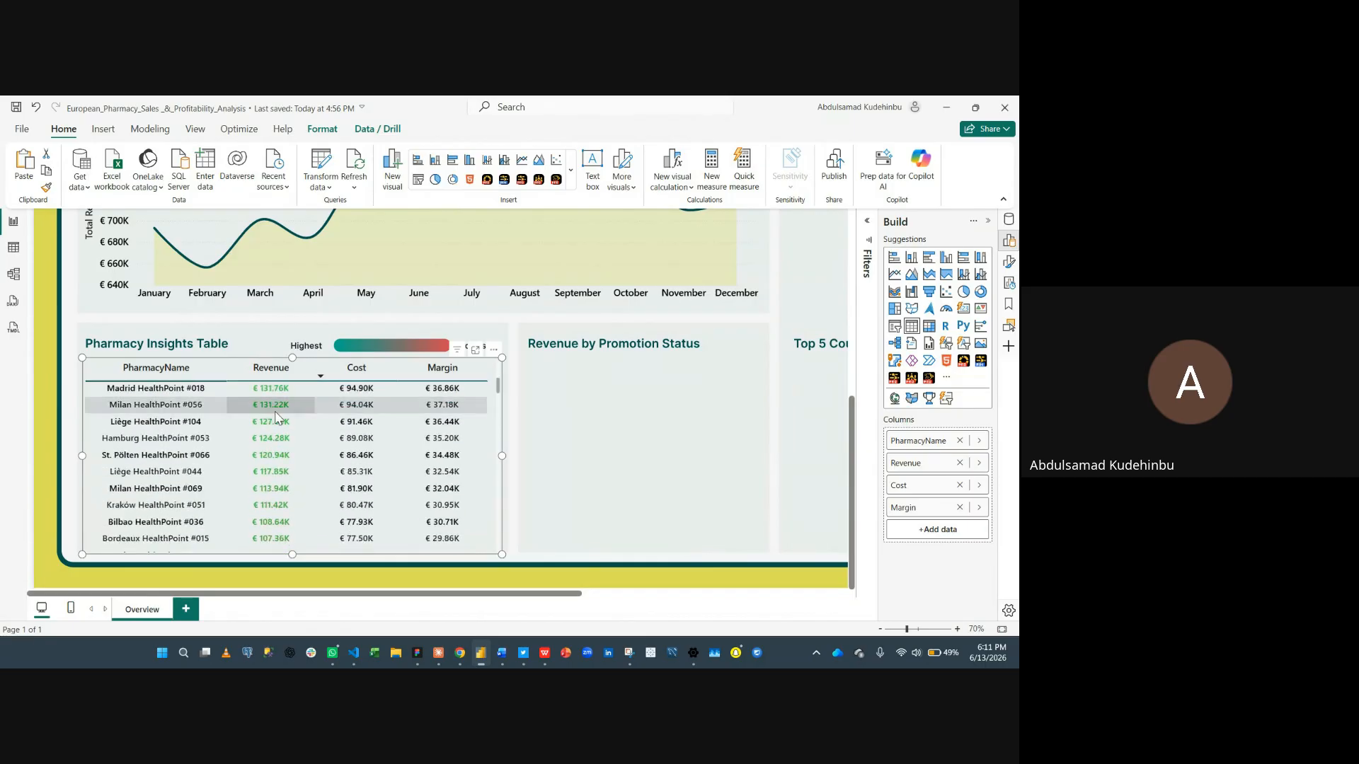
scroll(276, 419, "down", 15)
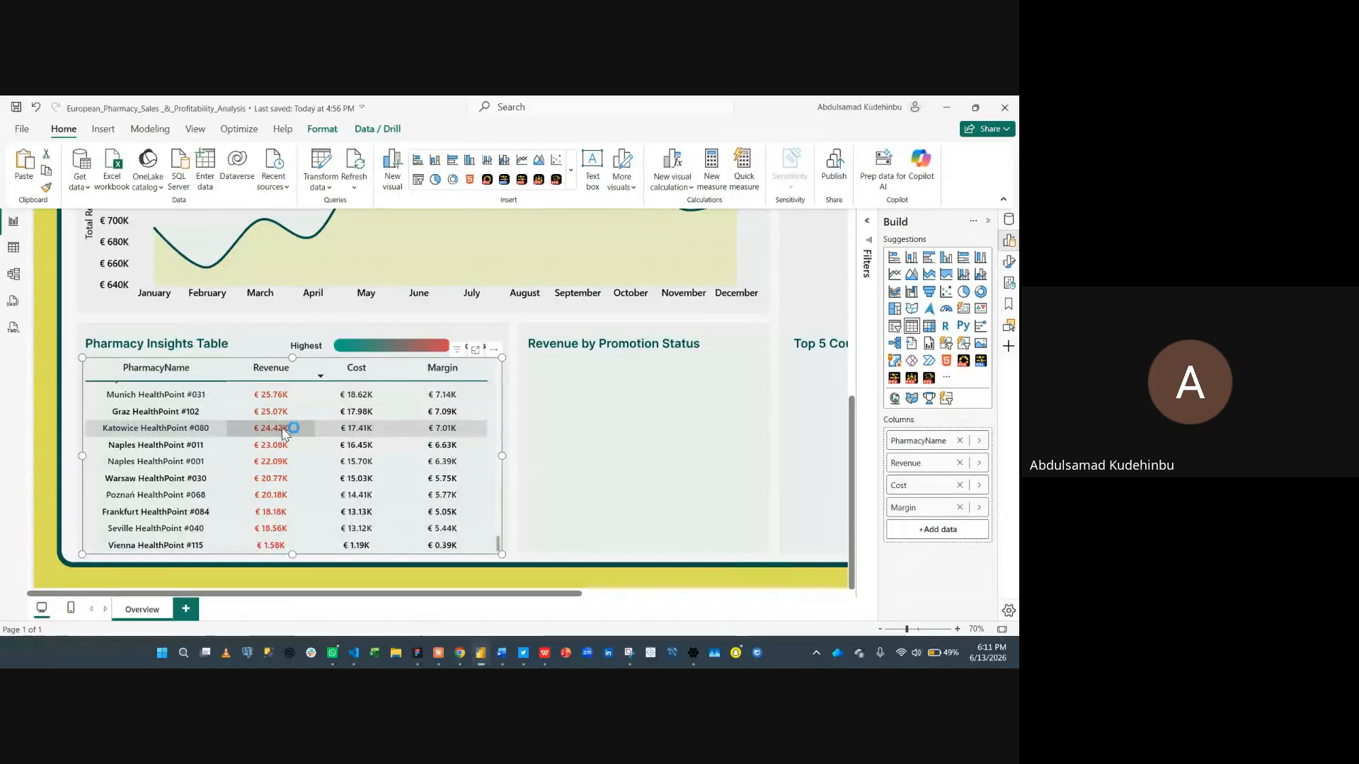
scroll(282, 429, "up", 2)
scroll(281, 431, "down", 2)
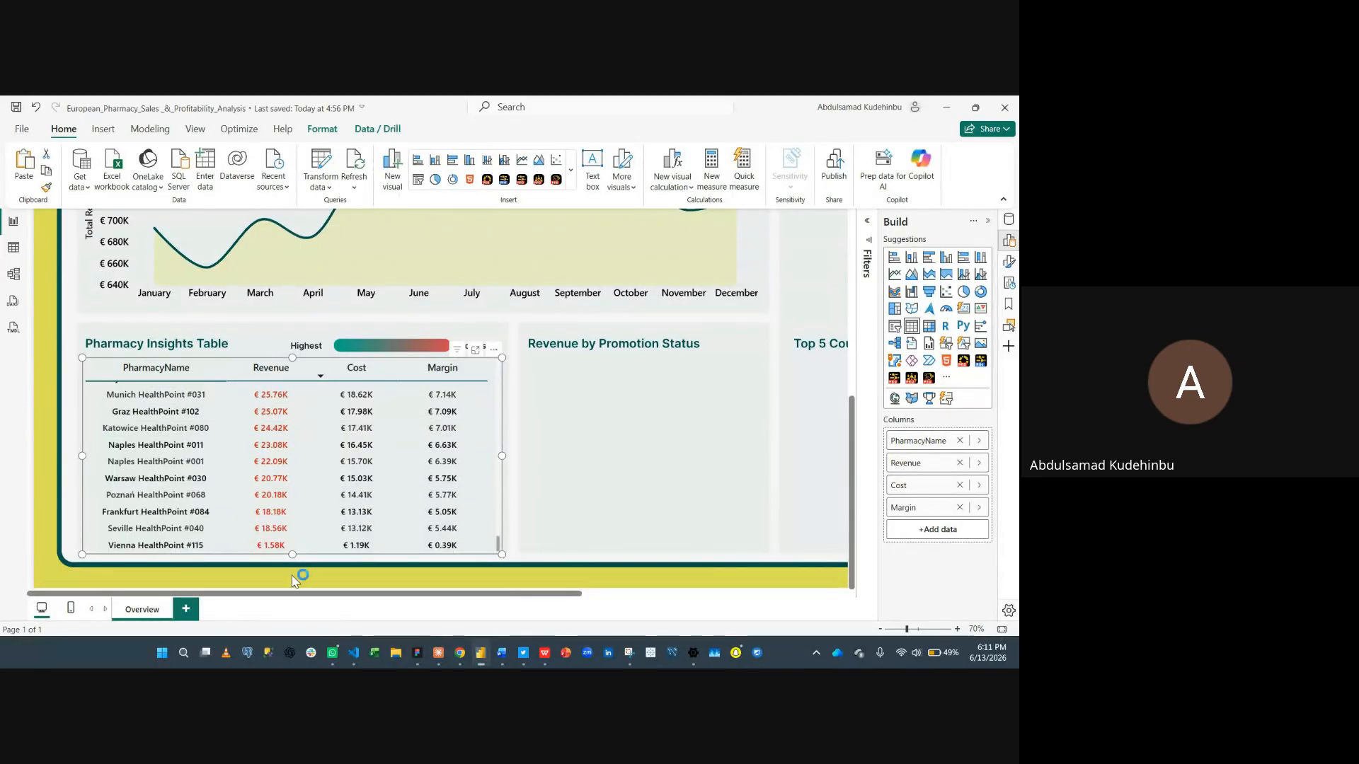
scroll(269, 509, "up", 5)
scroll(266, 519, "up", 8)
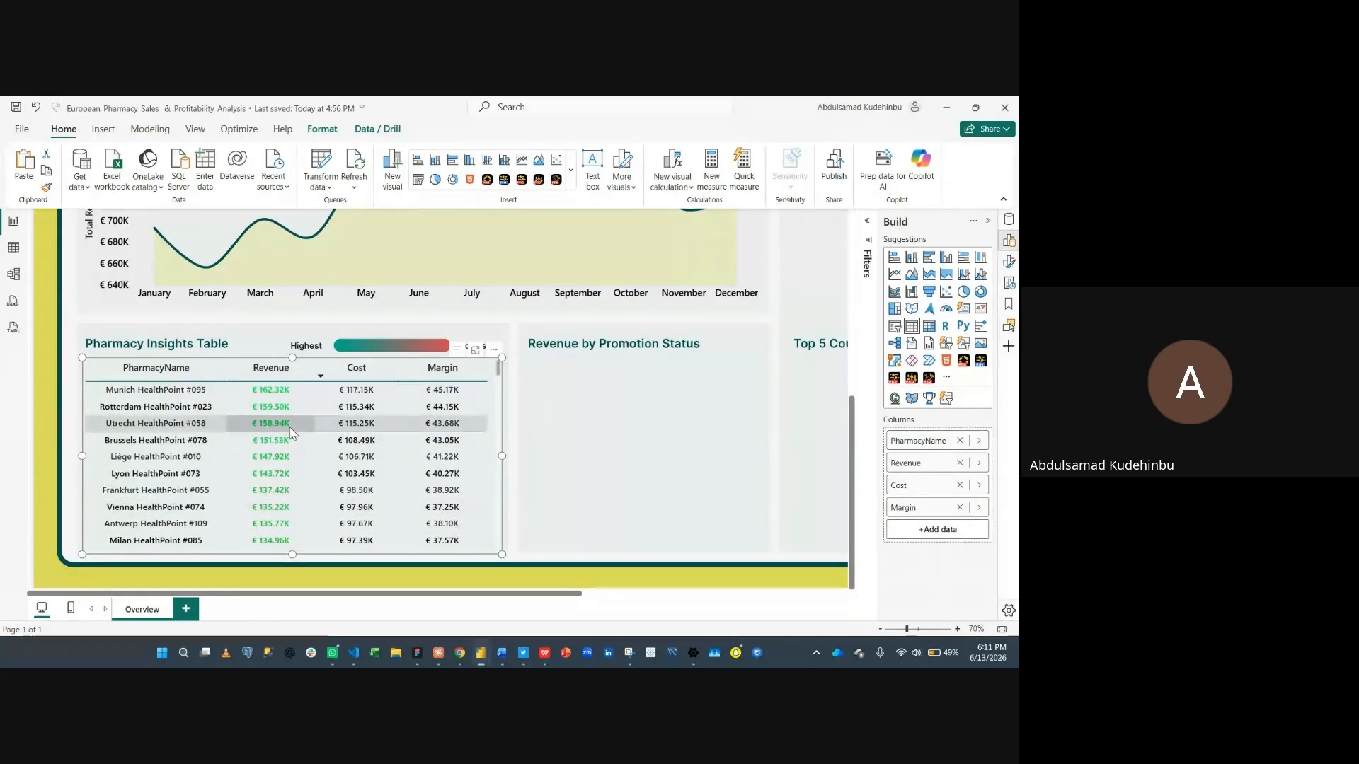
- Reopen the Revenue font color formatting and change the maximum color to the dark teal theme color
right_click(904, 470)
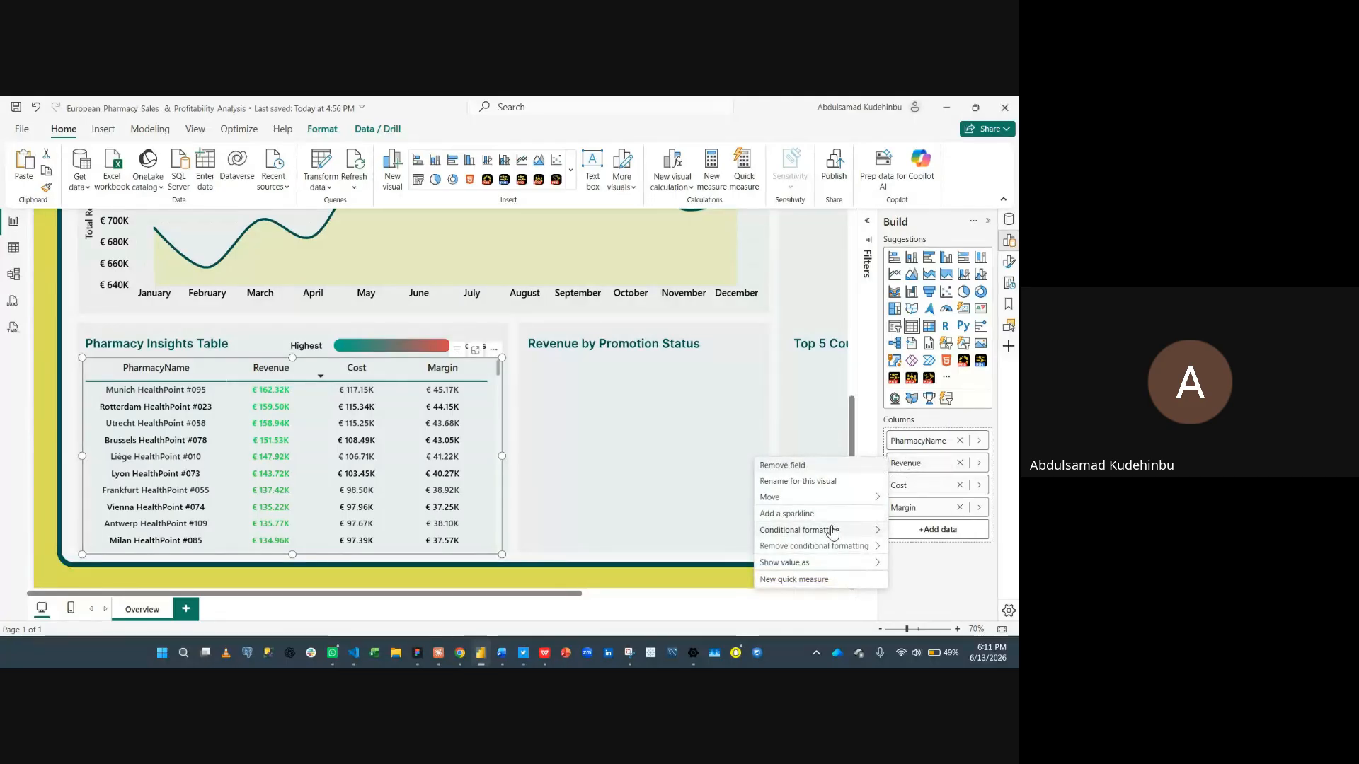
mouse_move(833, 532)
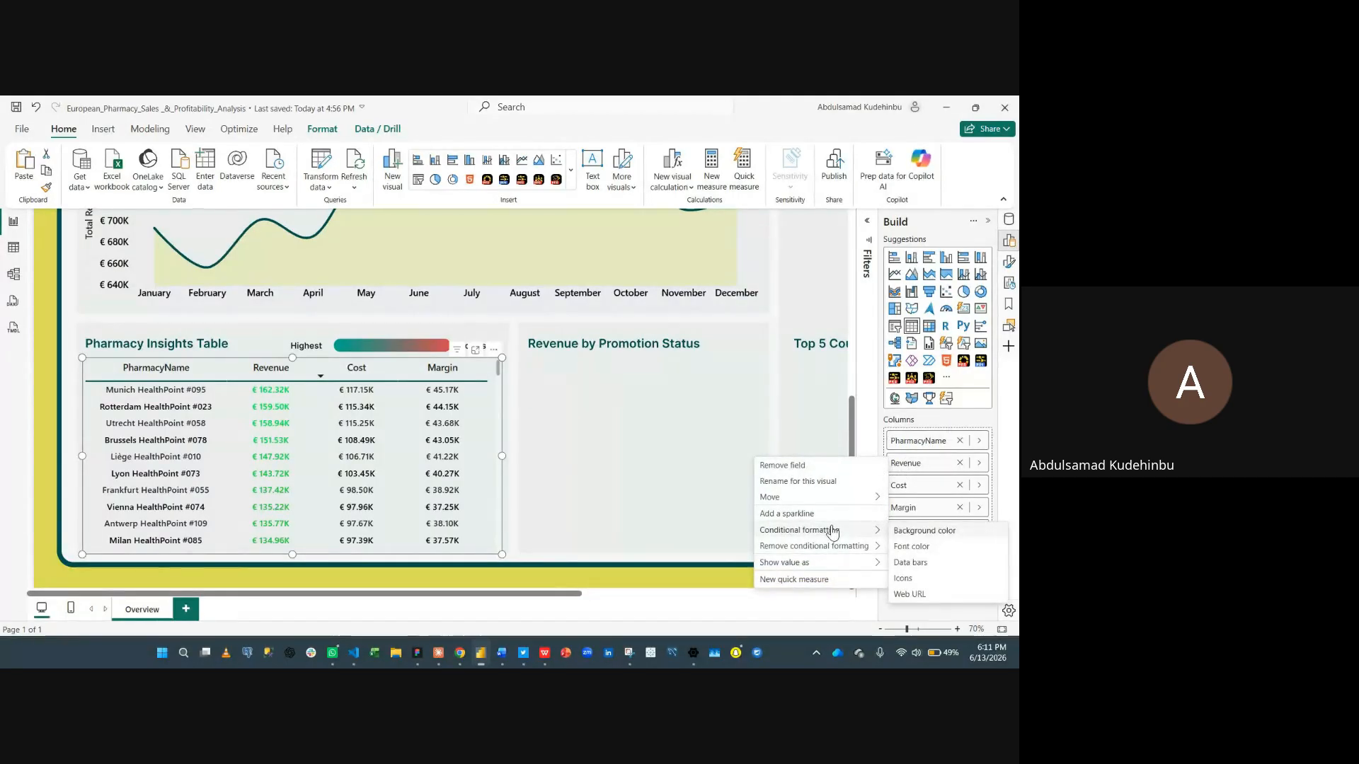
left_click(905, 547)
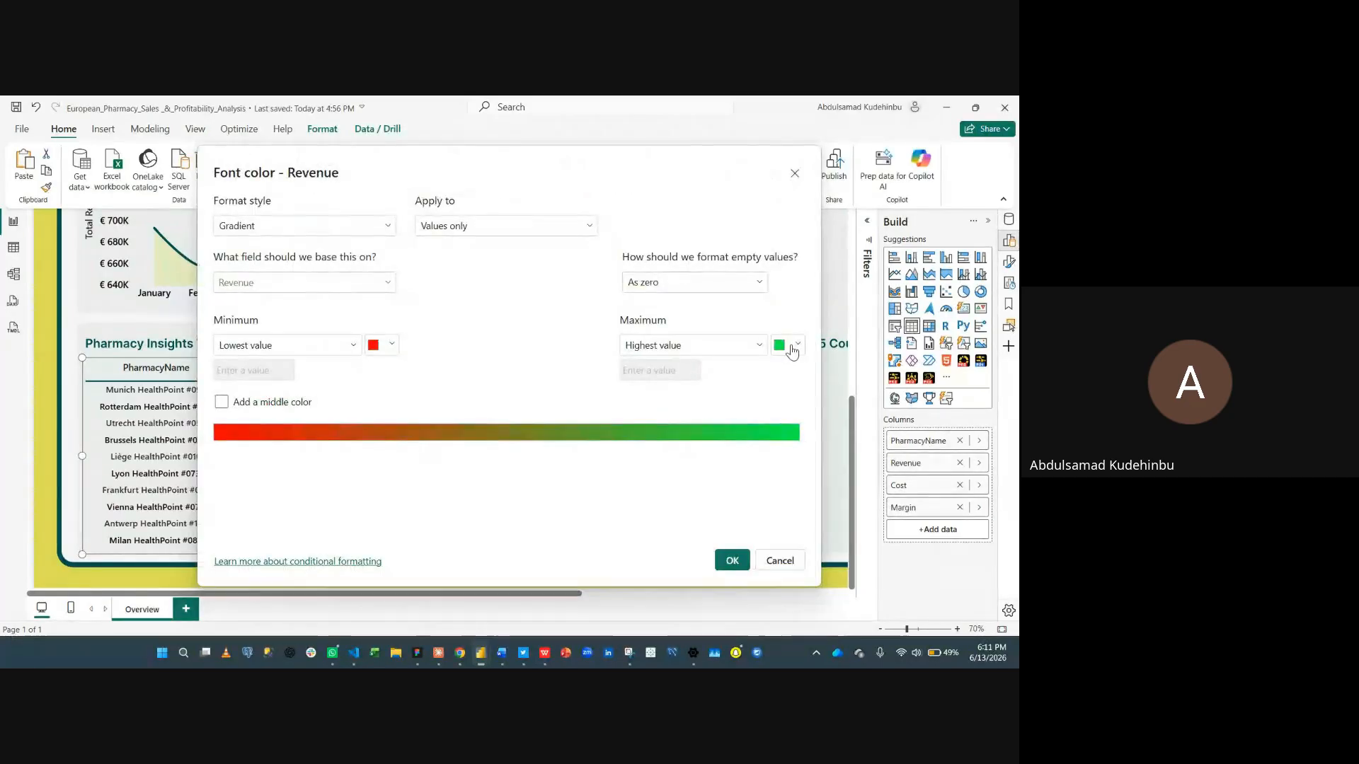
left_click(792, 346)
left_click(656, 511)
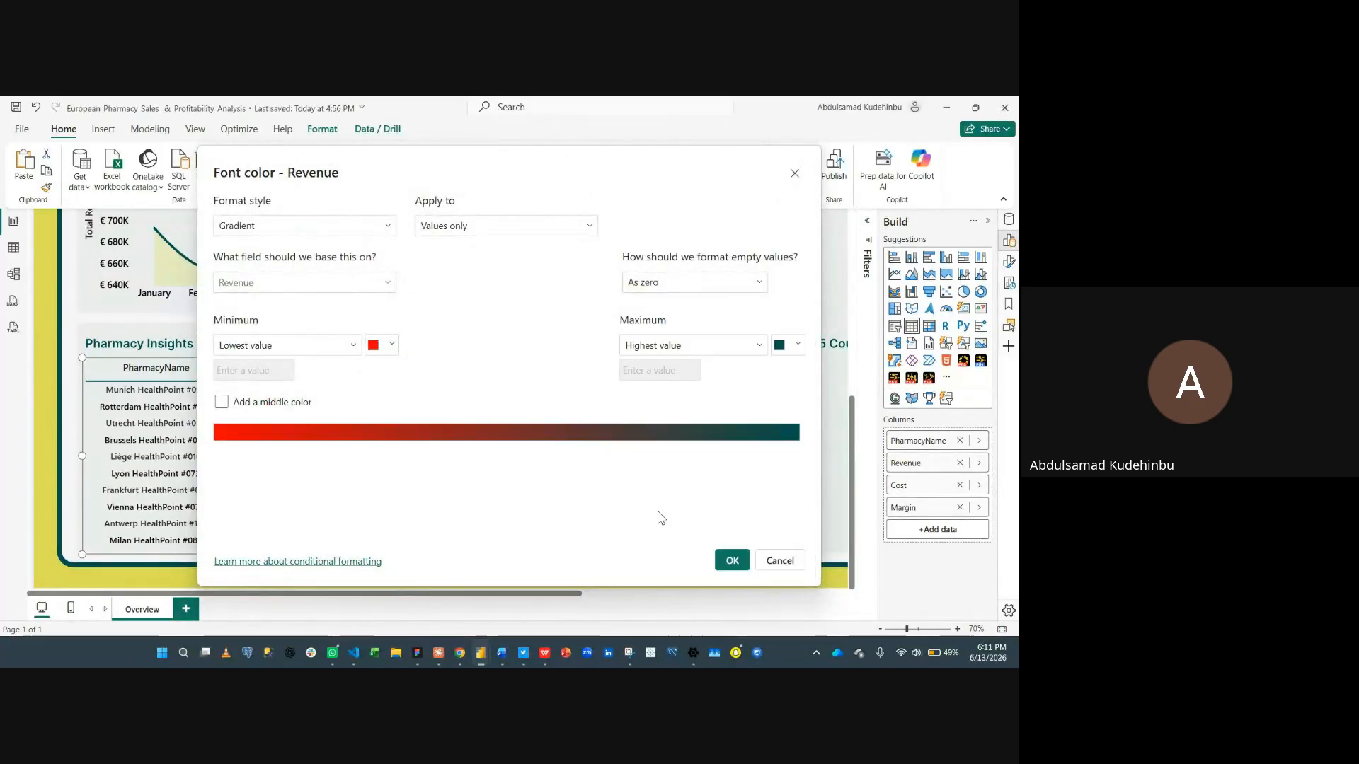
left_click(732, 562)
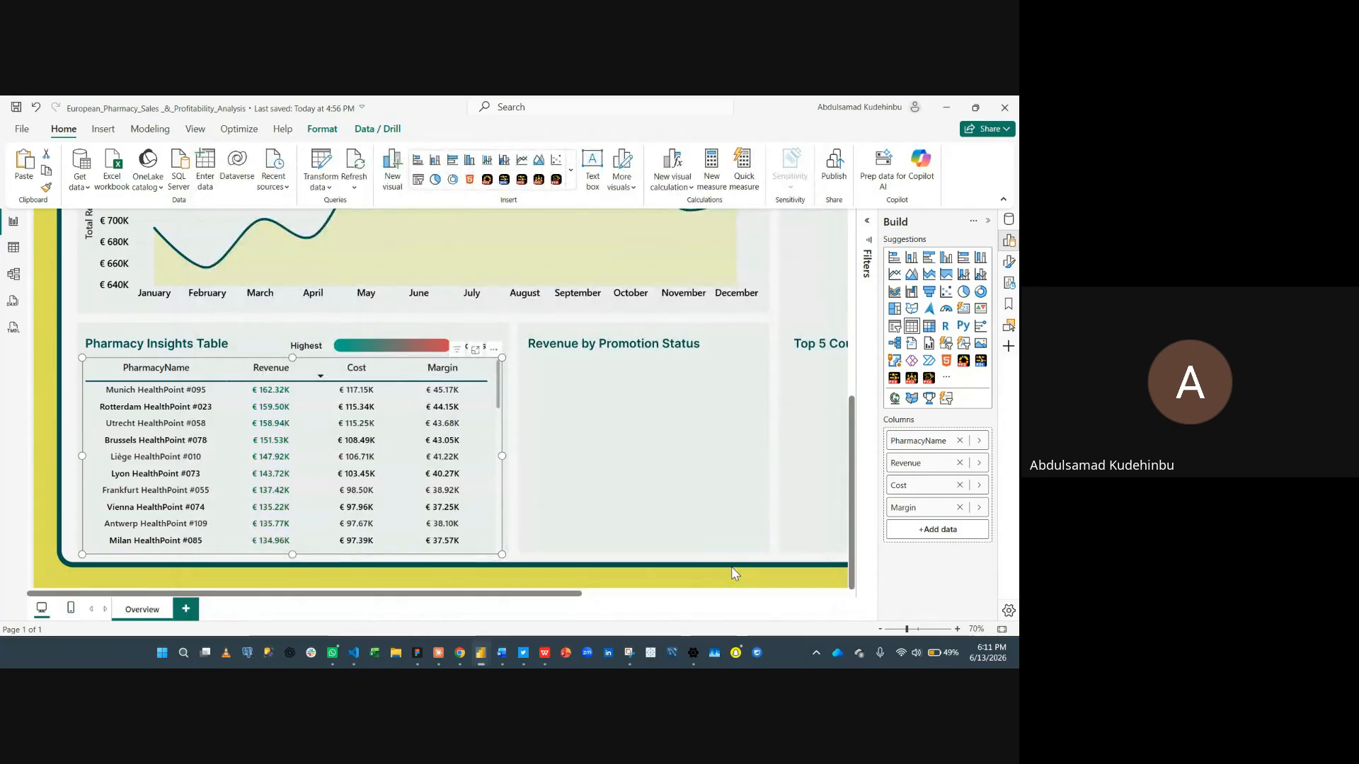
- Scroll through the table to review the updated Revenue colors
scroll(389, 453, "down", 15)
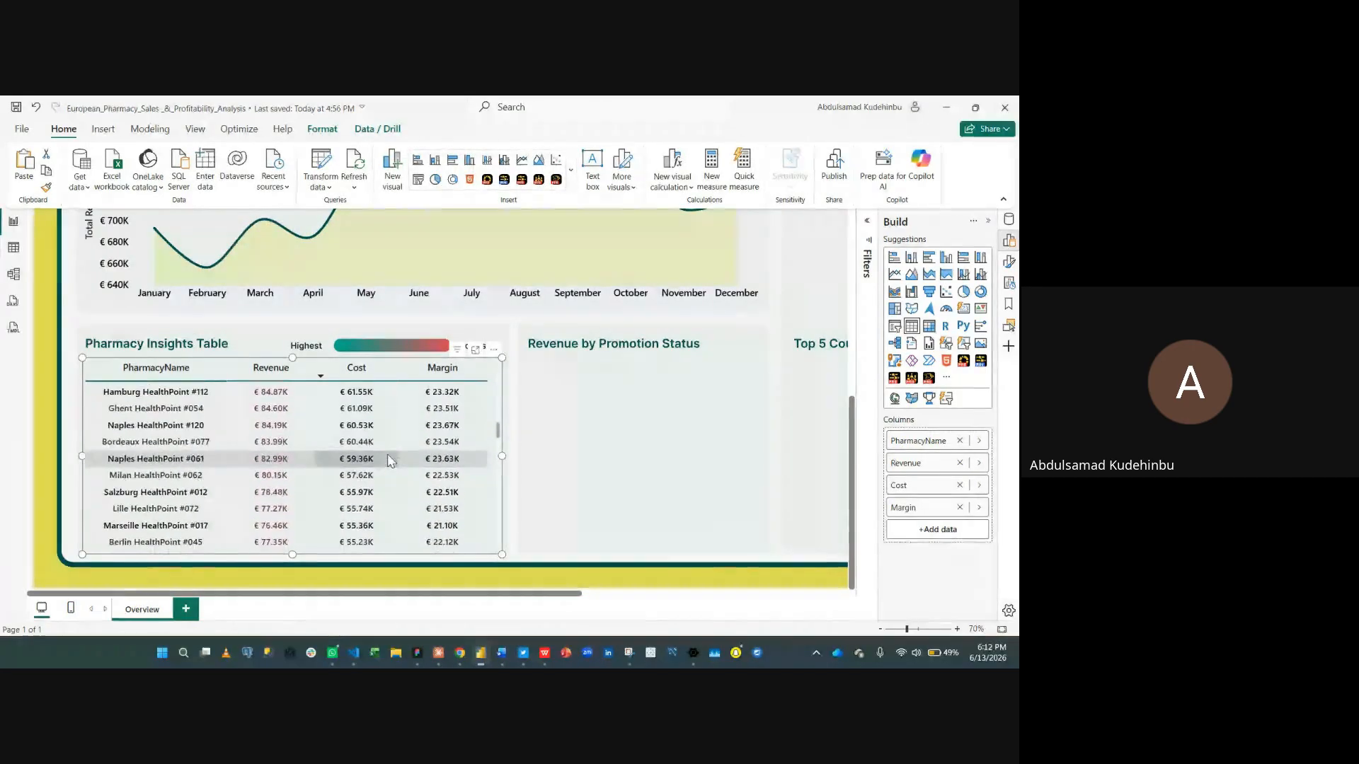
scroll(396, 460, "up", 5)
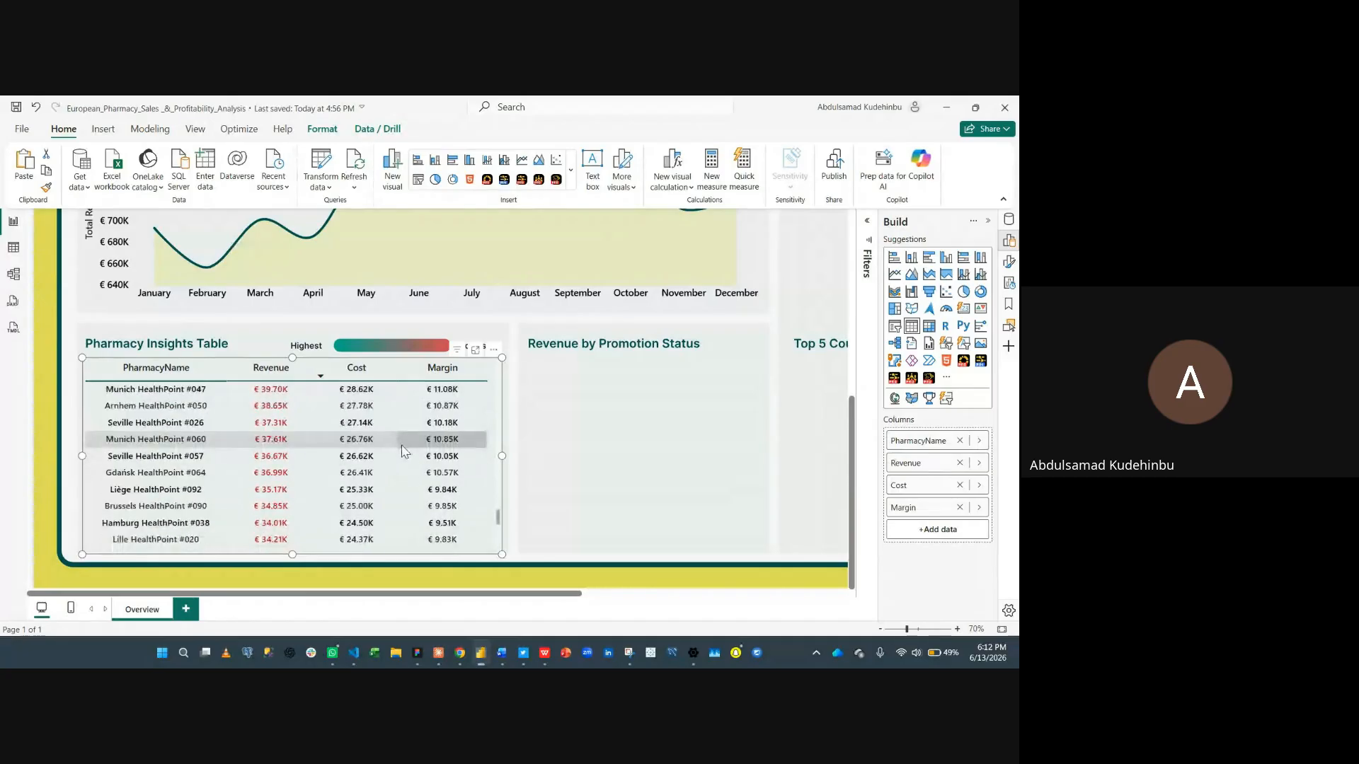
scroll(403, 457, "up", 10)
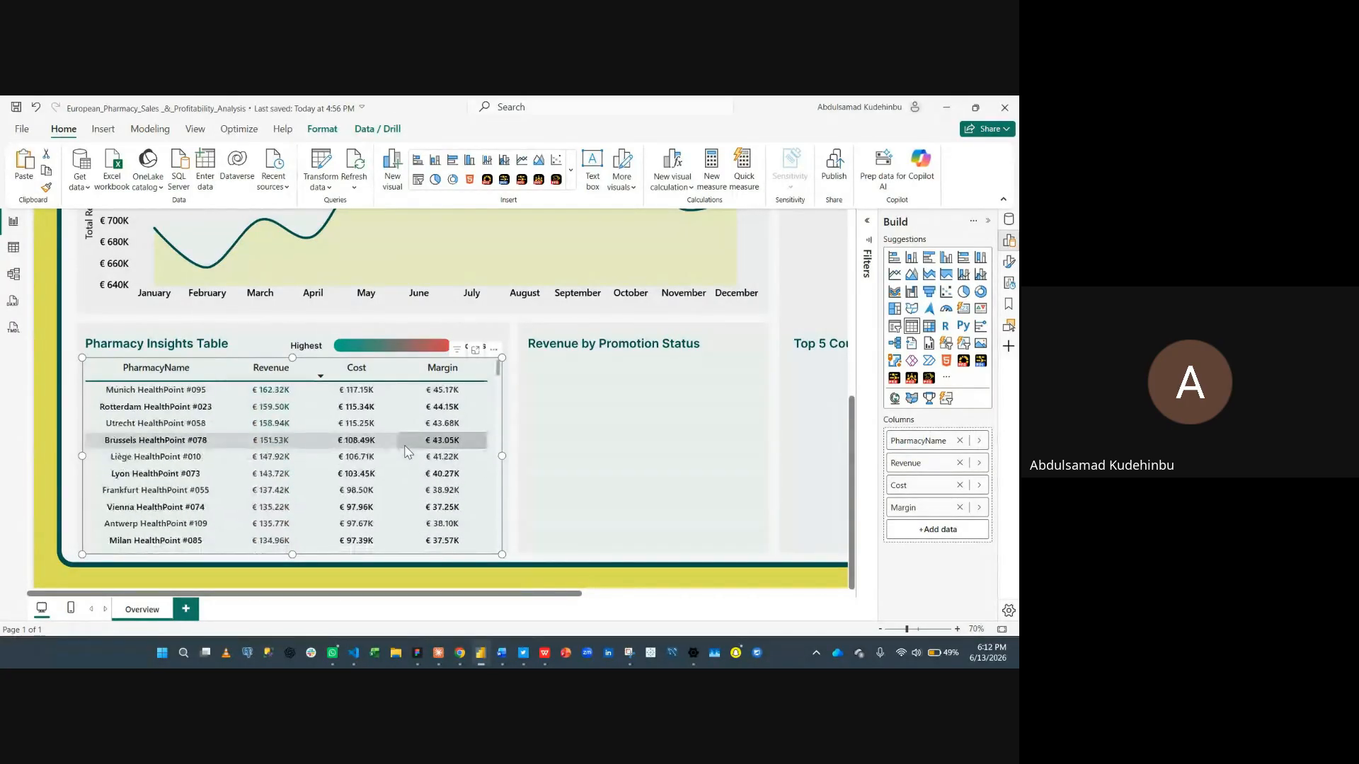
- Open the Cost column's font color formatting and set the gradient minimum color to red #F10202
right_click(927, 488)
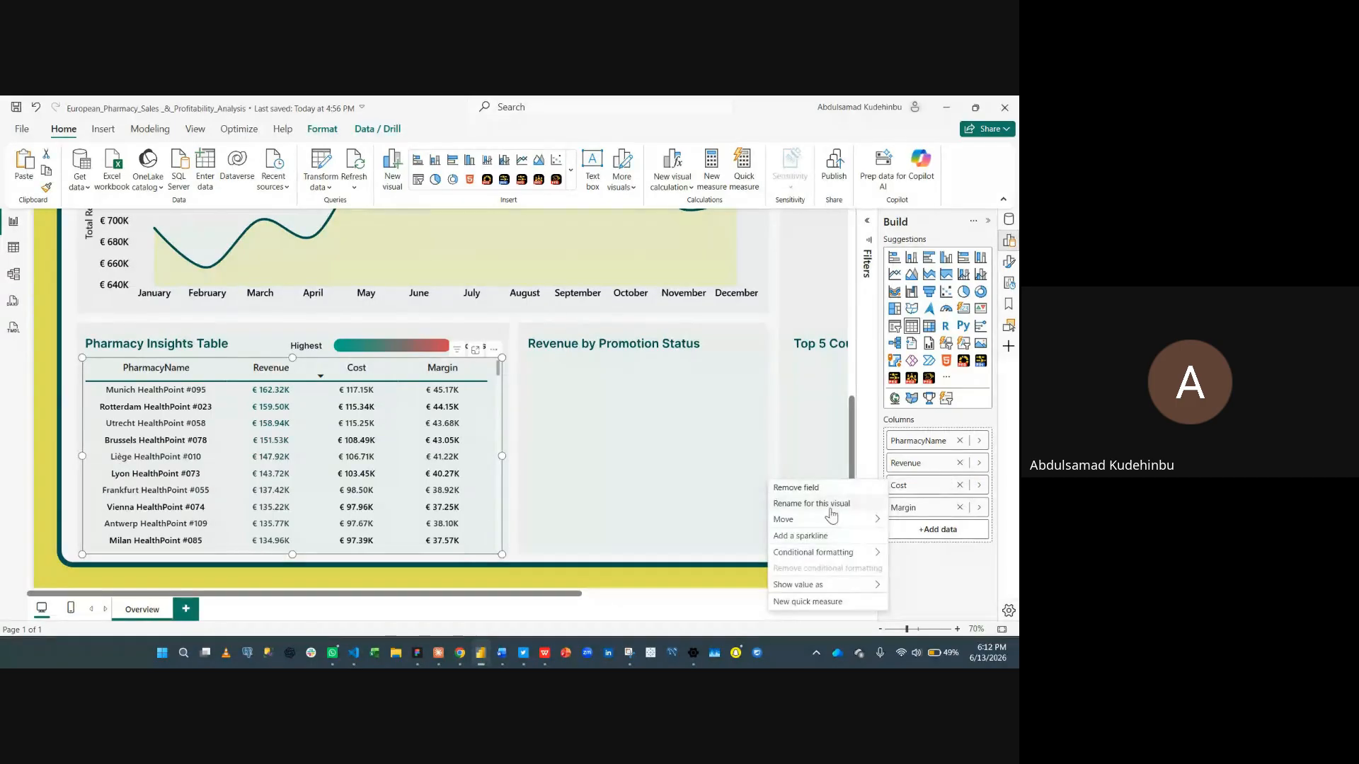
mouse_move(824, 558)
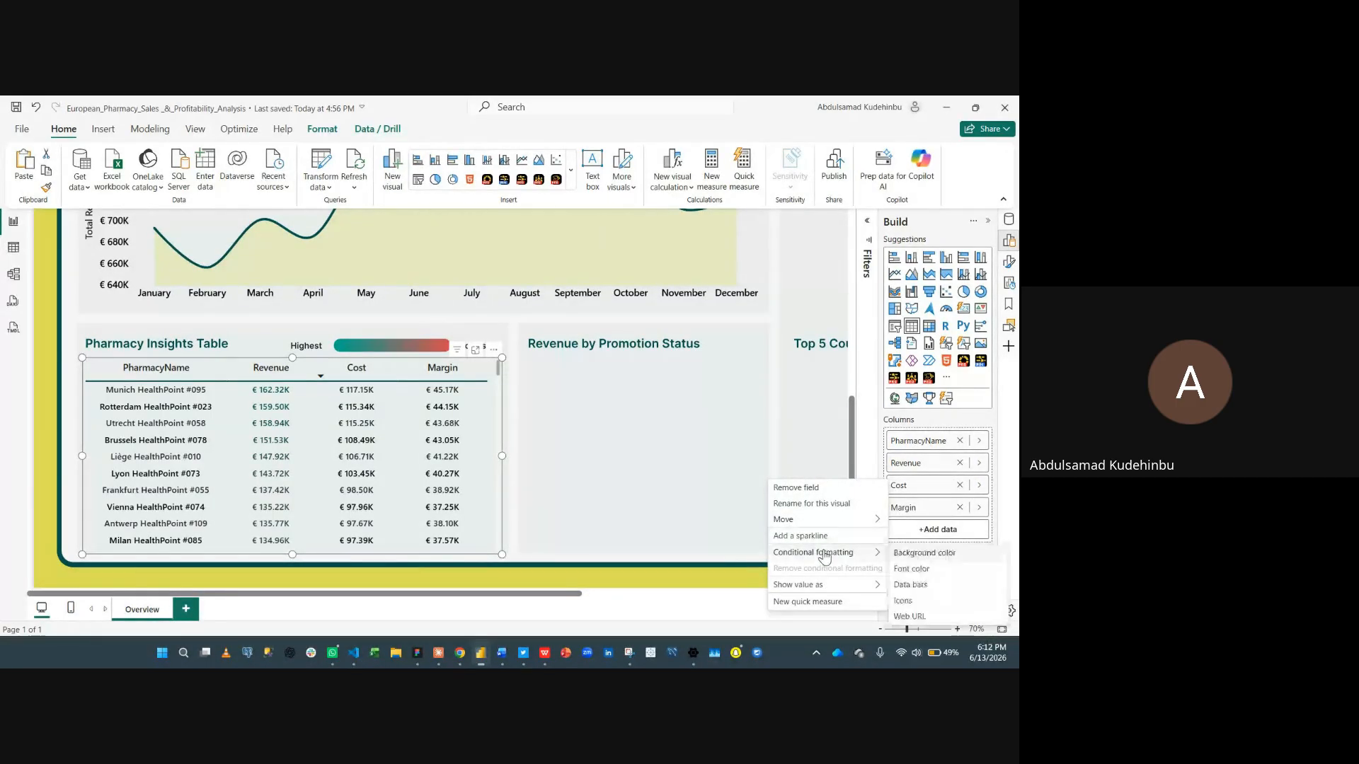
left_click(911, 569)
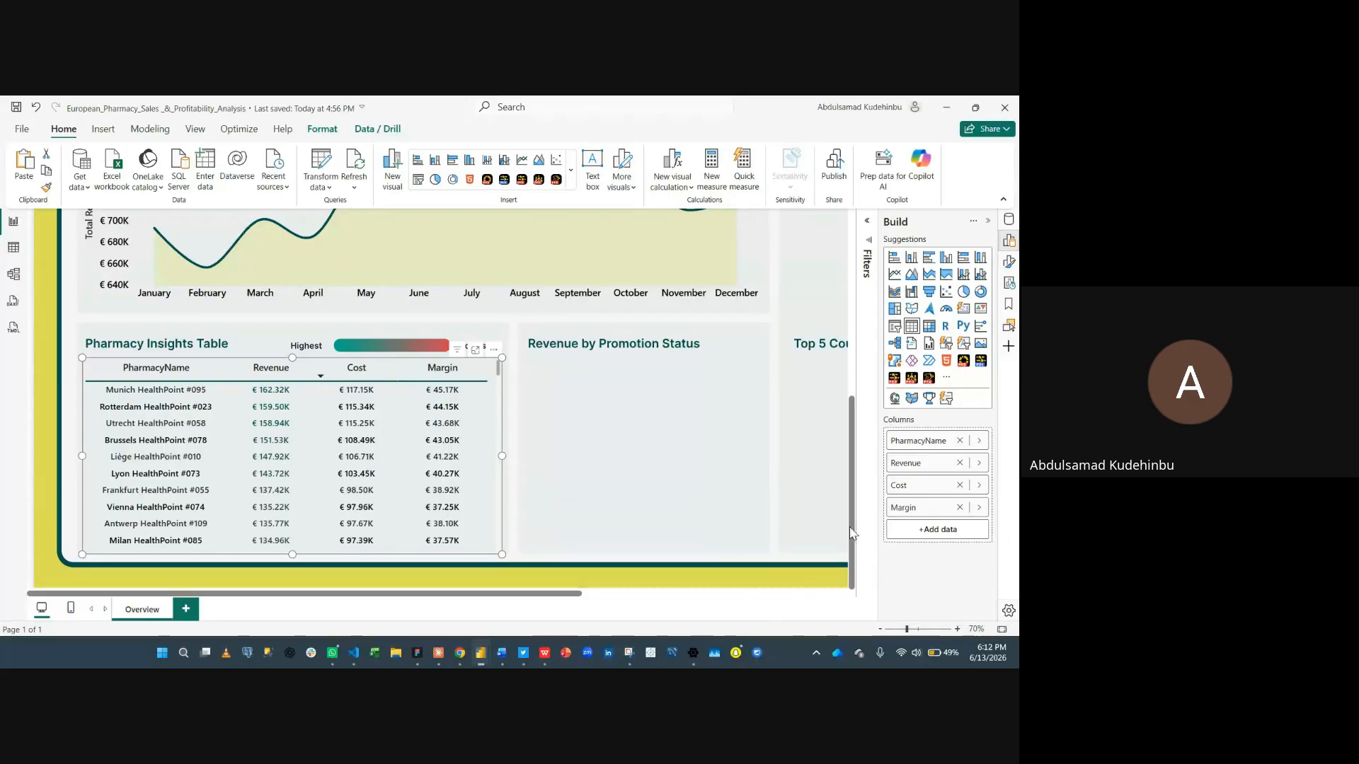
left_click(391, 345)
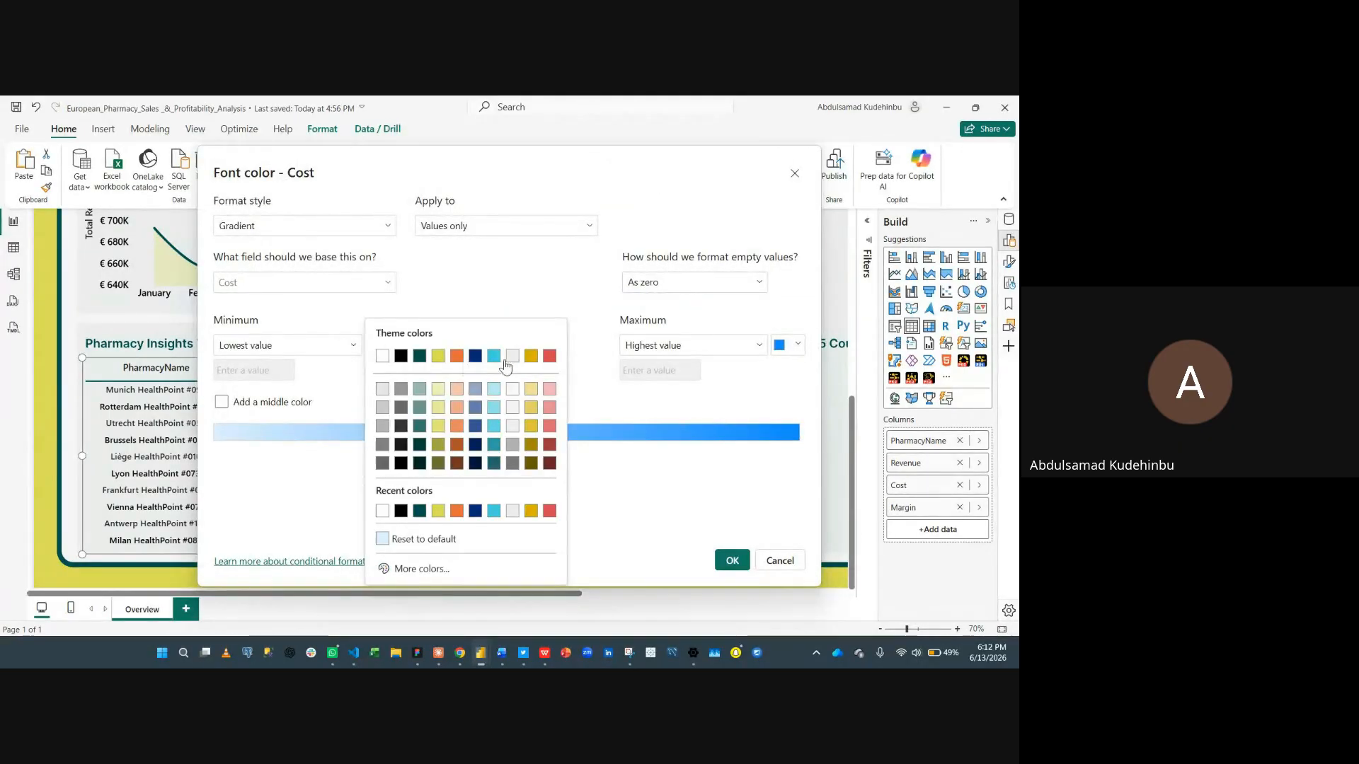
left_click(446, 570)
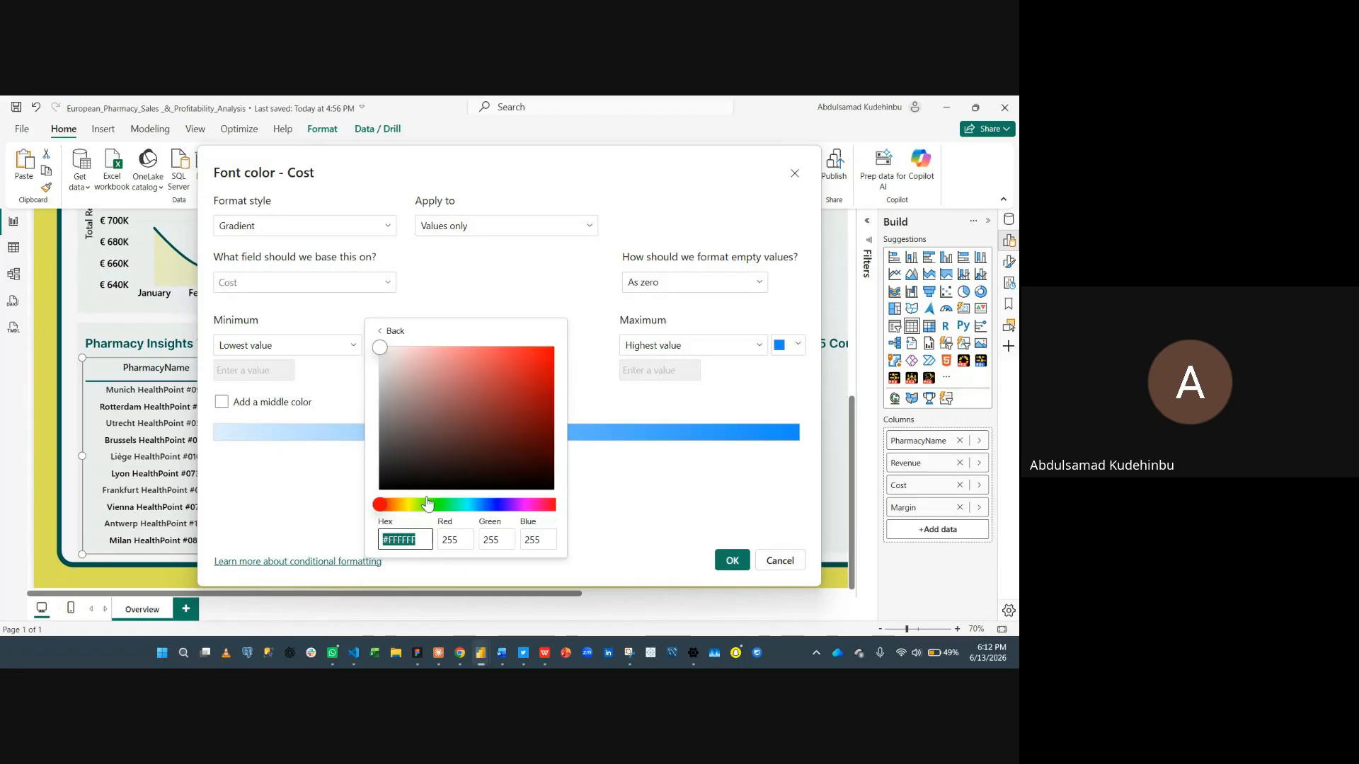
left_click(552, 362)
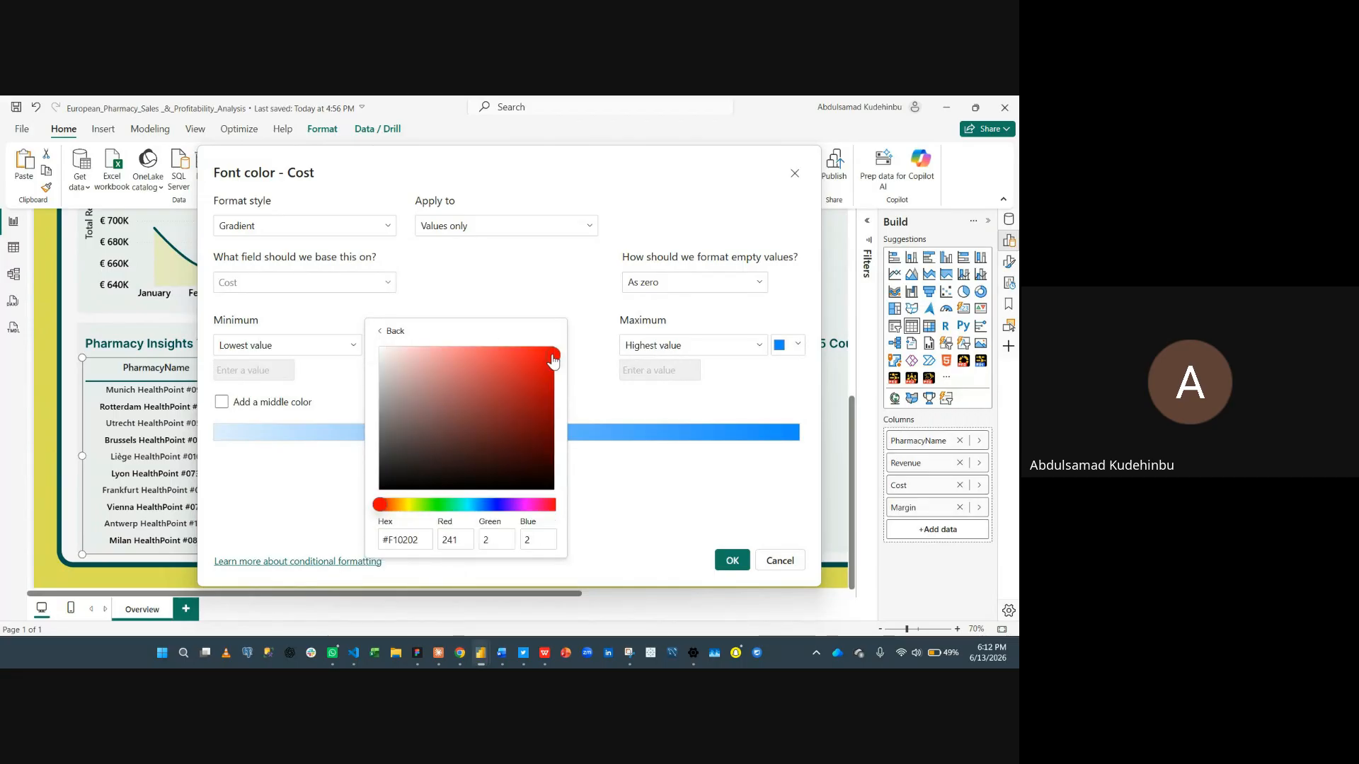
left_click(620, 384)
- Set the Cost gradient maximum to the dark teal recent color and apply the formatting
left_click(781, 346)
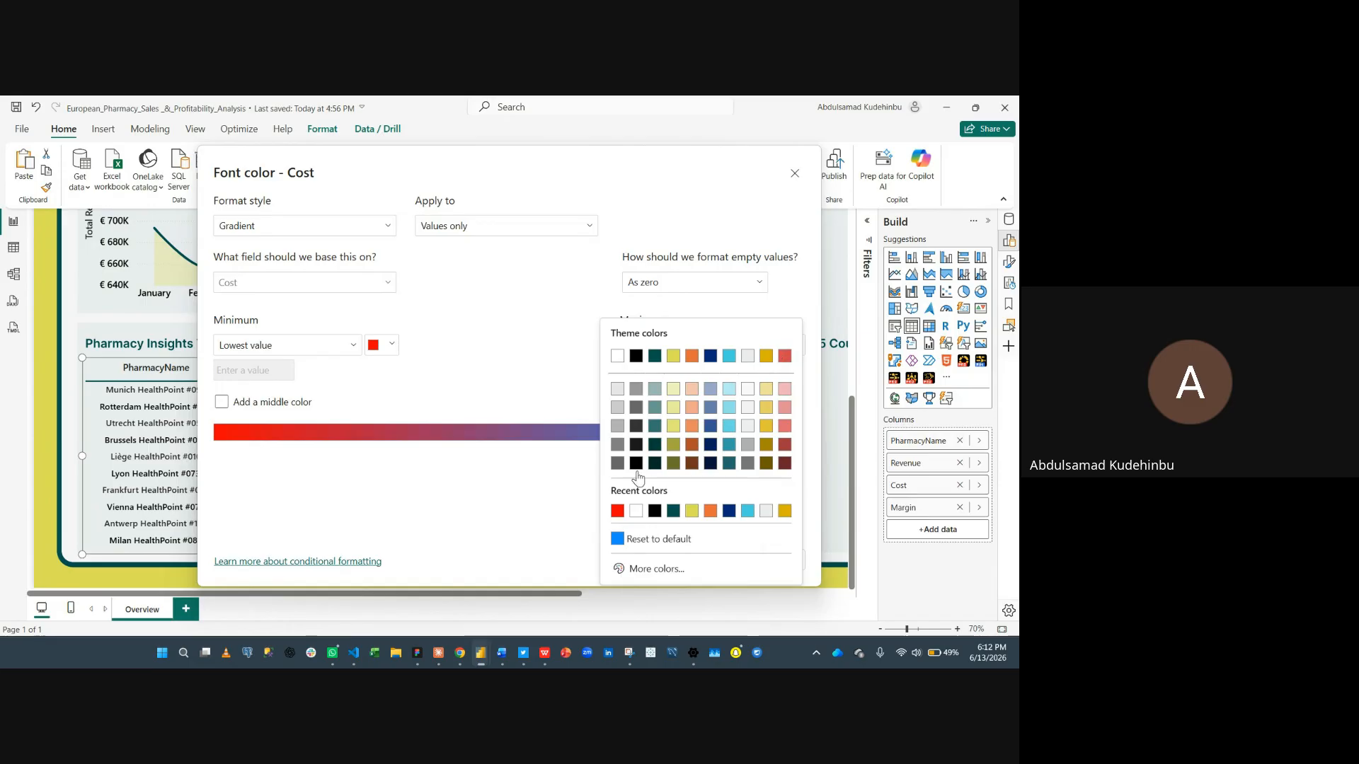
left_click(671, 510)
left_click(731, 558)
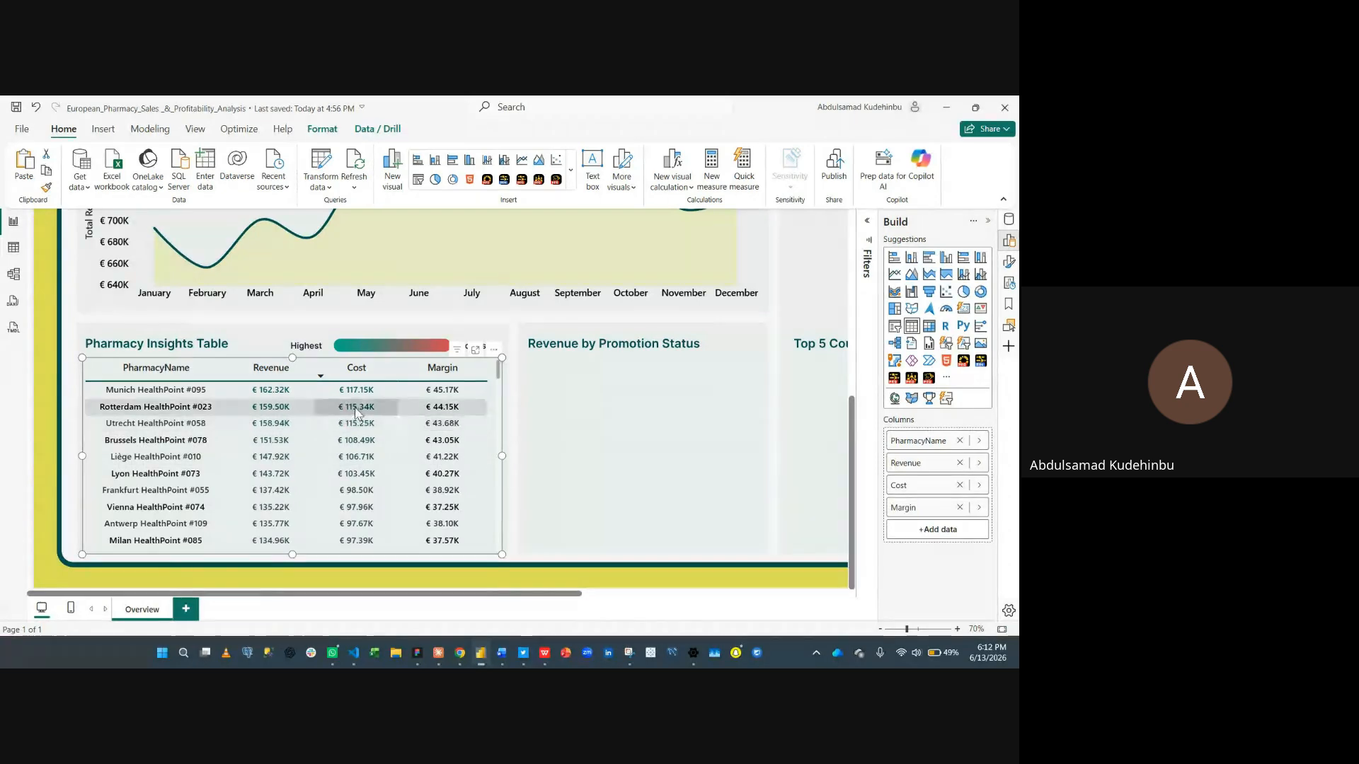
- Open the Margin column's font color formatting and set the gradient minimum to the dark teal theme color
right_click(895, 507)
mouse_move(812, 580)
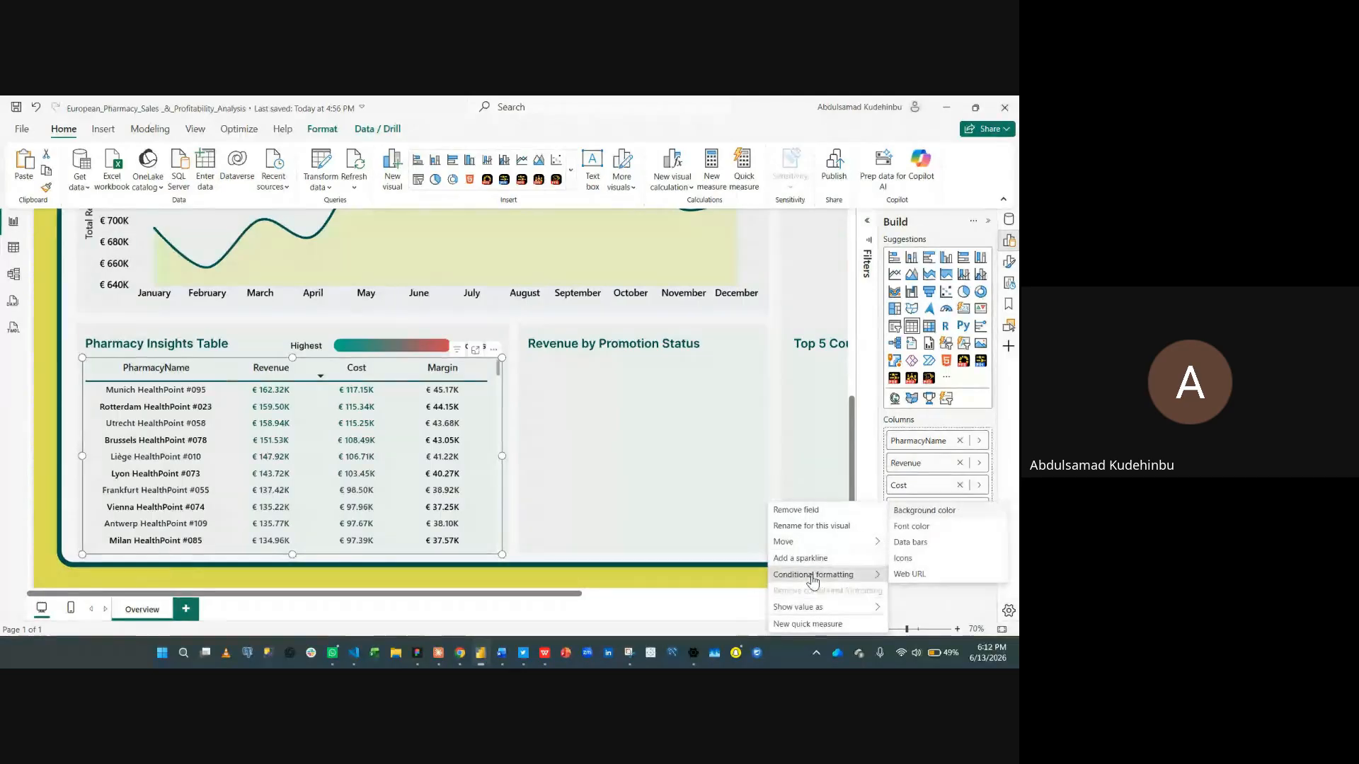
left_click(900, 527)
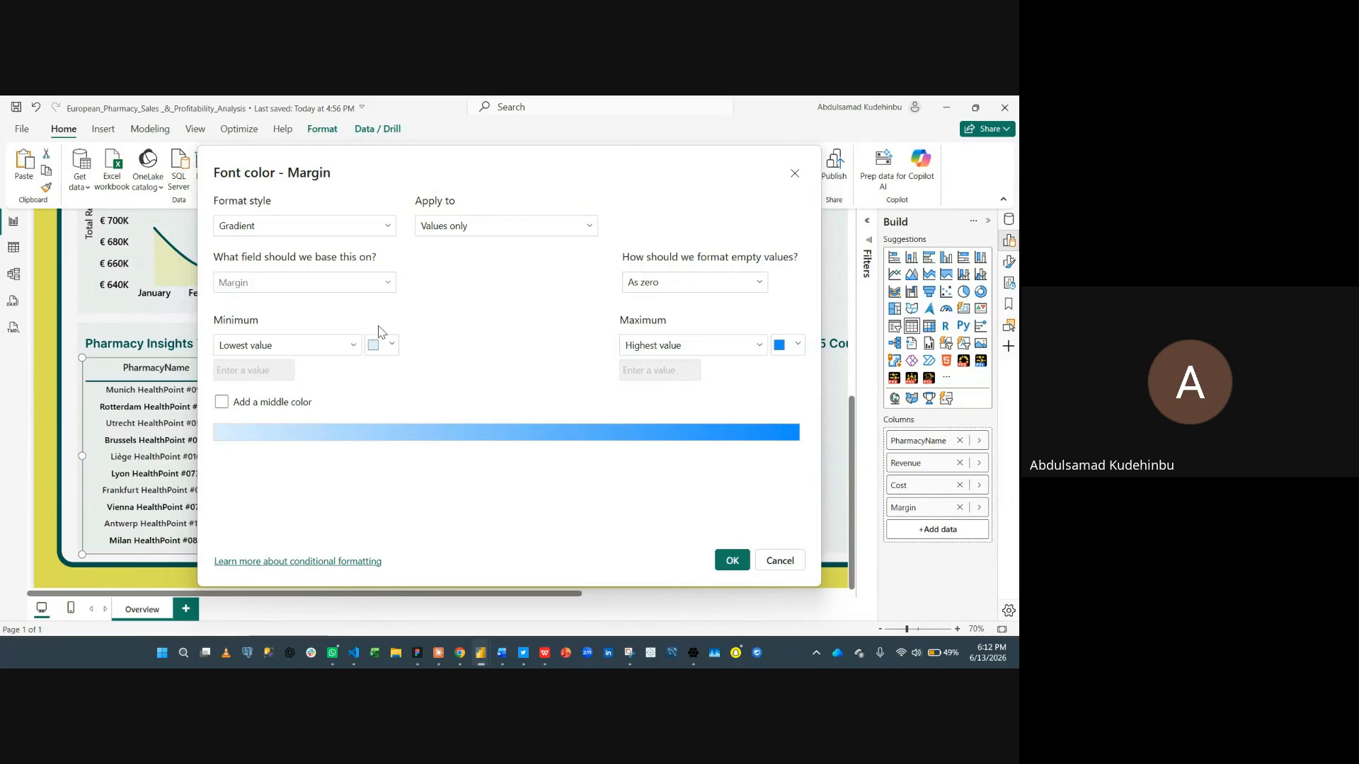
left_click(380, 346)
left_click(419, 356)
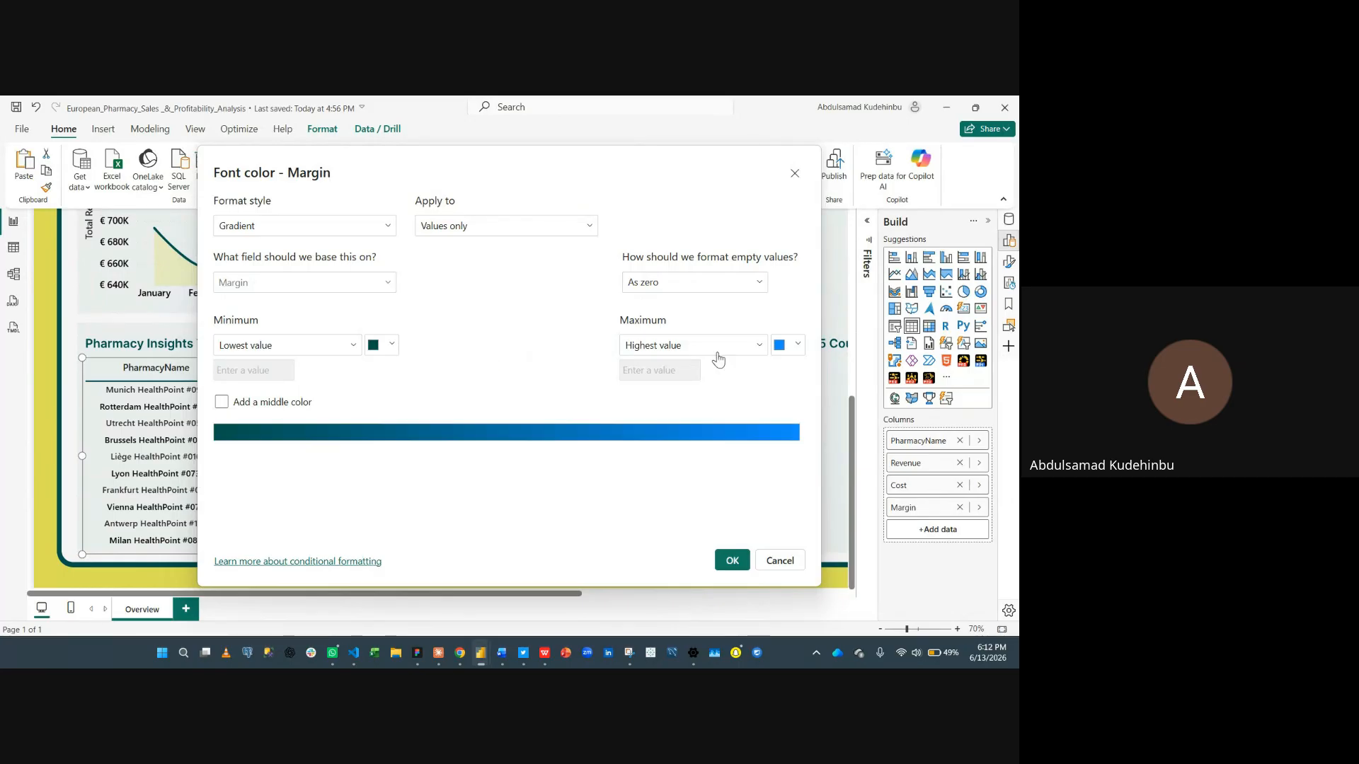
left_click(797, 347)
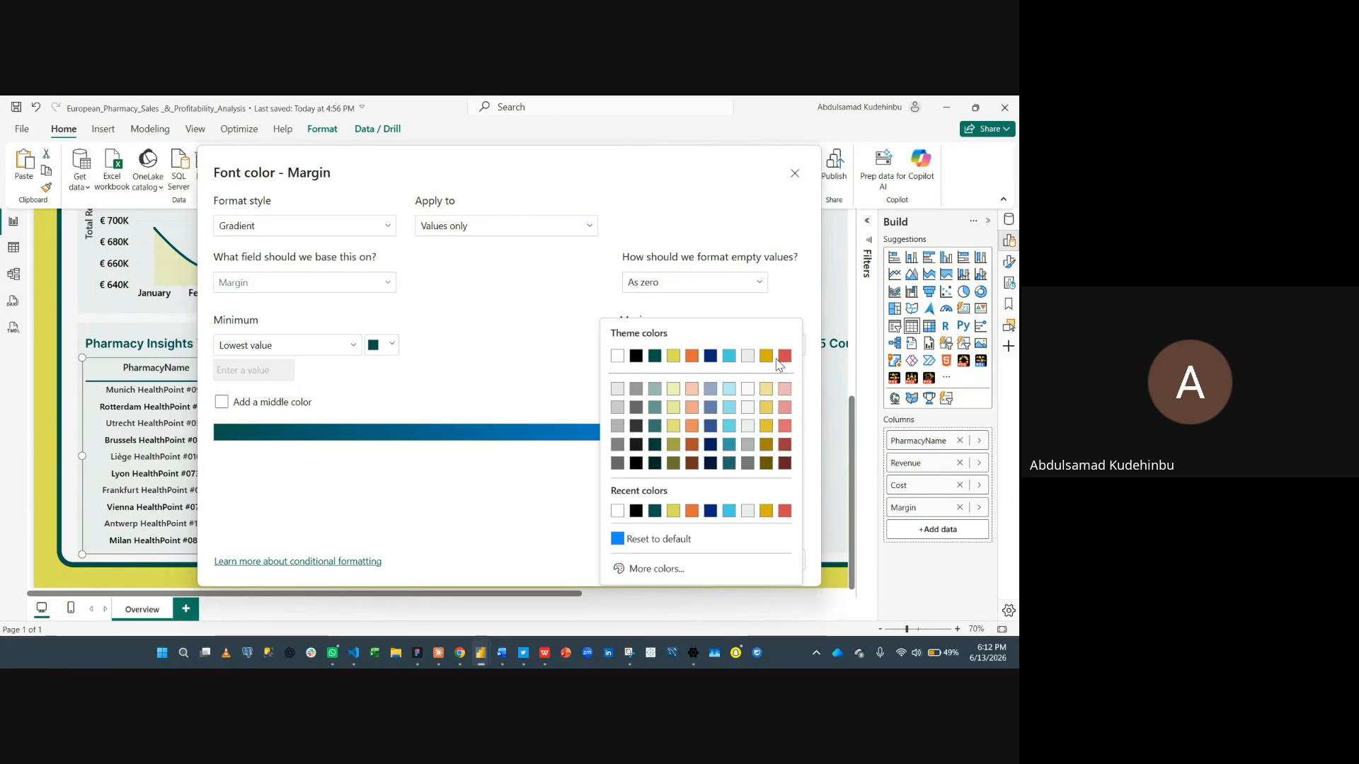
left_click(635, 569)
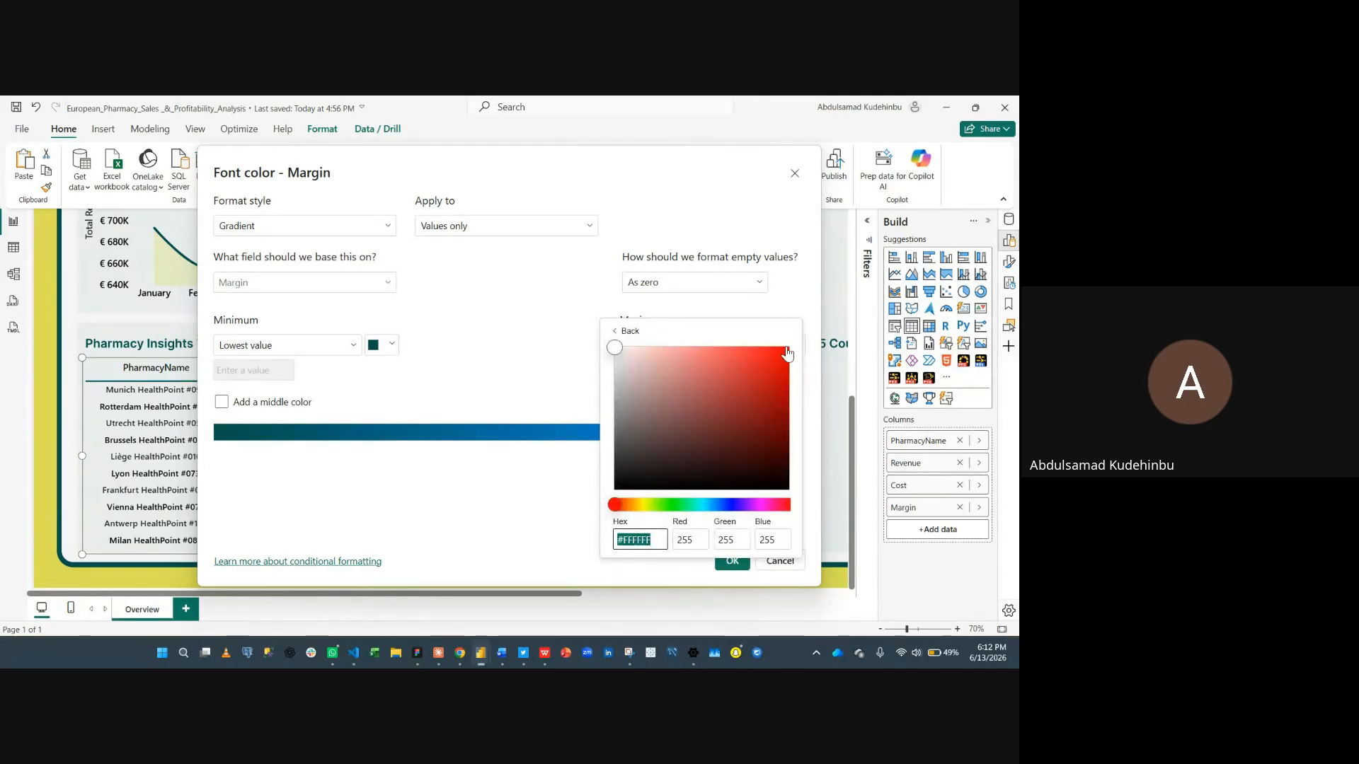
left_click(397, 376)
- Change the Margin gradient minimum color to red #F20303 using the custom color picker
left_click(375, 348)
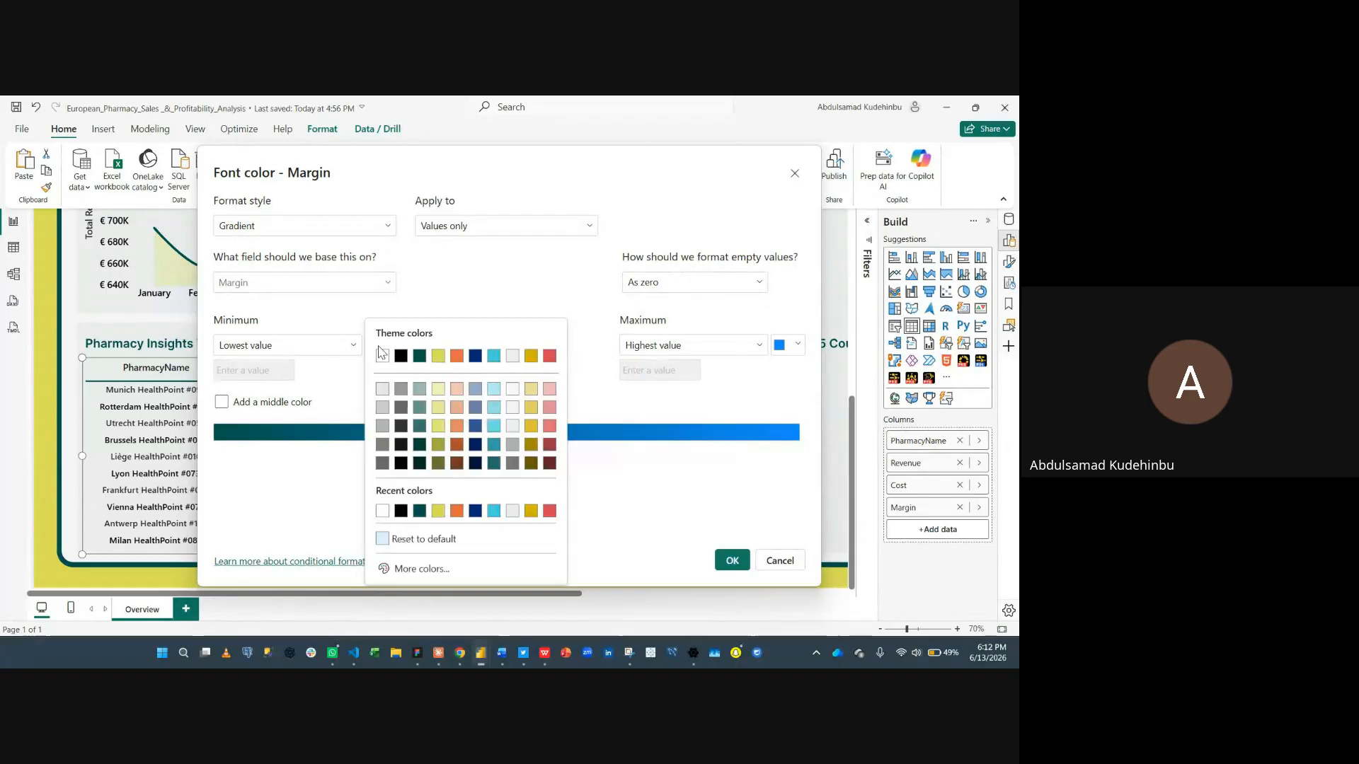
left_click(421, 569)
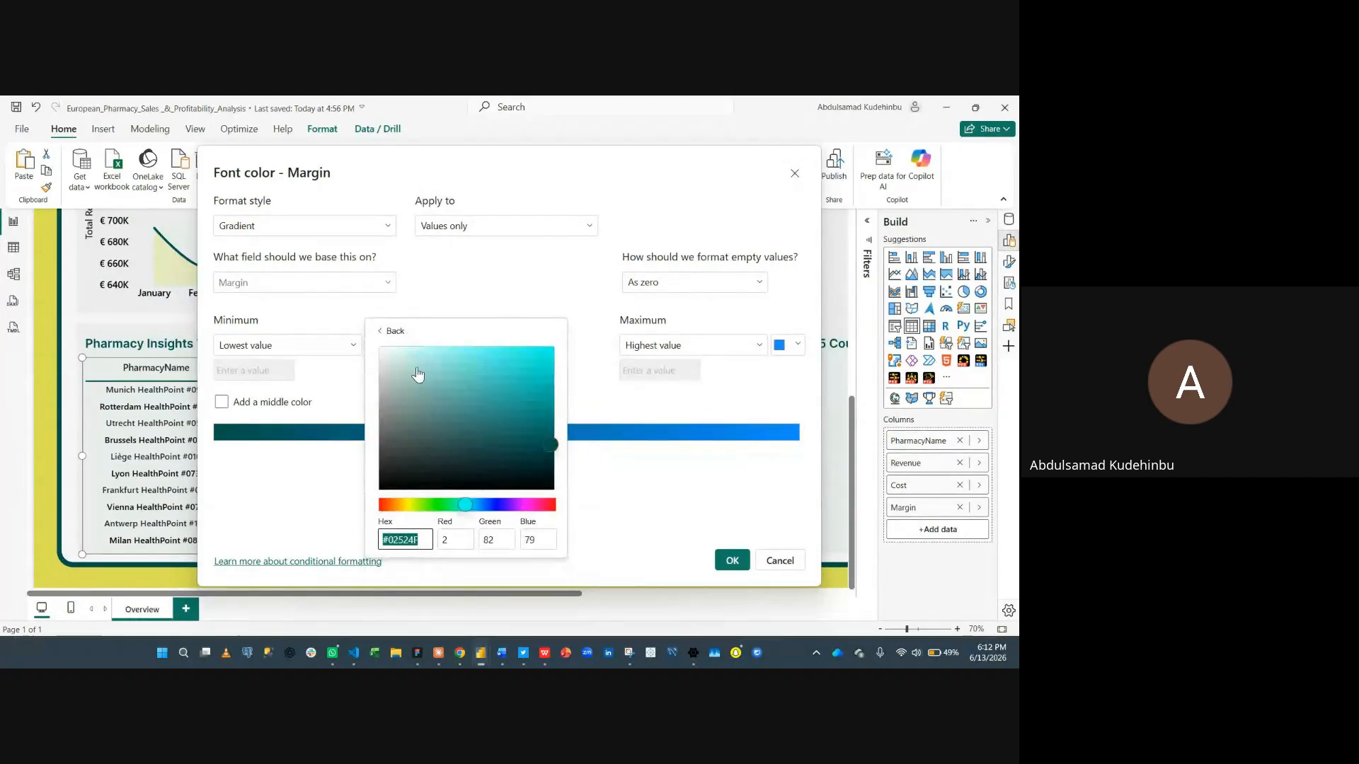
left_click(392, 504)
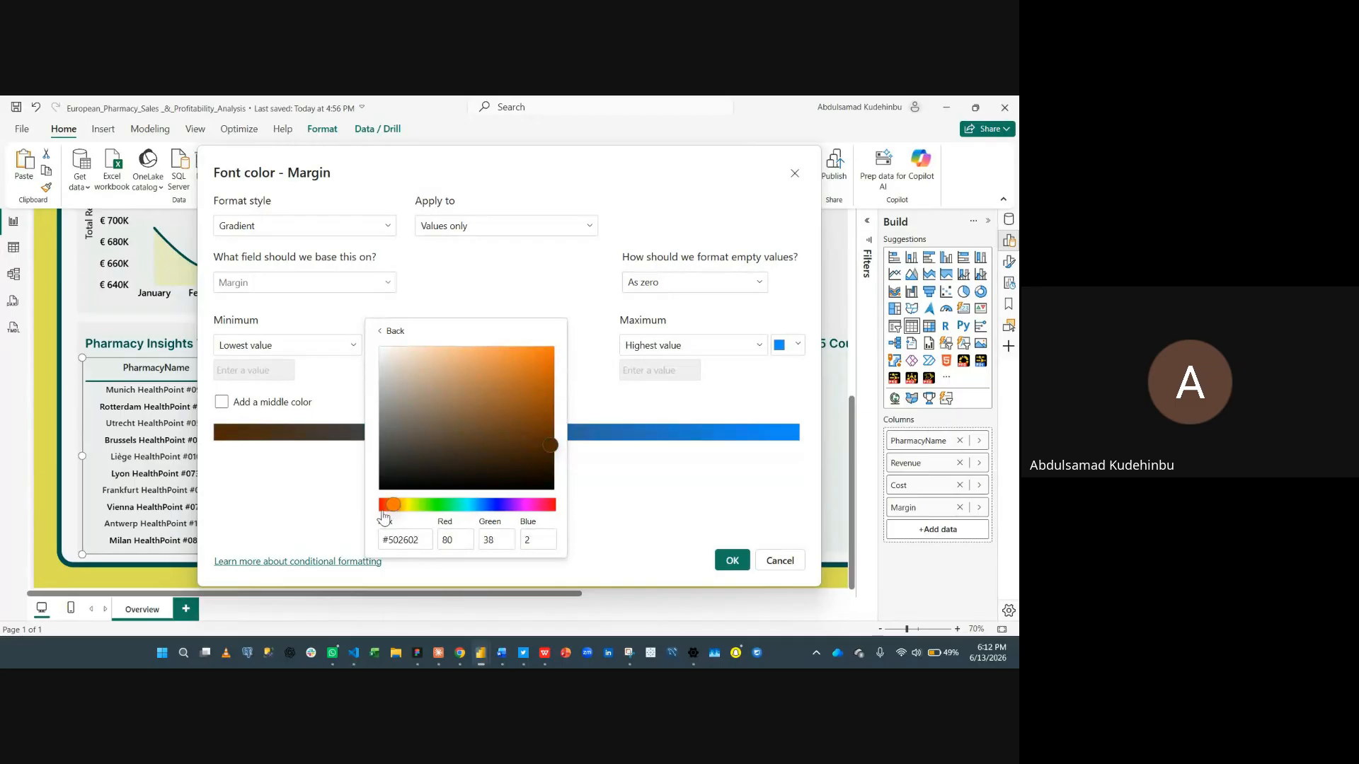
left_click(379, 505)
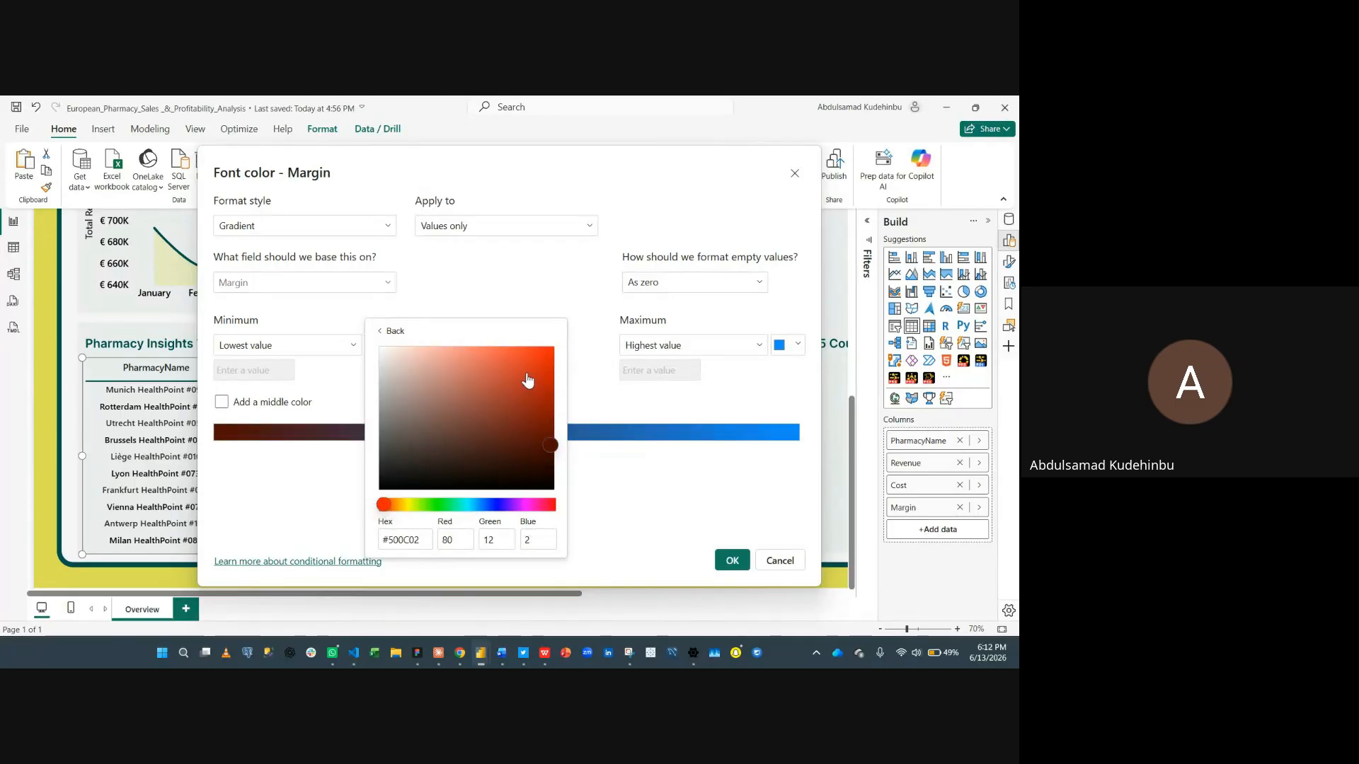
left_click(378, 505)
left_click(552, 358)
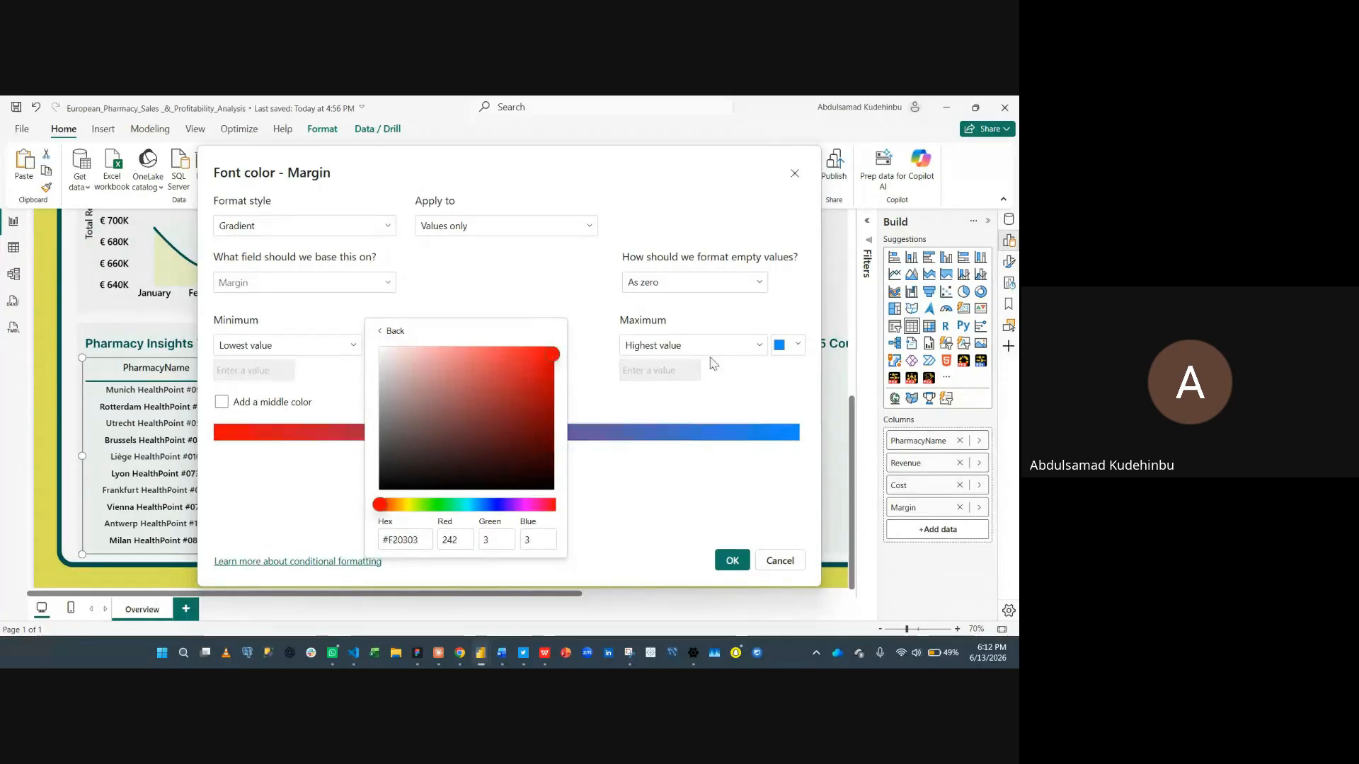
left_click(755, 379)
- Set the Margin gradient maximum to the dark teal theme color and apply the formatting
left_click(779, 346)
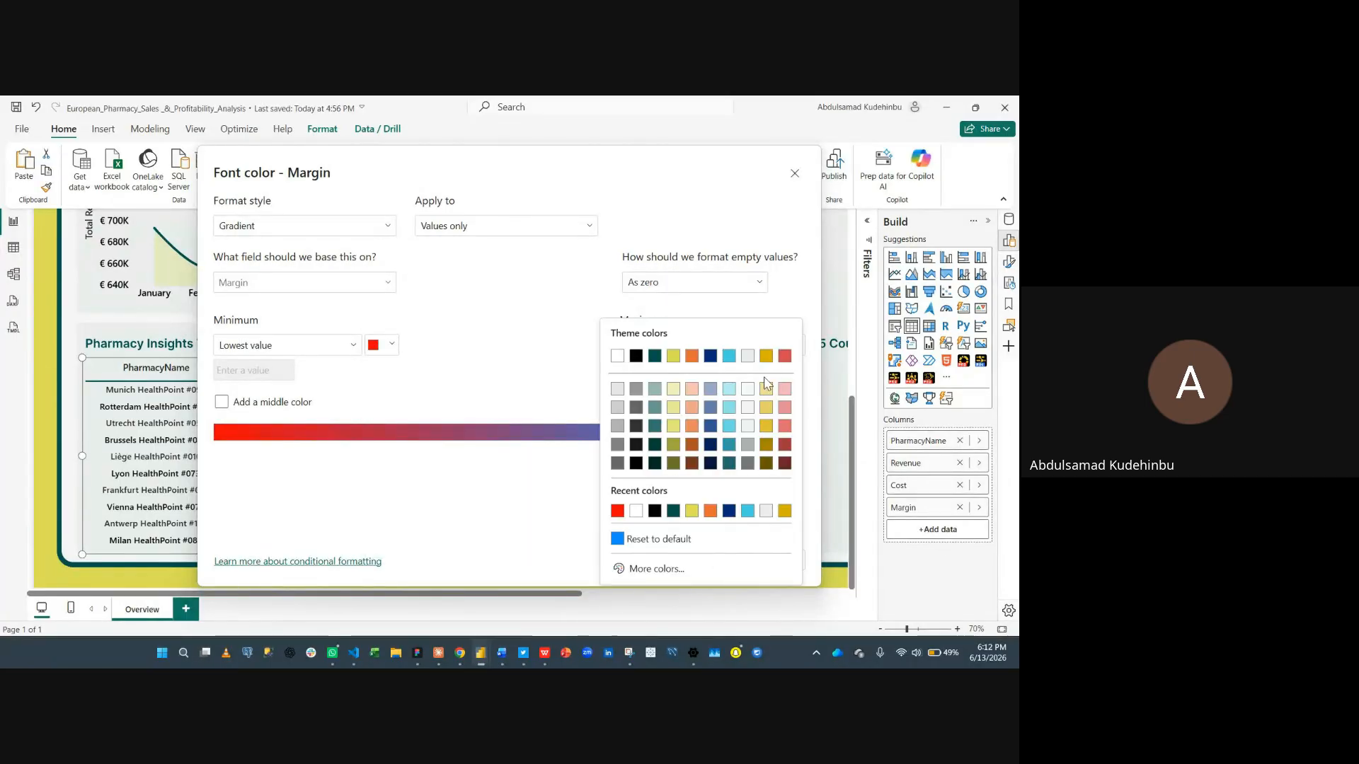
left_click(664, 372)
left_click(732, 559)
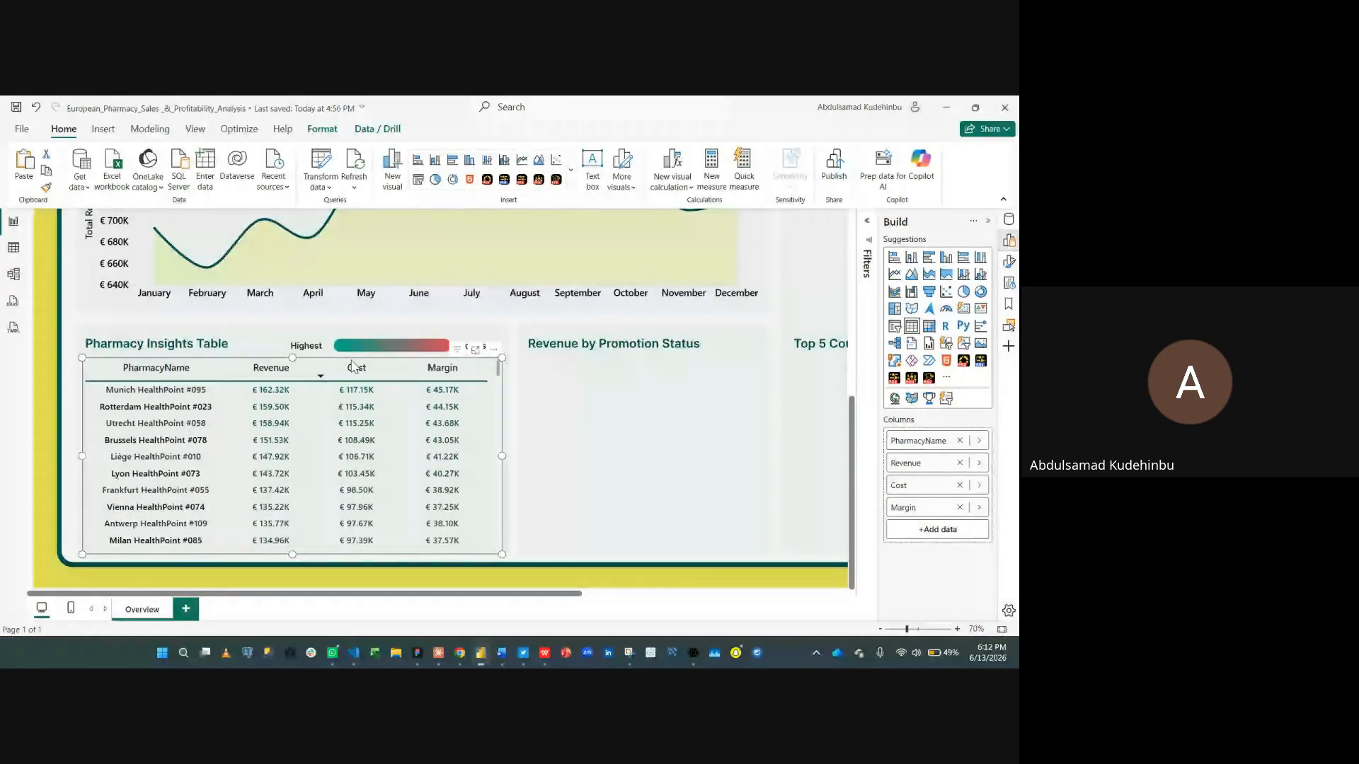
- Sort the Pharmacy Insights Table by Margin, Cost and Revenue and scroll through it to review the font colors
left_click(439, 368)
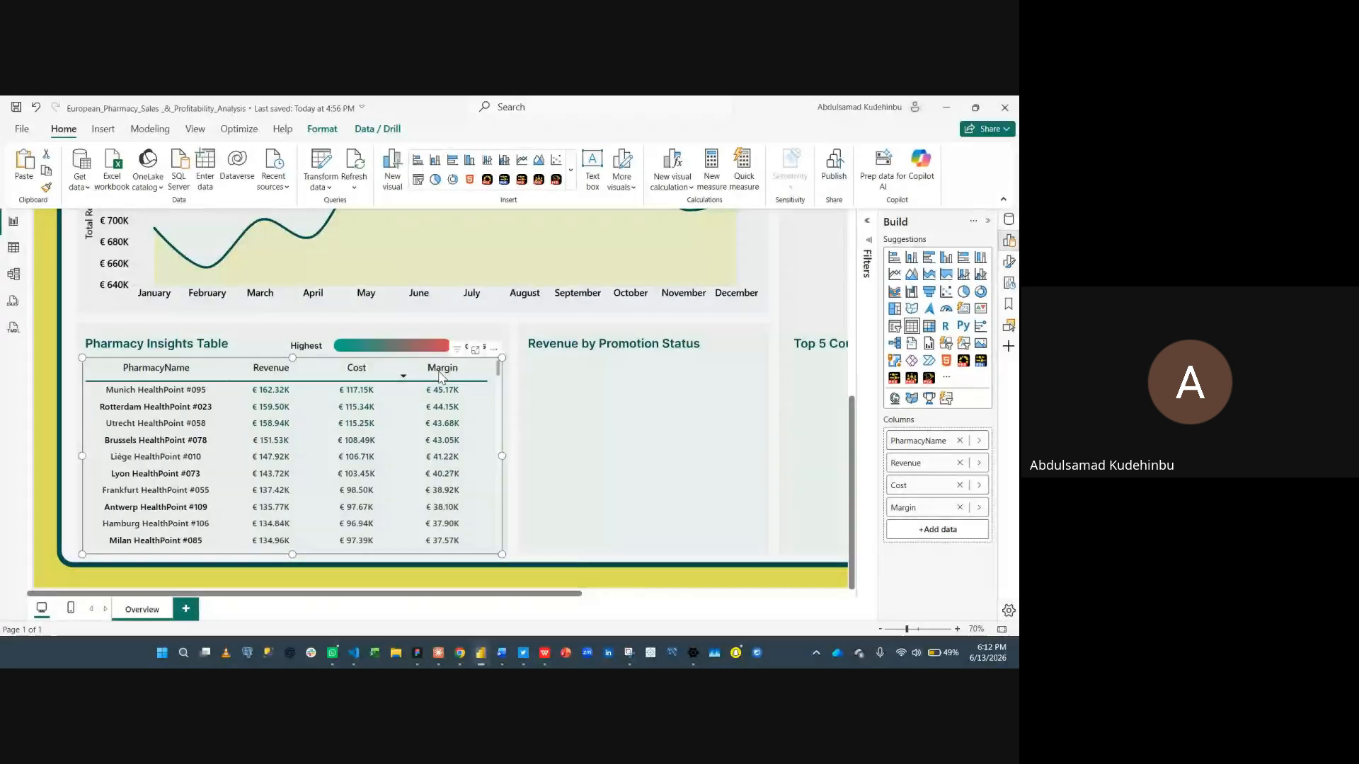
left_click(358, 368)
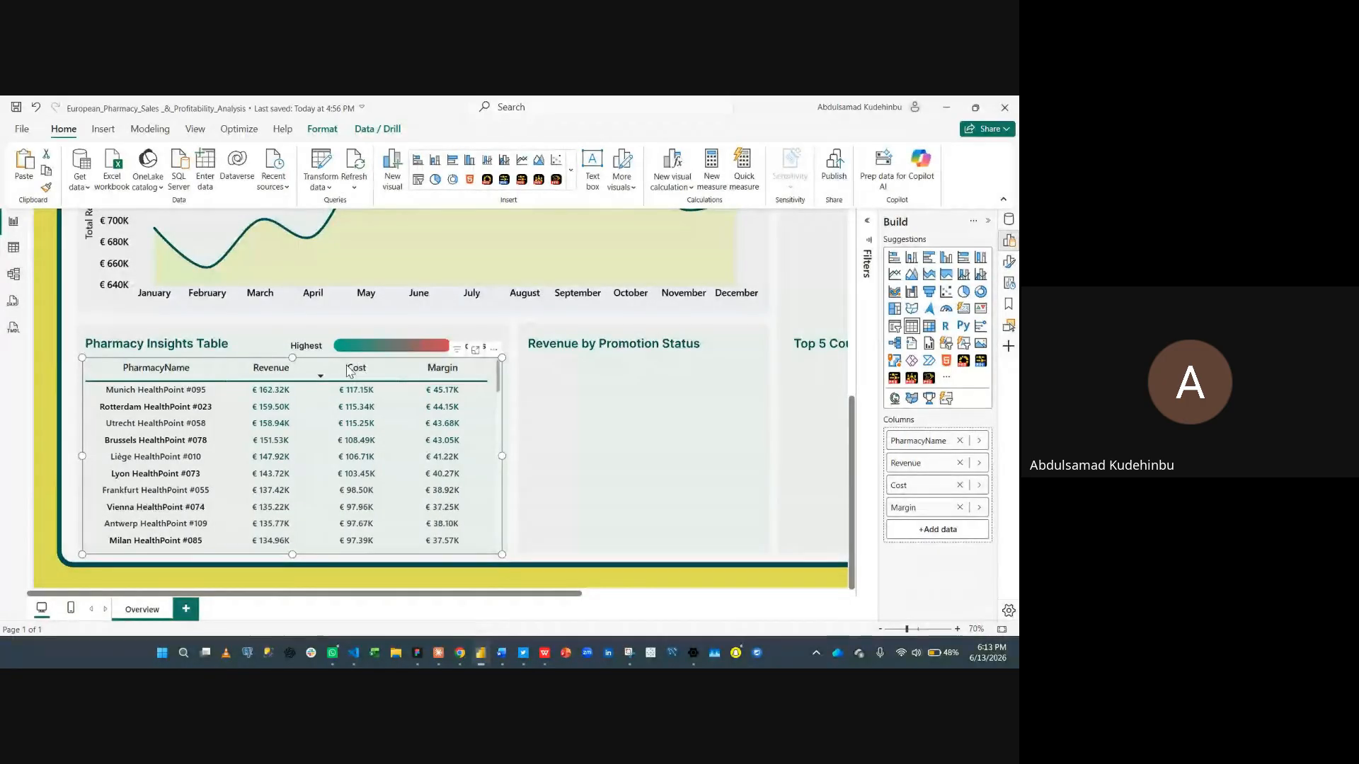
left_click(270, 371)
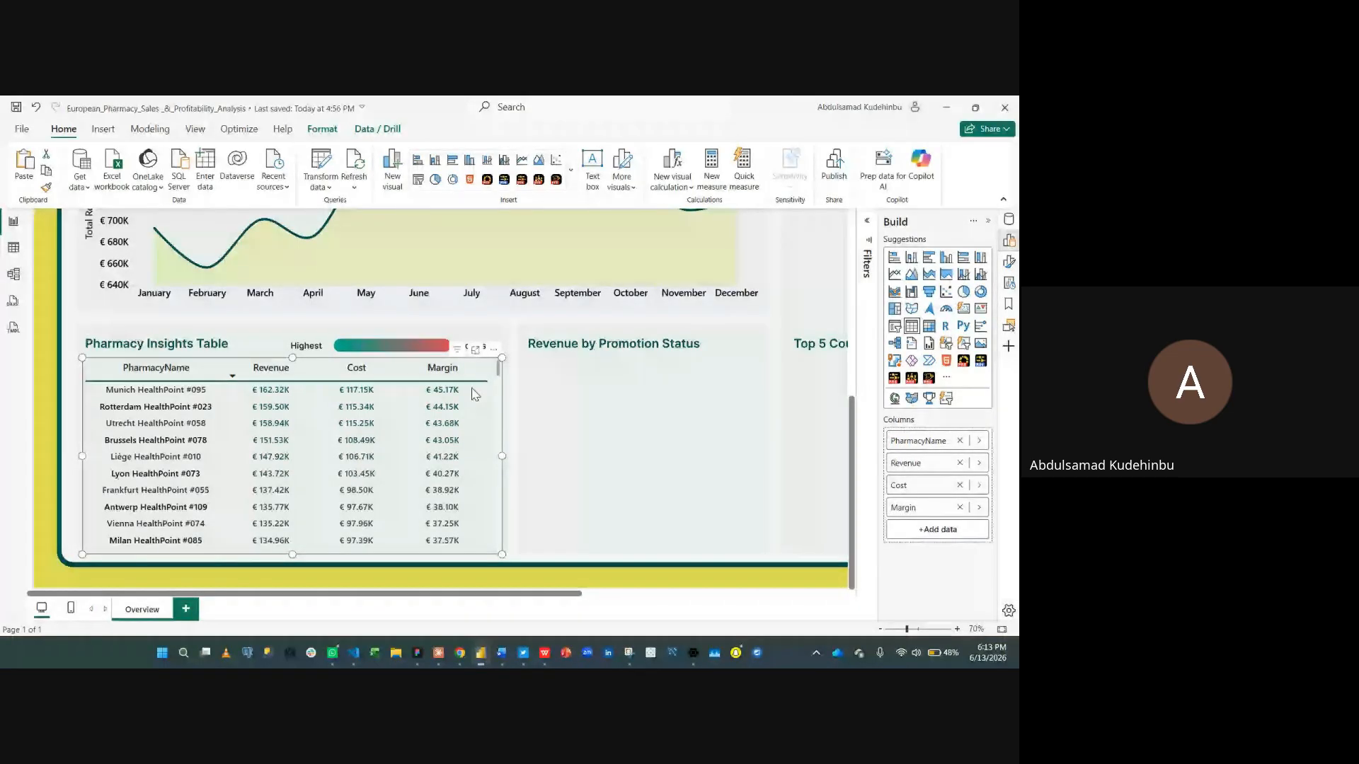
scroll(443, 467, "down", 10)
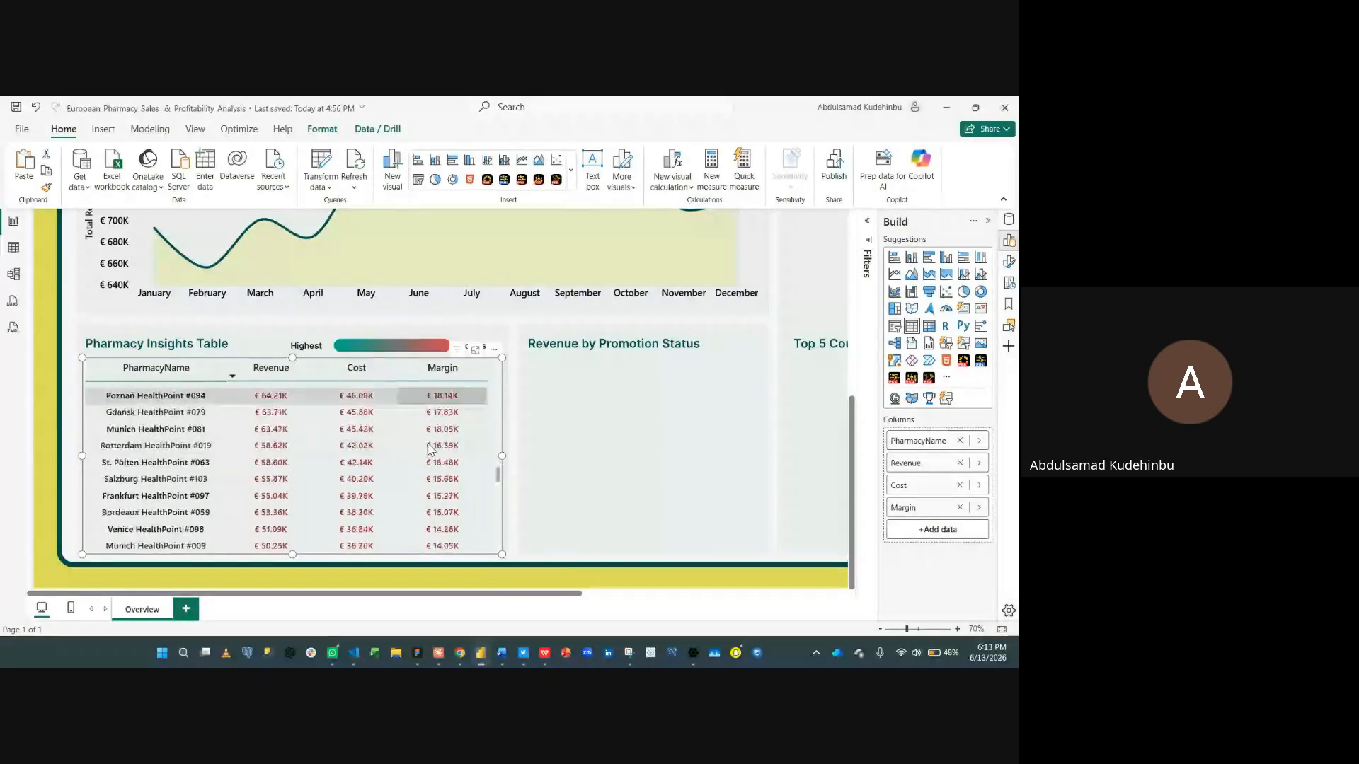
scroll(429, 448, "down", 10)
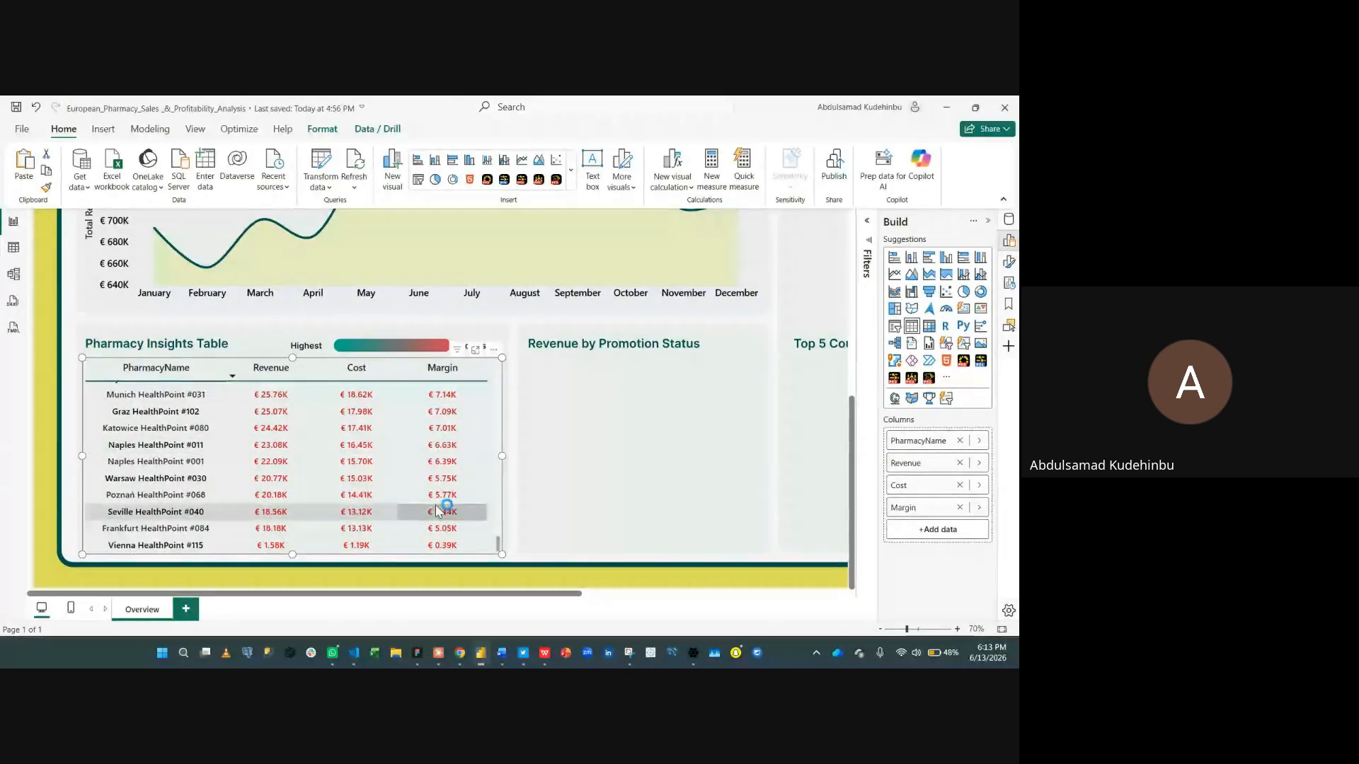
scroll(474, 464, "up", 10)
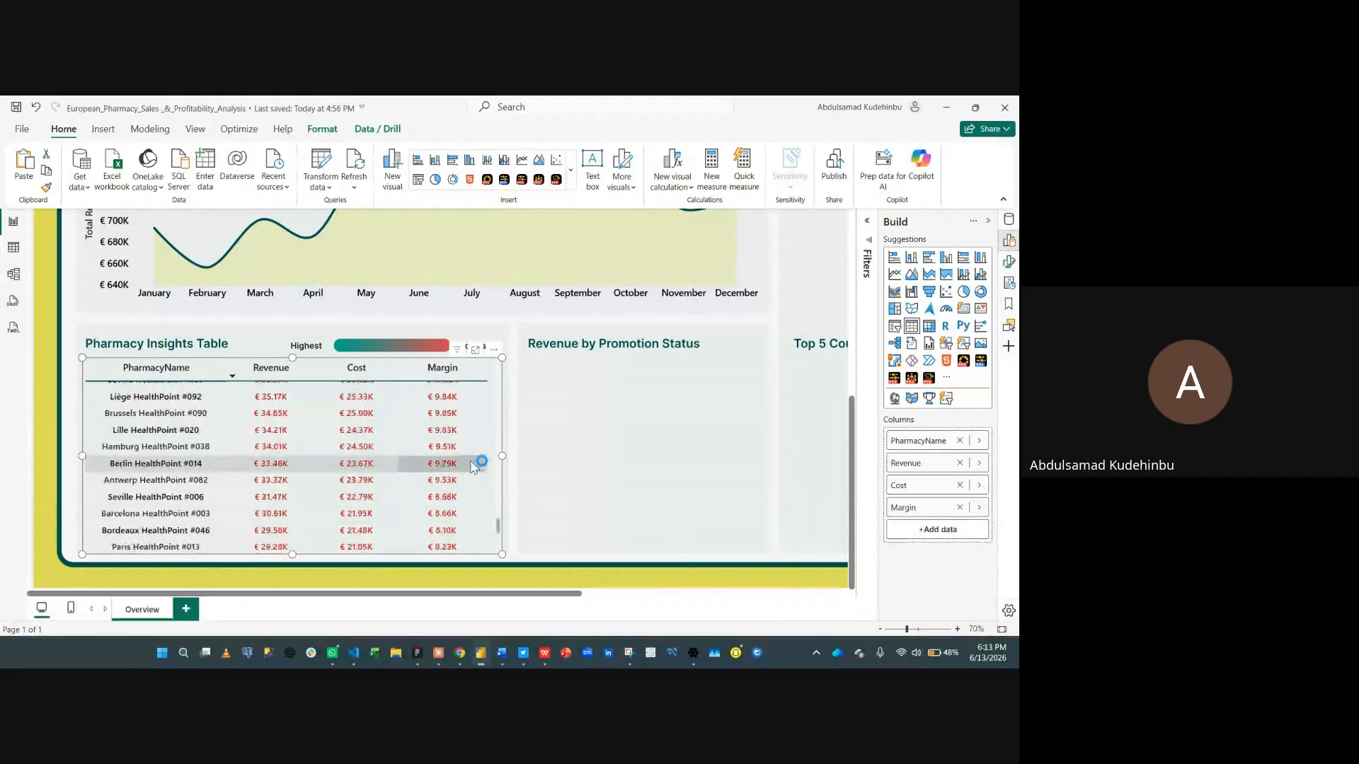
scroll(473, 467, "up", 15)
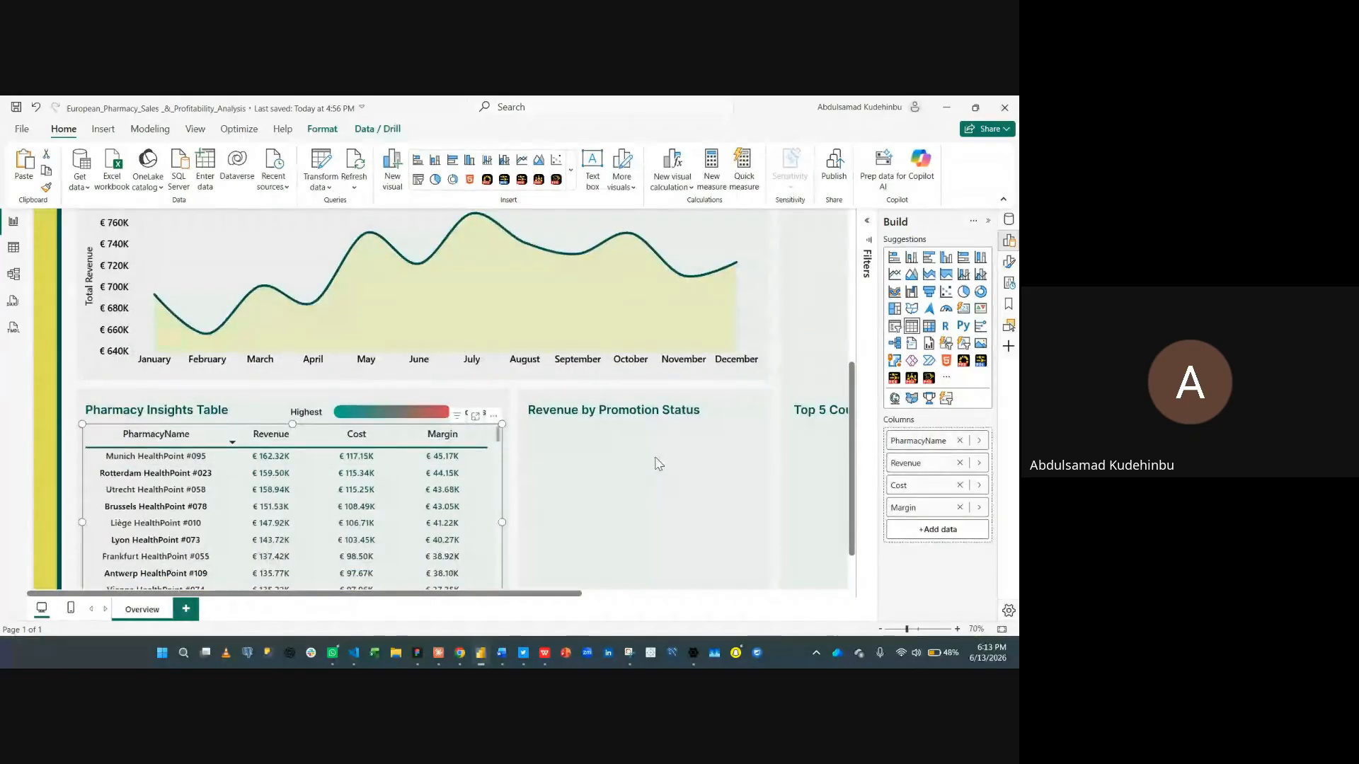
- Insert an Azure Maps visual and move it into the Revenue by Location card
left_click(655, 463)
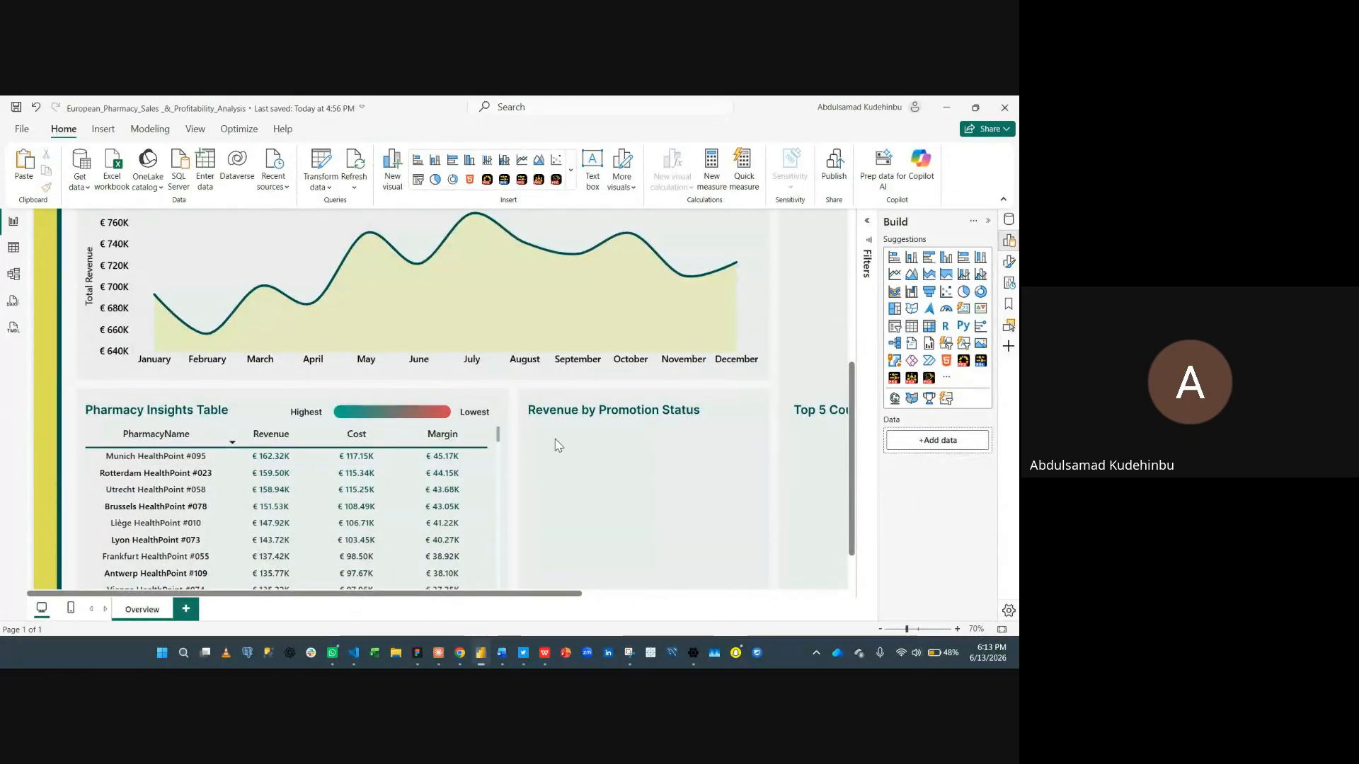
left_click(1002, 629)
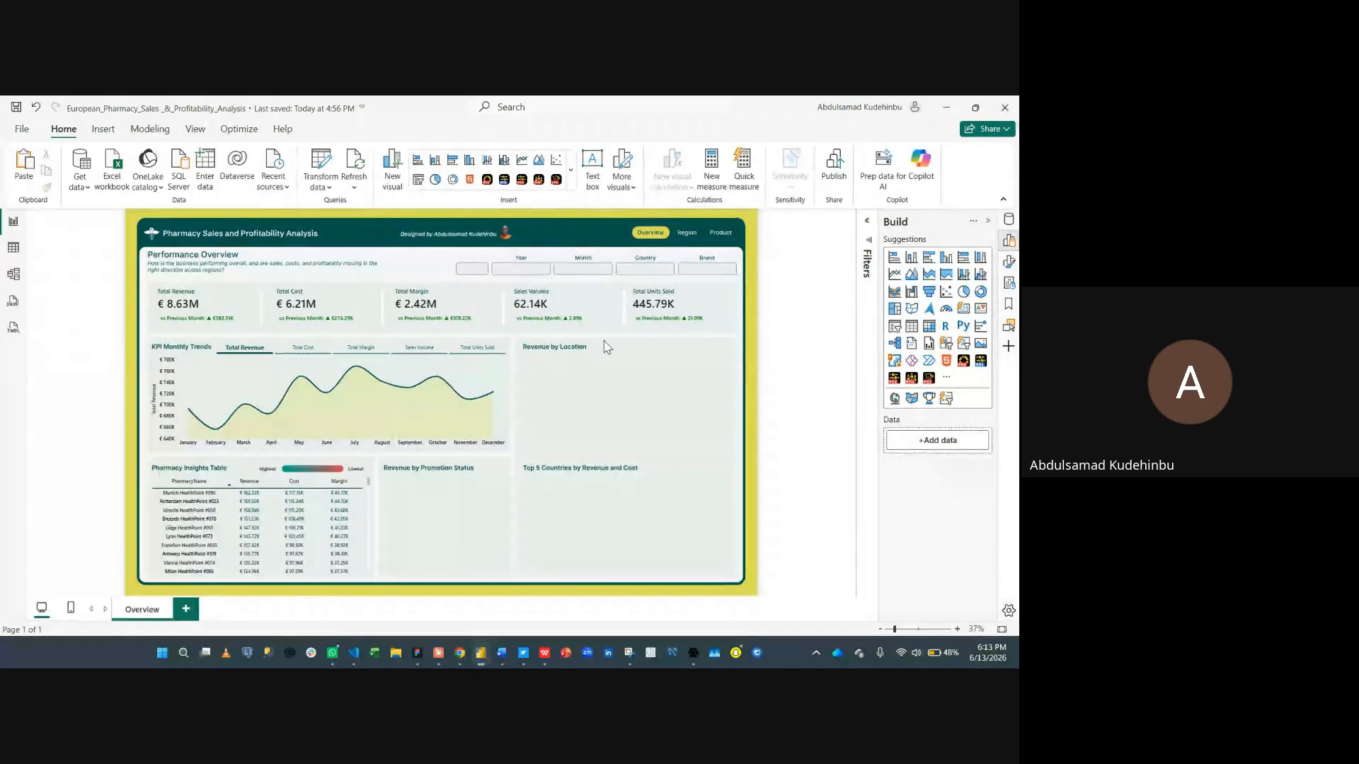
left_click(929, 310)
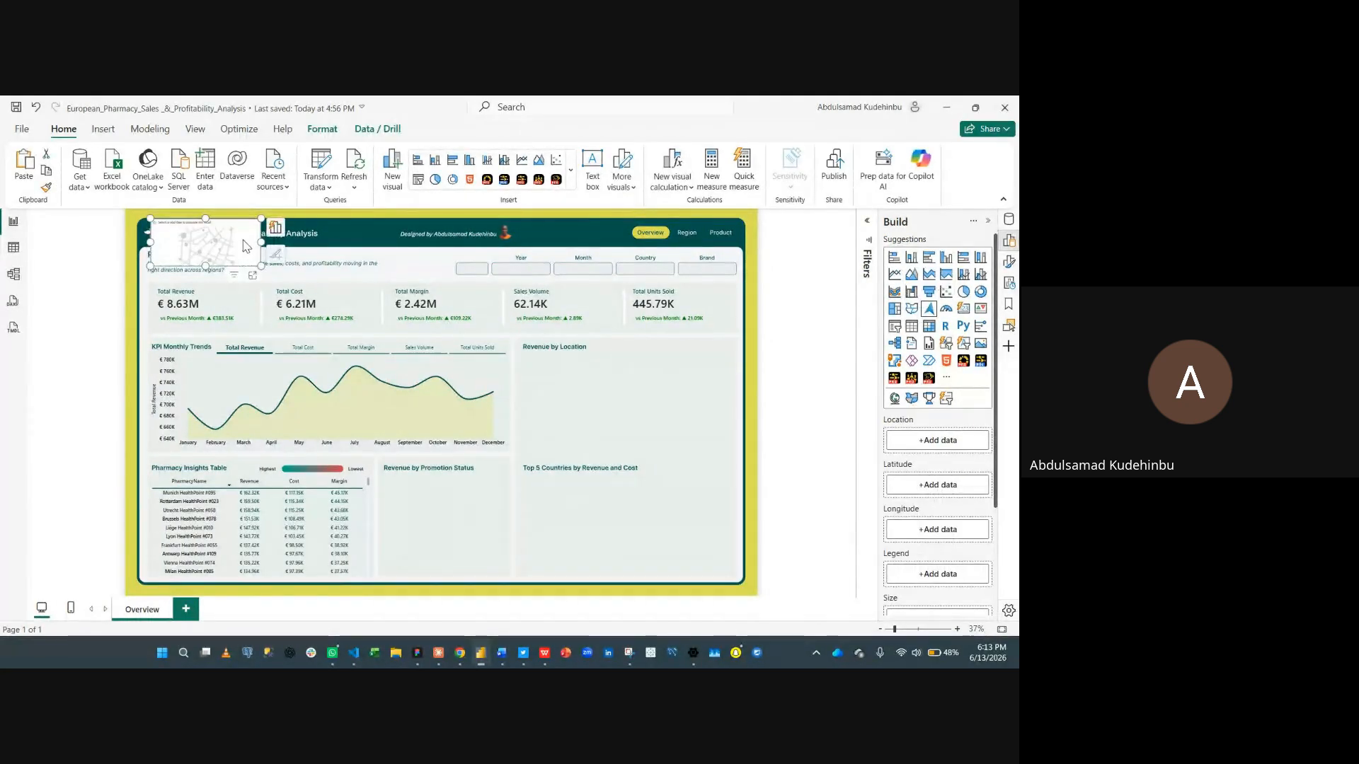
left_click_drag(245, 245, 731, 460)
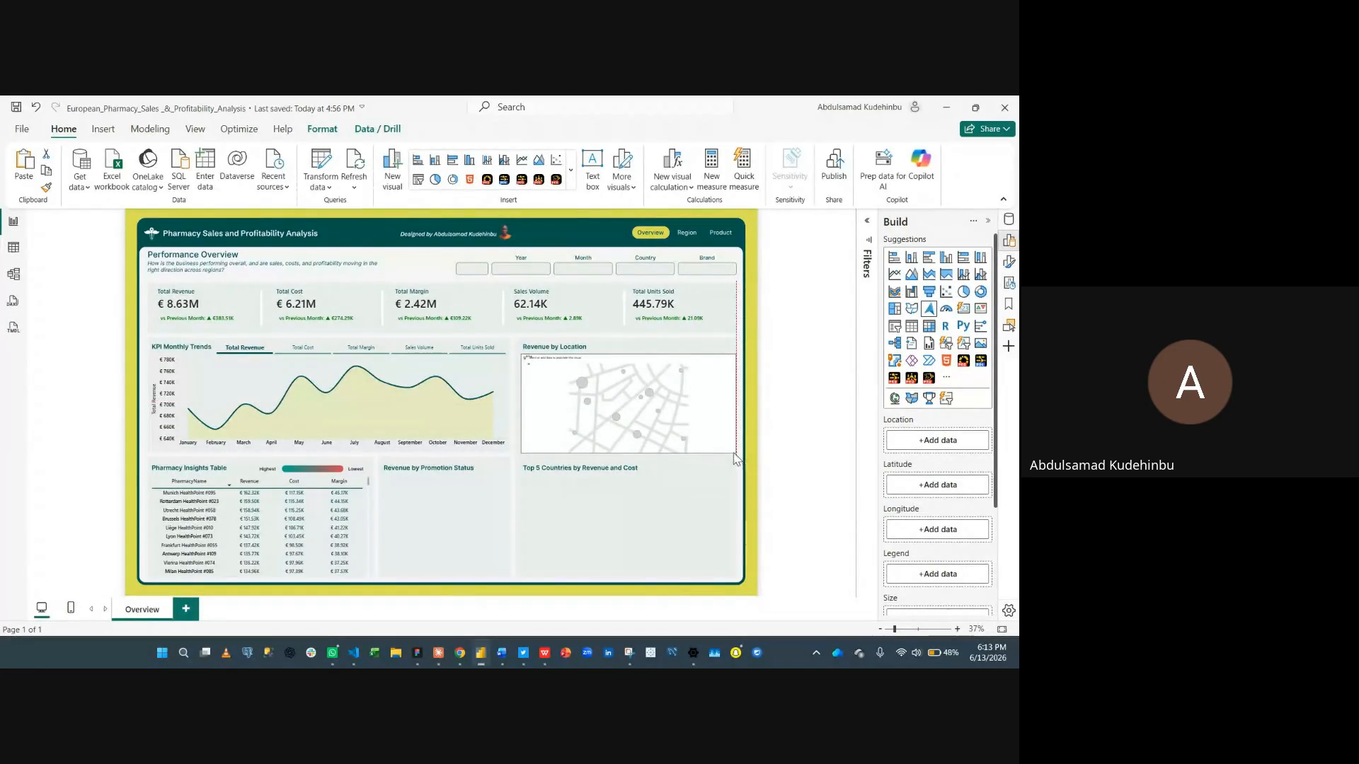
- Resize the map visual to fit inside the Revenue by Location card
left_click_drag(731, 454, 732, 459)
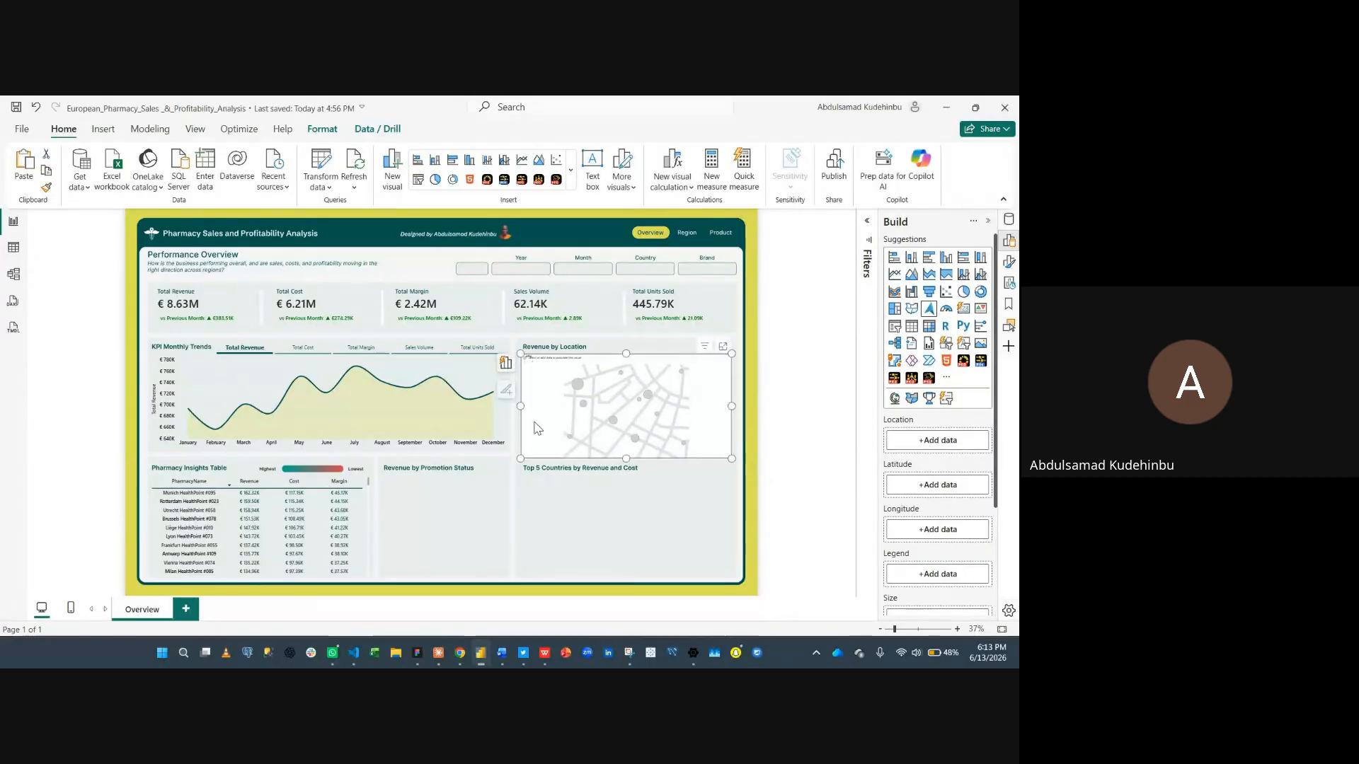
left_click_drag(518, 405, 518, 410)
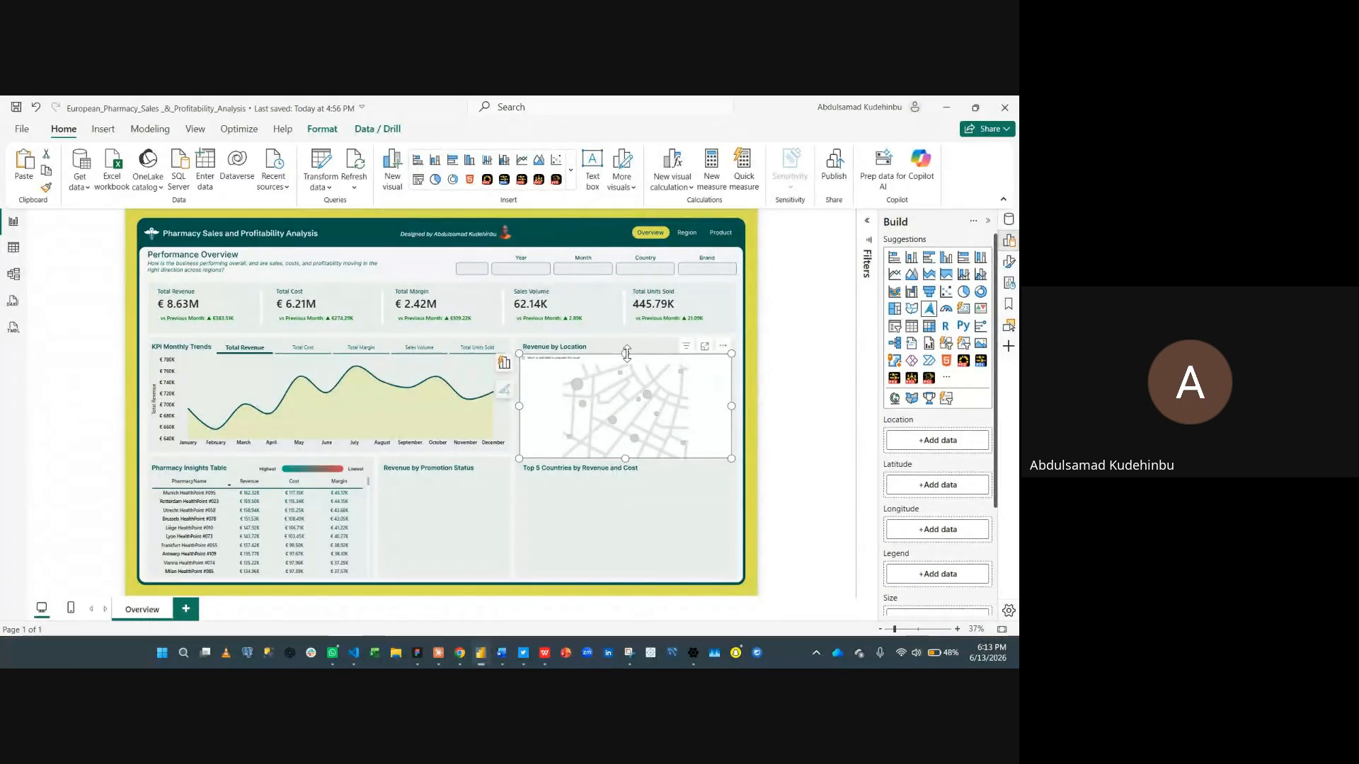
left_click_drag(627, 353, 626, 355)
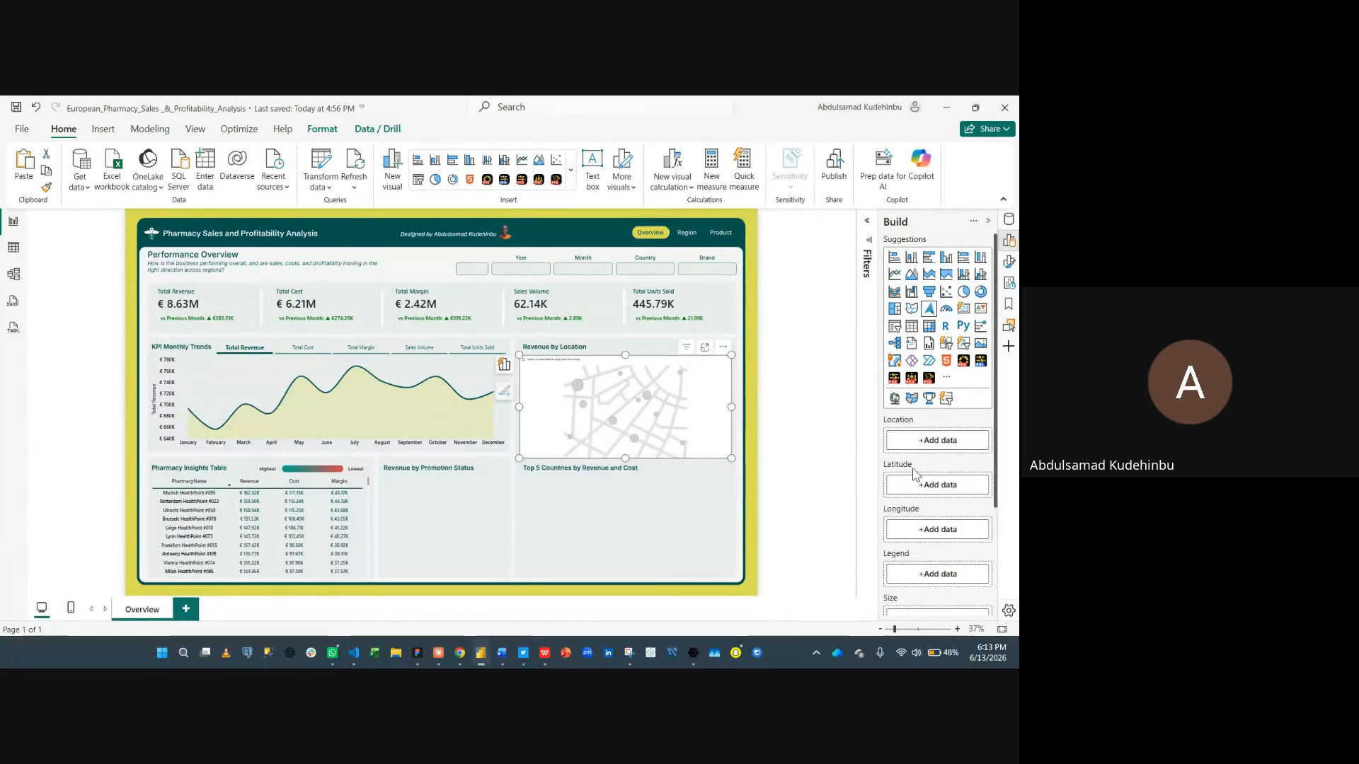
- Add DimPharmacy Latitude and Longitude fields to the map's Latitude and Longitude wells
left_click(916, 492)
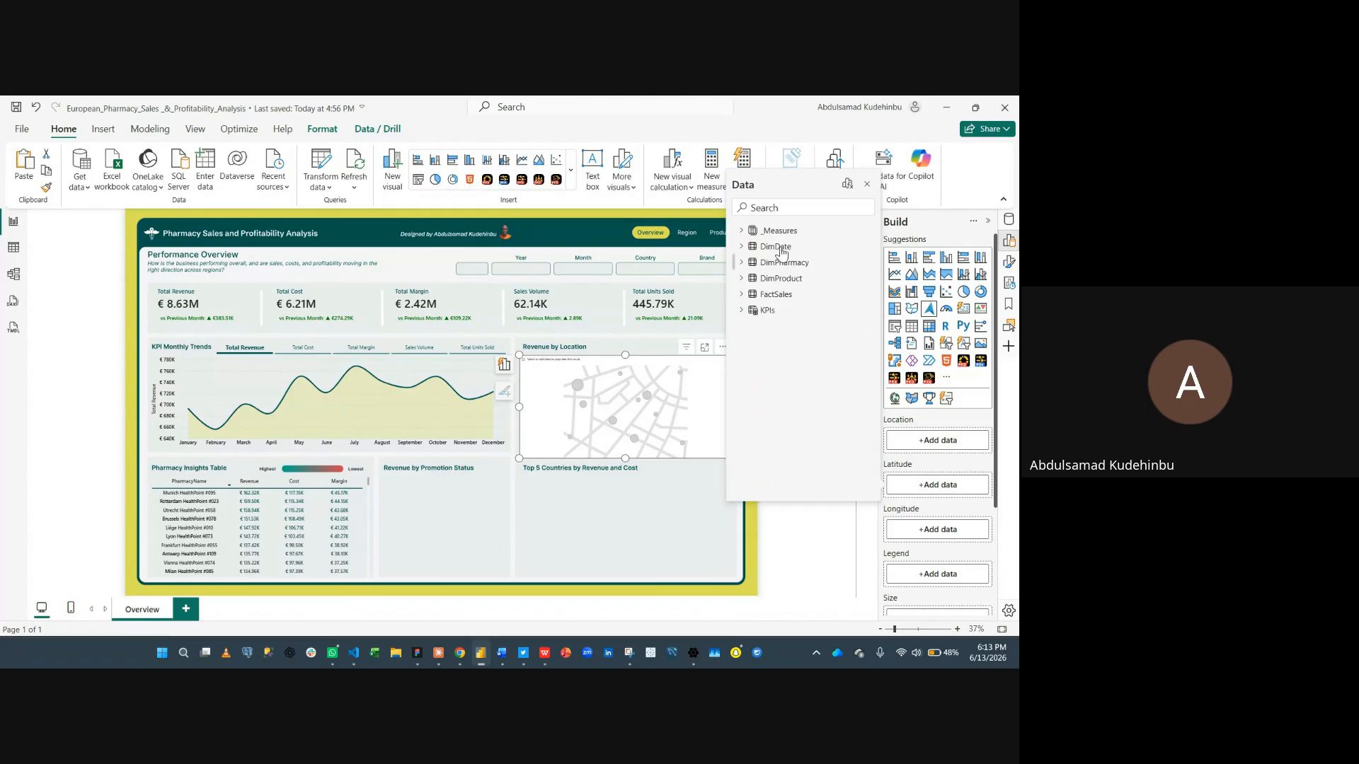
type("lat")
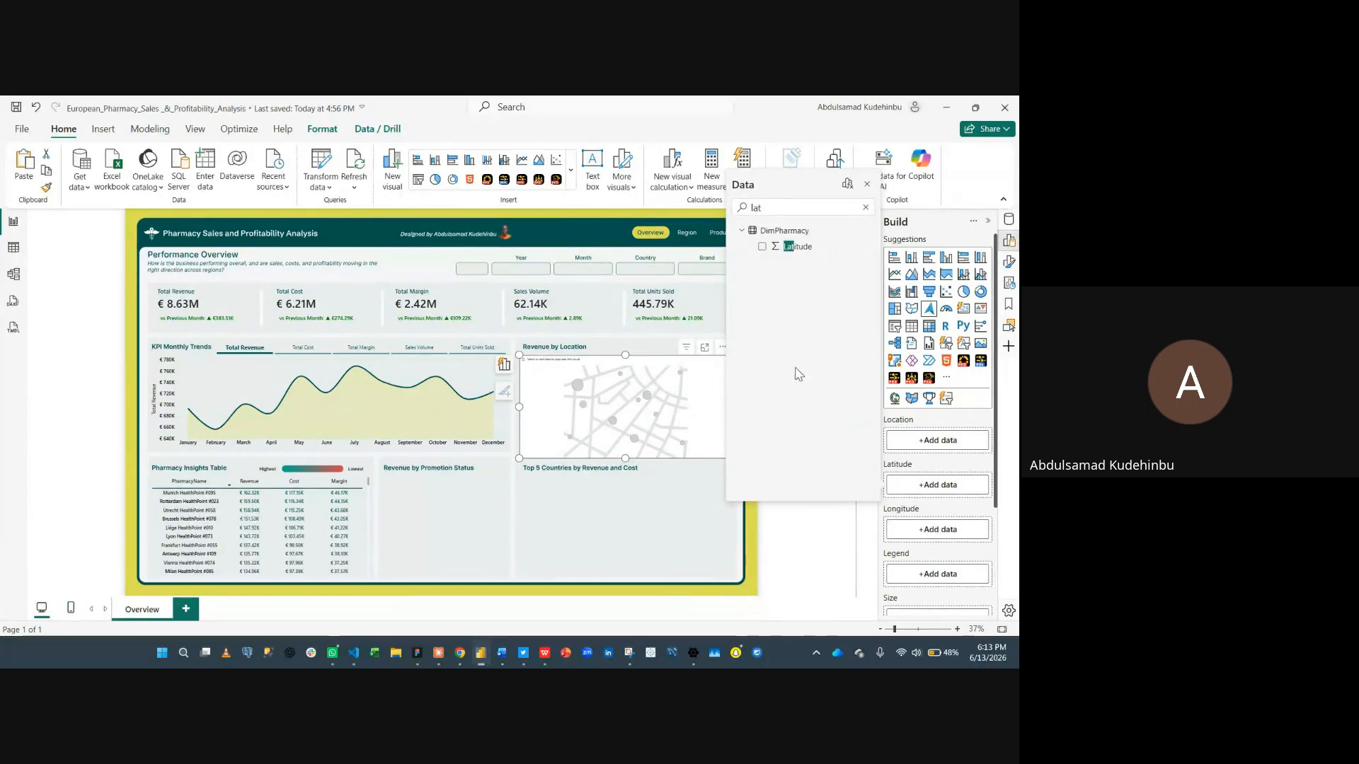
left_click(761, 246)
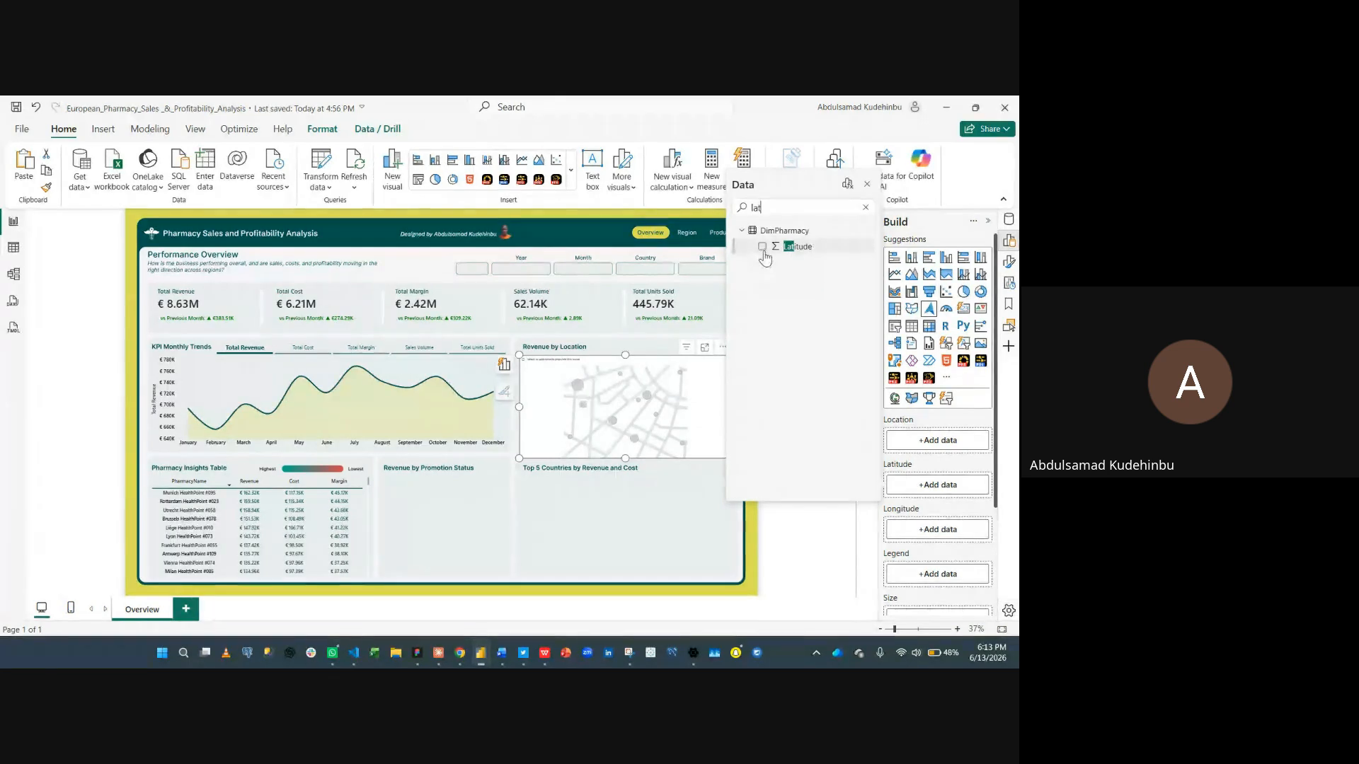
left_click(918, 532)
type("lon")
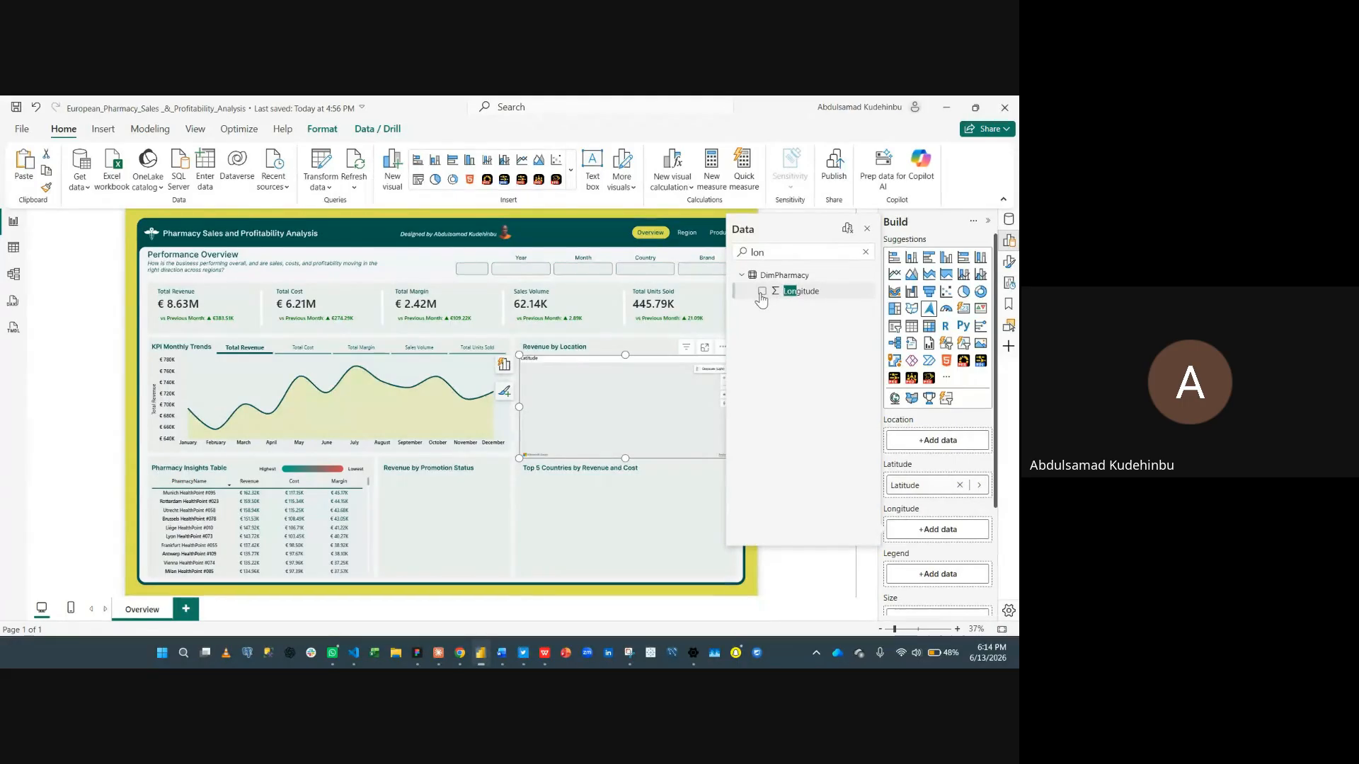
left_click(867, 230)
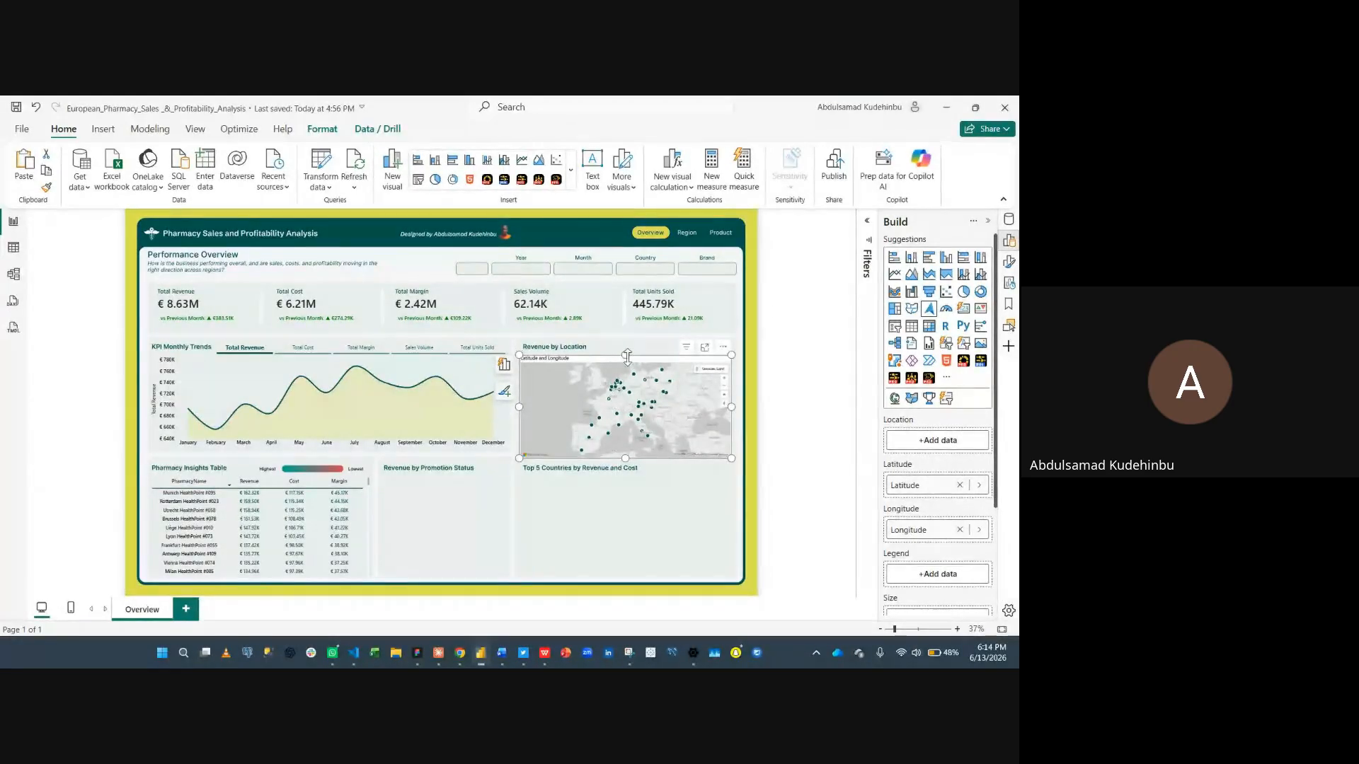
- Extend the map's top edge slightly and set Total Revenue as the map's bubble size
left_click_drag(626, 354, 626, 346)
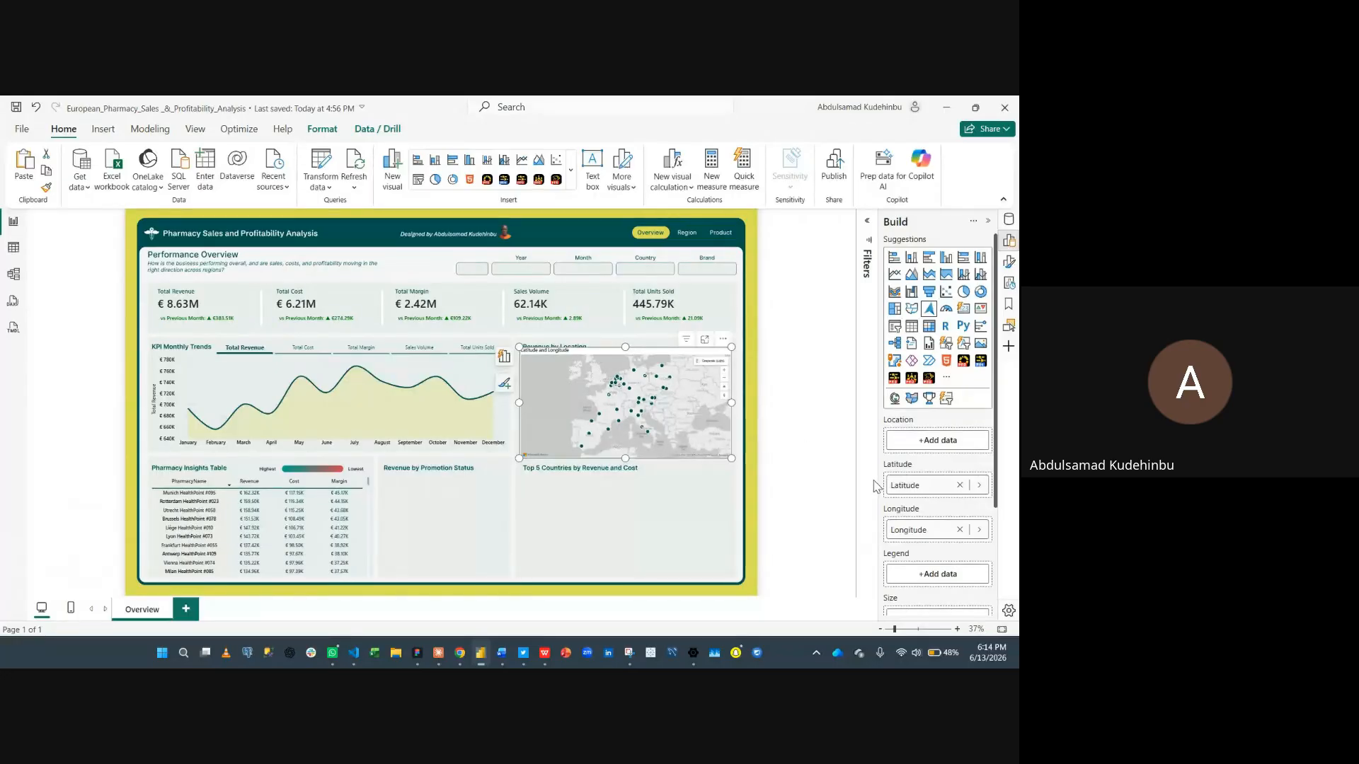
scroll(899, 527, "down", 3)
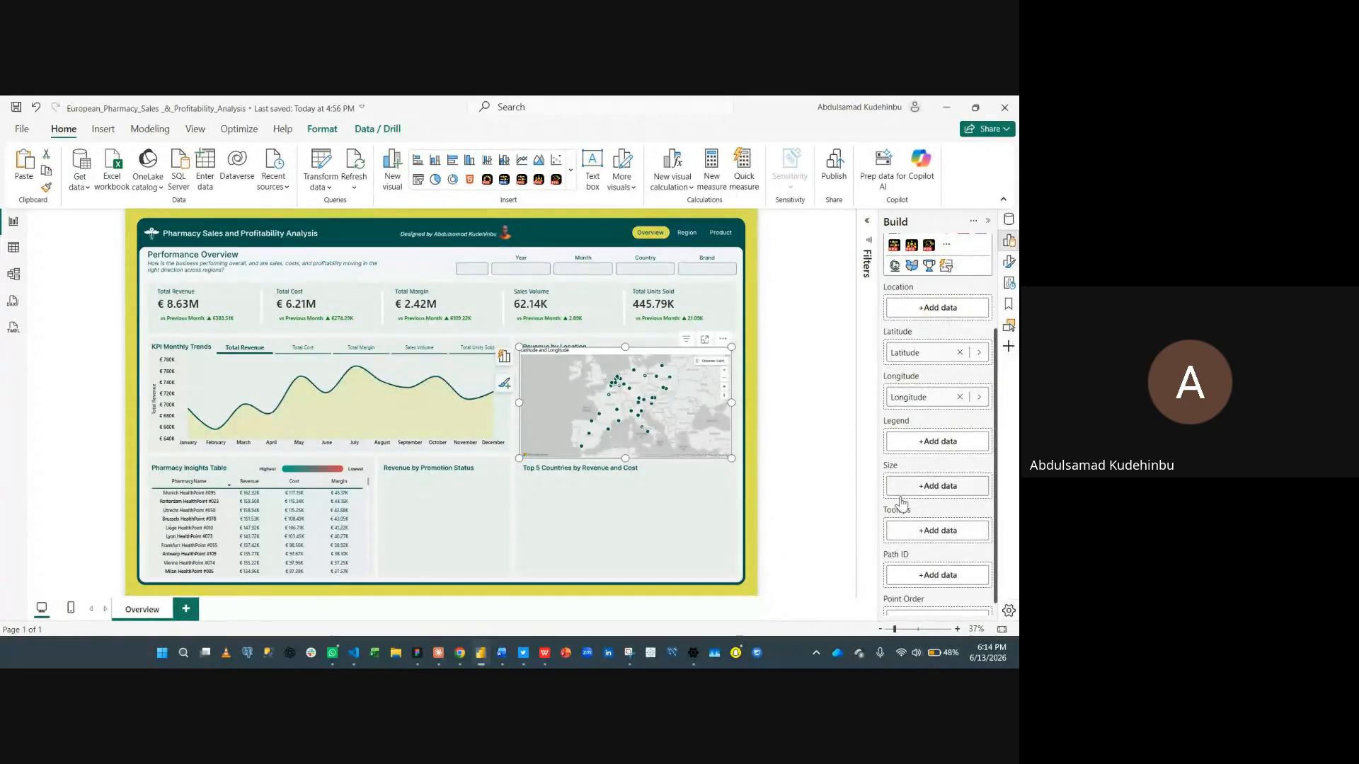
left_click(938, 488)
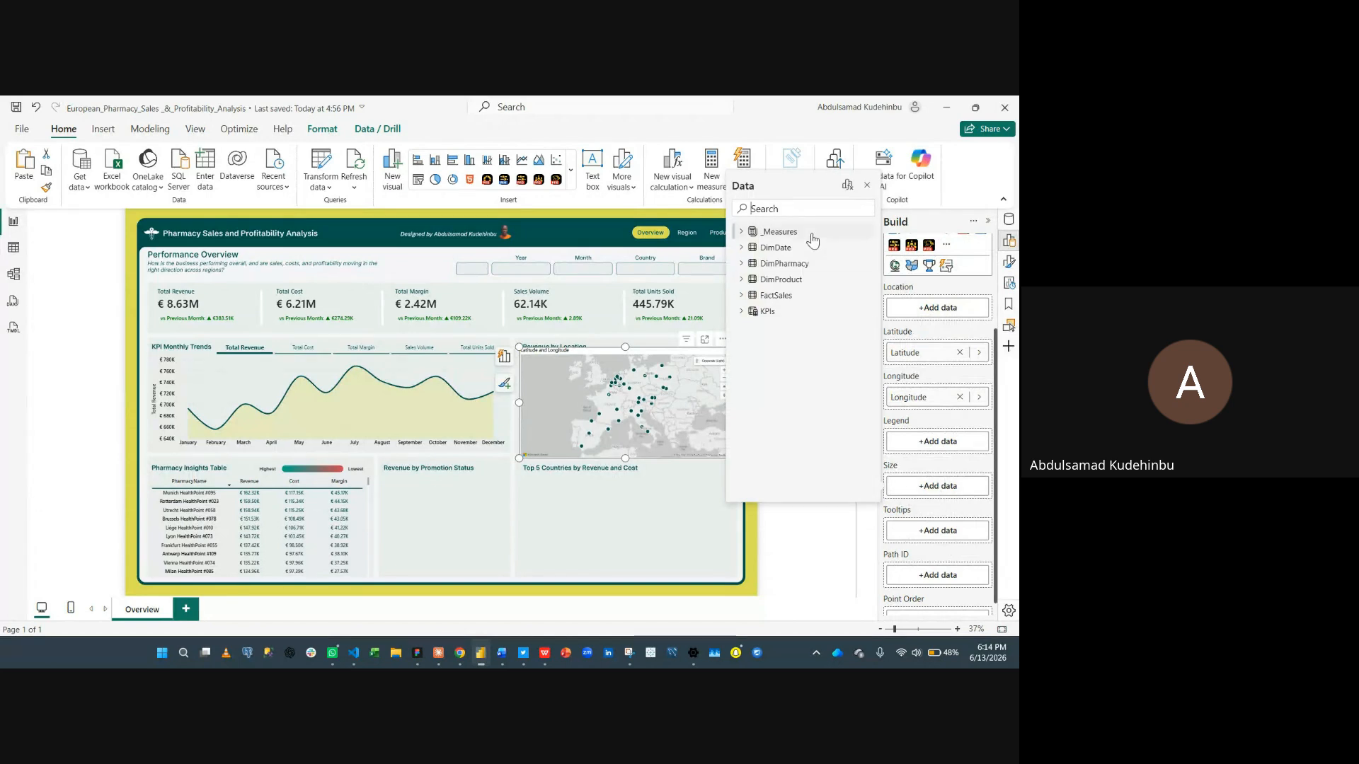
type("revnu")
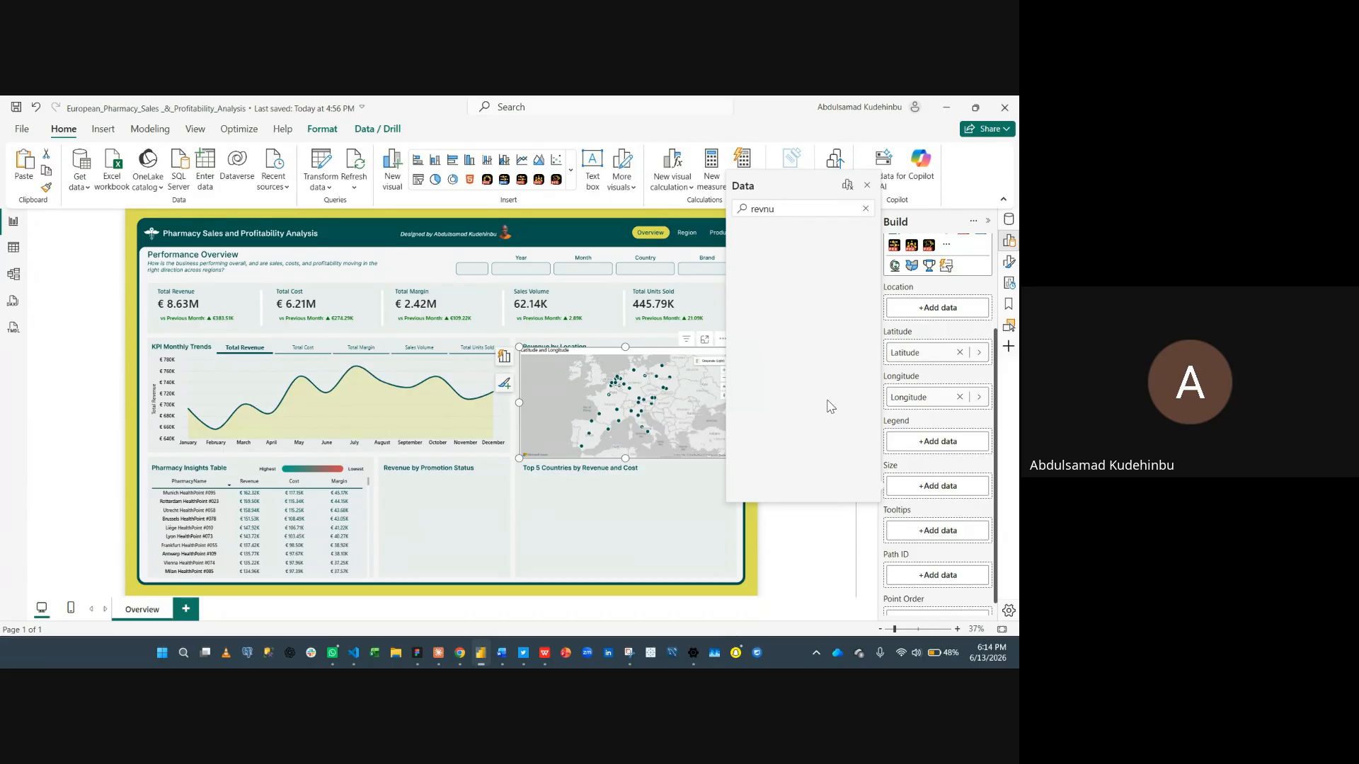
key("BackSpace")
key("BackSpace")
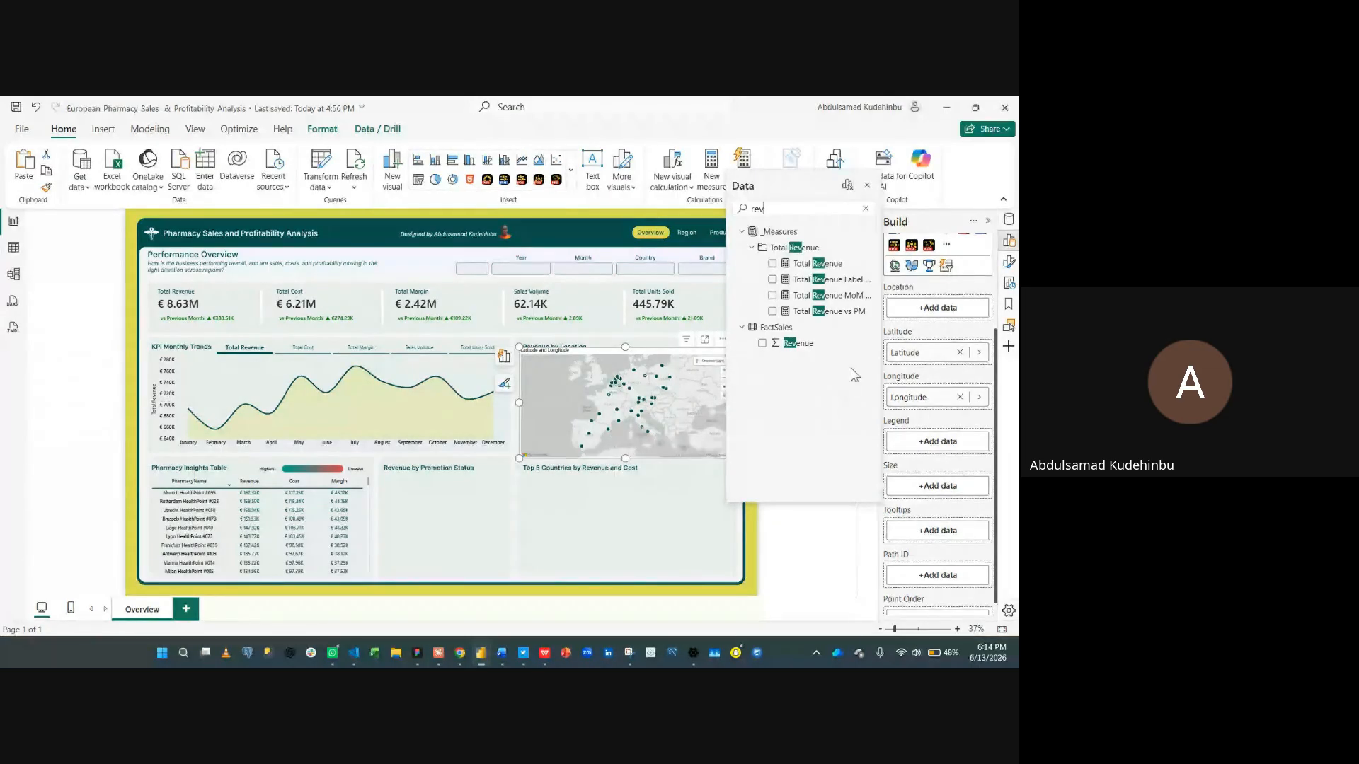
left_click(772, 266)
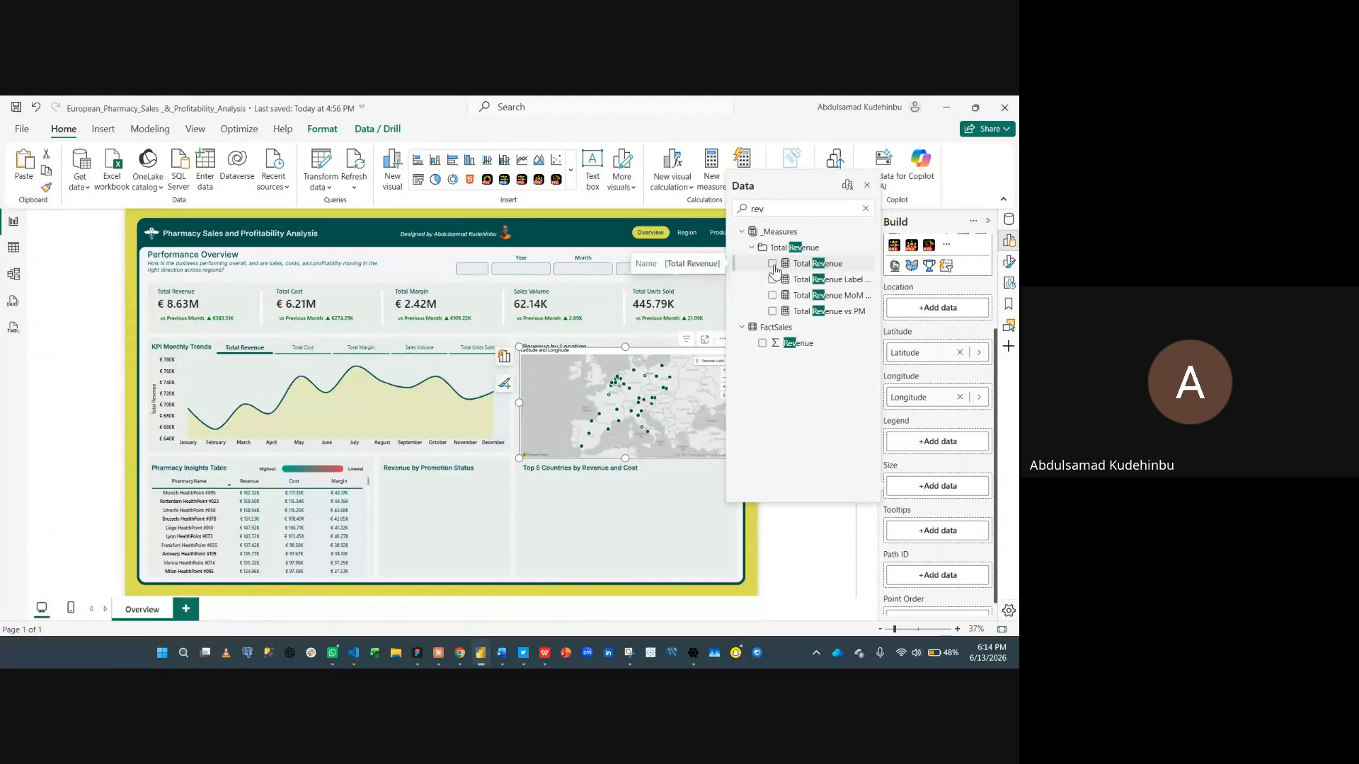
left_click(867, 186)
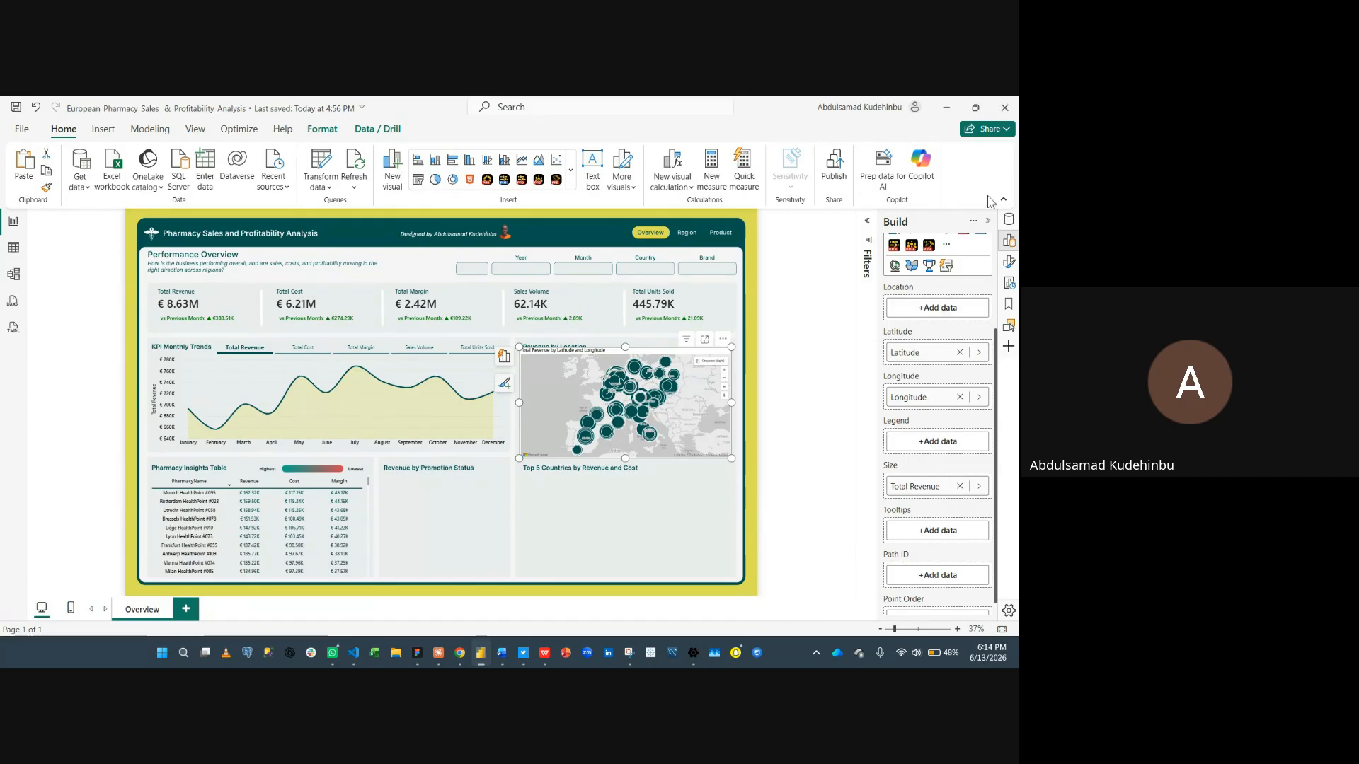
- Add PharmacyName, City, Region and Country from DimPharmacy to the map's tooltips
left_click(1008, 220)
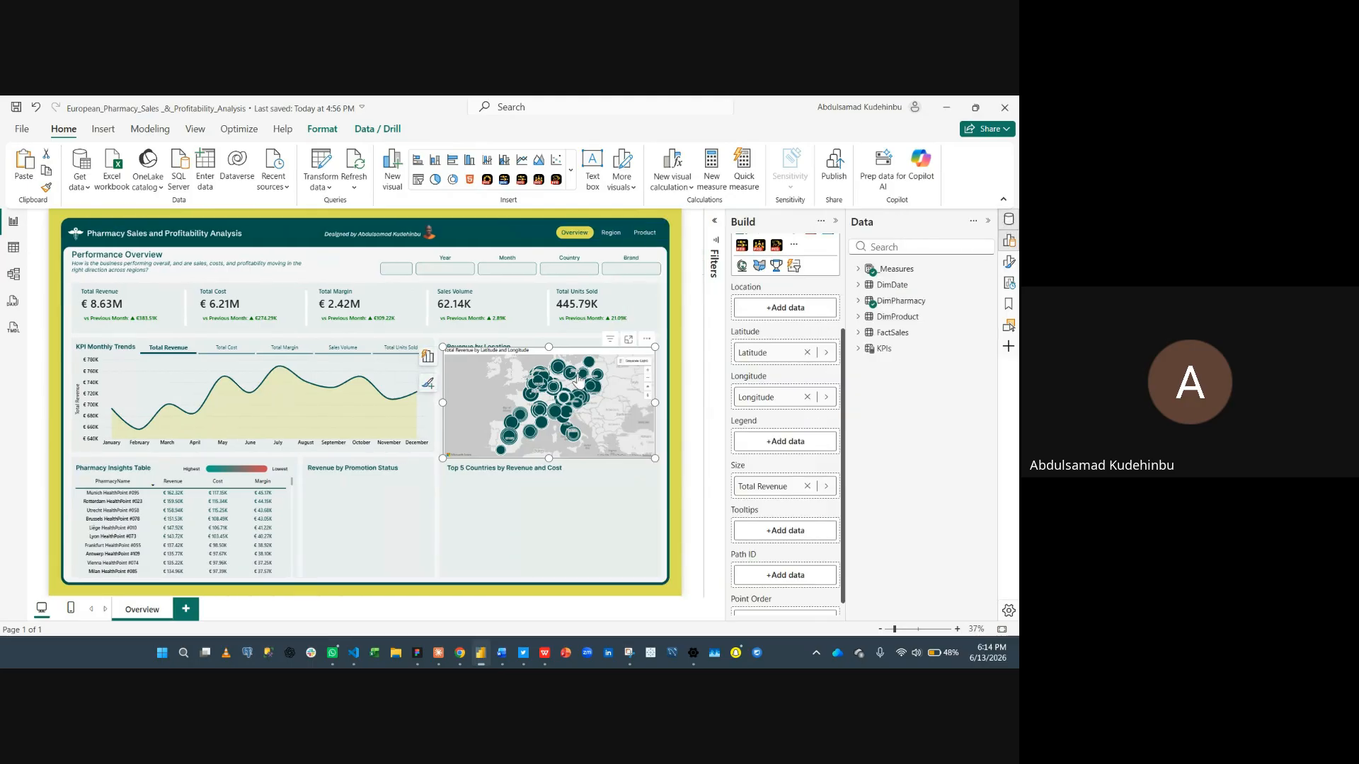
mouse_move(567, 422)
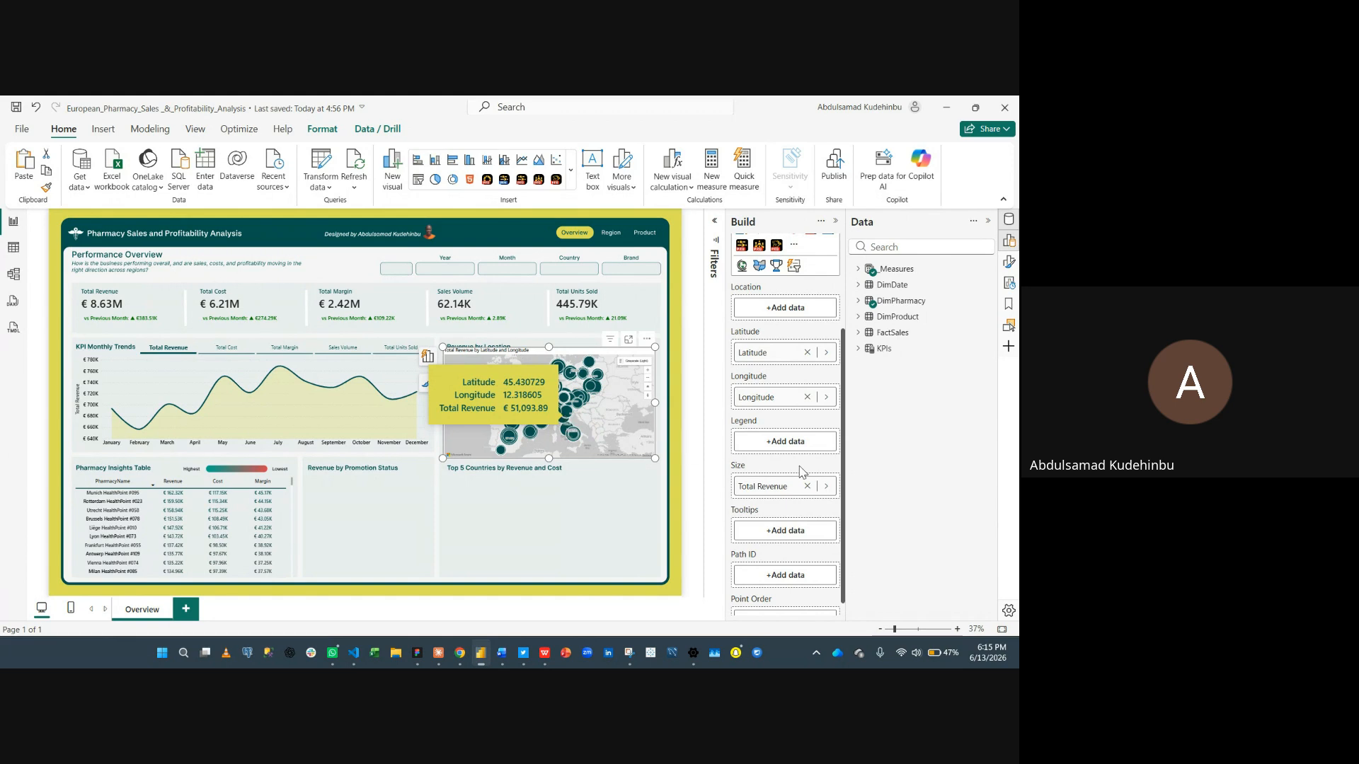
scroll(803, 396, "down", 1)
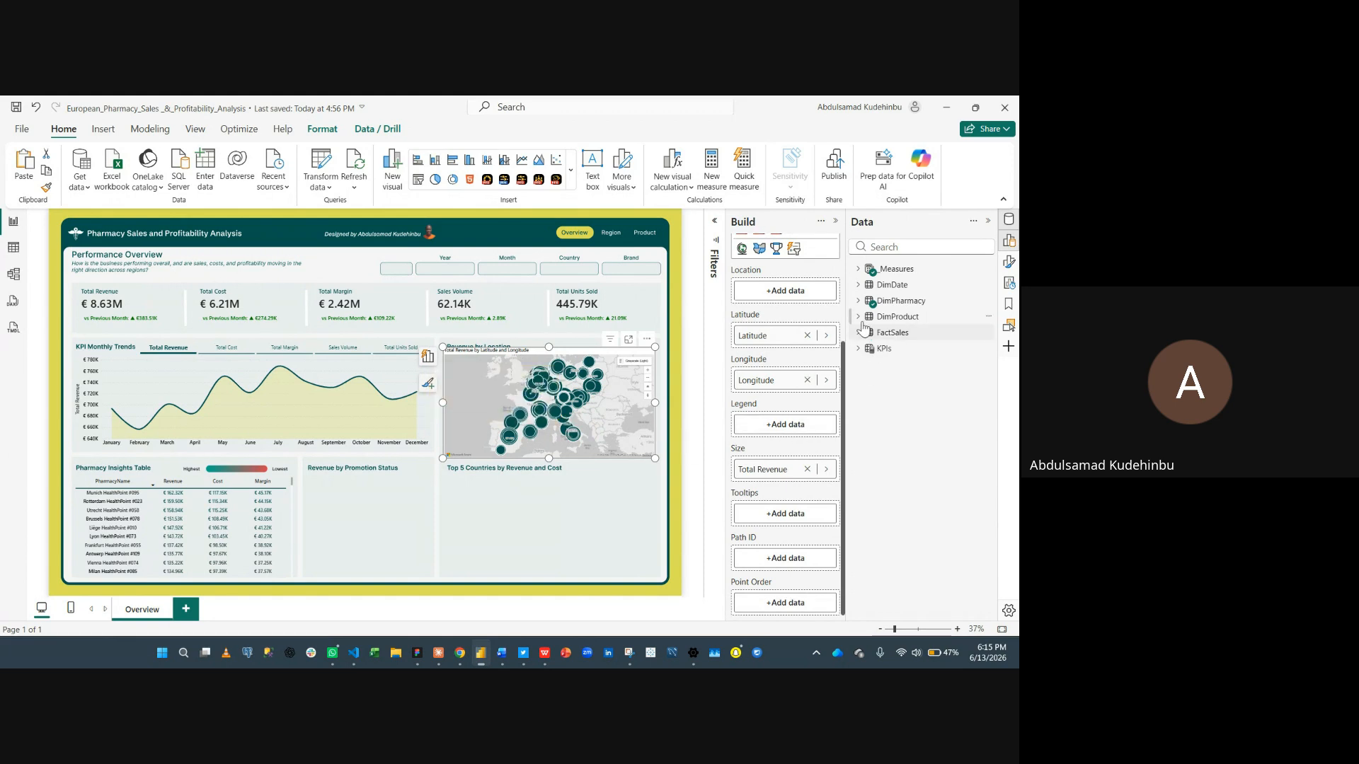
left_click(858, 302)
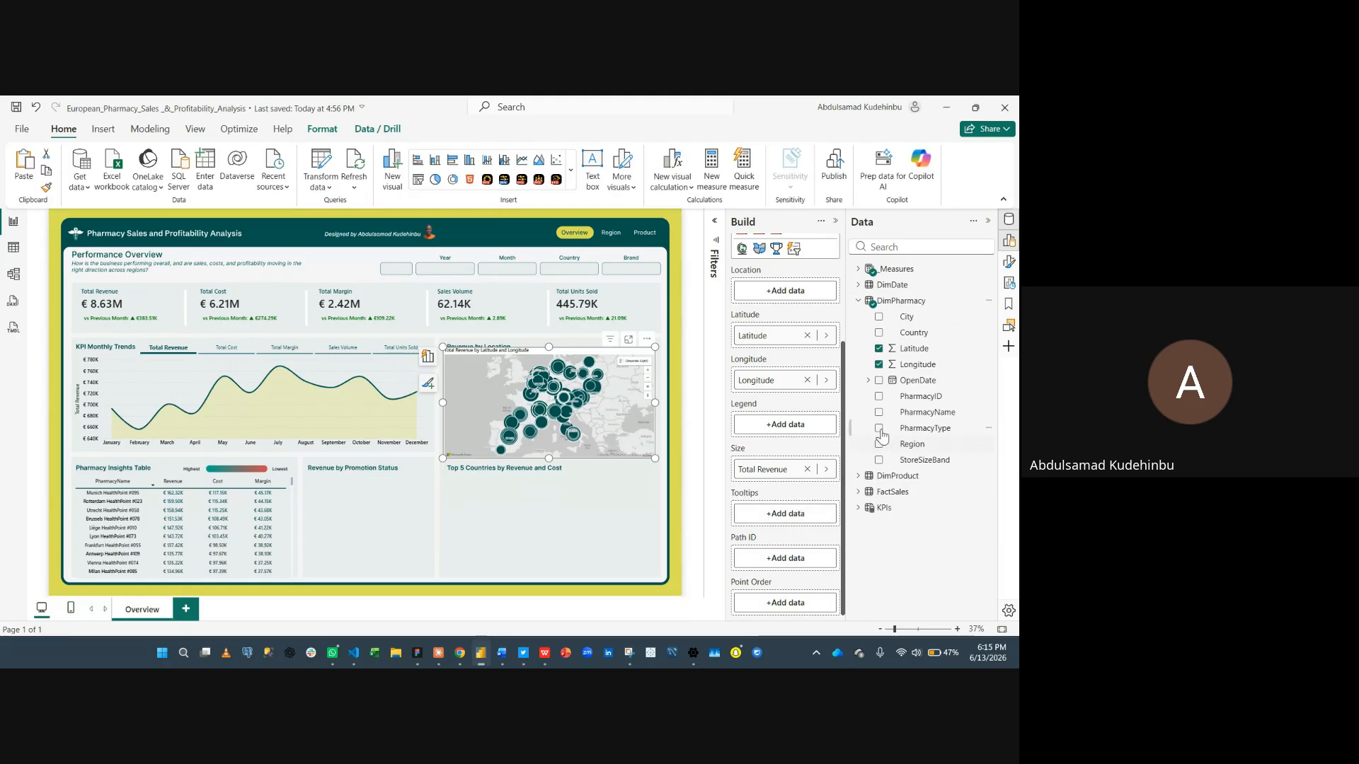
left_click_drag(913, 419, 770, 521)
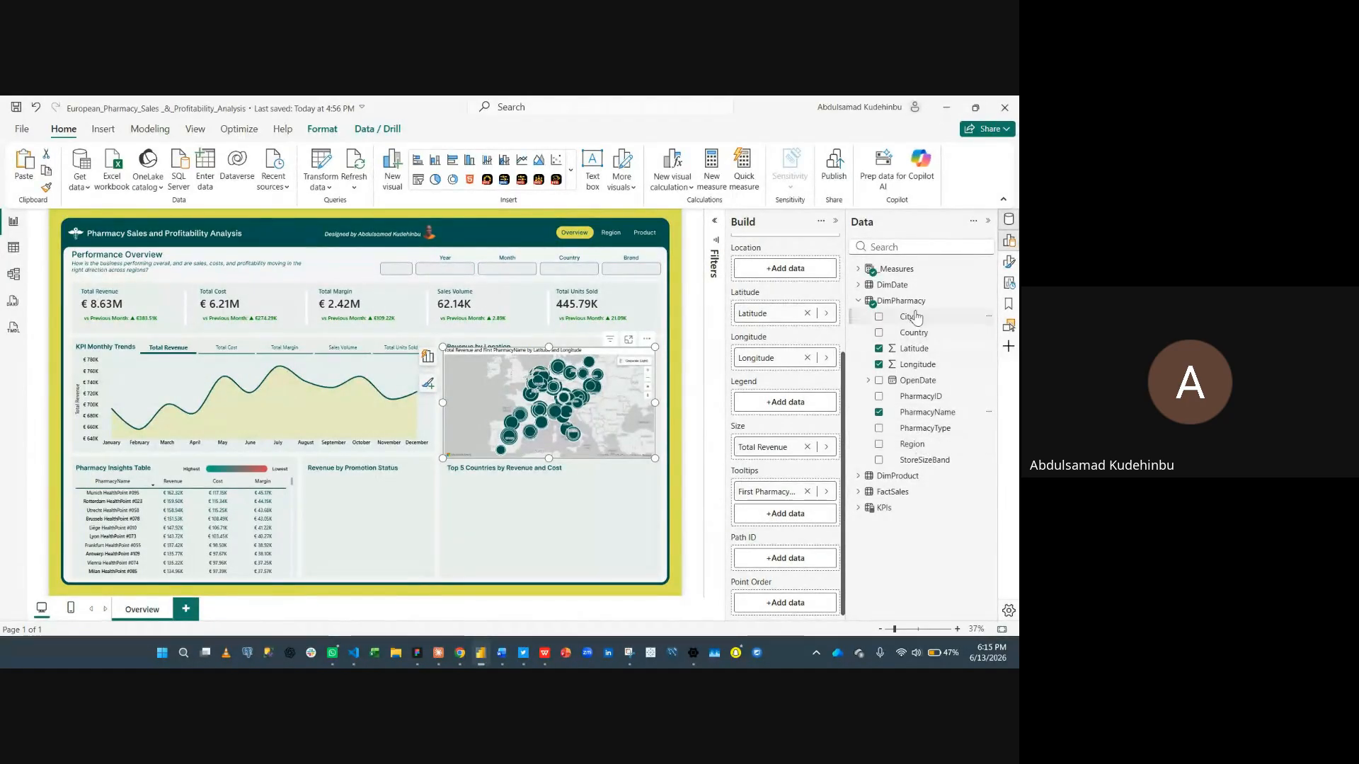
left_click_drag(906, 316, 788, 517)
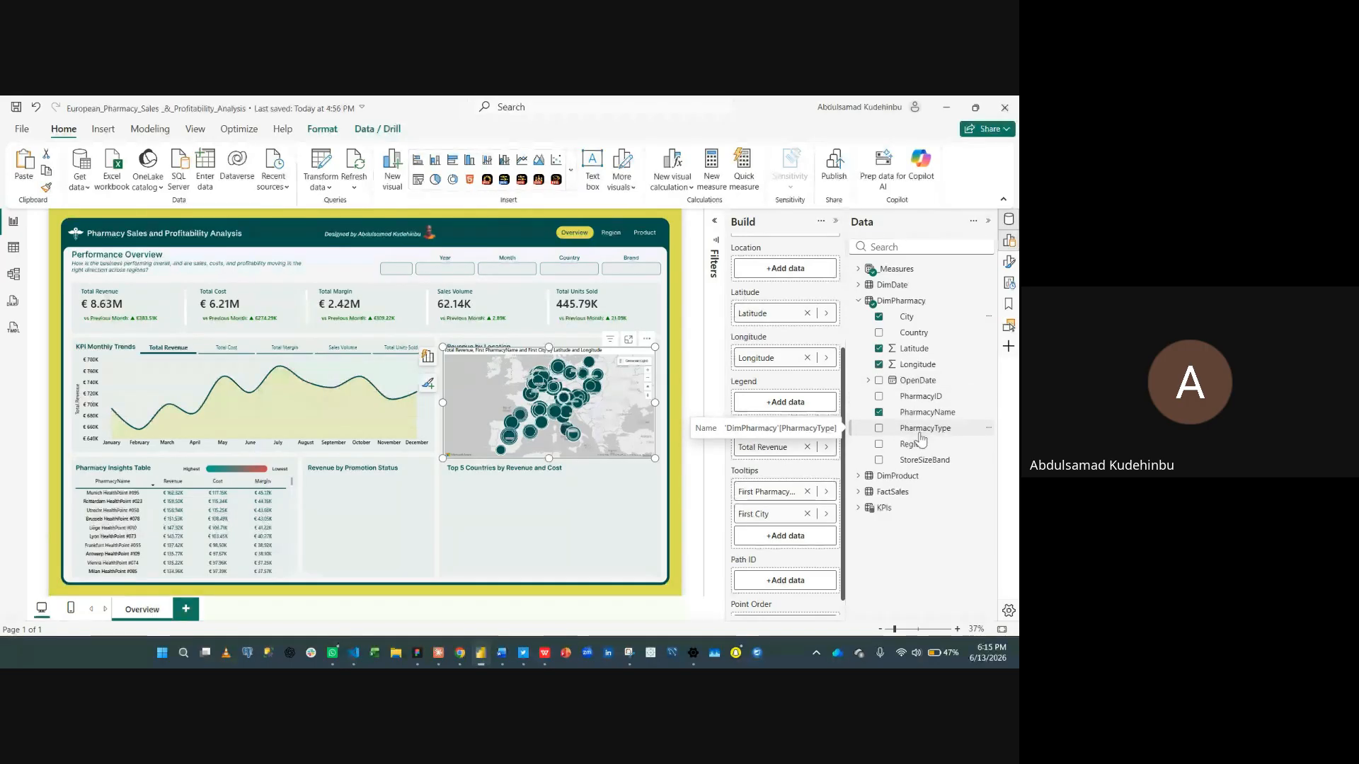
left_click_drag(912, 443, 785, 535)
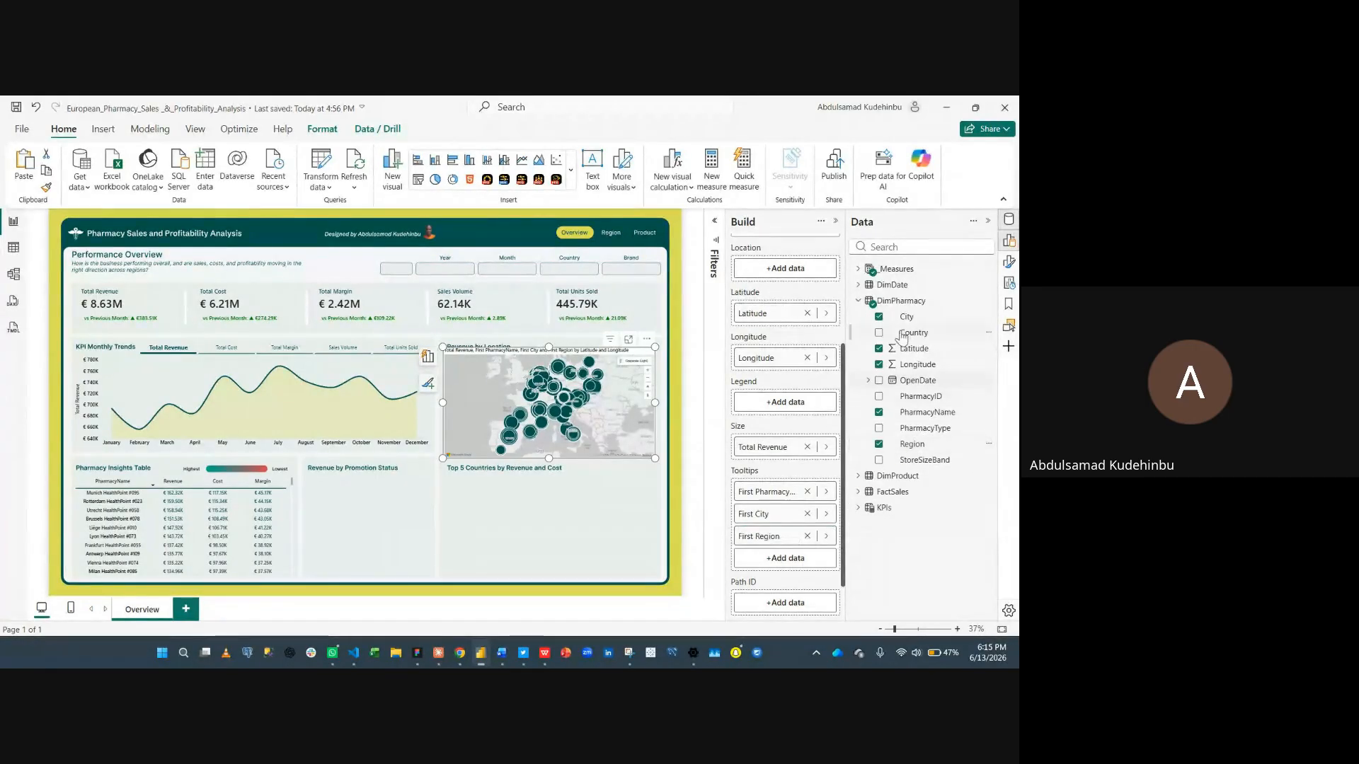
left_click_drag(909, 332, 768, 563)
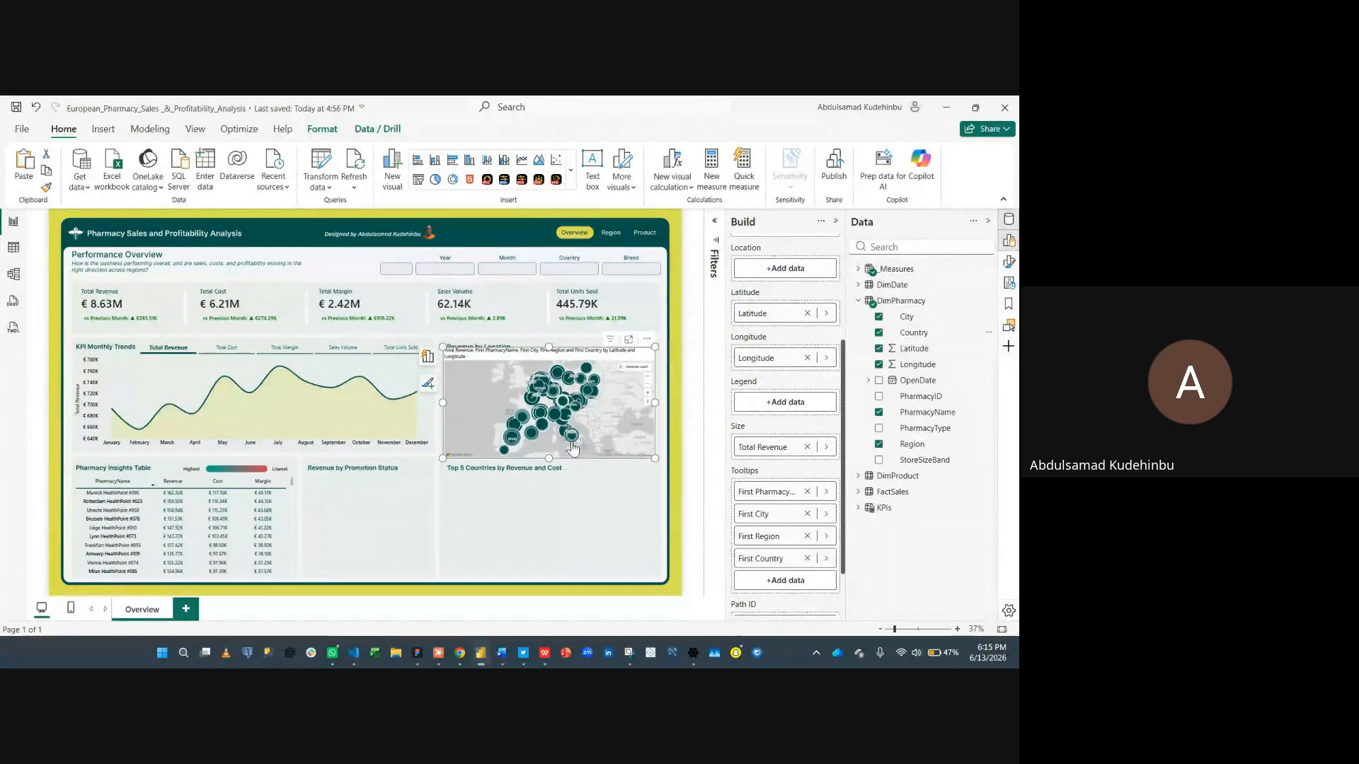
mouse_move(588, 372)
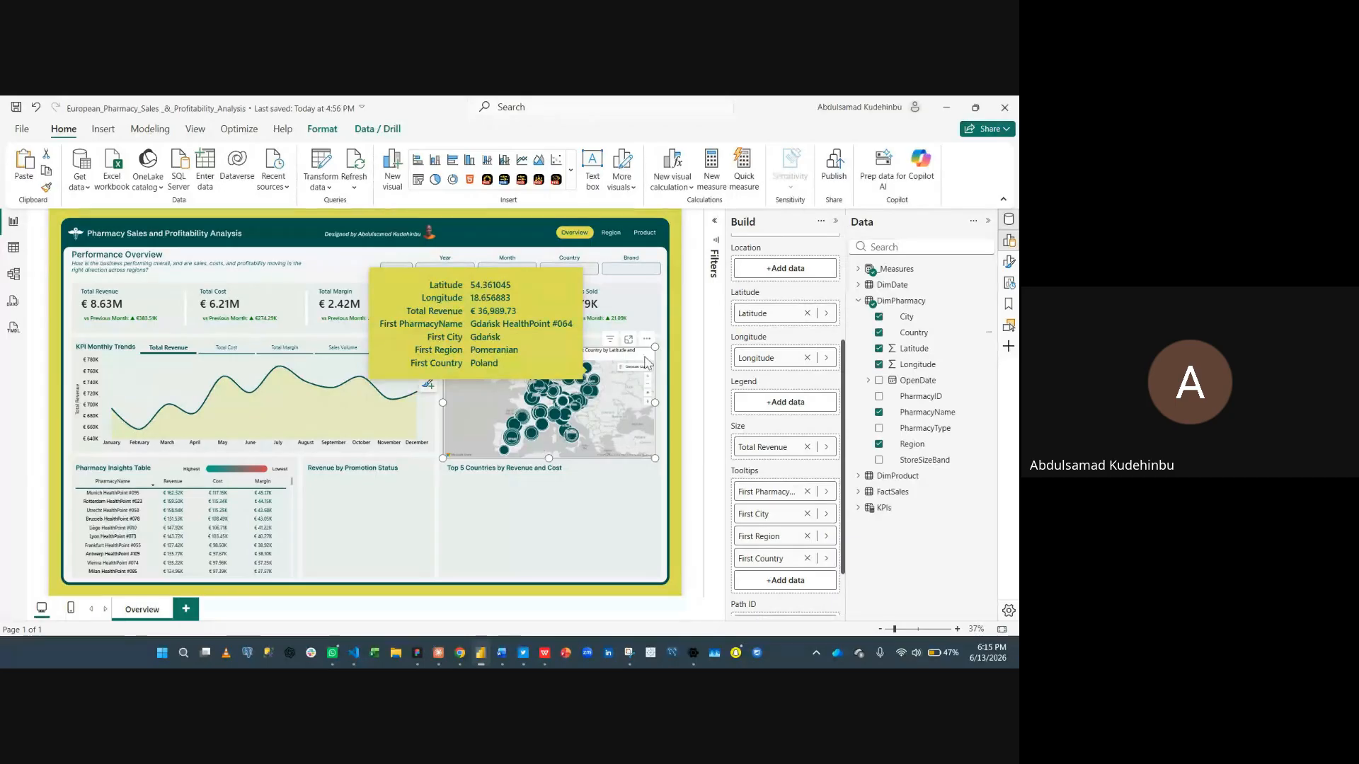
- Open the map visual's format settings and toggle its background and title off
left_click(836, 221)
left_click(989, 221)
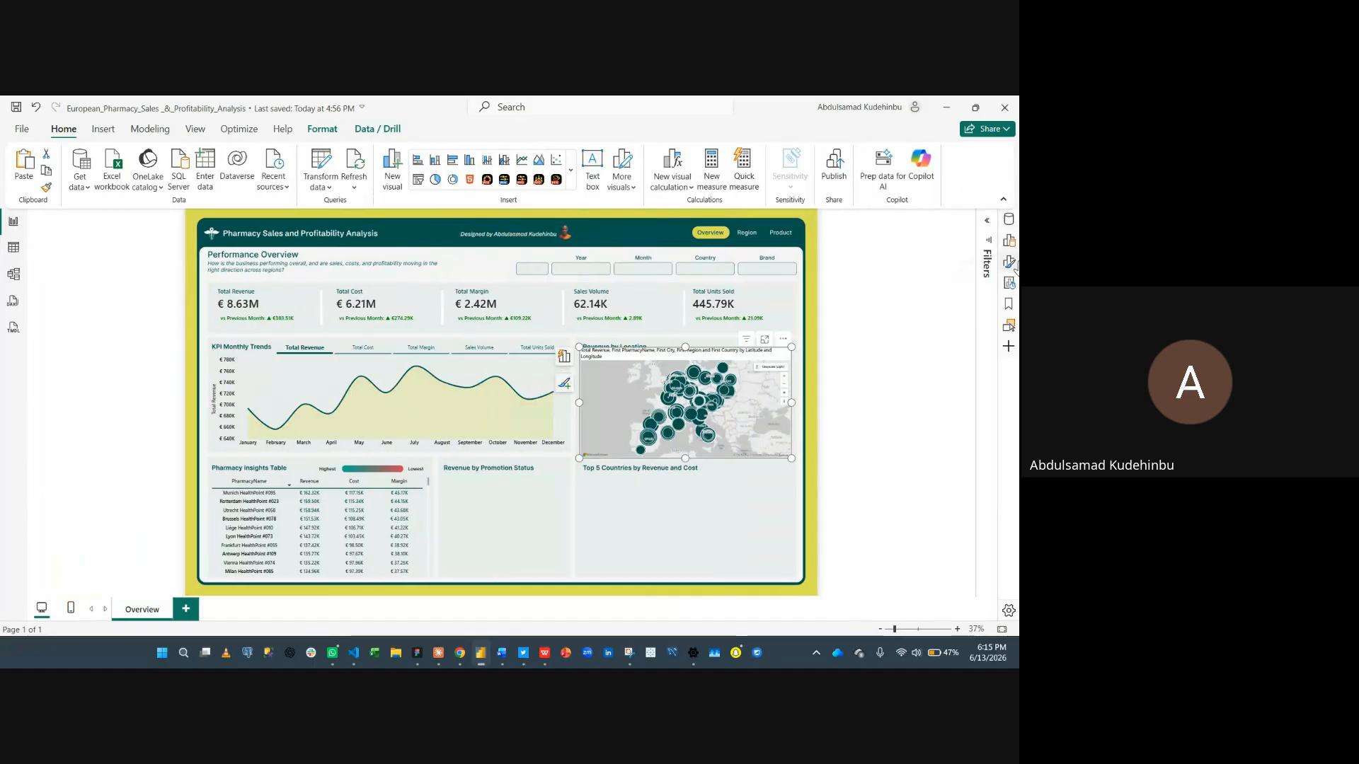
left_click(1008, 262)
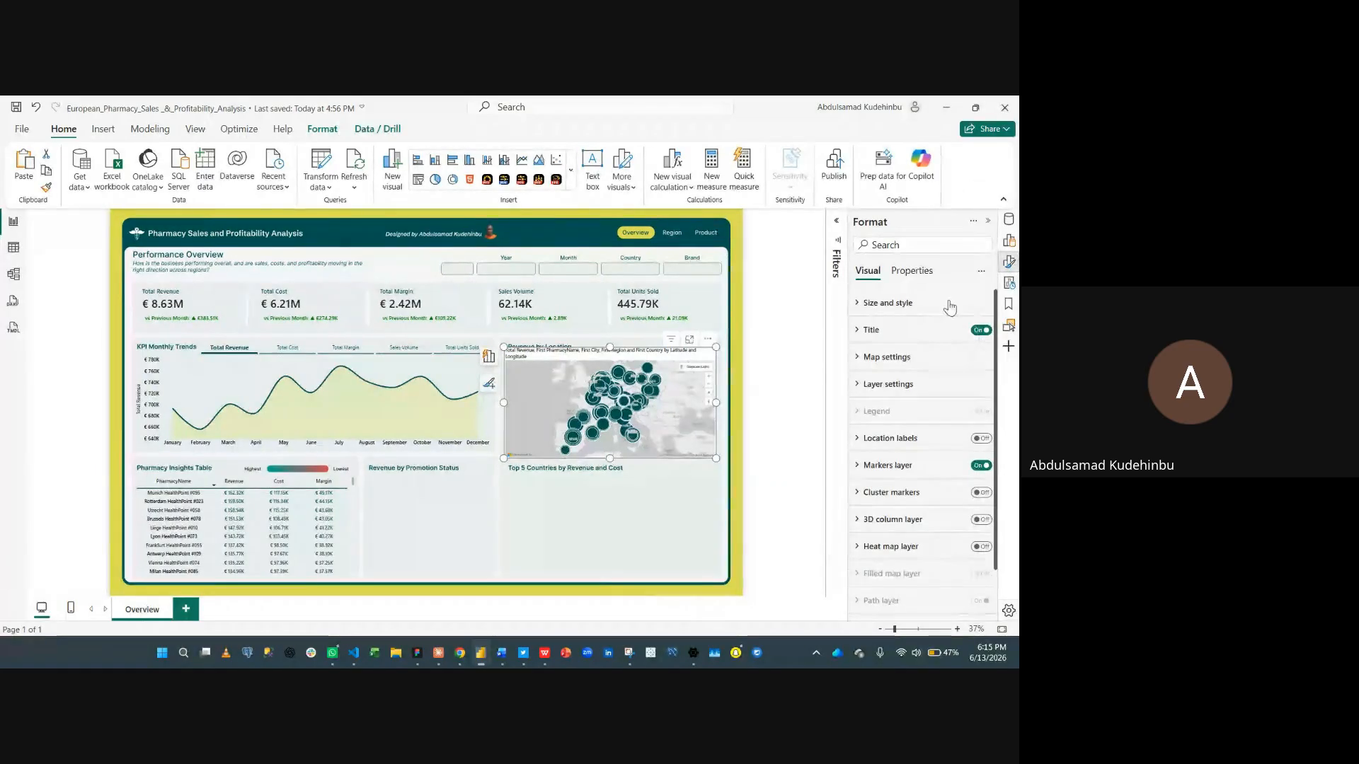
left_click(945, 304)
left_click(975, 558)
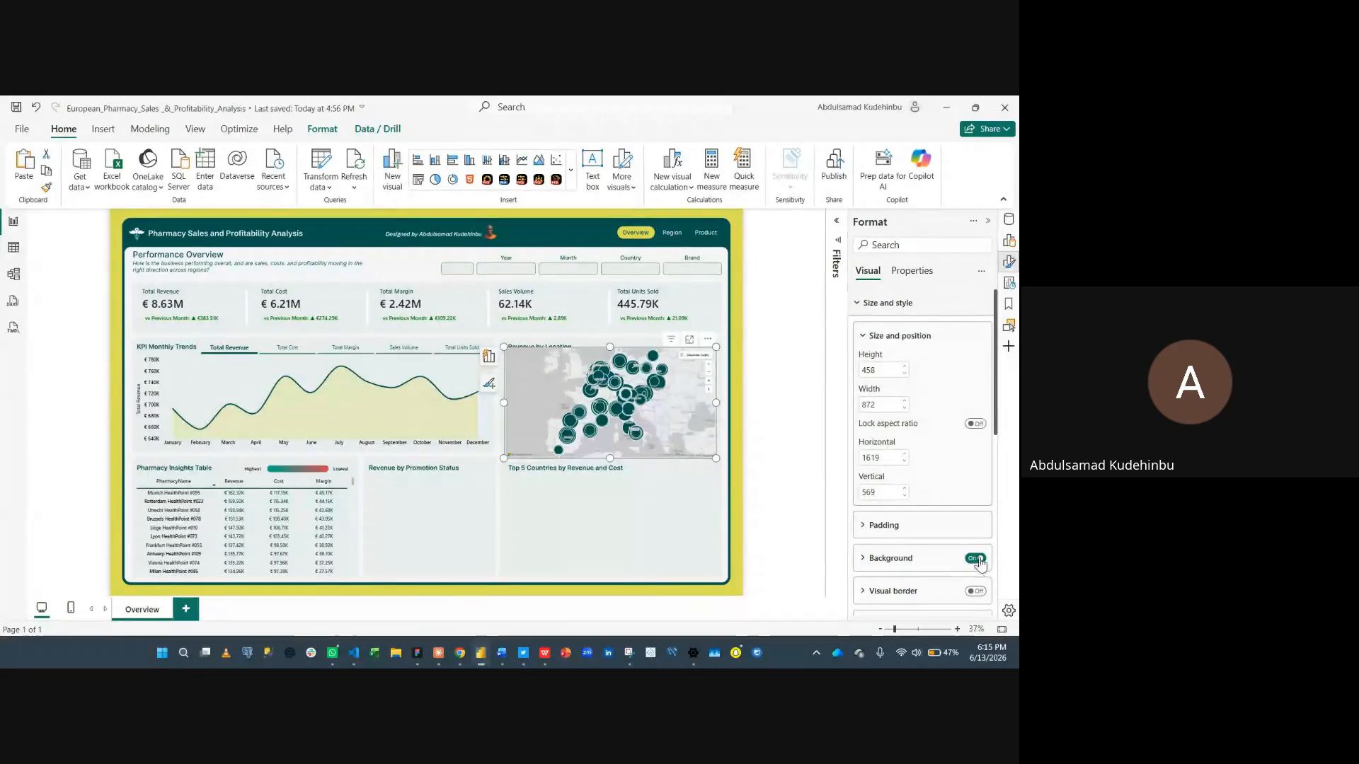
left_click(875, 304)
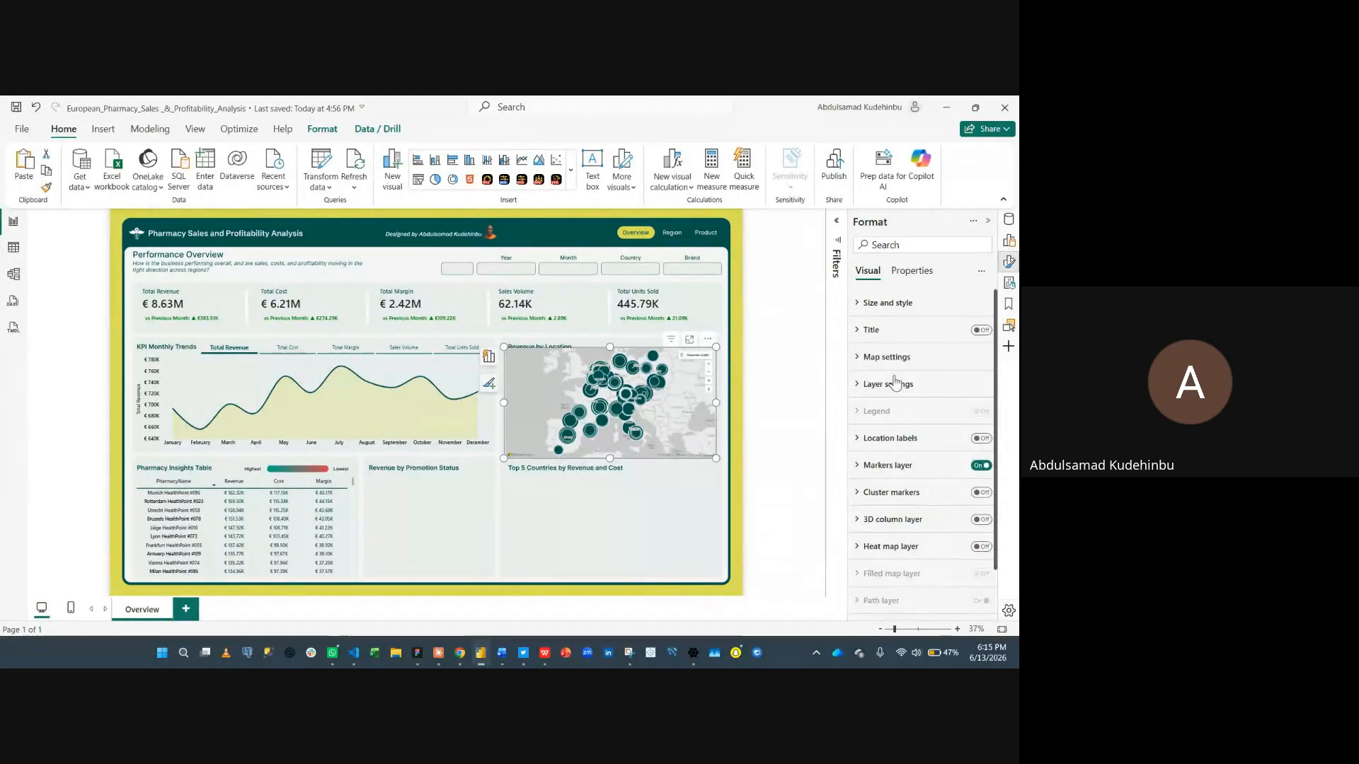
- Nudge the map into place within the card and switch its base map style to a road map
scroll(900, 433, "down", 1)
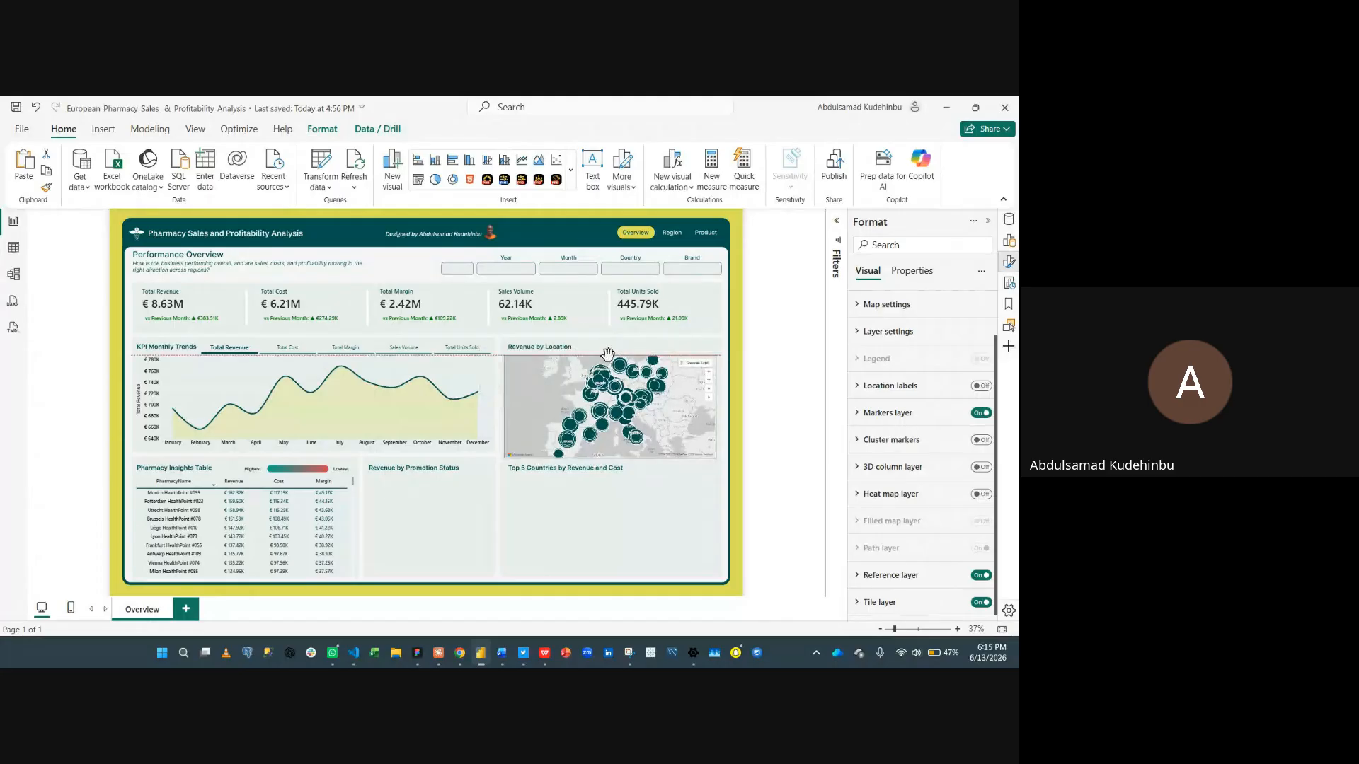
left_click_drag(609, 346, 610, 355)
key("Up")
key("Up")
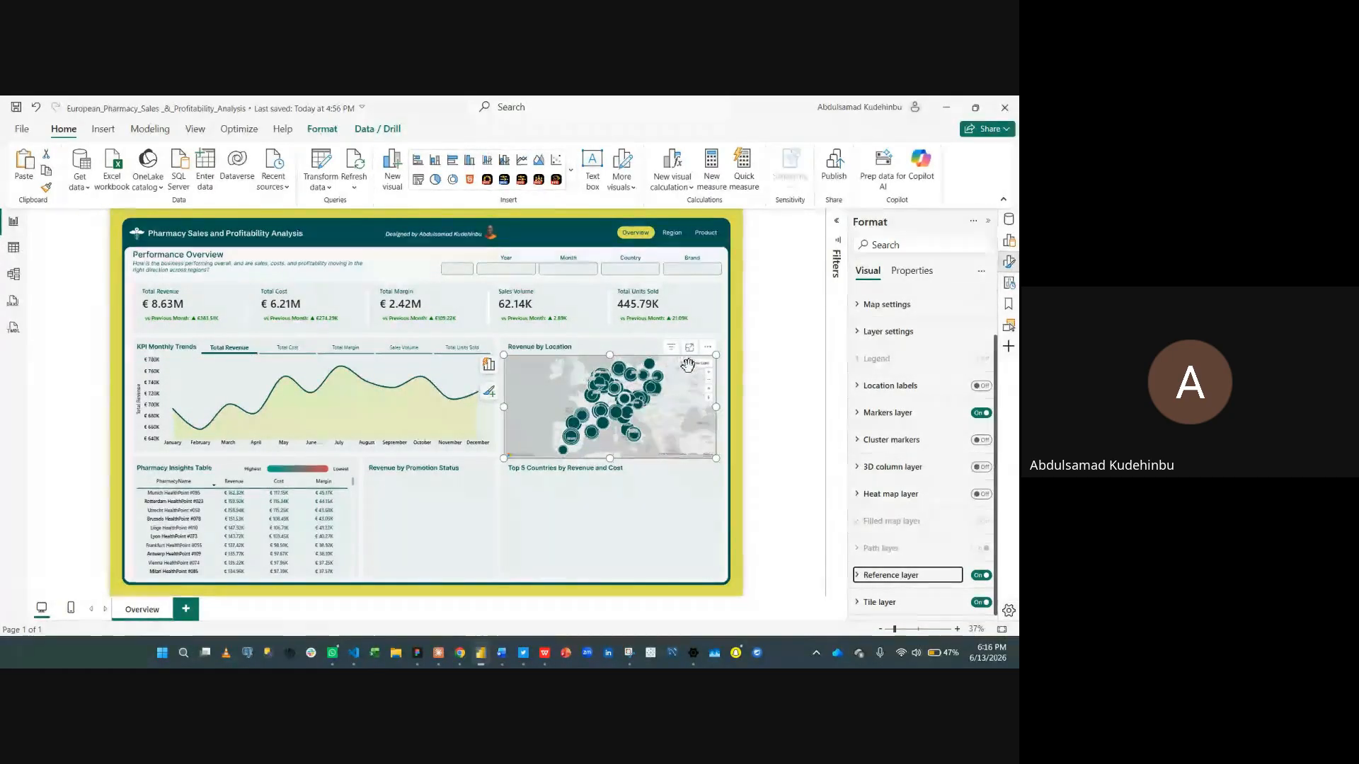
mouse_move(701, 364)
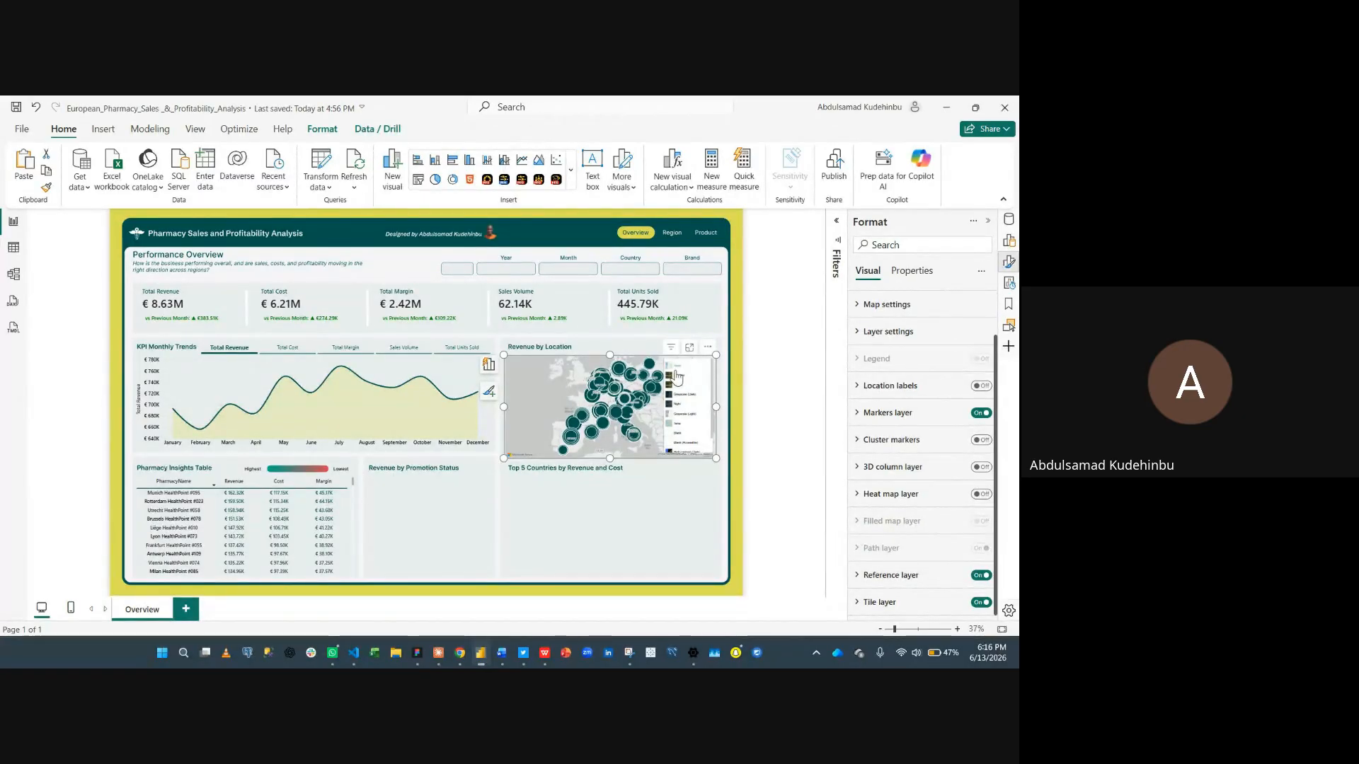
left_click(676, 400)
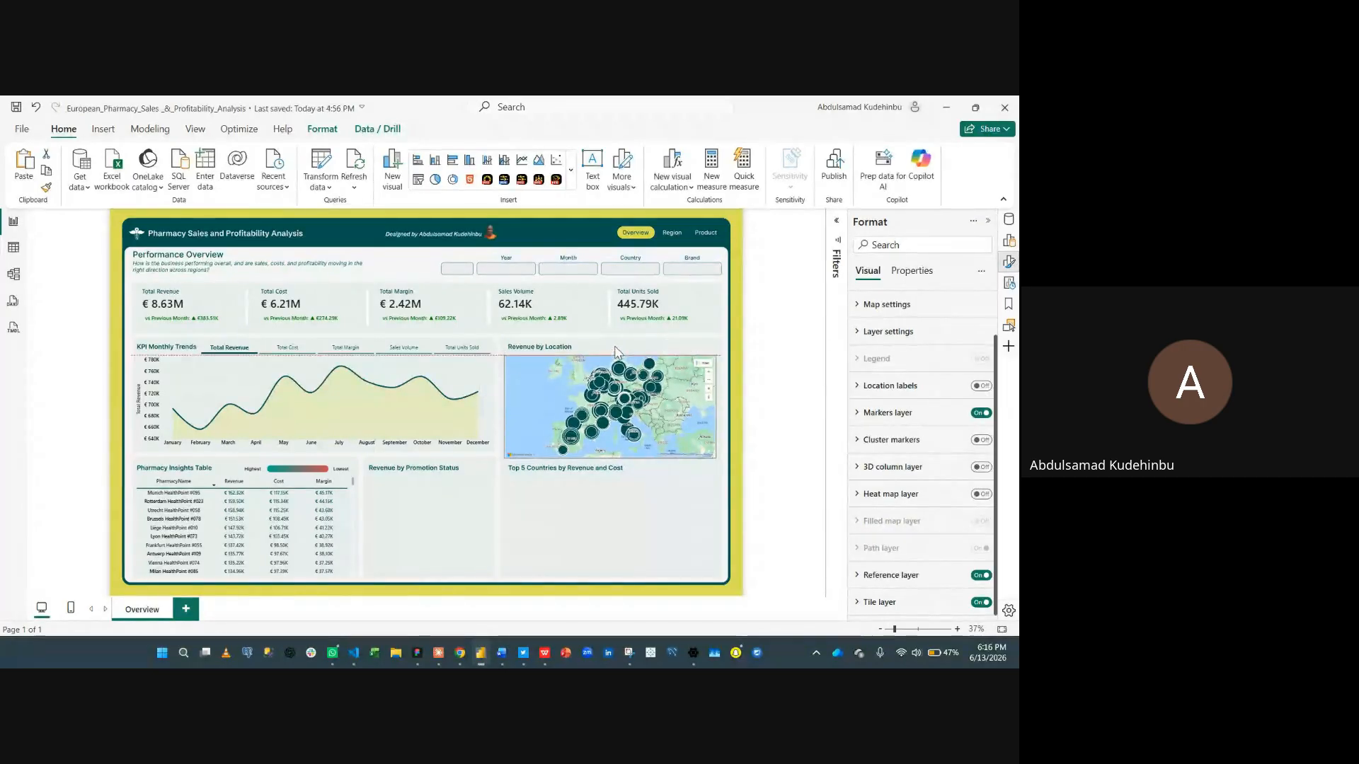
left_click(795, 352)
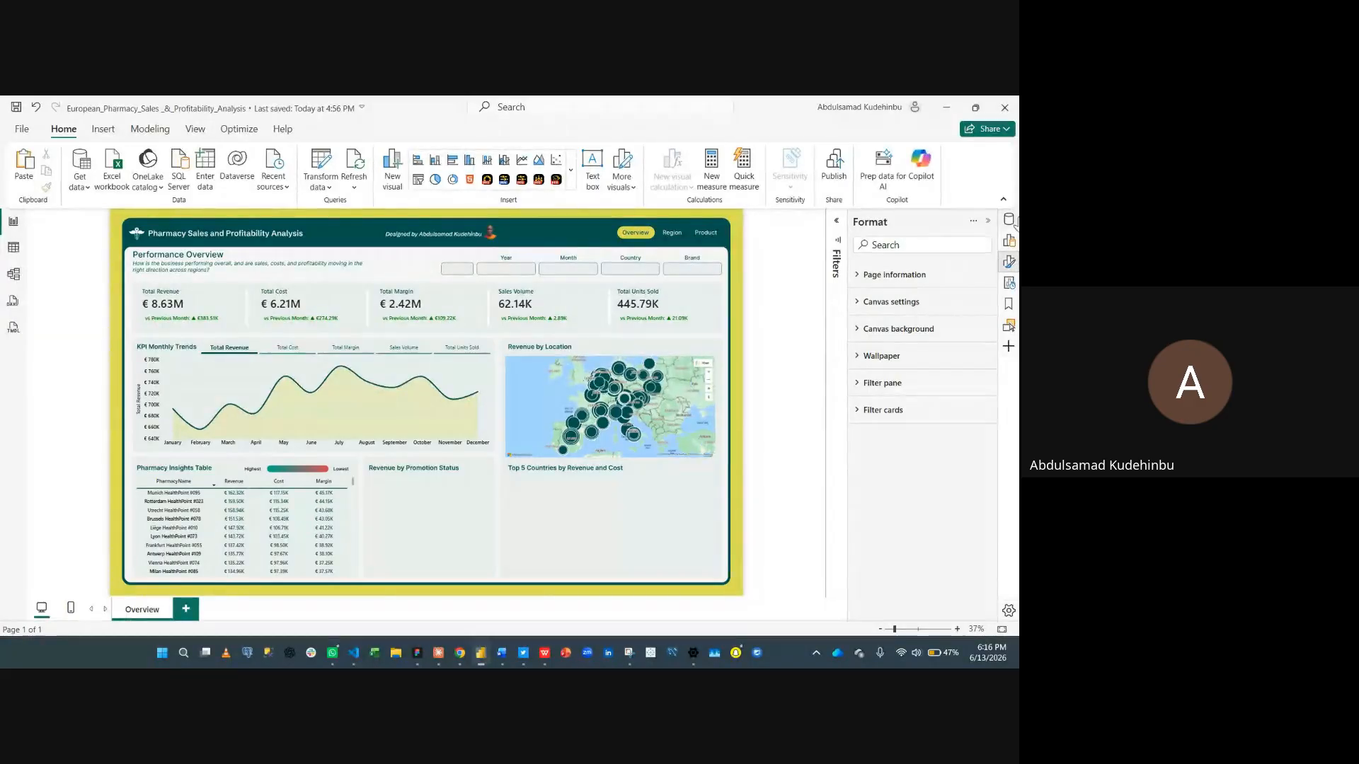
- Insert a donut chart into the Revenue by Promotion Status card and add Total Revenue to its values
left_click(1009, 241)
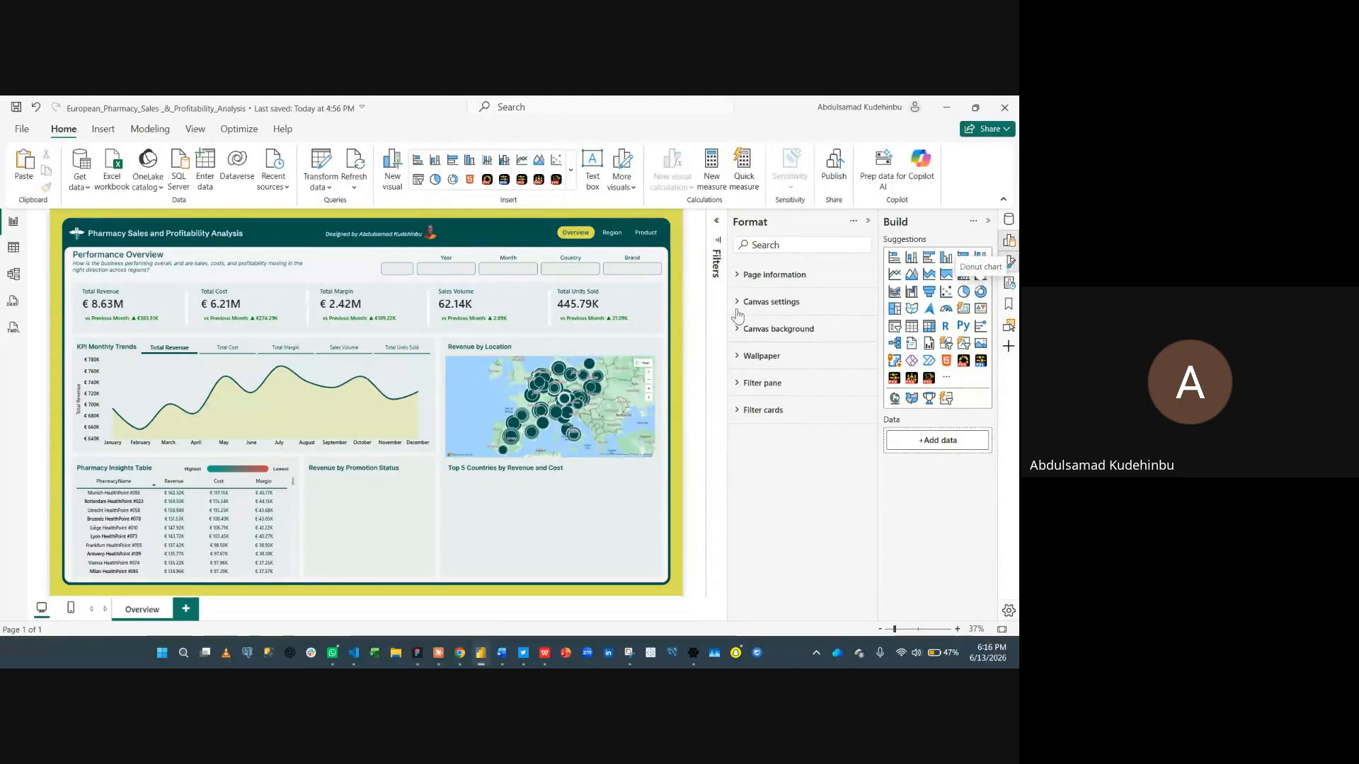
left_click_drag(128, 255, 435, 578)
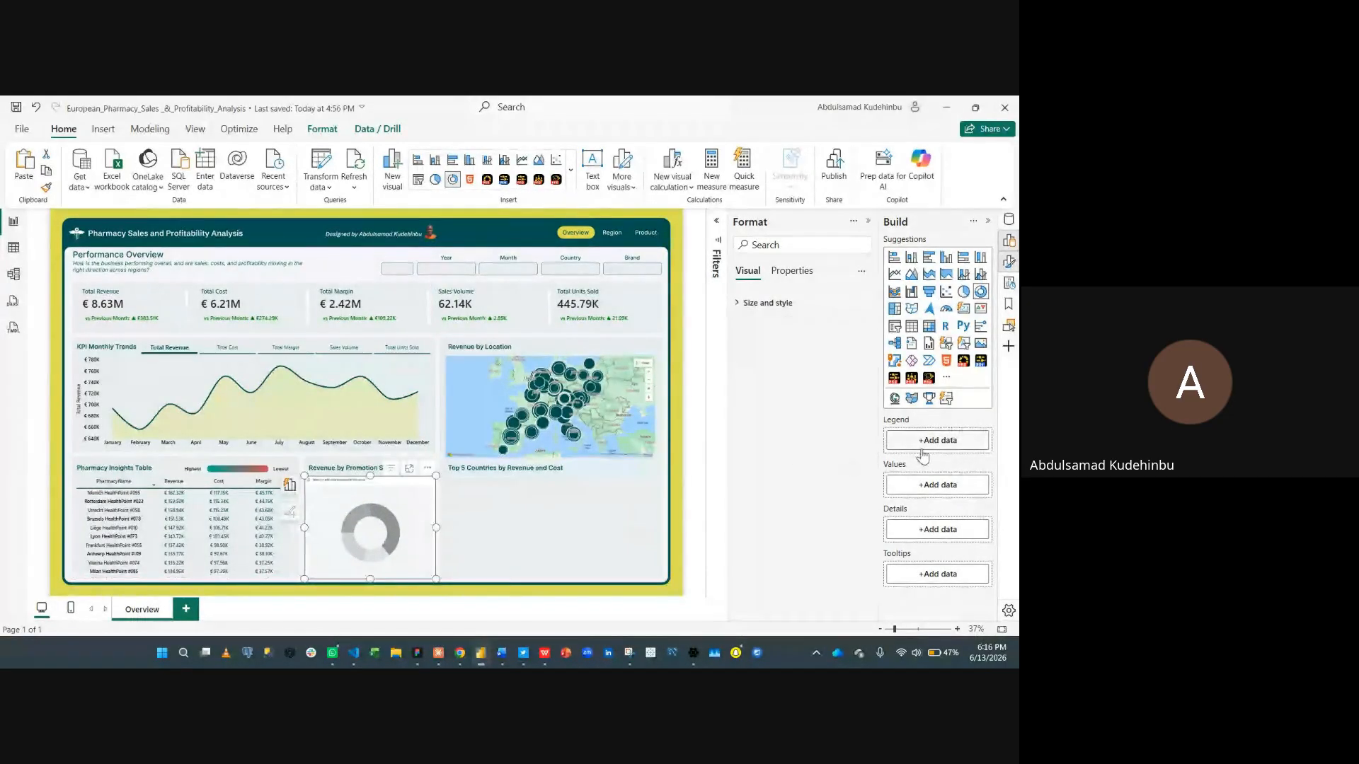
left_click(911, 483)
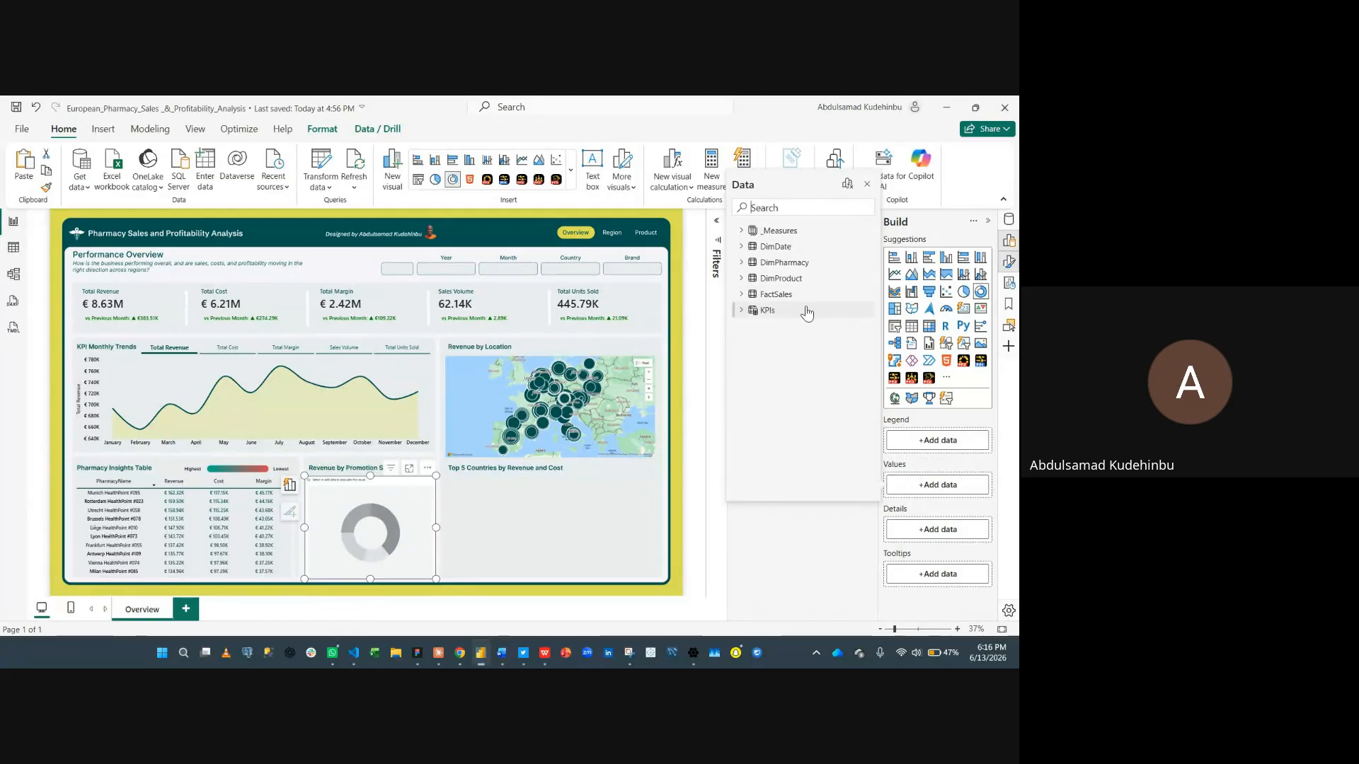
type("rev")
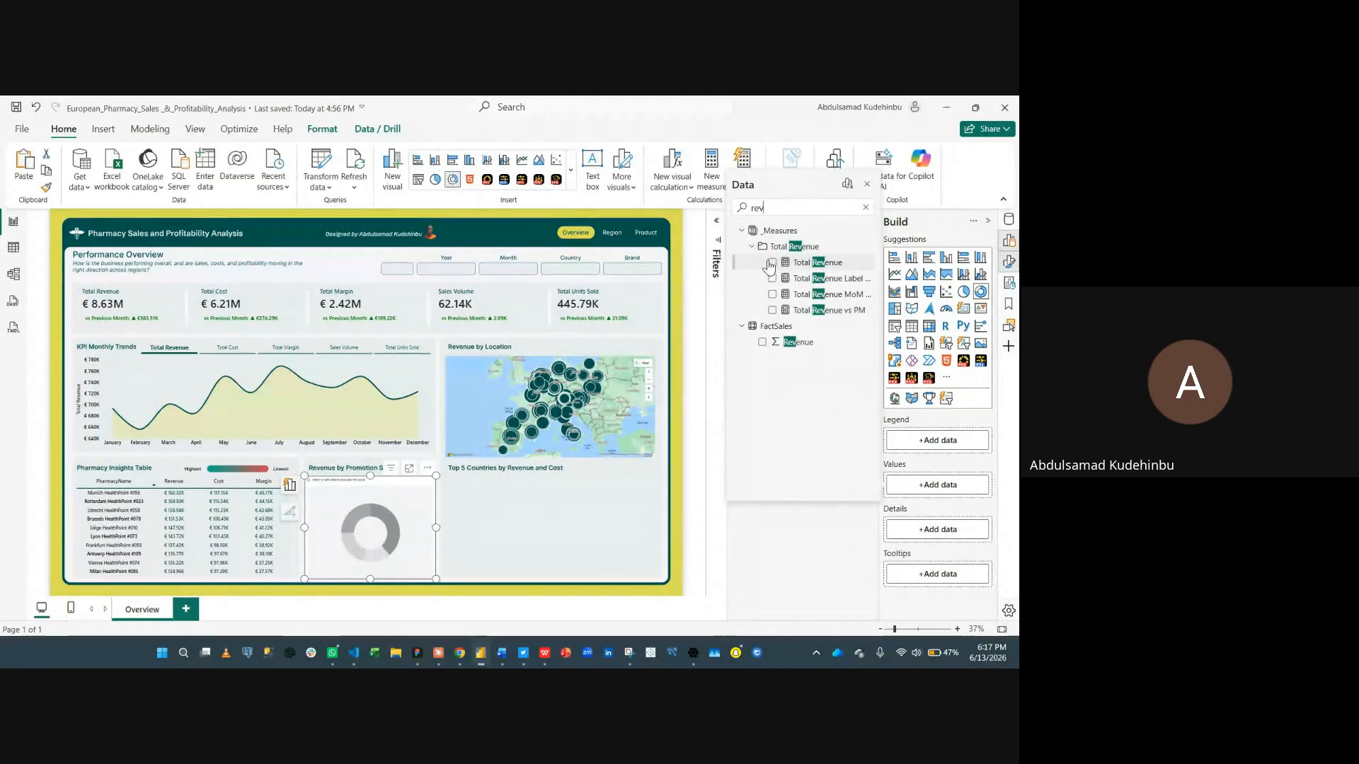
left_click(772, 264)
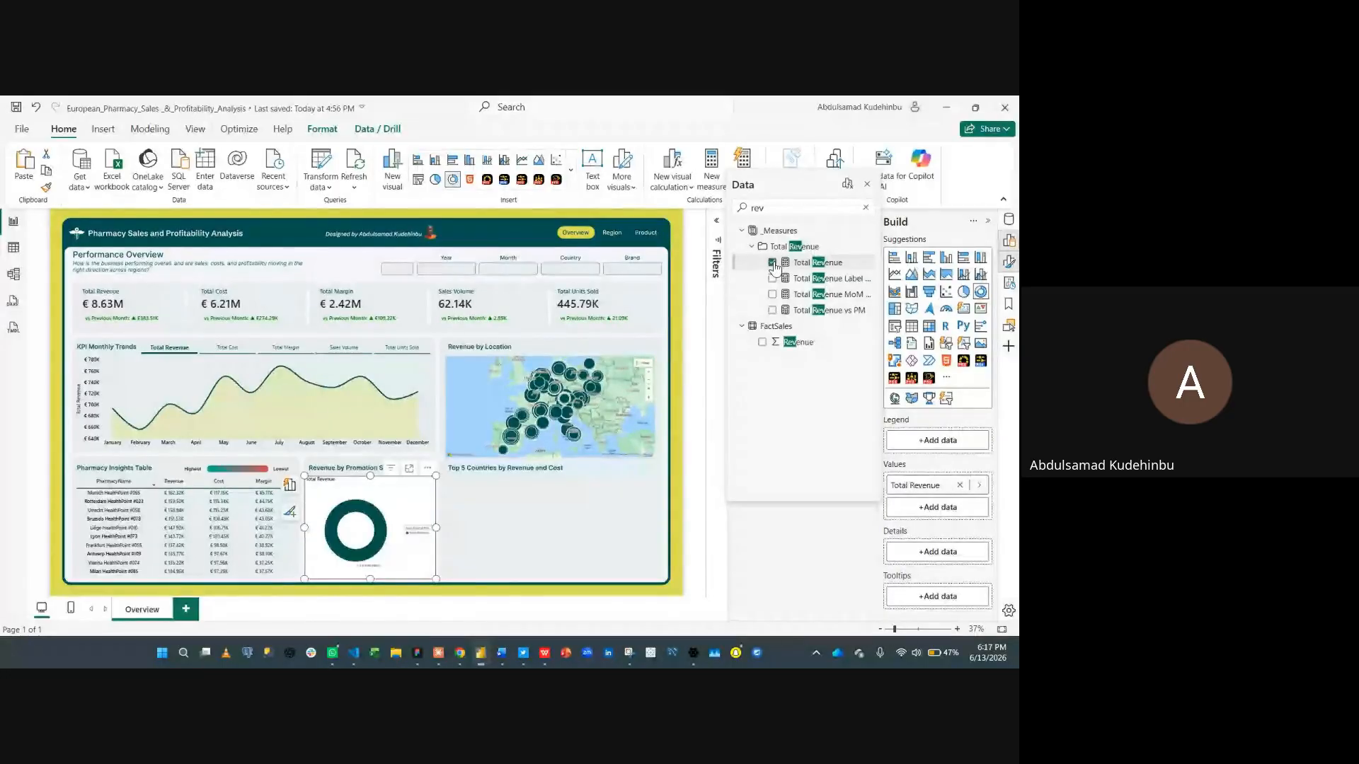
- Add PromoFlag from FactSales to the donut chart's legend
left_click(848, 522)
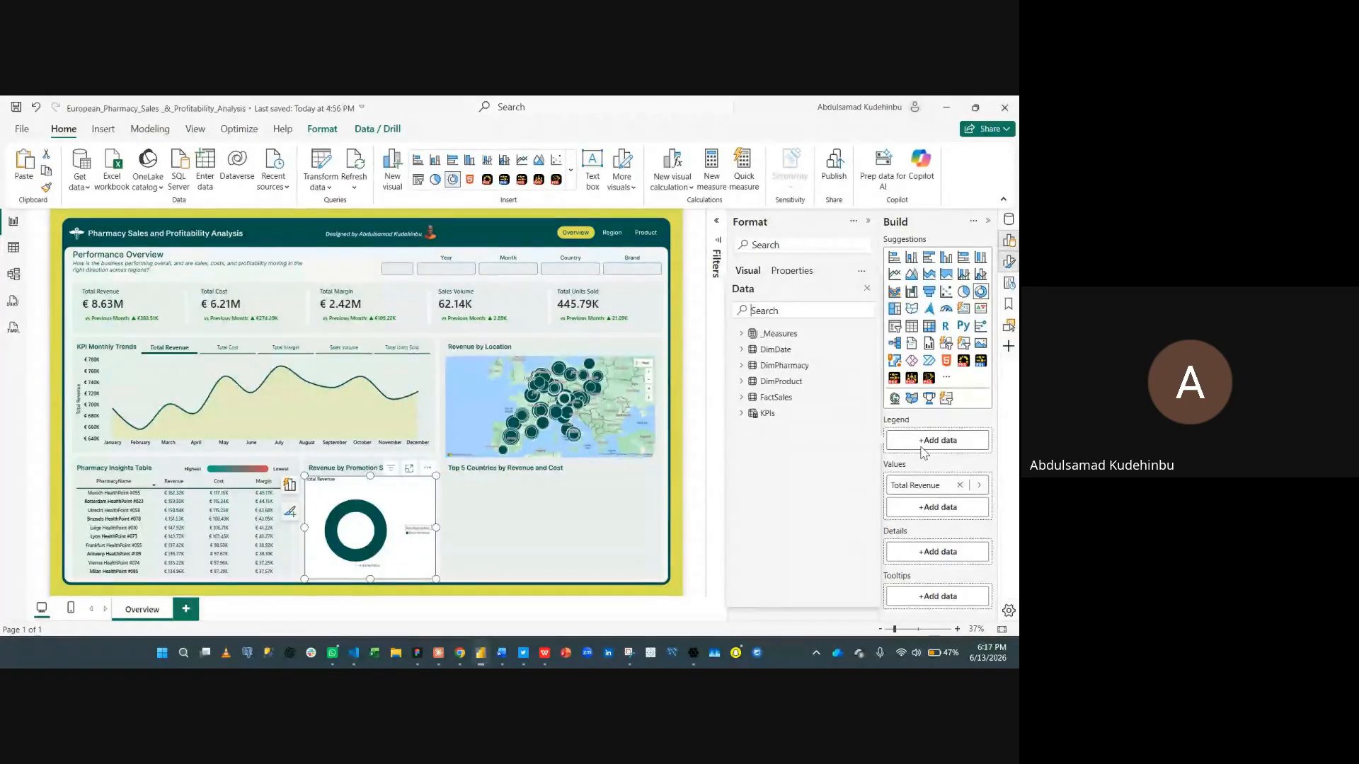
type("pr")
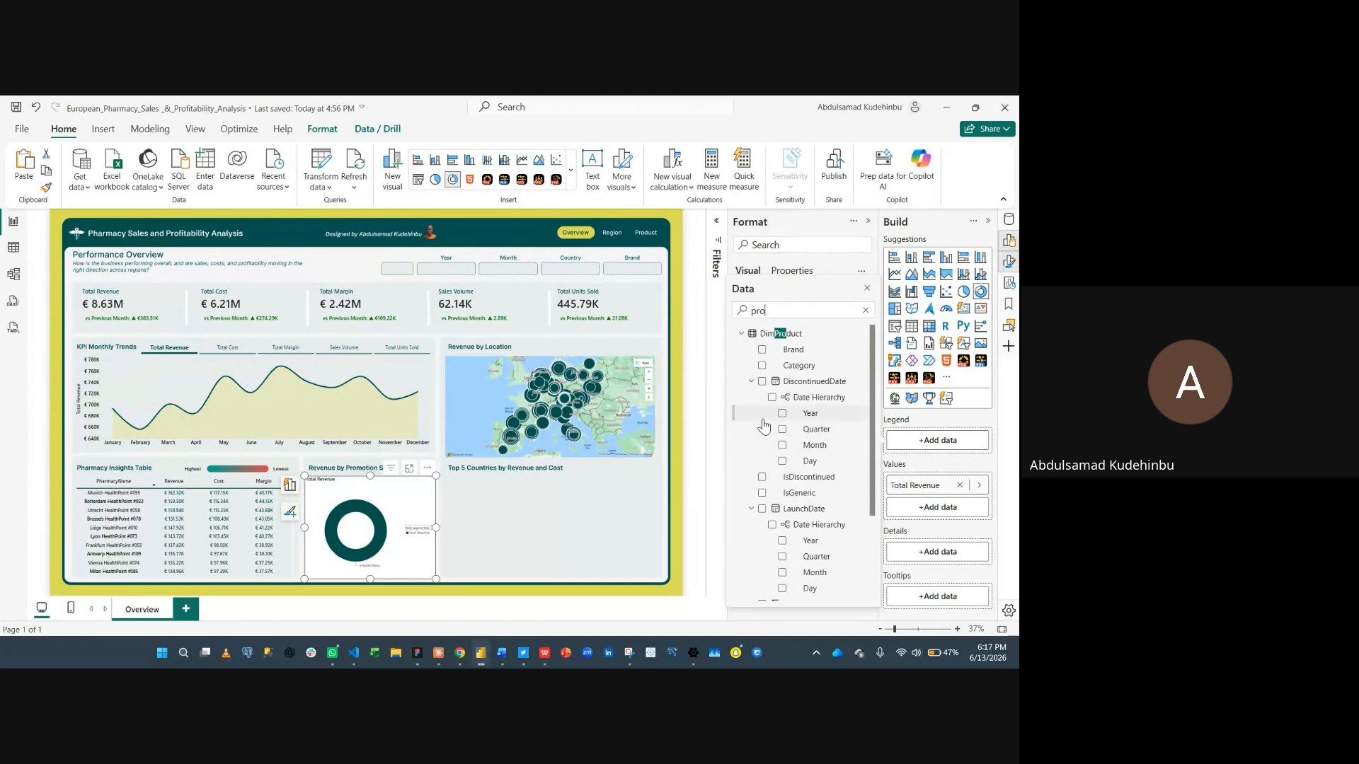
type("om")
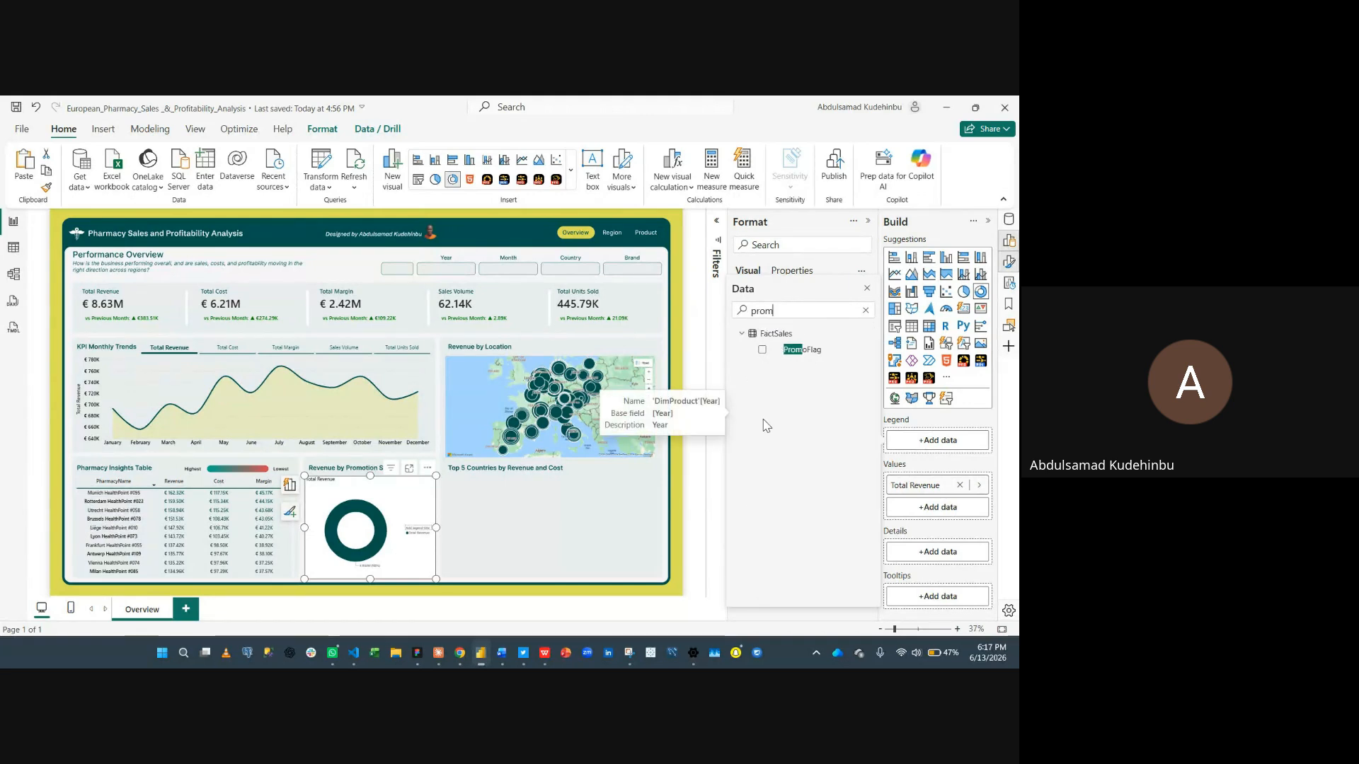
left_click(762, 350)
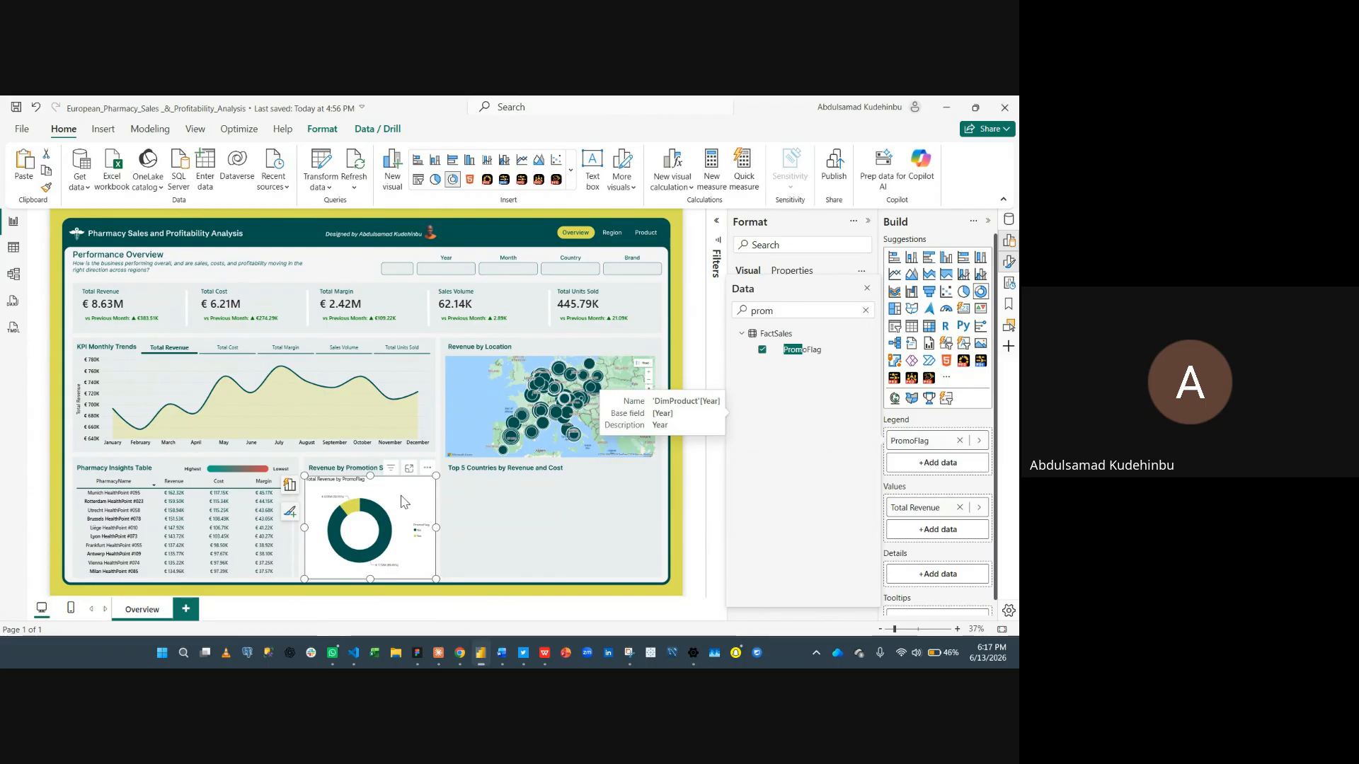
- Turn off the donut chart's title
left_click(368, 476)
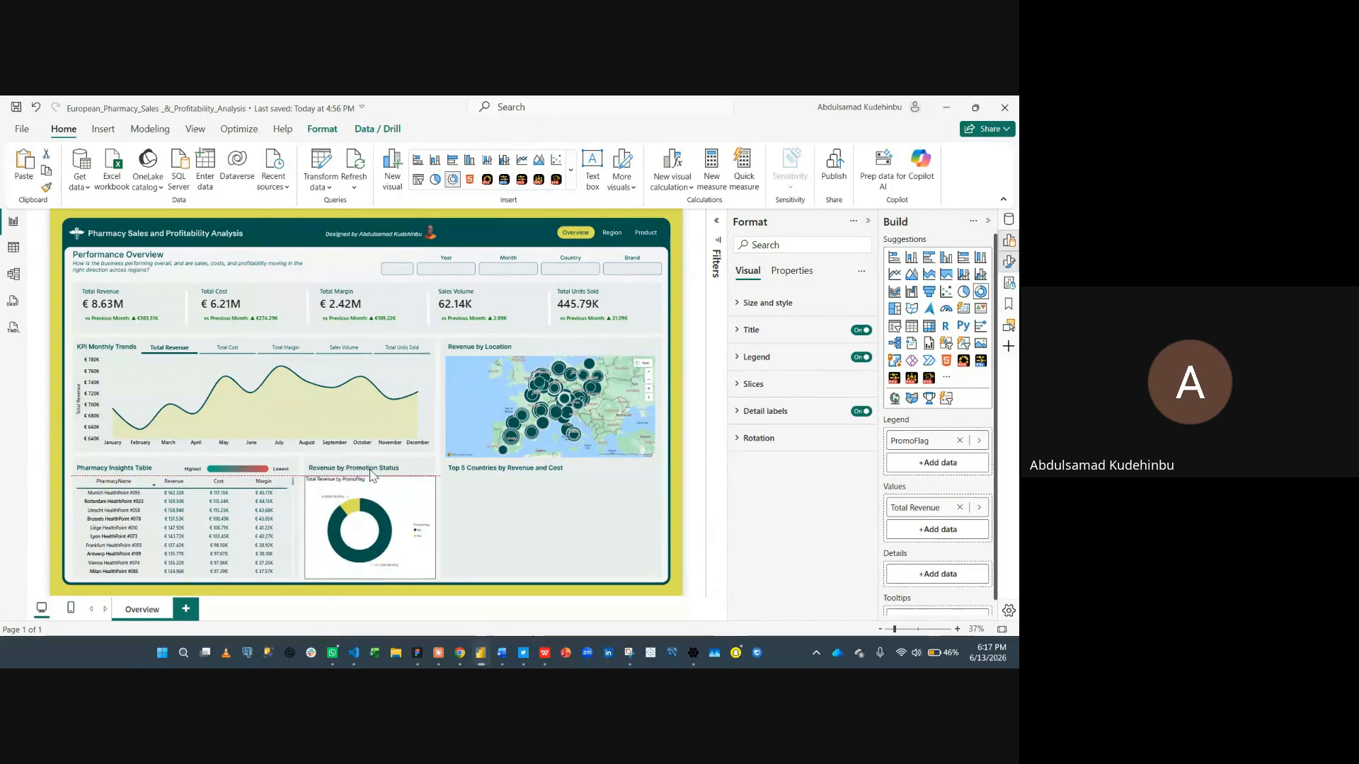
left_click(859, 308)
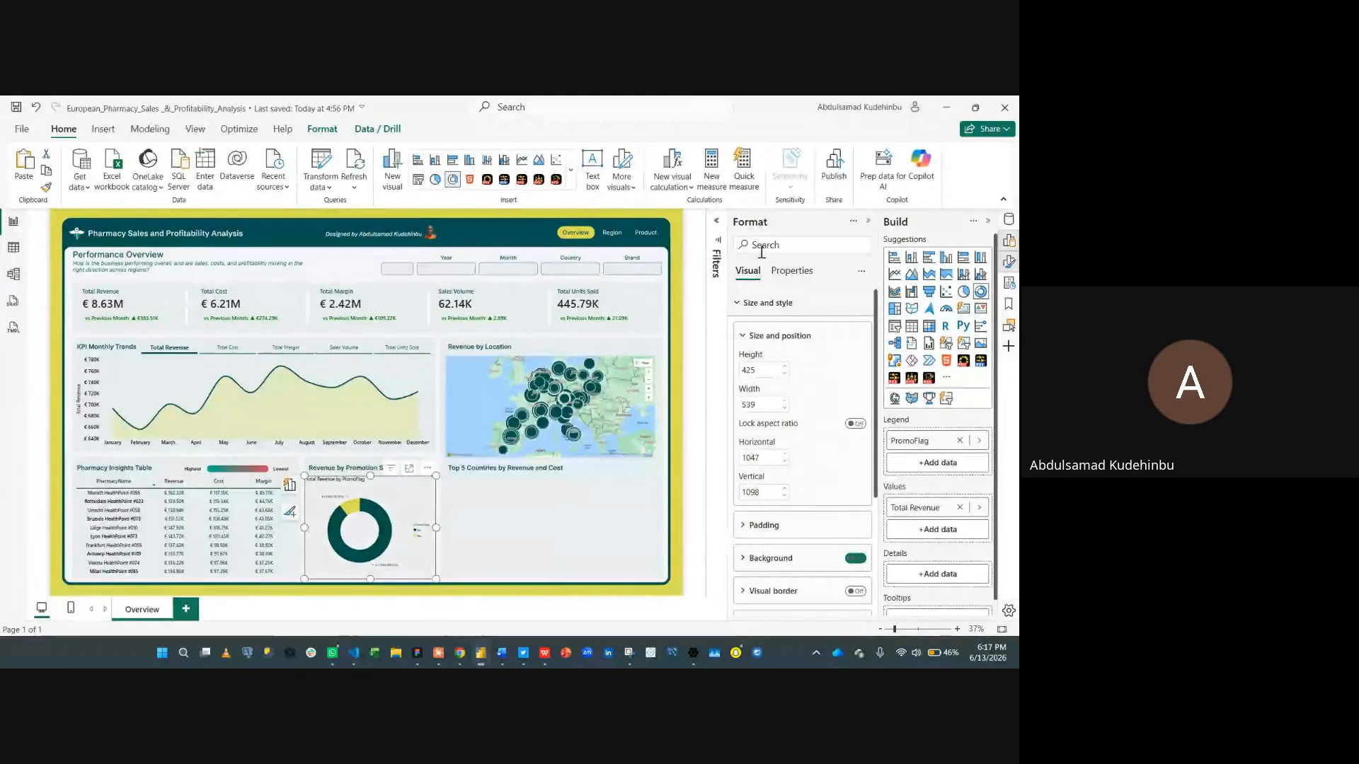
left_click(778, 303)
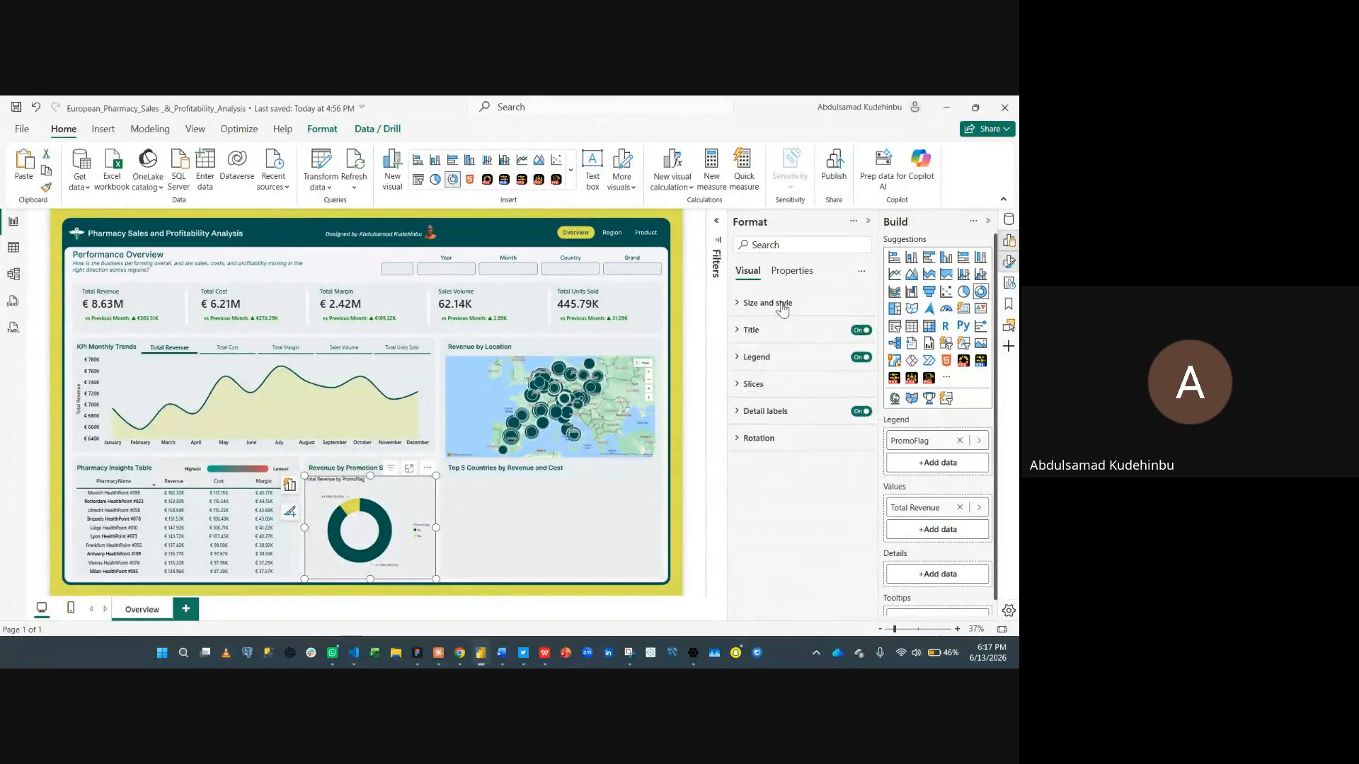
left_click(862, 331)
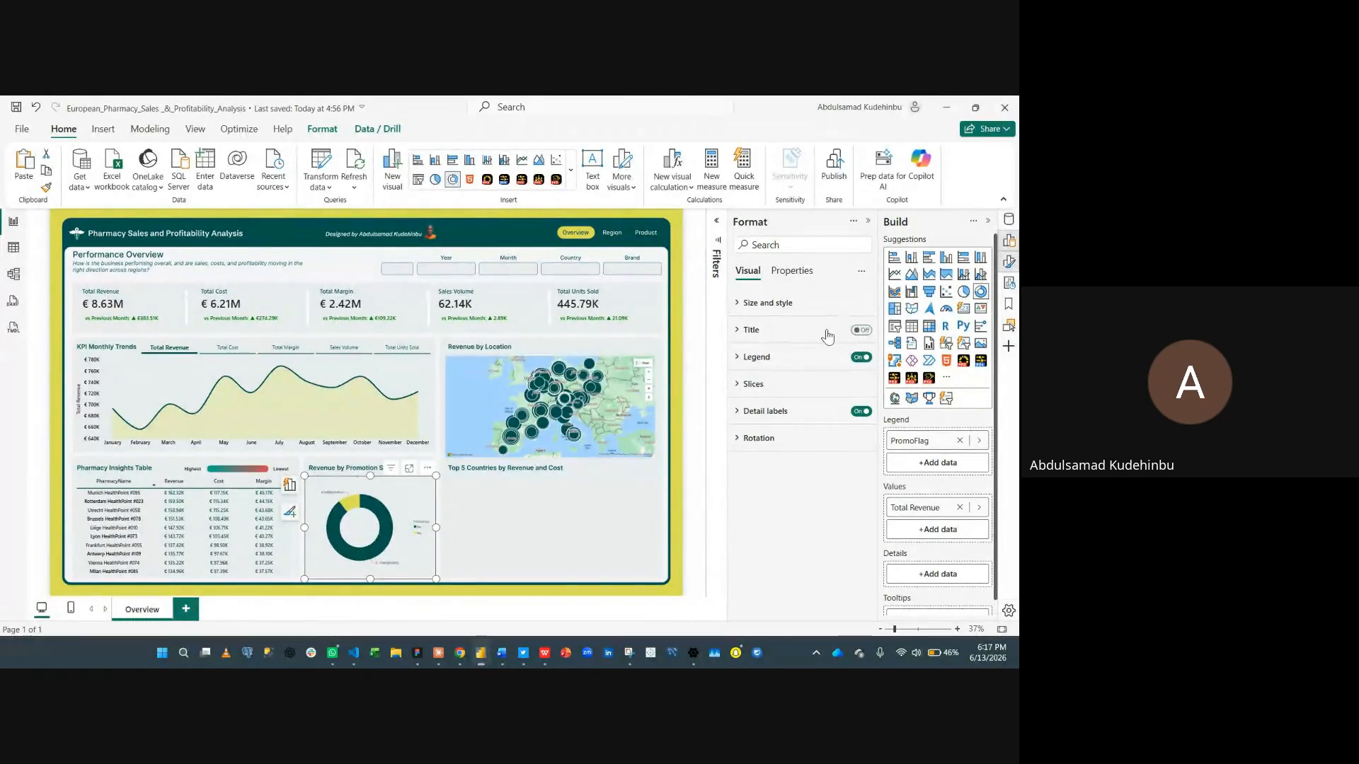
- Move the donut chart's legend to the top center position
left_click(759, 358)
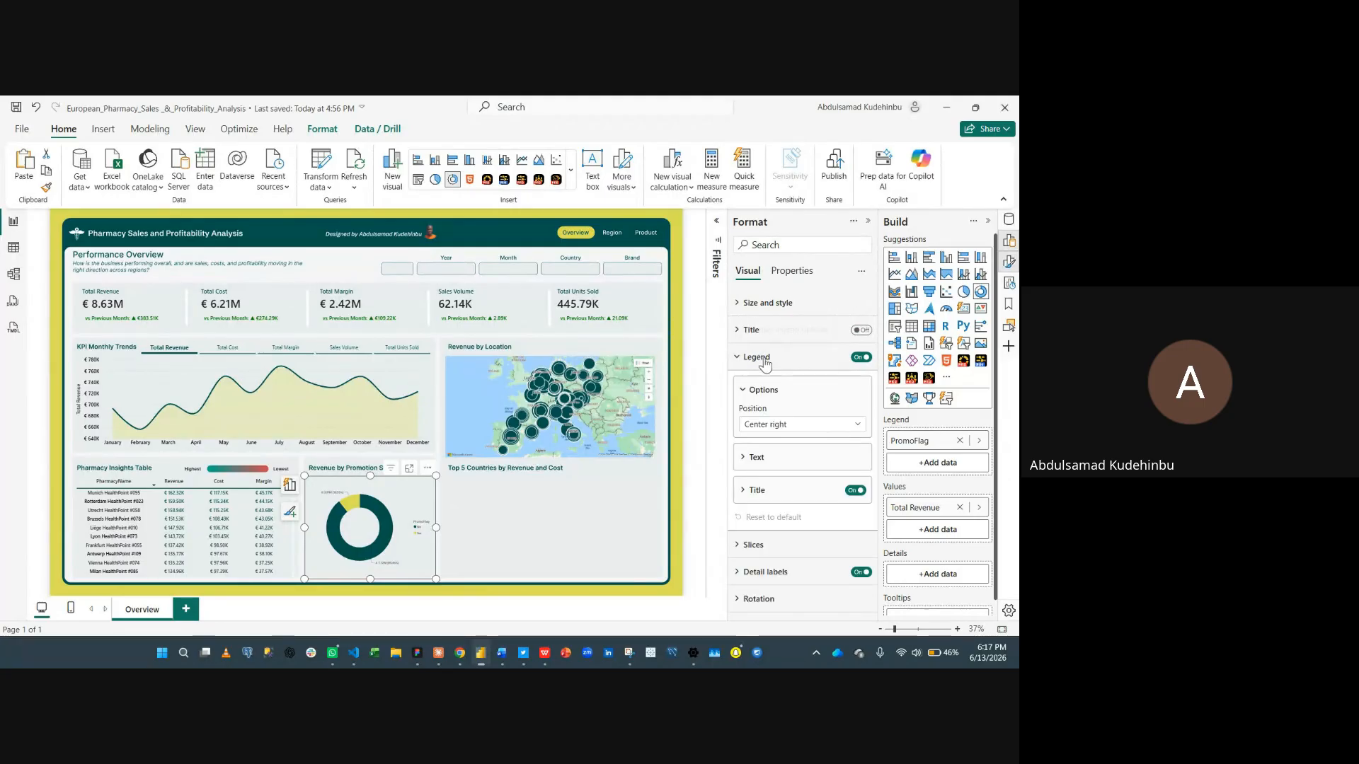
left_click(787, 492)
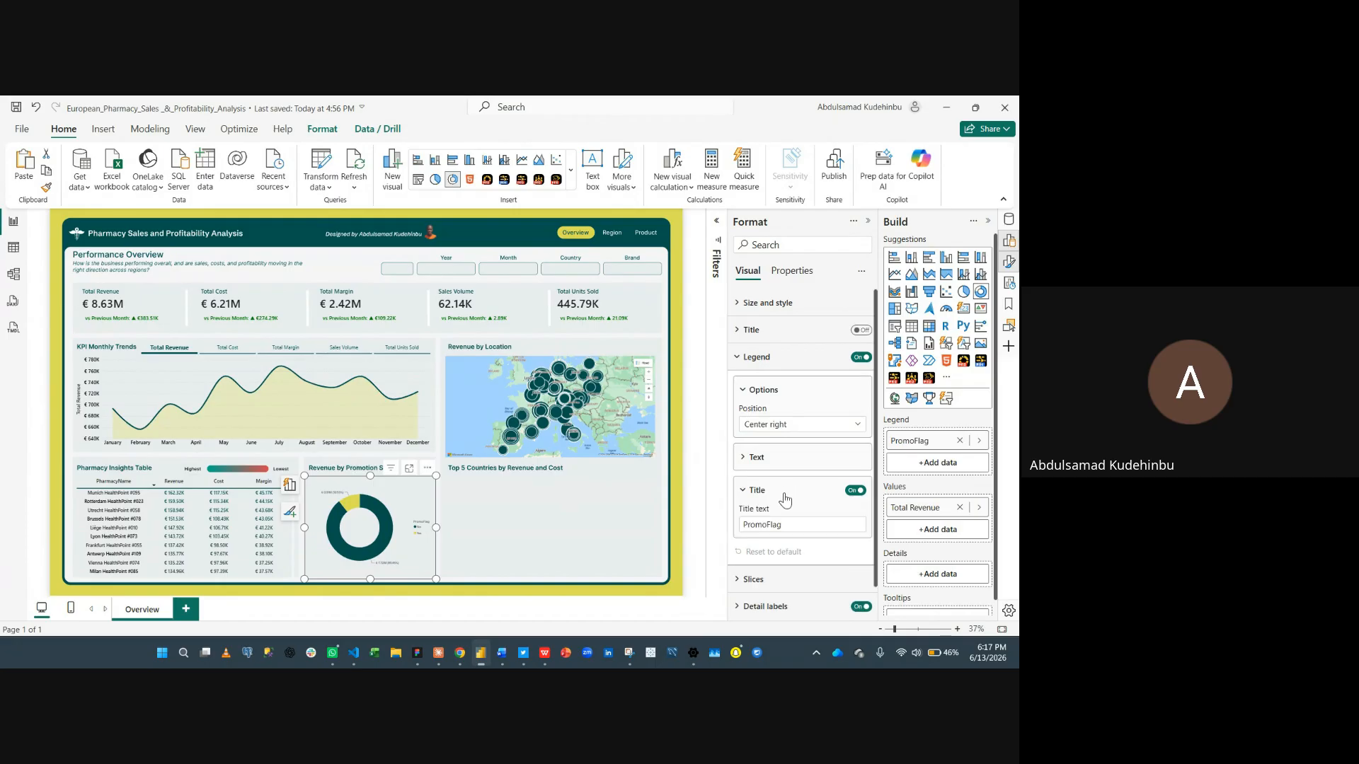
left_click(785, 495)
left_click(786, 458)
left_click(791, 429)
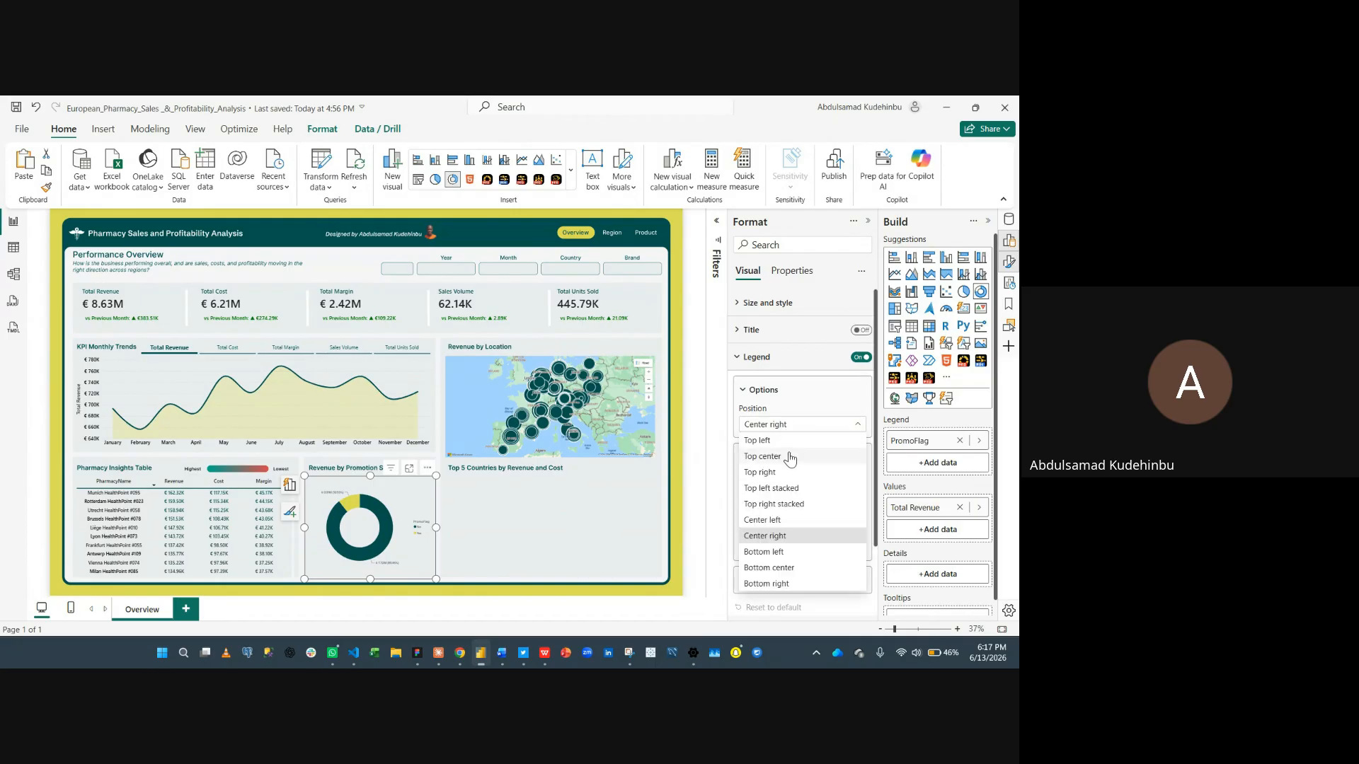
left_click(790, 458)
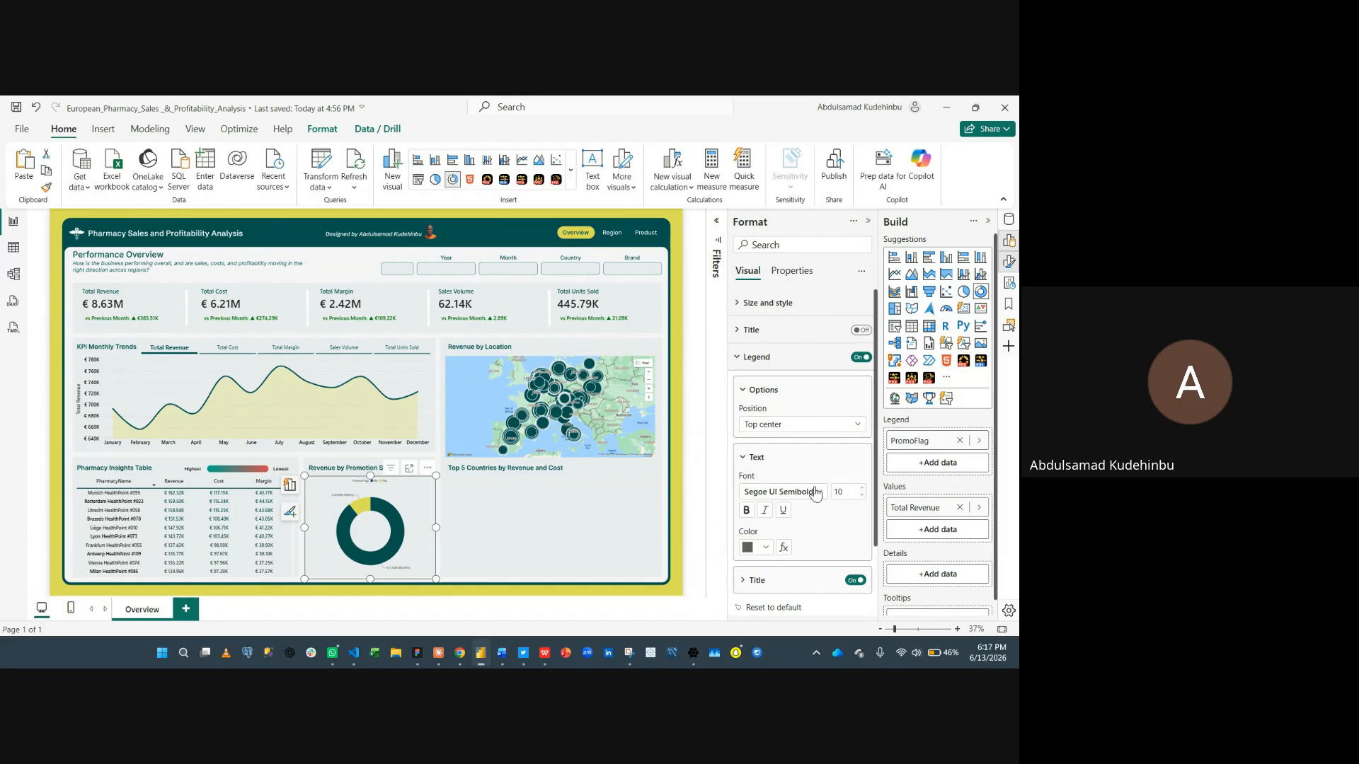
- Set the legend text size to 15 and its color to black
left_click(860, 488)
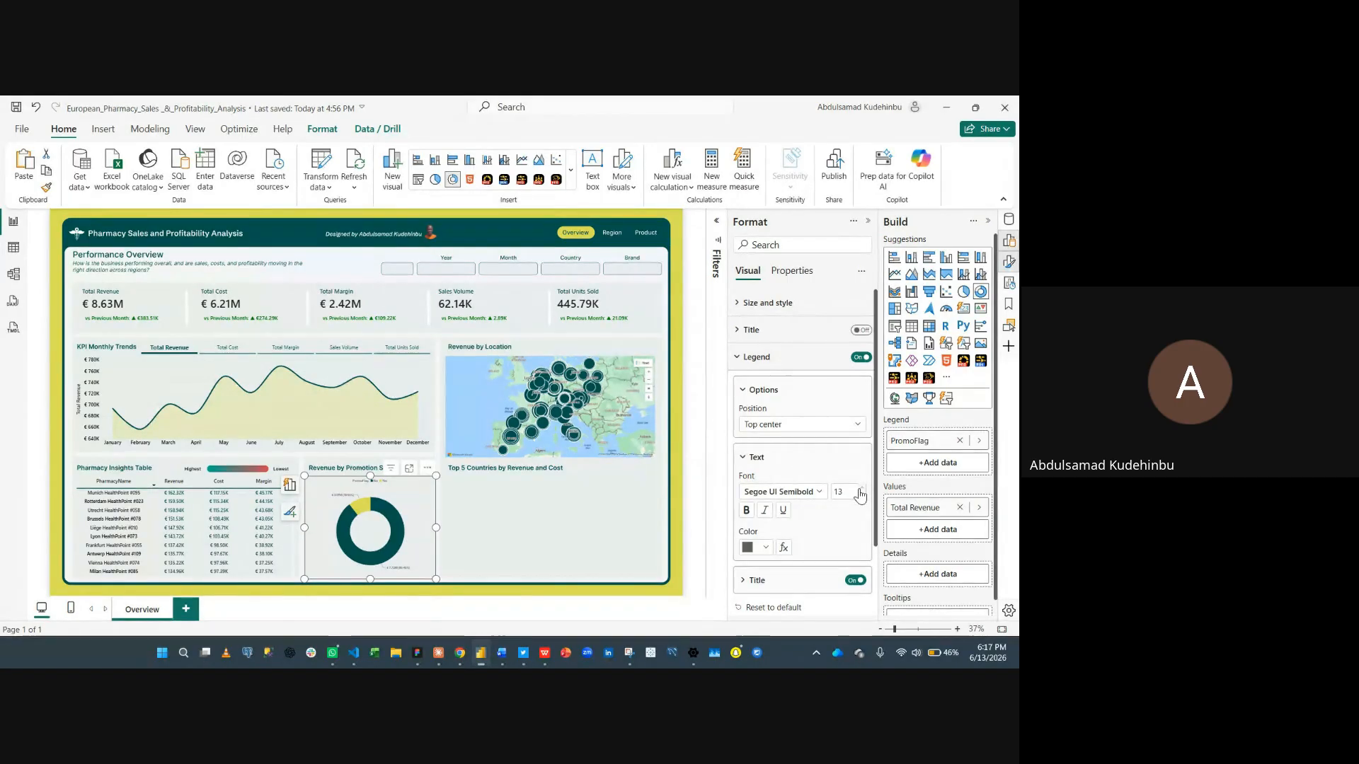
left_click(758, 547)
left_click(775, 463)
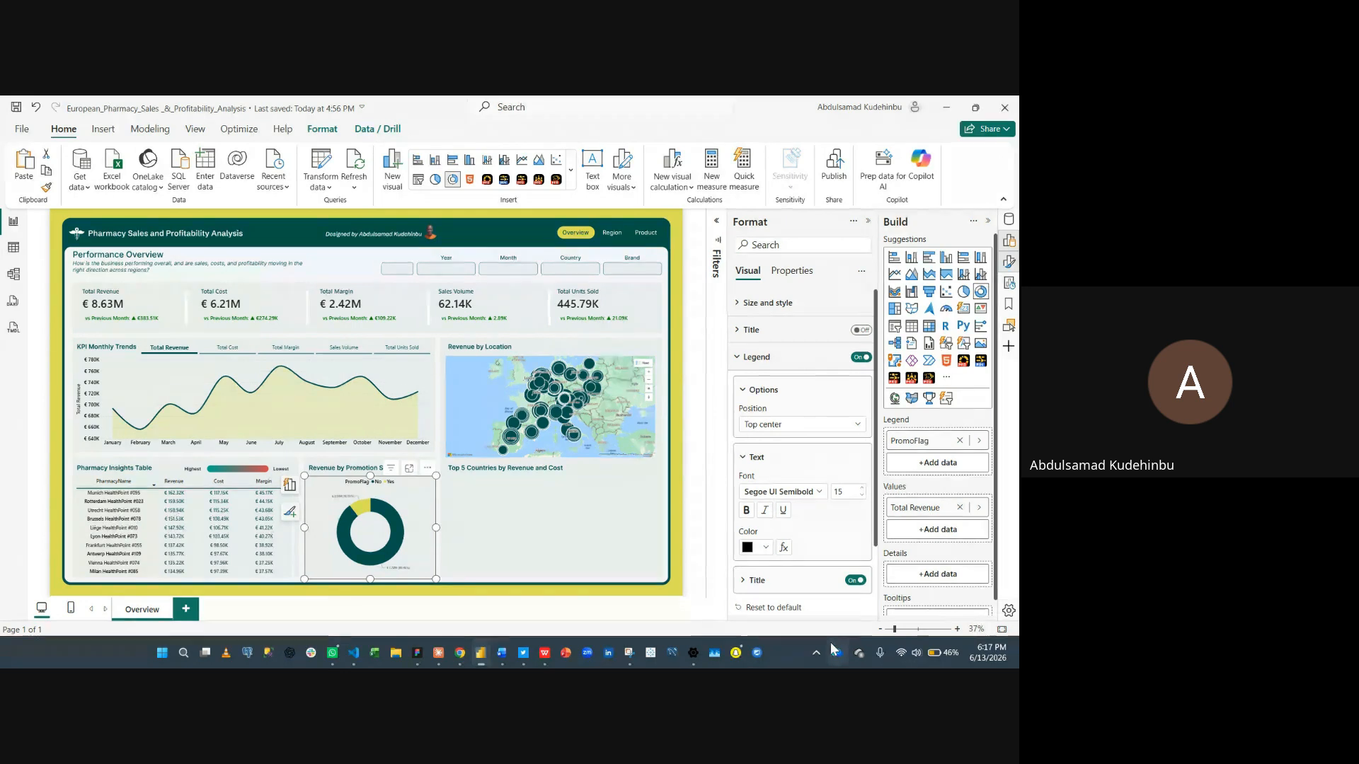
left_click(791, 364)
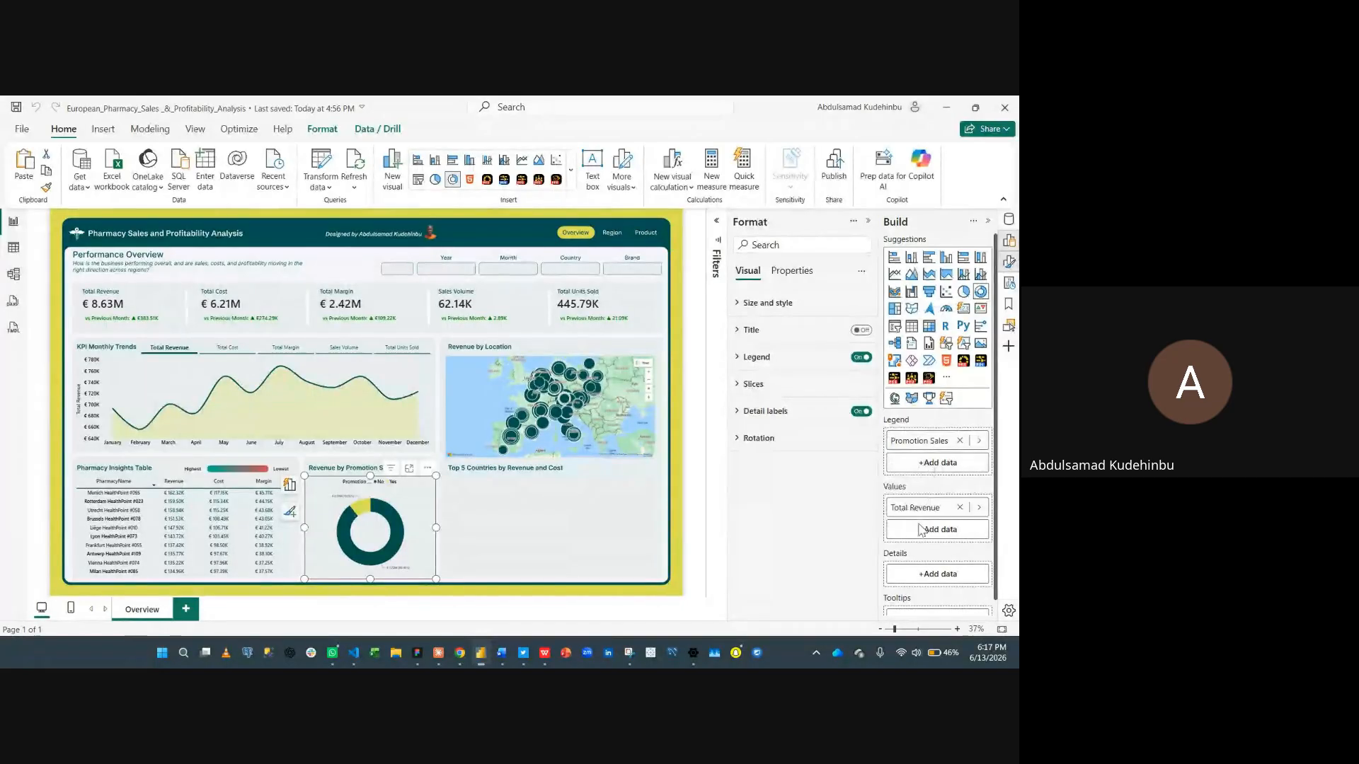
- Rename the legend field for this visual to Promo Flag
double_click(927, 442)
key("BackSpace")
key("BackSpace")
key("BackSpace")
key("BackSpace")
key("BackSpace")
key("BackSpace")
key("BackSpace")
key("BackSpace")
key("BackSpace")
key("BackSpace")
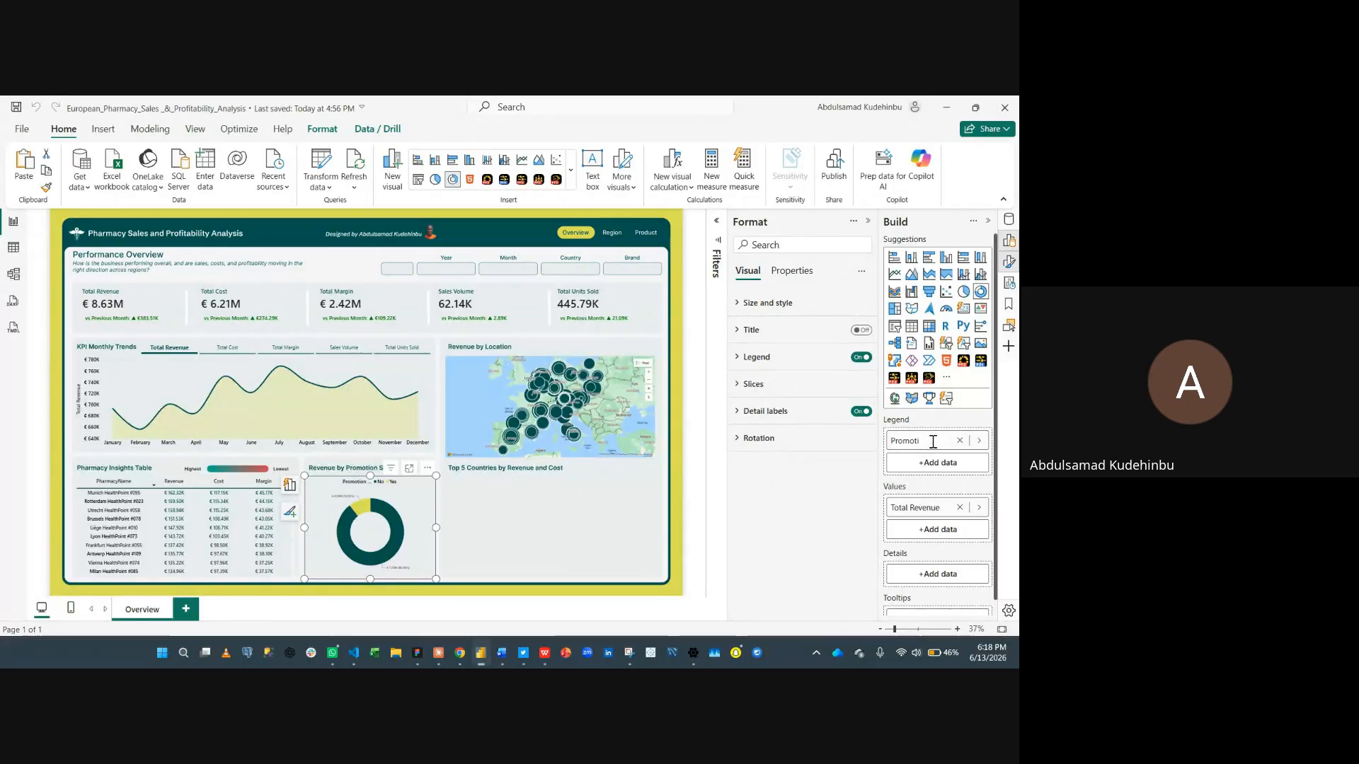
type("Flag")
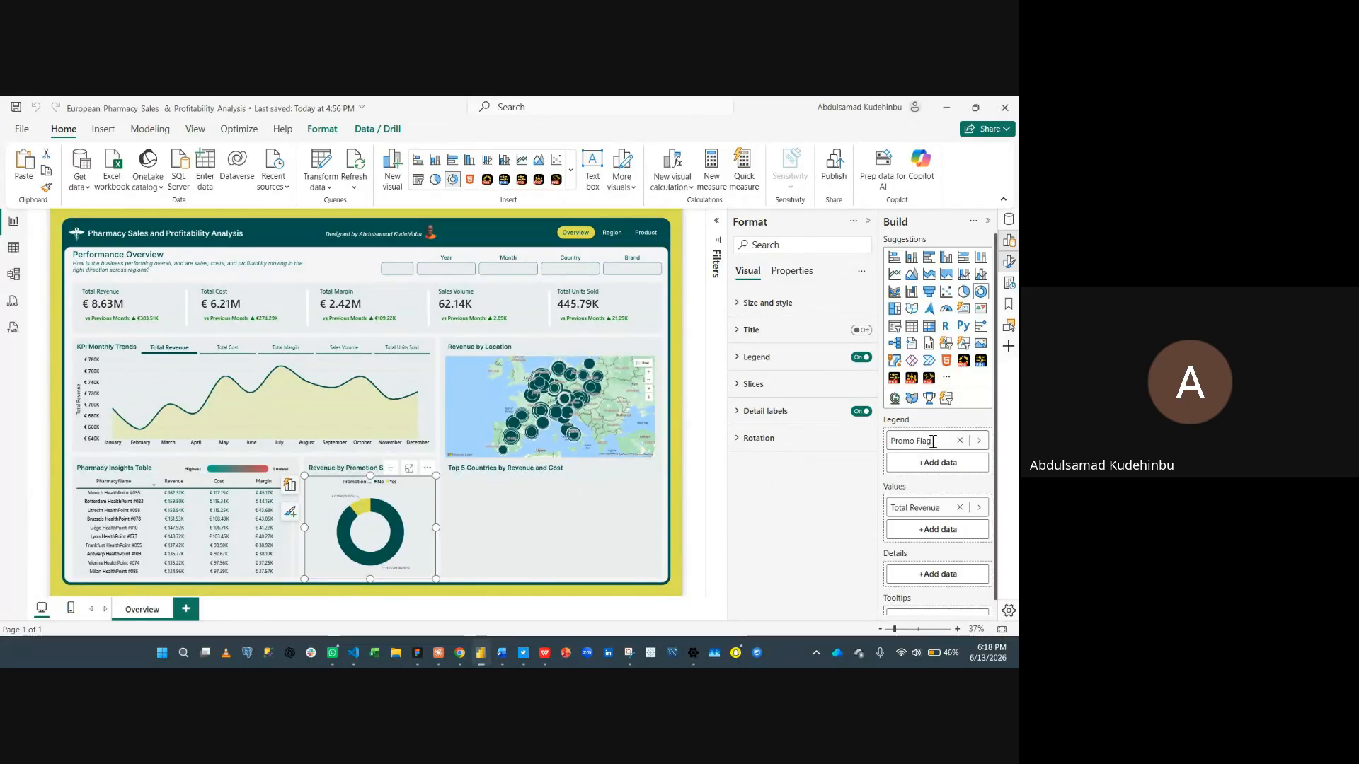
key("Return")
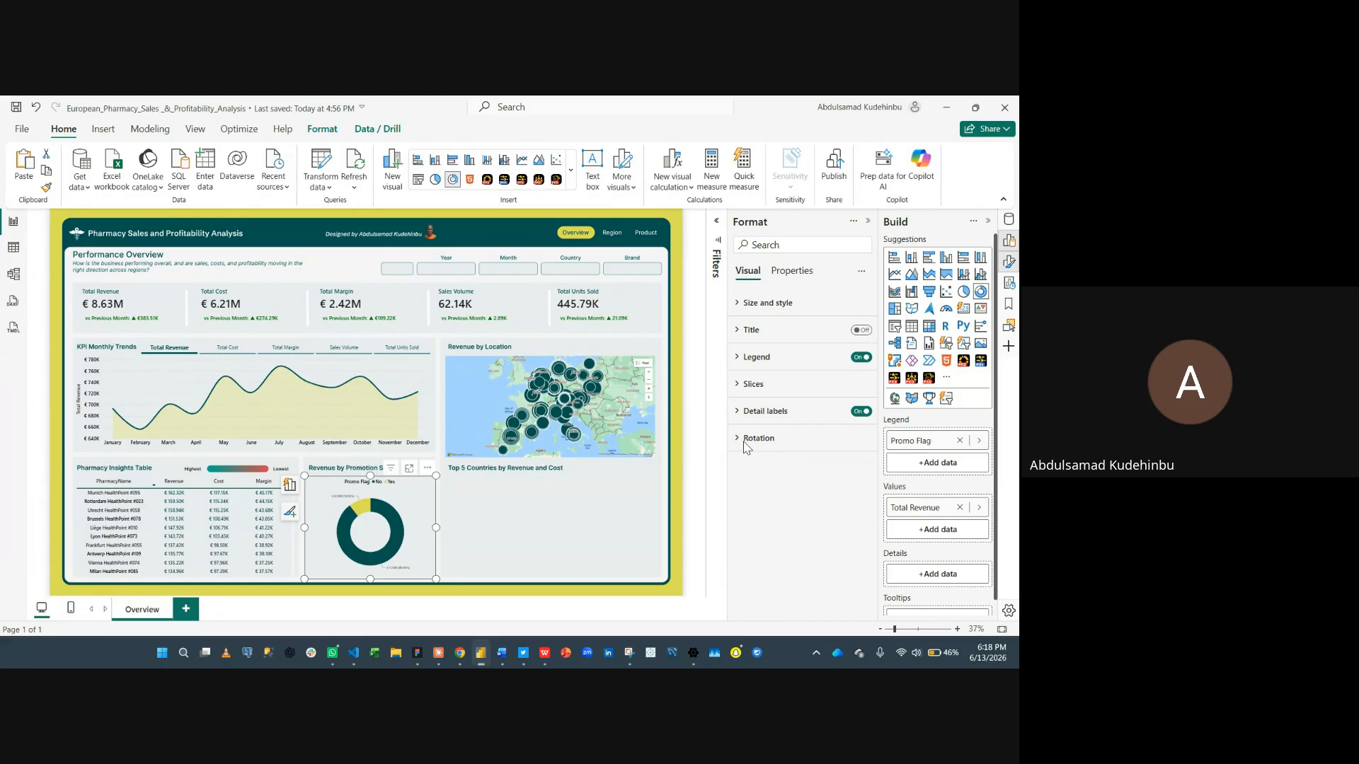
- Set the donut slices' inner radius to 85
scroll(499, 541, "up", 2)
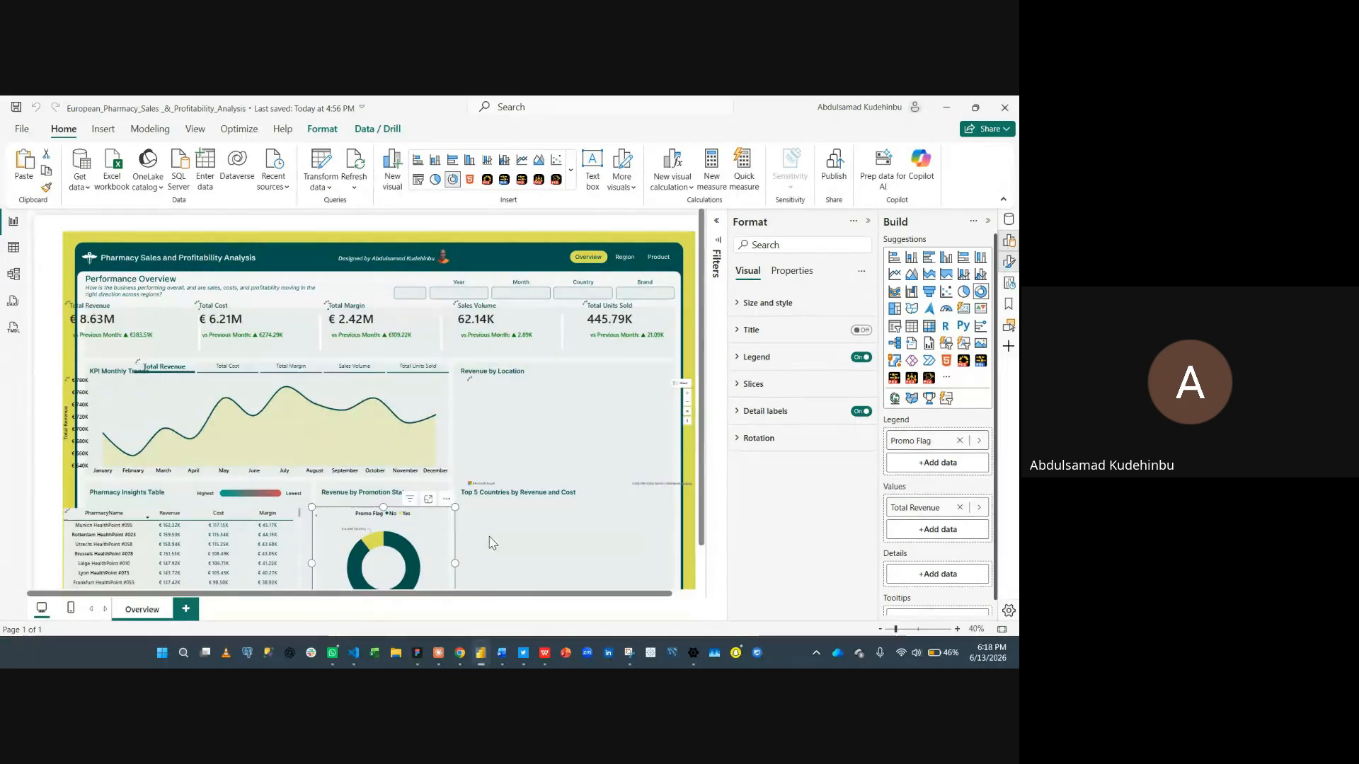
scroll(495, 537, "down", 3)
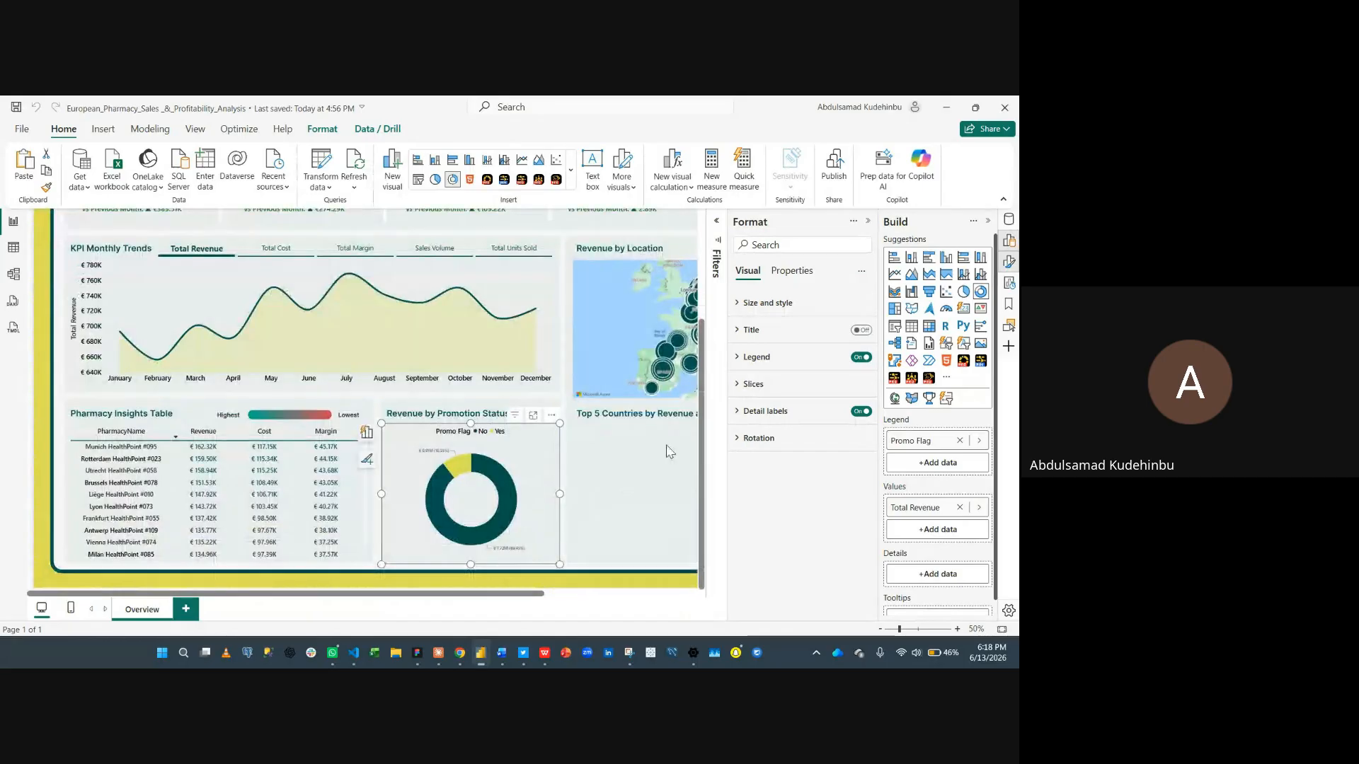
left_click(776, 390)
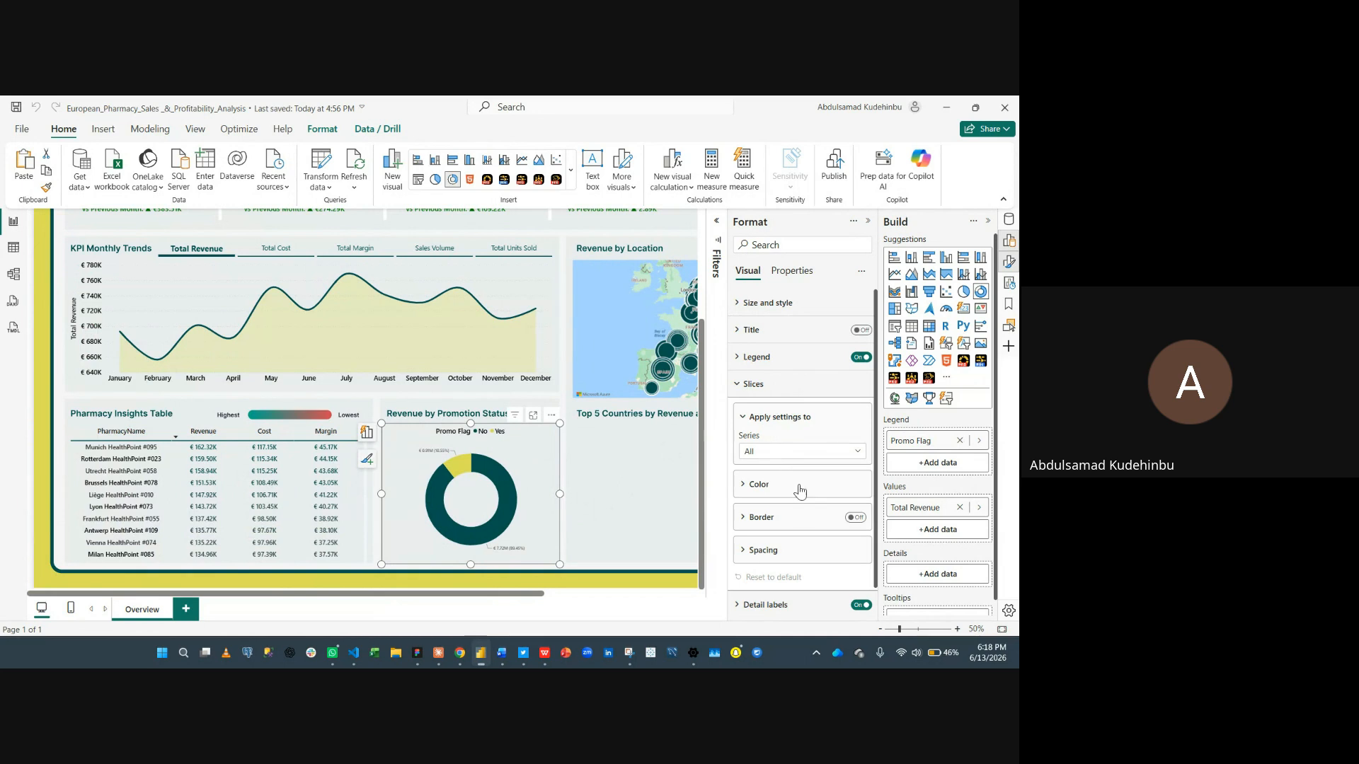
left_click(783, 558)
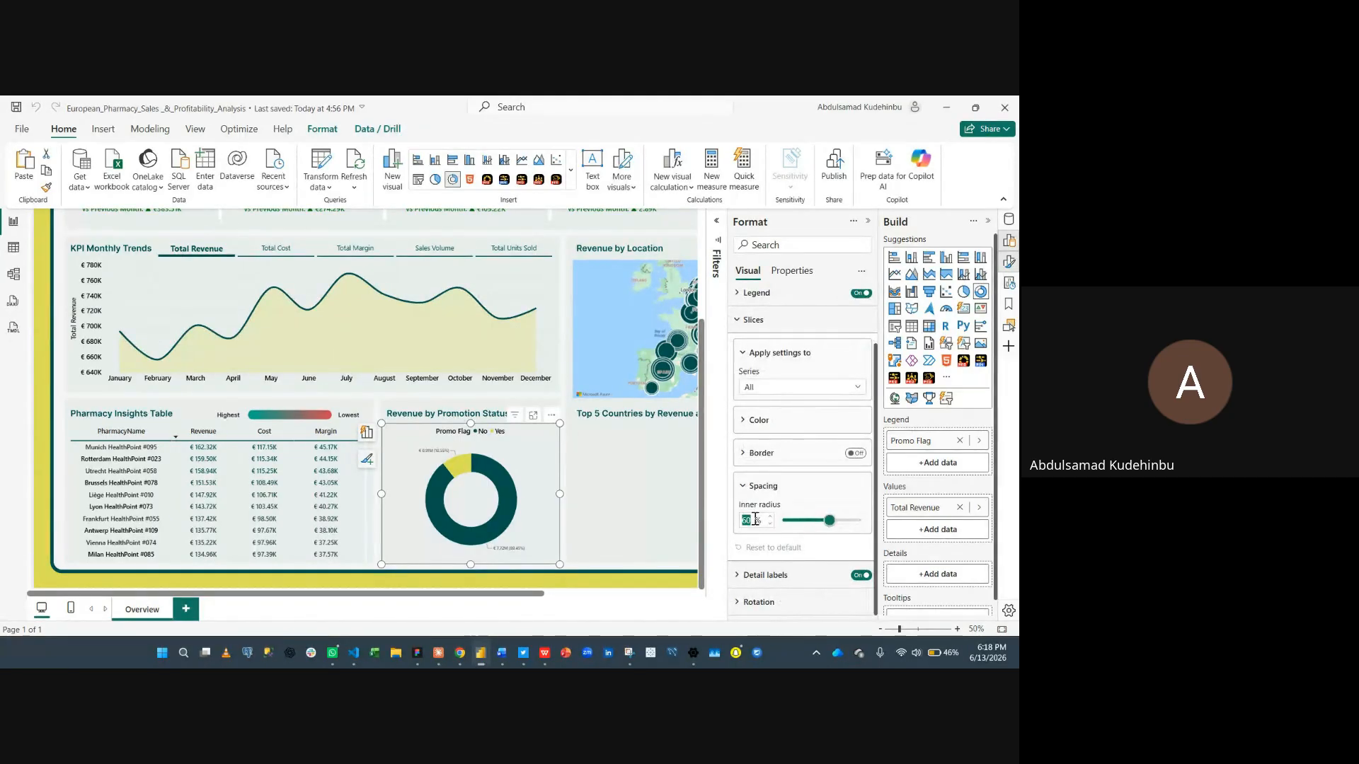
type("85")
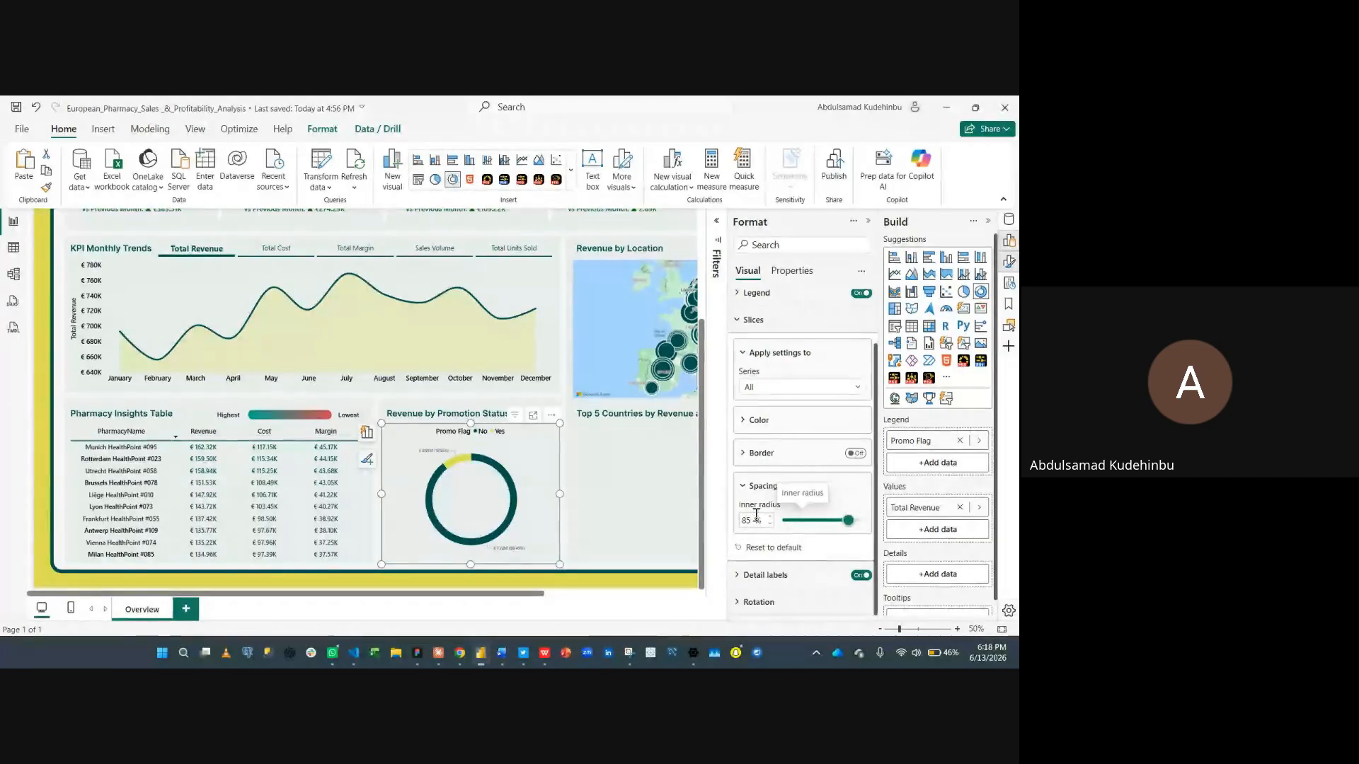
left_click(845, 499)
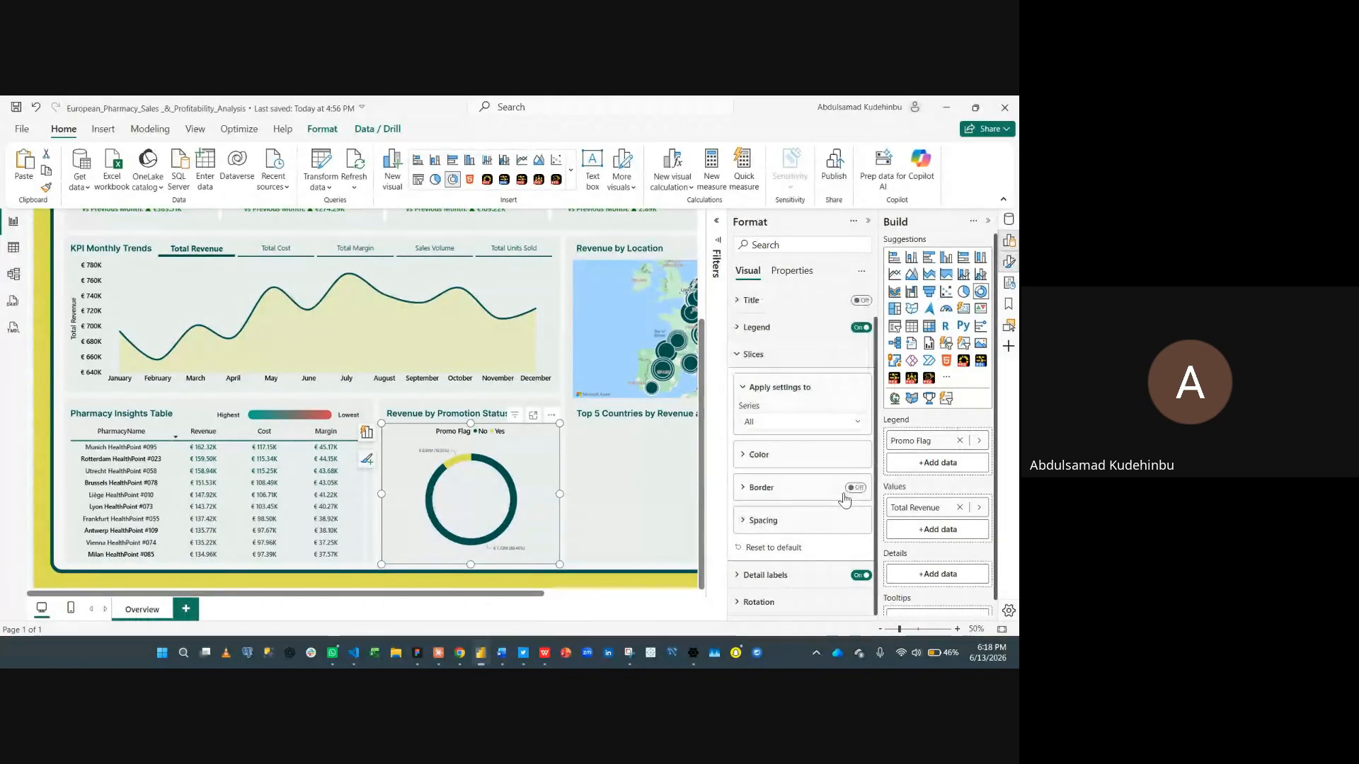
left_click(789, 355)
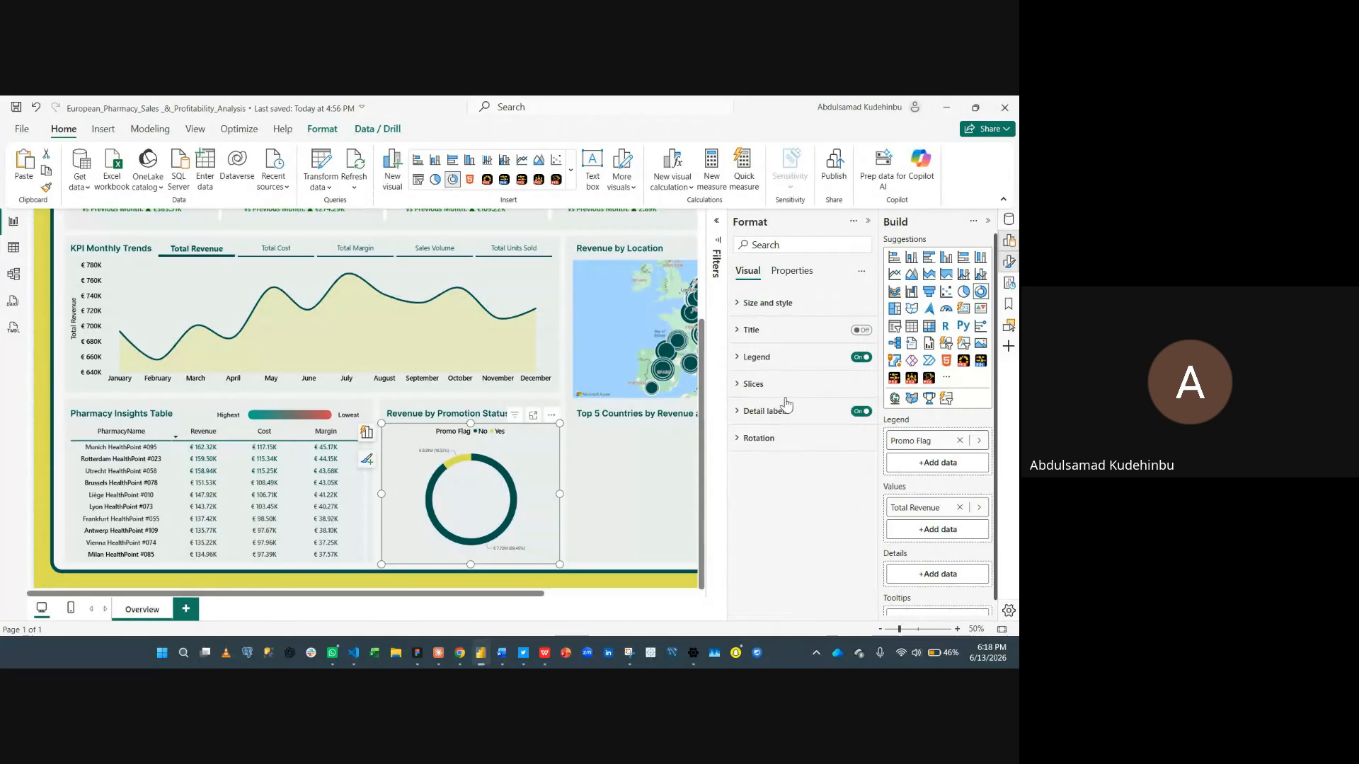
- Set the detail label values font size to 15 and their color to black
left_click(785, 421)
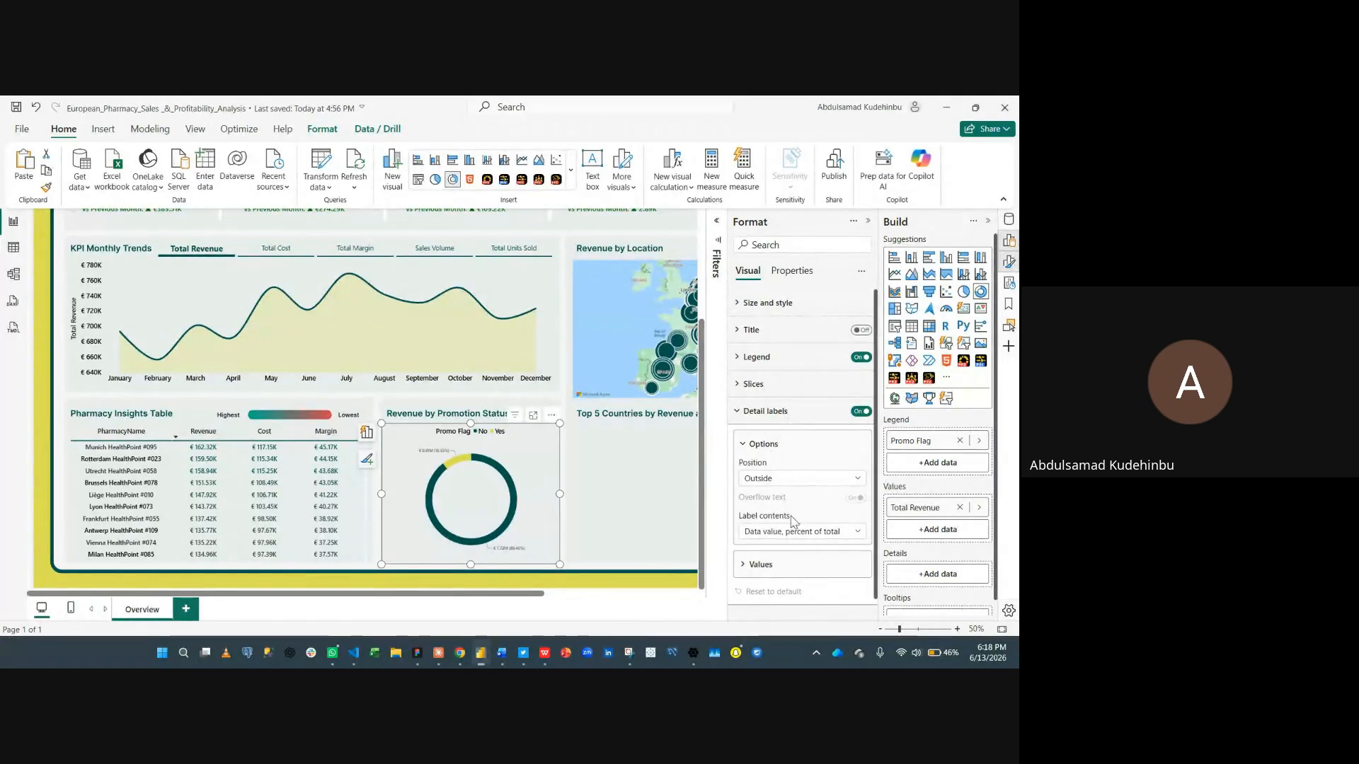
scroll(804, 505, "down", 1)
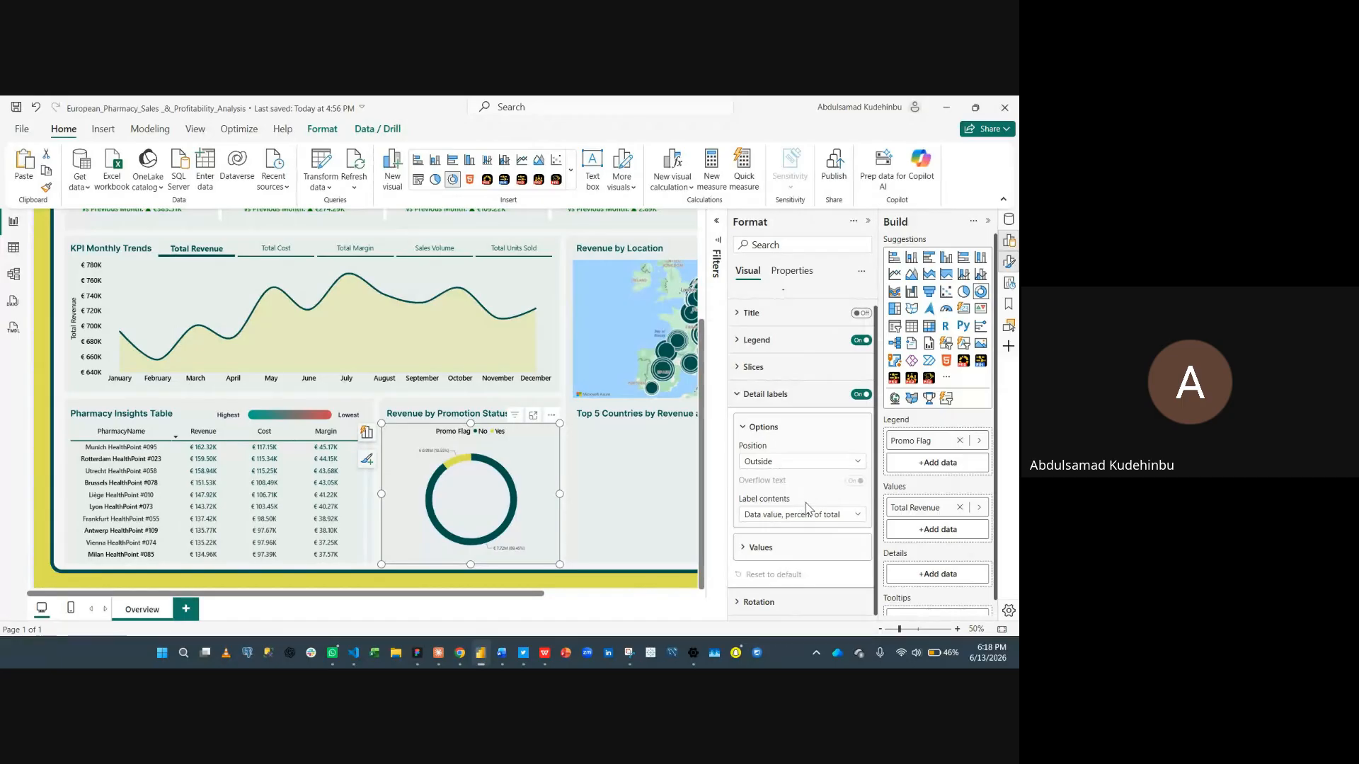
left_click(793, 547)
scroll(794, 548, "down", 4)
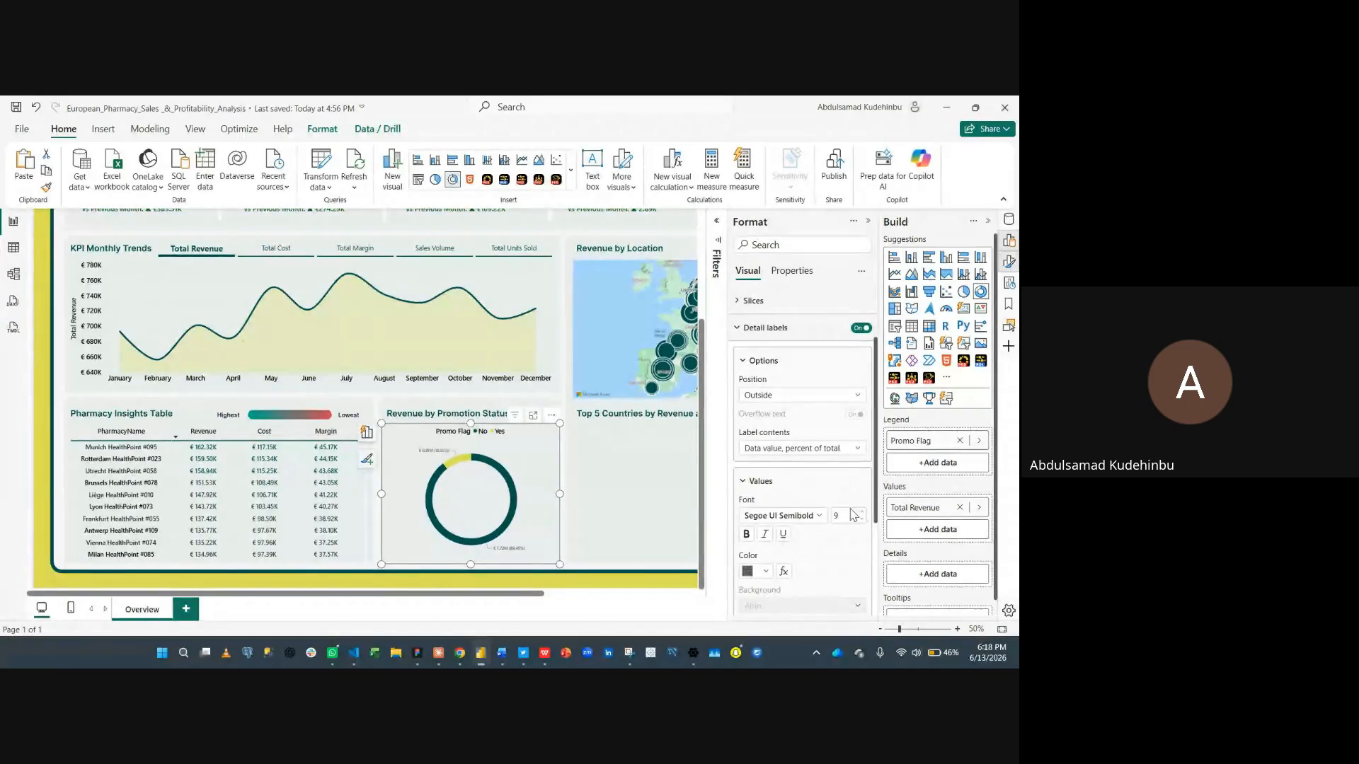
double_click(845, 515)
type("15")
left_click(764, 571)
left_click(756, 487)
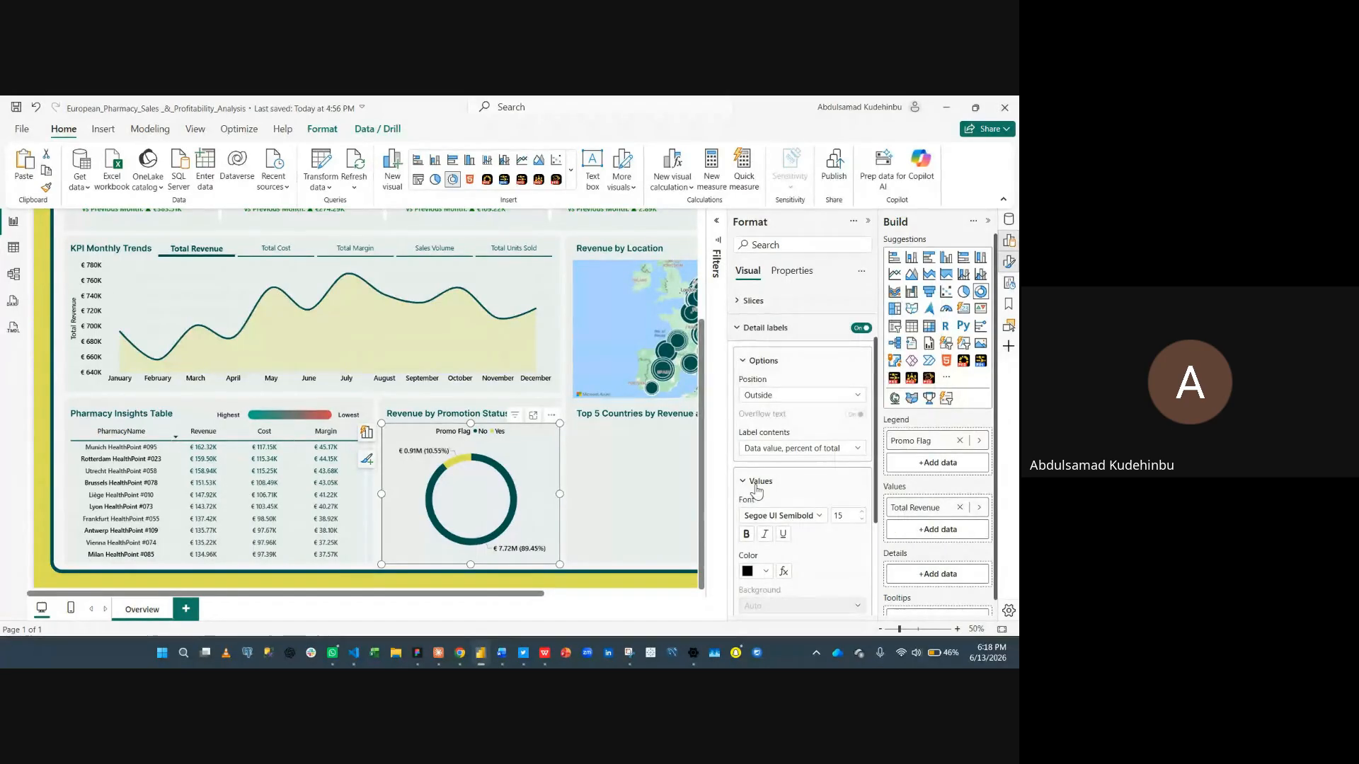
left_click(861, 513)
left_click(860, 514)
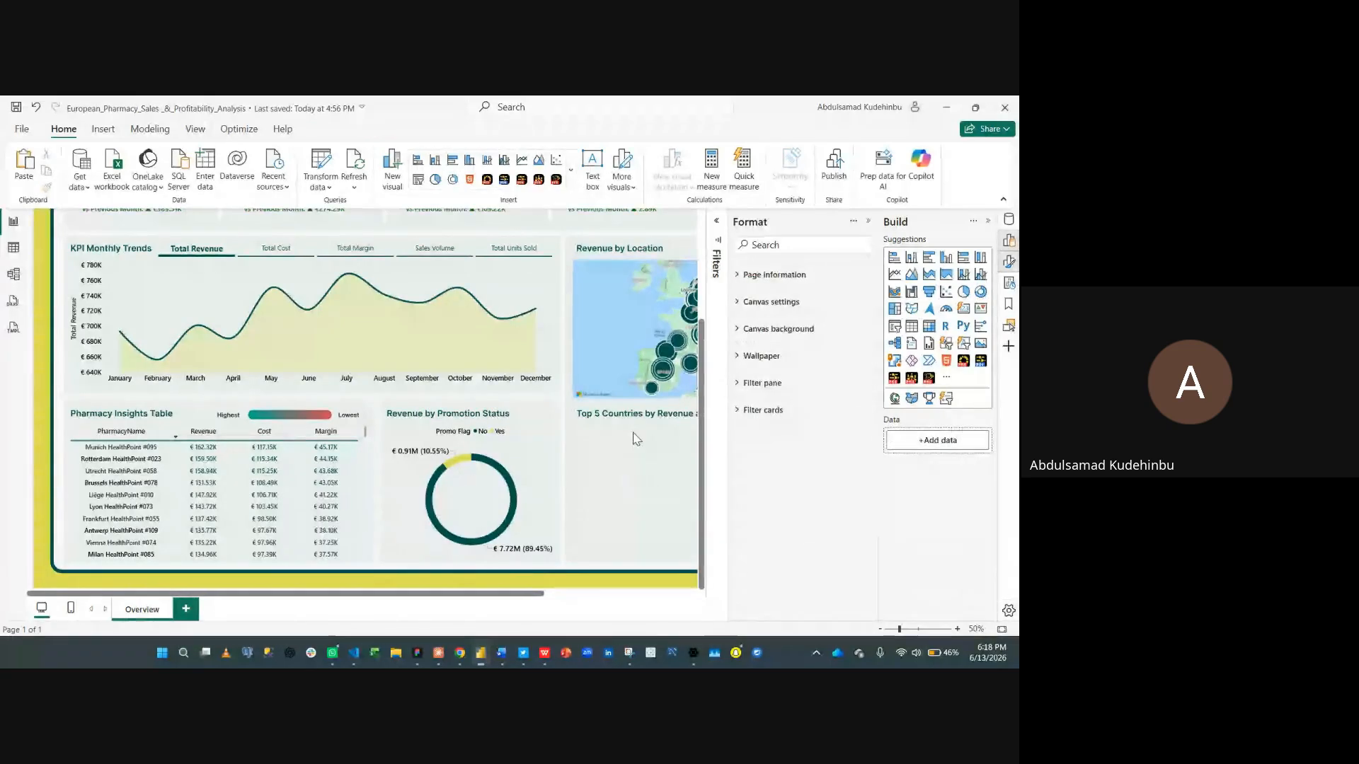
- Insert a clustered column chart and position and size it to fill the Top 5 Countries by Revenue and Cost area
left_click(868, 225)
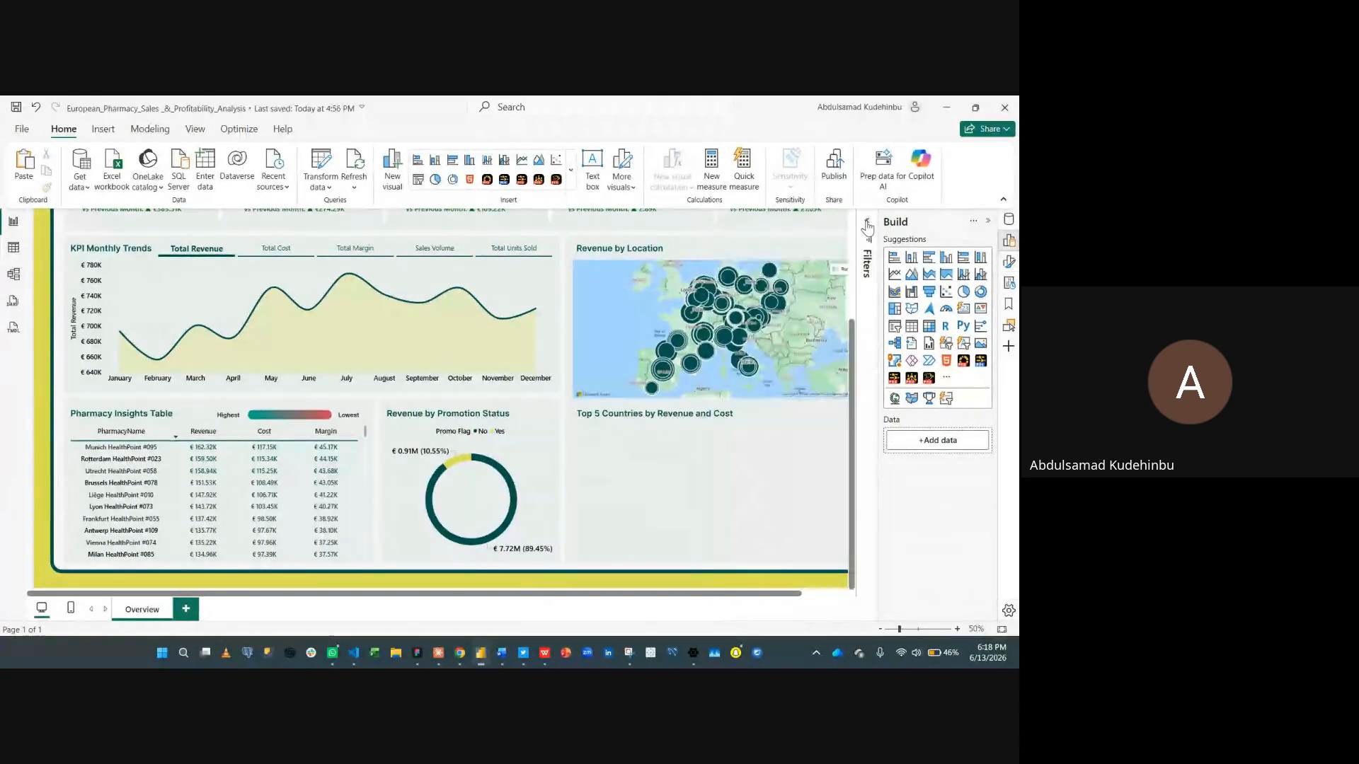
left_click(988, 227)
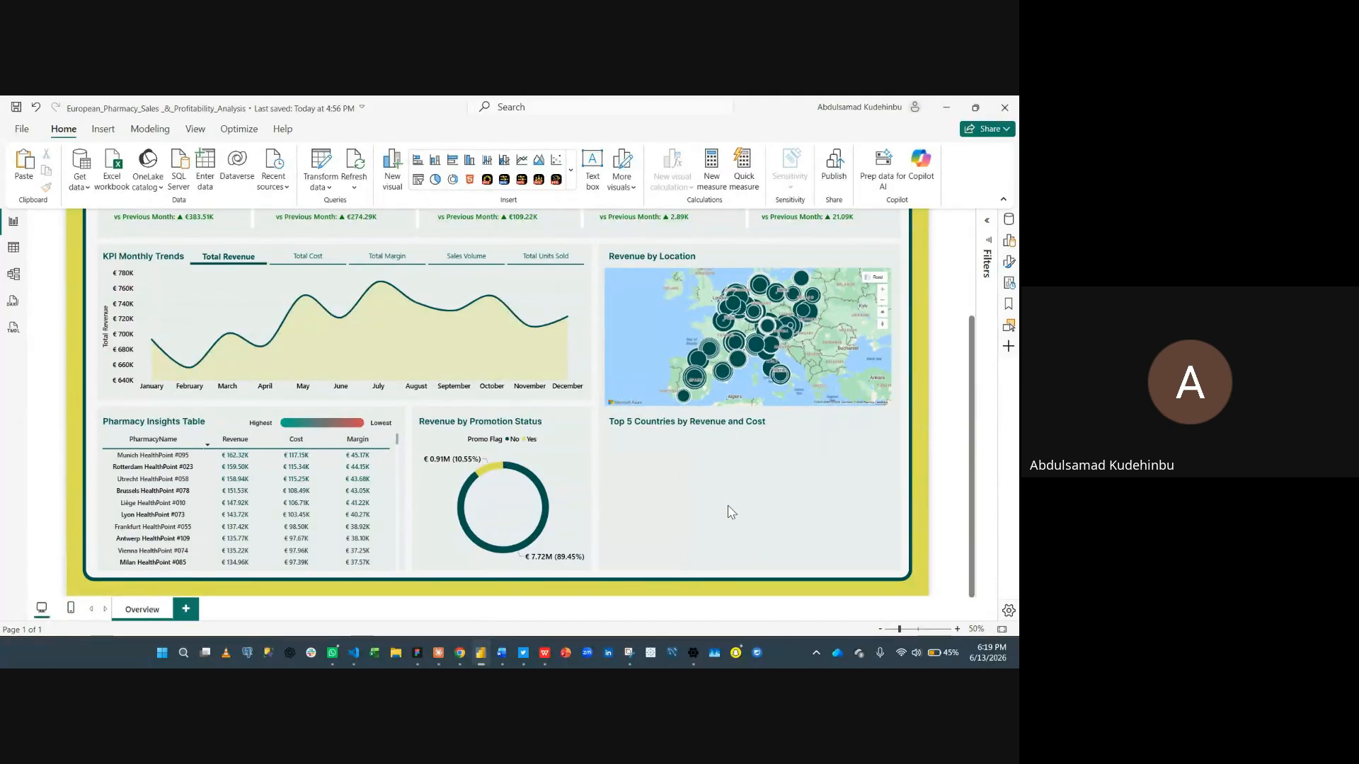
left_click(1010, 242)
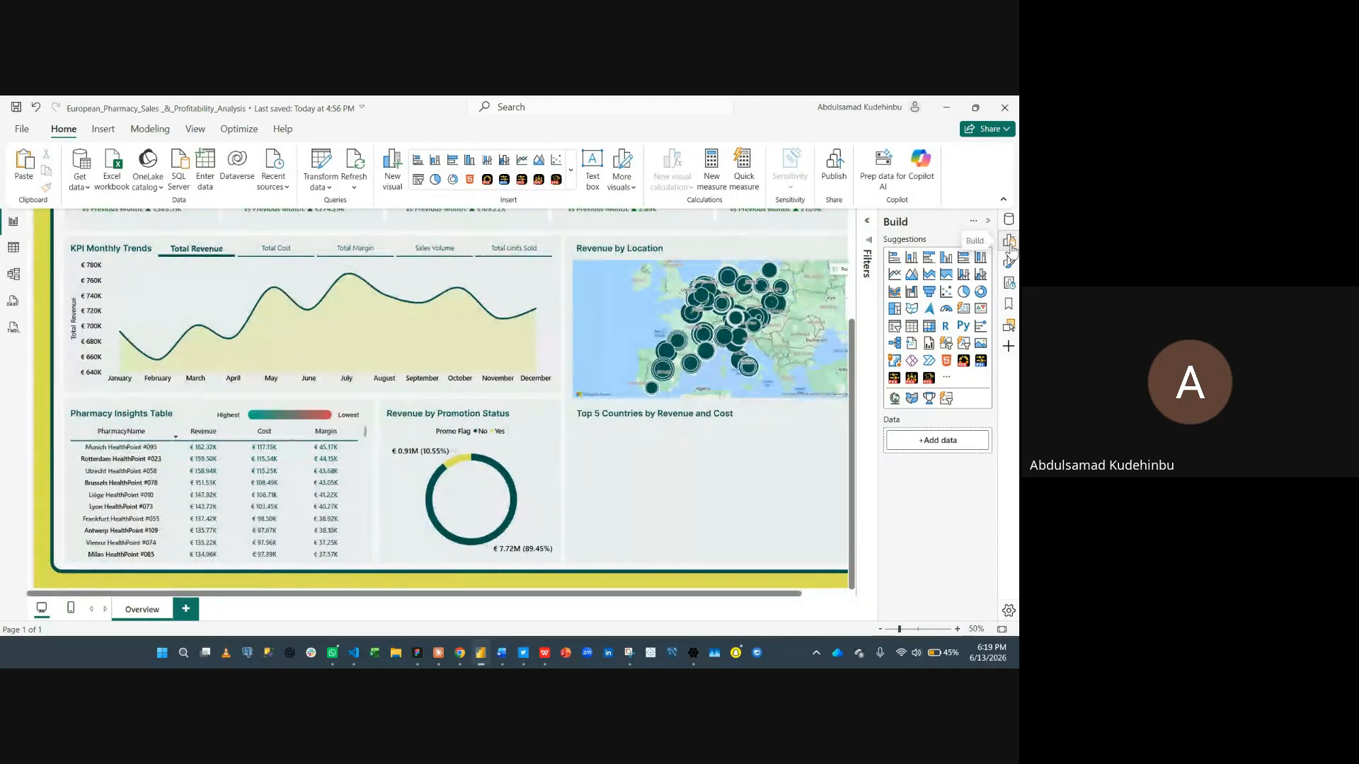
left_click(947, 257)
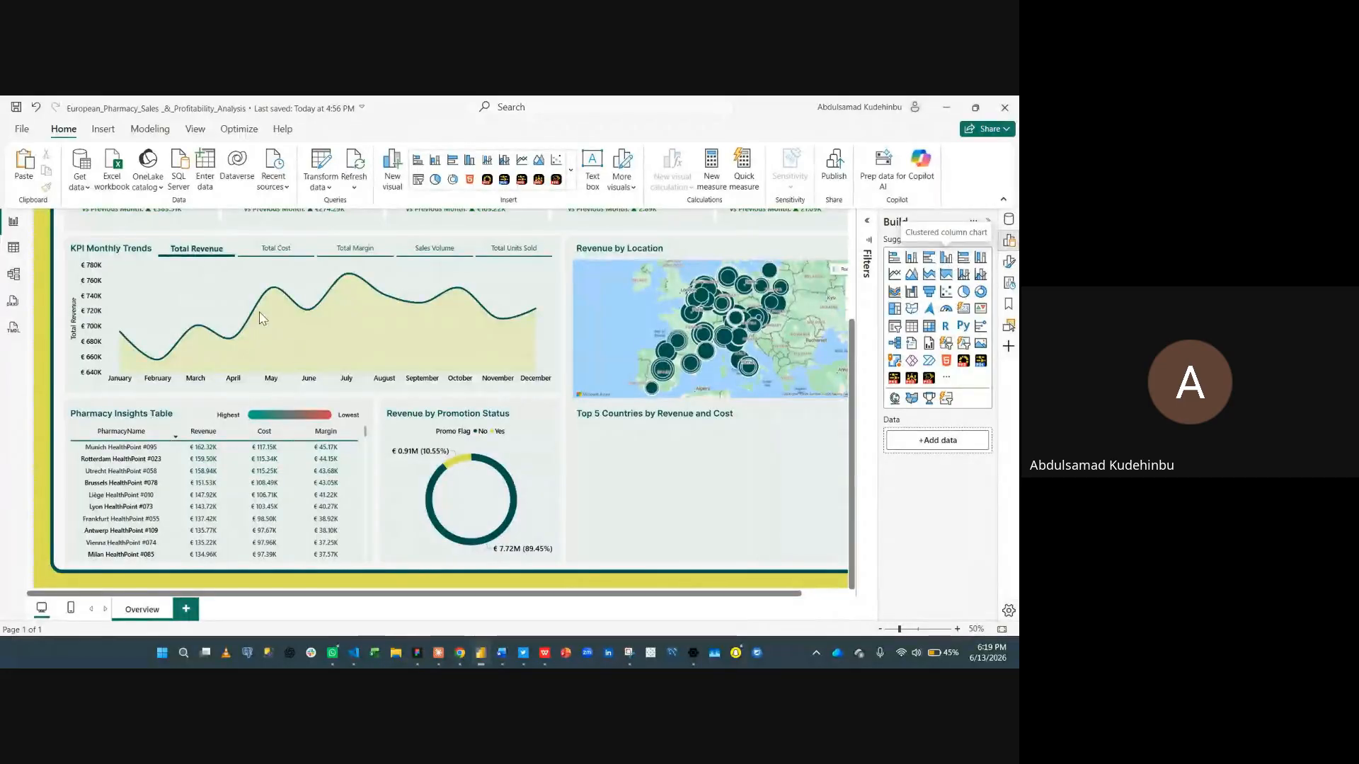
left_click_drag(186, 263, 624, 433)
scroll(631, 444, "down", 3)
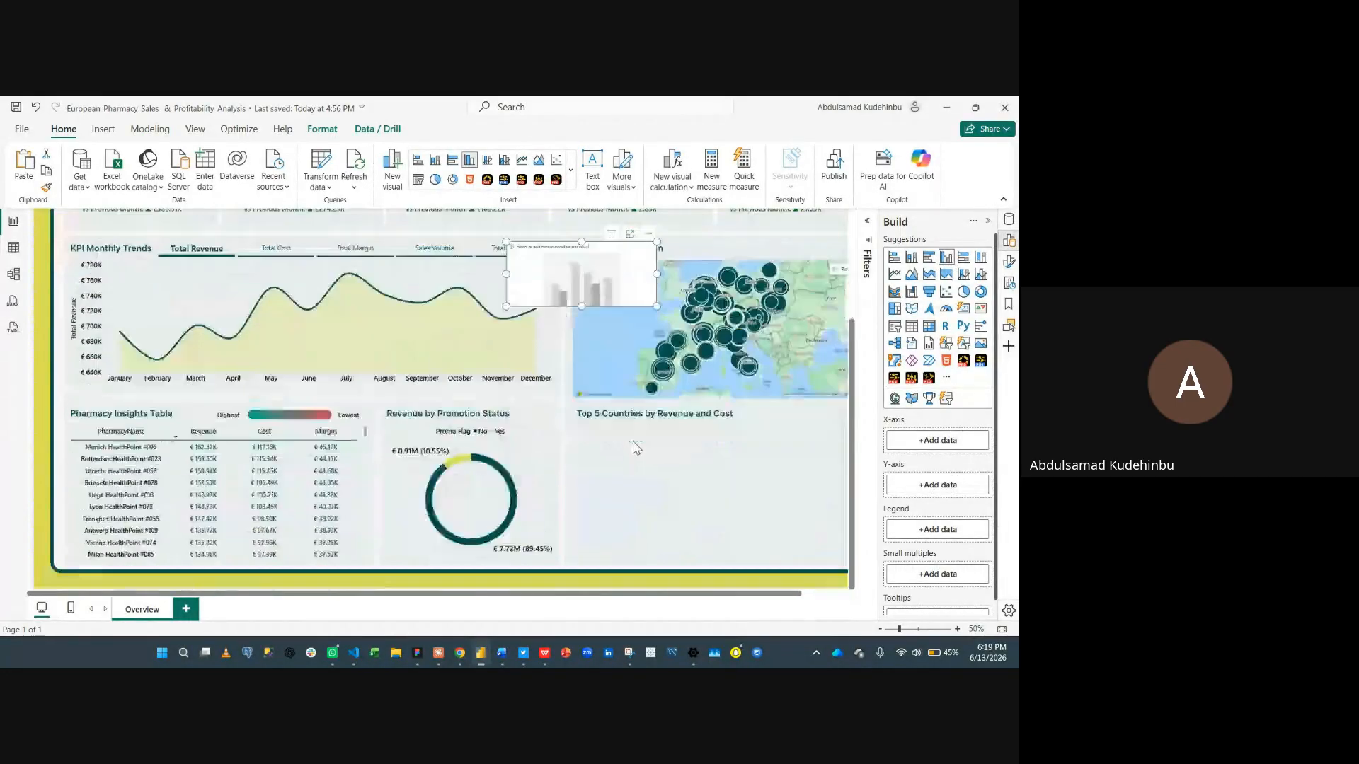
left_click_drag(594, 280, 654, 441)
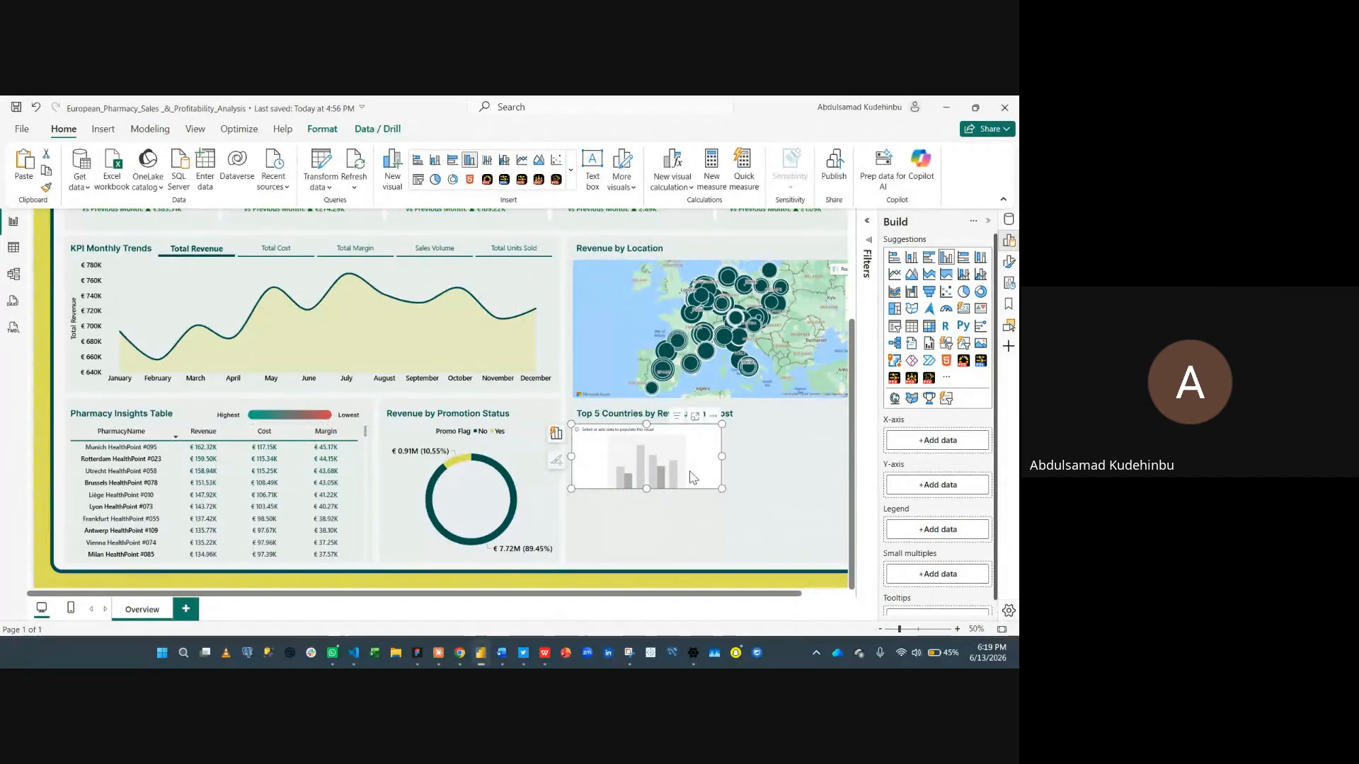
scroll(692, 478, "right", 2)
left_click_drag(673, 488, 819, 565)
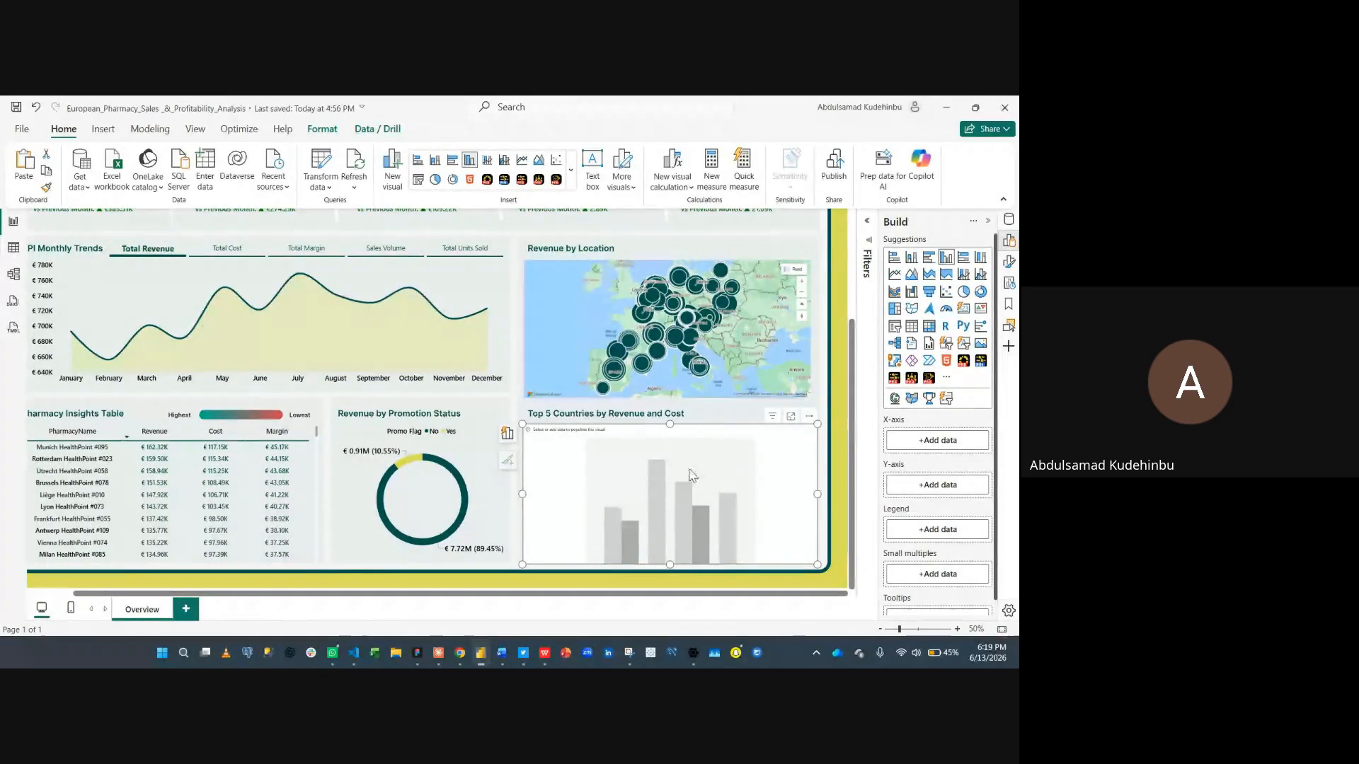
- Put the Country field on the column chart's X-axis
left_click(906, 445)
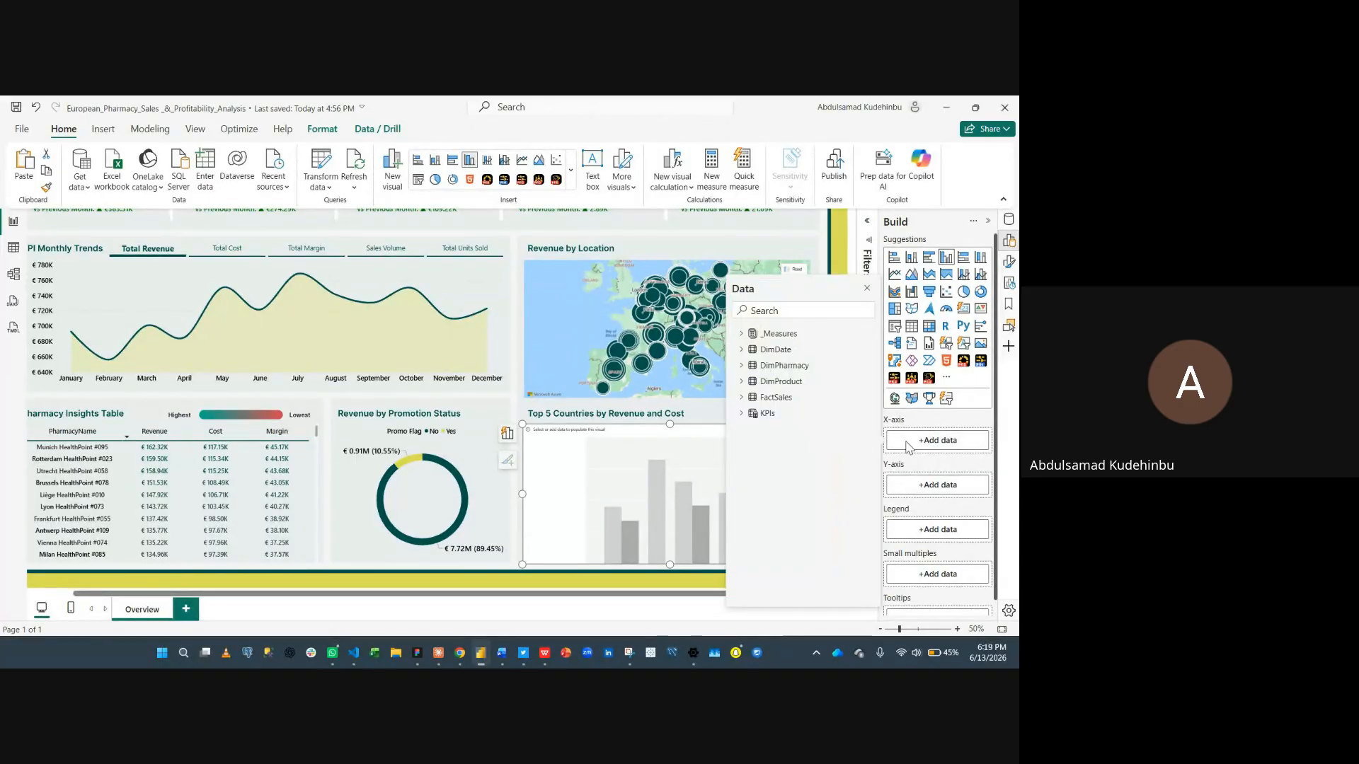
type("coun")
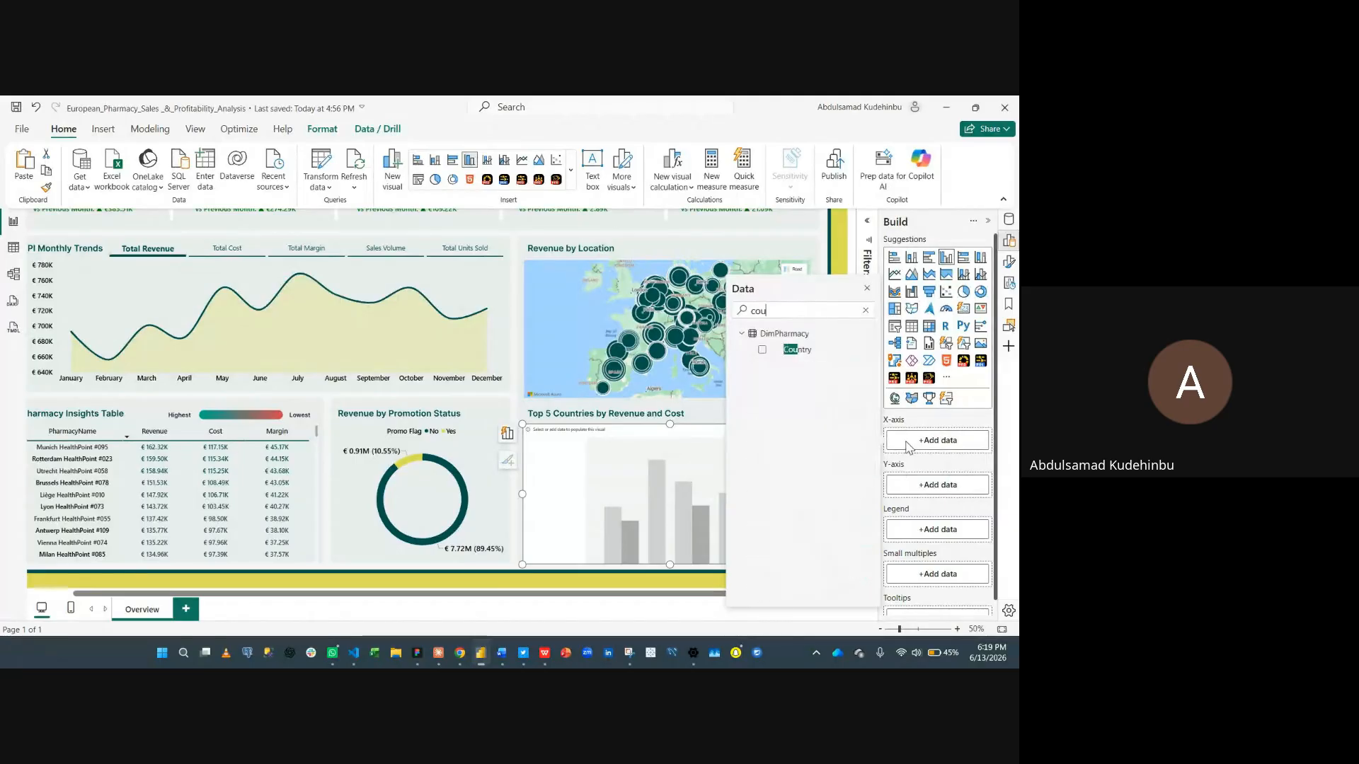
left_click(762, 350)
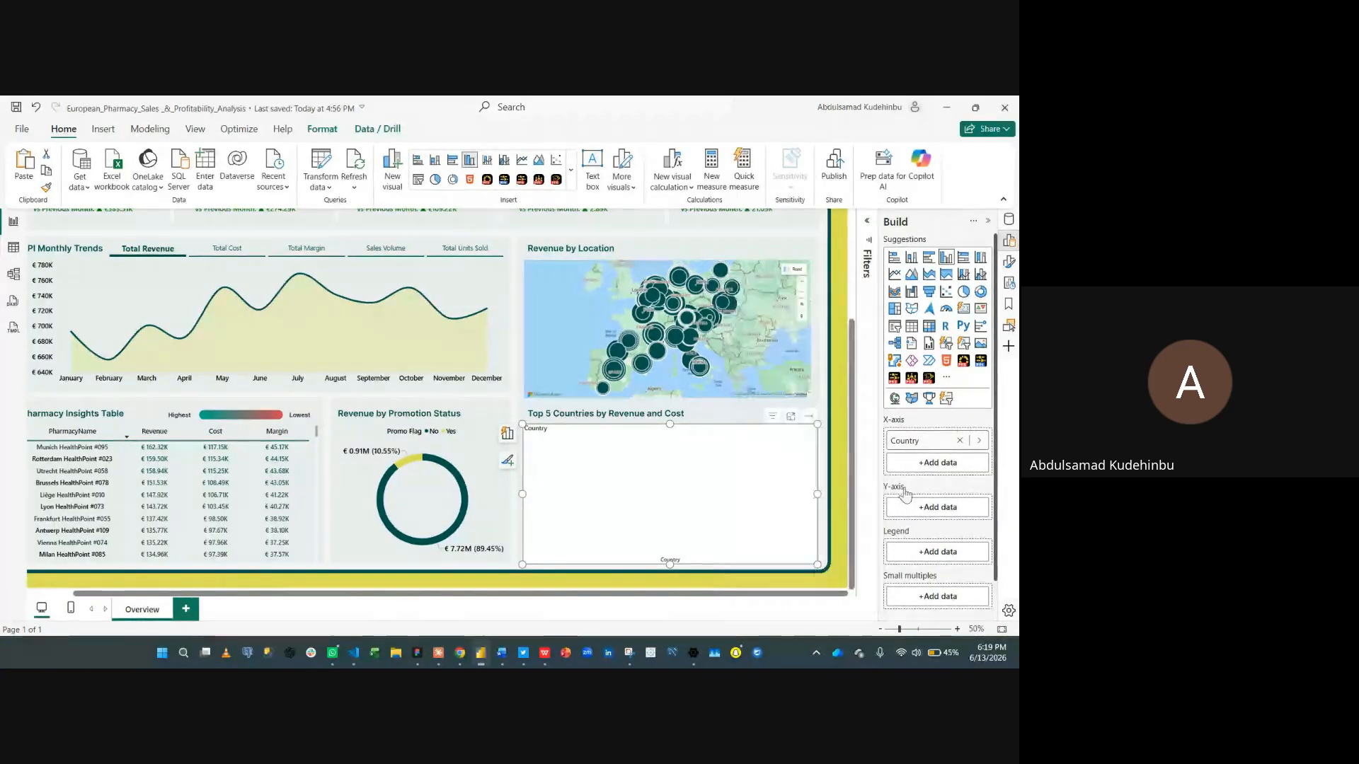
left_click(867, 289)
- Add the Total Revenue and Total Cost measures to the column chart's Y-axis
left_click(912, 508)
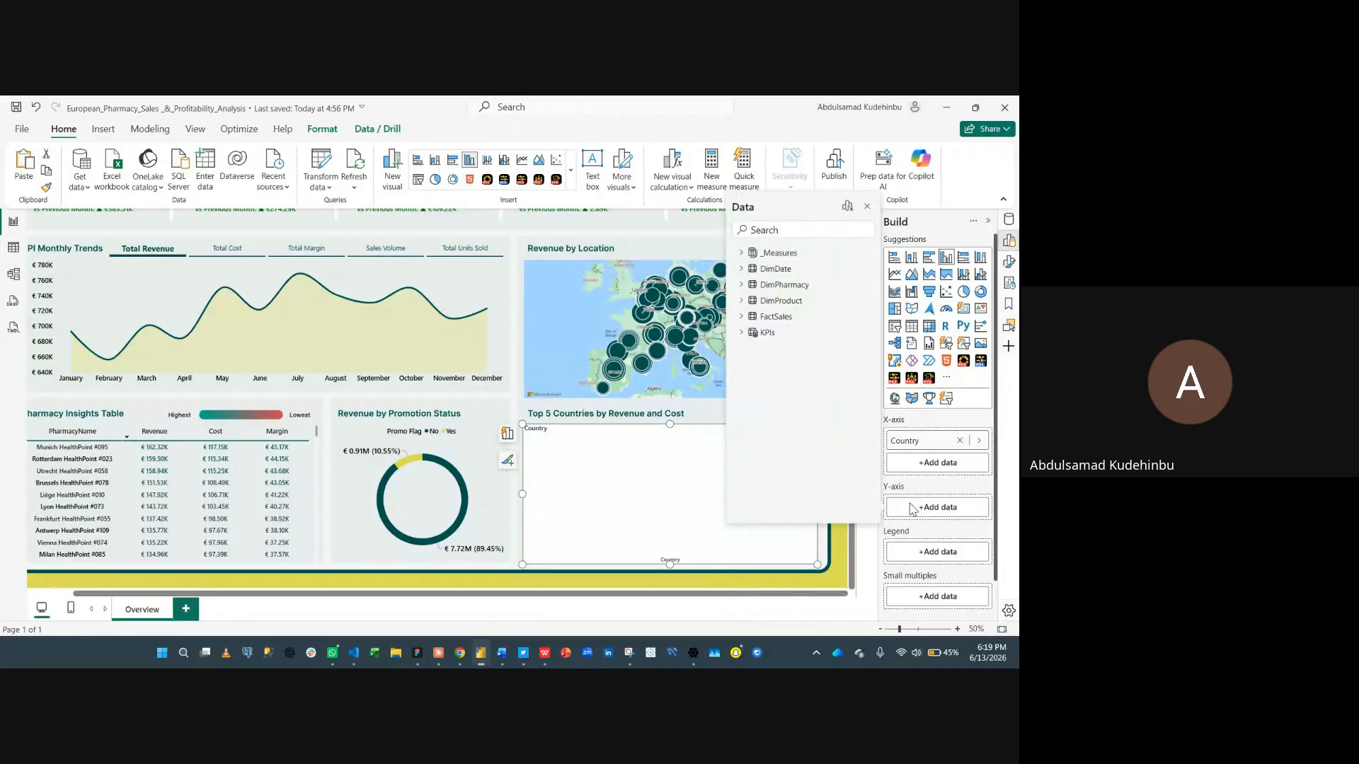
type("rev")
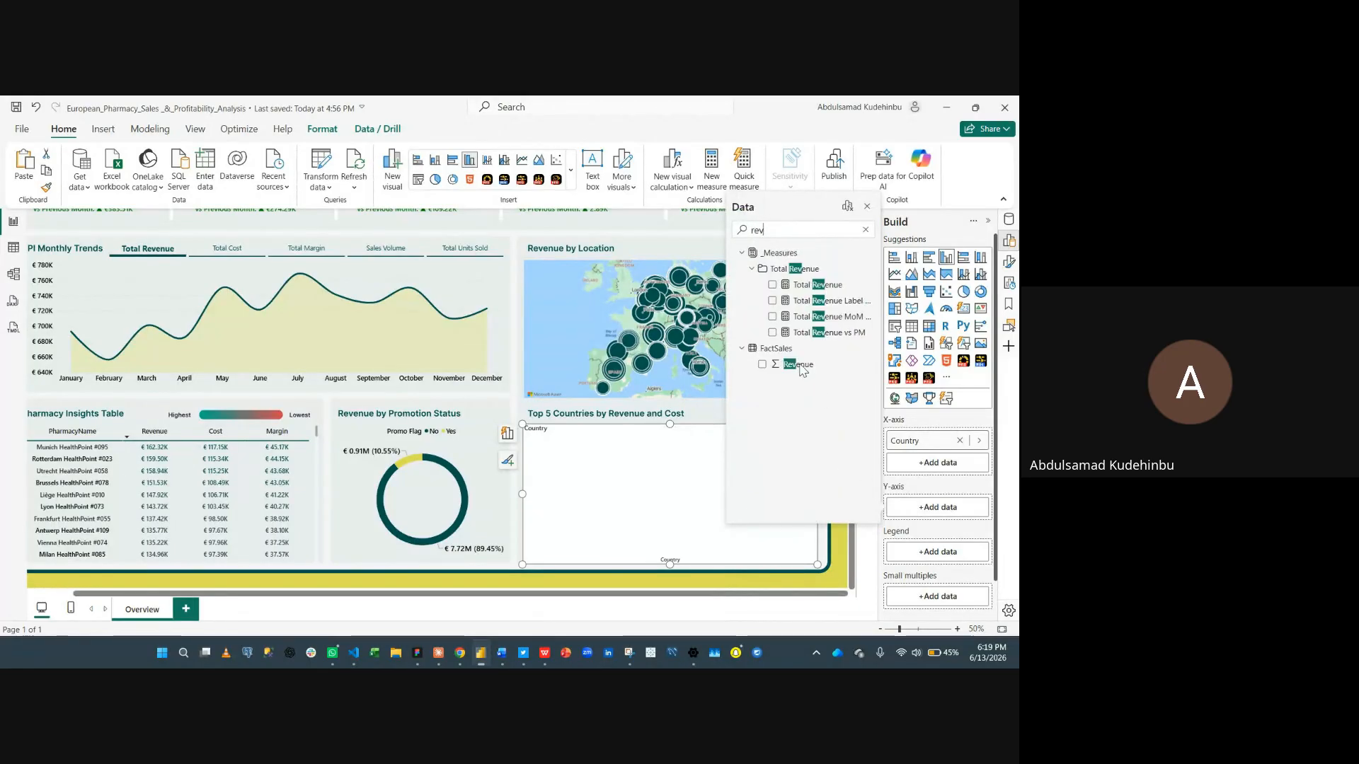
left_click(772, 285)
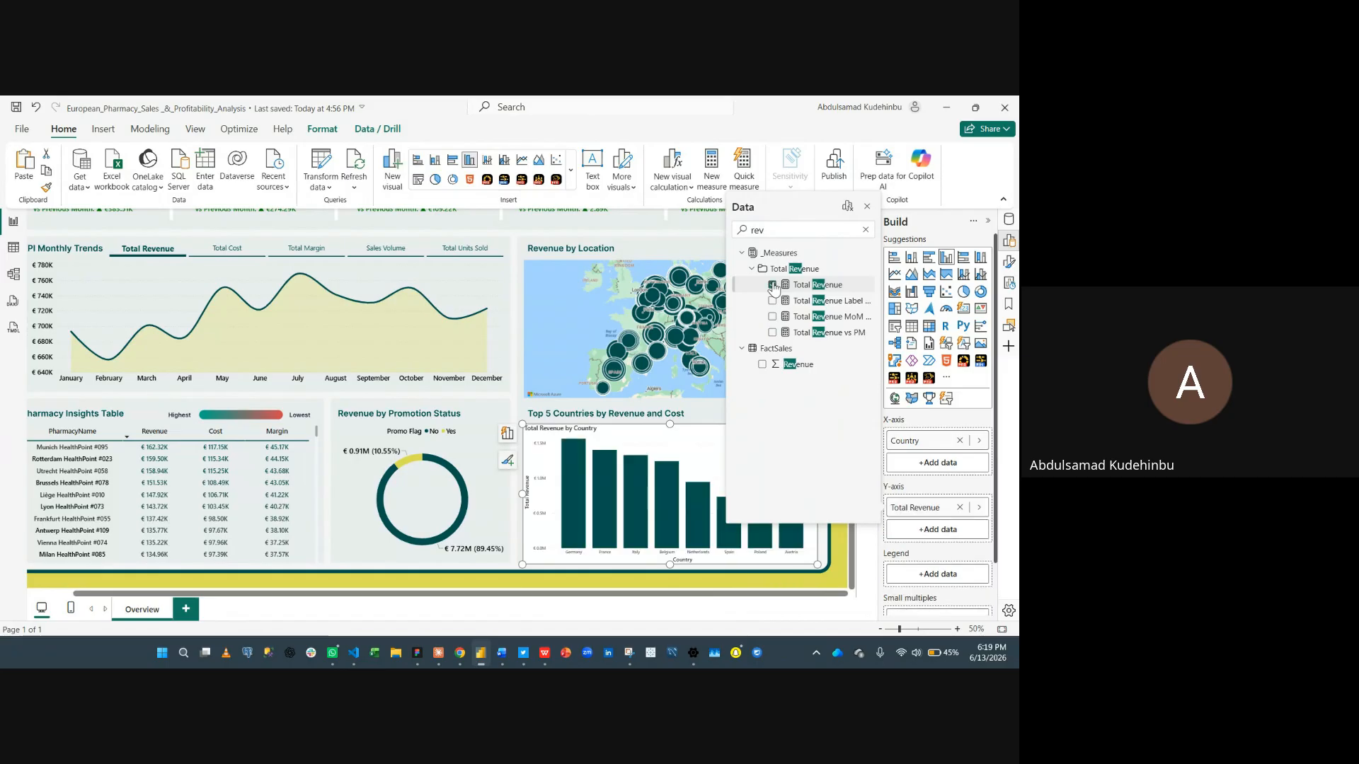
left_click(866, 234)
type("co")
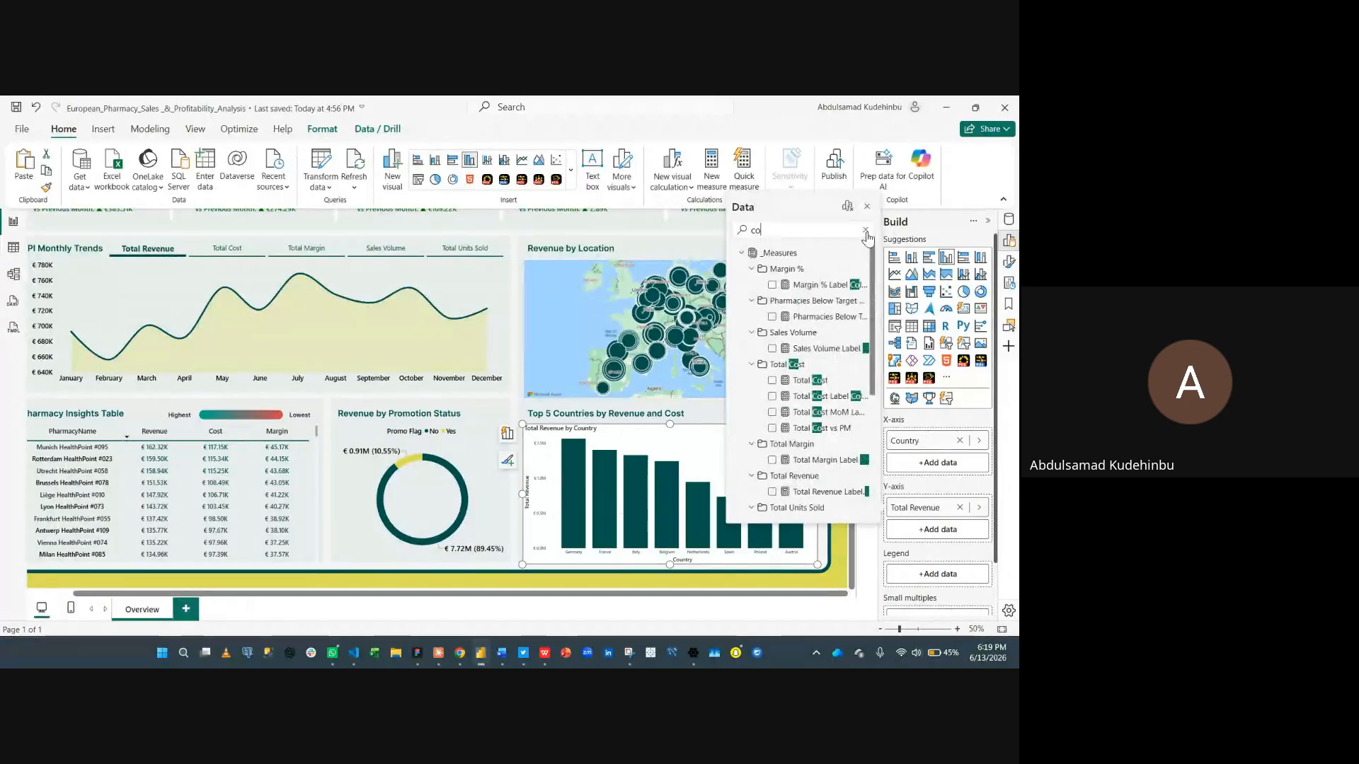
type("st")
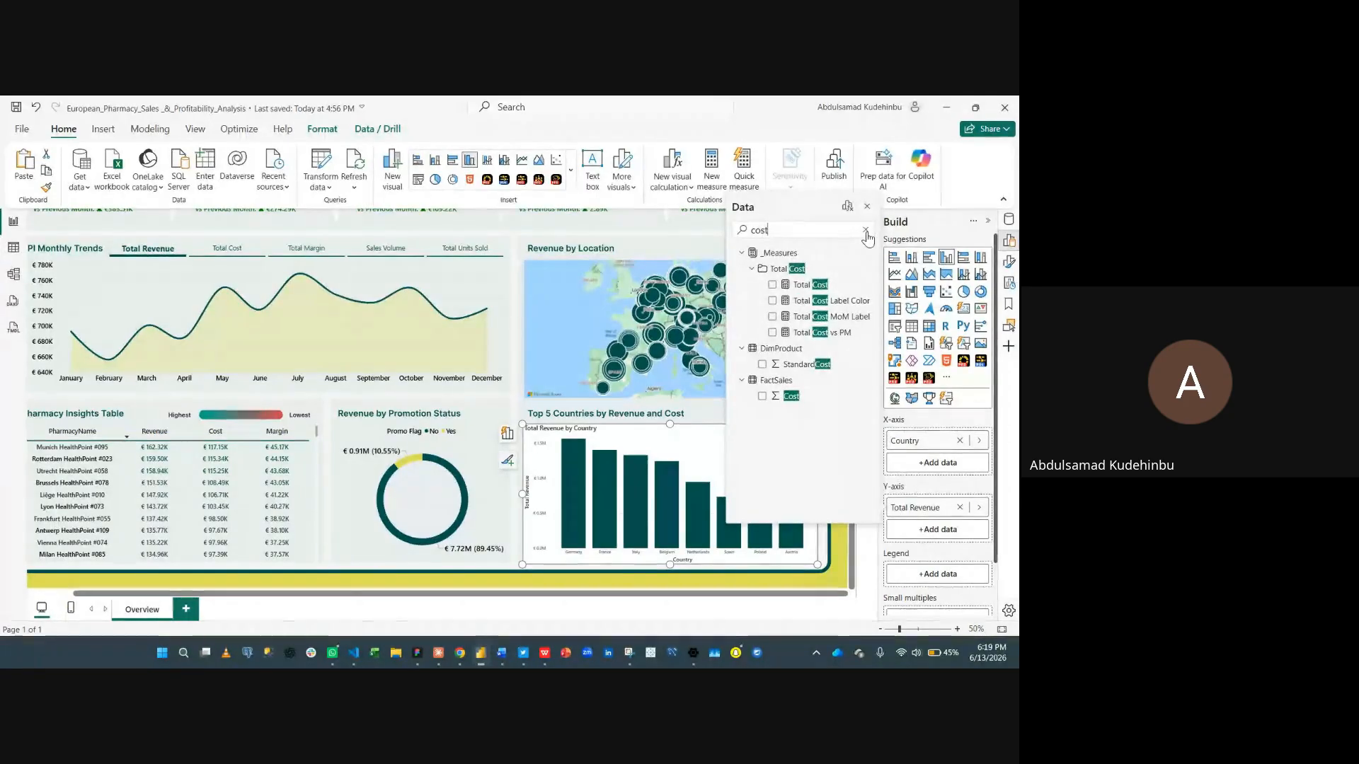
left_click(772, 285)
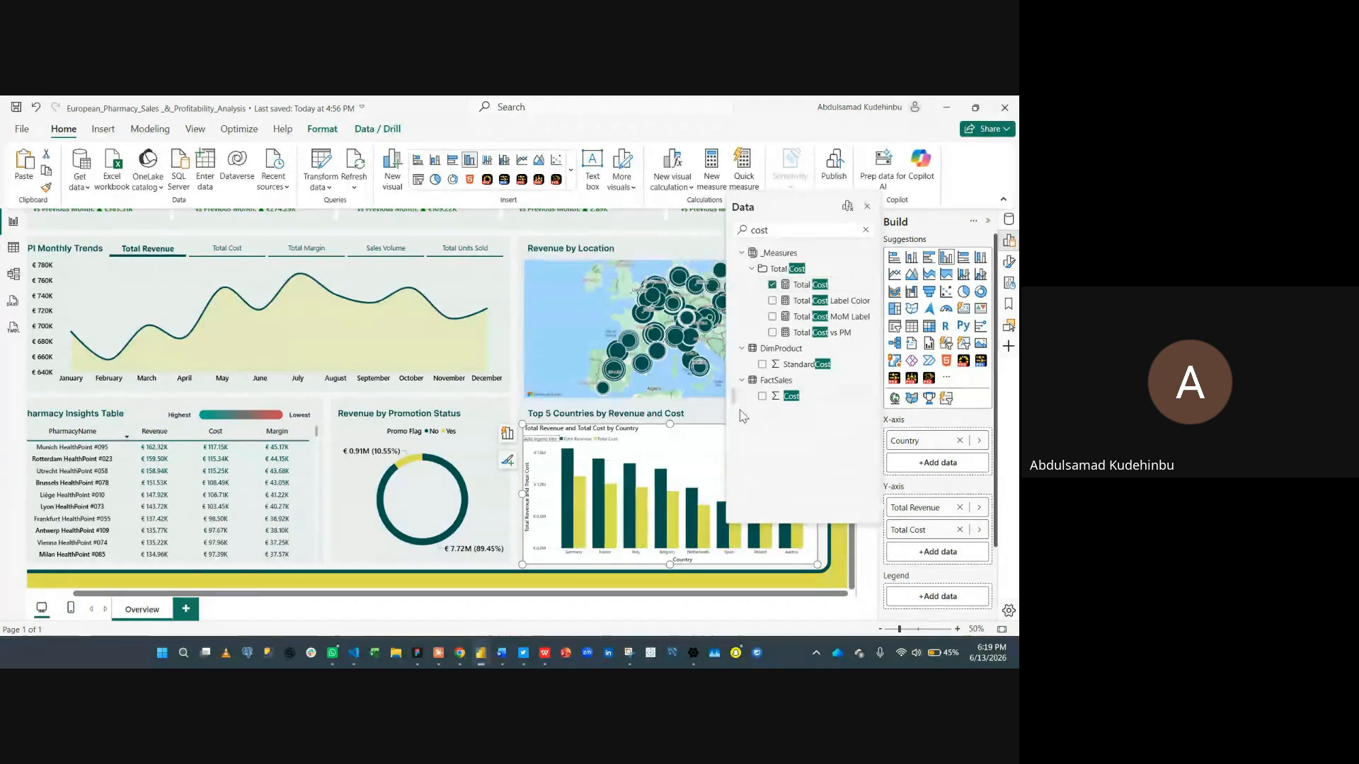
left_click(710, 424)
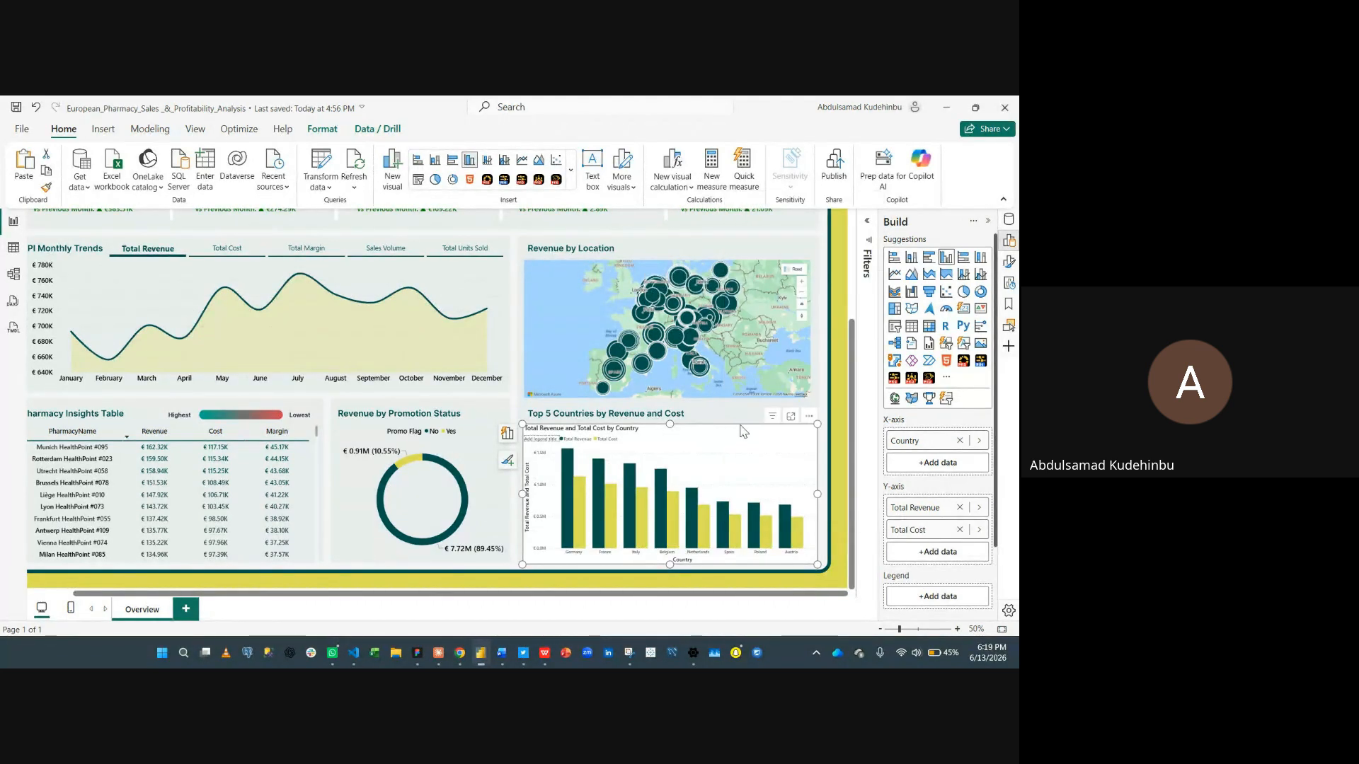
left_click_drag(670, 424, 678, 425)
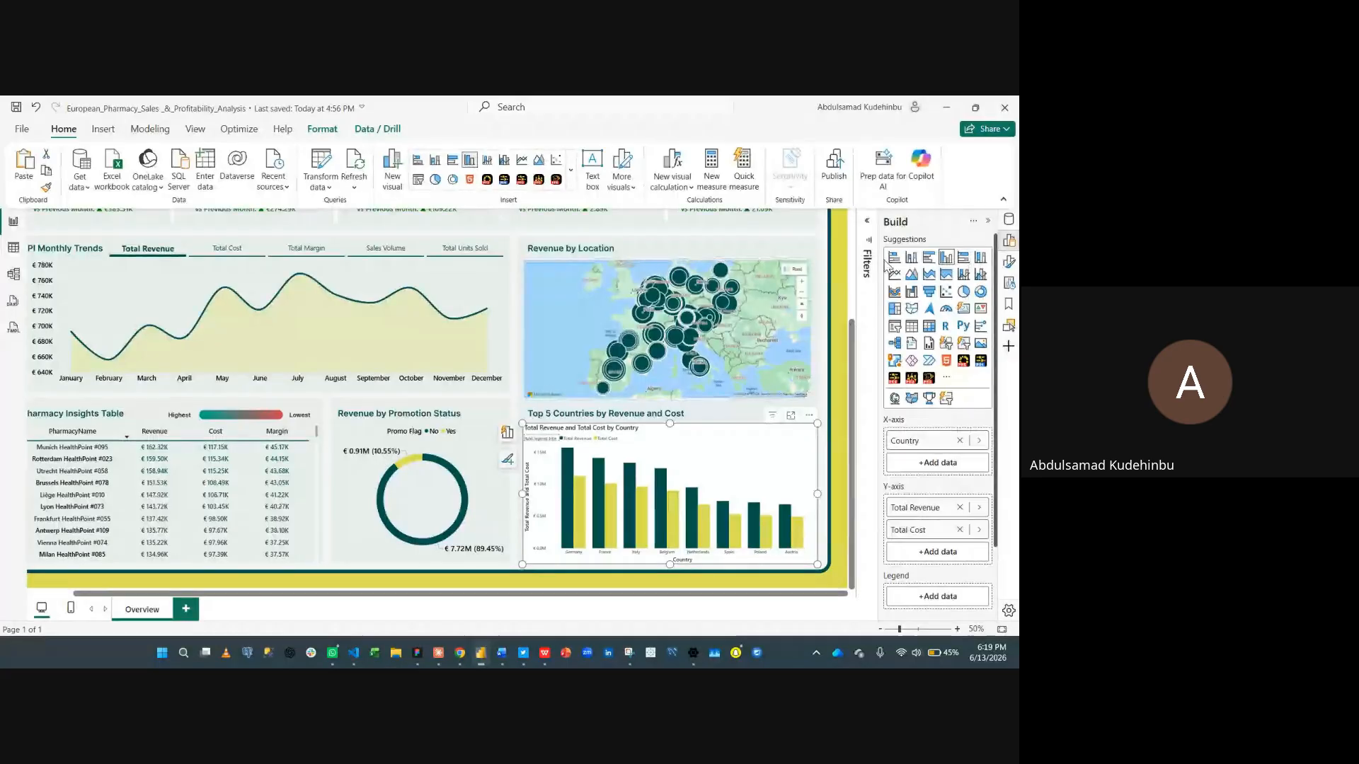
- Apply a Top N filter on Country showing the top 5 by Total Revenue
left_click(868, 220)
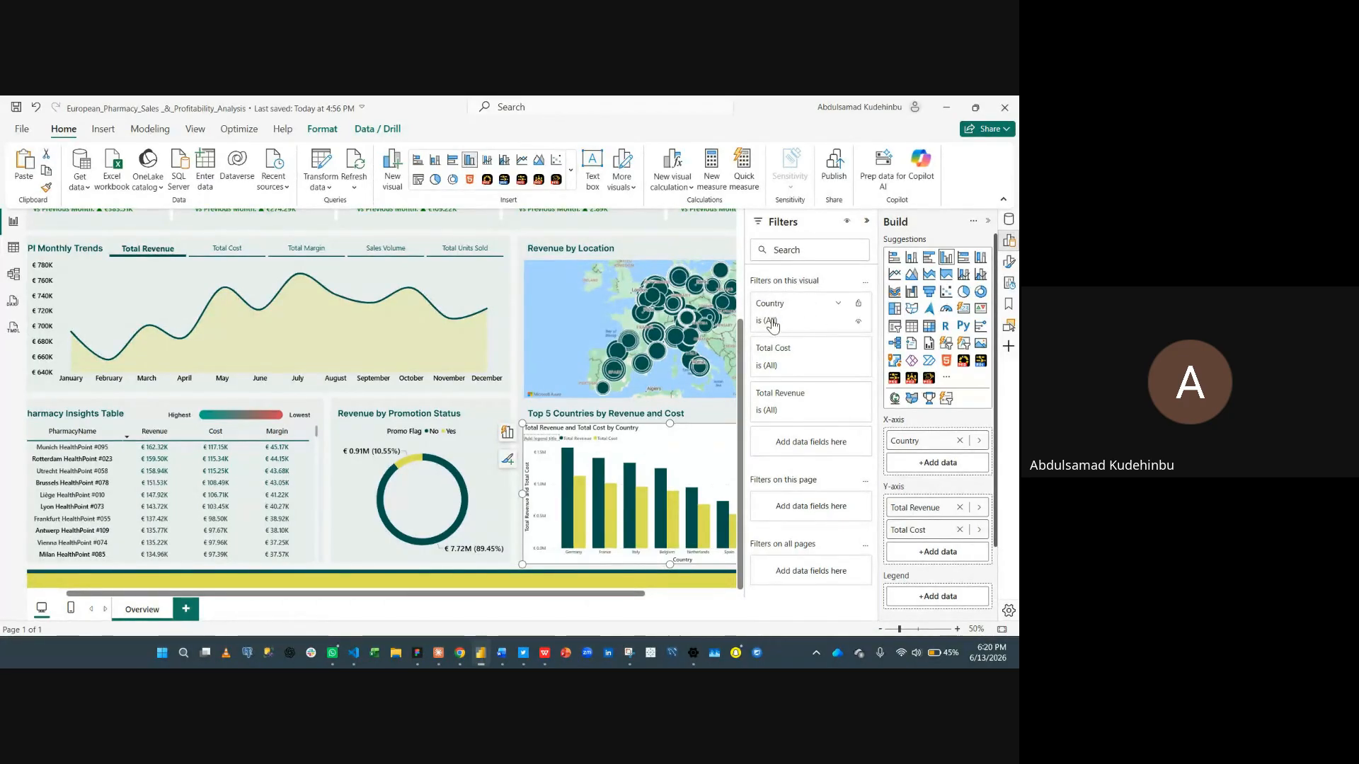
left_click(839, 307)
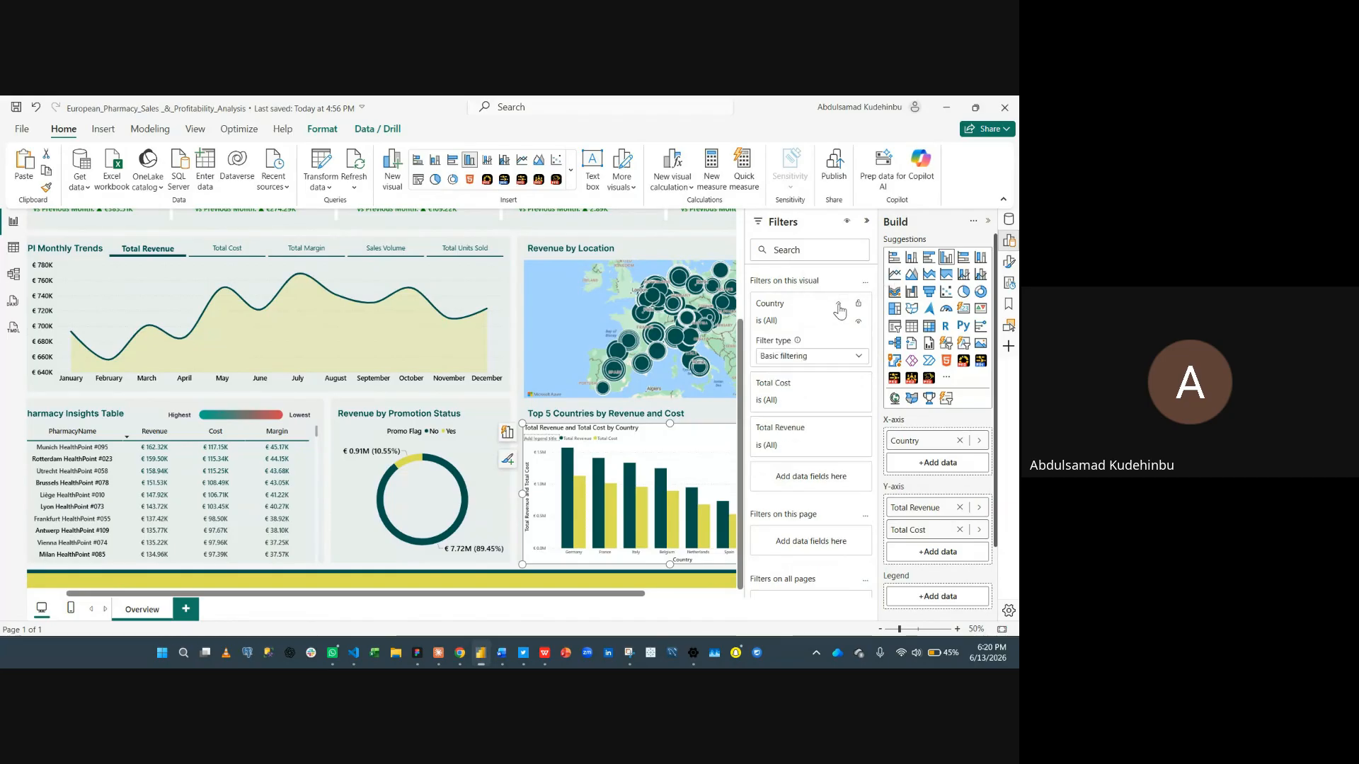
left_click(801, 358)
left_click(792, 409)
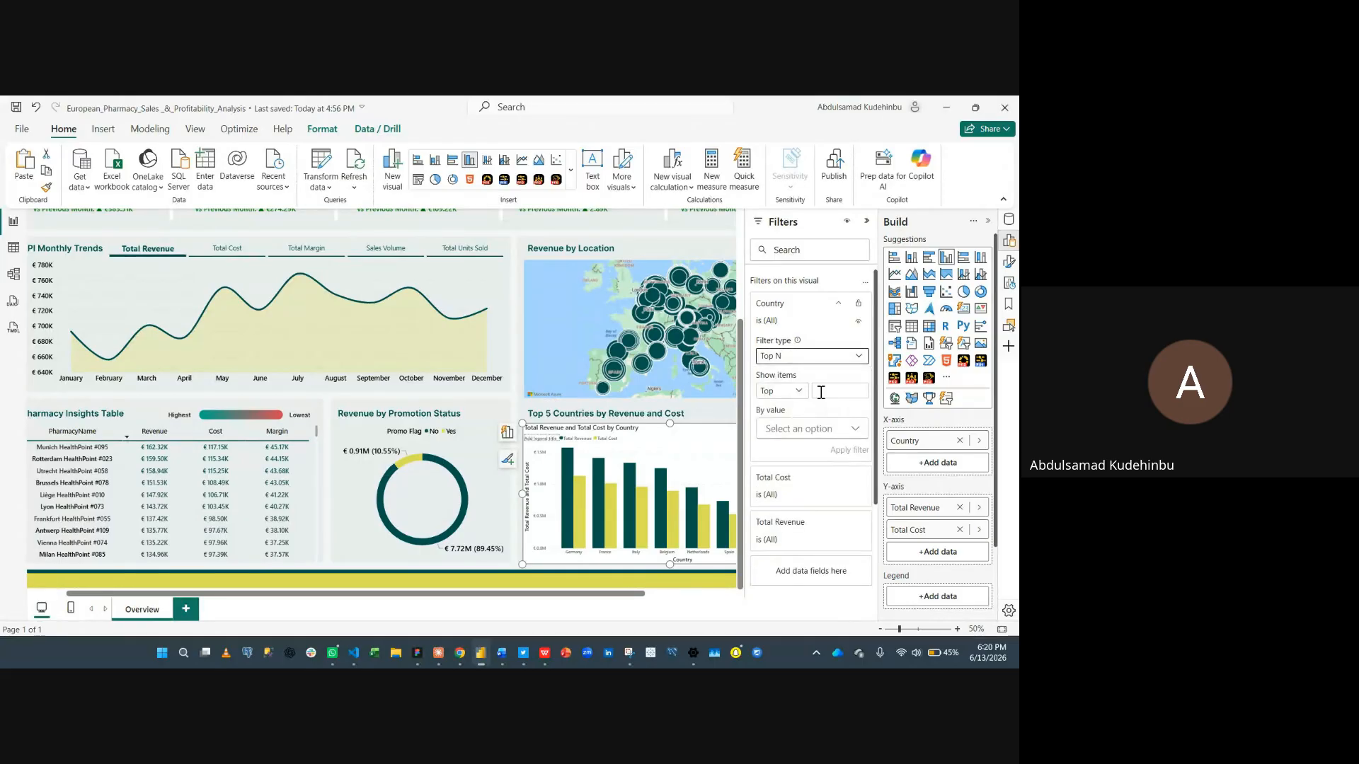
left_click(810, 429)
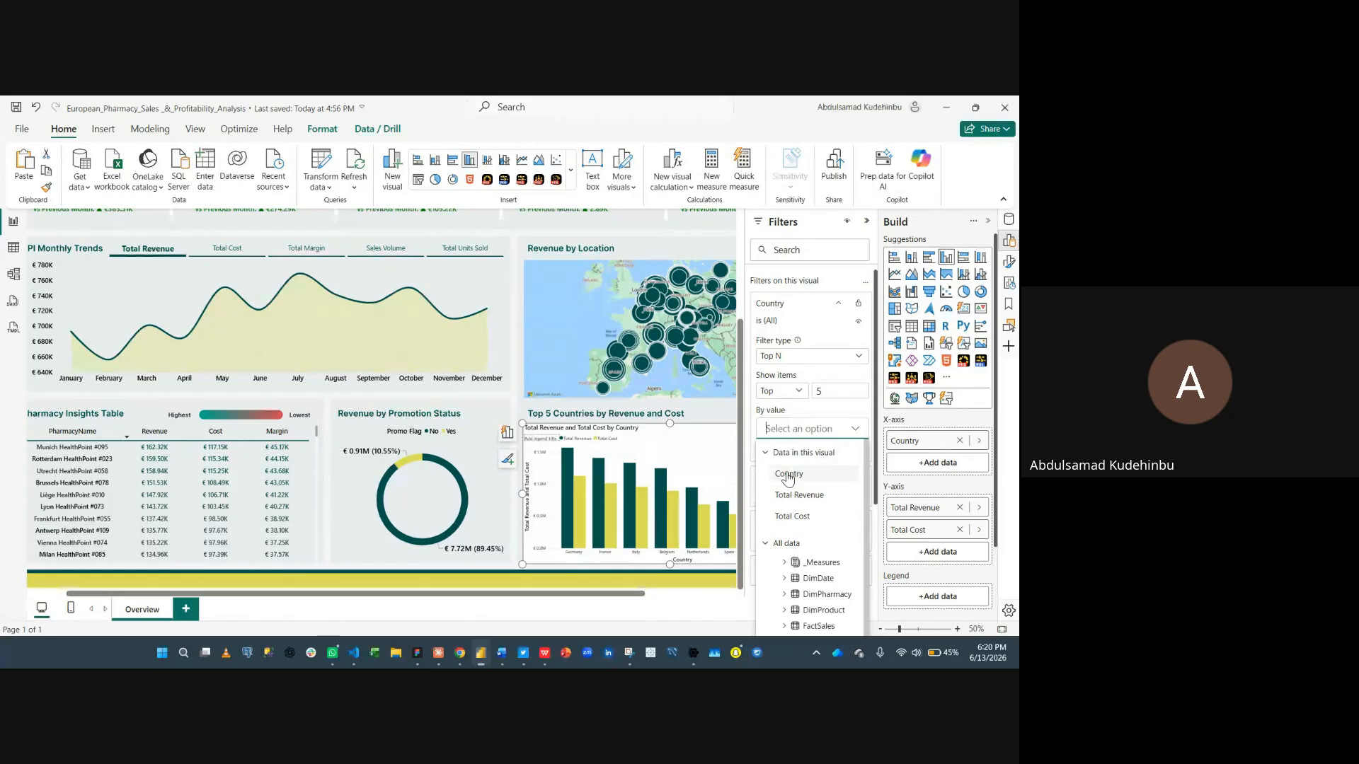
left_click(784, 560)
left_click(794, 546)
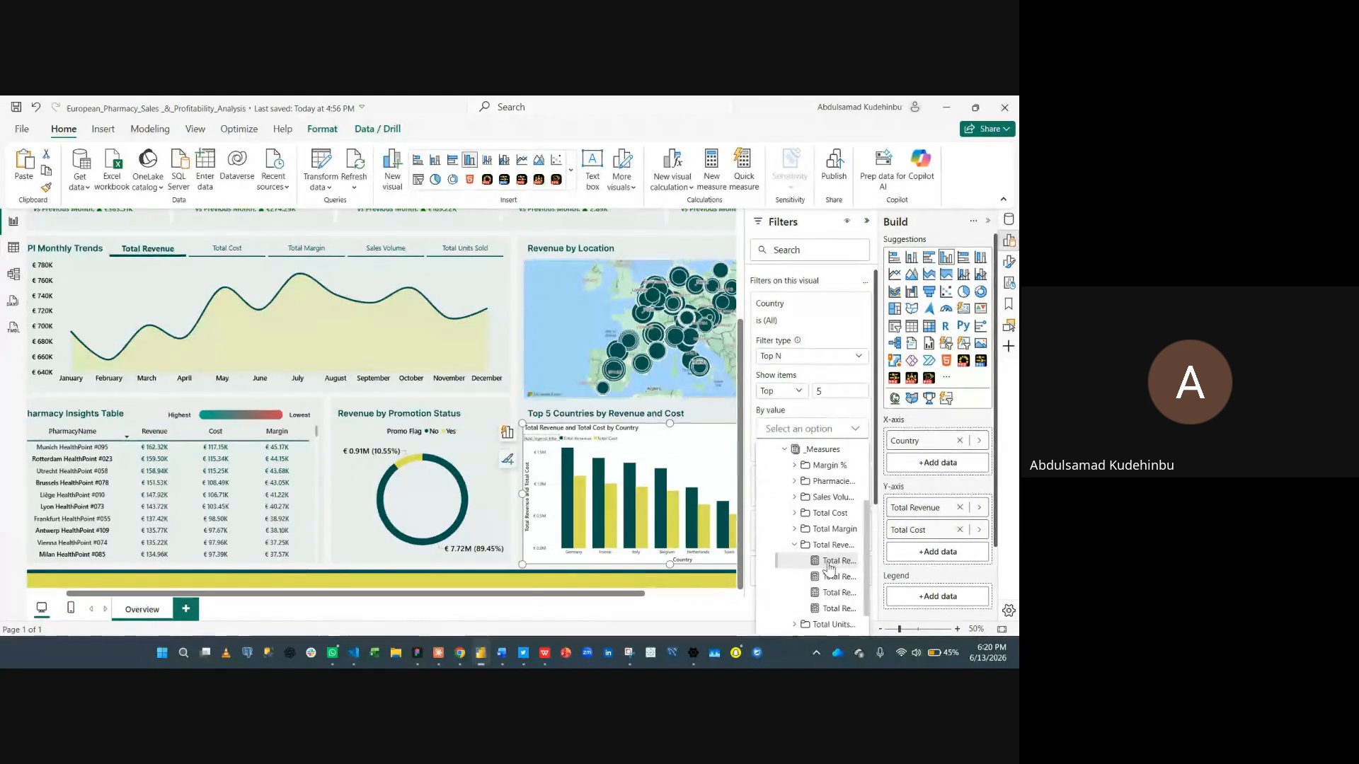
left_click(839, 560)
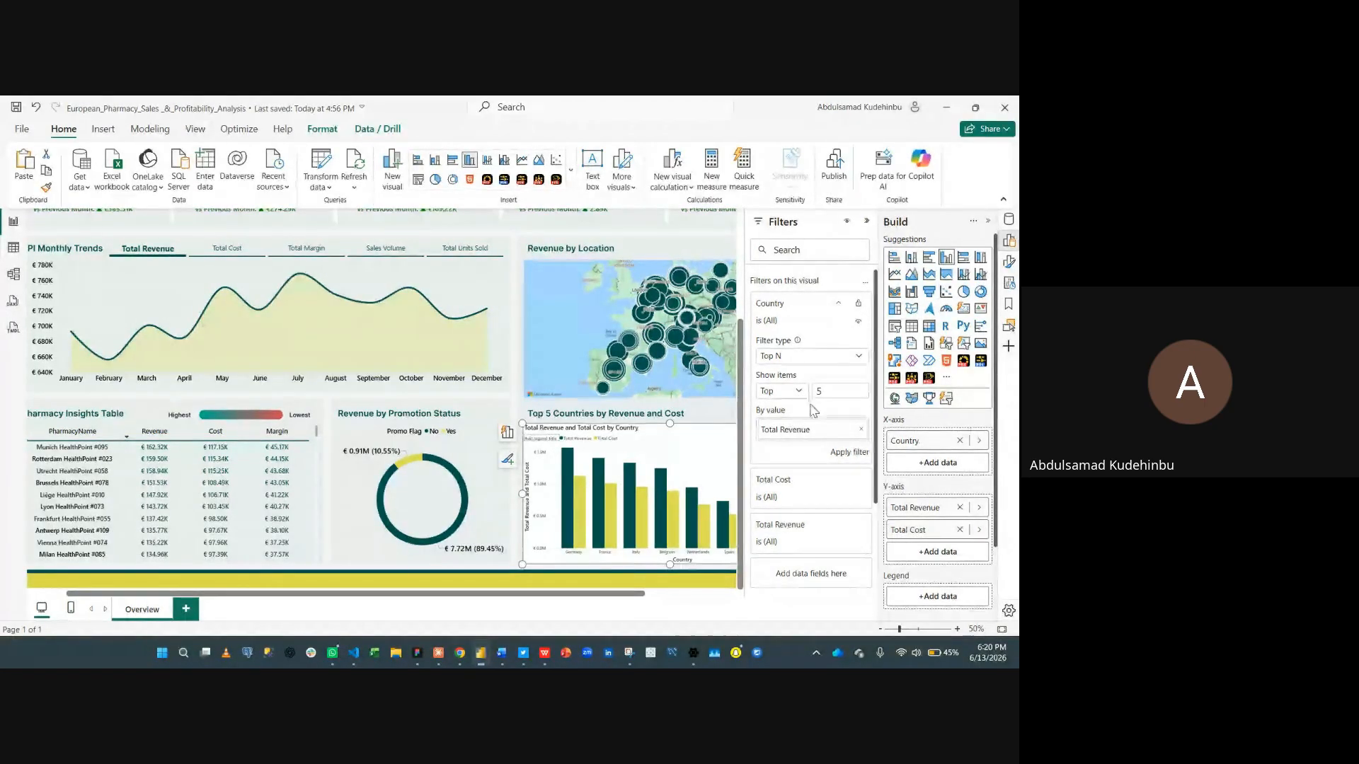
left_click(849, 452)
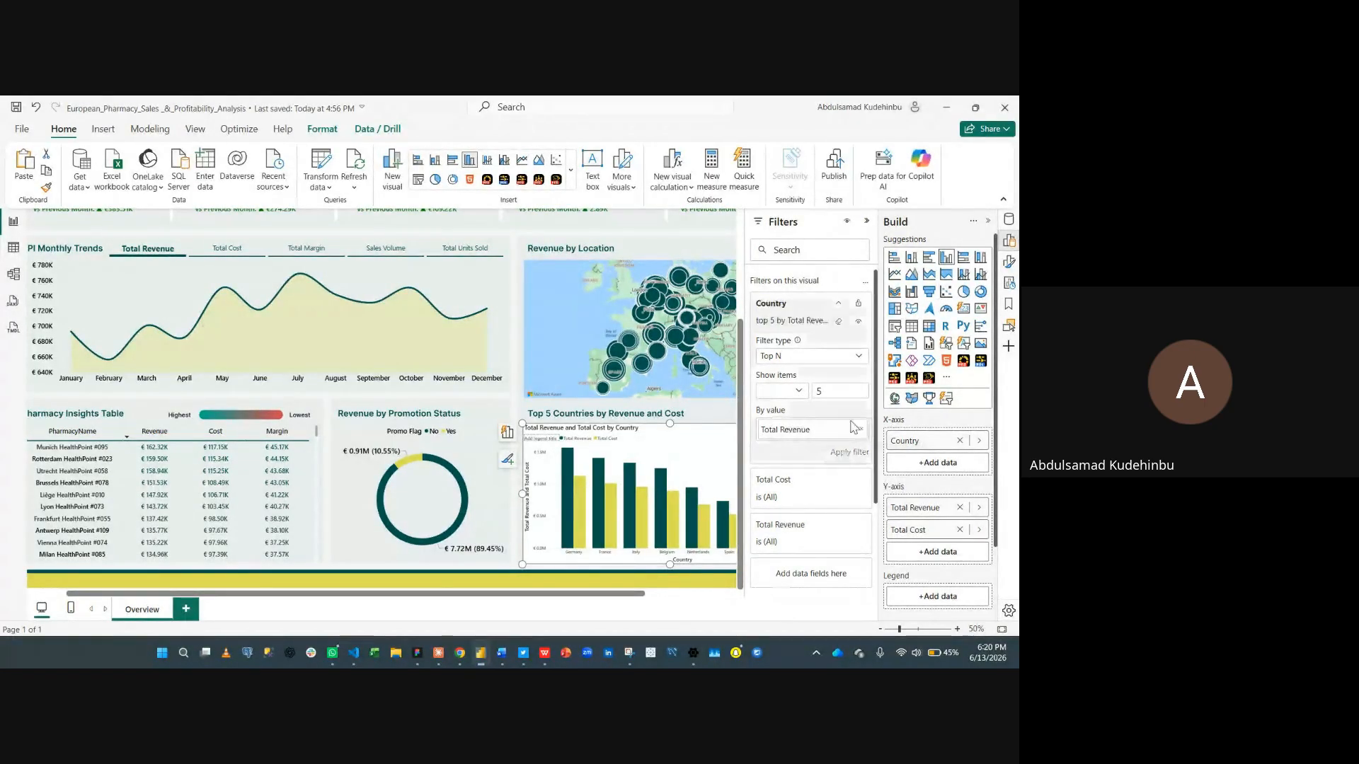
- Switch to formatting the column chart and turn off its visual title
left_click(987, 221)
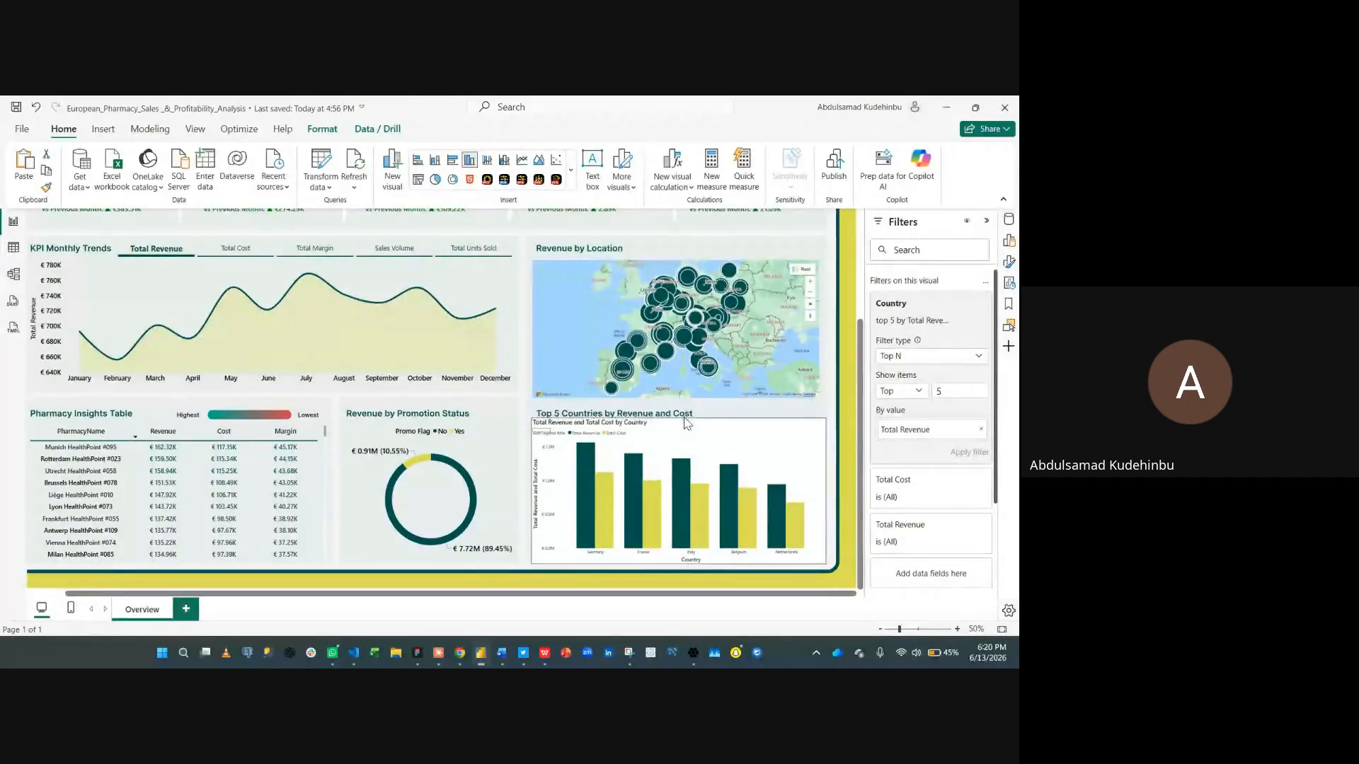
left_click(1008, 262)
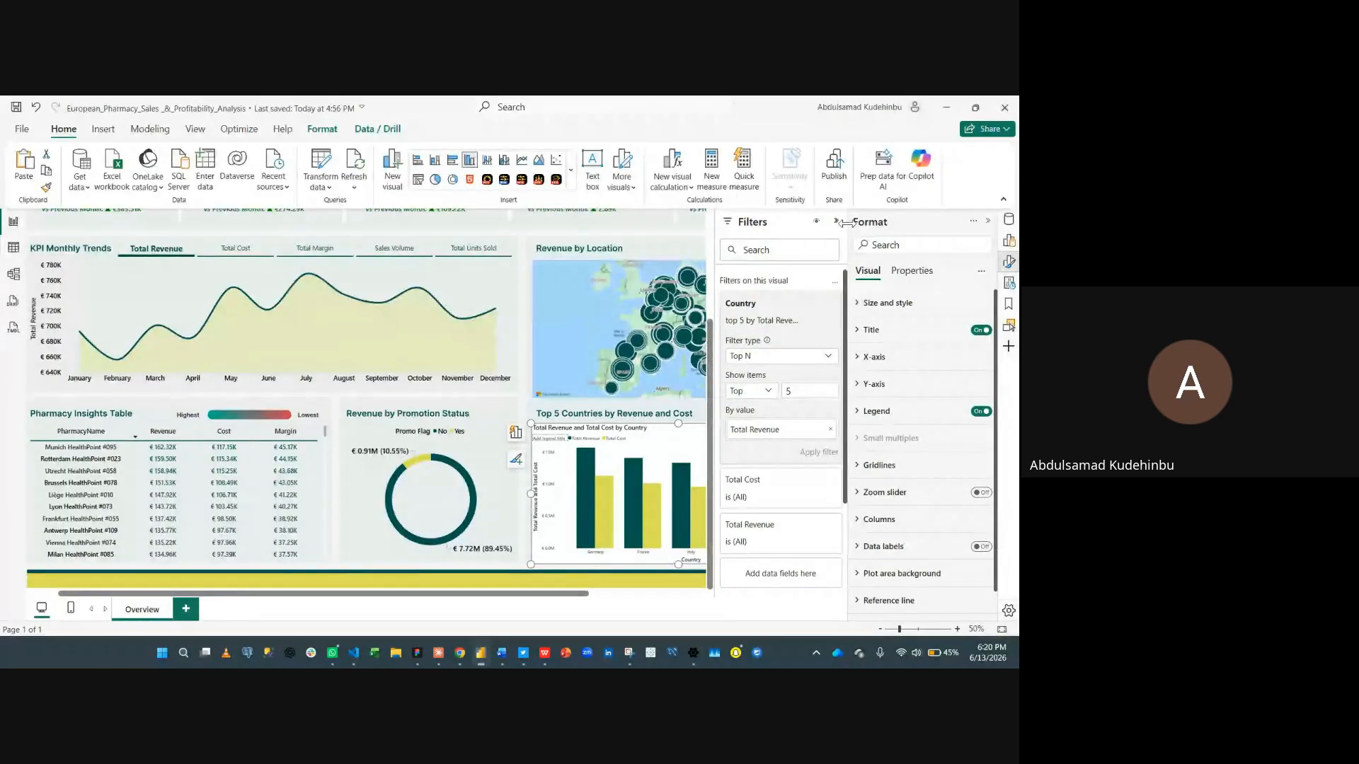
left_click(837, 223)
left_click(920, 304)
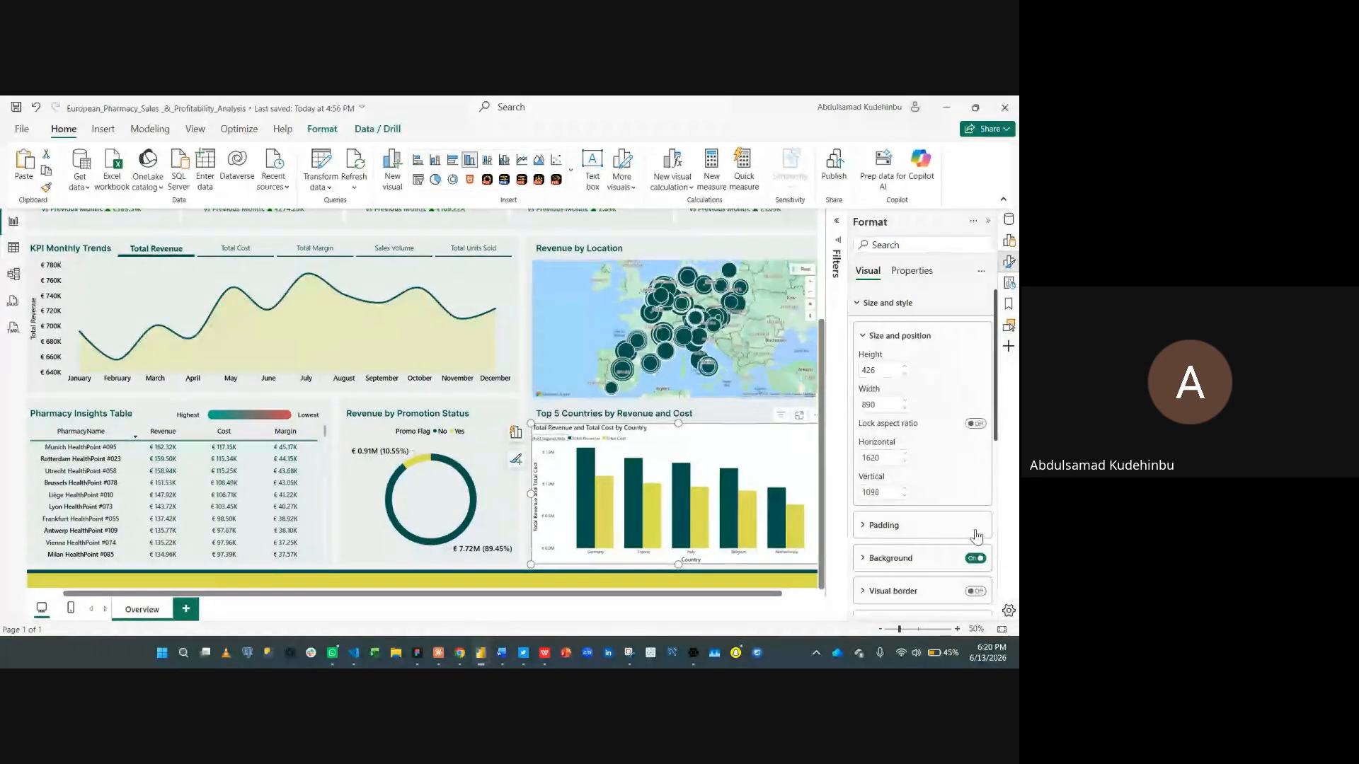
left_click(975, 559)
left_click(918, 304)
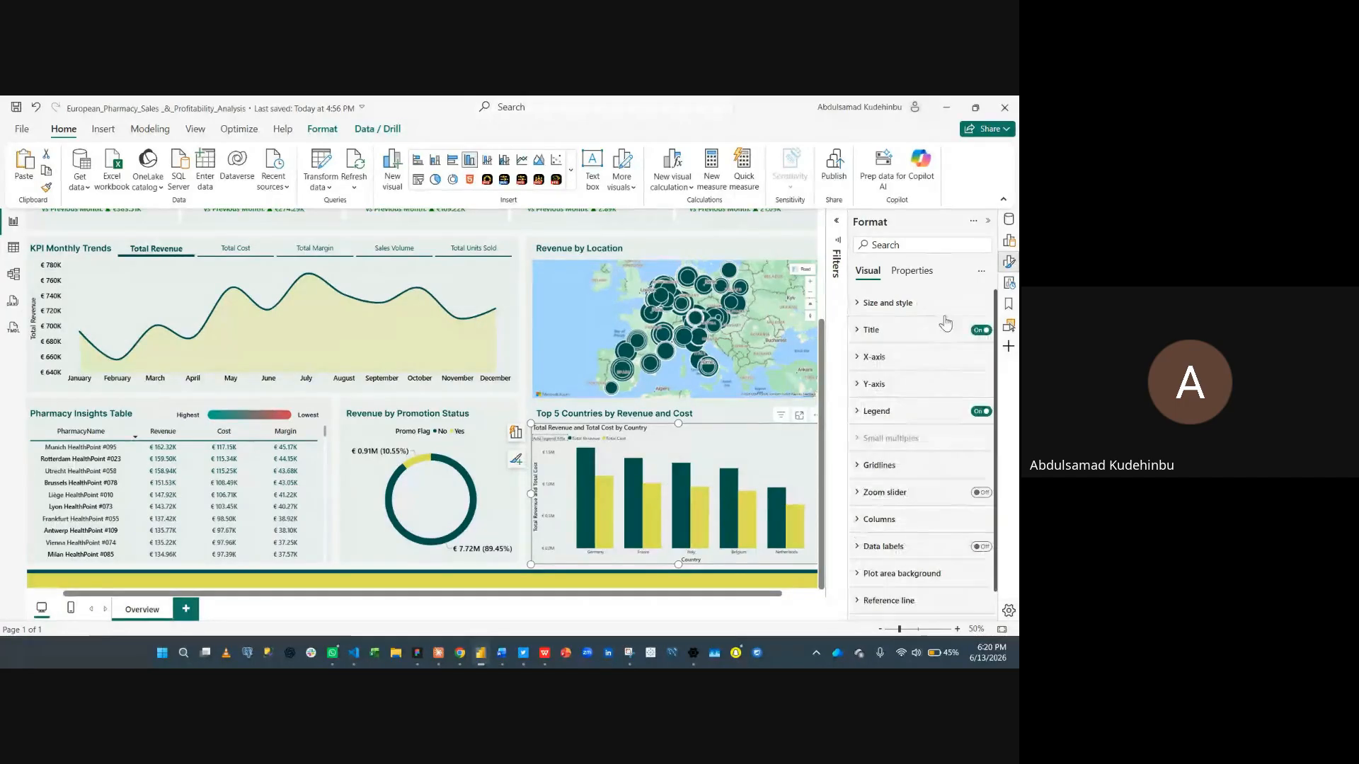
left_click(976, 330)
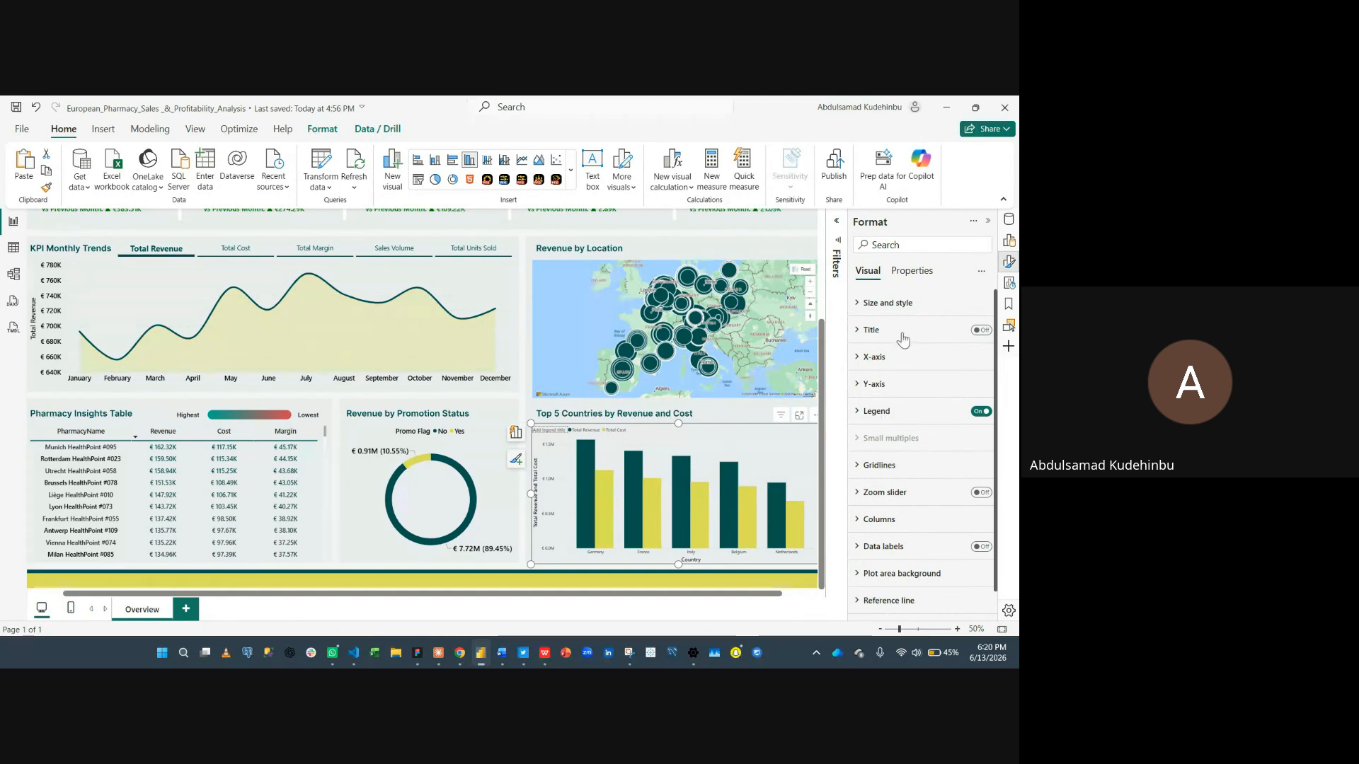
- Set the X-axis values to font size 15 in black and turn off the X-axis title
left_click(897, 362)
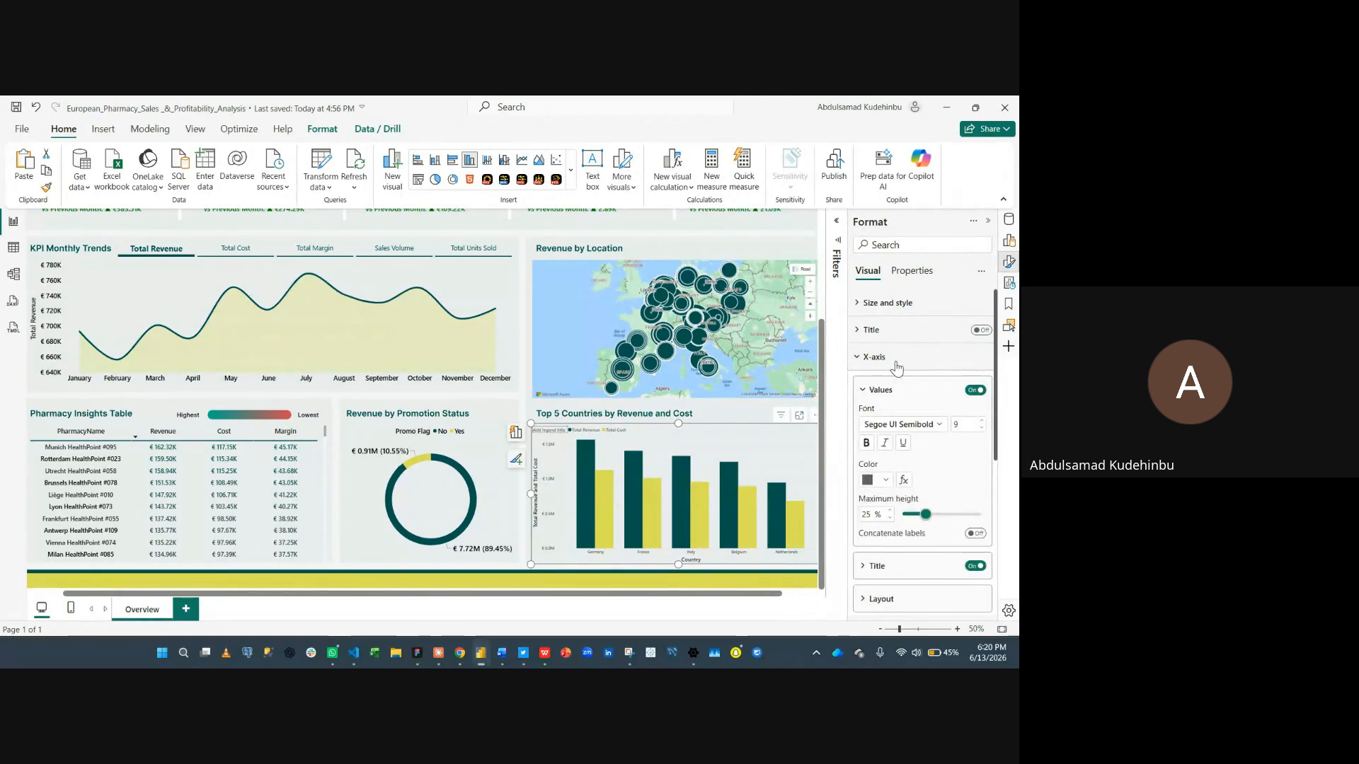
left_click(974, 424)
key("BackSpace")
type("15")
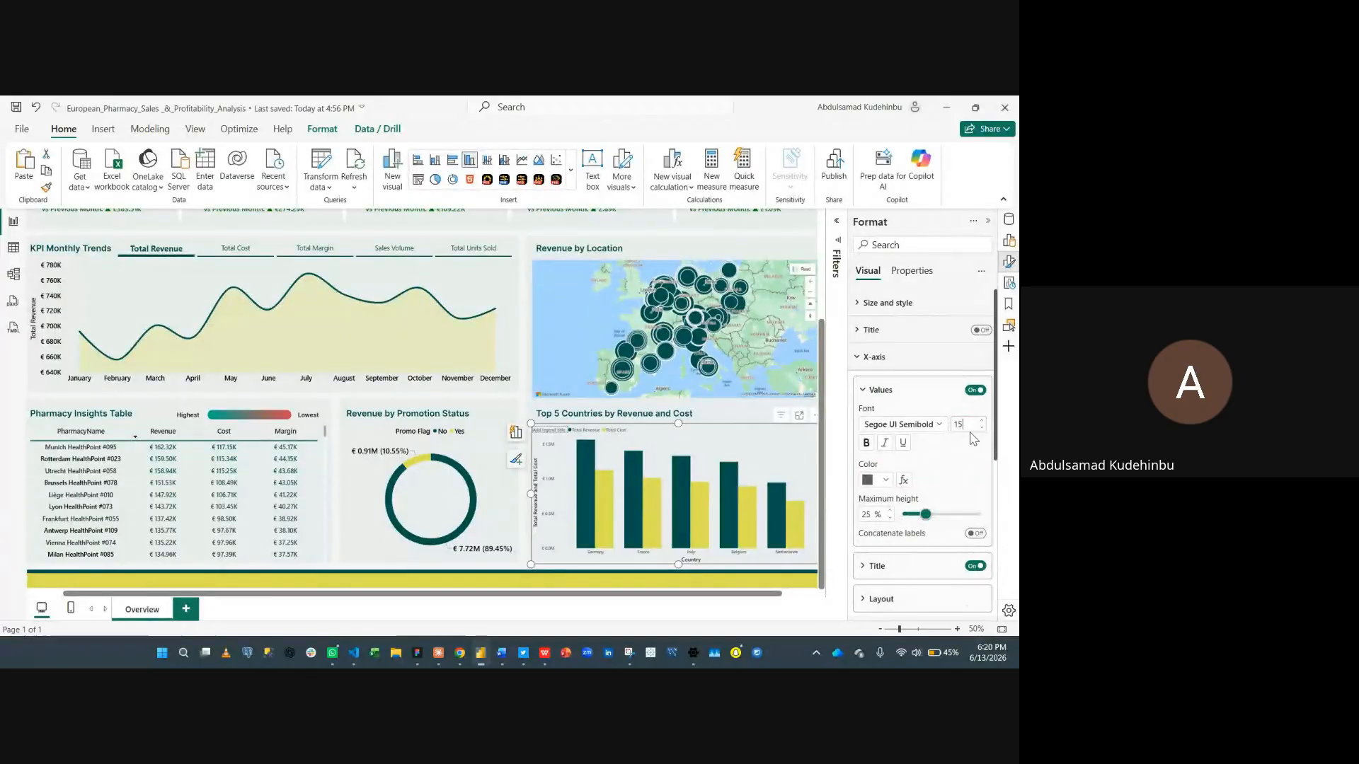
left_click(876, 480)
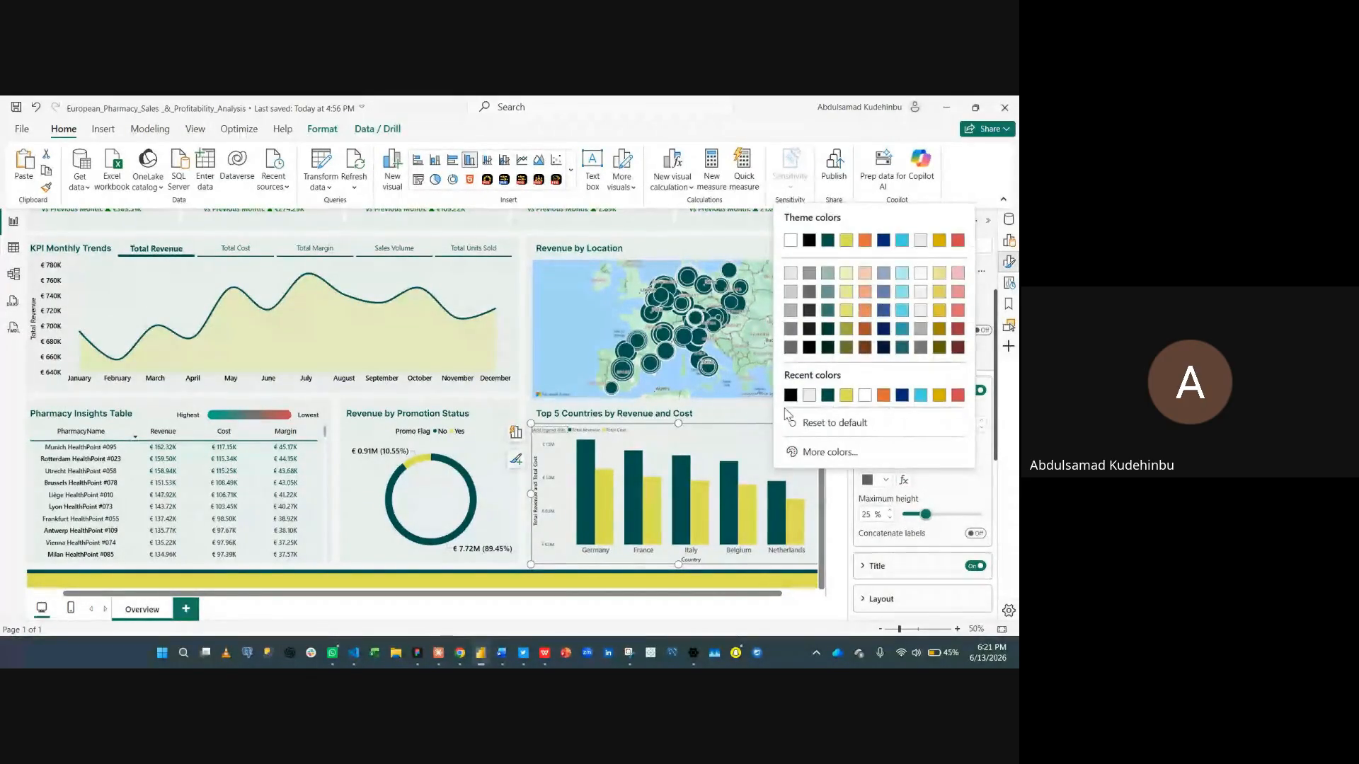
left_click(790, 400)
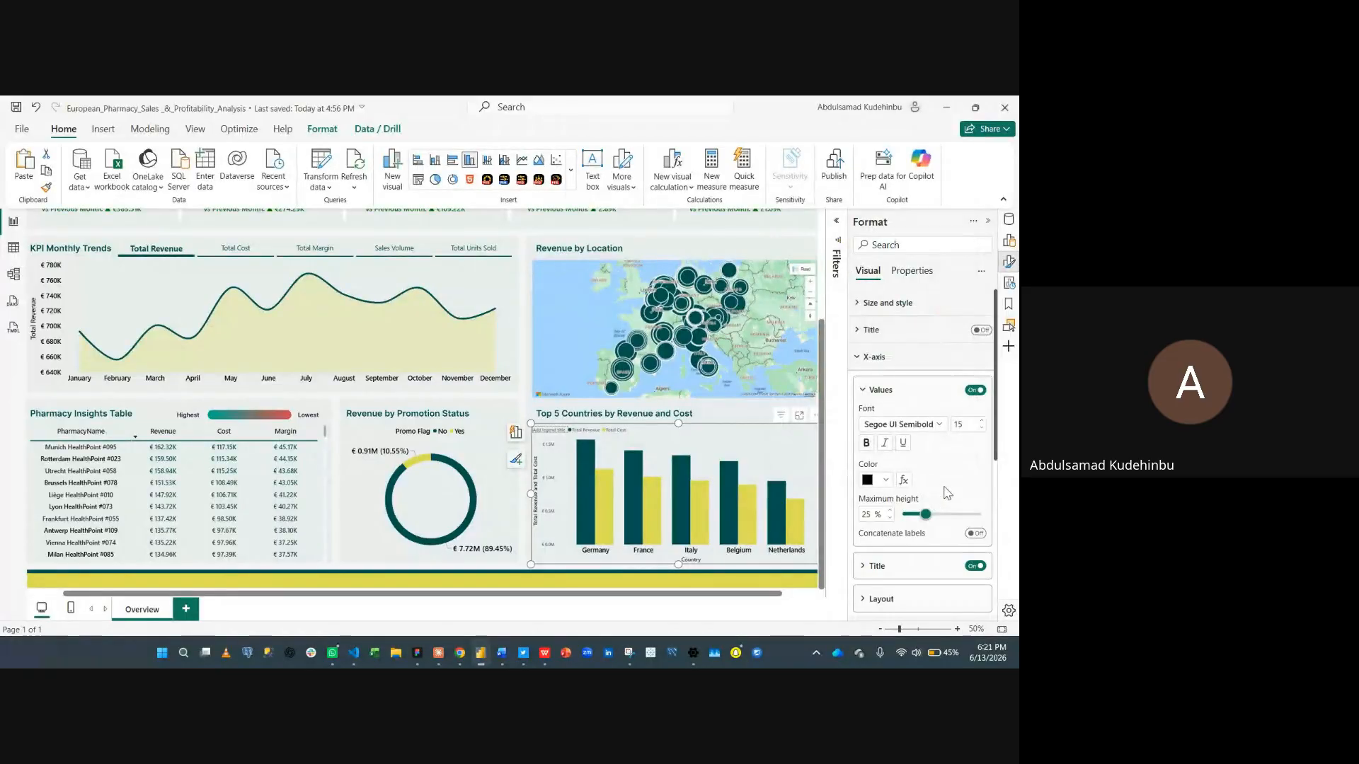
scroll(946, 561, "down", 2)
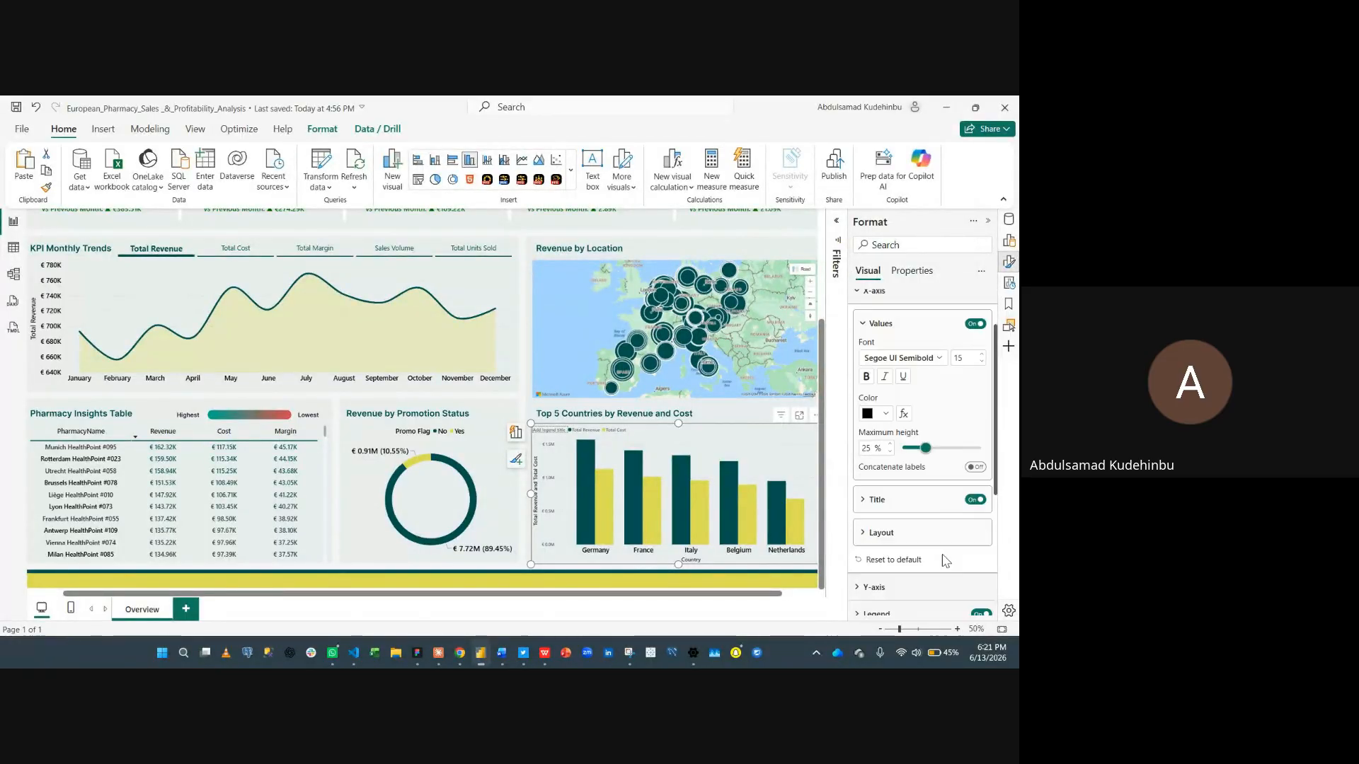
left_click(977, 500)
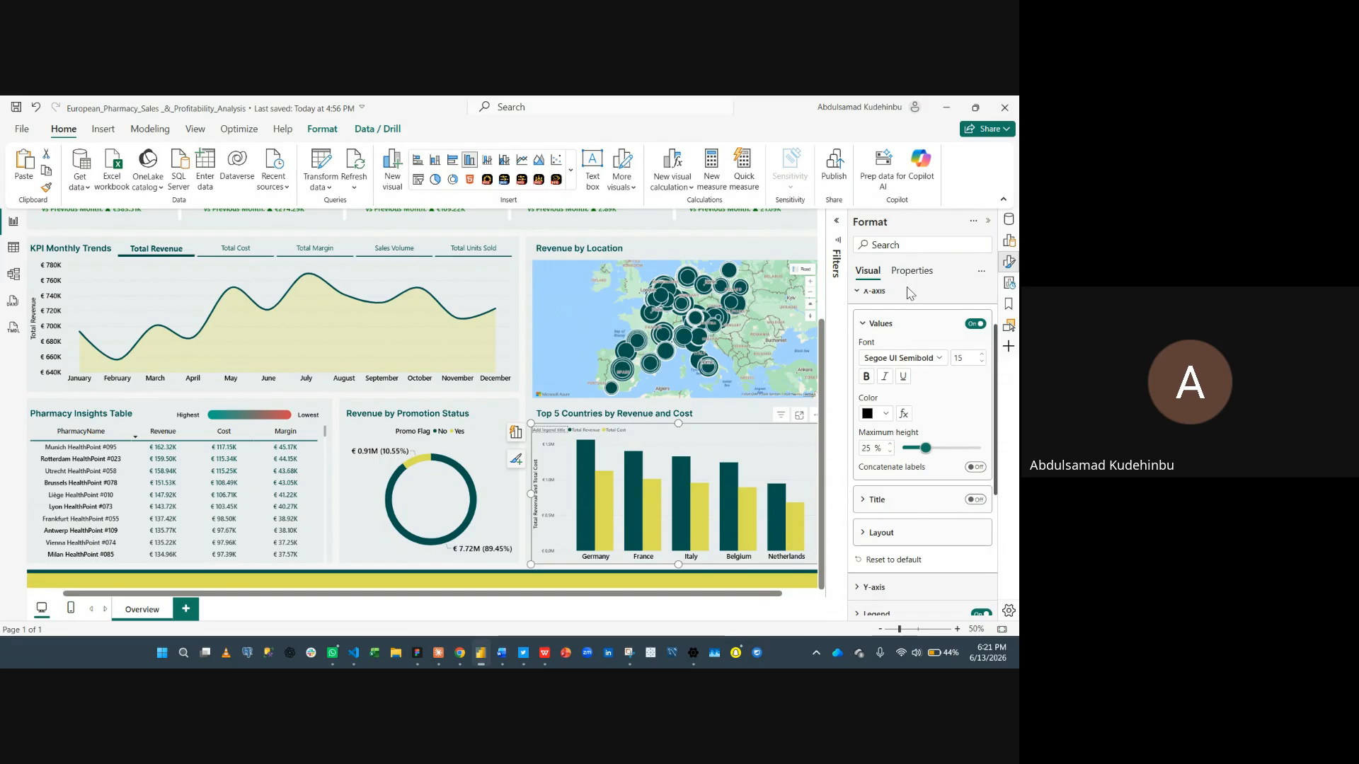
- Set the column chart's Y-axis values to font size 15 in black and turn off the Y-axis title
scroll(892, 313, "up", 1)
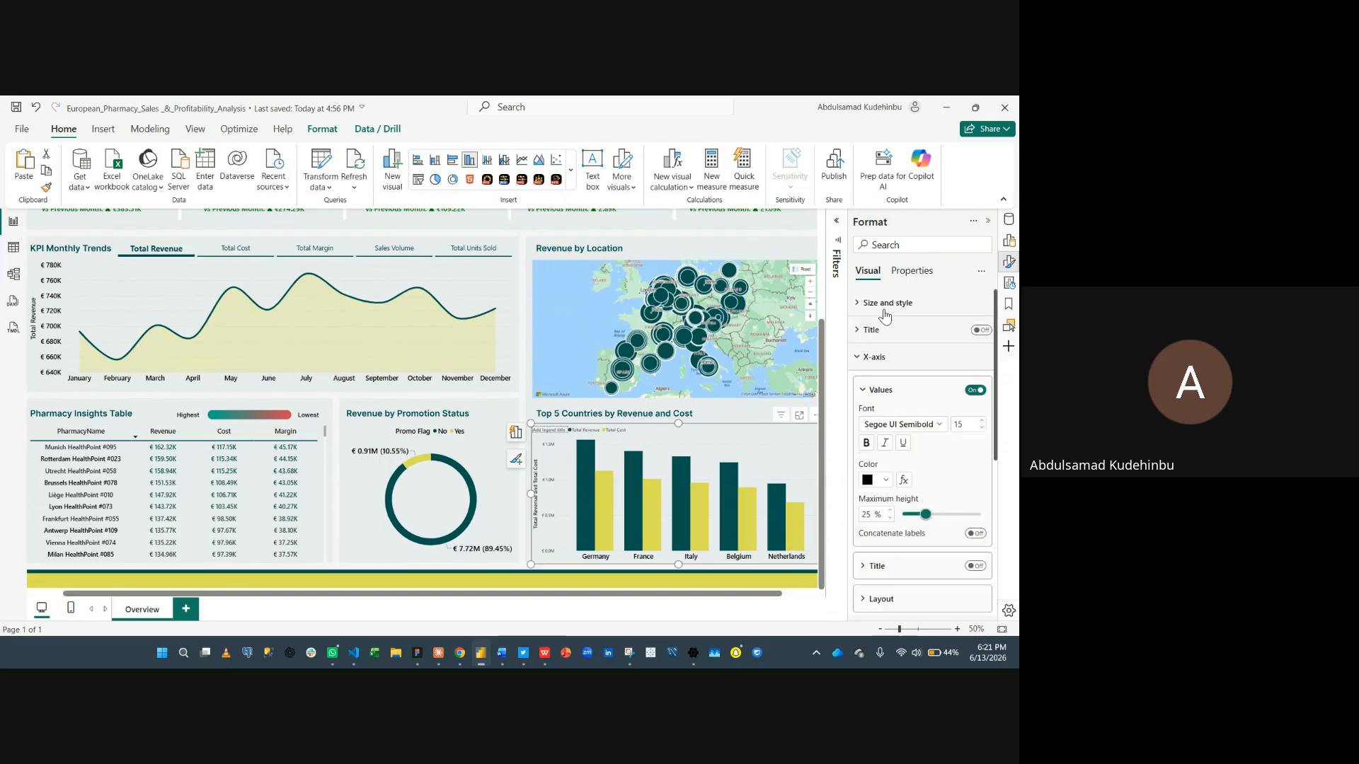
left_click(877, 359)
left_click(886, 388)
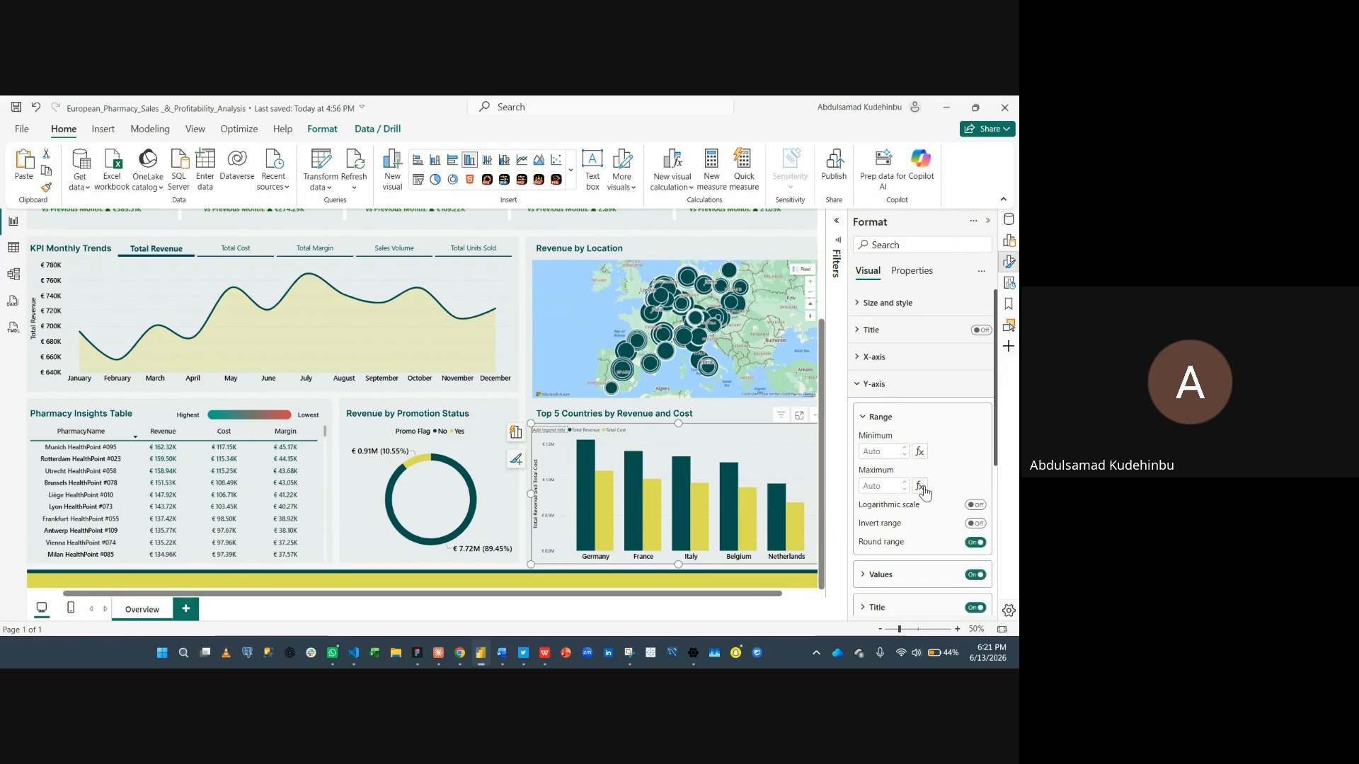
scroll(924, 494, "down", 1)
left_click(900, 509)
scroll(901, 507, "down", 3)
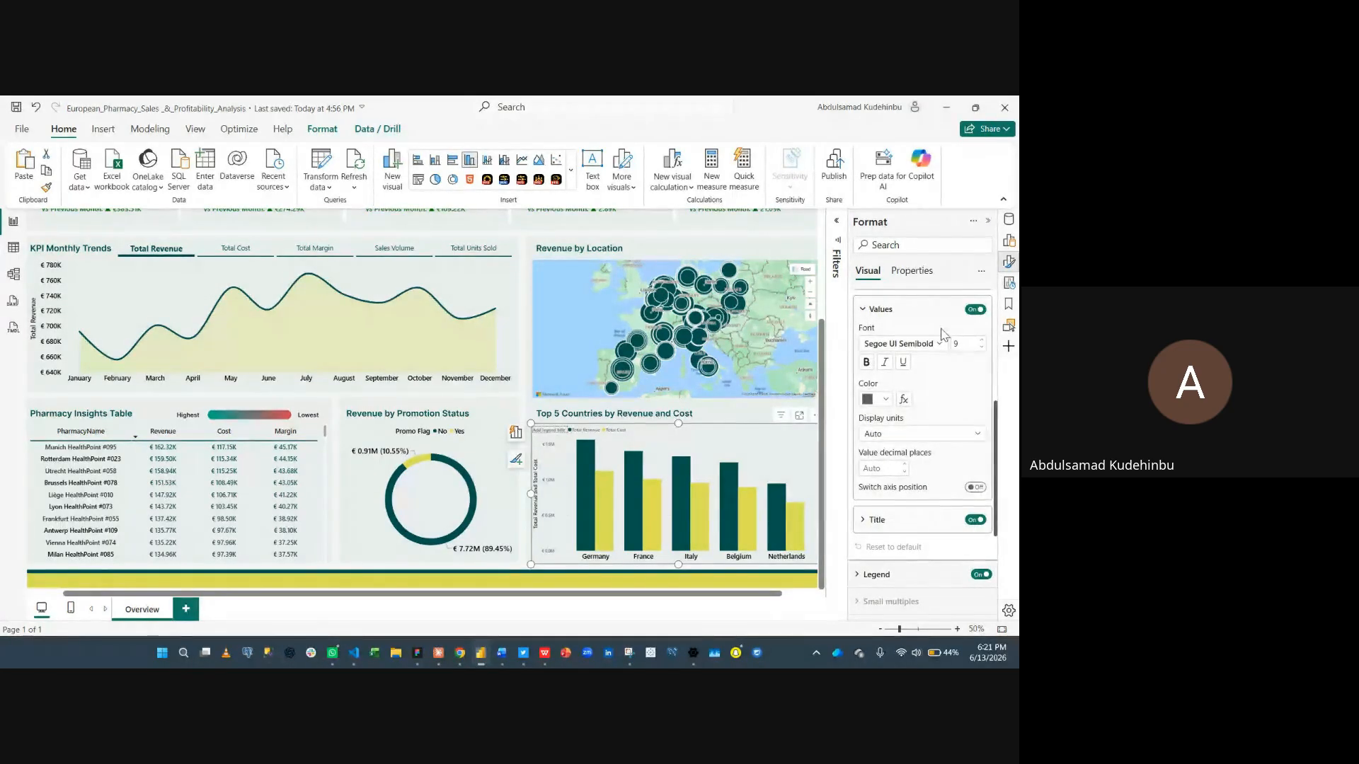
left_click(968, 343)
type("15")
key("Return")
left_click(881, 400)
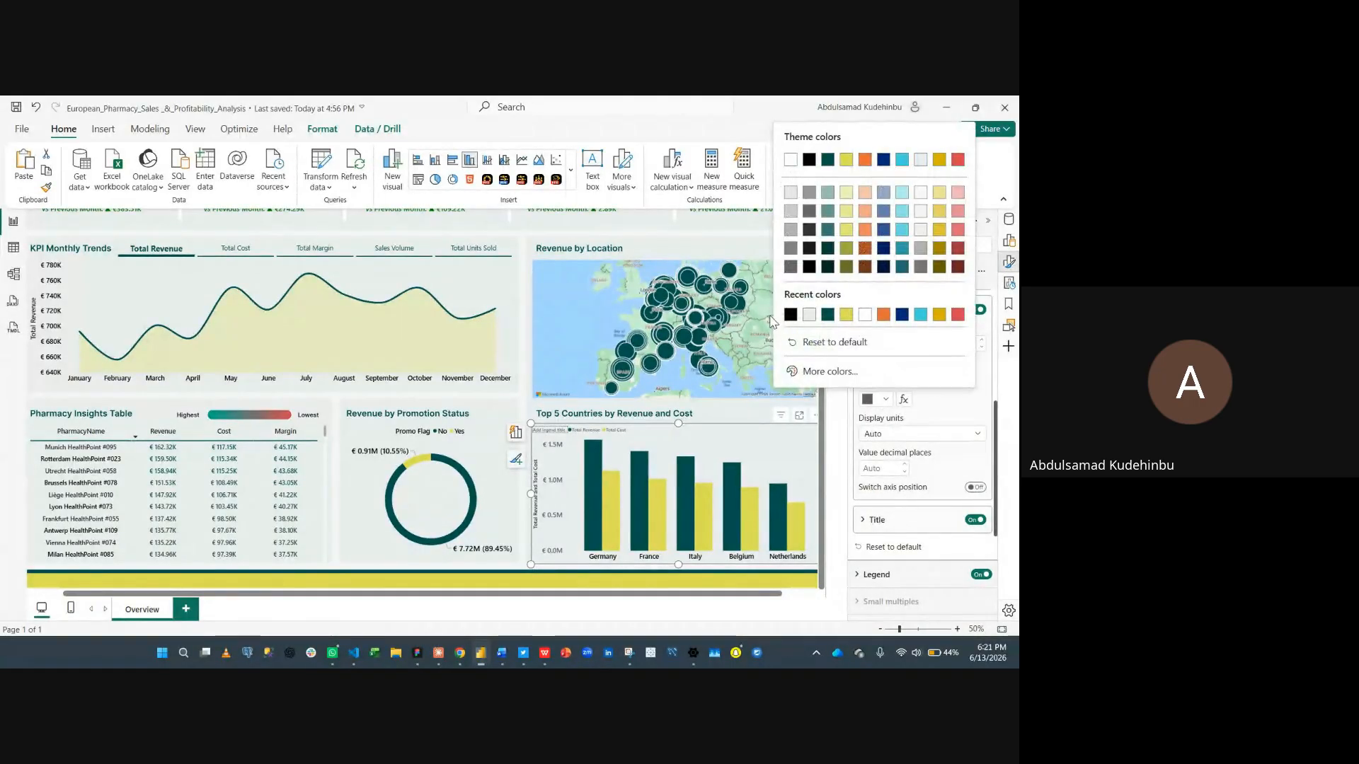
left_click(791, 315)
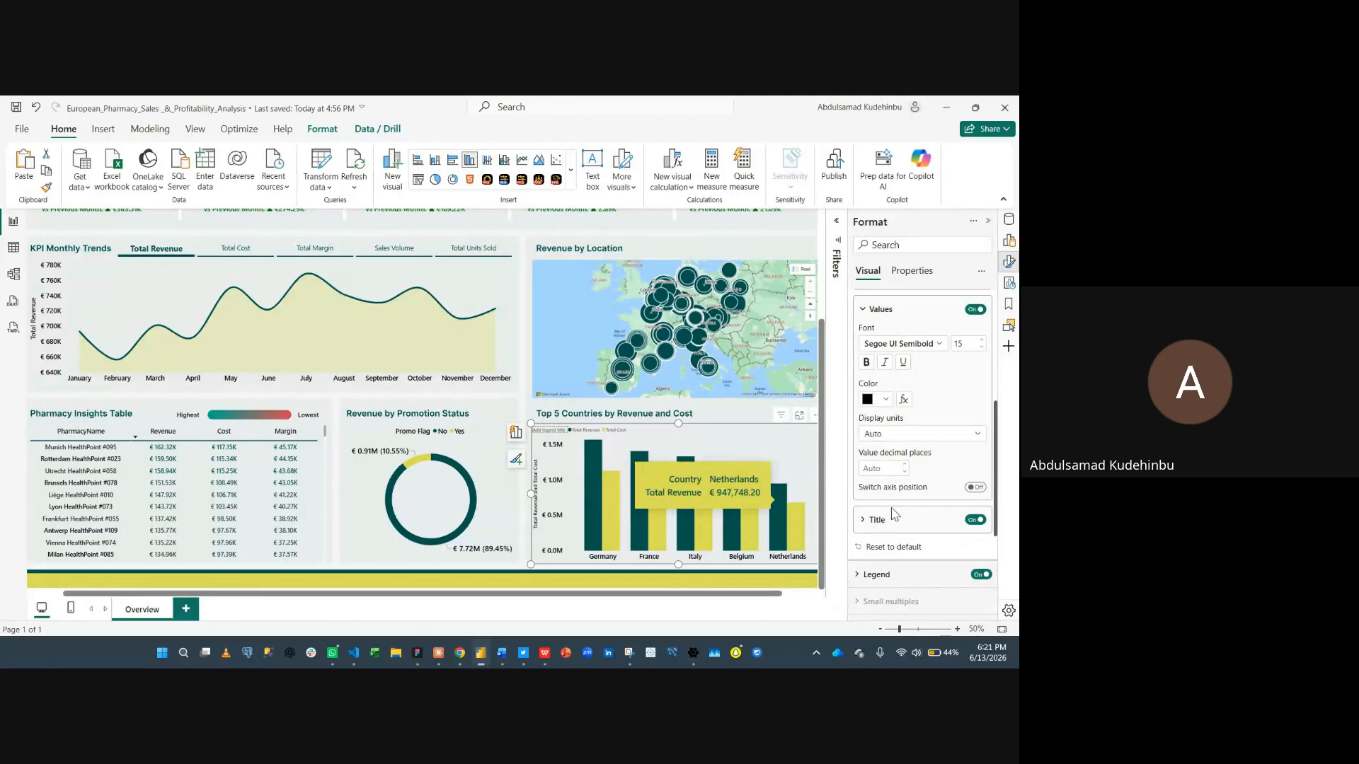
left_click(974, 521)
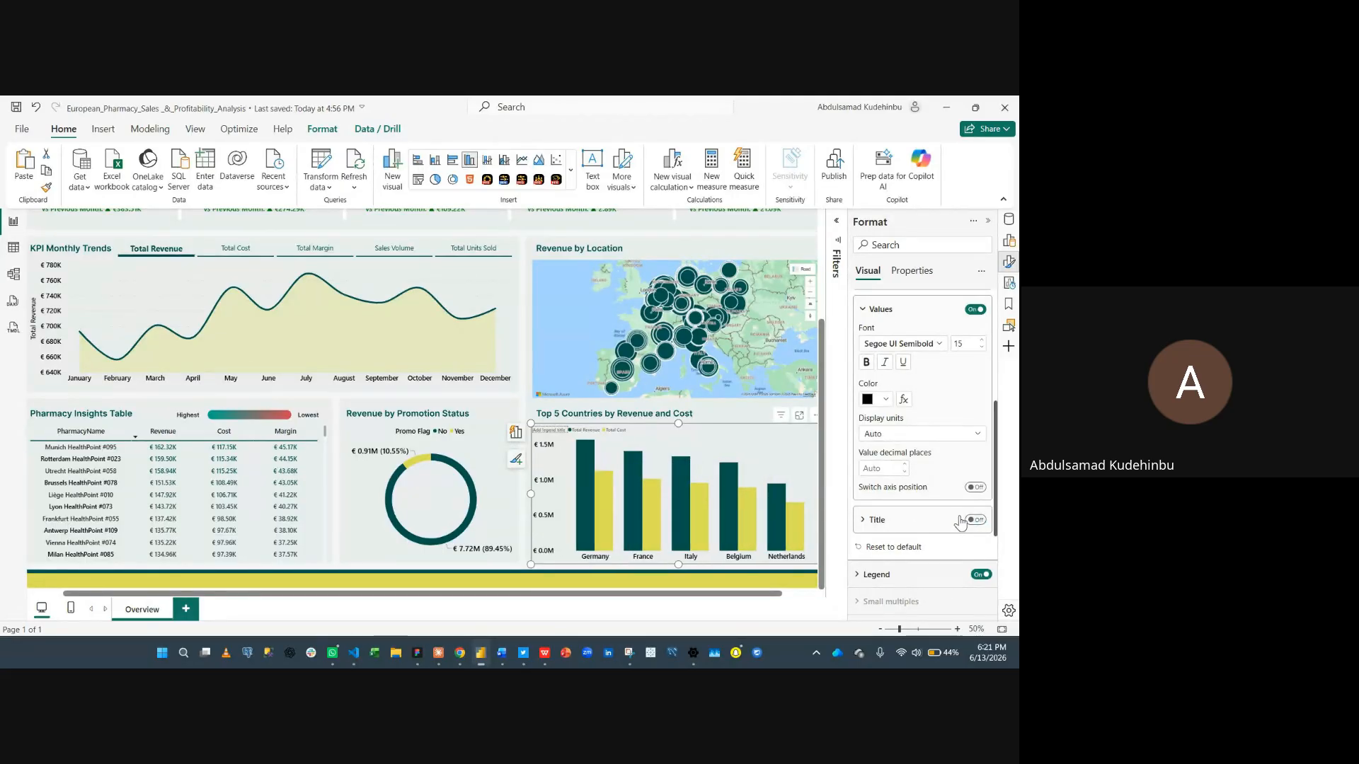
- Set the column chart's legend position to Top center and turn off the legend title
left_click(885, 309)
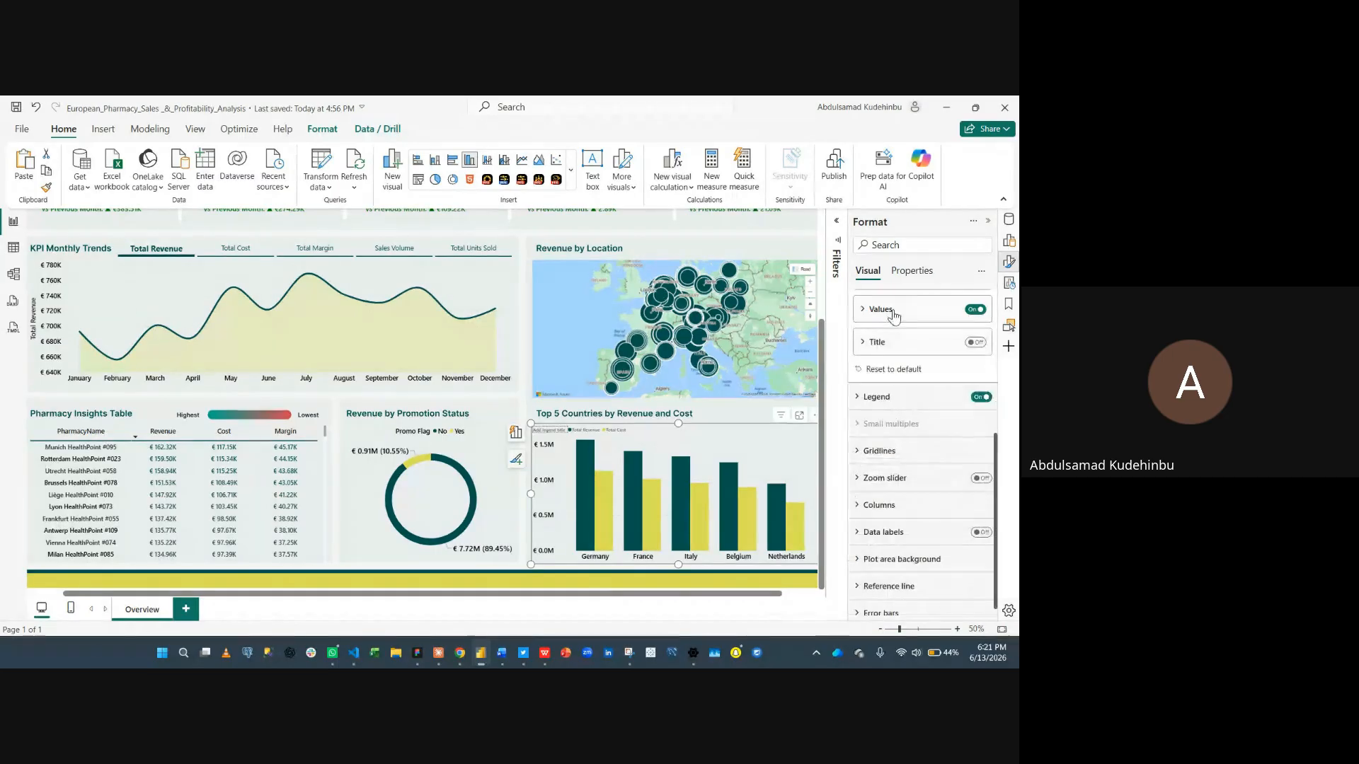
scroll(890, 325, "up", 3)
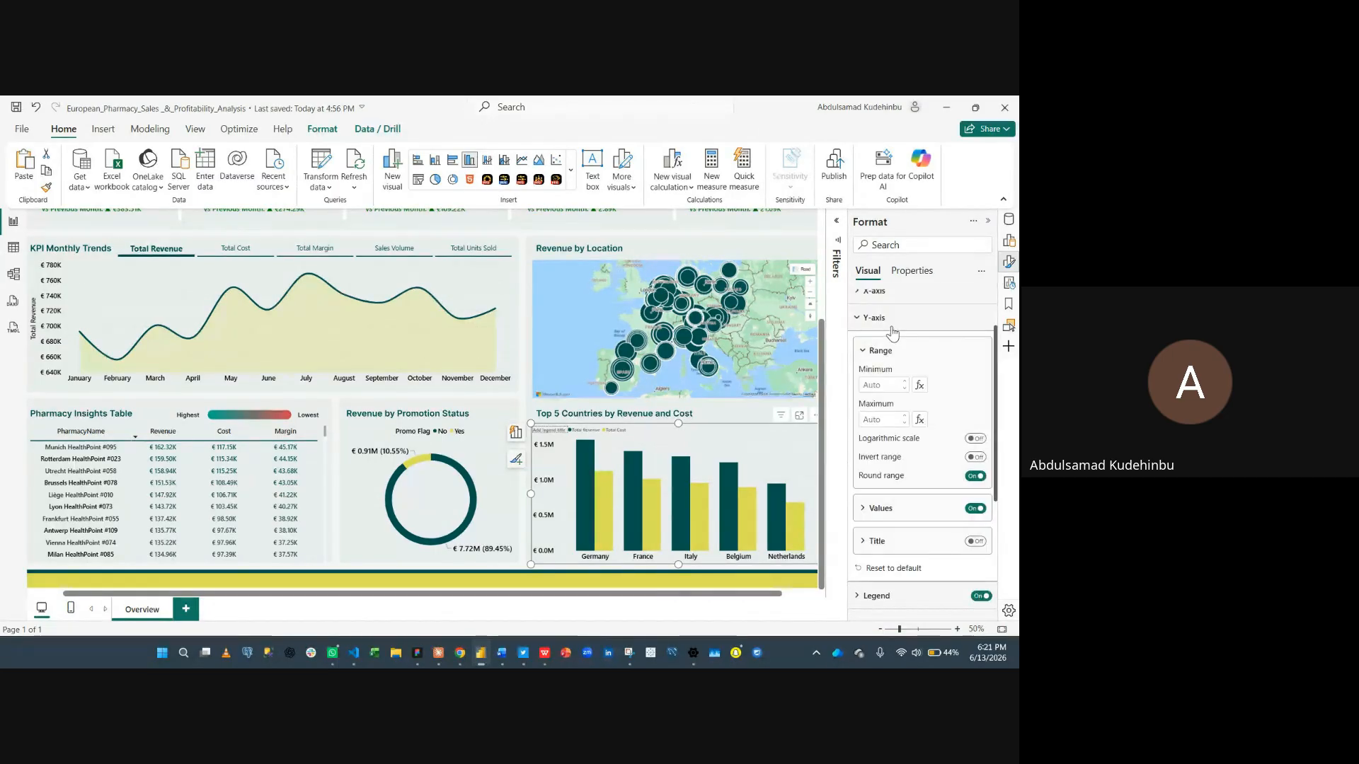
left_click(889, 319)
left_click(893, 386)
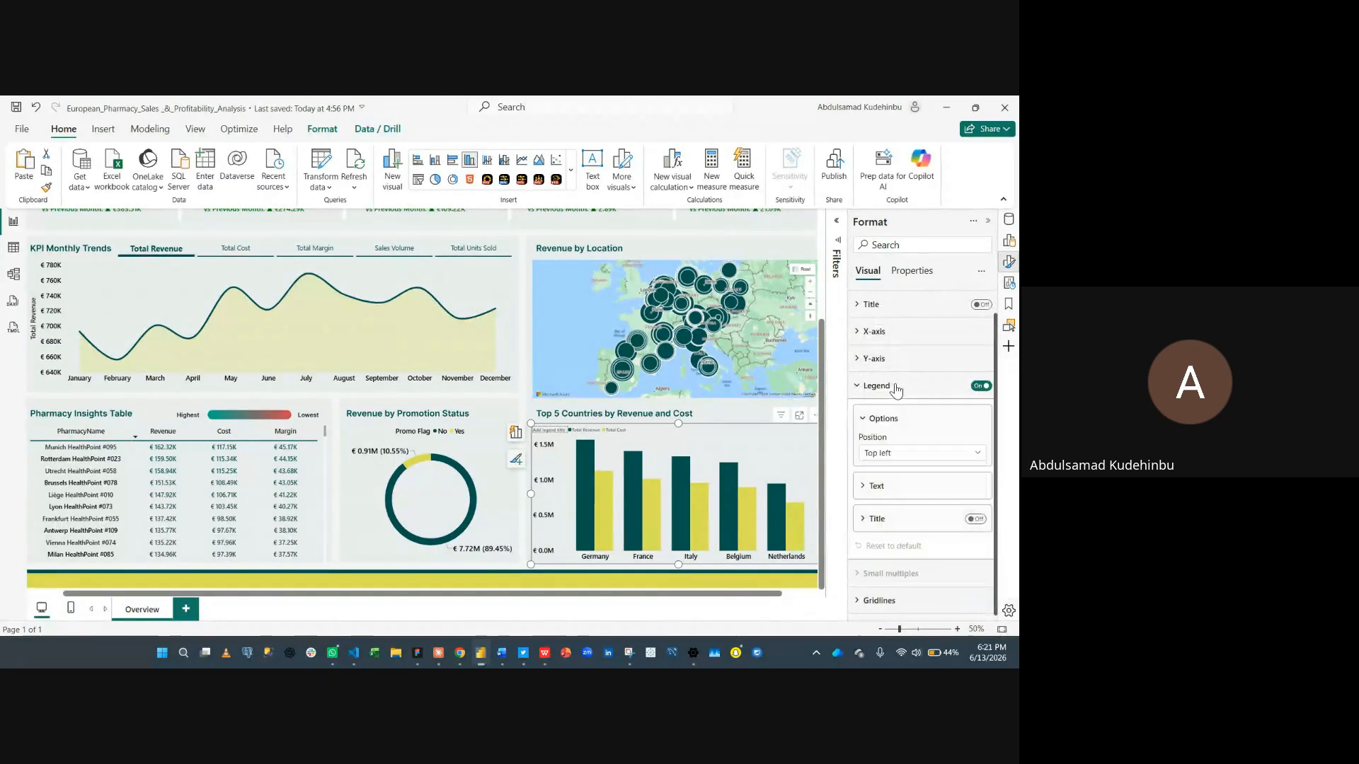
left_click(912, 454)
left_click(912, 486)
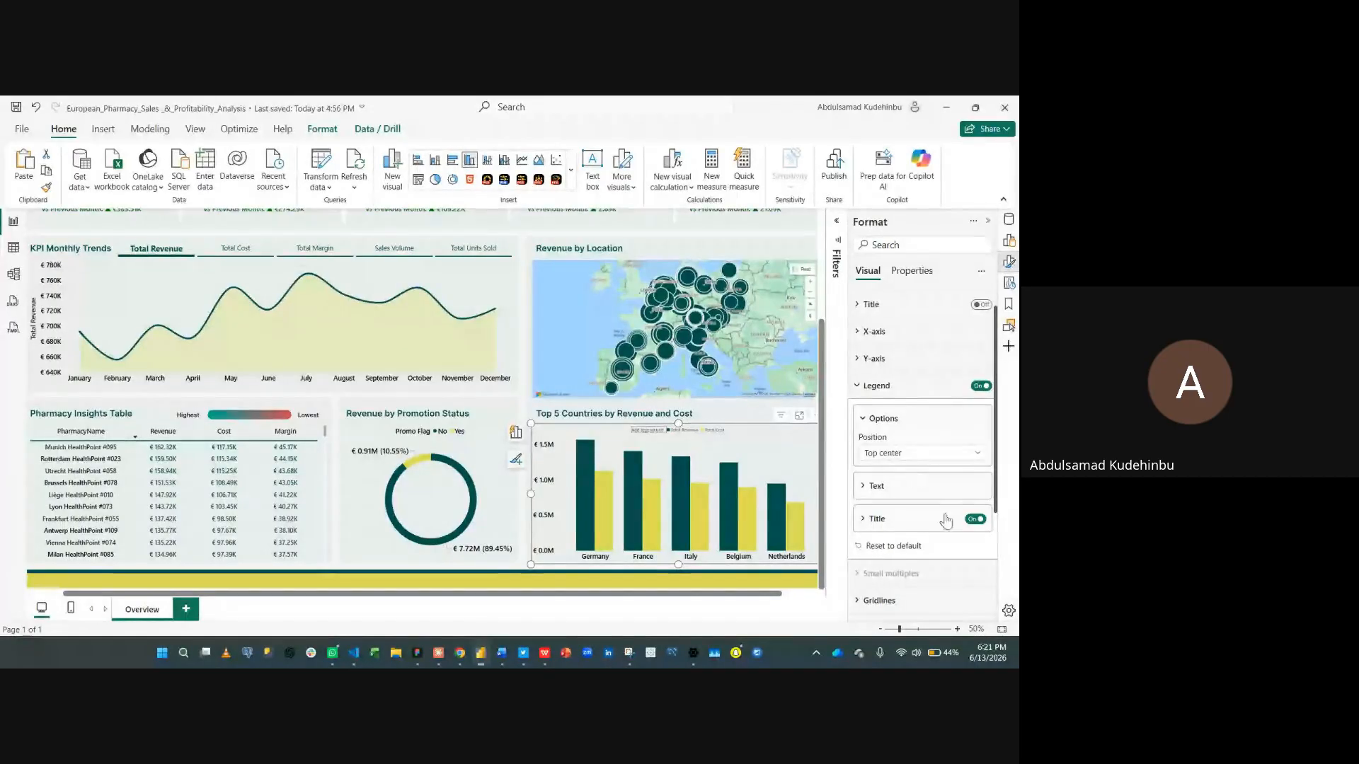
left_click(974, 521)
- Set the legend text to font size 15 in black
left_click(900, 486)
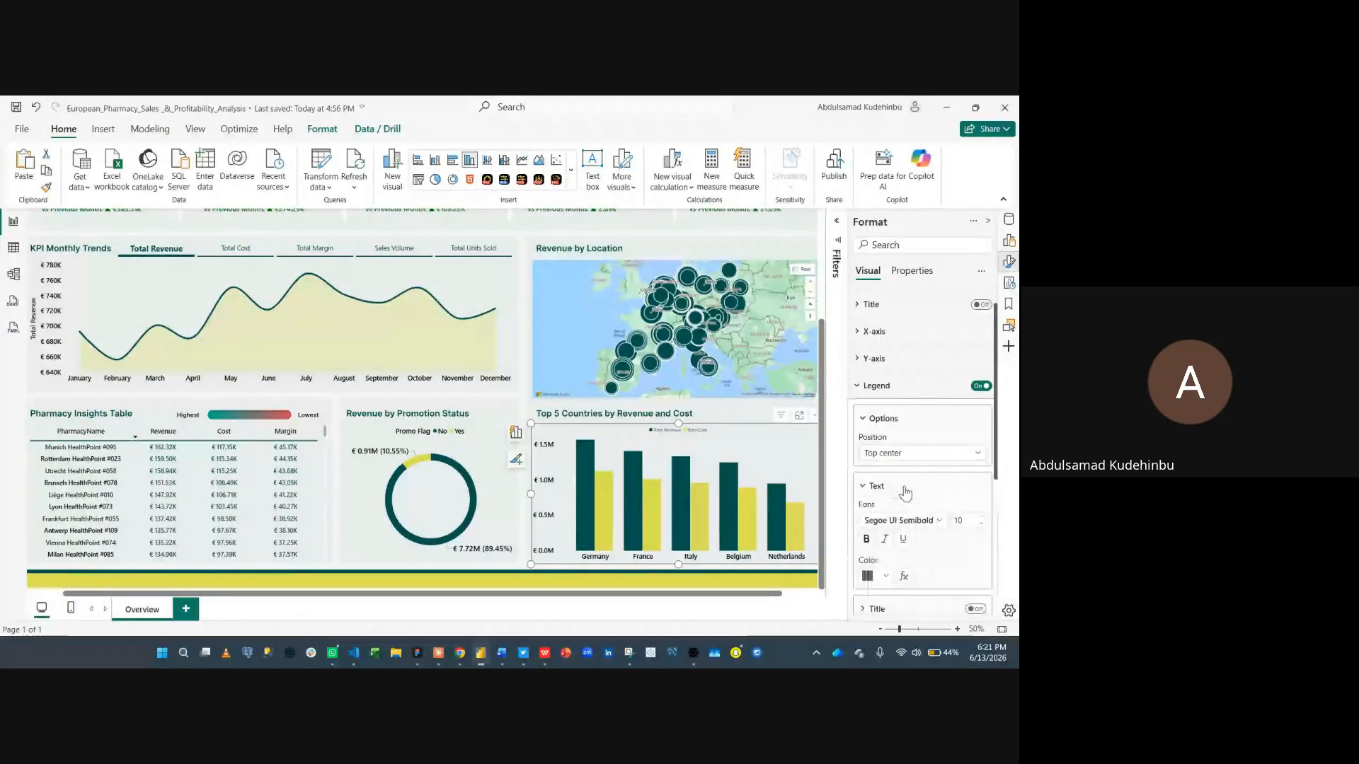
scroll(920, 506, "down", 1)
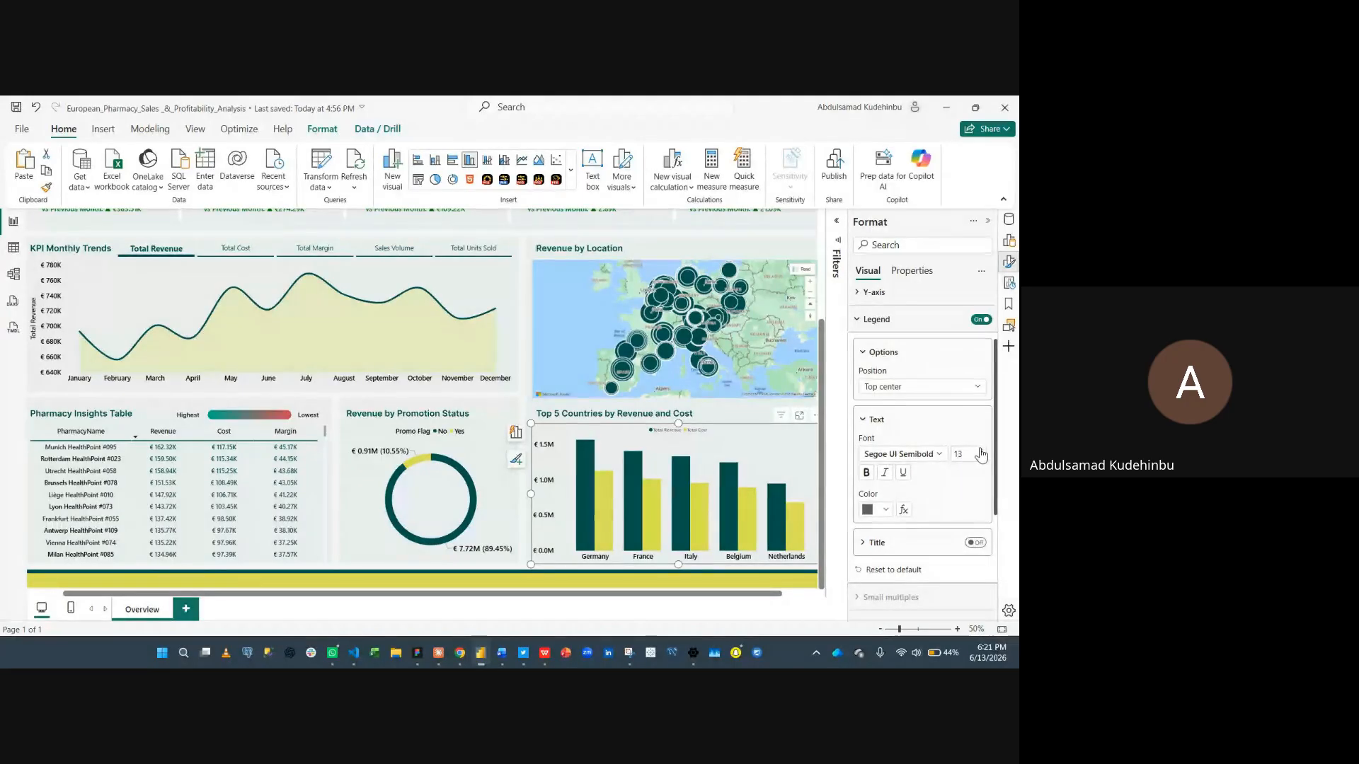
left_click(885, 509)
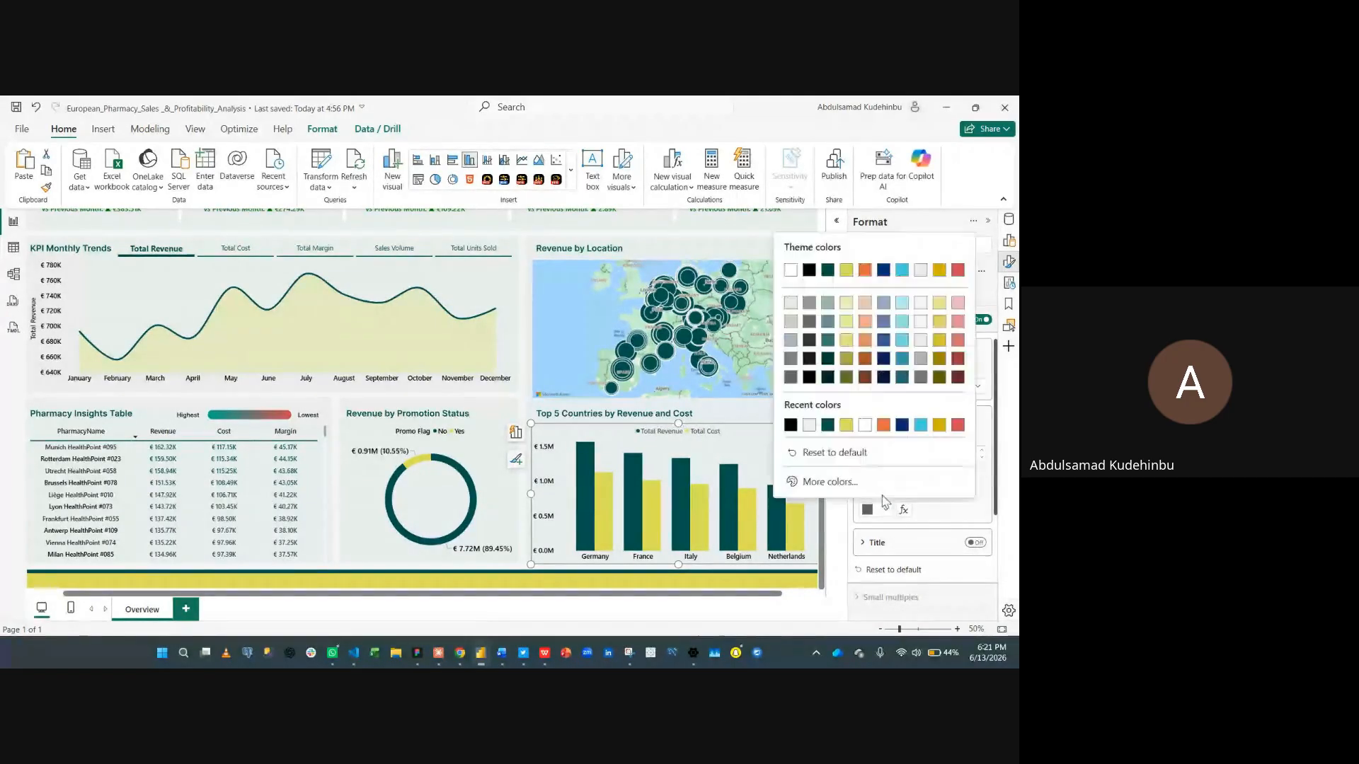
left_click(790, 425)
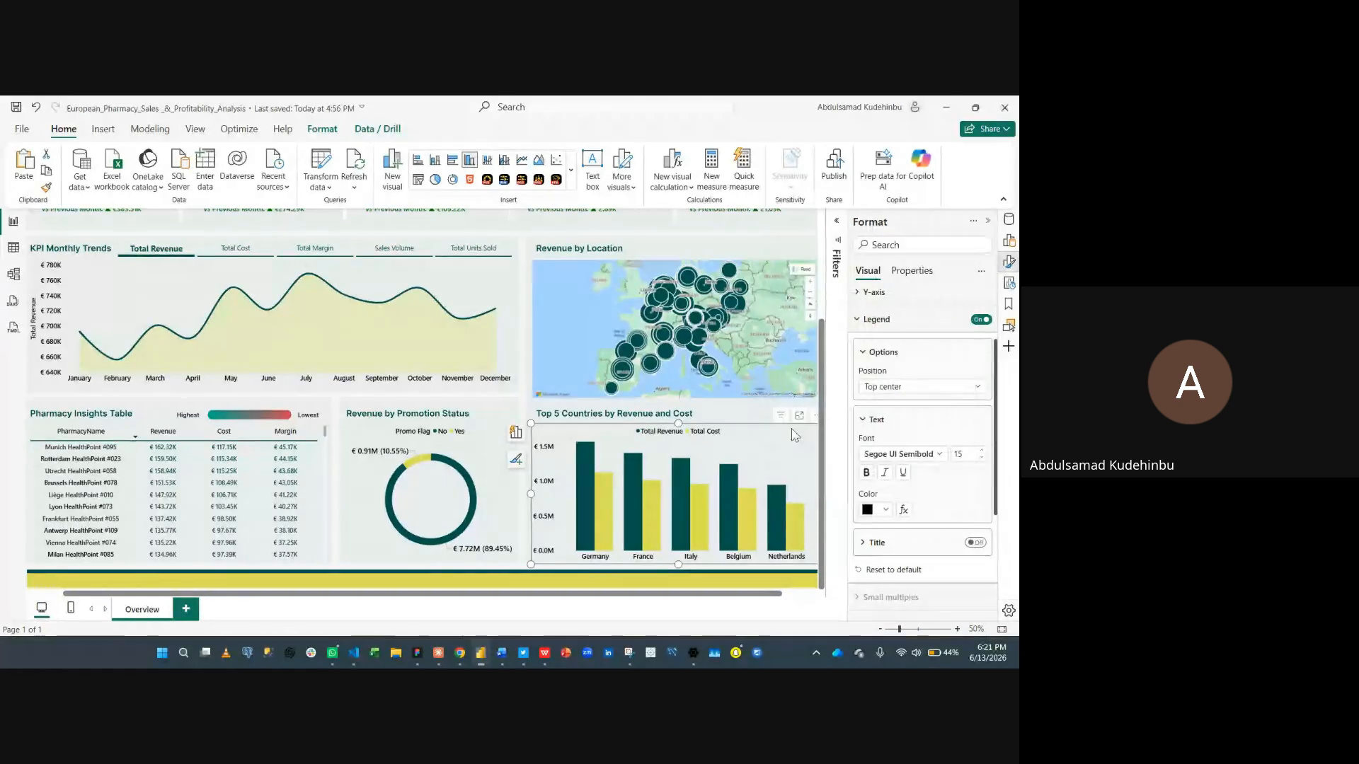
left_click(893, 322)
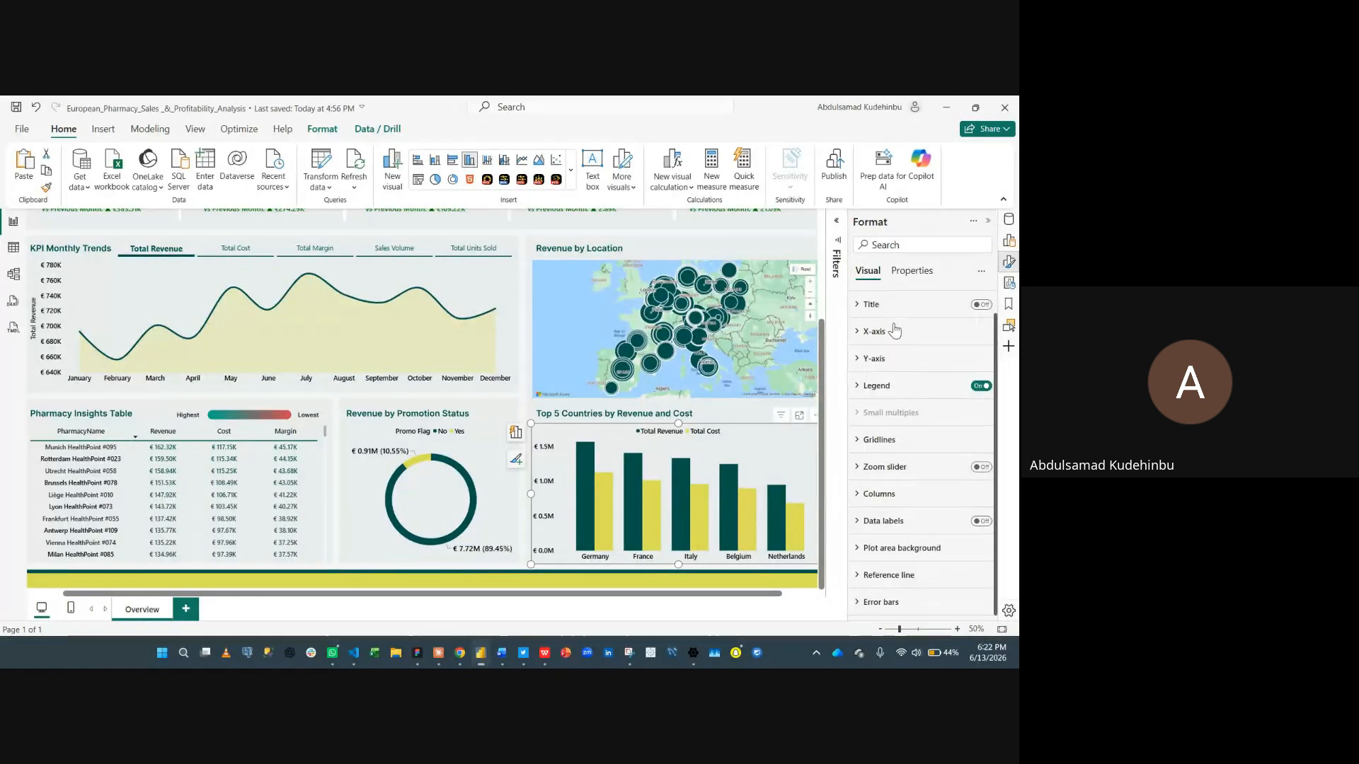
left_click(914, 440)
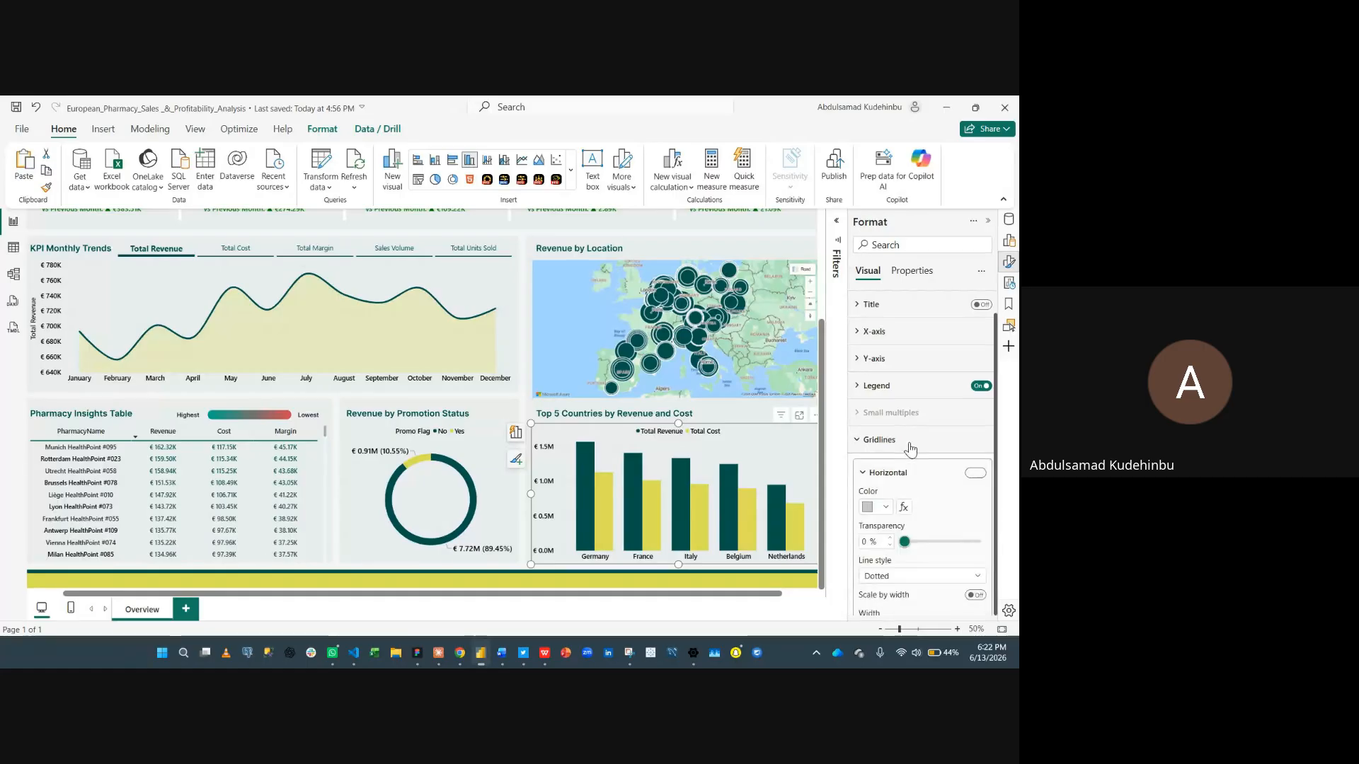
scroll(952, 527, "down", 1)
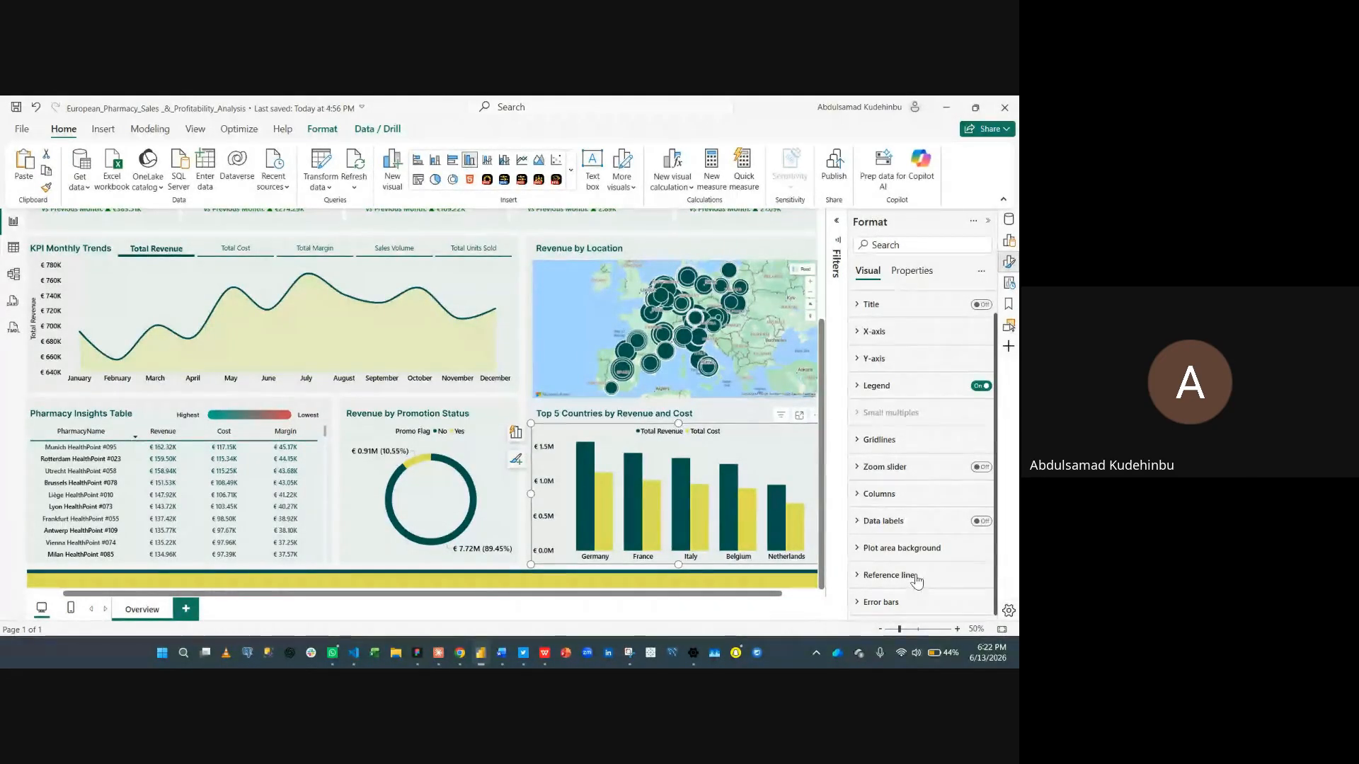
left_click(988, 221)
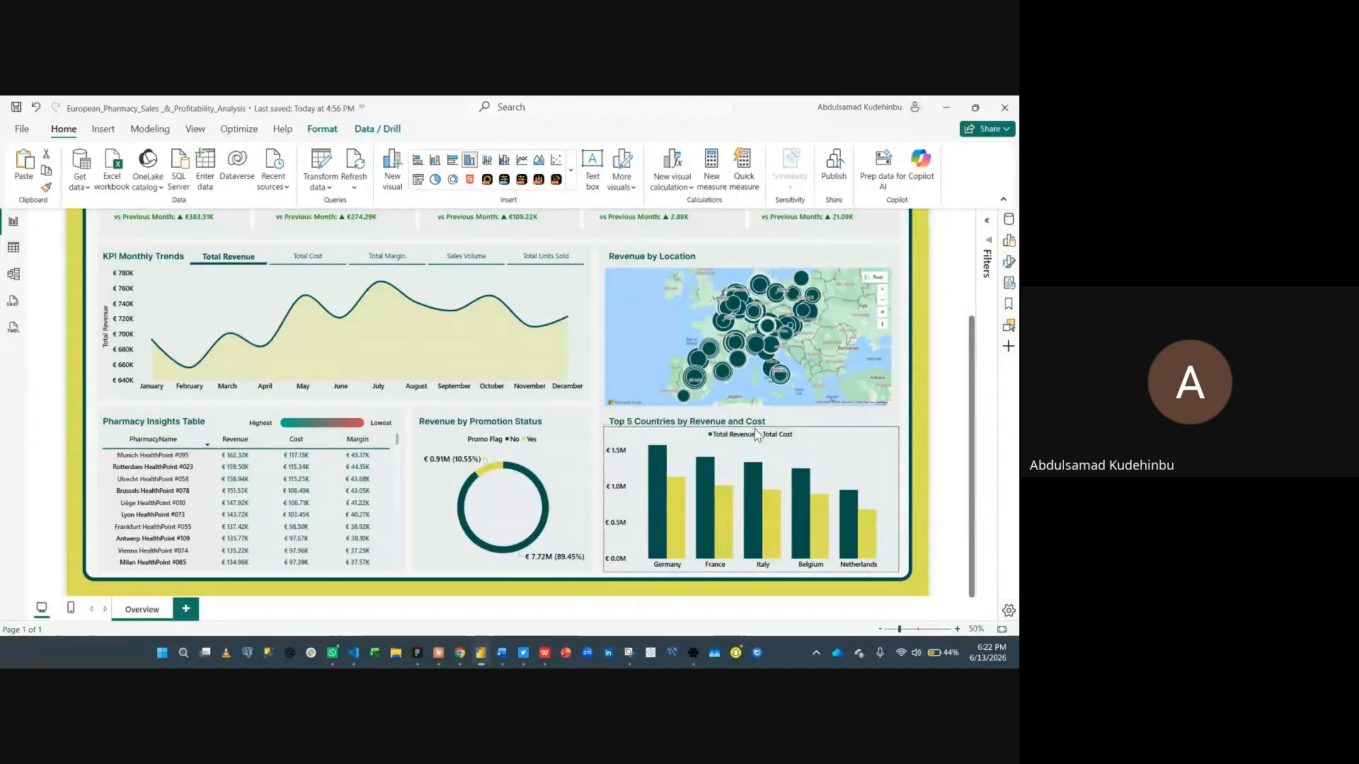
left_click(929, 341)
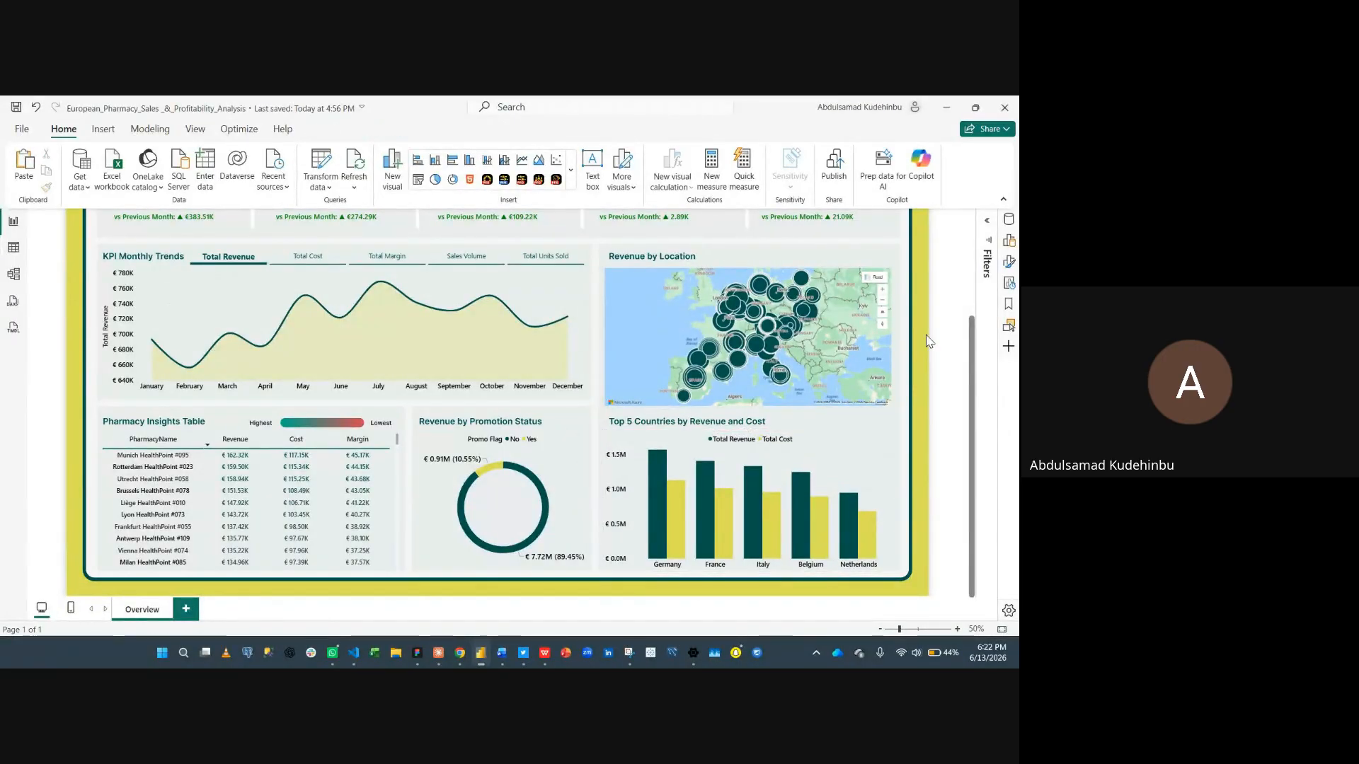
left_click(1002, 630)
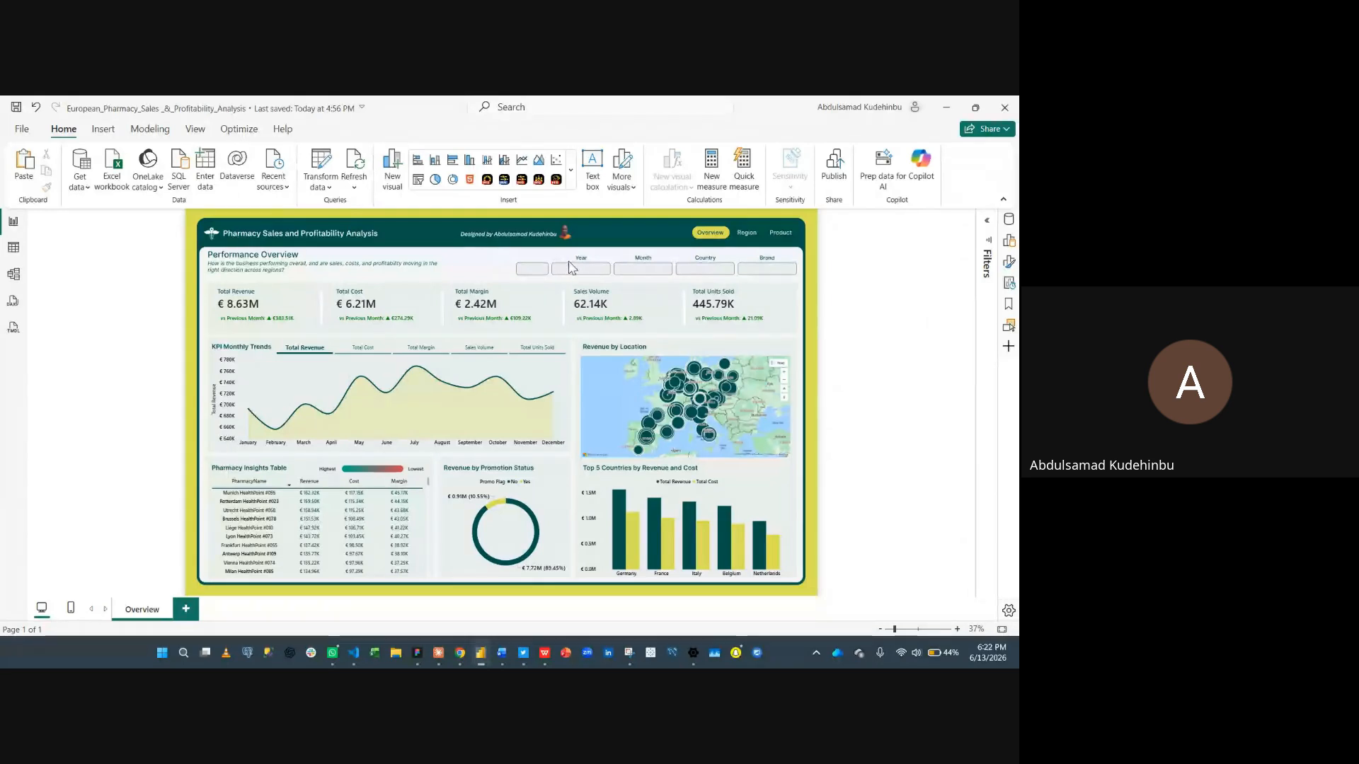
- Draw a new slicer on the canvas and add the DimDate Year field to it
left_click(1009, 241)
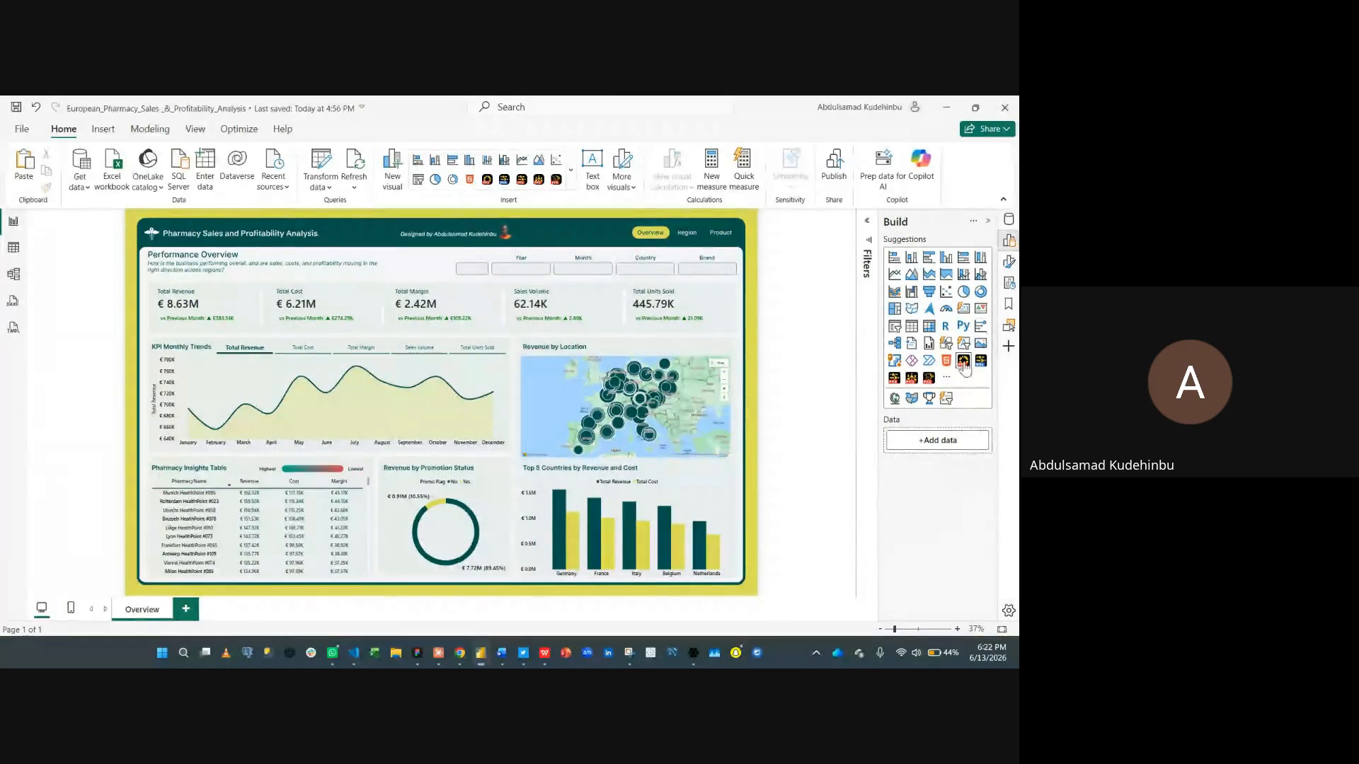
left_click(894, 327)
left_click_drag(184, 235, 474, 356)
left_click(893, 439)
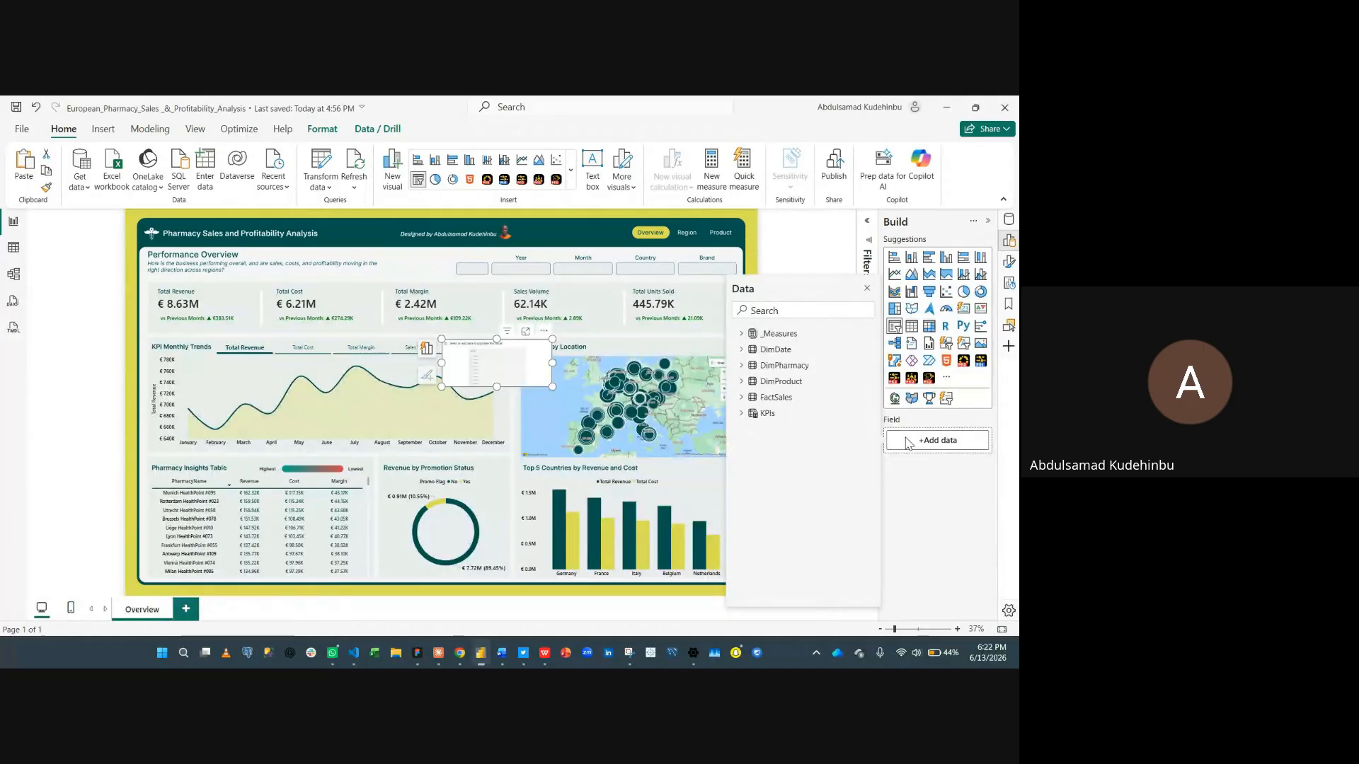
type("year")
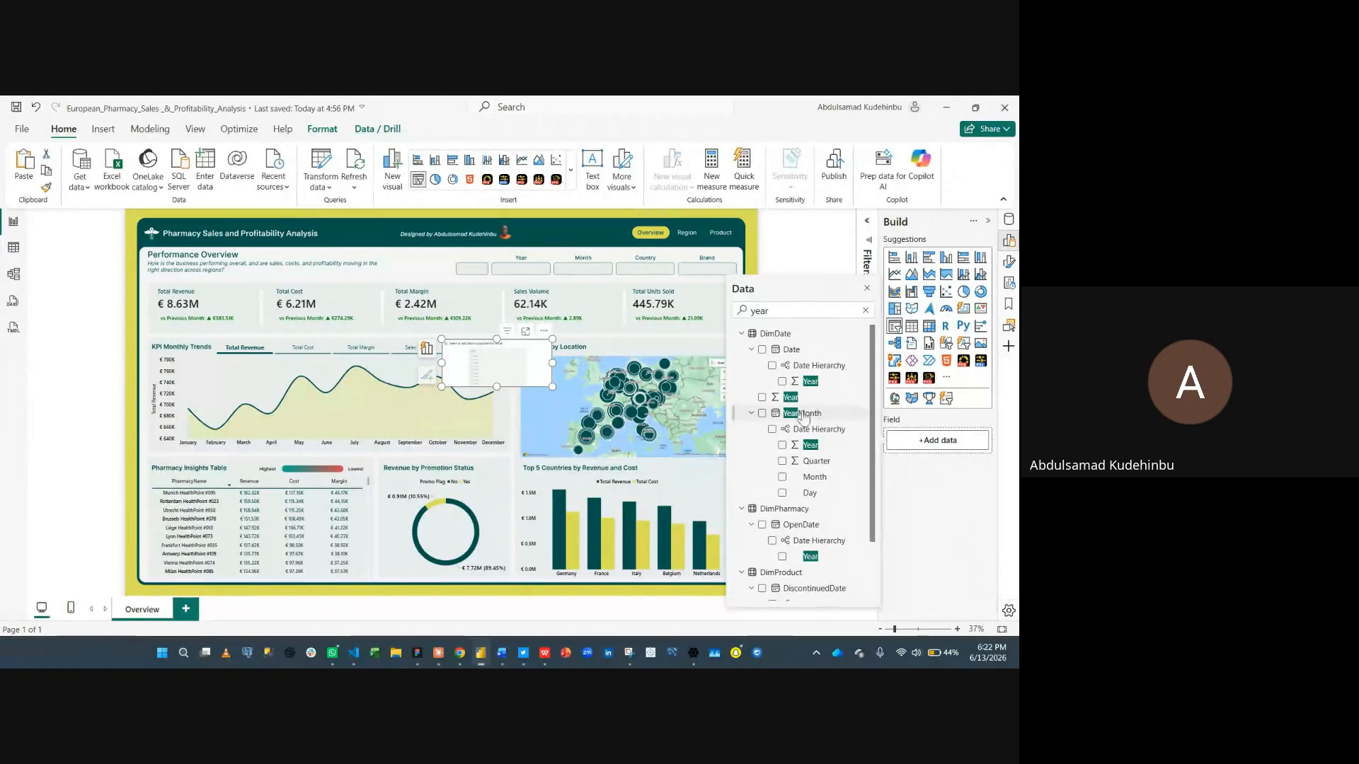
left_click(761, 398)
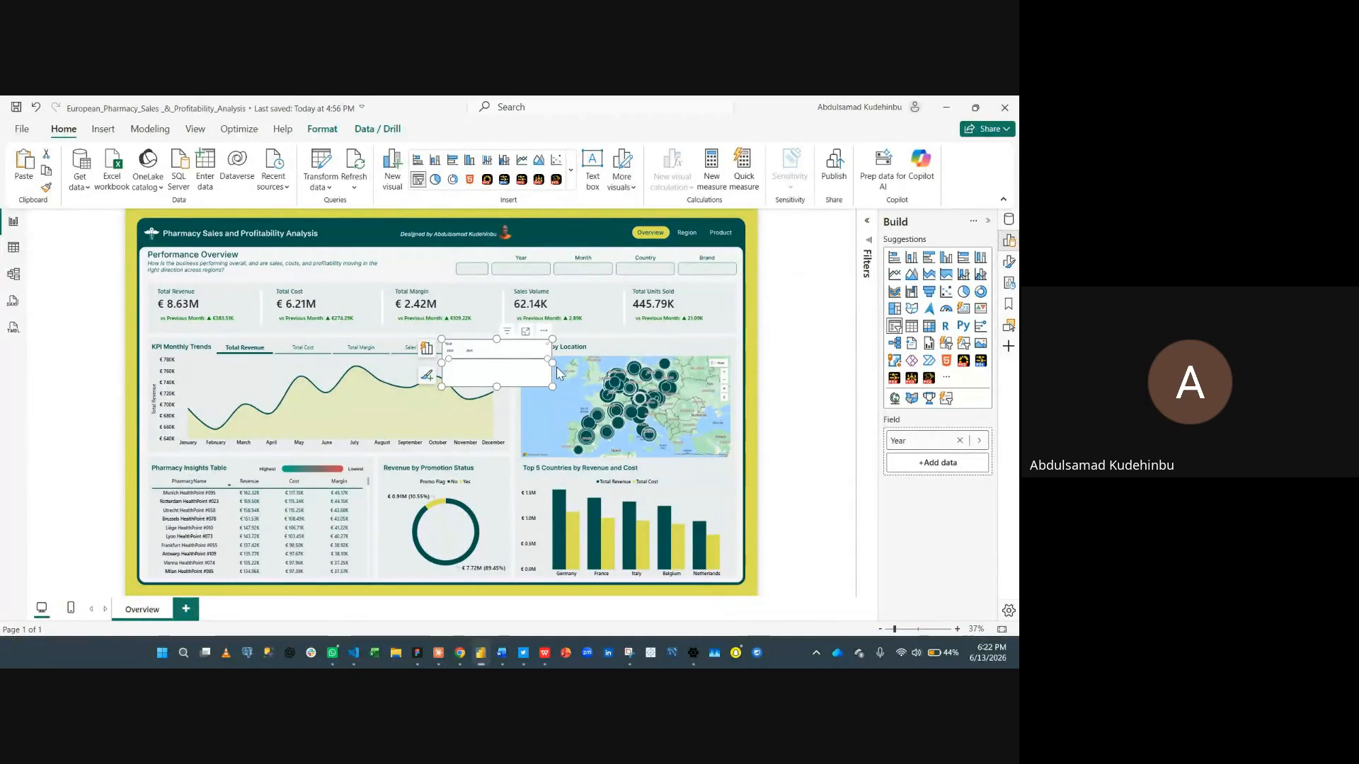
- Set the Year slicer's style to Dropdown
left_click(1009, 263)
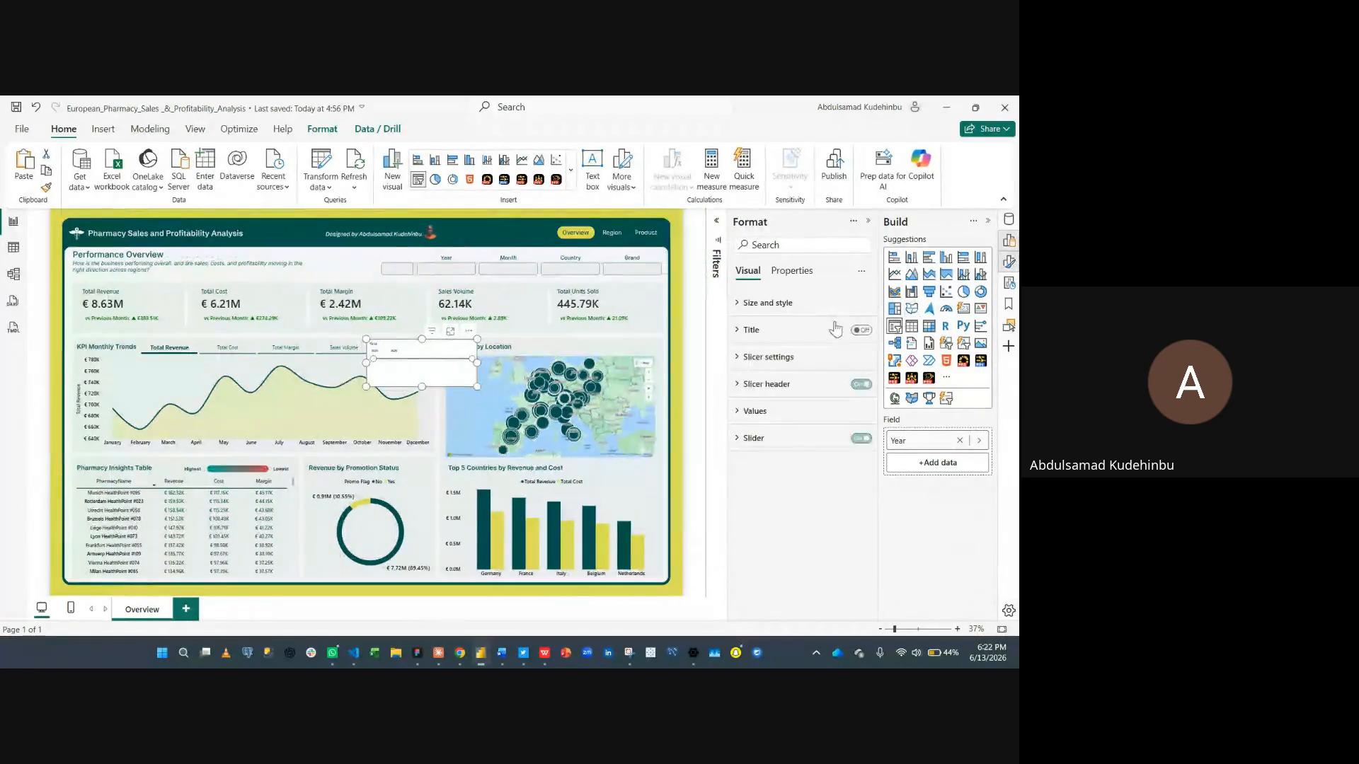
left_click(784, 358)
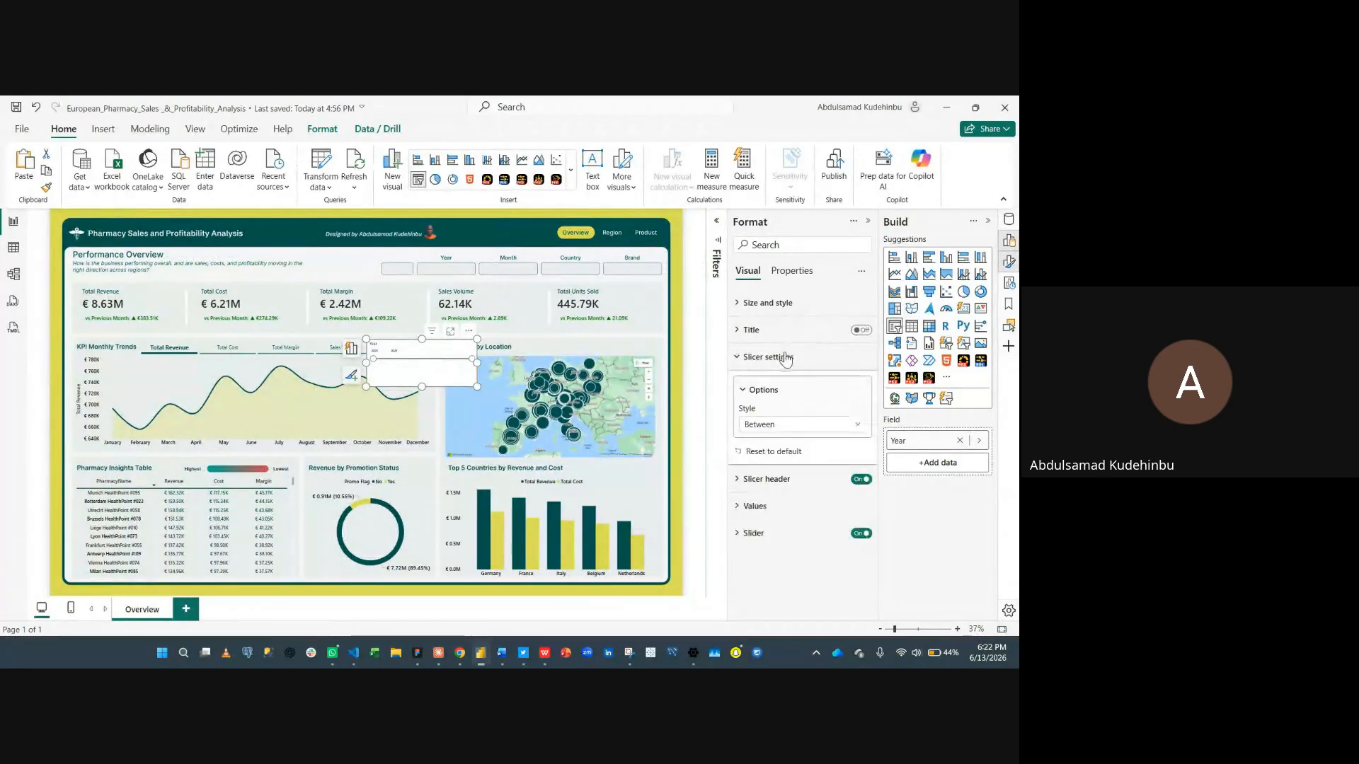
left_click(800, 428)
left_click(772, 473)
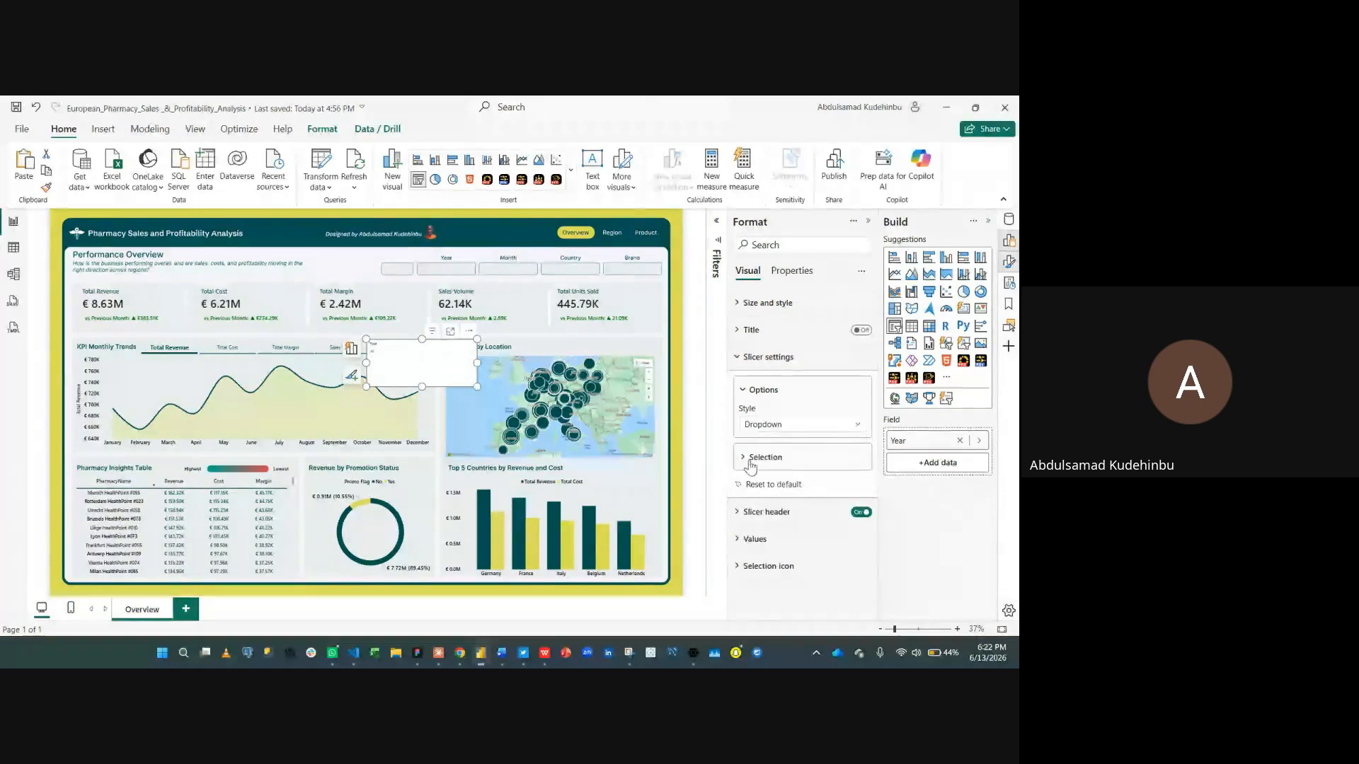
- Move and resize the Year slicer to fit the Year box in the dashboard header
left_click(693, 290)
left_click(449, 386)
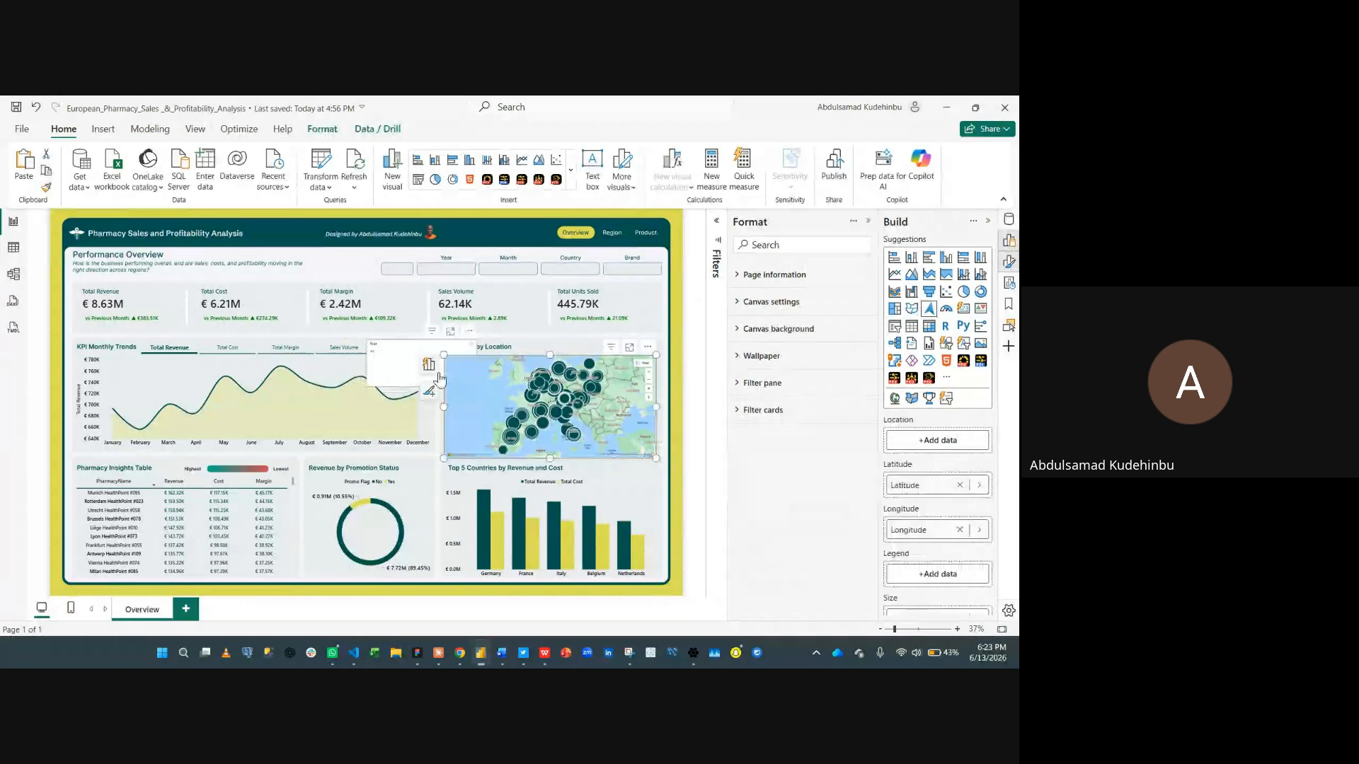
left_click(430, 365)
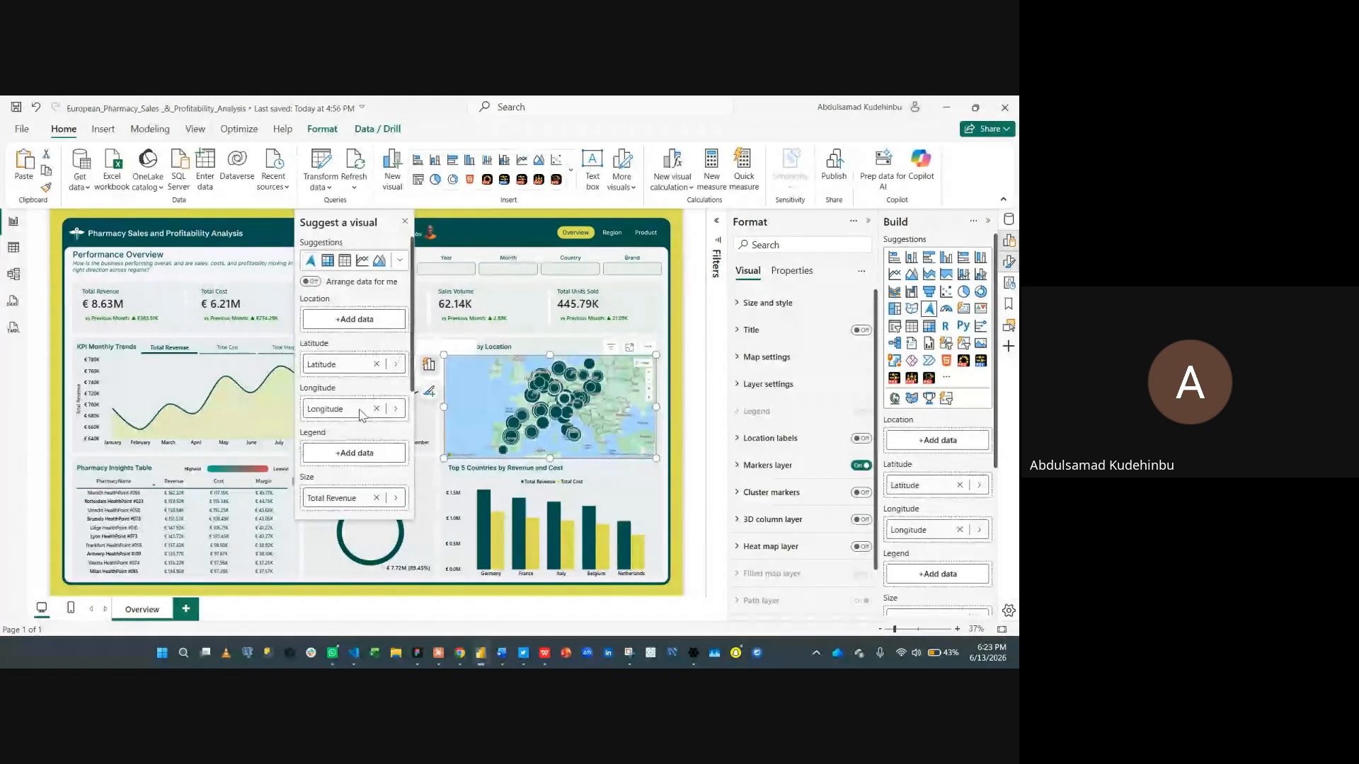
key("Escape")
left_click_drag(399, 371, 447, 292)
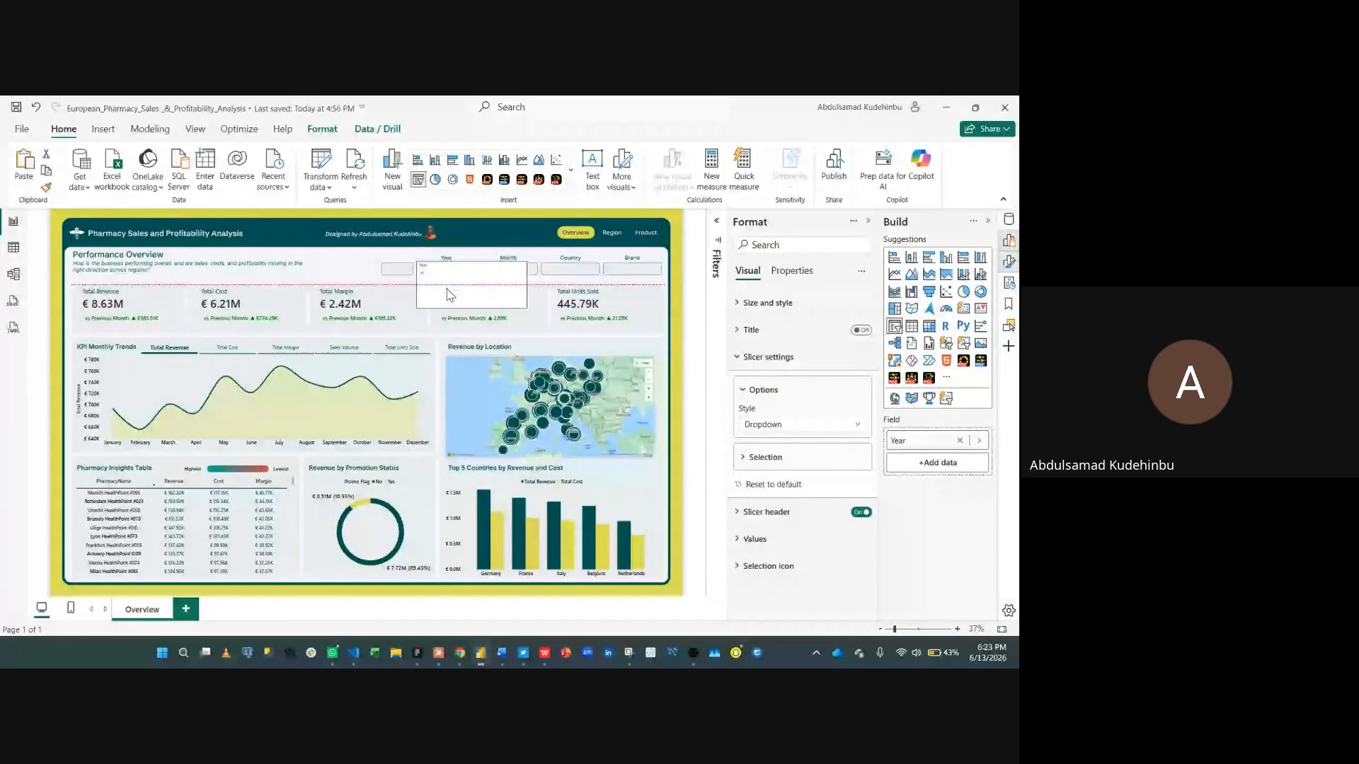
left_click_drag(525, 309, 471, 281)
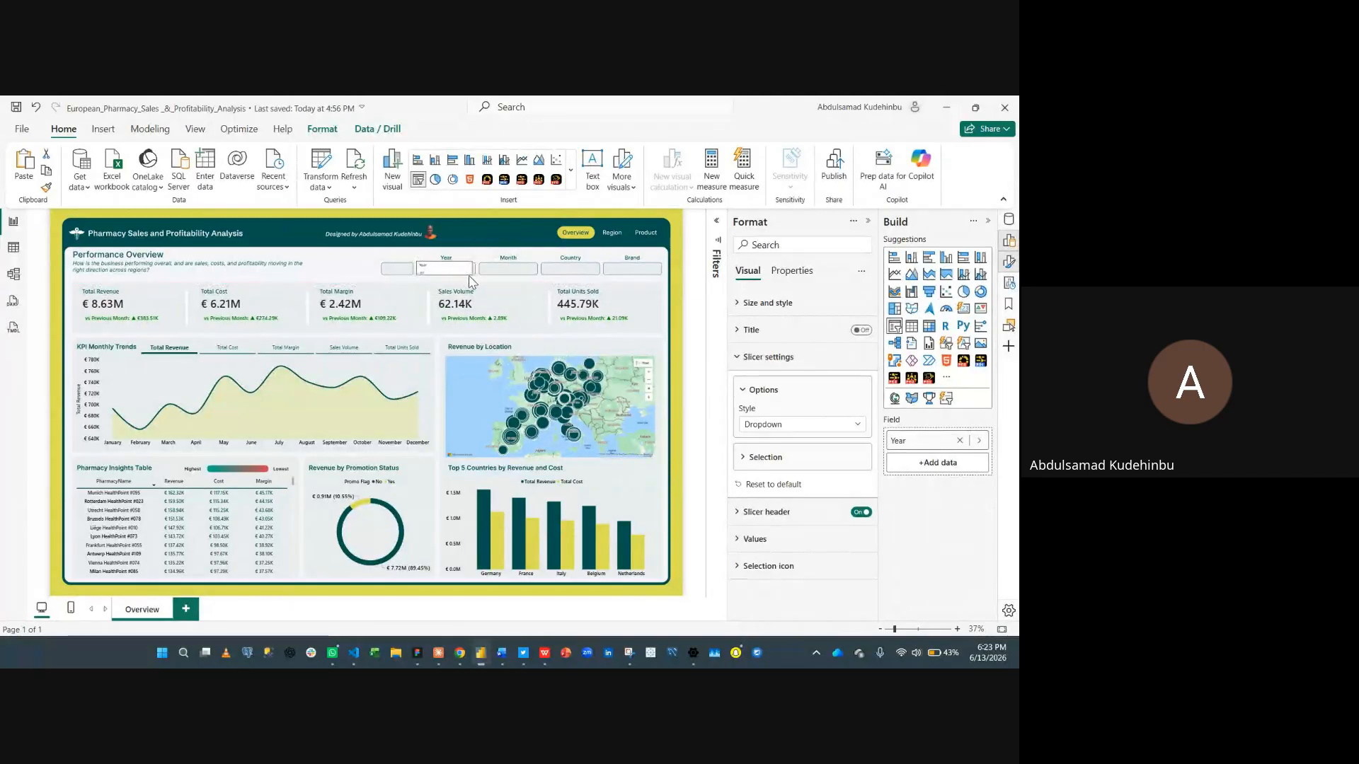
- Turn off the Year slicer's header and set its values font size to 15
left_click(791, 359)
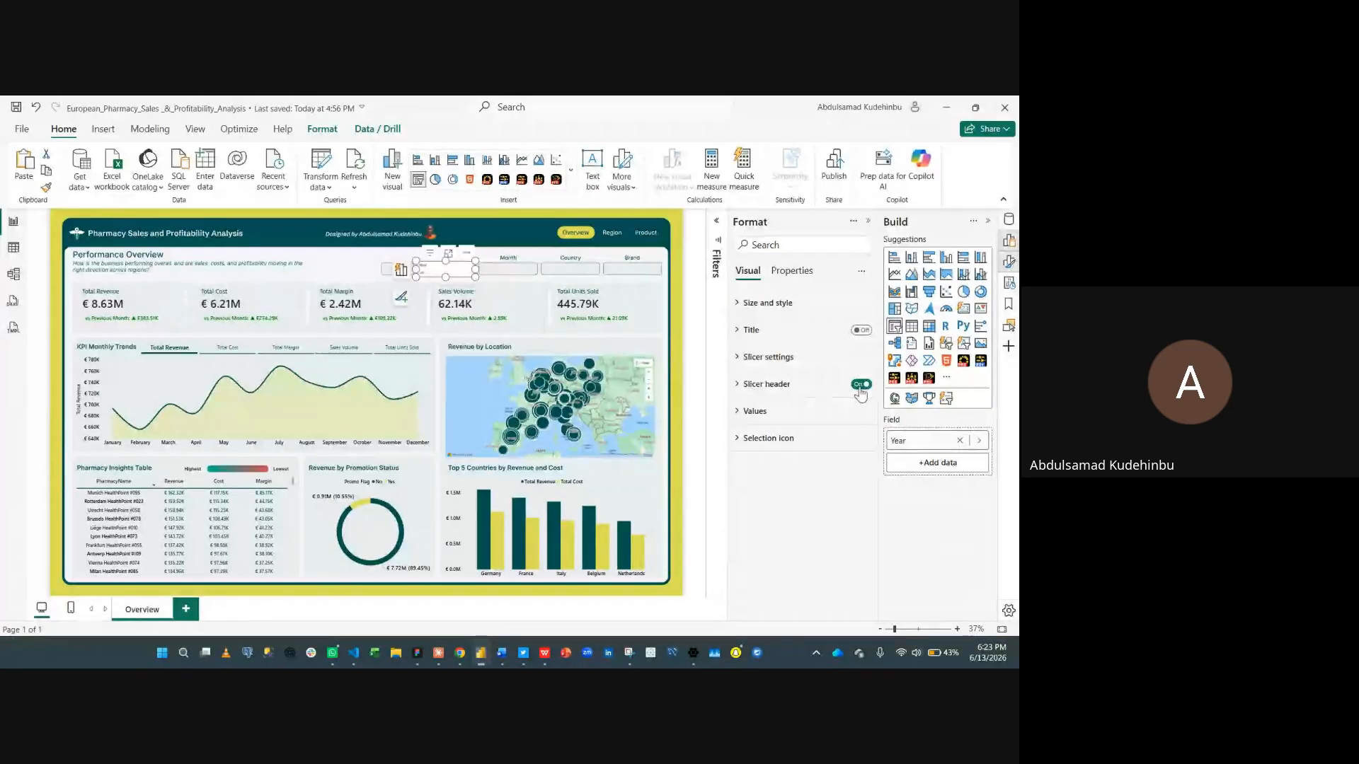
left_click(861, 386)
left_click(759, 413)
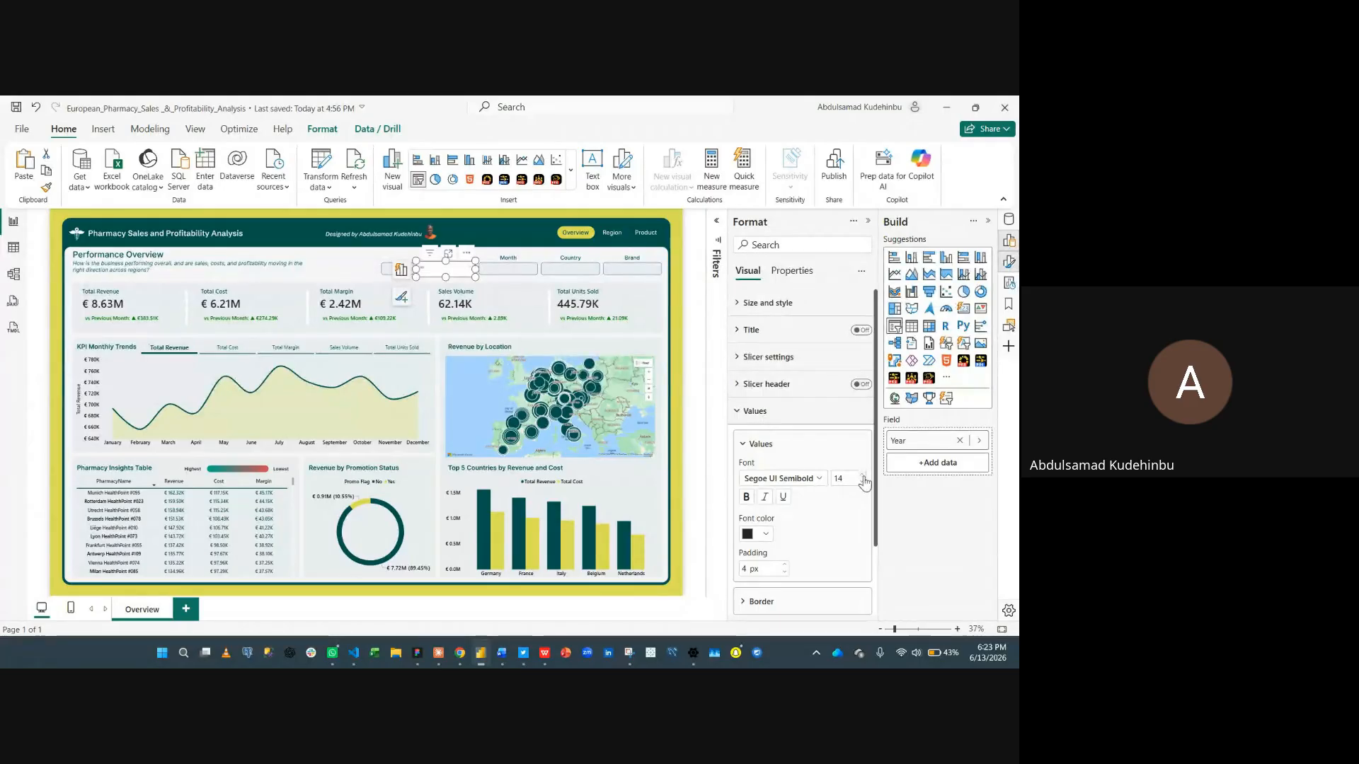
left_click(456, 276)
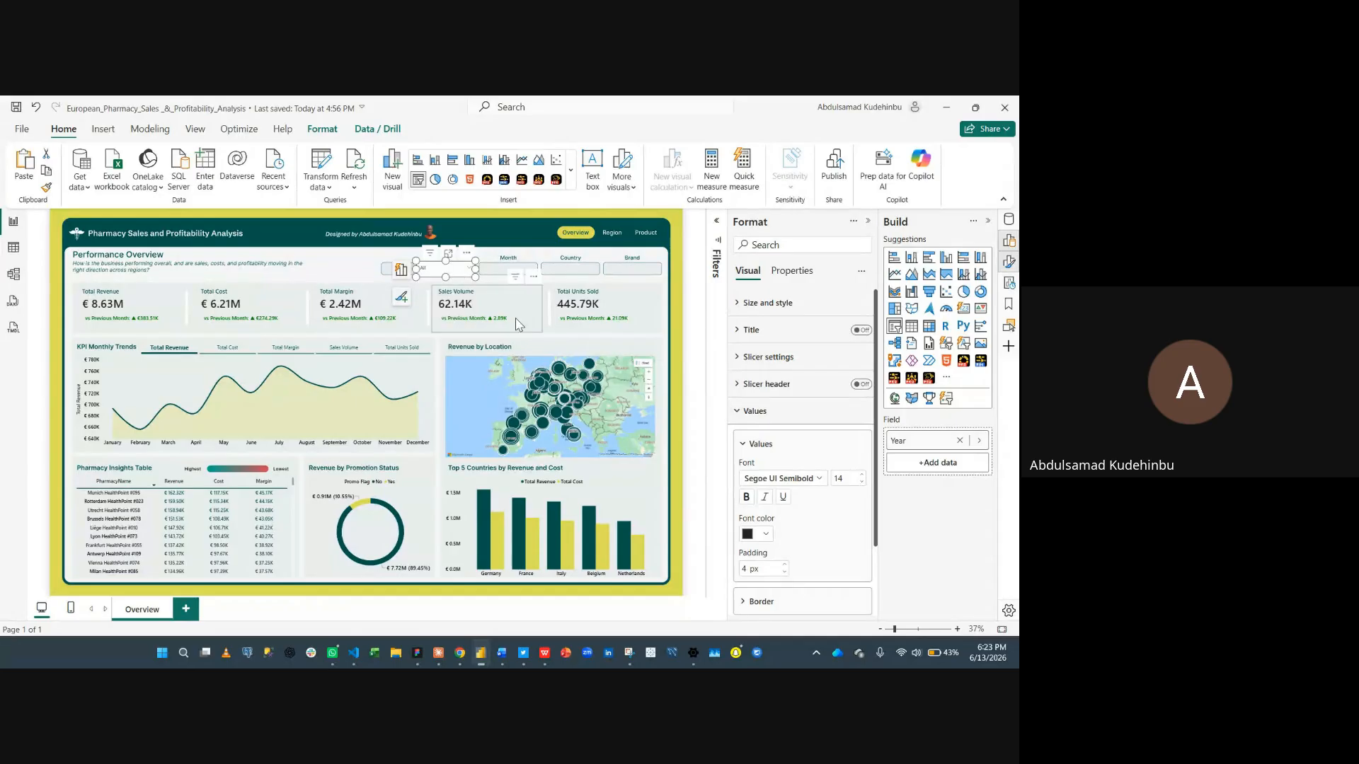
left_click(862, 475)
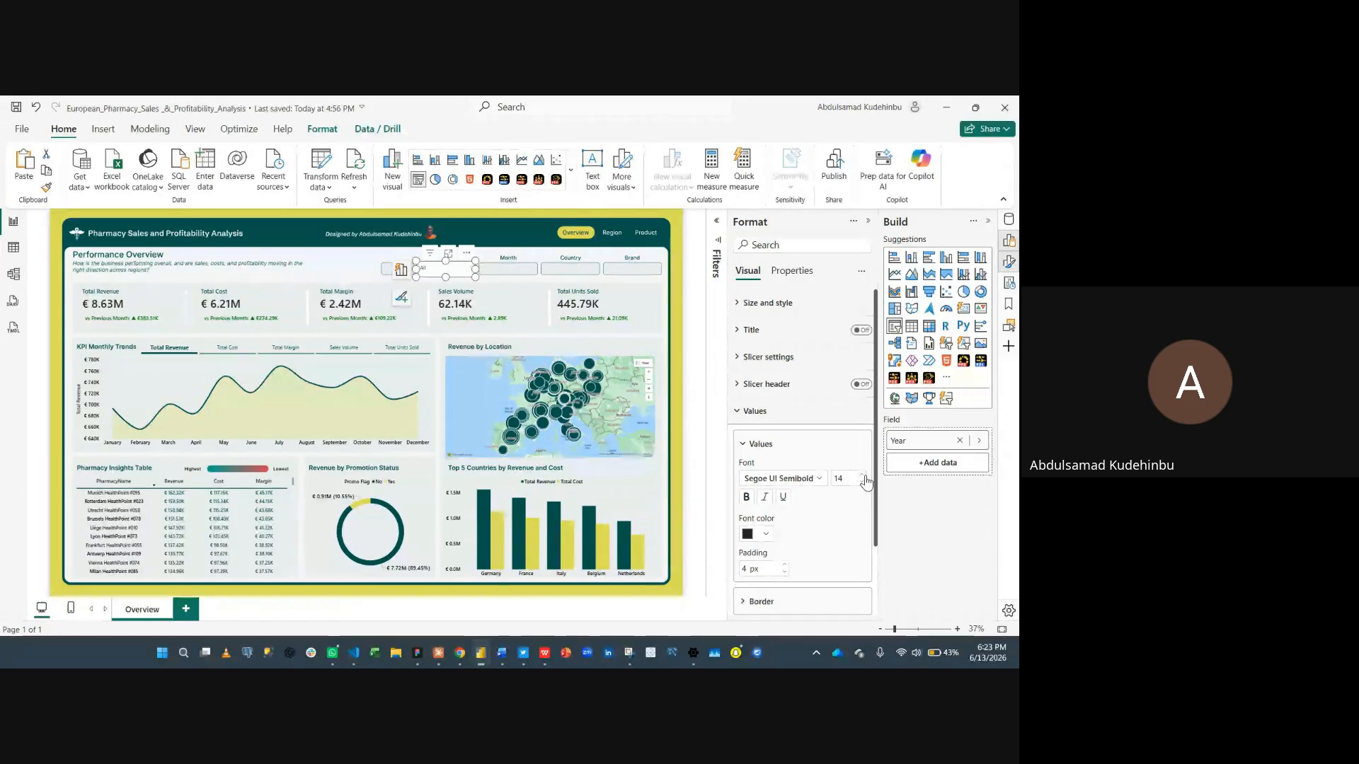
- Set the Year slicer's values font colour to the dark teal recent colour
left_click(760, 535)
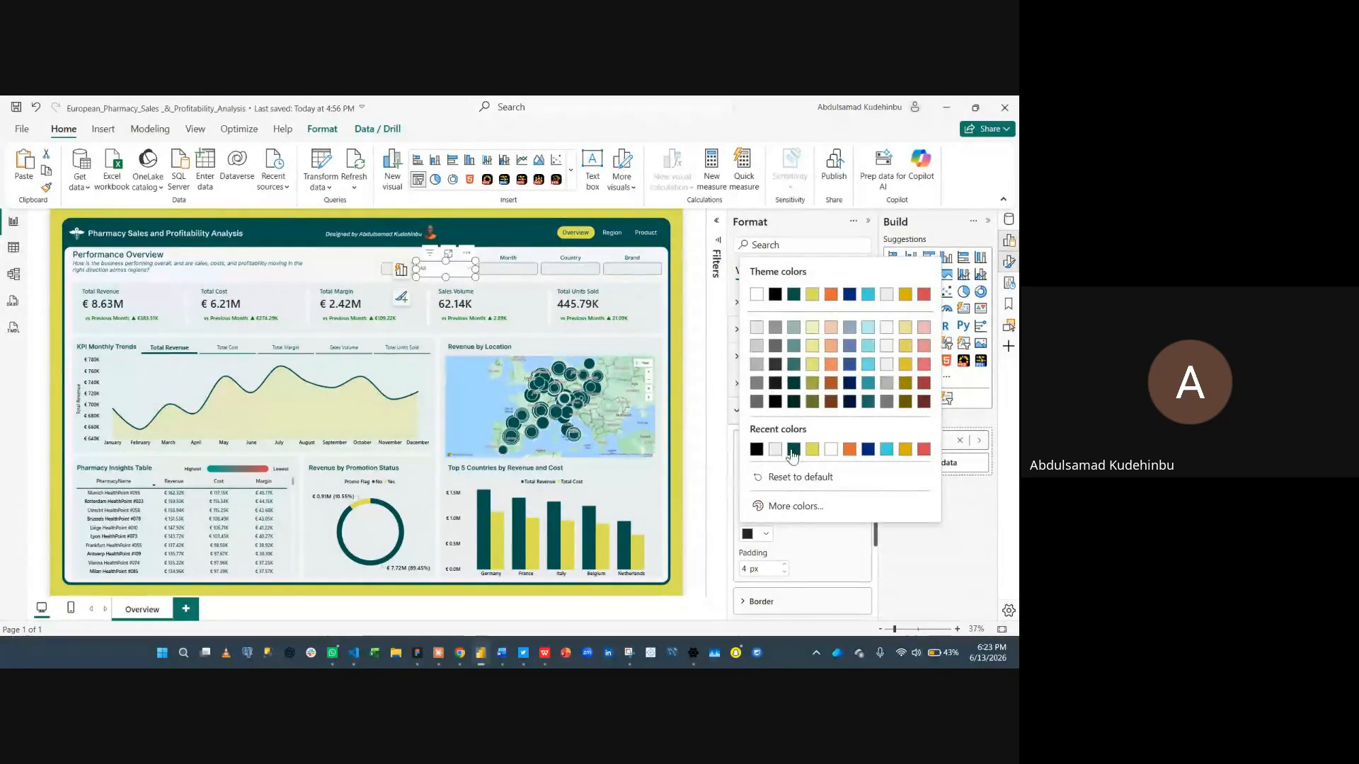
left_click(793, 452)
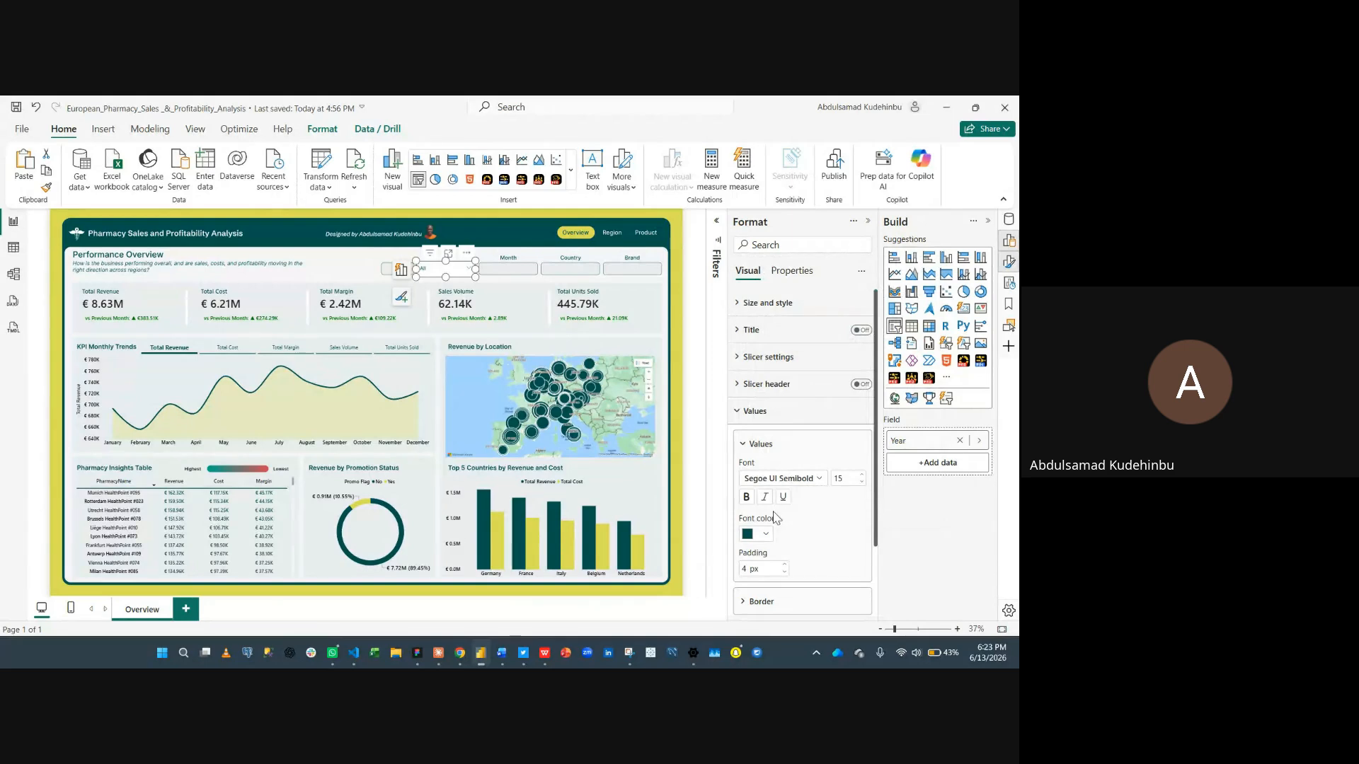
- Set the Year slicer's values background colour to the light grey recent colour
scroll(784, 539, "down", 2)
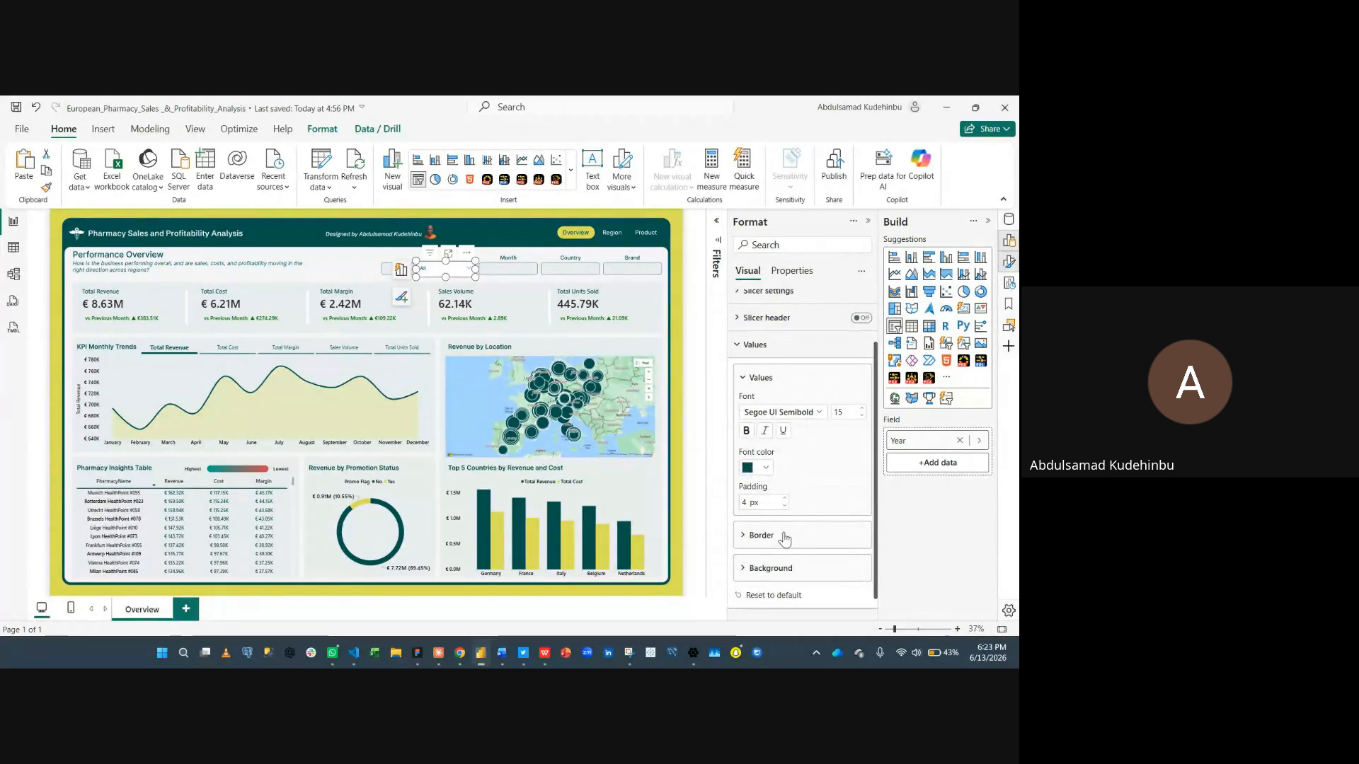
scroll(784, 541, "down", 1)
left_click(784, 547)
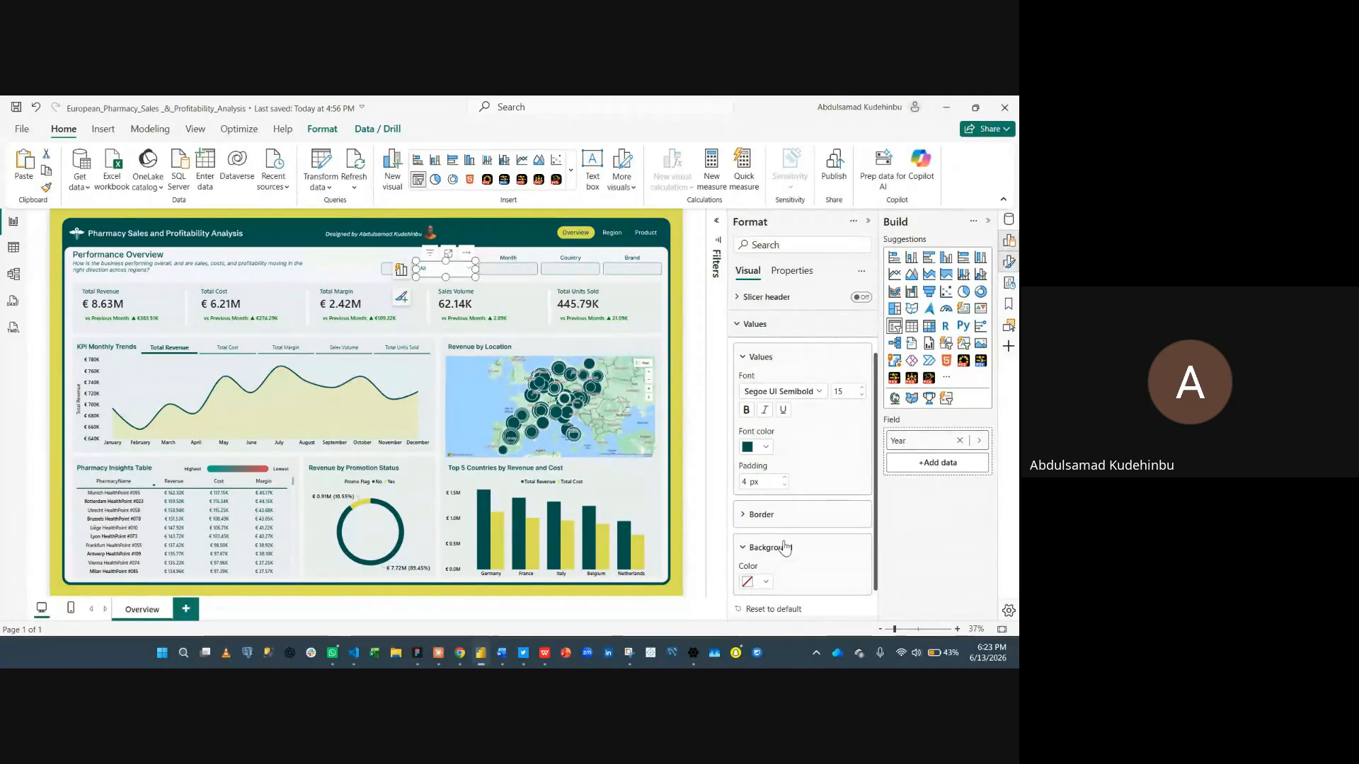
left_click(766, 585)
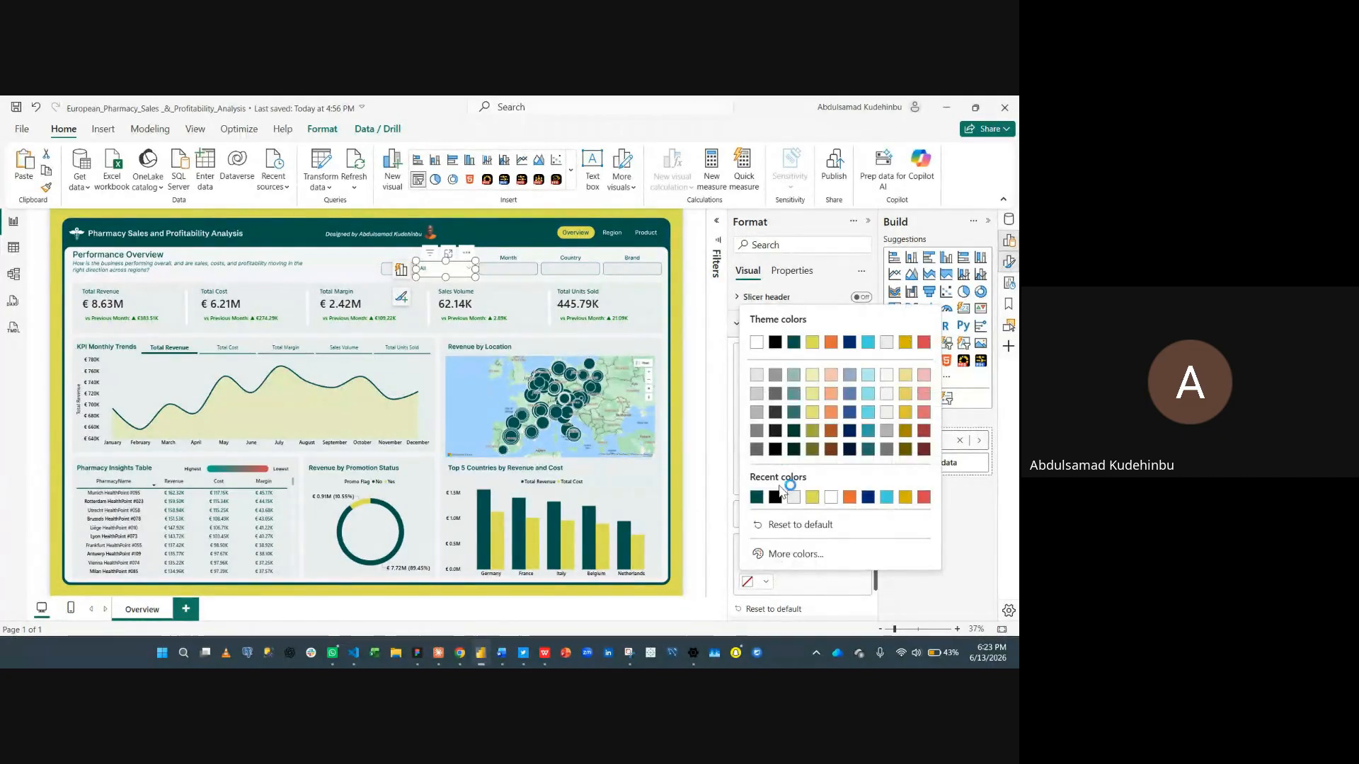
left_click(794, 497)
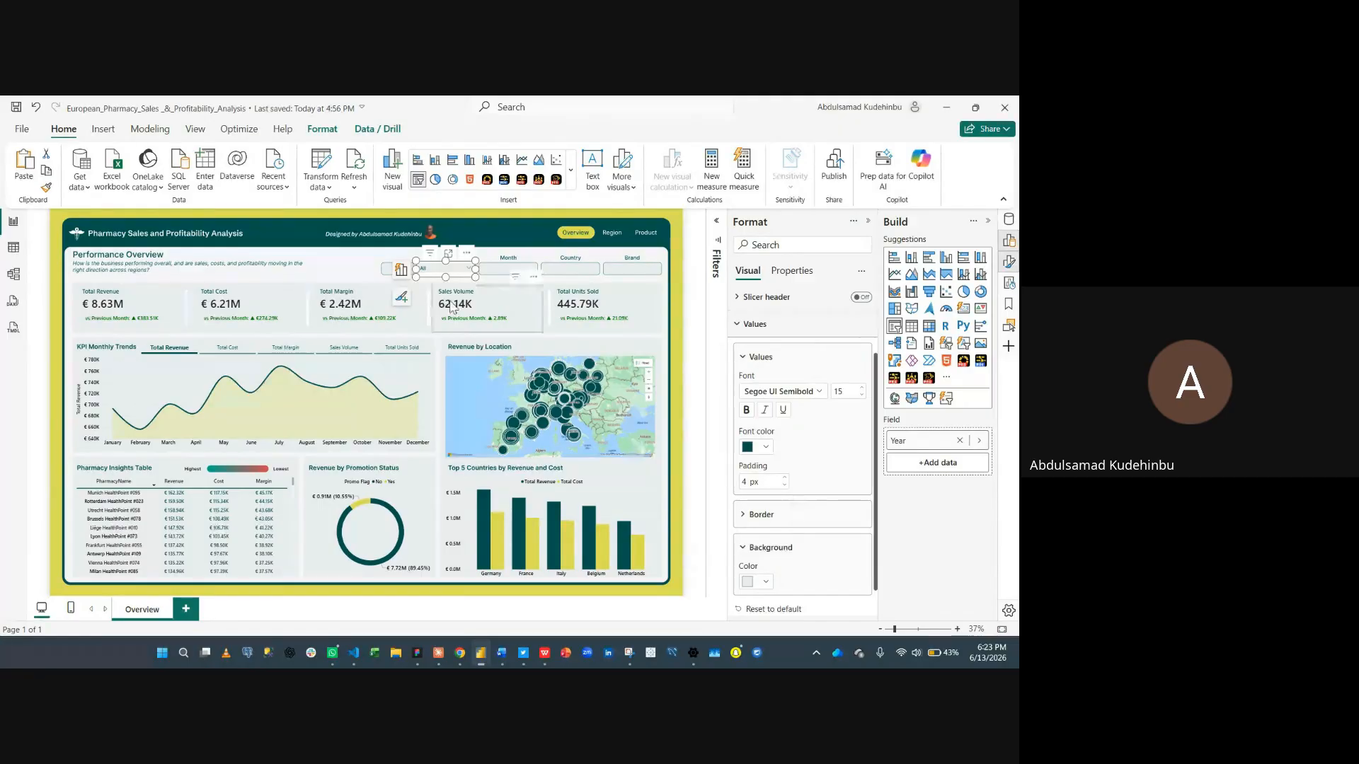
- Test the Year slicer's dropdown and toggle the slicer's visual background setting under Size and style
left_click(458, 273)
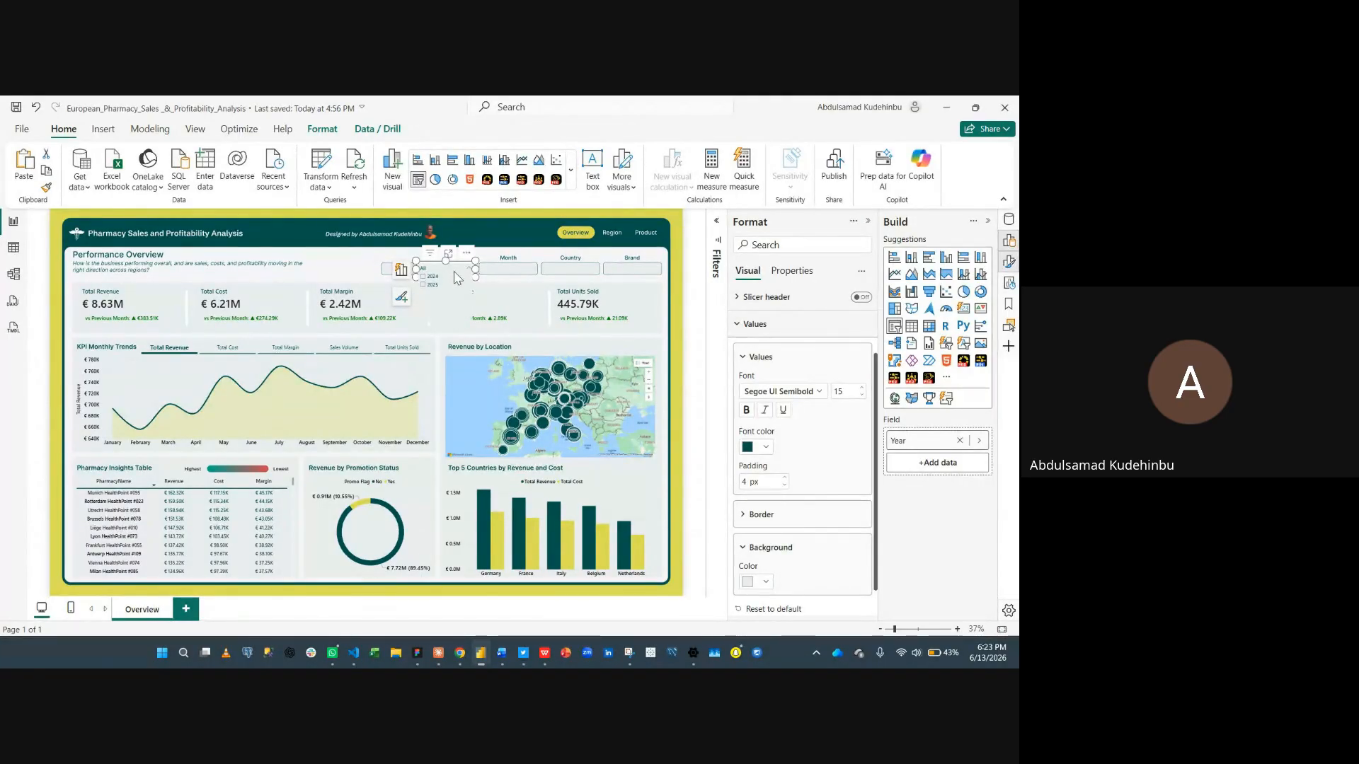
left_click(462, 274)
left_click(747, 329)
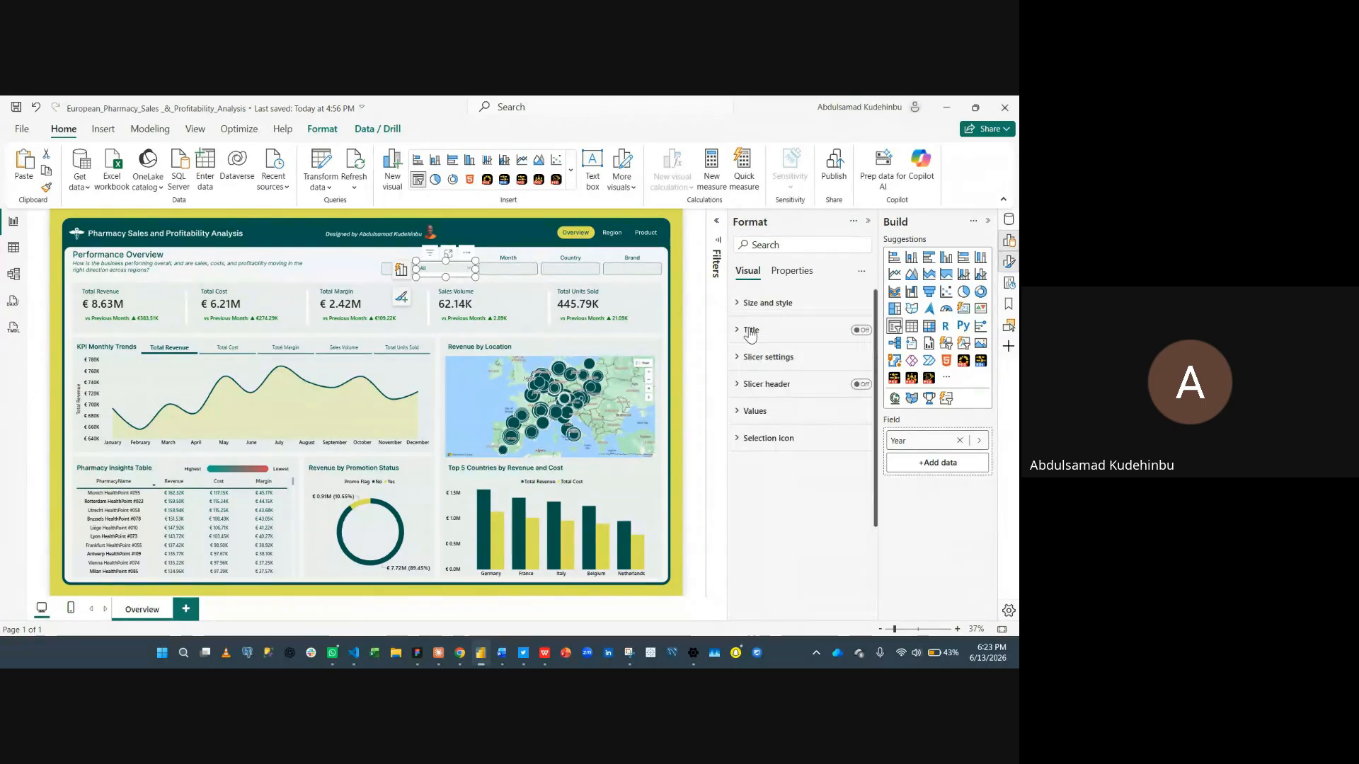
left_click(826, 306)
left_click(856, 558)
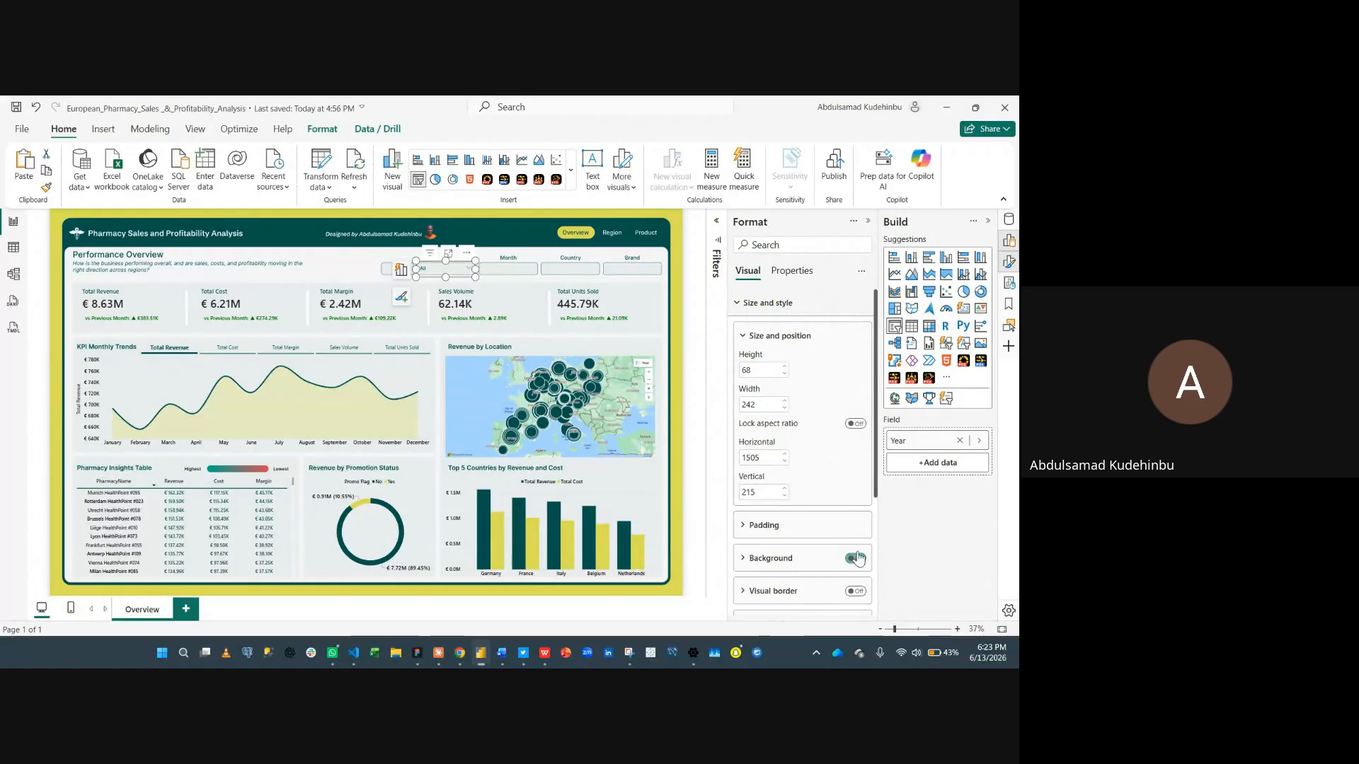
left_click(771, 305)
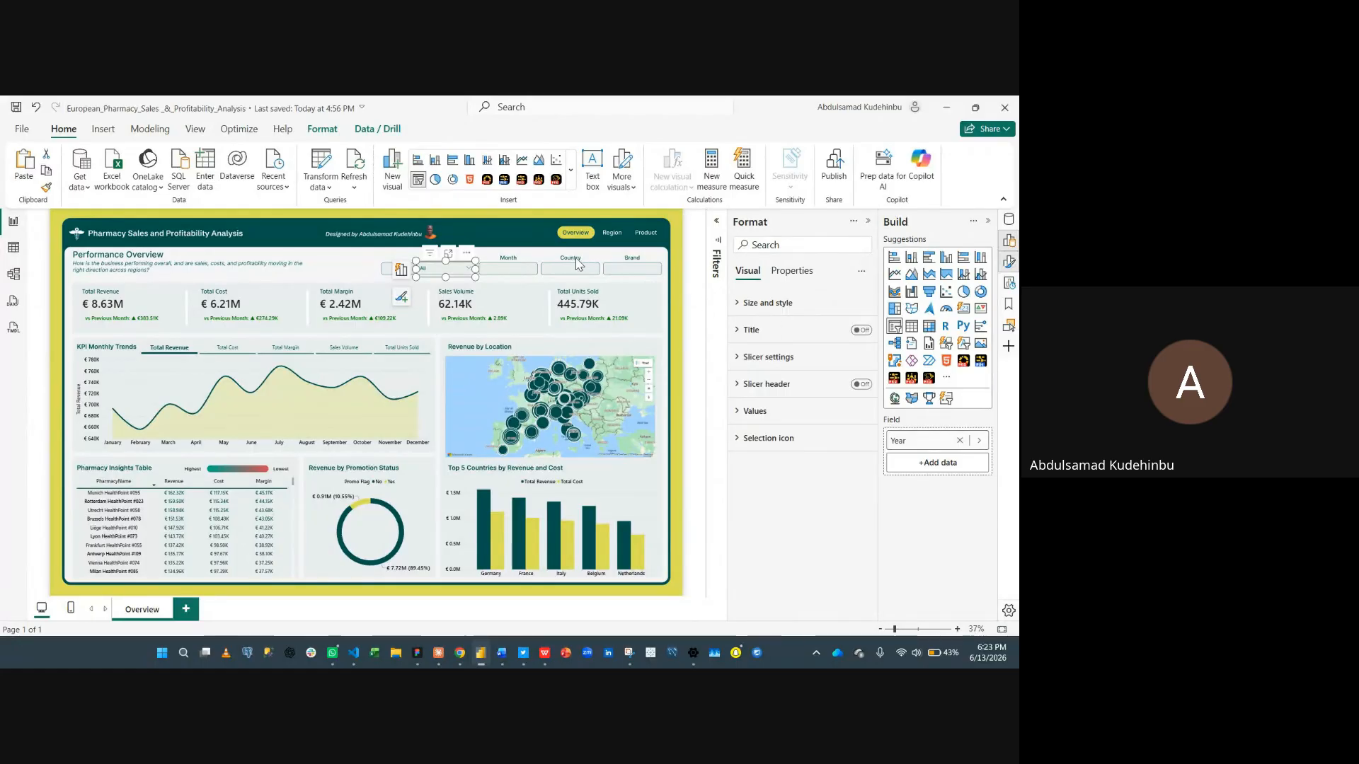
left_click(529, 264)
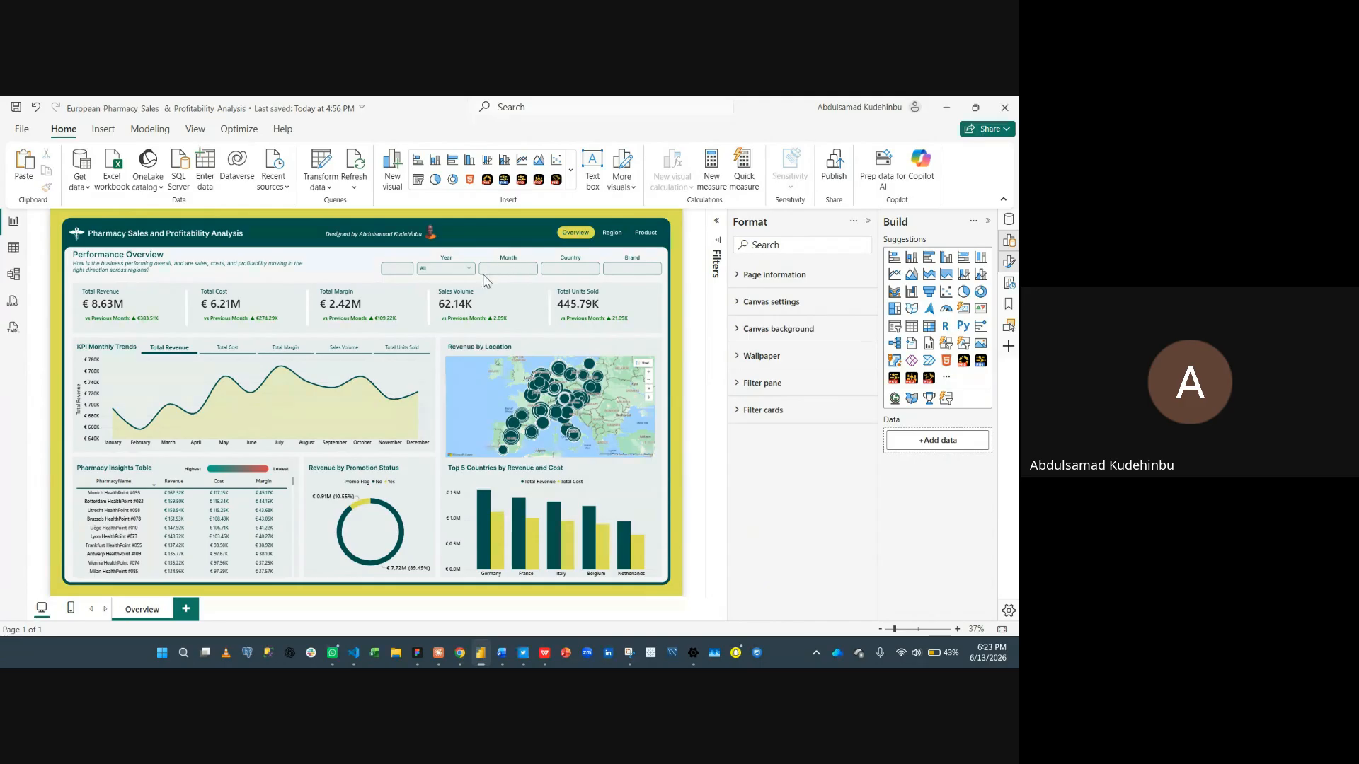
- Duplicate the Year slicer and place the copy in the Month box of the header
scroll(486, 279, "up", 3)
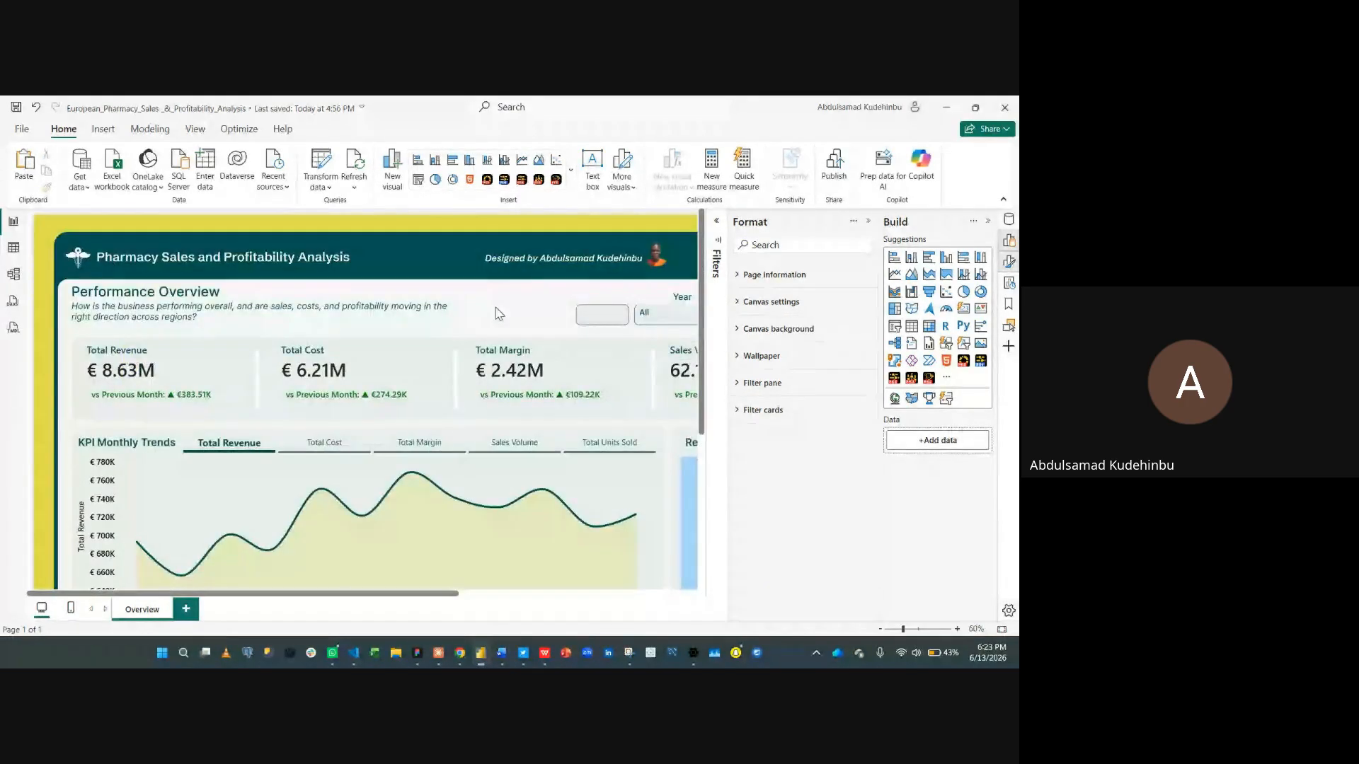
scroll(499, 314, "up", 3)
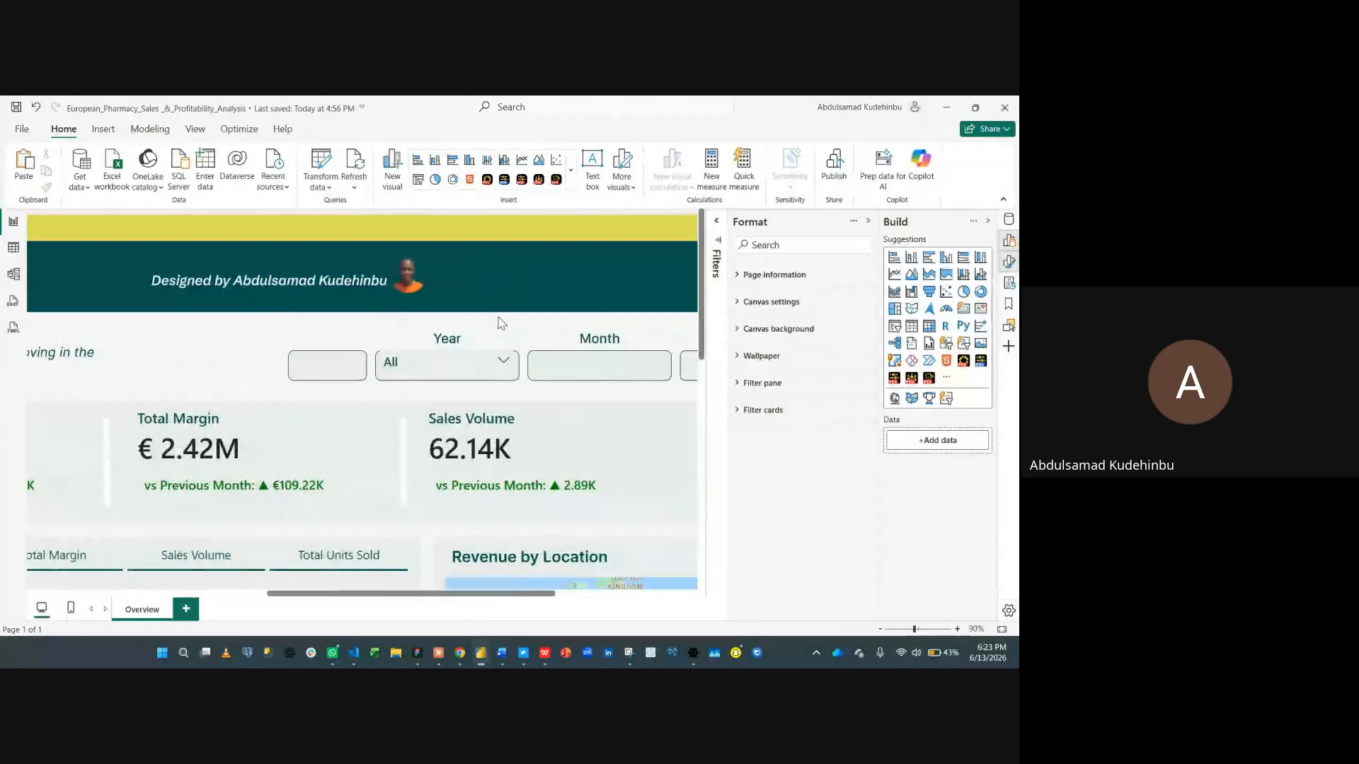
left_click(446, 386)
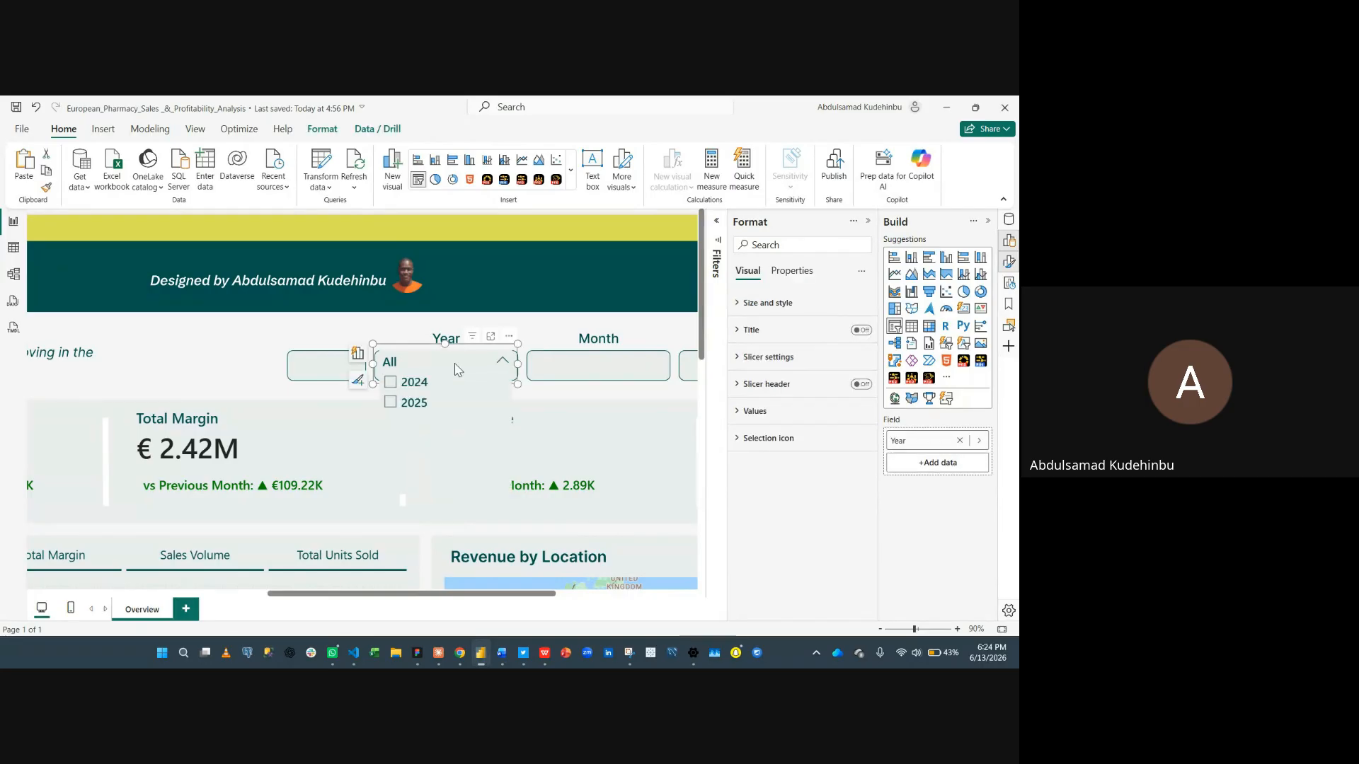
left_click(453, 388)
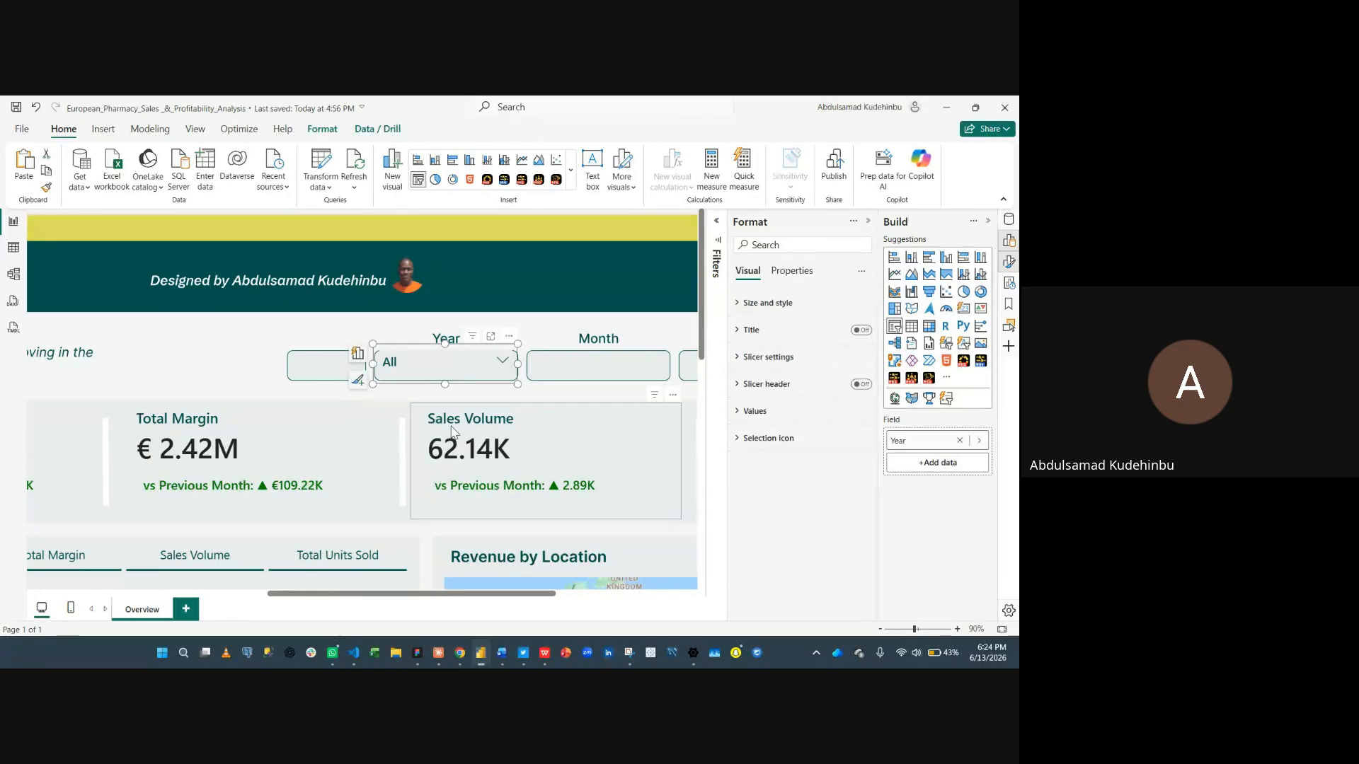
left_click_drag(460, 387, 607, 386)
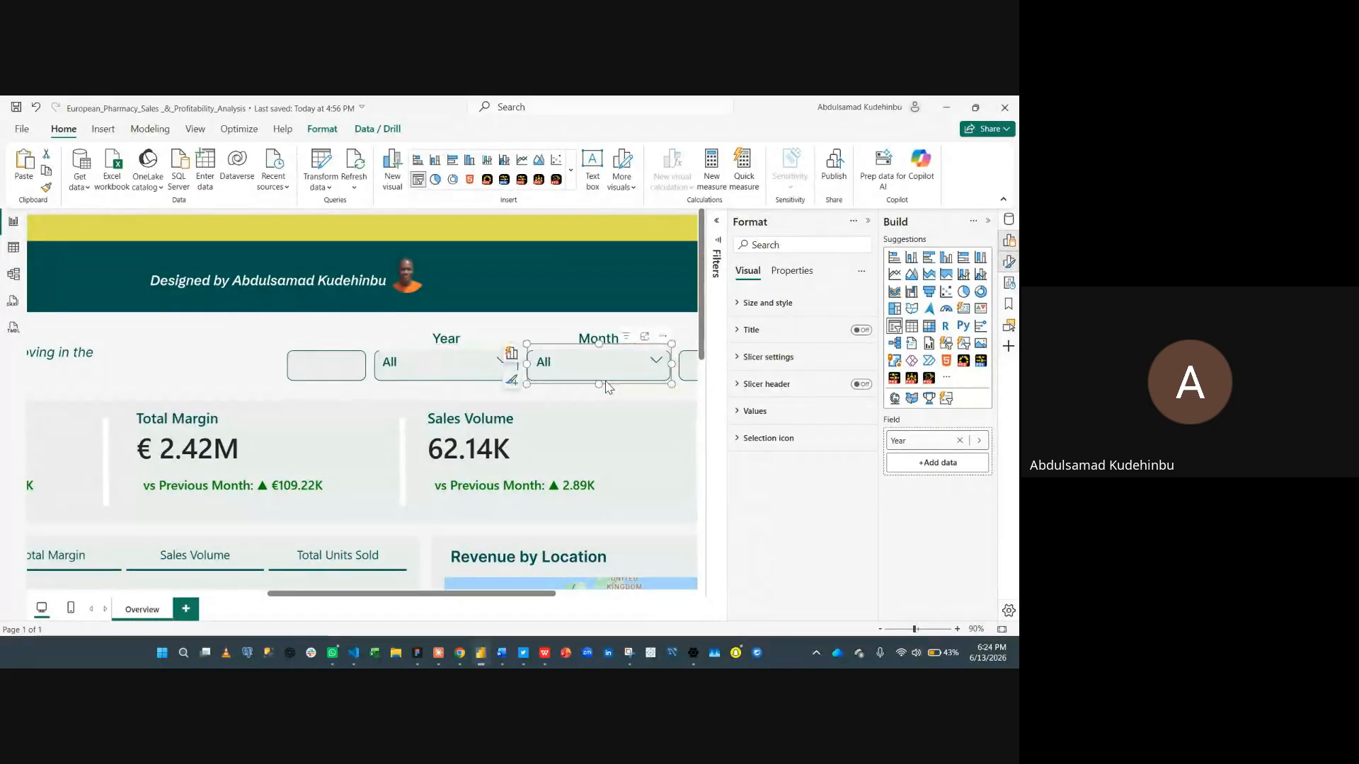
- Replace the copied slicer's field with the DimDate Month field
left_click(958, 440)
left_click(927, 443)
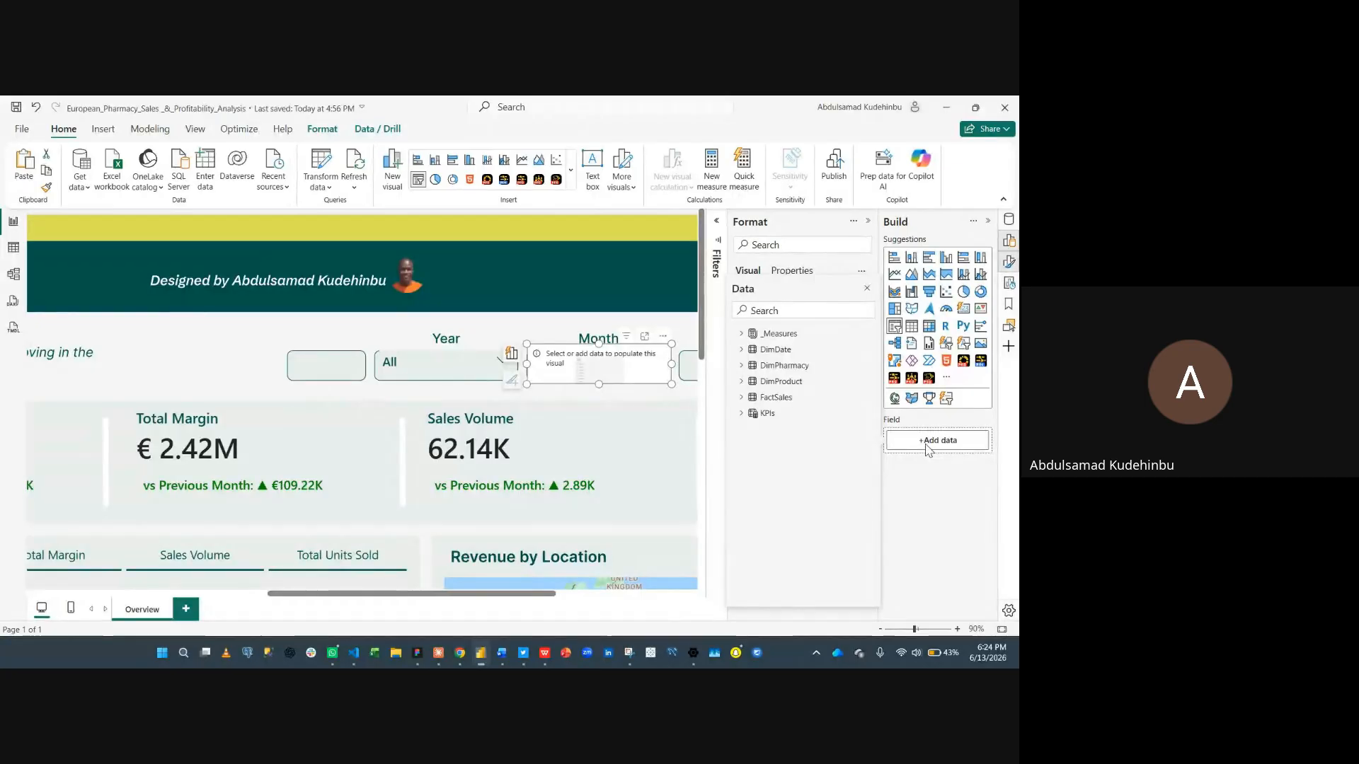
type("month")
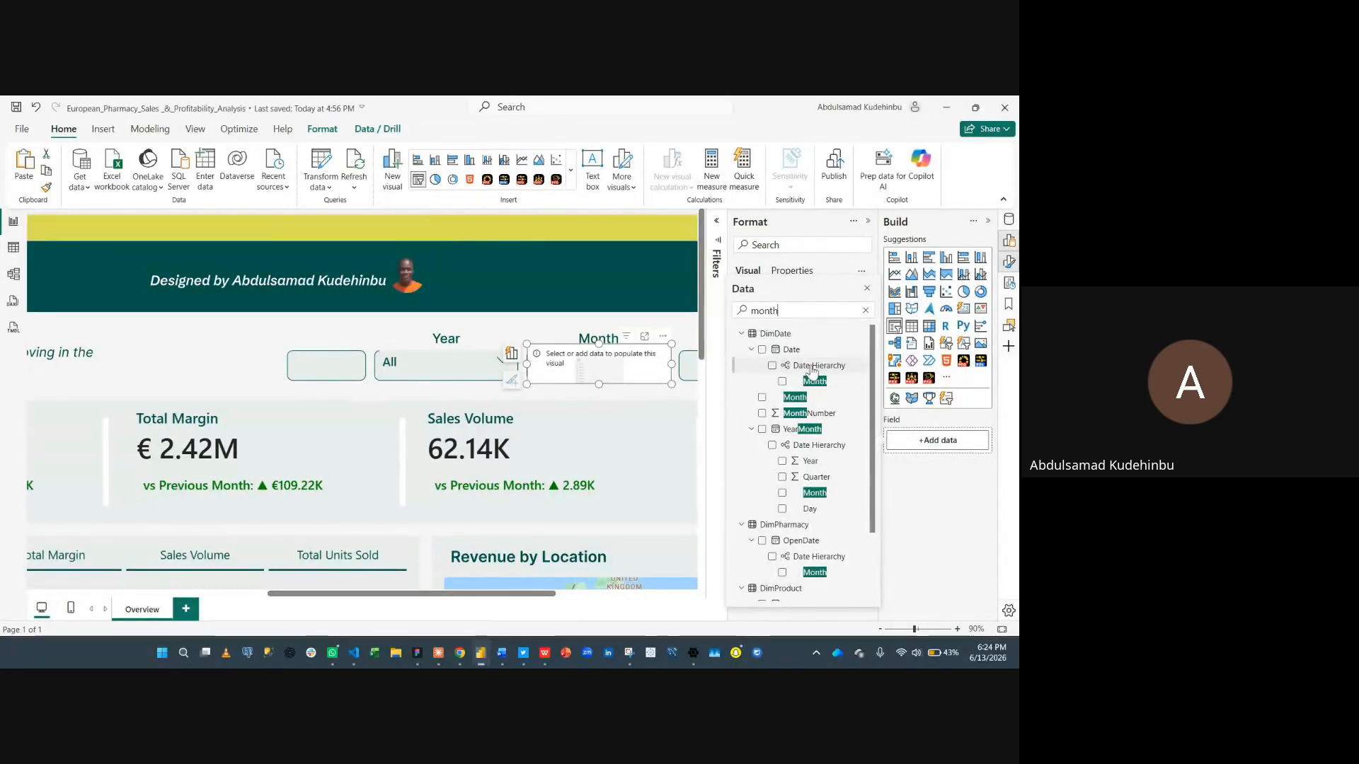
left_click(762, 397)
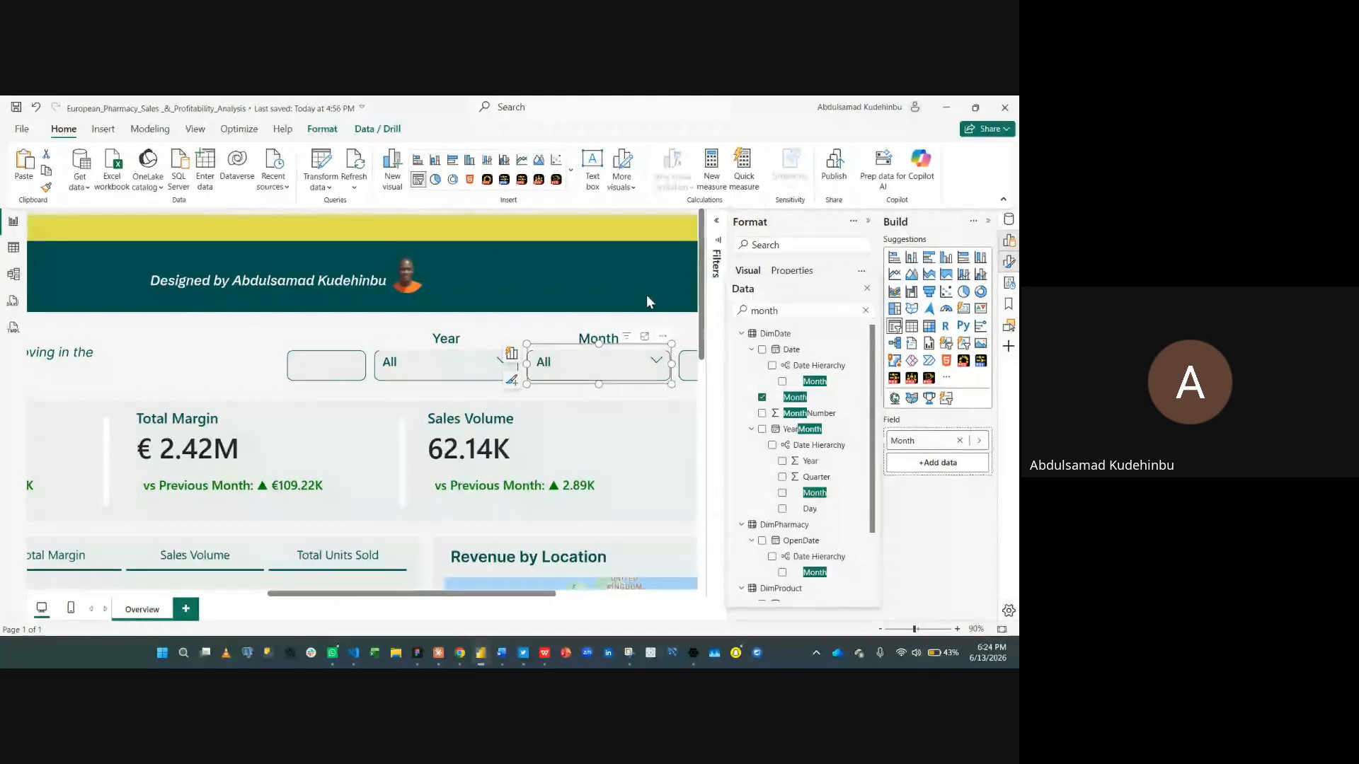
- Duplicate the Month slicer and place the copy in the Country box
scroll(647, 296, "down", 1)
scroll(646, 302, "right", 4)
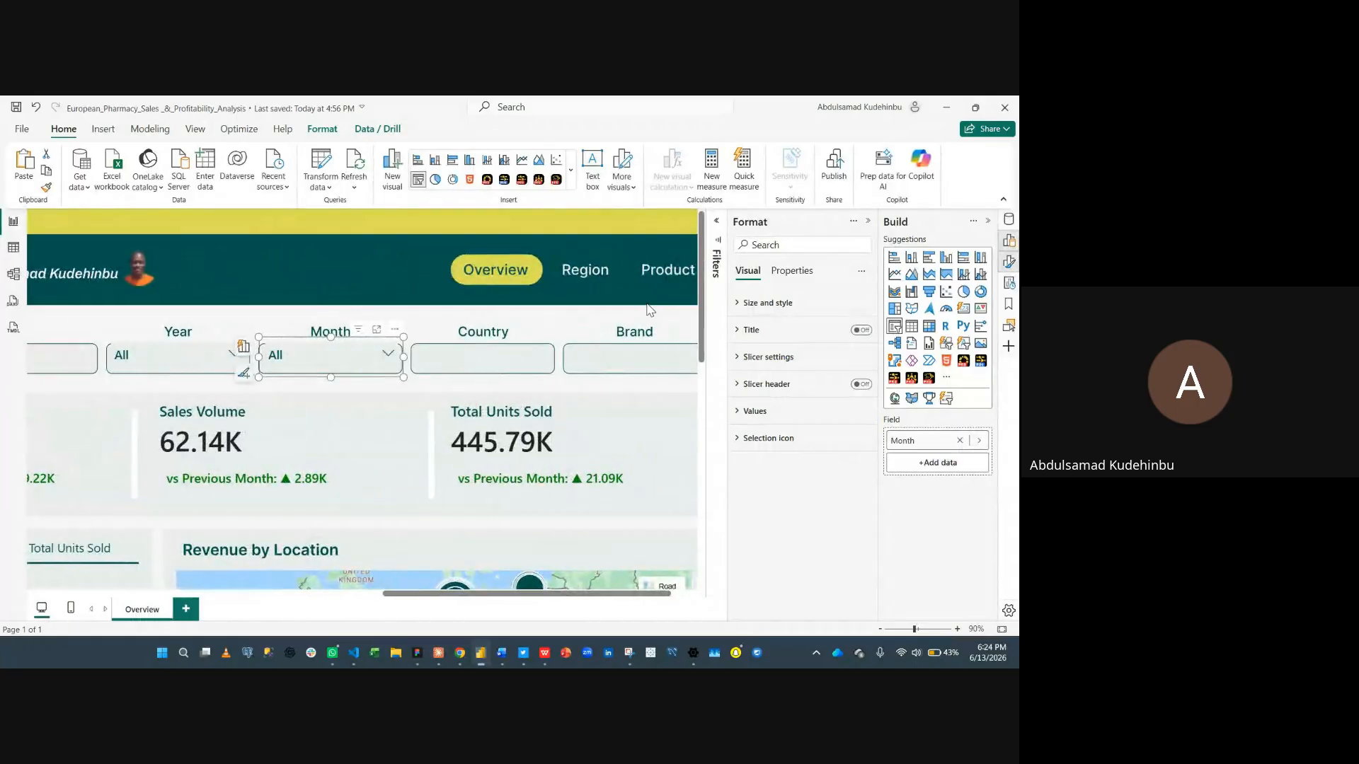
left_click_drag(387, 348, 555, 356)
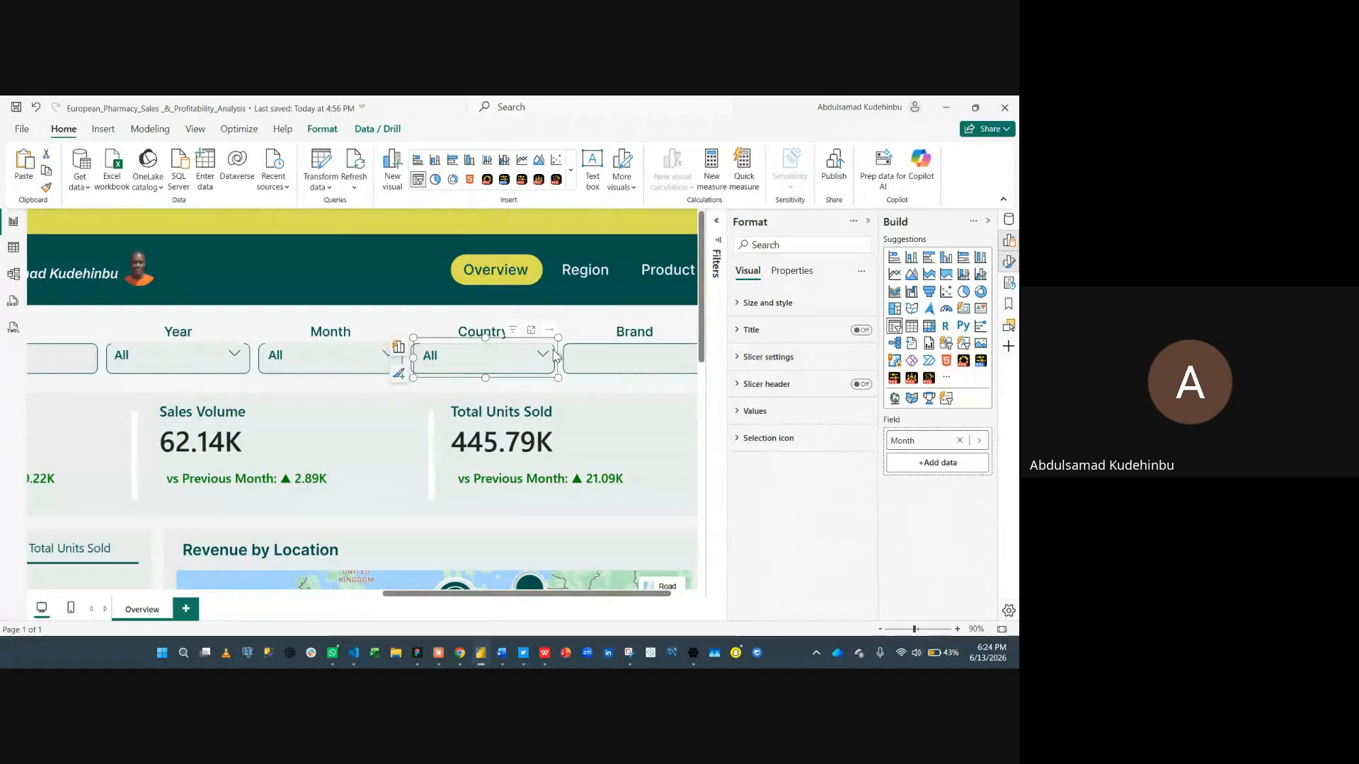
- Replace the copied slicer's field with the DimPharmacy Country field
left_click(960, 440)
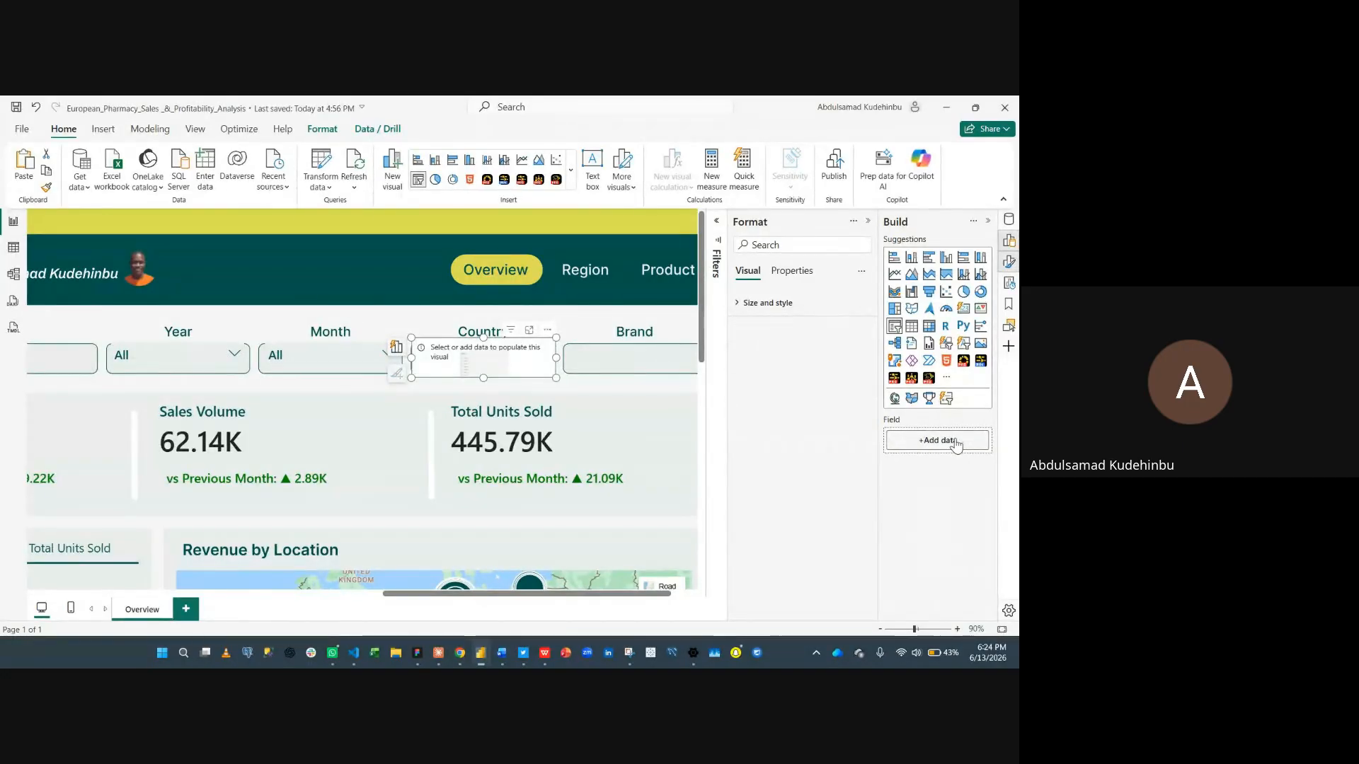
left_click(810, 238)
type("country")
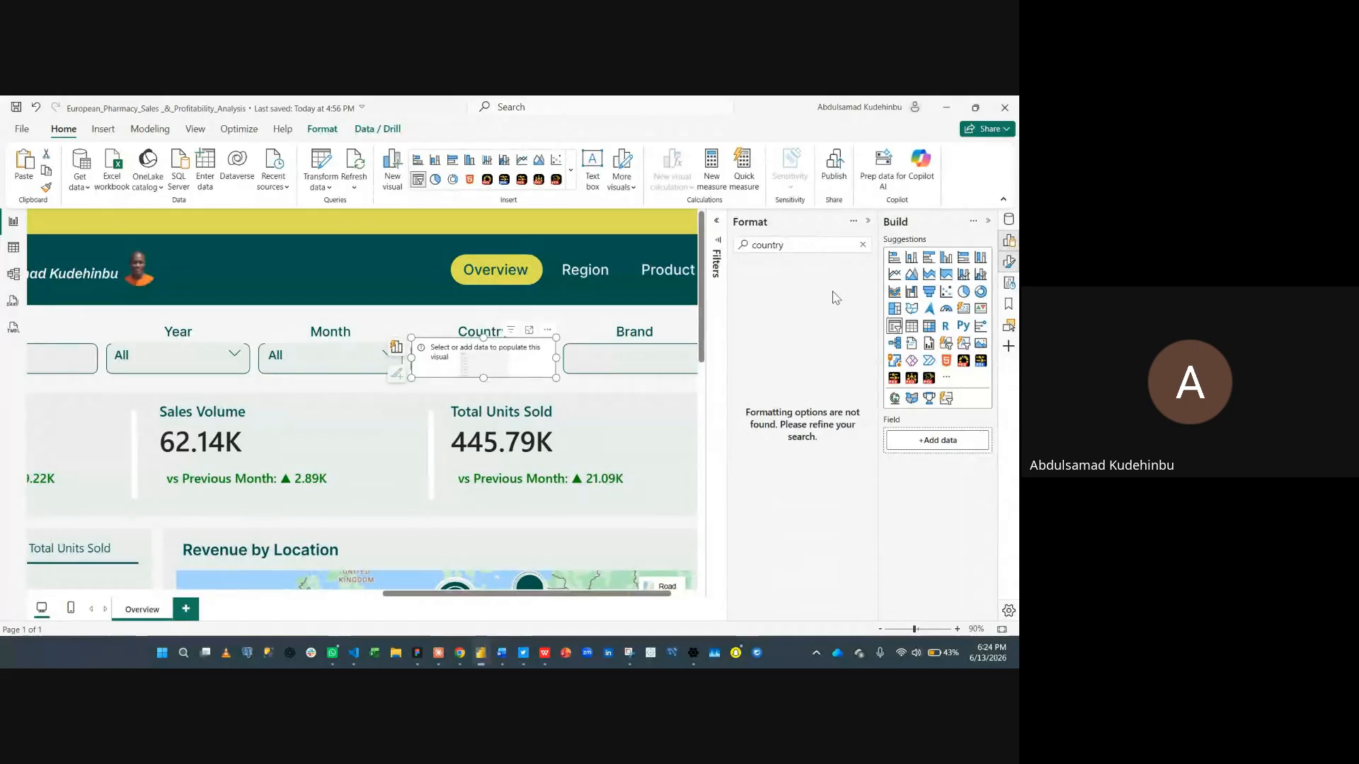
left_click(862, 245)
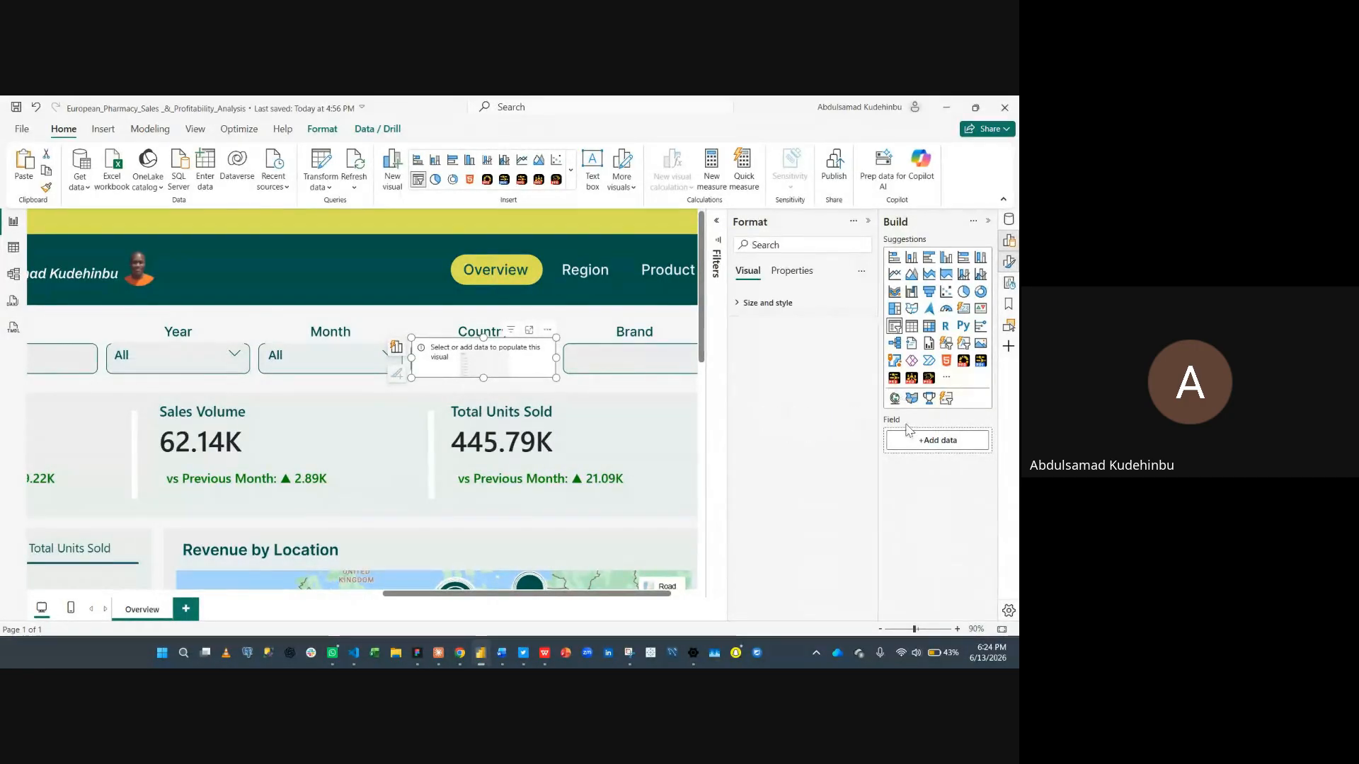
left_click(917, 446)
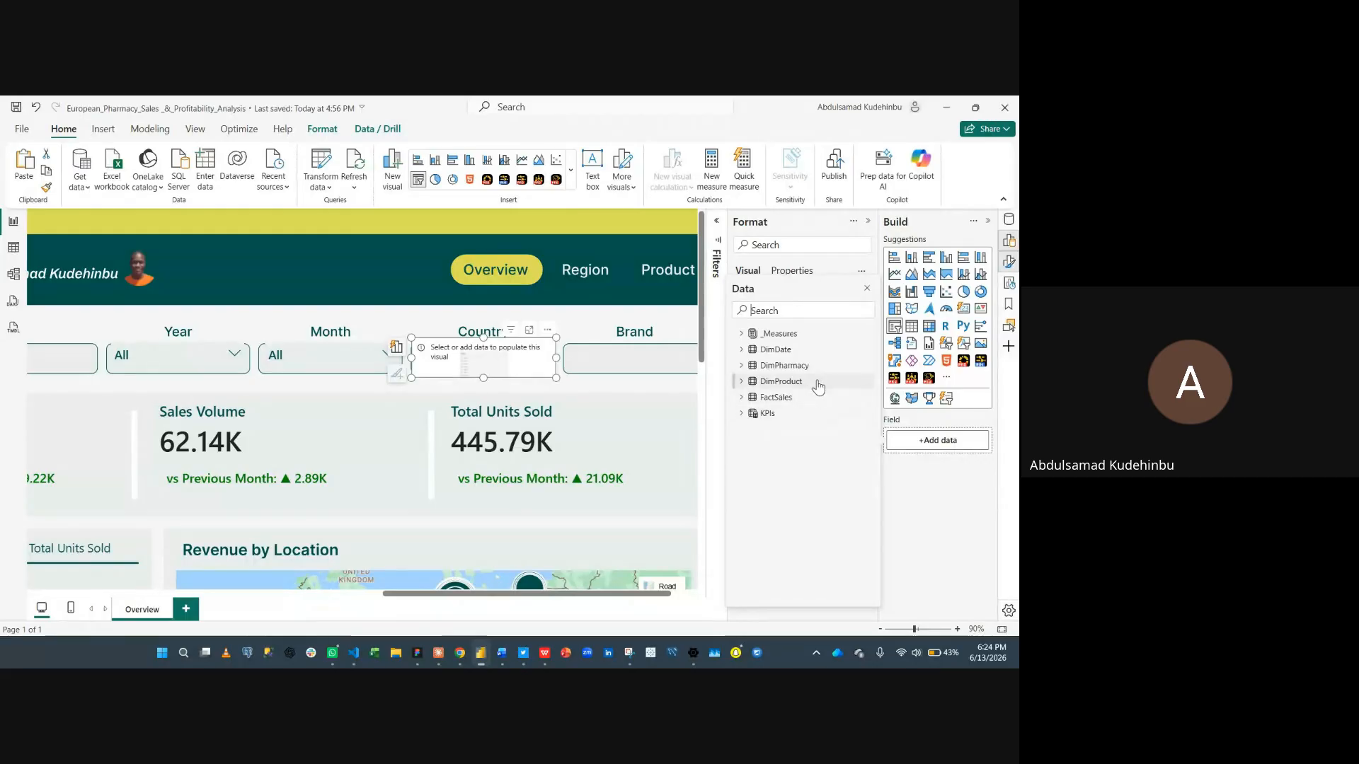
type("country")
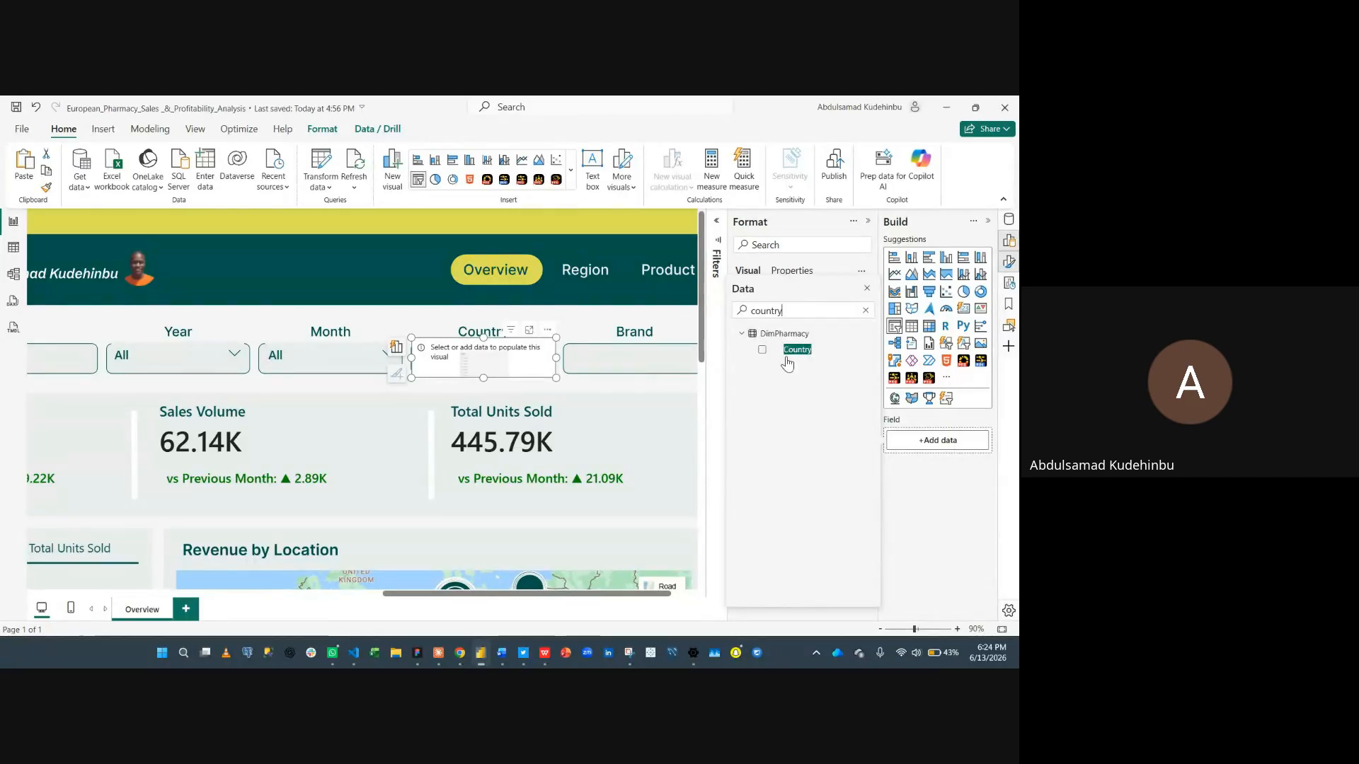
left_click(763, 351)
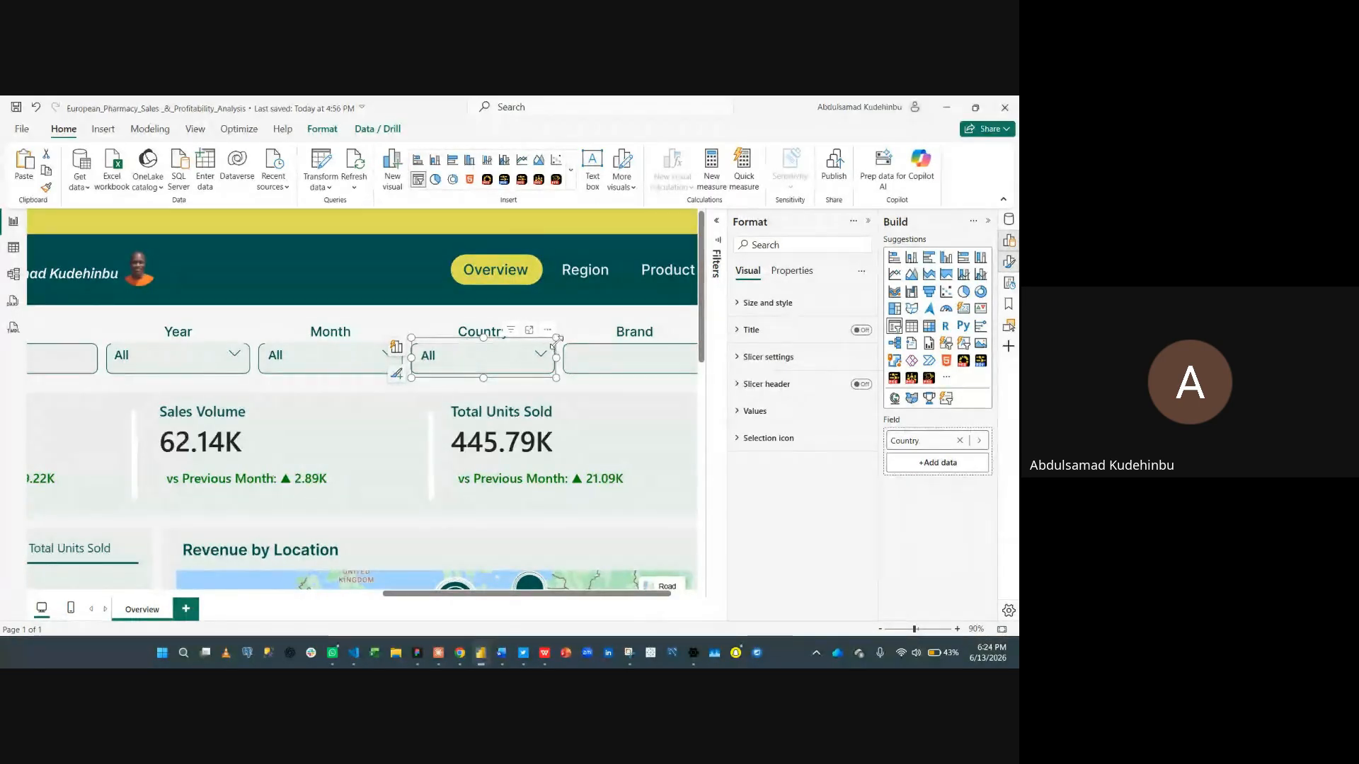
- Copy and paste the Country slicer, then move the copy into the Brand box
left_click(565, 390)
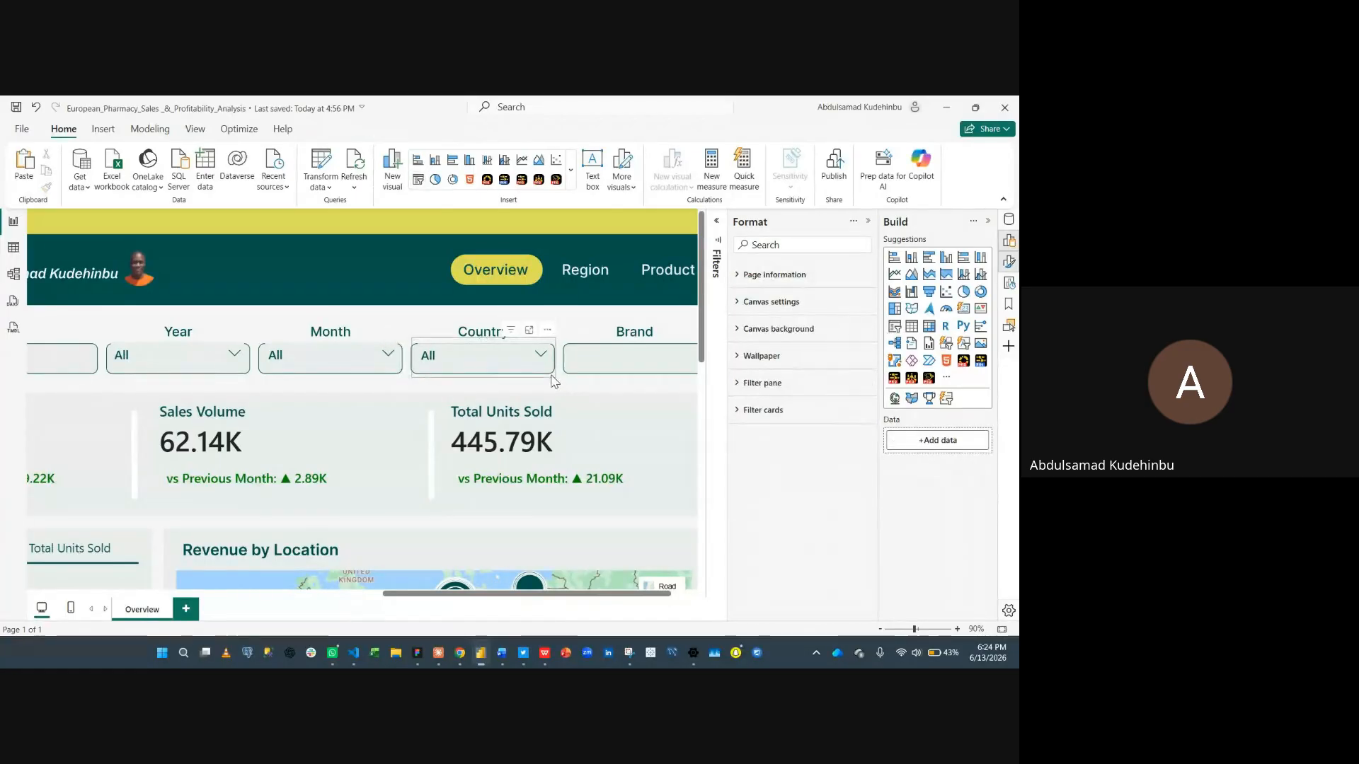
left_click(553, 377)
key("ctrl+c")
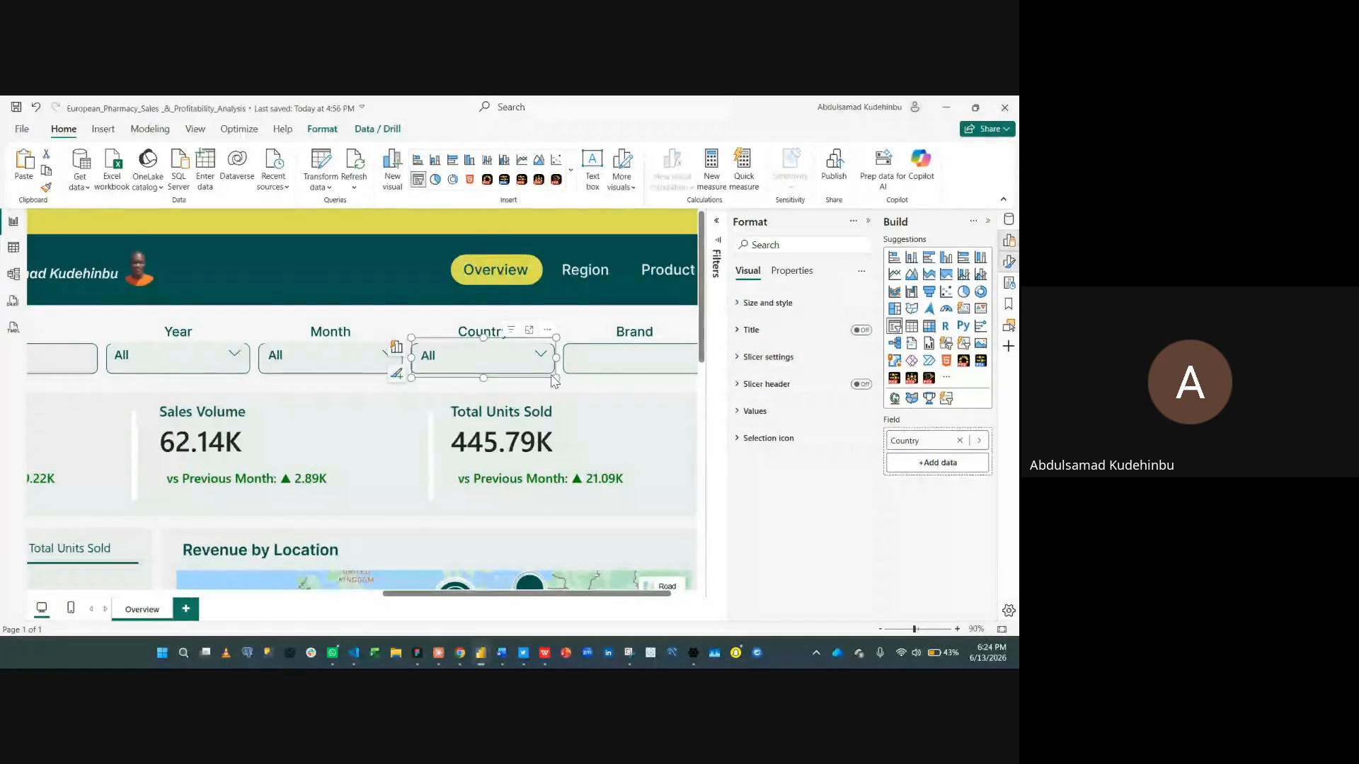
key("ctrl+v")
scroll(556, 382, "right", 2)
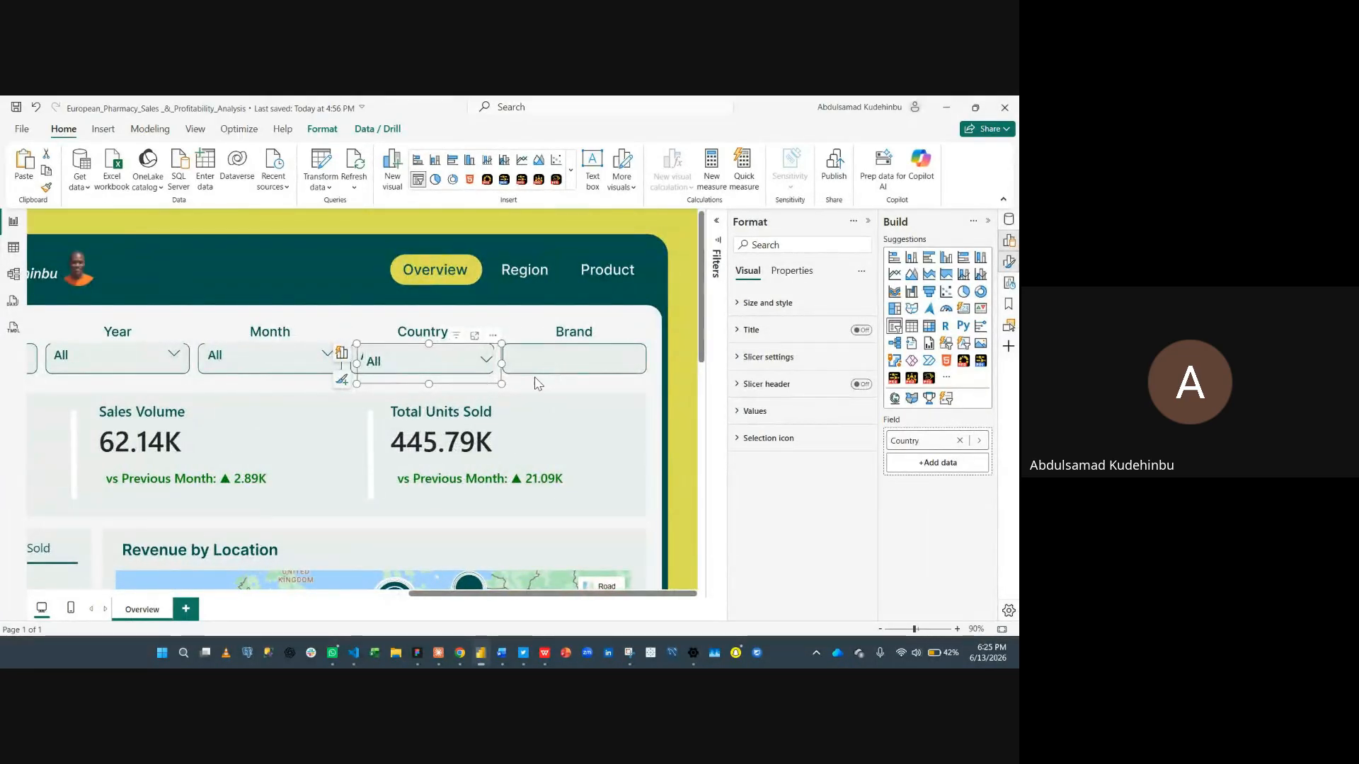
left_click_drag(492, 385, 636, 381)
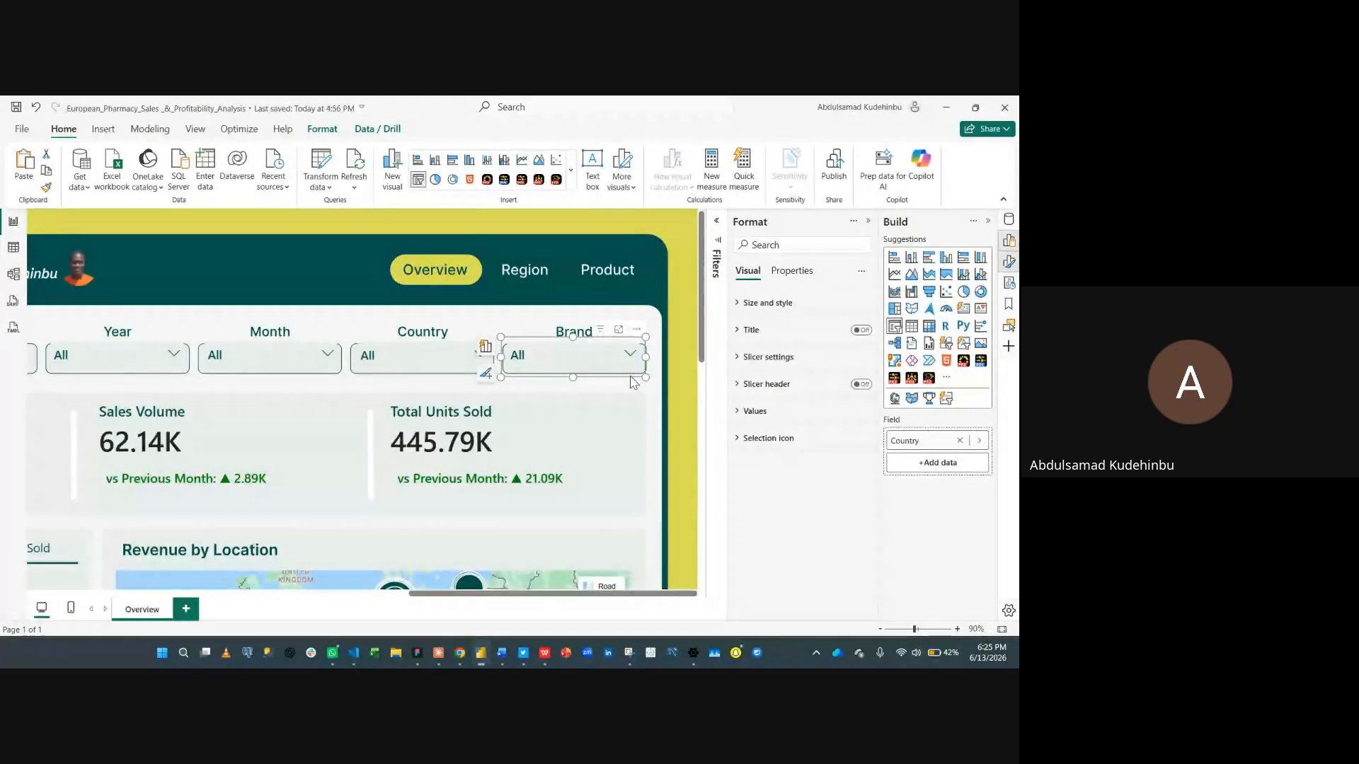
- Replace the copied slicer's field with the DimProduct Brand field
left_click(960, 440)
left_click(929, 440)
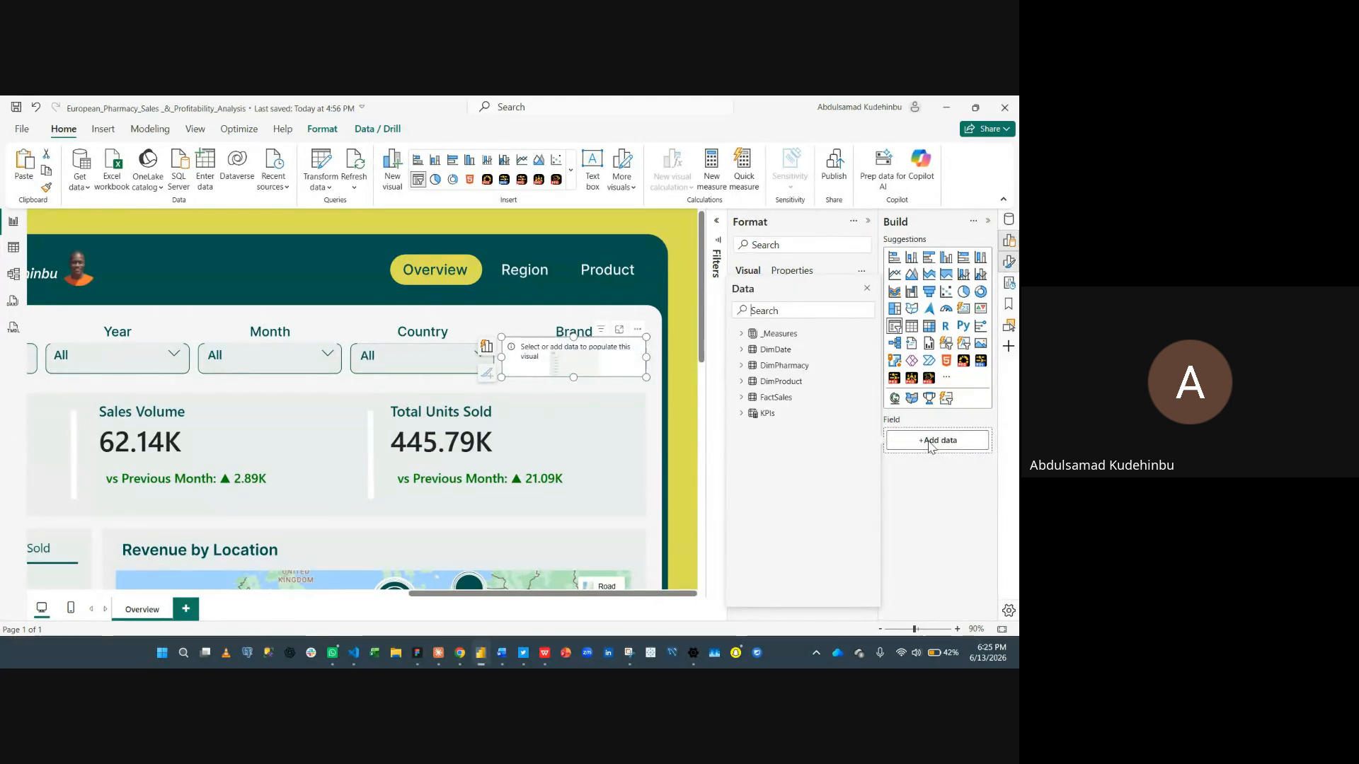
type("bra")
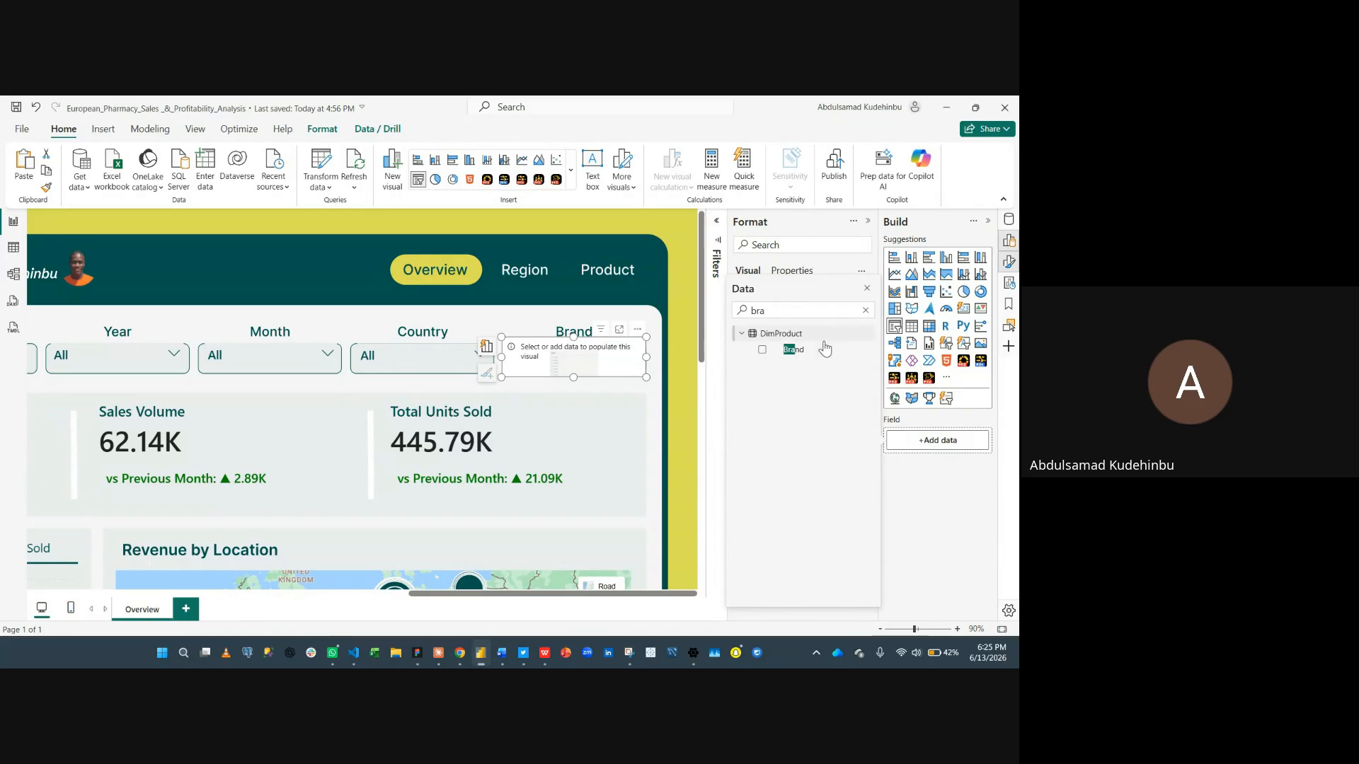
left_click(763, 351)
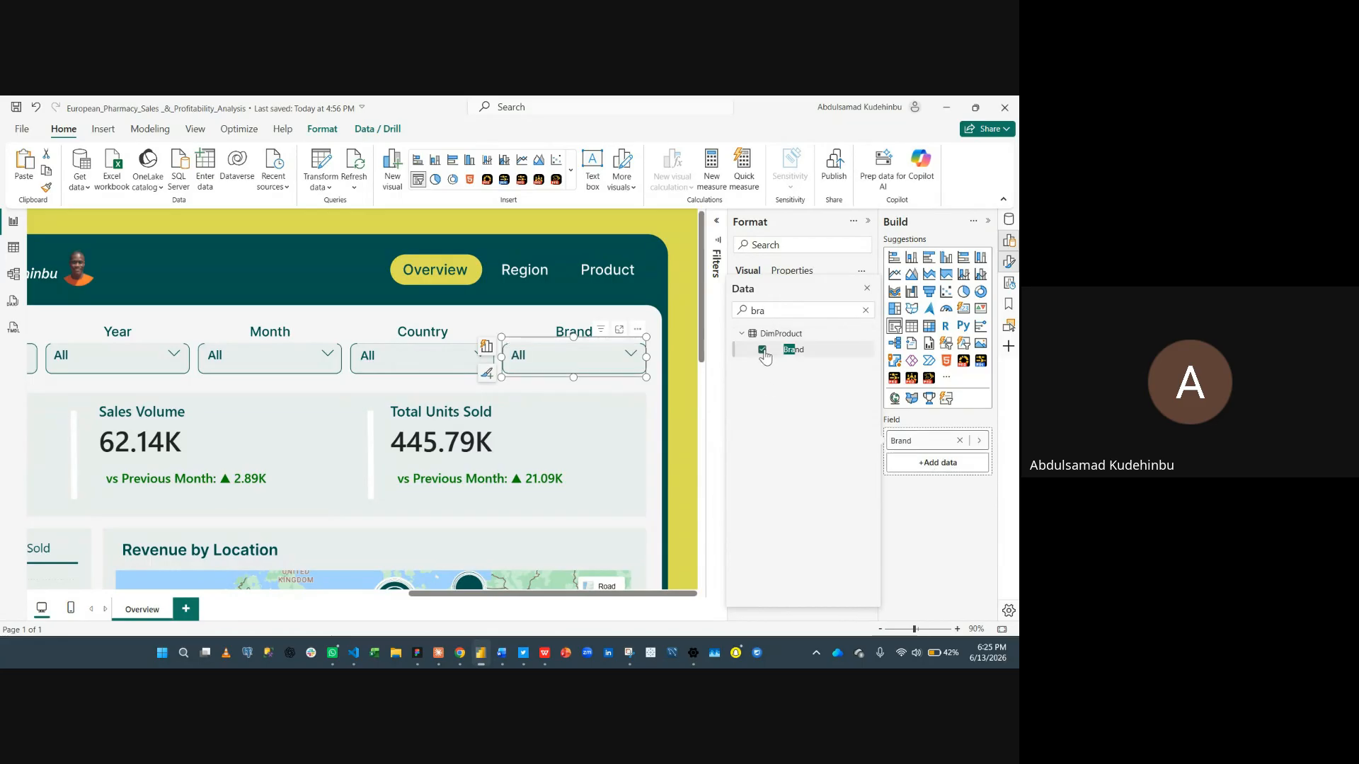
left_click(867, 290)
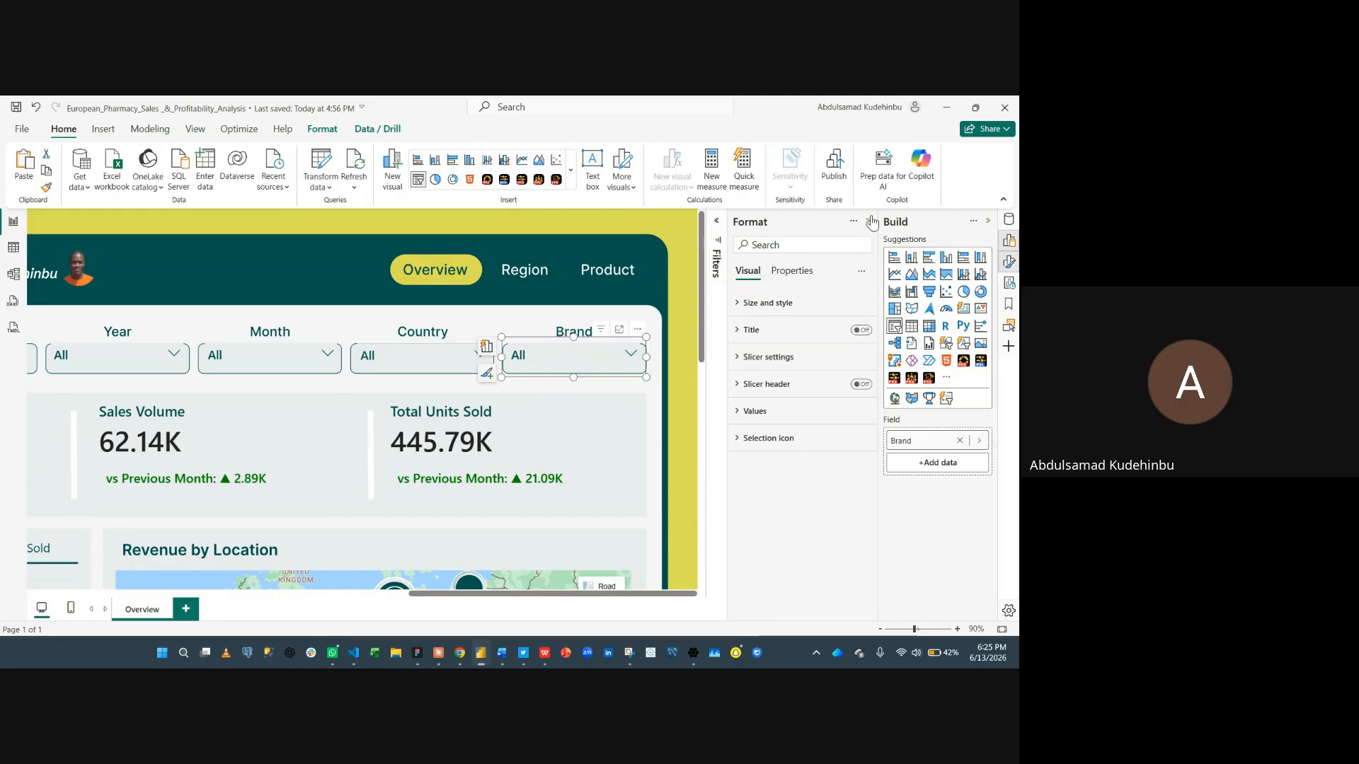
- Test the header slicers by filtering to a single brand and switching the Country slicer to Belgium
left_click(869, 221)
left_click(988, 221)
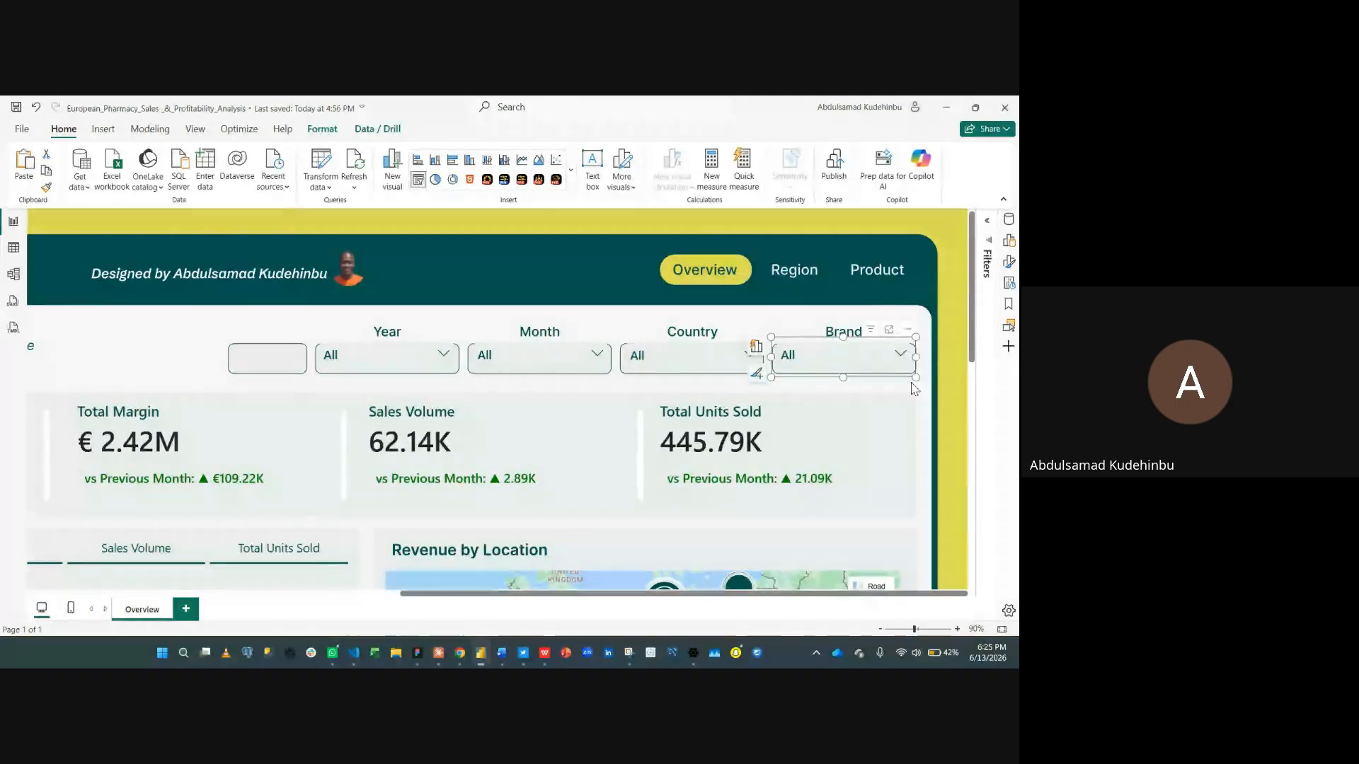
left_click(1001, 629)
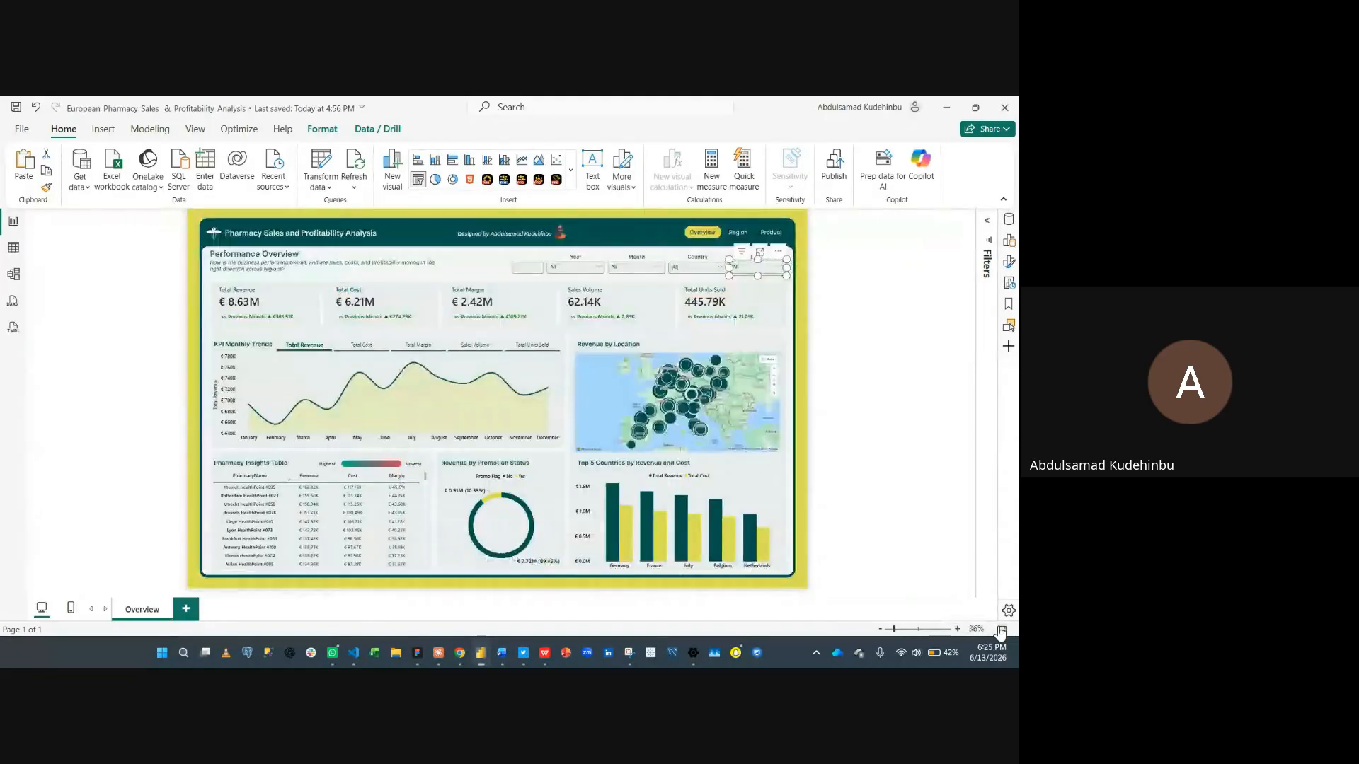
left_click(851, 384)
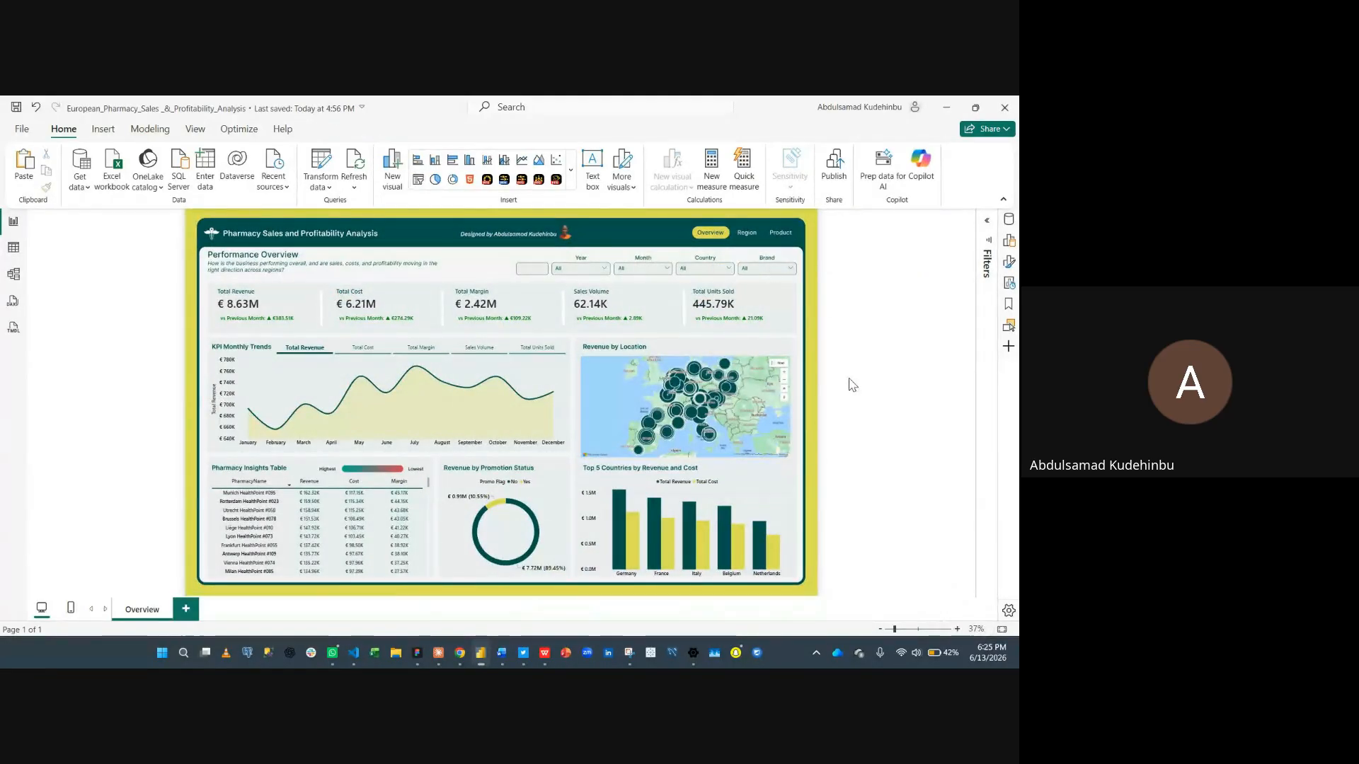
left_click(763, 271)
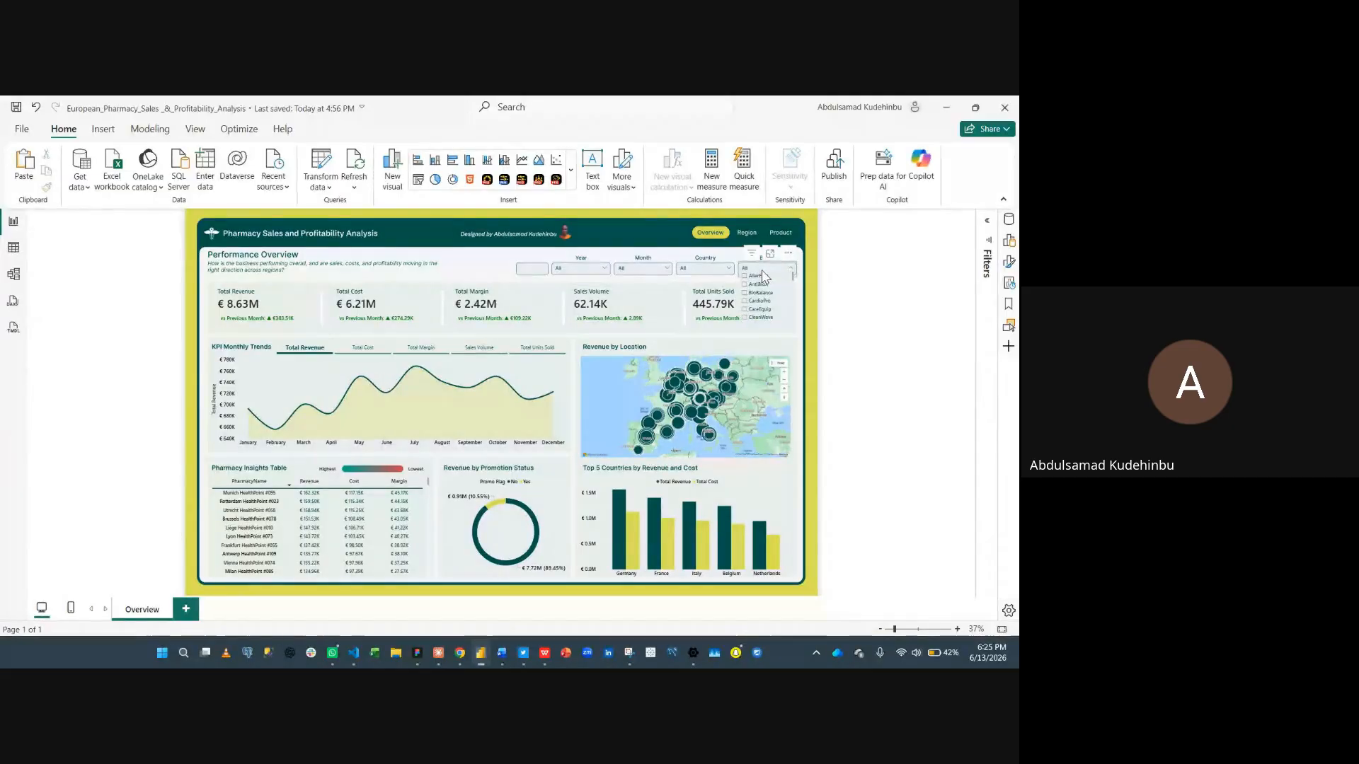
left_click(758, 284)
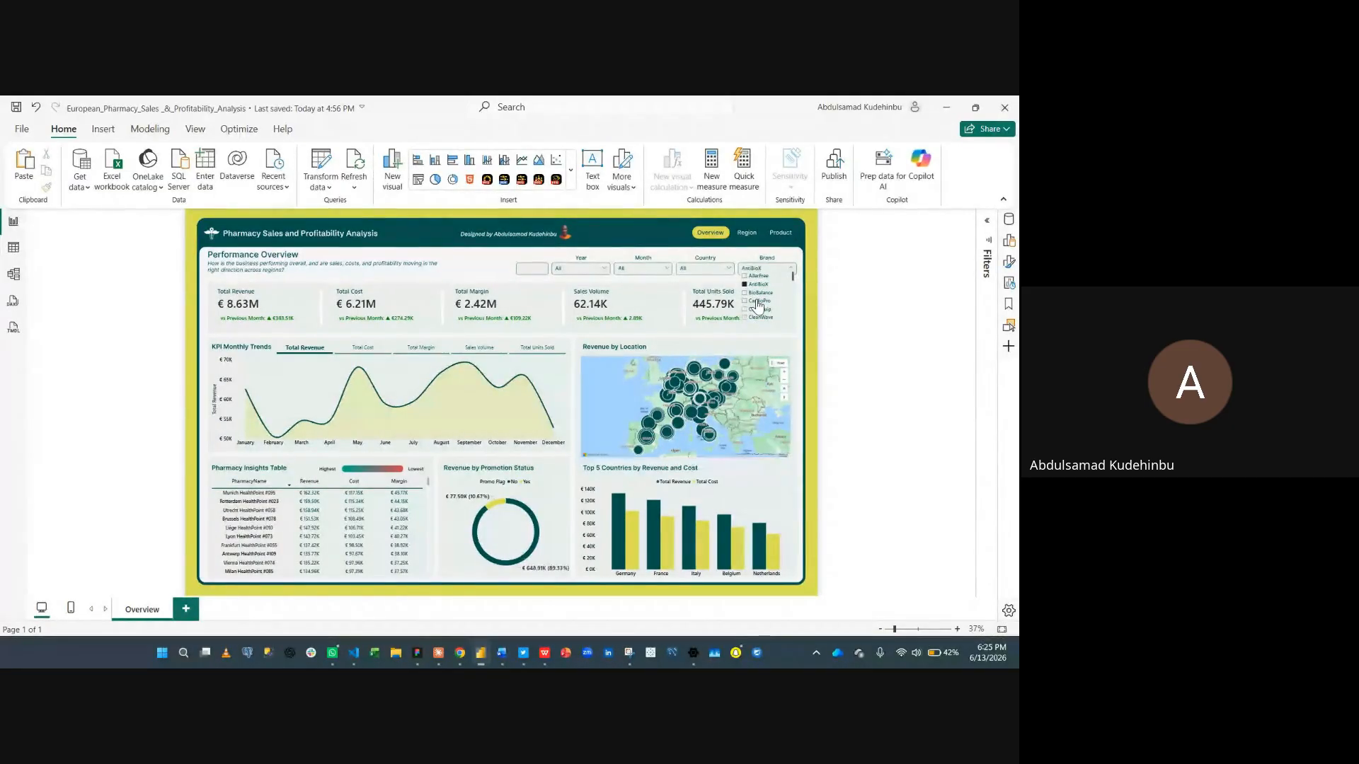
left_click(756, 302)
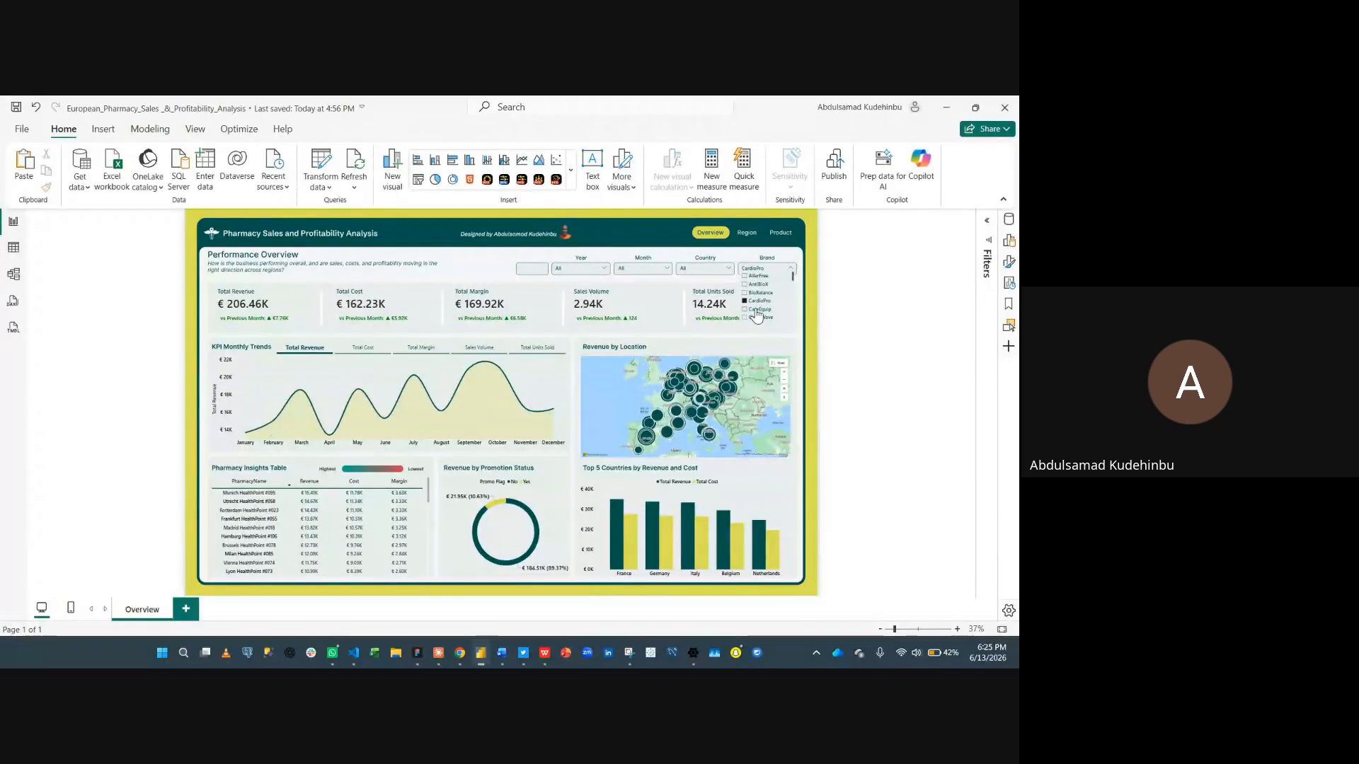
left_click(756, 310)
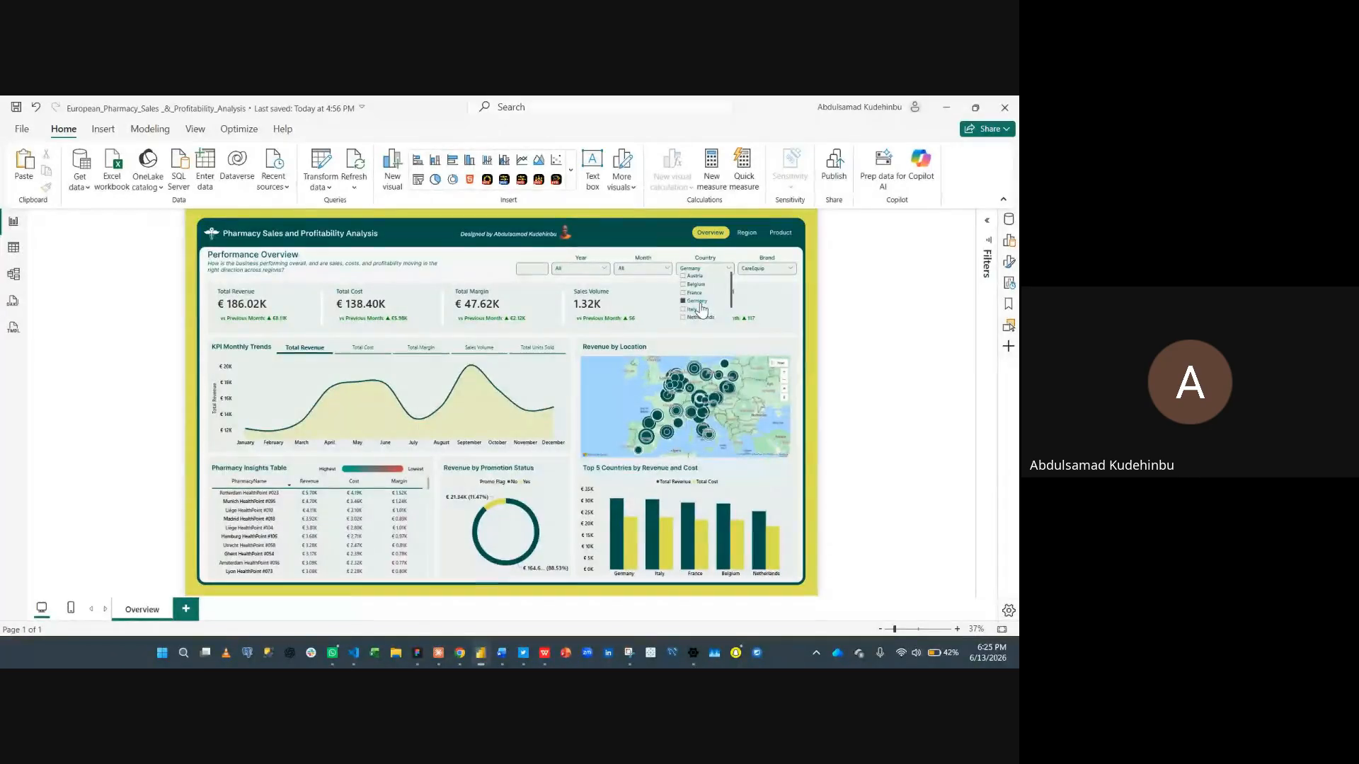
left_click(701, 300)
left_click(700, 286)
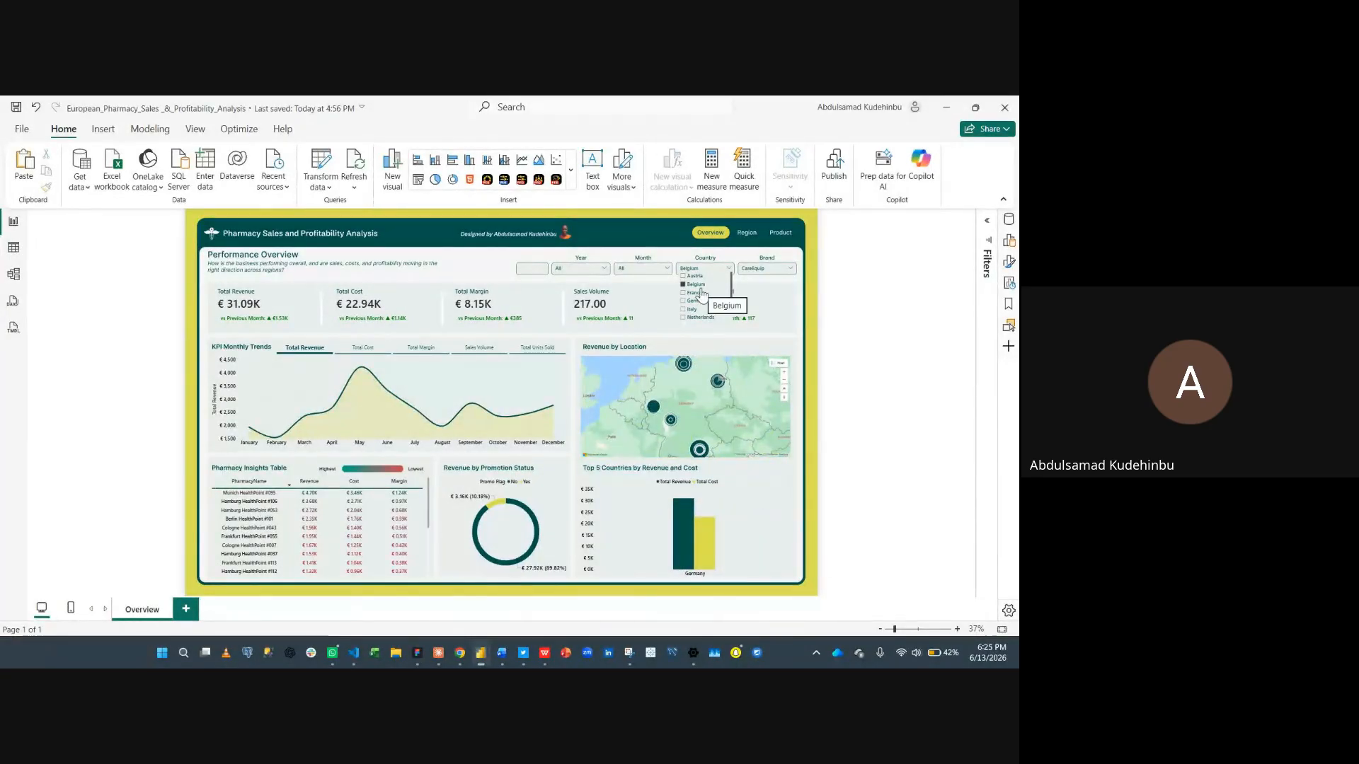
- Filter the Month slicer to April and the Year slicer to 2025
left_click(641, 268)
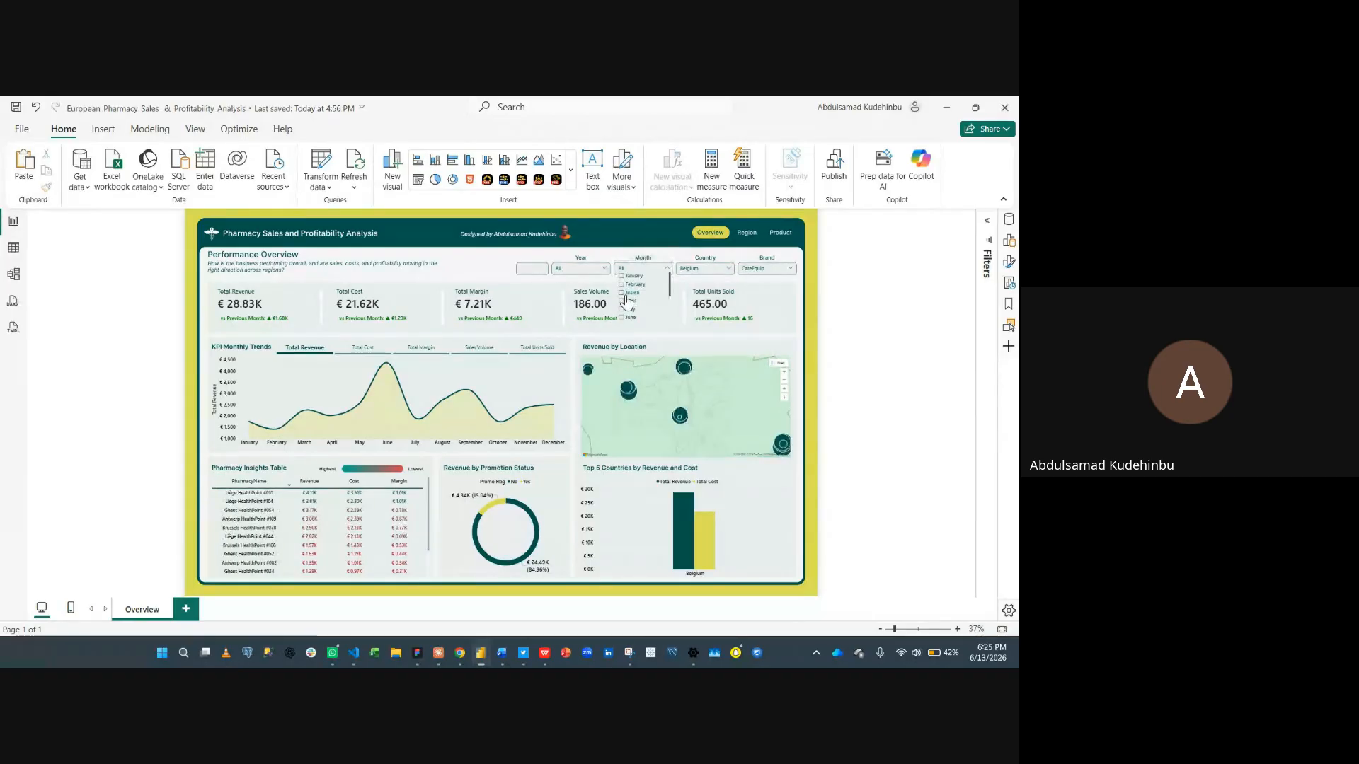
left_click(622, 293)
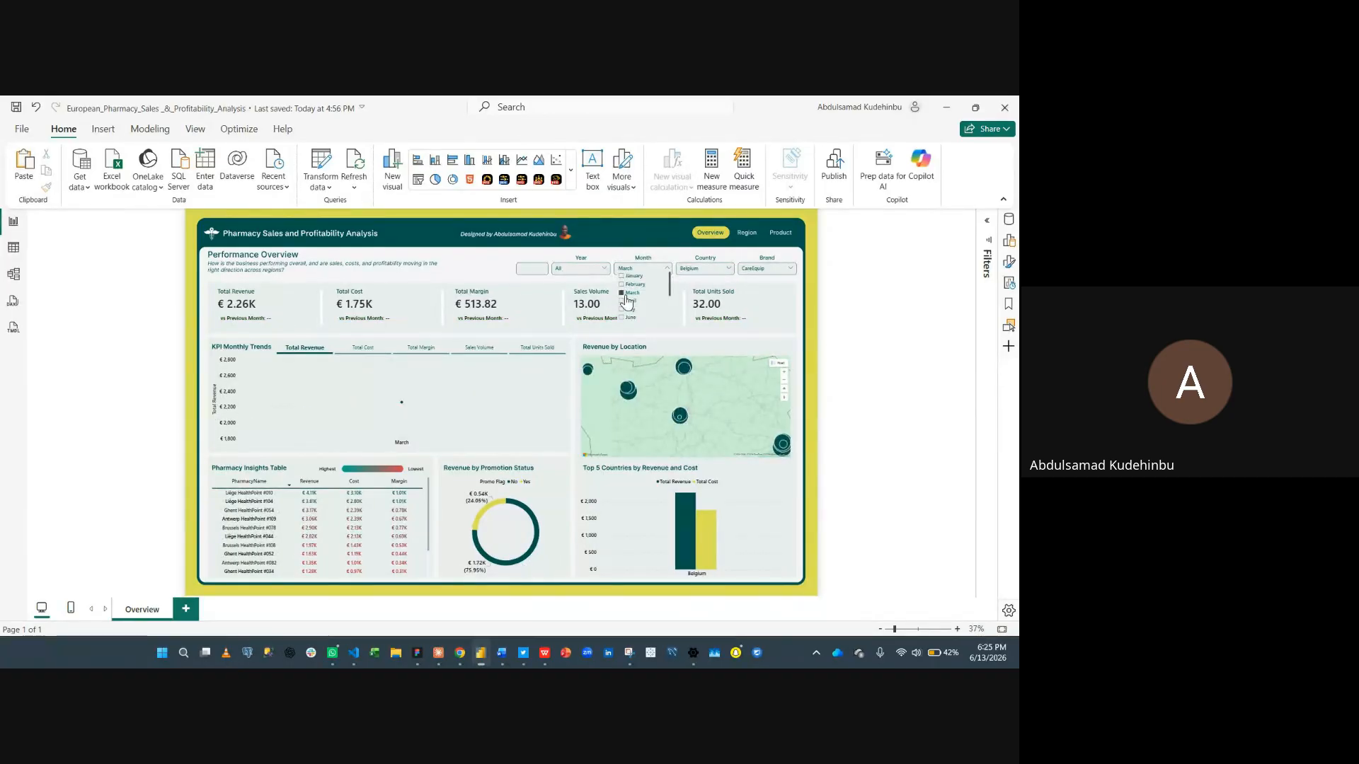
left_click(626, 302)
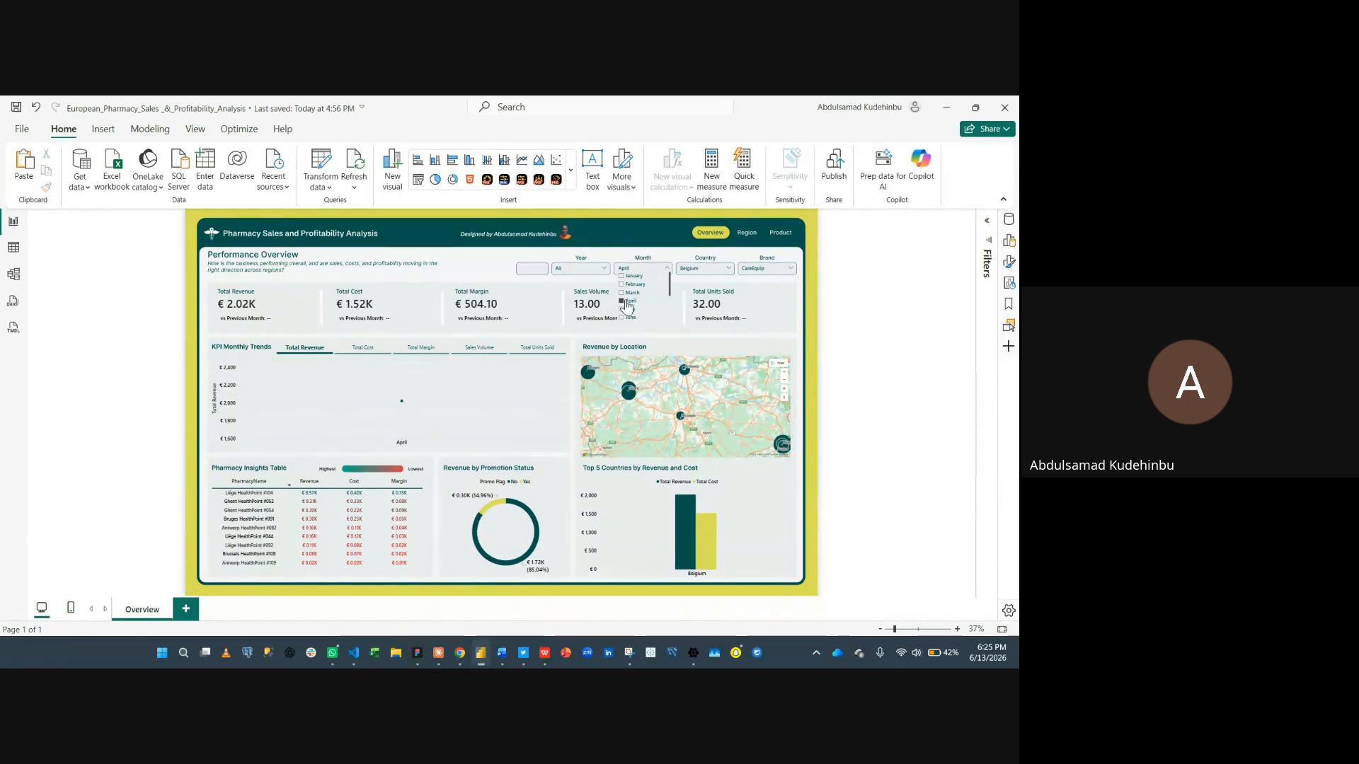
left_click(602, 269)
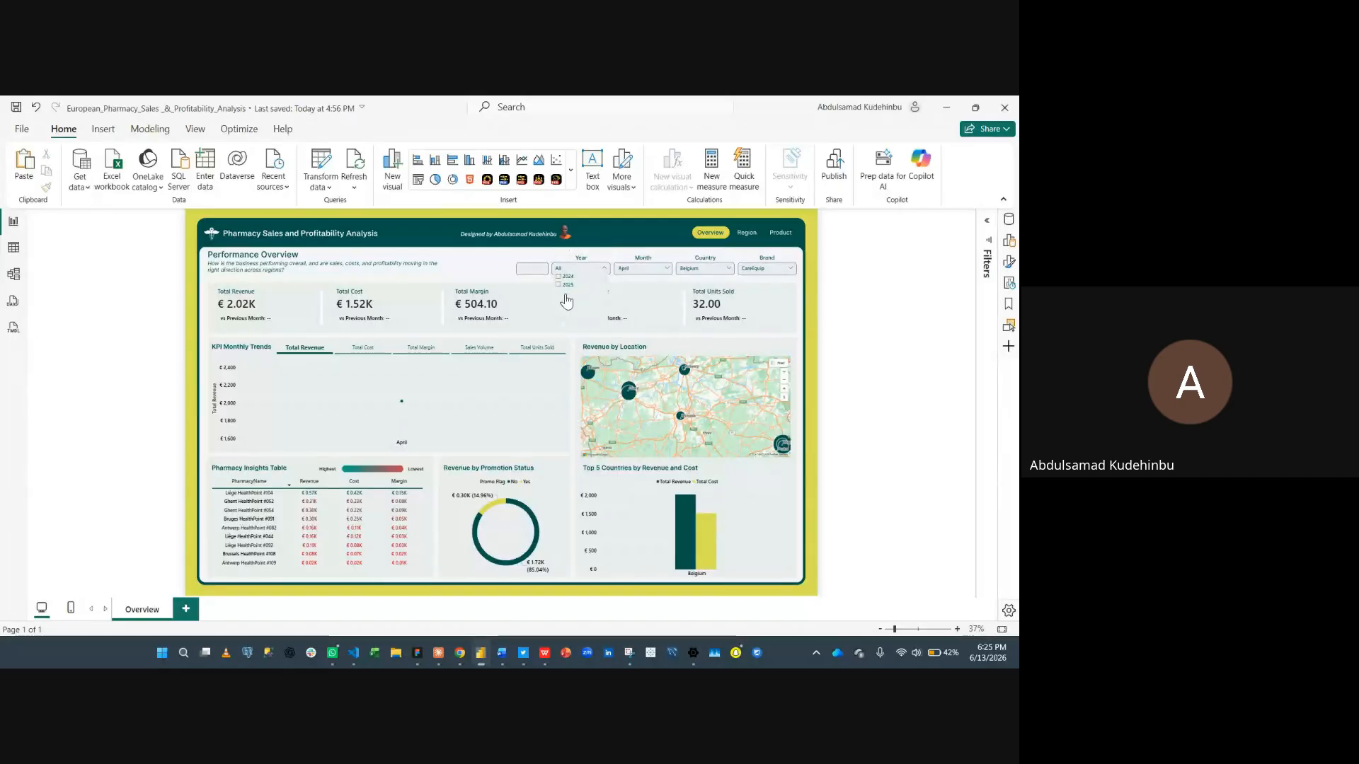
left_click(567, 286)
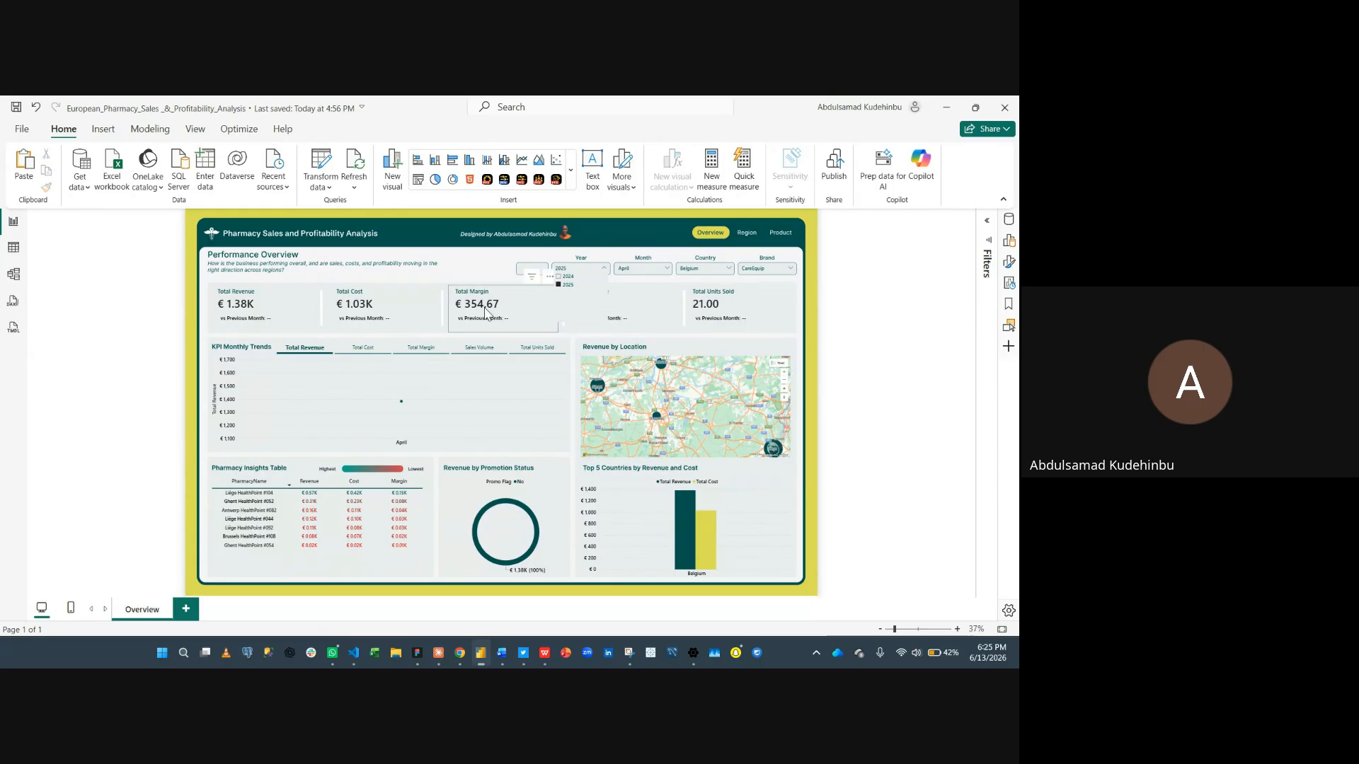
left_click(641, 268)
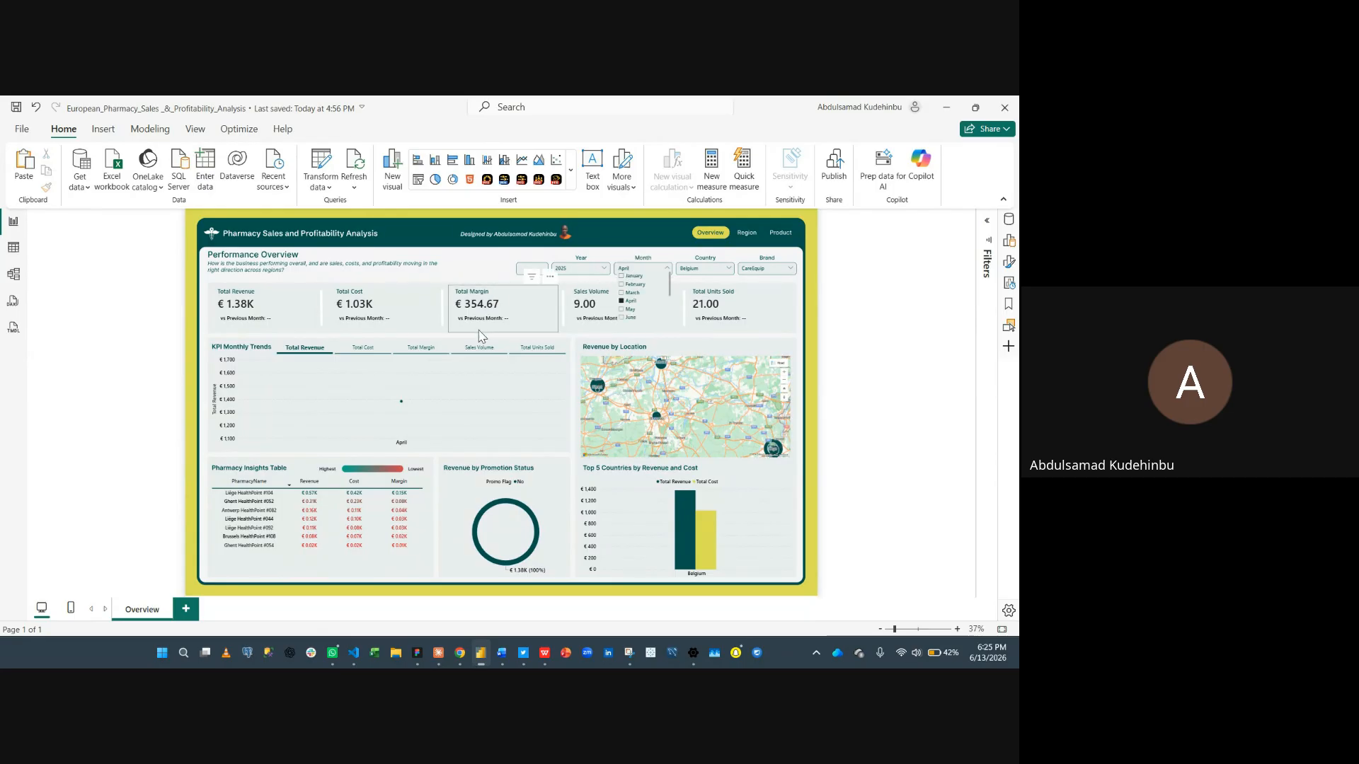
left_click(966, 313)
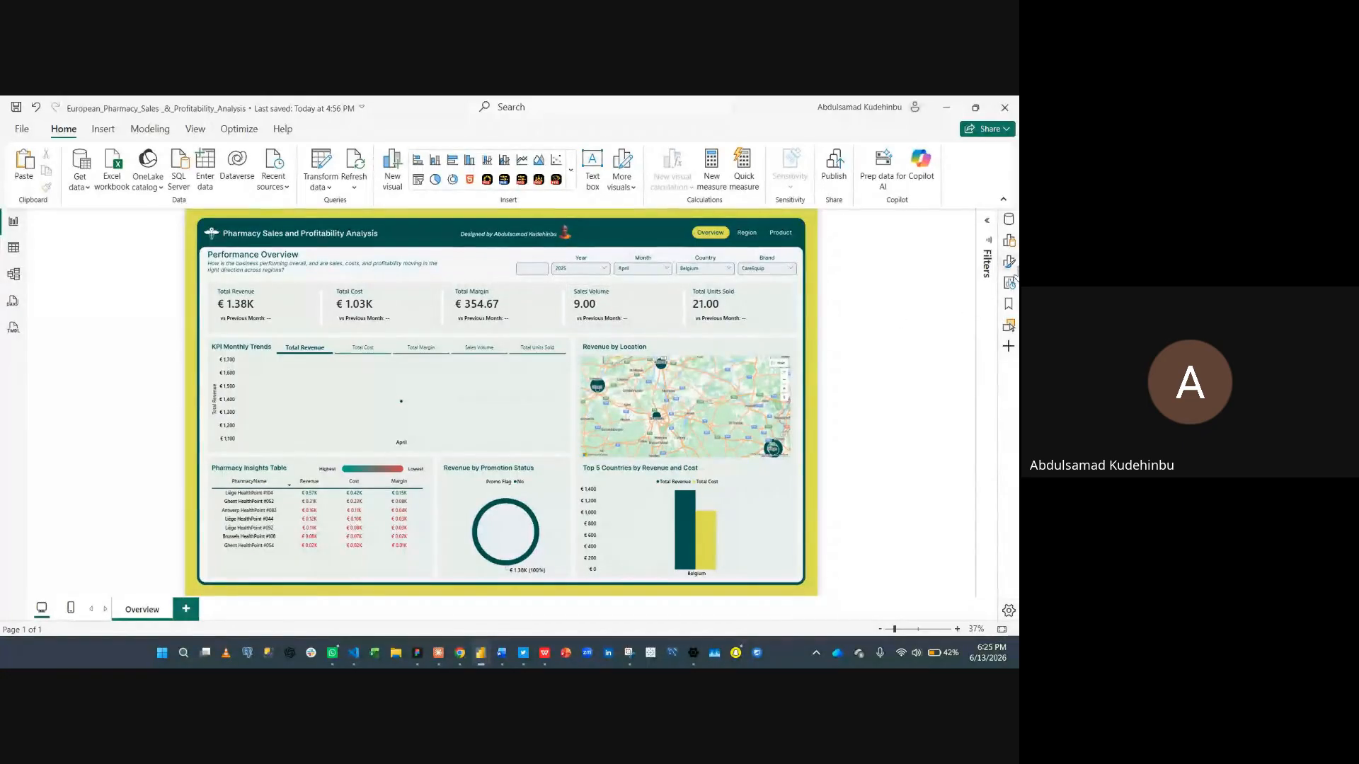
- Mark the DimDate table as a date table using its Date column
left_click(1008, 218)
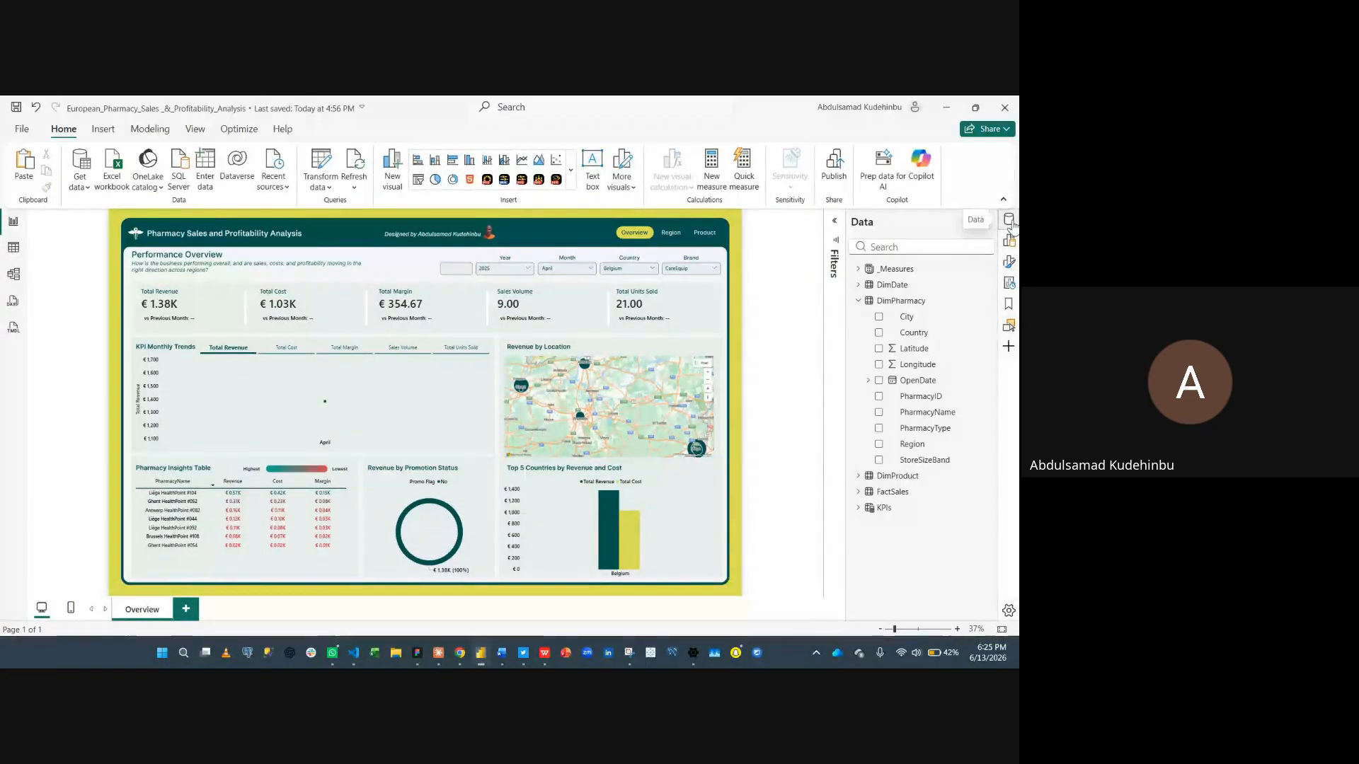
left_click(900, 300)
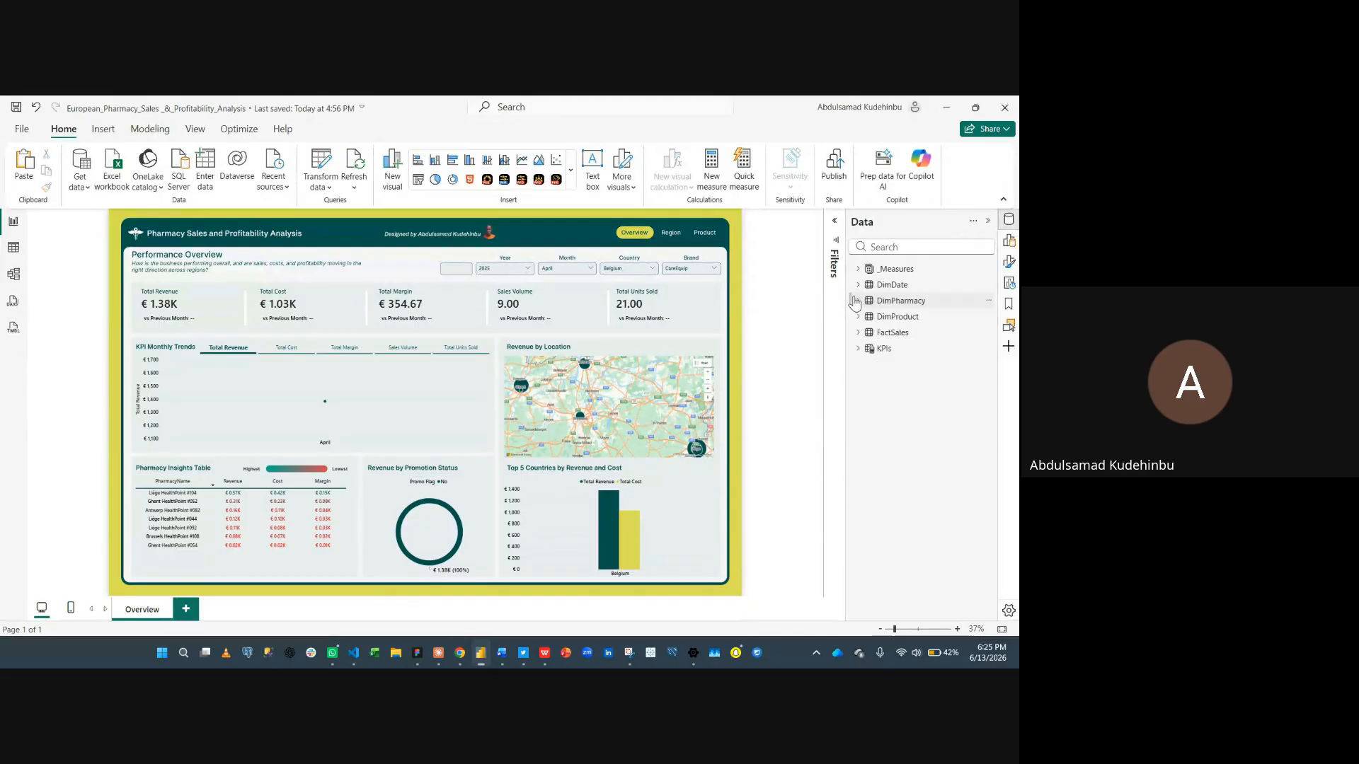
left_click(893, 284)
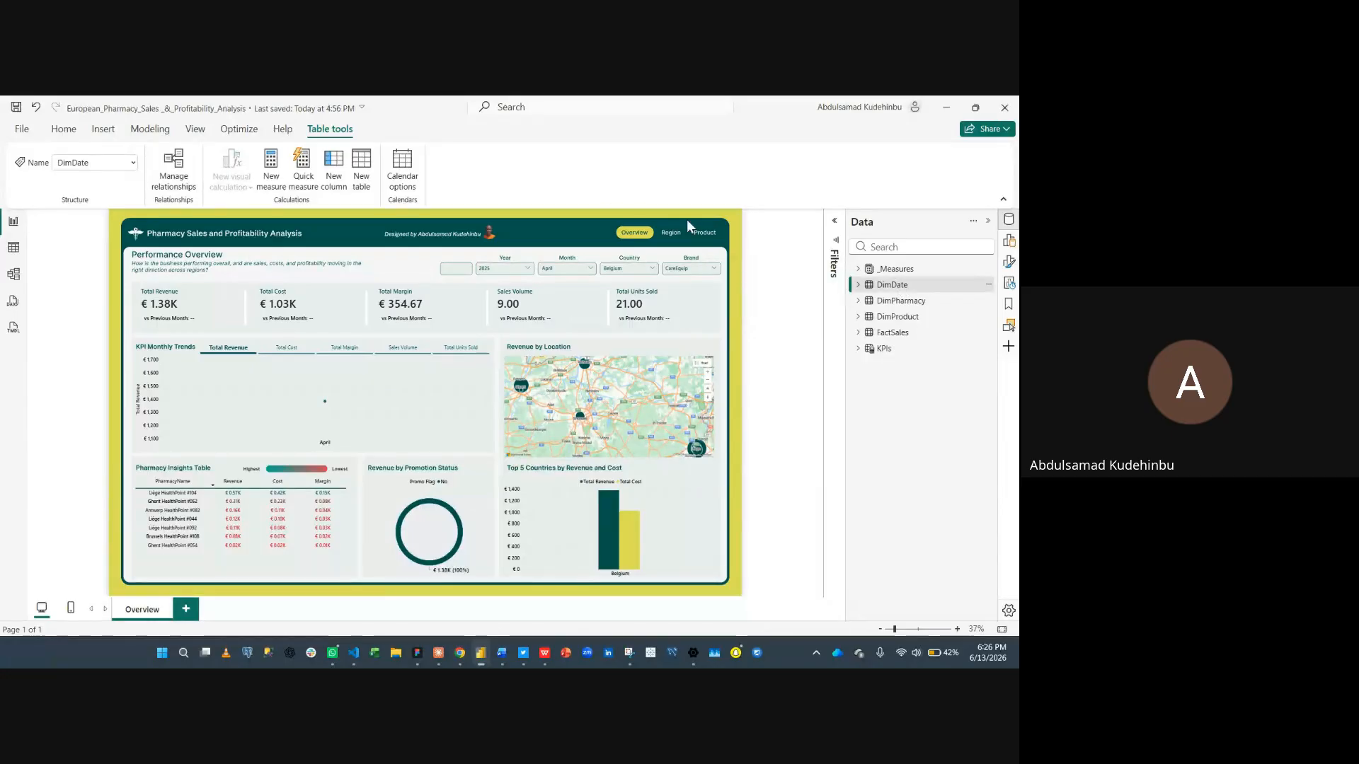
left_click(402, 164)
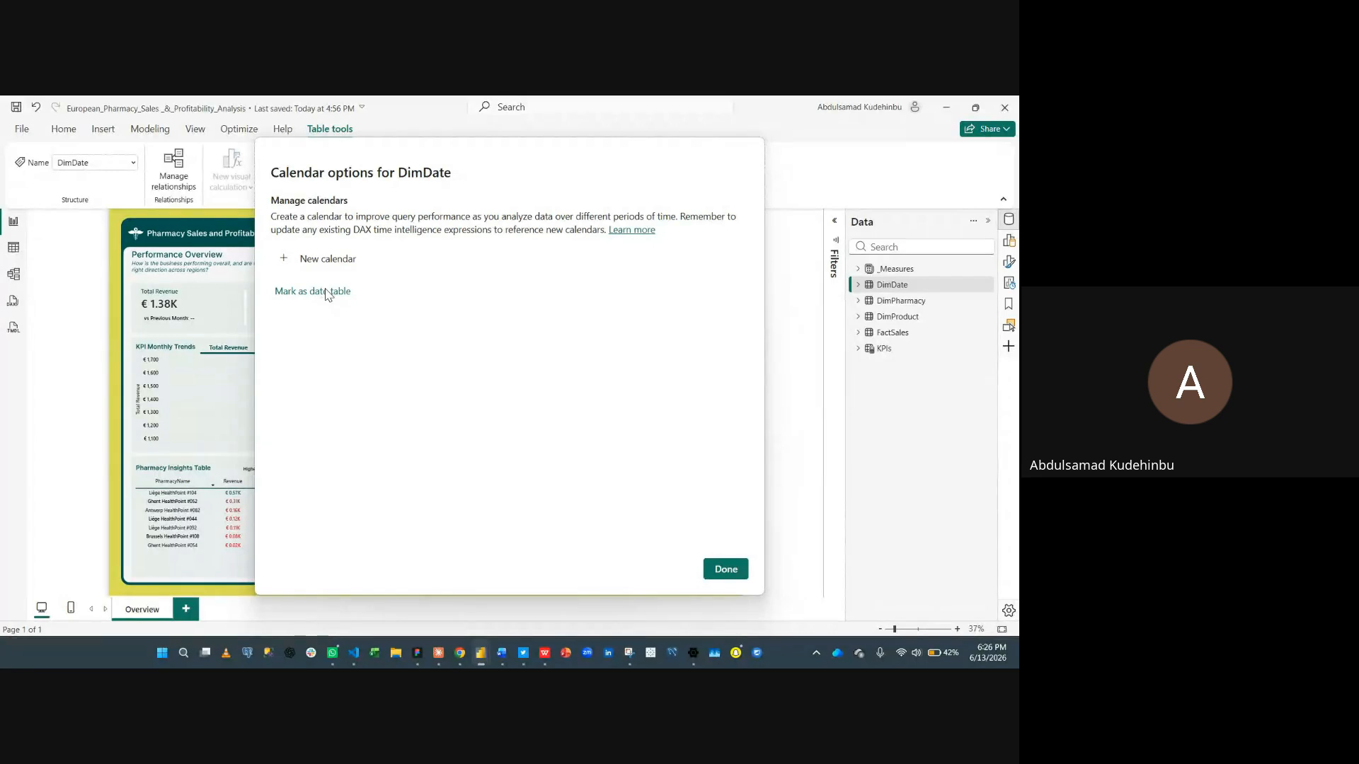
left_click(303, 291)
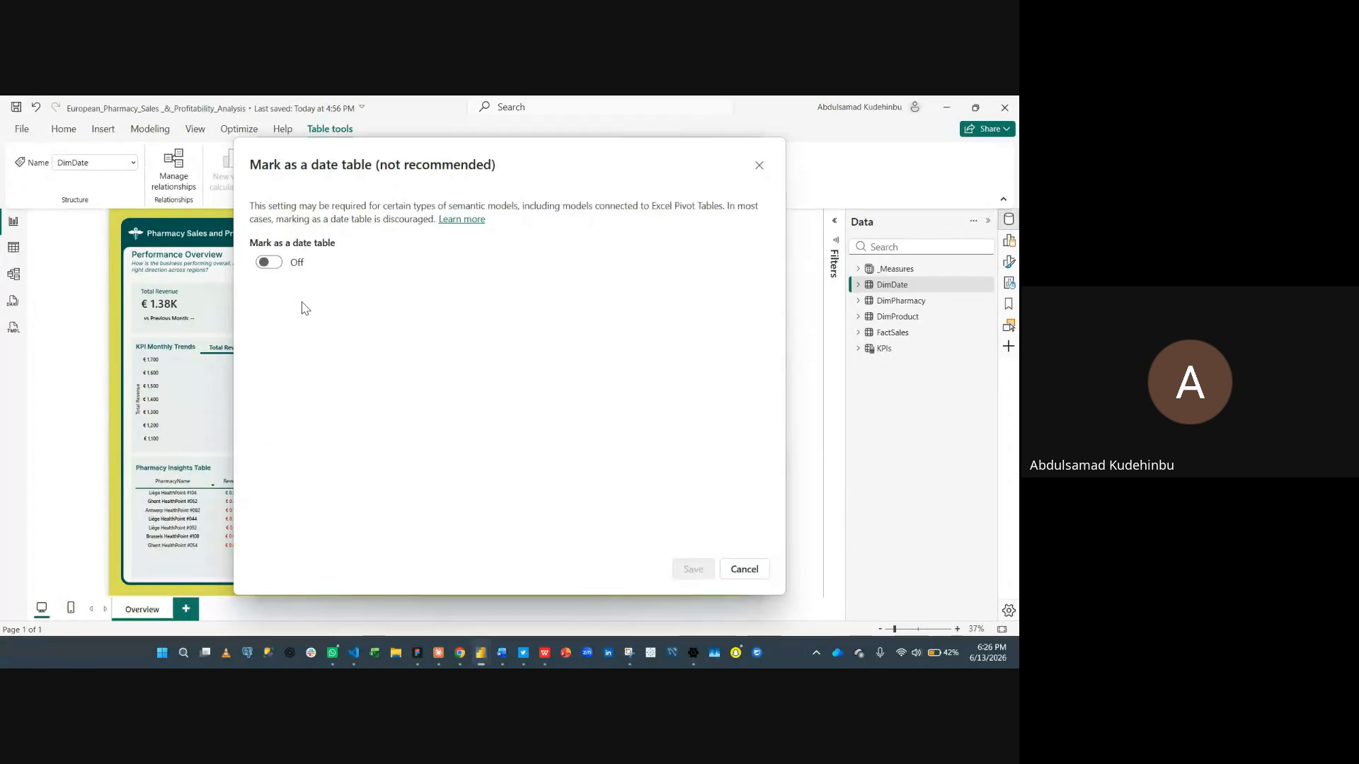
left_click(278, 265)
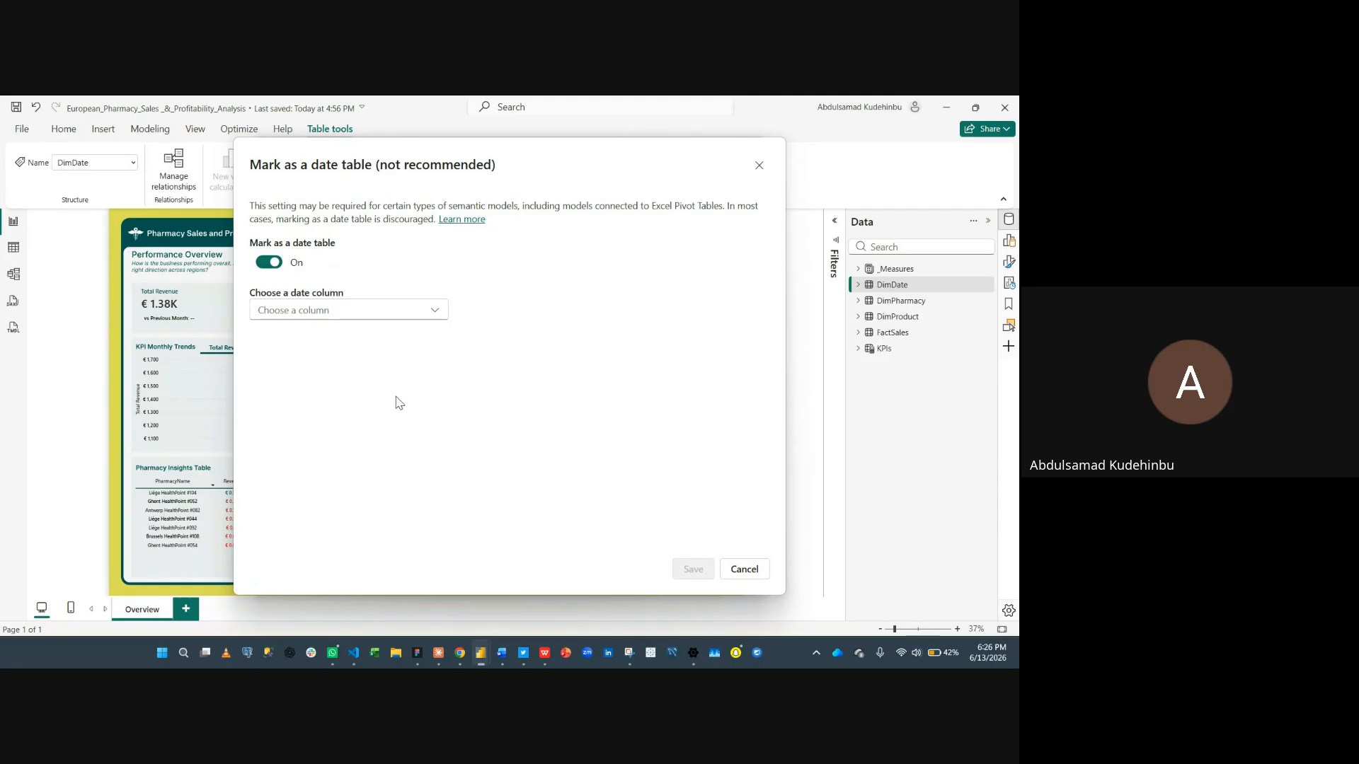
left_click(352, 309)
left_click(334, 334)
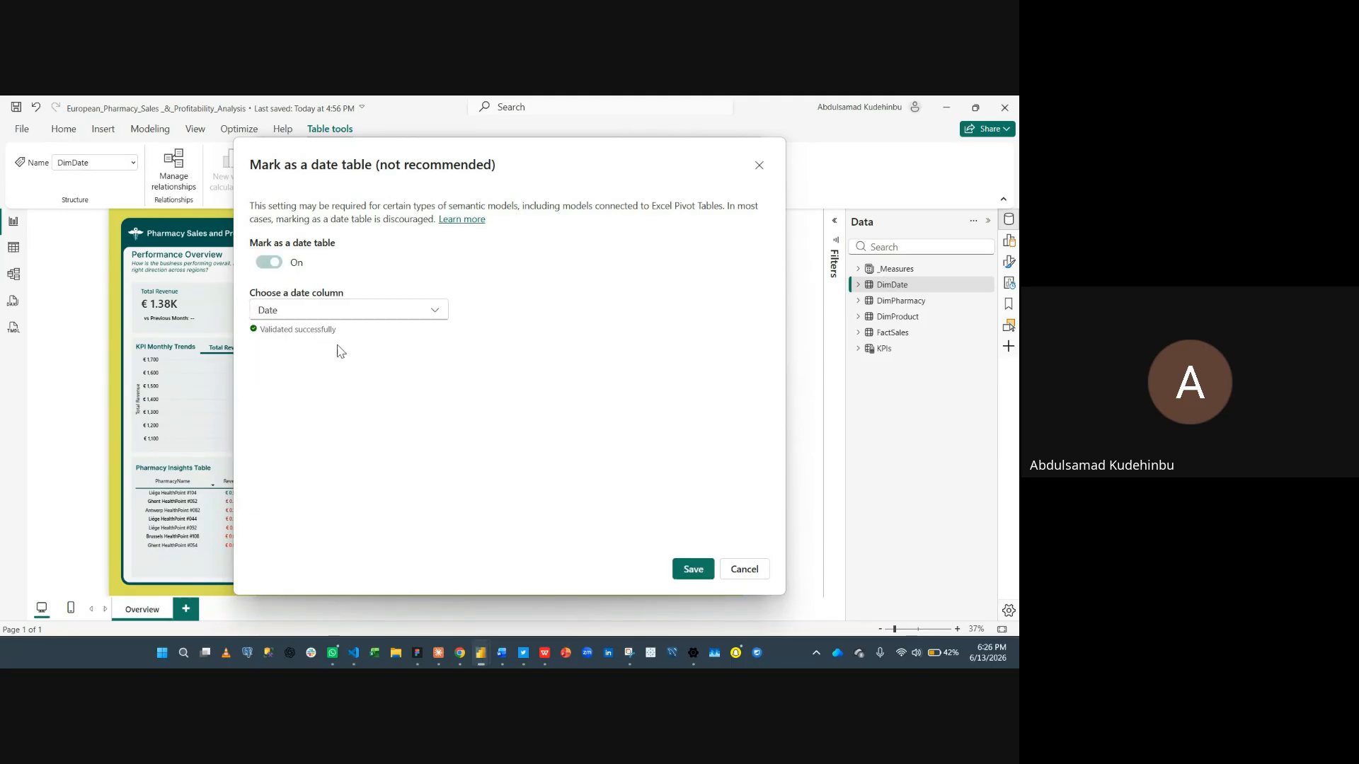
left_click(694, 569)
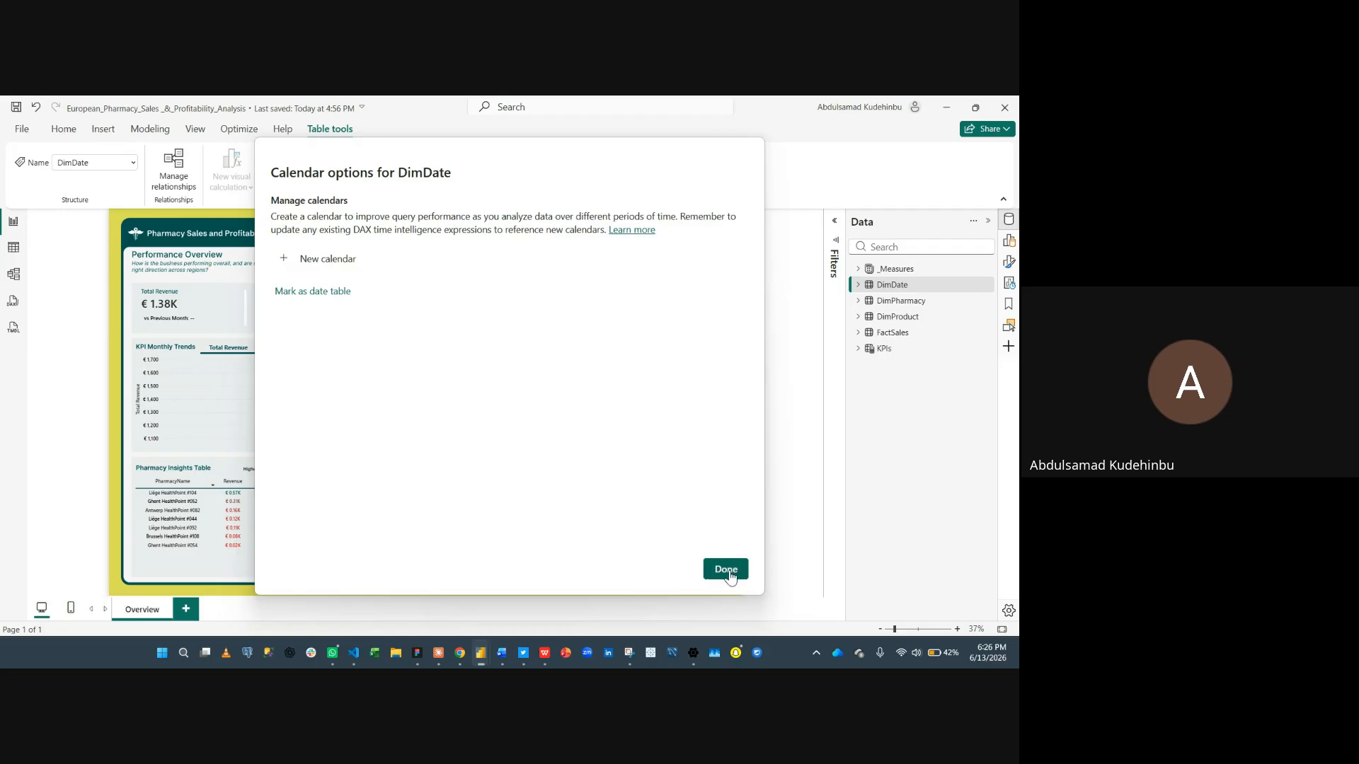
left_click(725, 569)
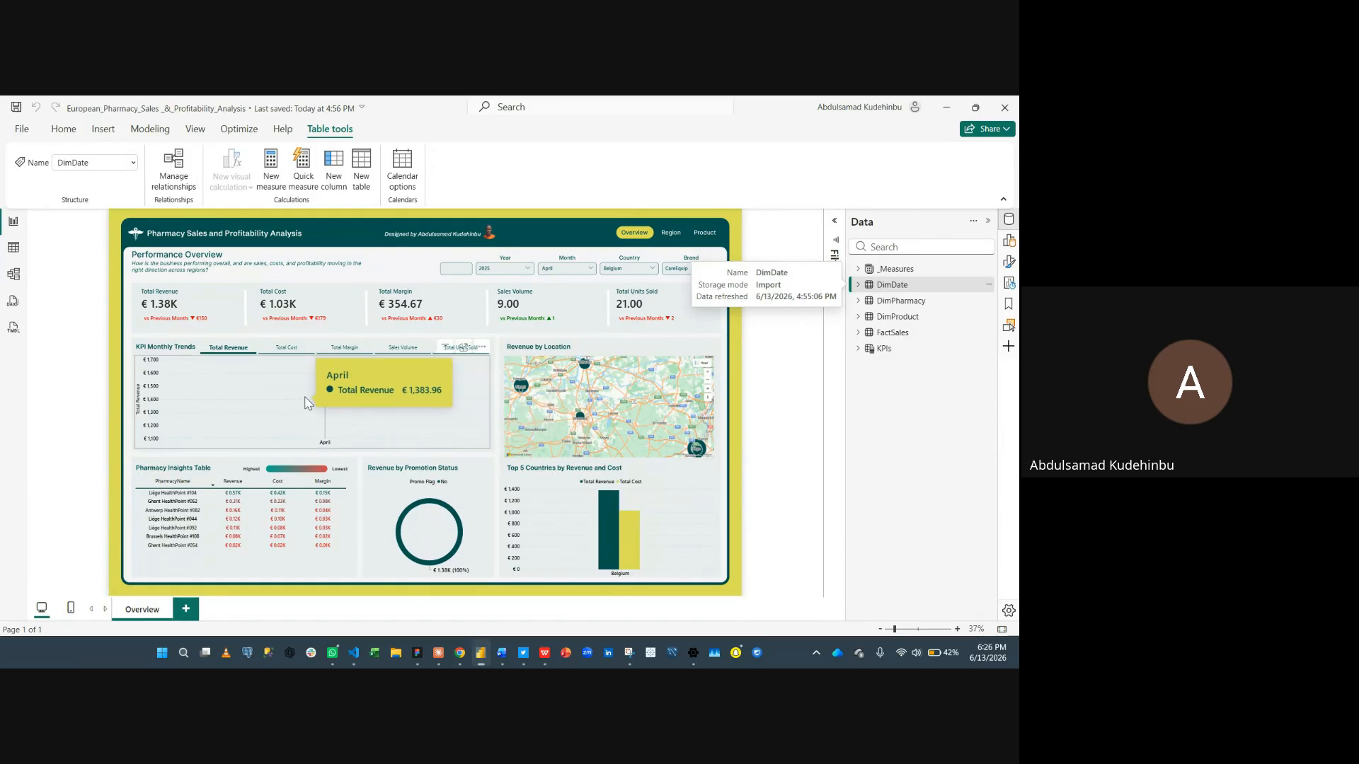
- Change the Month slicer selection to March
left_click(554, 271)
left_click(552, 300)
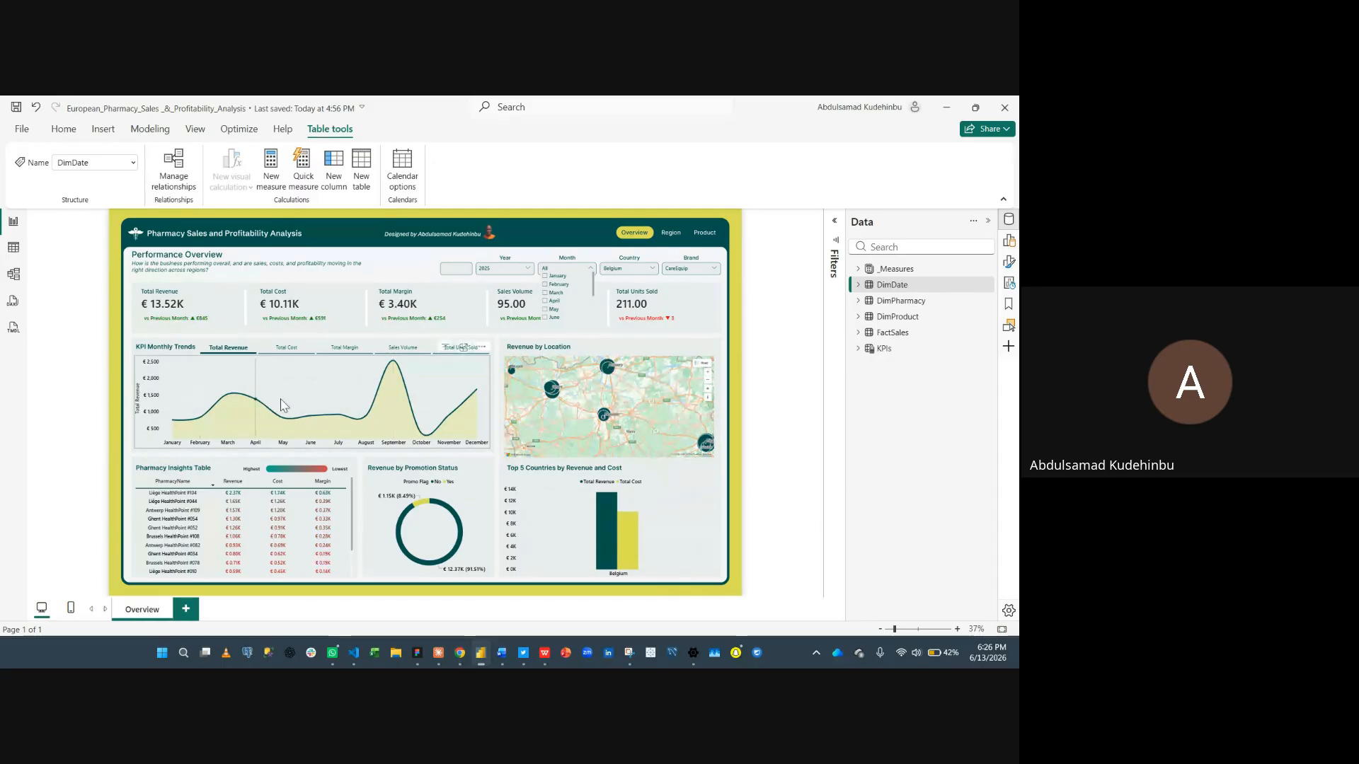
left_click(555, 293)
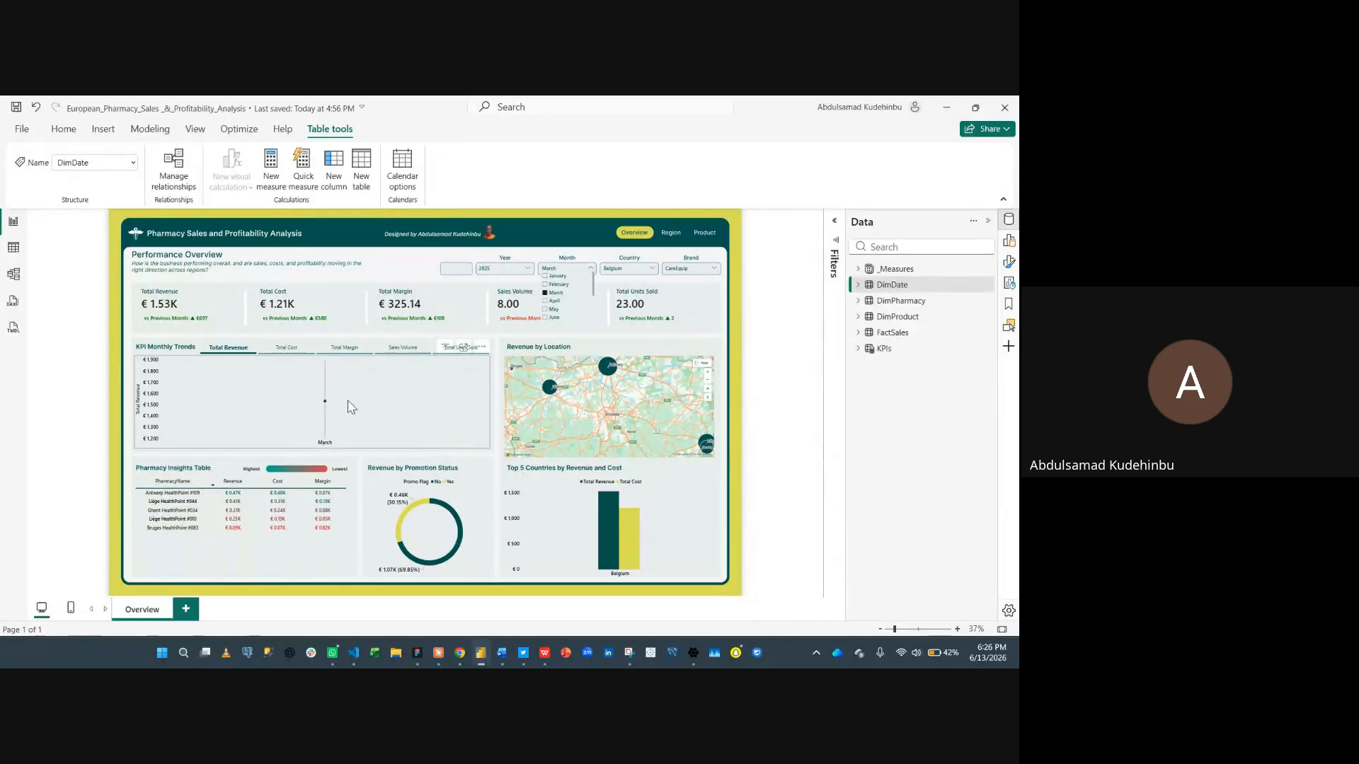
mouse_move(338, 407)
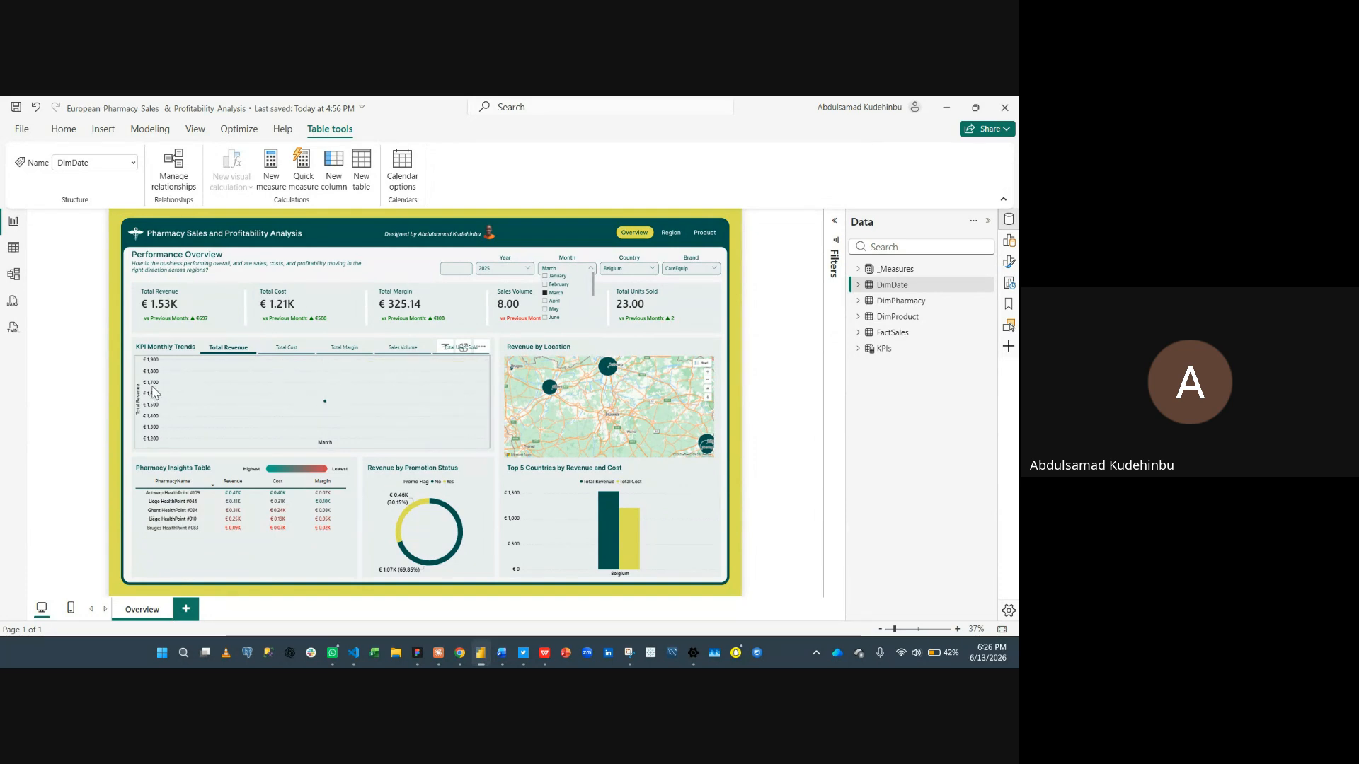
mouse_move(354, 432)
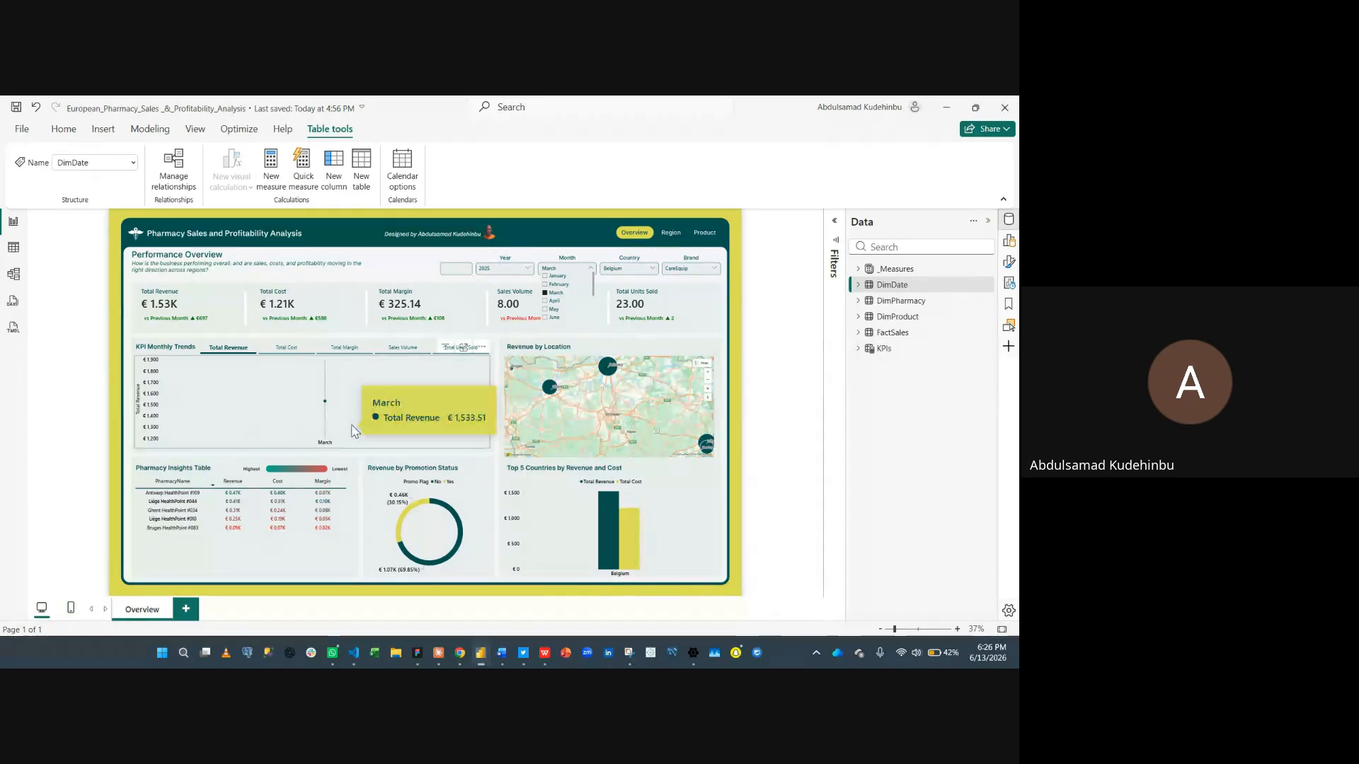
- Close the Month slicer list, select the Month slicer and switch on Edit interactions mode
left_click(599, 274)
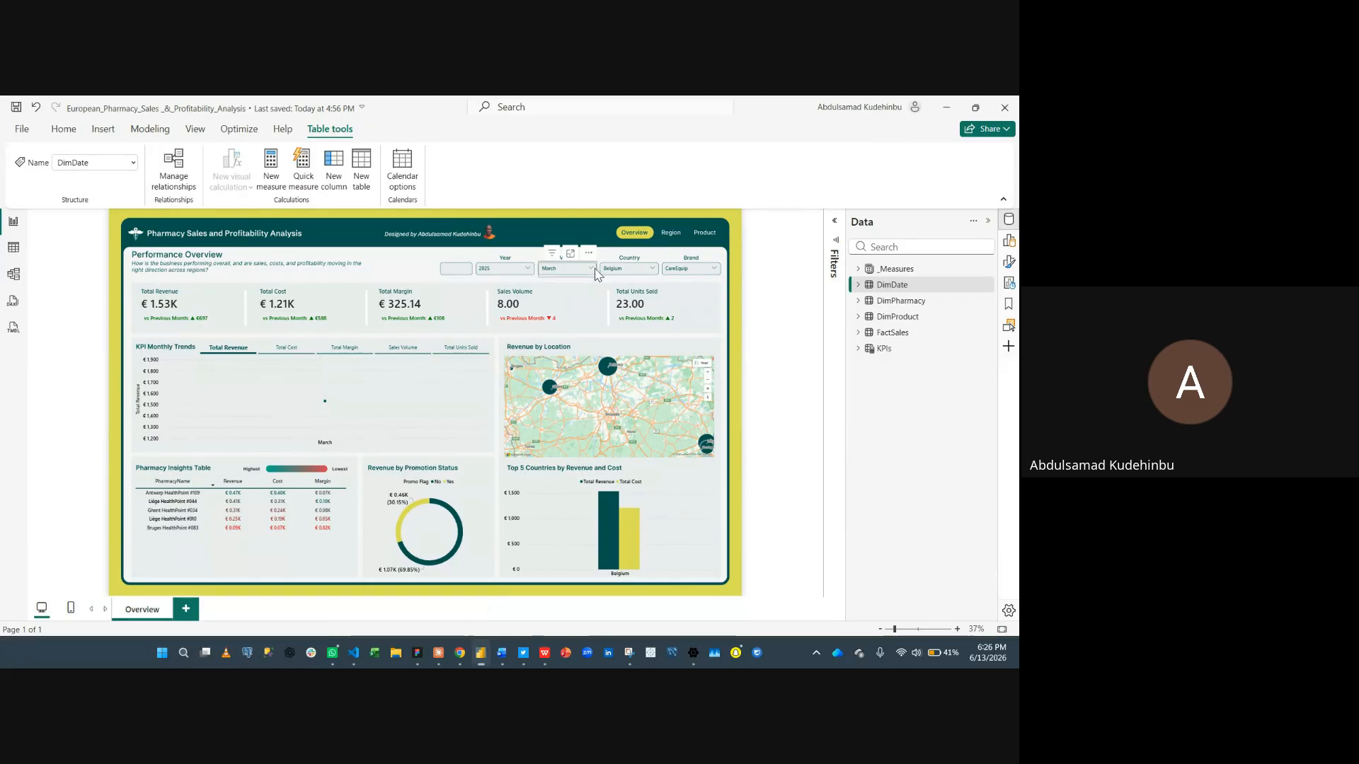
left_click(543, 272)
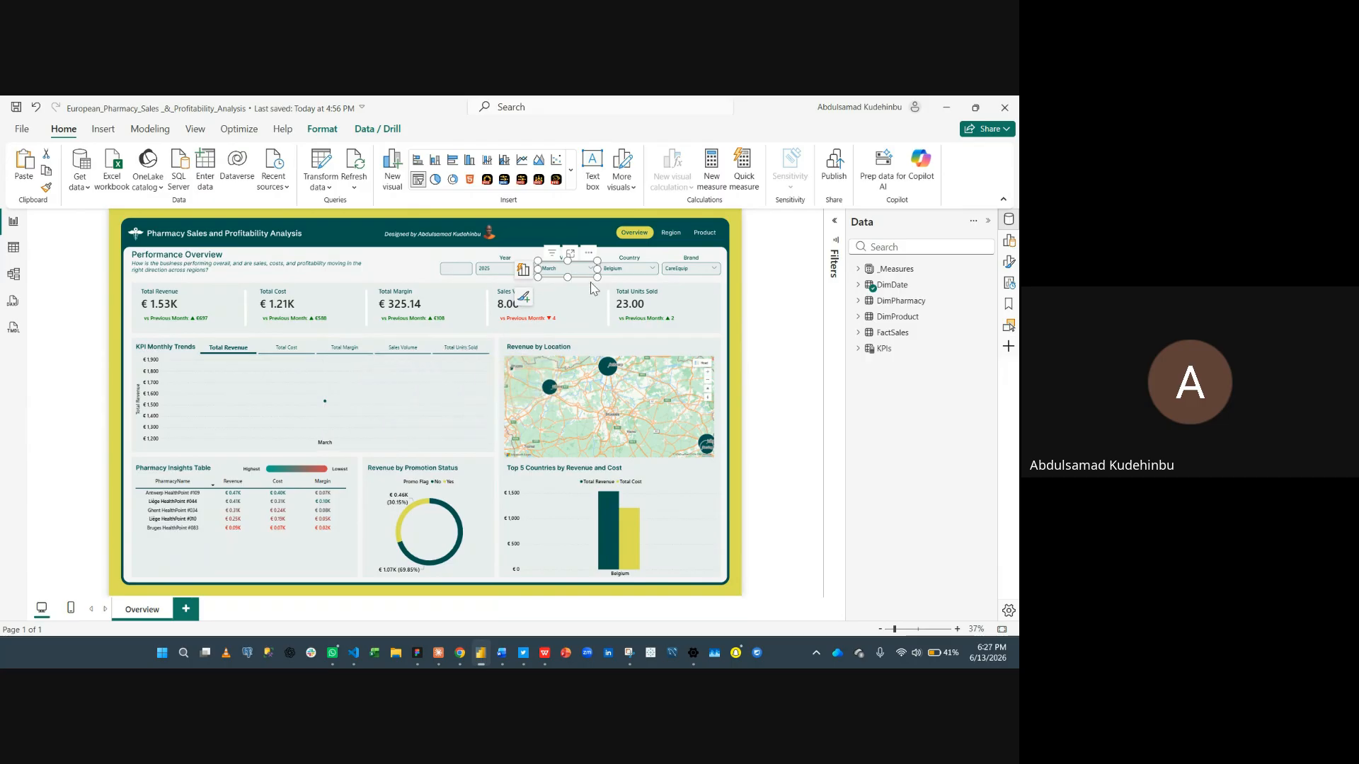
left_click(321, 133)
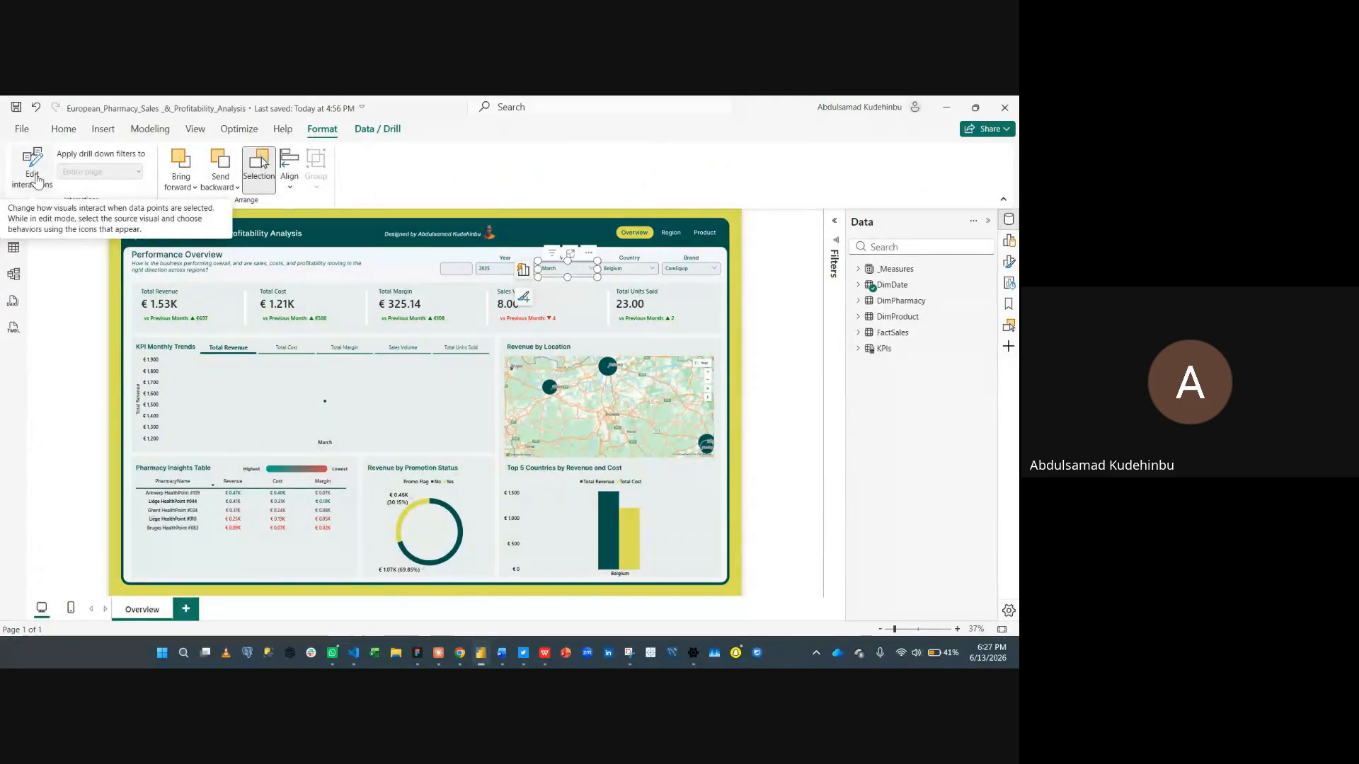
left_click(34, 173)
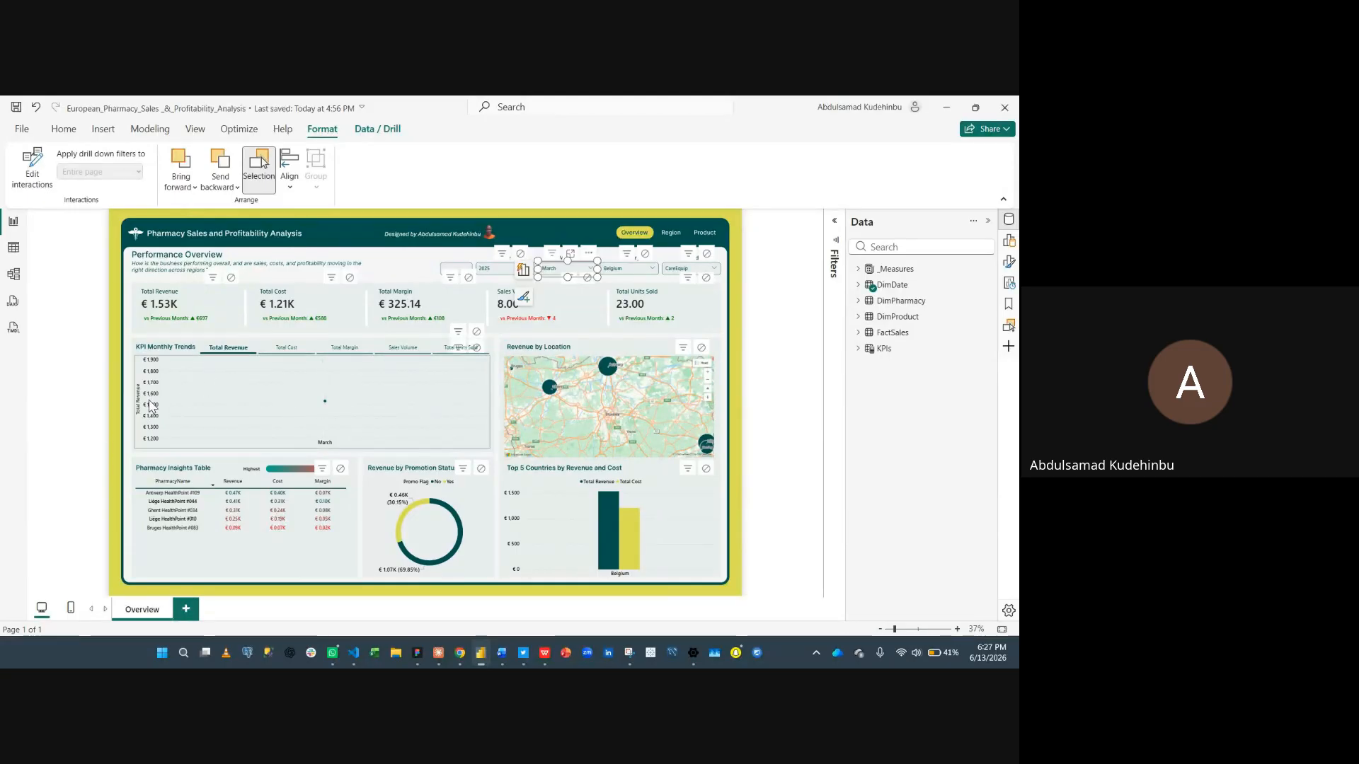
- Set the Month slicer's interaction with the KPI Monthly Trends line chart to None, keeping the KPI buttons above the chart
left_click(477, 351)
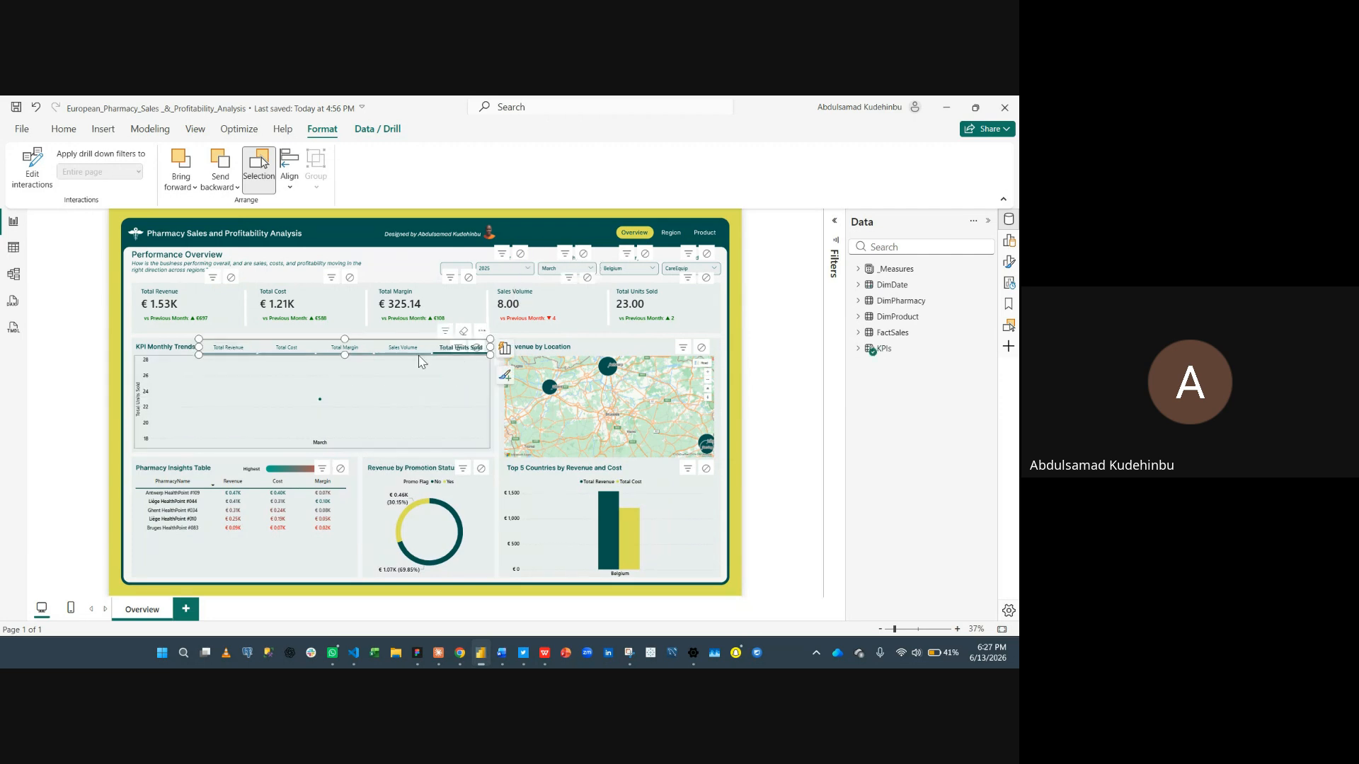
scroll(481, 370, "up", 3)
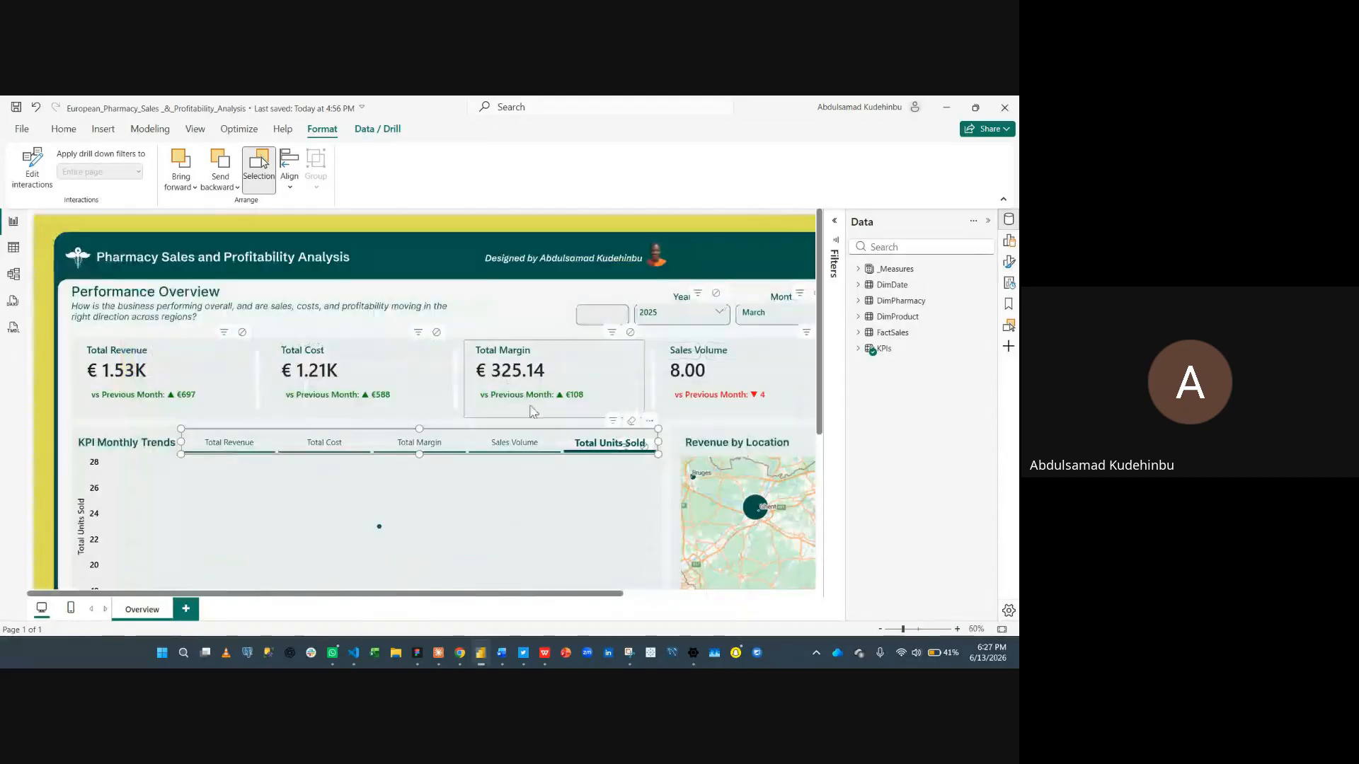
scroll(657, 481, "up", 3)
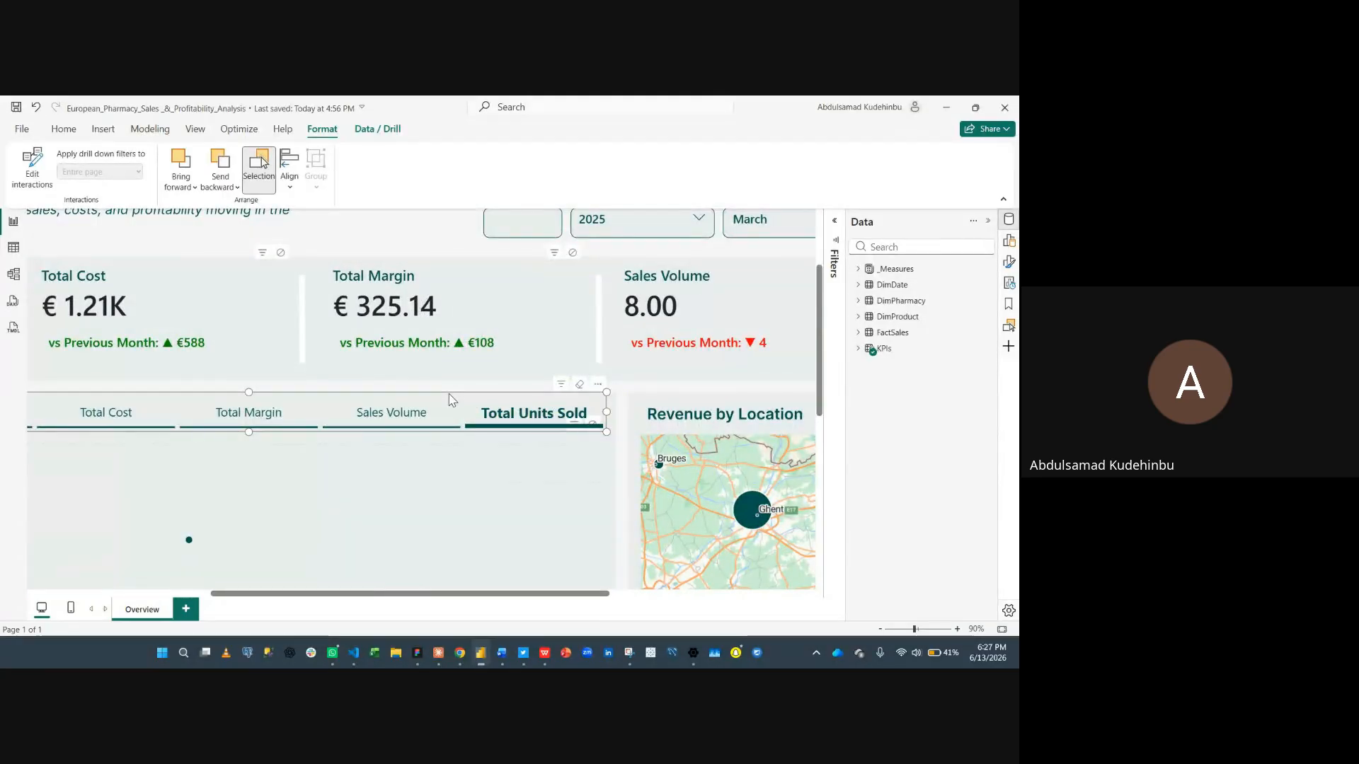
left_click_drag(452, 397, 431, 341)
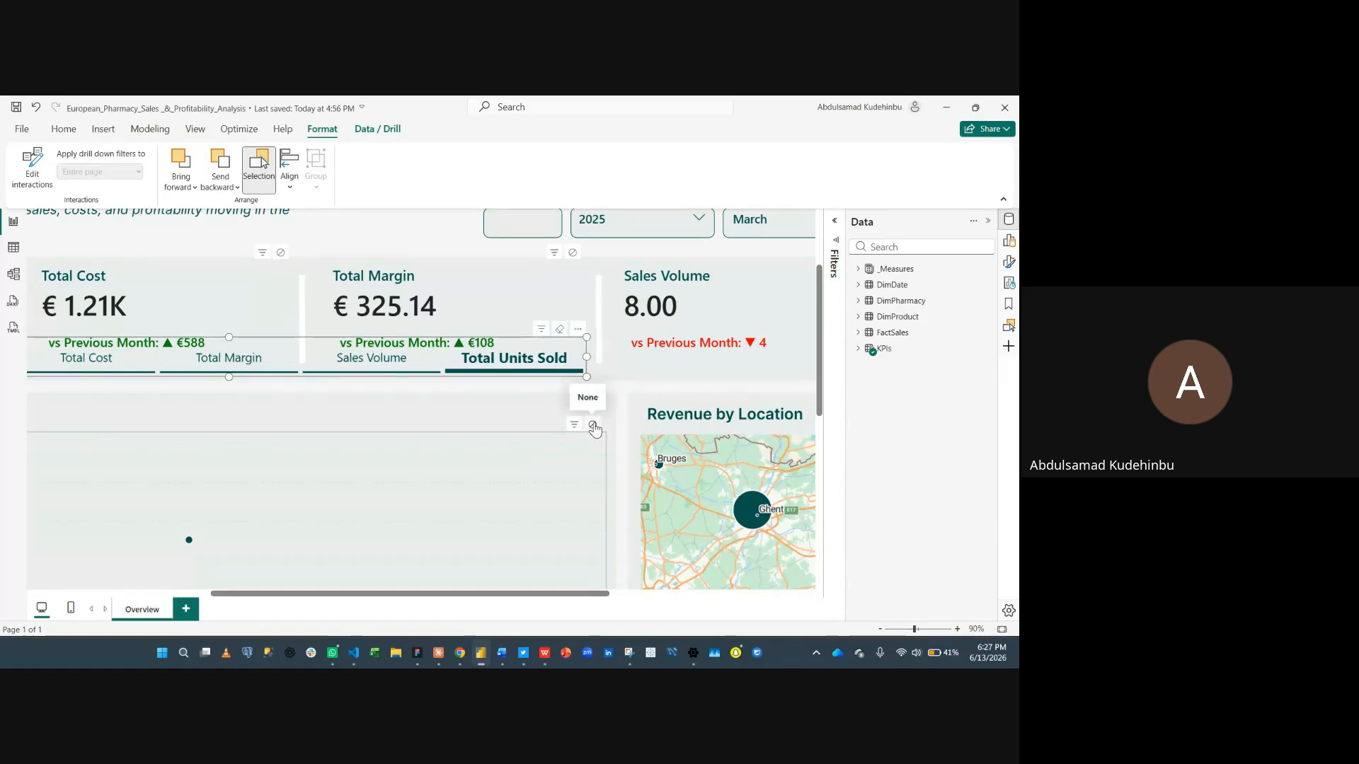
left_click(593, 425)
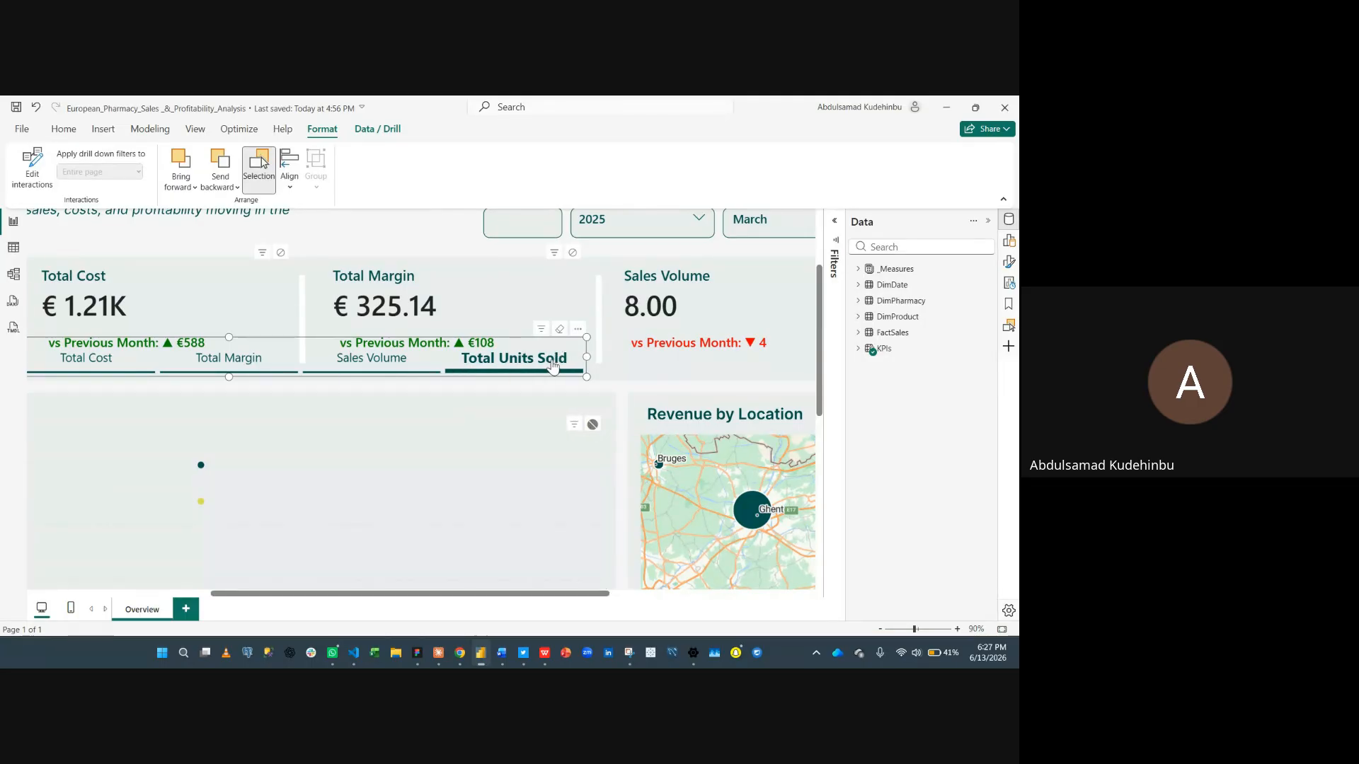
scroll(597, 392, "right", 8)
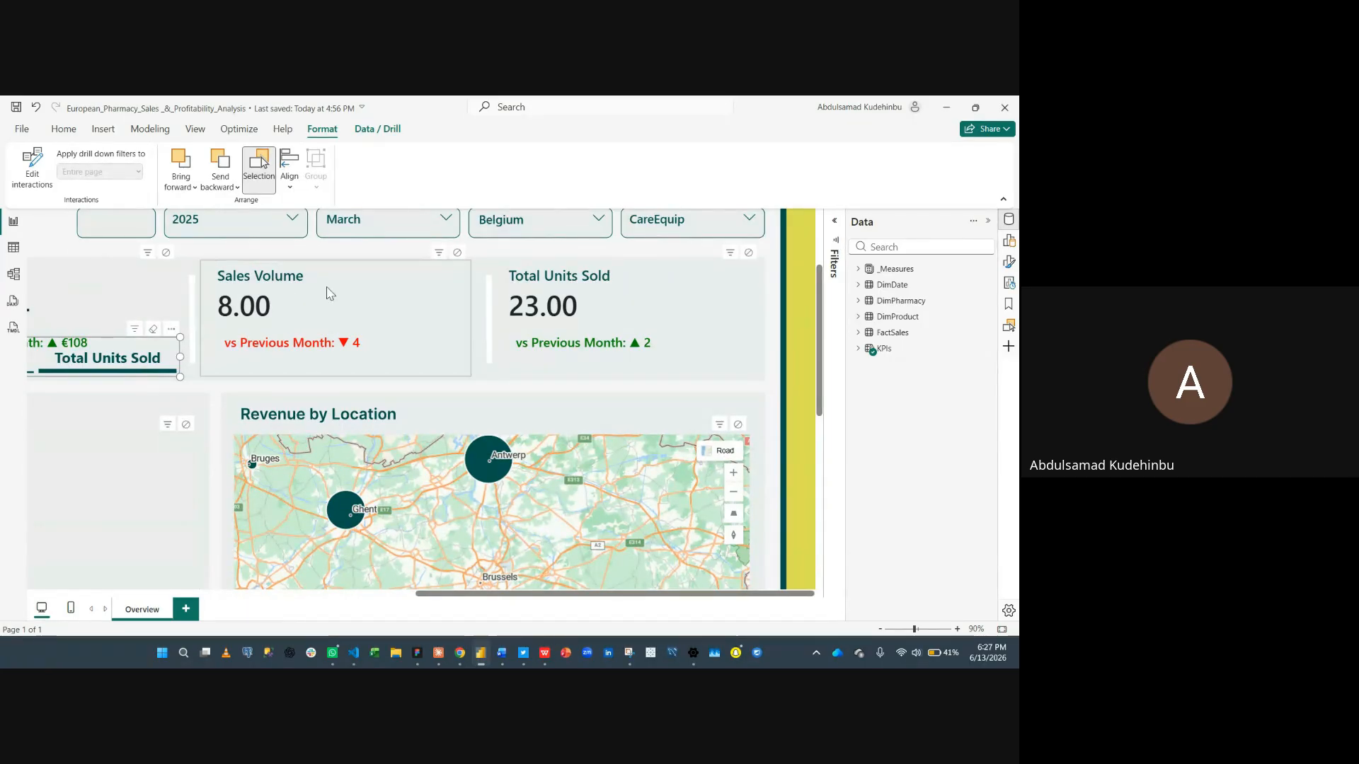
left_click(421, 239)
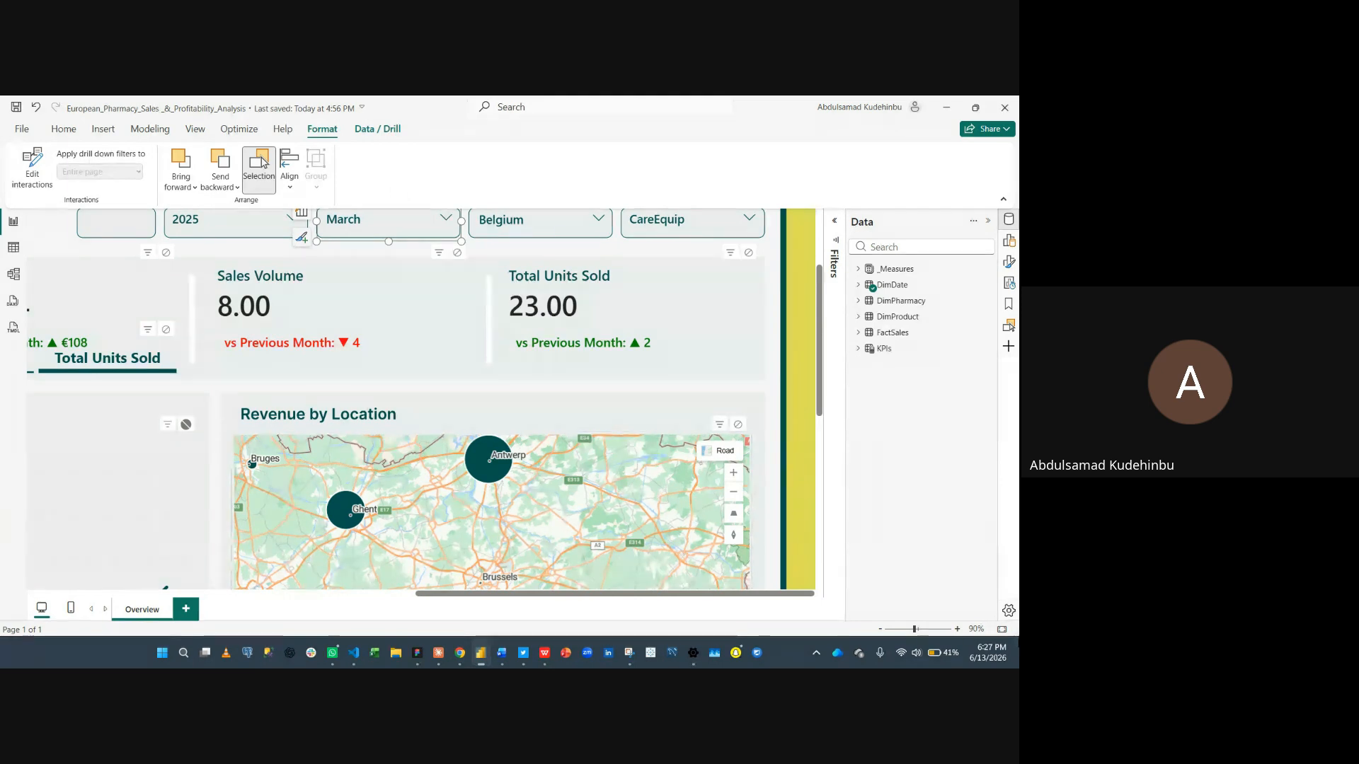
left_click(1001, 630)
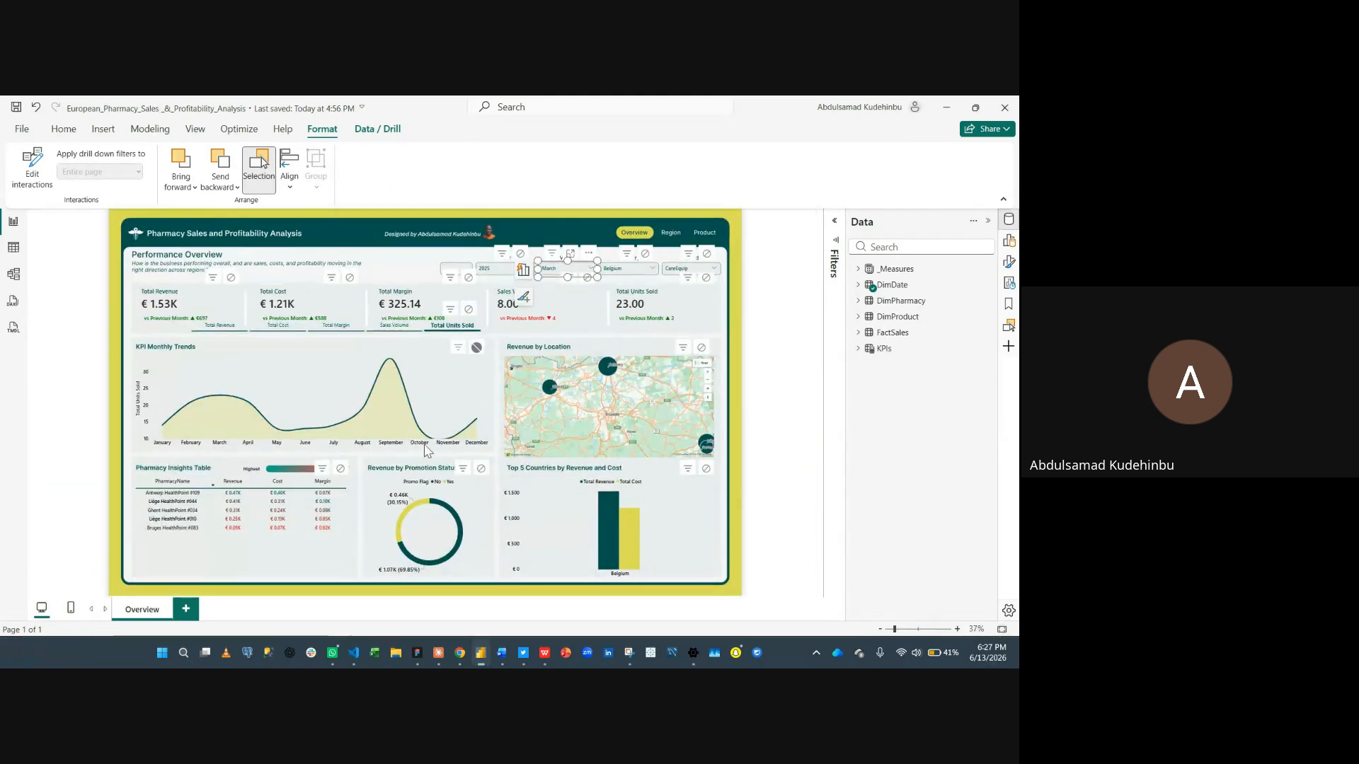
left_click(482, 324)
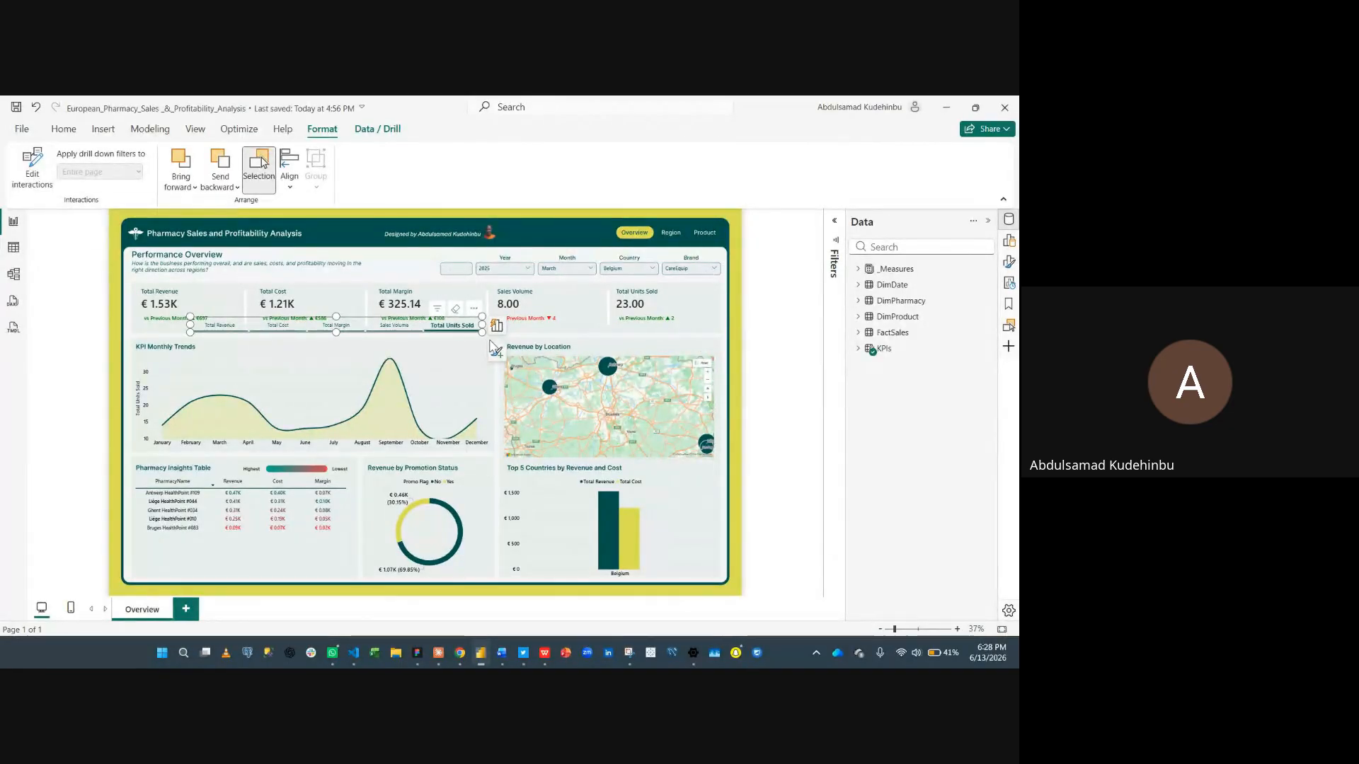
left_click_drag(474, 336, 481, 357)
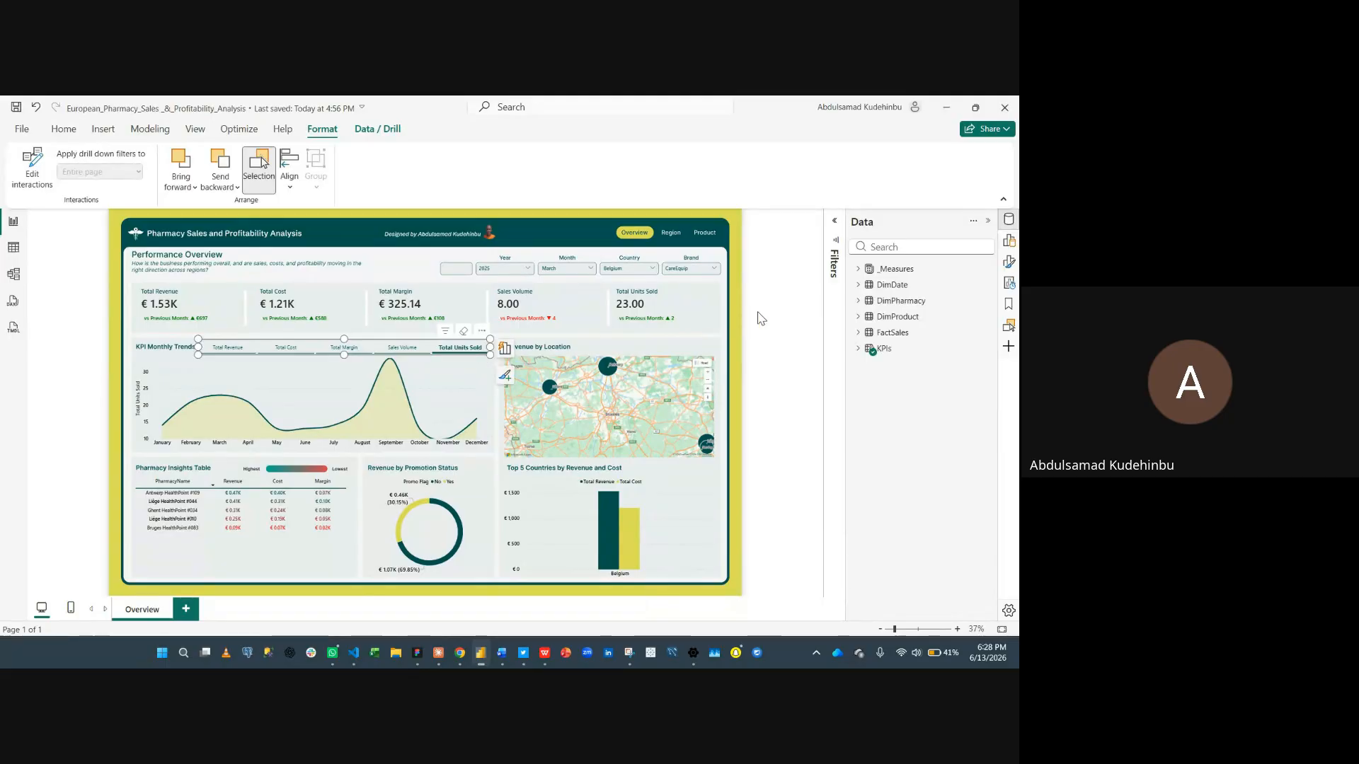
- Switch the trend chart between Sales Volume, Total Margin, Total Cost and Total Revenue using its KPI buttons
left_click(400, 354)
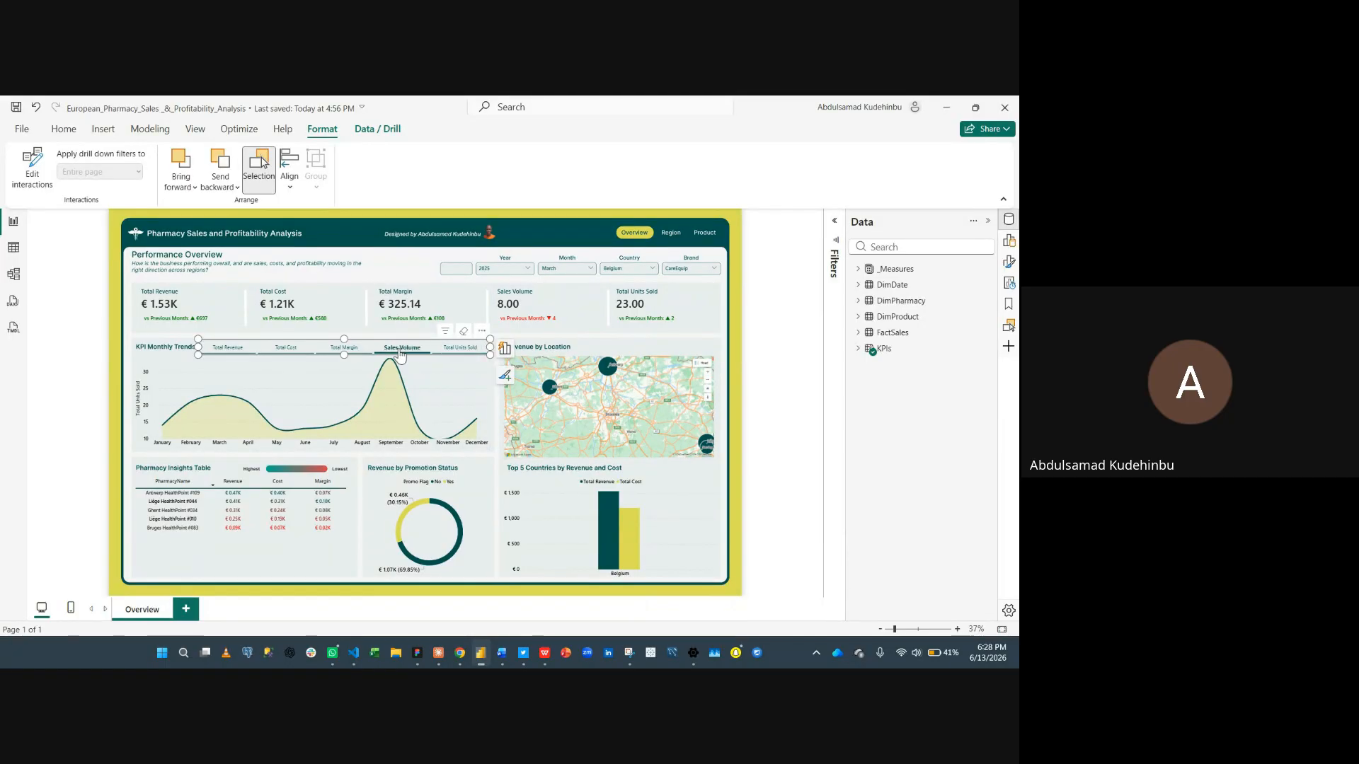
left_click(338, 351)
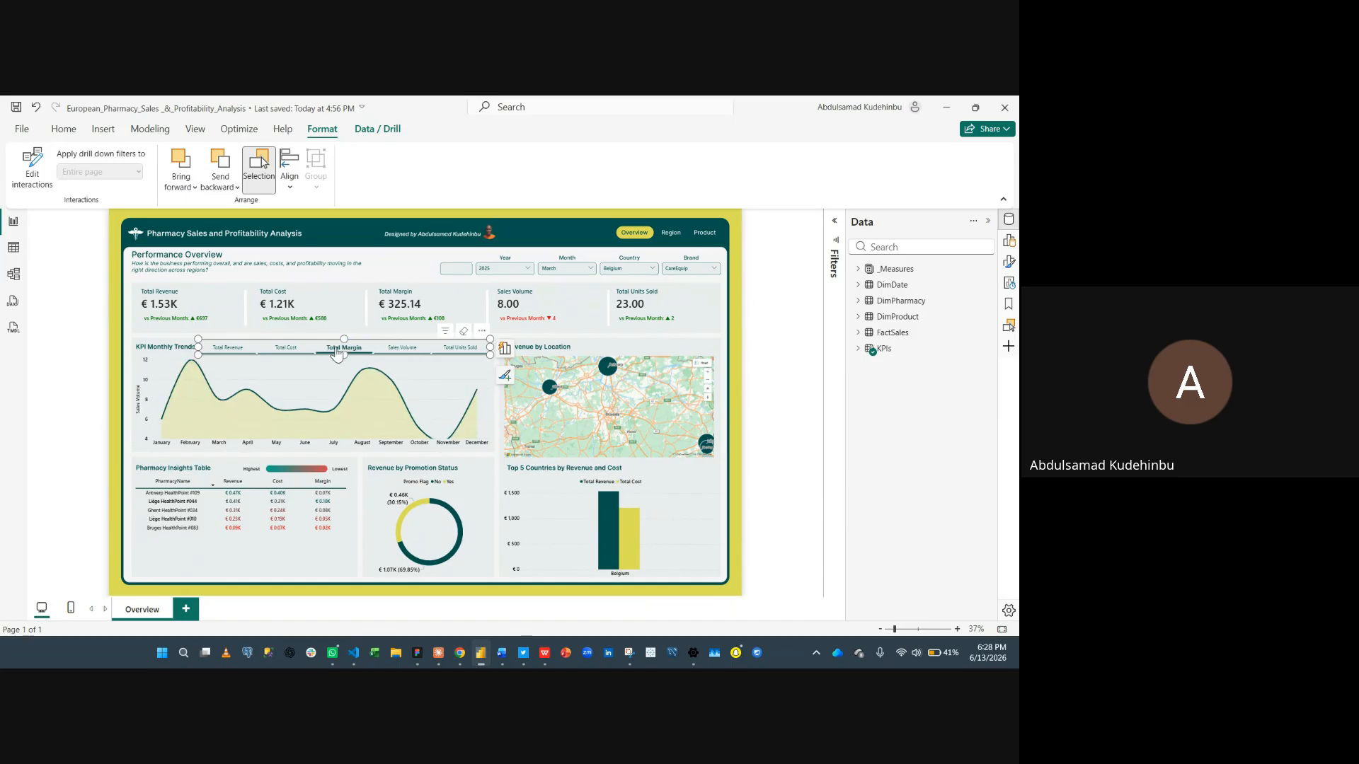
left_click(272, 356)
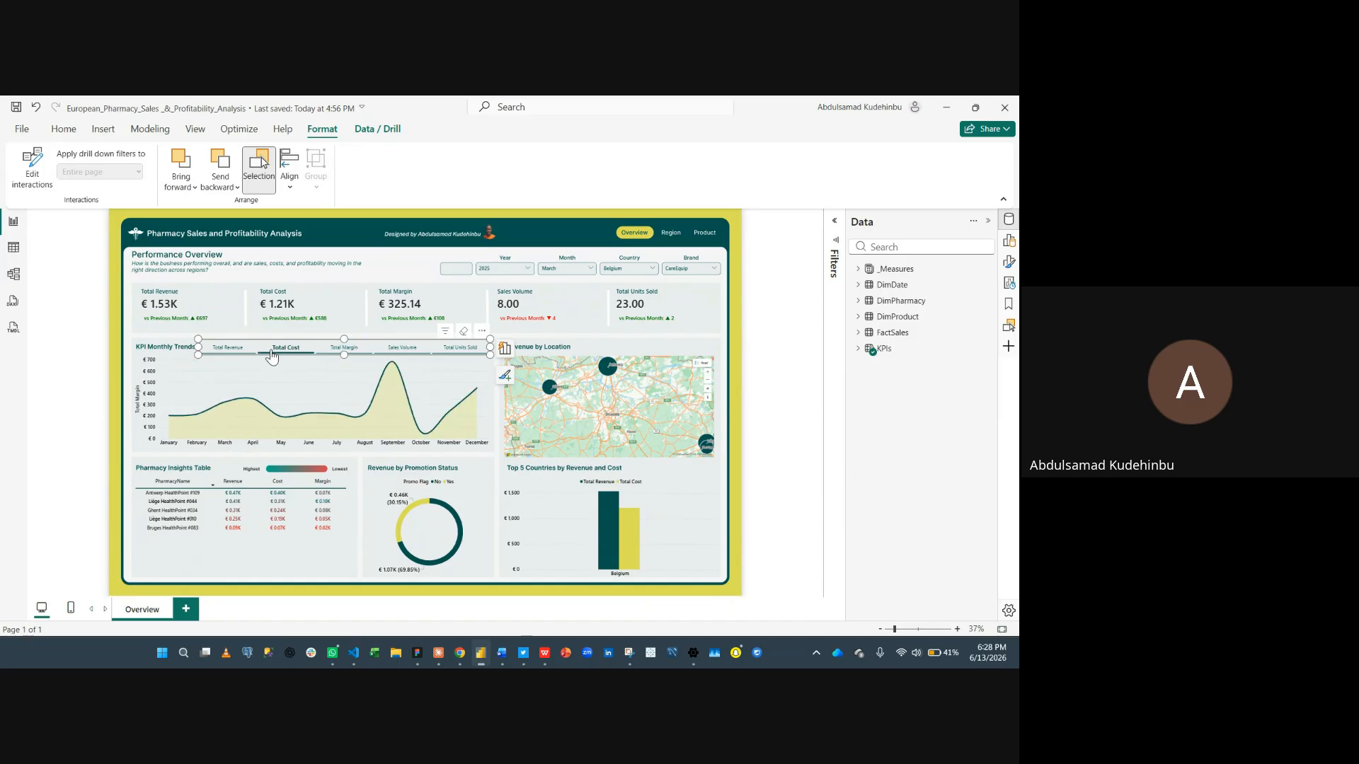
left_click(233, 358)
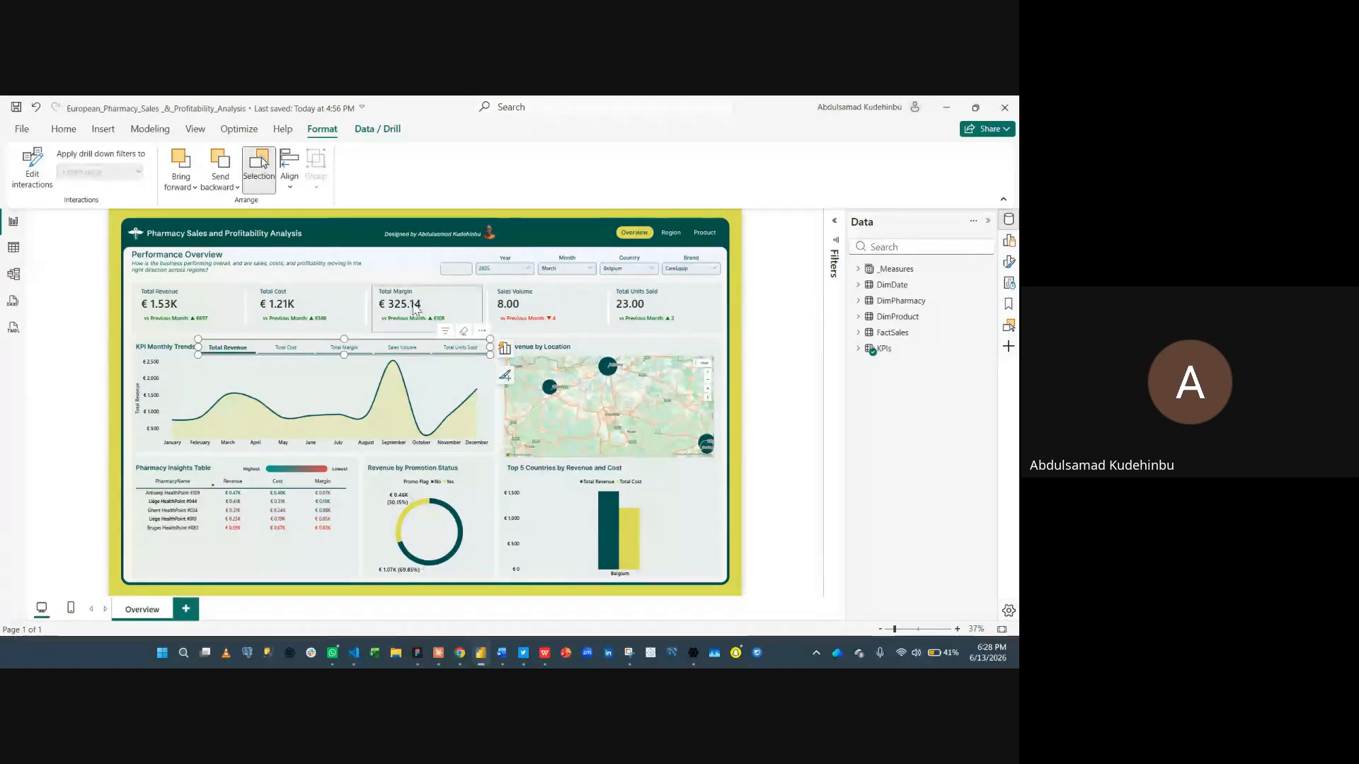
- Change the Month slicer selection to April
left_click(495, 276)
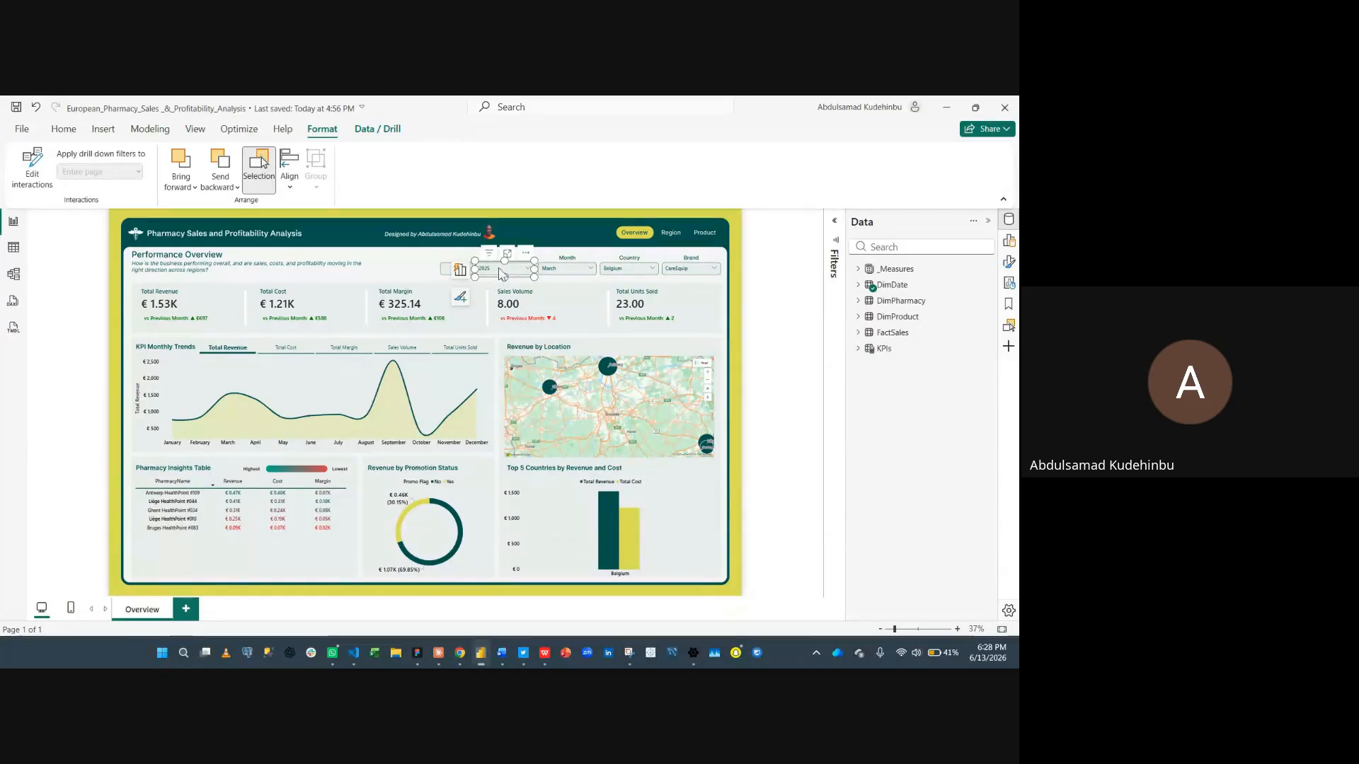
left_click(500, 271)
left_click(566, 273)
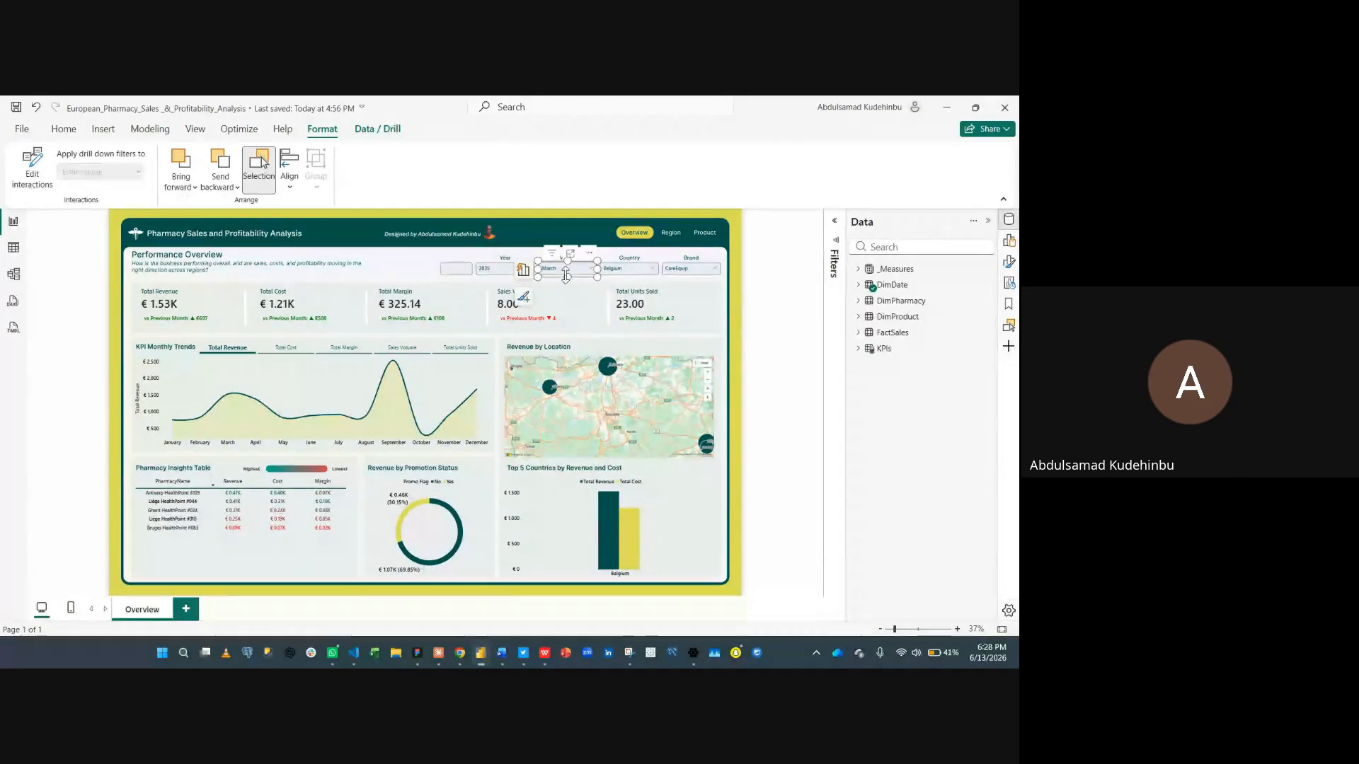
left_click(586, 276)
left_click(549, 302)
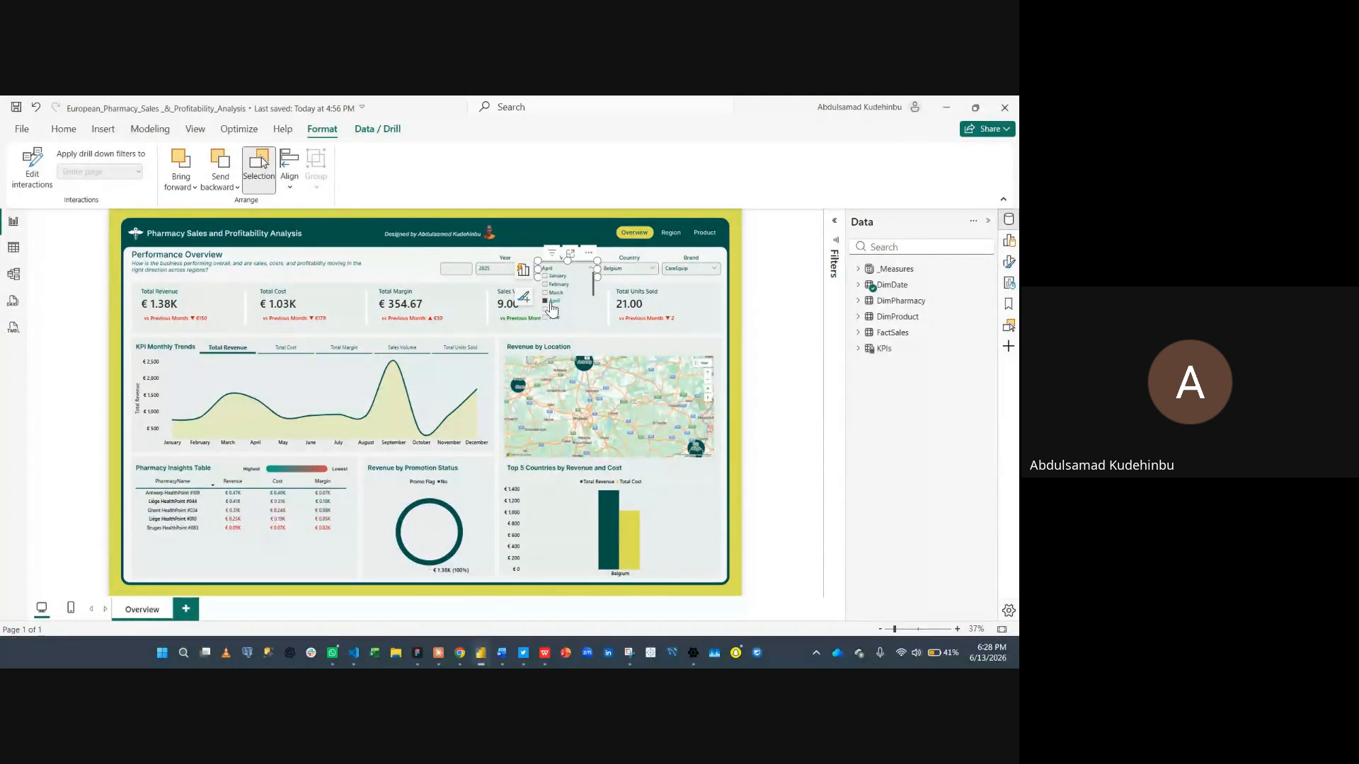
left_click(551, 302)
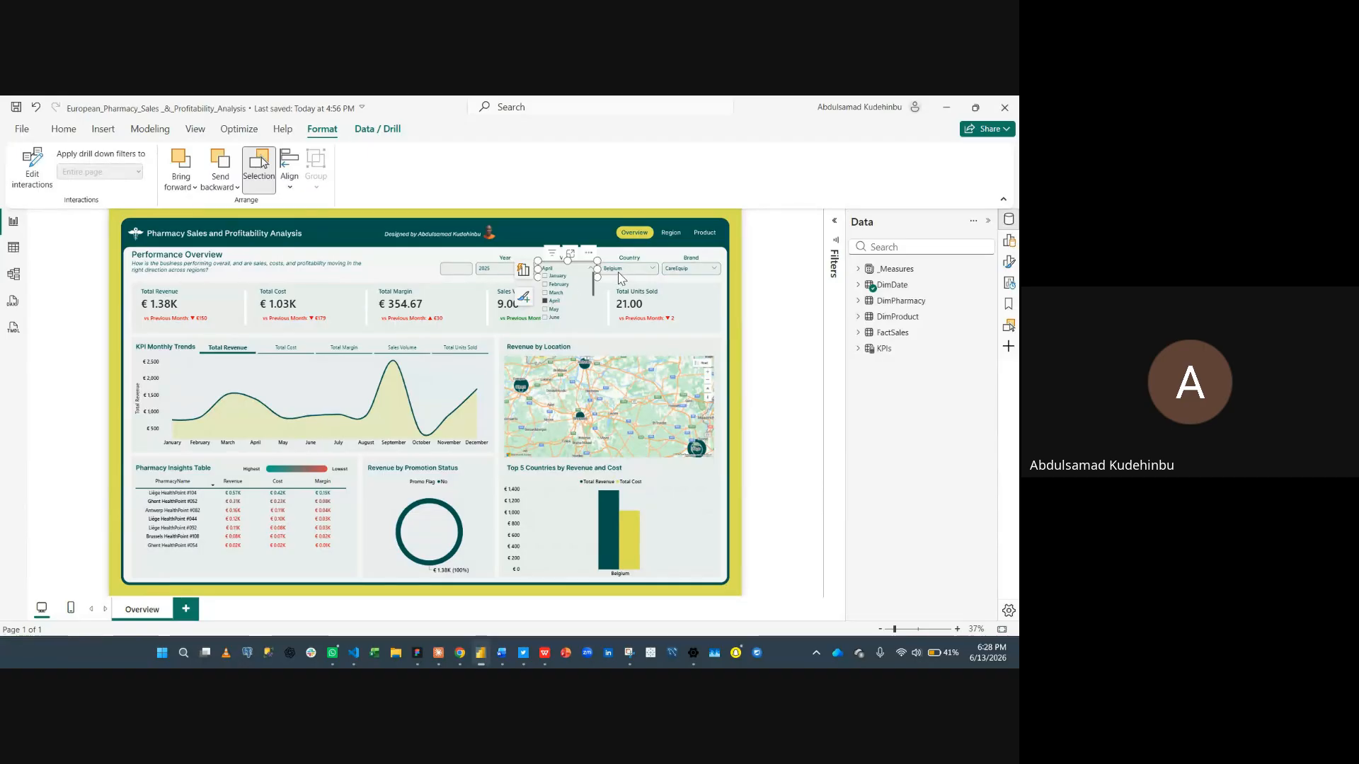
- Set the Country slicer to All and deselect the slicer
left_click(624, 269)
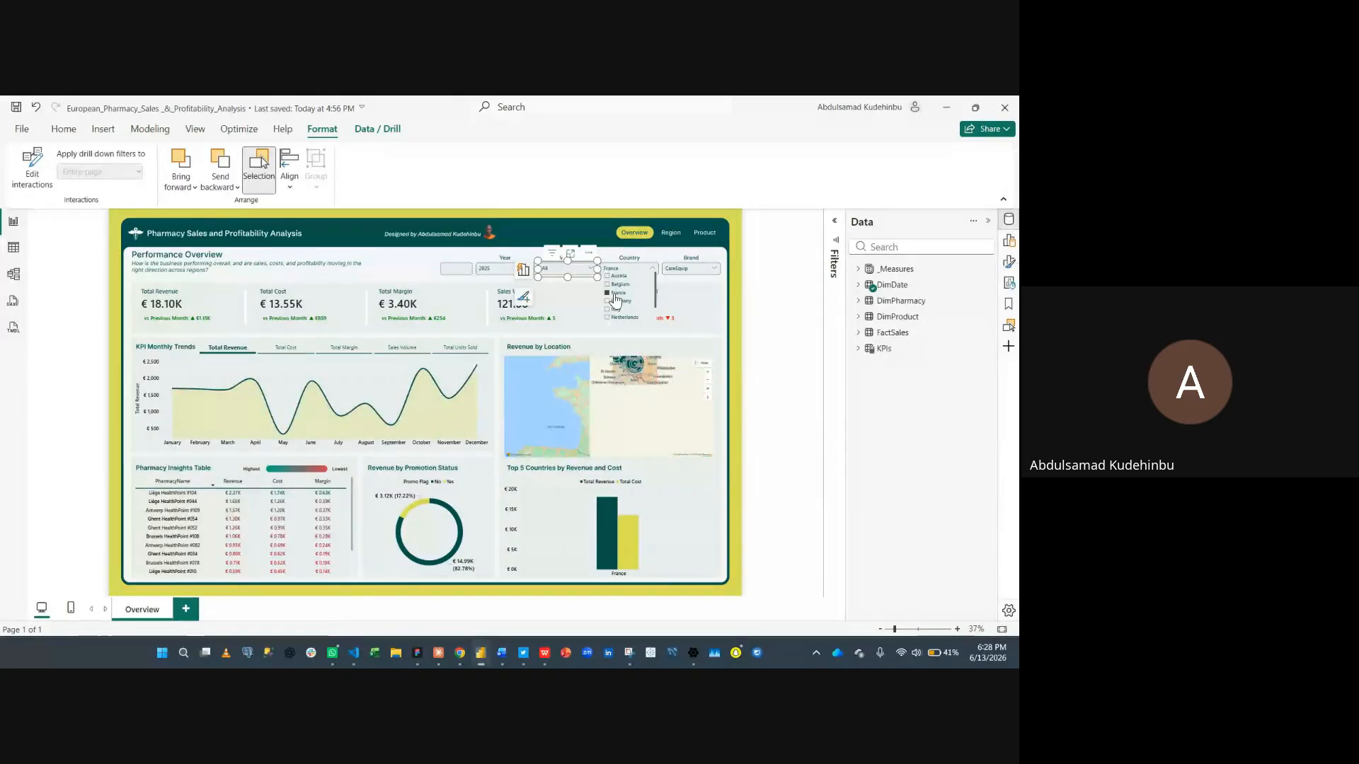
left_click(615, 295)
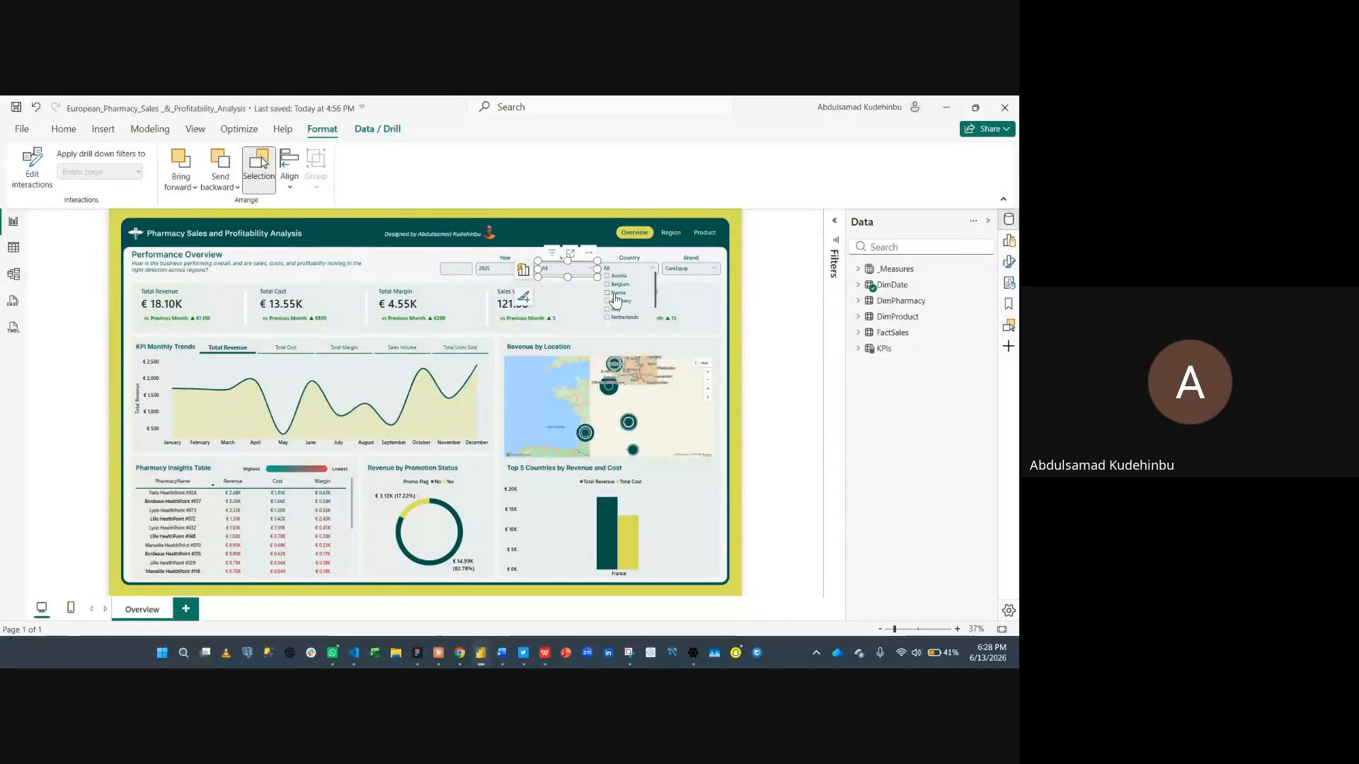
left_click(759, 273)
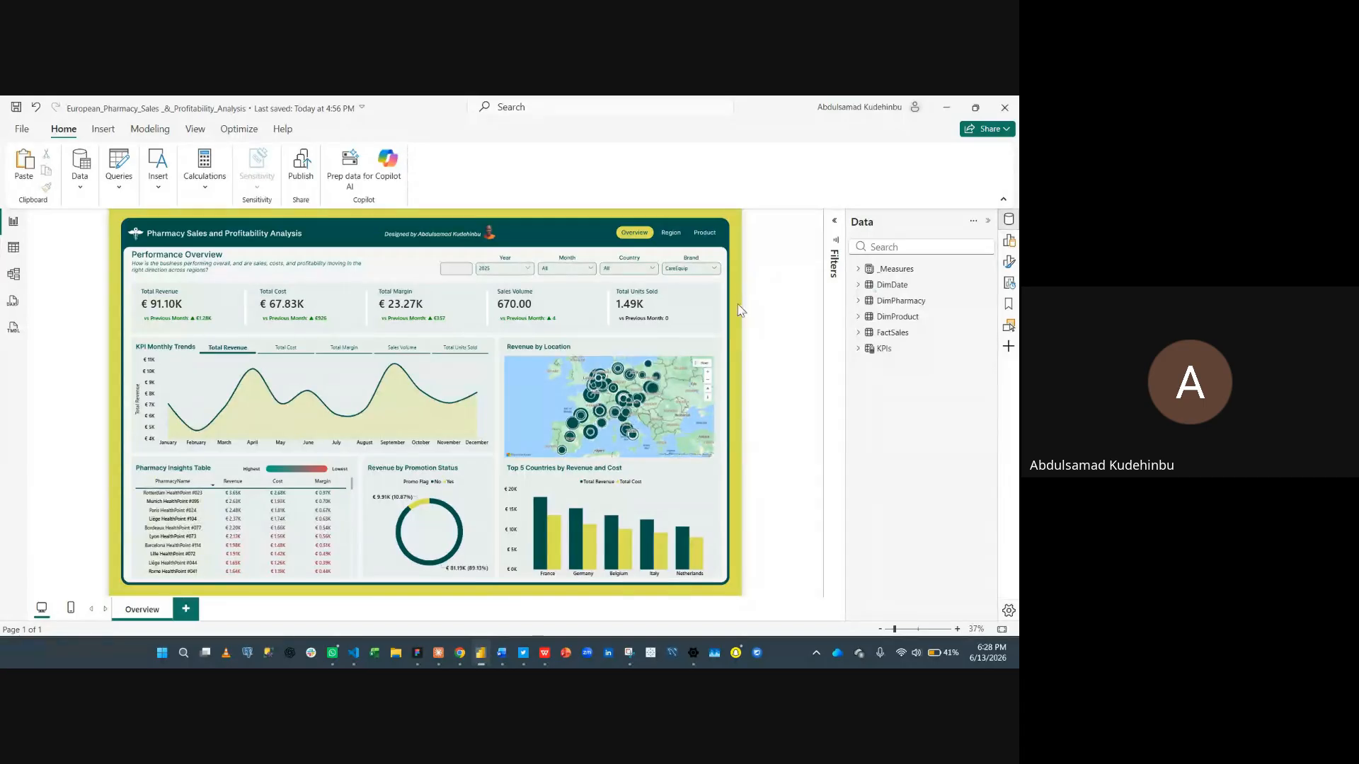
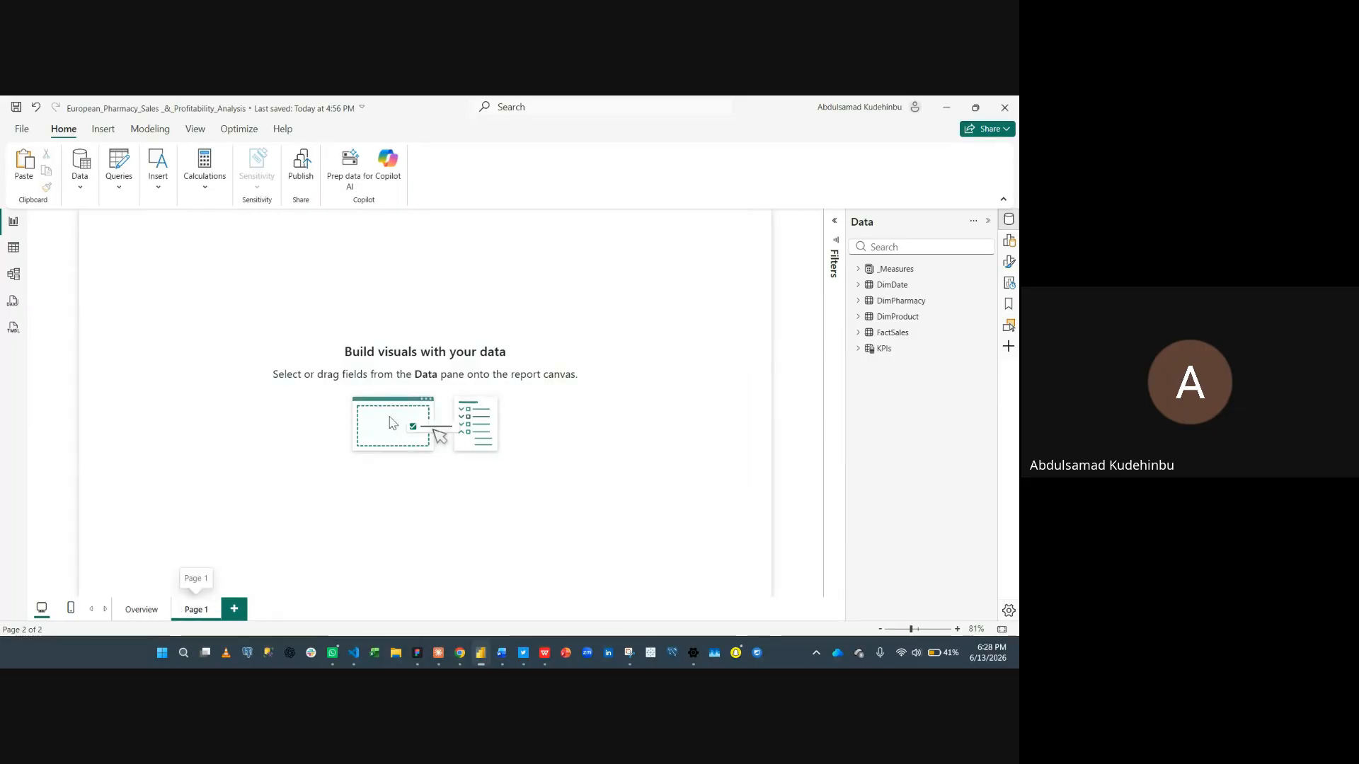
- Set the new page's canvas background image to the European Pharmacy Sales background with Fit
left_click(1008, 262)
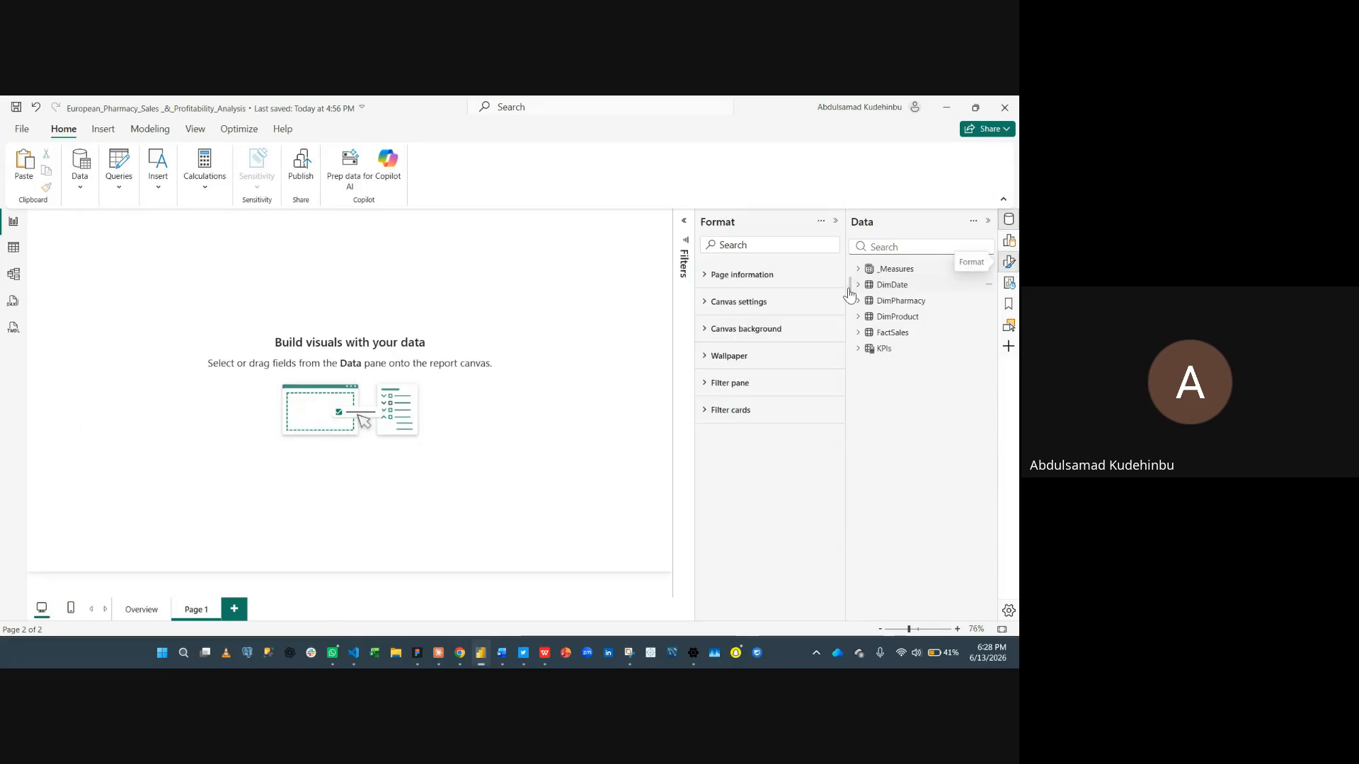
left_click(769, 330)
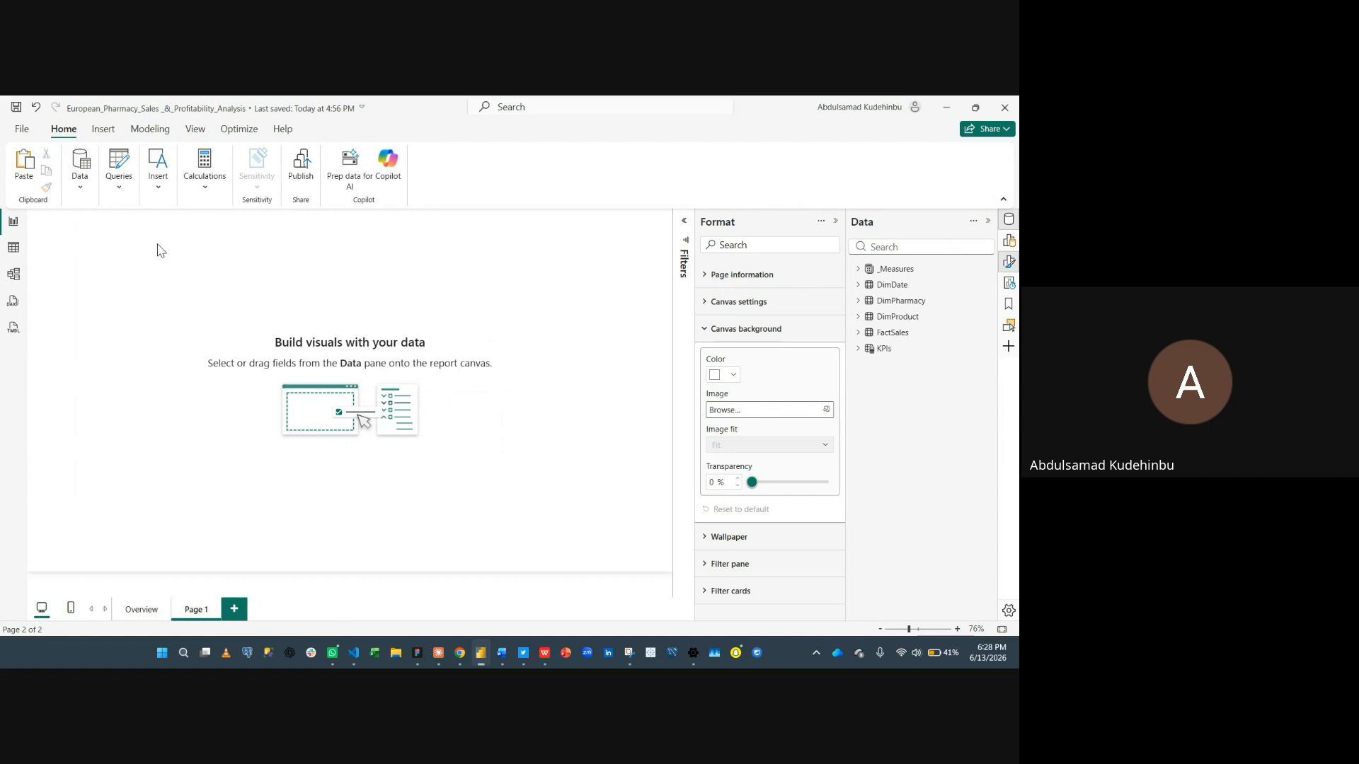
double_click(239, 221)
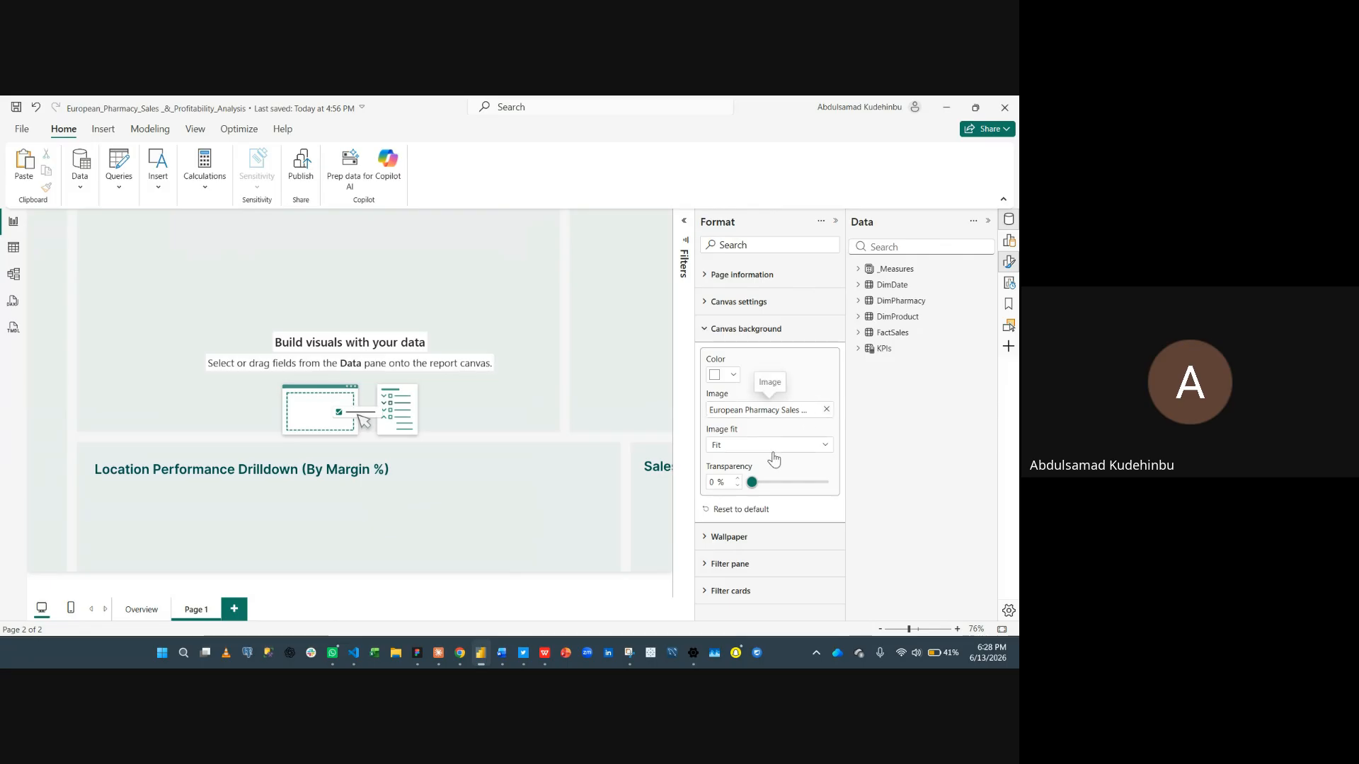
- Set the page's canvas size to Custom with width 2600 px and height 1600 px
left_click(784, 303)
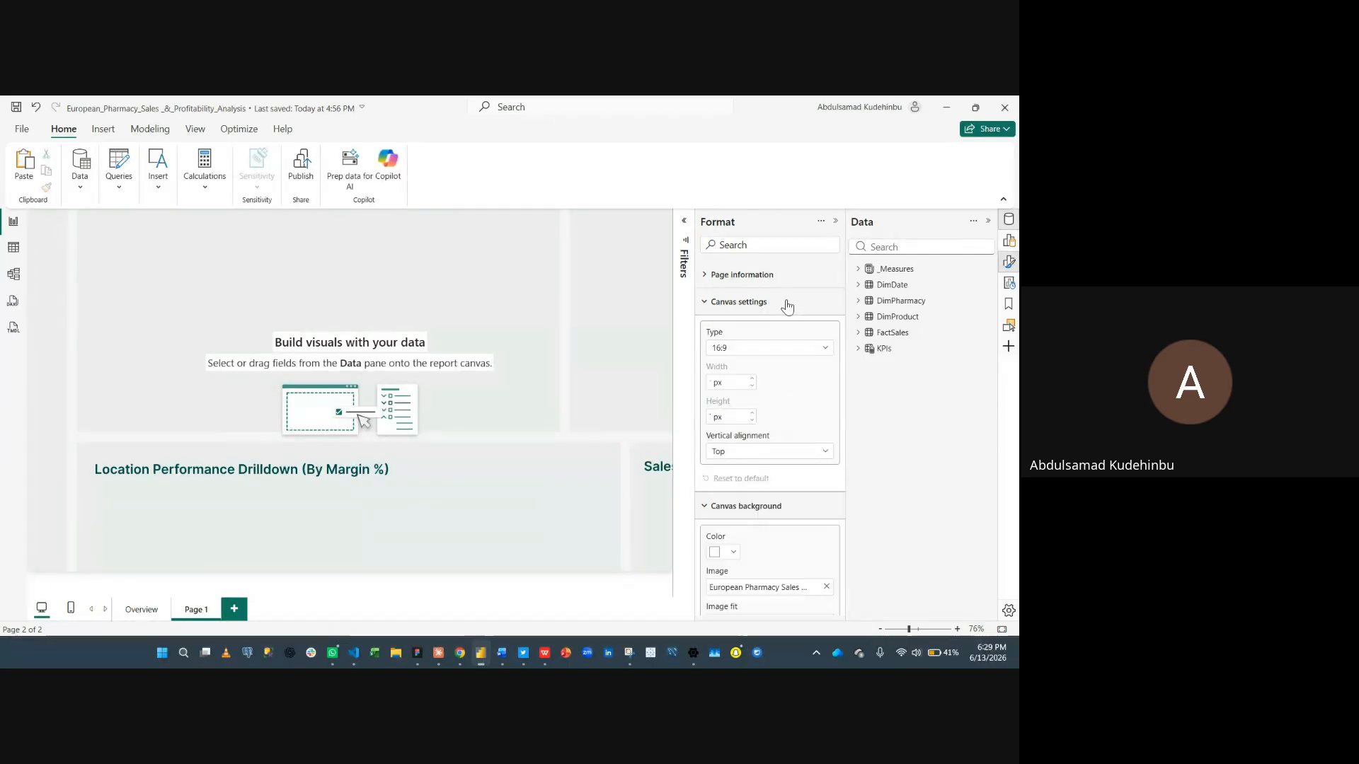
left_click(745, 348)
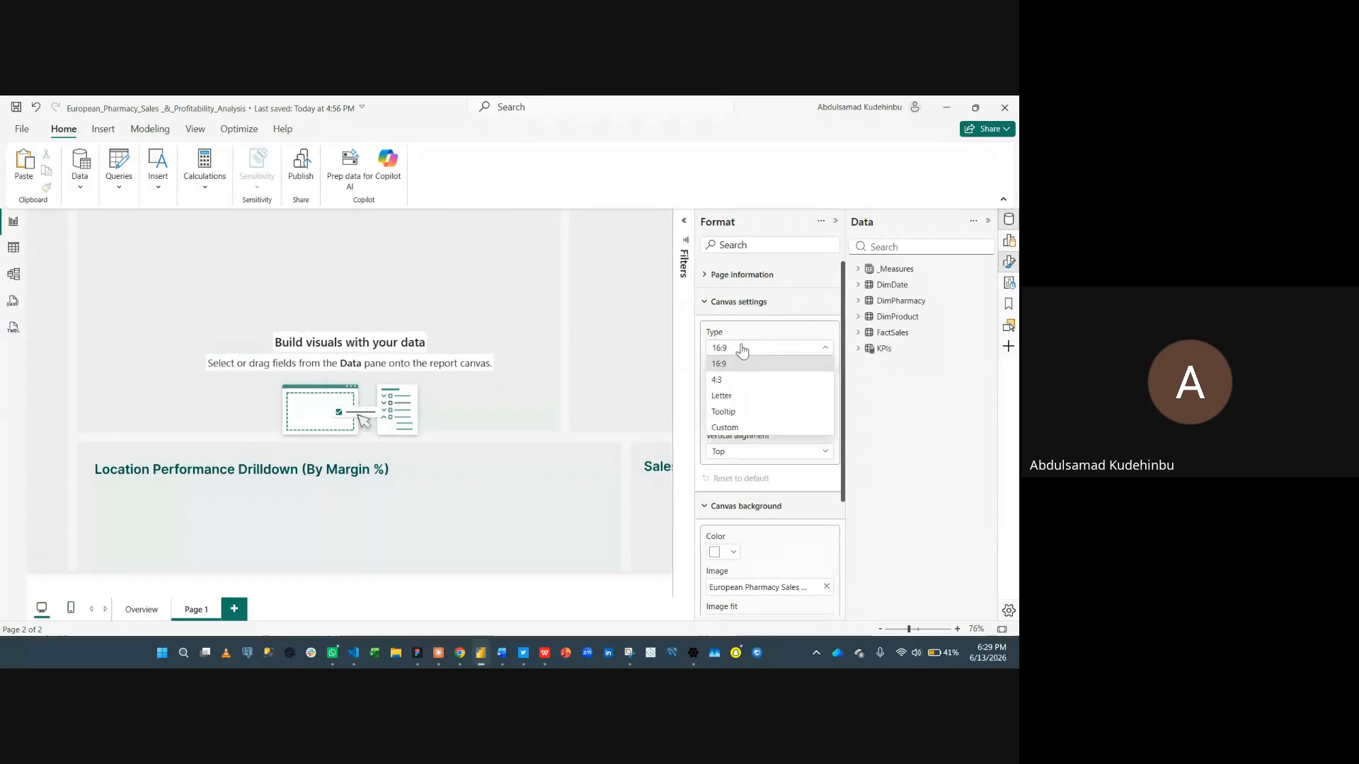
left_click(746, 427)
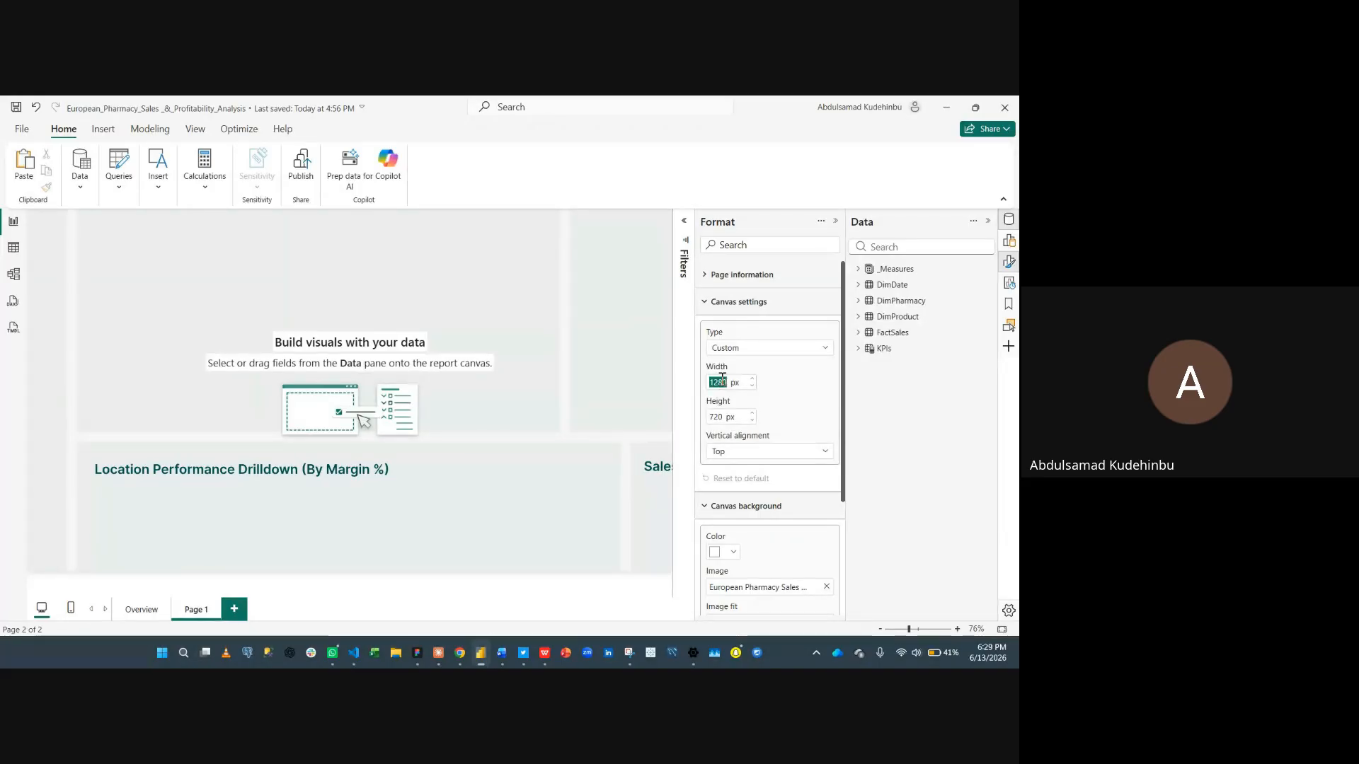
type("2600")
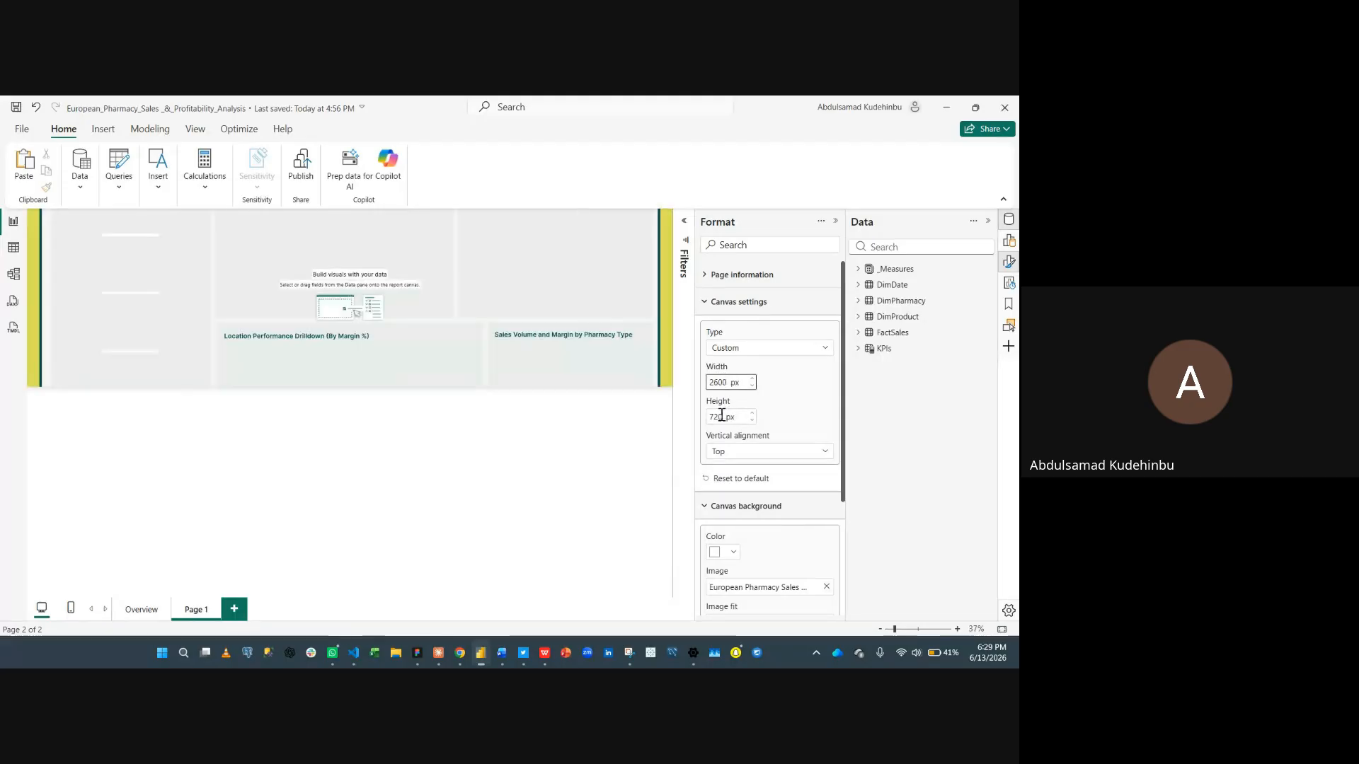
double_click(715, 416)
type("16")
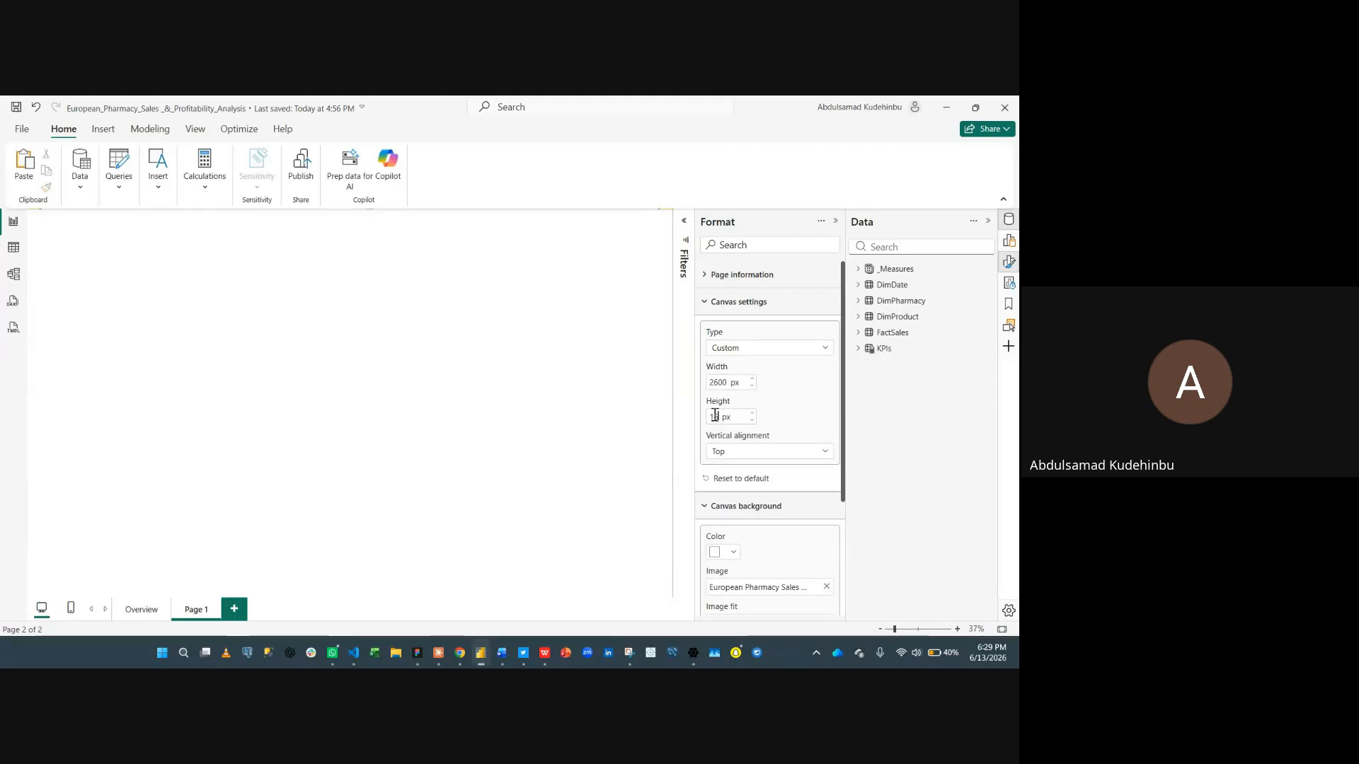
type("00")
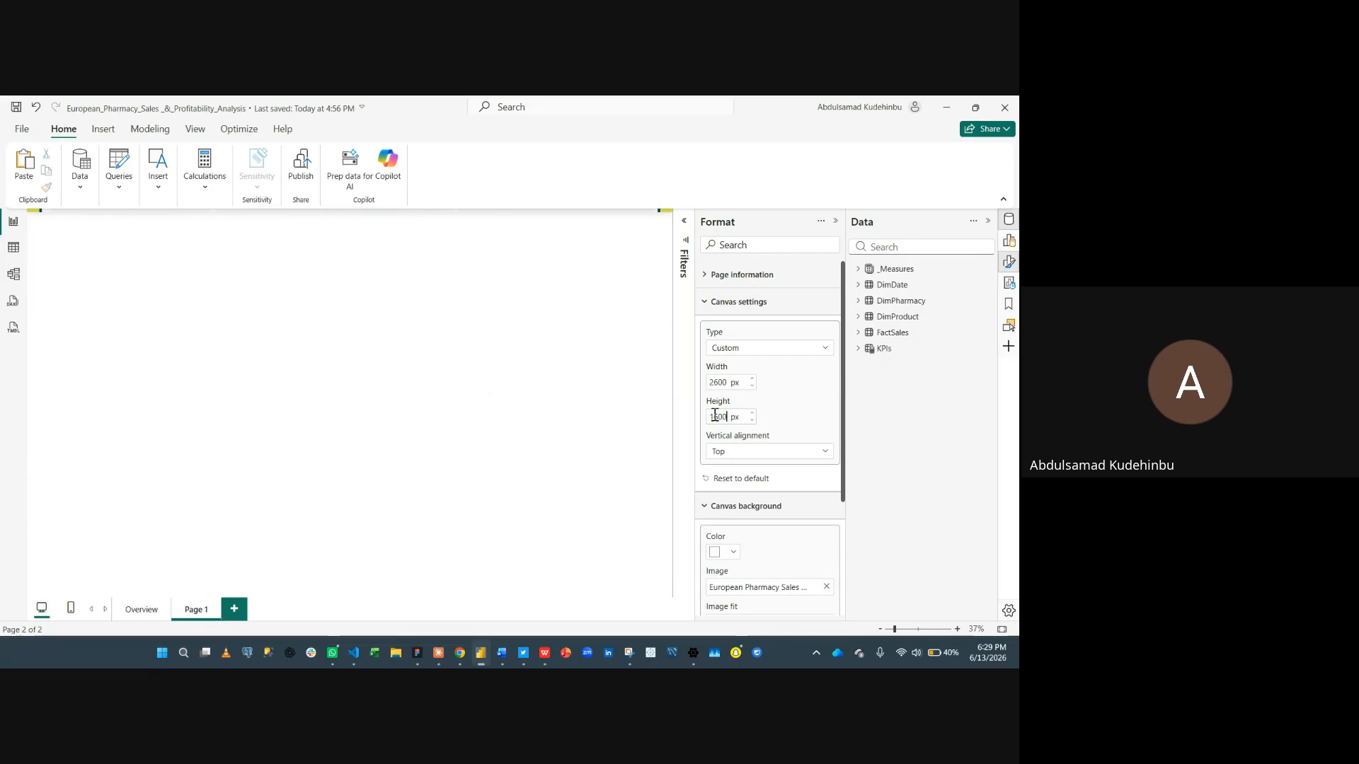
- Set the canvas vertical alignment to Middle and collapse the format settings
left_click(752, 457)
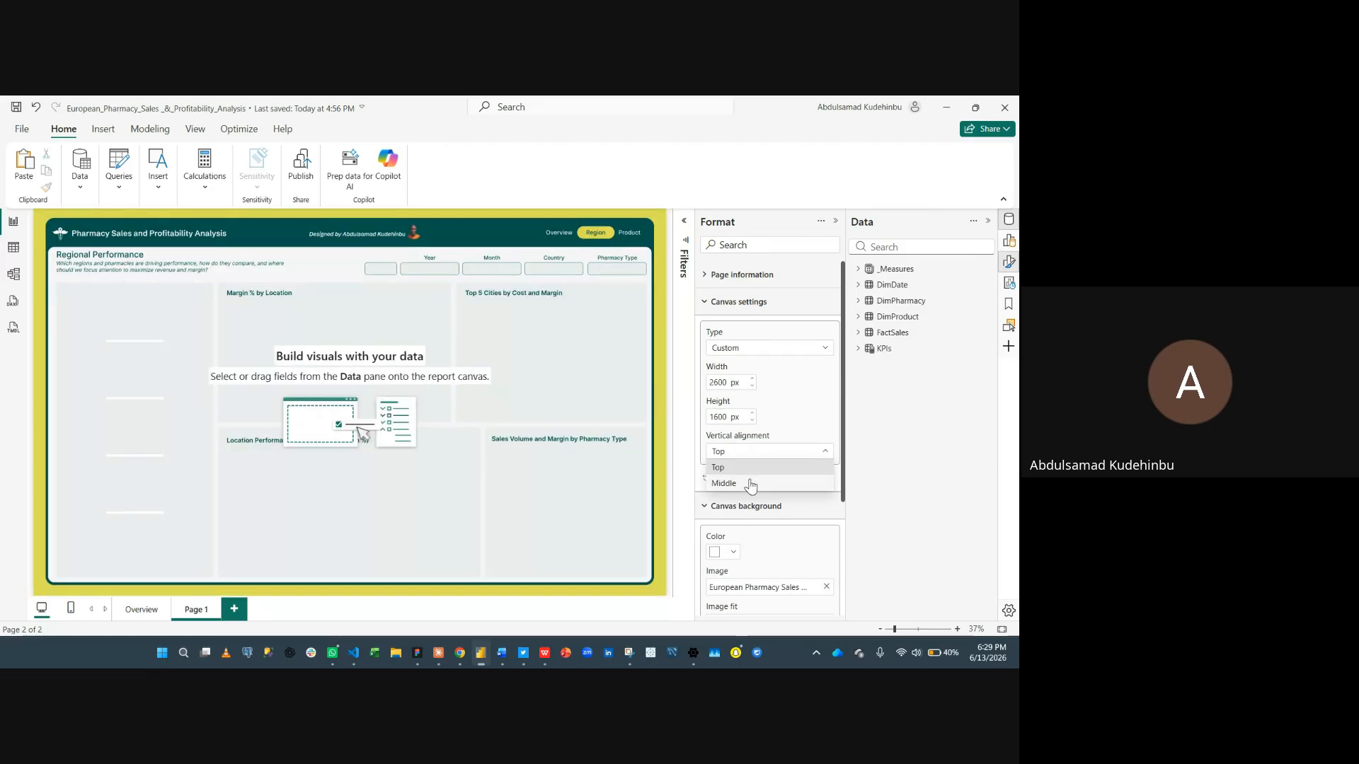
left_click(749, 484)
left_click(755, 305)
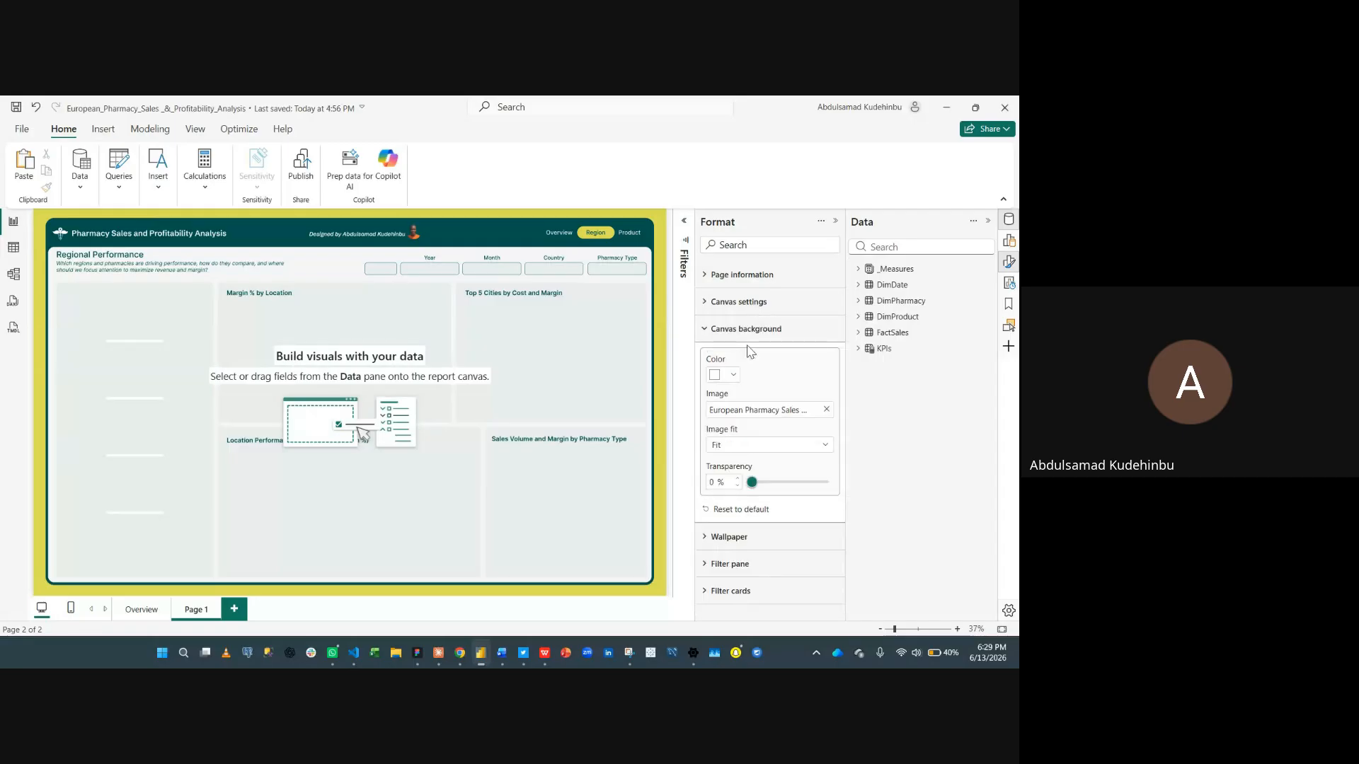
left_click(757, 329)
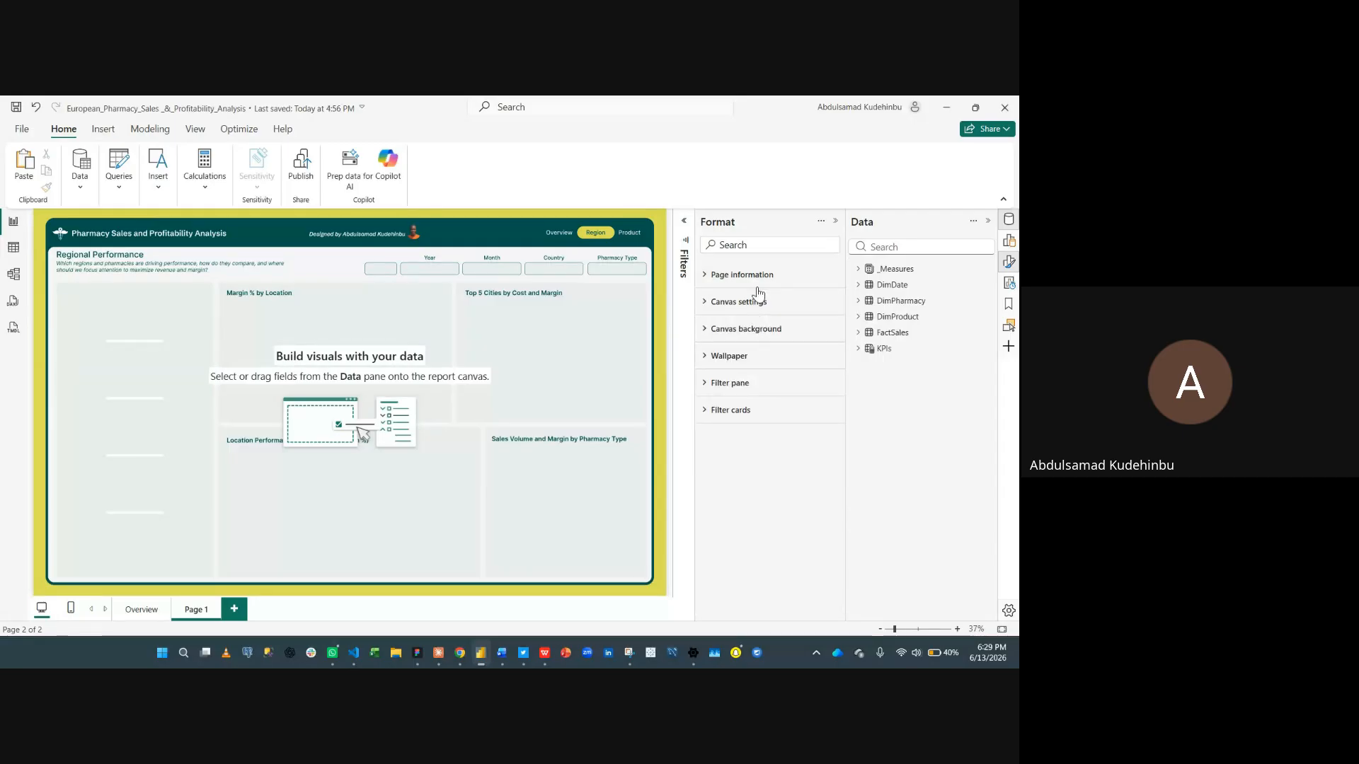
left_click(836, 223)
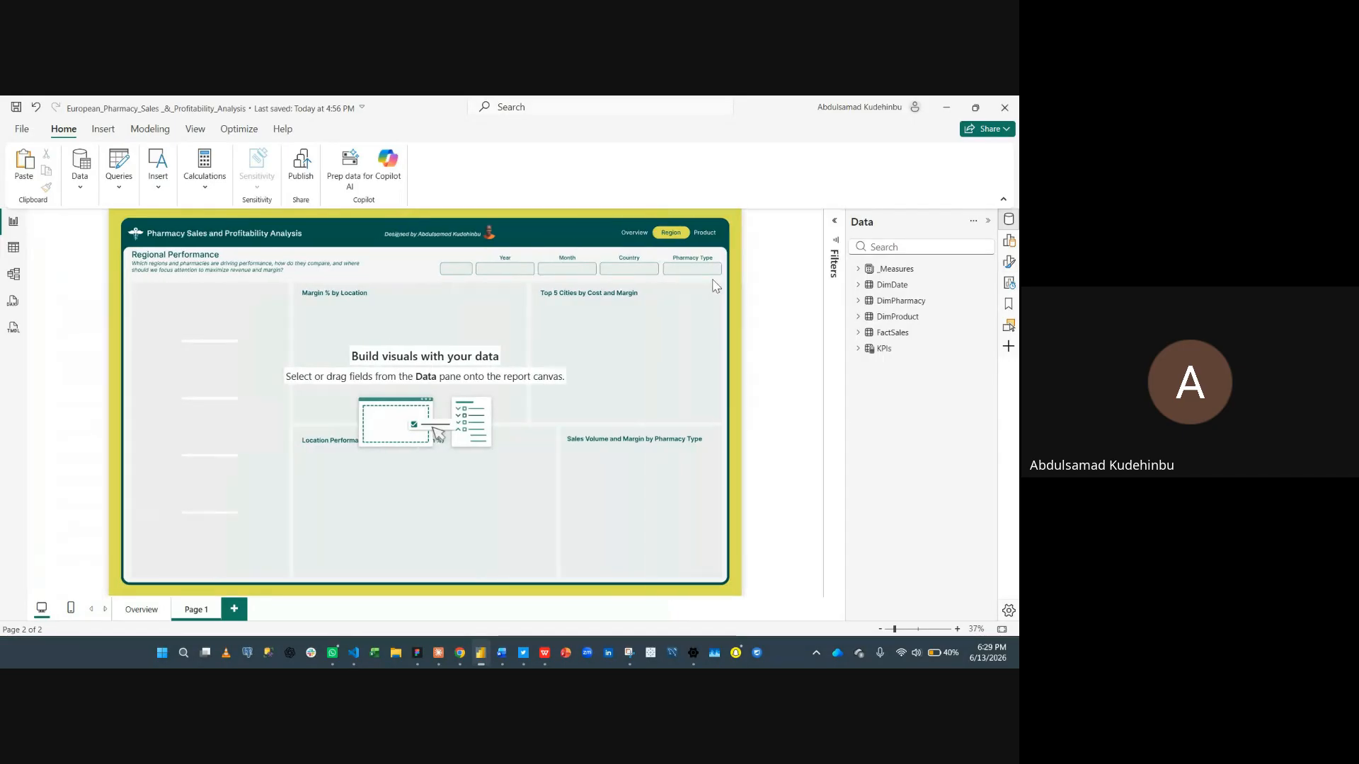
- Rename the second page as Region
double_click(198, 609)
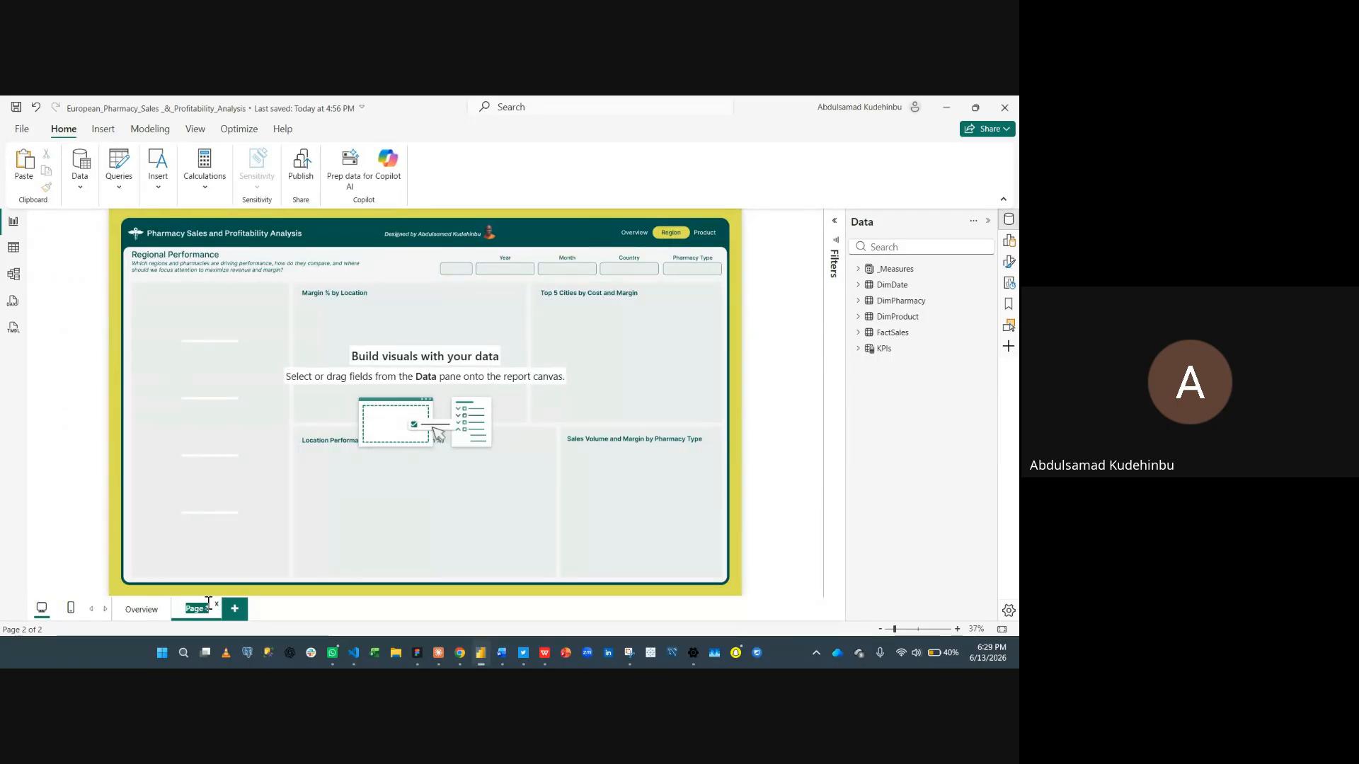
type("Region")
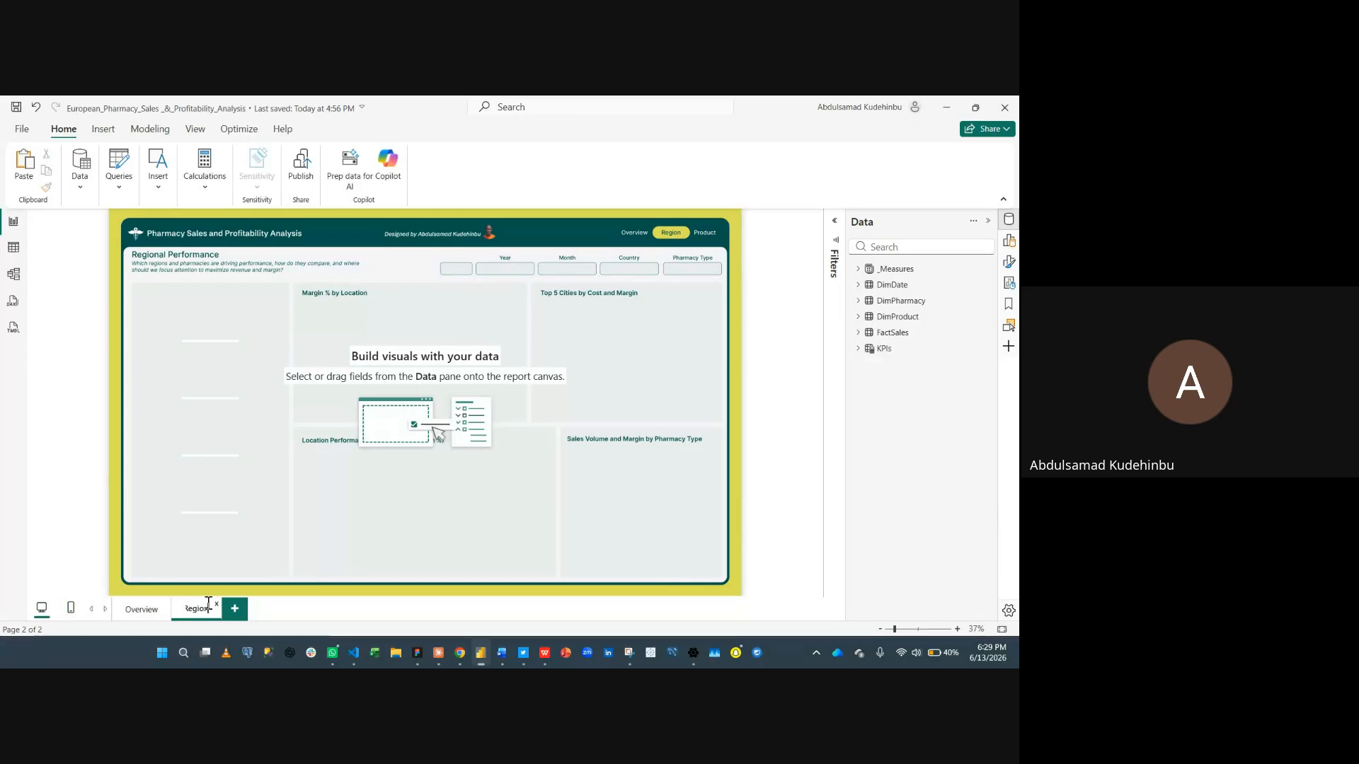
- Copy the Year, Month, Country and Brand slicers from the Overview page and paste them onto the Region page without syncing
left_click(145, 616)
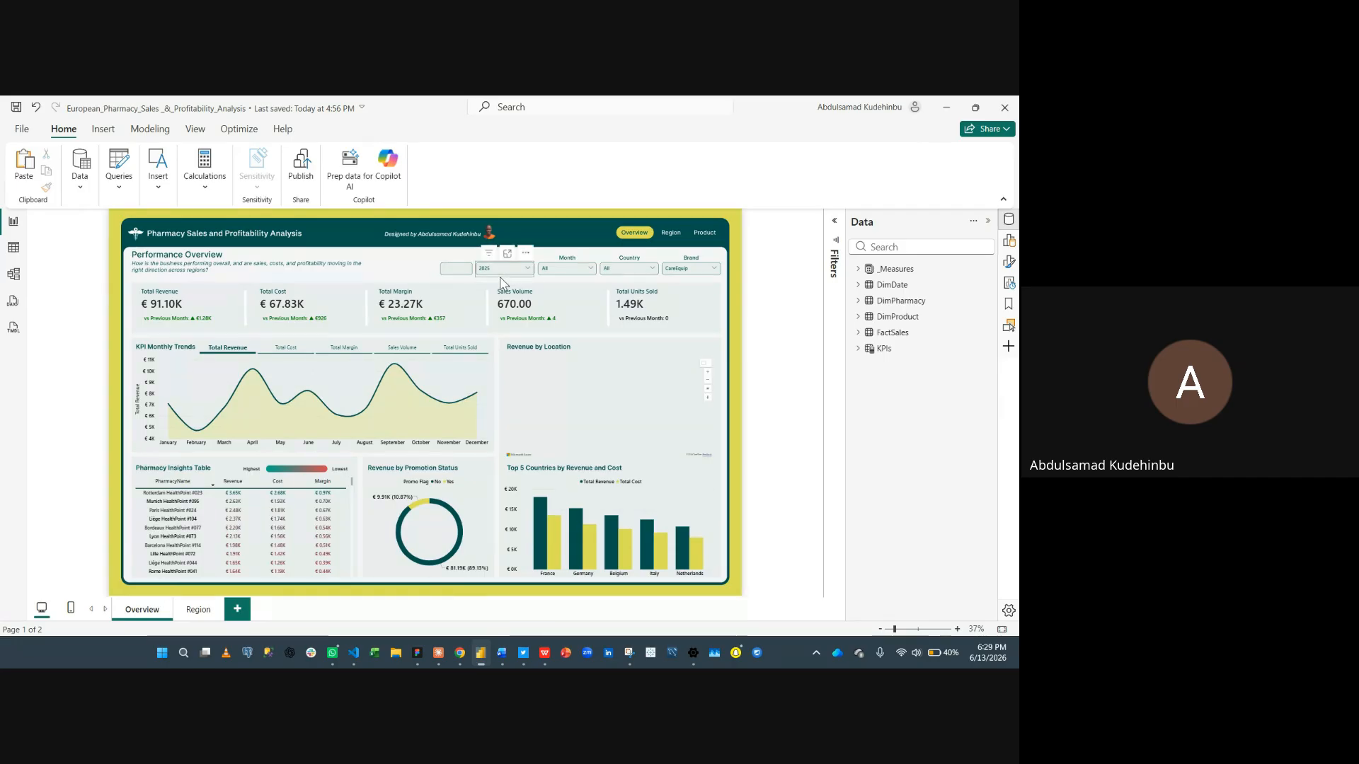
left_click(500, 279)
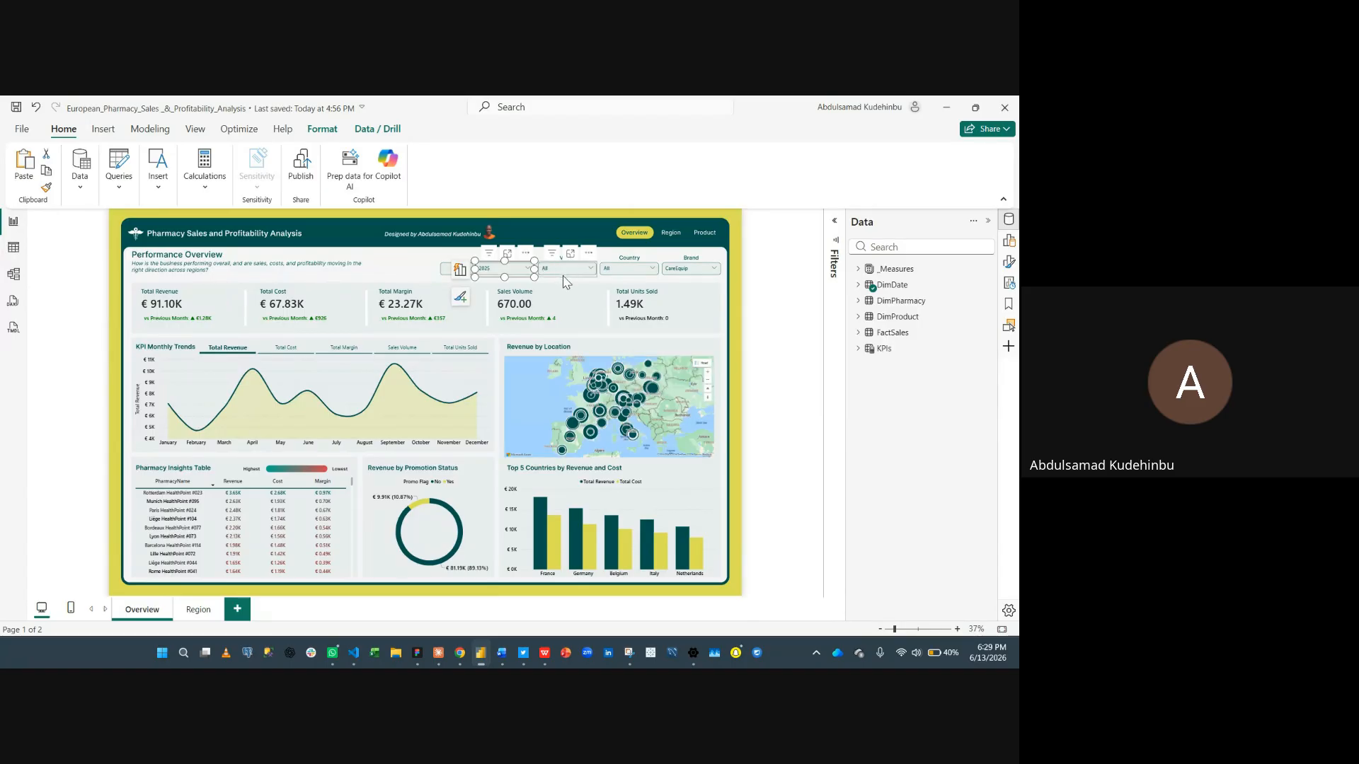
left_click(566, 280, "ctrl")
left_click(621, 273, "ctrl")
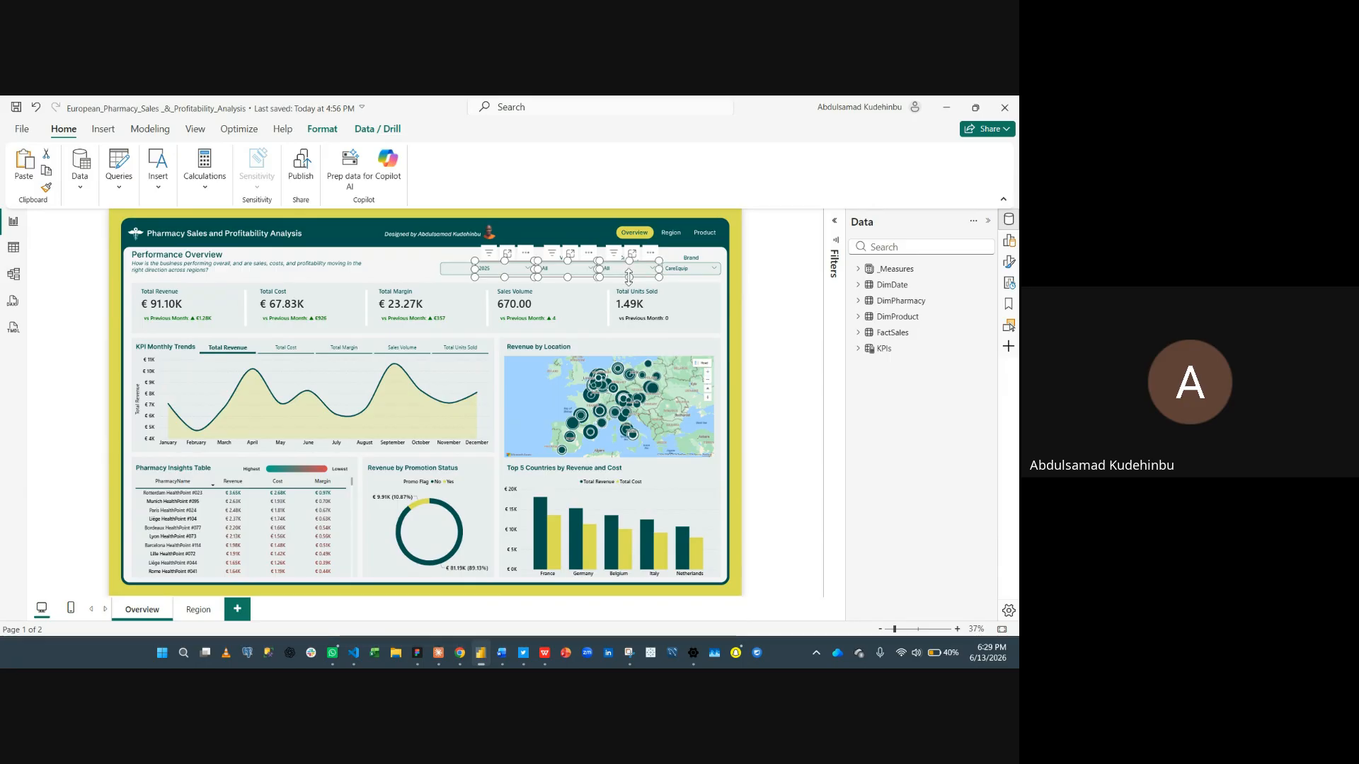
left_click(695, 280, "ctrl")
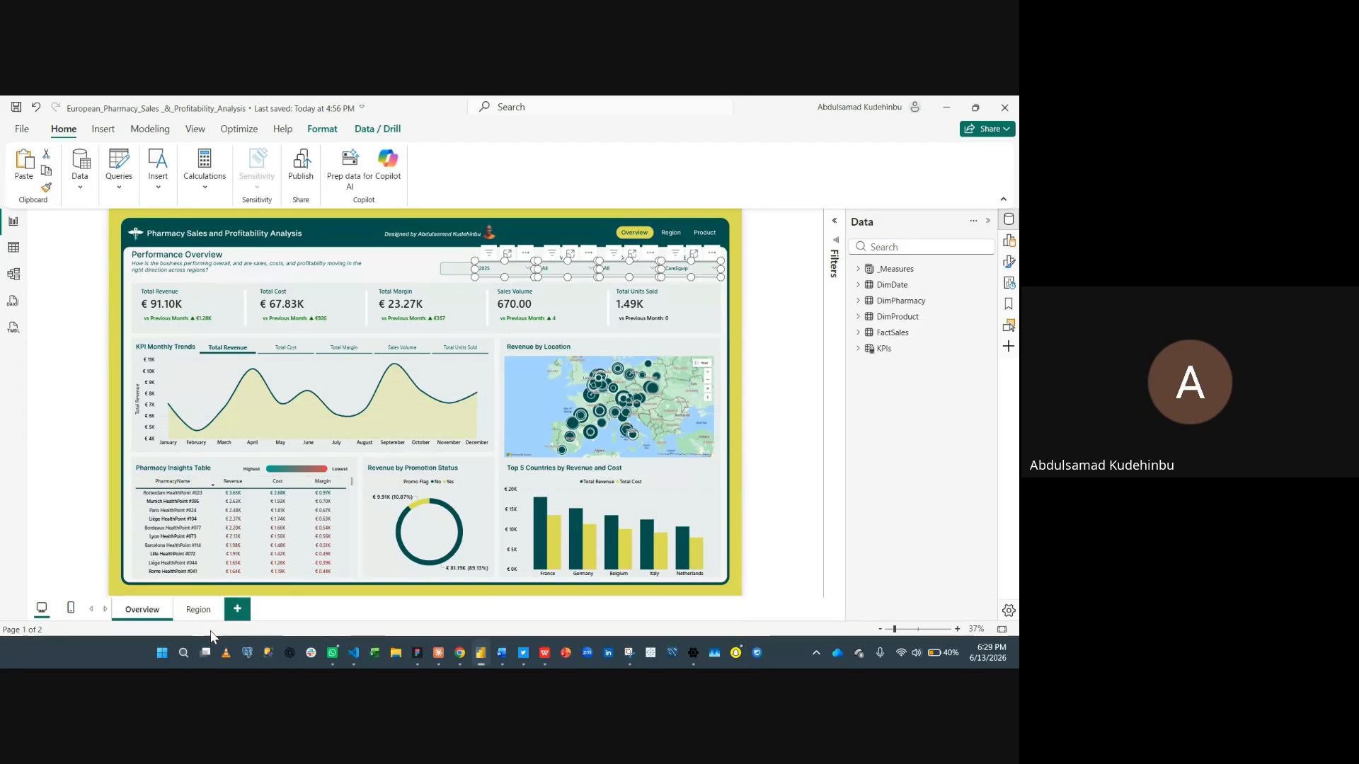
left_click(191, 610)
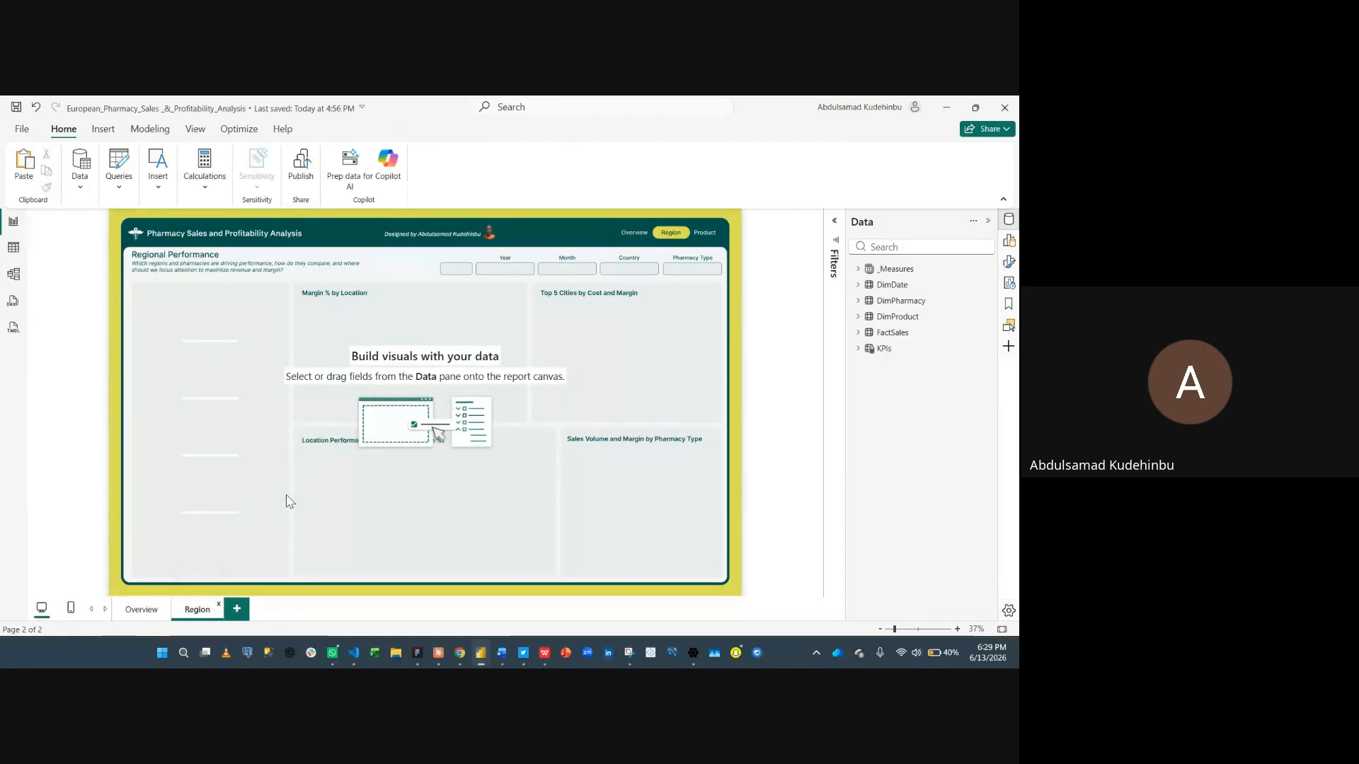
key("ctrl+v")
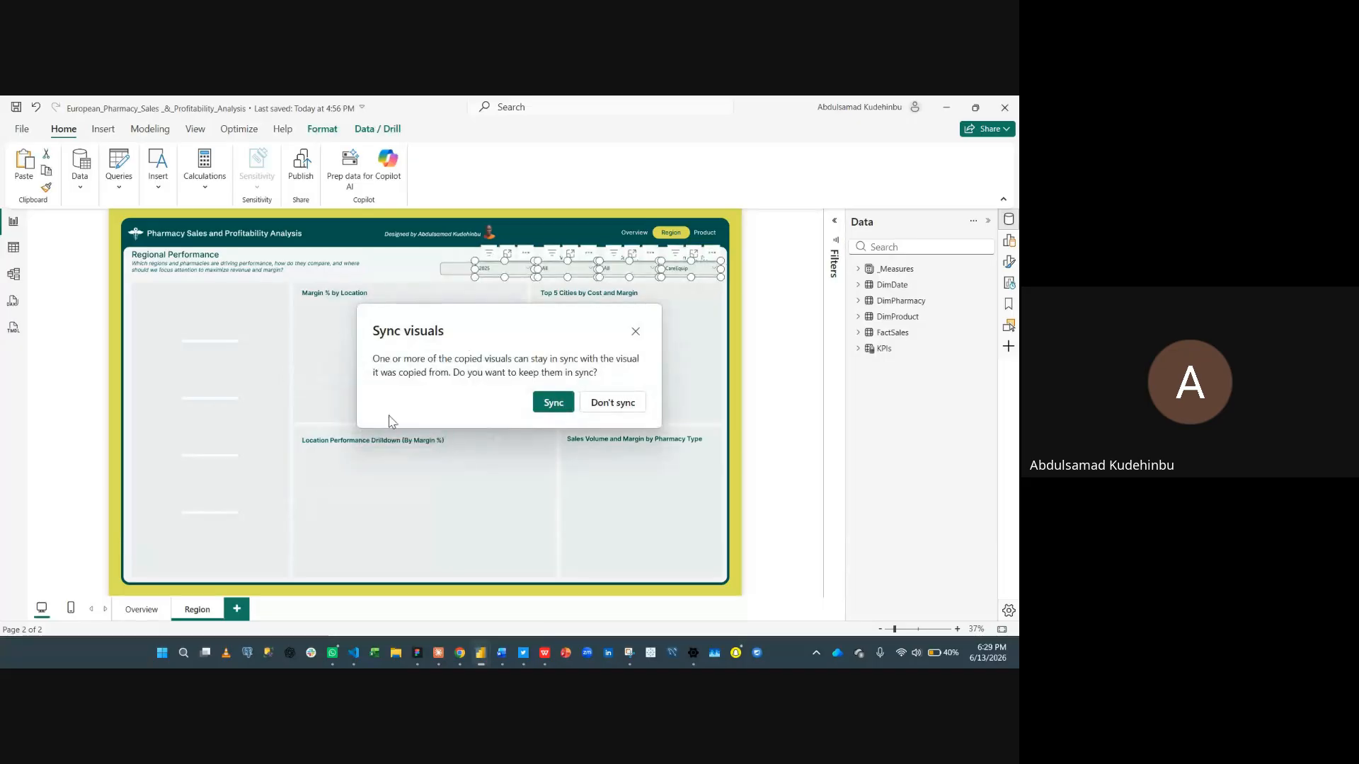
left_click(606, 403)
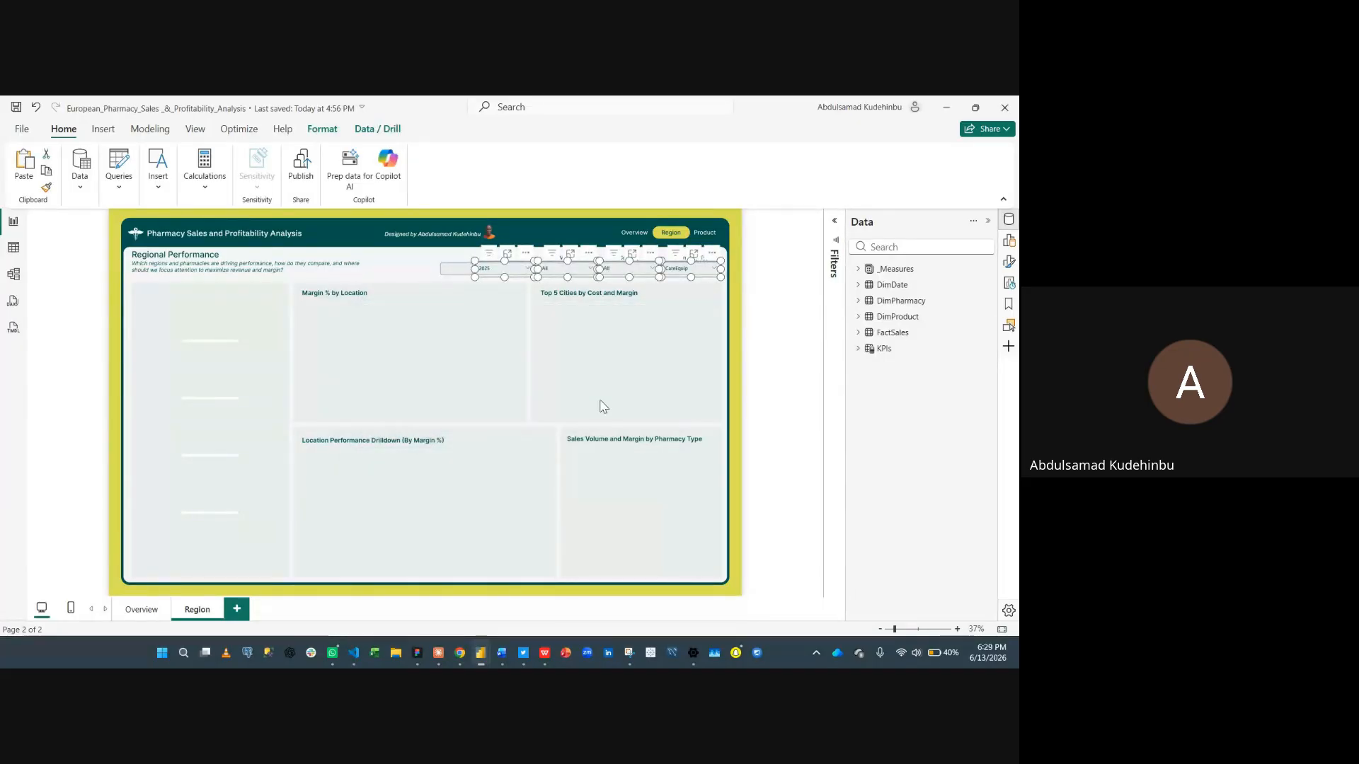
key("Escape")
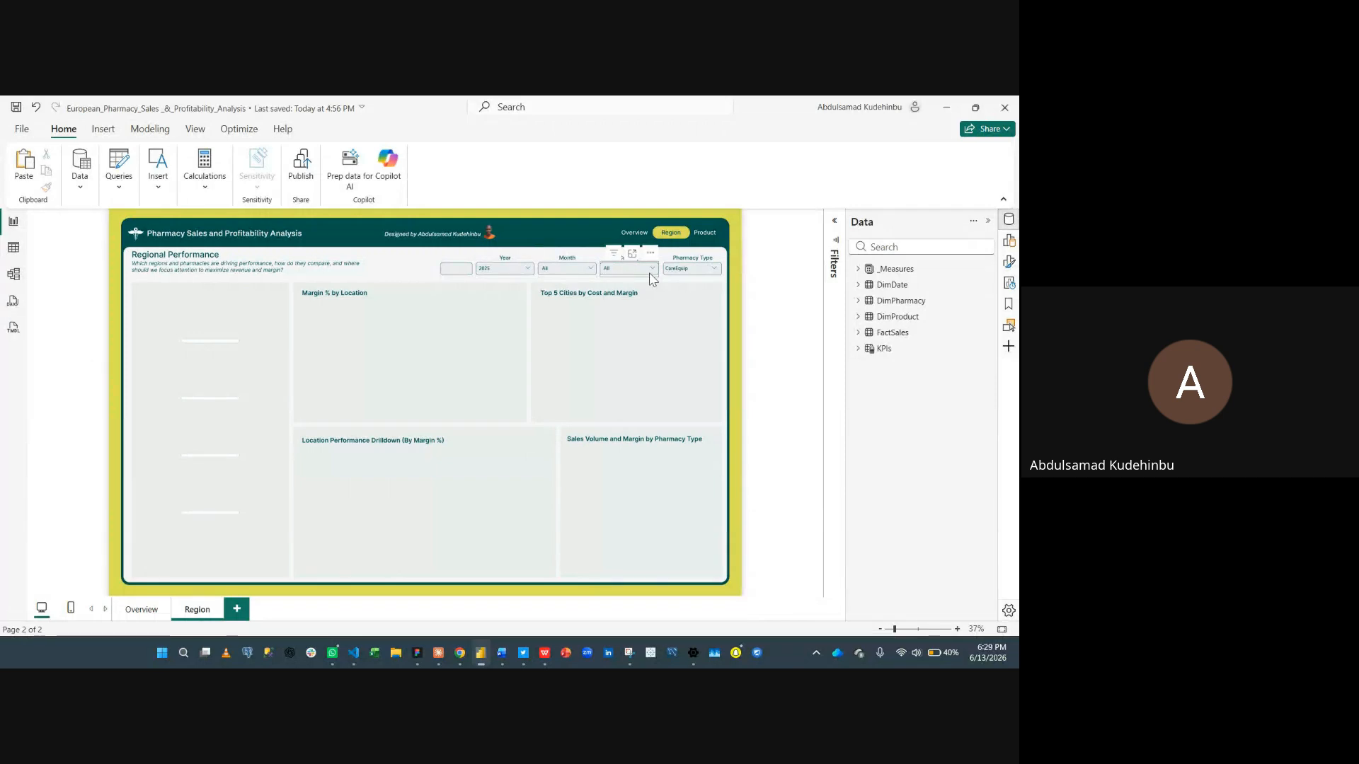
- Replace the pasted Brand slicer's field with PharmacyType from DimPharmacy on the Region page
left_click(690, 281)
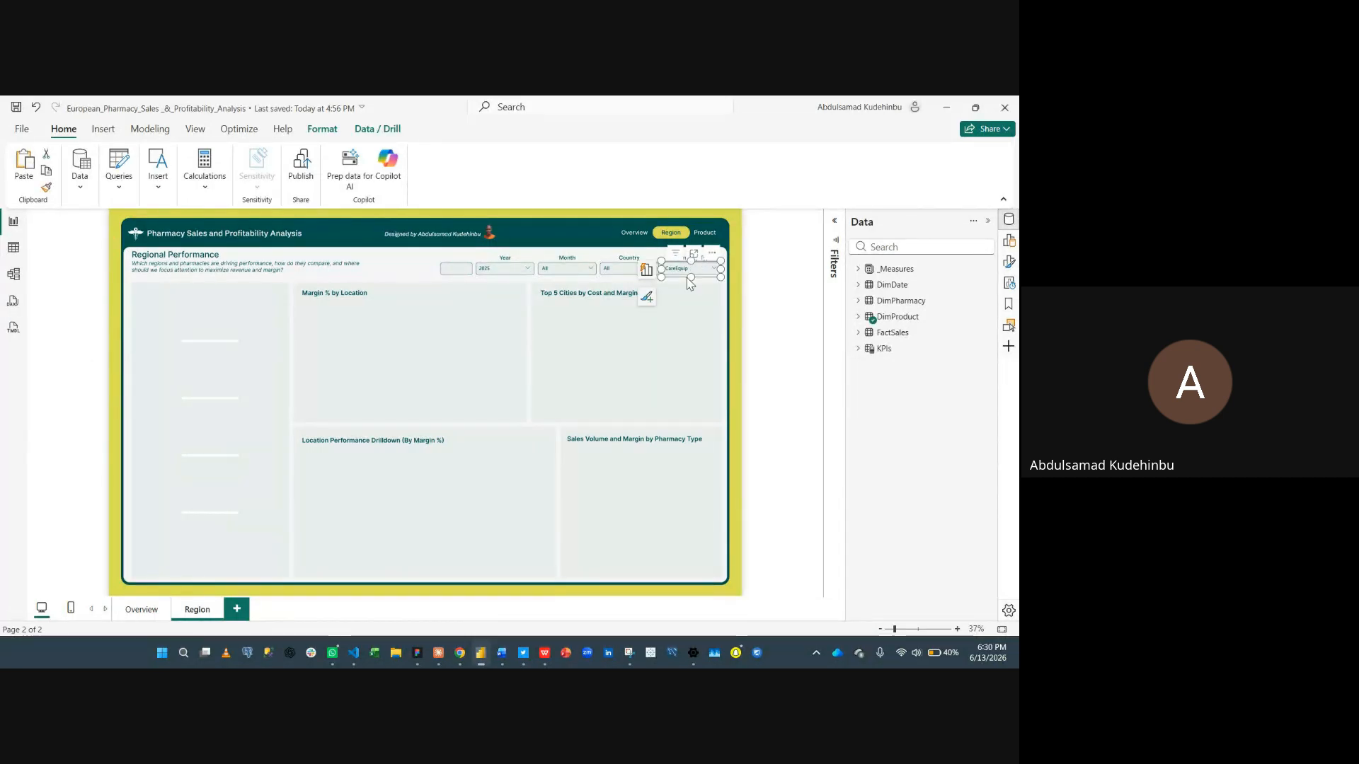
left_click(1008, 241)
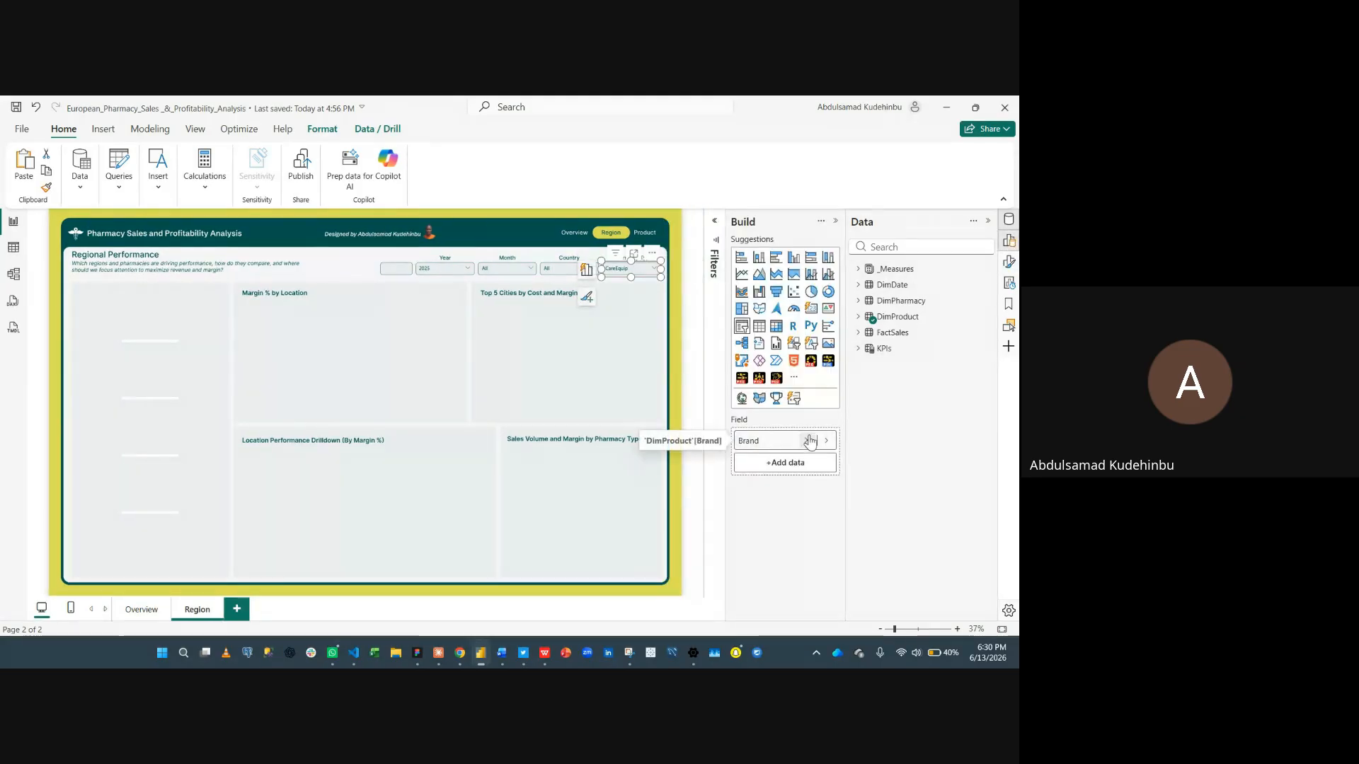
left_click(810, 440)
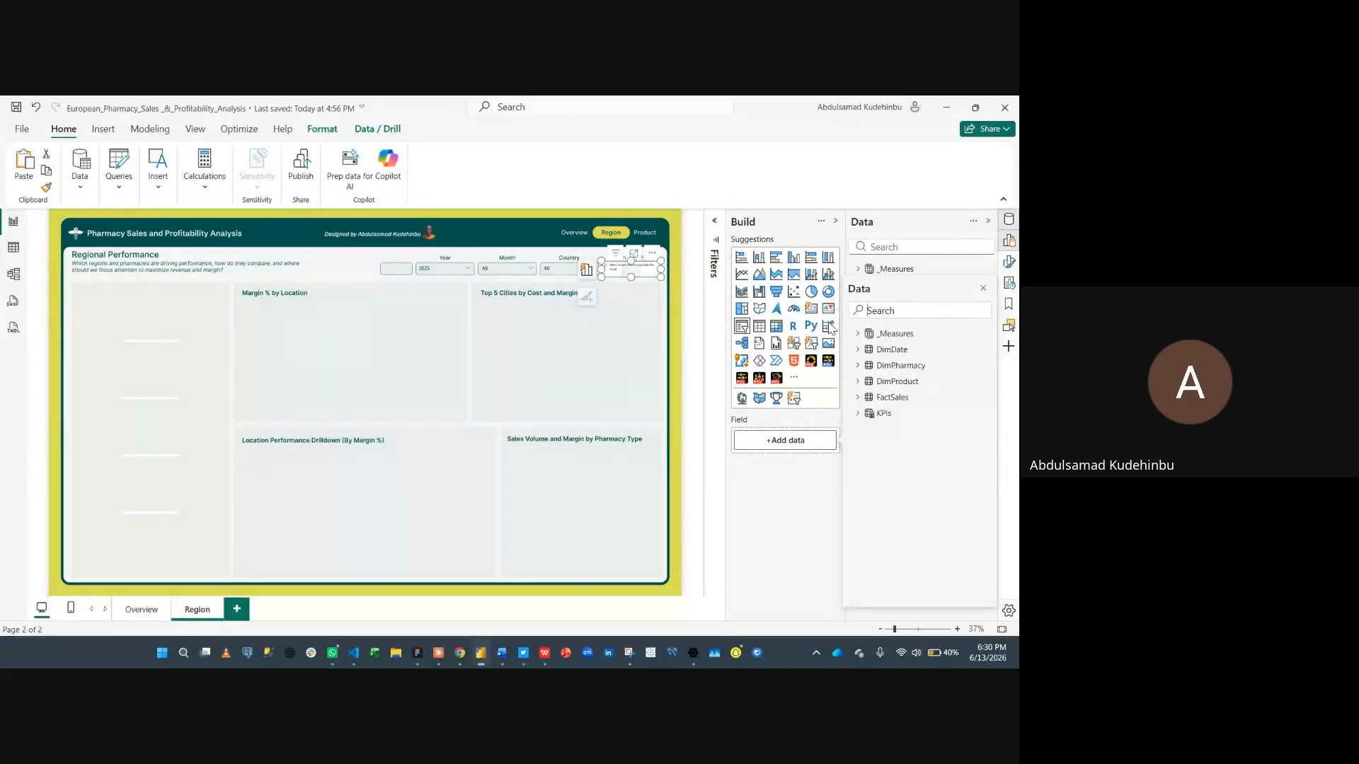
type("pharm")
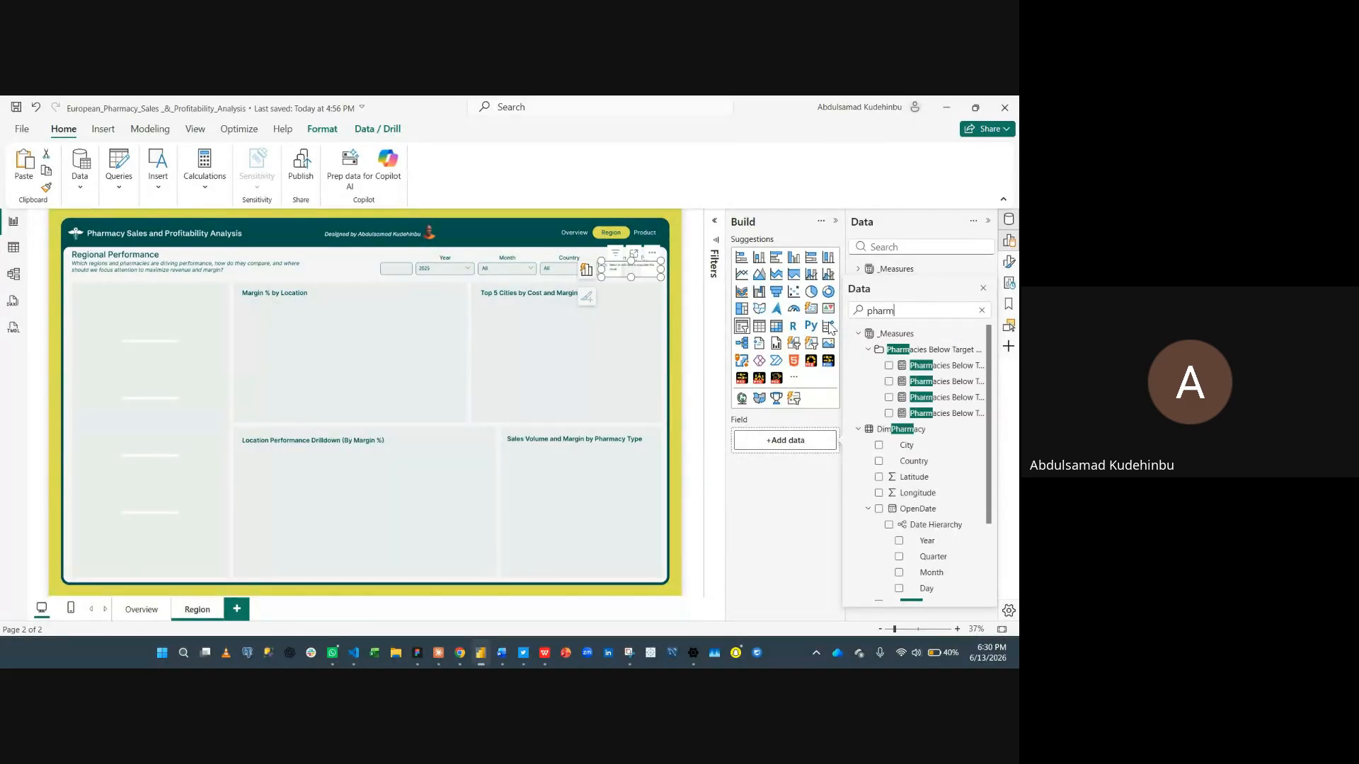
type("acy")
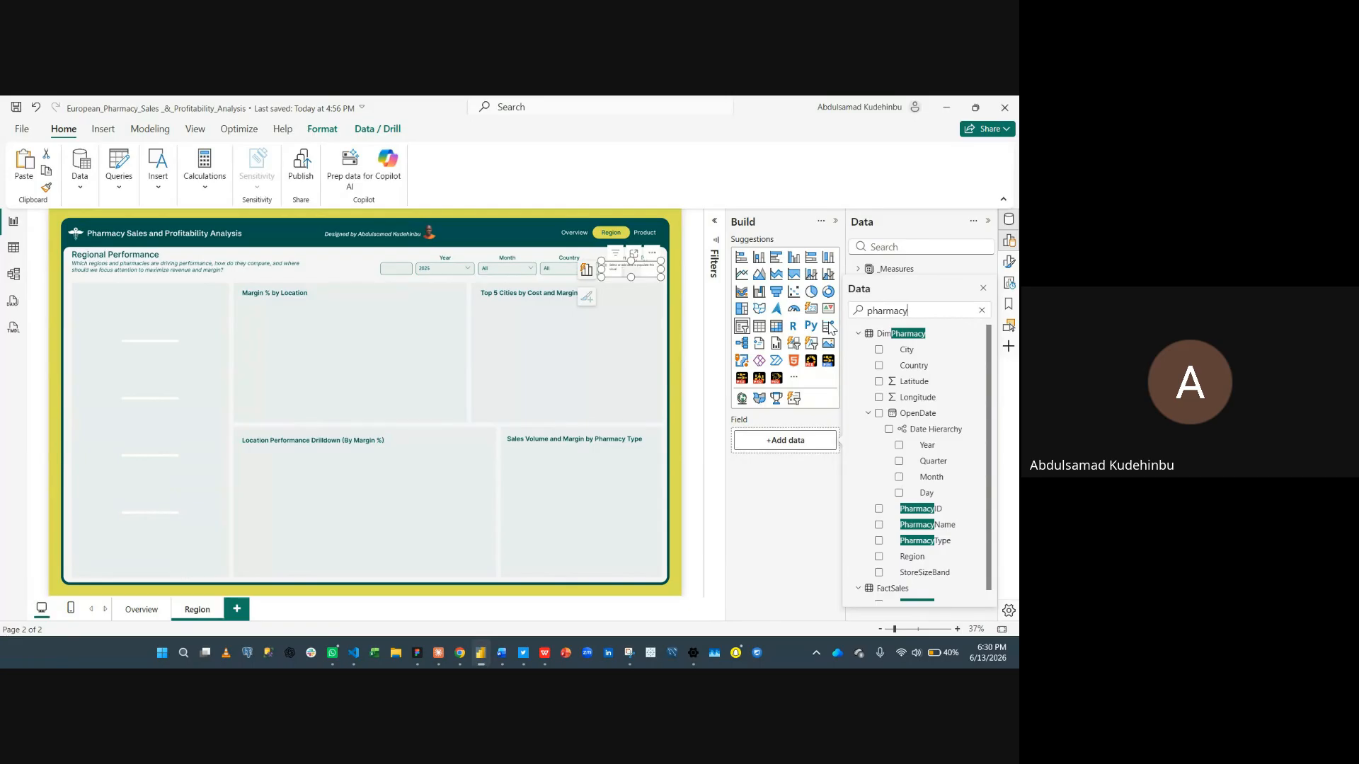
left_click(878, 541)
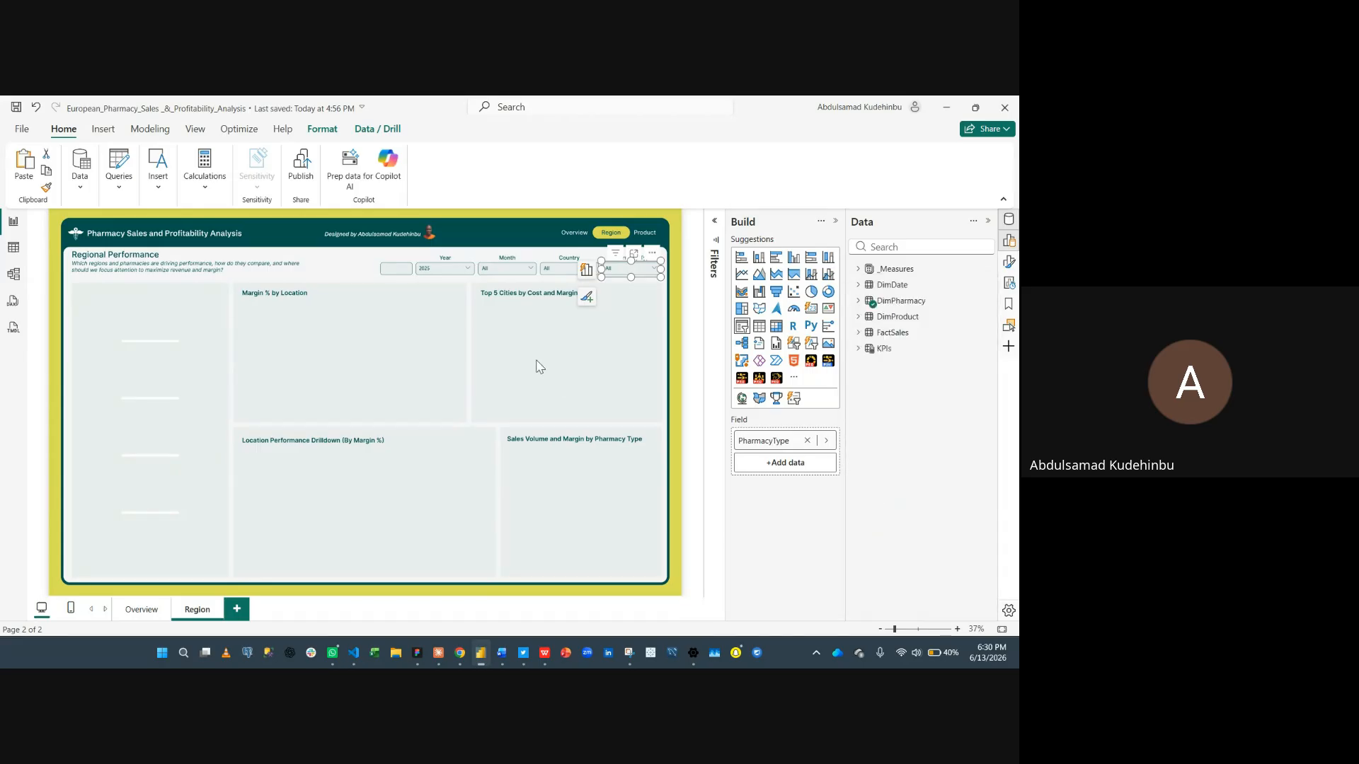
left_click(988, 222)
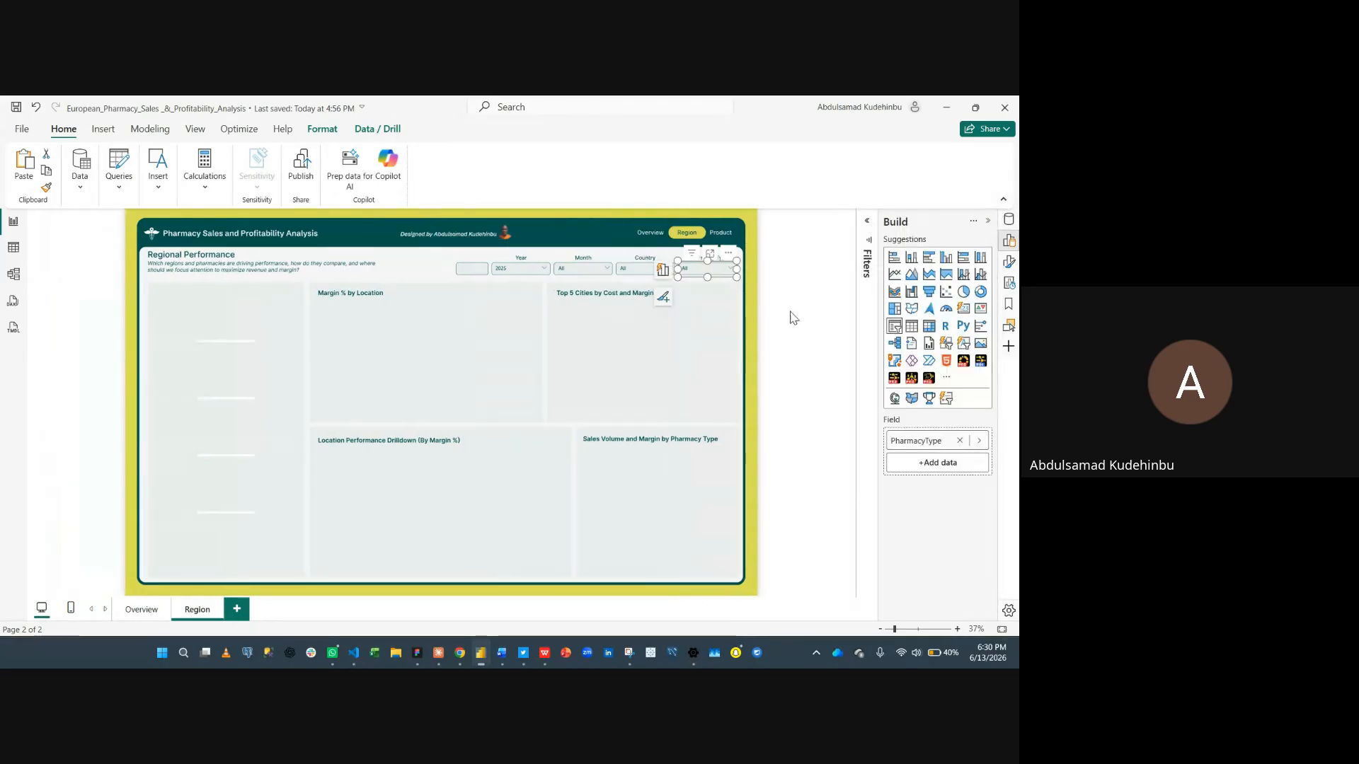
- Insert a blank button on the Overview page
left_click(641, 340)
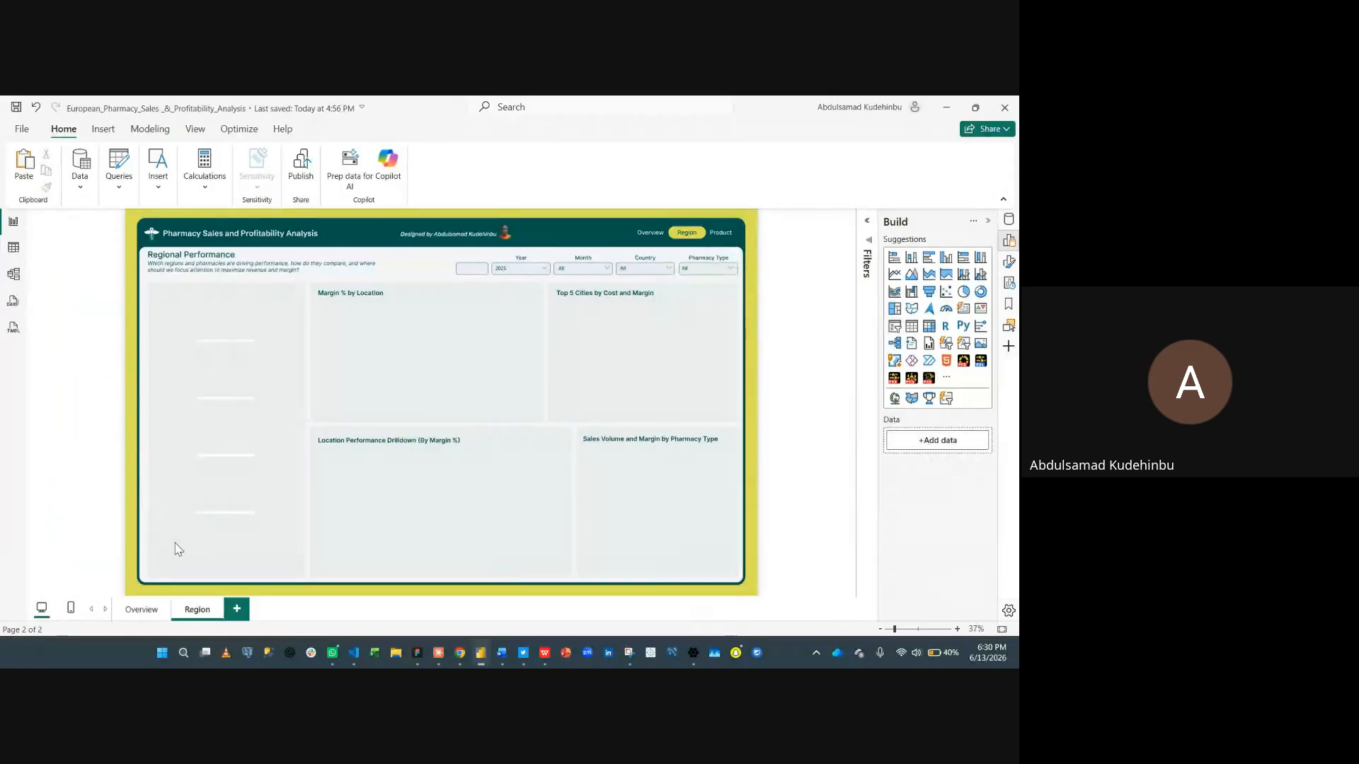
left_click(139, 610)
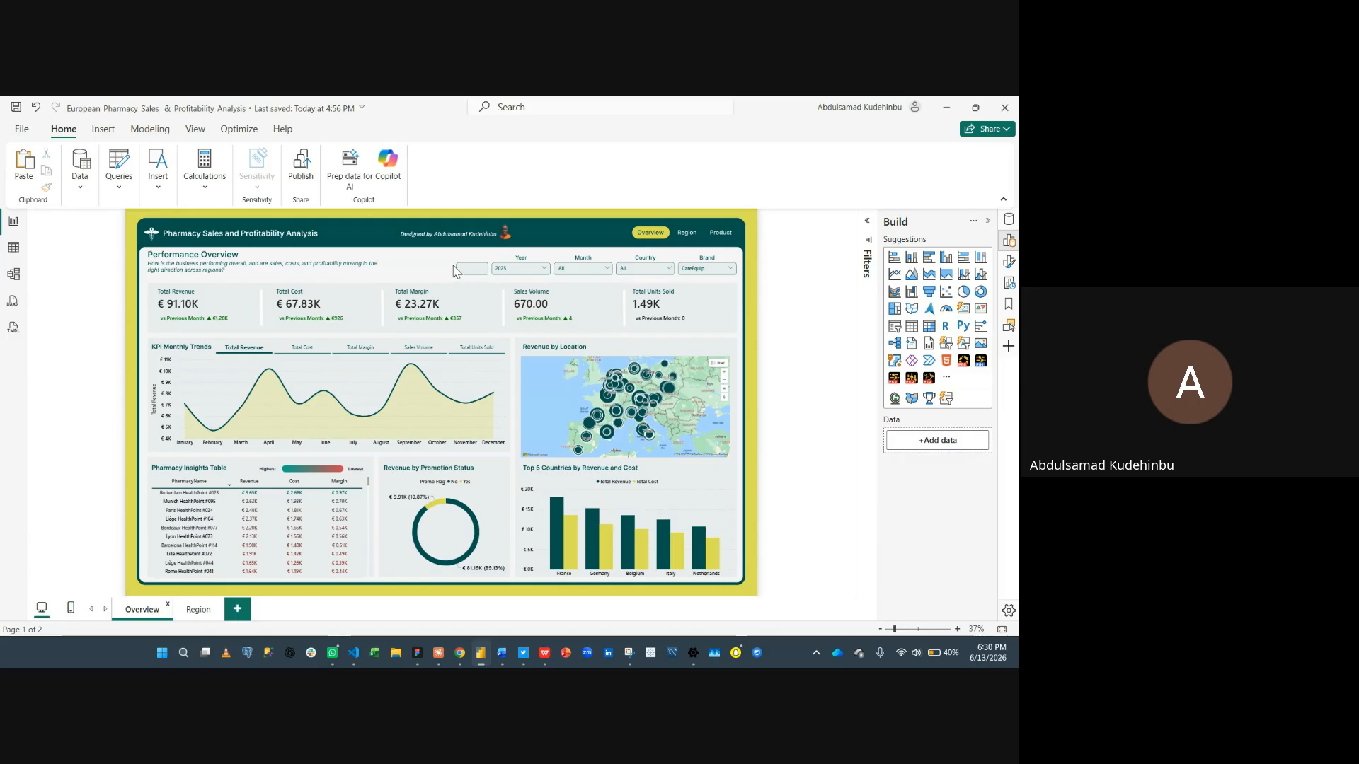
left_click(99, 135)
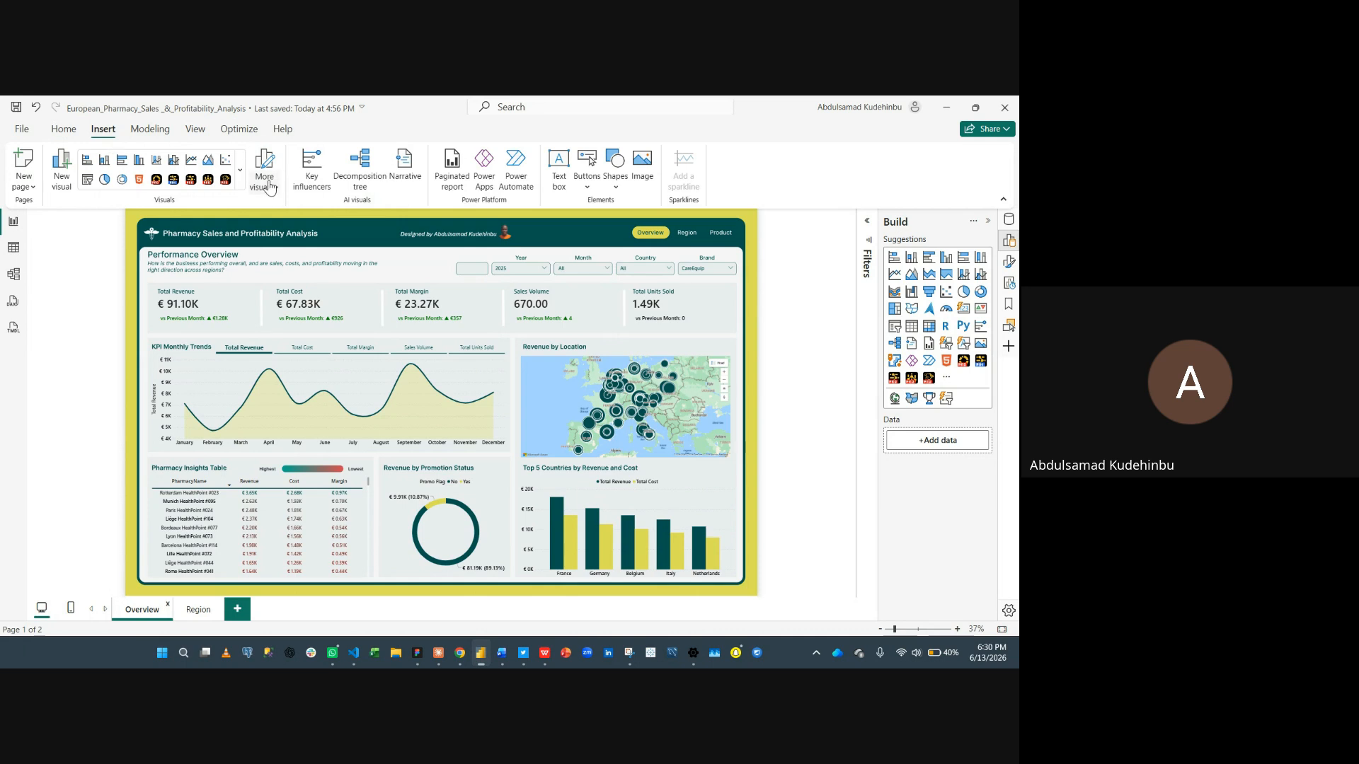
left_click(585, 185)
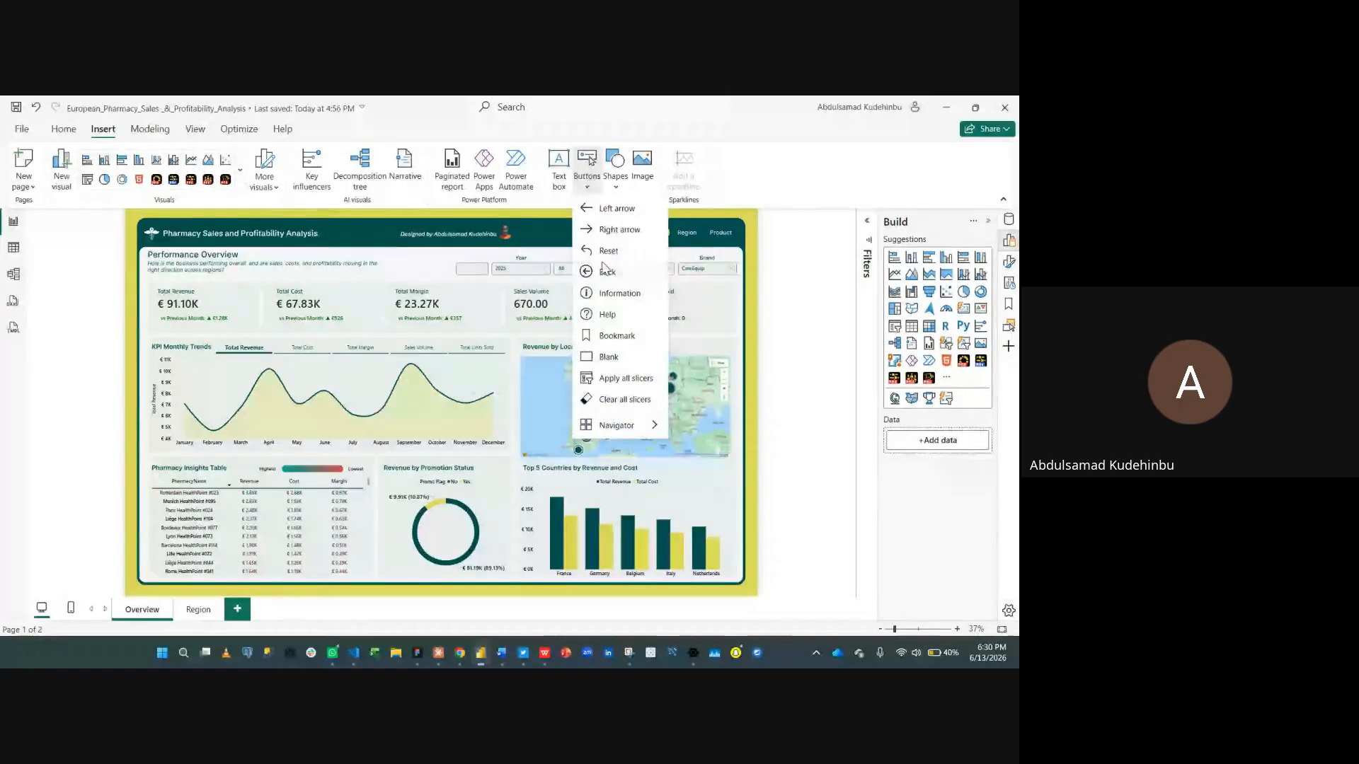
left_click(610, 356)
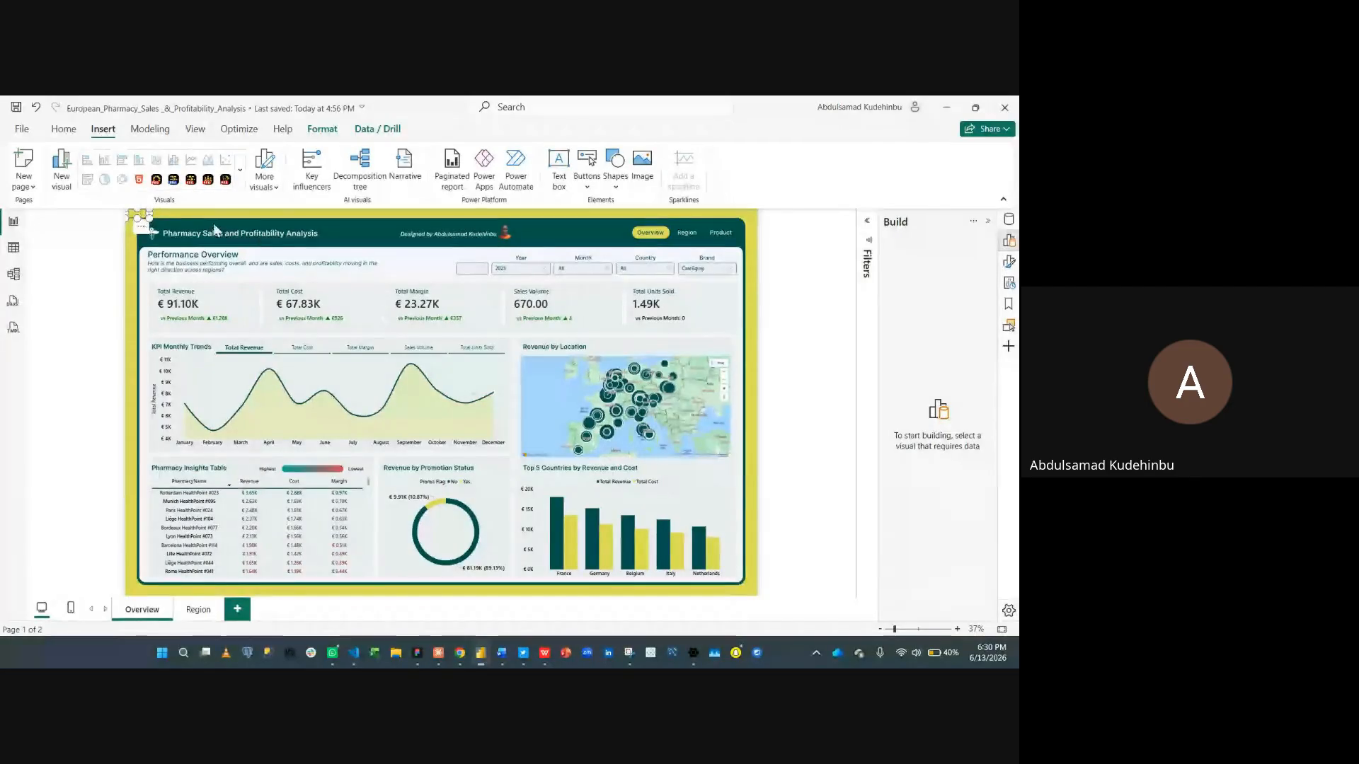
- Move the blank button next to the Year slicer in the Overview header
left_click_drag(142, 224, 473, 269)
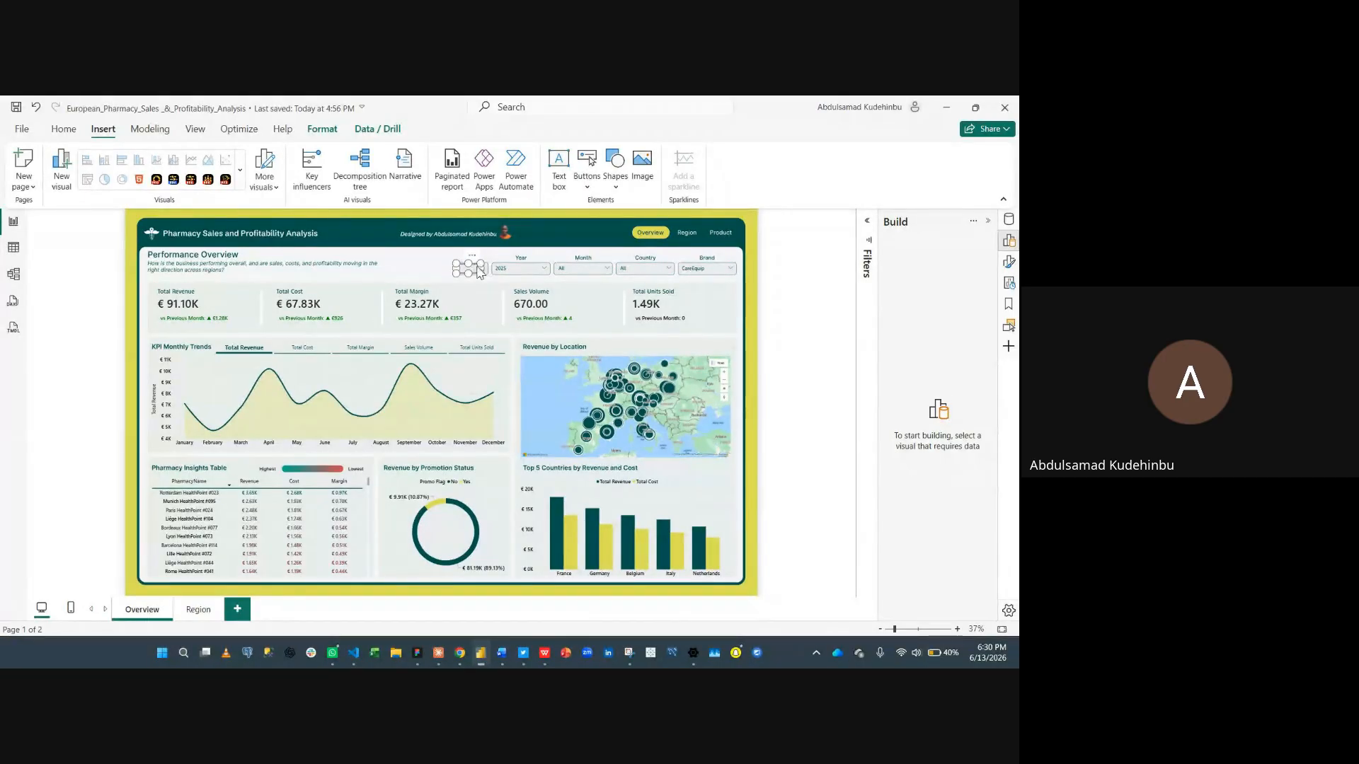
scroll(479, 272, "up", 5)
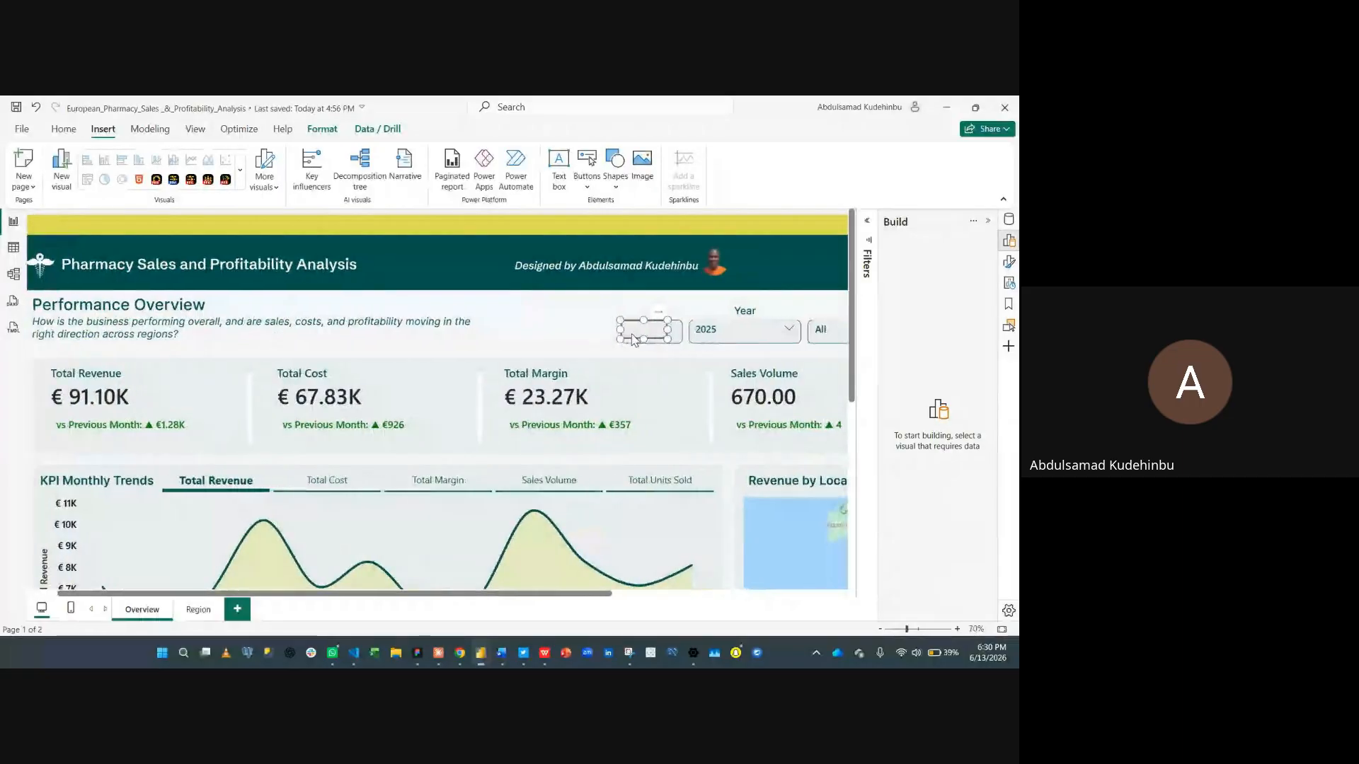
scroll(634, 341, "right", 3)
left_click_drag(564, 339, 578, 343)
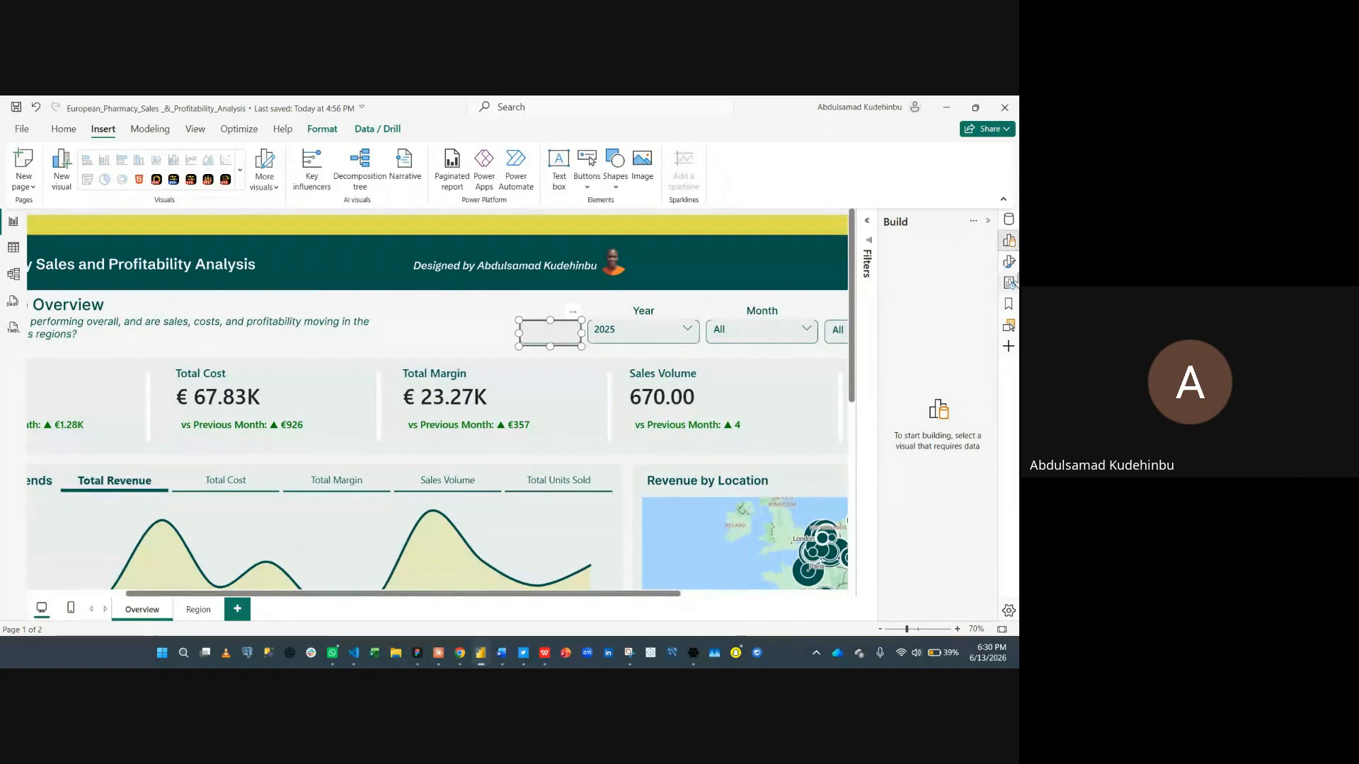
- Open the button's format settings and switch off its border and icon
left_click(1009, 262)
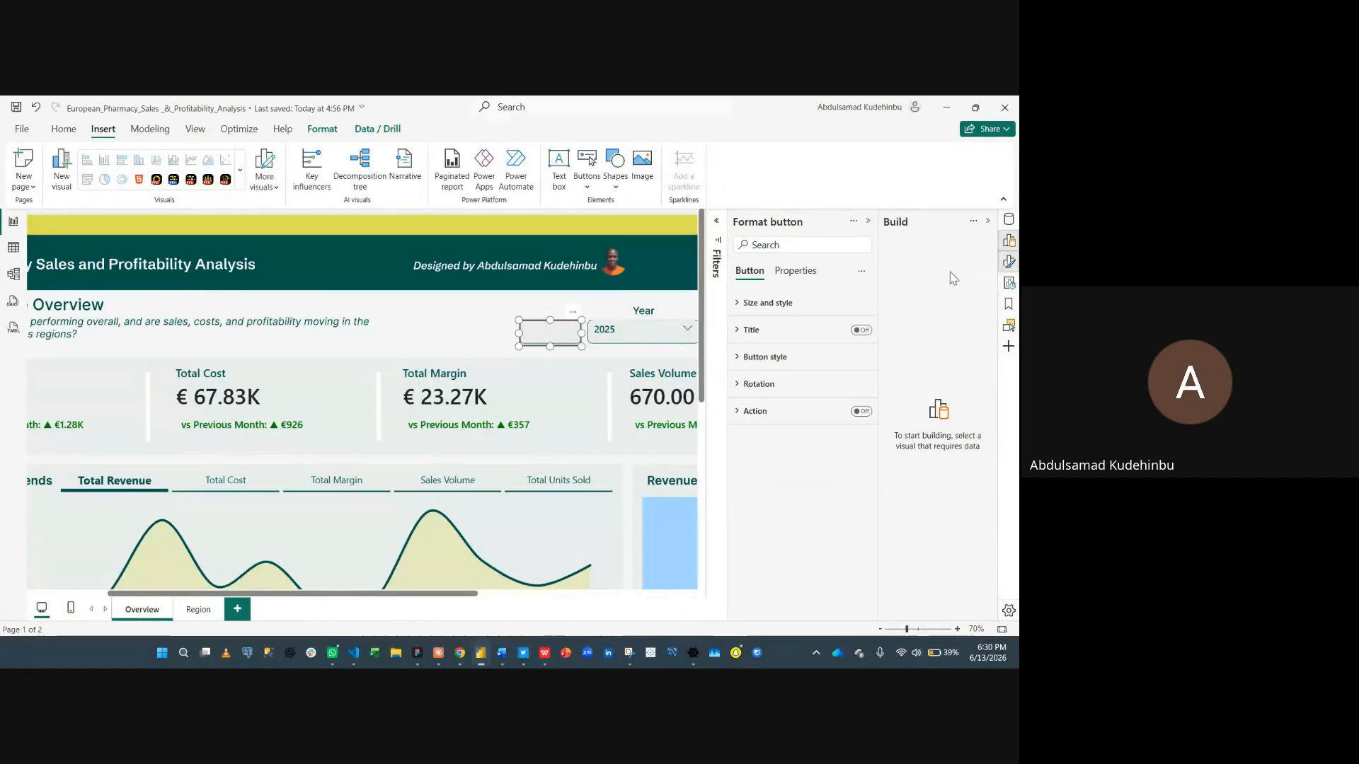
left_click(773, 357)
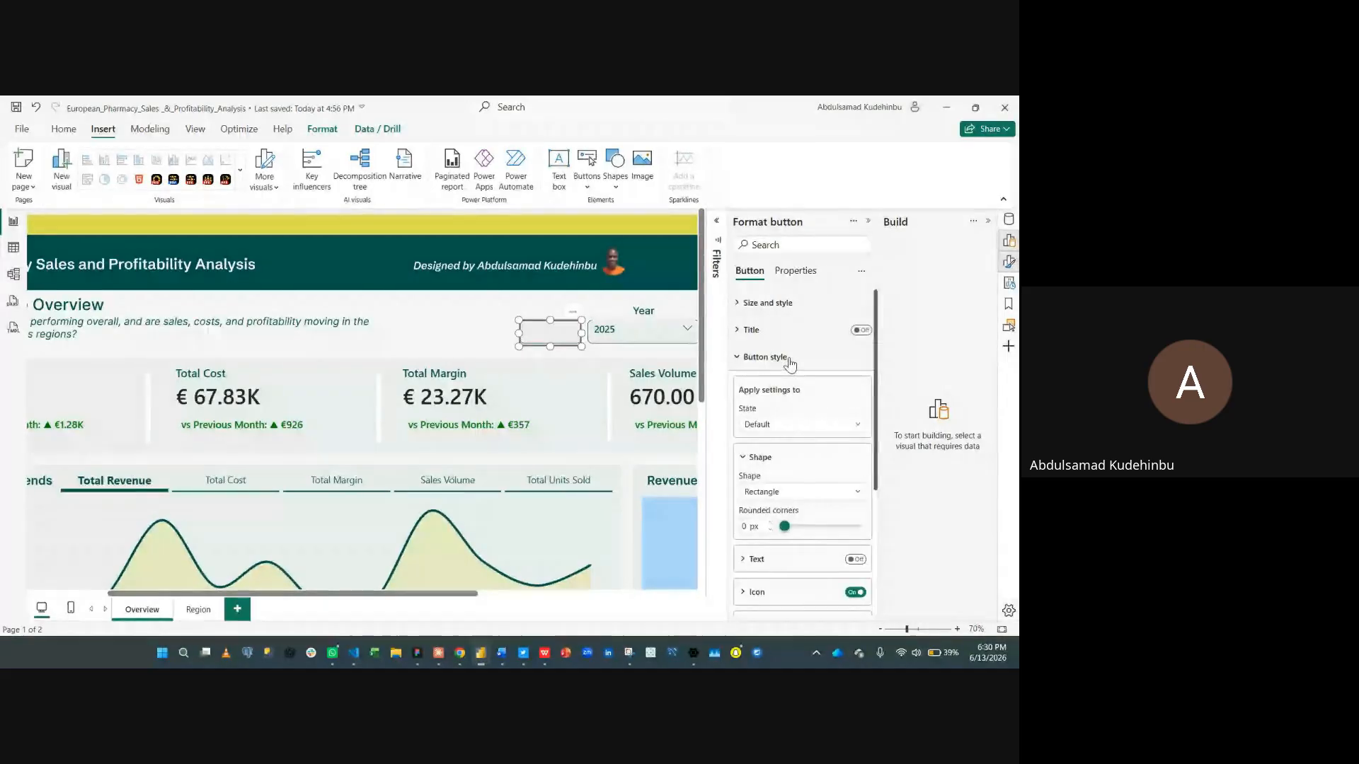
scroll(796, 453, "down", 3)
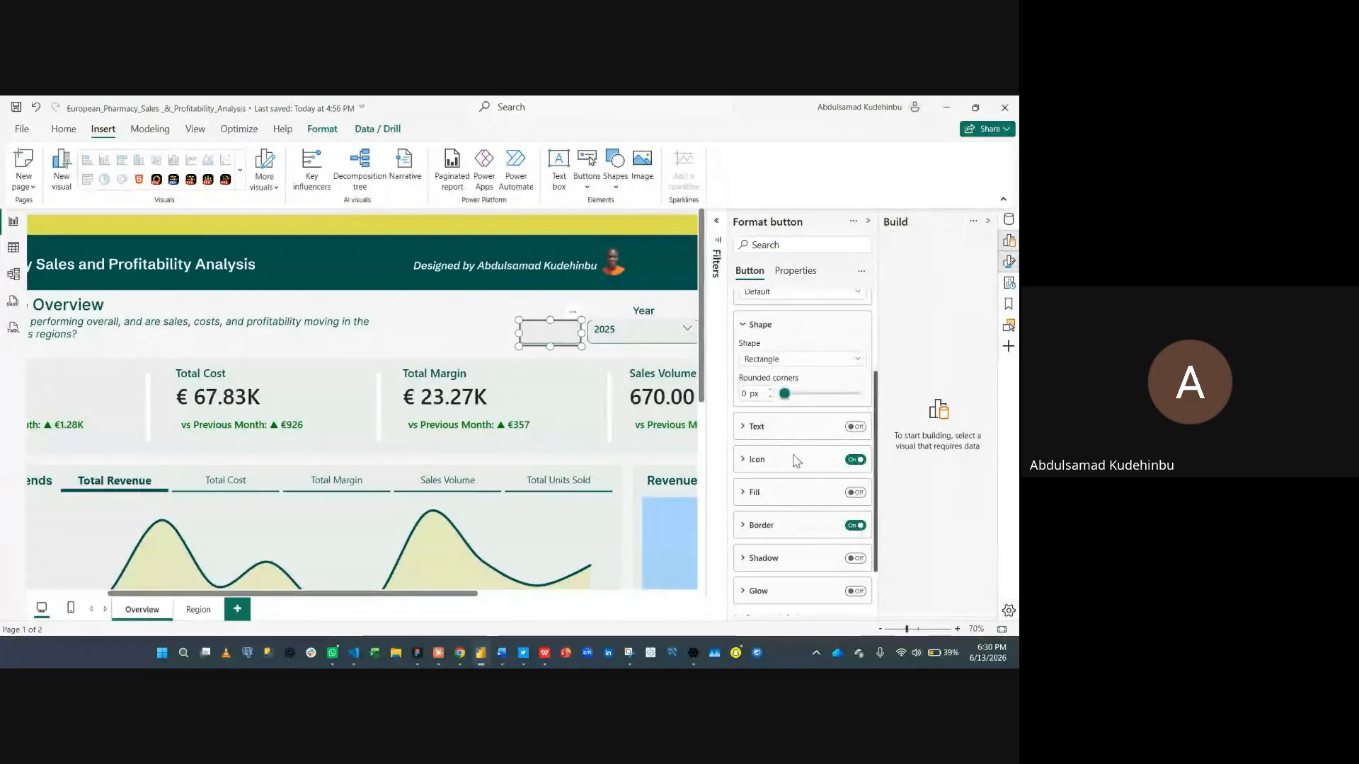
left_click(855, 525)
left_click(854, 461)
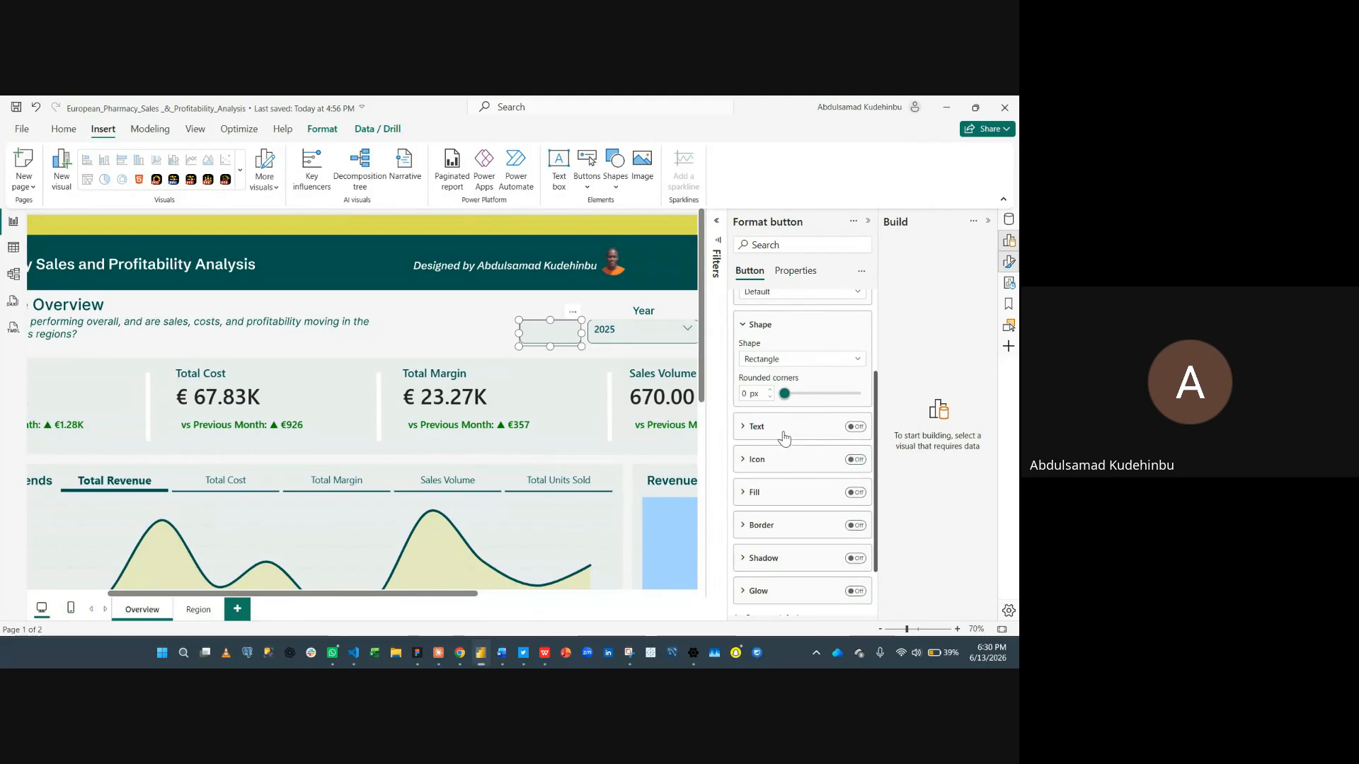
- Turn on the button text and enter RESET as its label
left_click(798, 428)
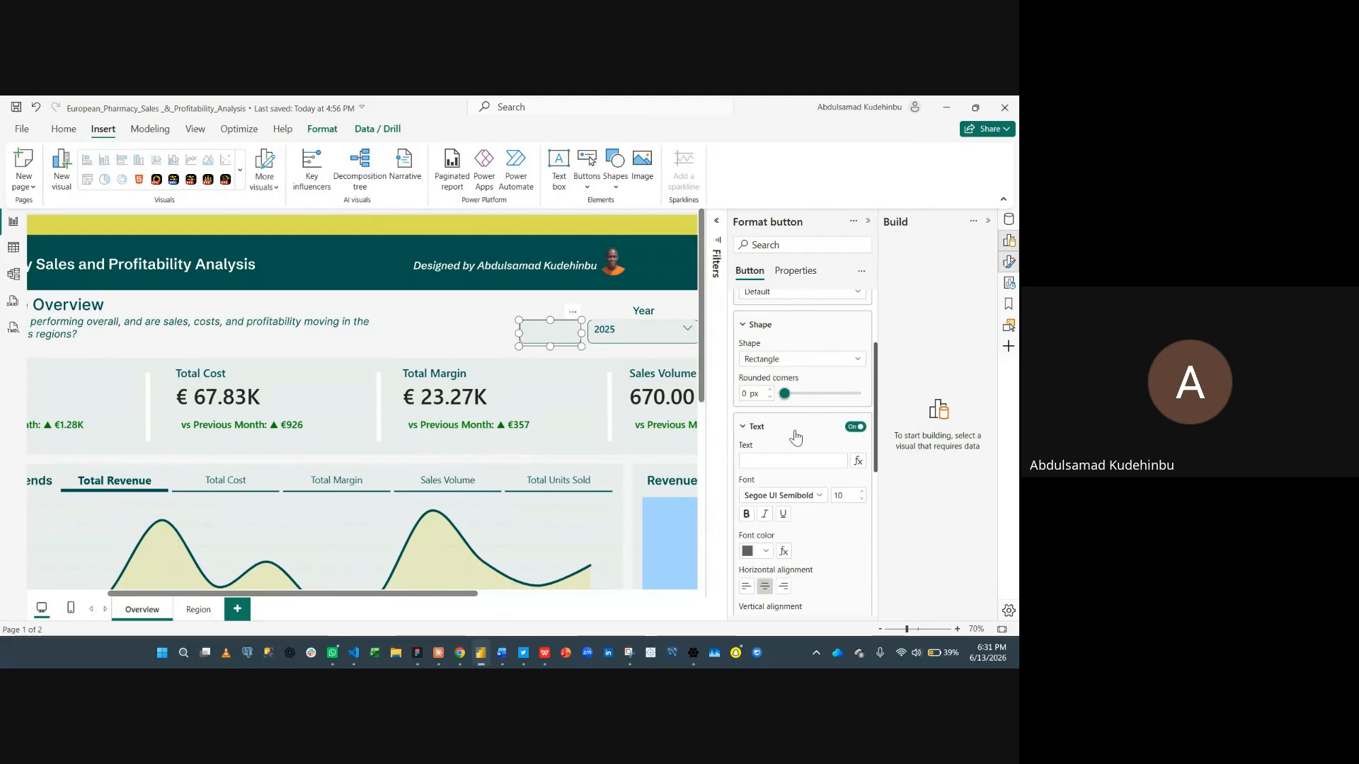
type("RESET")
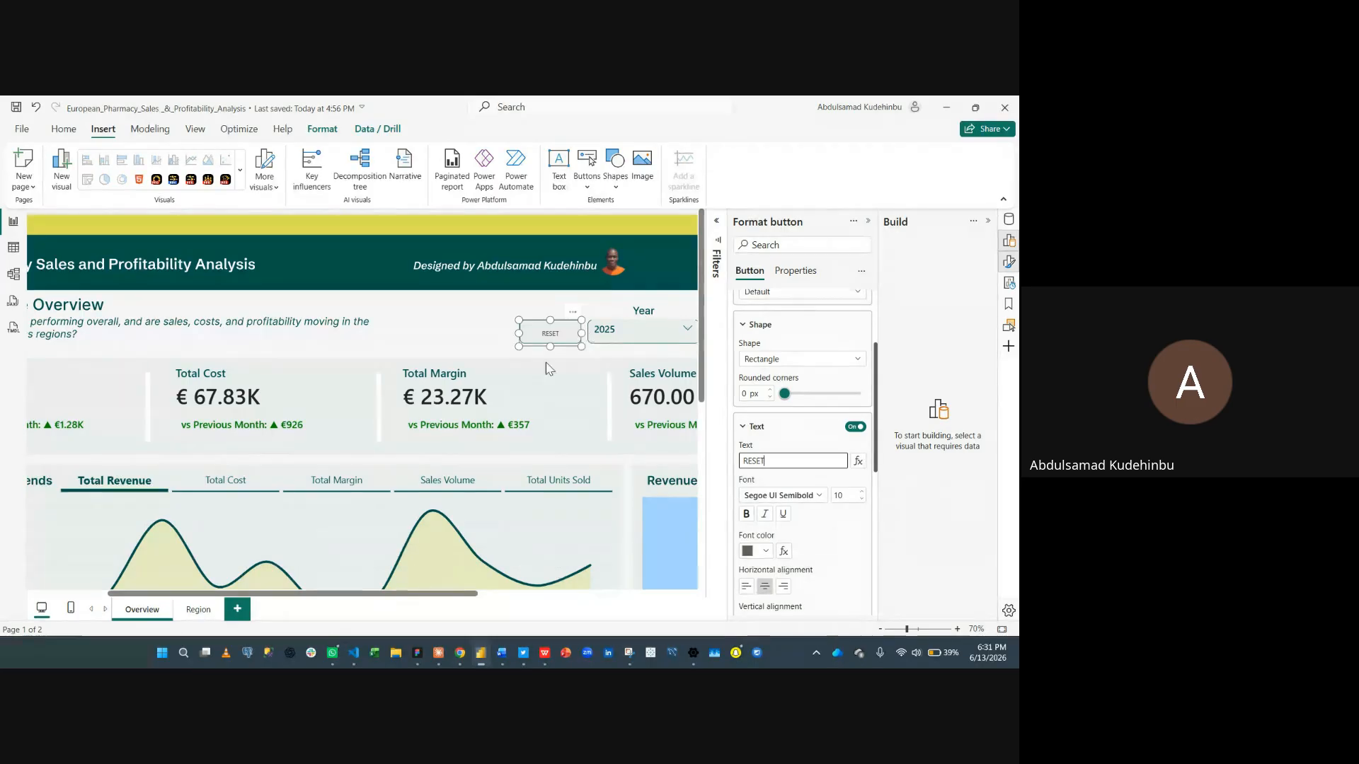
- Increase the button text font size to 15
left_click(862, 550)
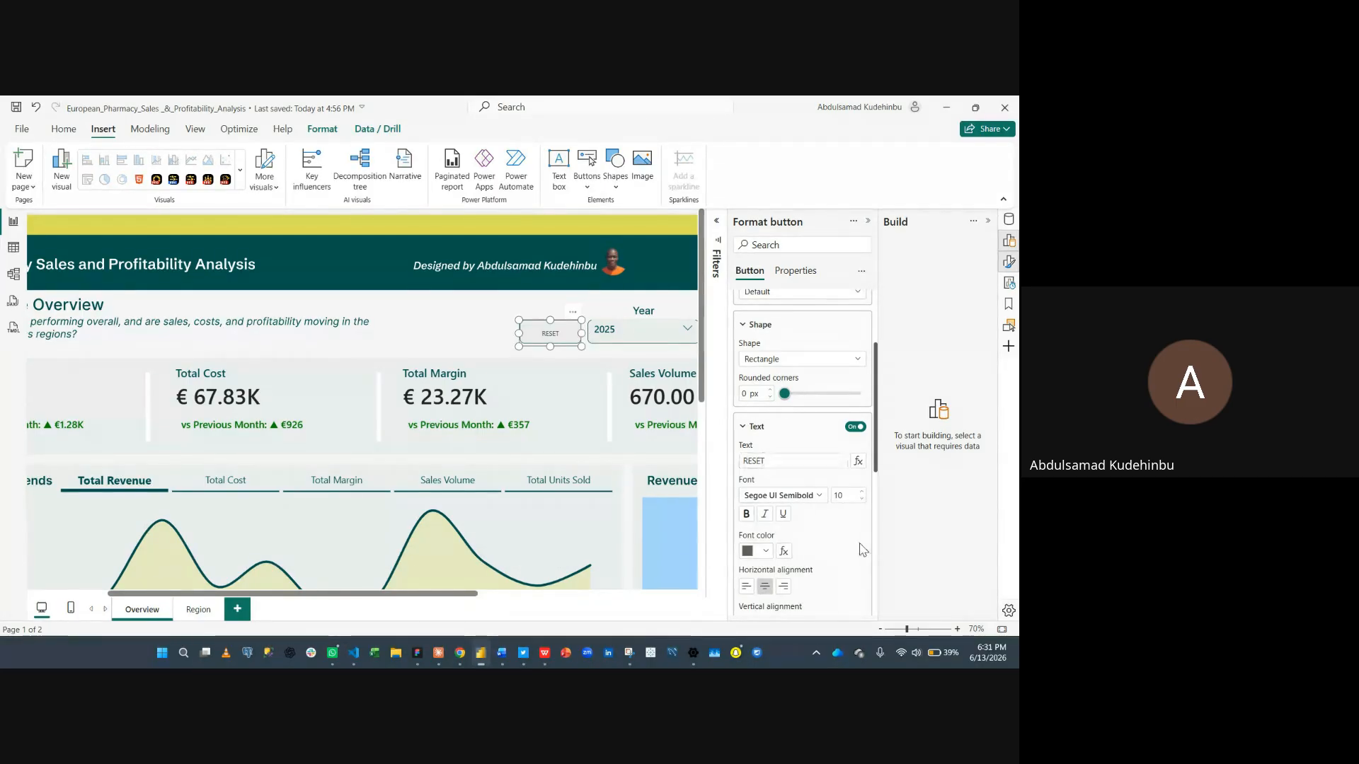
left_click(862, 492)
left_click(862, 492)
left_click(862, 492)
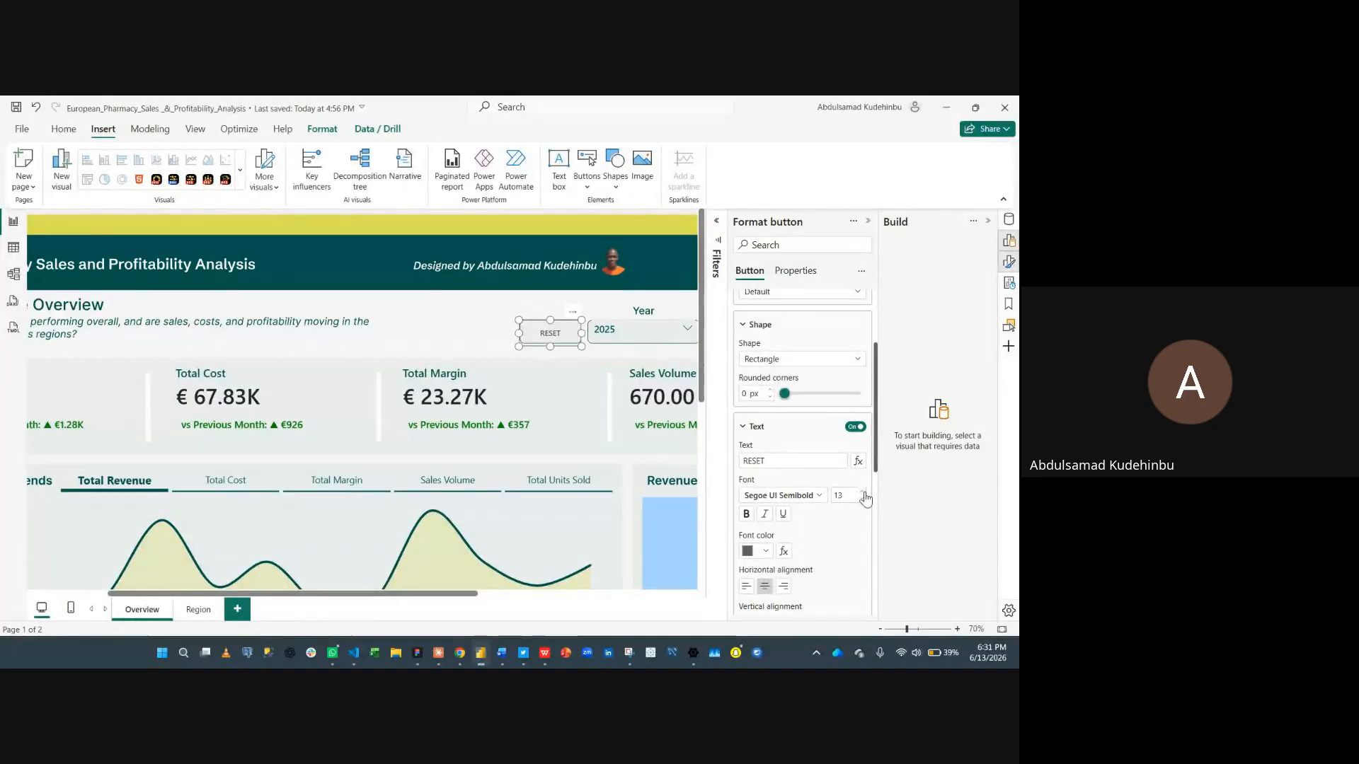
- Set the button text colour to dark green and its font to Segoe UI Bold
left_click(757, 551)
left_click(774, 467)
left_click(807, 495)
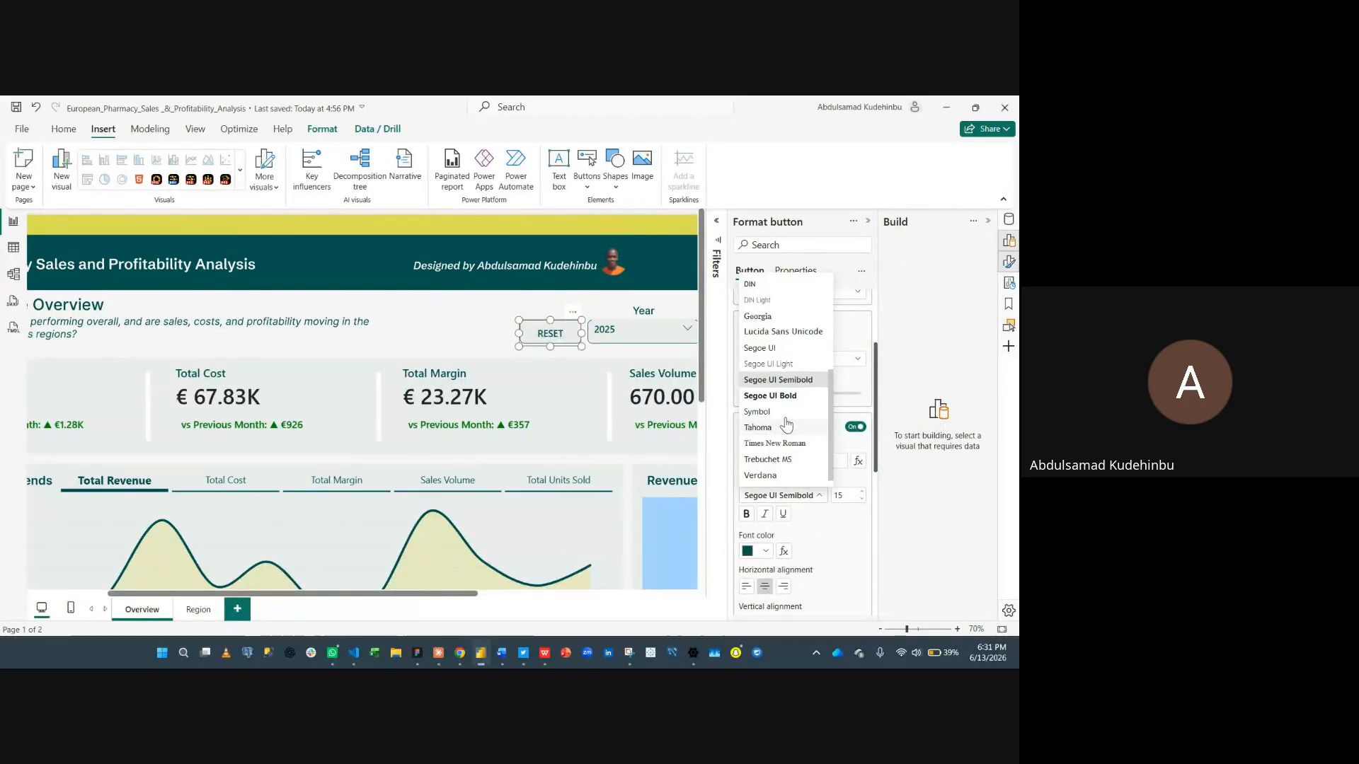
left_click(796, 394)
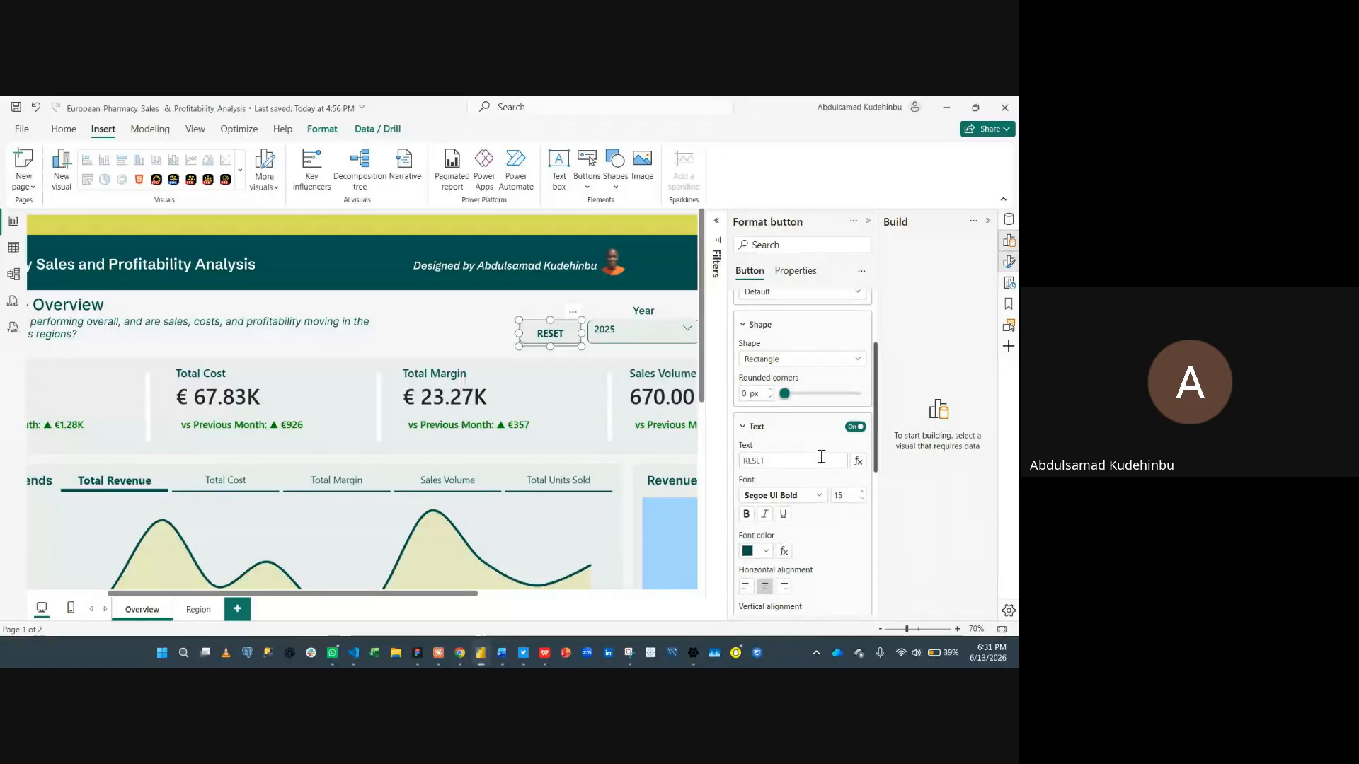
- Turn on the button's action and set its type to Clear all slicers
scroll(818, 455, "down", 1)
scroll(819, 463, "up", 1)
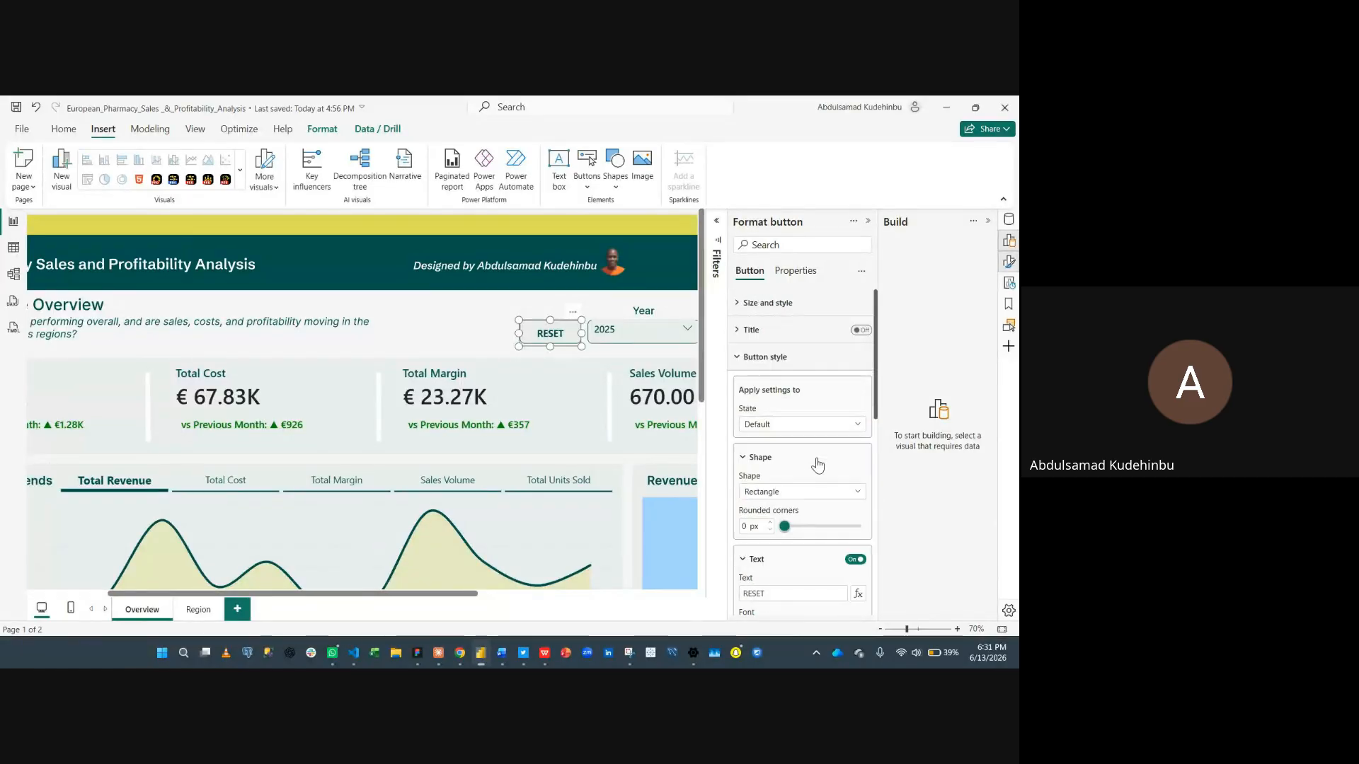
left_click(793, 359)
left_click(863, 416)
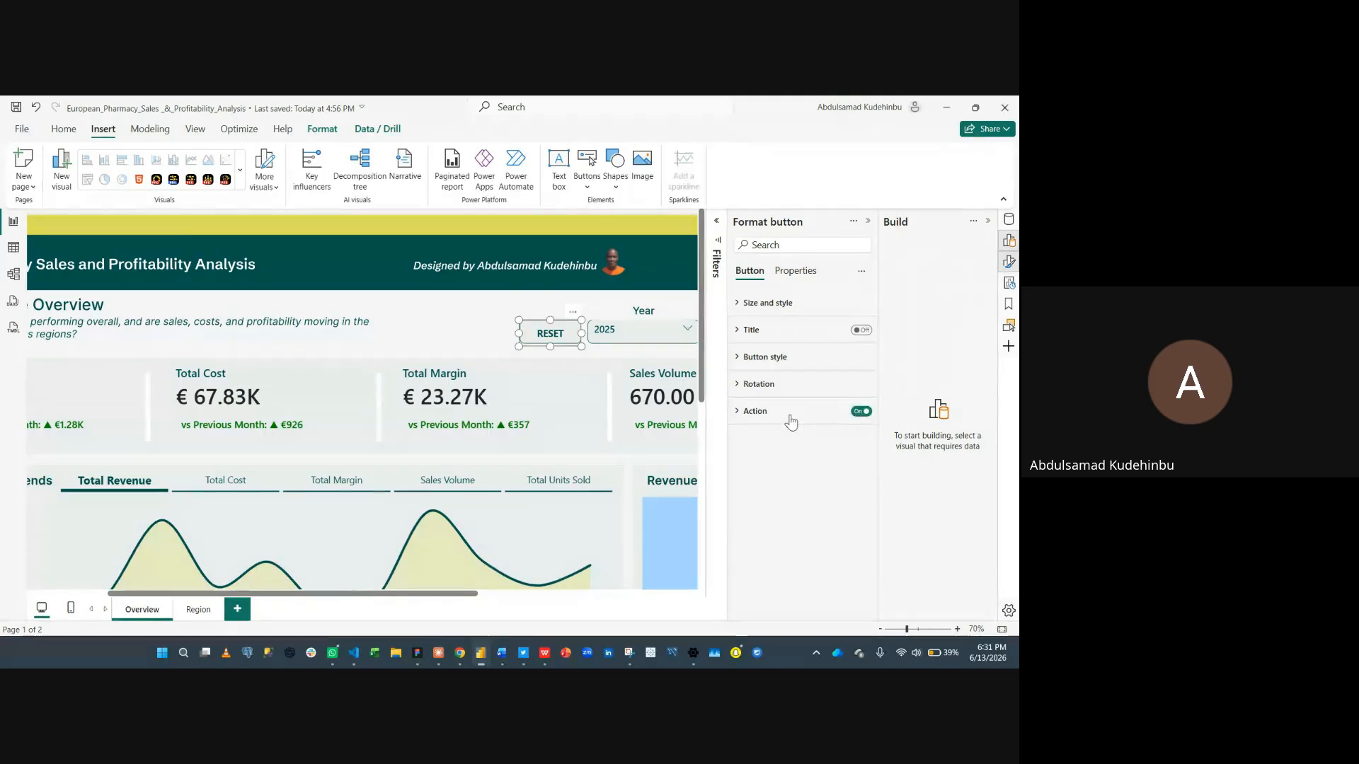
left_click(791, 417)
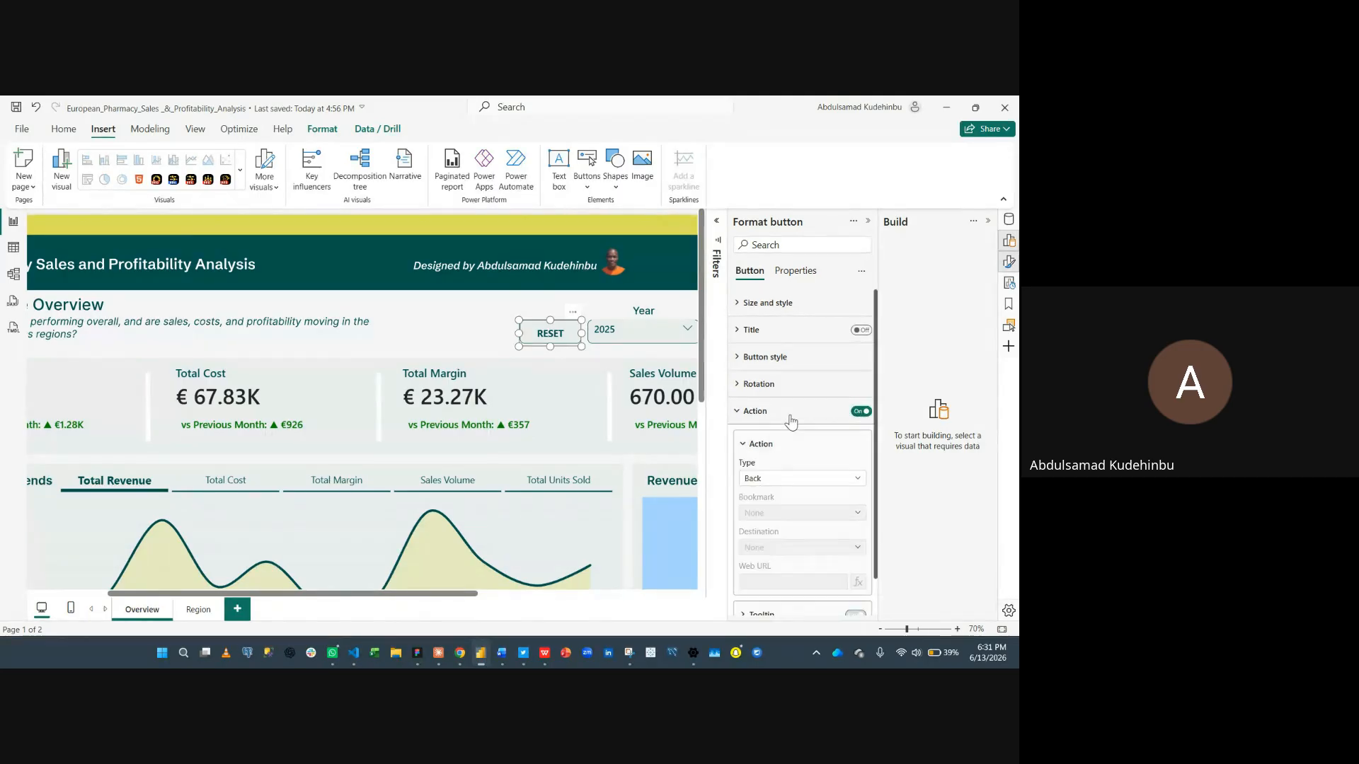
left_click(801, 481)
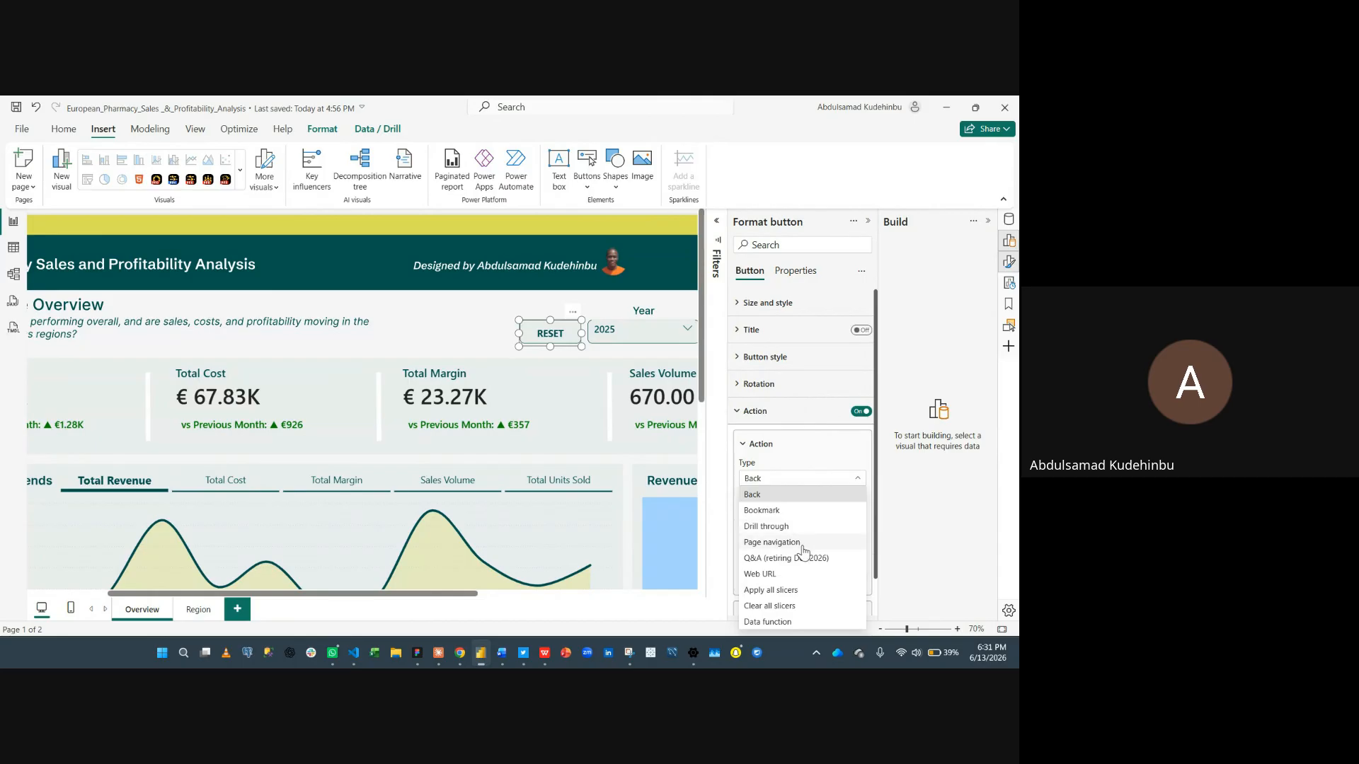
left_click(794, 605)
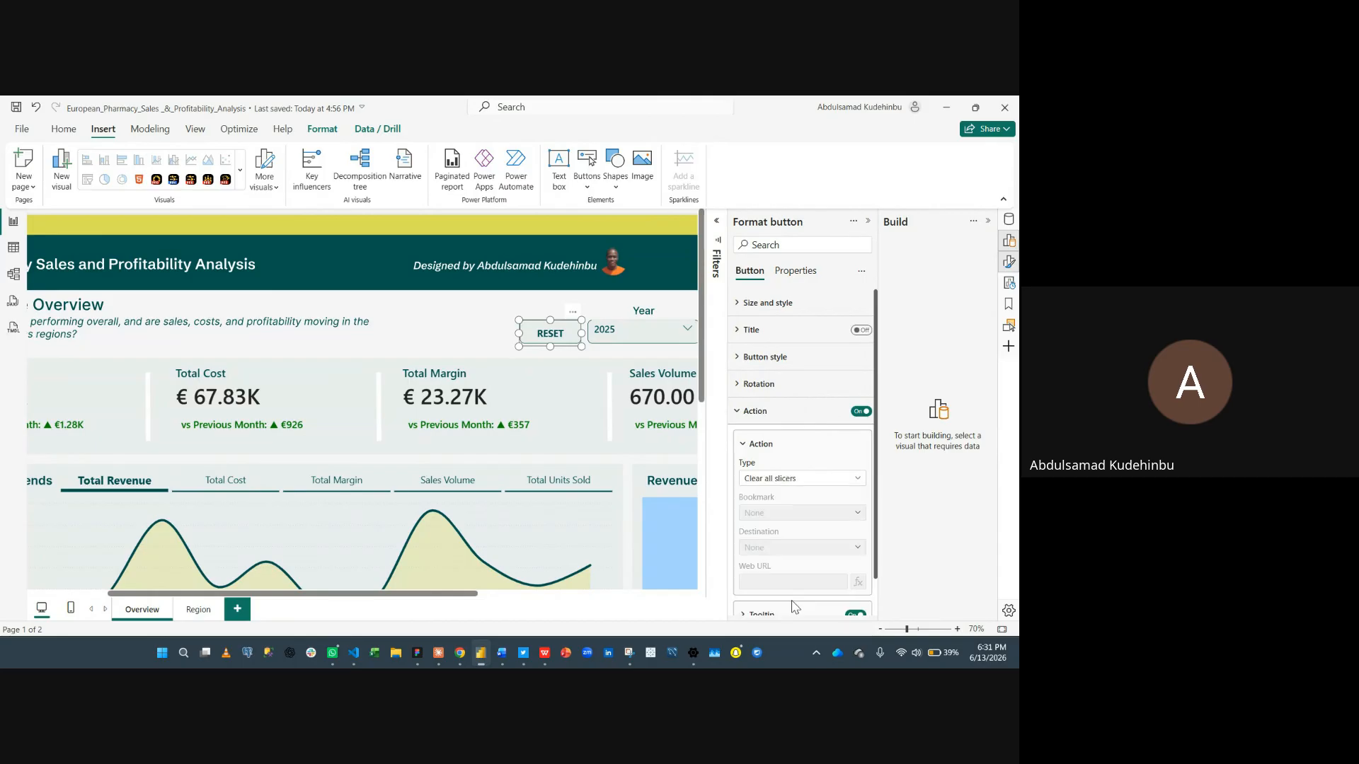
- Set the button's tooltip text to Clear Slicers
scroll(819, 513, "down", 1)
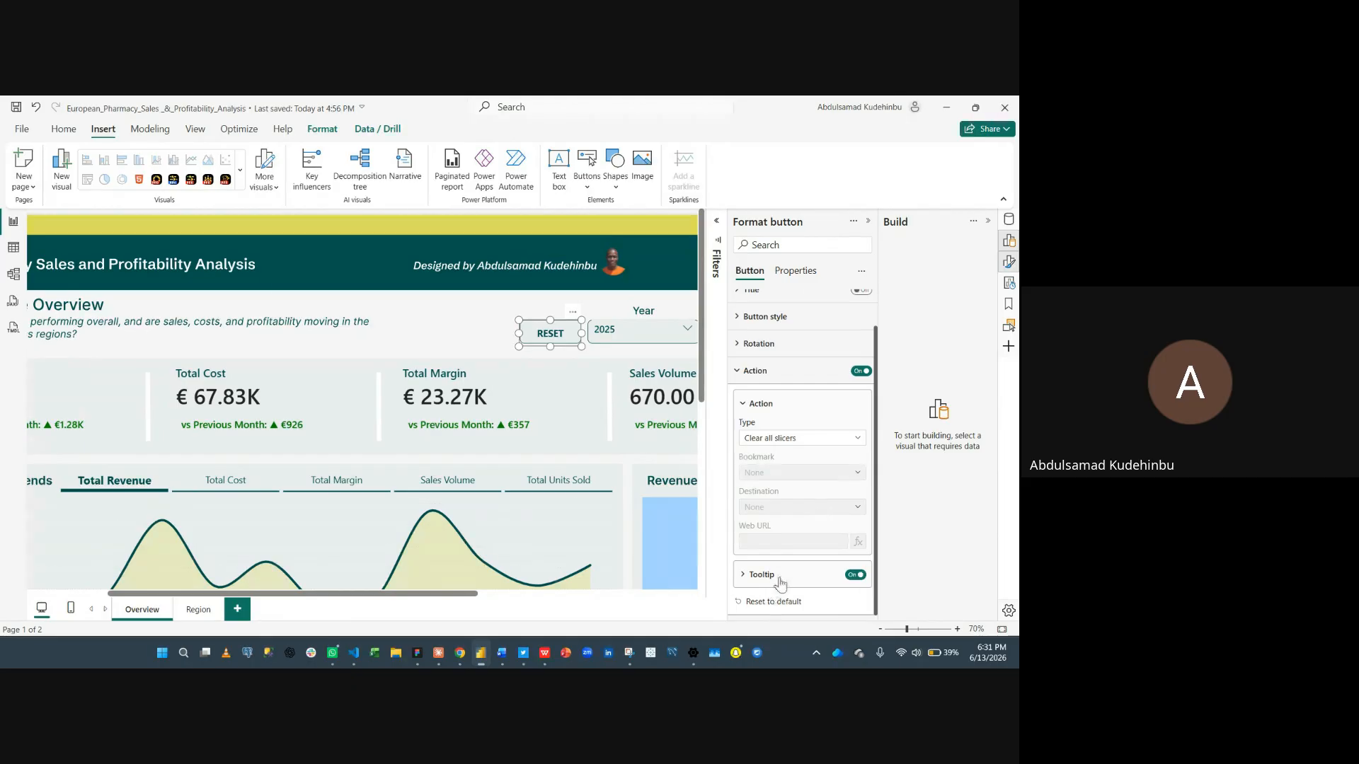
left_click(780, 582)
scroll(782, 577, "down", 1)
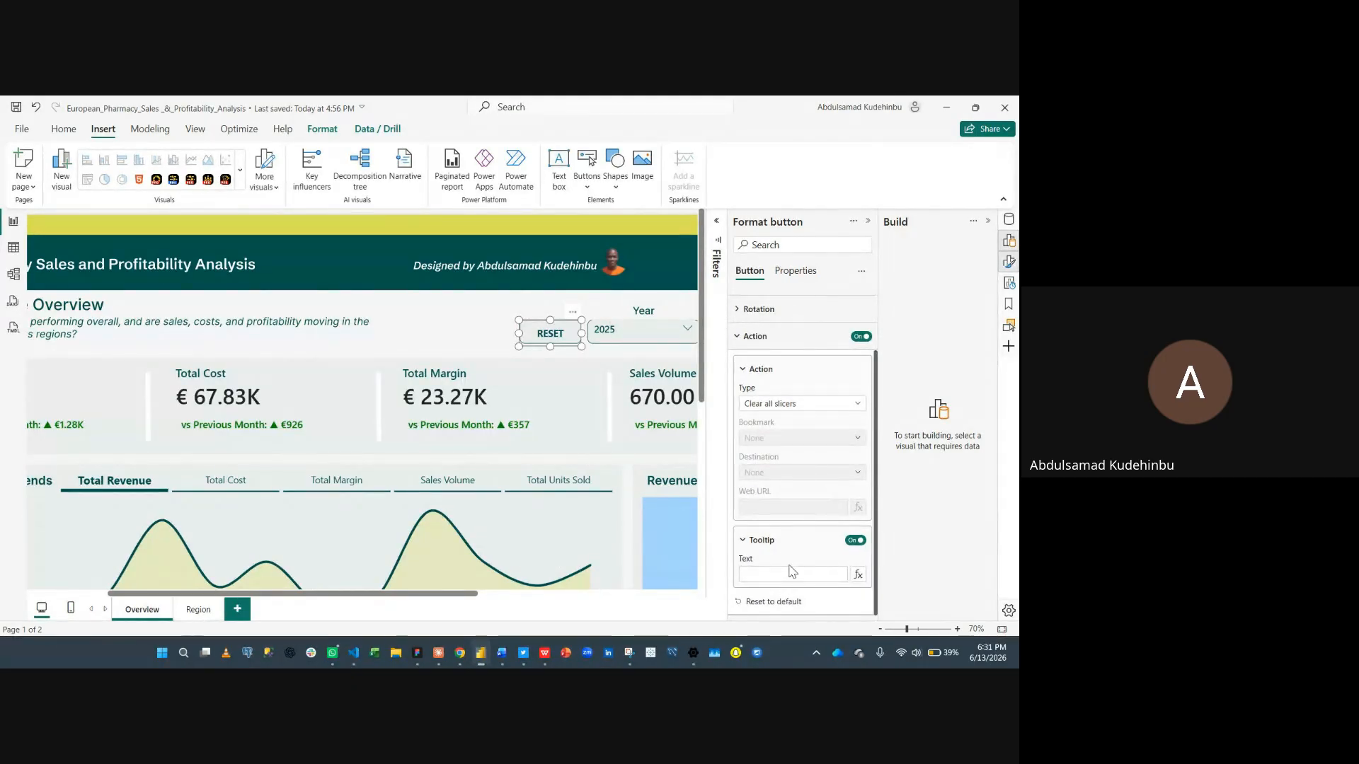
left_click(788, 575)
type("Clear Slicers")
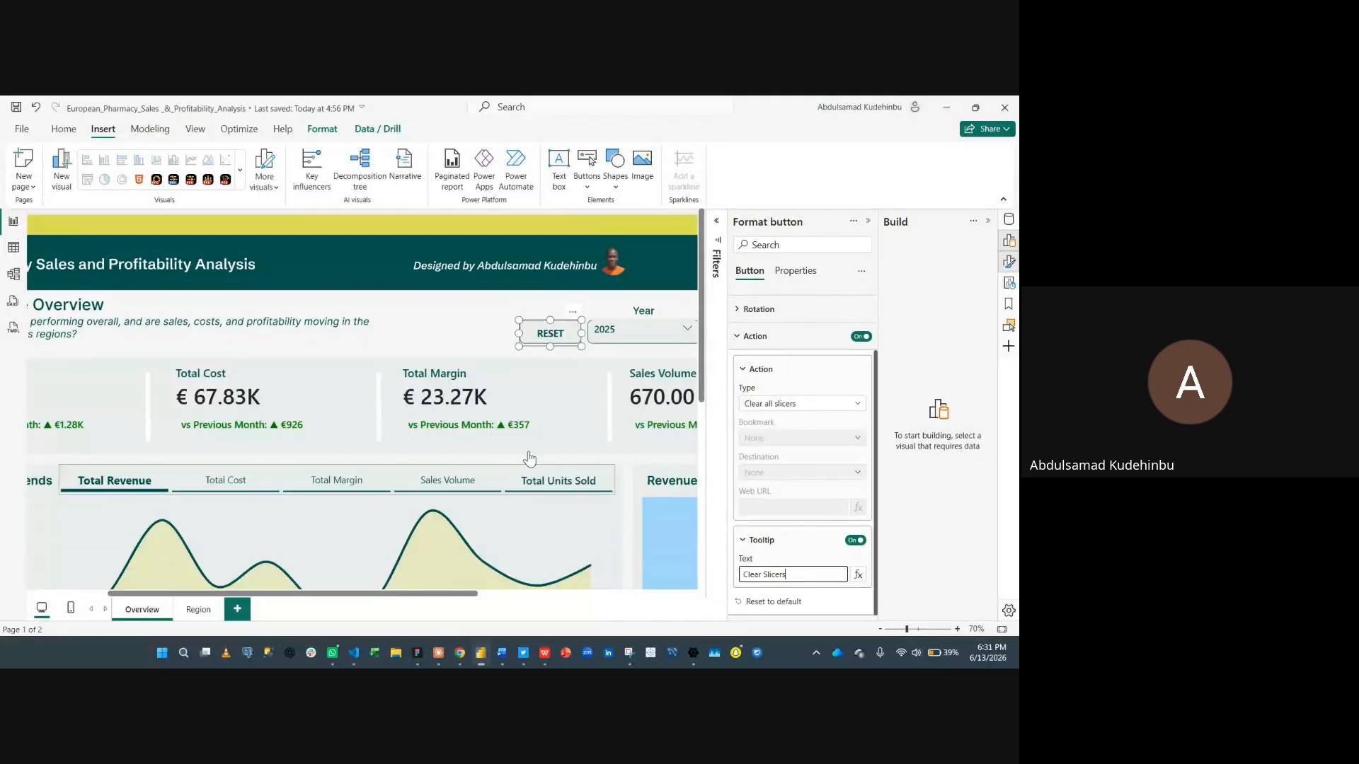
- Collapse the Format and Build panes and nudge the RESET button slightly upward beside the Year slicer
left_click(493, 334)
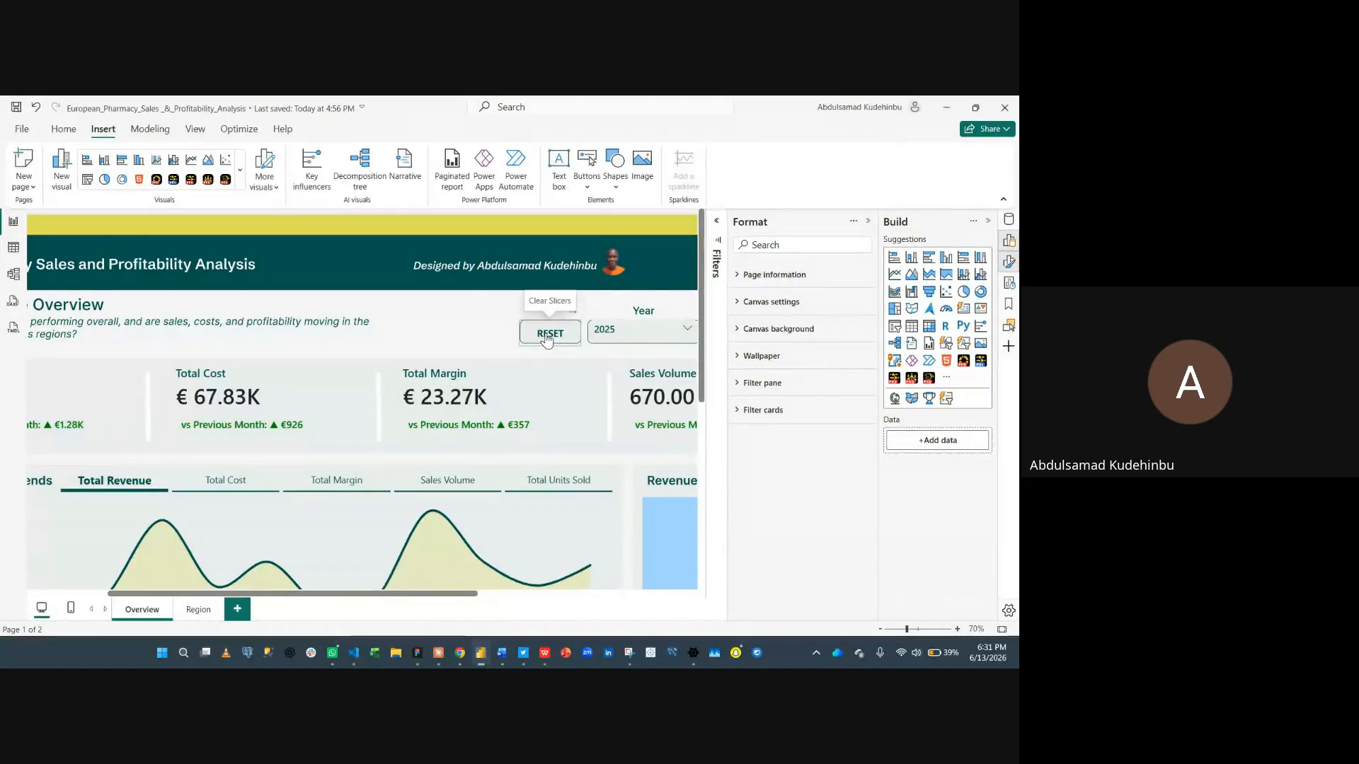
left_click(869, 225)
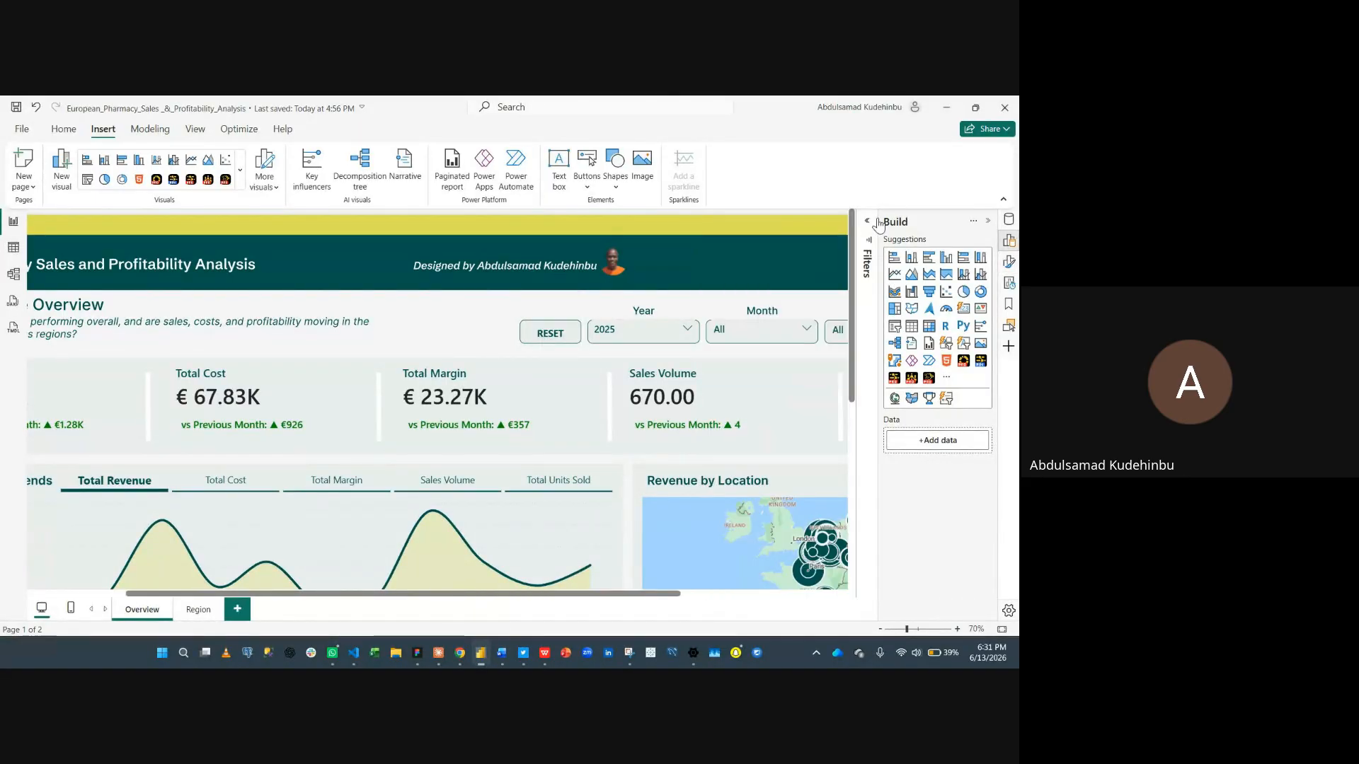
left_click(988, 221)
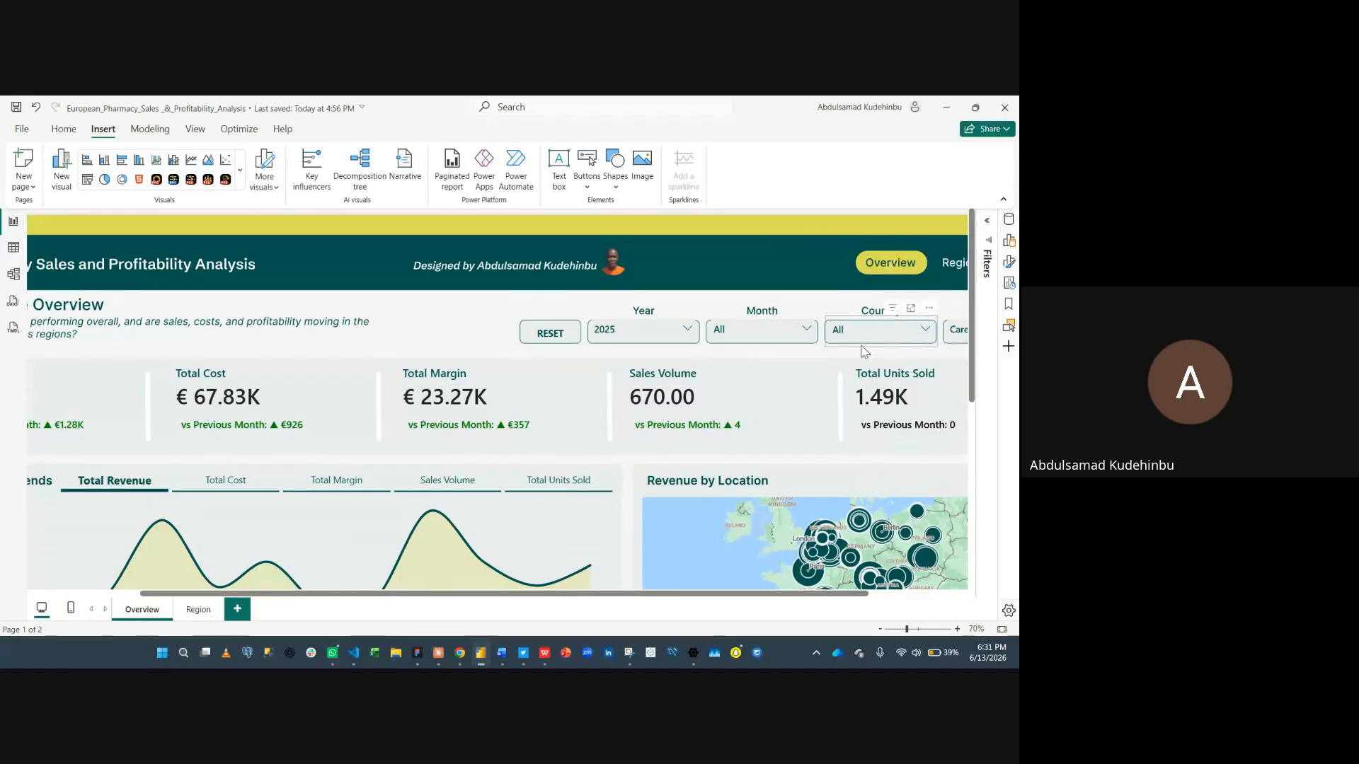
scroll(856, 357, "down", 4)
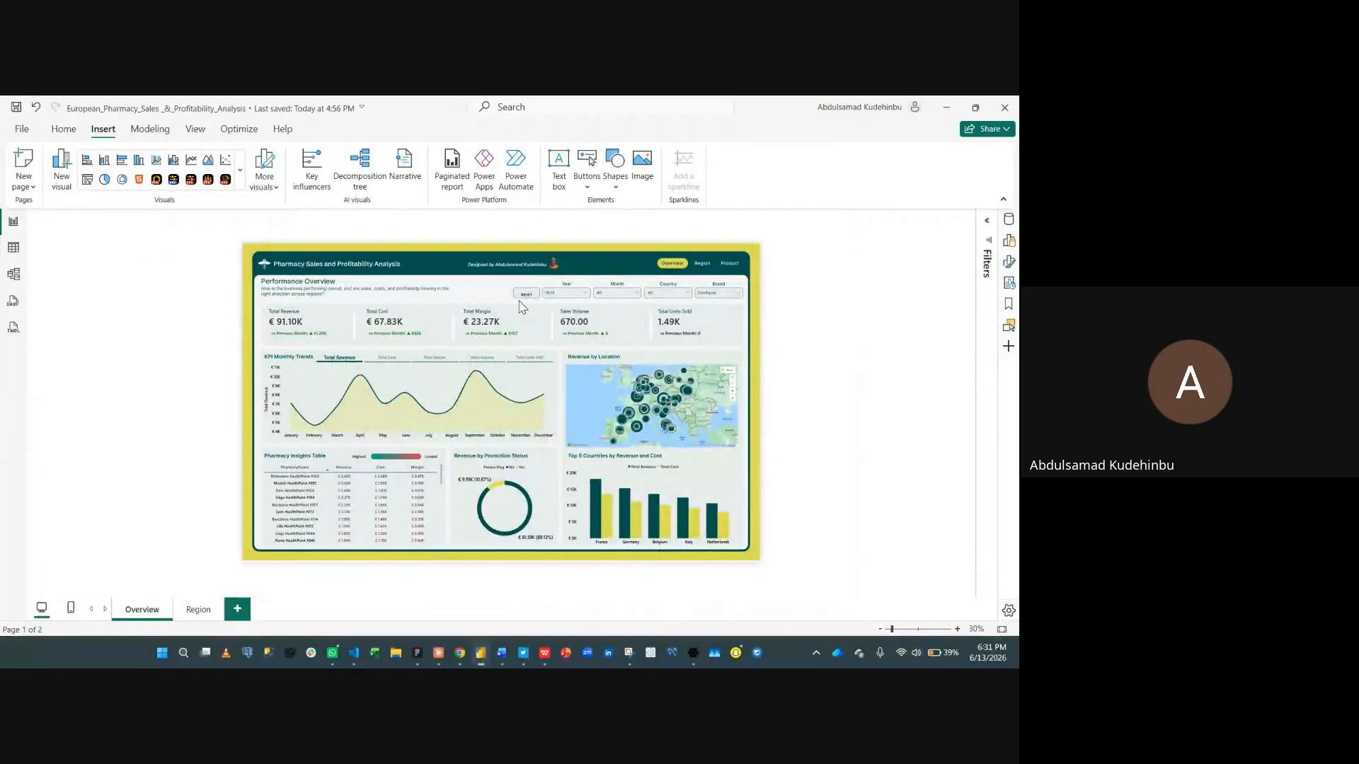
scroll(524, 308, "up", 3)
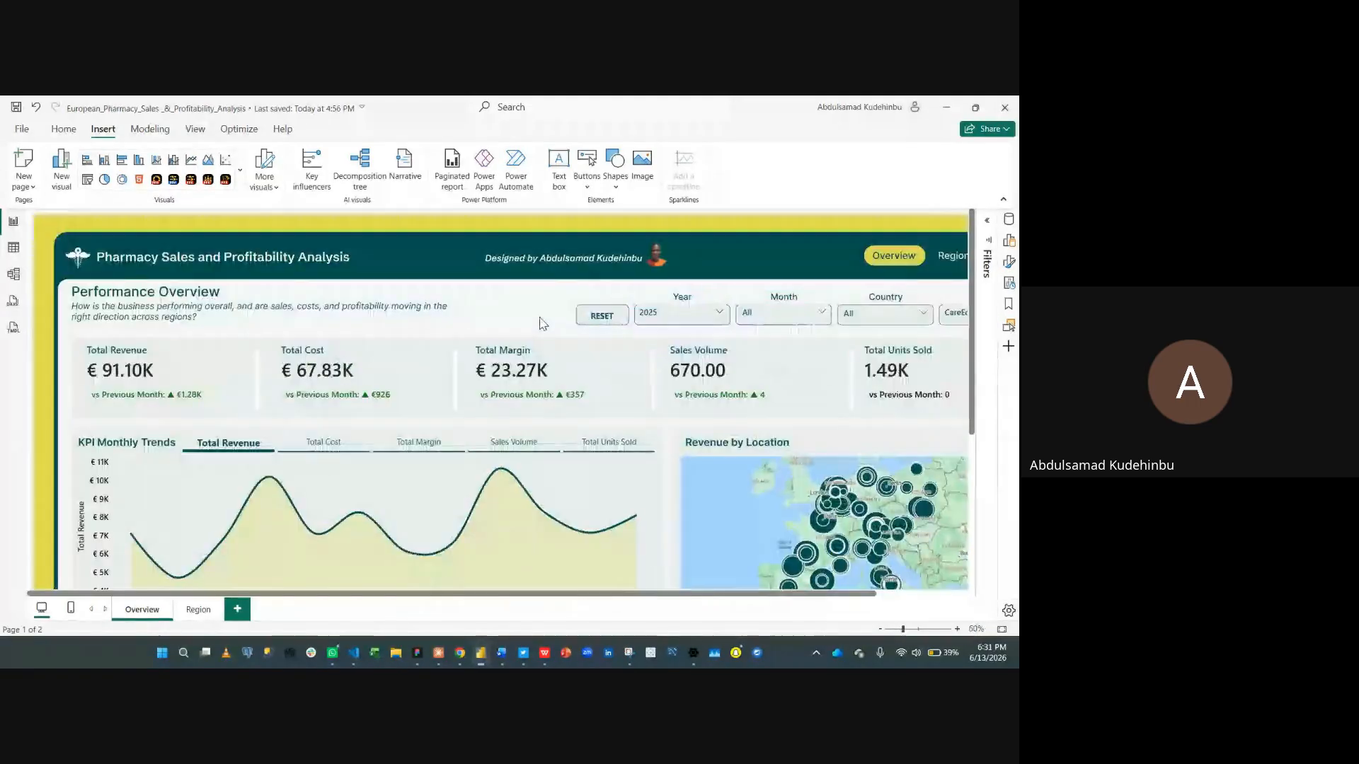
left_click(609, 314)
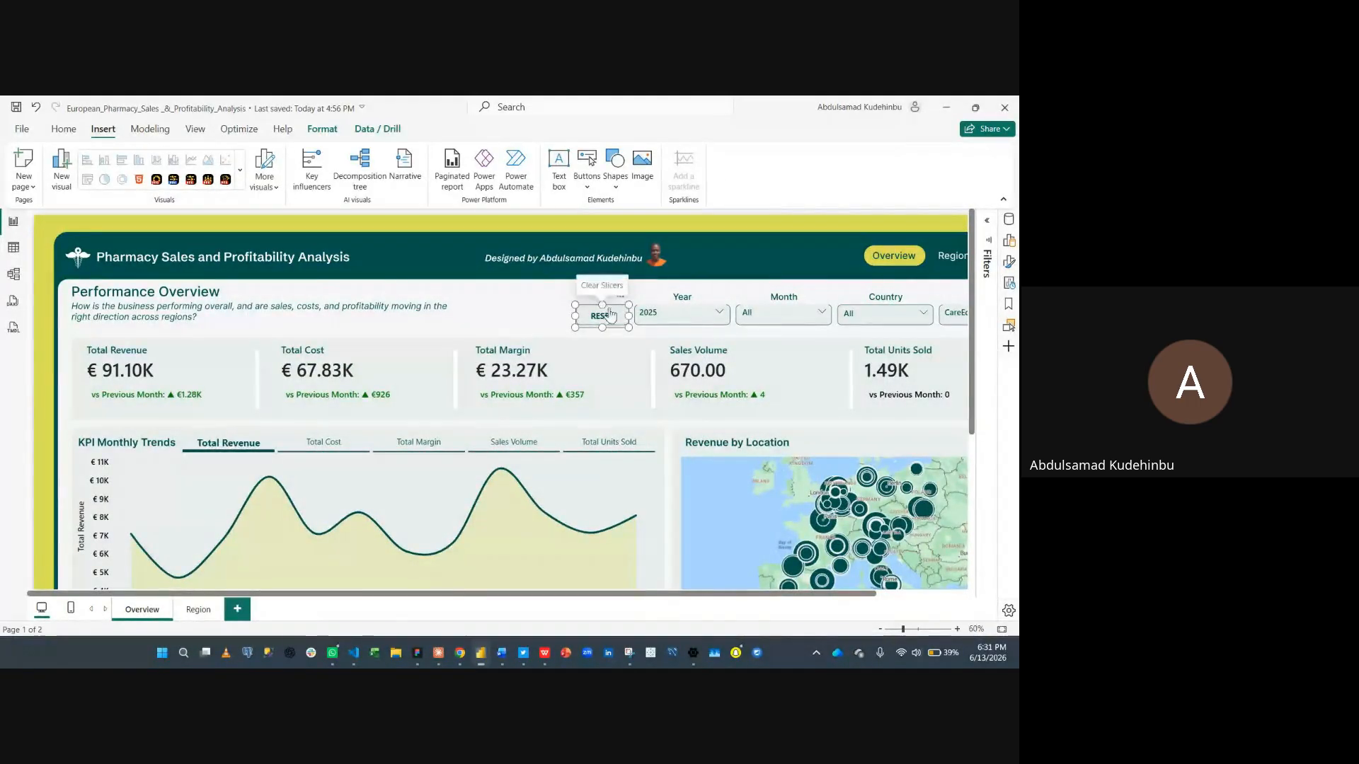
left_click_drag(602, 306, 603, 304)
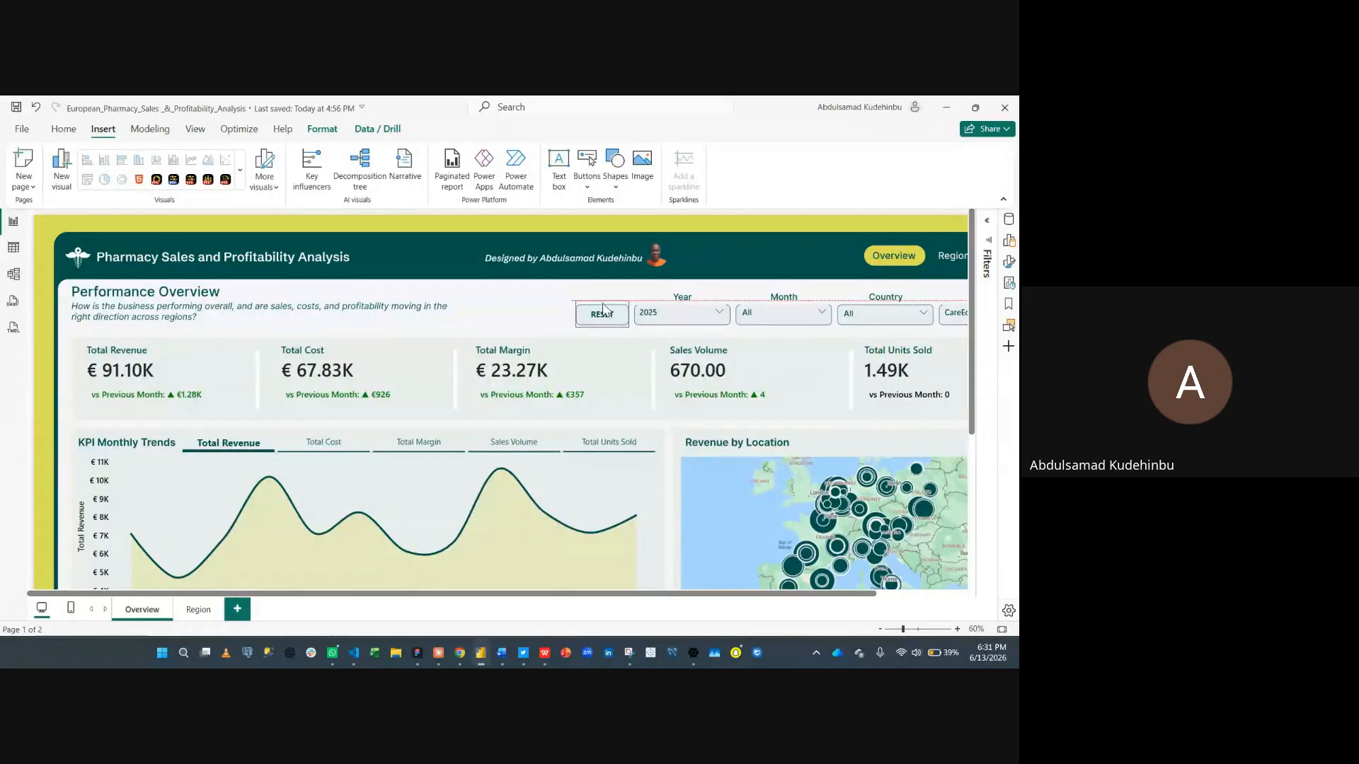
left_click(599, 287)
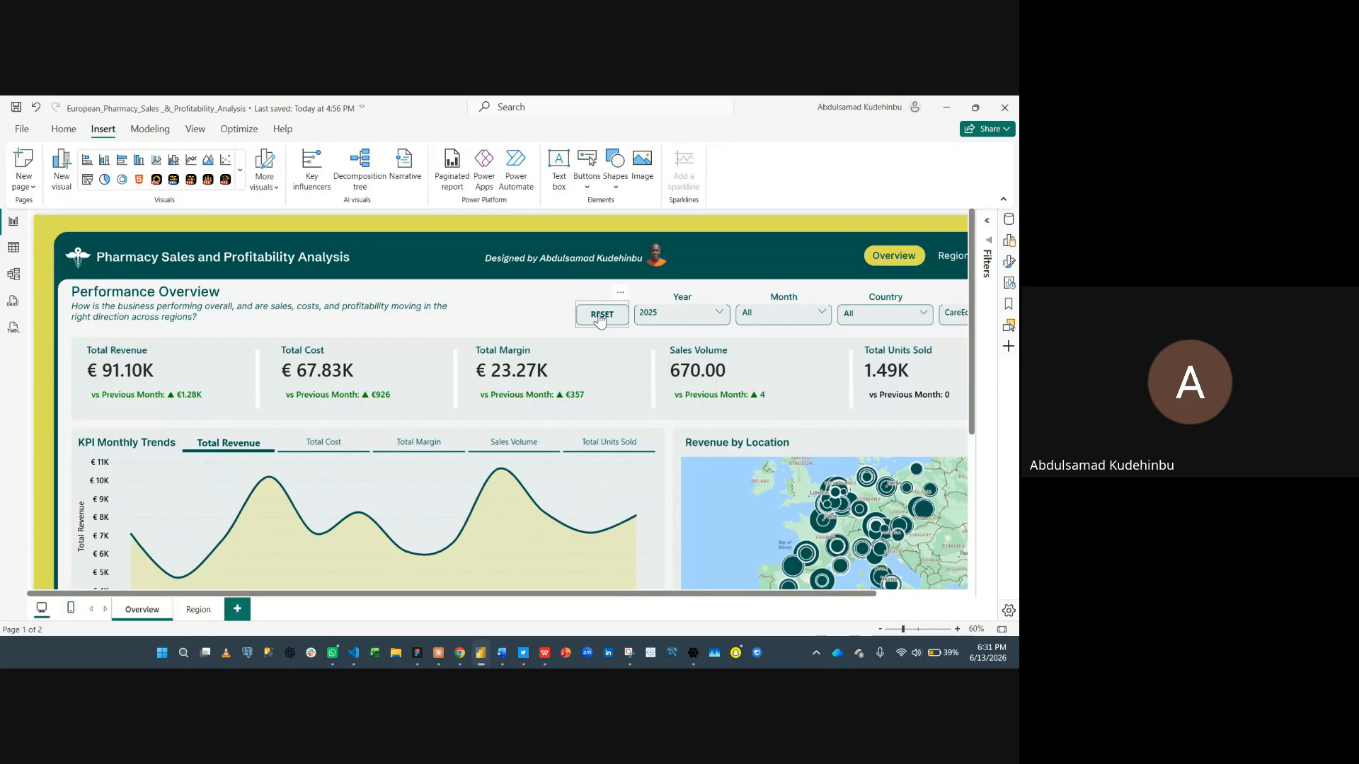
- Test the RESET button to clear all slicers and switch KPI Monthly Trends back to Total Revenue
left_click(599, 317, "ctrl")
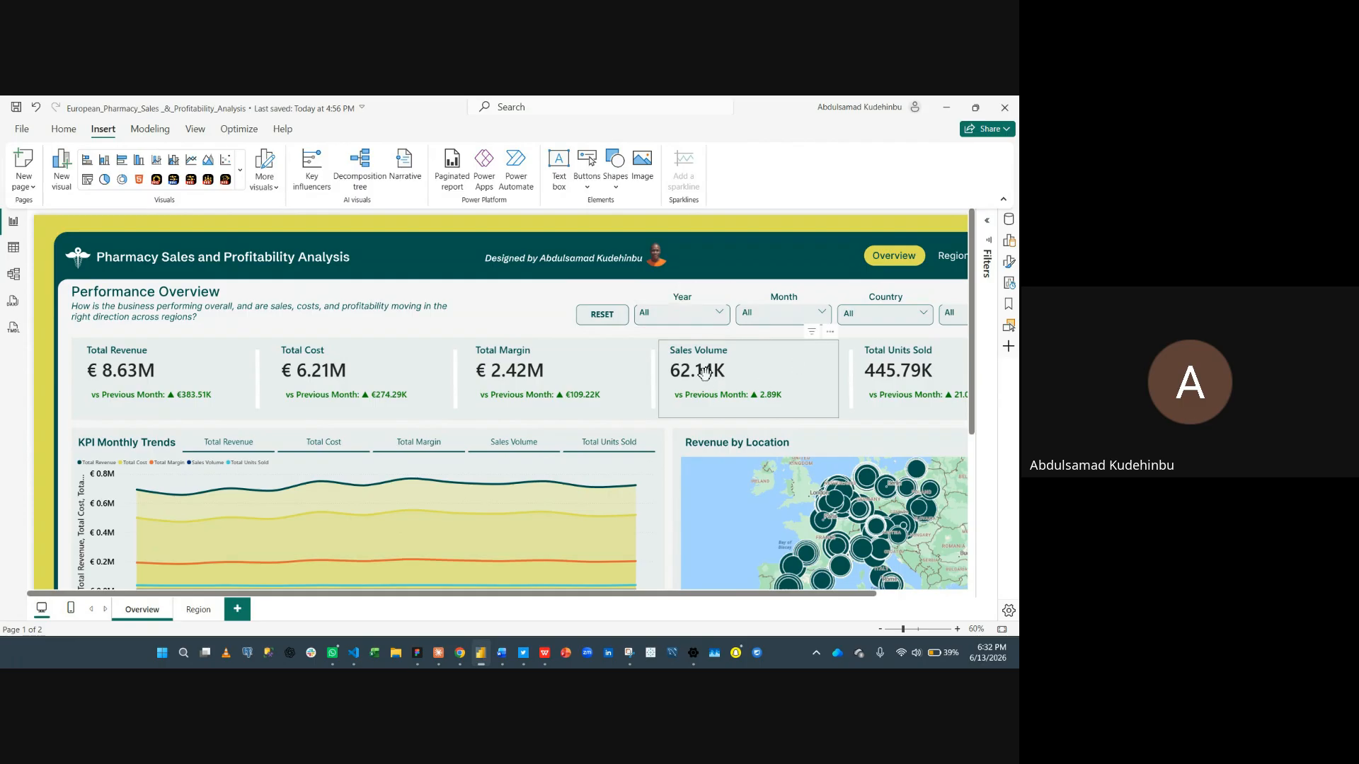
scroll(704, 373, "down", 3)
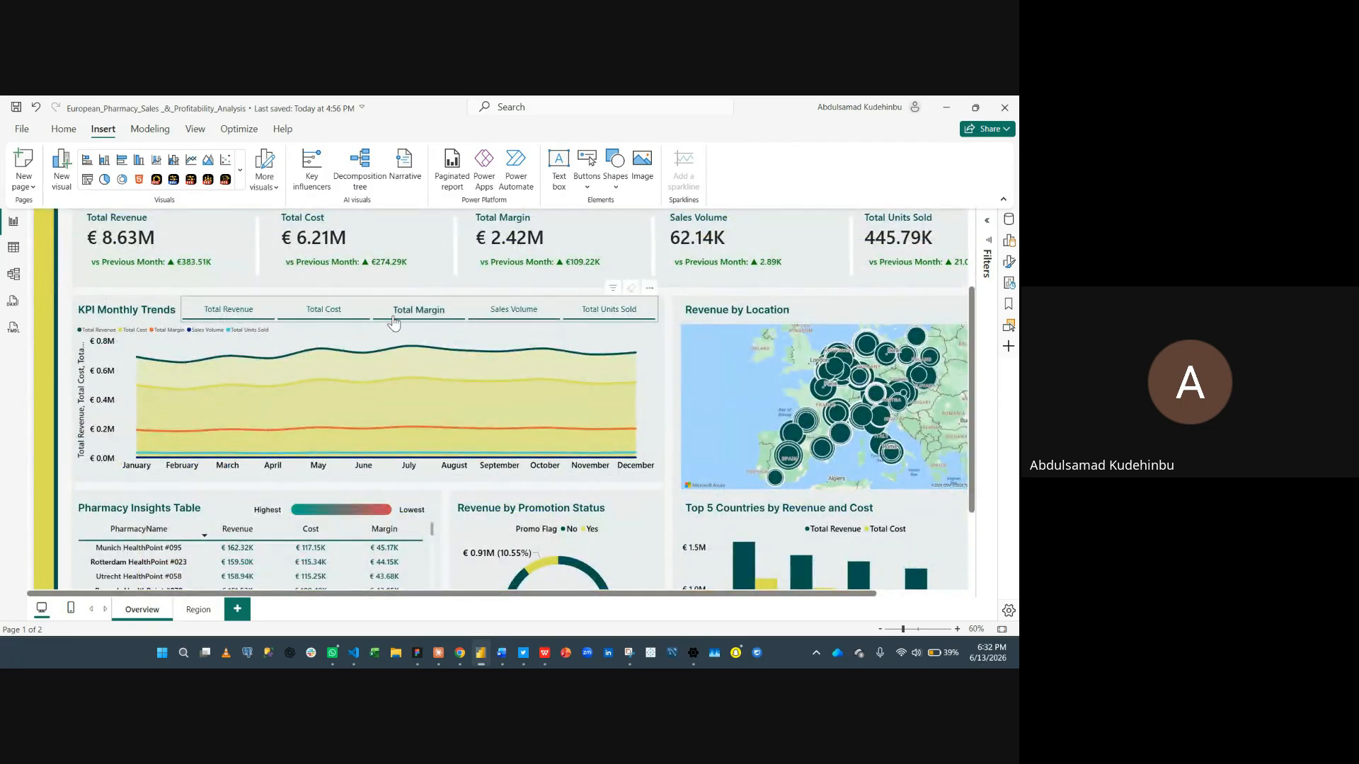
left_click(253, 313)
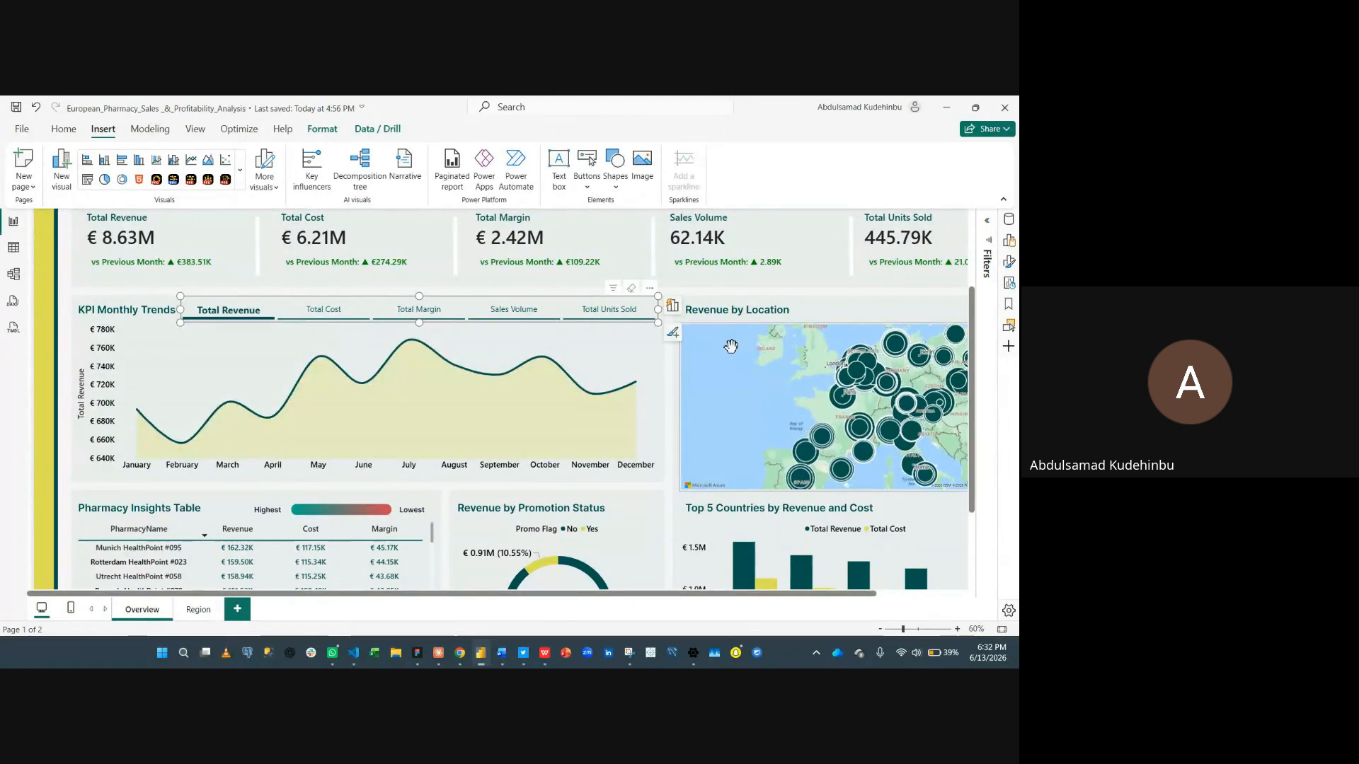
scroll(657, 325, "up", 1)
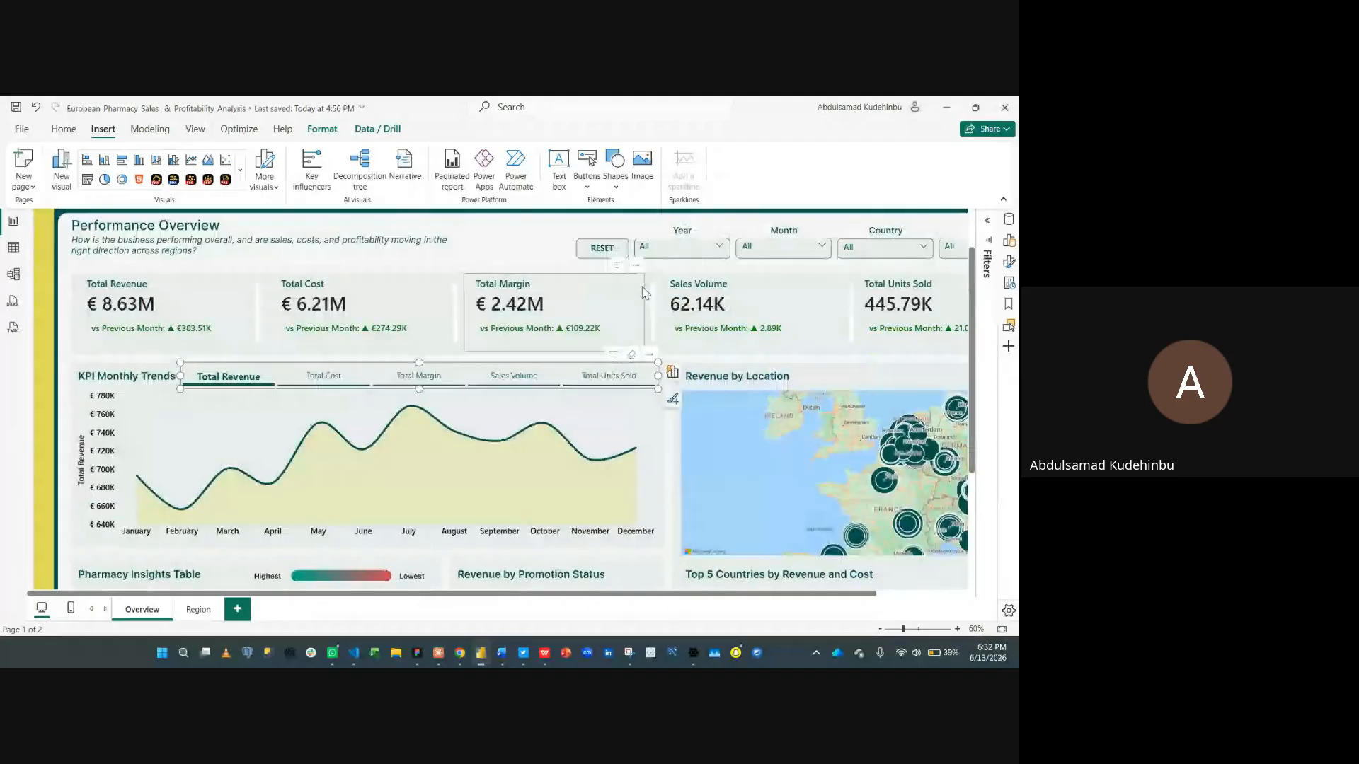
left_click(608, 248)
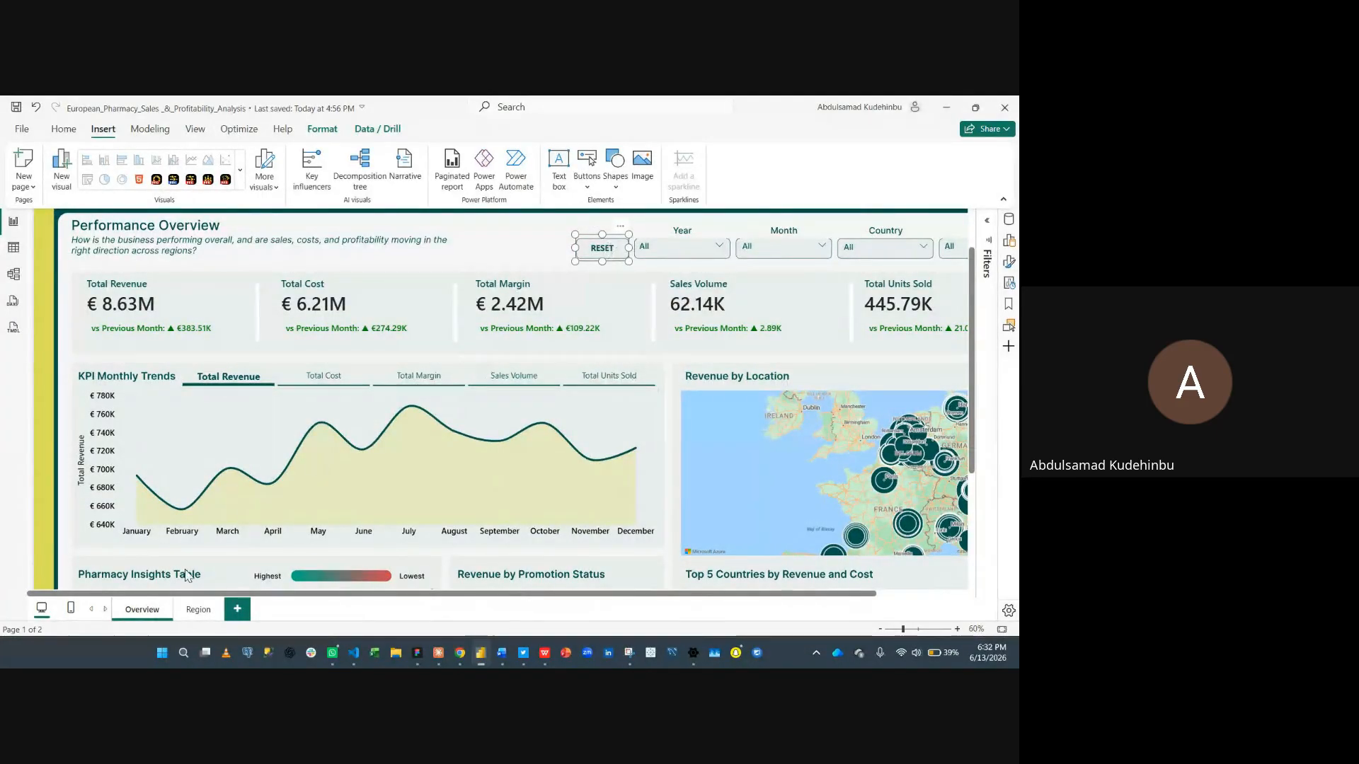
- Paste the RESET button onto the Region page beside the Year slicer and fit the page to the window
left_click(198, 608)
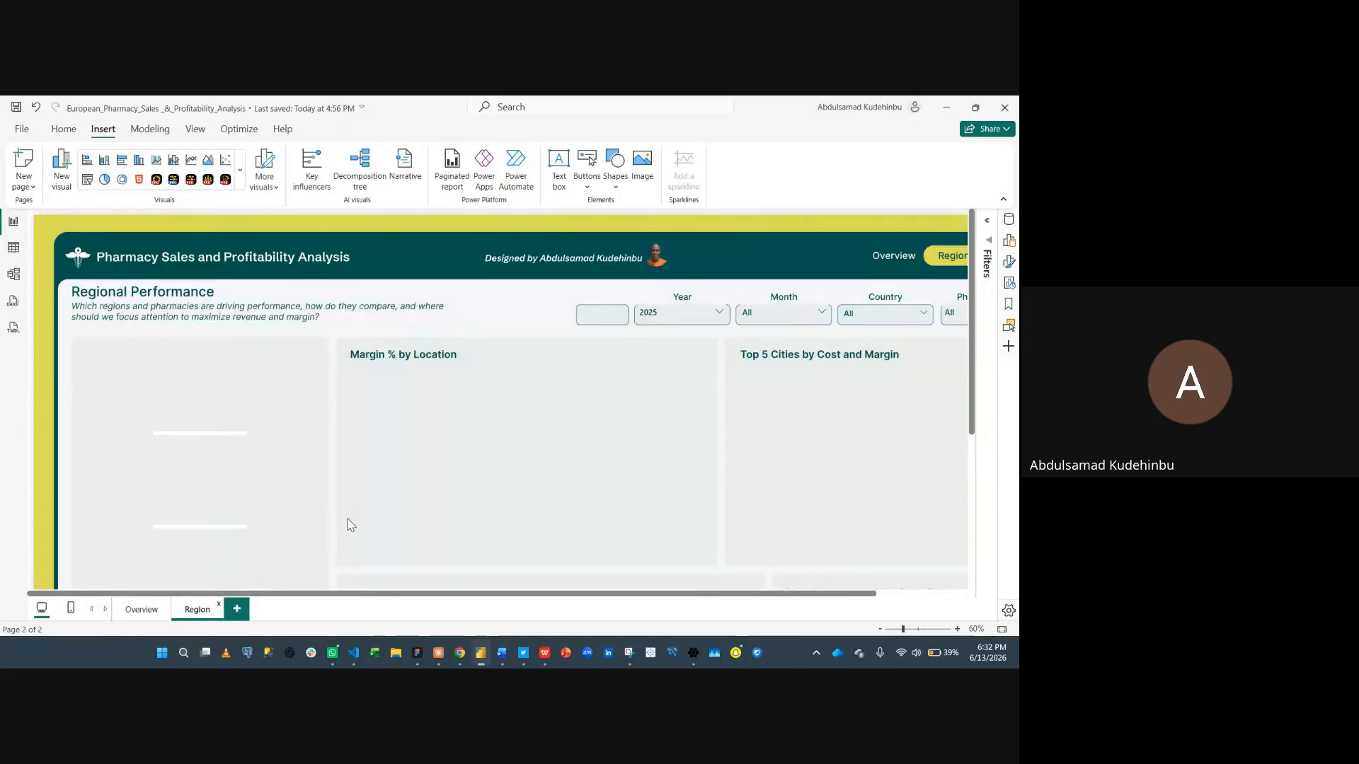
key("ctrl+v")
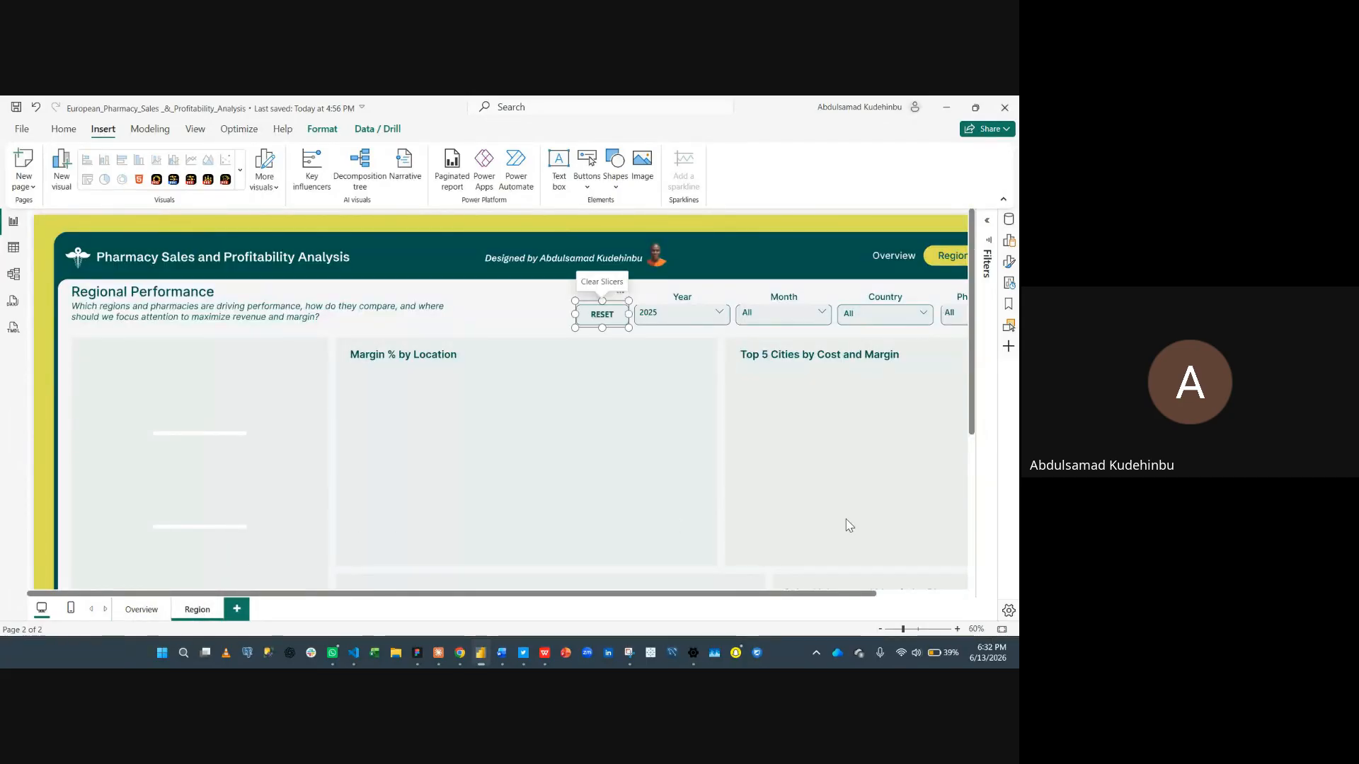
left_click(1002, 629)
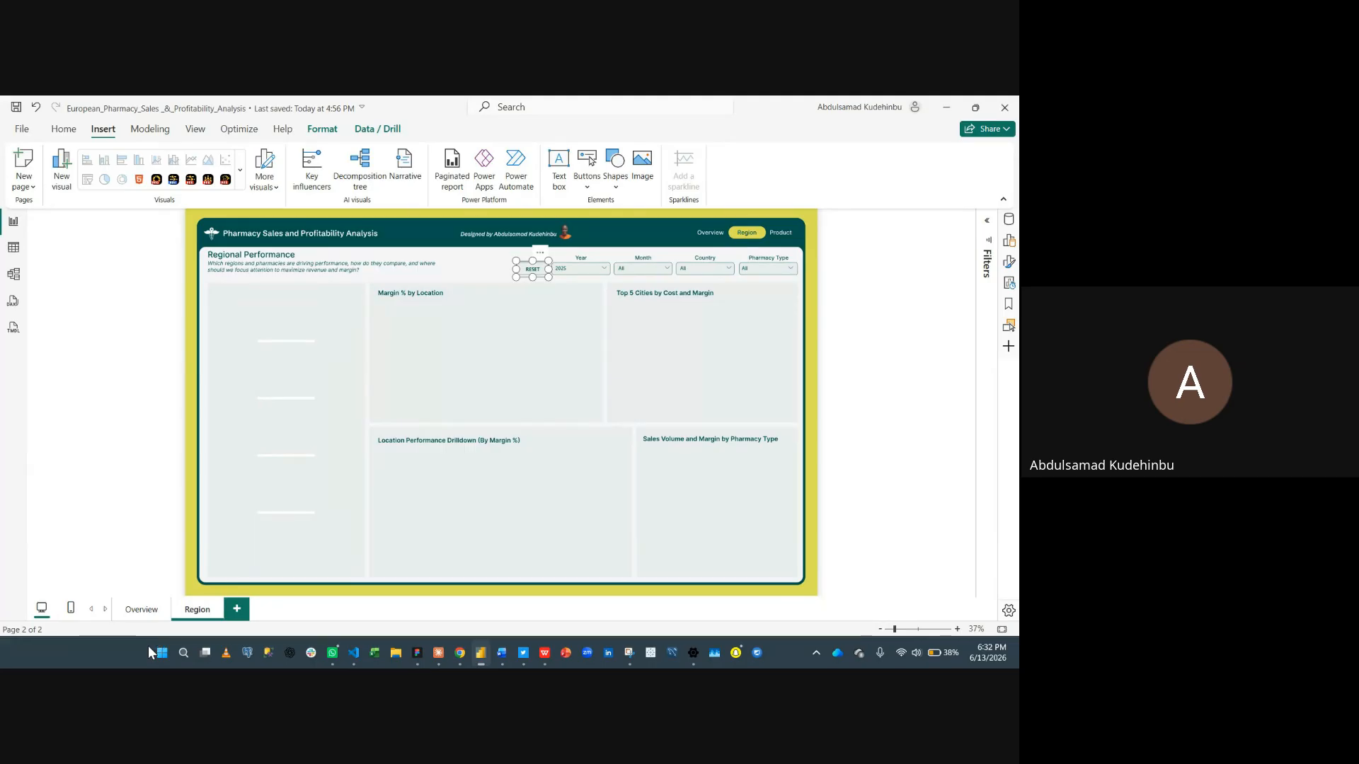
- Copy the Total Revenue, Total Cost and Total Units Sold cards from the Overview page and paste them onto the Region page
left_click(141, 610)
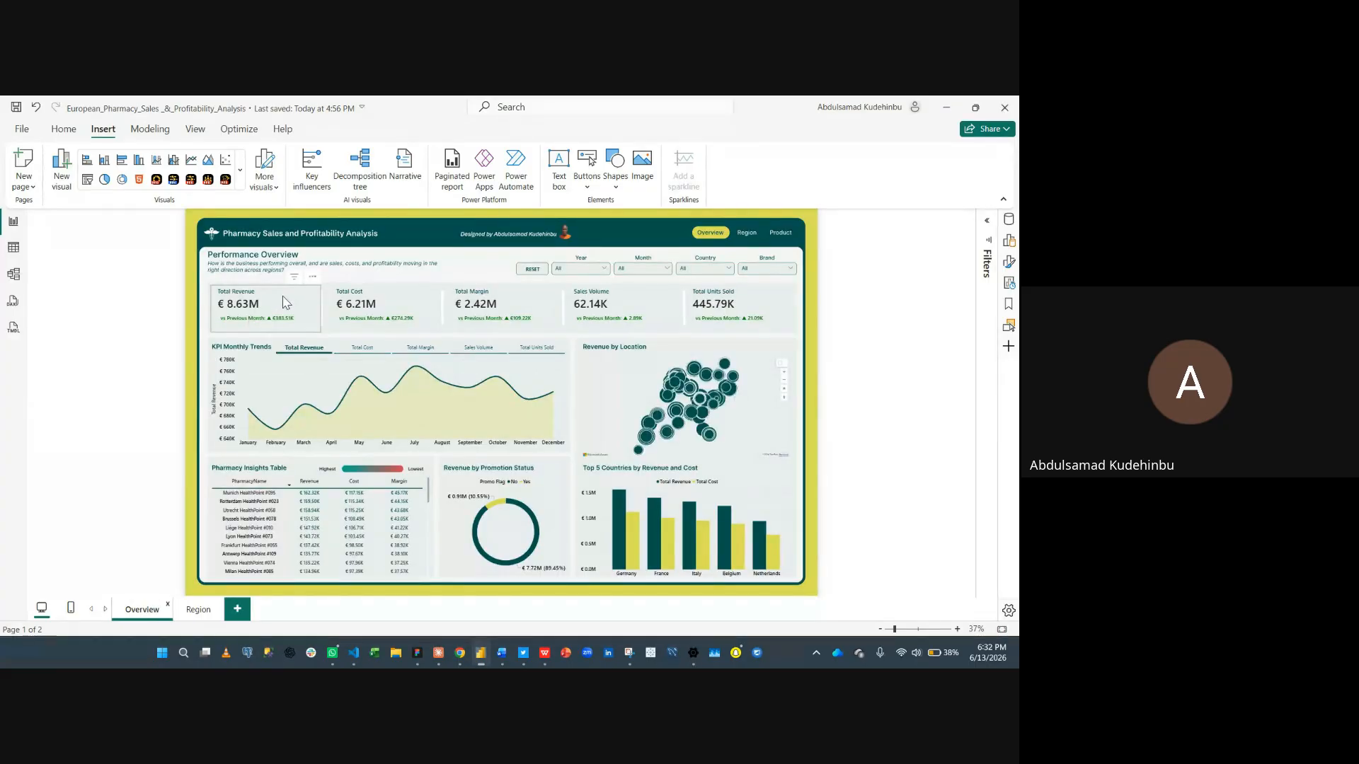
left_click(288, 302)
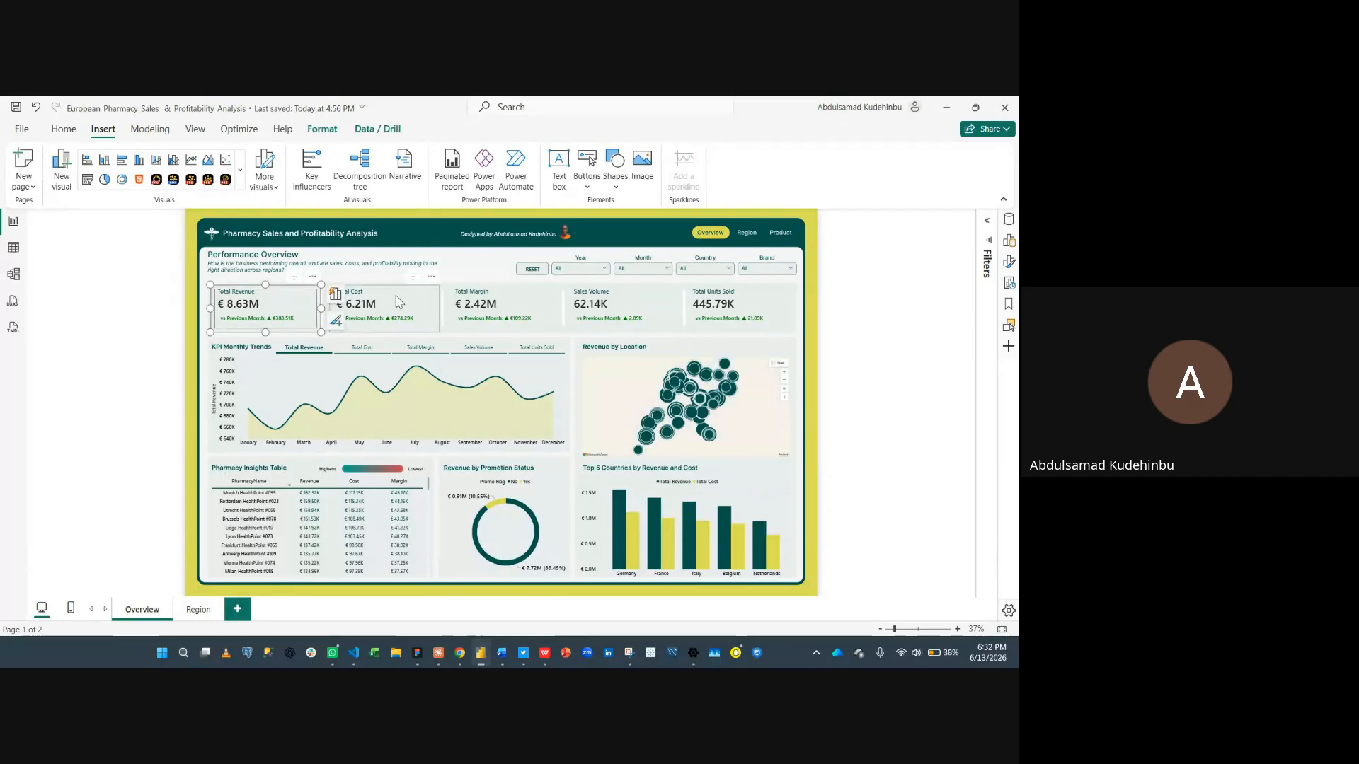
left_click(397, 302, "ctrl")
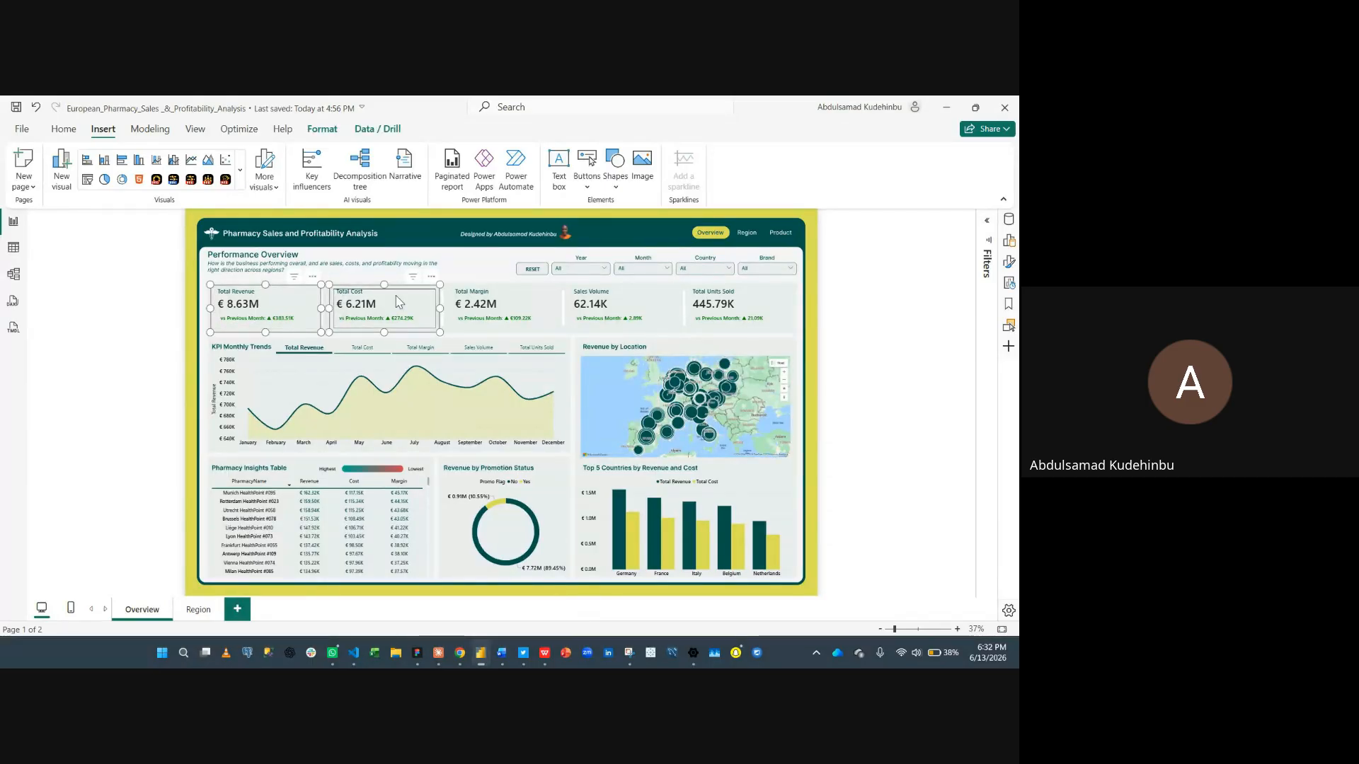
left_click(689, 296, "ctrl")
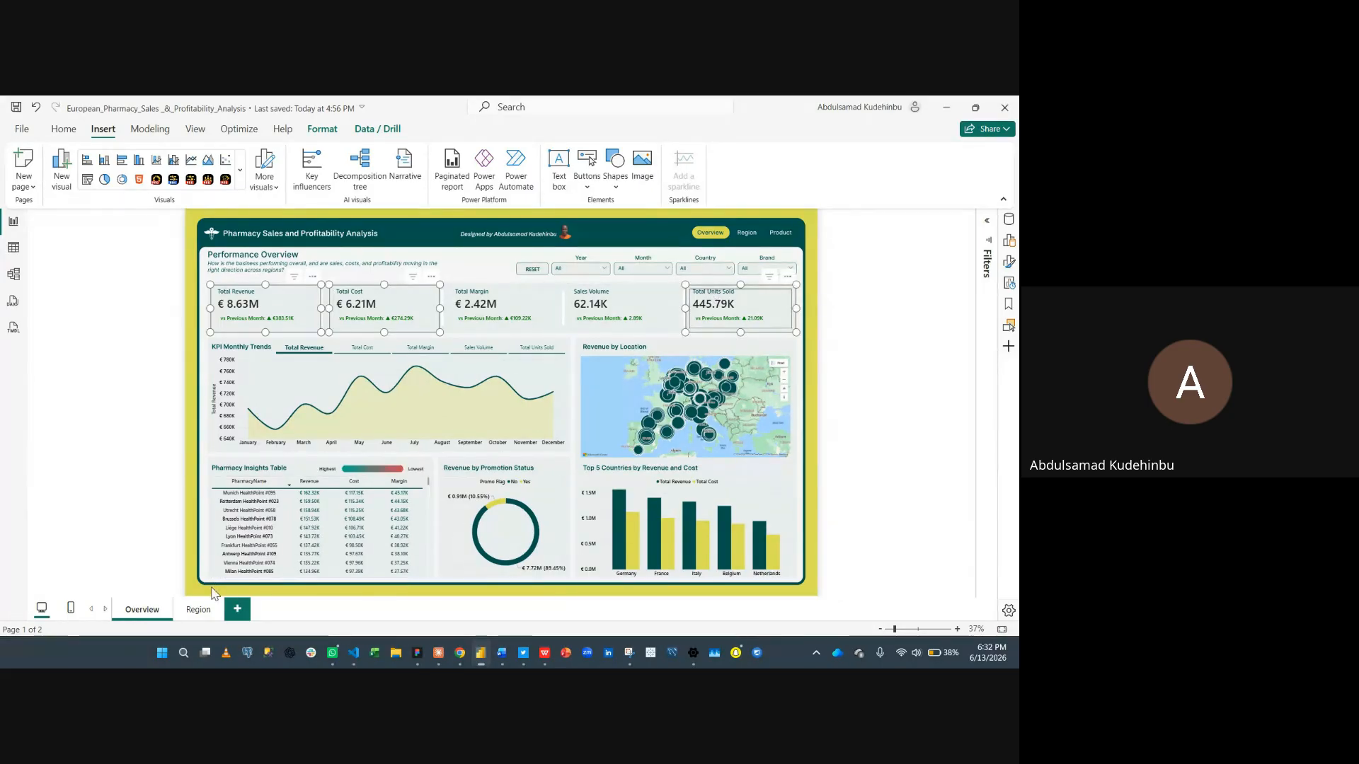
left_click(180, 612)
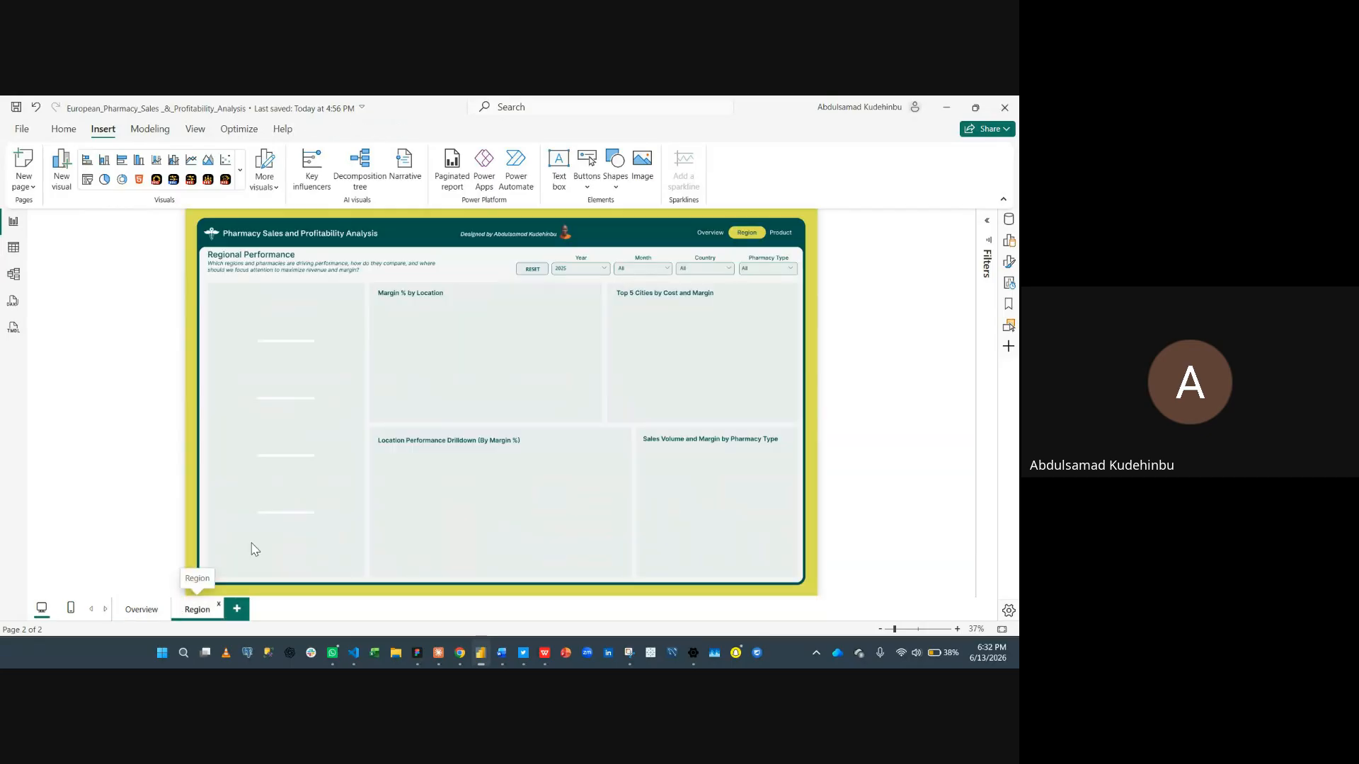
key("ctrl+v")
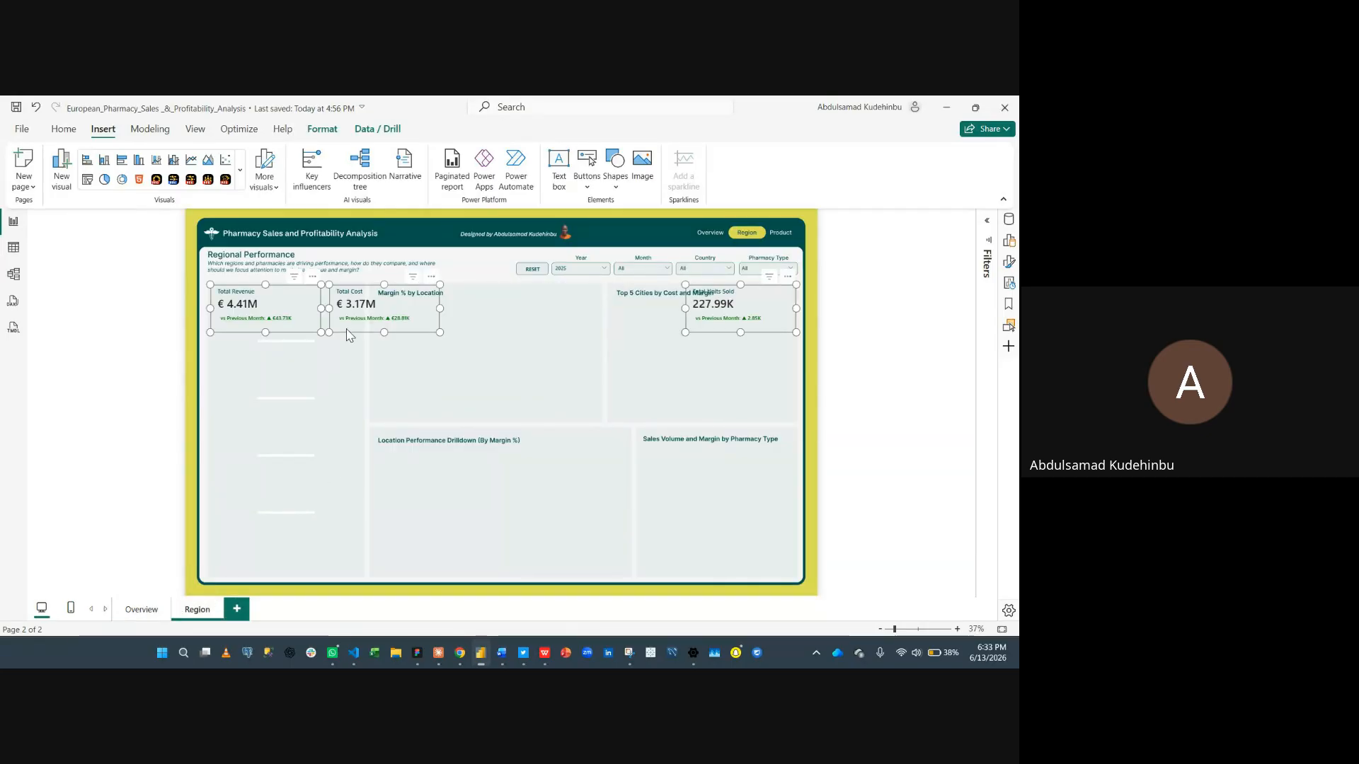
left_click_drag(414, 322, 435, 340)
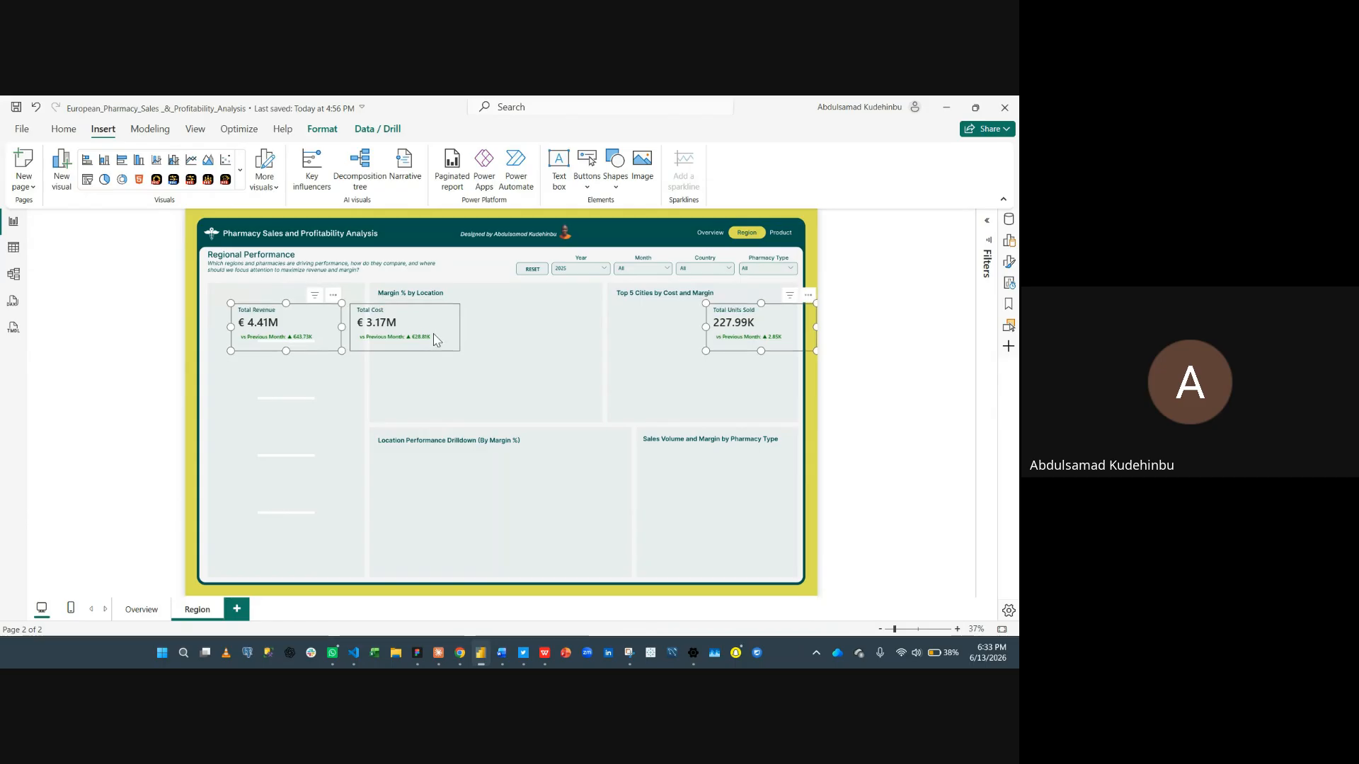
left_click(556, 368)
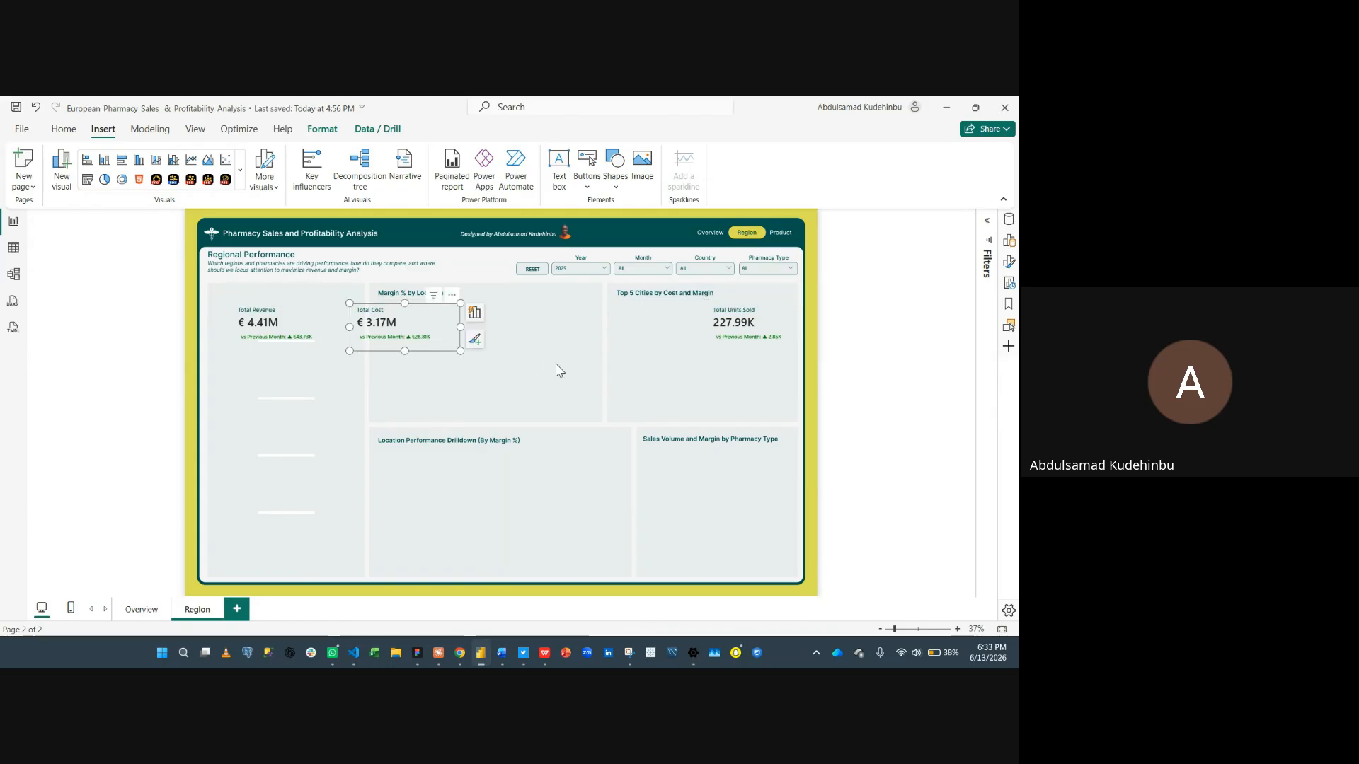
- Stack the Total Revenue, Total Cost and Total Units Sold cards vertically in the left panel of the Region page
left_click(296, 322)
left_click_drag(296, 322, 275, 305)
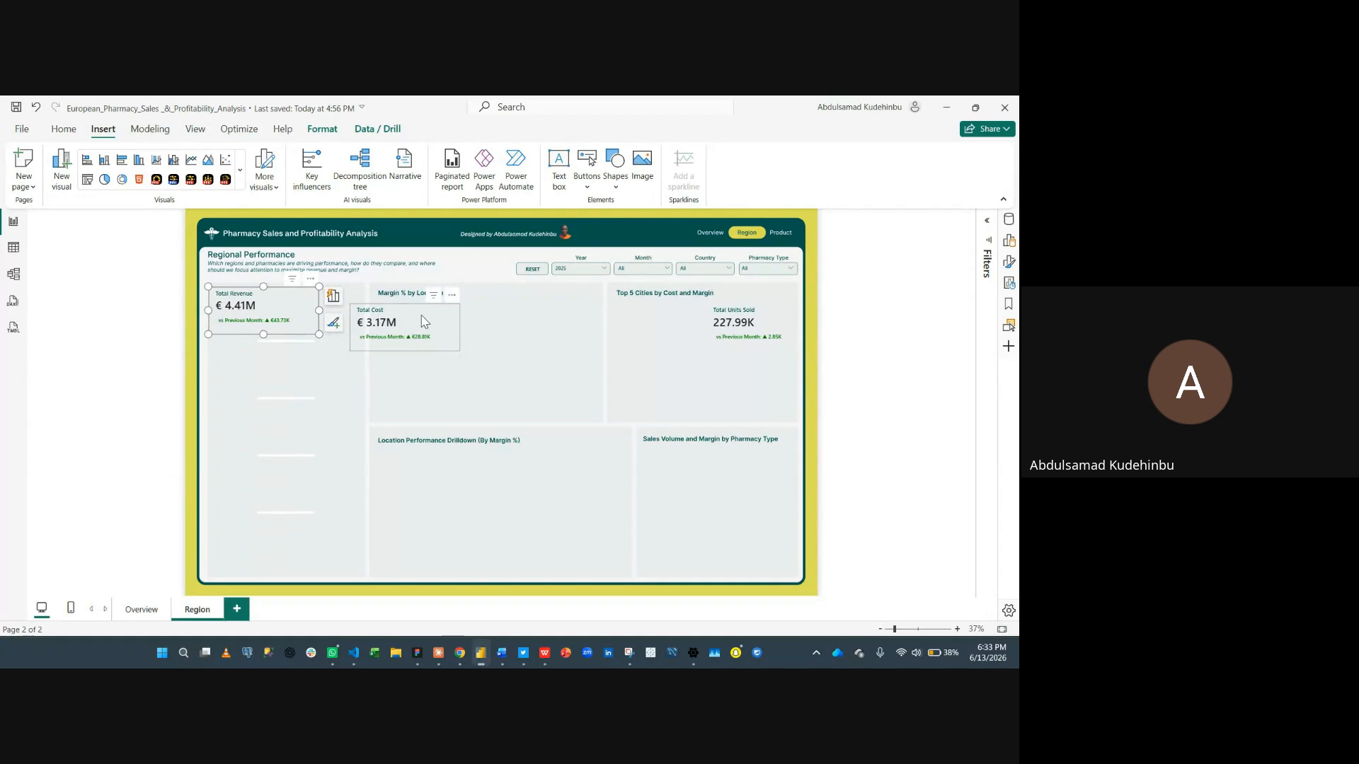
left_click_drag(422, 322, 282, 362)
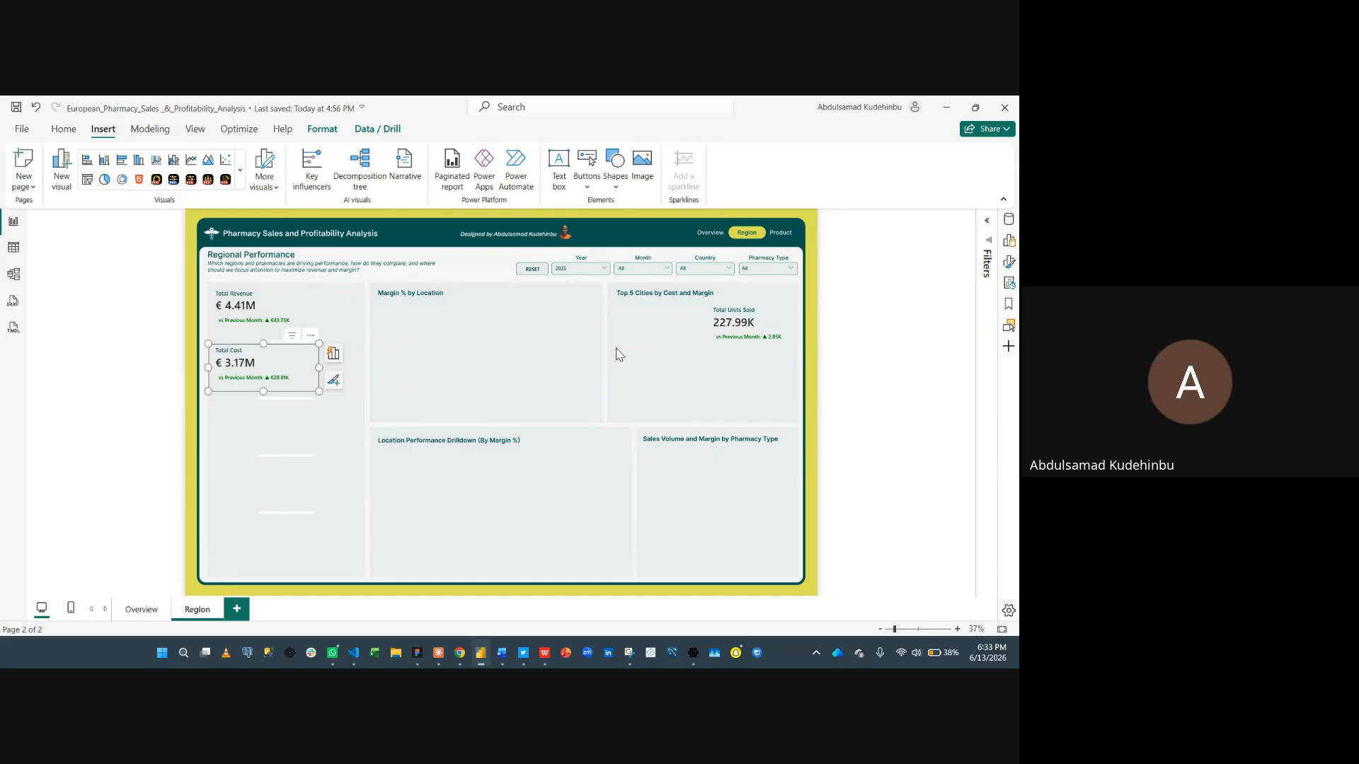
left_click_drag(733, 317, 286, 423)
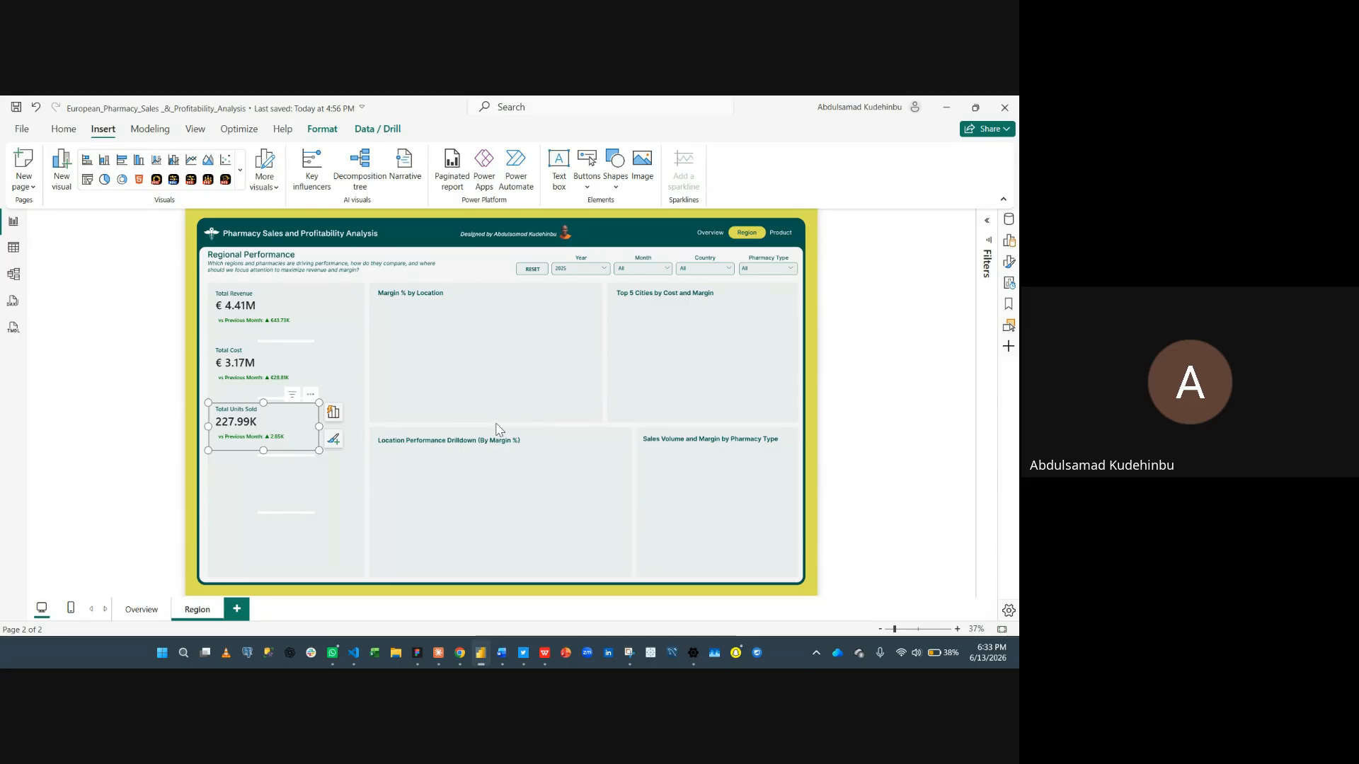
- Duplicate the Total Units Sold card and place the copy below it in the left panel
key("ctrl+c")
key("ctrl+v")
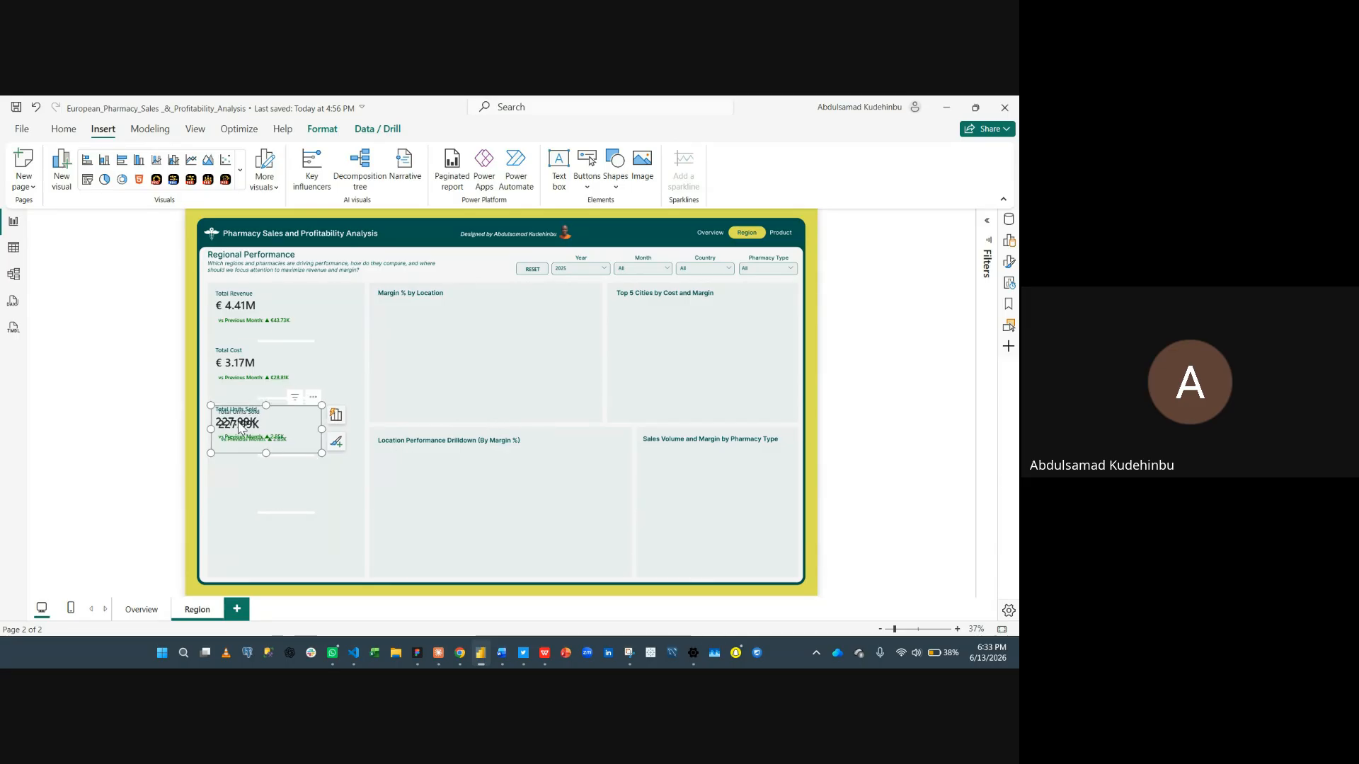
left_click_drag(234, 424, 234, 482)
- Replace the duplicated card's value field with the Margin % measure
left_click(1010, 265)
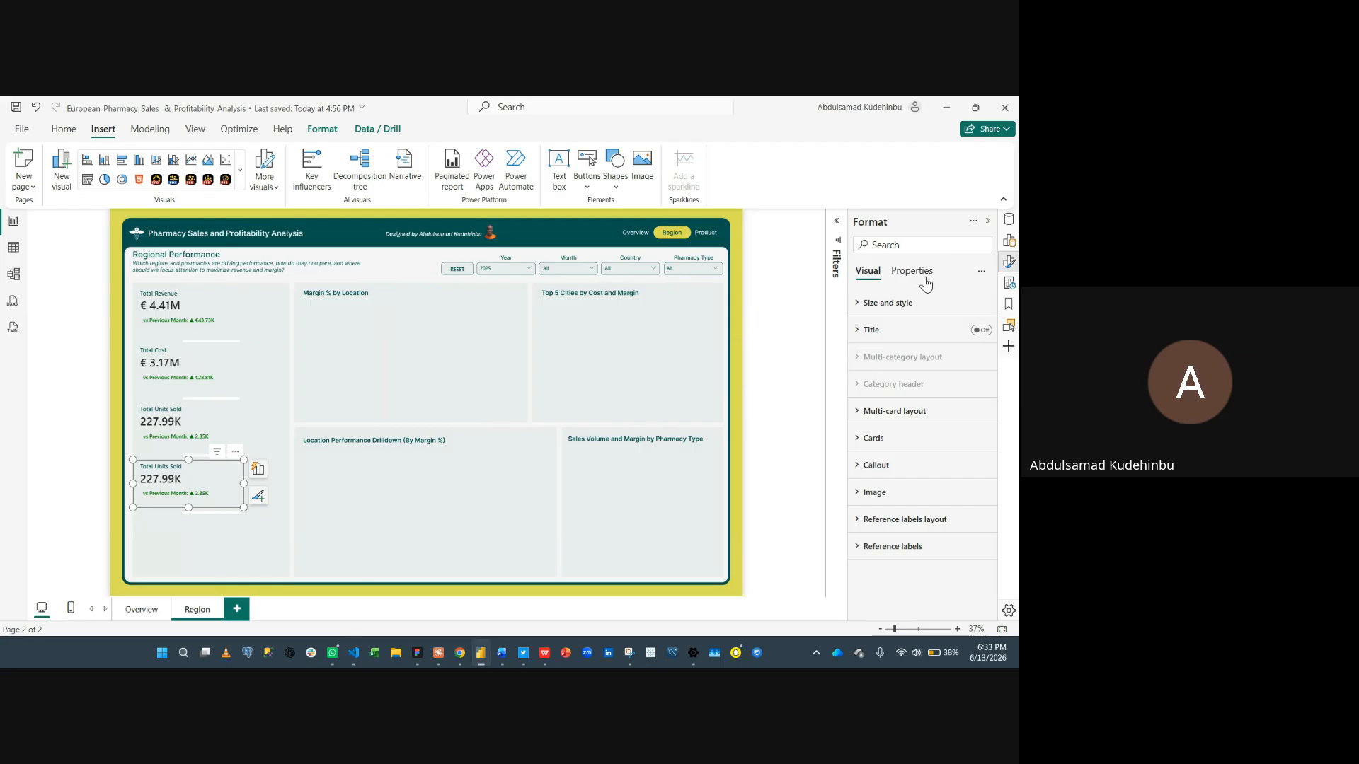
left_click(1008, 241)
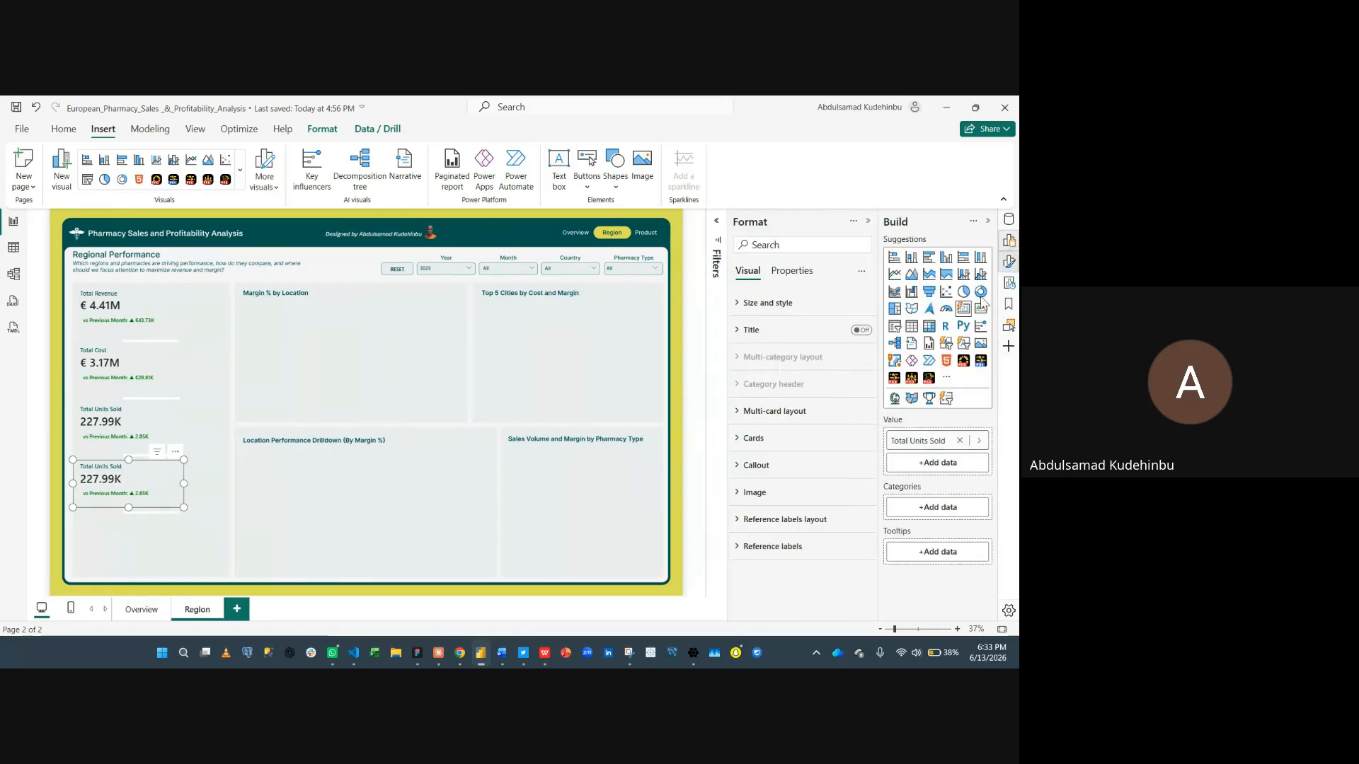
left_click(960, 440)
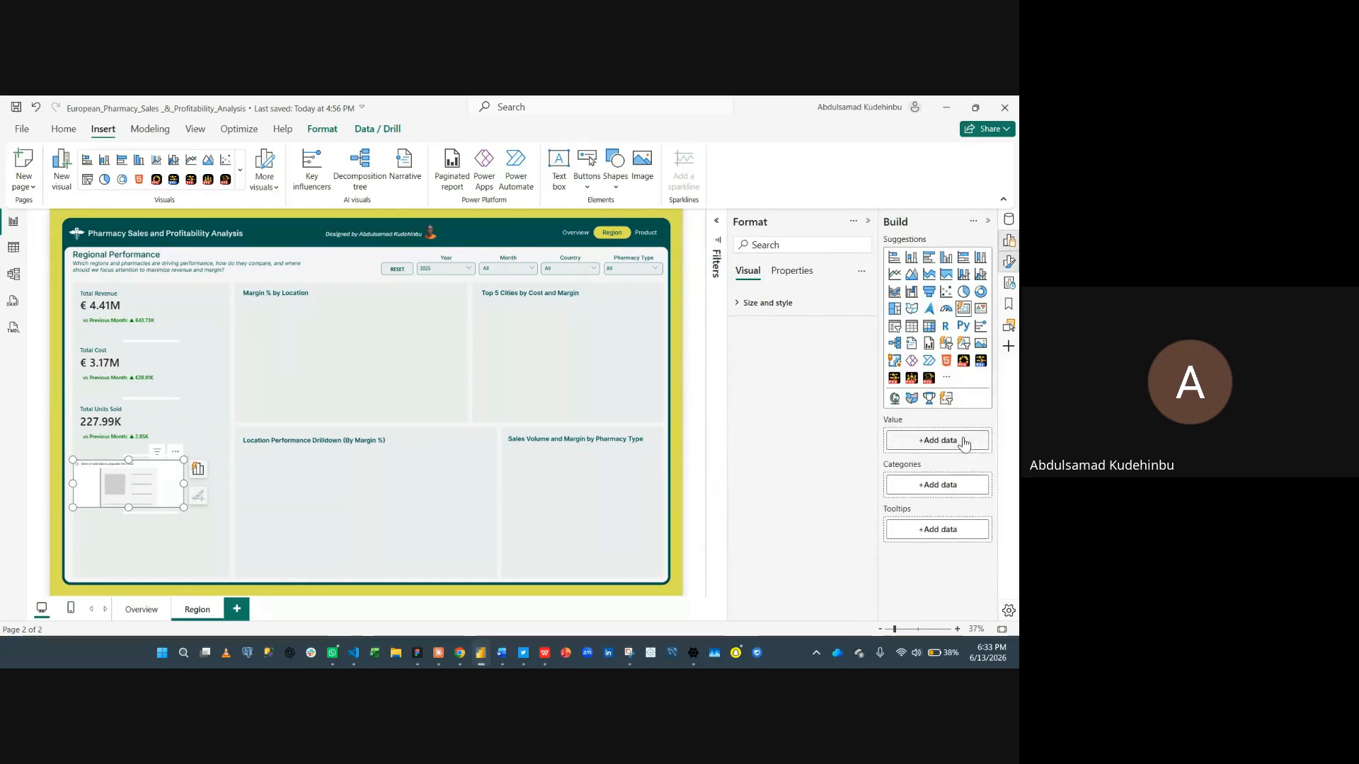
left_click(930, 443)
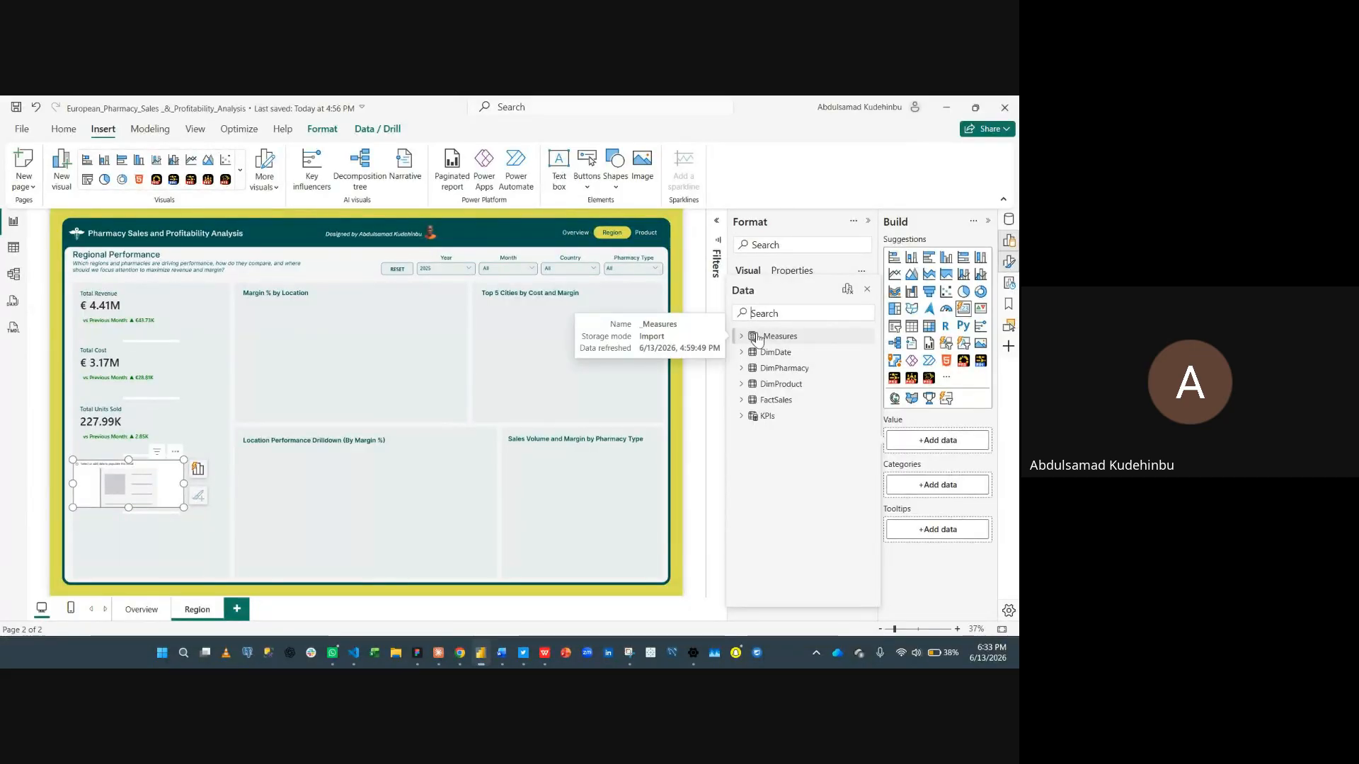
type("marg")
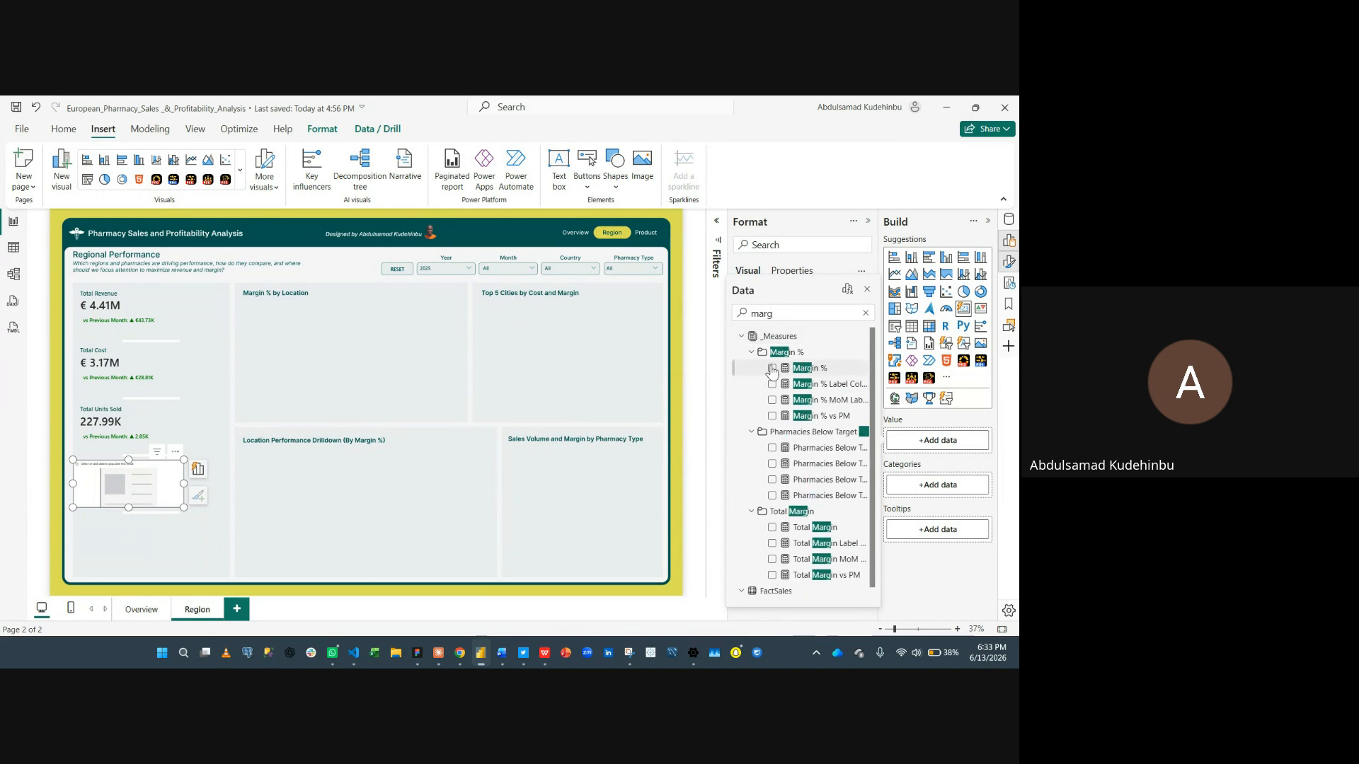
left_click(772, 369)
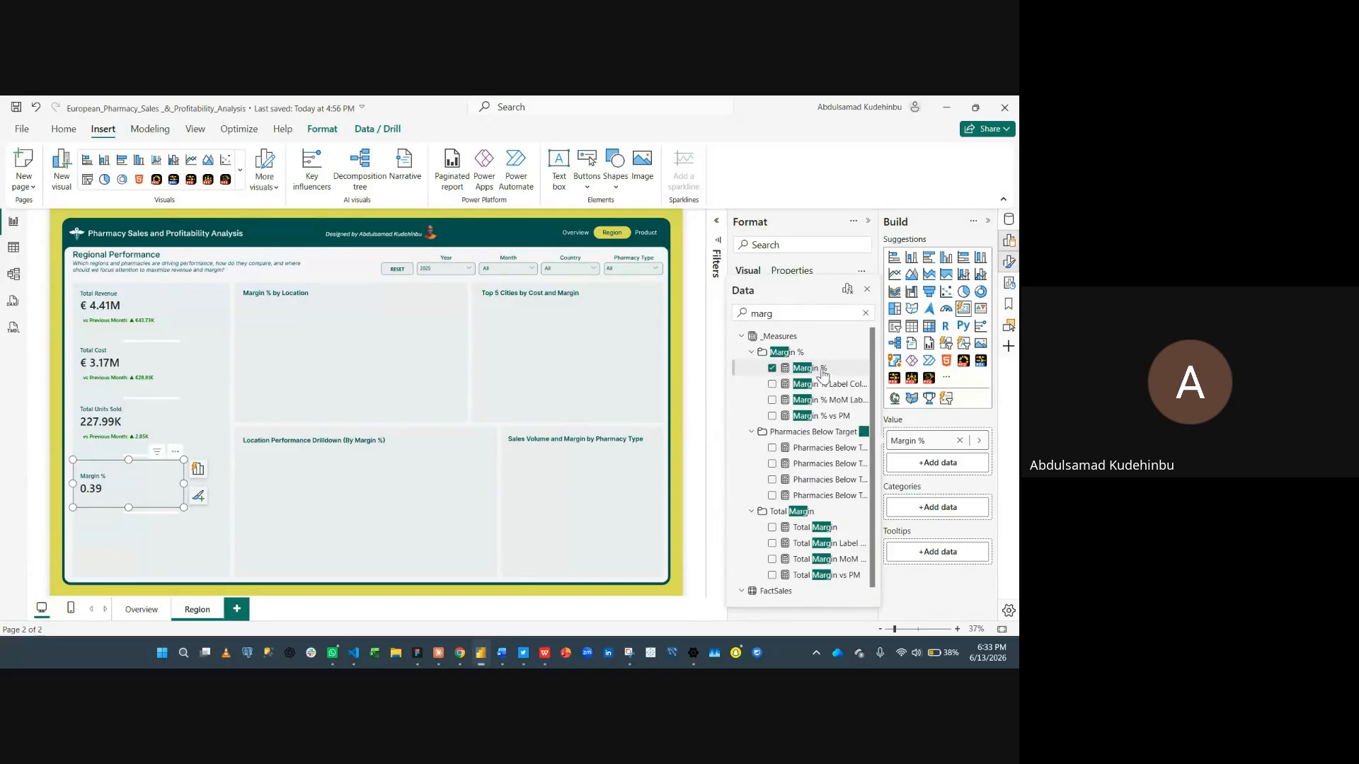
left_click(867, 289)
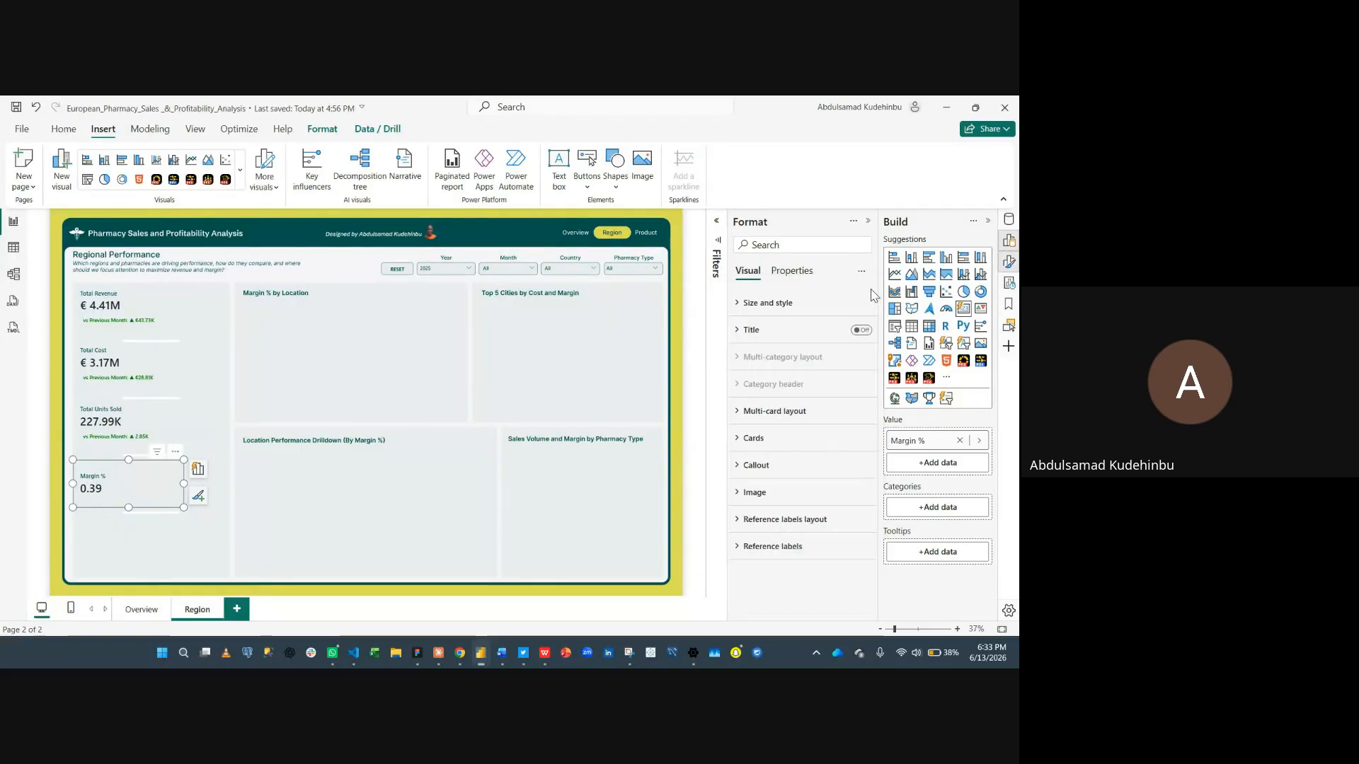
- Format the Margin % measure as a percentage
left_click(1008, 219)
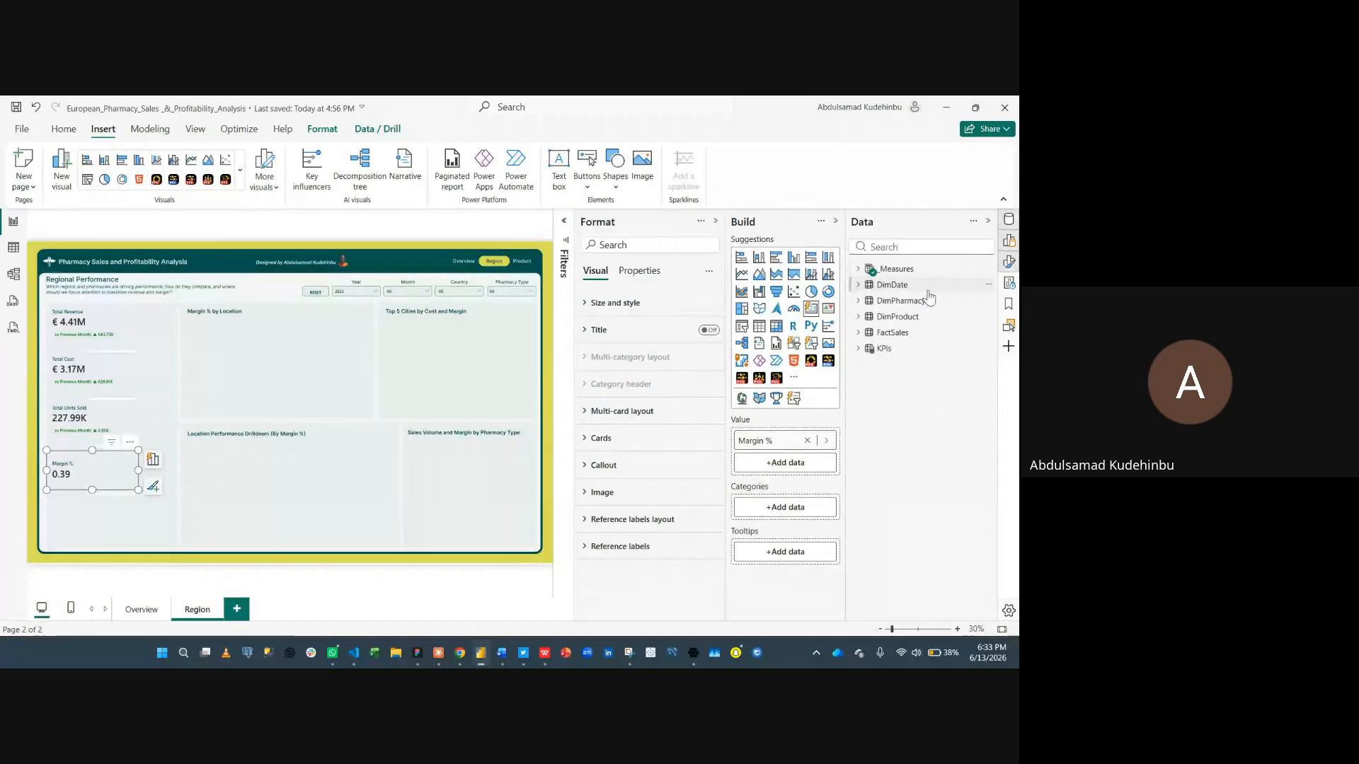
left_click(859, 269)
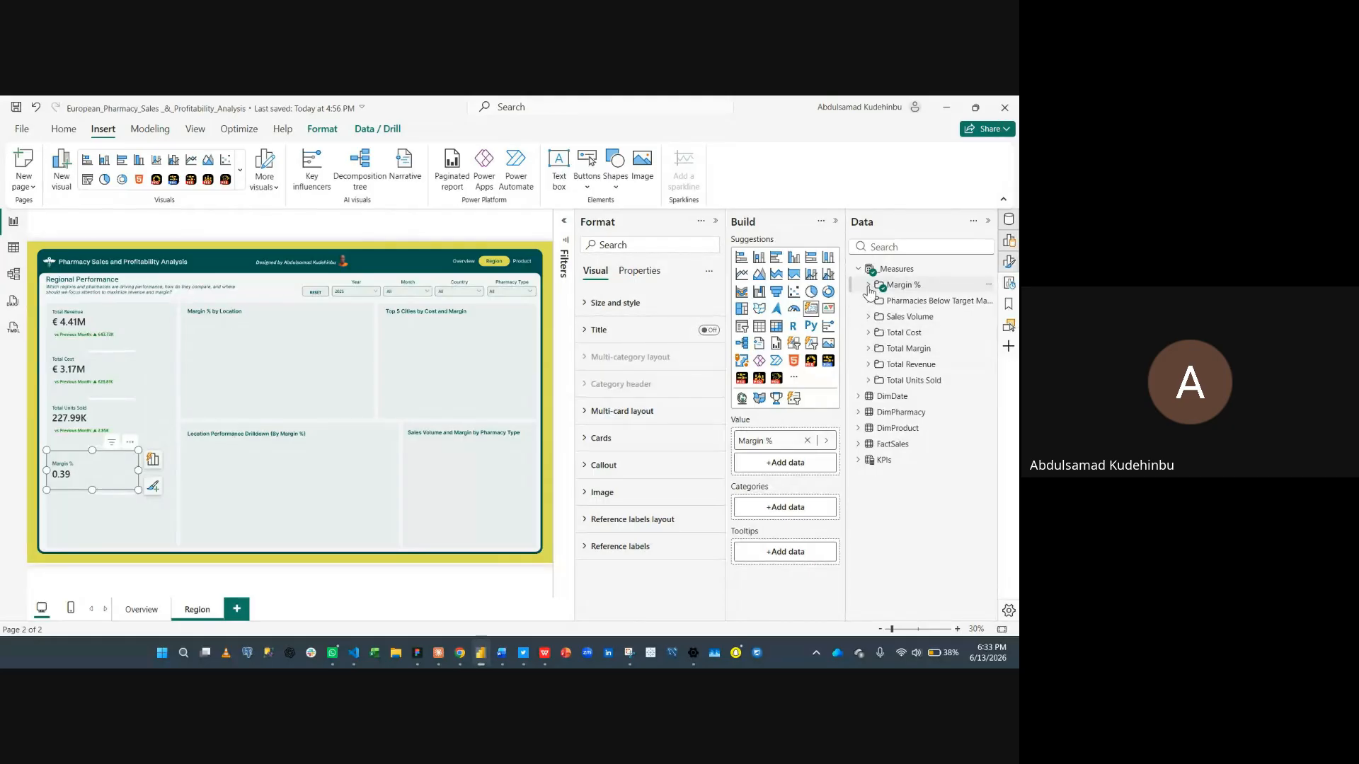
left_click(868, 284)
left_click(932, 300)
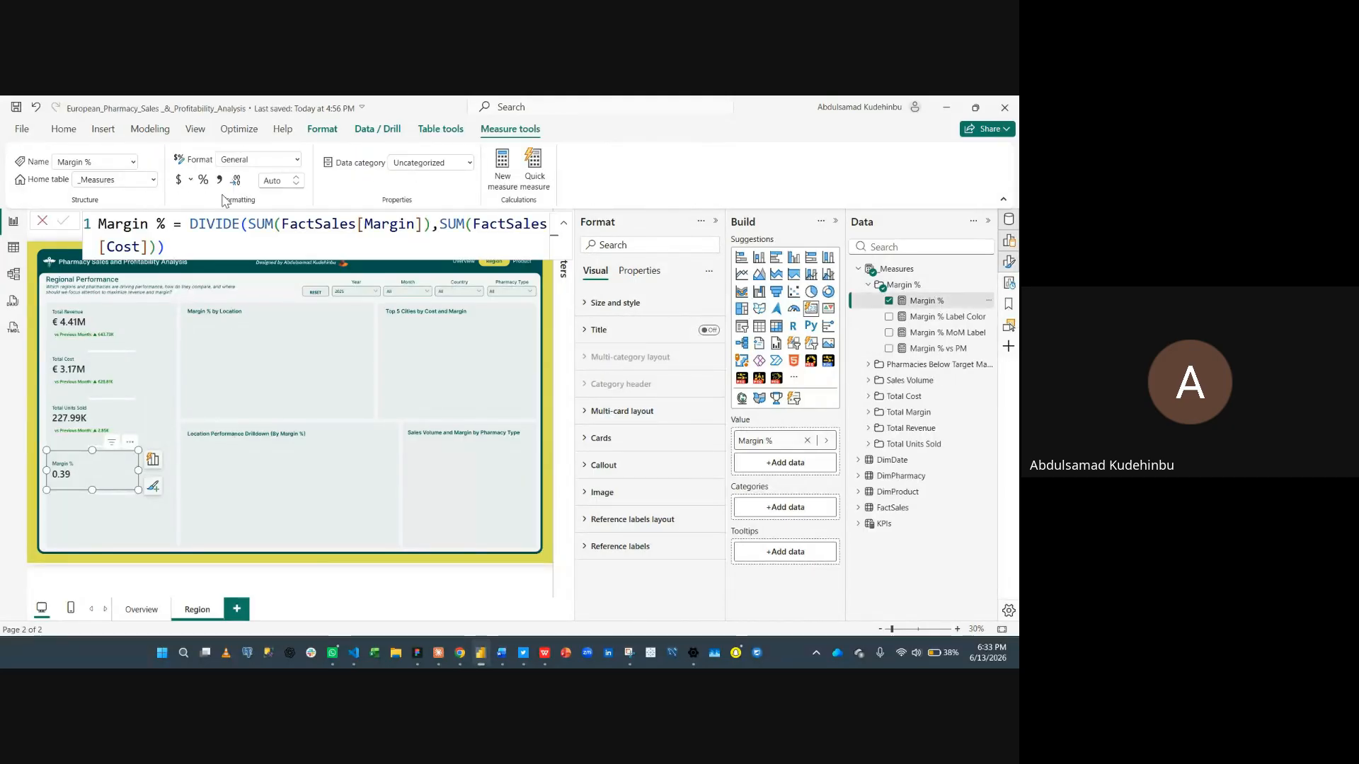
left_click(203, 179)
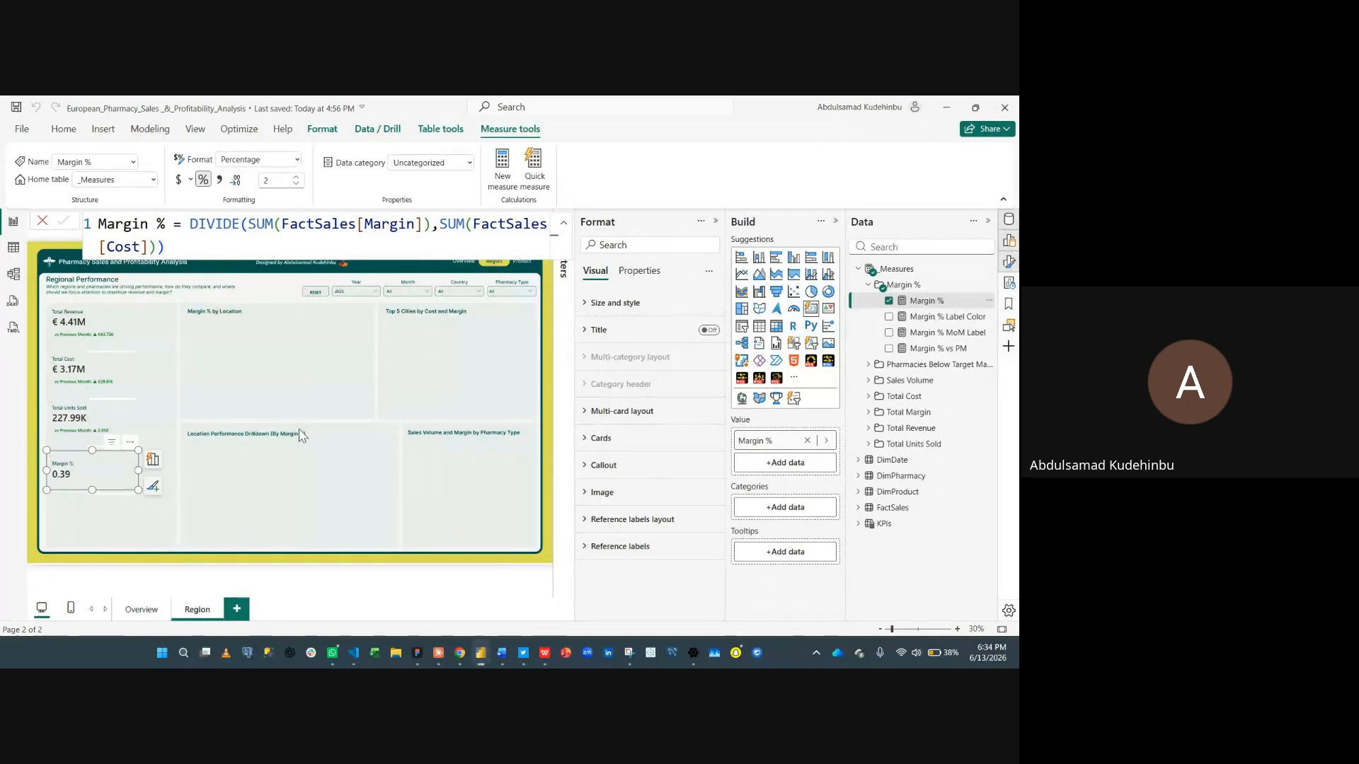
left_click(42, 221)
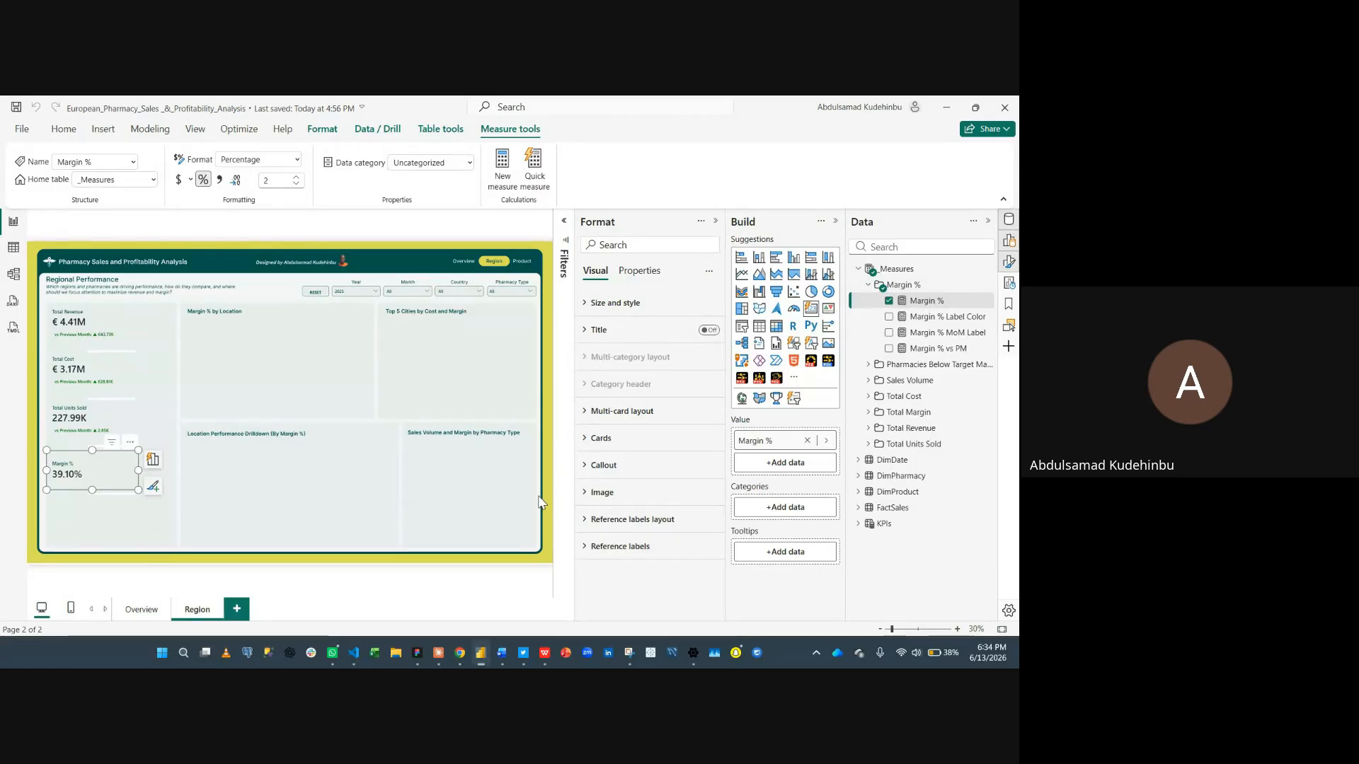
left_click(987, 221)
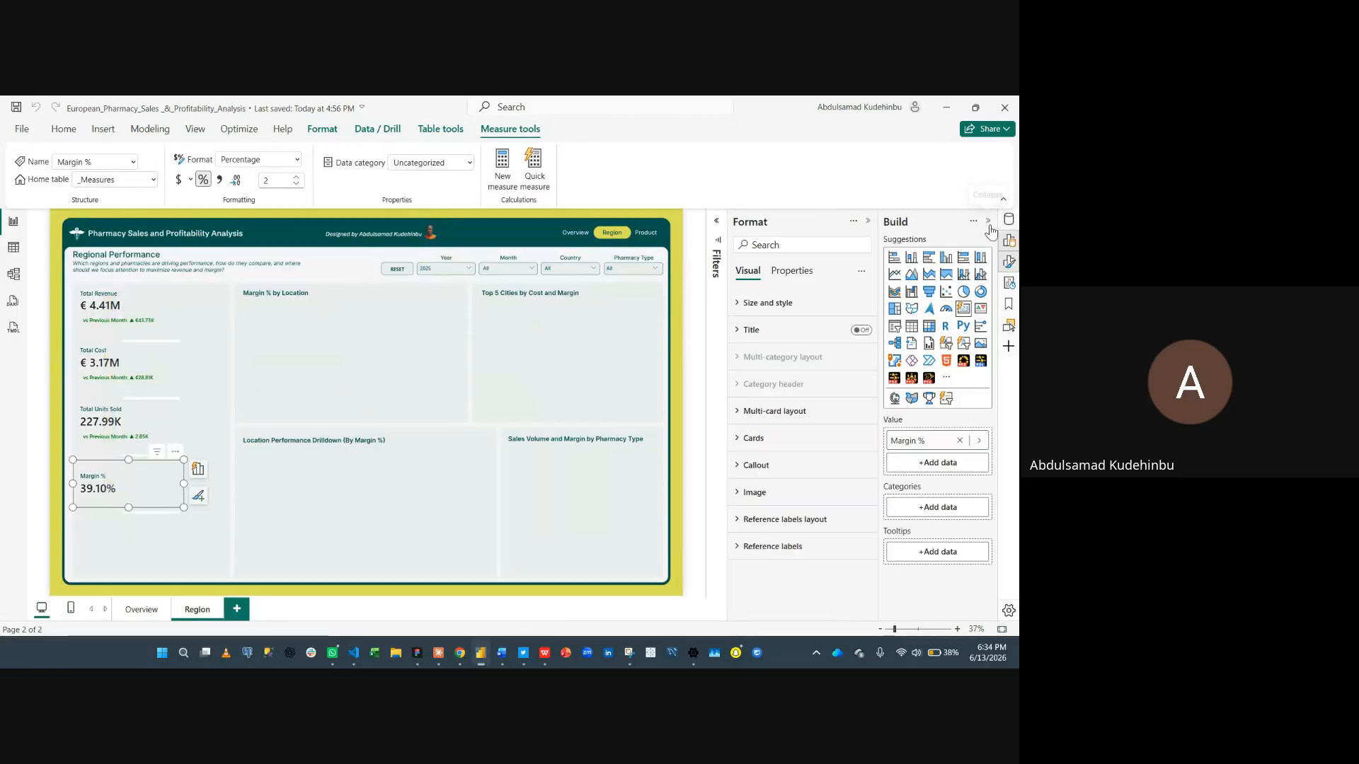
left_click(987, 221)
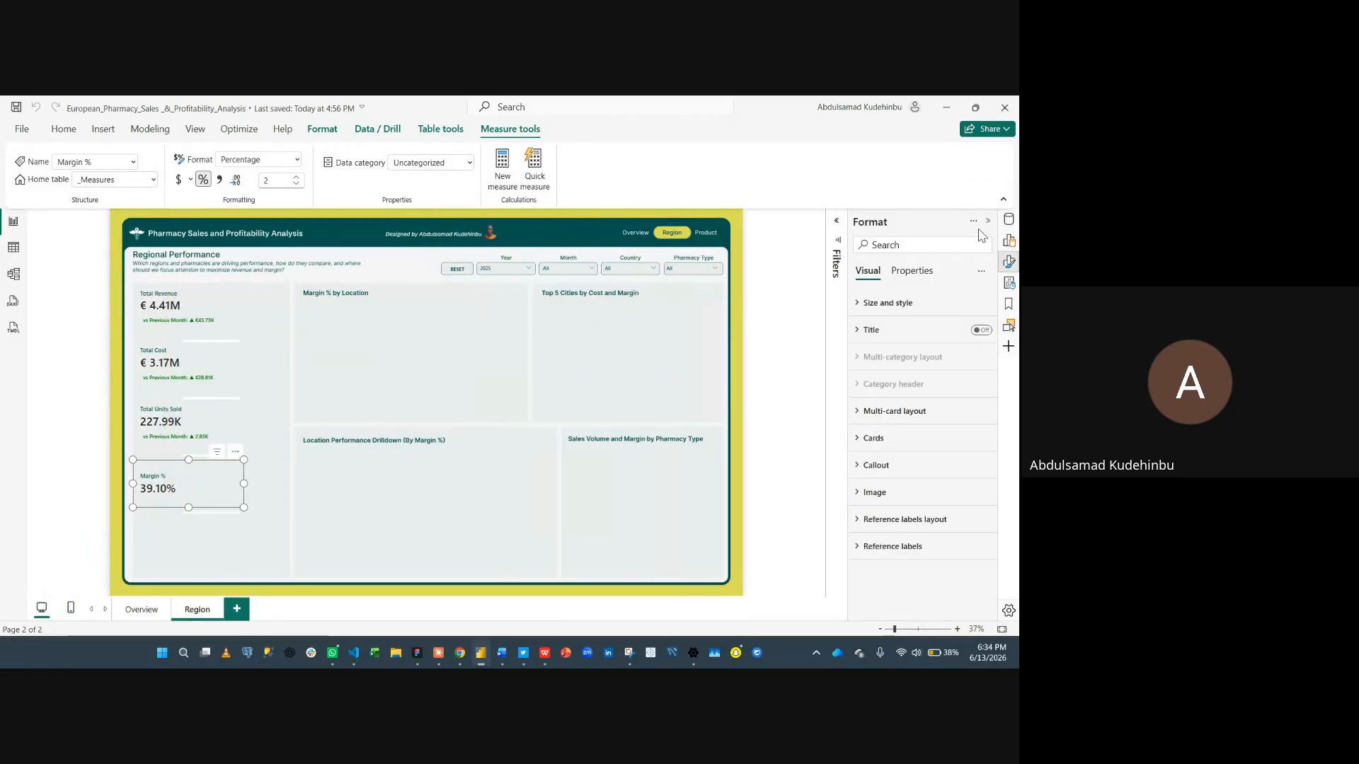
- Add the Margin % MoM Label measure as a reference label on the Margin % card
left_click(883, 549)
scroll(890, 551, "down", 3)
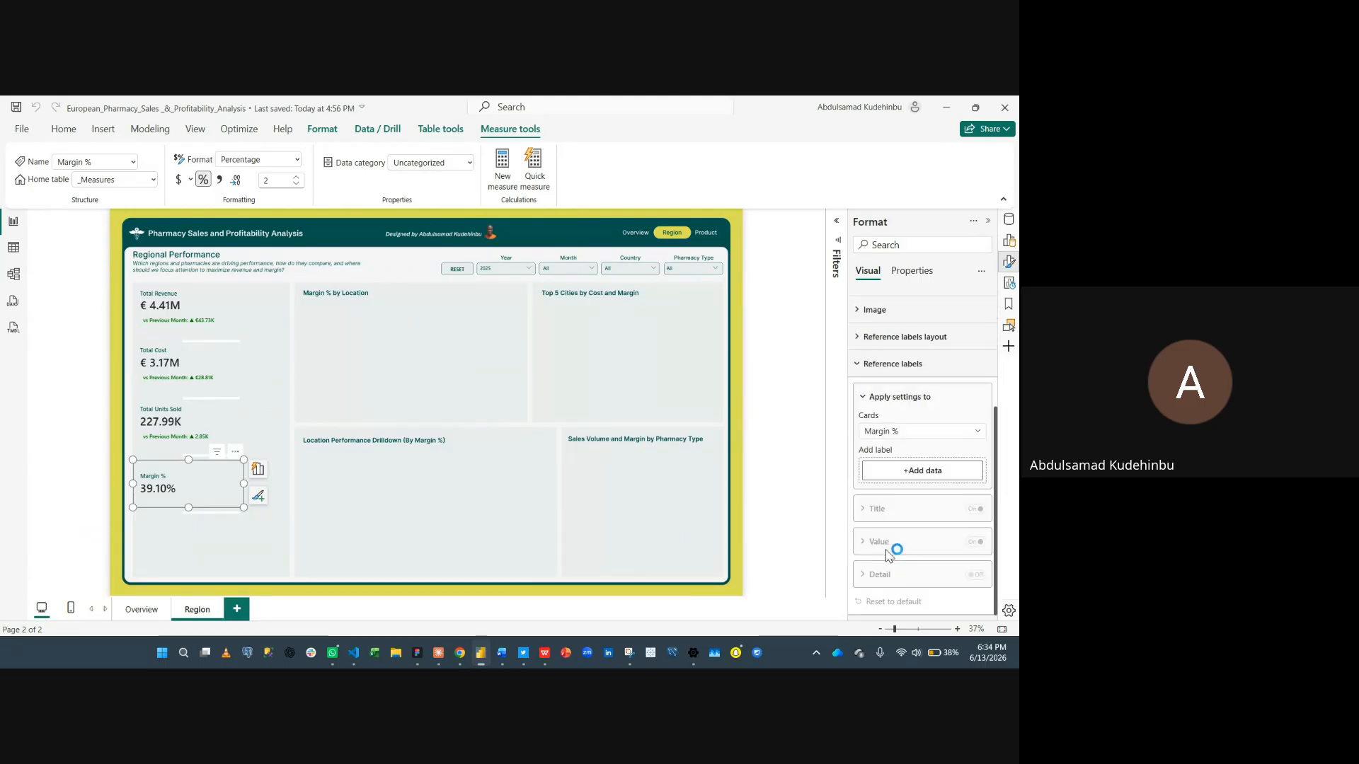
left_click(938, 472)
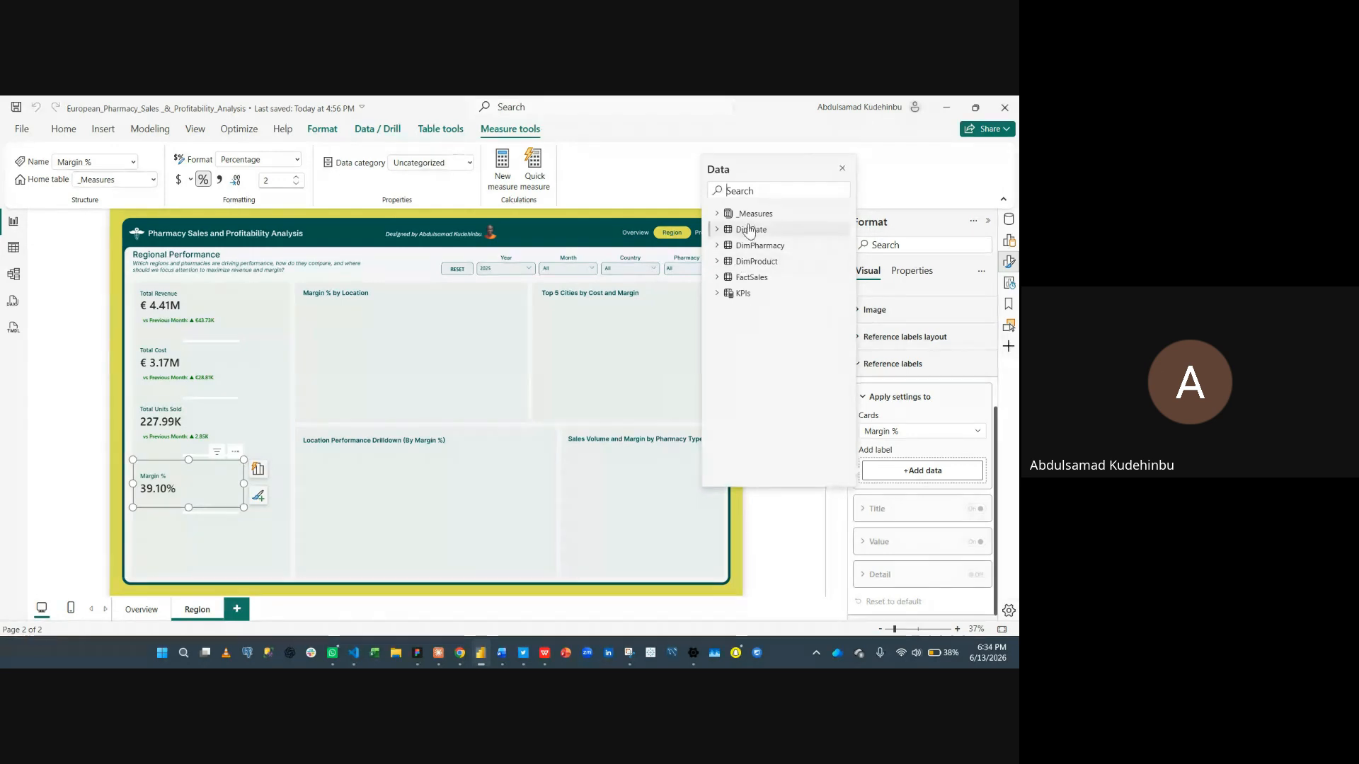
type("labe")
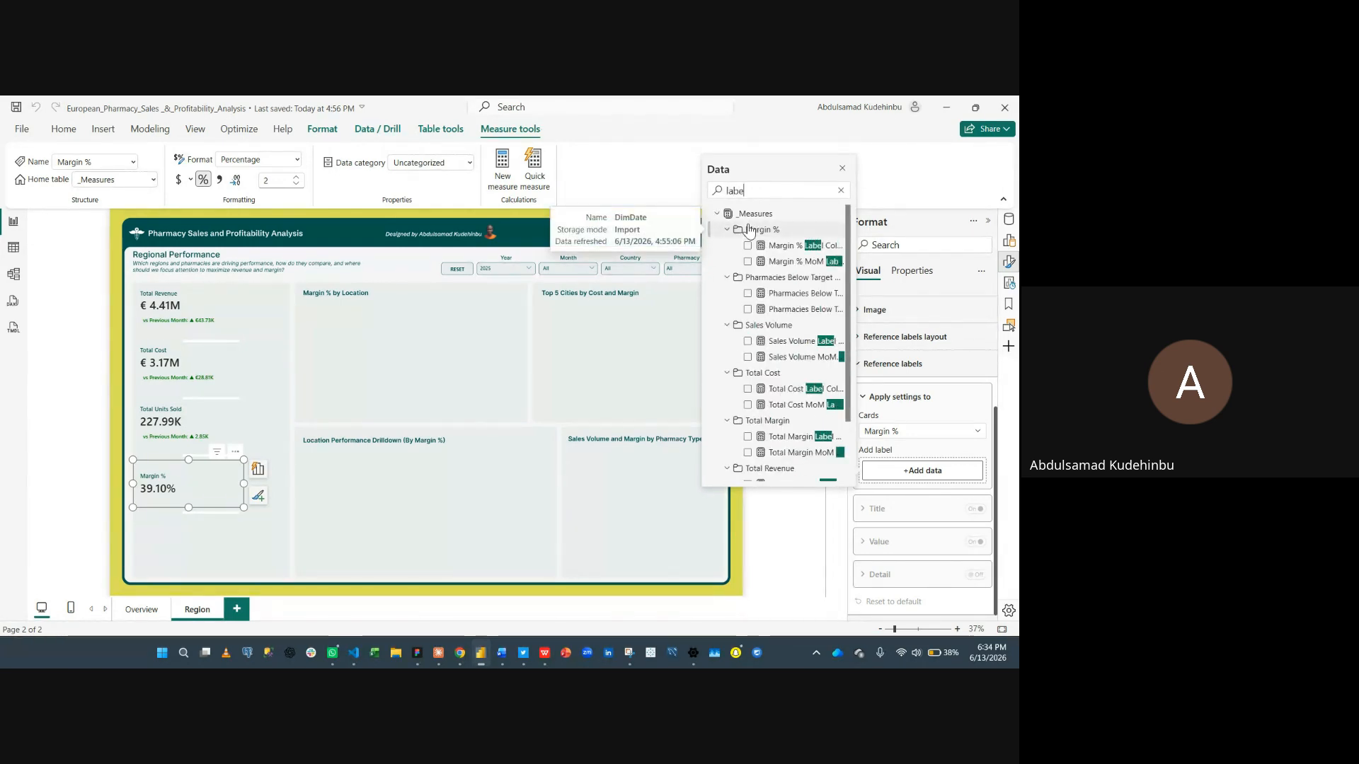
type("l")
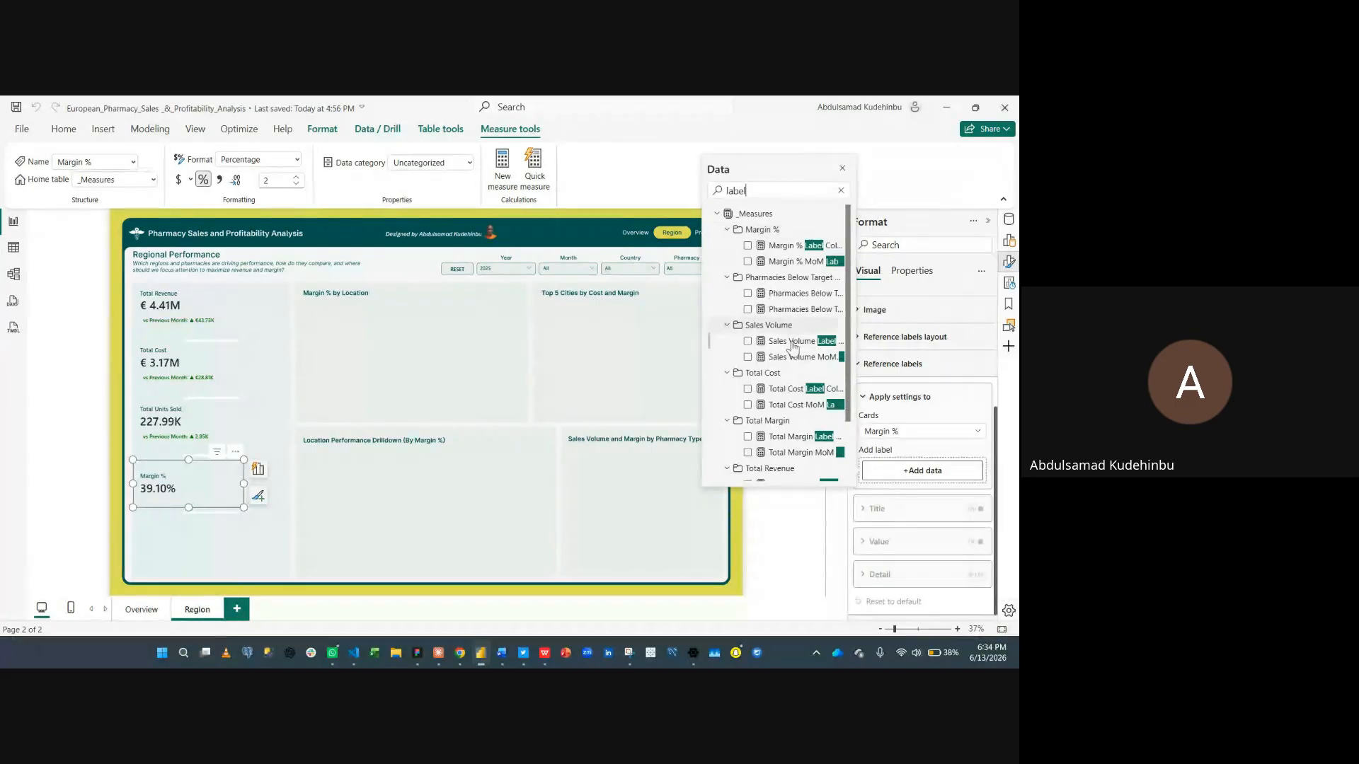
scroll(781, 348, "down", 1)
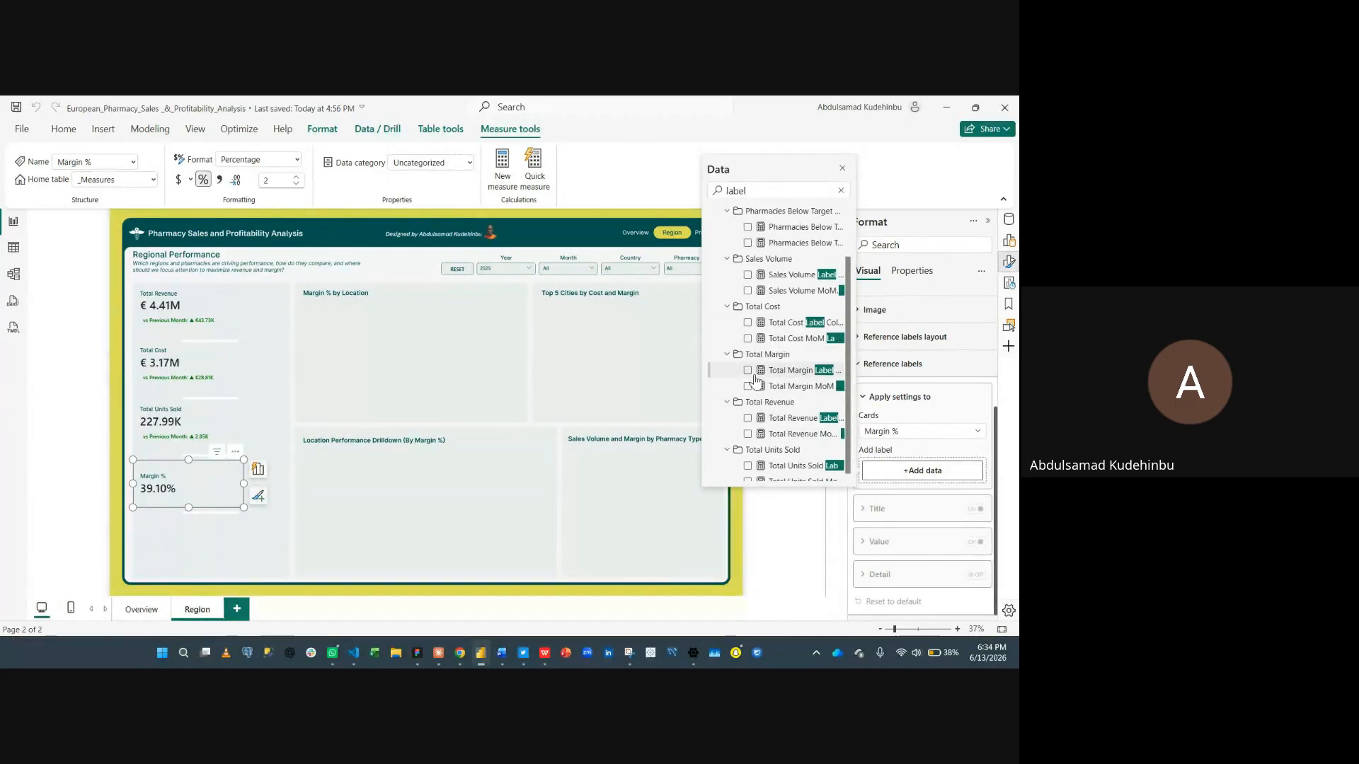
scroll(745, 294, "up", 1)
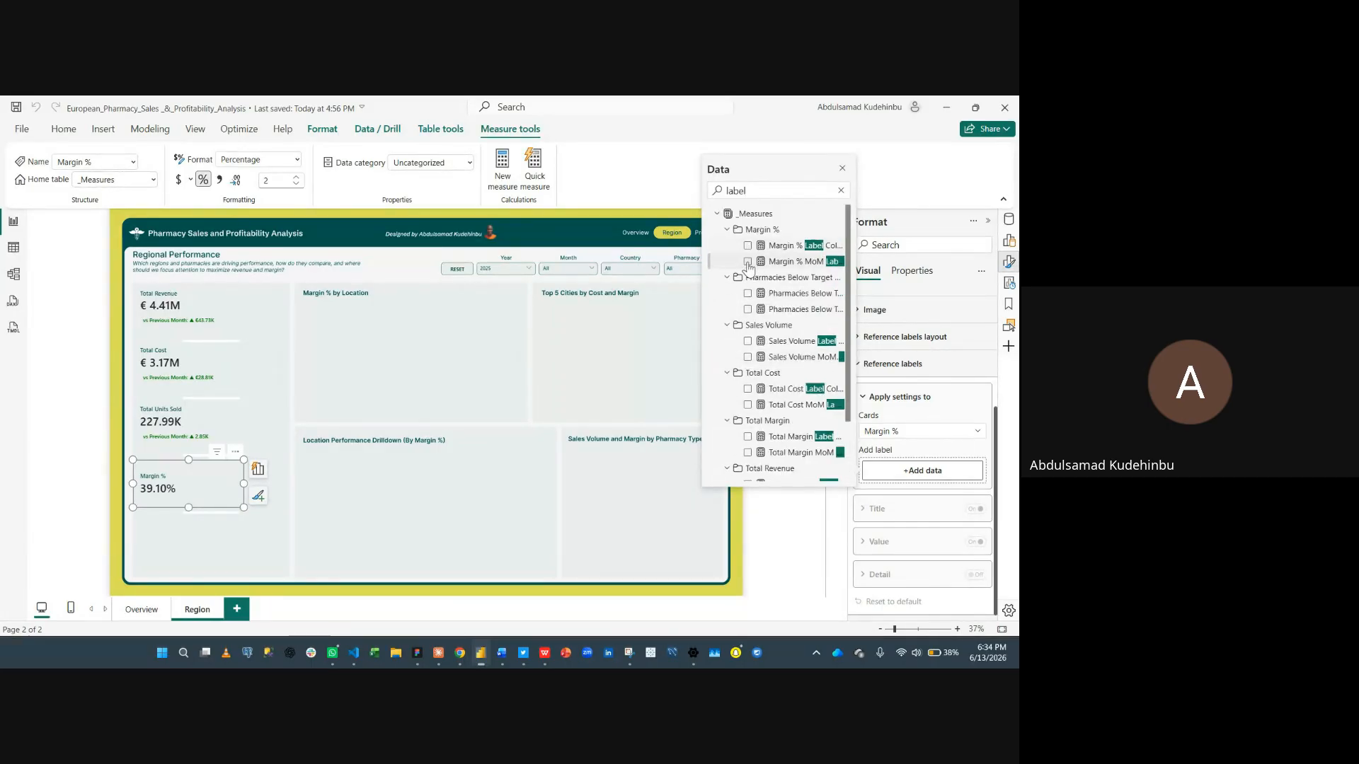
left_click(747, 261)
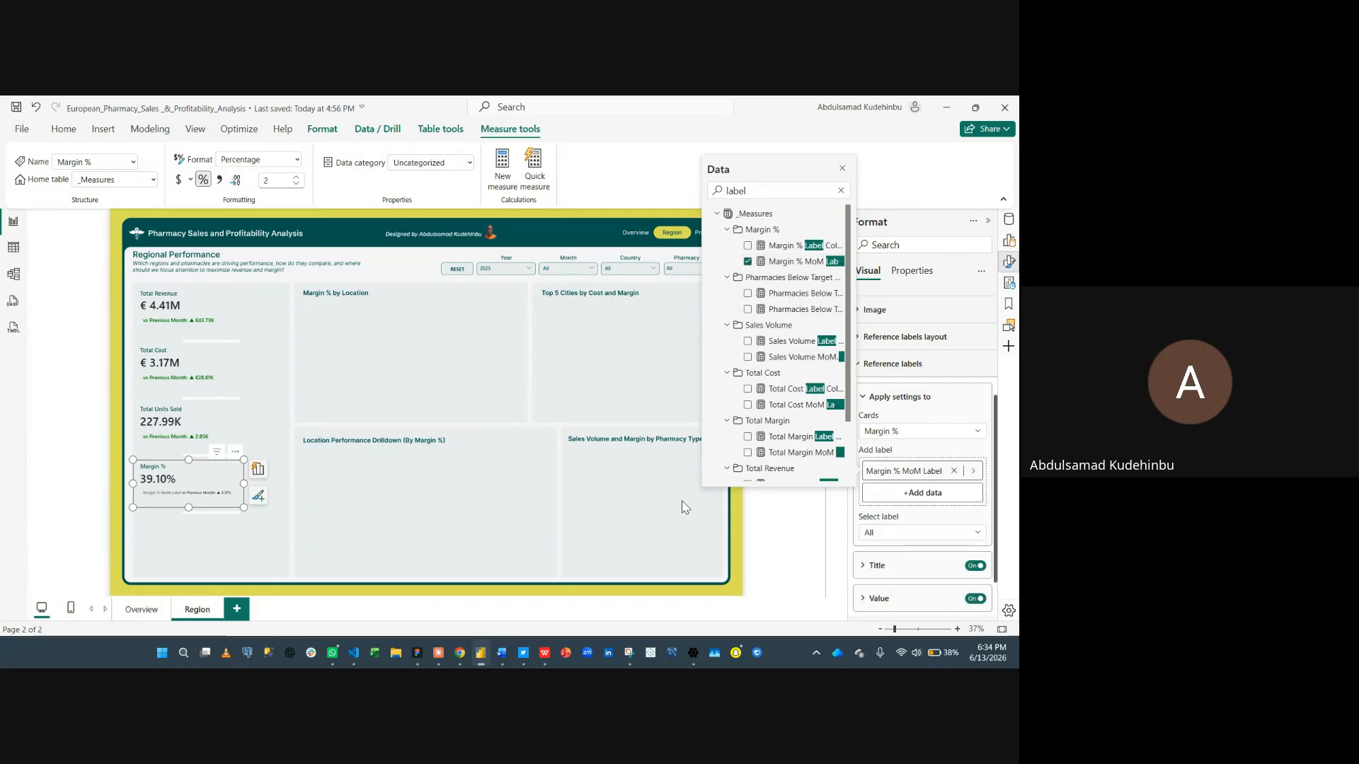
- Turn off the reference label title and set the reference label value font size to 16
left_click(756, 545)
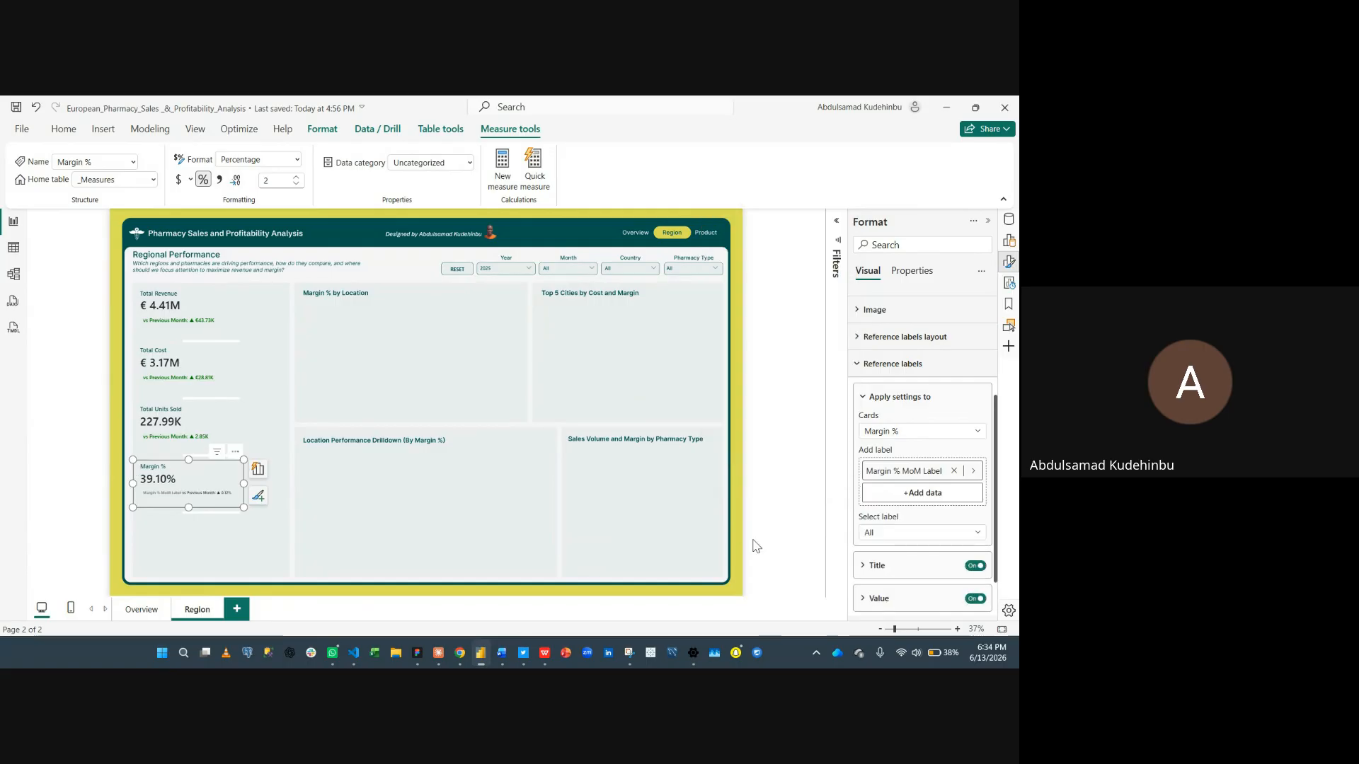
left_click(973, 566)
left_click(885, 600)
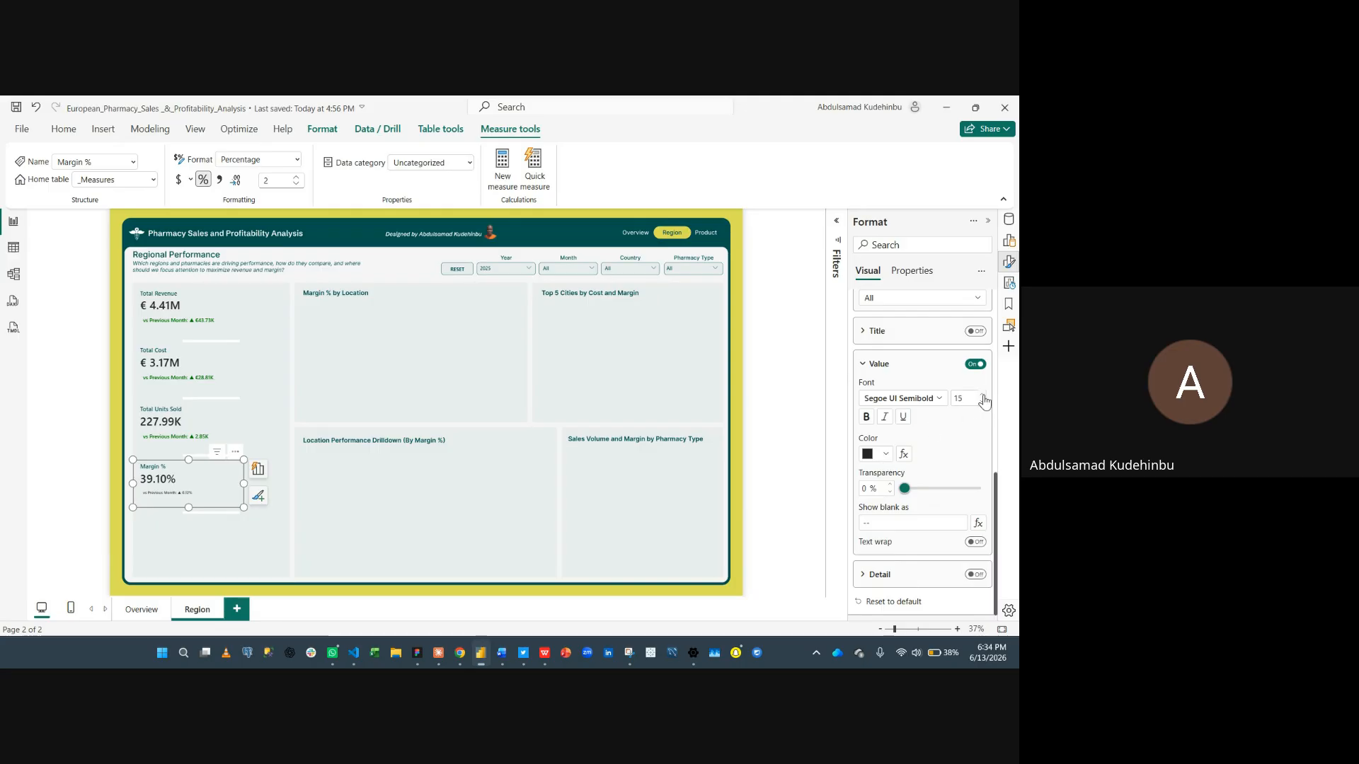
left_click(982, 397)
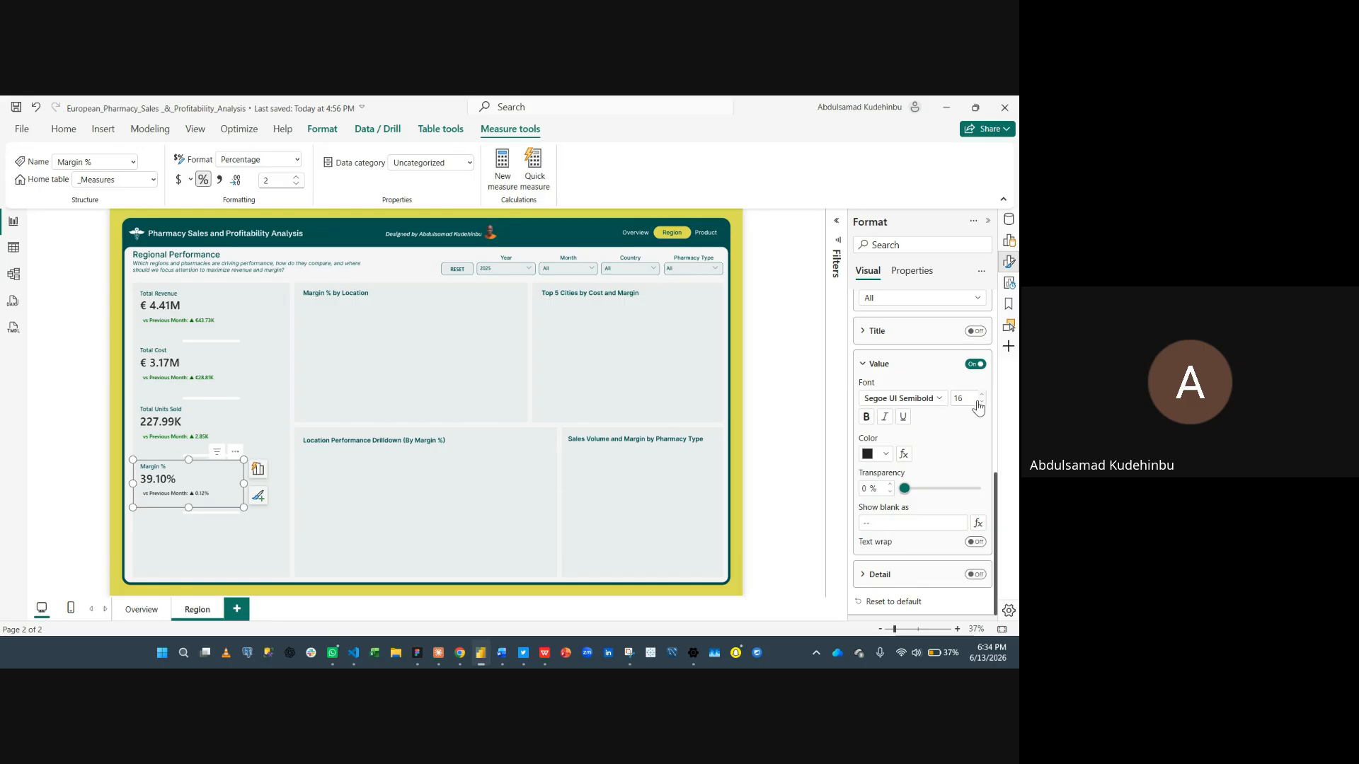
- Color the reference label value by field value, based on the Margin % Label Color measure
left_click(881, 456)
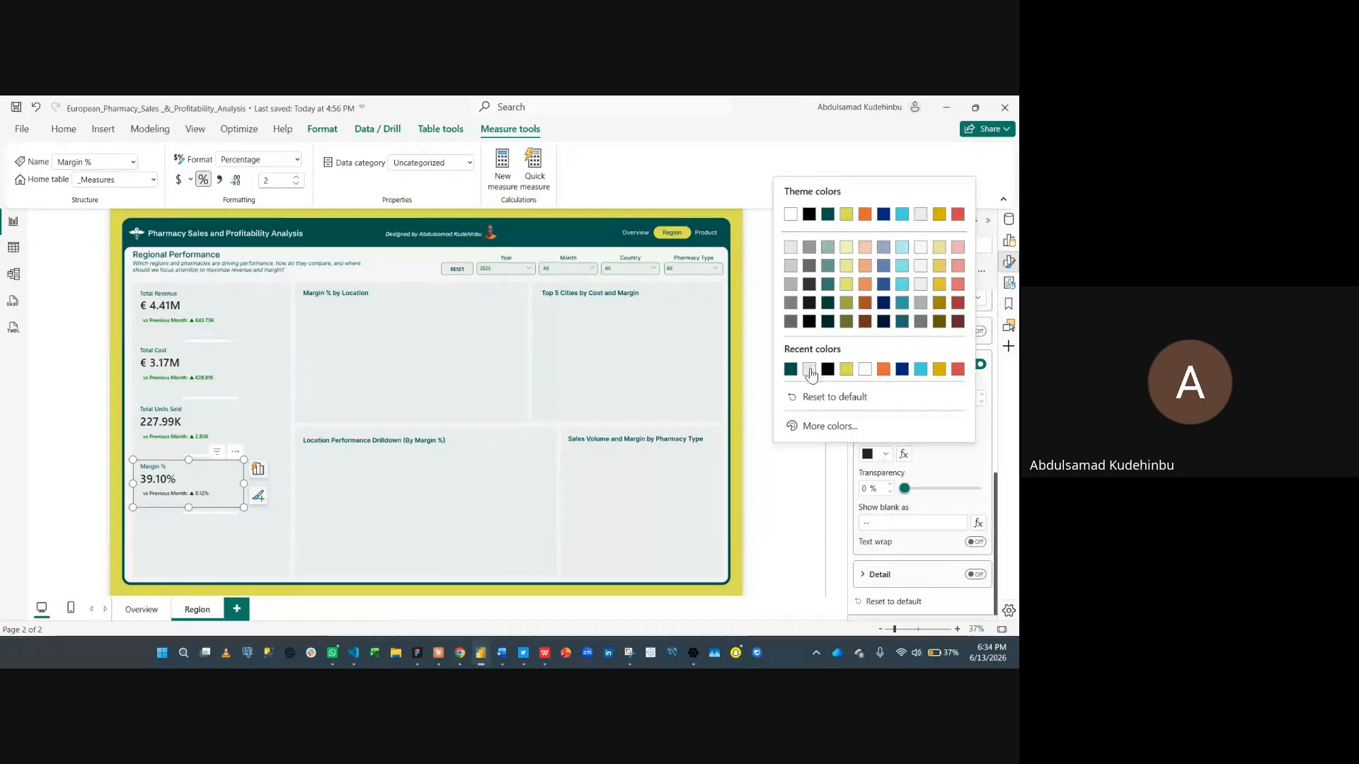
left_click(921, 474)
left_click(903, 455)
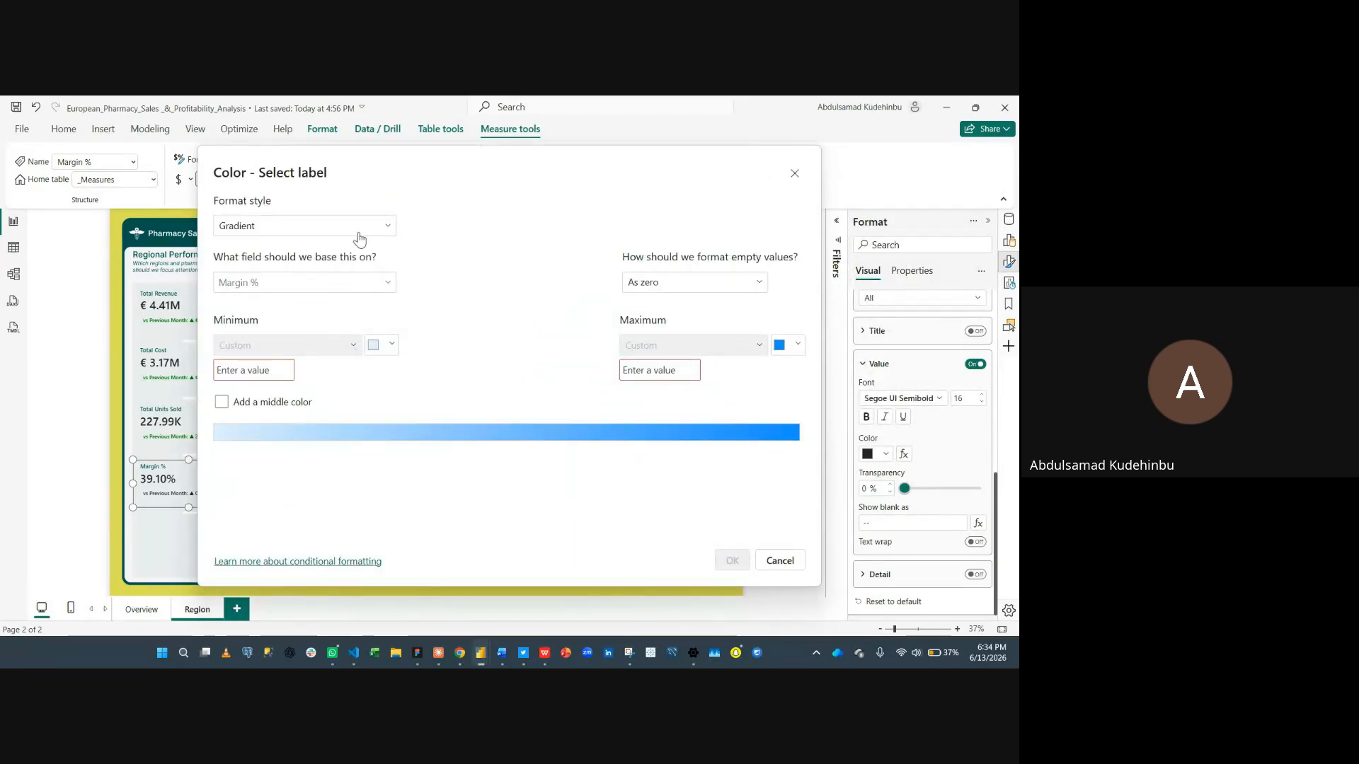
left_click(359, 239)
left_click(312, 290)
left_click(316, 289)
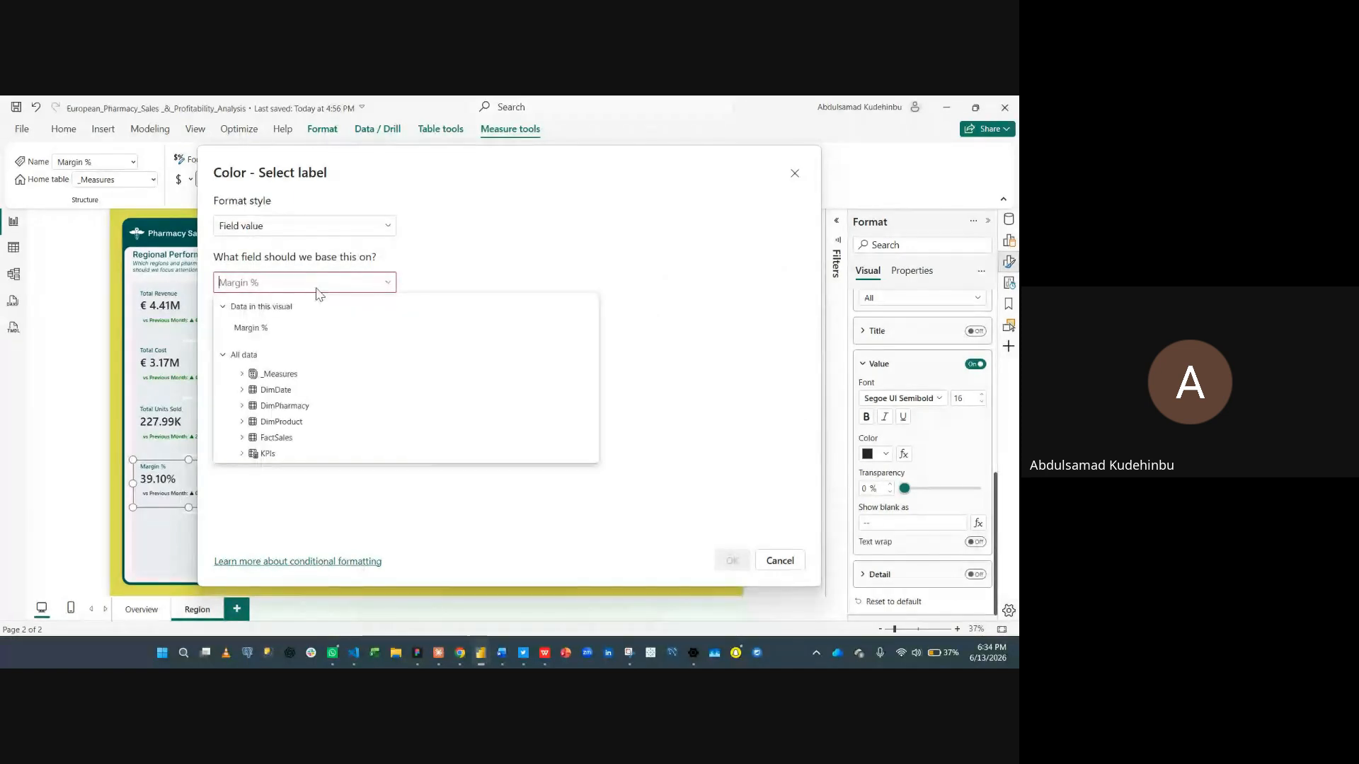
left_click(278, 285)
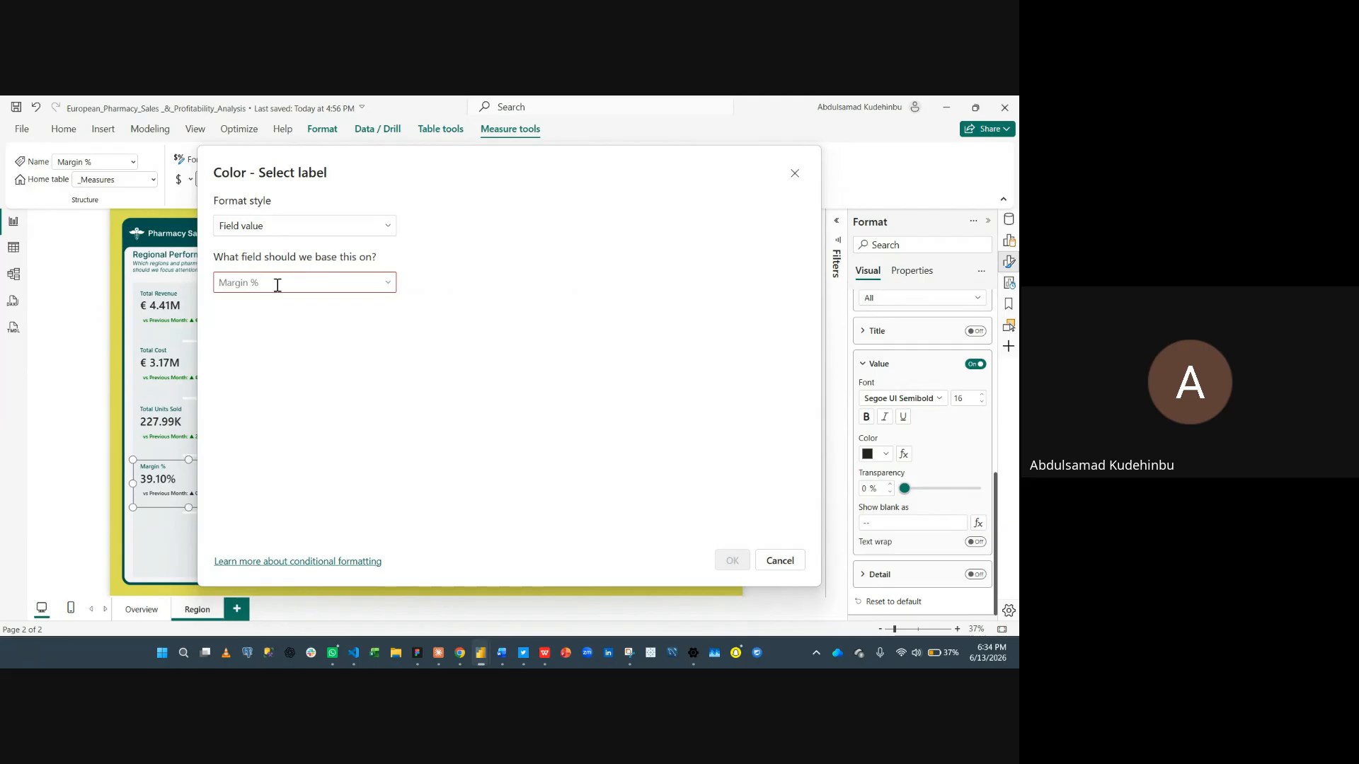
type("marg")
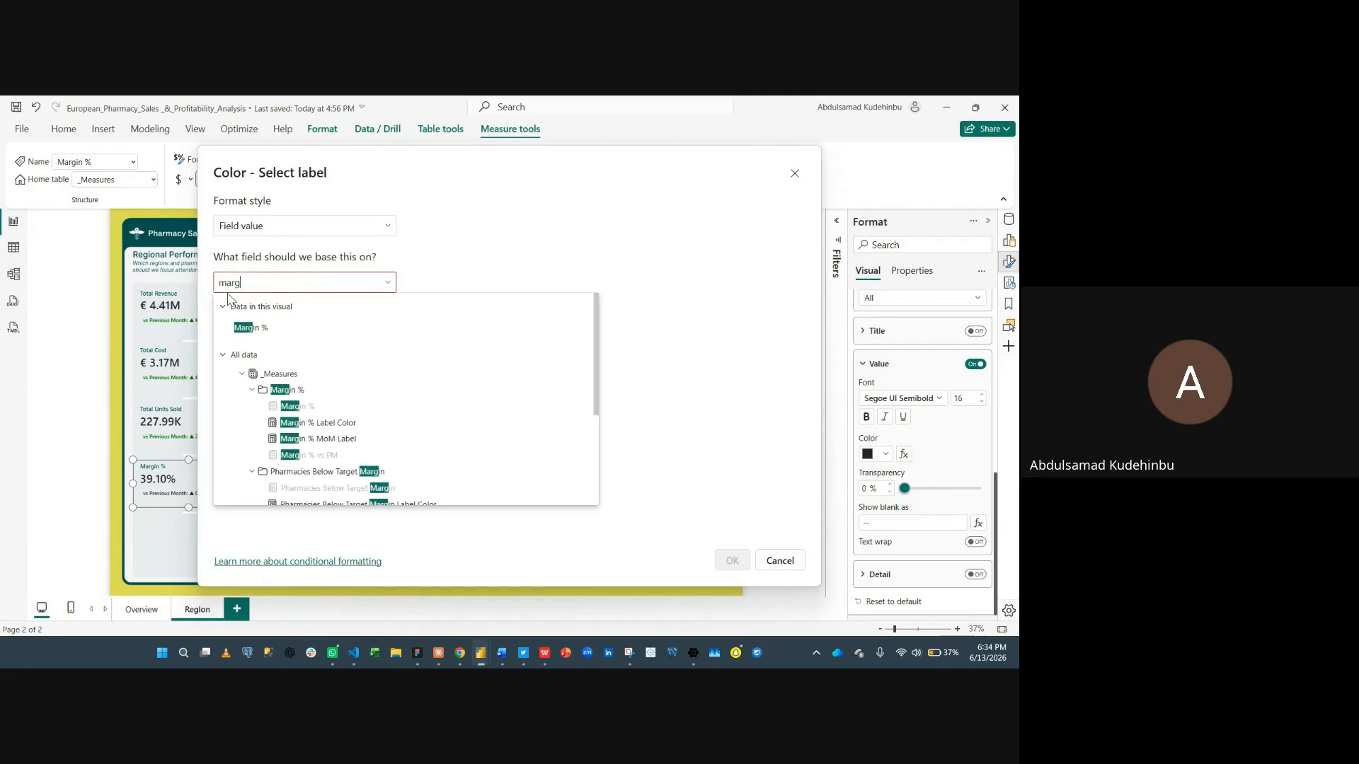
left_click(350, 425)
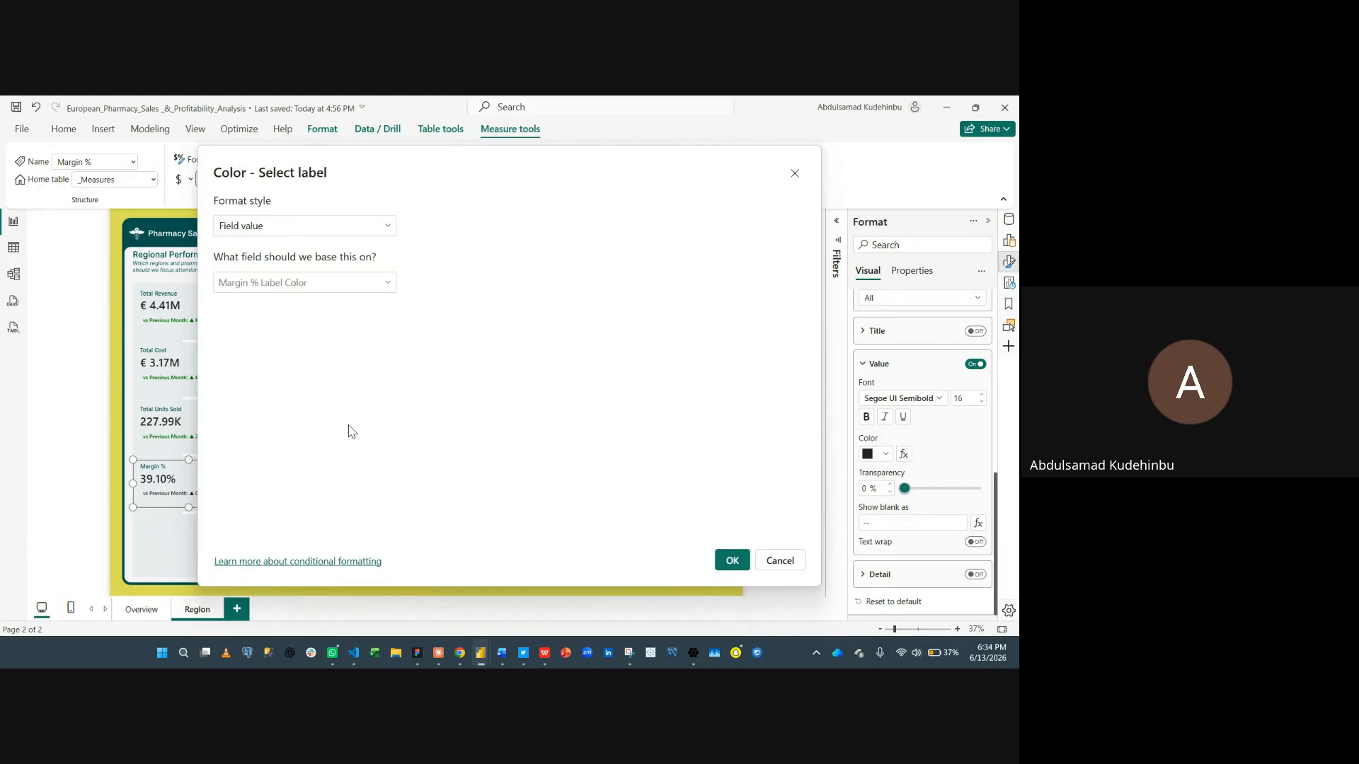
left_click(732, 561)
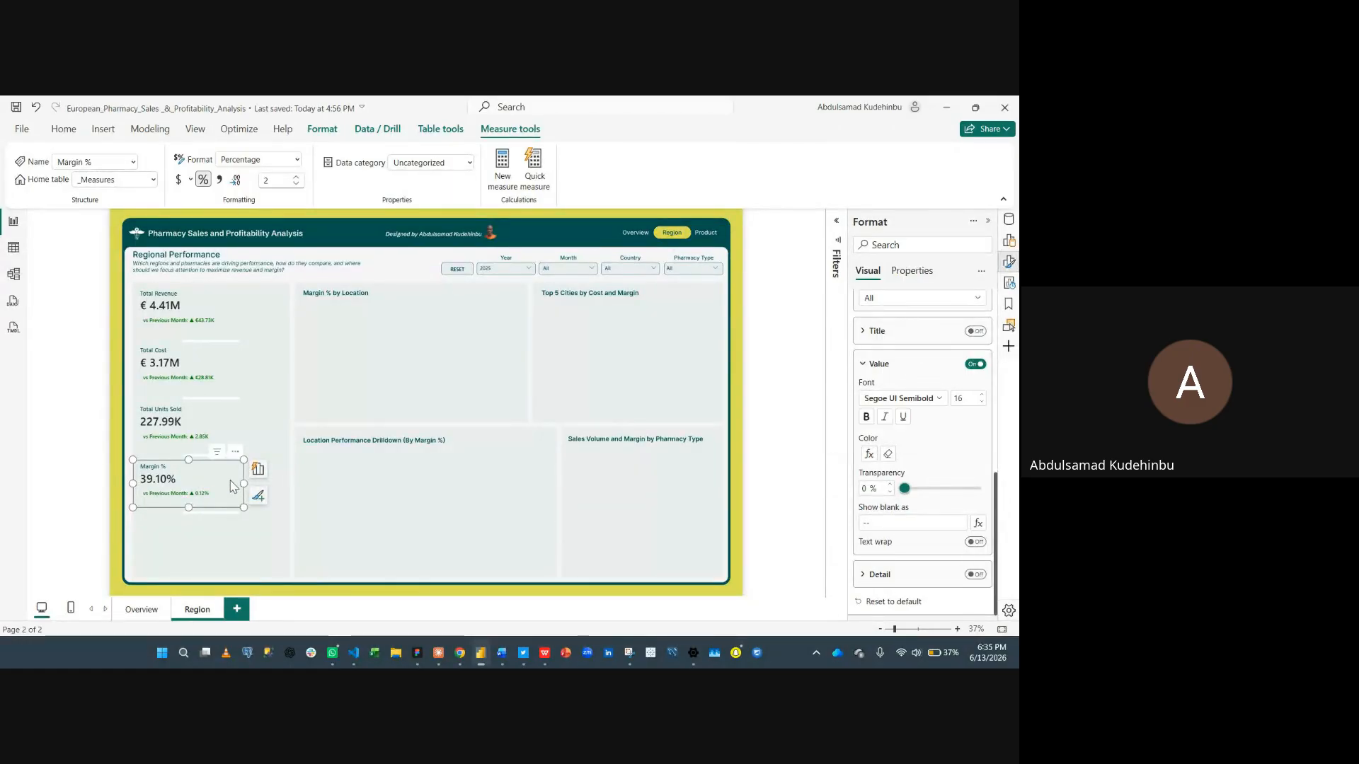
- Duplicate the Margin % card and place the copy below it in the left panel
key("ctrl+c")
key("ctrl+v")
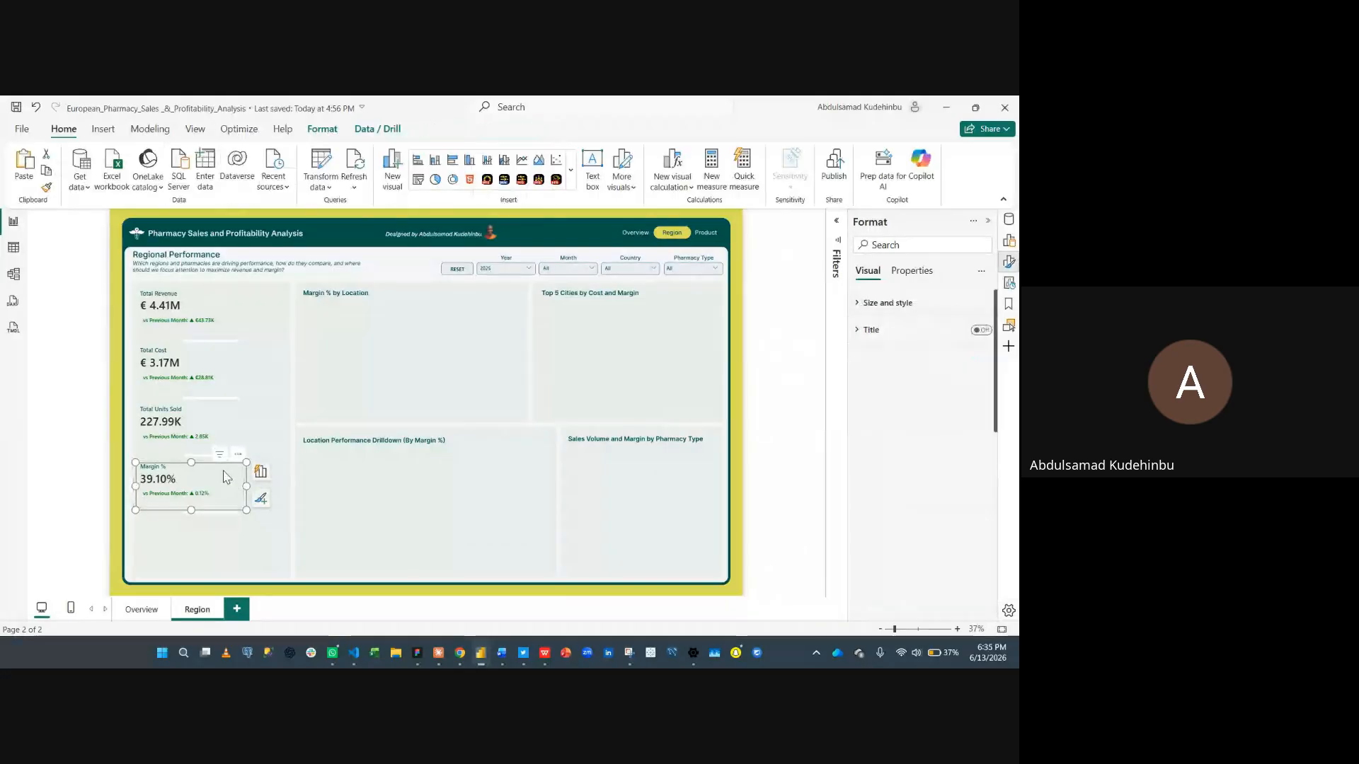
left_click_drag(225, 472, 224, 531)
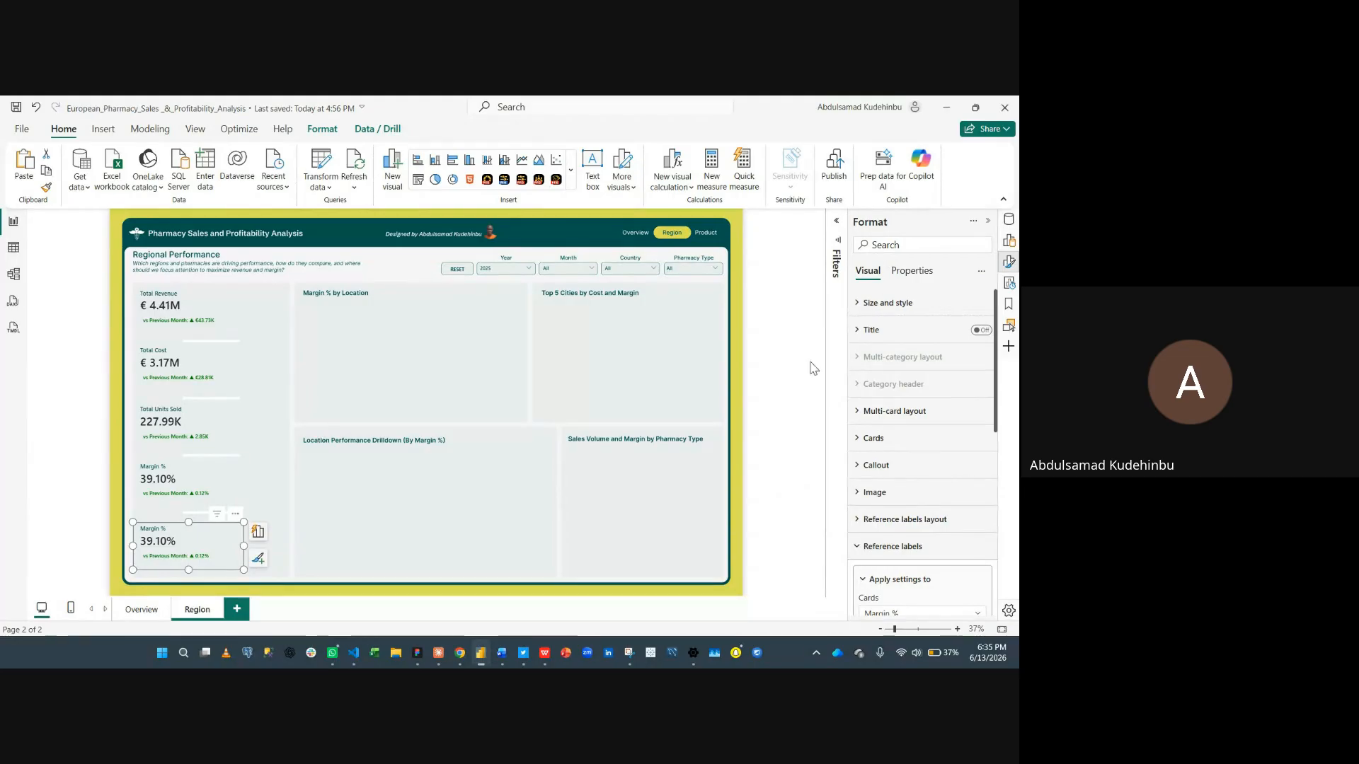
- Replace the copied card's value with the Pharmacies Below Target Margin measure
left_click(1009, 261)
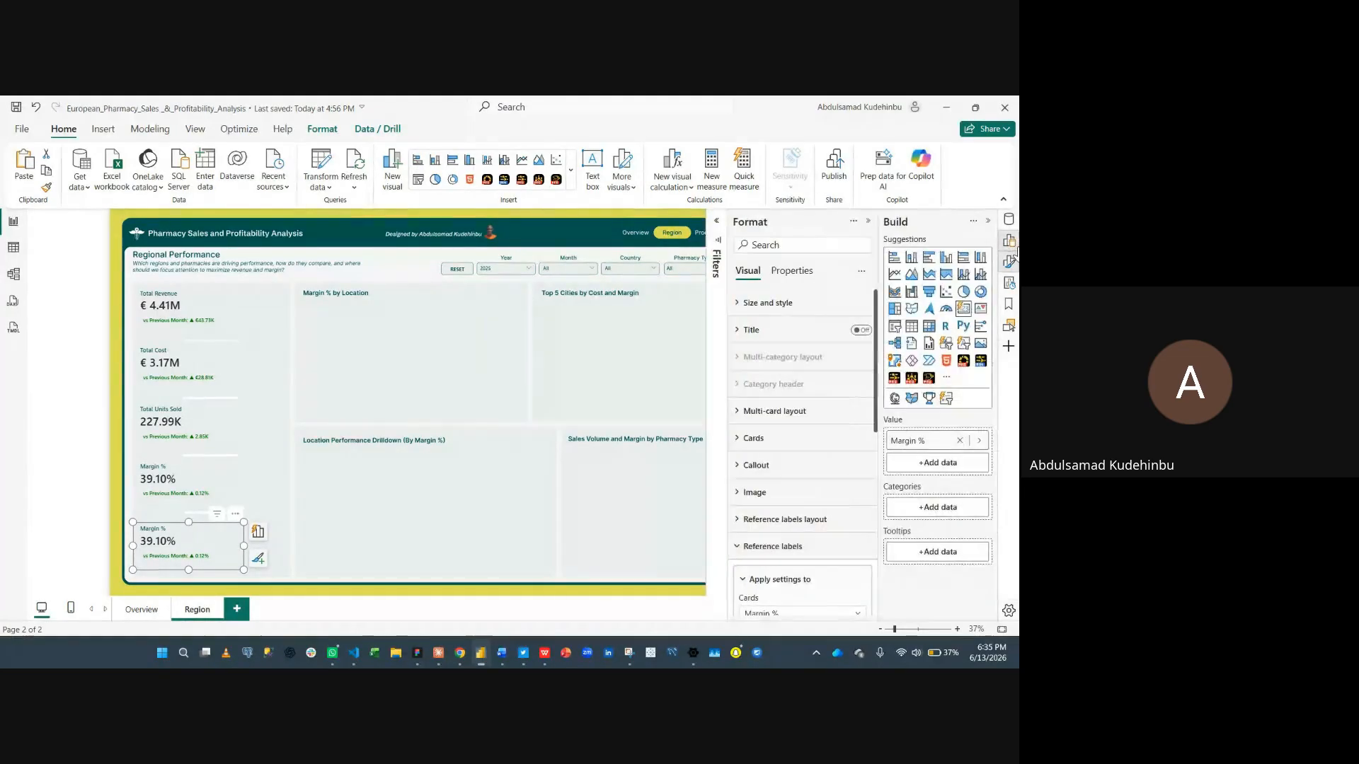
left_click(960, 441)
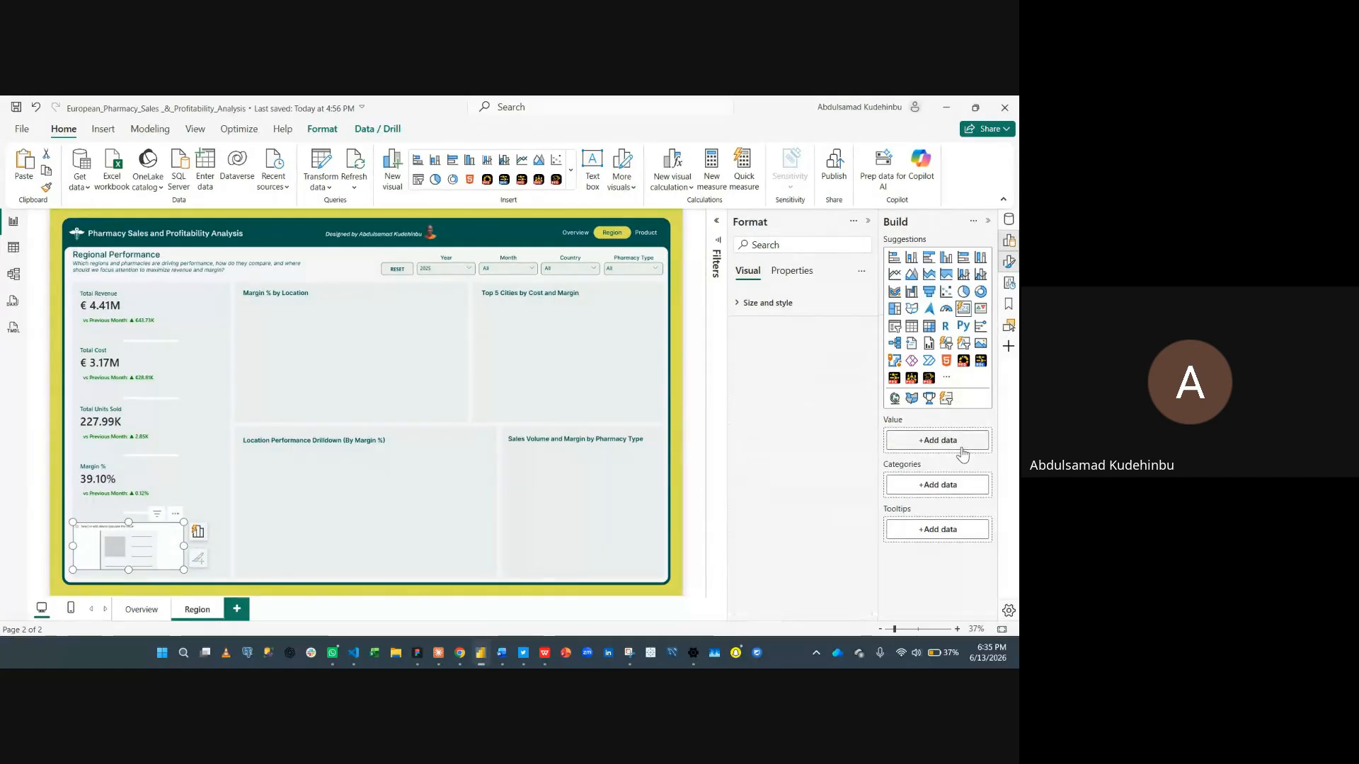
type("phar")
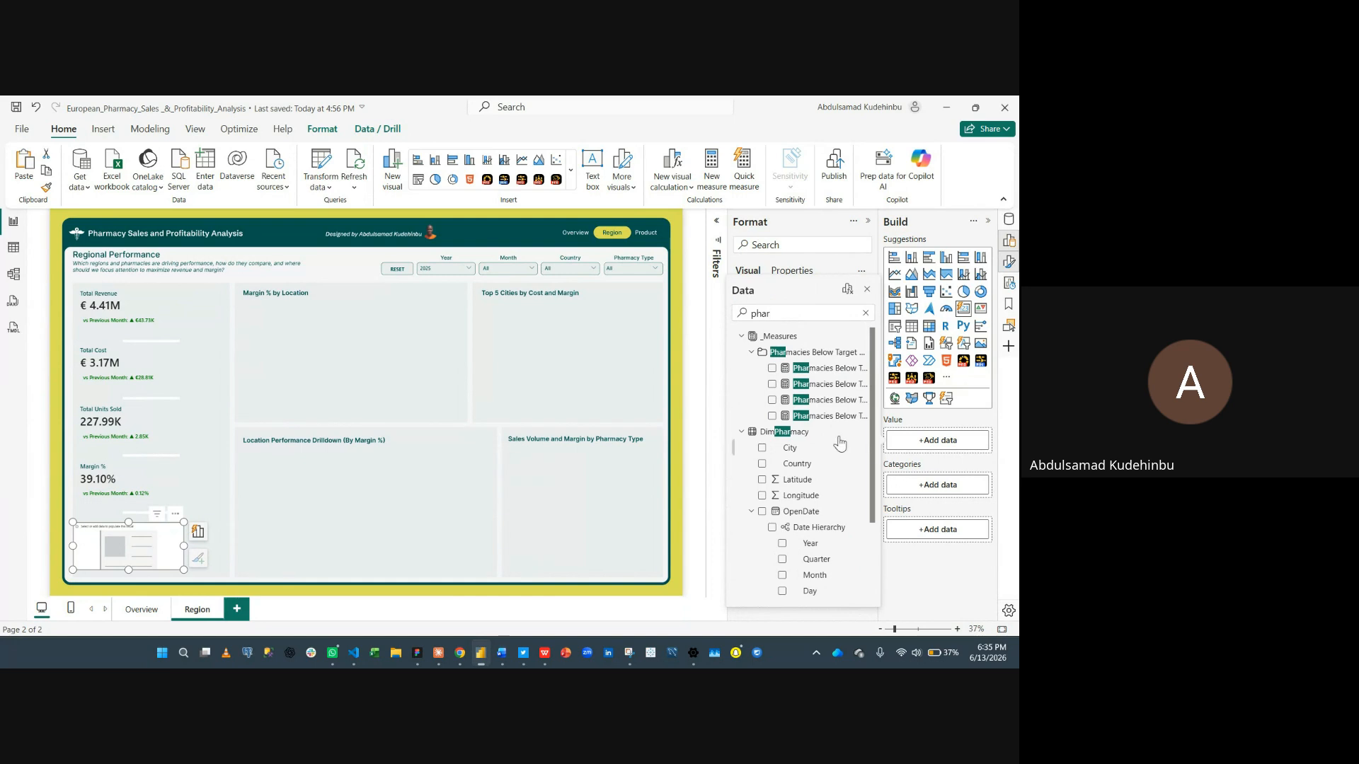
left_click(772, 368)
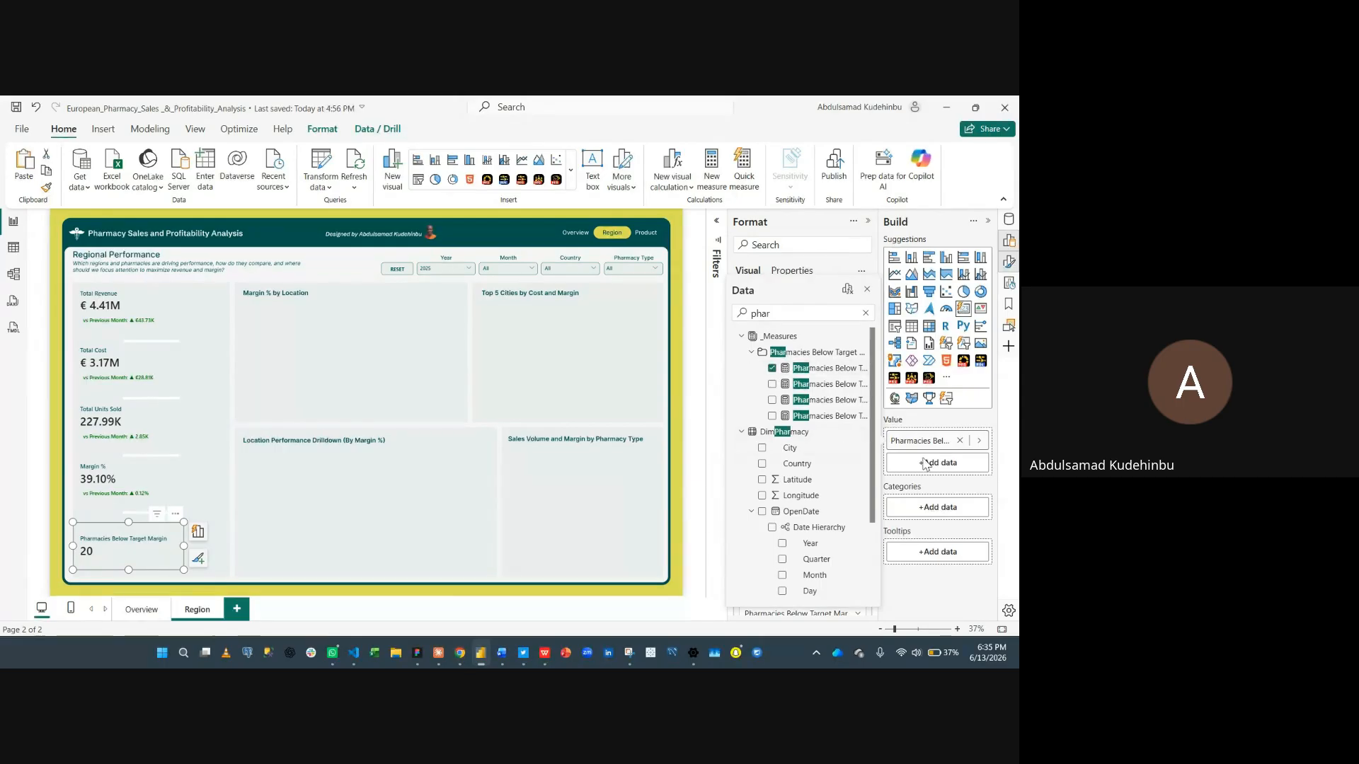
- Add the Pharmacies Below Target Margin MoM label measure as the card's reference label
left_click(869, 291)
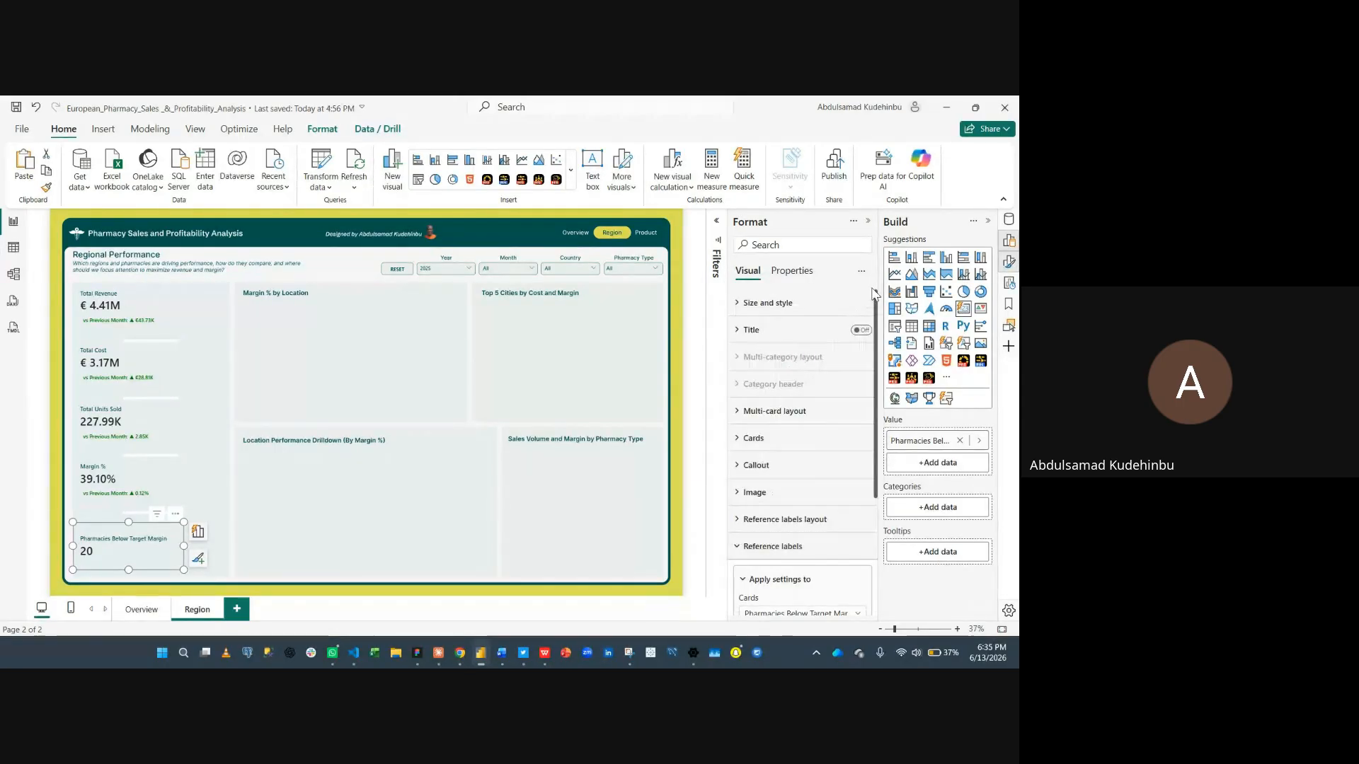
scroll(784, 550, "down", 2)
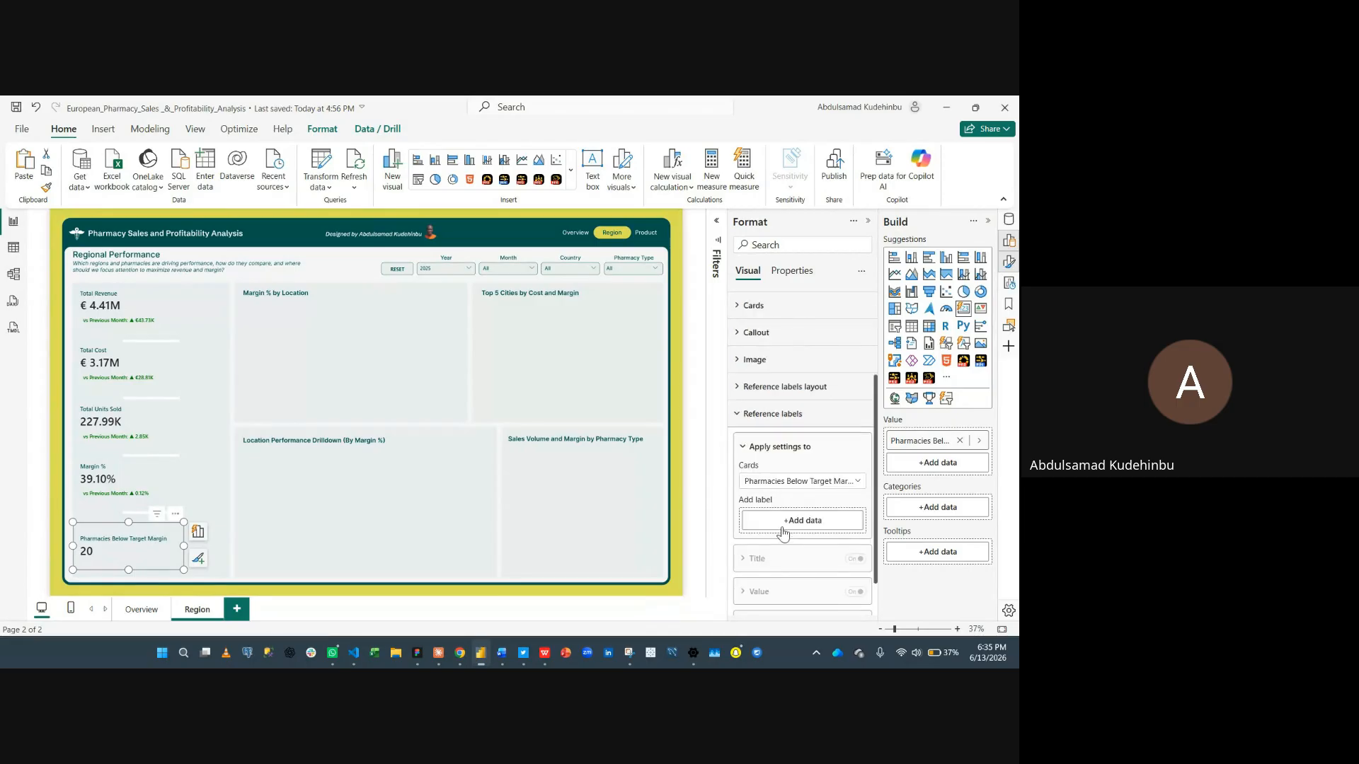
left_click(784, 521)
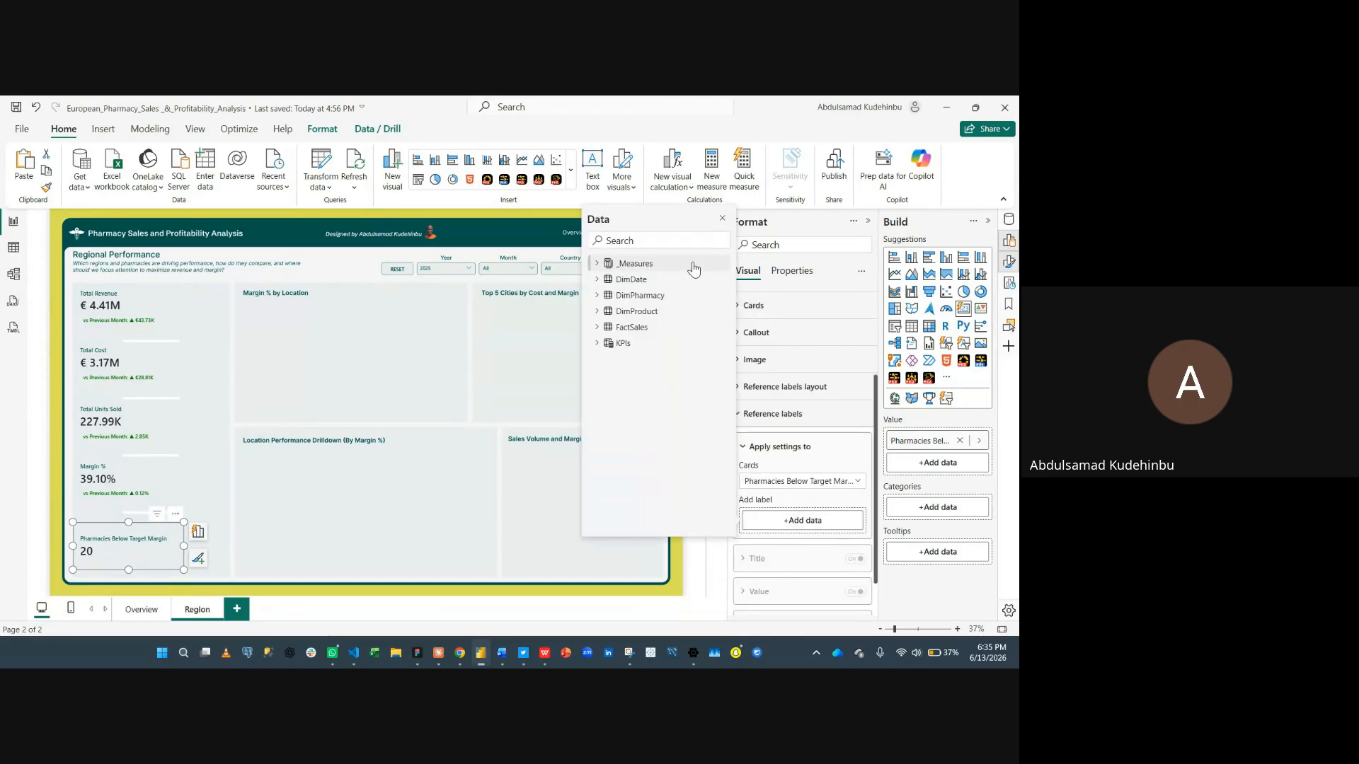
type("mom")
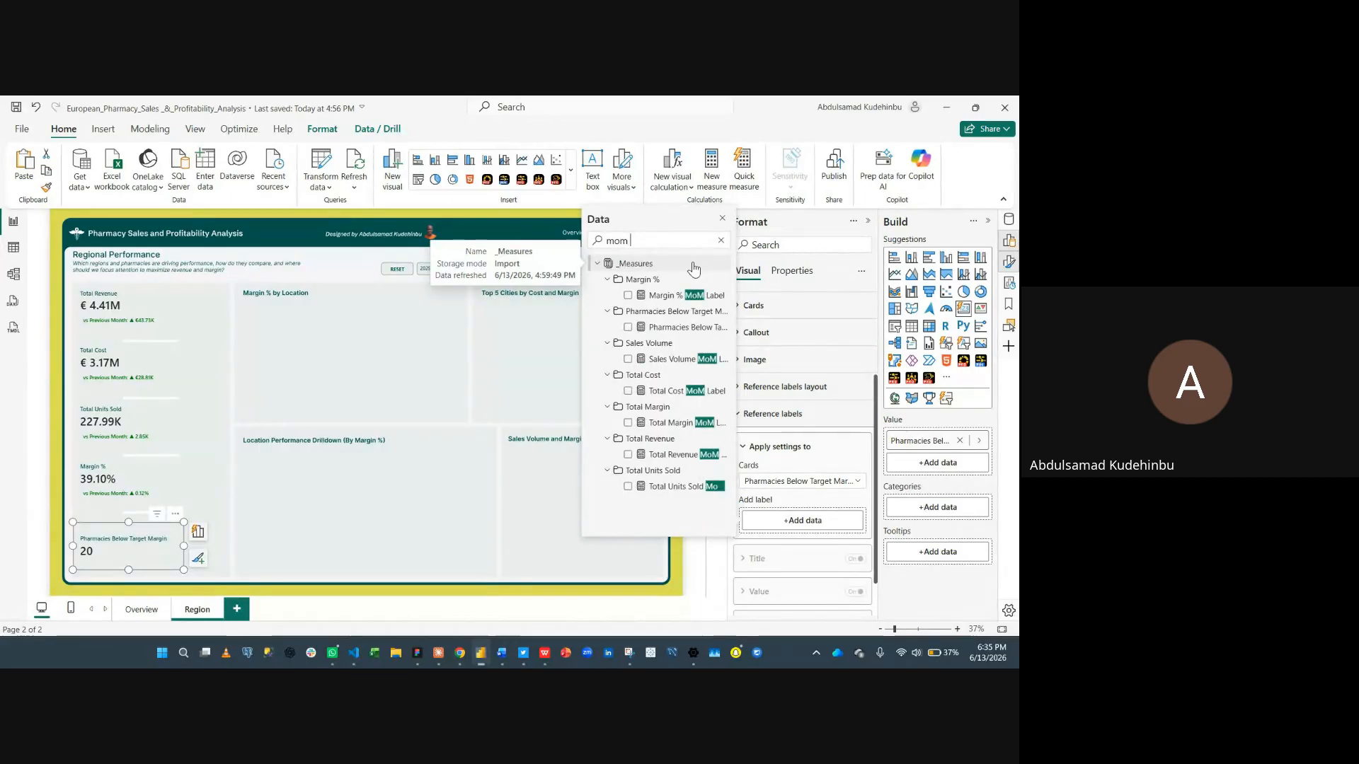
type(" la")
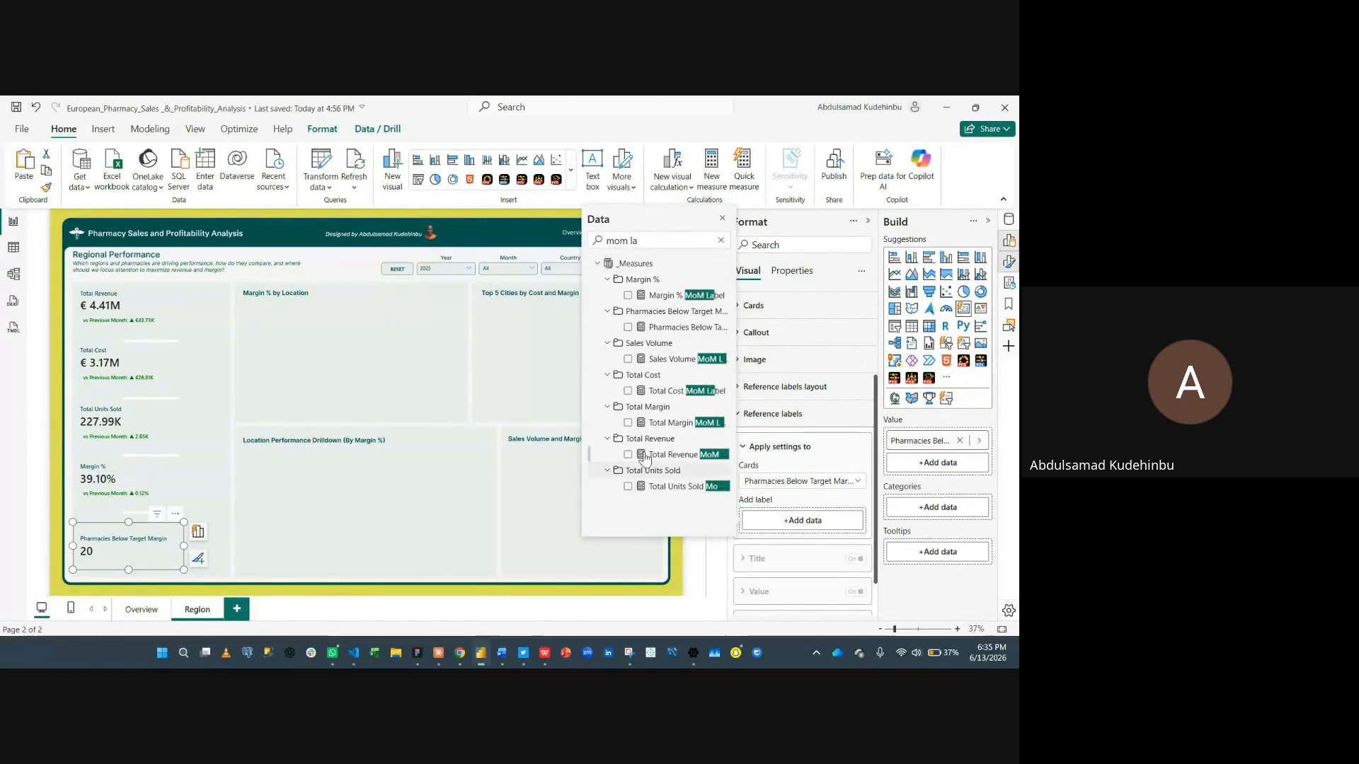
left_click(627, 326)
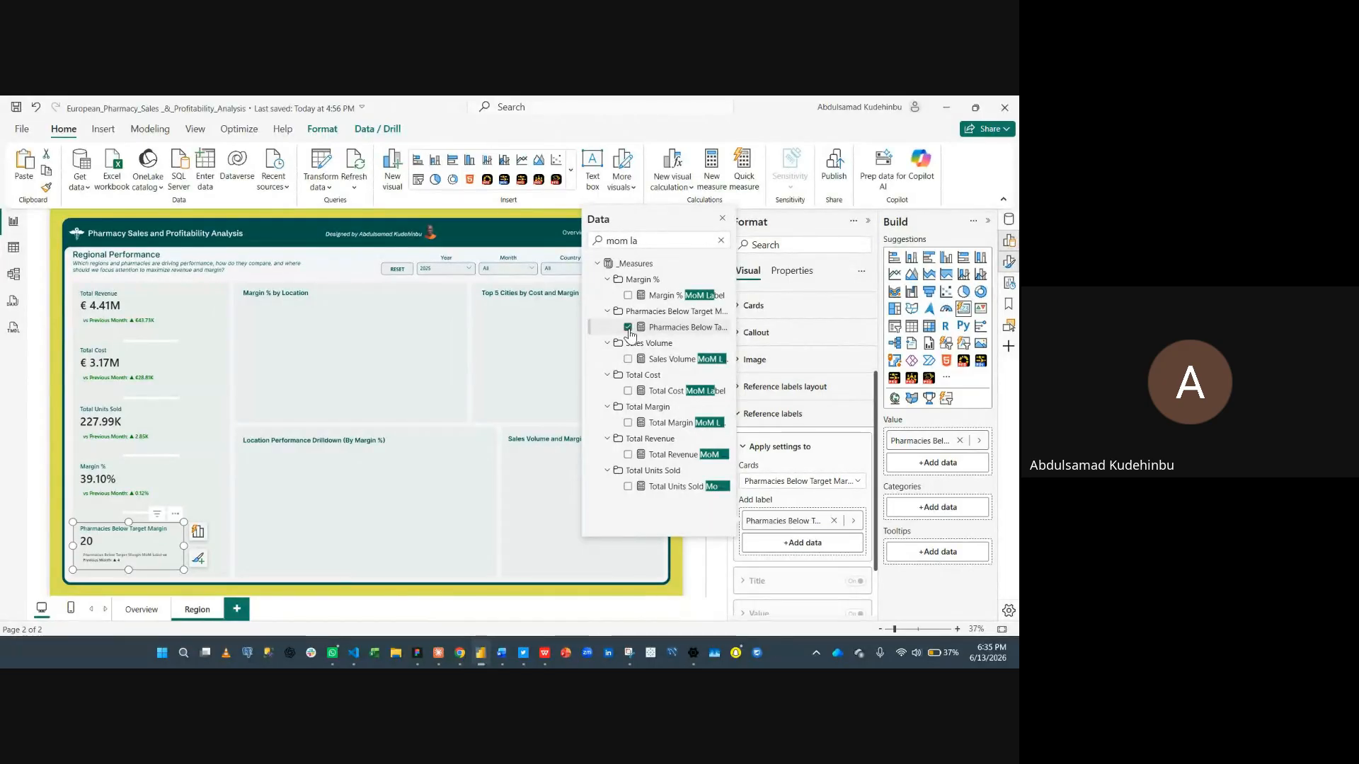
- Turn off the reference label title and set the reference label value font size to 16
left_click(823, 449)
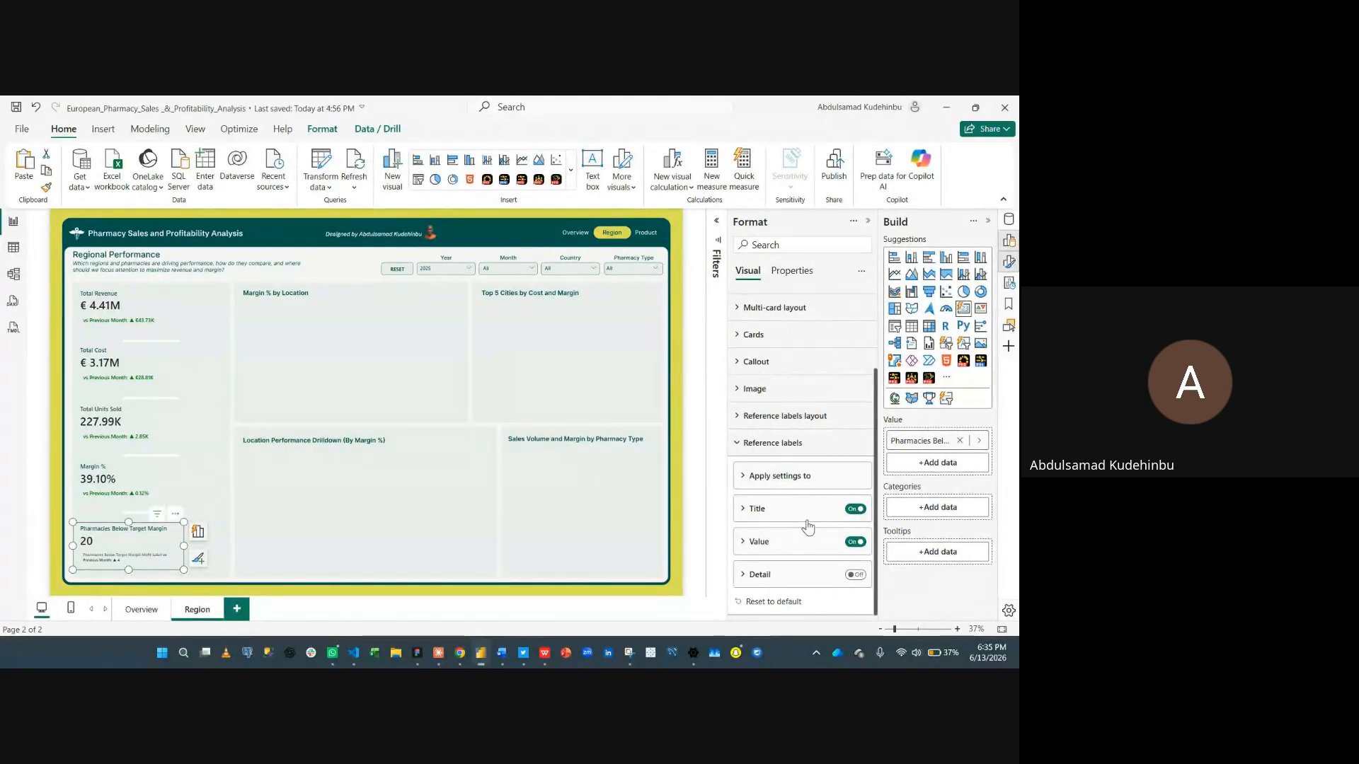
left_click(855, 509)
left_click(760, 542)
scroll(768, 545, "down", 2)
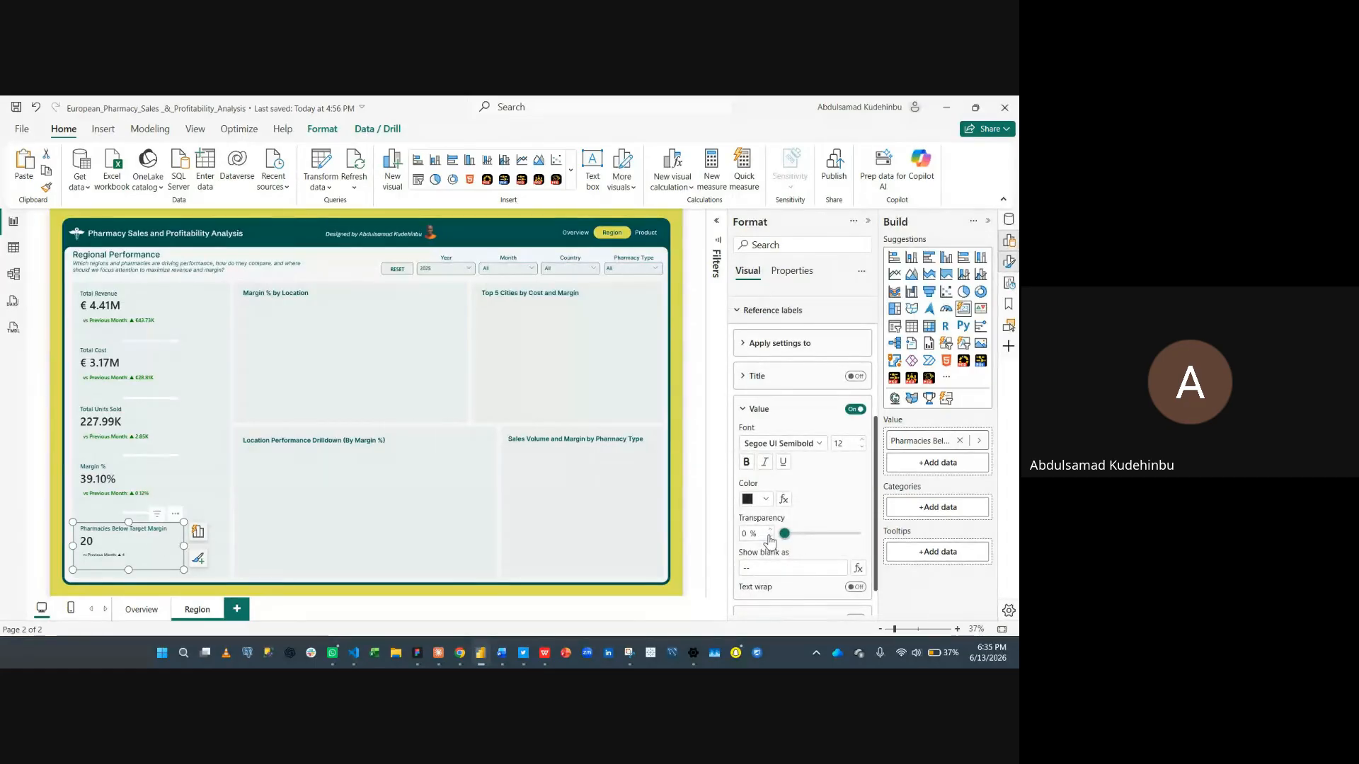
left_click(861, 441)
left_click(861, 441)
left_click(862, 442)
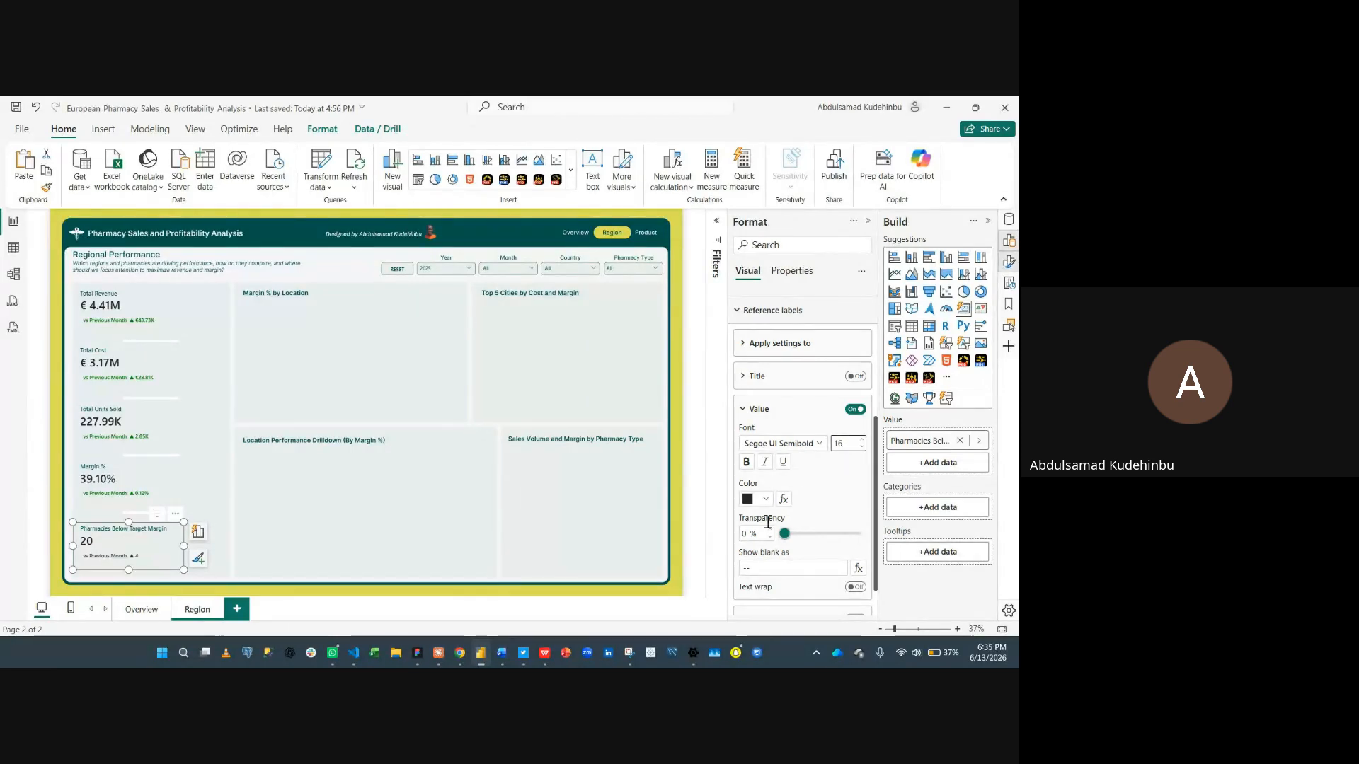
- Color the reference label value by field value using the Pharmacies Below Target Margin Label Color measure
left_click(784, 498)
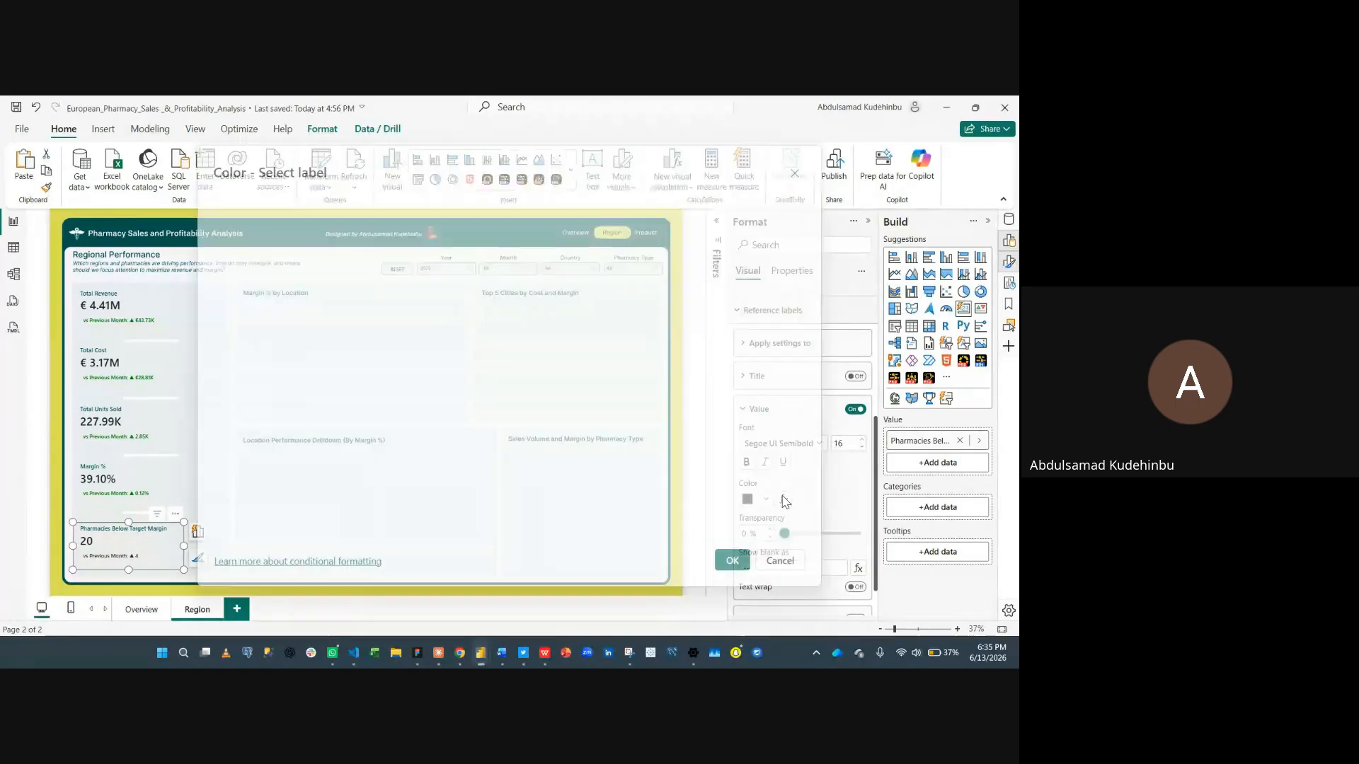
left_click(382, 228)
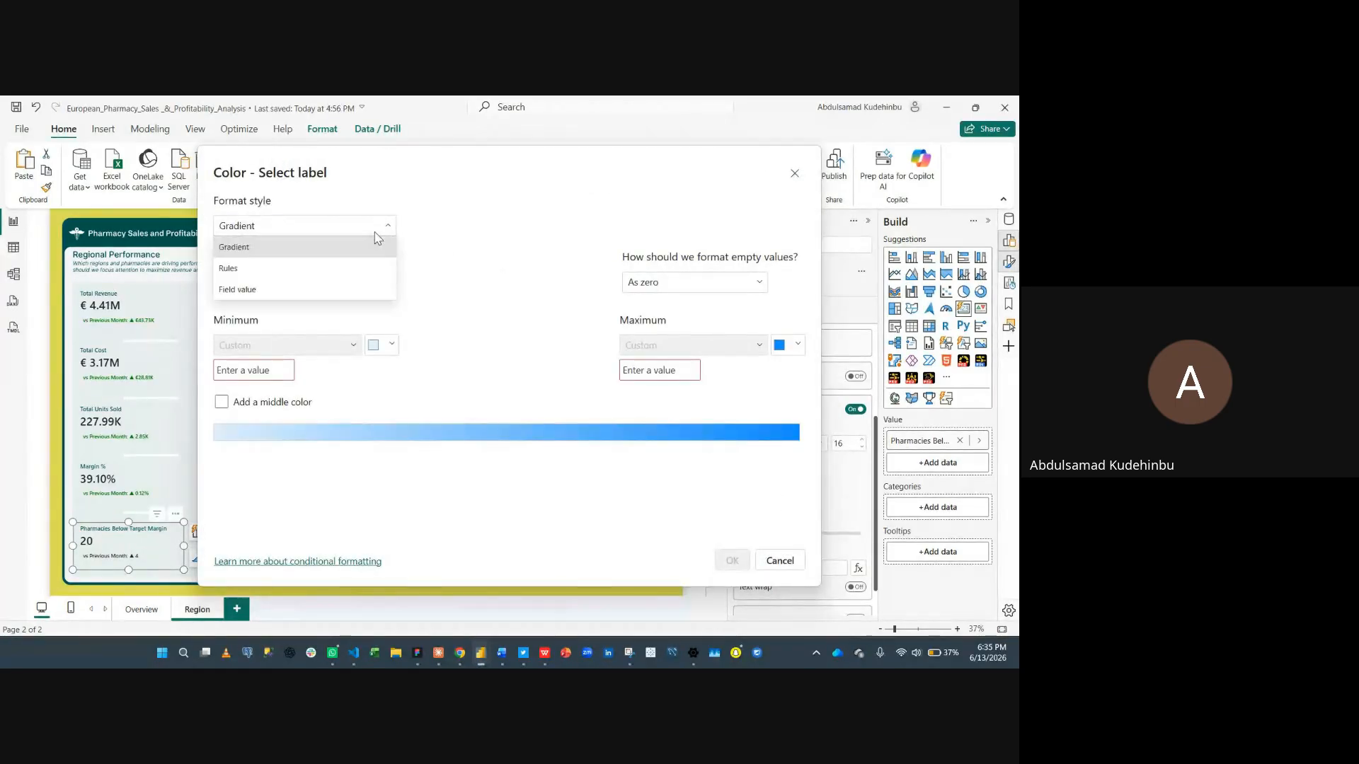
left_click(327, 286)
left_click(329, 285)
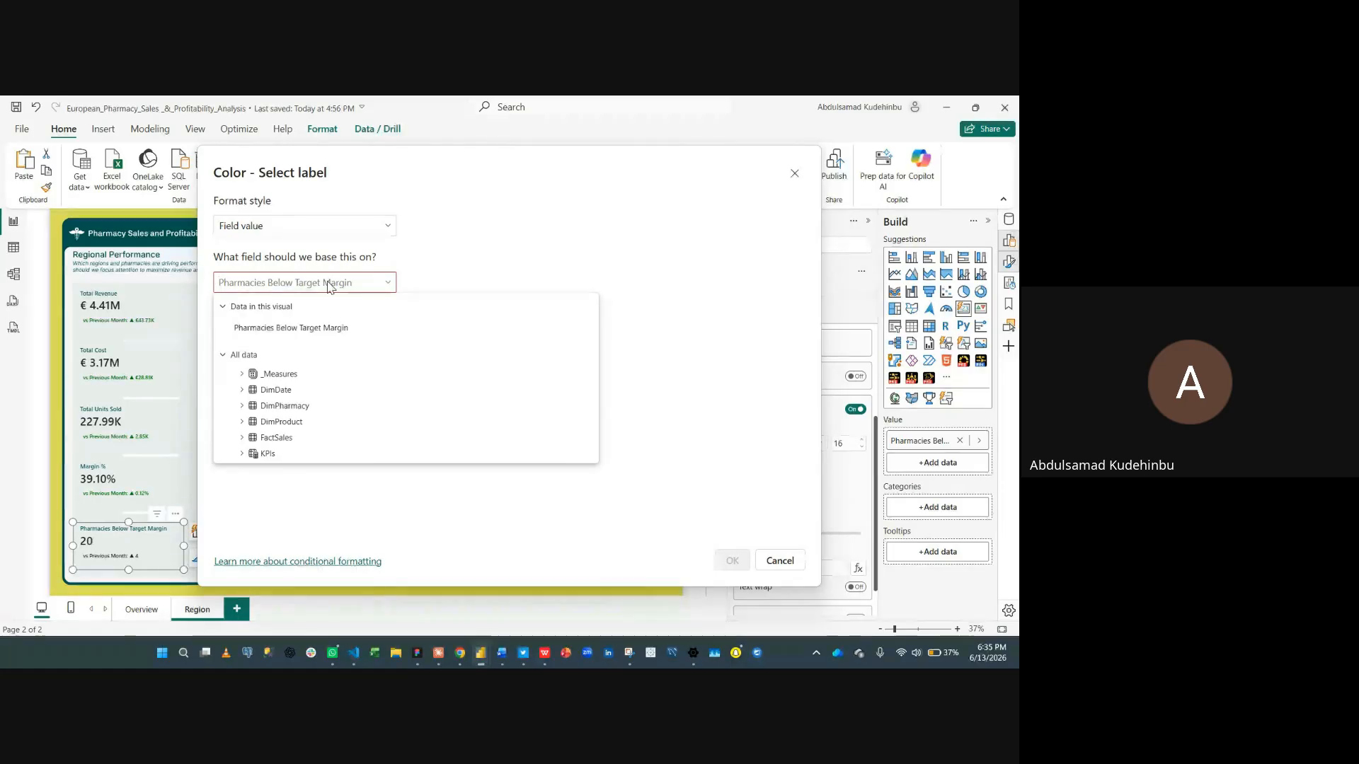
type("pha")
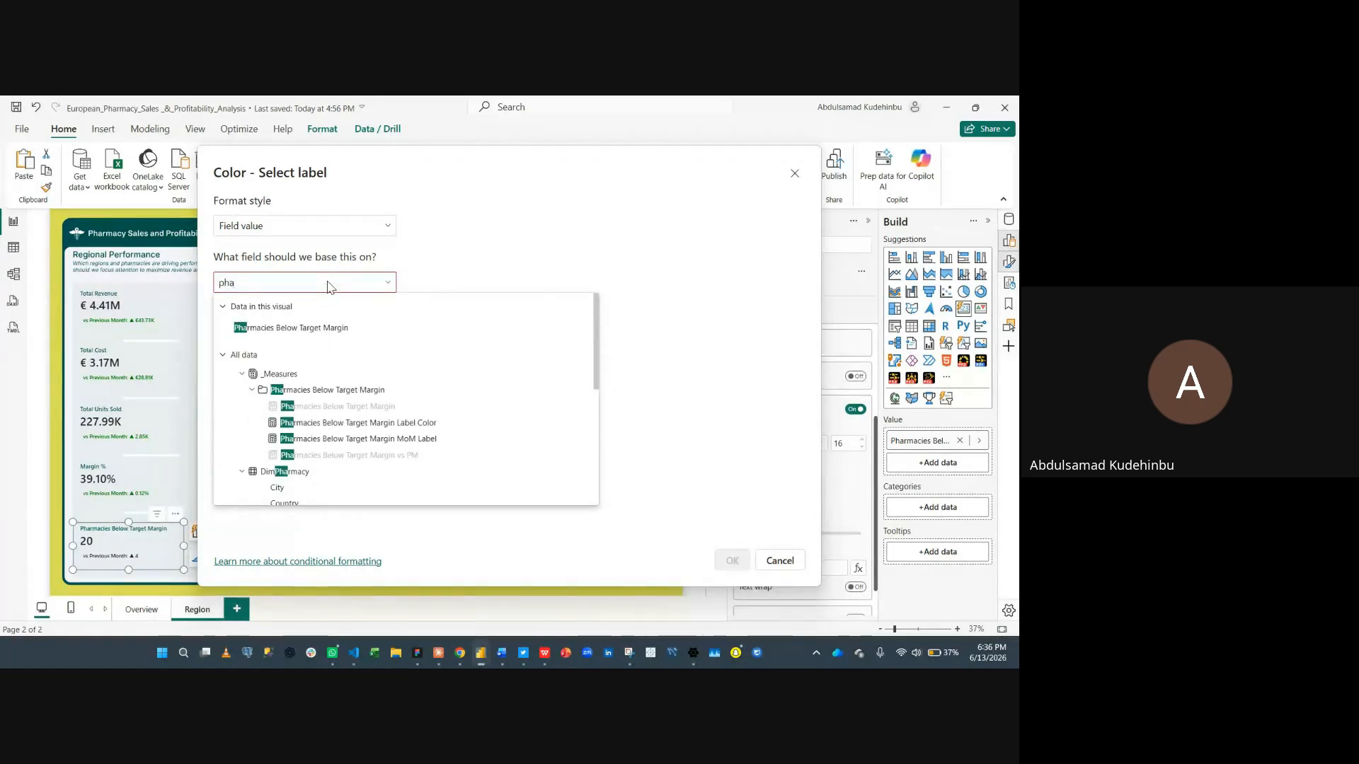
left_click(314, 423)
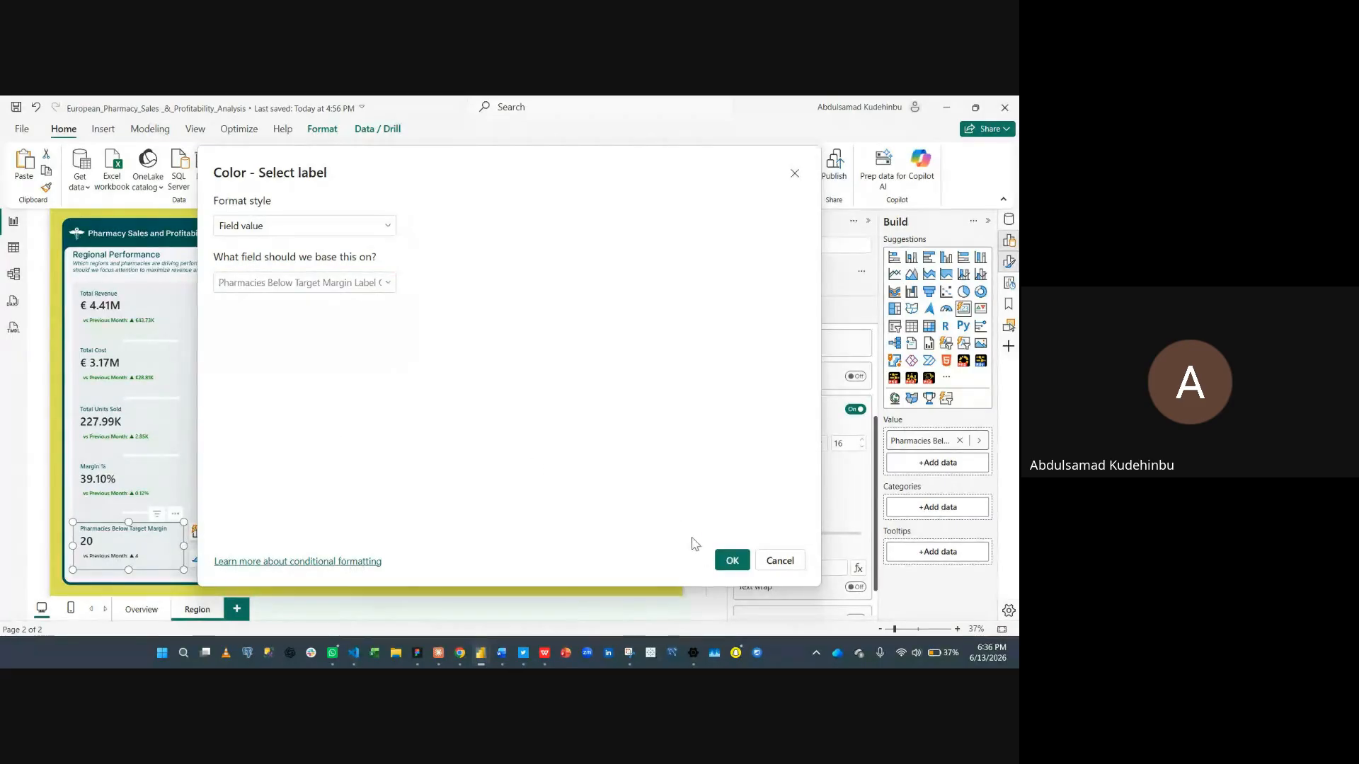
left_click(732, 560)
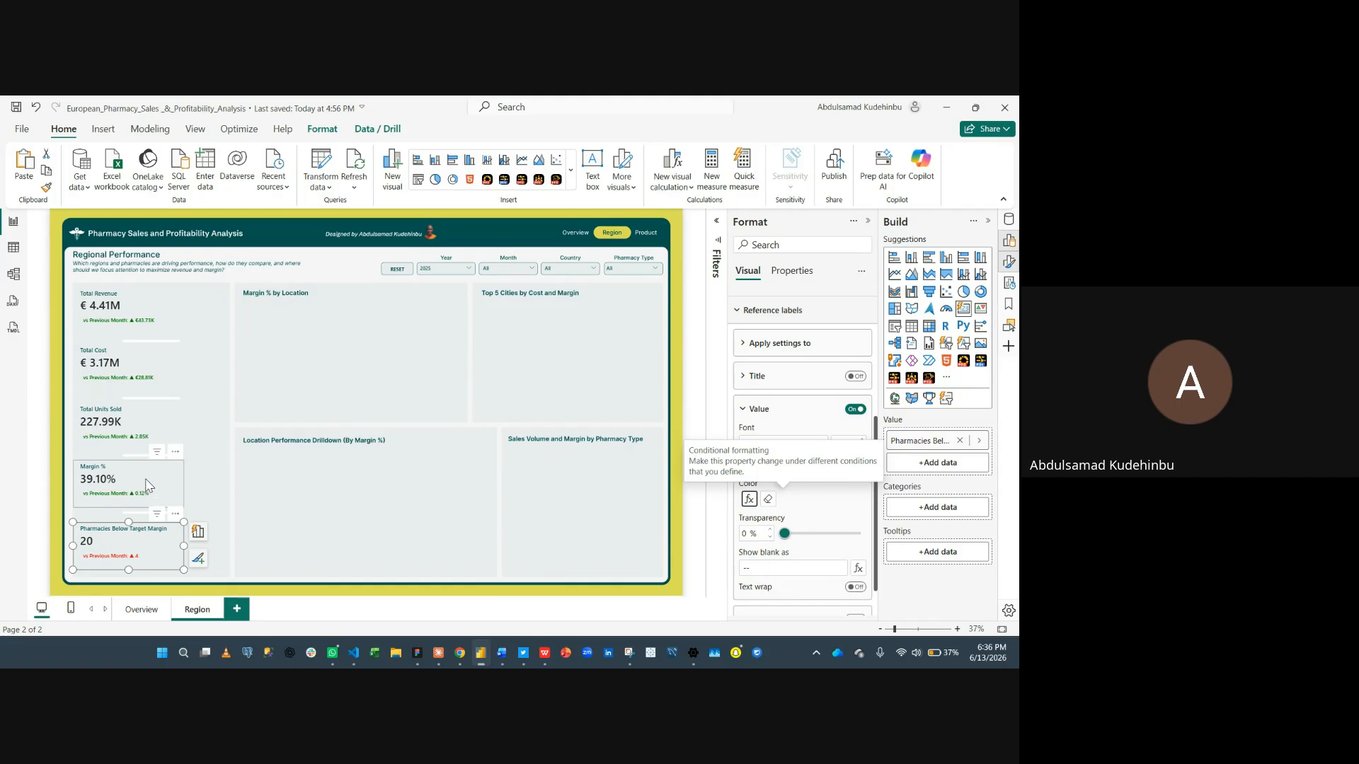
- Select all five KPI cards, align them to center and distribute them vertically
left_click(150, 426, "ctrl")
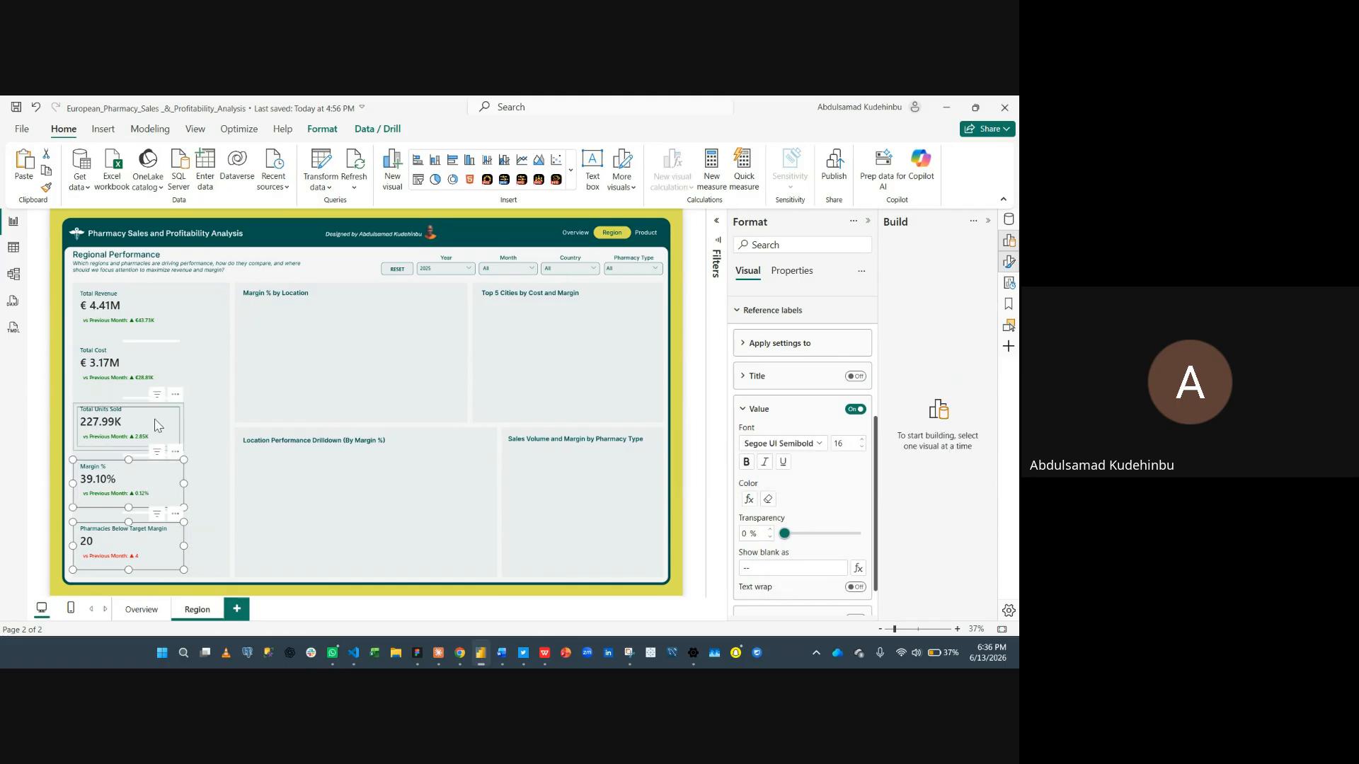
left_click(159, 365, "ctrl")
left_click(158, 312, "ctrl")
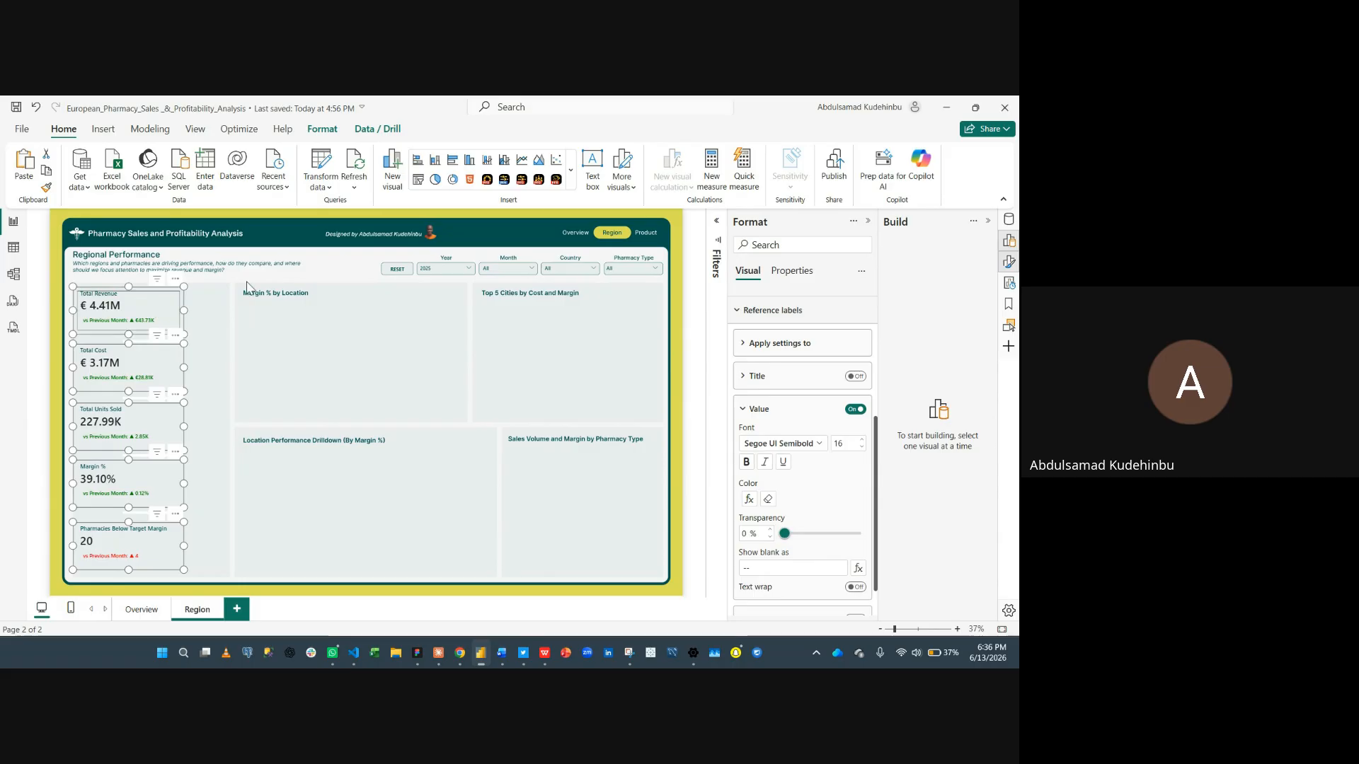
left_click(322, 129)
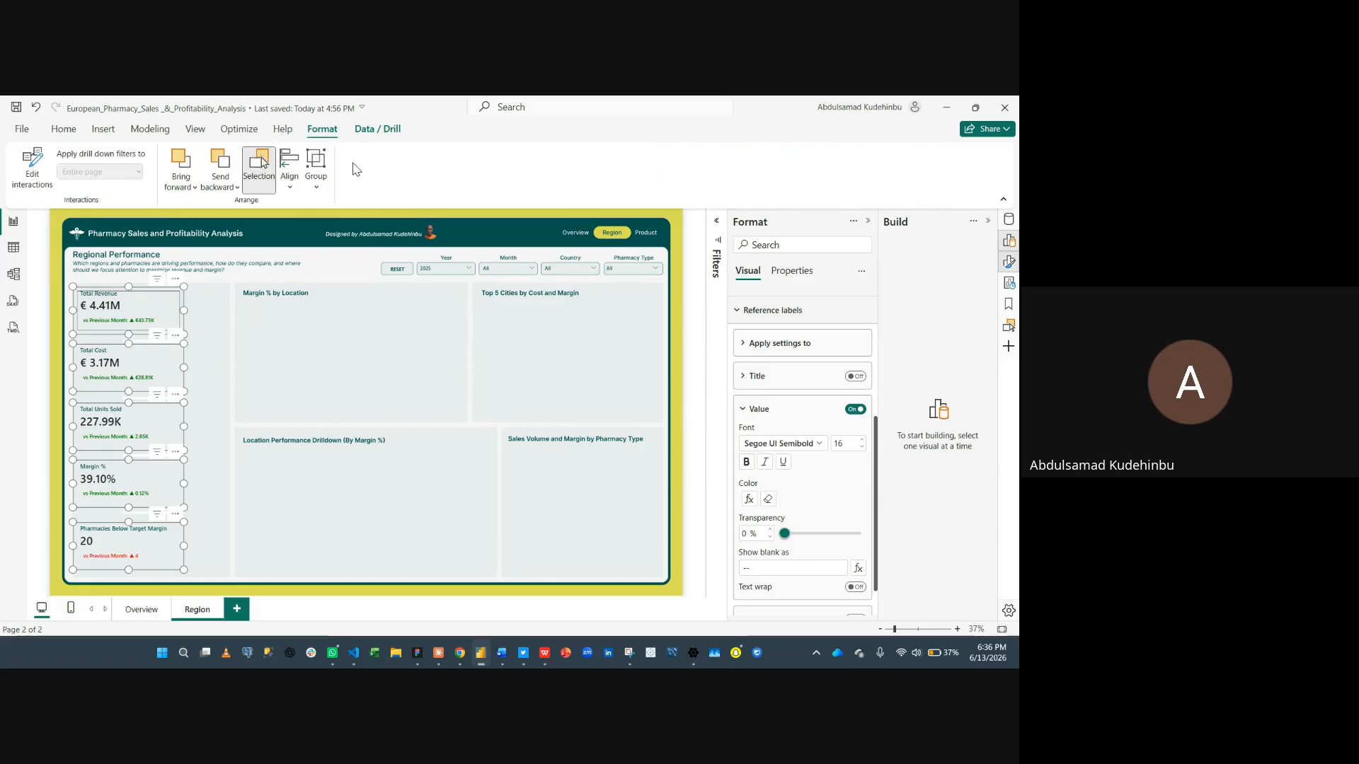
left_click(289, 170)
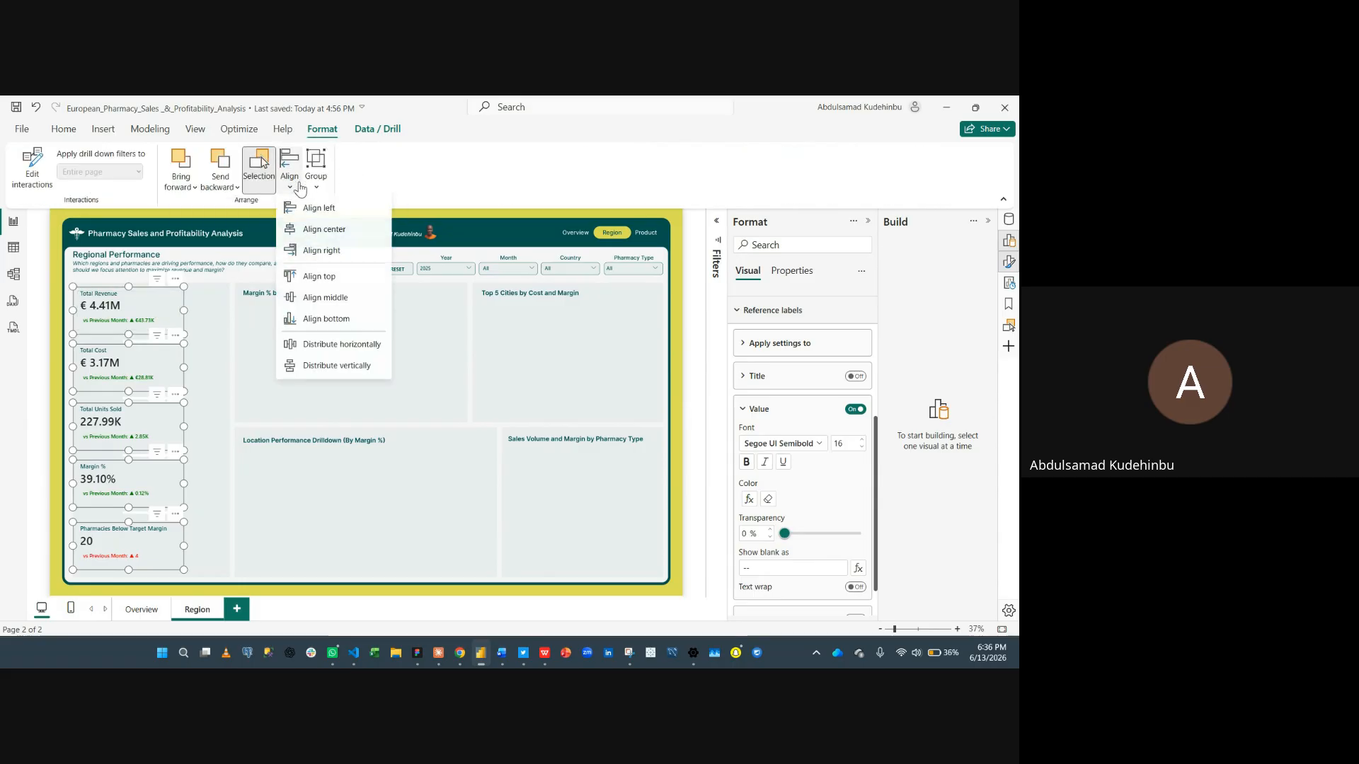
left_click(312, 227)
left_click(301, 183)
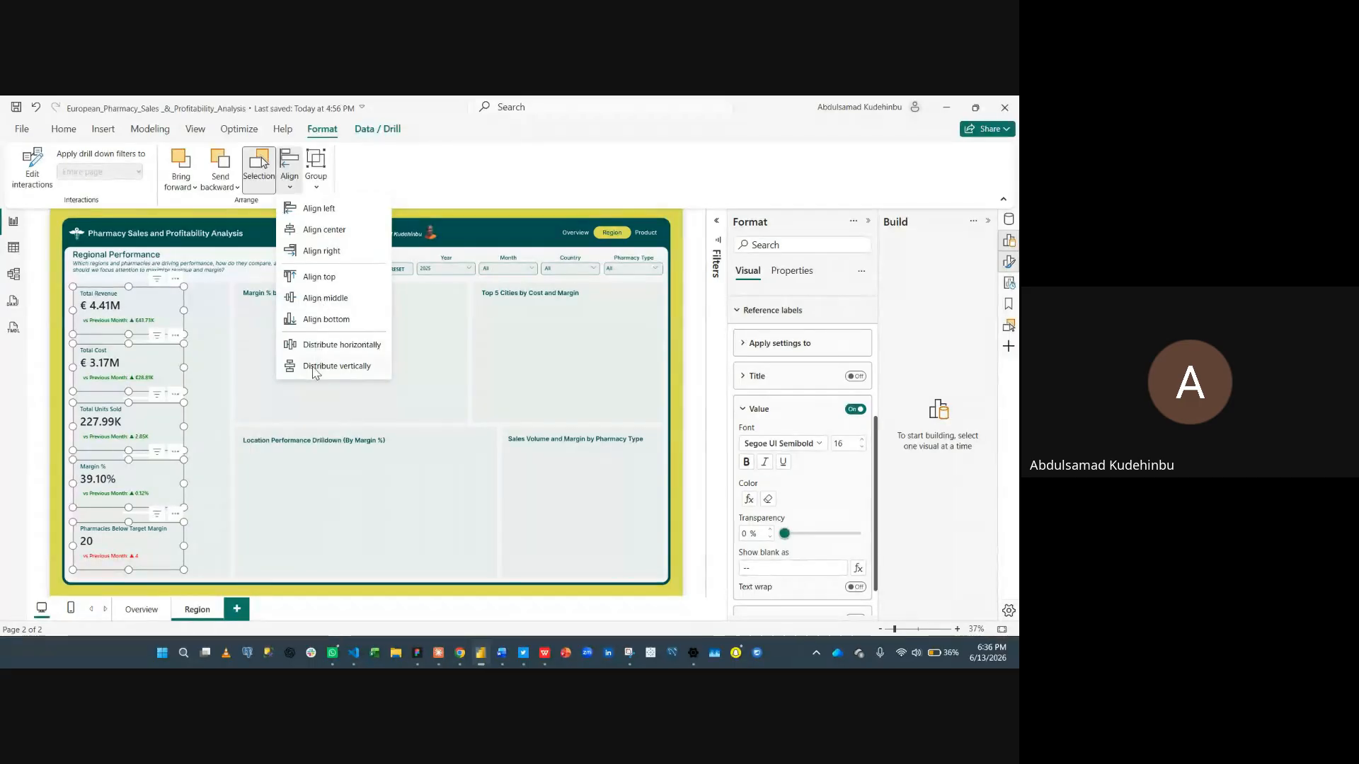
left_click(314, 367)
left_click(312, 374)
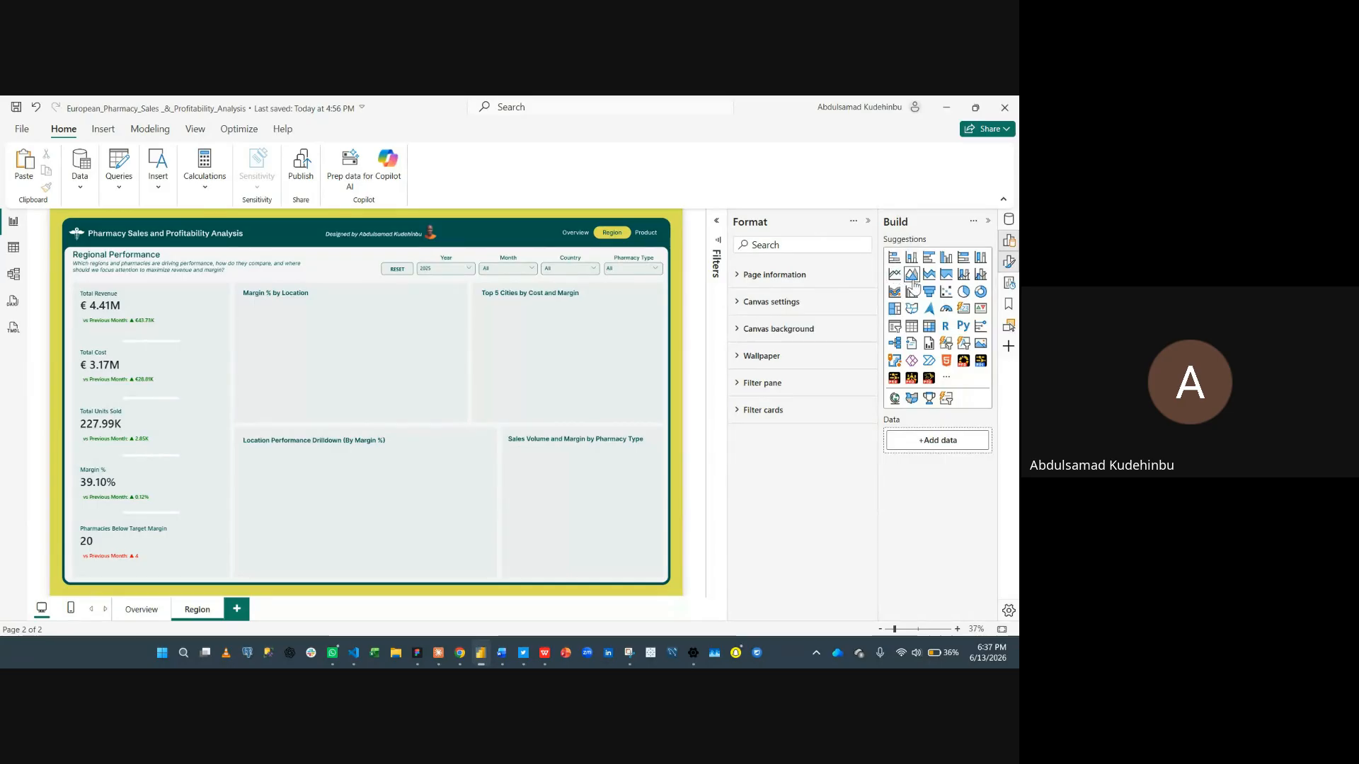
- Insert an area chart inside the Total Revenue card with Month on the x-axis and Total Revenue on the y-axis
left_click_drag(153, 240, 200, 319)
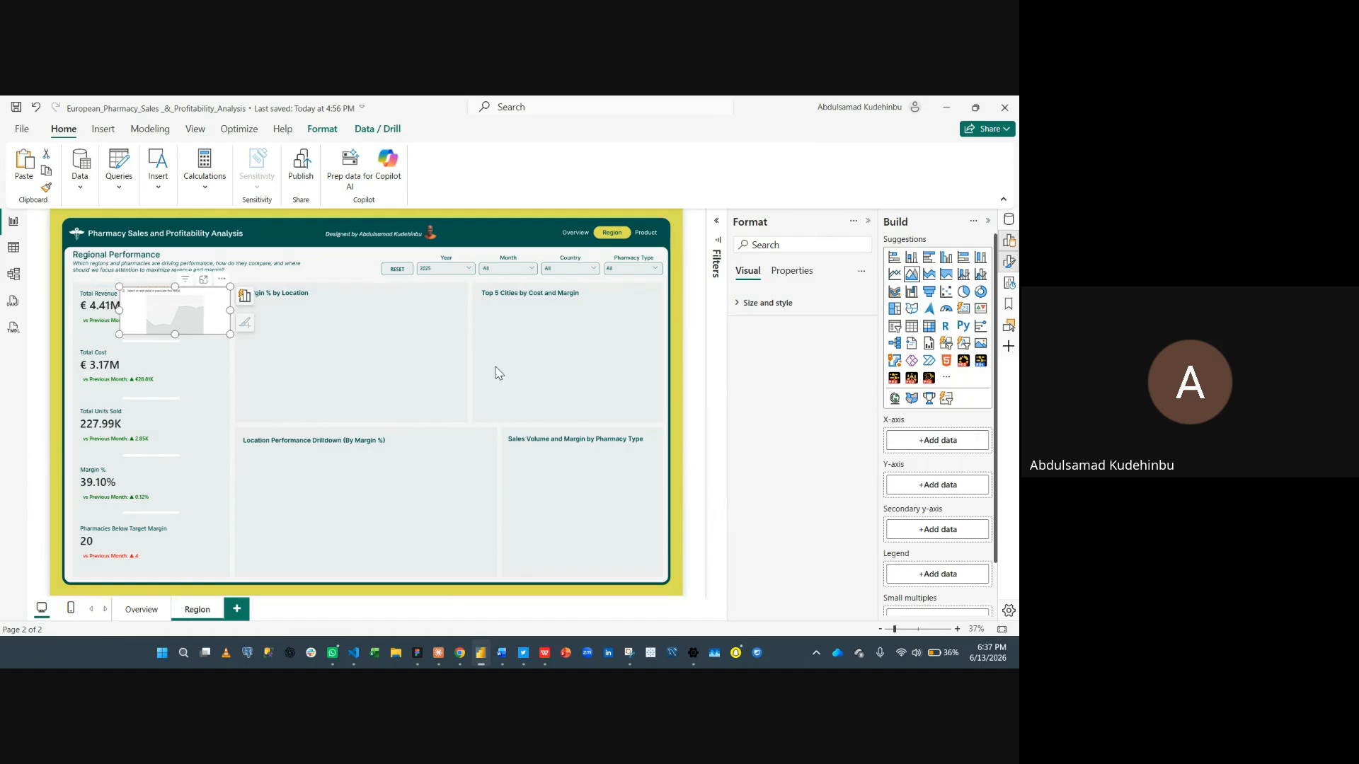
left_click(917, 440)
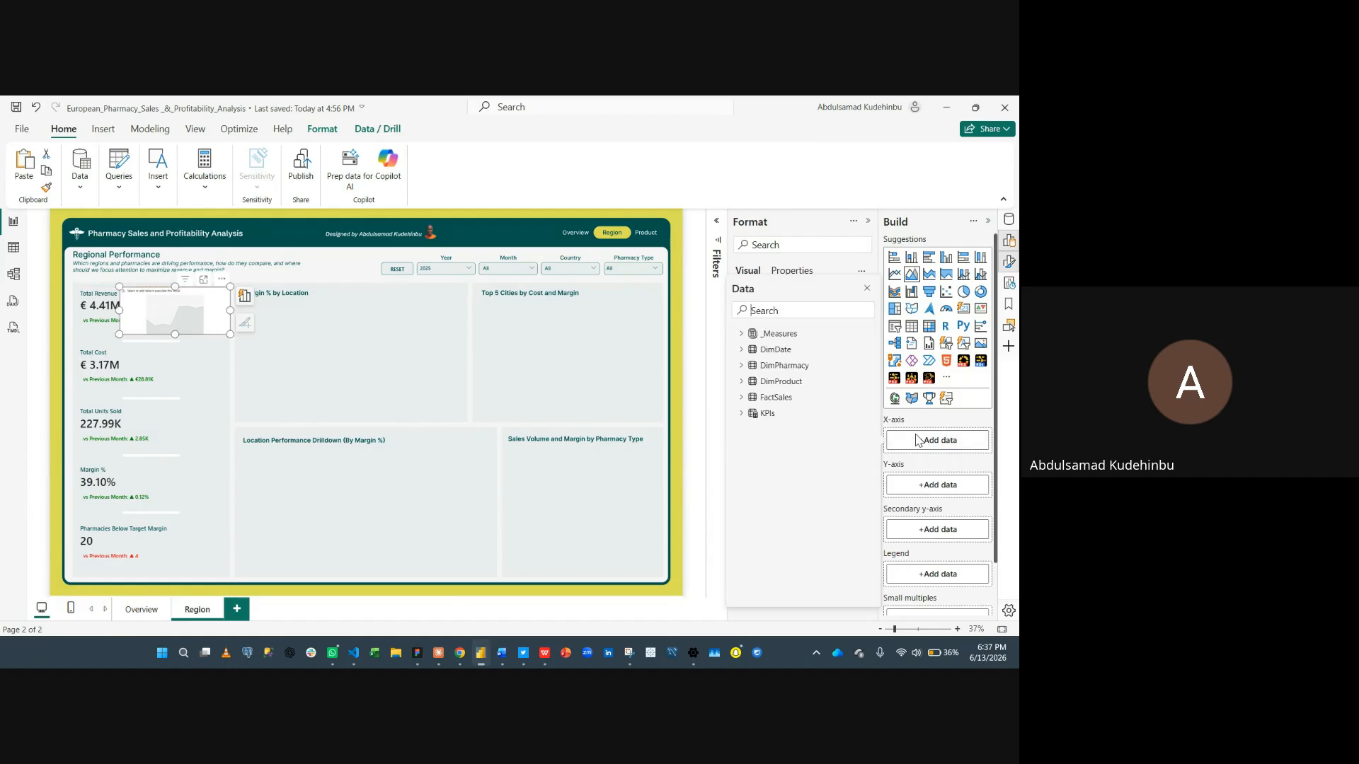
type("month")
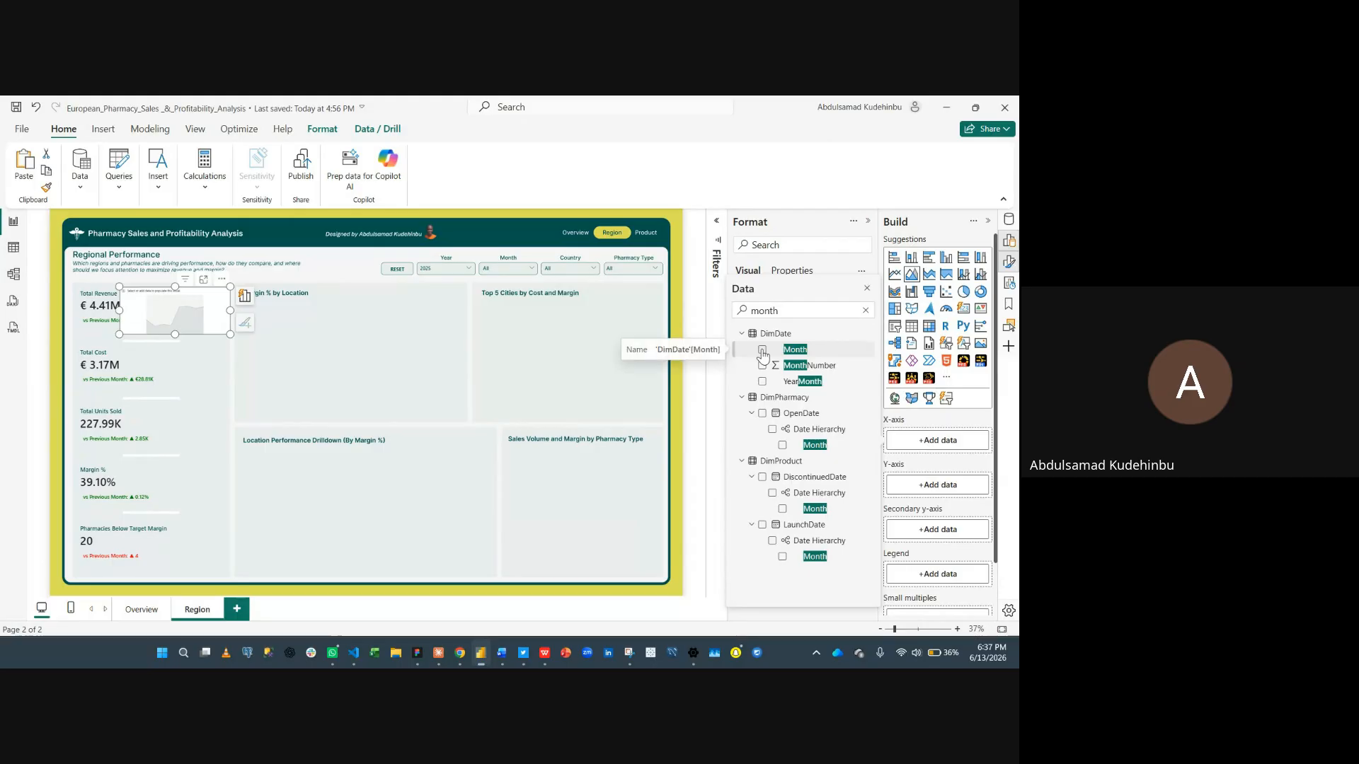
left_click(762, 350)
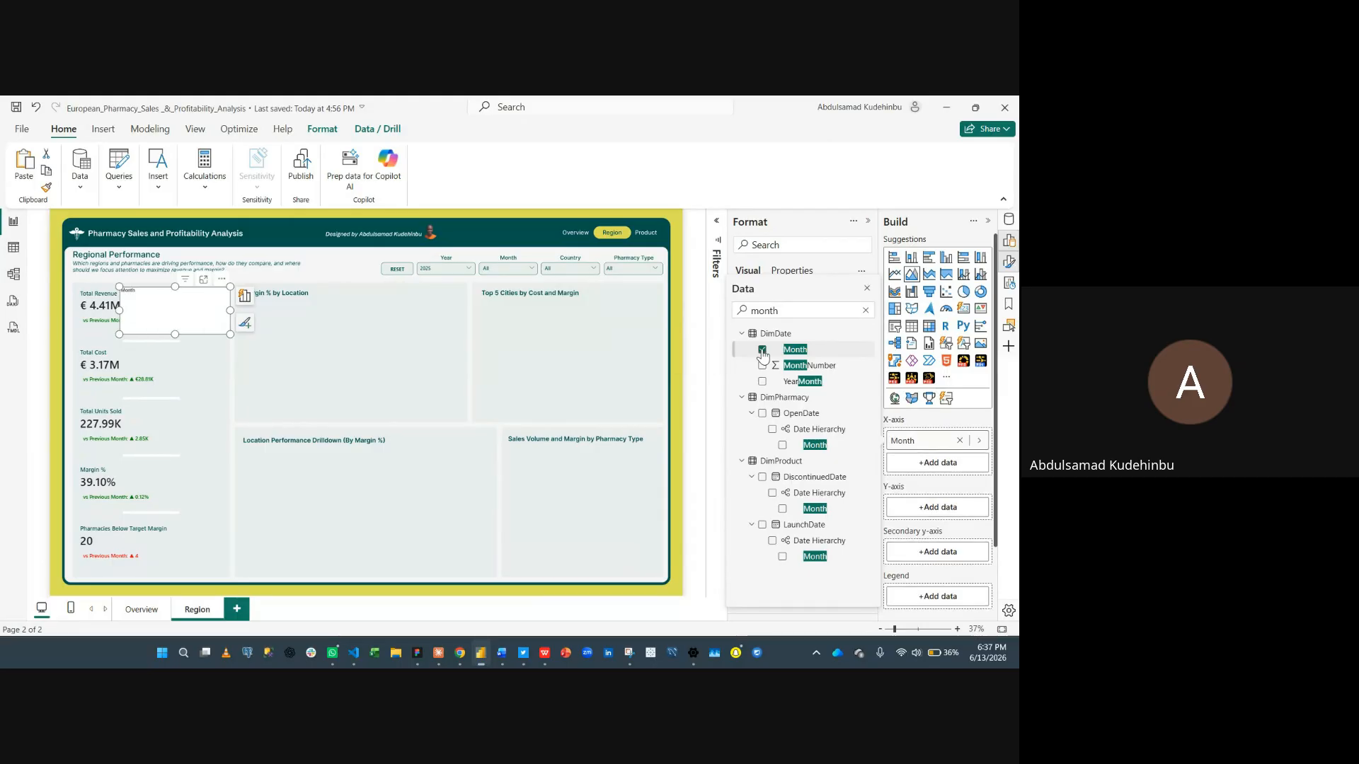
left_click(947, 512)
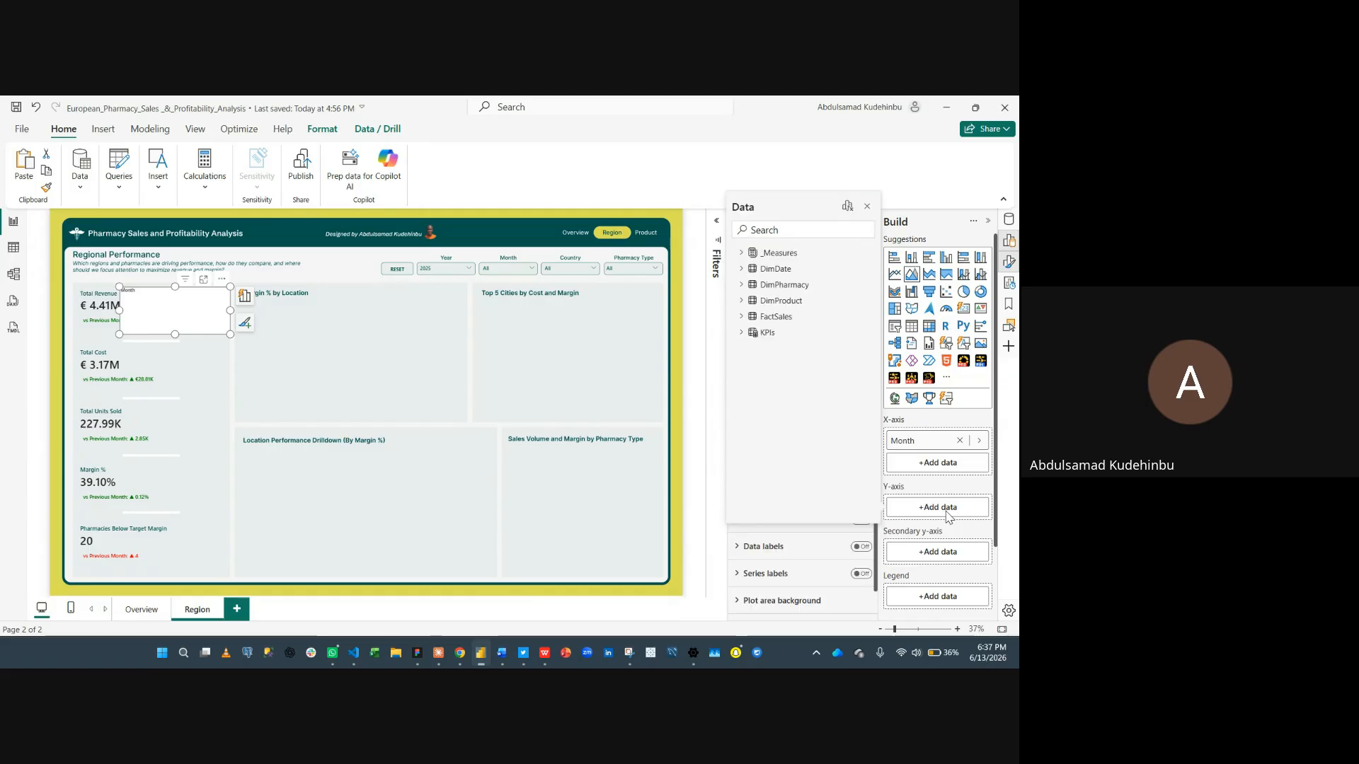
type("reve")
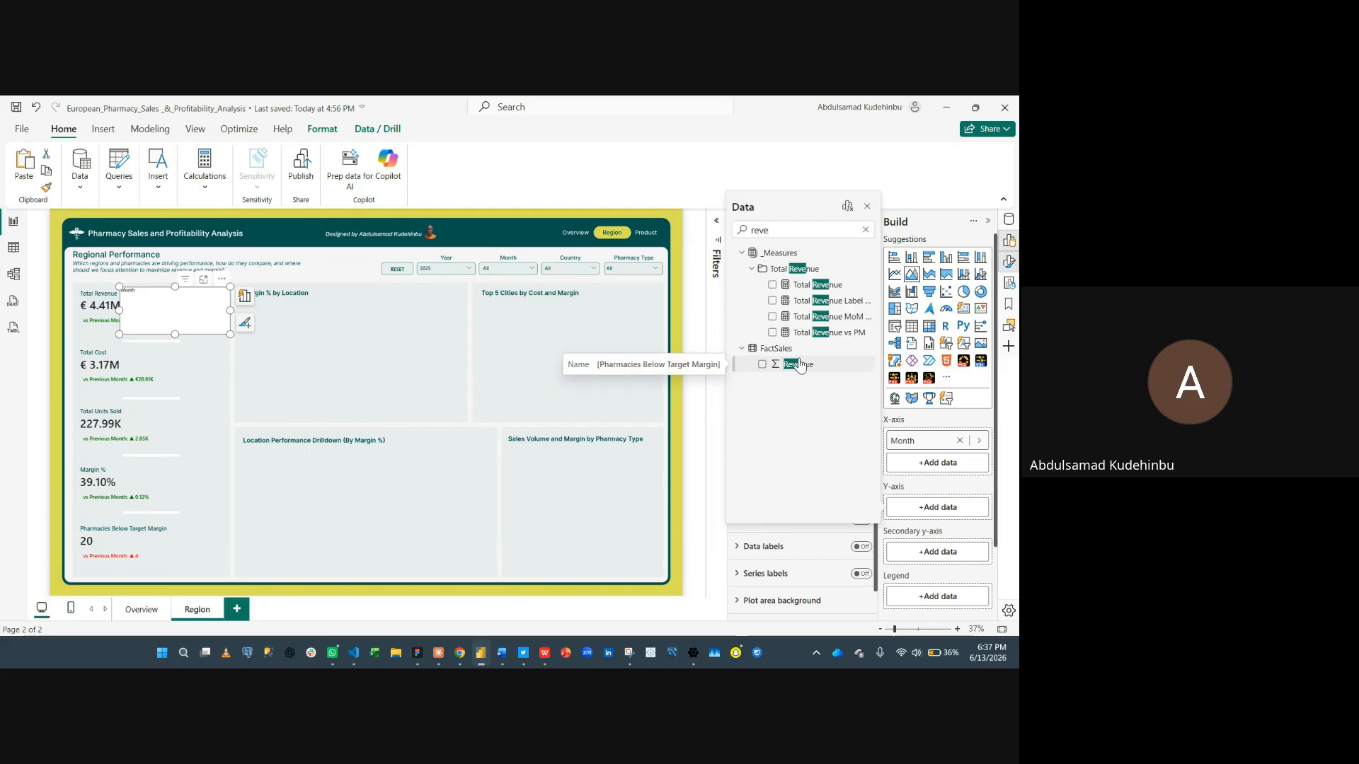
left_click(772, 285)
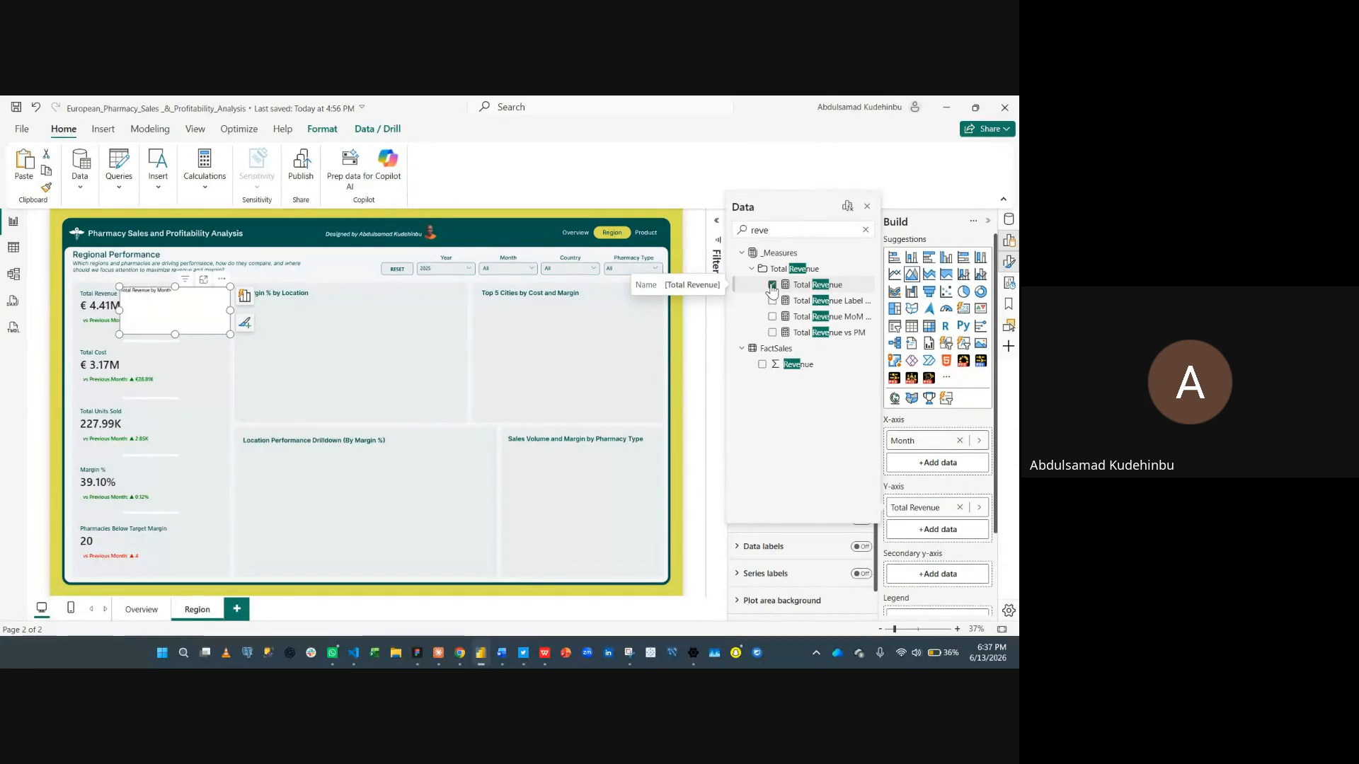
left_click(864, 207)
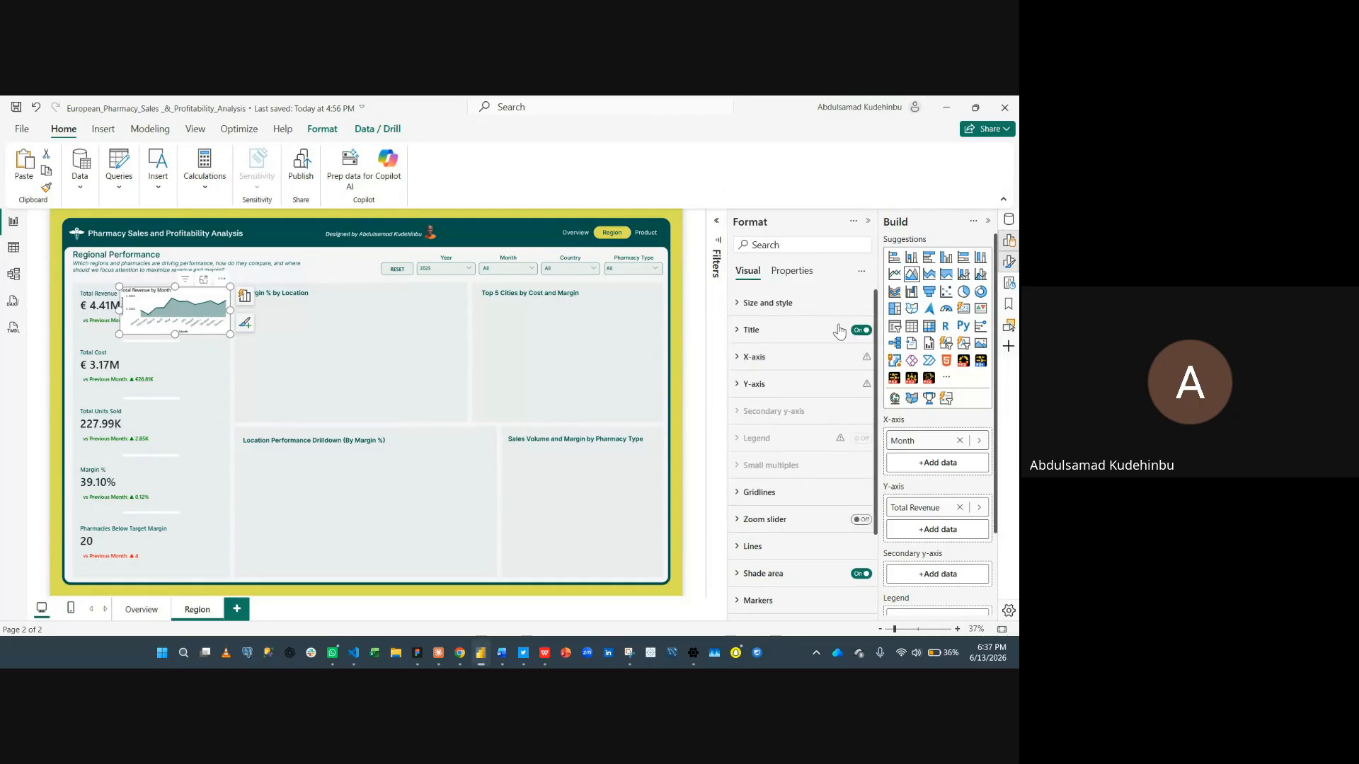
- Turn off the area chart's background and title
left_click(797, 308)
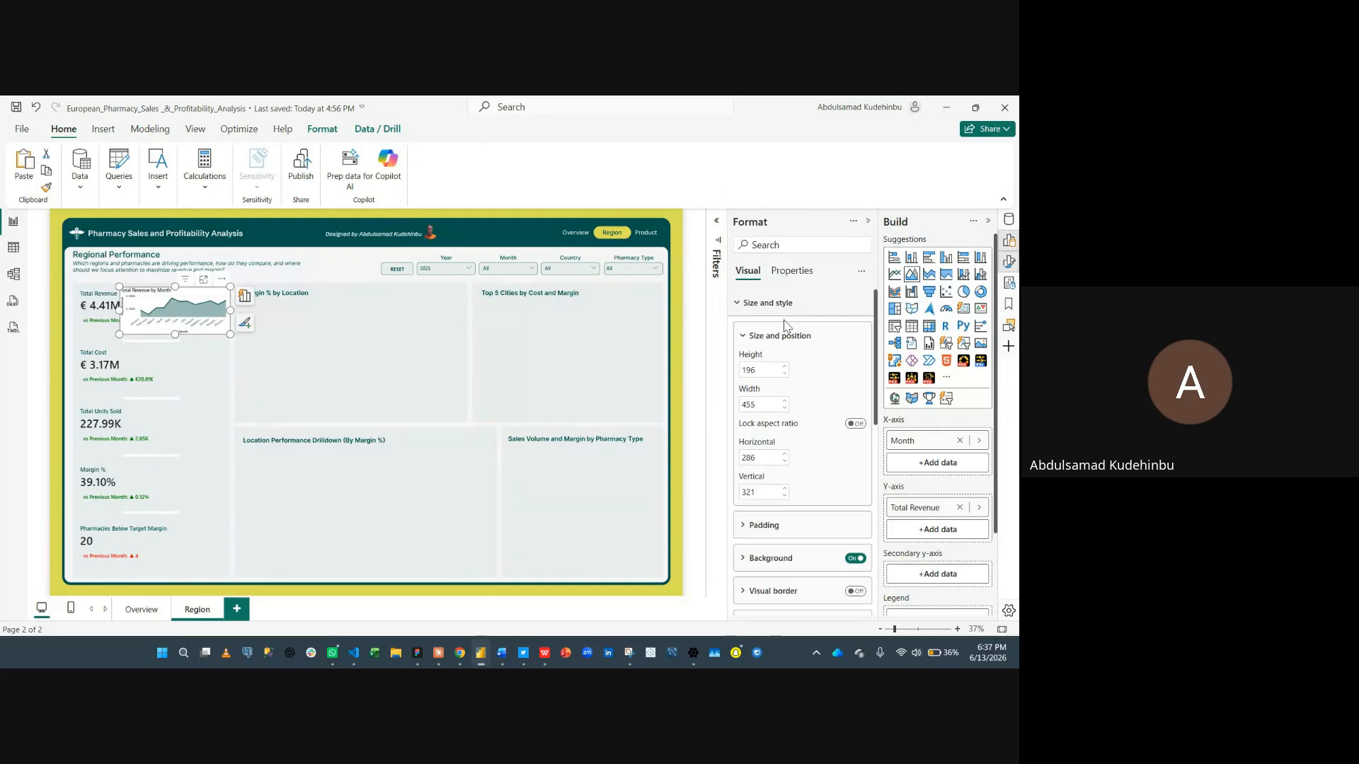
left_click(858, 559)
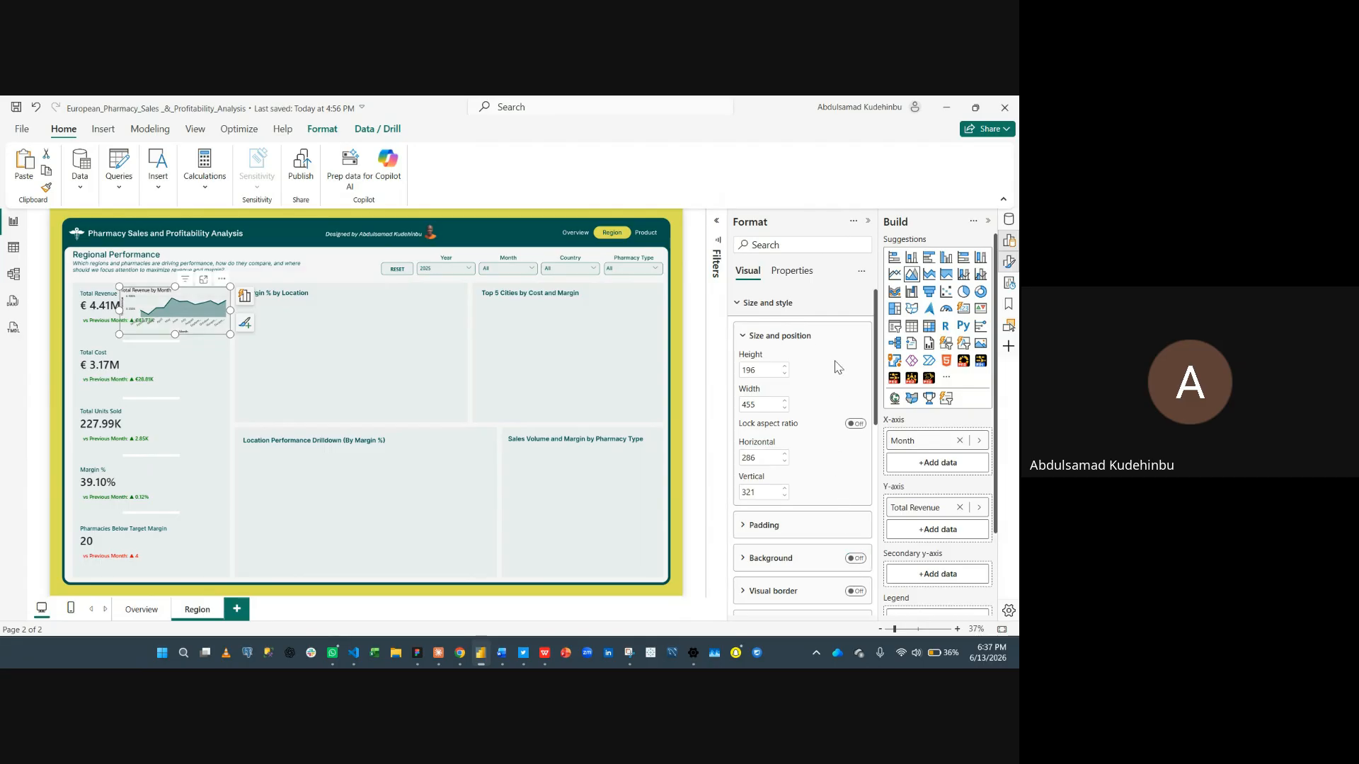
left_click(799, 309)
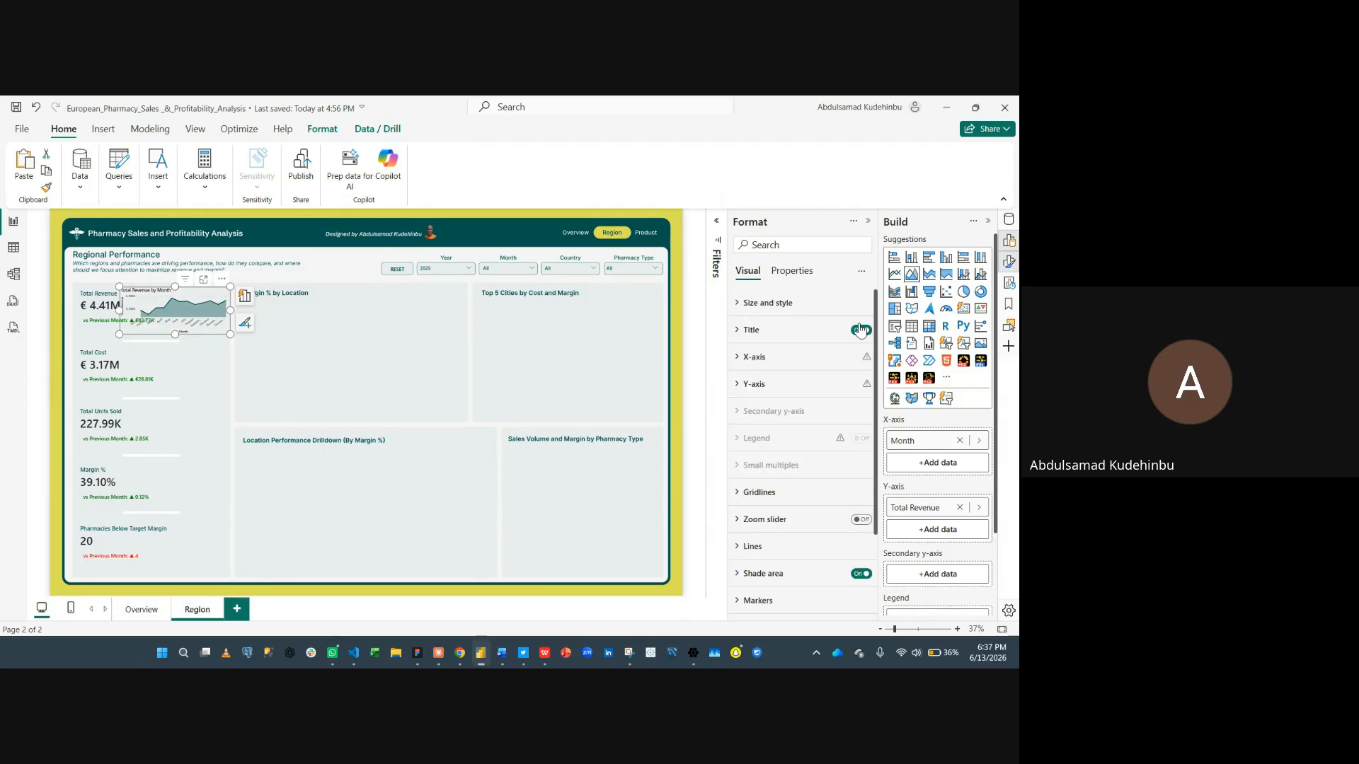
left_click(860, 330)
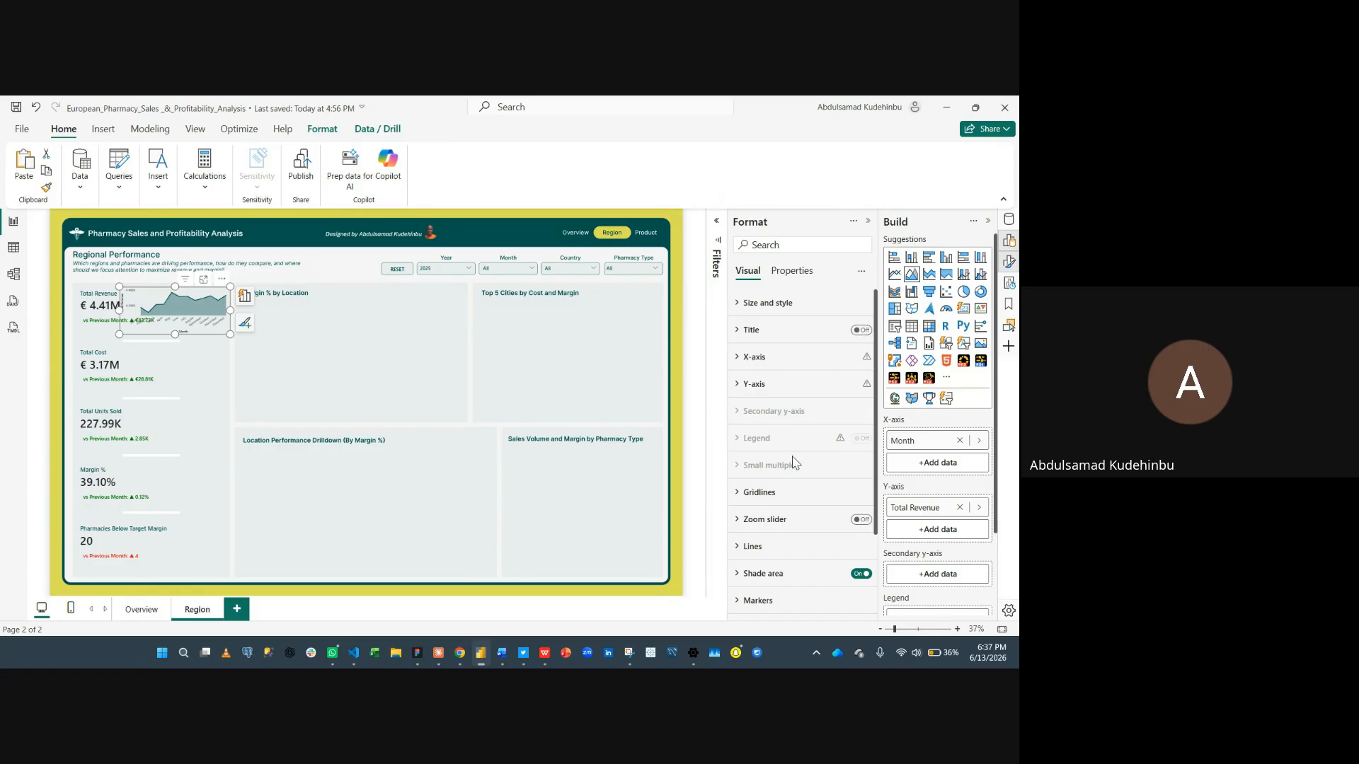
- Turn off the values and titles of both the x-axis and the y-axis of the area chart
left_click(807, 359)
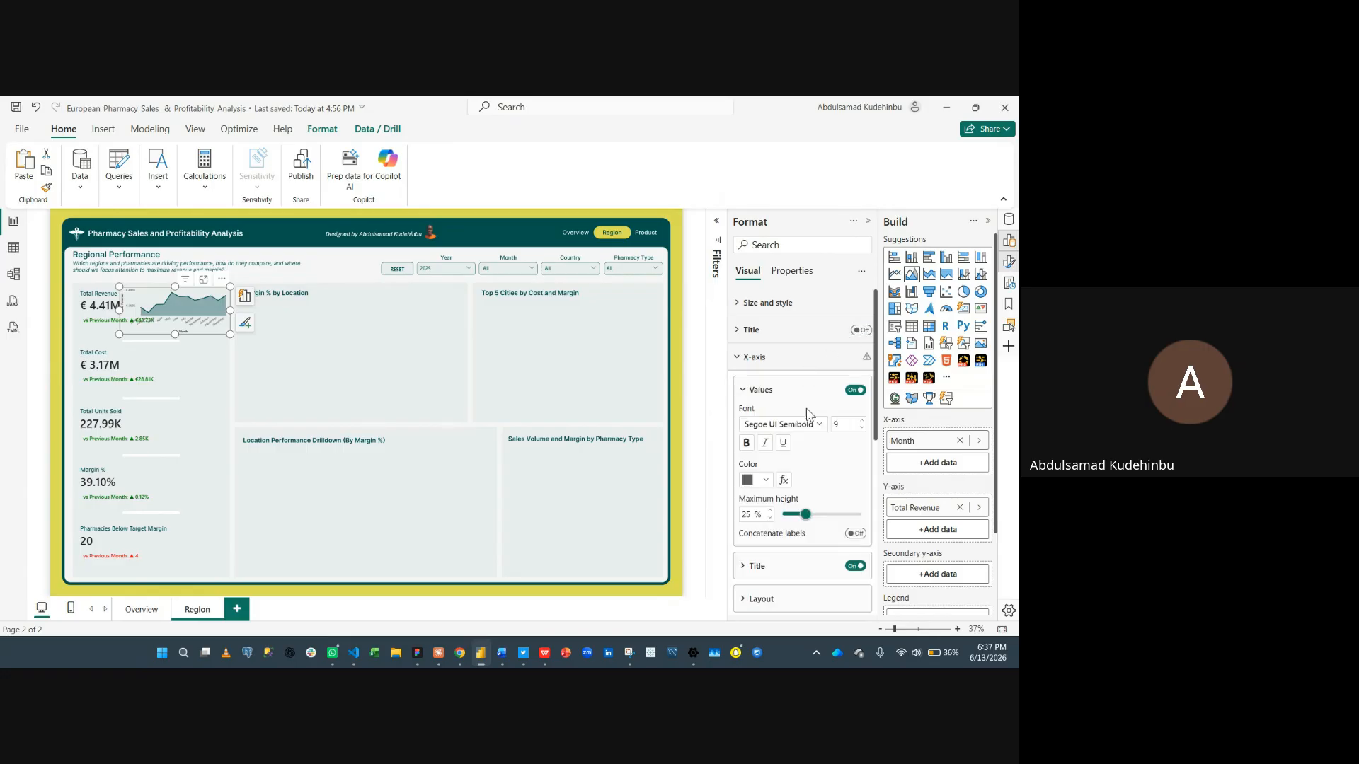
left_click(855, 392)
left_click(855, 565)
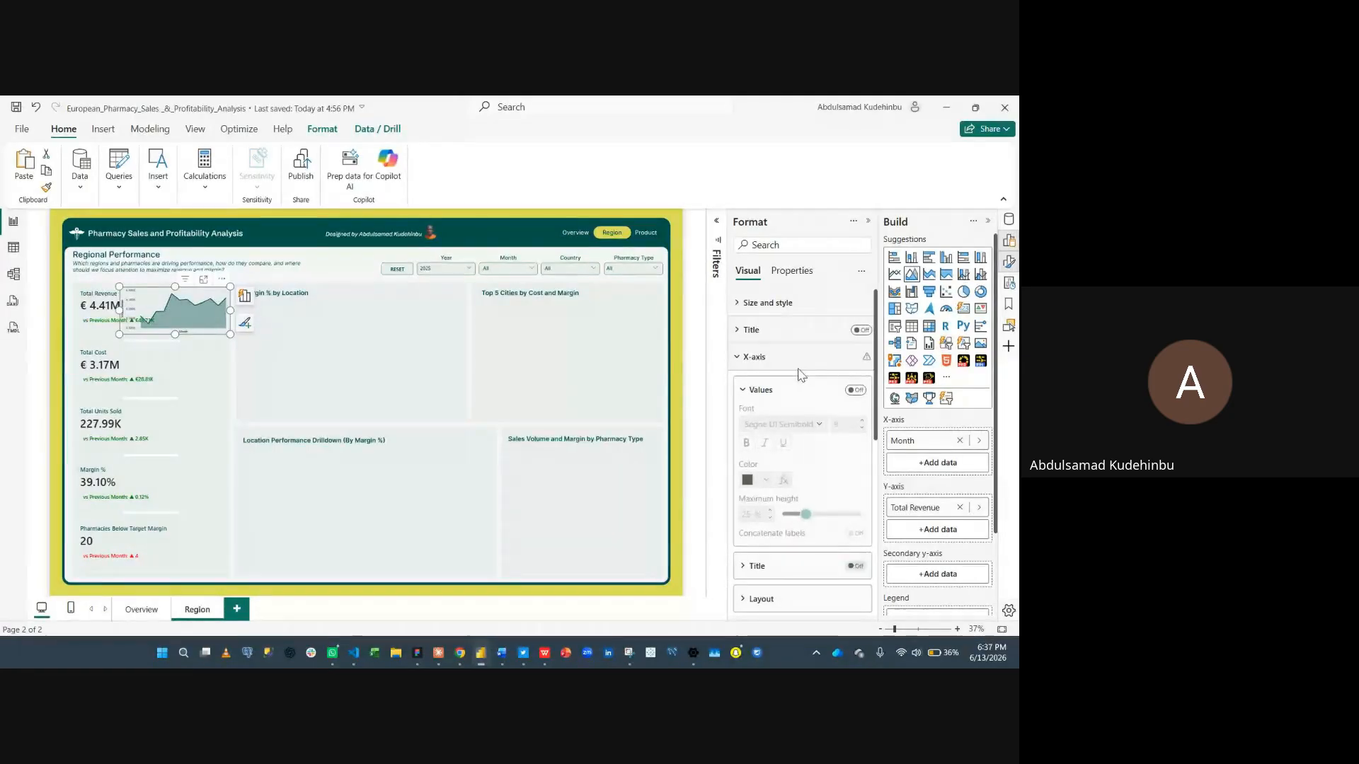
left_click(799, 362)
left_click(841, 386)
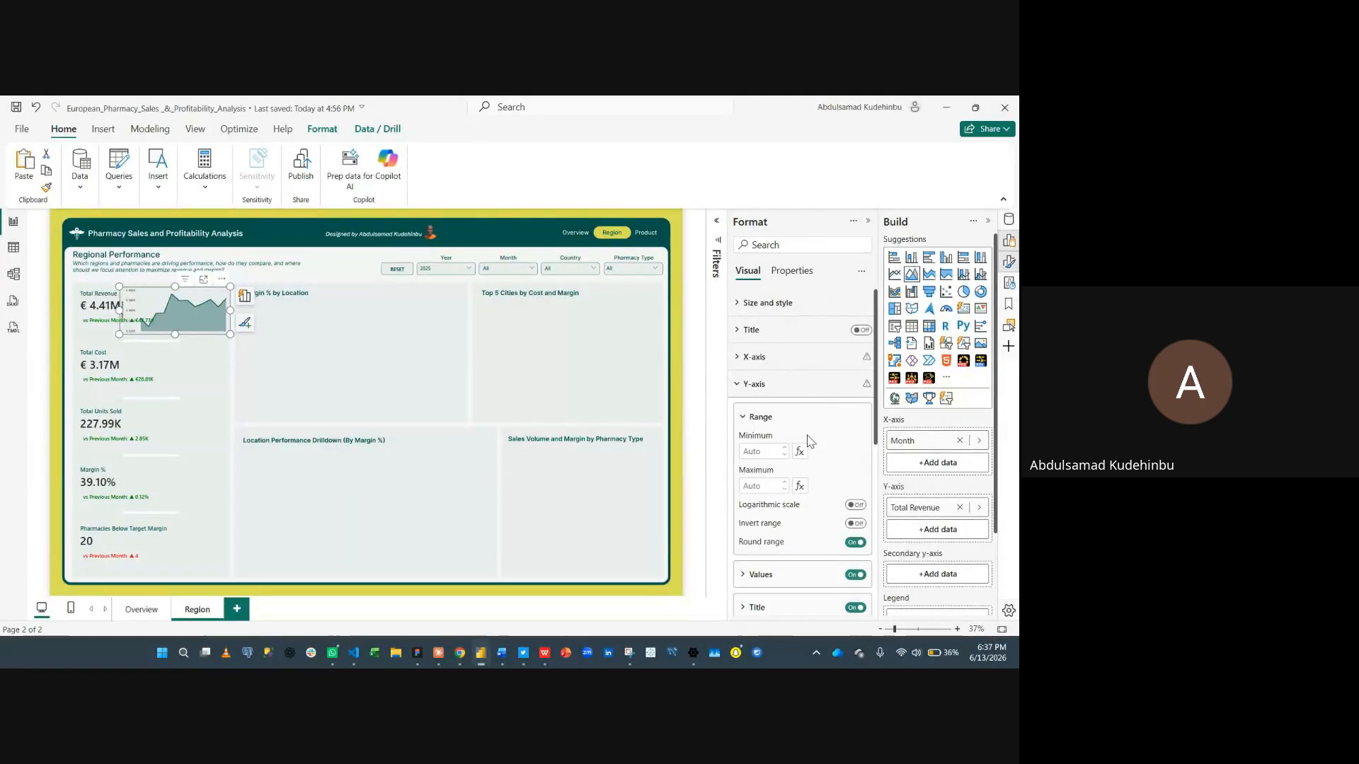
left_click(855, 575)
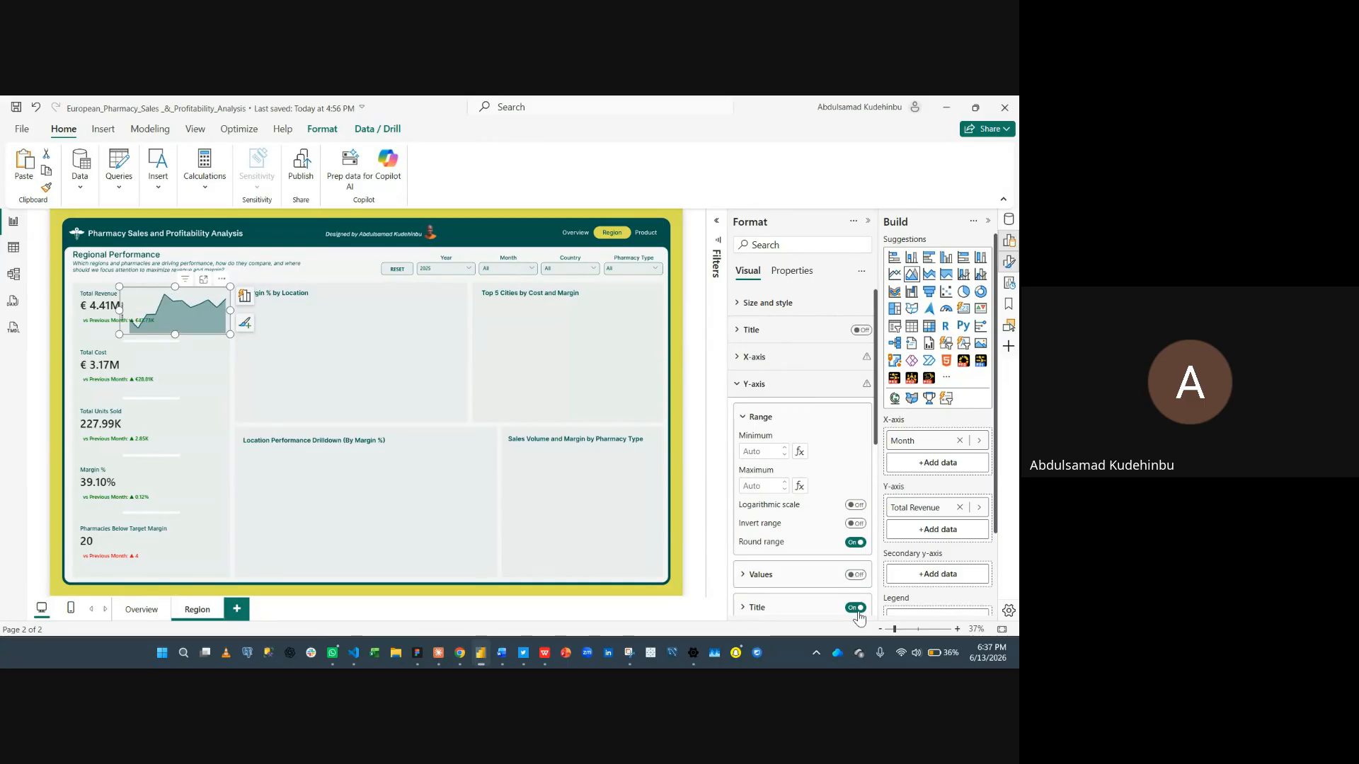
left_click(857, 609)
left_click(791, 382)
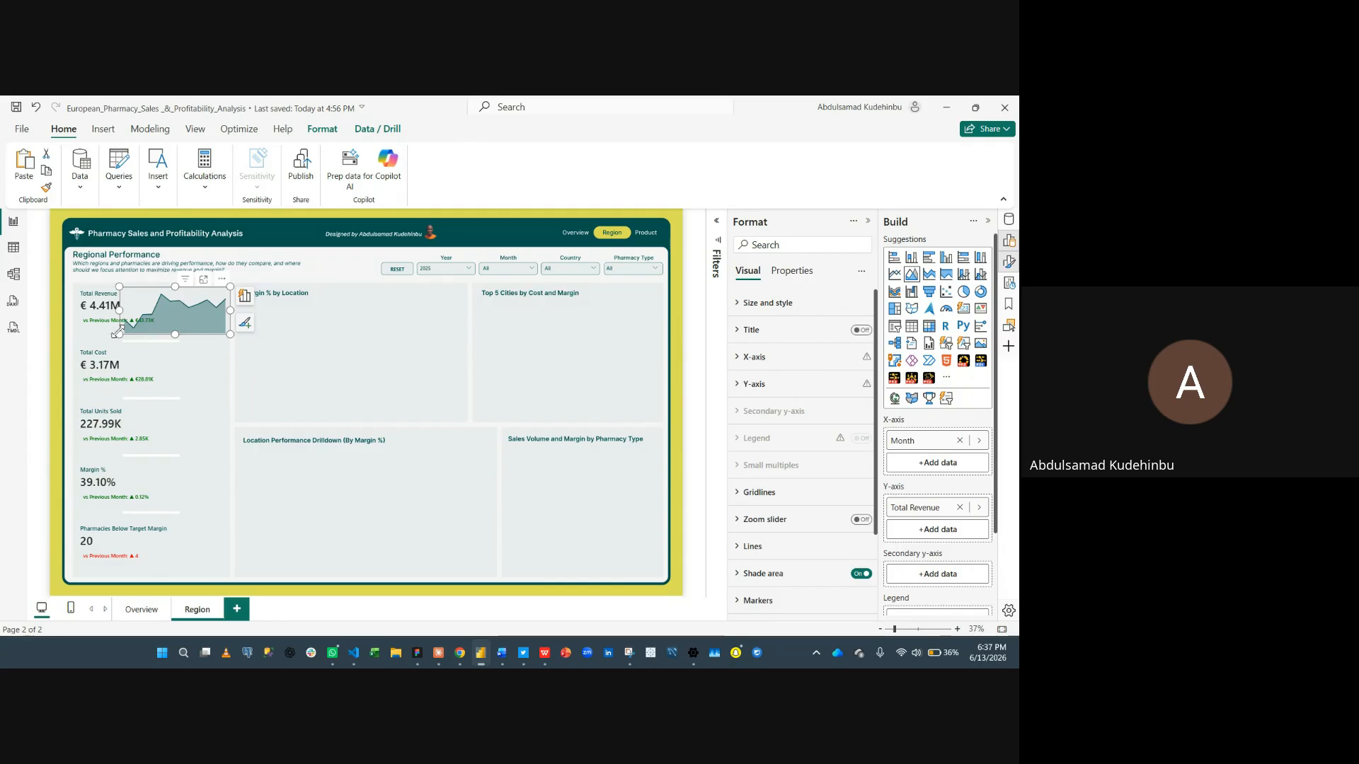
- Resize the area chart to fit the right part of the Total Revenue card
left_click_drag(120, 334, 139, 329)
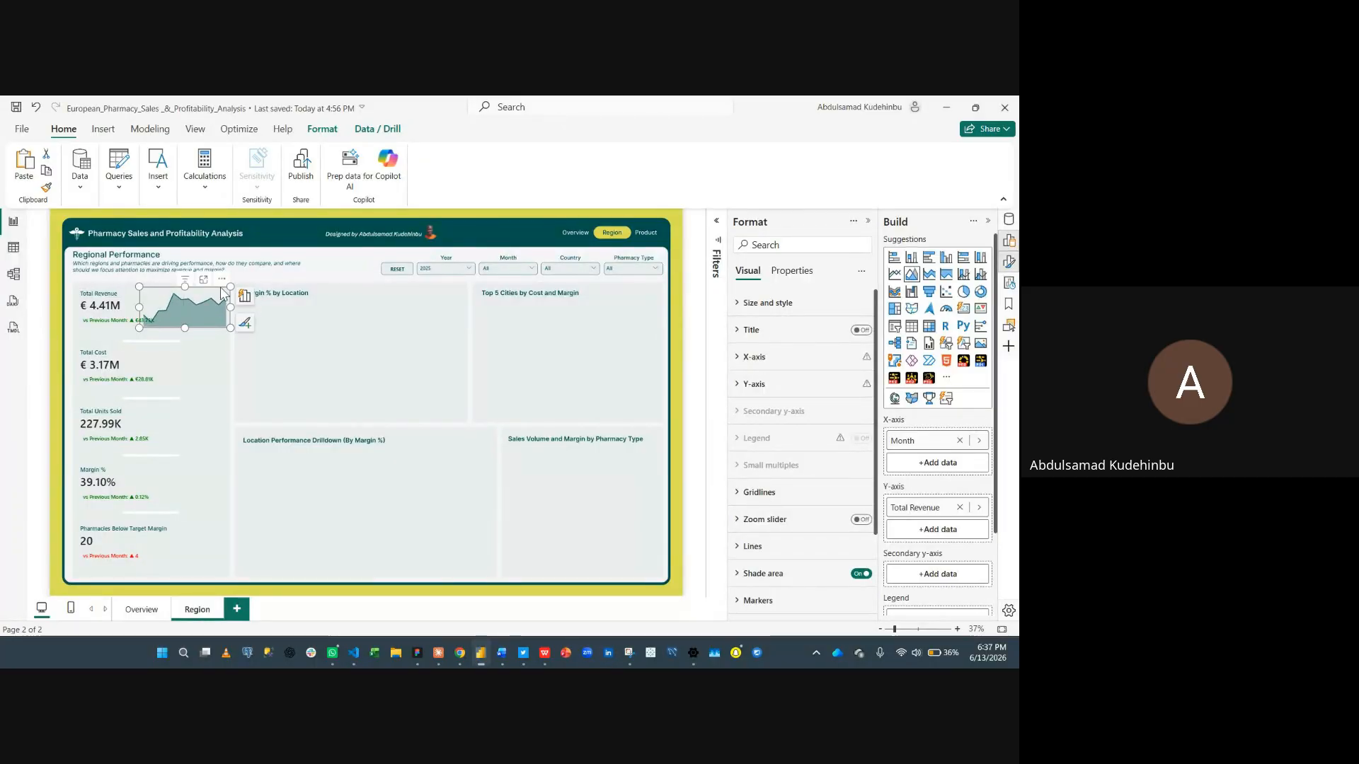
left_click_drag(210, 292, 209, 295)
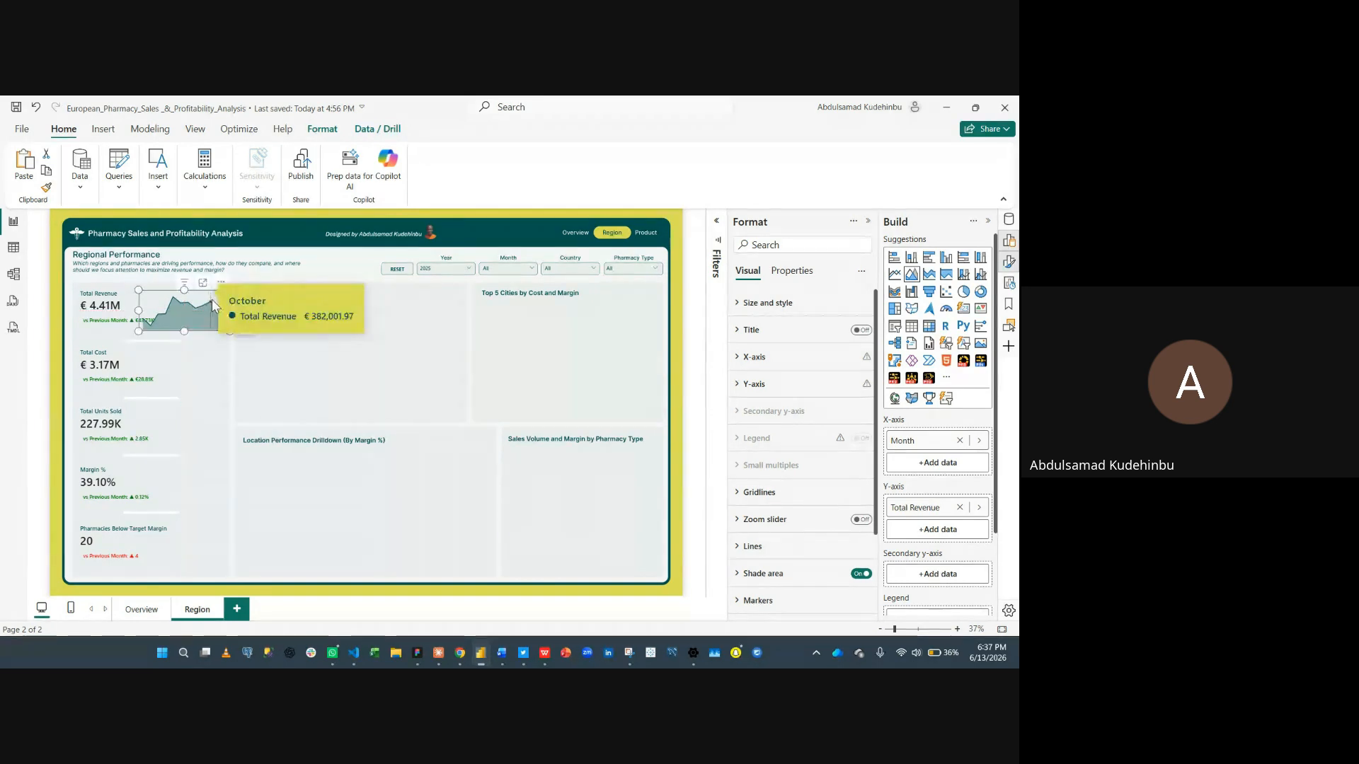
left_click(757, 498)
left_click(787, 497)
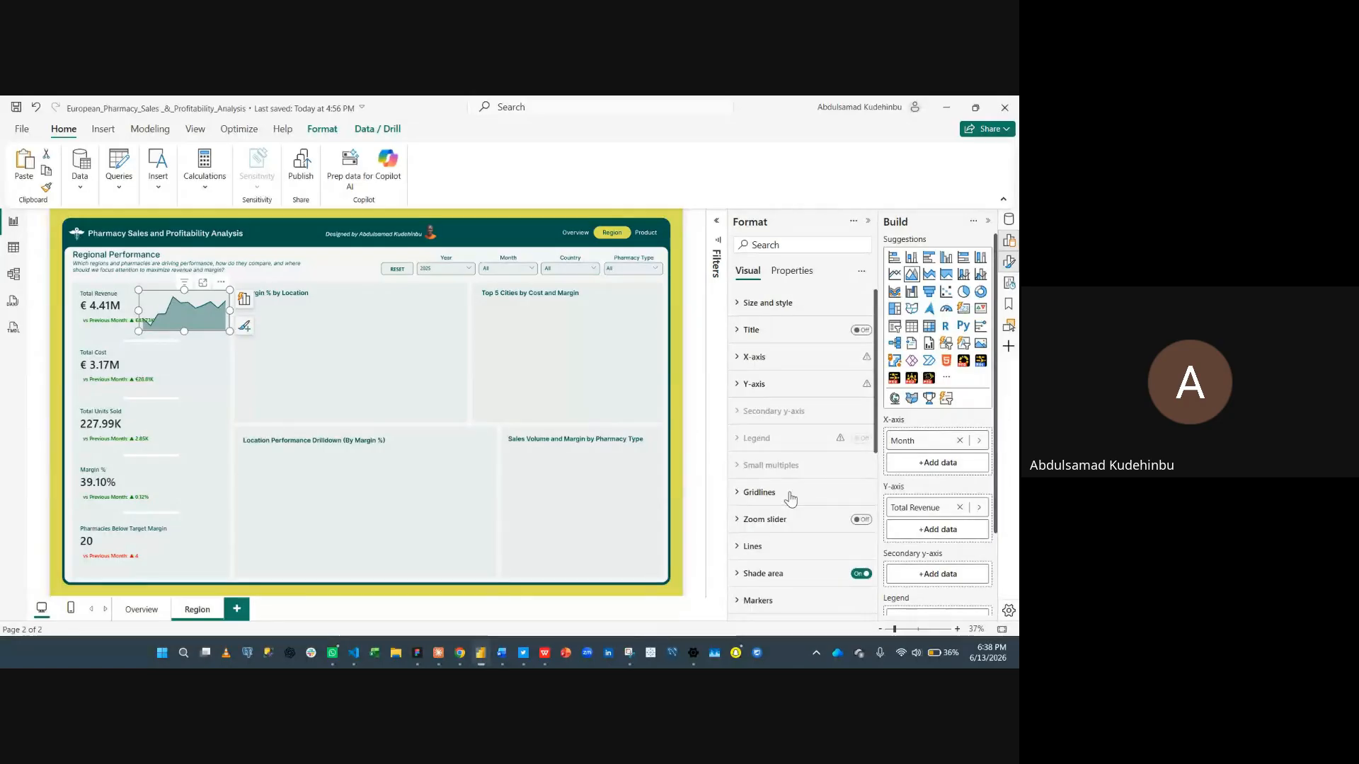
- Make the area chart's line smooth with Cardinal smooth type and tension set to 0%
left_click(753, 546)
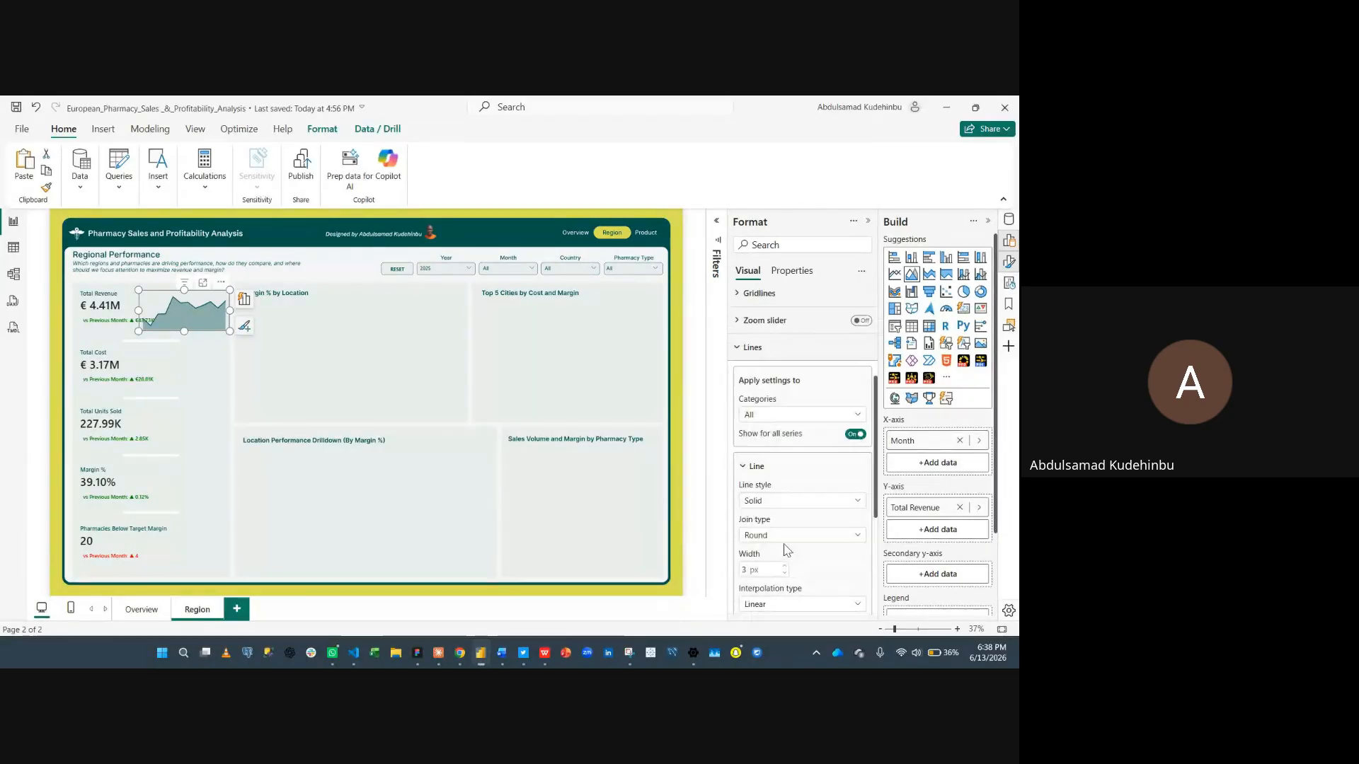
scroll(811, 522, "down", 1)
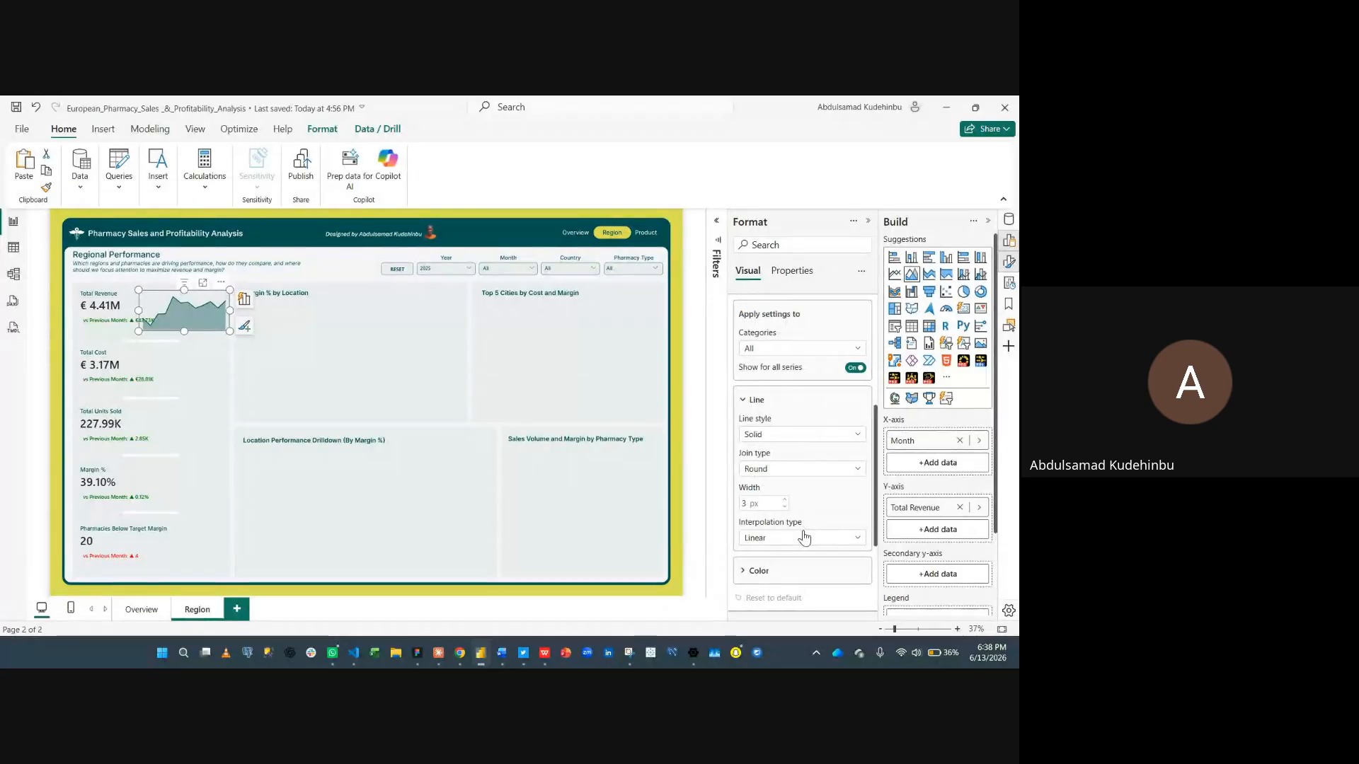
left_click(803, 537)
left_click(784, 569)
left_click(806, 571)
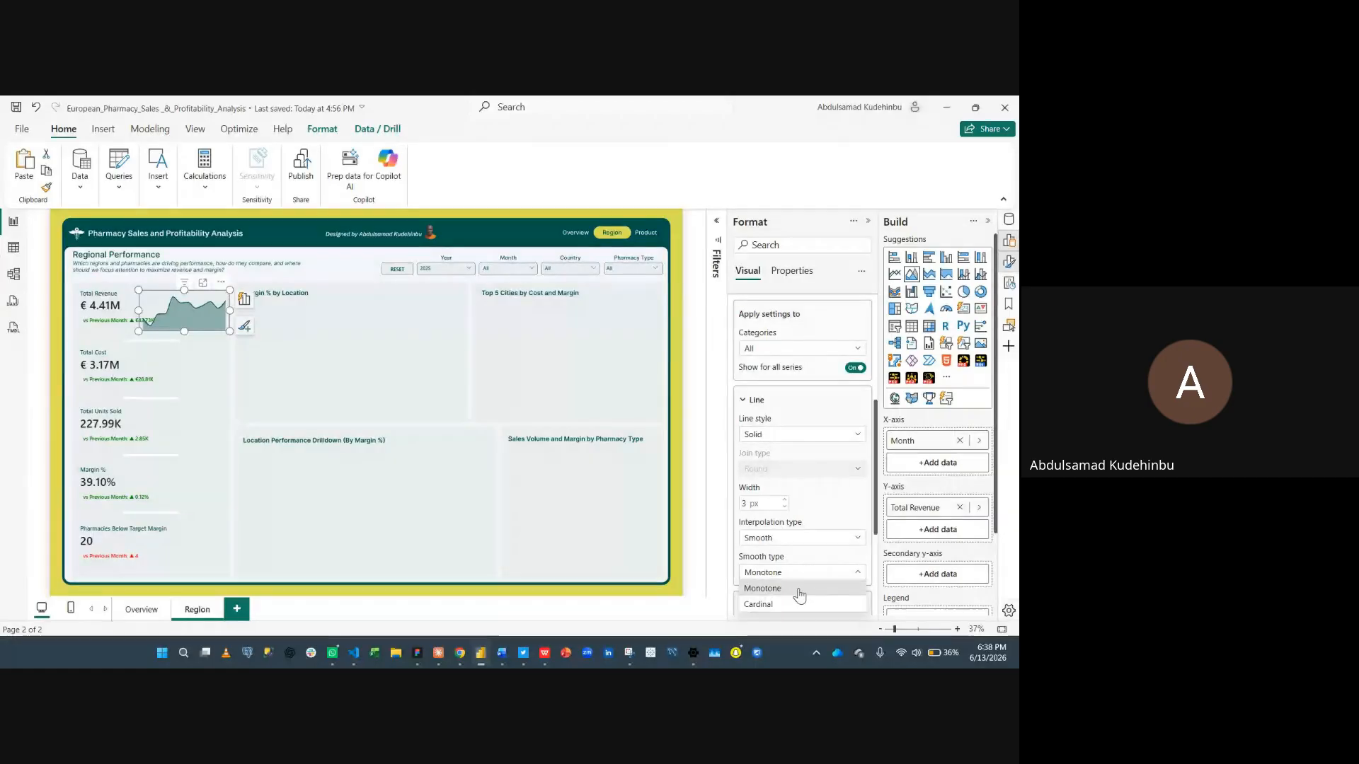
left_click(817, 587)
scroll(835, 570, "down", 2)
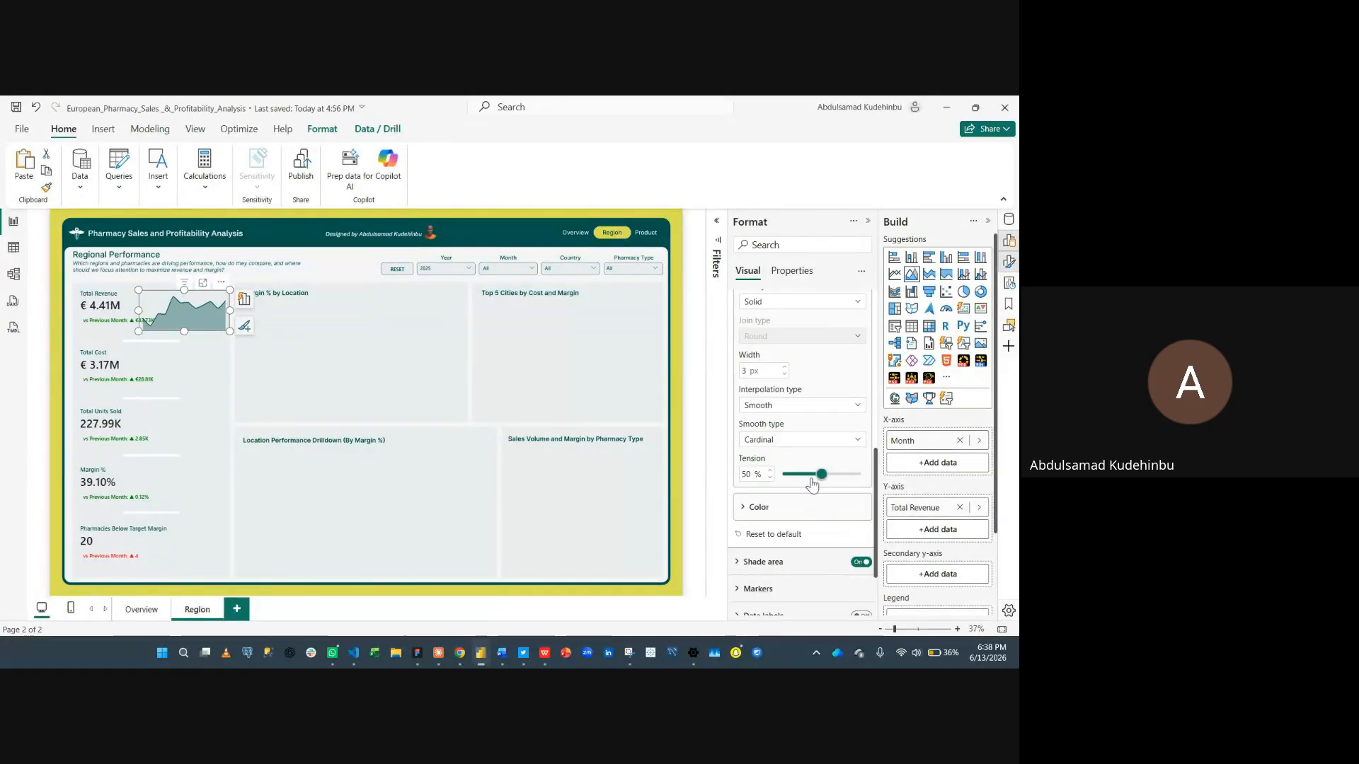
left_click_drag(819, 476, 752, 473)
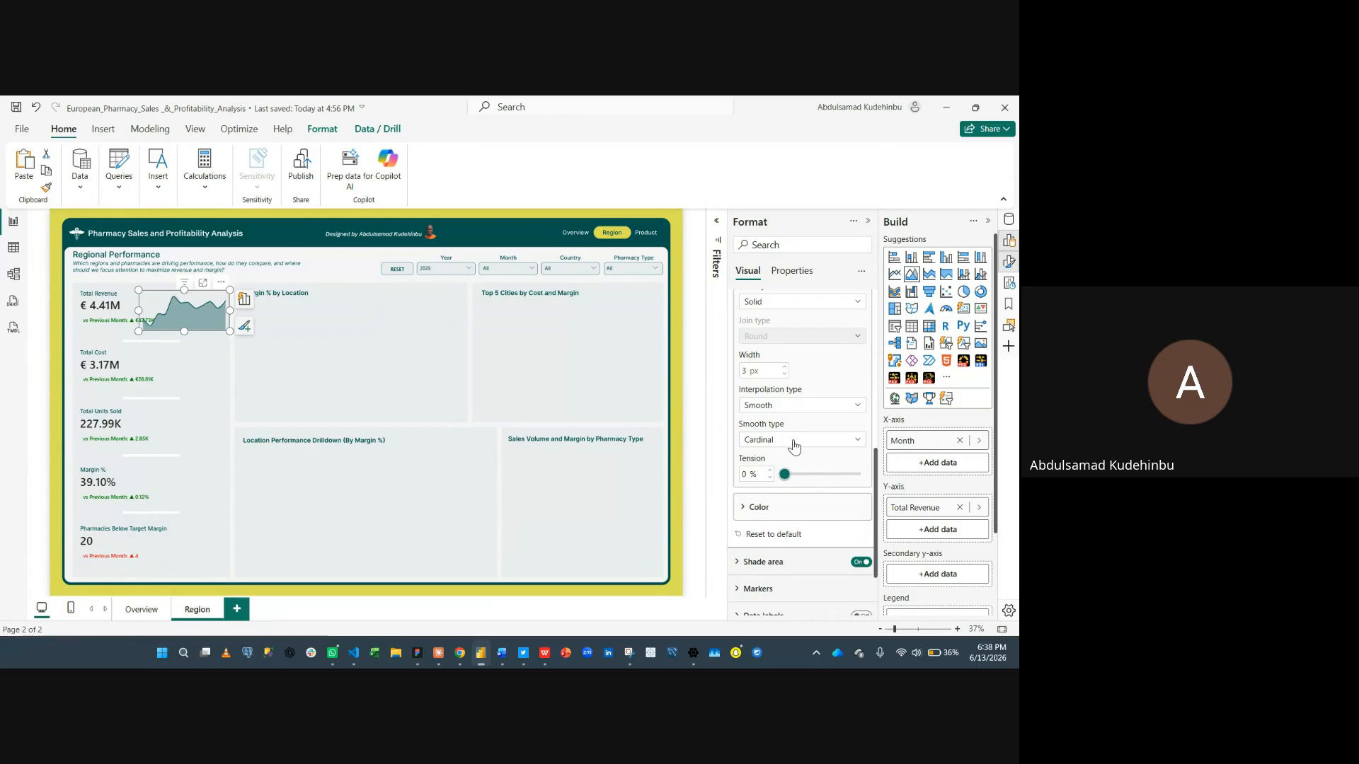
- Turn off matching line color for the shaded area, set its color to yellow and area transparency to 70%
scroll(794, 444, "up", 3)
left_click(794, 401)
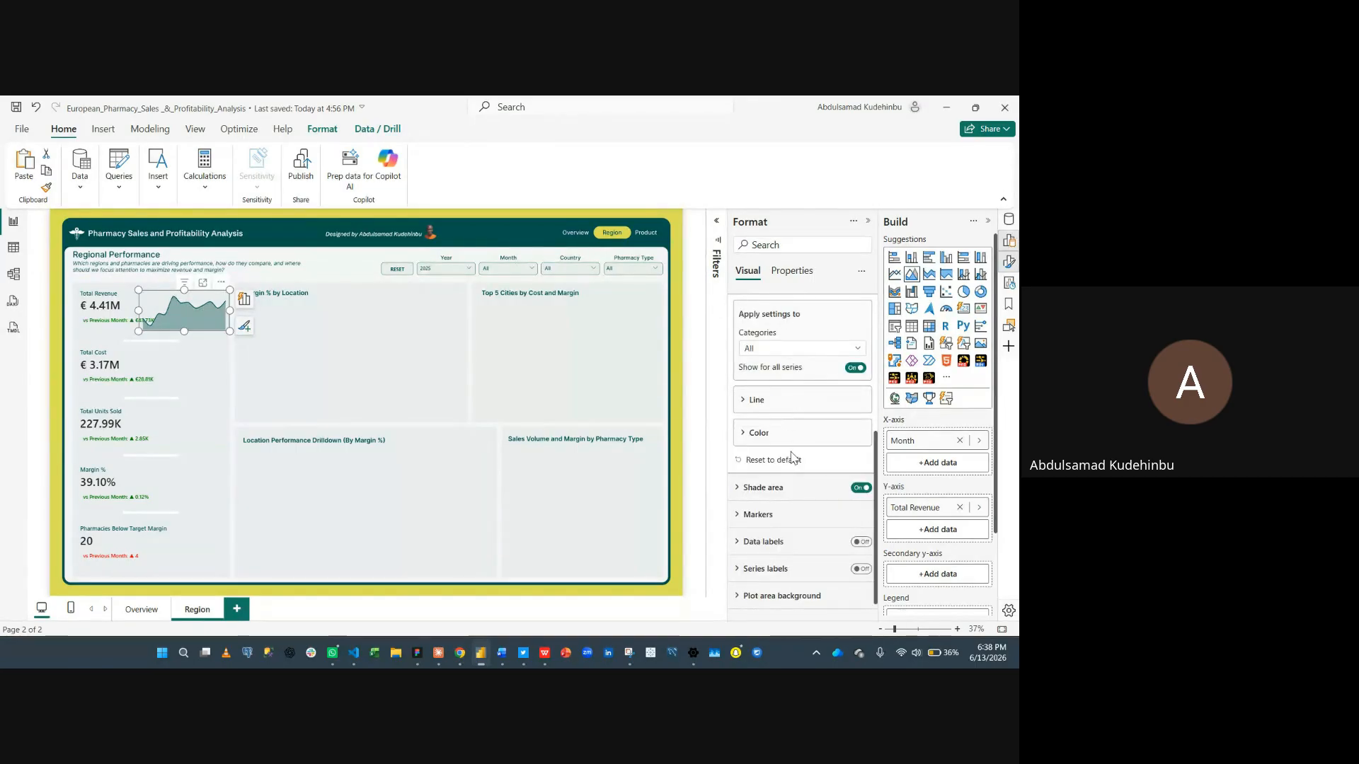
scroll(789, 402, "up", 2)
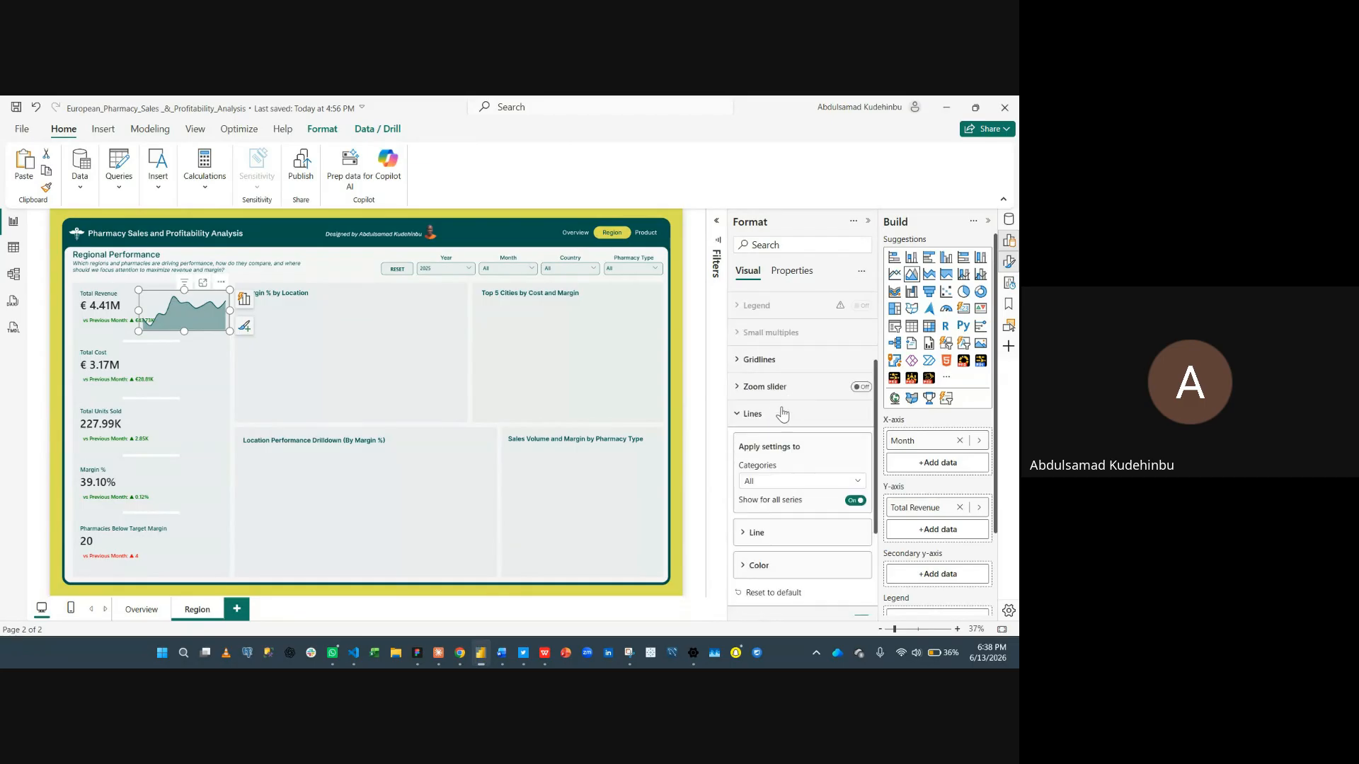
left_click(782, 414)
left_click(808, 472)
scroll(808, 496, "down", 2)
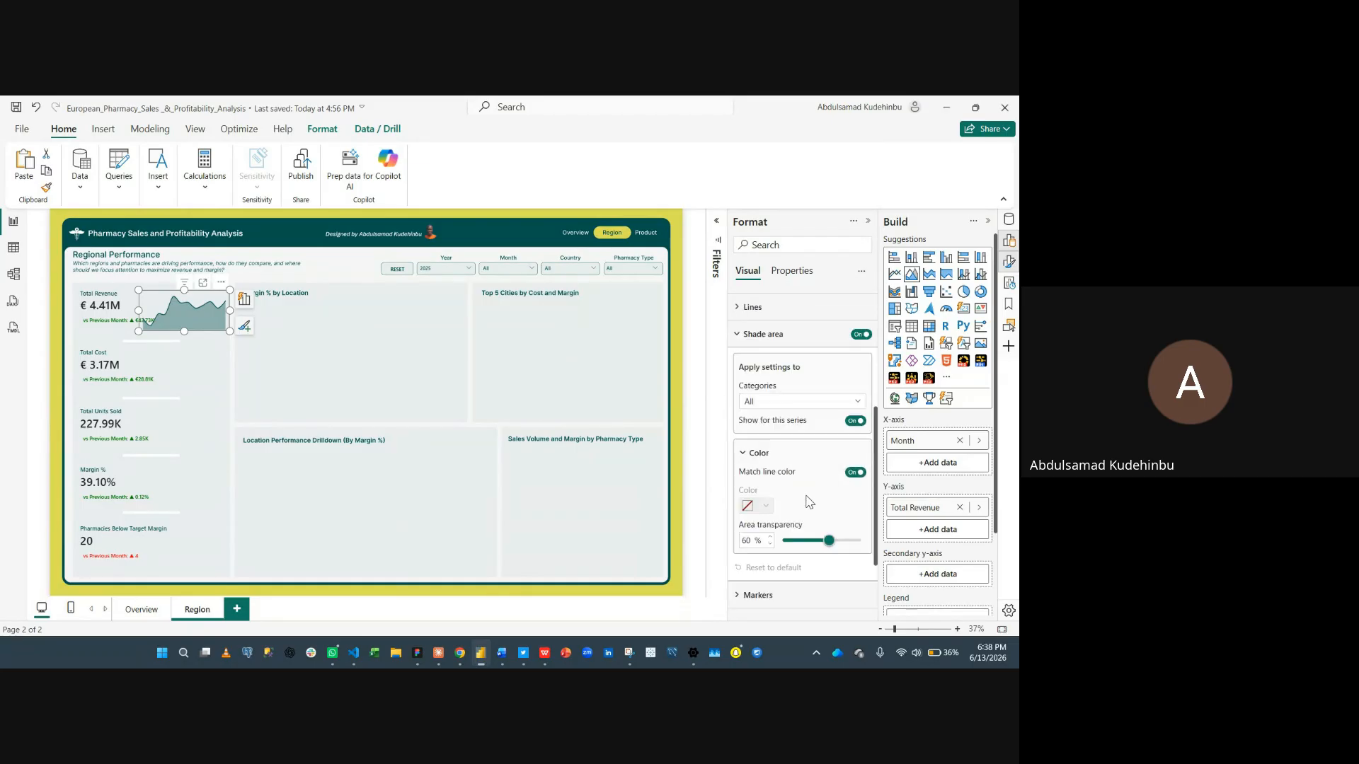
left_click(846, 473)
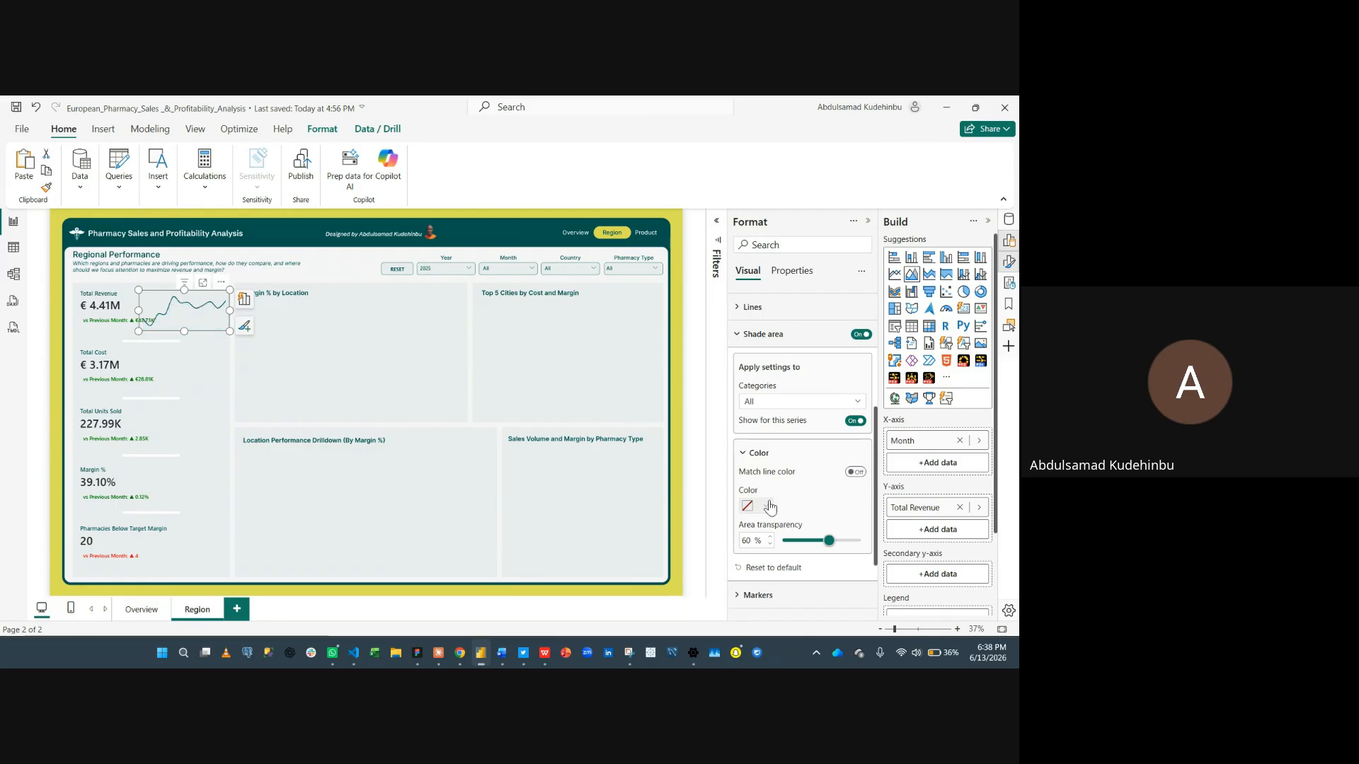
left_click(764, 507)
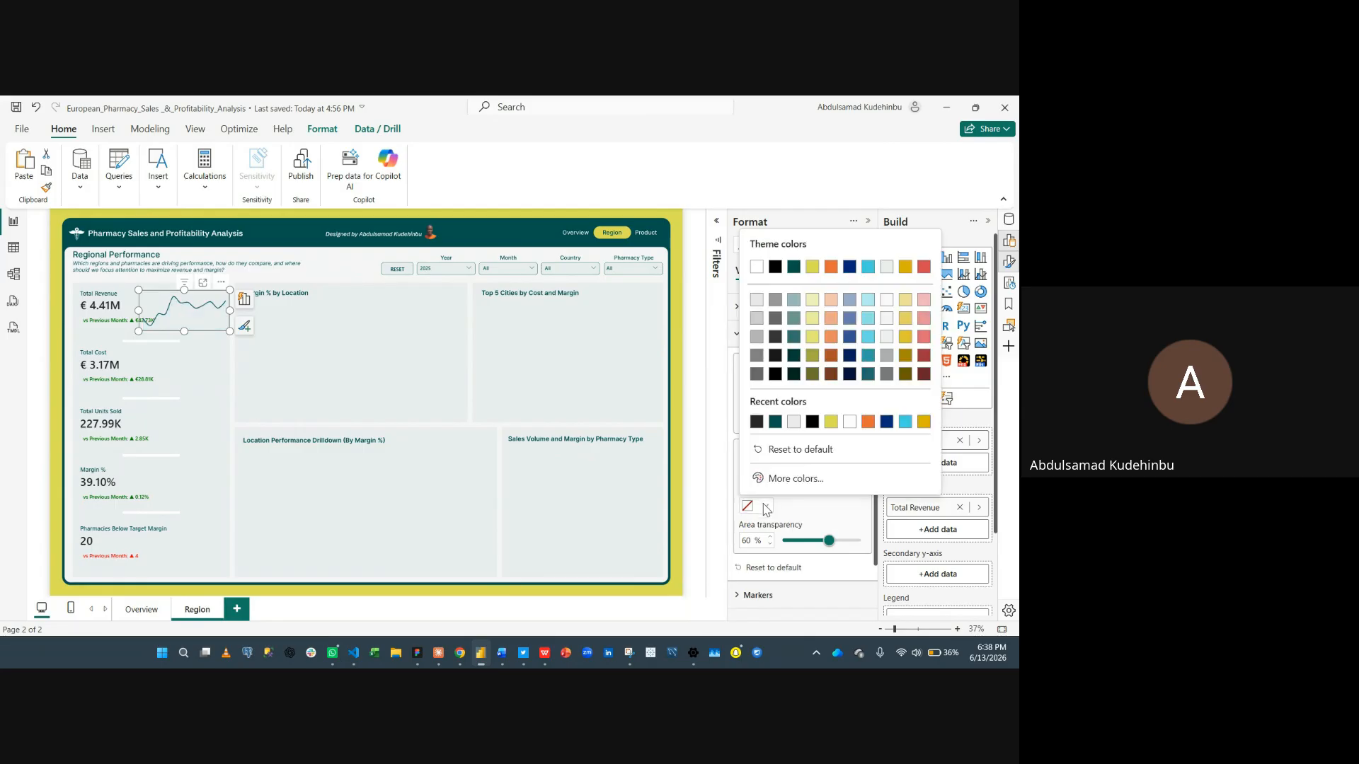
left_click(807, 451)
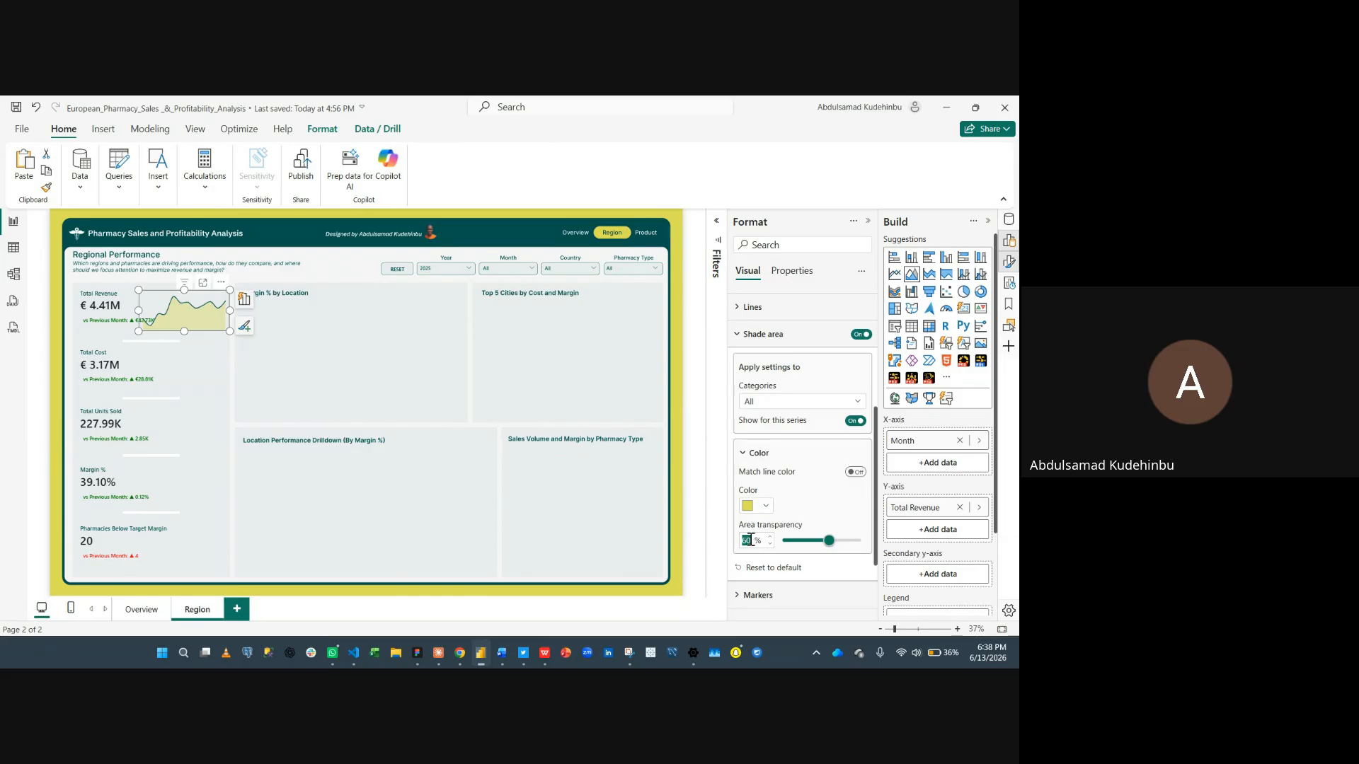
type("70")
left_click(414, 359)
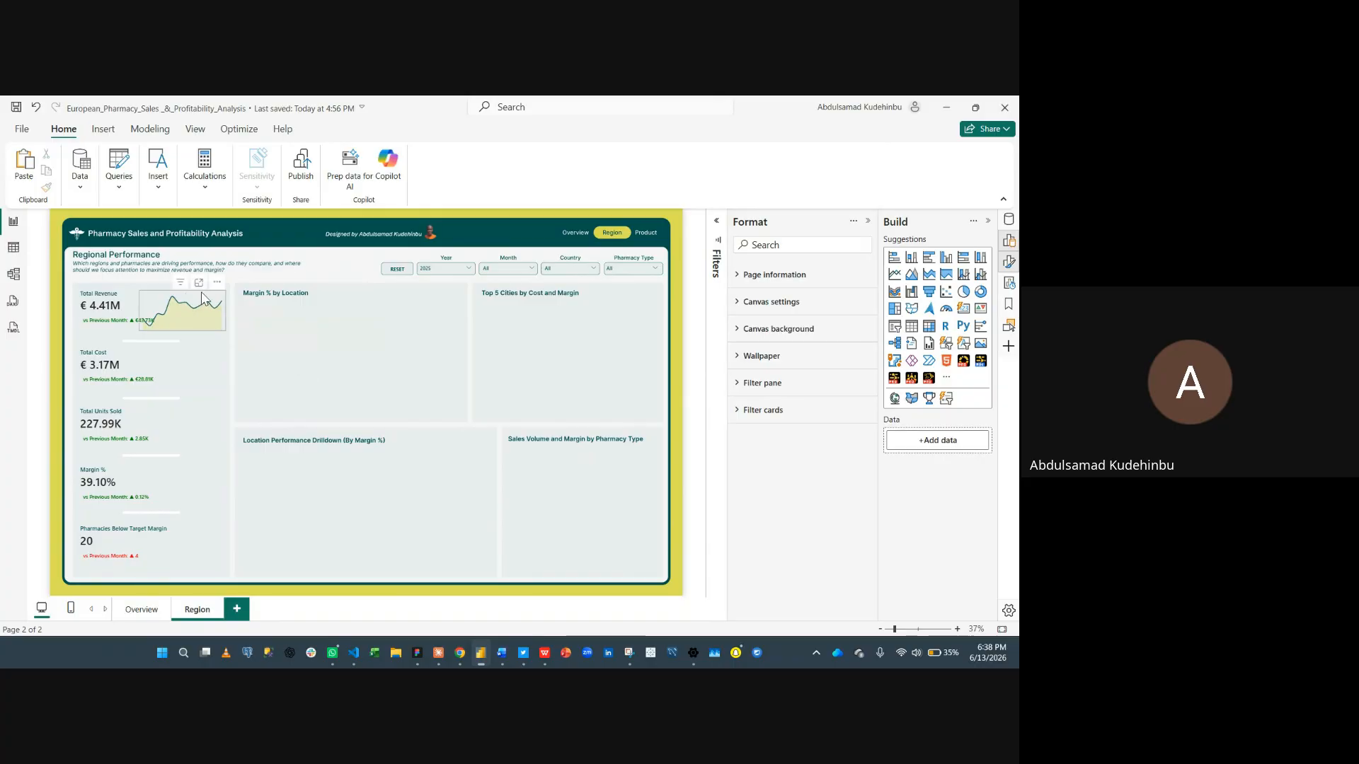
- Reposition the area chart slightly right within the Total Revenue card so it clears the revenue value
left_click(94, 310)
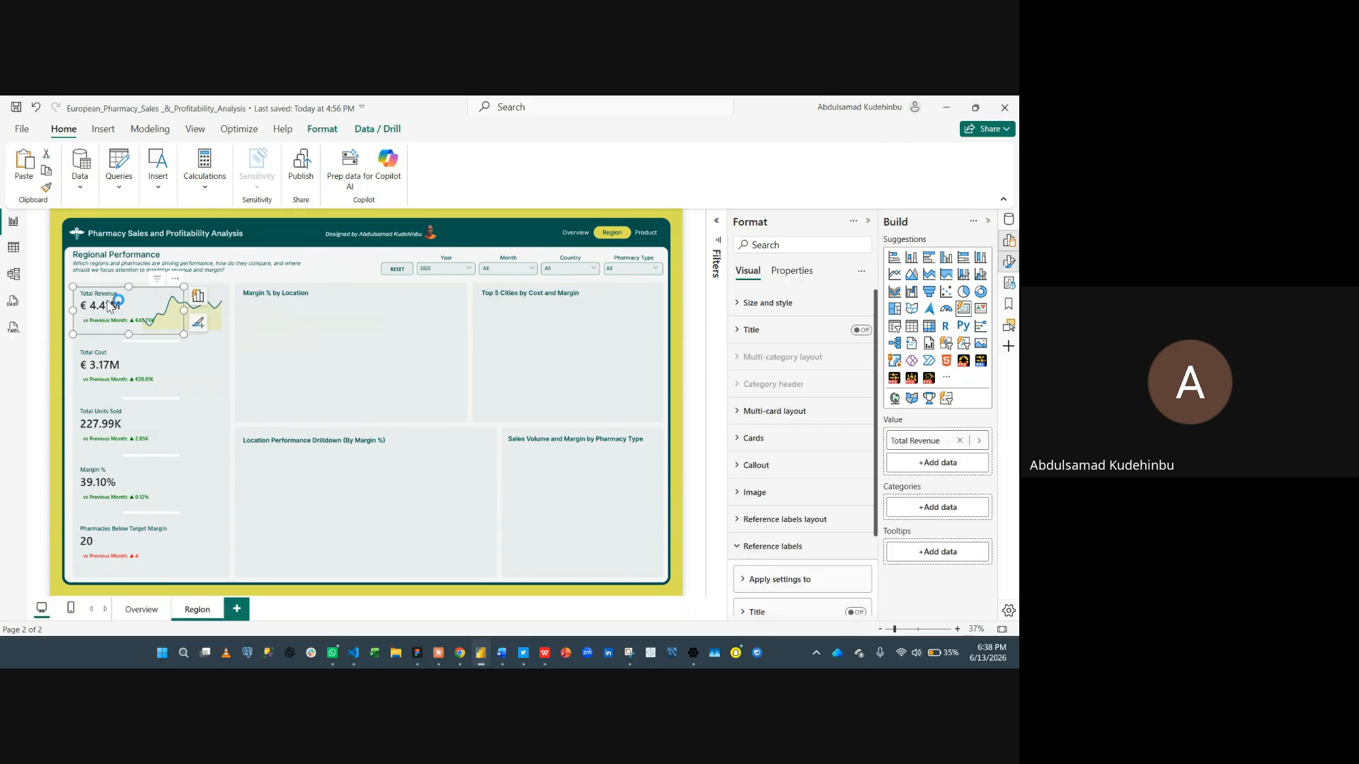
left_click_drag(108, 306, 124, 309)
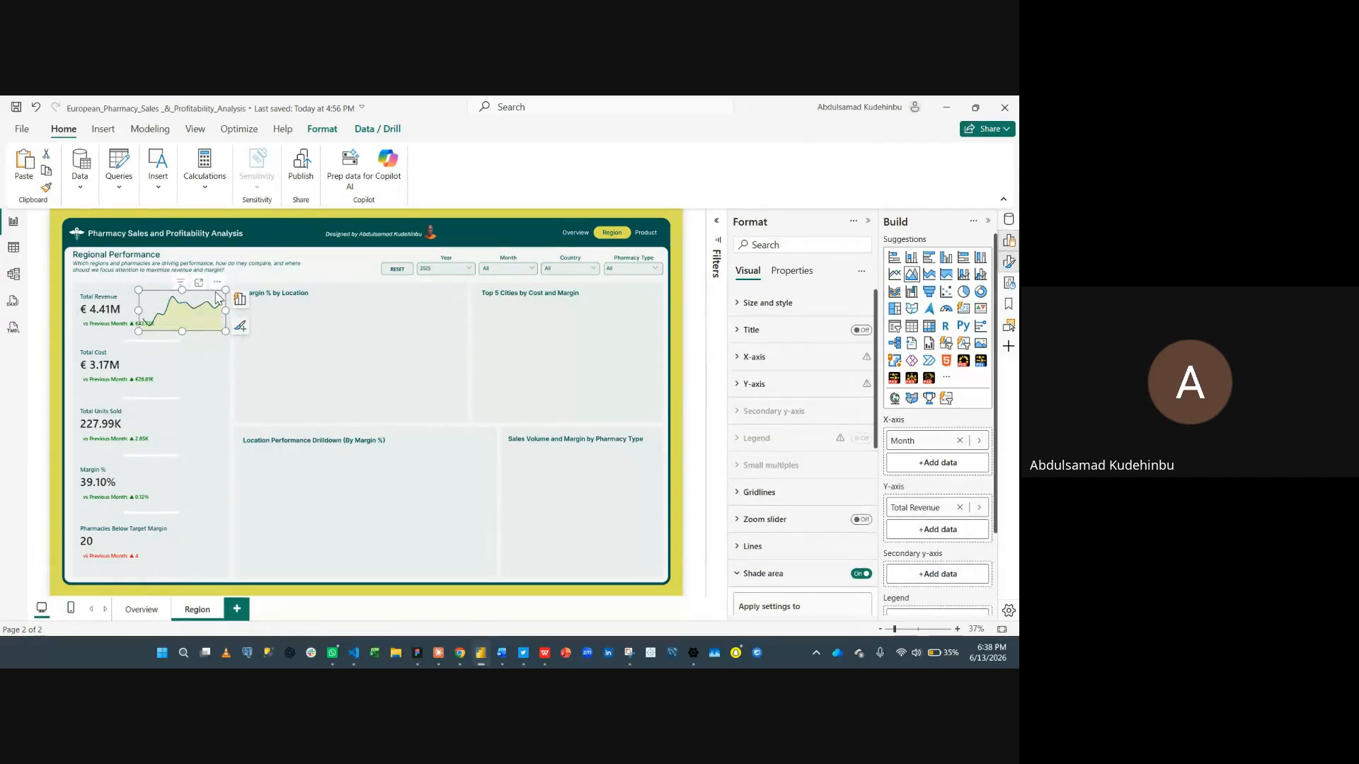
left_click_drag(216, 296, 221, 289)
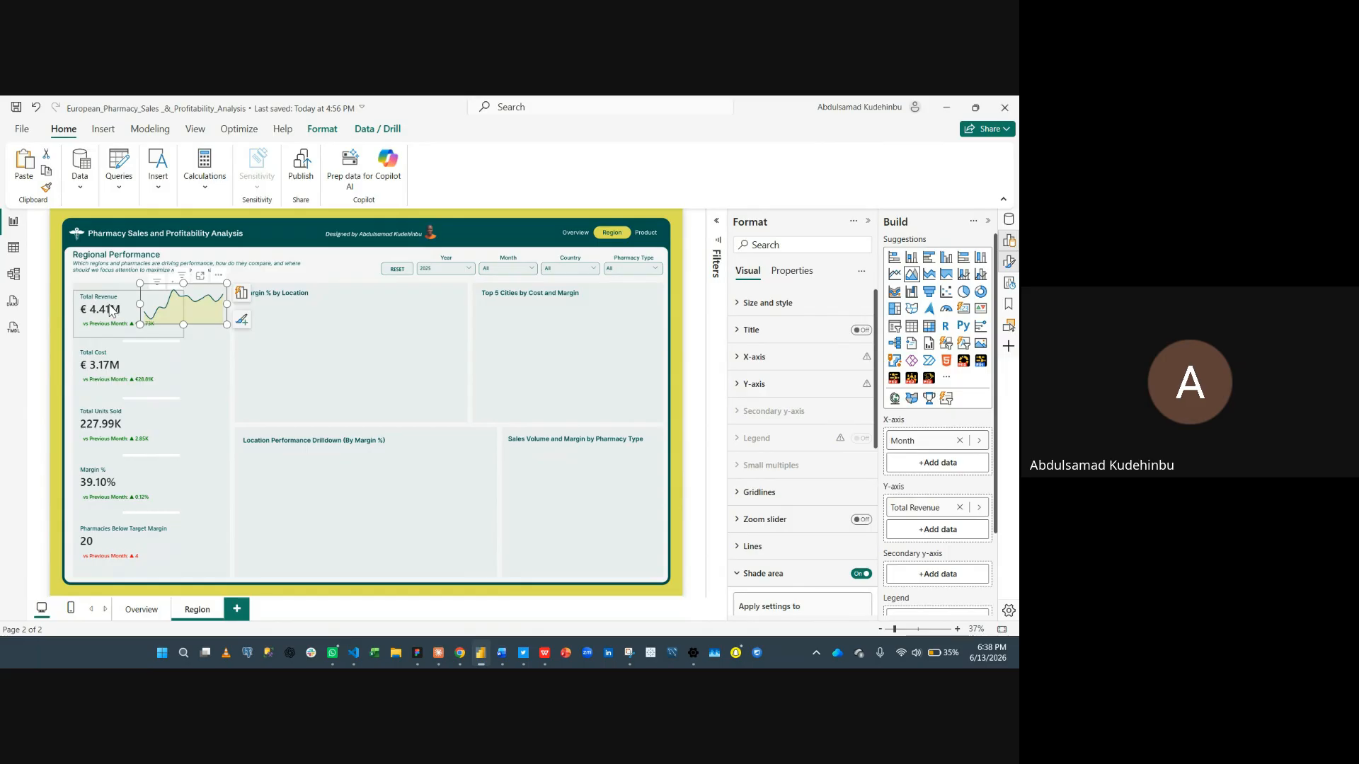
left_click(111, 310)
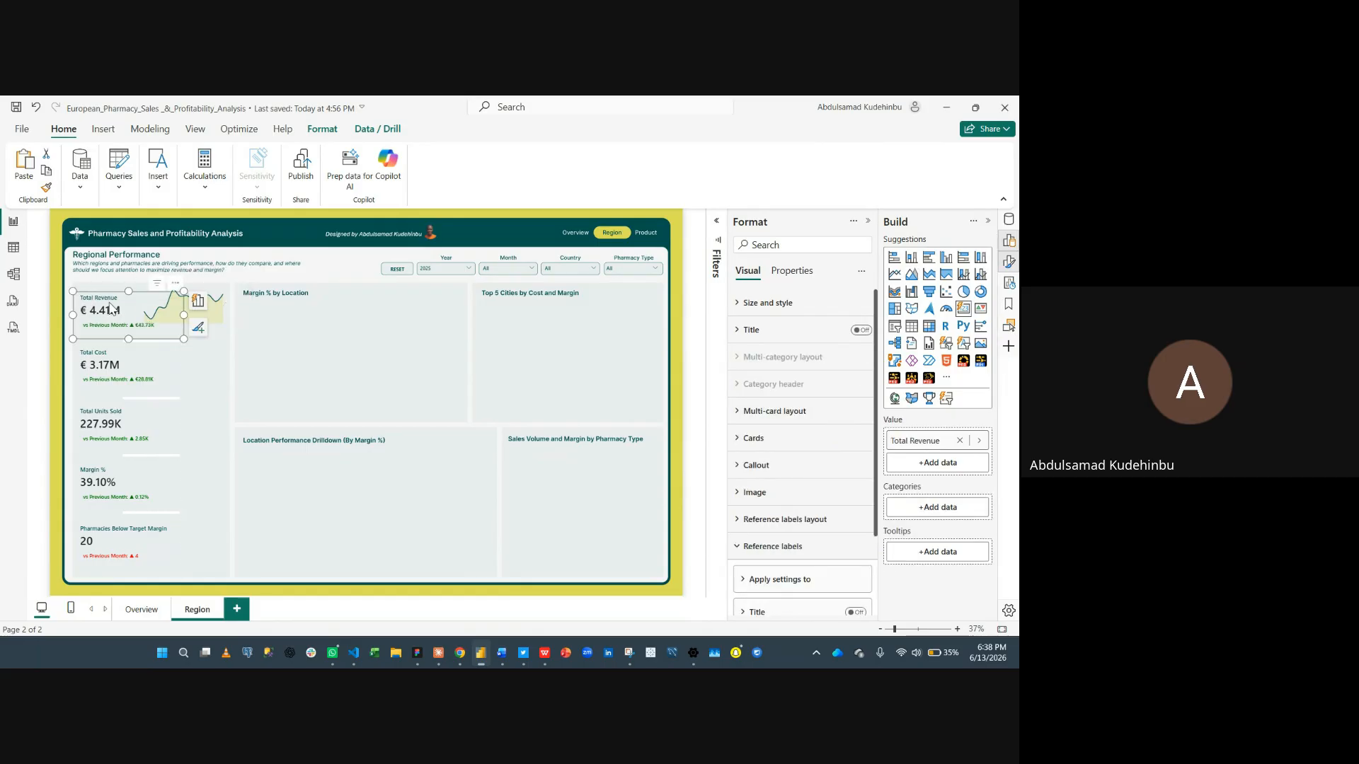
left_click(311, 345)
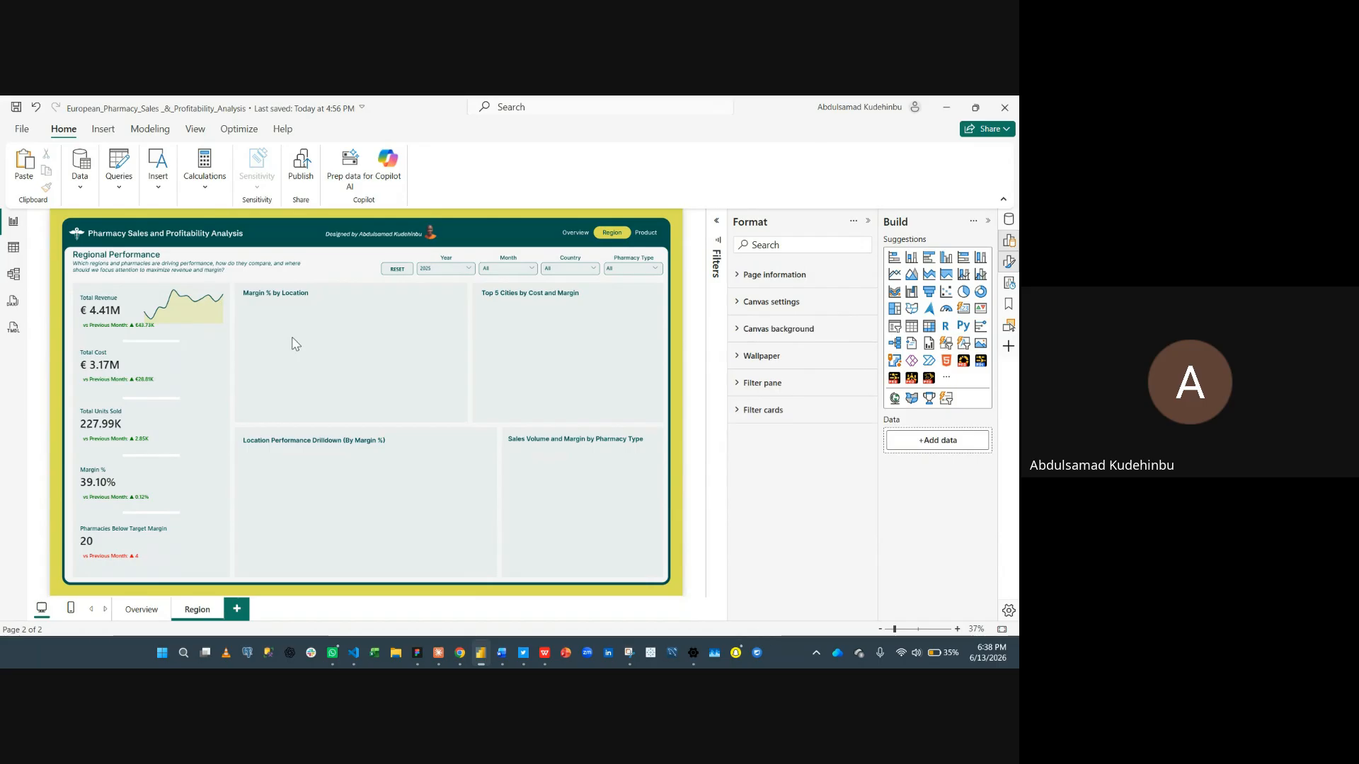
left_click(212, 292)
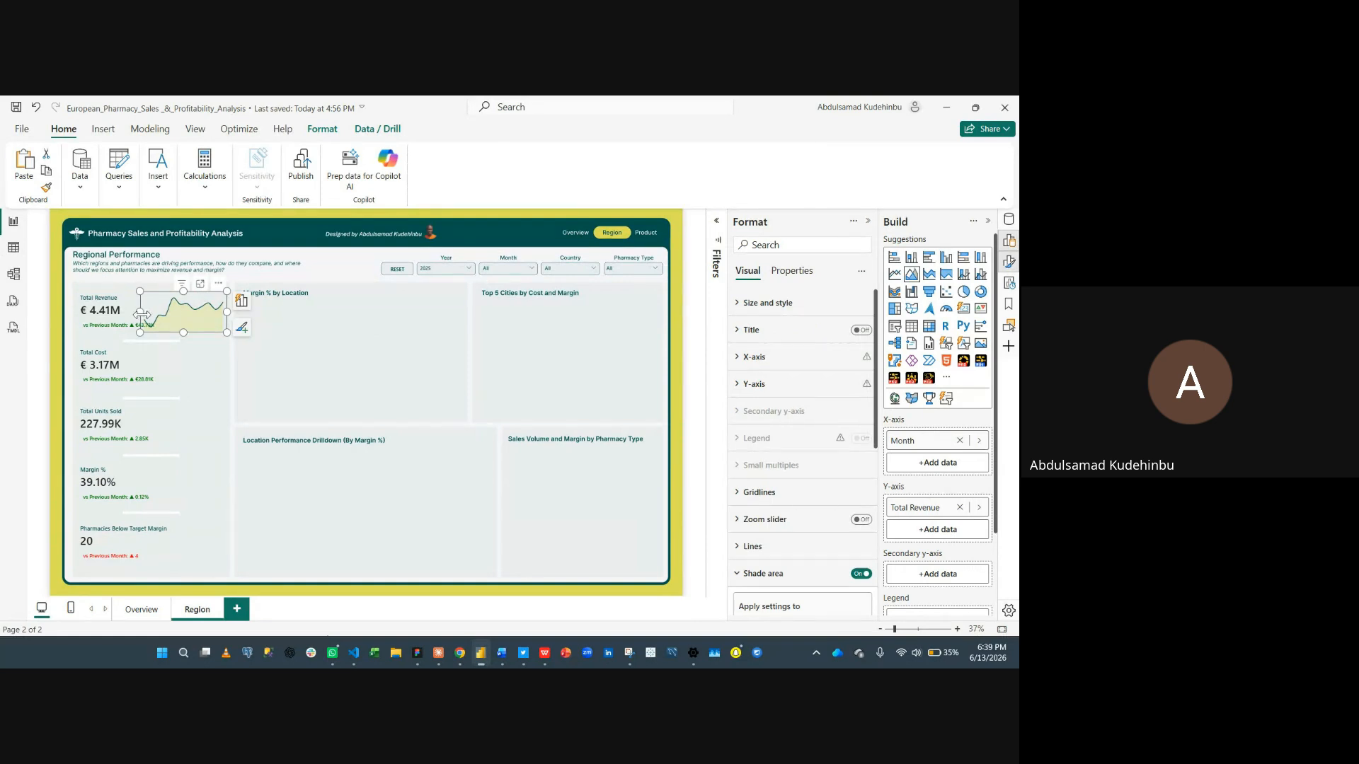
left_click_drag(142, 312, 158, 315)
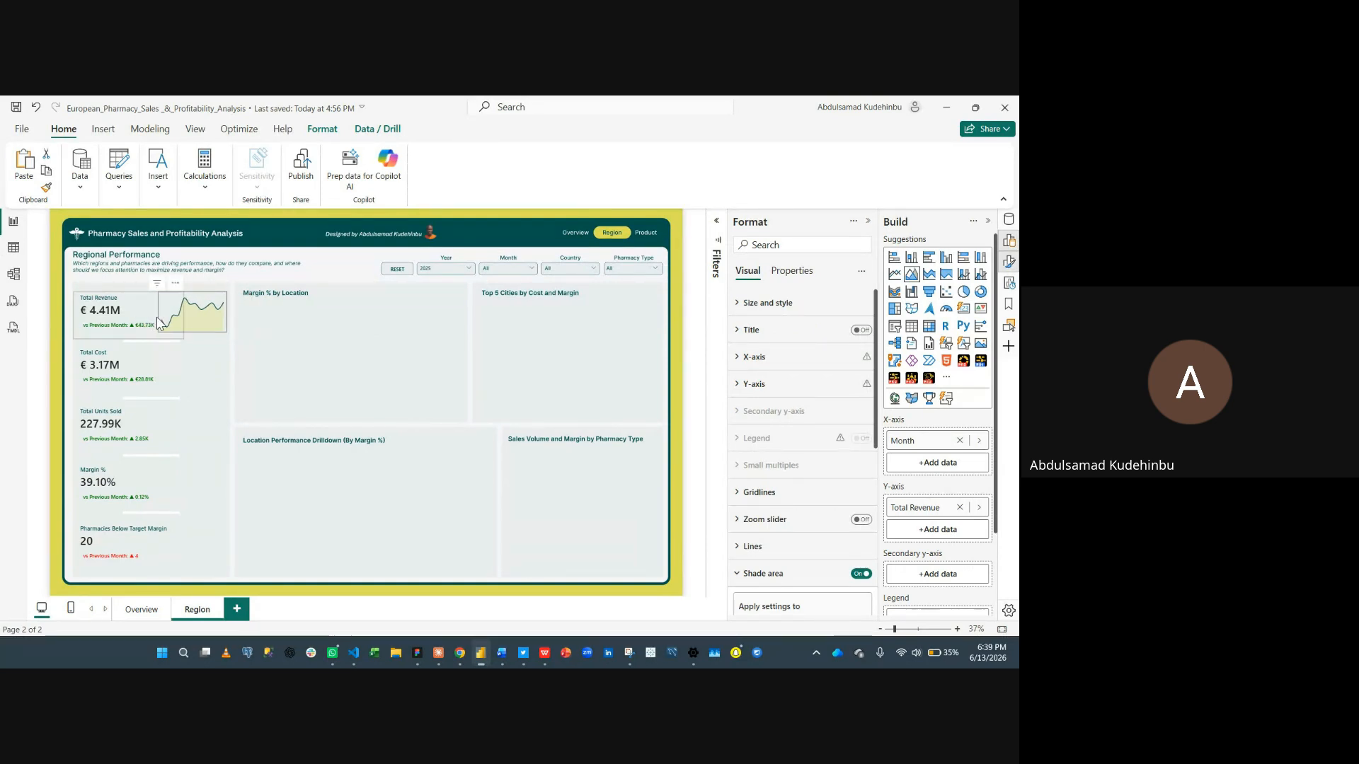
left_click(320, 326)
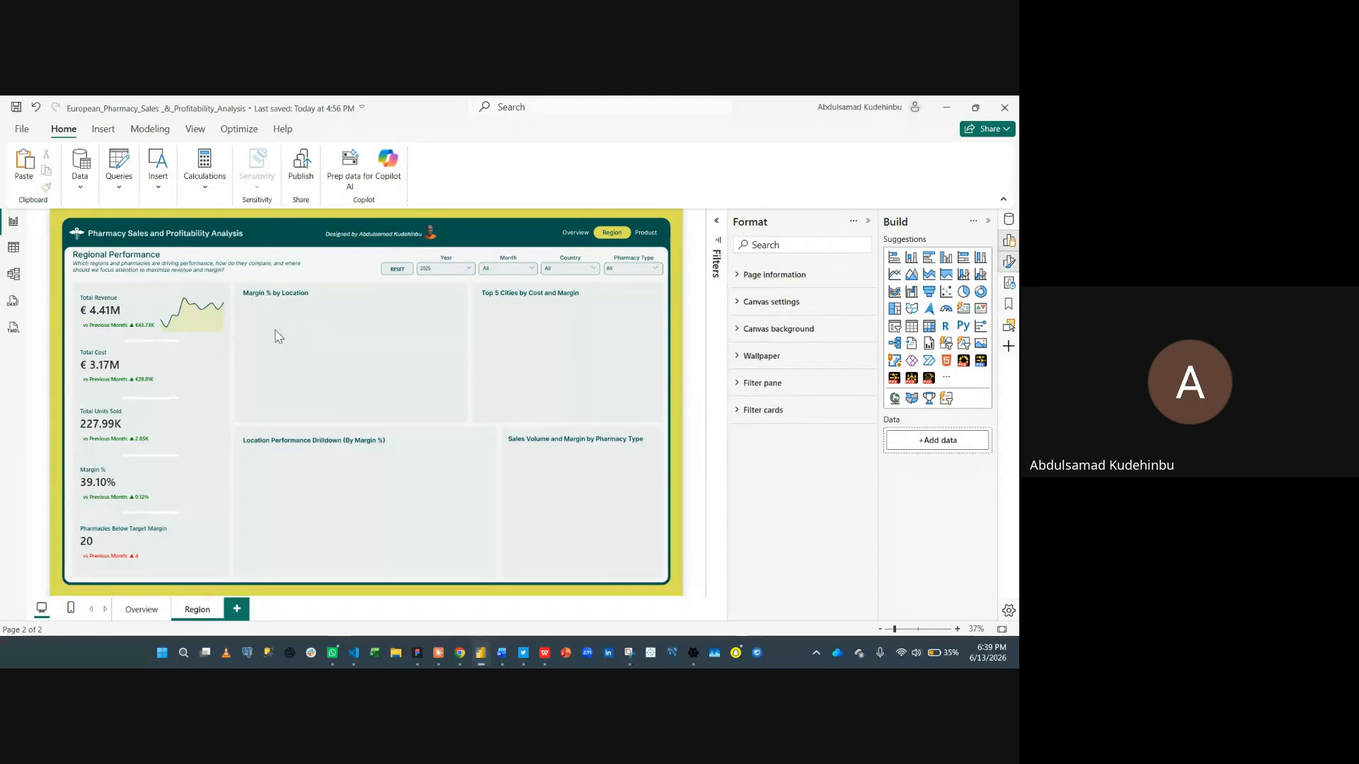
- Copy the area chart and place copies in the Total Cost, Total Units Sold, Margin % and Pharmacies Below Target Margin cards
left_click(170, 304)
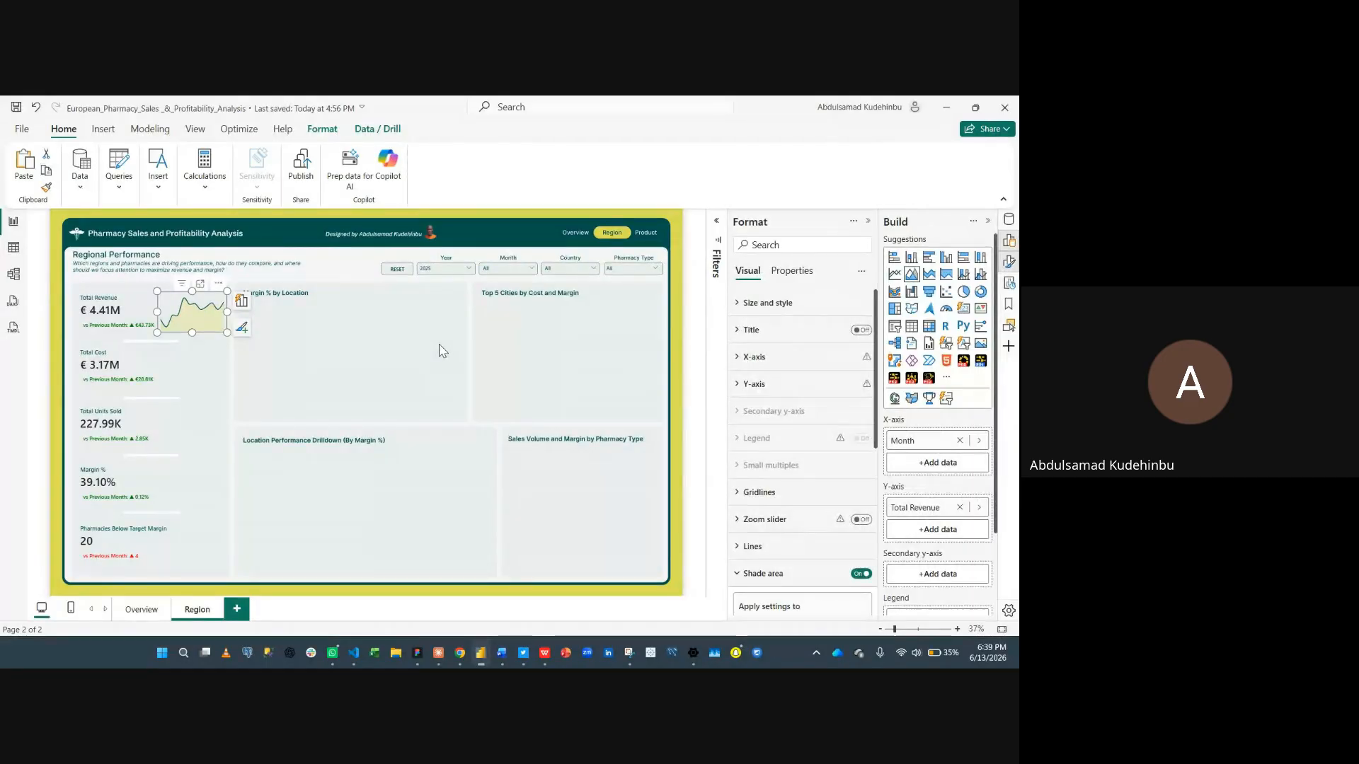
key("ctrl+c")
key("ctrl+v")
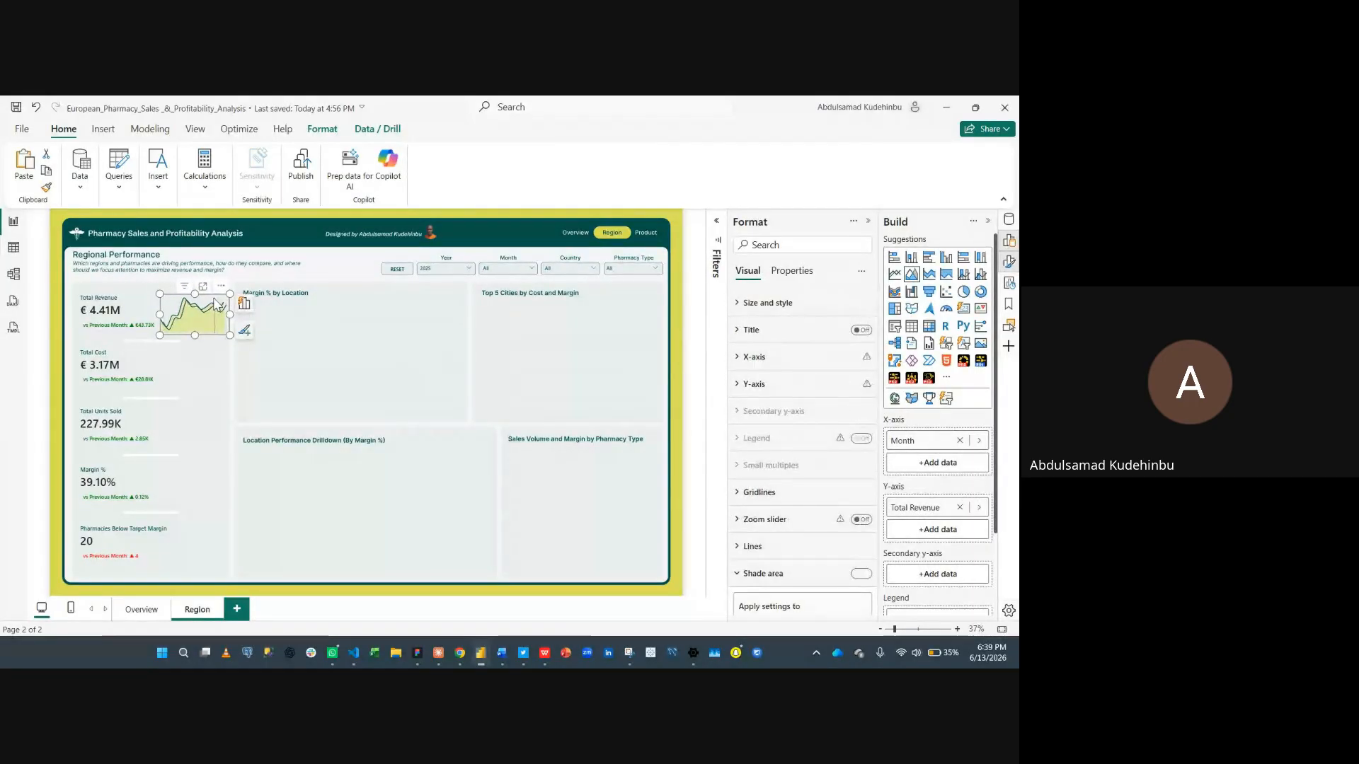
left_click_drag(210, 297, 210, 354)
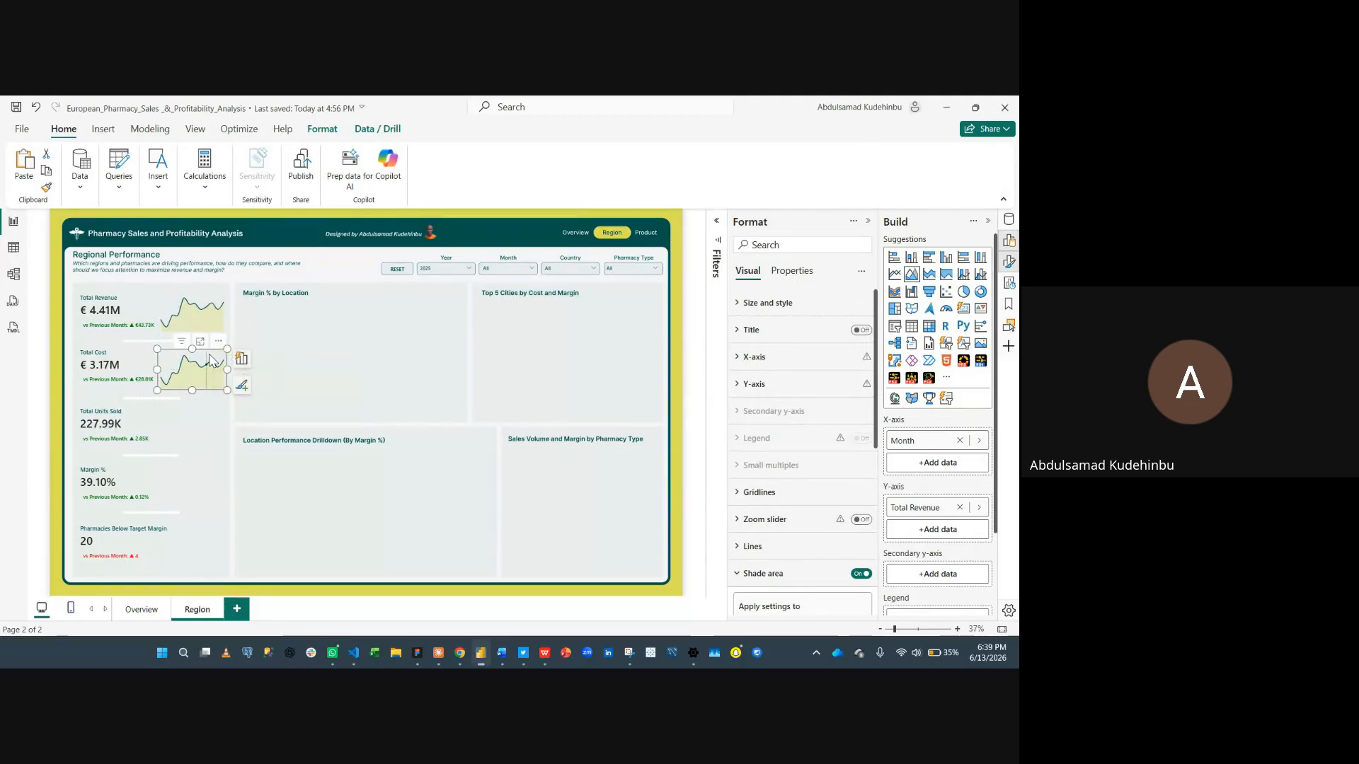
key("ctrl+v")
left_click_drag(207, 297, 206, 412)
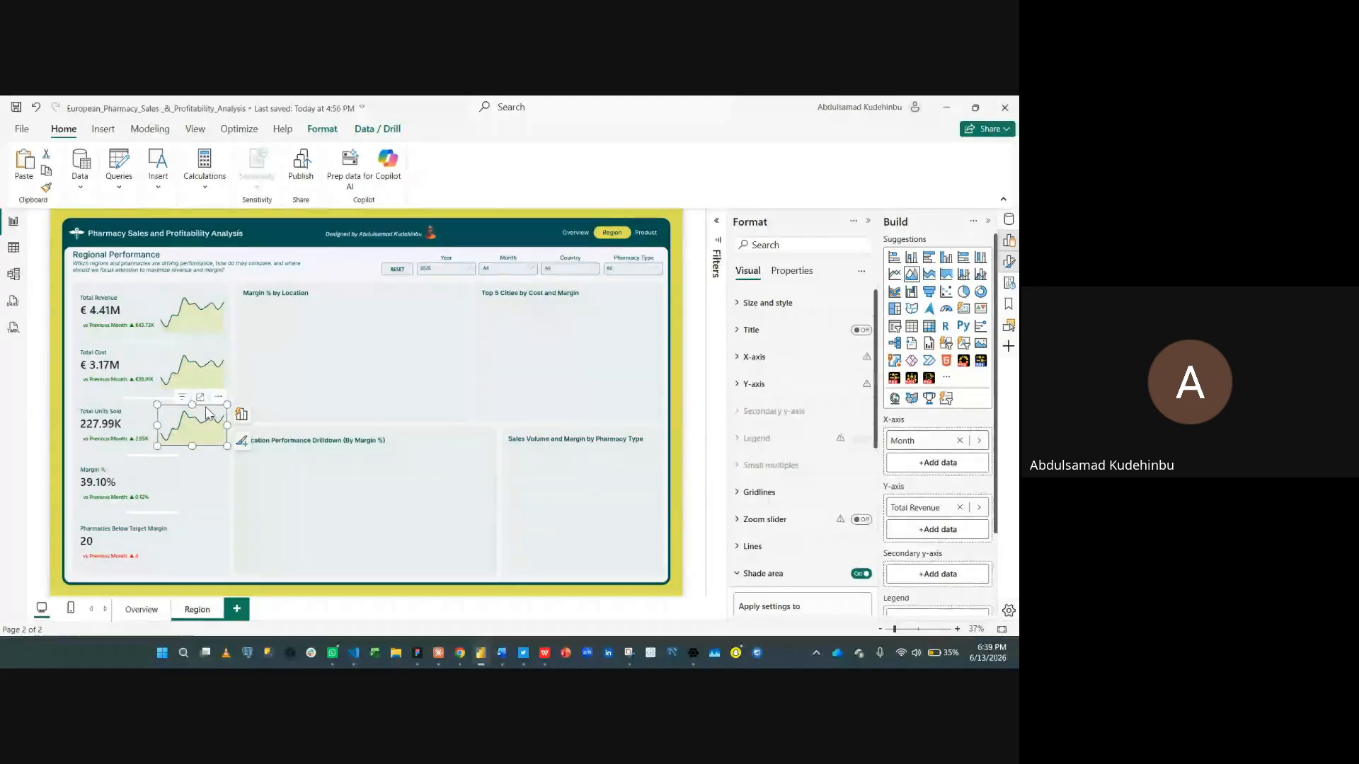
left_click_drag(206, 407, 213, 466)
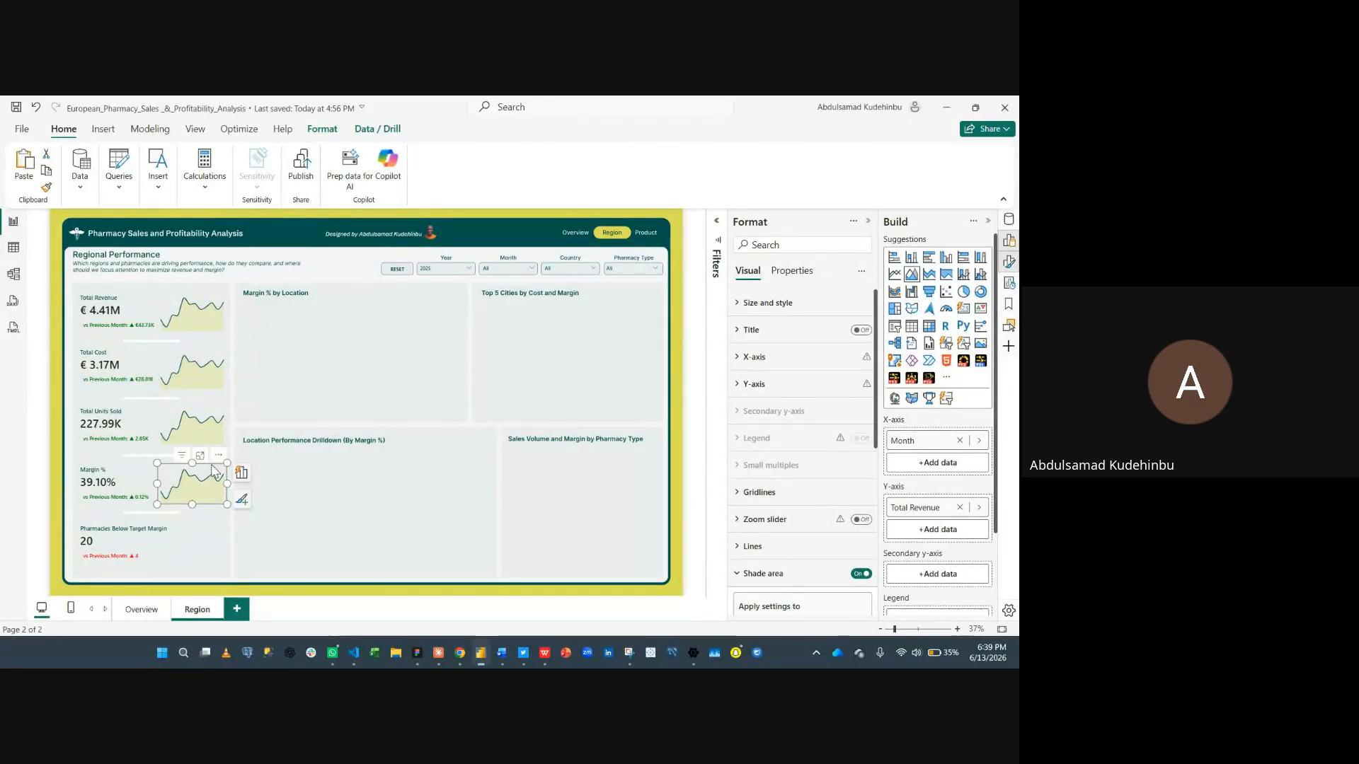
key("ctrl+v")
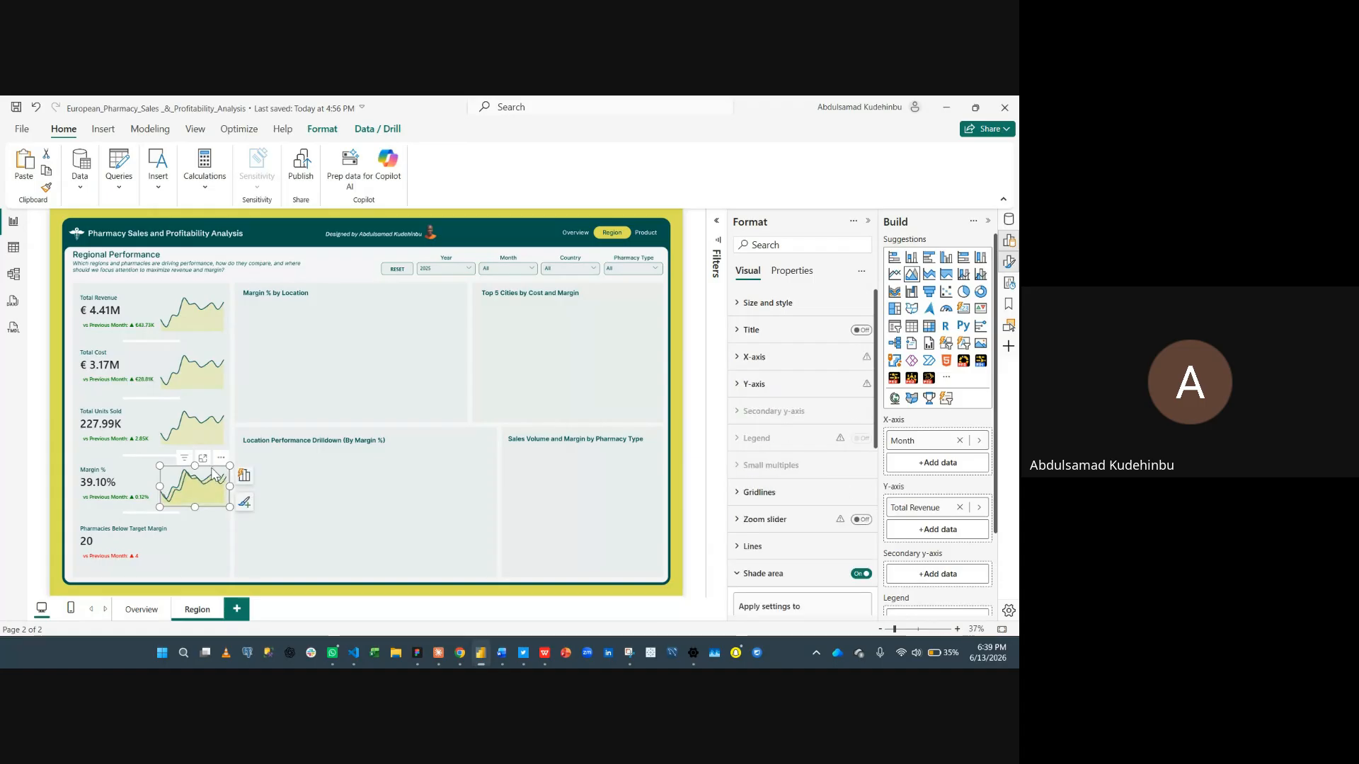
left_click_drag(213, 472, 213, 540)
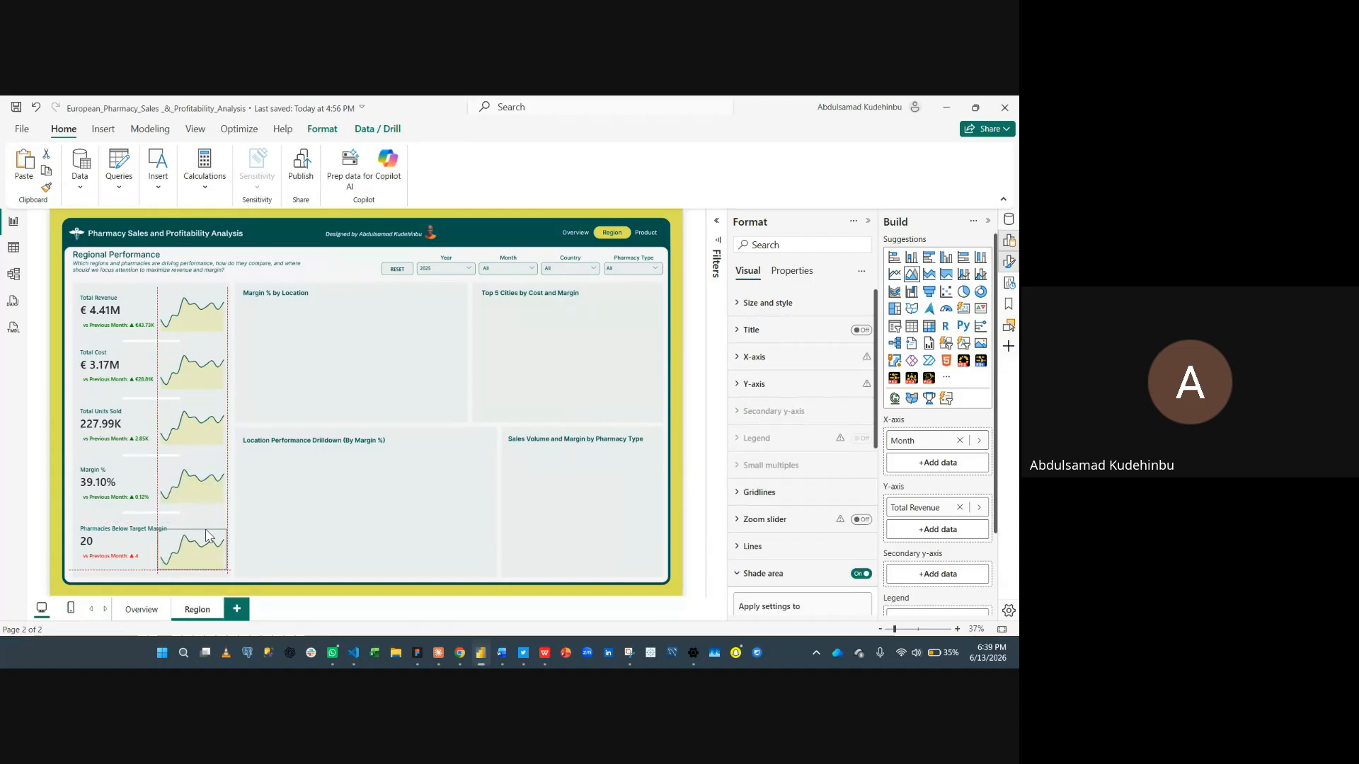
- Replace the Total Cost card chart's y-axis field Total Revenue with the Total Cost measure
left_click(201, 360)
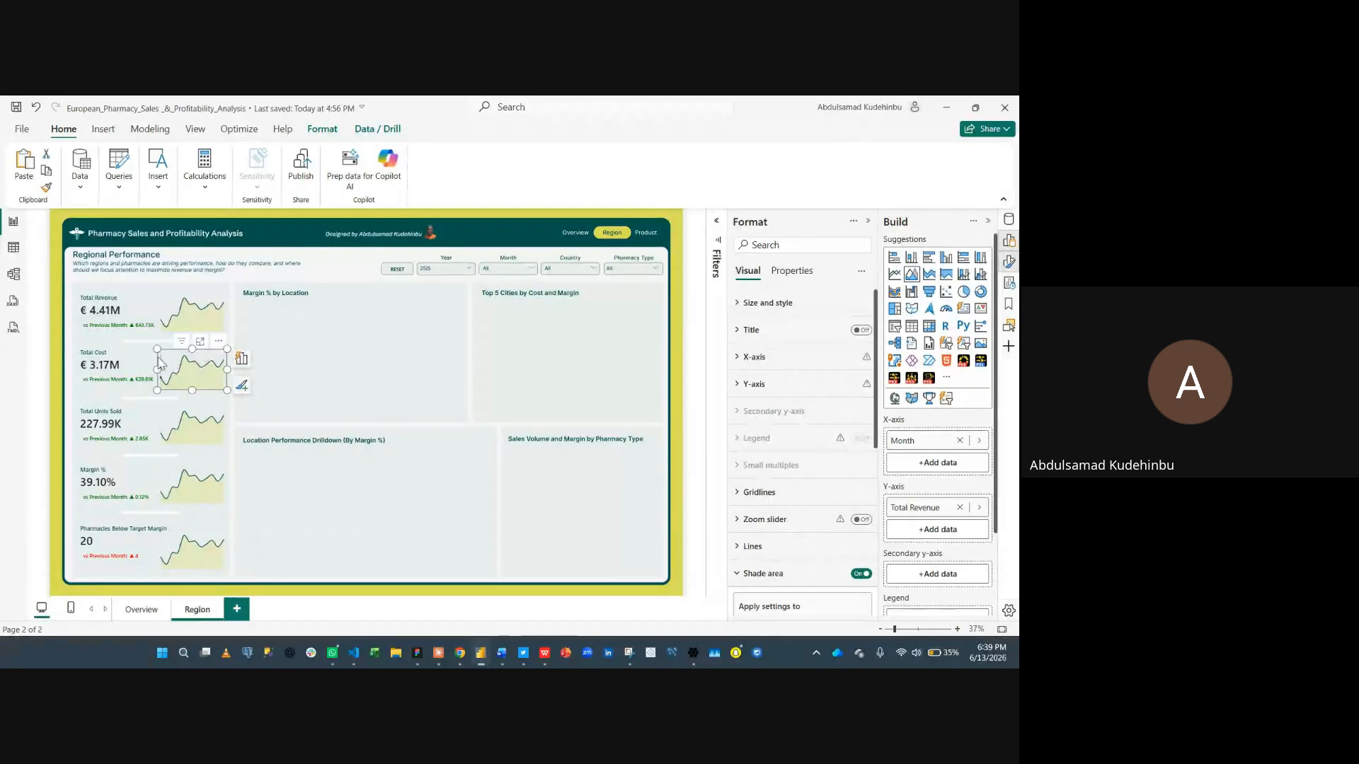
left_click(960, 508)
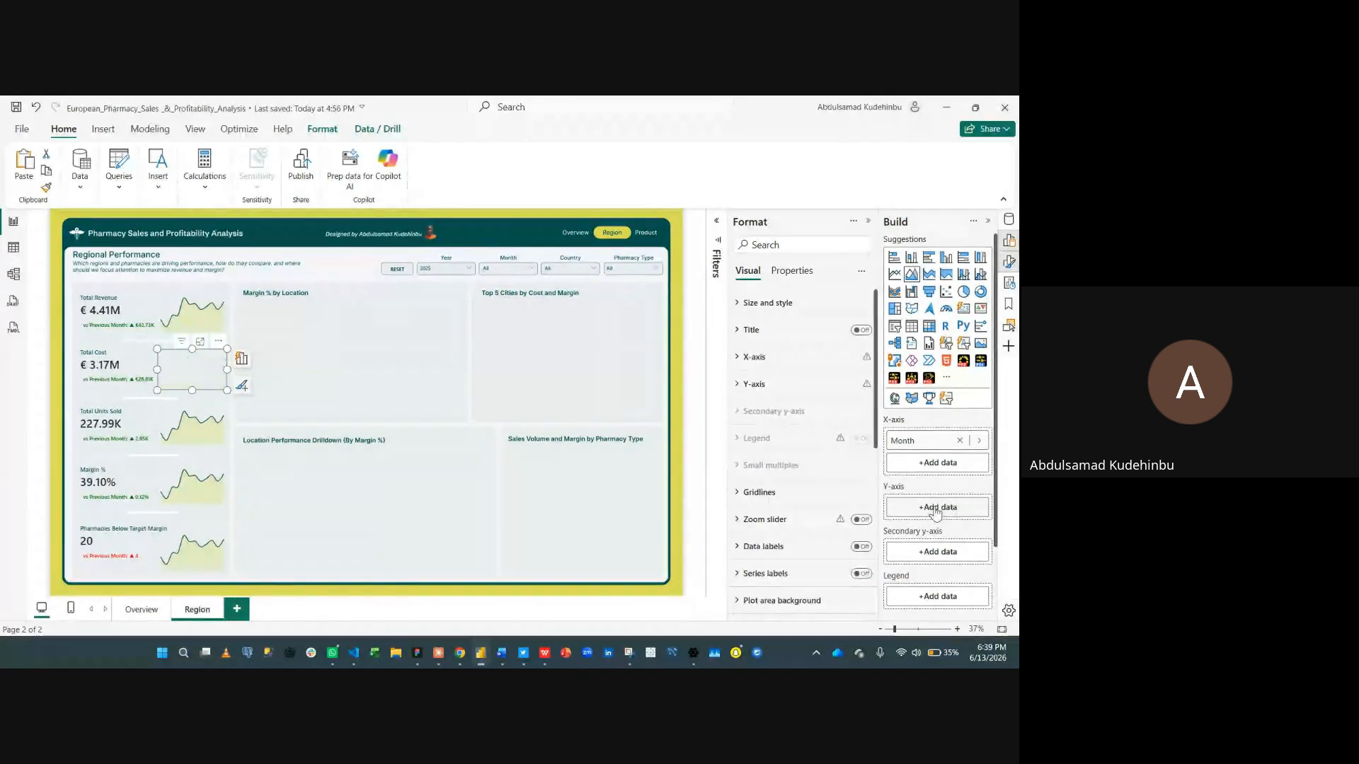
left_click(935, 510)
type("total")
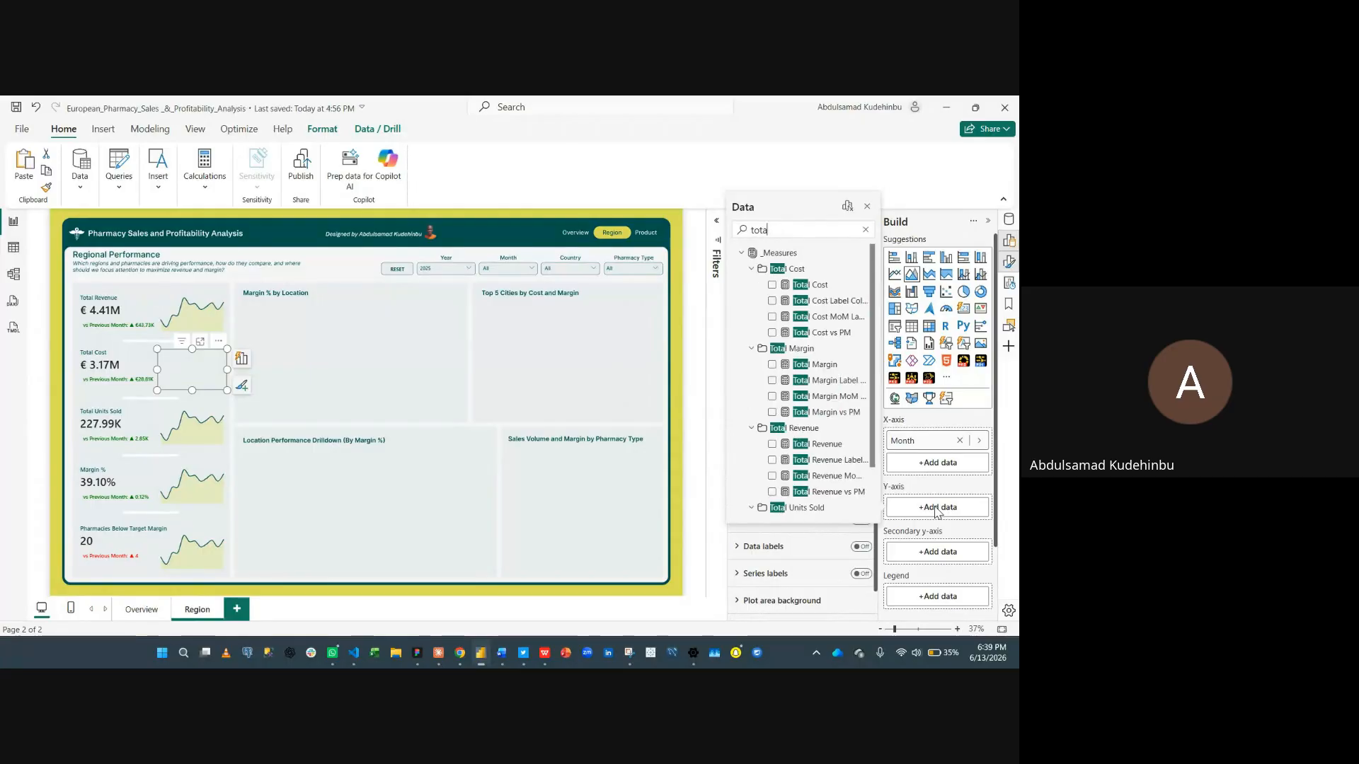
left_click(772, 286)
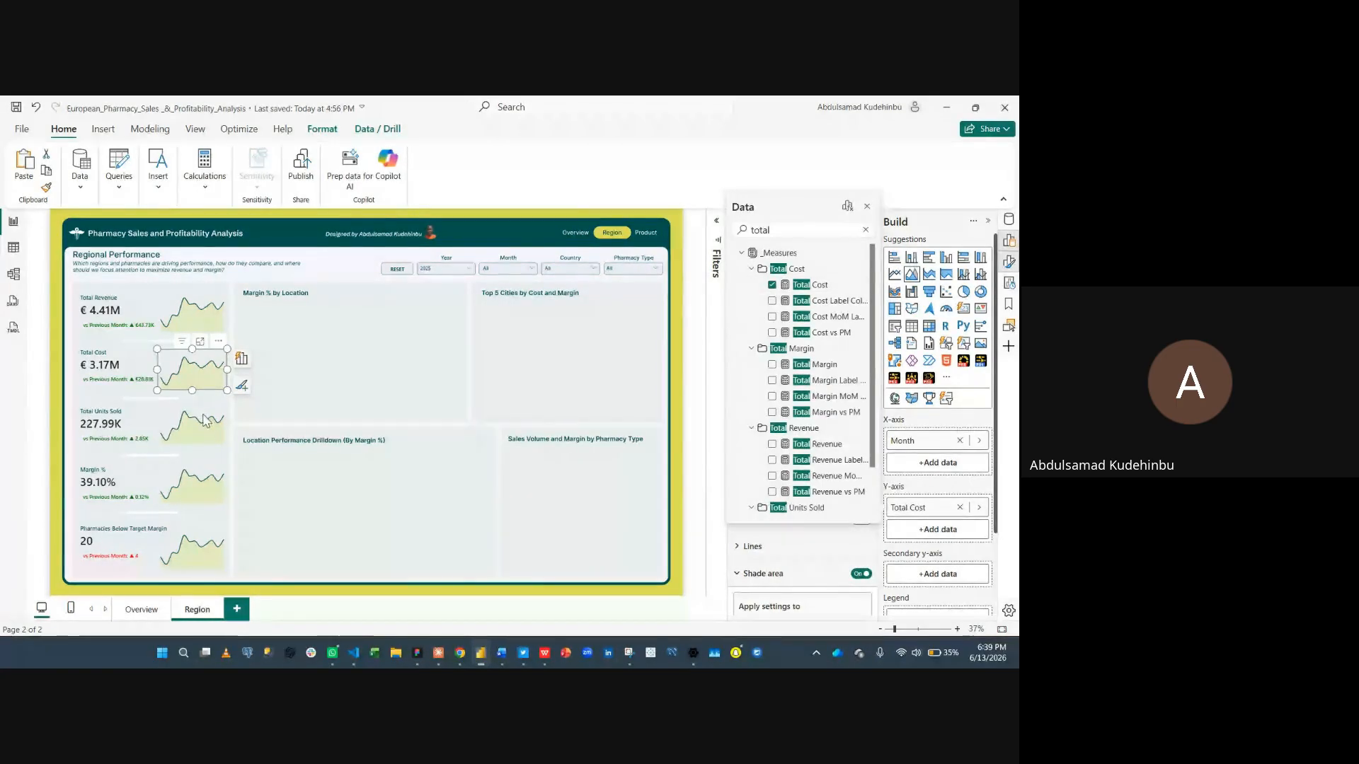
left_click(359, 395)
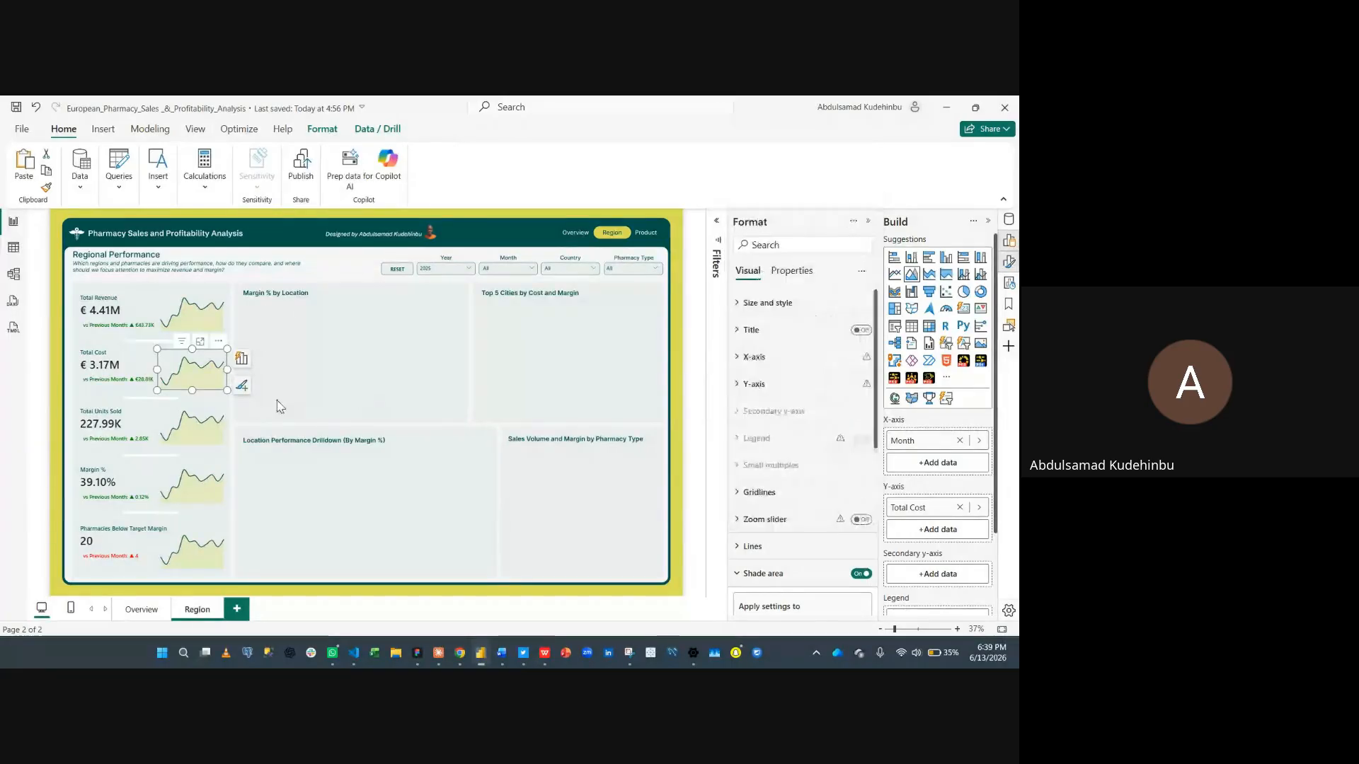
- Replace the Total Units Sold card chart's y-axis field Total Revenue with the Total Units Sold measure
left_click(207, 411)
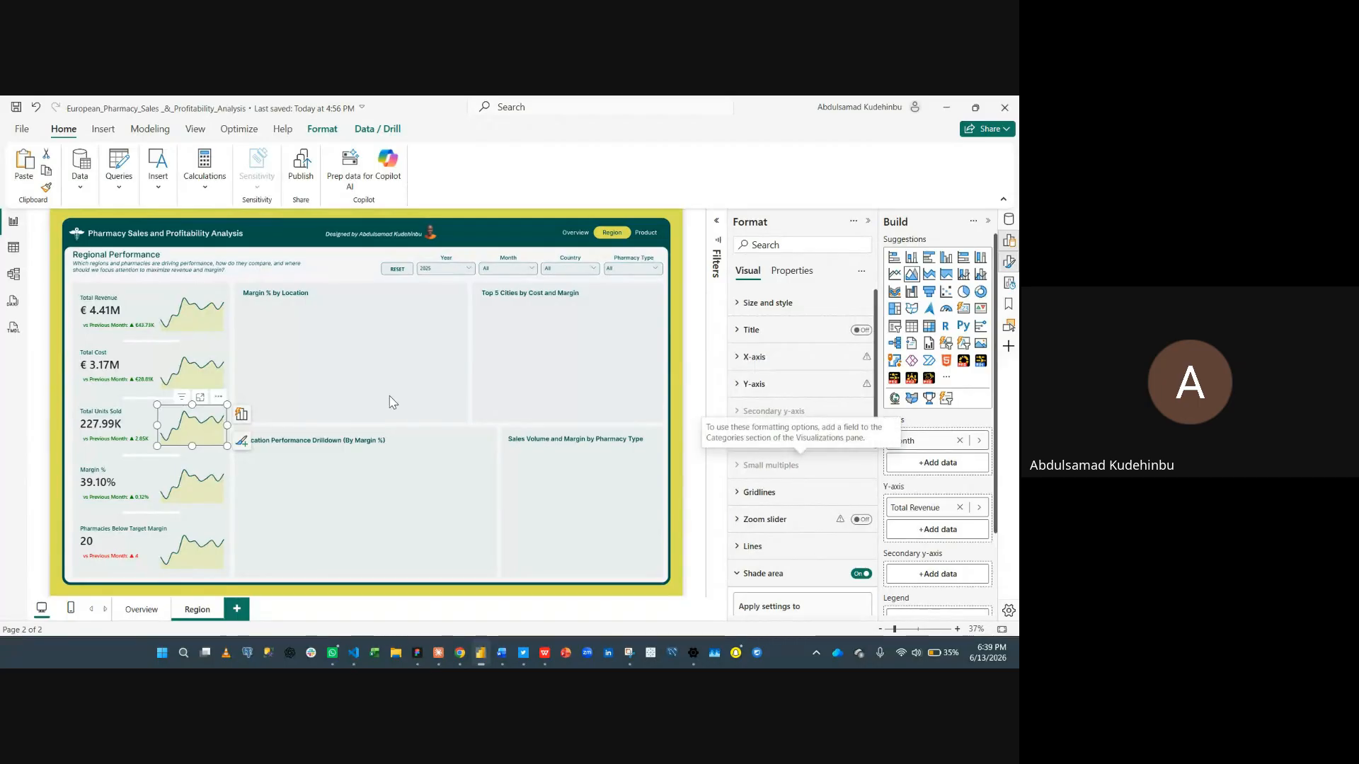
left_click(200, 358)
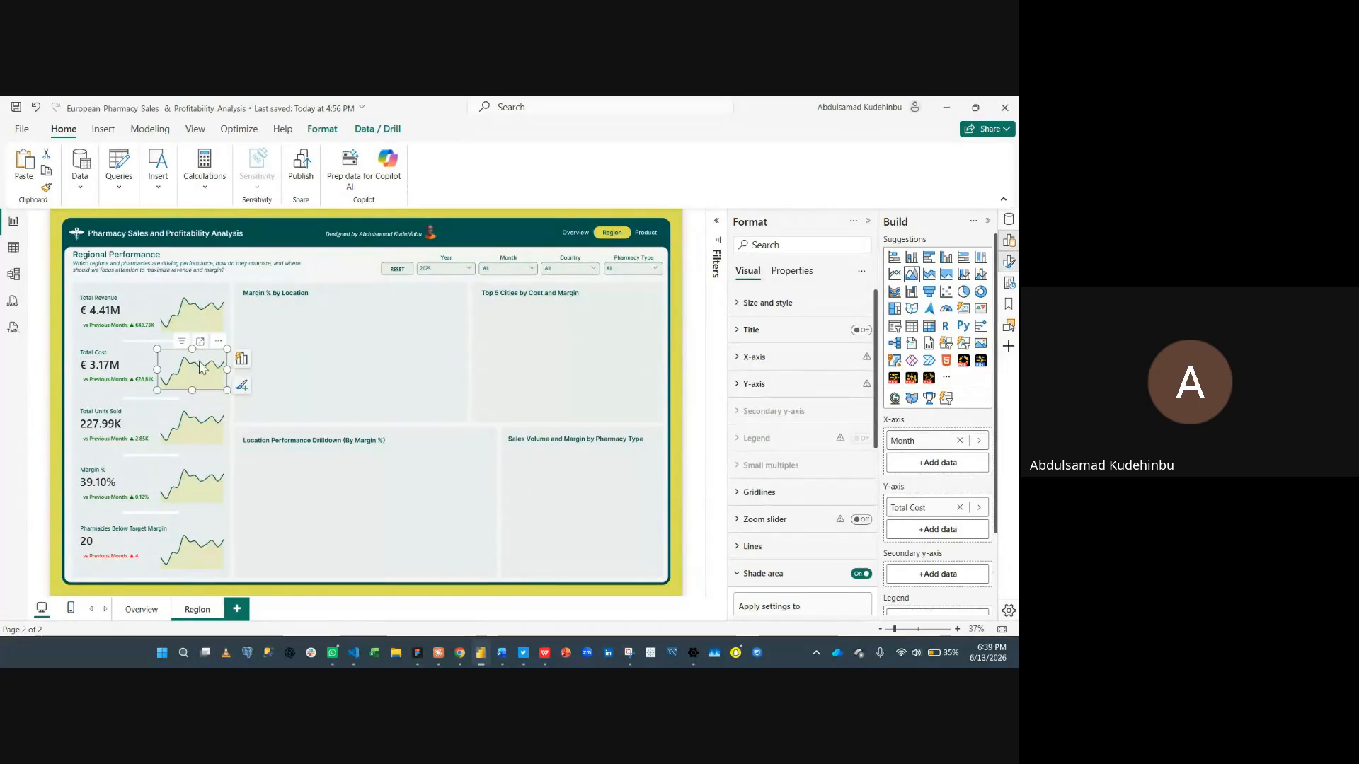
left_click(216, 414)
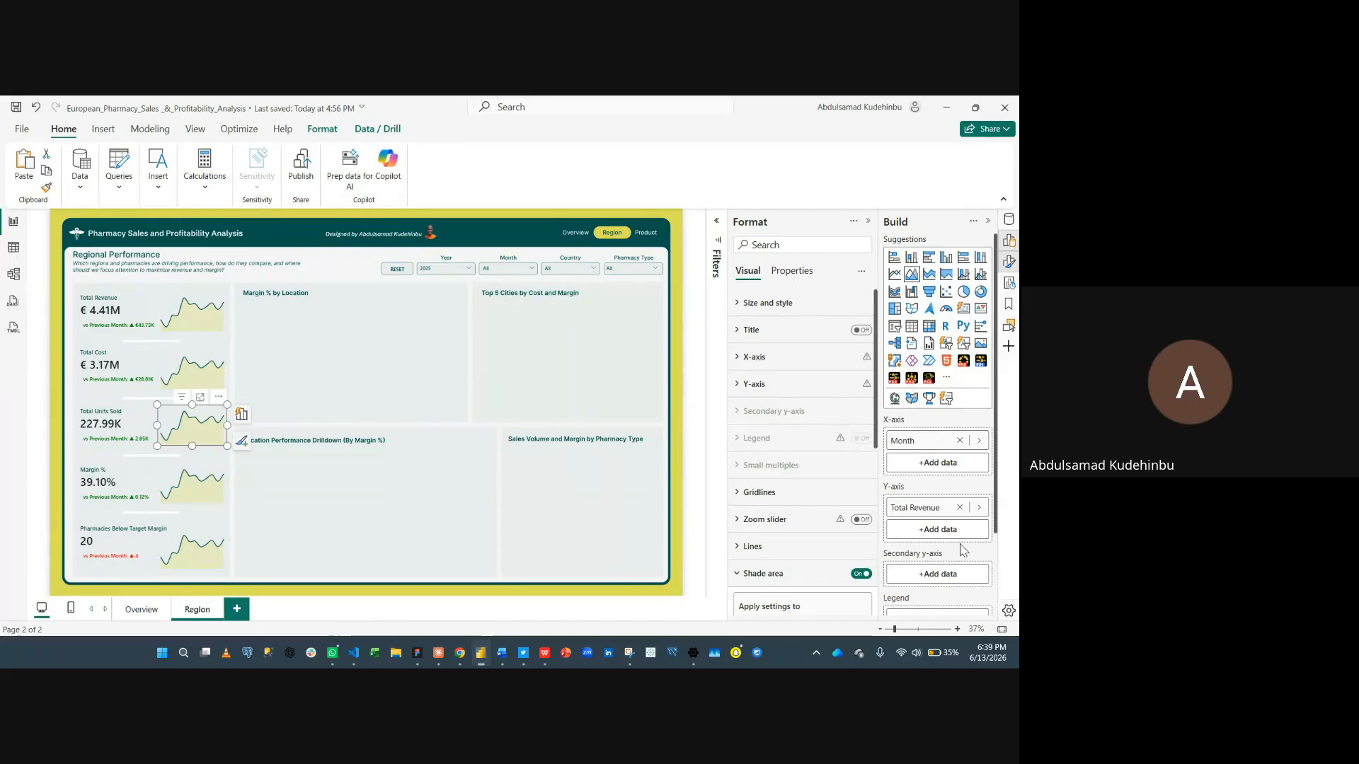
left_click(960, 511)
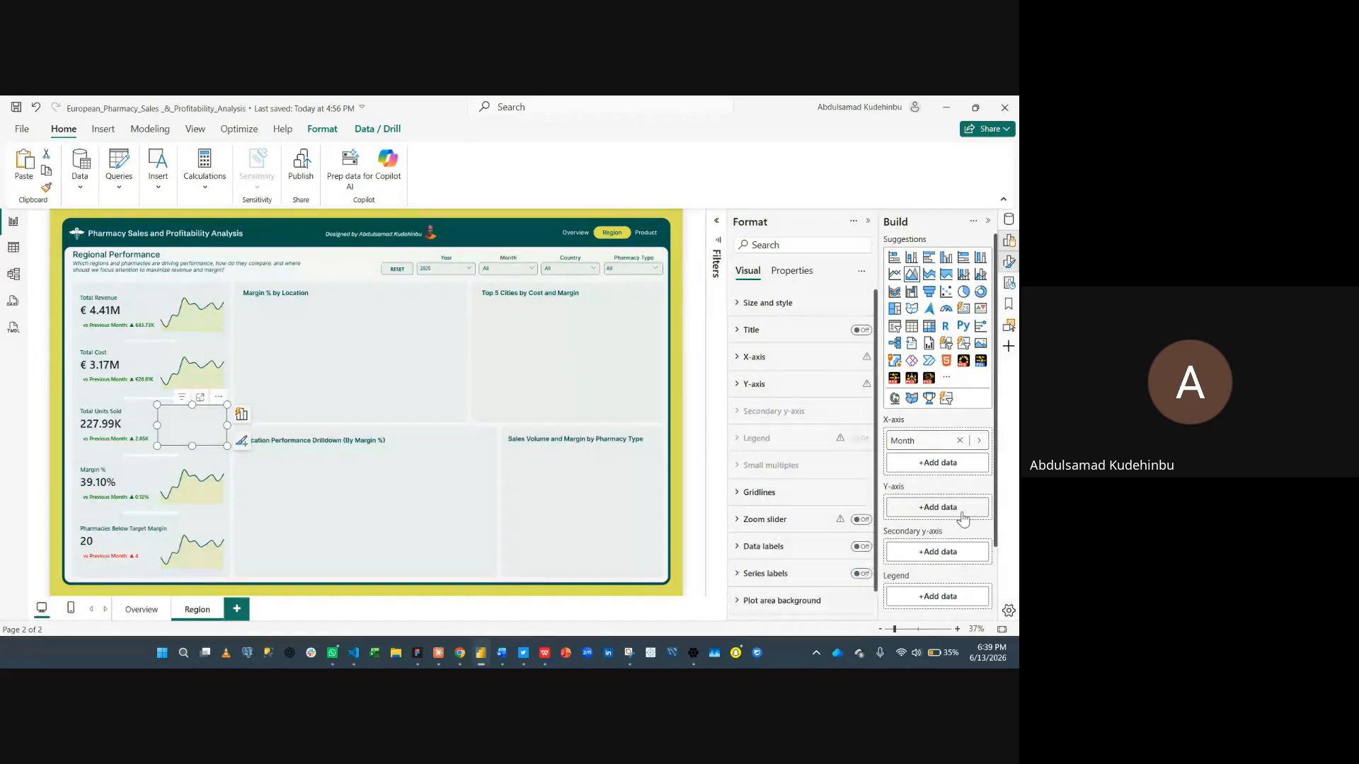
left_click(962, 514)
type("unit")
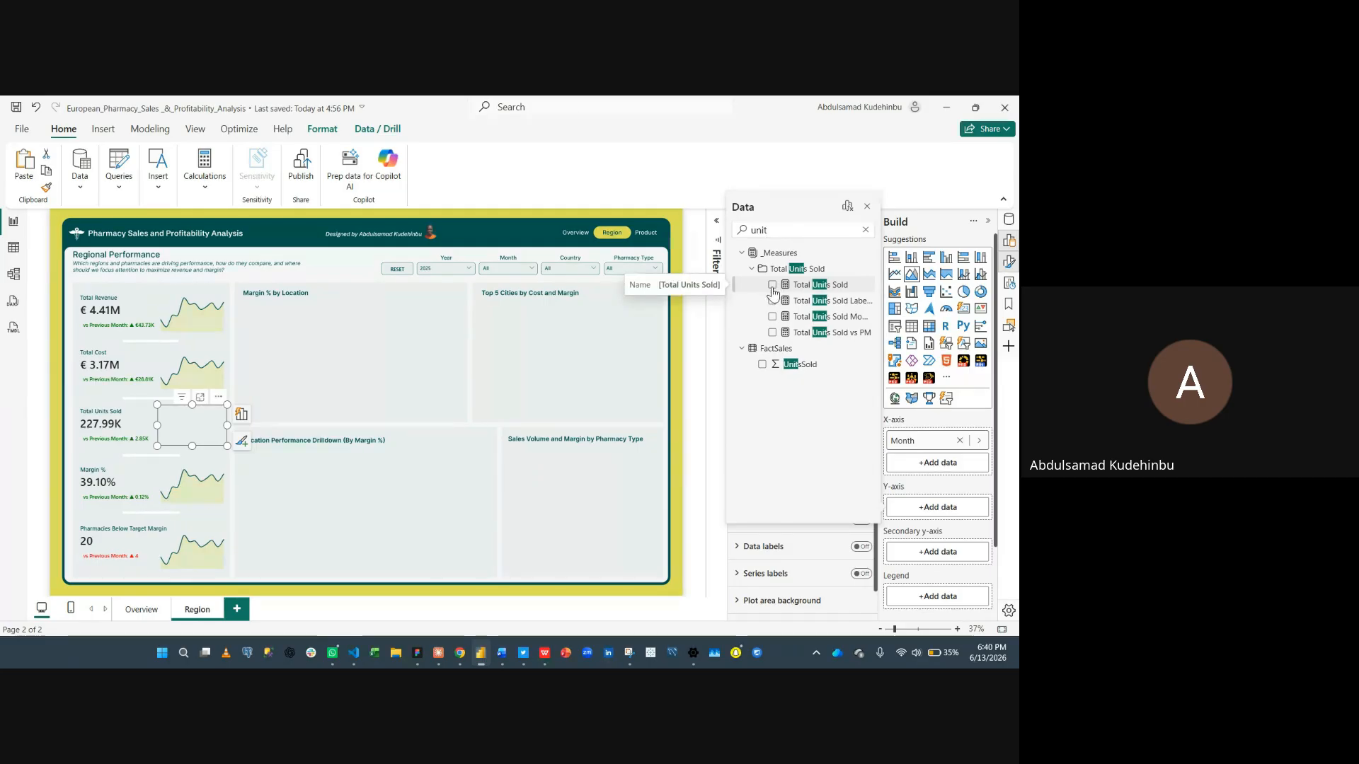
left_click(772, 286)
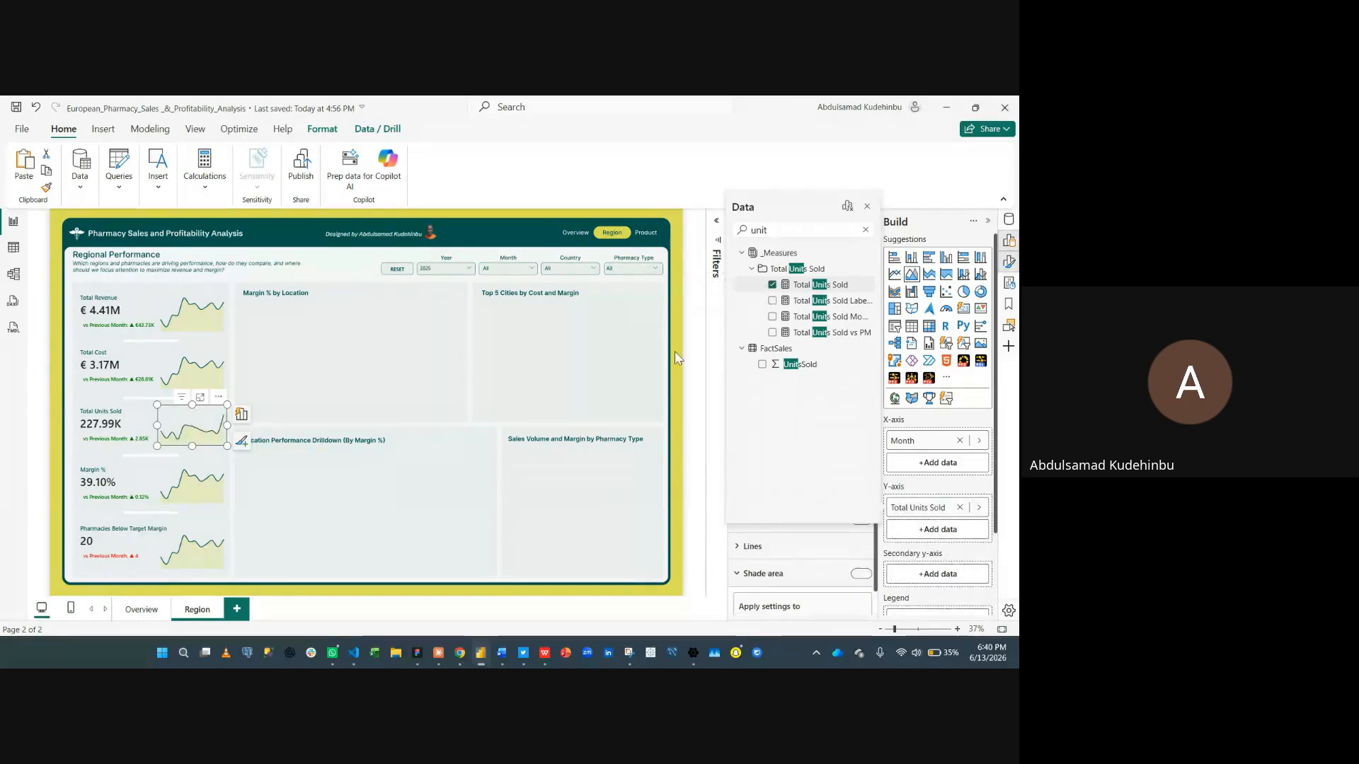
- Replace the Margin % card chart's y-axis field Total Revenue with the Margin % measure
left_click(203, 472)
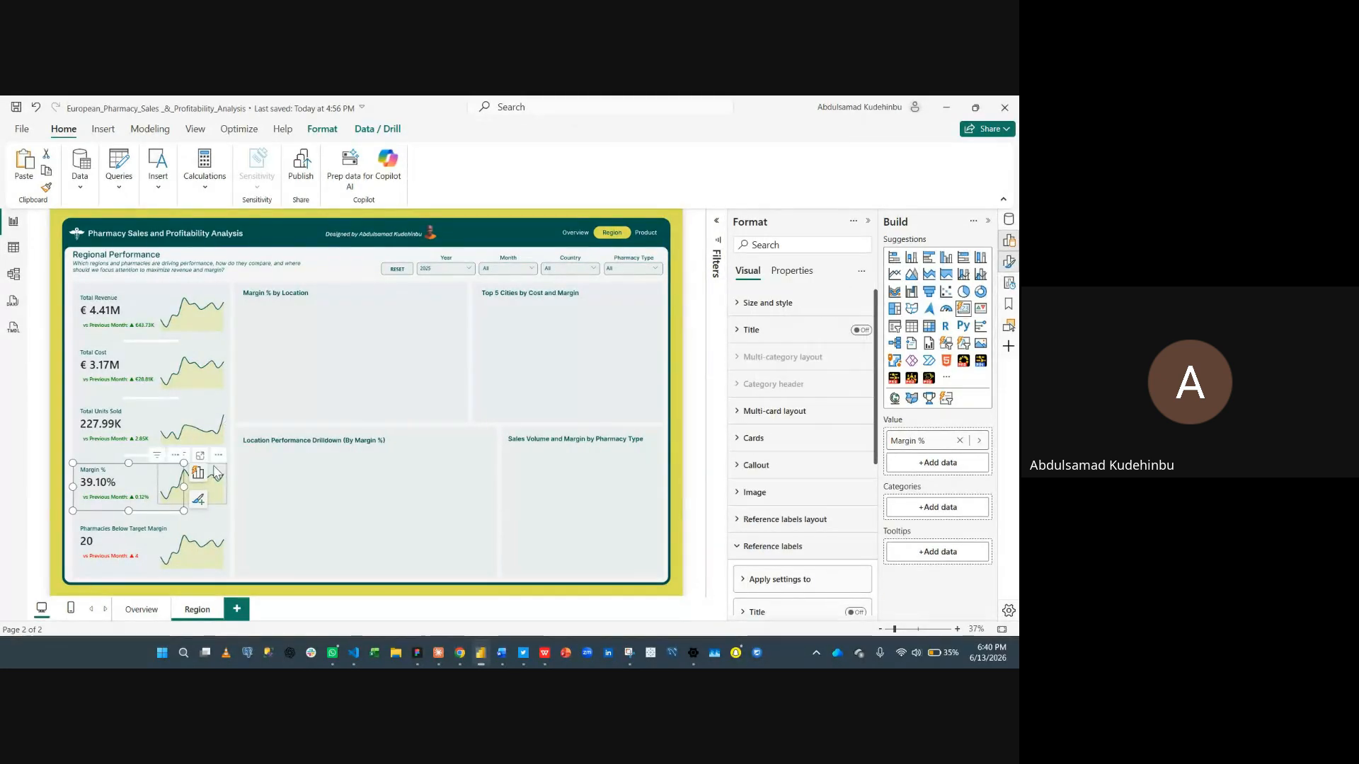
left_click(216, 472)
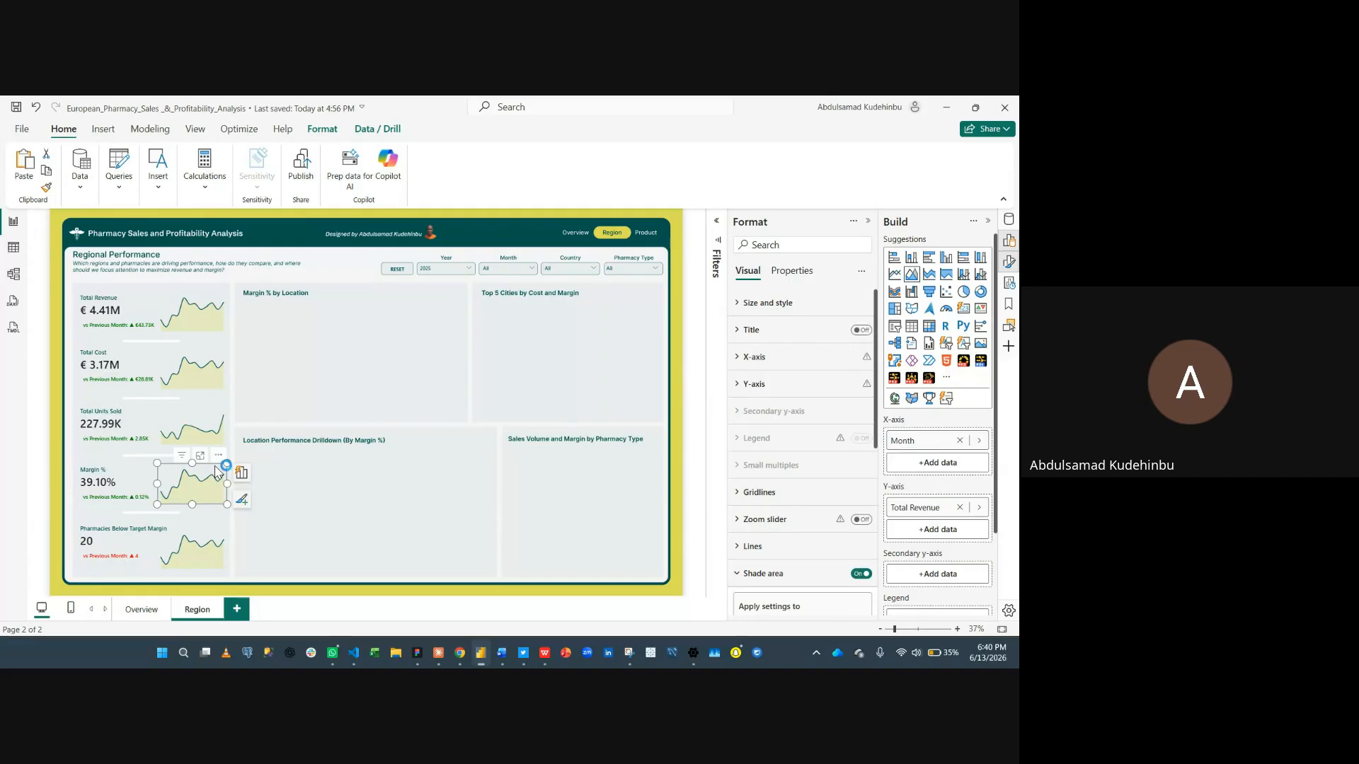
left_click(960, 507)
left_click(930, 507)
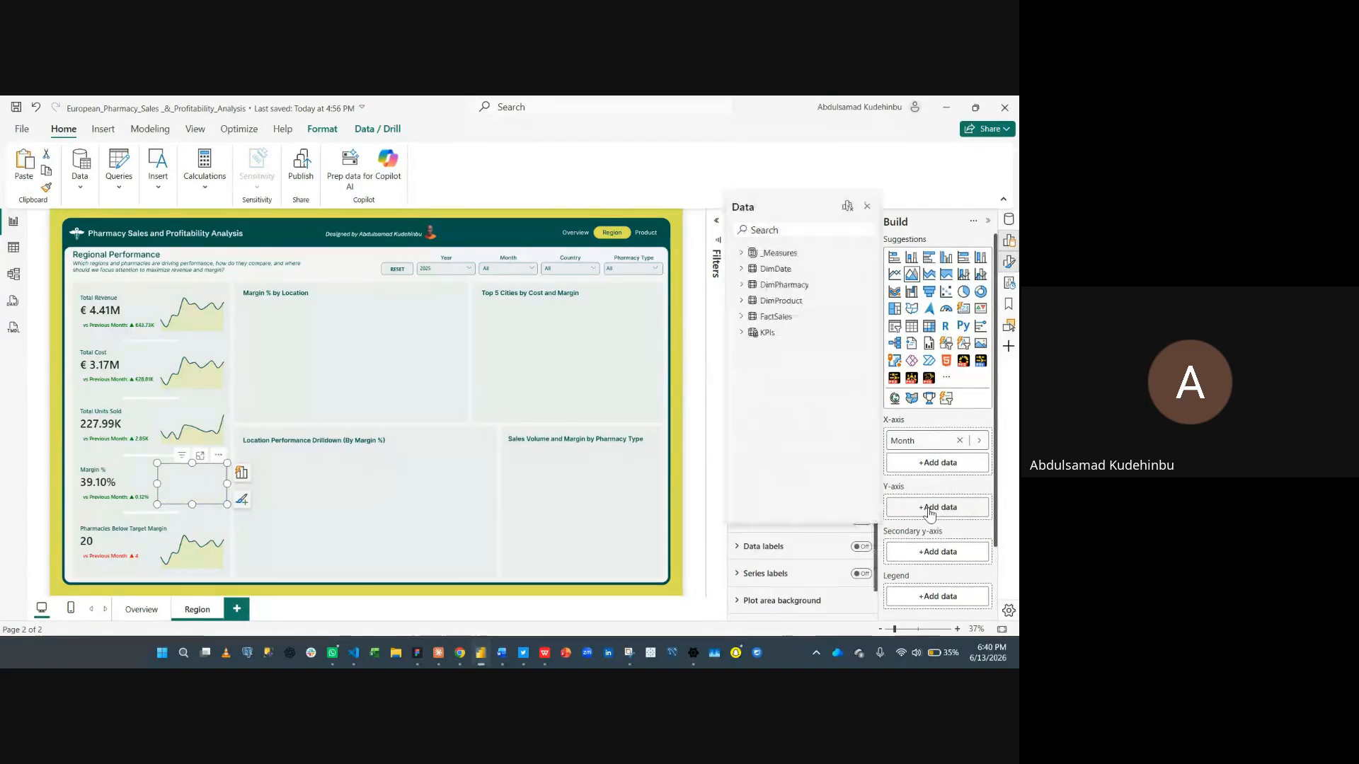
type("Marg")
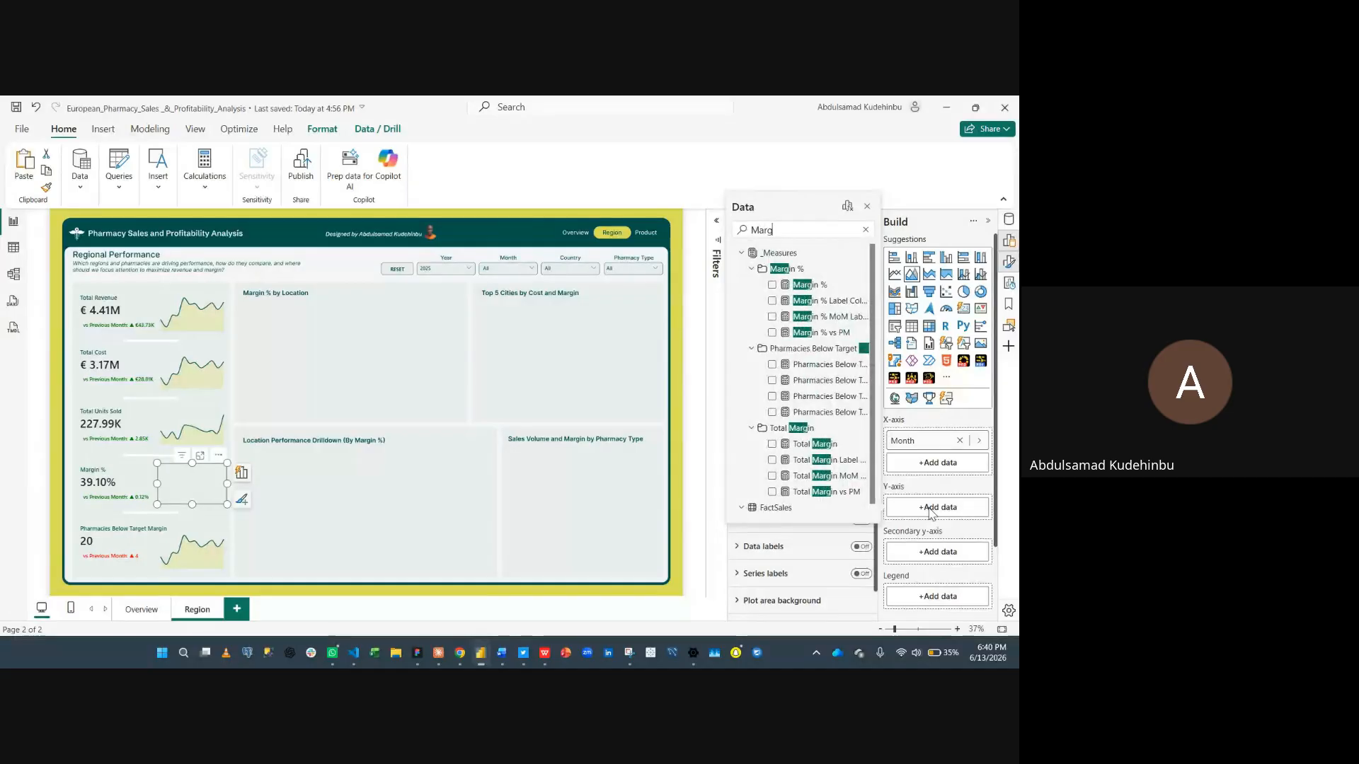
left_click(771, 286)
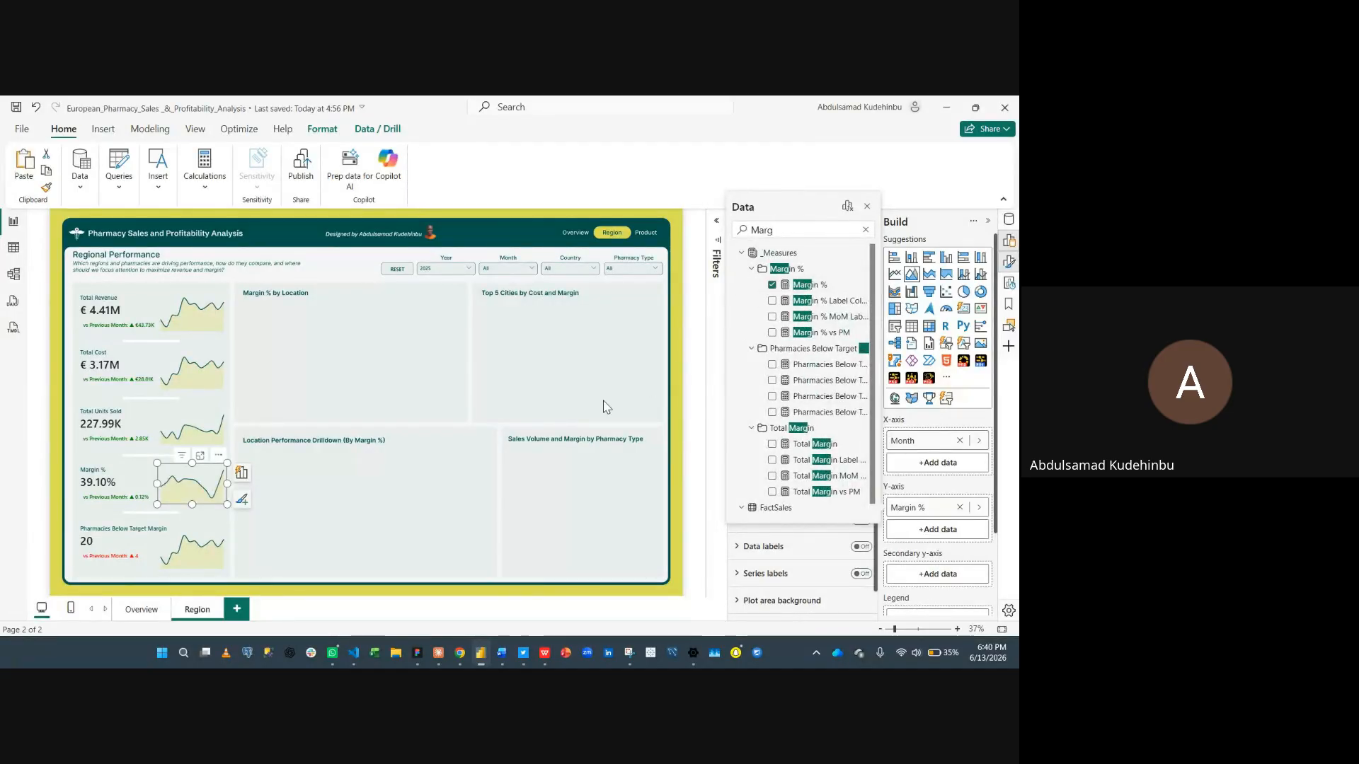
- Replace the Pharmacies Below Target Margin card chart's y-axis field with the Pharmacies Below Target Margin measure
left_click(200, 539)
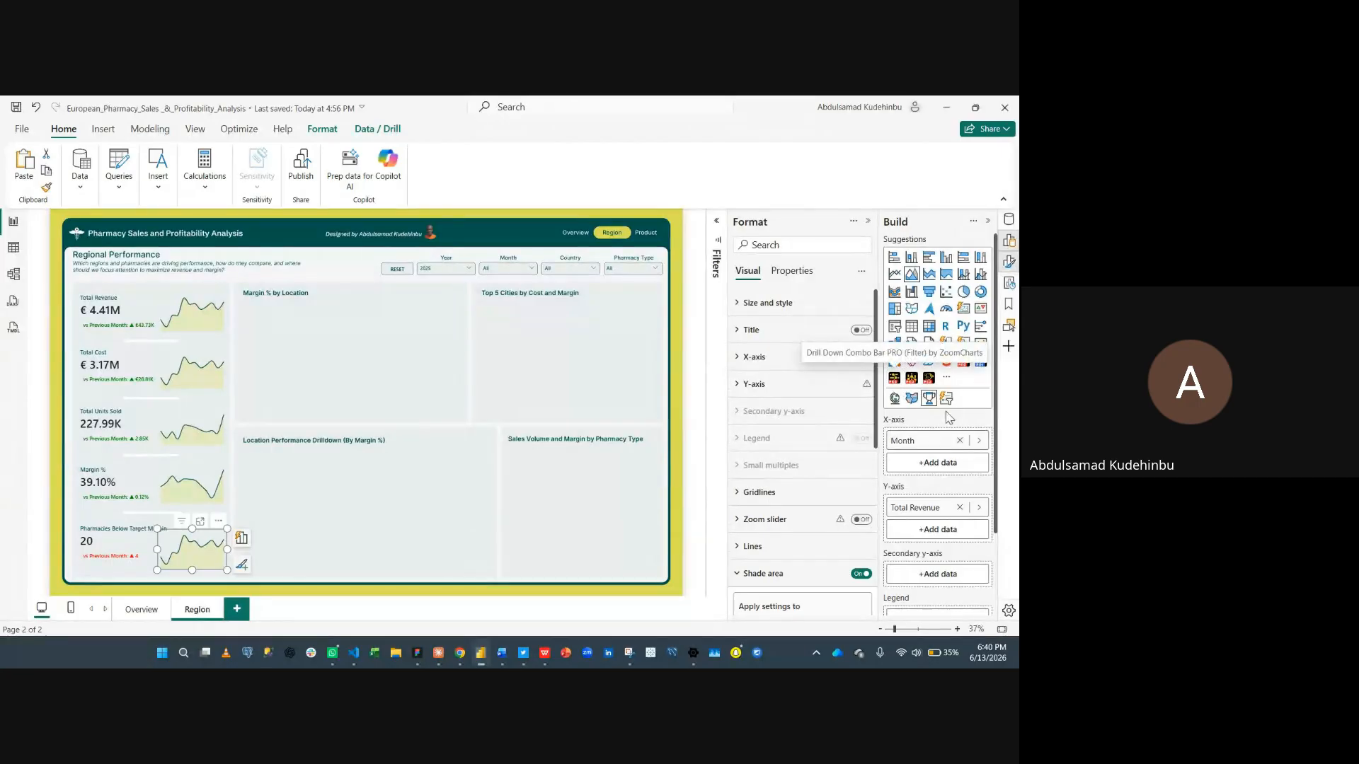
left_click(960, 509)
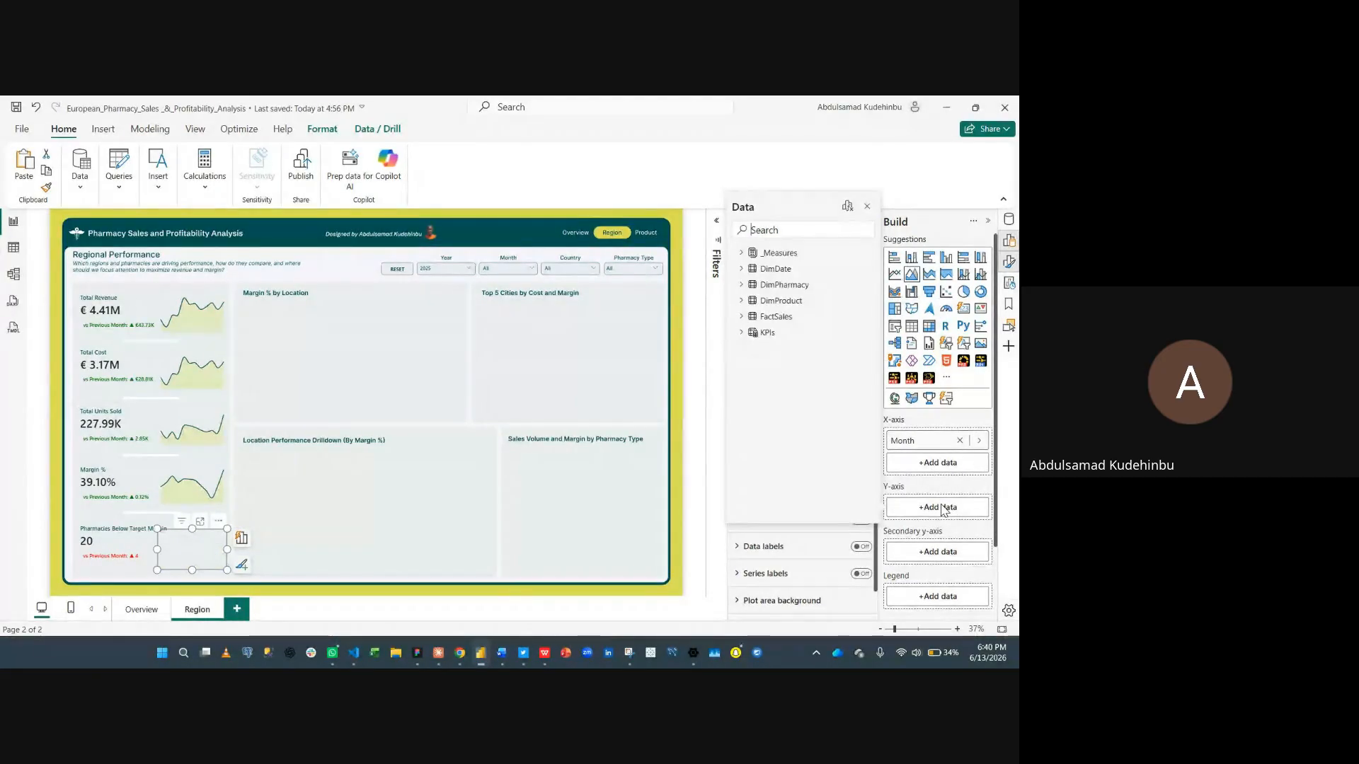
type("pha")
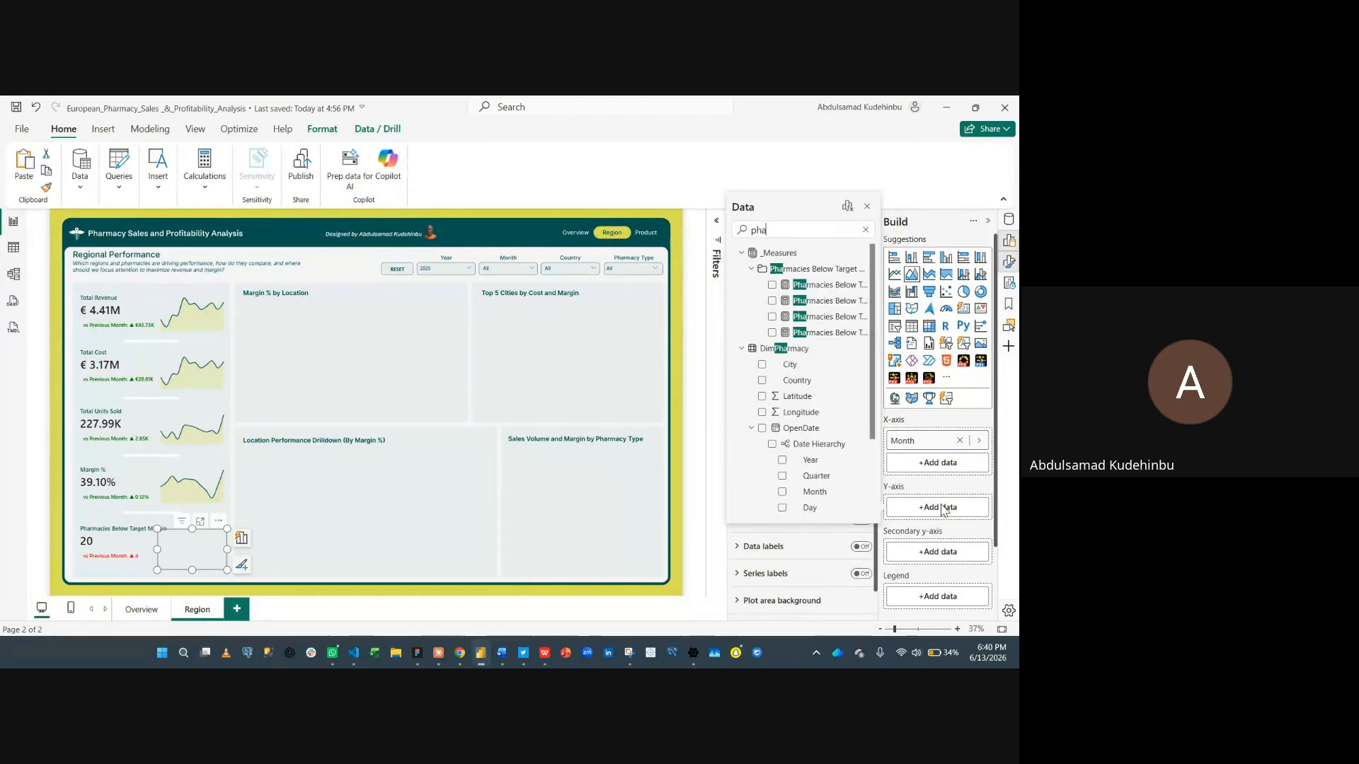
type("rma")
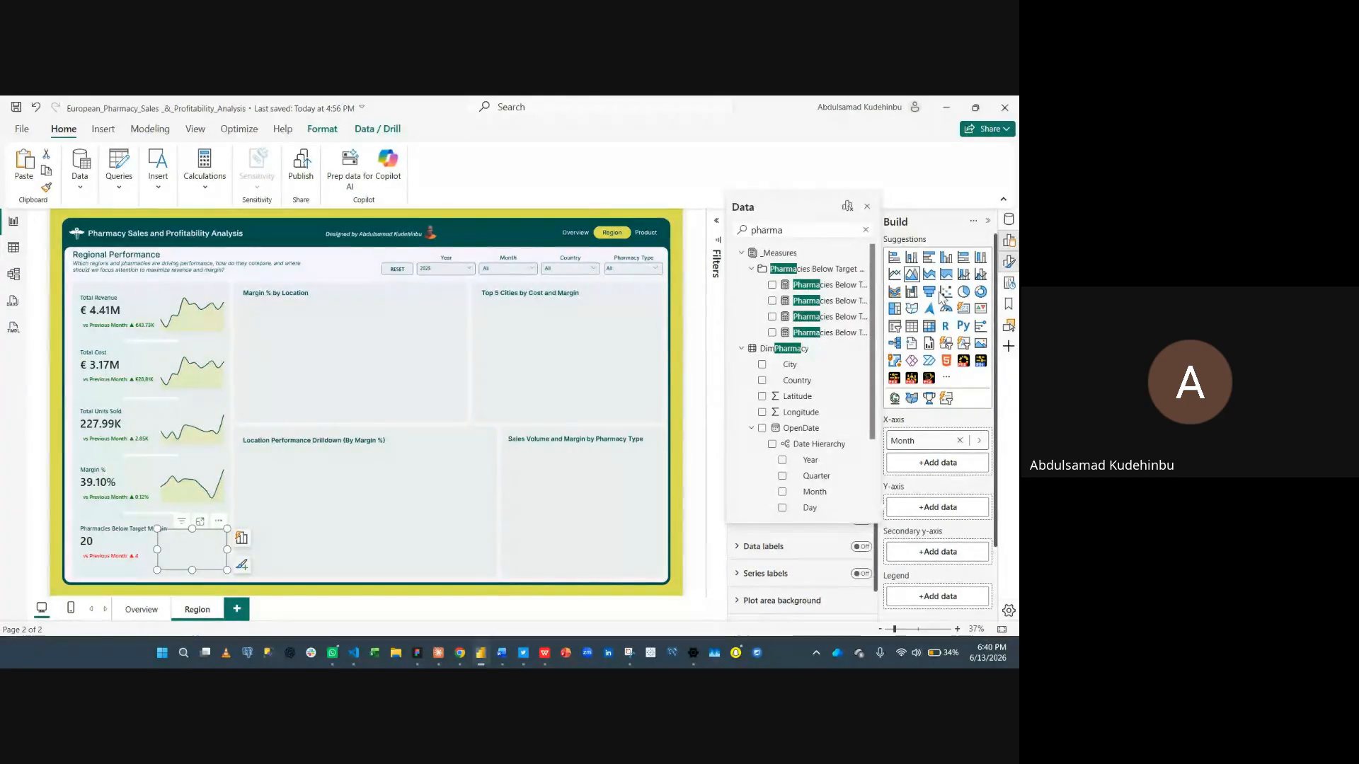
left_click(772, 285)
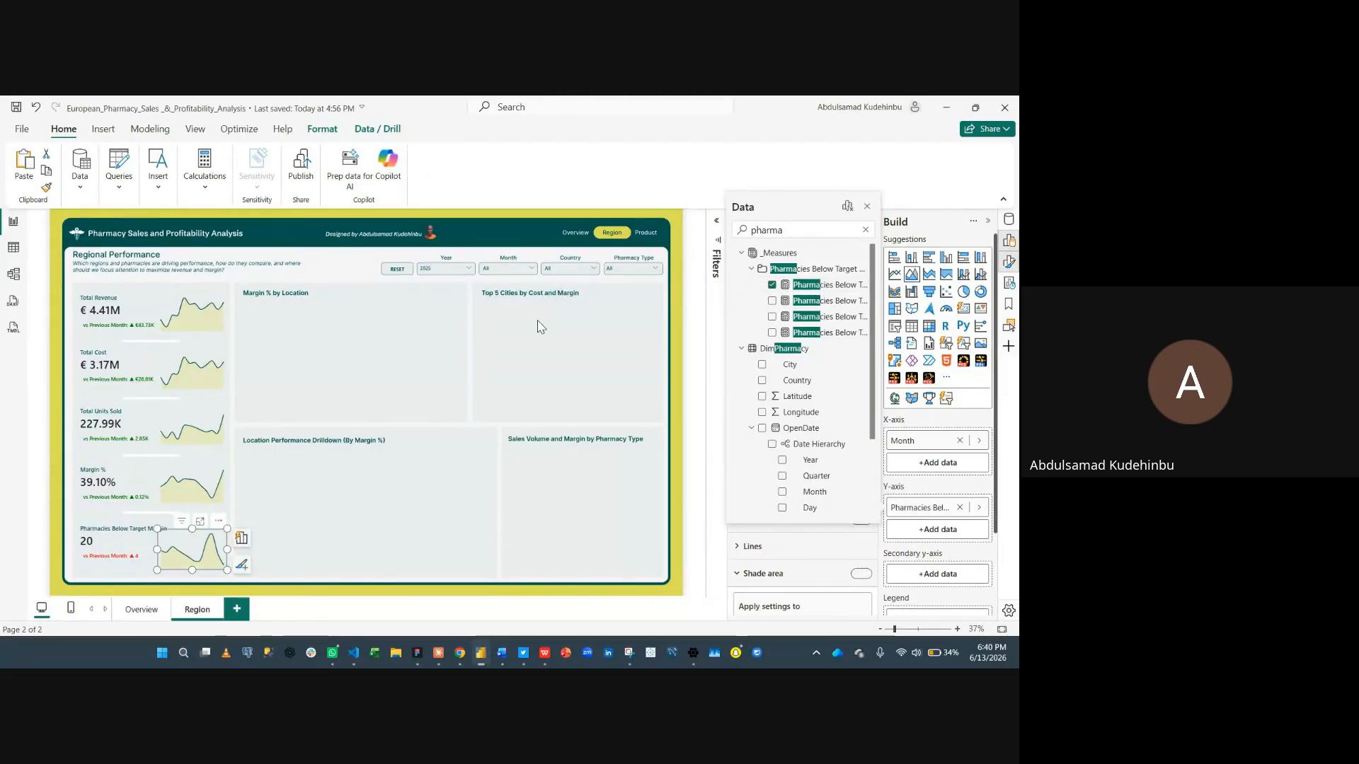
- Filter the page's Month slicer to March
left_click(322, 415)
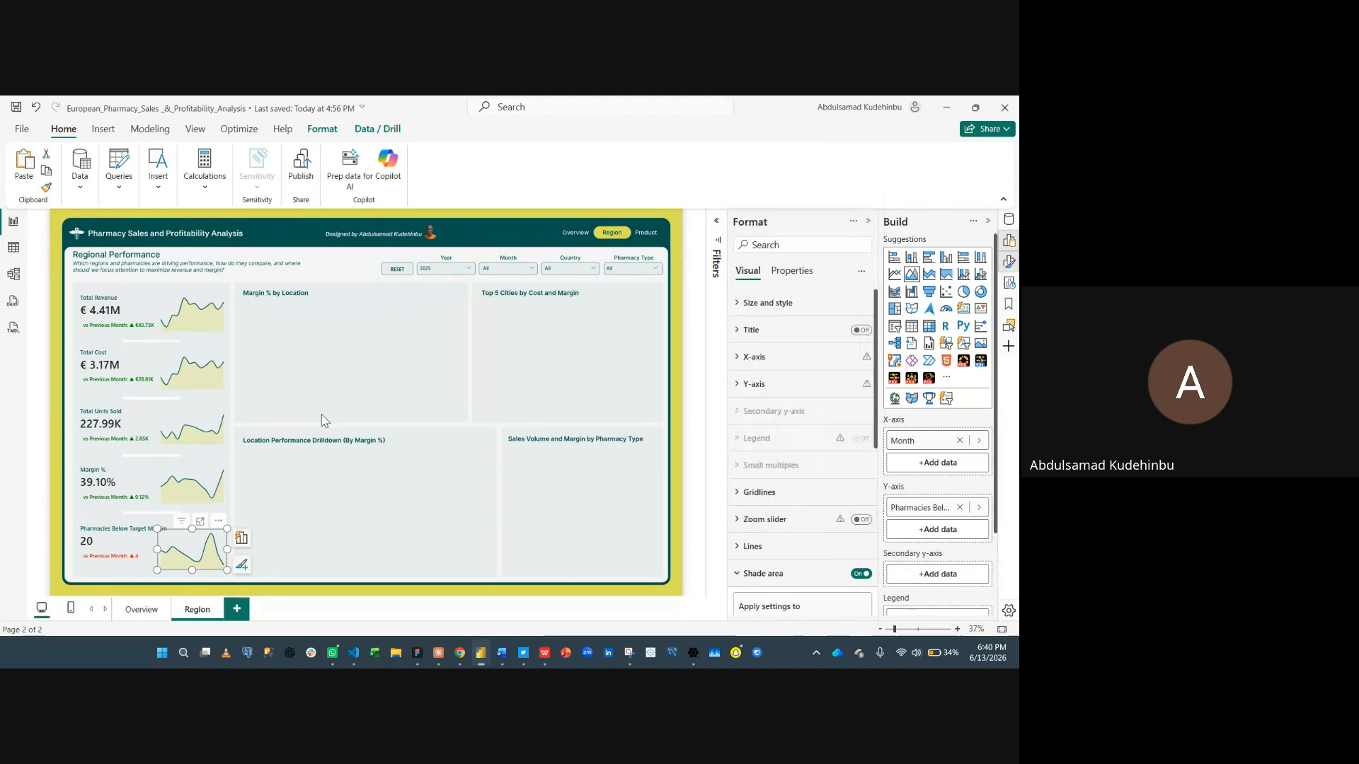
left_click(304, 372)
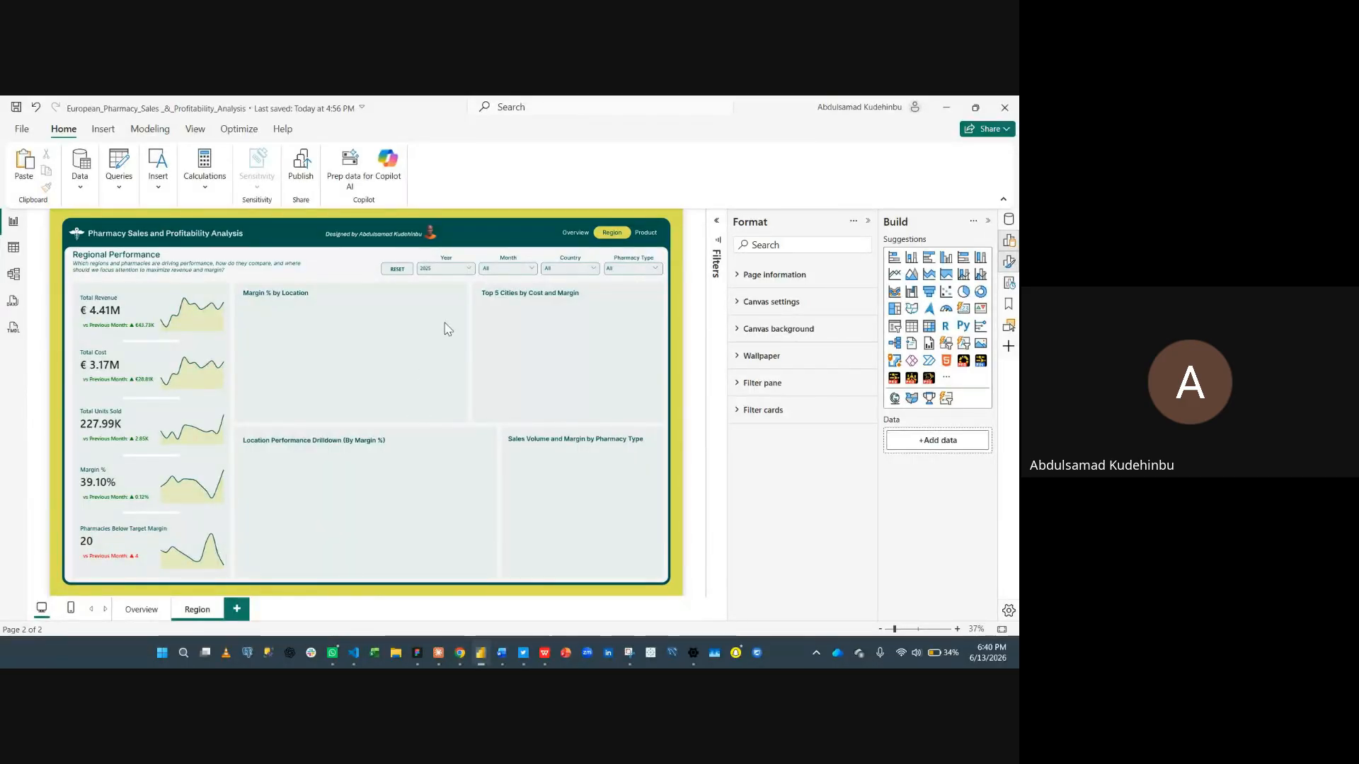
left_click(508, 271)
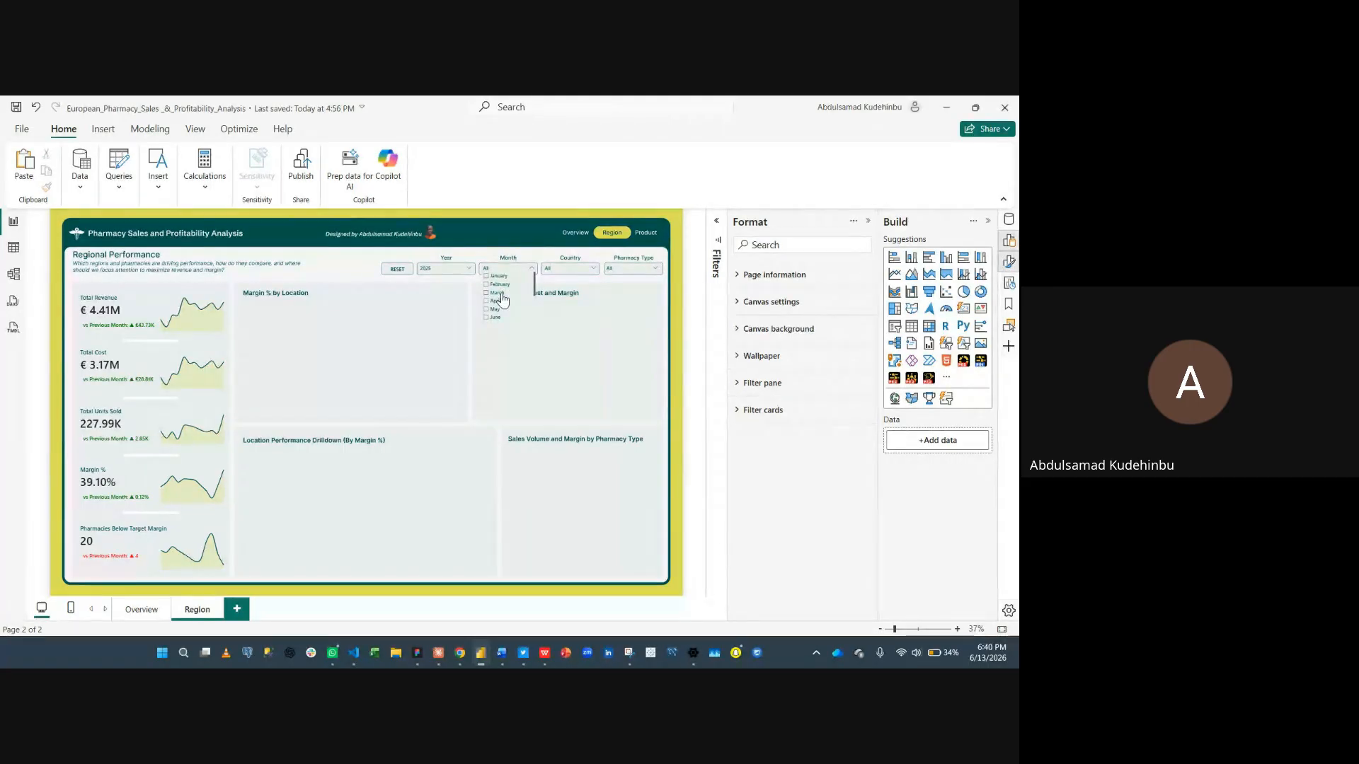
left_click(500, 293)
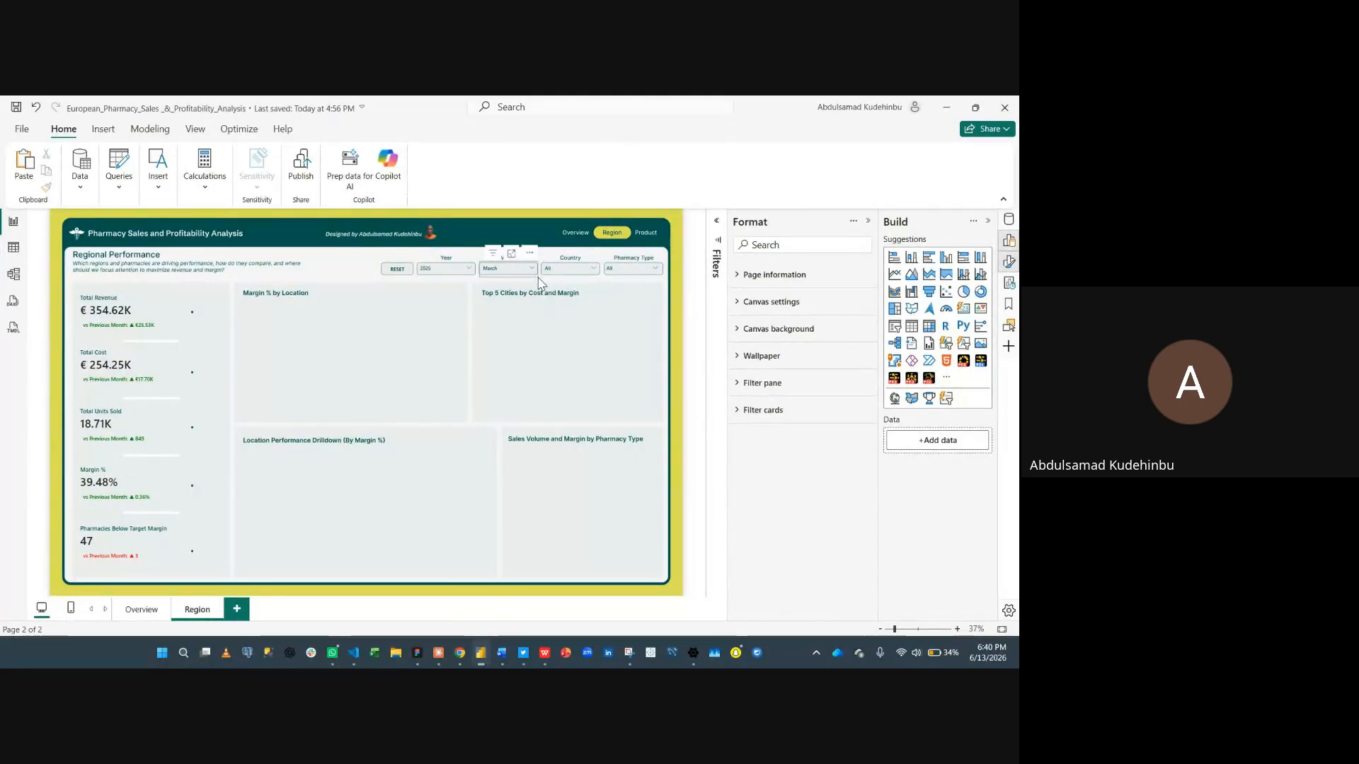
- Edit the Month slicer's interactions so it does not filter any of the five KPI sparkline charts
left_click(537, 280)
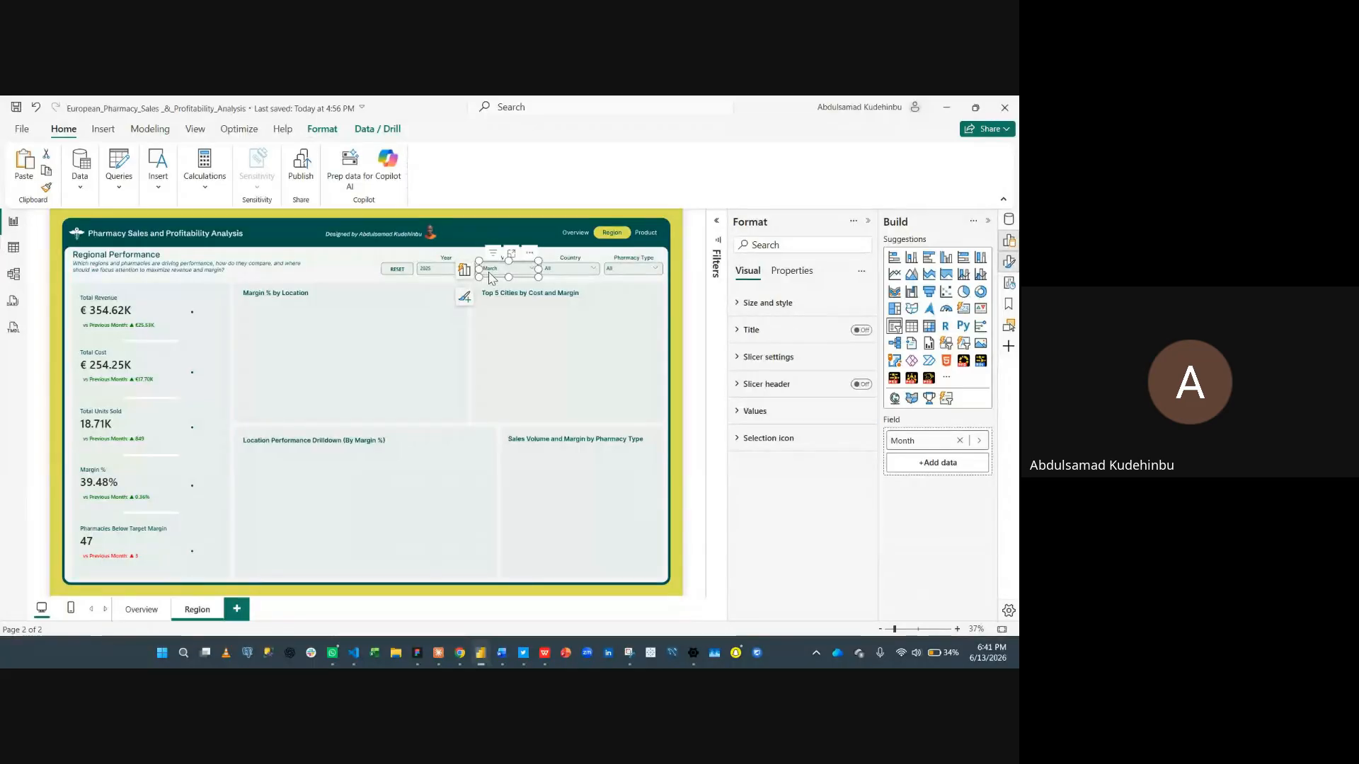
left_click(333, 134)
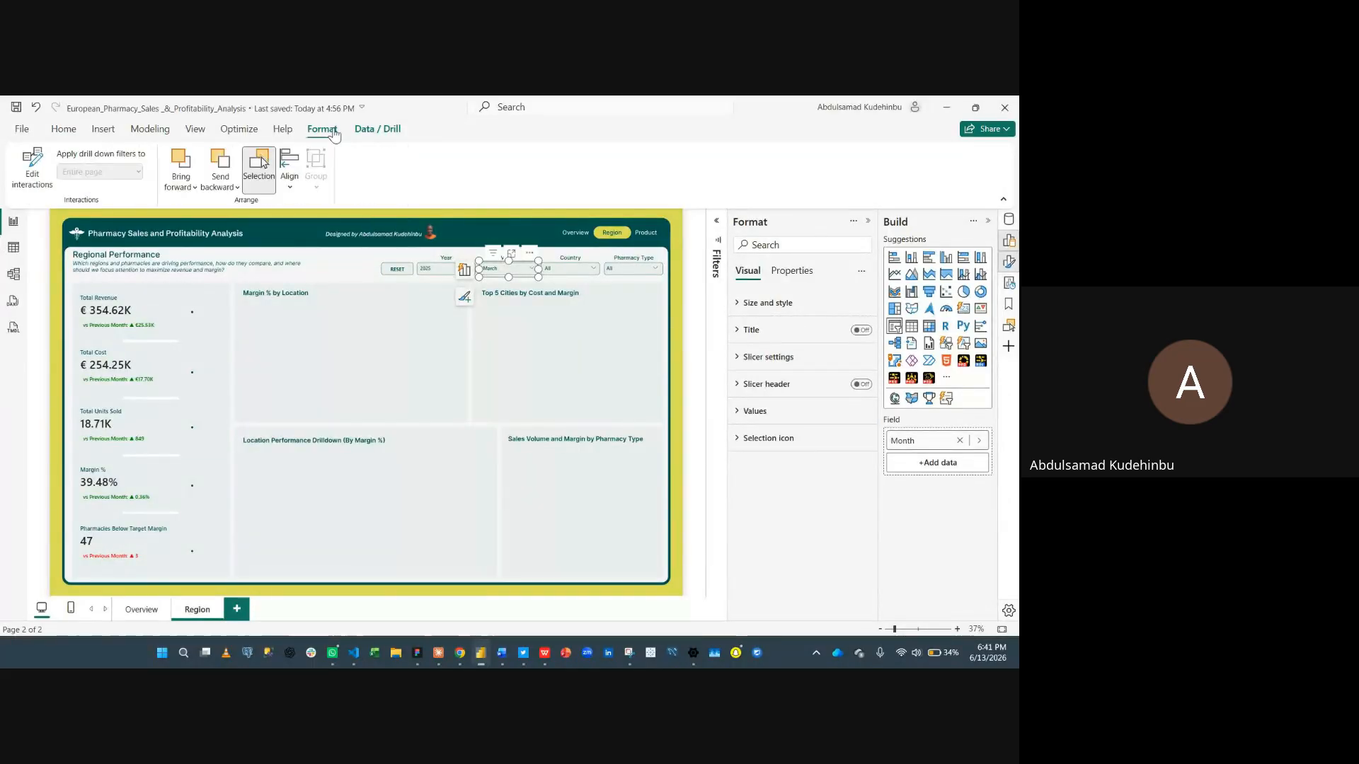
left_click(32, 169)
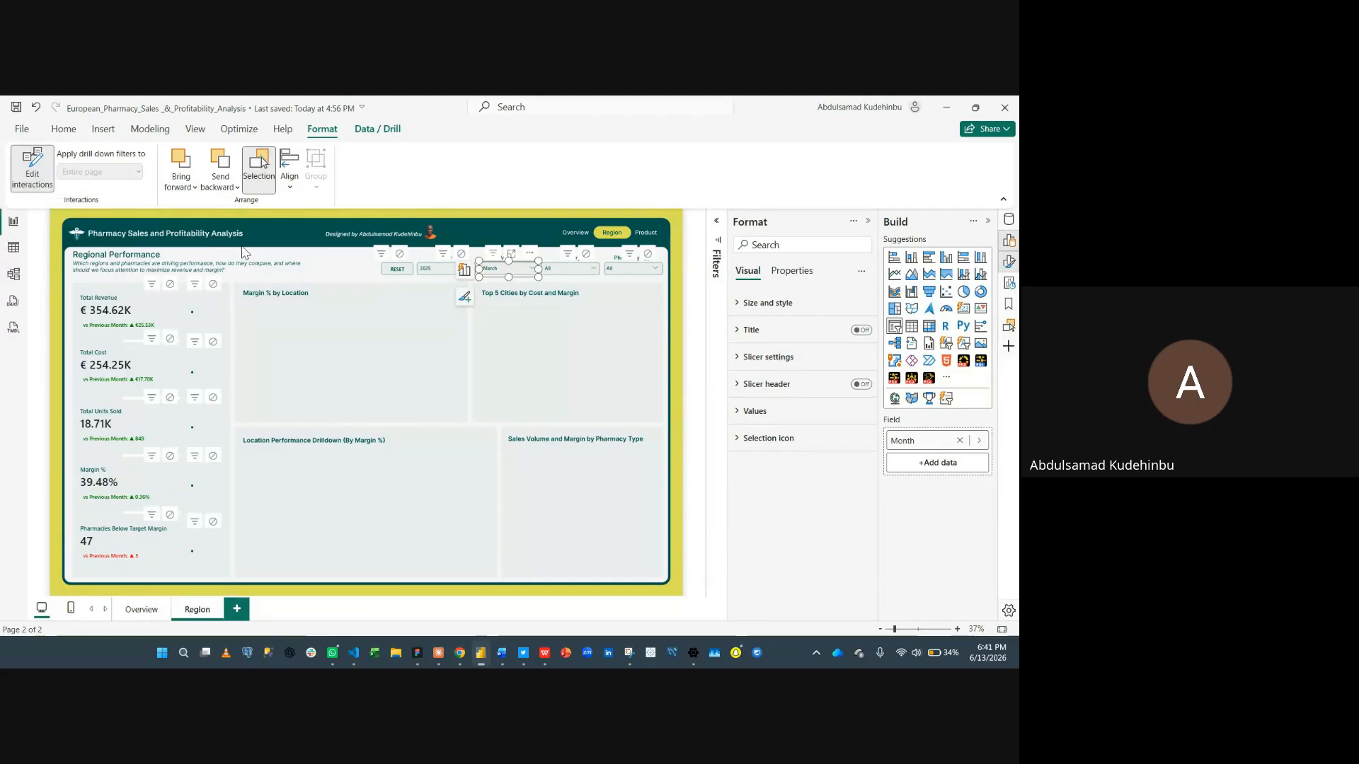
left_click(214, 286)
left_click(213, 341)
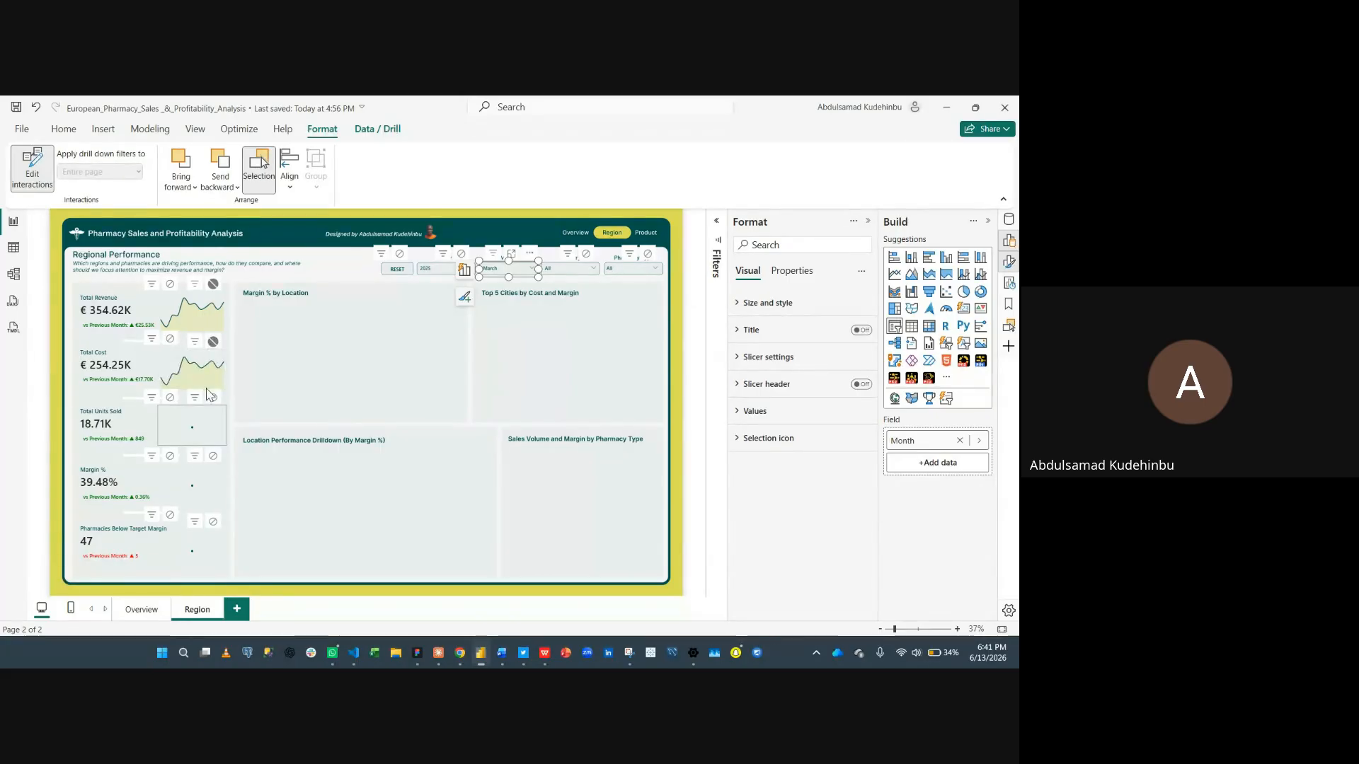
left_click(213, 397)
left_click(213, 456)
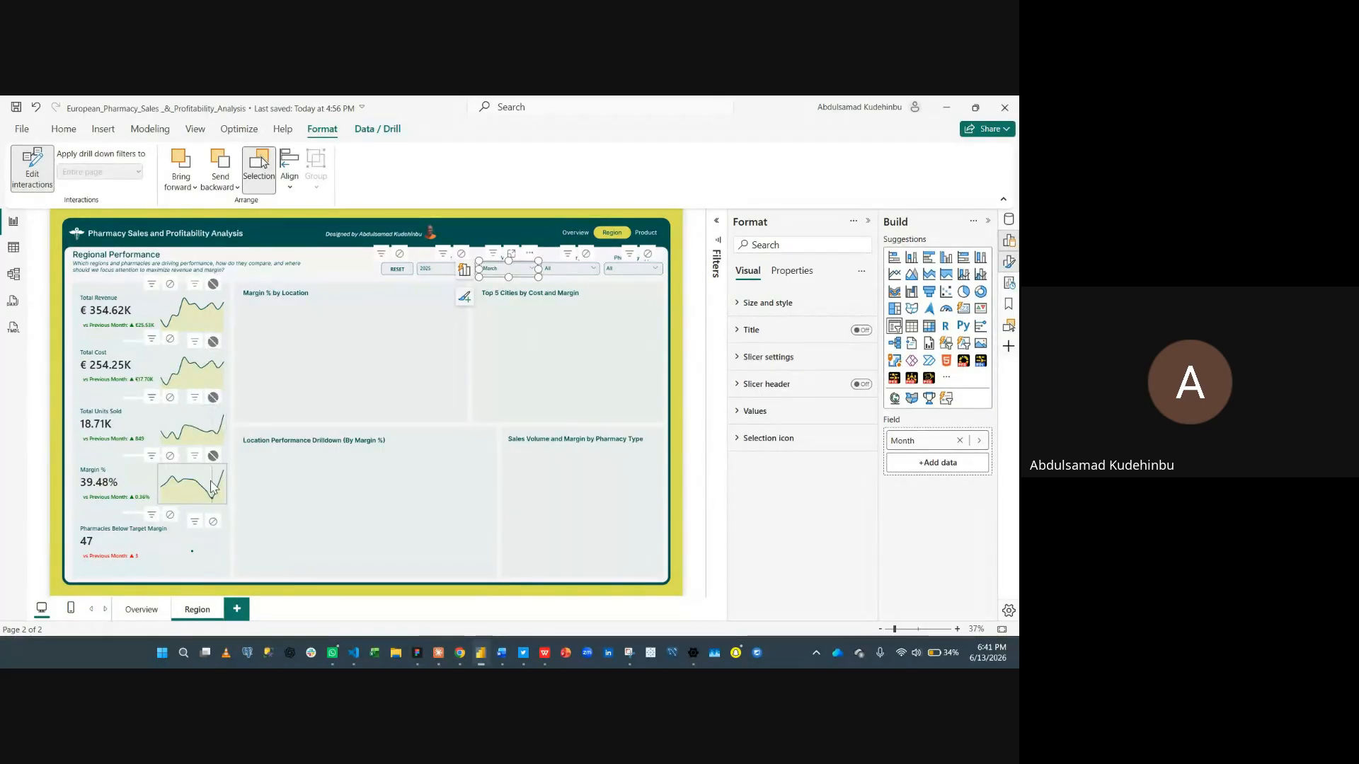
left_click(213, 522)
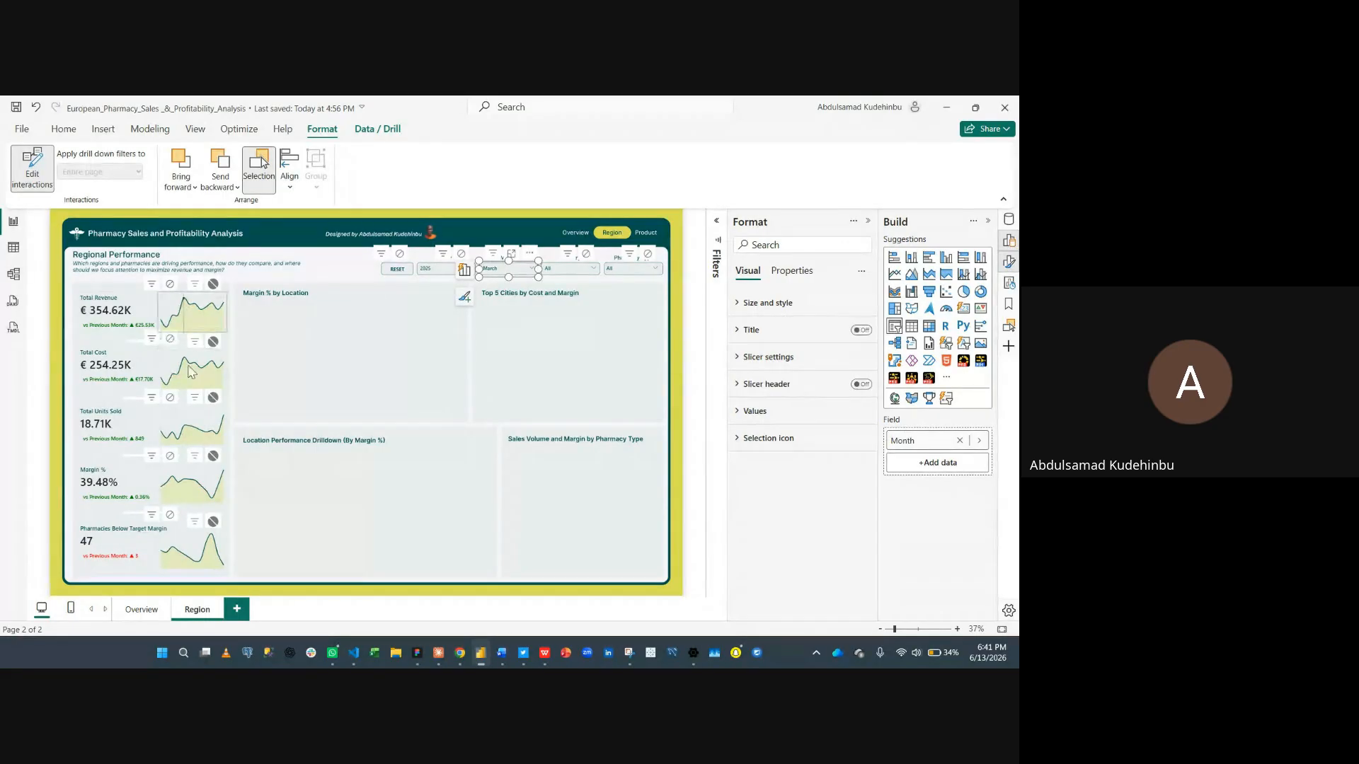
left_click(41, 179)
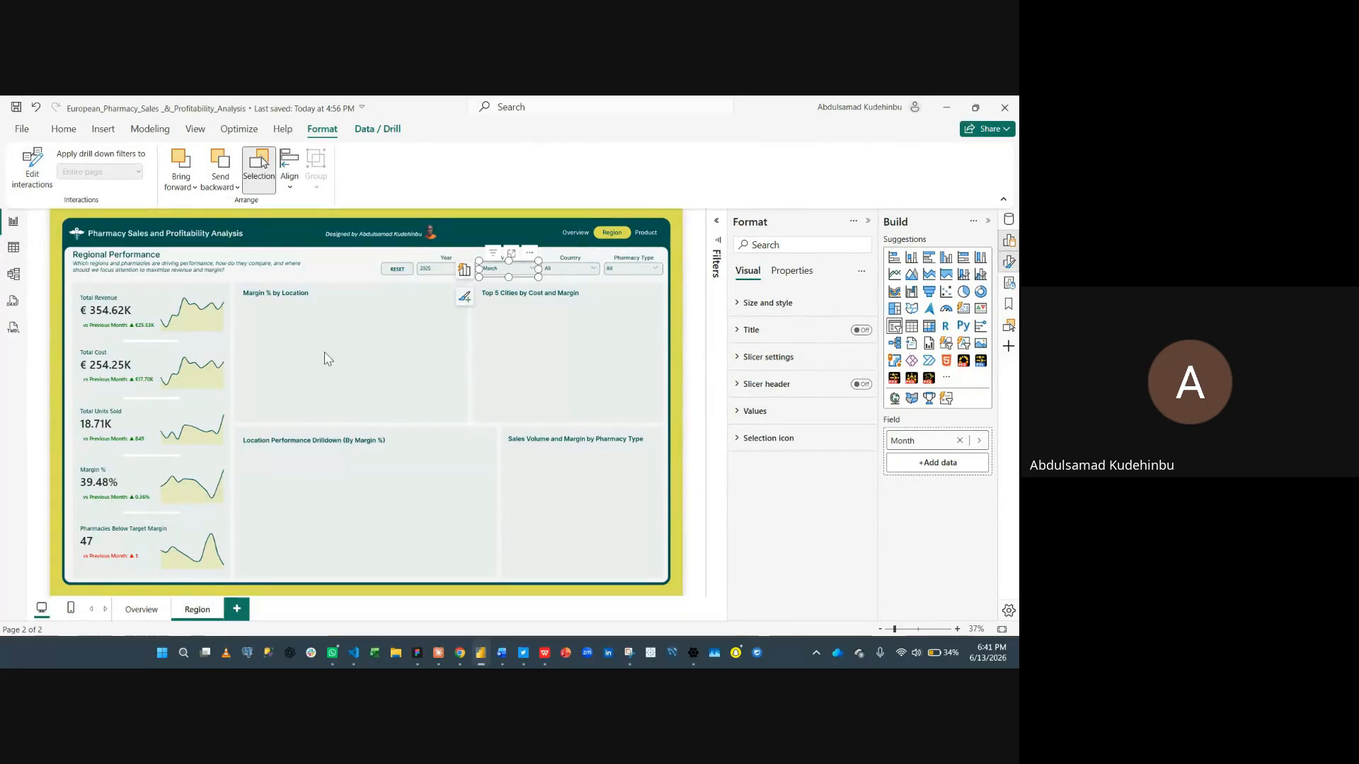
- Test the slicers by setting Month to May, Year to 2024 and Country to France
left_click(346, 340)
left_click(498, 269)
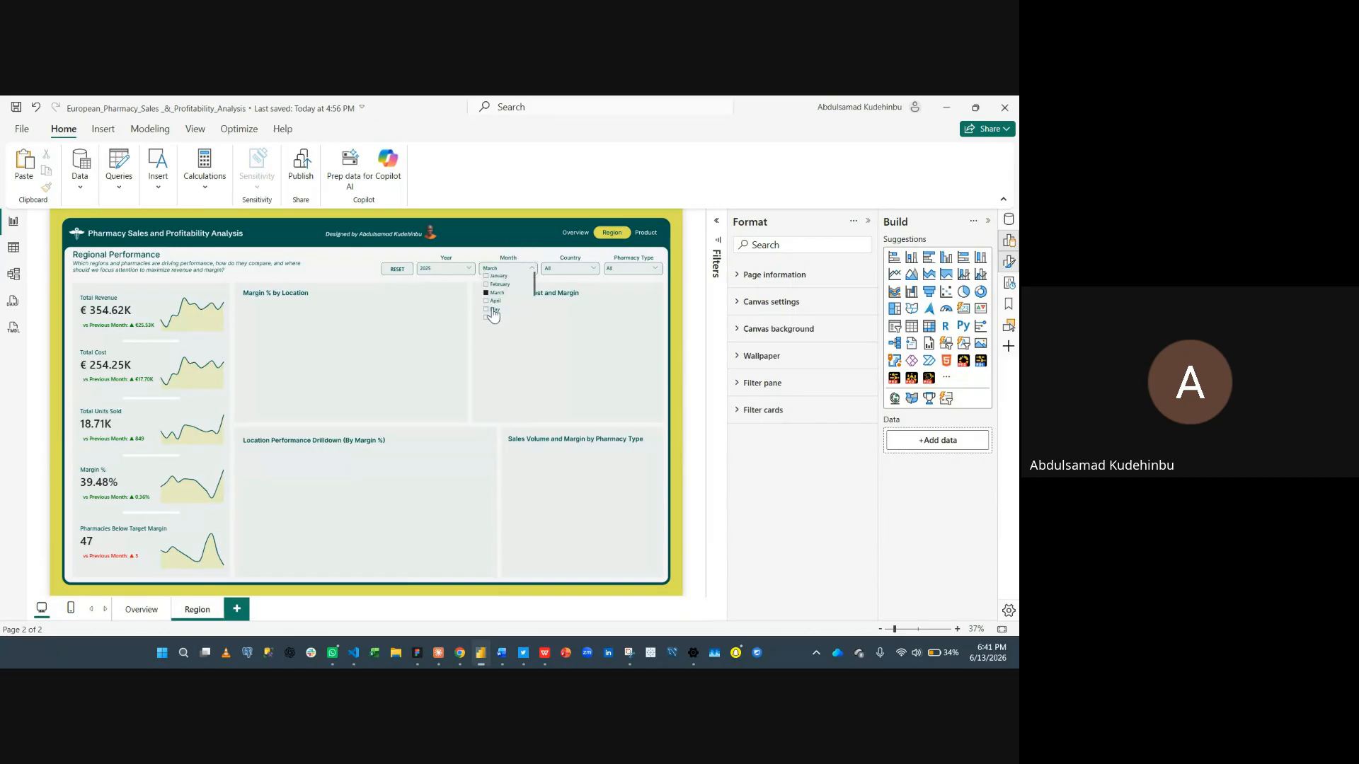
left_click(451, 266)
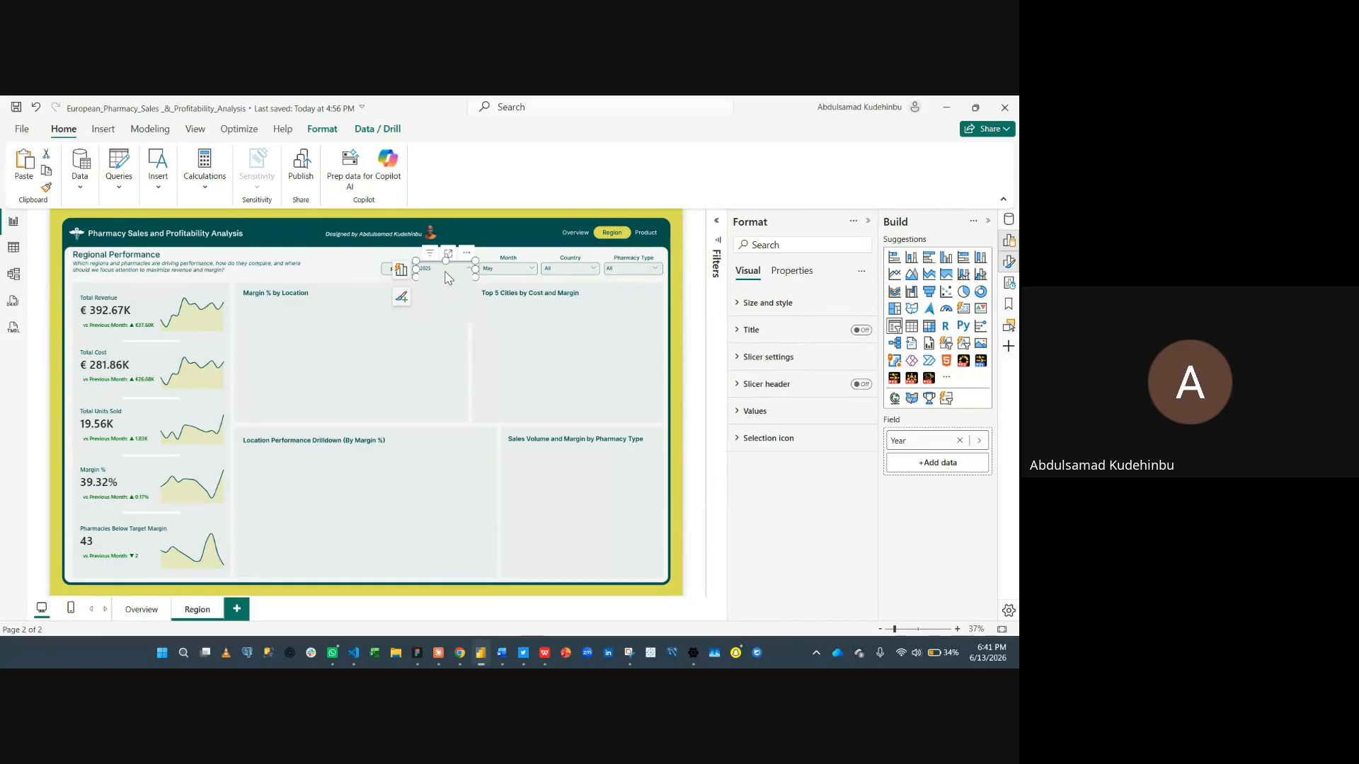
left_click(431, 277)
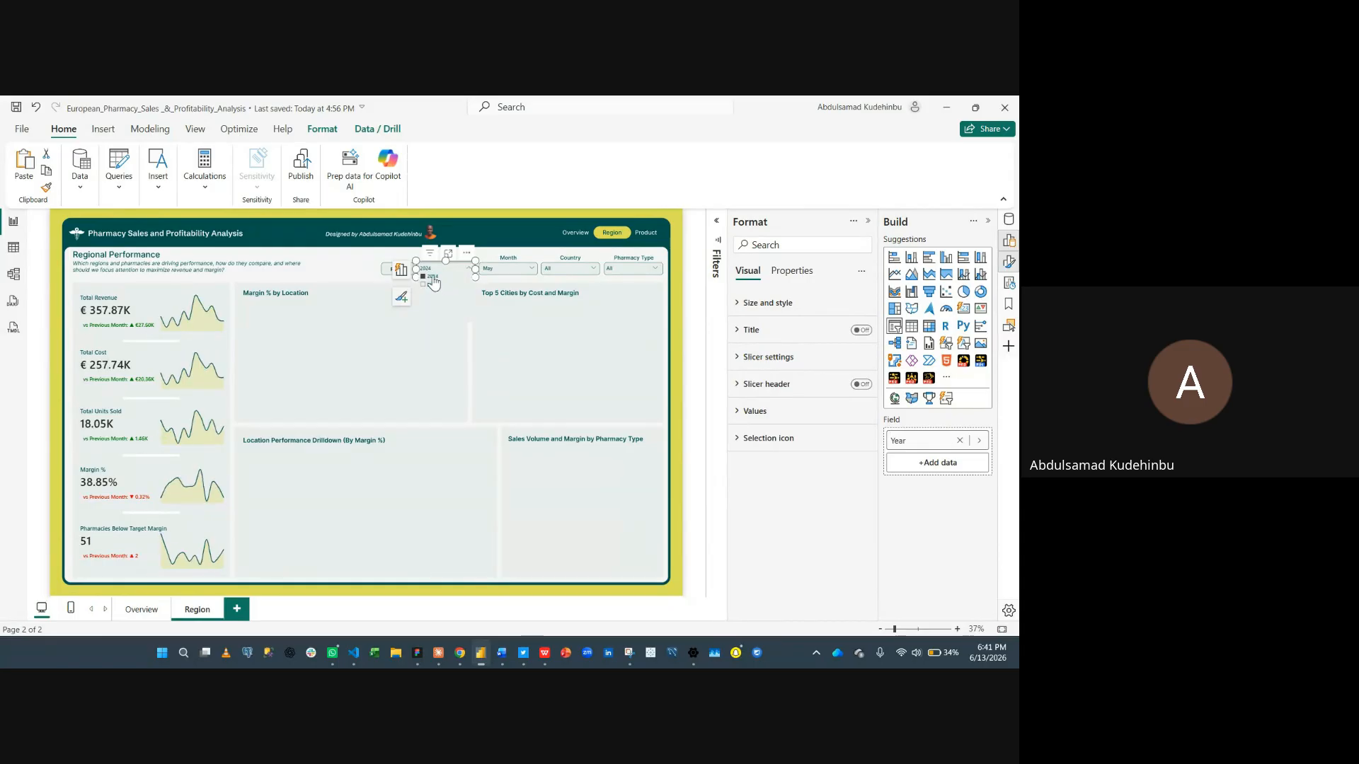
left_click(586, 272)
left_click(547, 292)
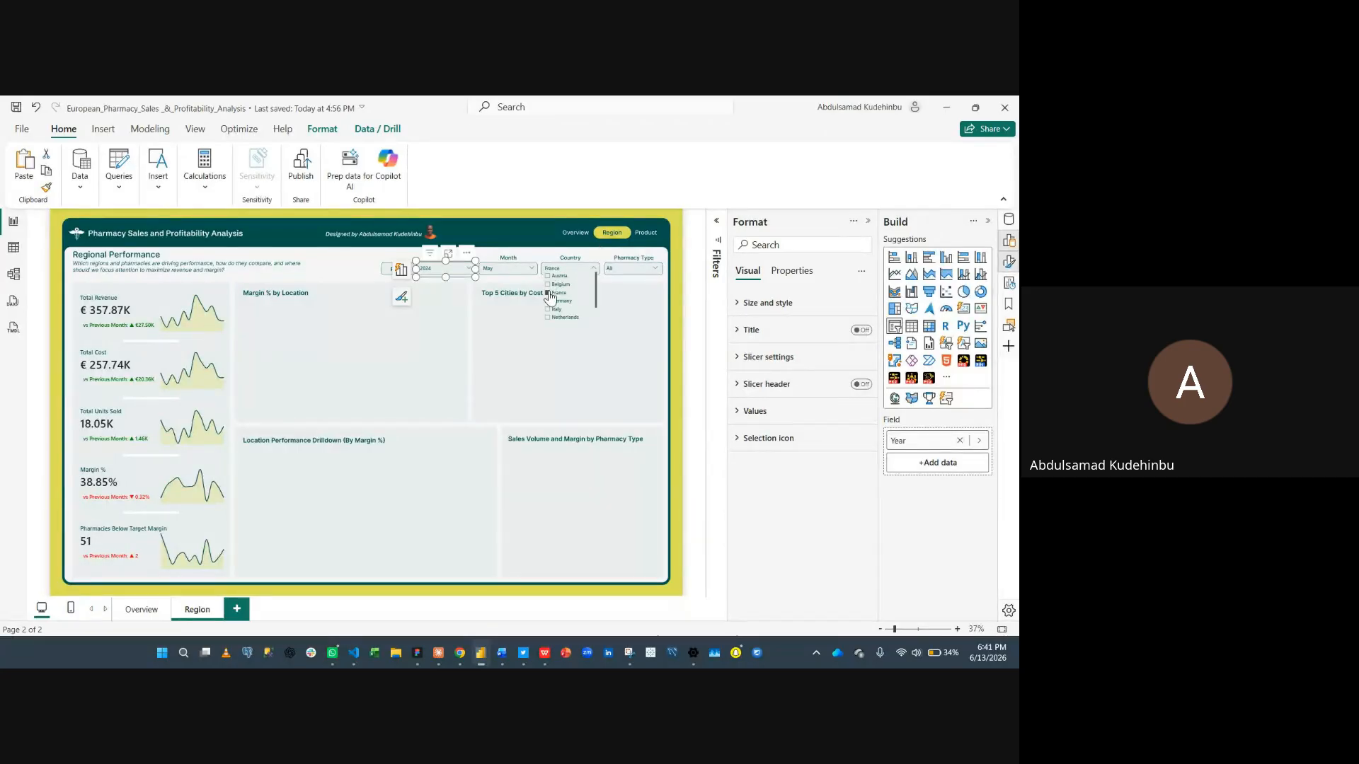
left_click(382, 373)
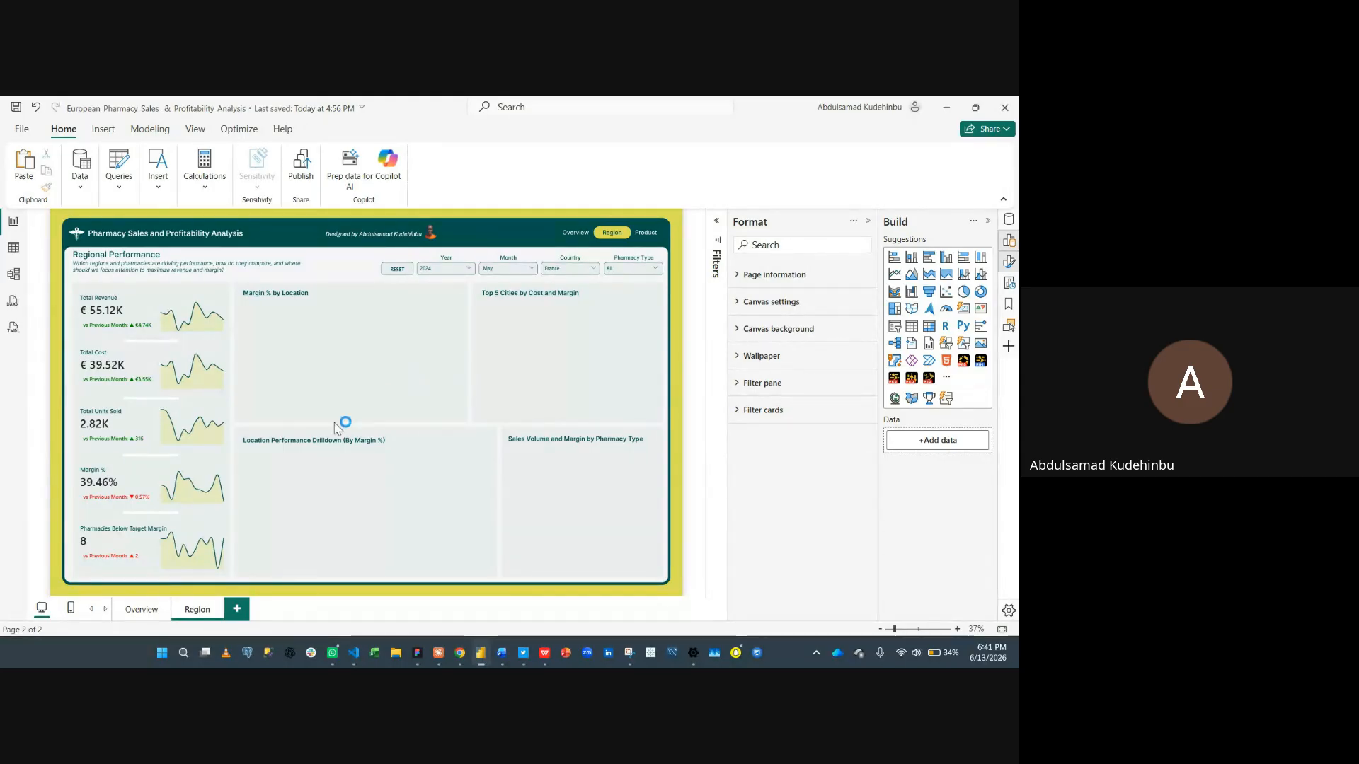
- Switch to the Overview page to inspect it, then return to the Region page
left_click(152, 613)
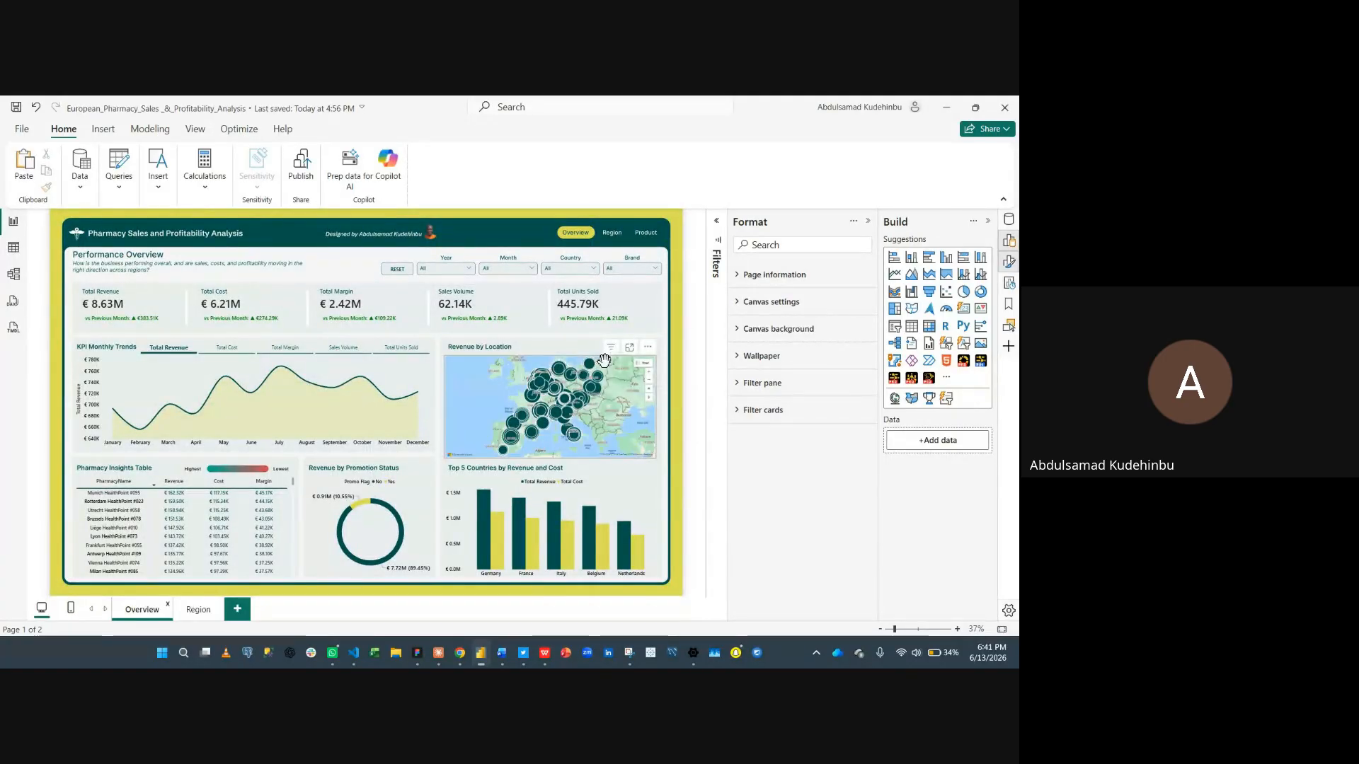
left_click(605, 362)
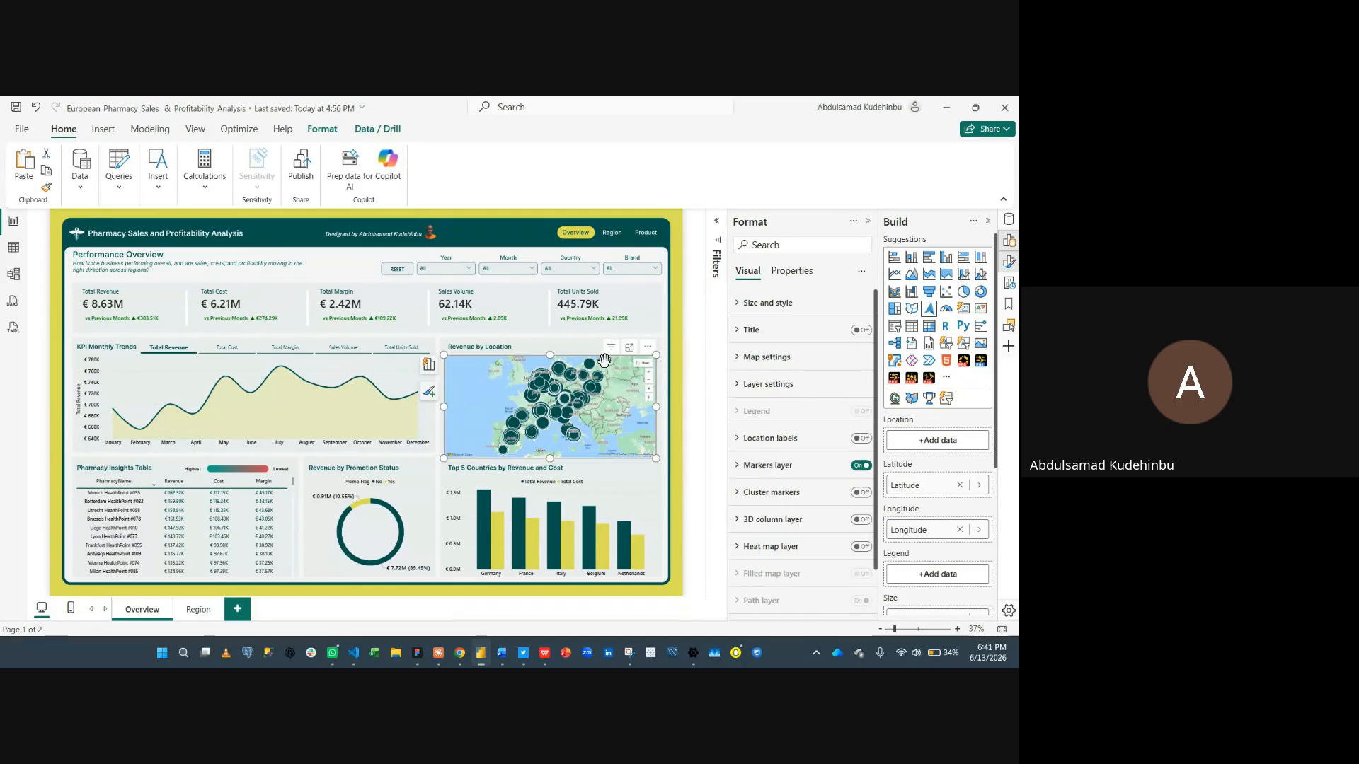
left_click(201, 610)
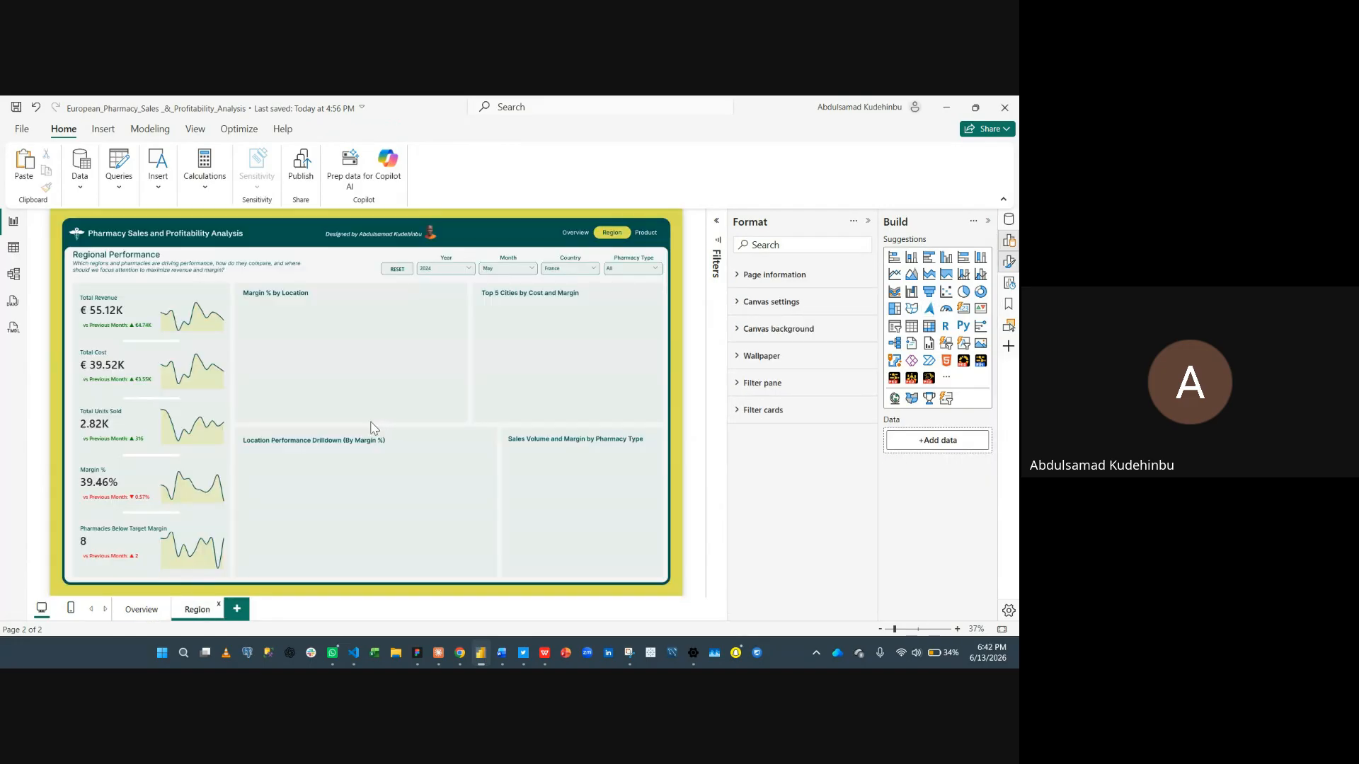
- Paste the copied map visual into the Margin % by Location area and set its bubble size field to the Margin % measure
key("ctrl+v")
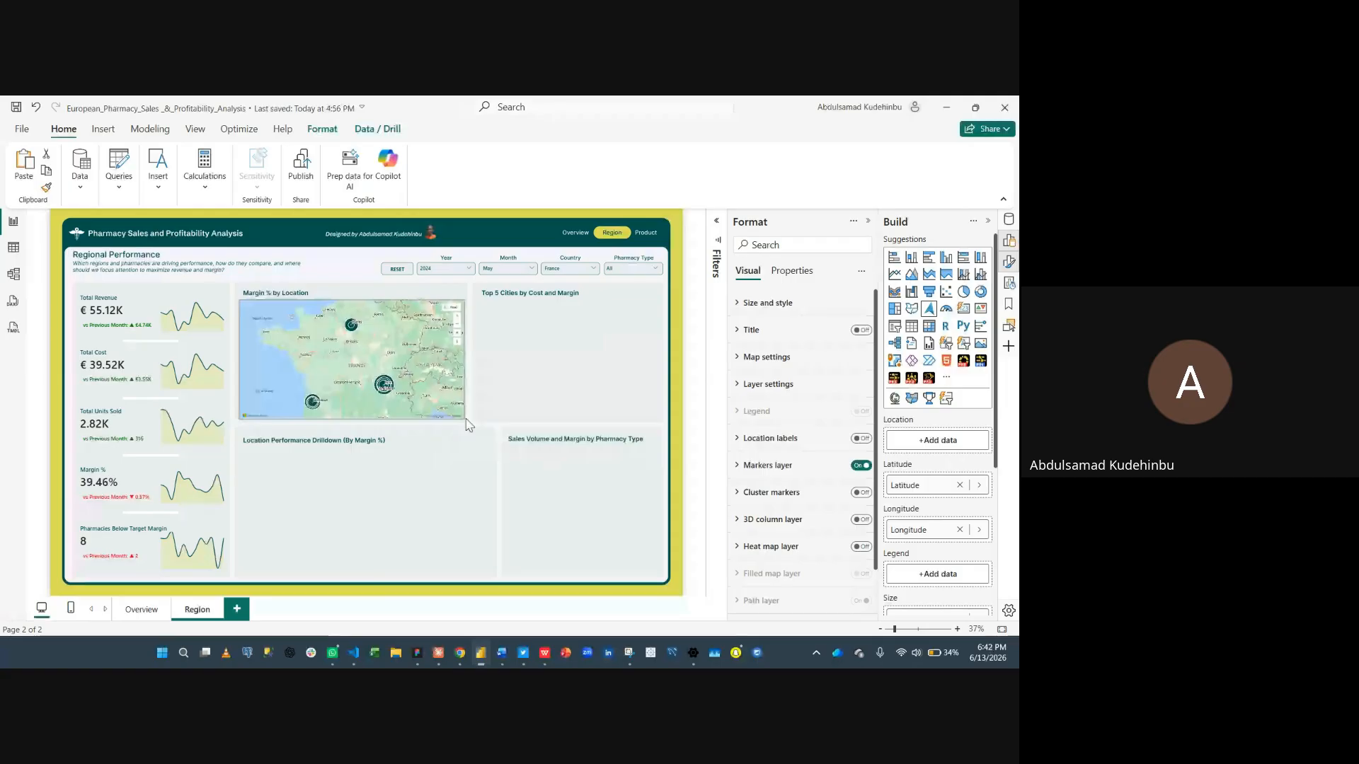
left_click_drag(466, 419, 465, 419)
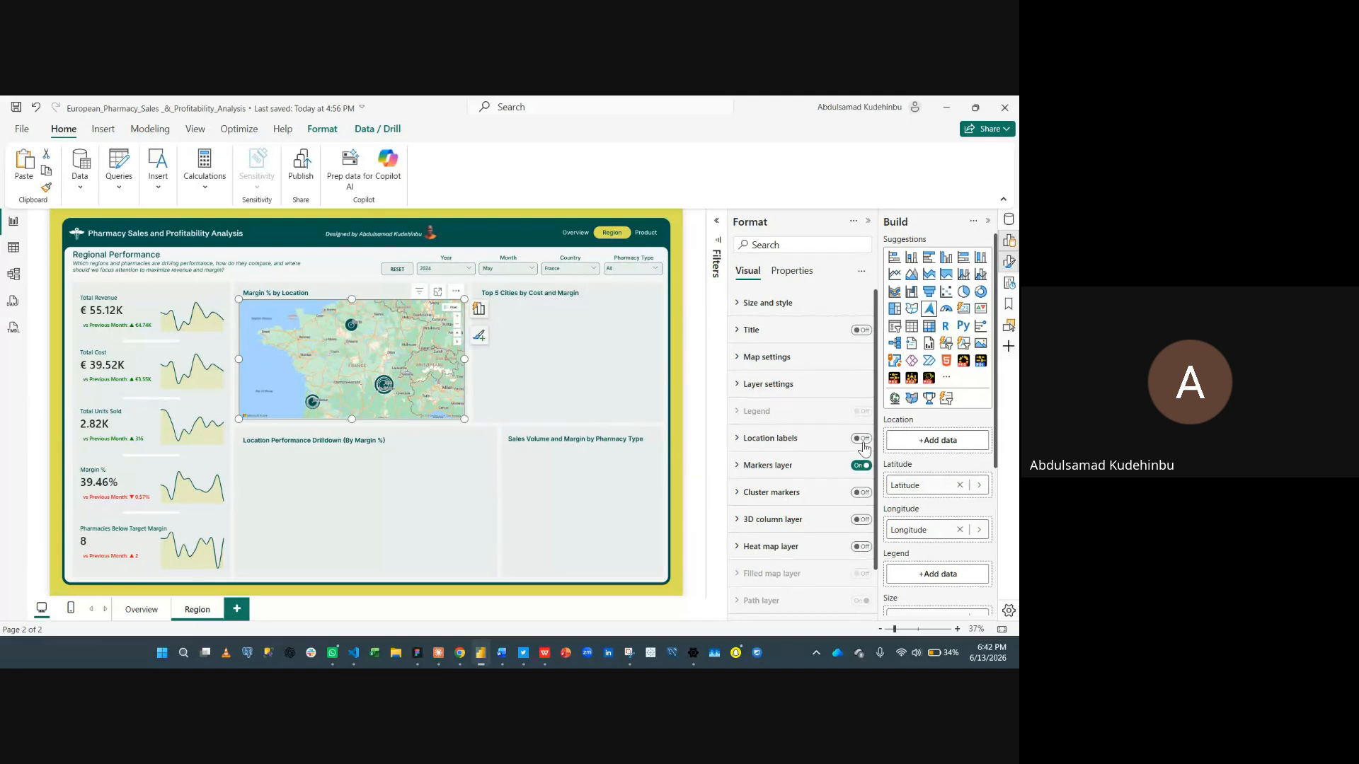
scroll(941, 505, "down", 3)
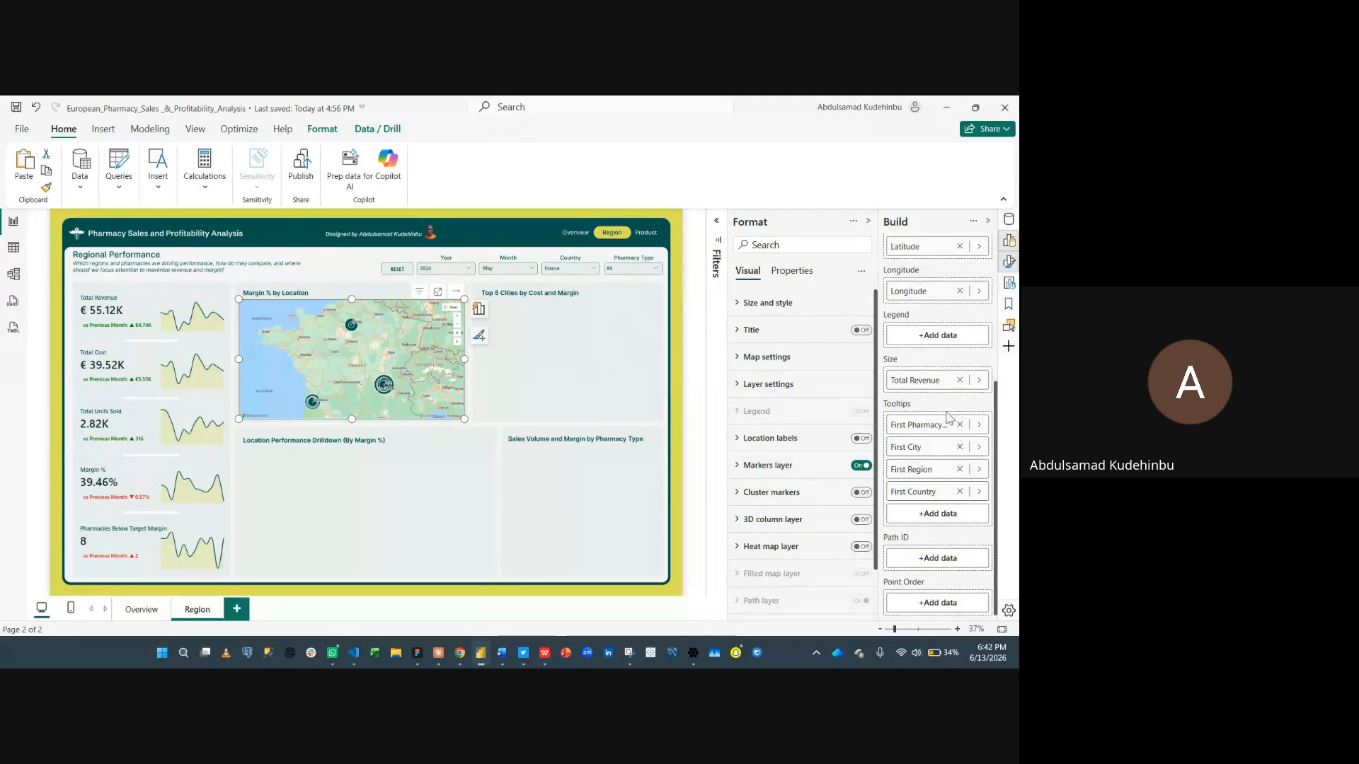
scroll(936, 385, "up", 3)
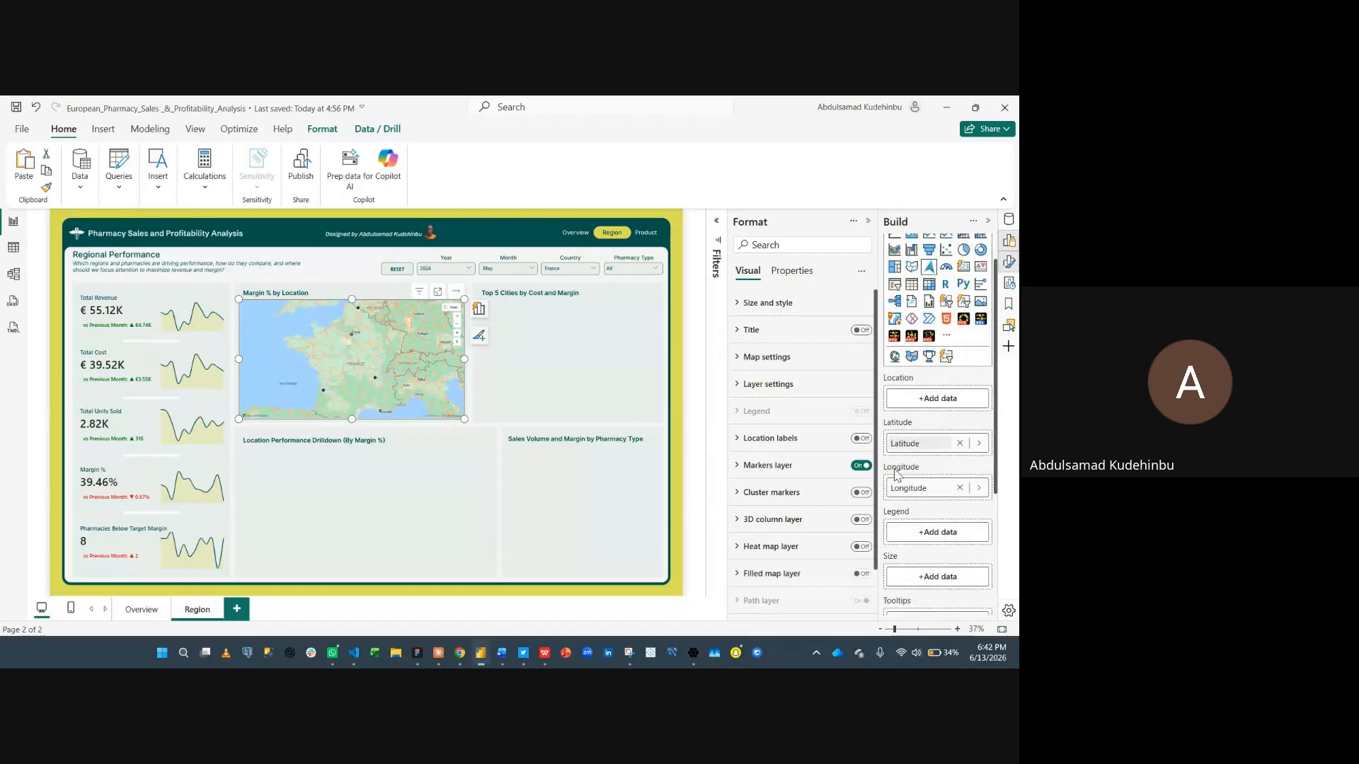
scroll(931, 446, "down", 3)
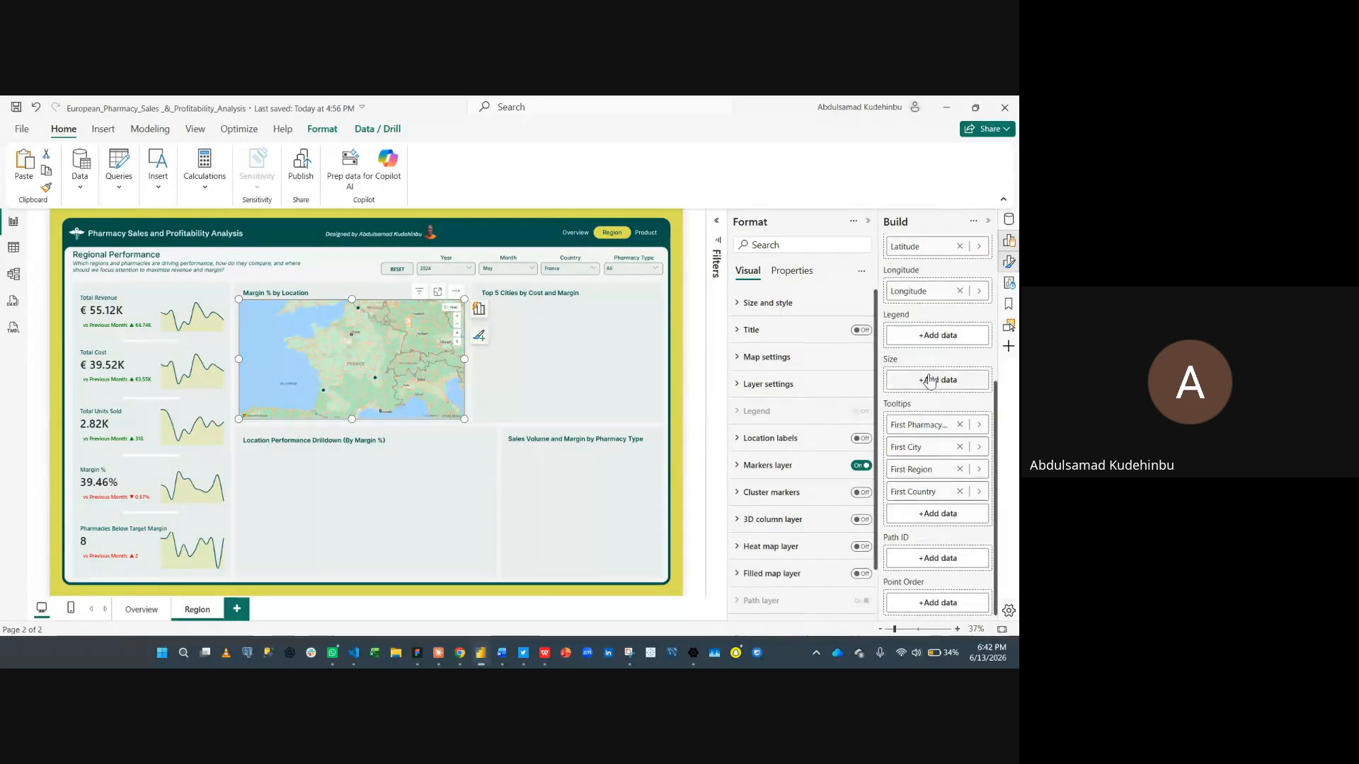
left_click(930, 380)
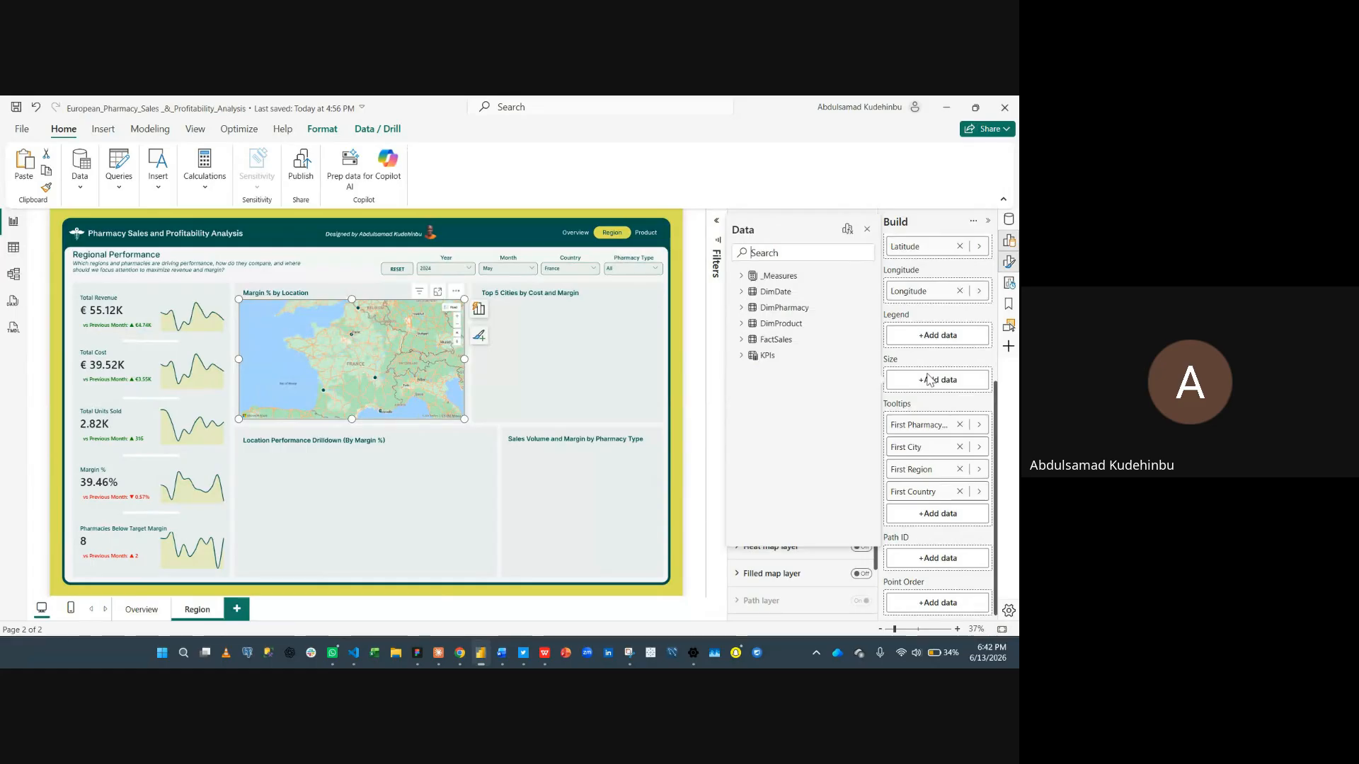
type("marg")
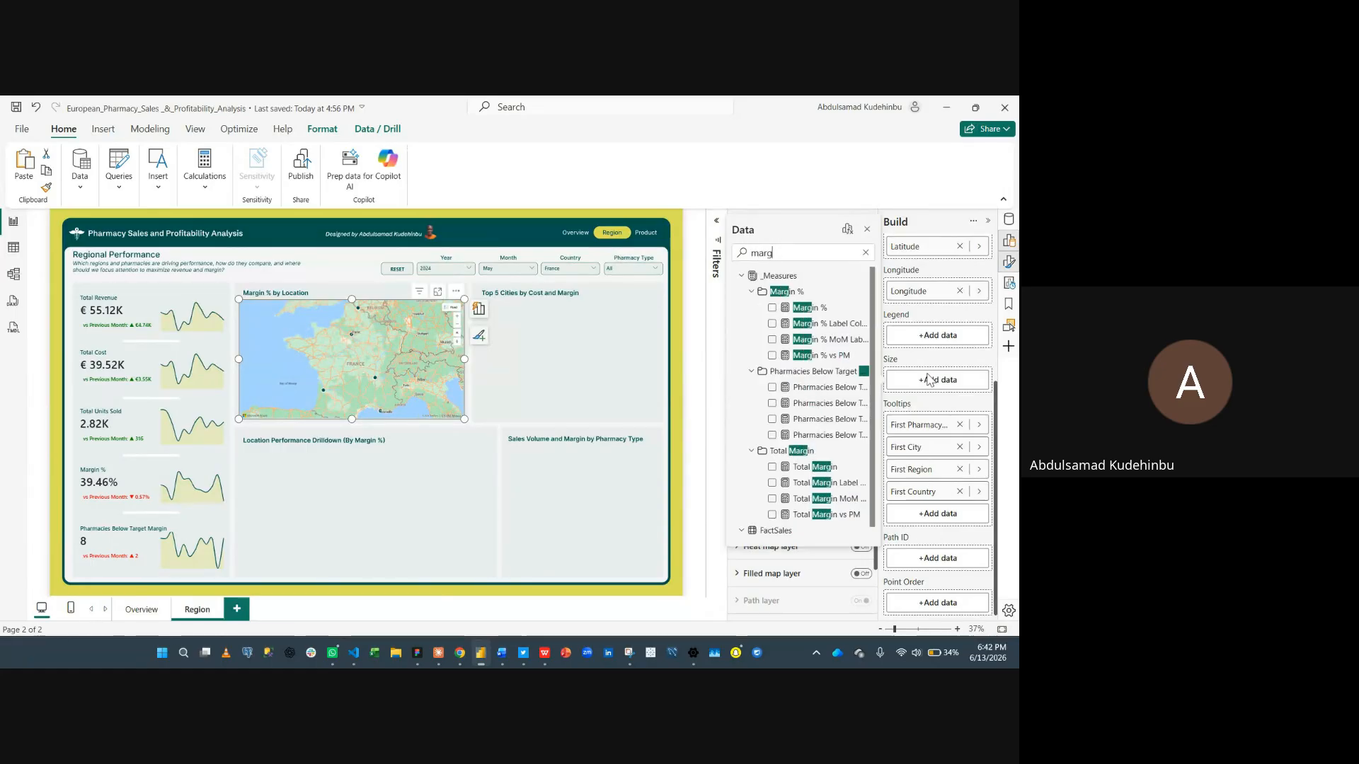
left_click(773, 309)
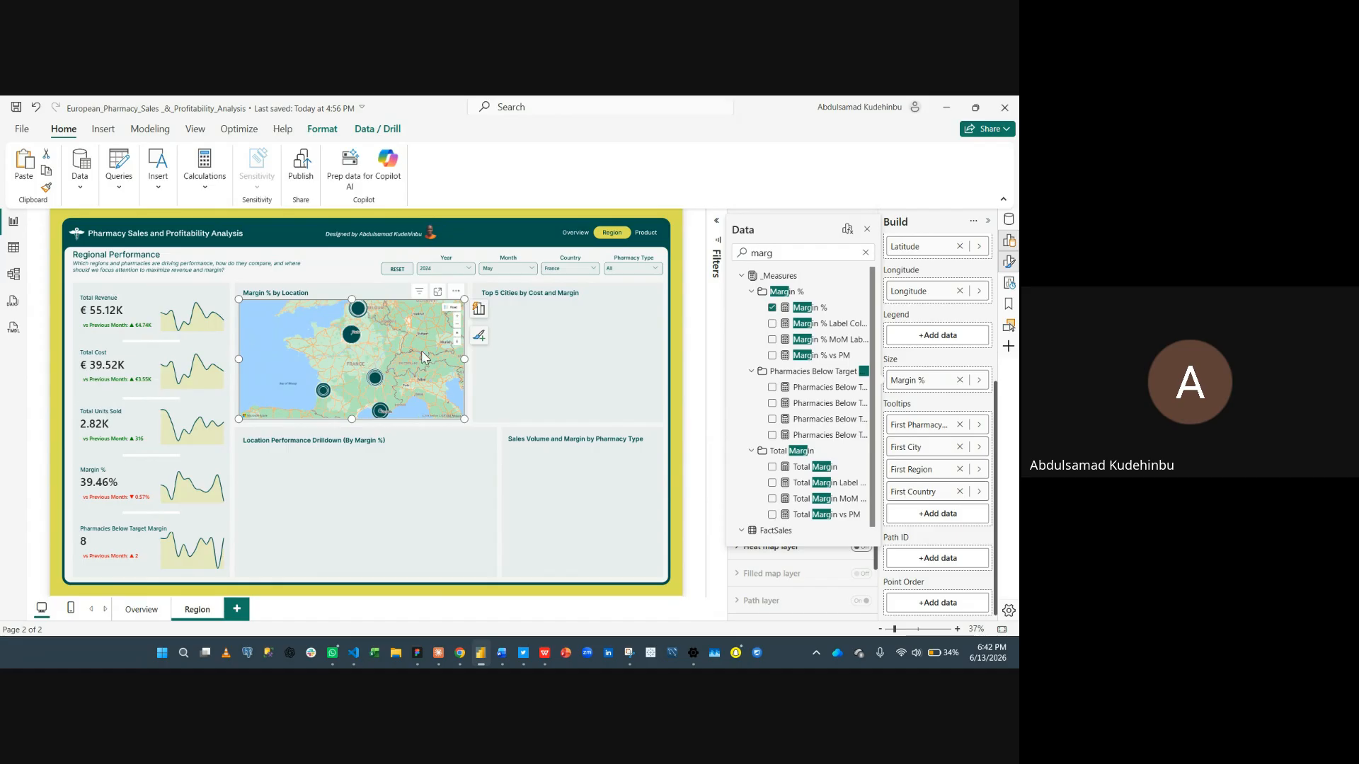
left_click(867, 229)
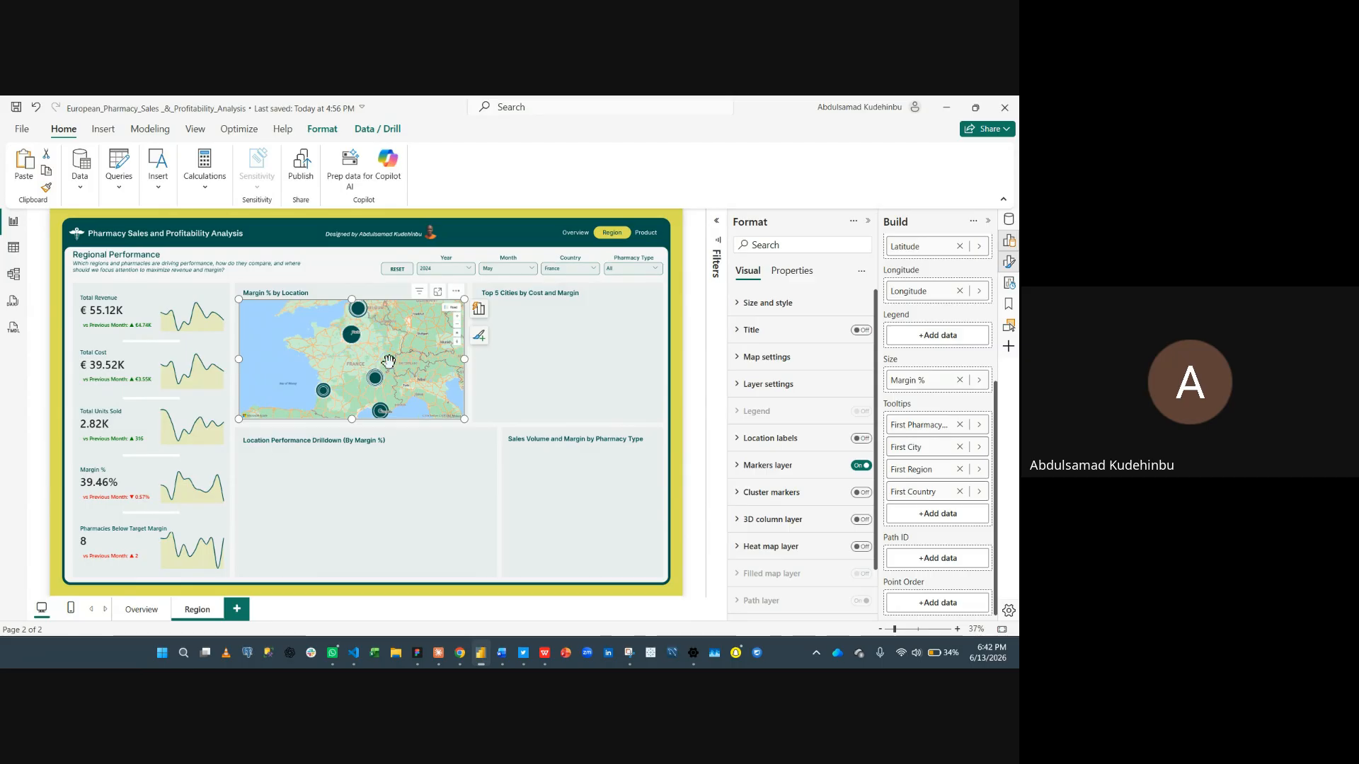
- Zoom the map in and out to inspect the bubble markers across Europe, then deselect the visual
scroll(391, 354, "down", 1)
scroll(391, 354, "down", 2)
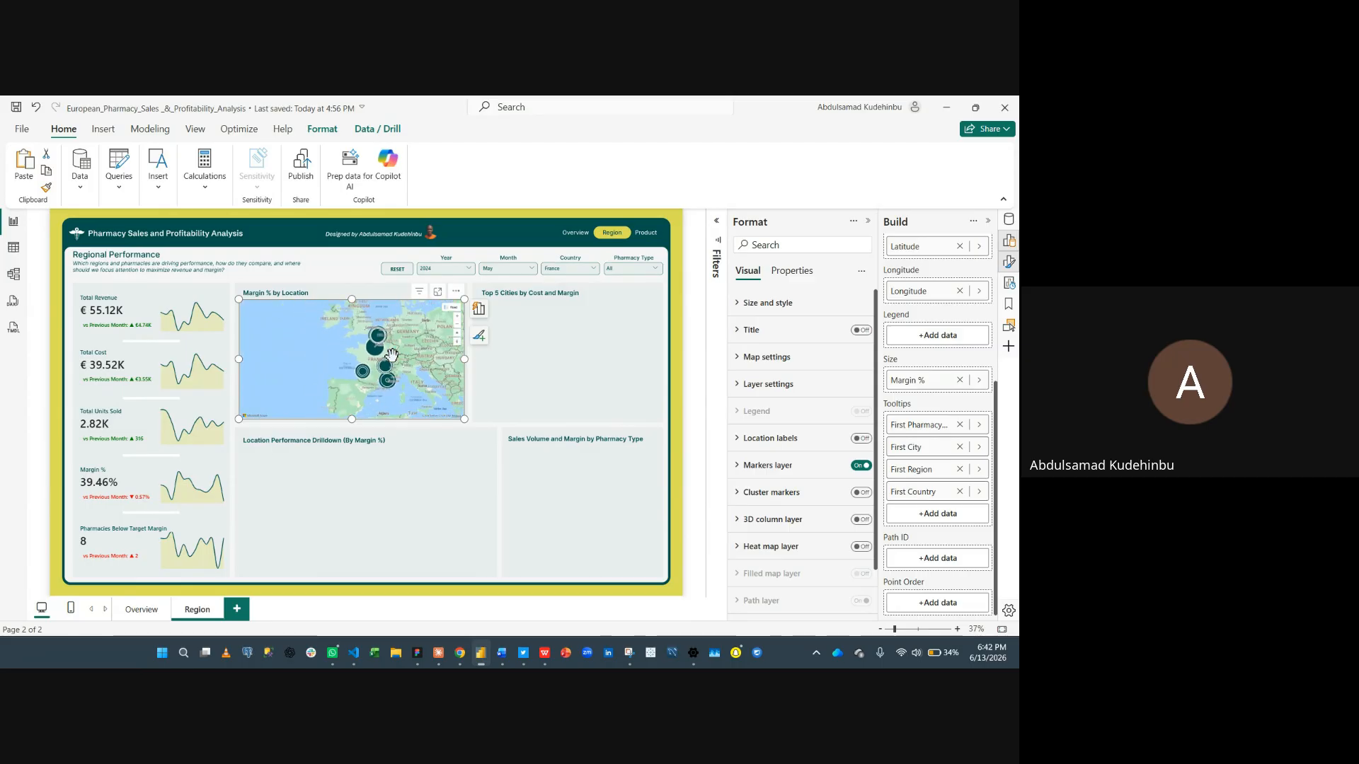
scroll(391, 354, "down", 2)
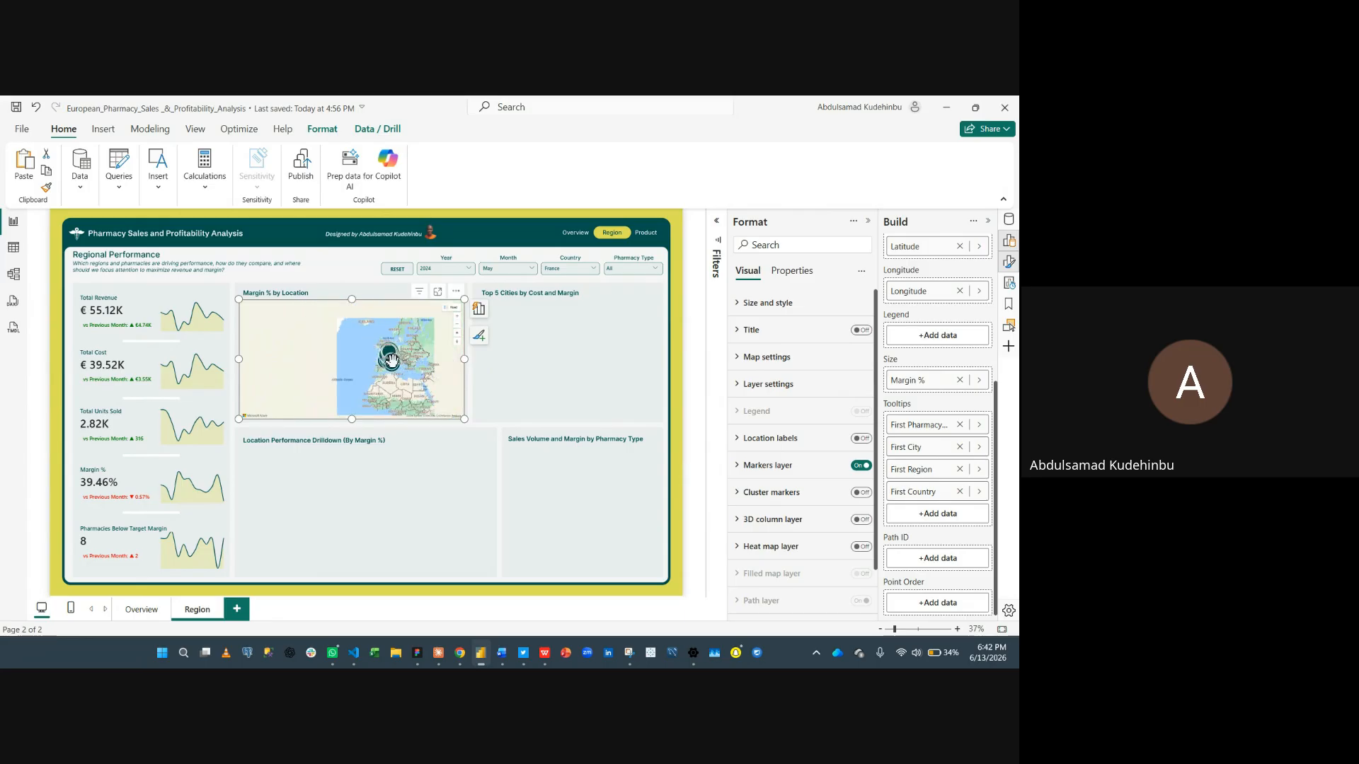
scroll(375, 347, "up", 3)
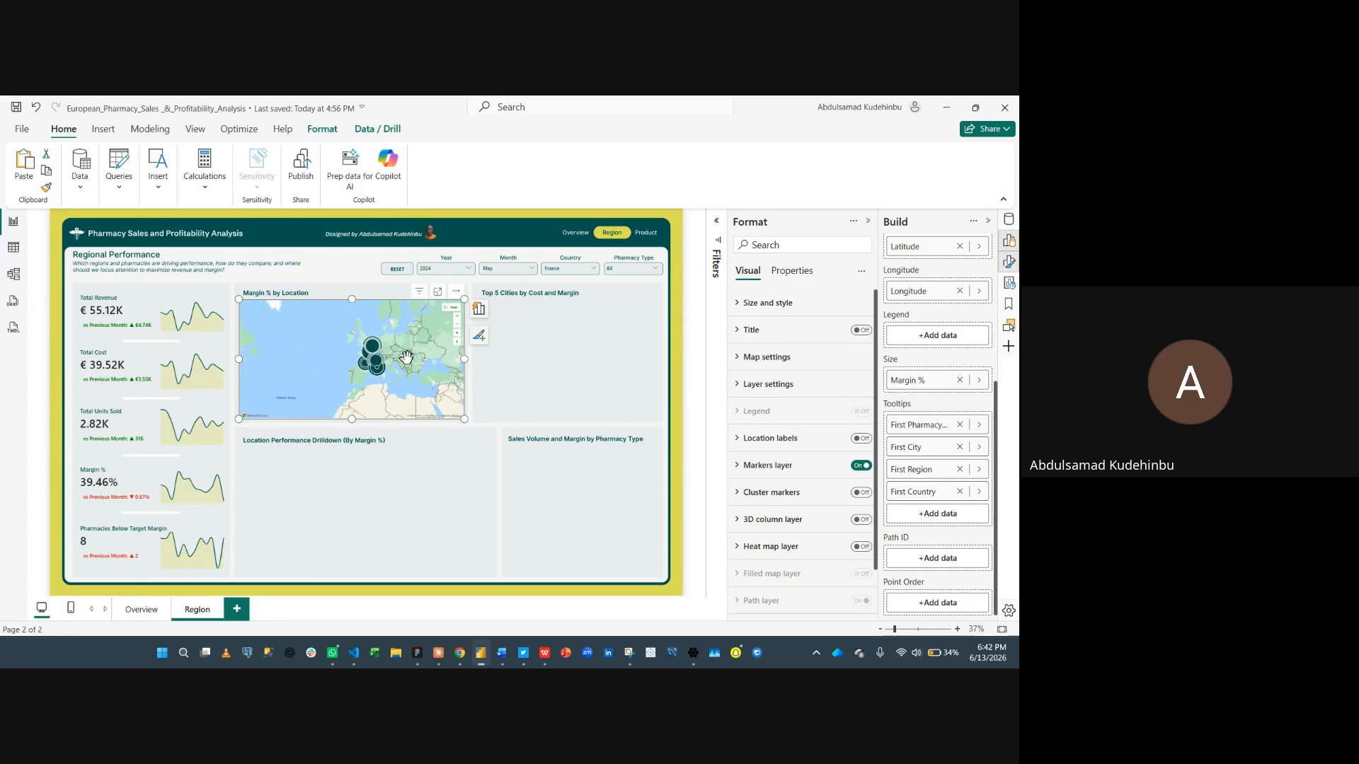
scroll(375, 347, "up", 4)
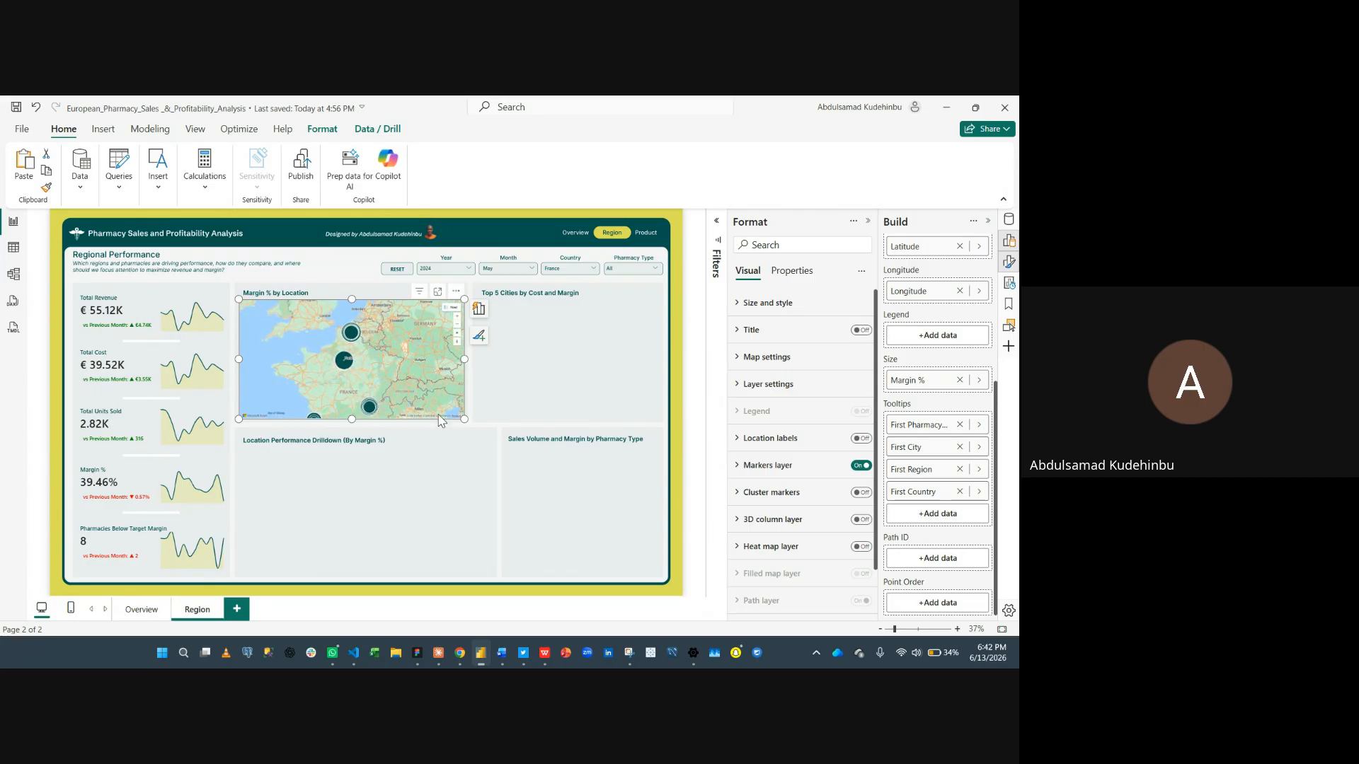
mouse_move(345, 370)
left_click(524, 348)
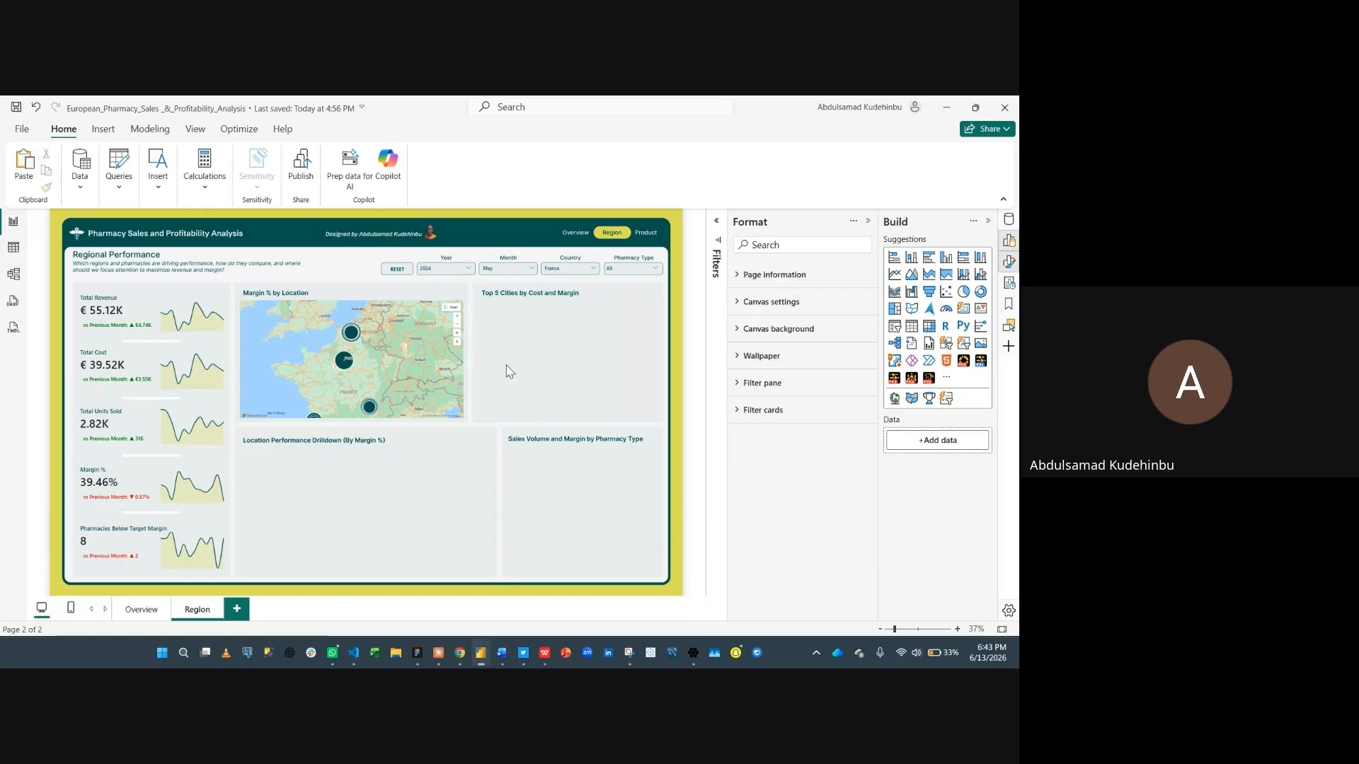
- Switch to the Google Meet call and stop sharing the screen
mouse_move(453, 657)
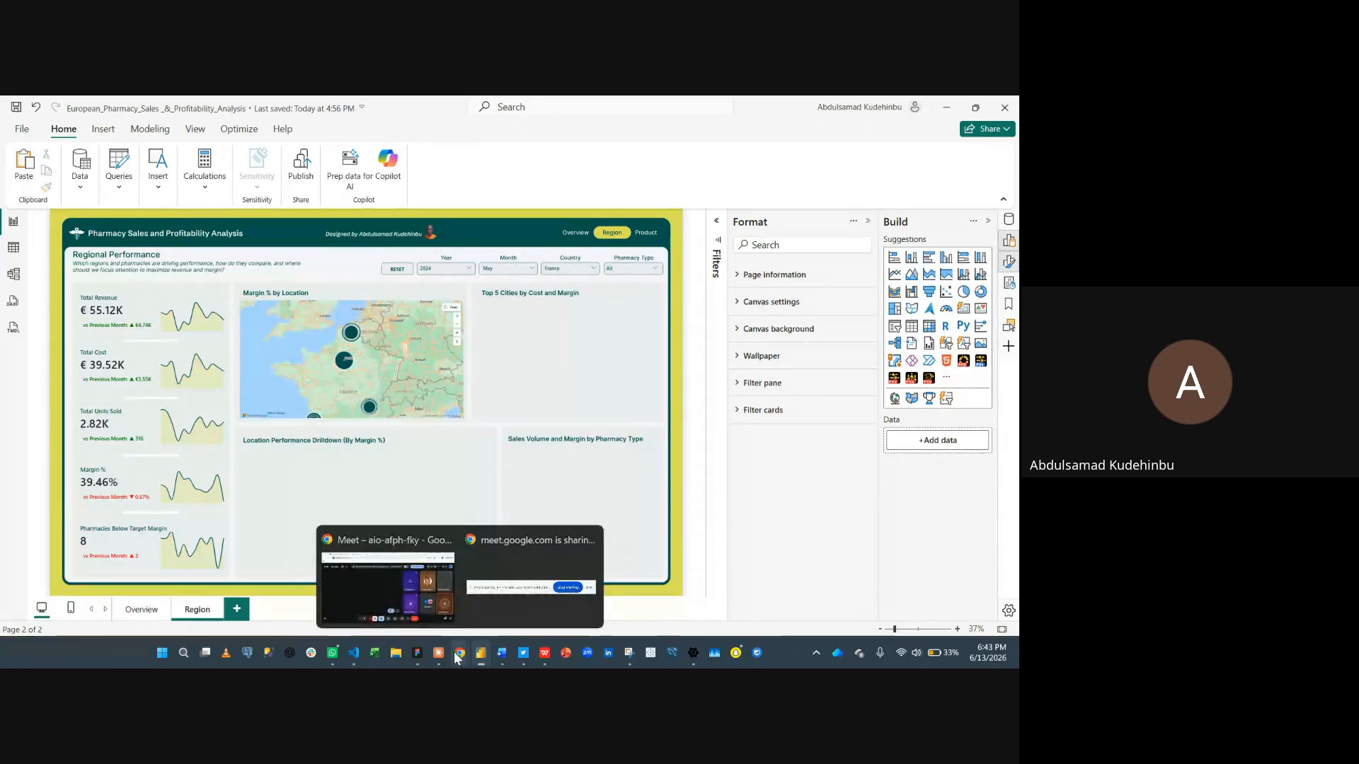
left_click(386, 592)
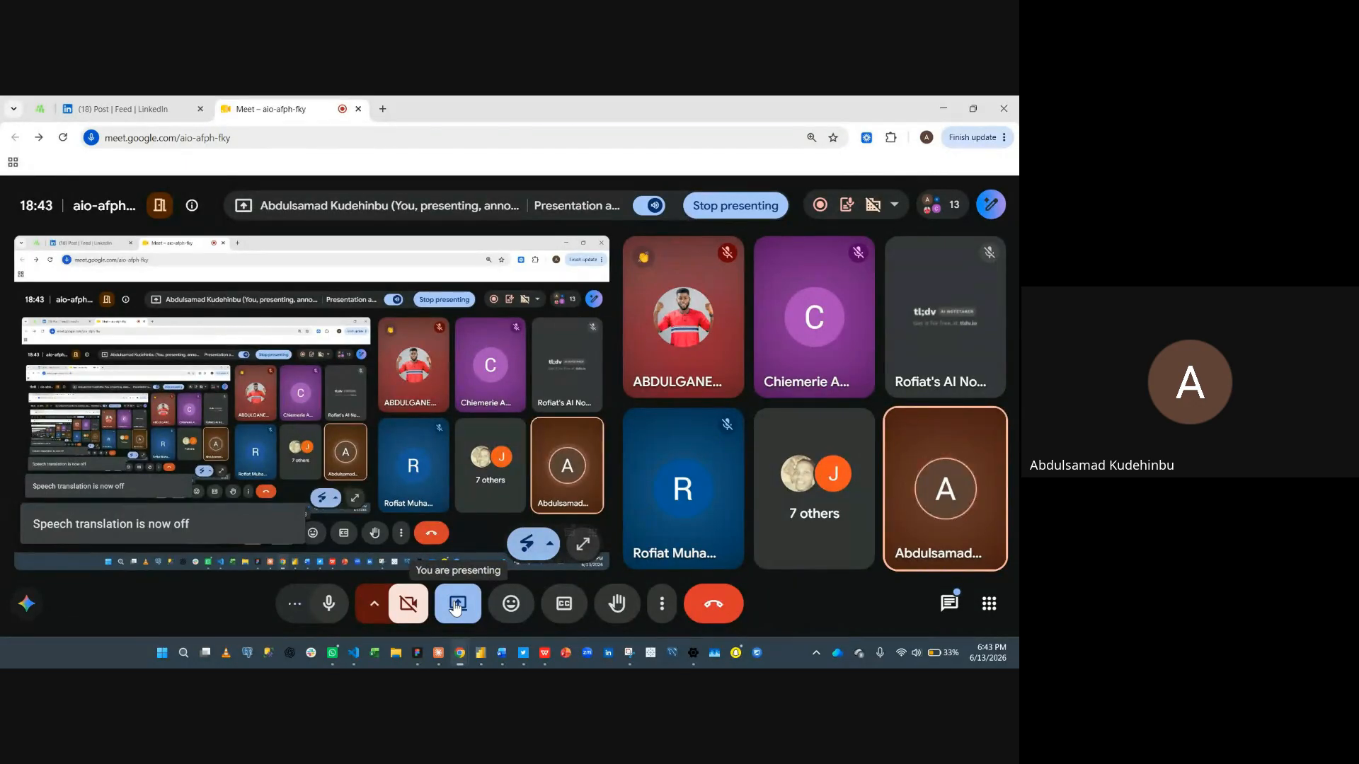
left_click(456, 606)
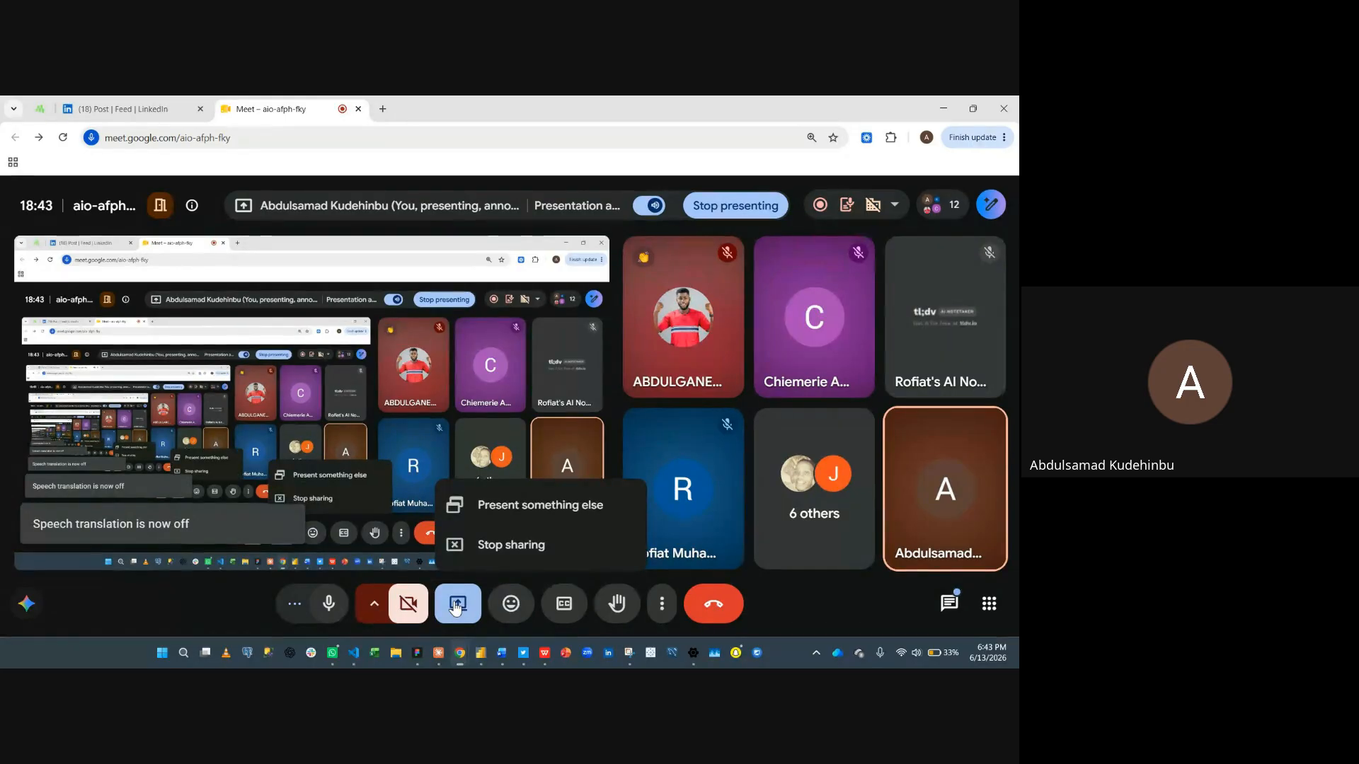
left_click(483, 561)
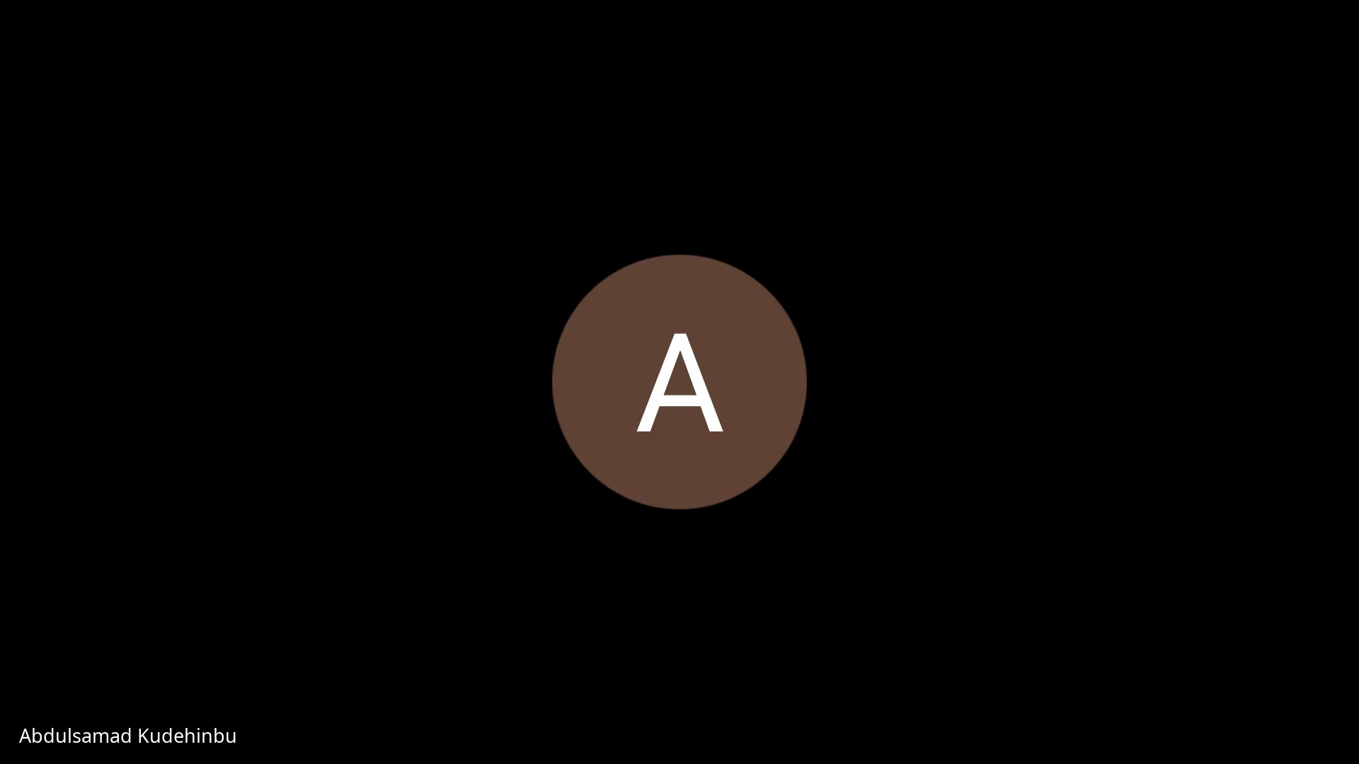
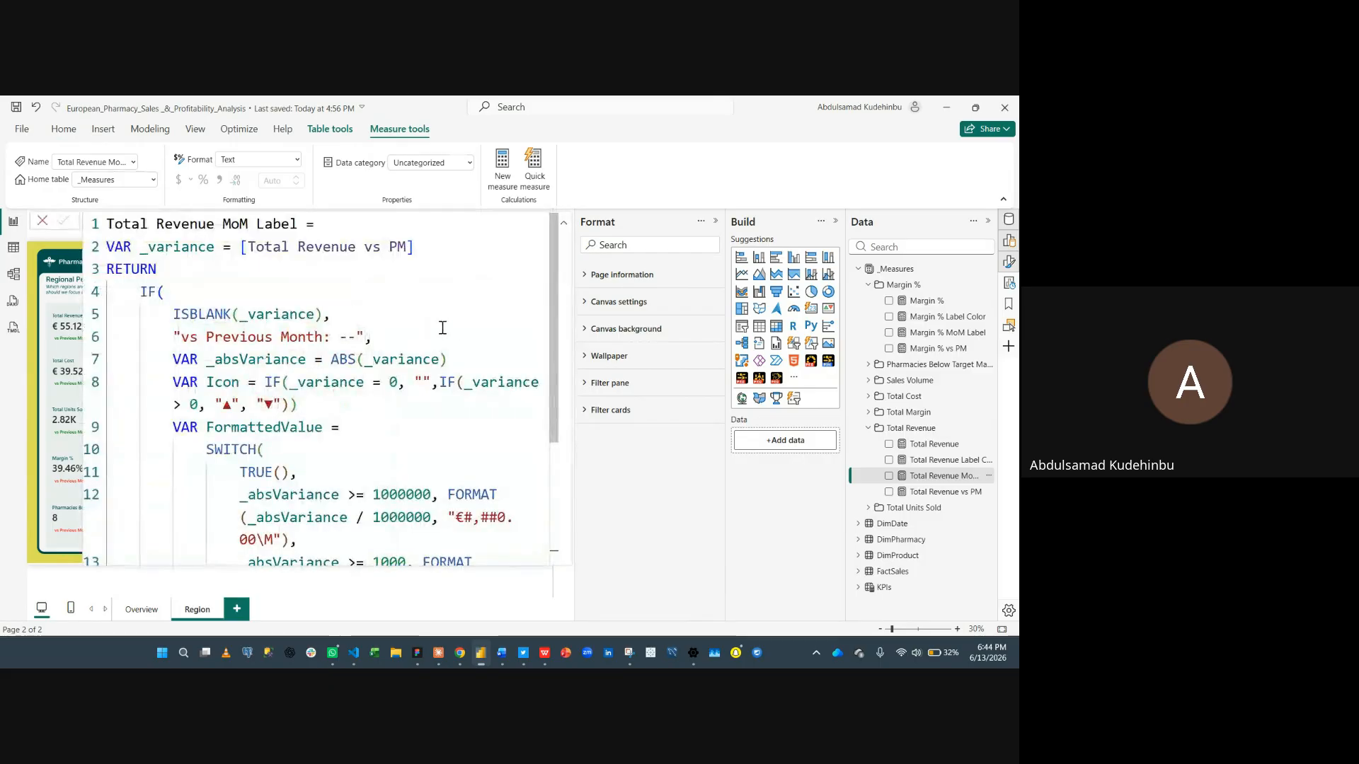
- Read through the Total Revenue MoM Label measure's DAX formula, then close the formula bar
scroll(455, 333, "down", 4)
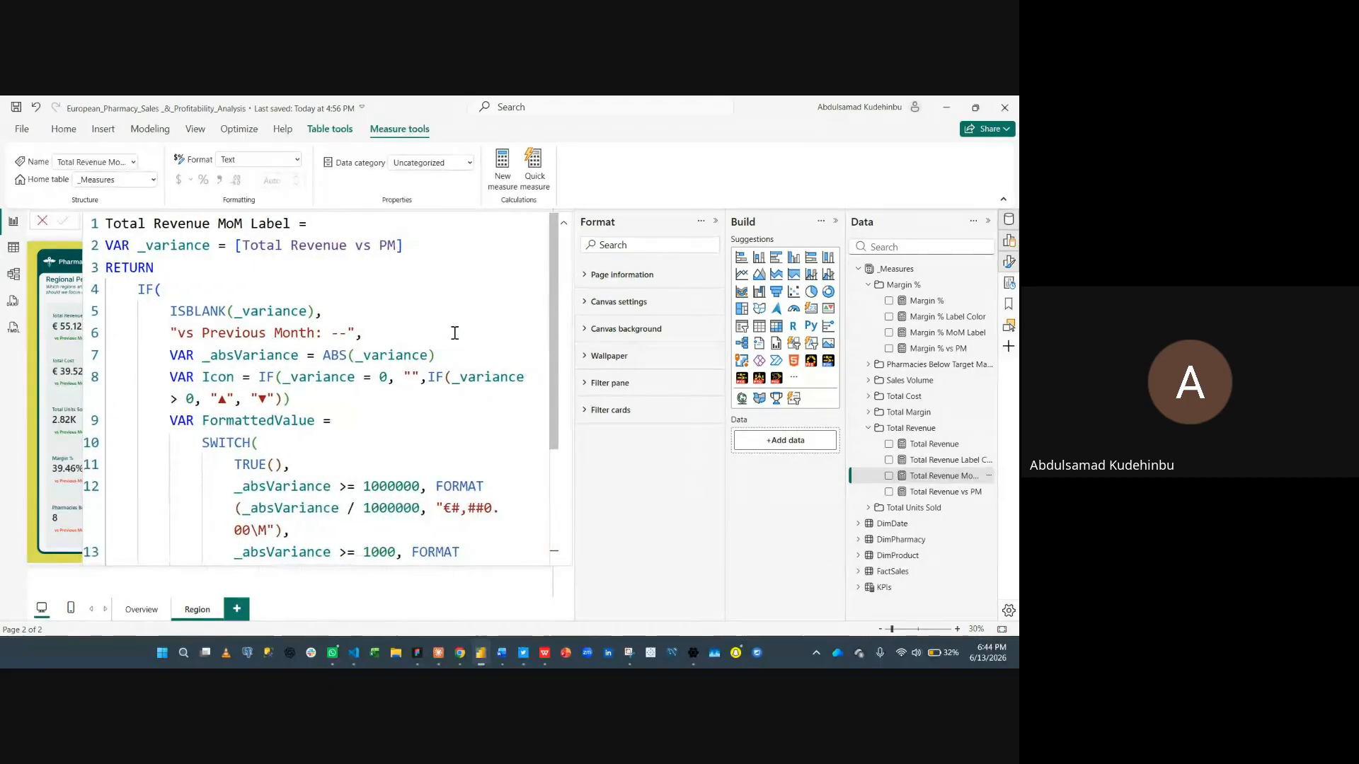
scroll(455, 334, "down", 1)
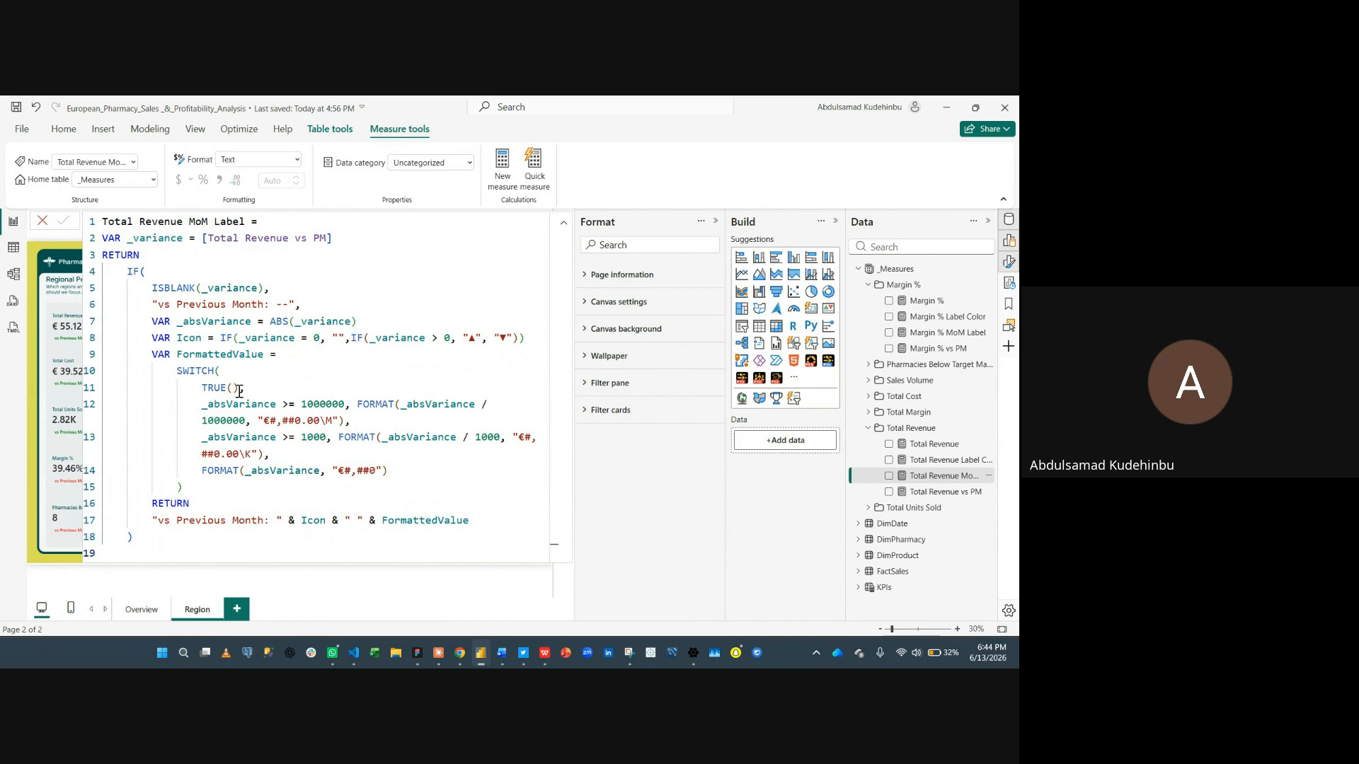
left_click(39, 222)
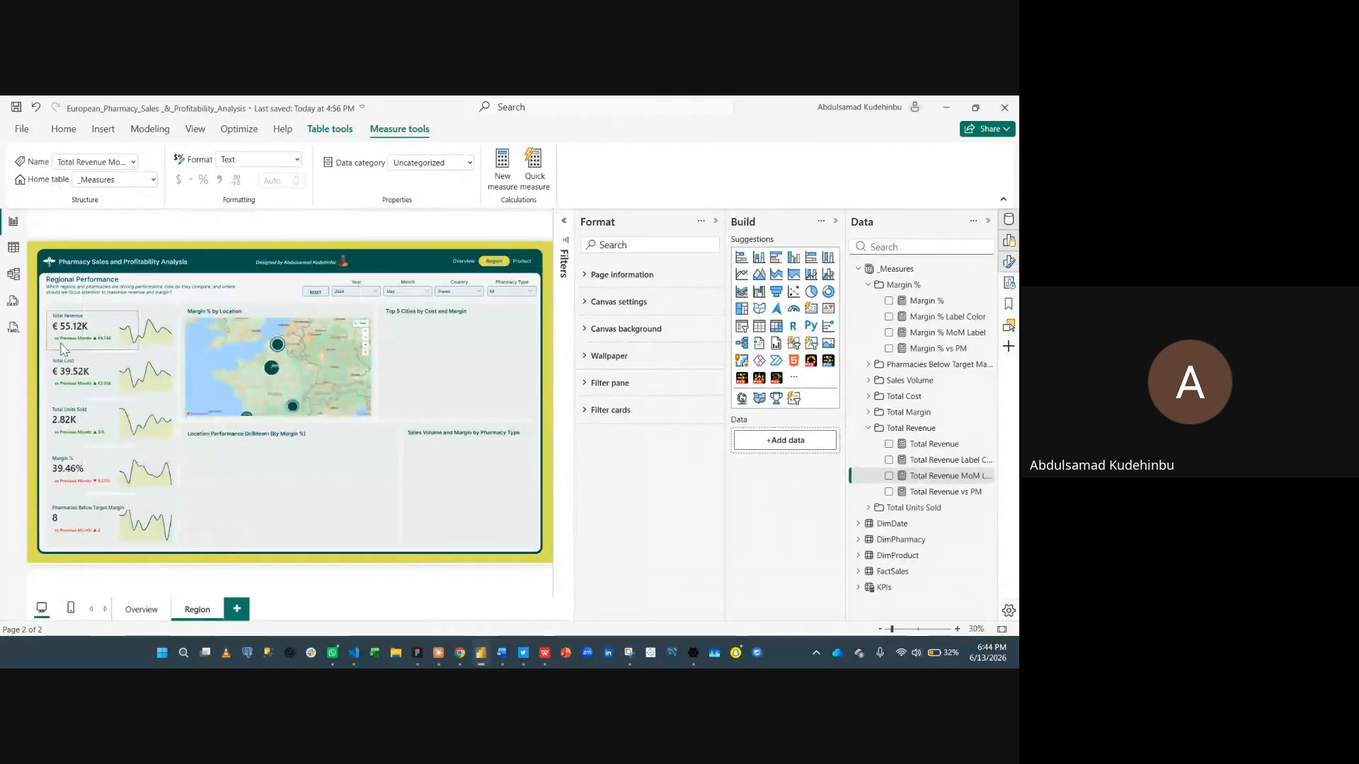
- Select the Total Revenue card and open the Total Revenue MoM Label and Total Revenue vs PM measure formulas to examine them
scroll(75, 342, "up", 4)
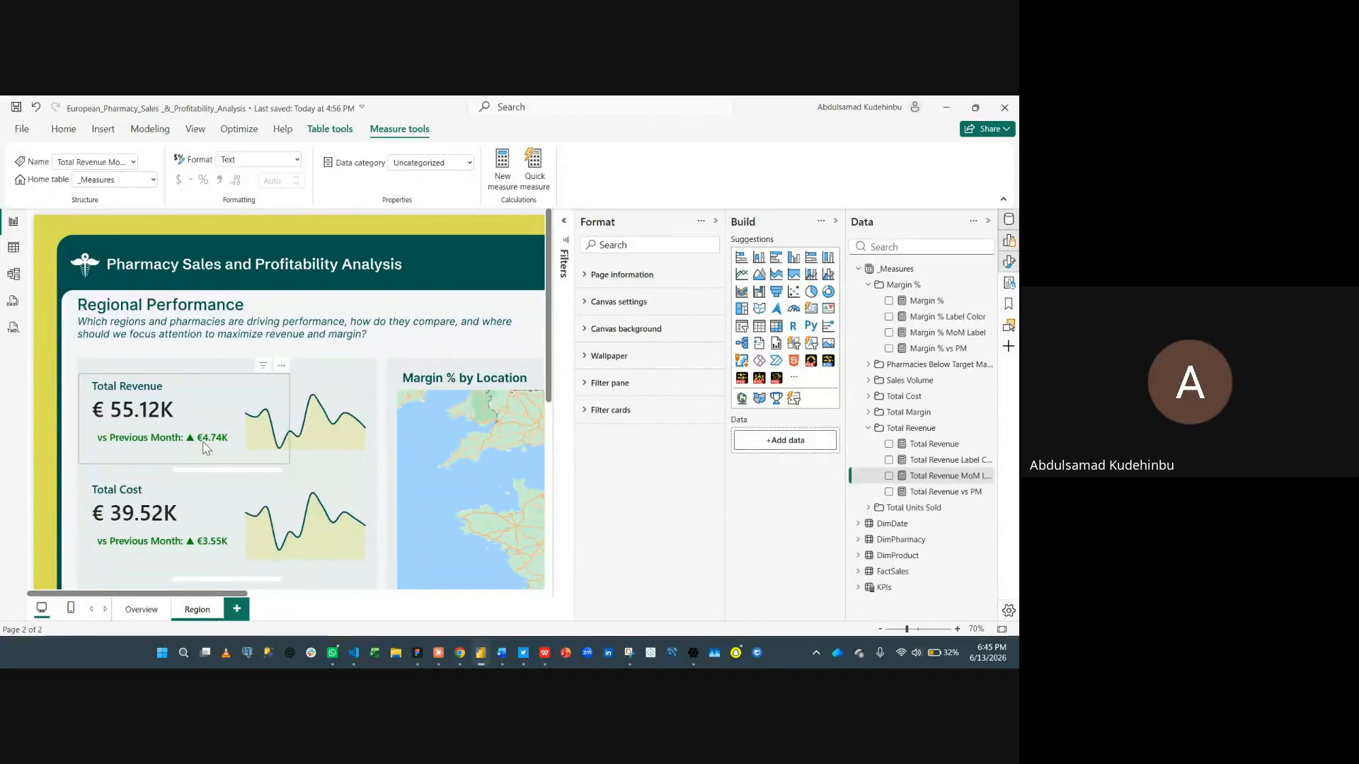
left_click(215, 393)
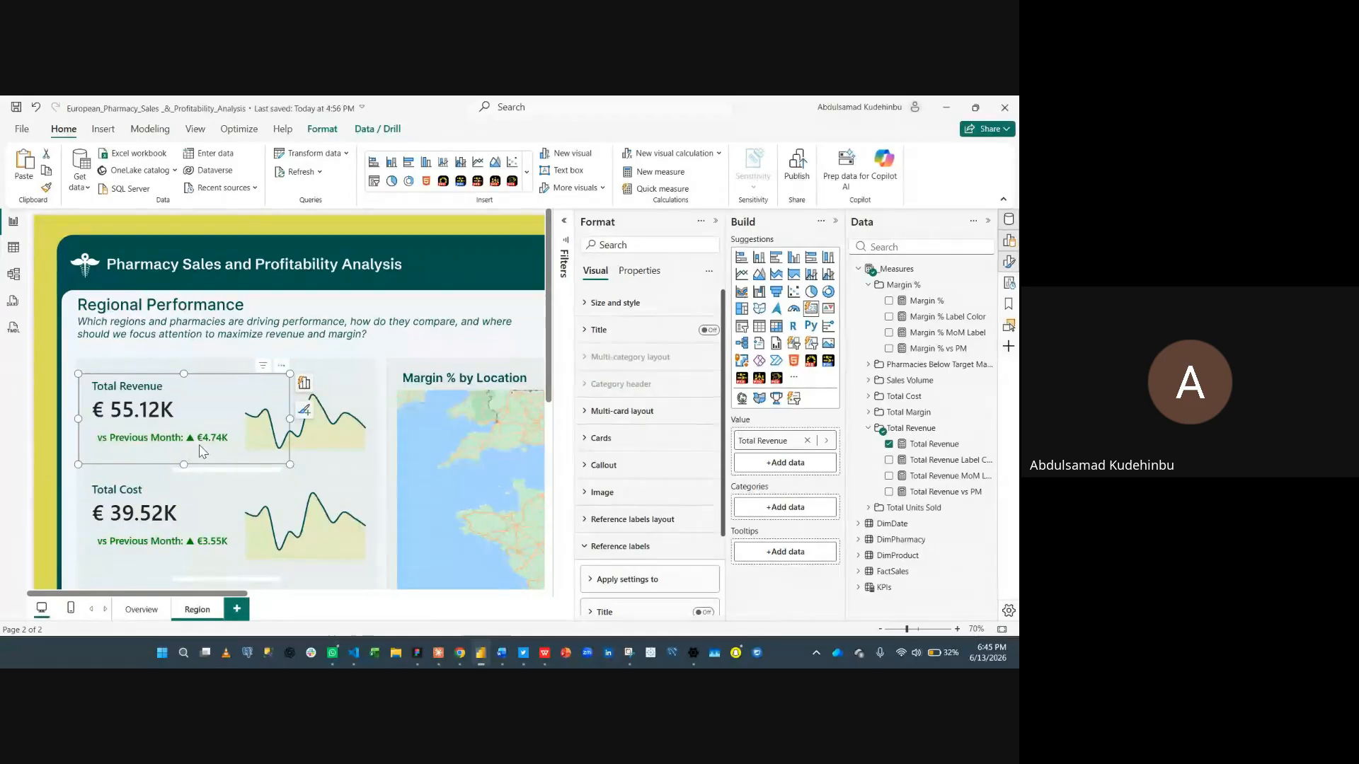
left_click(937, 480)
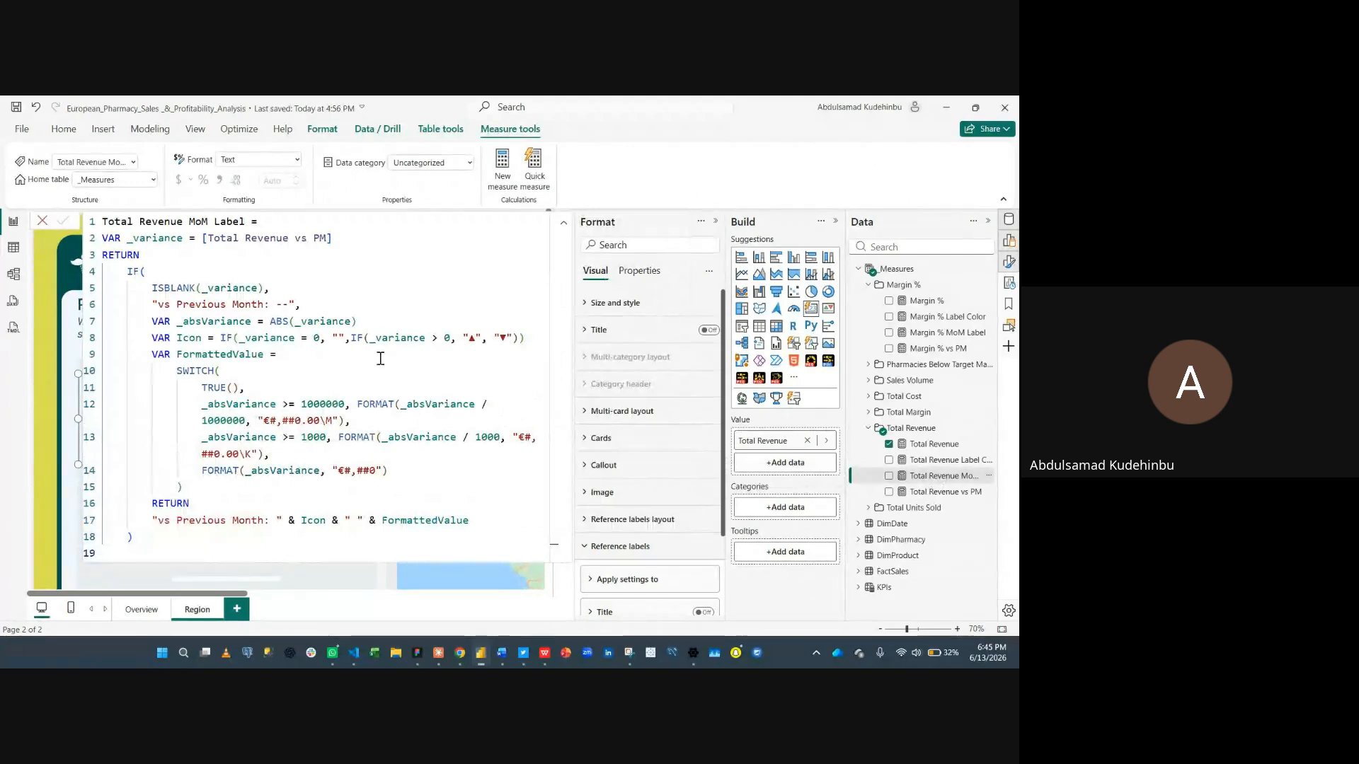
scroll(411, 354, "up", 3)
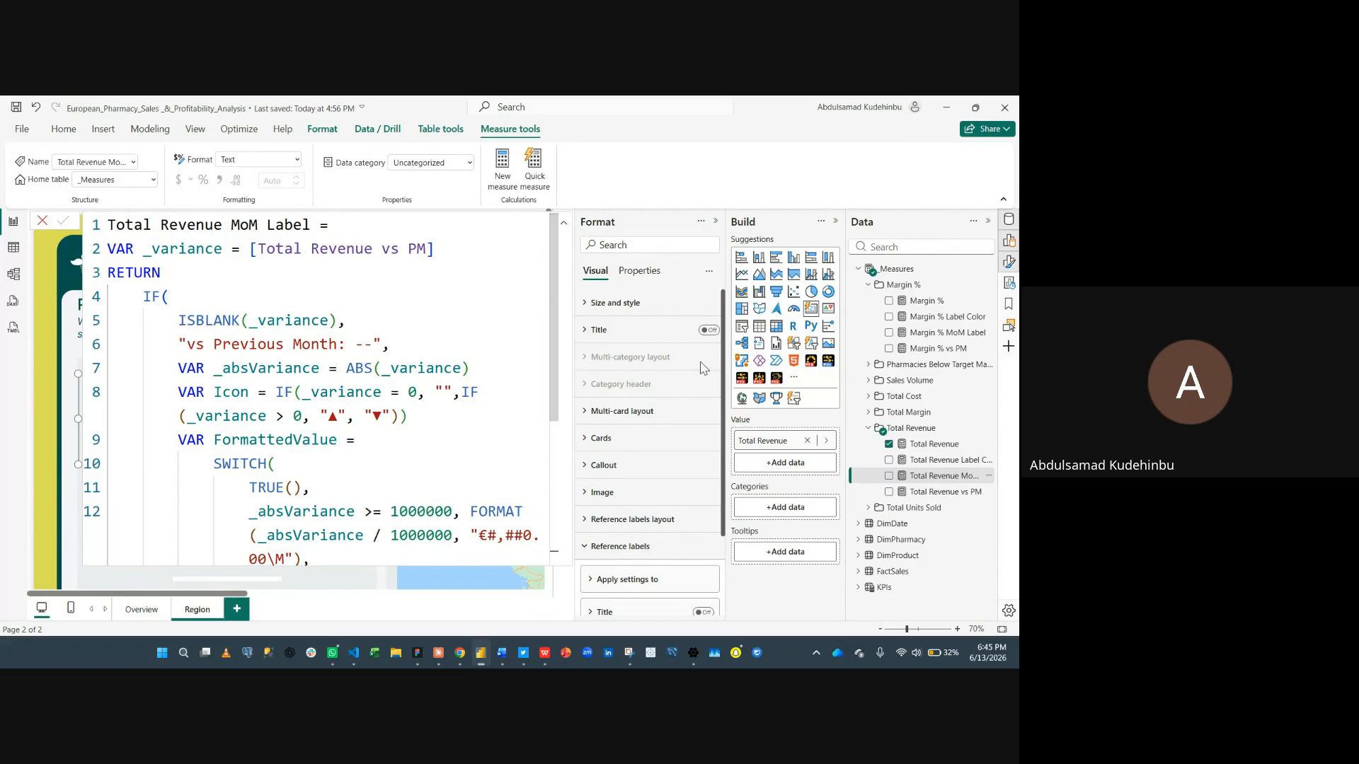
left_click(931, 494)
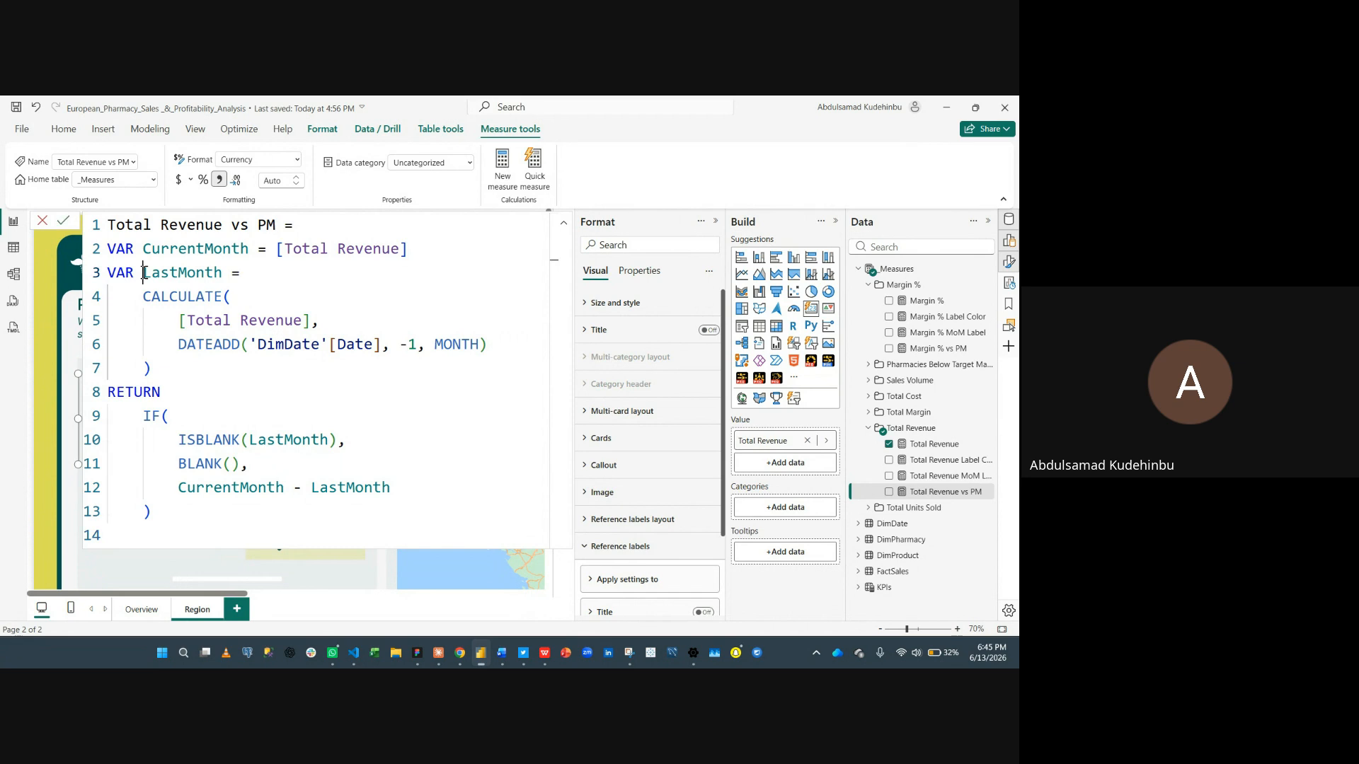
left_click(144, 273)
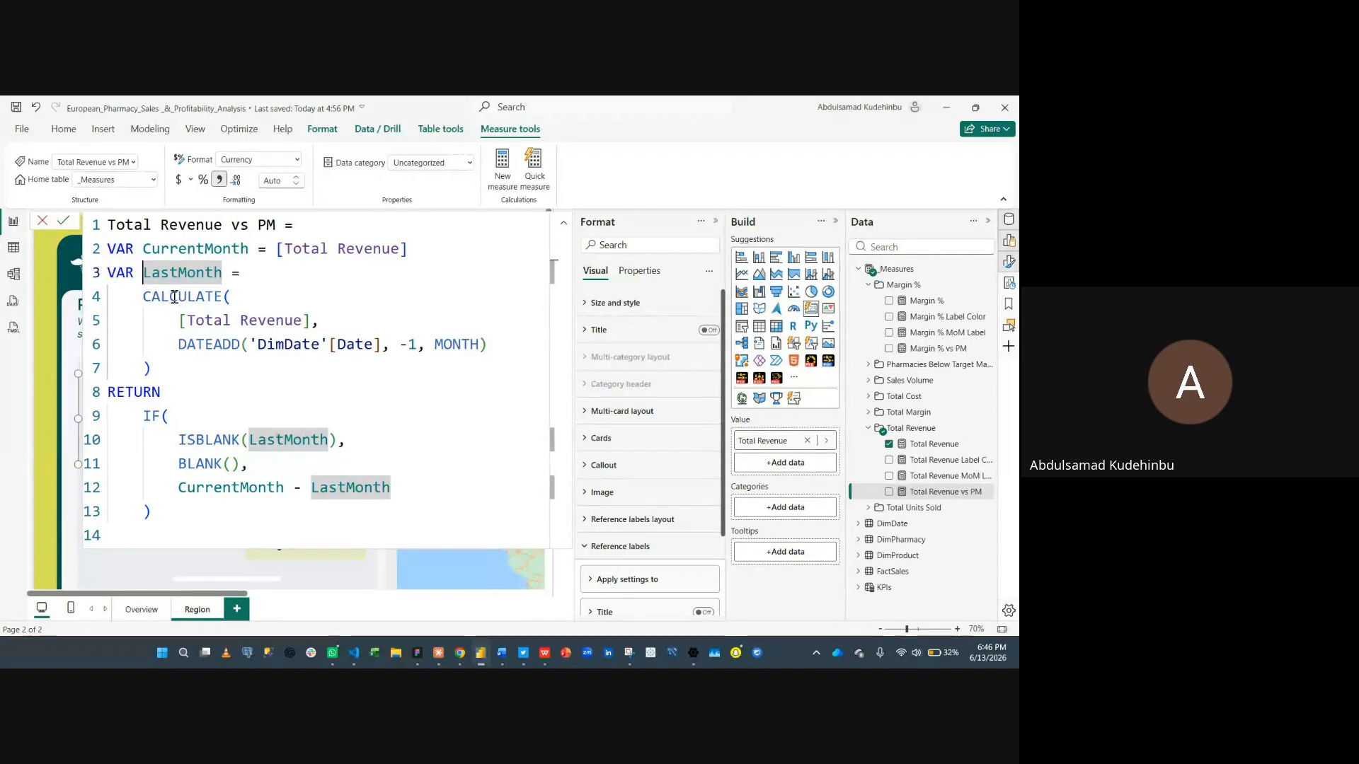
left_click(333, 330)
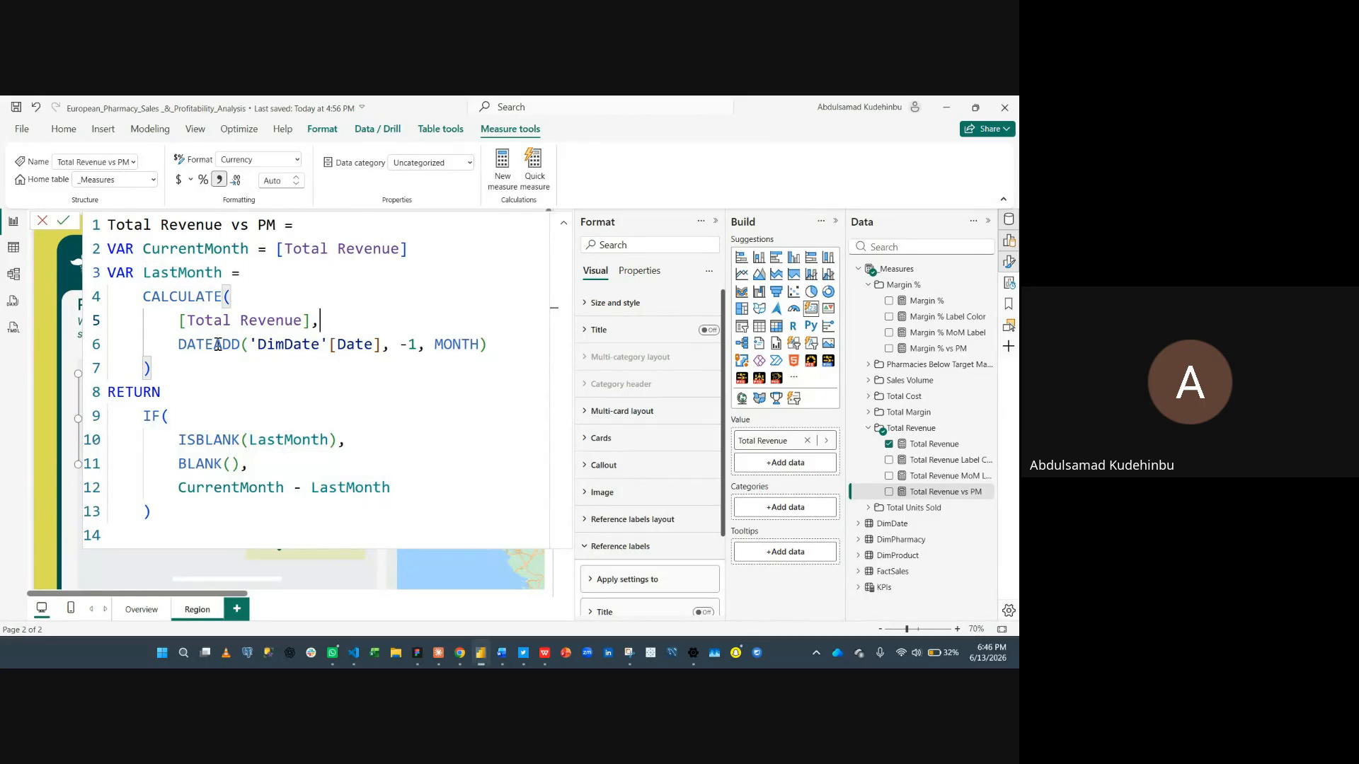
- Try replacing the DATEADD filter in Total Revenue vs PM with PREVIOUSMONTH(DimDate[Date]), then undo it and recommit the original formula
left_click_drag(495, 344, 178, 347)
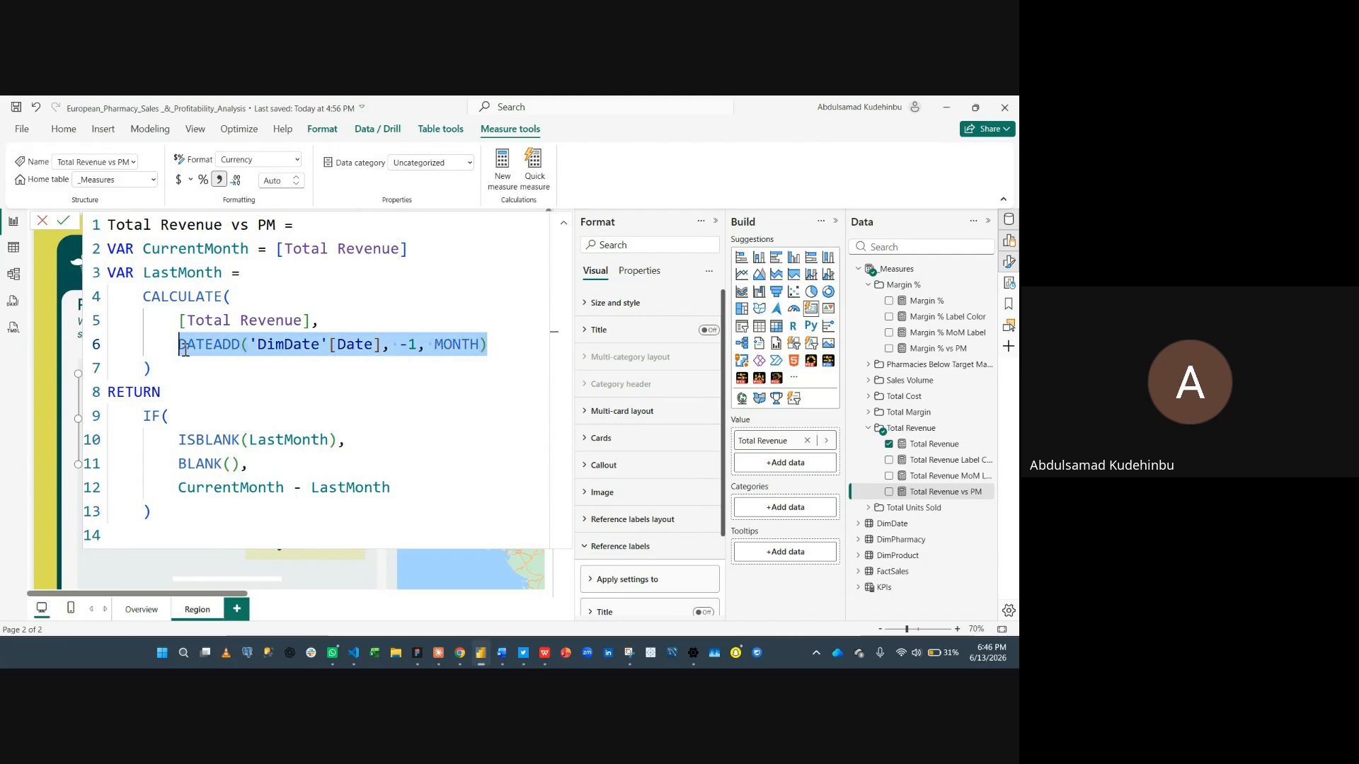
type("prev")
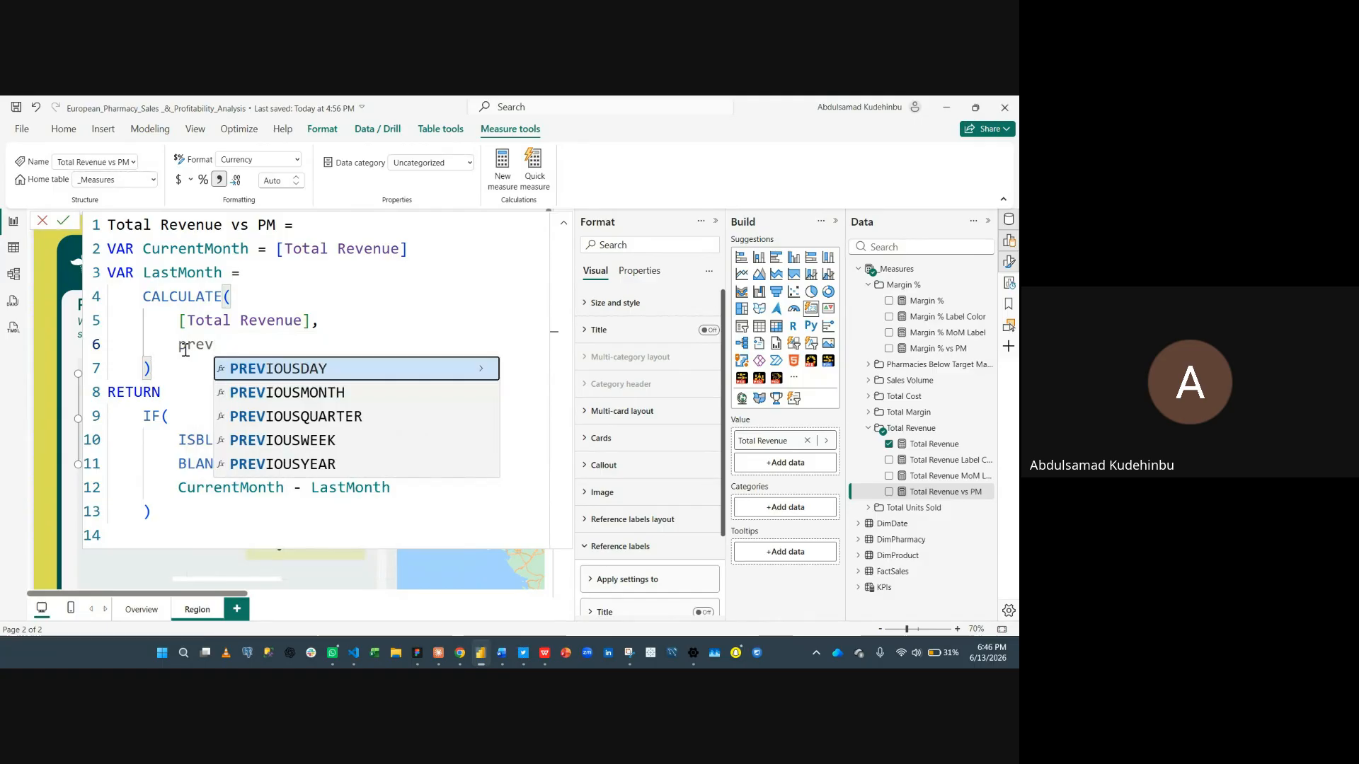
left_click(260, 390)
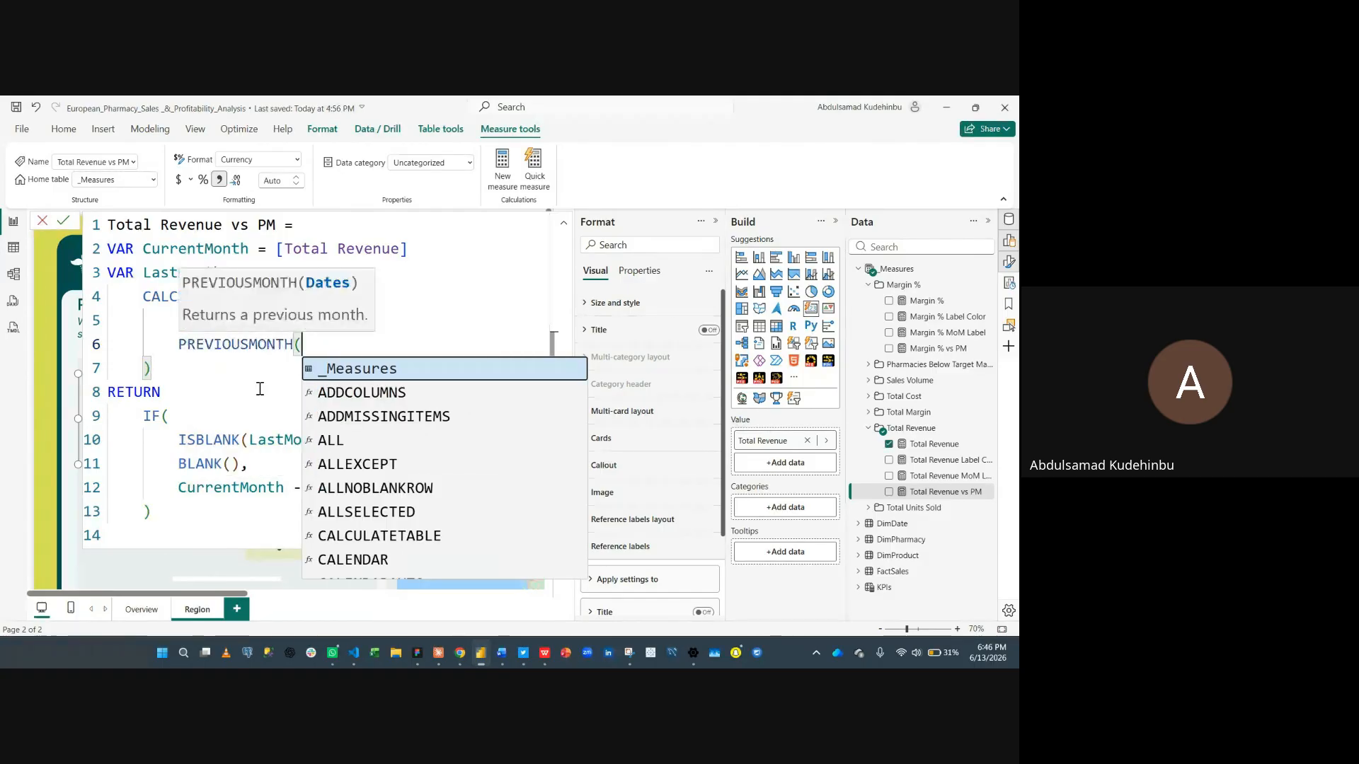
type("dim")
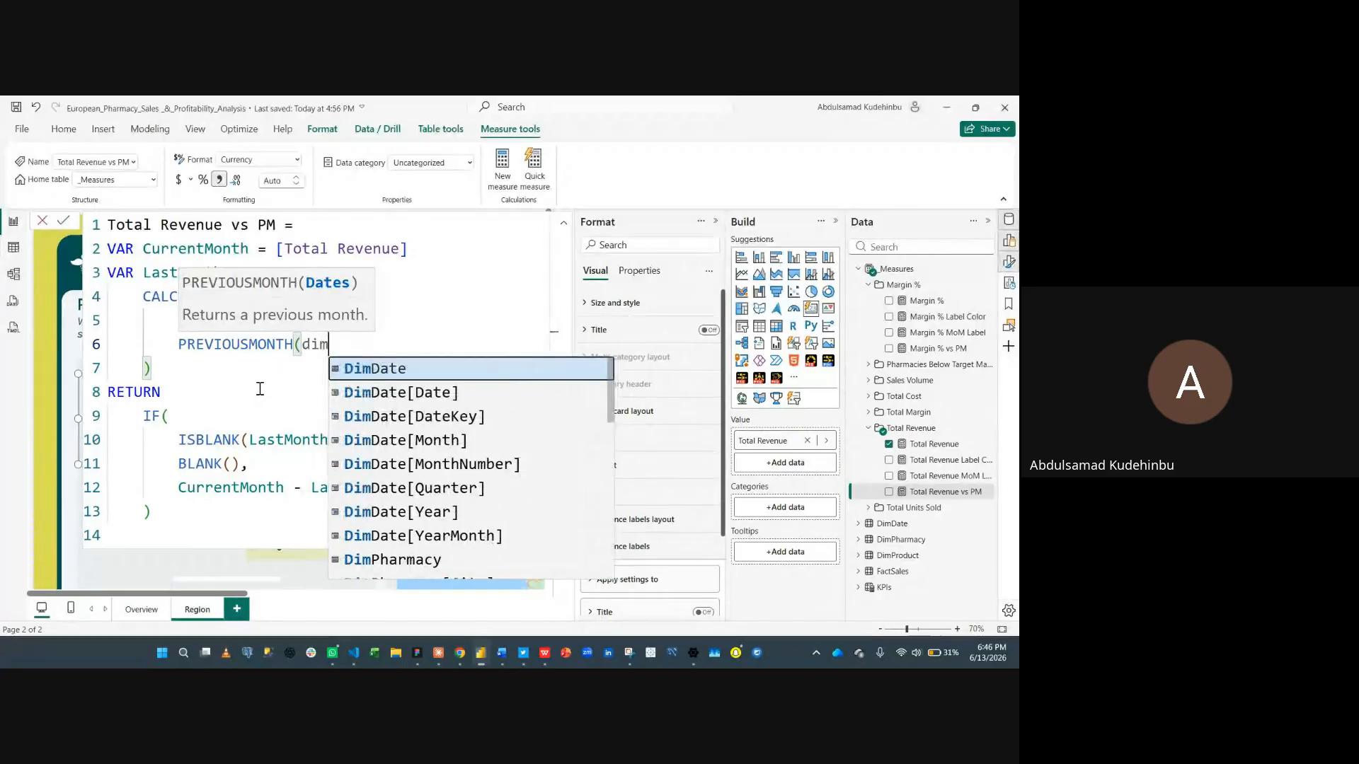
left_click(414, 394)
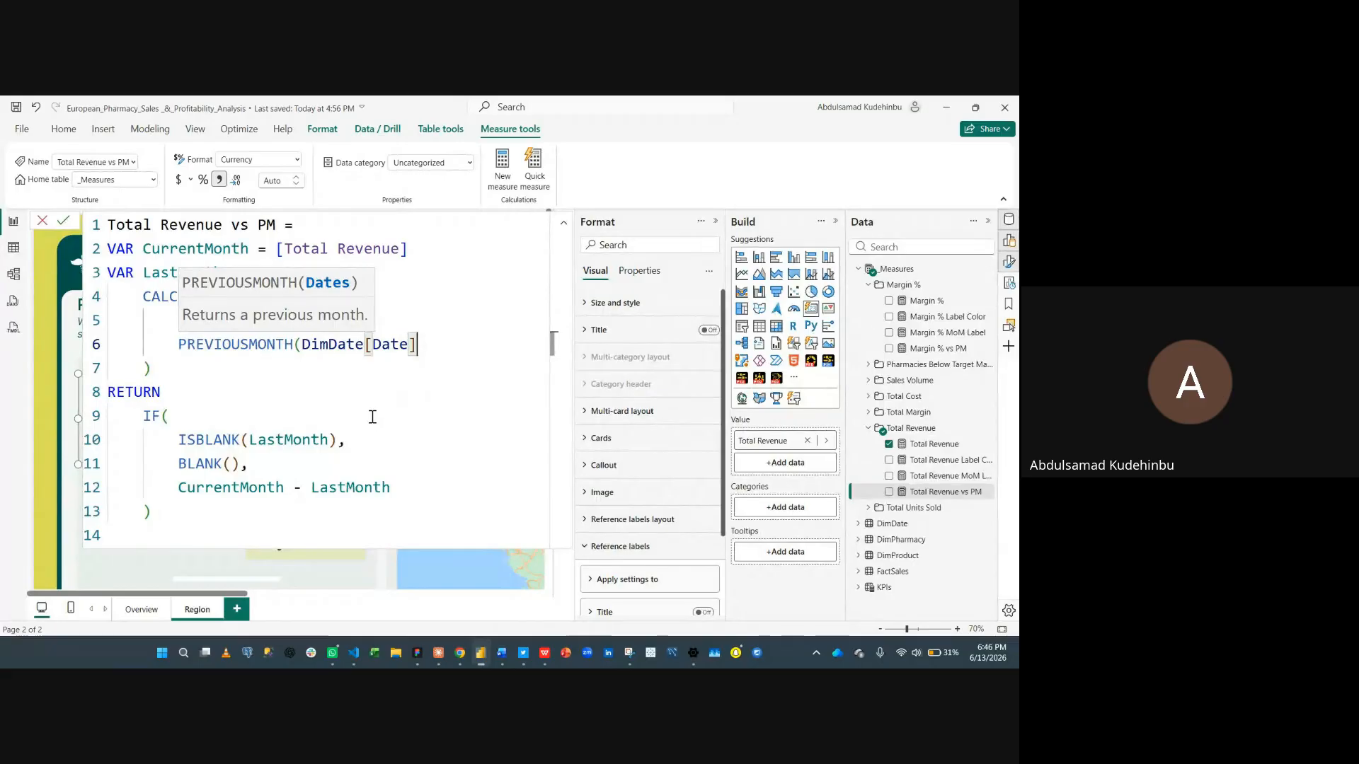
key("Return")
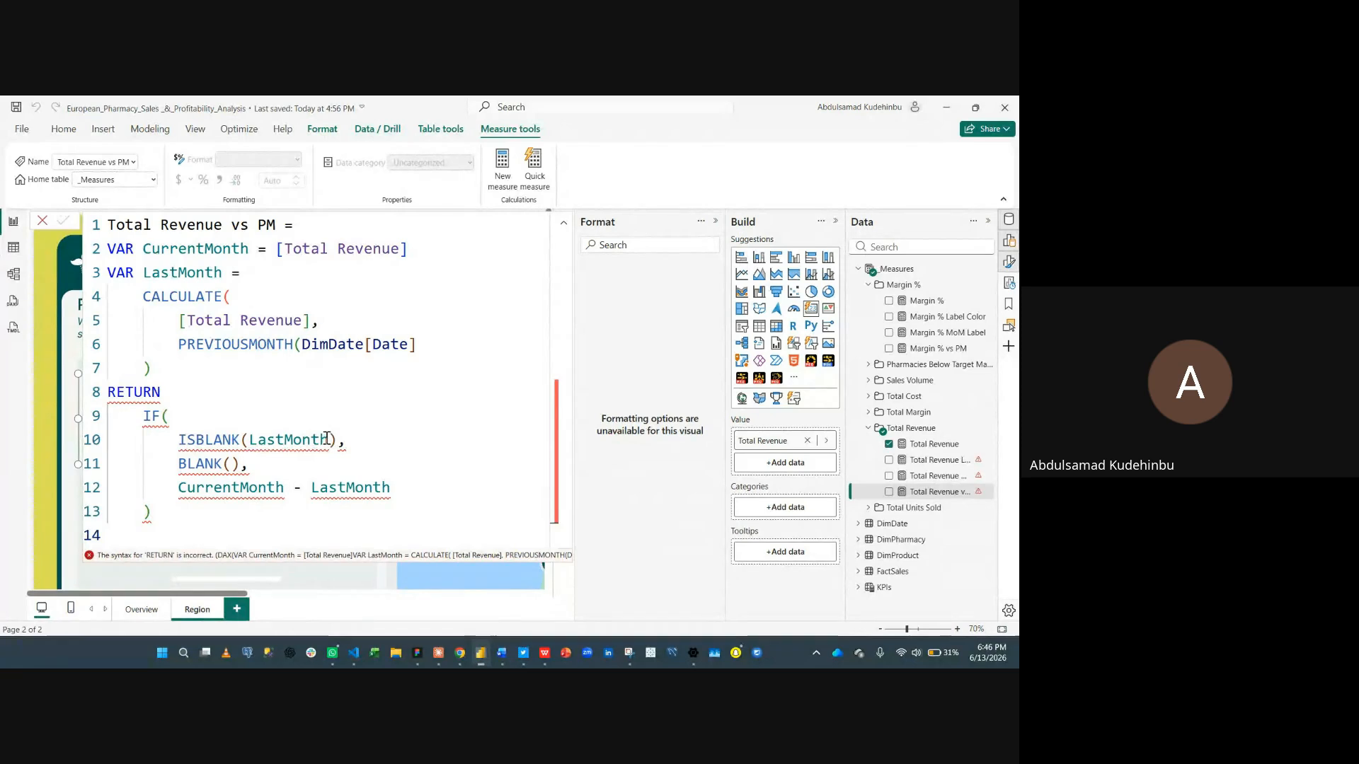
left_click(279, 380)
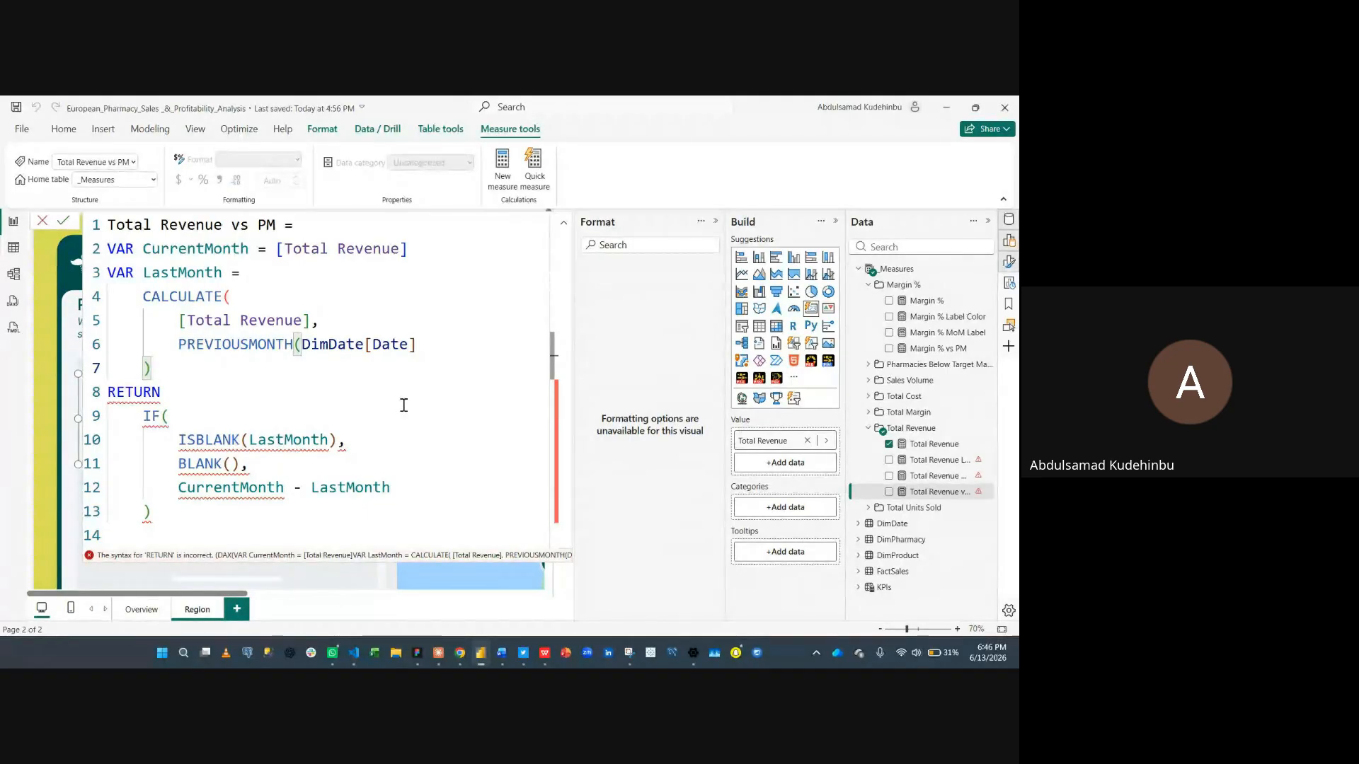
key("ctrl+z")
key("ctrl+z")
key("ctrl+z")
key("ctrl+z")
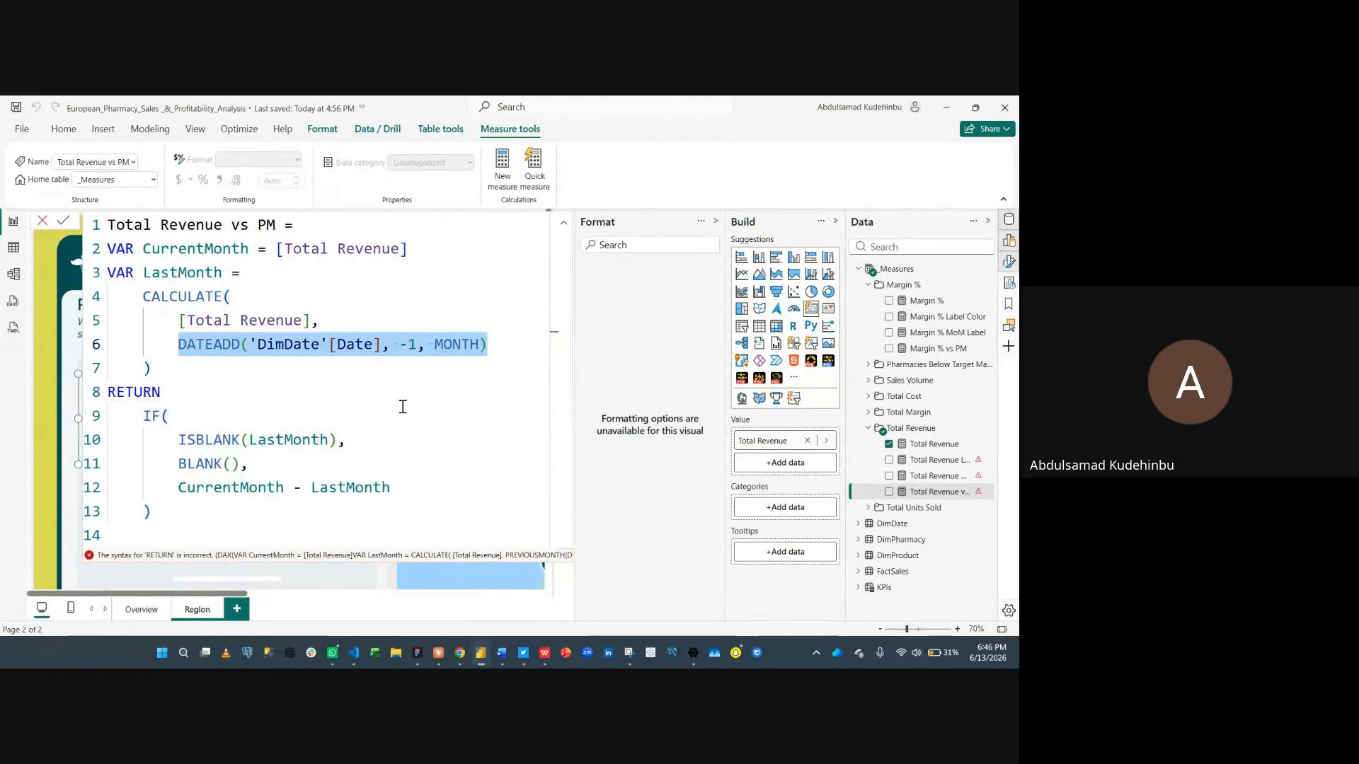
key("Return")
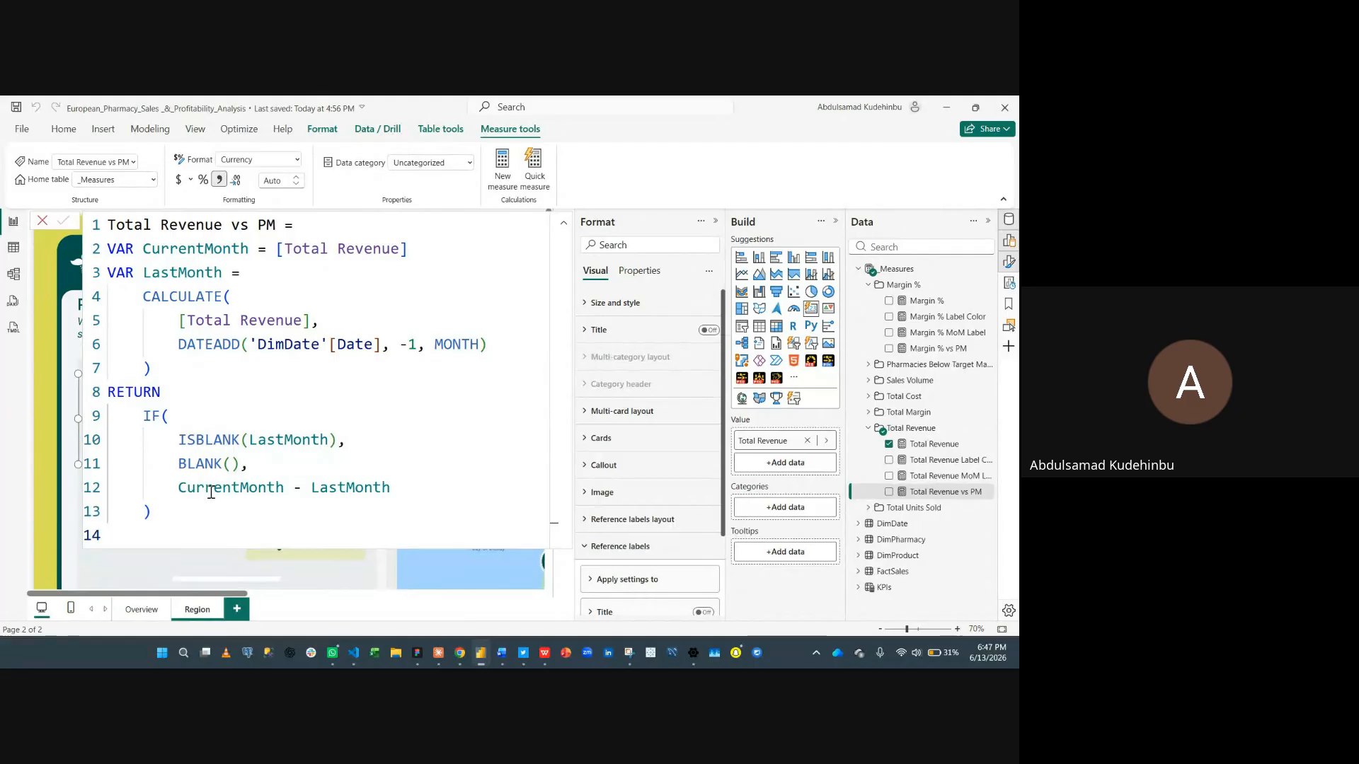
- Examine the CurrentMonth and LastMonth variables in Total Revenue vs PM, then open and close the MoM Label formula
double_click(318, 491)
left_click_drag(293, 488, 223, 489)
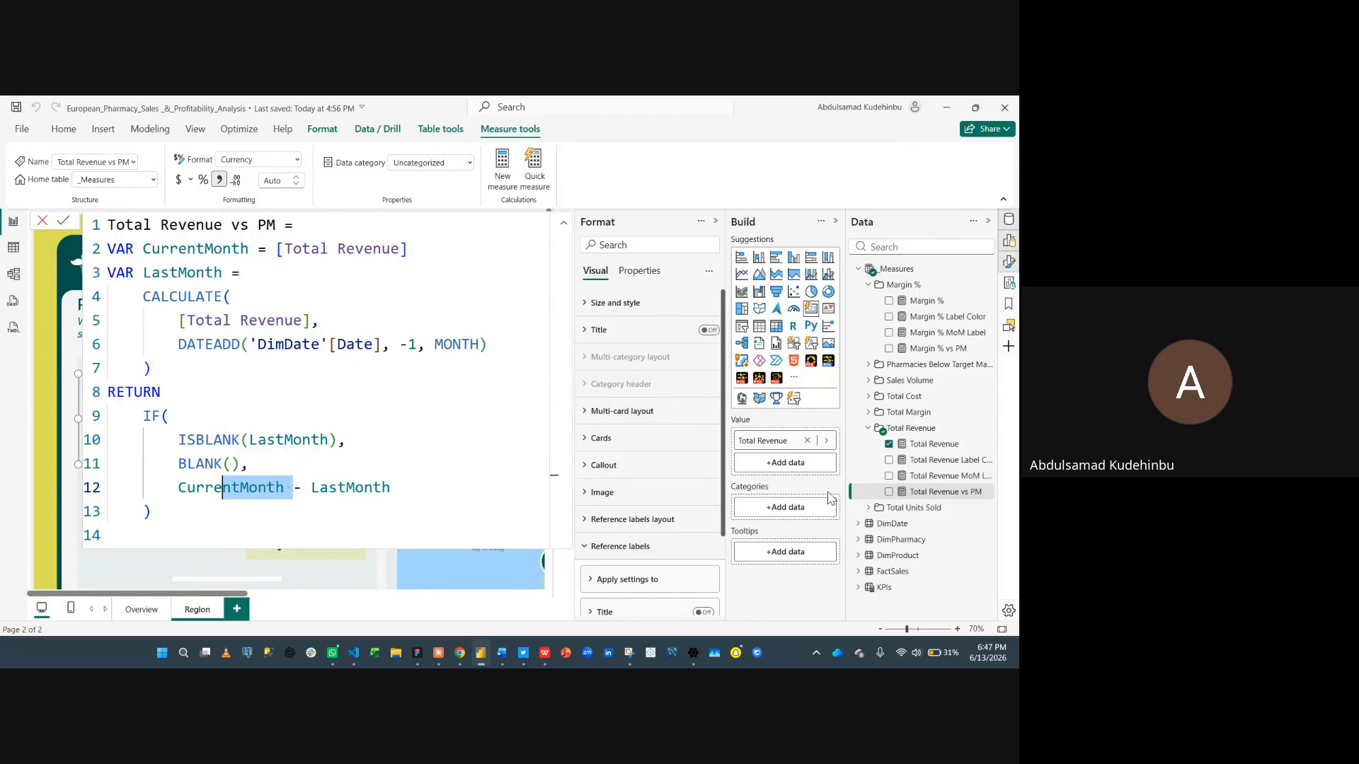
left_click(966, 479)
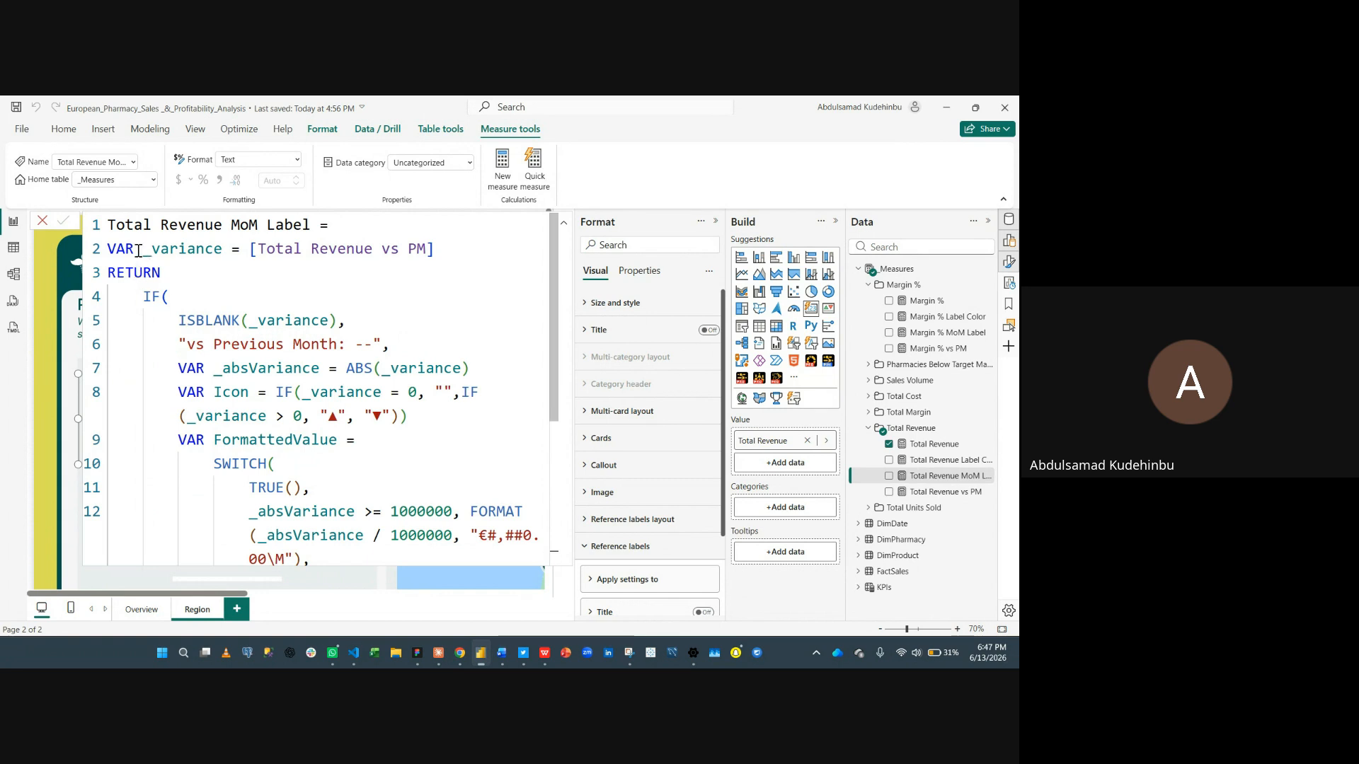
left_click(42, 221)
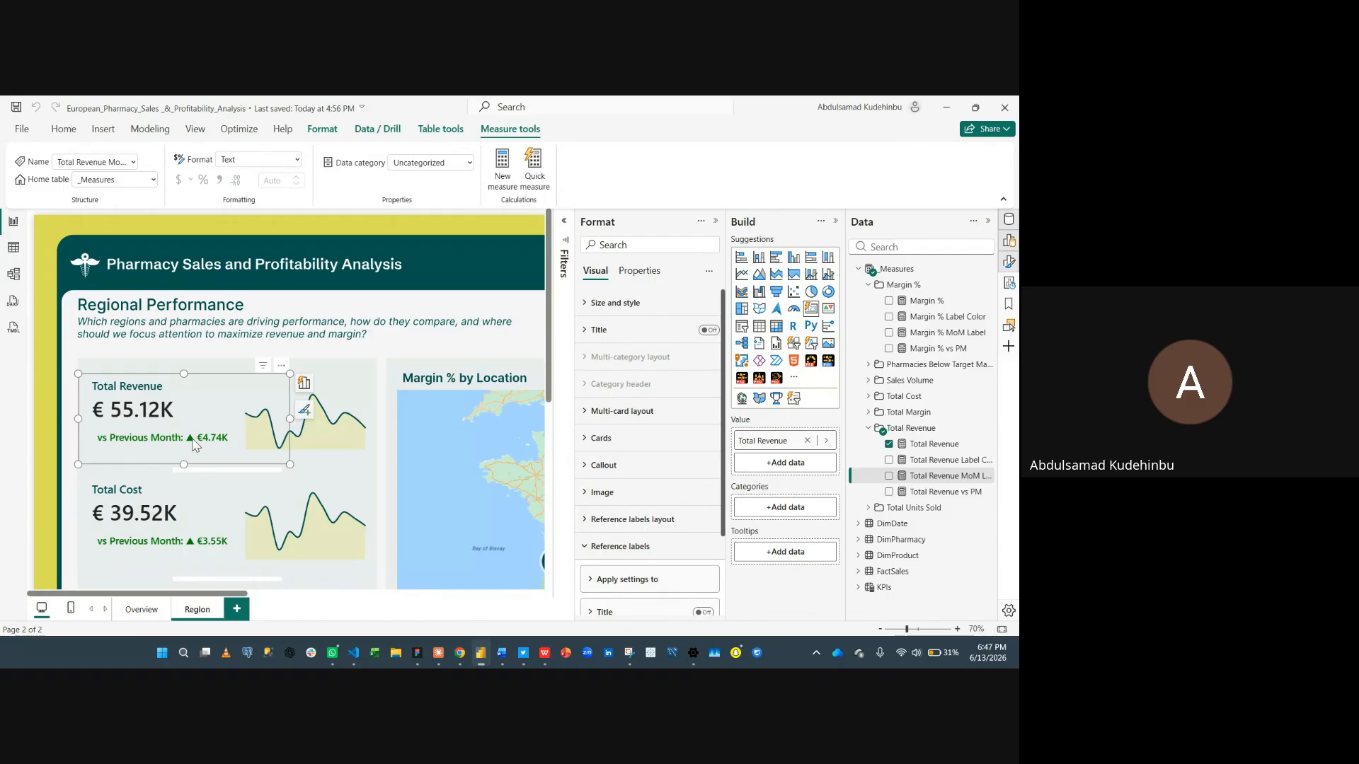
- Open the Total Revenue MoM Label measure and examine its variance, absolute variance and icon variables
left_click(931, 460)
left_click(886, 479)
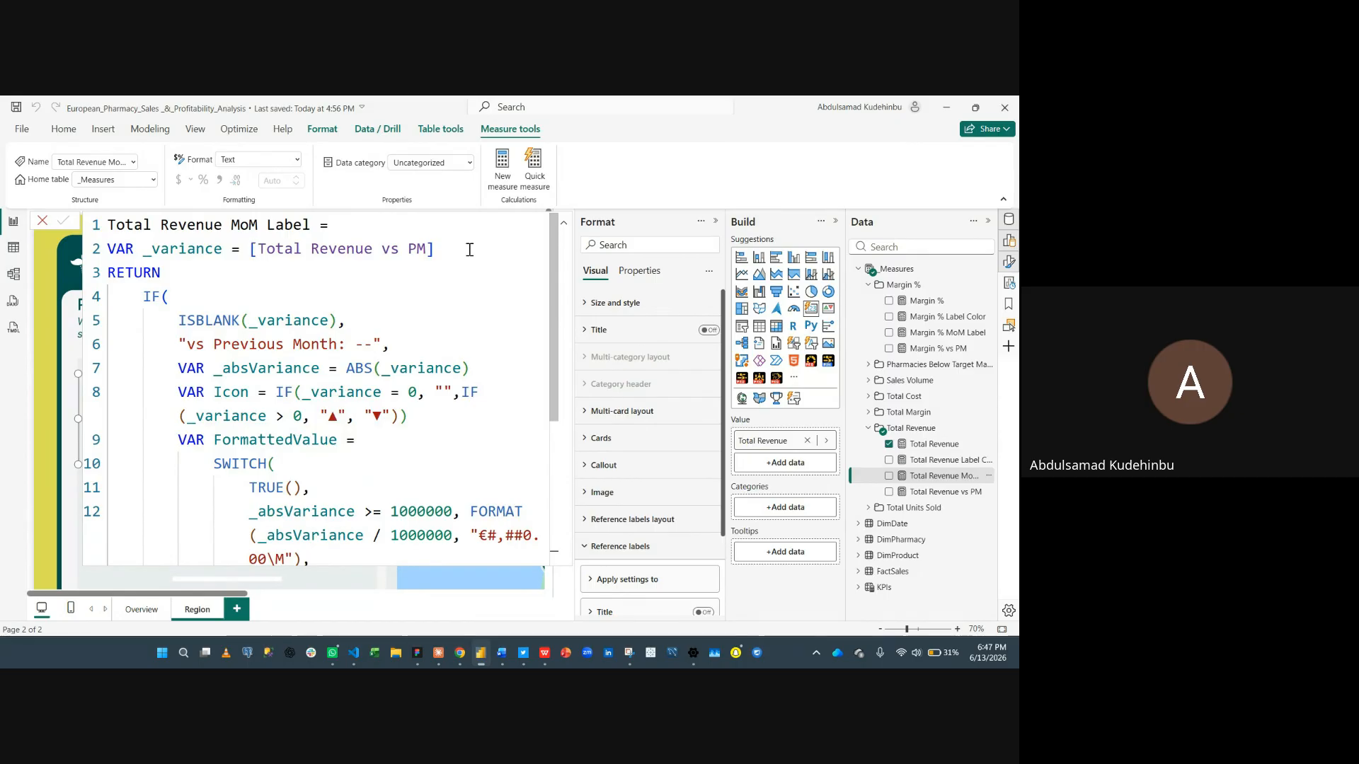
left_click(438, 249)
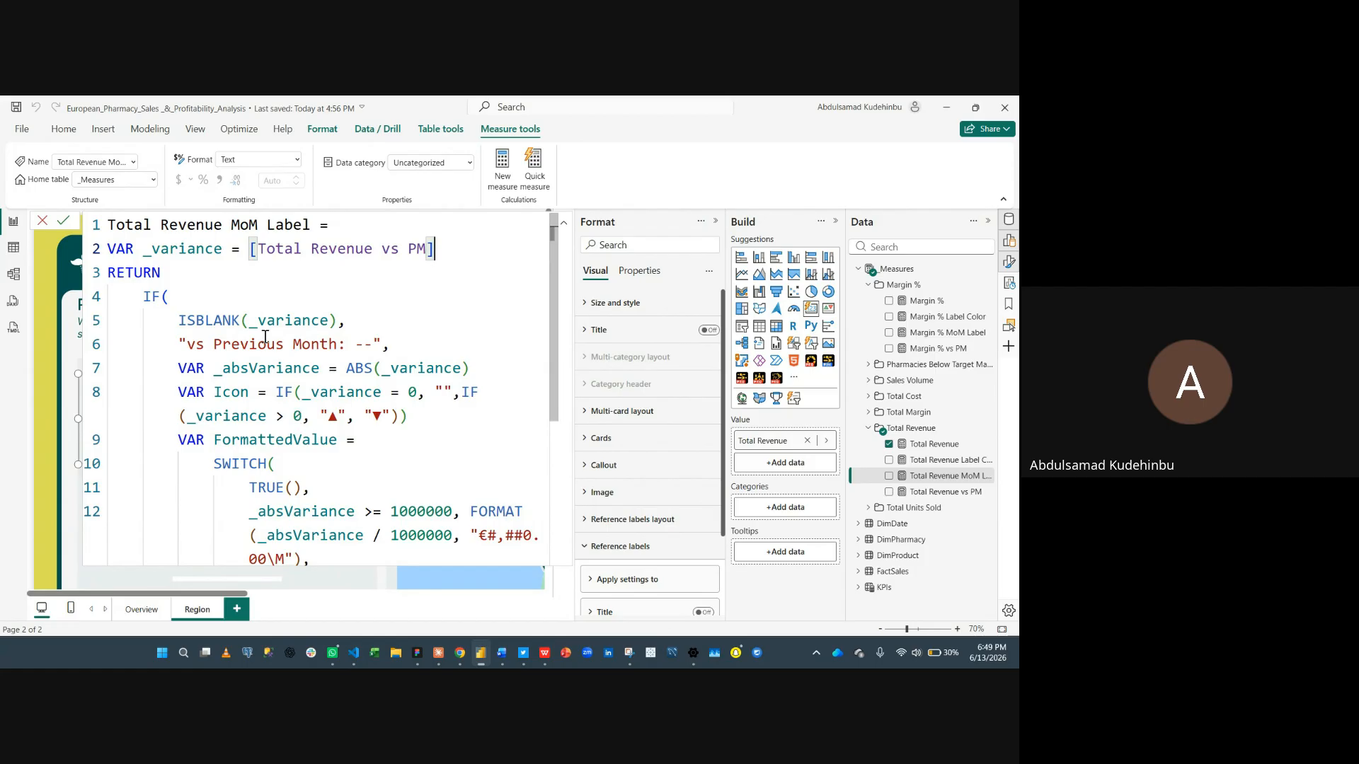
left_click(210, 368)
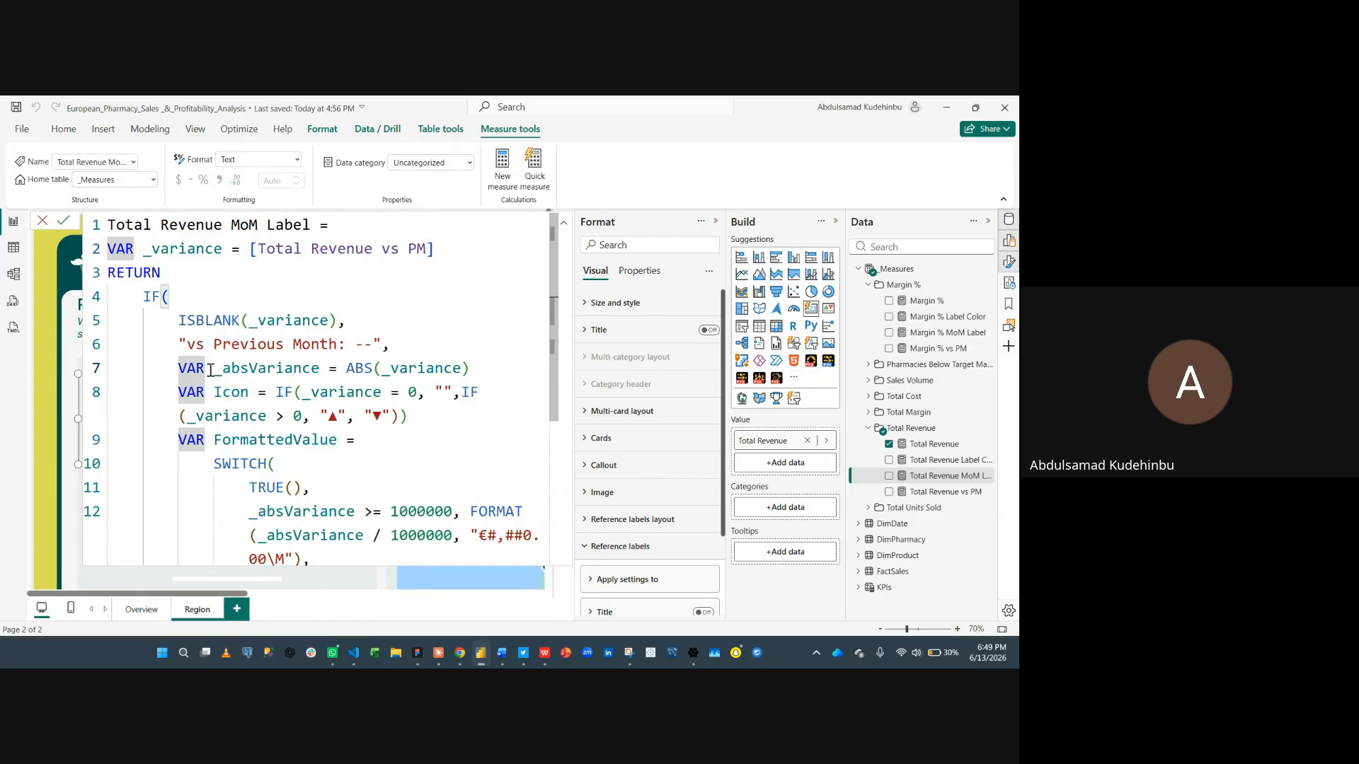
left_click(216, 372)
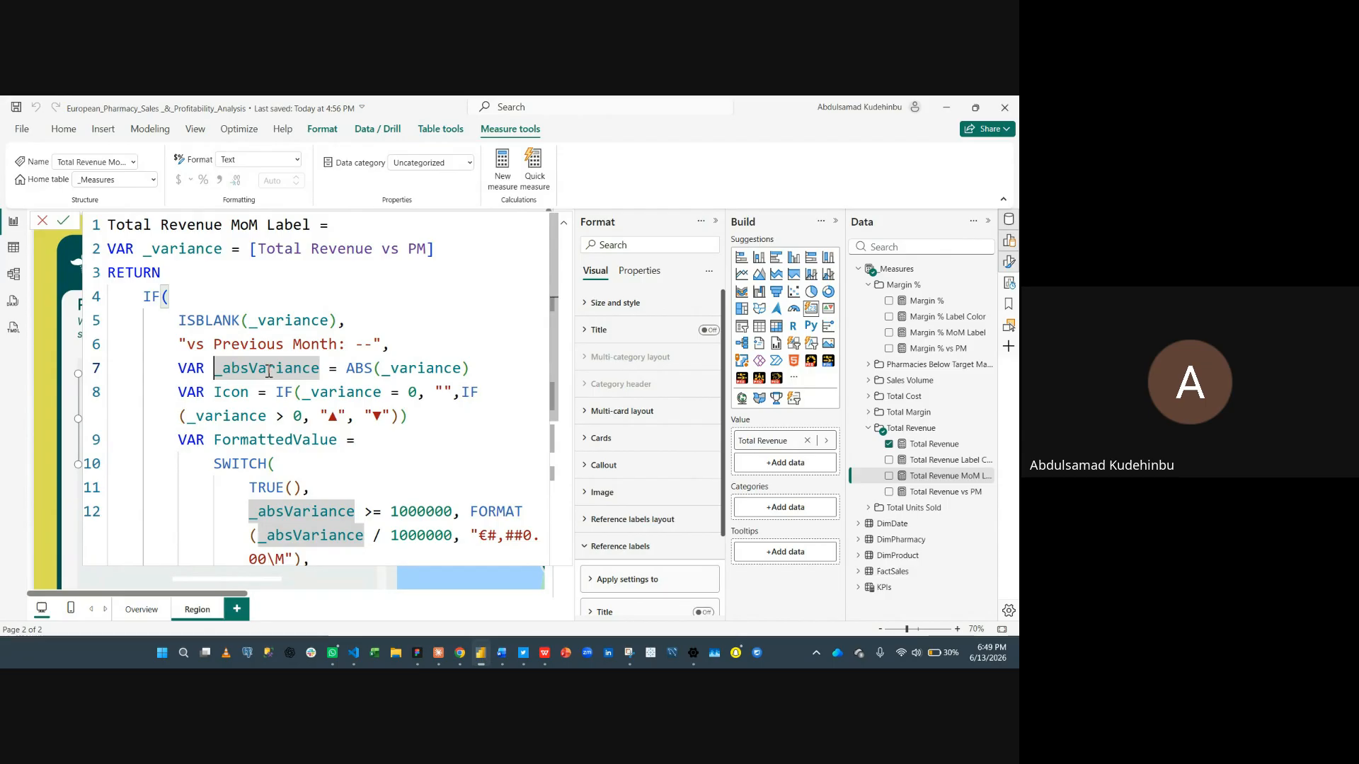
left_click(347, 366)
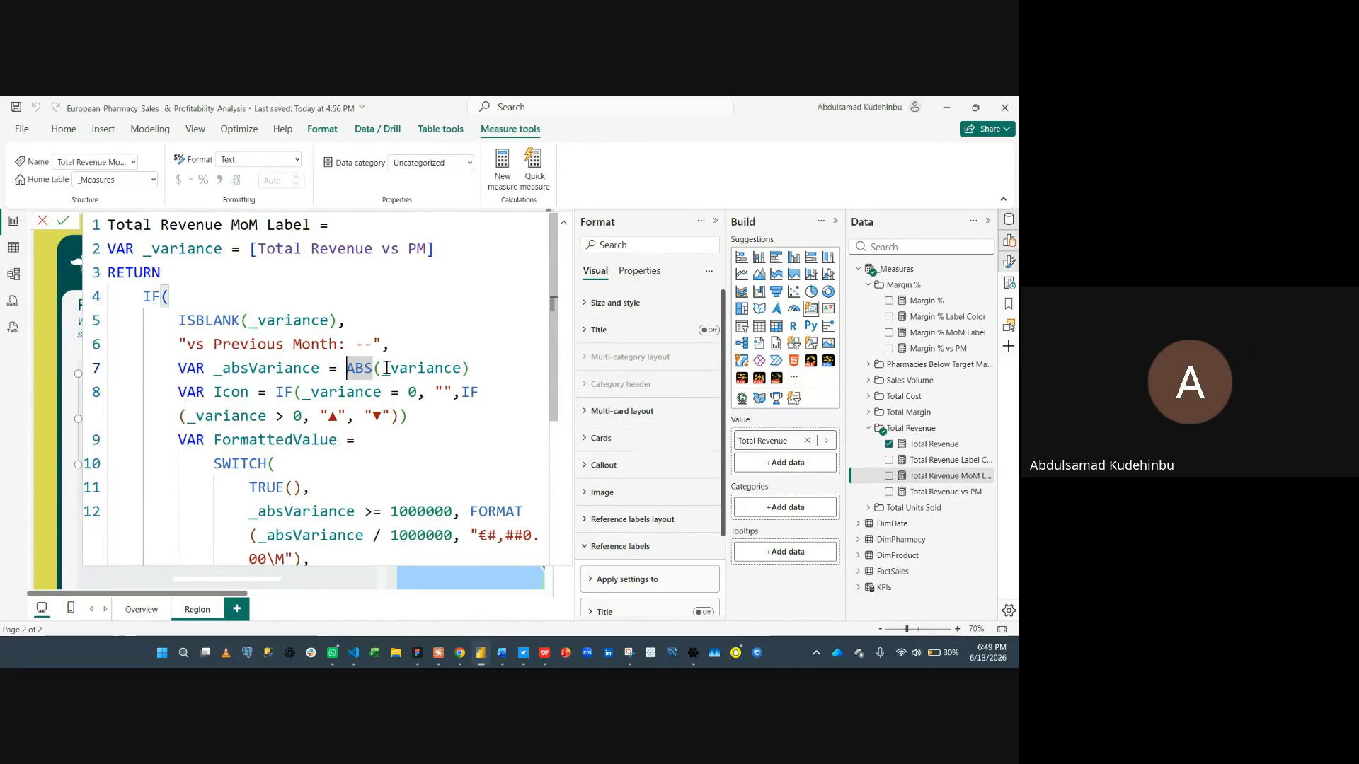
left_click(474, 364)
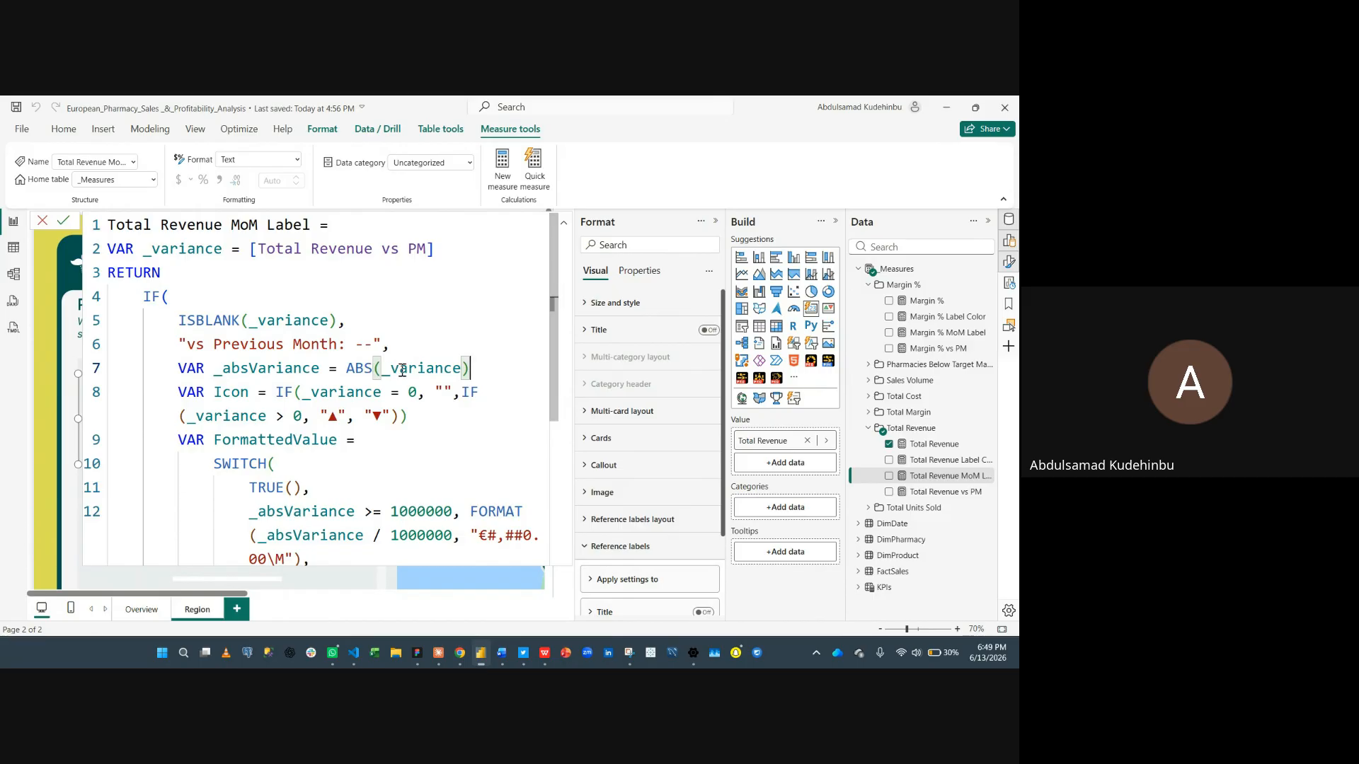
left_click(206, 394)
left_click(215, 393)
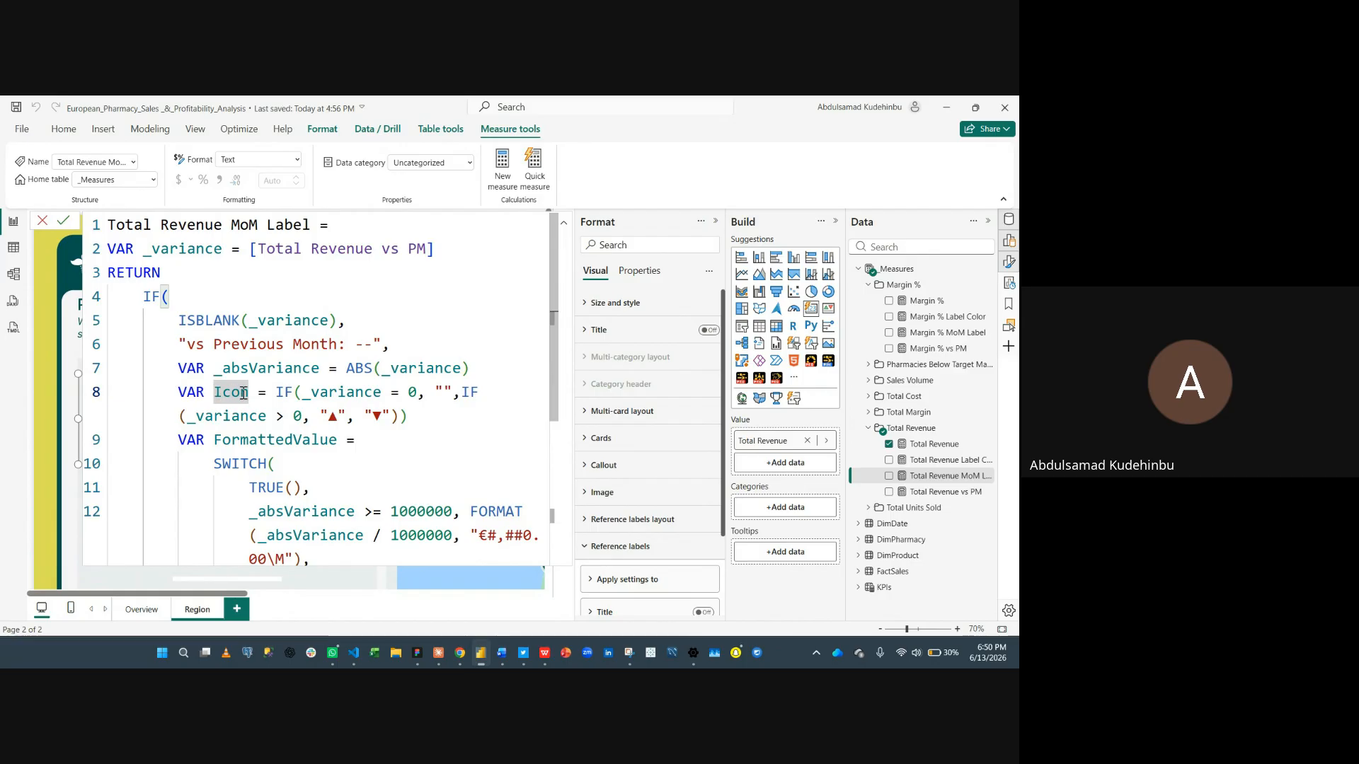
left_click(336, 418)
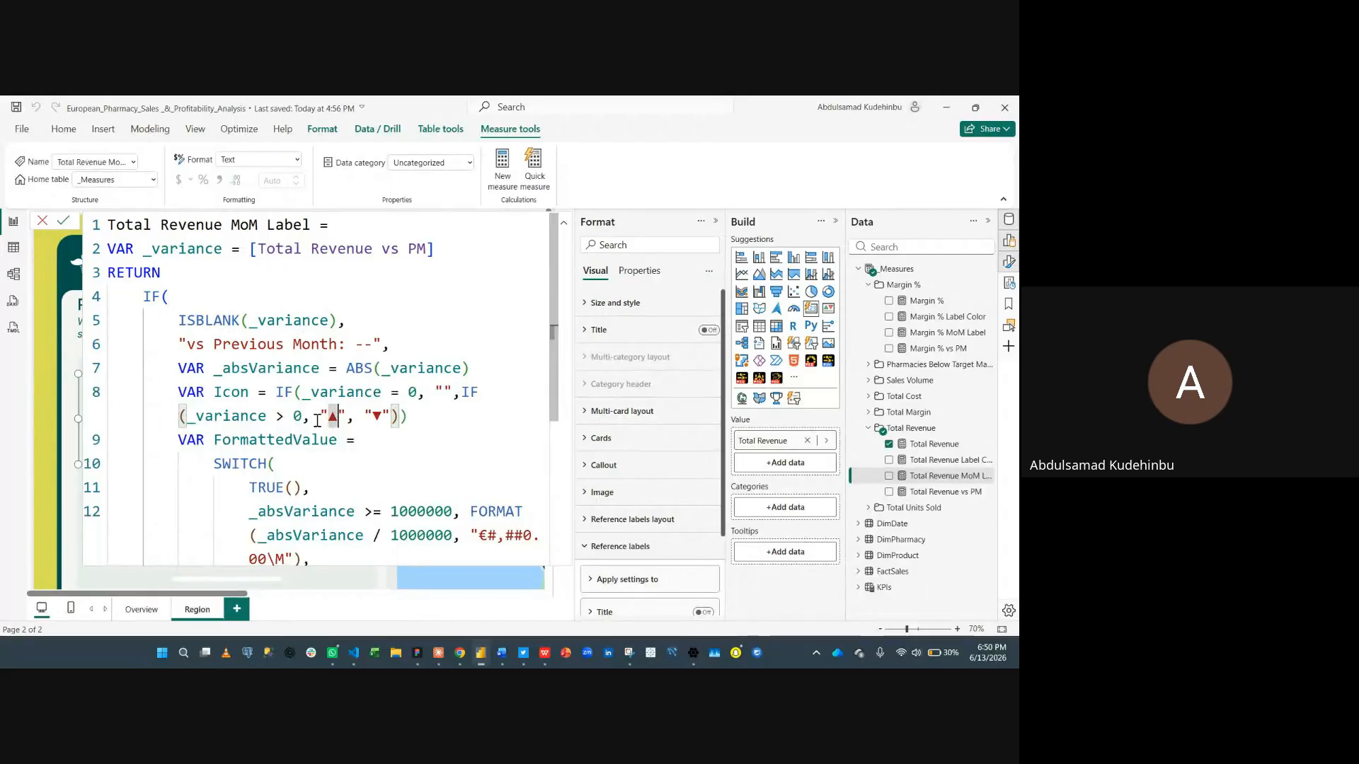
left_click(278, 392)
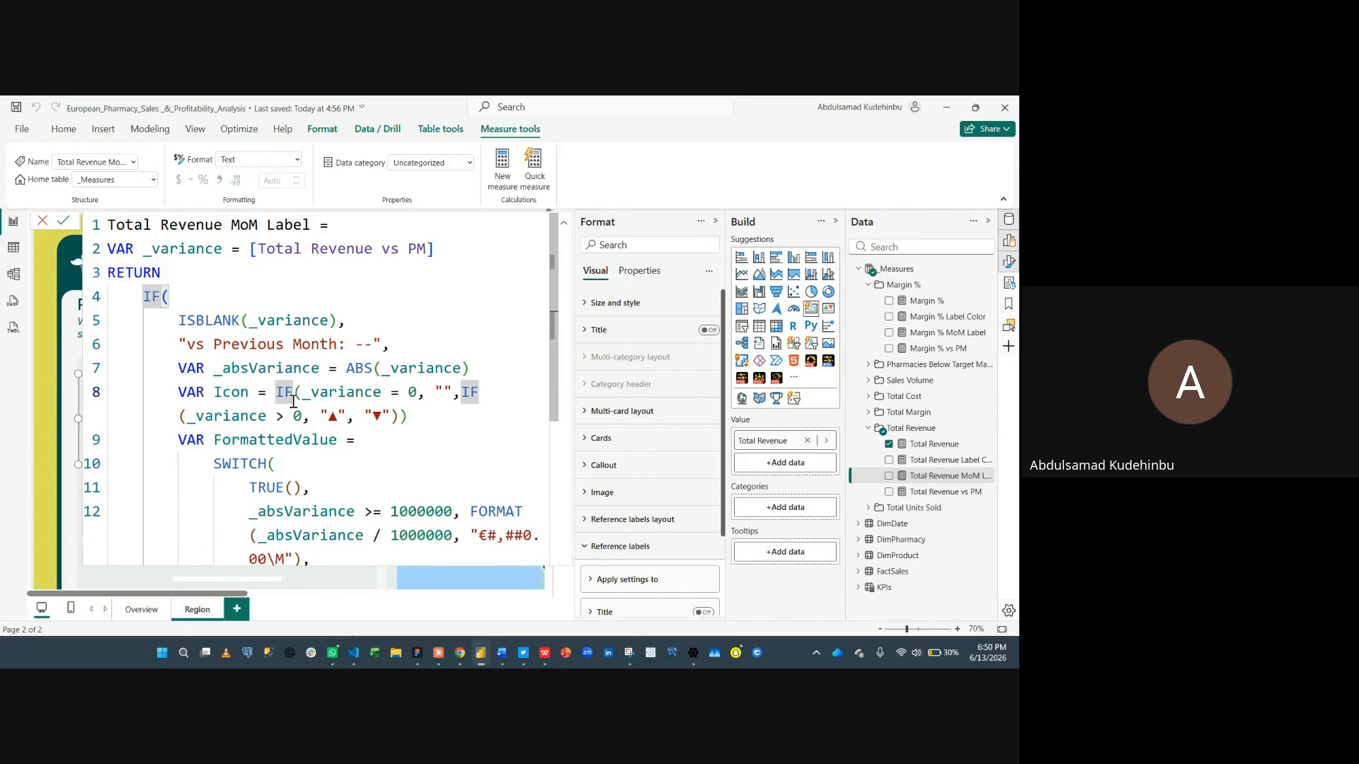
left_click(294, 393)
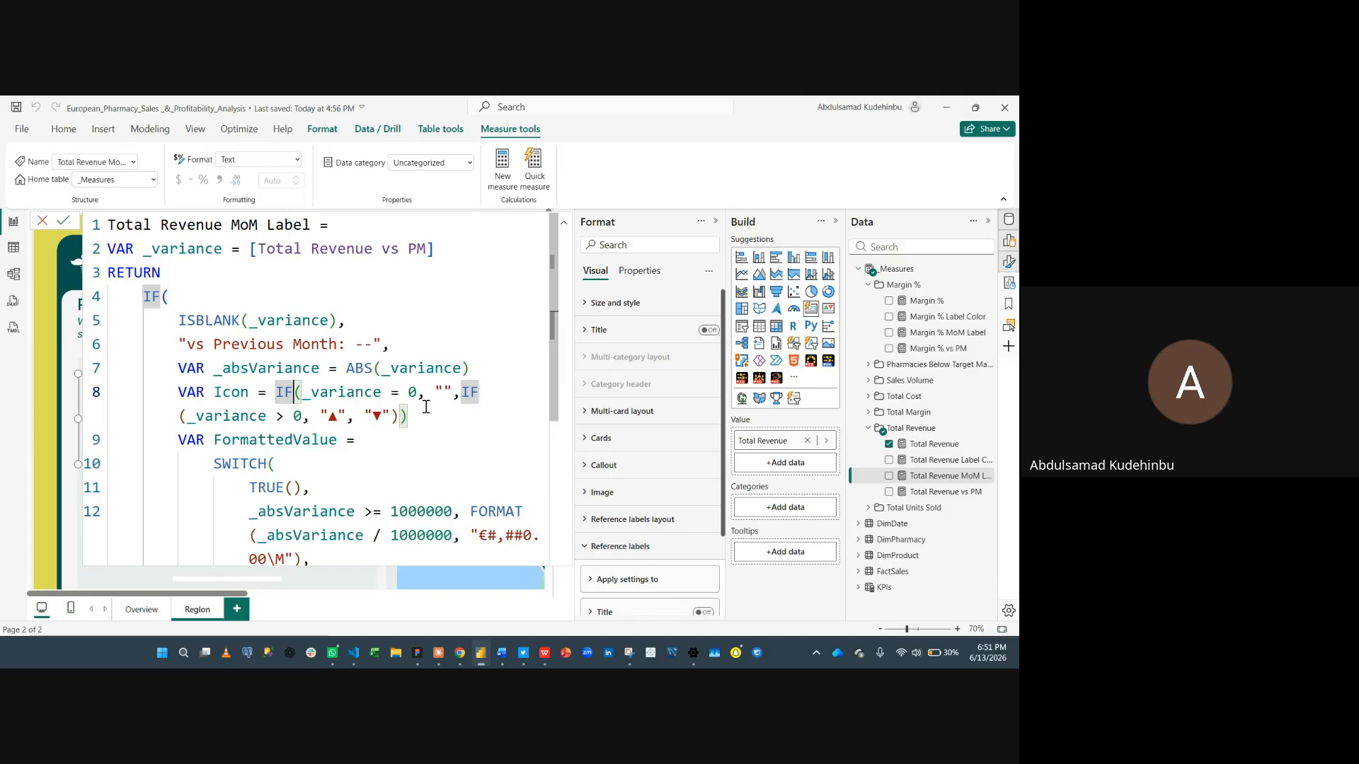
scroll(316, 437, "down", 2)
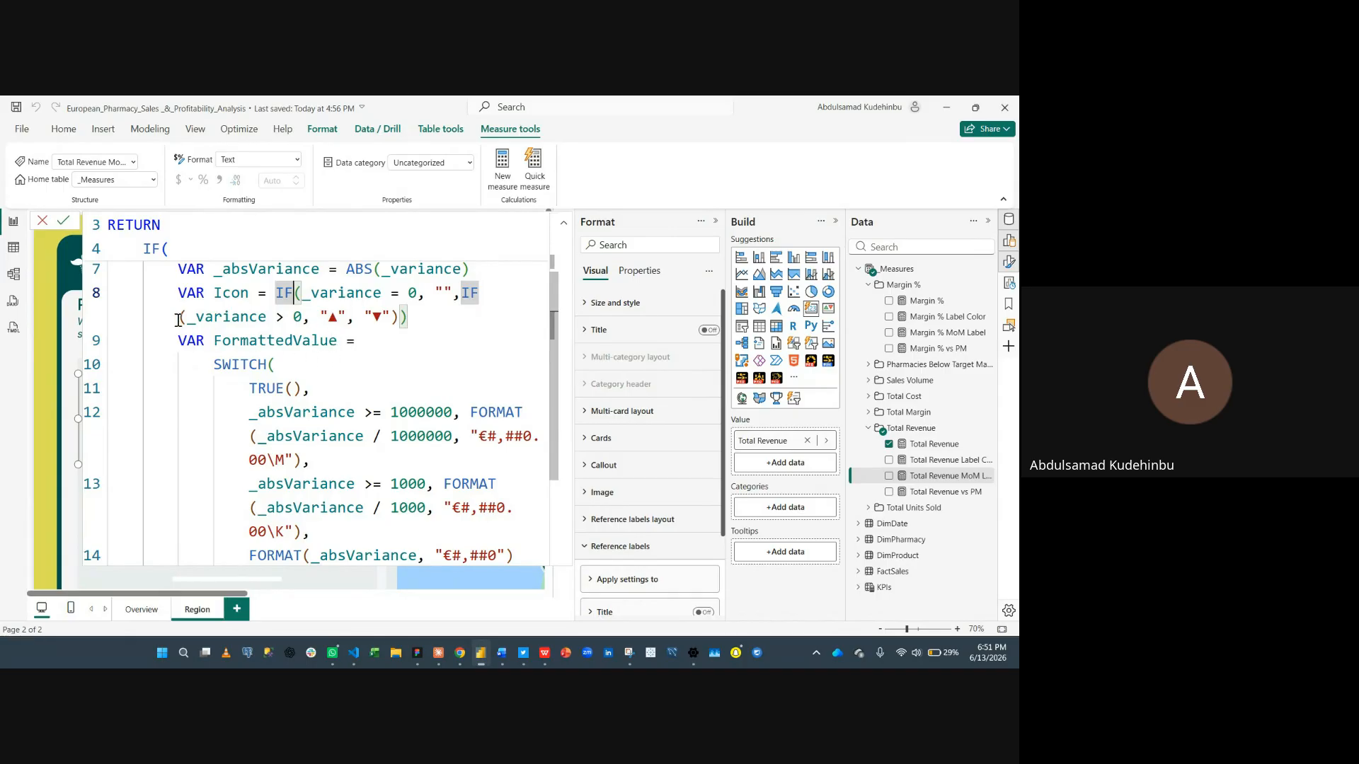
- Close the formula bar, reopen the Total Revenue MoM Label measure and scroll through its FormattedValue SWITCH logic
left_click(41, 223)
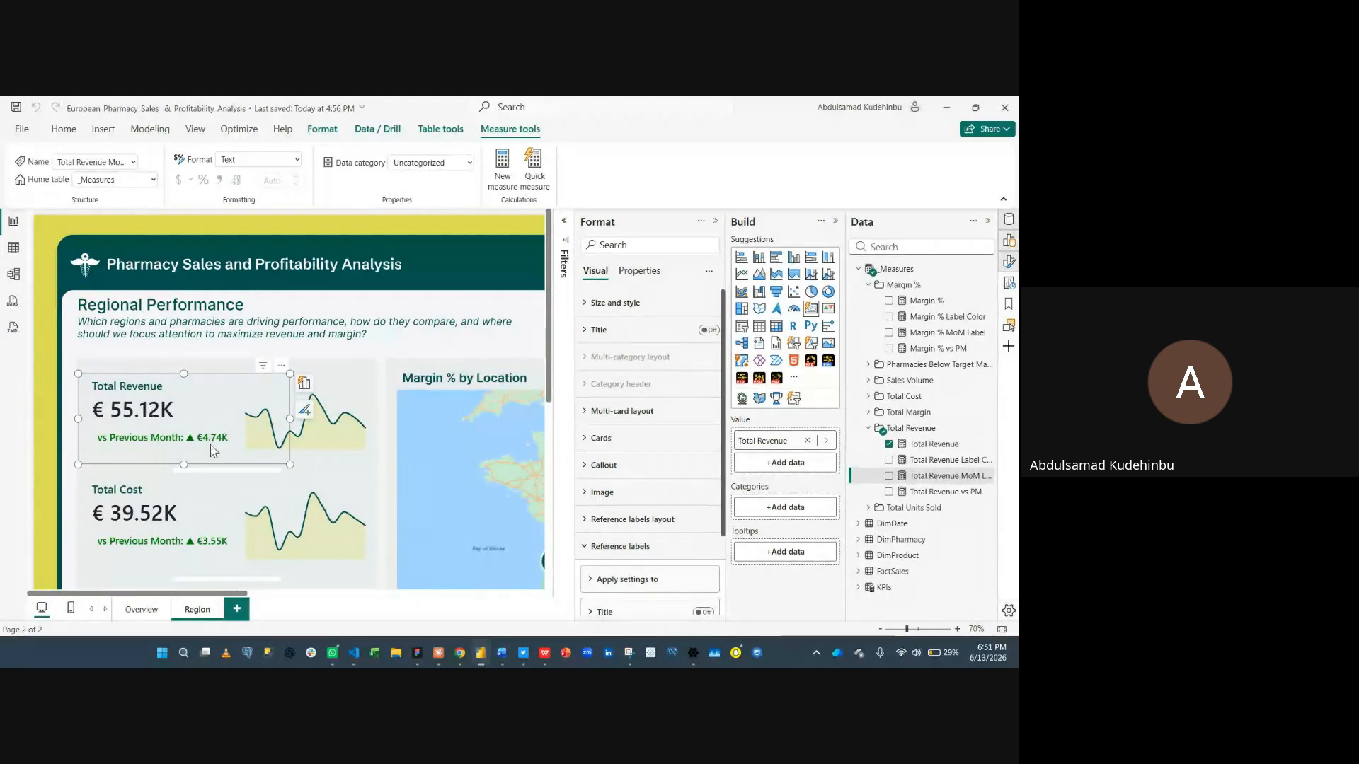
left_click(916, 460)
left_click(919, 476)
scroll(279, 411, "down", 1)
scroll(200, 388, "down", 1)
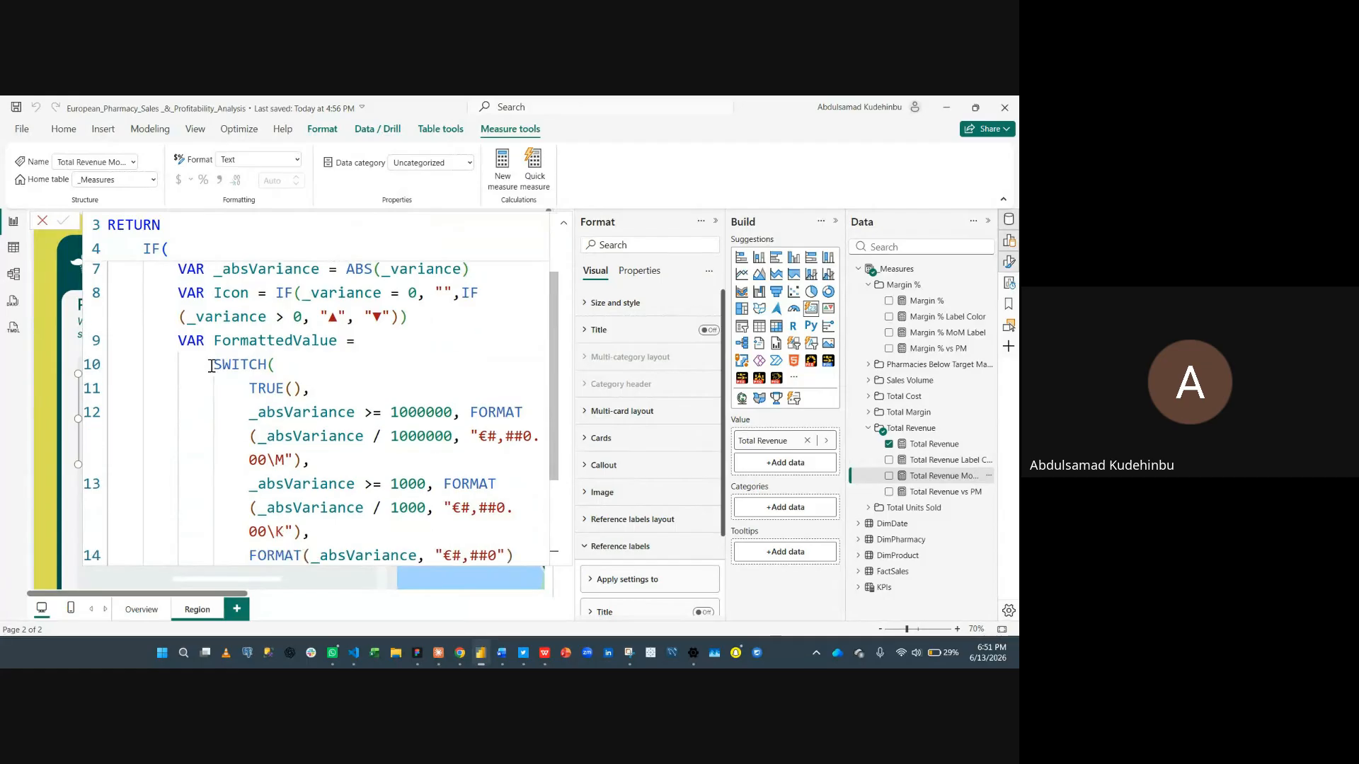
- Highlight the FormattedValue SWITCH block in the Total Revenue MoM Label formula, then close the formula bar
scroll(254, 391, "down", 1)
left_click_drag(163, 327, 316, 512)
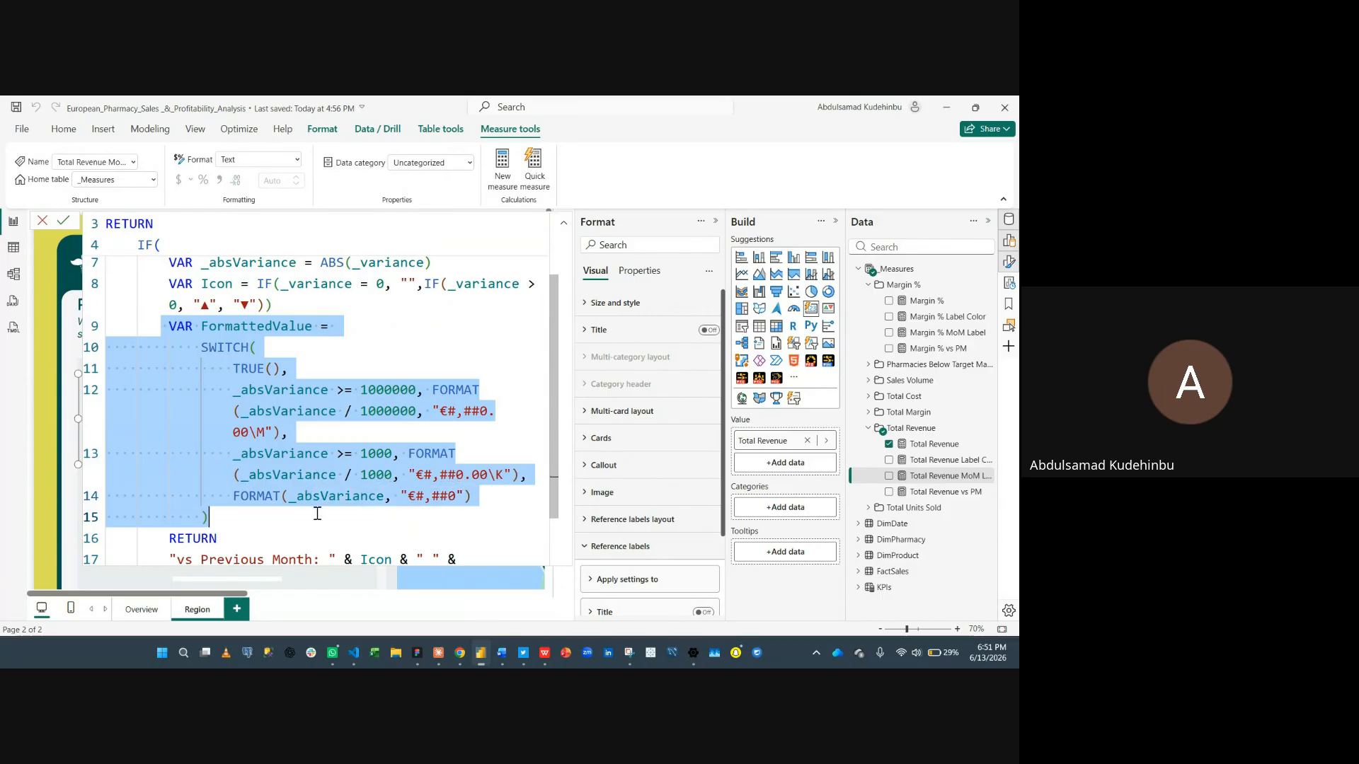
left_click(42, 222)
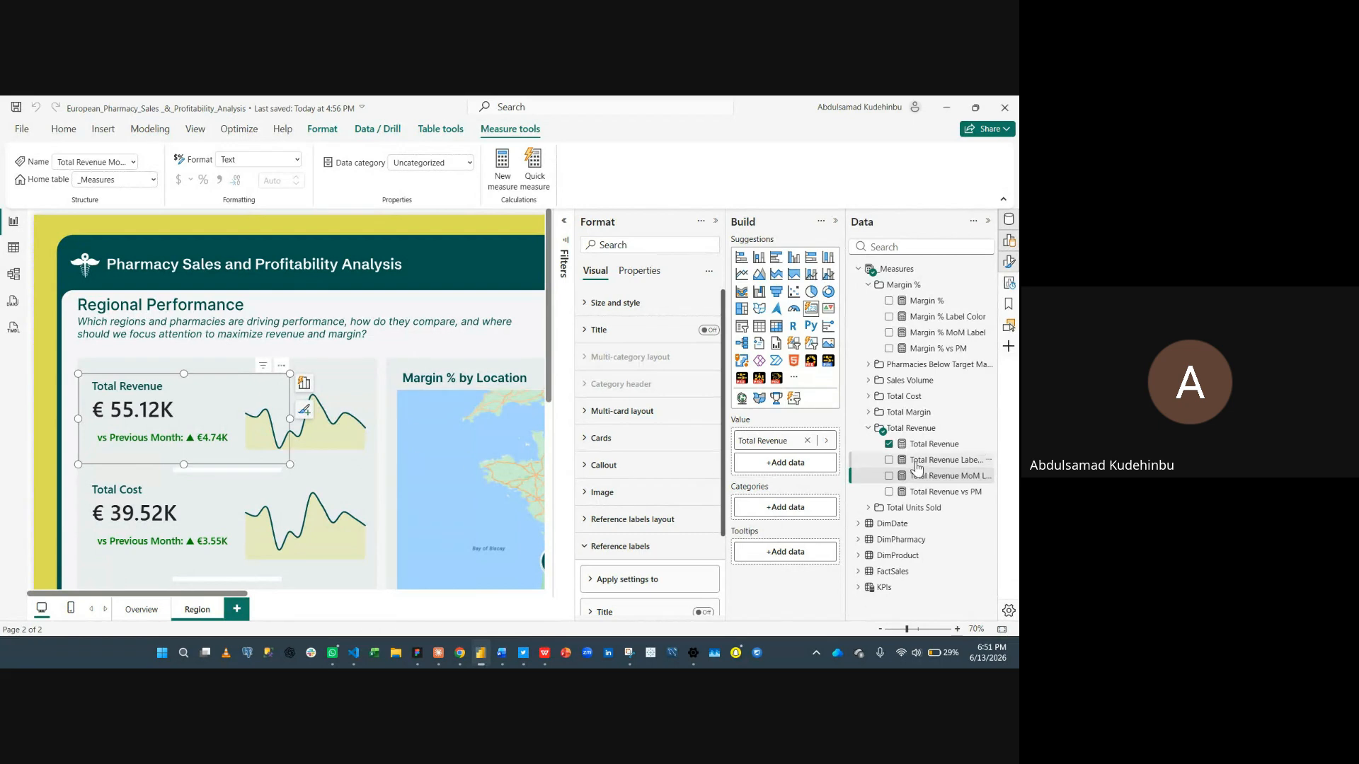
- Reopen the Total Revenue MoM Label measure and highlight the format string of its last FORMAT branch
left_click(941, 460)
left_click(941, 475)
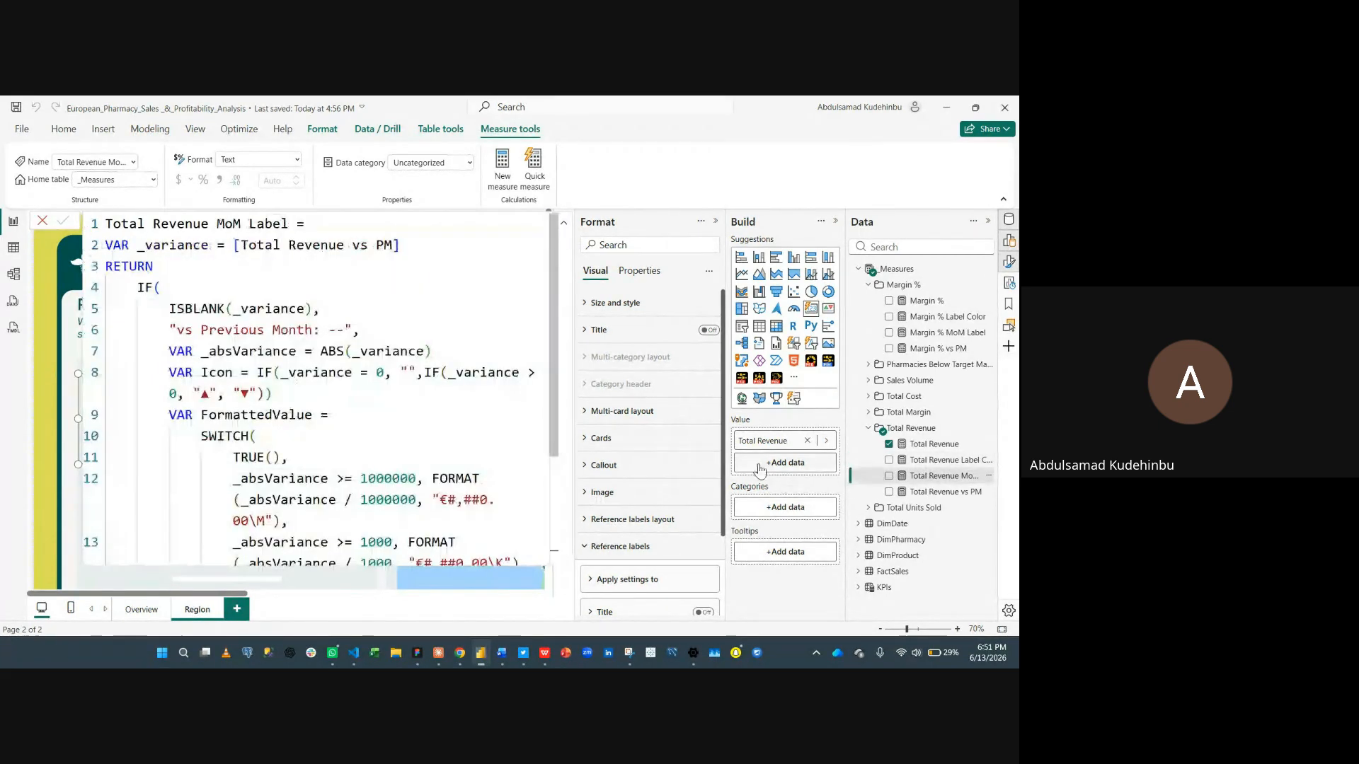
scroll(293, 435, "down", 2)
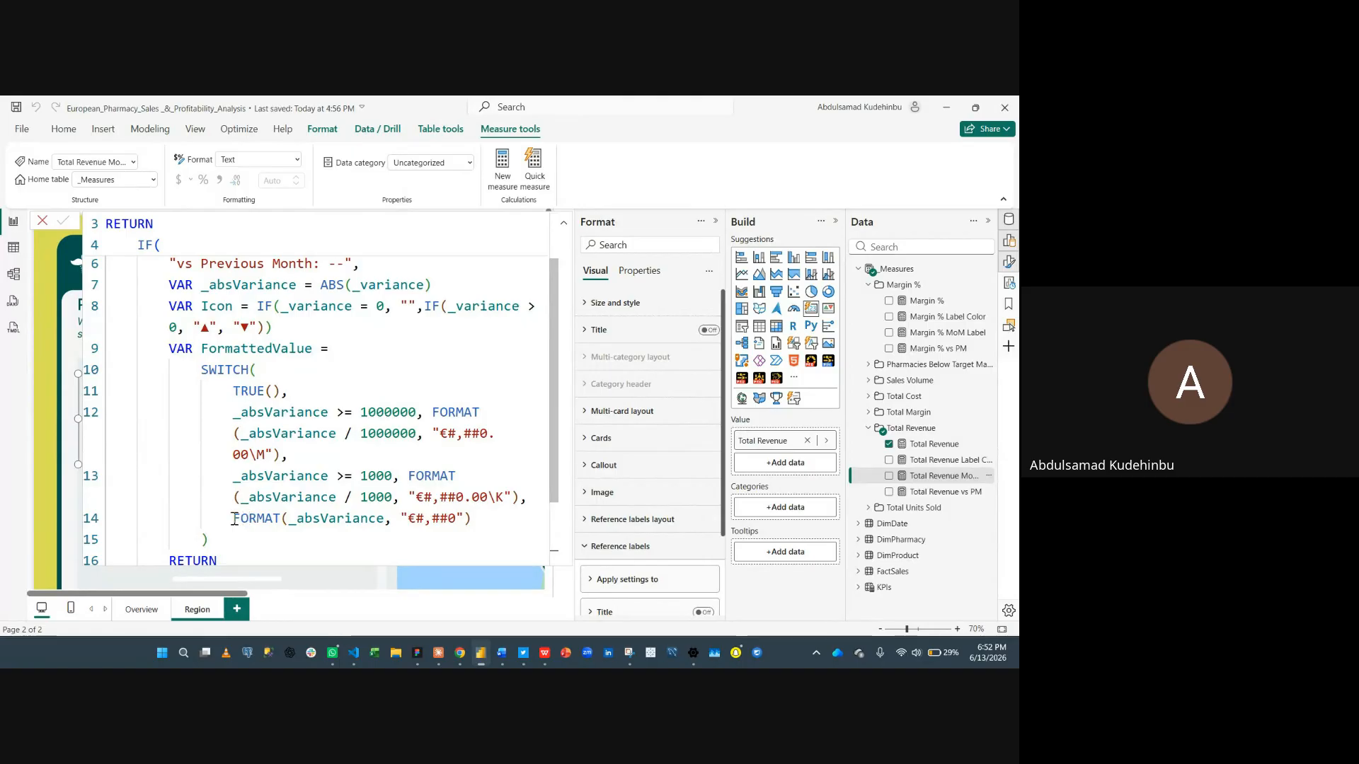
left_click_drag(234, 518, 427, 519)
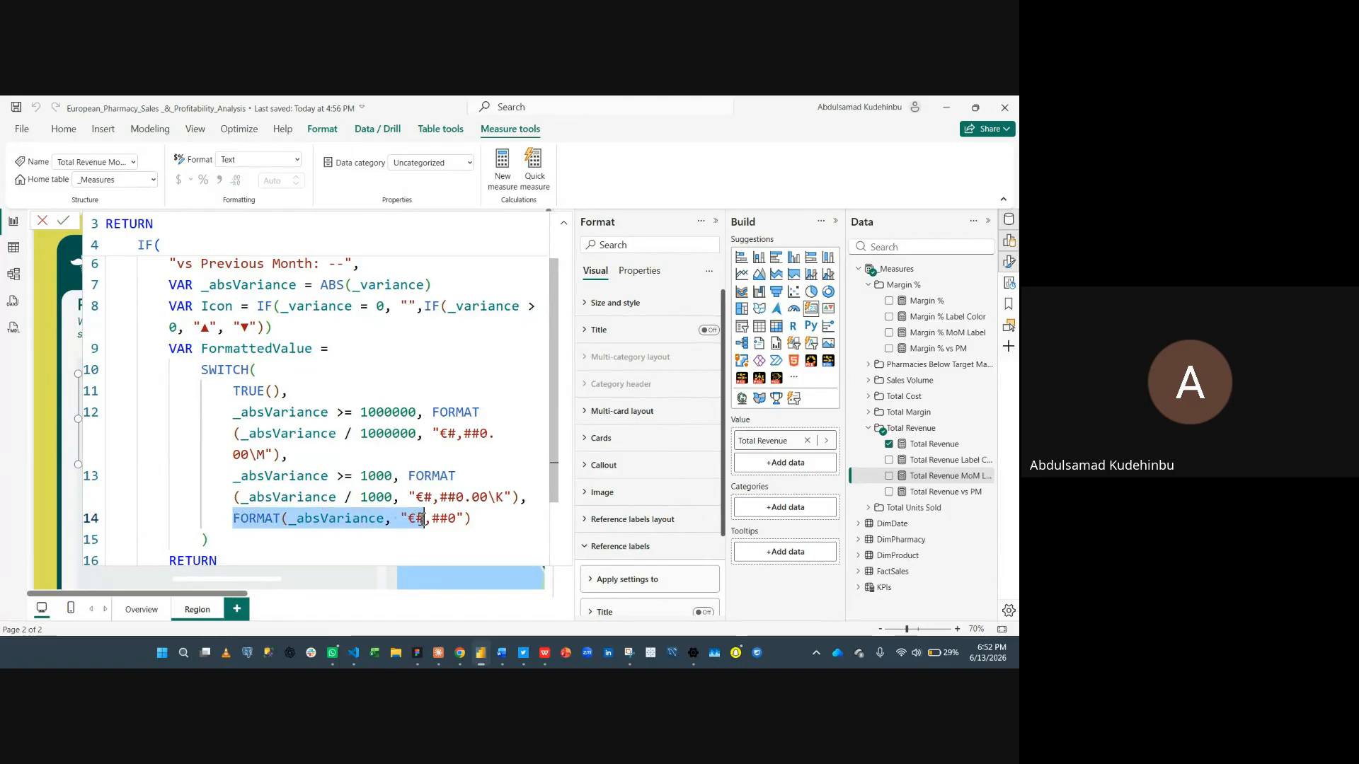
left_click(423, 519)
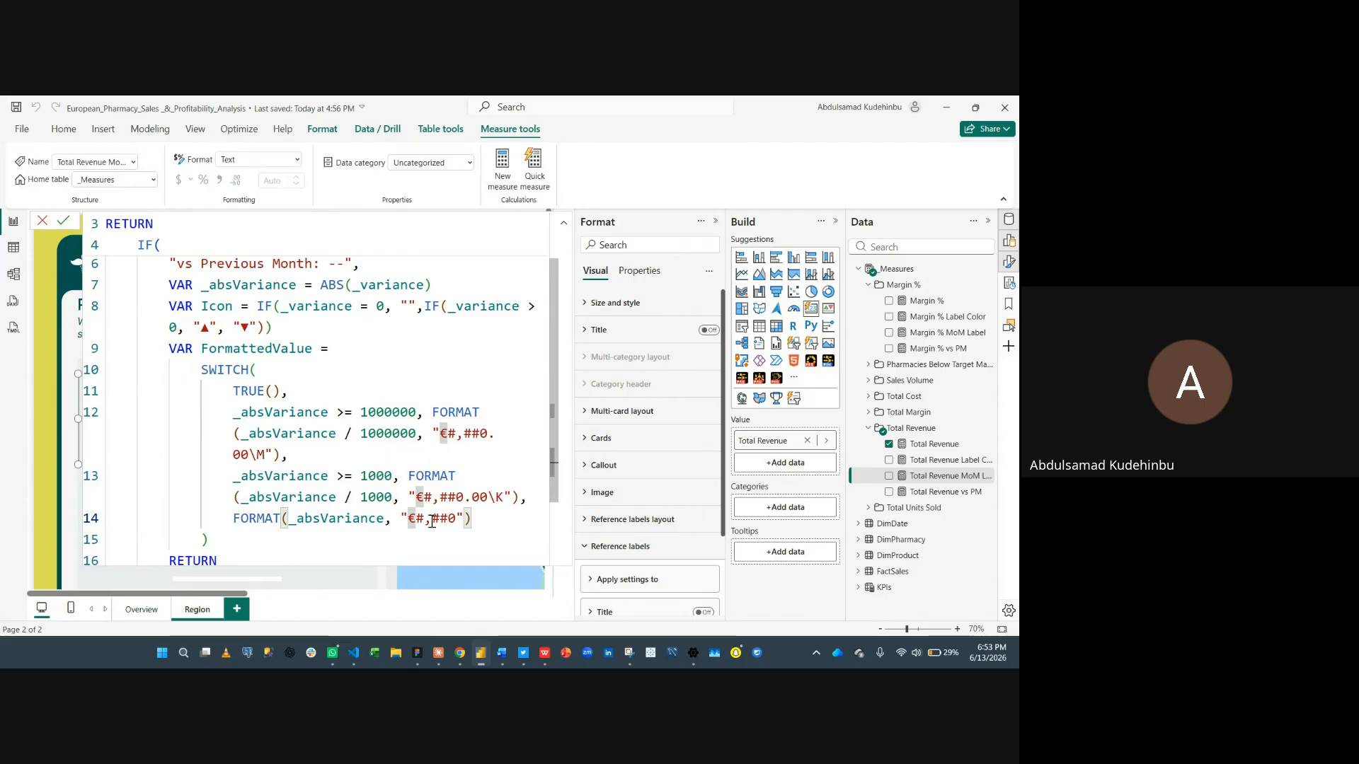
left_click_drag(456, 519, 417, 520)
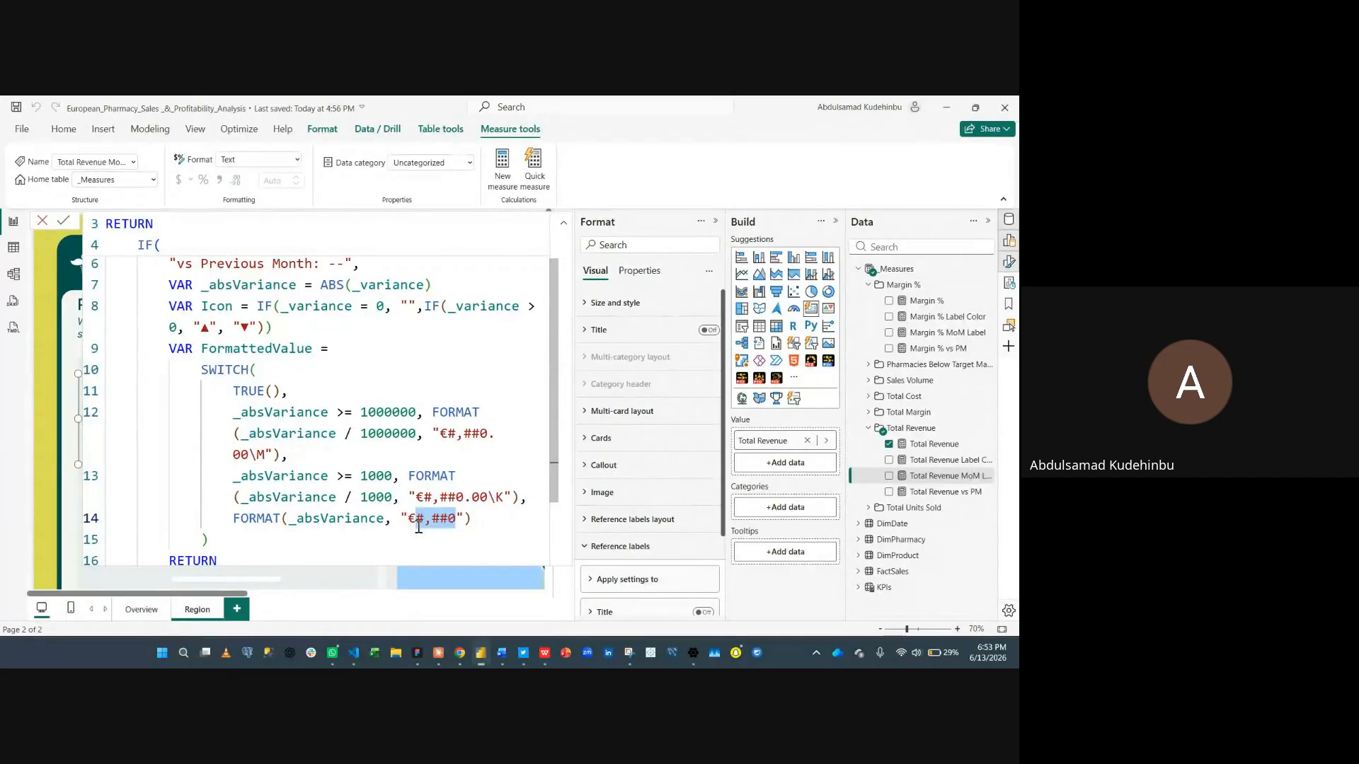
- Scroll up and down through the whole Total Revenue MoM Label formula
scroll(353, 490, "up", 1)
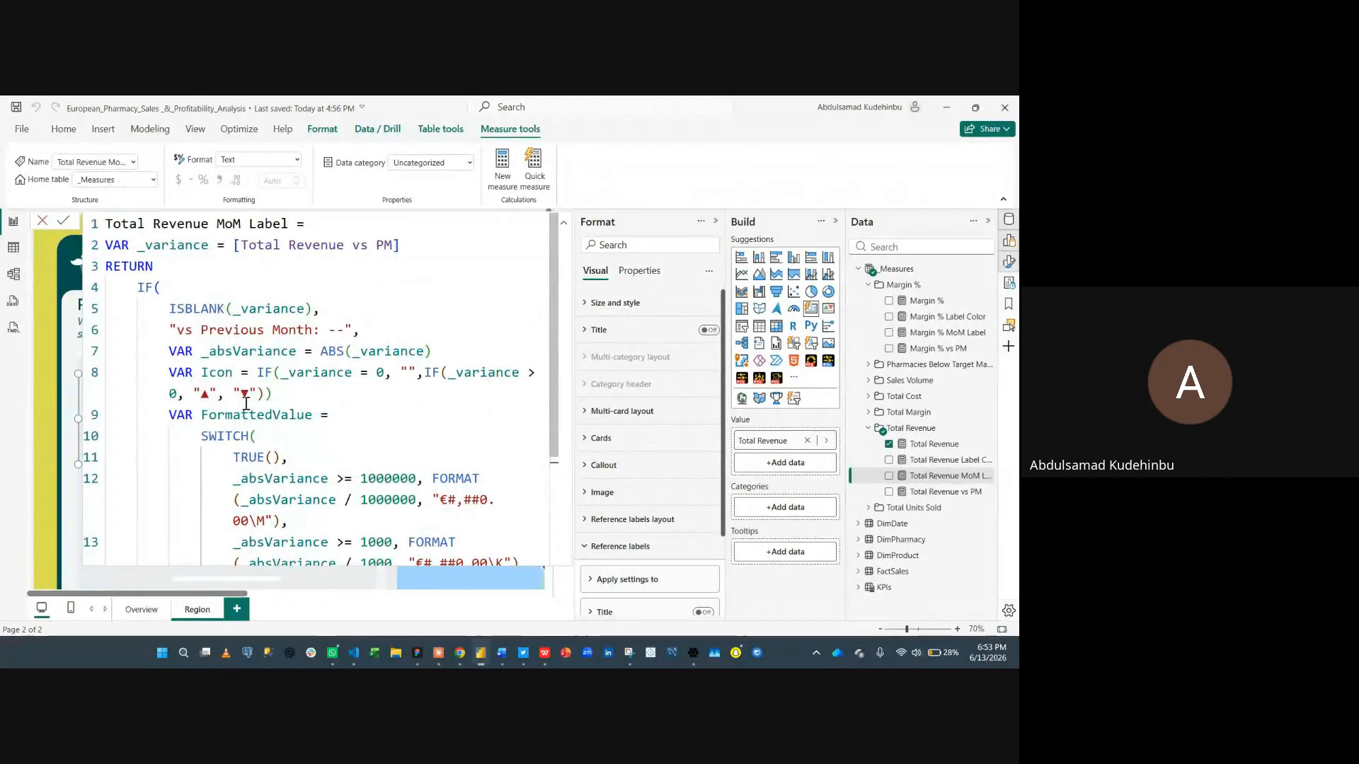
scroll(176, 274, "down", 2)
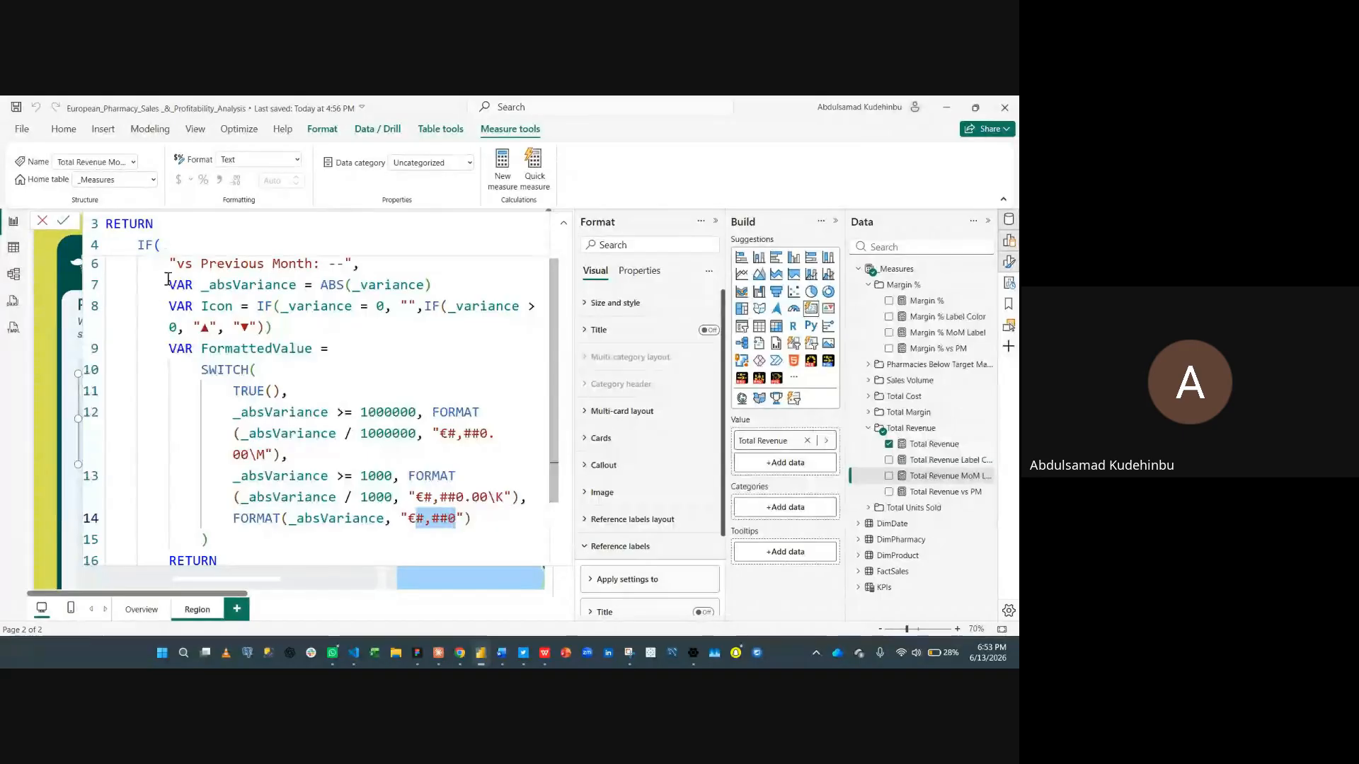
scroll(159, 279, "up", 1)
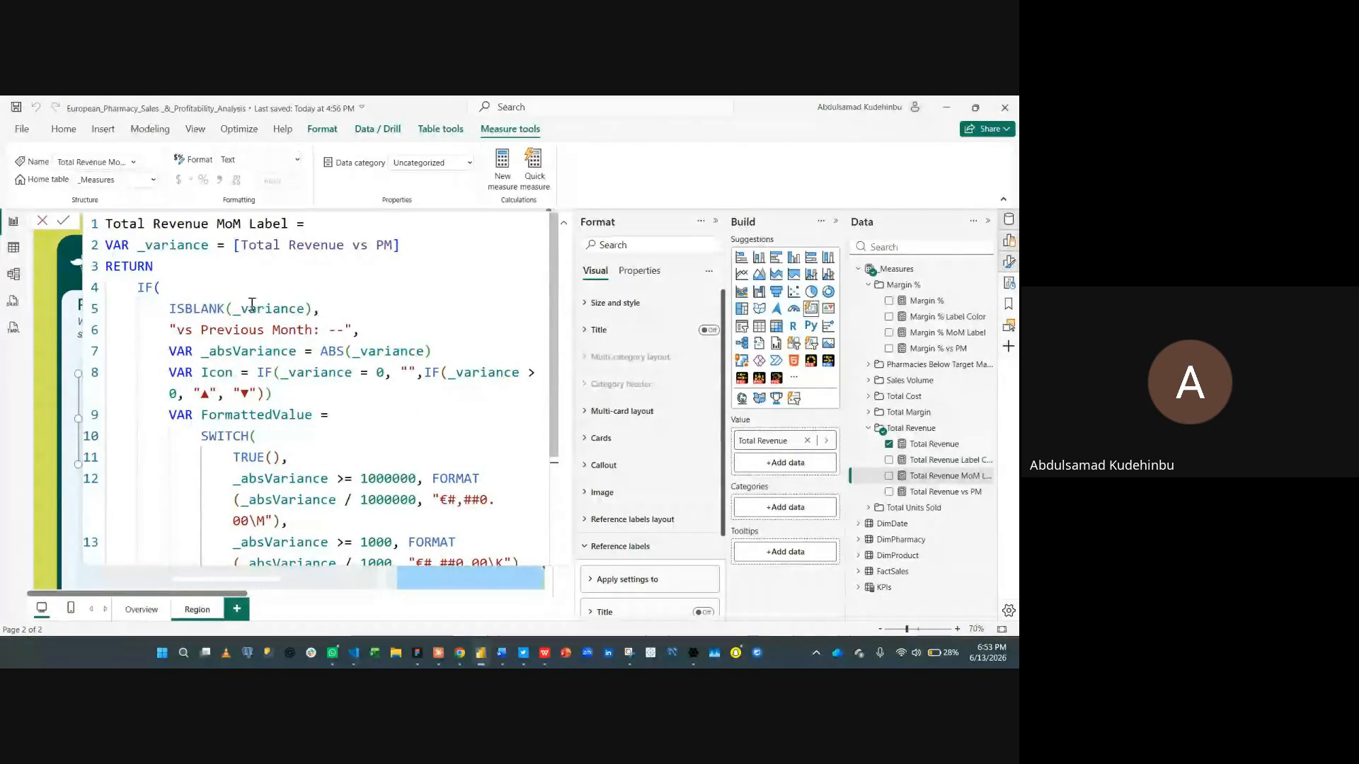
scroll(325, 346, "down", 1)
scroll(325, 346, "down", 1)
scroll(314, 348, "up", 2)
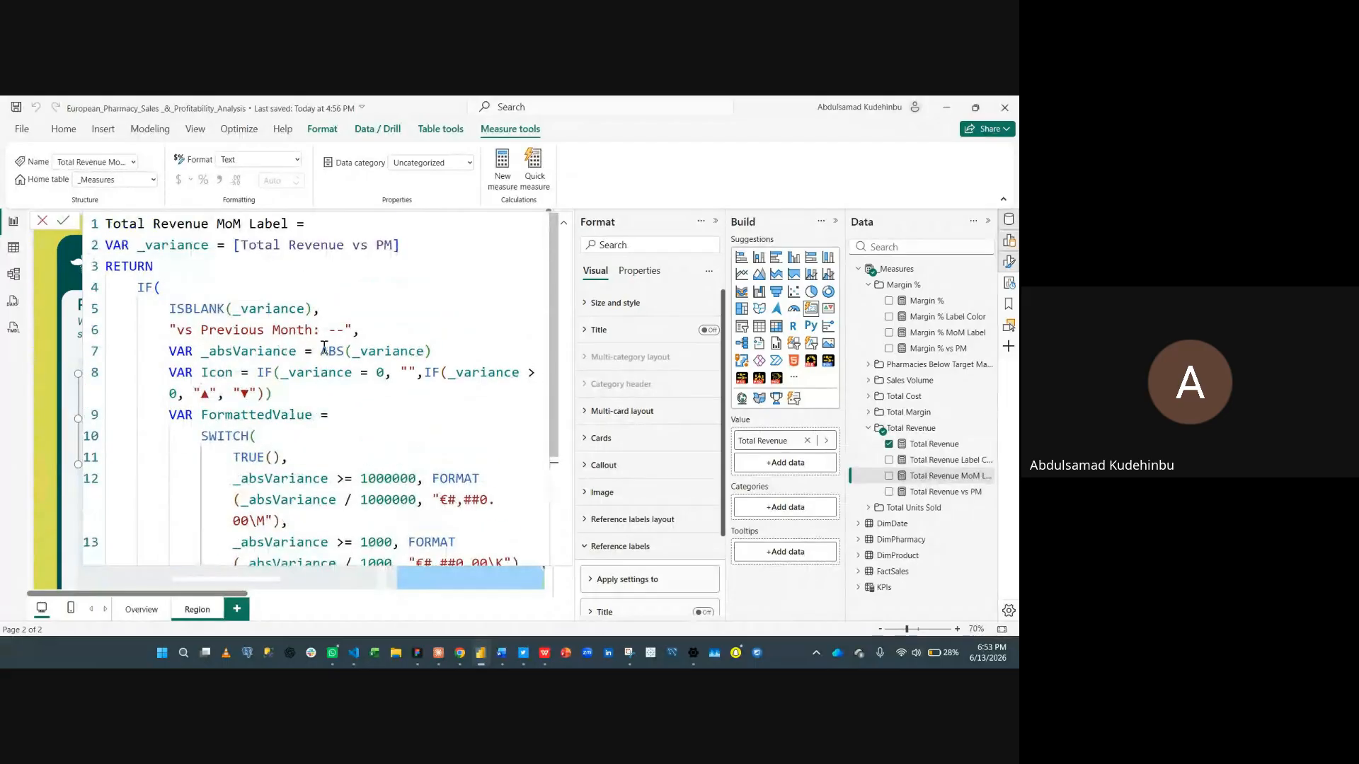
scroll(311, 350, "down", 2)
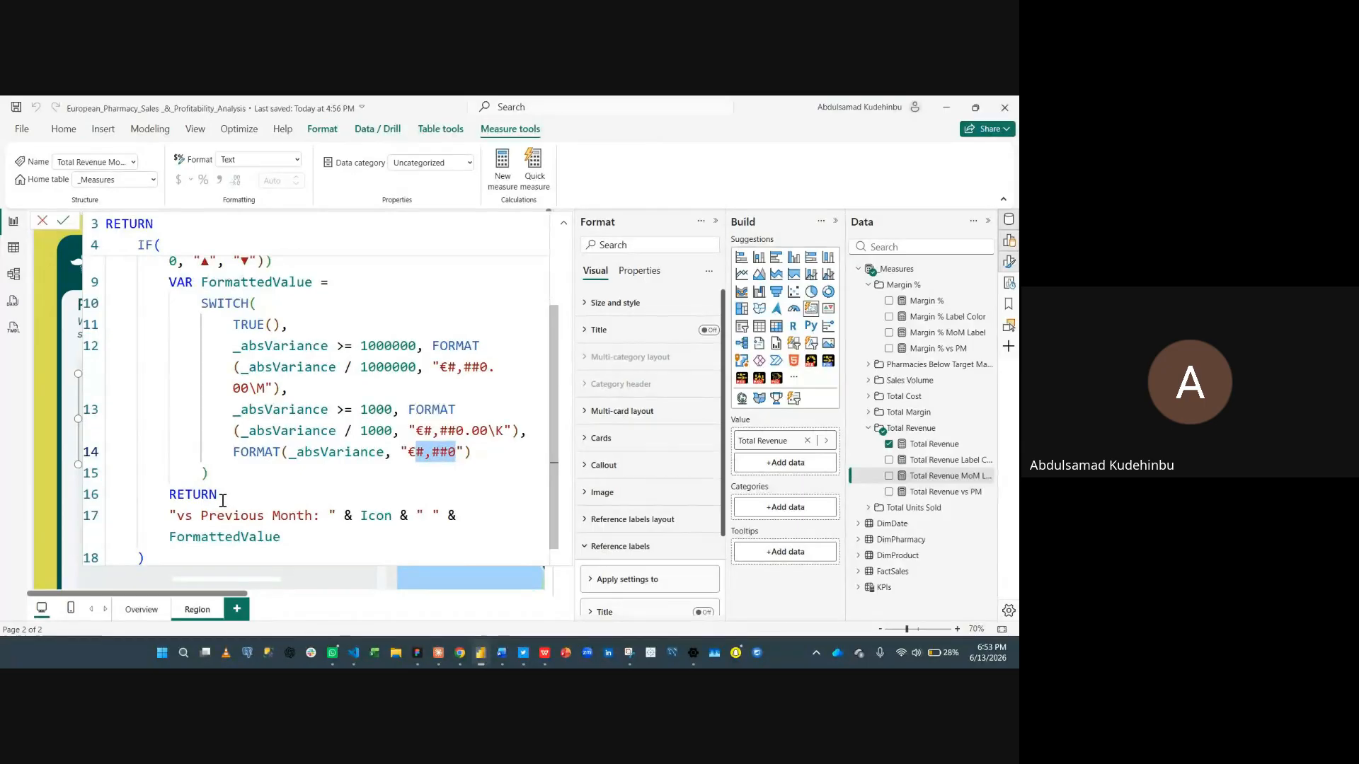
scroll(225, 435, "up", 2)
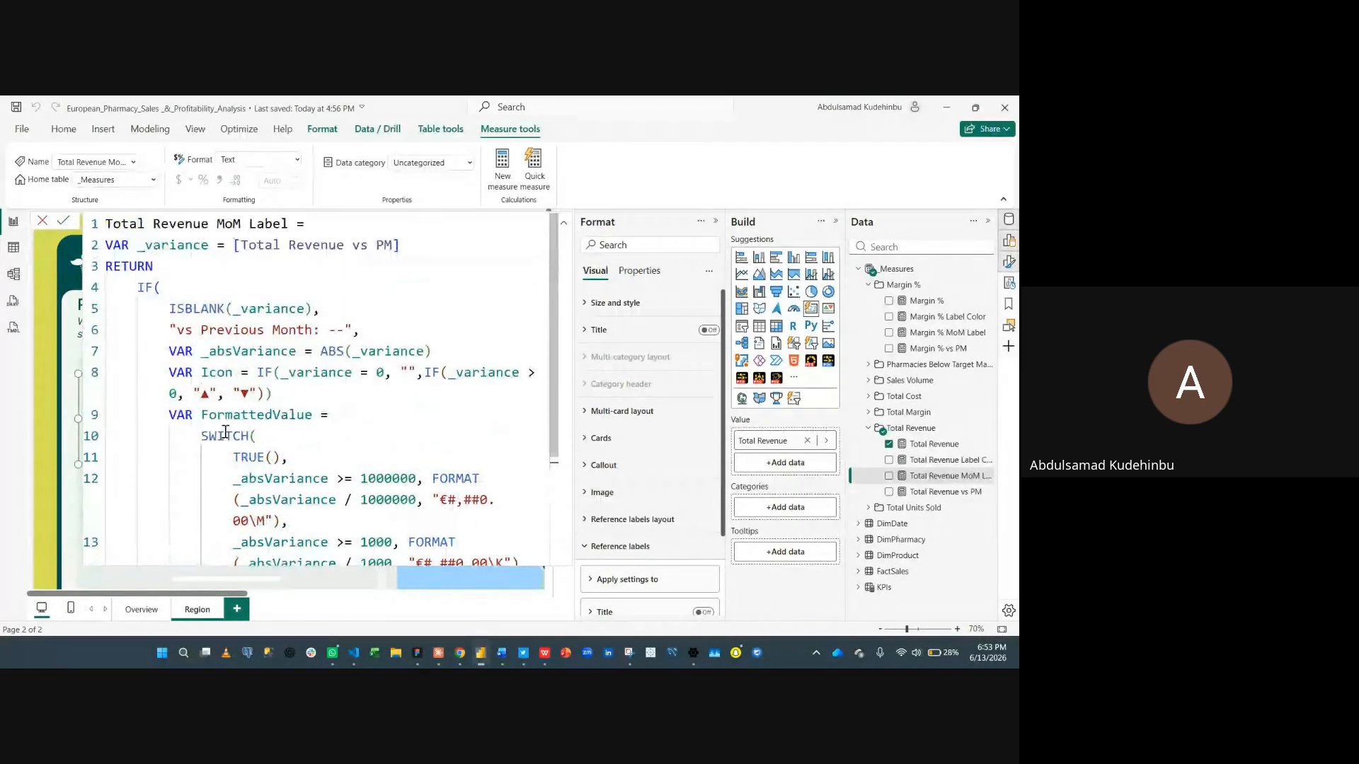
scroll(220, 423, "down", 1)
scroll(220, 423, "down", 2)
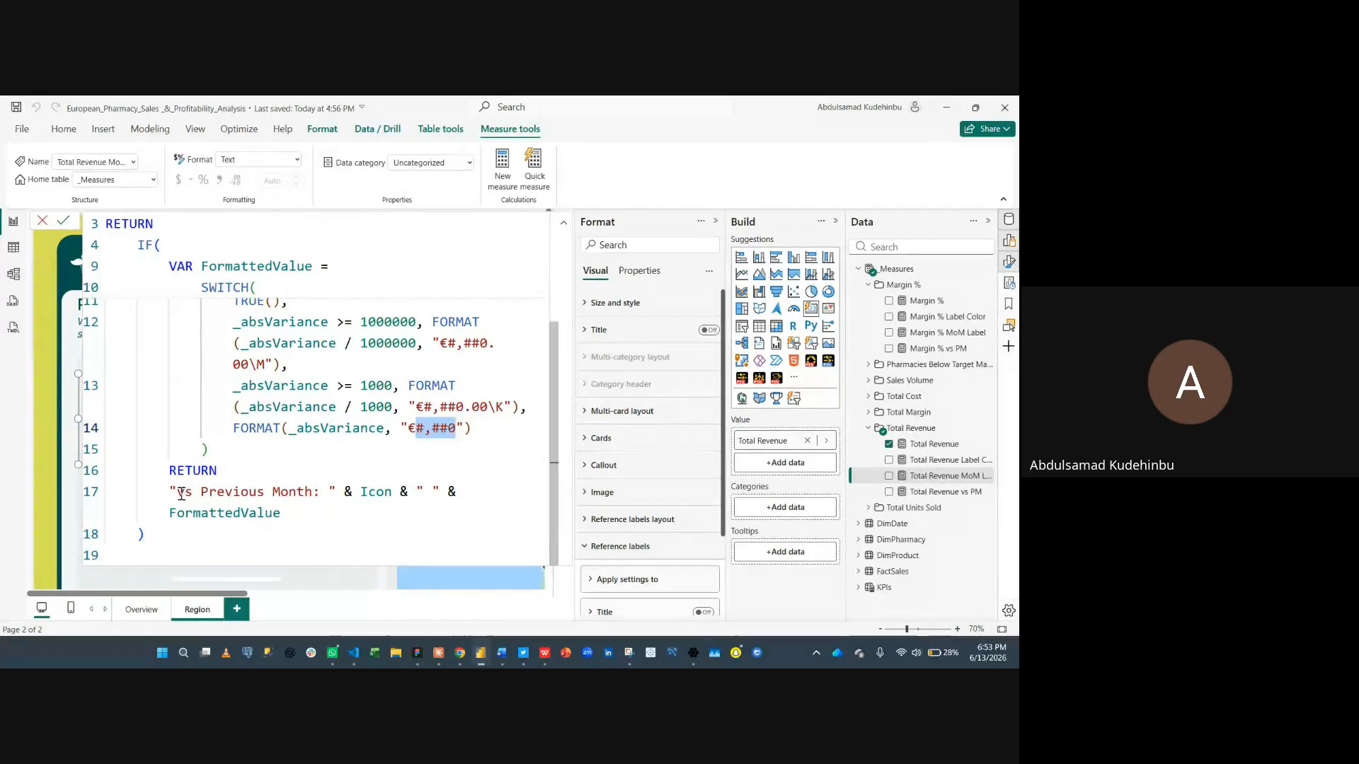
- Examine the RETURN expression combining "vs Previous Month: ", Icon and FormattedValue, then close the formula bar
left_click(321, 492)
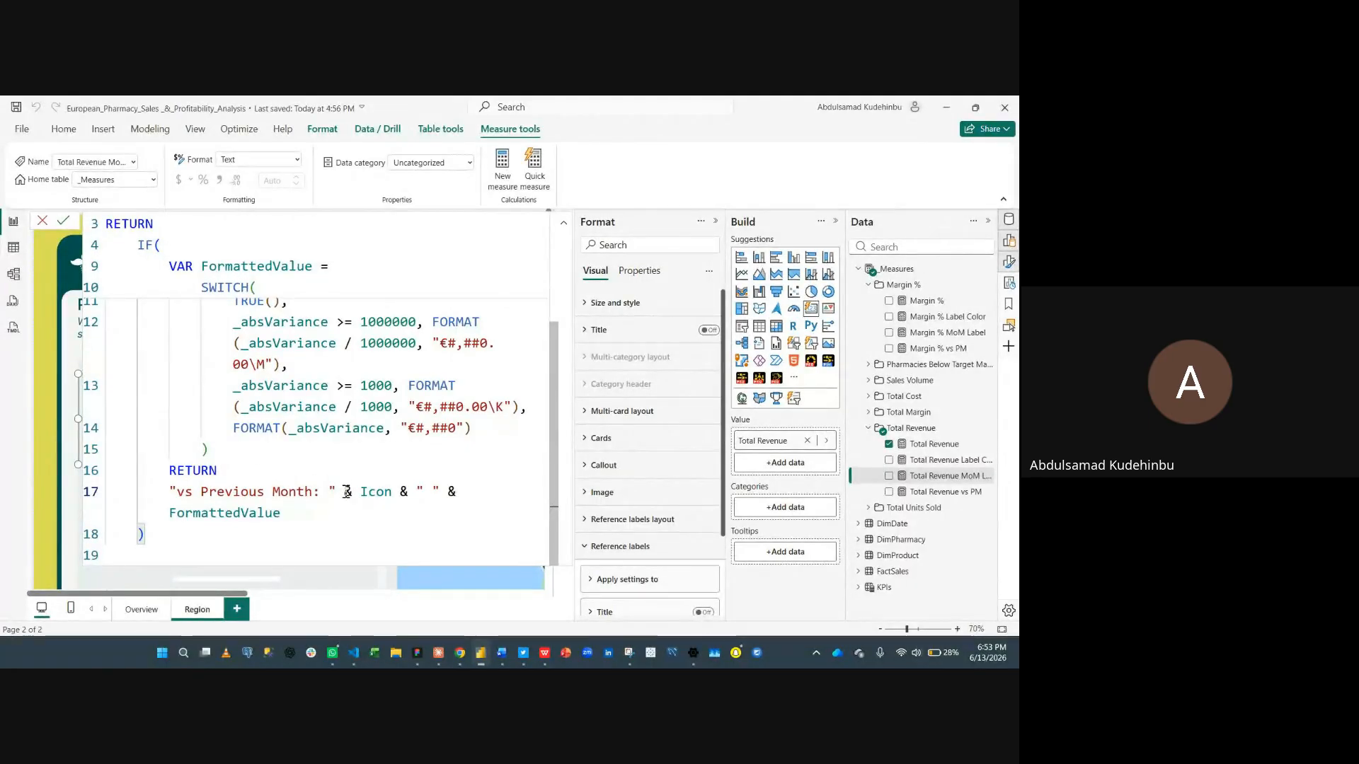
double_click(384, 492)
scroll(340, 403, "up", 2)
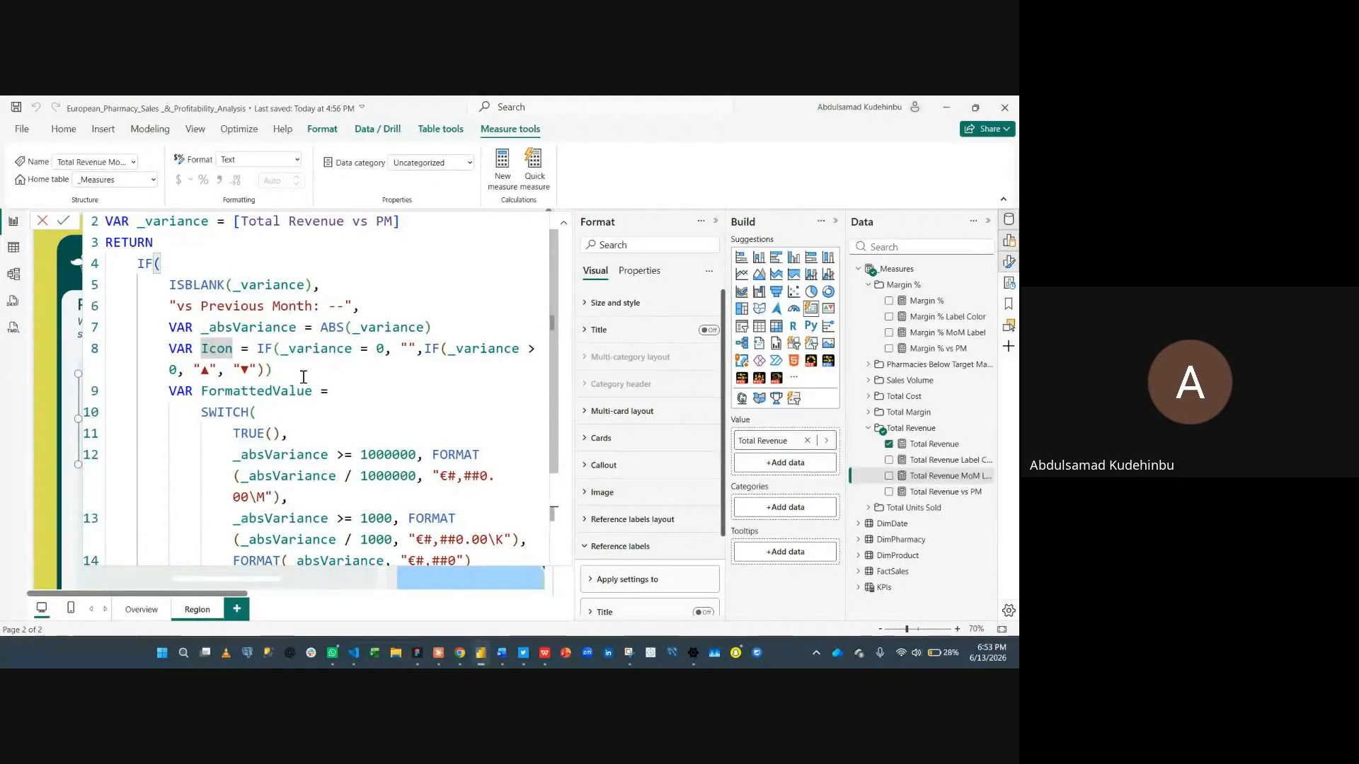
scroll(306, 358, "down", 3)
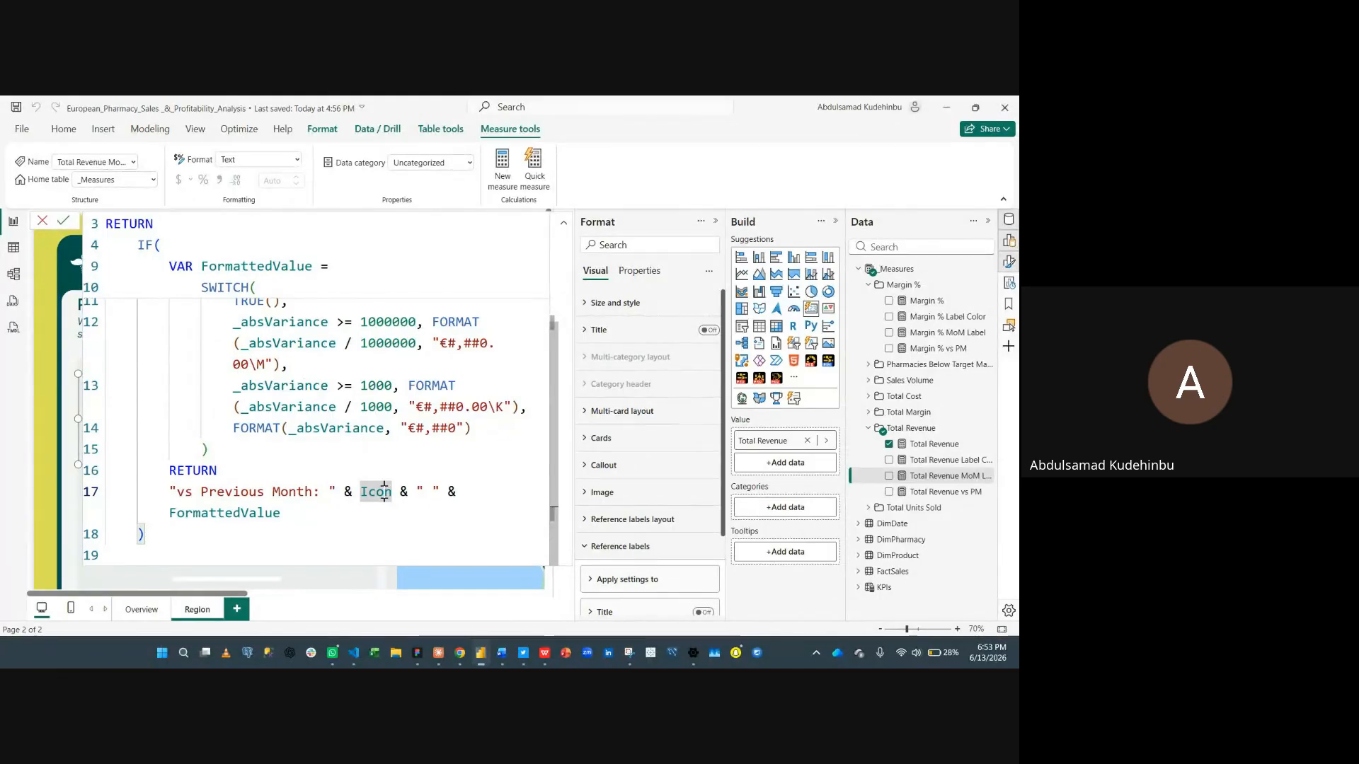
scroll(375, 426, "up", 3)
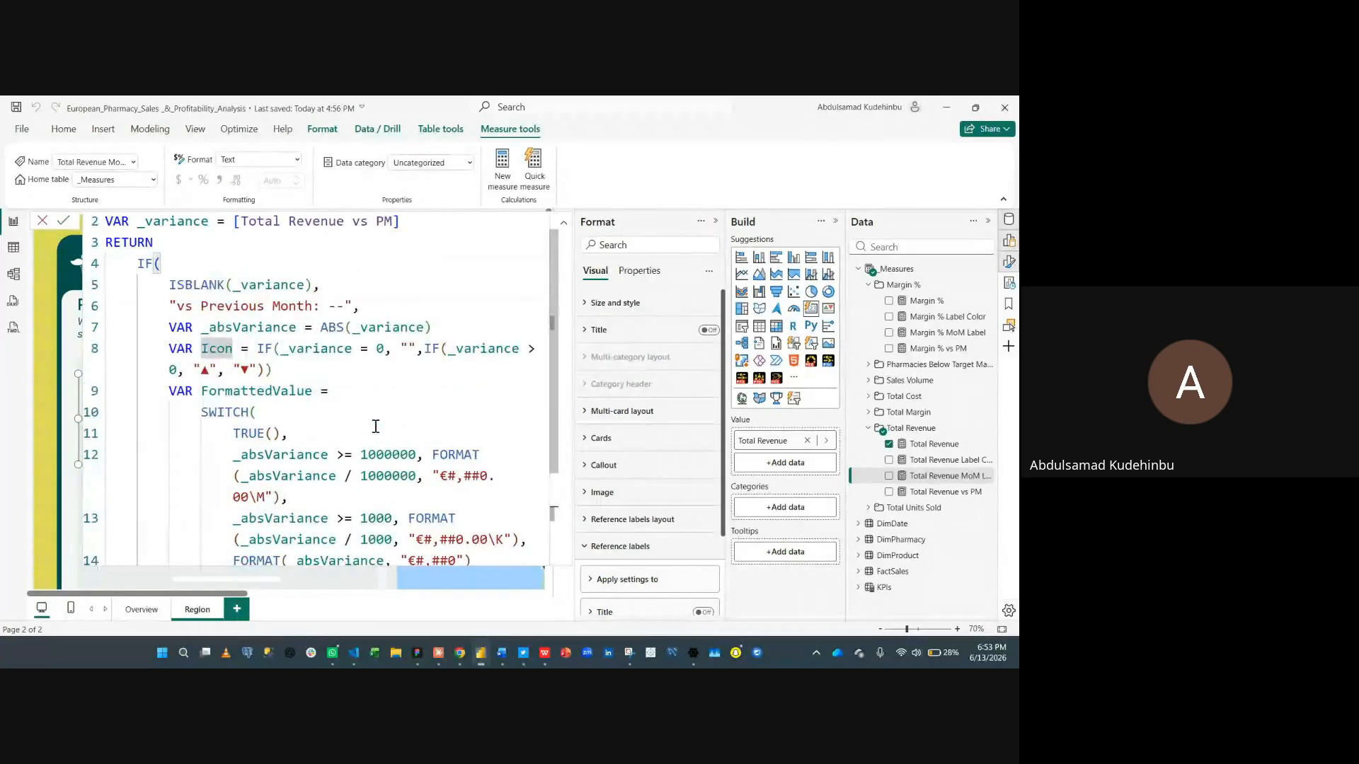
scroll(325, 394, "down", 3)
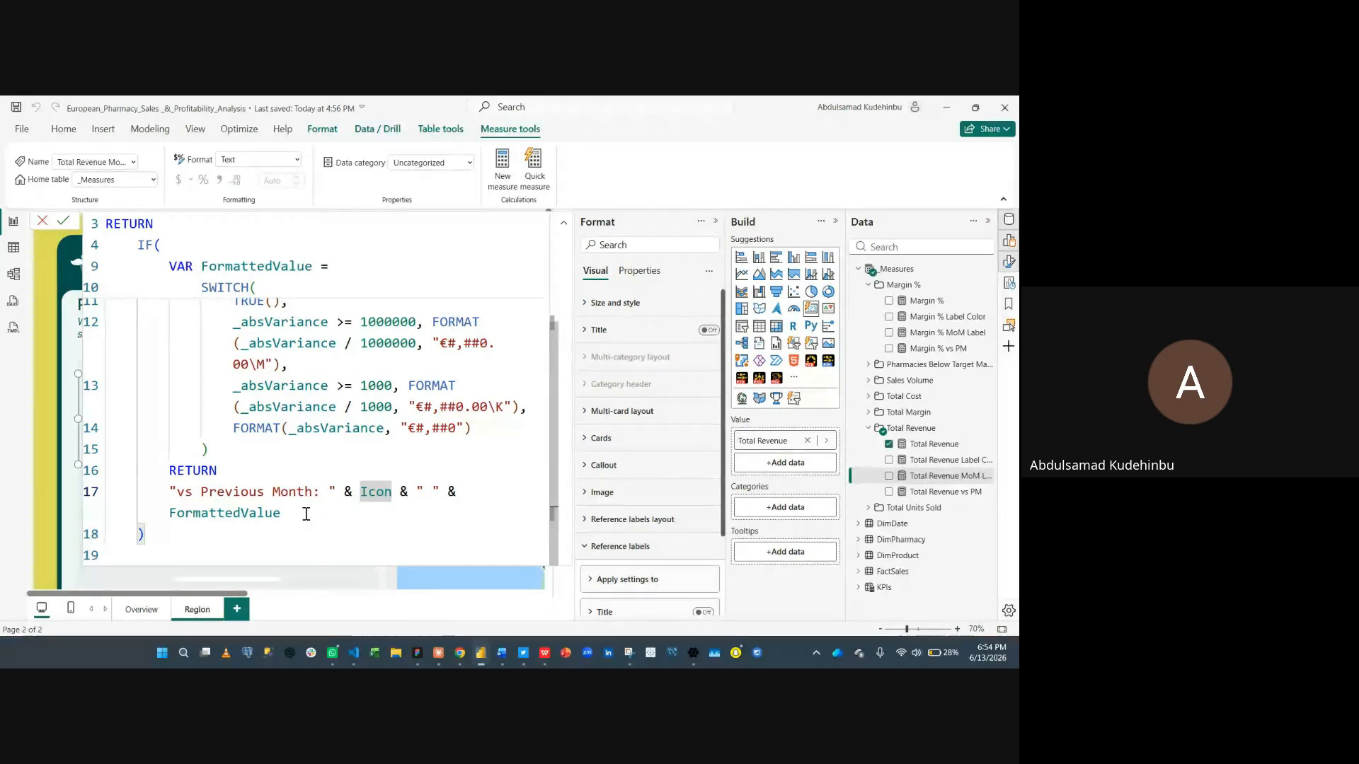
scroll(306, 512, "up", 1)
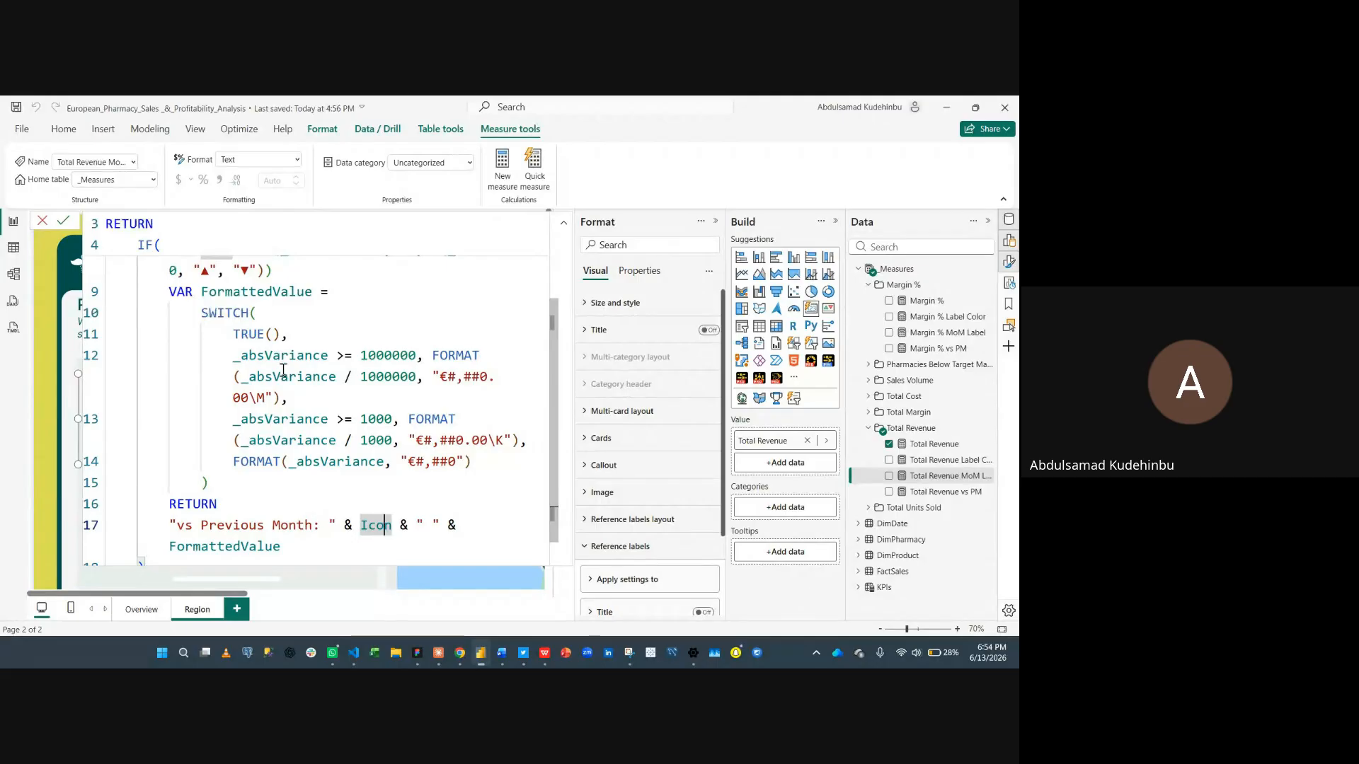
scroll(284, 363, "up", 1)
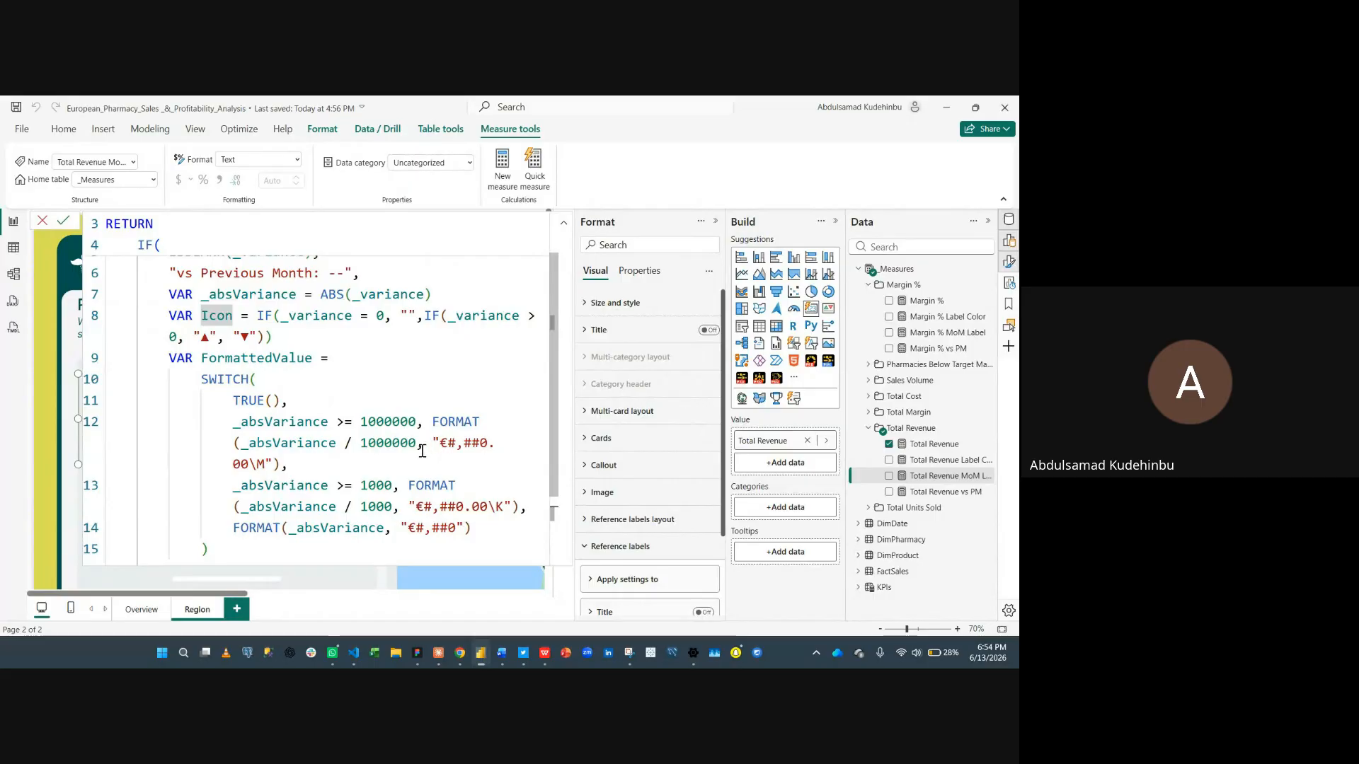
scroll(428, 448, "down", 1)
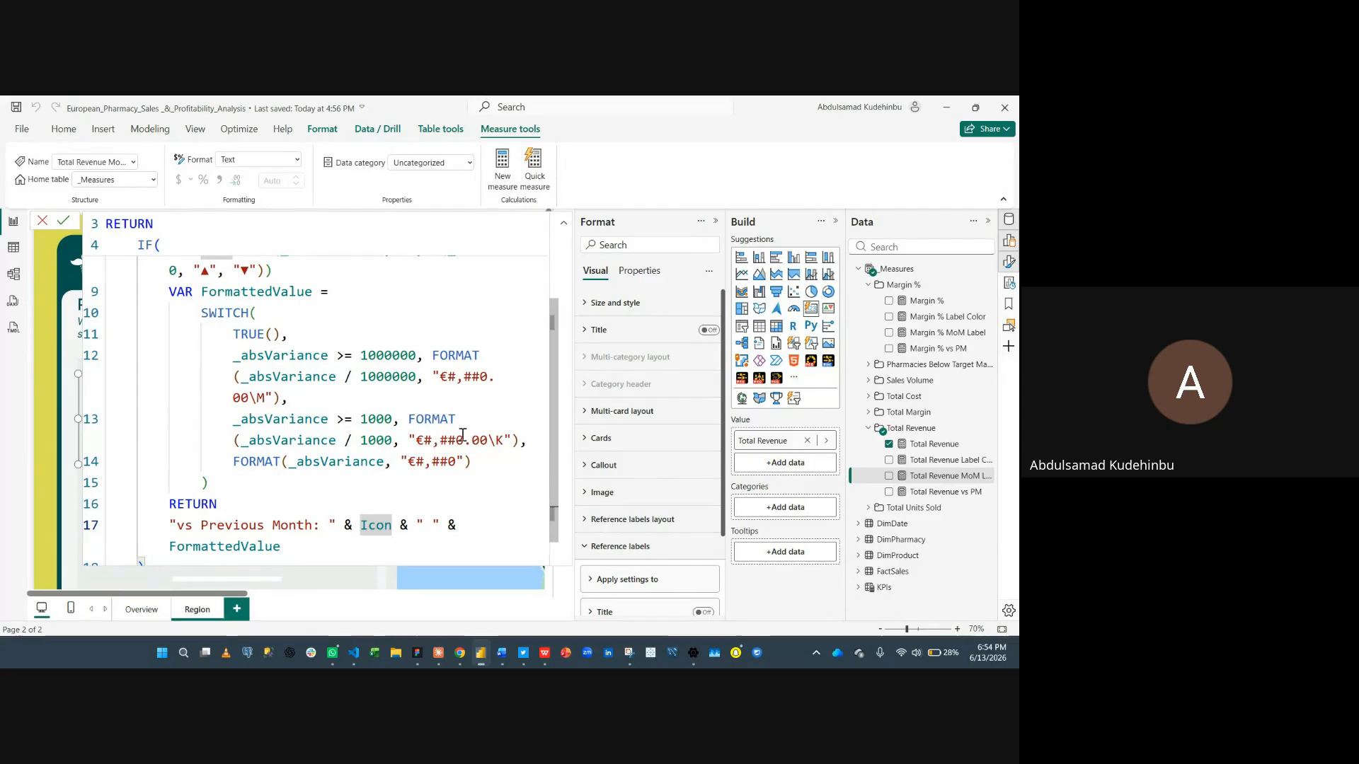
scroll(490, 454, "down", 1)
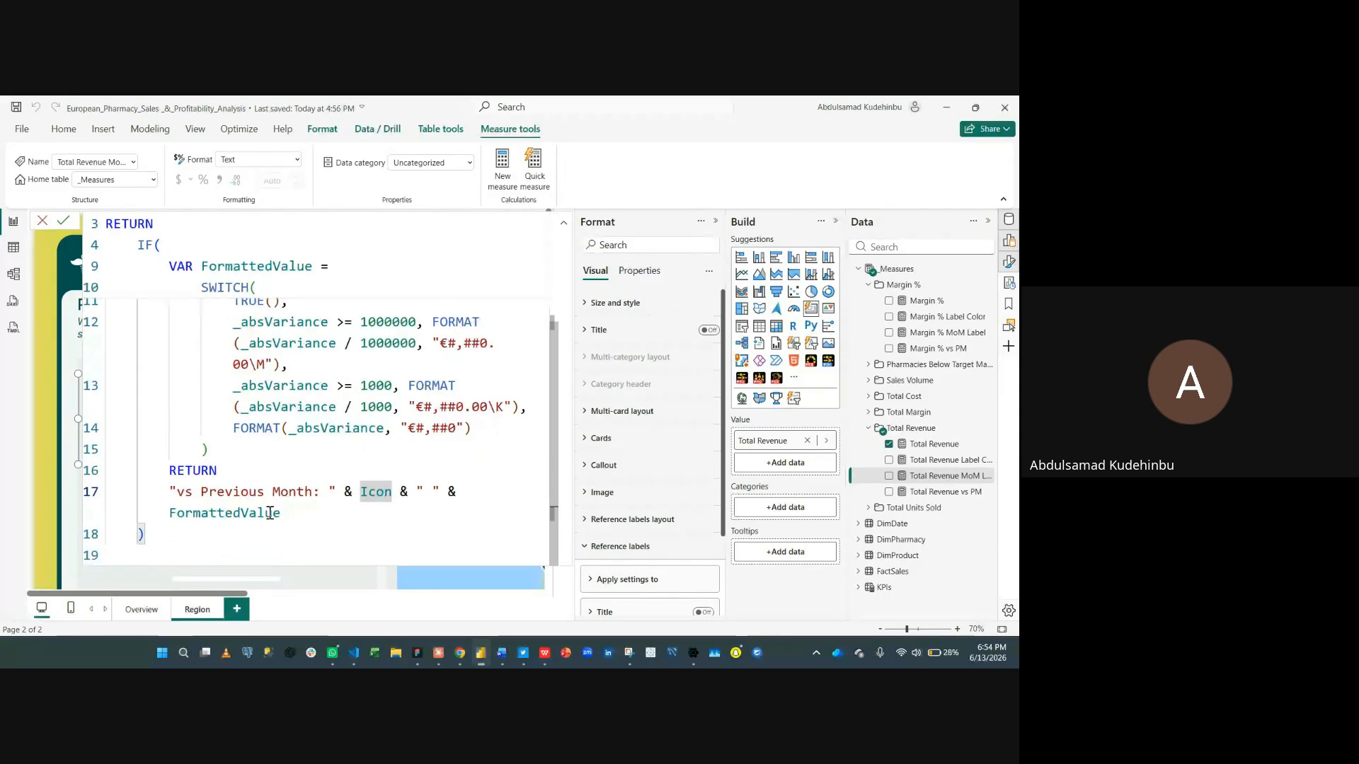
scroll(285, 441, "up", 3)
scroll(285, 441, "down", 3)
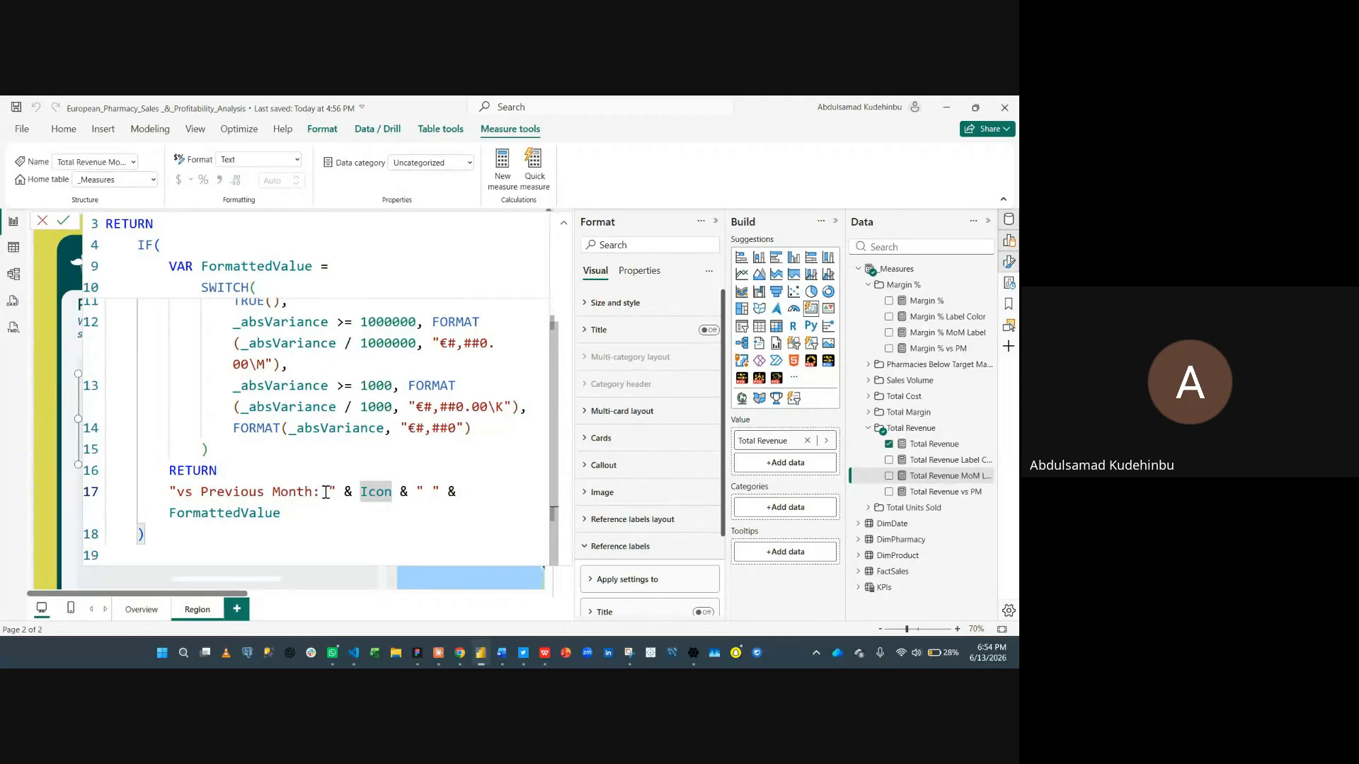
left_click(352, 491)
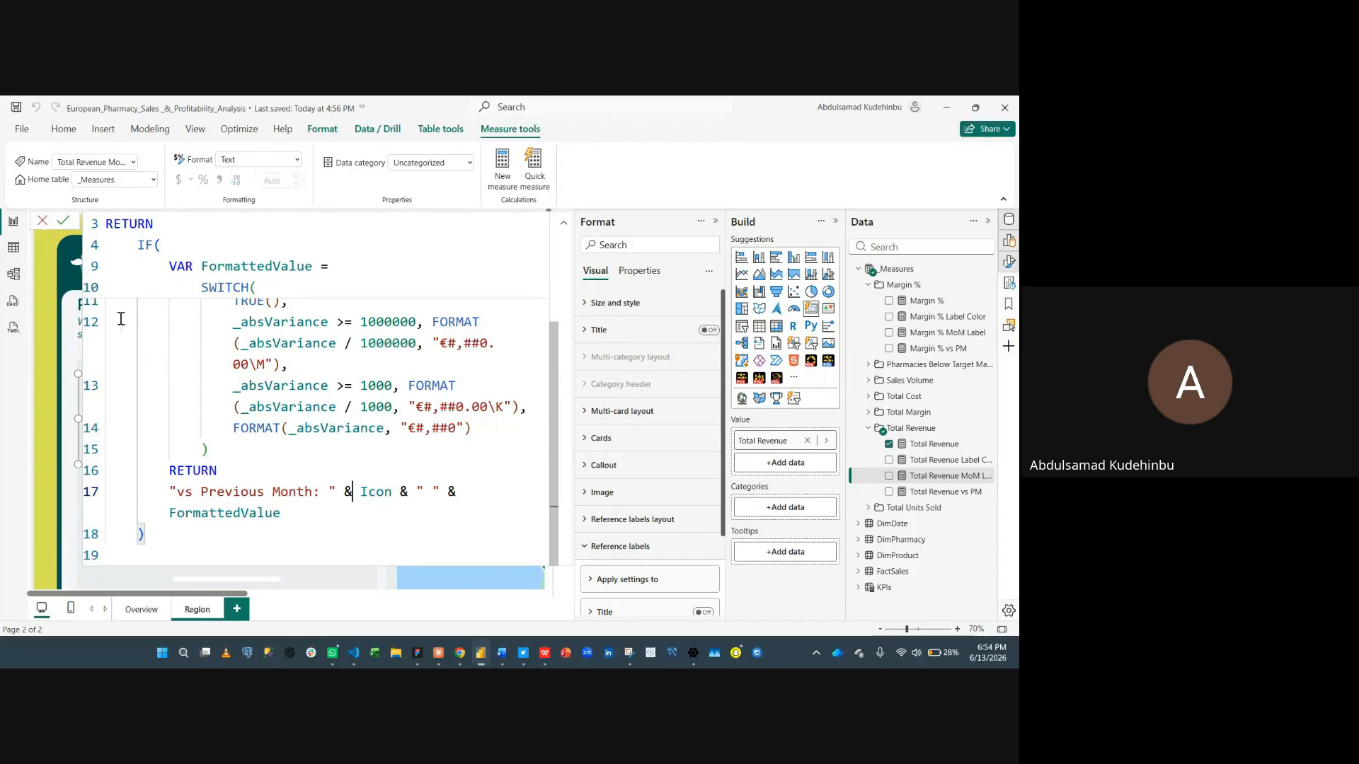
left_click(43, 221)
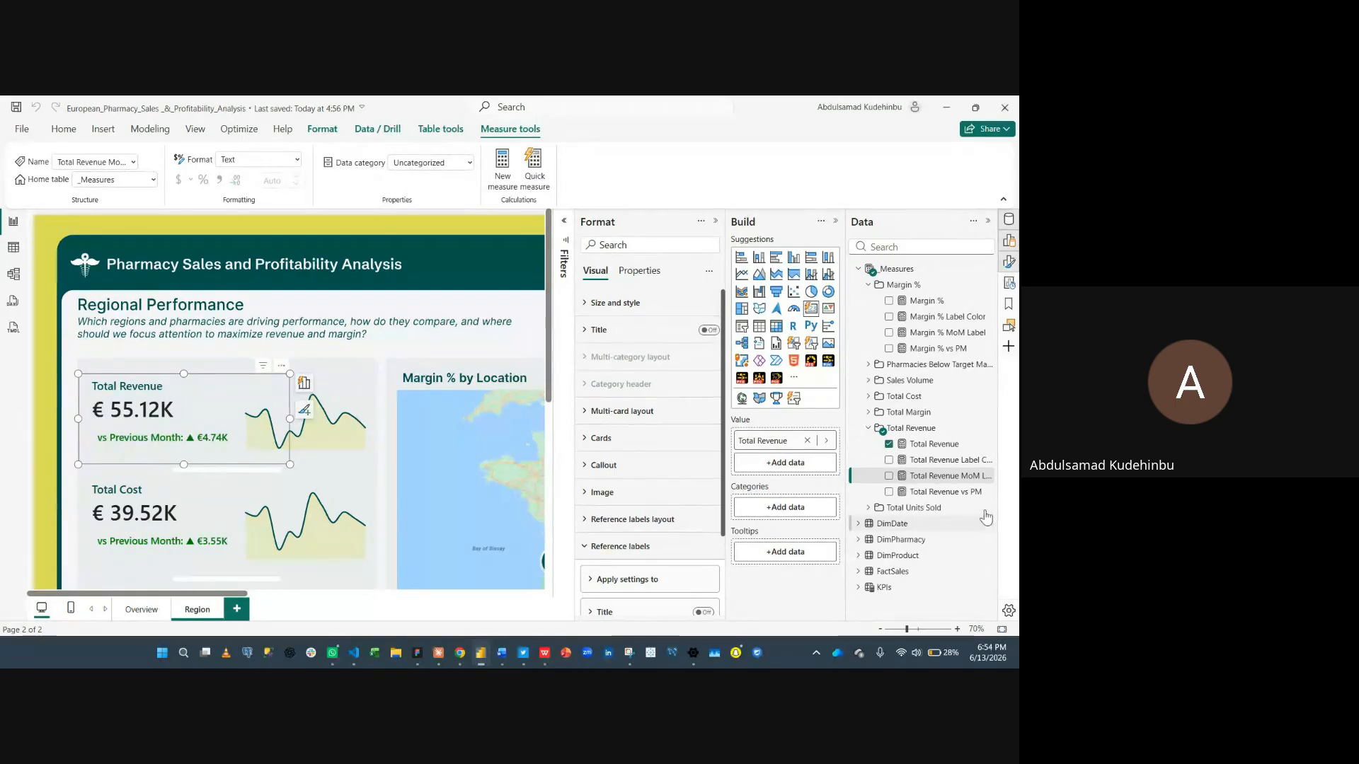
- Open the Total Revenue vs PM, Total Revenue MoM Label and Total Revenue Label Color measures in turn to review their formulas
left_click(949, 492)
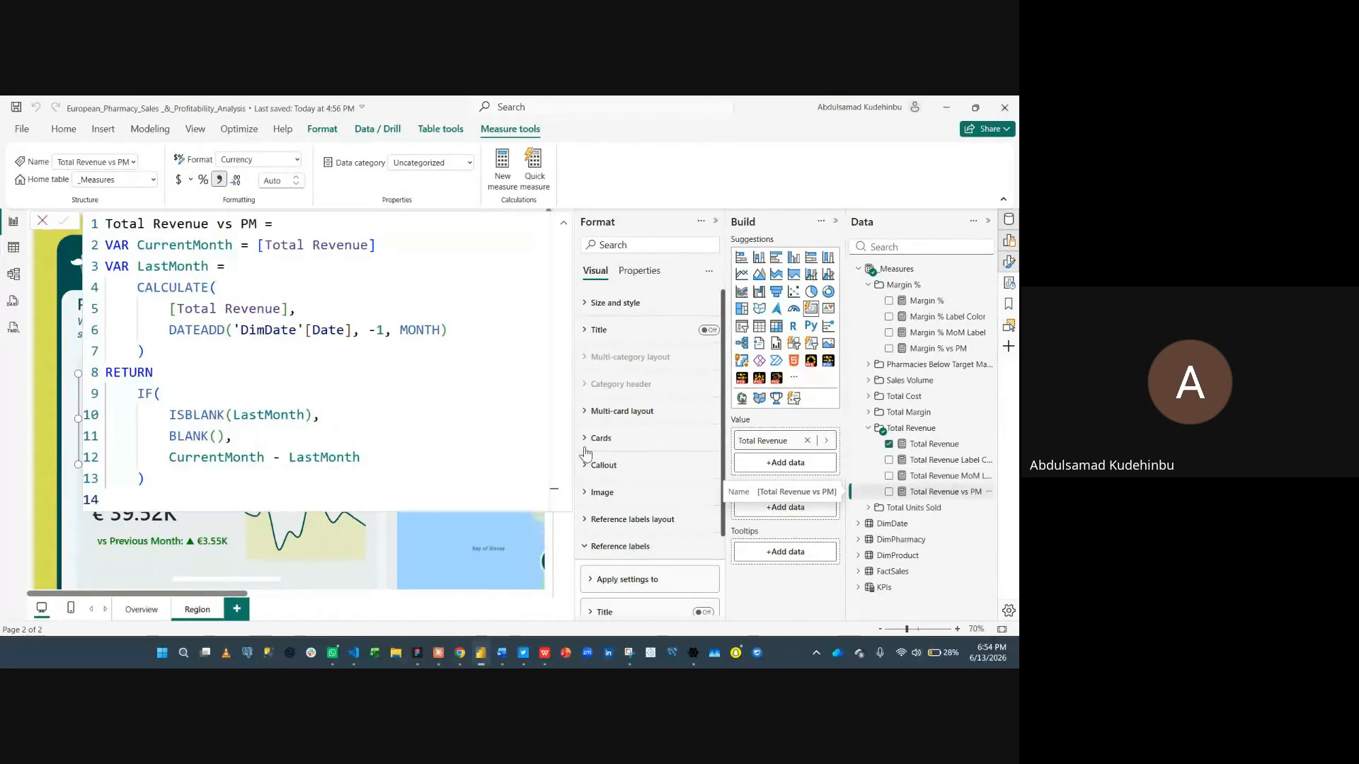
left_click(42, 220)
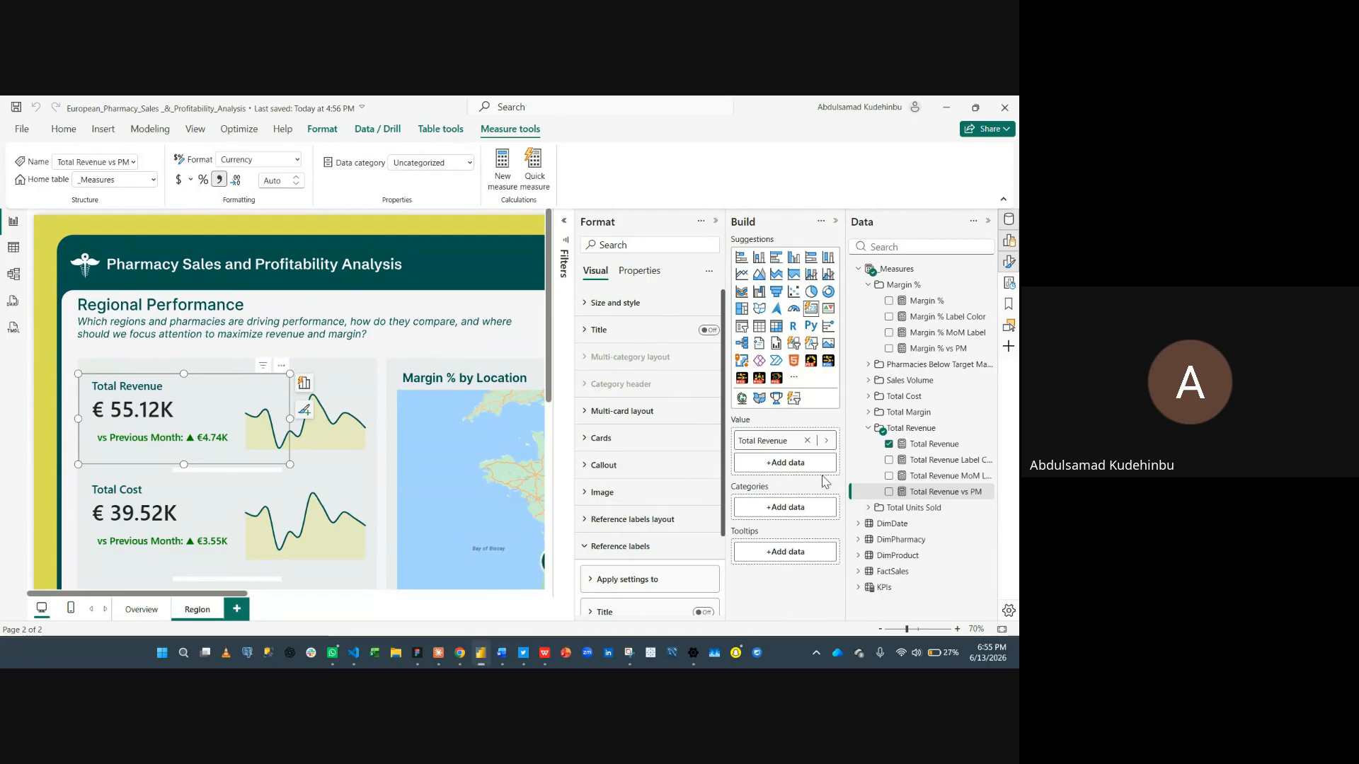
left_click(951, 475)
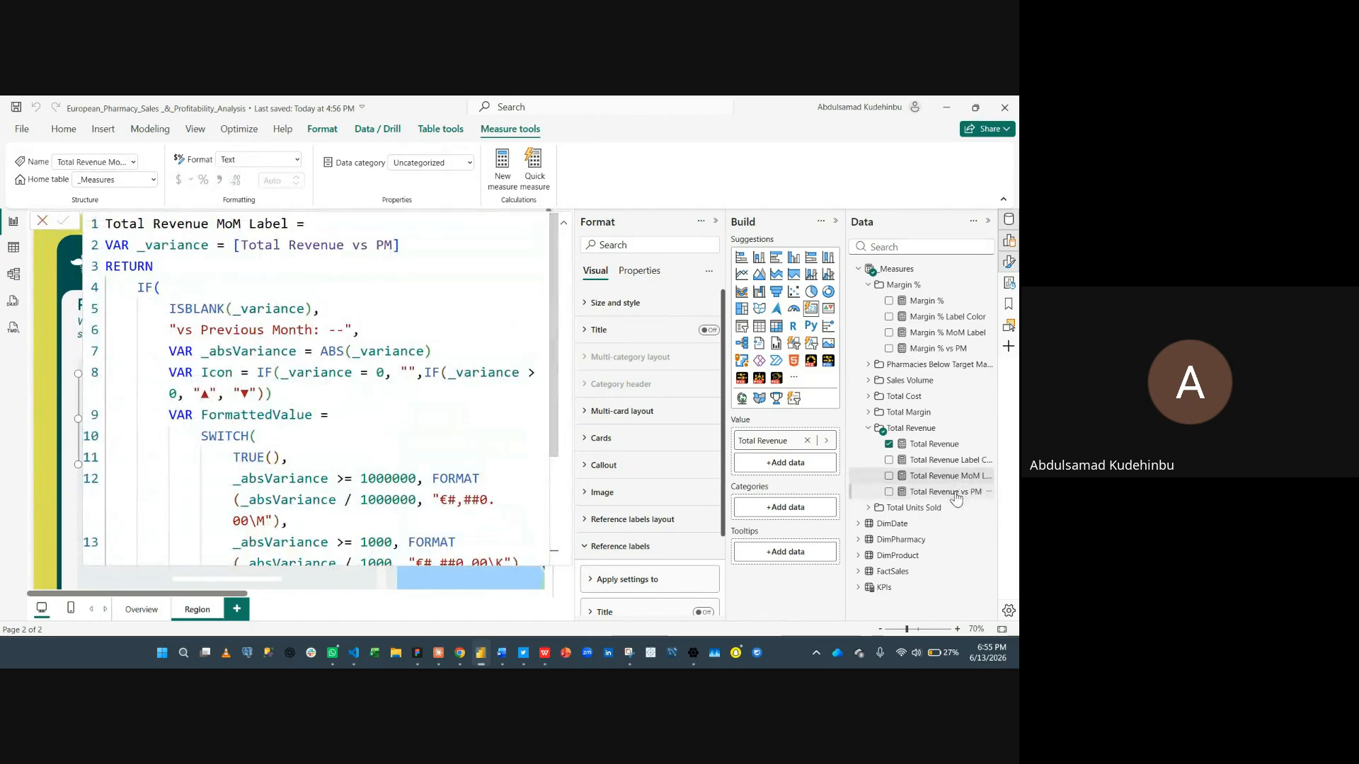
left_click(952, 492)
left_click(950, 460)
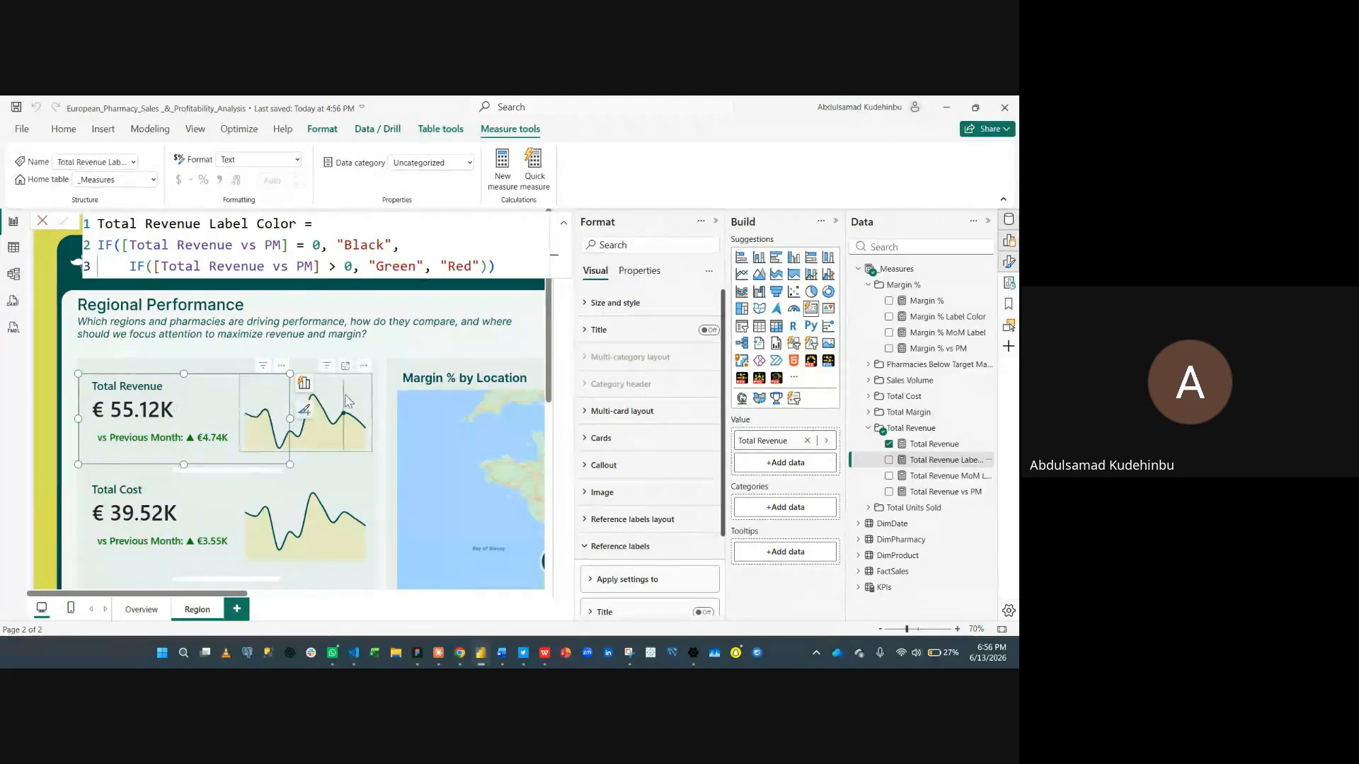
- Select the Pharmacies Below Target Margin card and open its Label Color measure from the Pharmacies Below Target Margin folder
scroll(298, 411, "down", 5)
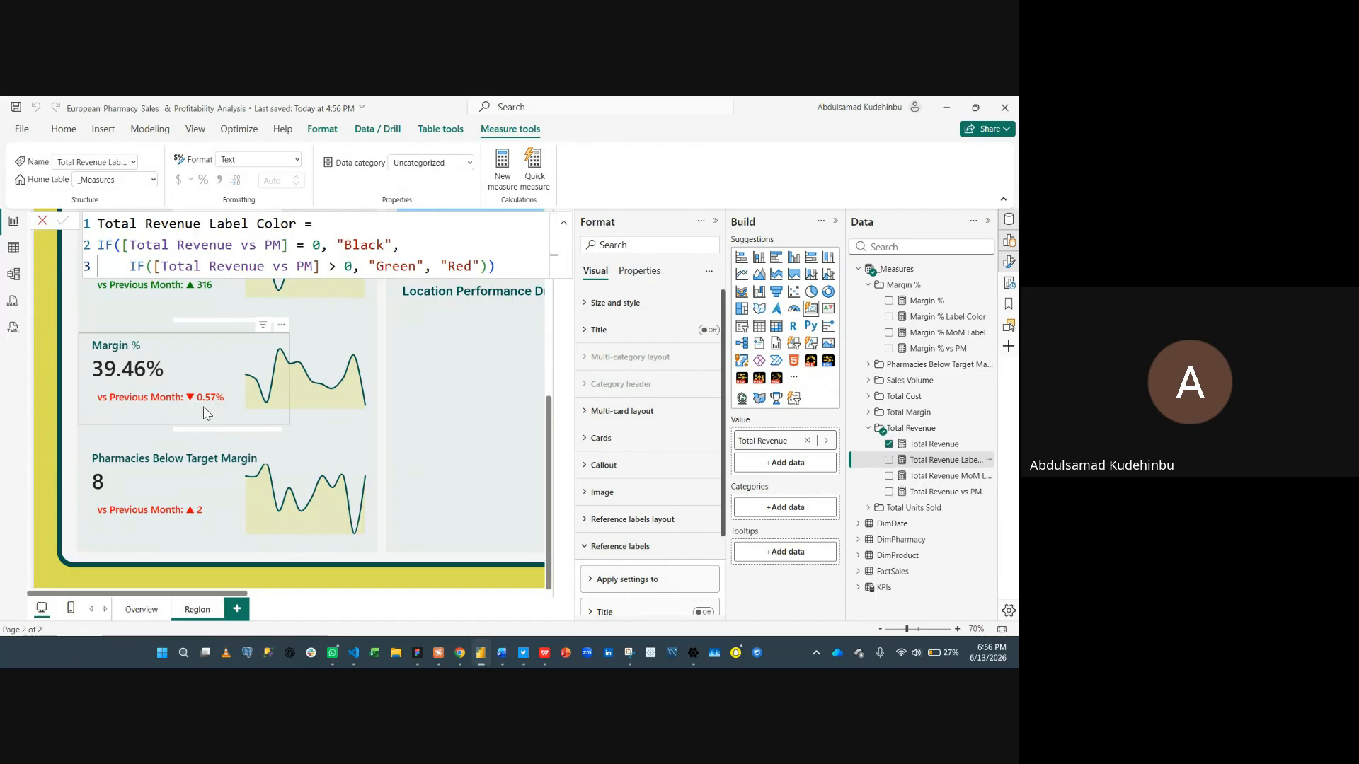
left_click(197, 485)
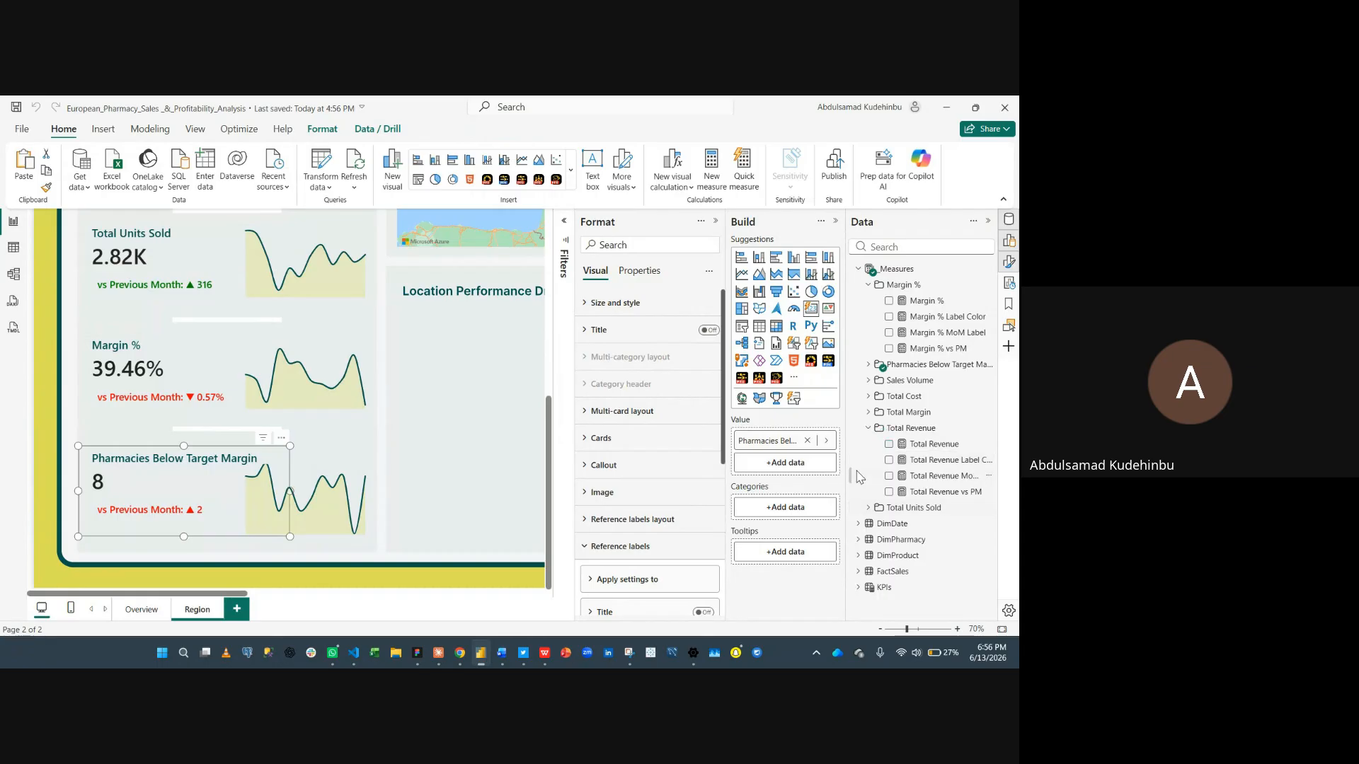
left_click(869, 428)
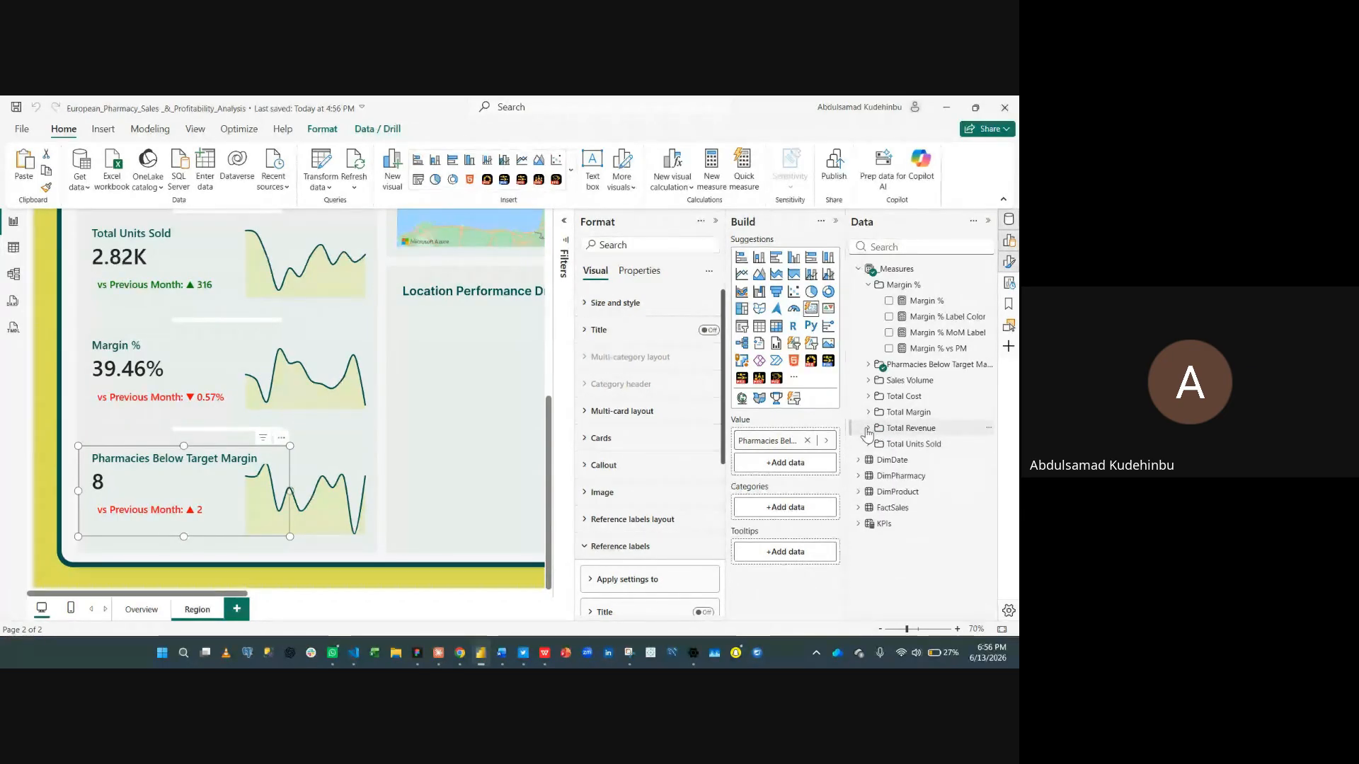
left_click(868, 364)
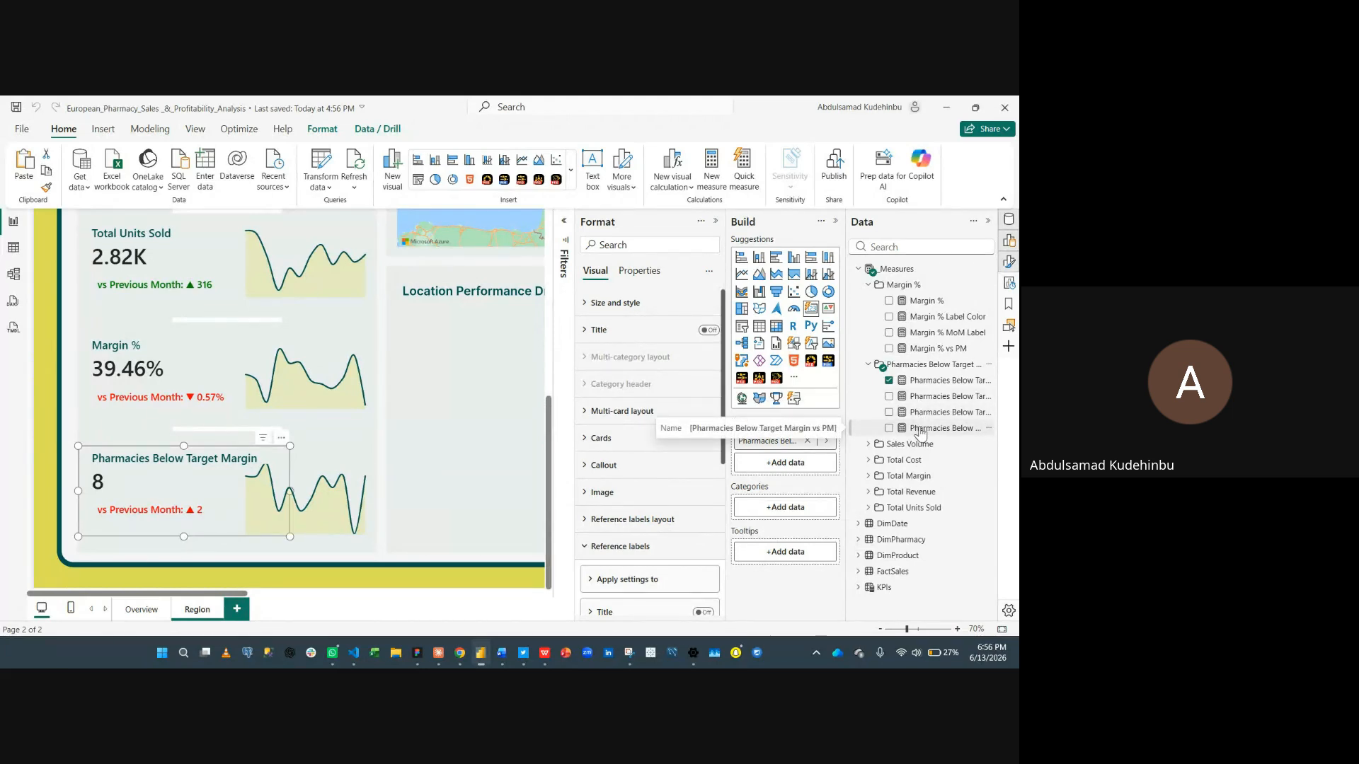
left_click(920, 396)
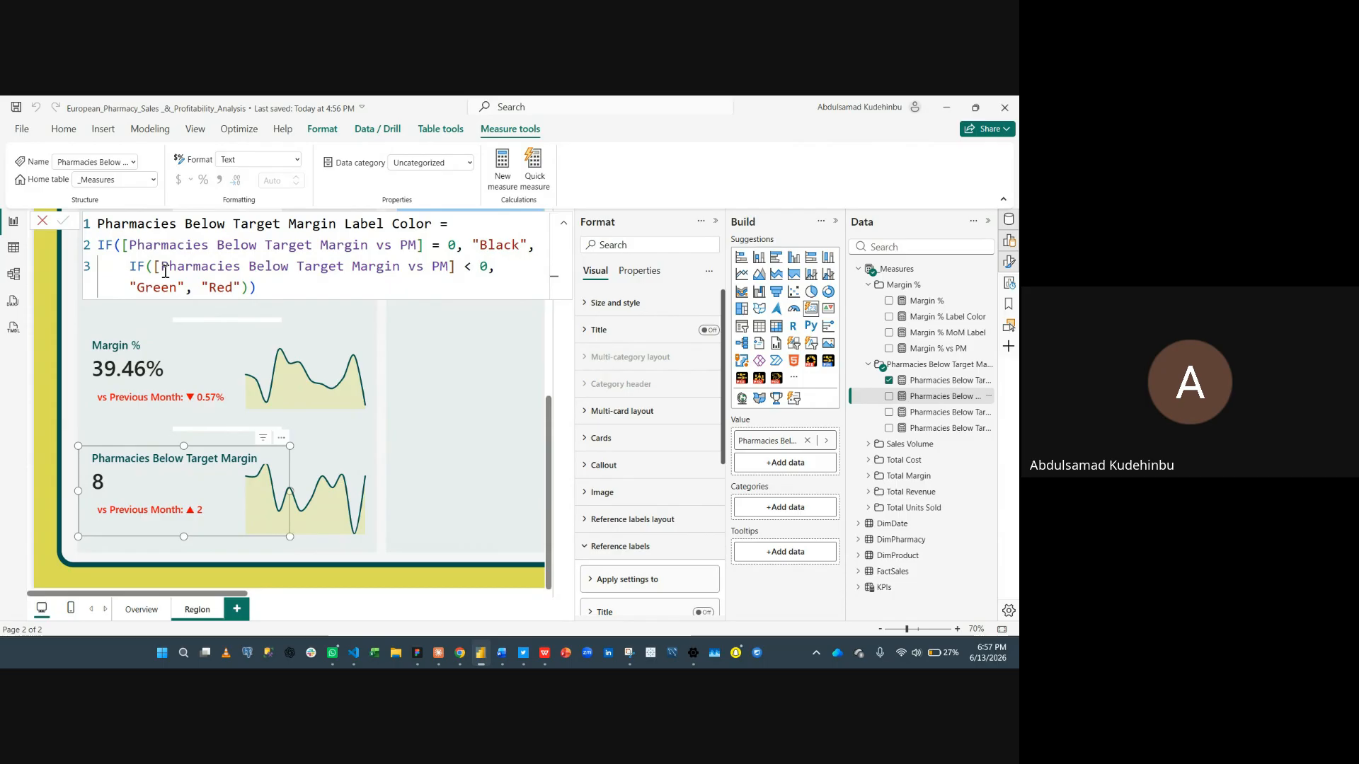
- Review the Pharmacies Below Target Margin Label Color IF formula, then close the formula bar
left_click(473, 266)
left_click(44, 221)
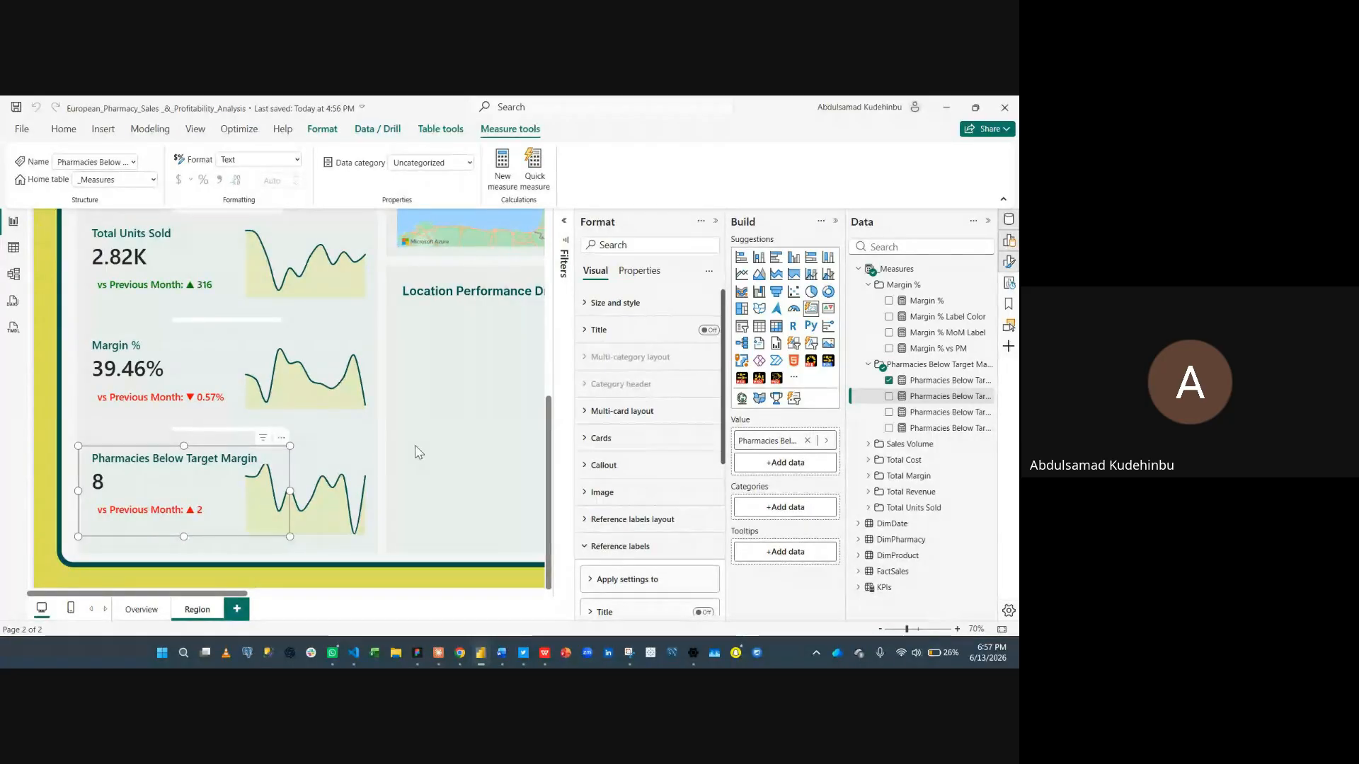
- Collapse the Format pane and the ribbon, and fit the Region page to the window
left_click(715, 223)
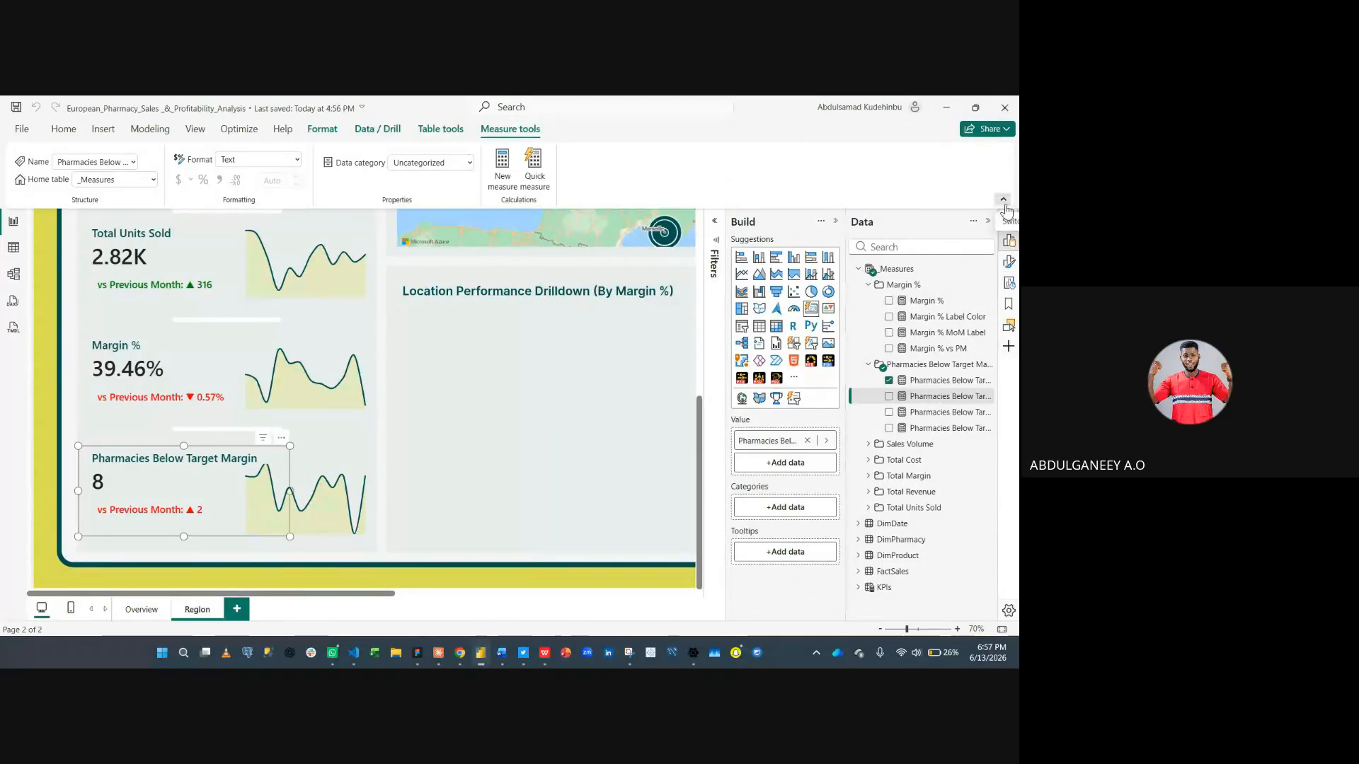
left_click(1004, 201)
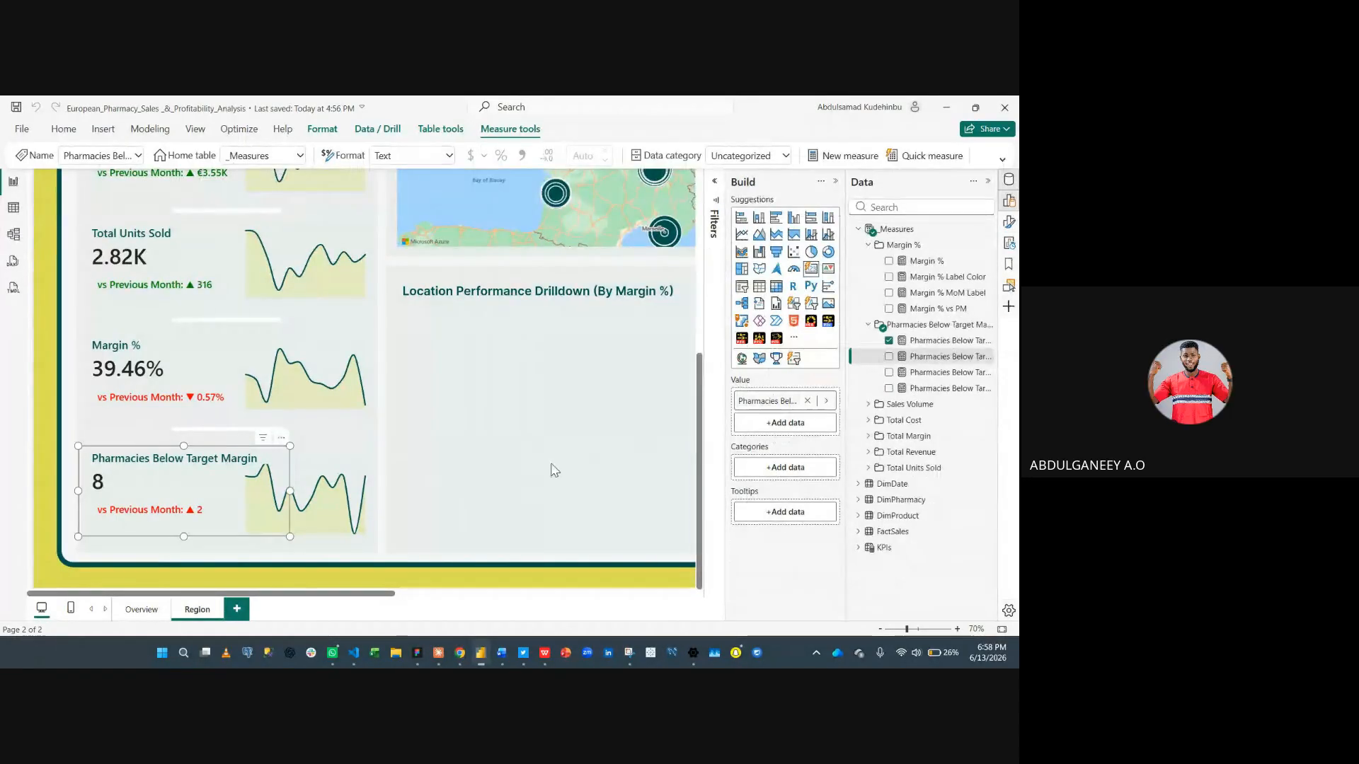
left_click(1001, 629)
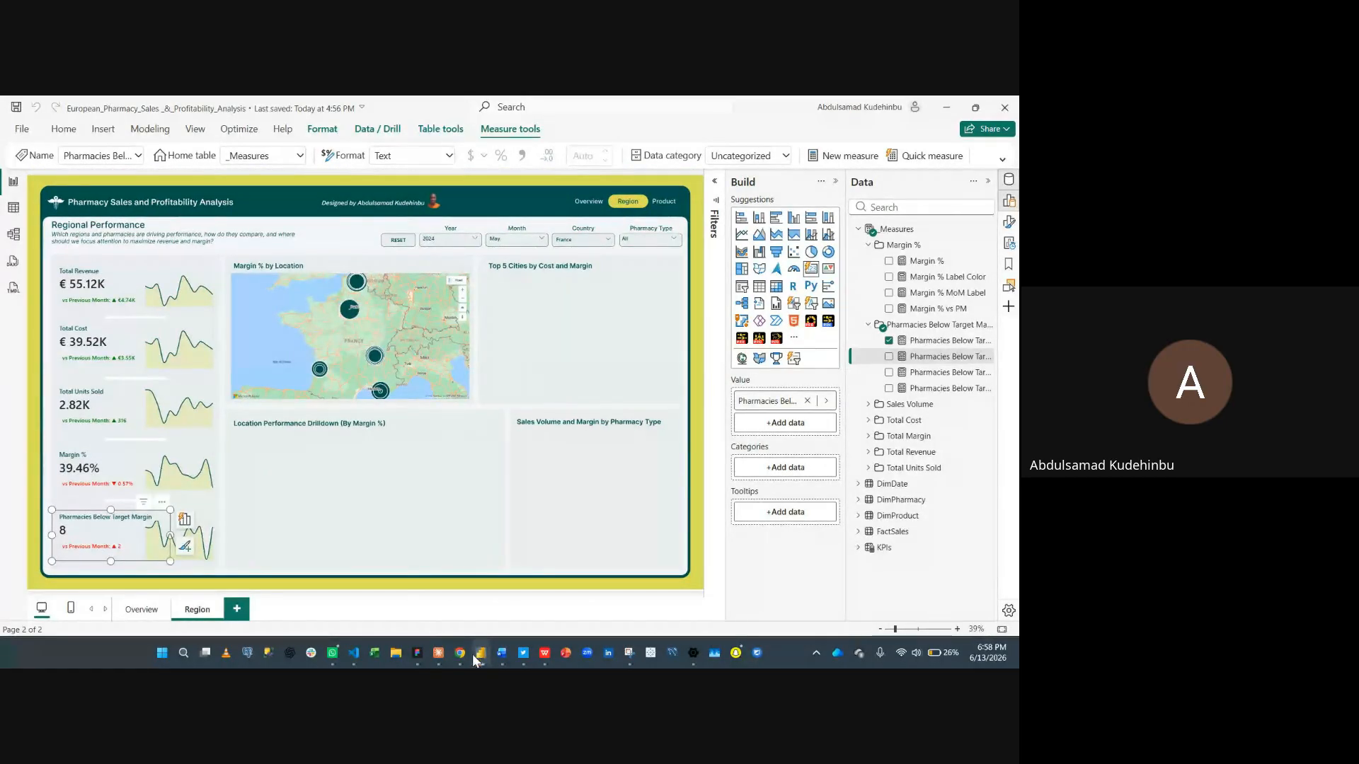
- Switch to the Google Meet call in the browser and stop sharing the screen
mouse_move(458, 656)
left_click(425, 617)
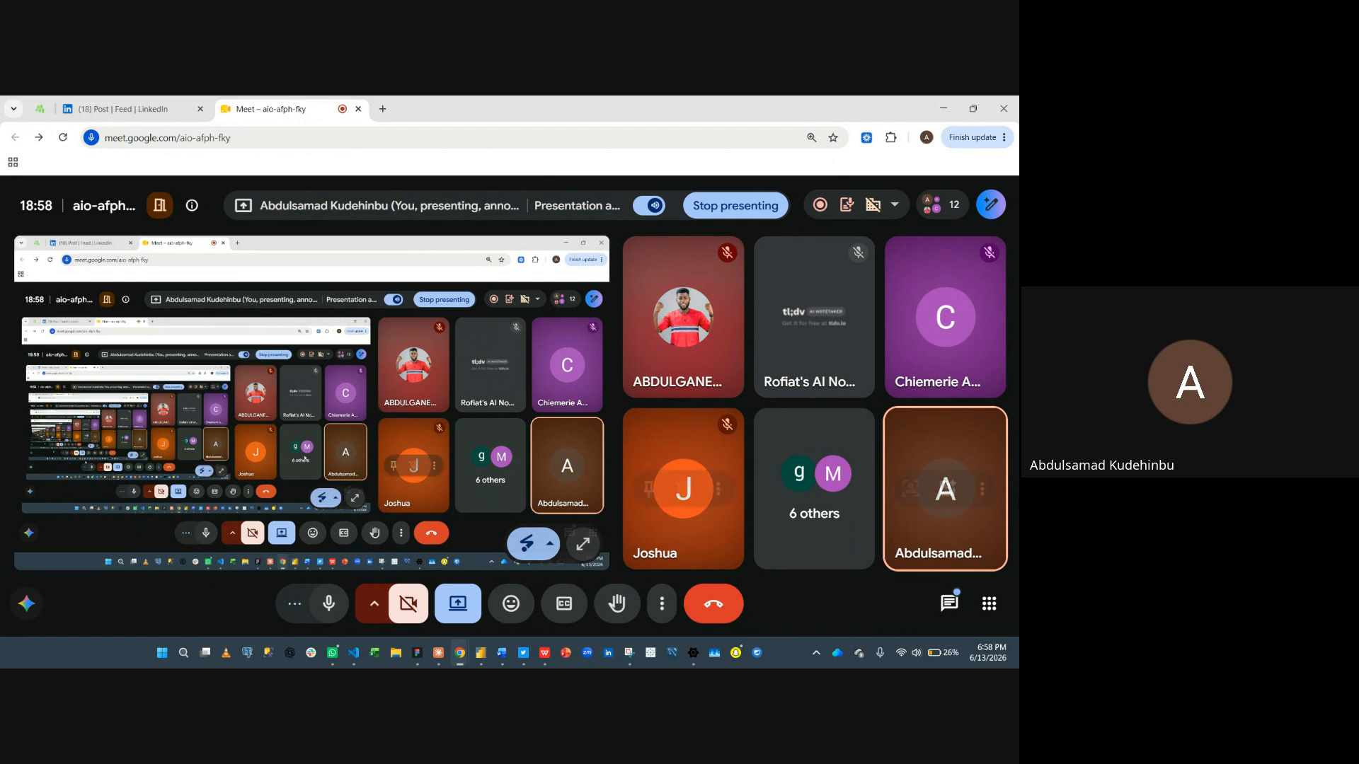
mouse_move(998, 494)
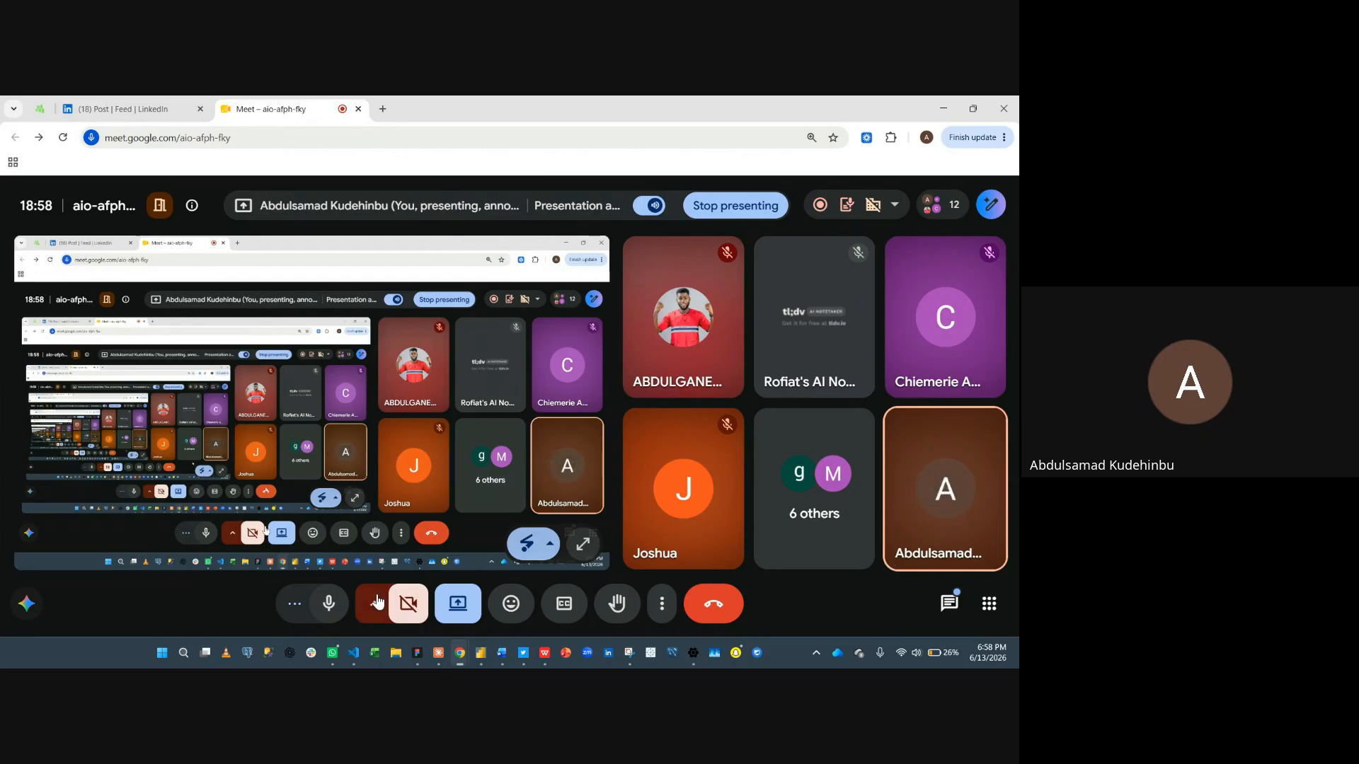
left_click(460, 605)
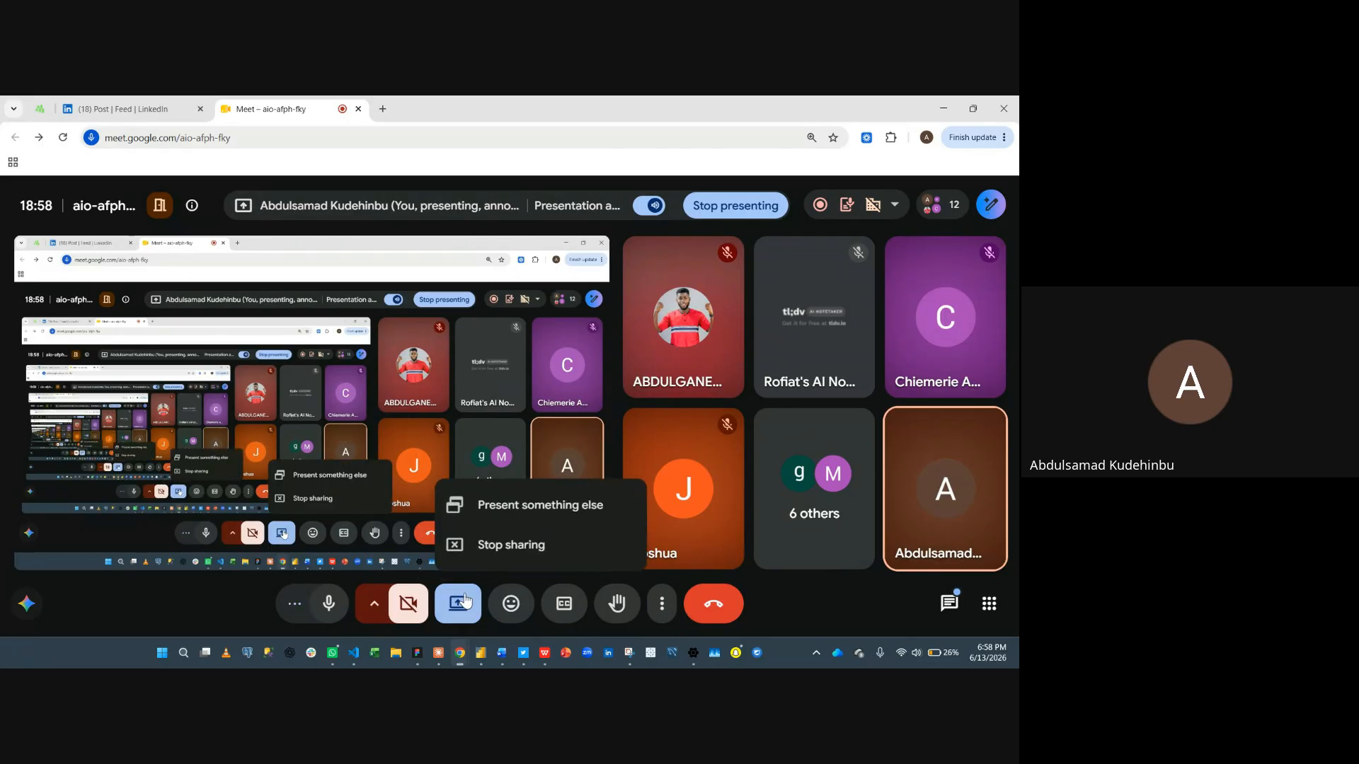
left_click(509, 546)
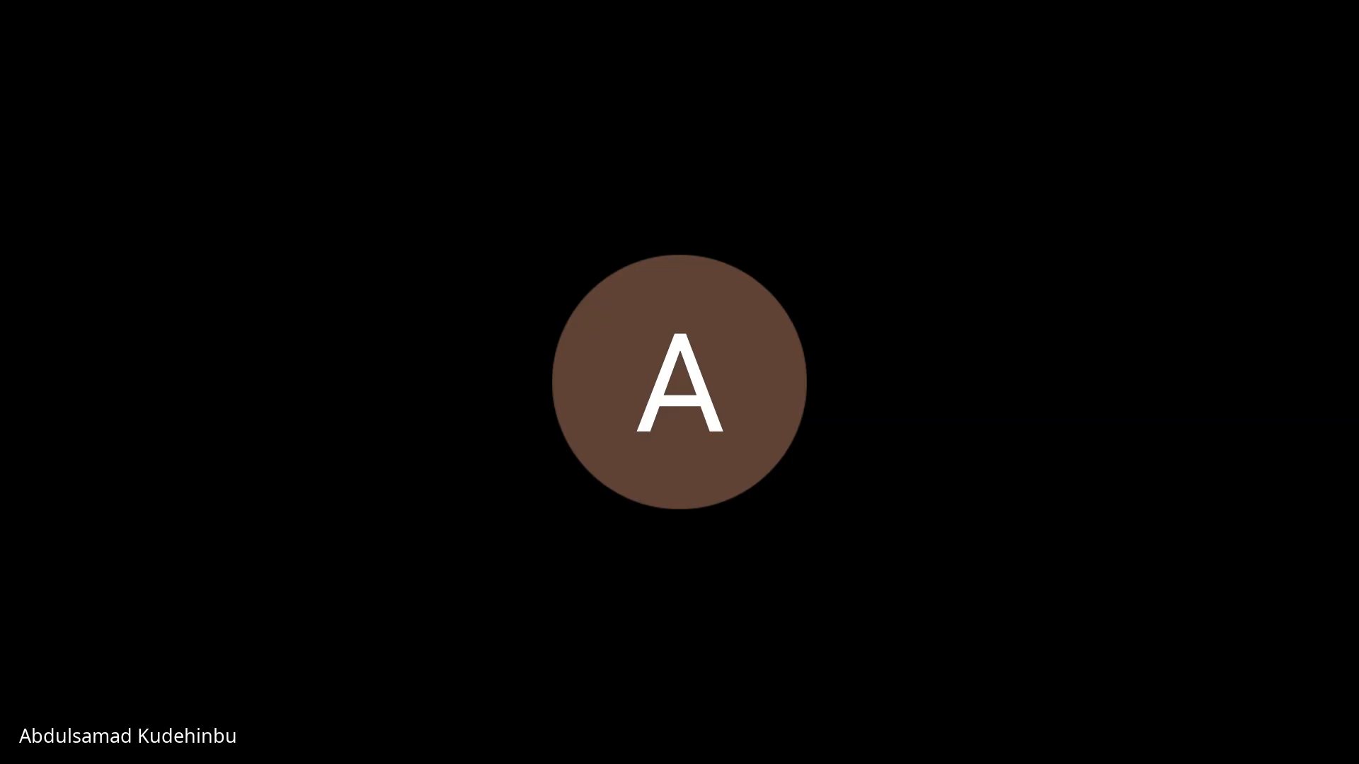